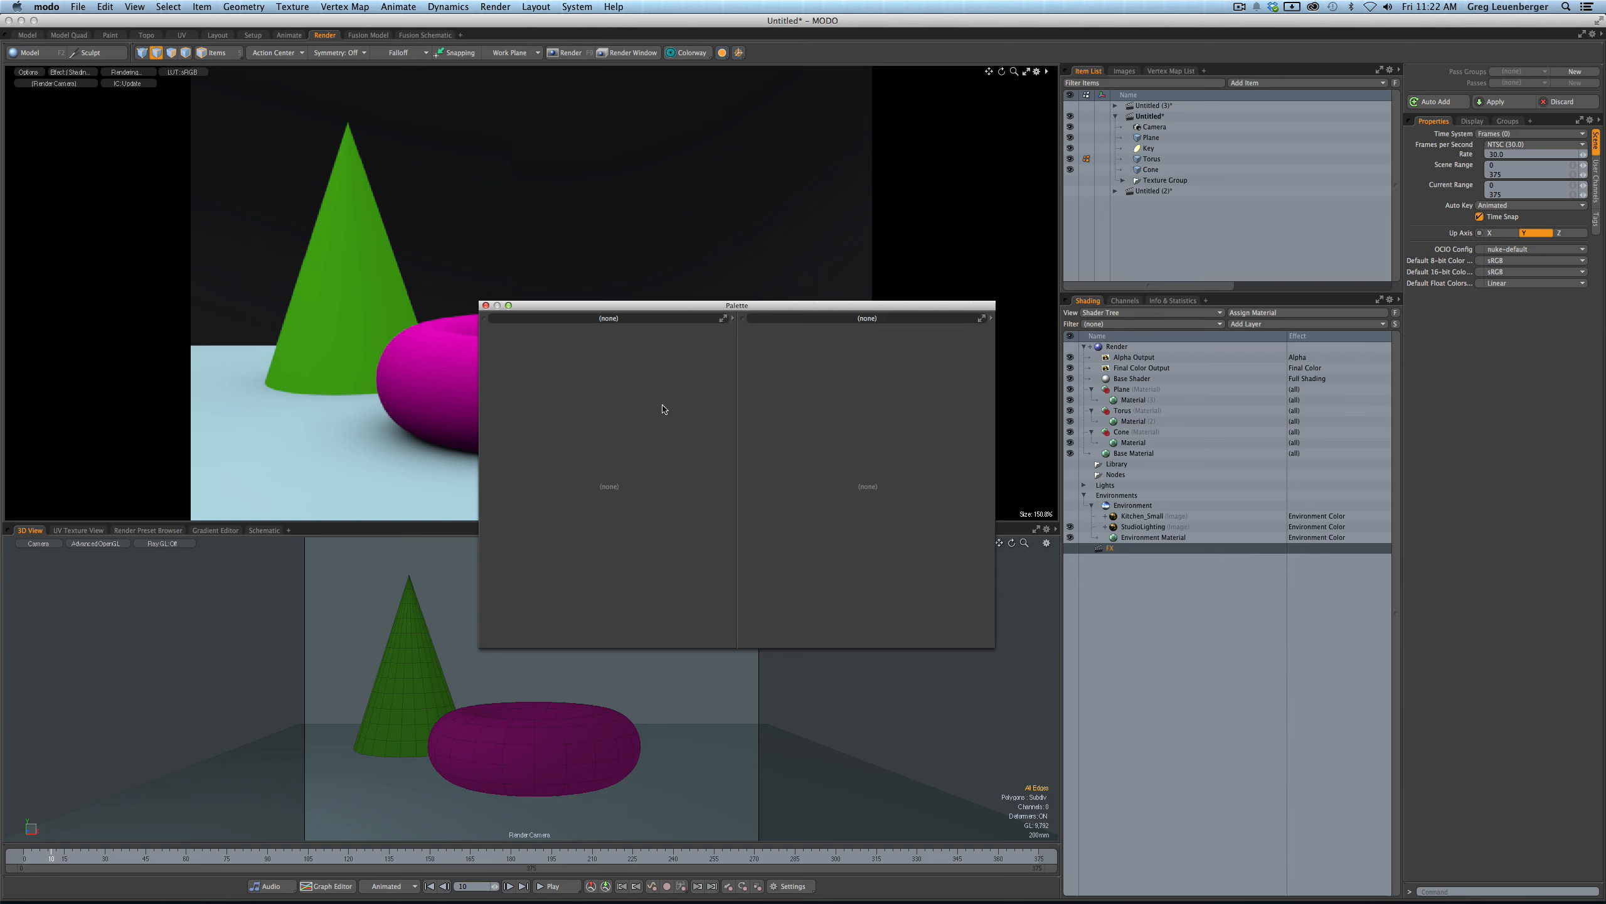
- Set the empty palette's first pane to display the Groups list
left_click(734, 318)
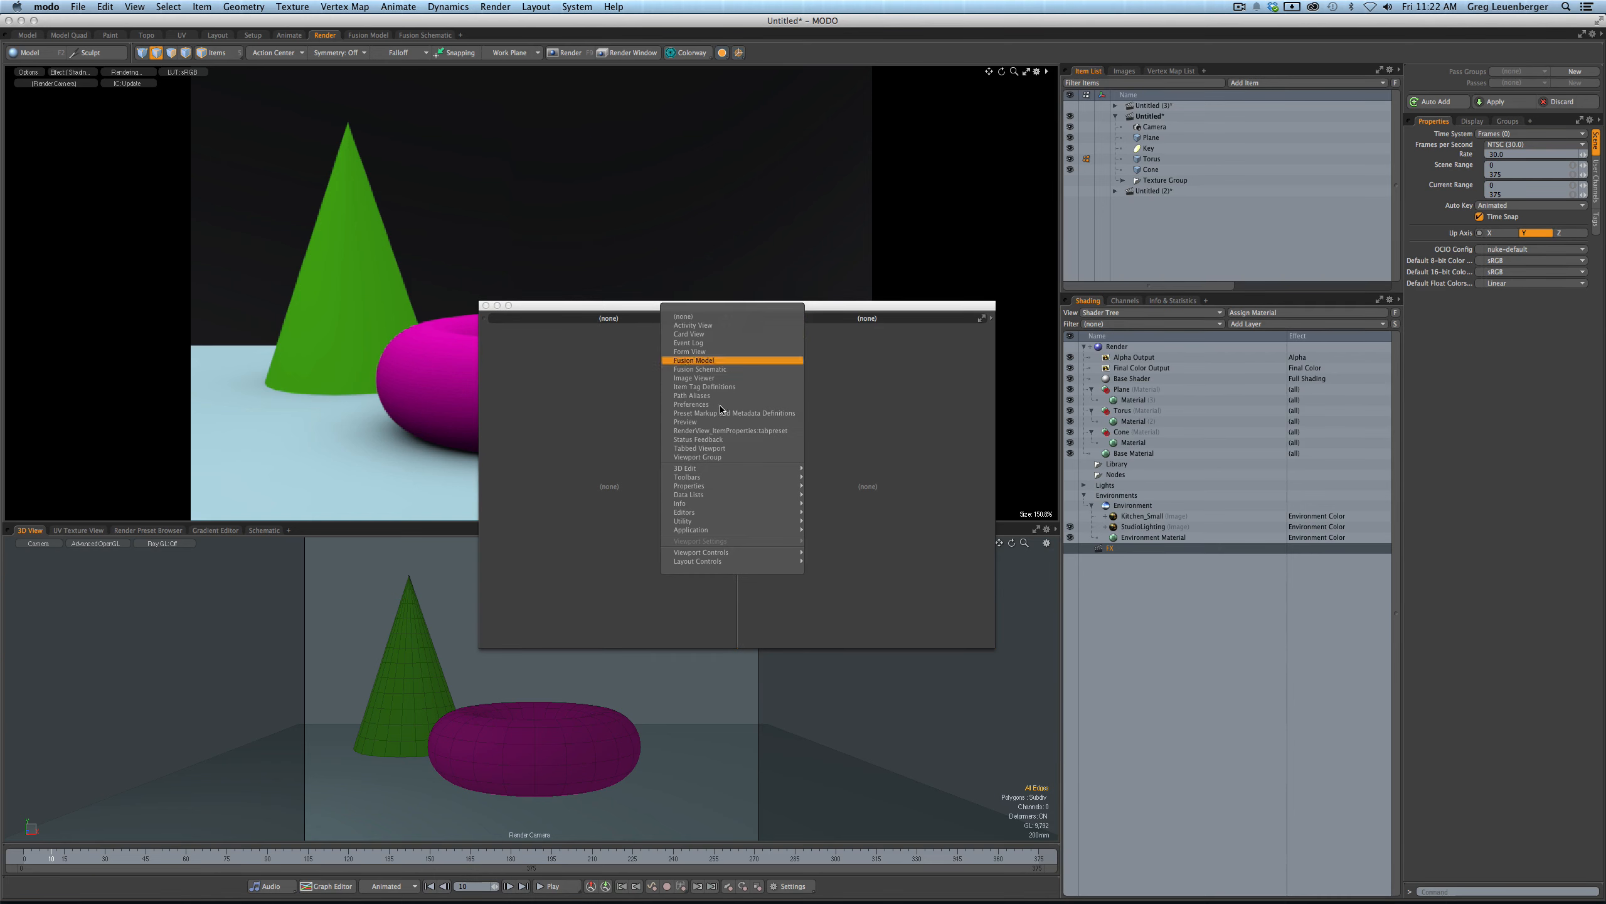
mouse_move(706, 520)
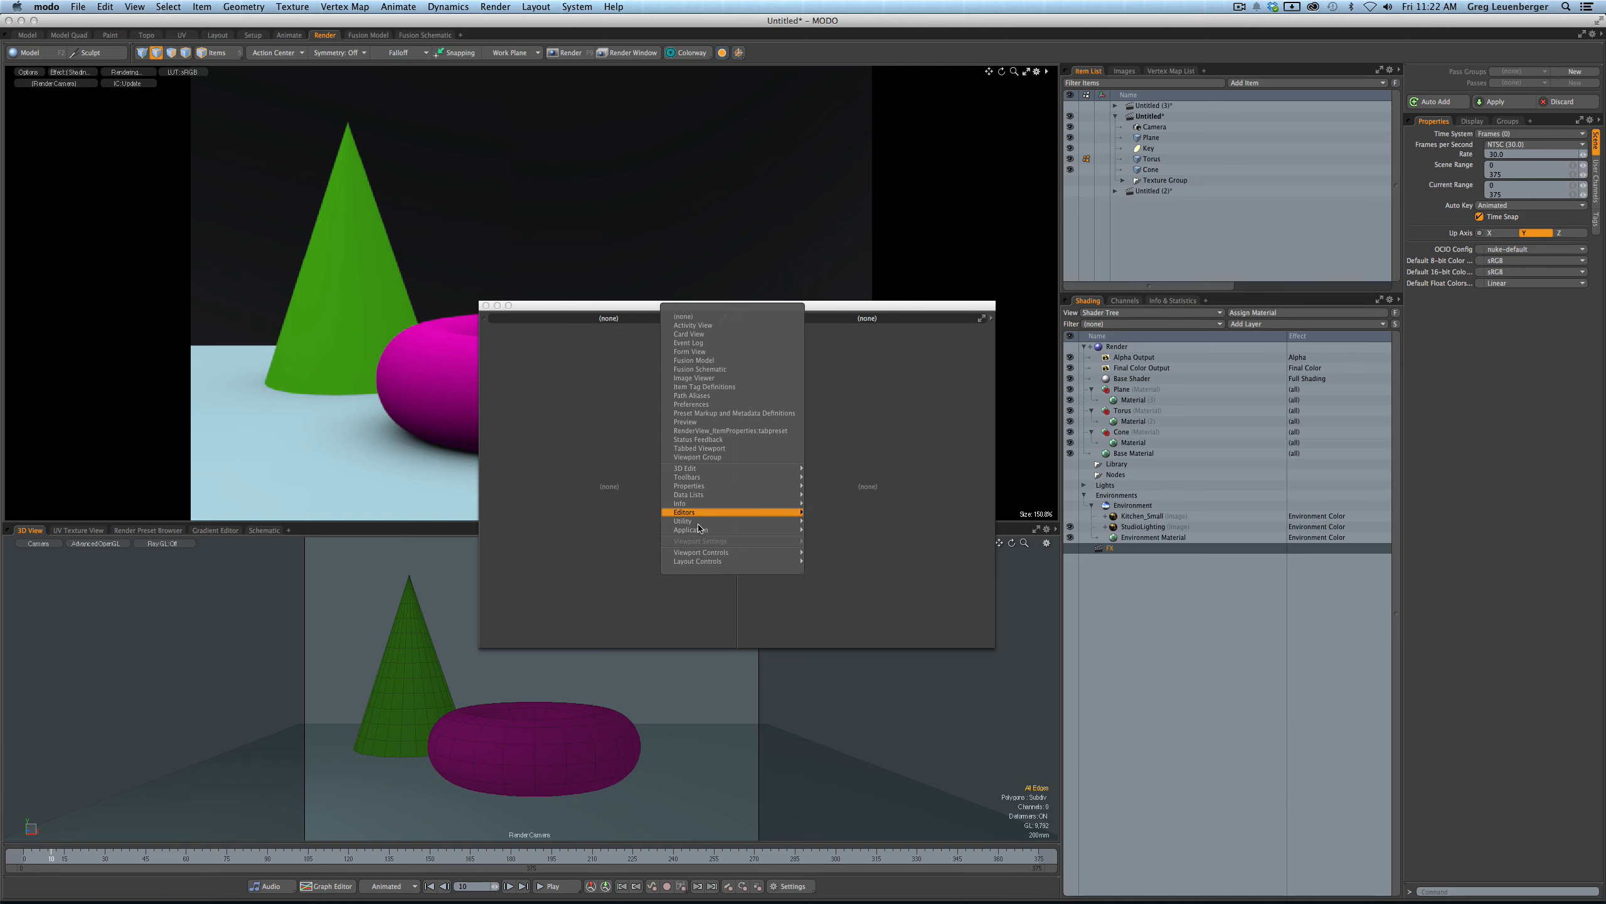
left_click(834, 556)
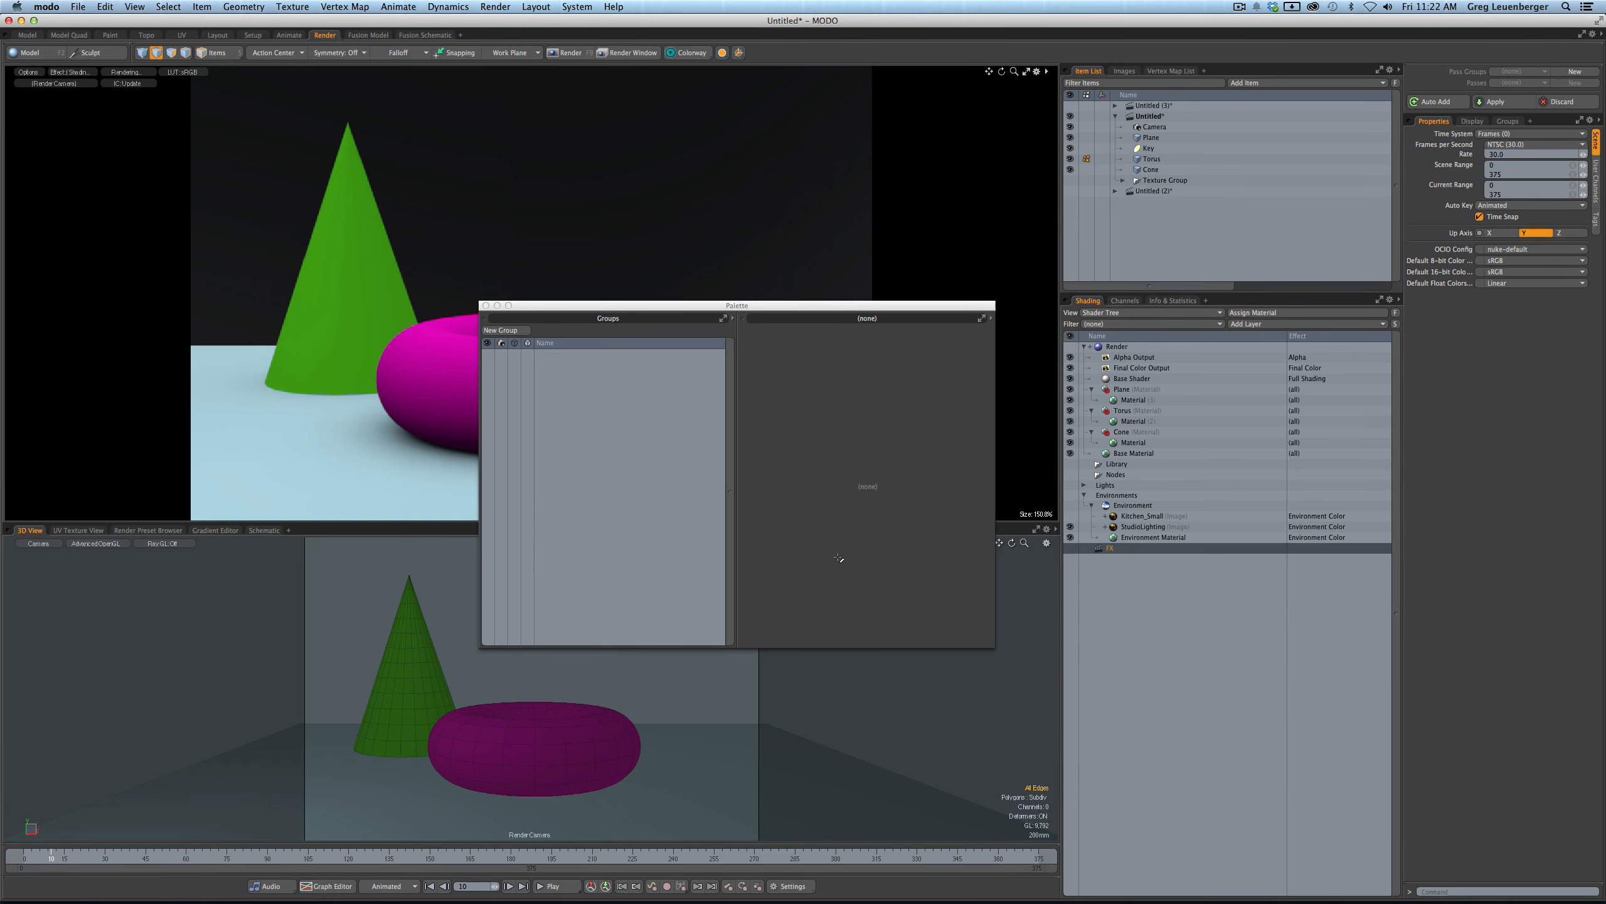
- Set the palette's second pane to display the Channels list and move the palette below the torus in the render preview
left_click(990, 321)
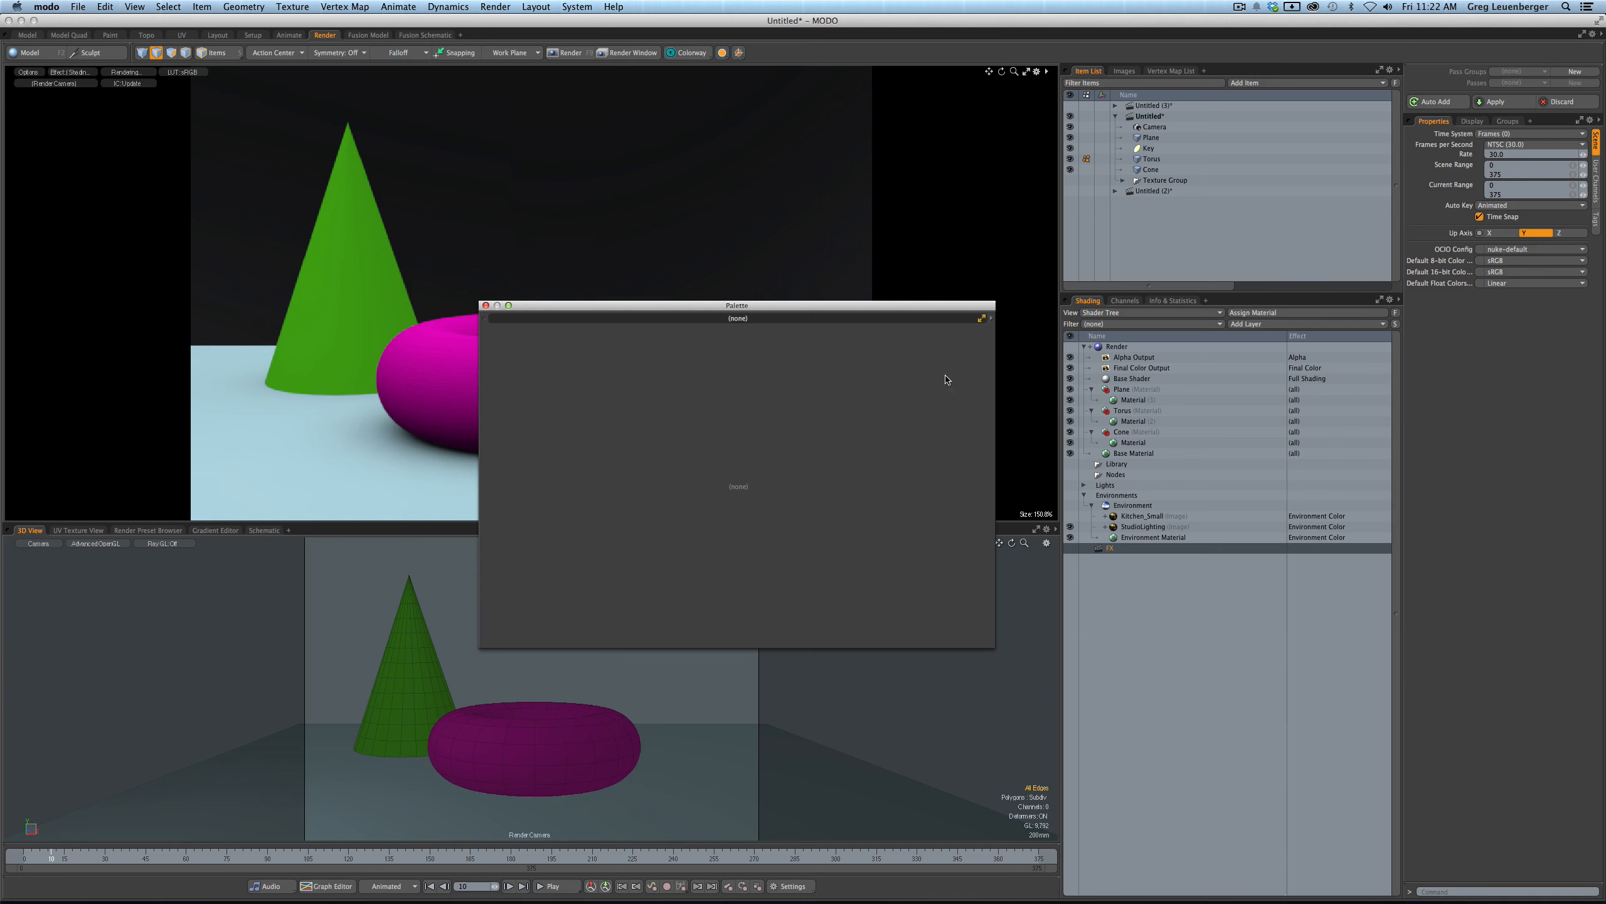
left_click(981, 320)
left_click(991, 322)
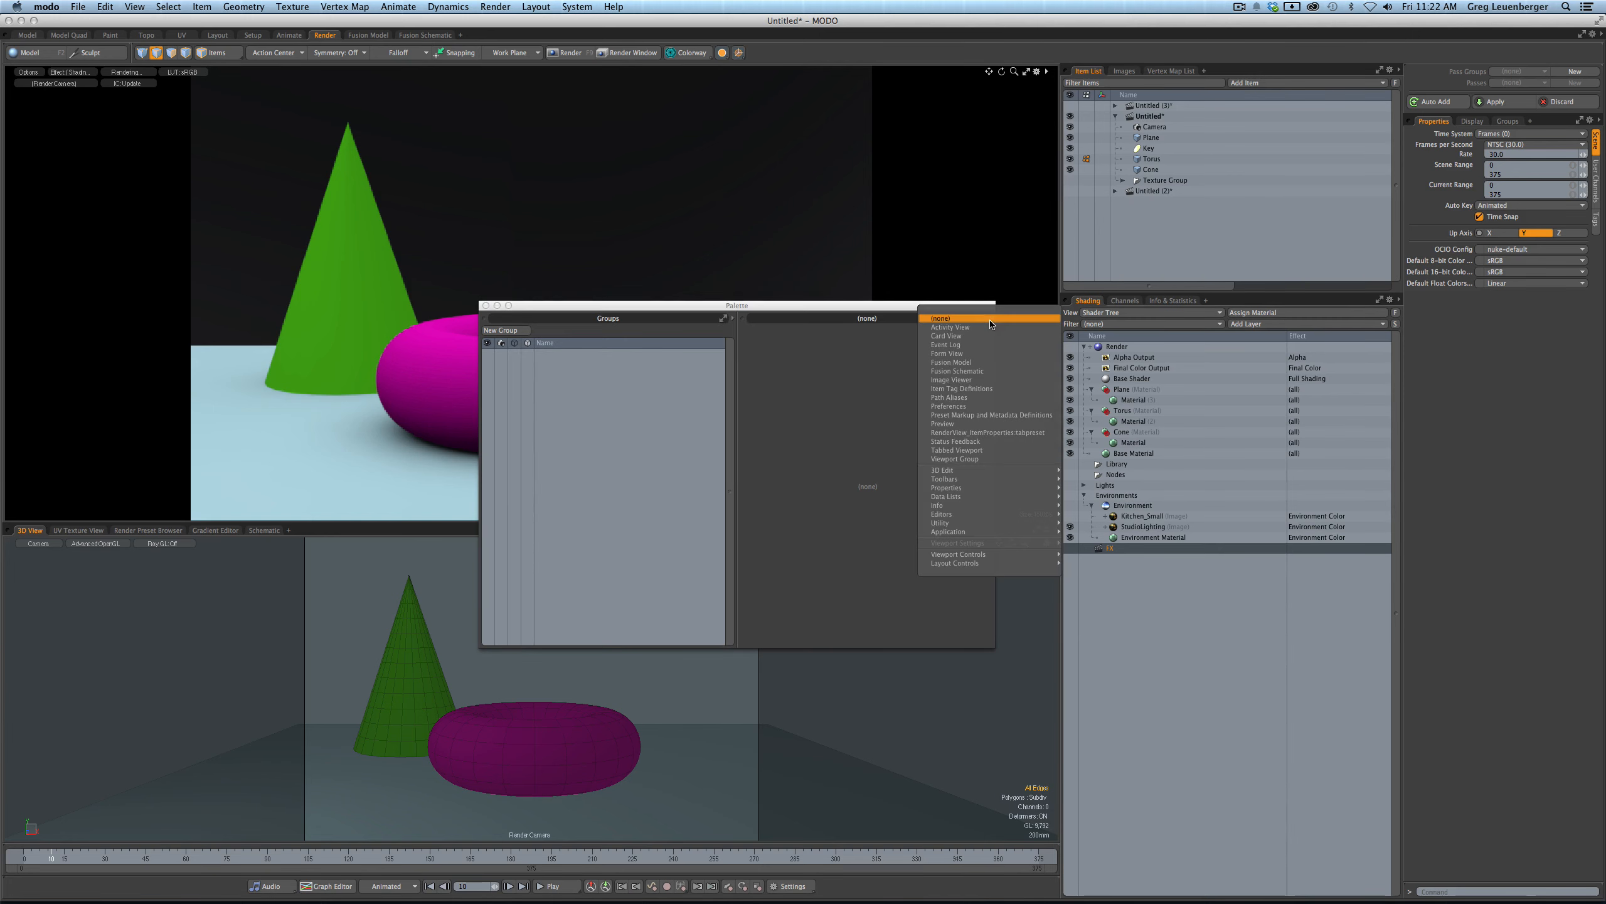
mouse_move(1014, 503)
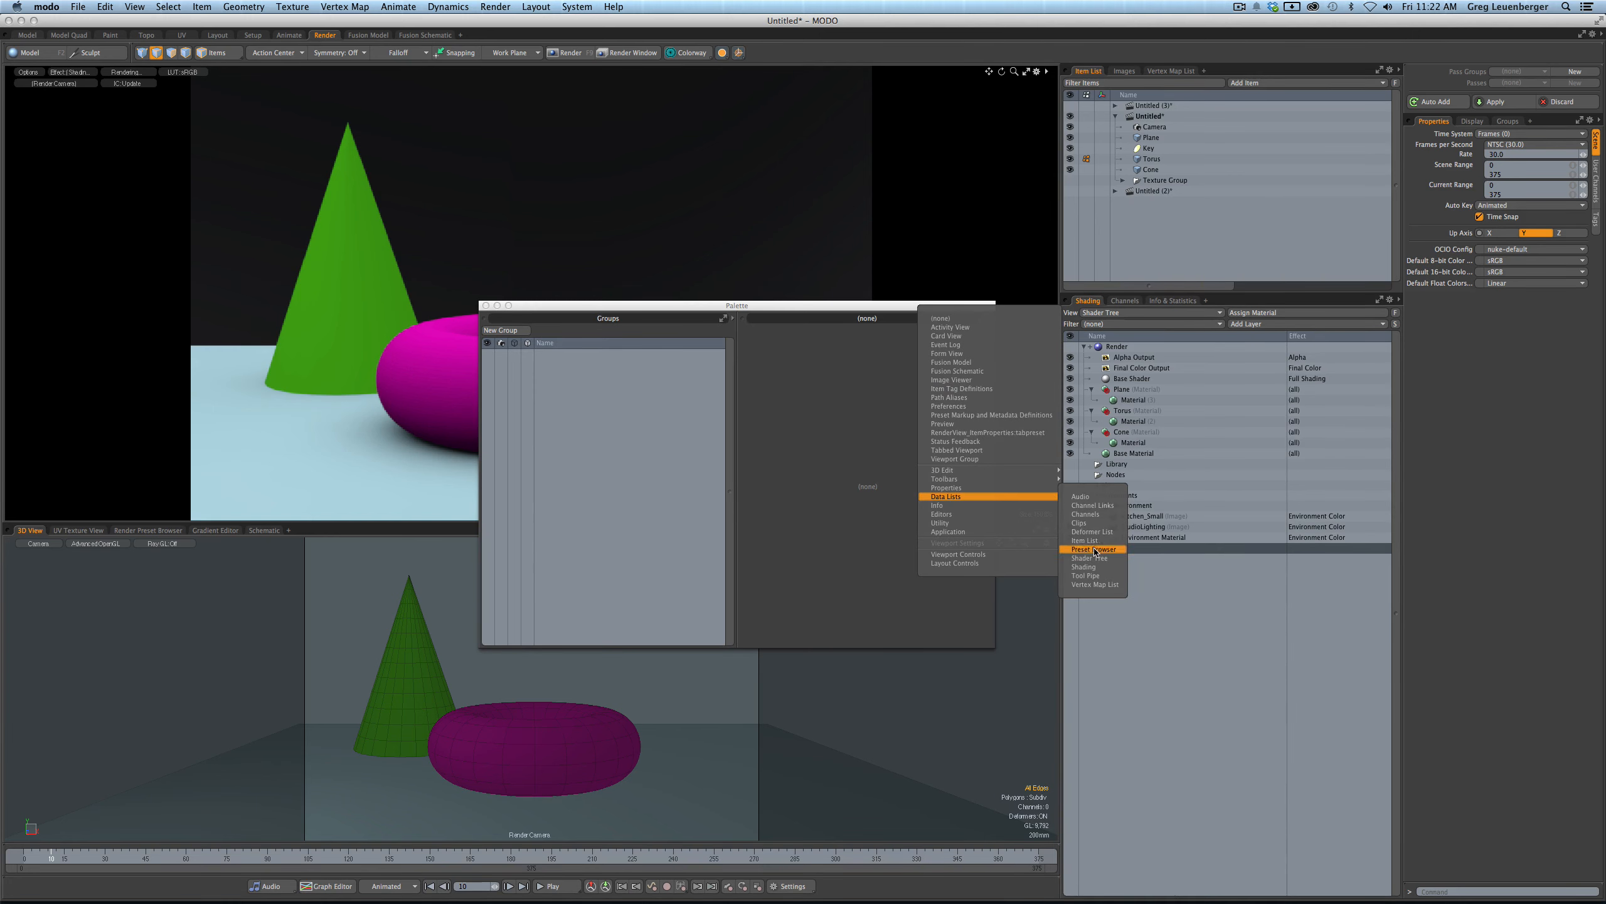
left_click(1085, 514)
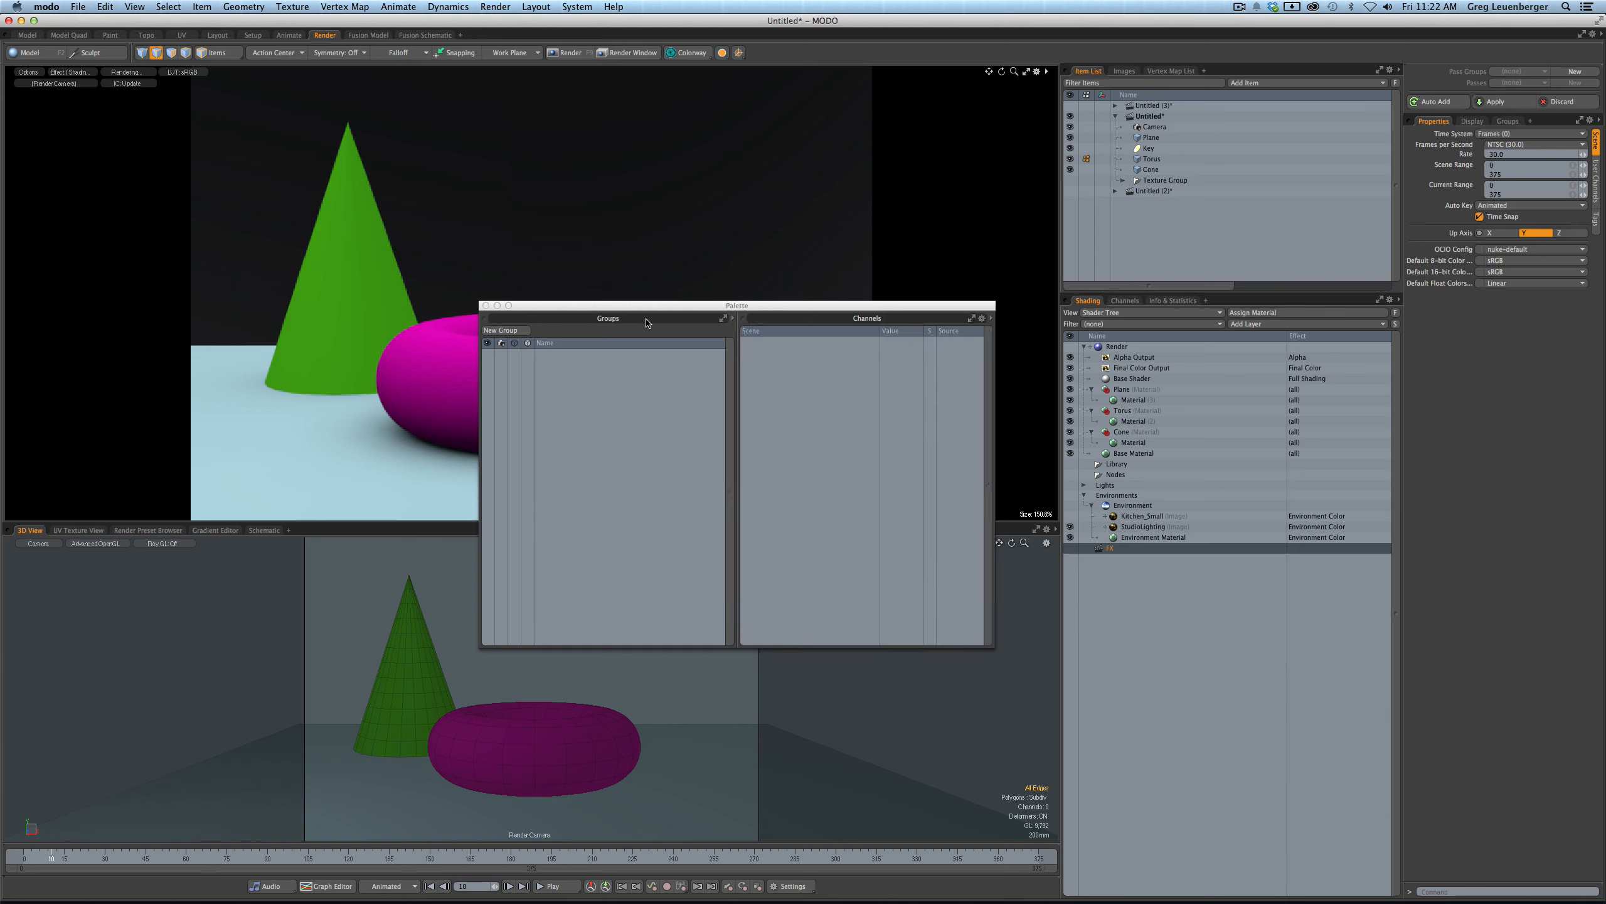
left_click_drag(686, 310, 669, 440)
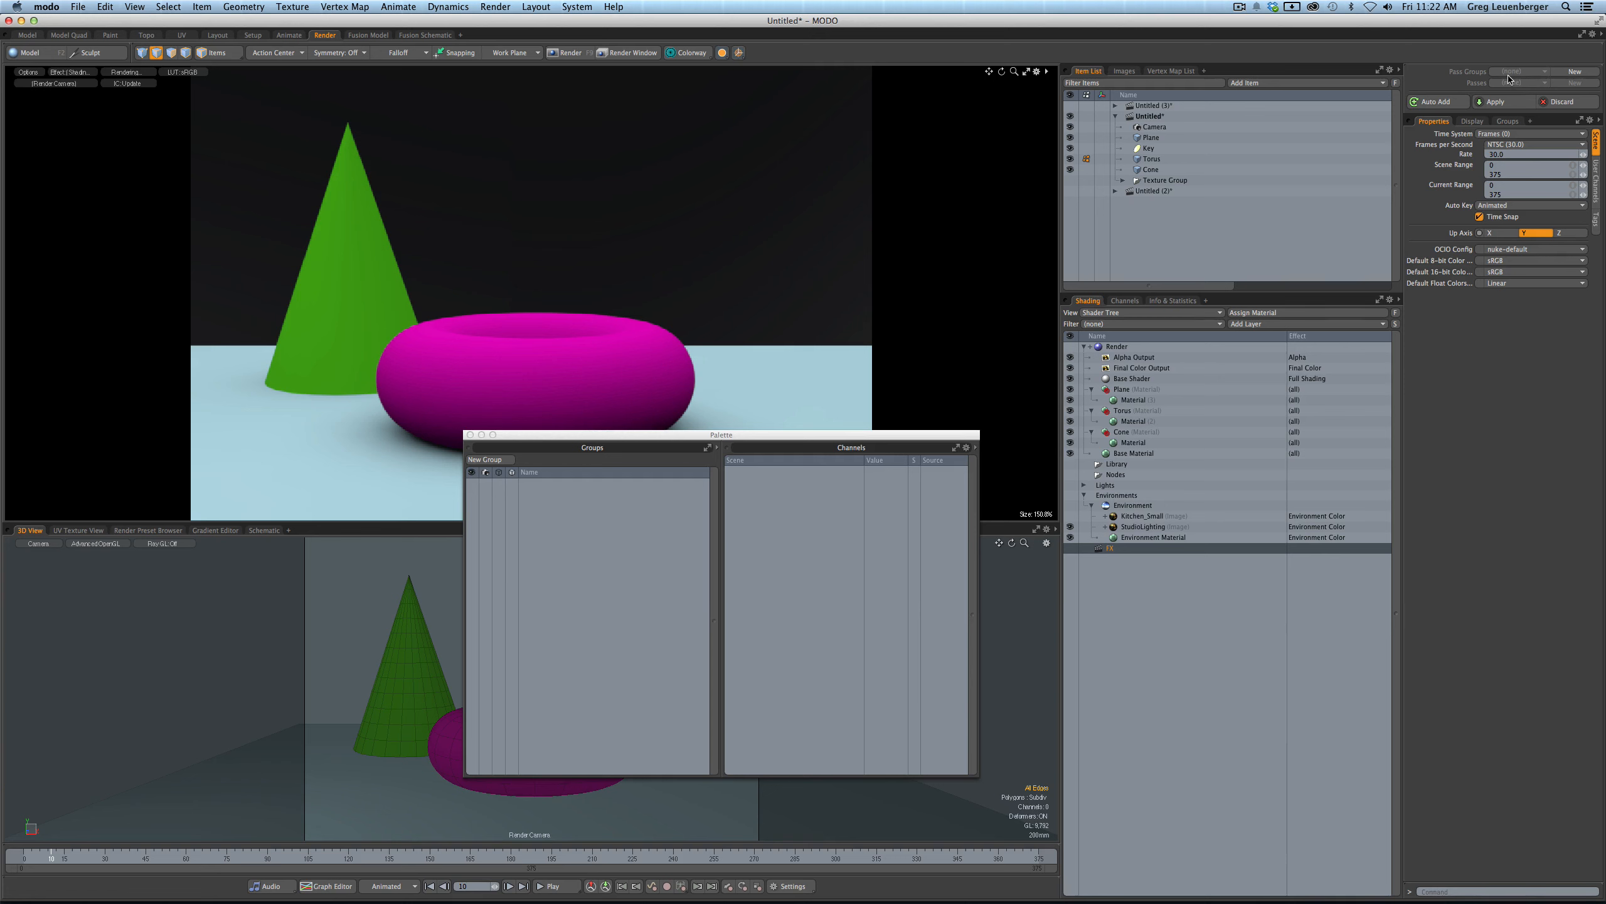
- Create an empty render pass group named Chicken and expand it and its Passes in the Groups list
left_click(1574, 71)
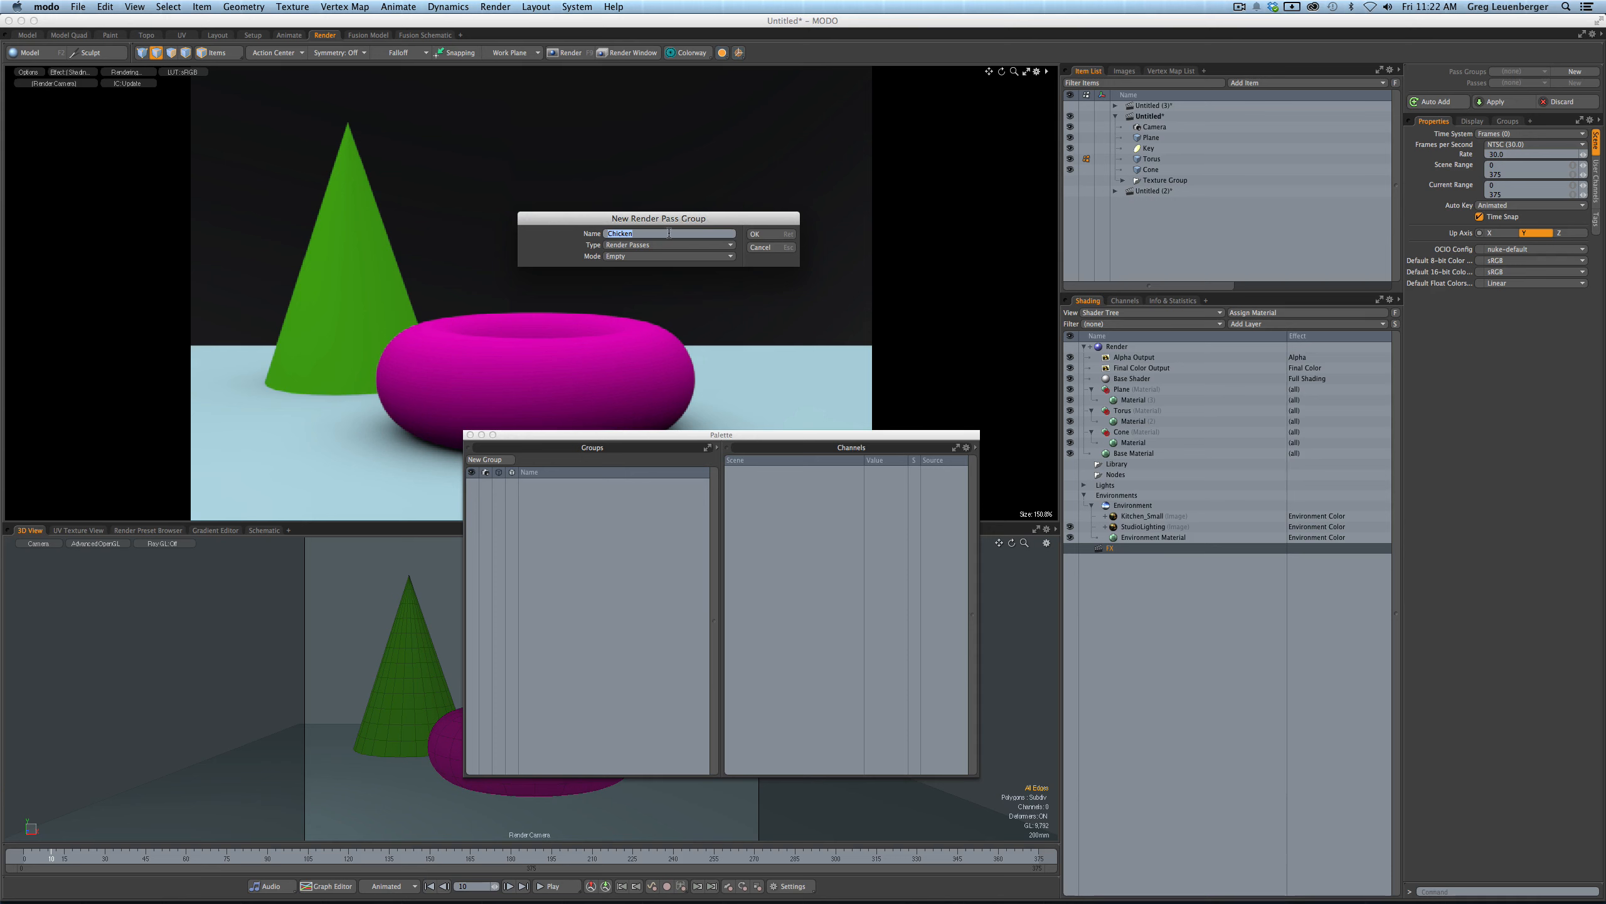
left_click(769, 234)
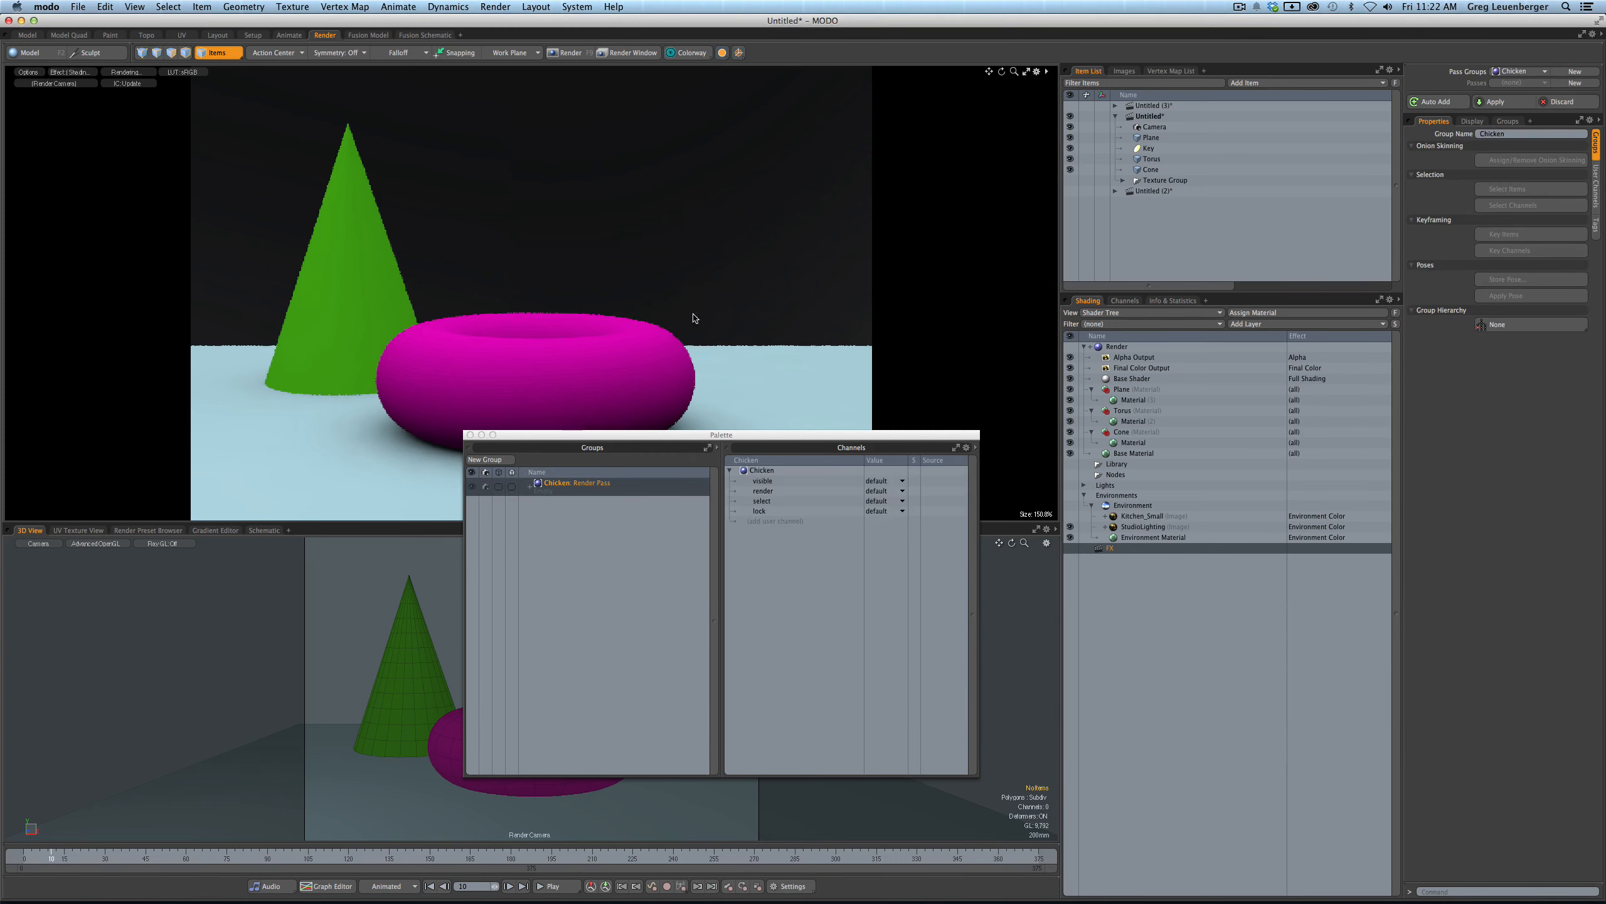
left_click(530, 487)
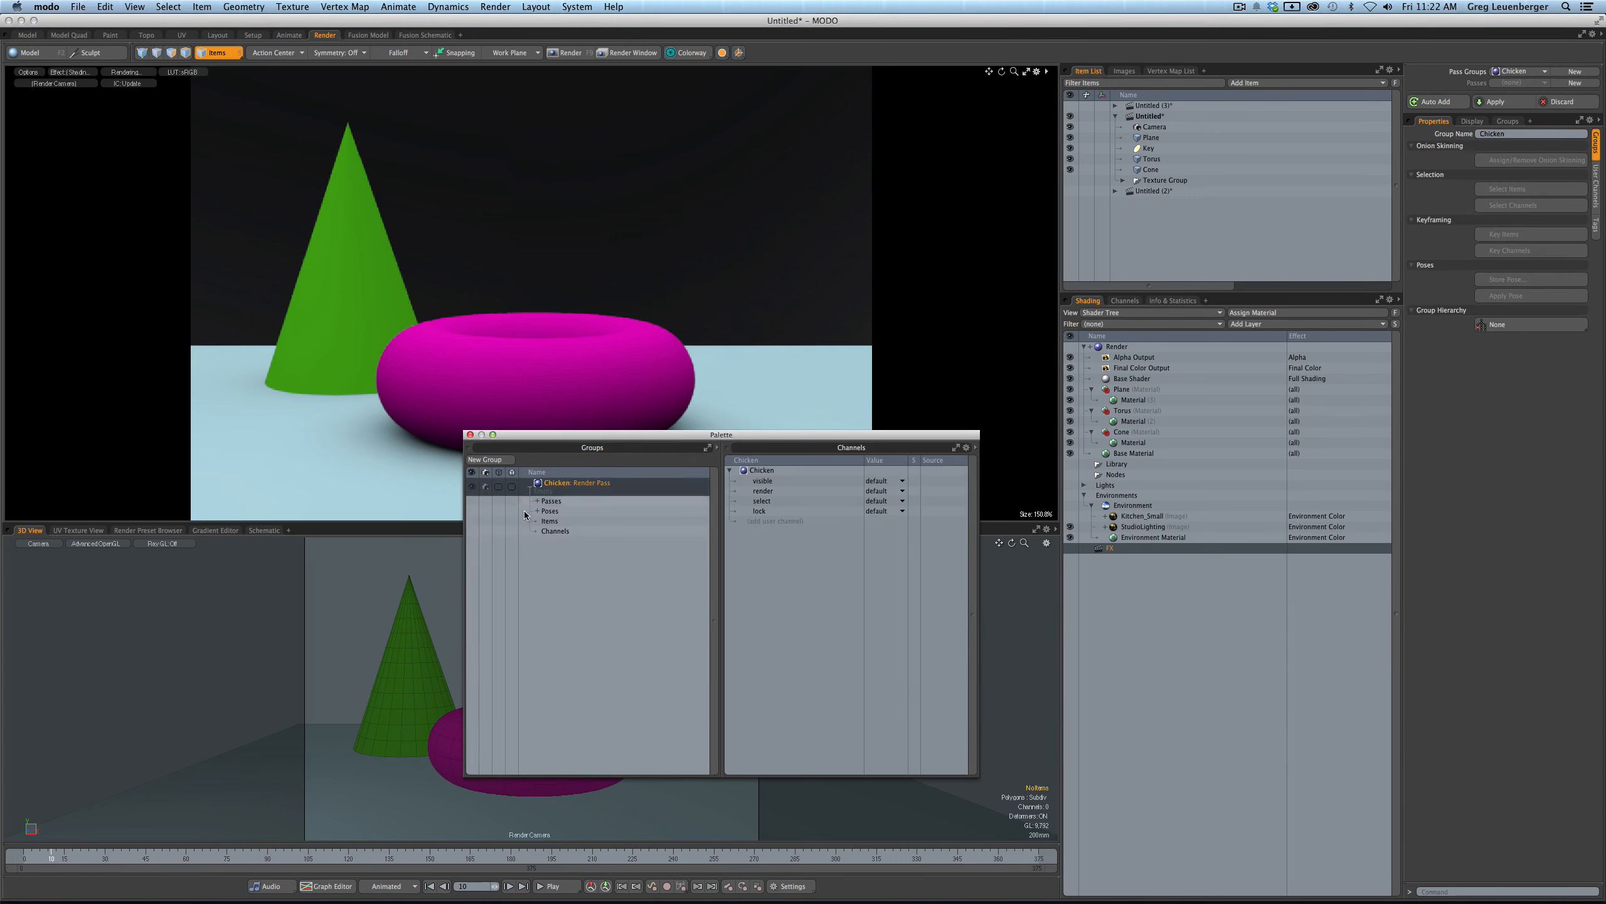
left_click(537, 501)
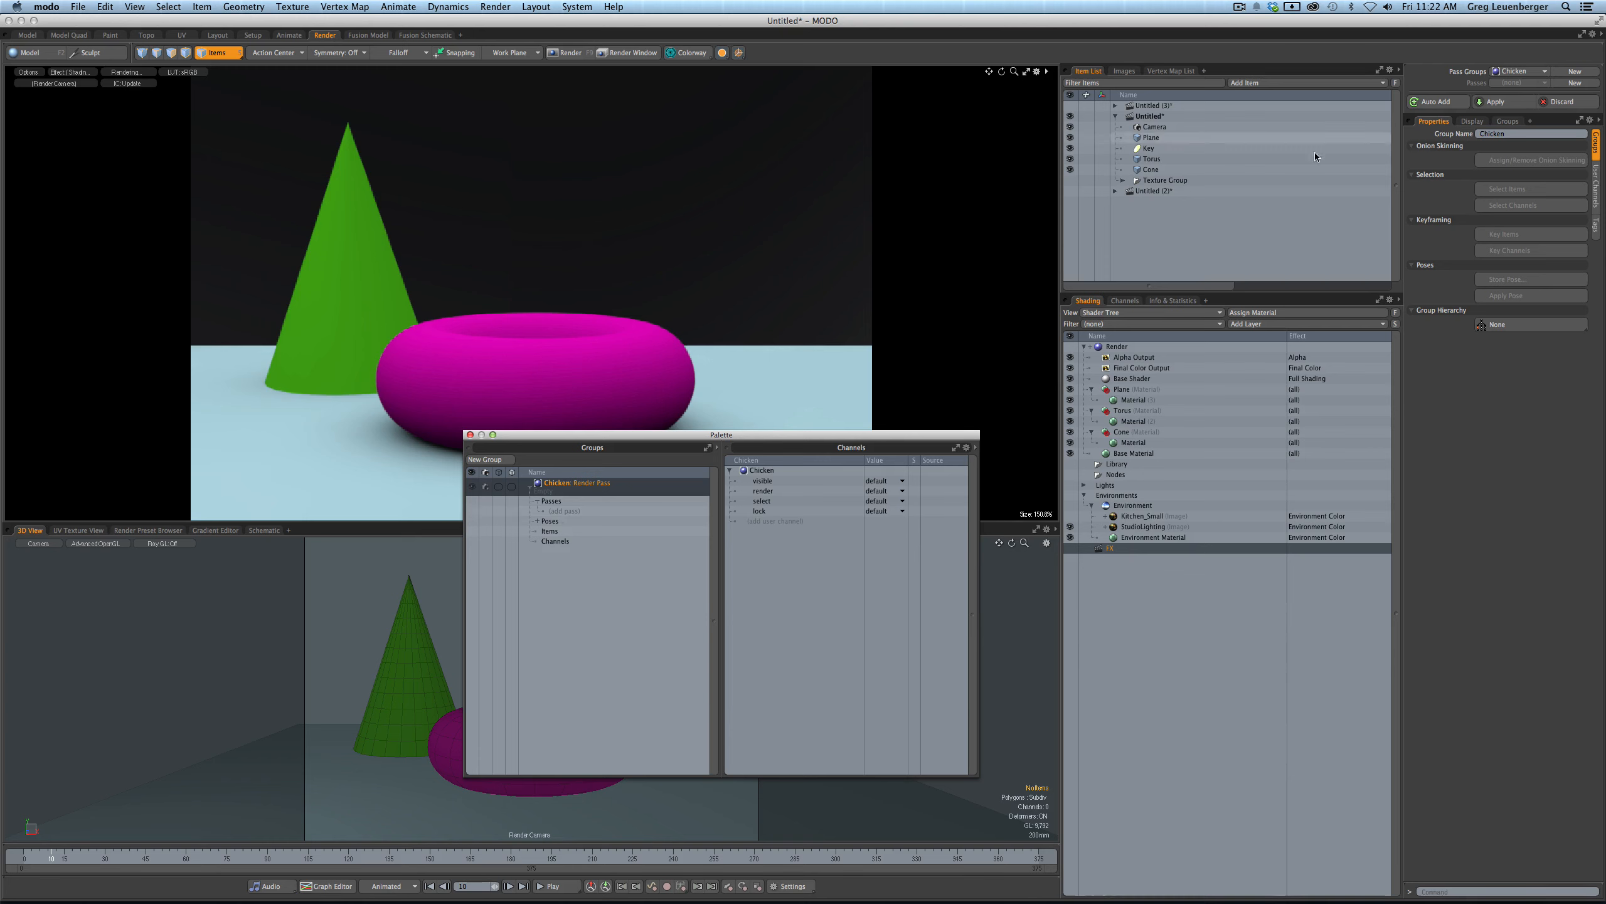
- Add a new pass named Thigh to the Chicken group
left_click(1575, 83)
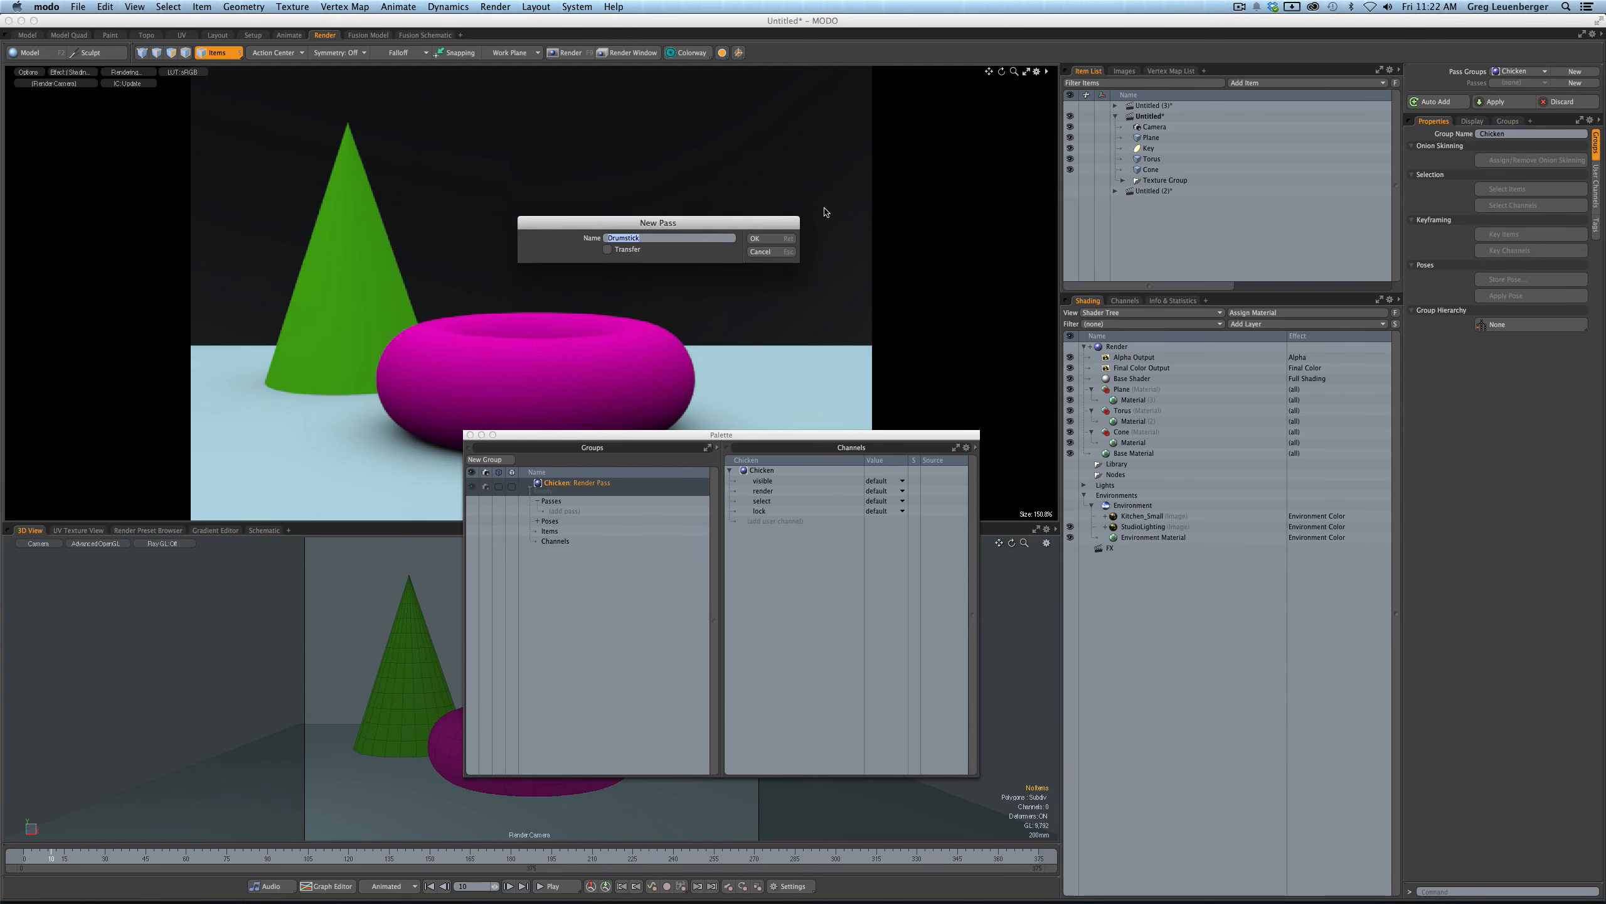
type("Thigh")
left_click(778, 239)
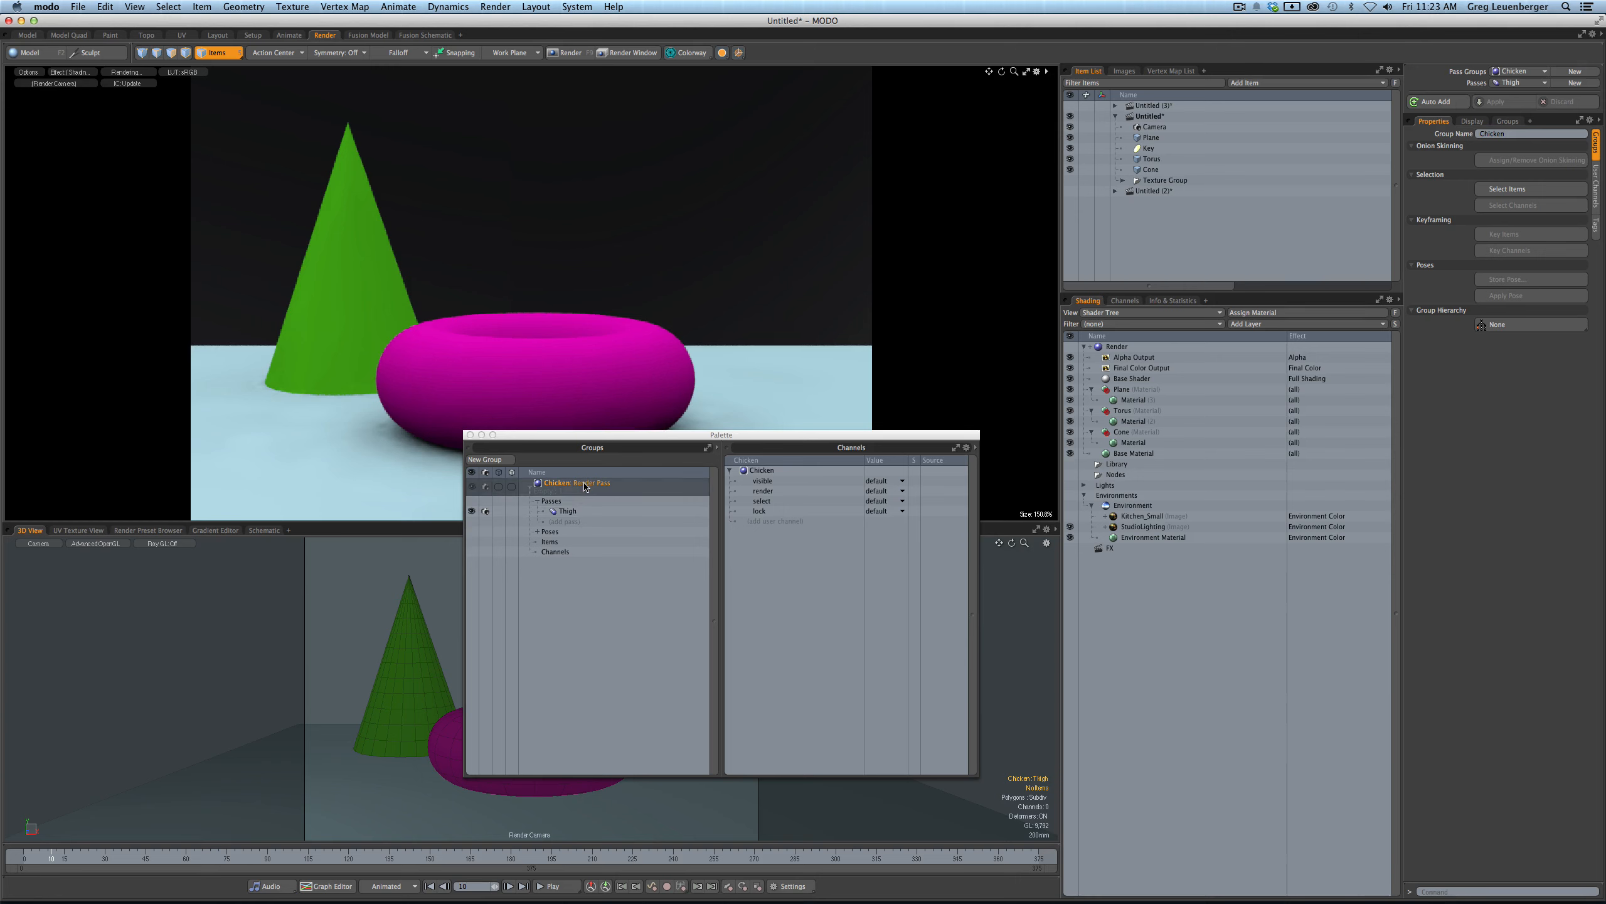
- Switch to SketchBook Pro to review the Chicken group and Thigh layer in the diagram, and return to MODO
key("super+Tab")
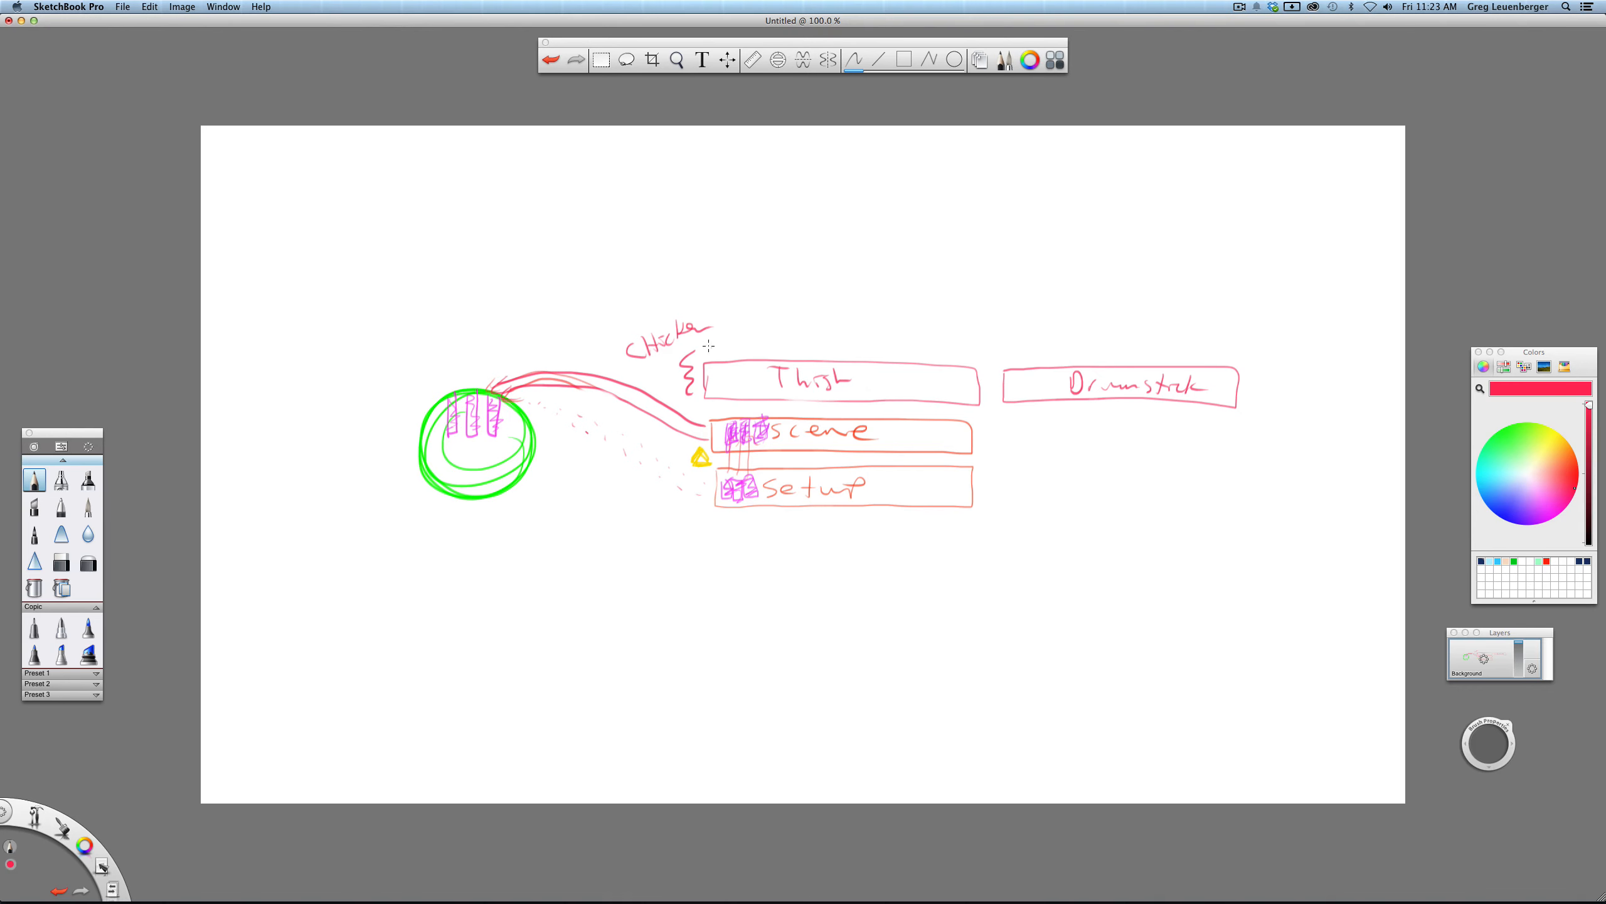
left_click_drag(706, 342, 769, 340)
left_click_drag(708, 408, 796, 407)
key("super+Tab")
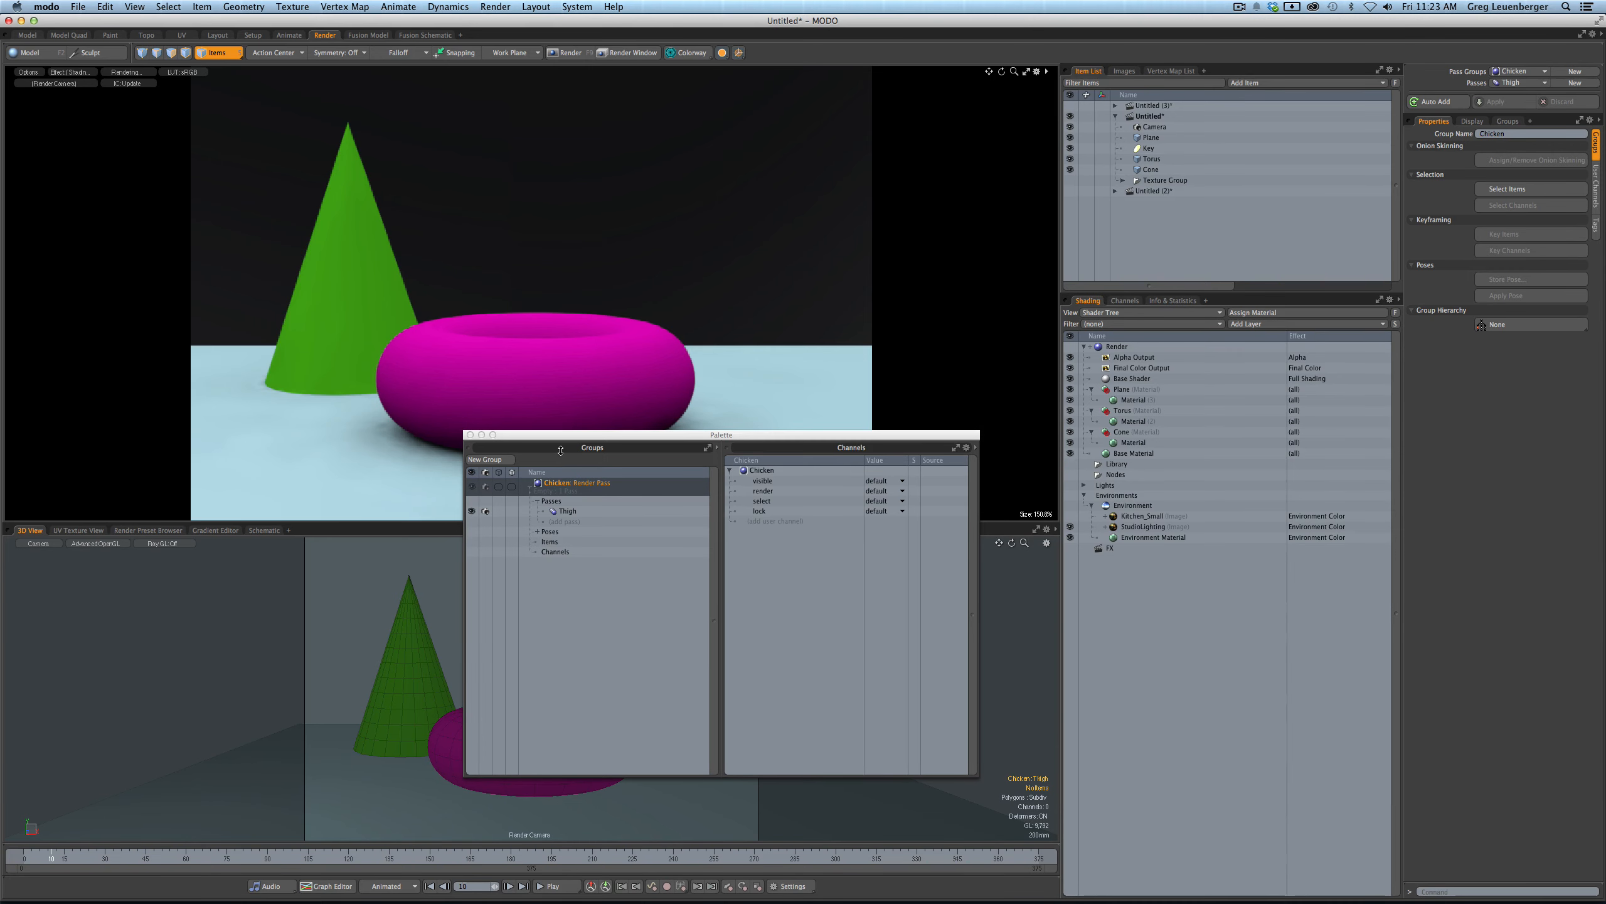
- Select the Thigh pass and inspect the channels of the torus and its material alongside it
left_click(567, 510)
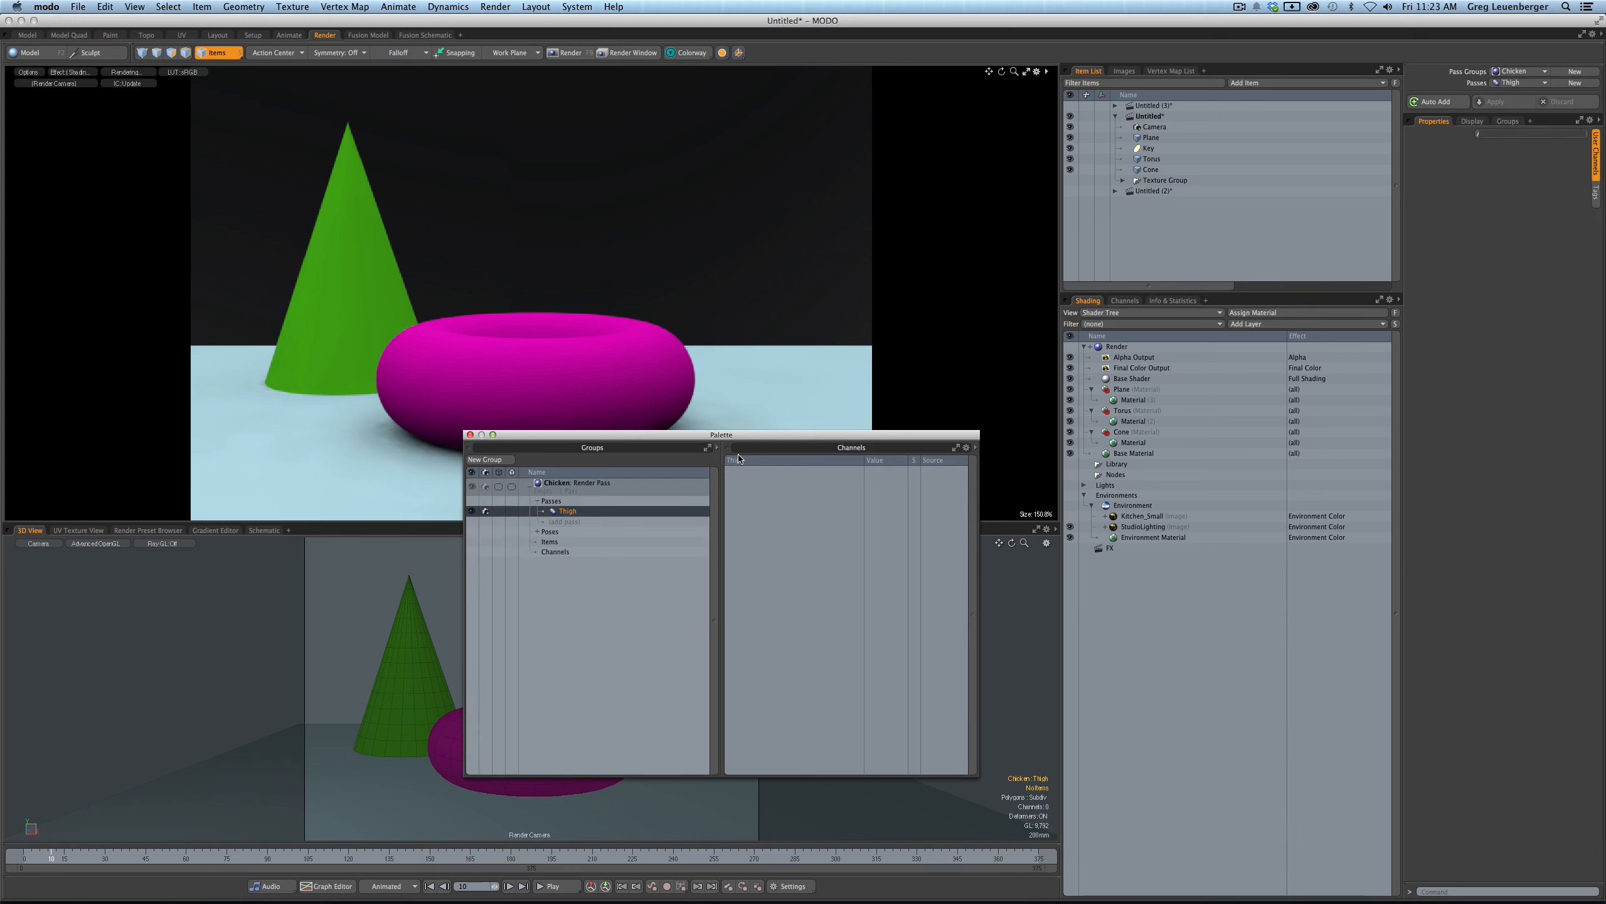
left_click_drag(735, 439, 790, 444)
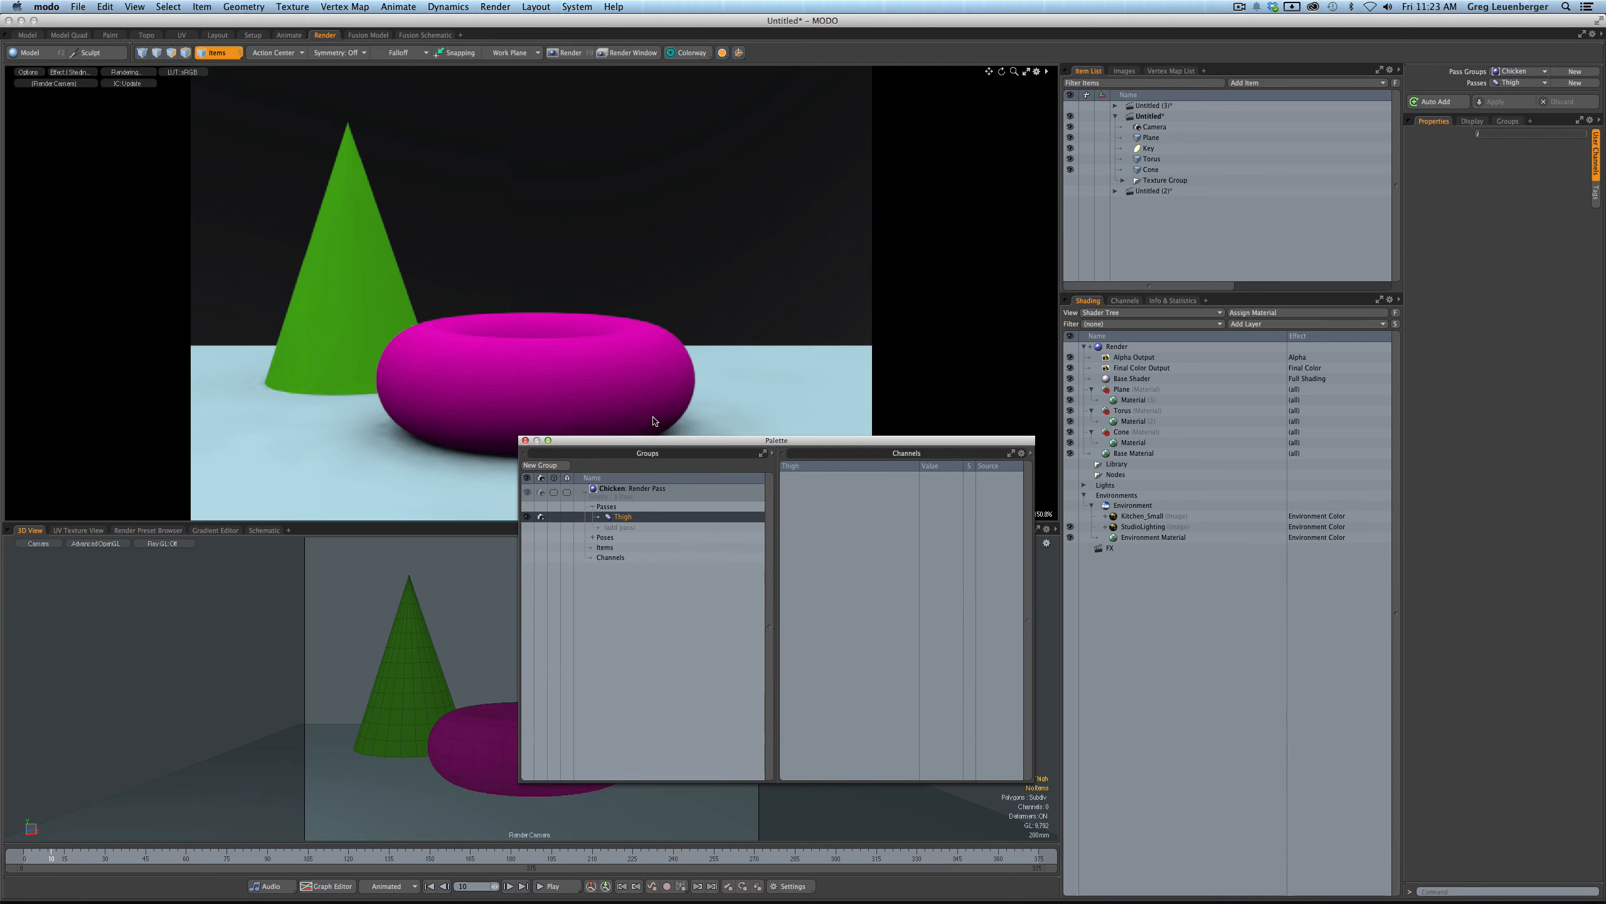
left_click(549, 386)
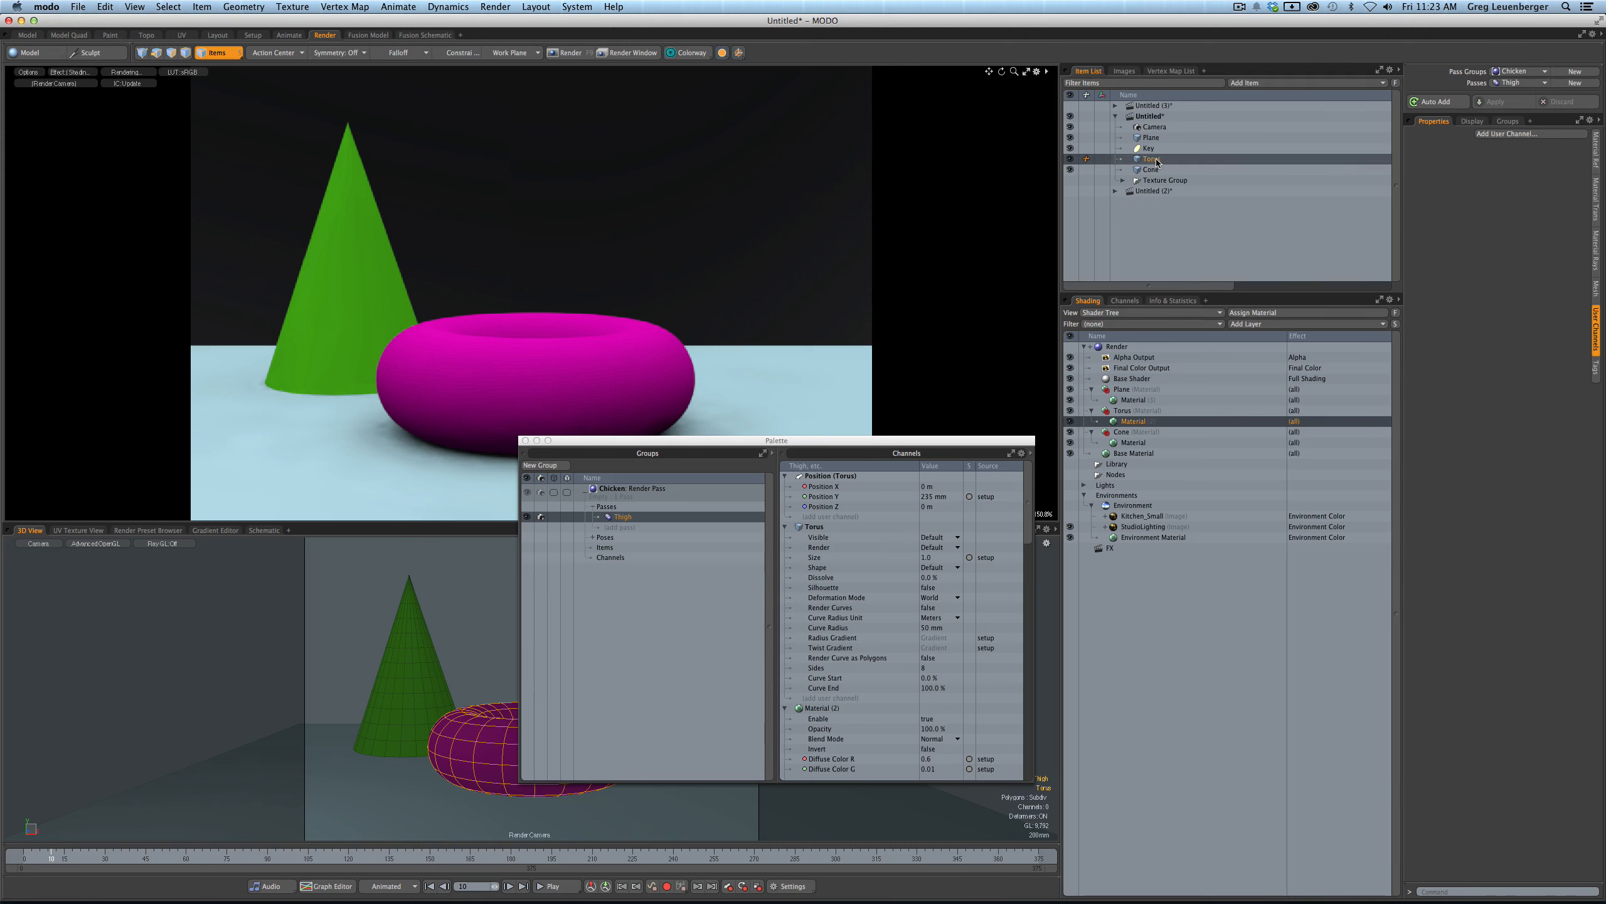
left_click(1106, 196)
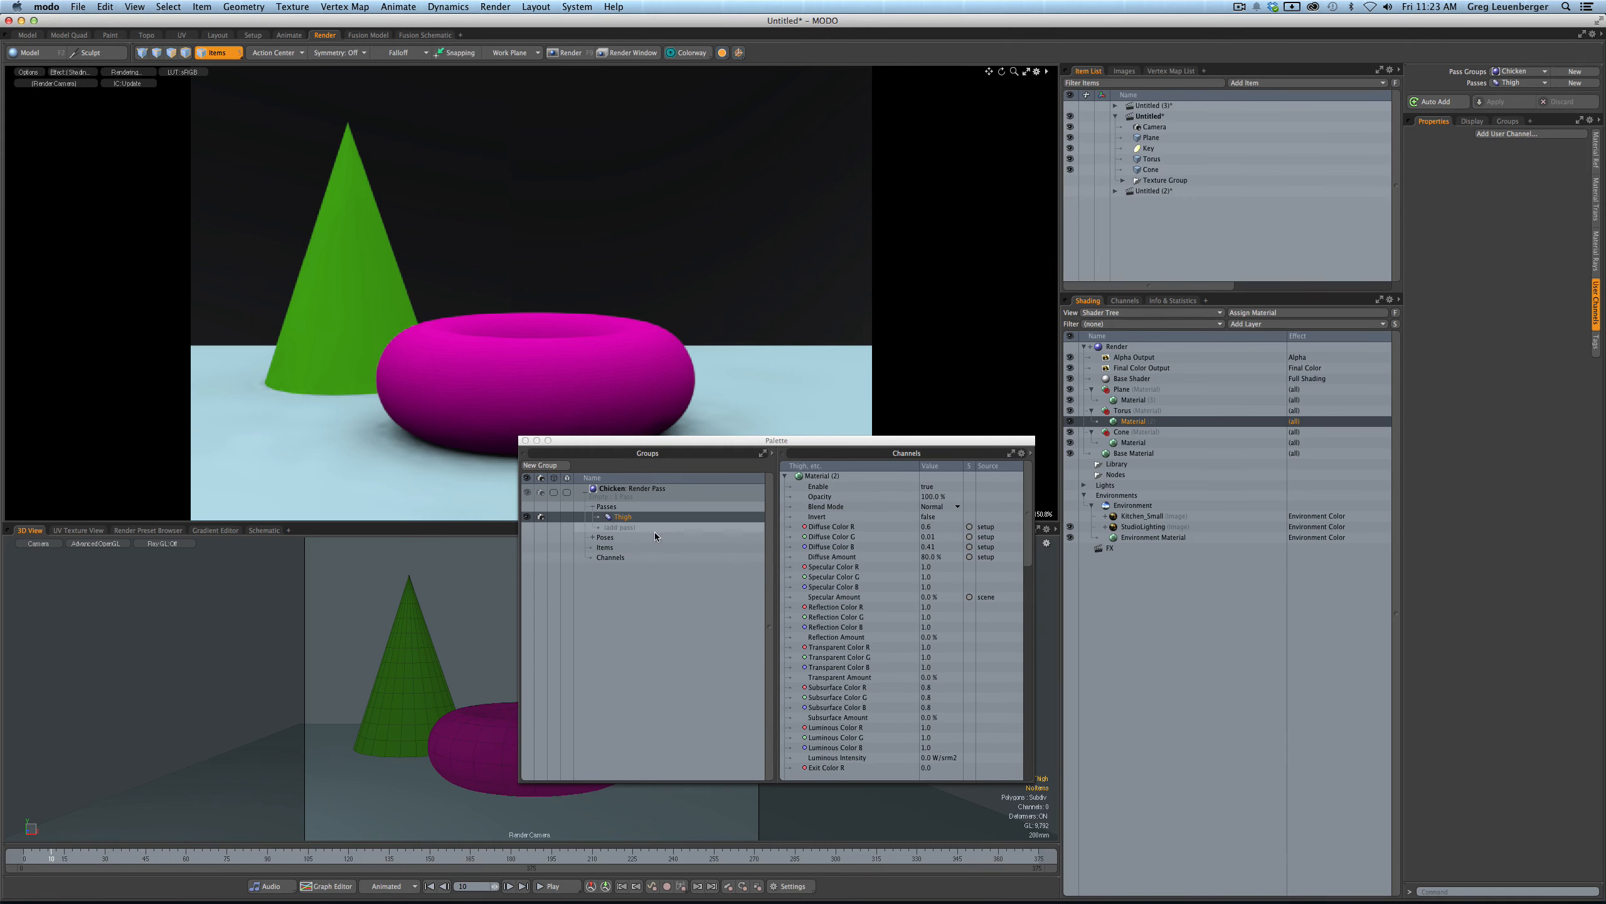
- Clear the group selection, select only the torus material to list its channels, and move the palette aside
left_click(646, 494)
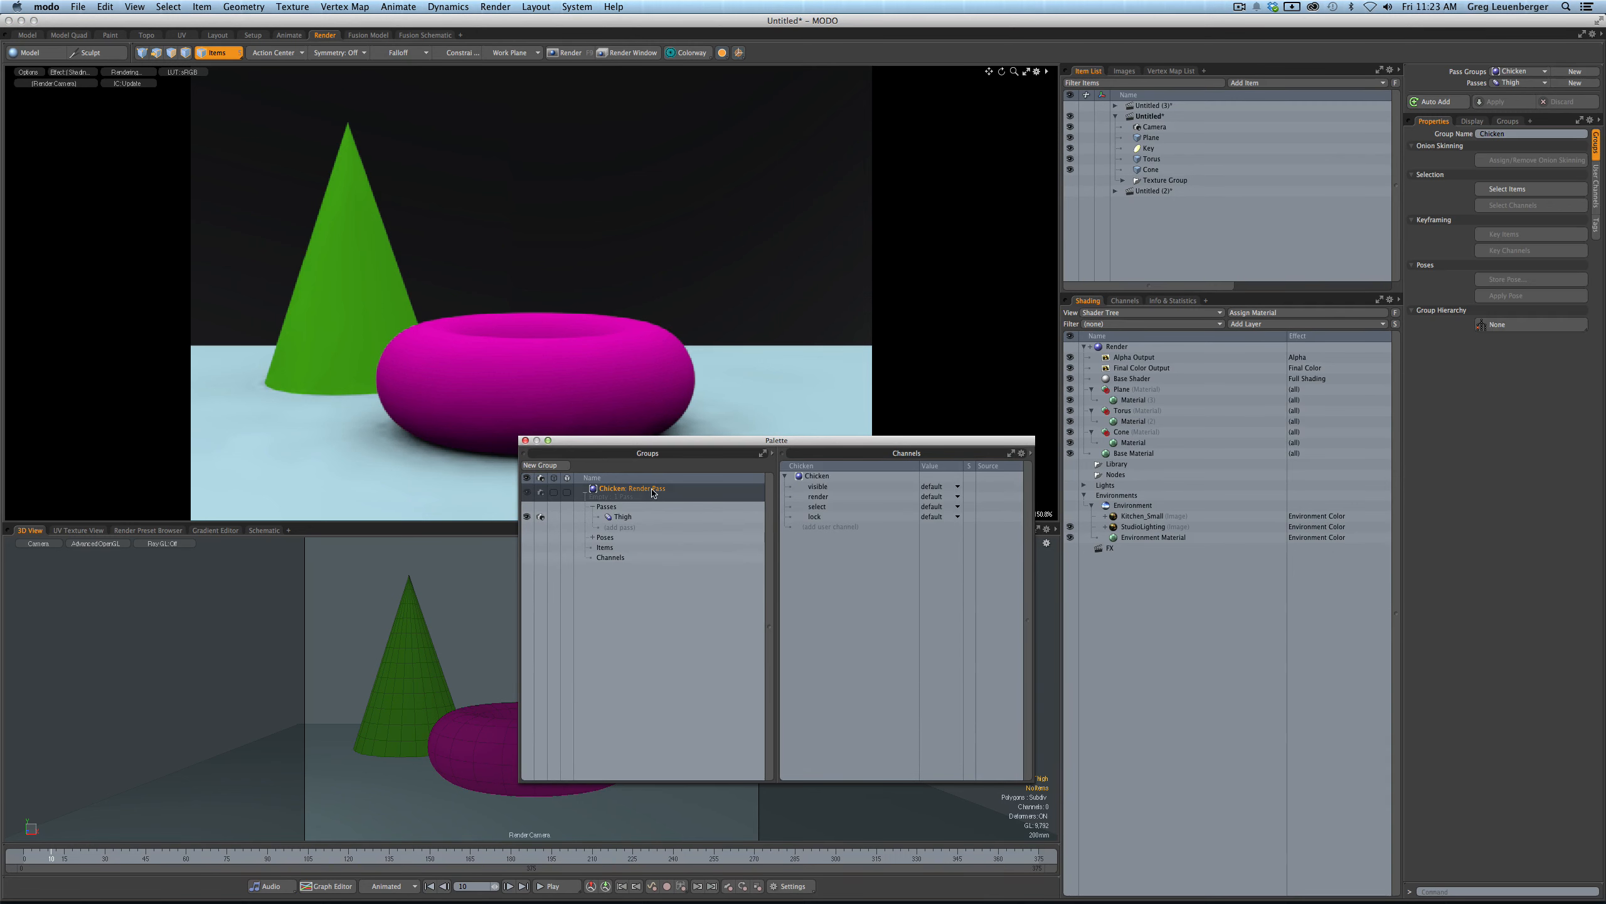
left_click(643, 571)
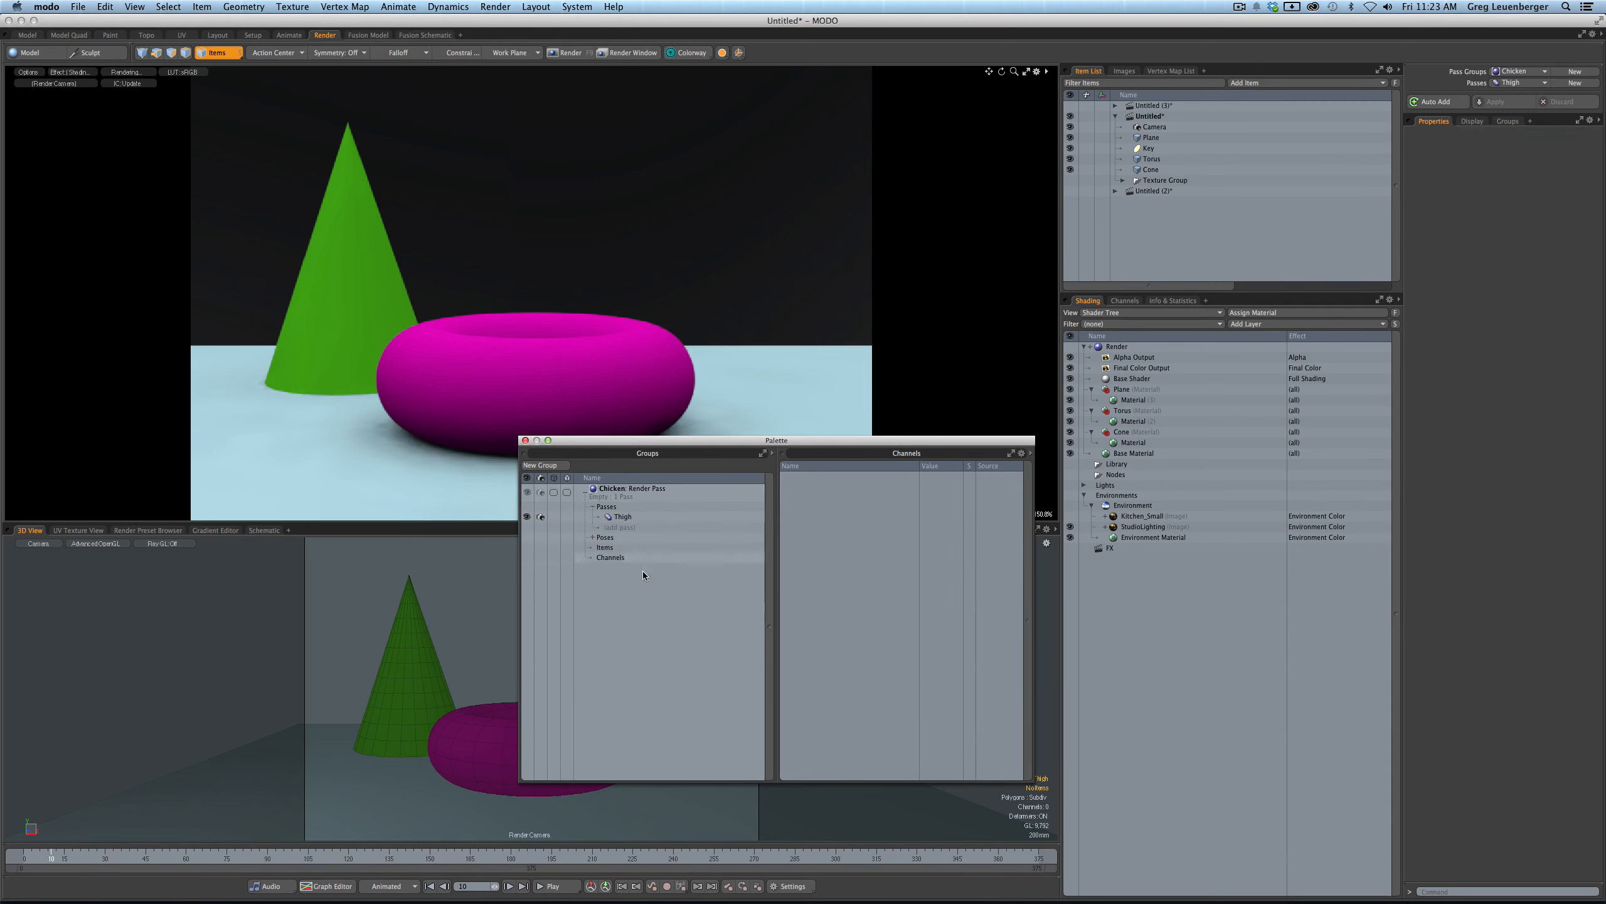
left_click(635, 374)
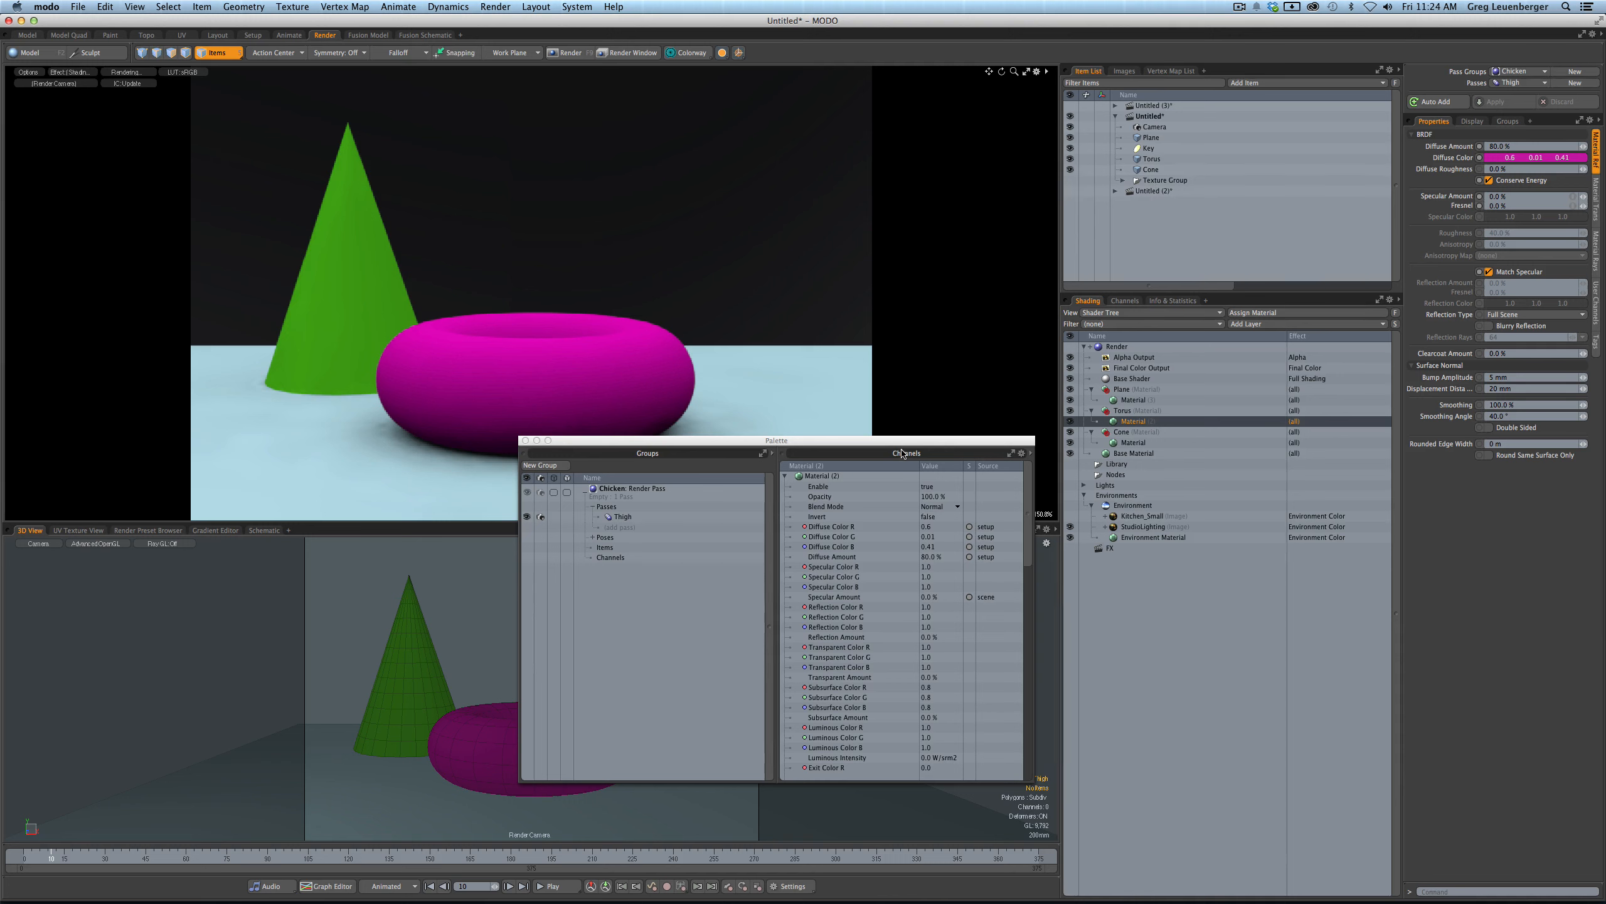
left_click_drag(902, 453, 626, 410)
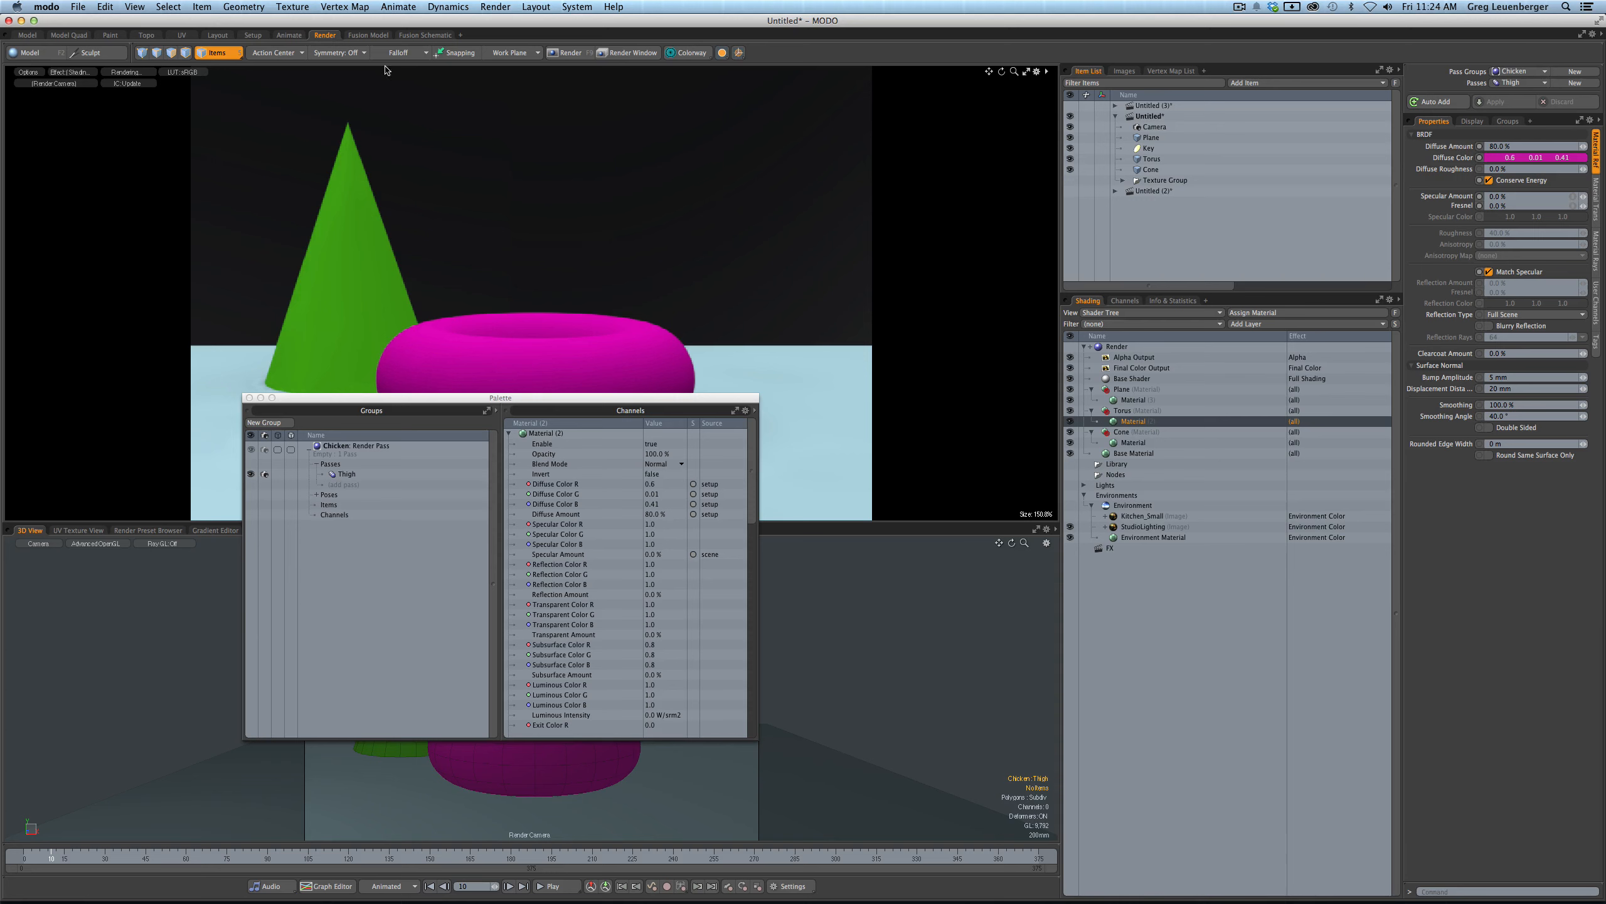
- Compare the torus material's specular look and channel values with Setup mode turned on and off
left_click(252, 35)
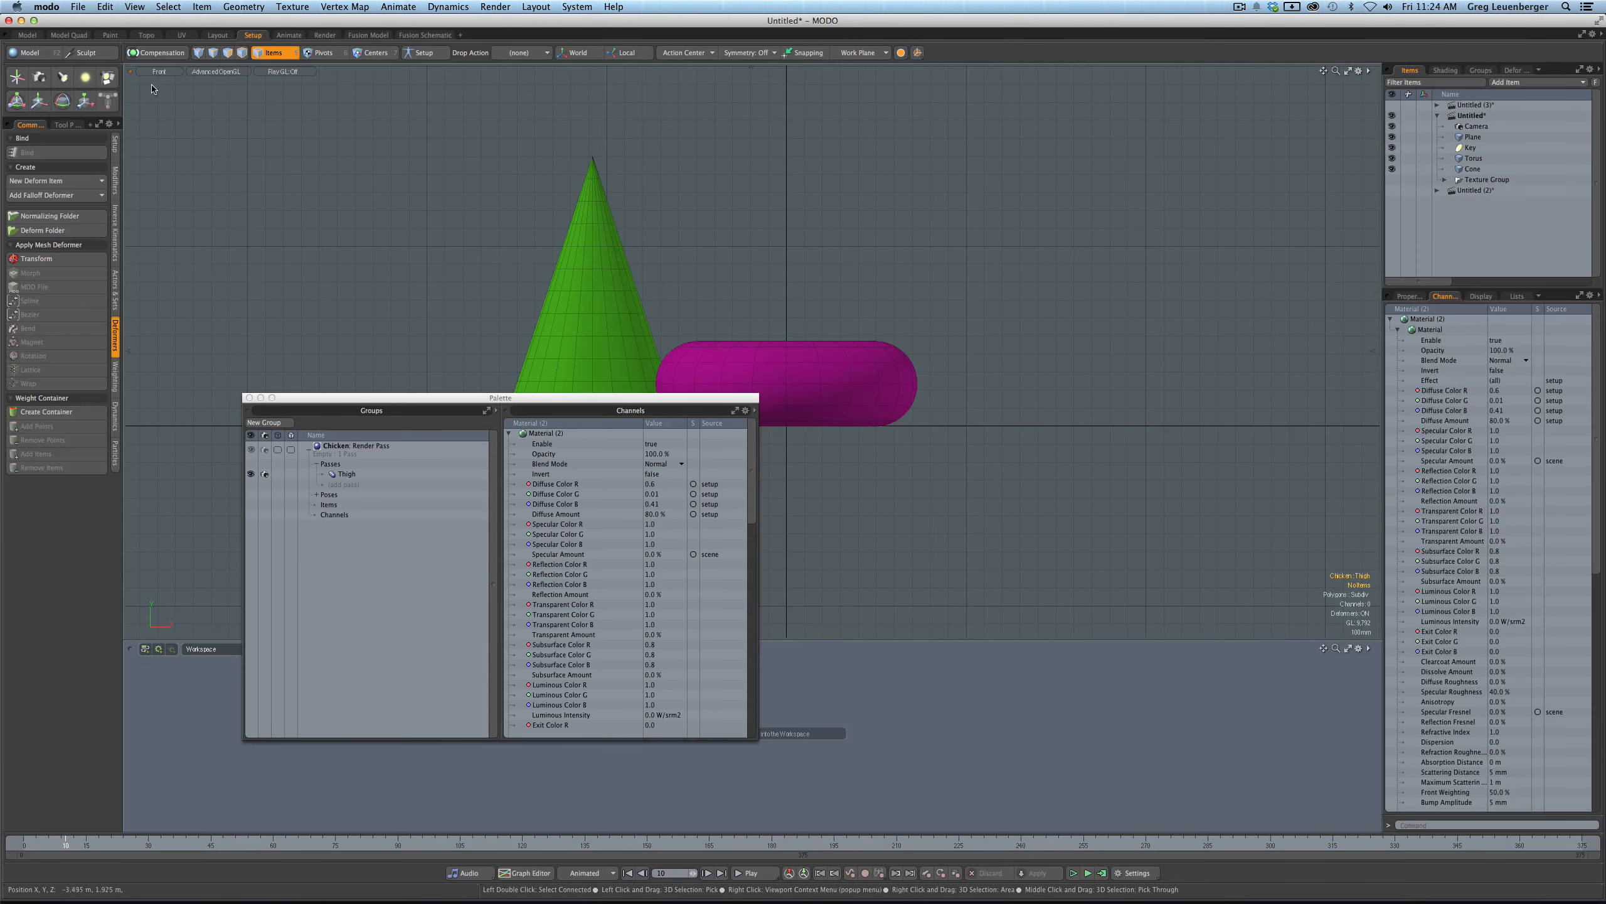
left_click(424, 54)
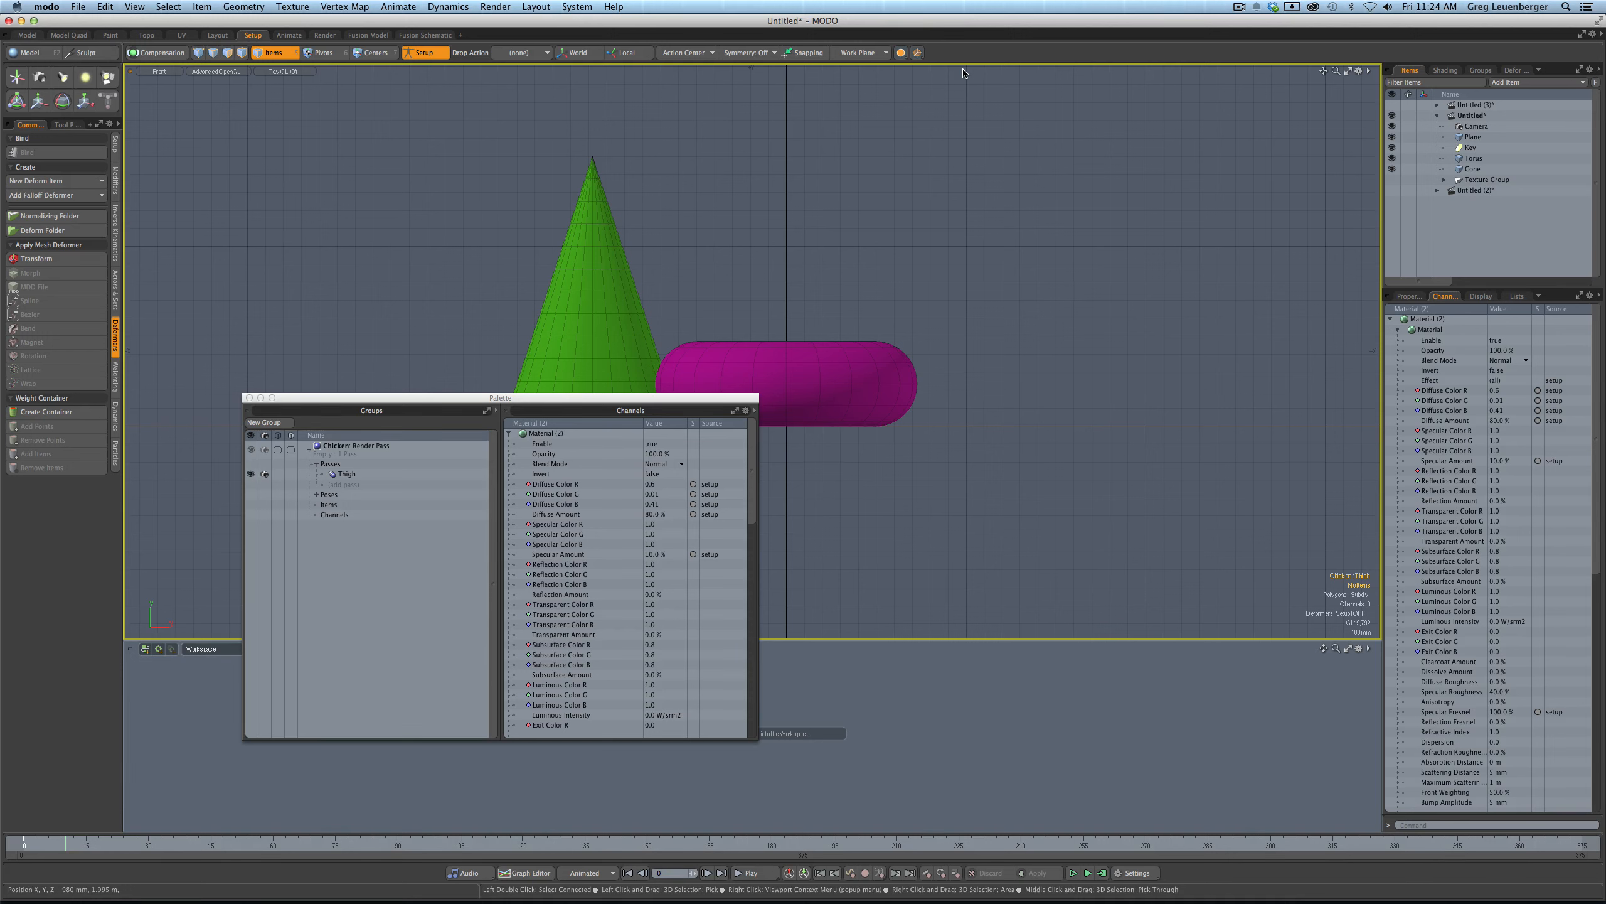
left_click(324, 36)
left_click(252, 35)
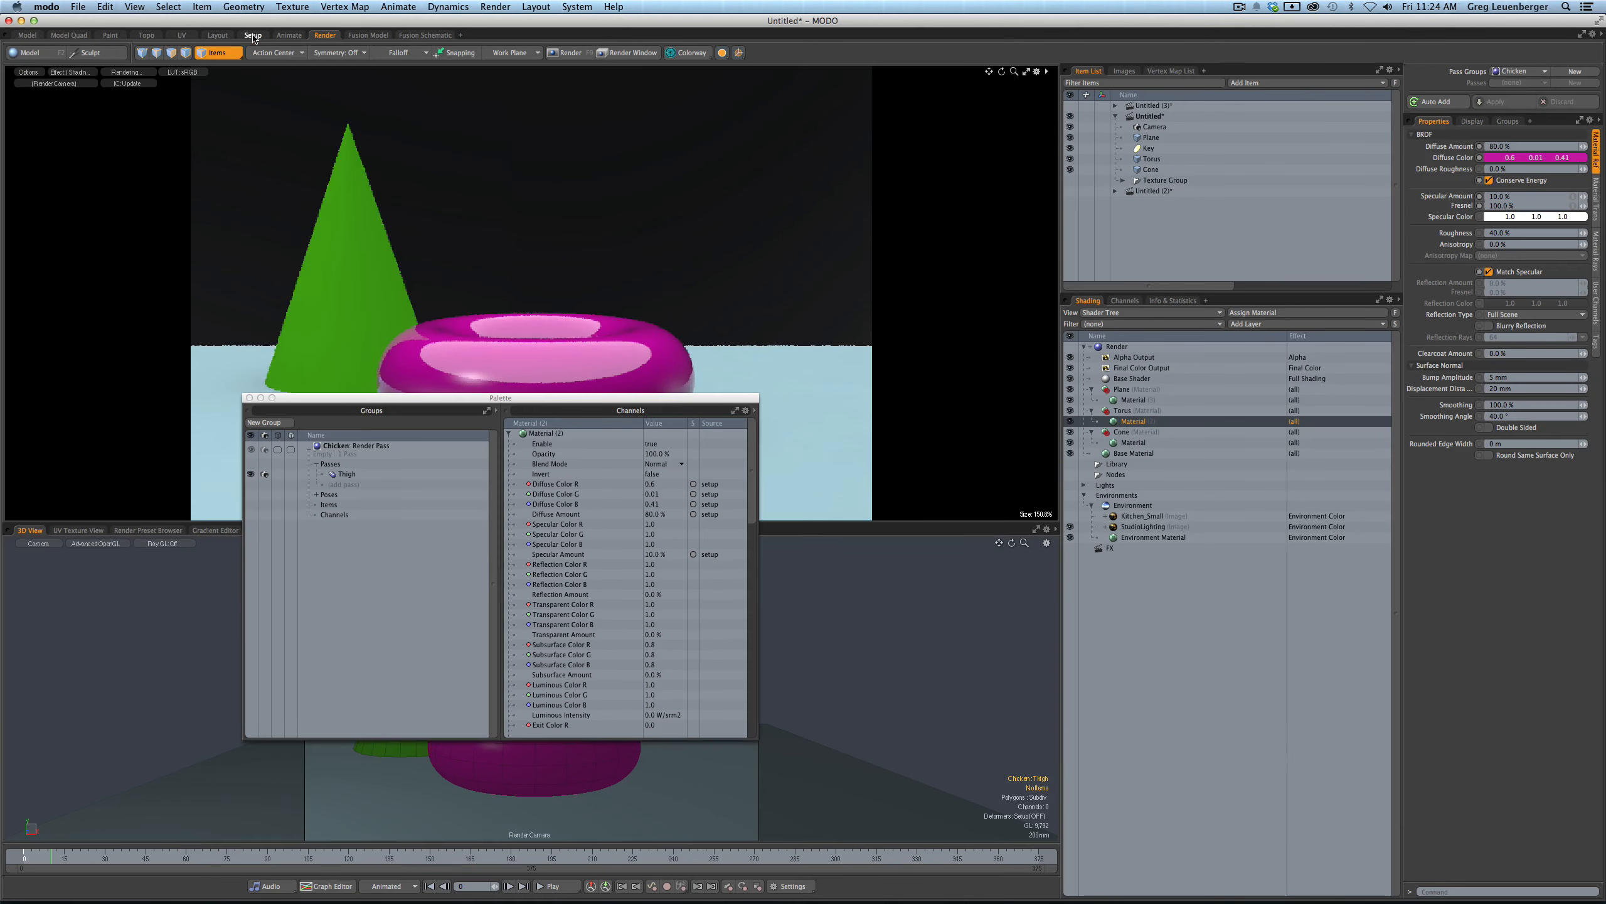
left_click(423, 53)
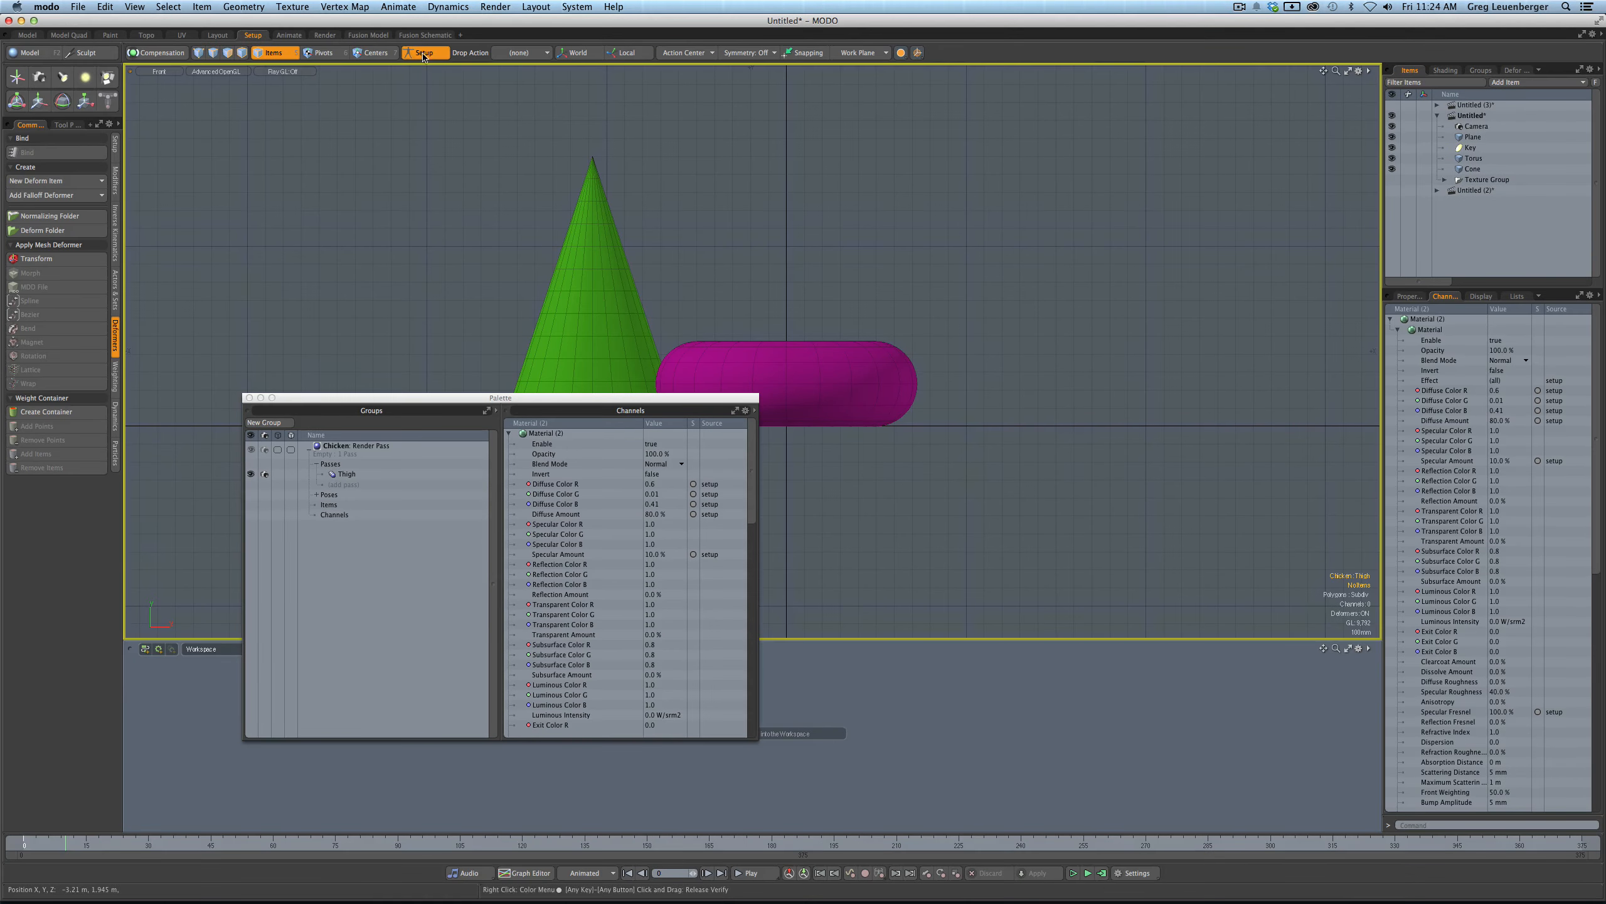
left_click(323, 35)
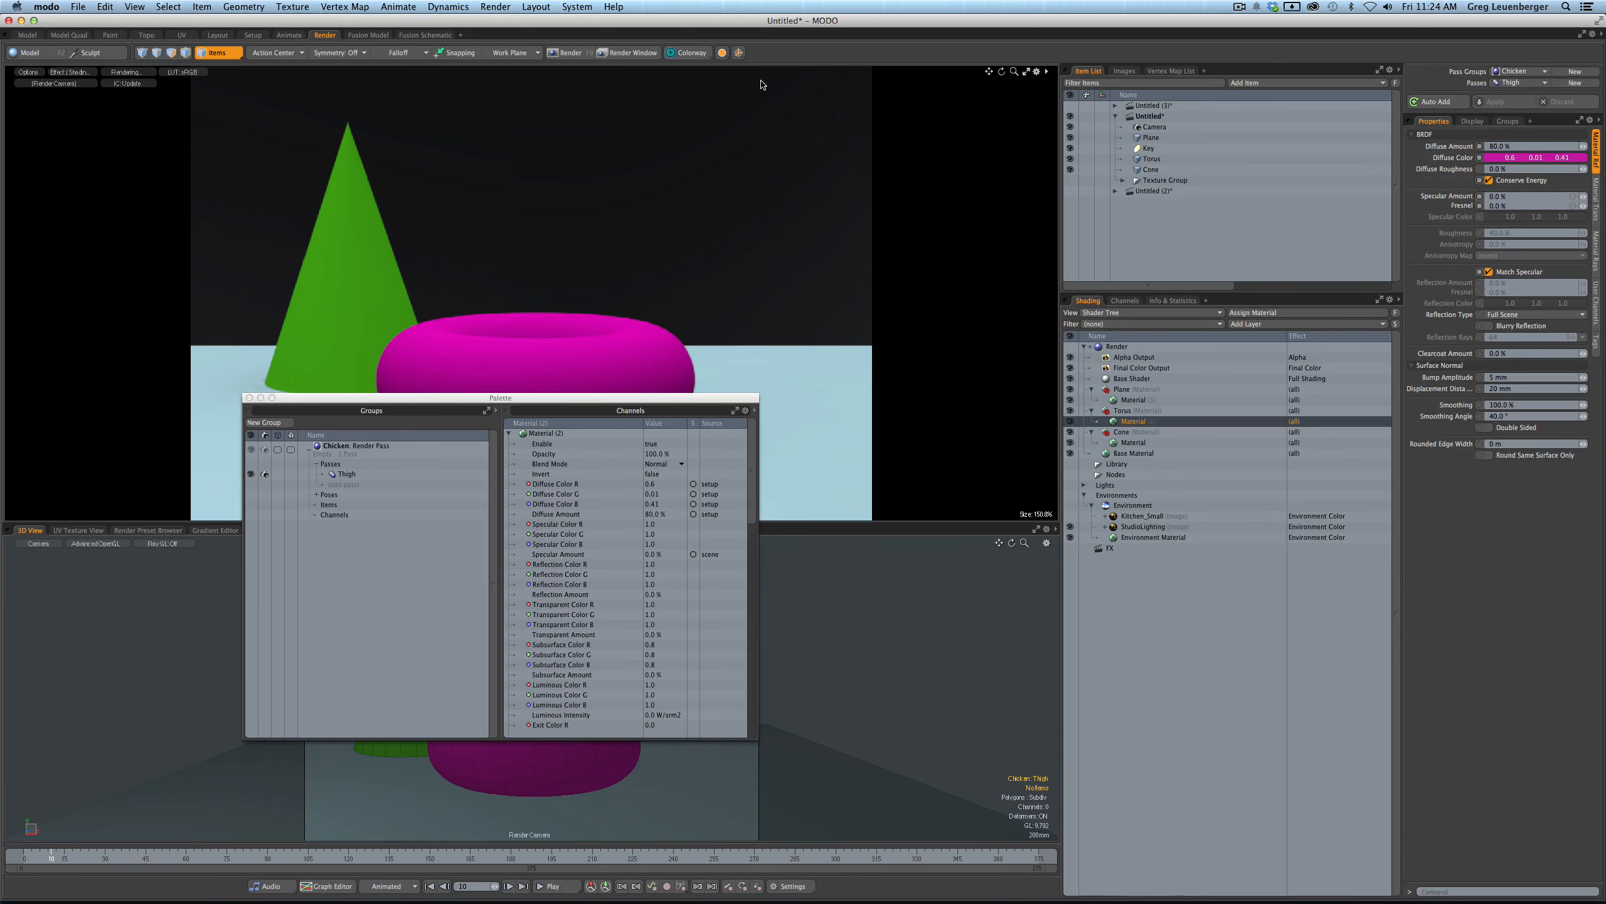
- Check the active pass shown in the Animate layout's viewport, and return to the Render layout with the torus preview uncovered
left_click(289, 35)
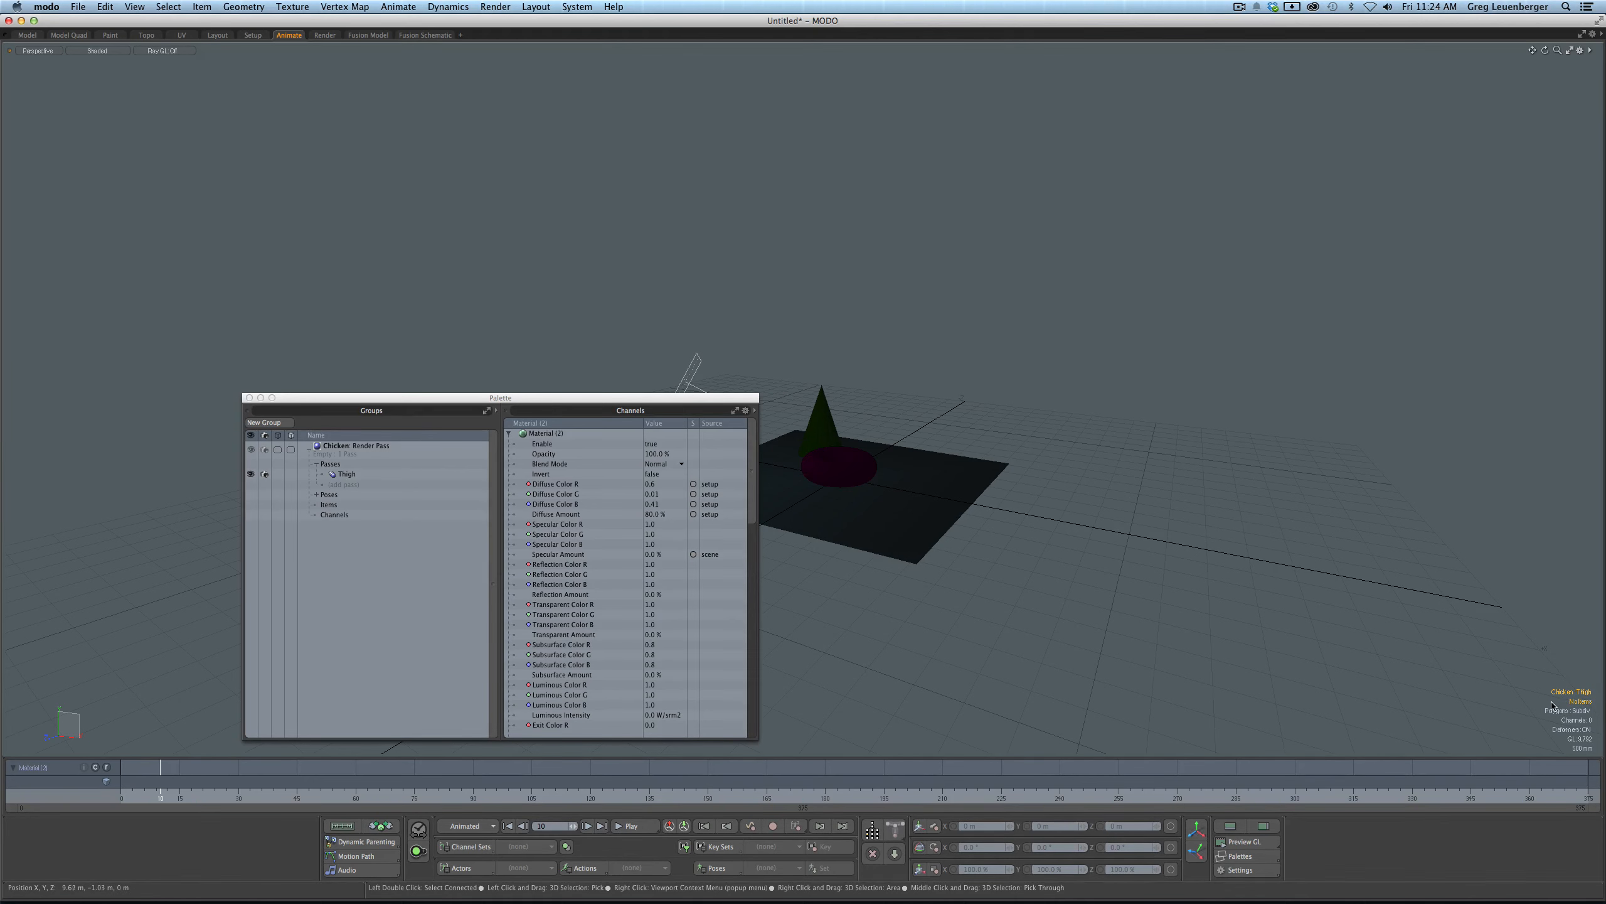
left_click(324, 34)
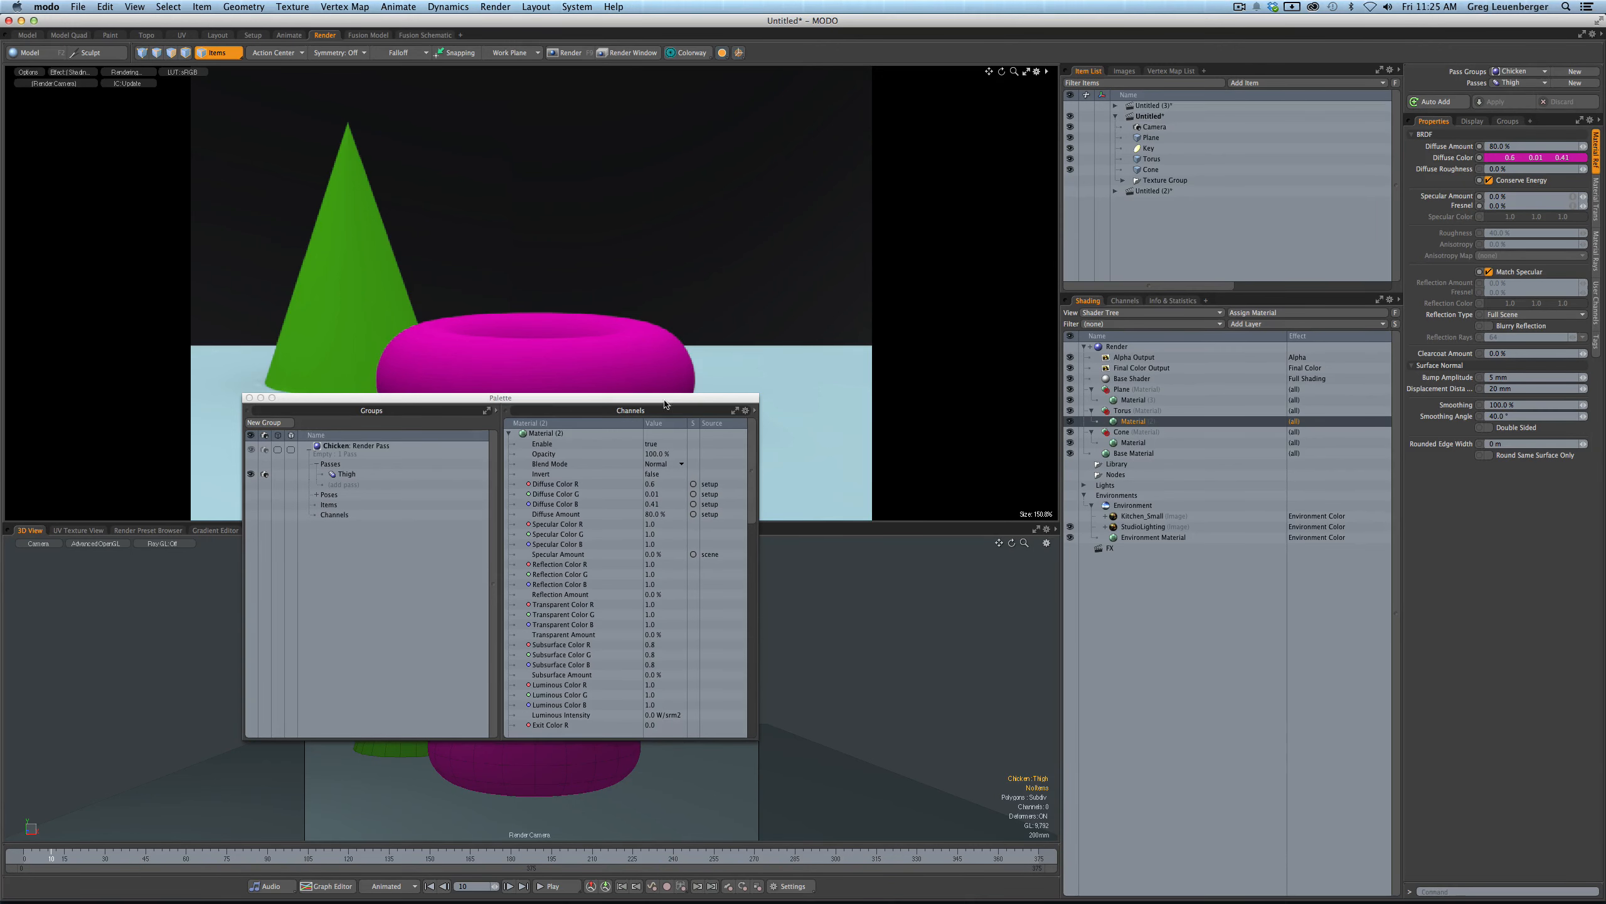
left_click_drag(661, 400, 962, 473)
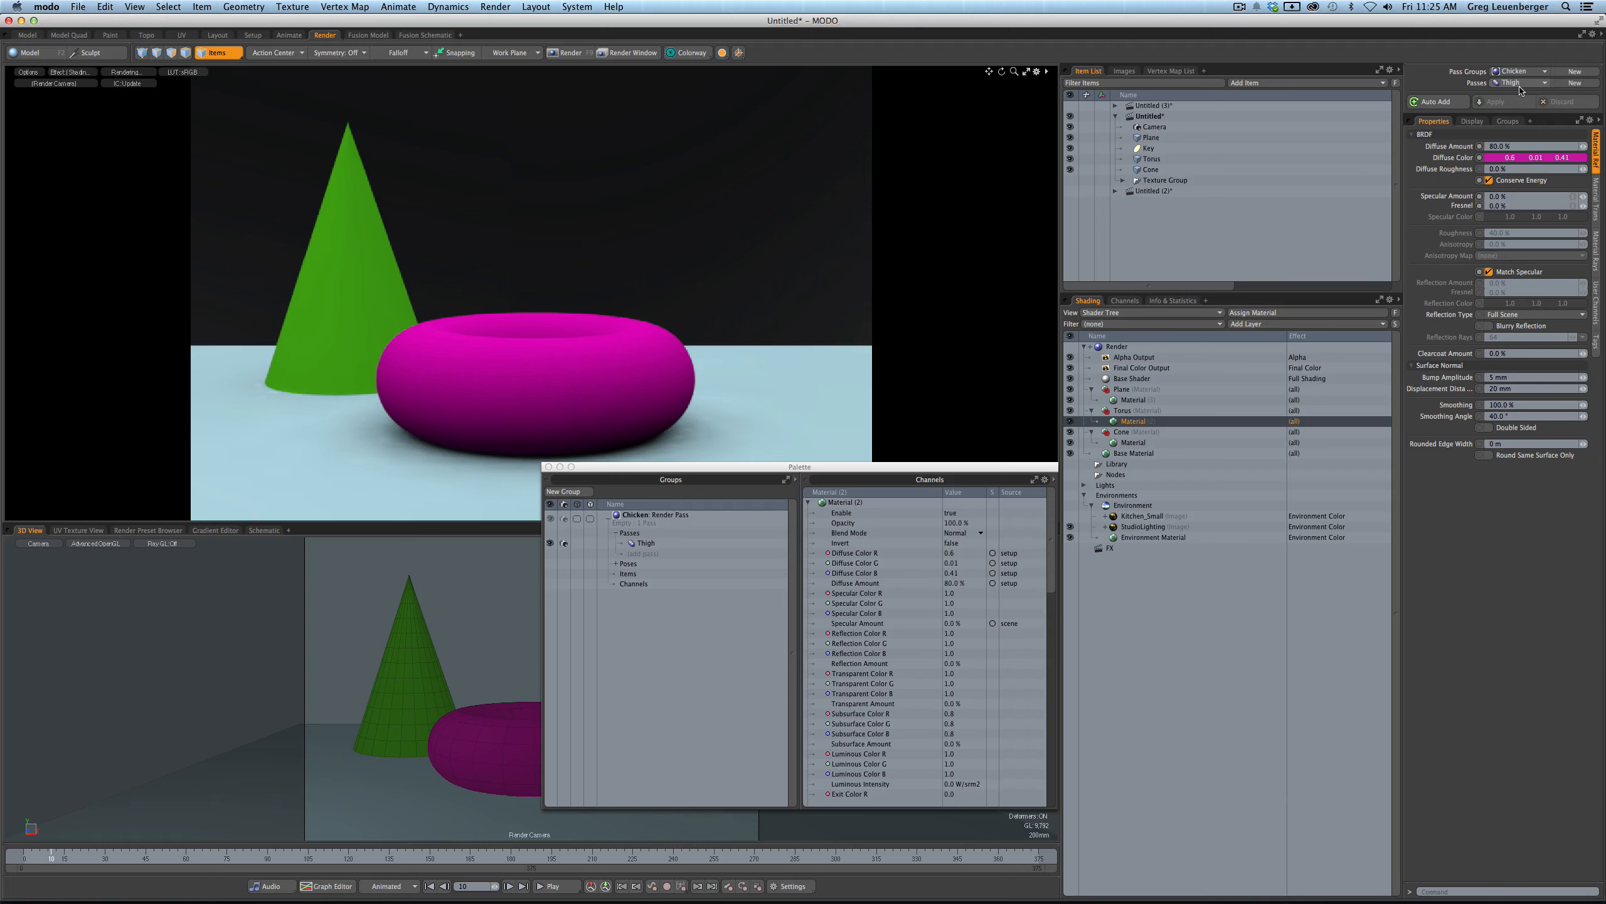
- Change the torus material's diffuse color to blue (0.05, 0.17, 0.6) with the Thigh pass active, and close the color picker
left_click(1494, 158)
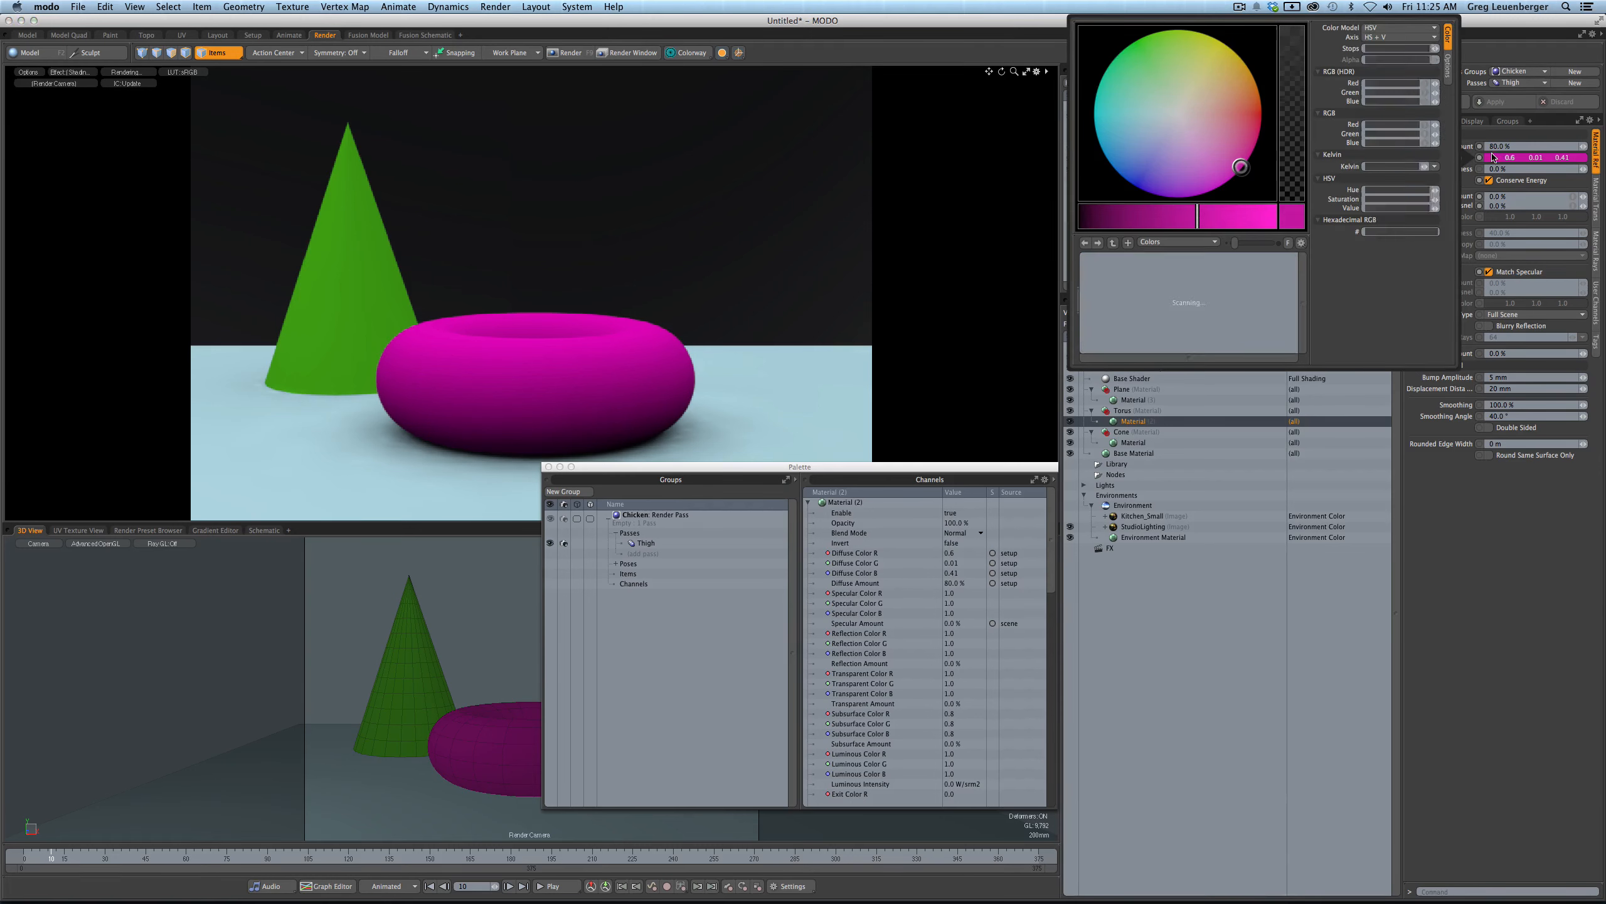
left_click(1124, 169)
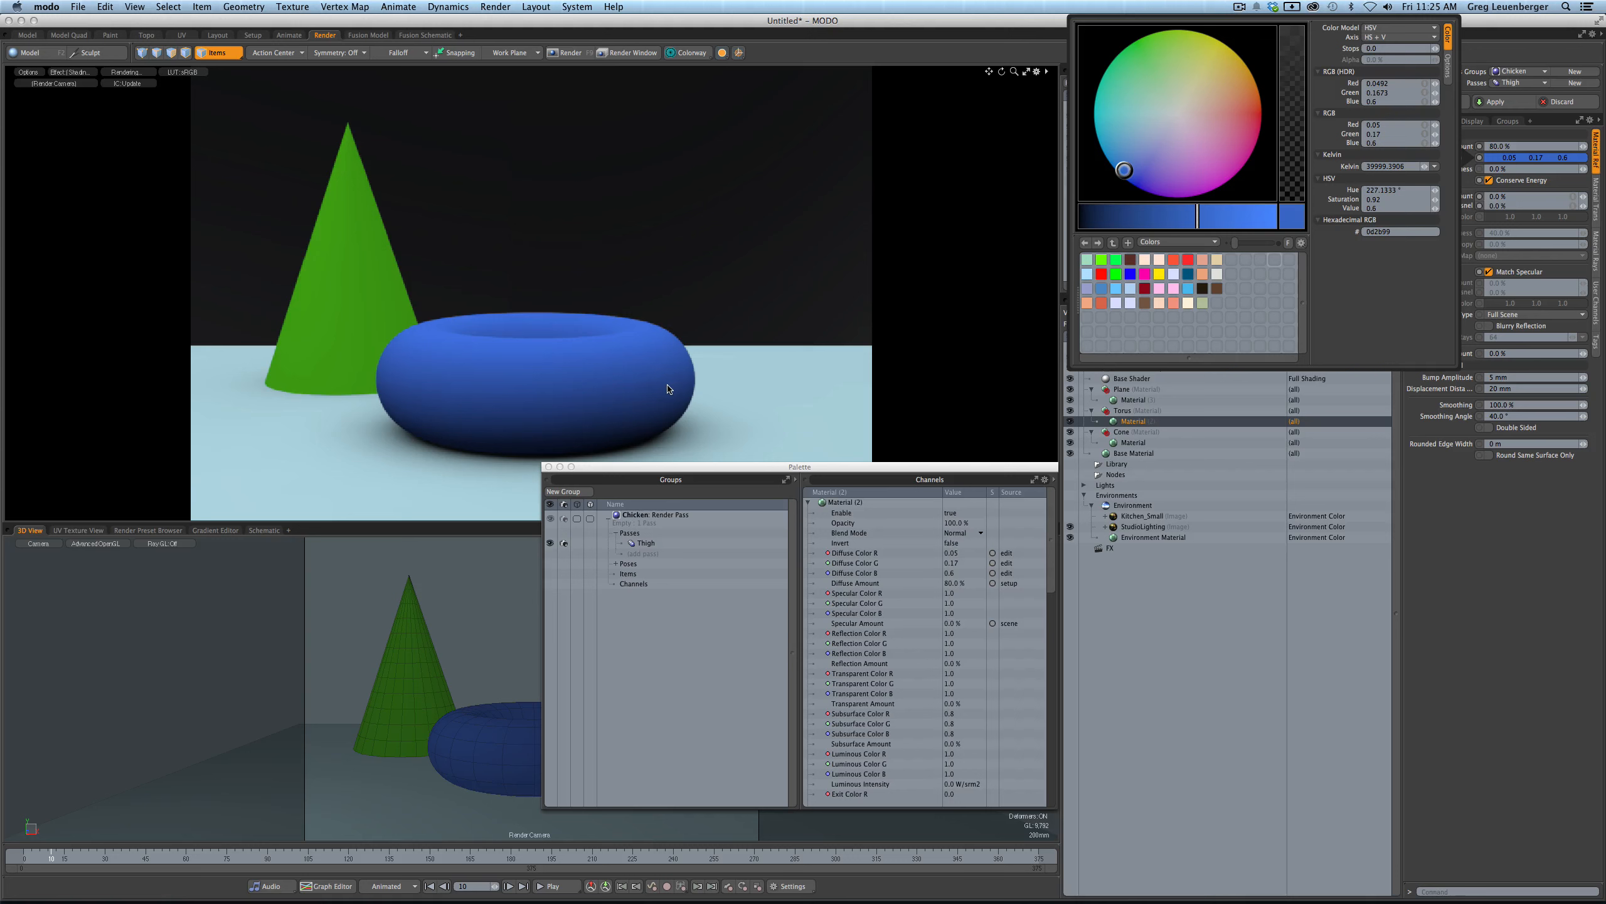
left_click(1531, 160)
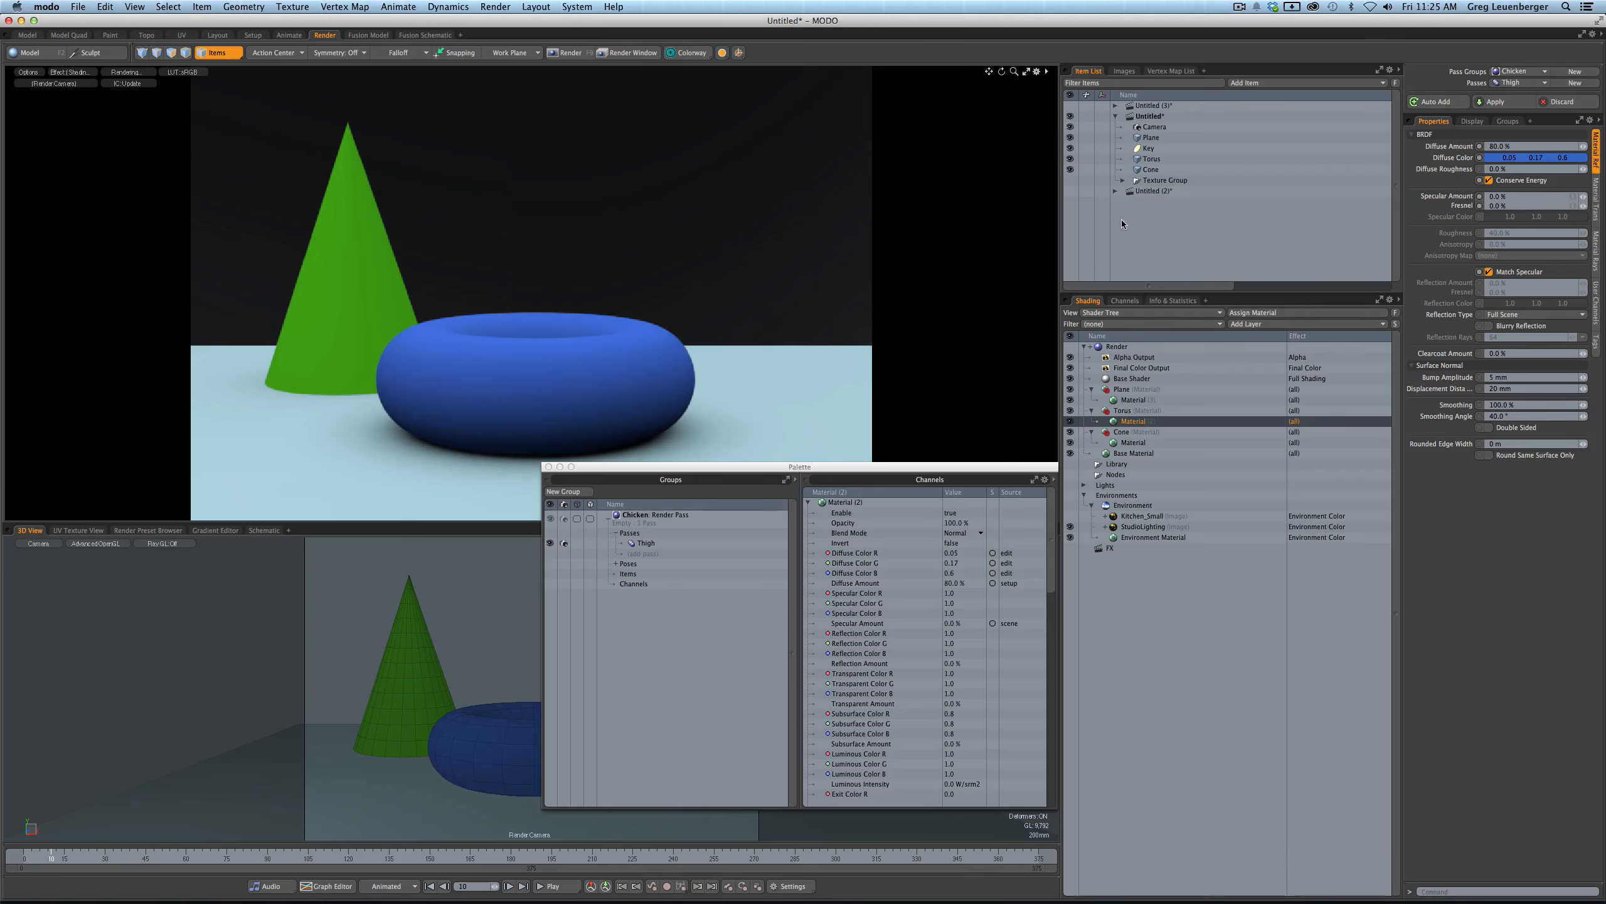
- Set the active pass to (none) and move the palette so the torus is uncovered in the 3D view
left_click(1514, 84)
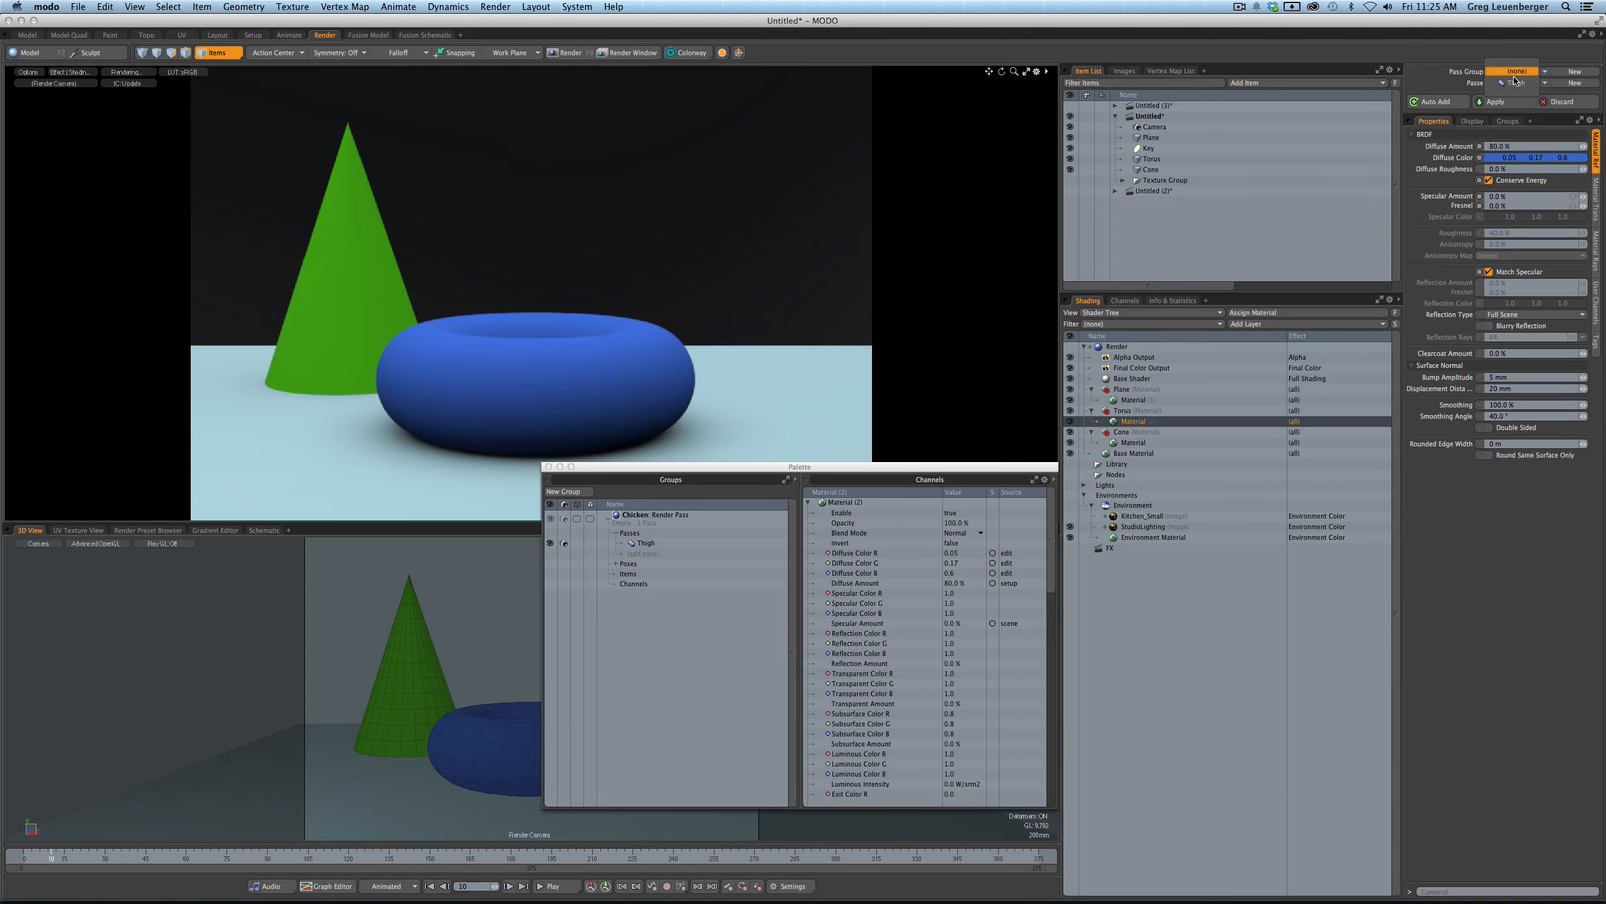
left_click(1514, 76)
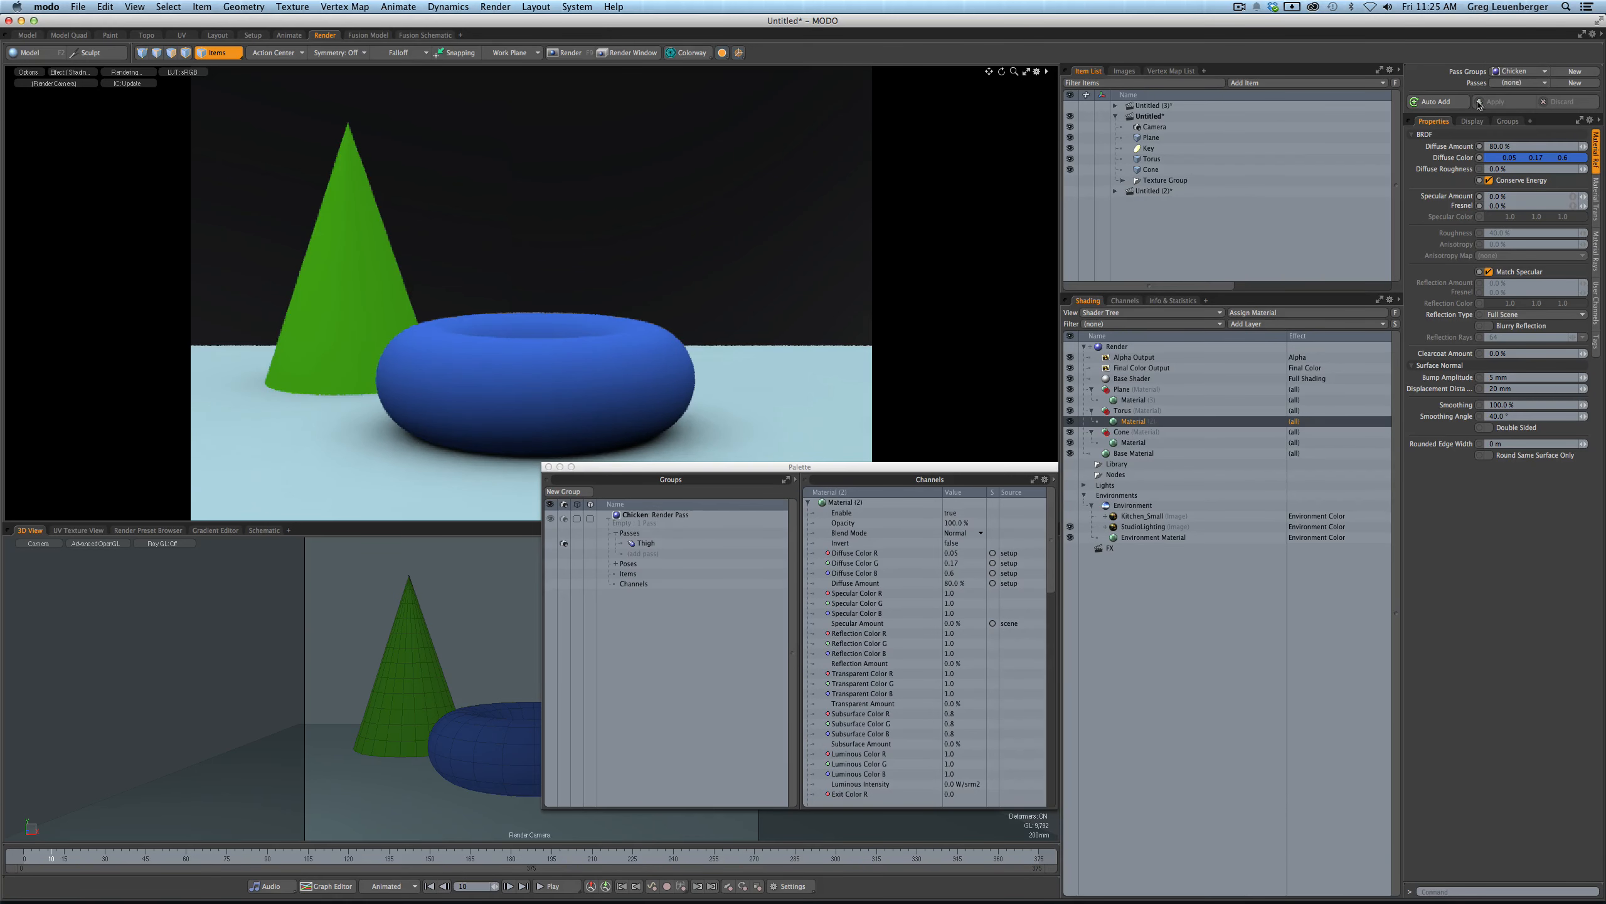
left_click_drag(892, 466, 385, 459)
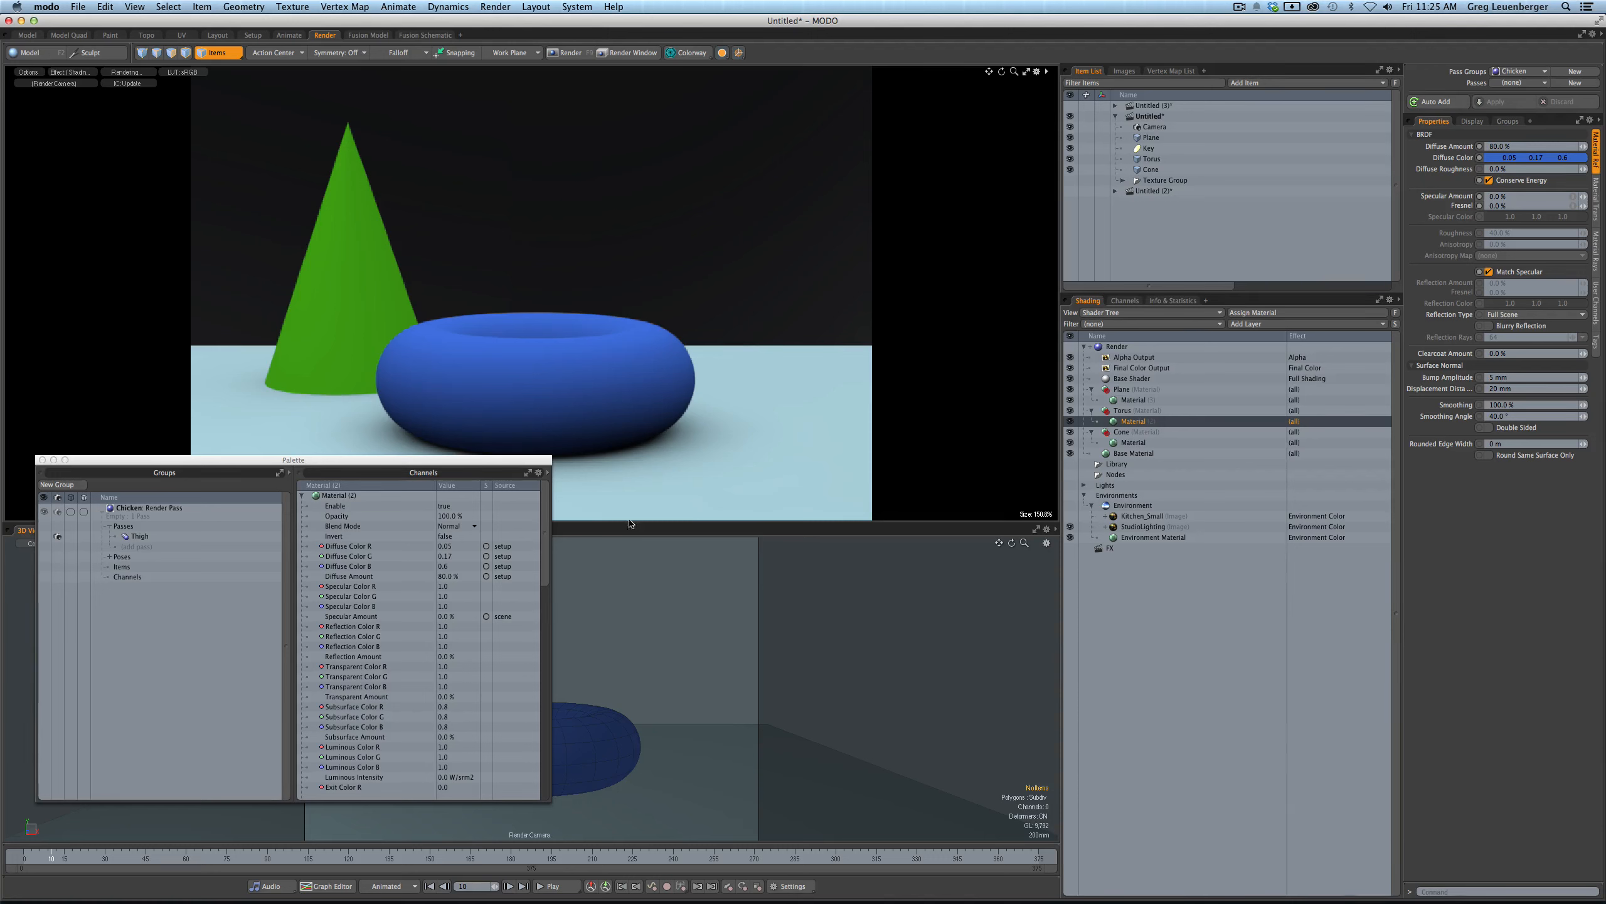
left_click_drag(440, 457, 423, 485)
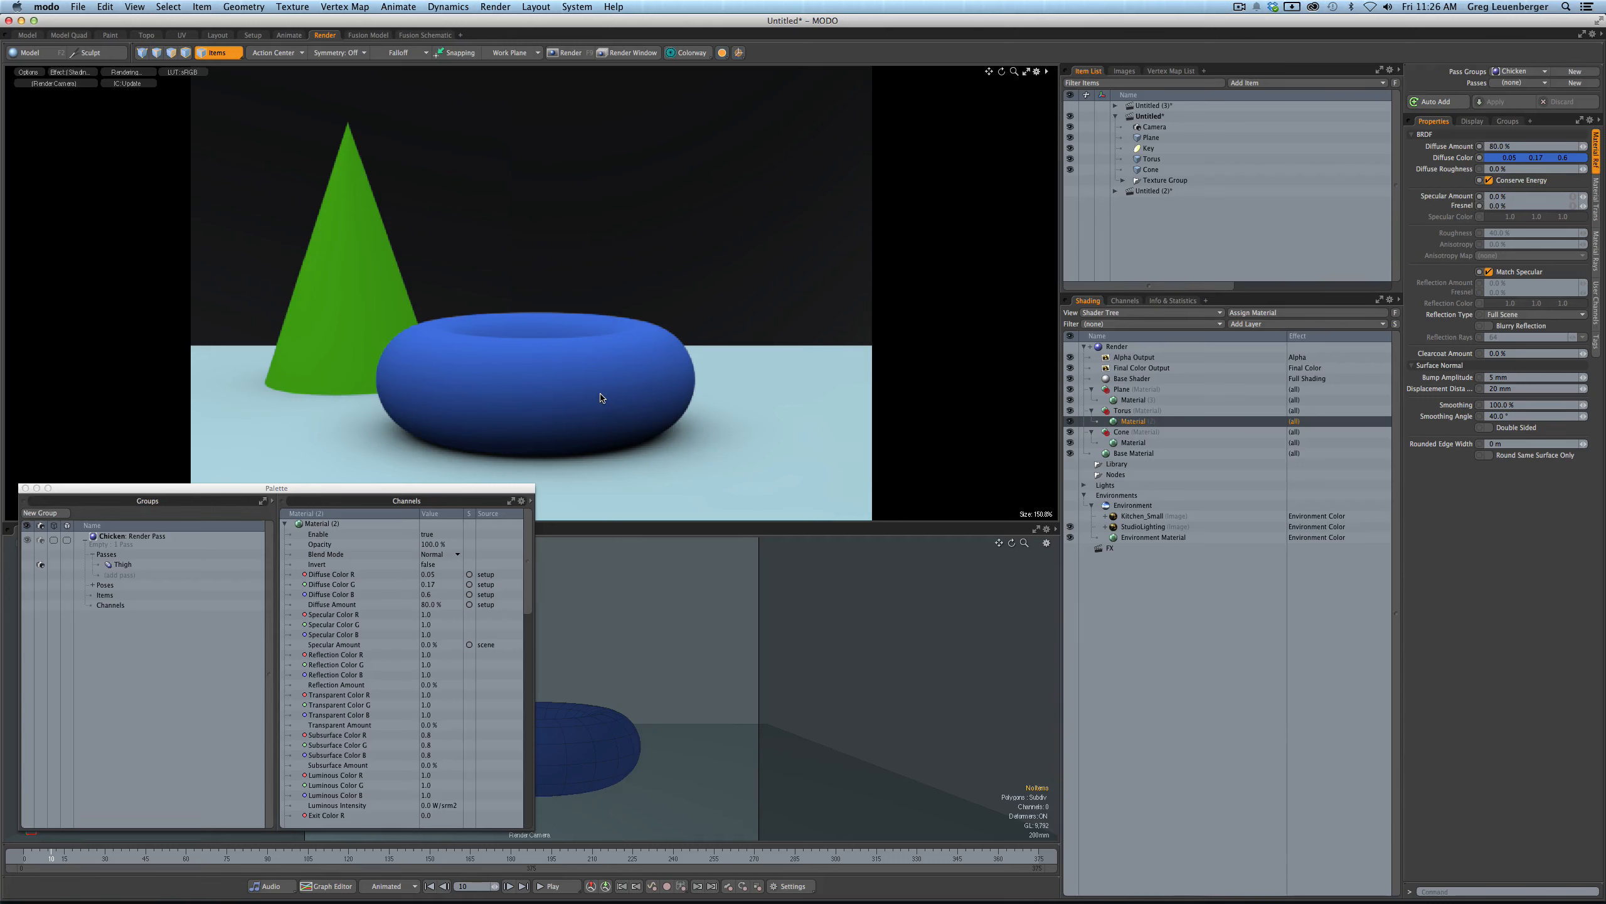
left_click_drag(500, 491, 979, 181)
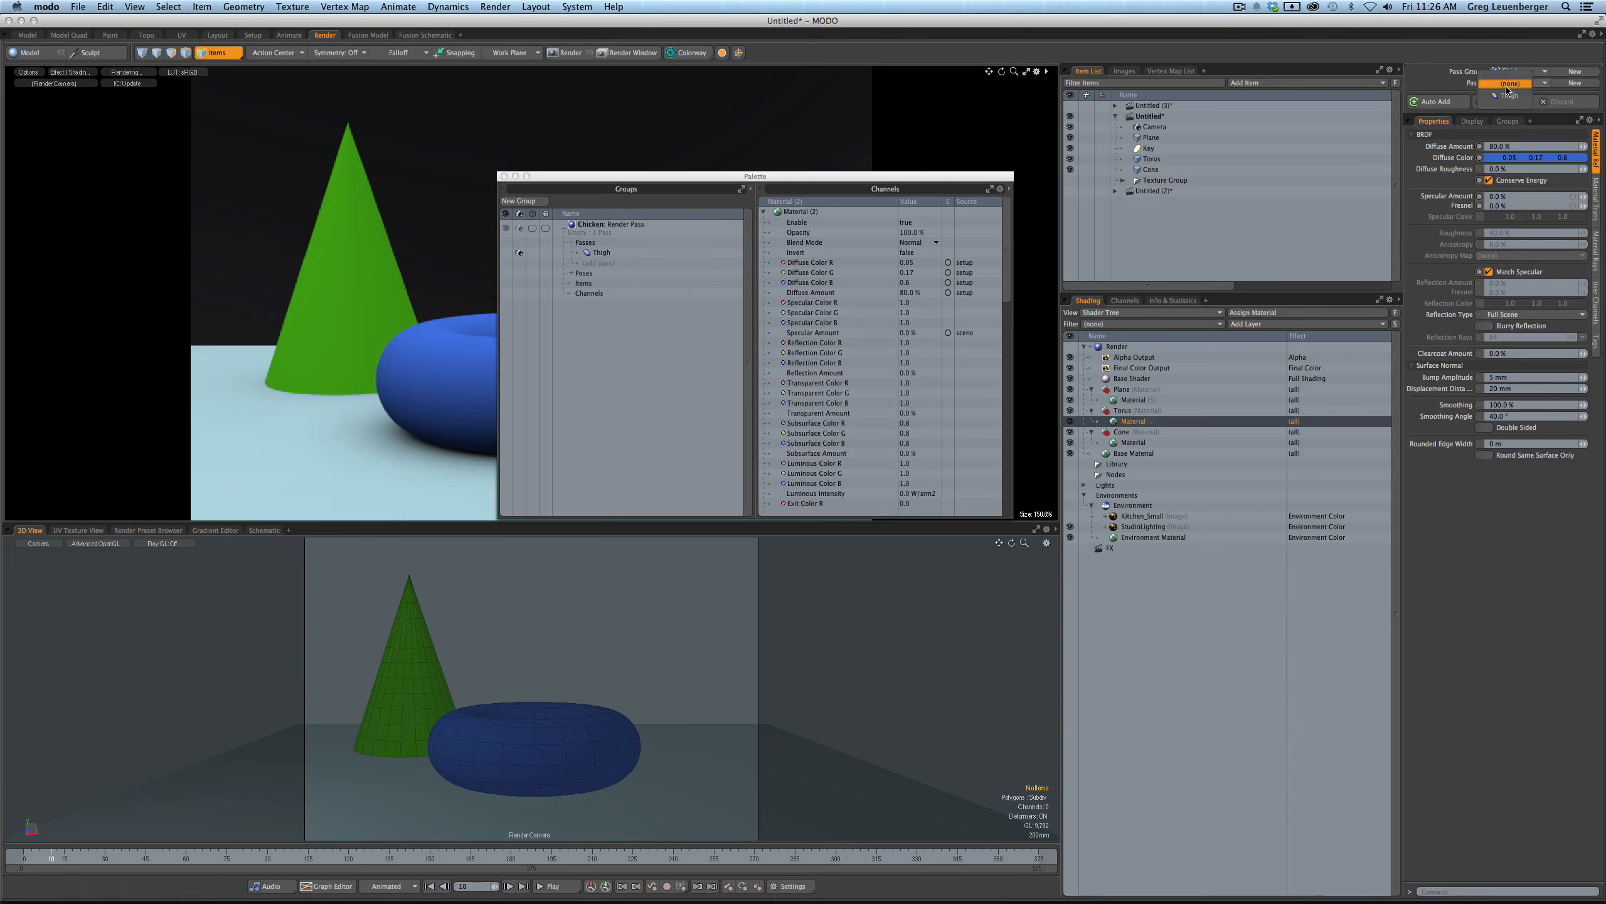
- With the Thigh pass active and Auto Add on, change the torus material's diffuse color to turquoise (0.05, 0.6, 0.59) and apply the edit
left_click(1447, 106)
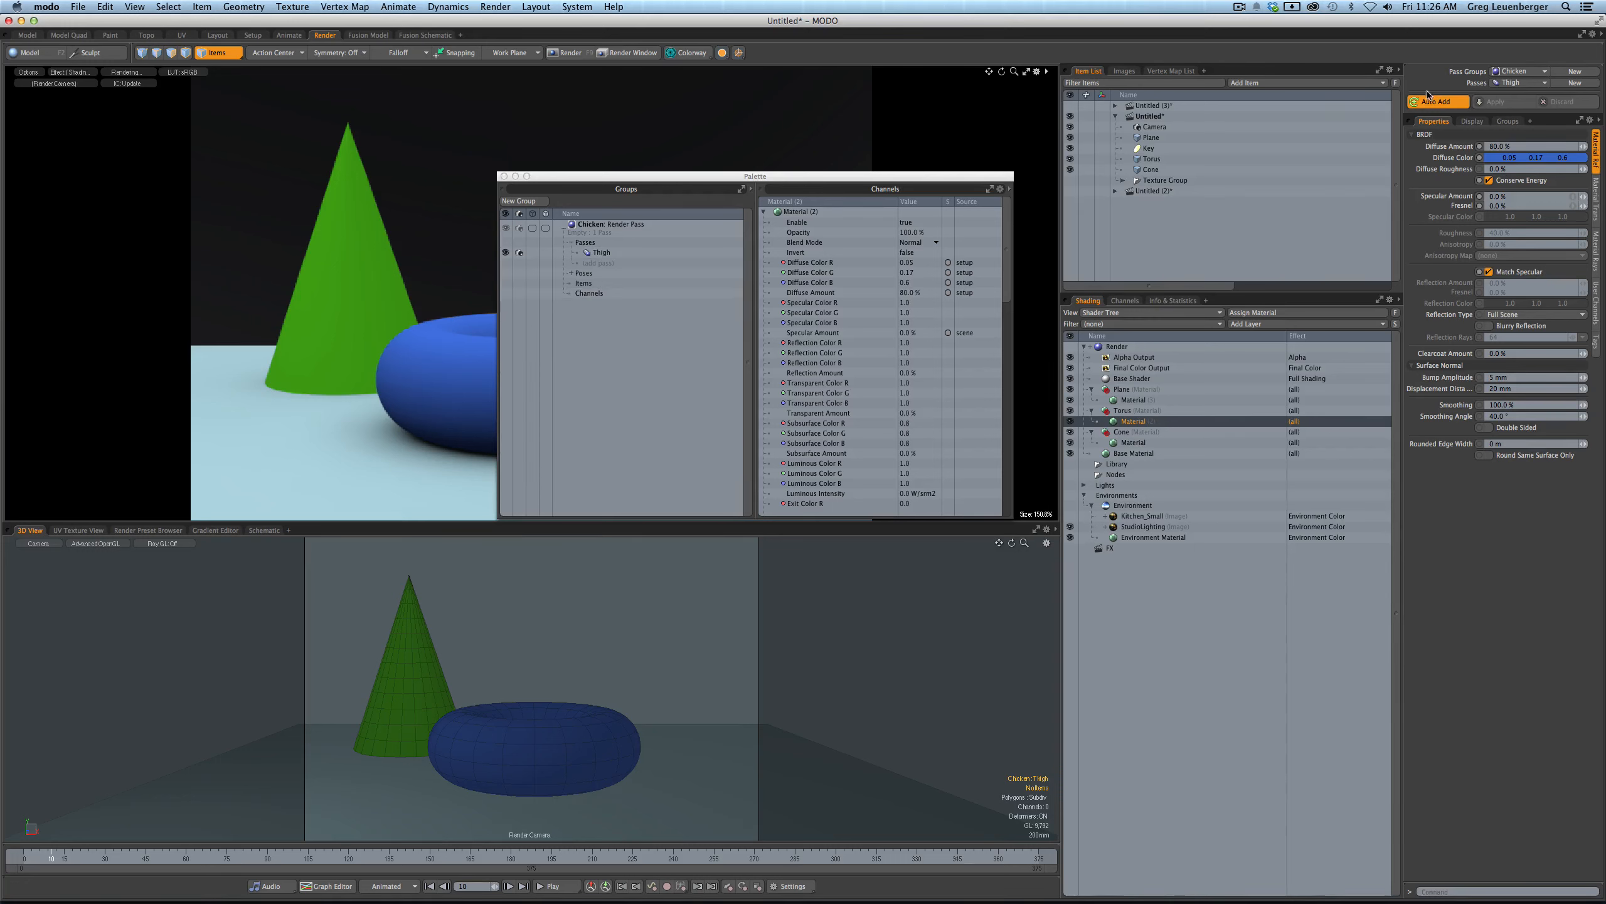
left_click(1497, 159)
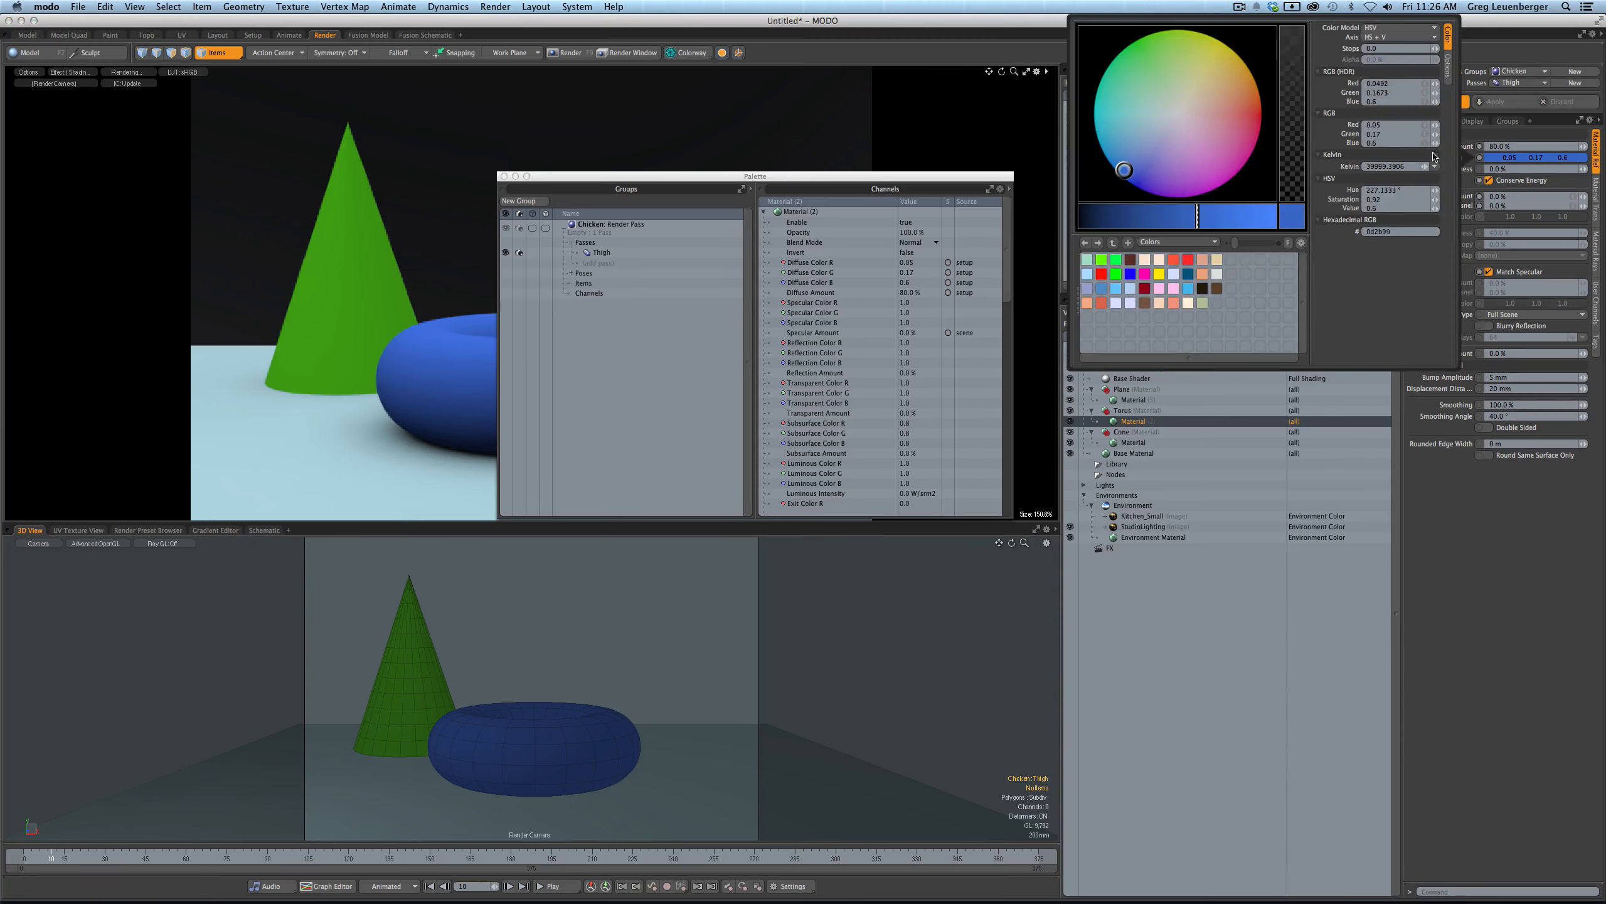
left_click_drag(1127, 124, 1101, 112)
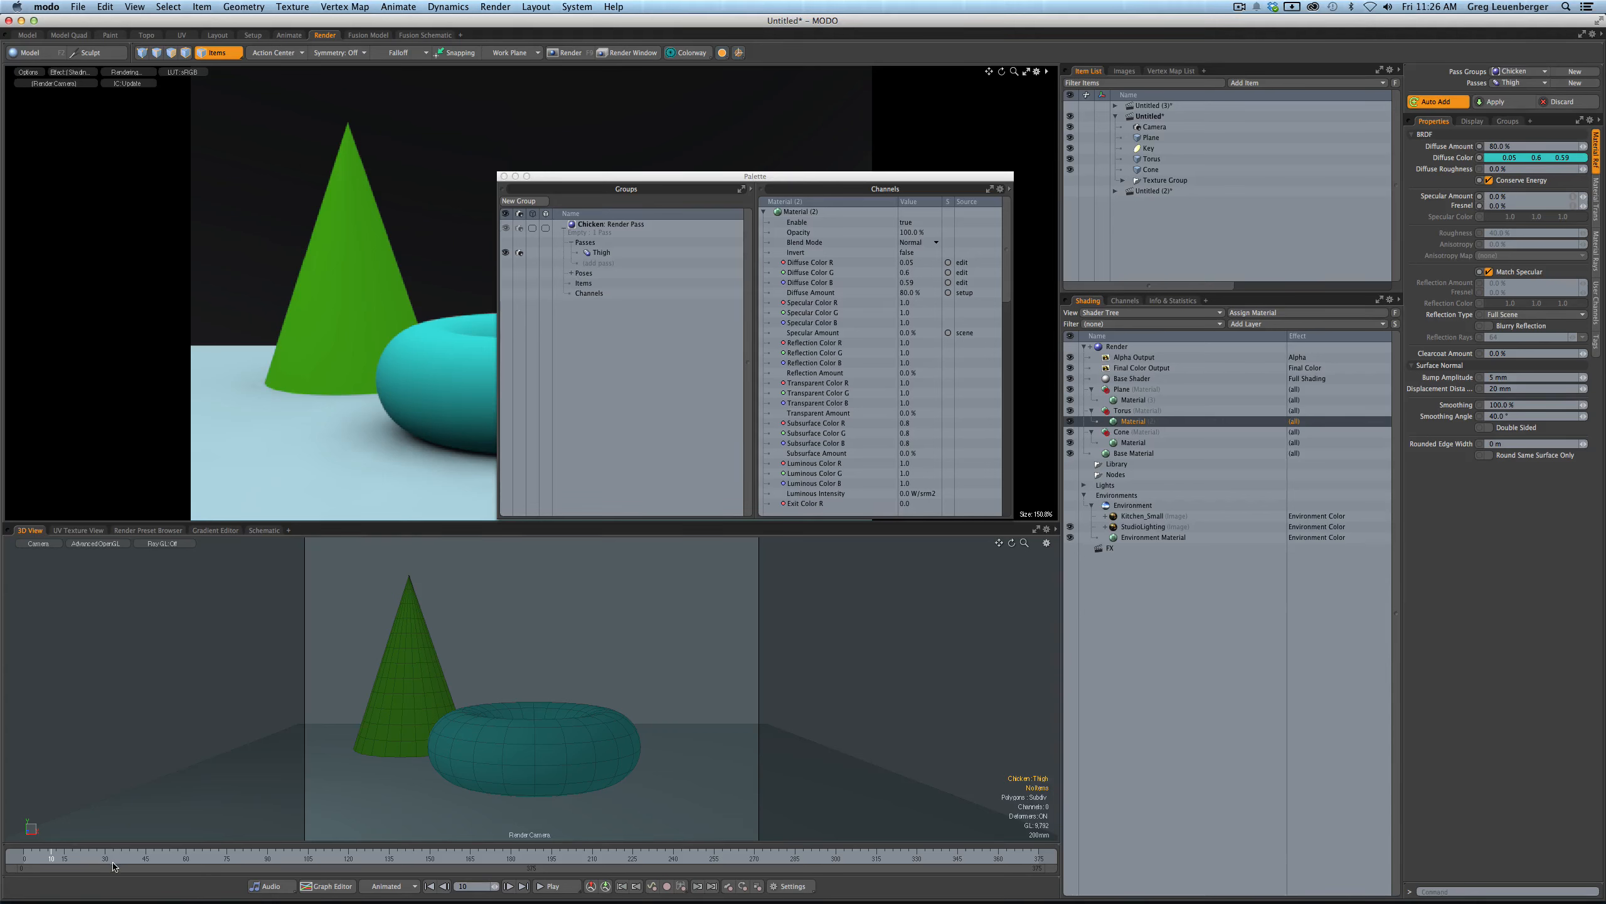
left_click(1515, 86)
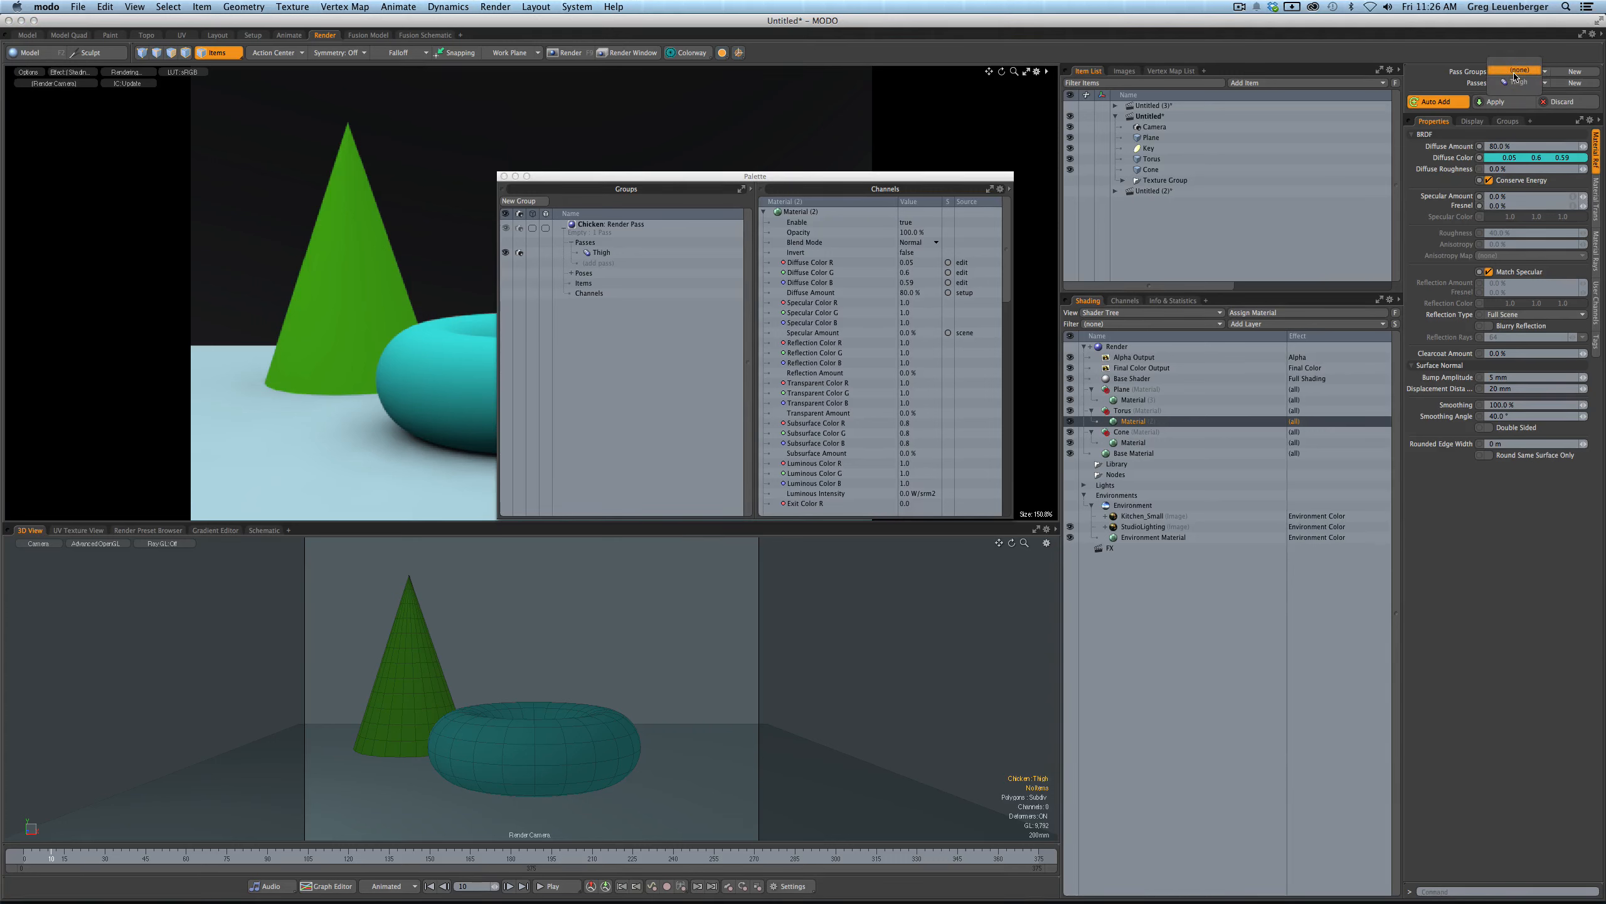
left_click(1497, 127)
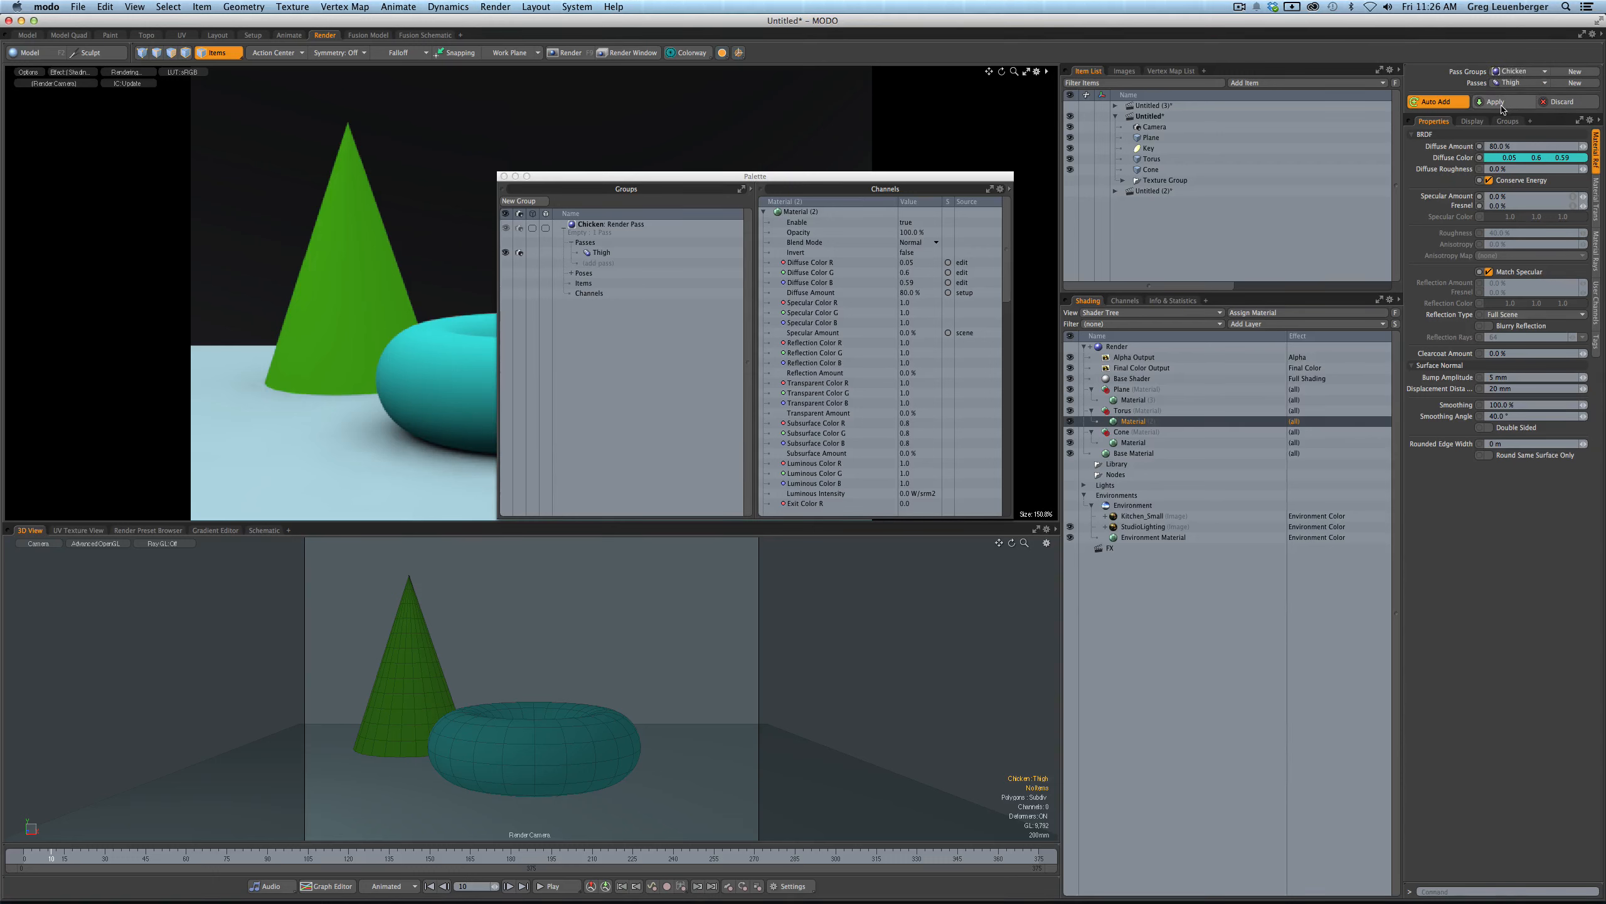
left_click(1502, 104)
- Switch to SketchBook Pro and draw pink curves connecting the Thigh box to the bars in the green circle
key("super+Tab")
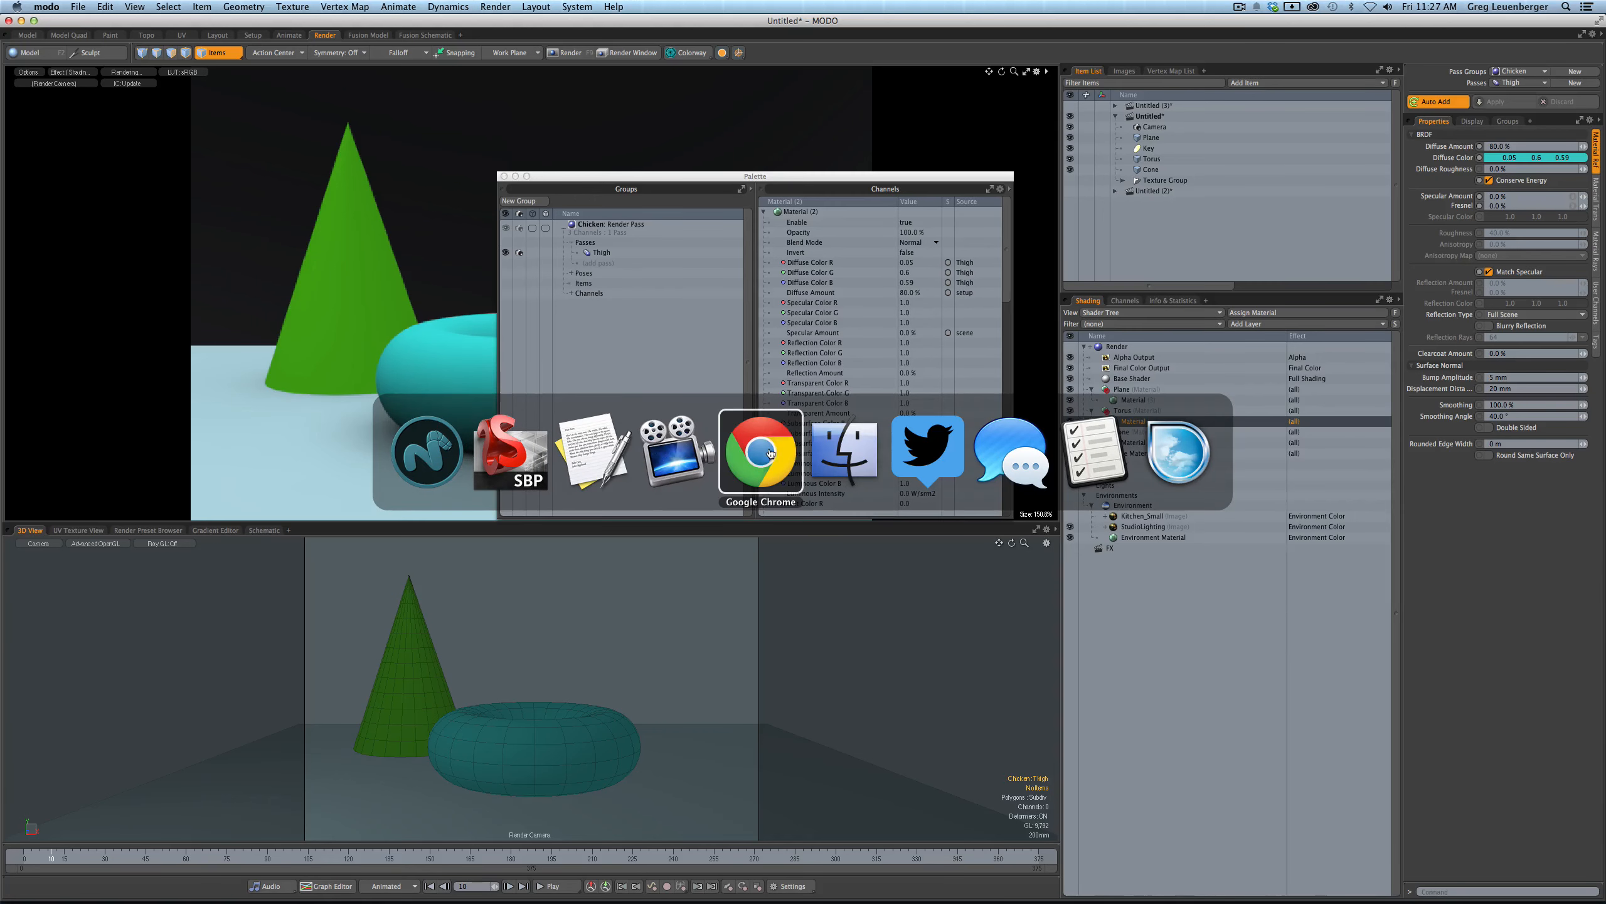
left_click(512, 479)
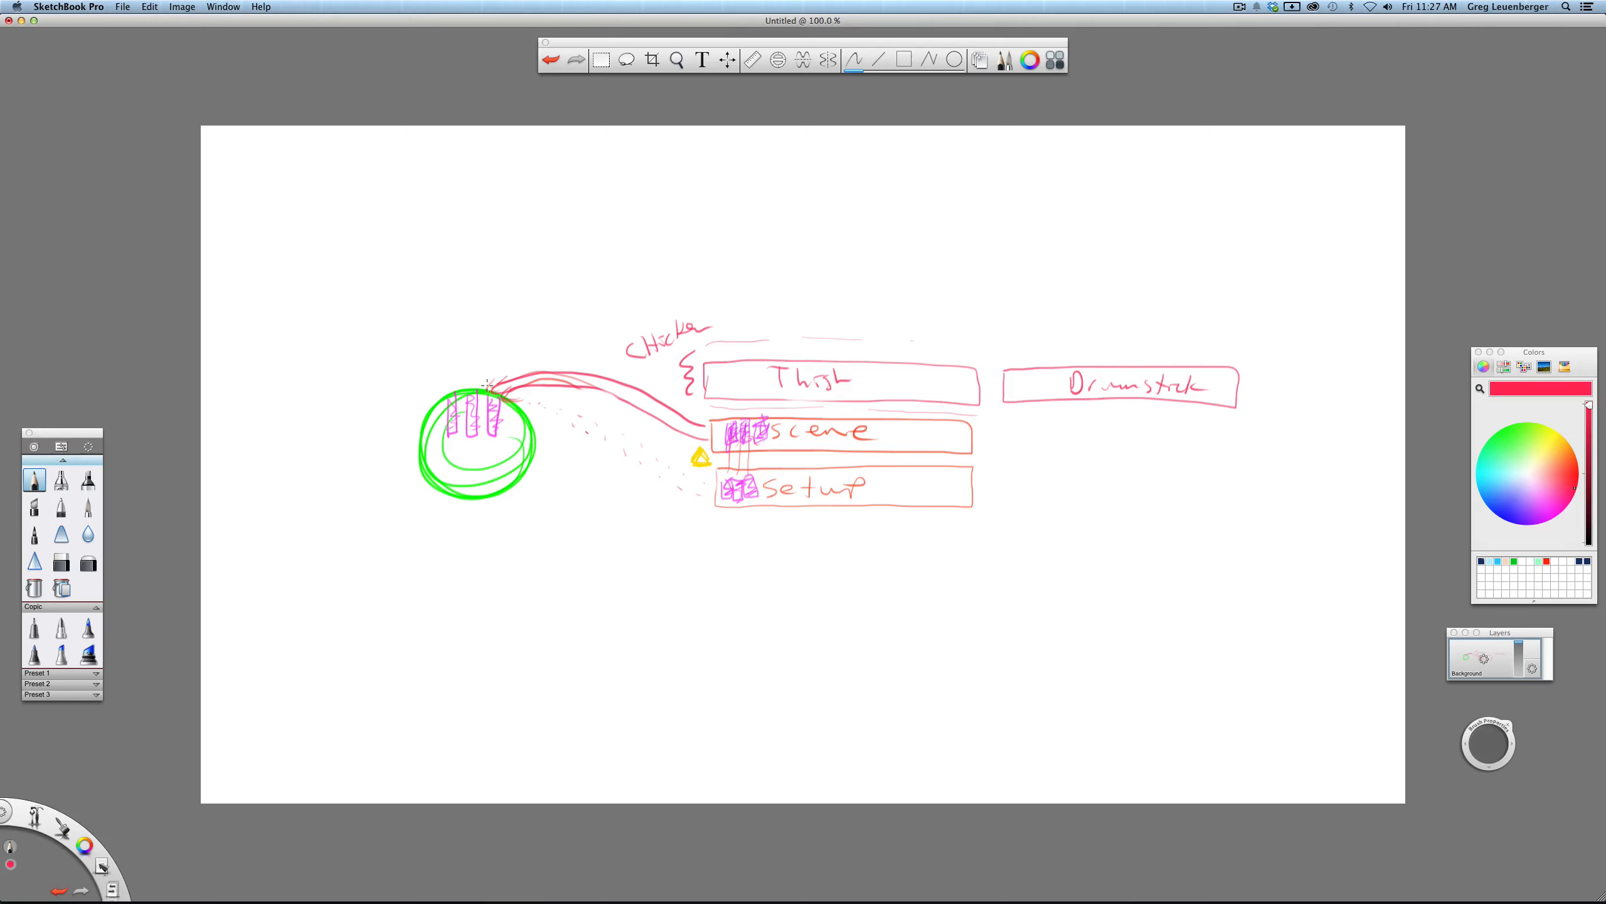
left_click(1526, 477)
left_click_drag(1521, 476, 1567, 484)
mouse_move(693, 372)
left_mouse_down()
mouse_move(593, 340)
mouse_move(469, 373)
left_mouse_up()
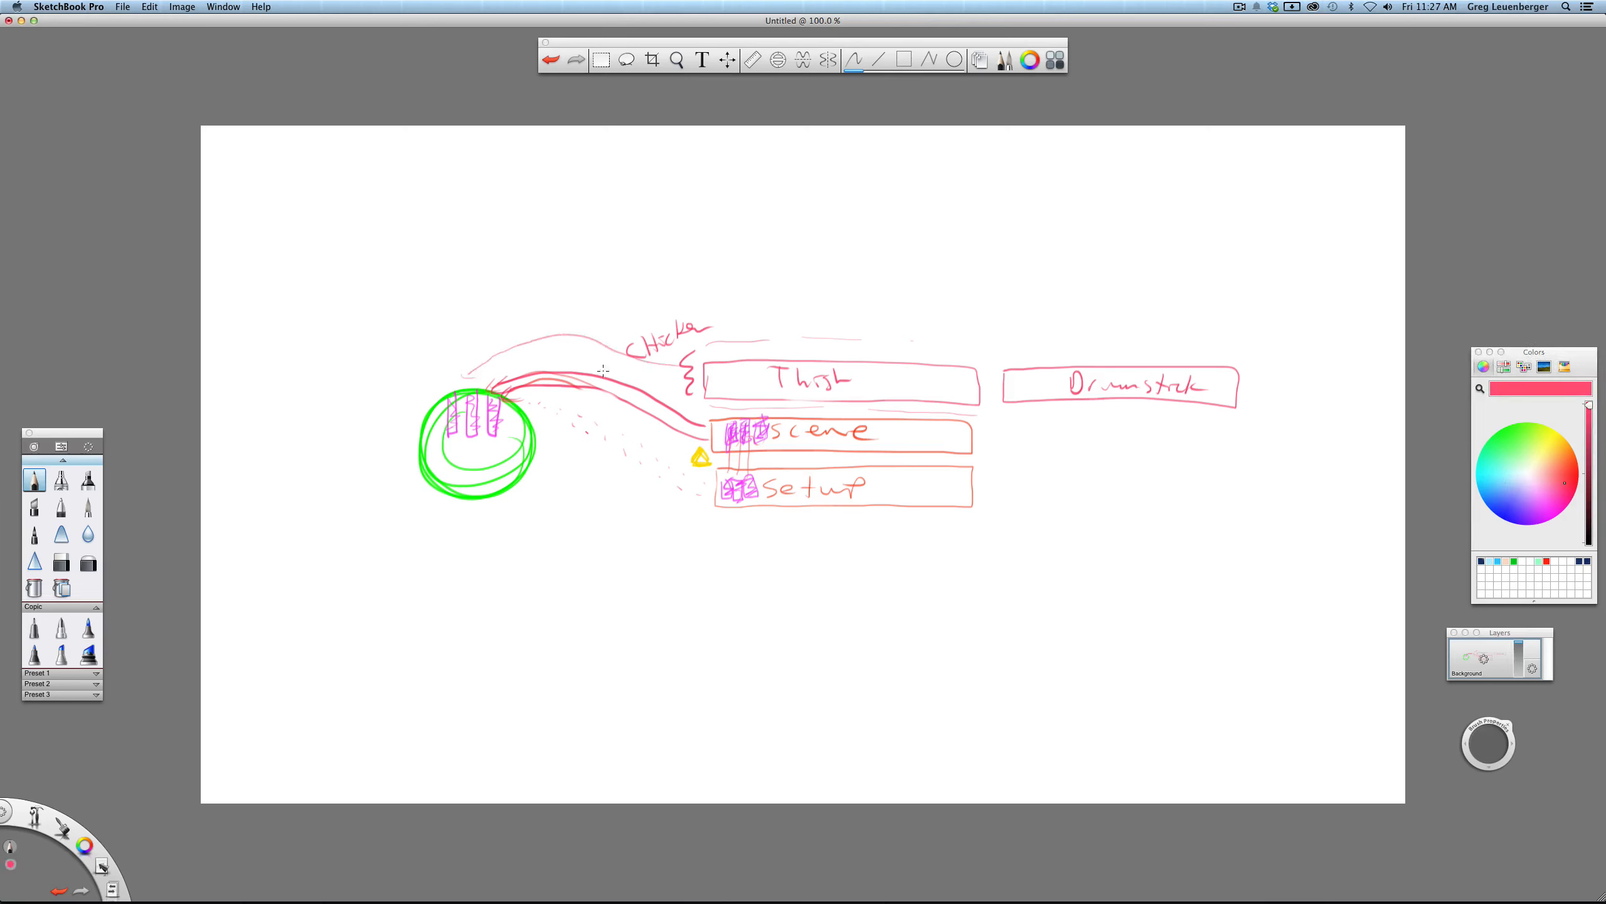
mouse_move(671, 373)
left_mouse_down()
mouse_move(500, 359)
mouse_move(472, 384)
mouse_move(590, 359)
mouse_move(506, 366)
mouse_move(509, 380)
left_mouse_up()
- Switch back to MODO and expand the Chicken group's channels, moving the palette clear of the render preview
key("super+Tab")
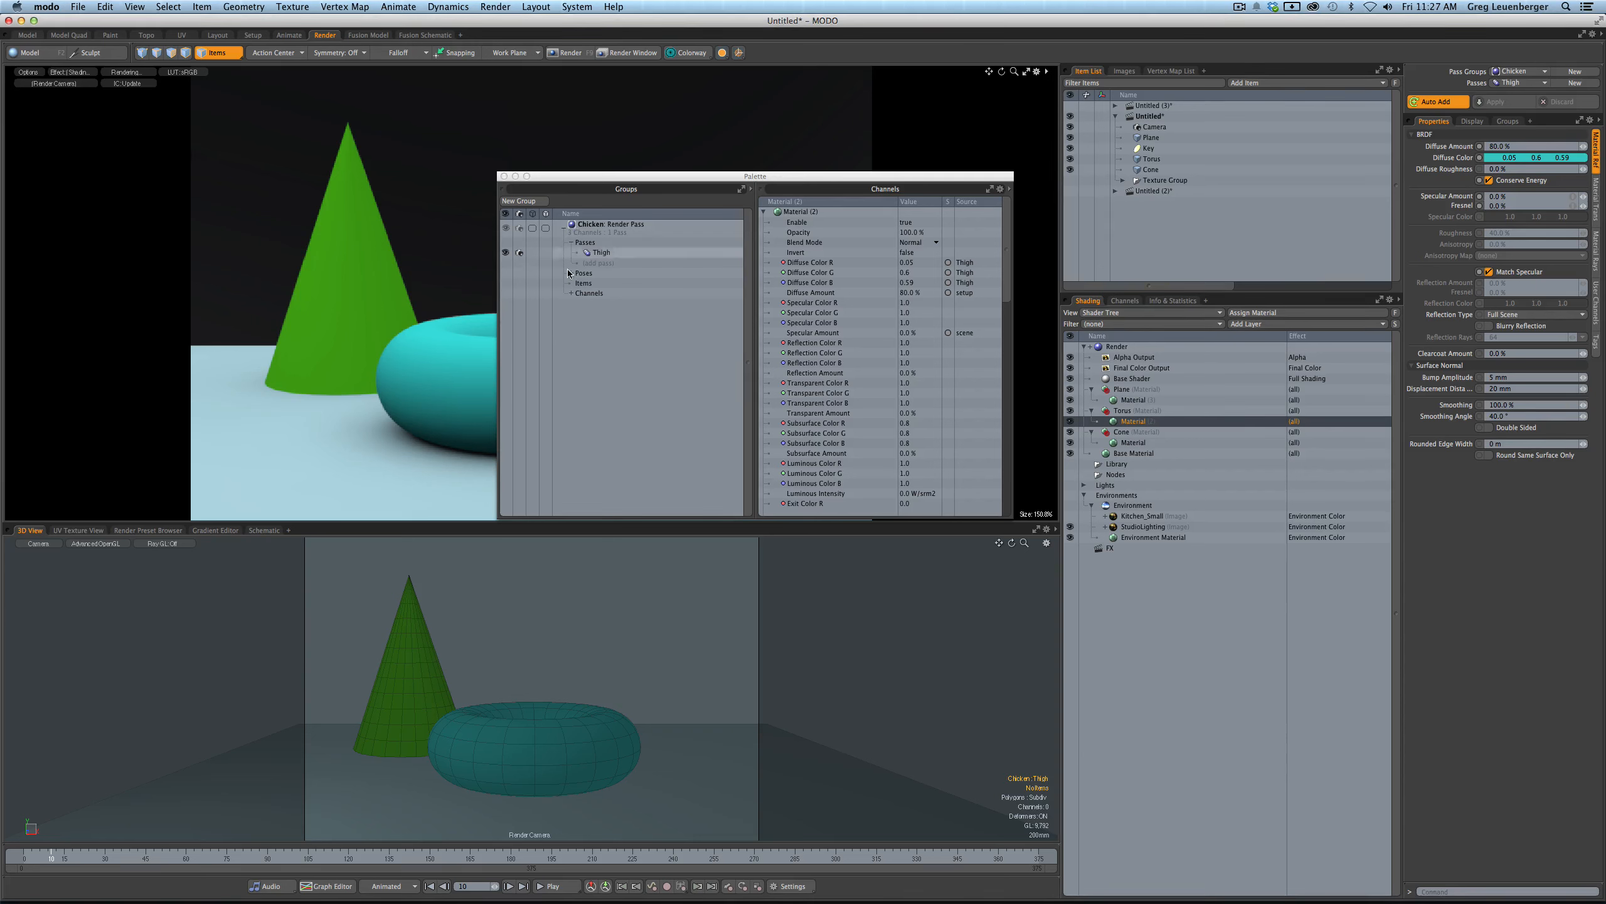
left_click(571, 293)
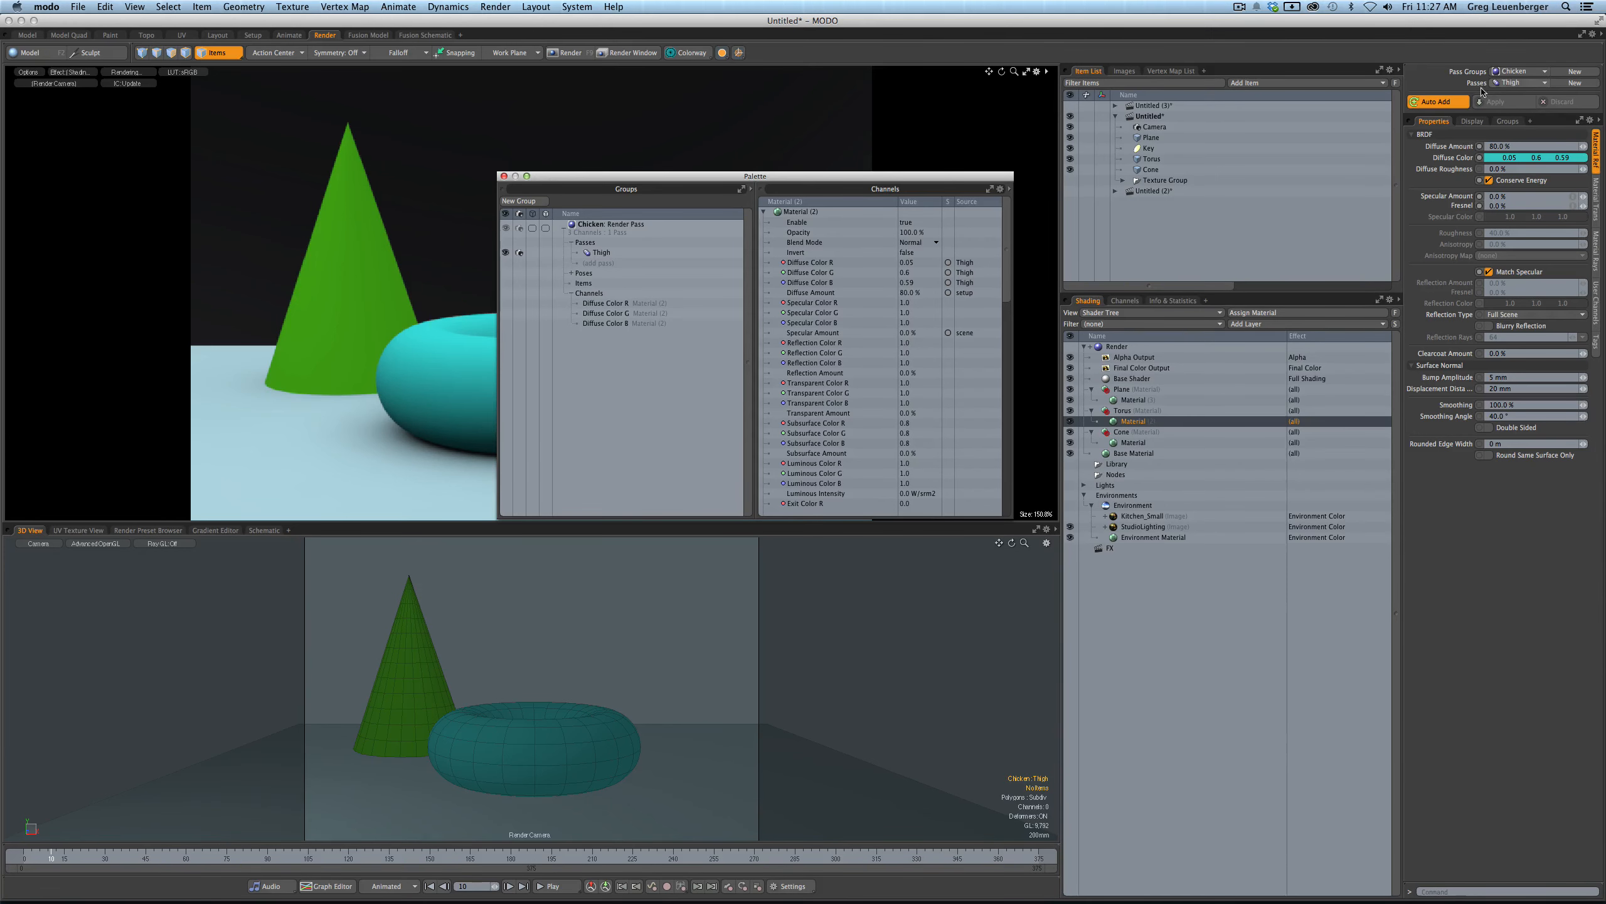
left_click_drag(692, 172, 1012, 125)
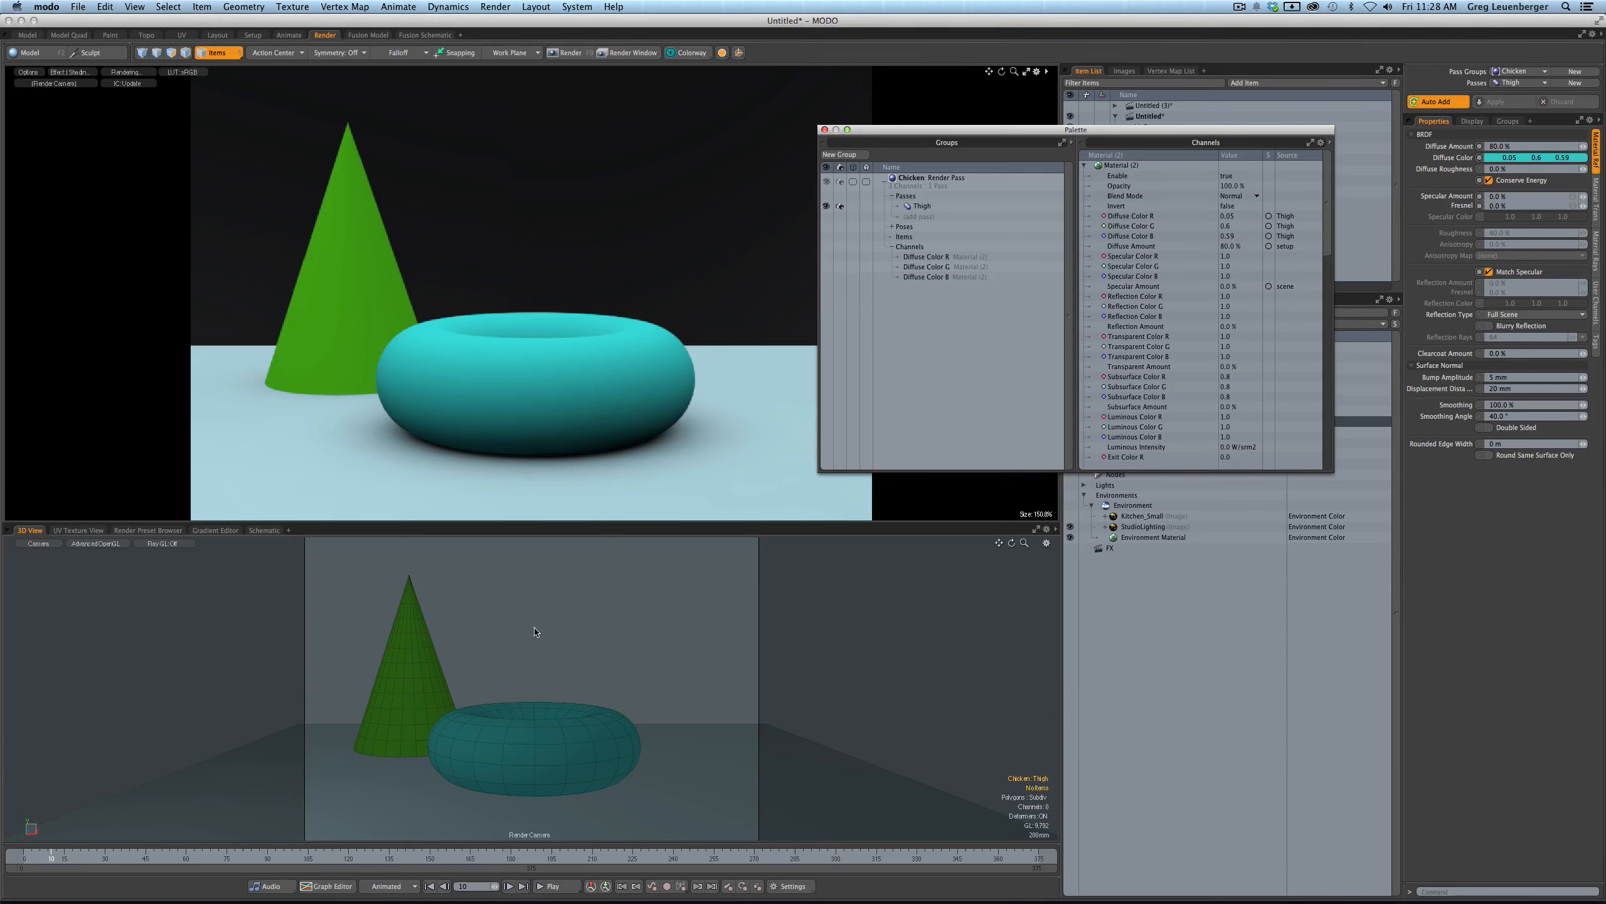
- Reframe the render camera close on the torus in the Thigh pass, and compare the view with the pass off and on
scroll(563, 786, "up", 10)
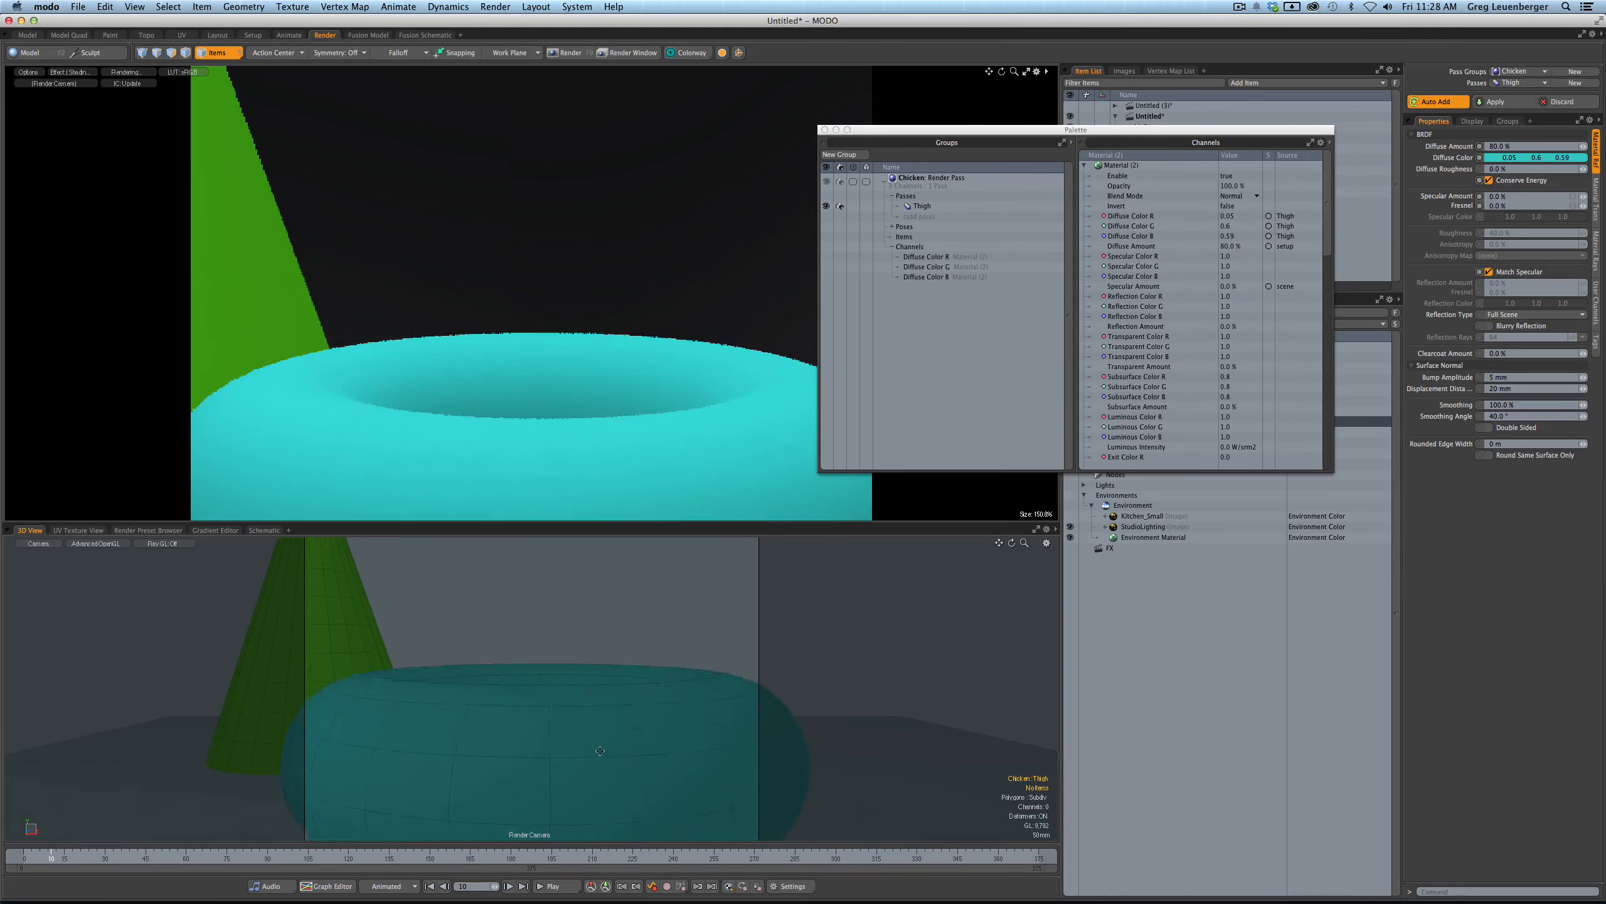
left_click_drag(600, 751, 625, 670, "alt+shift")
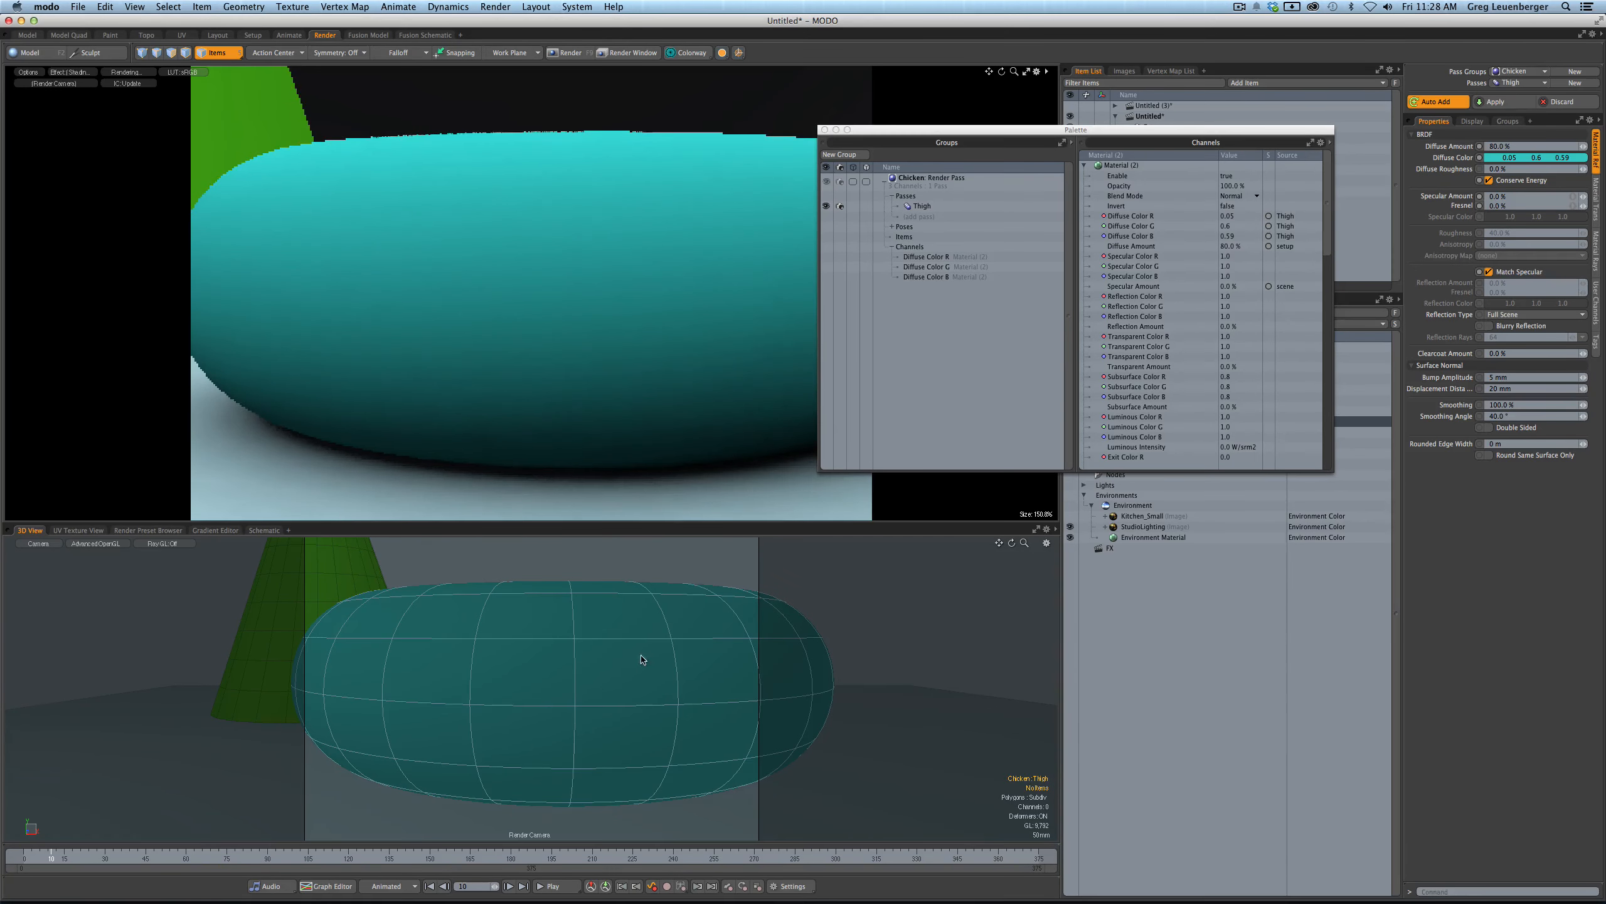
left_click(1518, 72)
left_click(1518, 76)
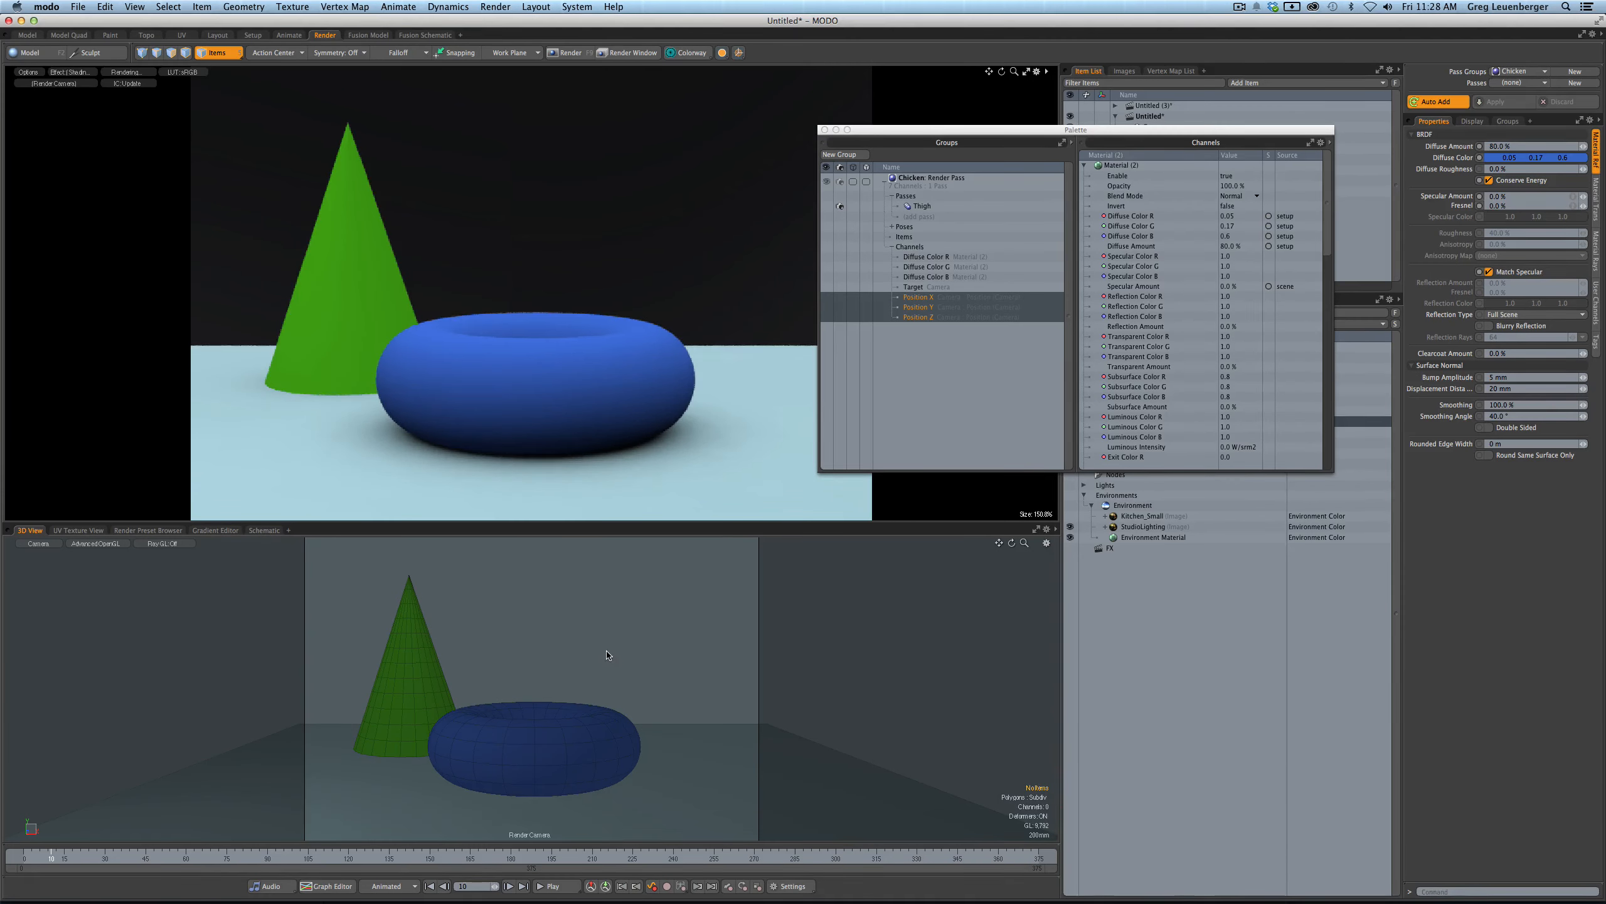
left_click(1512, 83)
left_click(1511, 92)
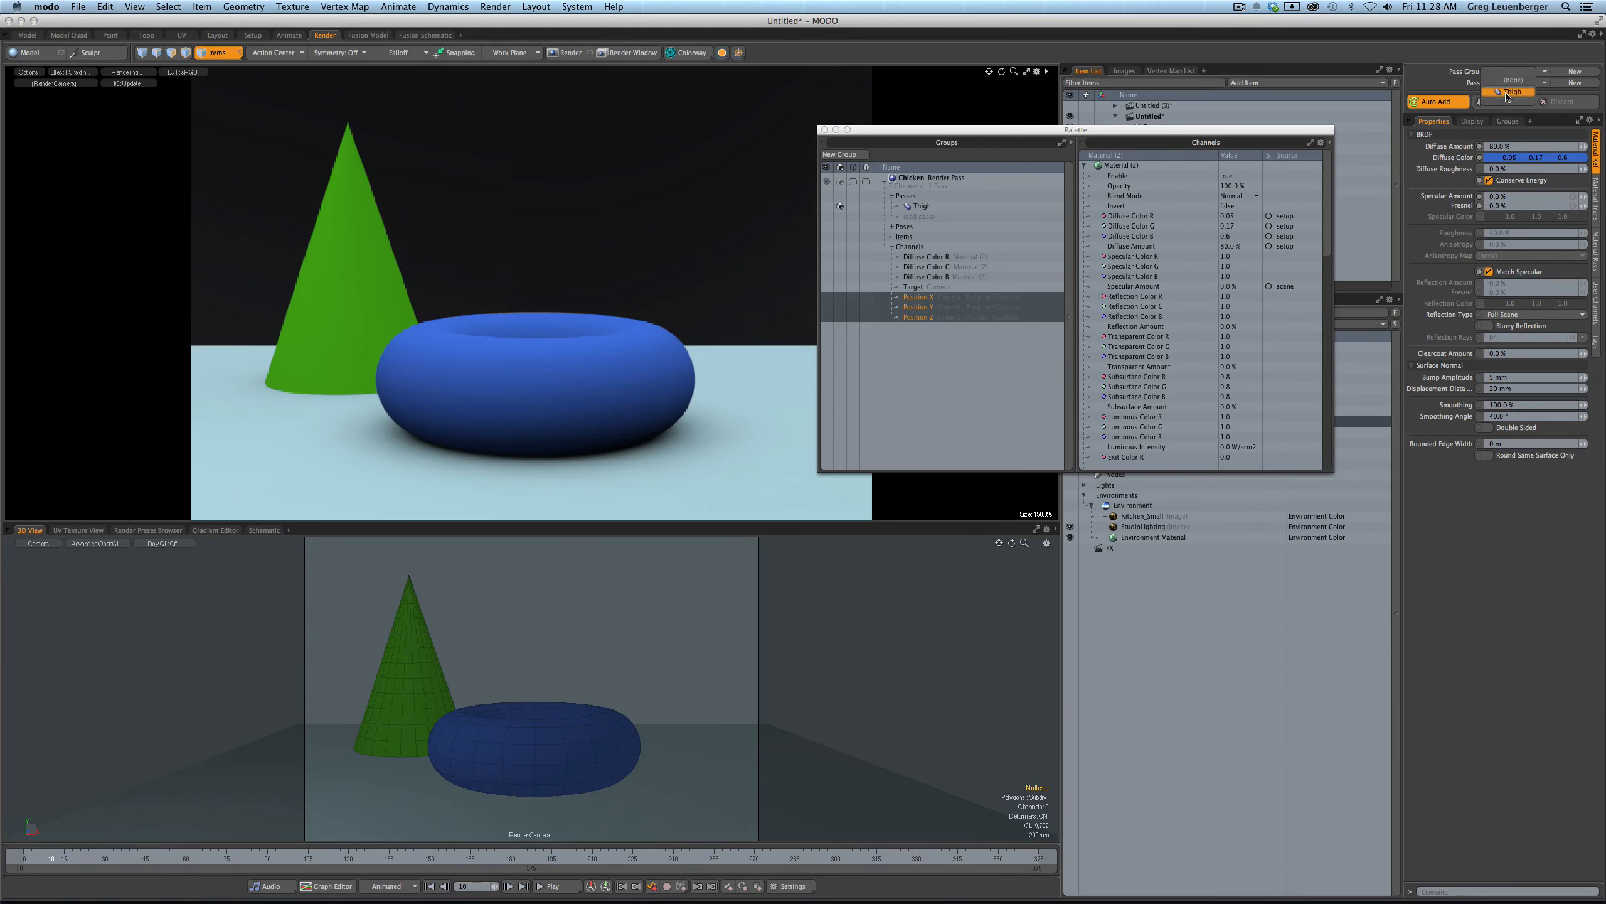
left_click(1510, 85)
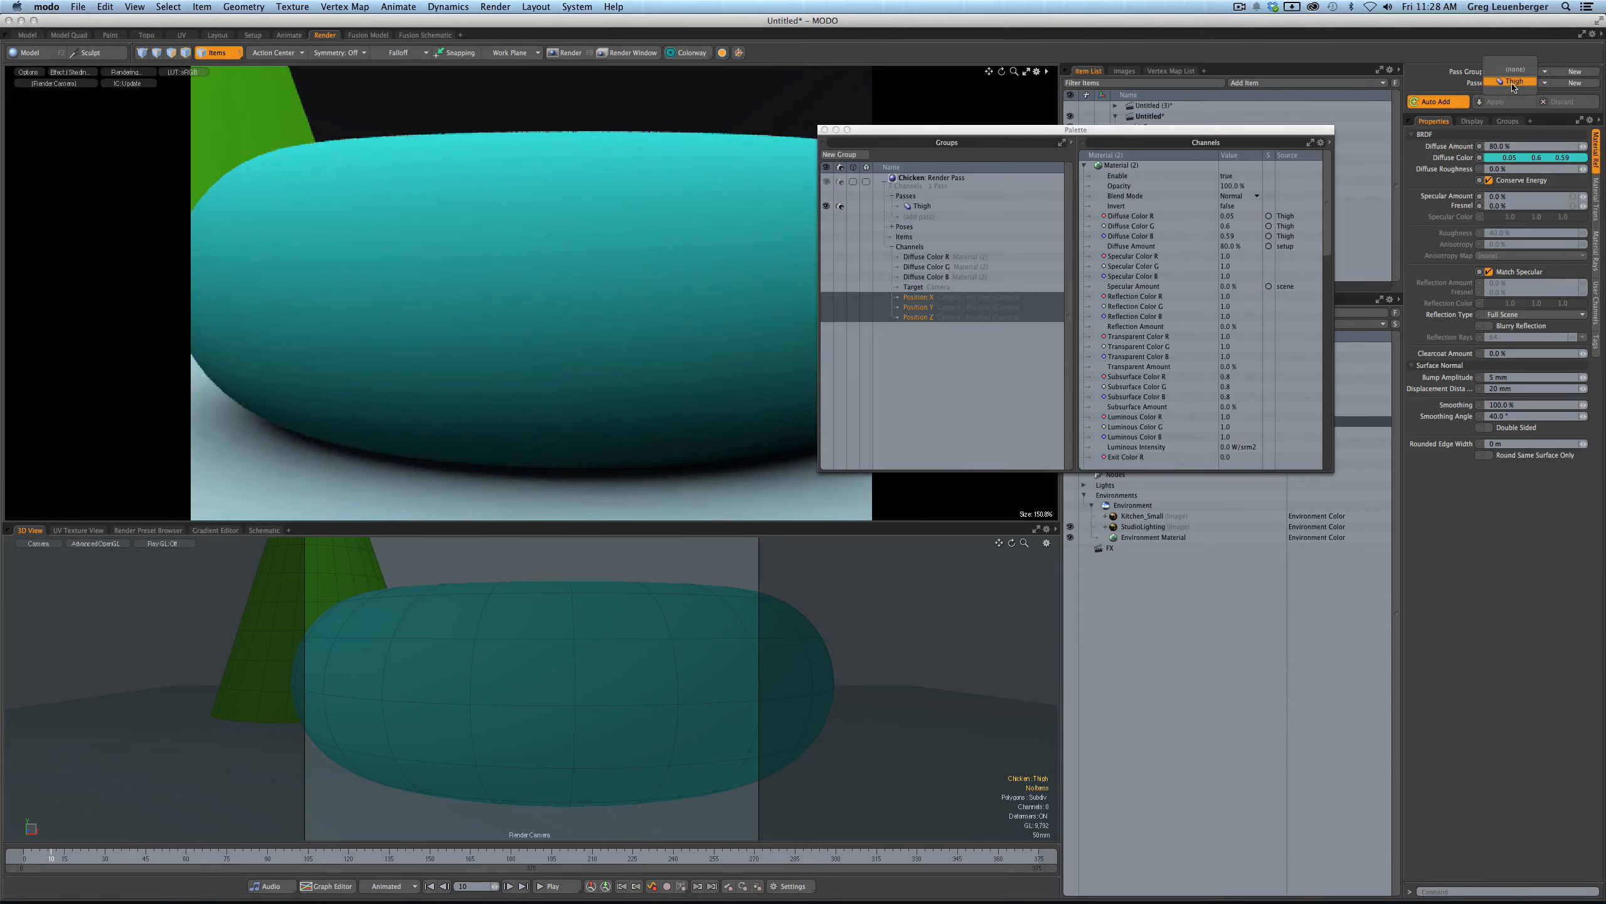
left_click(1507, 77)
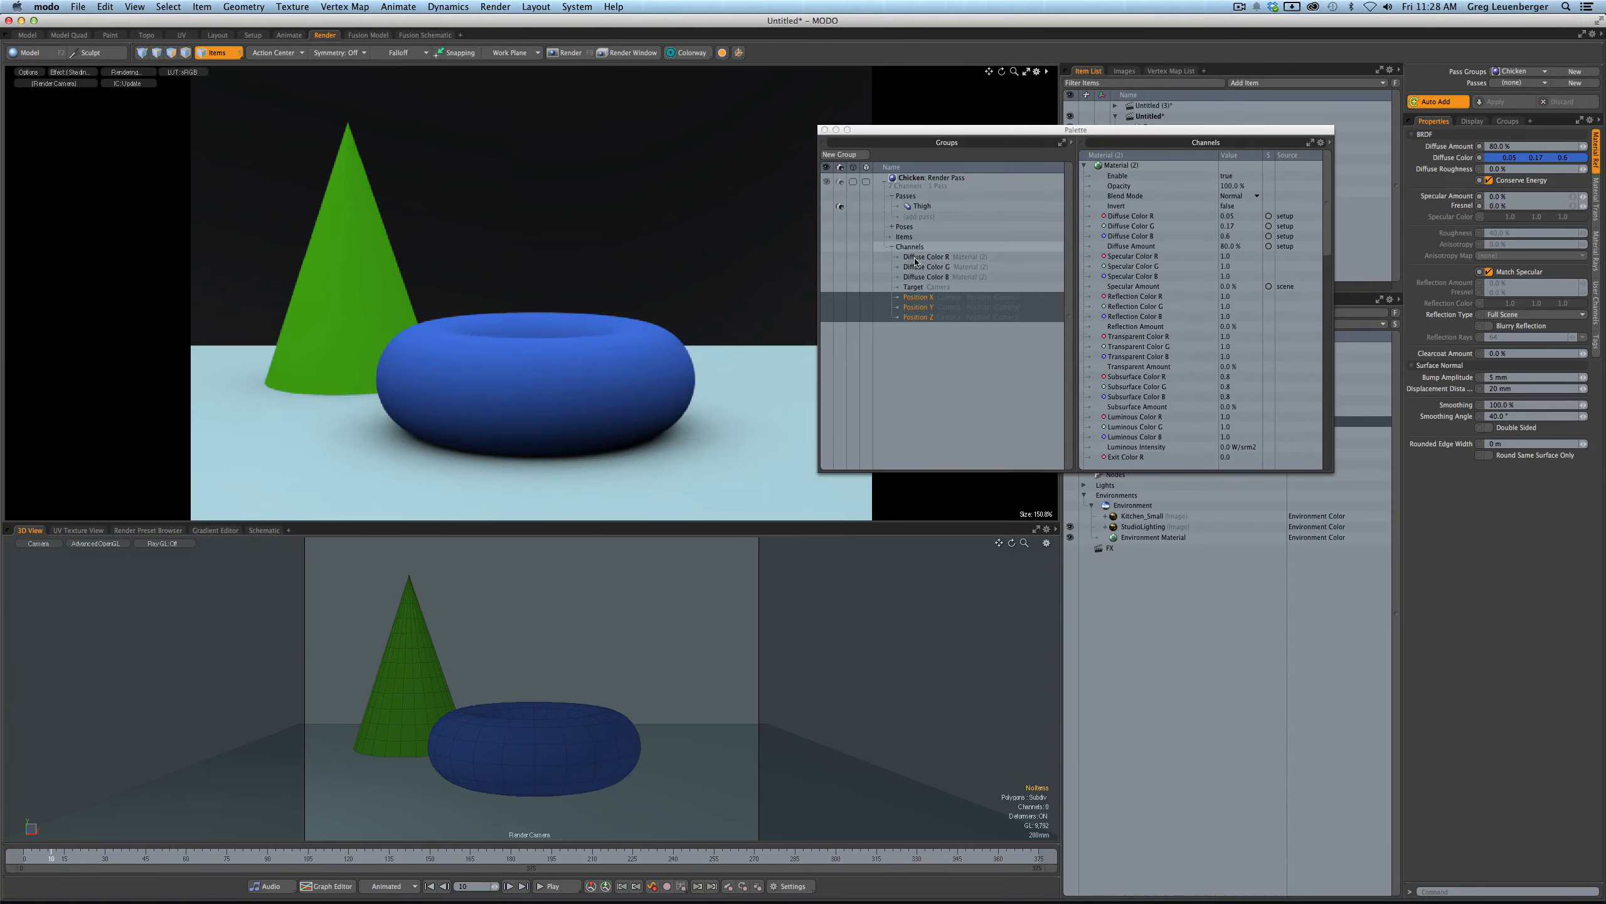
- Remove the camera's Target and Position X, Y and Z channels from the Chicken group
left_click_drag(919, 325, 943, 355)
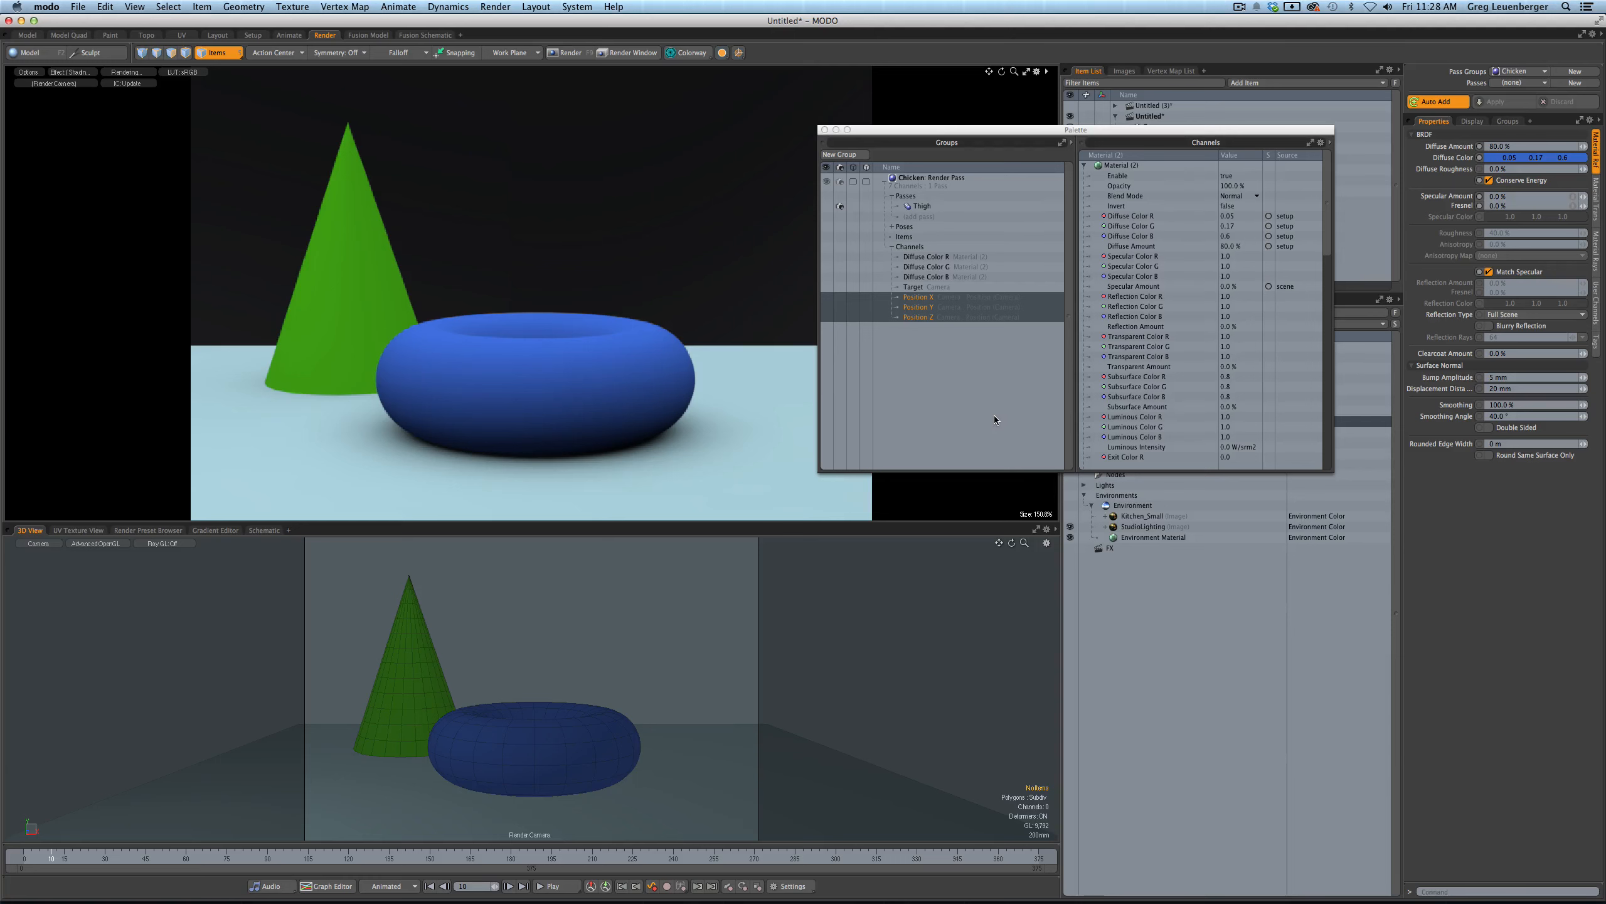
key("Delete")
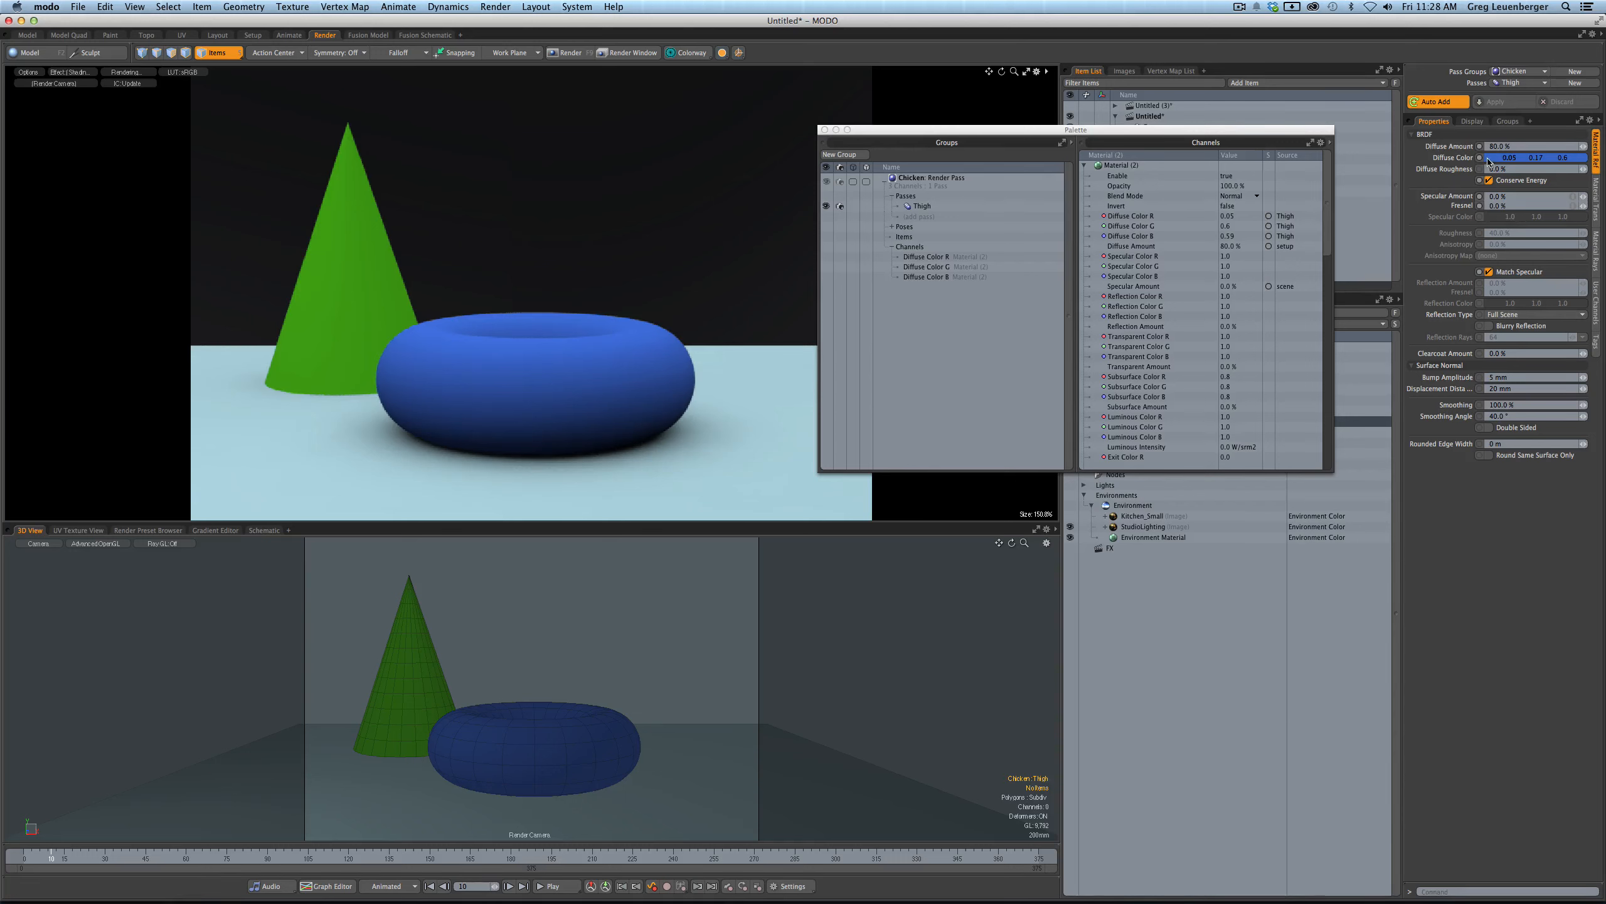
- Compare the torus color with the active pass set to (none) and to Thigh
left_click(1518, 83)
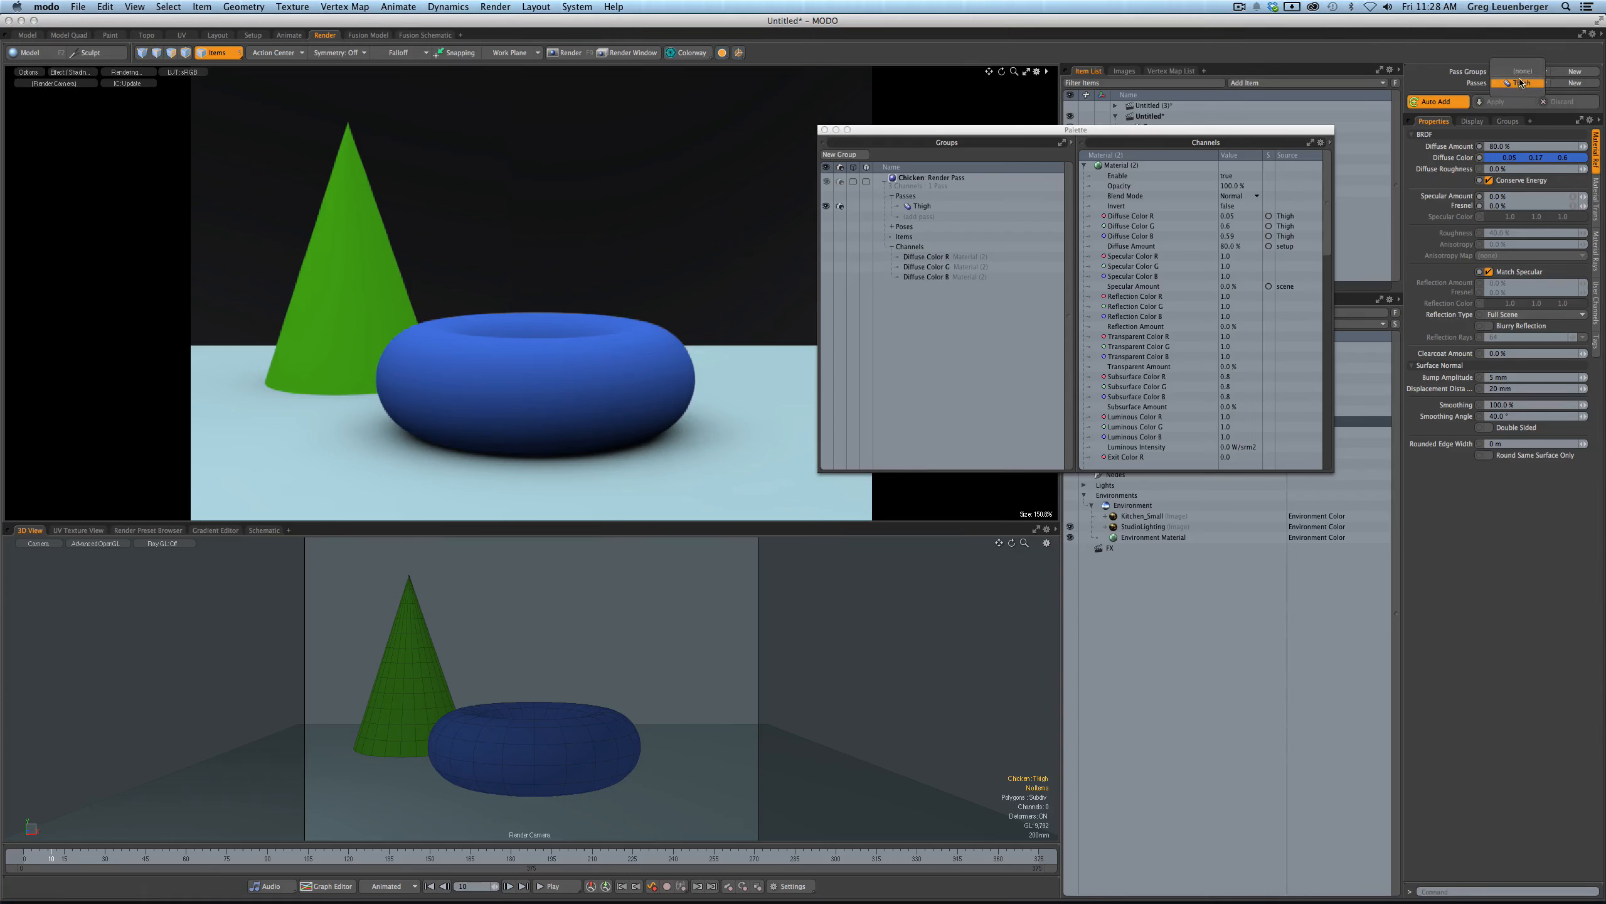
left_click(1518, 76)
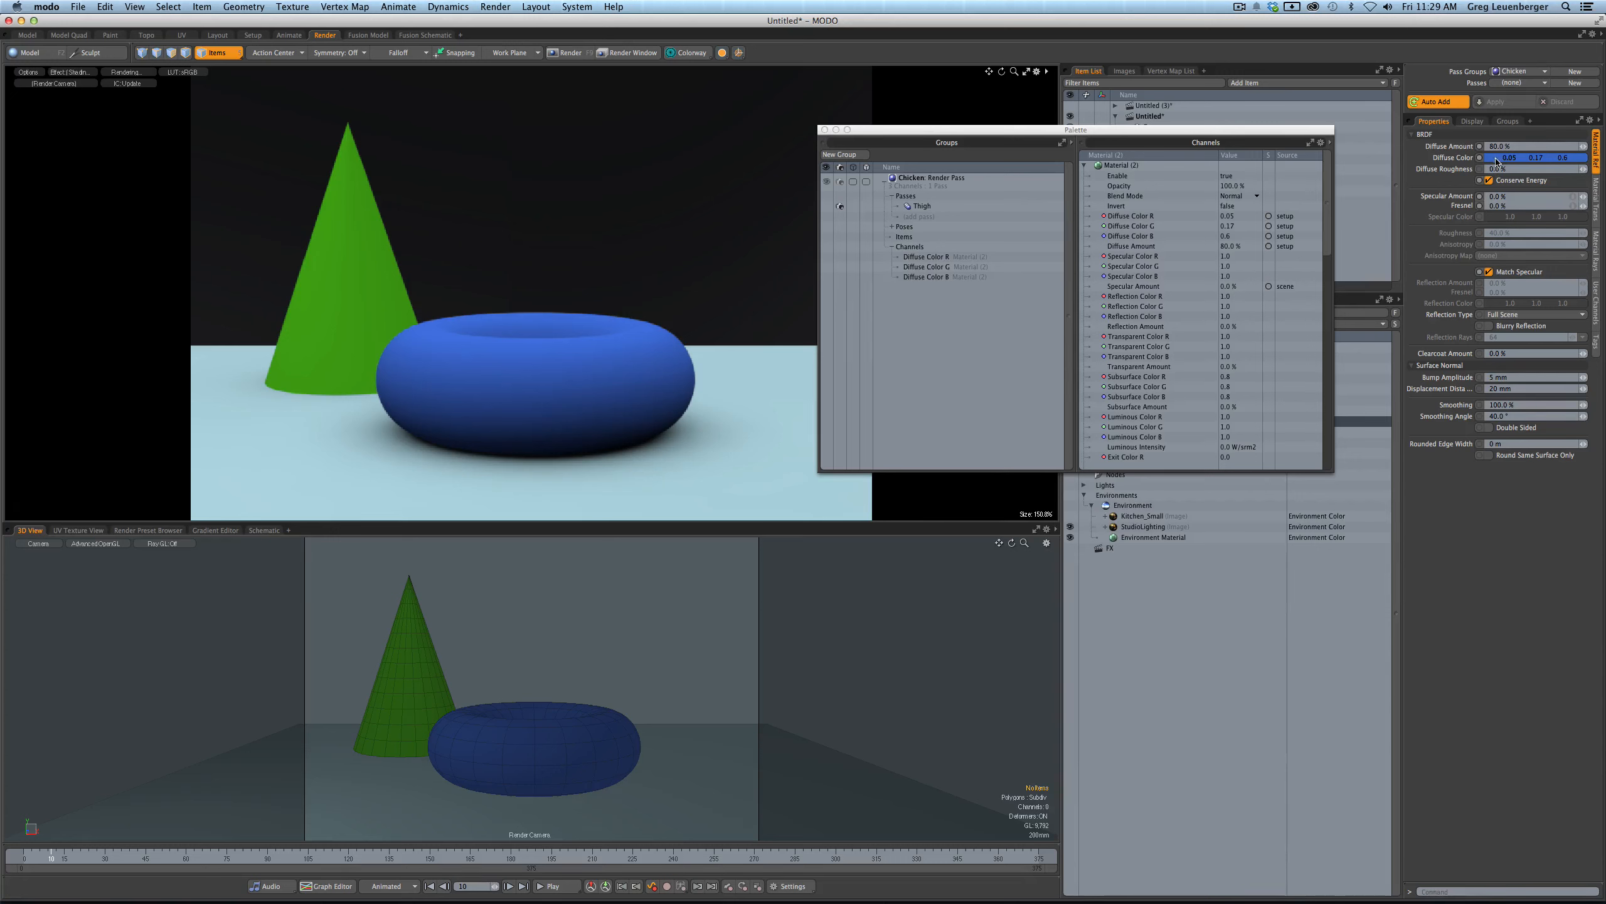
left_click(1516, 83)
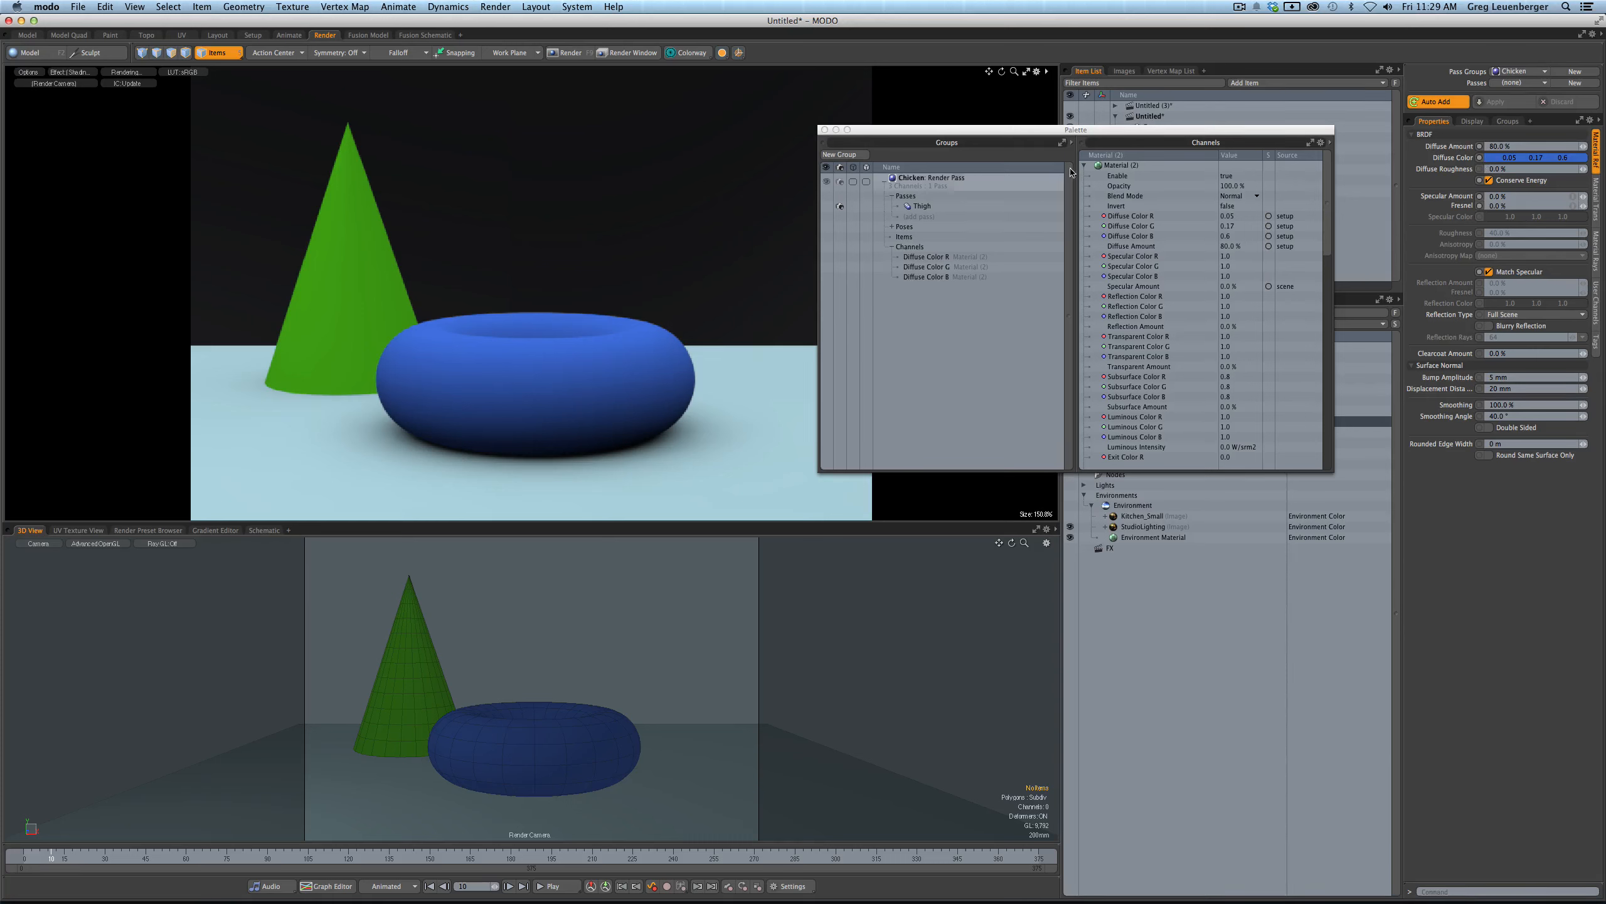
left_click(1516, 95)
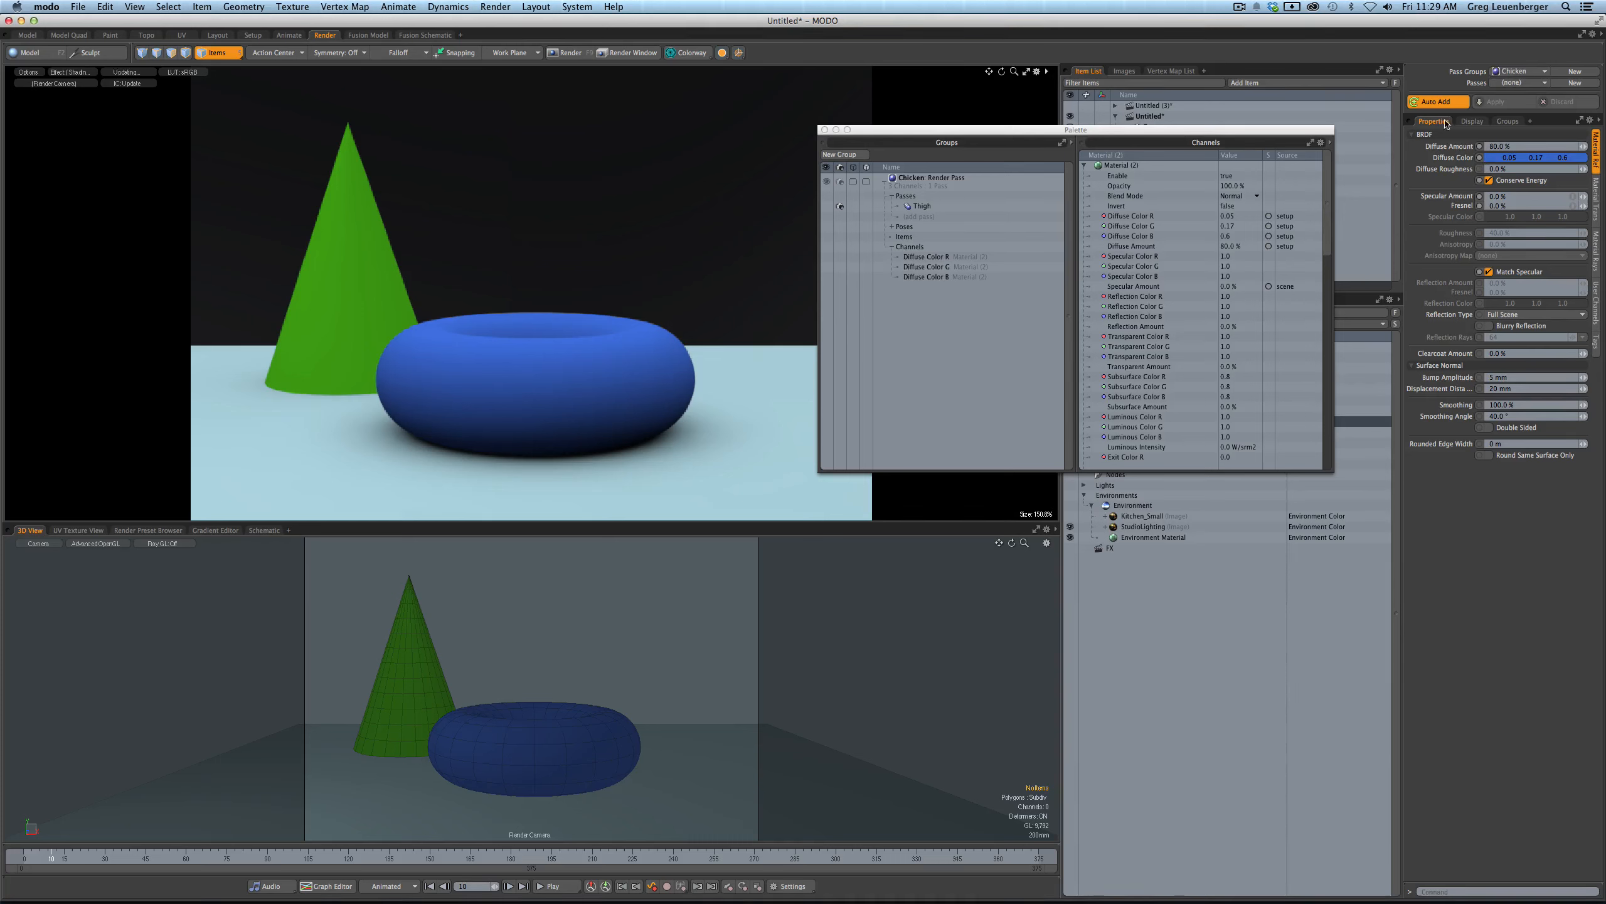
- Remove the Diffuse Color R, G and B channels from the Chicken pass group
left_click(927, 277)
left_click(933, 259, "shift")
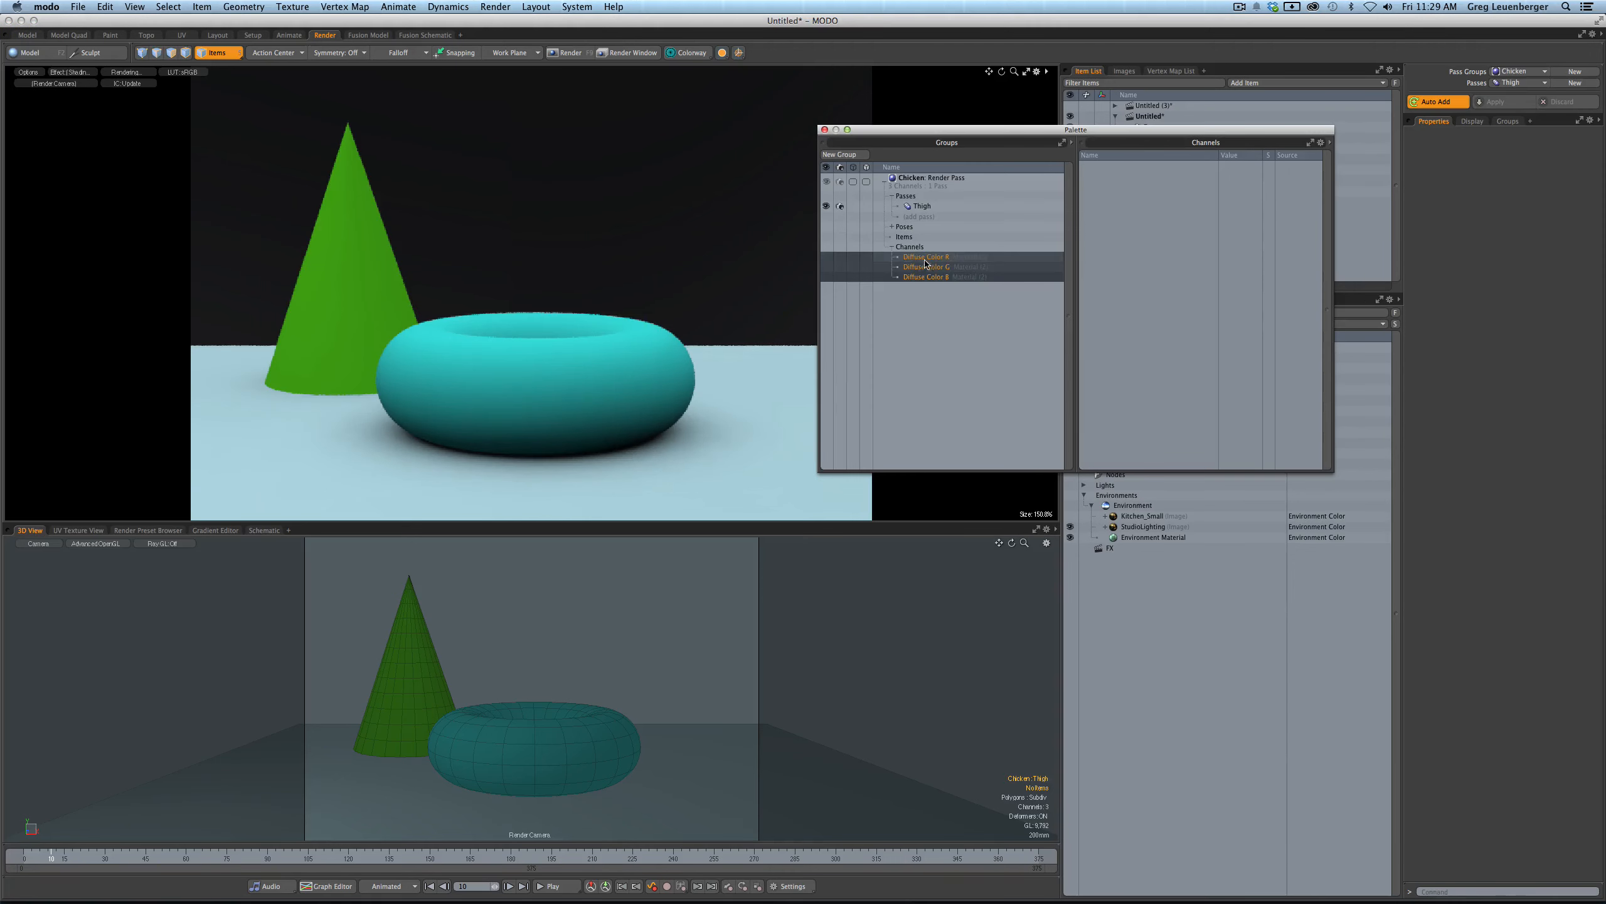
right_click(931, 262)
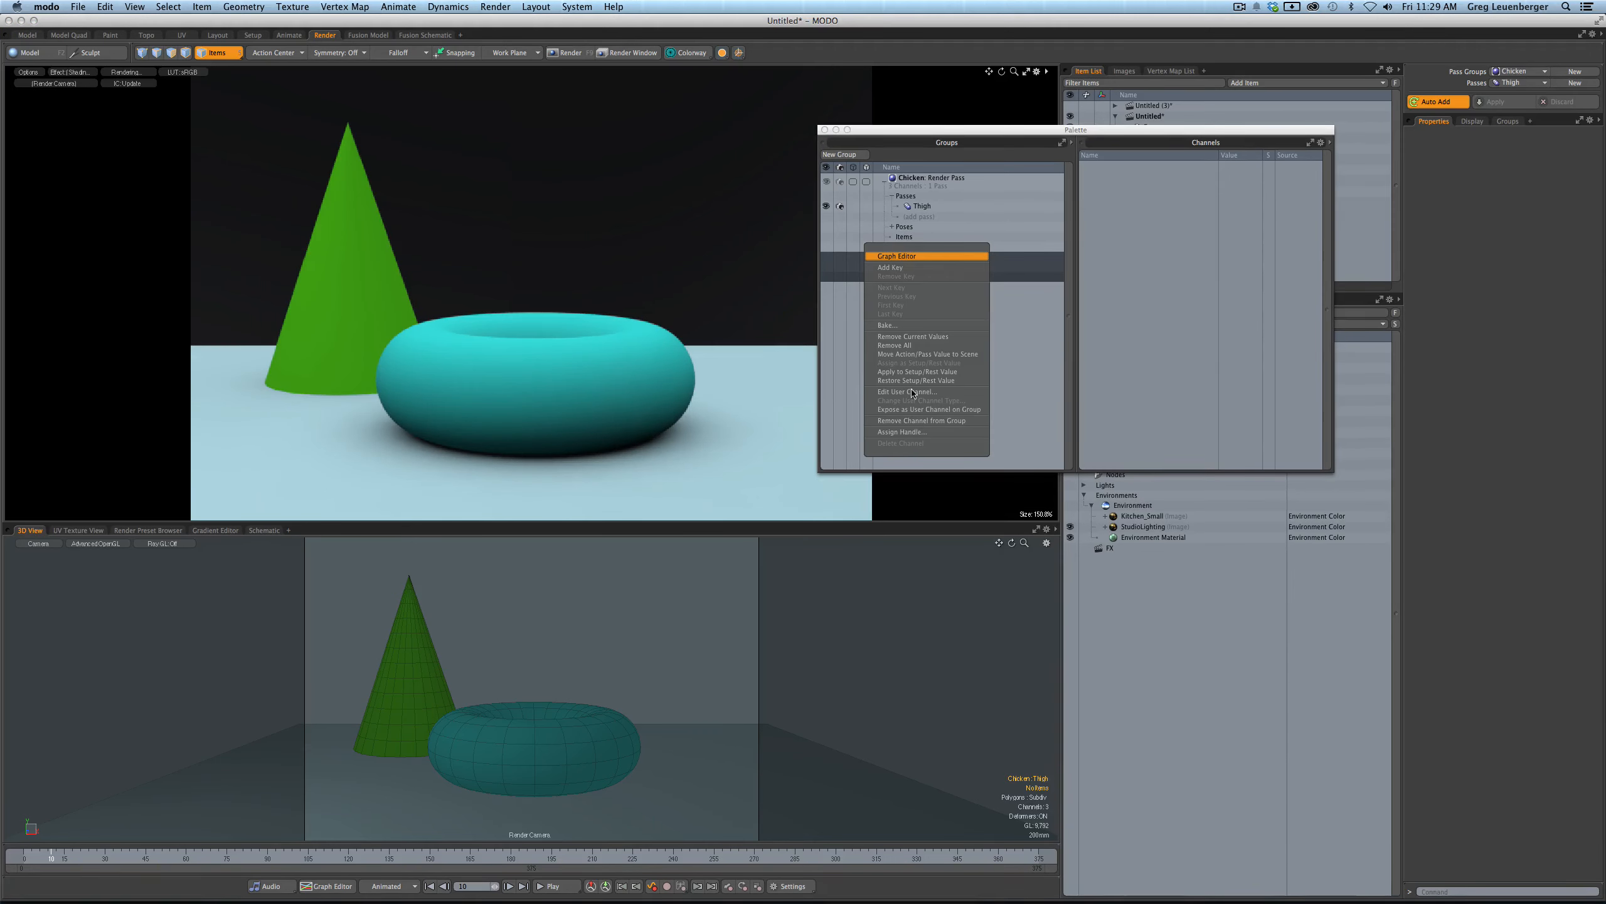
left_click(921, 422)
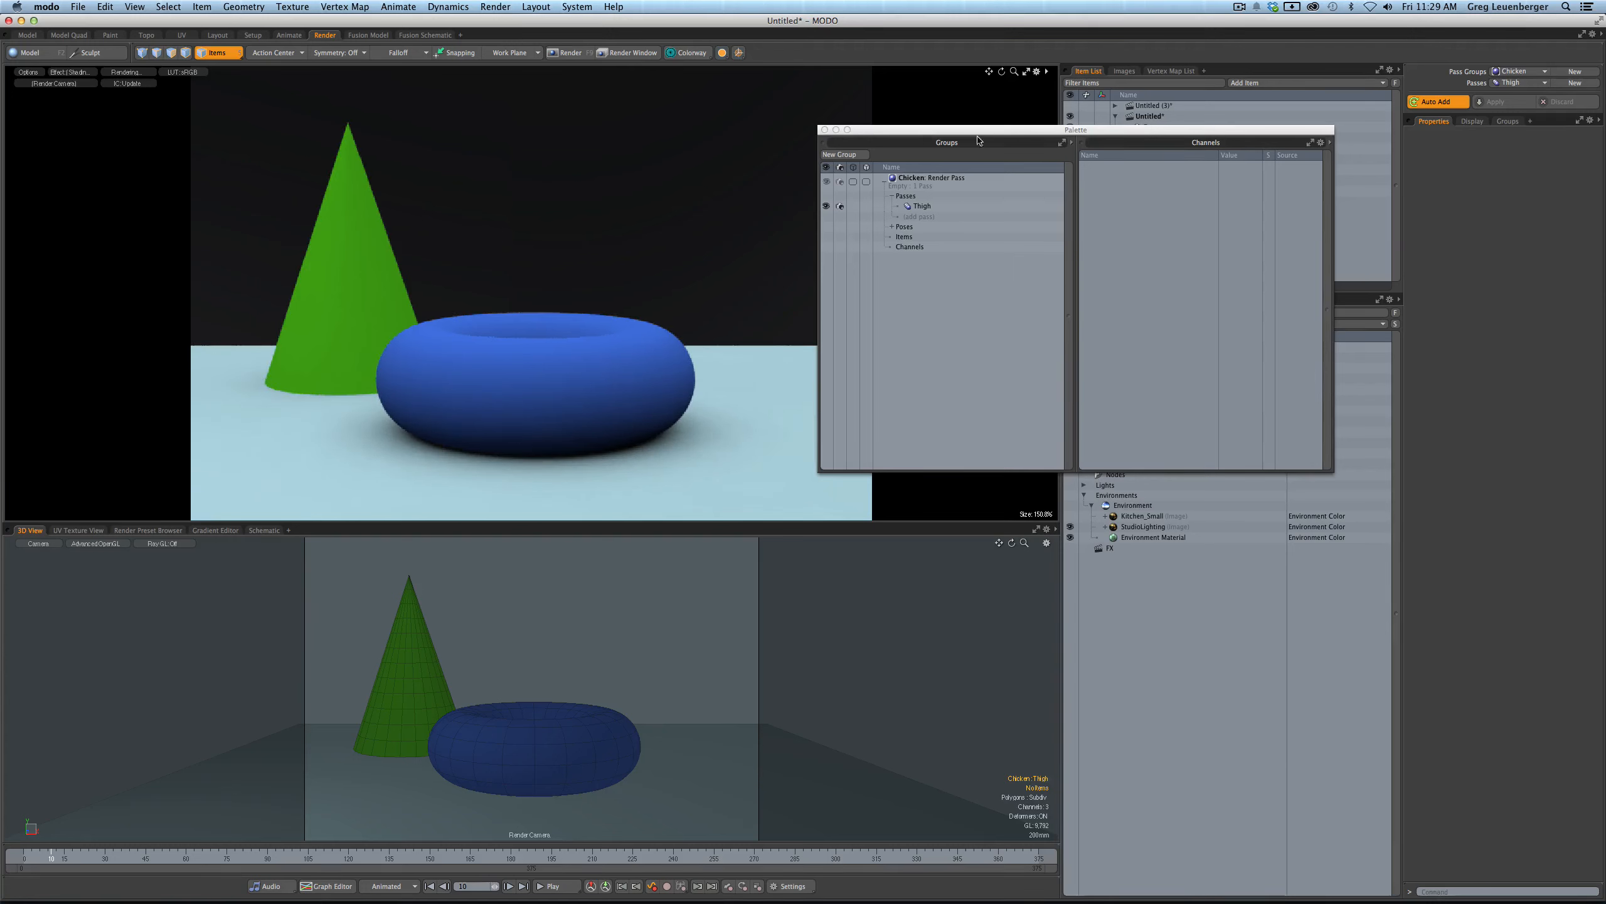
- Move the palette off the item and shader lists, and check the torus color with the Thigh pass off and on
mouse_move(996, 132)
left_mouse_down()
mouse_move(716, 430)
mouse_move(740, 428)
left_mouse_up()
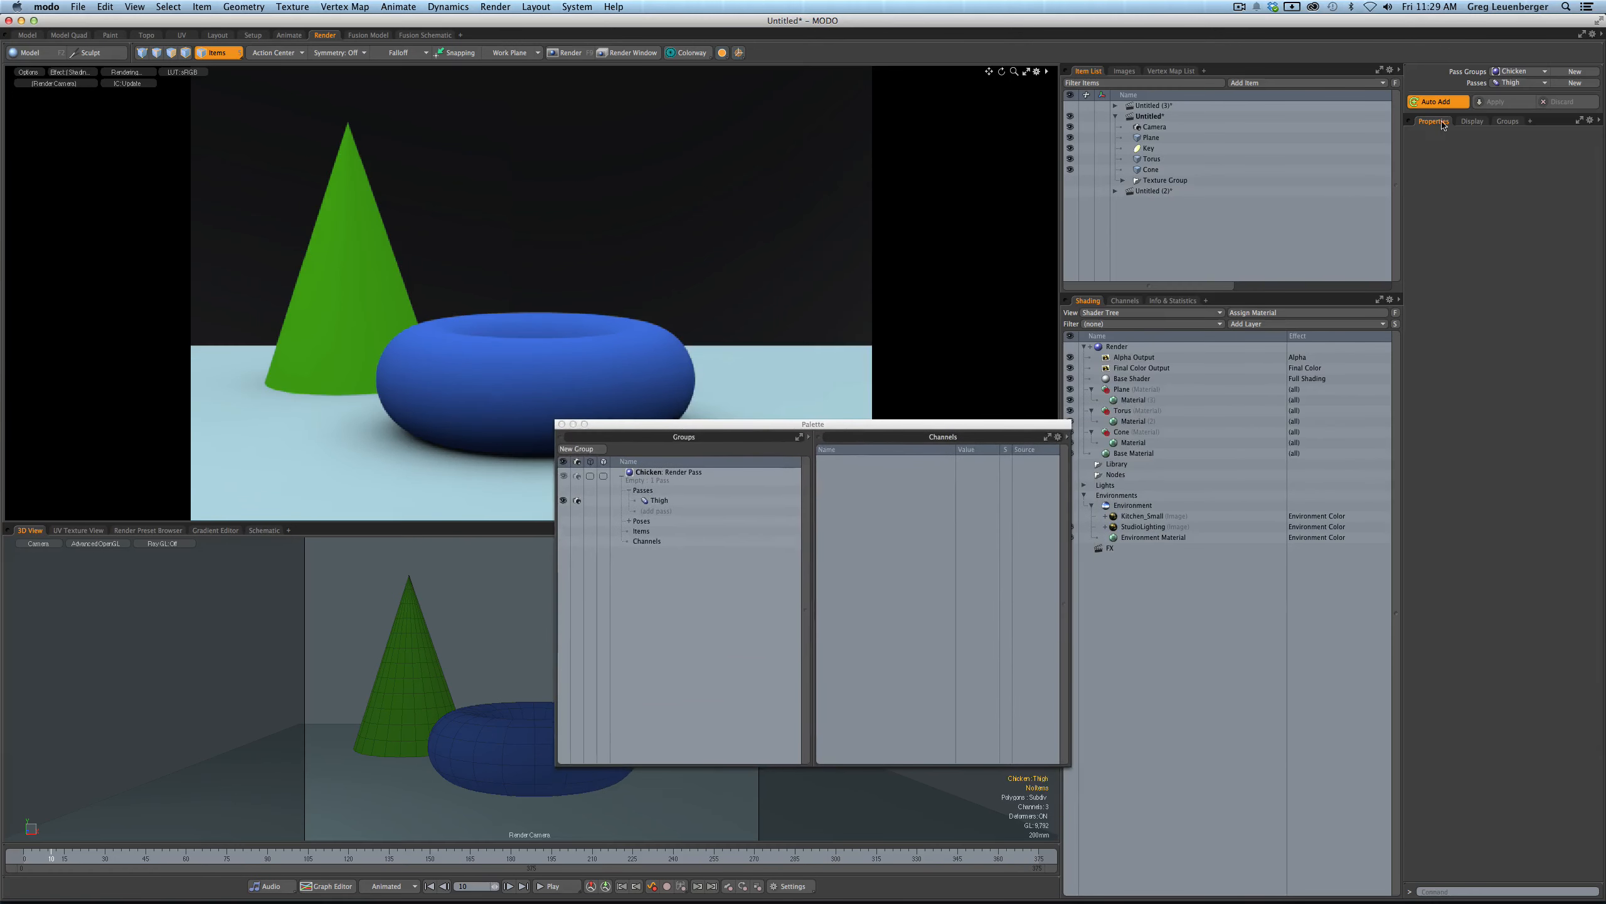
left_click(1518, 82)
left_click(1515, 70)
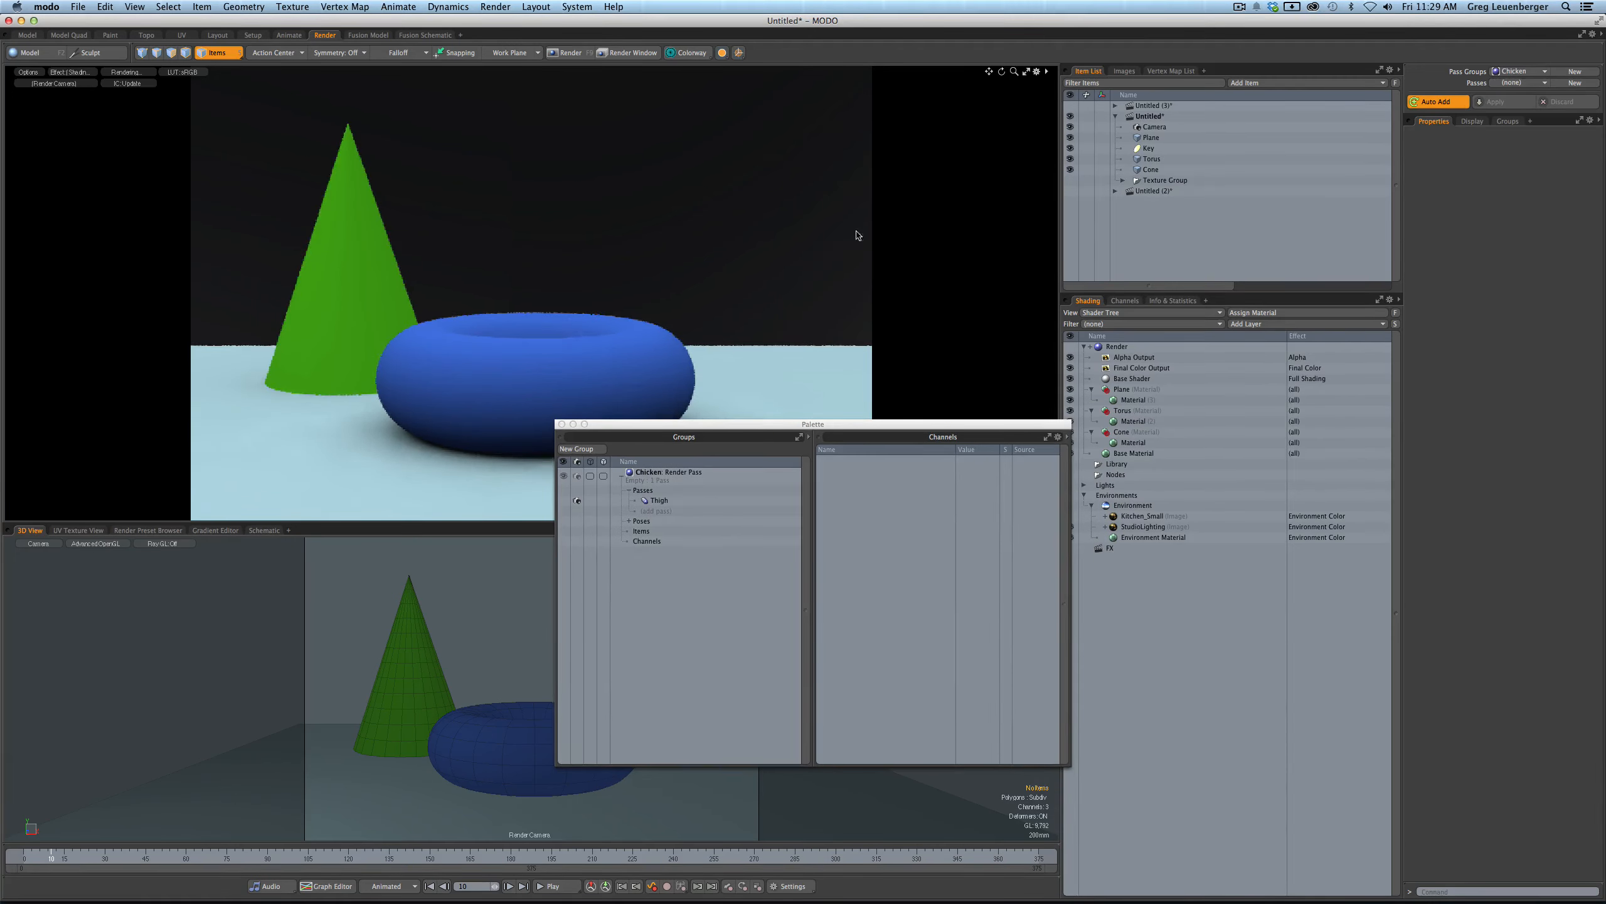
left_click(1521, 83)
left_click(1517, 93)
- Select the torus in the preview to show its material properties, and turn off Auto Add for the pass group
left_click(535, 385)
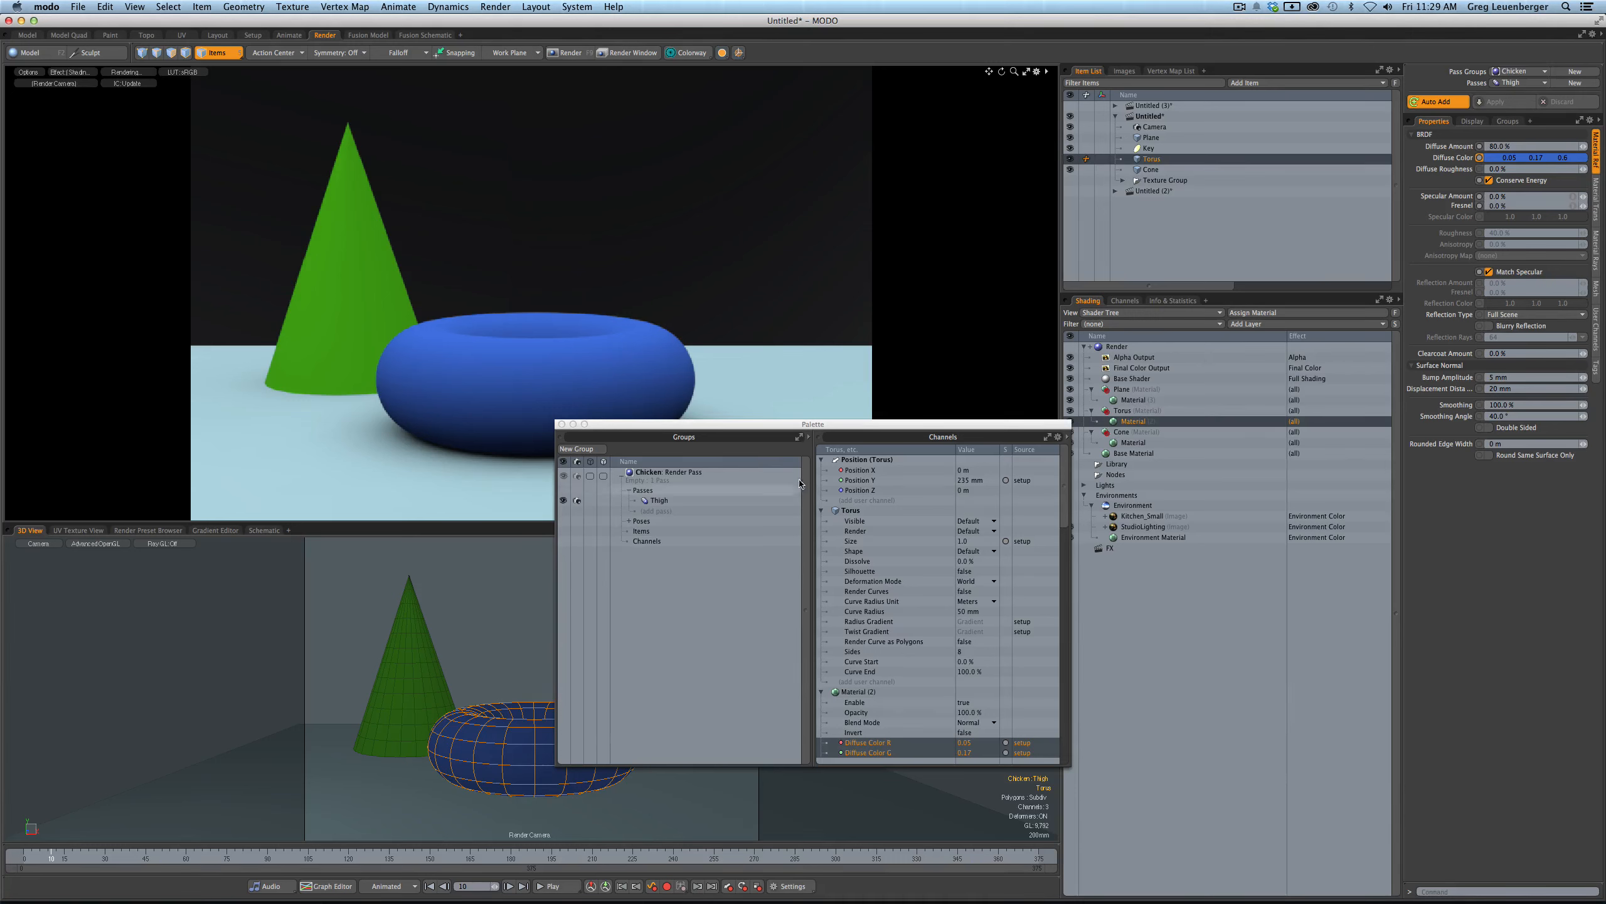
left_click(1434, 104)
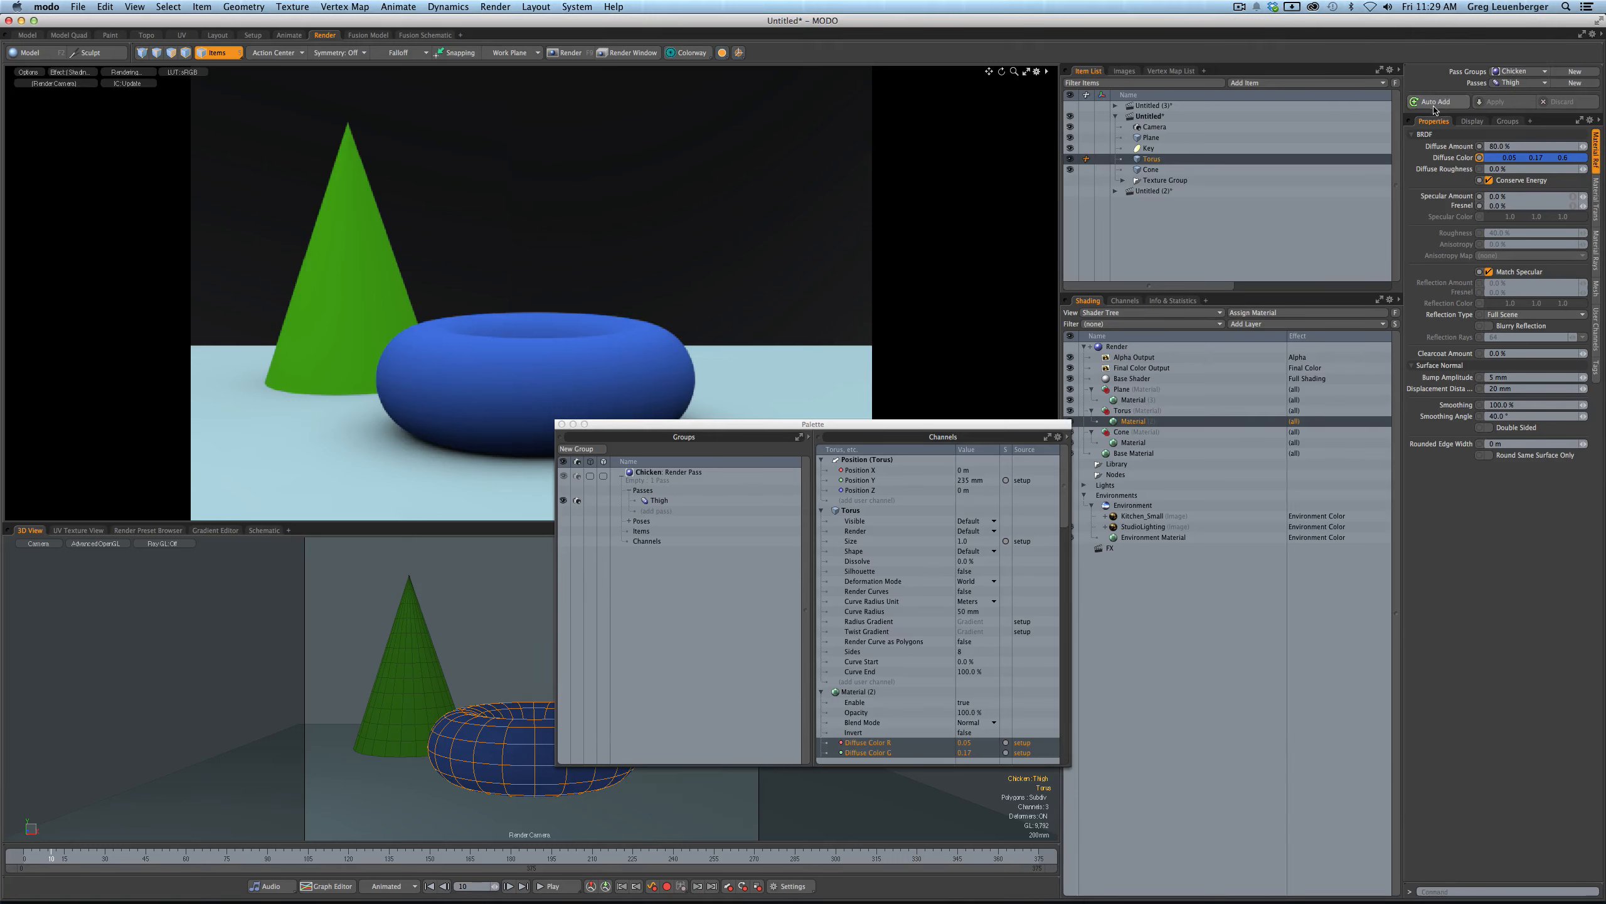
- Change the torus material's diffuse color to turquoise while the Thigh pass is active and apply the edit
left_click(1496, 158)
mouse_move(1206, 136)
left_mouse_down()
mouse_move(1150, 152)
mouse_move(1105, 106)
left_mouse_up()
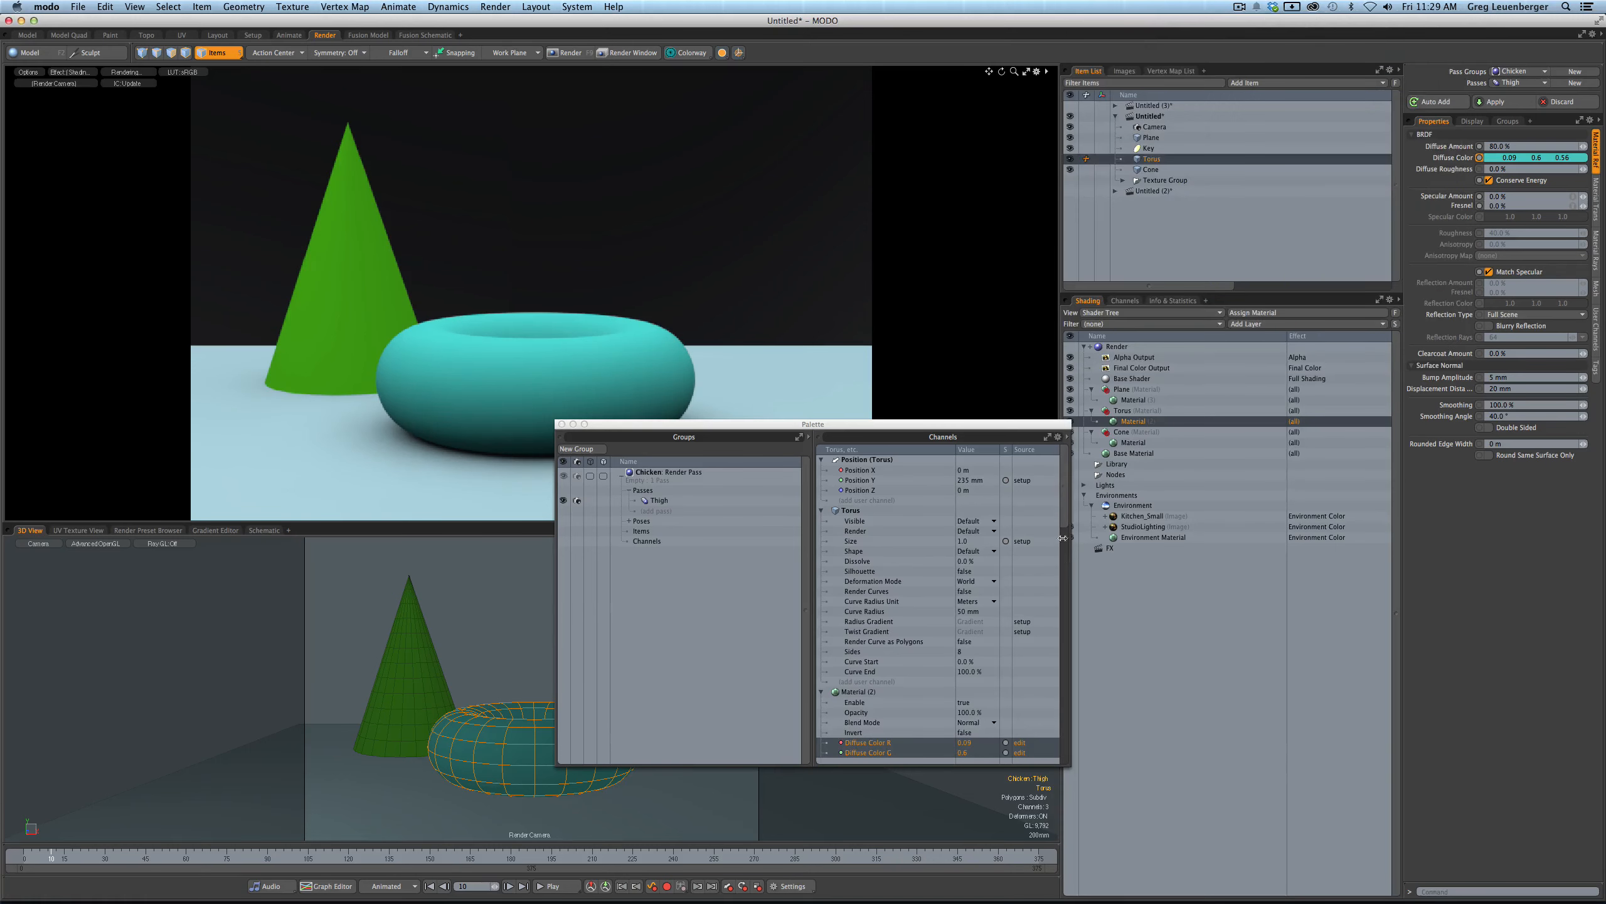
scroll(1062, 537, "down", 5)
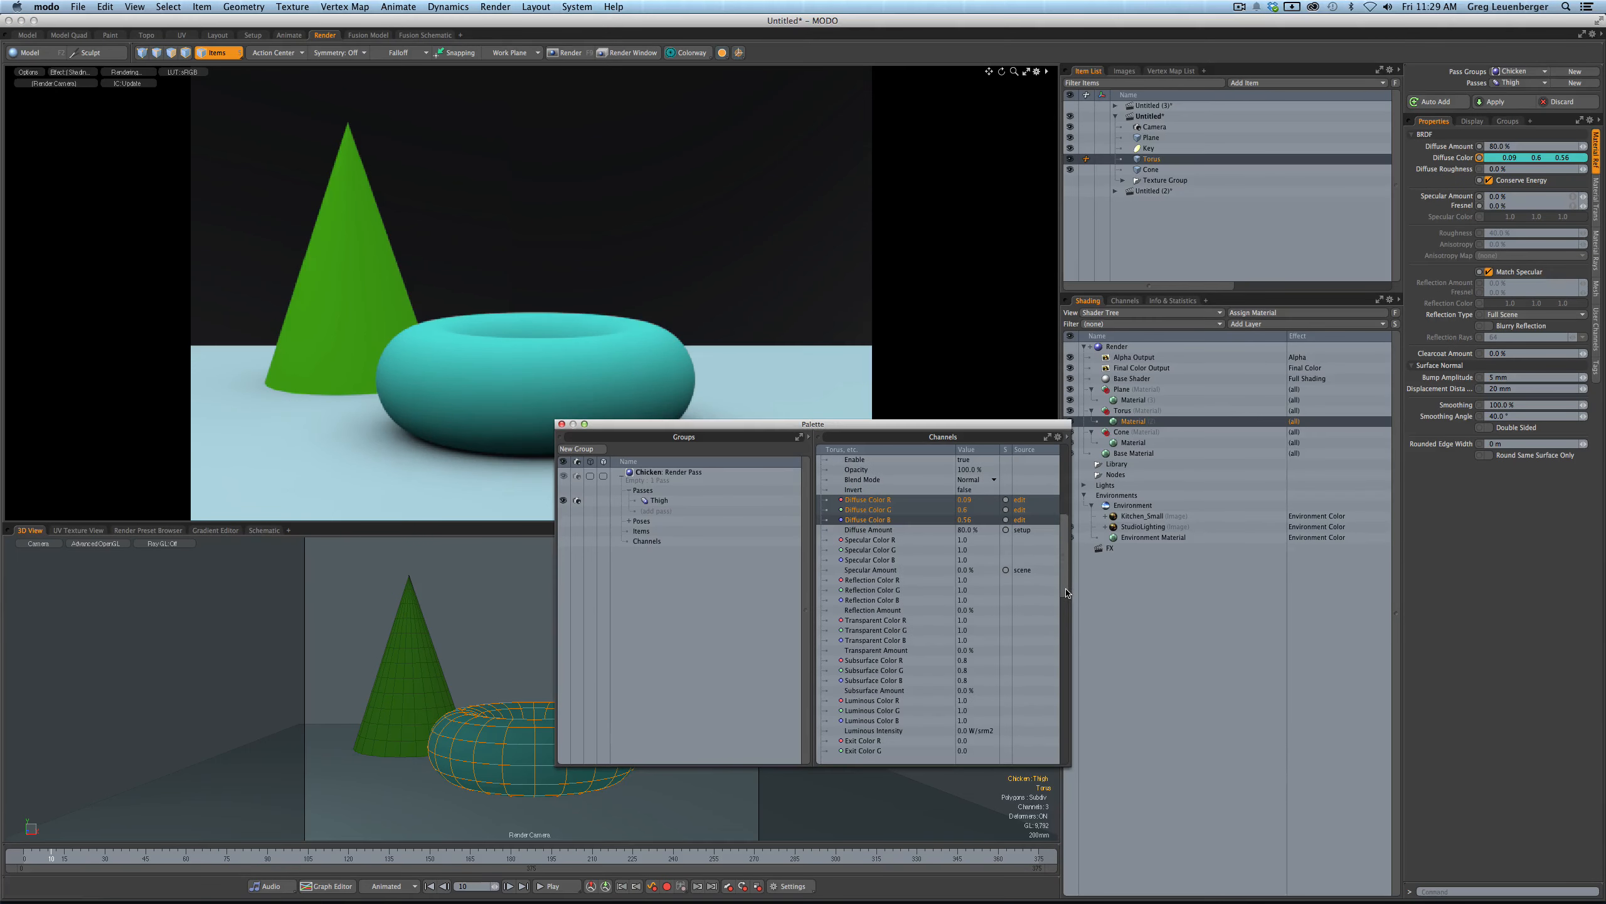
left_click(1501, 106)
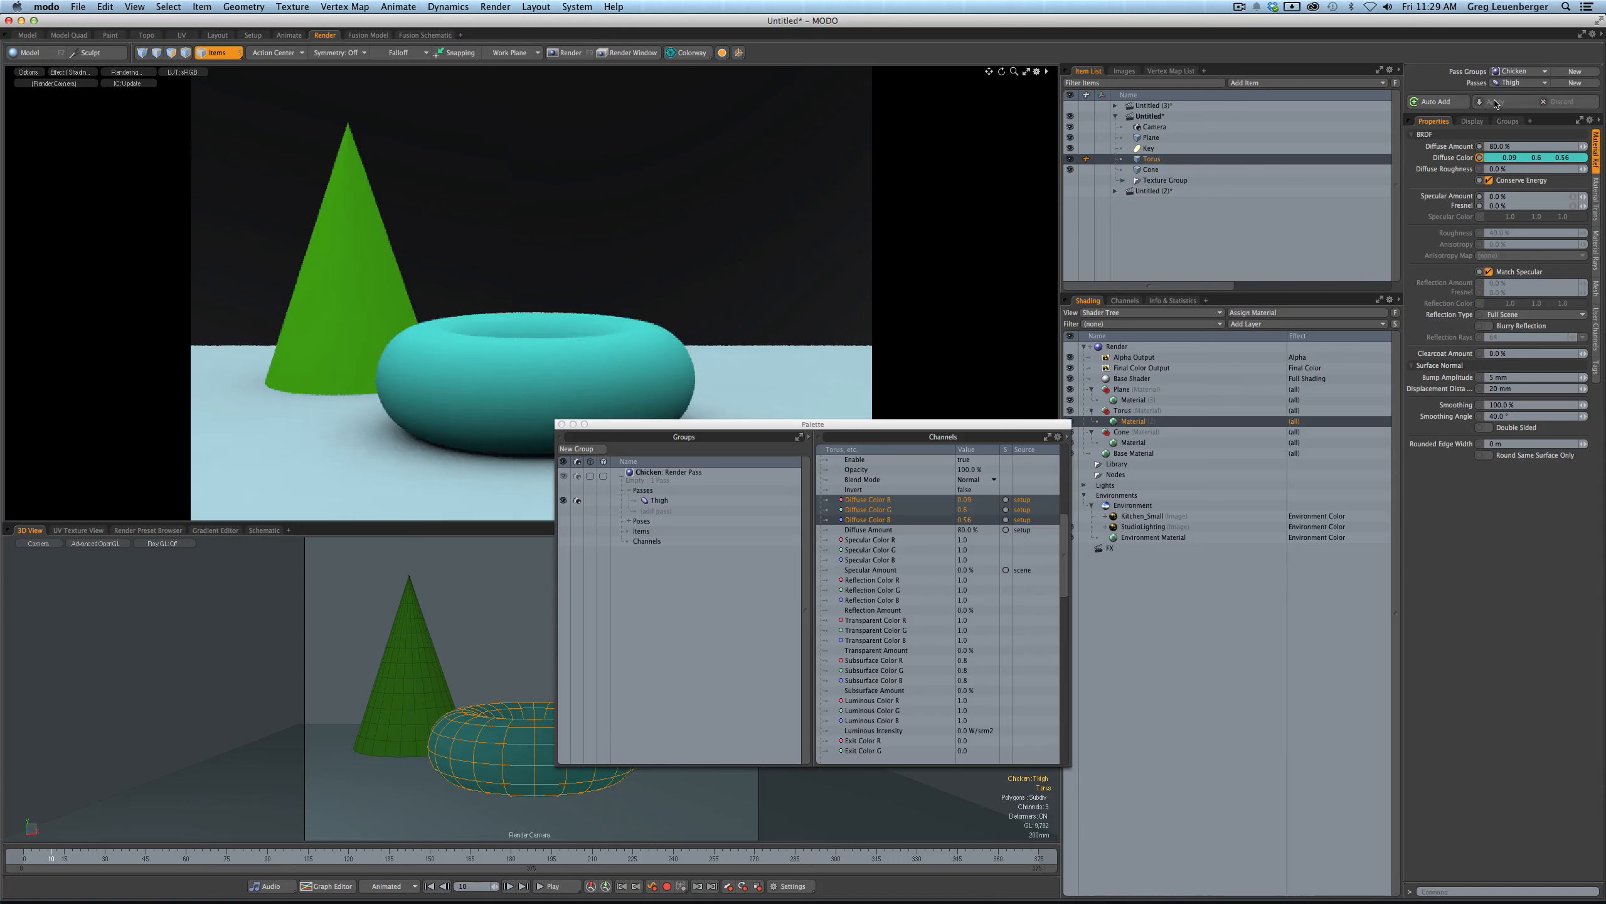
- Set the active pass to (none), and check the torus color in the Setup layout with setup mode on and off before returning to Render
left_click(1514, 83)
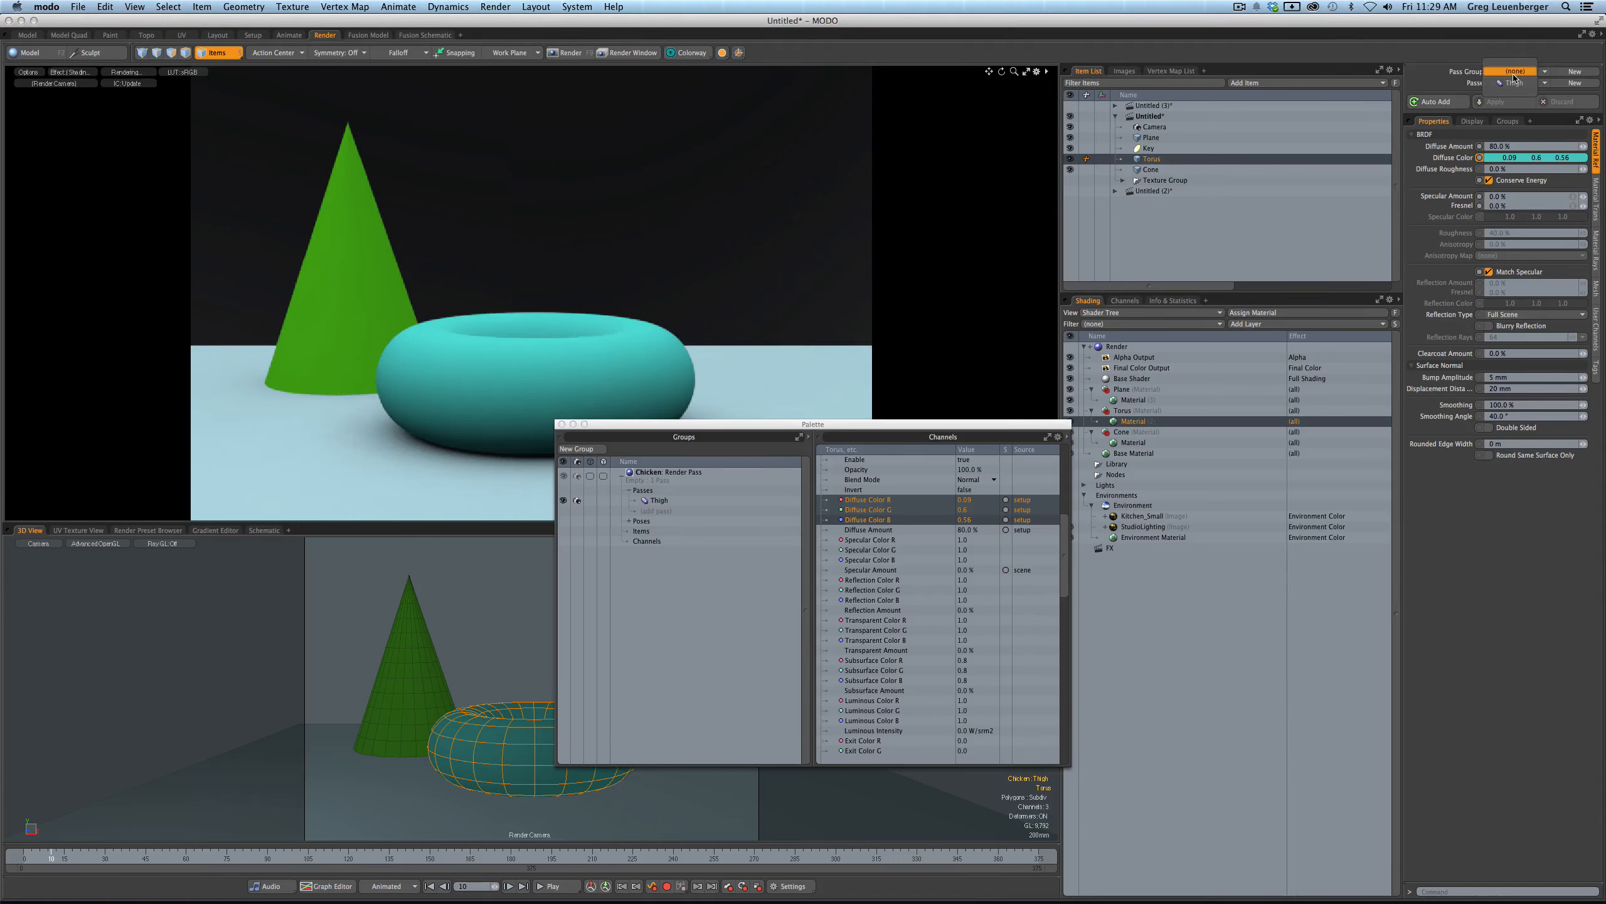
left_click(1514, 72)
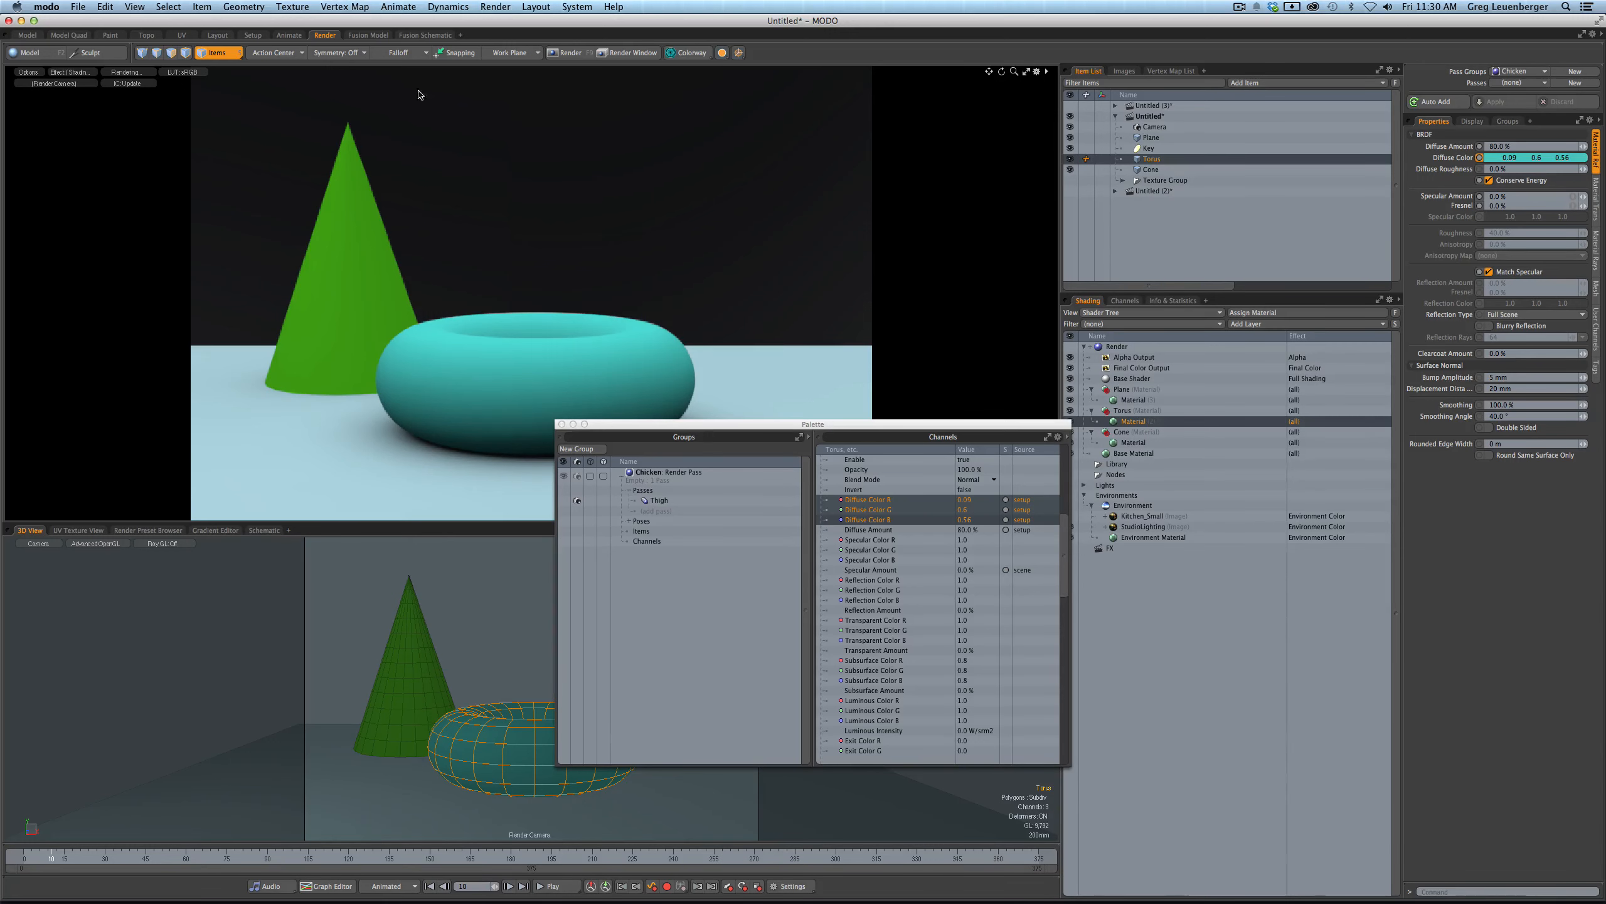
left_click(253, 34)
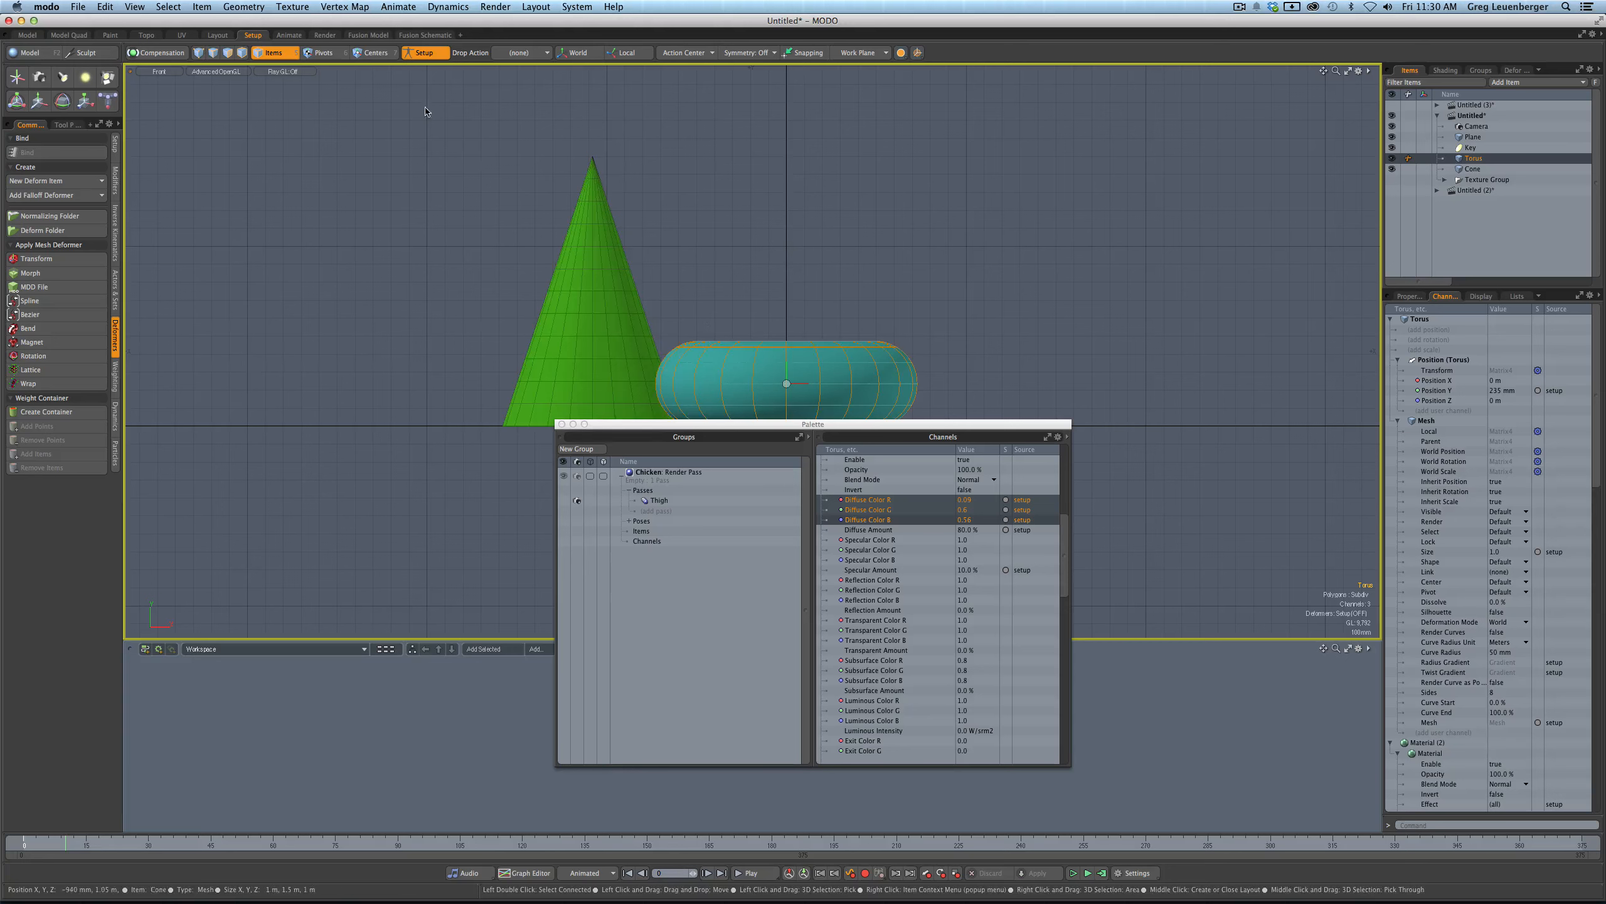
left_click(418, 54)
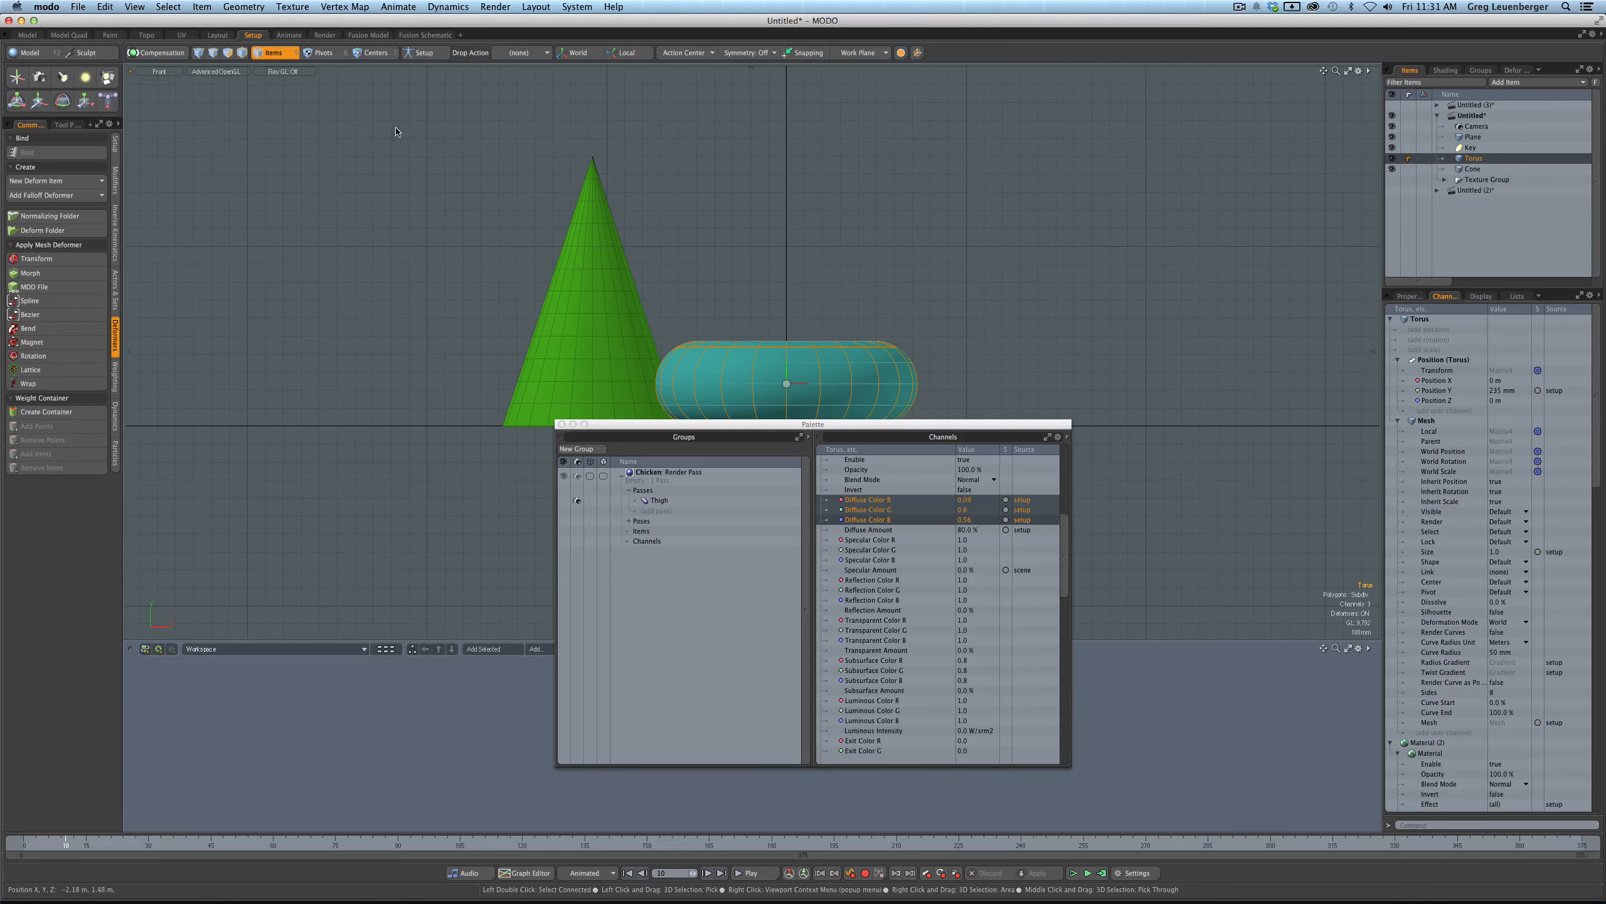
left_click(324, 34)
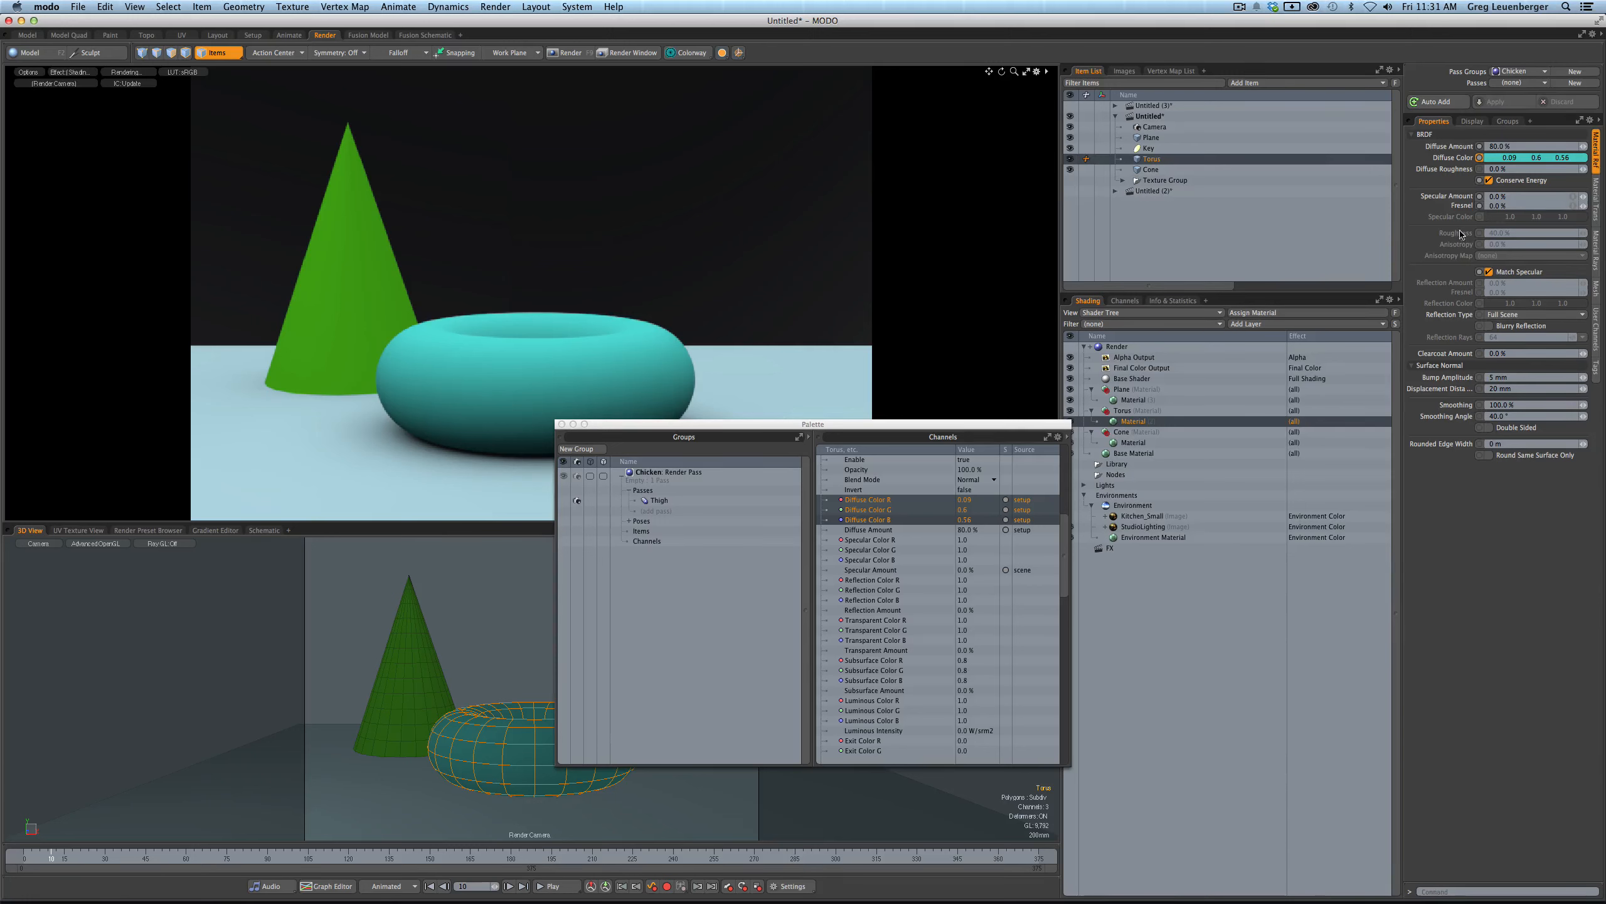
- Set the torus diffuse color to magenta (0.6, 0.11, 0.54) with no pass active, and make Thigh the active pass
left_click(1496, 159)
left_click_drag(1197, 159, 1219, 168)
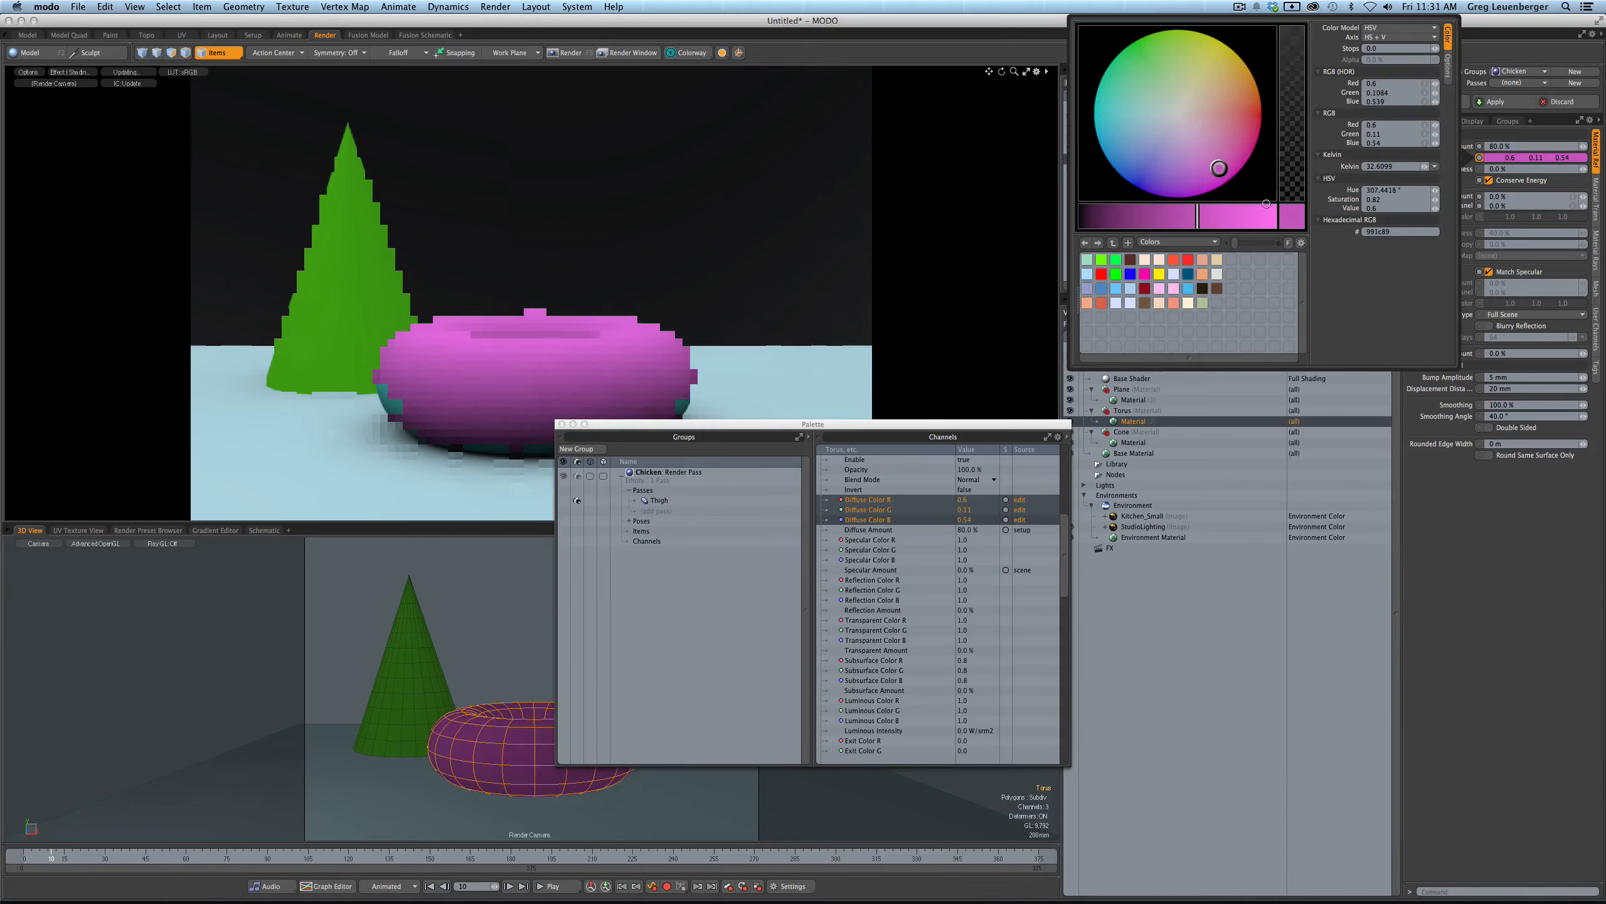
left_click(1503, 558)
left_click(1518, 83)
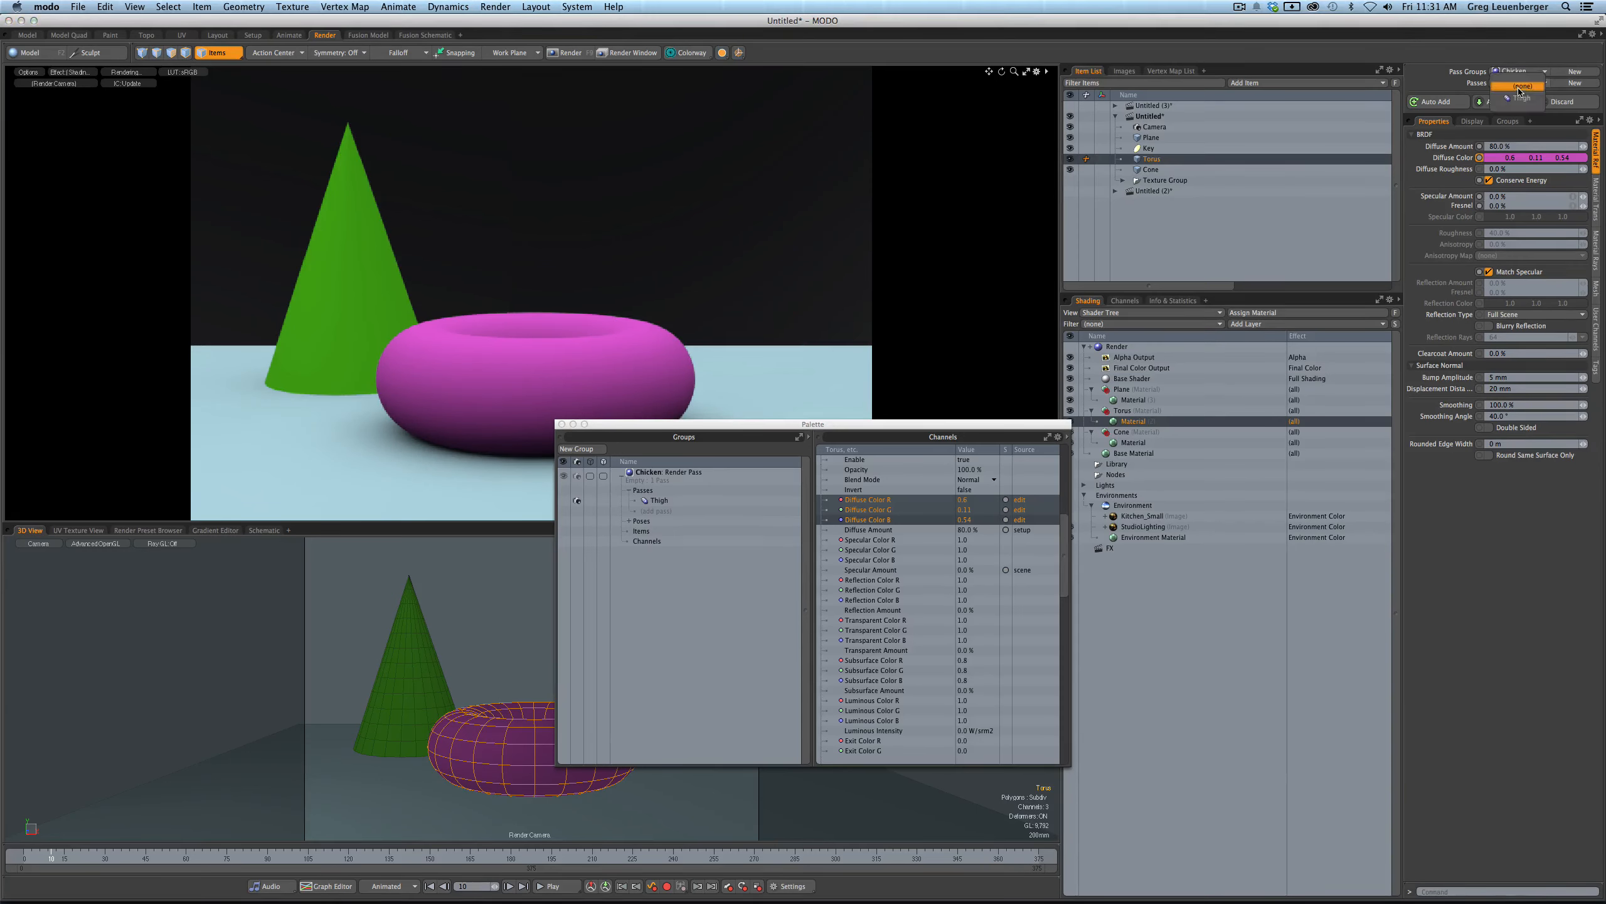
left_click(1516, 96)
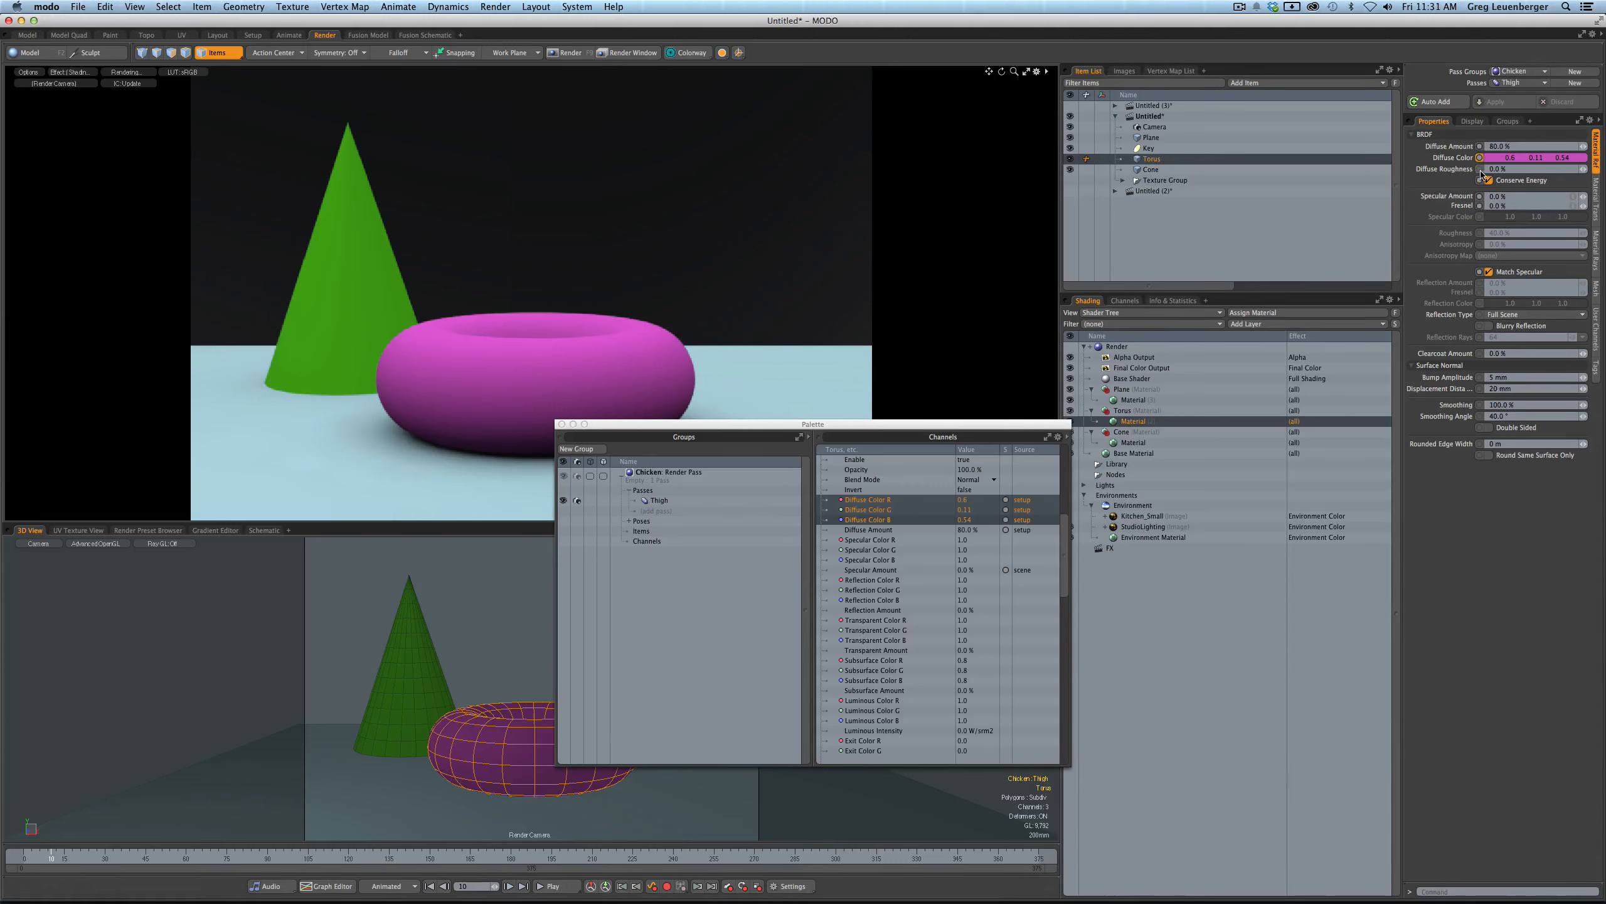
- Add the torus material's Diffuse Color R, G and B channels to the Chicken pass group
right_click(1451, 162)
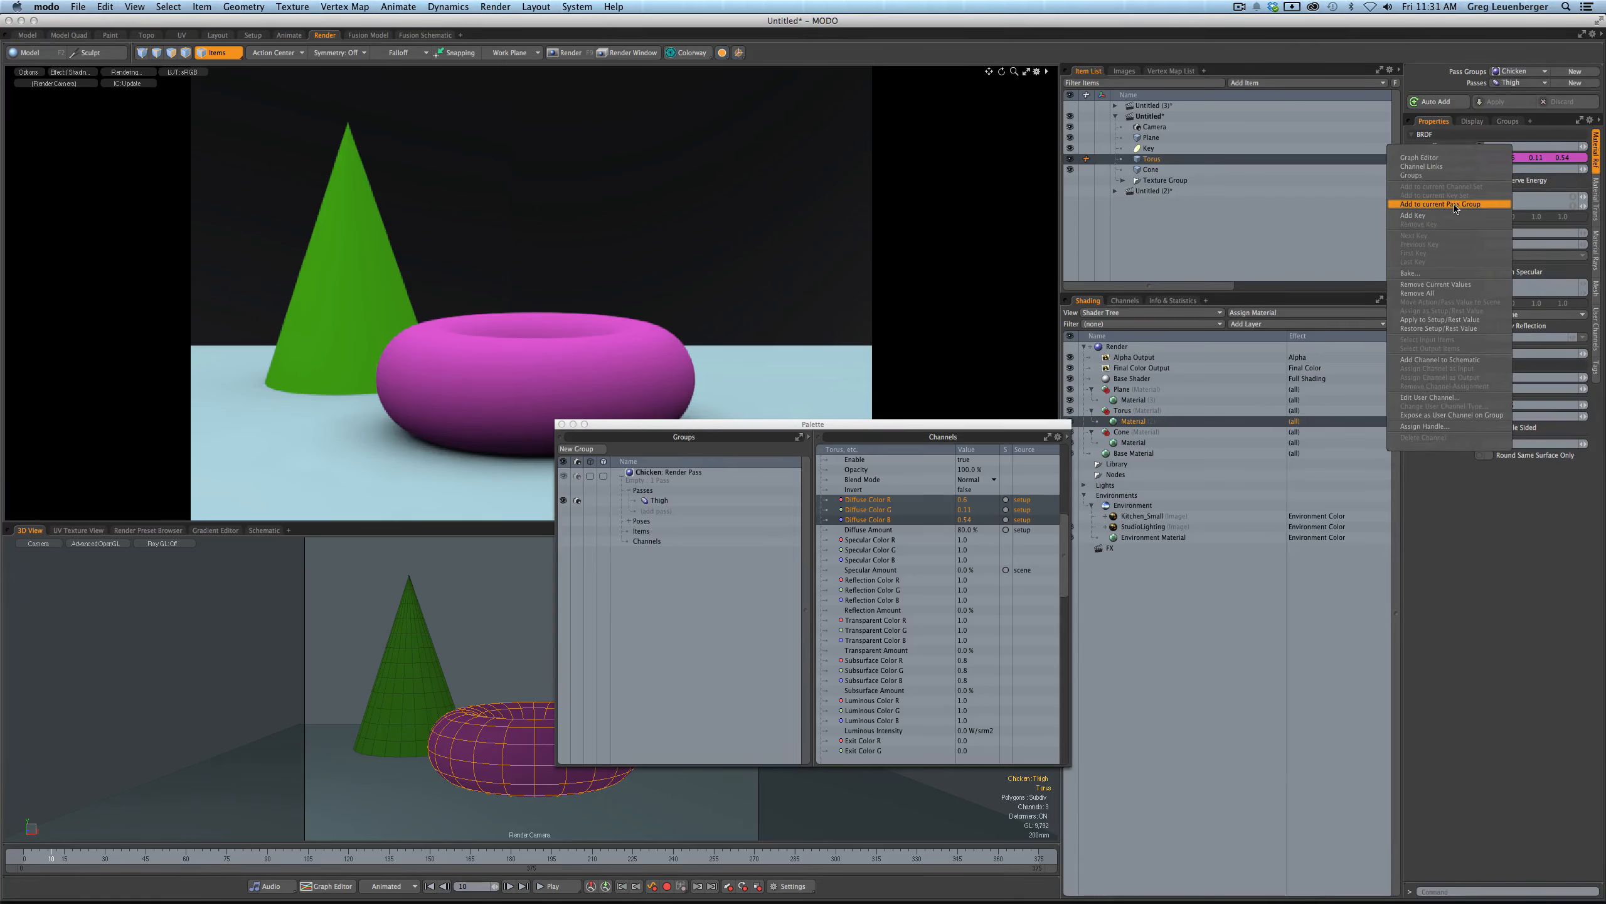
left_click(1476, 590)
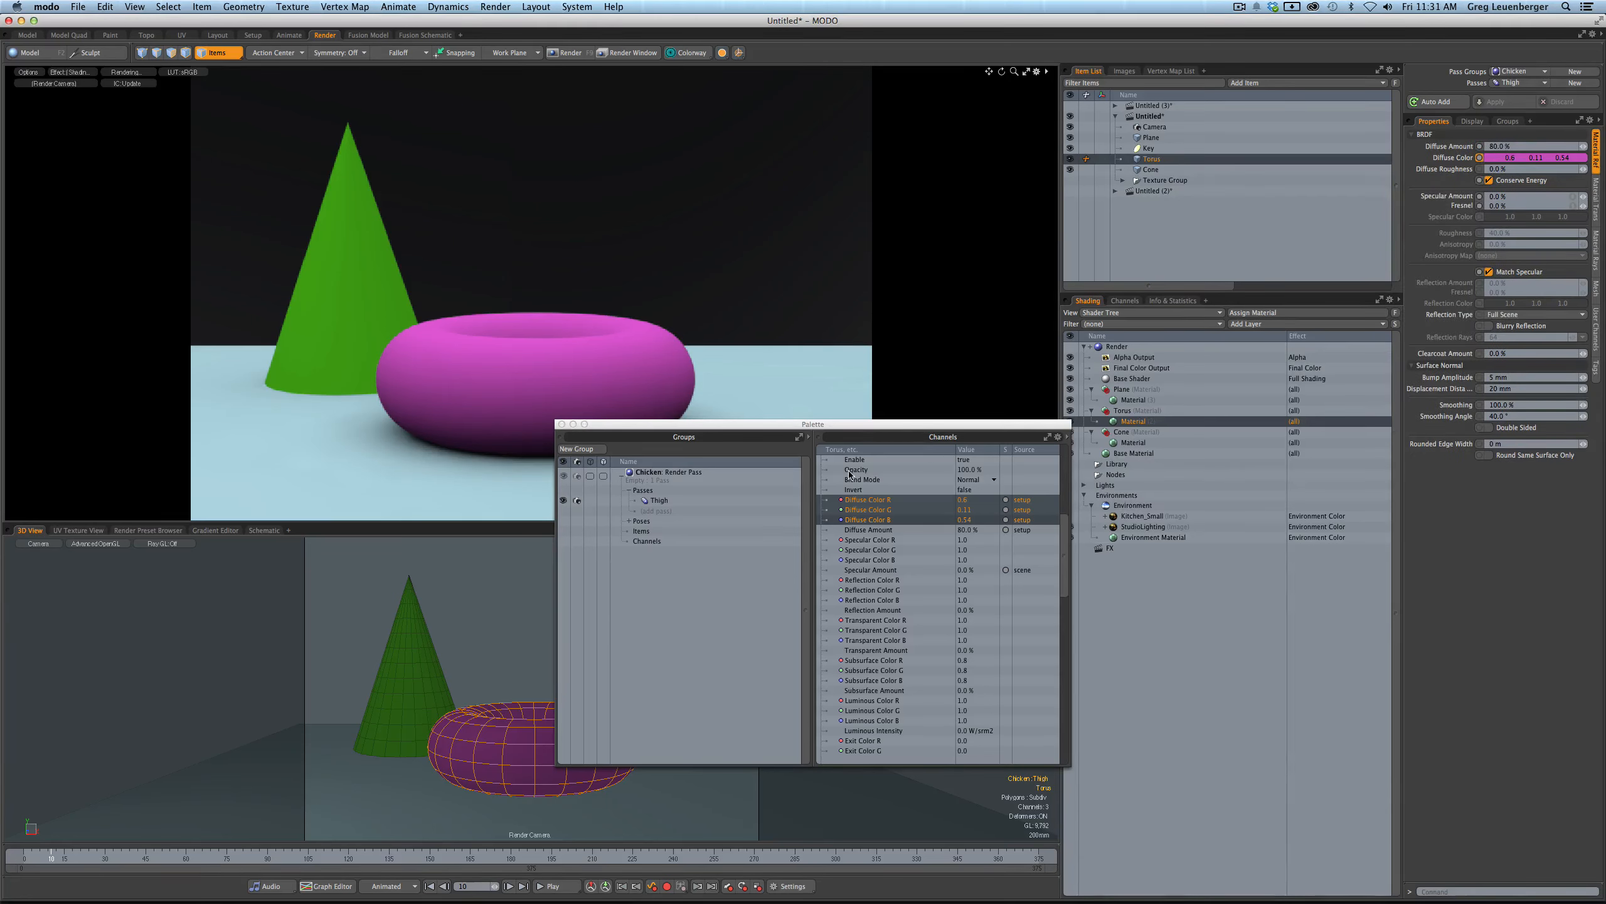
left_click_drag(867, 502, 655, 542)
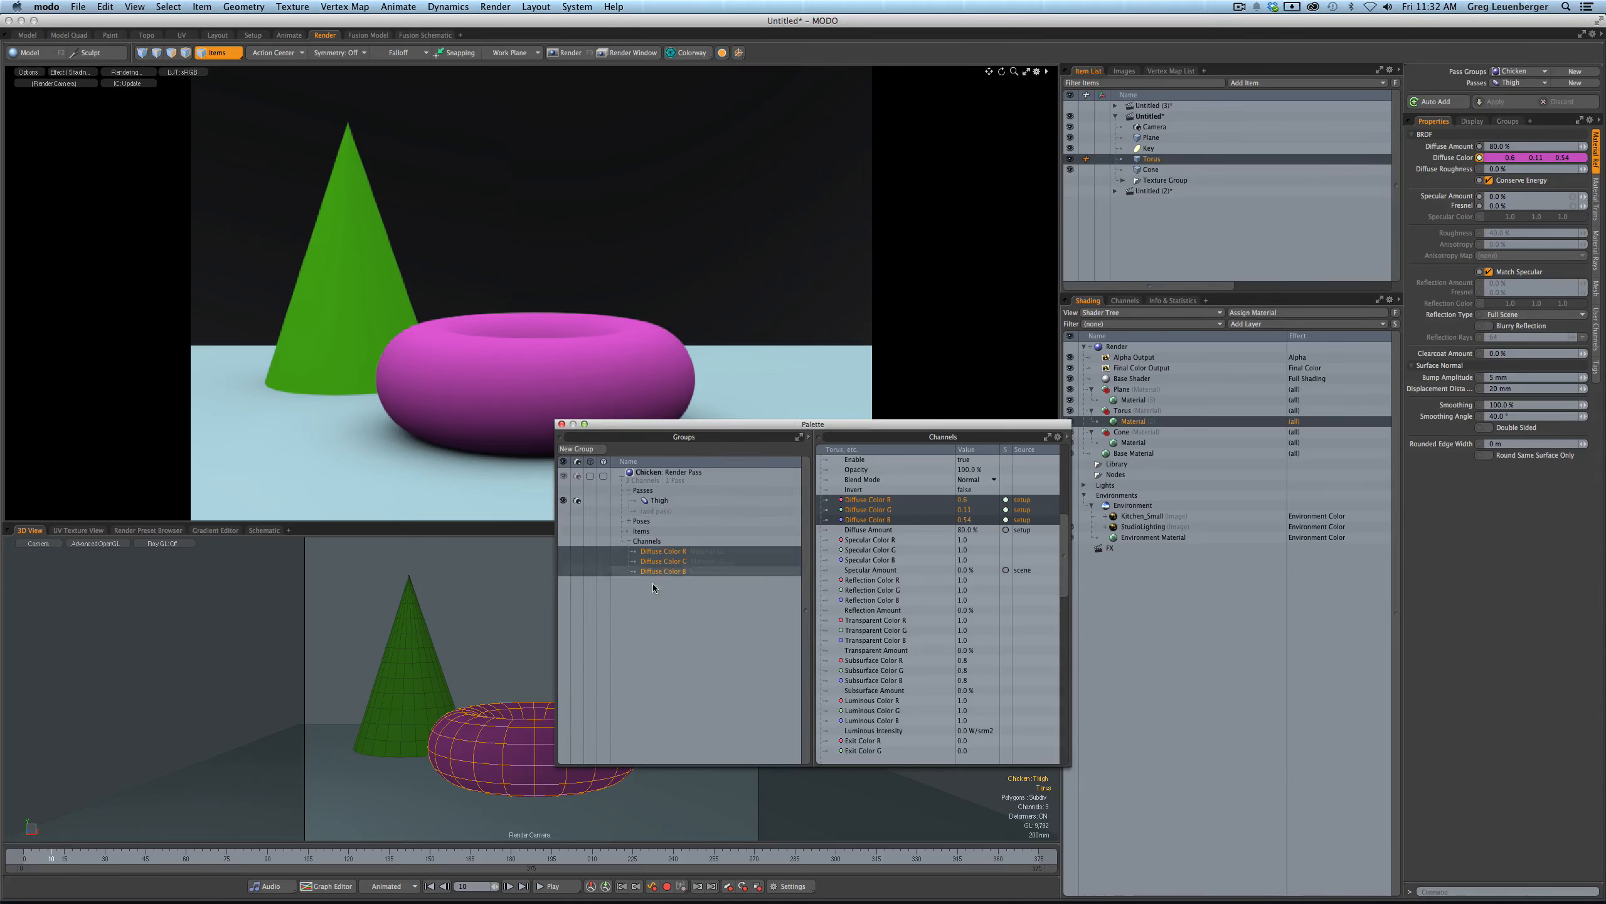
- Add a pass named Drumstick to the Chicken pass group and switch the active pass back to Thigh
left_click(667, 511)
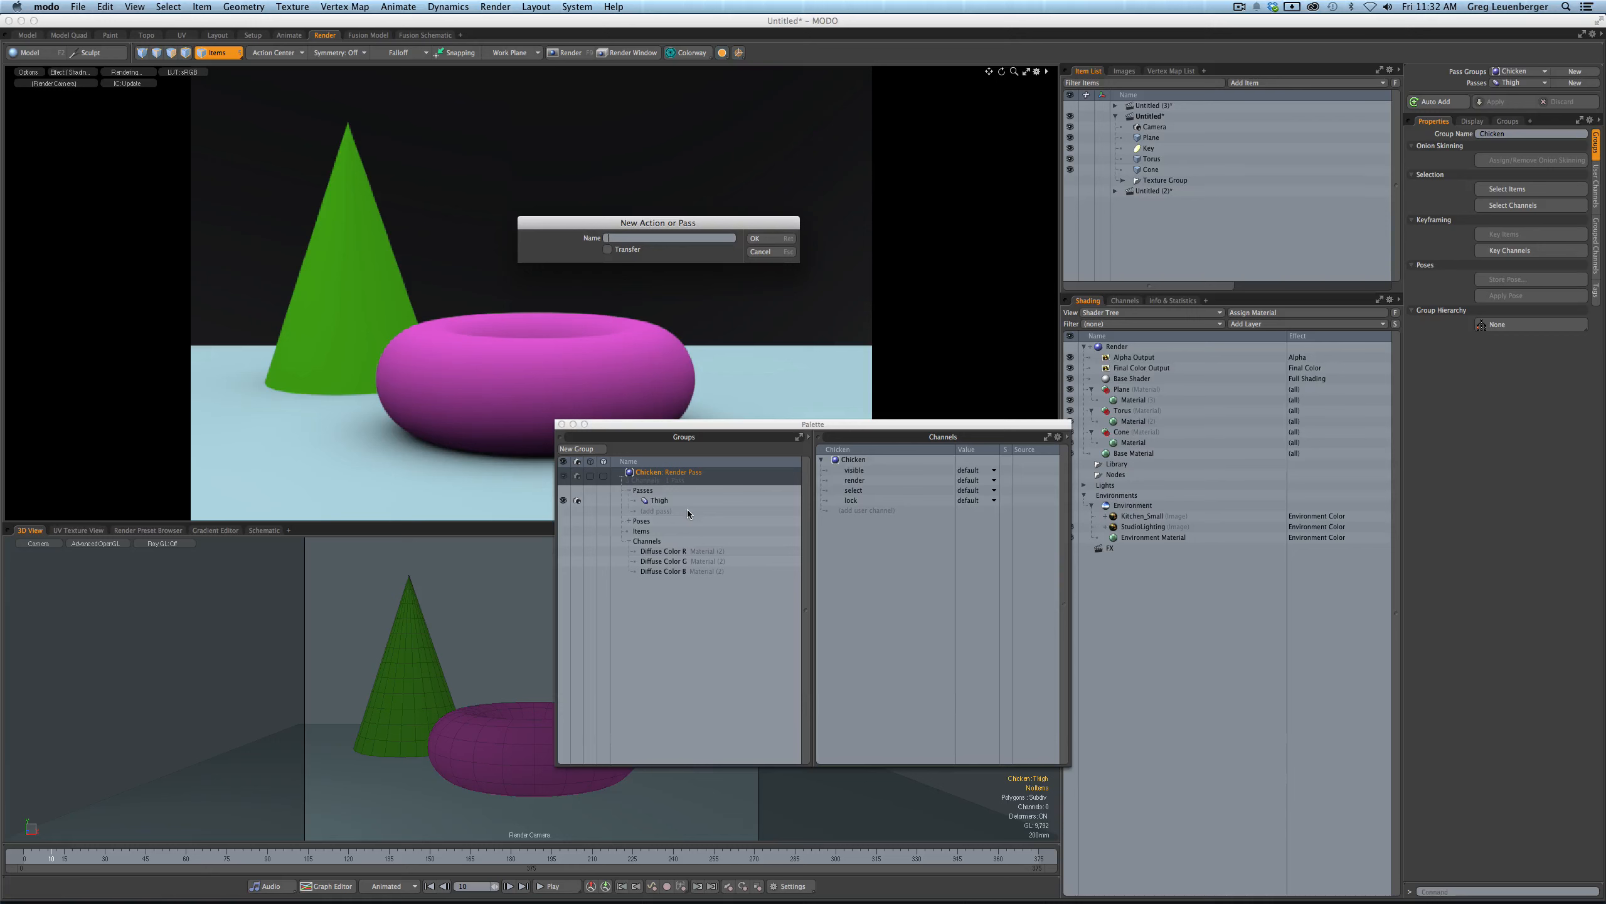
left_click(771, 239)
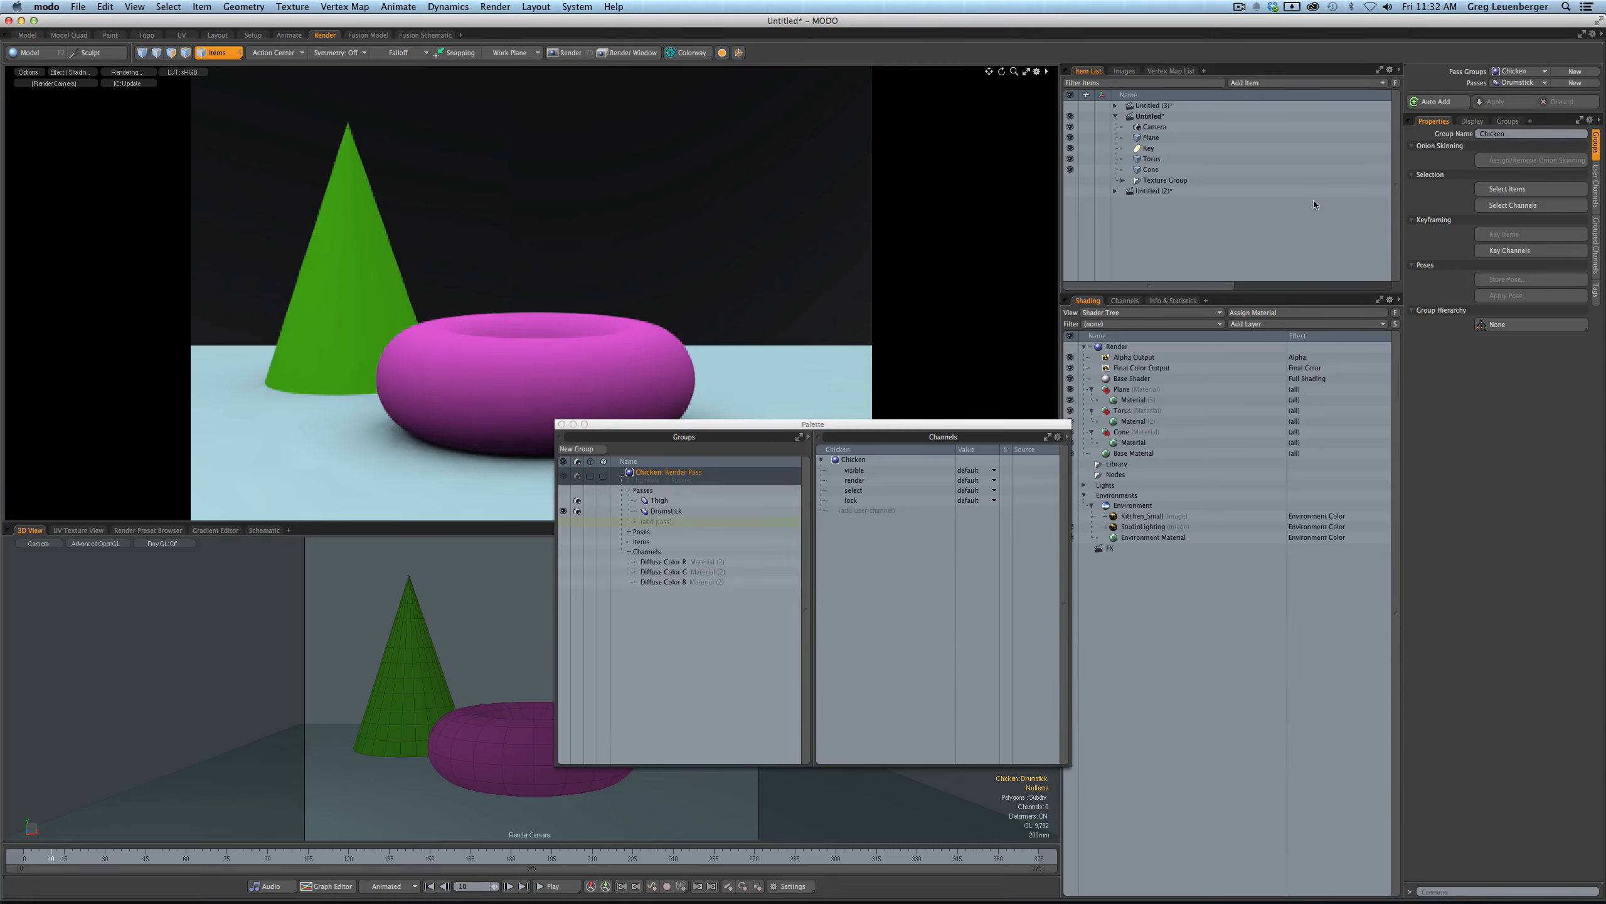
left_click(1518, 83)
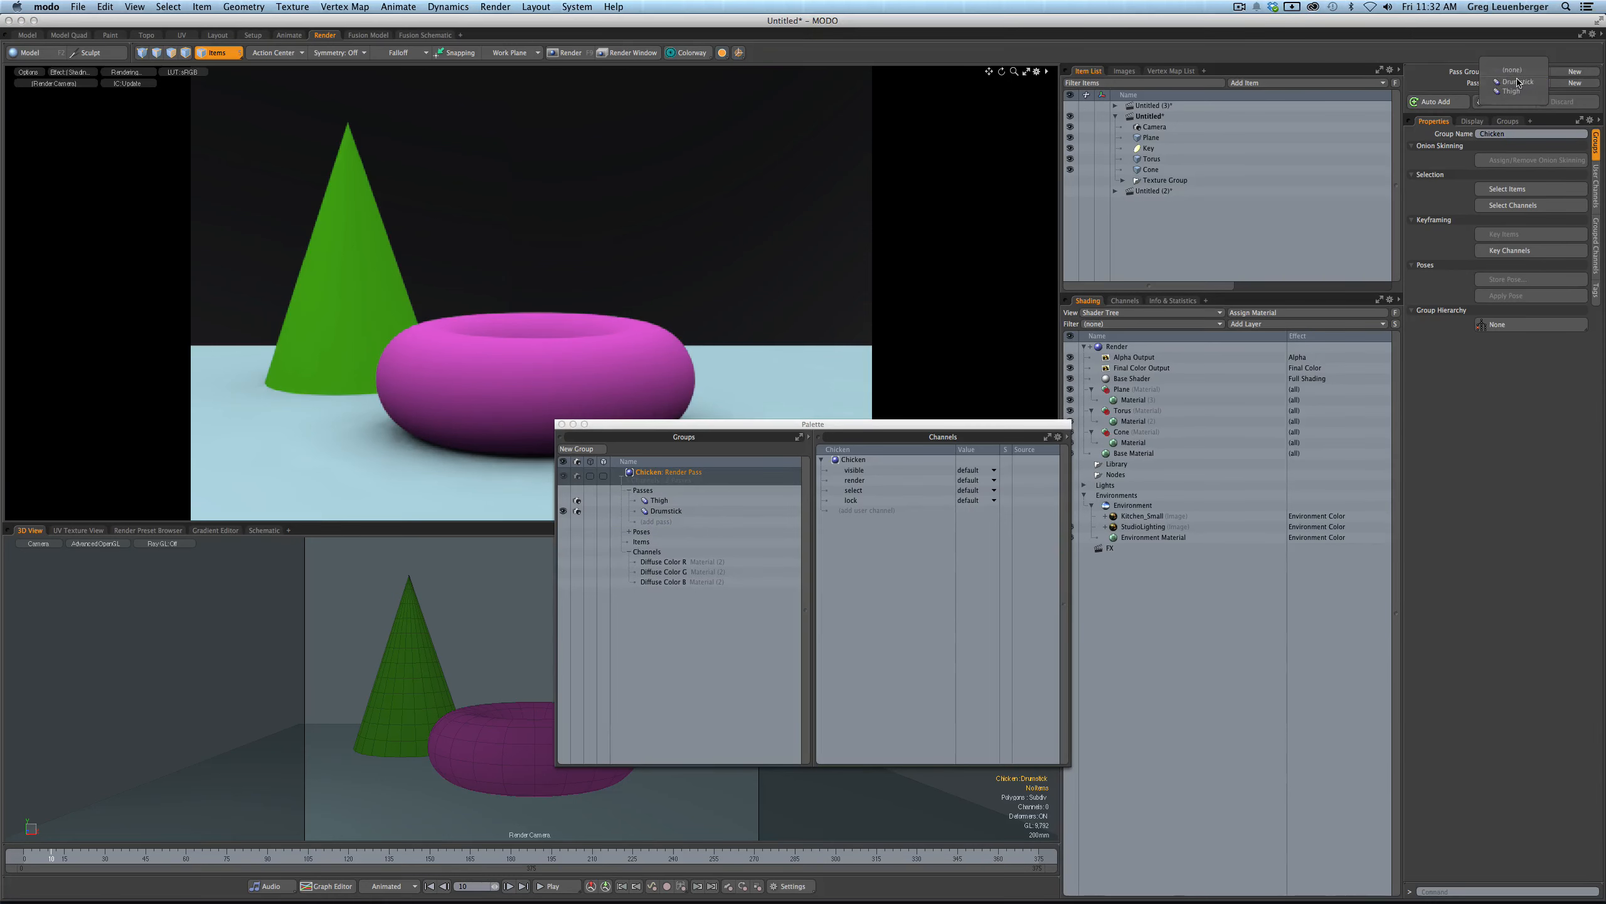
left_click(1502, 76)
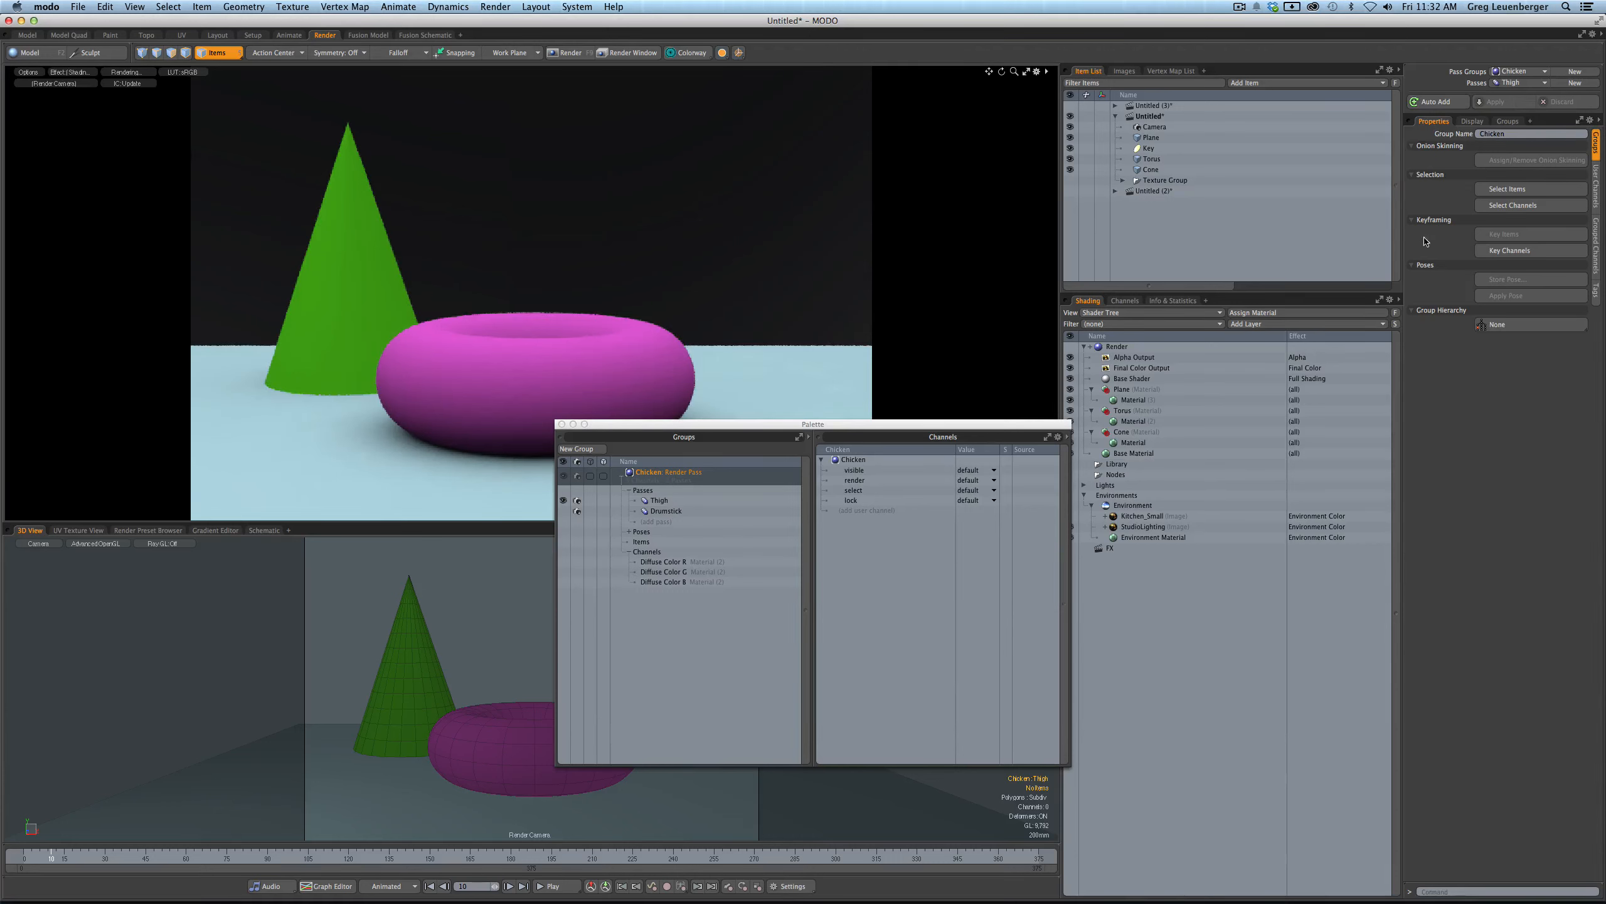
- Set the torus material's diffuse color to blue (0.05, 0.09, 0.6) in the Thigh pass and apply it
left_click(1136, 422)
left_click(1502, 158)
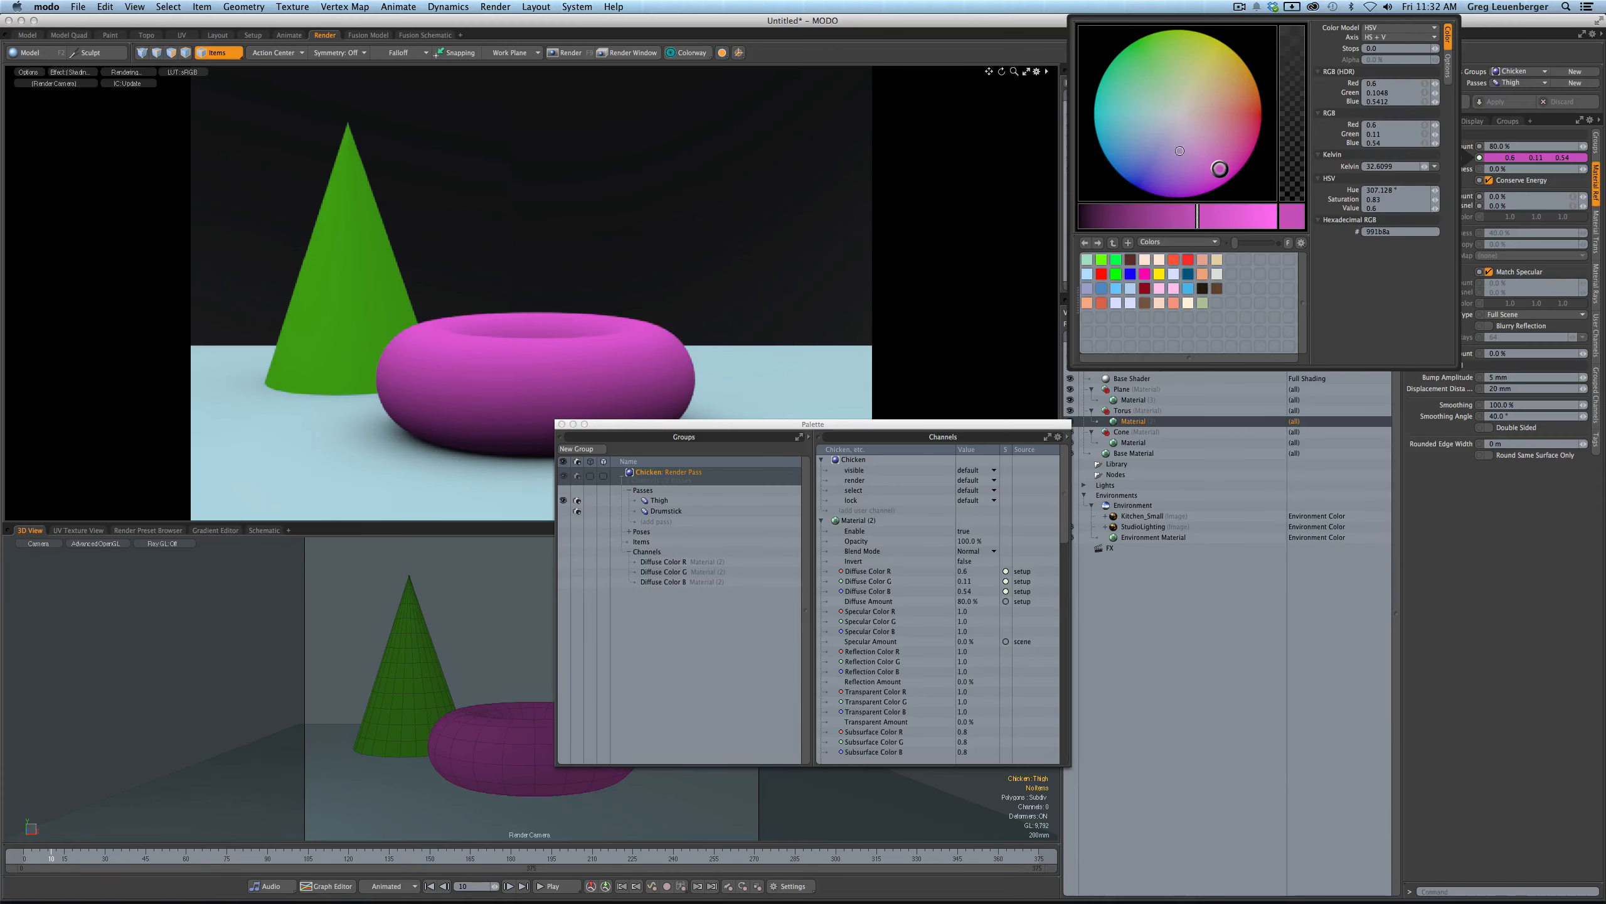
left_click(1132, 176)
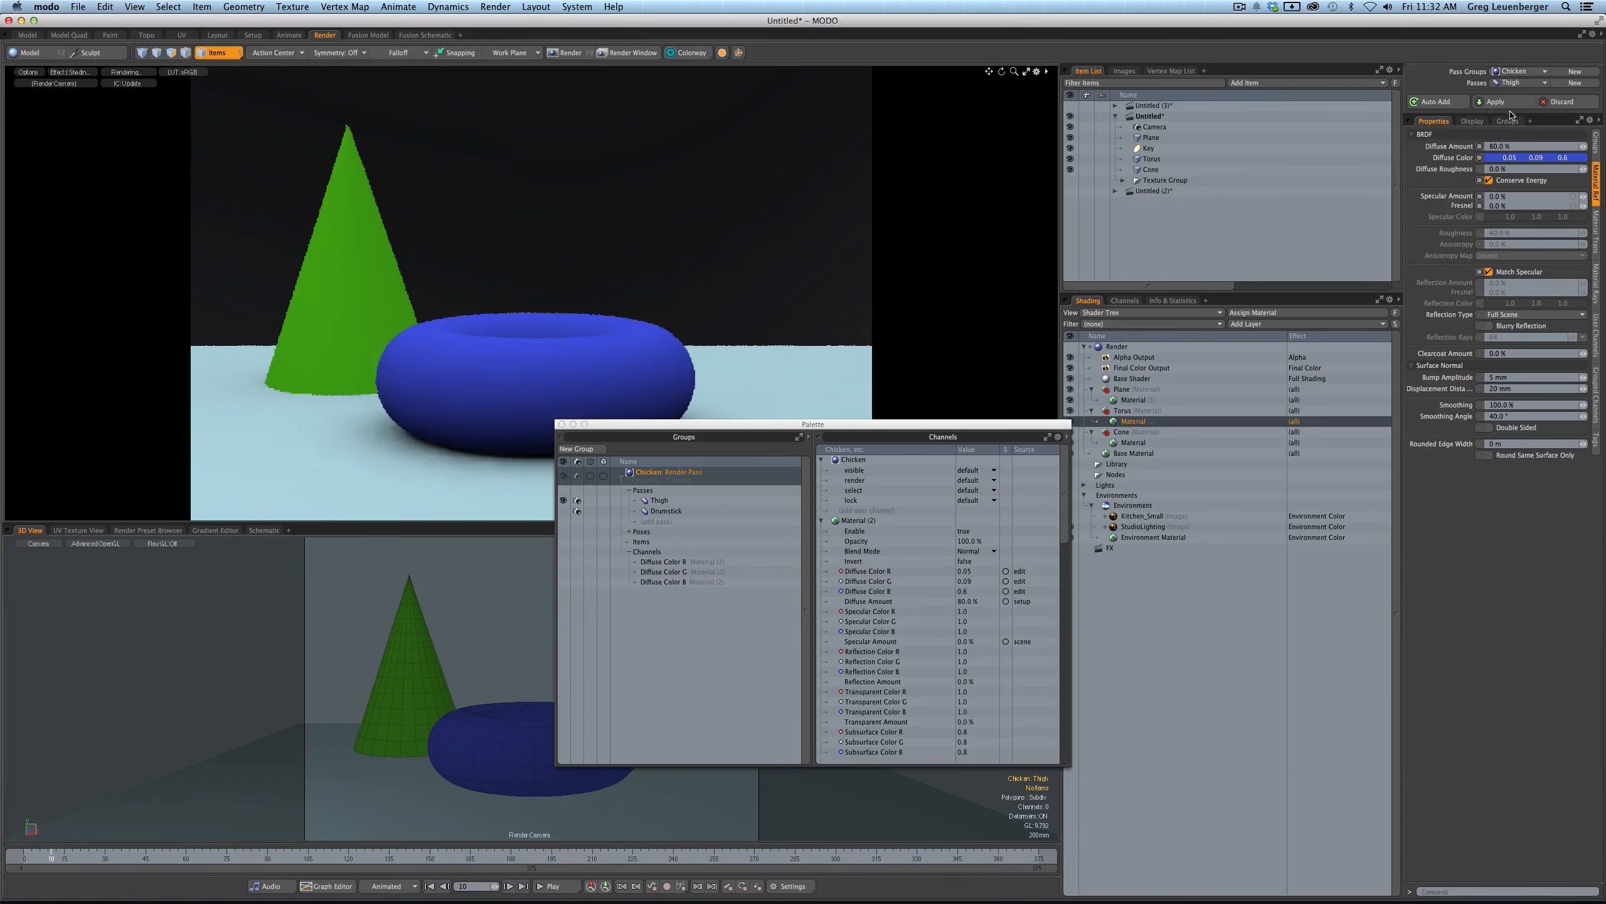
left_click(1496, 102)
- Check the torus color with the active pass set to (none), inspect the Drumstick pass channels, and activate Drumstick with the torus material selected
left_click(1511, 86)
left_click(1509, 63)
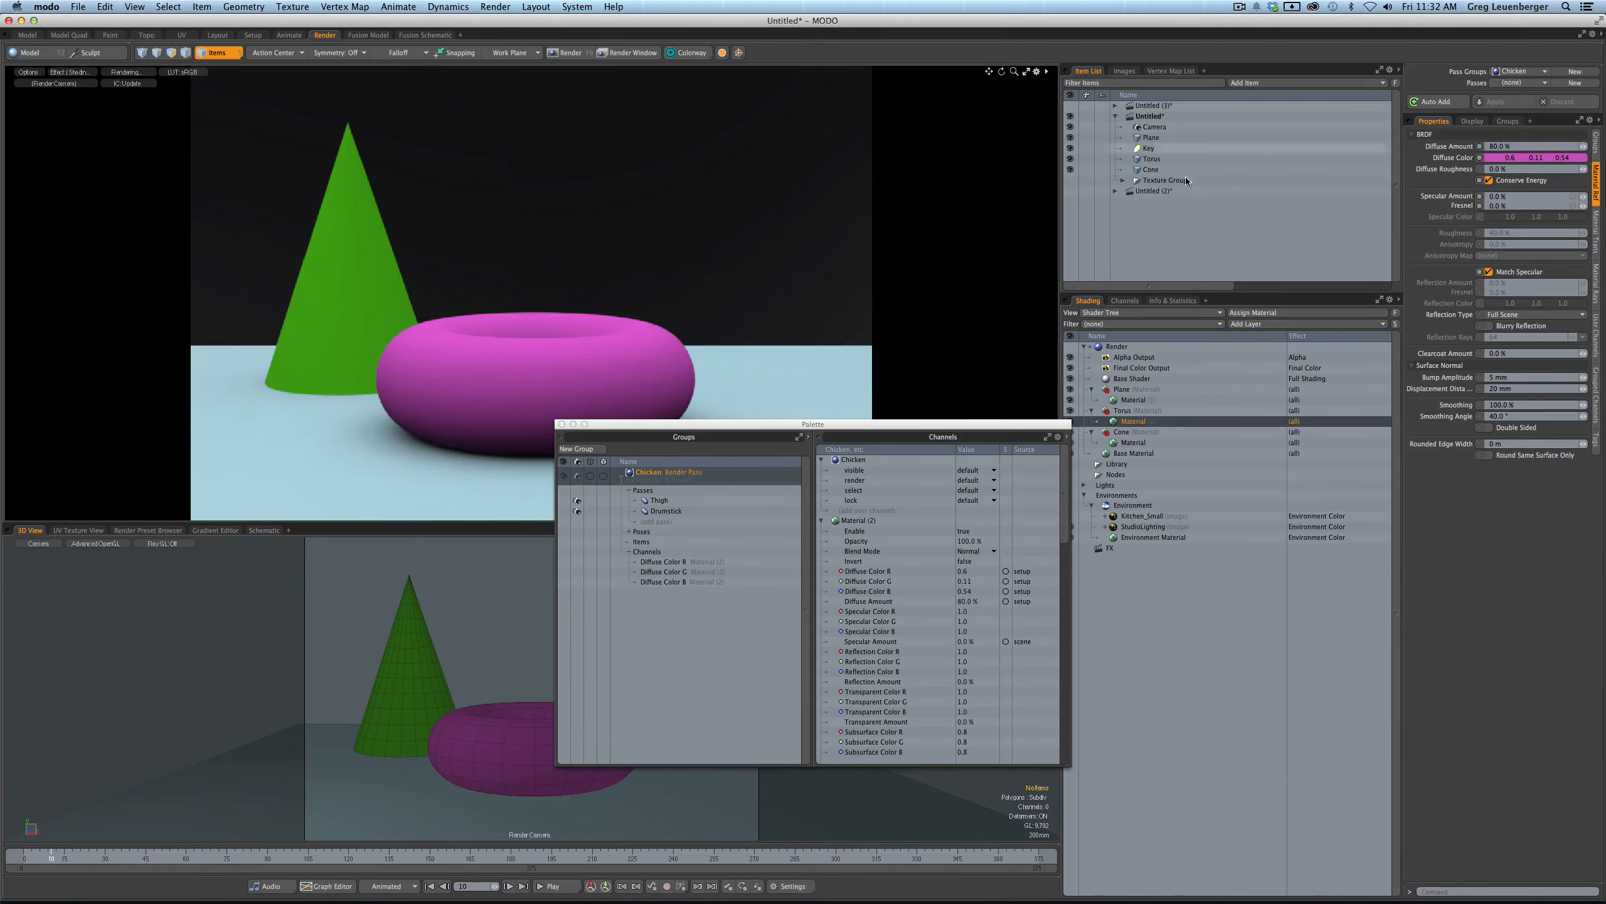
left_click(665, 512)
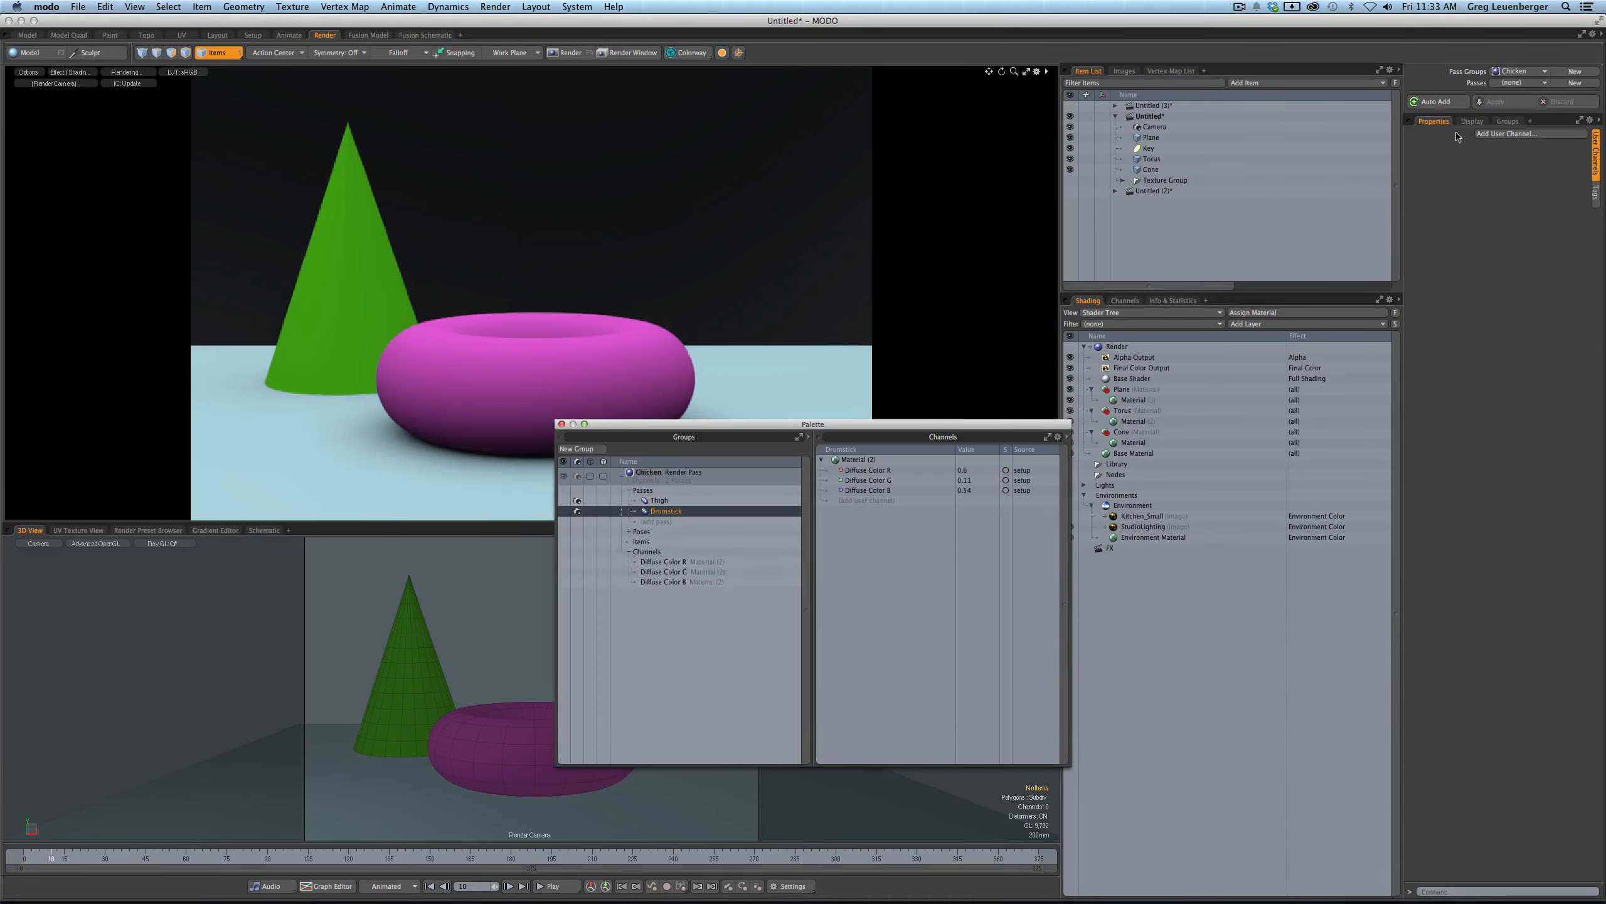
left_click(1135, 424)
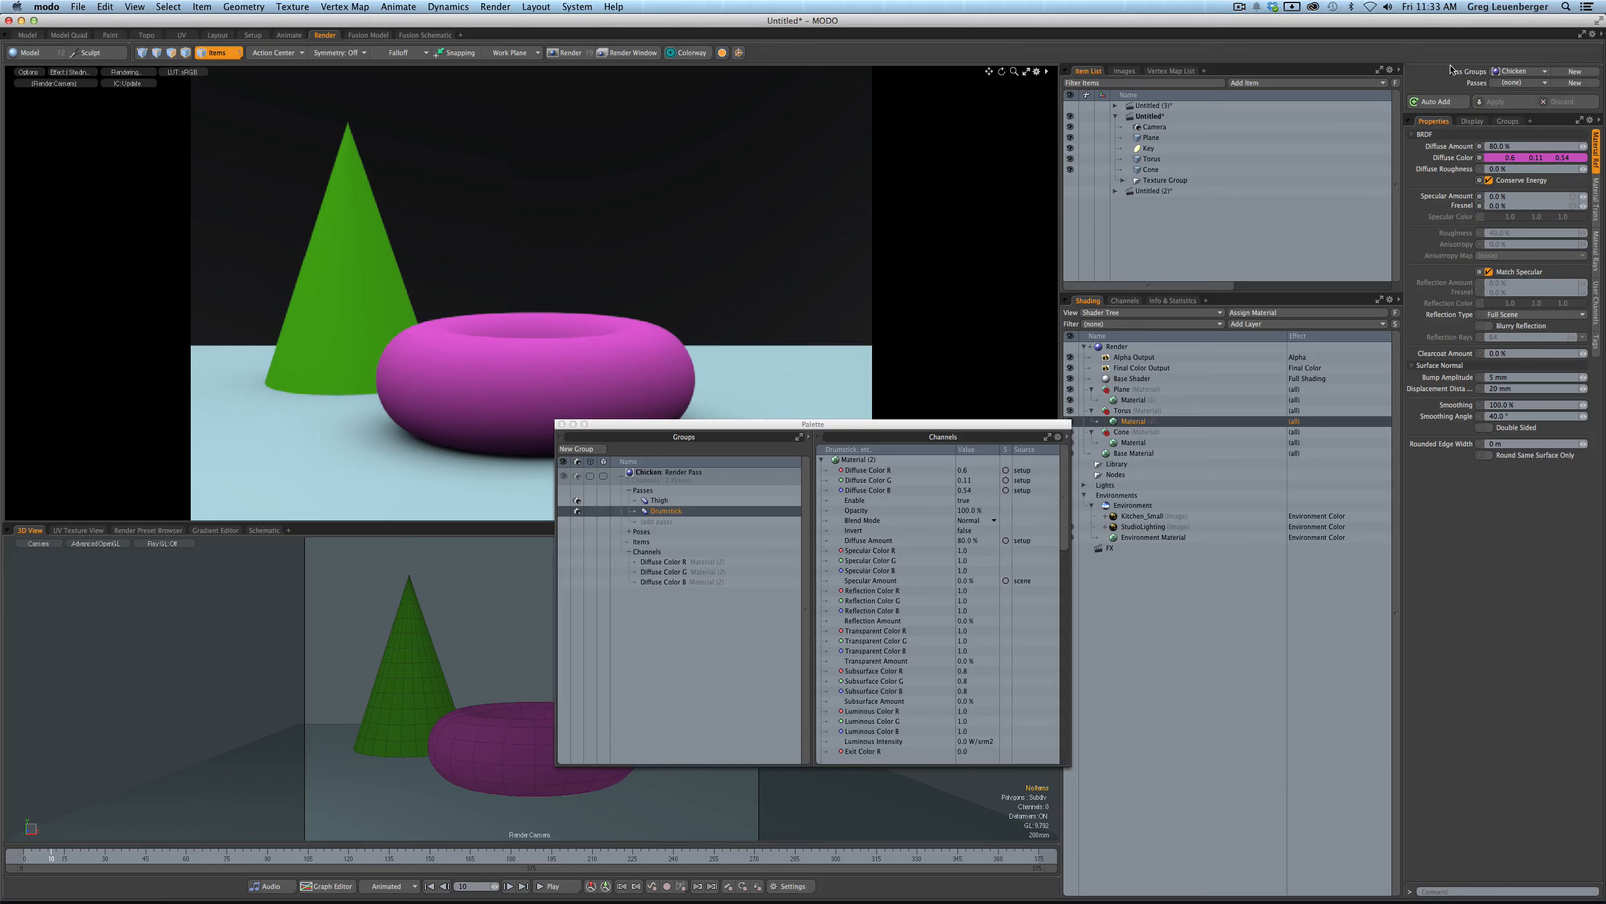
left_click(1502, 86)
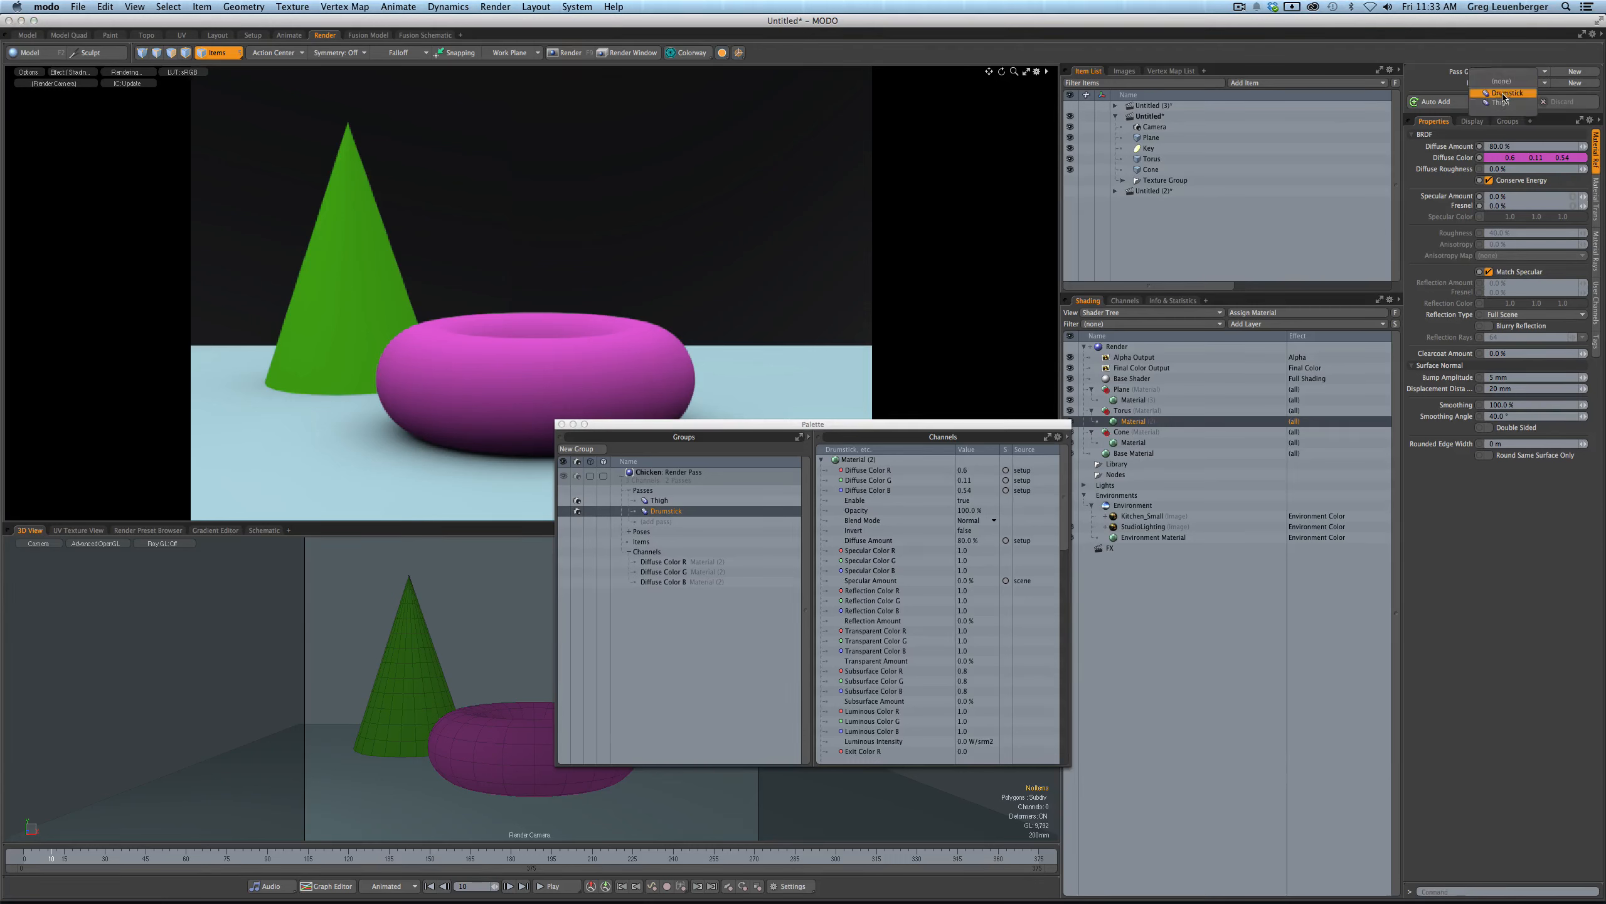
left_click(1501, 101)
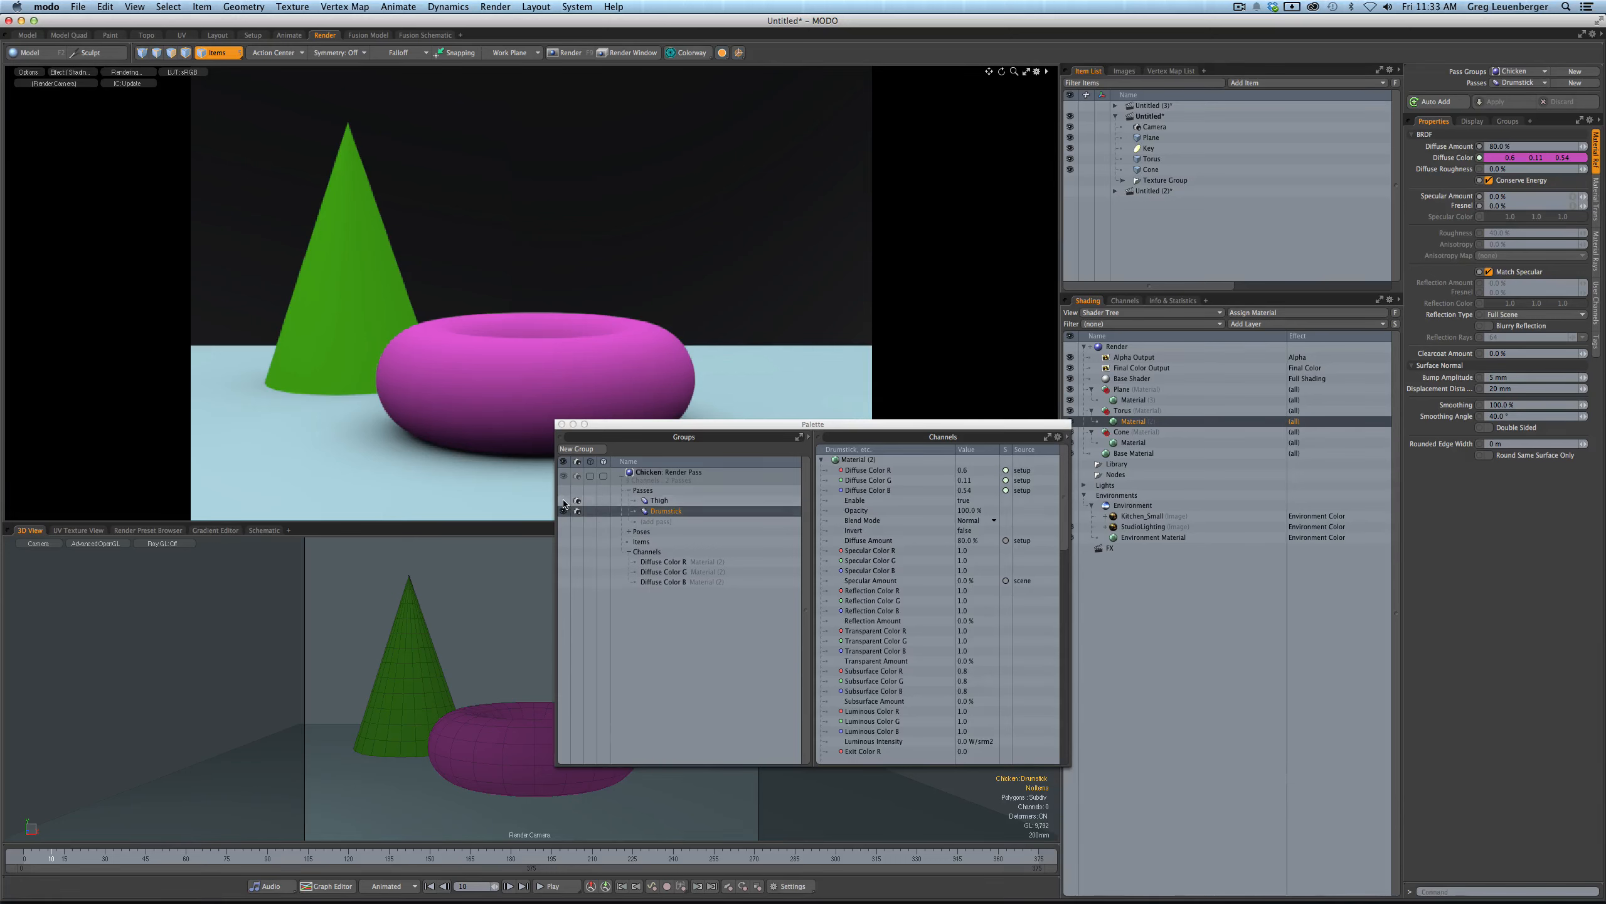
- Compare the torus color by switching the active pass between Thigh and Drumstick, ending on Thigh
left_click(564, 500)
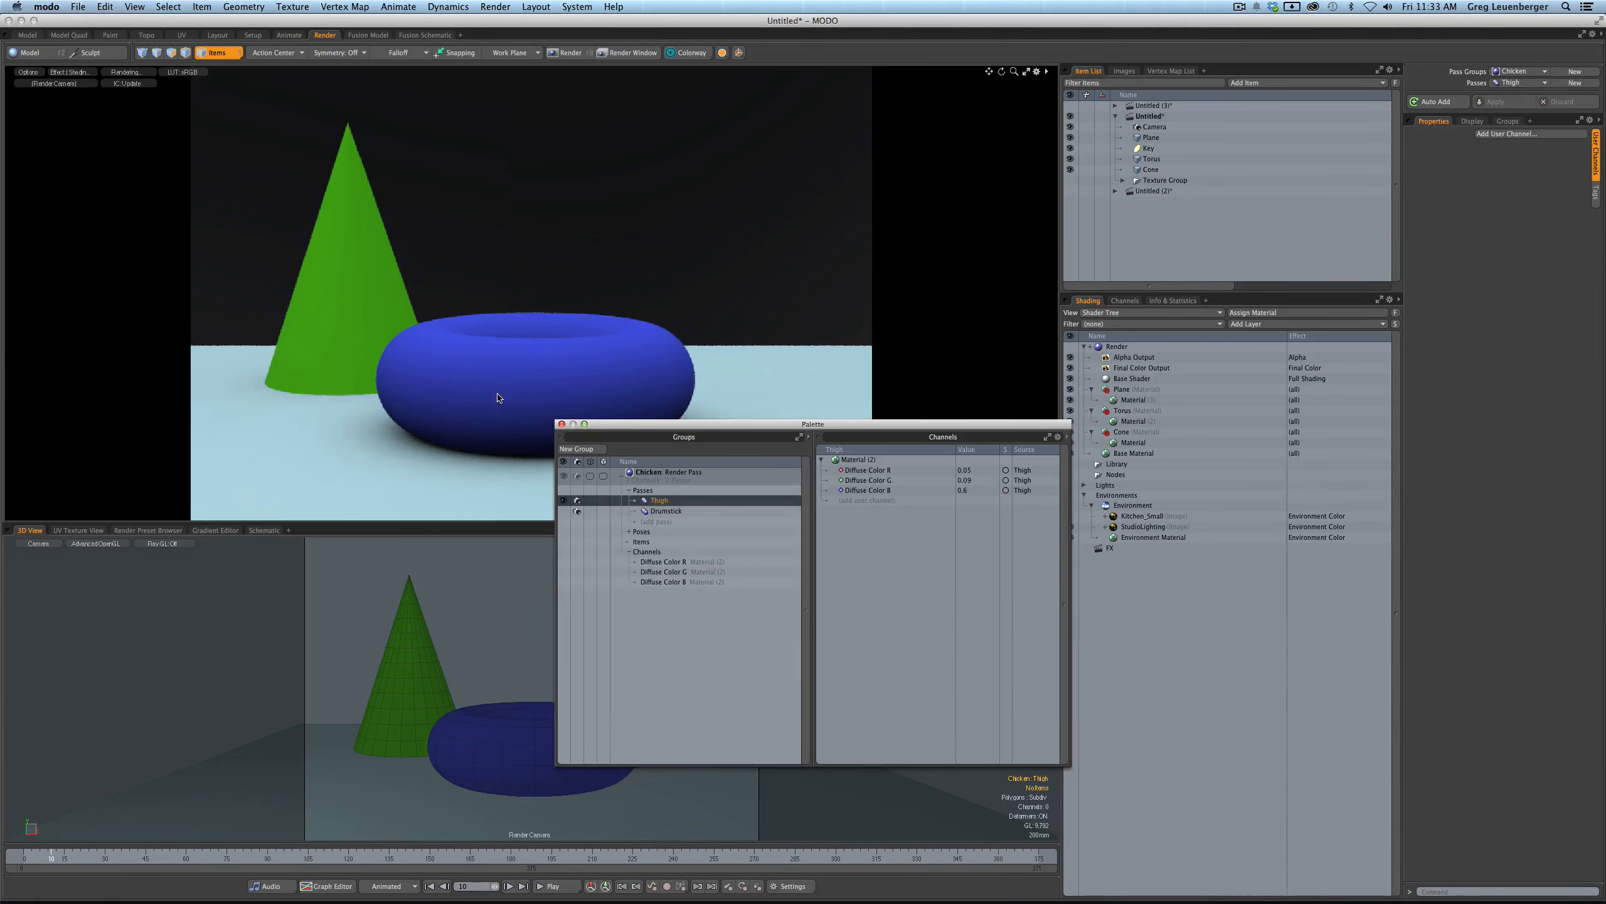
left_click(564, 512)
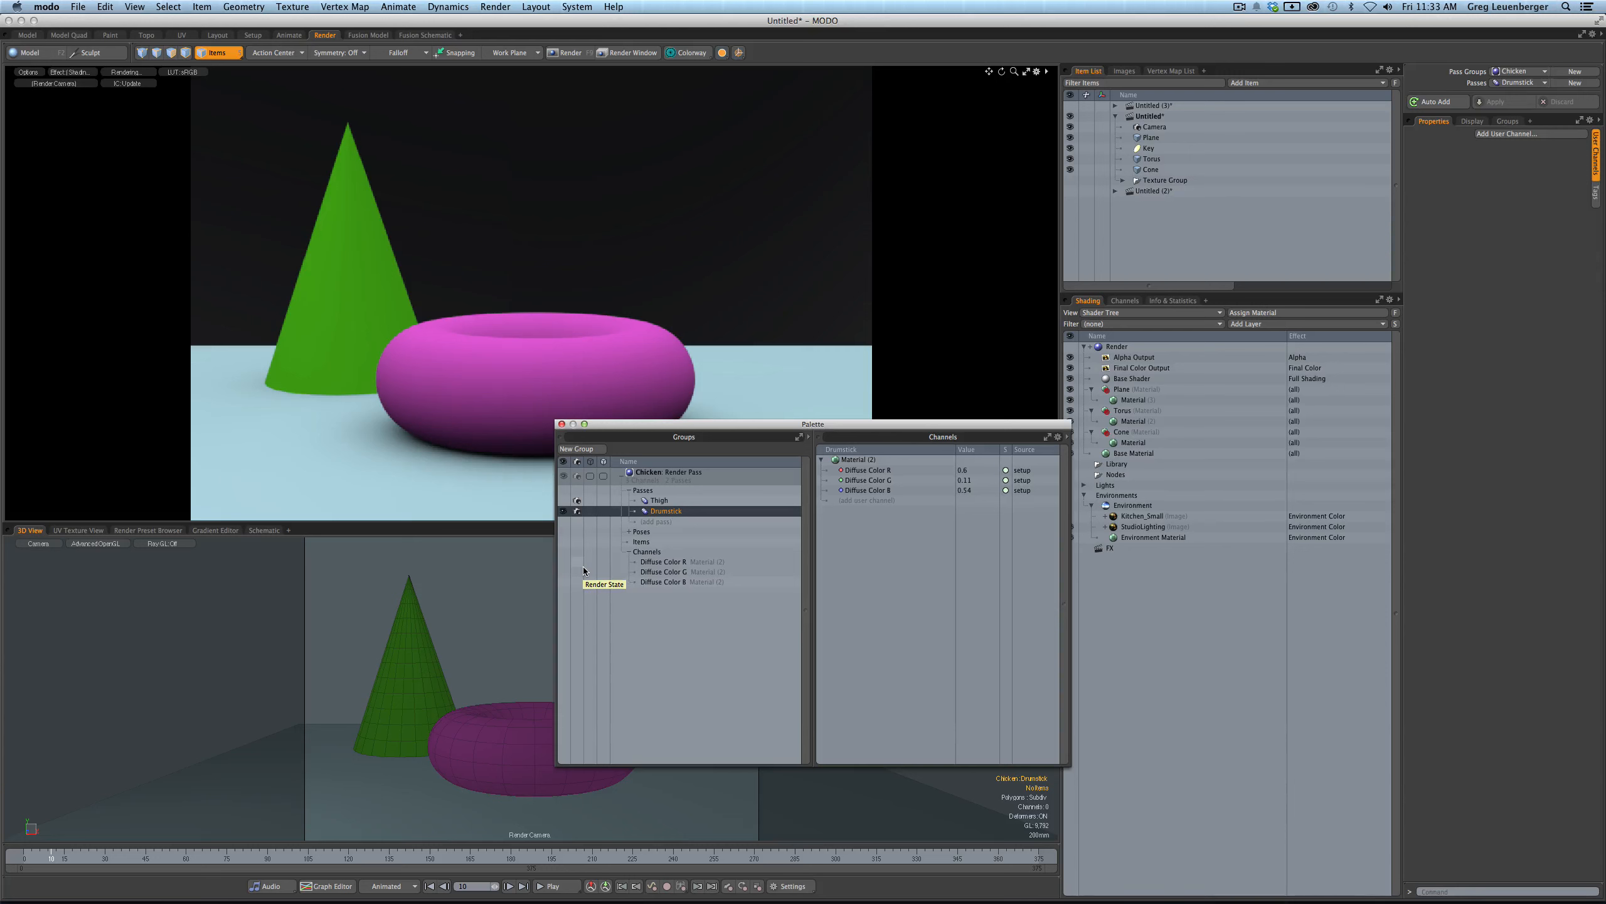
left_click(563, 500)
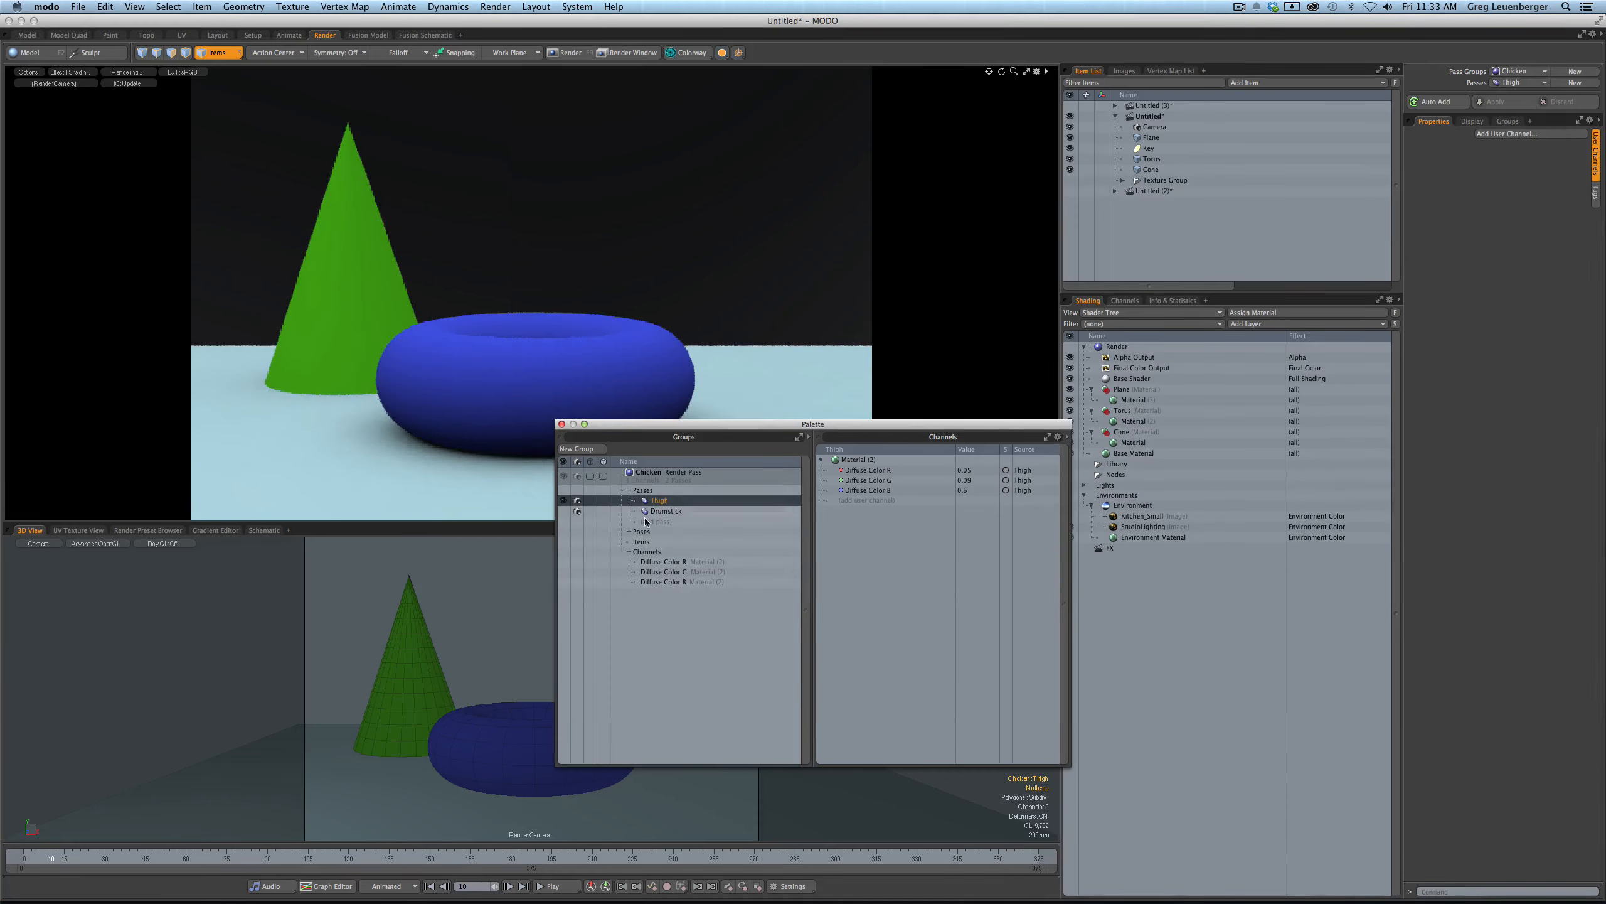
- Try setting the torus diffuse color to green (0.11, 0.6, 0.1) with Drumstick only selected and Thigh still active, and undo the edit
left_click(666, 512)
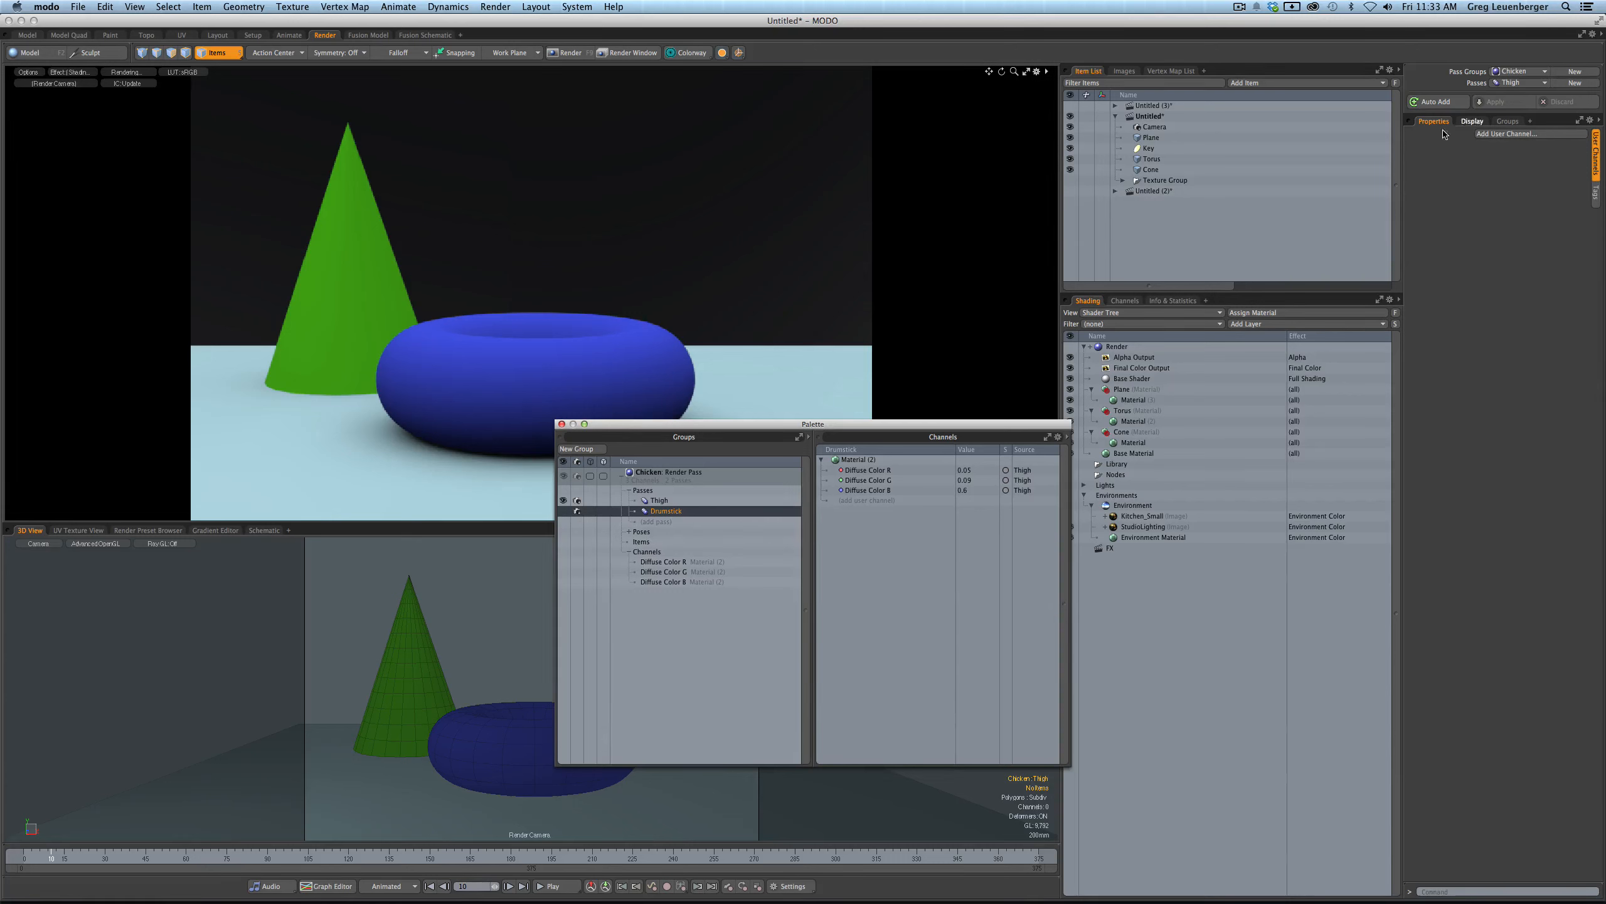
left_click(1133, 421)
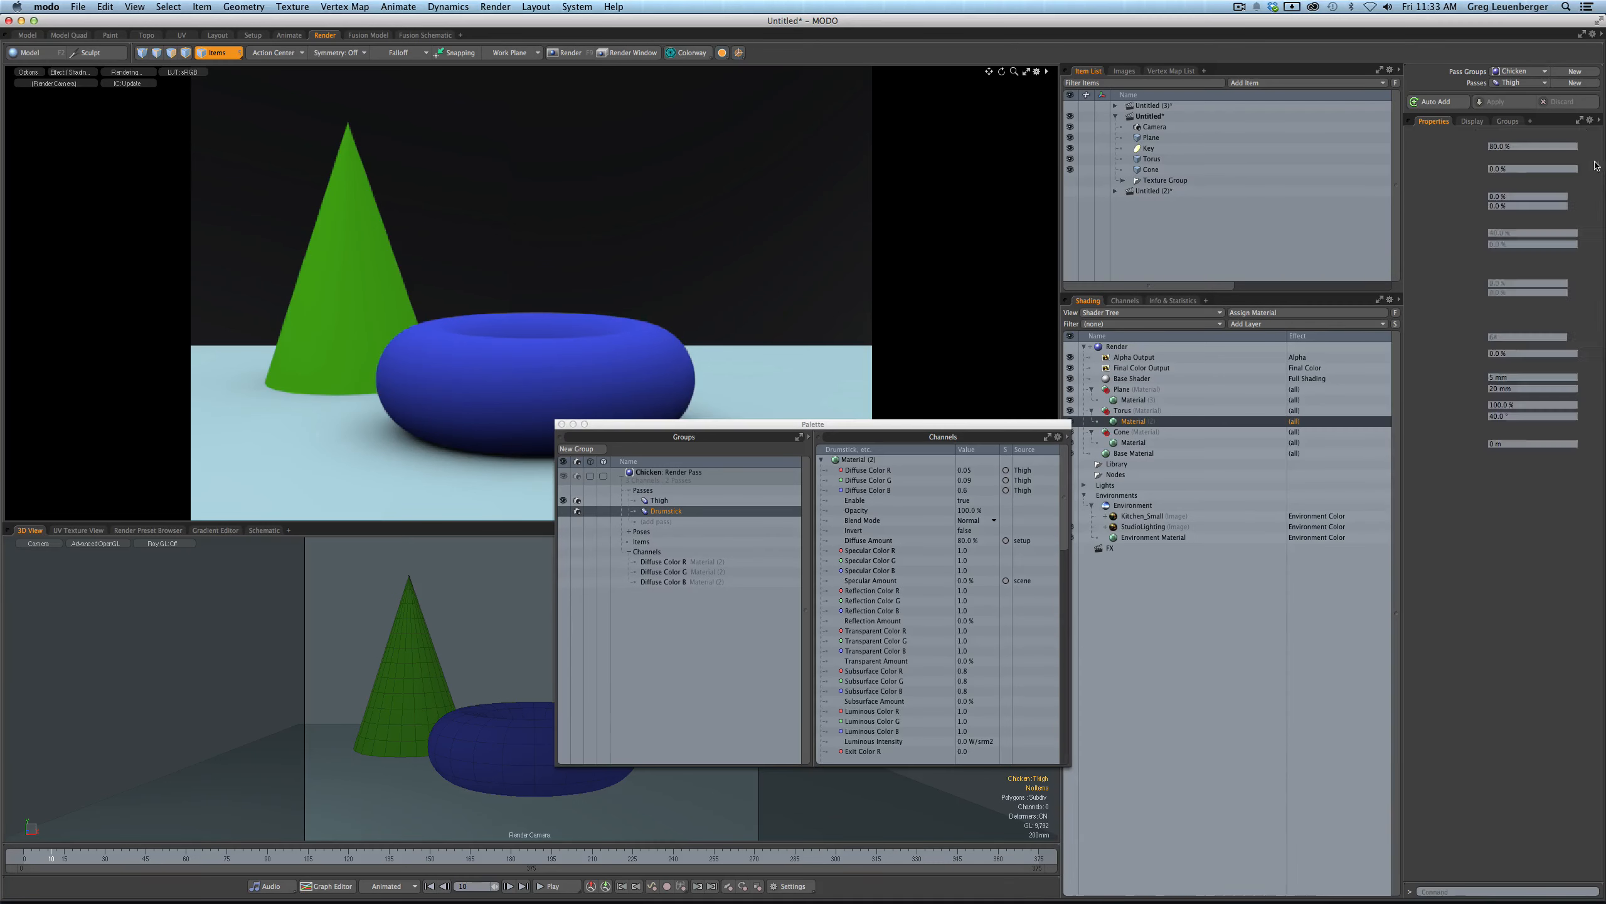
left_click(1494, 158)
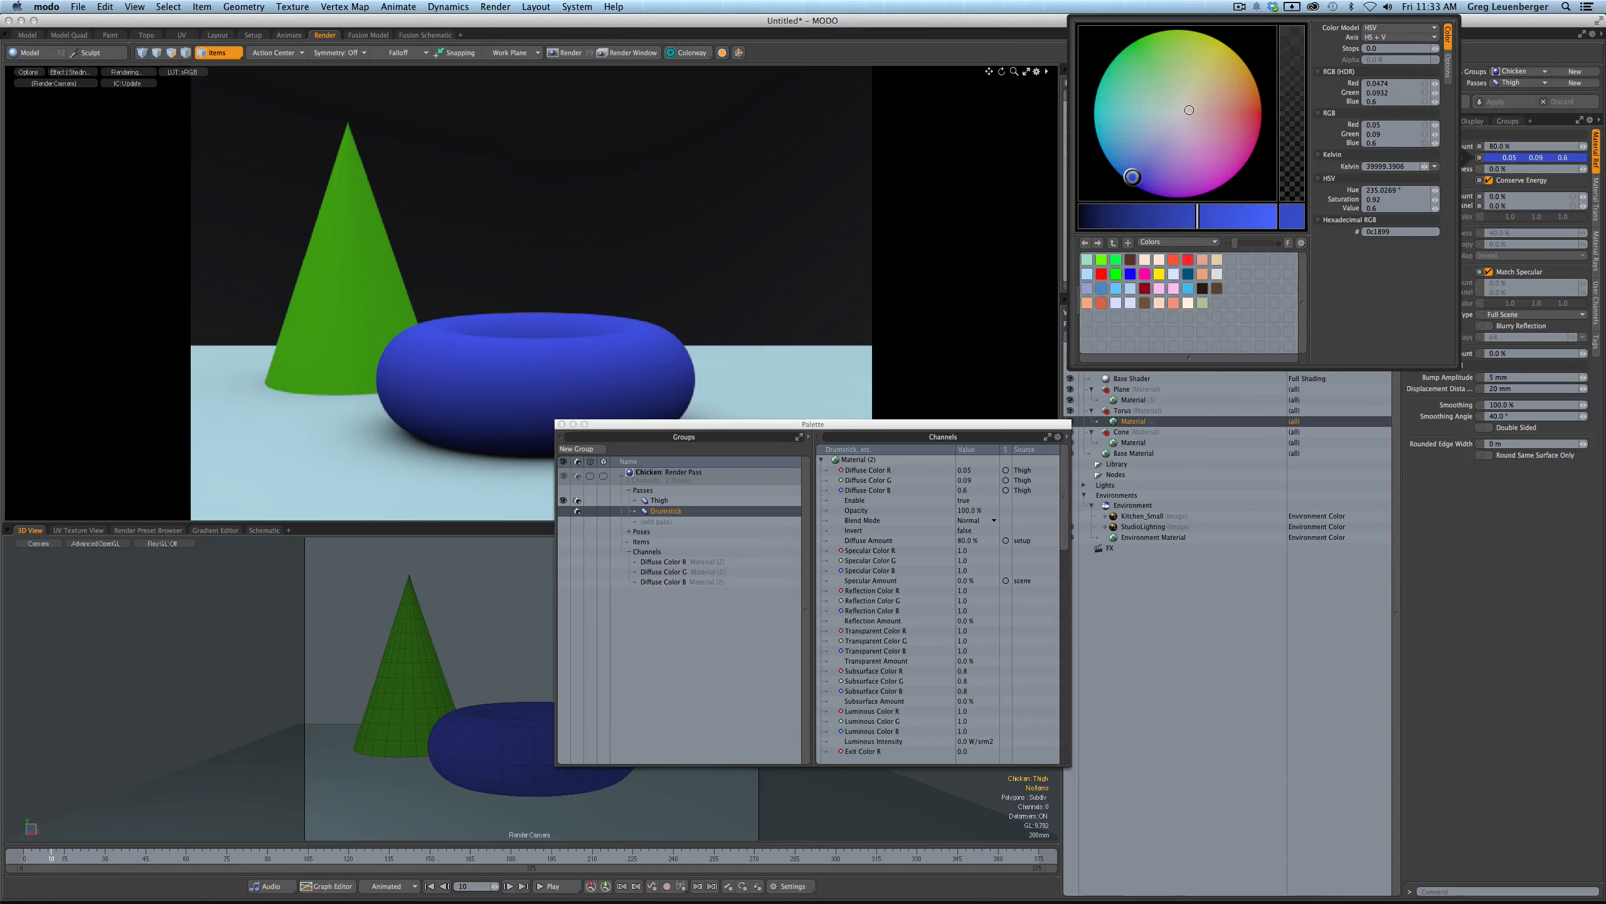
left_click(1144, 50)
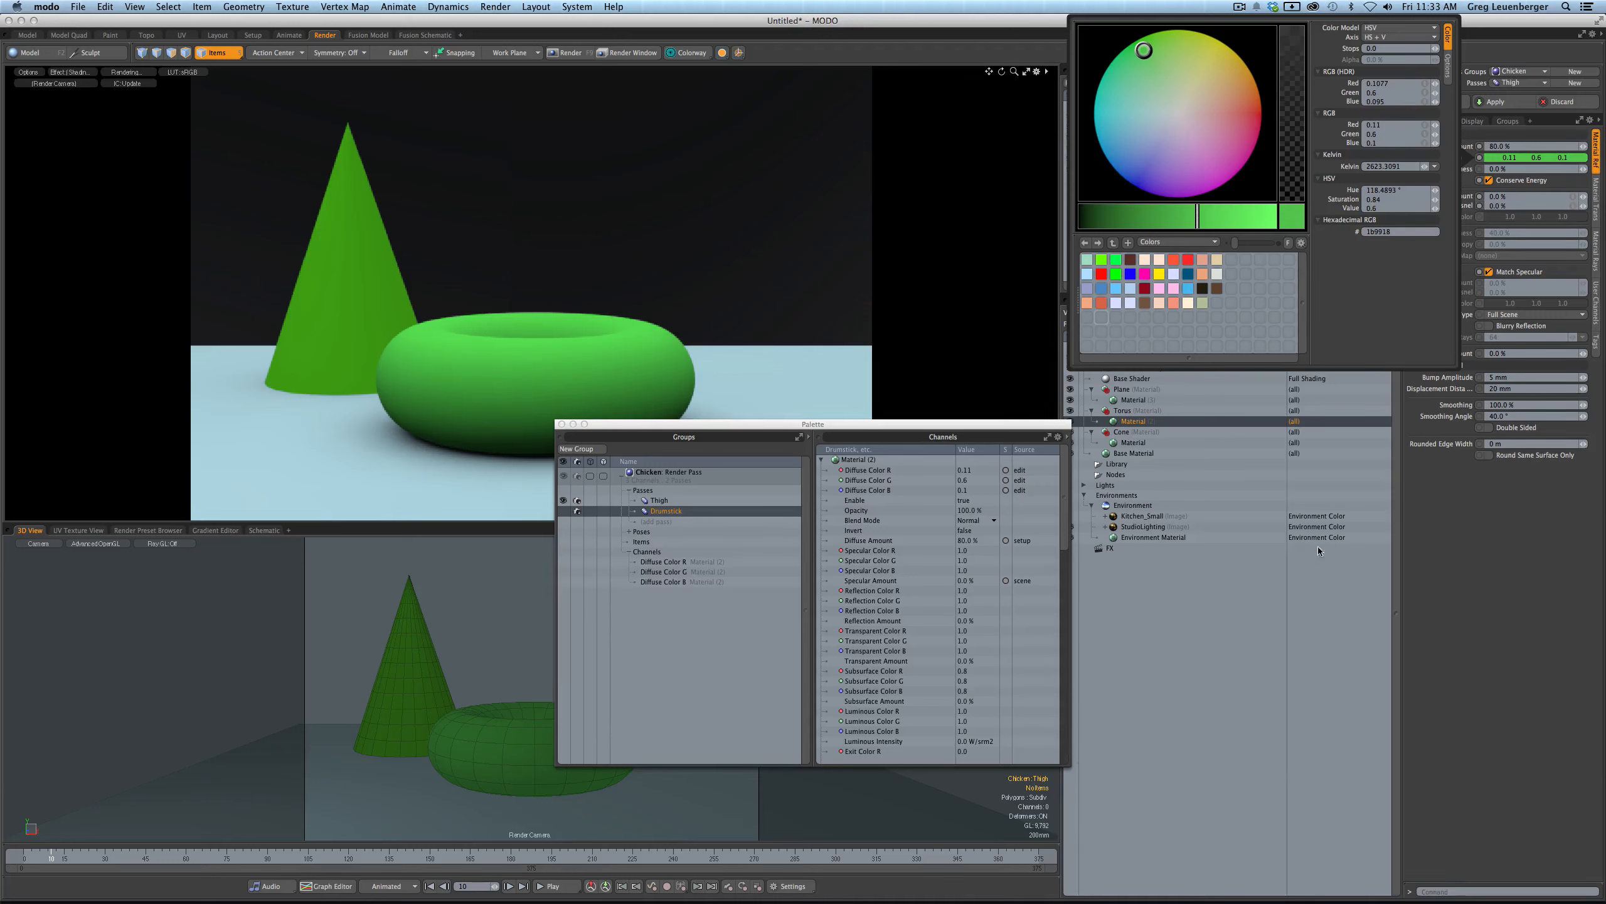
left_click(1523, 529)
key("super+z")
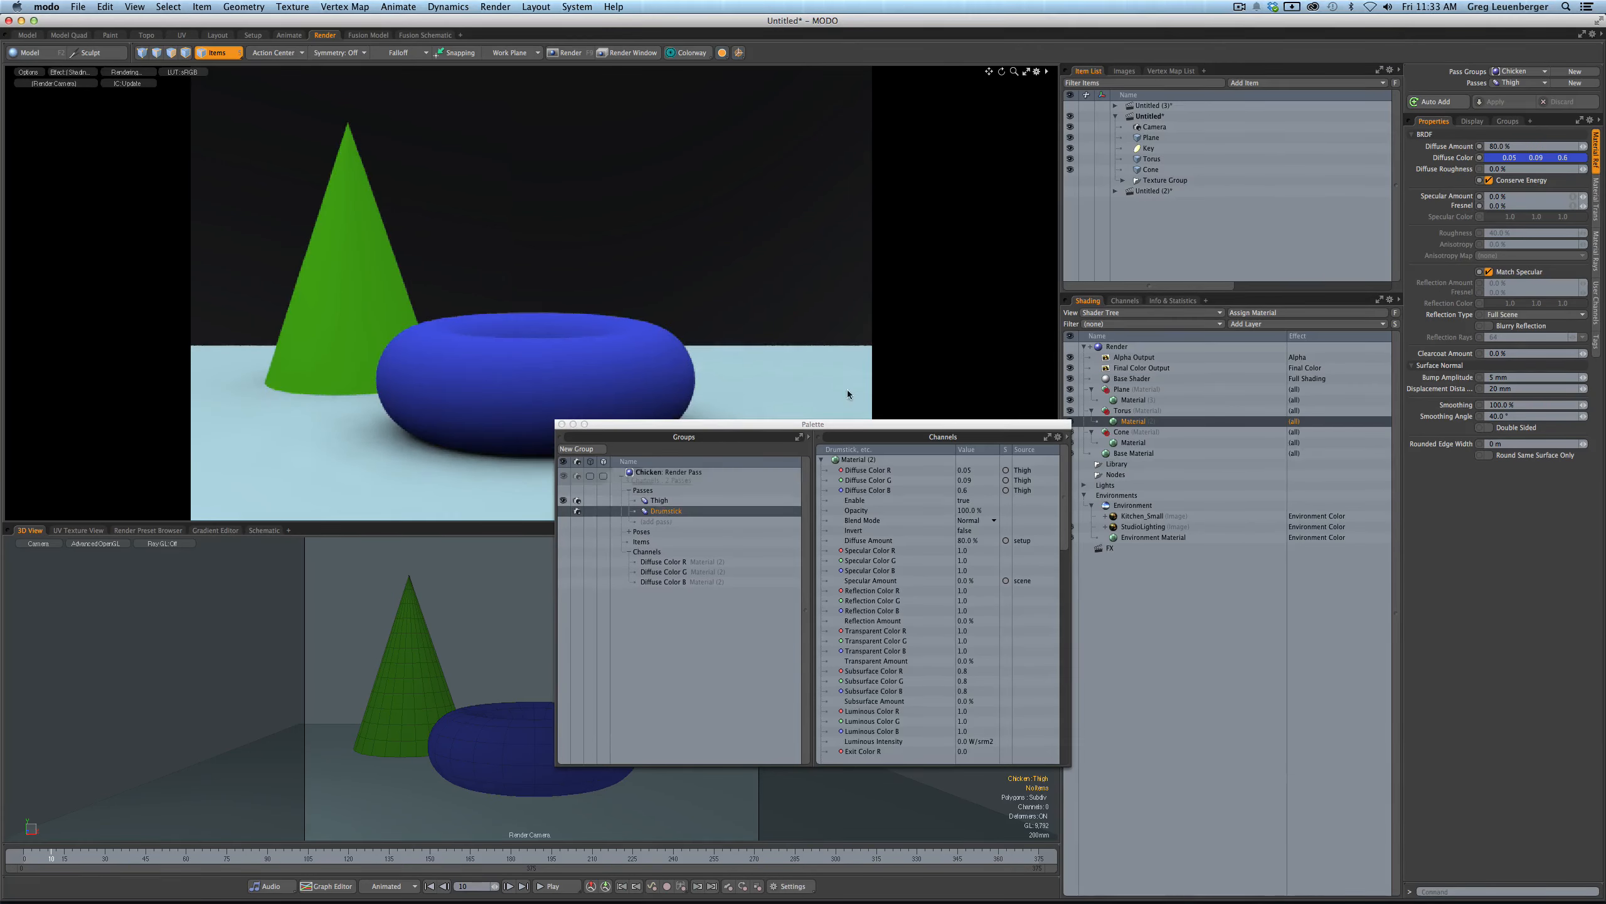
- Activate the Drumstick pass, set the torus material's diffuse color to orange (0.6, 0.26, 0.09), and apply the edit
left_click(1515, 84)
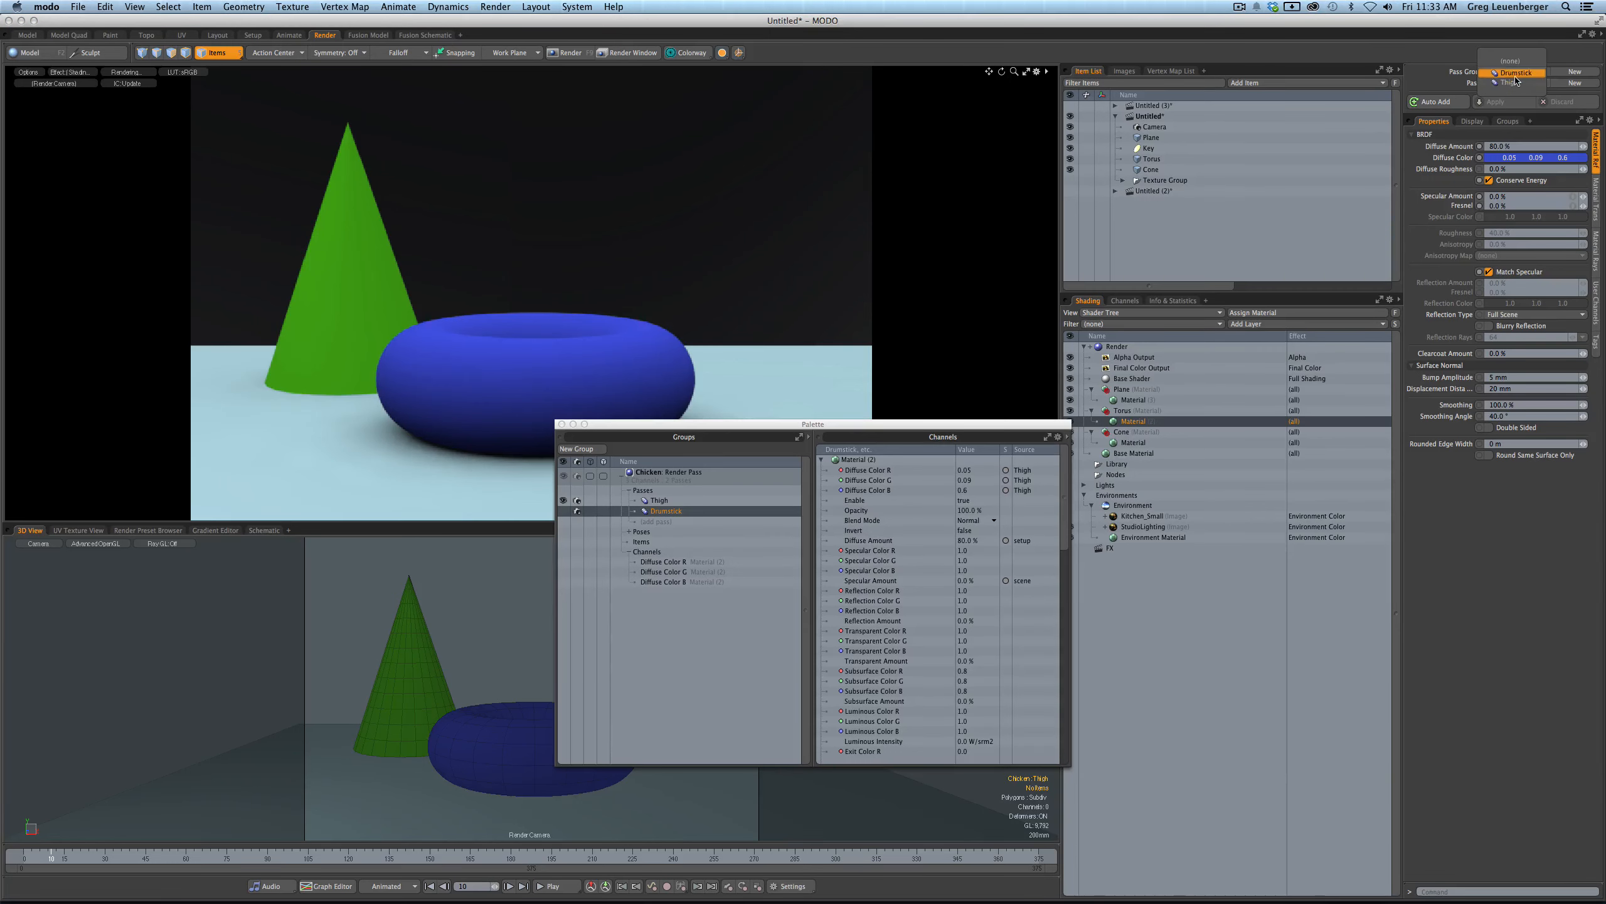
left_click(1515, 72)
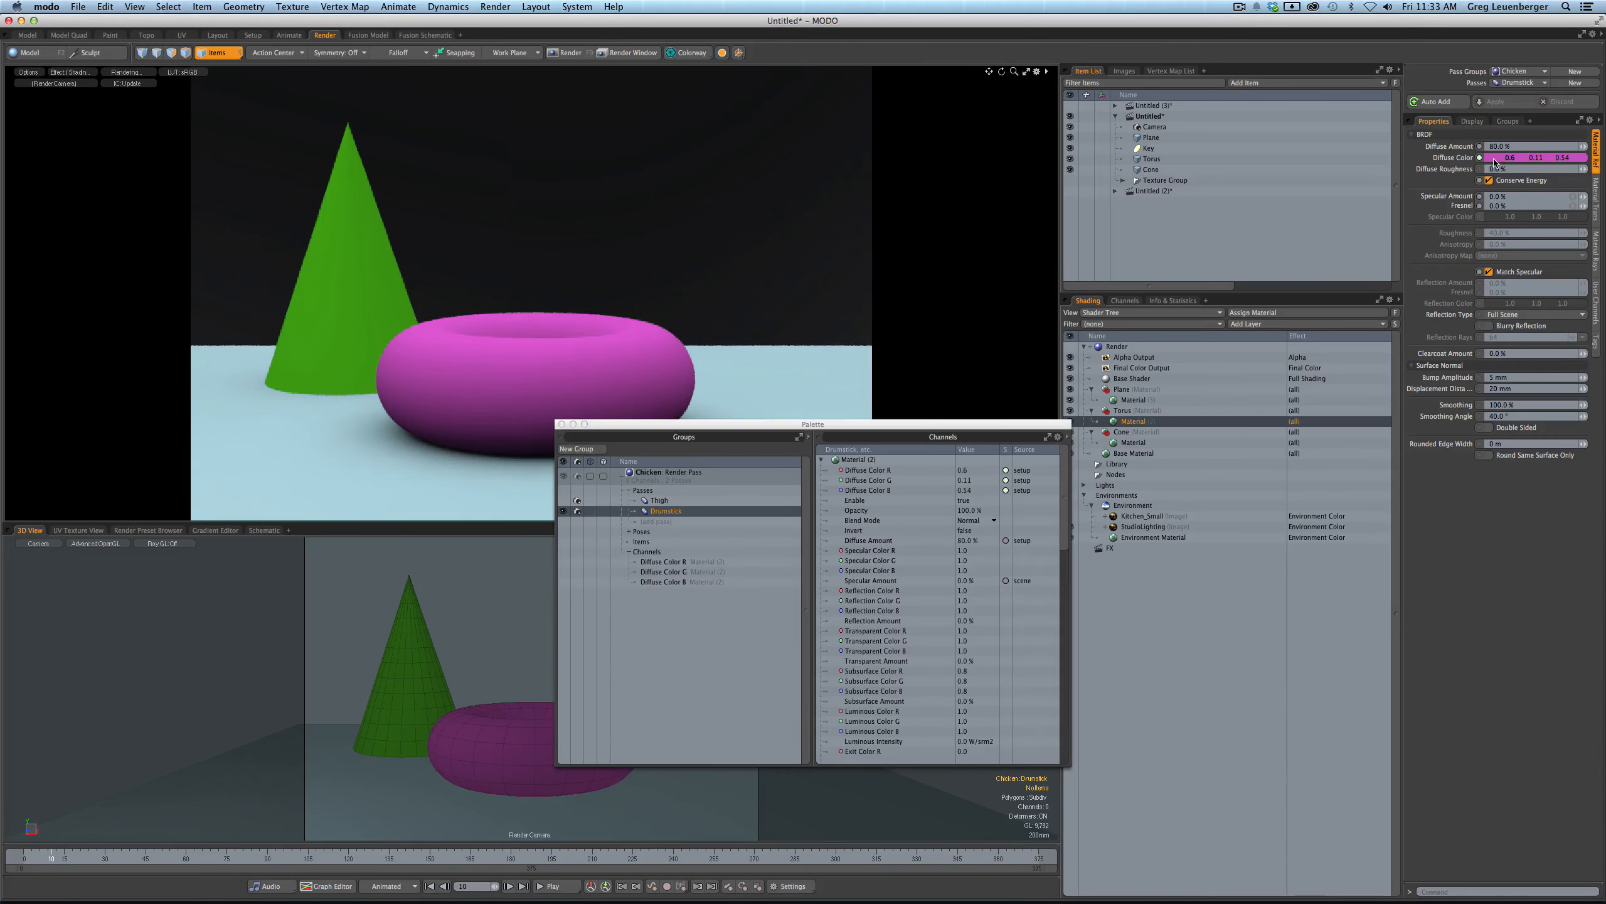
key("super+Tab")
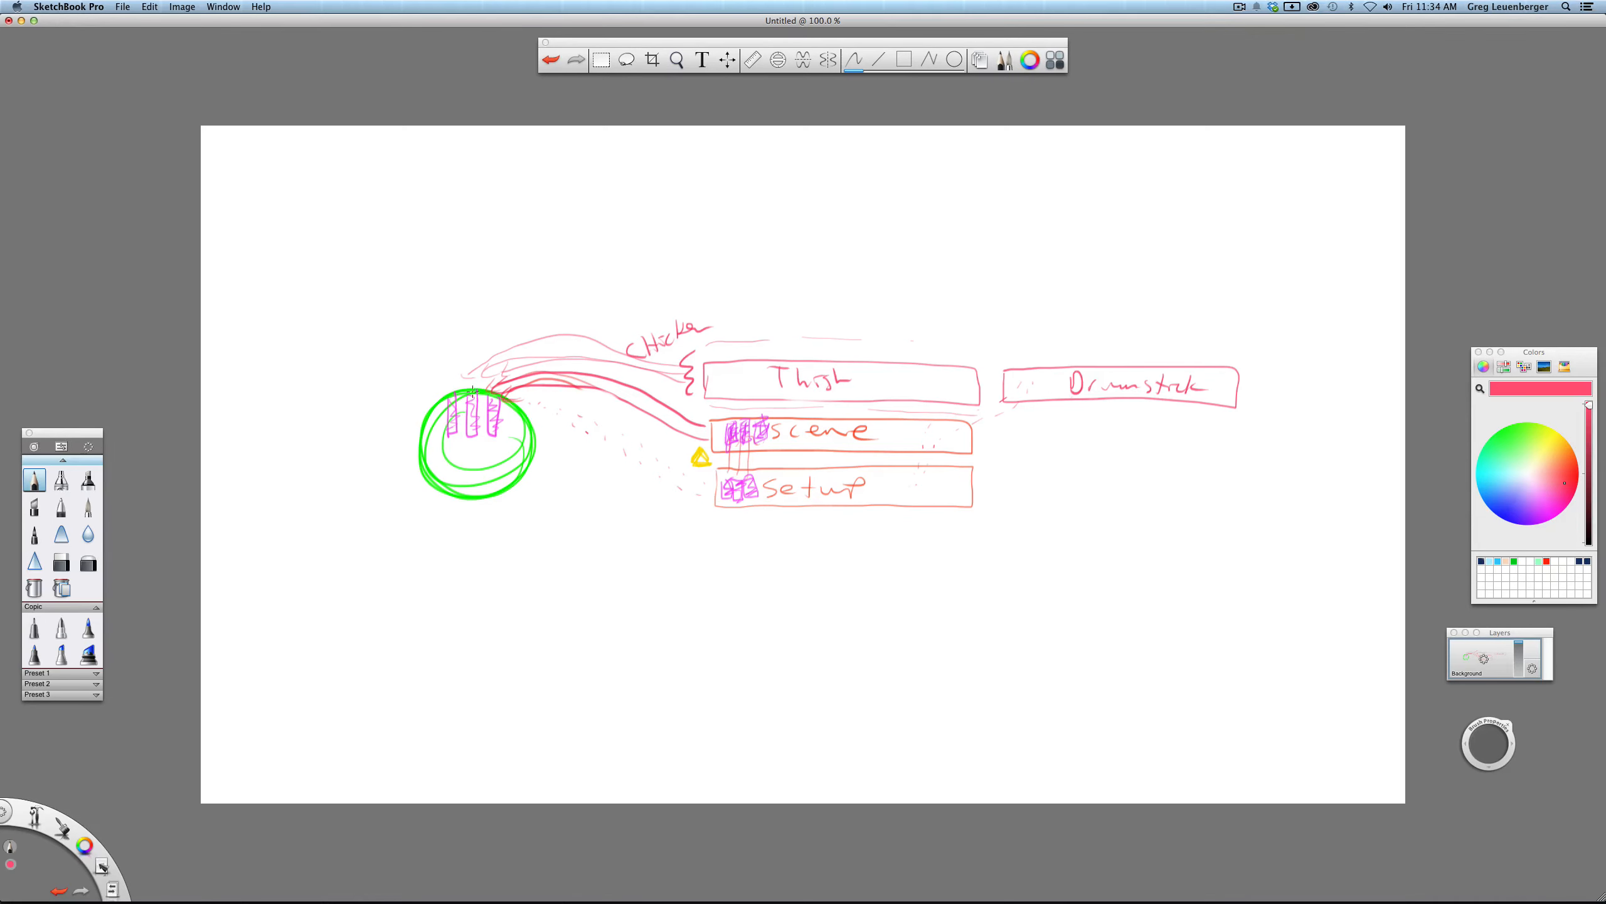
key("super+Tab")
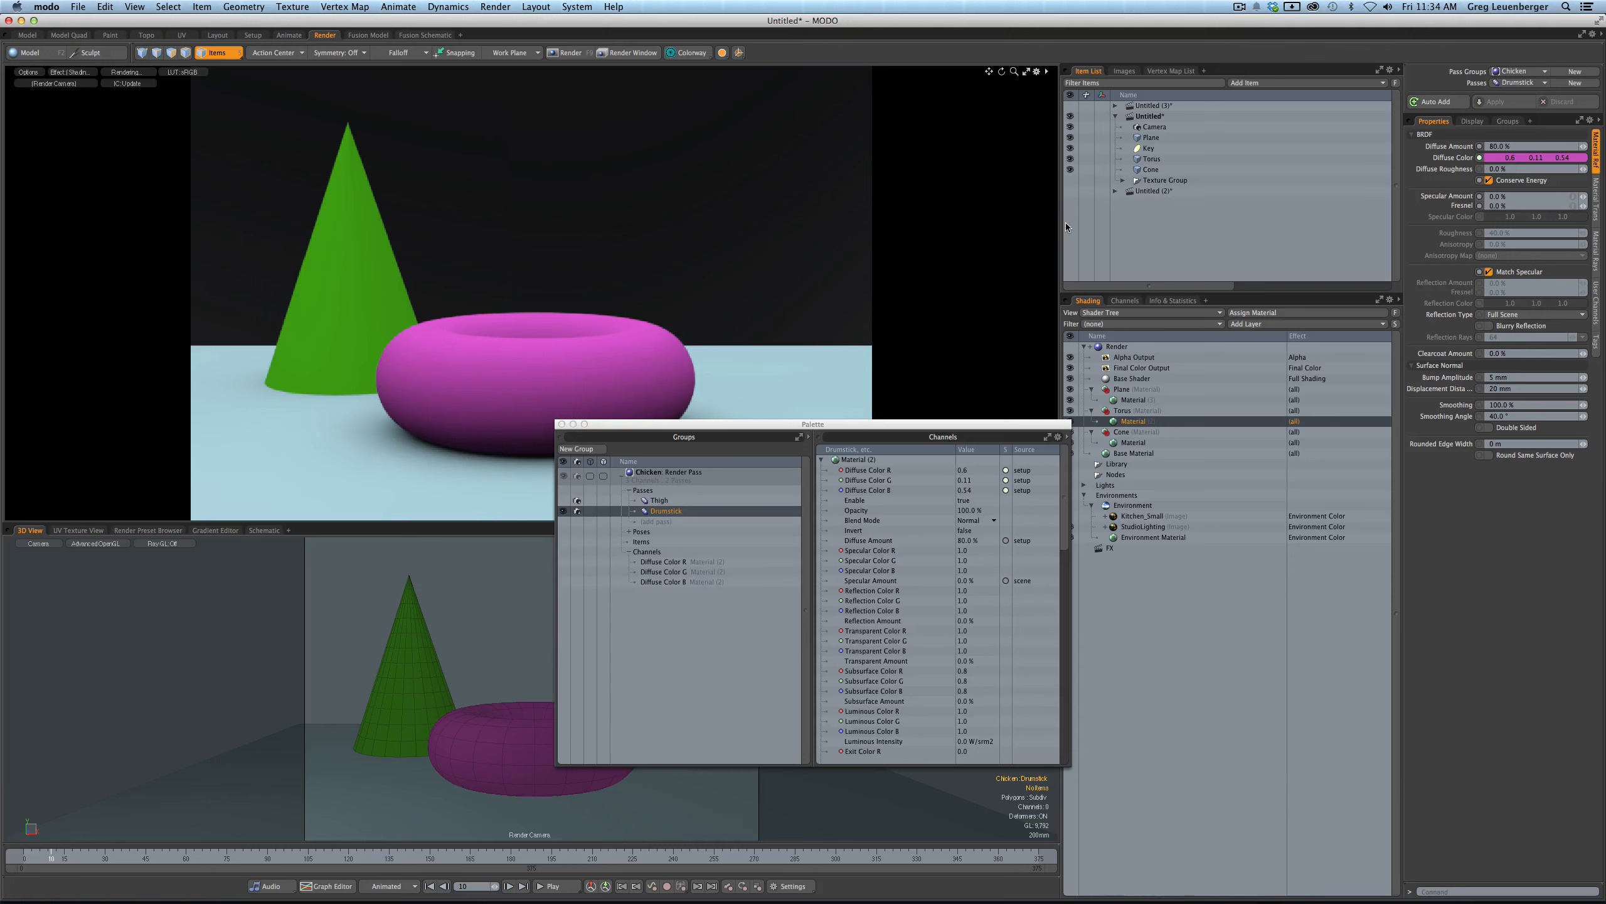
left_click(1489, 157)
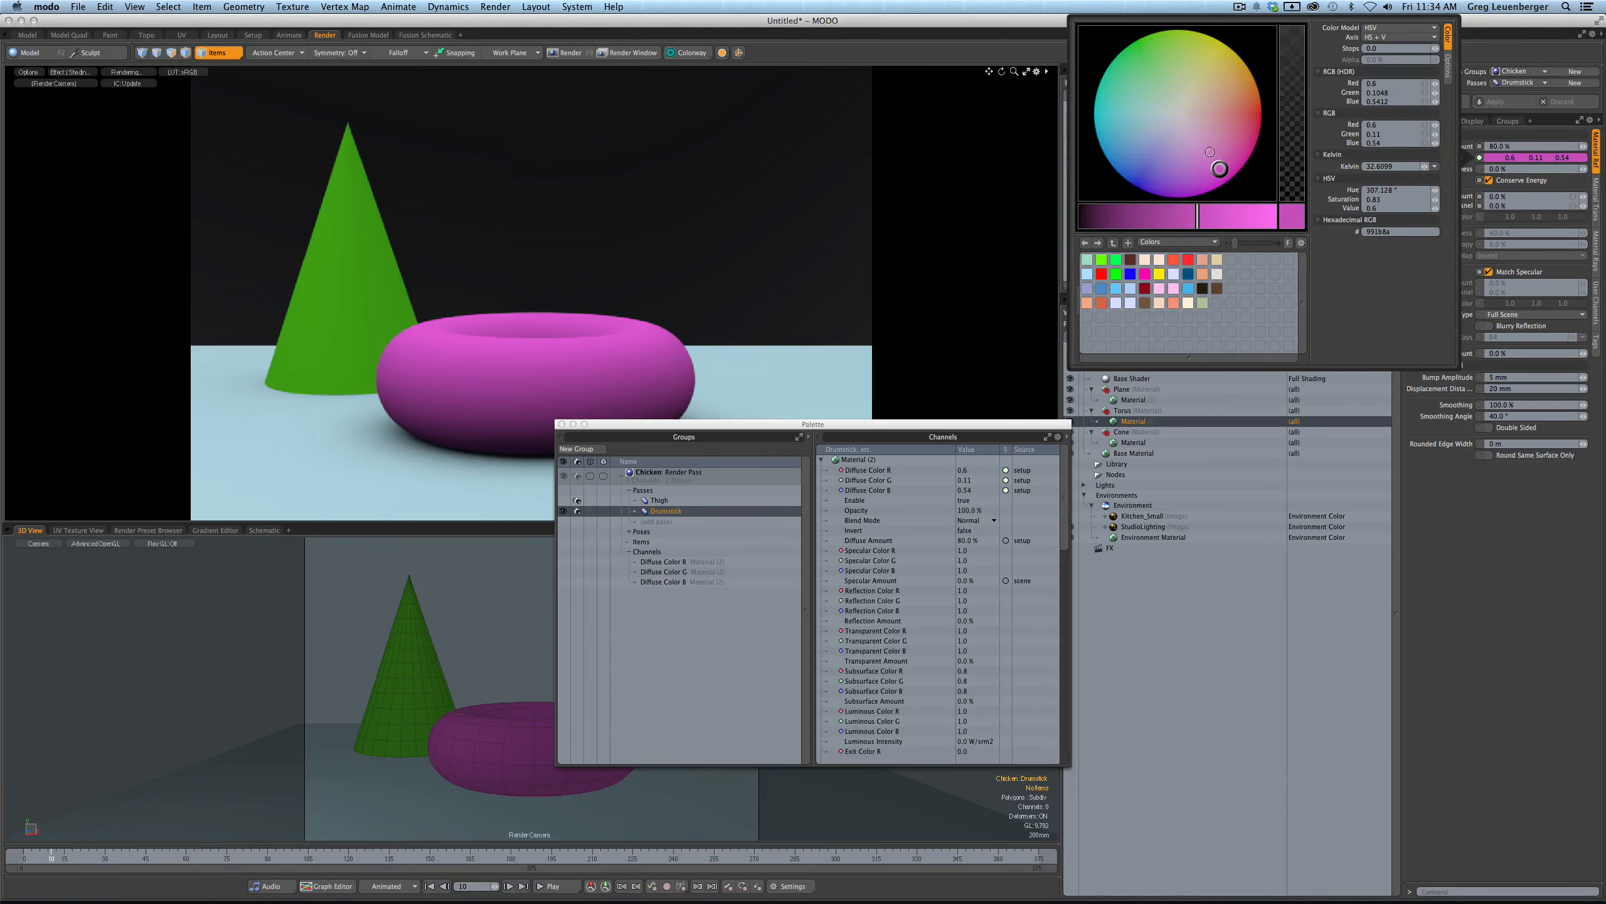
left_click_drag(1210, 152, 1244, 88)
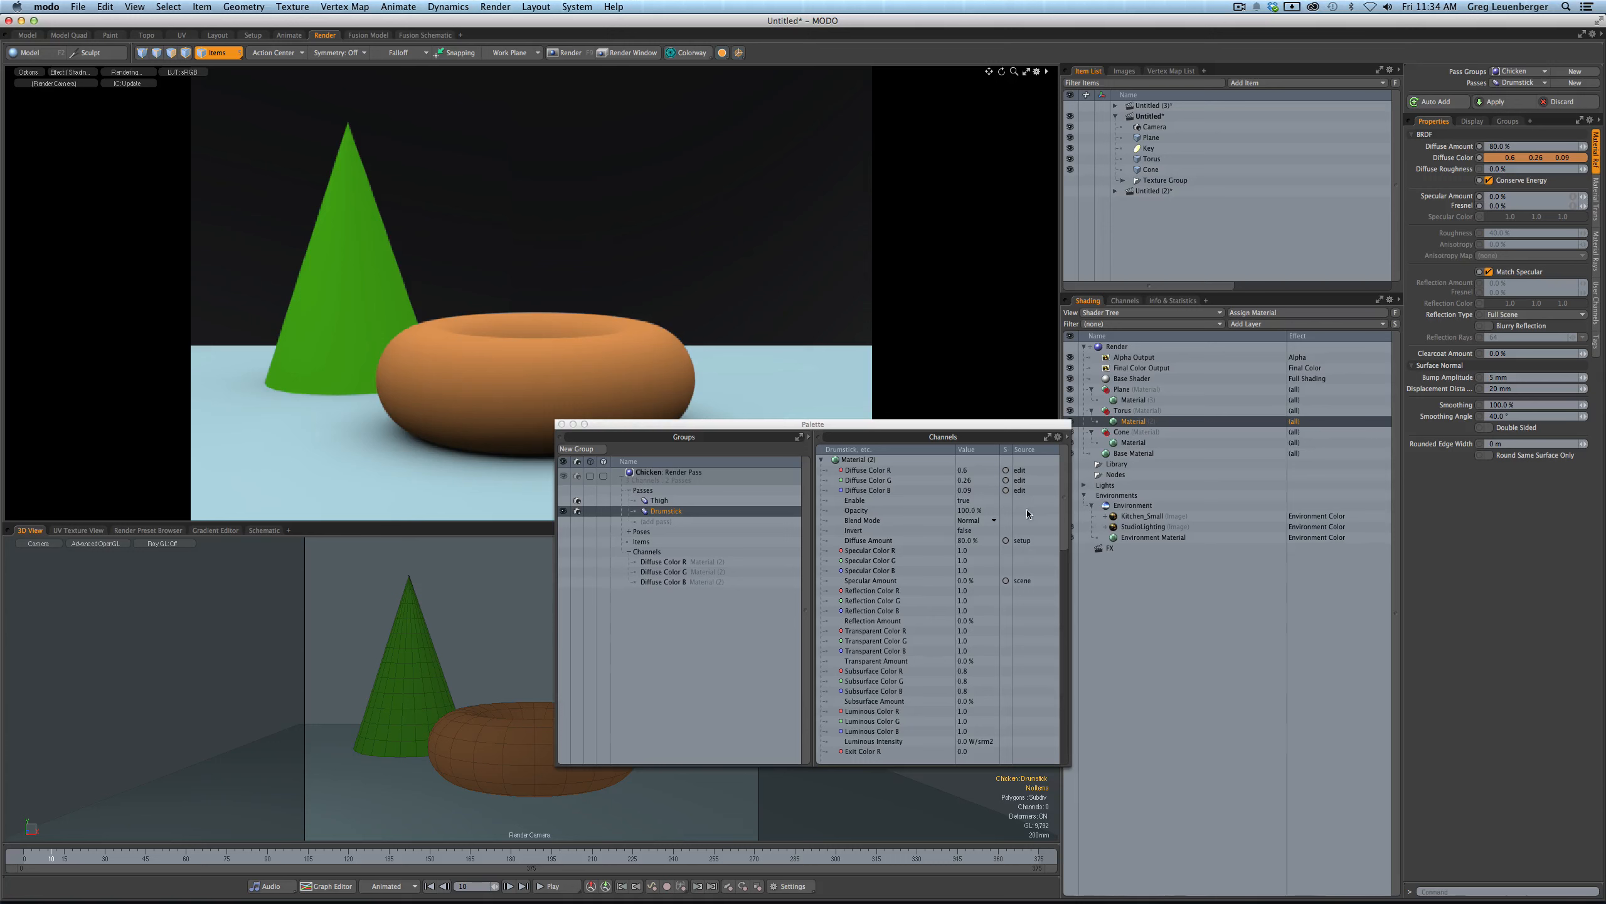
left_click(1504, 104)
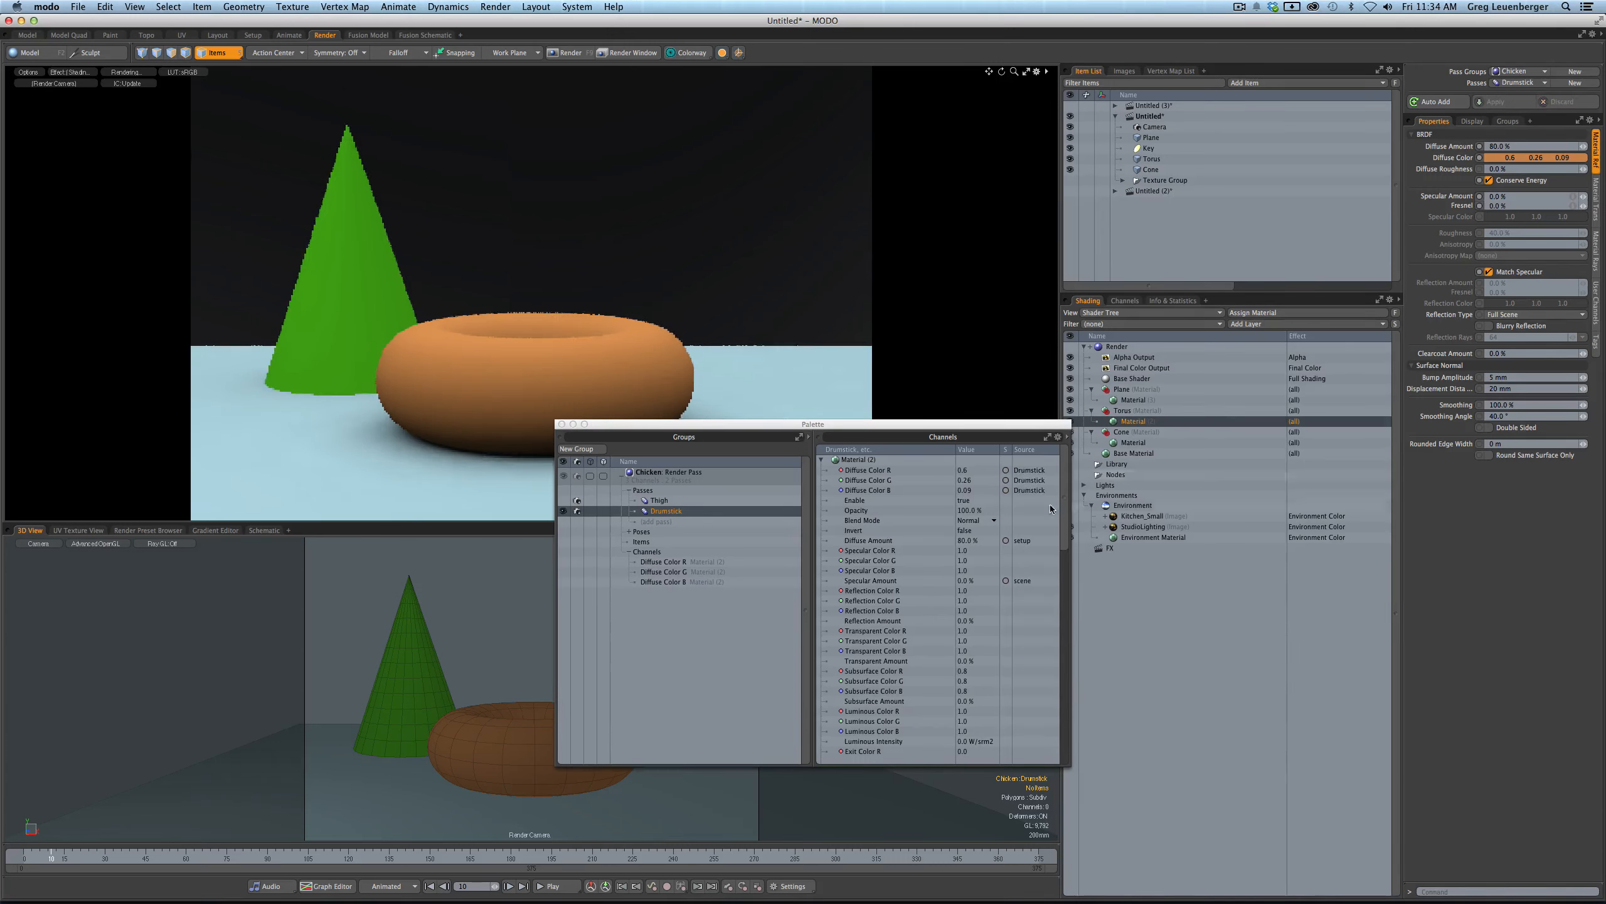
- Compare the torus color by switching the active pass to Thigh, (none), and back to Drumstick
left_click(1511, 83)
left_click(1506, 96)
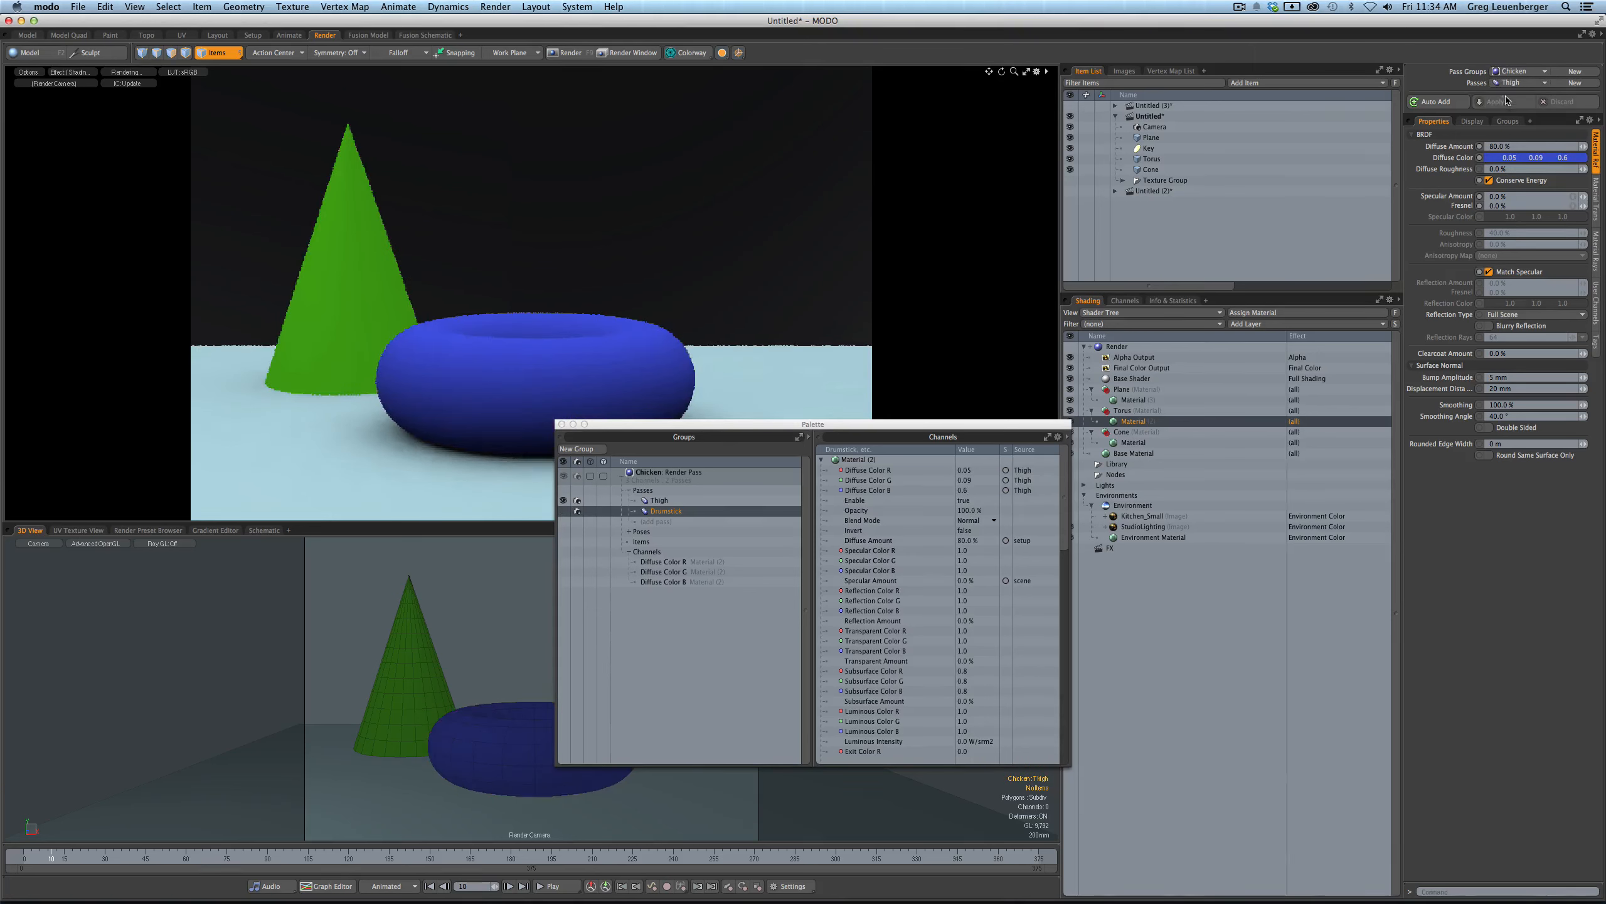
left_click(1515, 83)
left_click(1509, 60)
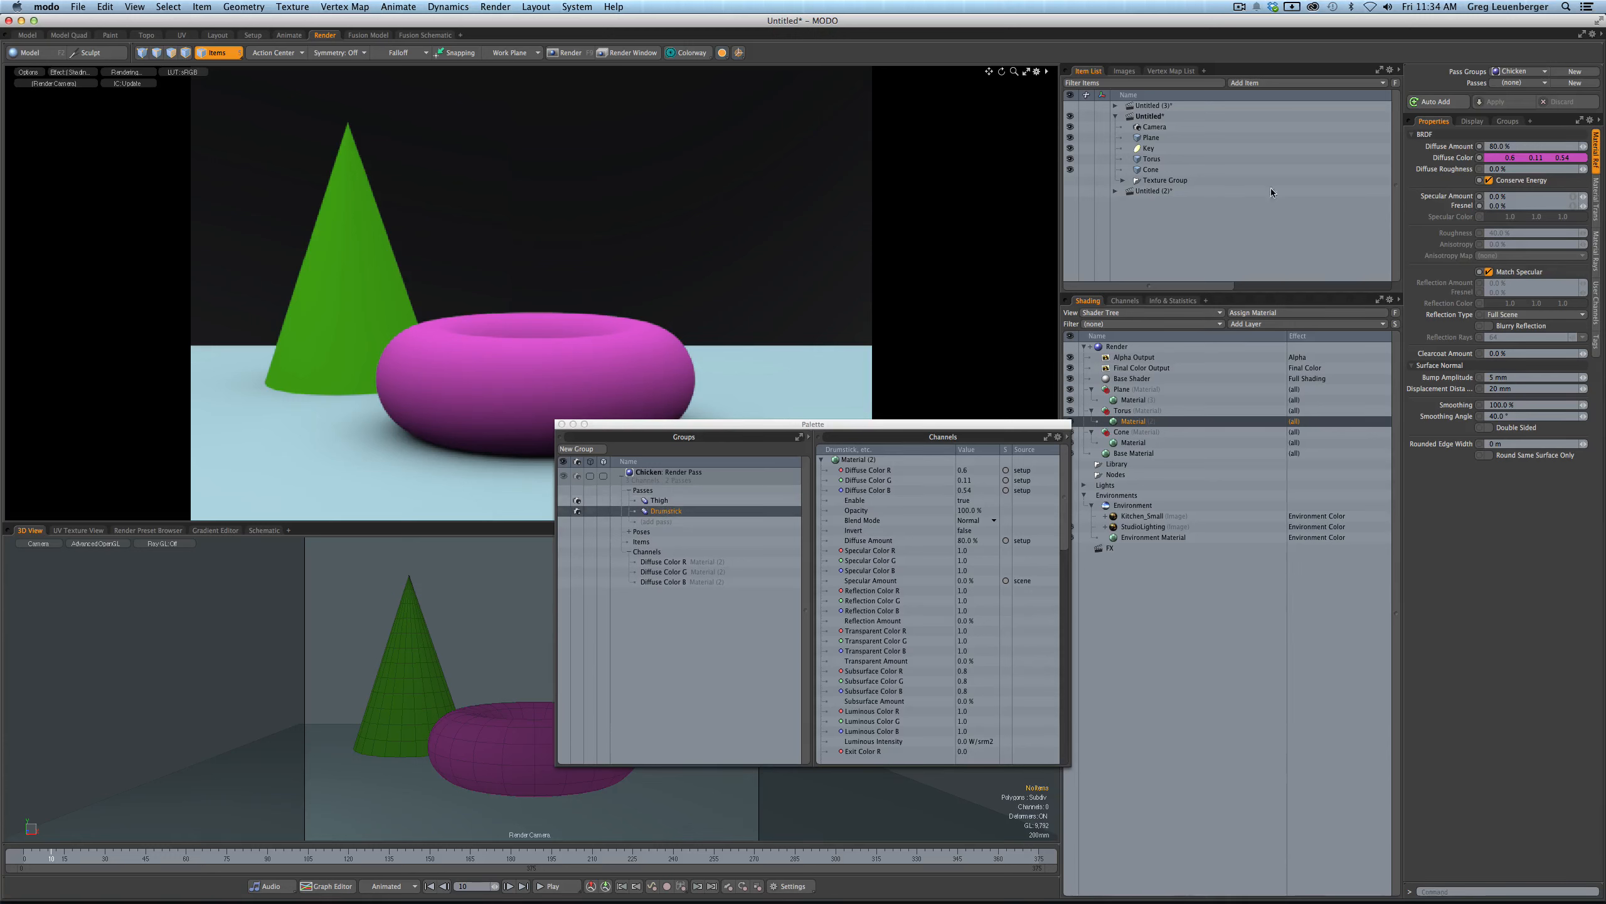
left_click(1518, 83)
left_click(1516, 99)
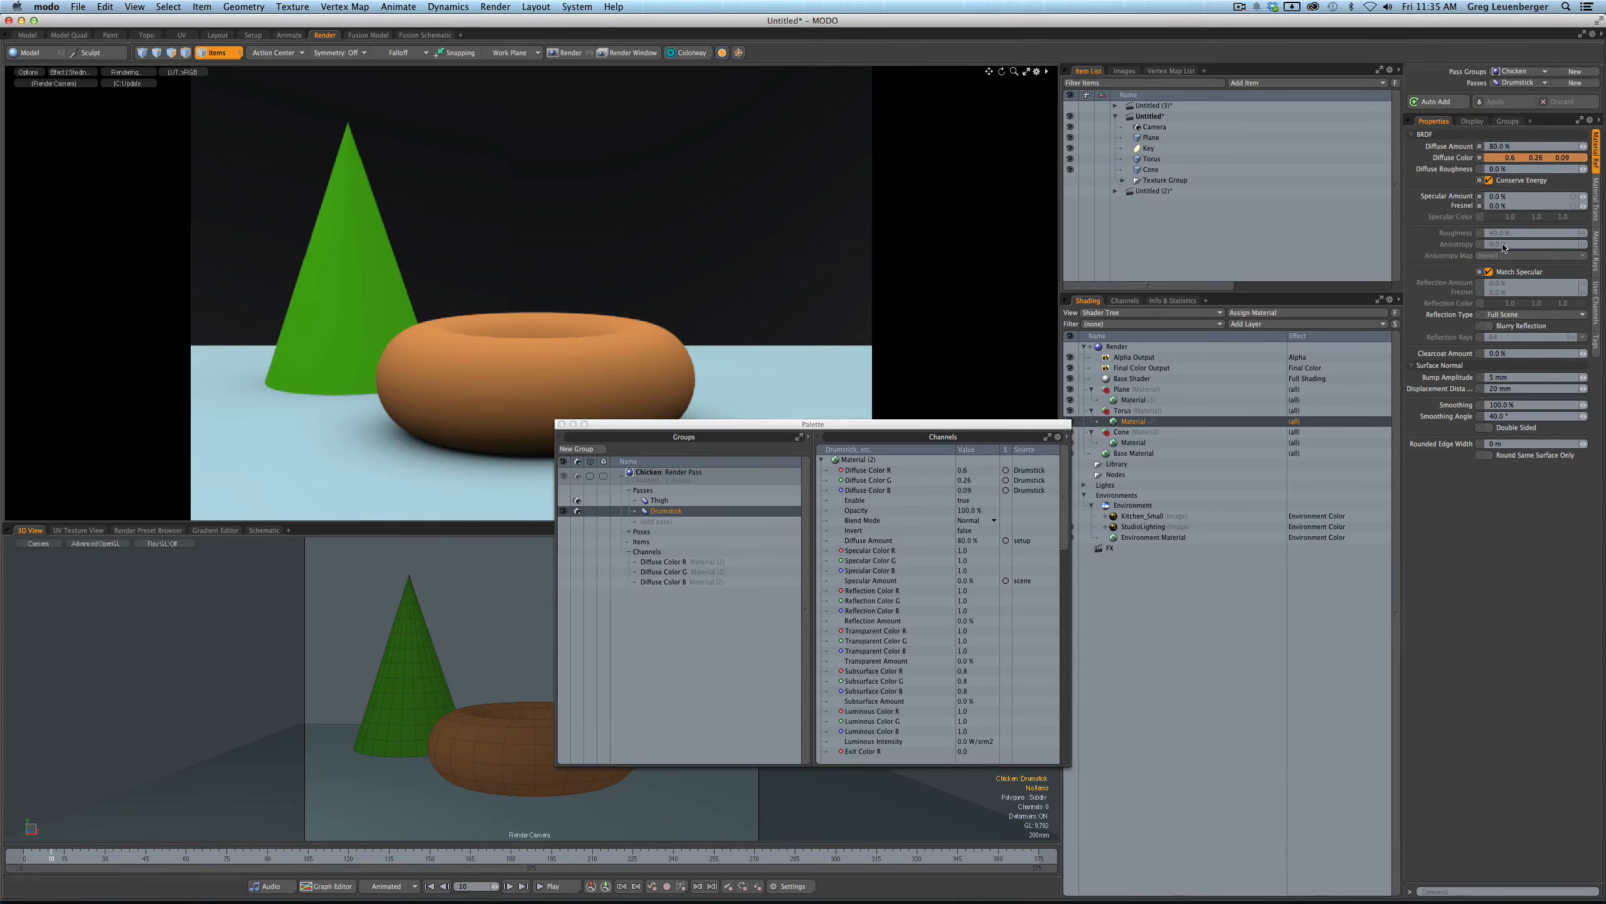
- Set the torus material's specular amount to 15% and Fresnel to 100% in the Drumstick pass, and apply the edit
left_click(1521, 196)
type("15")
key("Return")
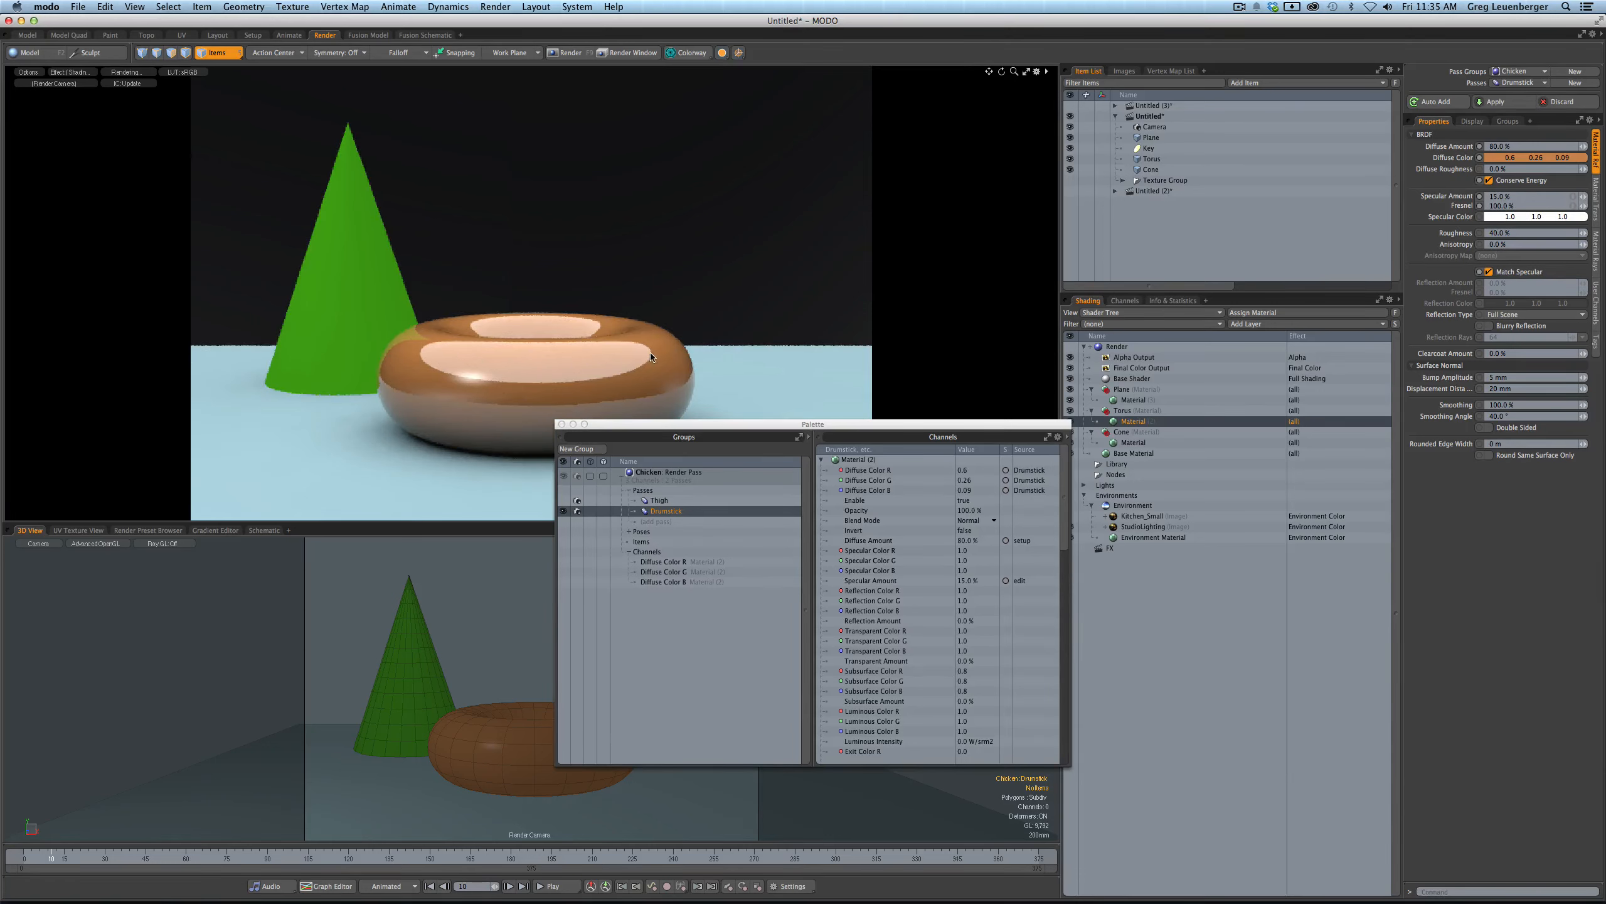
left_click(1494, 101)
- Set the active pass to (none) and inspect the sources of the torus material's specular channels
left_click(1516, 83)
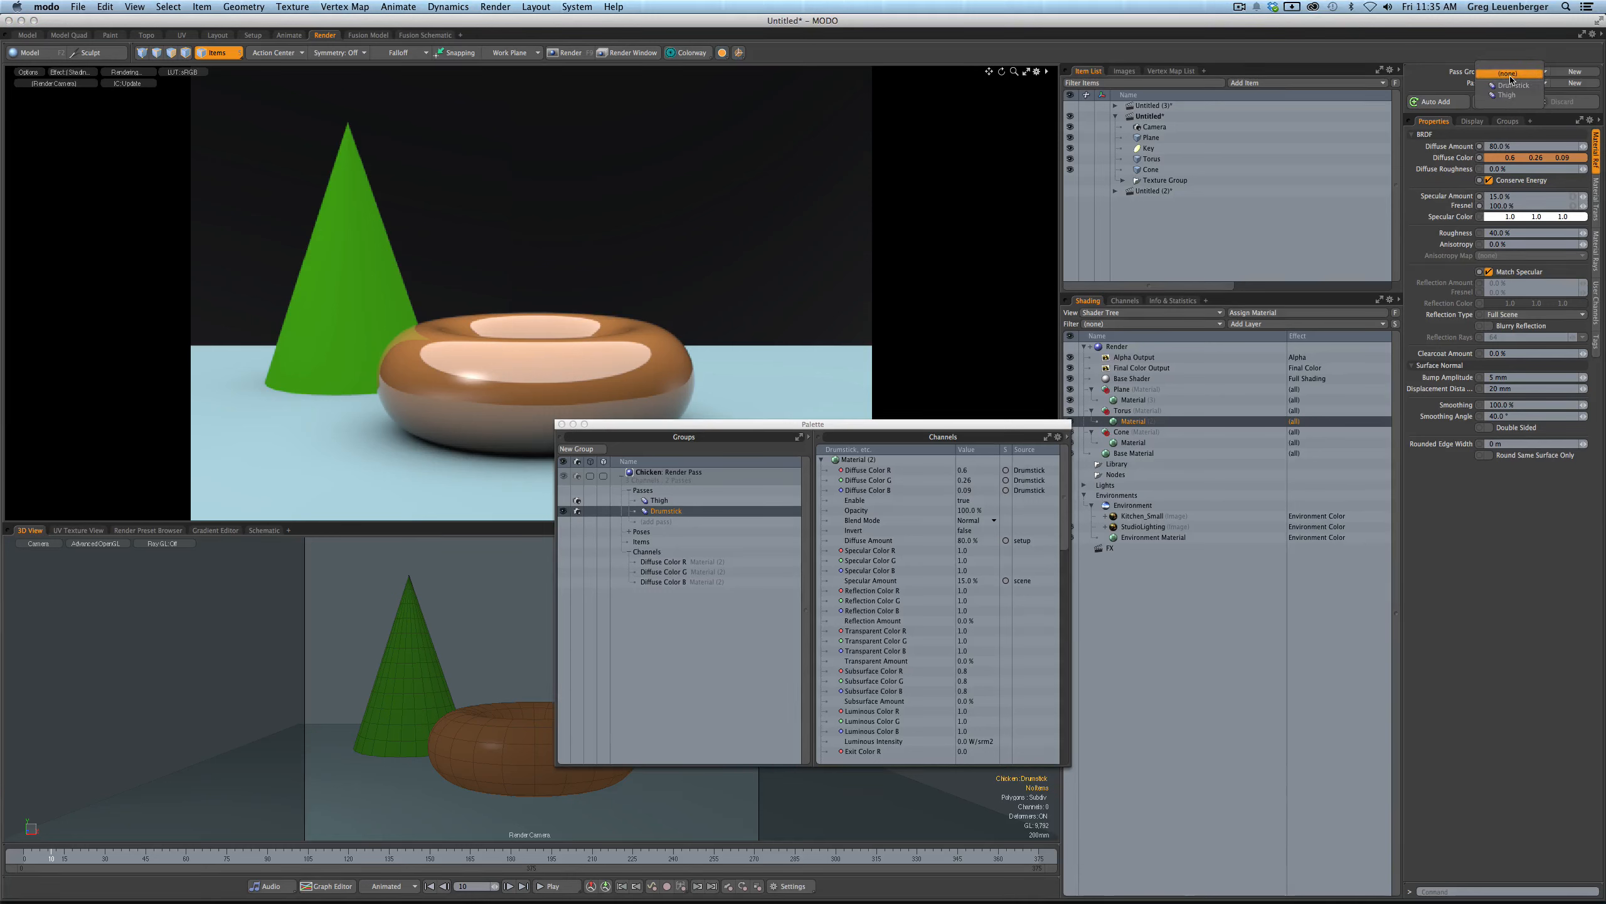
left_click(1497, 76)
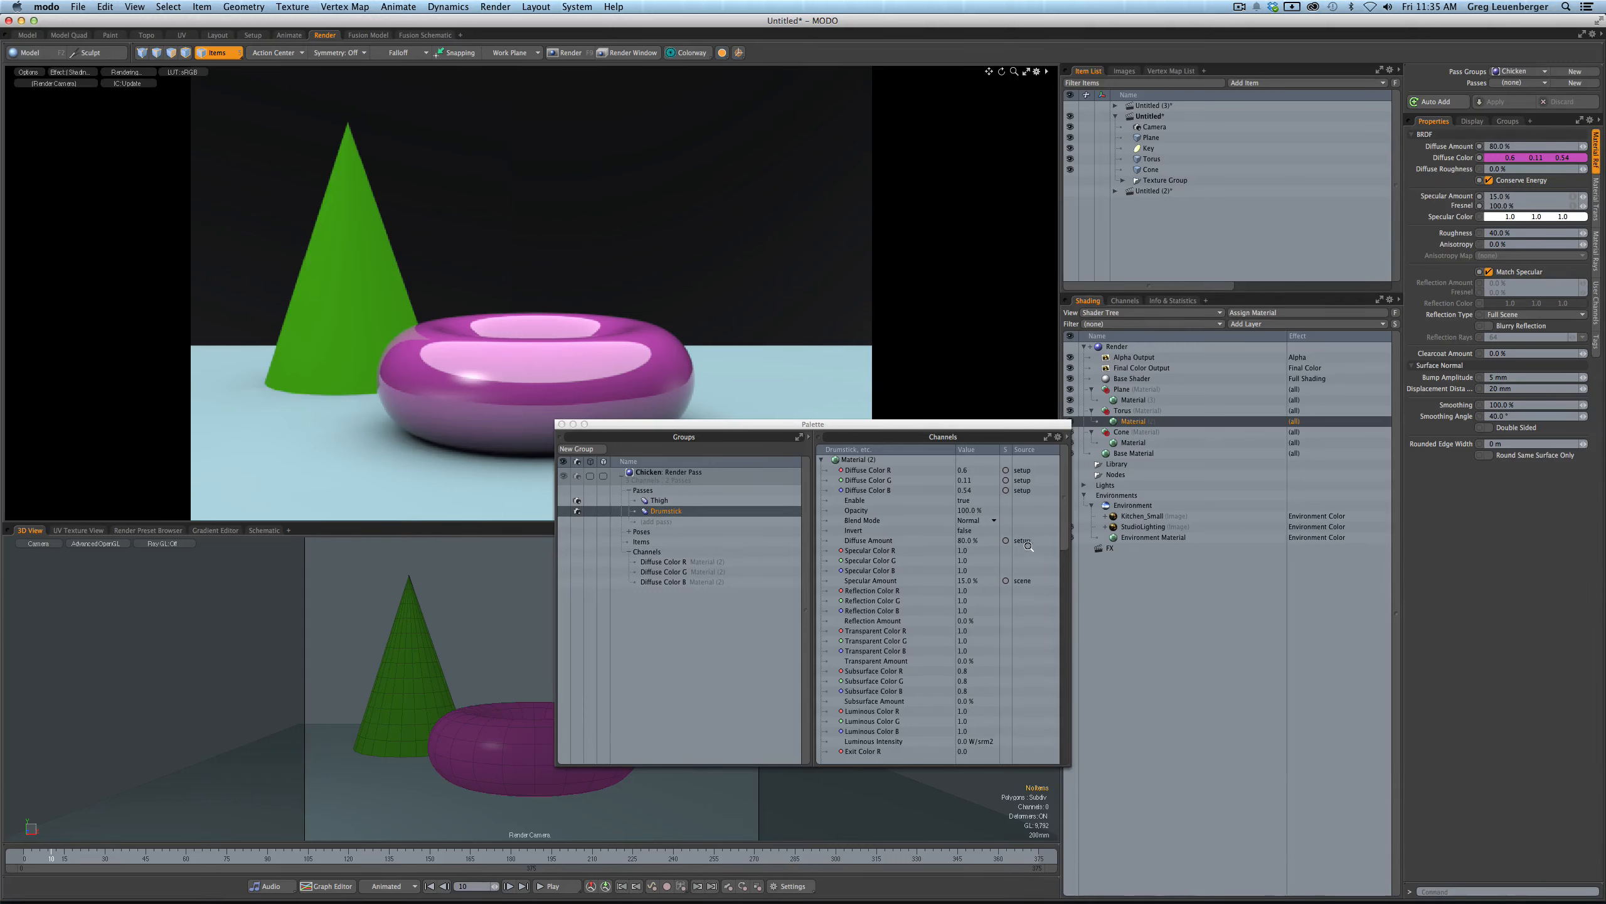
scroll(1038, 602, "down", 6)
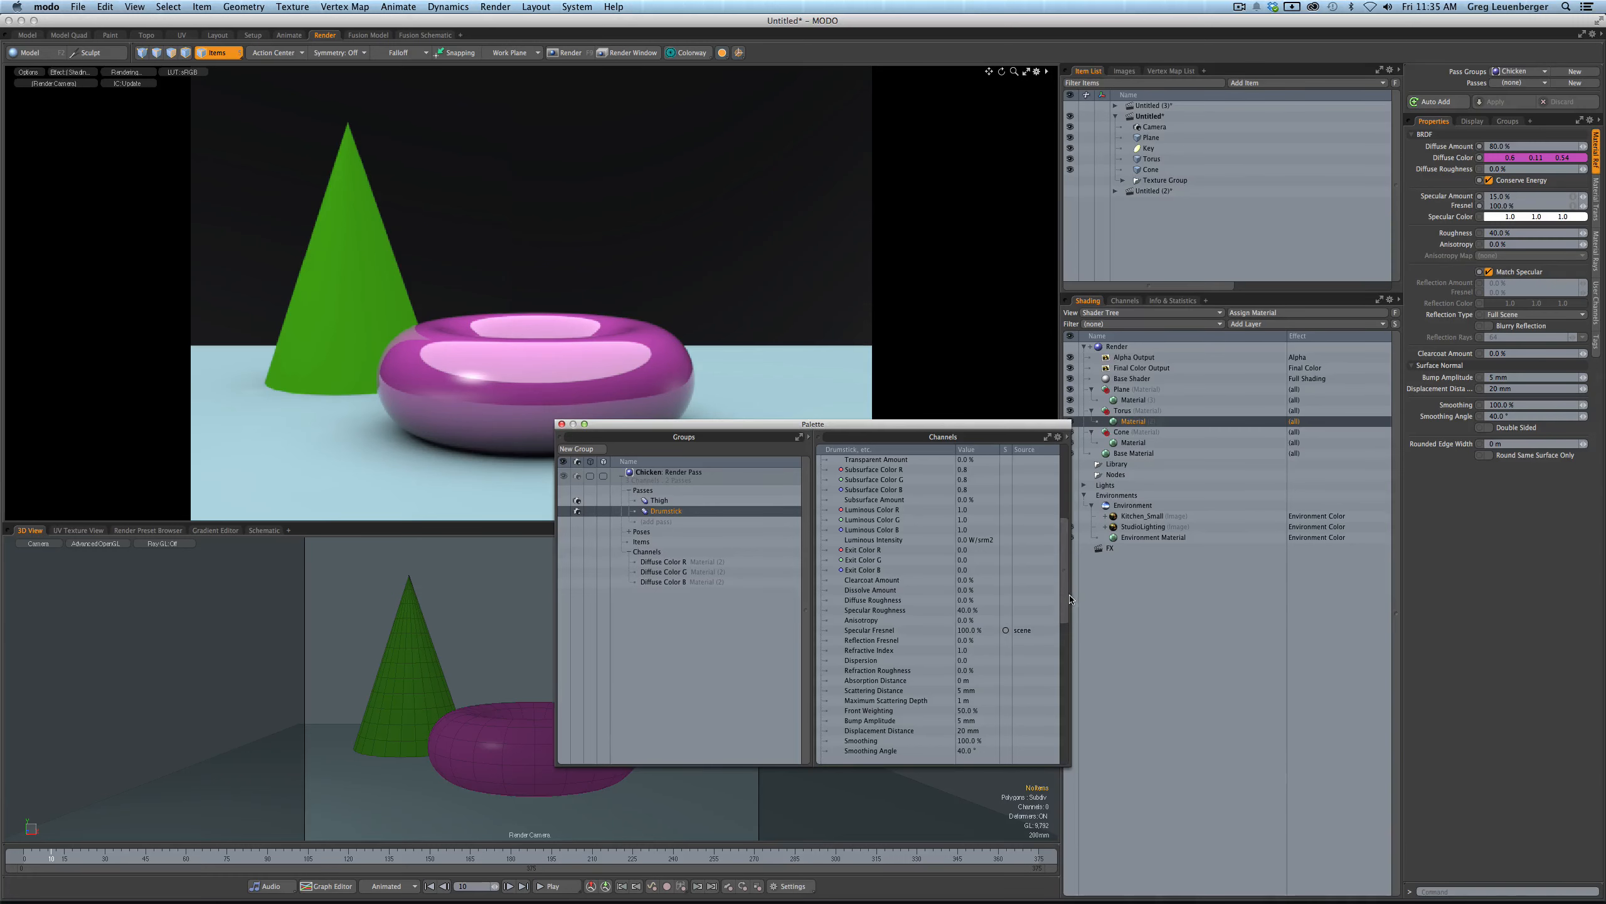
left_click_drag(1064, 604, 1068, 537)
- Switch to SketchBook Pro, mark the Scene box in the layer diagram, and return to MODO
key("super+Tab")
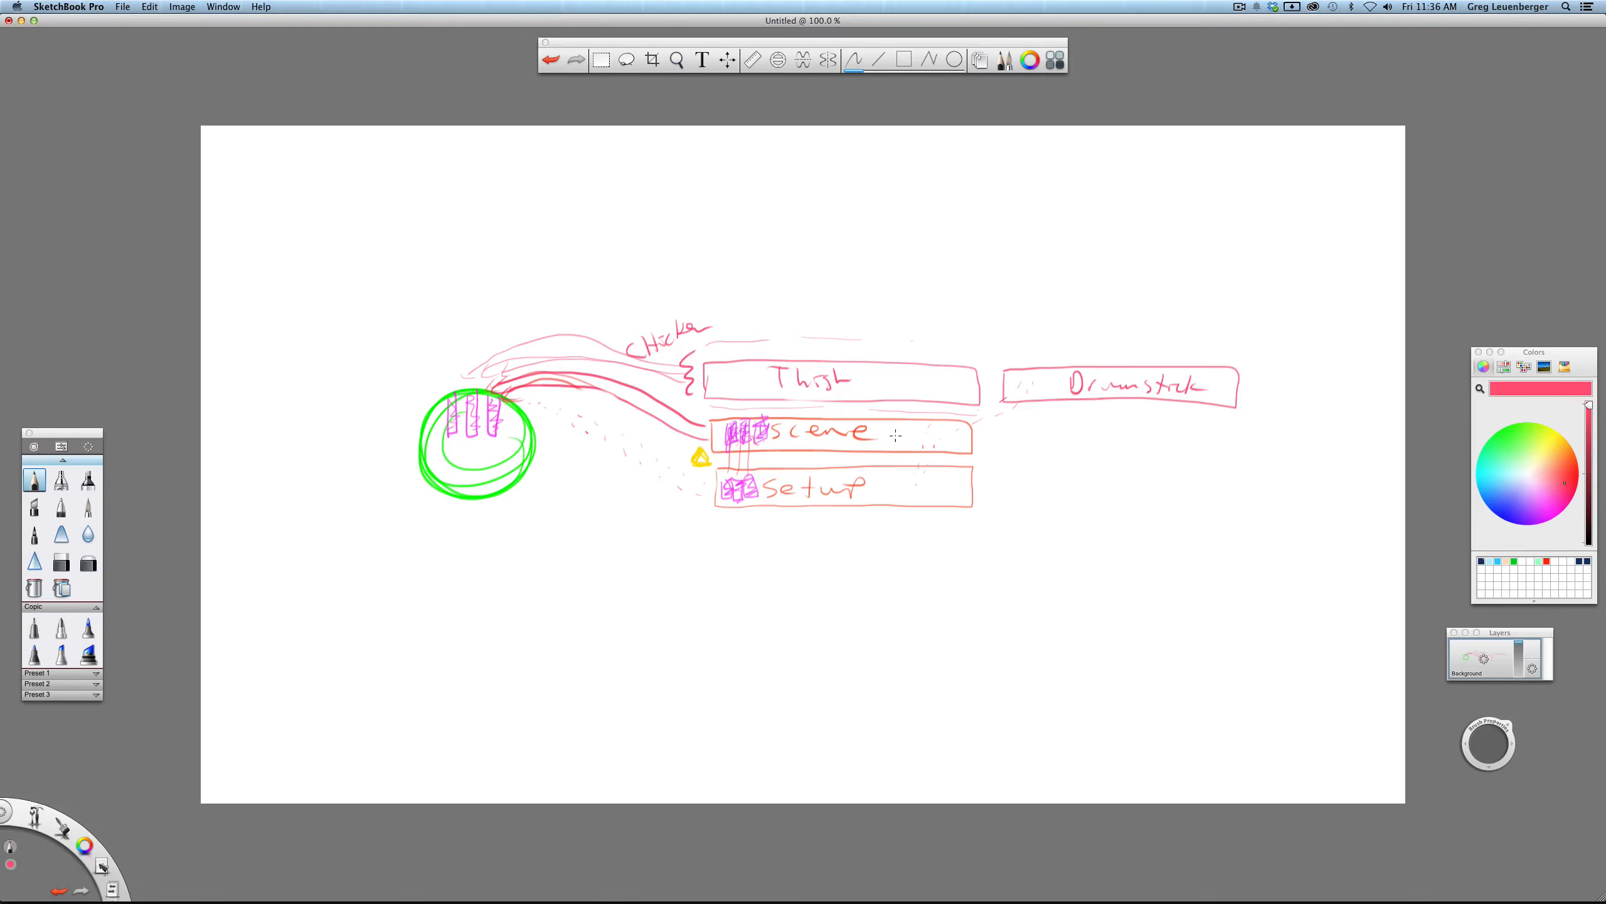
left_click_drag(908, 432, 911, 431)
key("super+Tab")
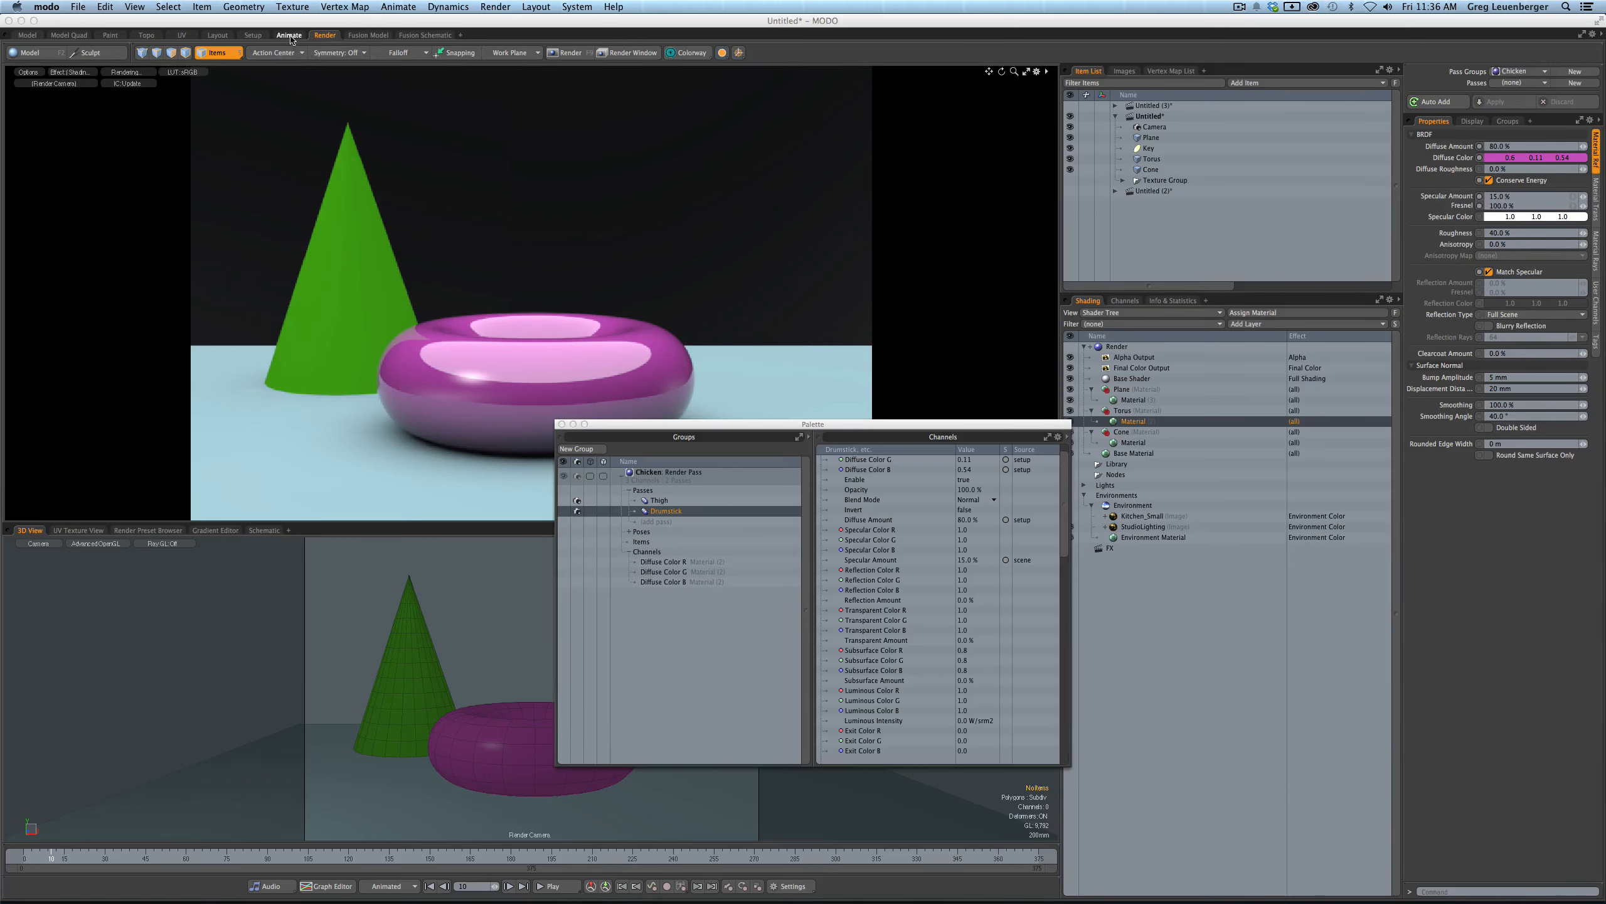
- Open the Setup layout and toggle Setup mode on and off to compare the material's specular values and sources
left_click(253, 35)
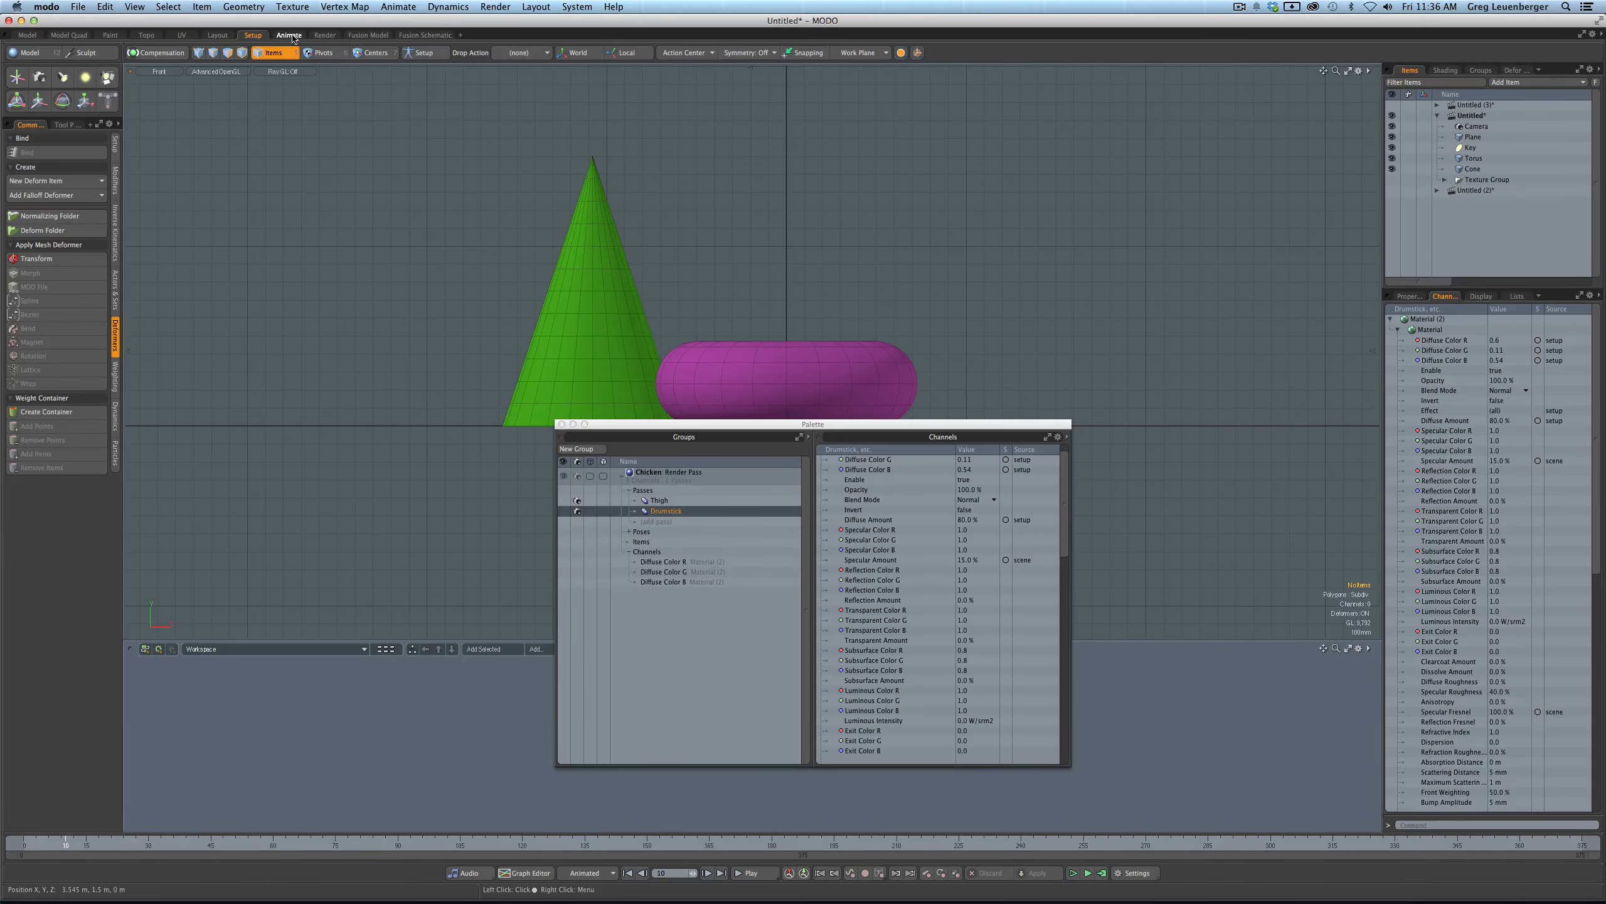
left_click(443, 54)
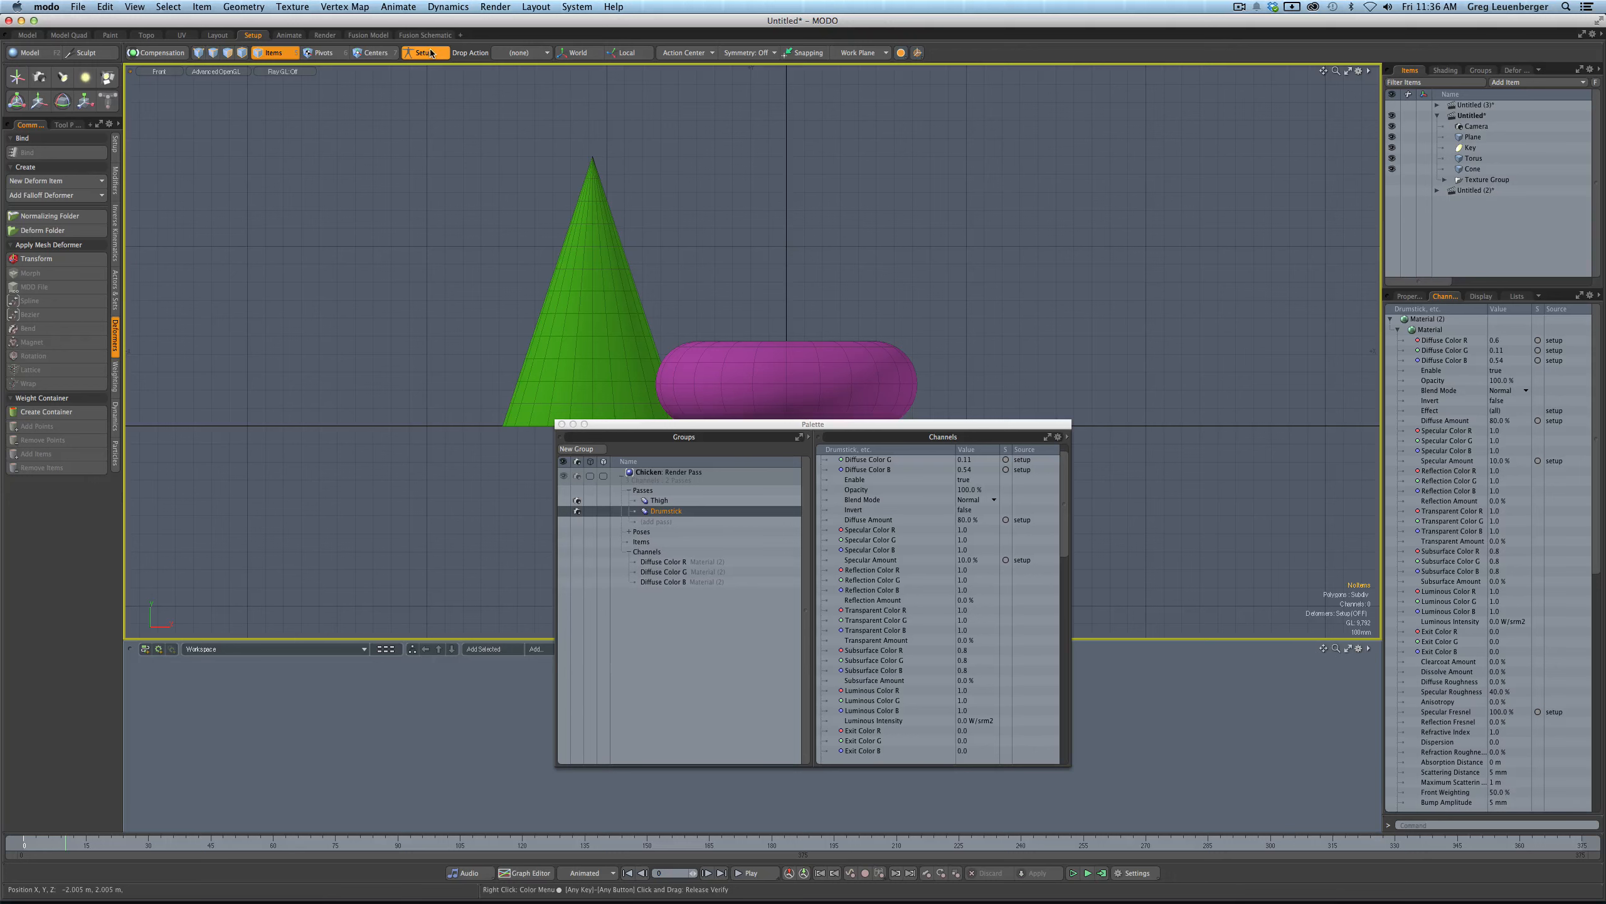
left_click(431, 53)
left_click(431, 53)
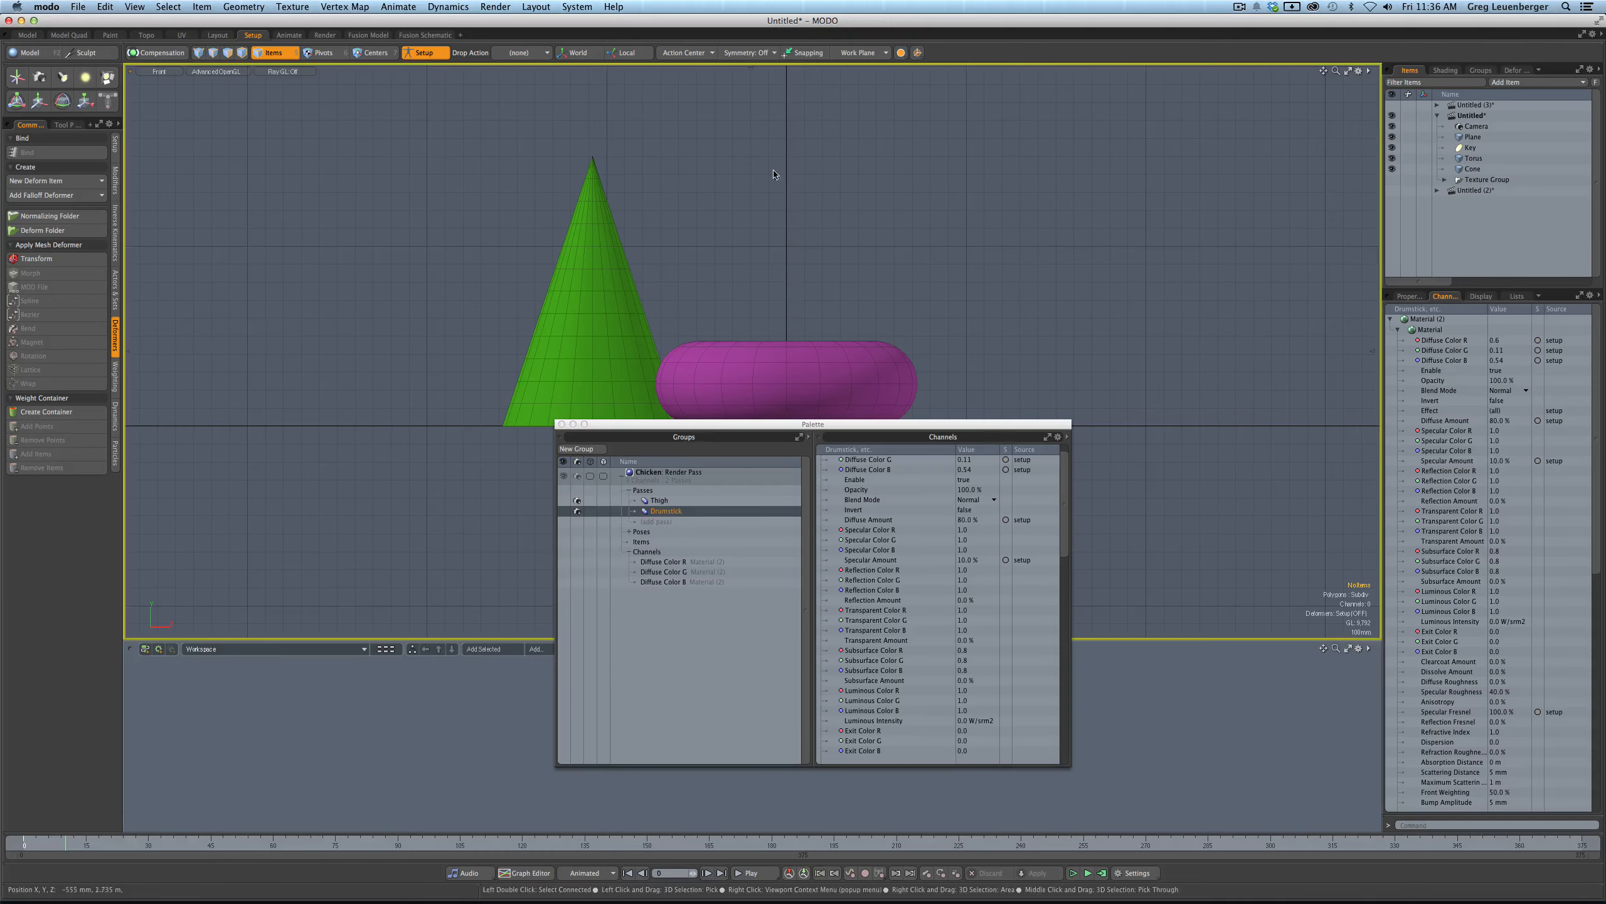
left_click(428, 53)
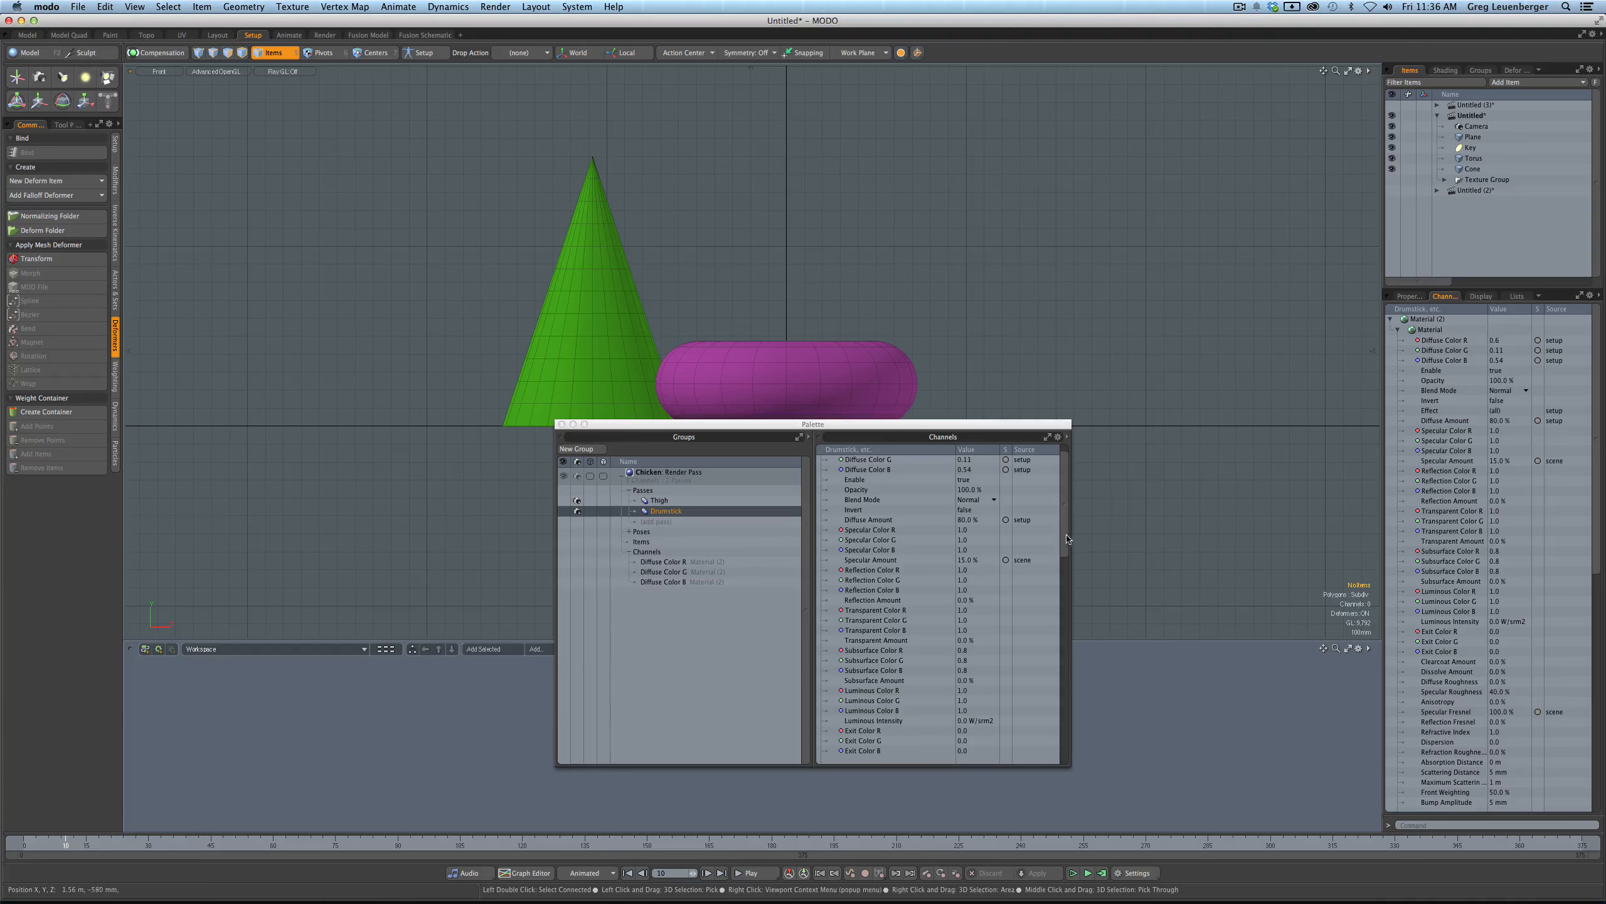
mouse_move(1064, 538)
left_mouse_down()
mouse_move(1070, 593)
mouse_move(1070, 554)
left_mouse_up()
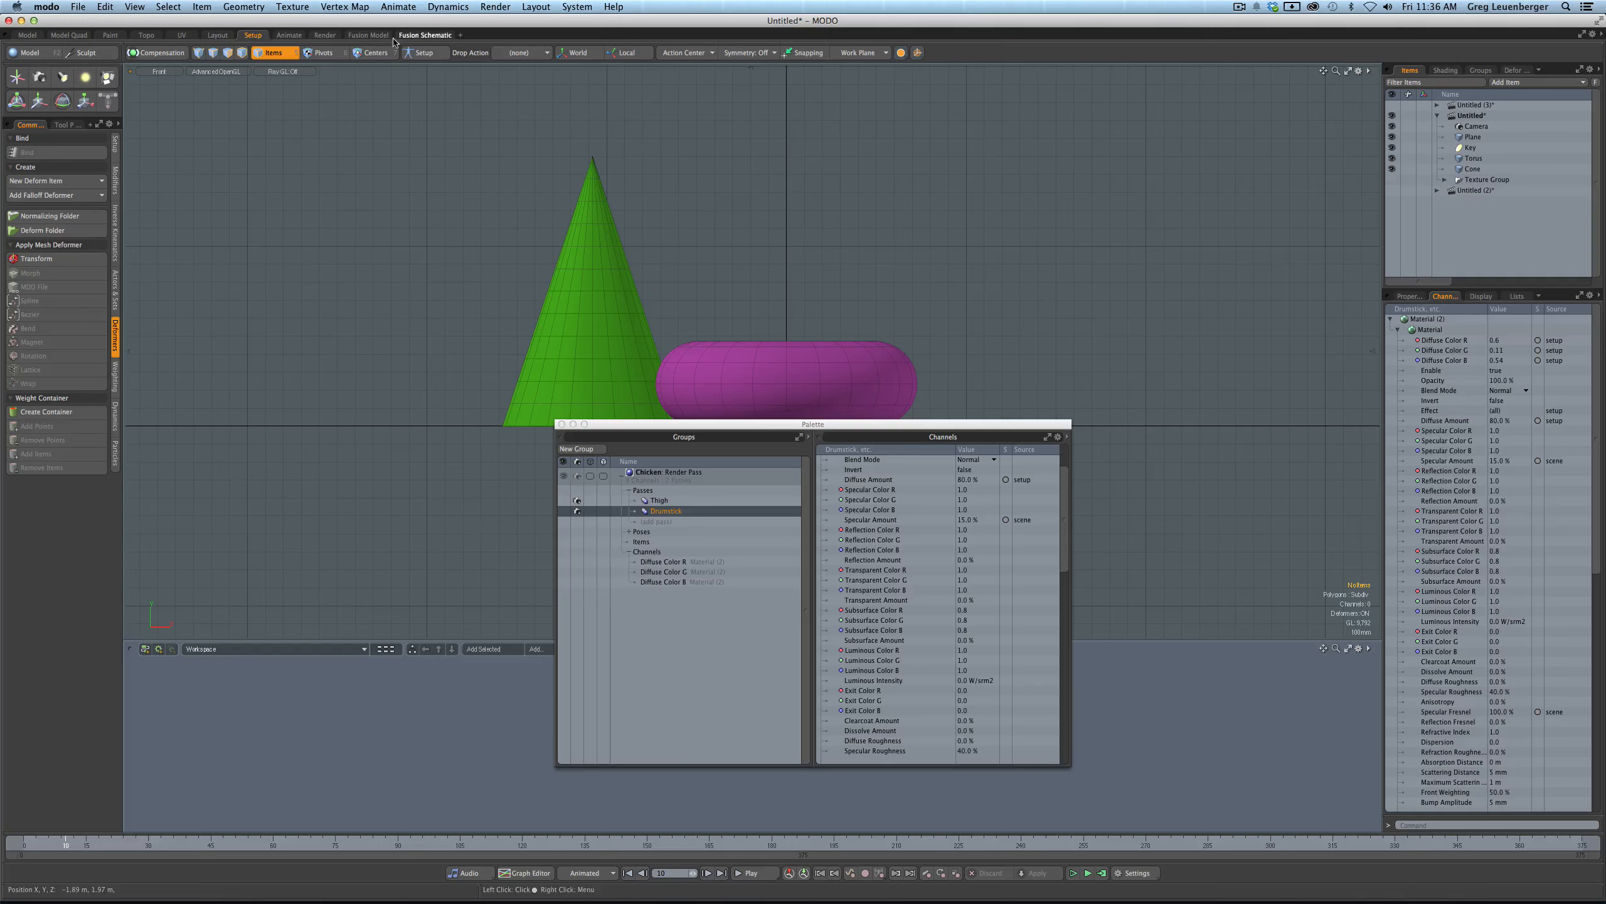
- Return to the Render layout, set the torus material's specular amount and Fresnel to 0% with no pass active, and activate Thigh
left_click(325, 35)
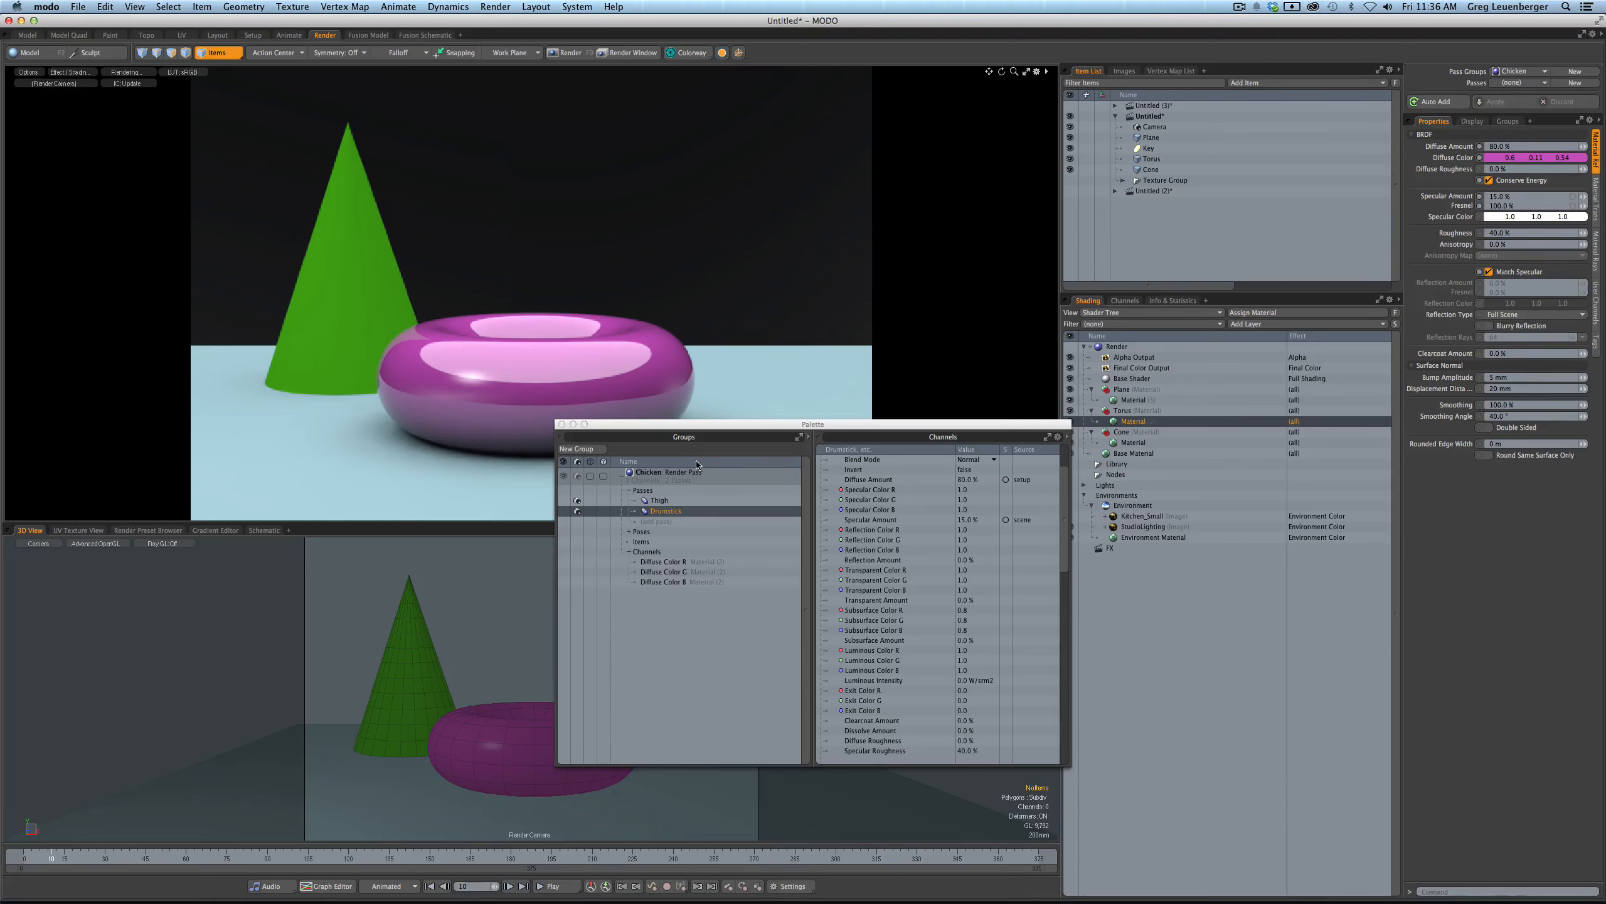
left_click(1519, 197)
type("0")
key("Tab")
type("0")
key("Return")
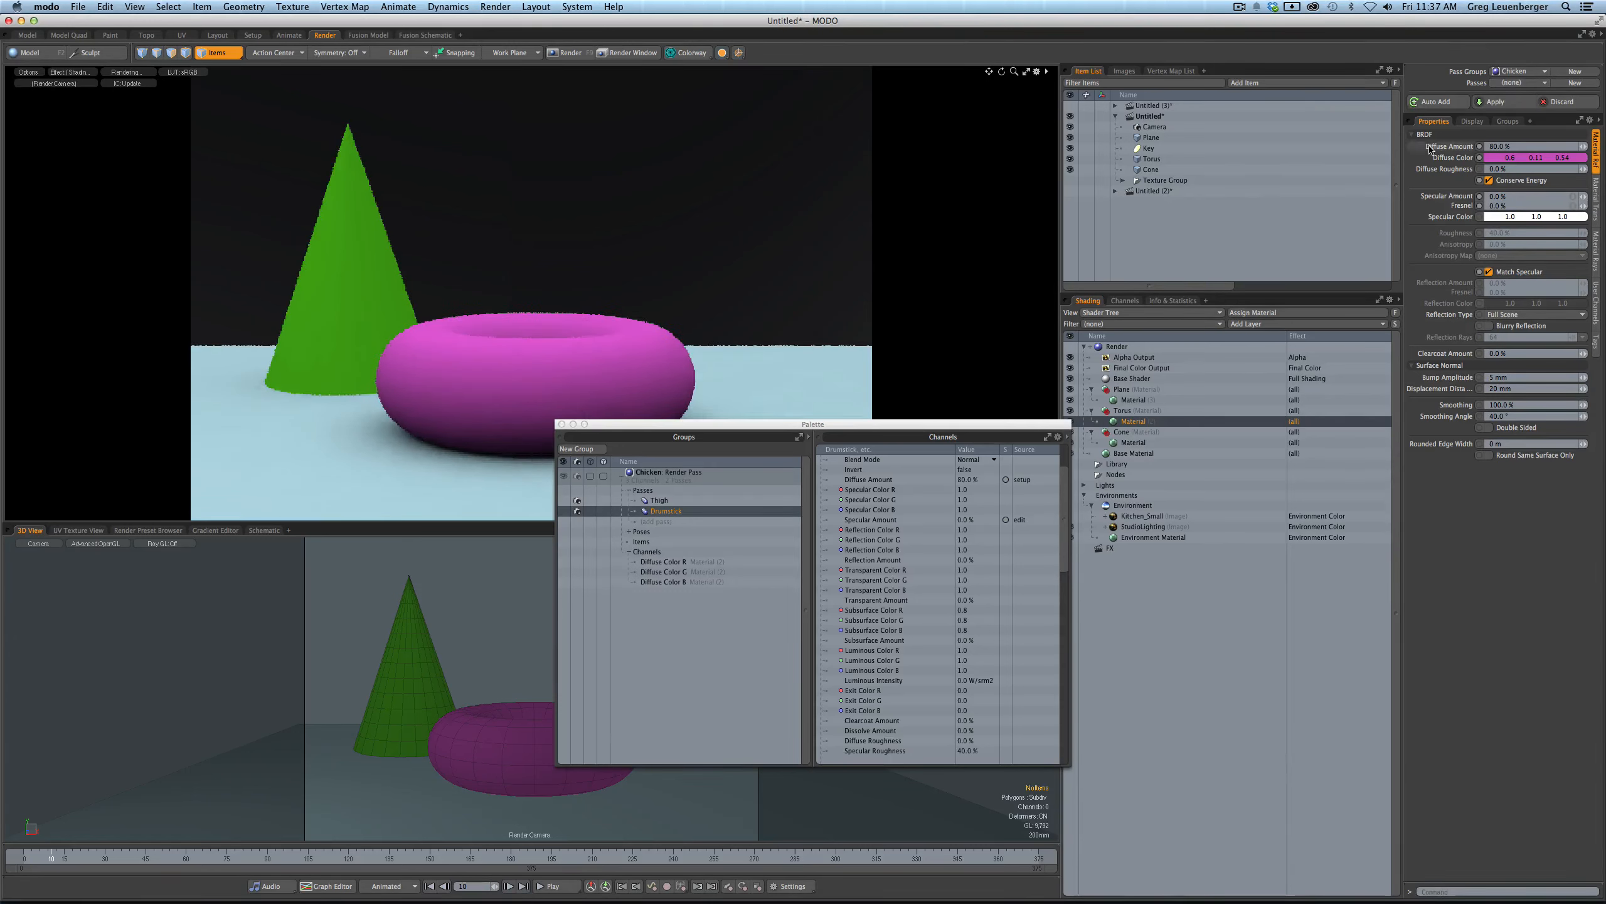
left_click(1516, 83)
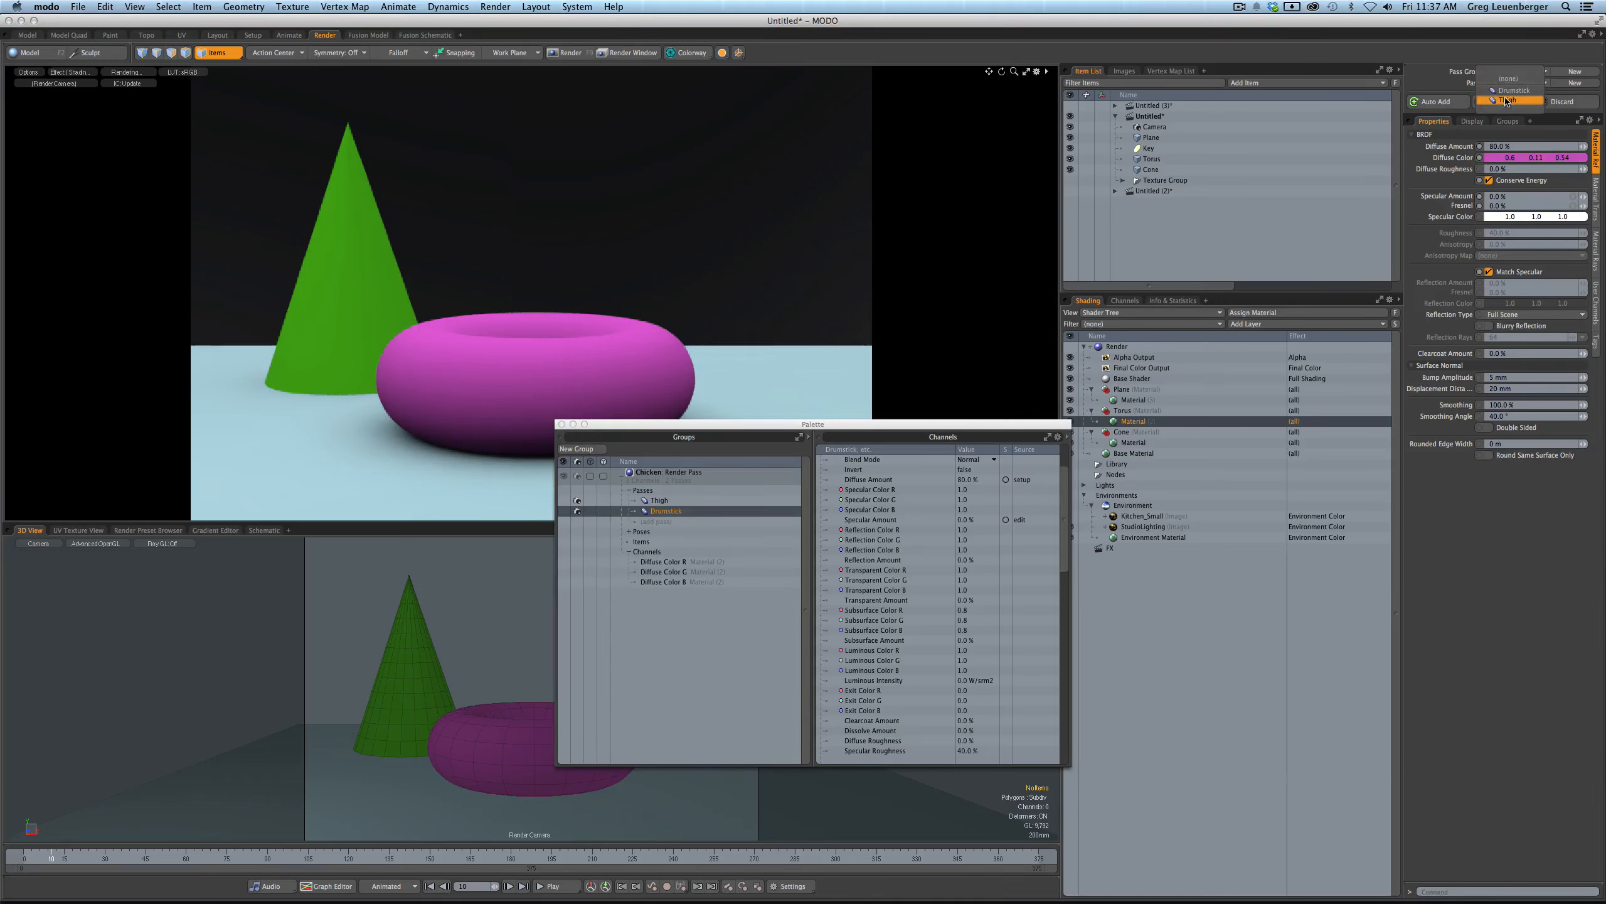
left_click(1506, 101)
- Activate the Drumstick pass and add the torus material's Specular Amount and Fresnel channels to the current pass group
left_click(1510, 88)
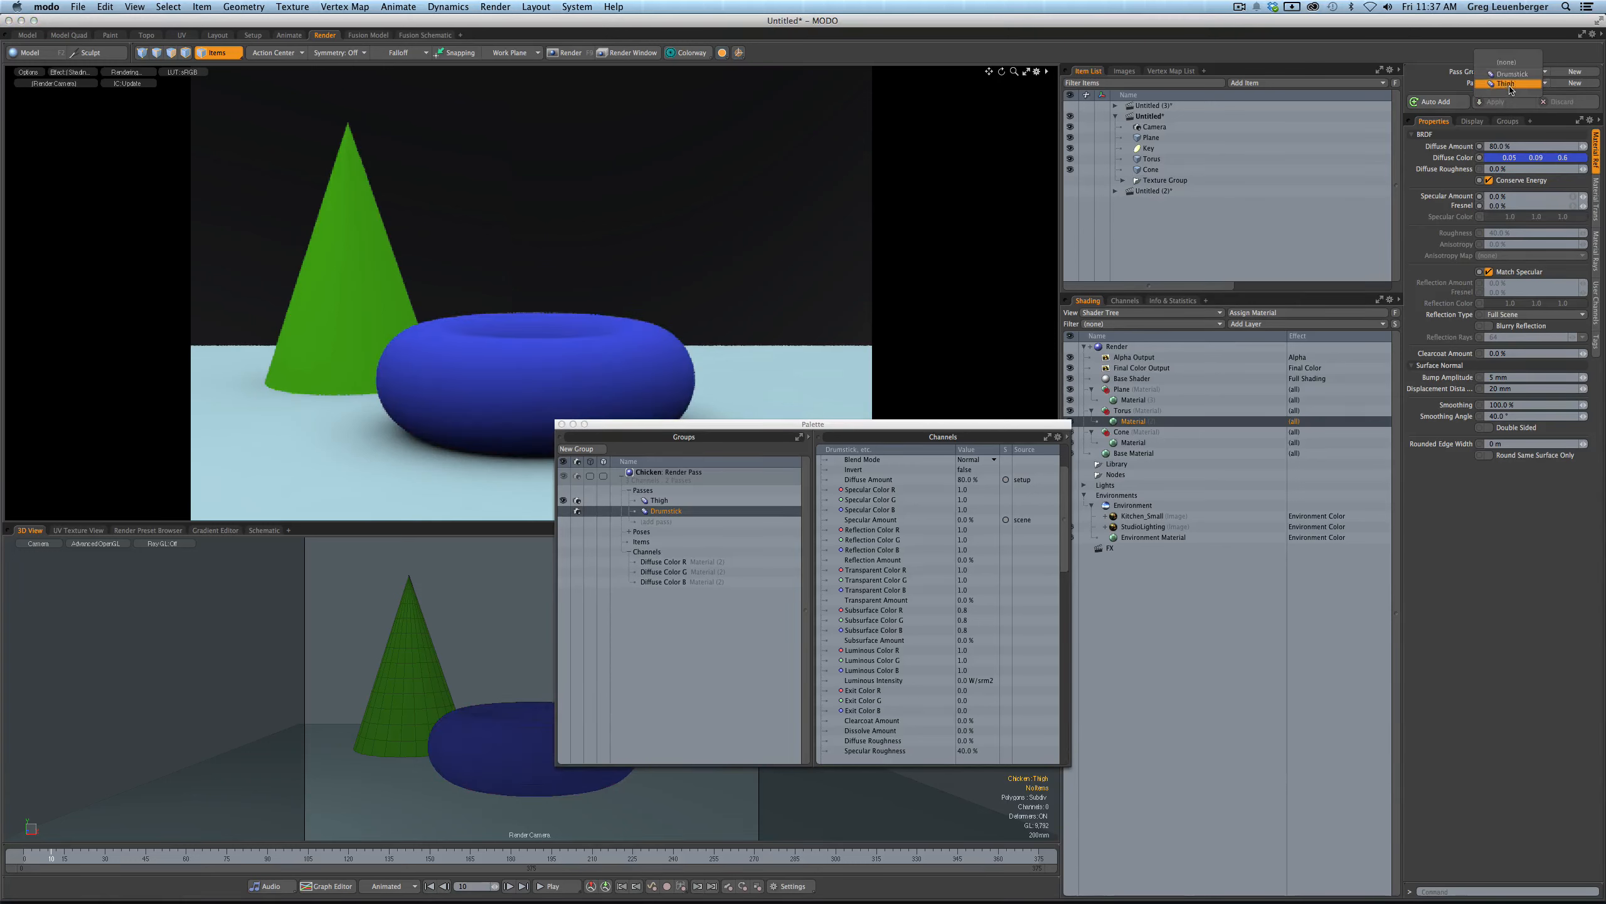
left_click(1511, 74)
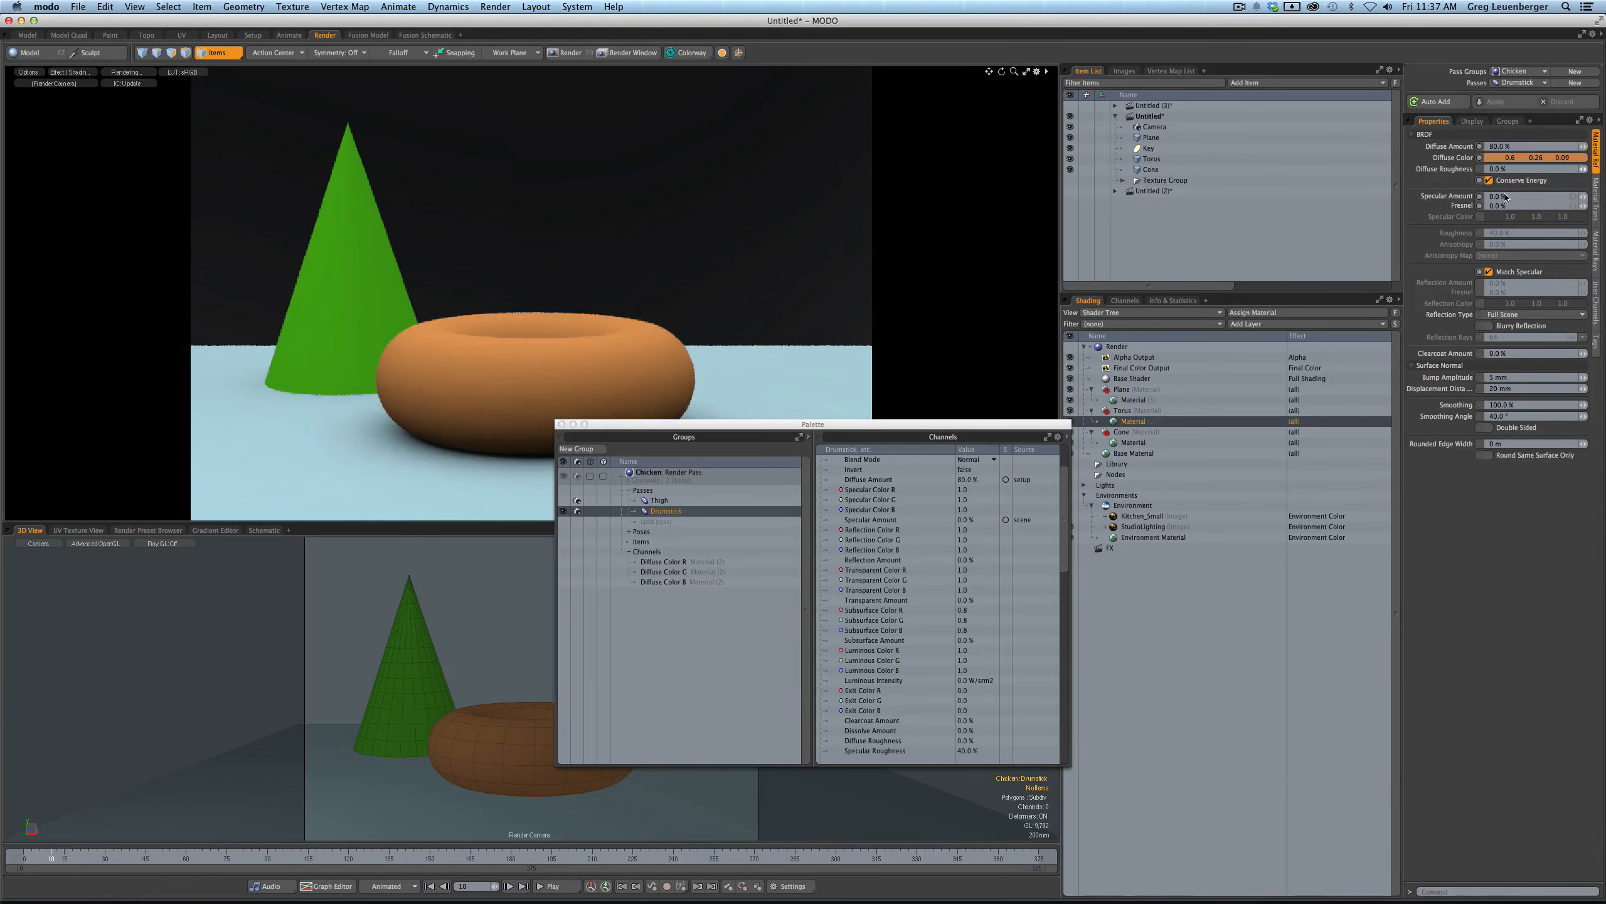
left_click_drag(1449, 196, 1460, 209)
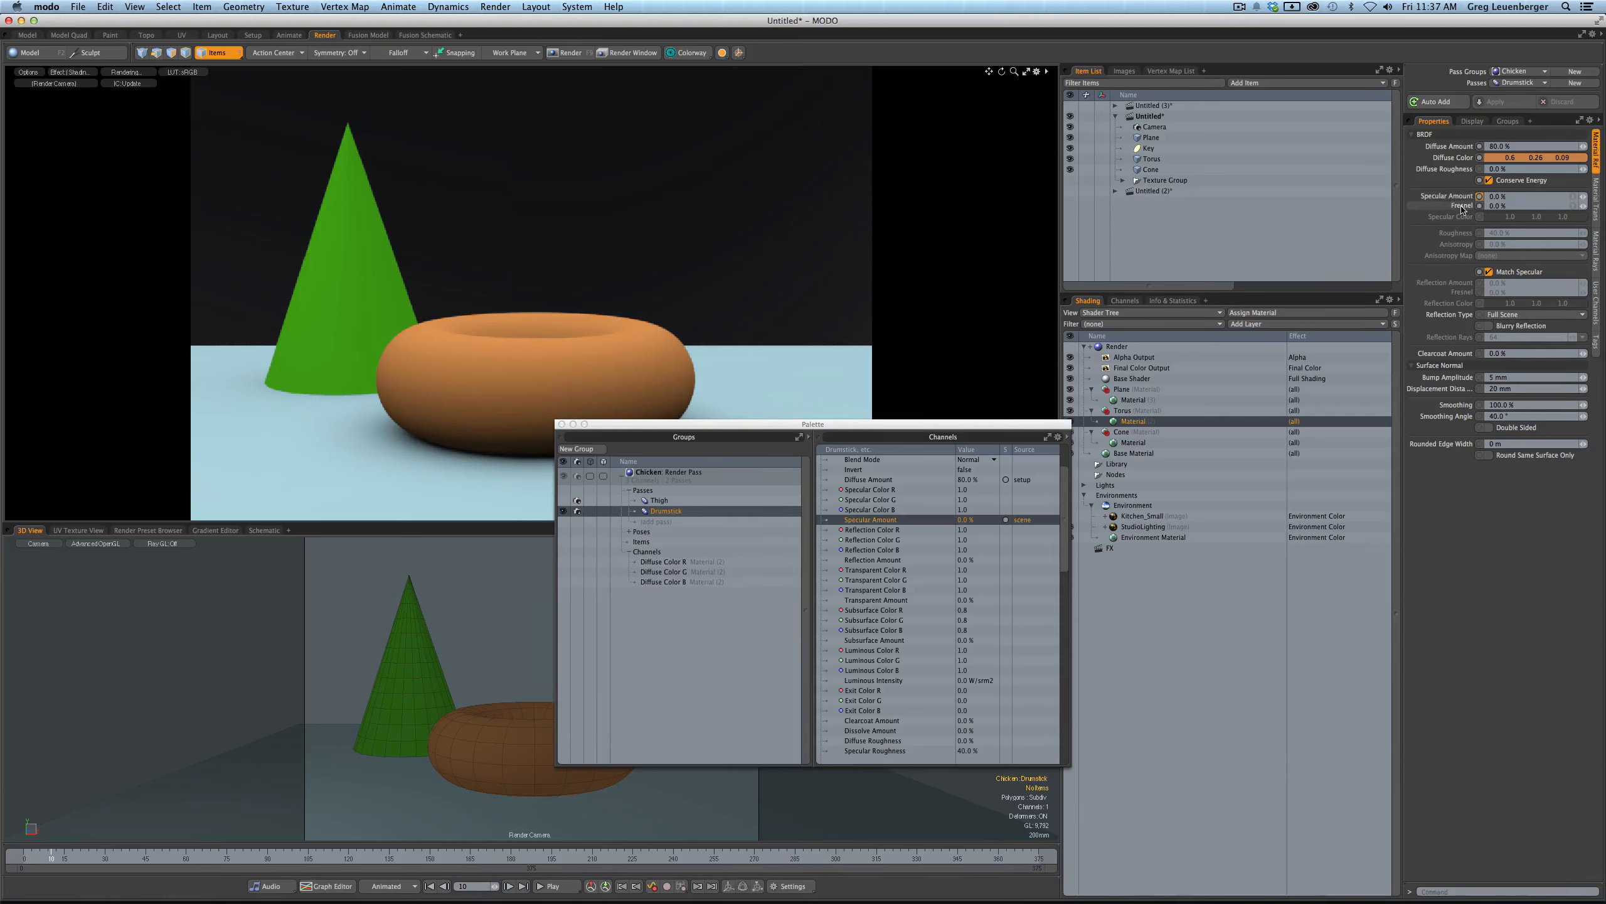
right_click(1462, 207)
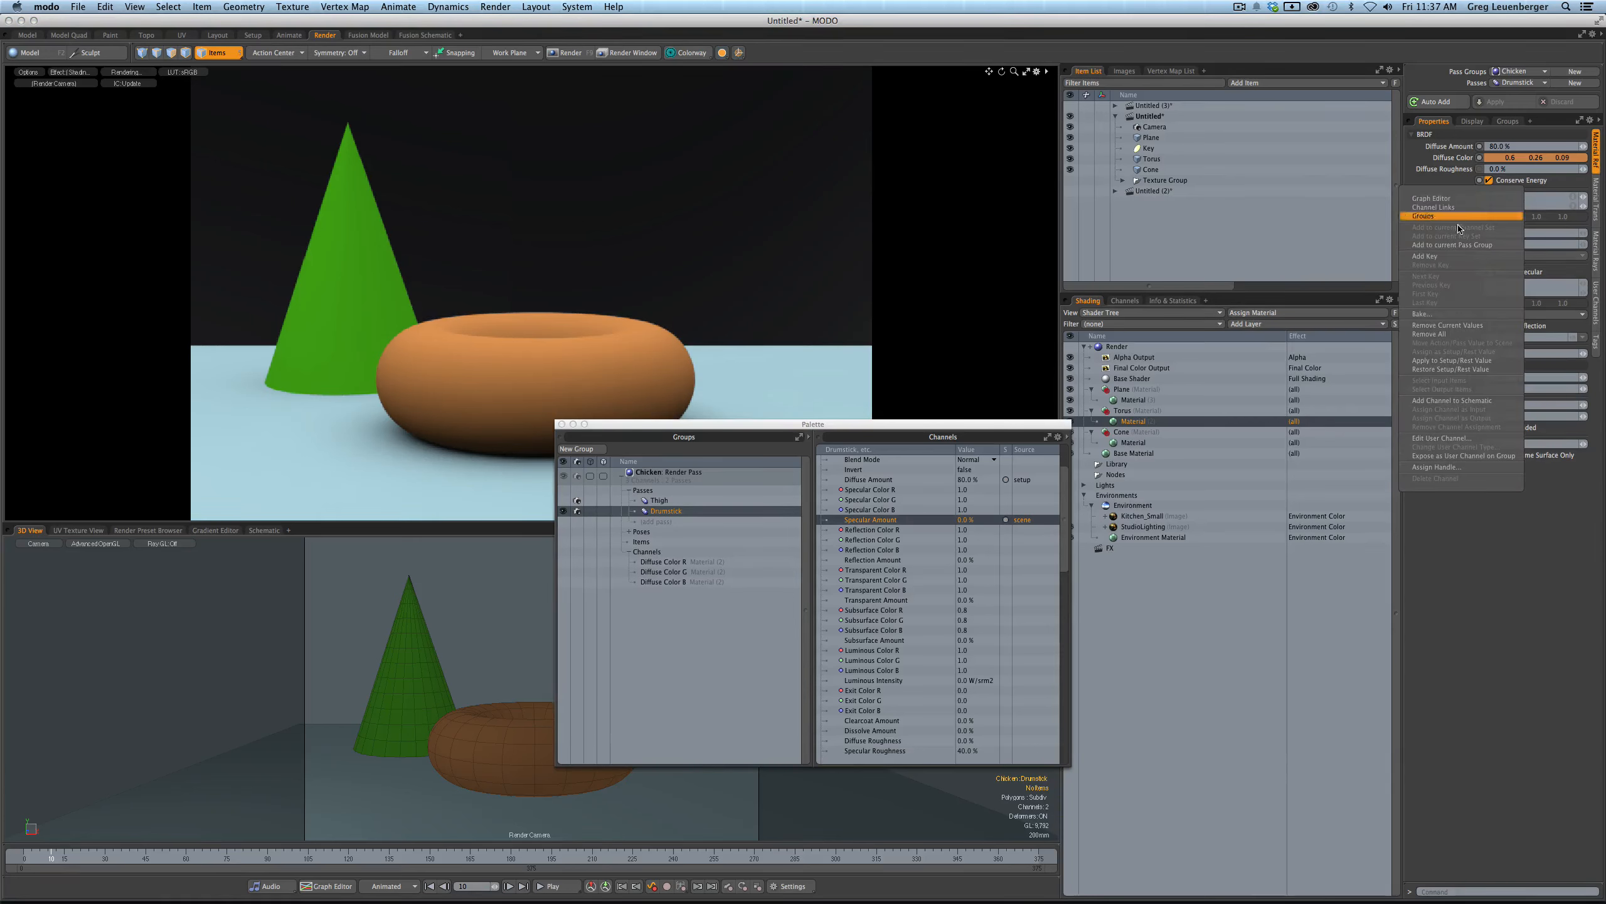
left_click(1453, 249)
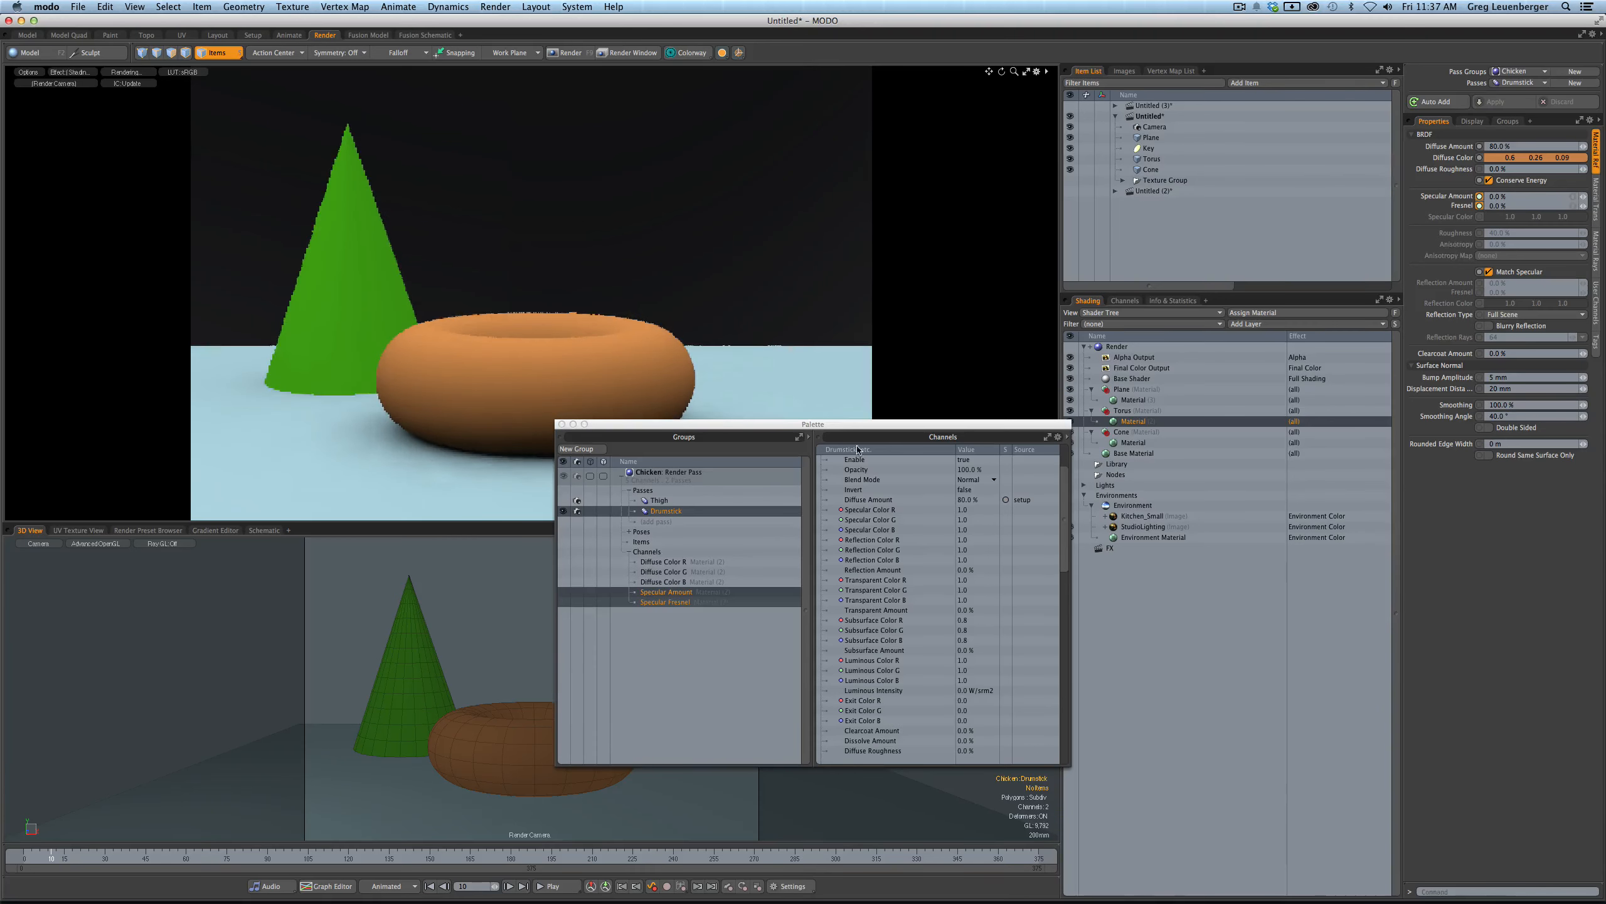
left_click(660, 604, "shift")
- Set the torus material's specular amount to 10% and Fresnel to 100% in the Drumstick pass, and apply the edit
left_click(1513, 197)
type("10")
key("Return")
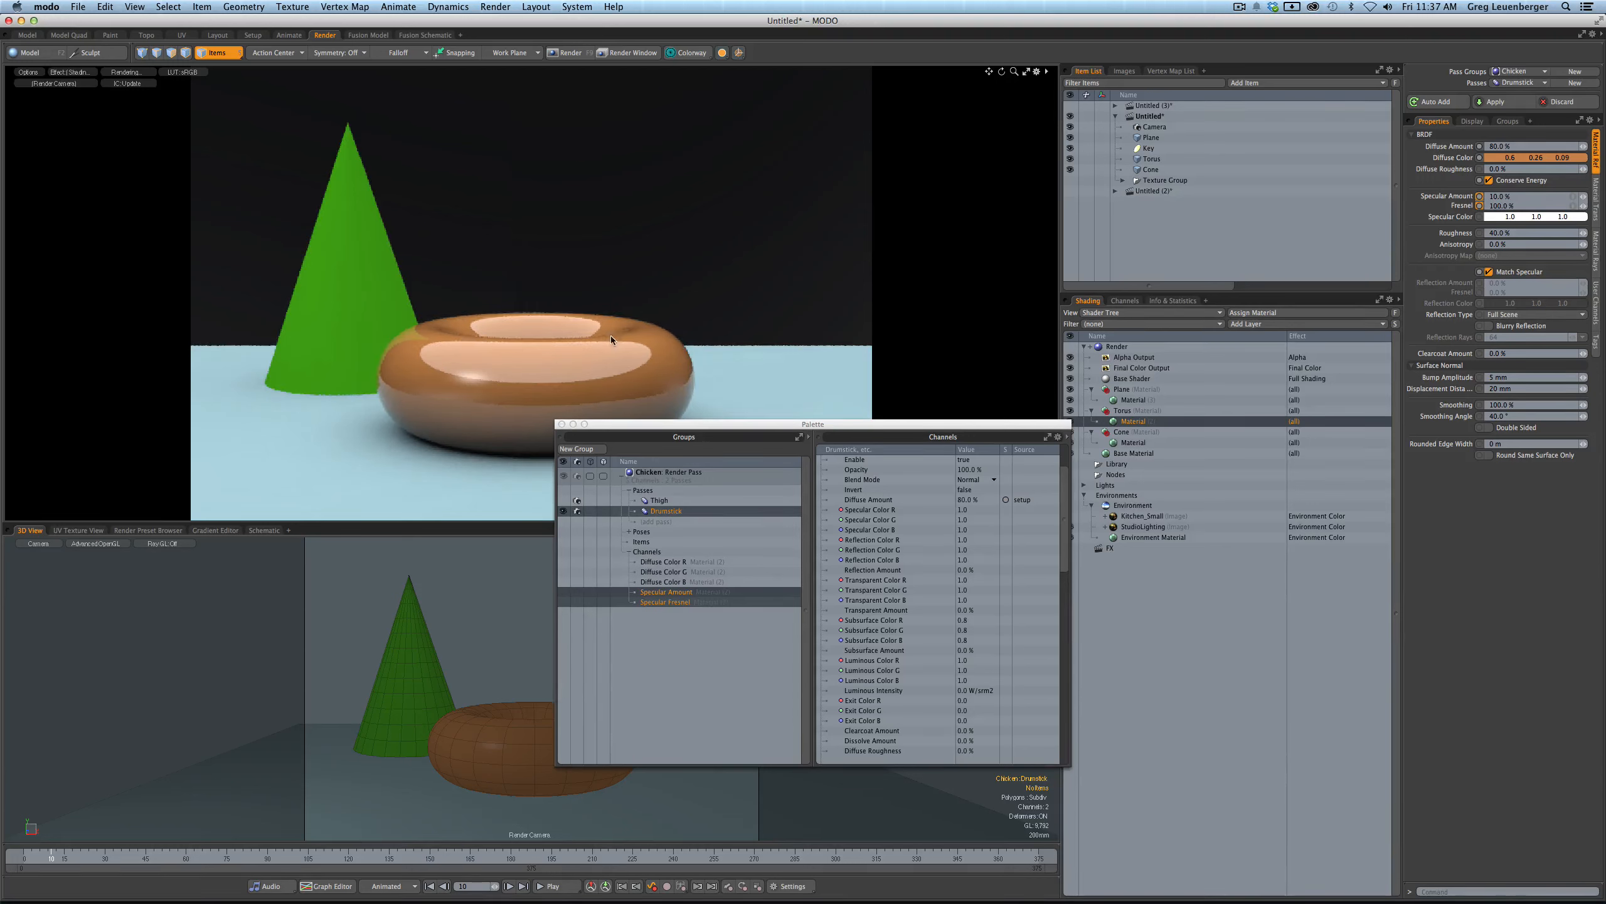
left_click(1494, 101)
- Check the specular channel sources, and compare the torus with the active pass set to Thigh and (none)
scroll(1073, 728, "down", 15)
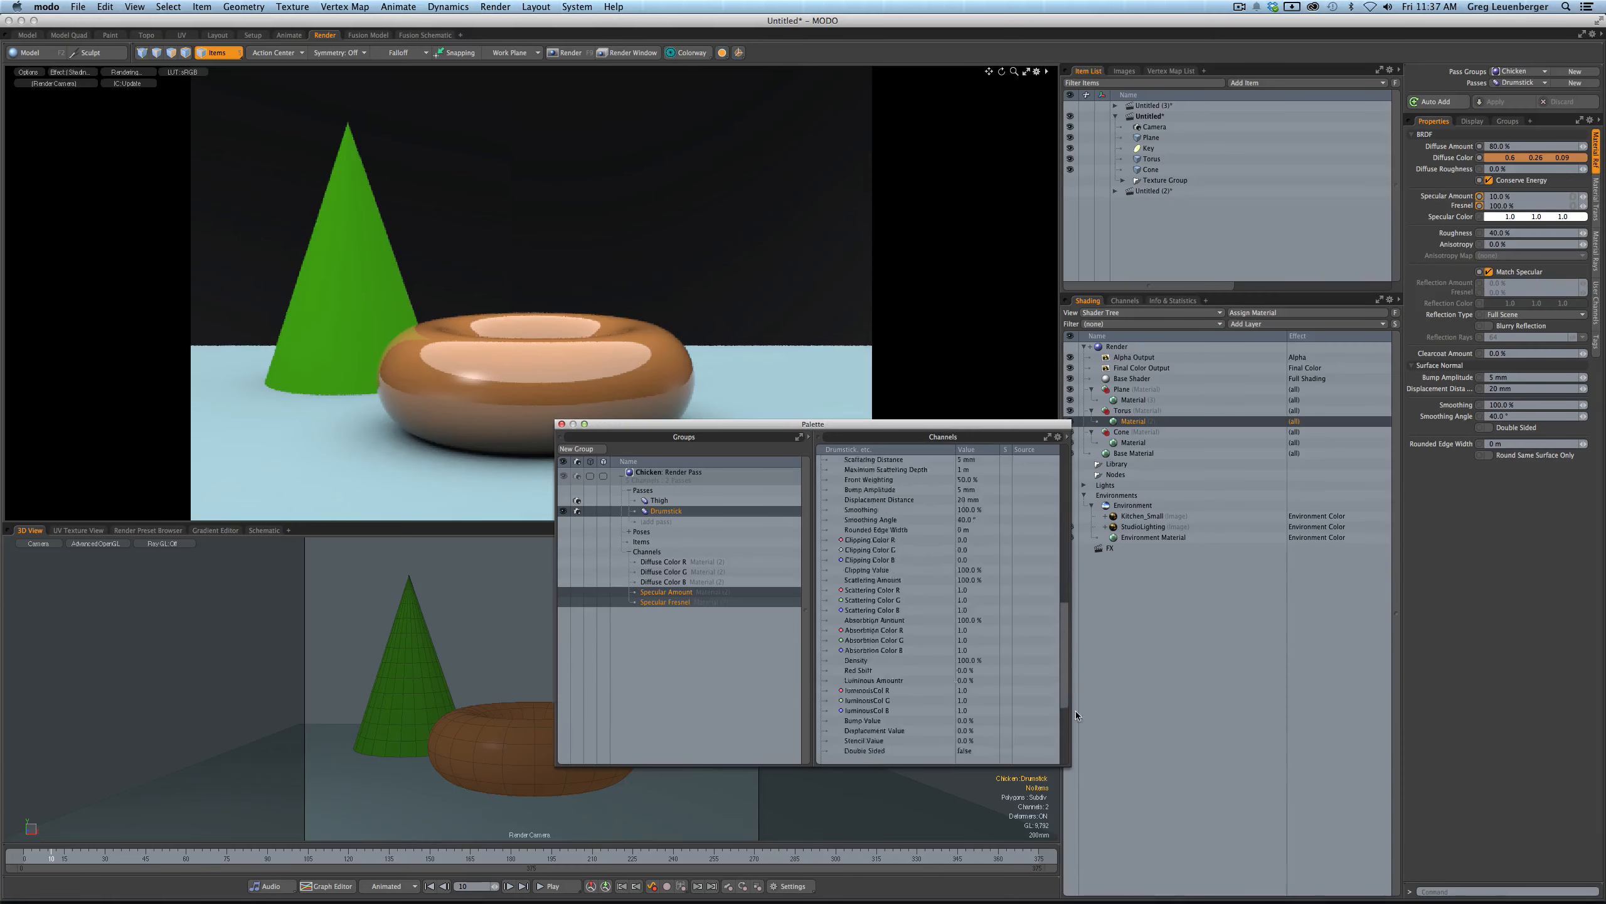
left_click_drag(1068, 726, 1045, 511)
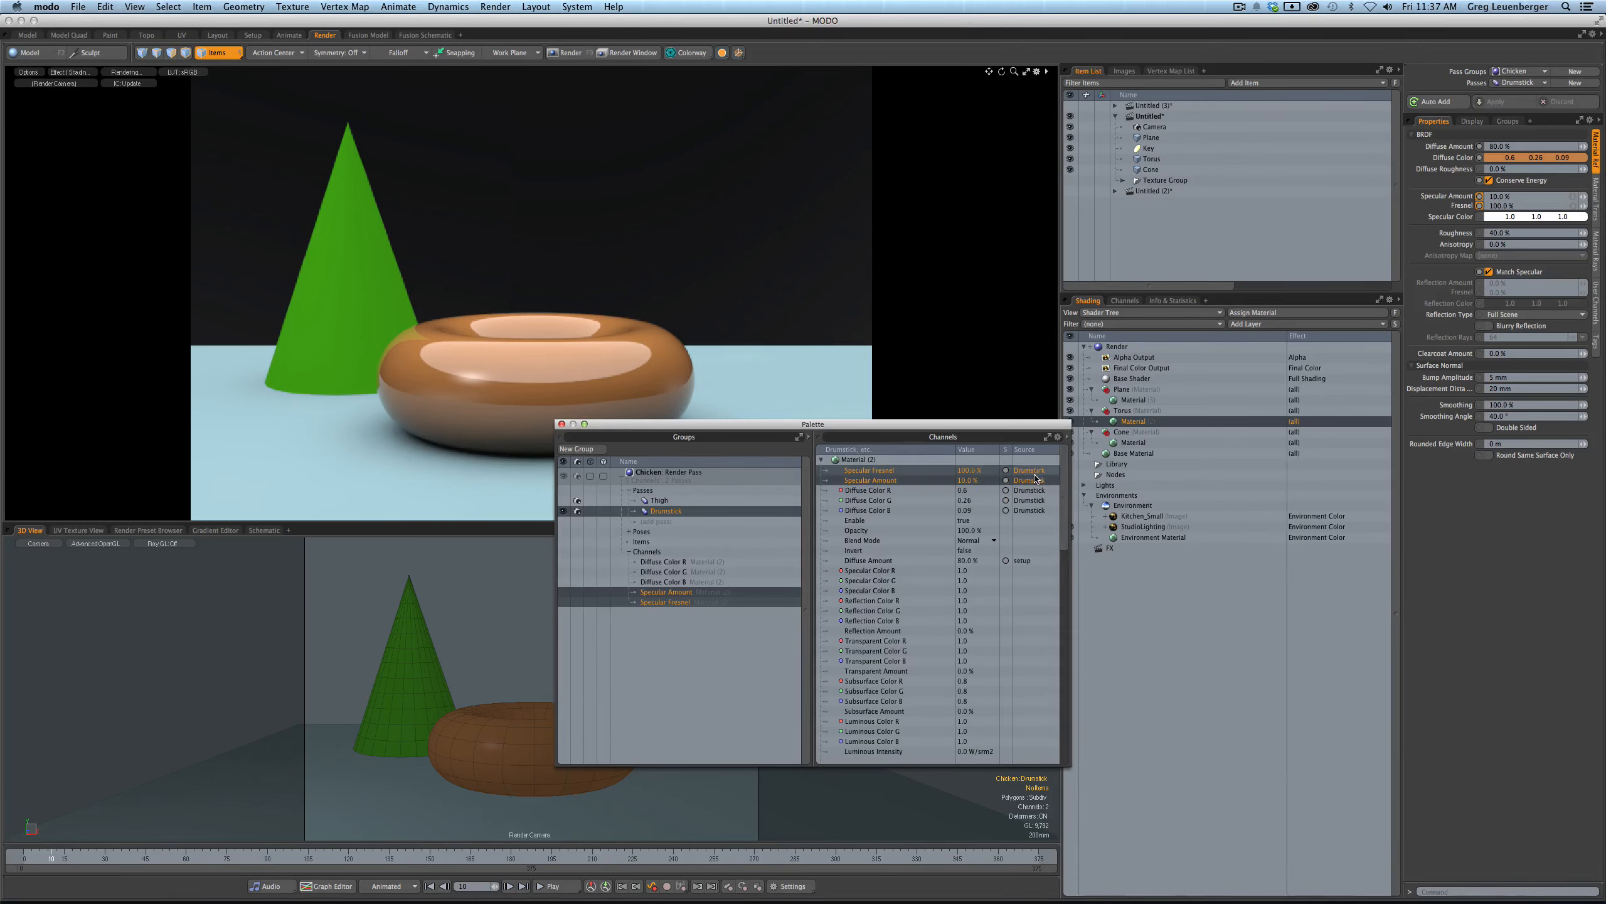
left_click(1521, 83)
left_click(1509, 96)
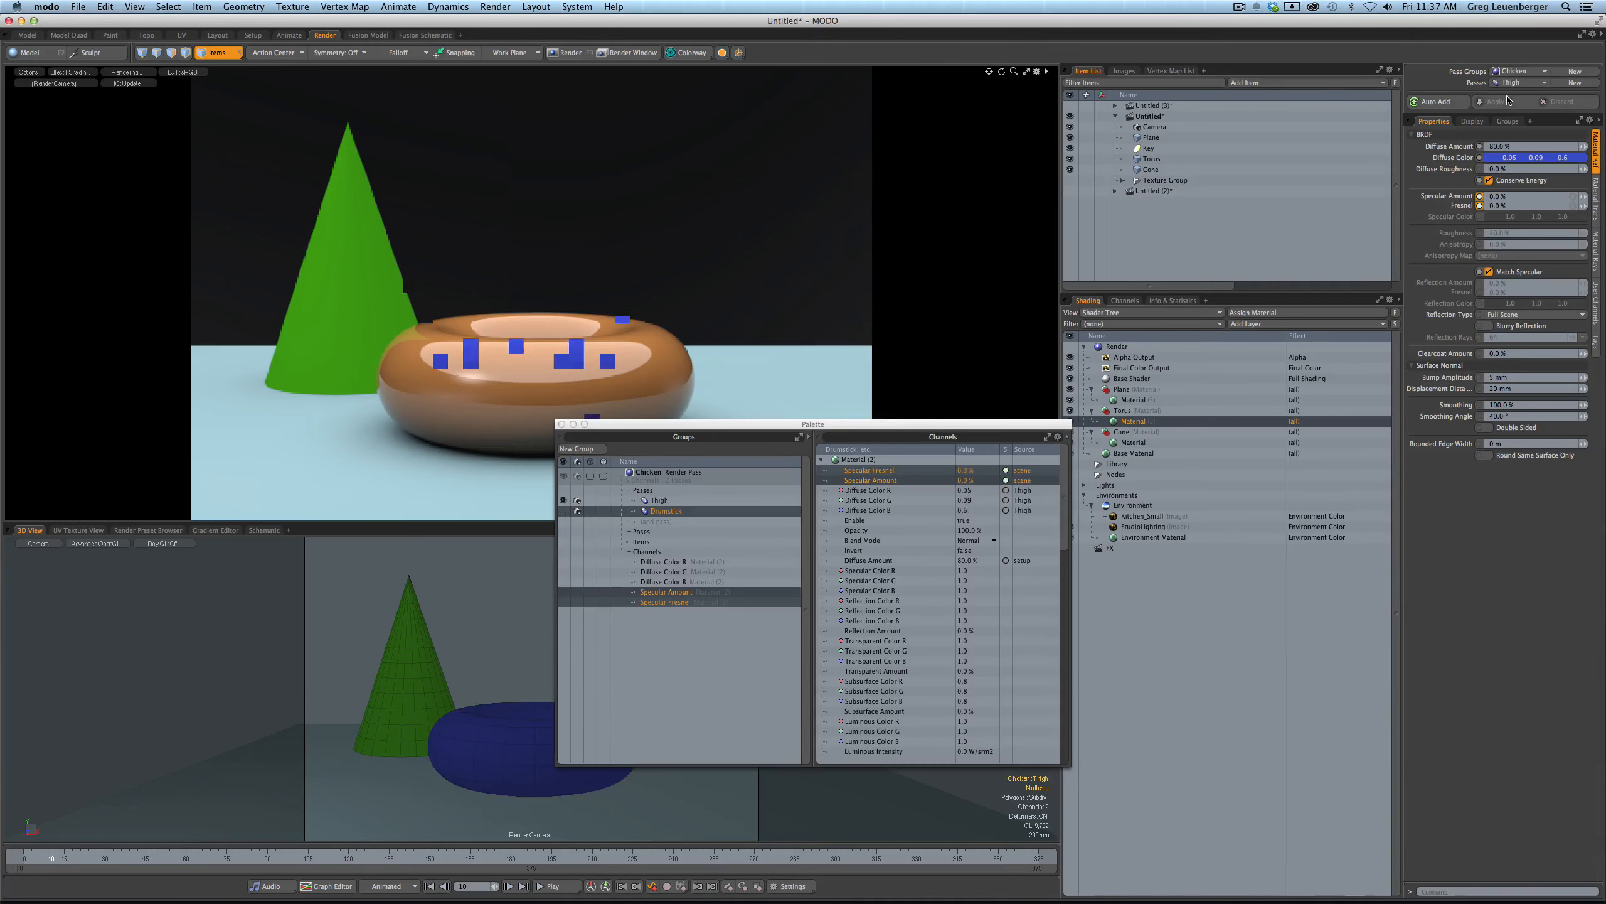
left_click(1510, 83)
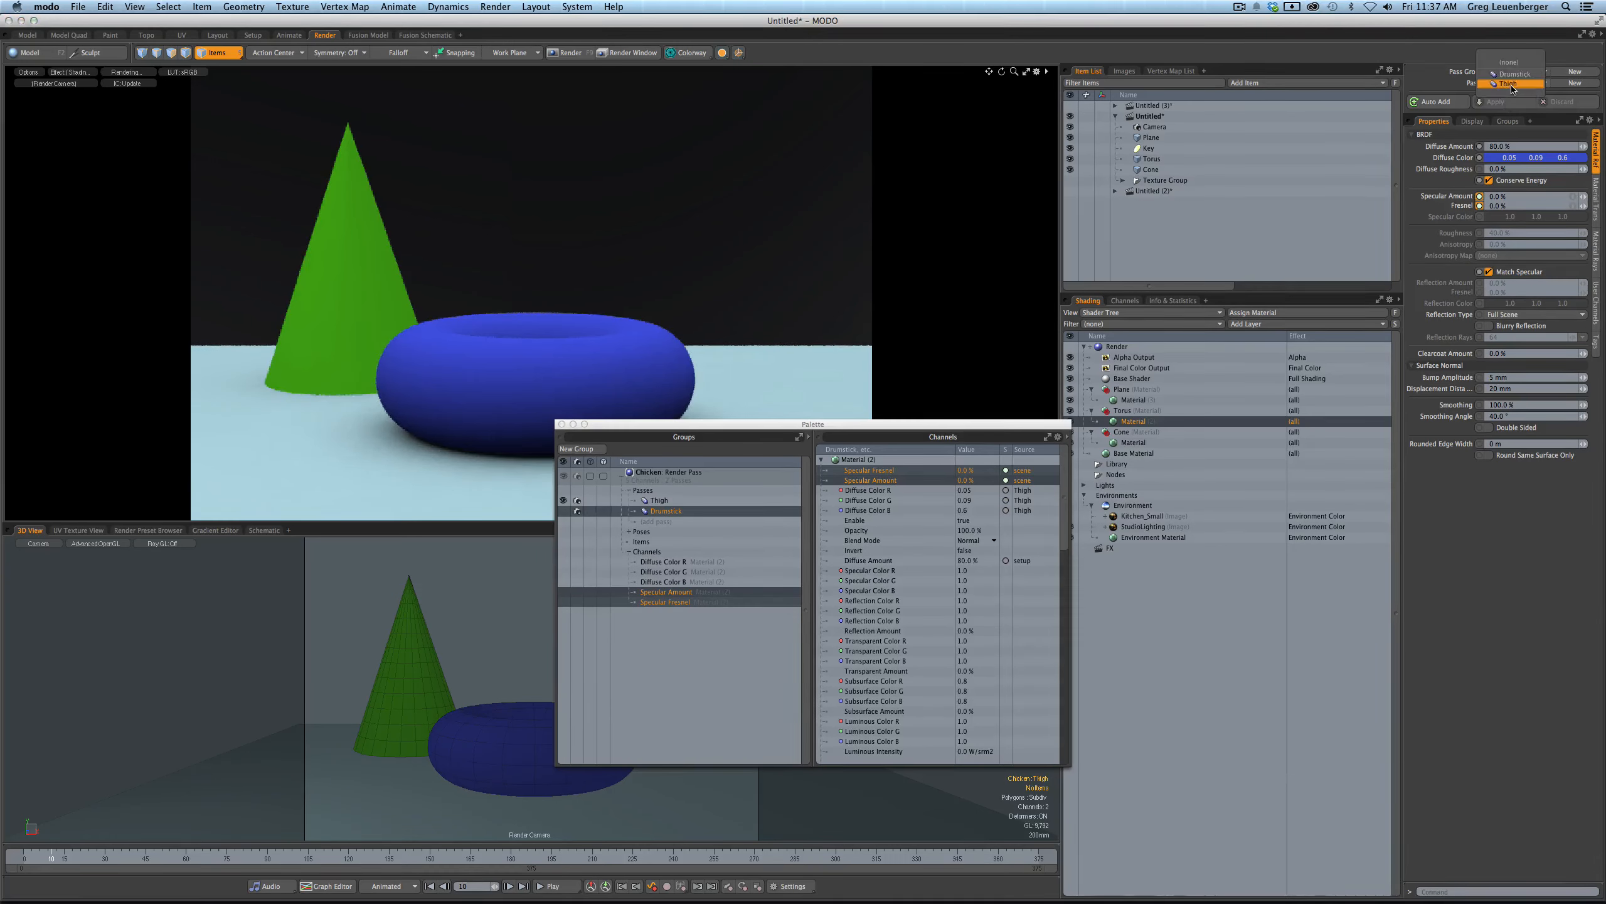
left_click(1510, 62)
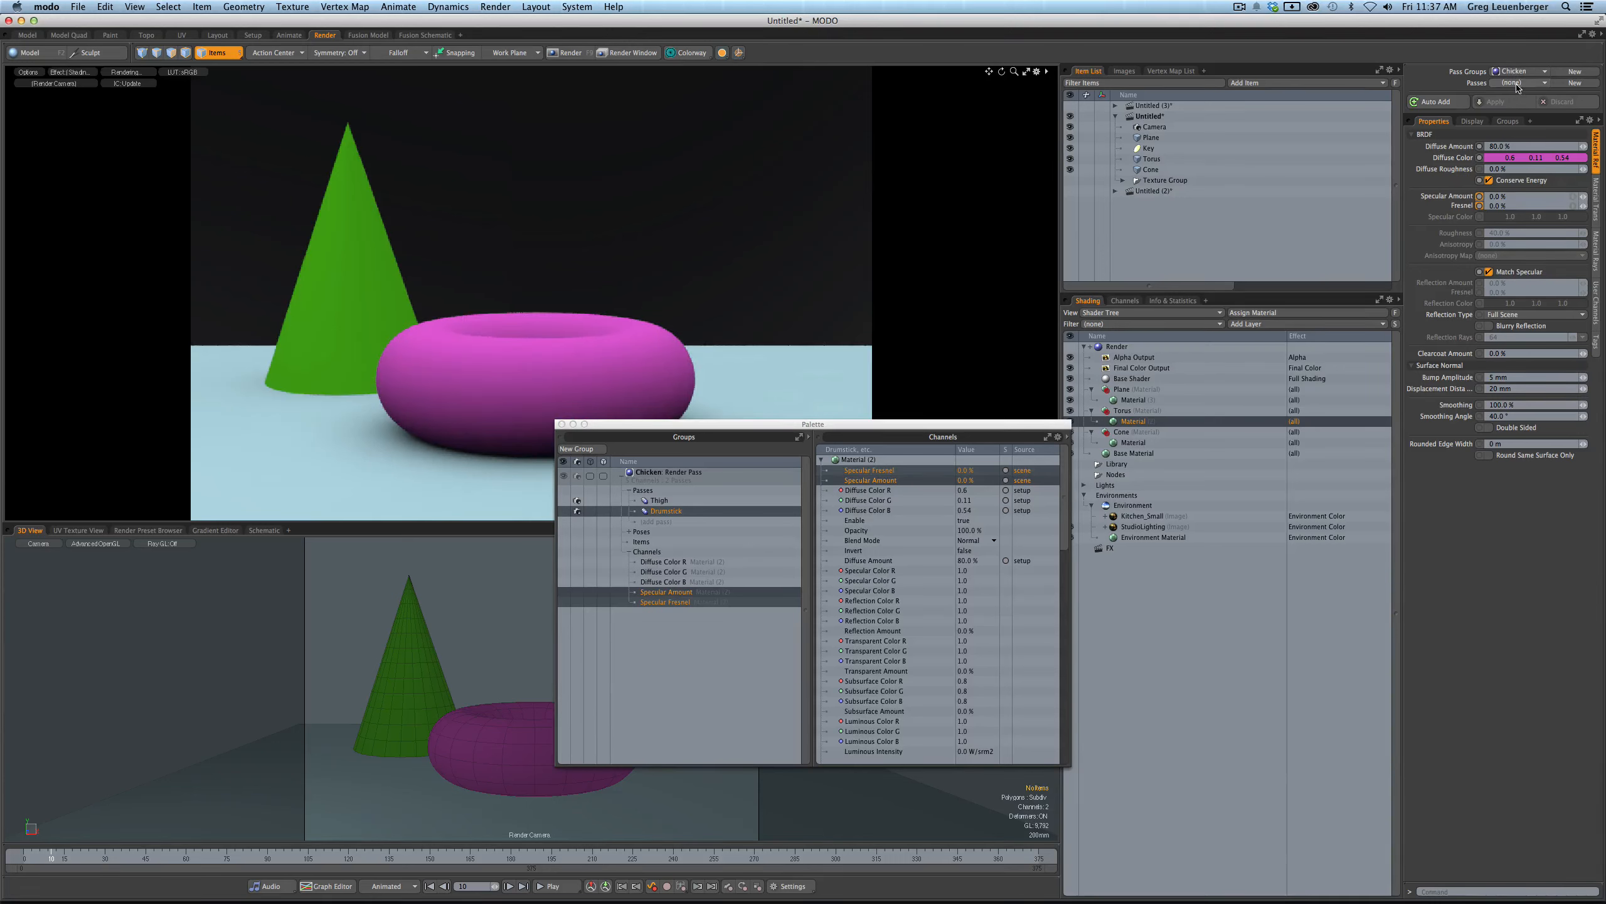
- Activate the Drumstick pass, review the Chicken group's diffuse and specular channels, and inspect the torus material's Specular Amount source
left_click(1516, 84)
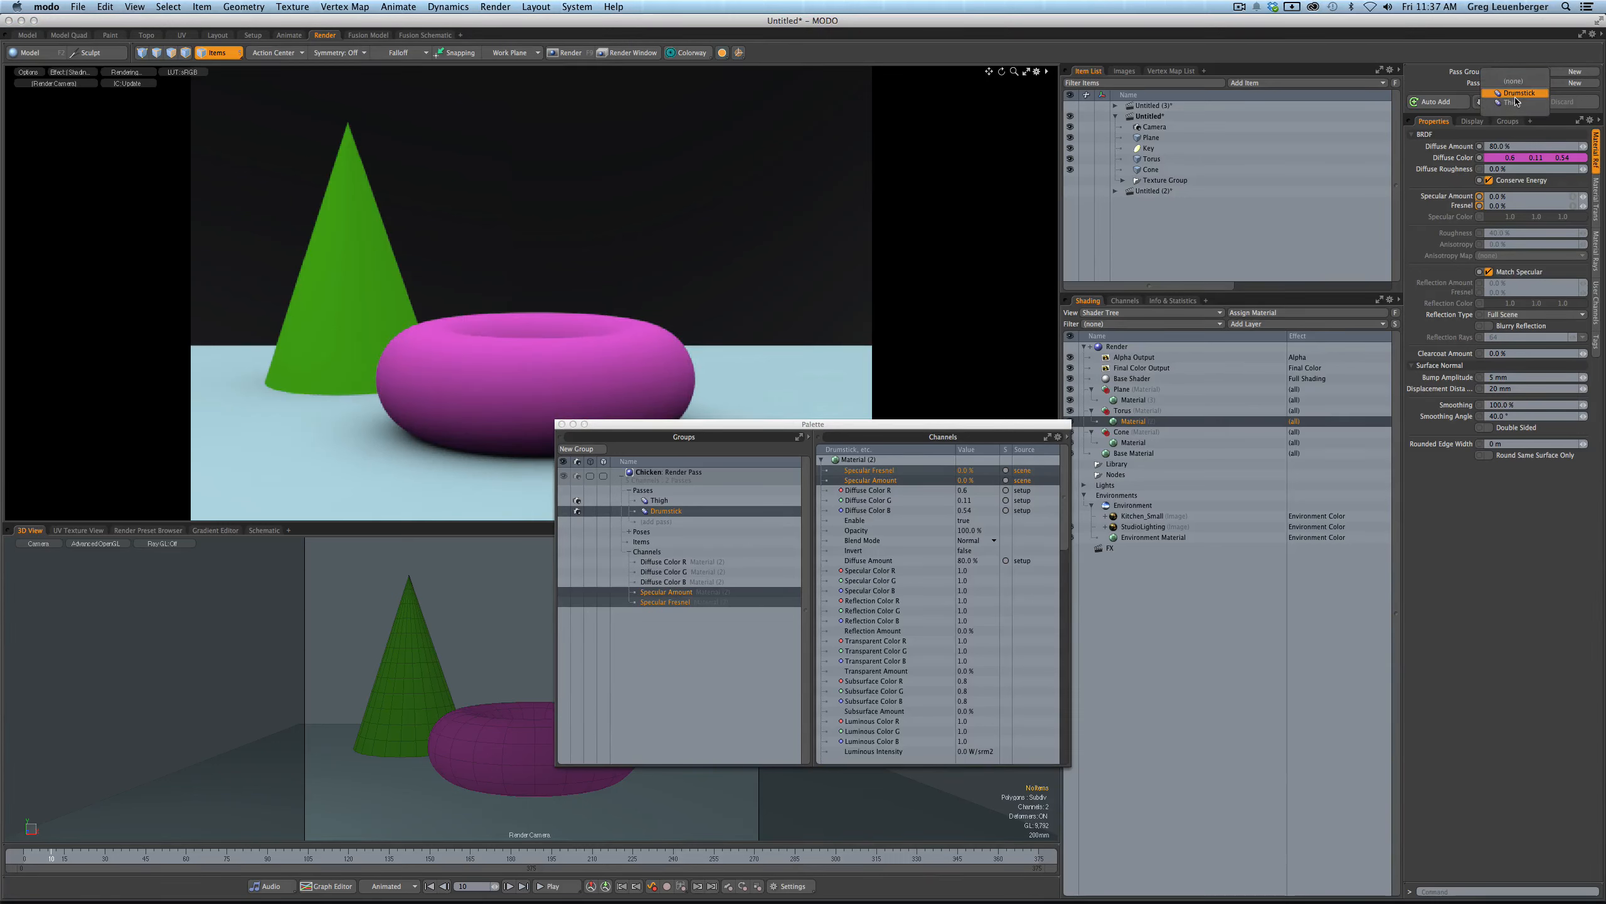
left_click(1518, 92)
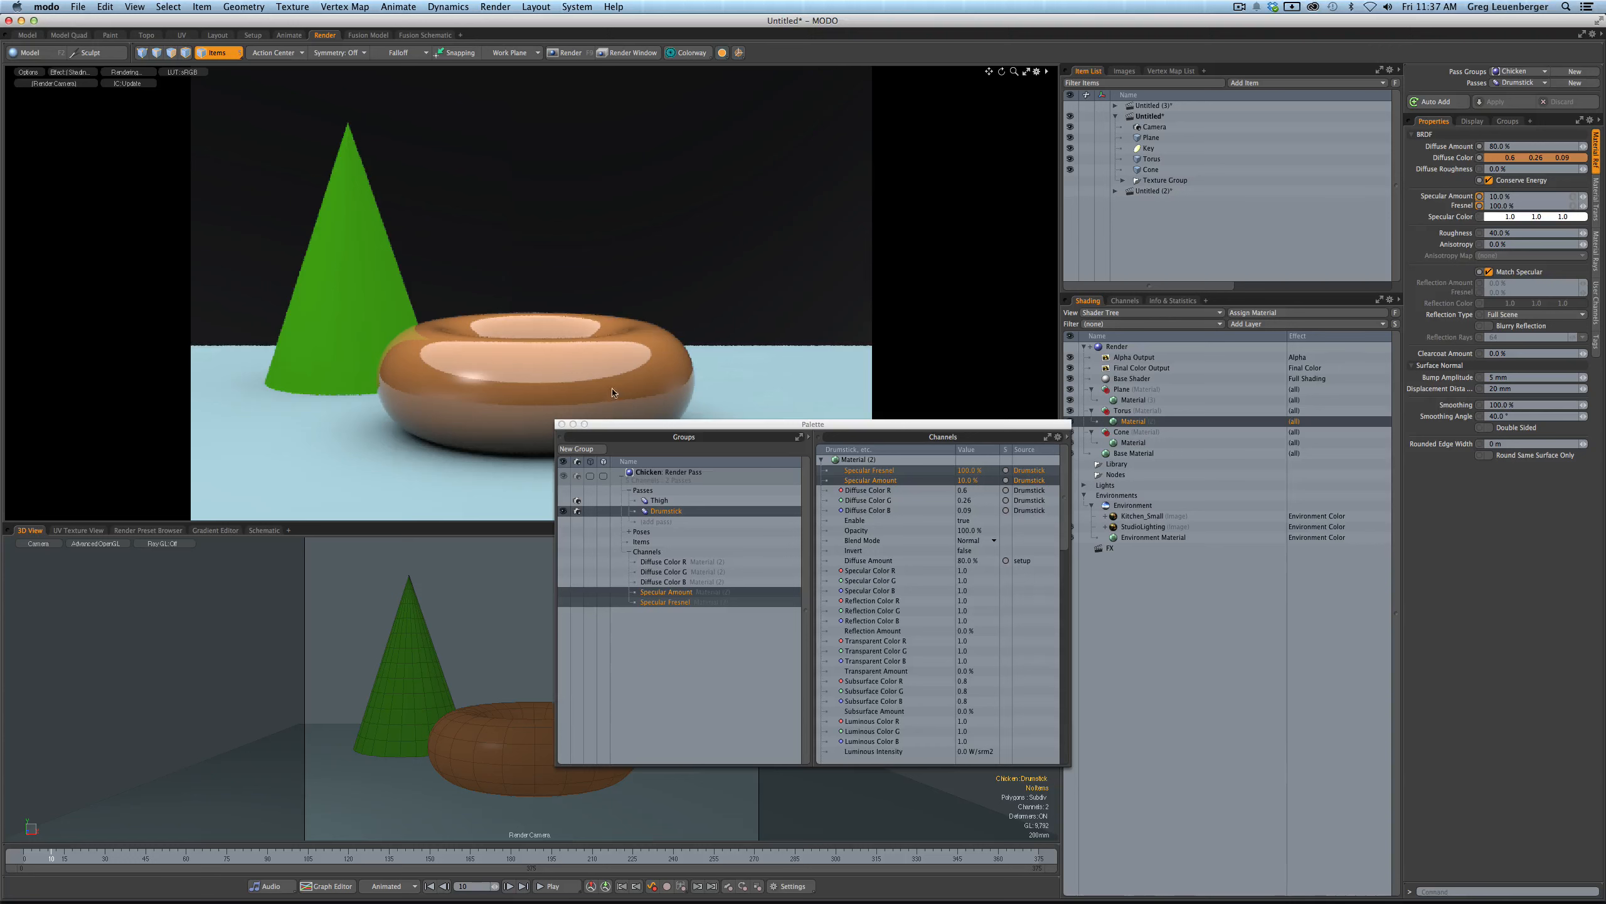
left_click(688, 540)
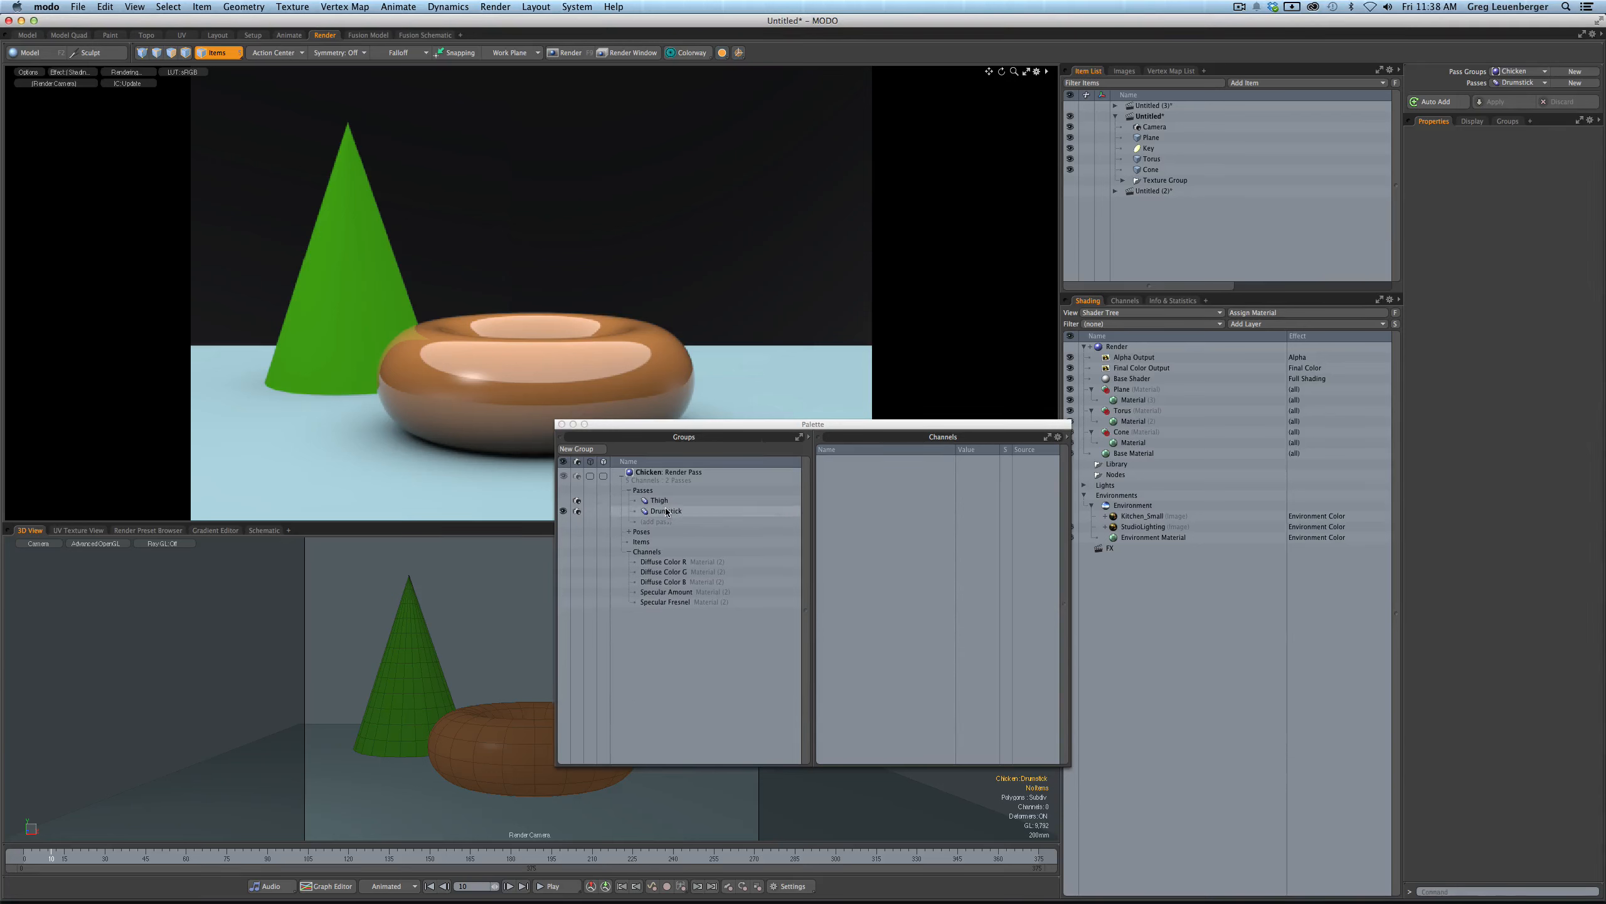
left_click(665, 603)
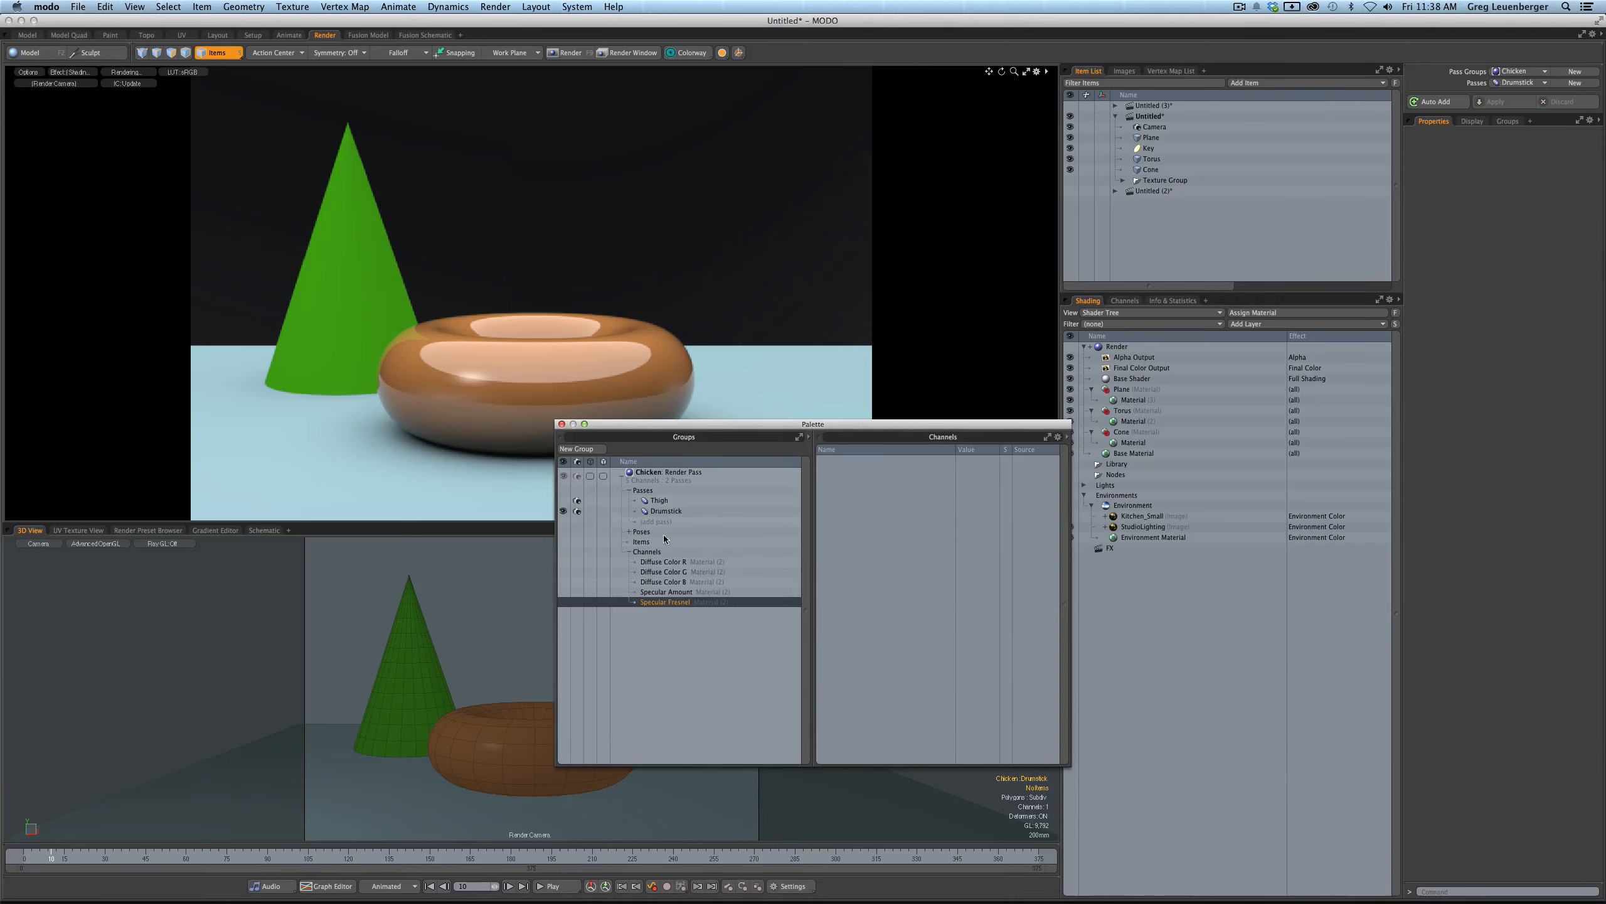
left_click(680, 561)
left_click(676, 572)
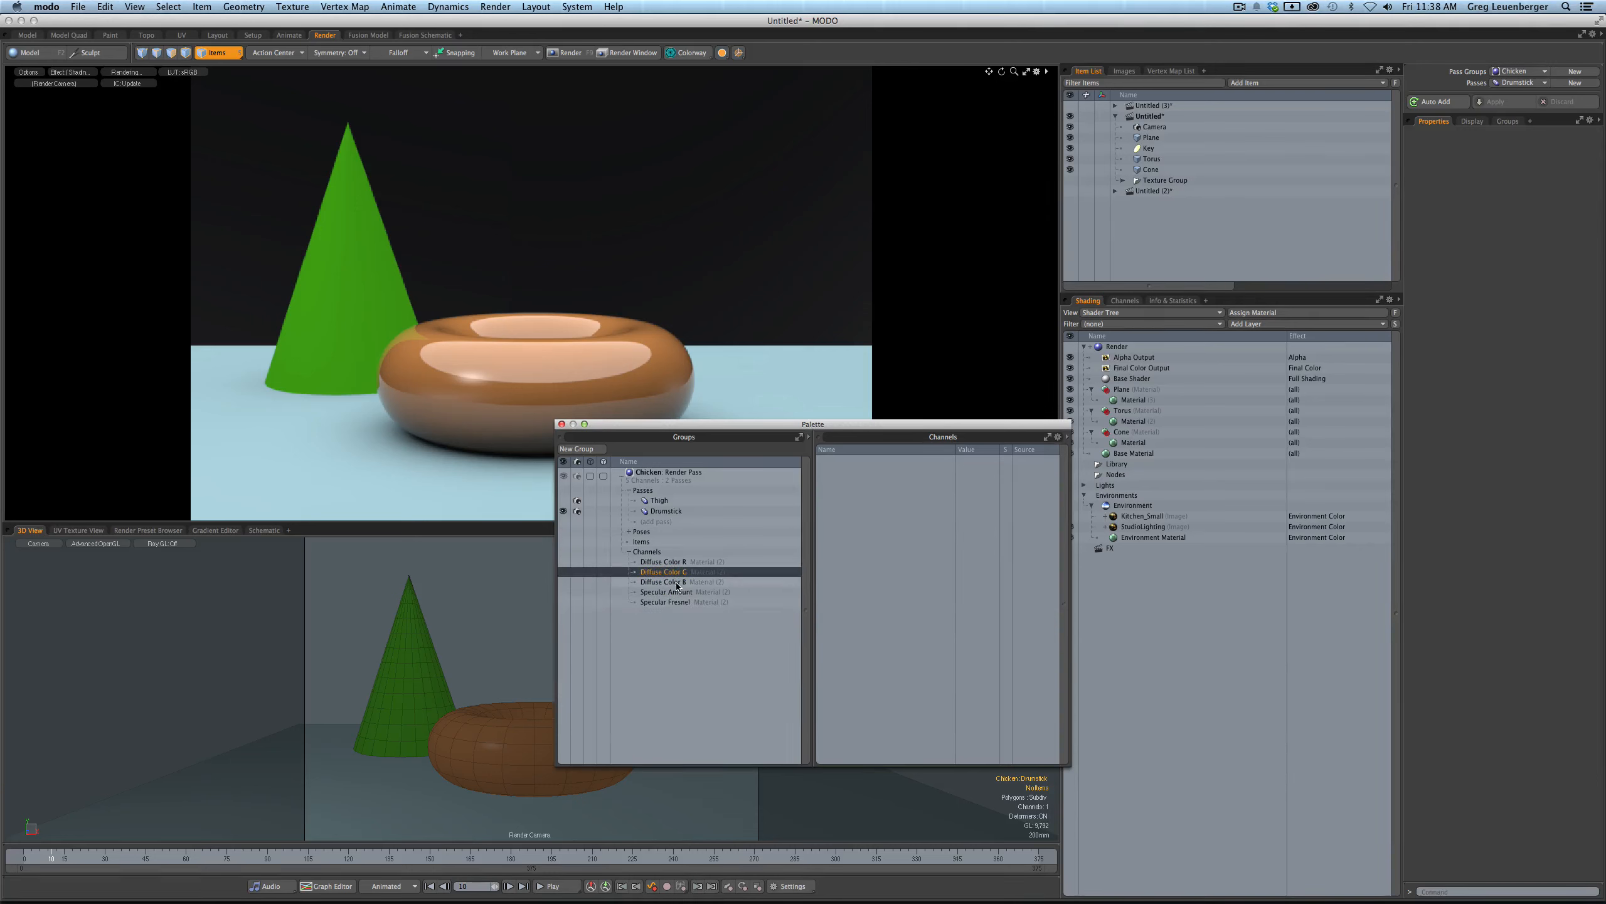
left_click(676, 582)
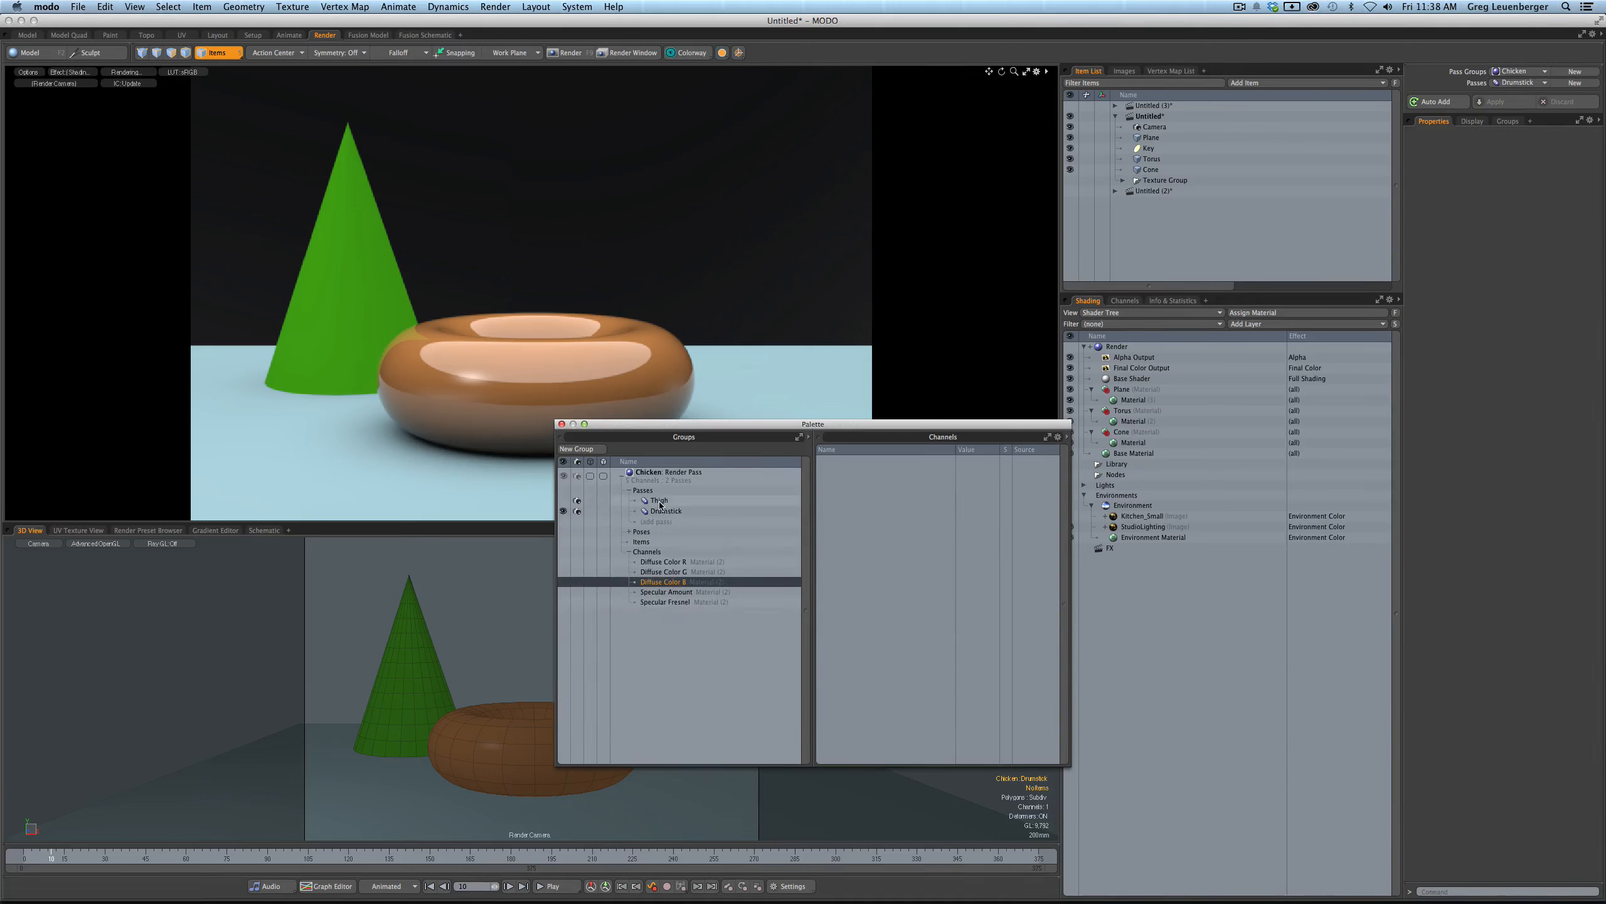
left_click(662, 593)
left_click(662, 603)
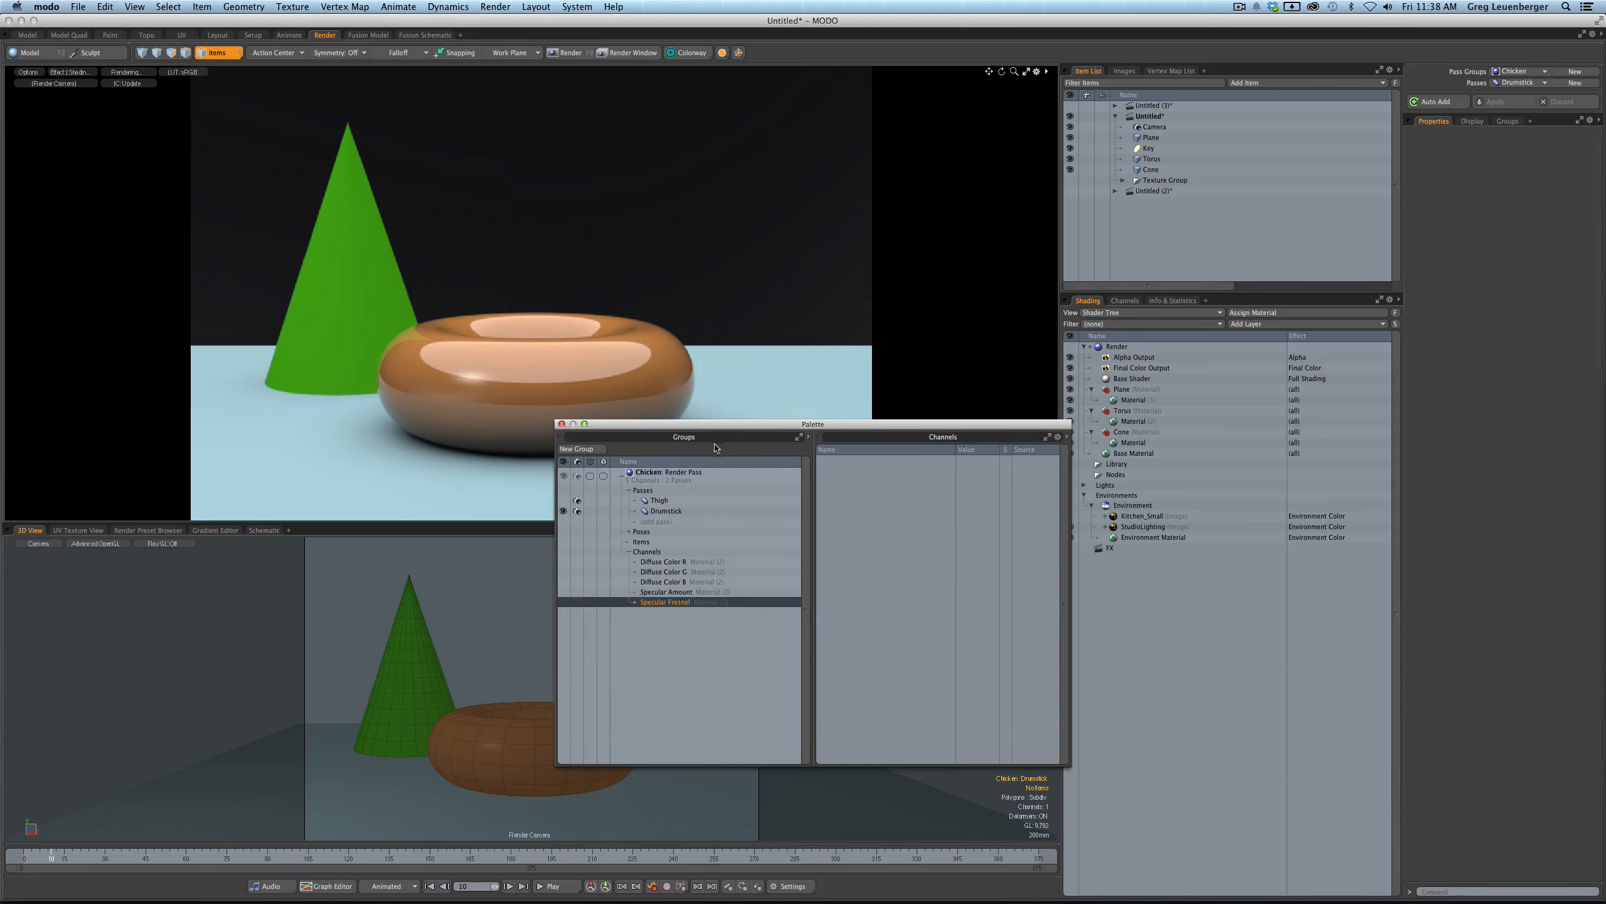
left_click(679, 594)
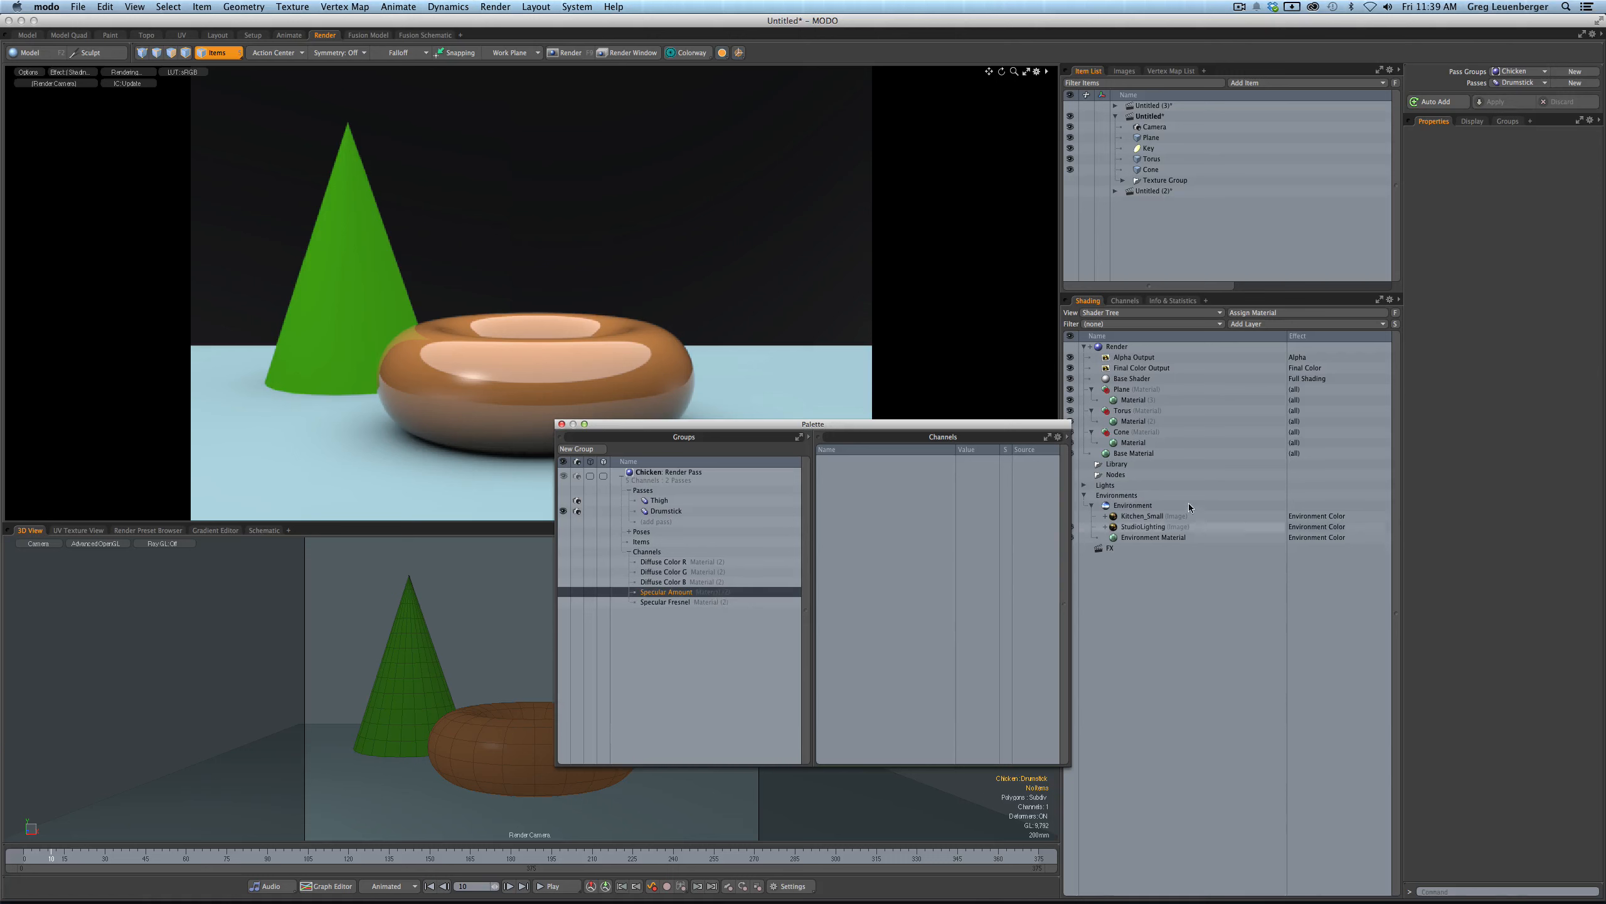
left_click(1142, 427)
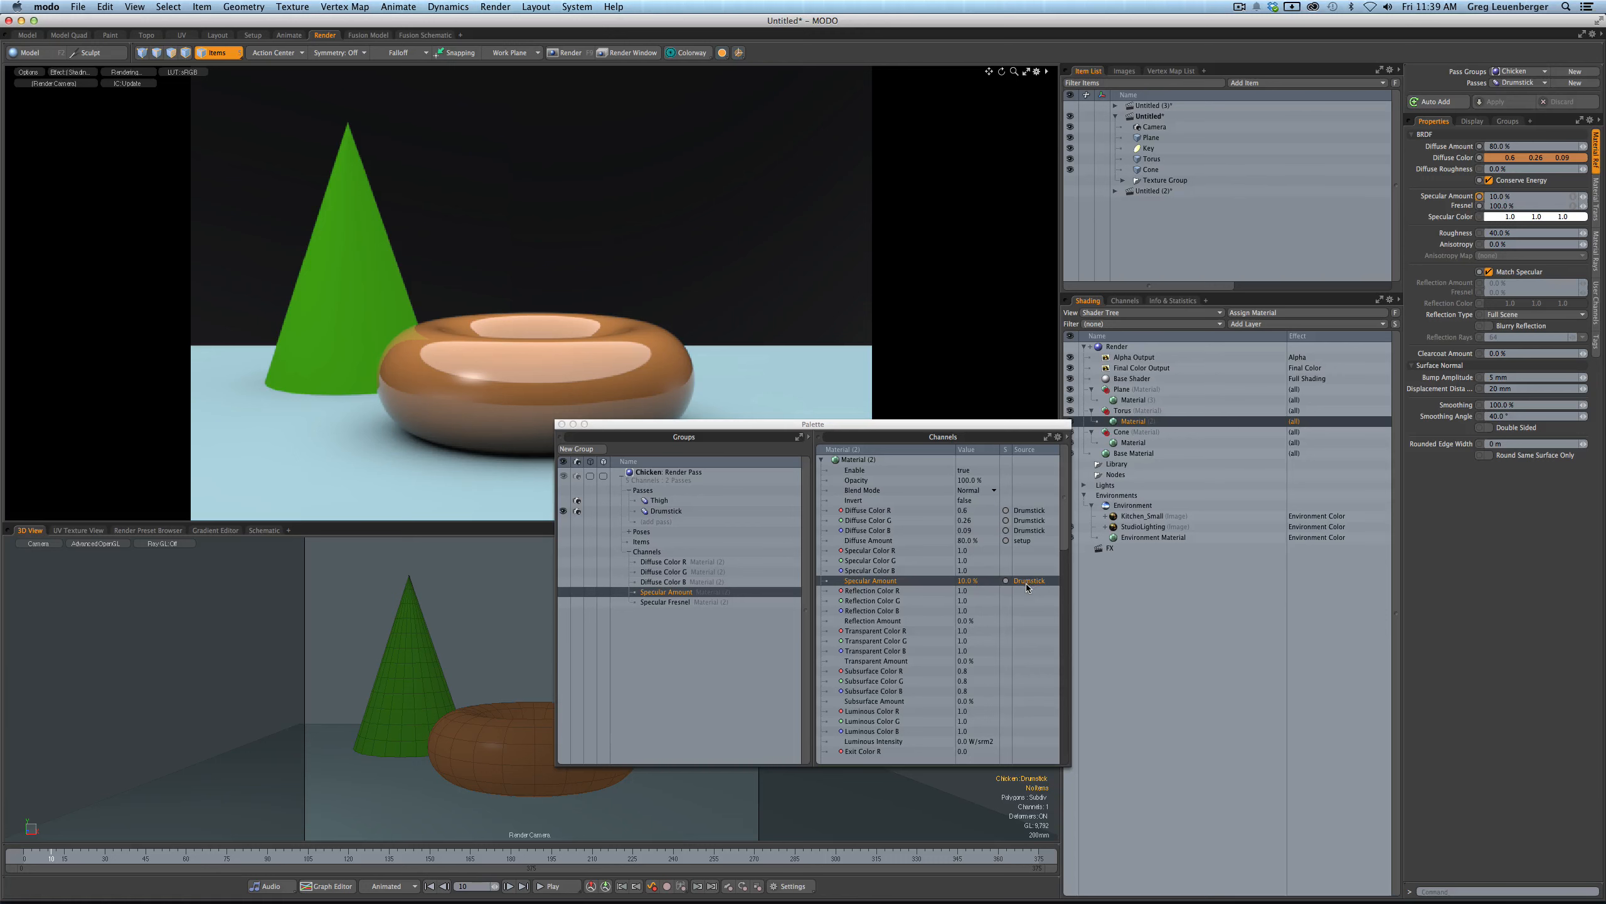
- Compare the Thigh pass's channel values with Thigh and Drumstick active, and review the group's diffuse color and Specular Fresnel channels
left_click(661, 501)
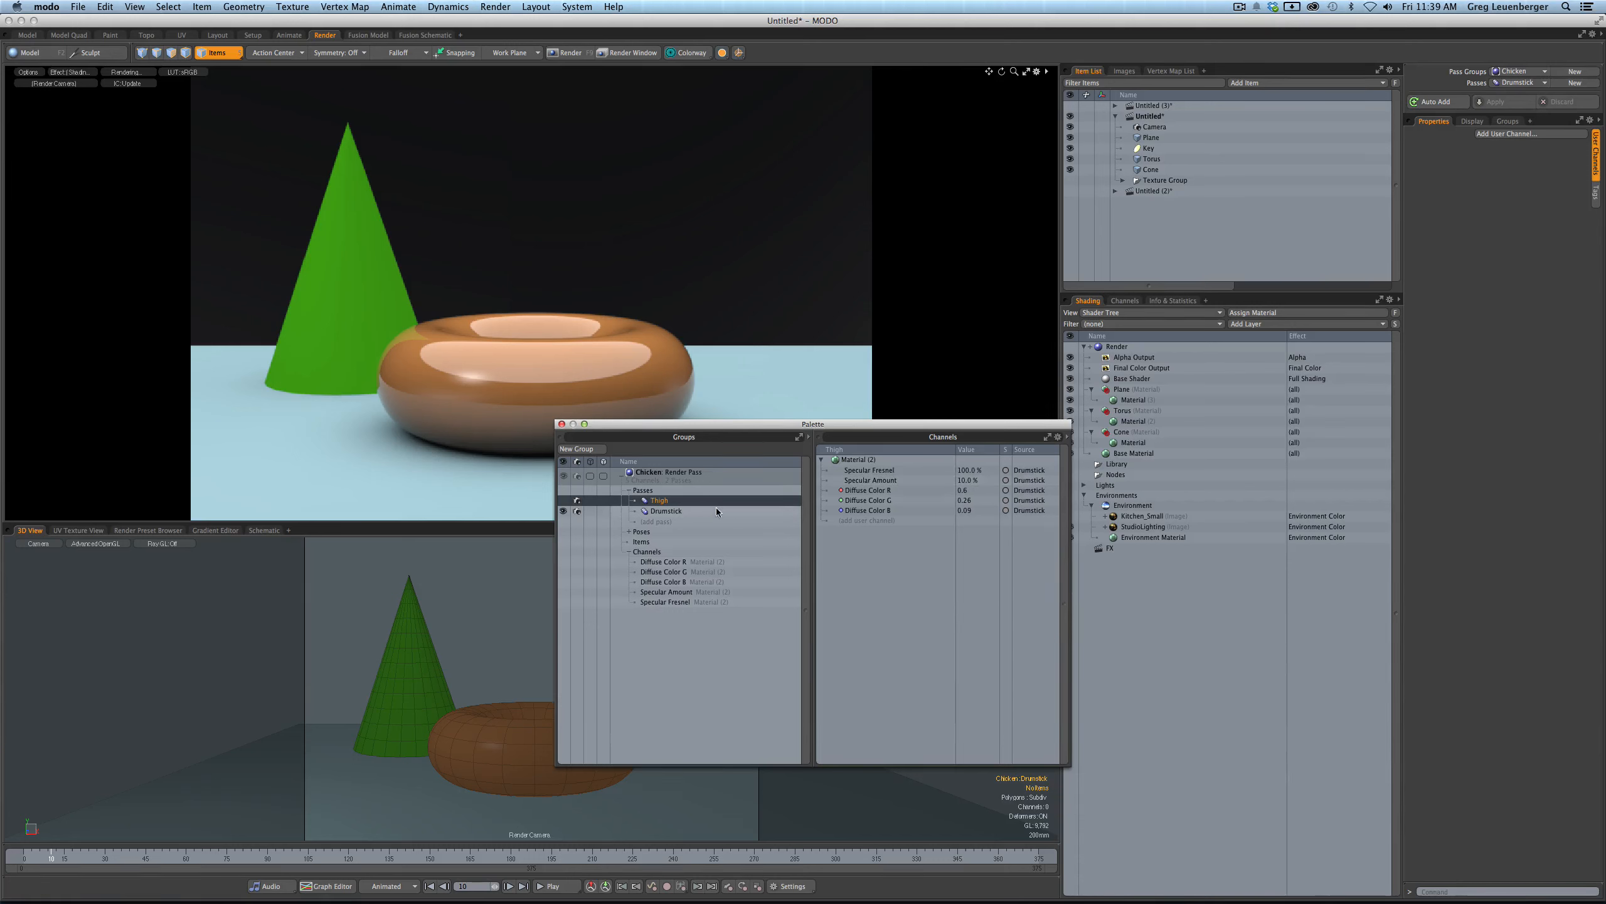
left_click(1518, 83)
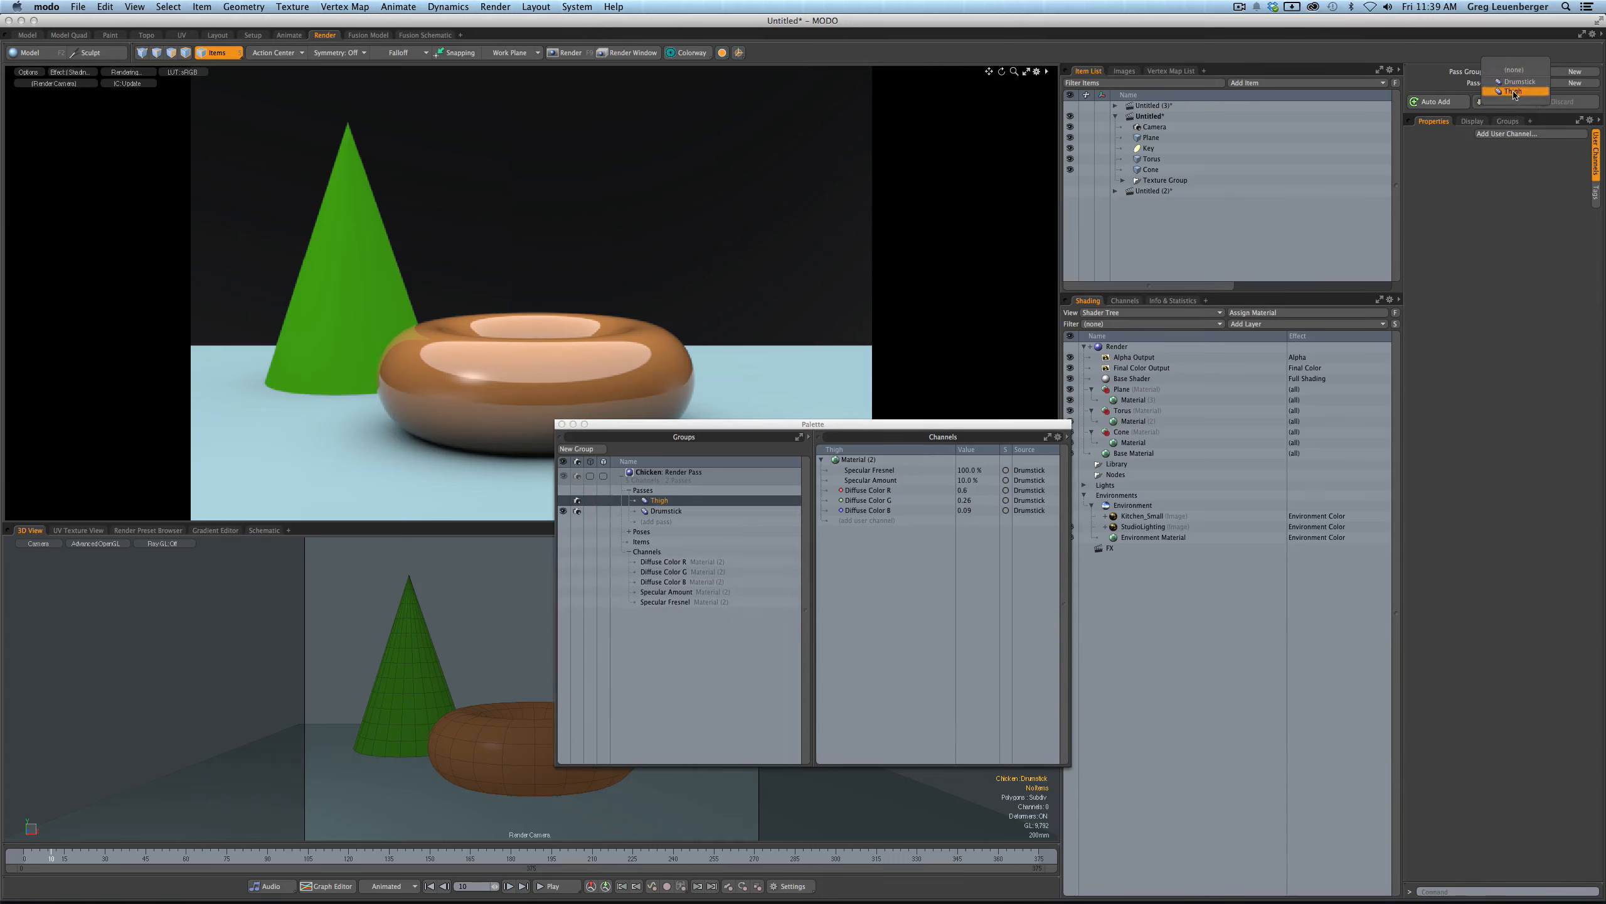
left_click(1514, 92)
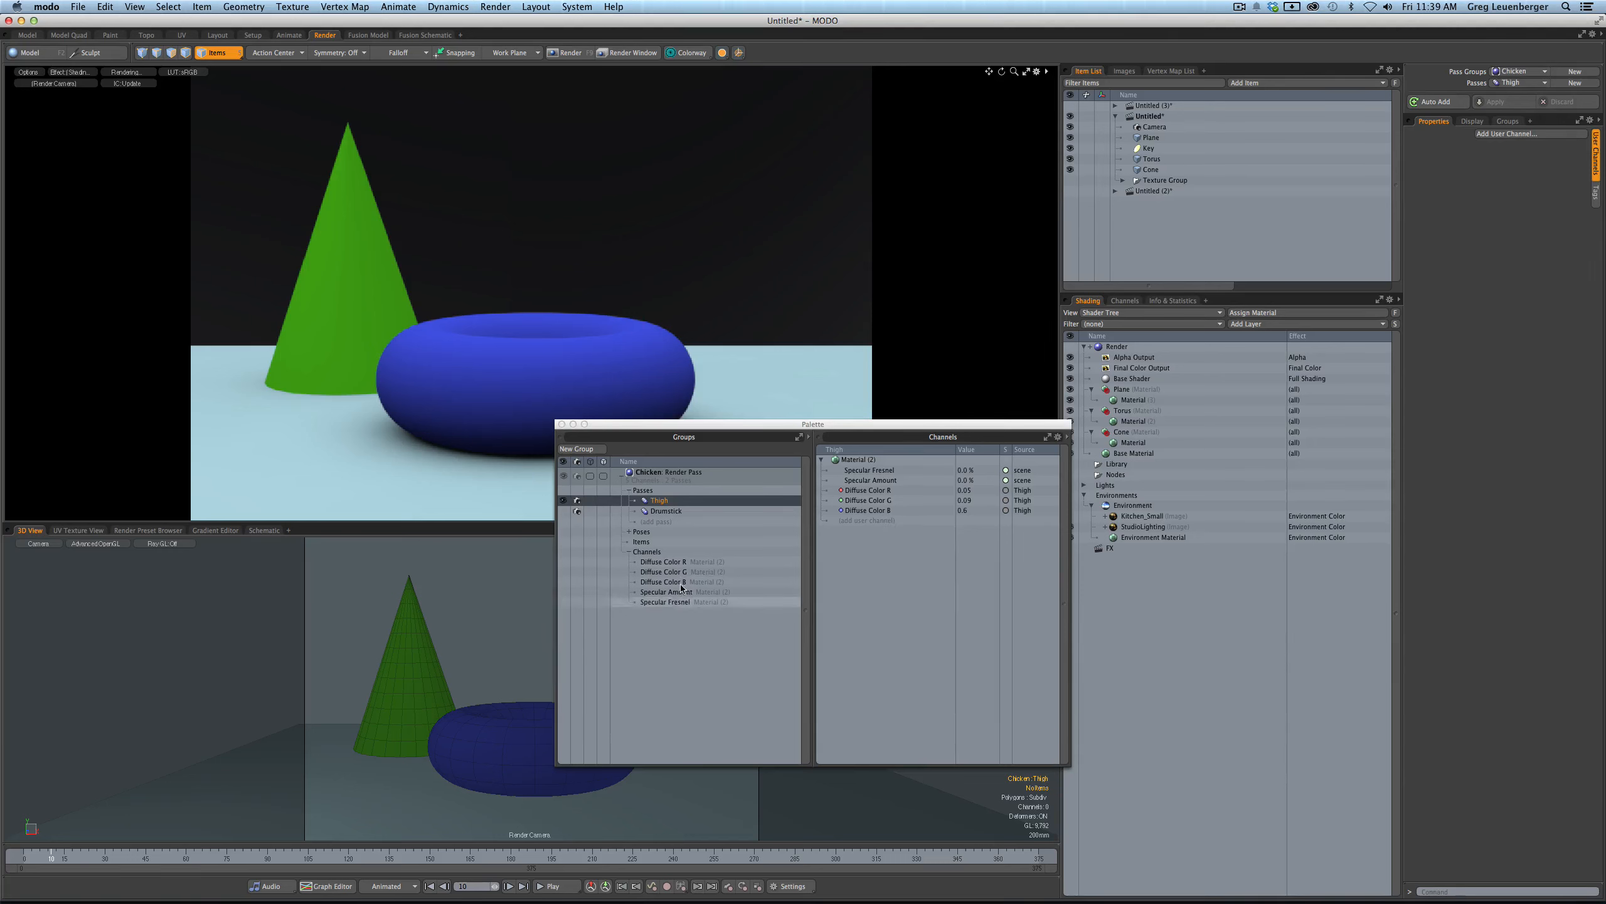
left_click(1516, 83)
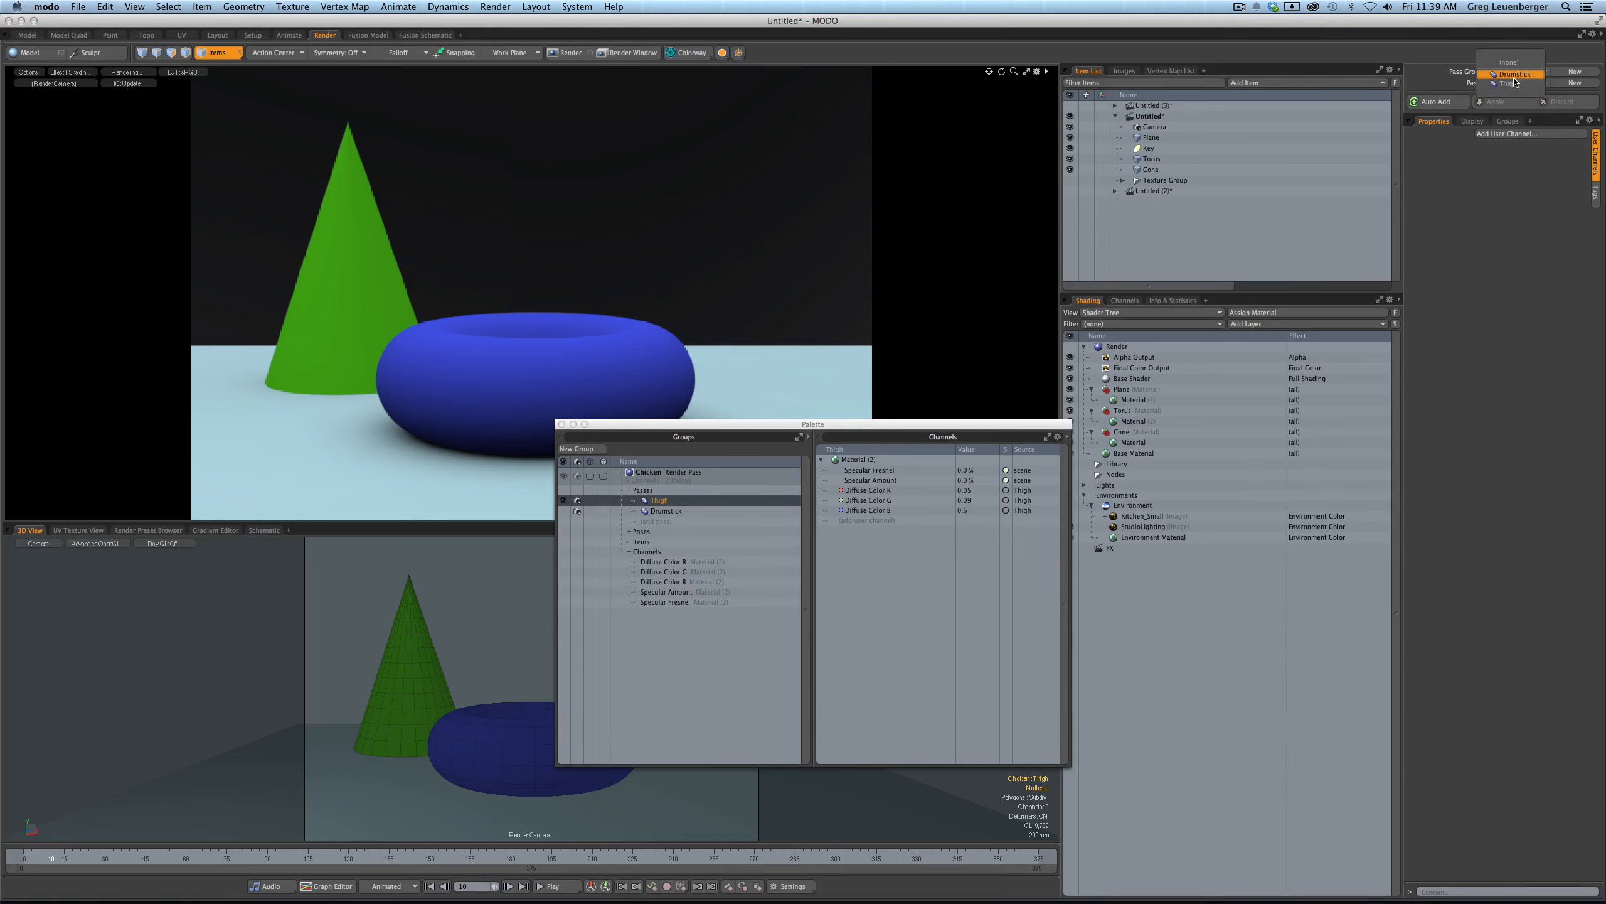
left_click(1510, 81)
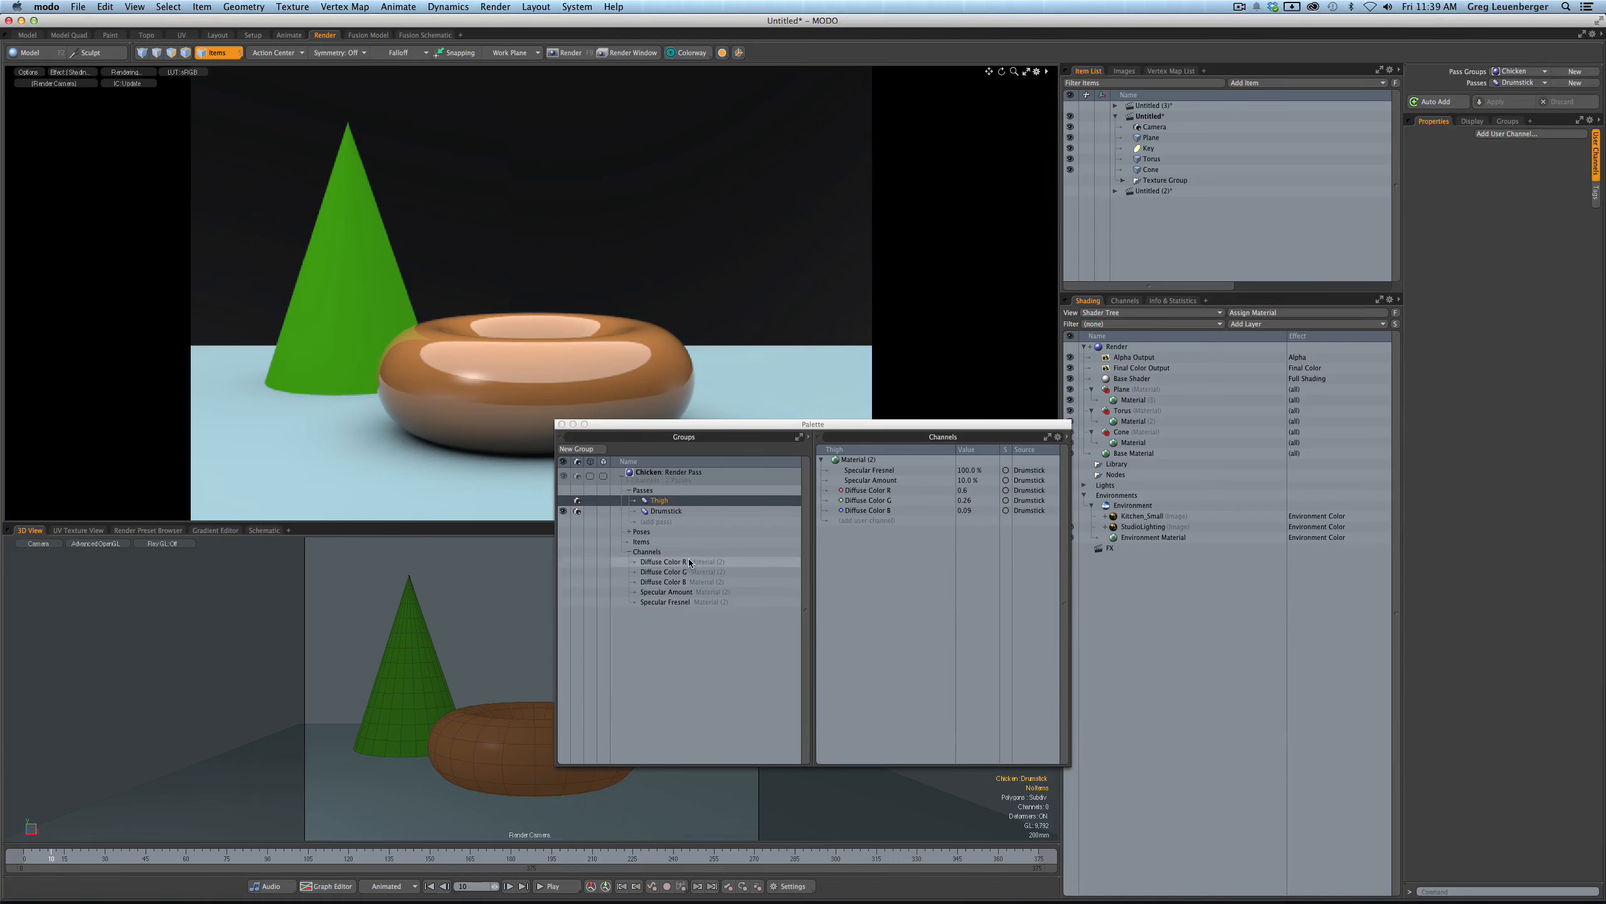
left_click(662, 564)
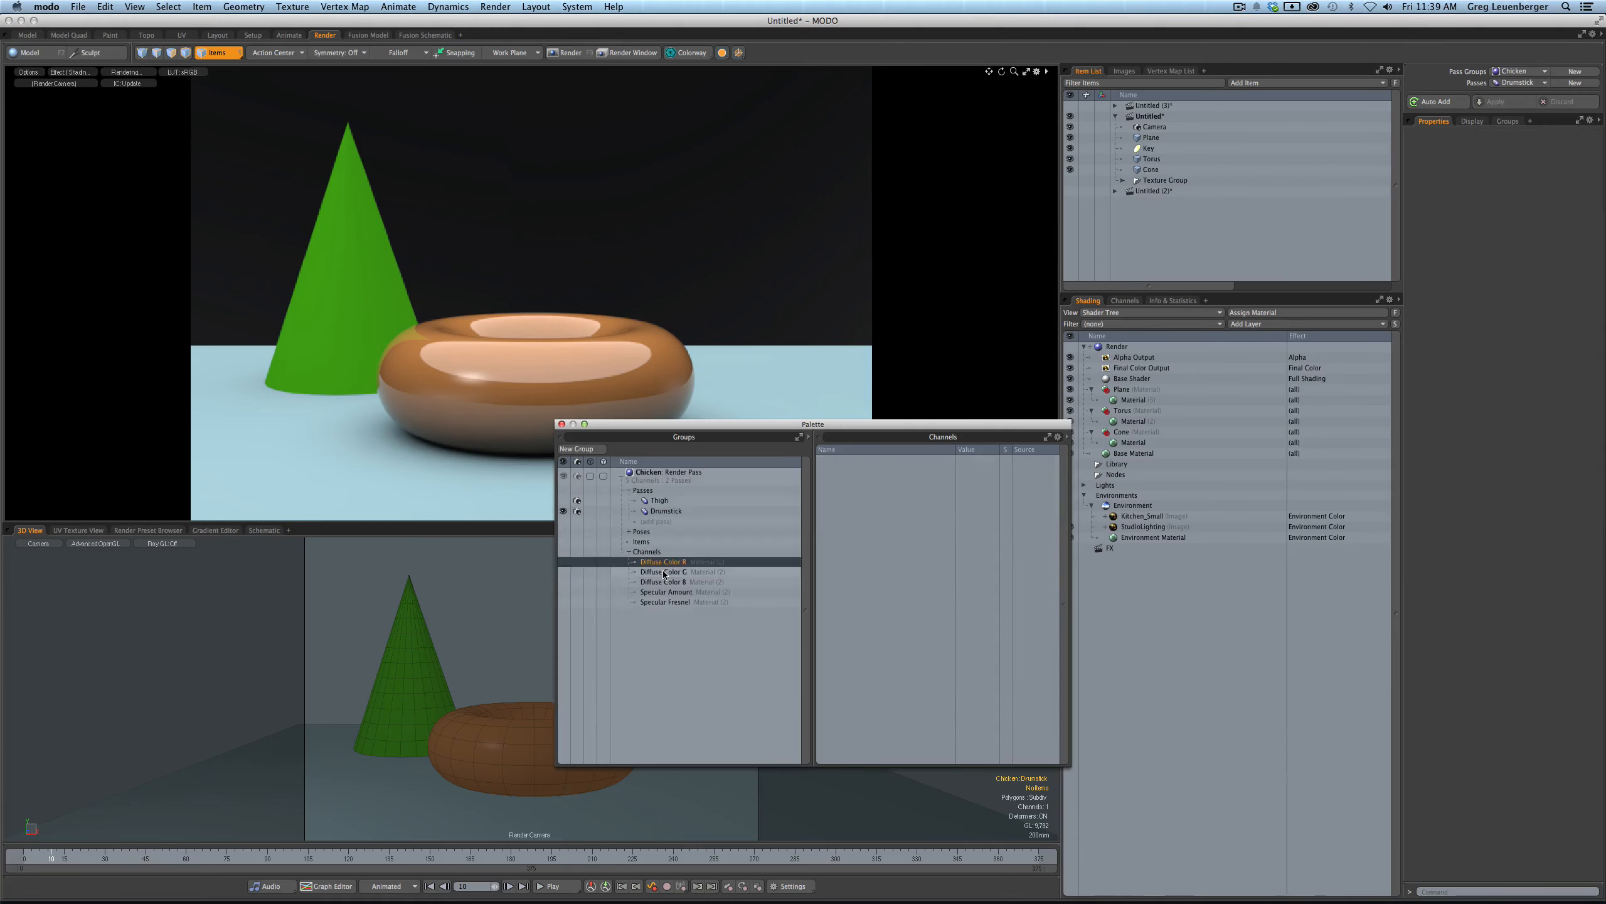
left_click(663, 574)
left_click(659, 583)
left_click(657, 602)
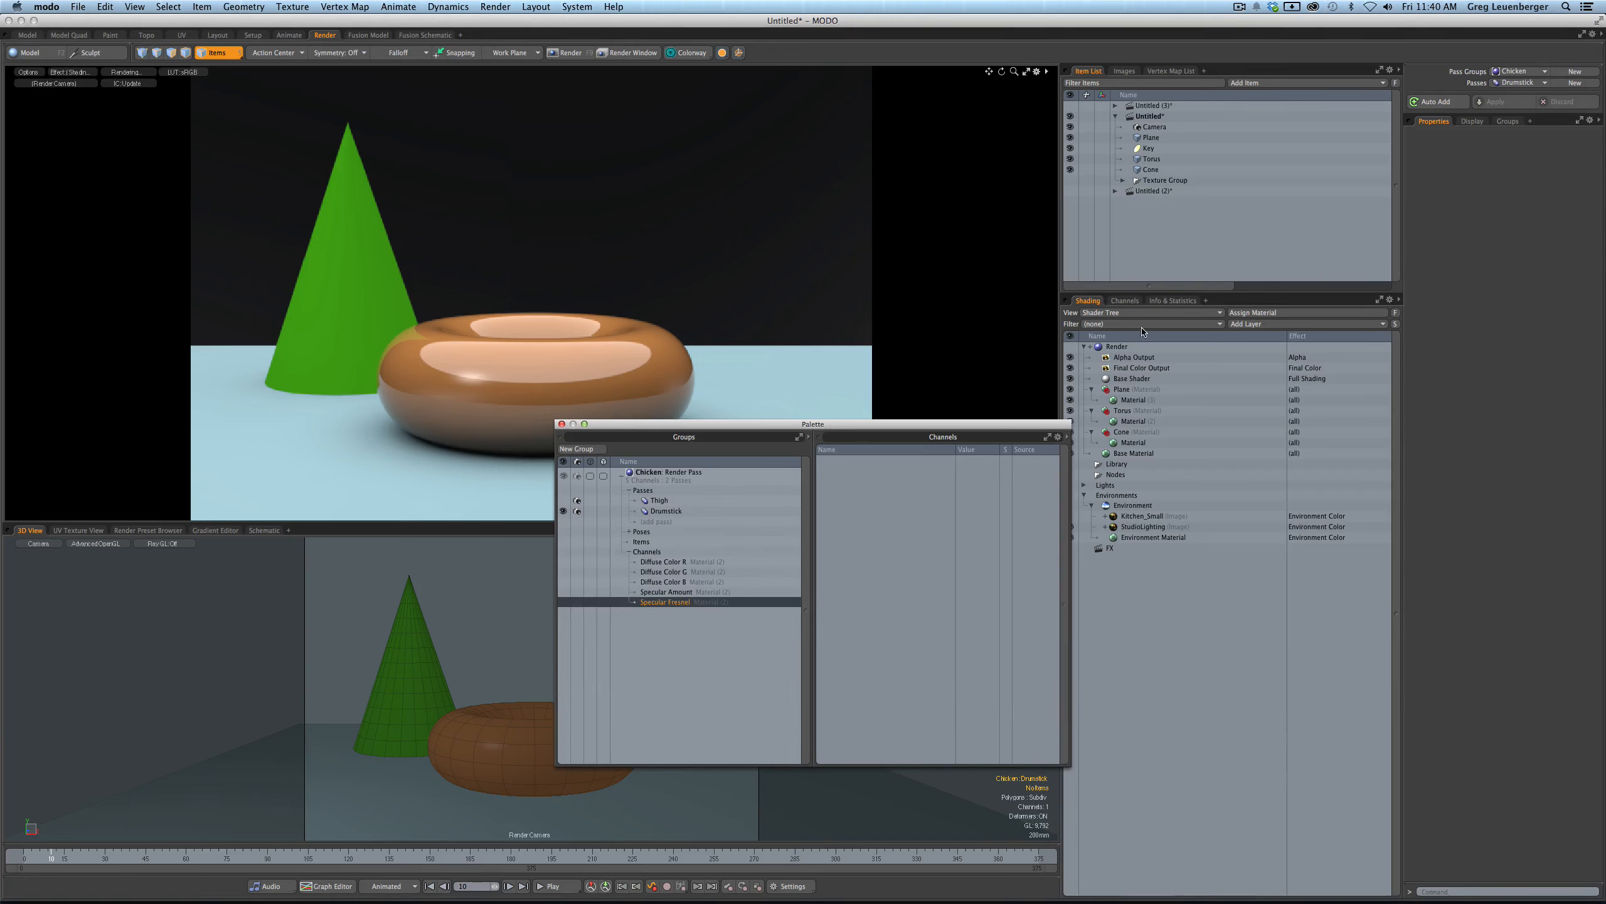
- Activate the Thigh pass and add the Key light's Radiance channel to the current pass group
left_click_drag(1019, 439, 997, 438)
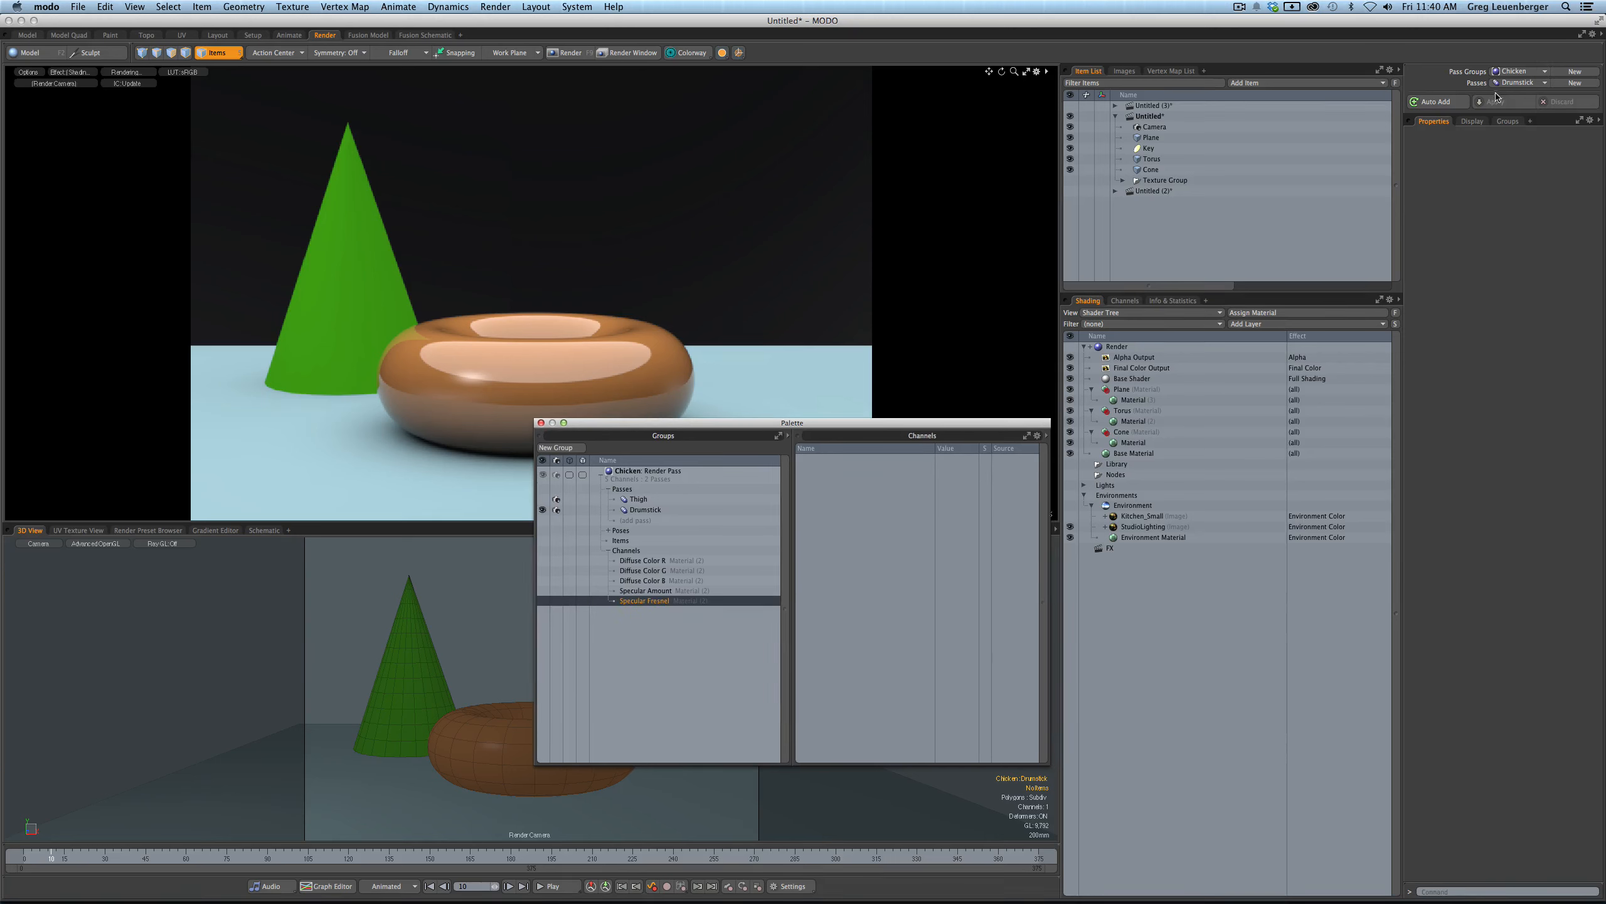
left_click(1516, 84)
left_click(1515, 92)
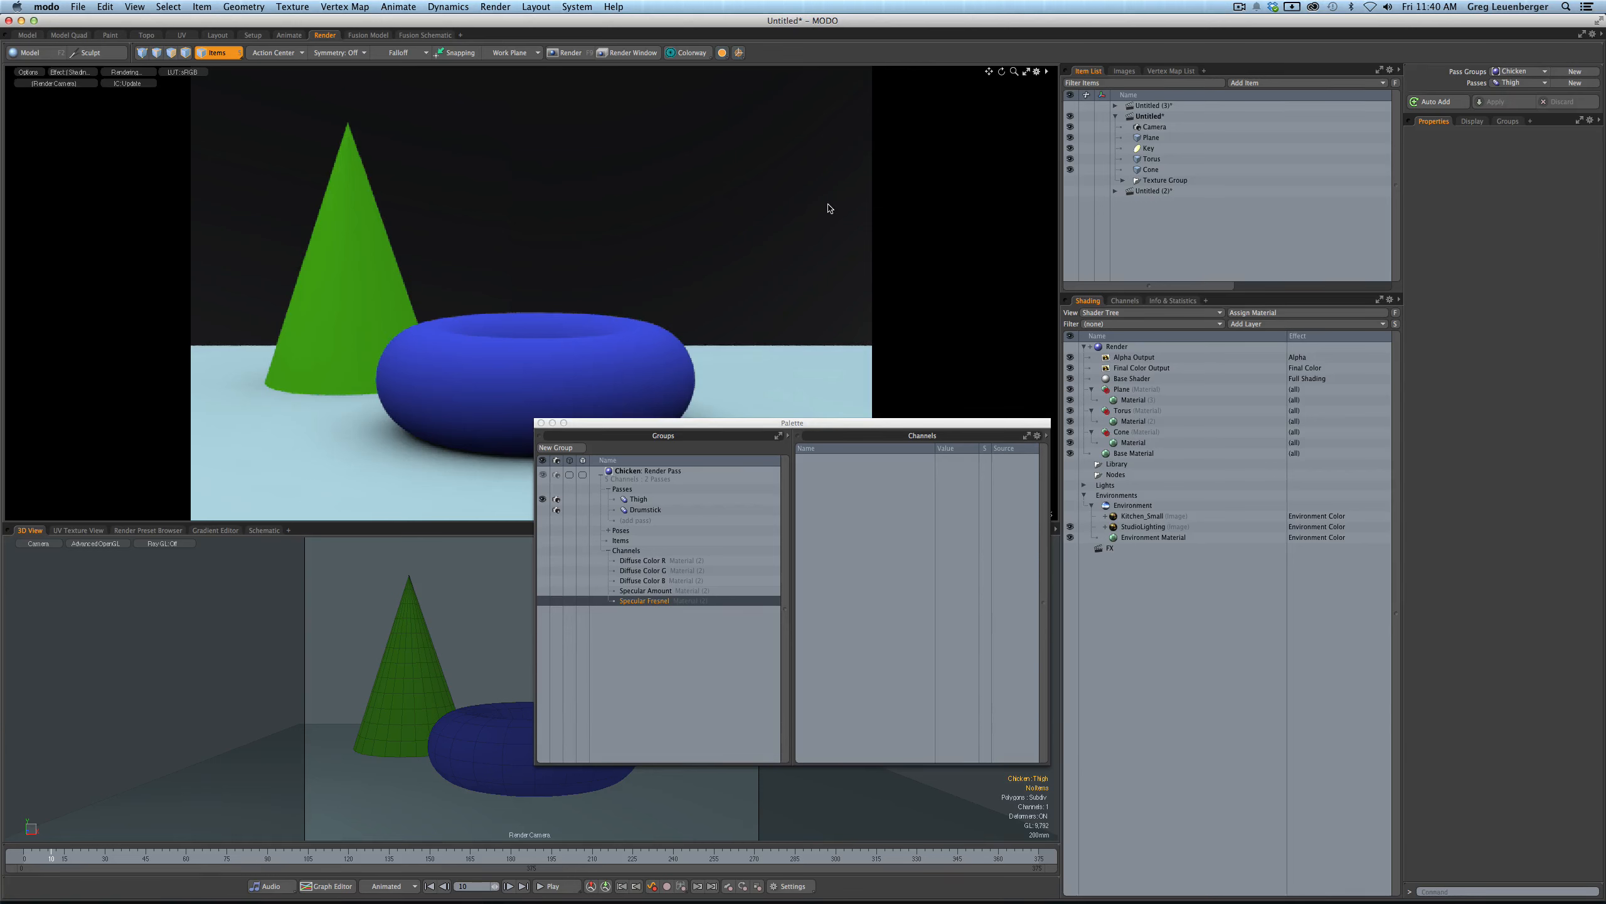
left_click(1163, 153)
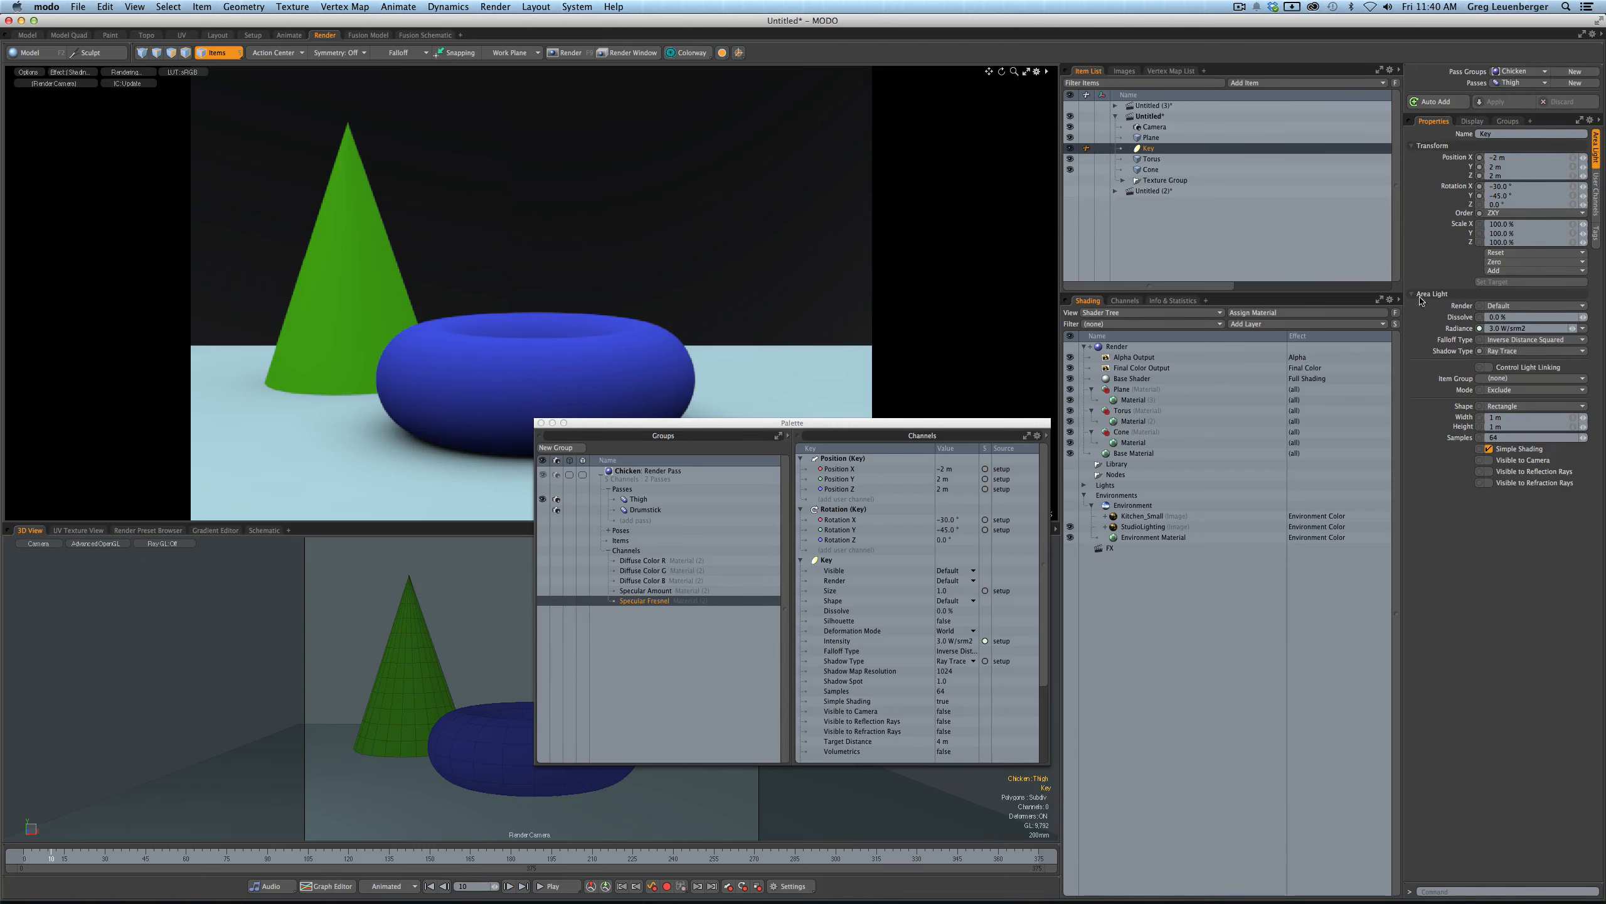
left_click(1463, 328)
right_click(1458, 329)
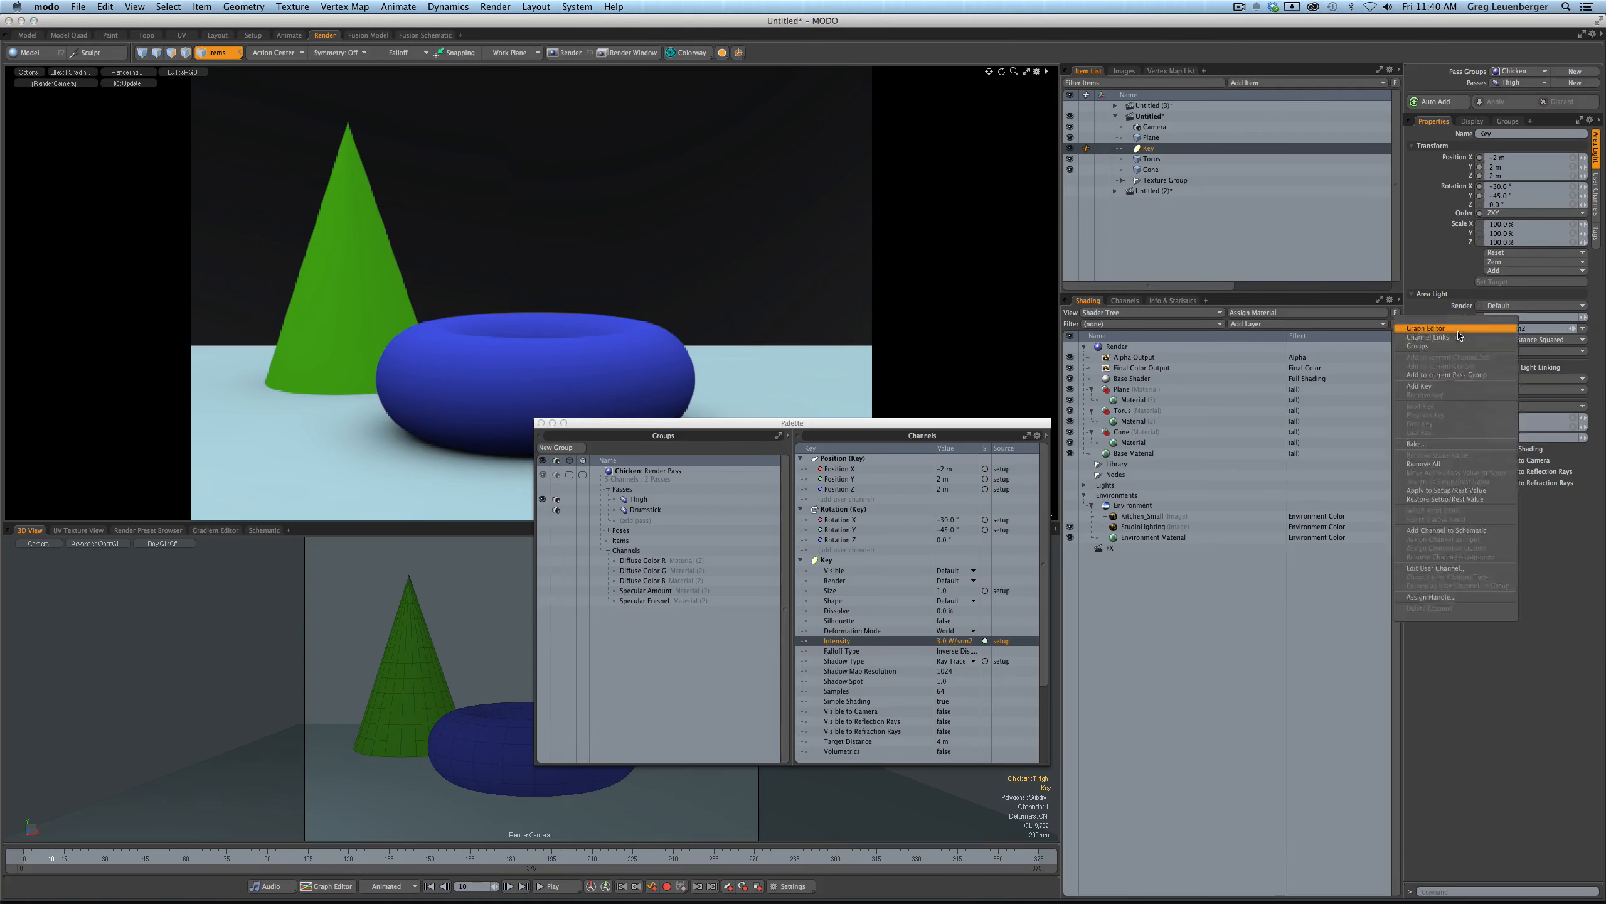
left_click(1466, 380)
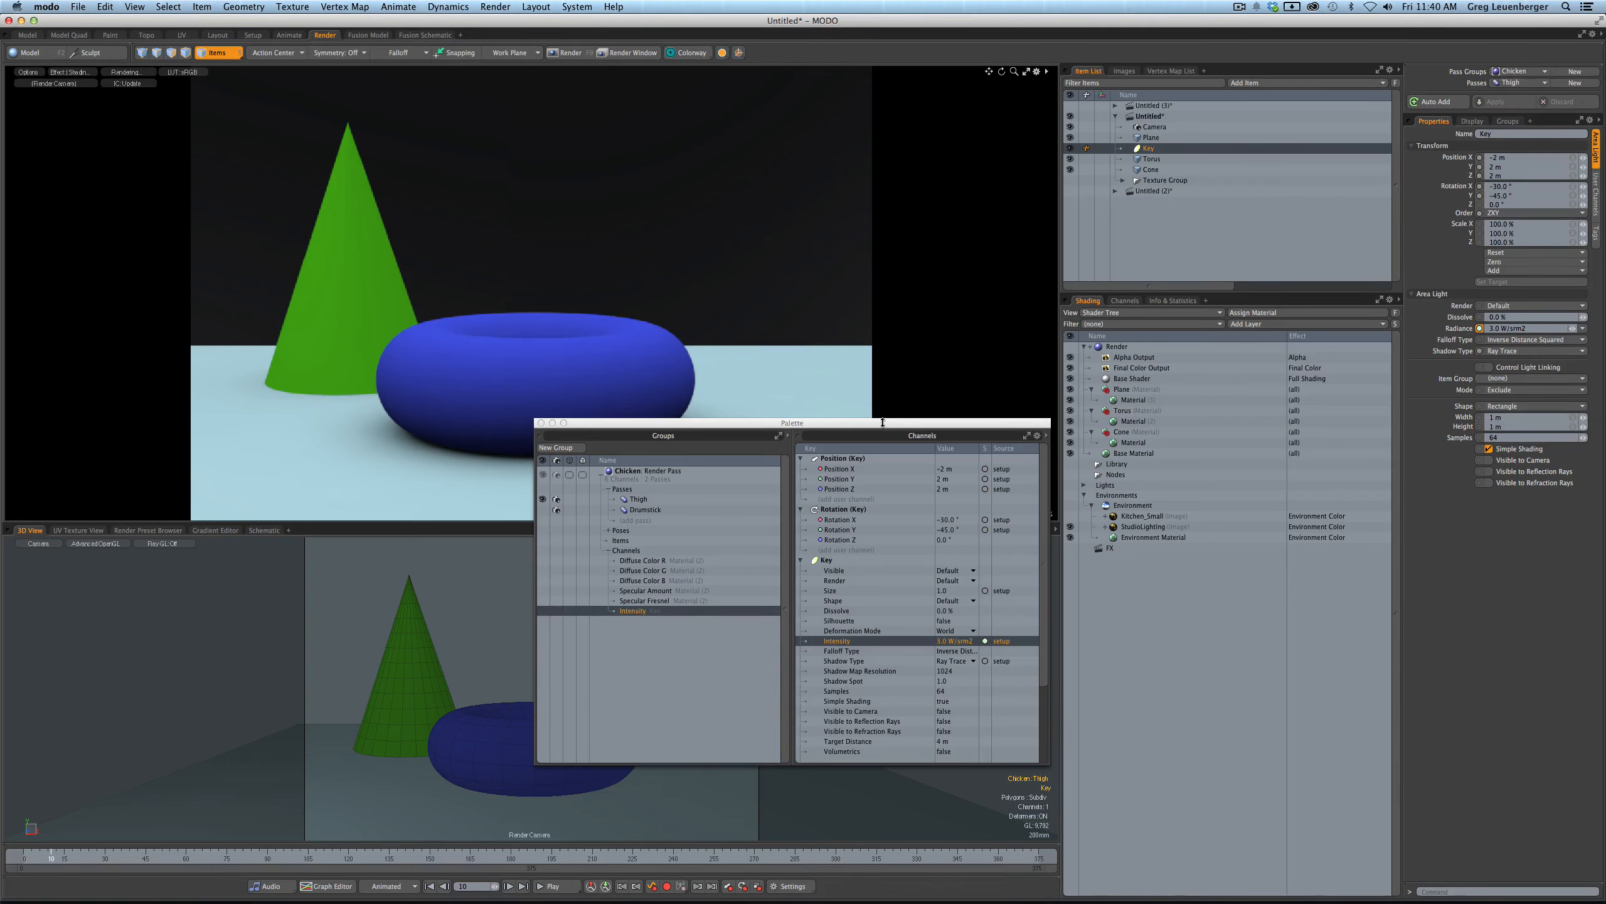
- Move the floating palette clear of the torus and set the Key light's radiance to 26 W/srm2 in the Thigh pass
left_click_drag(890, 424, 669, 461)
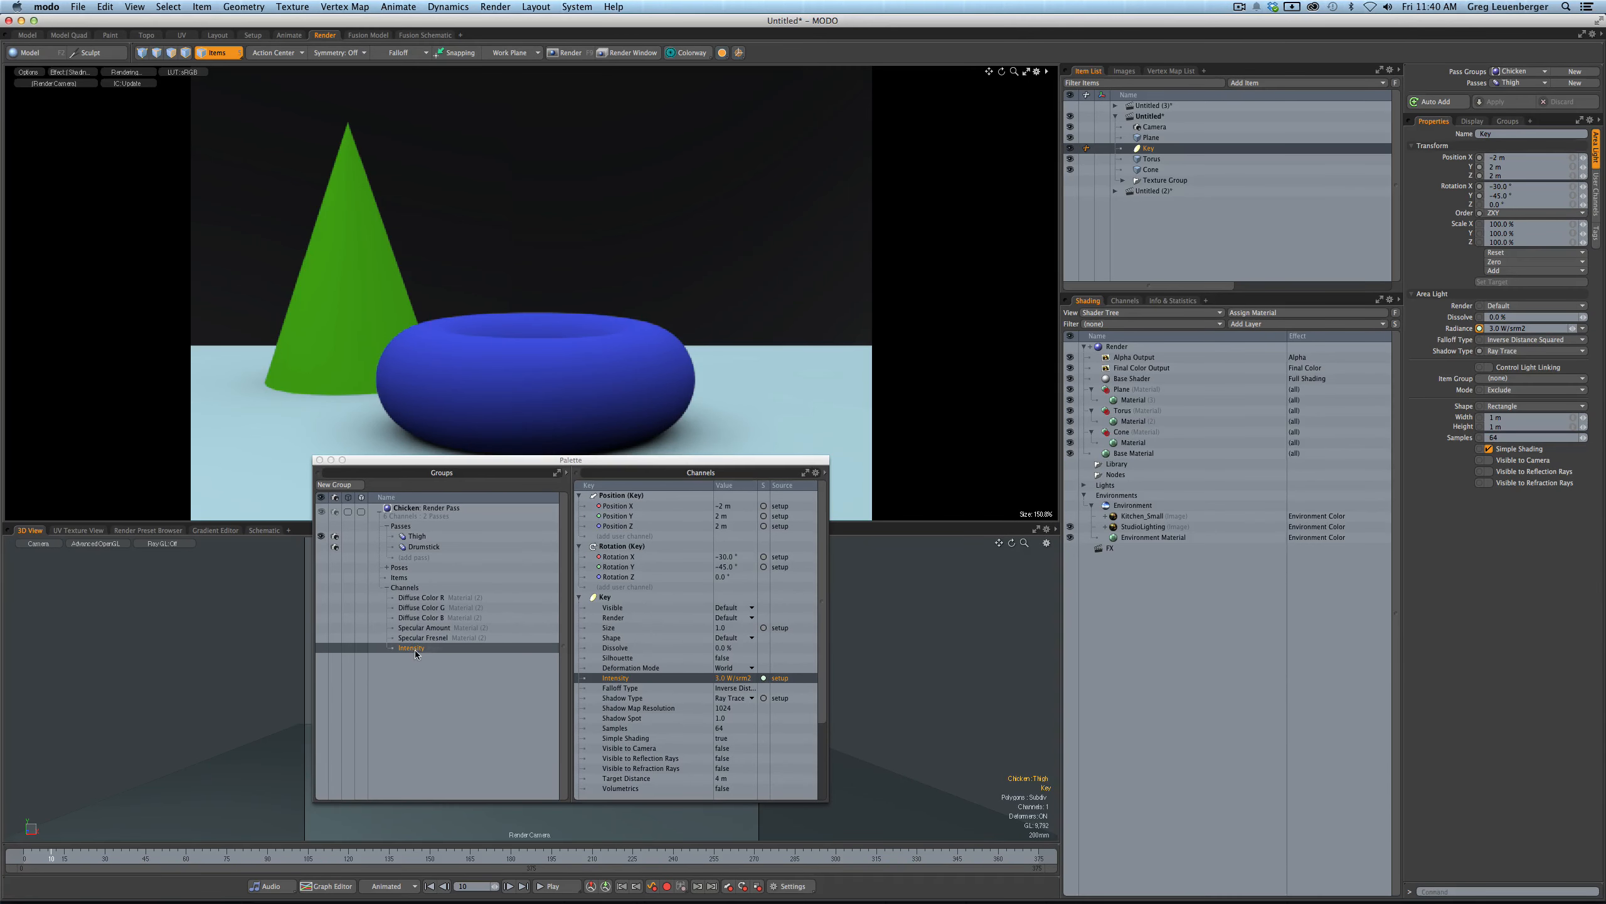
left_click_drag(1490, 330, 1542, 340)
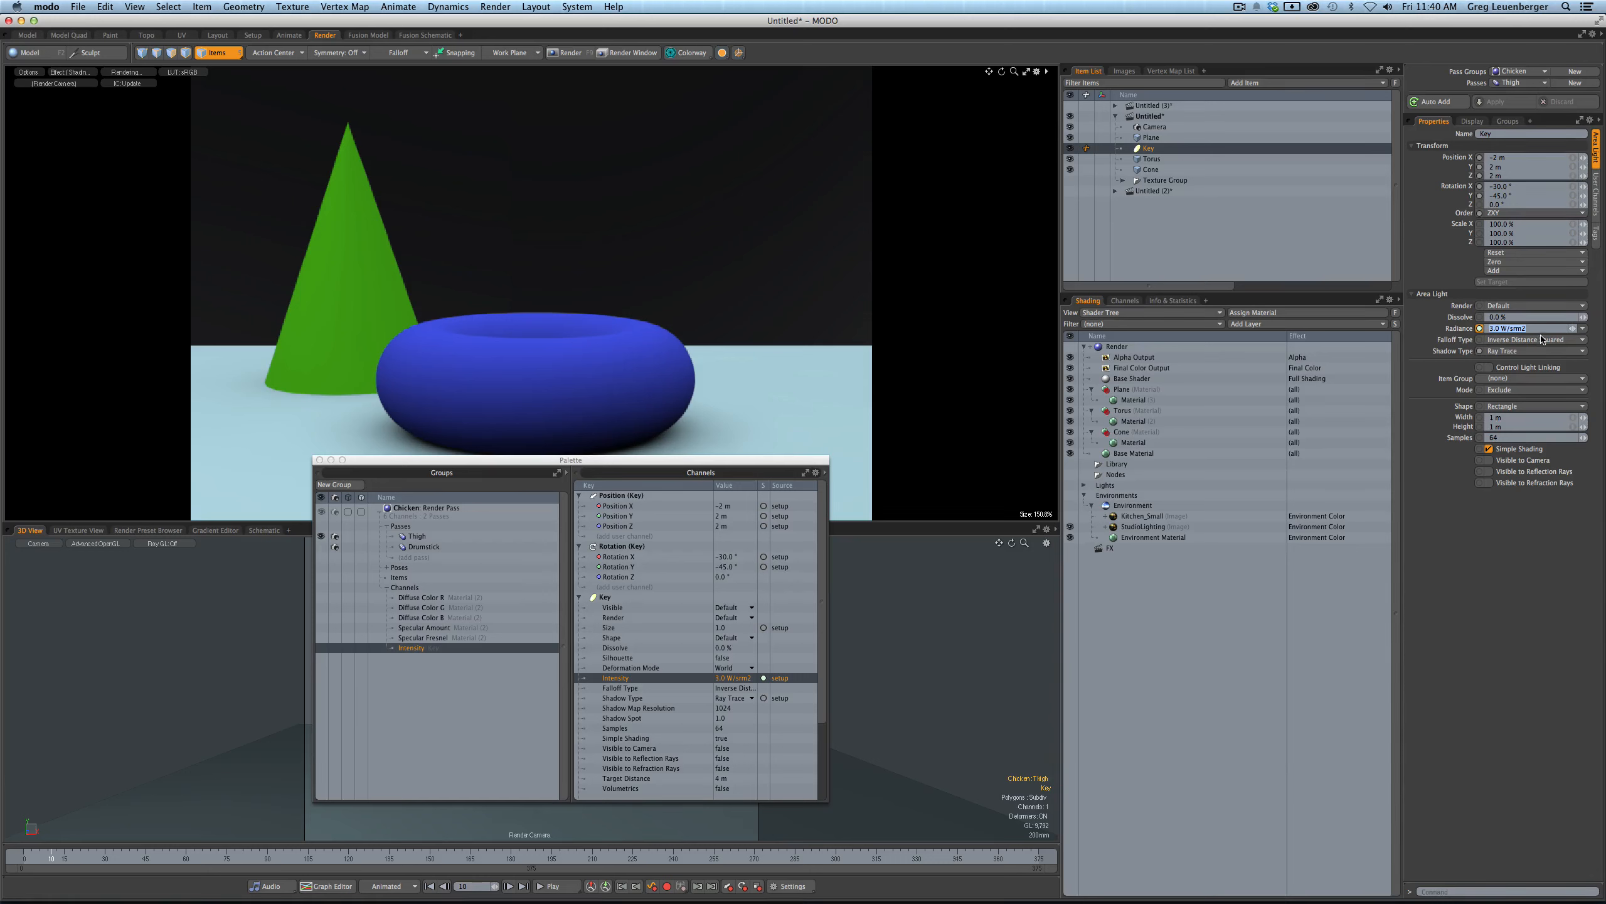
type("26")
key("Return")
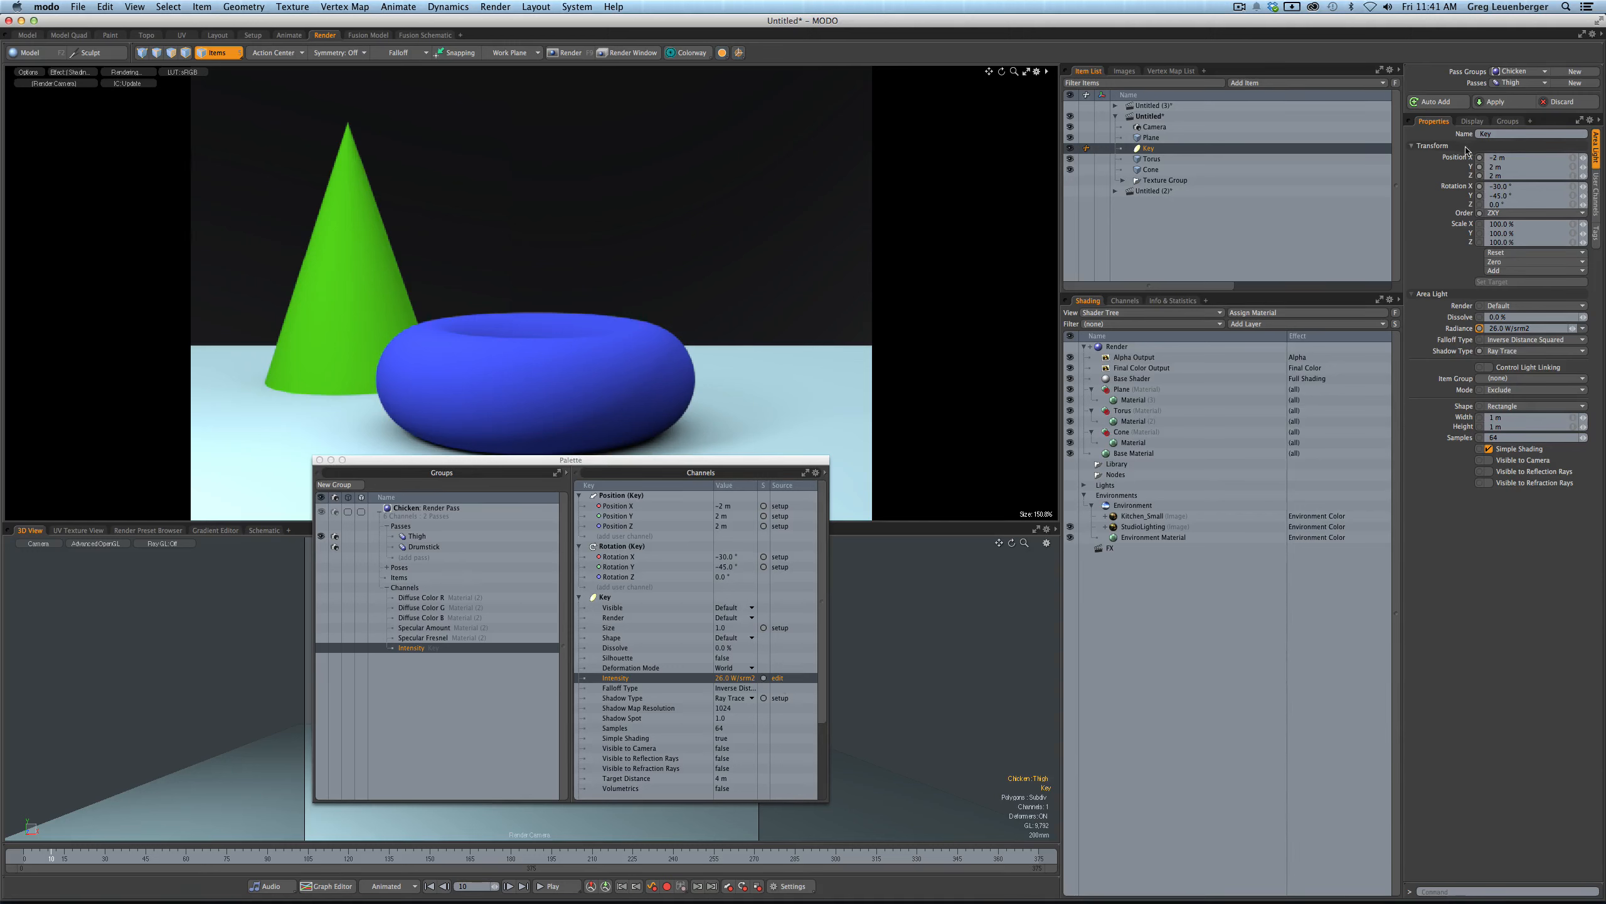
- Switch the active pass to (none) and back to Thigh to store the radiance edit and compare the lighting
left_click(1515, 89)
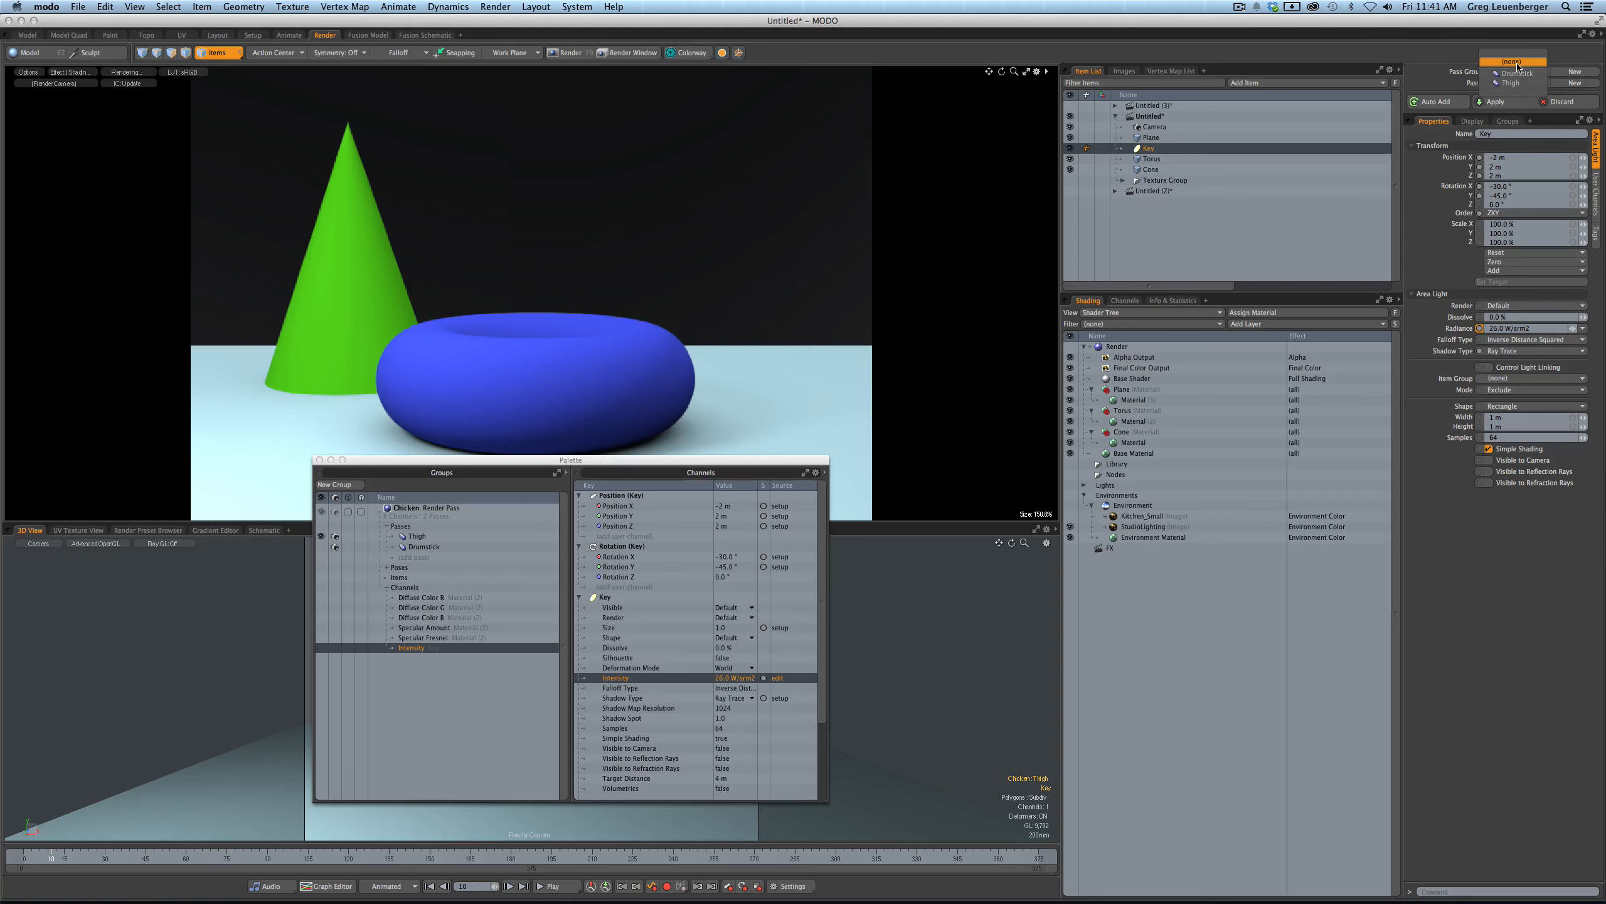
left_click(1522, 65)
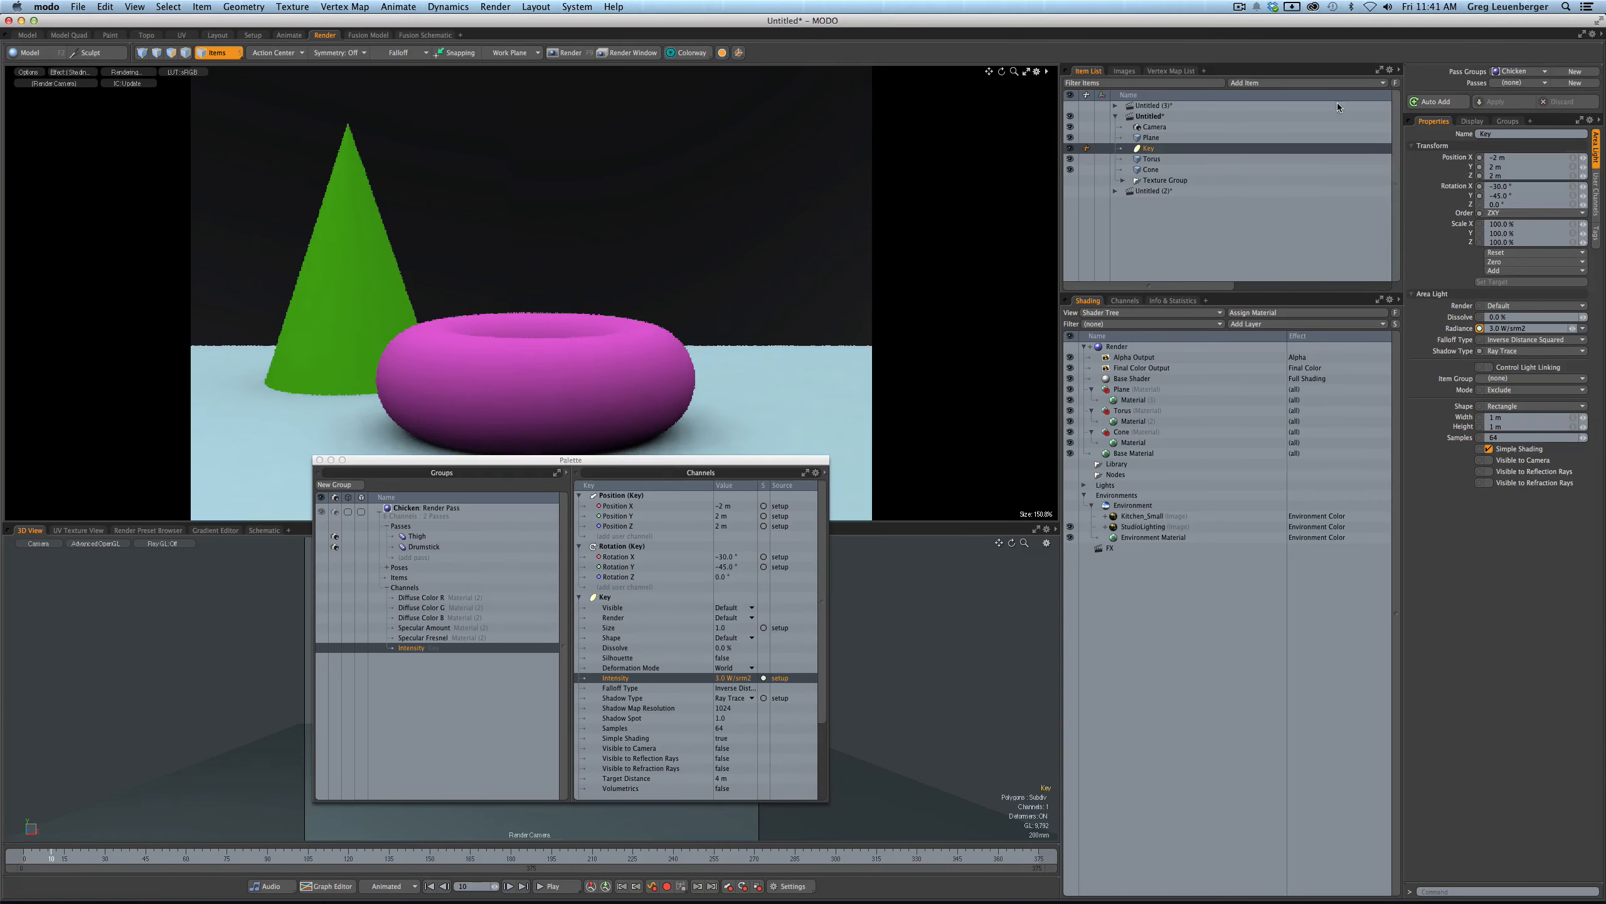
left_click(1519, 82)
left_click(1516, 103)
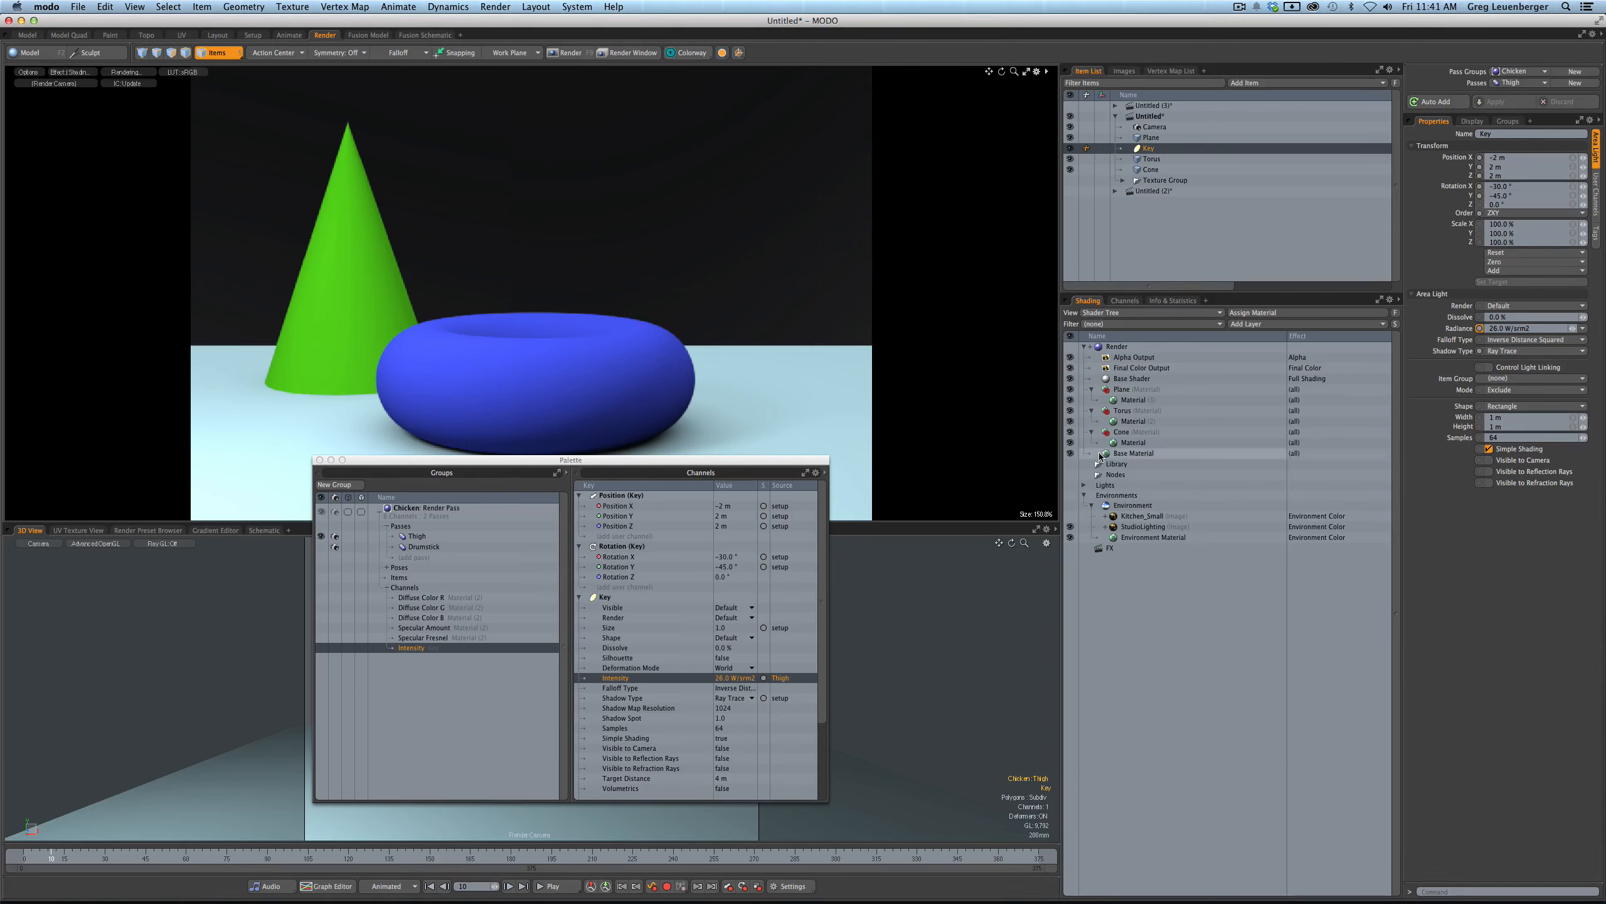
- Add the Color channels of the Key light's Light Material to the current pass group
left_click(1084, 485)
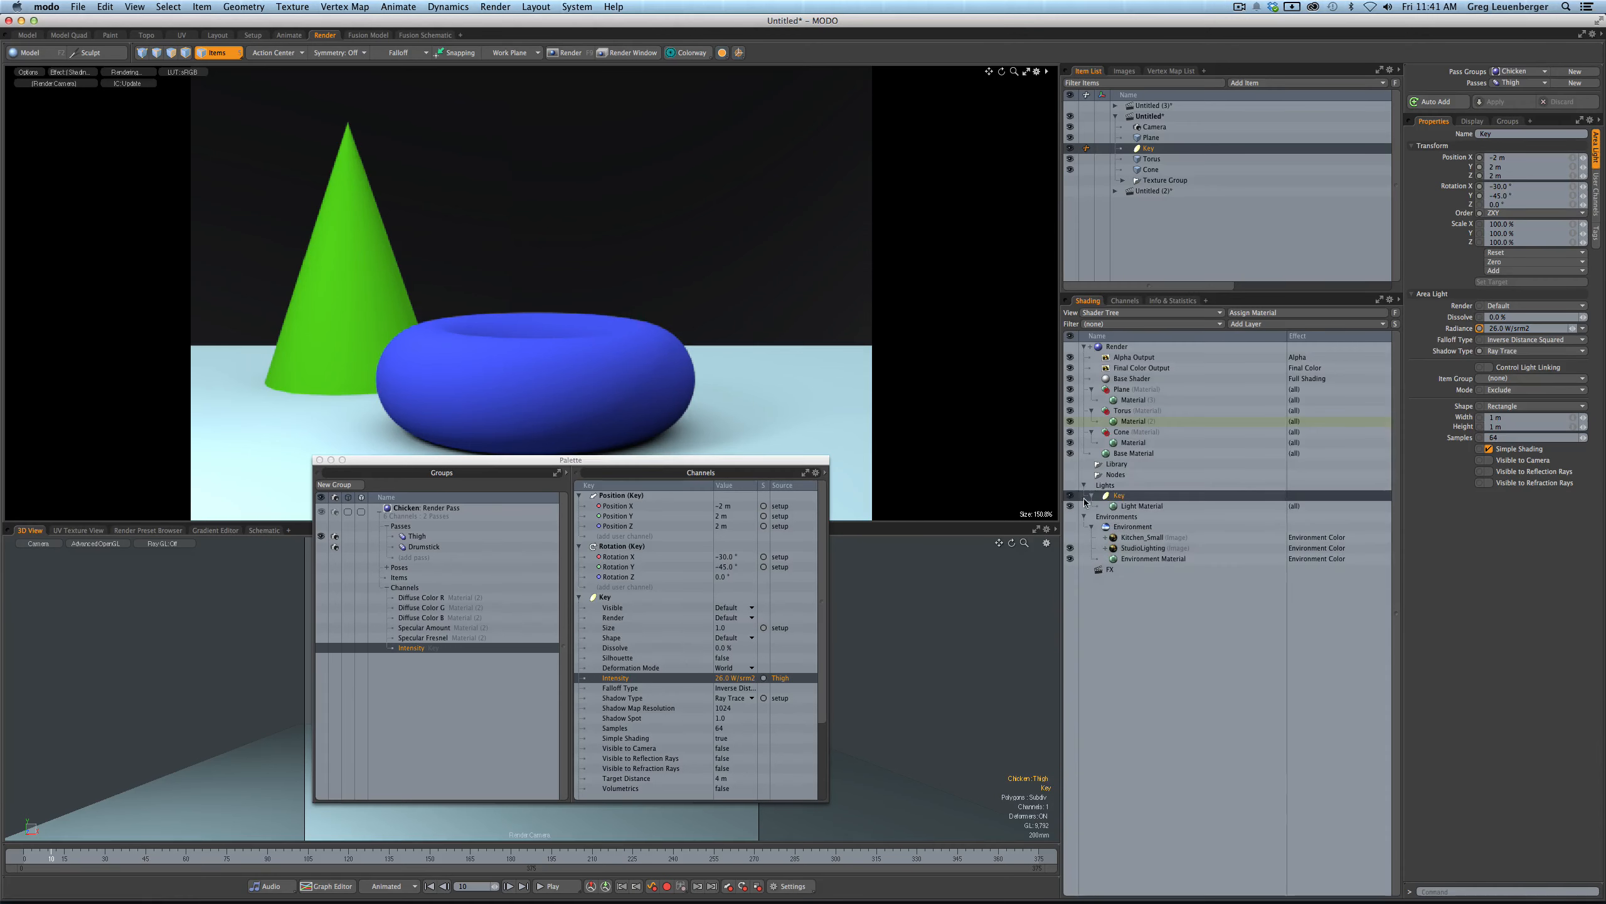
left_click(1143, 509)
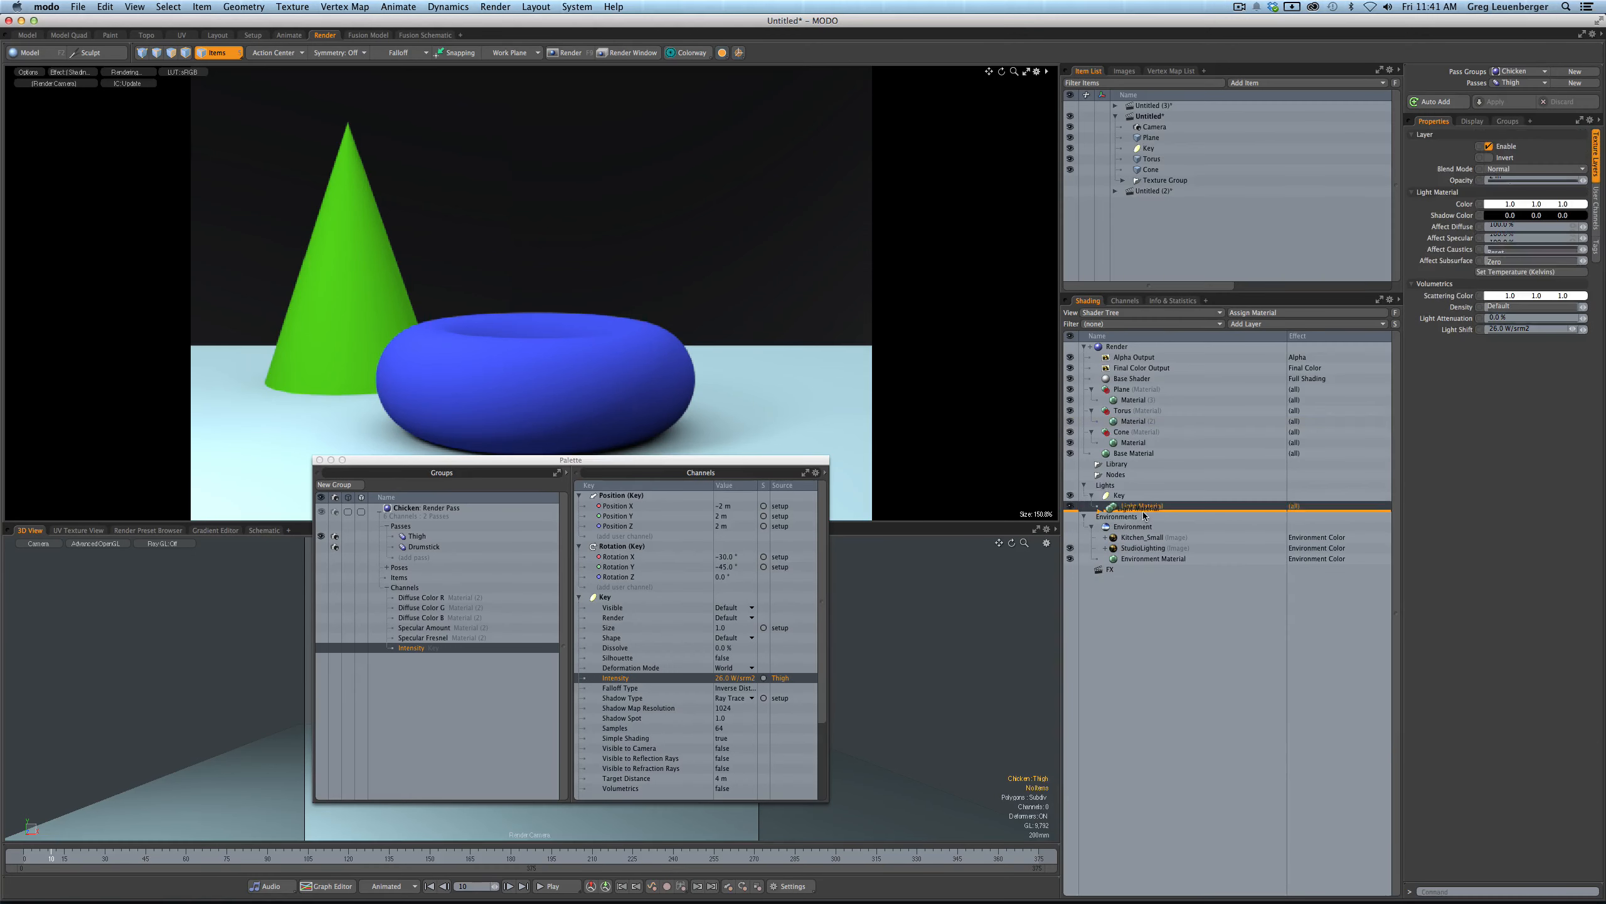
left_click(1462, 206)
right_click(1464, 206)
left_click(1466, 251)
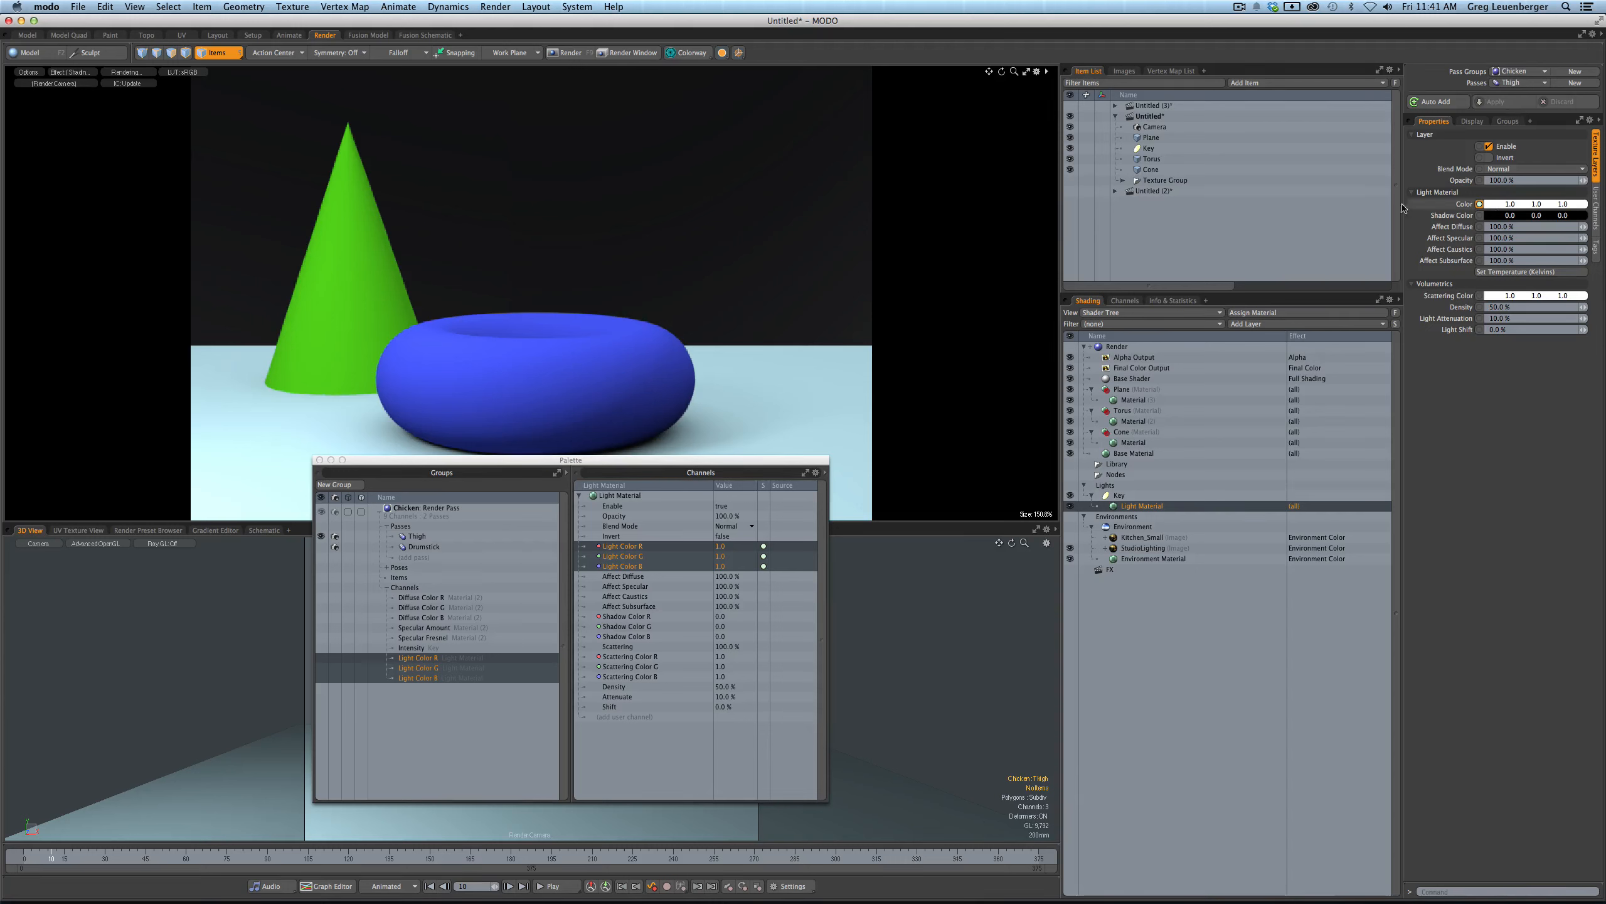
- Set the Light Material's color to light blue (0.47, 0.62, 1.0) with the Thigh pass active
left_click(1480, 204)
left_click_drag(1177, 125, 1144, 155)
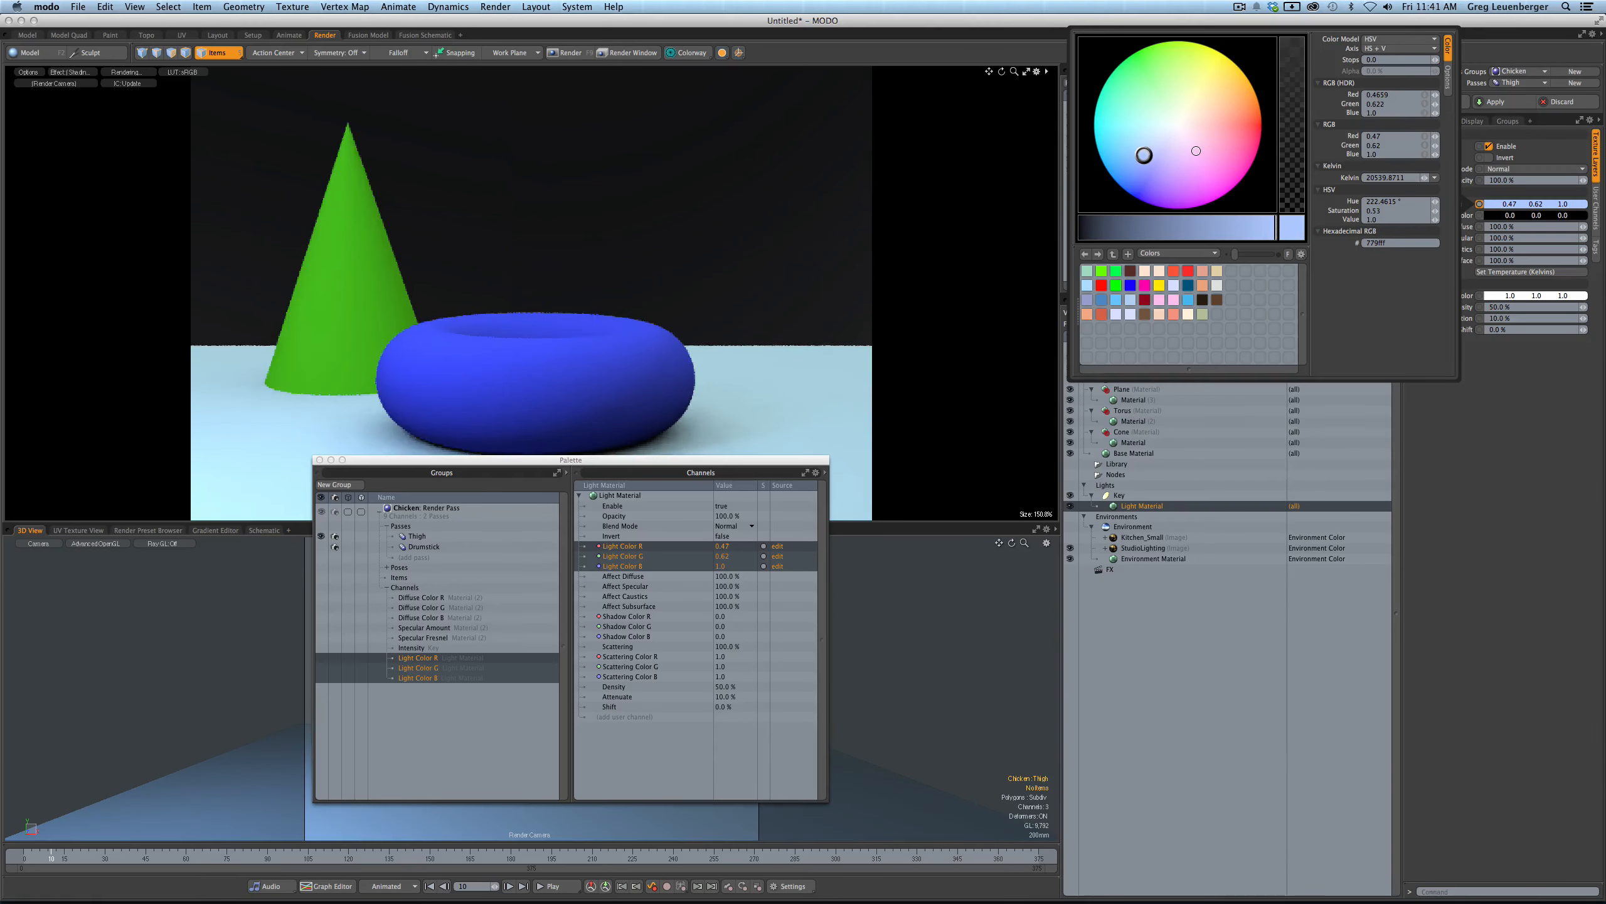
left_click(1486, 408)
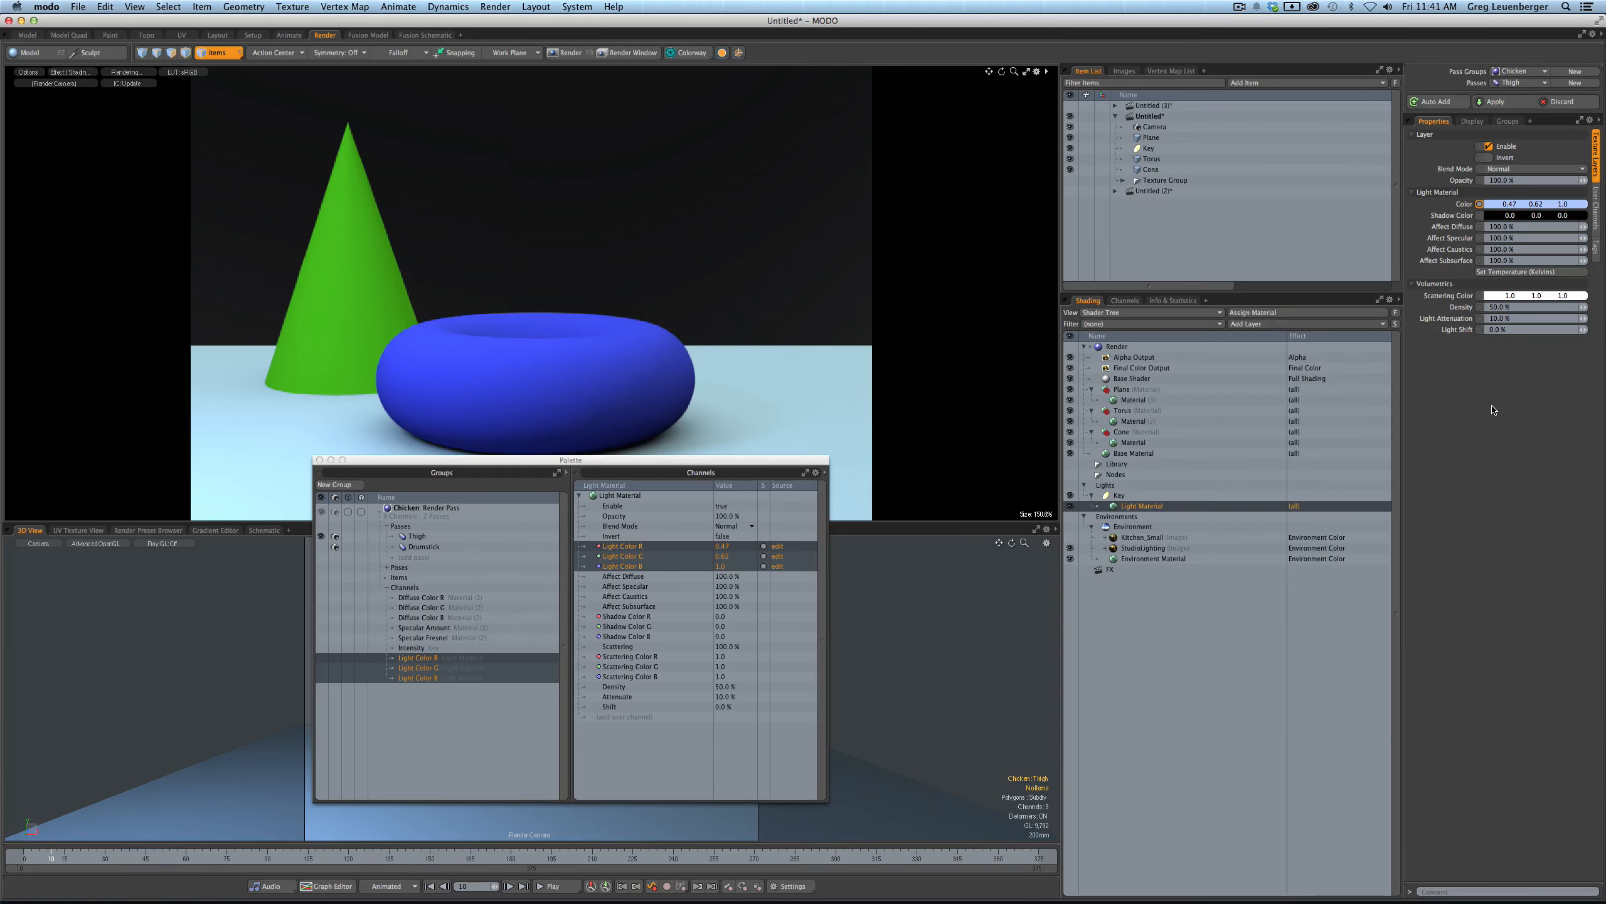
- Switch the active pass group to (none) and back to Chicken
left_click(1516, 72)
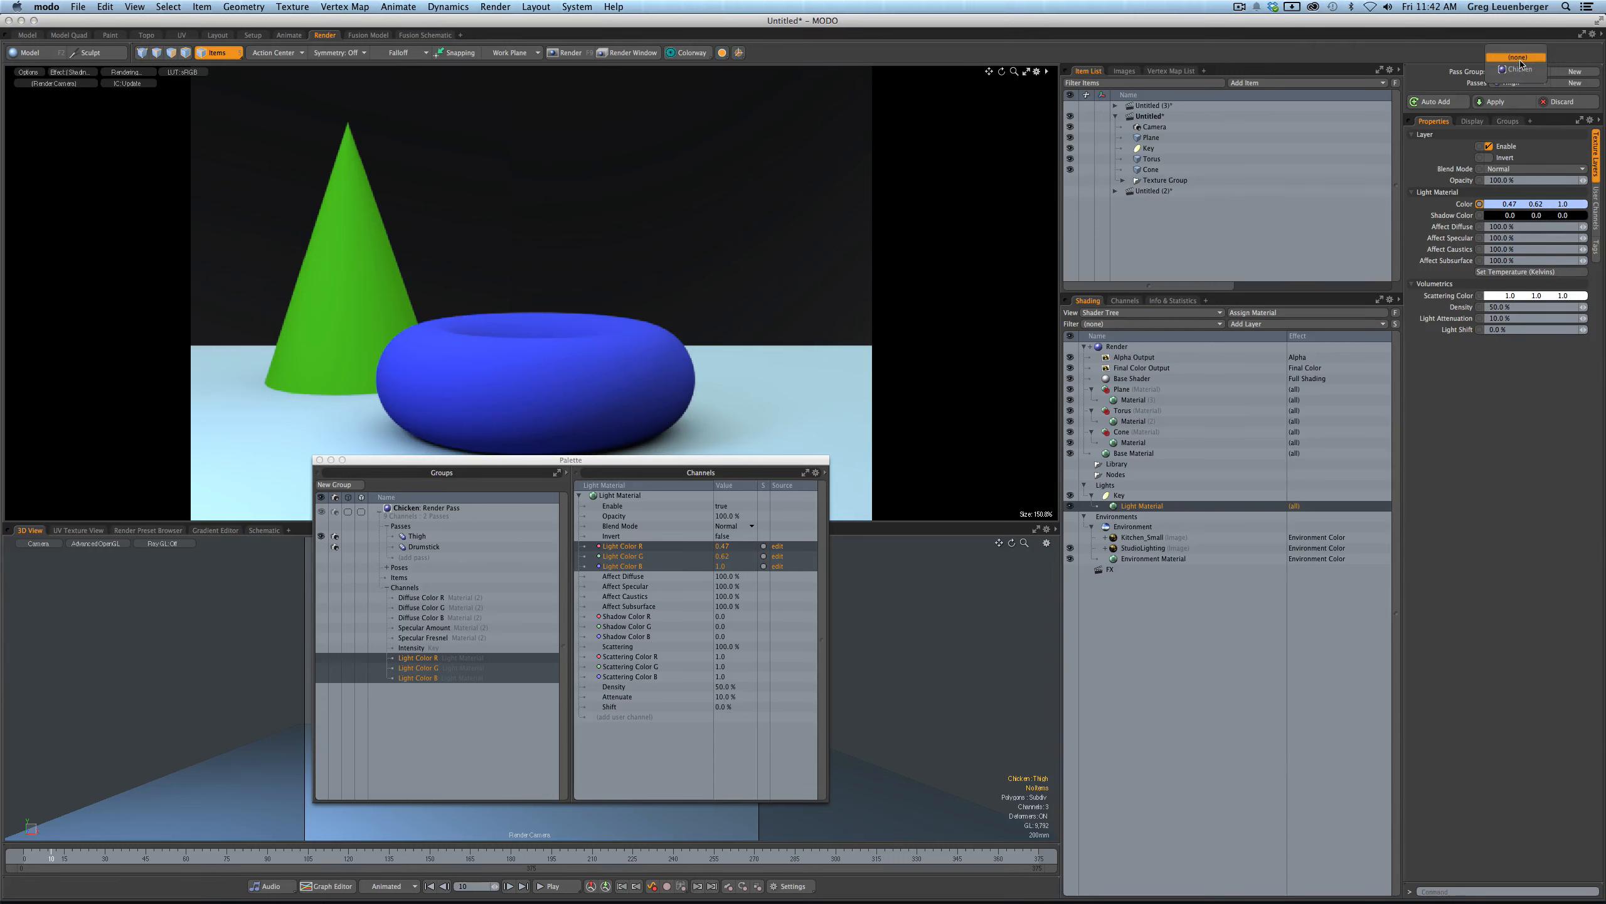
left_click(1518, 59)
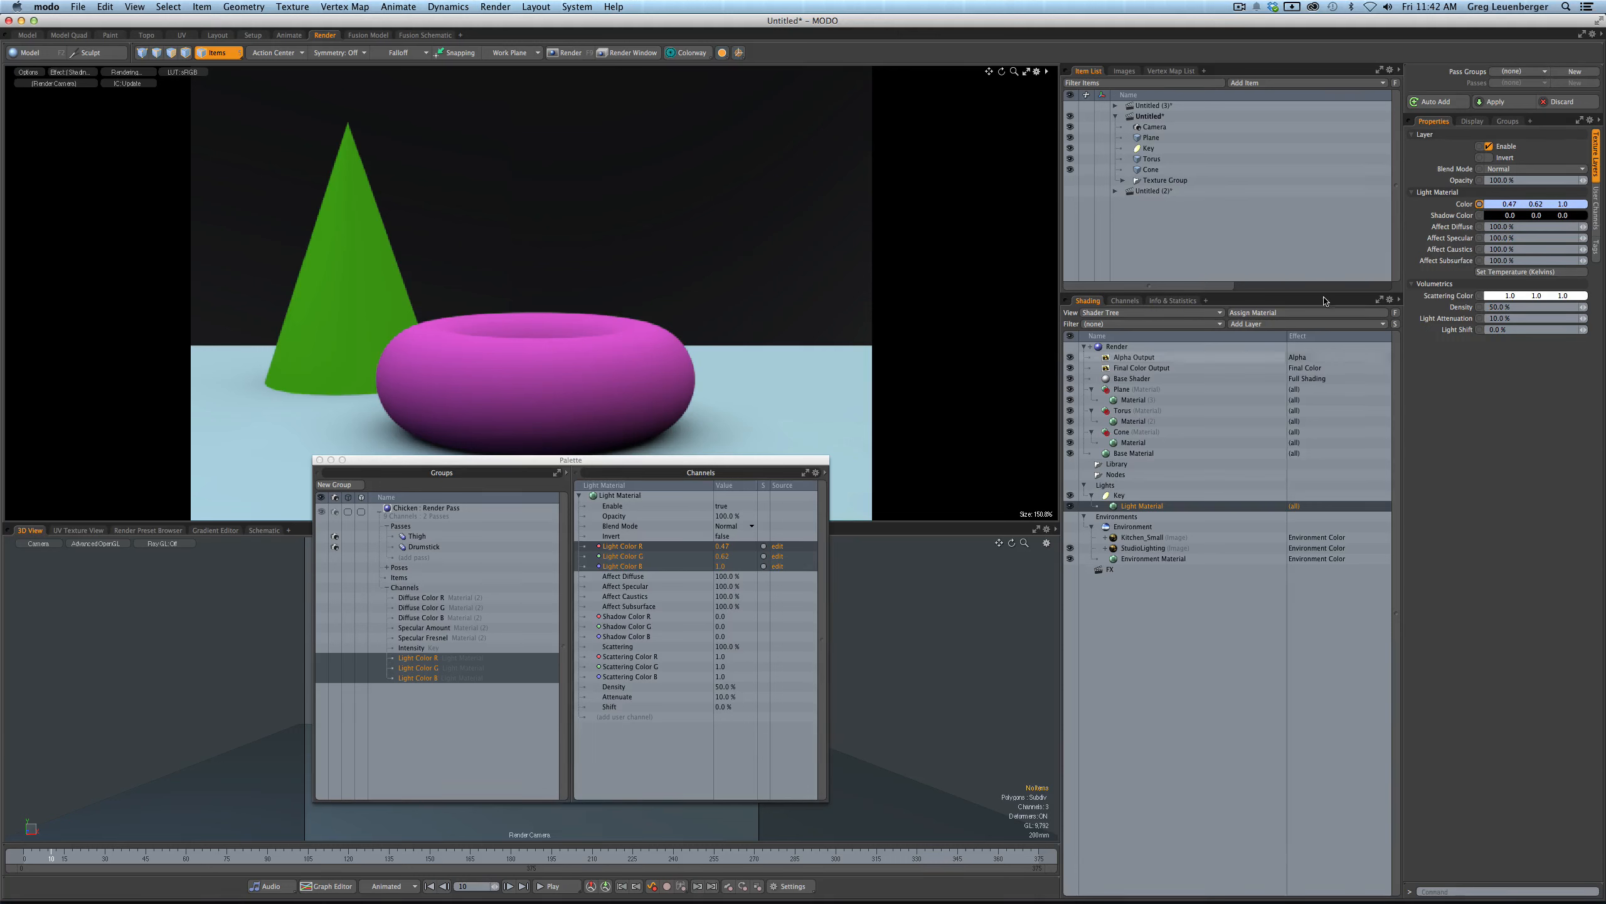
left_click(1518, 72)
left_click(1518, 85)
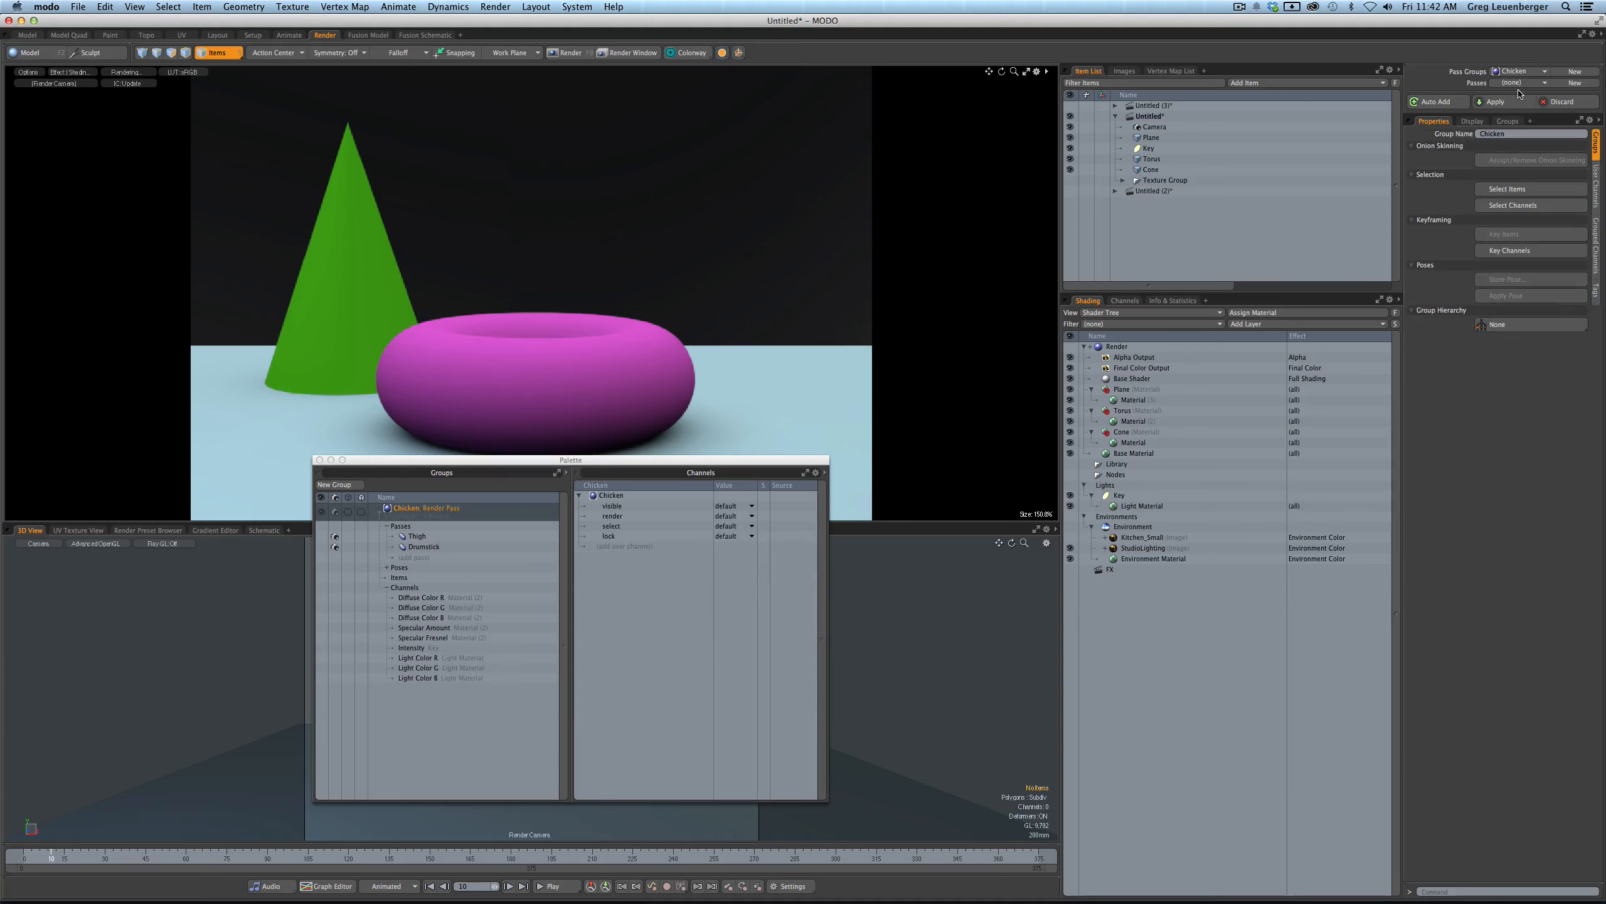
- Activate the Thigh pass and inspect where the Key light's Light Material color channels take their values from
left_click(1518, 85)
left_click(1515, 106)
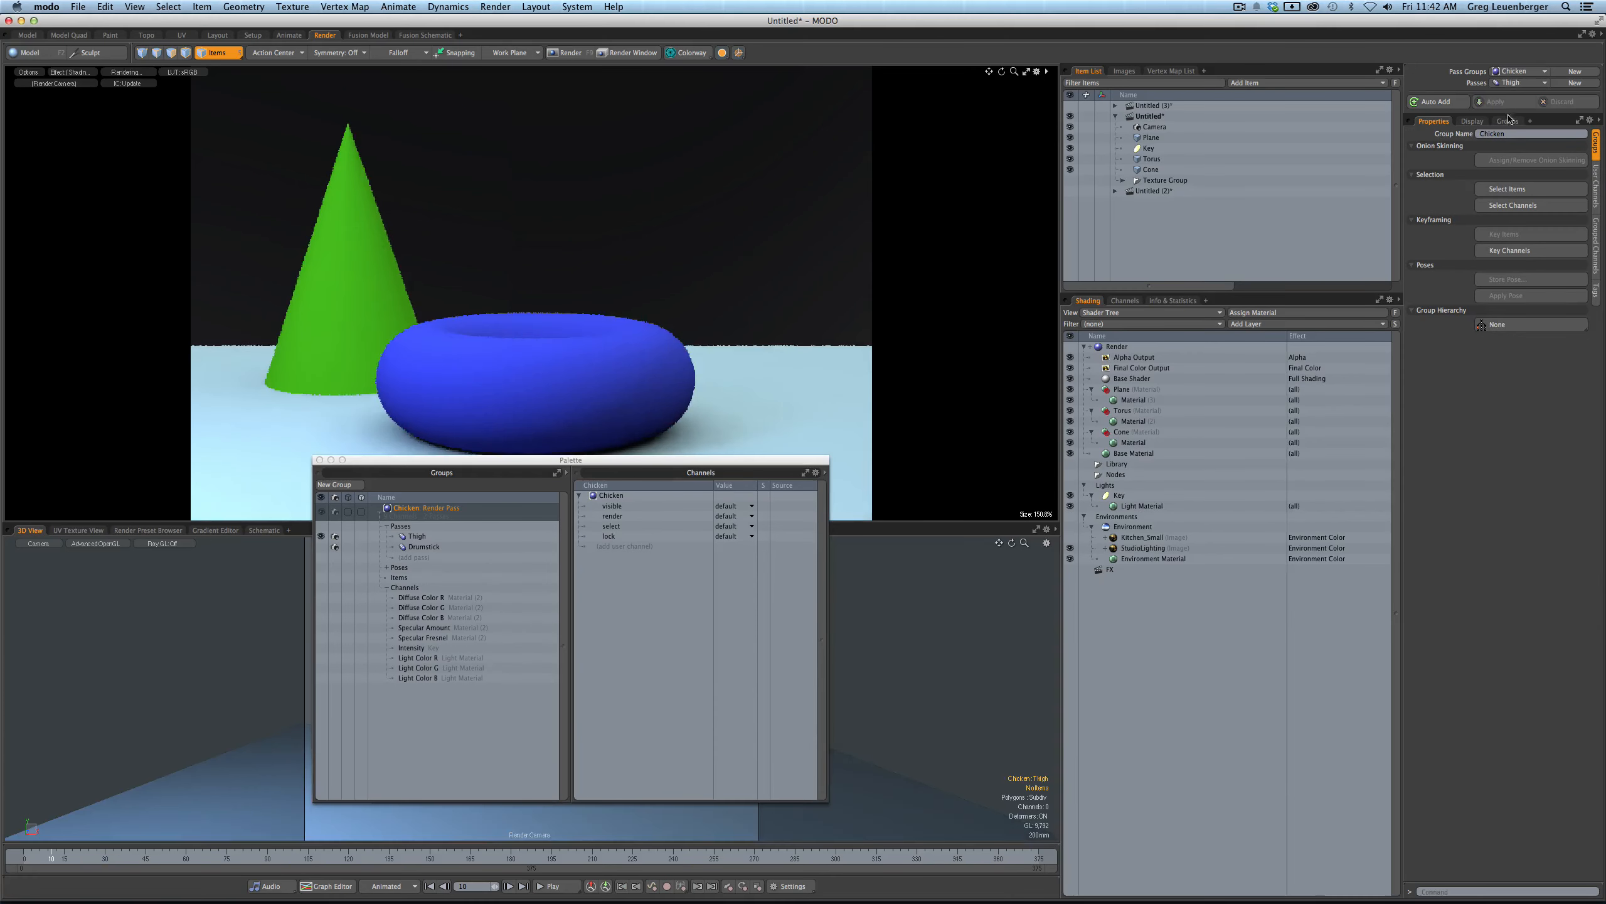
left_click(1139, 507)
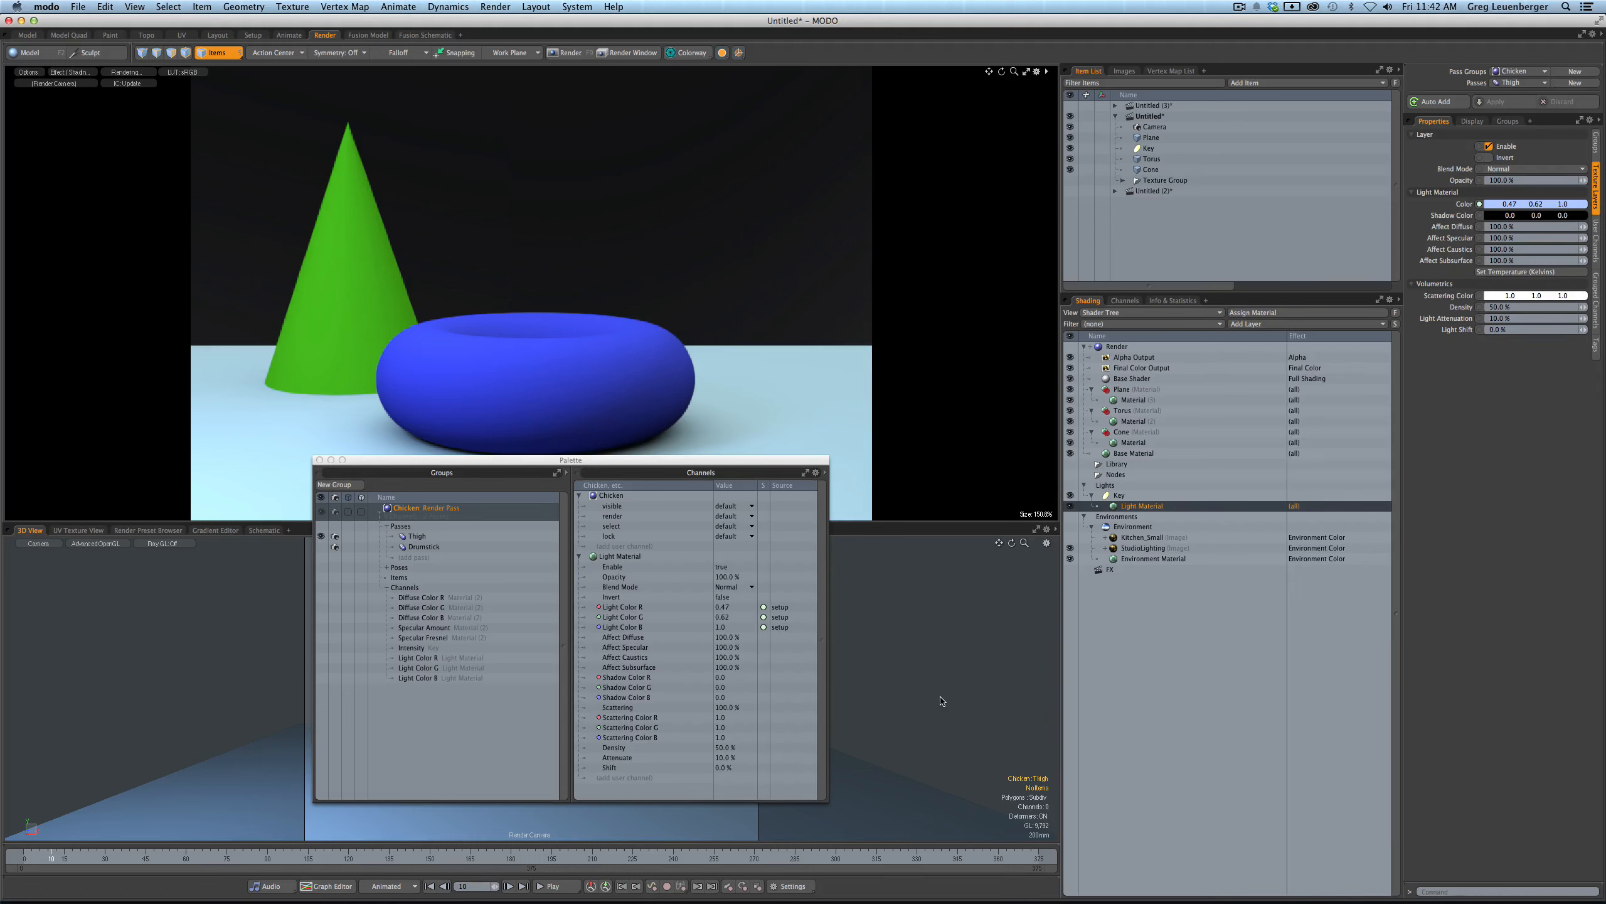
- Undo back to the unapplied Light Material color edit and apply it with the Thigh pass active
key("super+z")
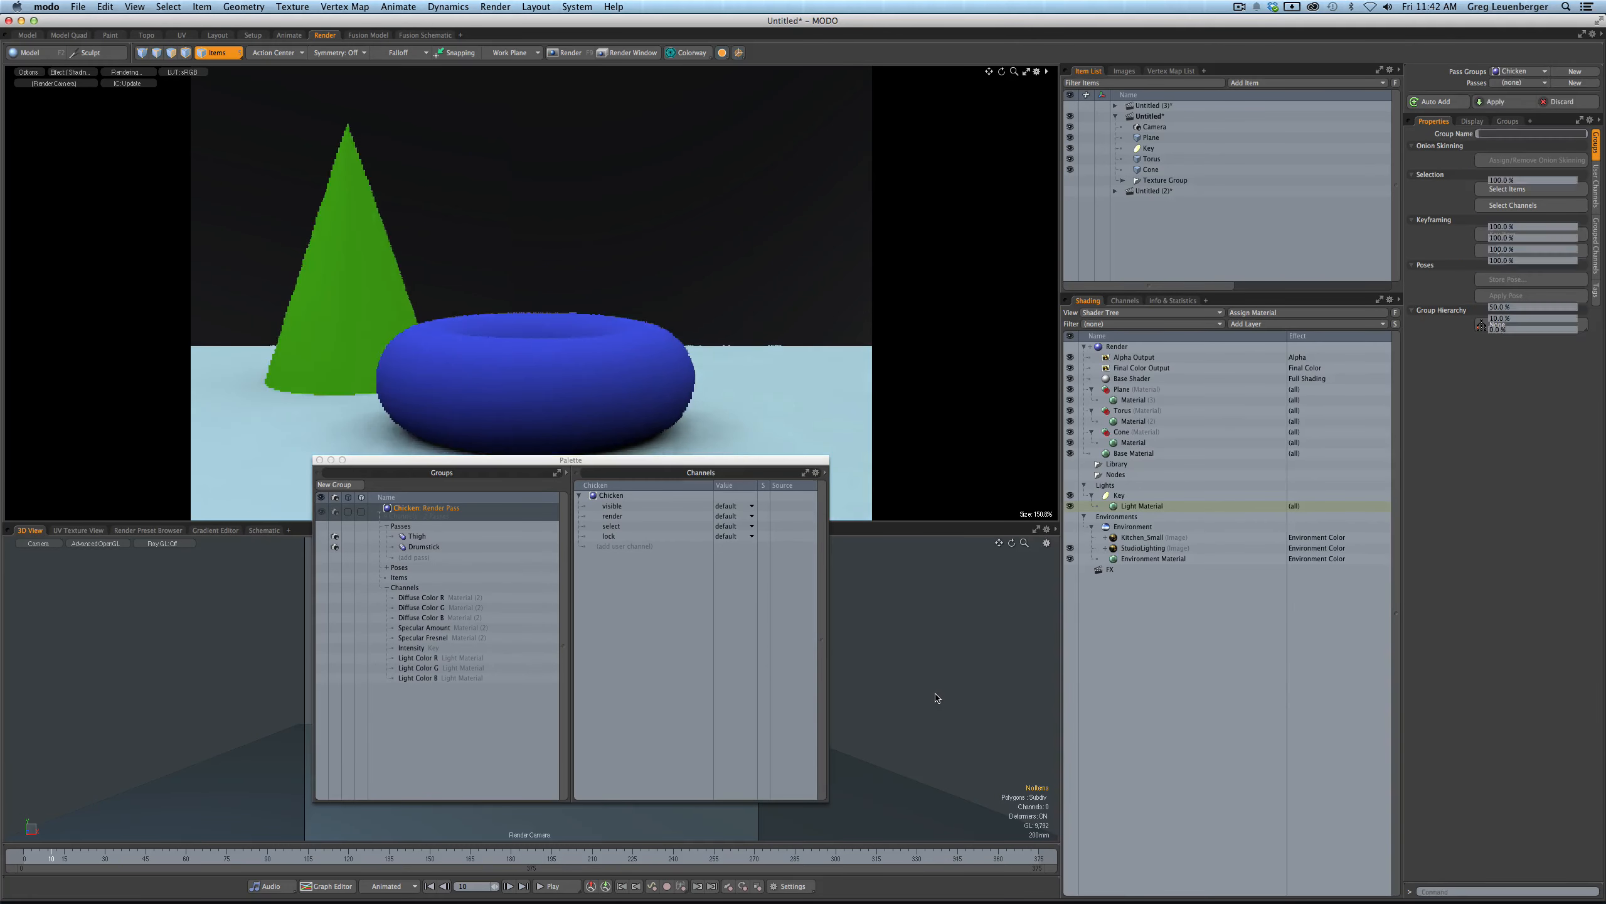
key("super+z")
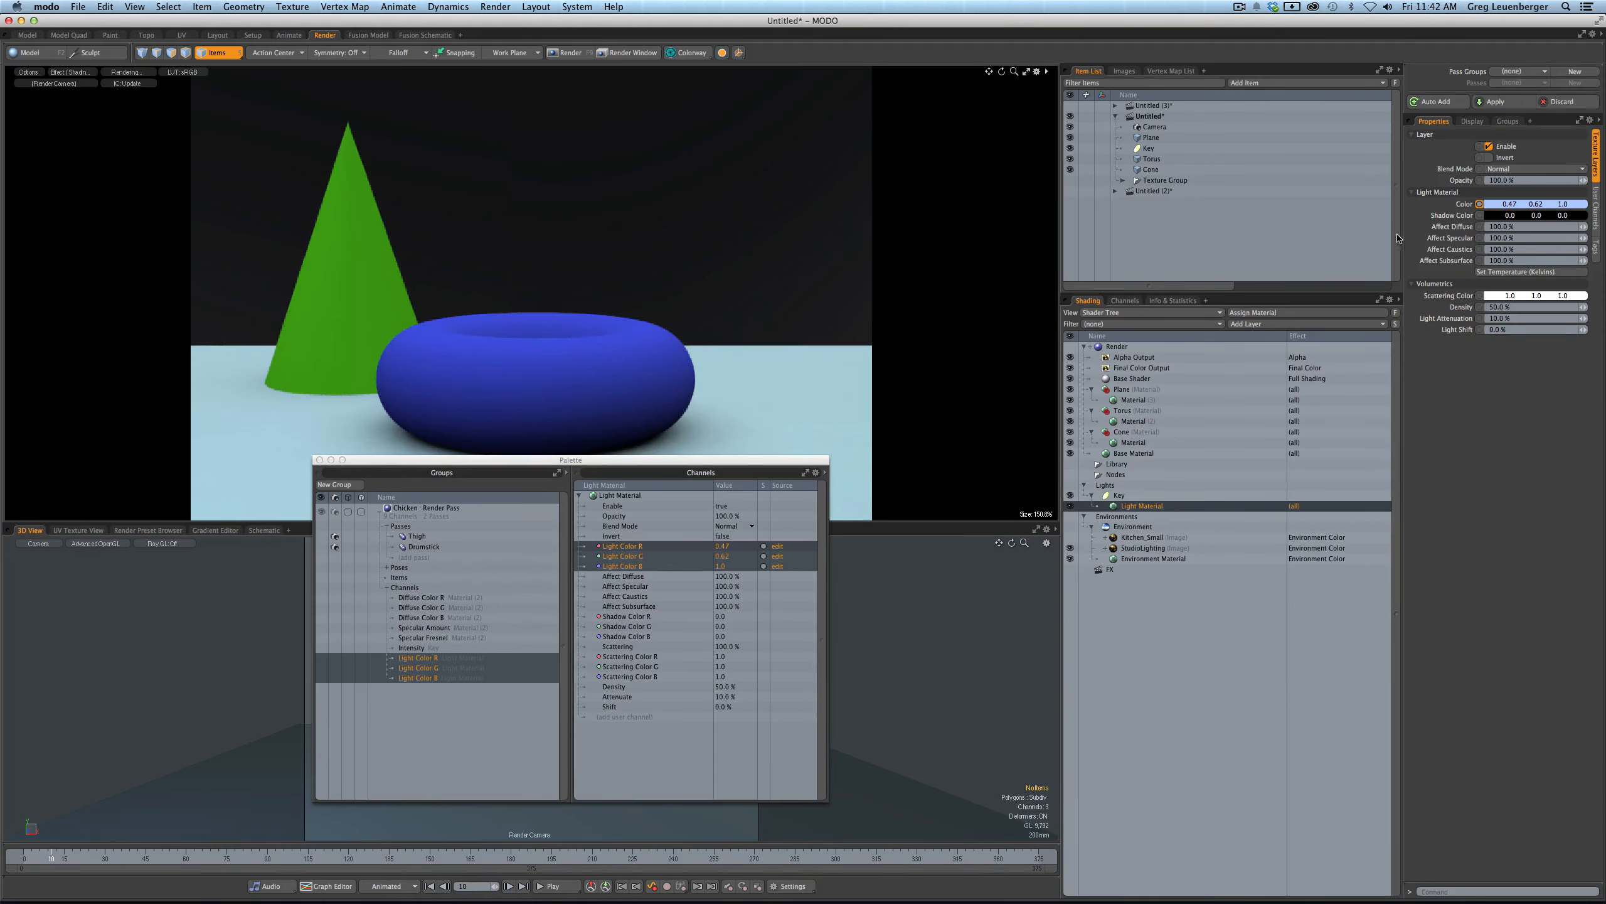
left_click(1492, 102)
key("super+z")
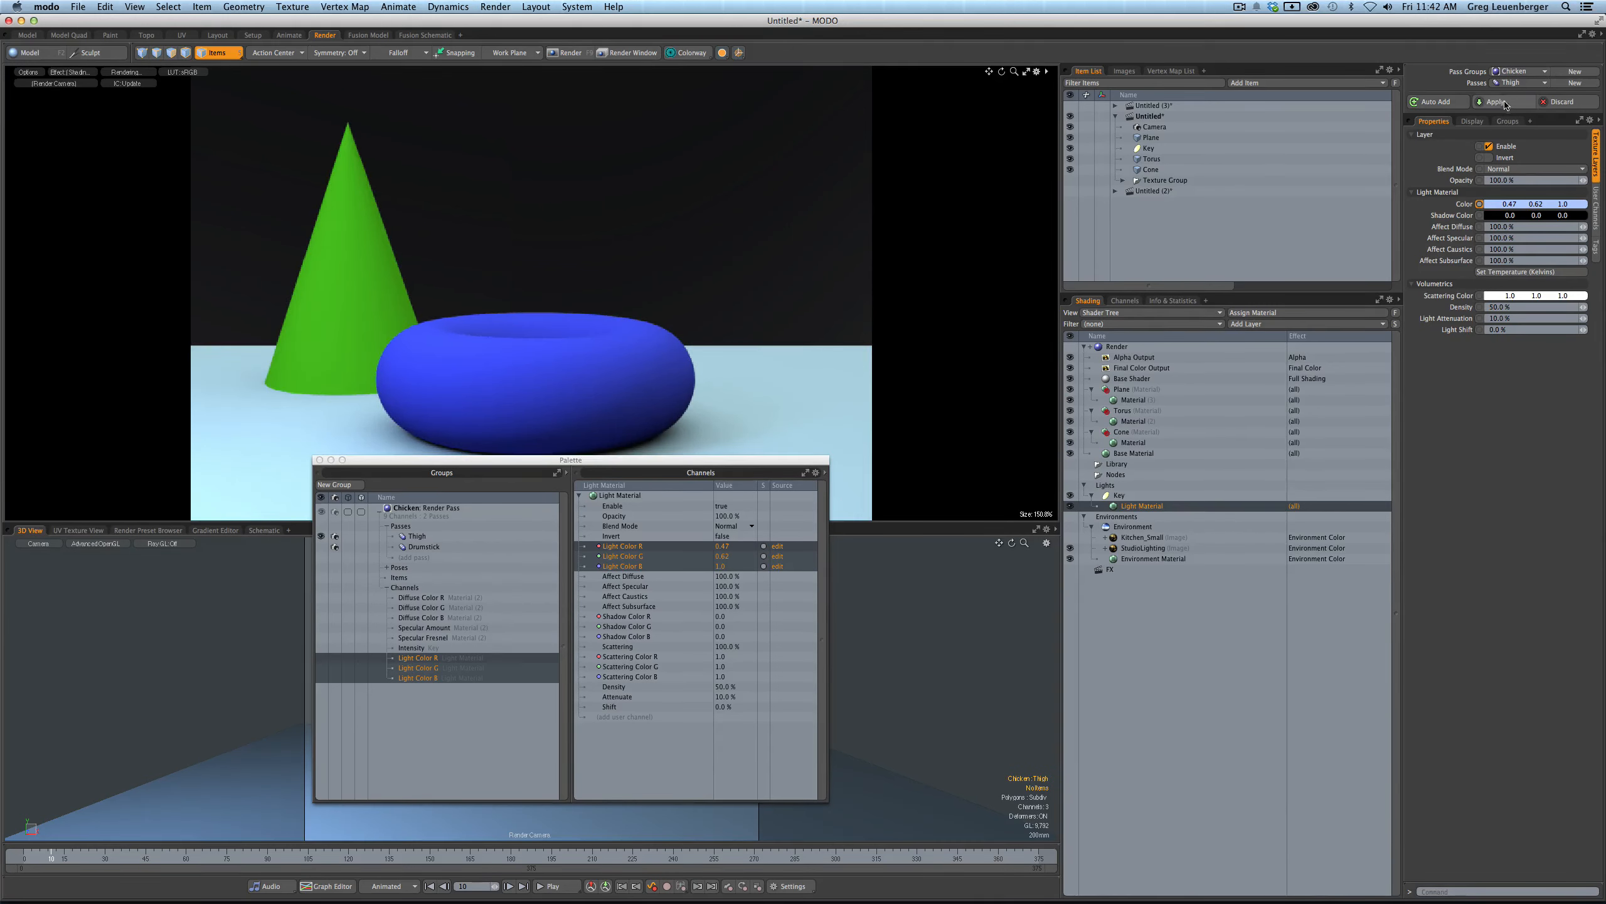
left_click(1515, 101)
- Switch the pass group to (none), then back to Chicken with the Thigh pass to compare the light color
left_click(1518, 73)
left_click(1517, 58)
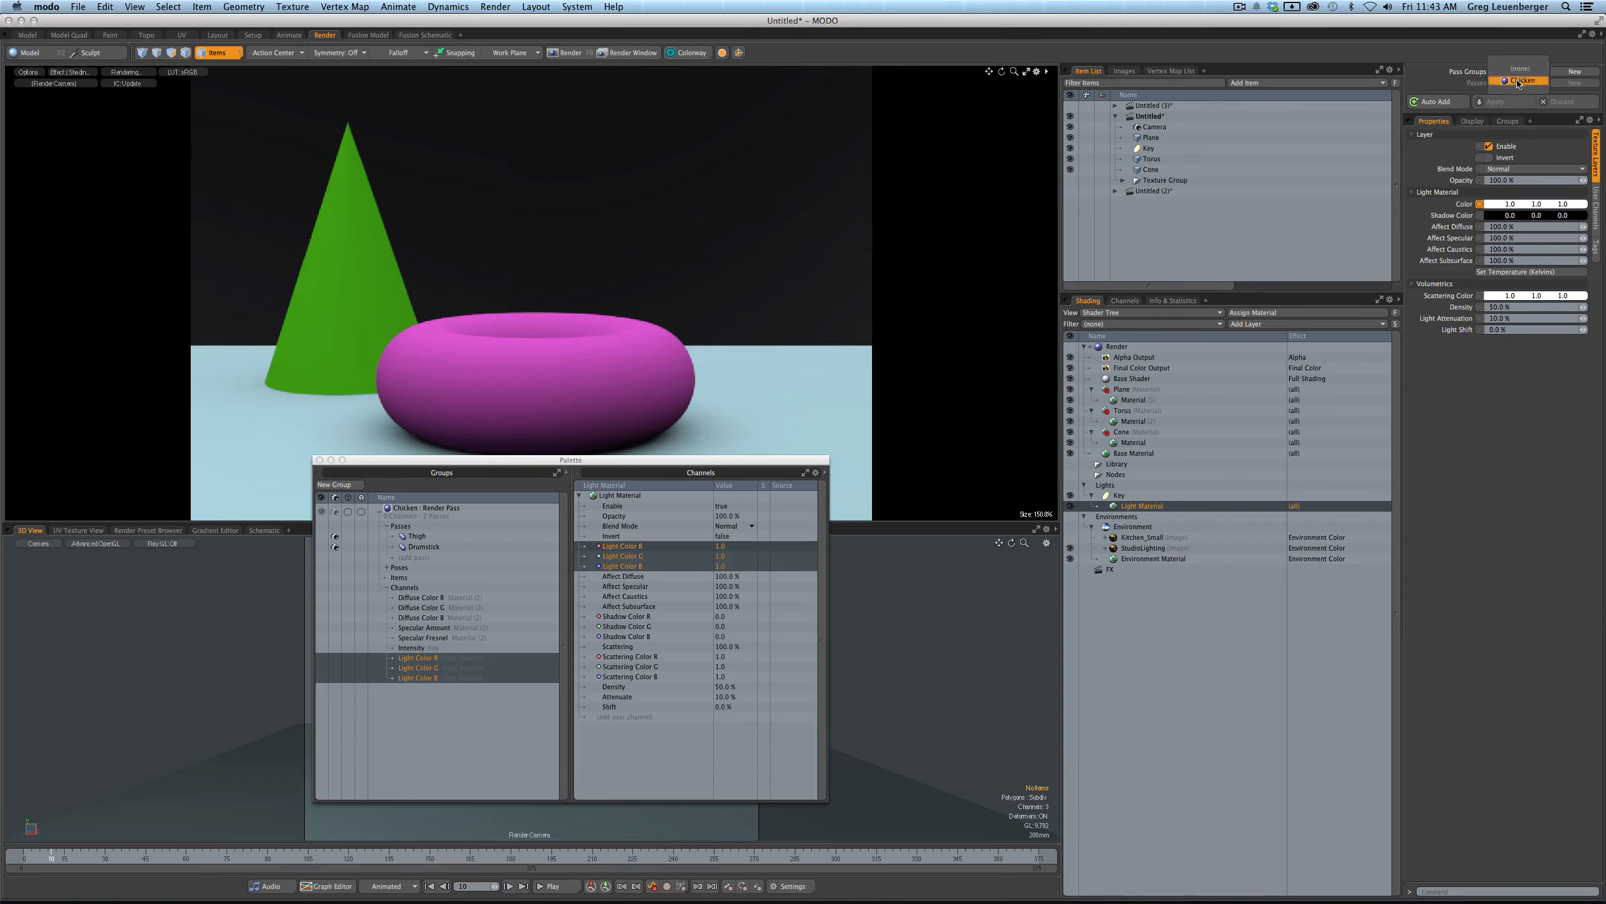
left_click(1516, 87)
left_click(1515, 84)
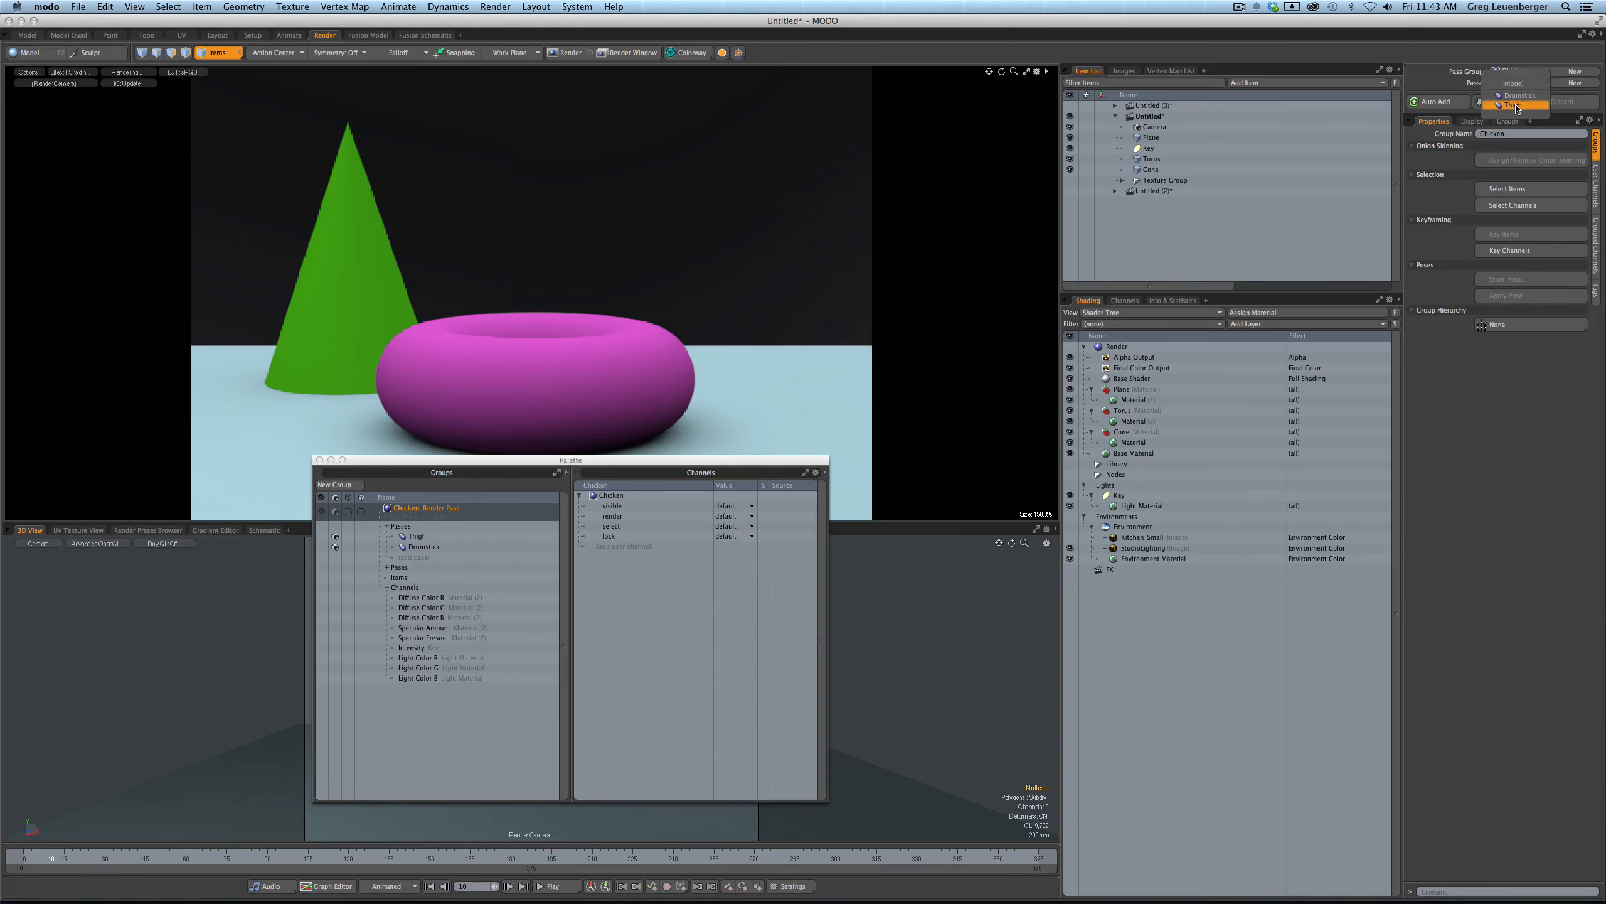
left_click(1515, 99)
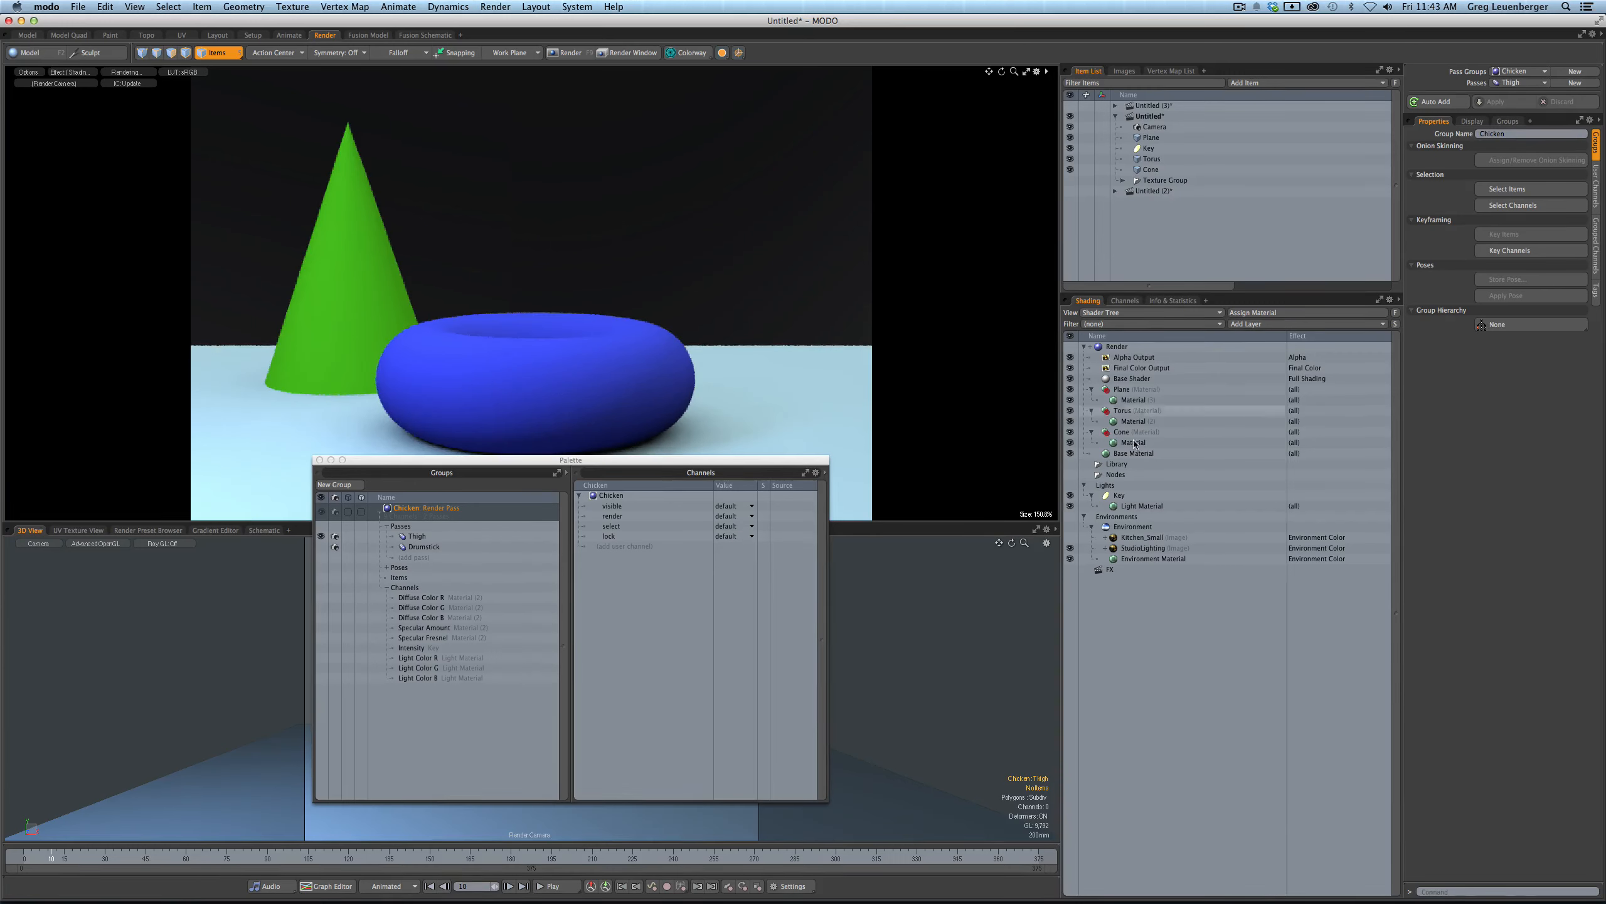
- Move the Light Material's color pass value from Thigh to the scene, then set the active pass to (none)
left_click(1135, 510)
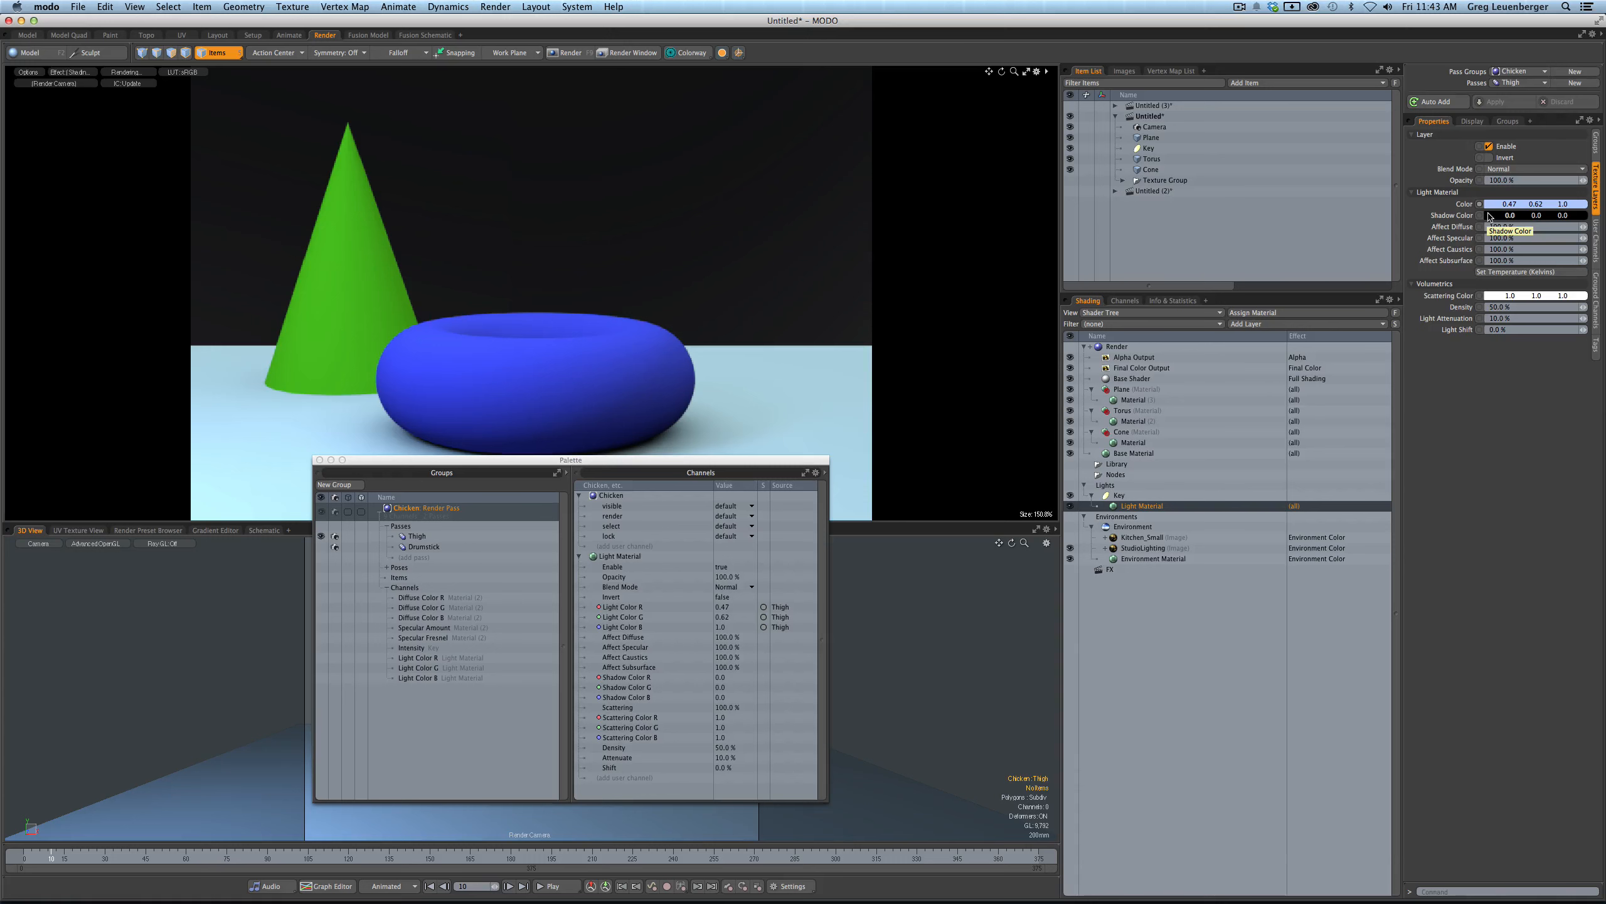
right_click(1464, 206)
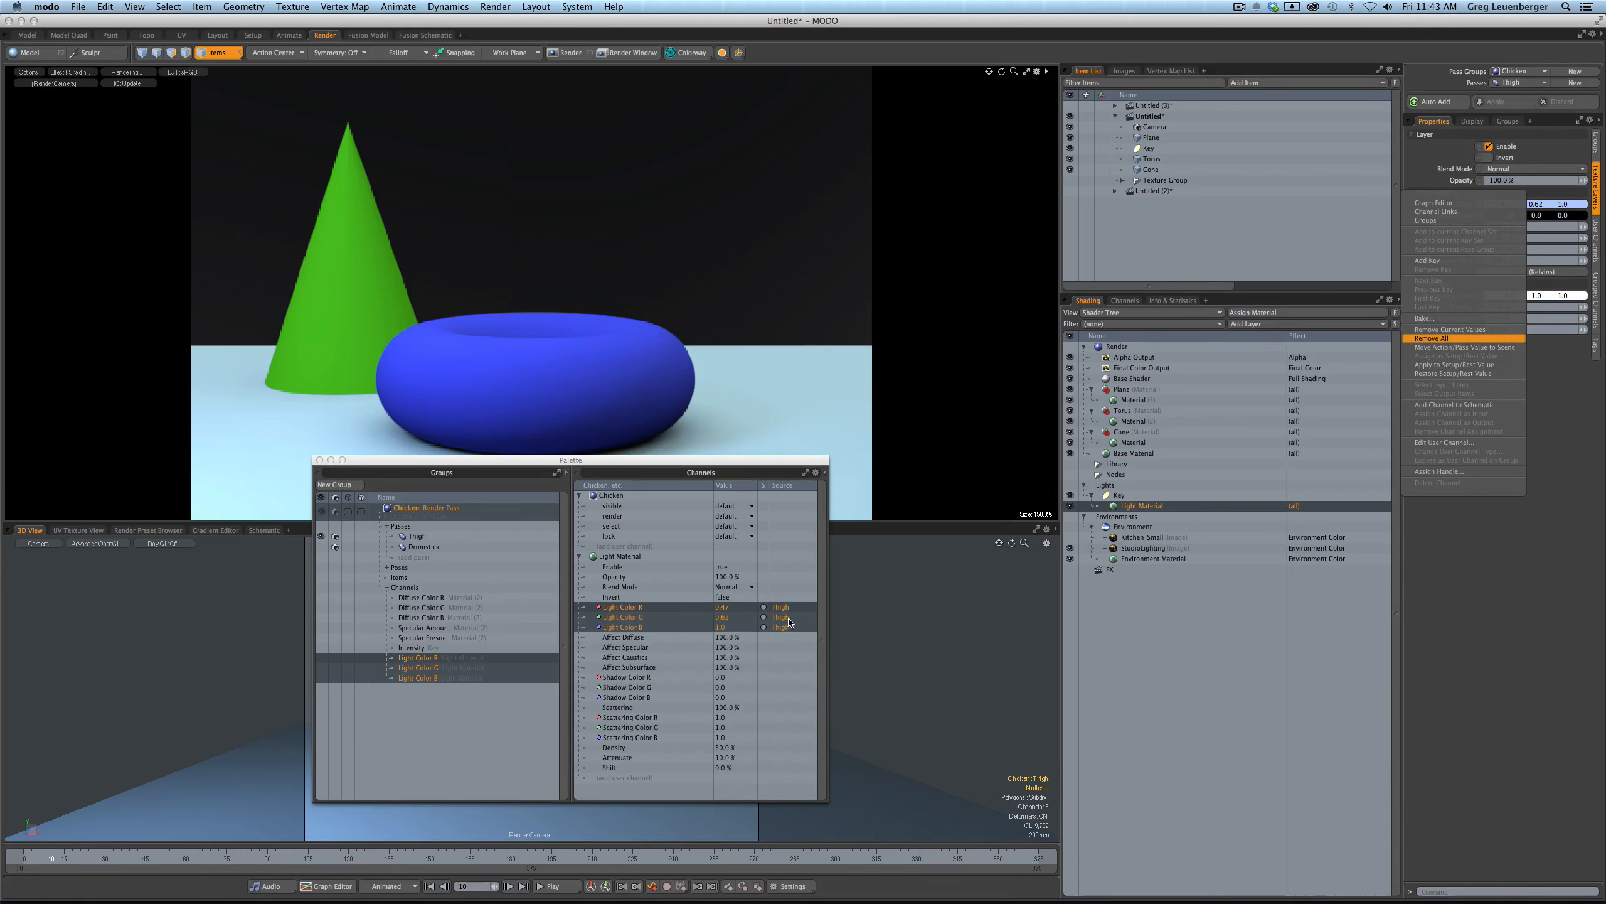
left_click(1451, 348)
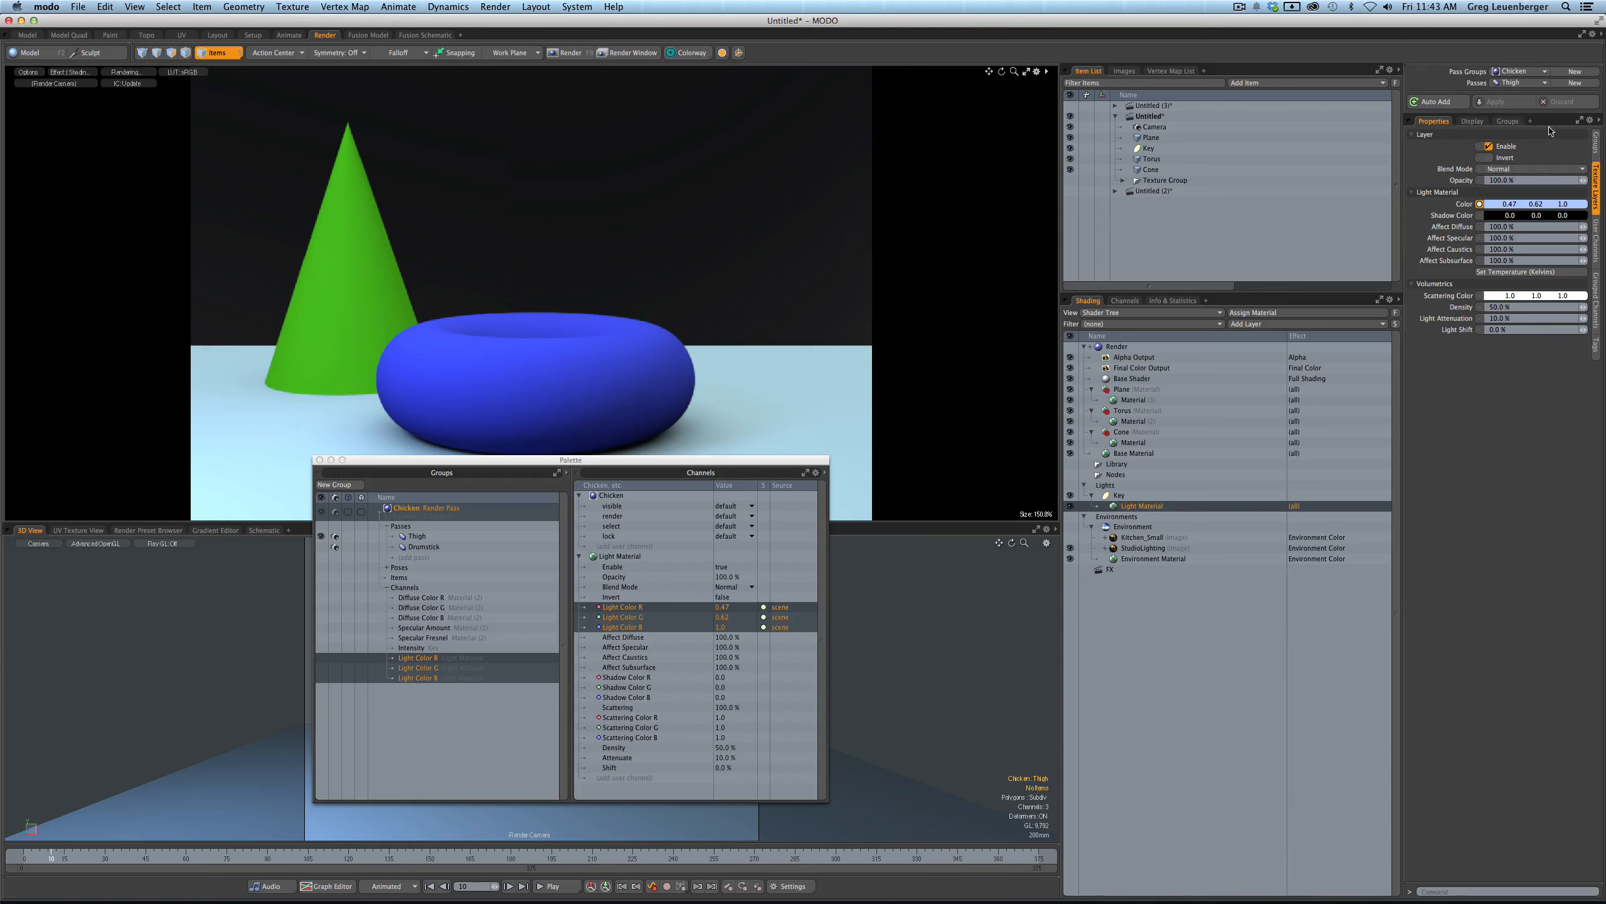
left_click(1517, 83)
left_click(1514, 70)
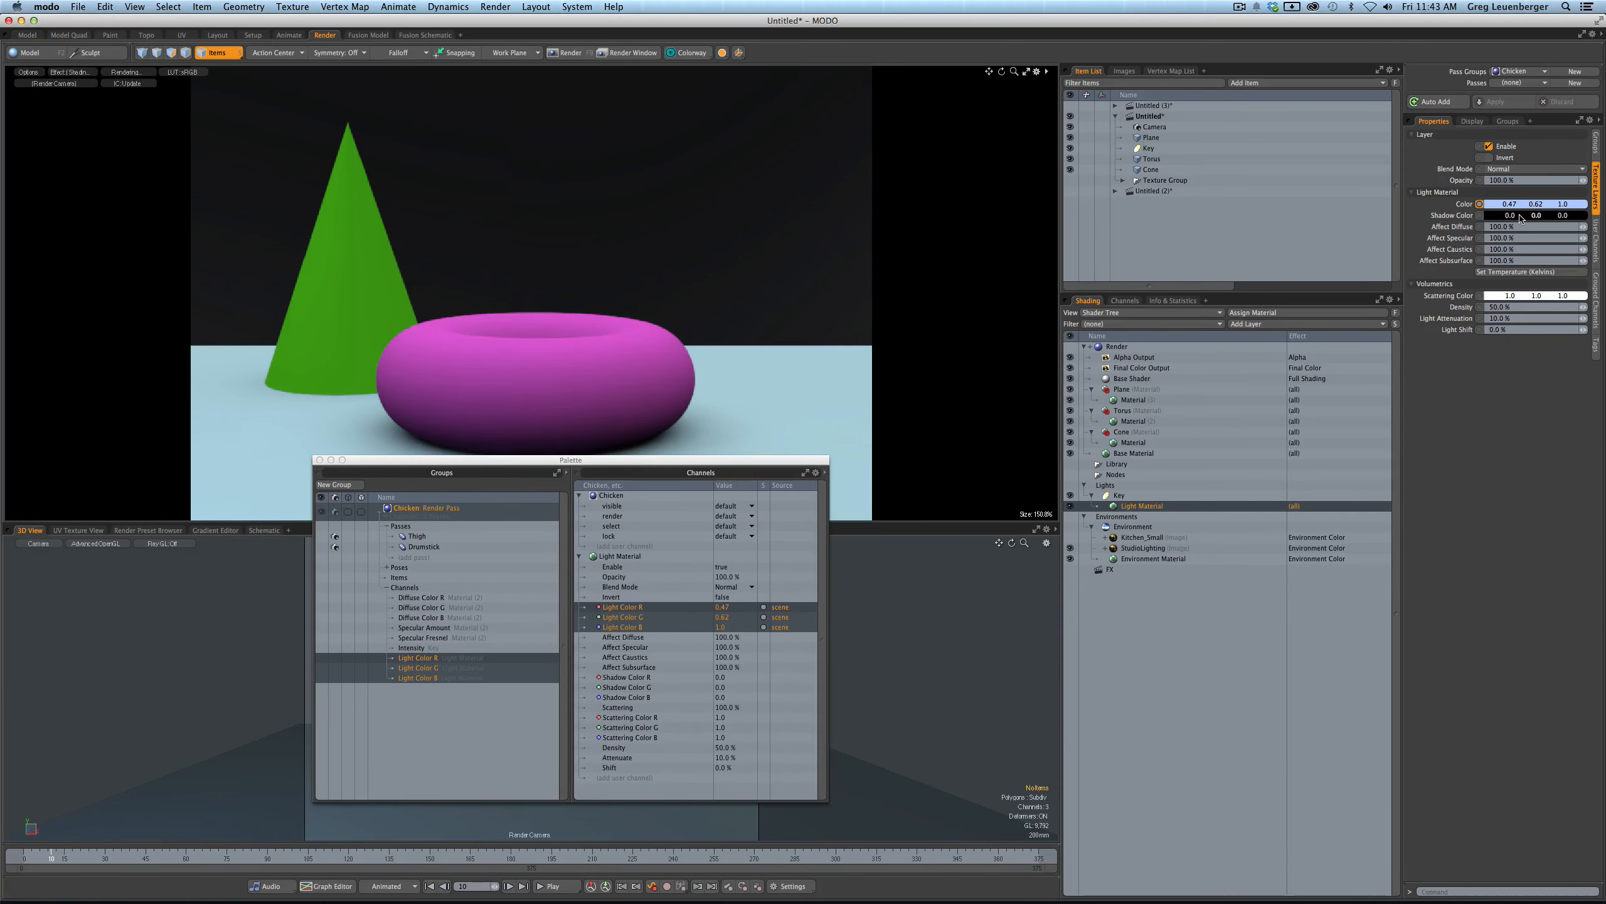
- Switch to SketchBook Pro and draw a small green circle in the Thigh box and a red stroke down to the Scene box
key("super+Tab")
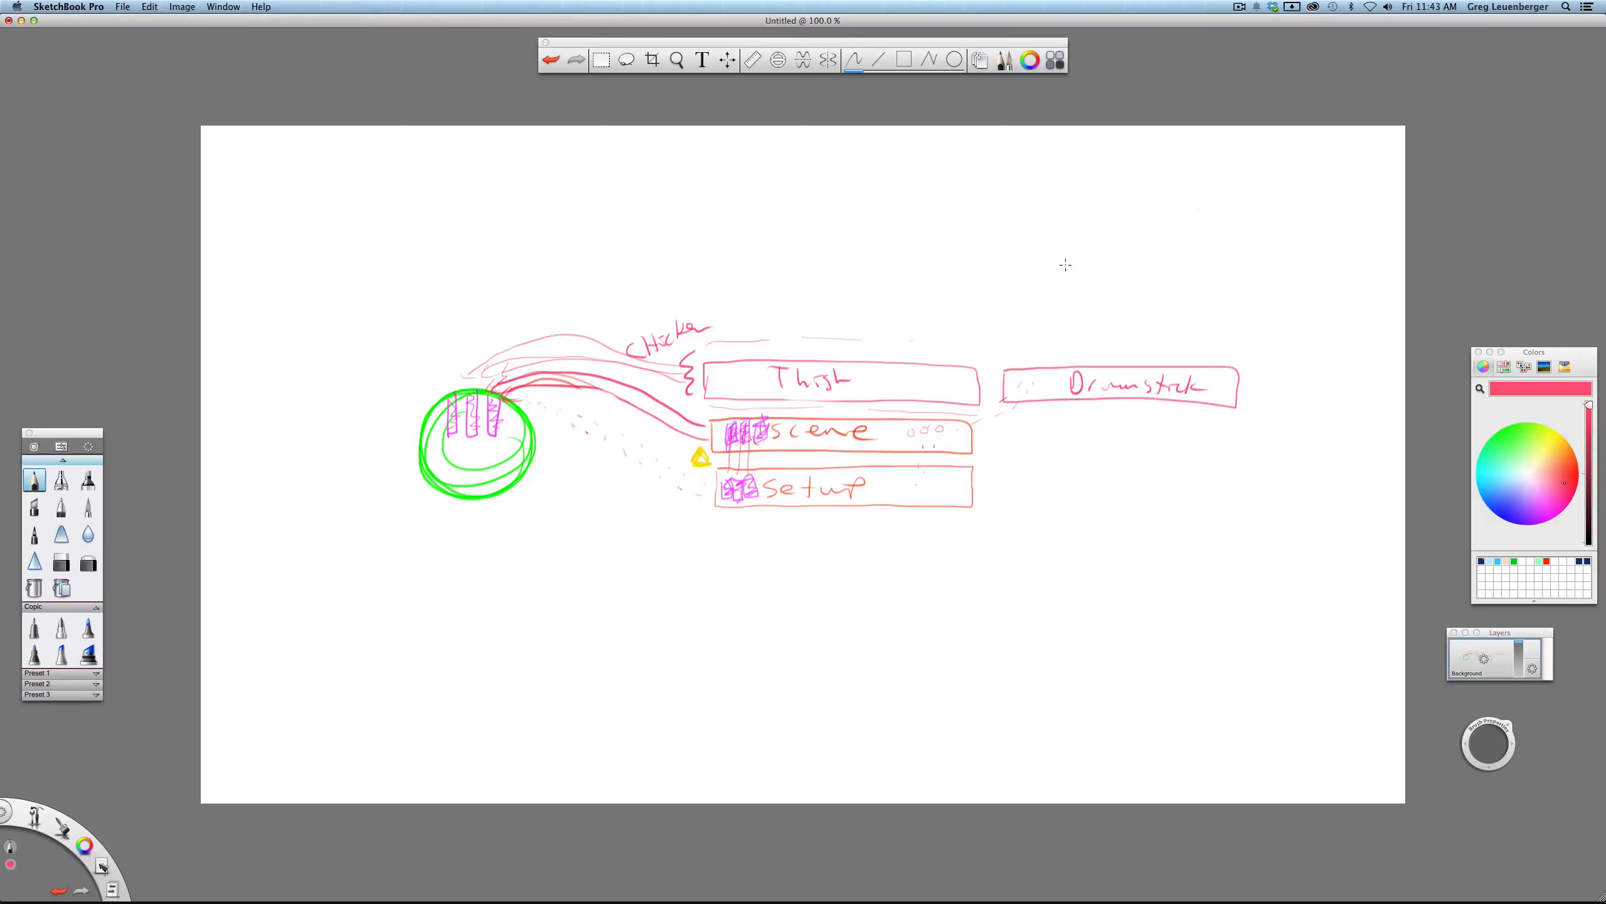
left_click(1508, 427)
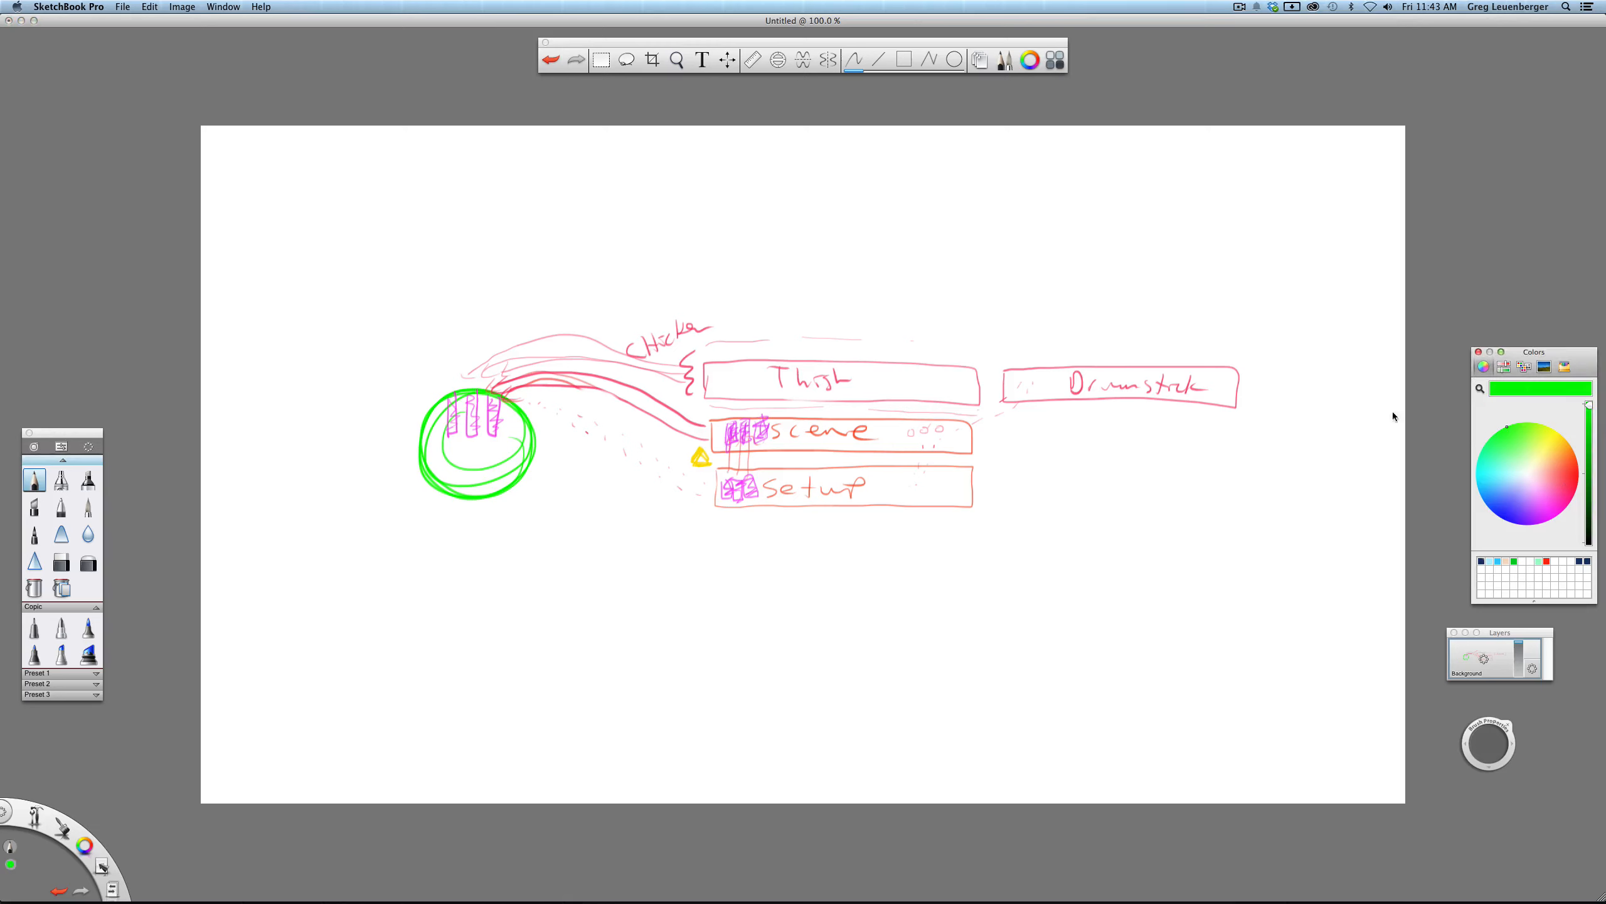
left_click_drag(737, 370, 745, 385)
left_click(1547, 509)
left_click(1576, 477)
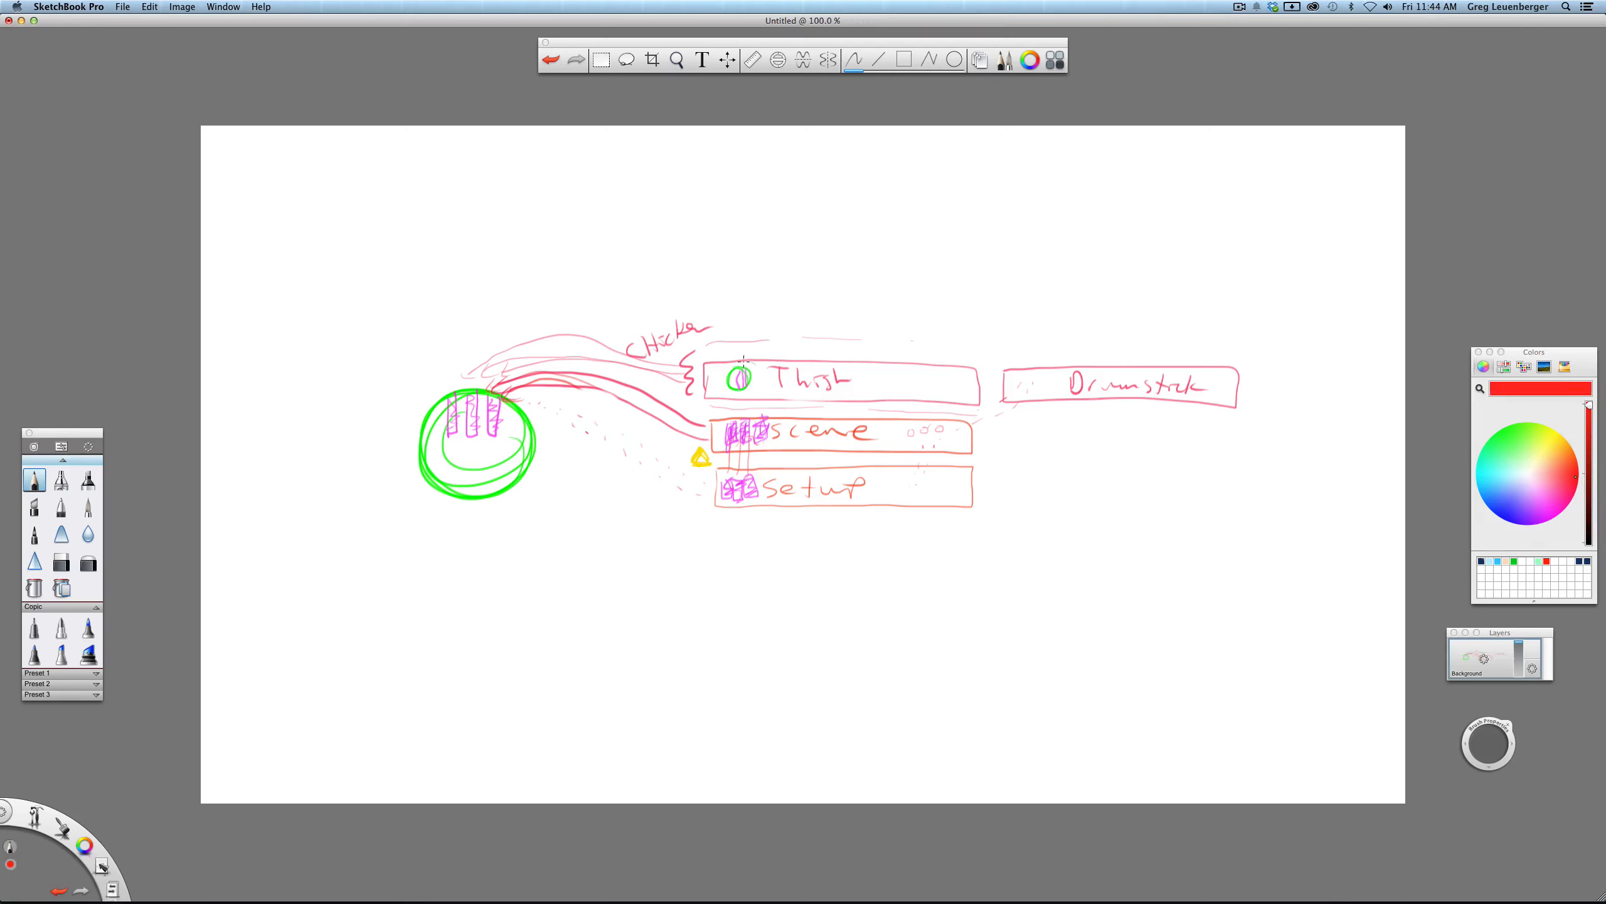
left_click_drag(744, 360, 783, 441)
- Return to MODO and, with the Thigh pass active, set and apply an orange Light Material color (1.0, 0.49, 0.11)
key("super+Tab")
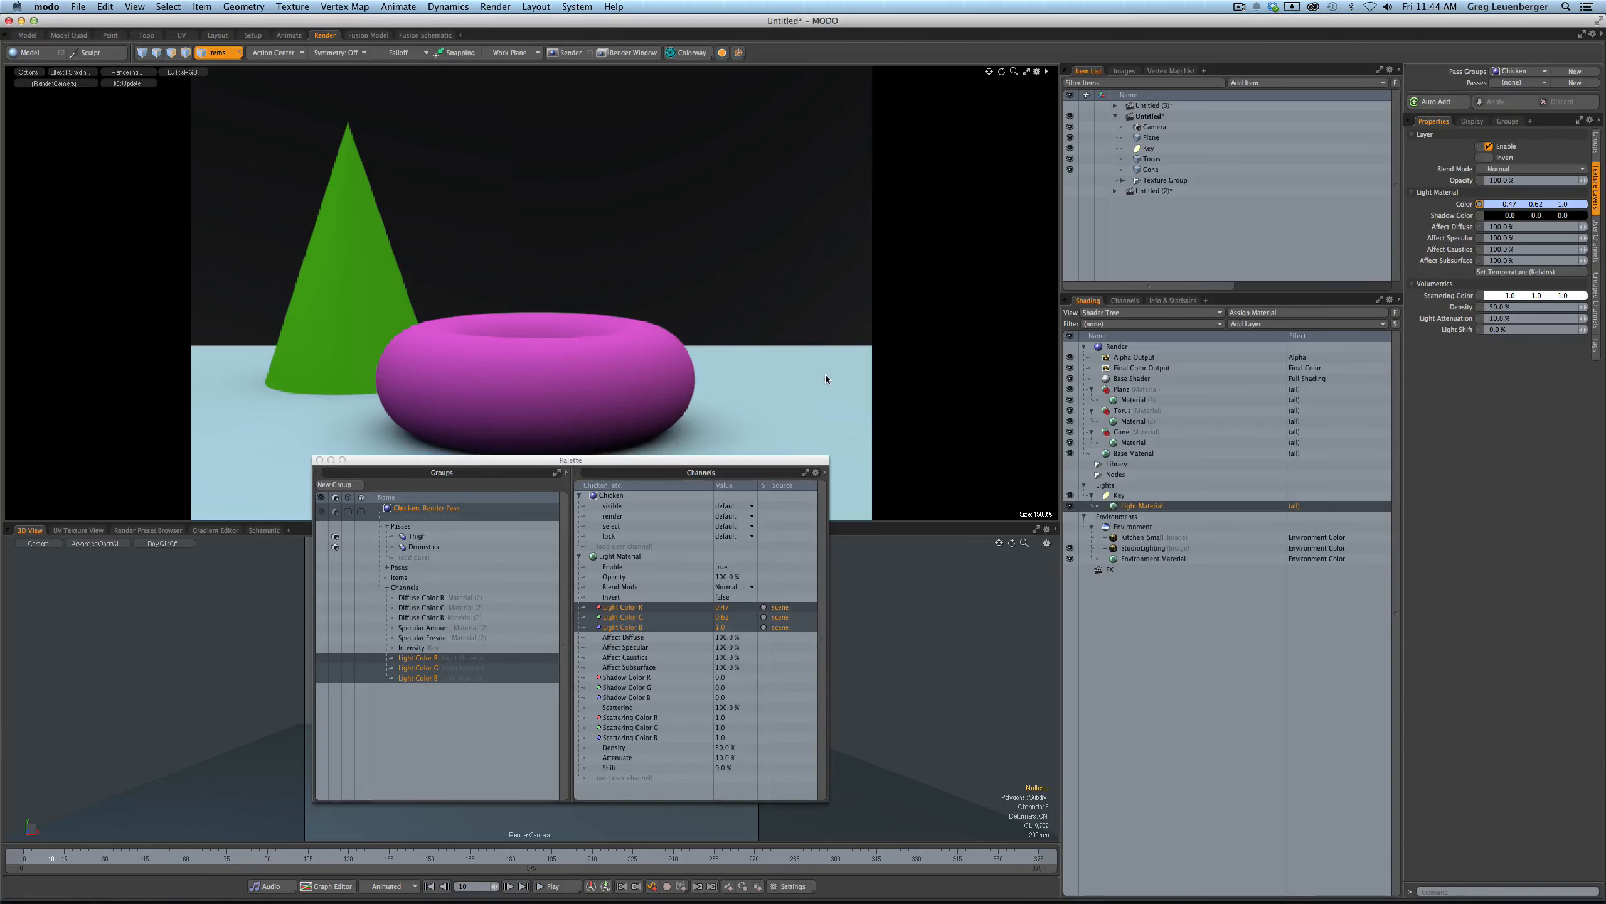
left_click(1518, 83)
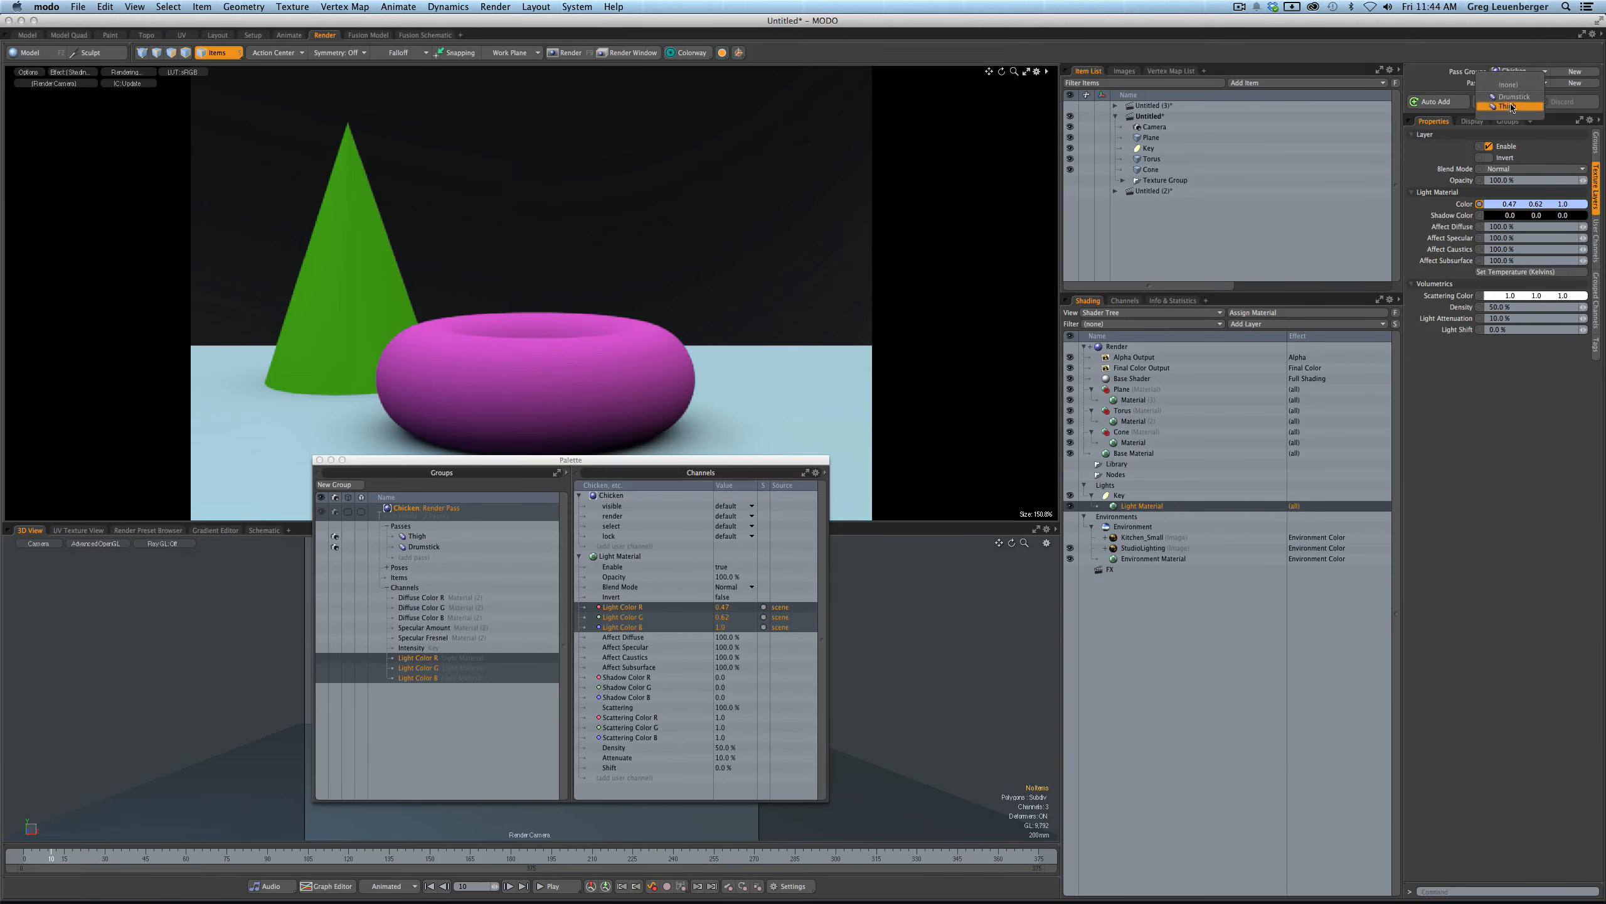
left_click(1515, 94)
left_click(1499, 205)
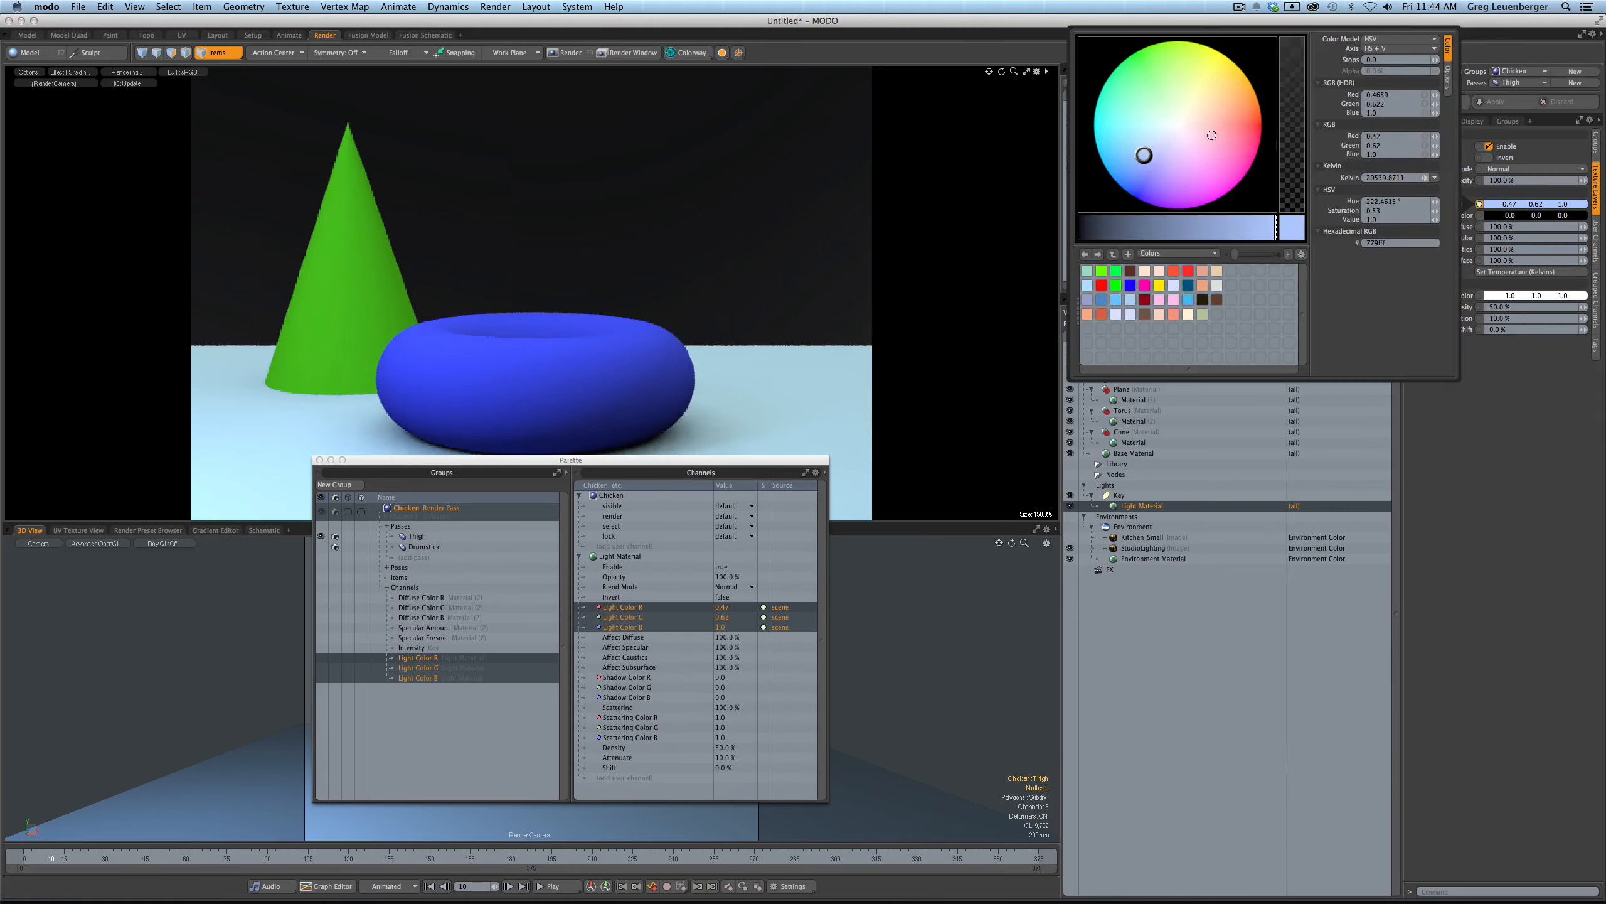
left_click_drag(1146, 155, 1246, 96)
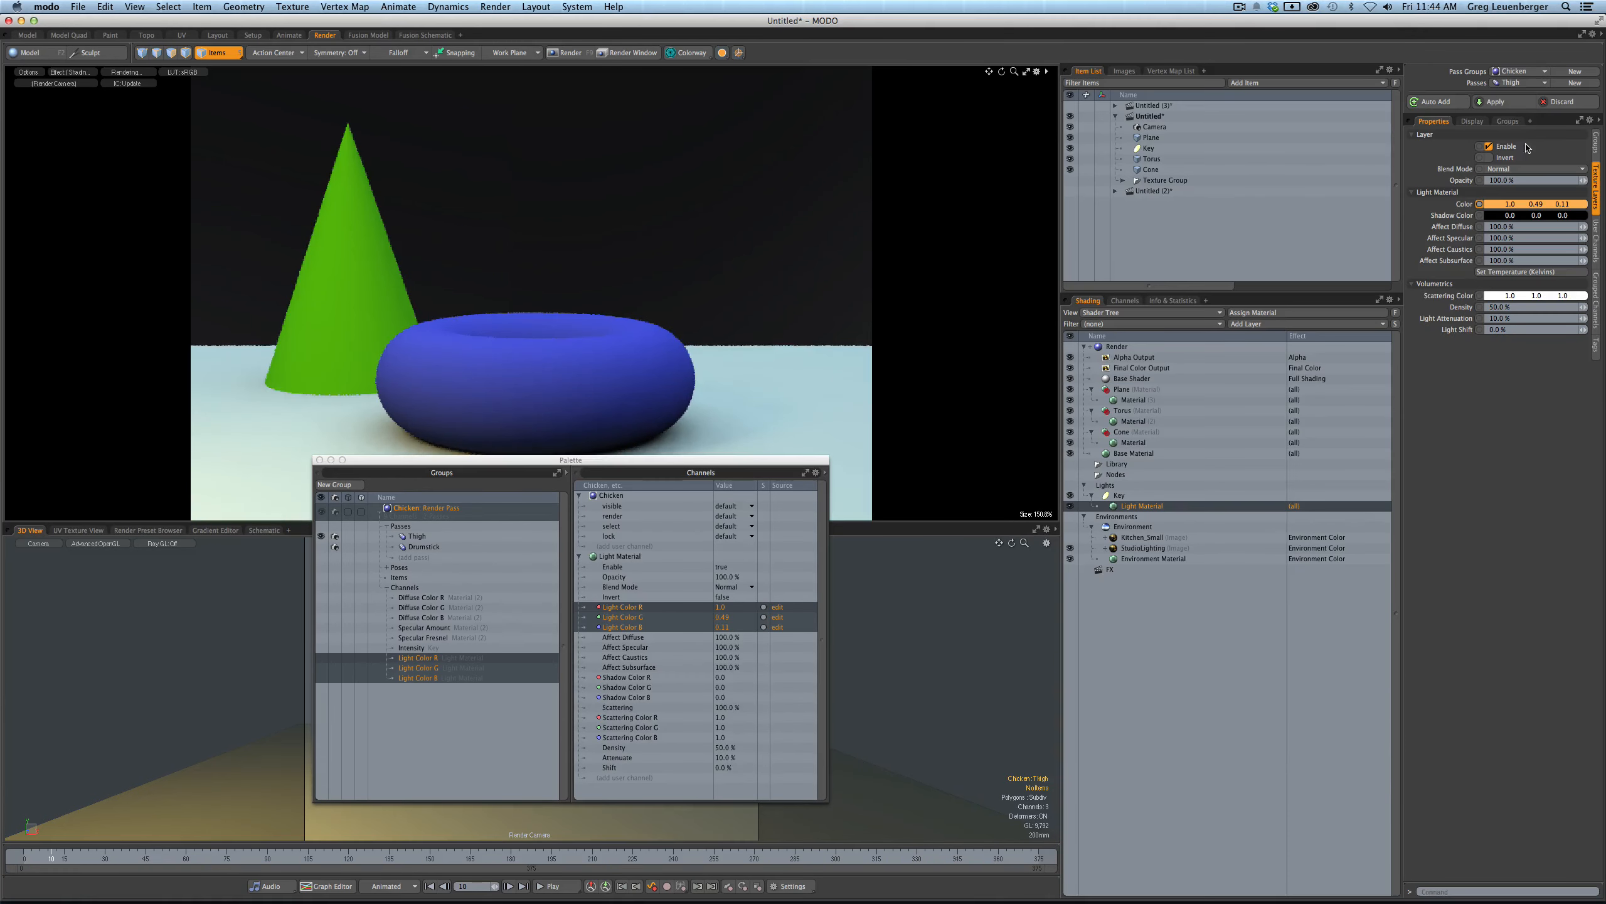
left_click(1514, 103)
- Switch the active pass to (none) and to Drumstick to compare the light color across passes
left_click(1518, 83)
left_click(1514, 63)
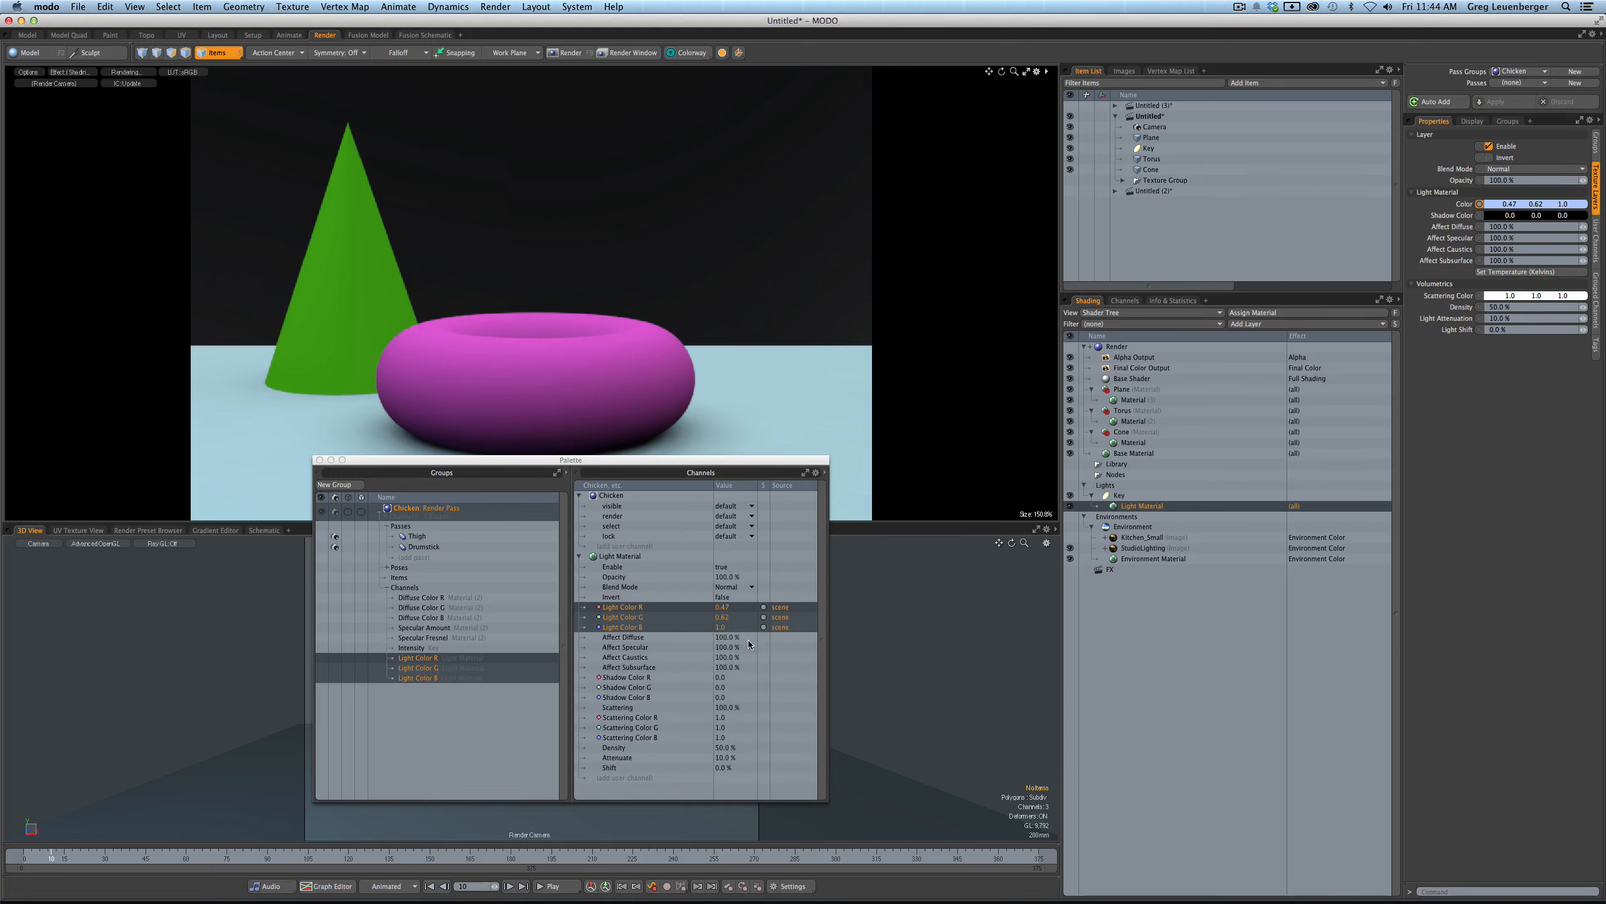
left_click(1509, 83)
left_click(1506, 103)
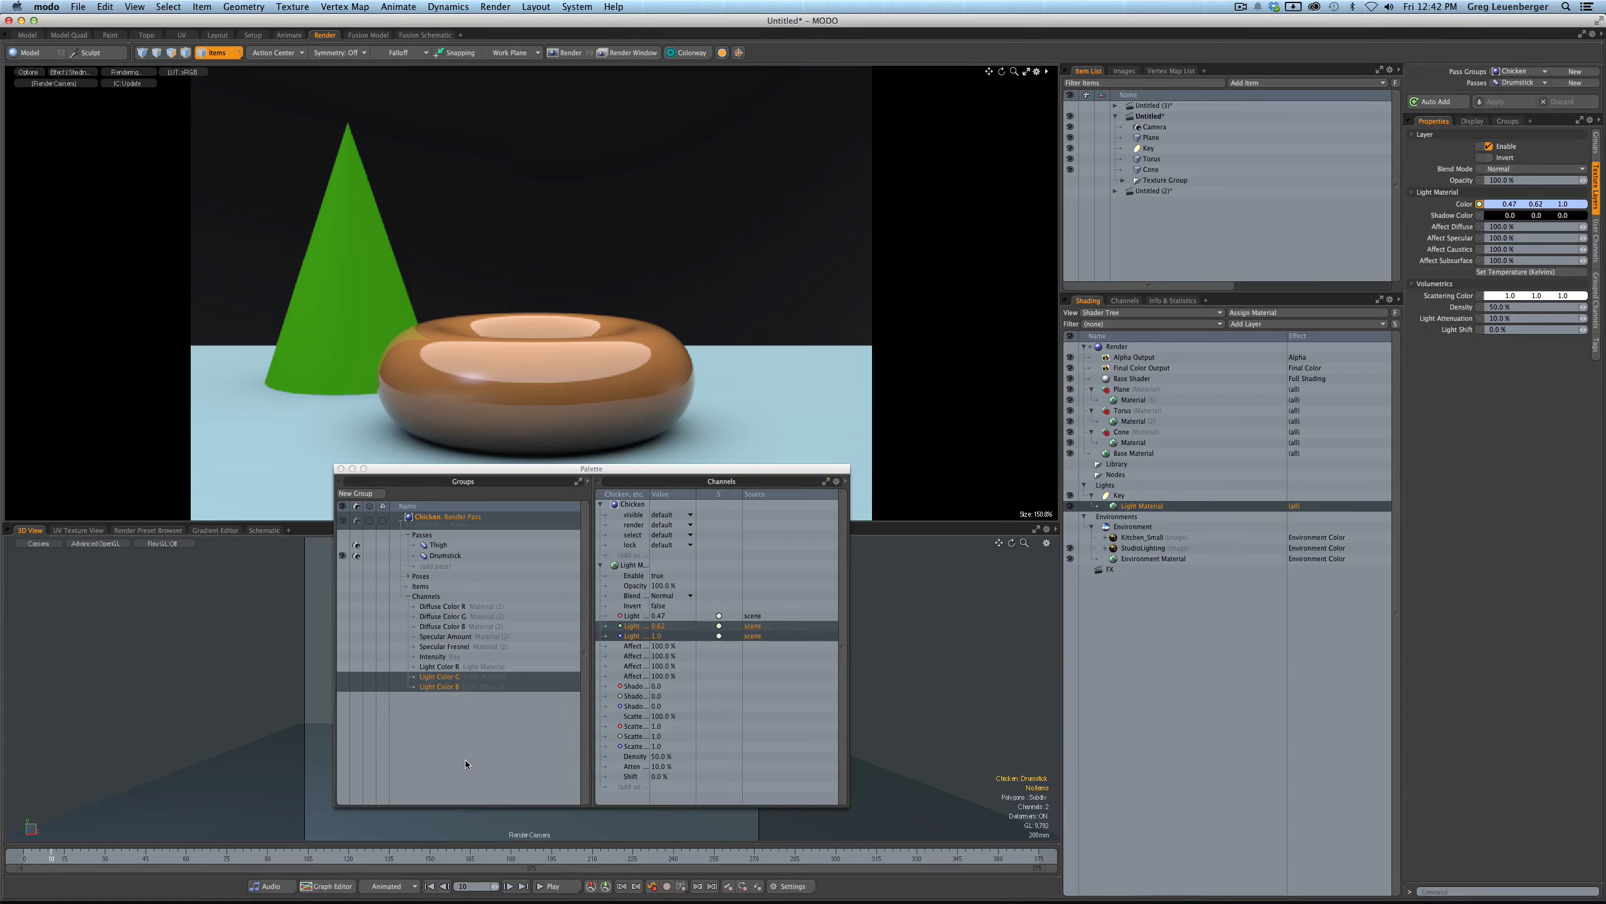
- Delete the Chicken render pass group and deselect the Light Material
right_click(463, 521)
left_click(440, 696)
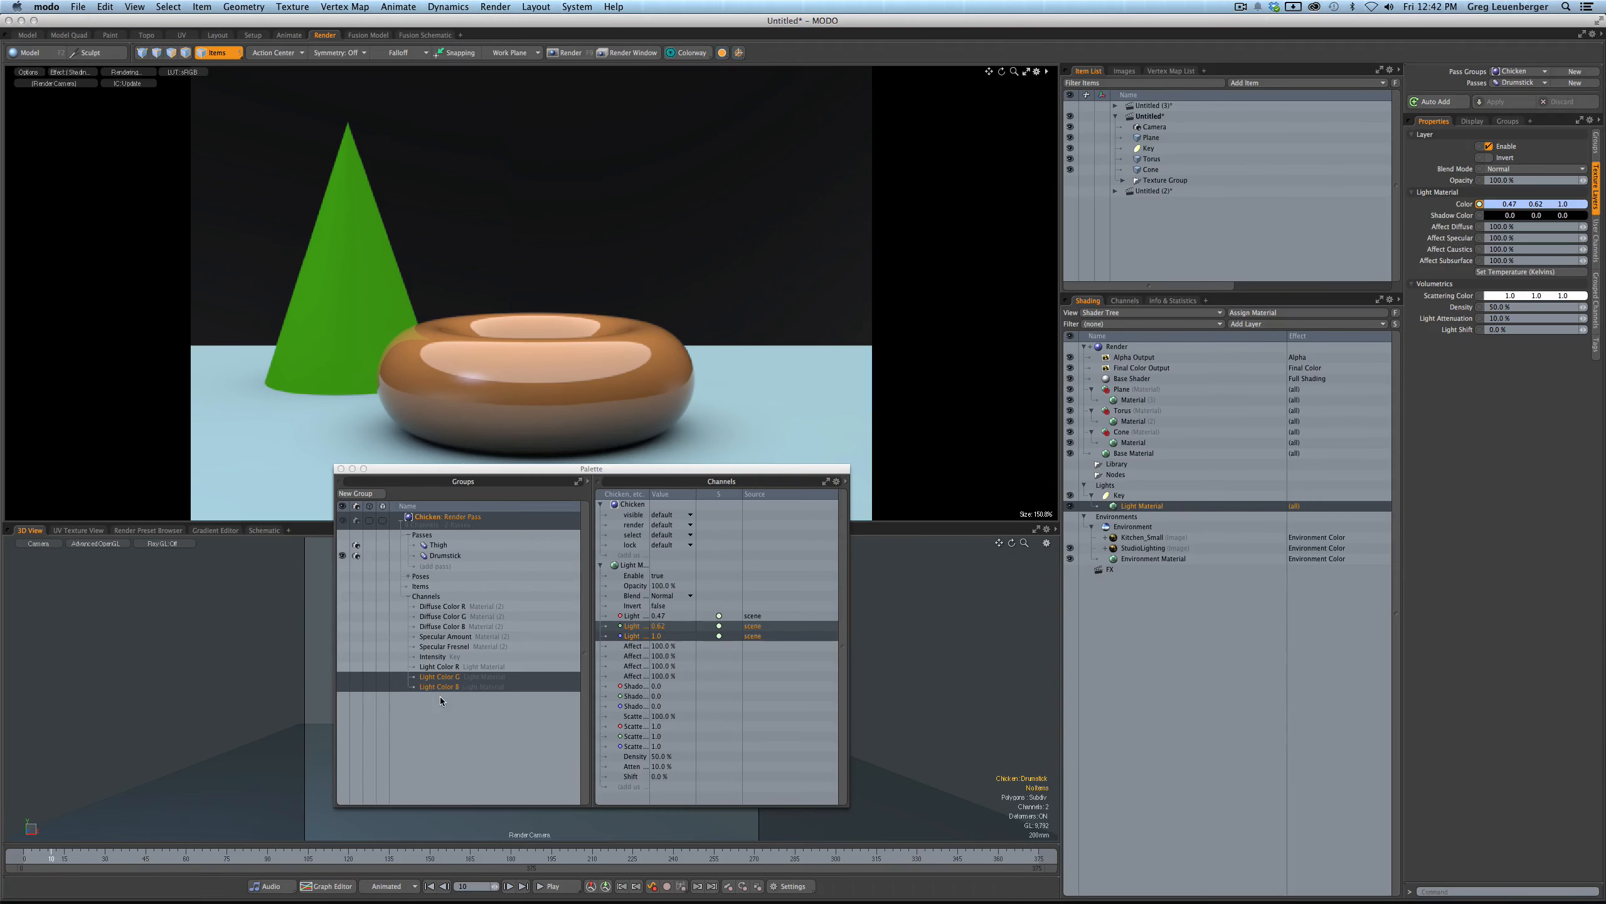
left_click(753, 247)
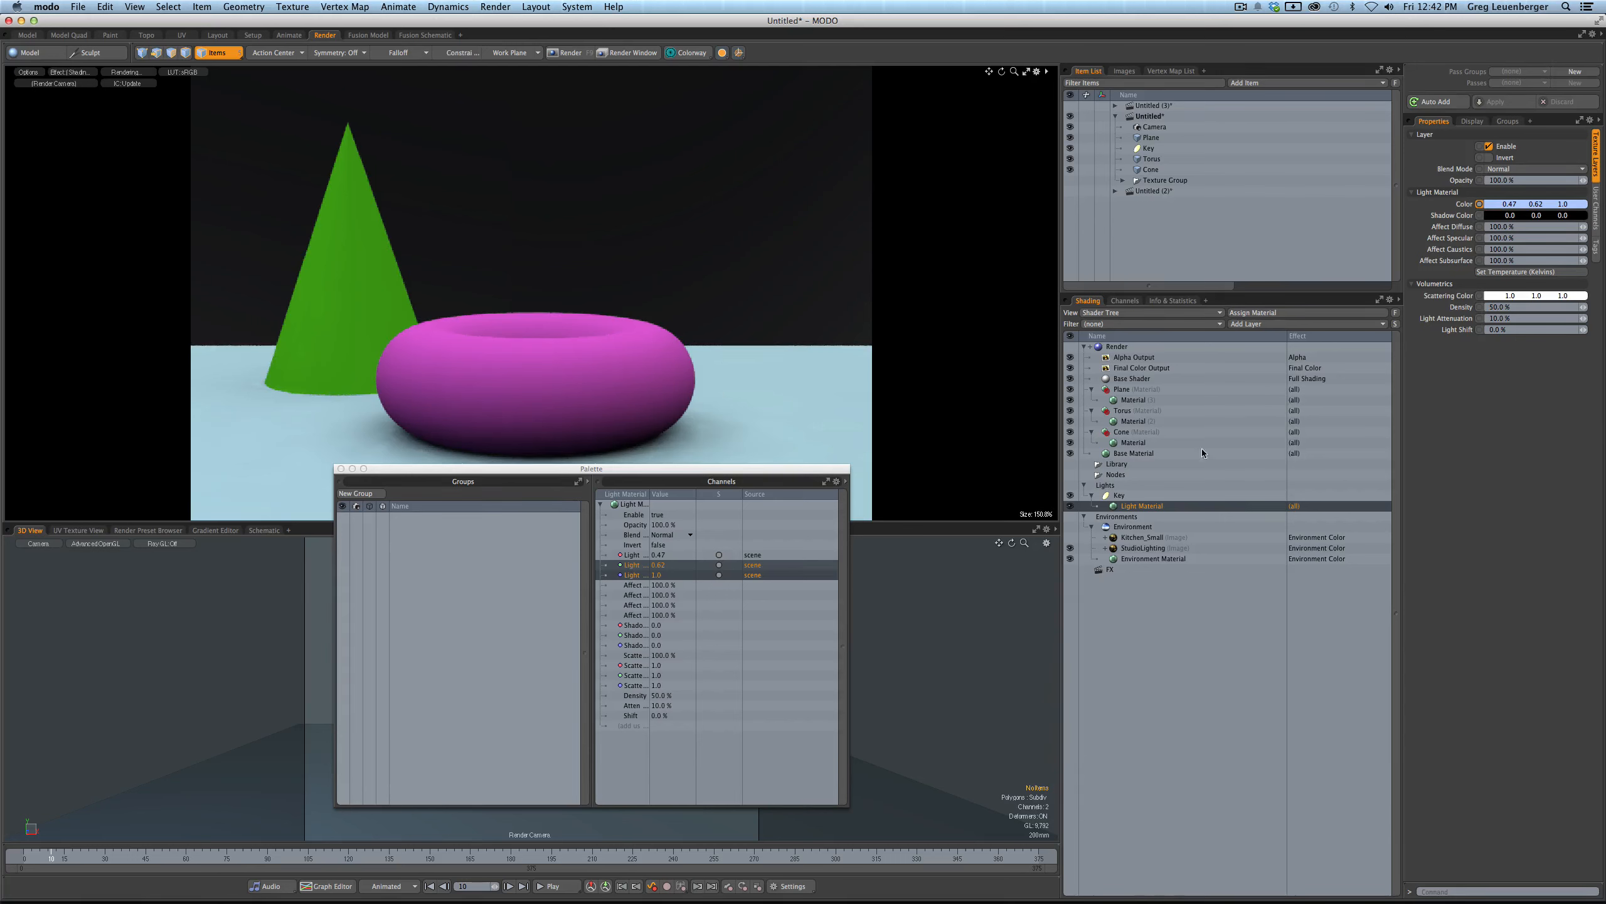
left_click(1142, 506, "ctrl")
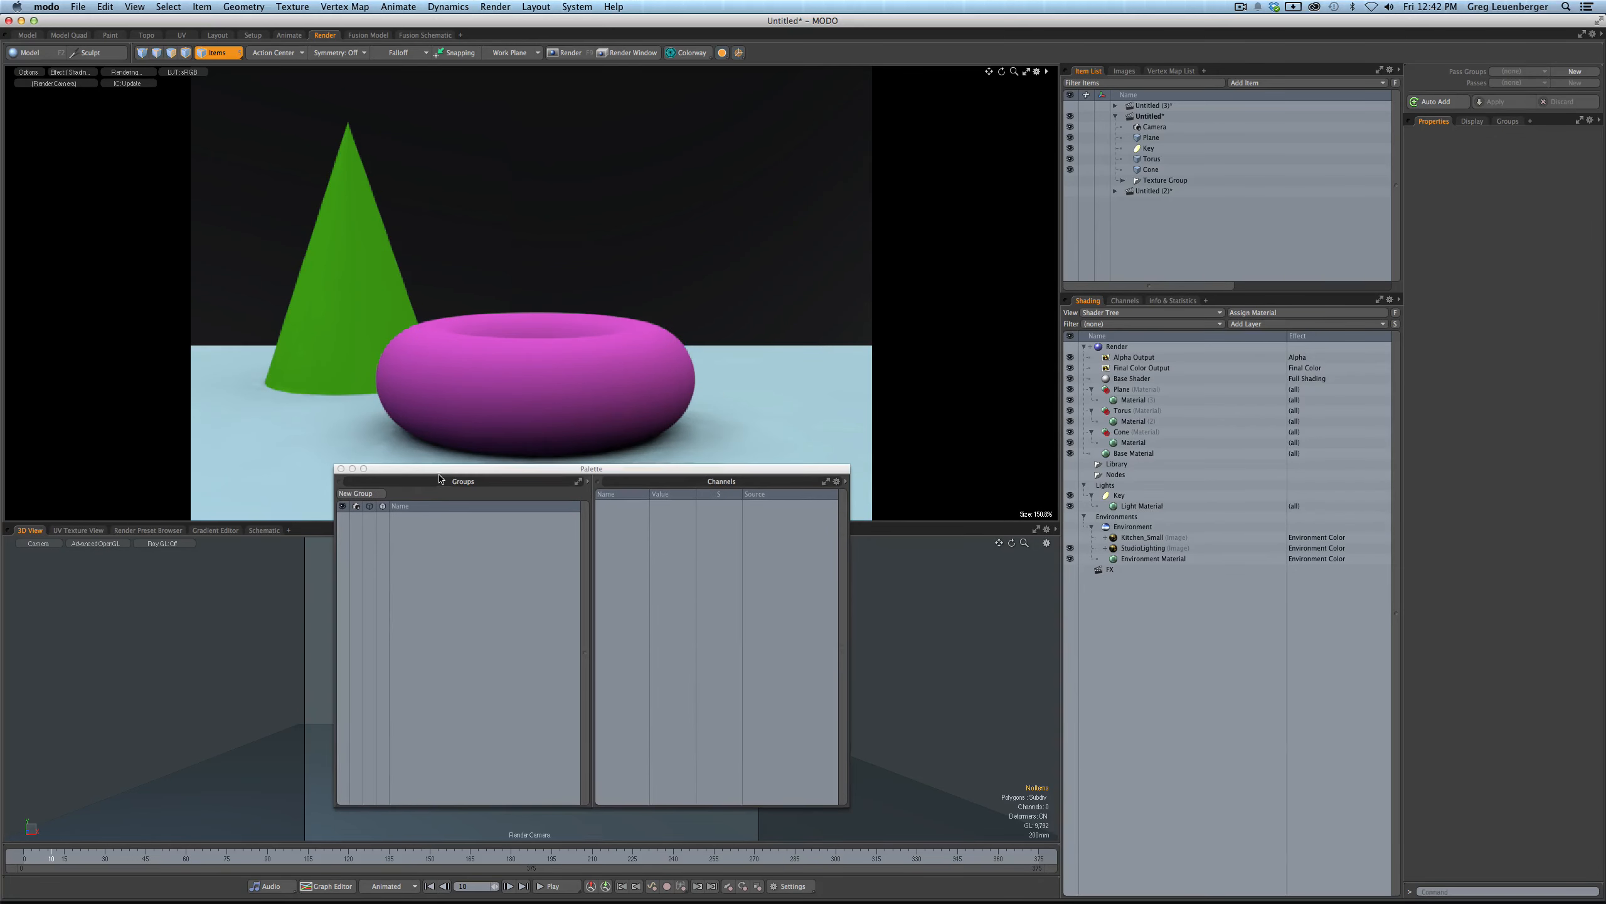
- Move the Groups and Channels palette off the 3D viewport and show the scene in Perspective with the light and camera in view
left_click_drag(439, 480, 518, 714)
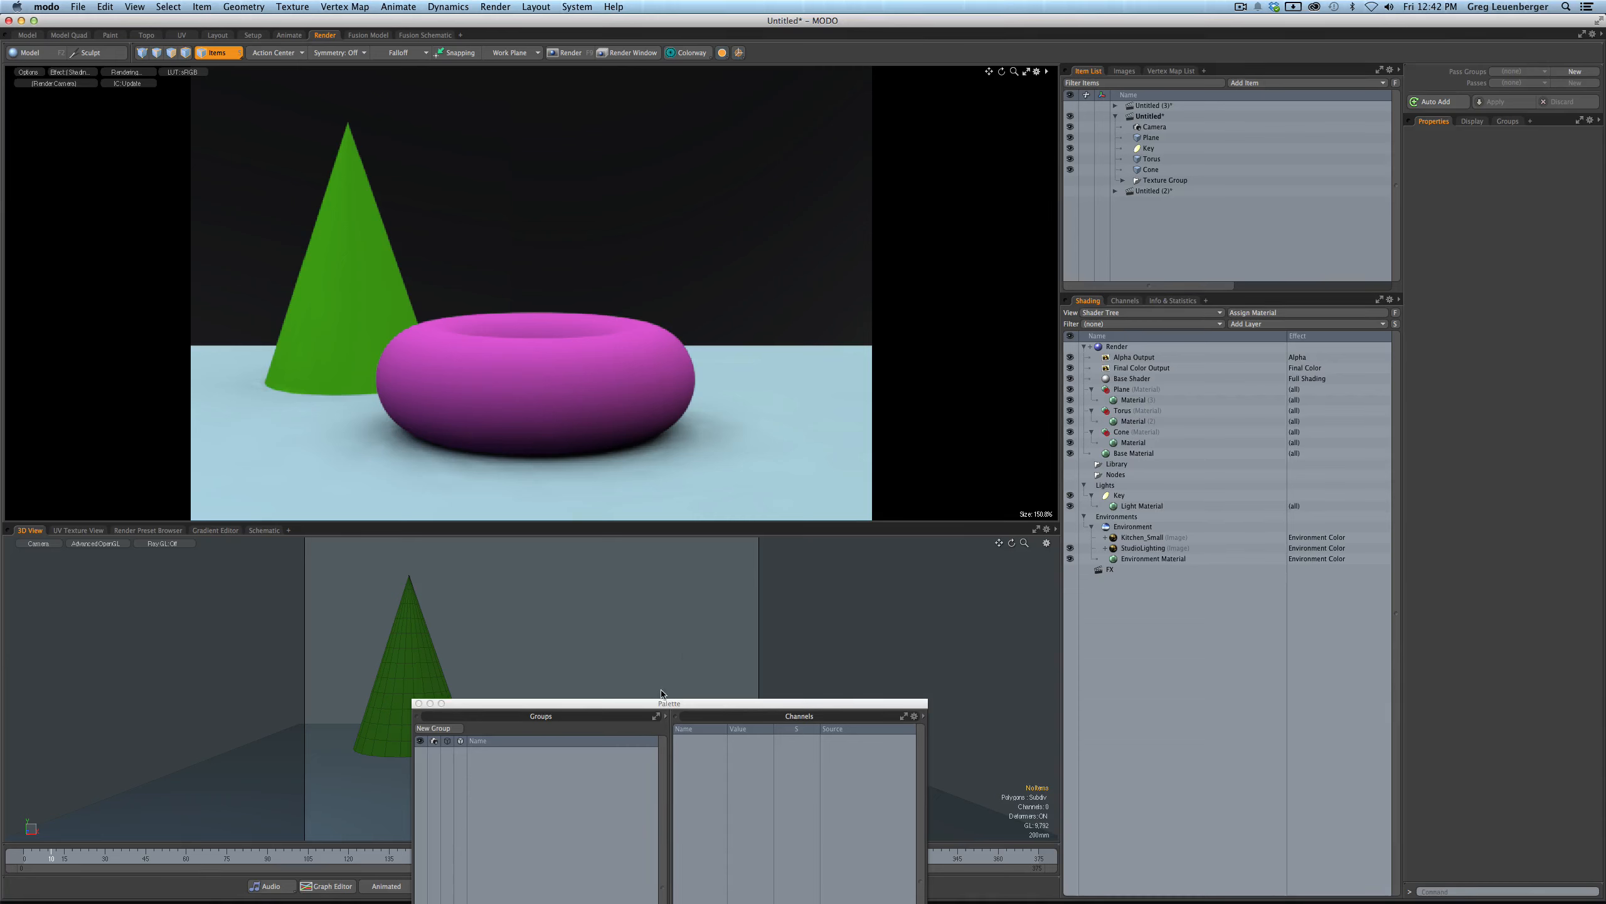
key("ctrl+space")
left_click(659, 725)
left_click_drag(571, 707, 645, 795)
left_click_drag(652, 660, 479, 638, "ctrl+alt")
- Duplicate the Key light, swing the copy around the origin to about 60.8° Y rotation, and enlarge it to about 1.8 by 1.8 m
left_click(478, 634)
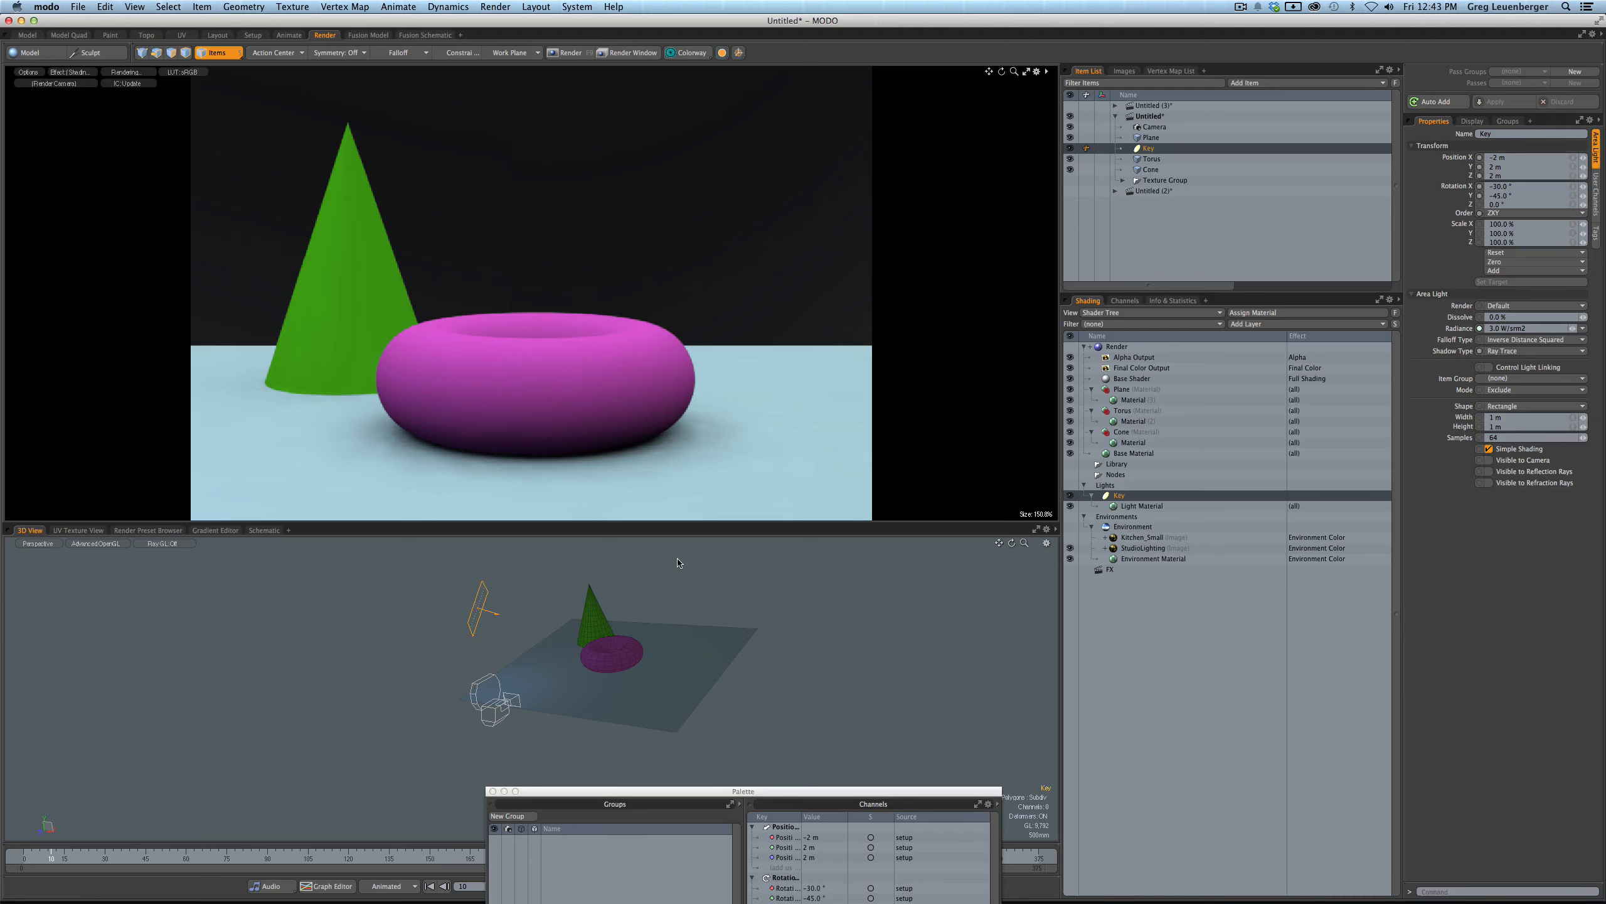
key("ctrl+d")
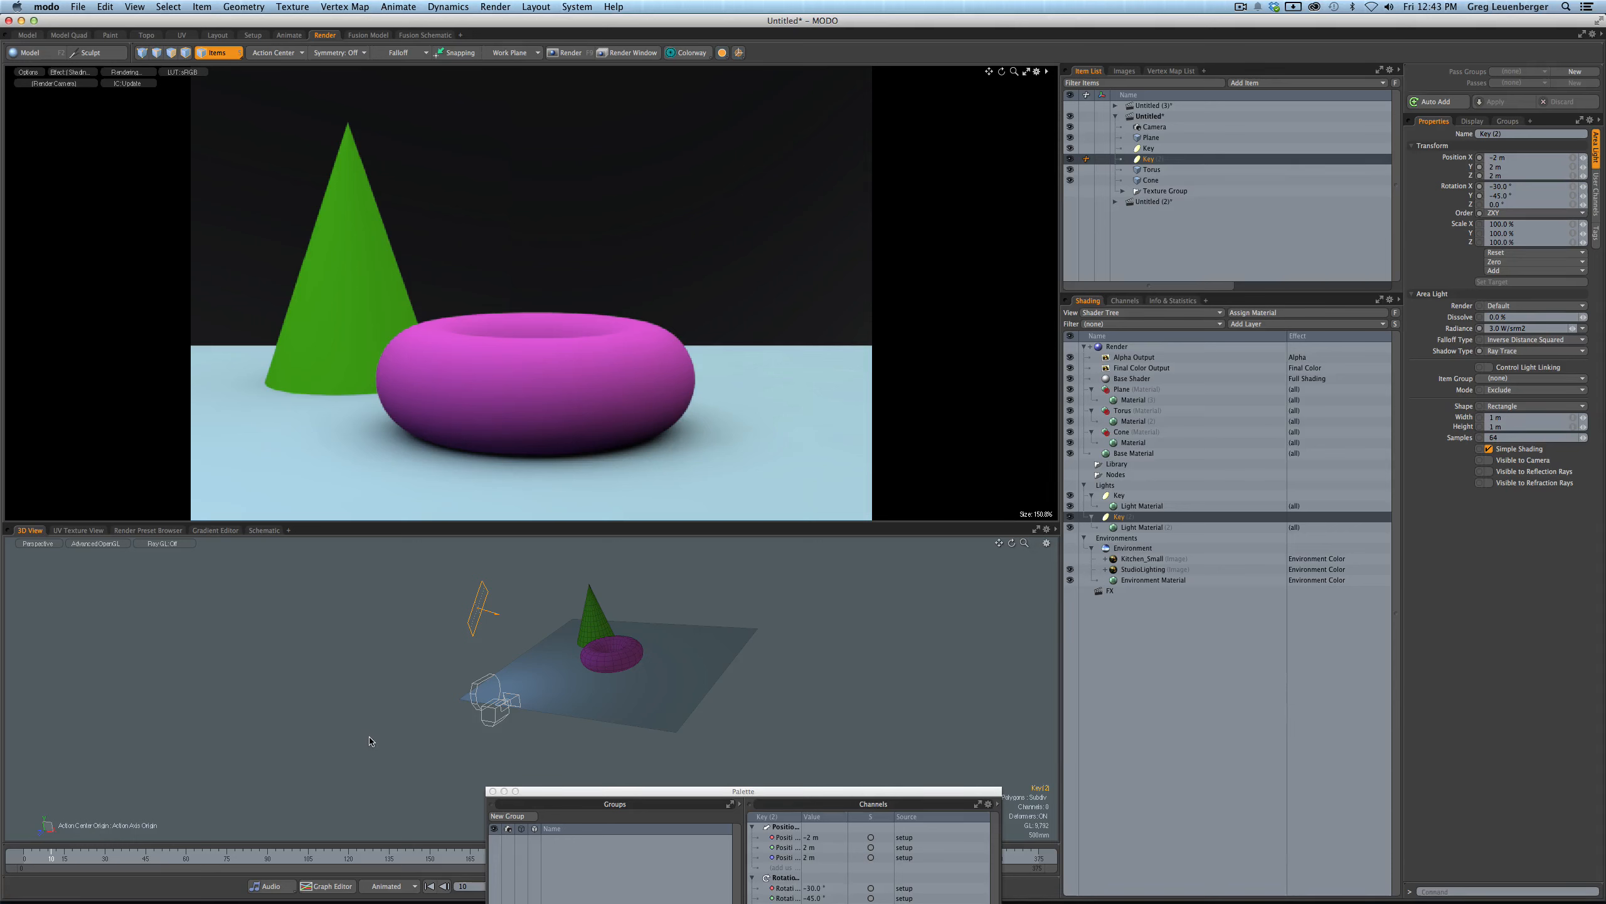
key("e")
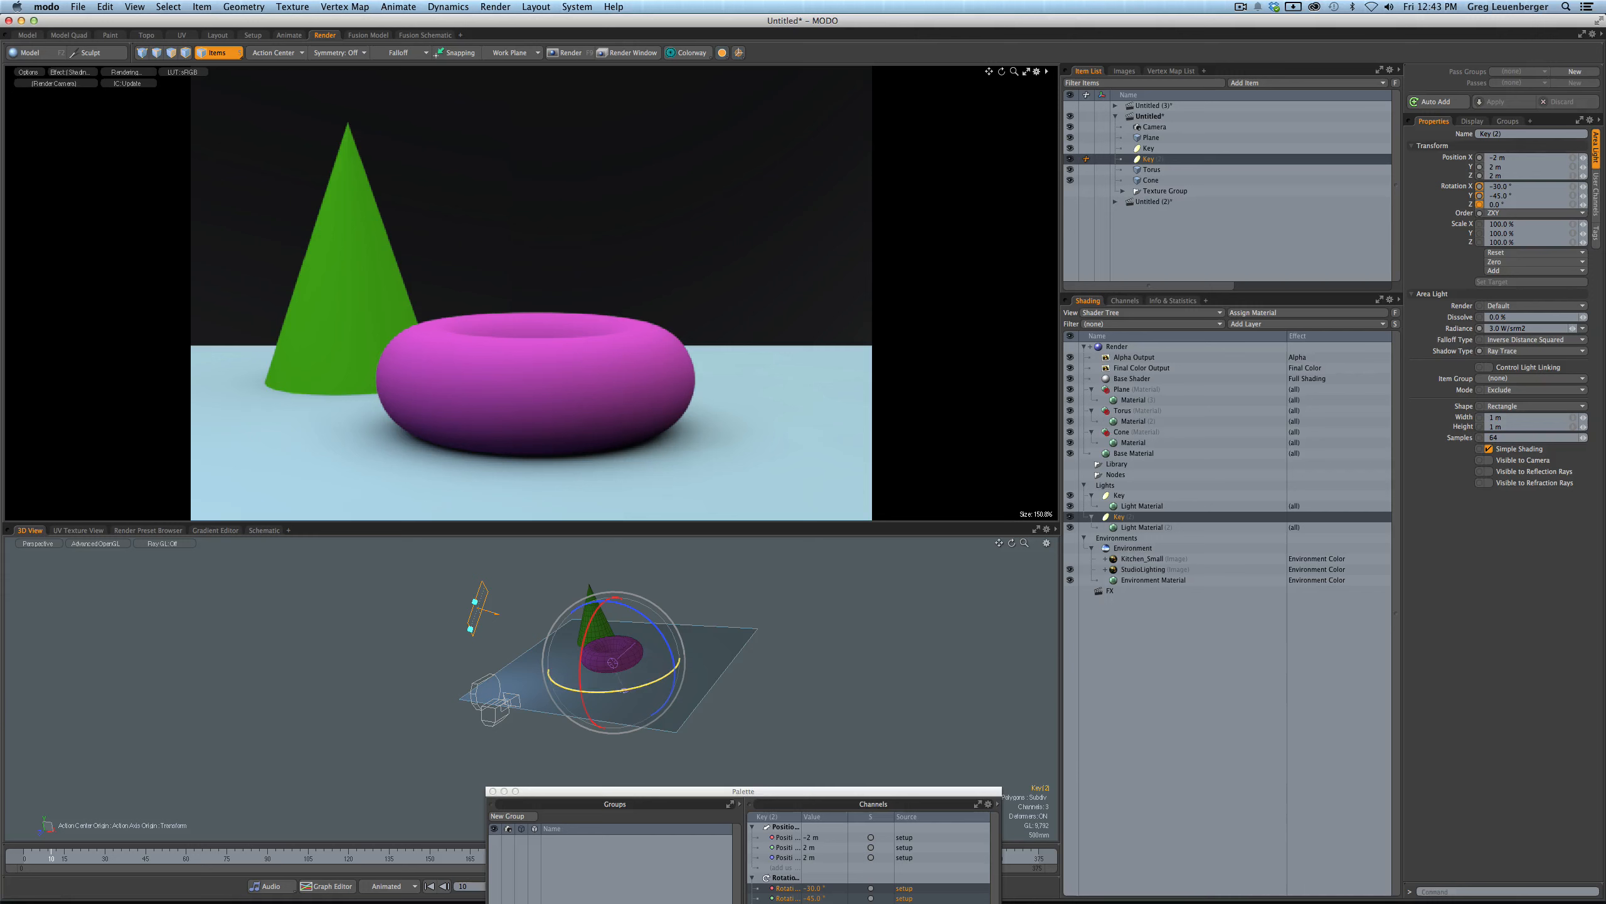
left_click_drag(623, 691, 699, 598)
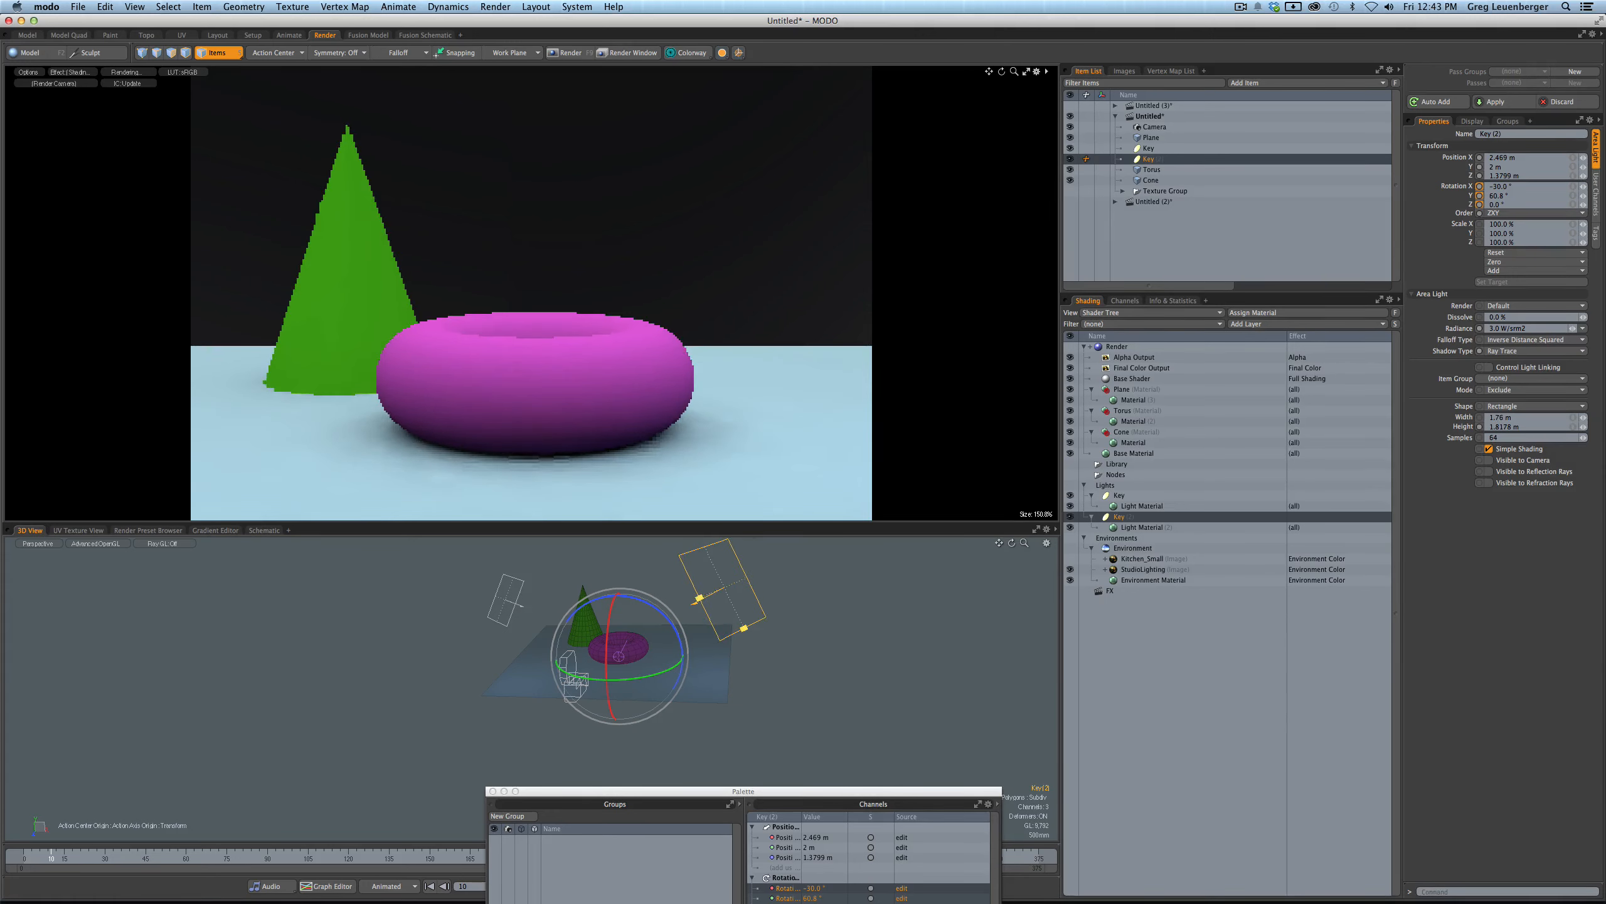
- Rename the duplicated Key light to Fill and clear the selection
double_click(1146, 159)
type("Fill")
key("Return")
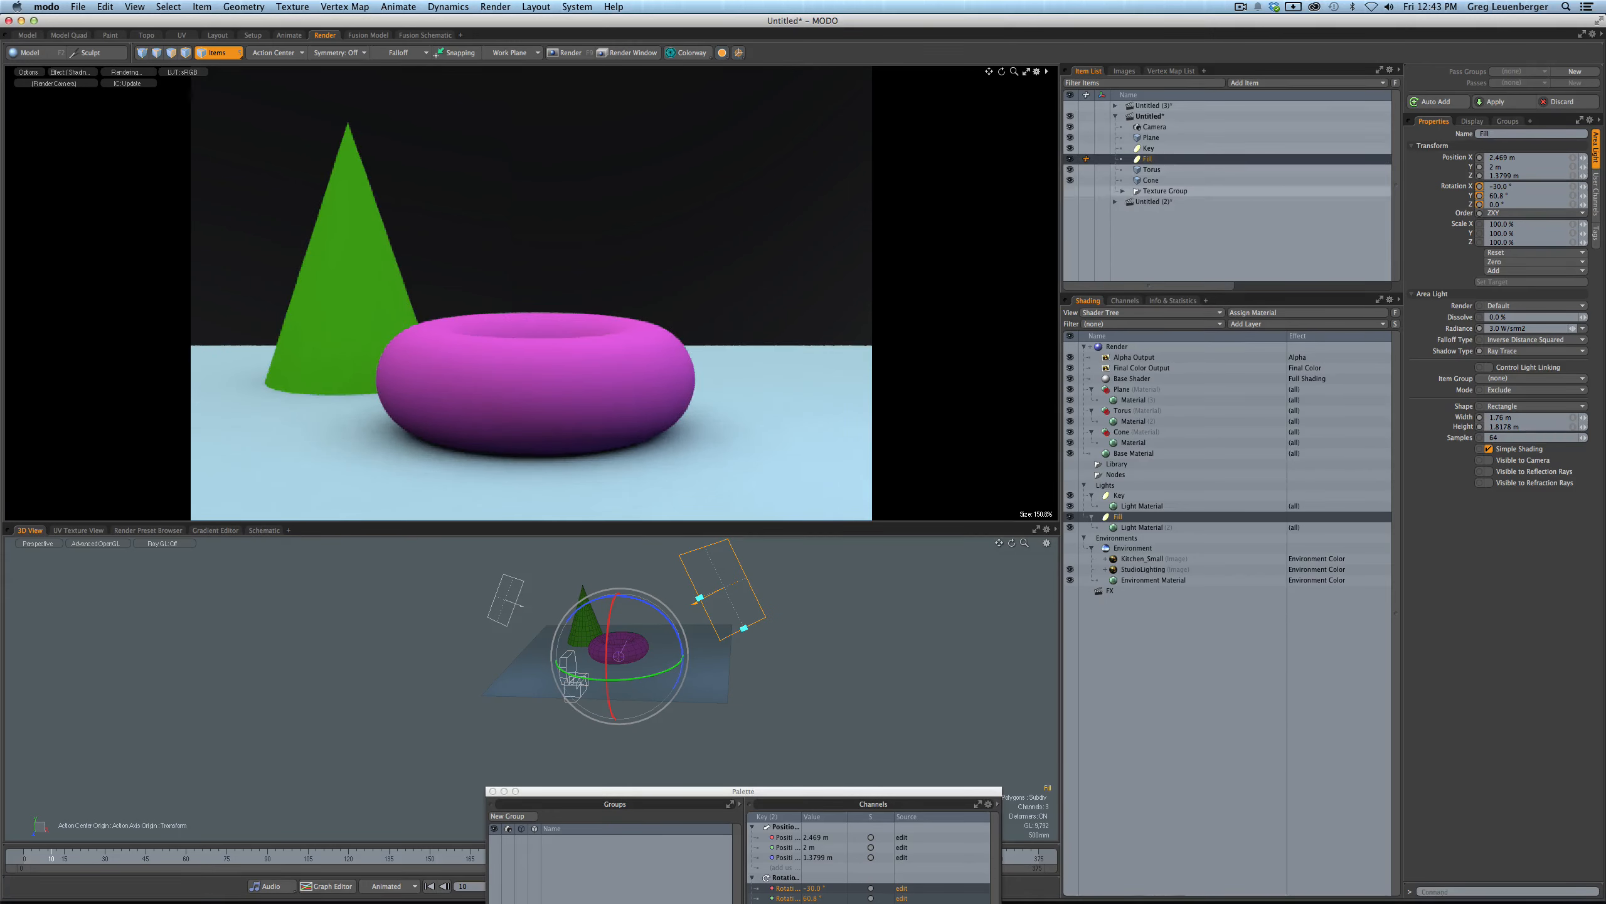
left_click(799, 692)
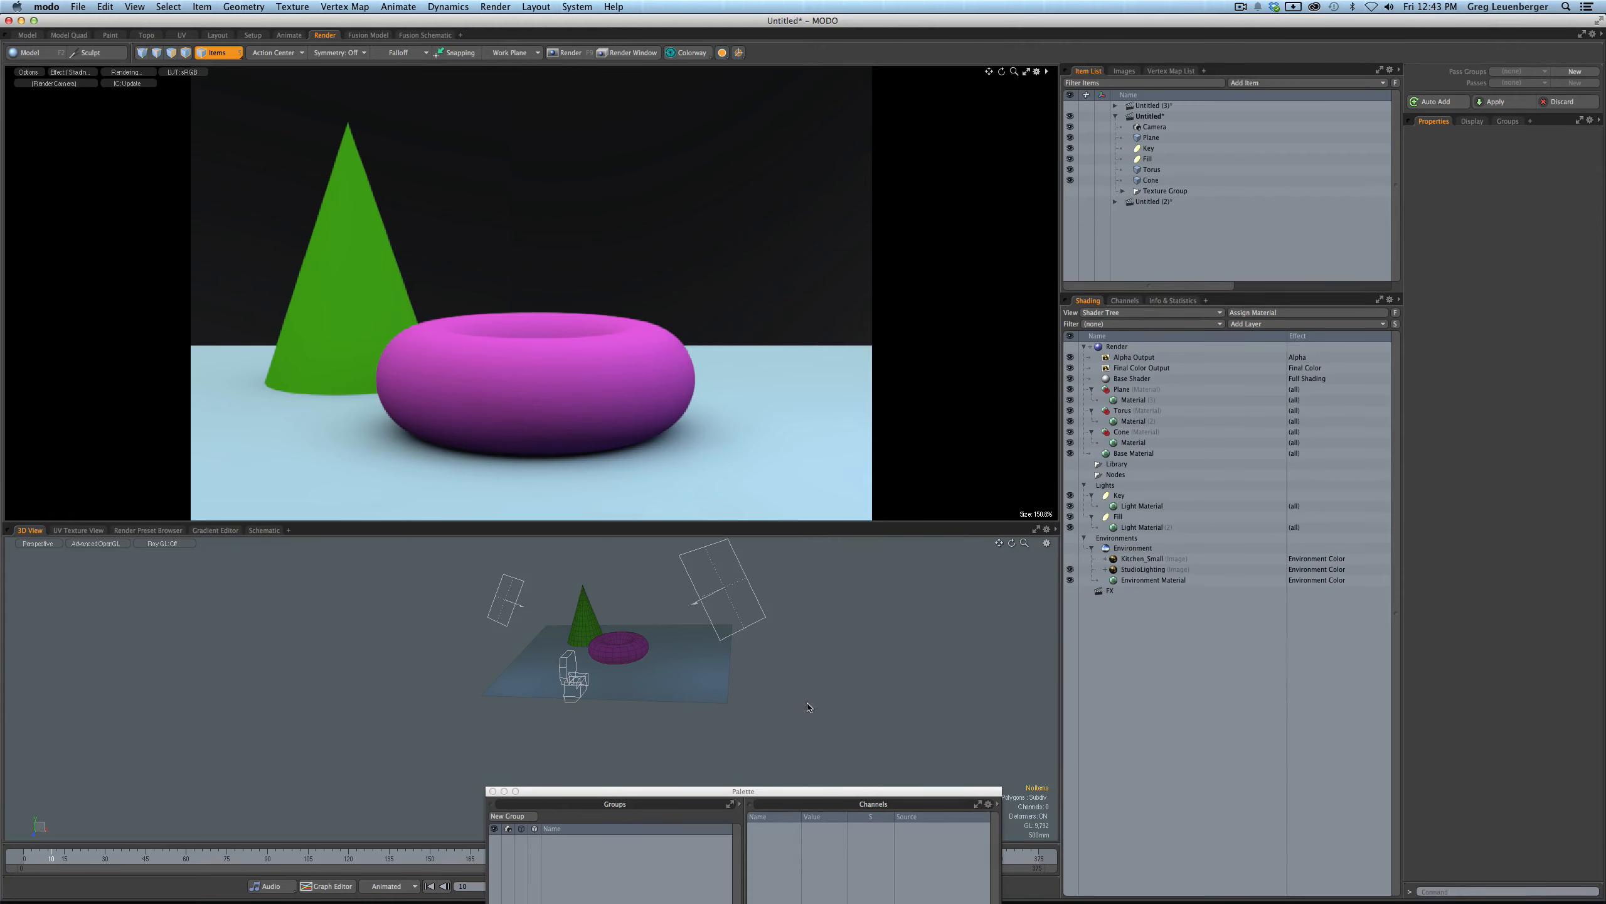
- Create an empty render pass group named Color and Lighting Options and expand it in the Groups list
left_click(1576, 73)
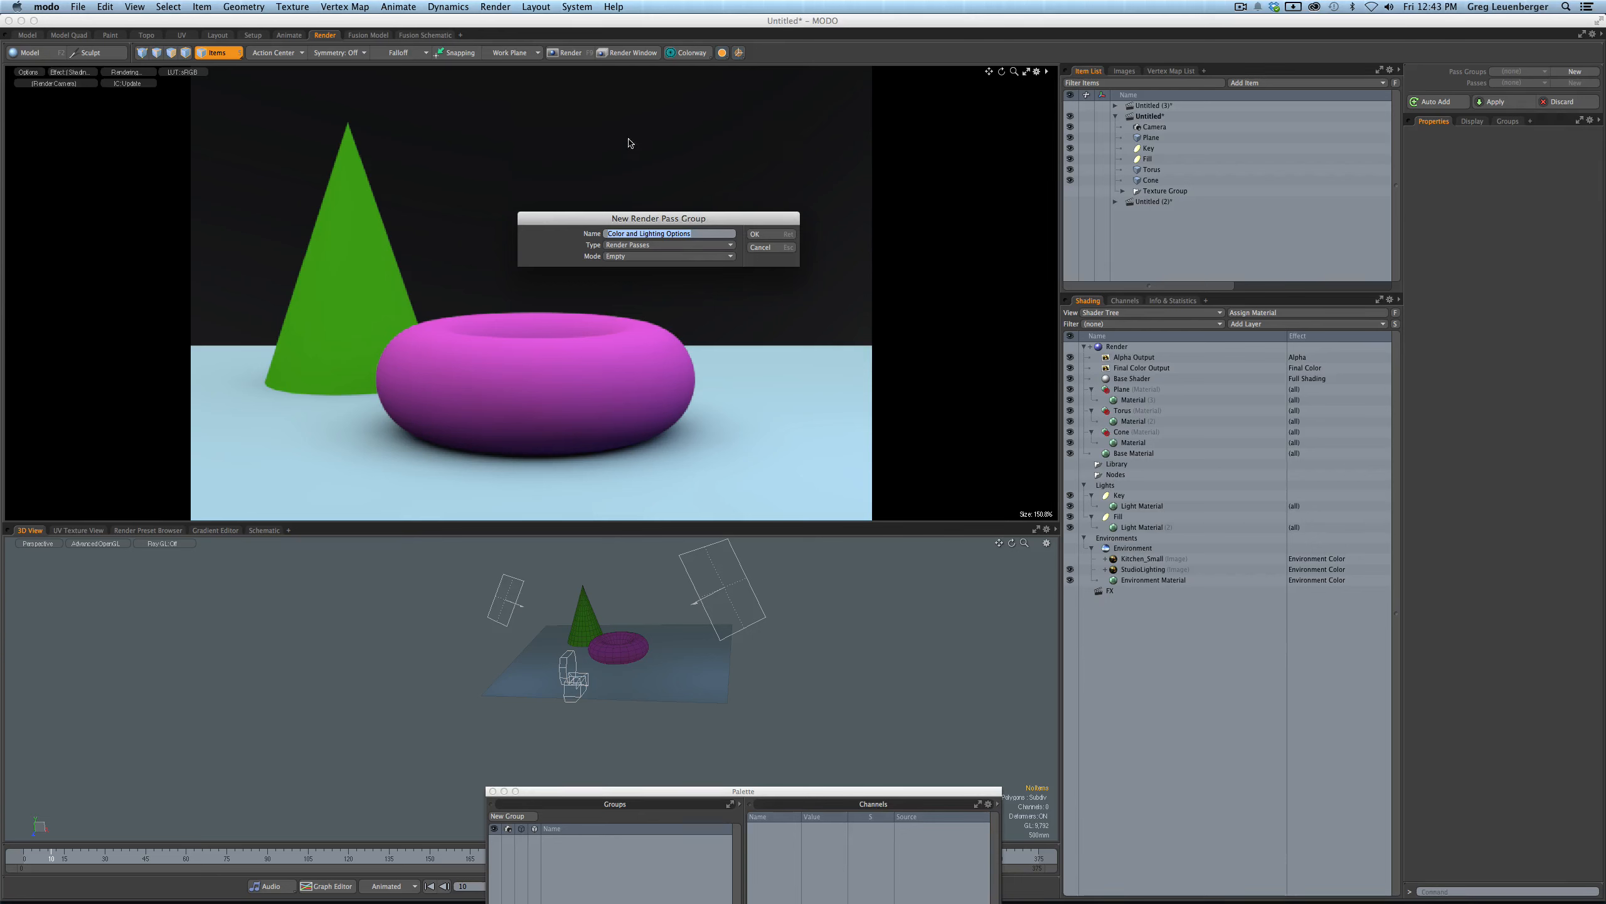
left_click(772, 235)
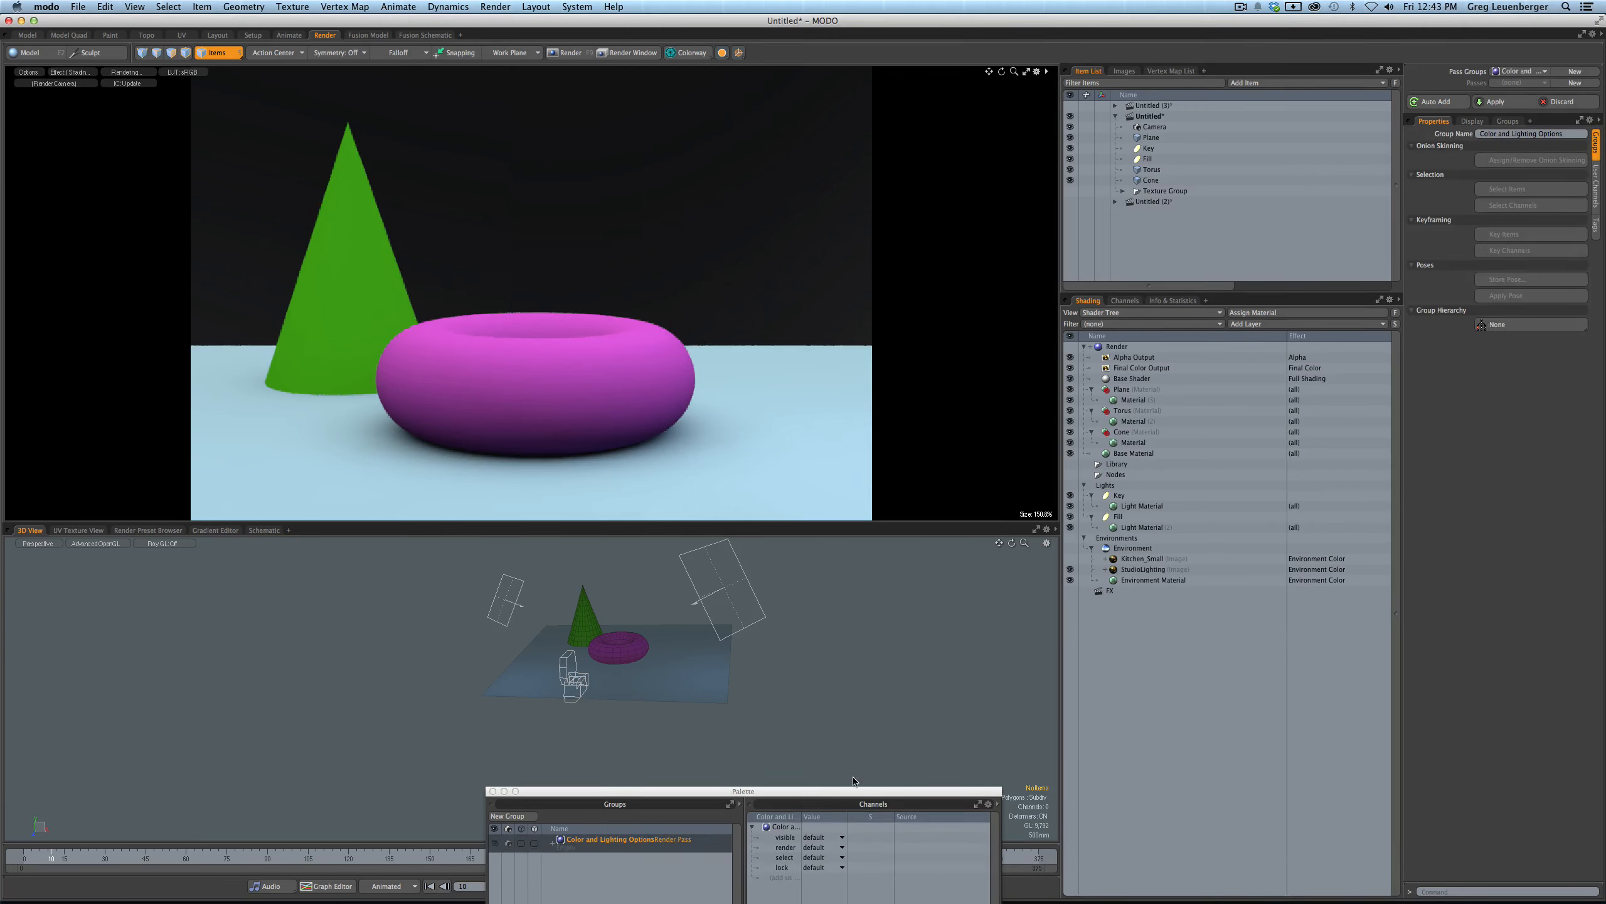
left_click_drag(853, 791, 818, 391)
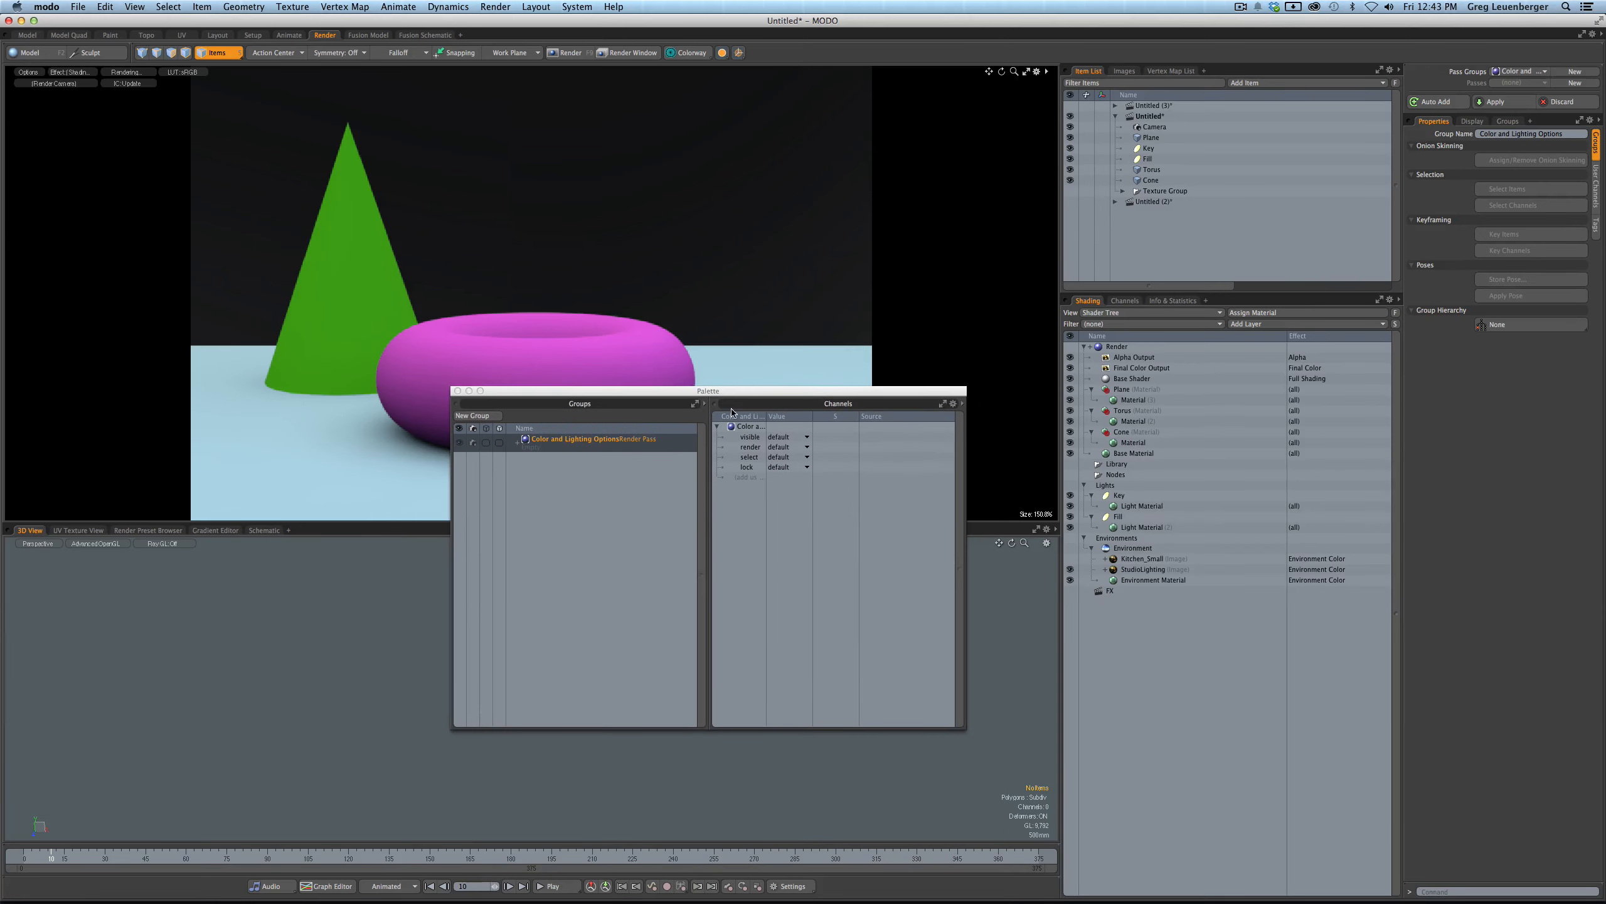
left_click(518, 444)
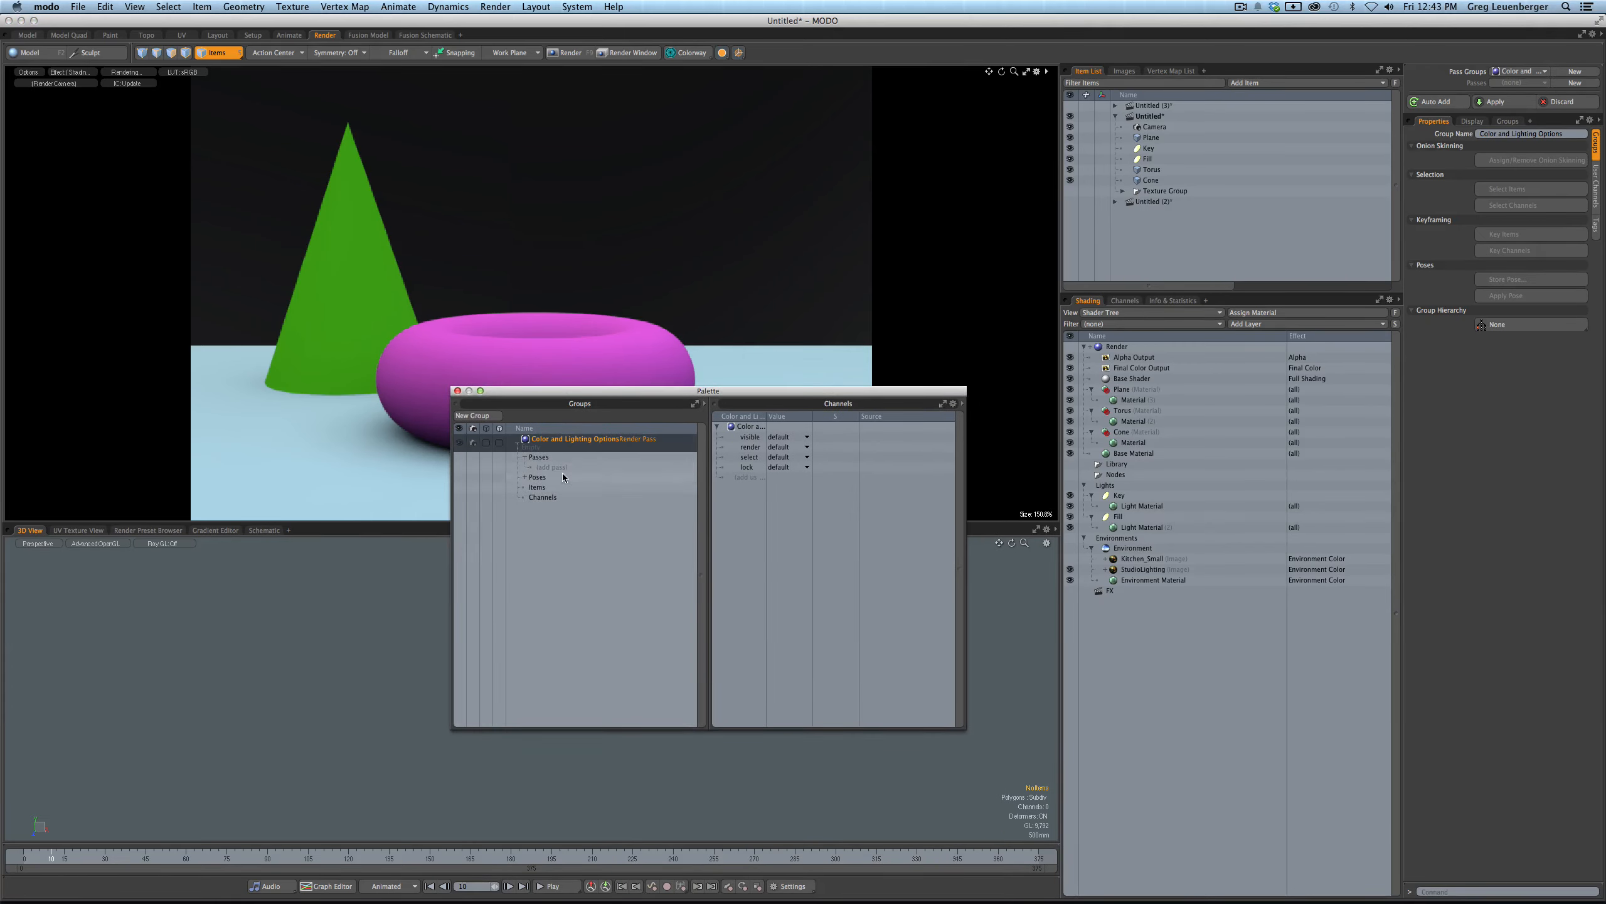
- Add two passes named Material A Options and Material B Options to the Color and Lighting Options pass group
left_click(550, 468)
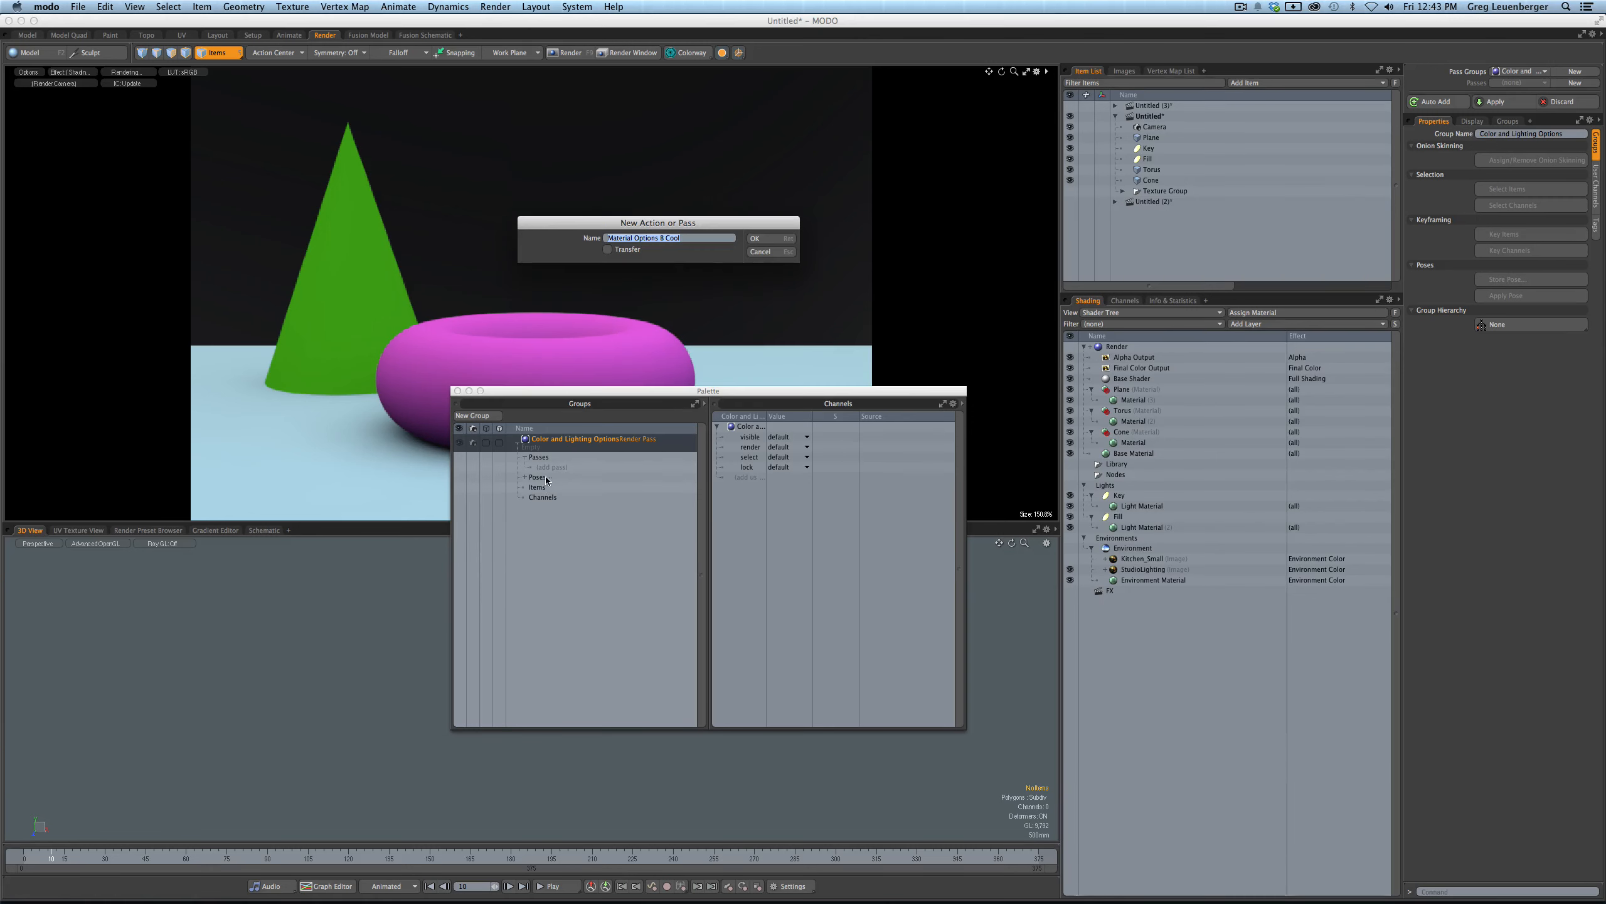
type("M")
left_click(754, 238)
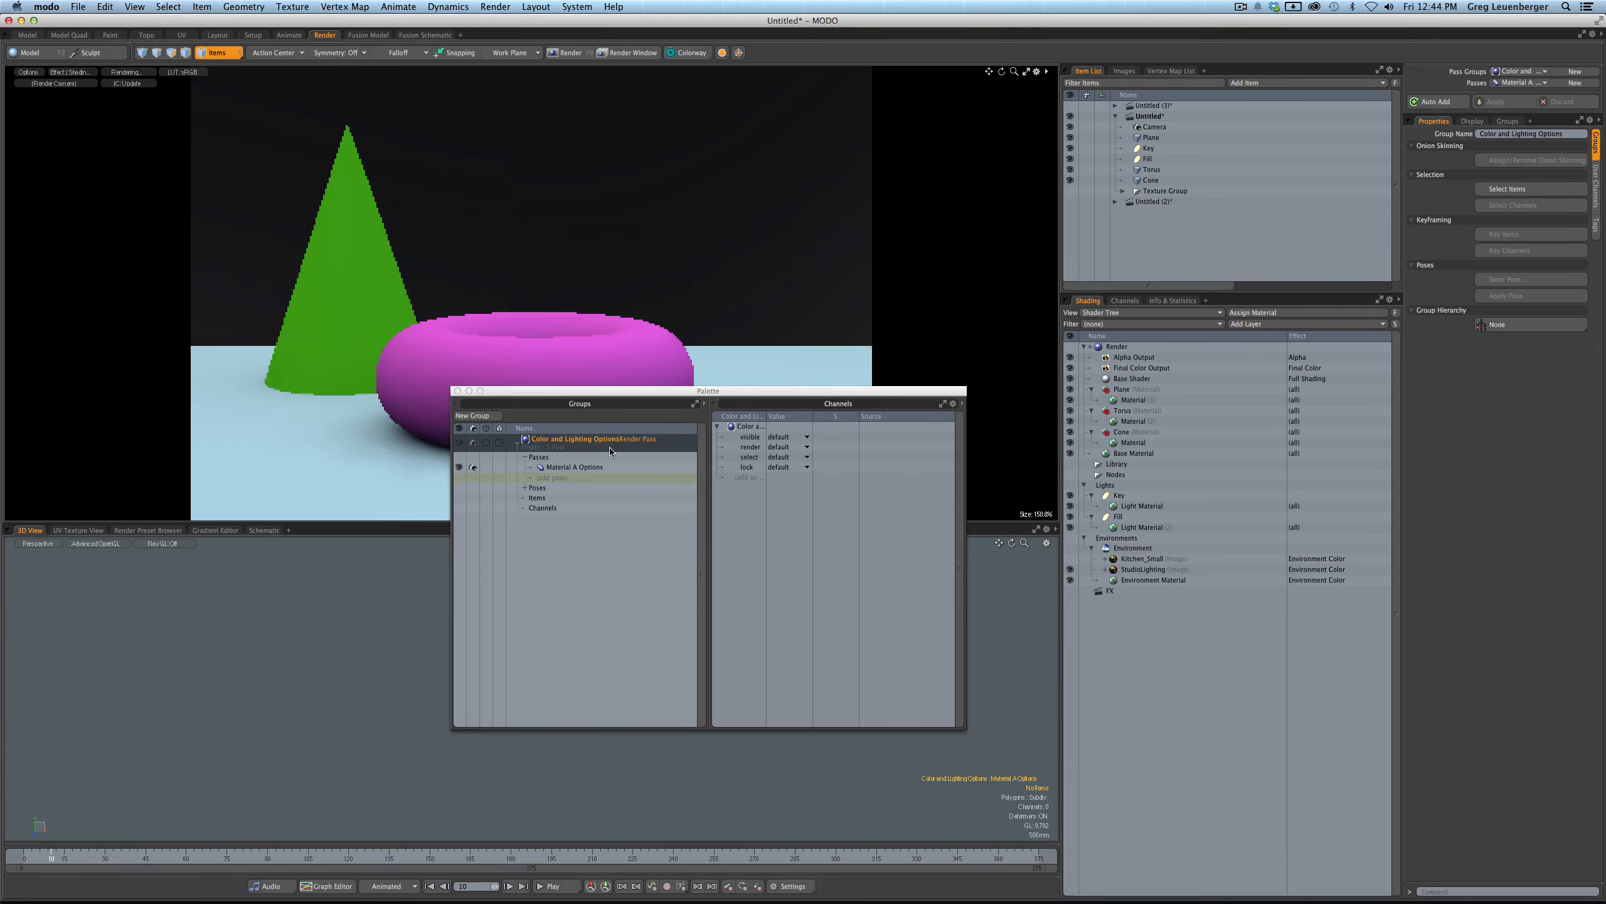
left_click(561, 479)
type("Material B Options")
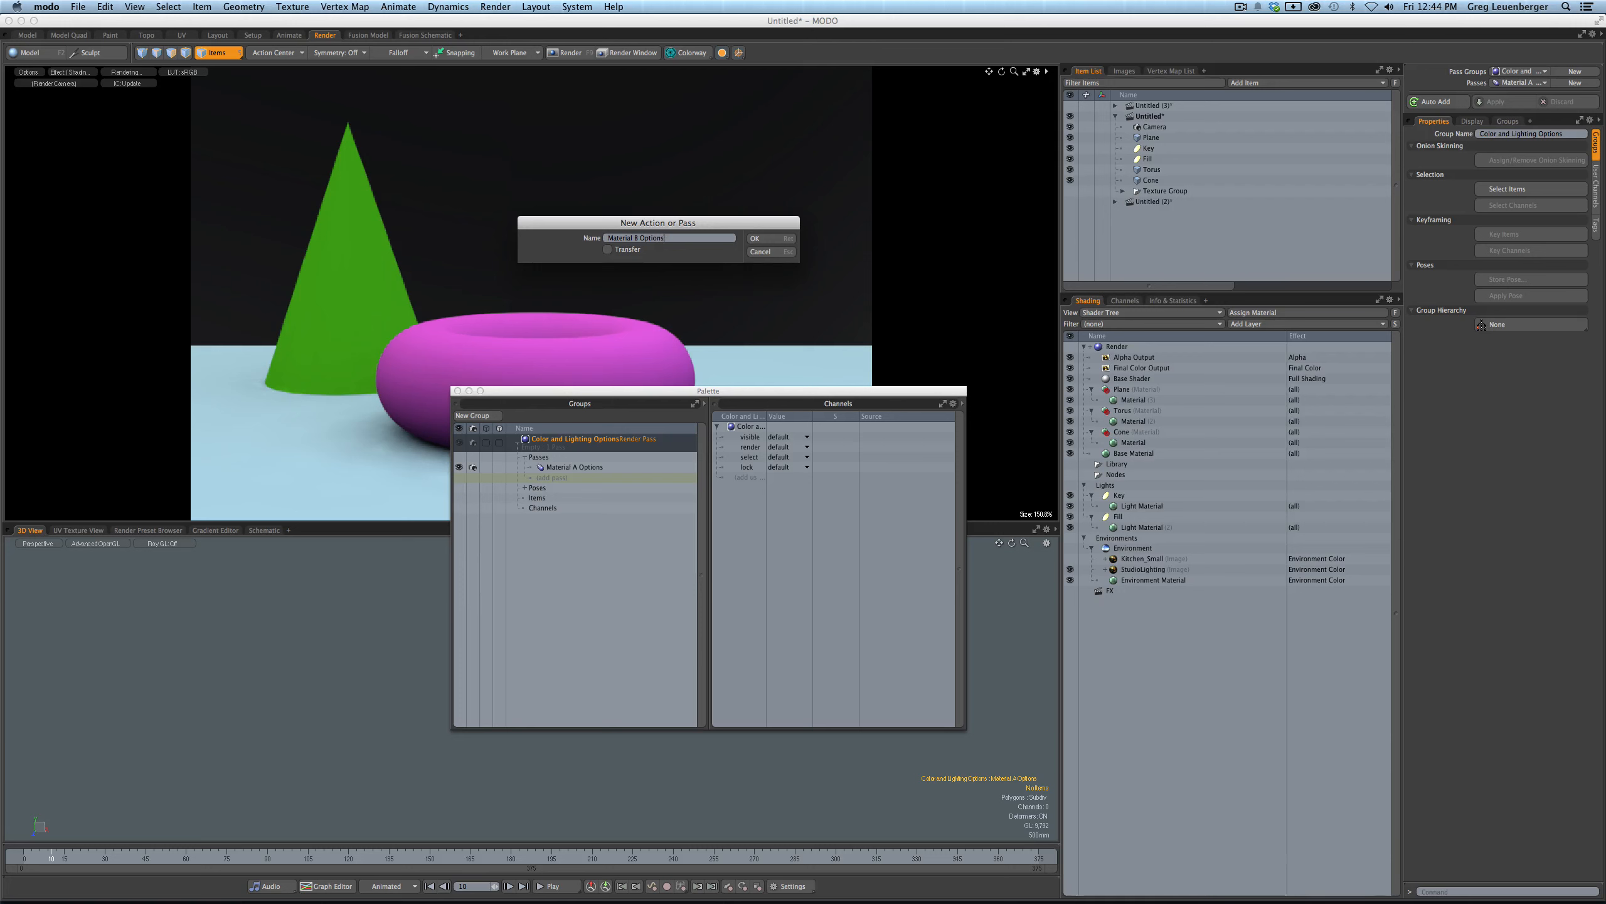
key("Return")
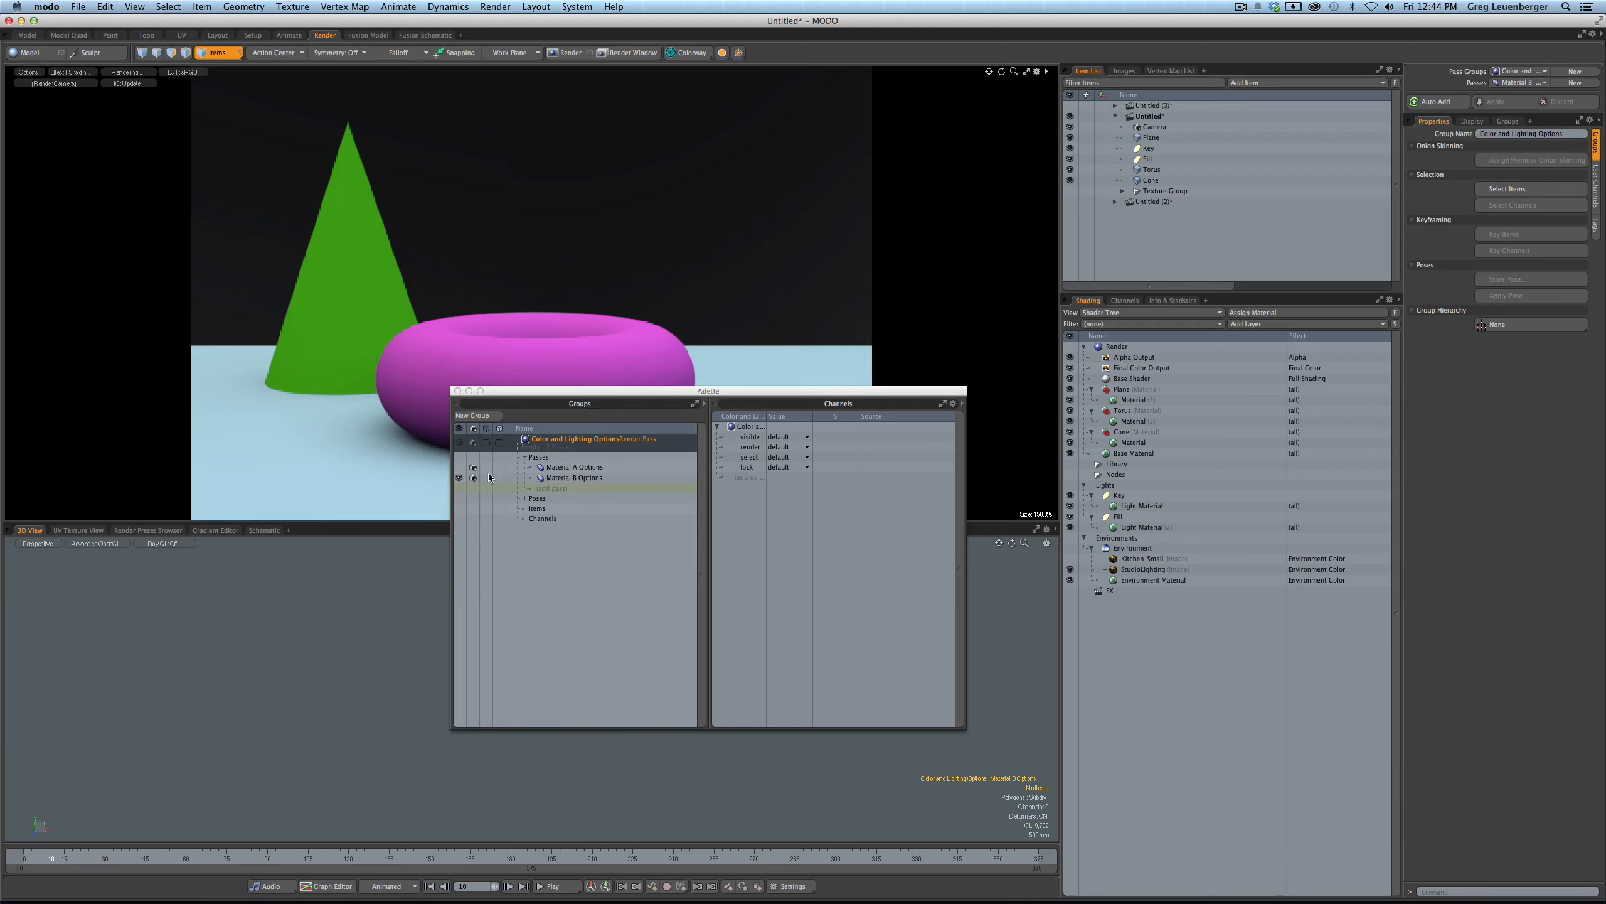
- Make Material A Options the active pass and clear the selection in the Groups list
left_click(459, 469)
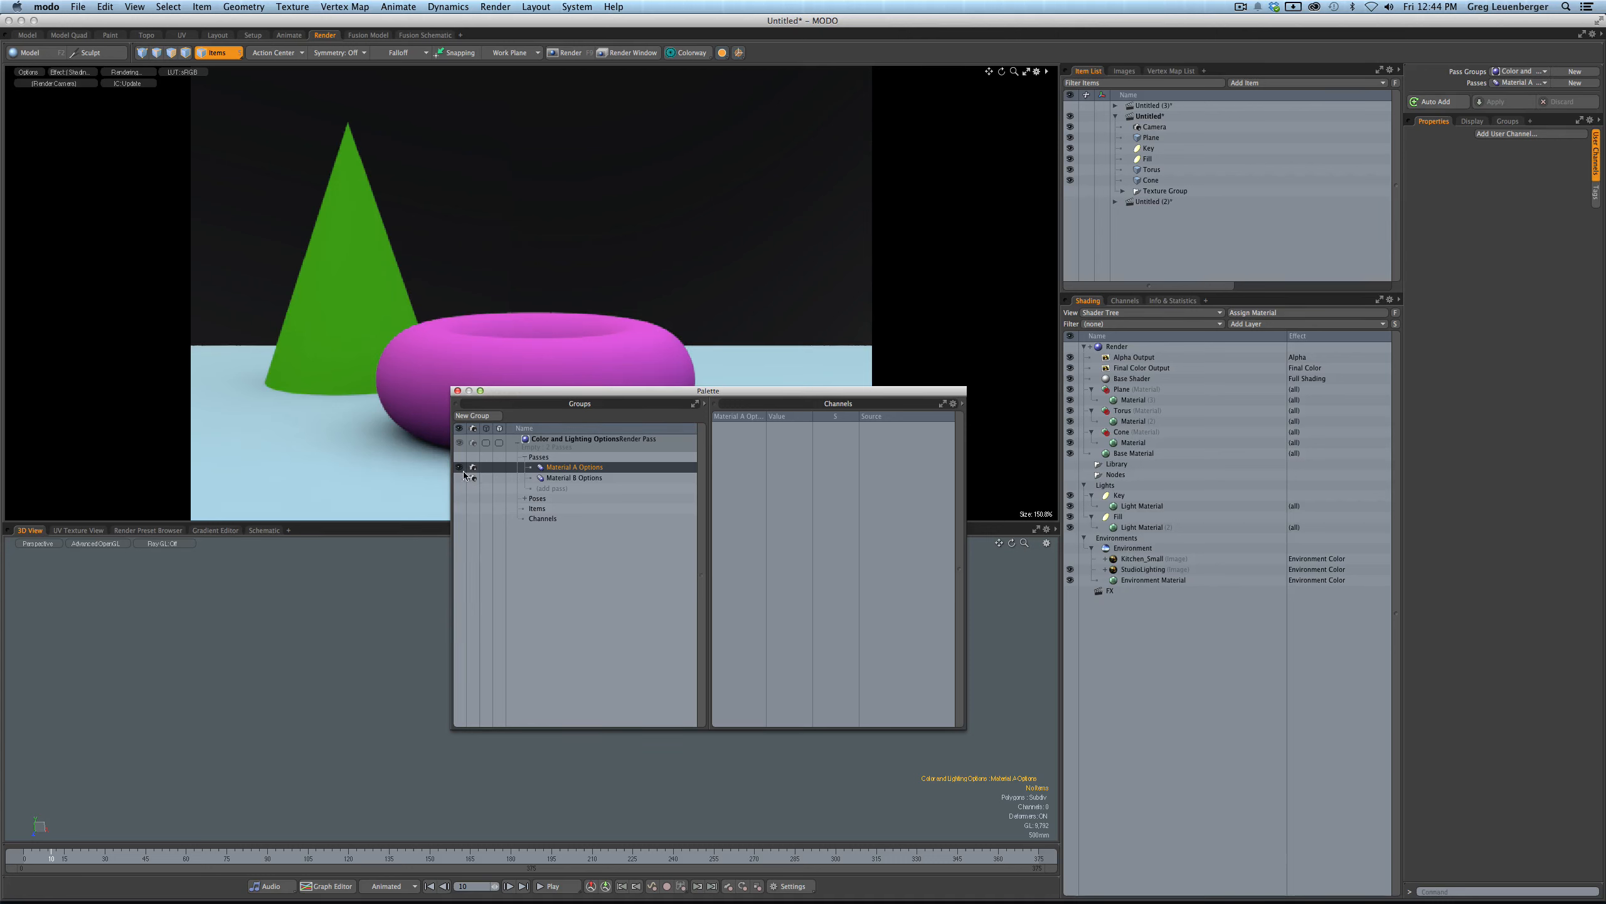
left_click(1518, 84)
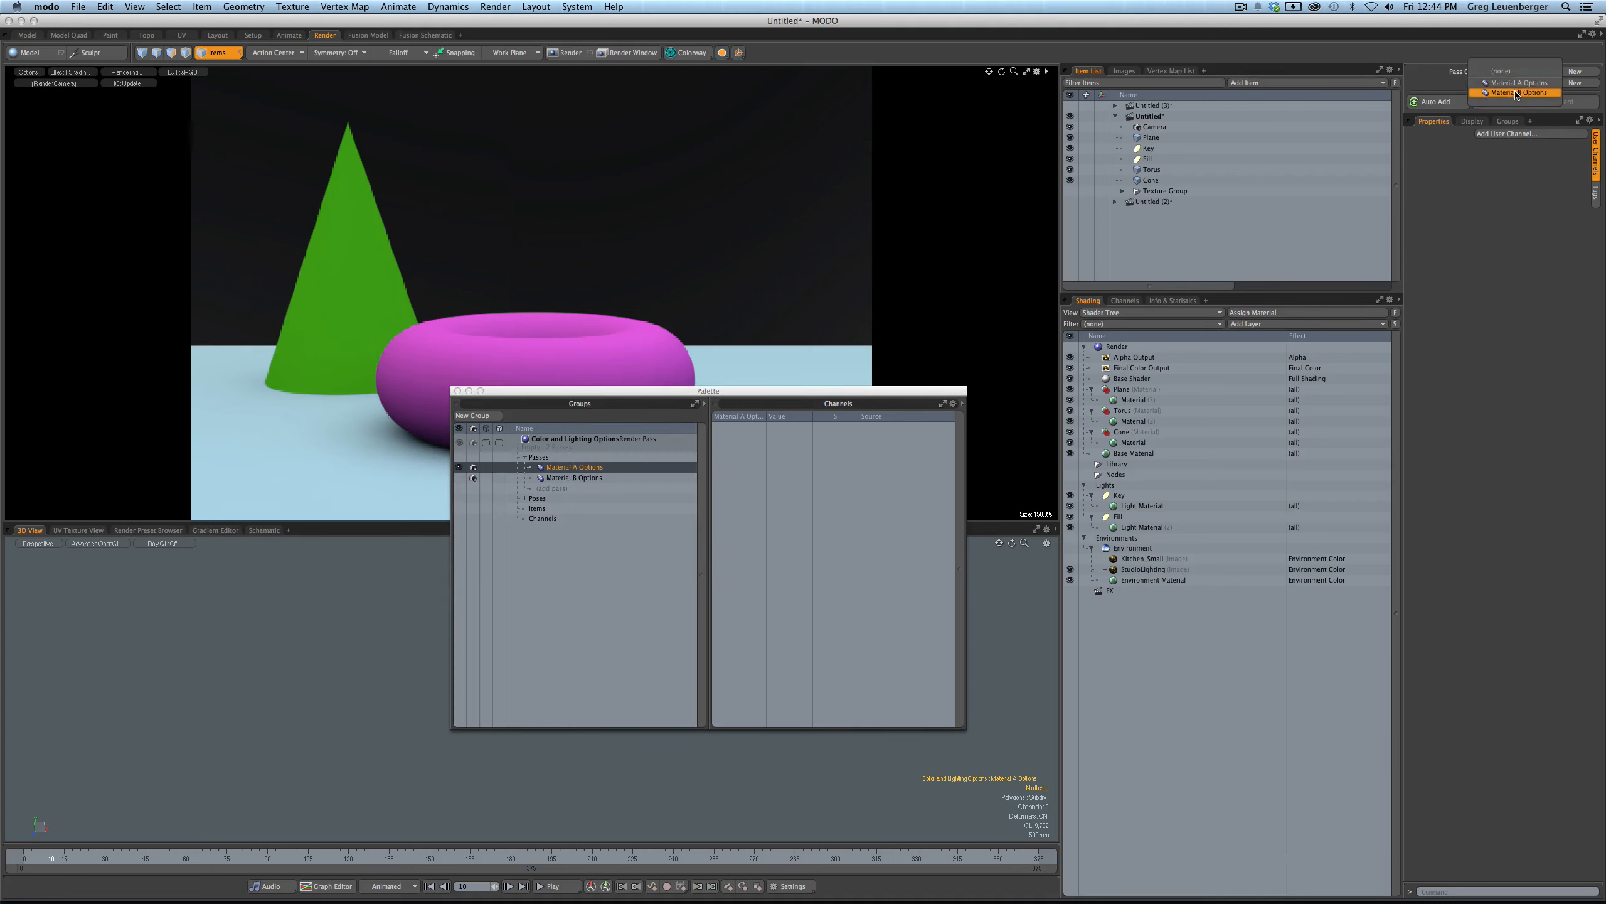
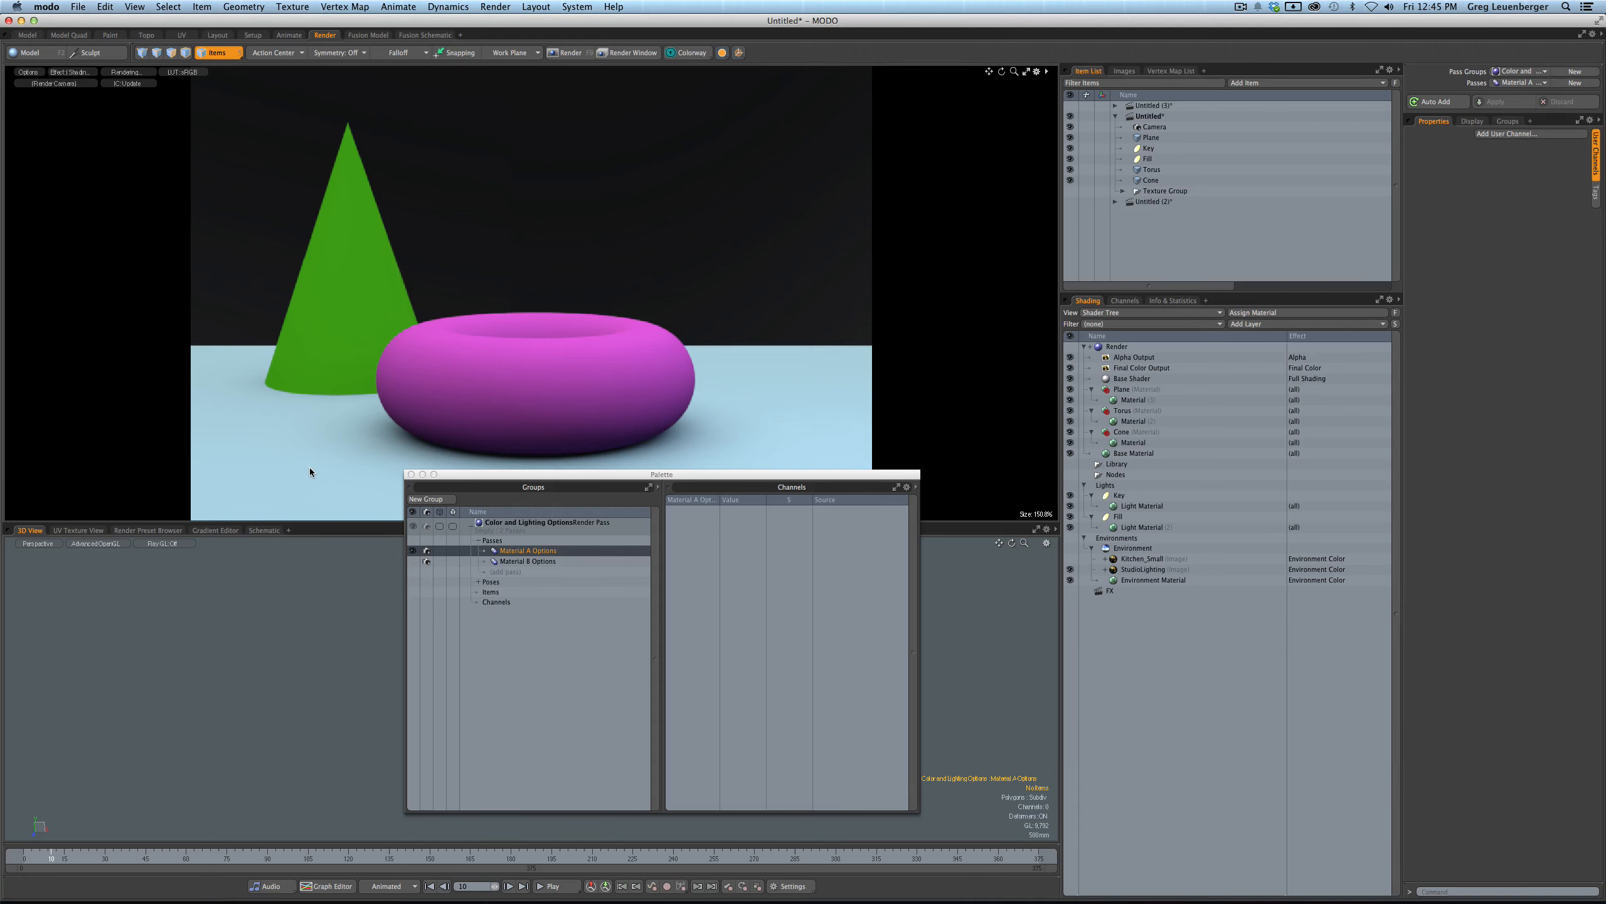
left_click(535, 557, "ctrl")
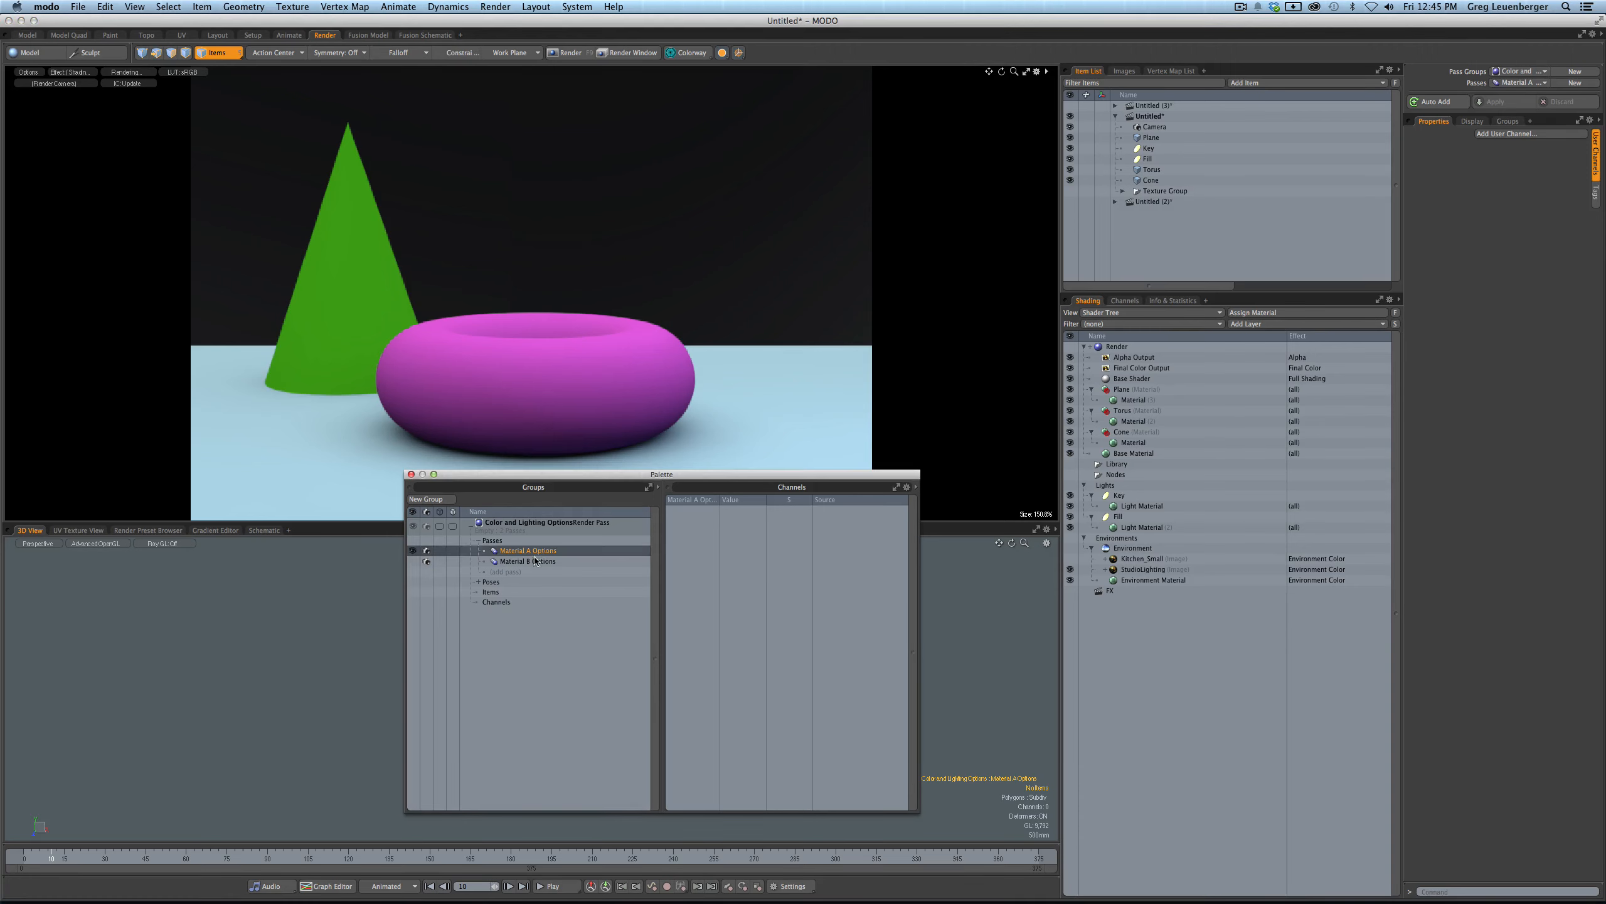
left_click(528, 612)
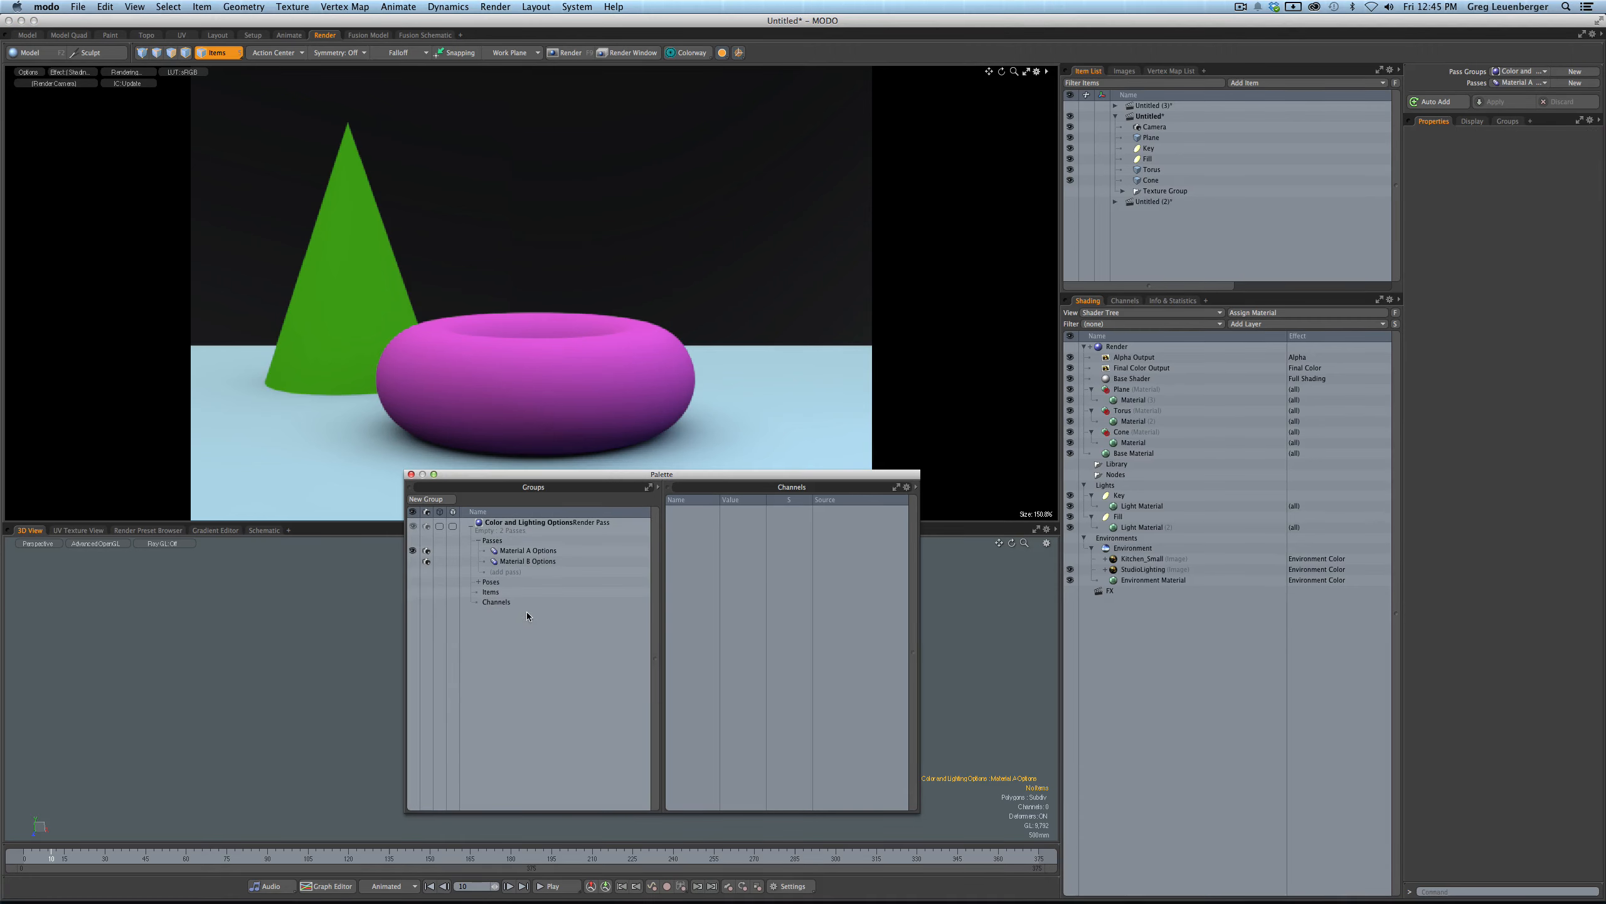
- Open a shortened preset browser with Assets expanded and set the active pass to (none)
left_click(1125, 433)
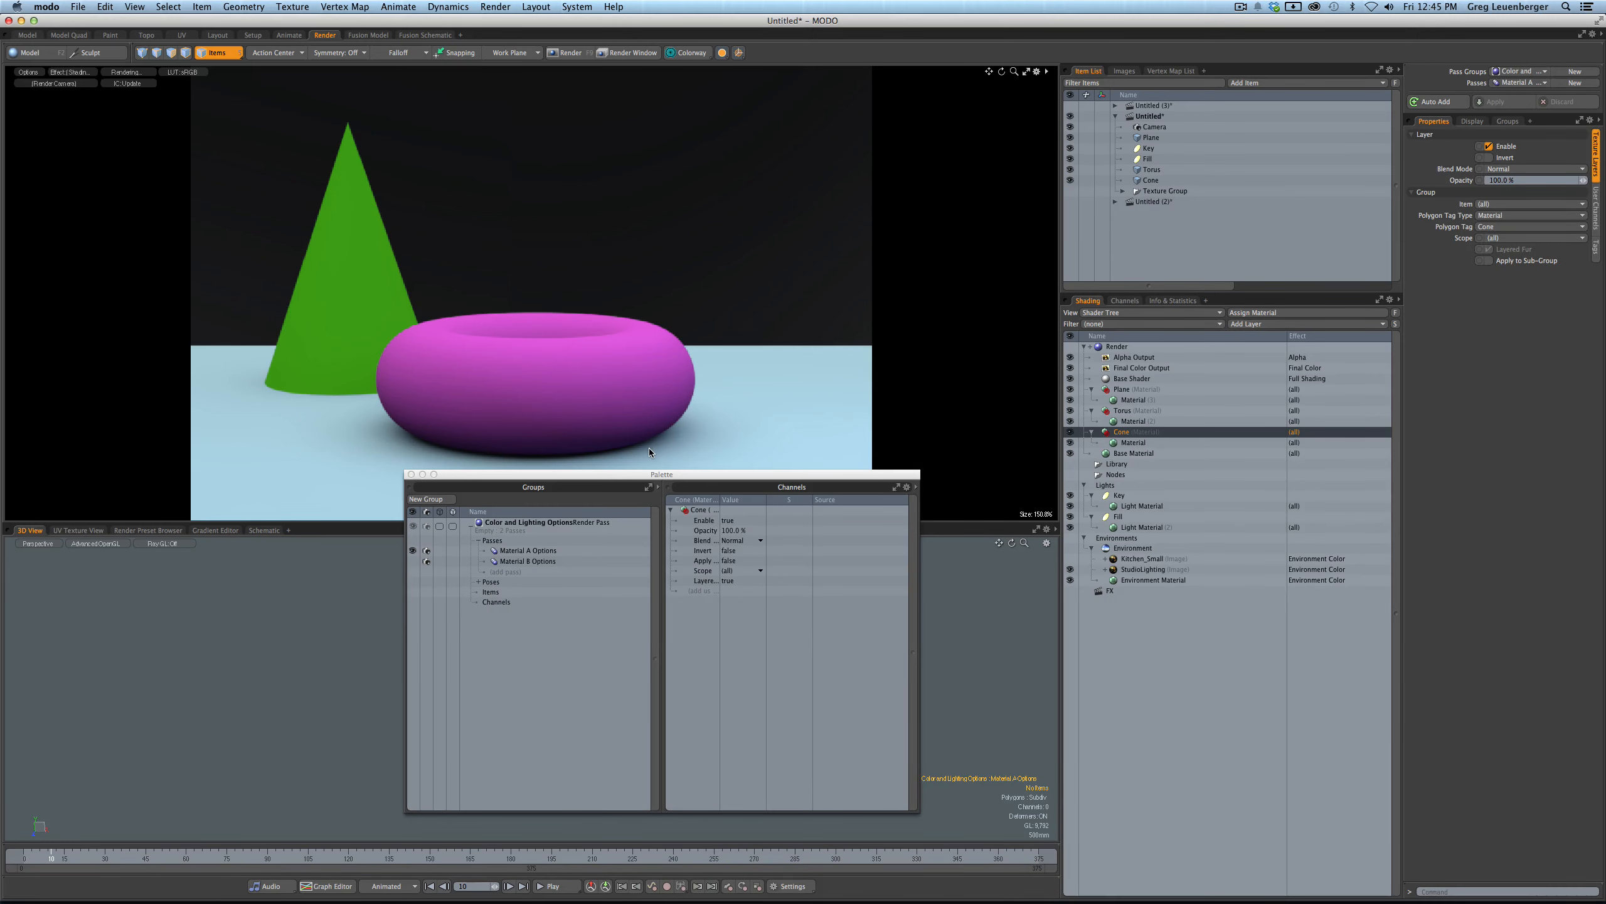
key("F6")
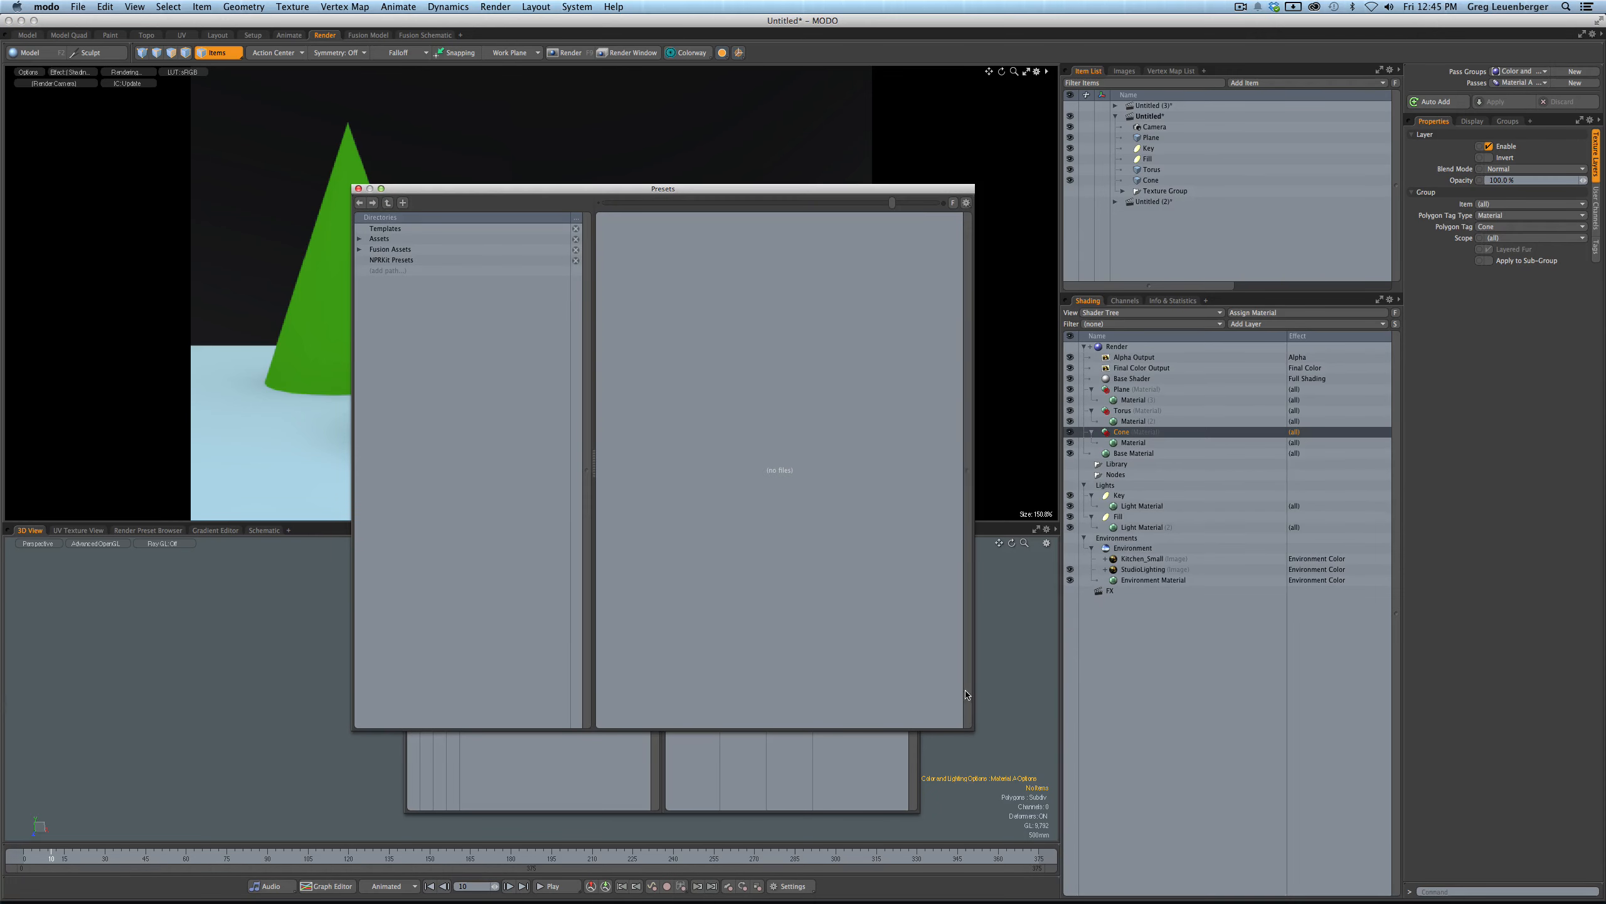
left_click_drag(971, 728, 967, 434)
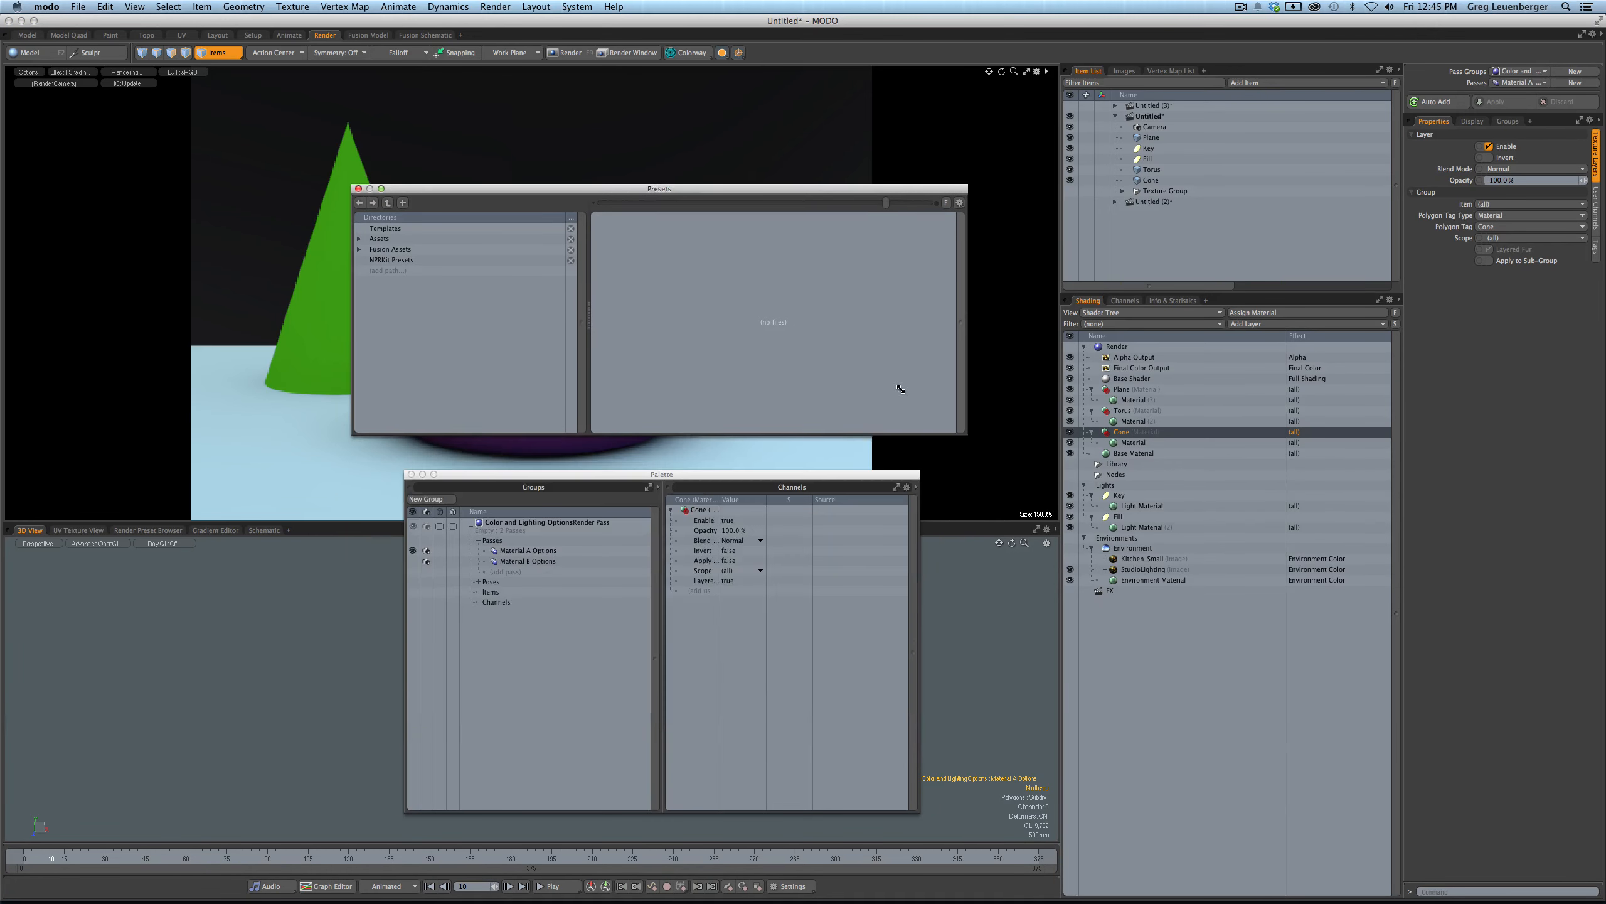
left_click(359, 238)
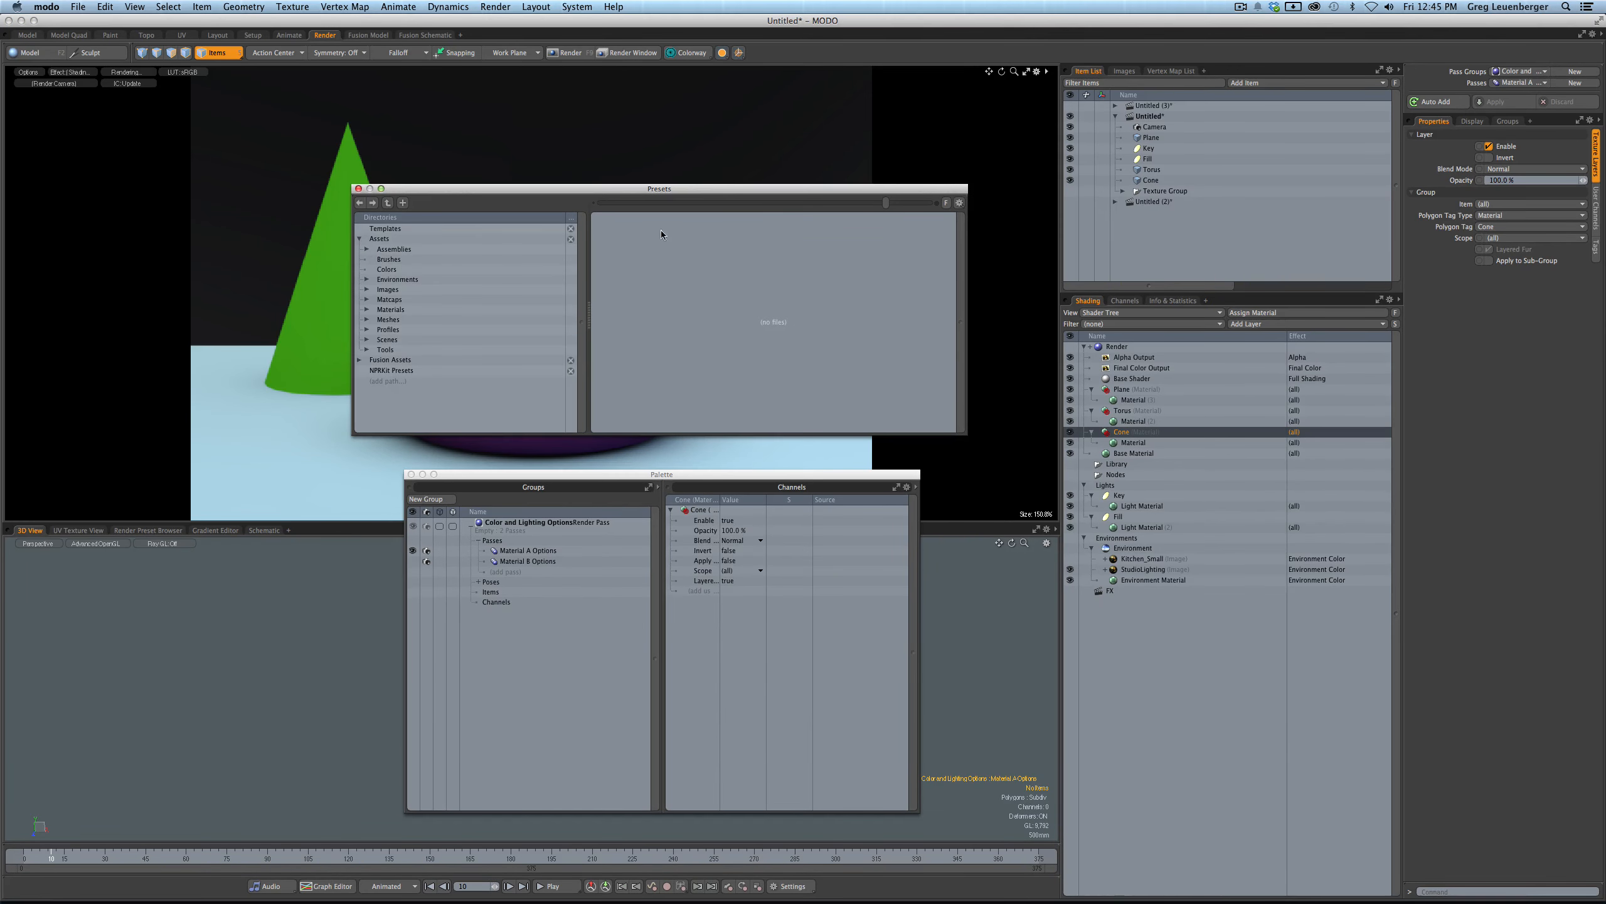
left_click(1517, 83)
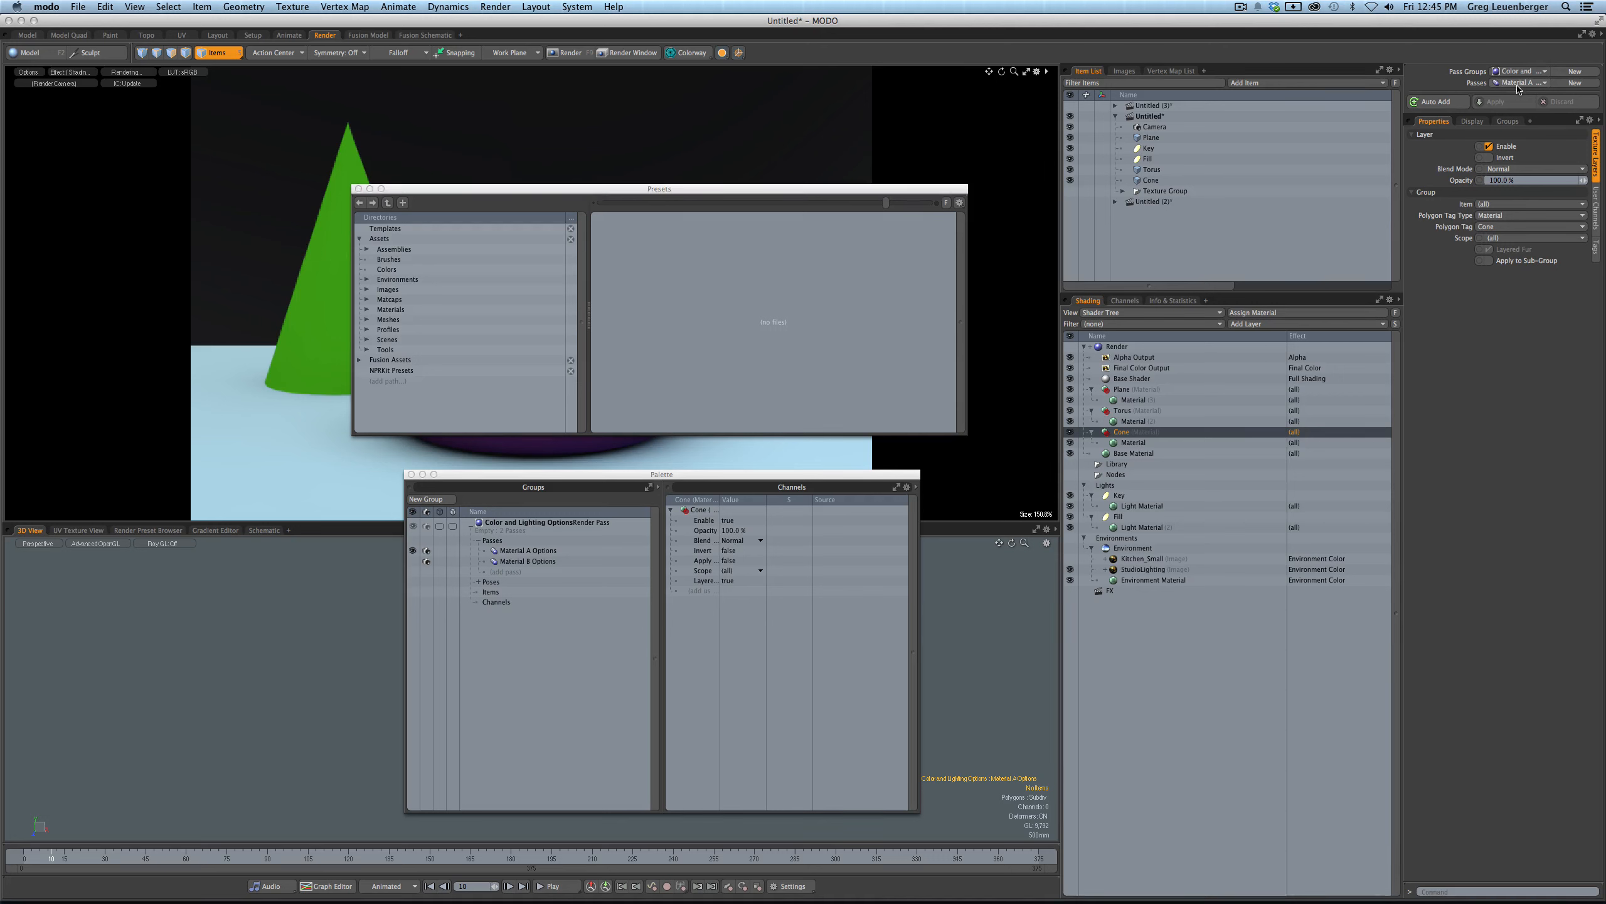
left_click(1518, 73)
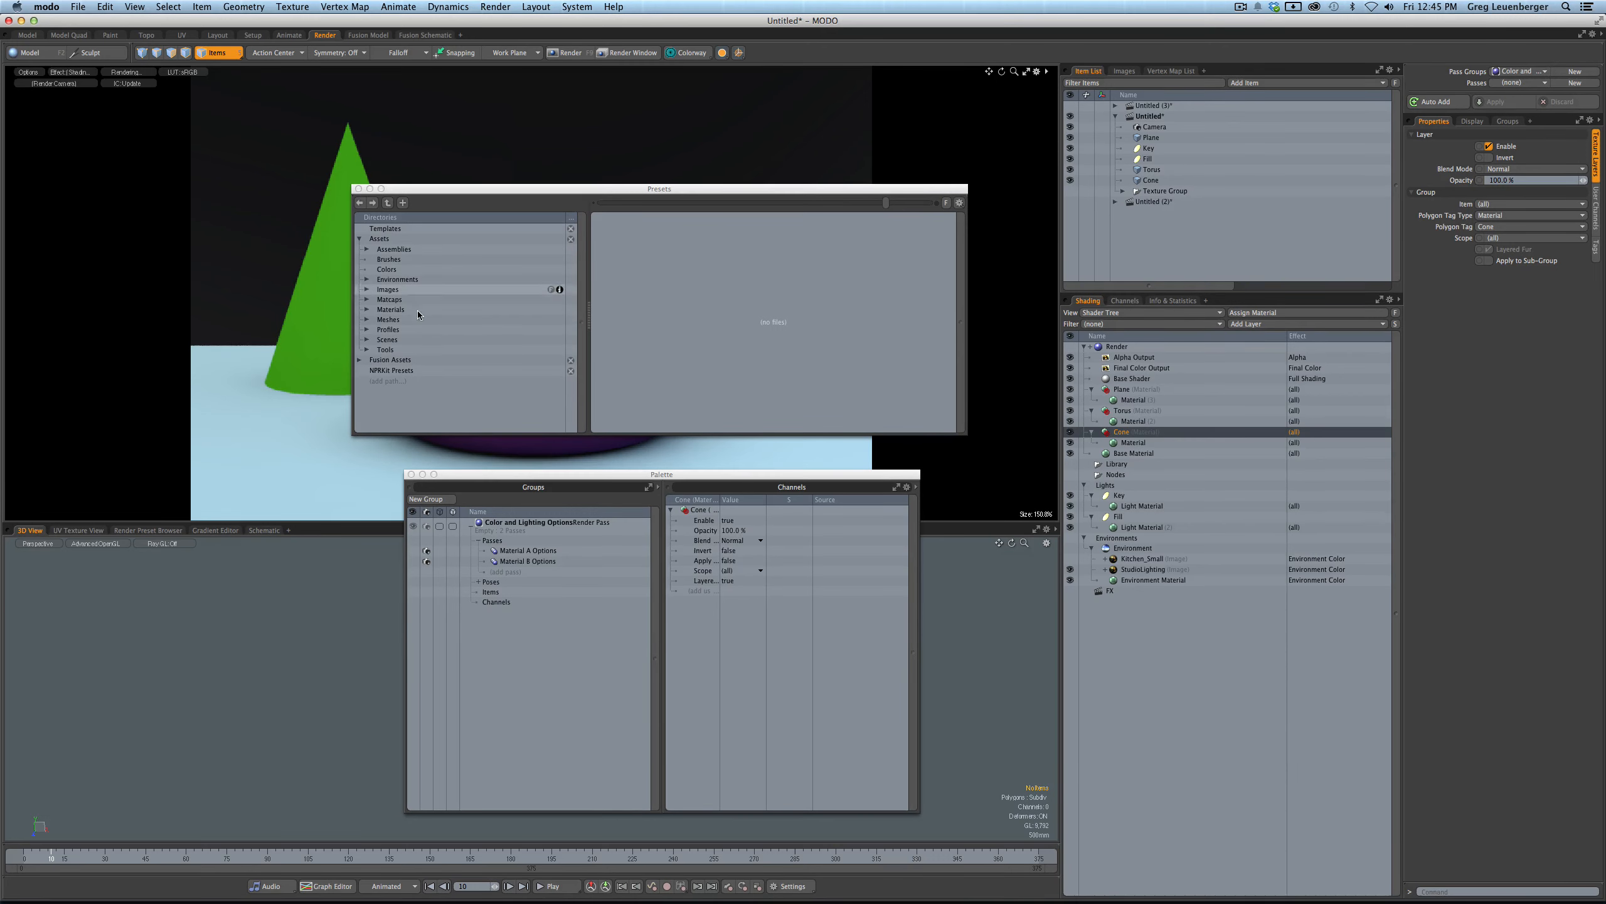
- Add the Inferno Orange Metallic painted car preset to the Cone material group and uncover the render preview
double_click(443, 309)
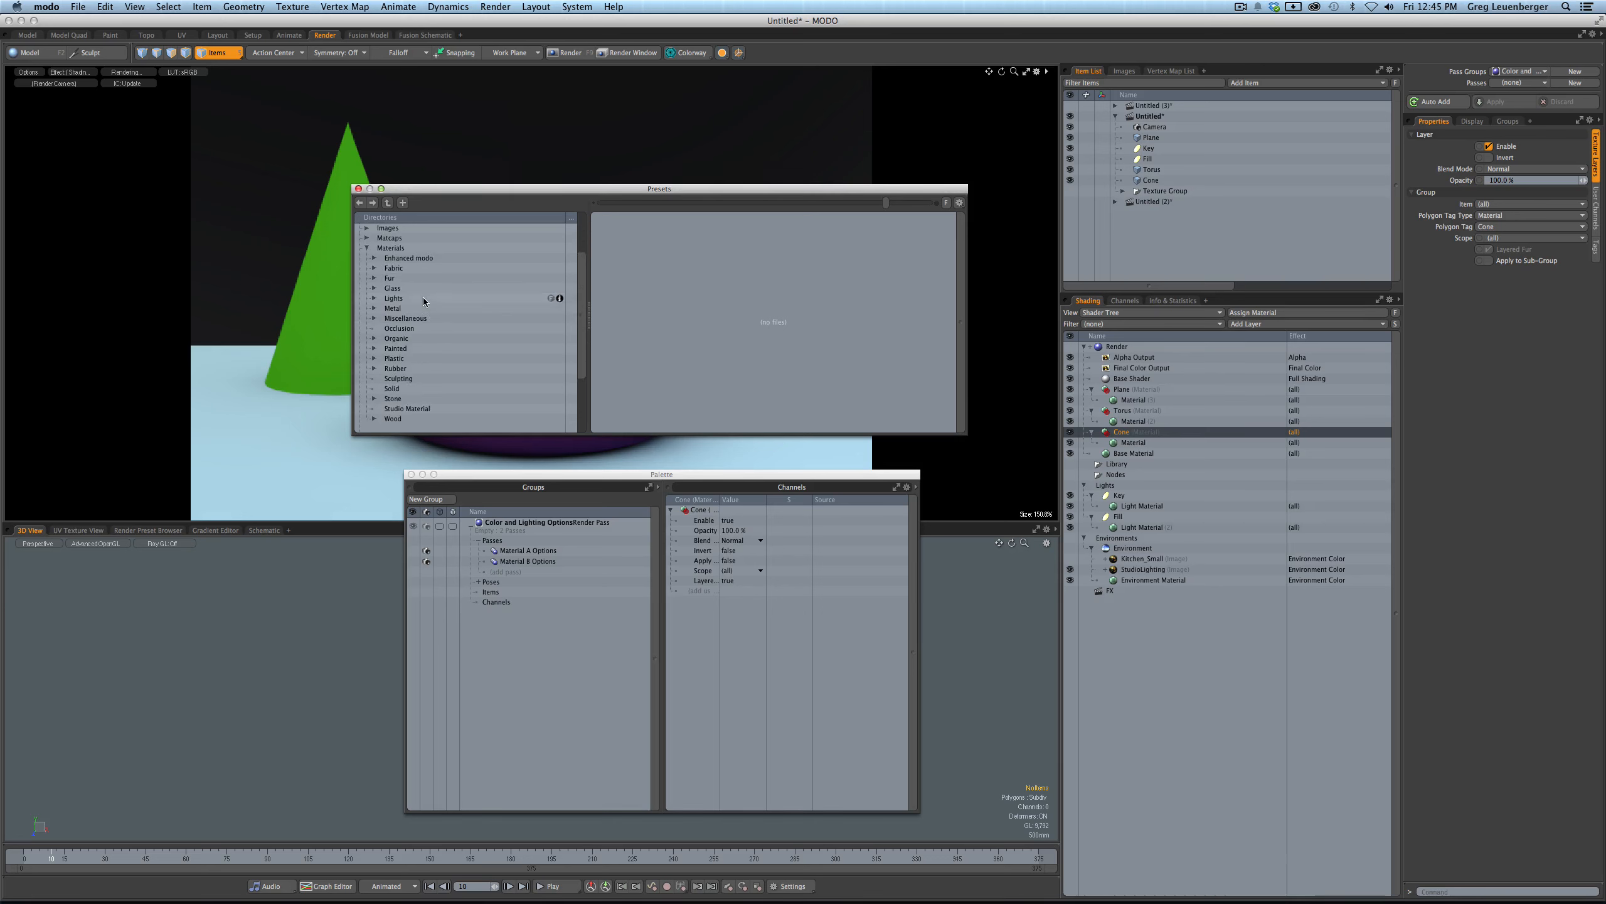
left_click(374, 349)
left_click(398, 358)
left_click_drag(899, 190, 931, 278)
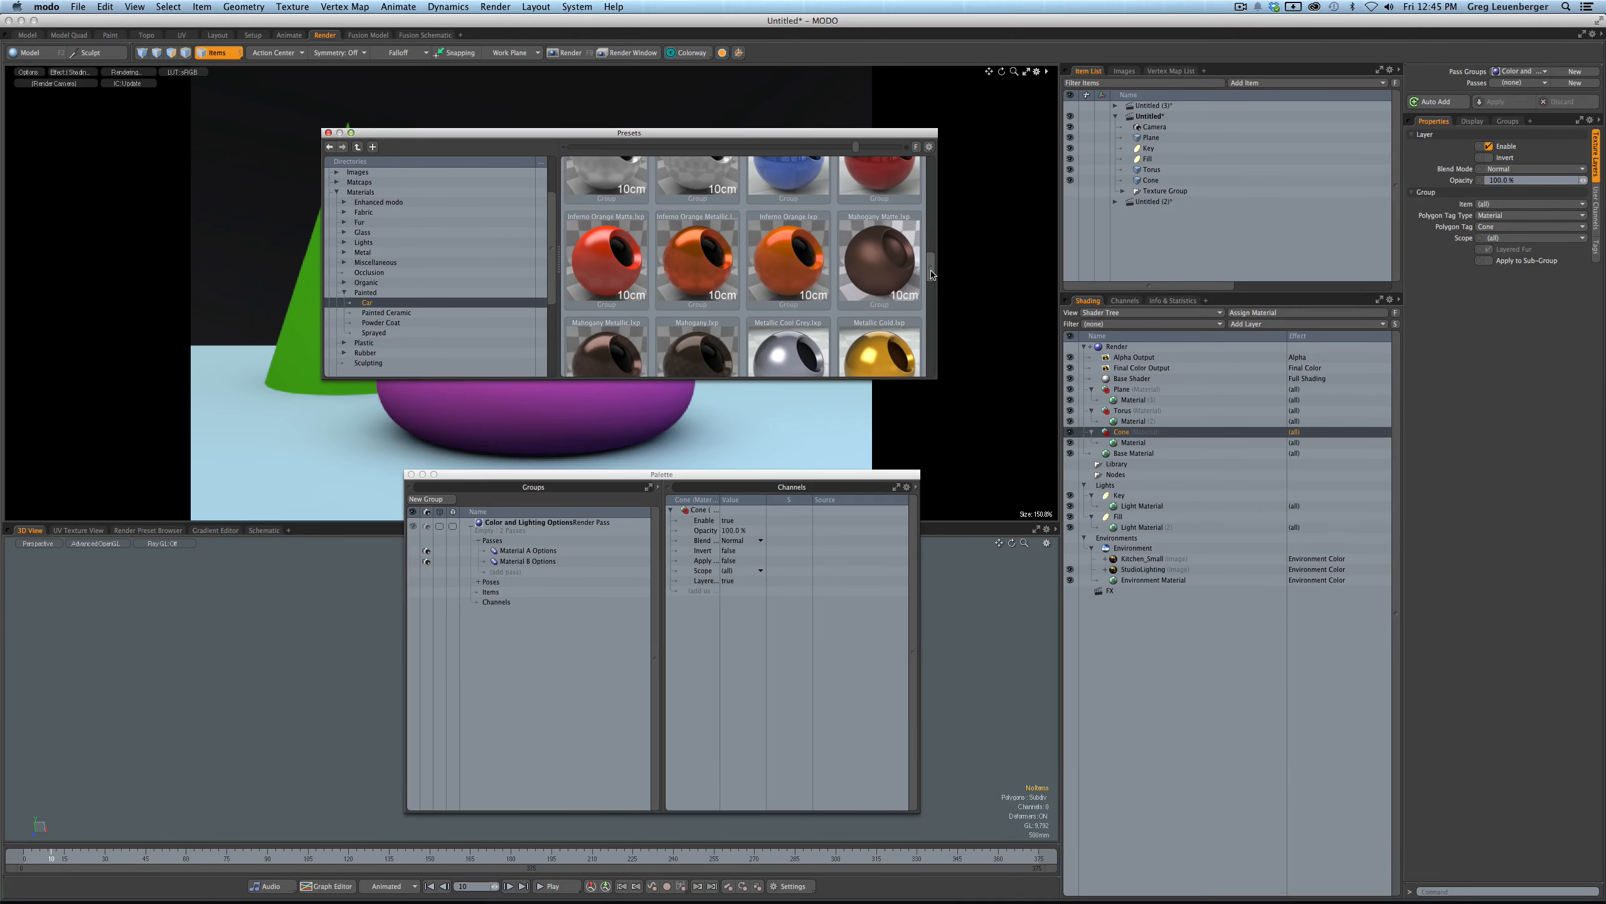
left_click_drag(698, 272, 1202, 438)
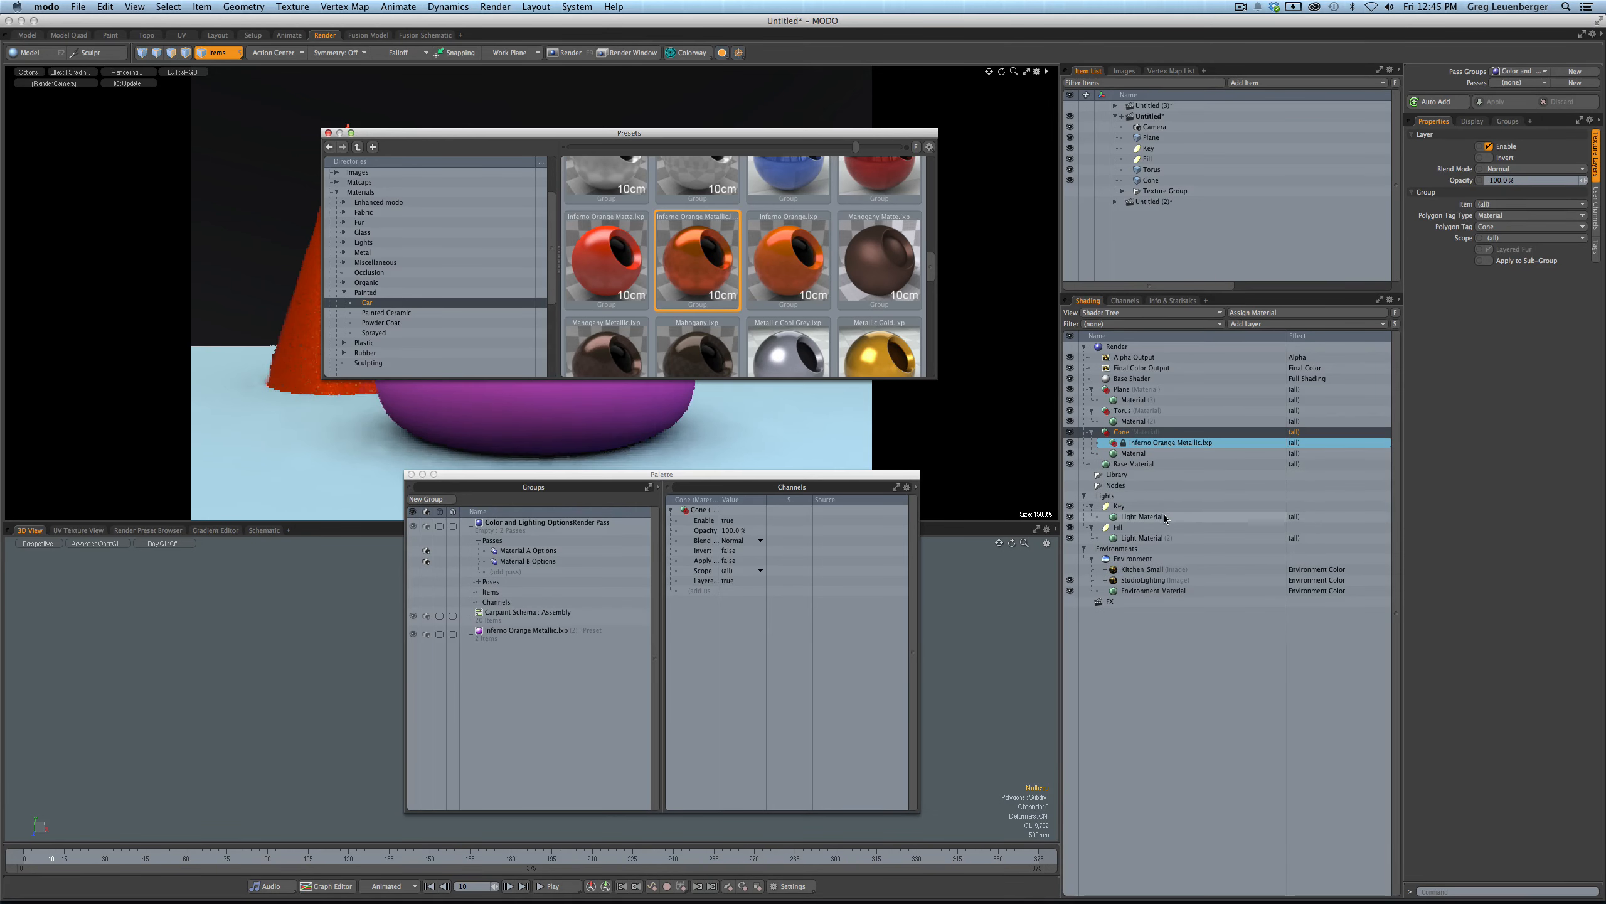
left_click_drag(754, 136, 538, 550)
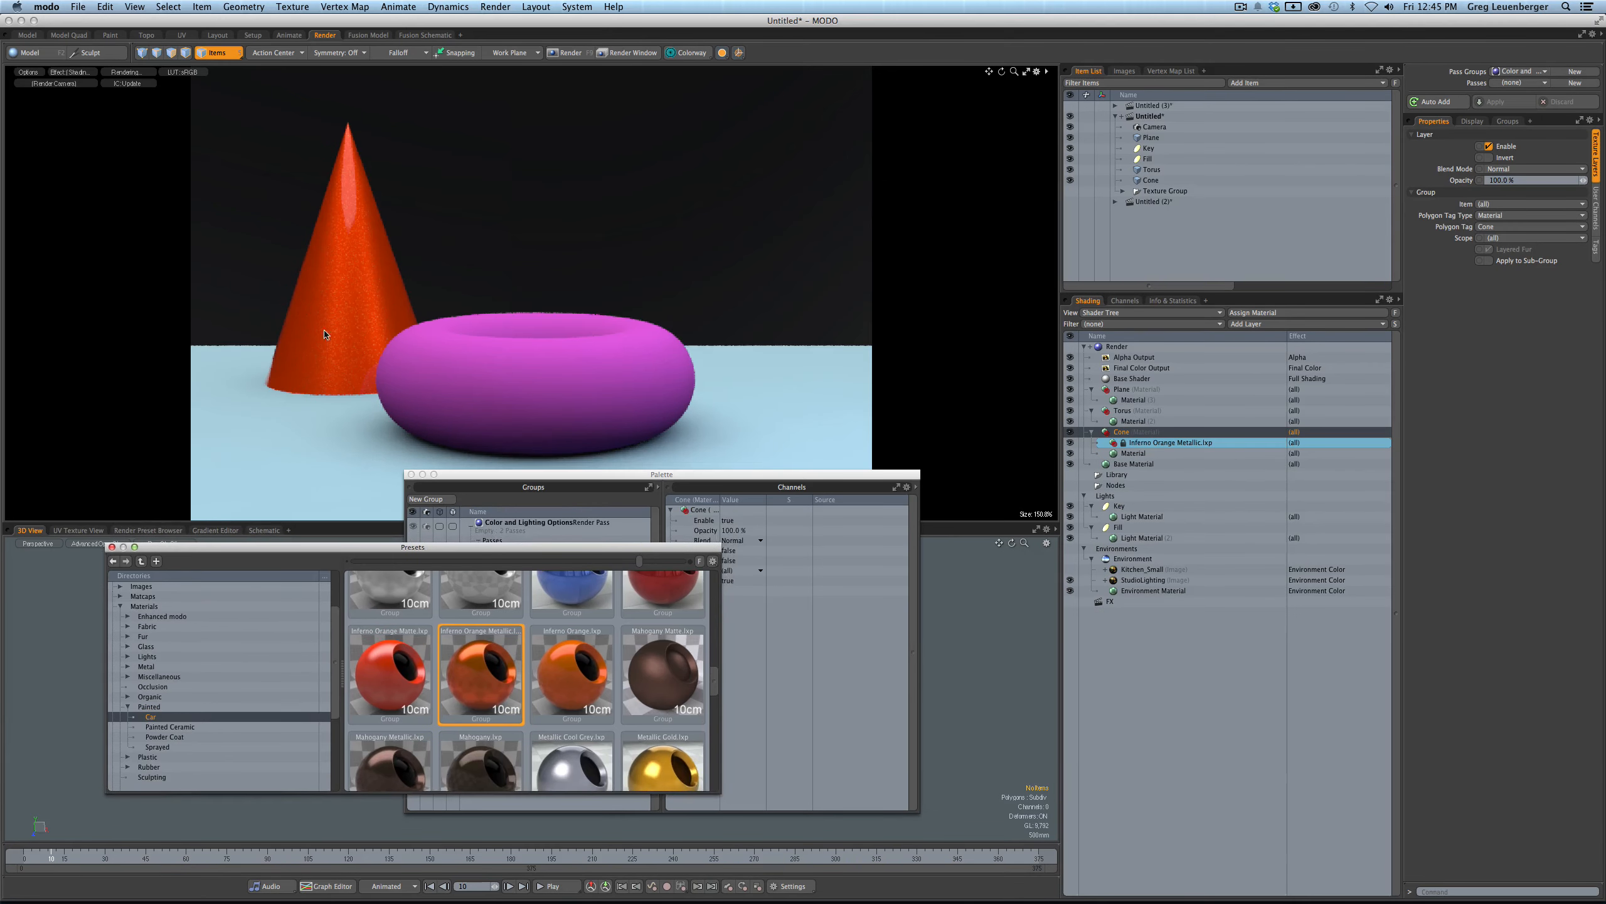
- Add the Metallic Warm Grey car paint preset to the Torus material group
mouse_move(716, 682)
left_mouse_down()
mouse_move(717, 728)
mouse_move(721, 667)
mouse_move(719, 709)
left_mouse_up()
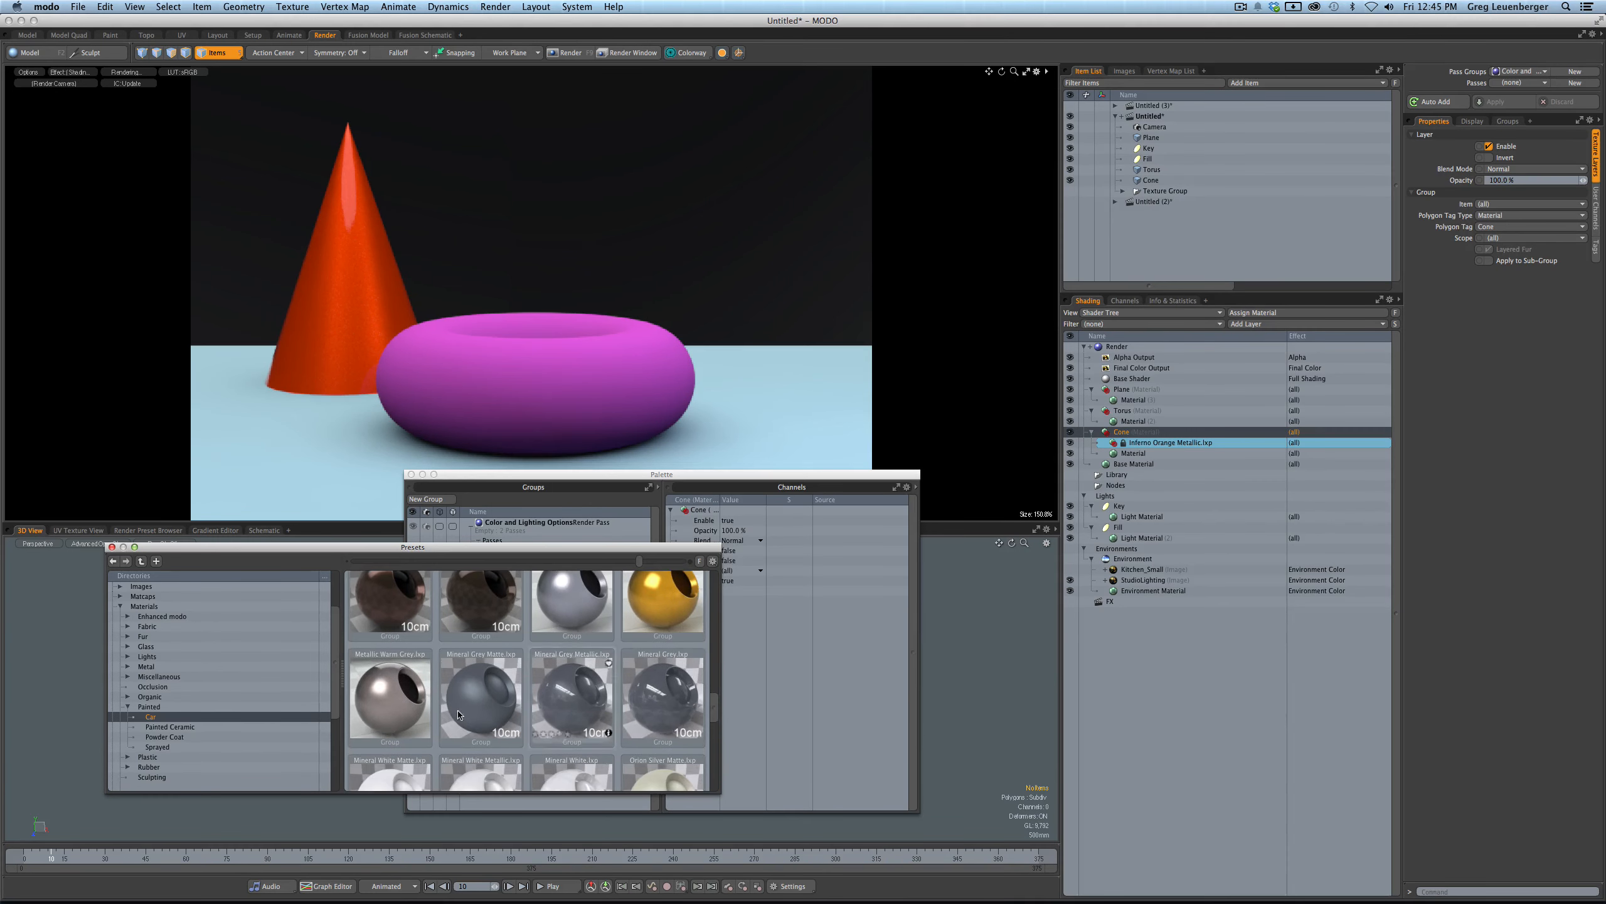
left_click_drag(384, 705, 1142, 683)
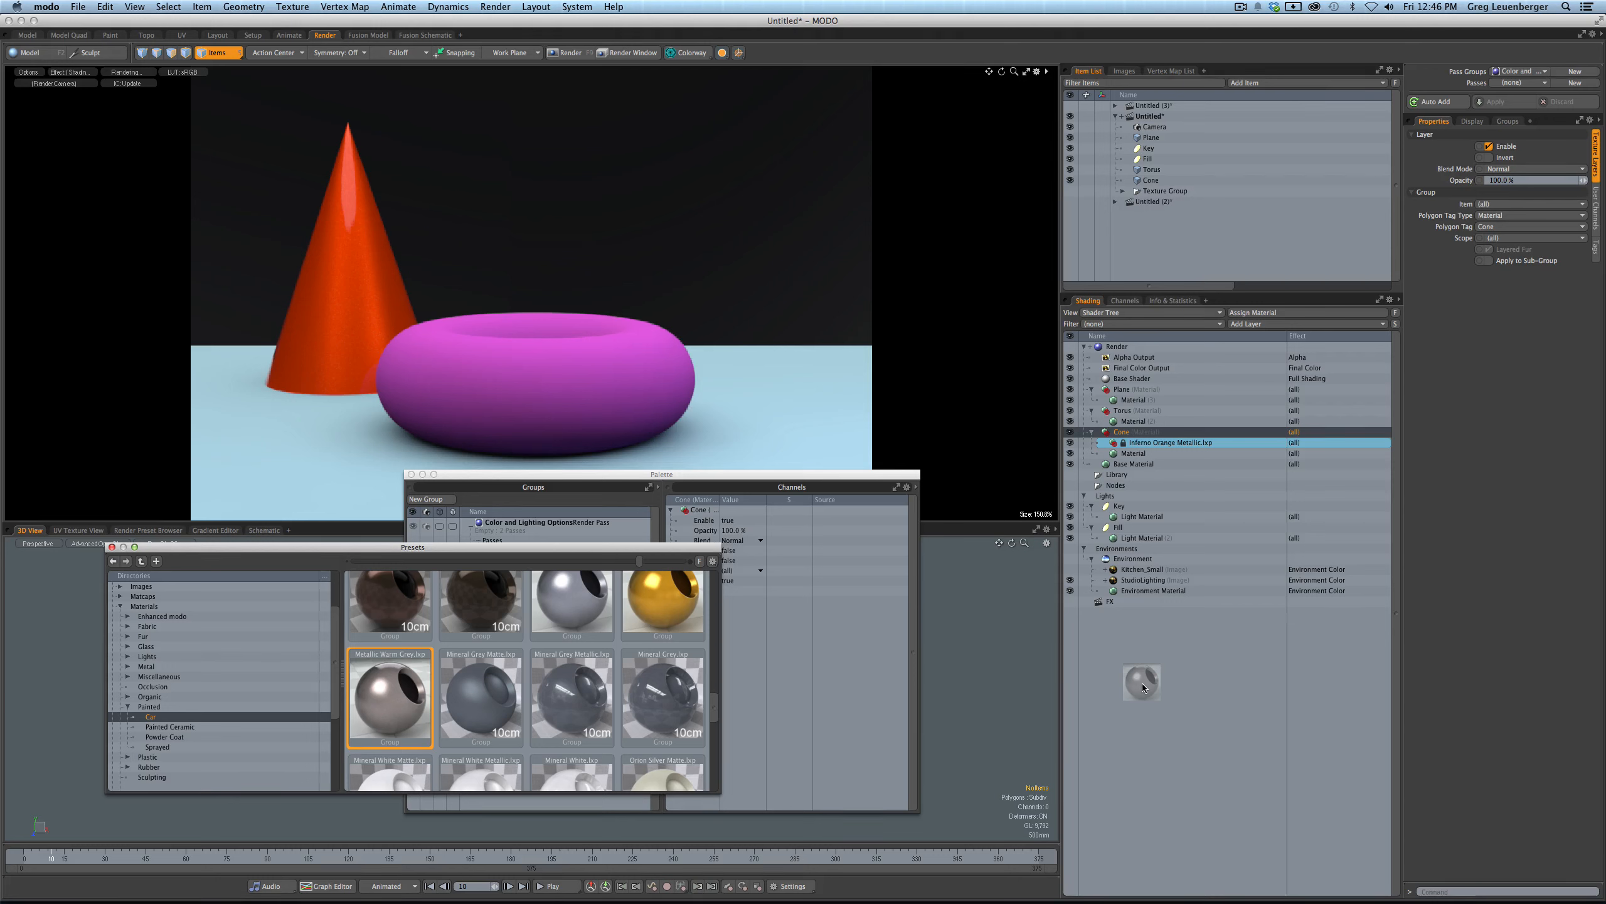
left_click_drag(1142, 684, 1178, 421)
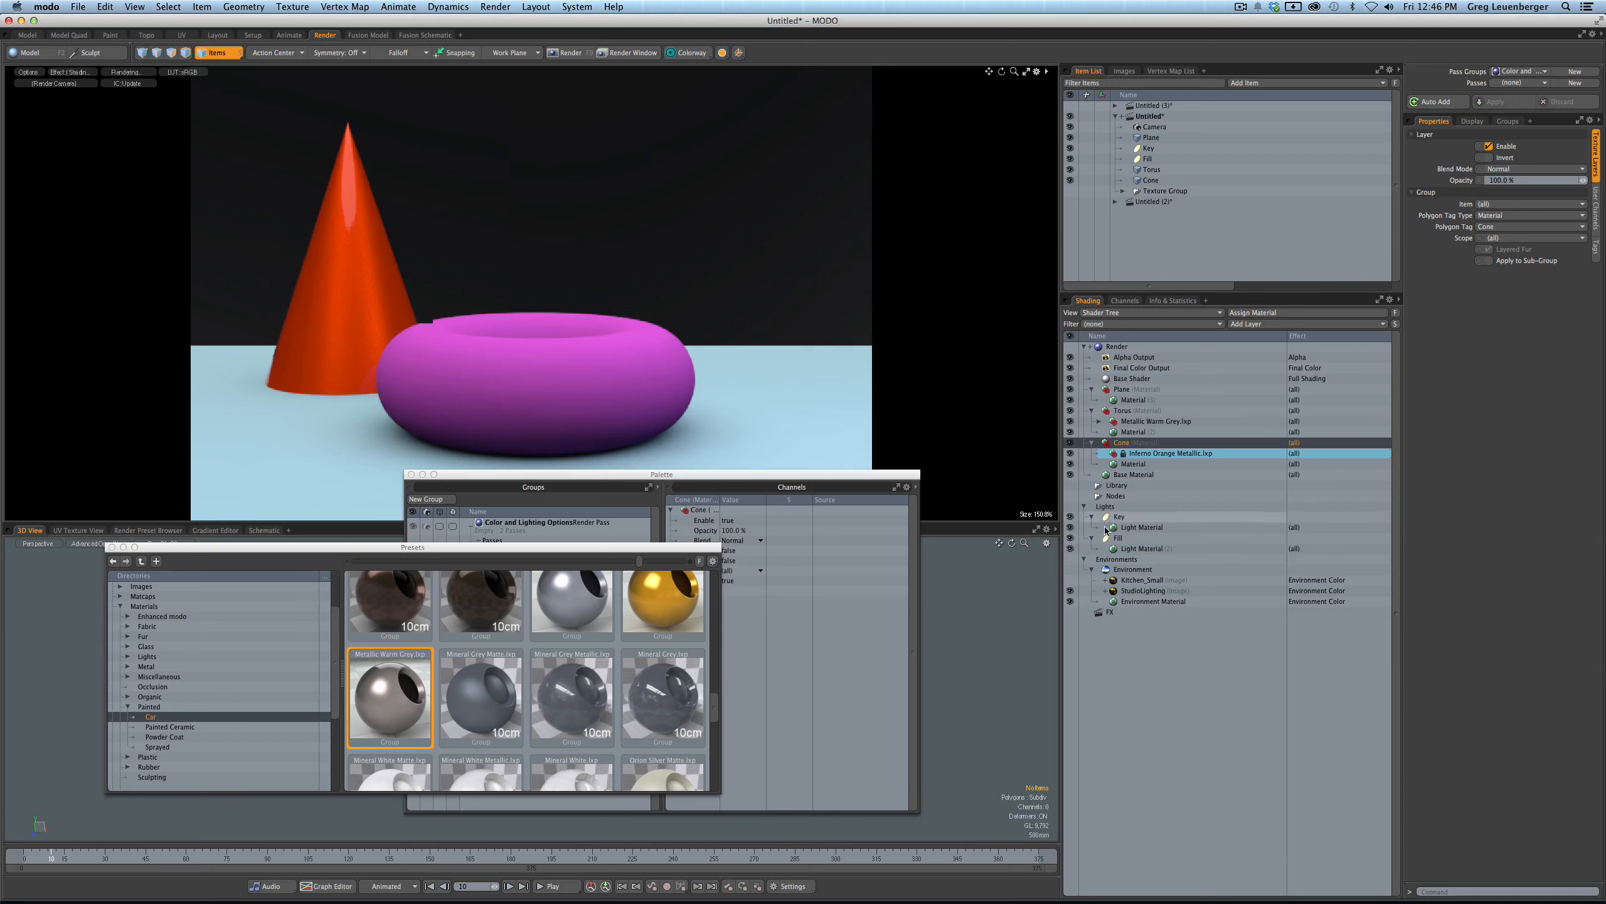
- Add the Dark Blue Matte car paint preset to the Plane material group
left_click_drag(718, 709, 722, 641)
scroll(720, 645, "up", 3)
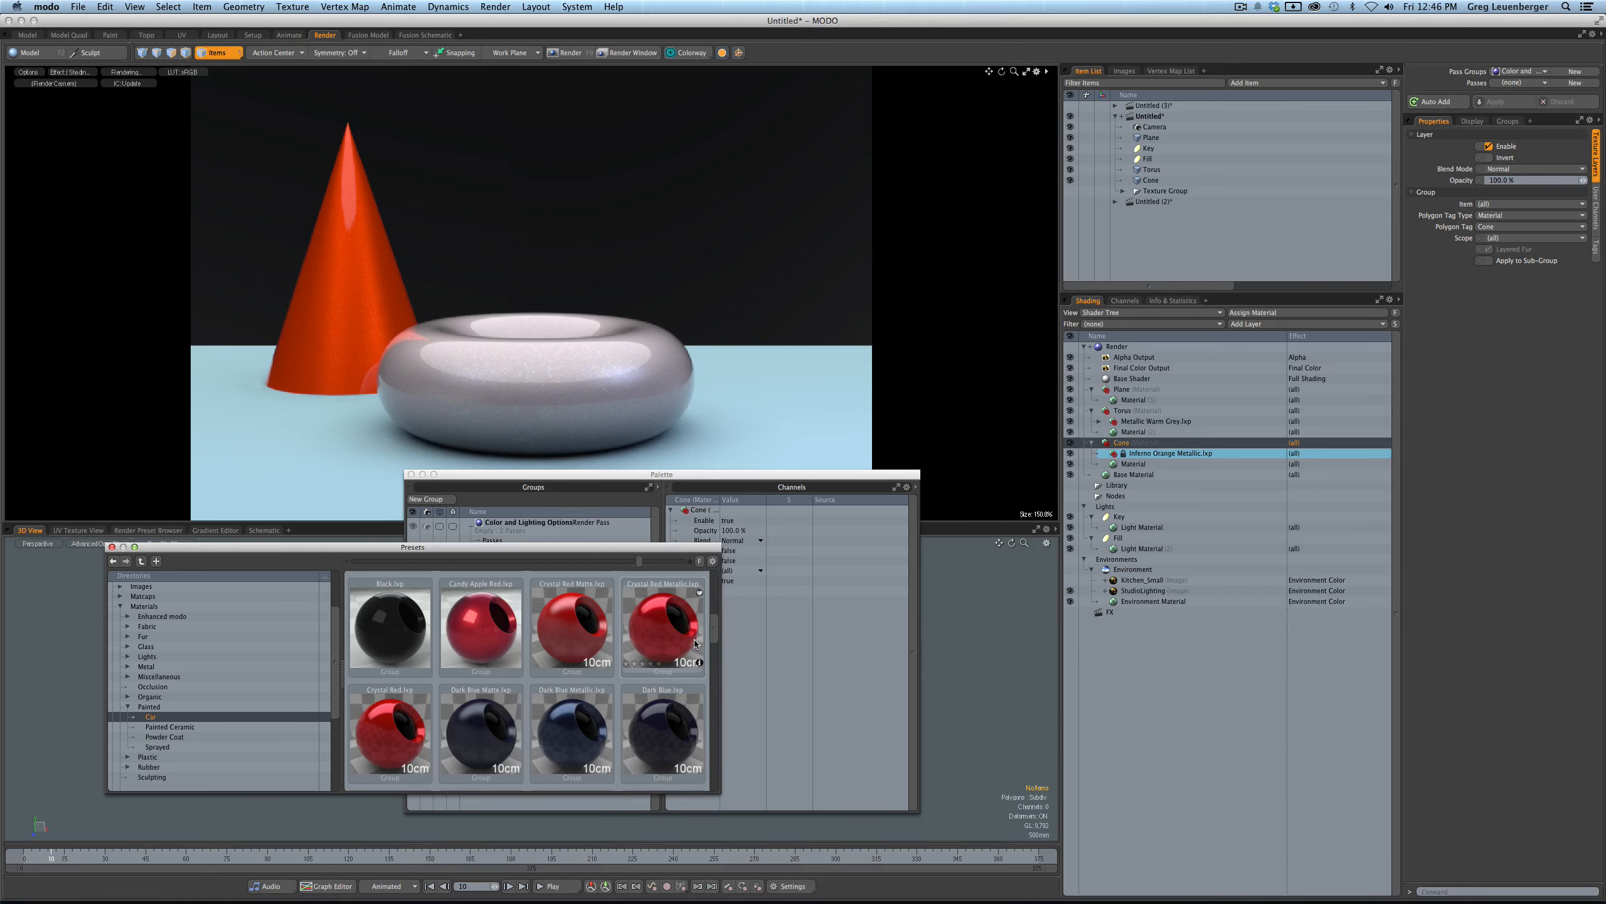
left_click_drag(478, 734, 1204, 398)
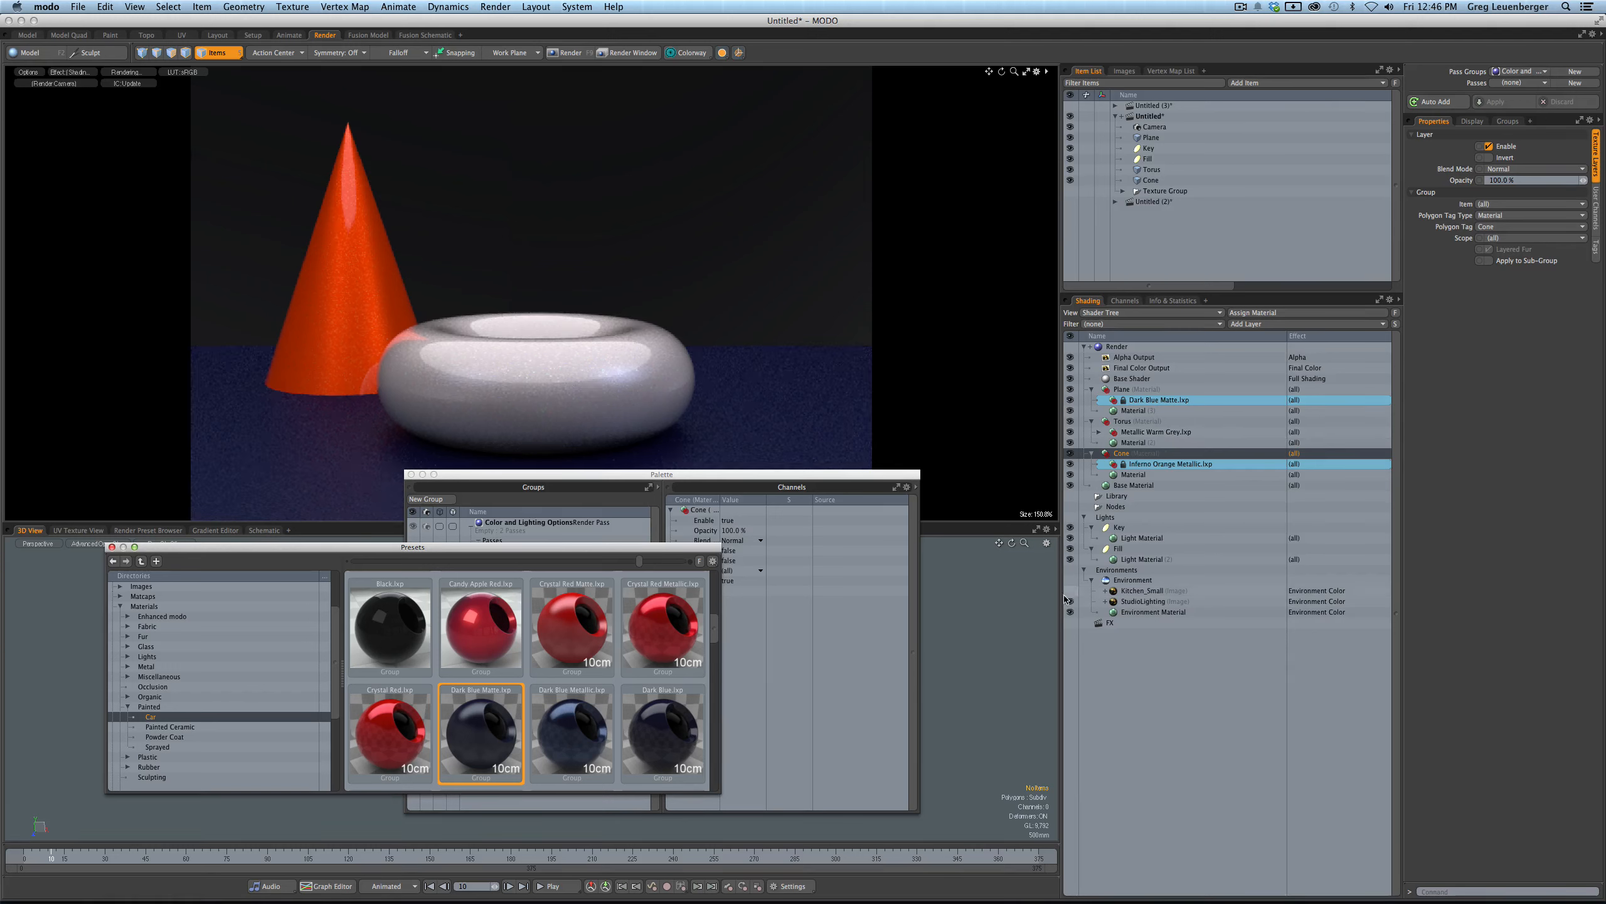
- Turn off the visibility of the Inferno Orange Metallic, Metallic Warm Grey and Dark Blue Matte preset layers
left_click(1069, 463)
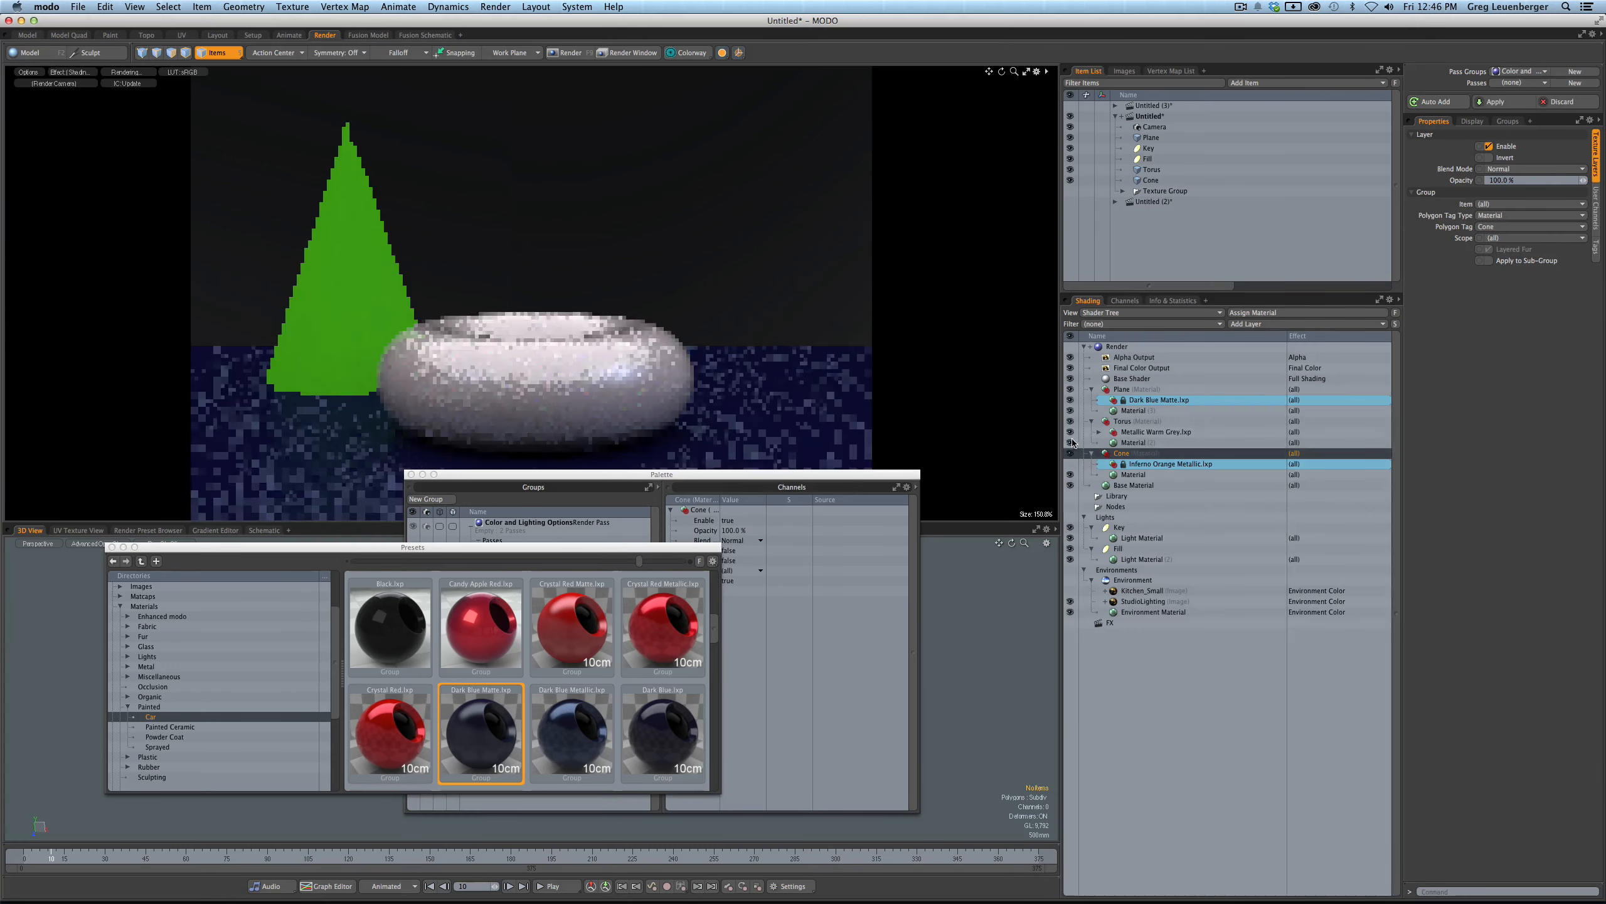
left_click(1069, 432)
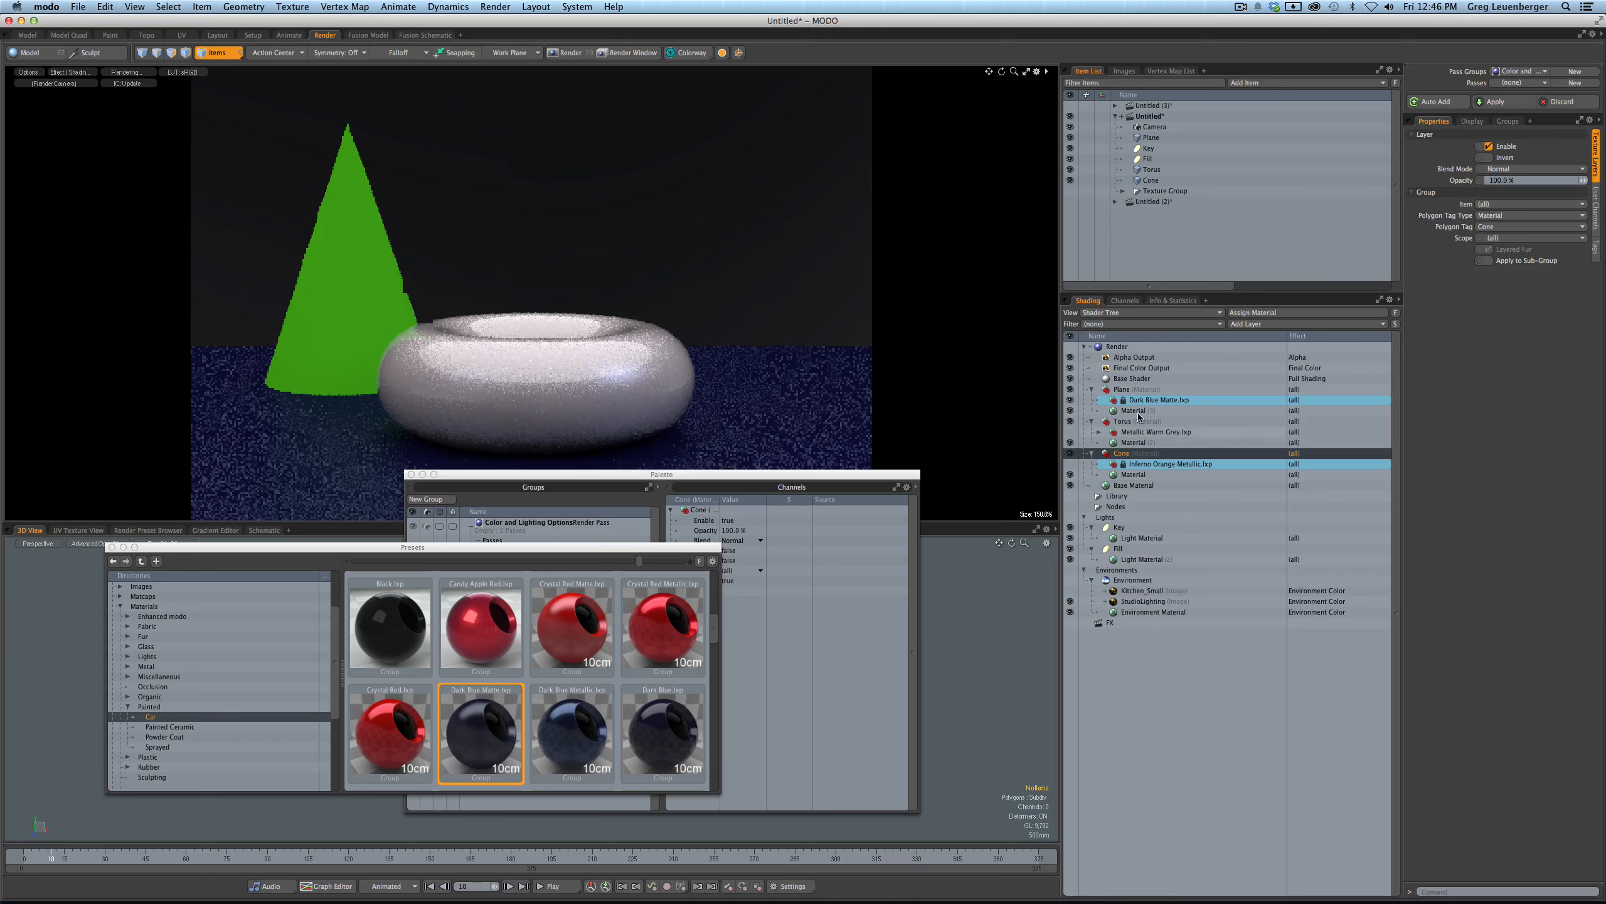
left_click(1069, 399)
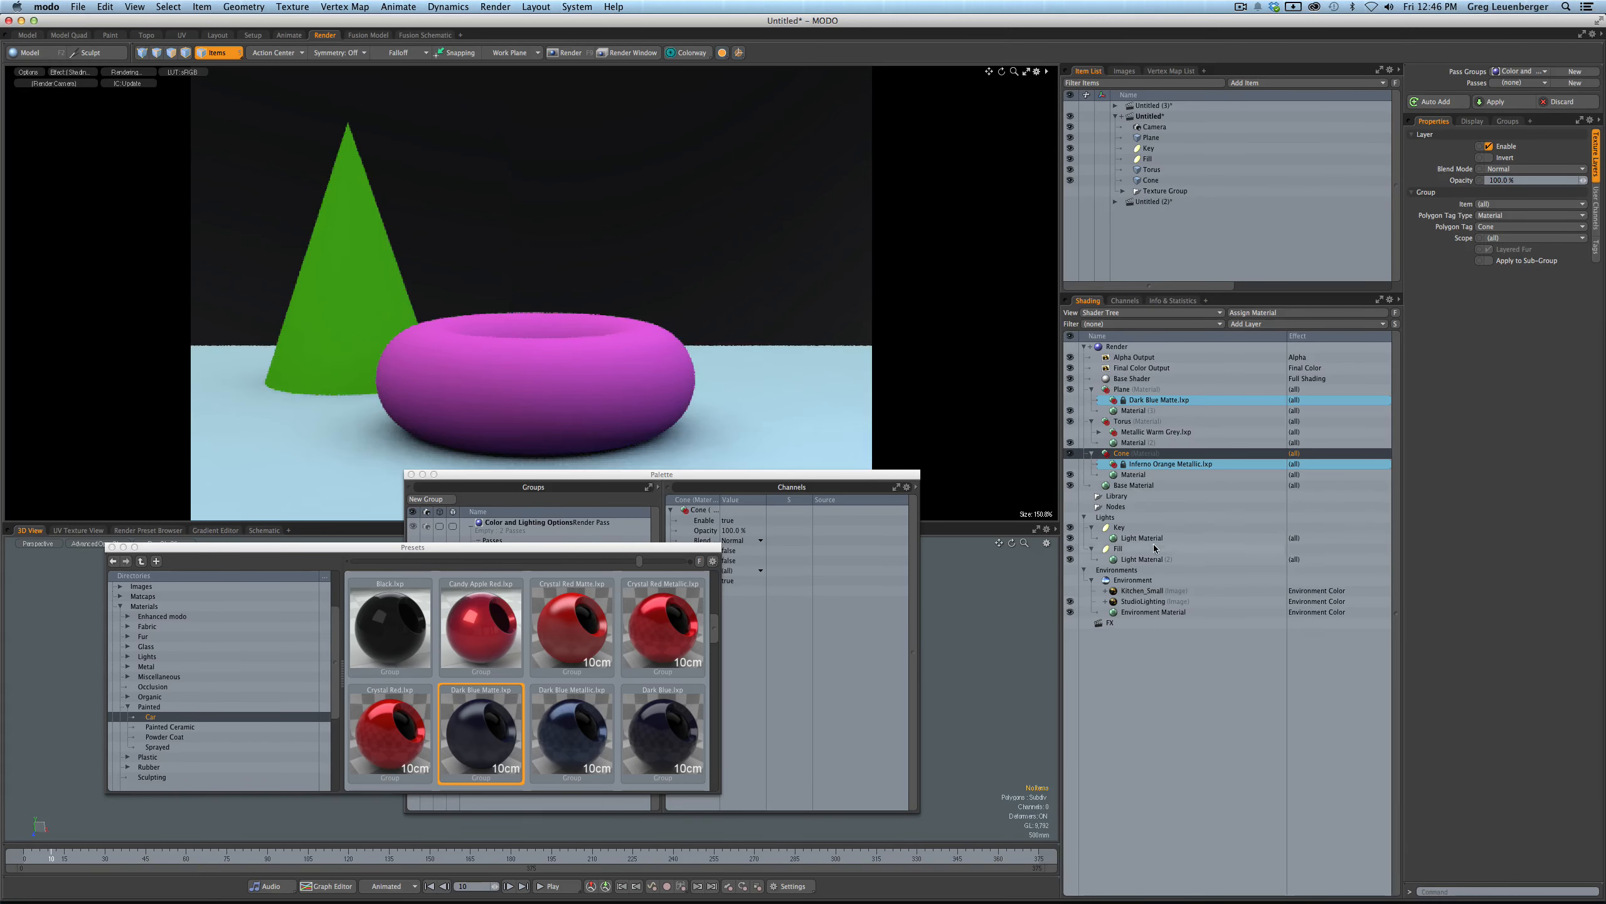
- Duplicate the Light Material of both the Key light and the Fill light in the Shader Tree
left_click(1131, 538)
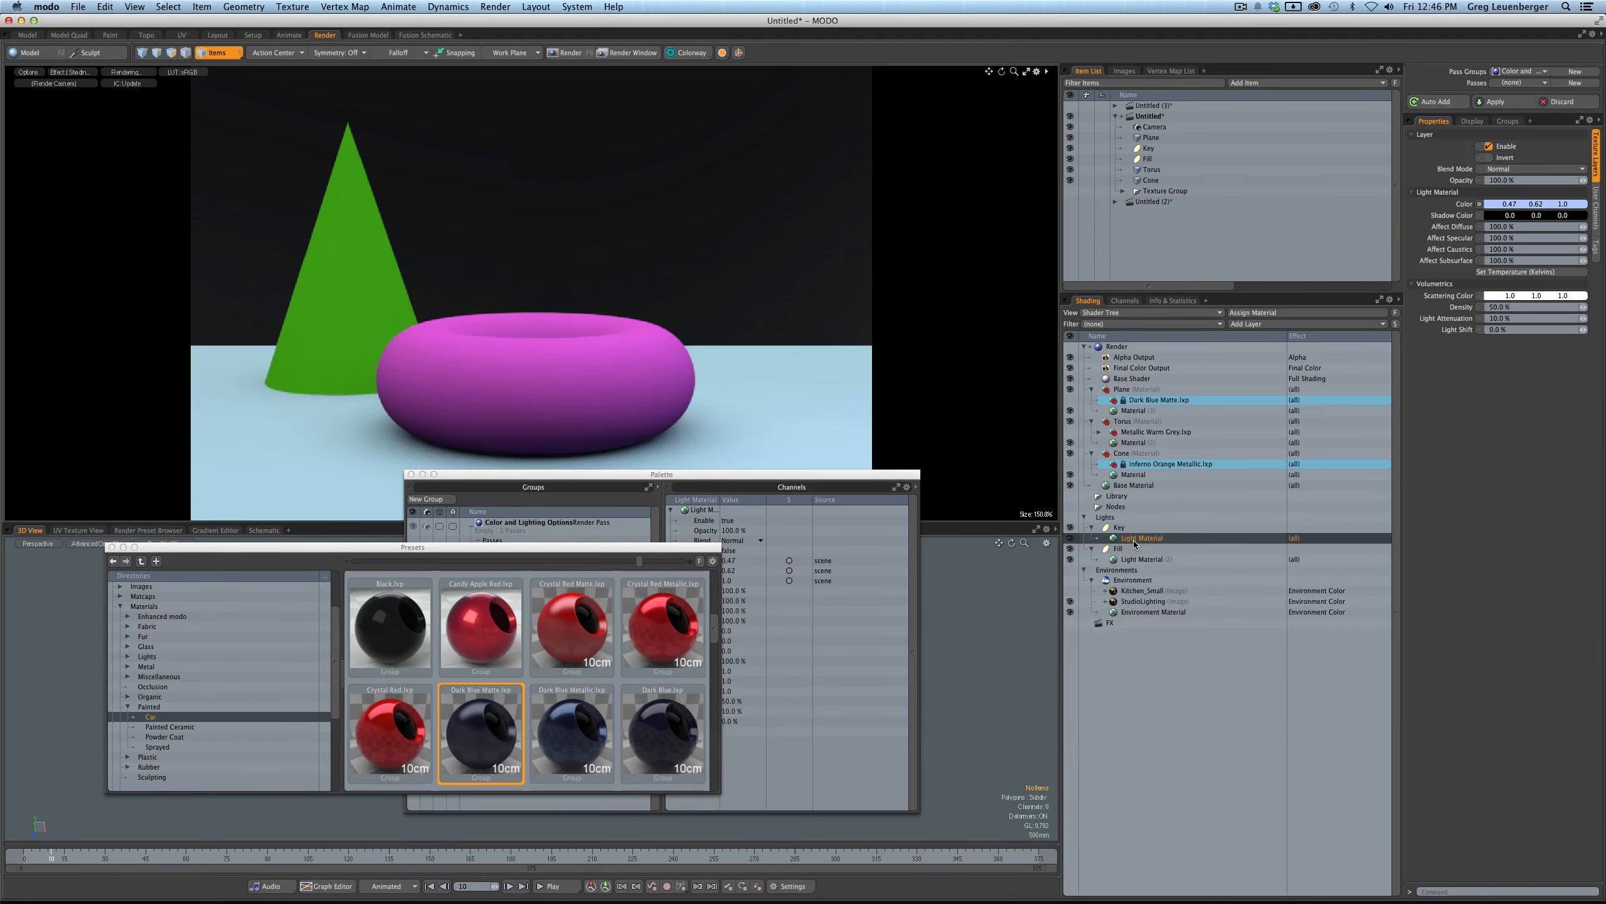
right_click(1134, 543)
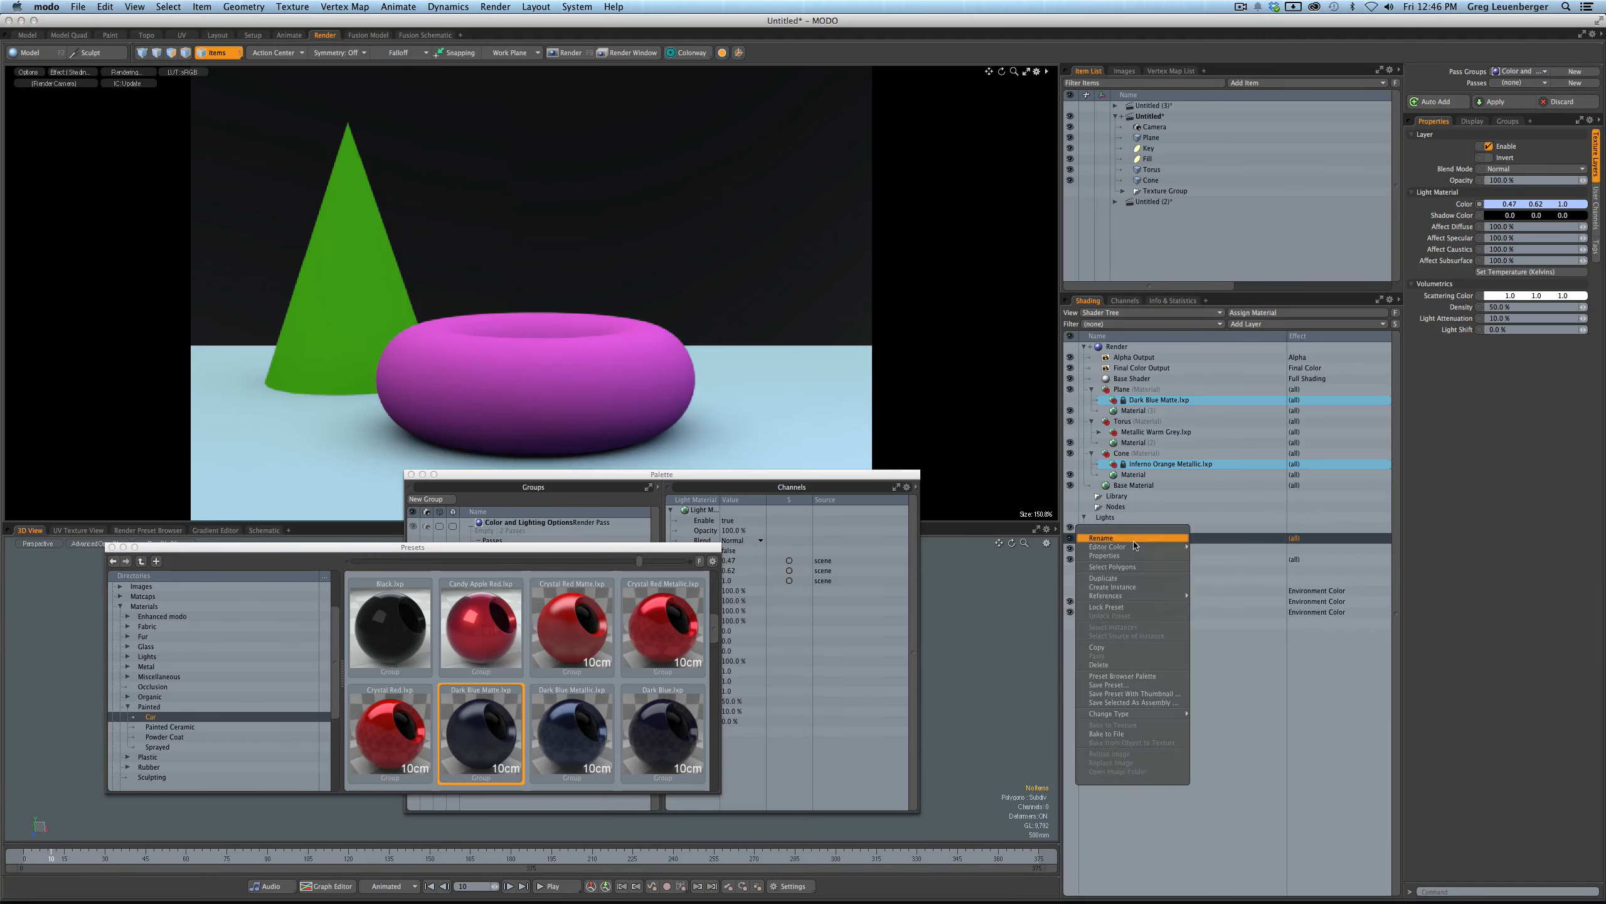
left_click(1116, 578)
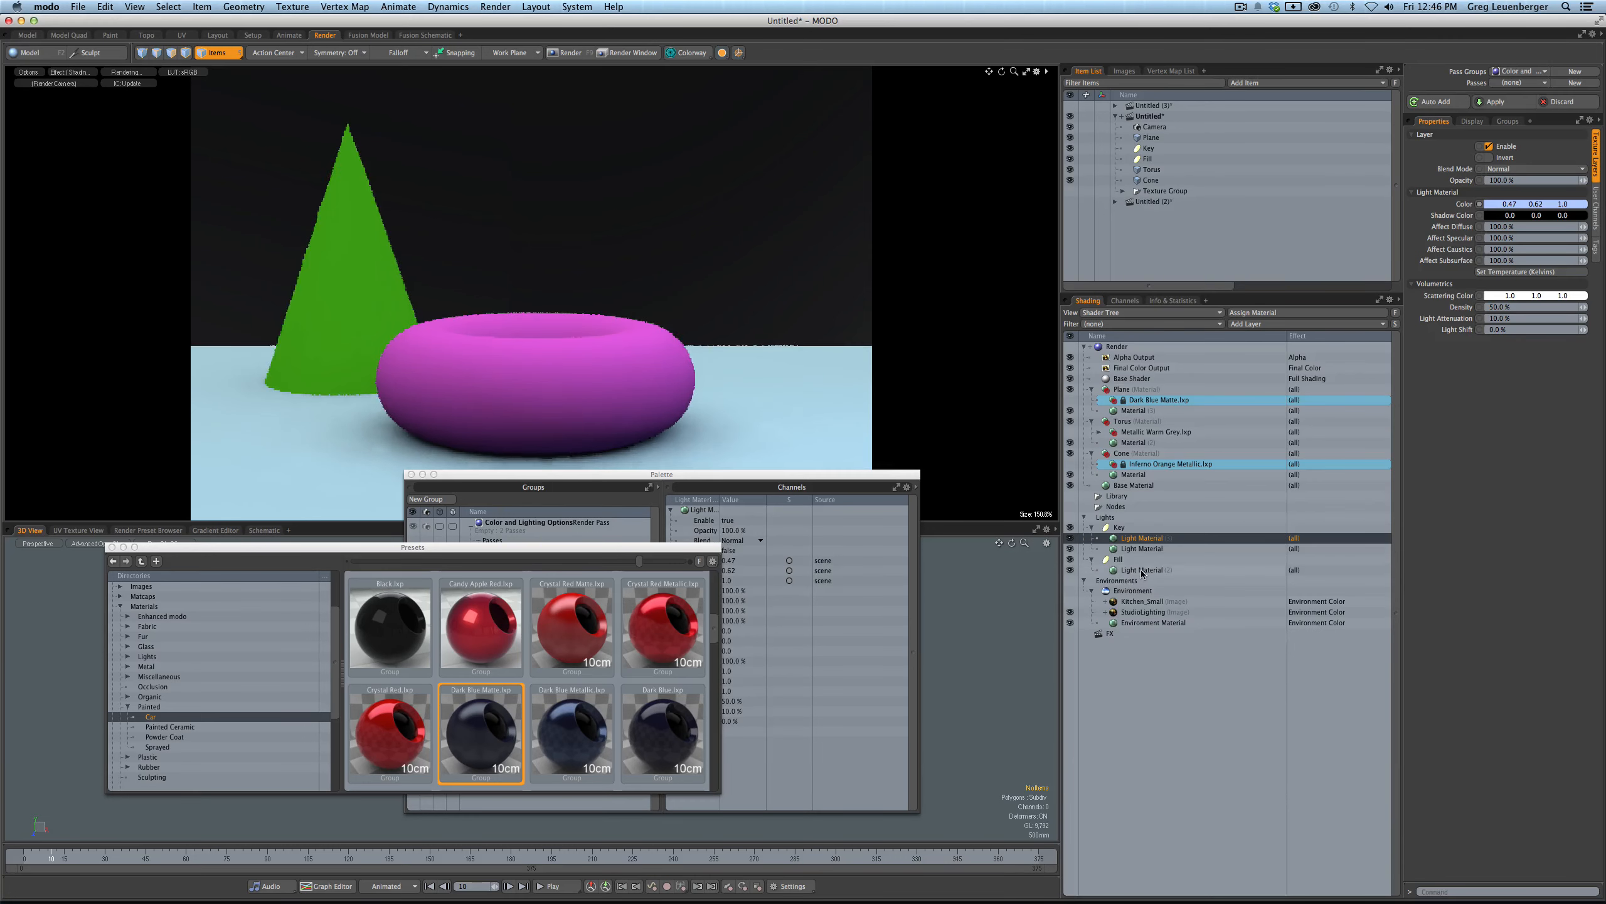
left_click(1134, 570)
right_click(1137, 573)
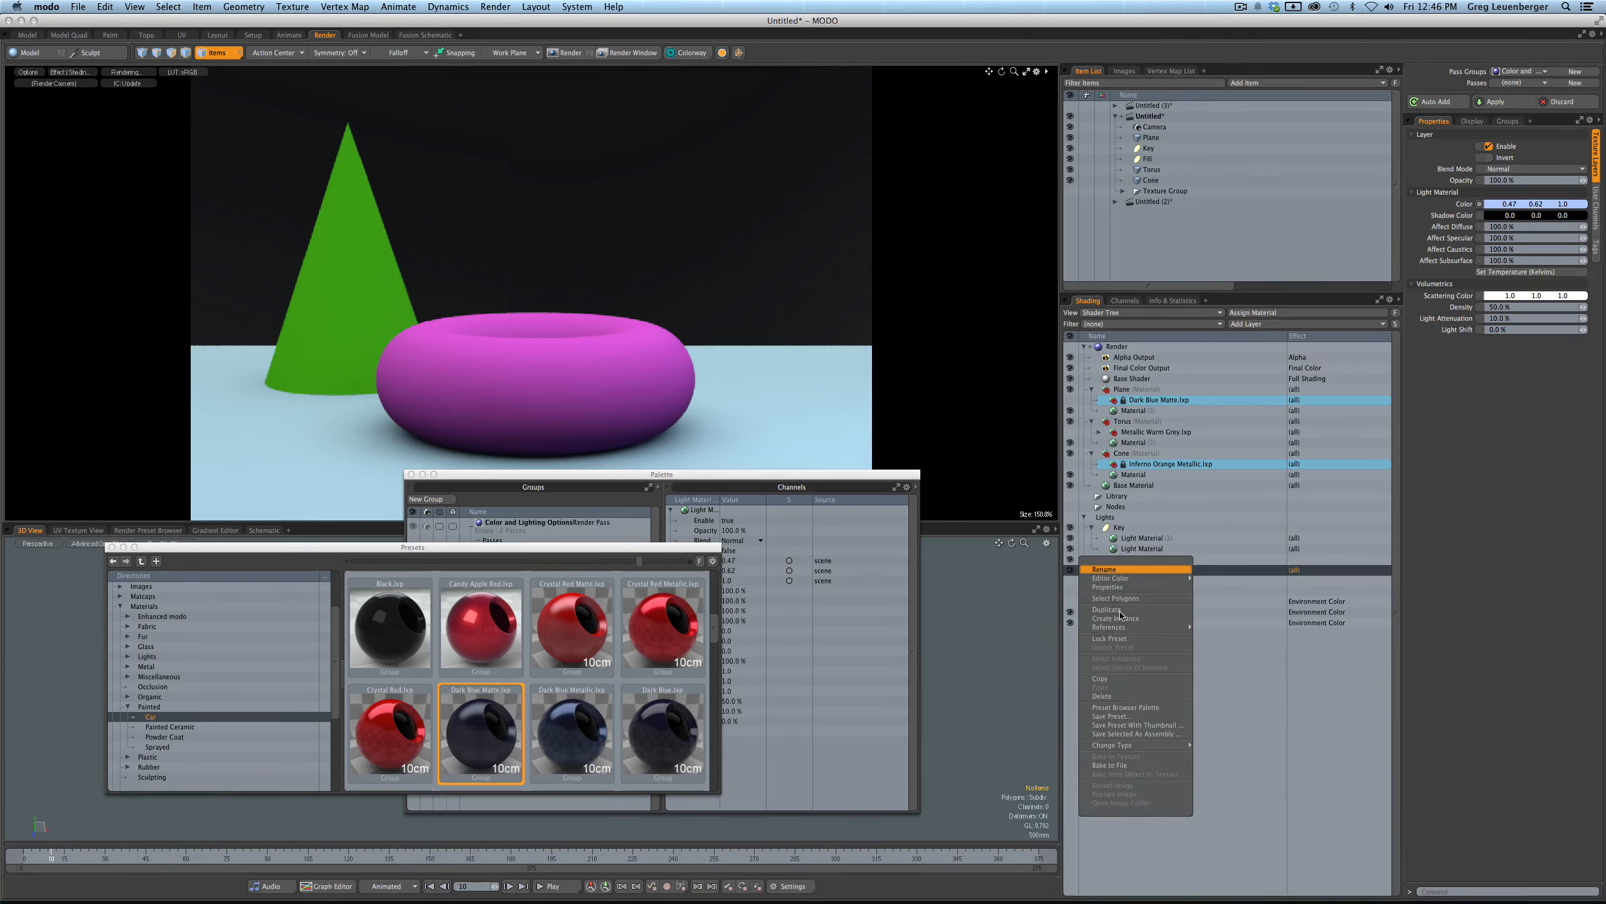
left_click(1120, 610)
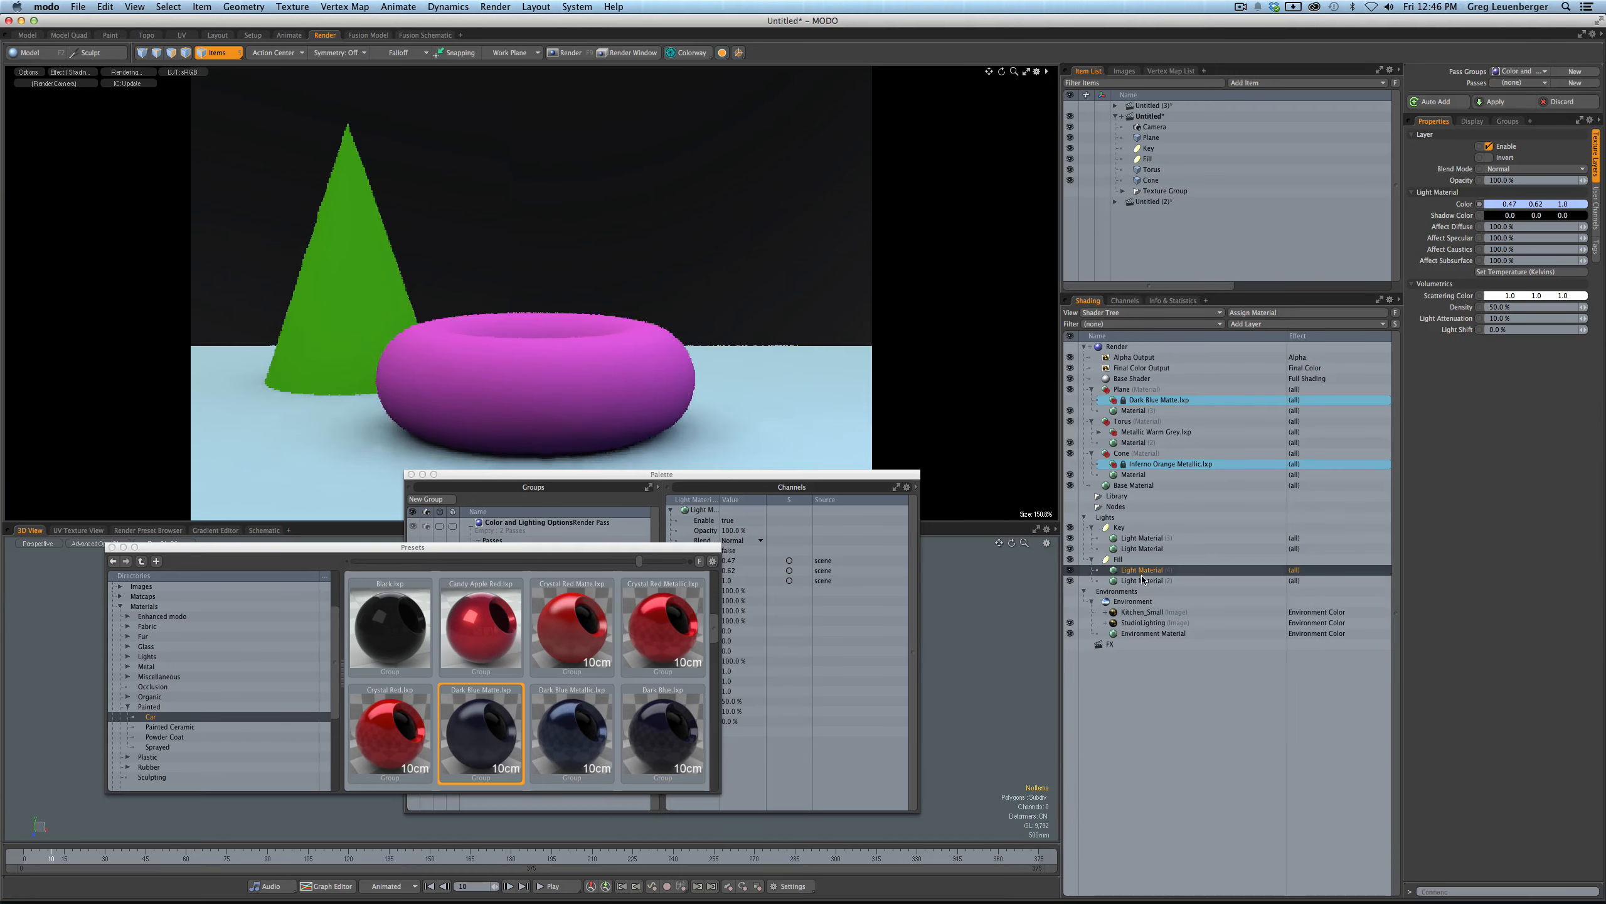
- Place the duplicated Light Materials of the Fill and Key lights each in a group of its own
key("super+g")
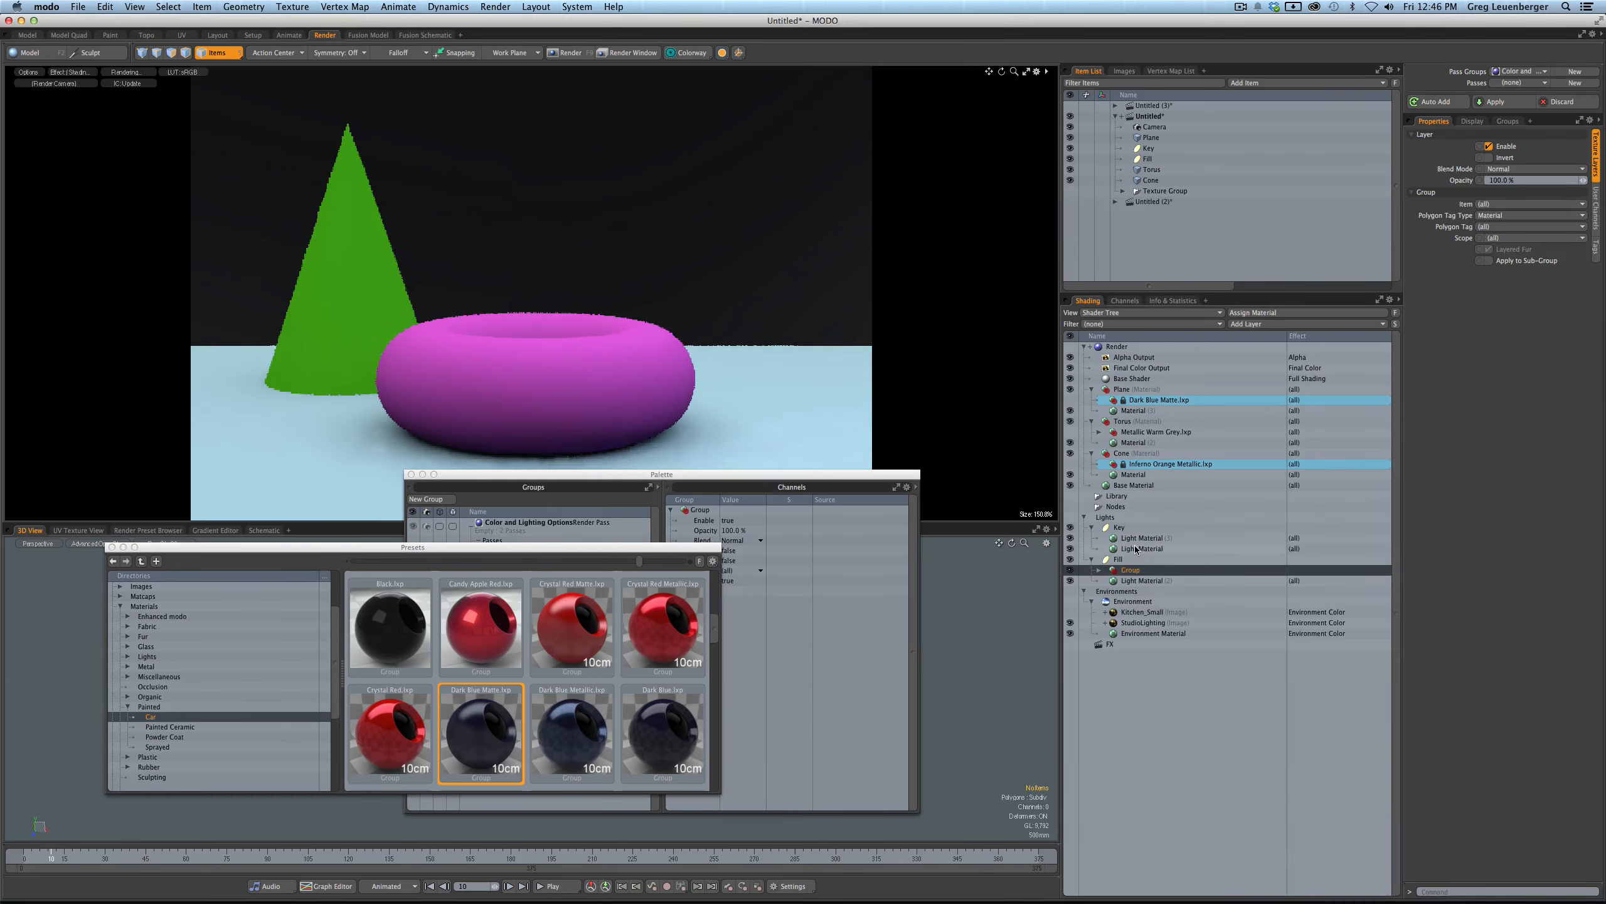
left_click(1140, 539)
key("super+g")
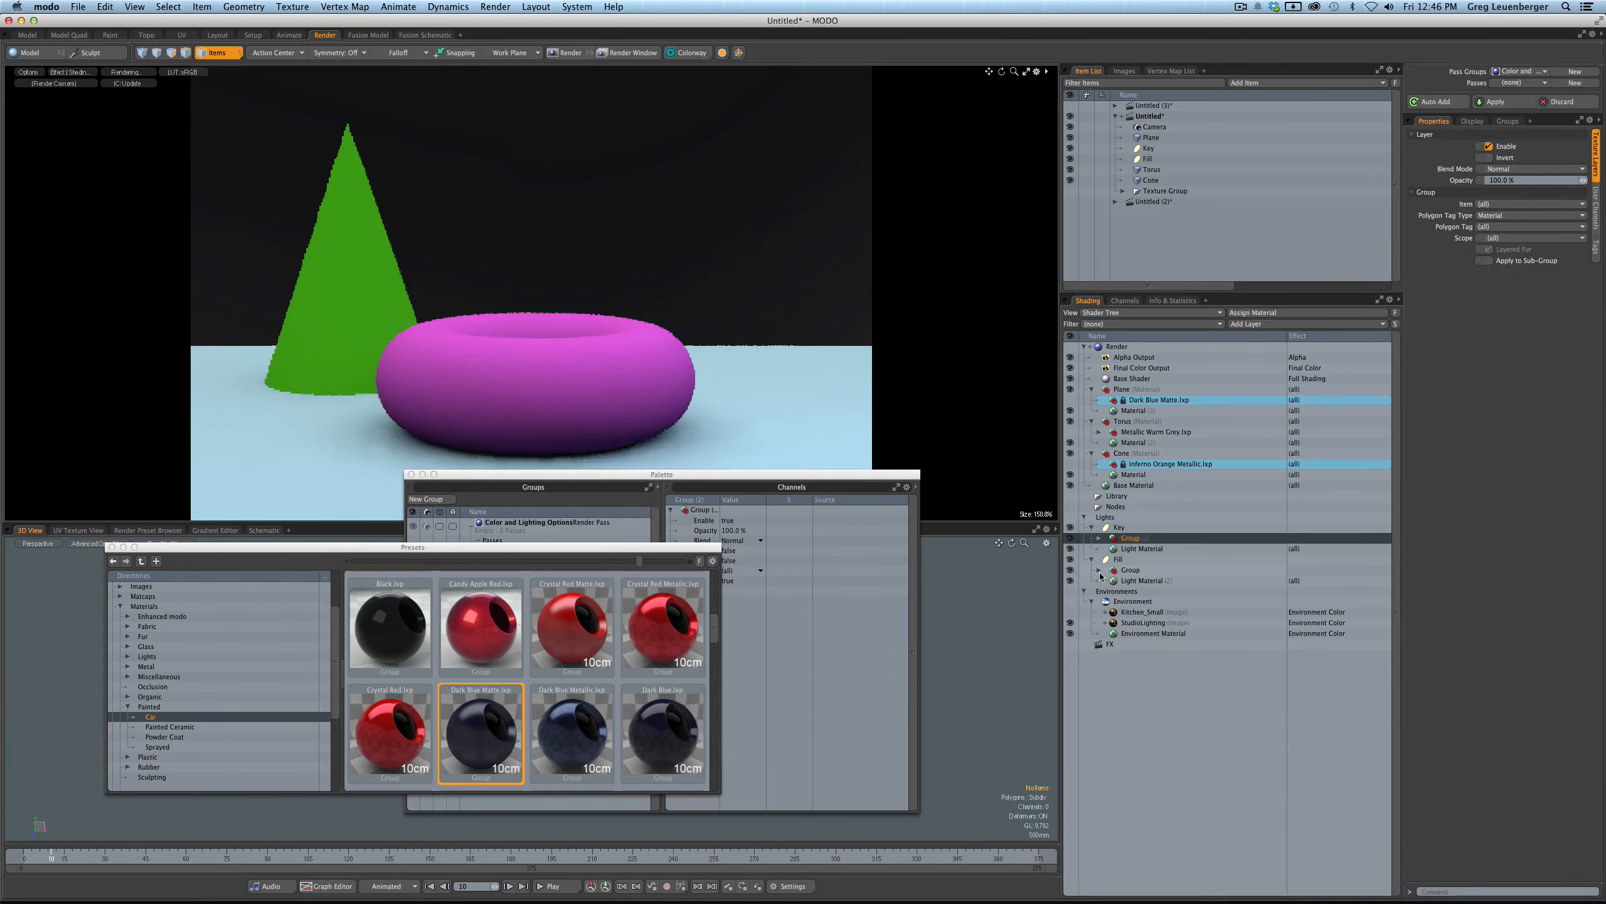
- Rename the group holding the Fill light's duplicated Light Material as Material A Options
left_click(1099, 571)
left_click(1130, 571)
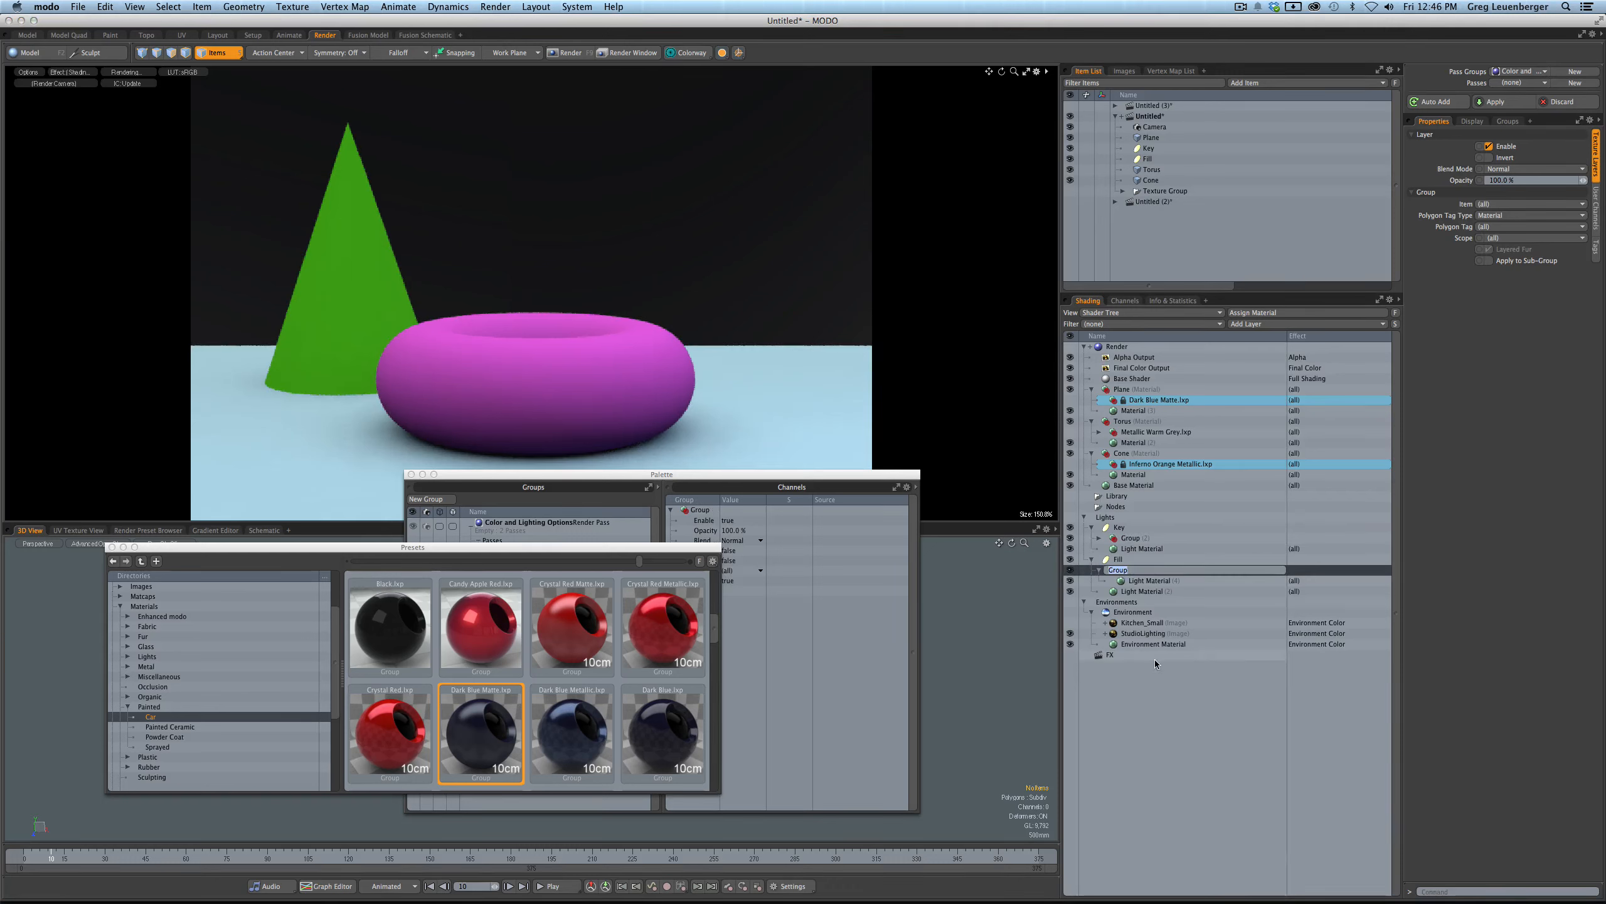
type("Op")
left_click(1514, 82)
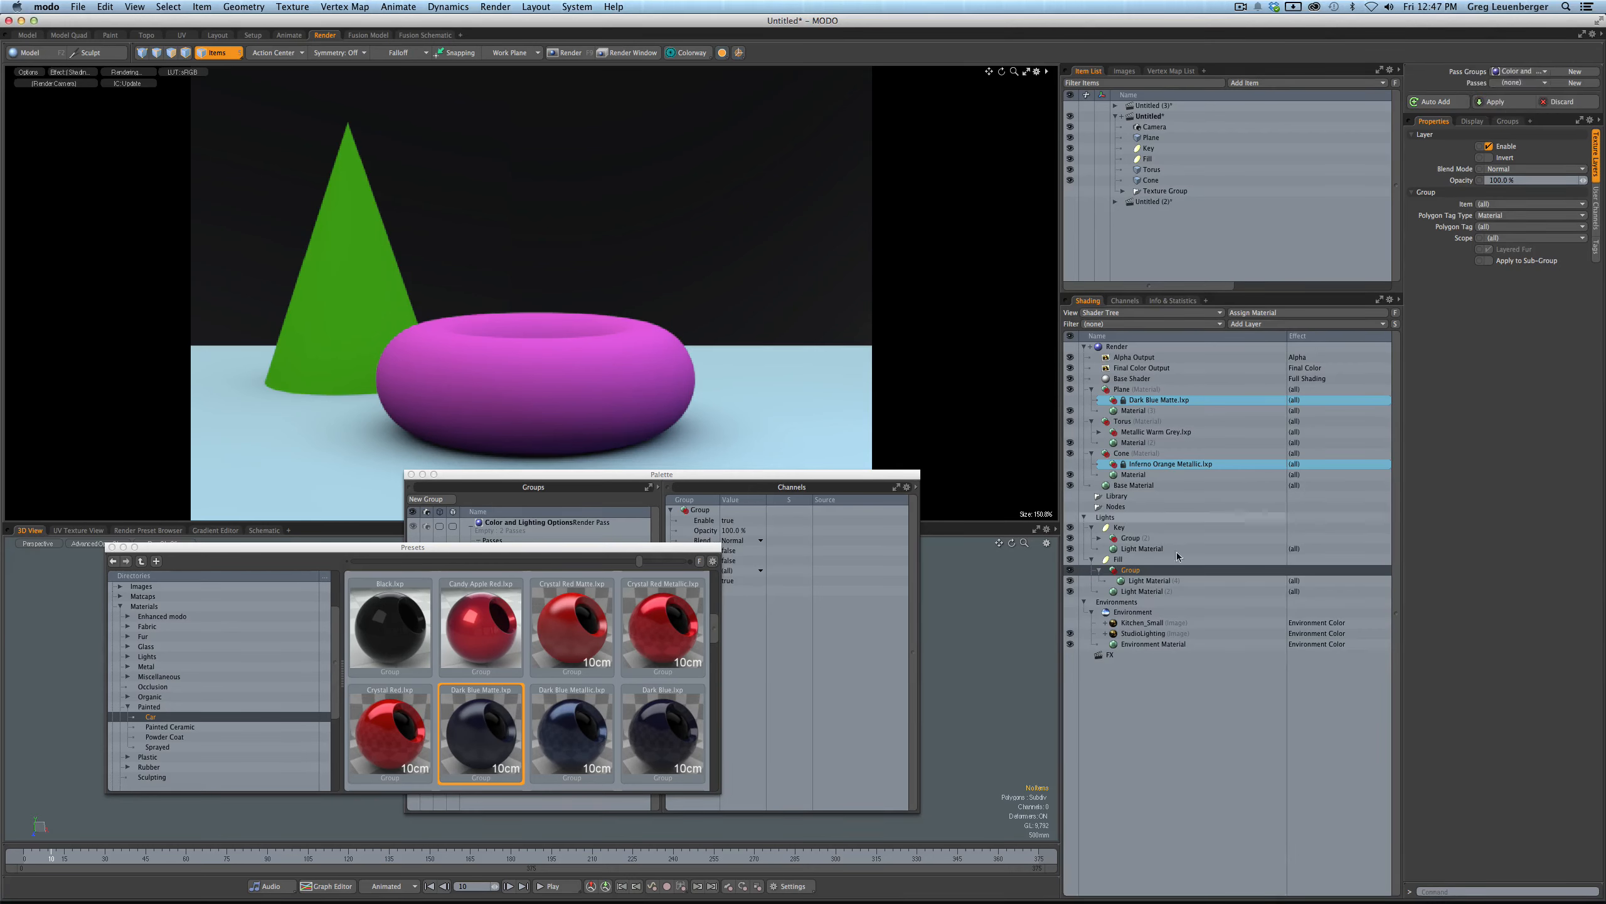
double_click(1131, 572)
type("Material A O")
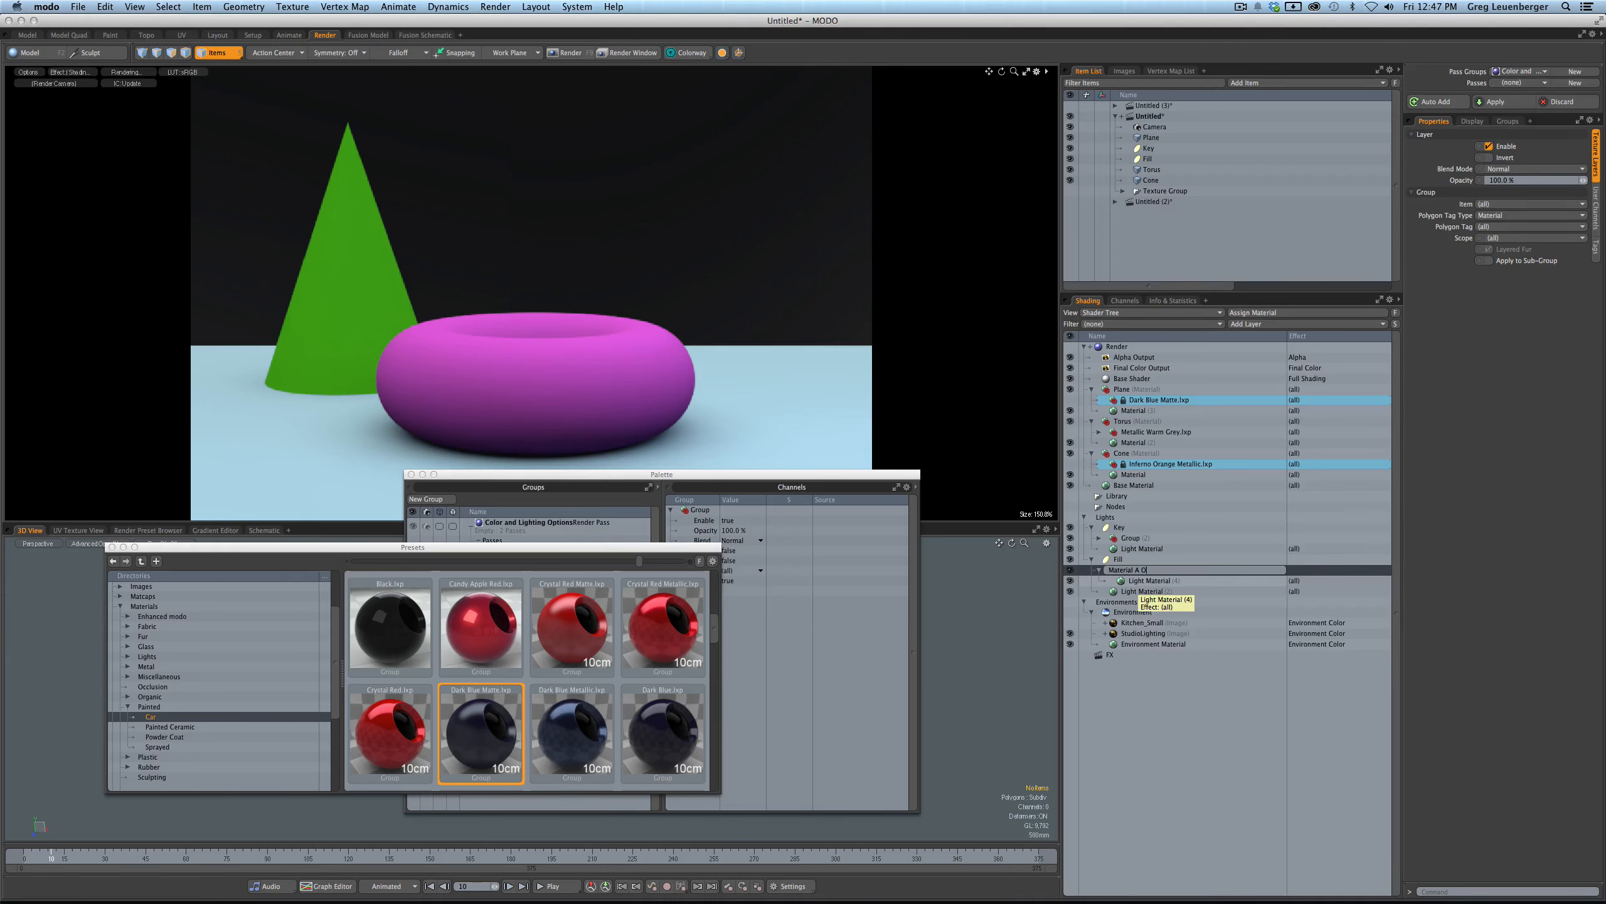
type("ptions")
key("Return")
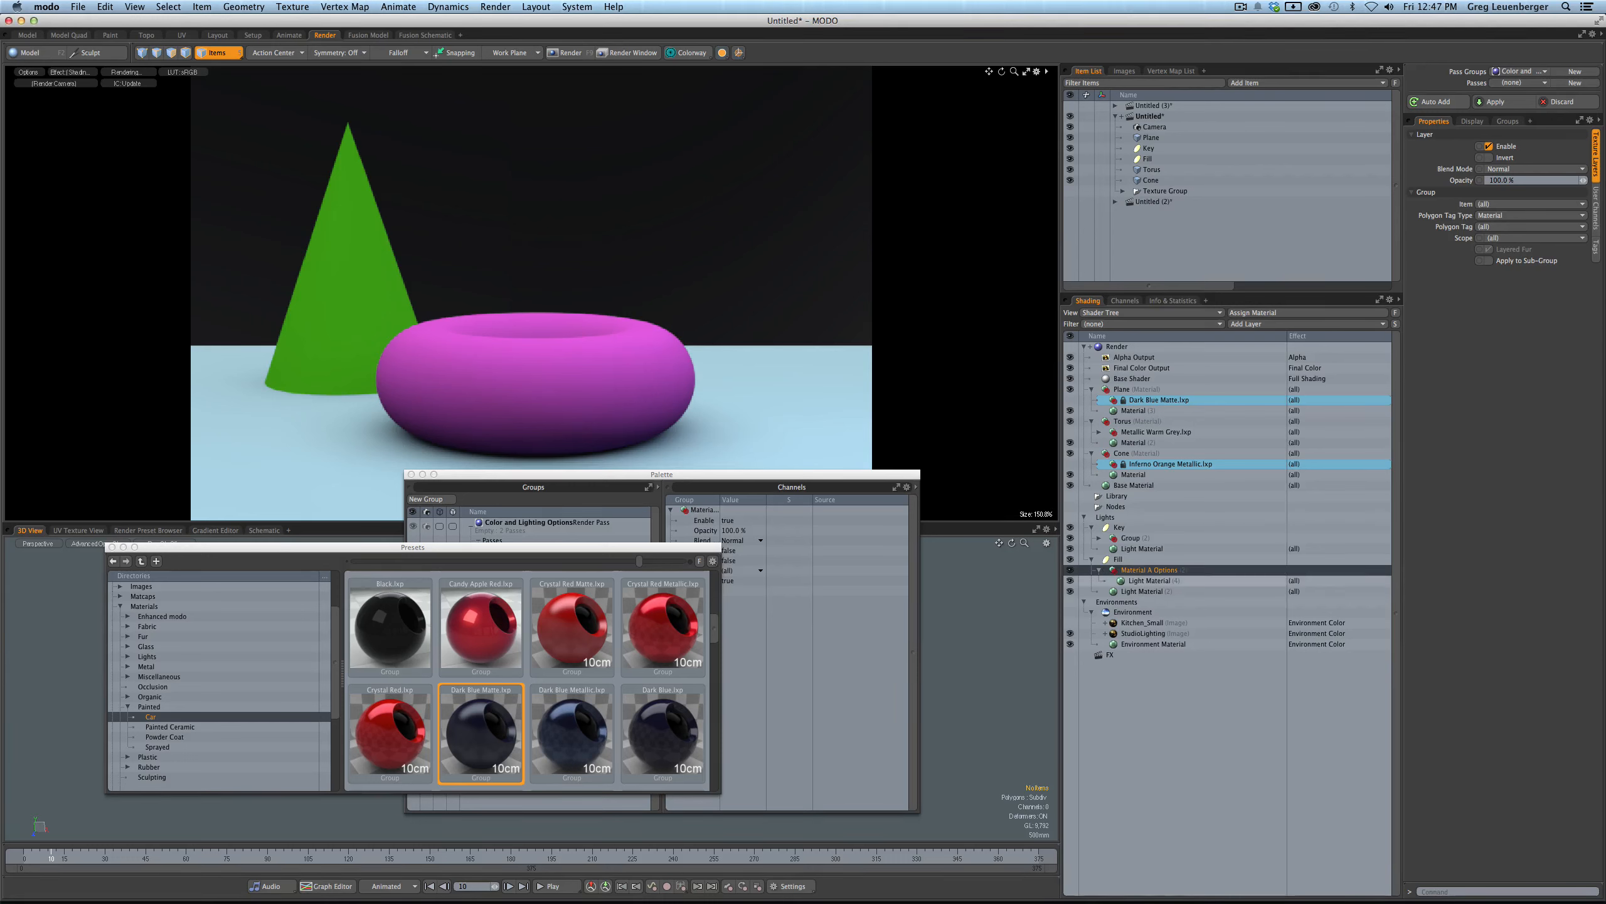
- Duplicate the Fill light's Material A Options group, name the copy Material B Options and turn off its visibility
right_click(1134, 576)
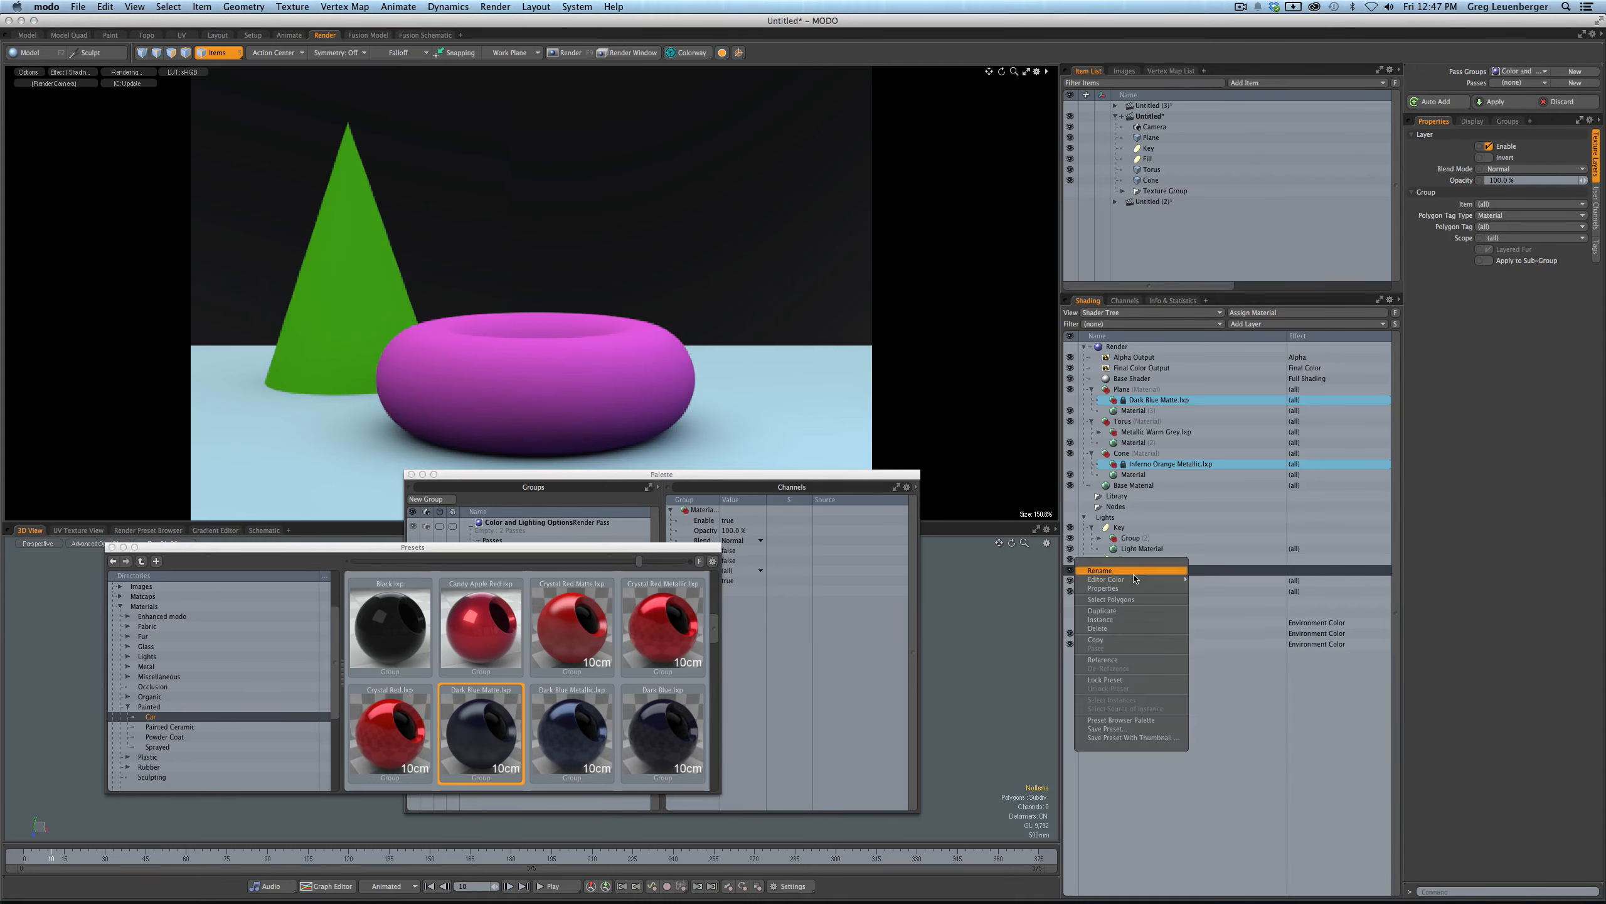
left_click(1108, 611)
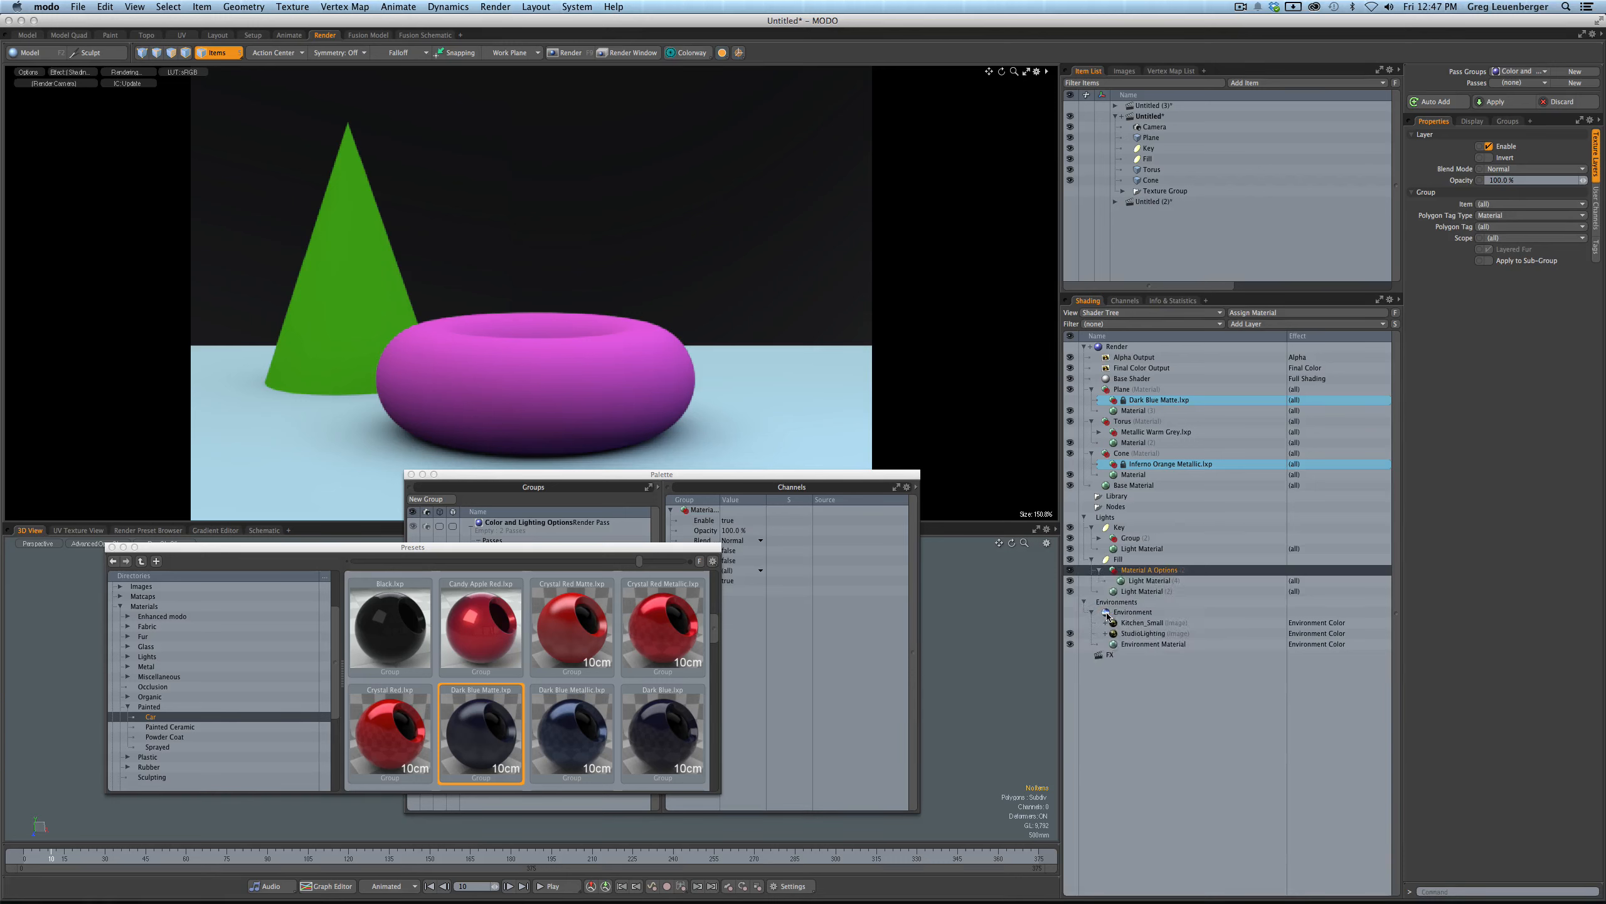
left_click(1099, 571)
type("Ma")
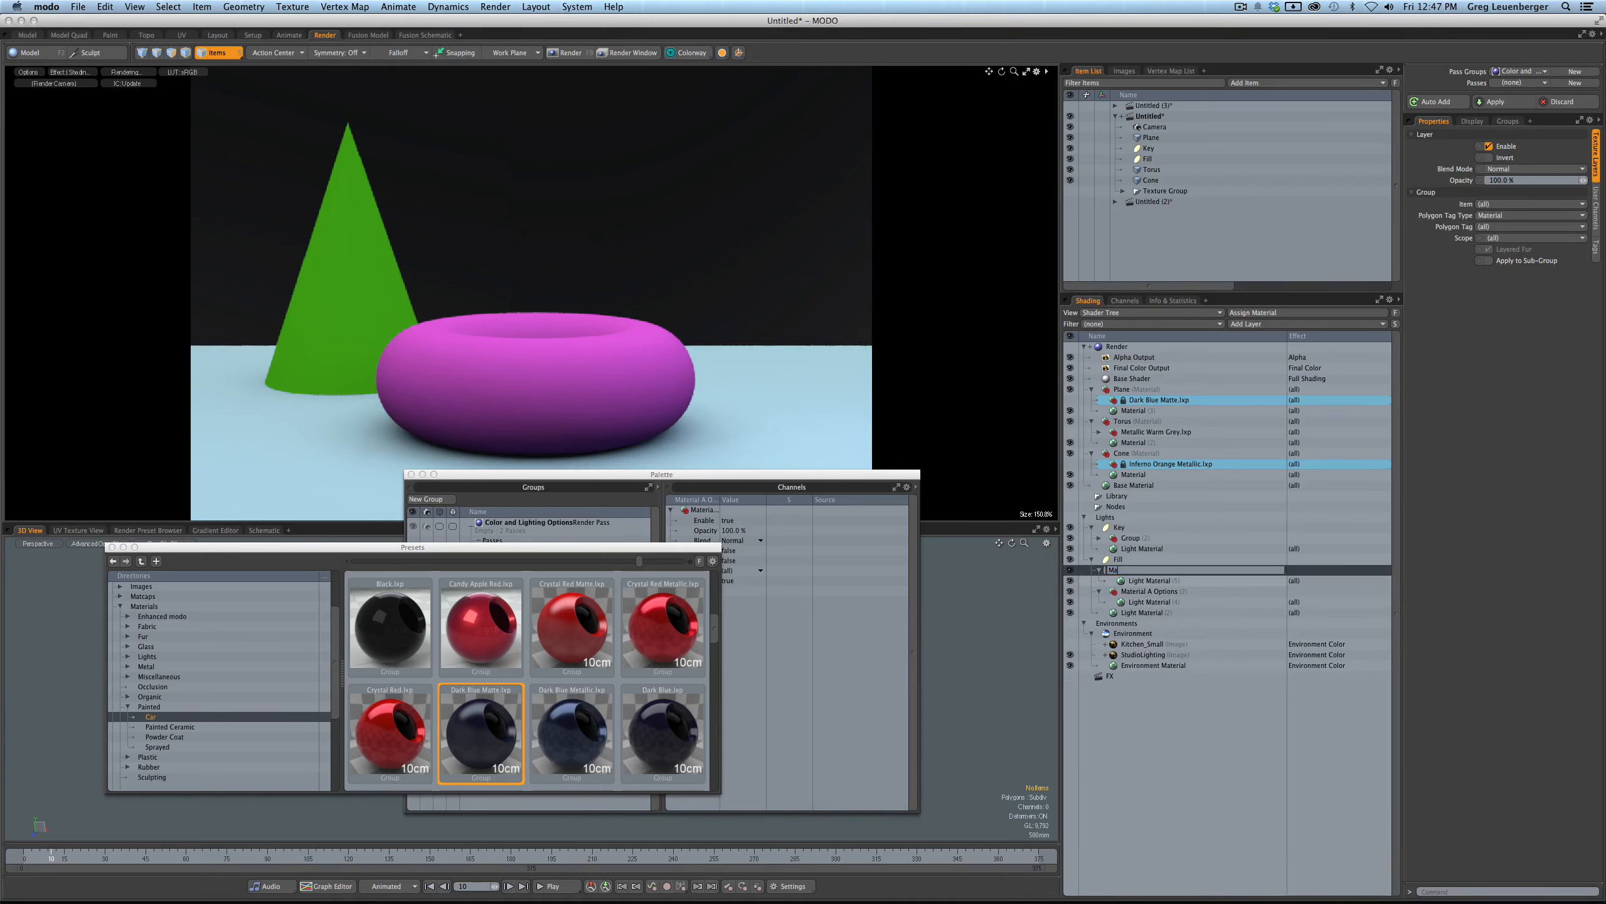
type("terial B Options")
key("Return")
left_click(1069, 569)
left_click(1100, 570)
left_click(1099, 581)
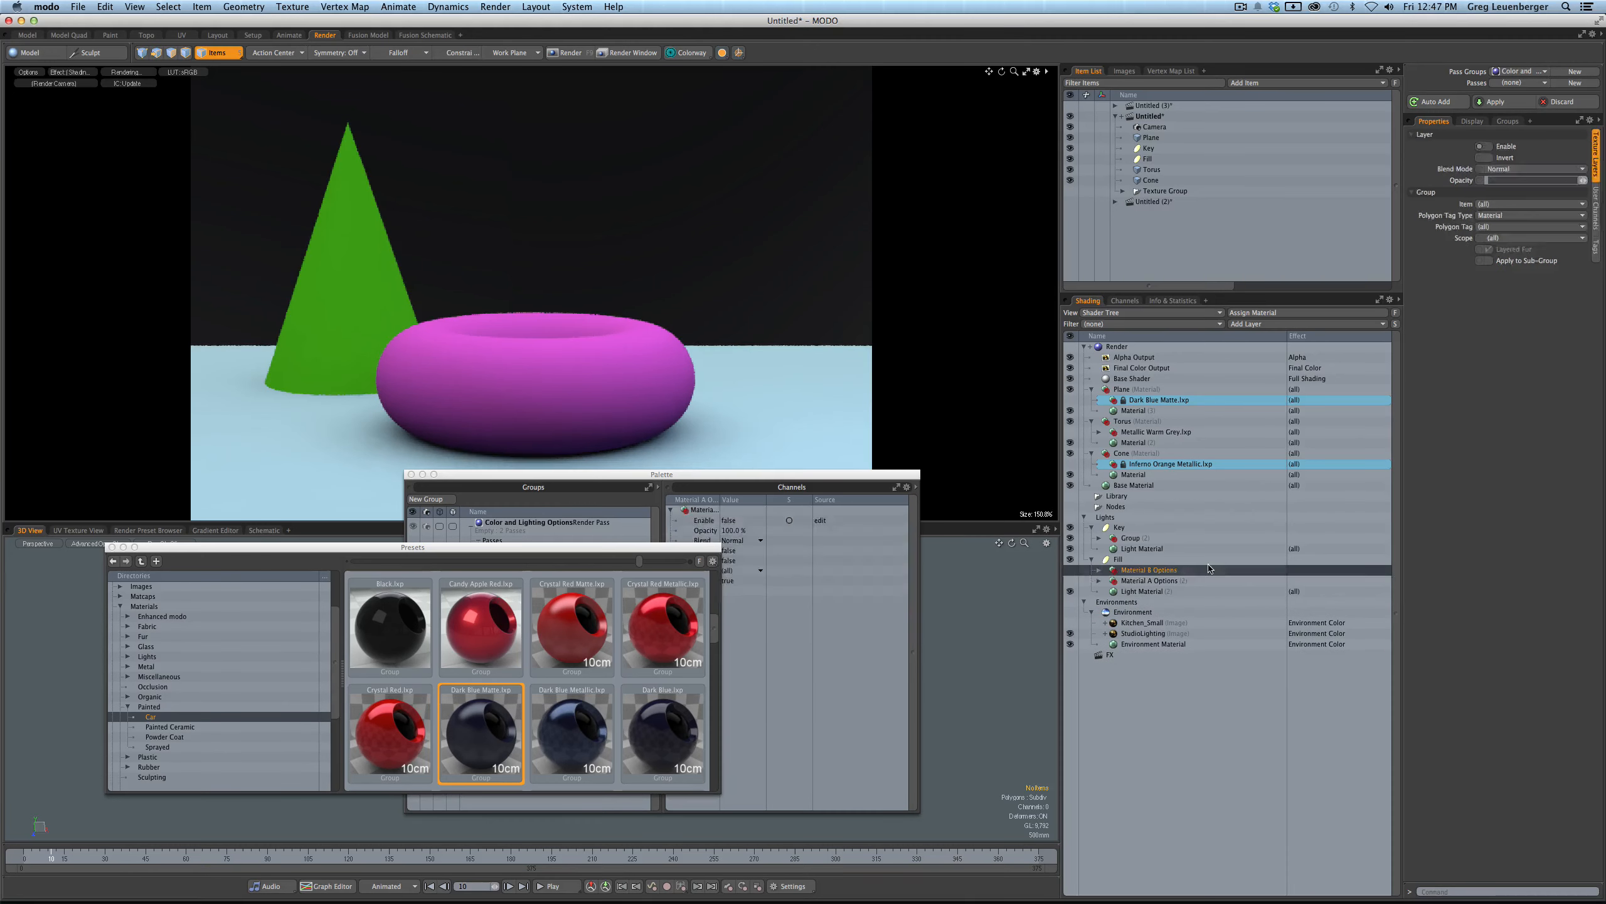
- Rename the group holding the Key light's duplicated Light Material as Material A Options
left_click(1130, 539)
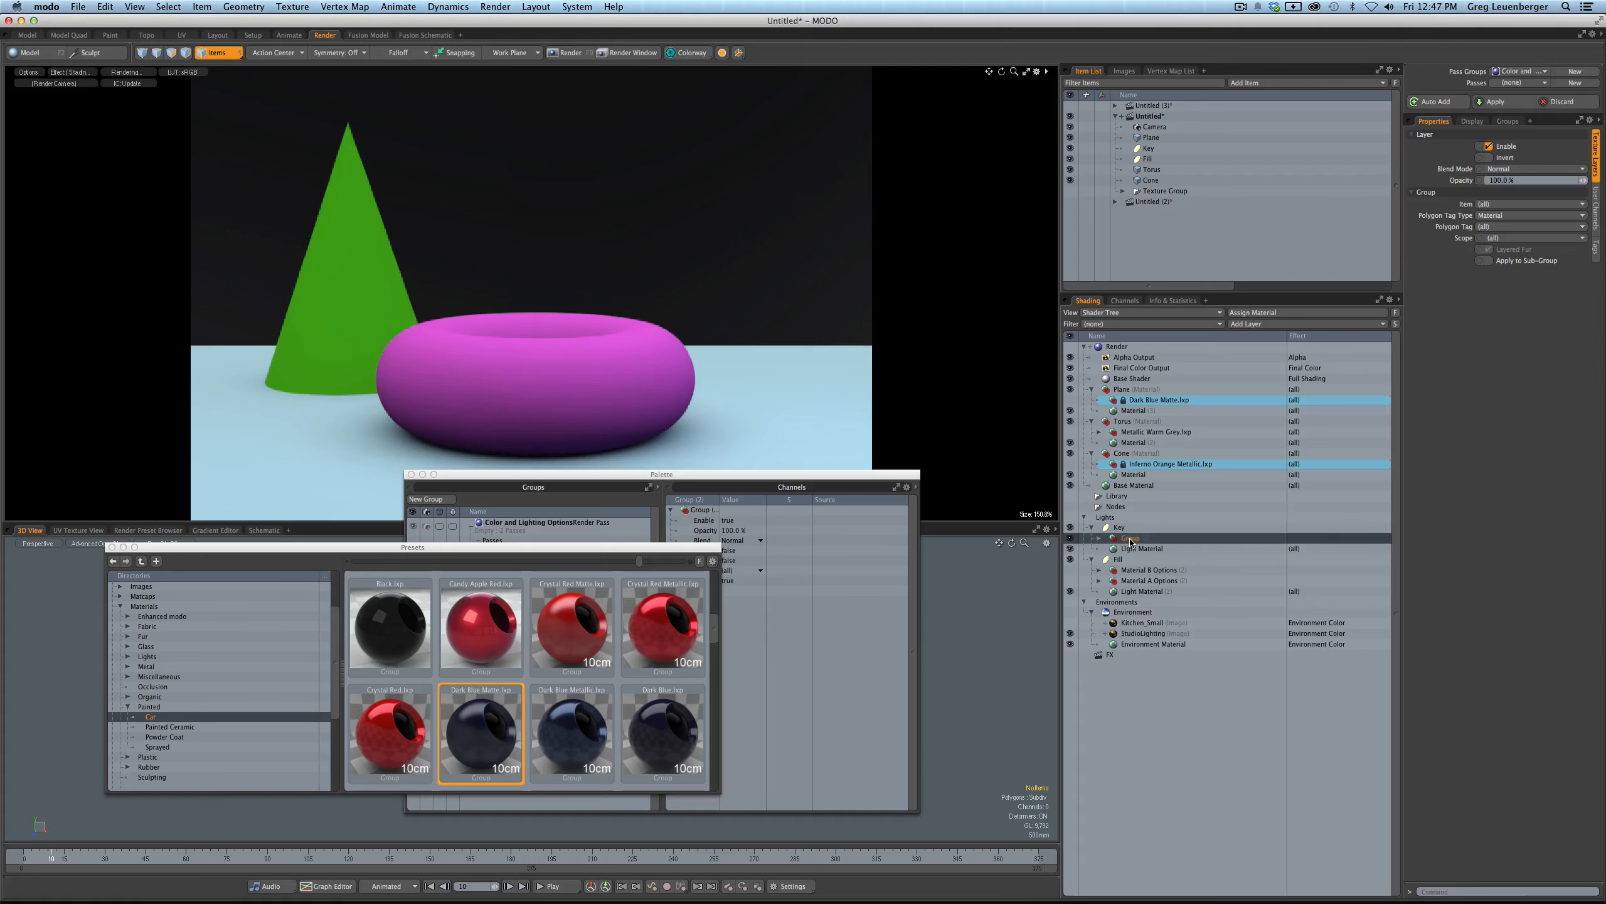
double_click(1131, 539)
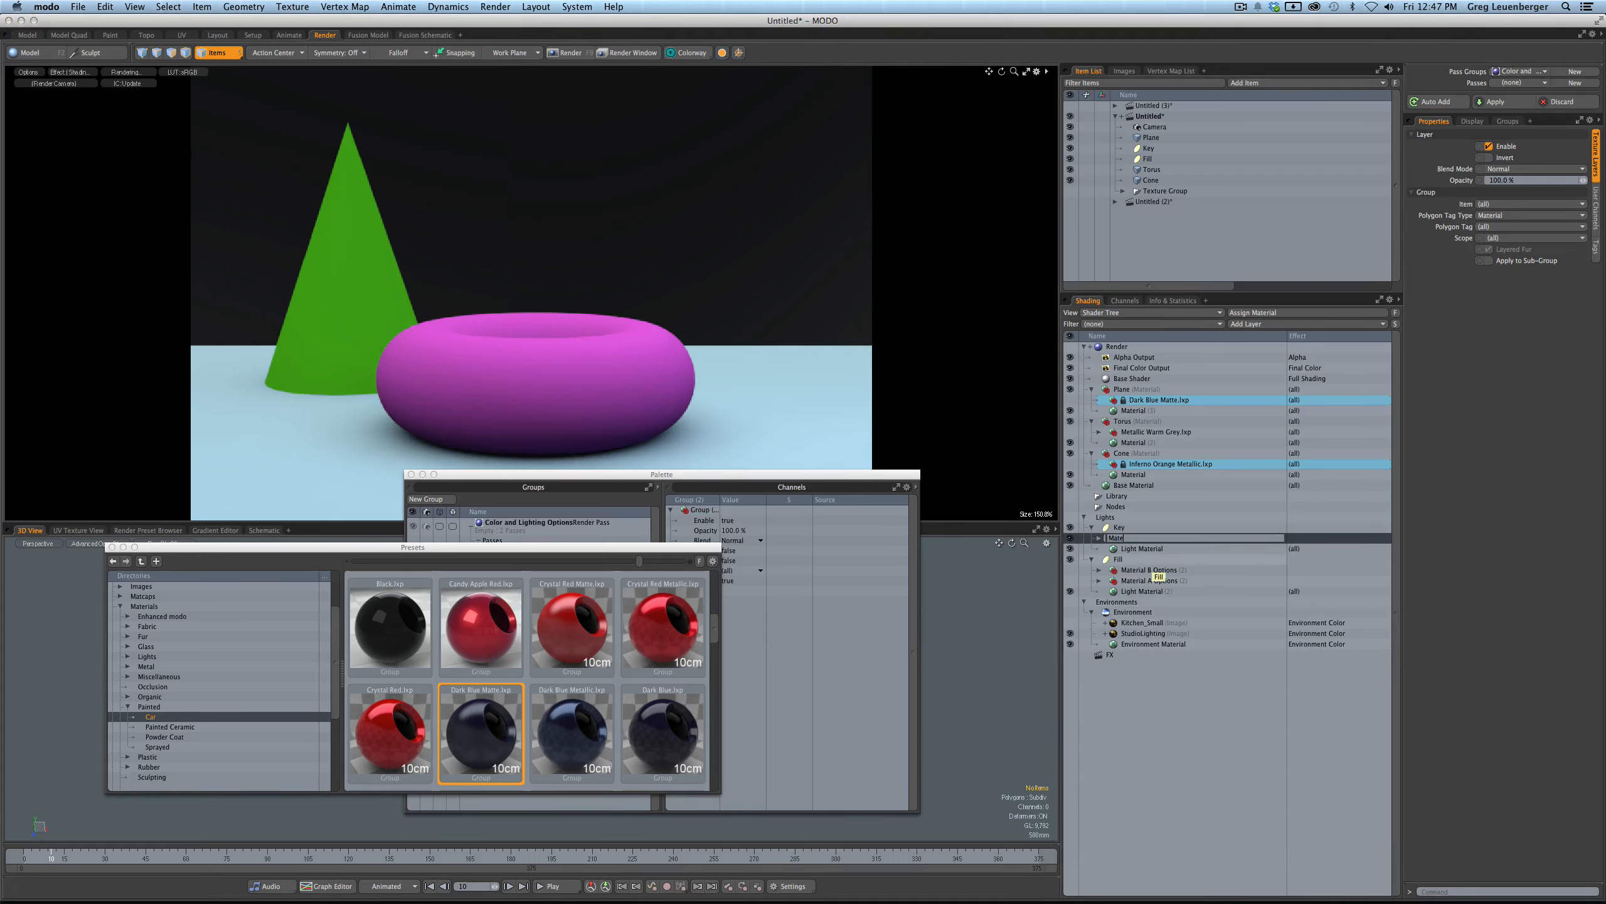
type("Material A Options")
key("Return")
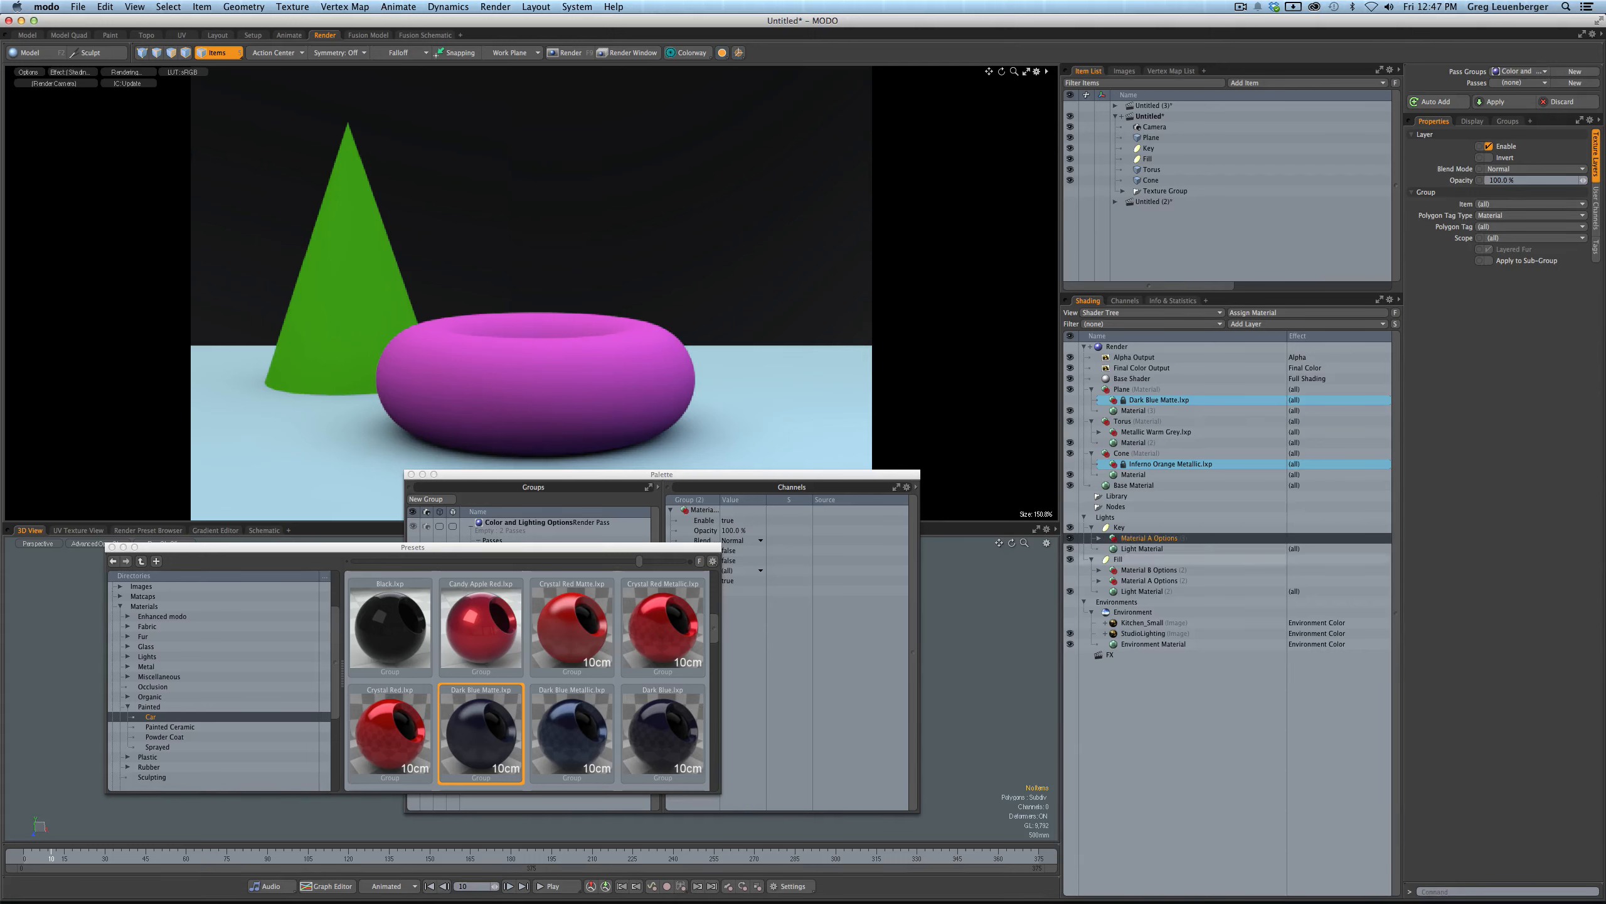
- Duplicate the Key light's Material A Options group and name the copy Material B Options
right_click(1142, 543)
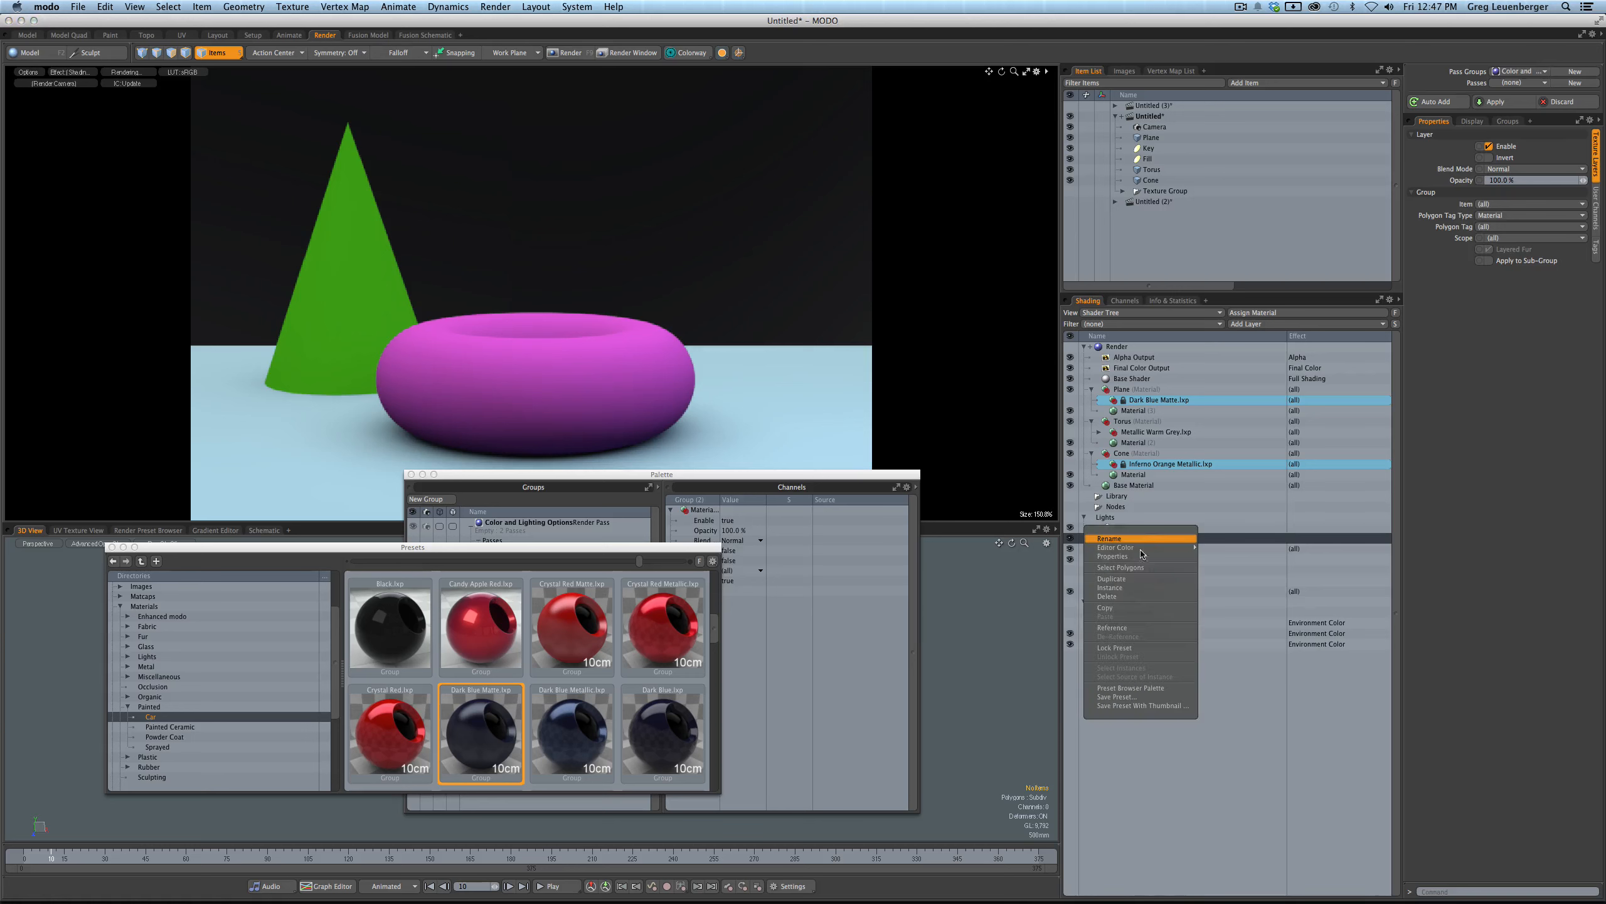
left_click(1118, 579)
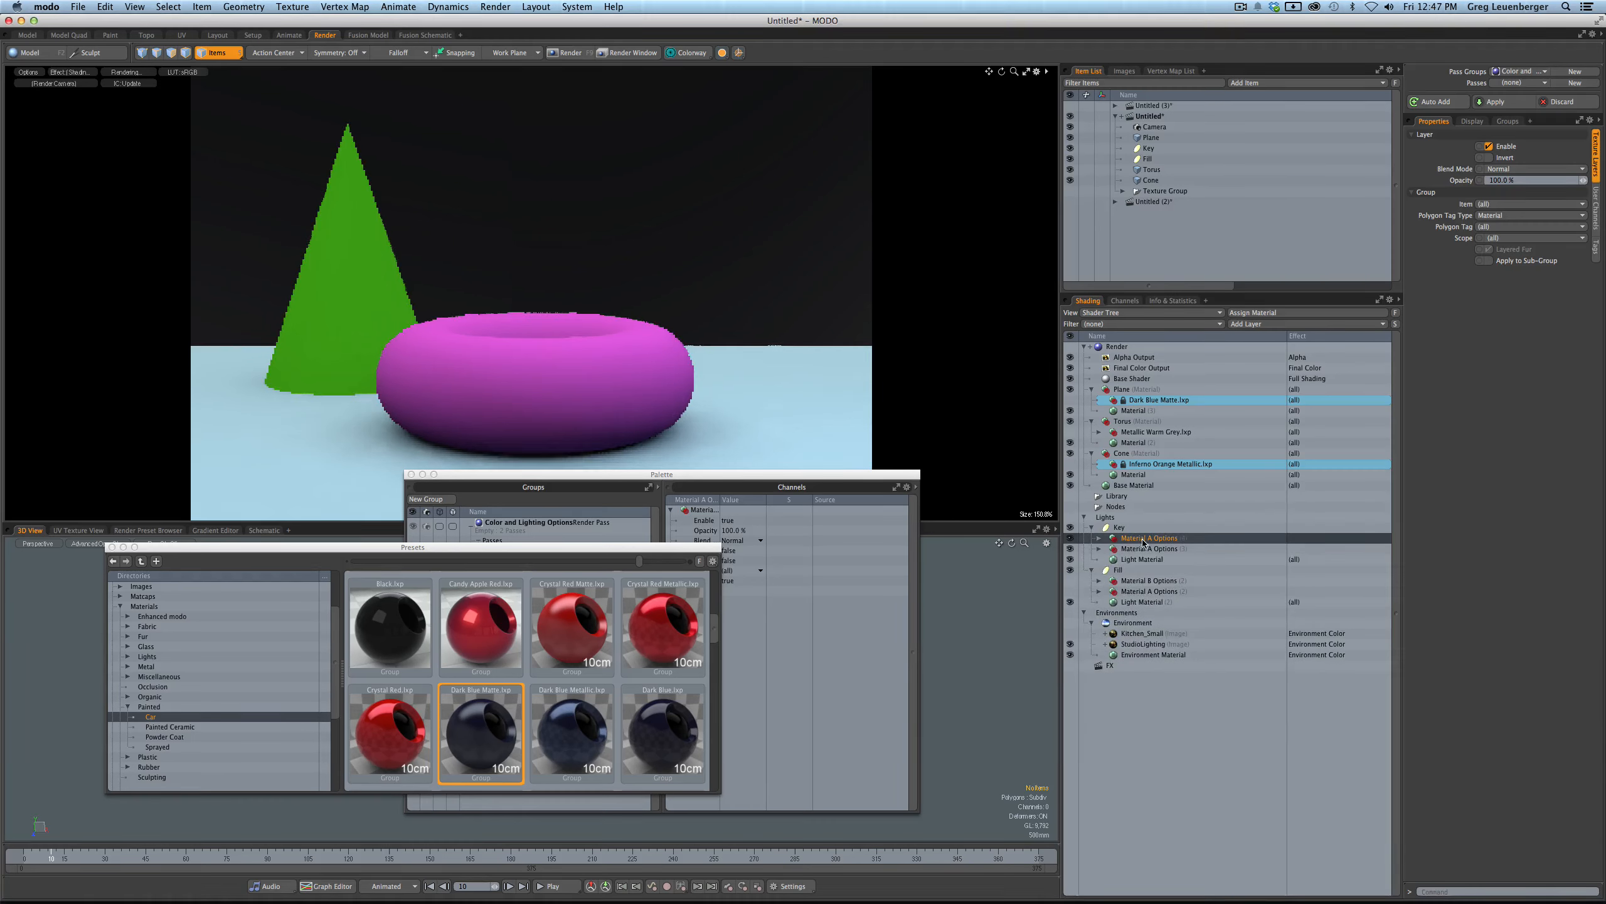
double_click(1165, 539)
type("Materi")
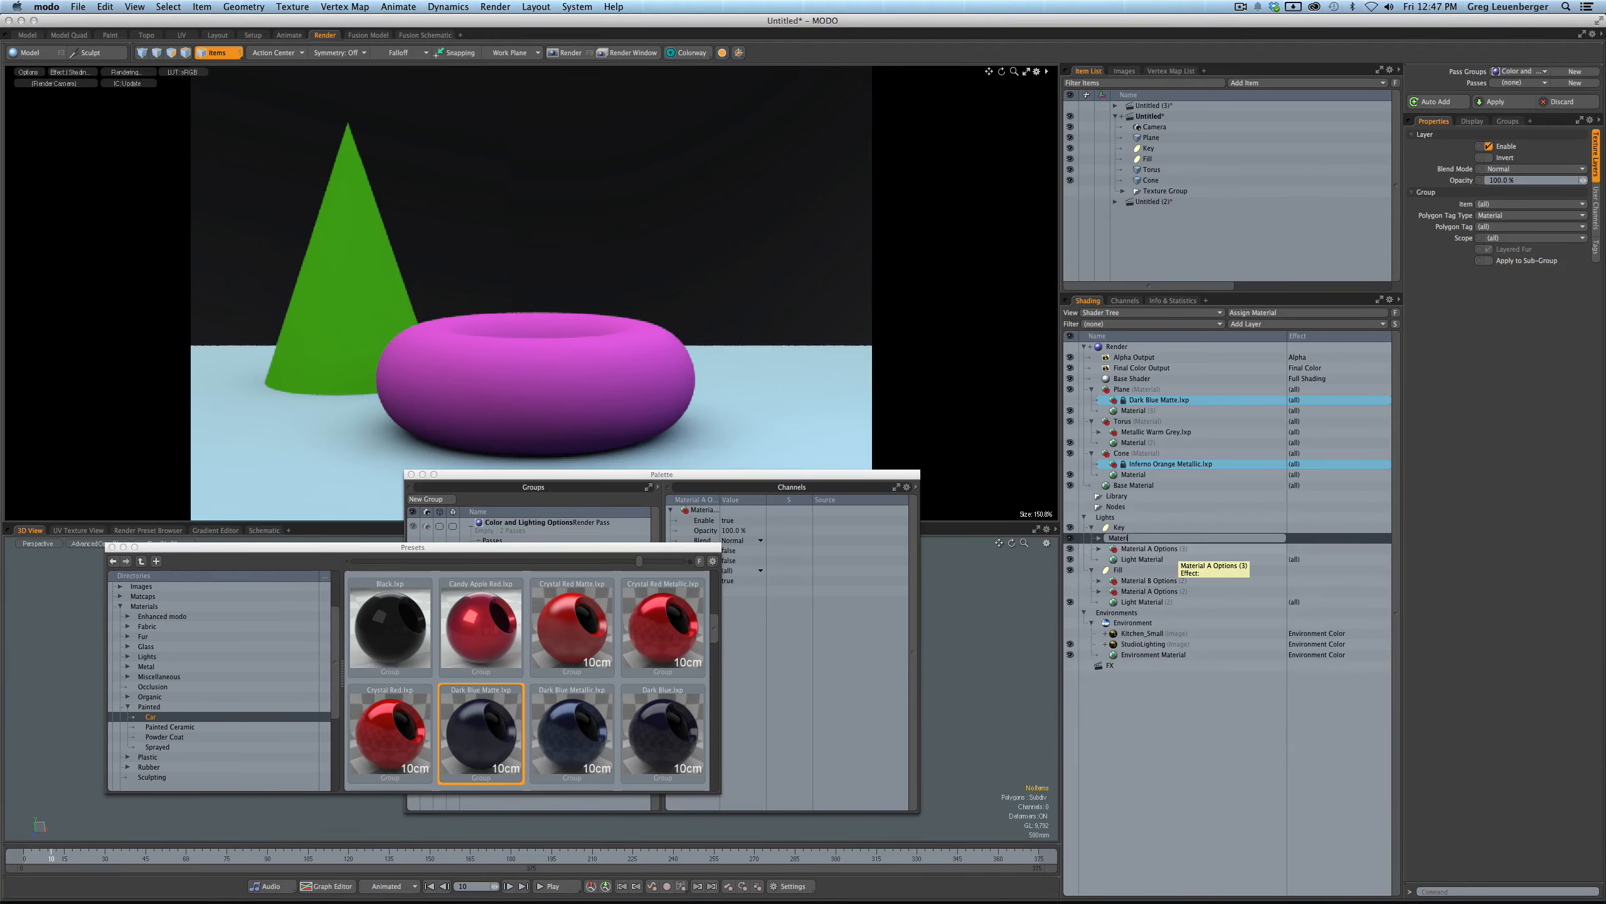
type("al B Options")
key("Return")
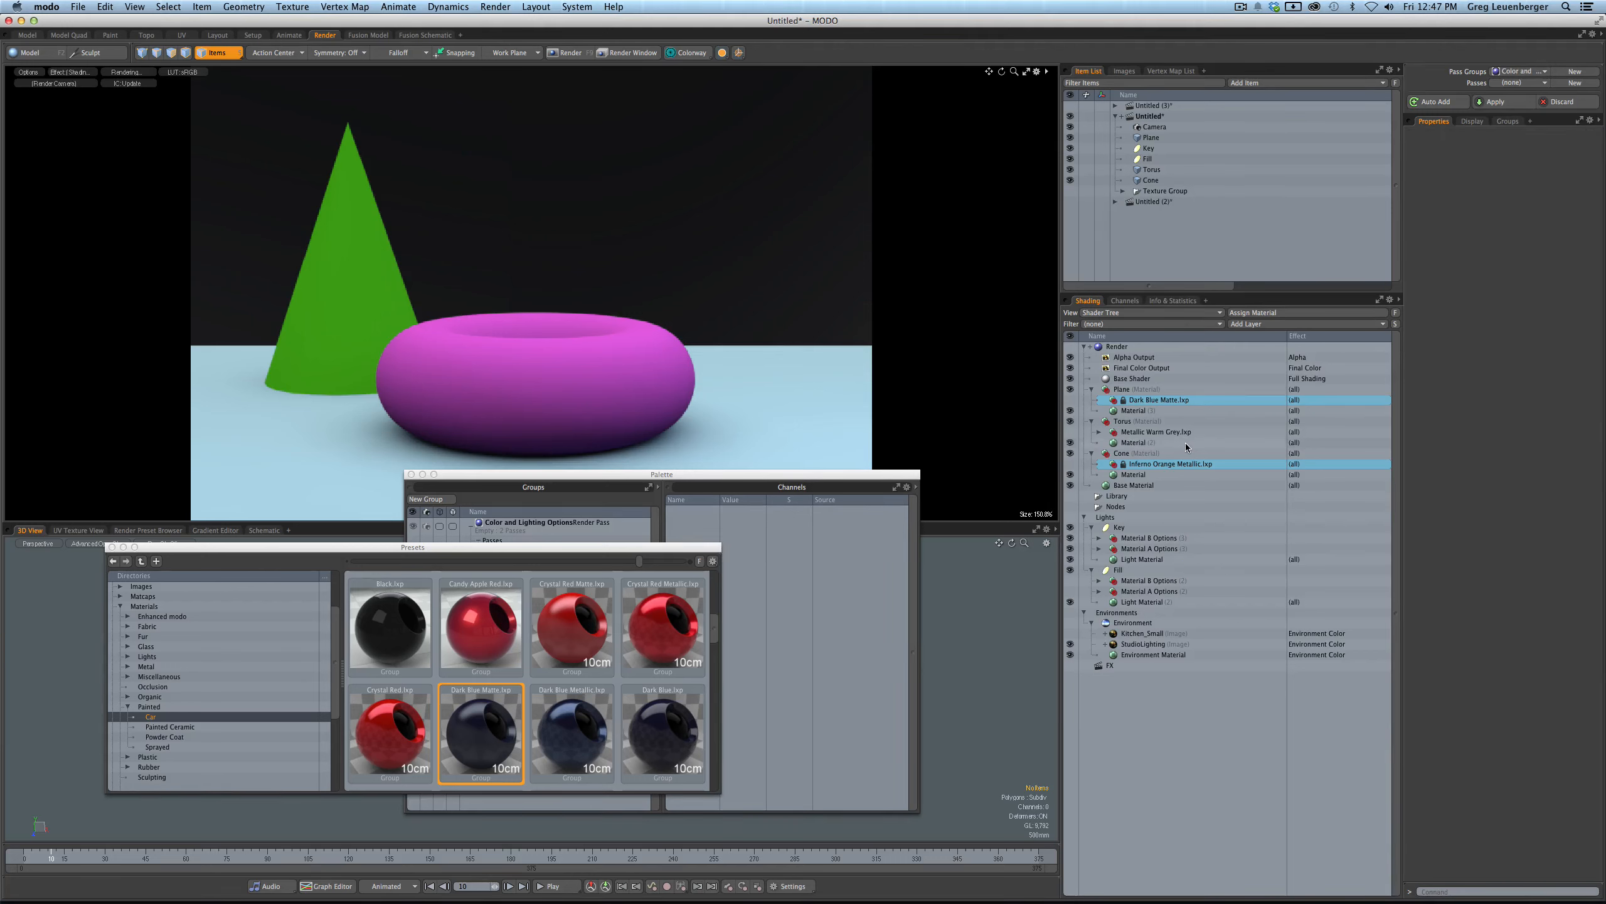
- Group the Cone's Inferno Orange Metallic preset into a hidden group named Material A Options
left_click(1133, 465)
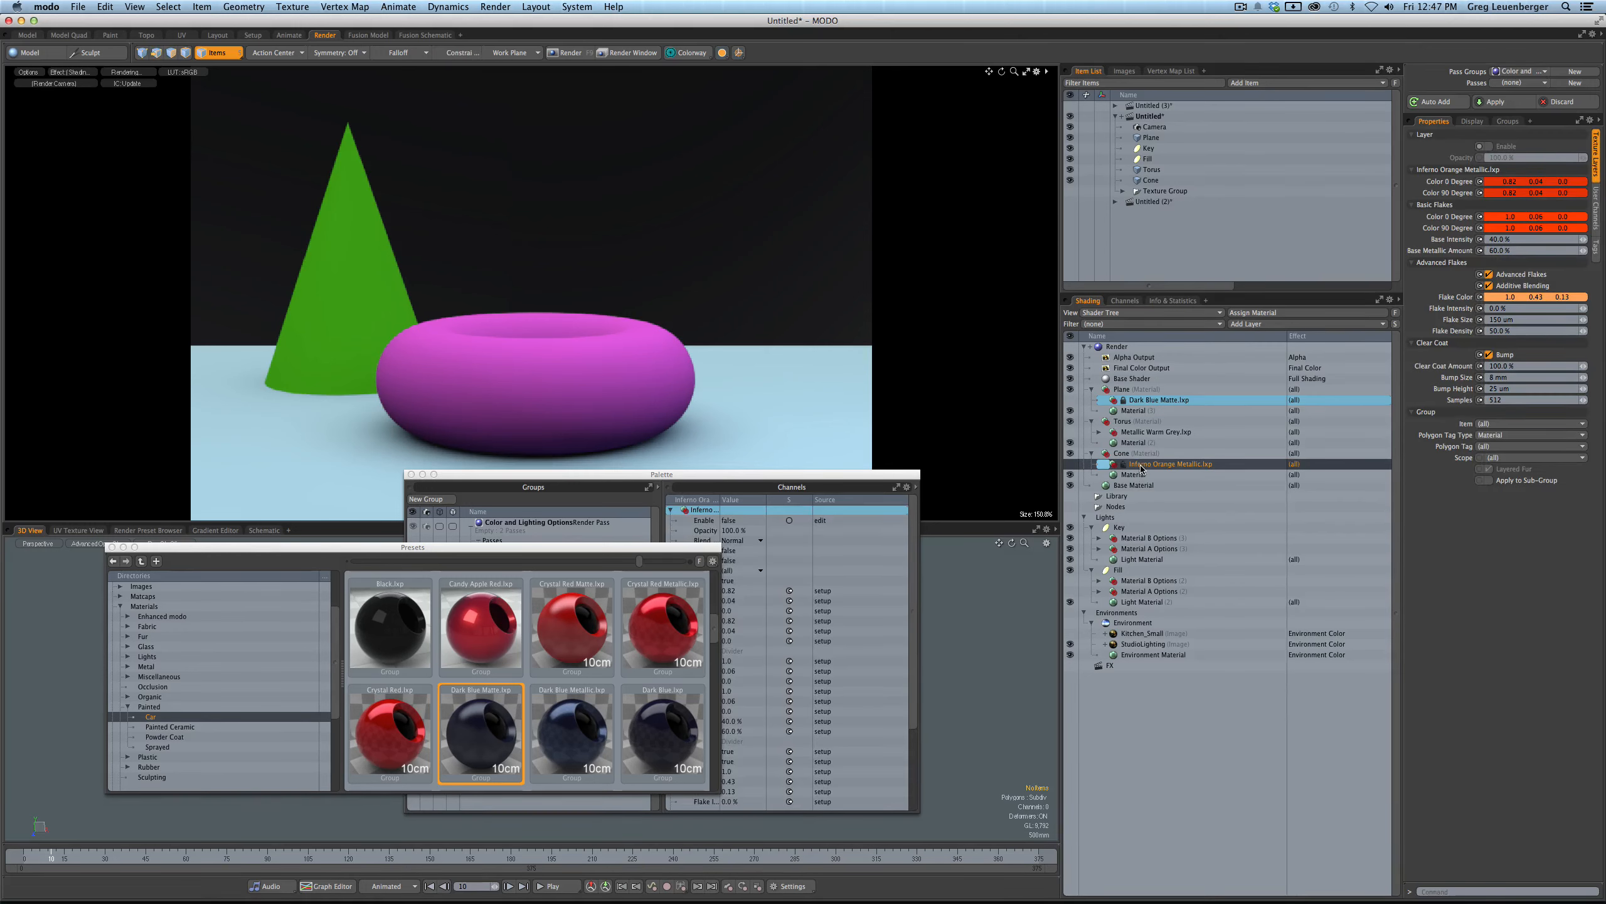
key("super+g")
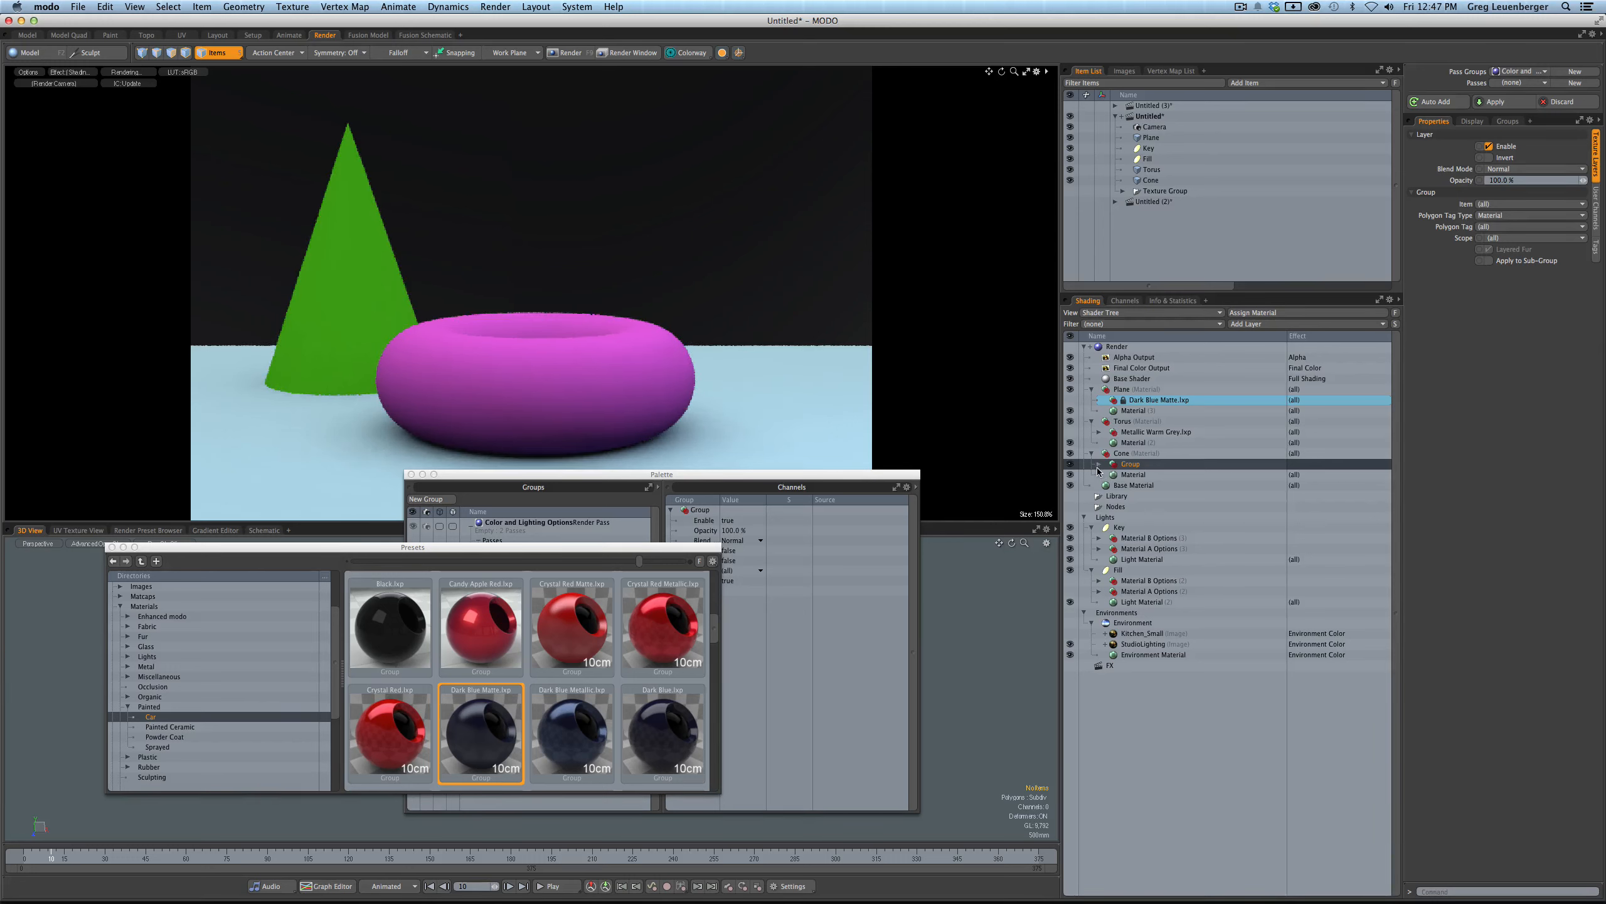
left_click(1100, 466)
left_click(1070, 463)
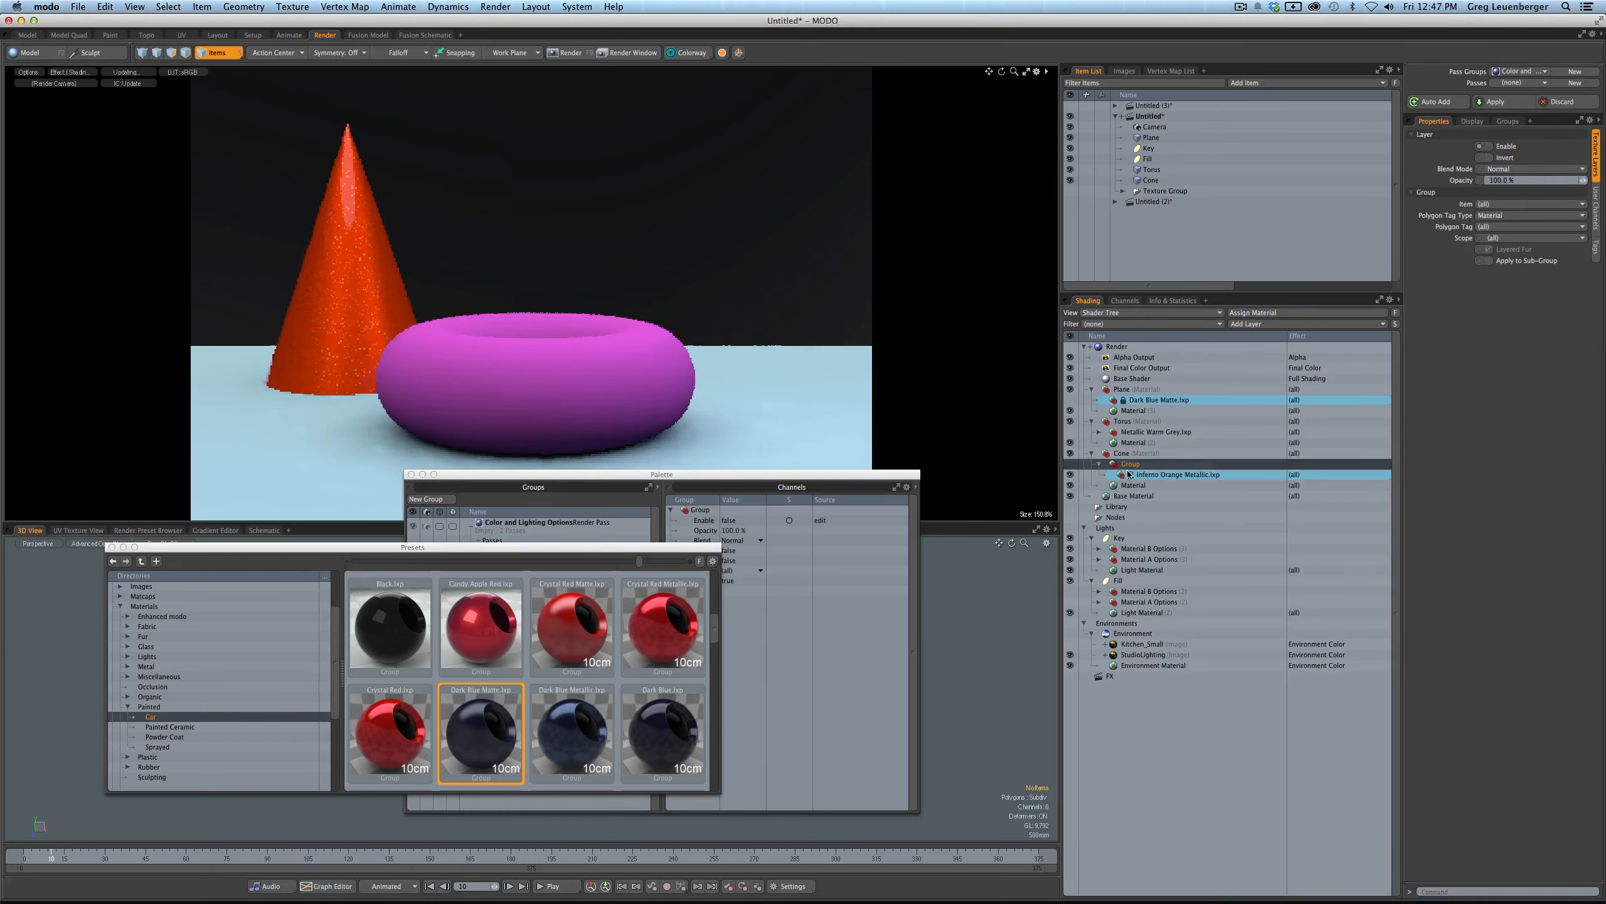
double_click(1132, 464)
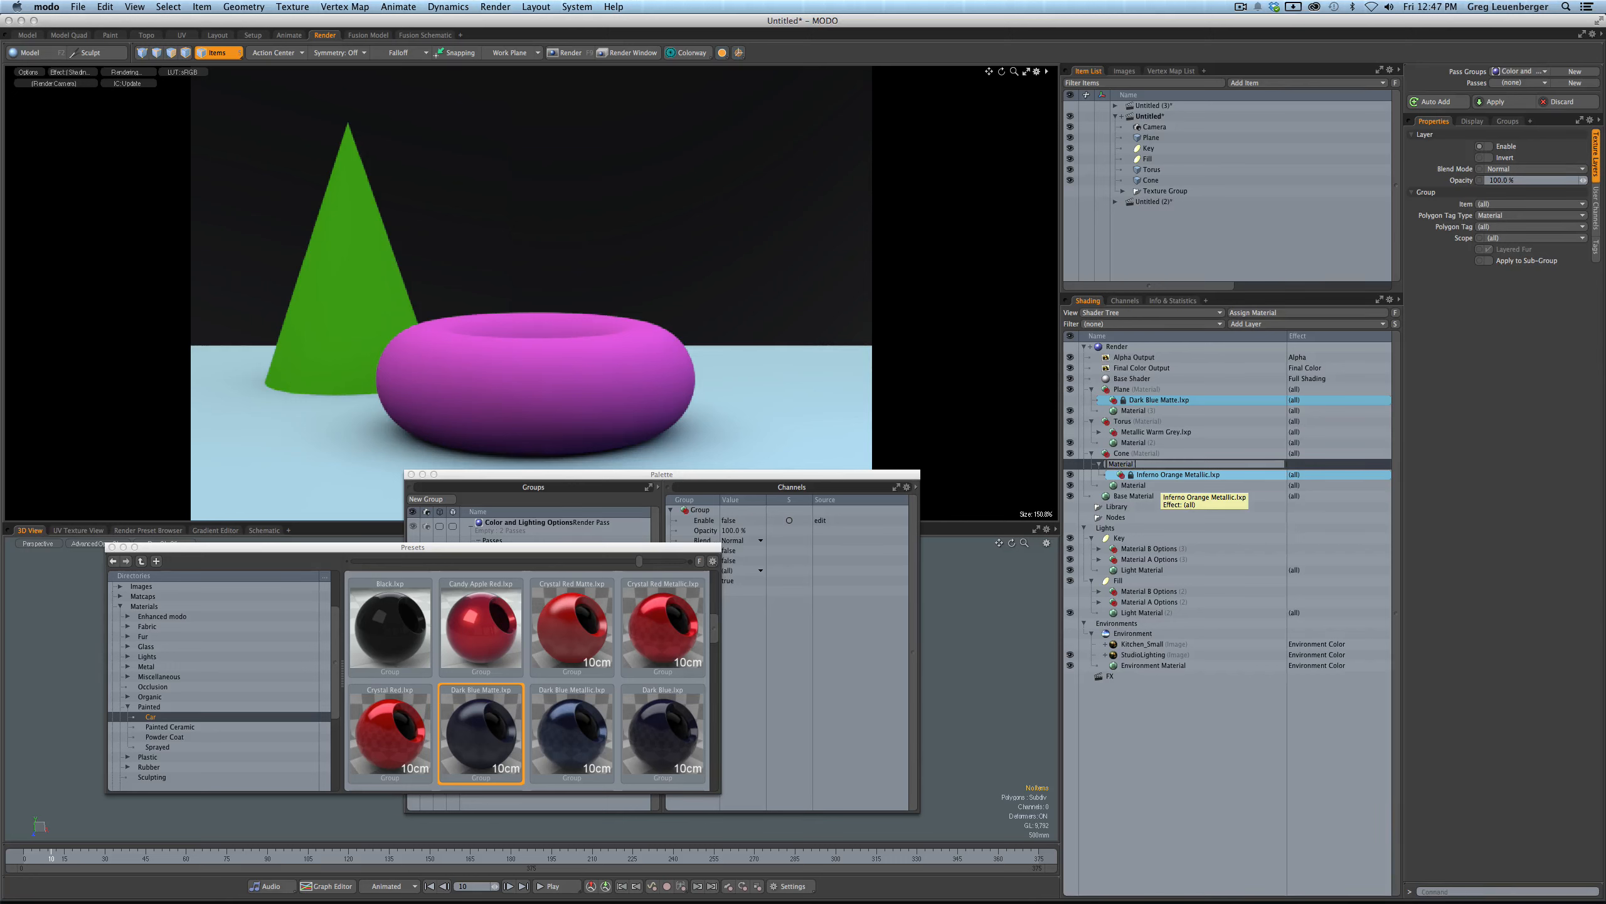
key("Escape")
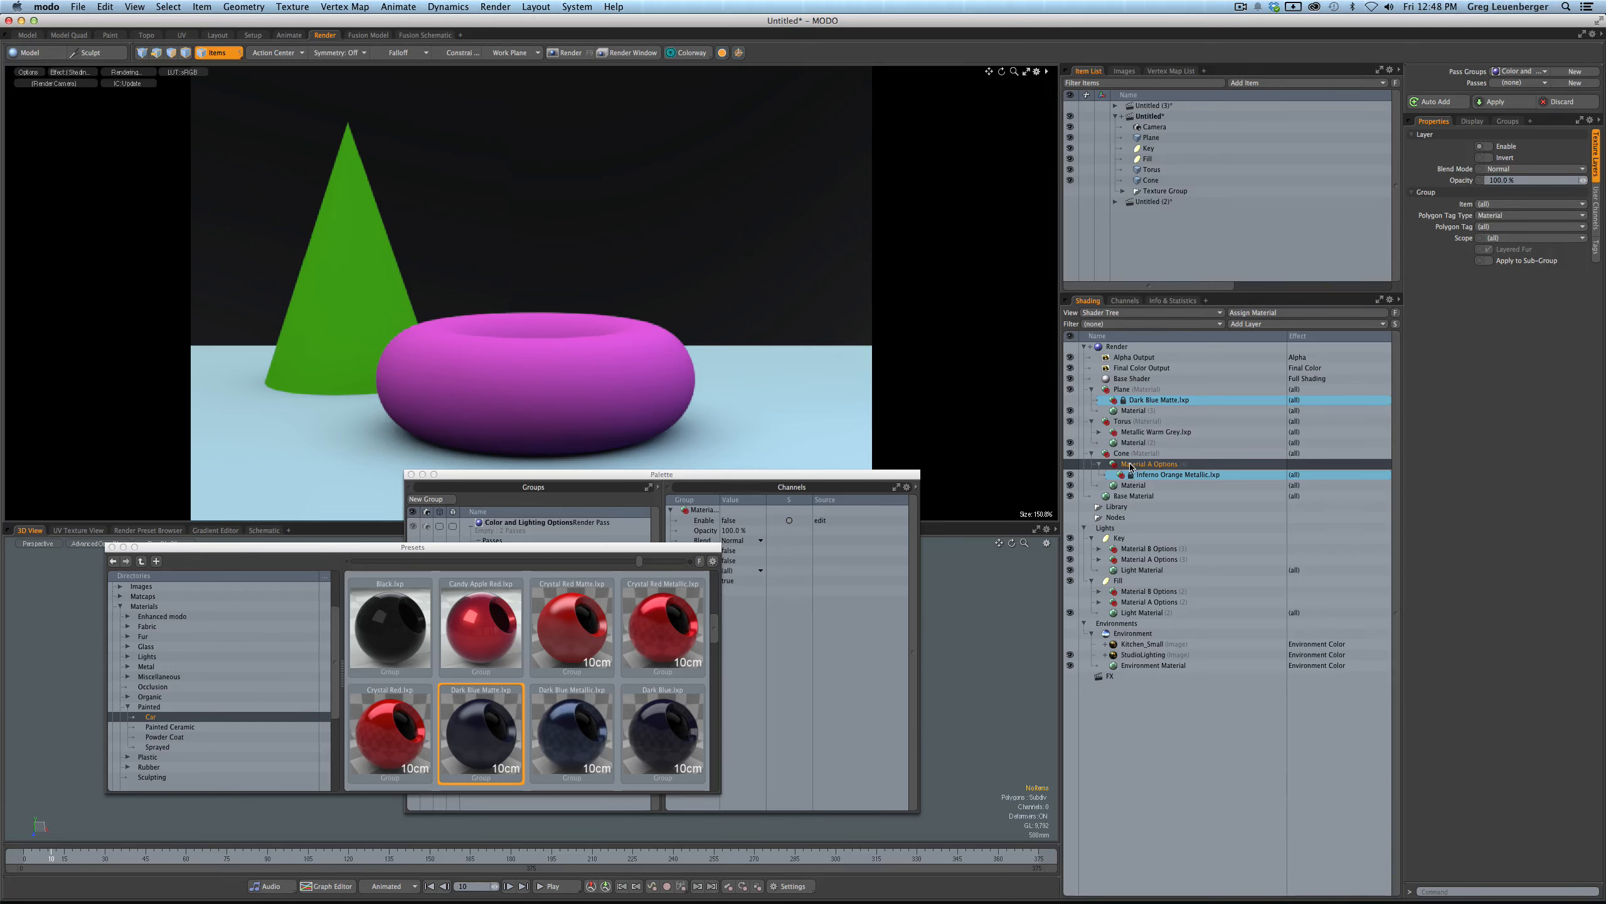
- Browse the Enhanced modo material presets in the Fabric, Material, Floors and Organic folders
mouse_move(714, 629)
left_mouse_down()
mouse_move(709, 724)
mouse_move(709, 651)
left_mouse_up()
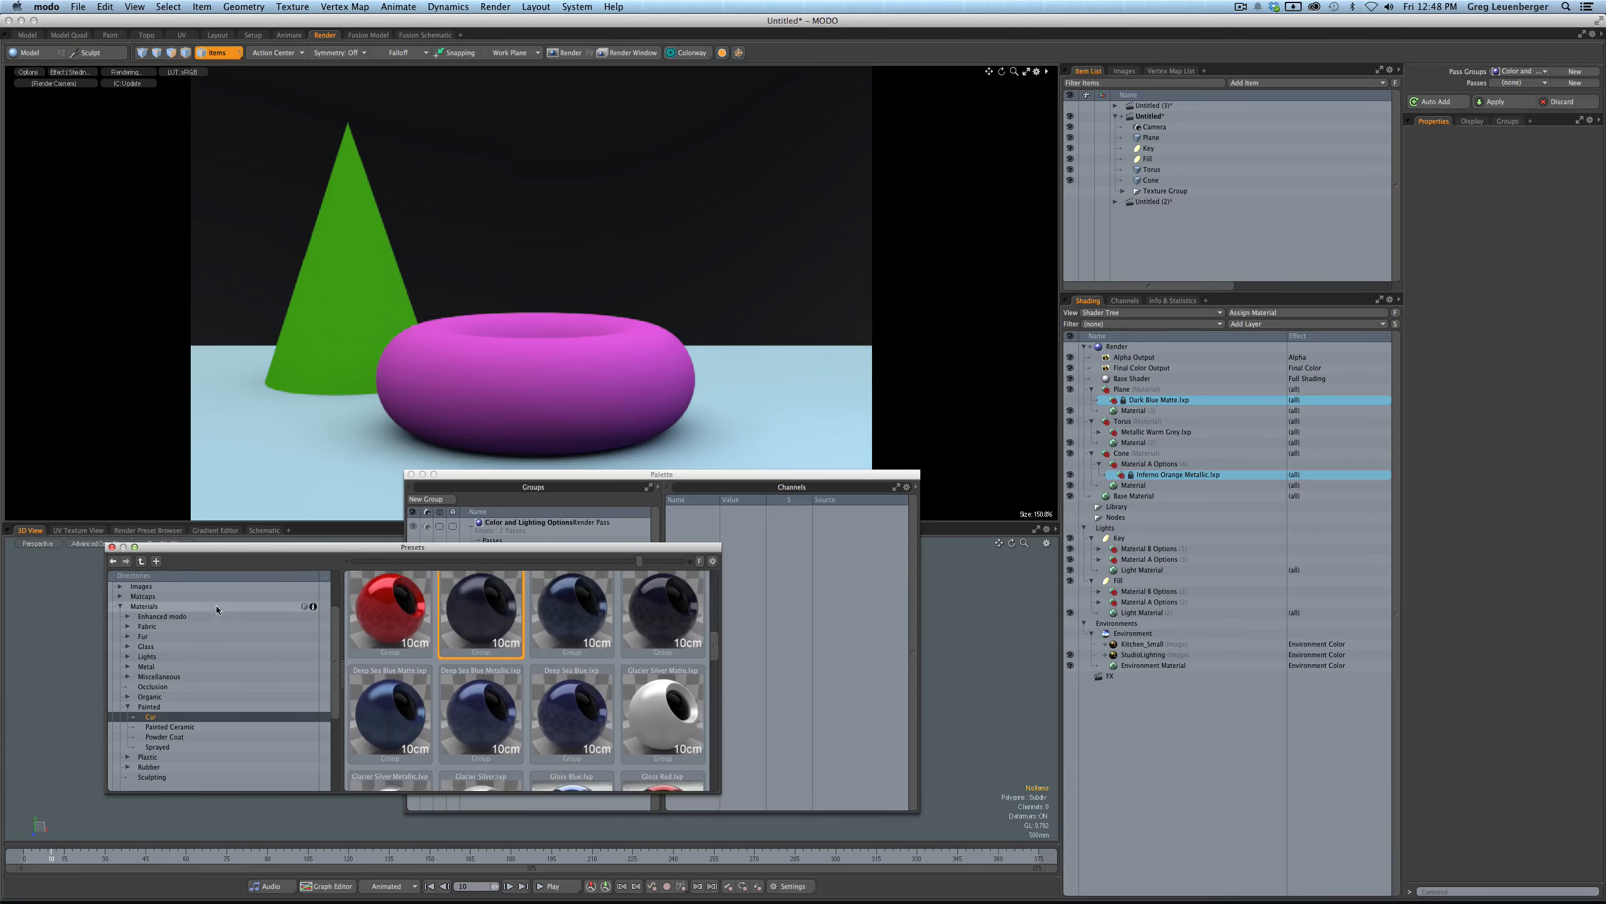
left_click(128, 627)
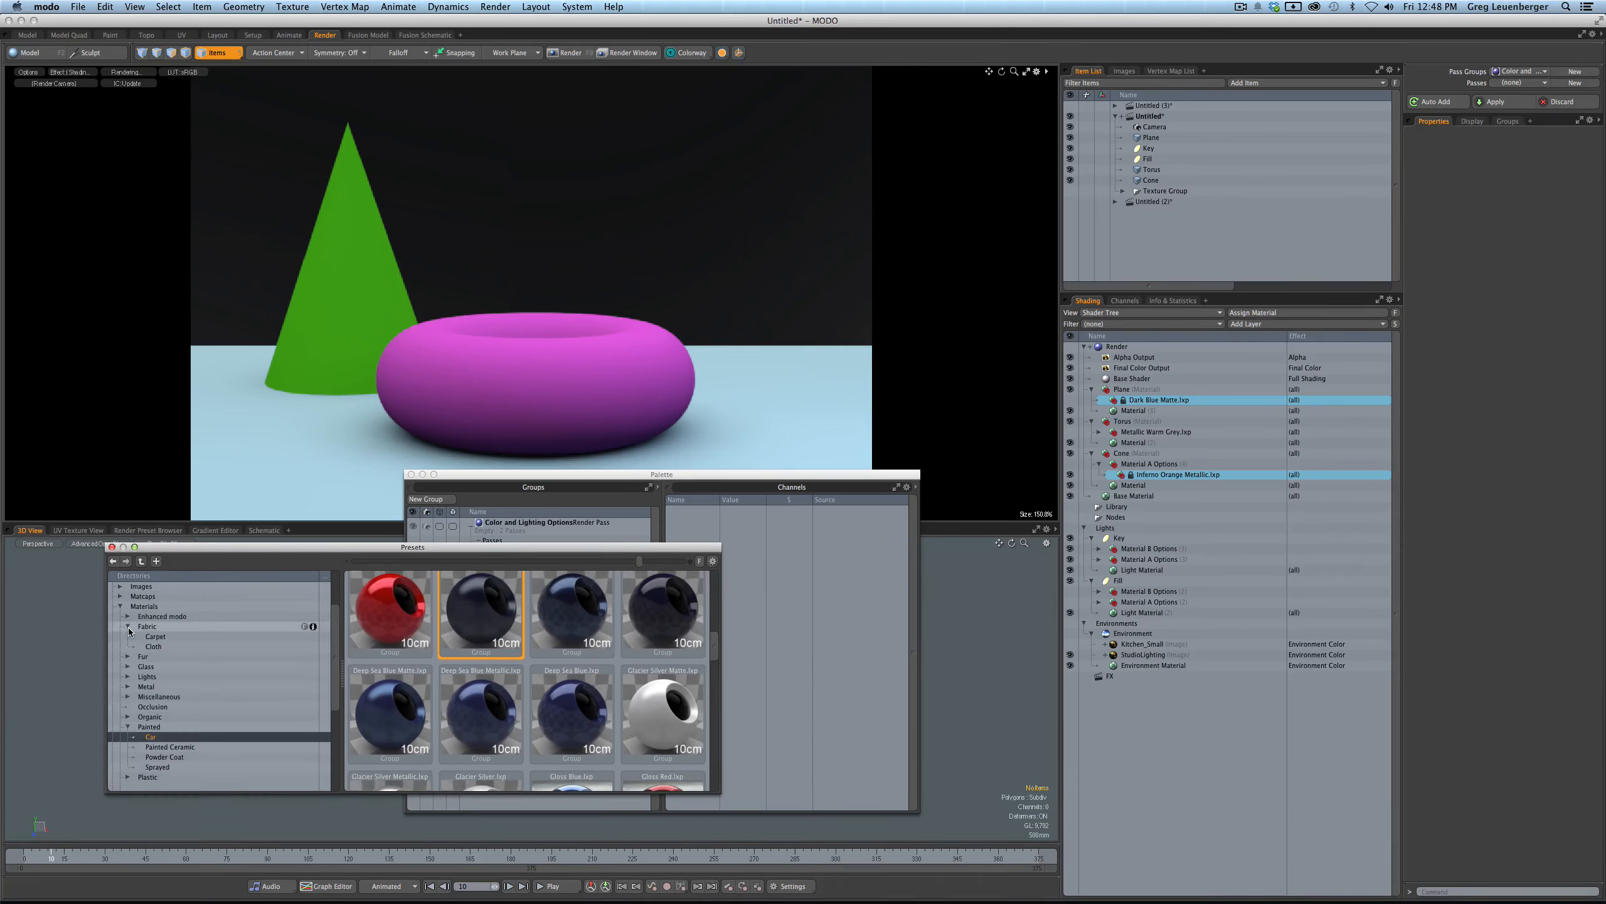
left_click(128, 616)
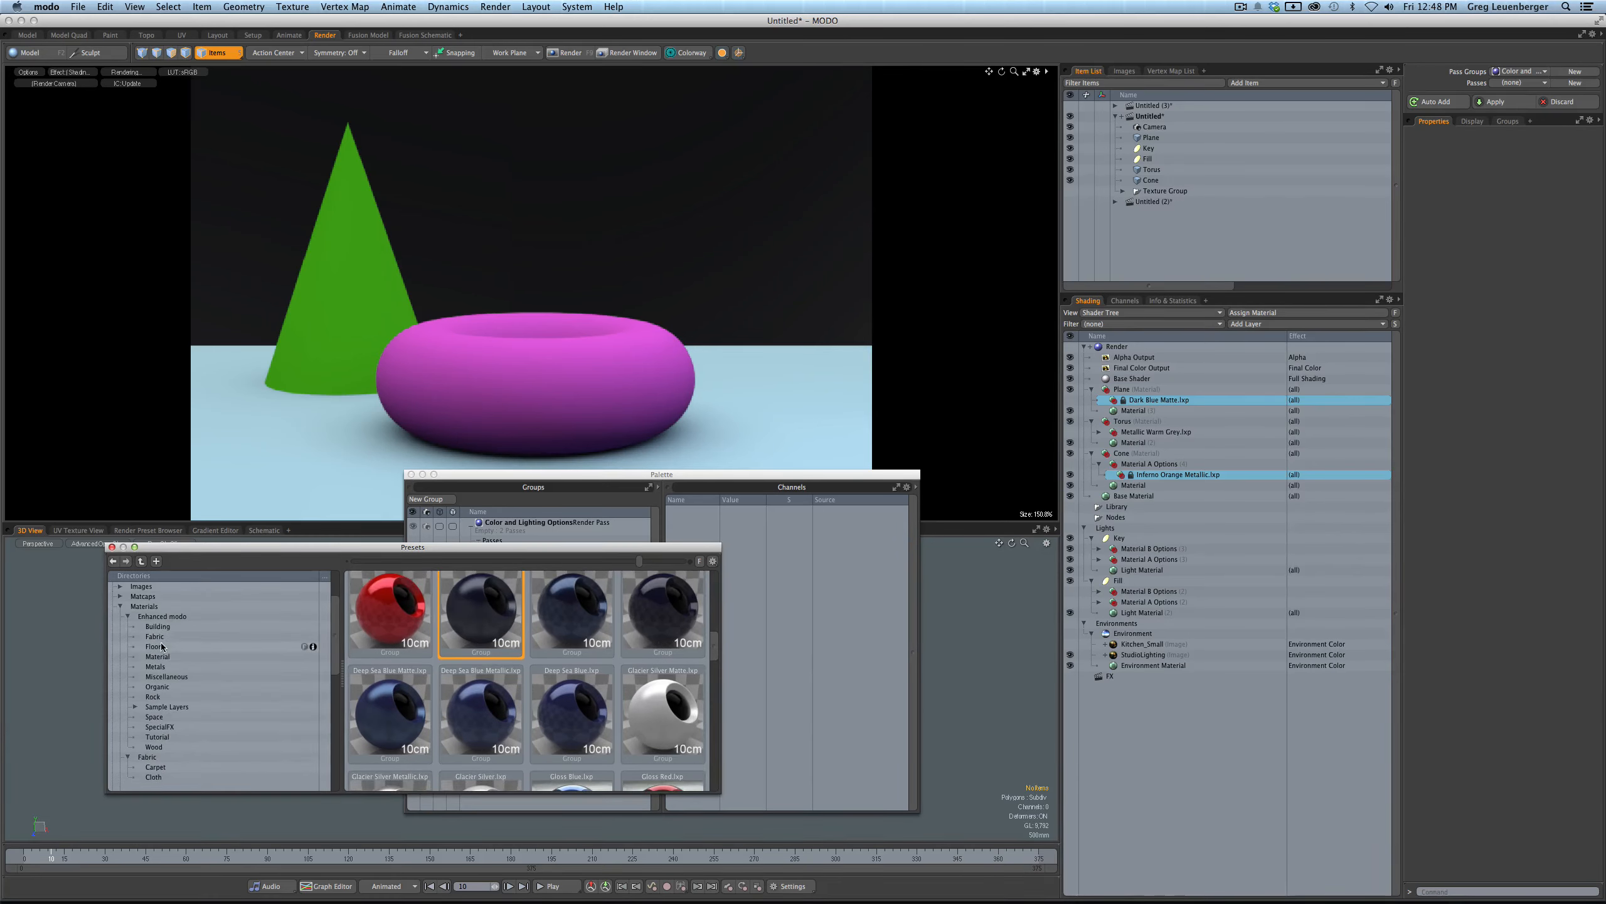
left_click(163, 637)
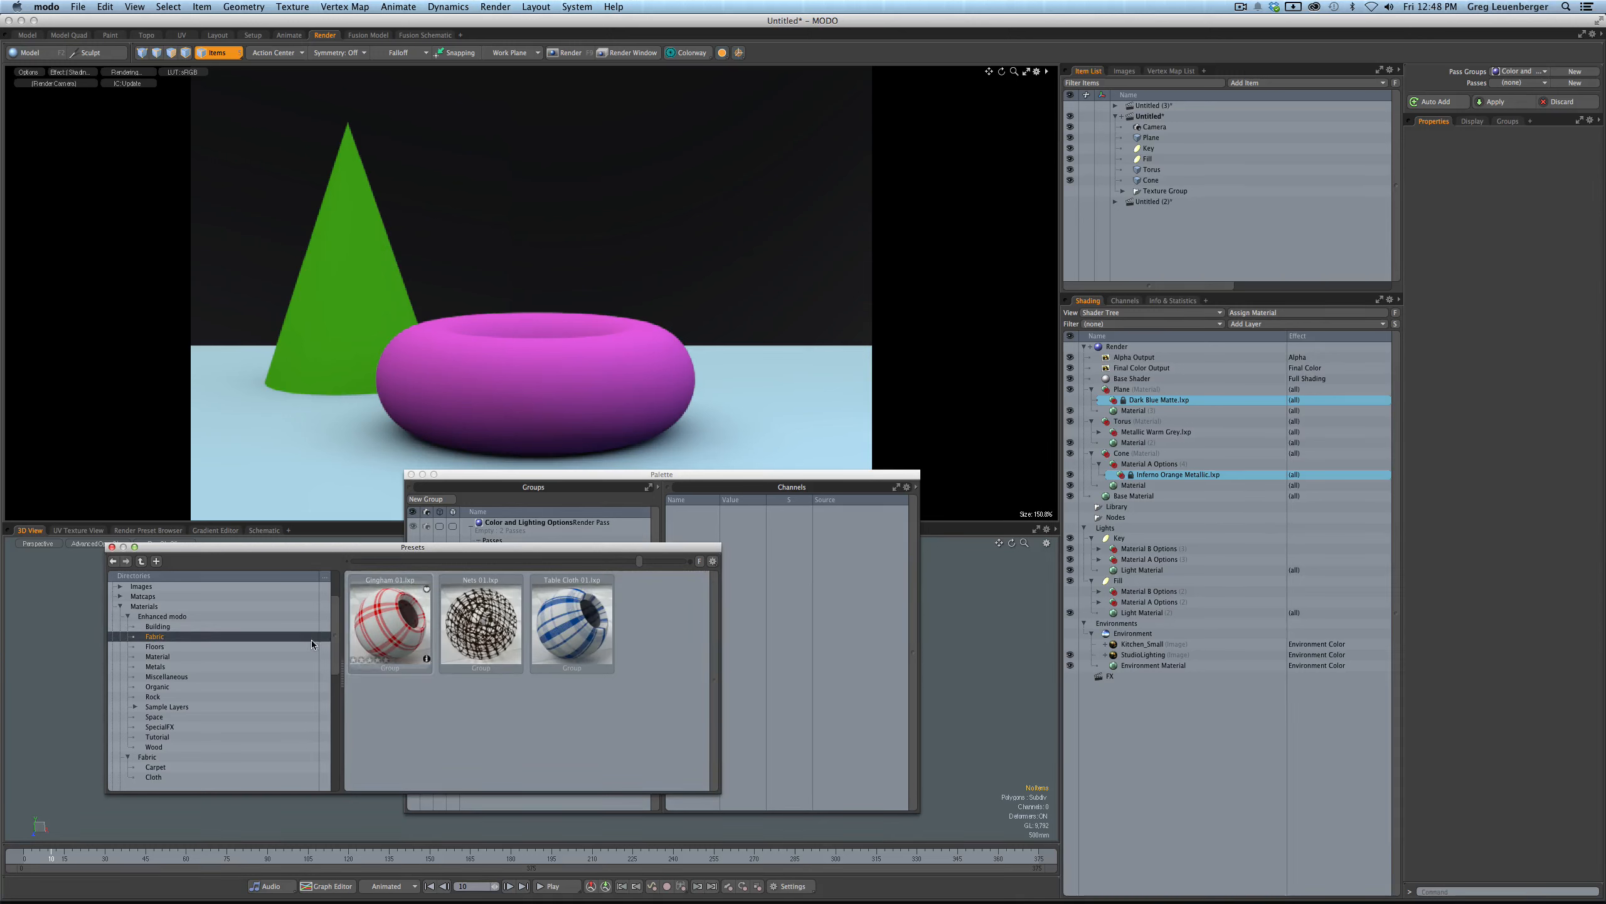
left_click(160, 659)
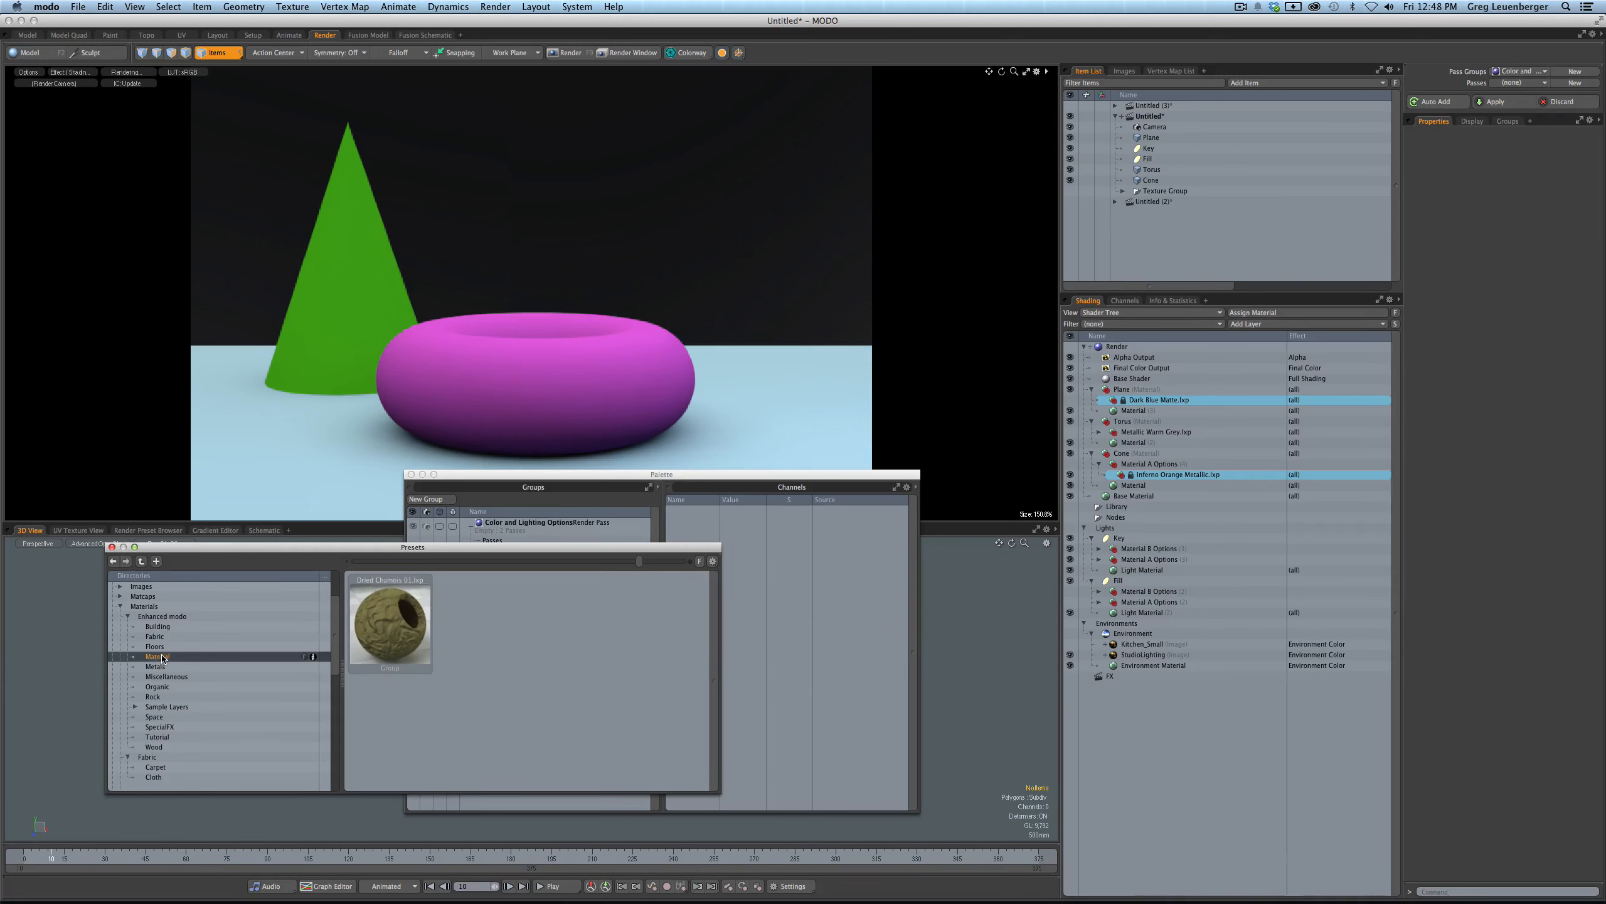
left_click(160, 647)
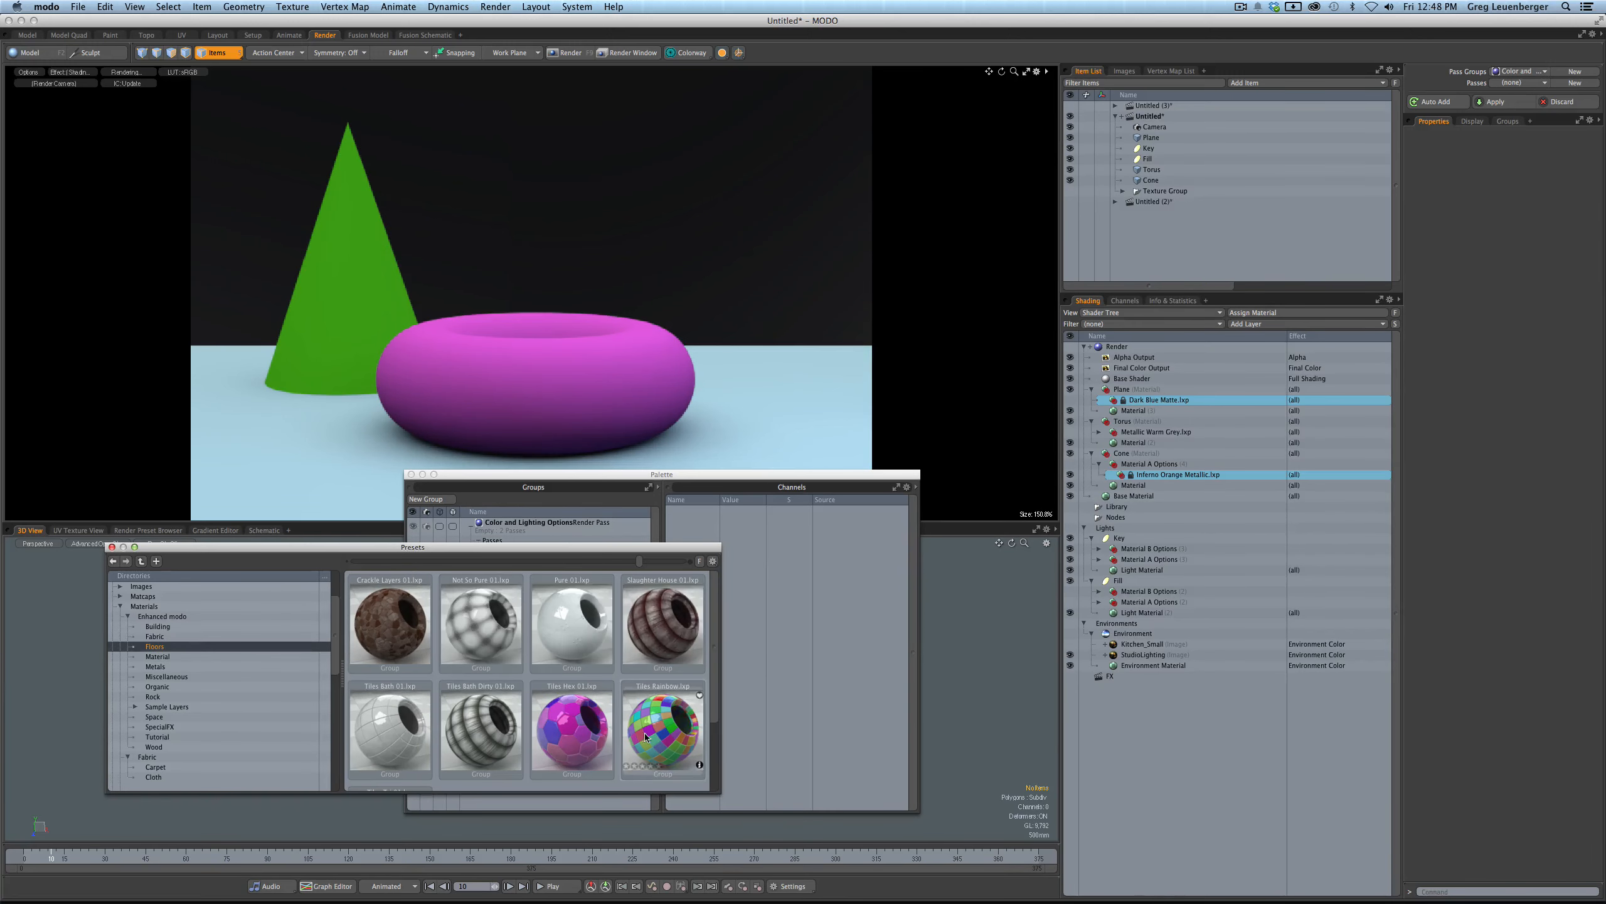
scroll(671, 732, "down", 3)
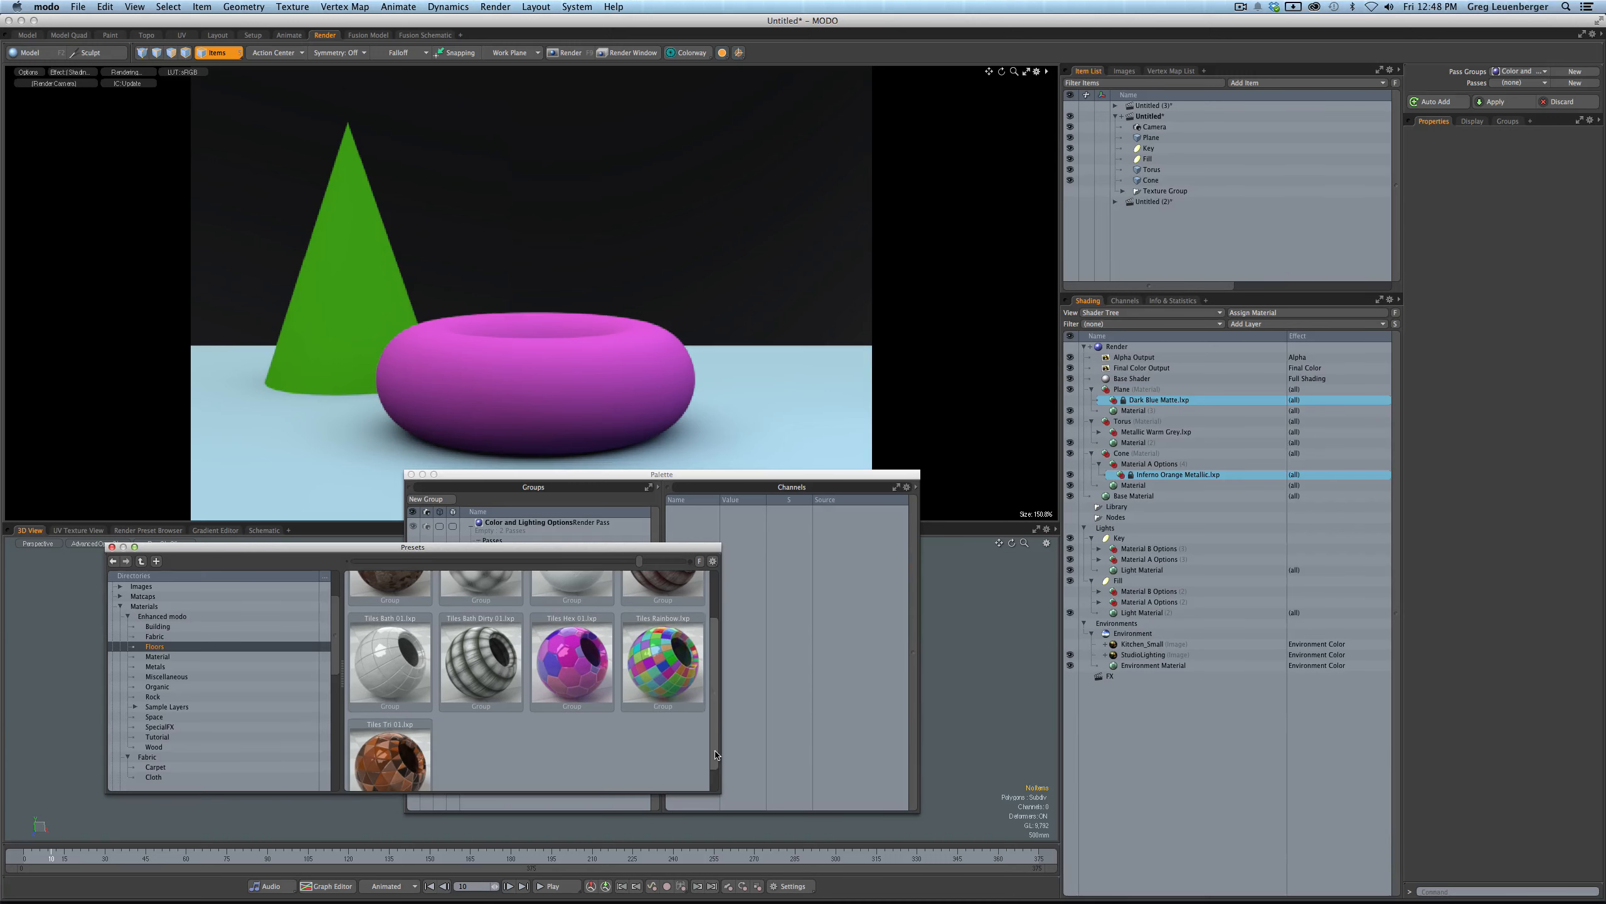
left_click(158, 687)
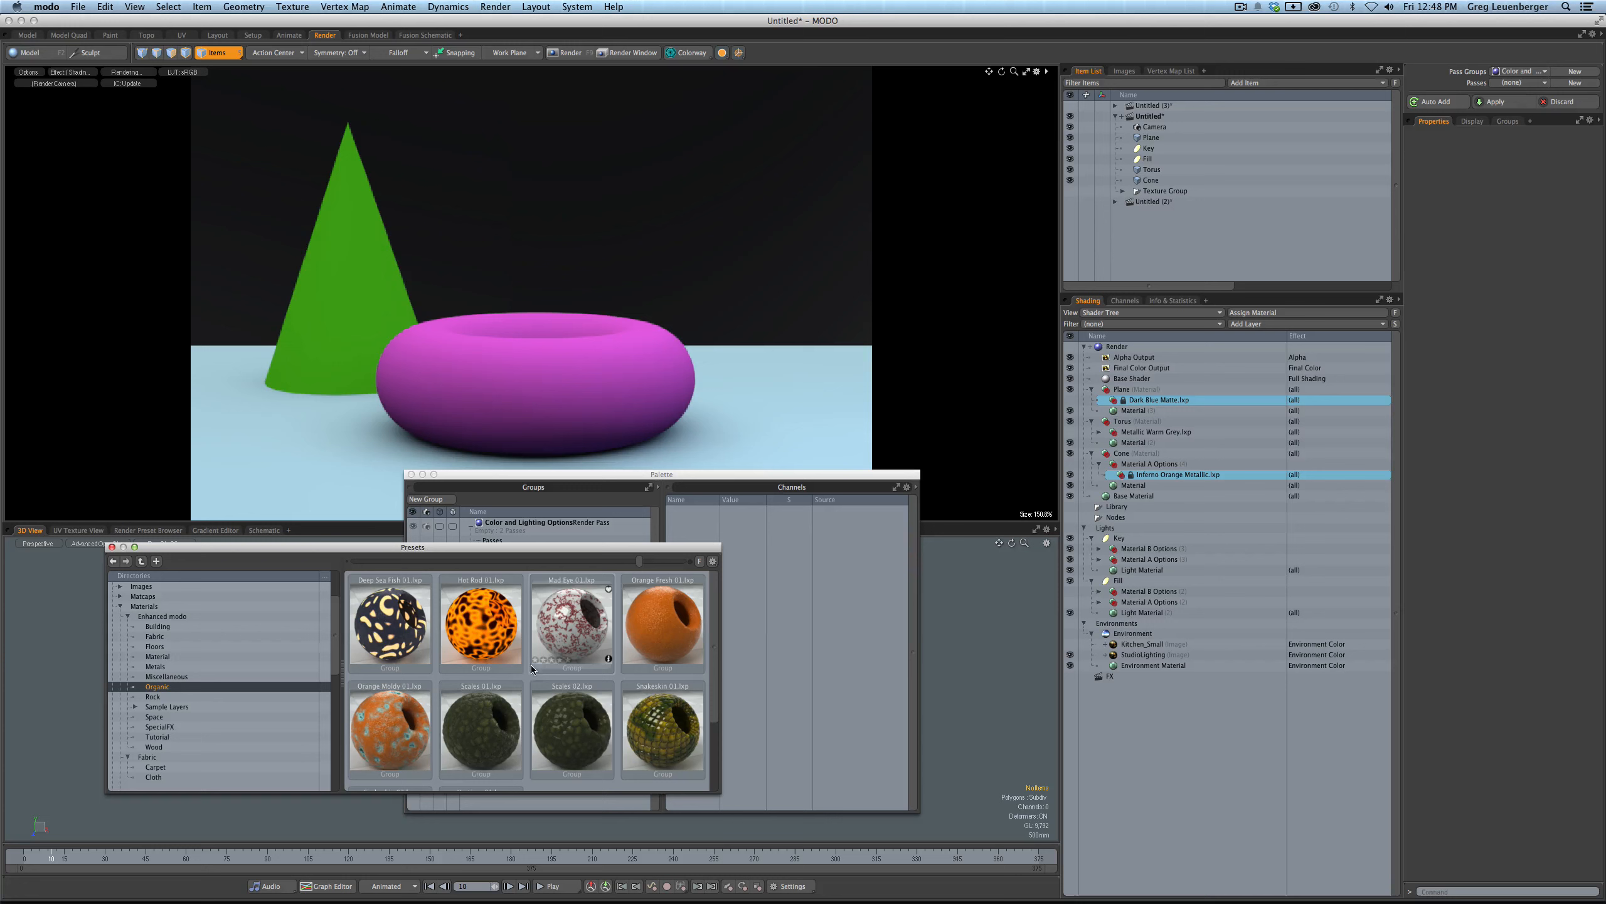
scroll(718, 664, "down", 3)
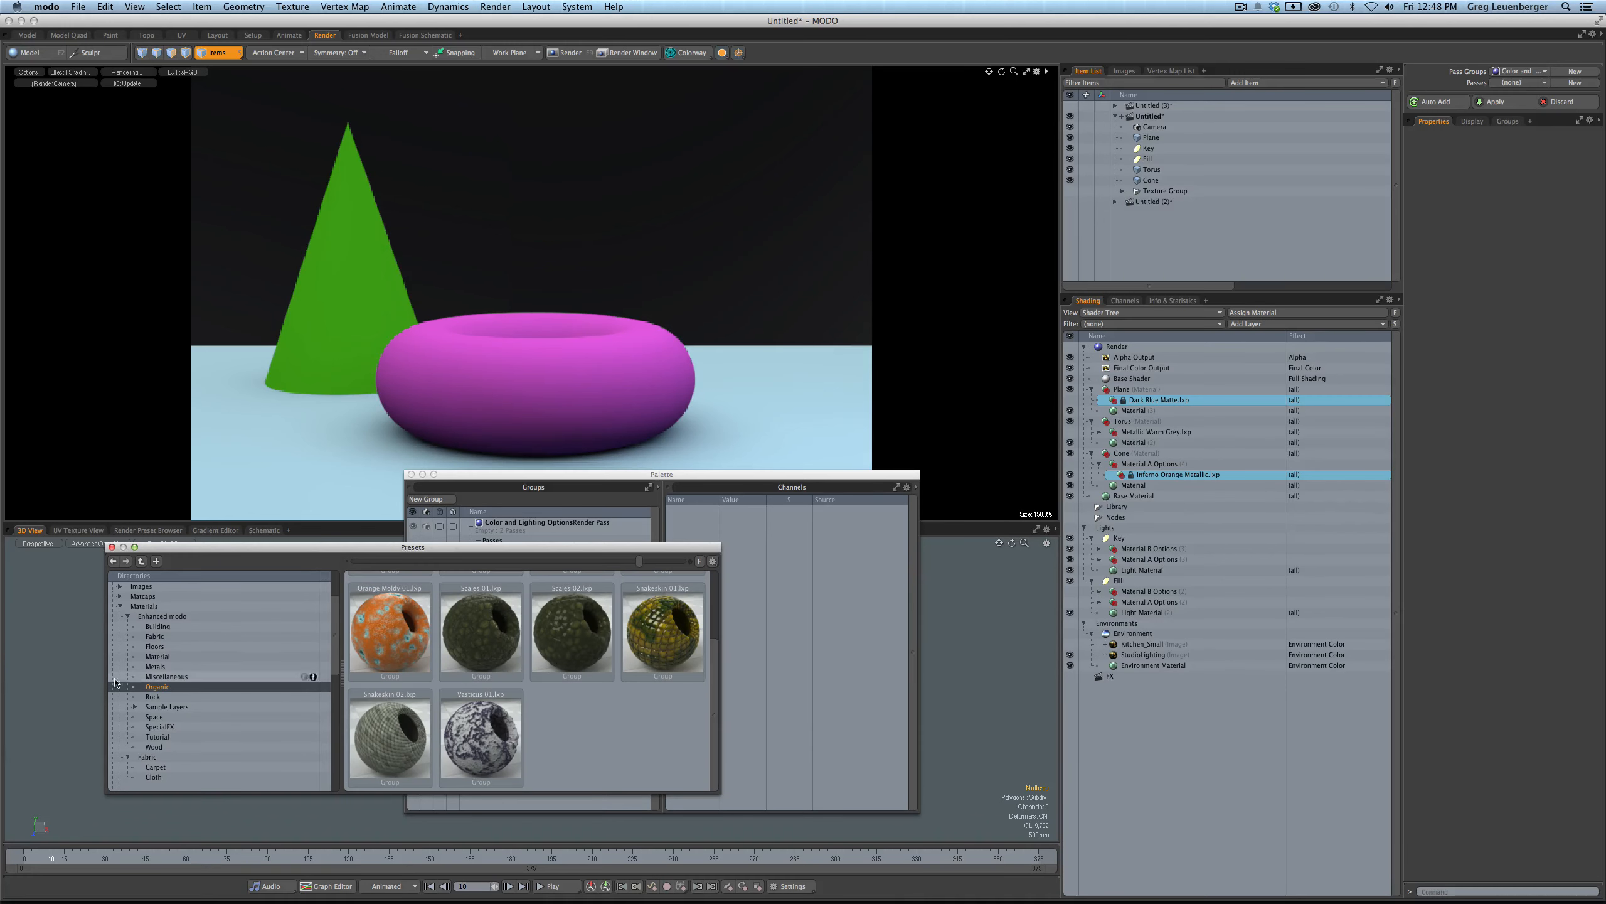
scroll(336, 697, "down", 2)
scroll(336, 697, "down", 4)
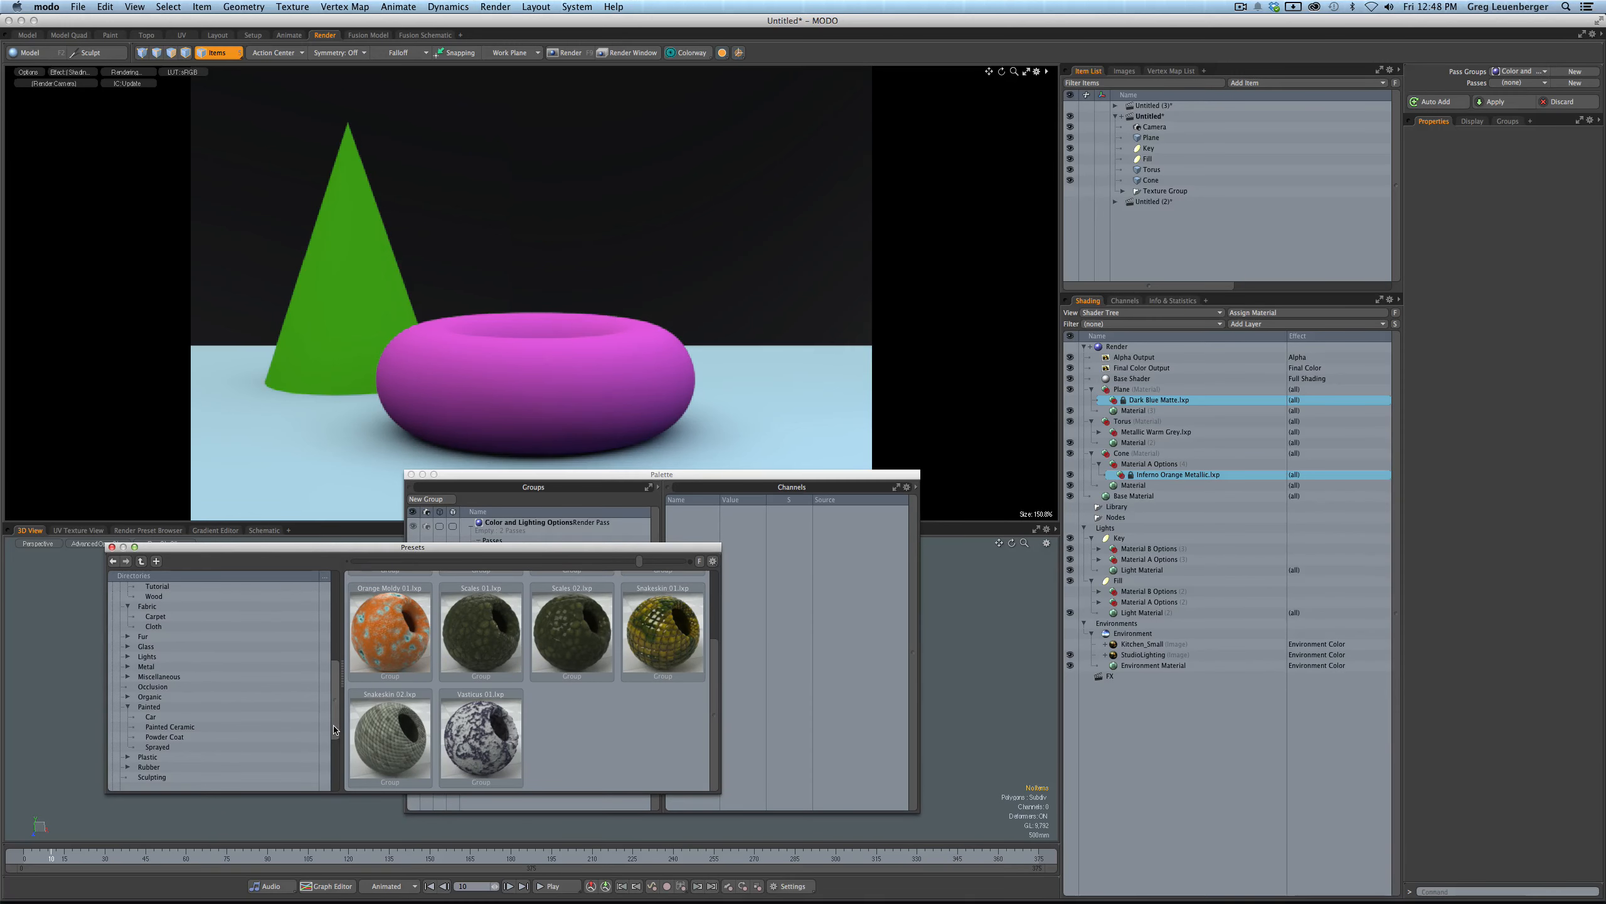
- Add the Glacier Silver Matte car paint preset to the Cone material group and Deep Sea Blue Metallic to the Torus material group
left_click(154, 721)
left_click_drag(718, 622, 713, 674)
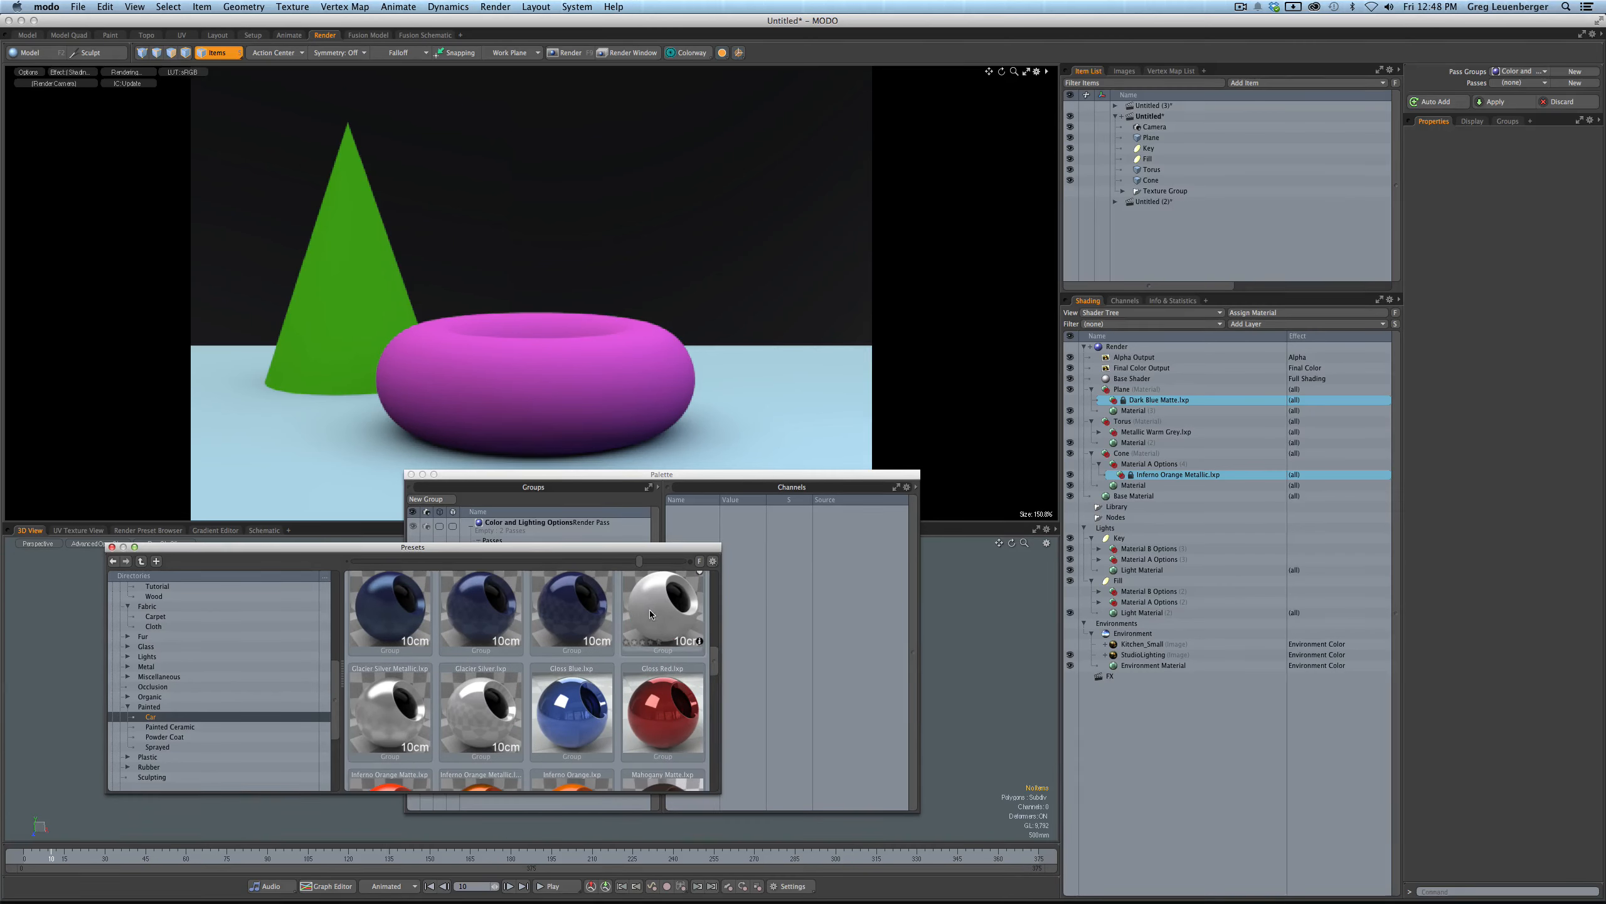
scroll(662, 665, "up", 1)
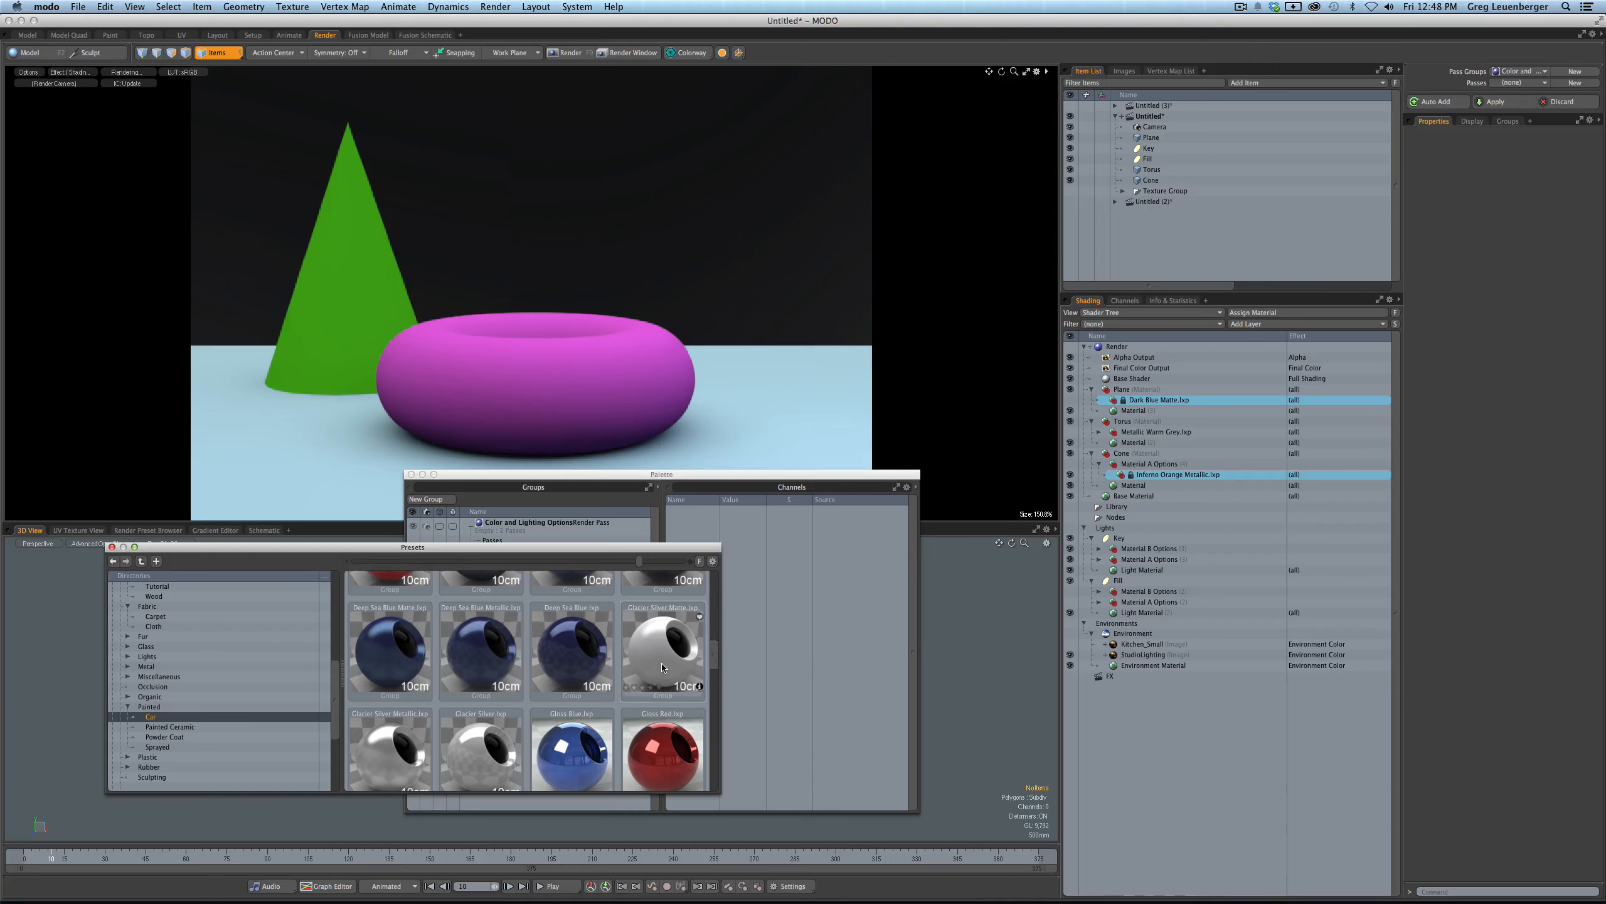
left_click_drag(659, 652, 1184, 460)
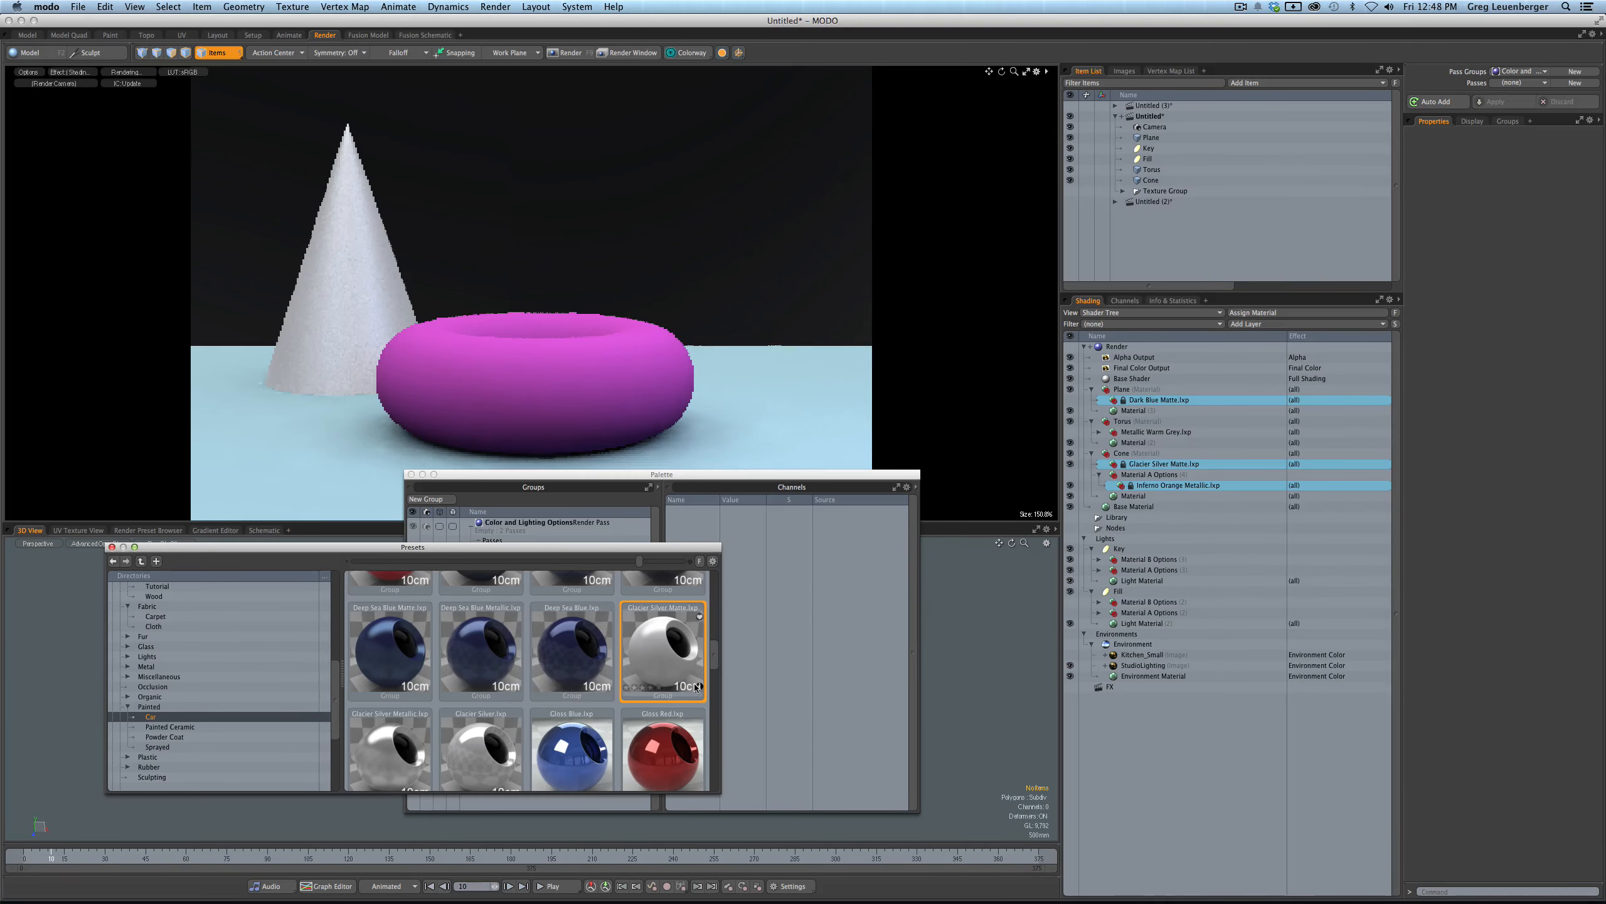
left_click_drag(480, 652, 1173, 429)
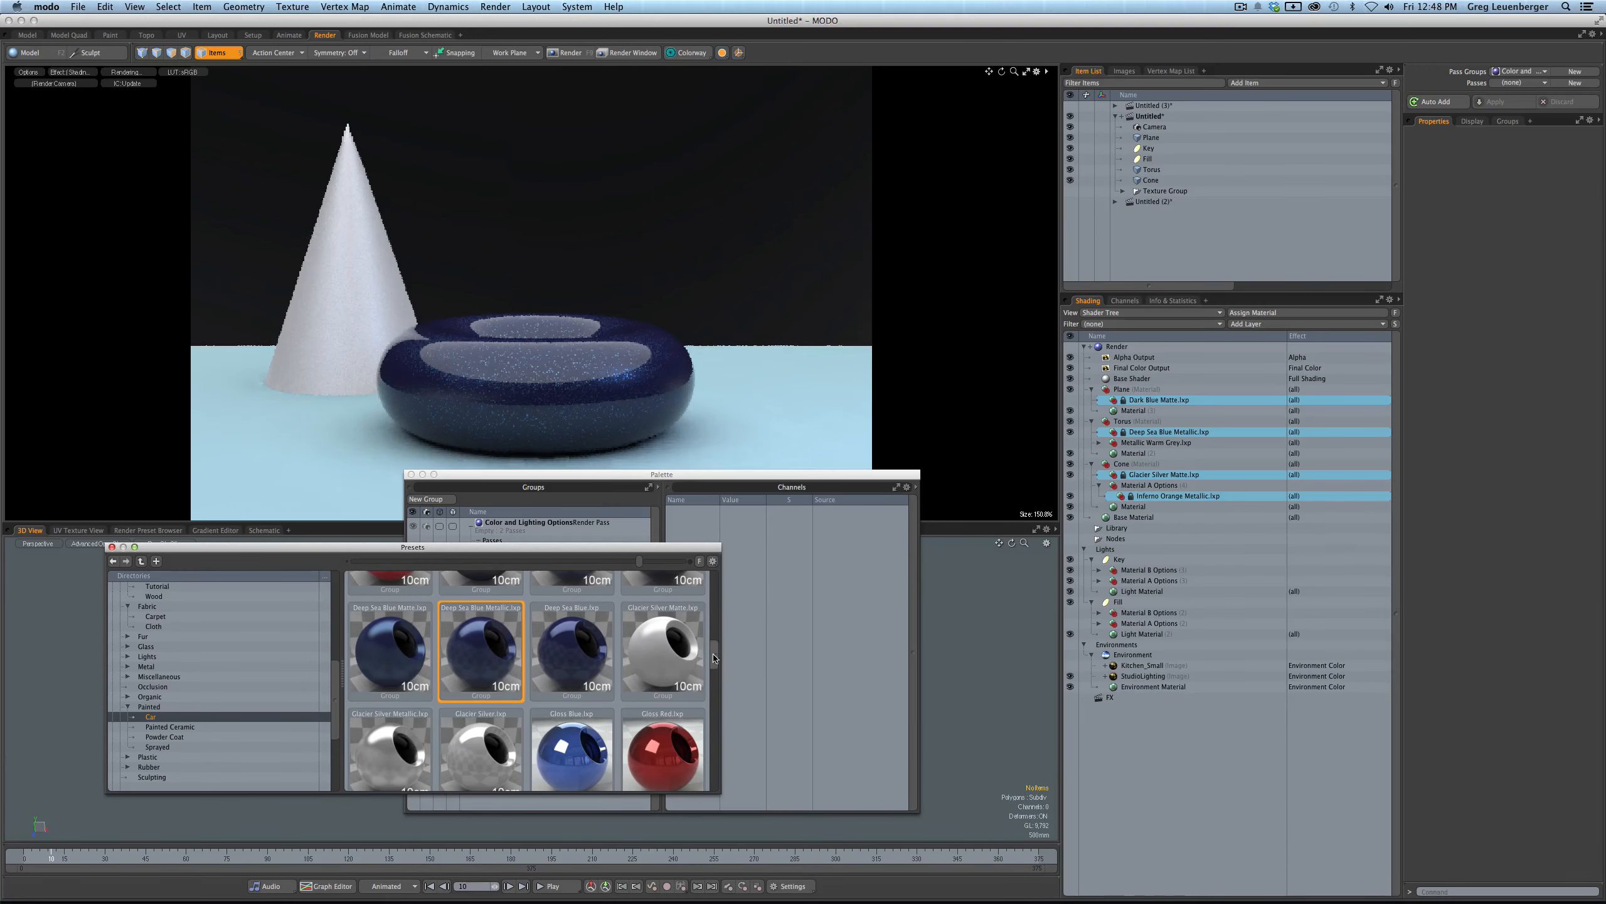
- Add the Basalt Black Matte car paint preset to the Plane material group
left_click_drag(717, 659, 721, 583)
scroll(496, 646, "down", 4)
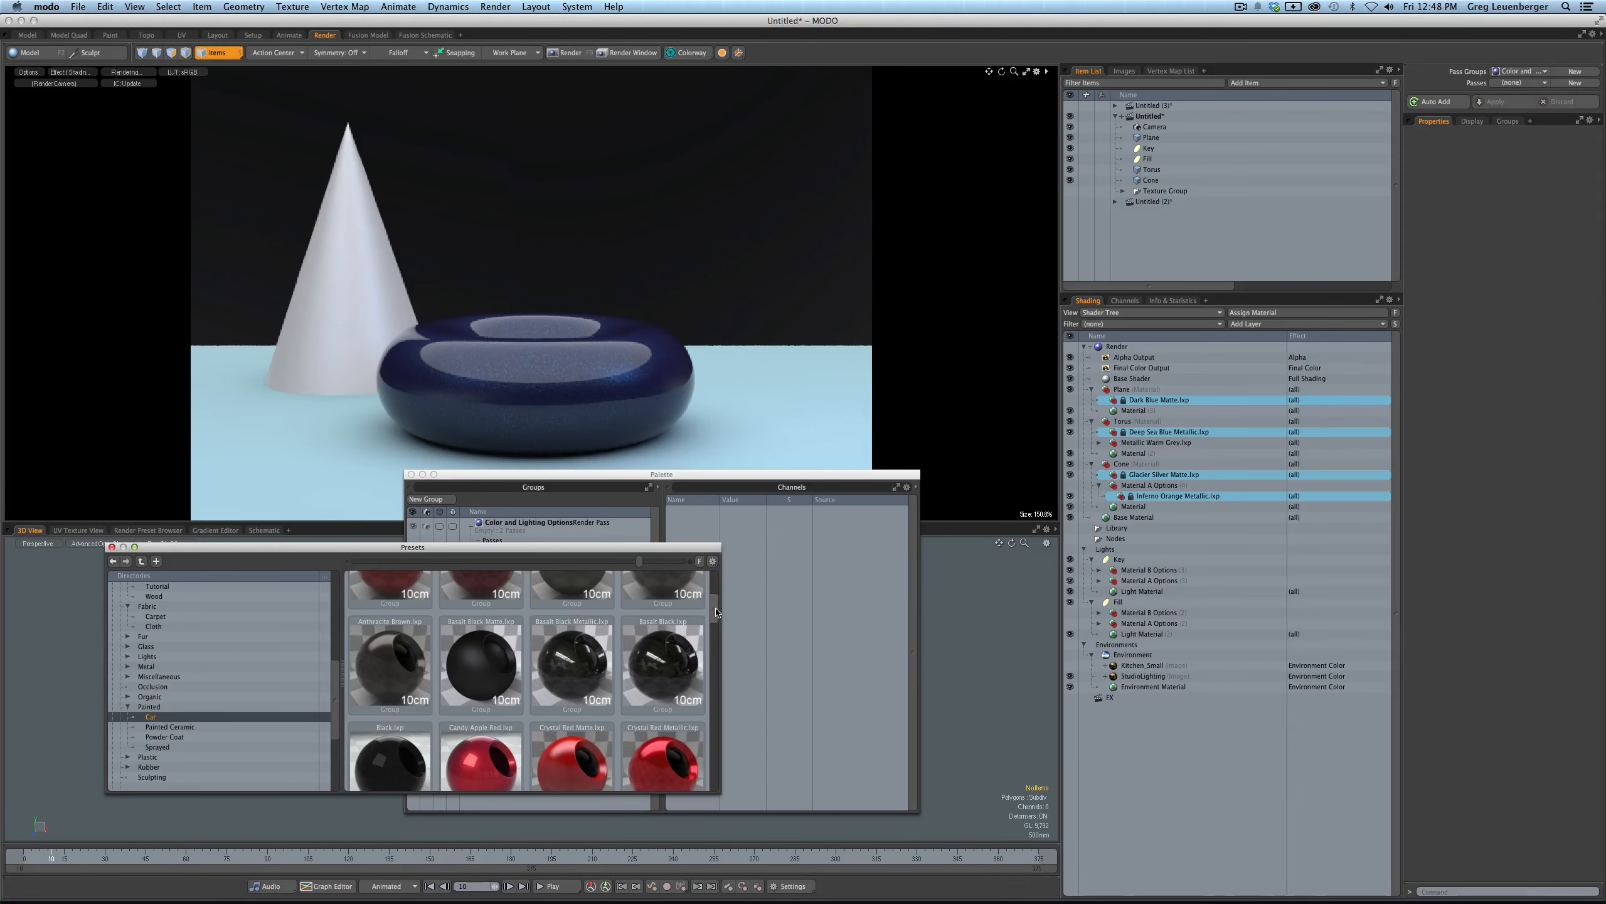
left_click_drag(497, 646, 1195, 397)
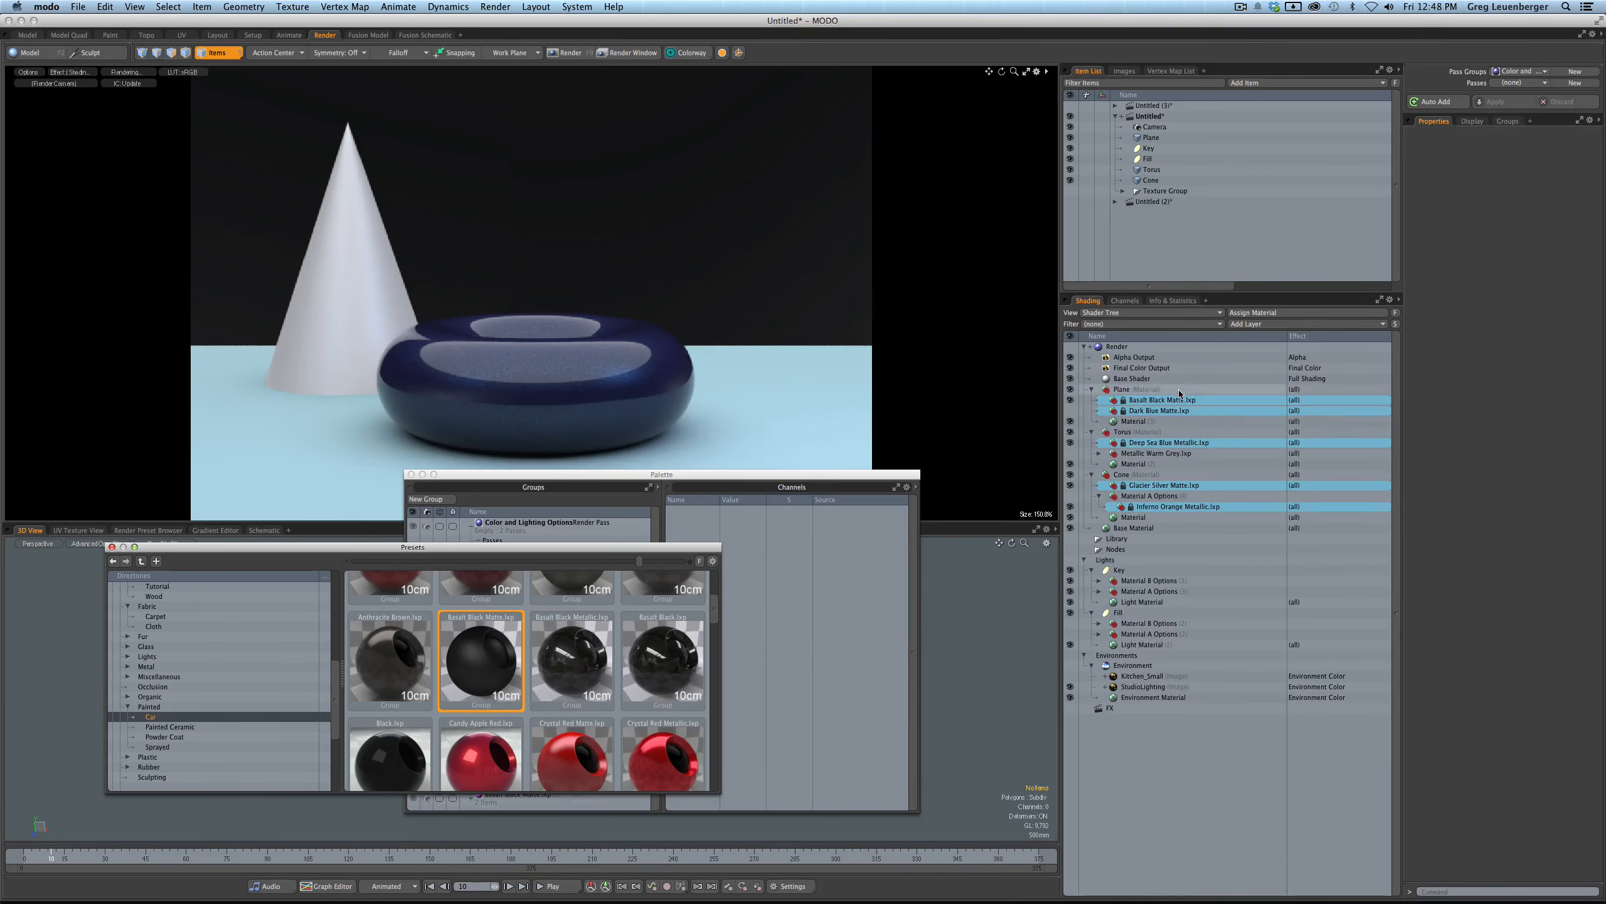
- Put each ungrouped preset under the Plane, Torus and Cone materials into its own group
left_click(1151, 412)
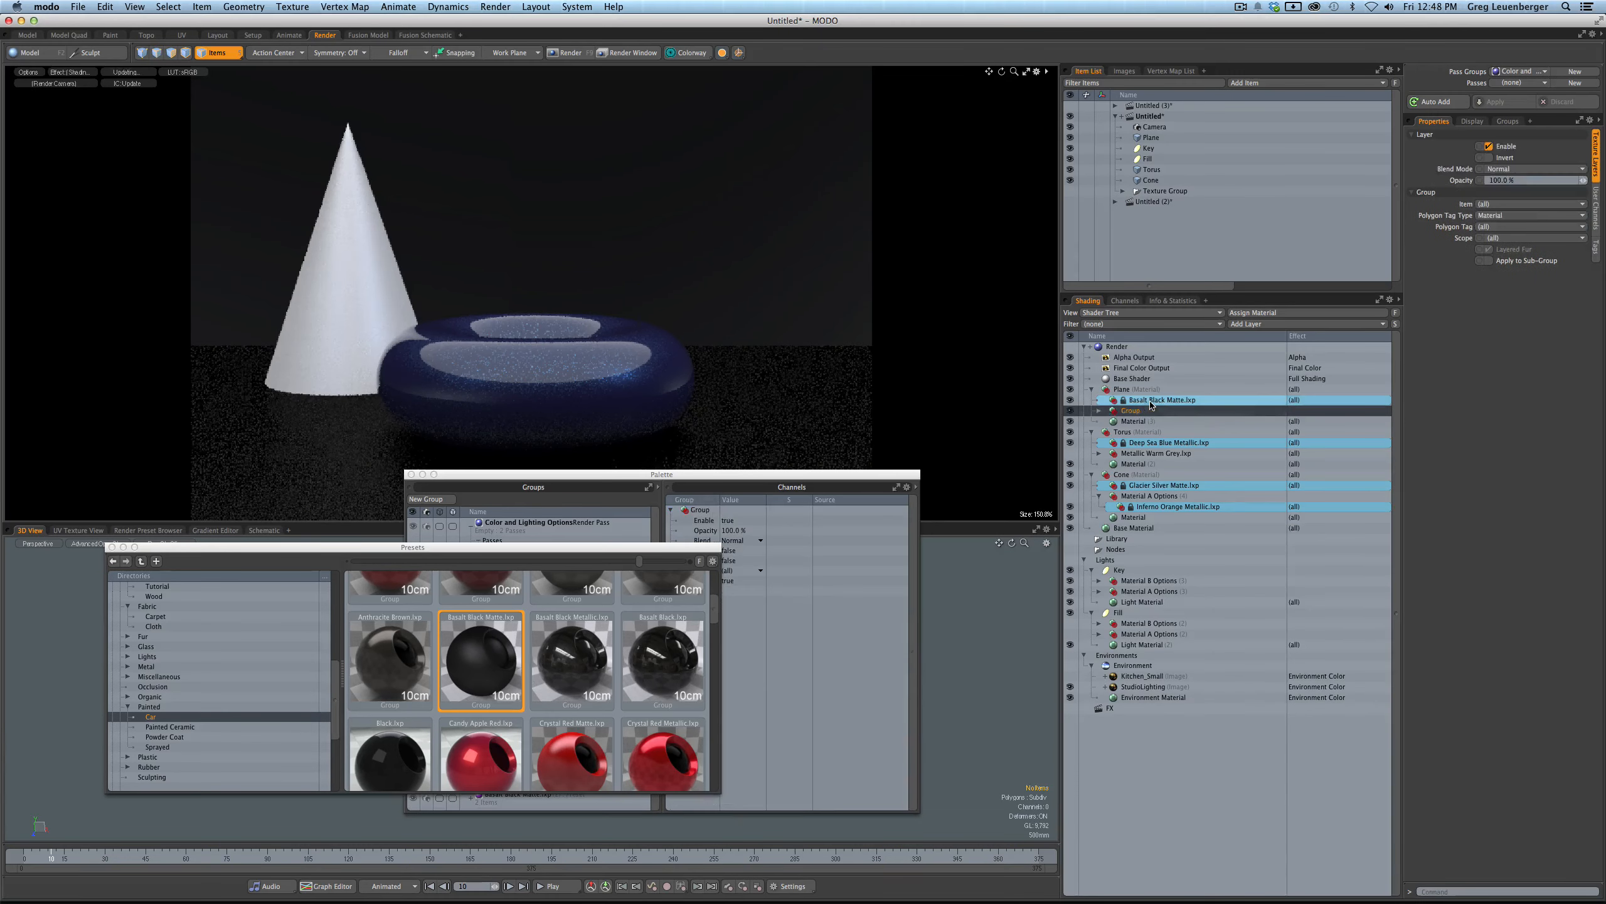
left_click(1148, 443)
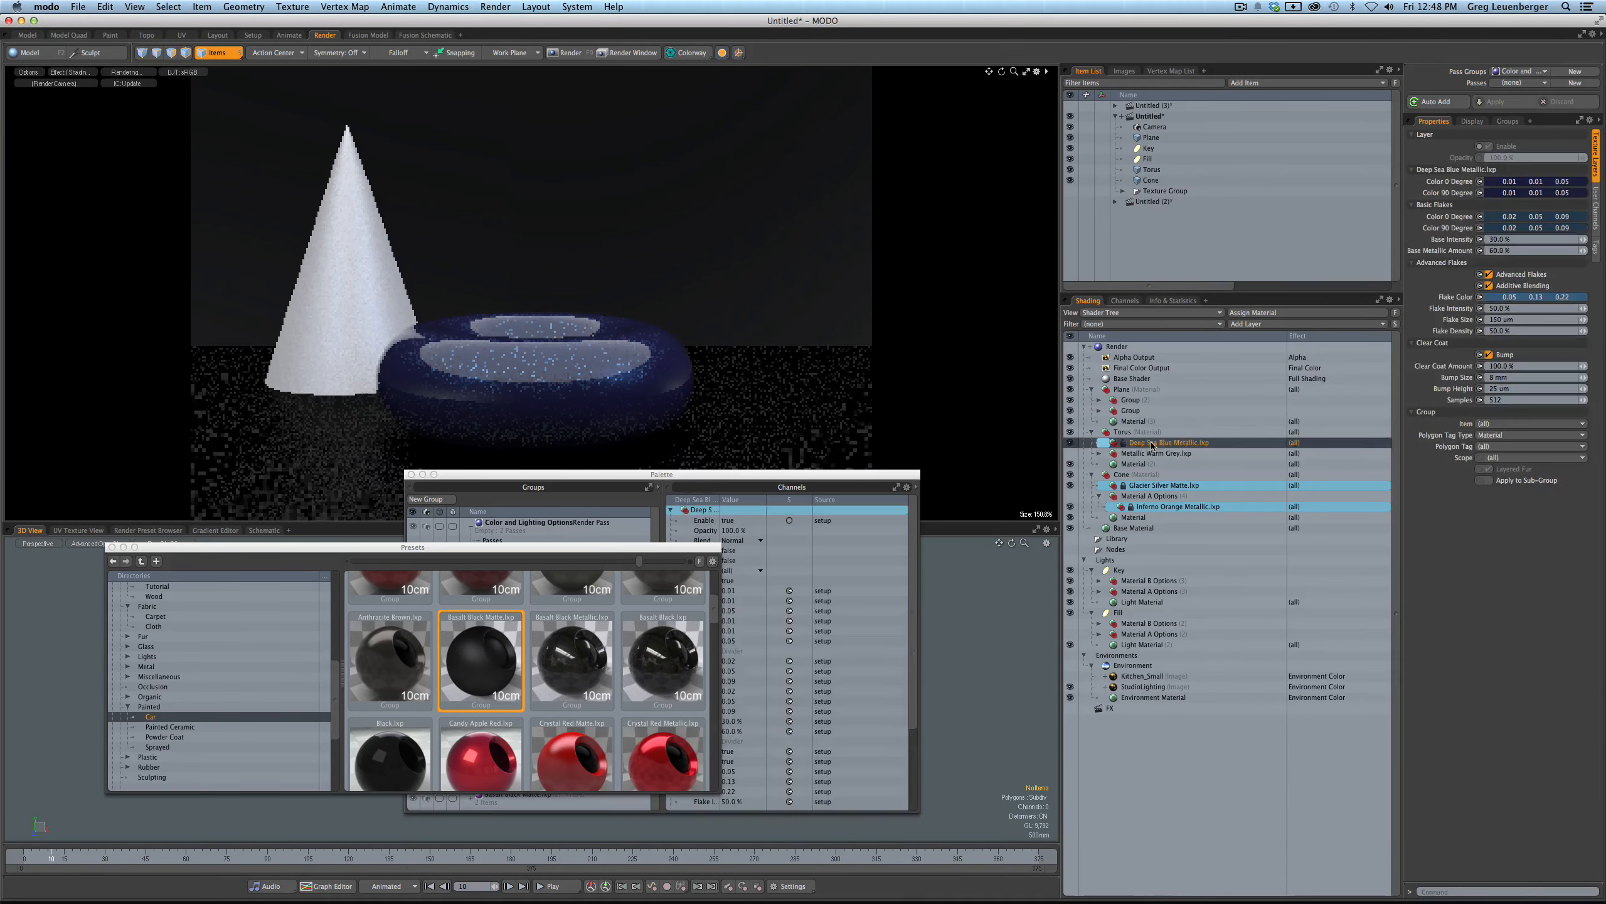
left_click(1150, 486)
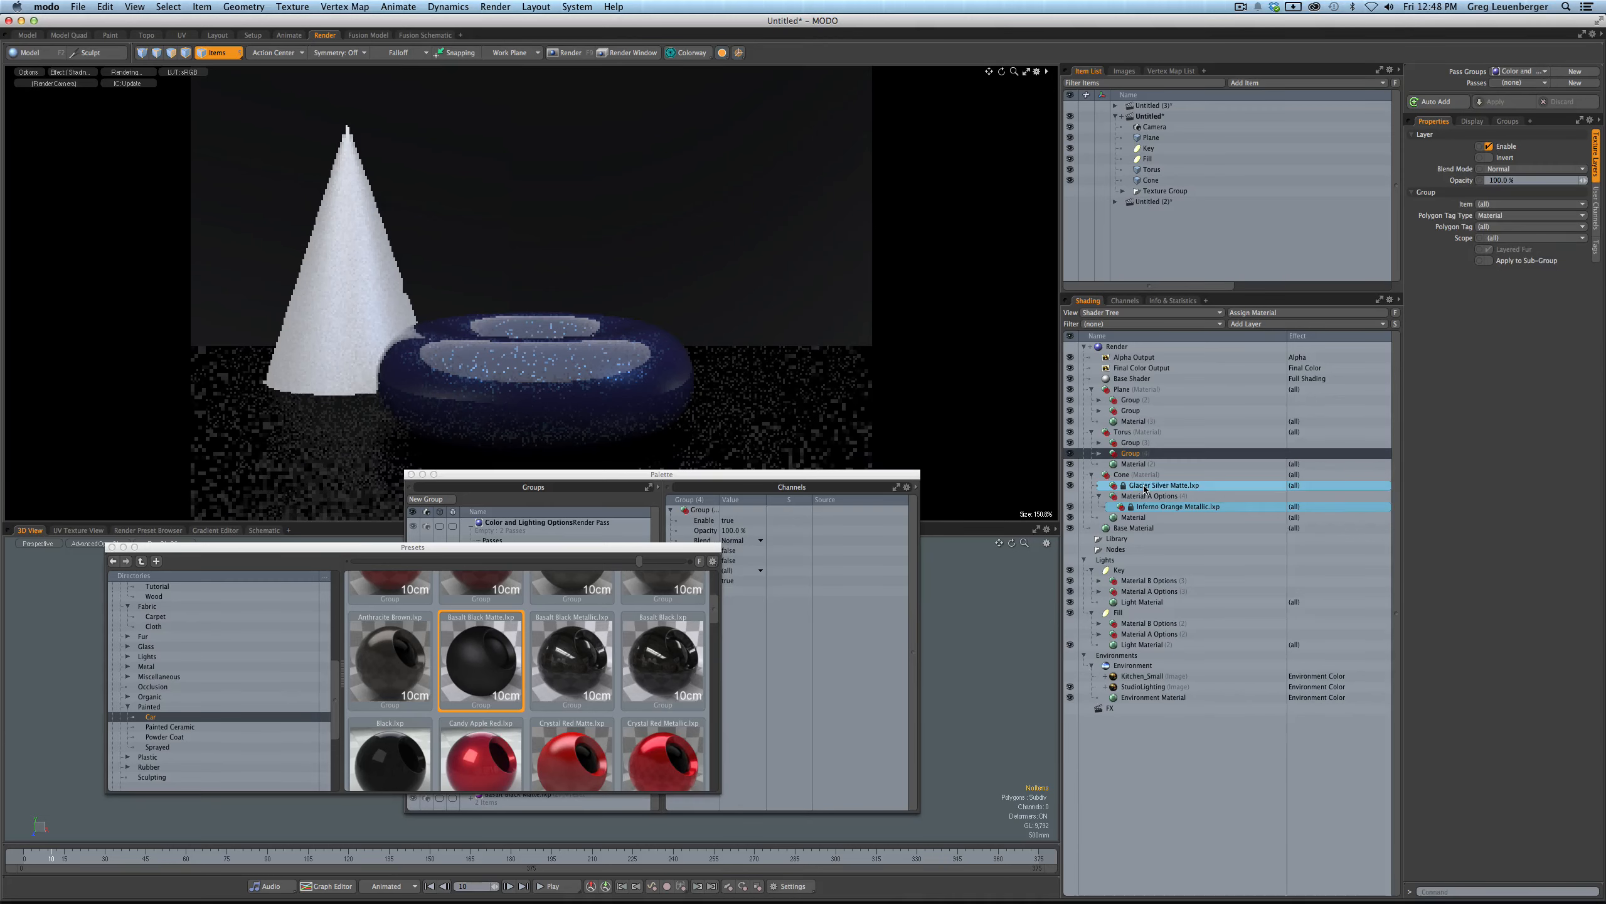
key("ctrl+g")
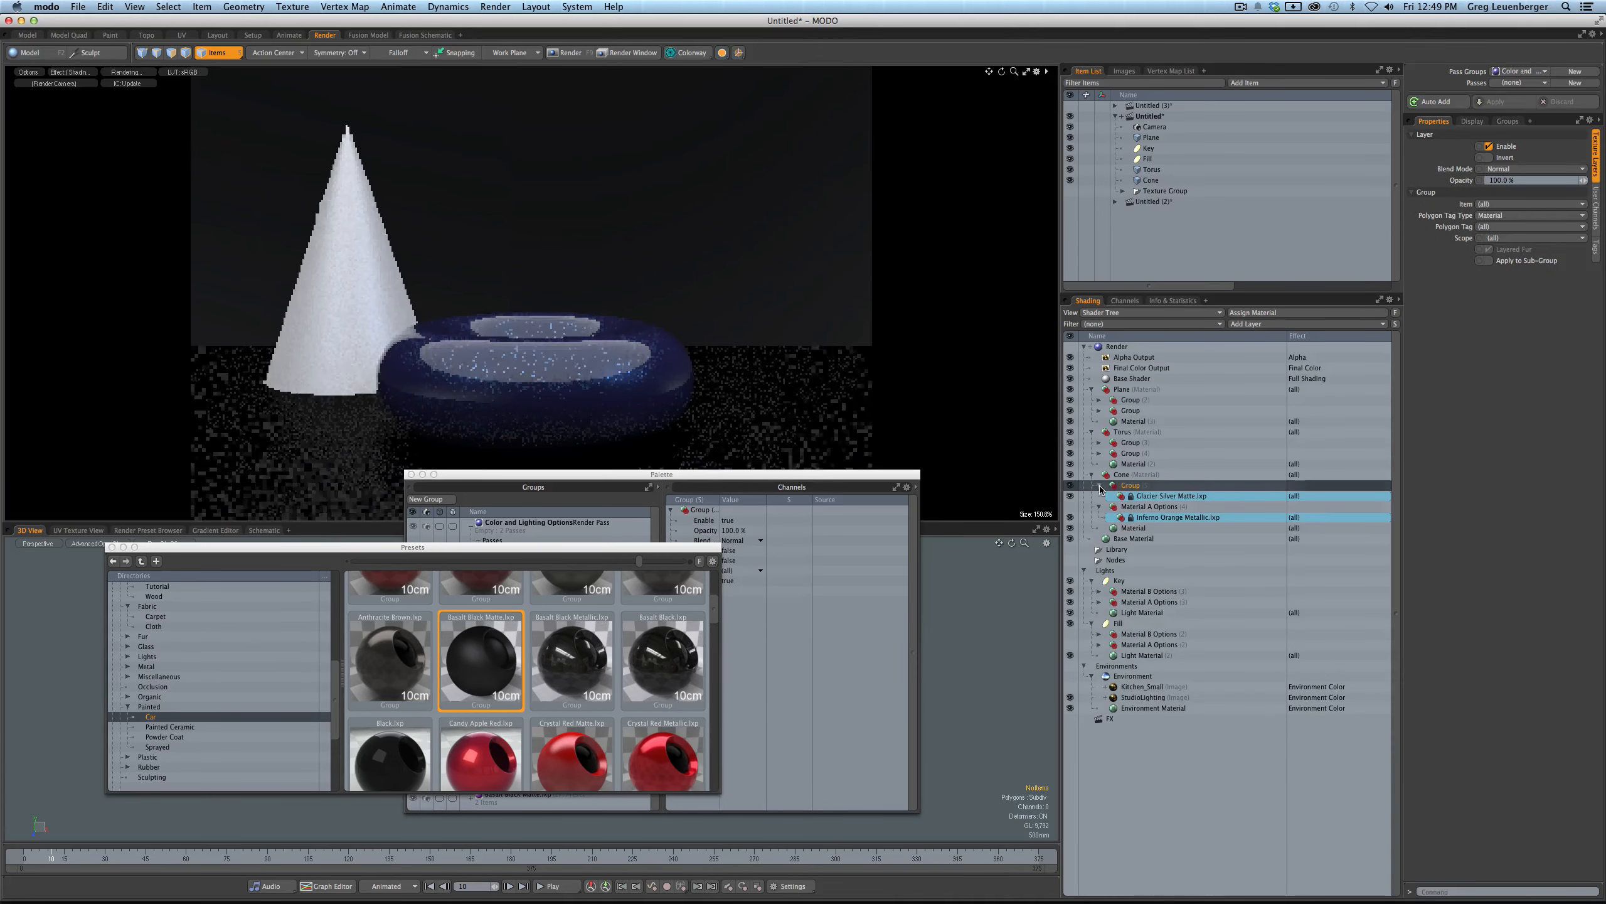
- Rename the upper preset groups under the Cone, Torus and Plane materials as Material B Options
double_click(1127, 485)
type("Material B Options")
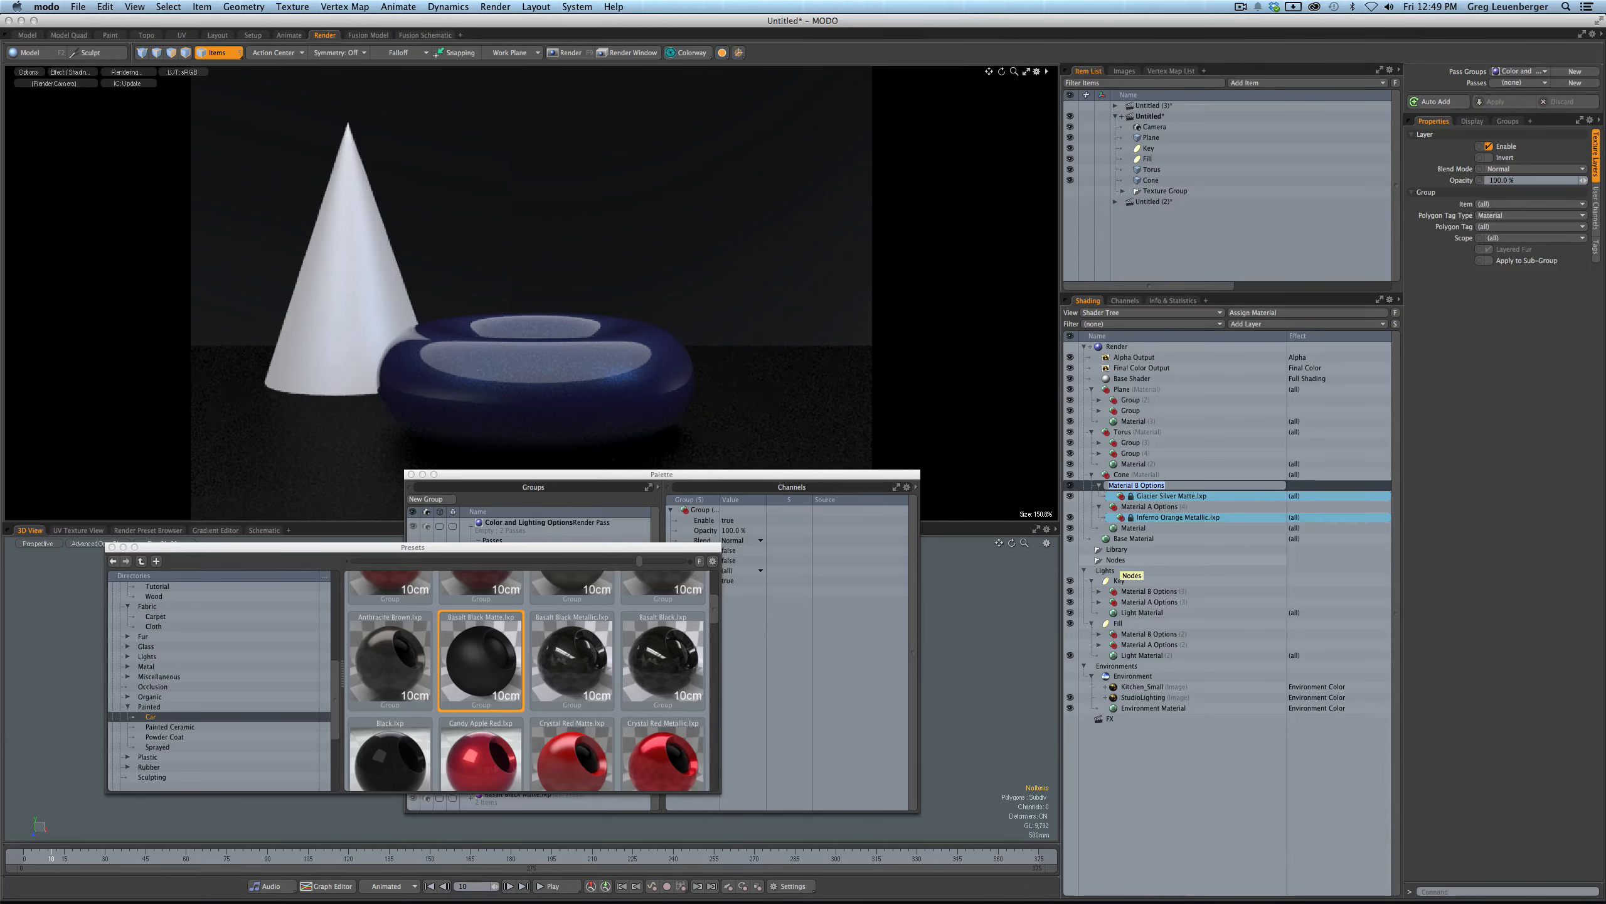
key("Return")
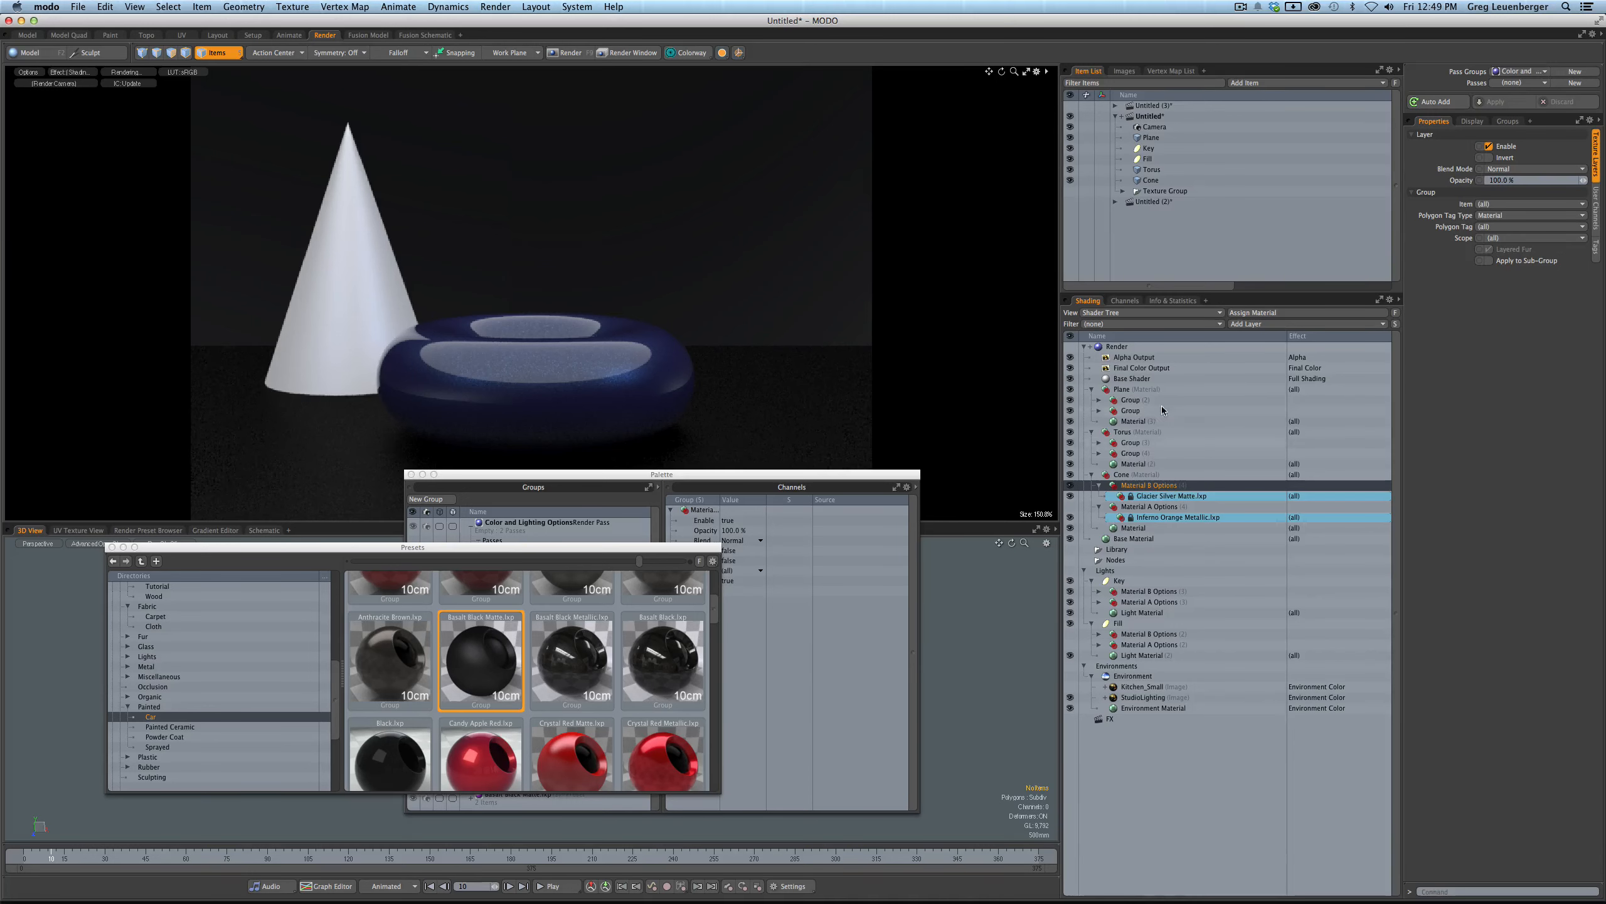
left_click(1129, 444)
type("Material B Options")
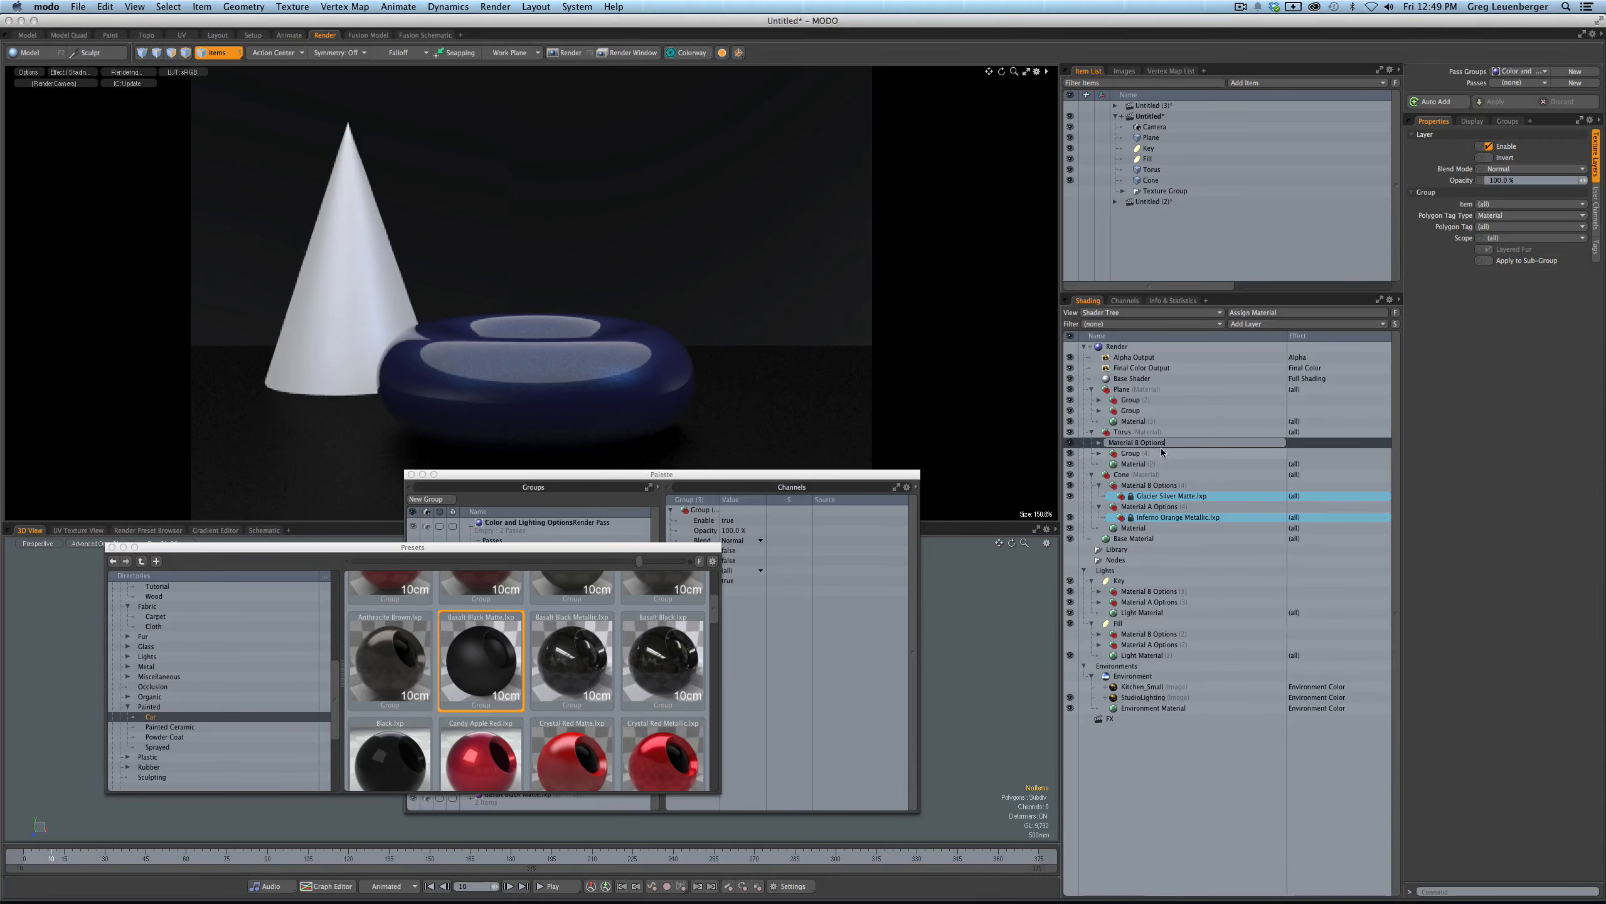
left_click(1135, 401)
type("Material B Options")
key("Return")
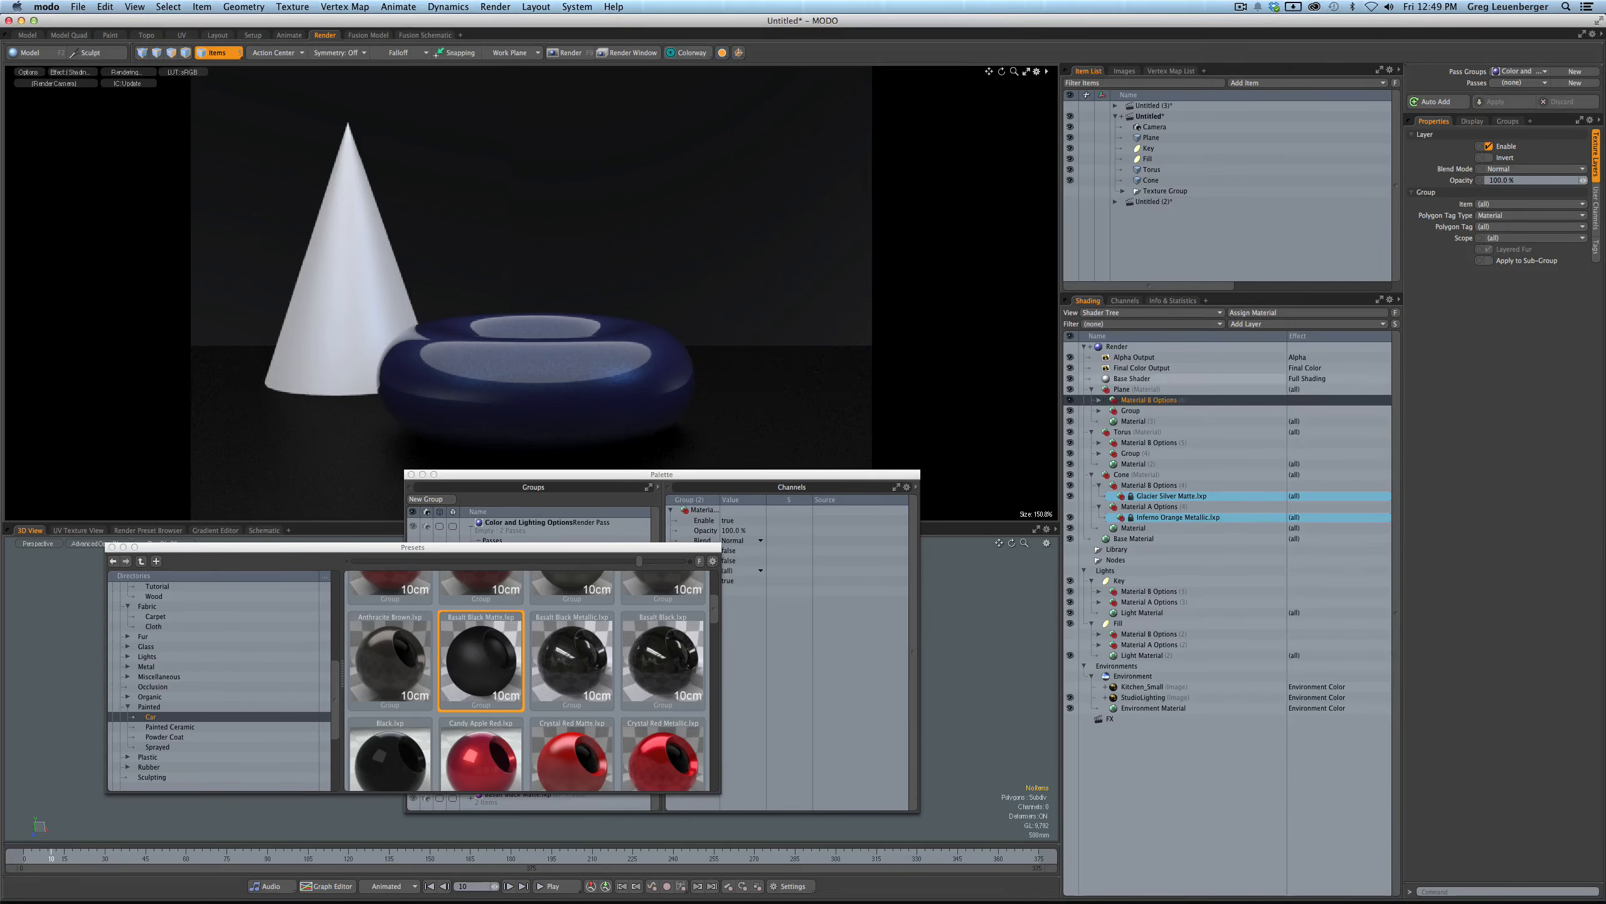
- Re-enter Material A Options as the name of the Cone group holding the Inferno Orange Metallic preset
left_click(1143, 508)
double_click(1144, 507)
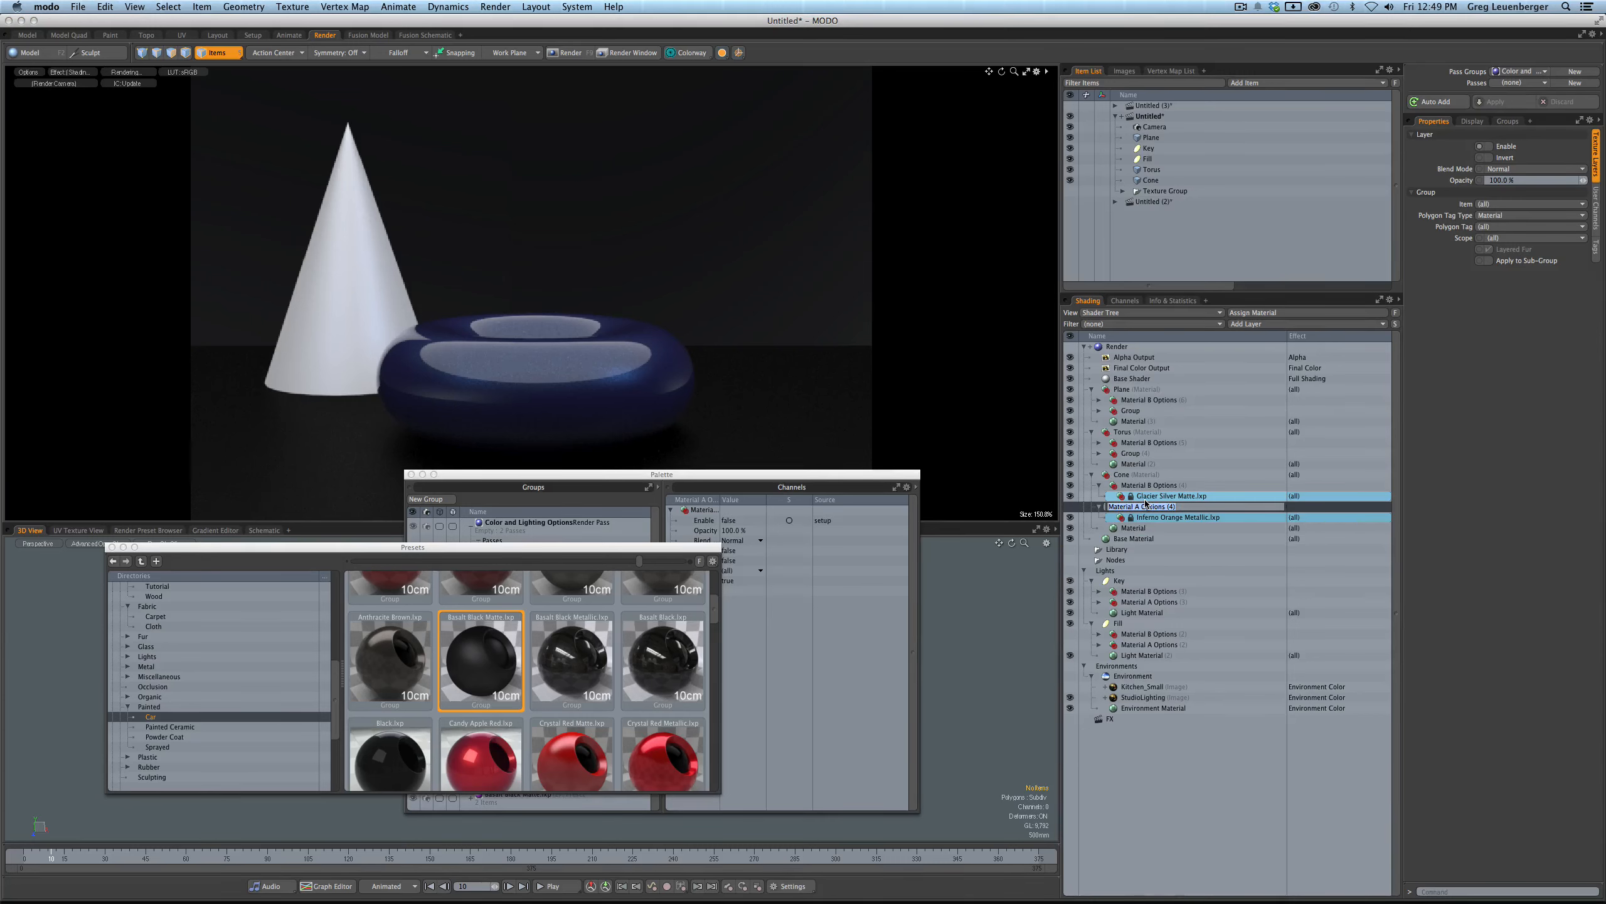
type("O")
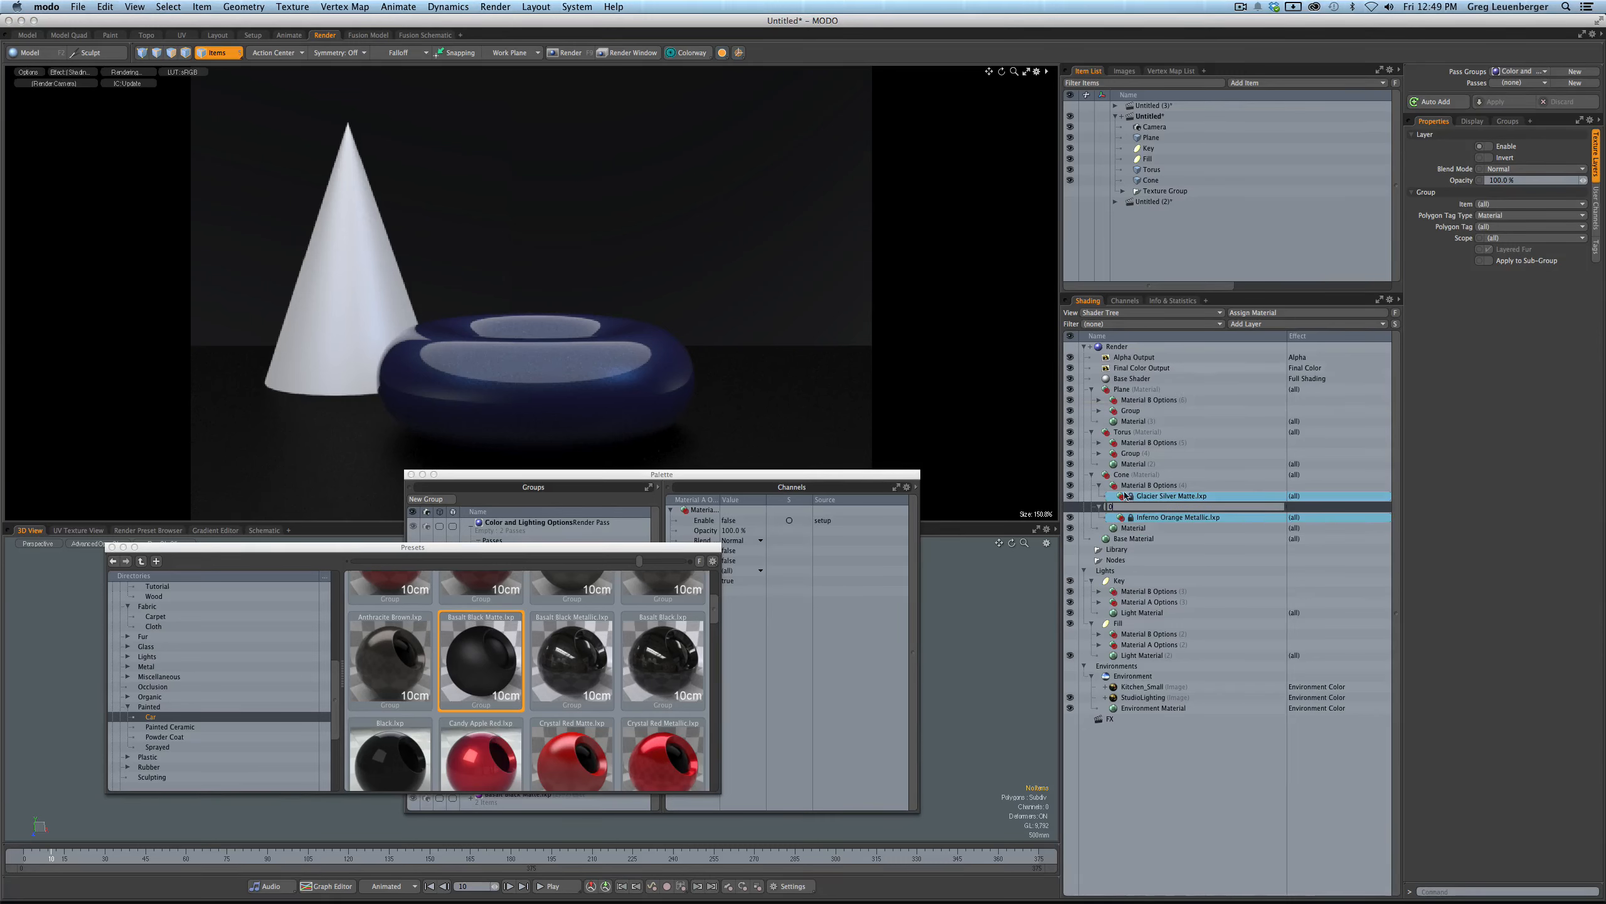
key("BackSpace")
type("Material A Options")
left_click_drag(1169, 507, 1088, 507)
key("Return")
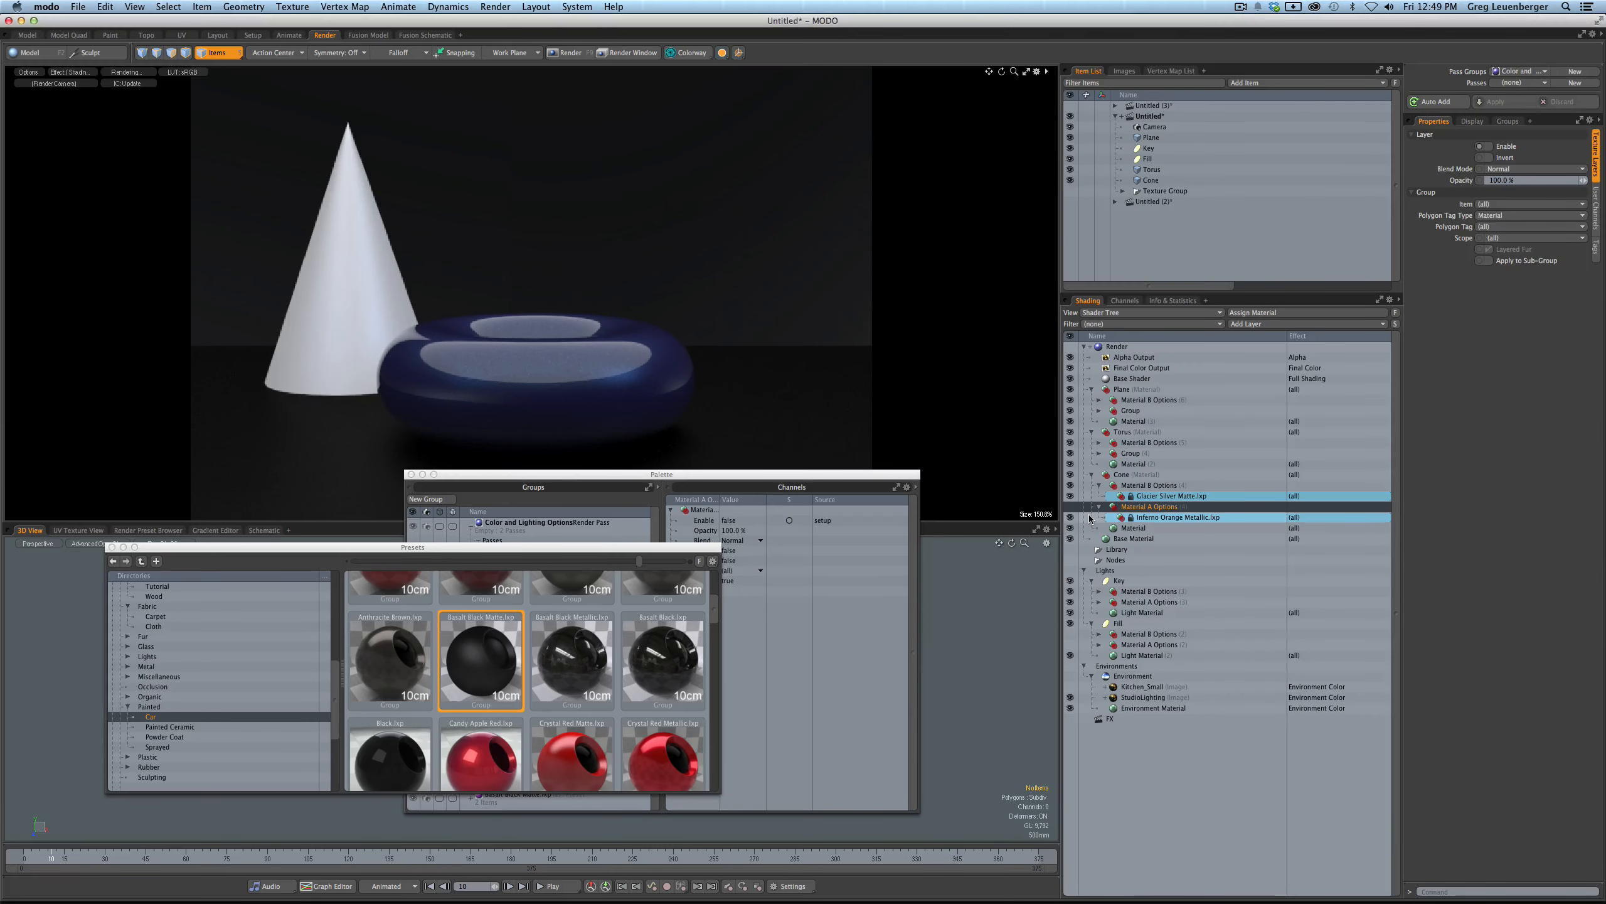
left_click(1149, 508, "ctrl")
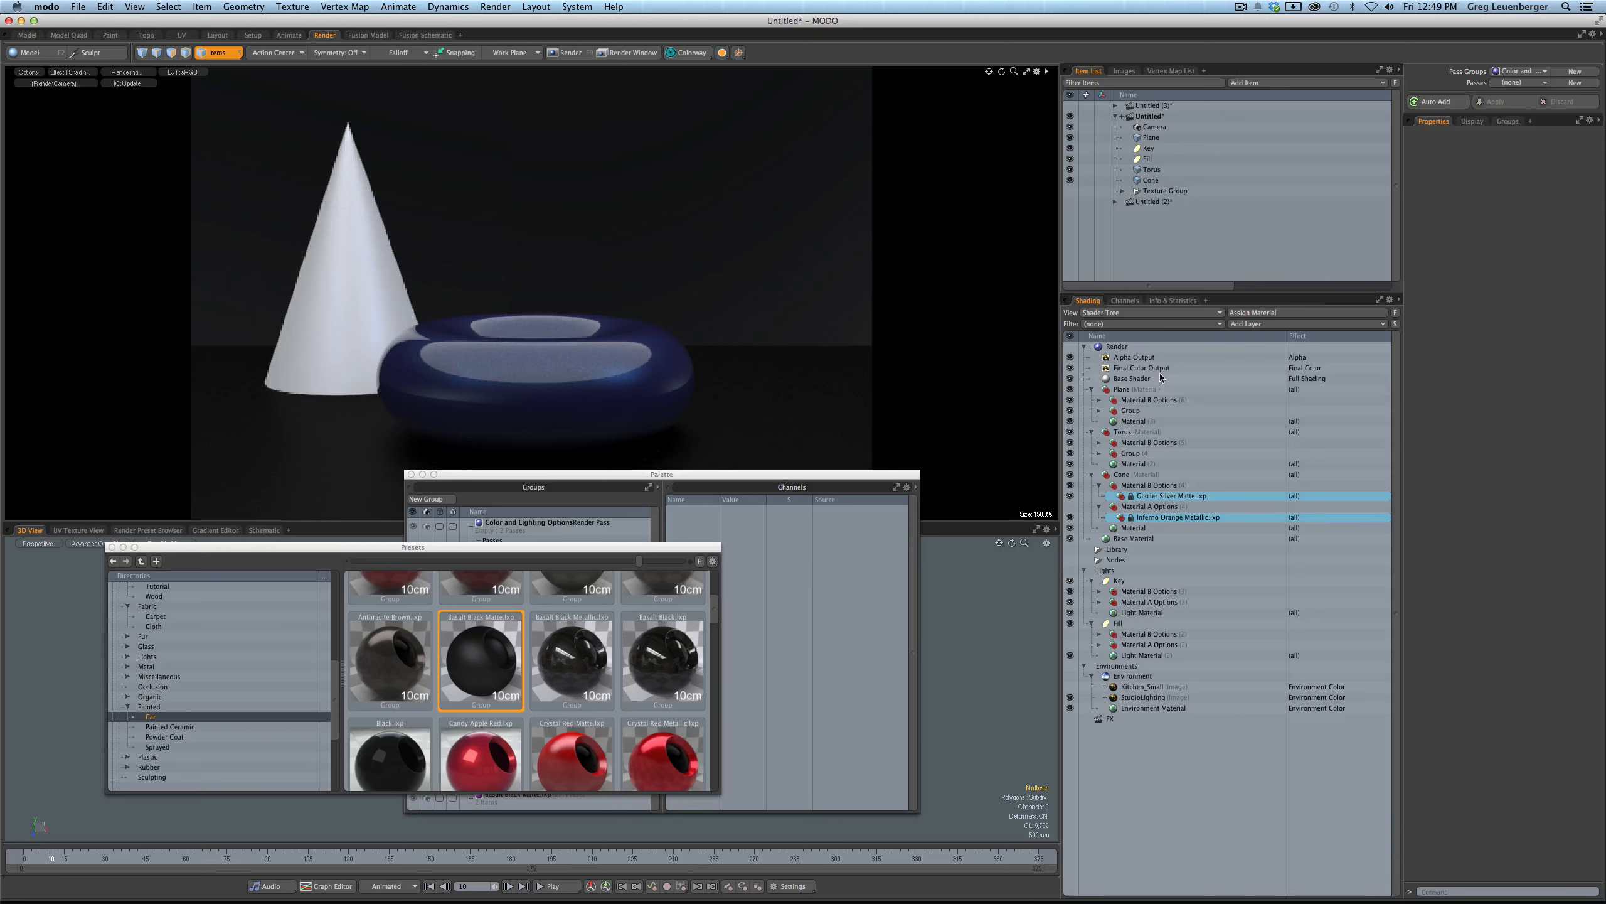
- Rename the Torus group holding the Metallic Warm Grey preset as Material A Options
double_click(1132, 453)
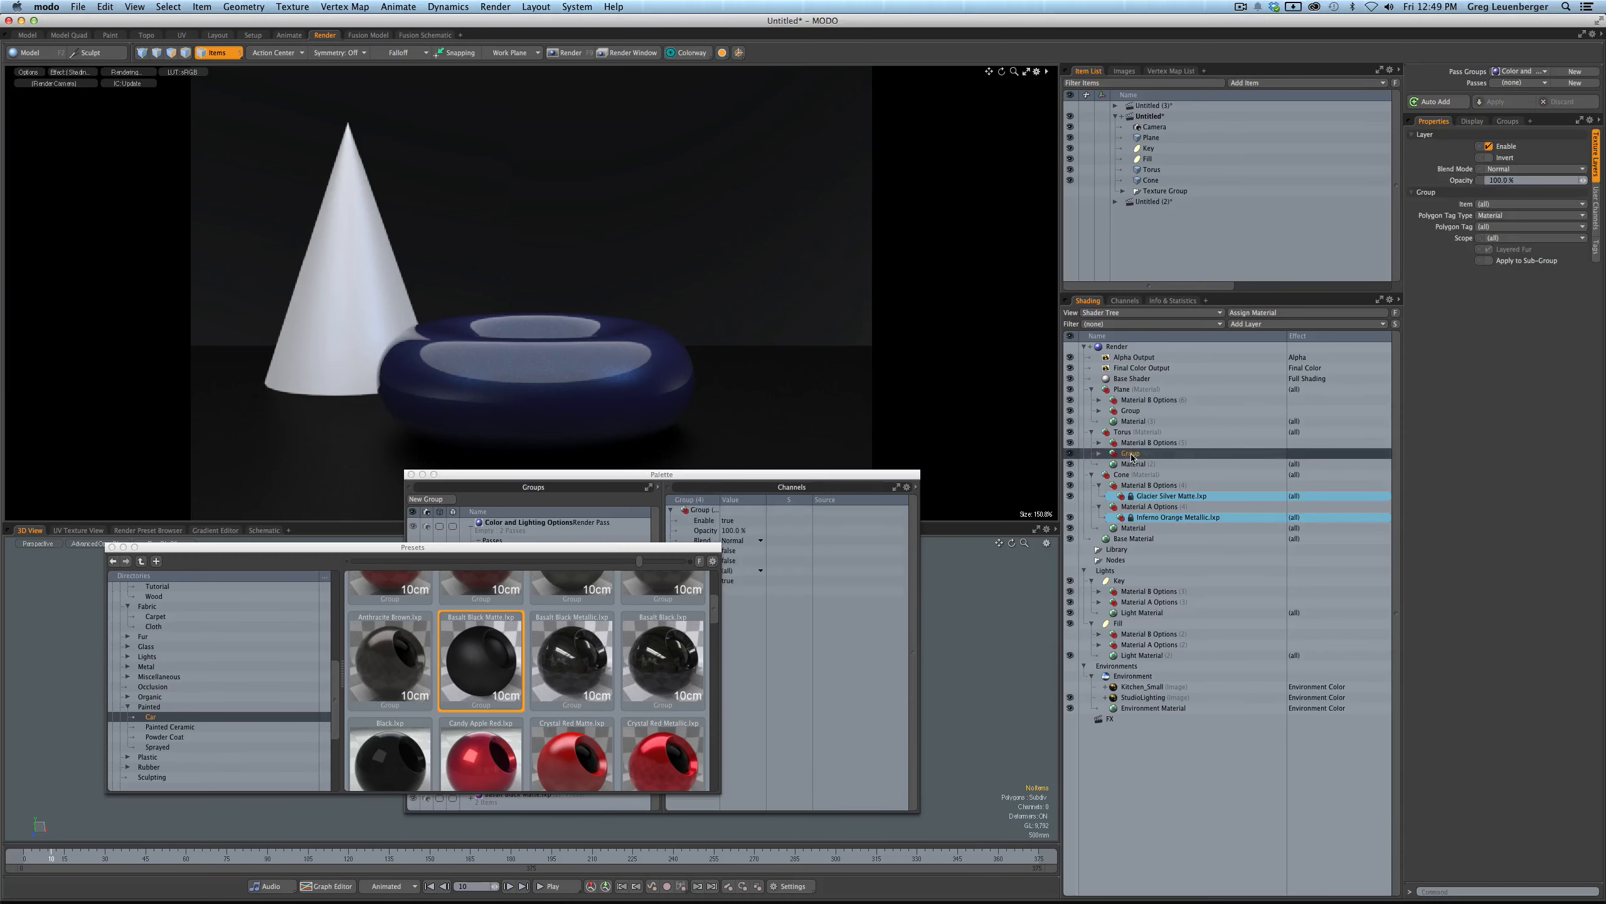
type("Material B Options")
key("Return")
double_click(1154, 455)
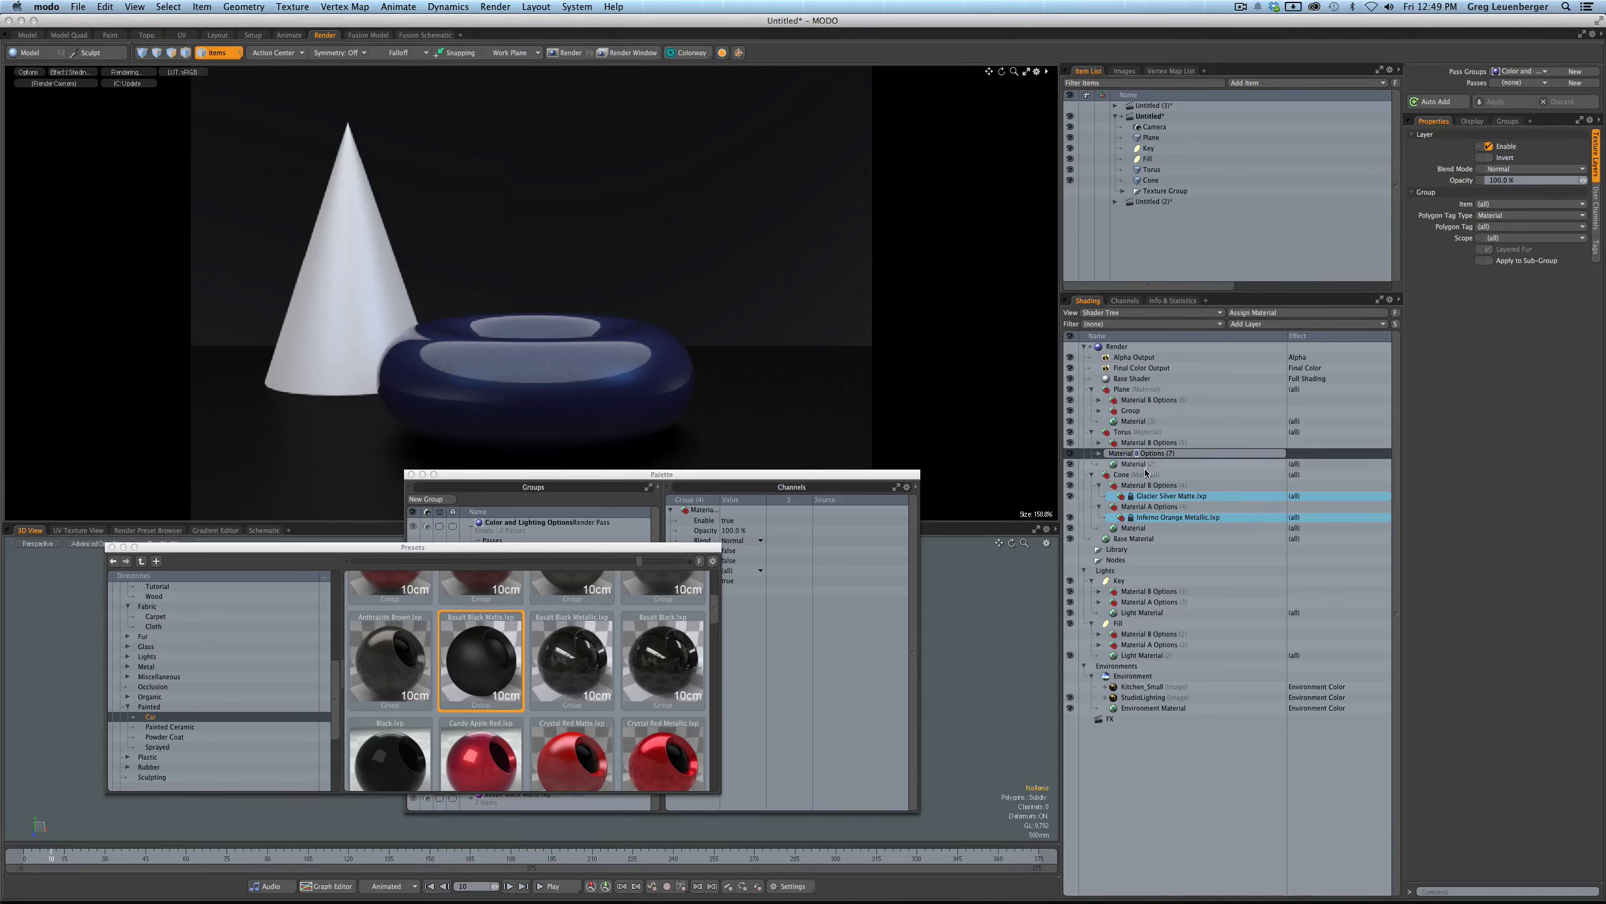
left_click(1140, 453)
left_click_drag(1168, 455, 1182, 455)
key("BackSpace")
key("Return")
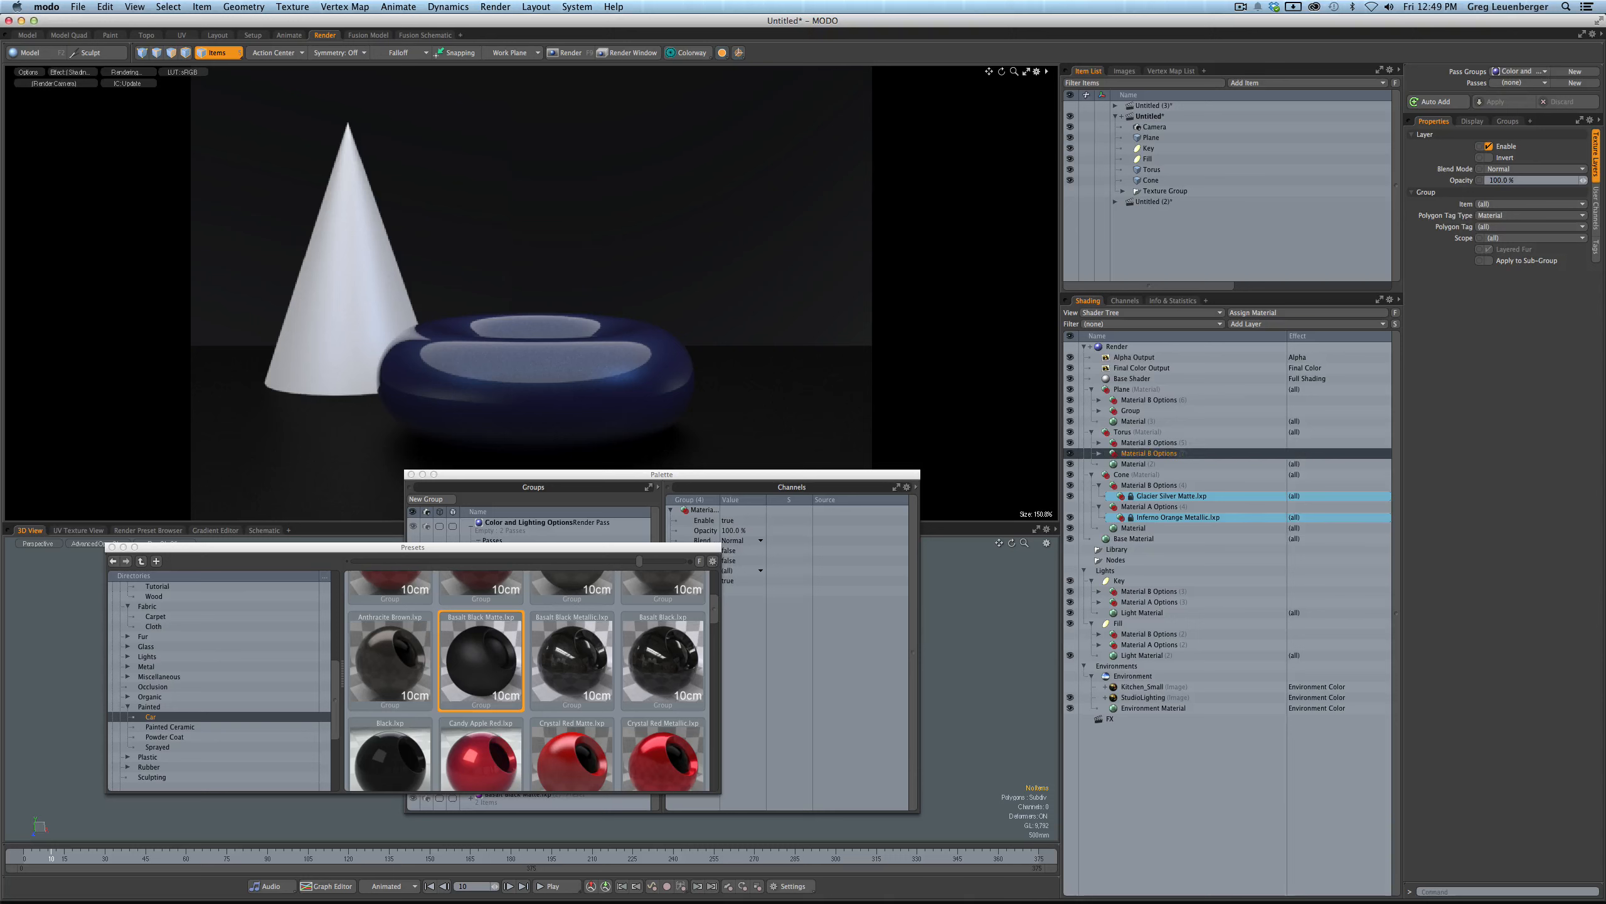
- Rename the Plane group holding the Dark Blue Matte preset as Material A Options
double_click(1131, 410)
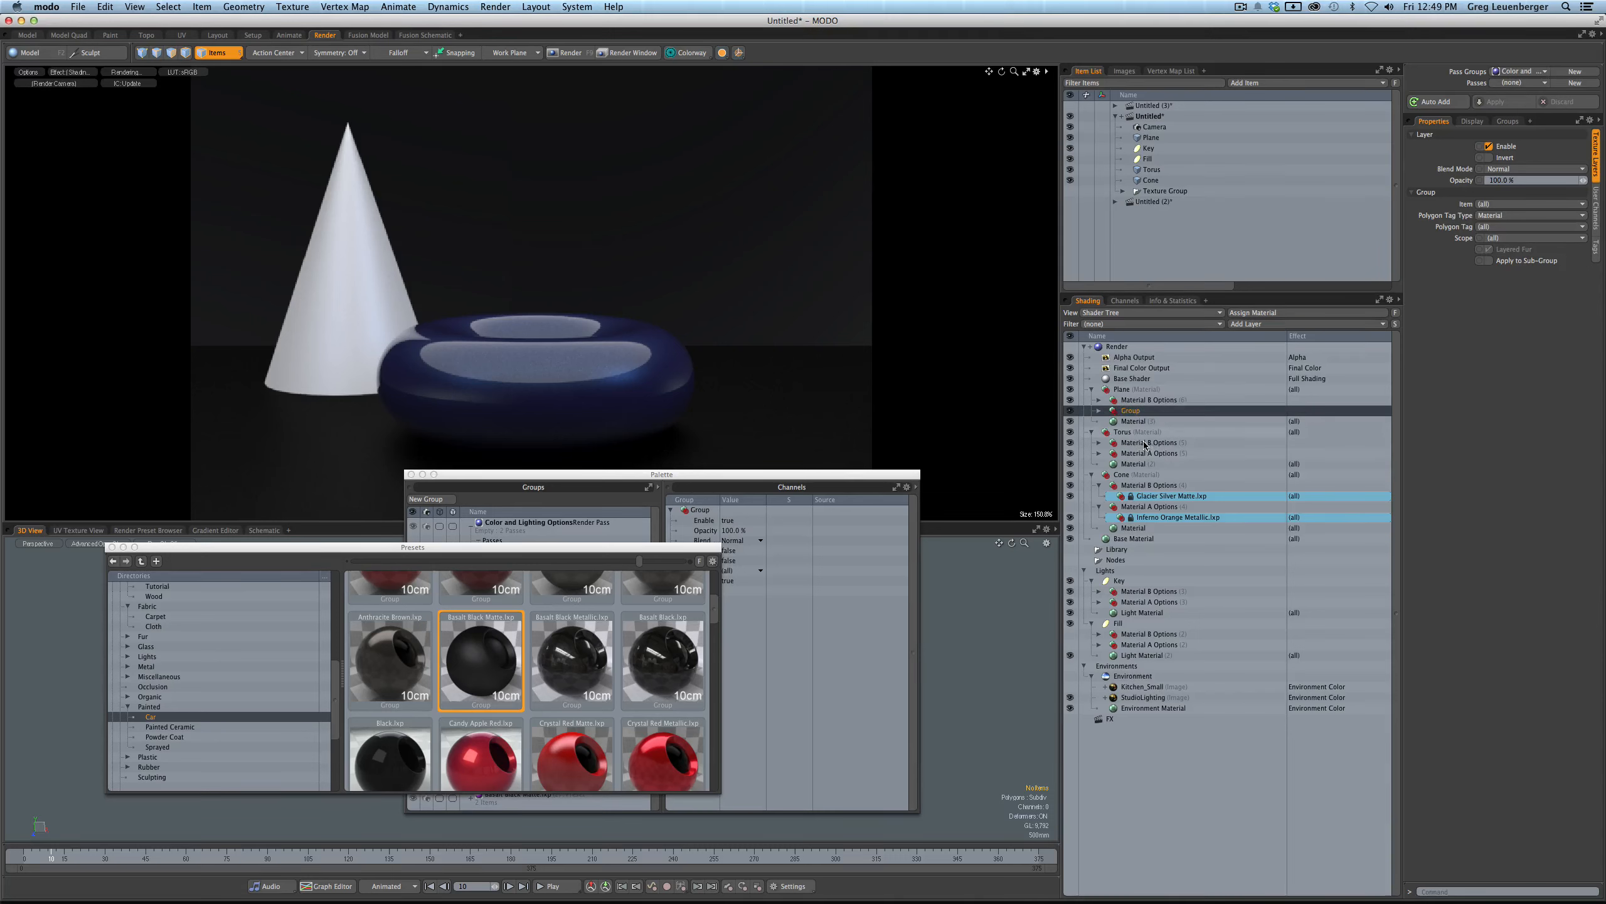
type("Materi")
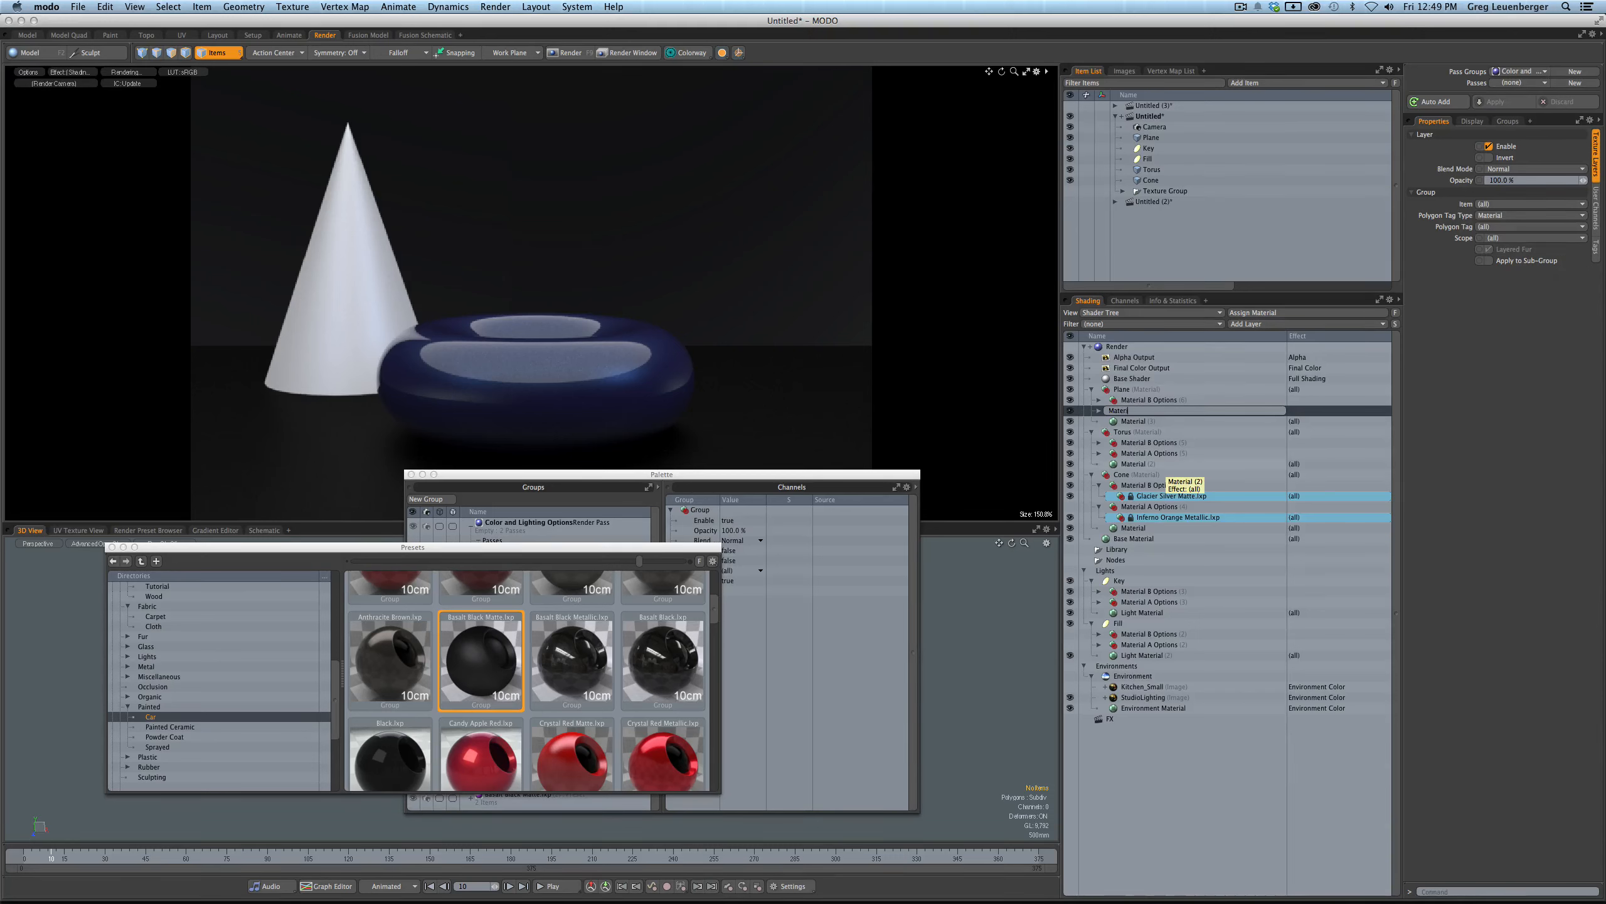
type("al A Options")
key("Return")
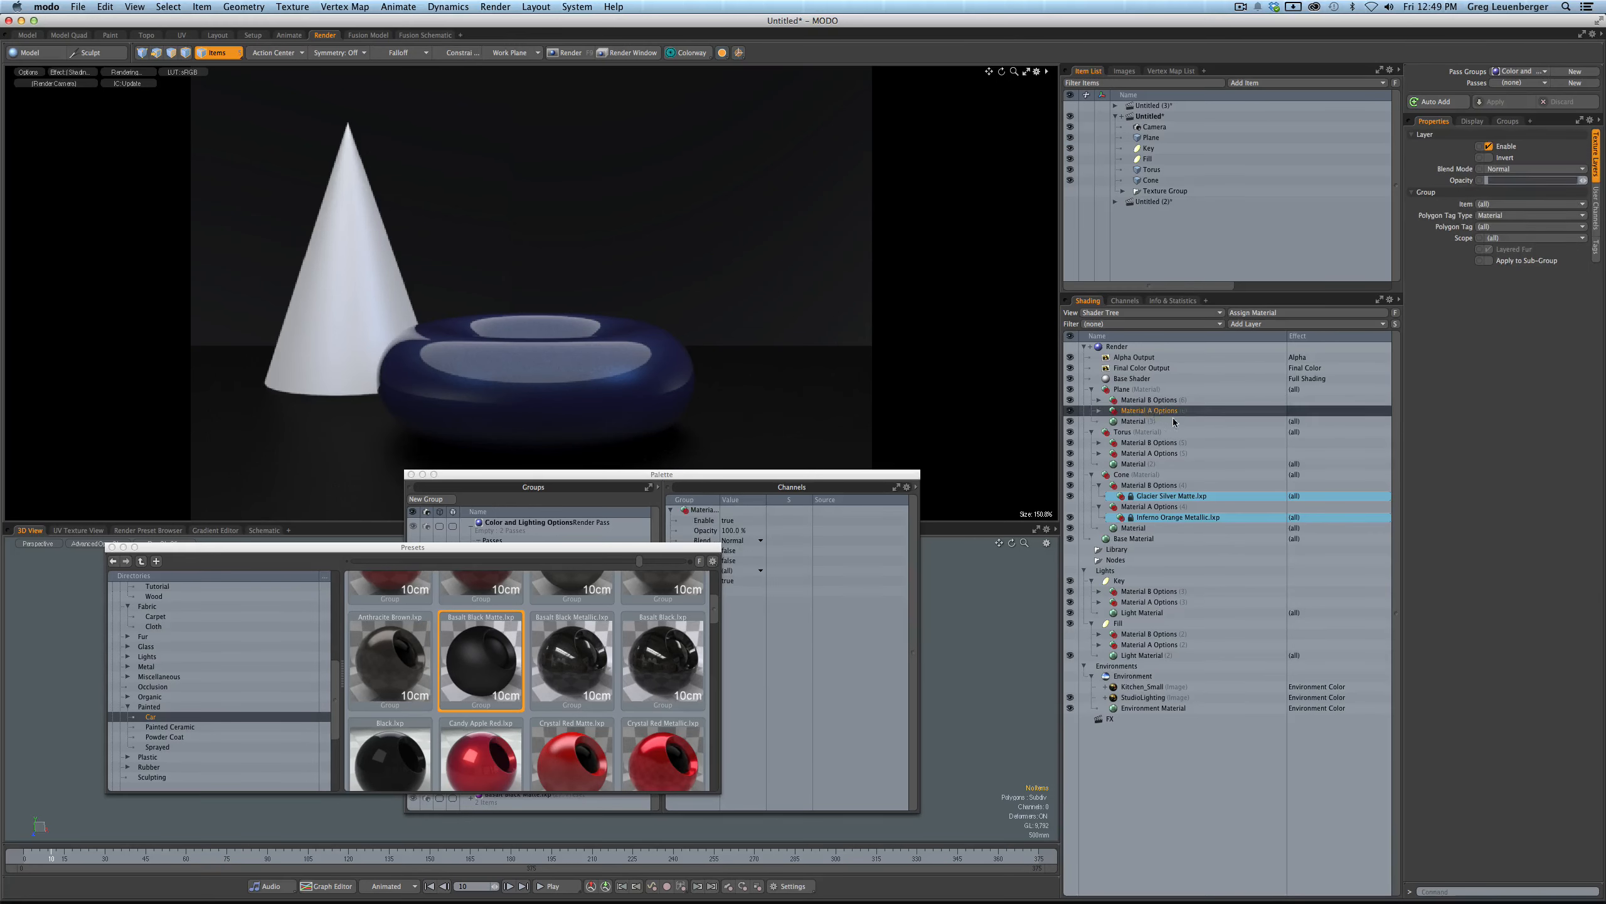
left_click(1193, 412, "ctrl")
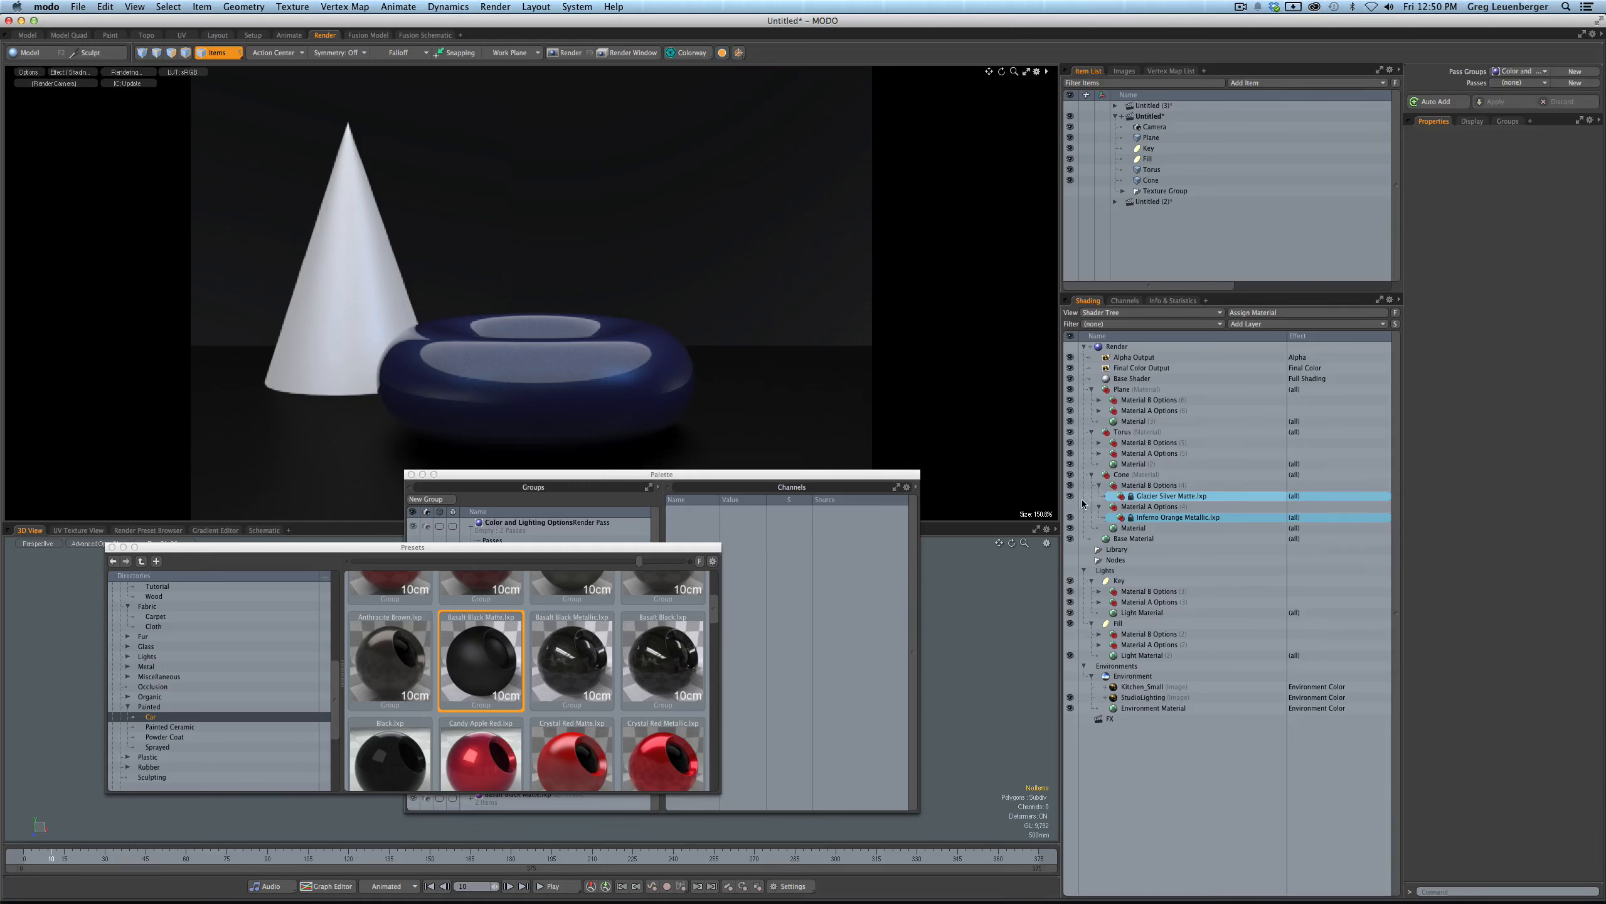
- Collapse the Cone's option groups and hide the Material A and B Options groups of the Cone, Torus and Plane
left_click(1100, 506)
left_click(1099, 484)
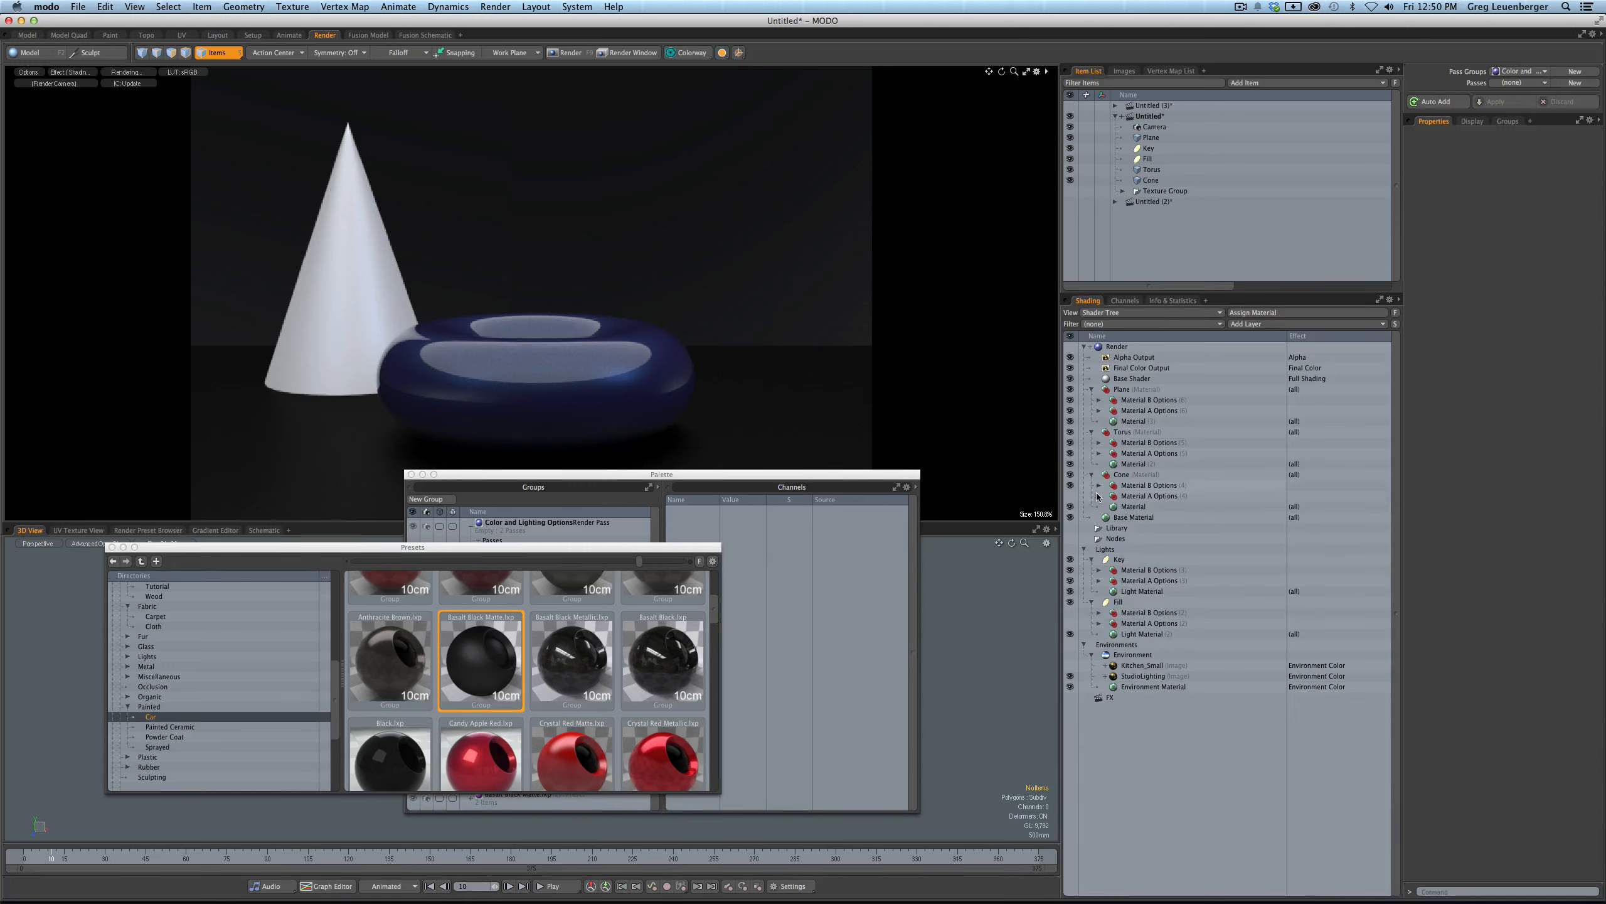
left_click(1070, 496)
left_click(1070, 484)
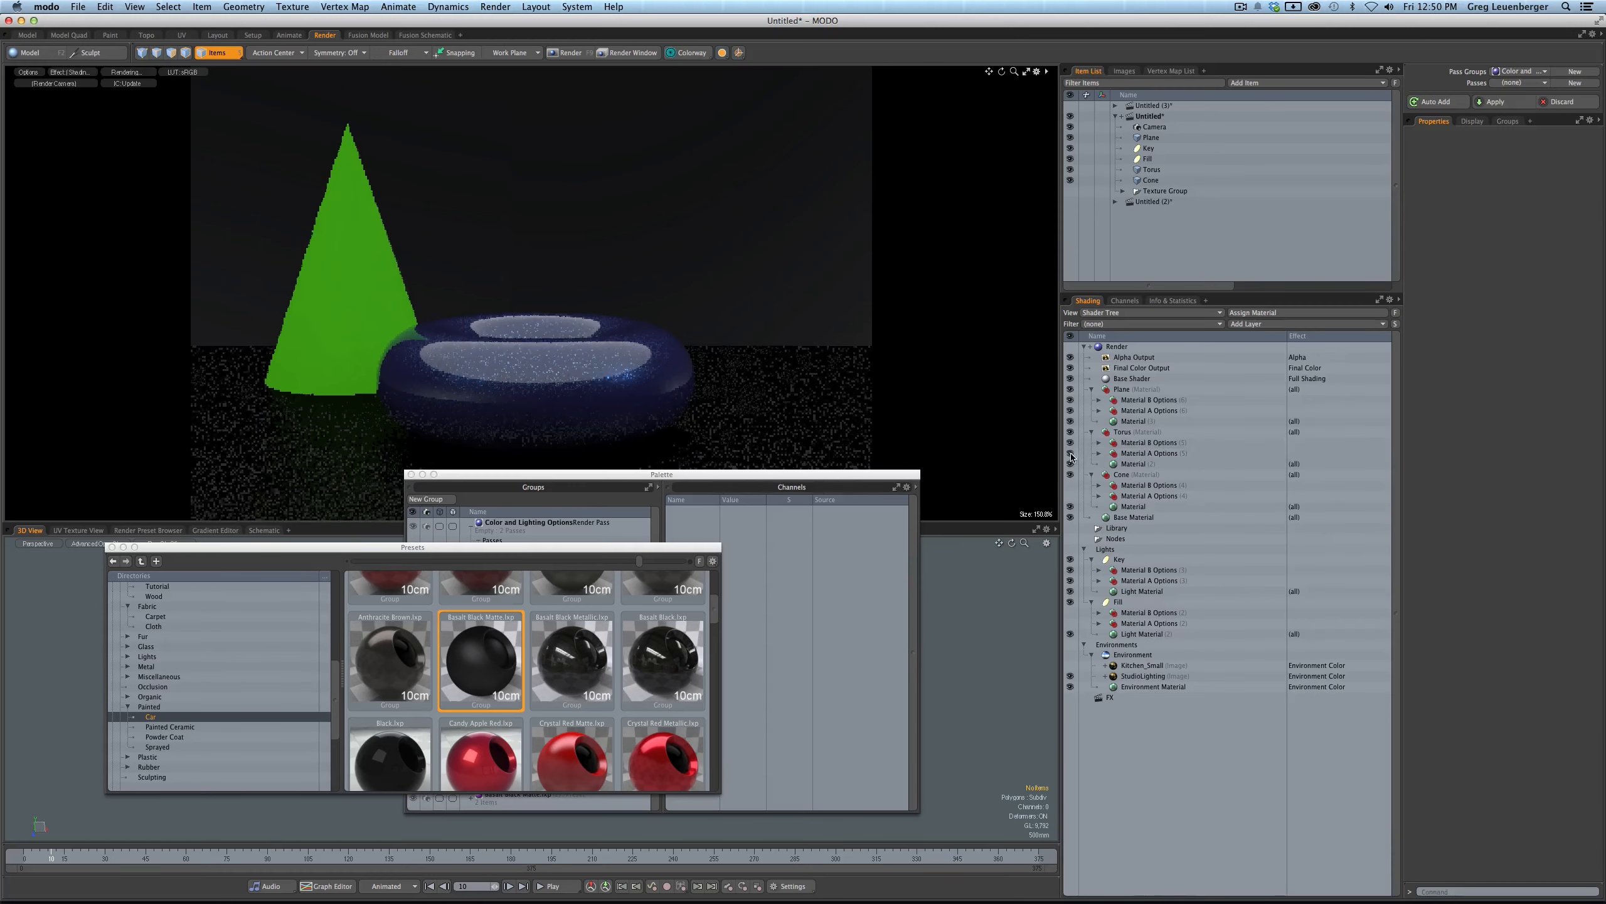
left_click(1070, 443)
left_click(1070, 410)
left_click(1070, 399)
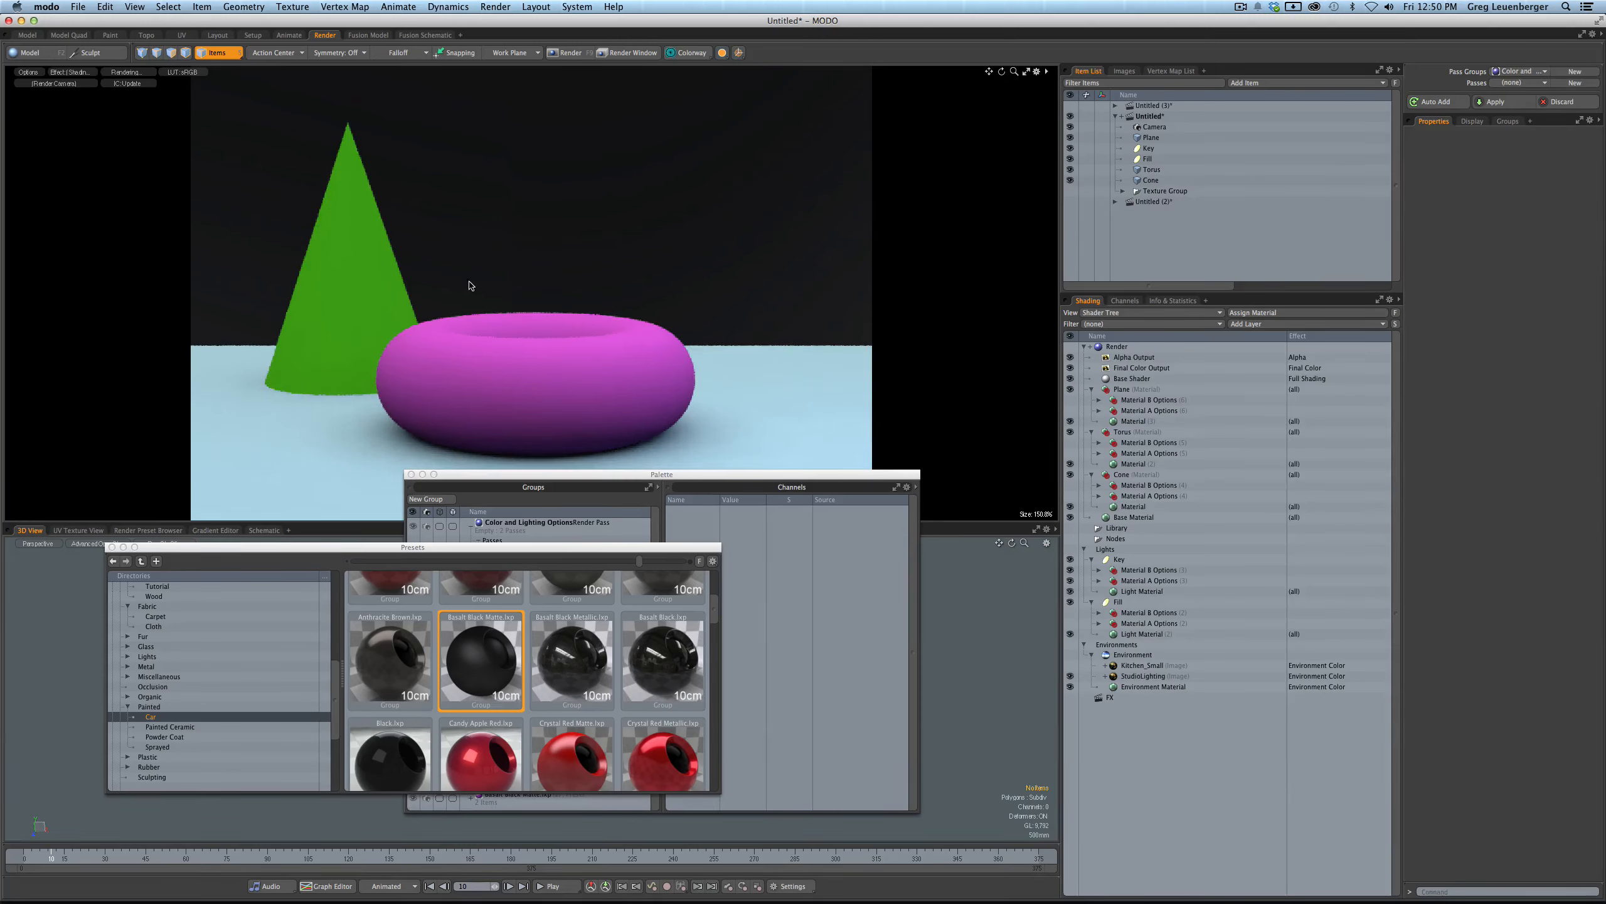
- Hide the StudioLighting environment image and set the Environment Material to 2 Color Gradient with a zenith color of 0.81, 0.81, 0.81
left_click(1125, 678)
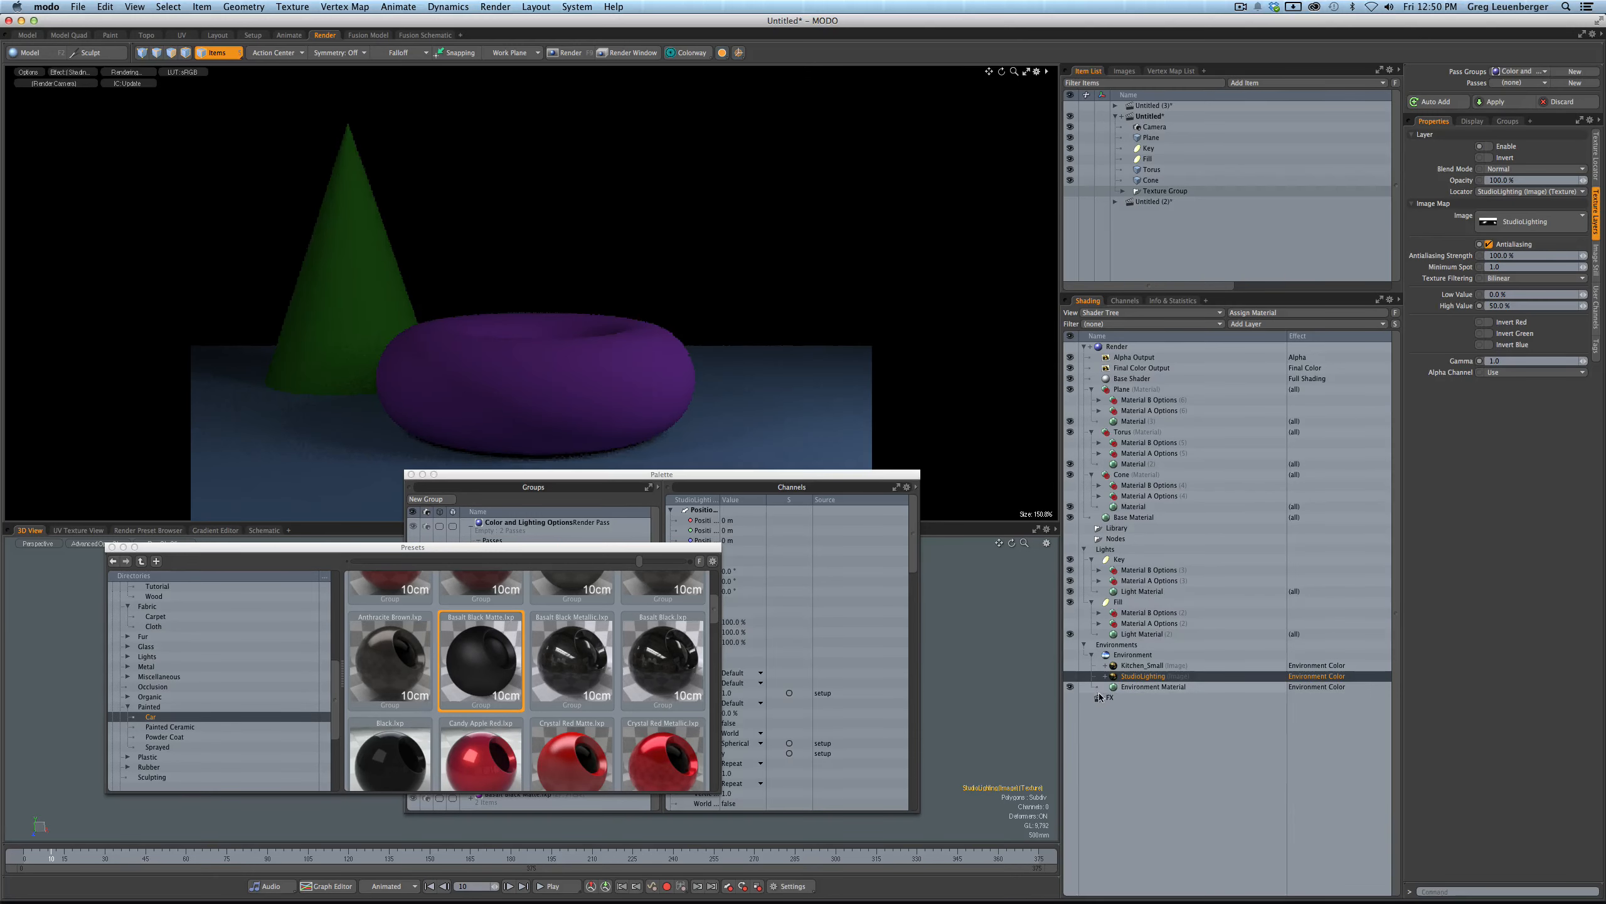
left_click(1170, 687)
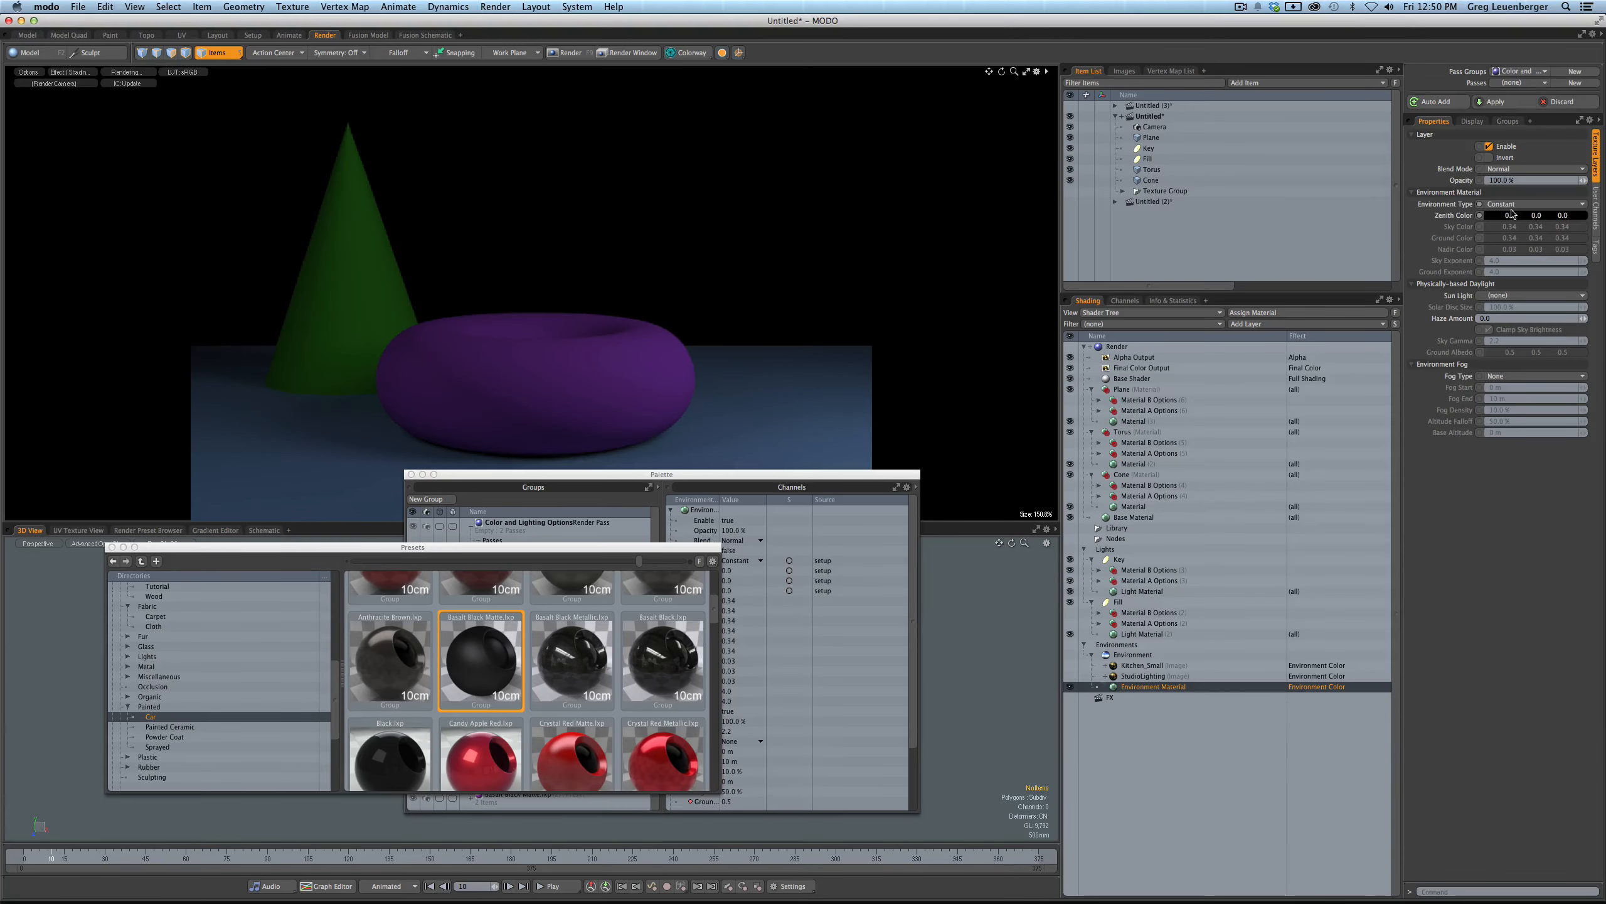
left_click(1513, 204)
left_click(1514, 221)
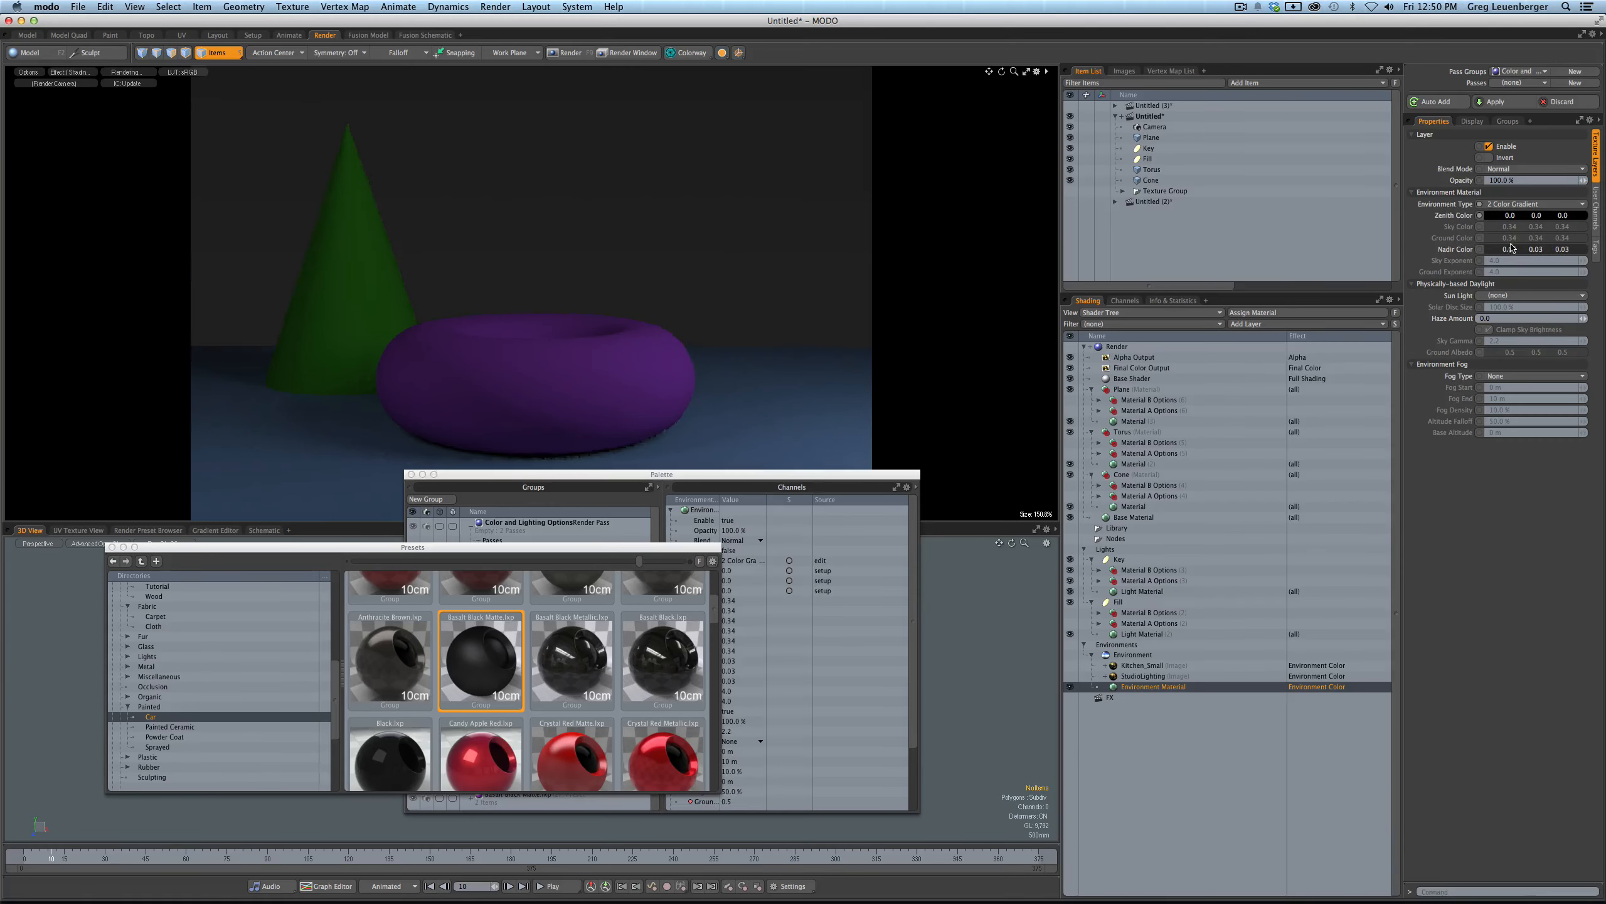
left_click_drag(1509, 219, 1540, 225, "ctrl")
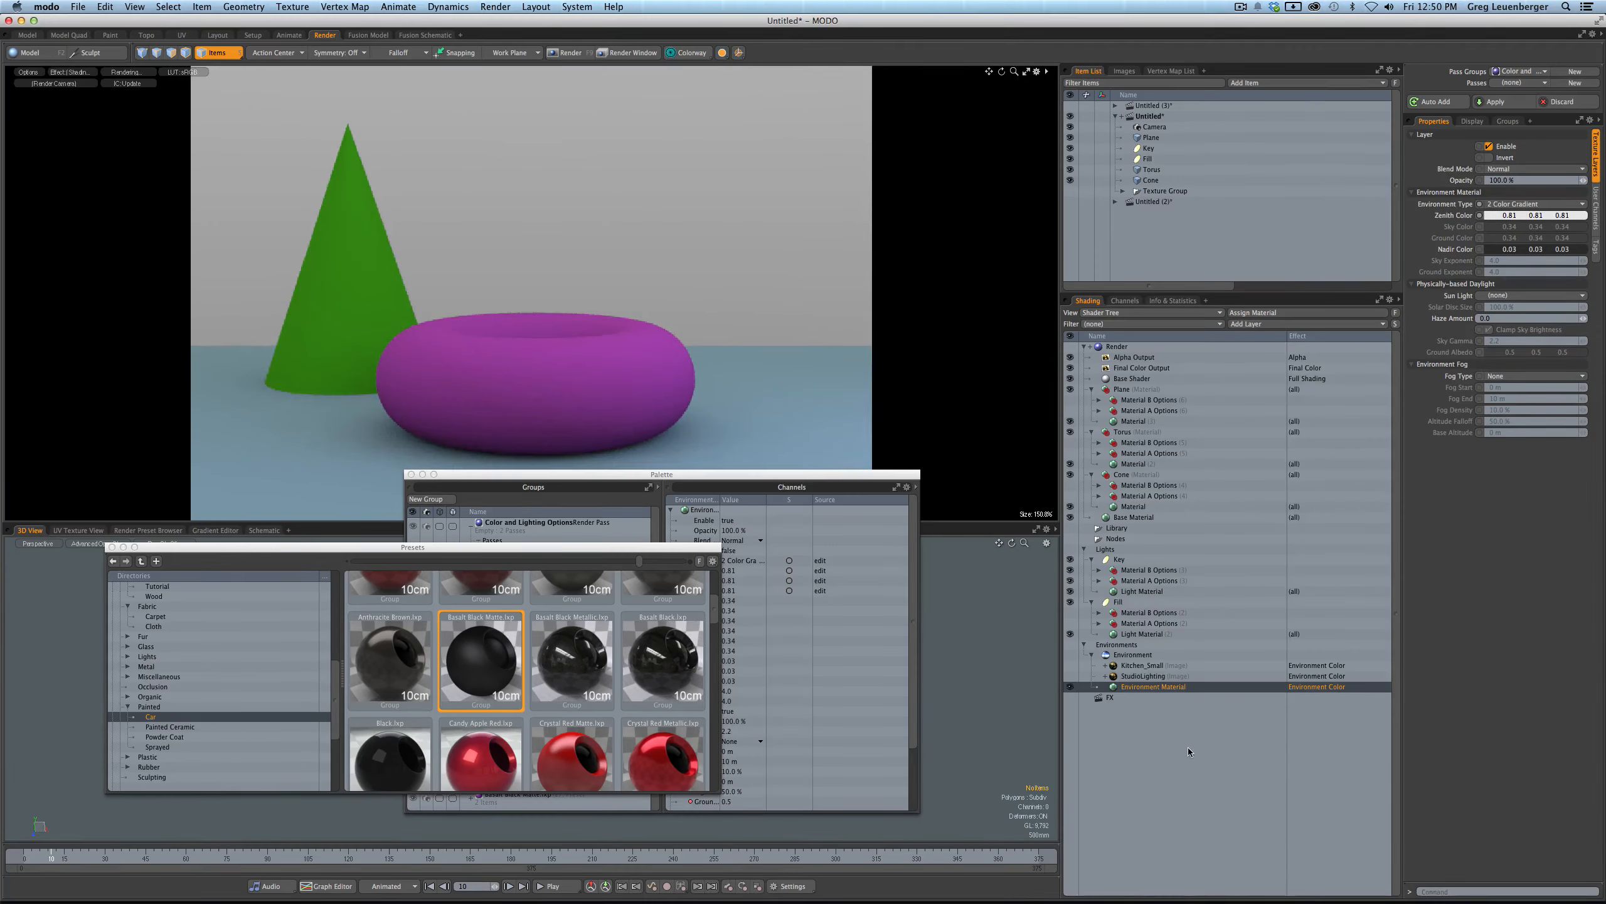
left_click(1187, 747)
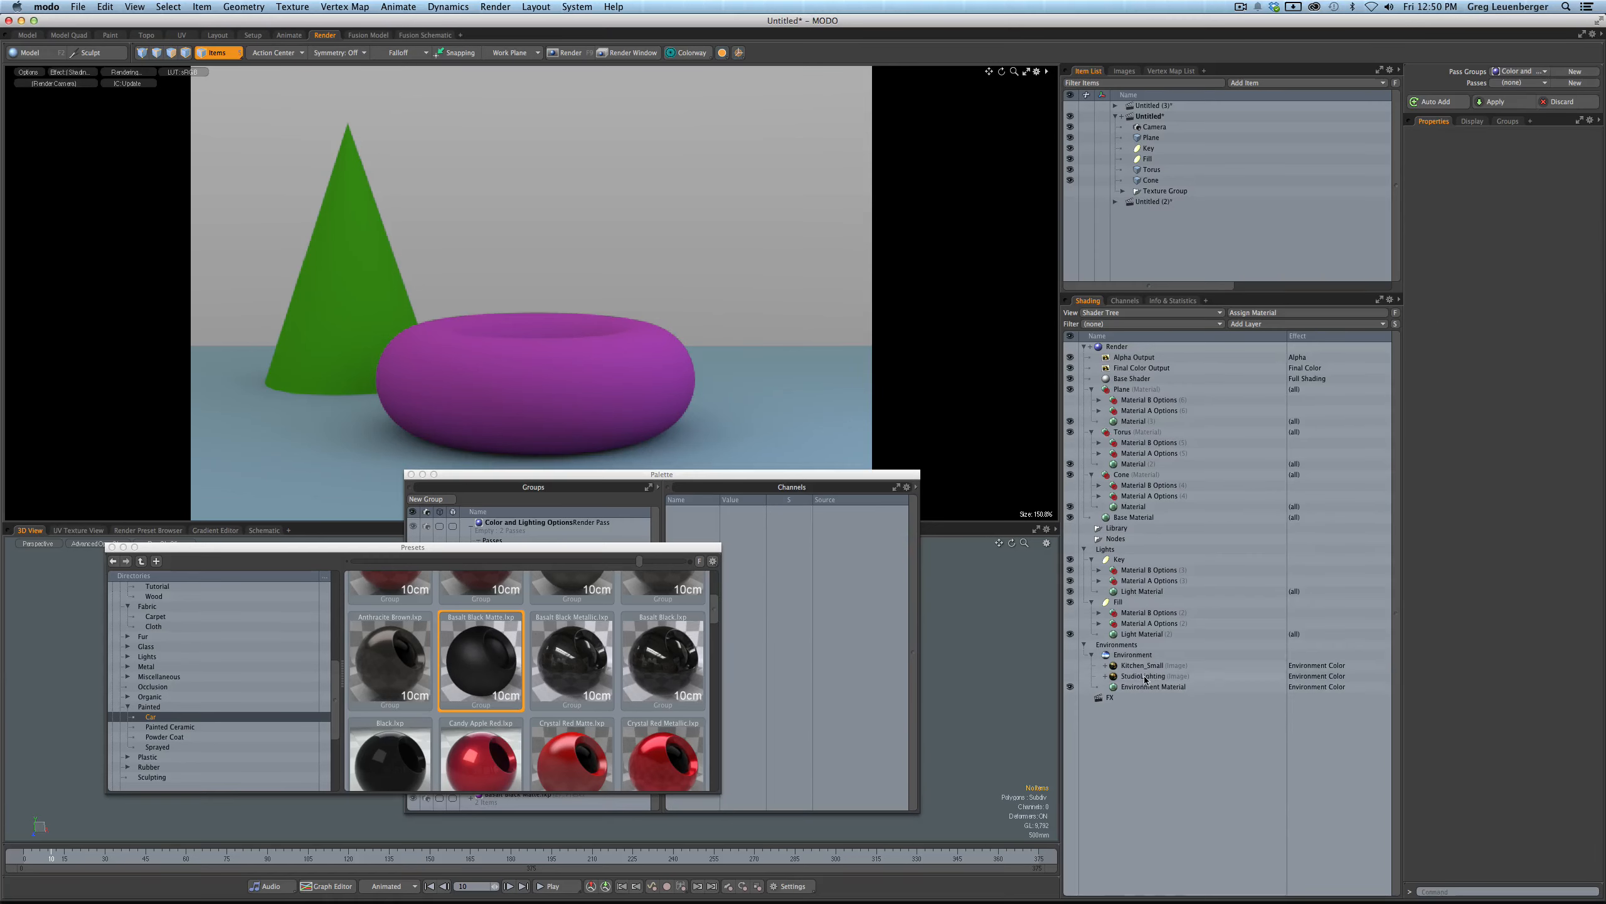
- Group the StudioLighting environment image into a new group named Material A Options
left_click(1145, 677)
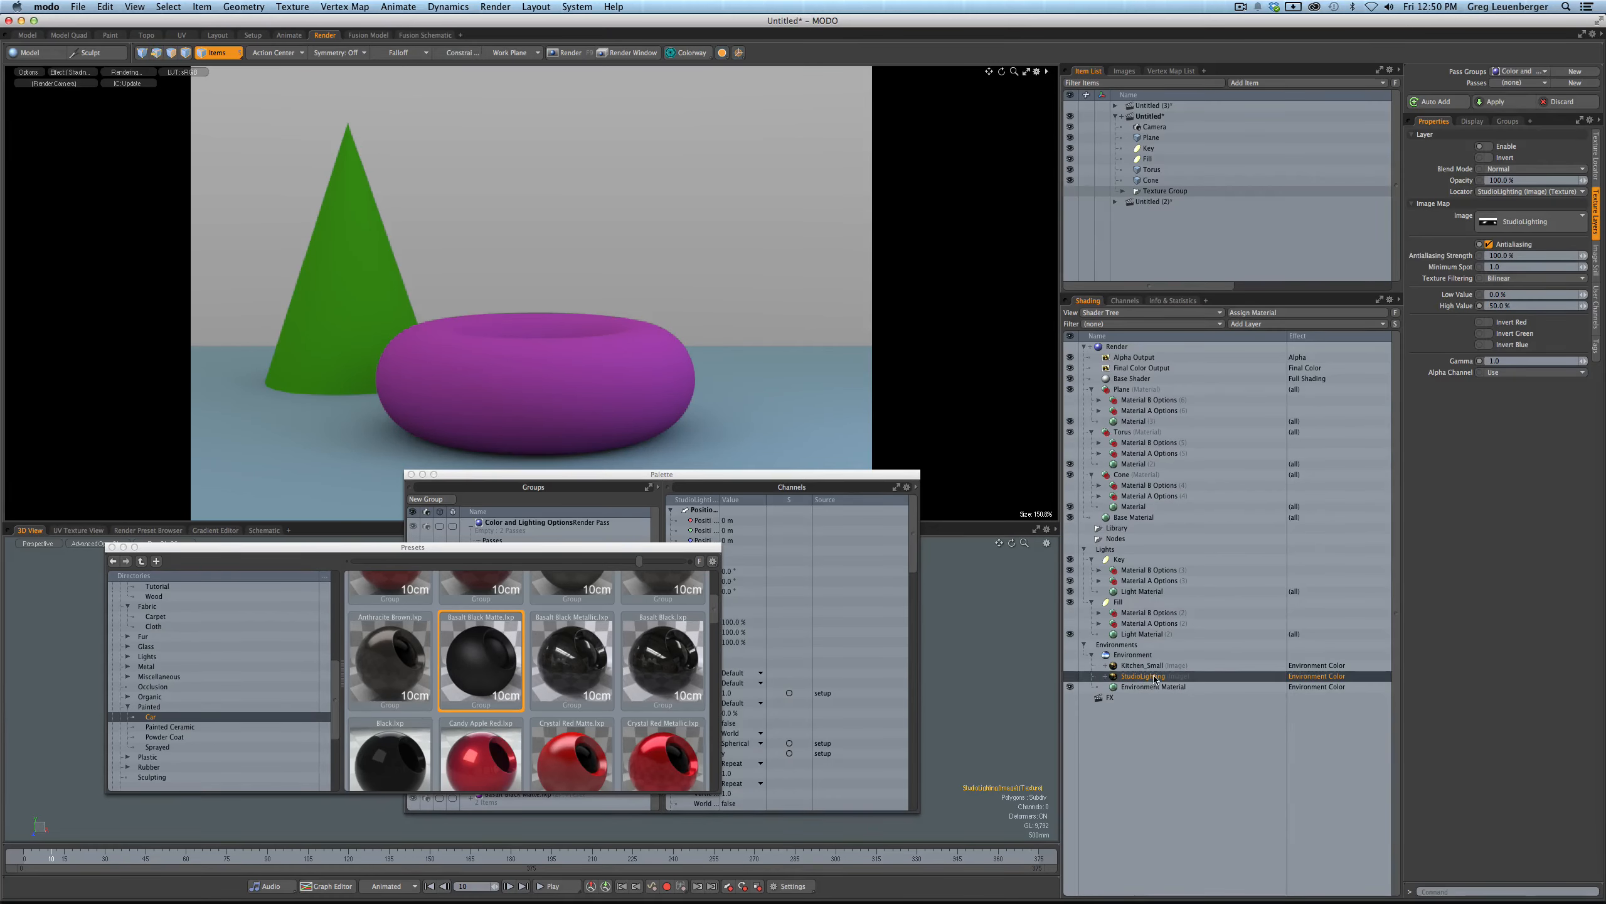
key("ctrl+g")
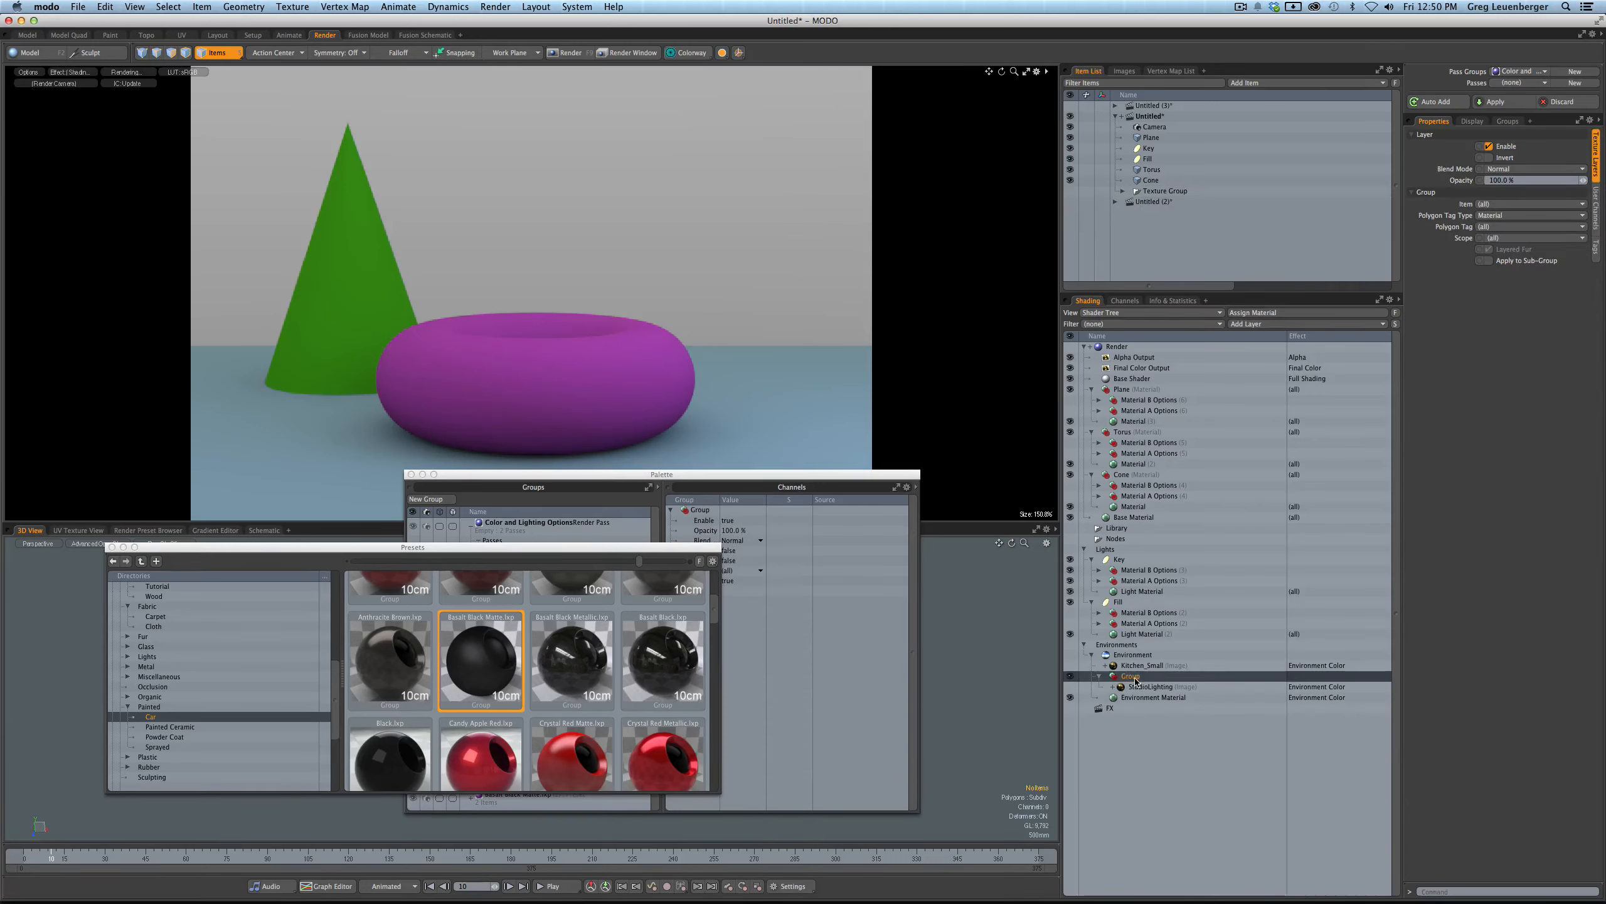
double_click(1125, 677)
type("Material A Op")
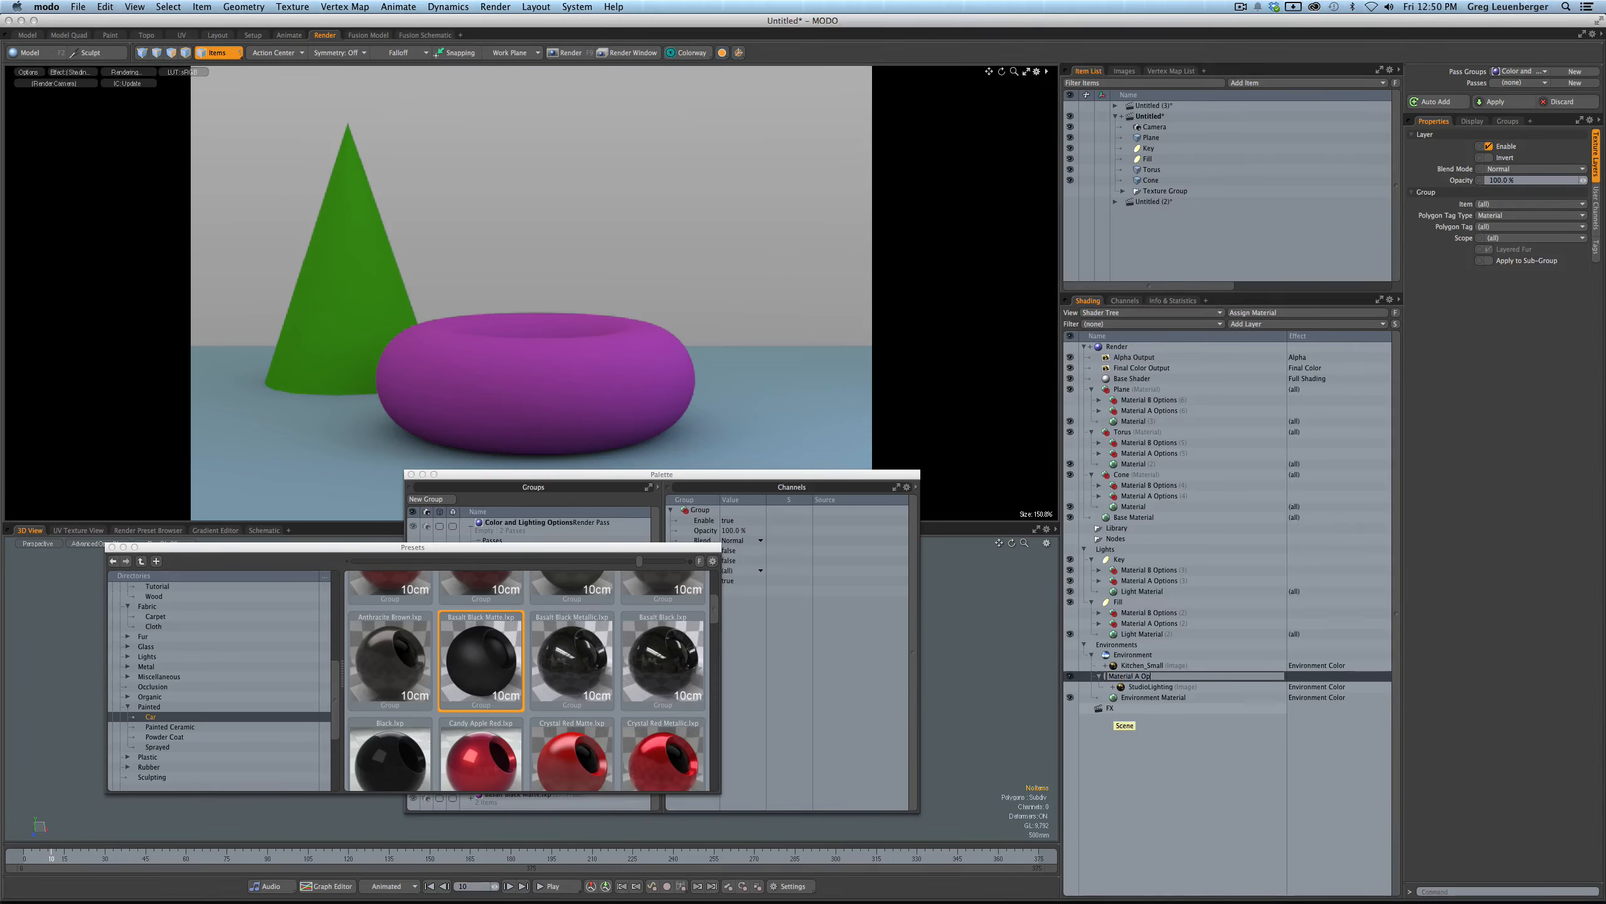
type("tions")
key("Return")
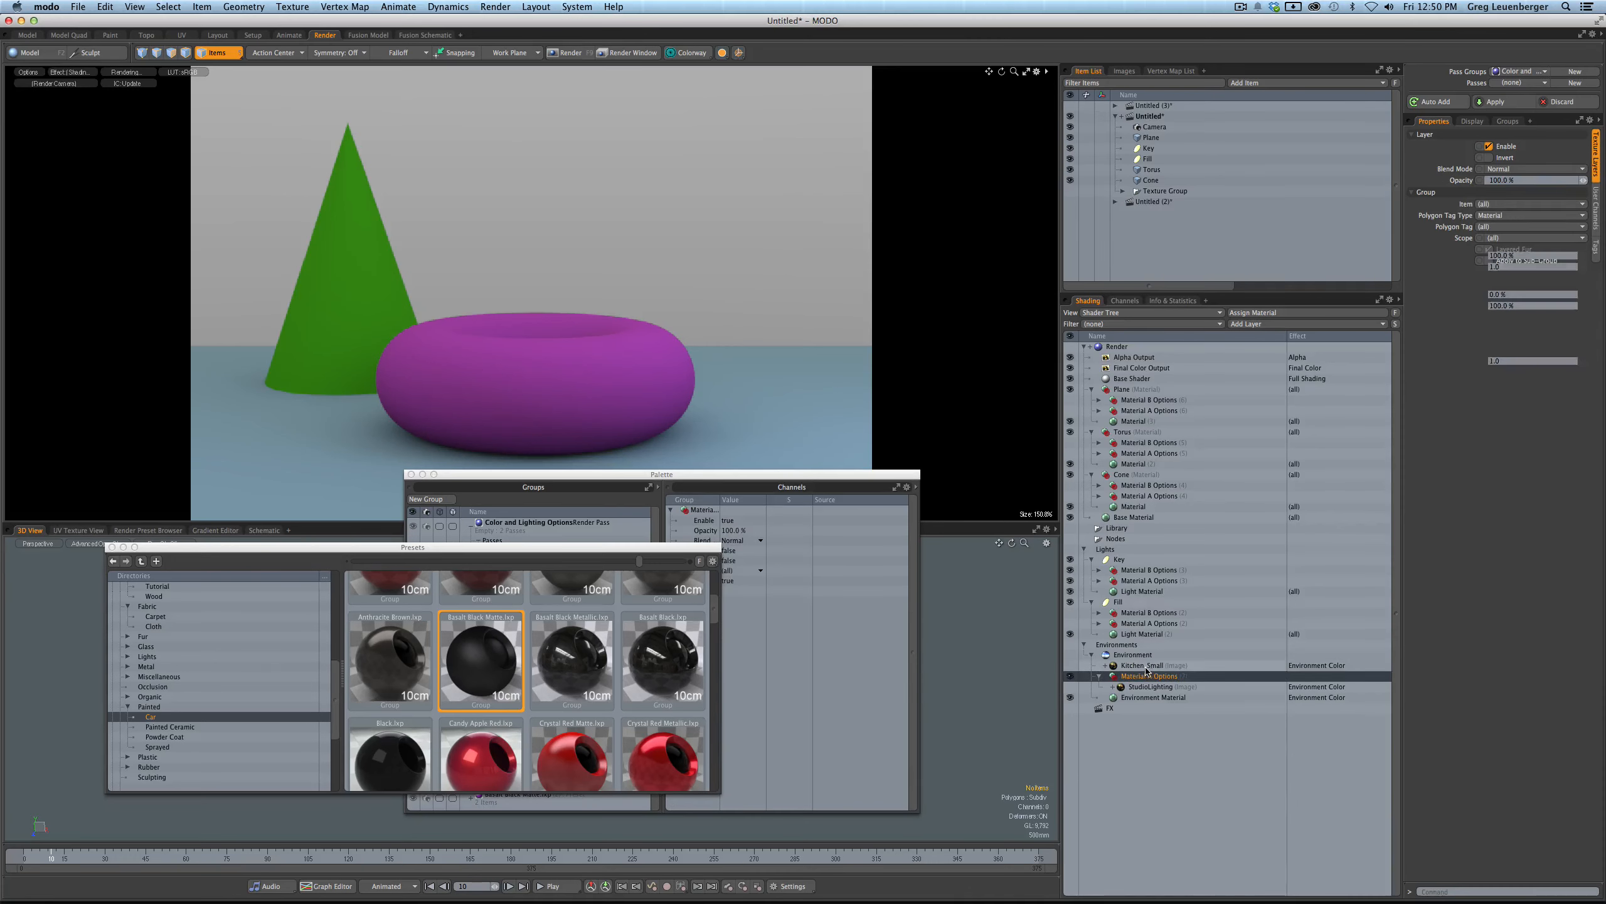
- Group the Kitchen_Small environment image into a new group named Material B Options
left_click(1145, 669)
key("super+g")
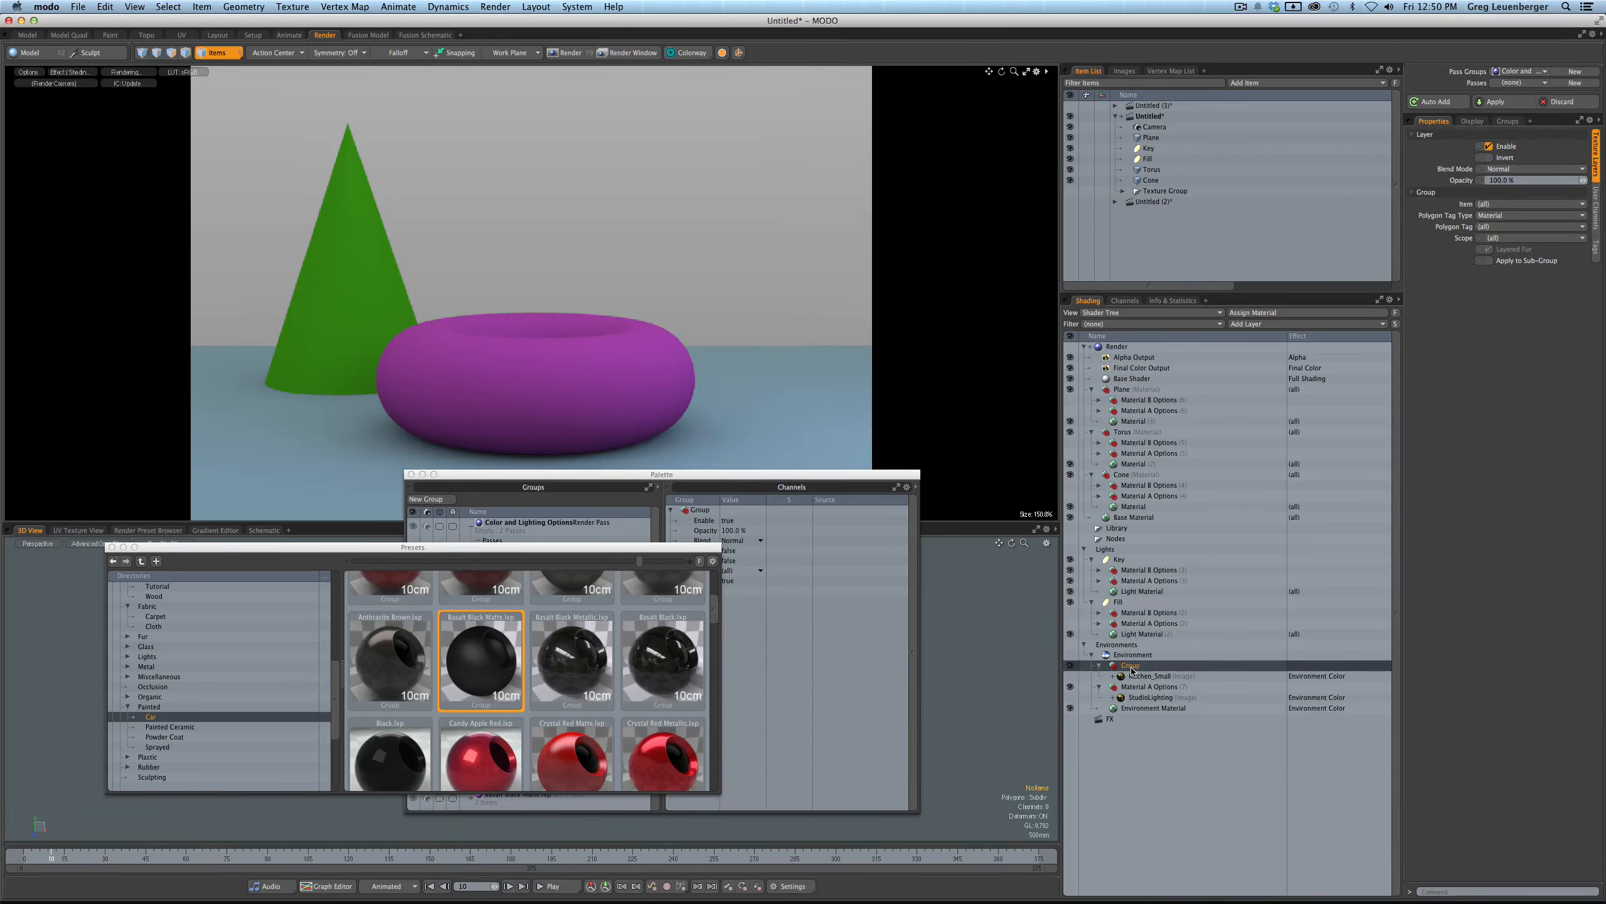
double_click(1131, 668)
type("Material")
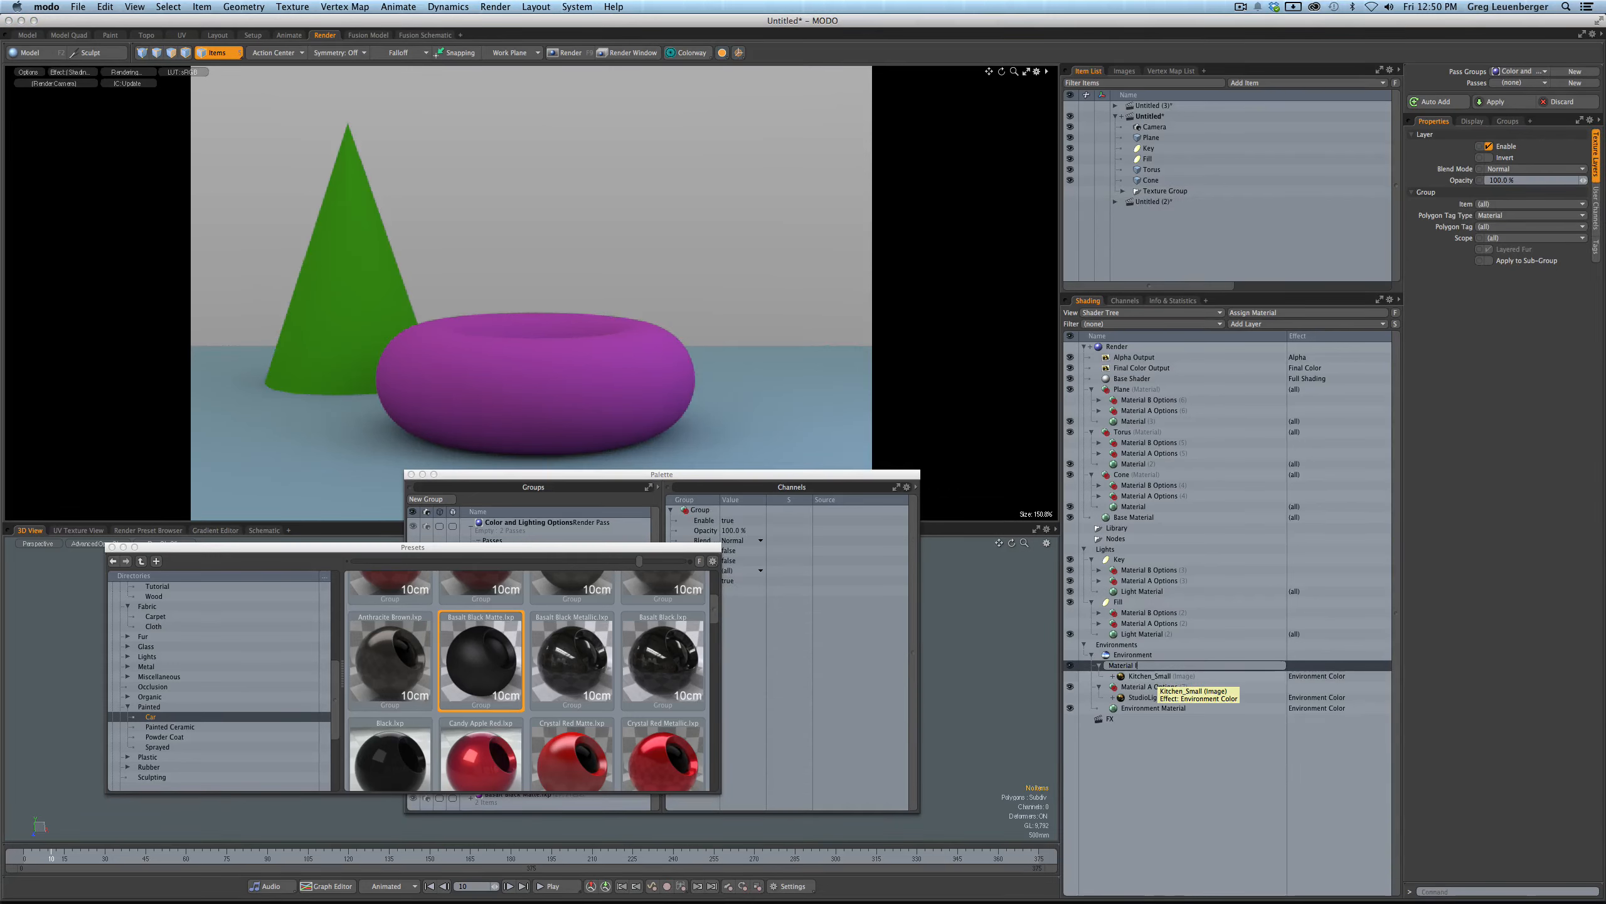
type(" B Options")
key("Return")
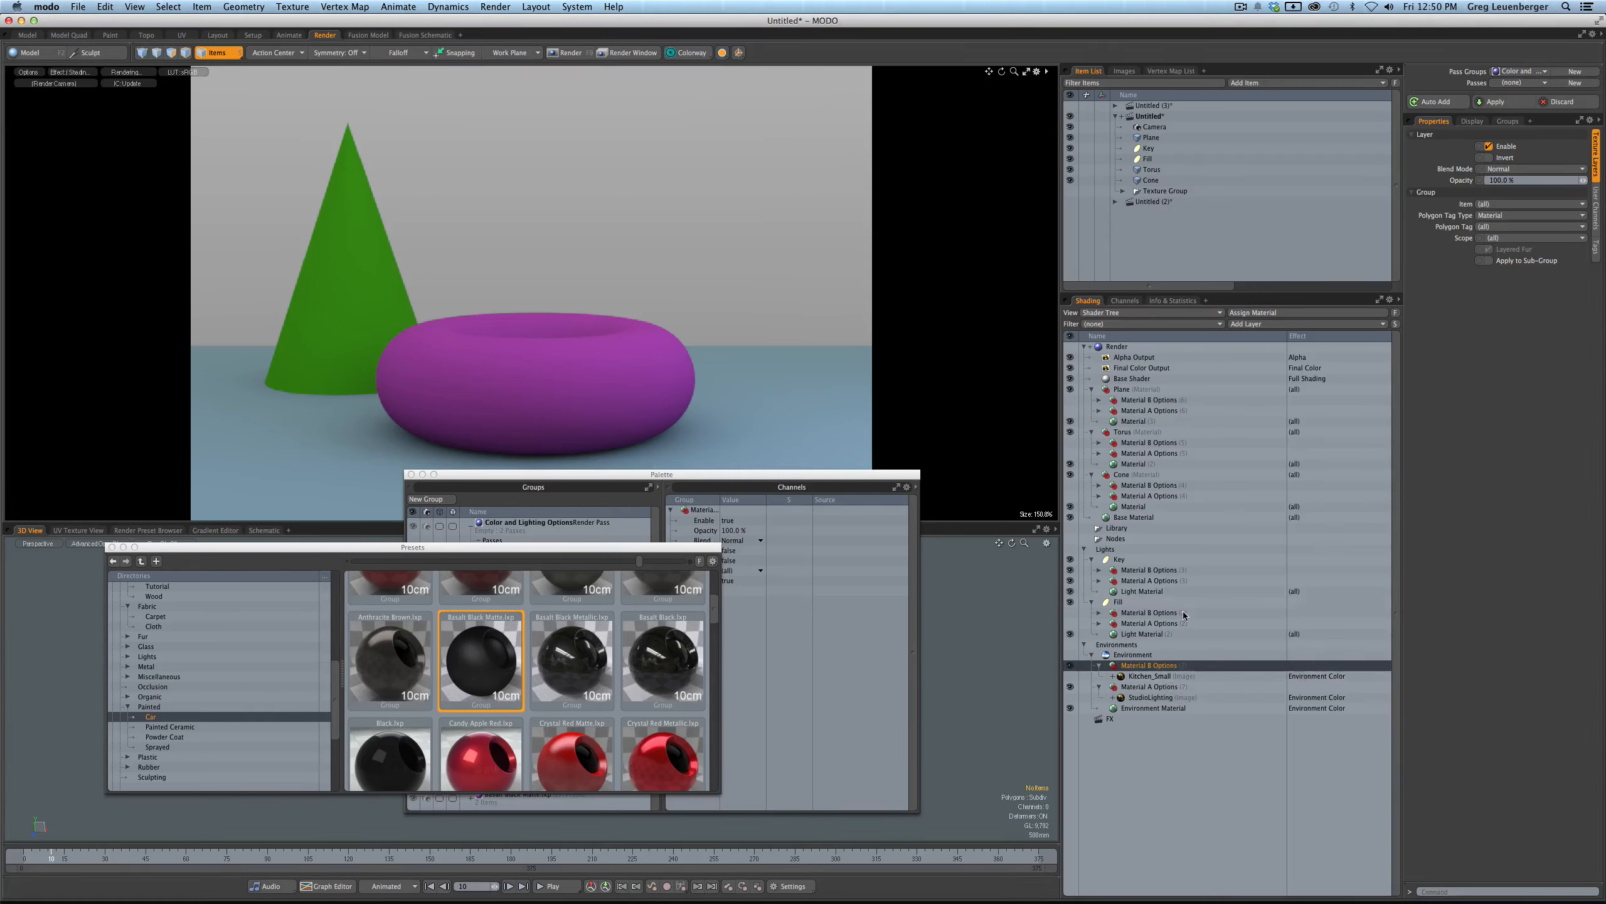
- Activate the Material A Options pass in the Color and Lighting Options pass group, and return to no active pass
left_click(1195, 666)
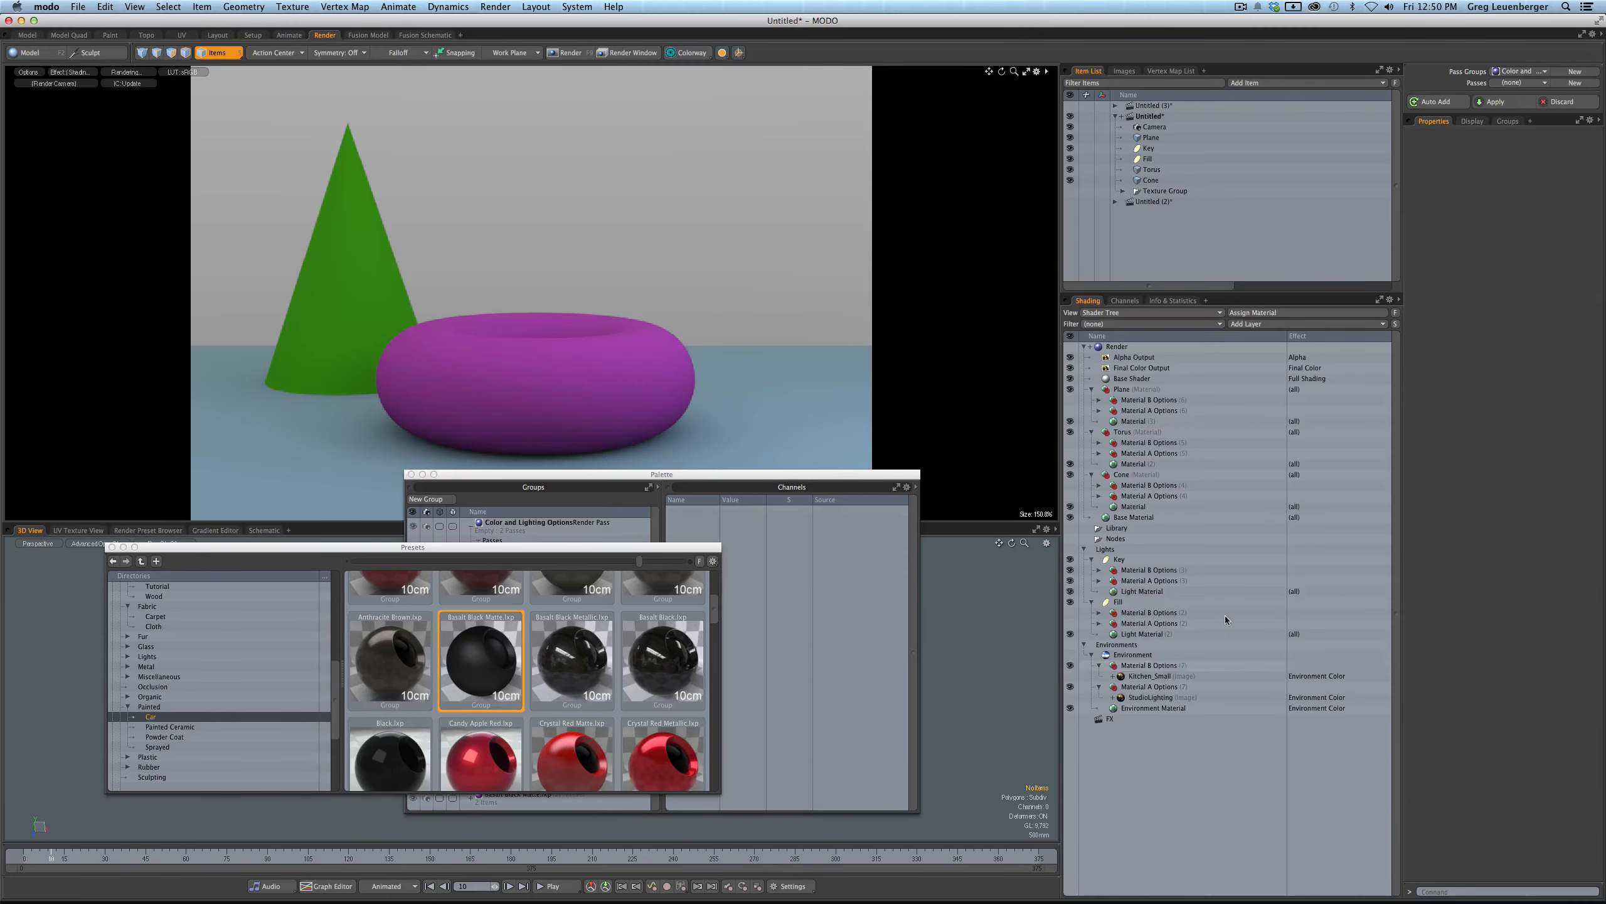
left_click(1519, 75)
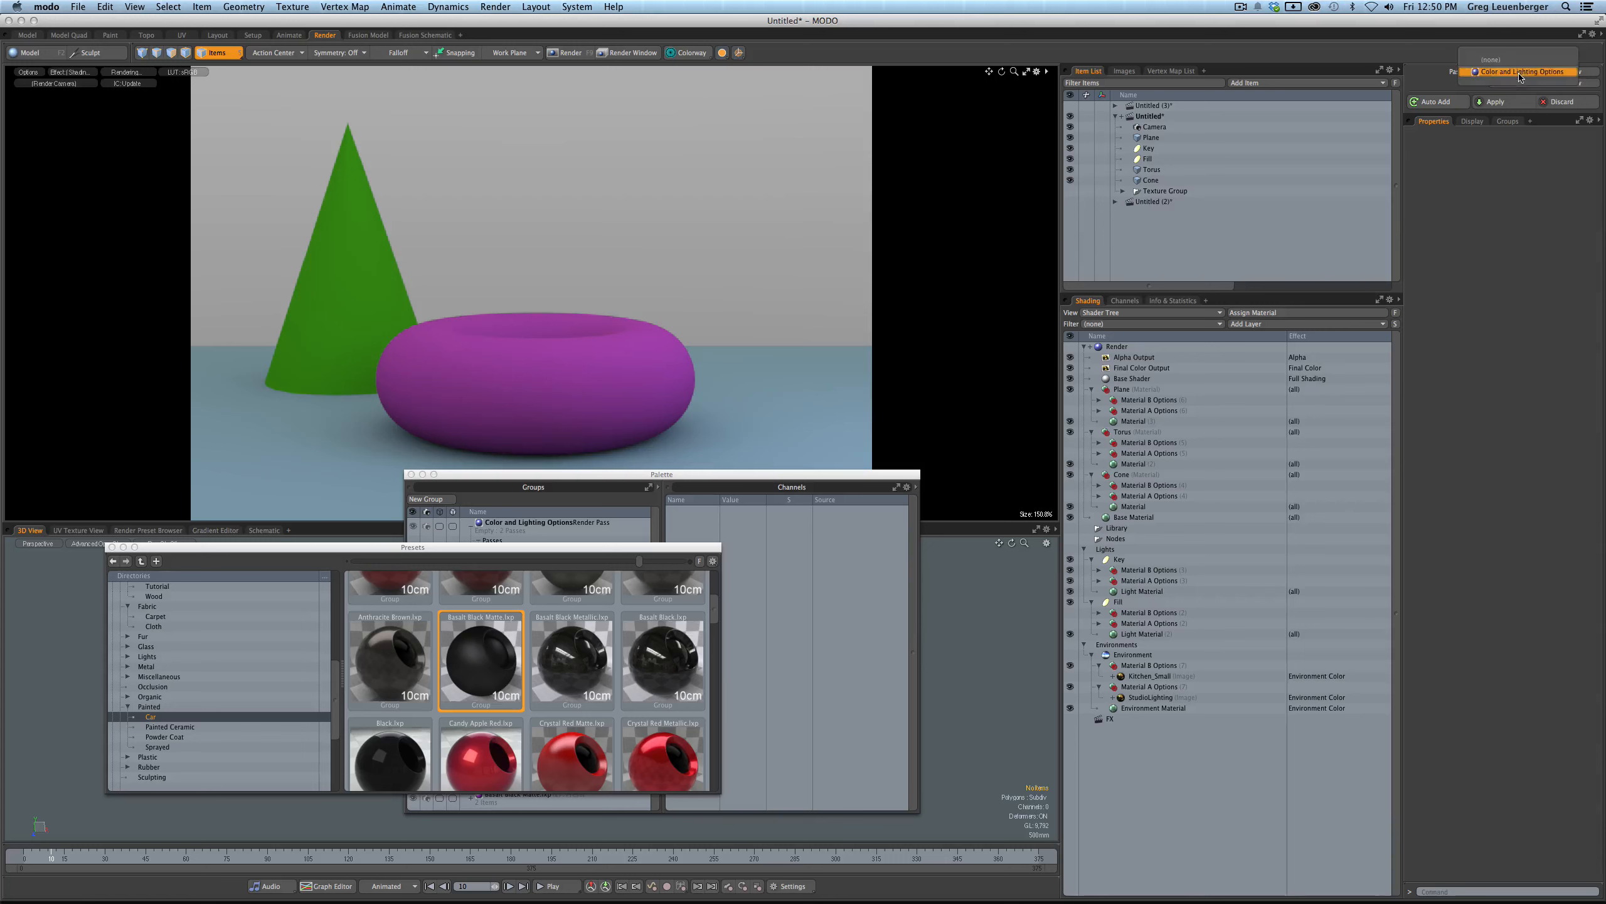
left_click(1524, 74)
left_click(1516, 84)
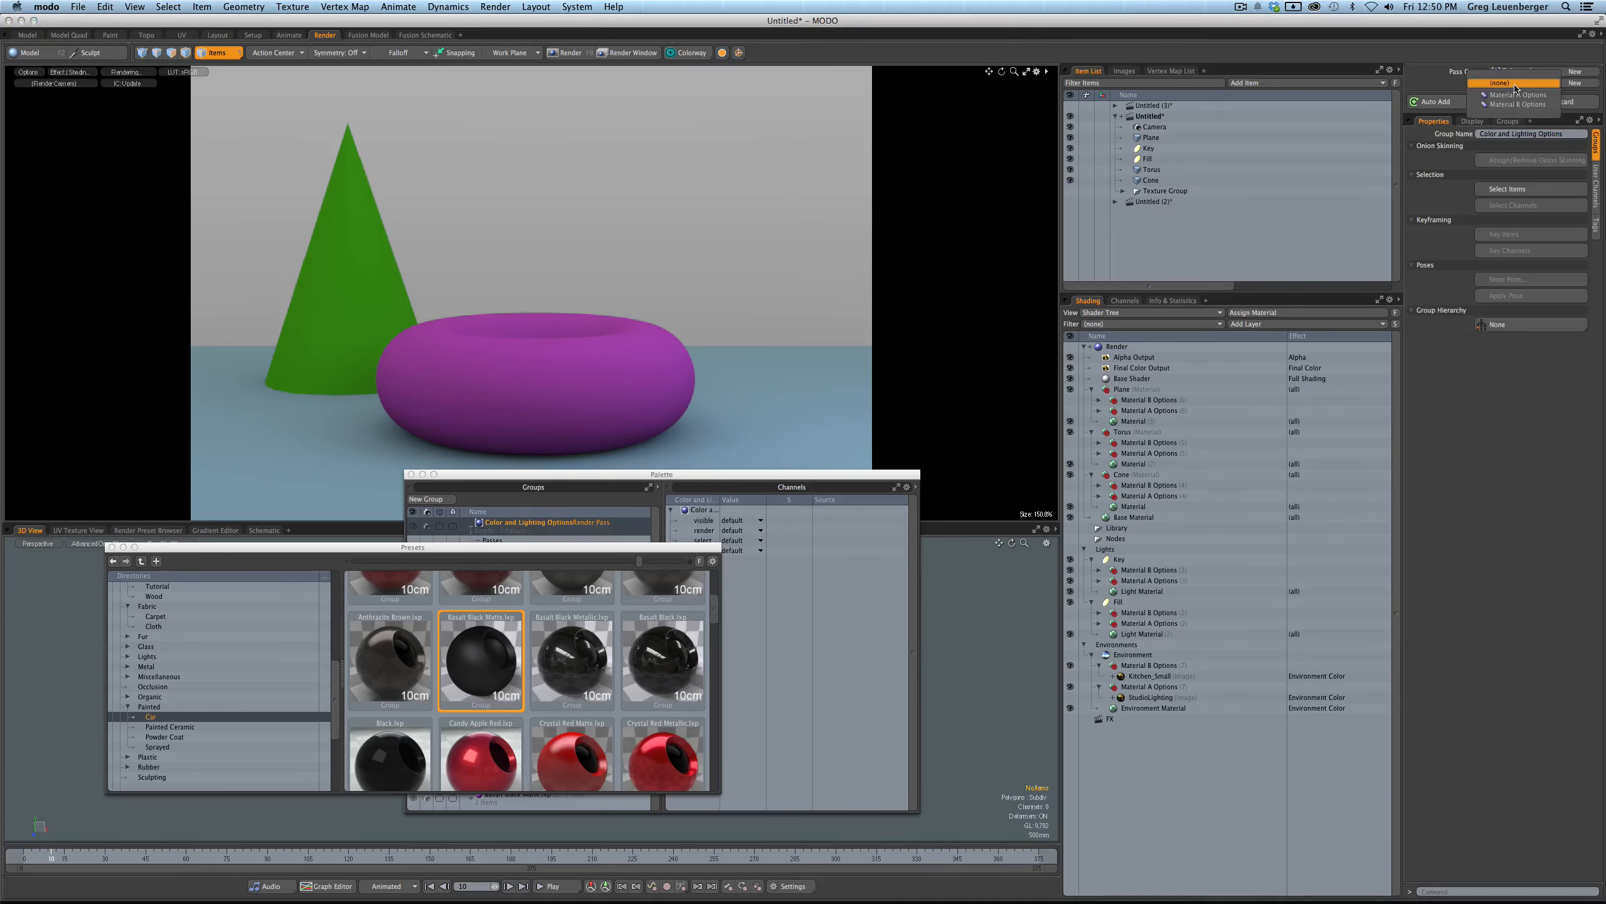
left_click(1529, 100)
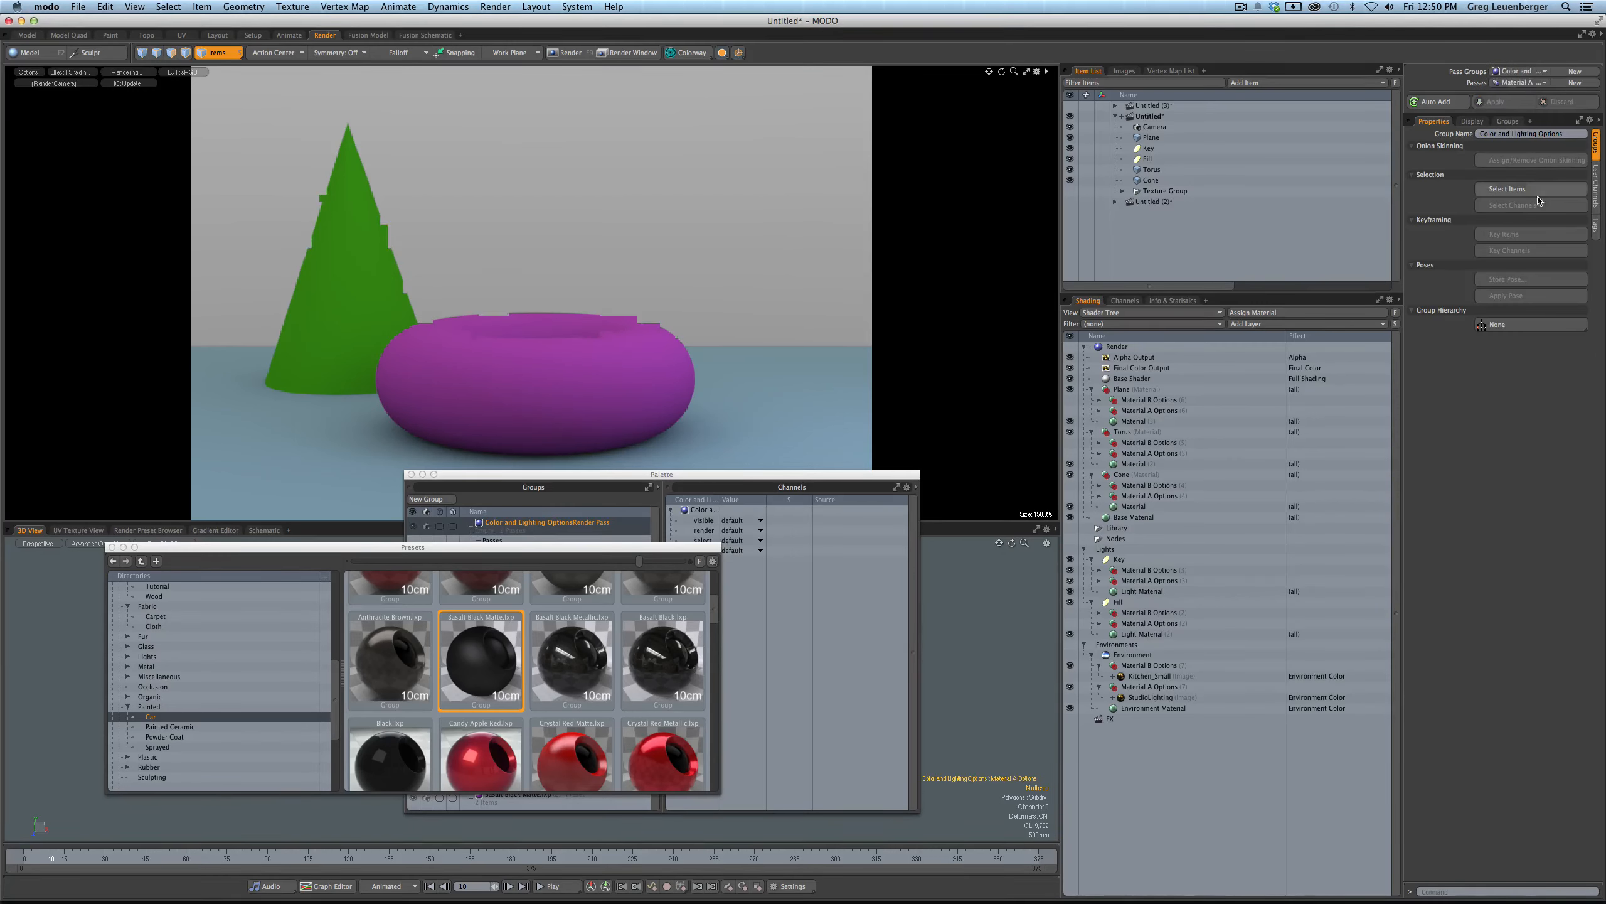
left_click(1529, 87)
left_click(1518, 74)
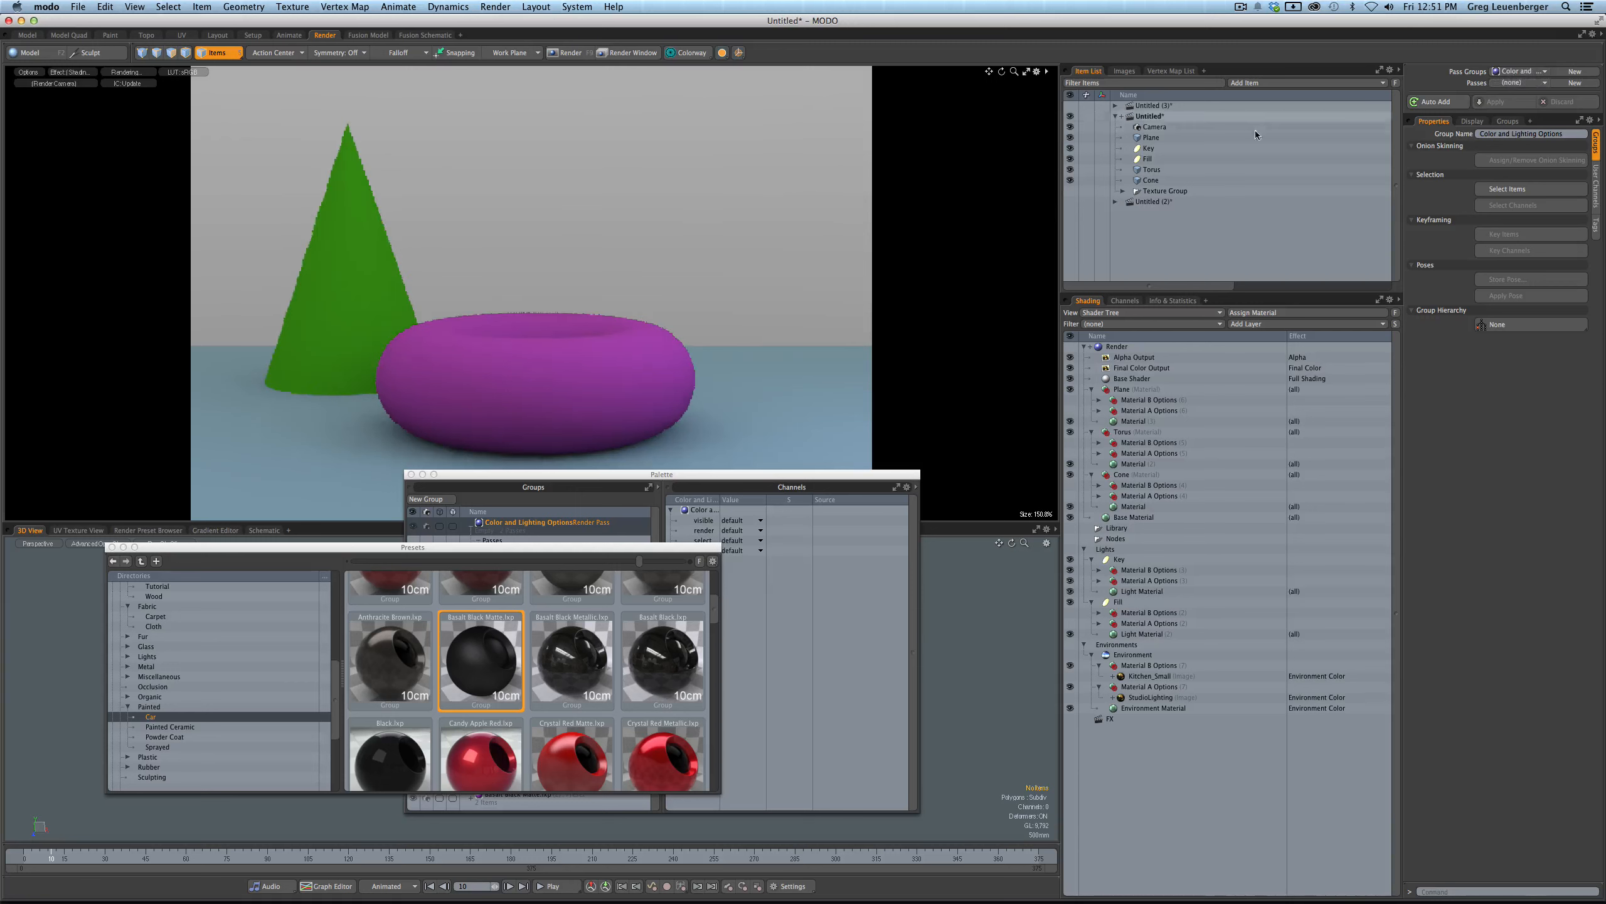
- Close the preset browser and select the groups from the first Carpaint Schema through Basalt Black Matte
left_click(111, 547)
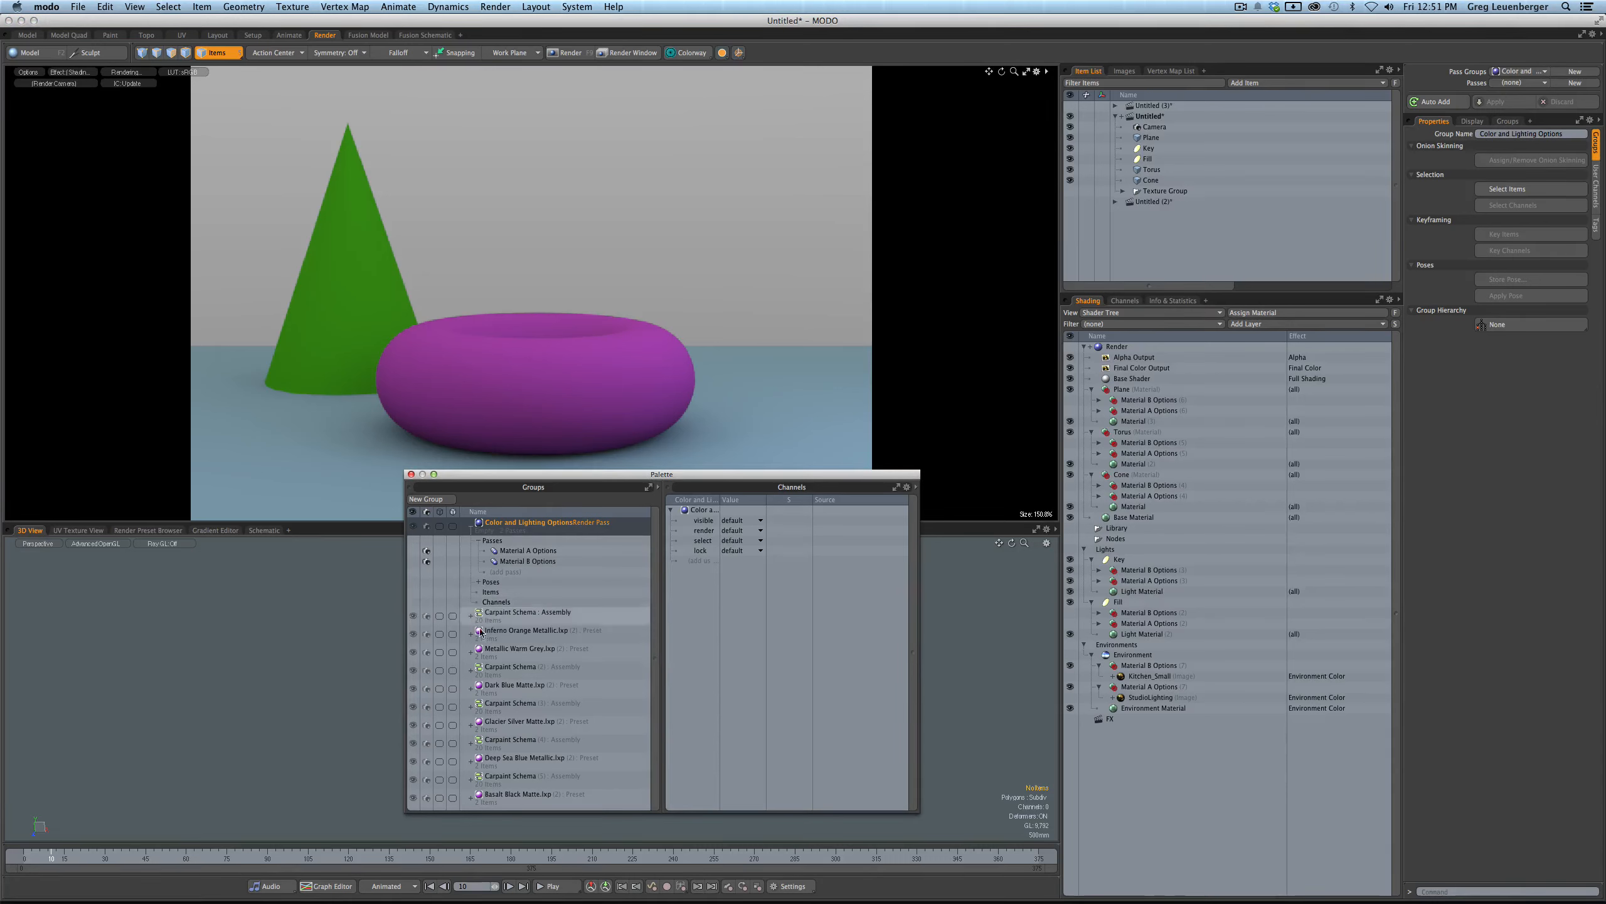
left_click(497, 615)
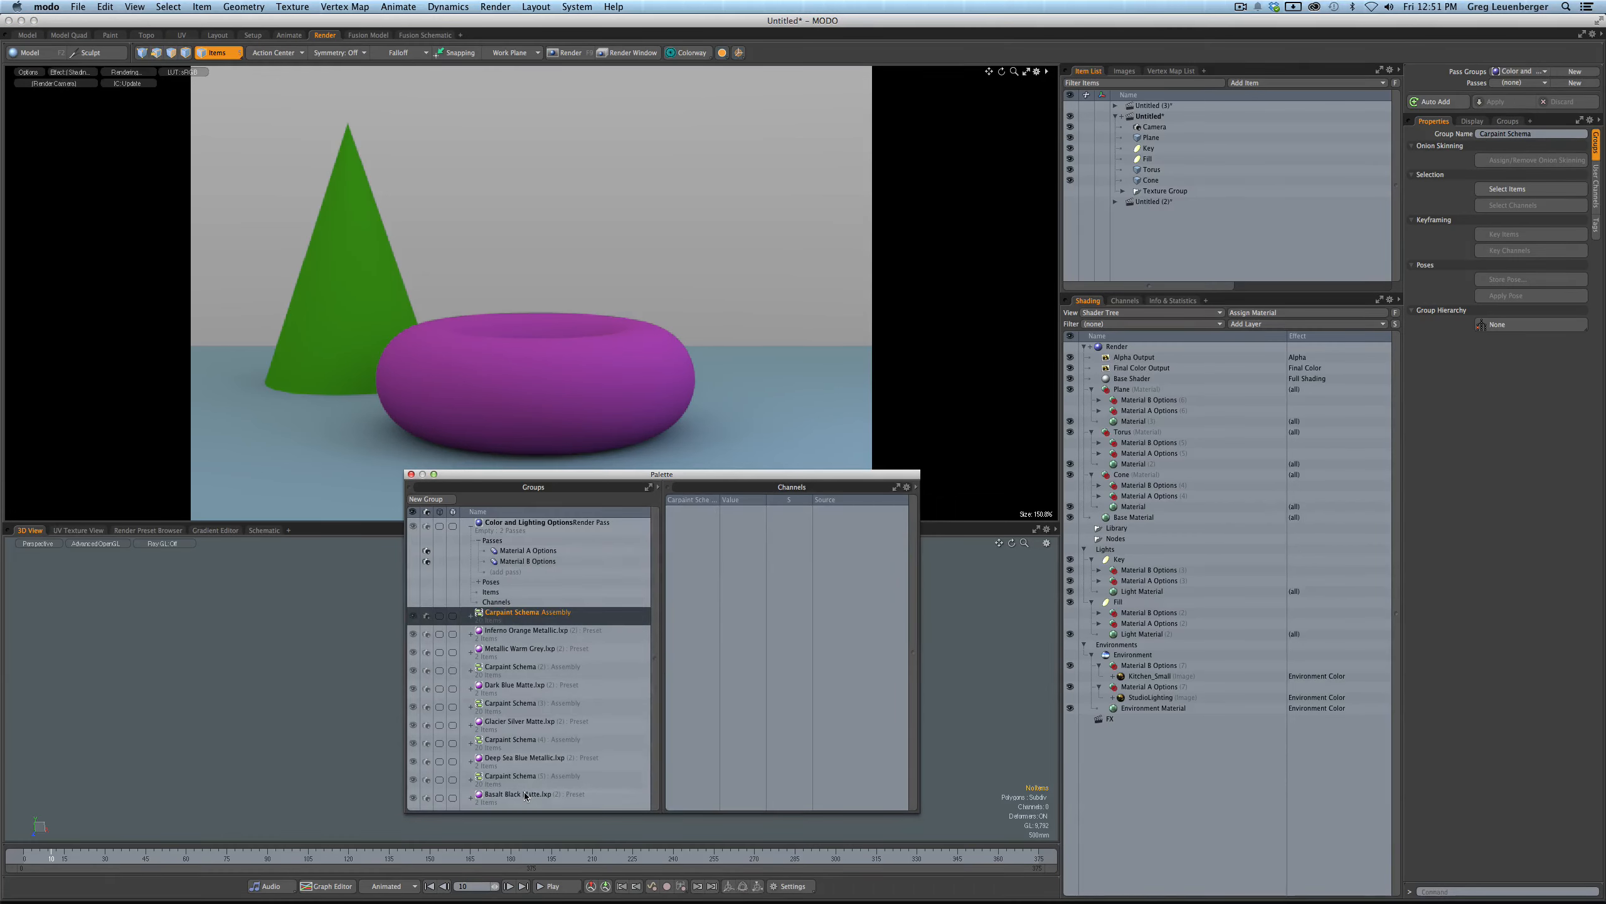
left_click(545, 796, "shift")
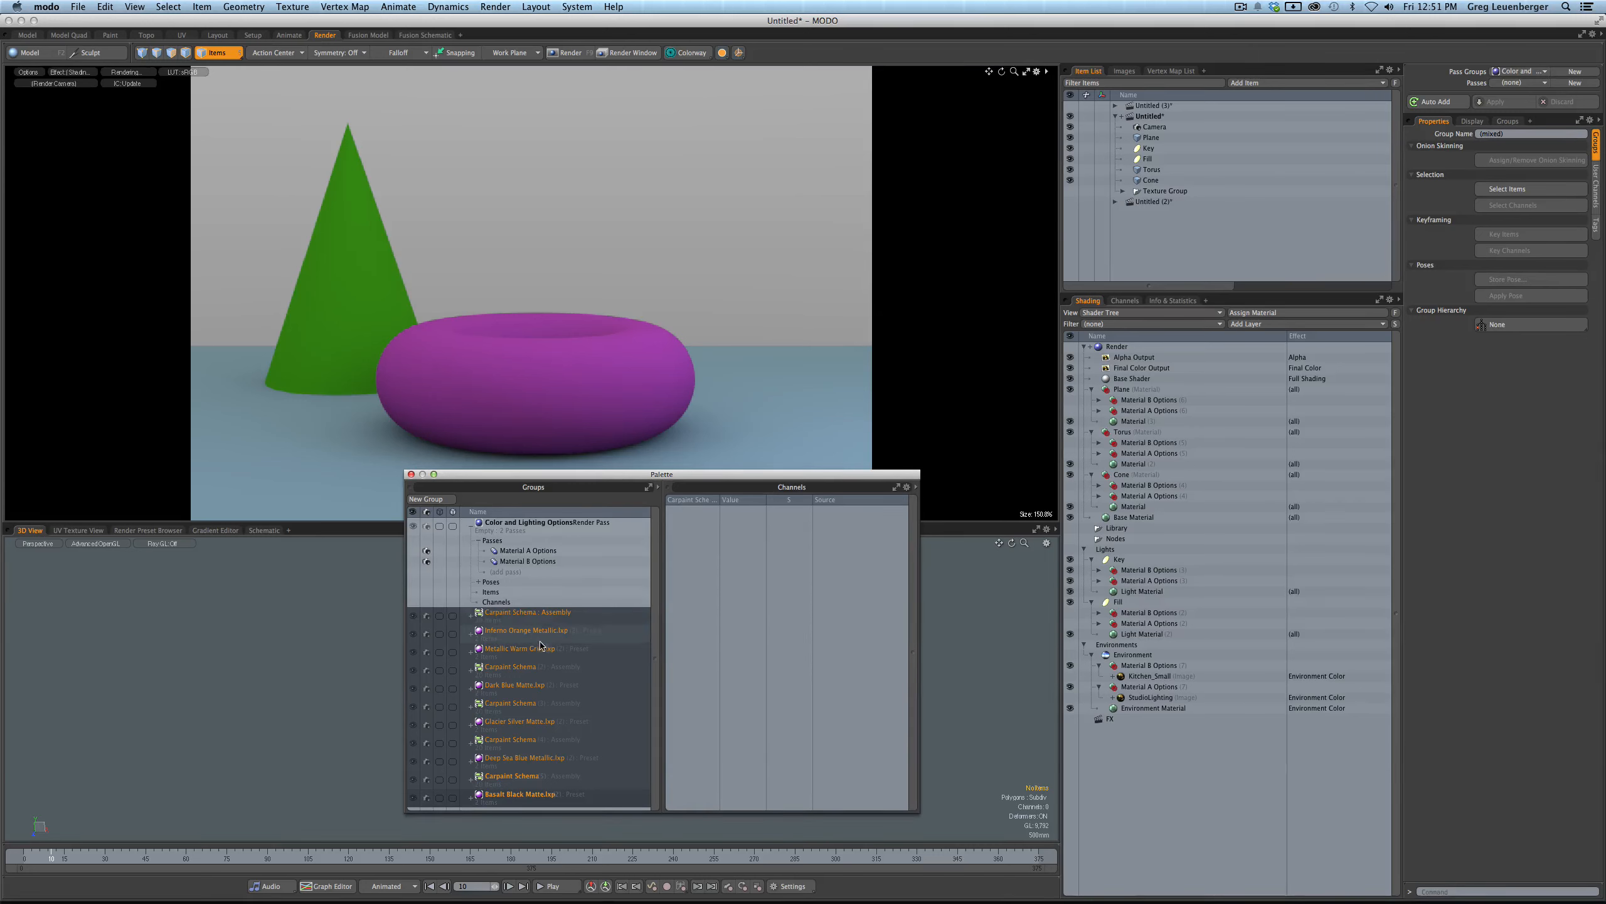
- View the Carpaint Schema (2) assembly in the schematic, and go up to the overview of all assemblies
left_click(511, 671)
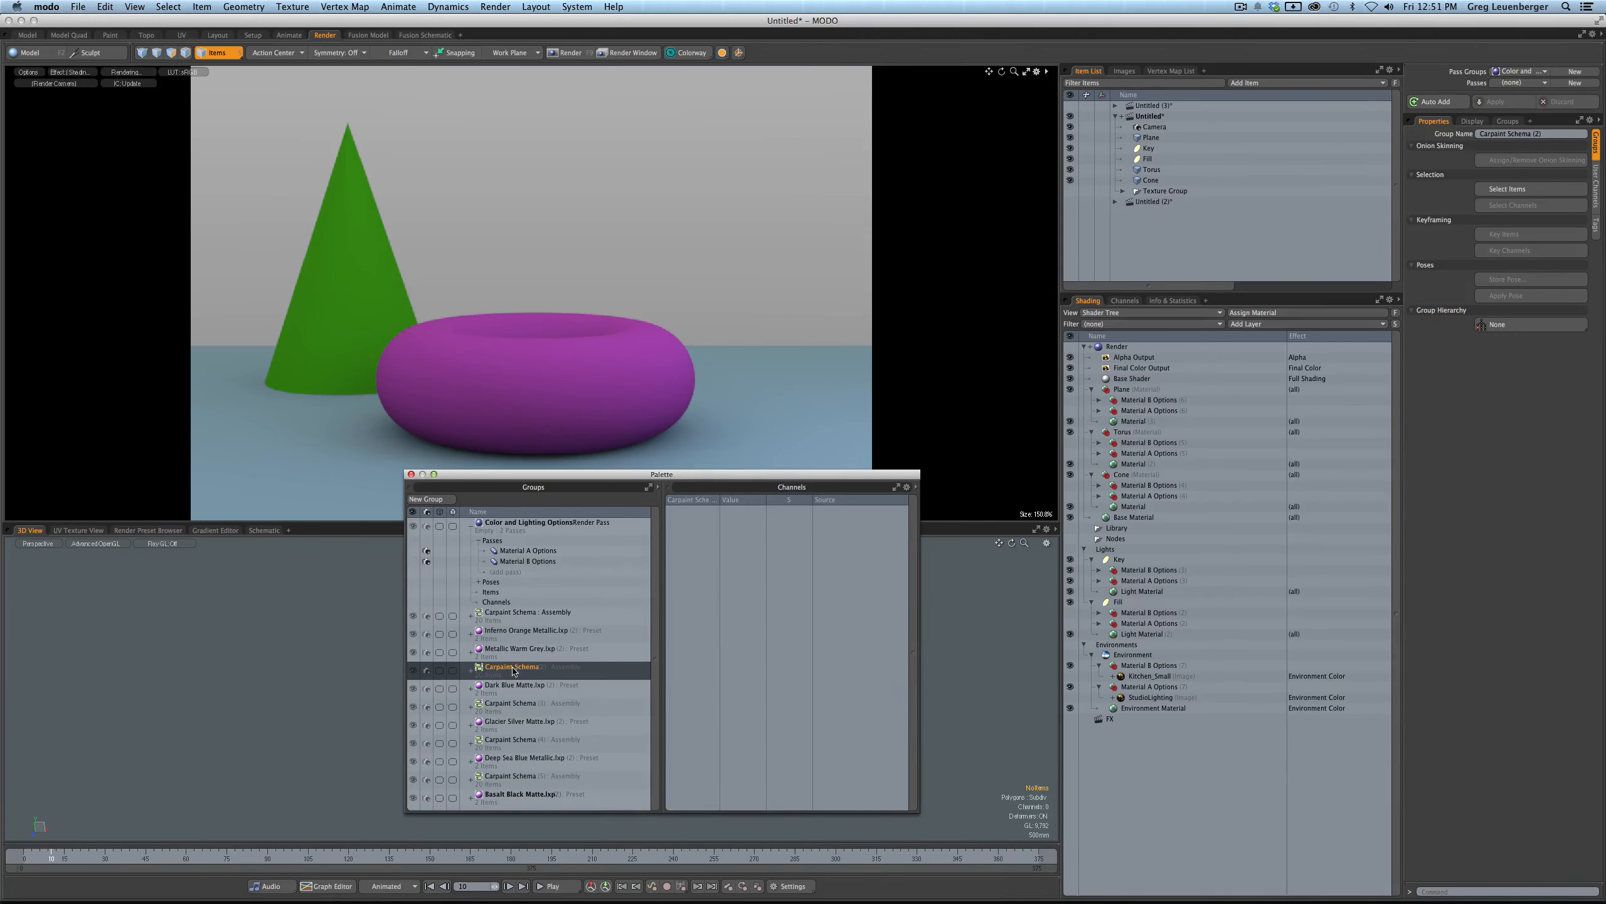
left_click(260, 531)
left_click_drag(547, 482, 933, 521)
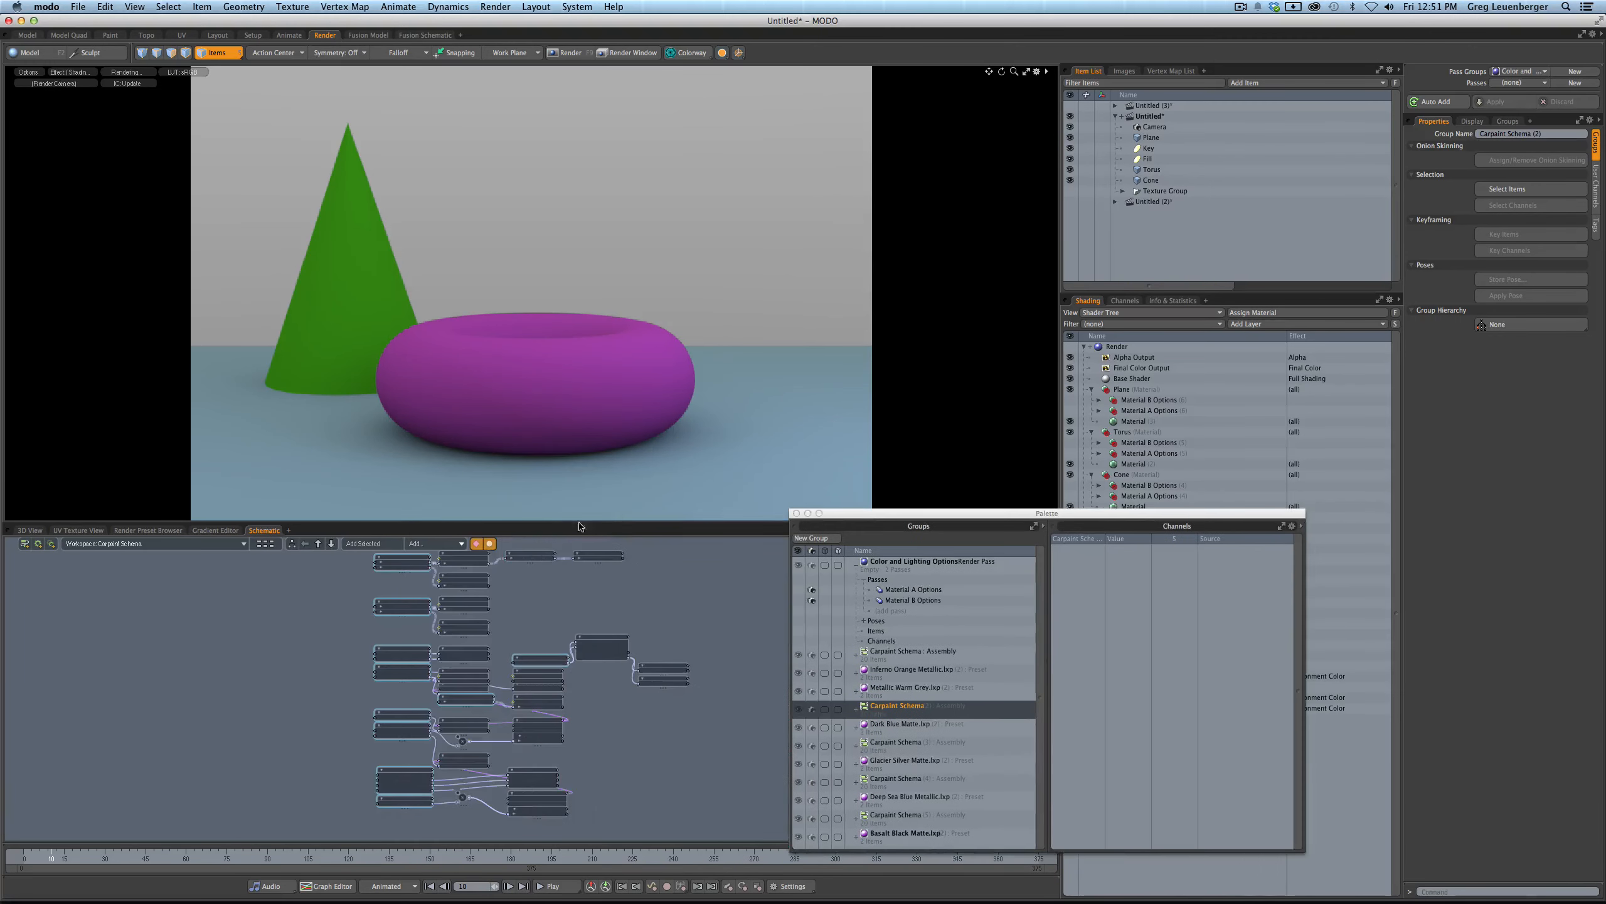
left_click(291, 543)
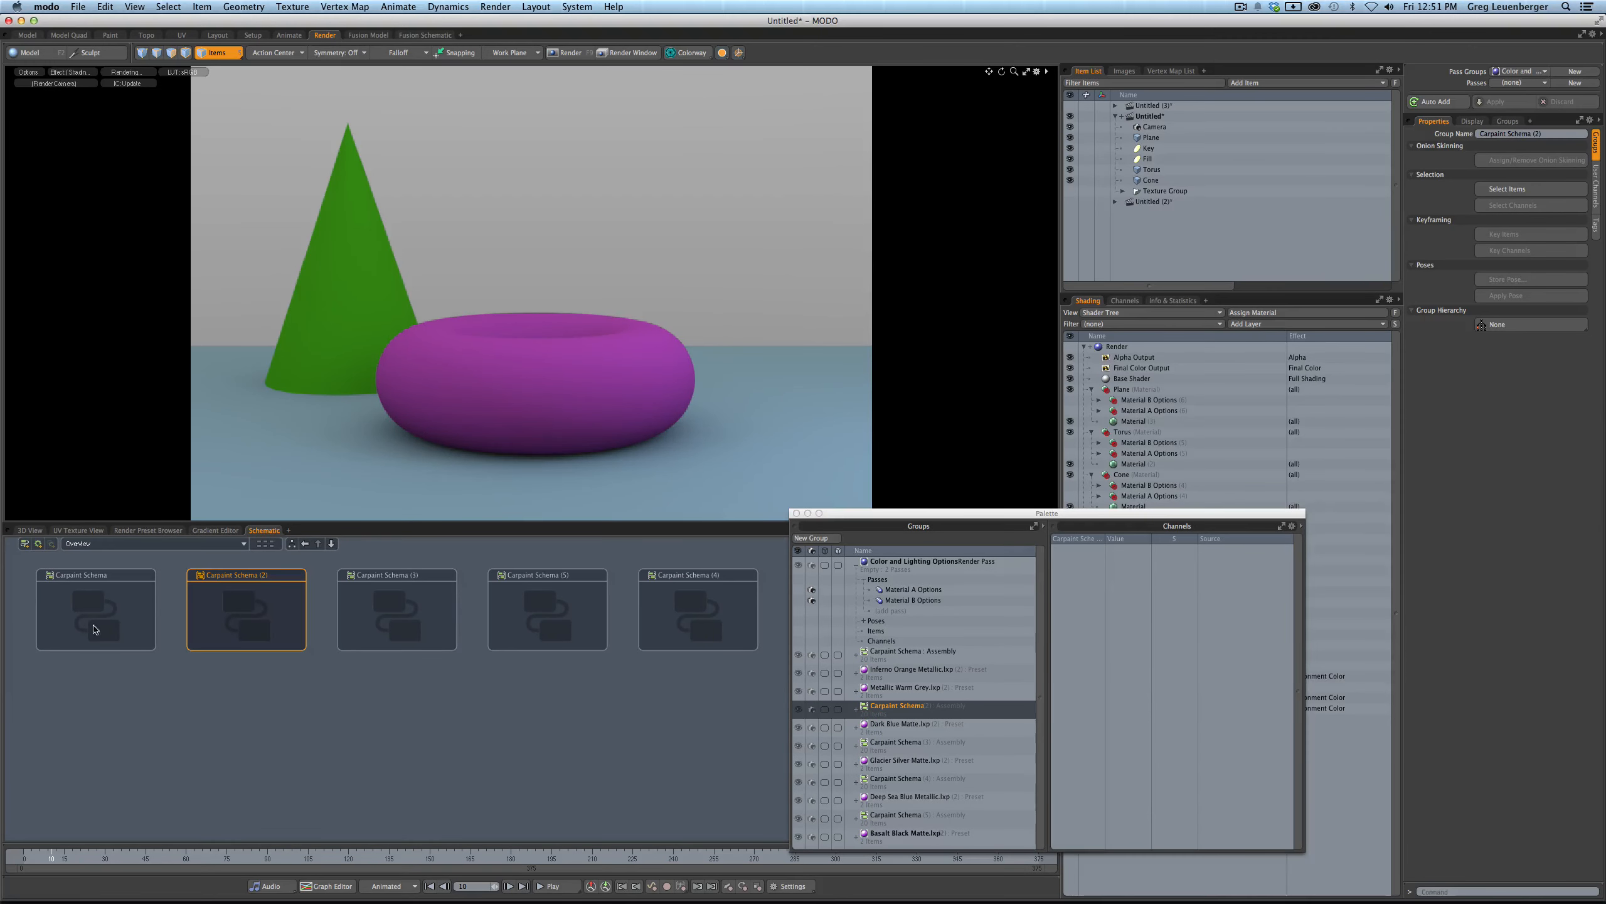
- Check the first Carpaint Schema and Inferno Orange Metallic groups, clear the selection, and move the palette clear of the shader tree
left_click(895, 656)
left_click(882, 676)
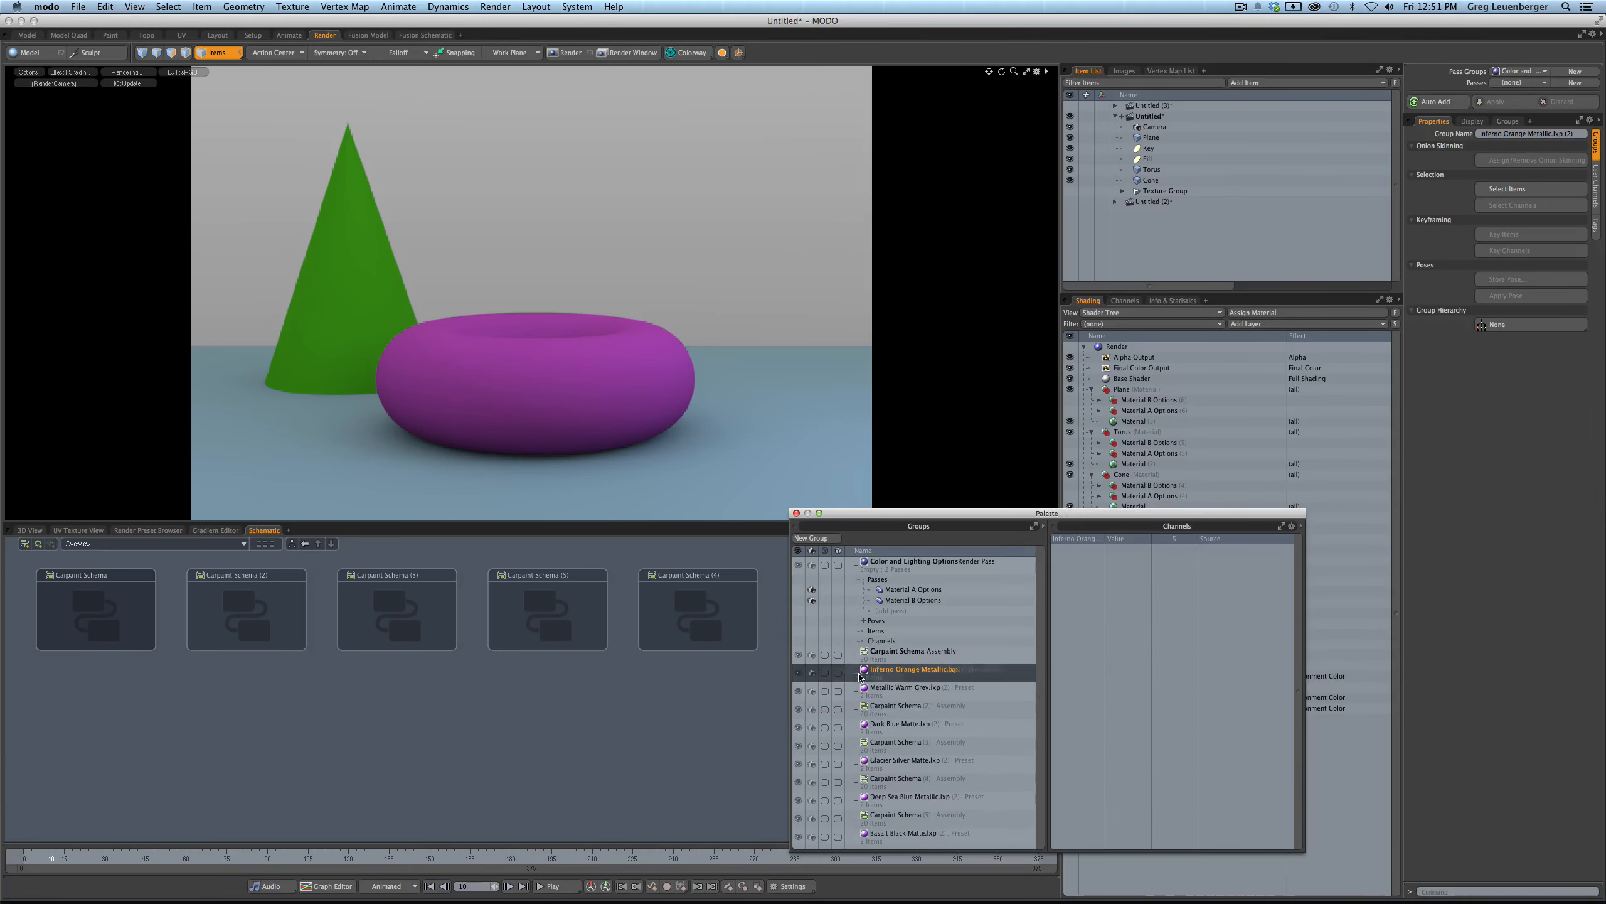
key("Escape")
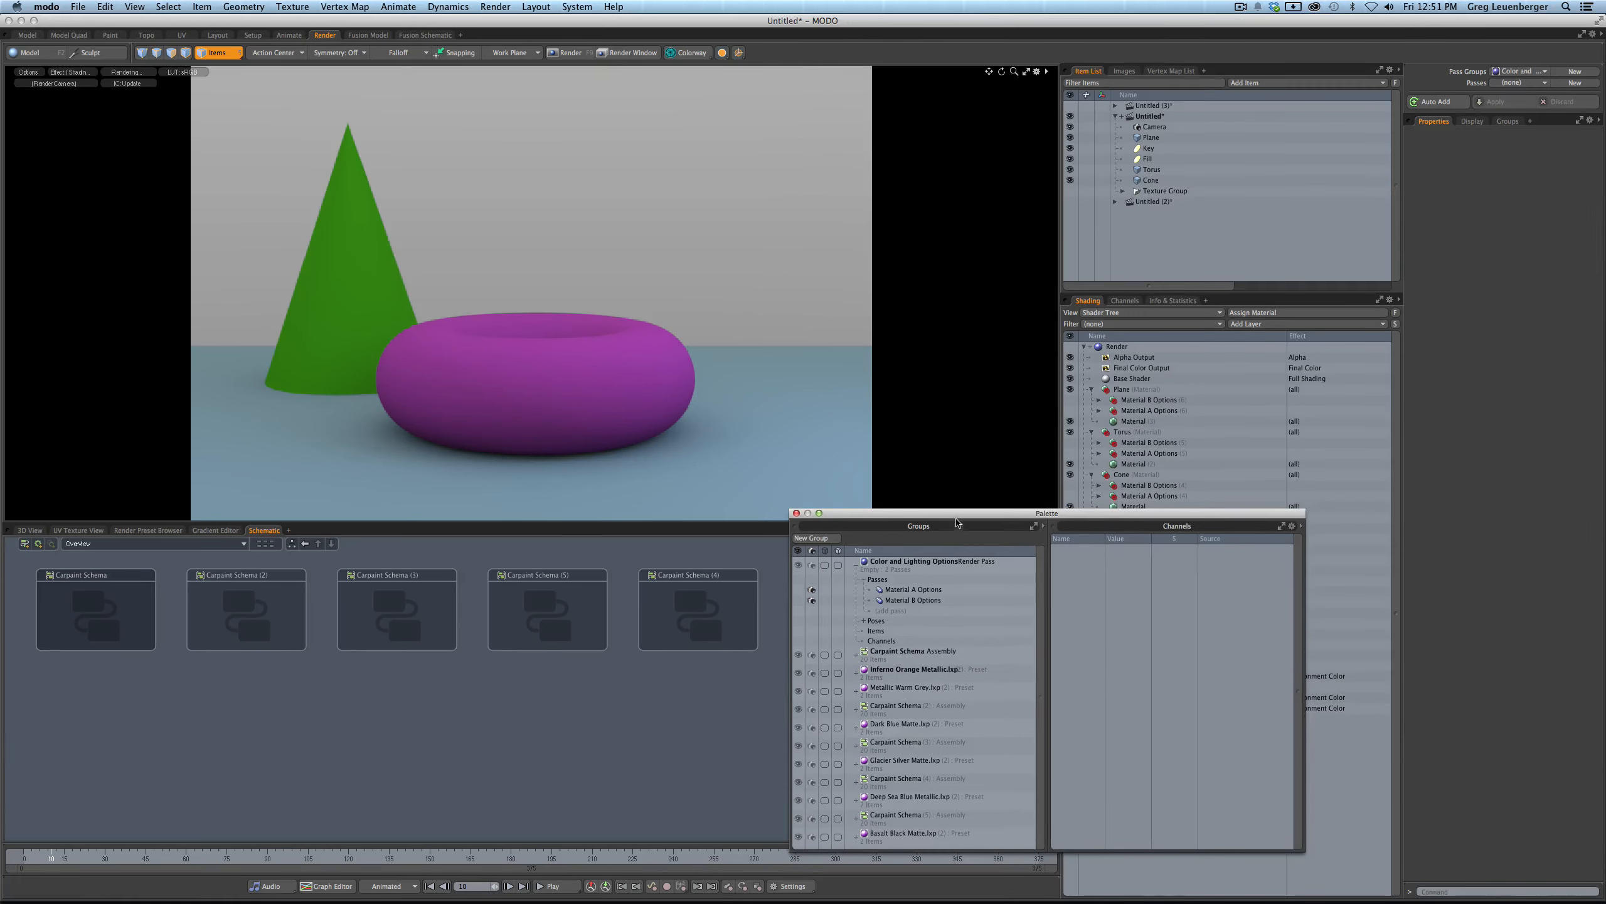
left_click_drag(958, 522, 462, 516)
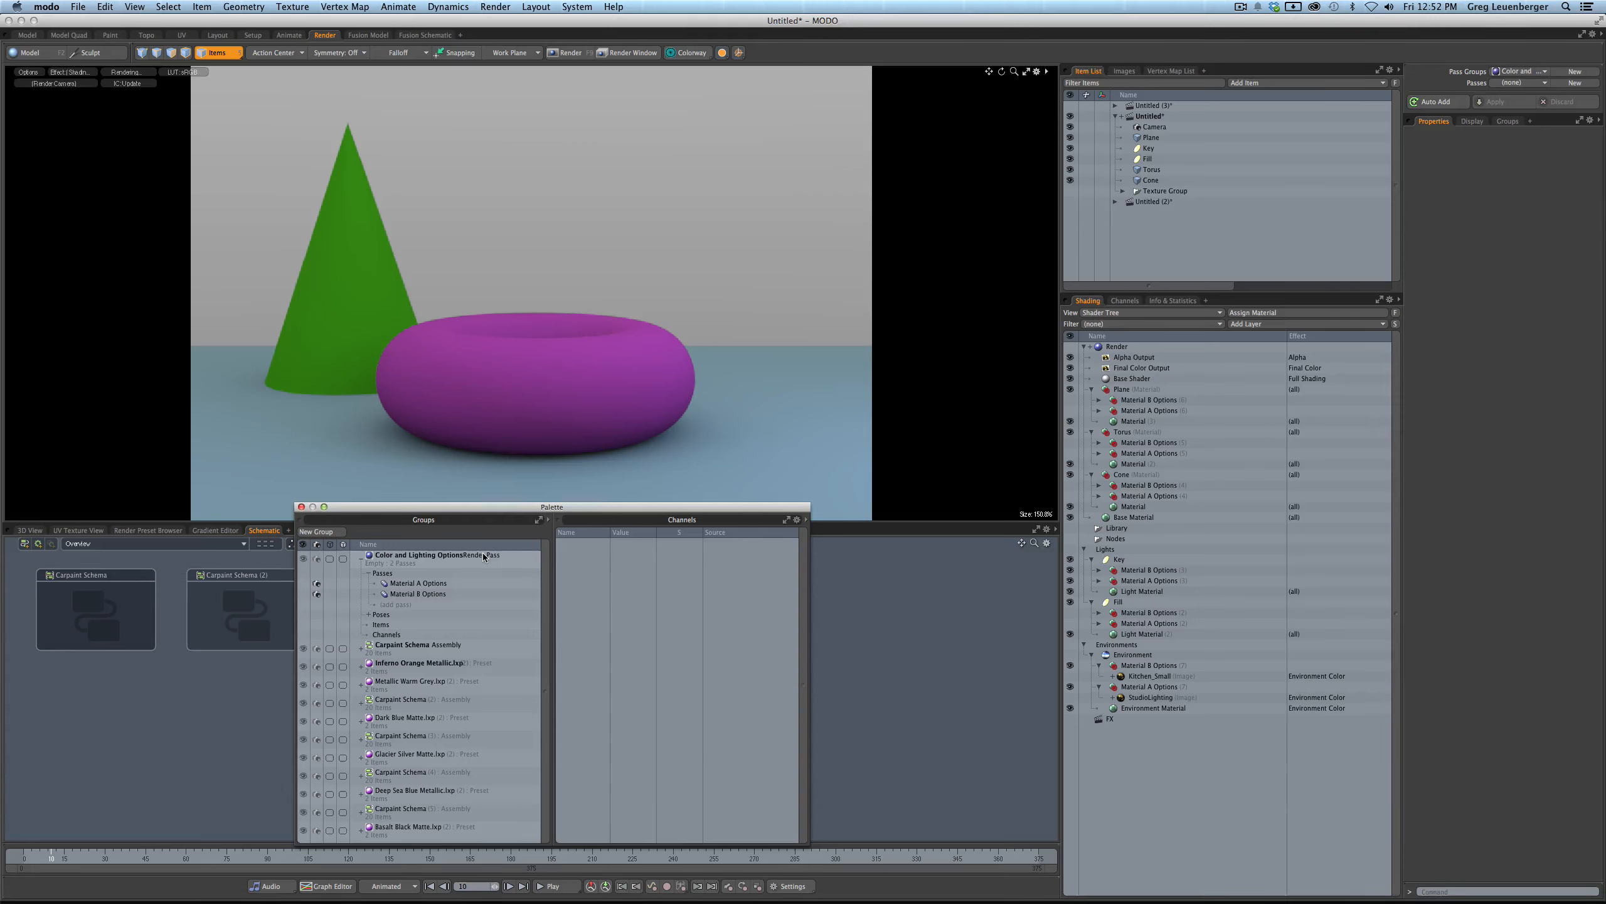
- Filter the shader tree by Material A and give every Material A Options group the Red editor color
left_click(1157, 625)
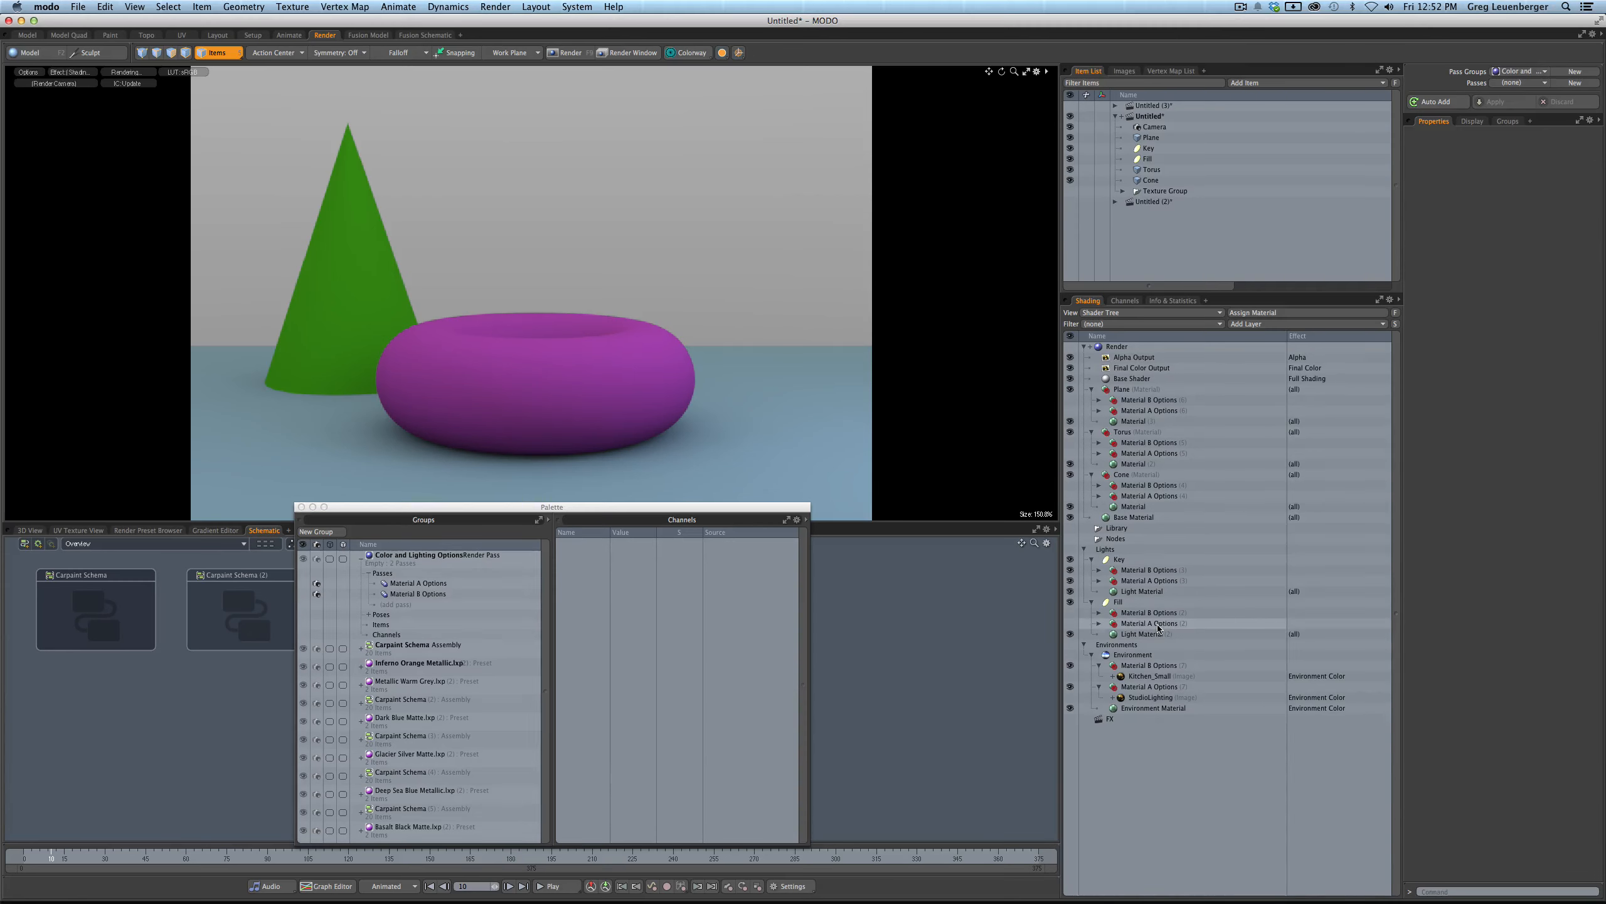
left_click(1148, 687, "shift")
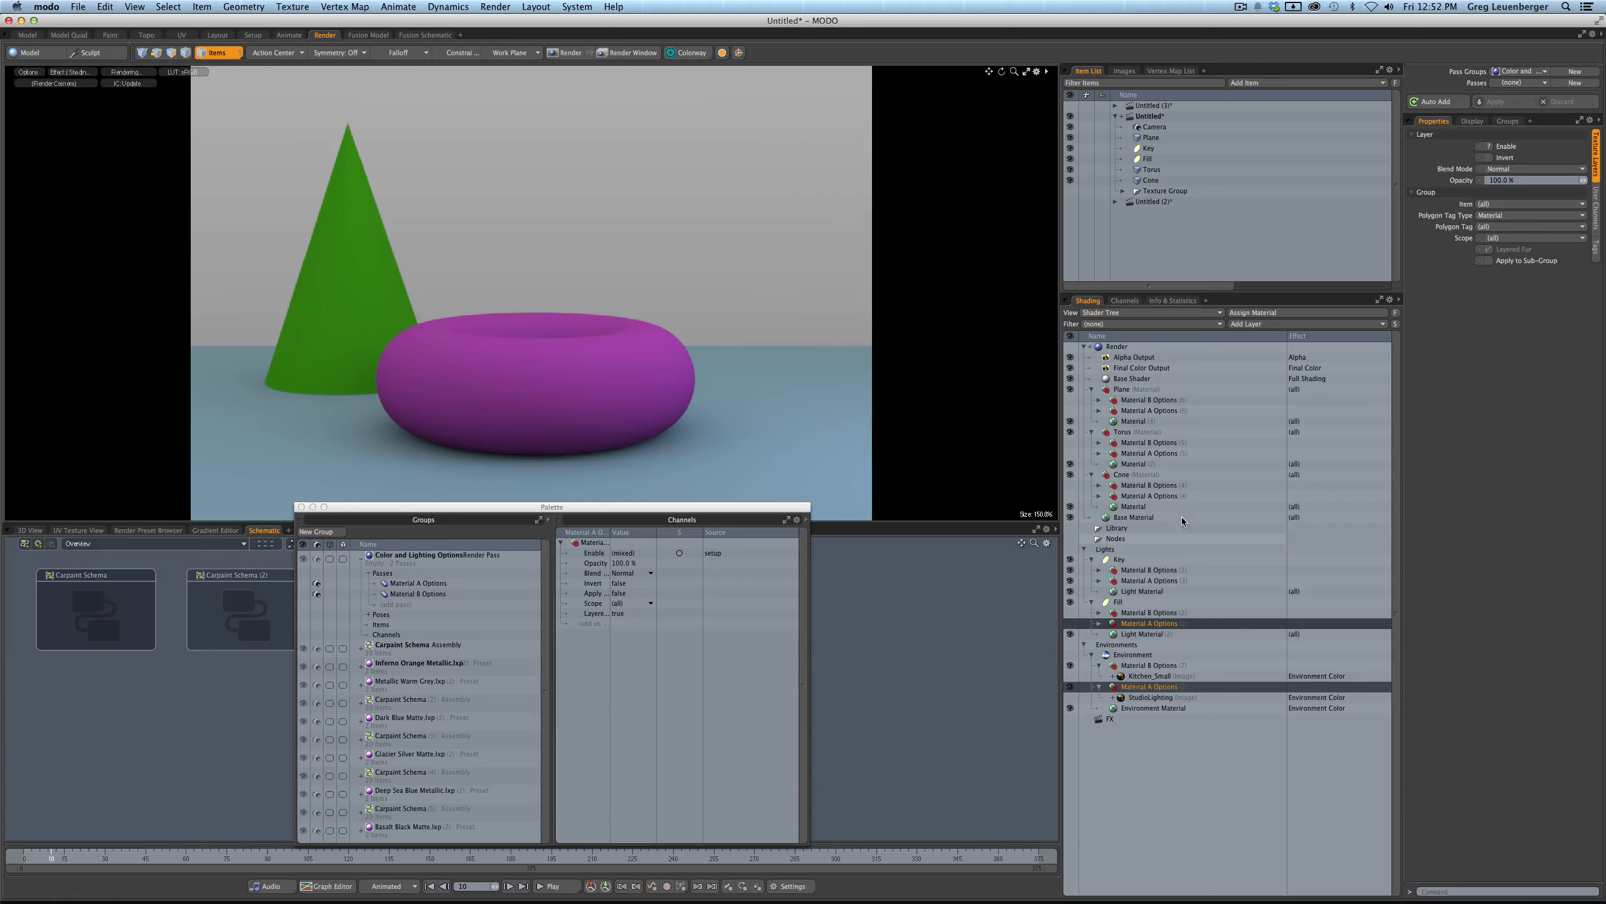
left_click(1165, 583, "shift")
left_click(1395, 312)
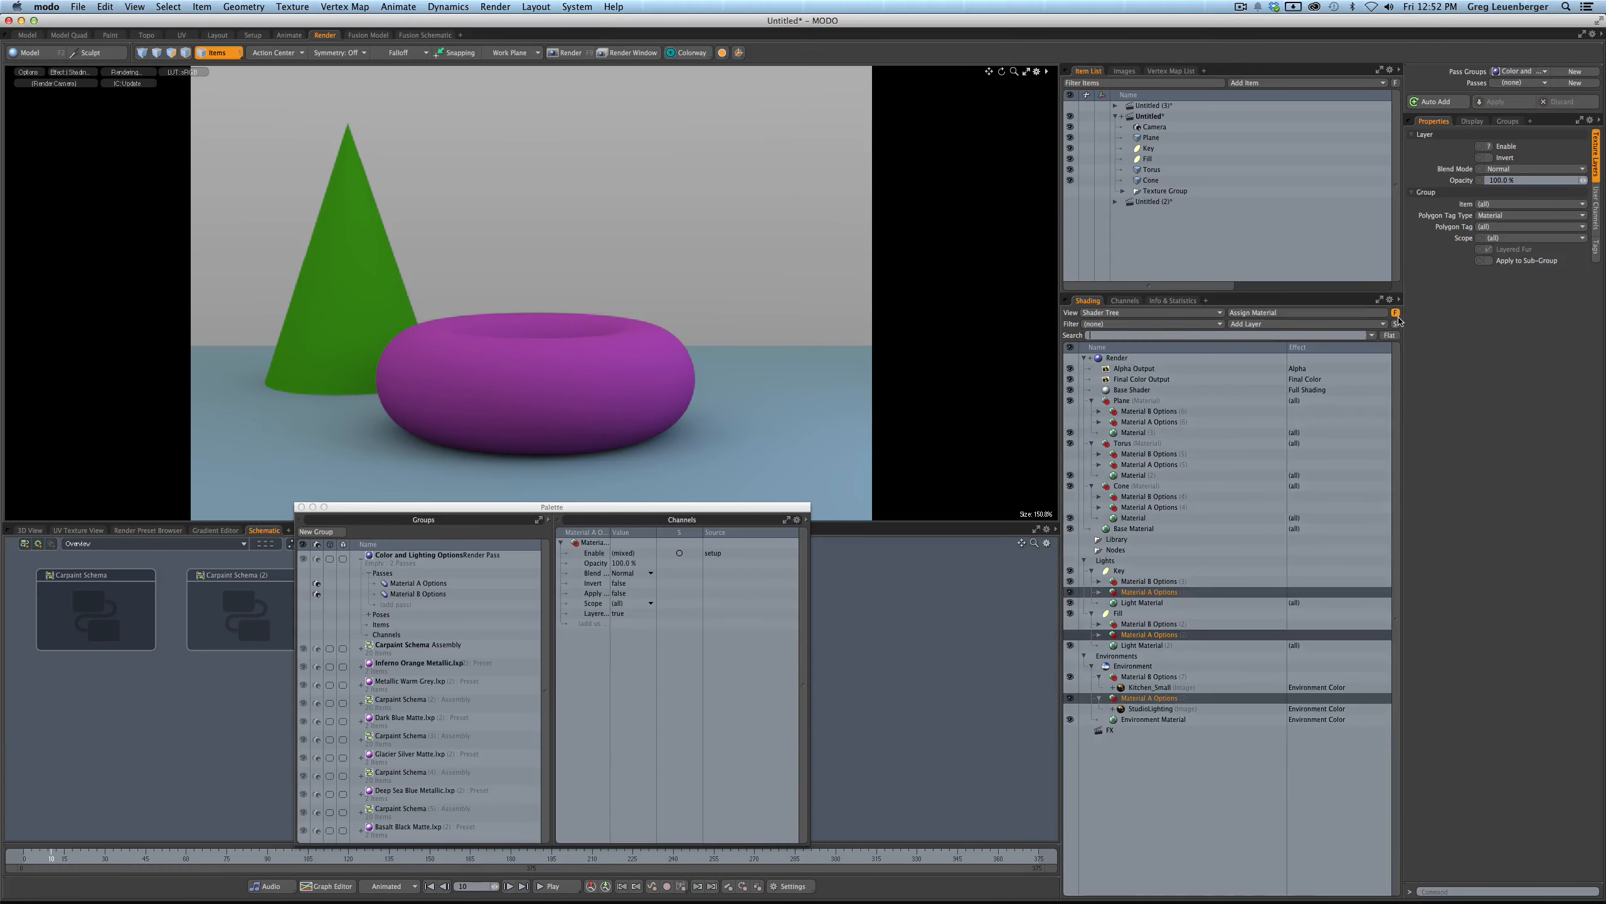
type("Material A")
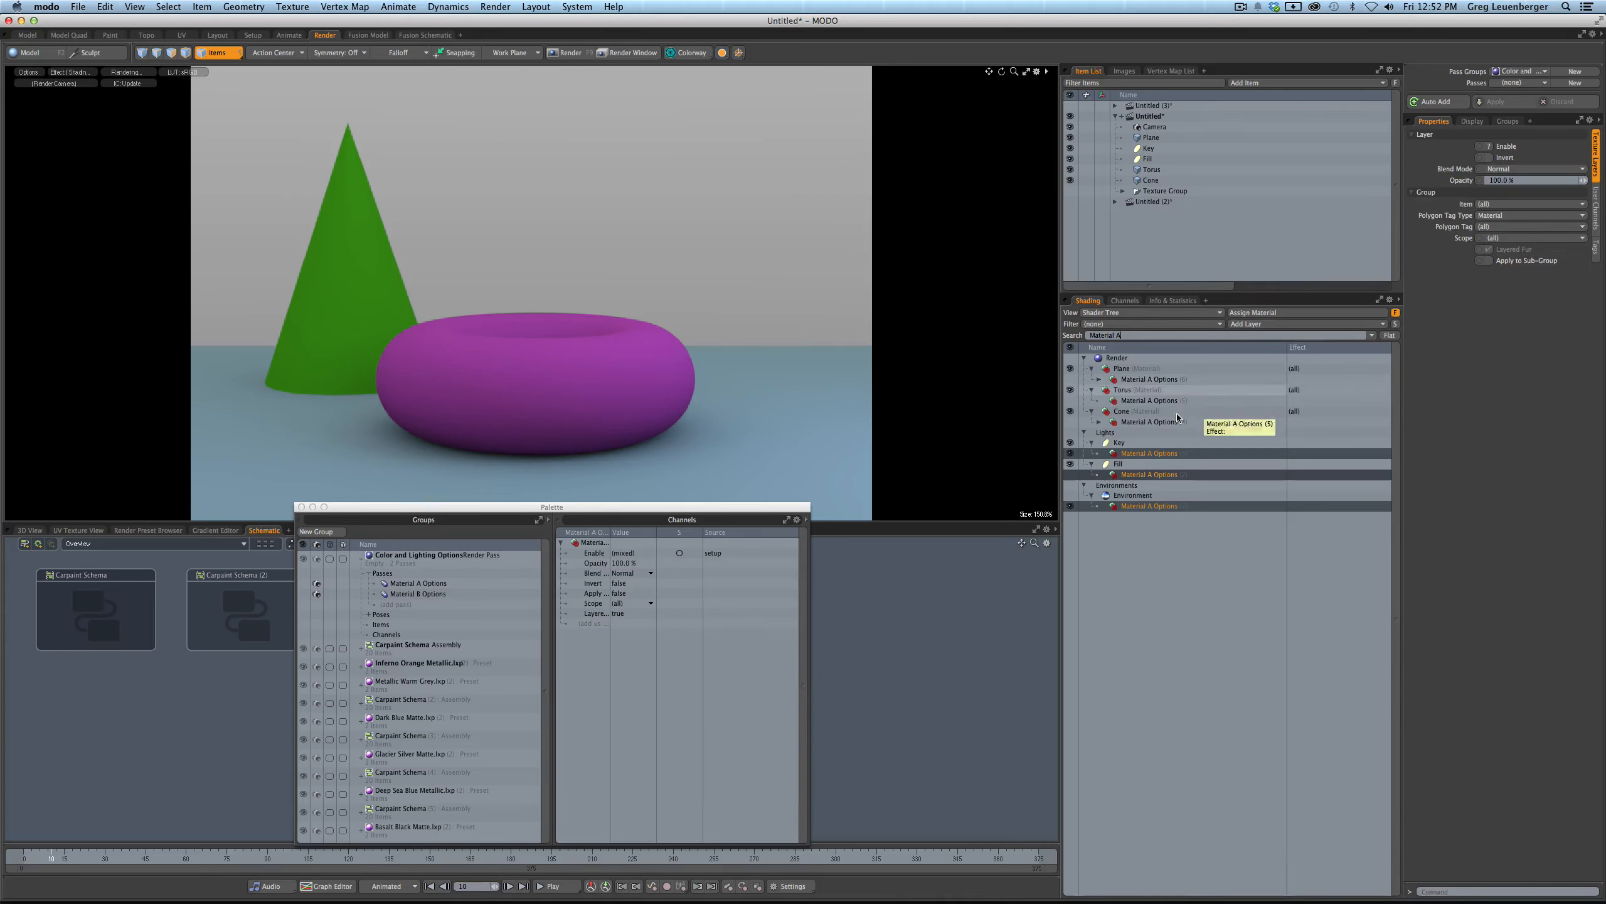
left_click(1159, 423, "shift")
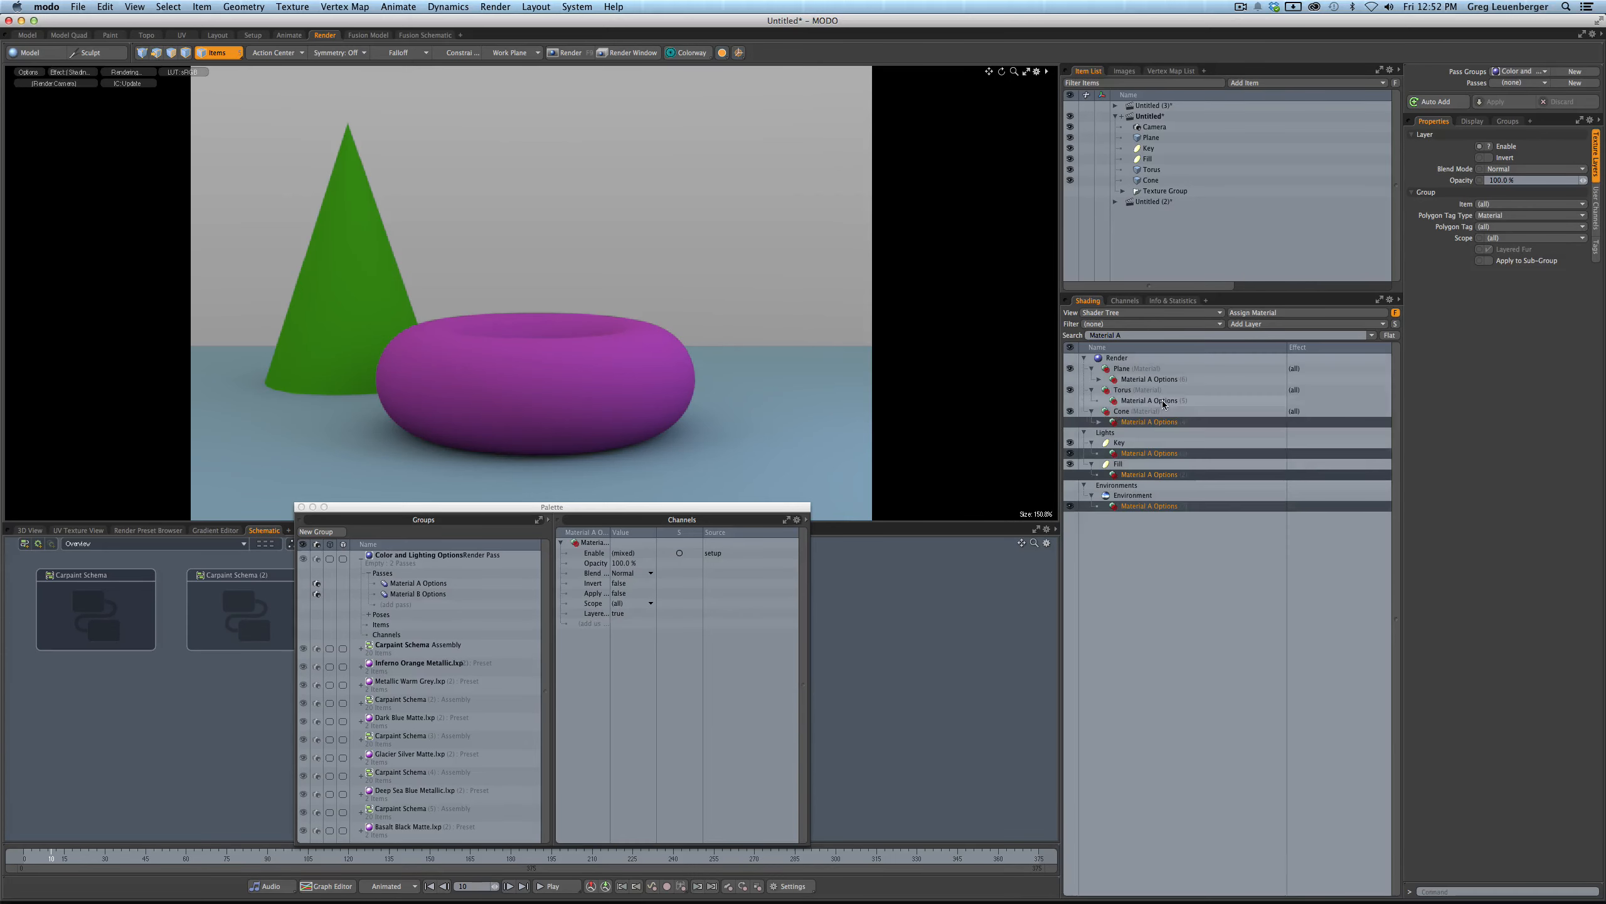
left_click(1157, 400, "shift")
left_click(1151, 379, "shift")
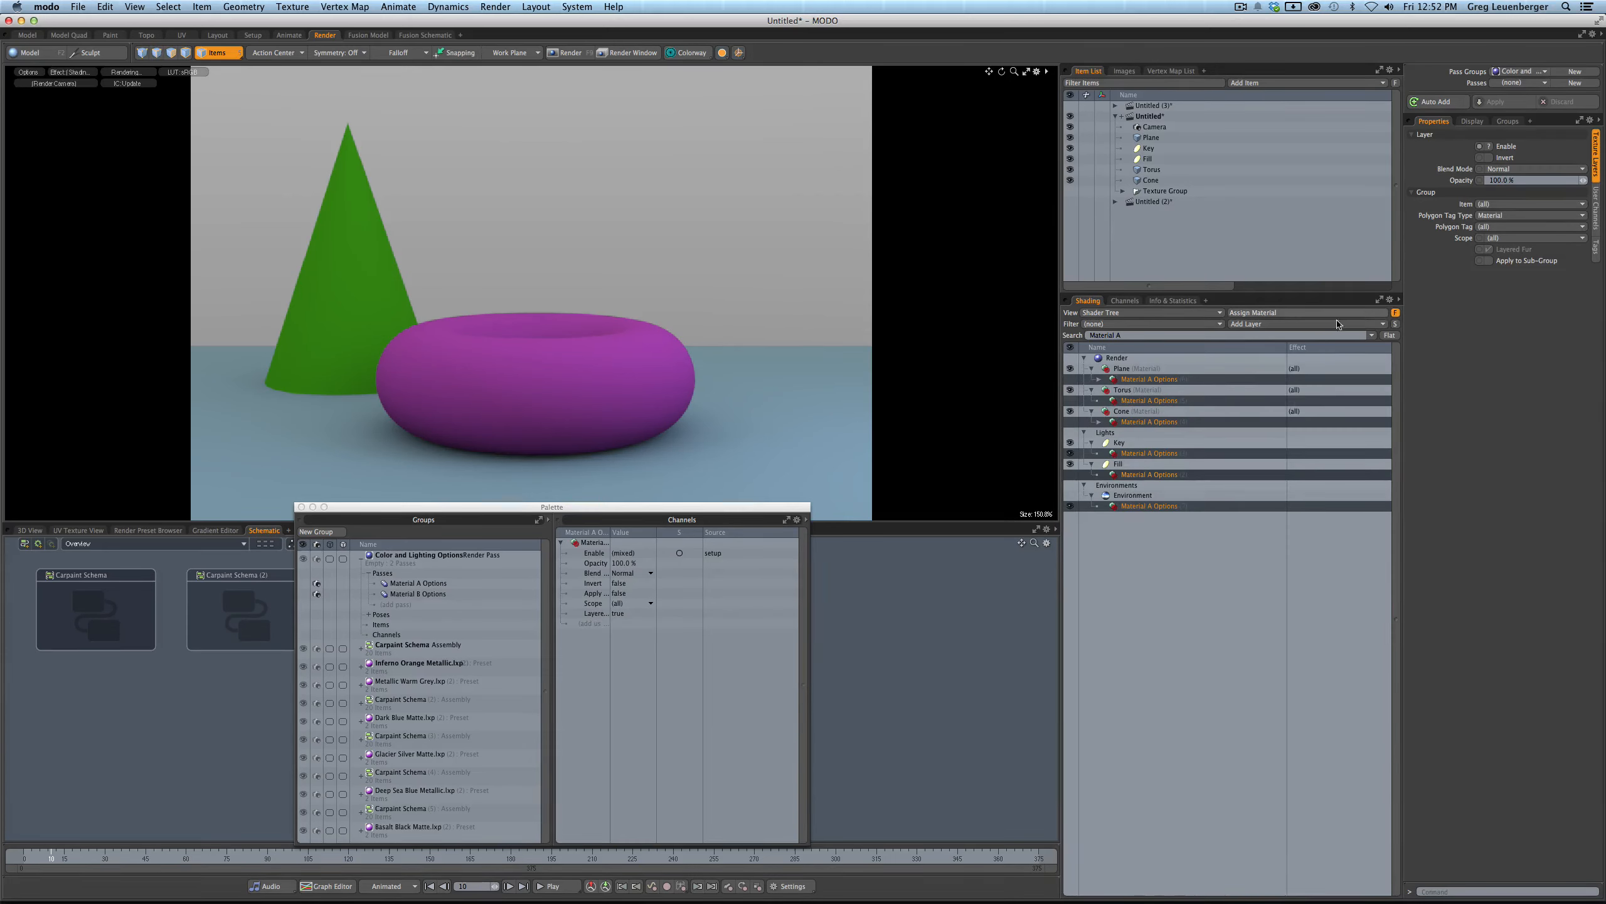
right_click(1149, 381)
mouse_move(1150, 387)
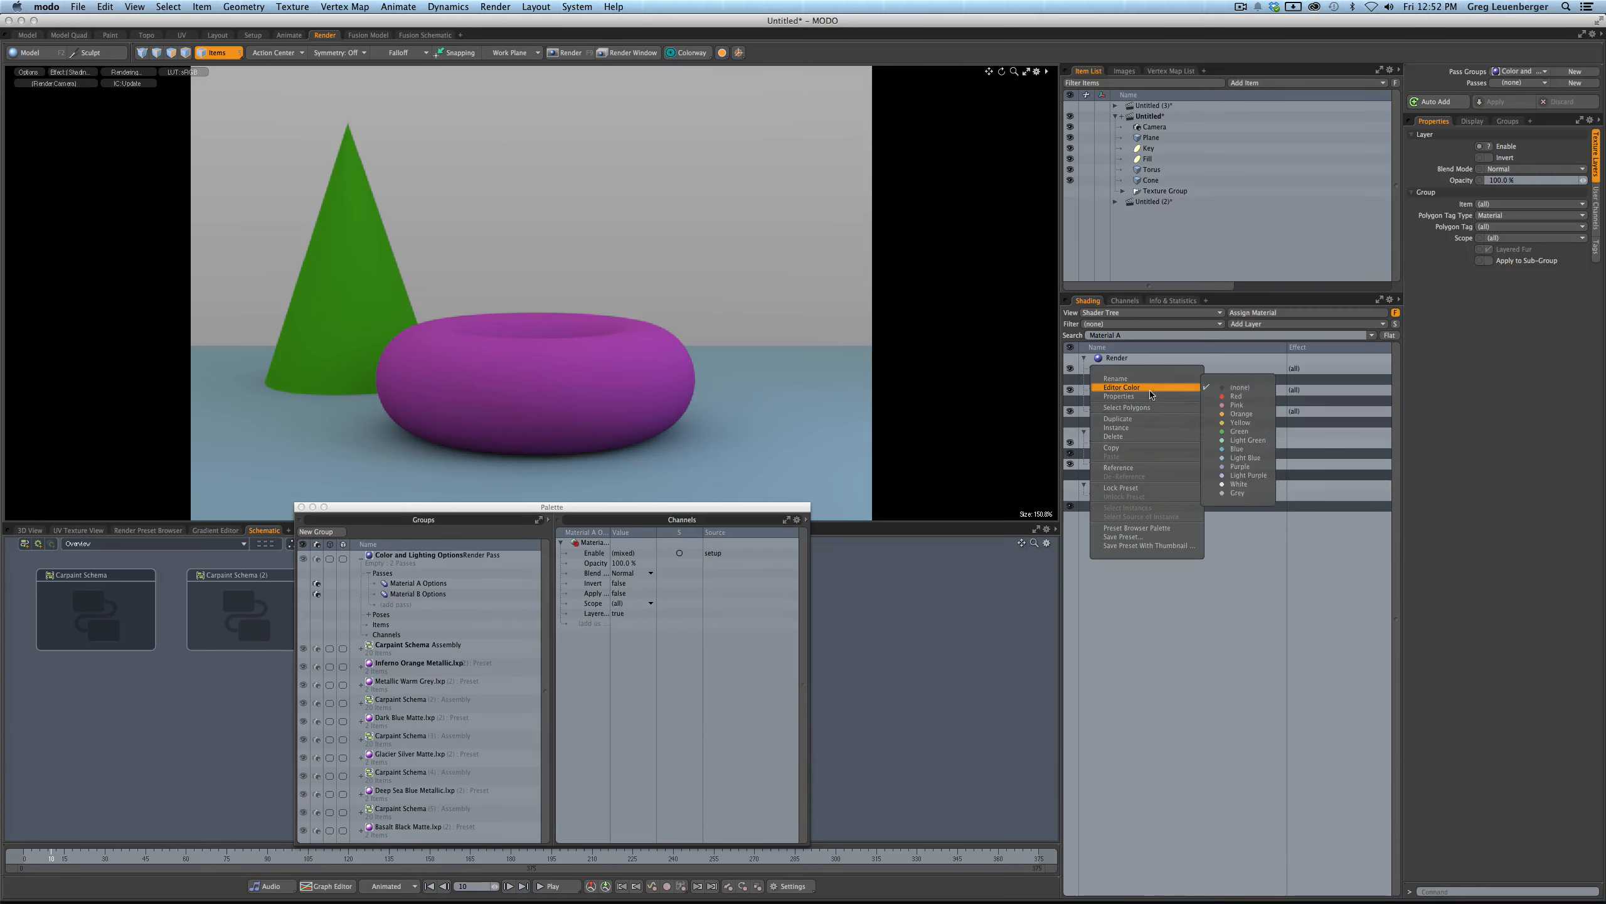
left_click(1239, 395)
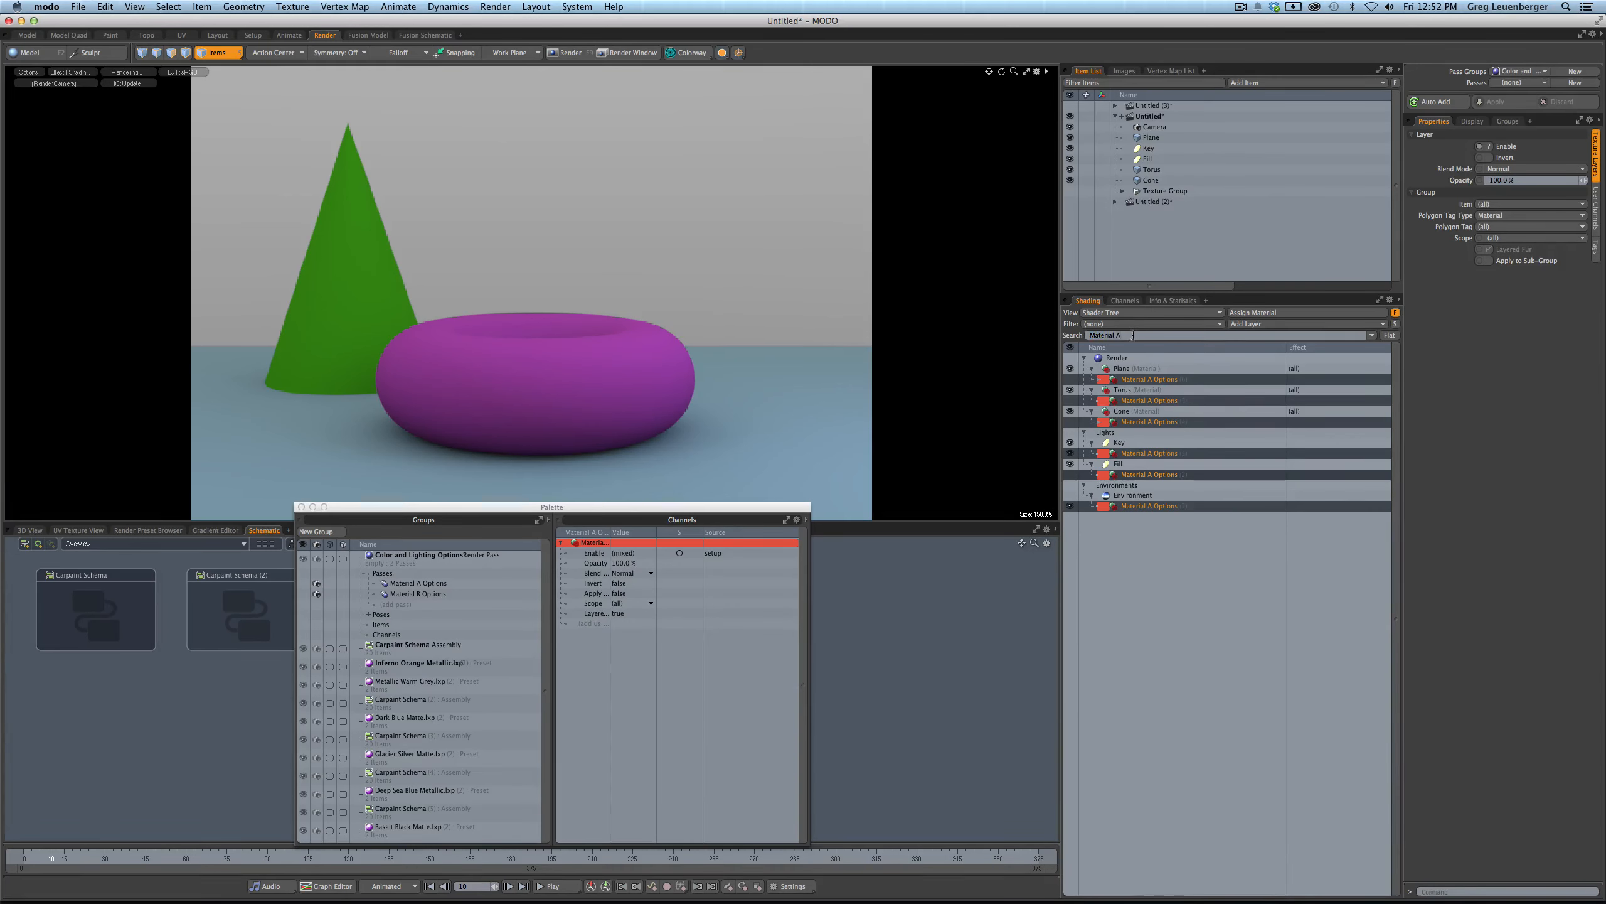
key("BackSpace")
type("B")
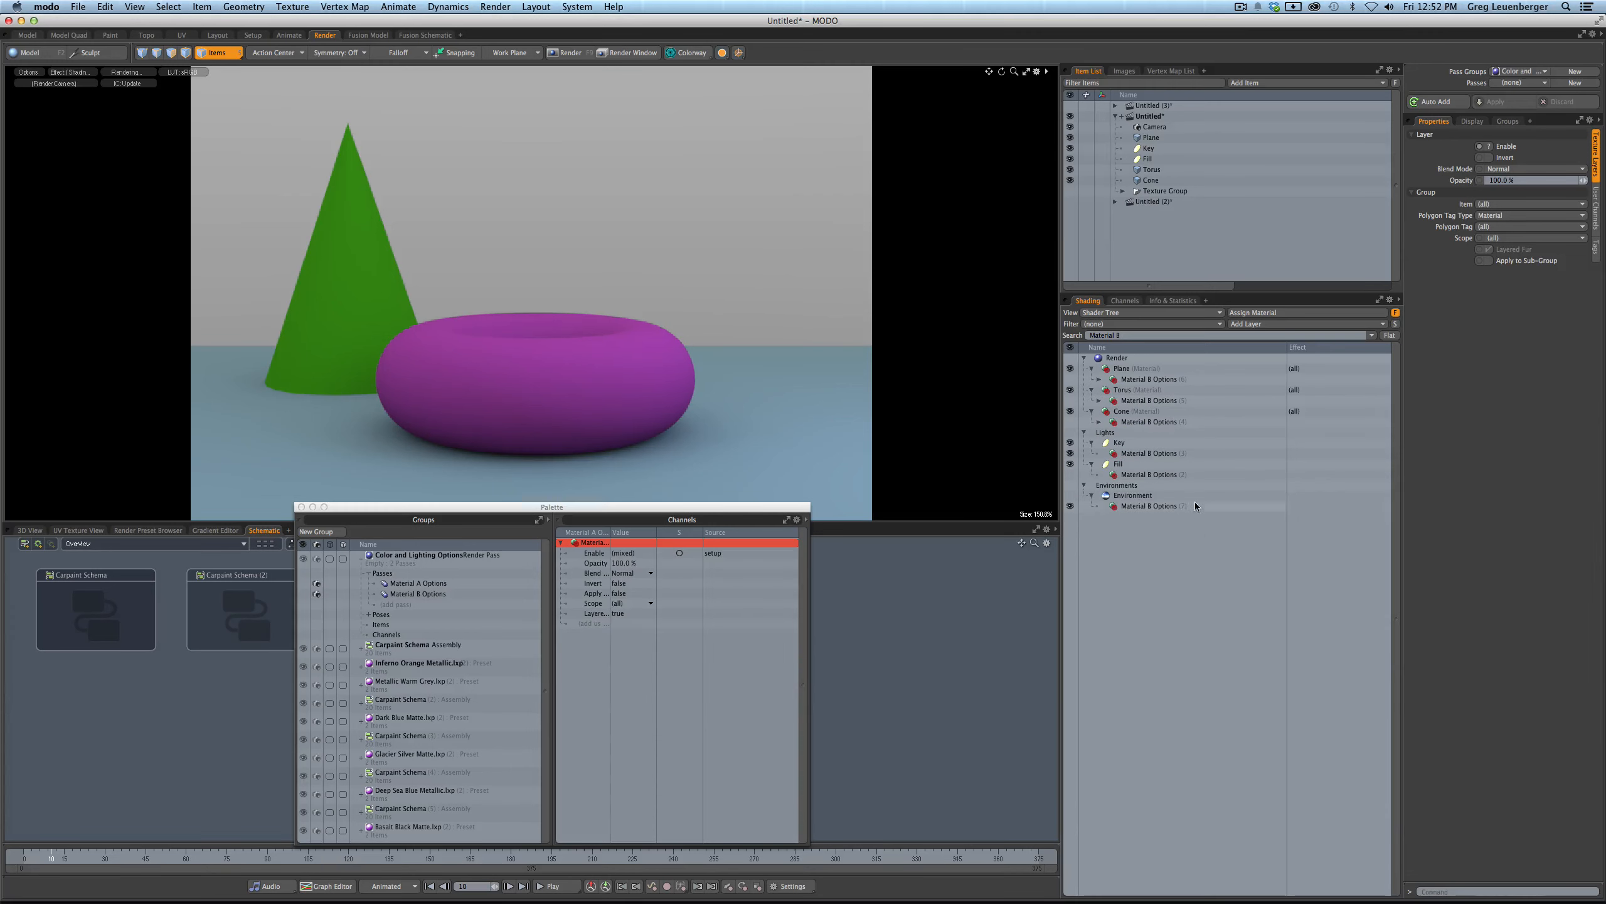
key("BackSpace")
type("A")
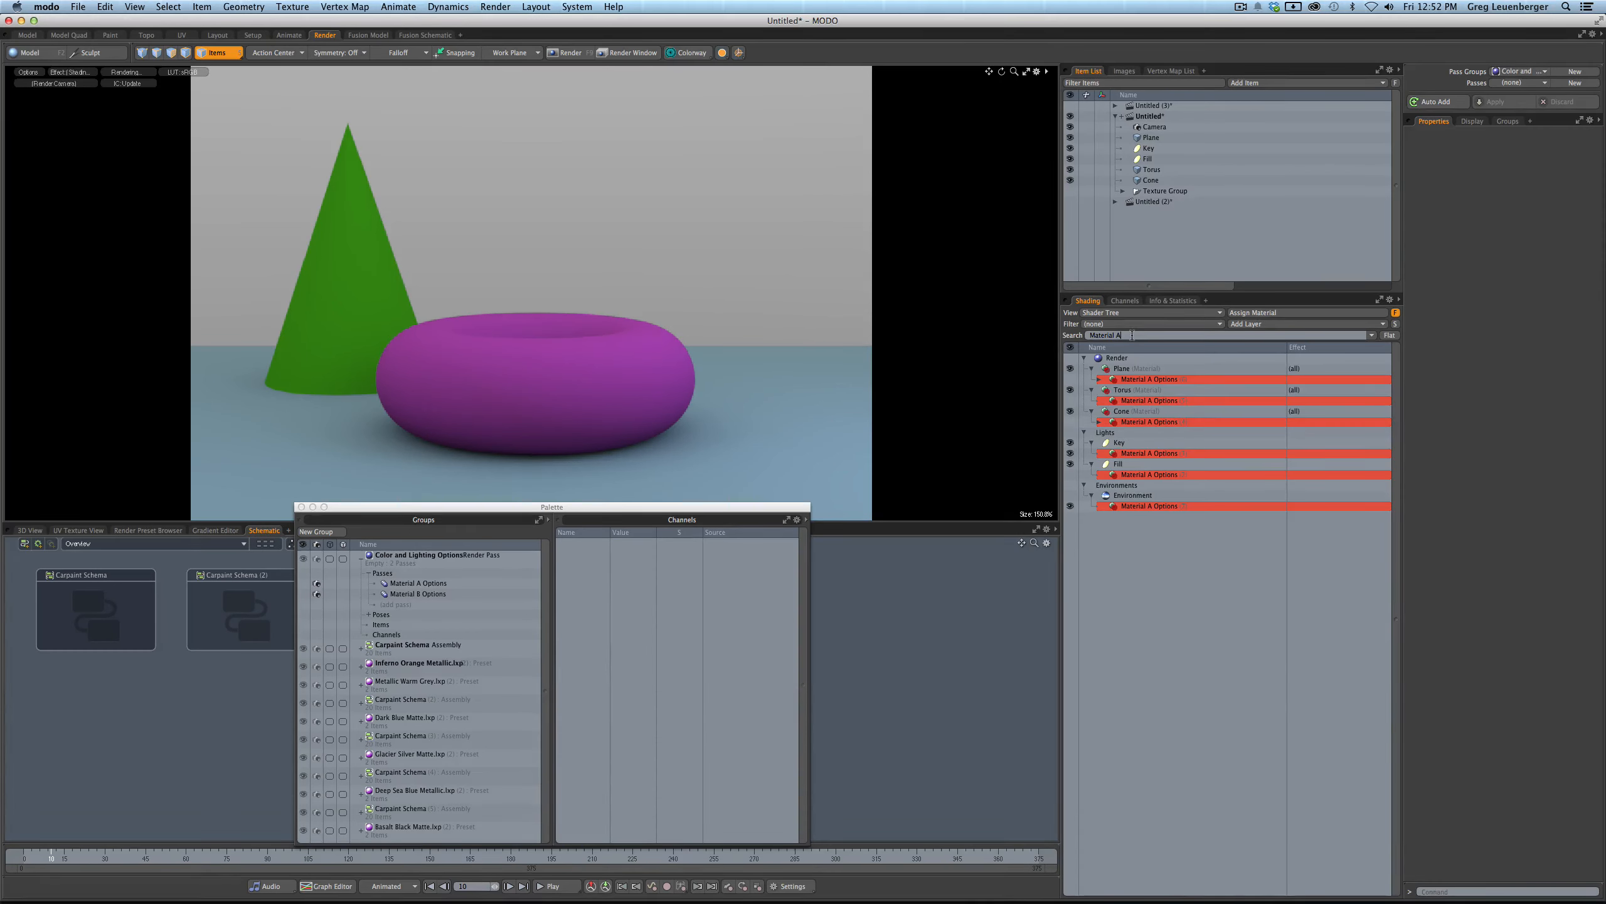
- Filter the shader tree by Material B, give every Material B Options group a blue editor color, and clear the selection
key("BackSpace")
type("B")
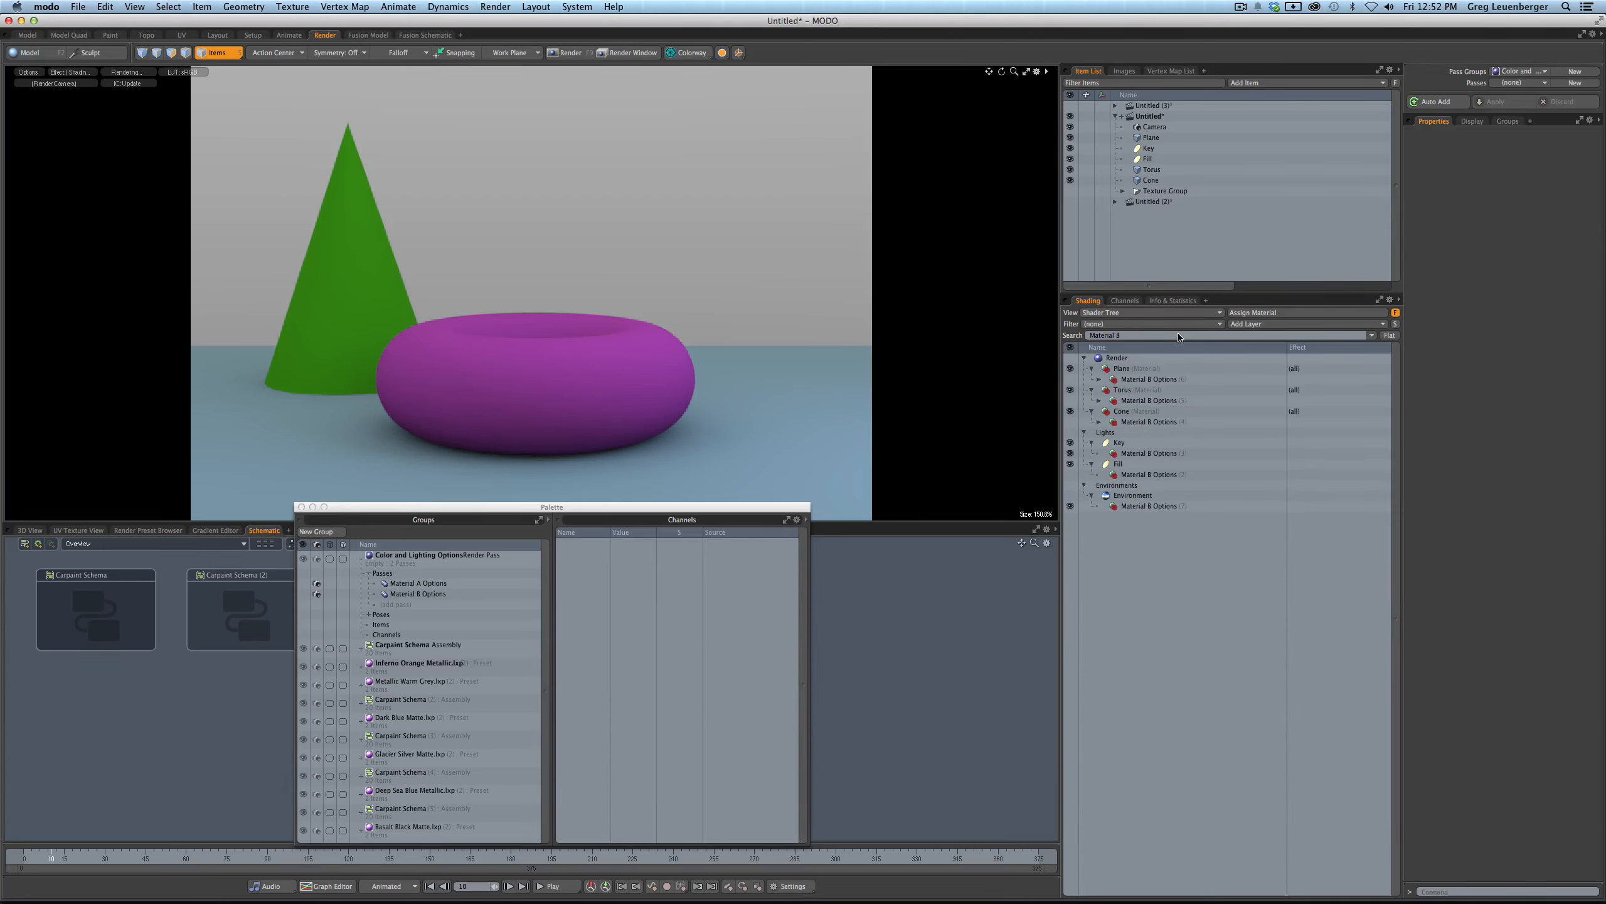
left_click(1157, 380)
left_click(1157, 401, "ctrl")
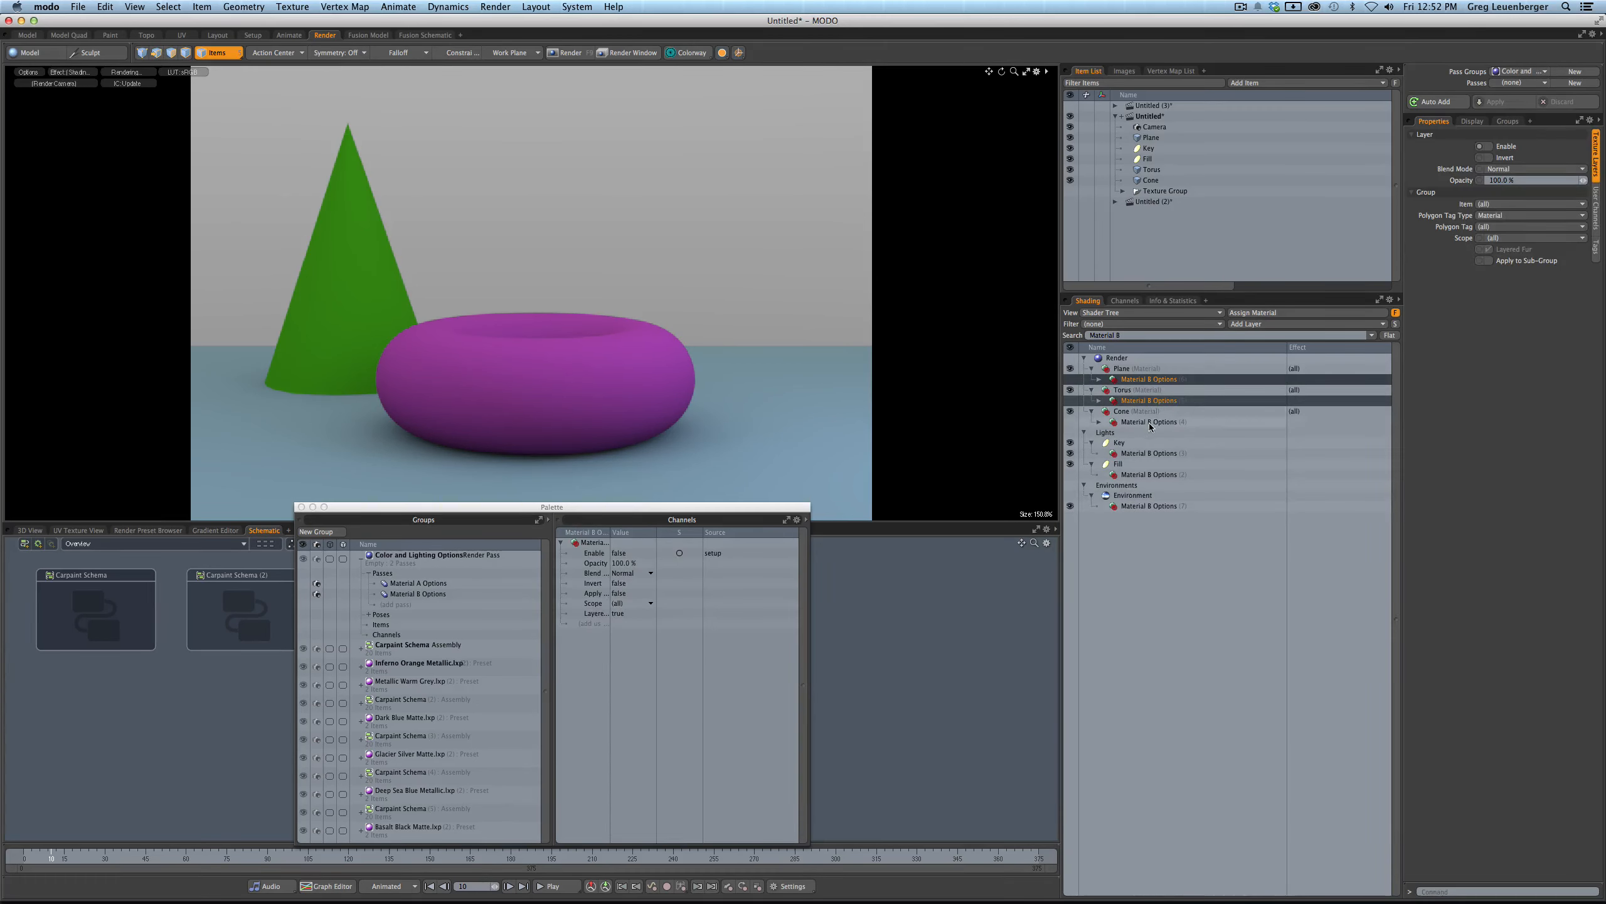
left_click(1149, 422, "ctrl")
left_click(1150, 453, "ctrl")
left_click(1149, 474, "ctrl")
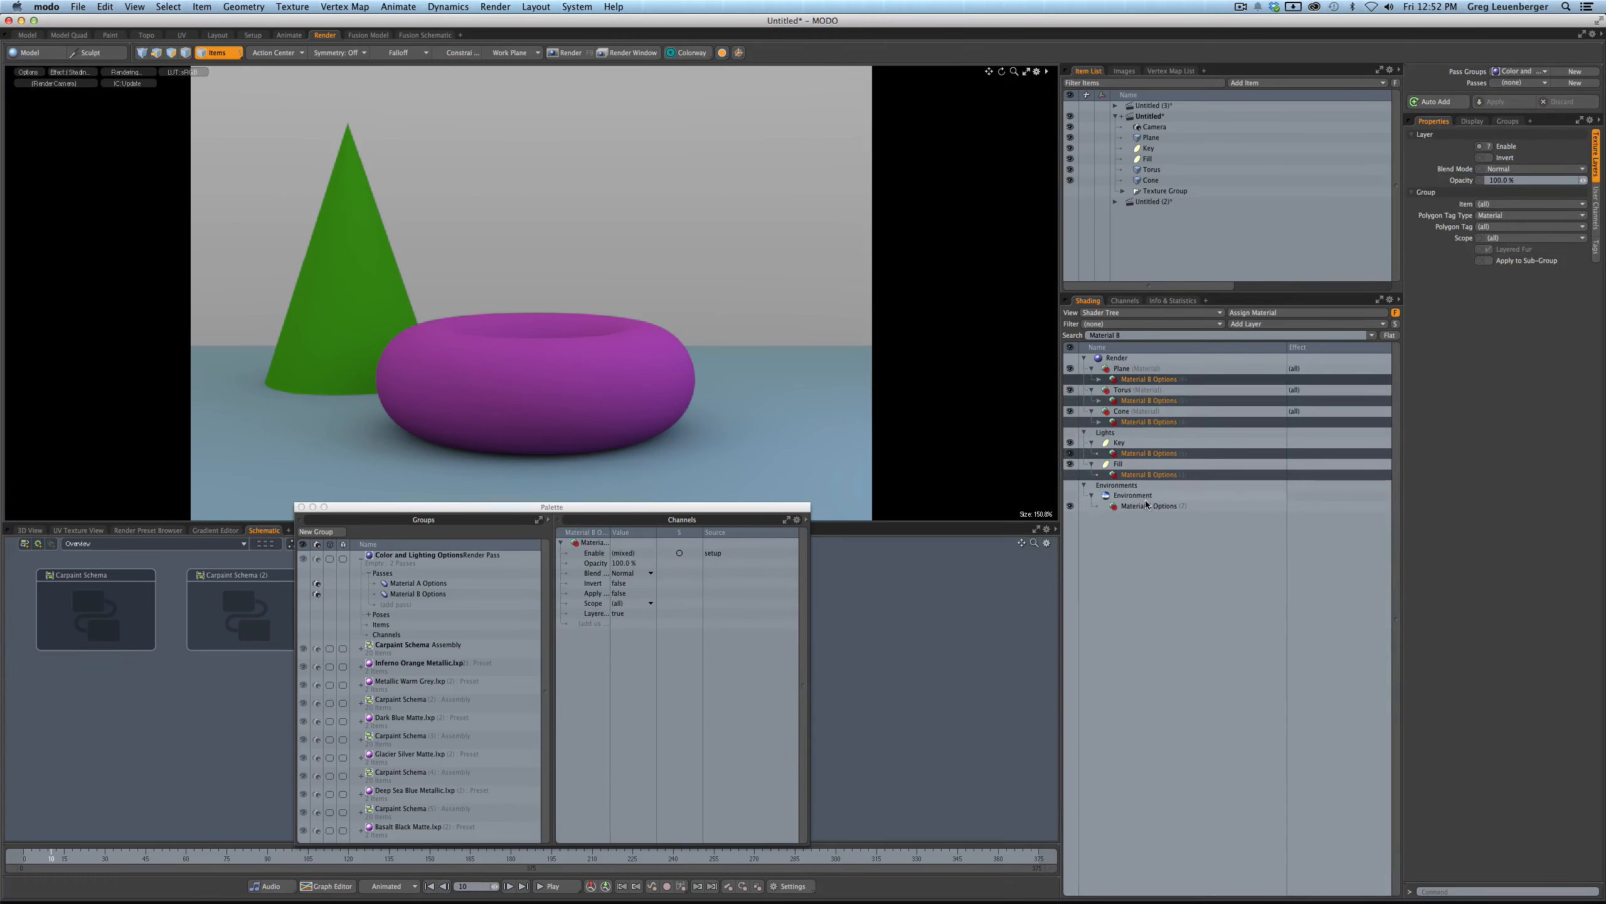
left_click(1149, 506, "ctrl")
right_click(1150, 506)
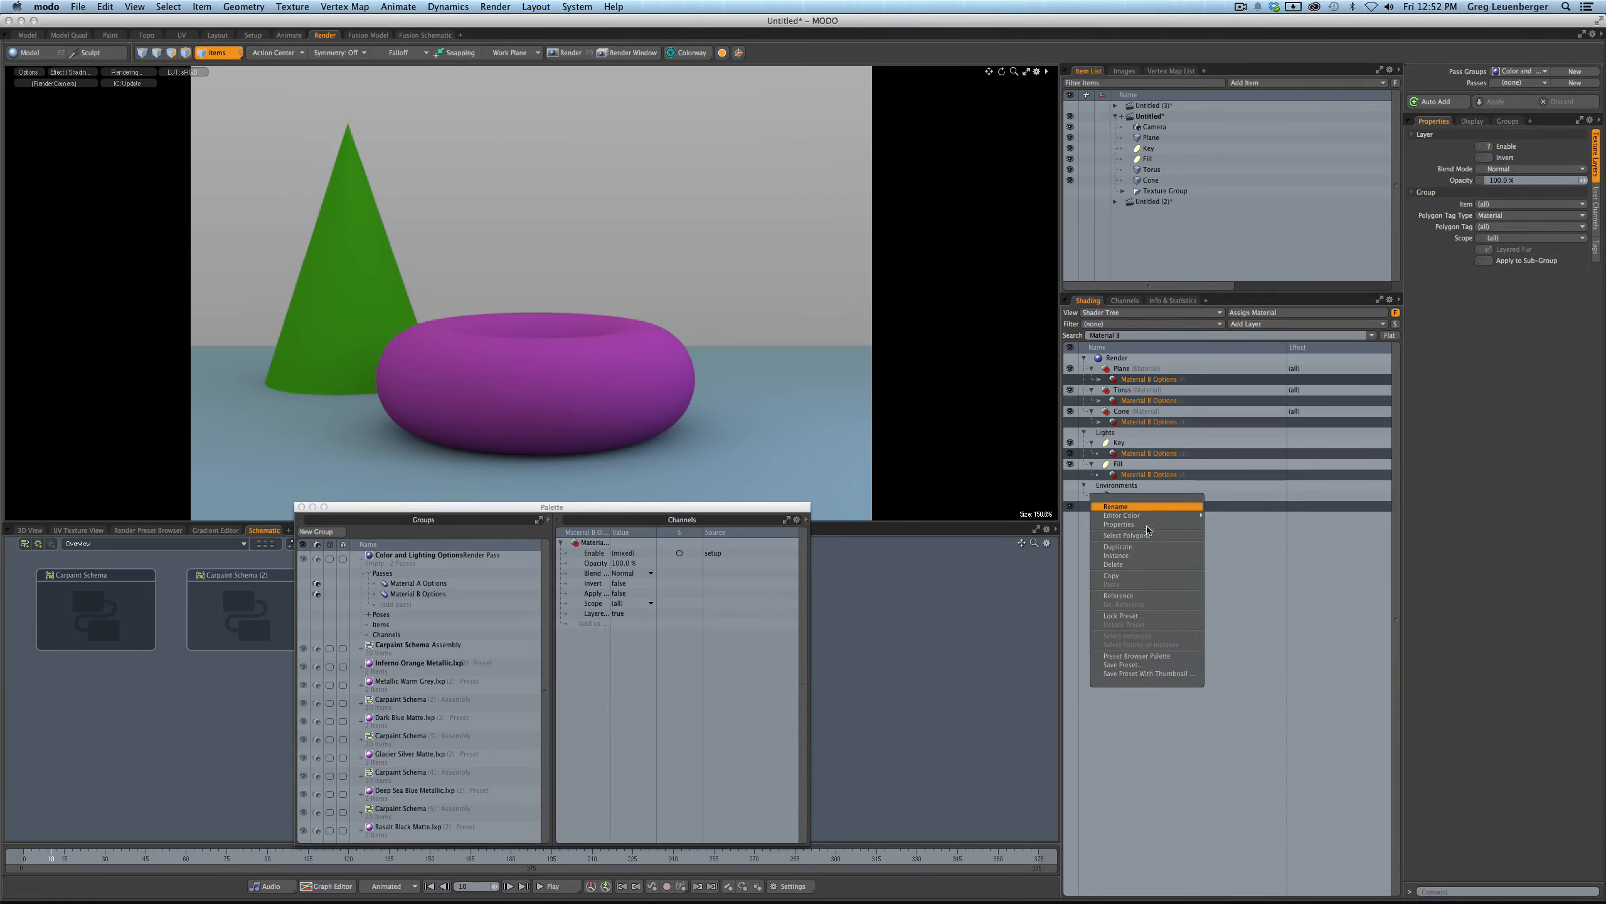
mouse_move(1138, 515)
left_click(1242, 568)
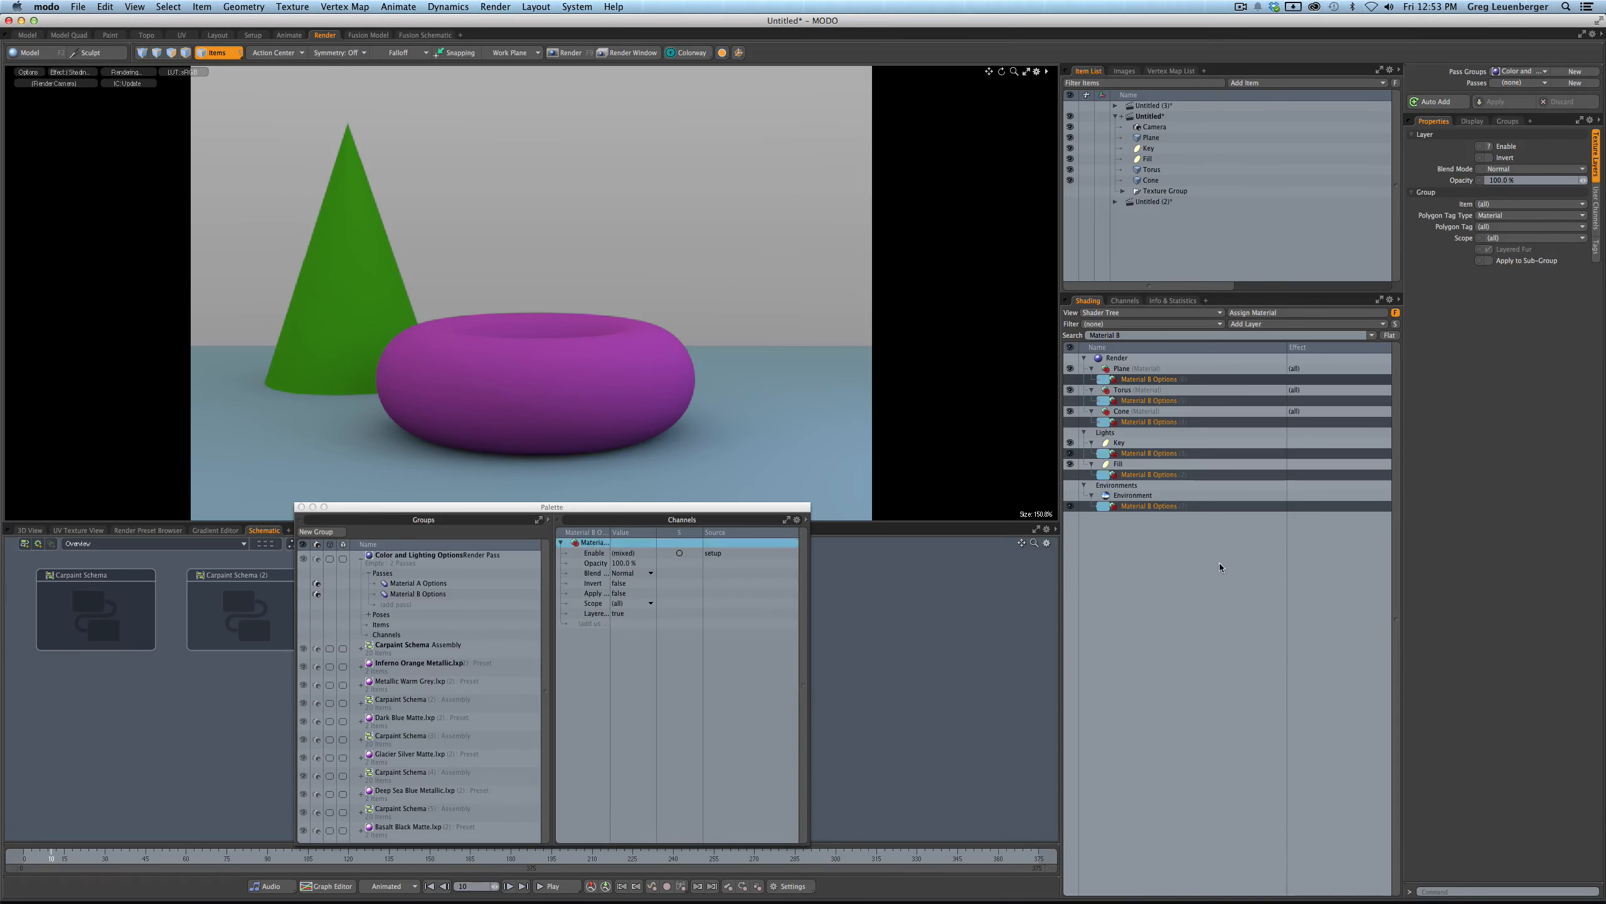
left_click(1224, 559)
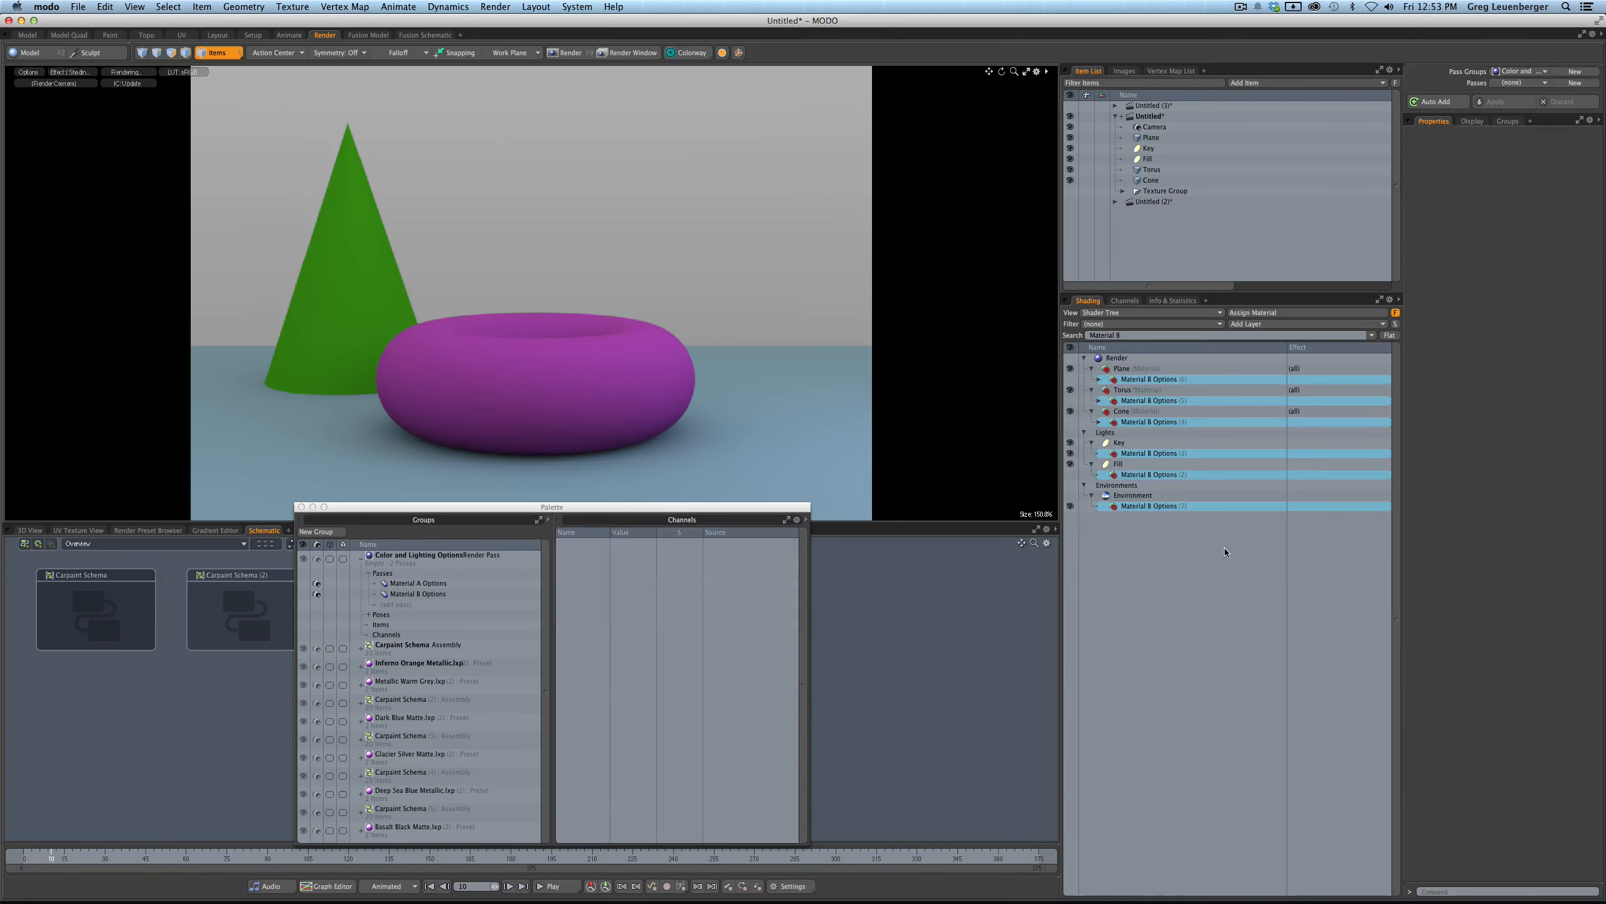
- Check which commands are available for the Material A Options pass in the groups list
left_click(423, 585)
right_click(425, 589)
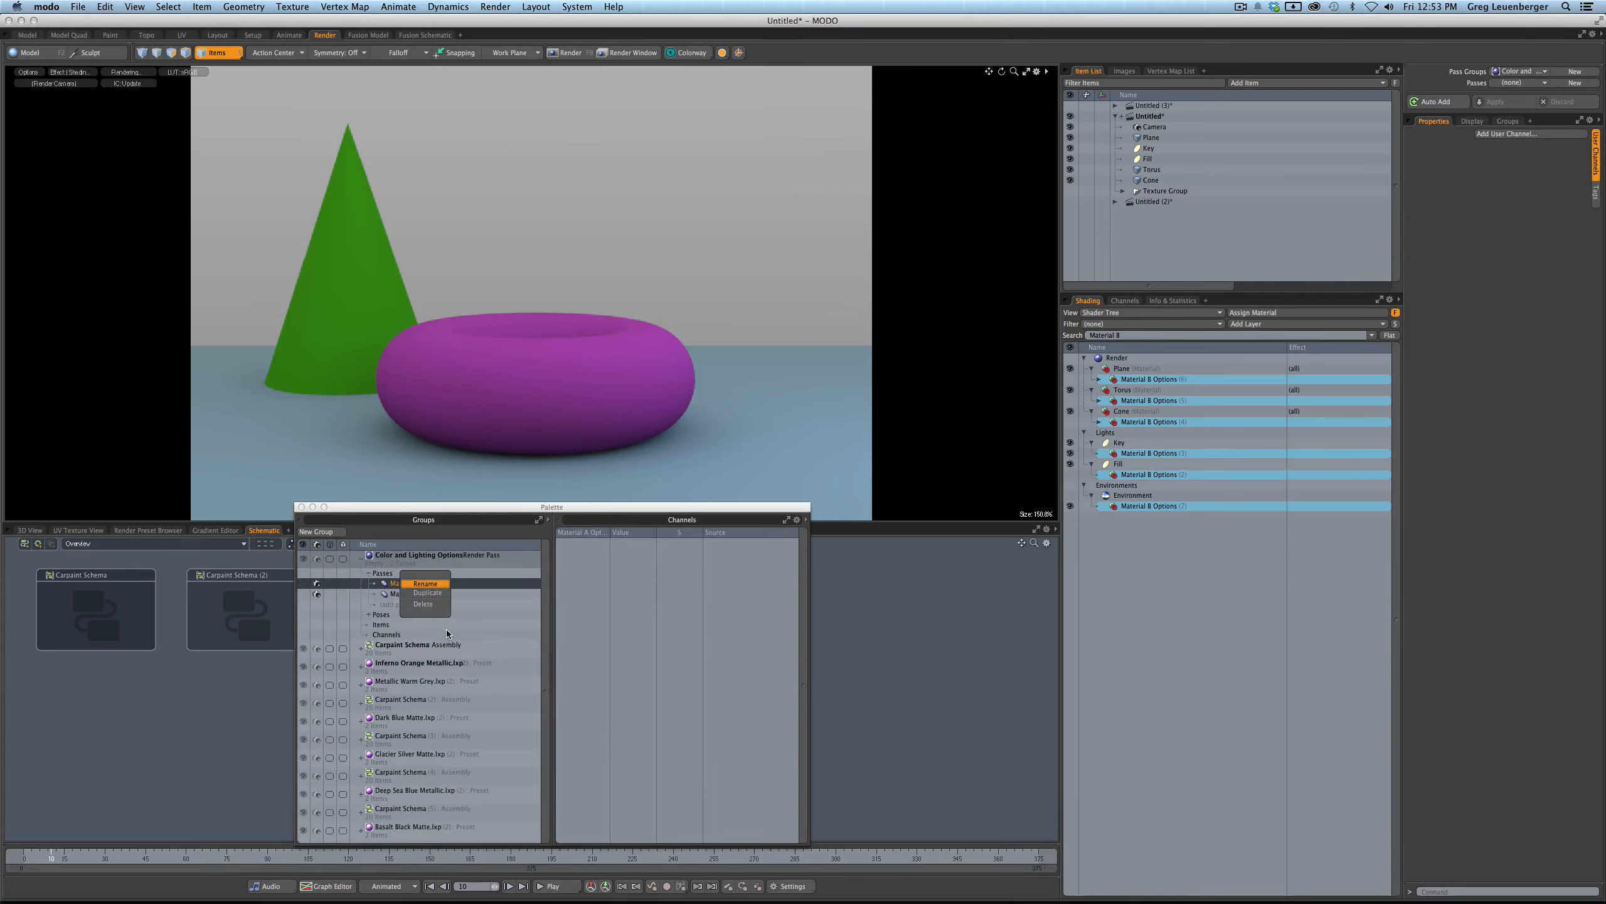
left_click(491, 592)
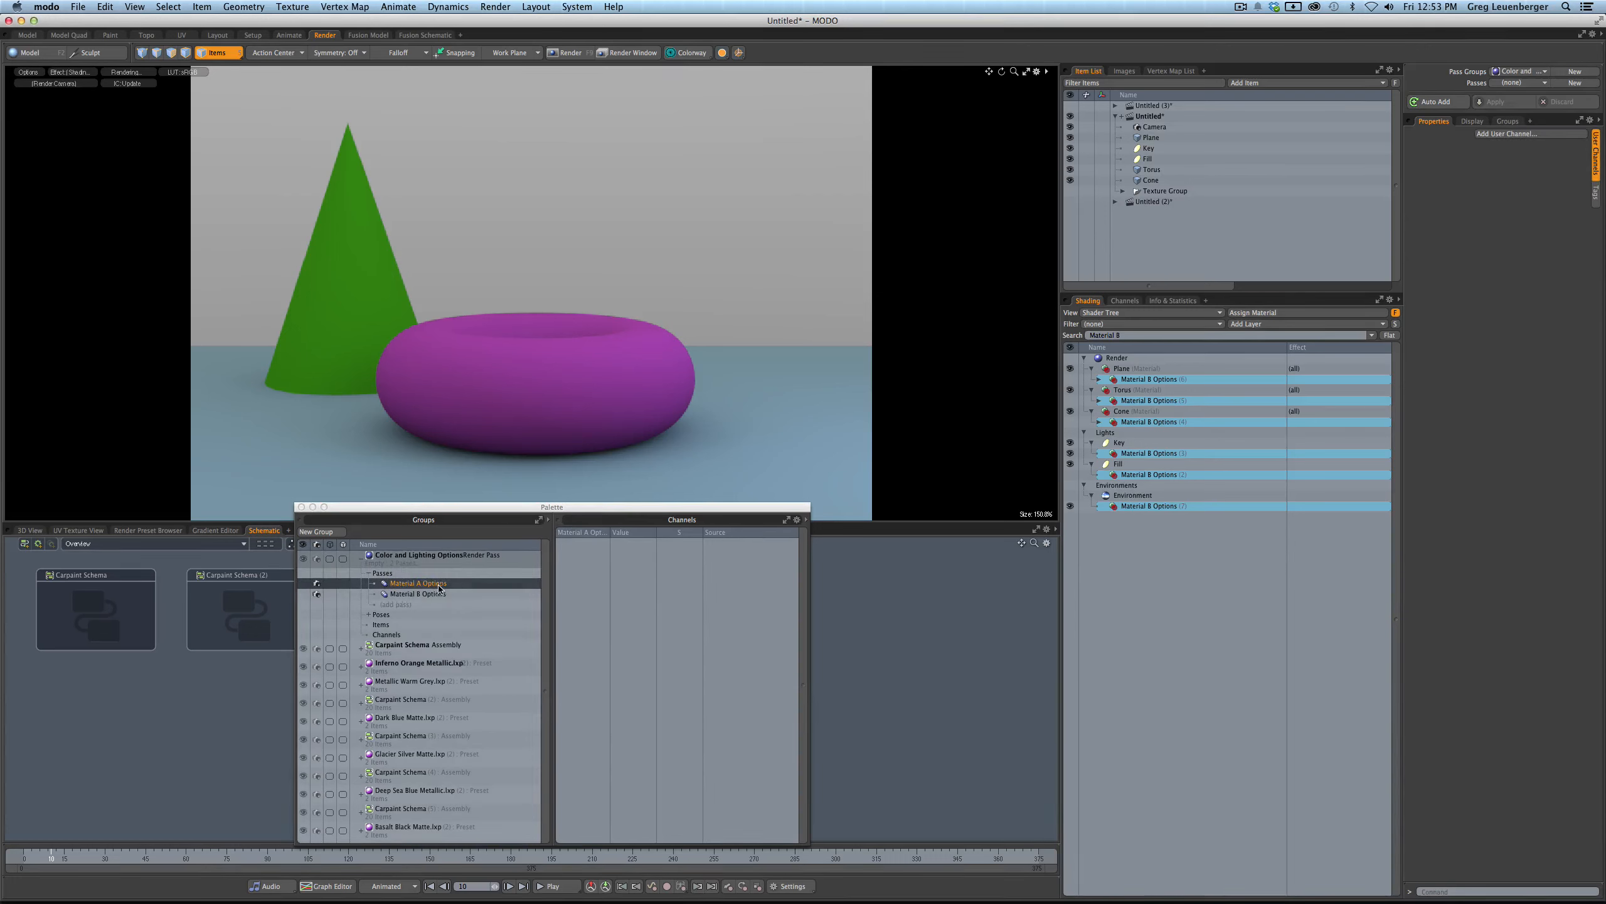
- Restore the unfiltered shader tree, toggle the visibility of the Key light's Material A Options group, and clear the selection
left_click(1394, 324)
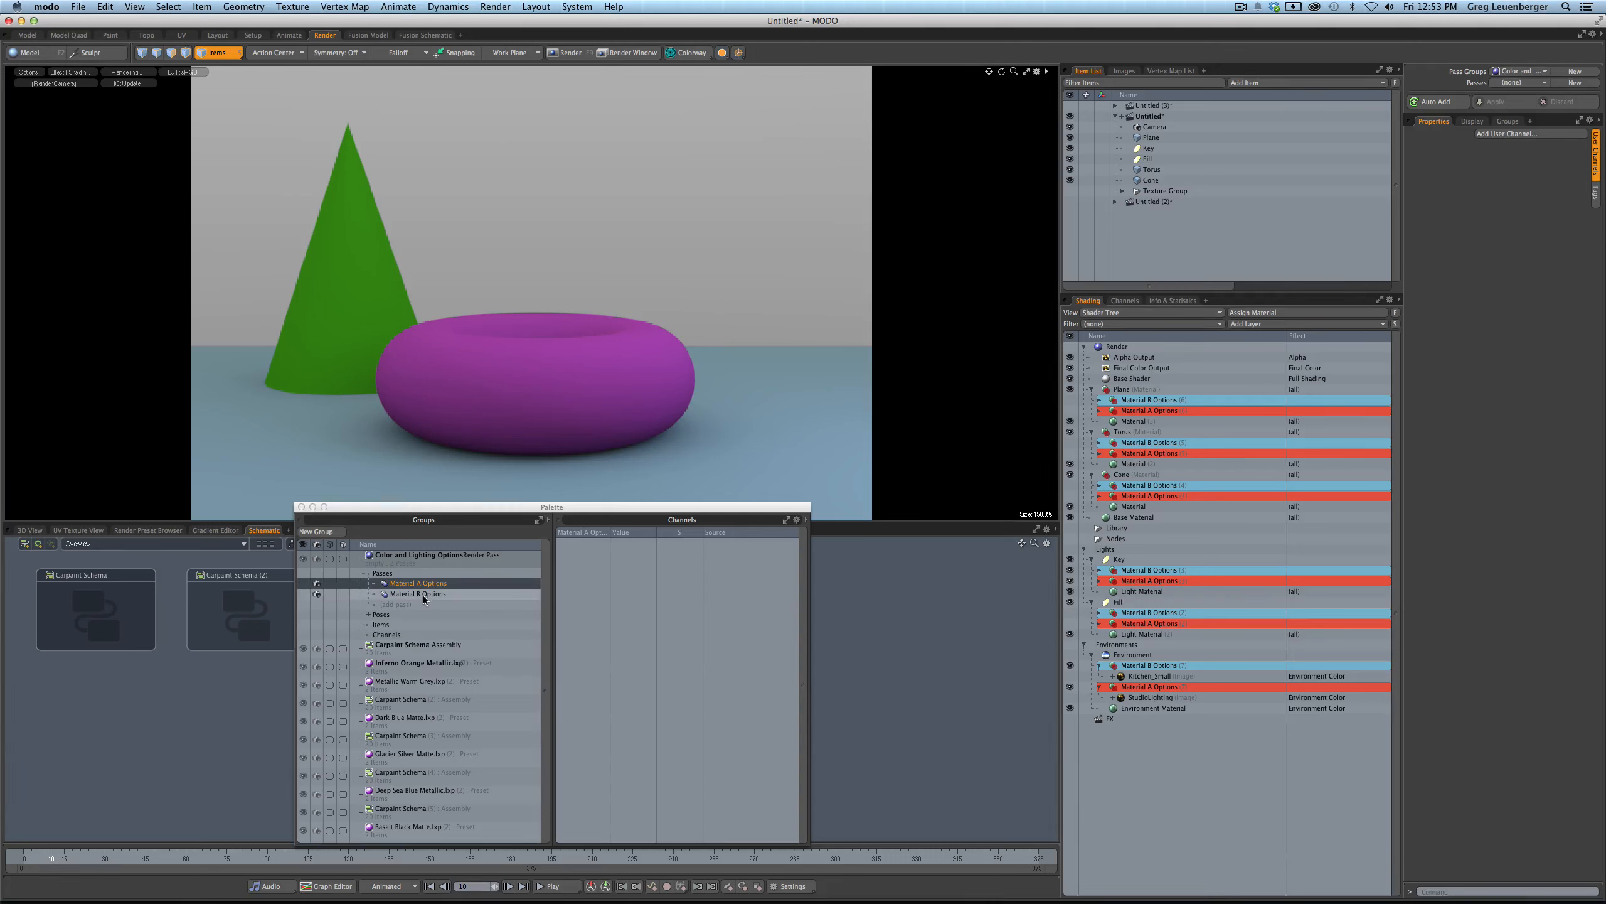
left_click(1070, 581)
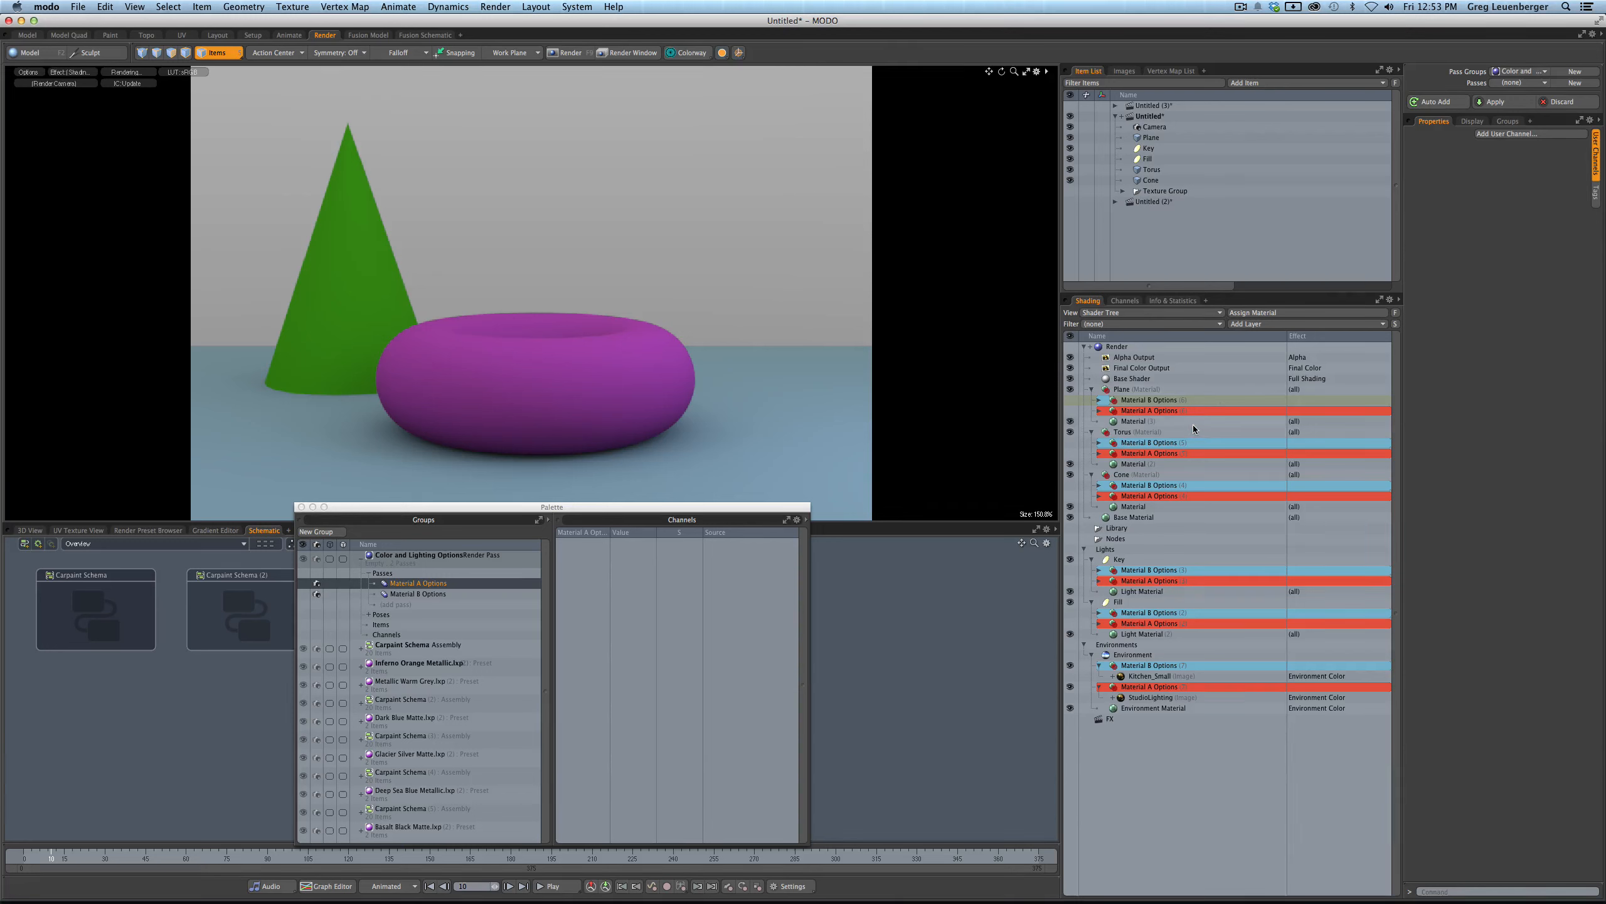
left_click(1157, 540)
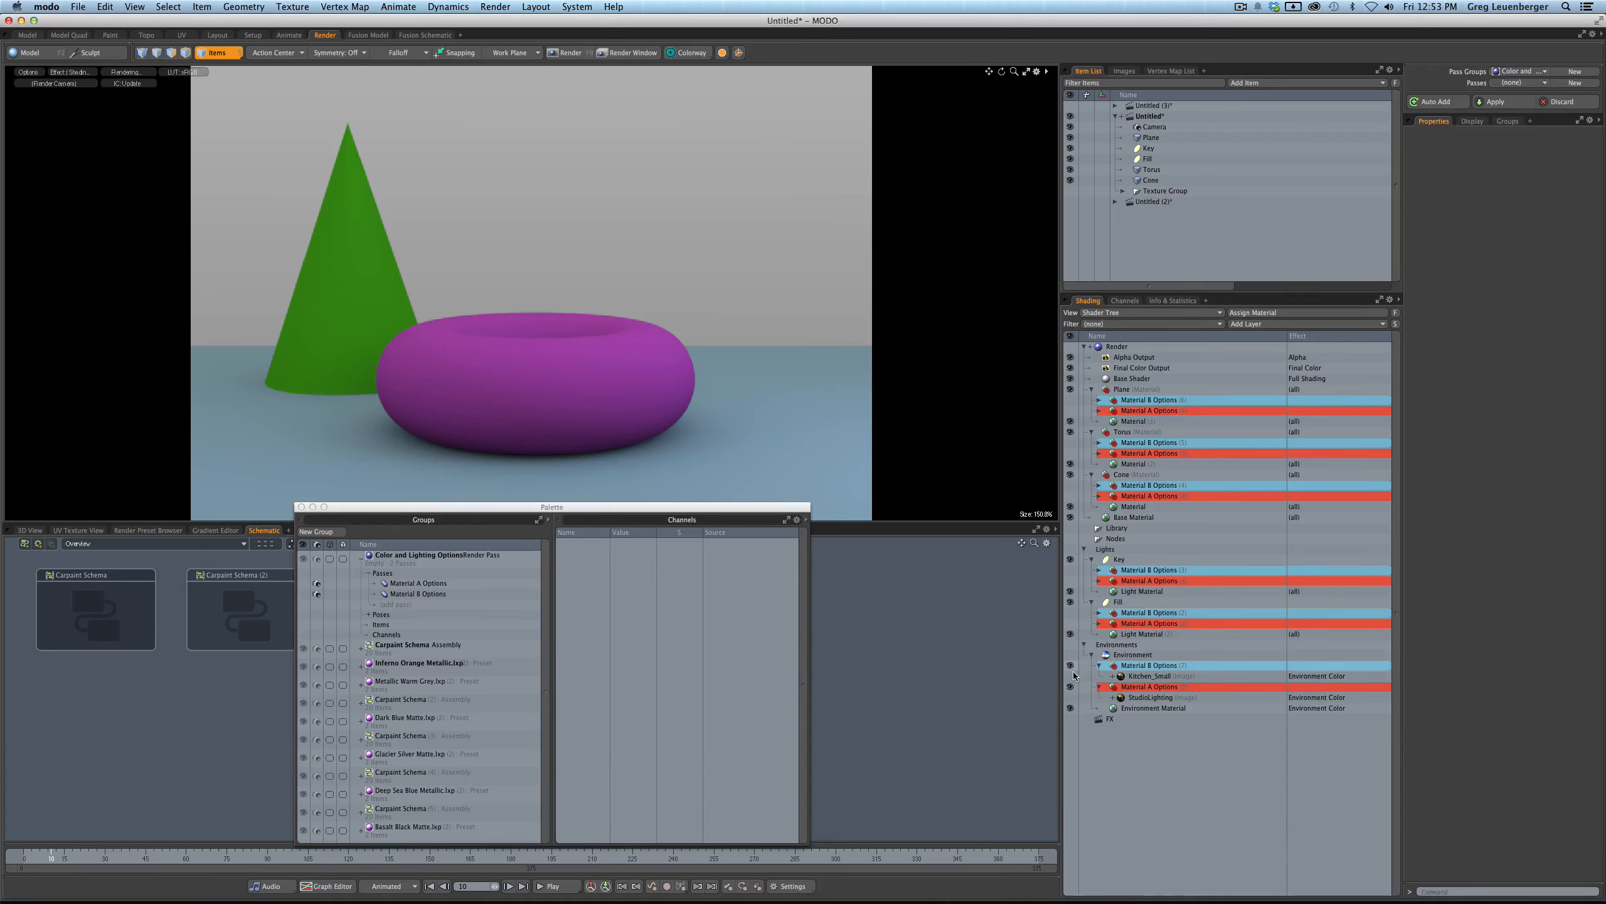
- Check the contents of the Torus's Material A Options group and make Material A Options the active render pass
left_click(1100, 453)
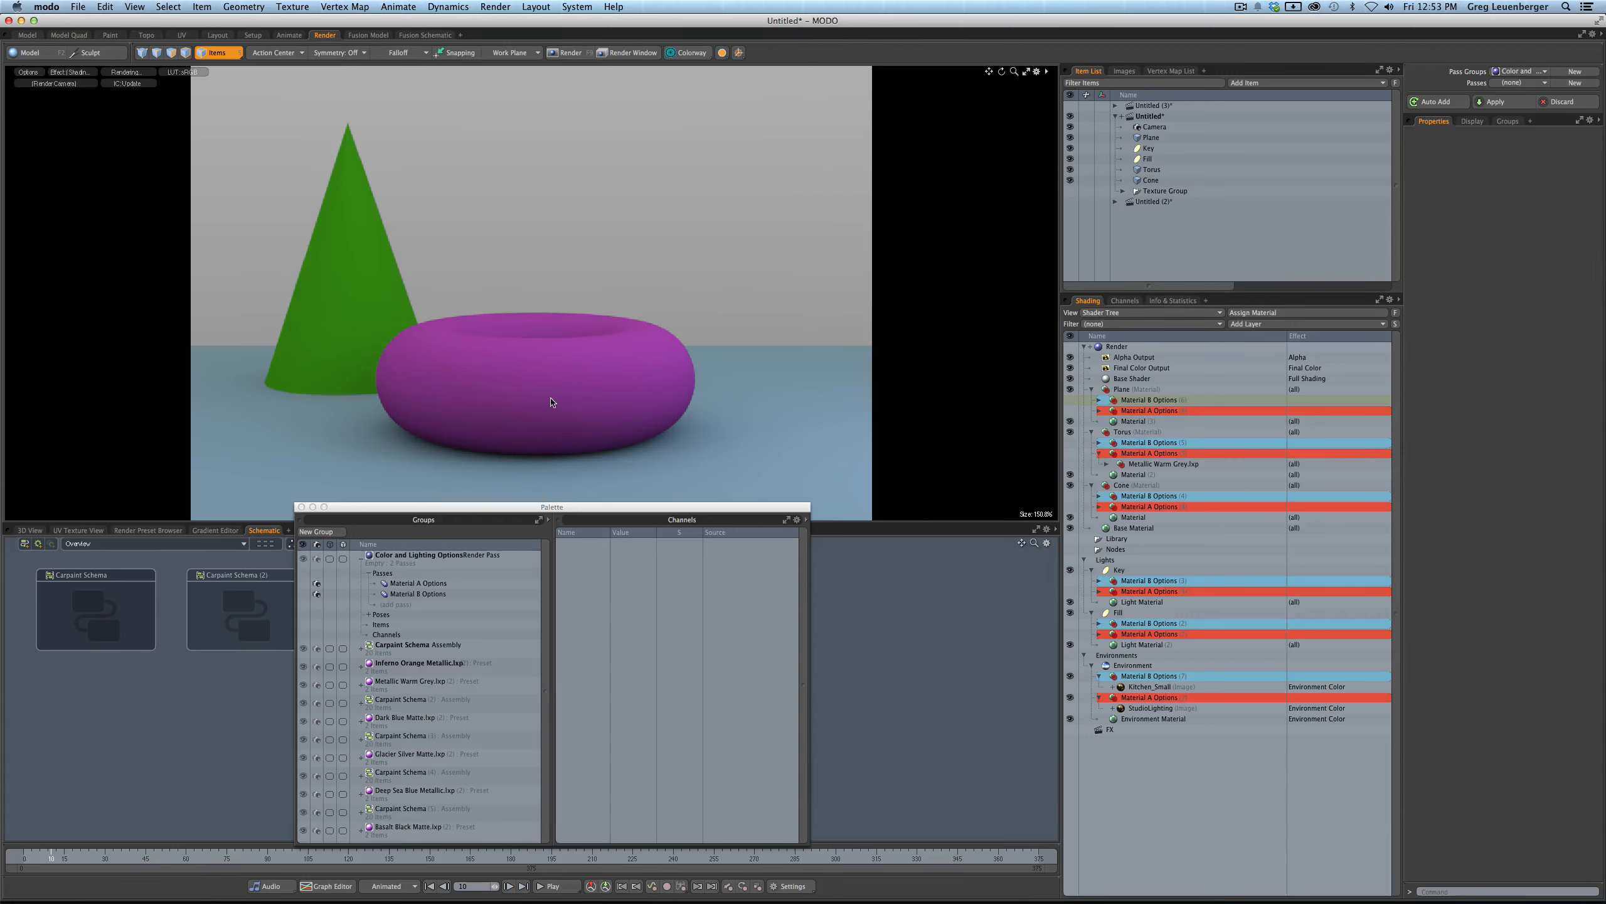
left_click(1099, 453)
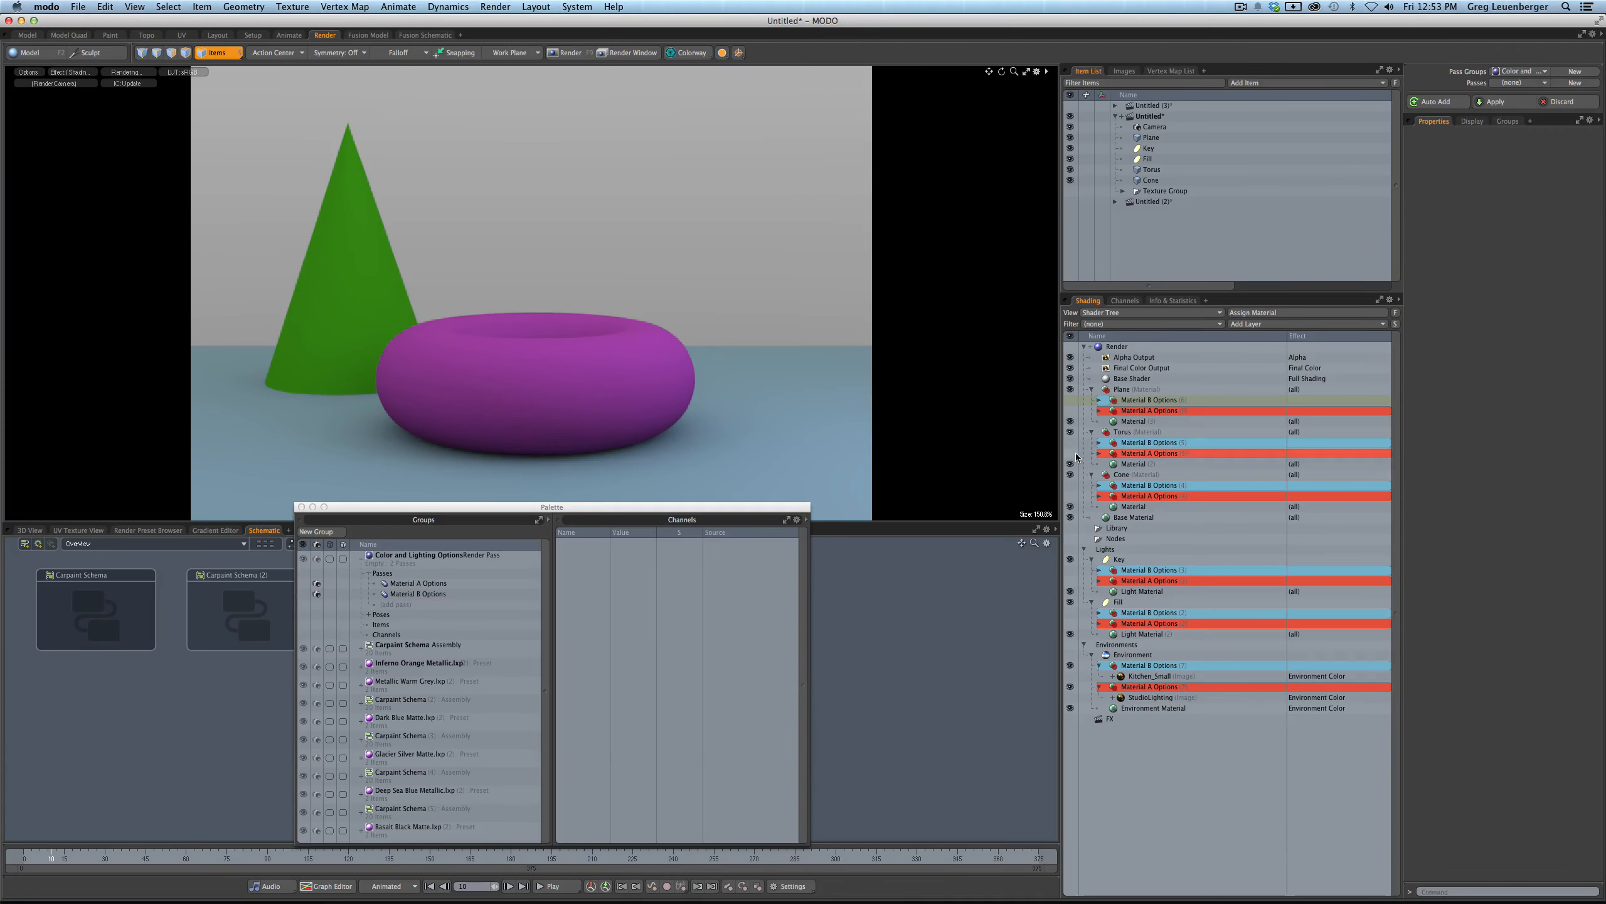
left_click(1521, 88)
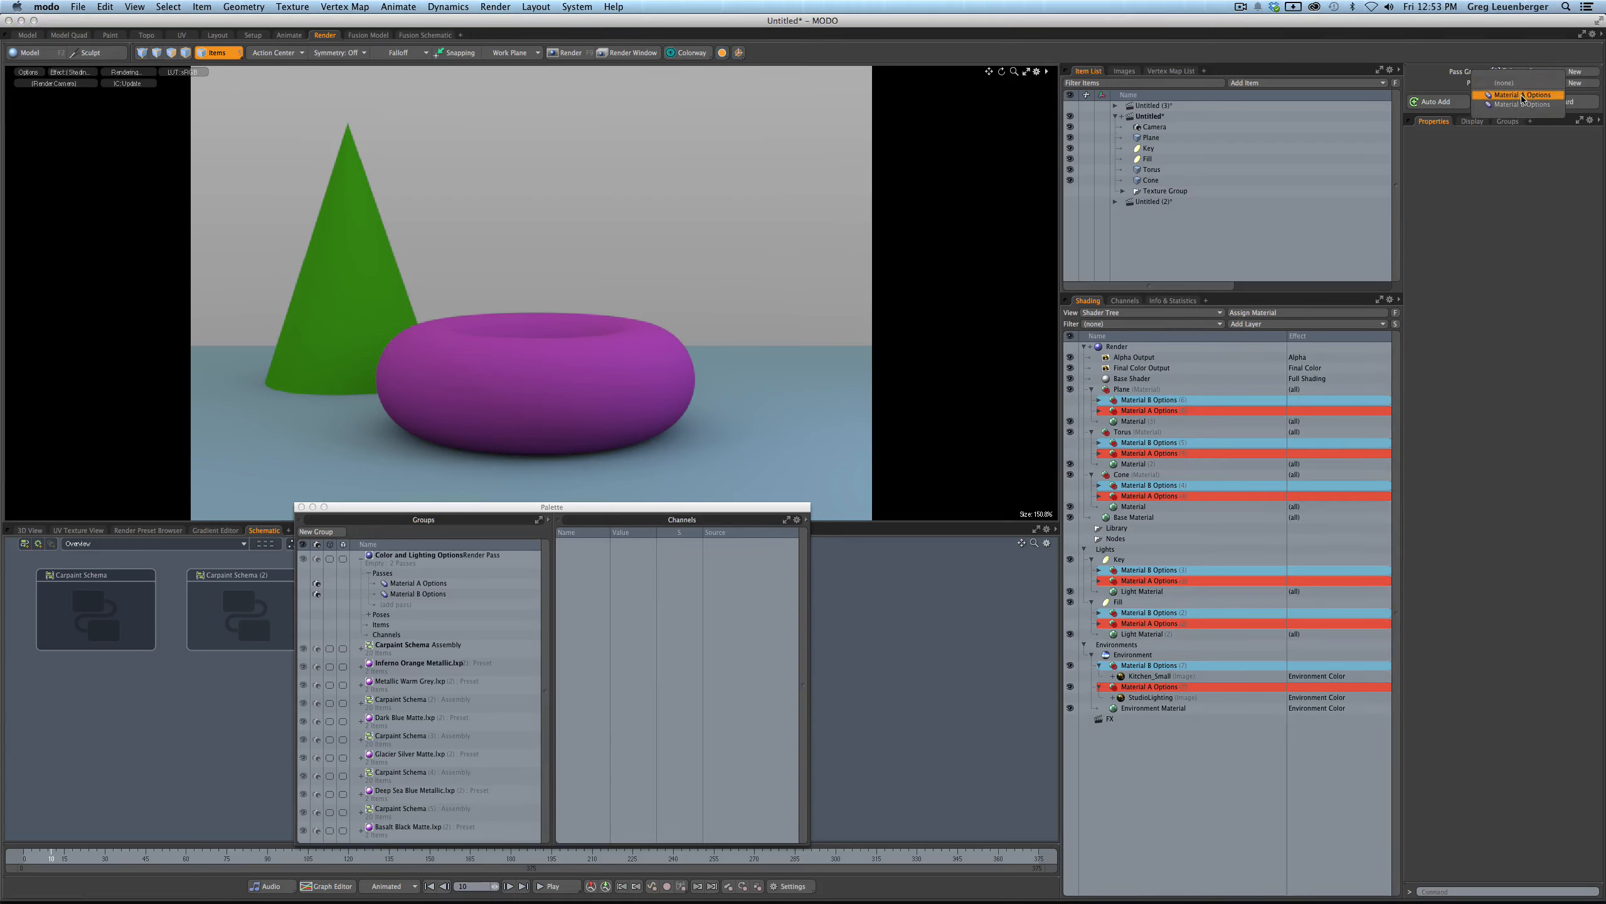
left_click(1522, 96)
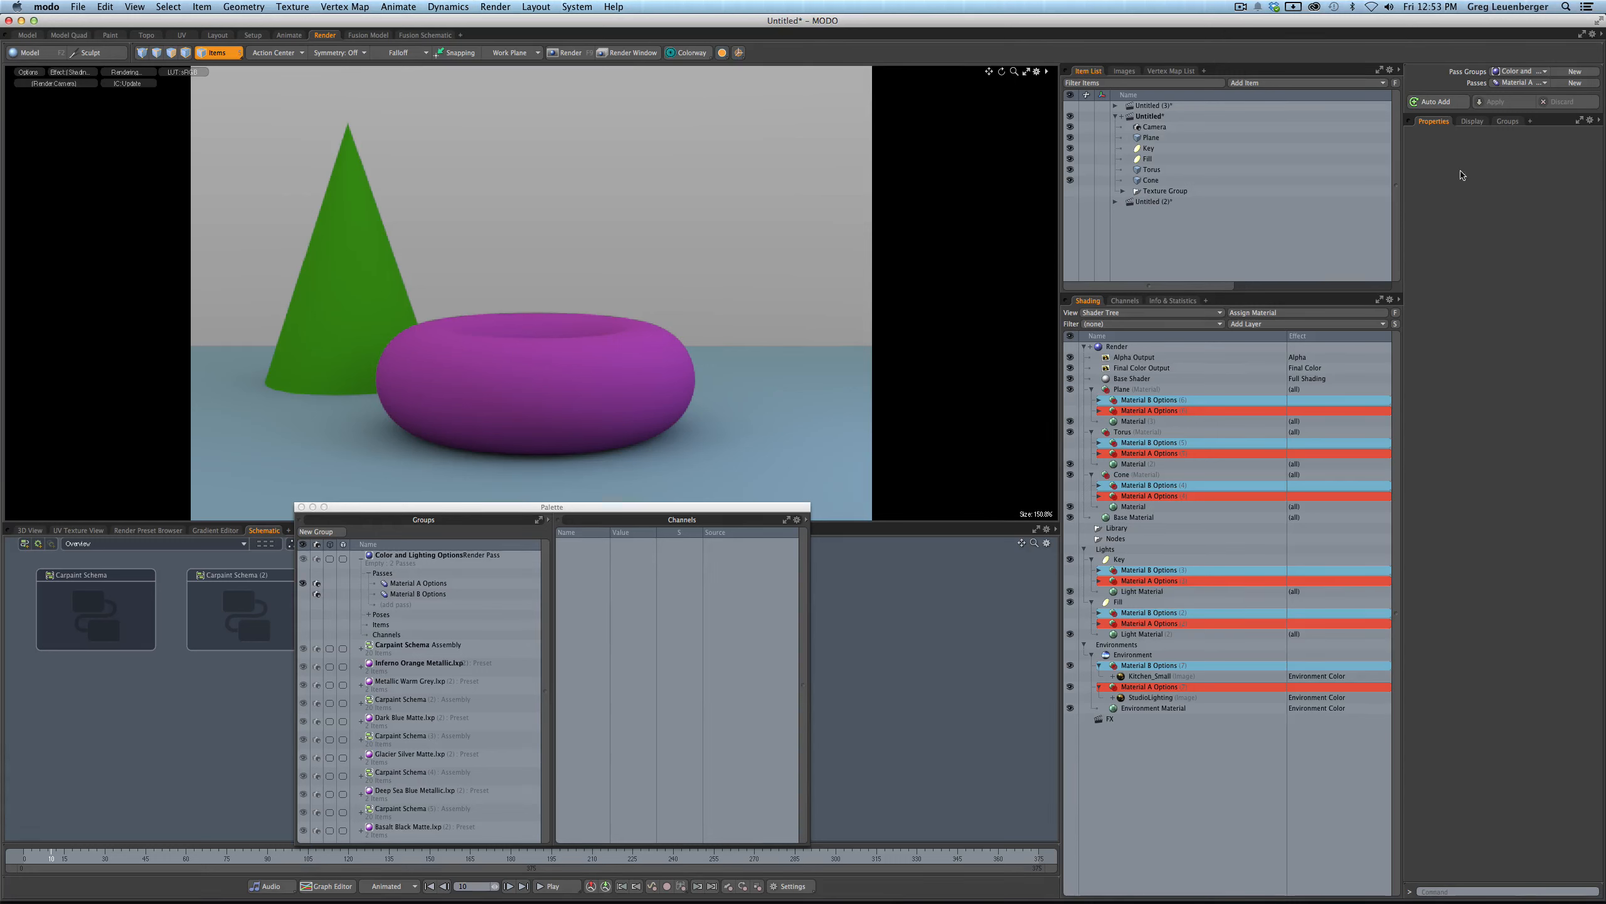
left_click(1437, 102)
left_click(1435, 104)
- Uncover the 3D view beneath the render preview and add a Final Color render output to the Render item
left_click_drag(728, 506, 724, 568)
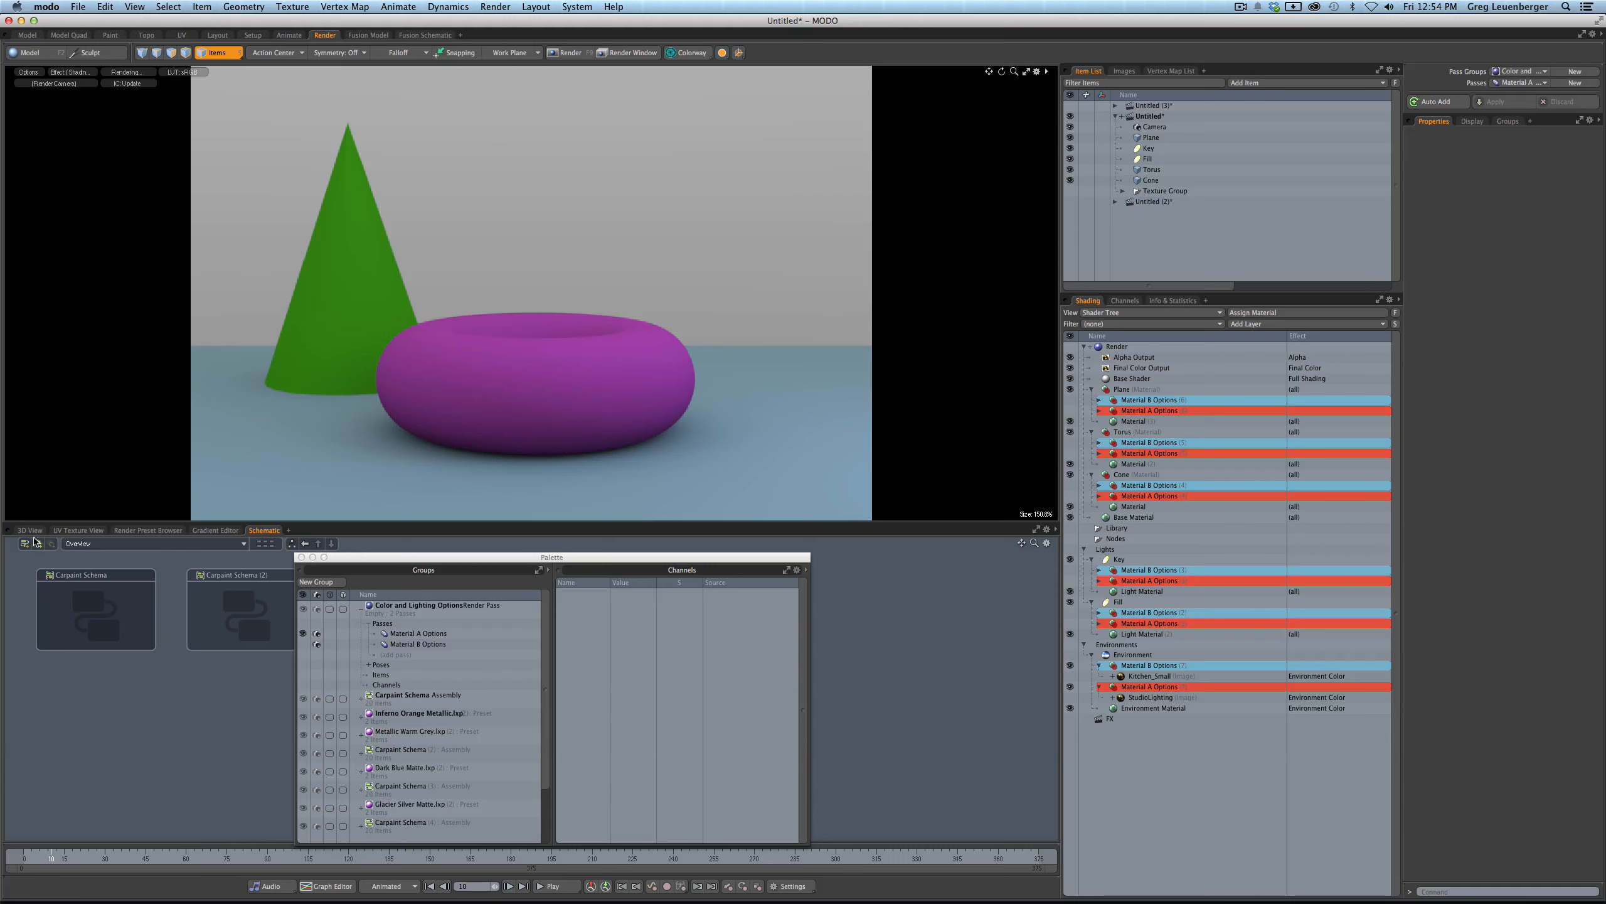
left_click(30, 530)
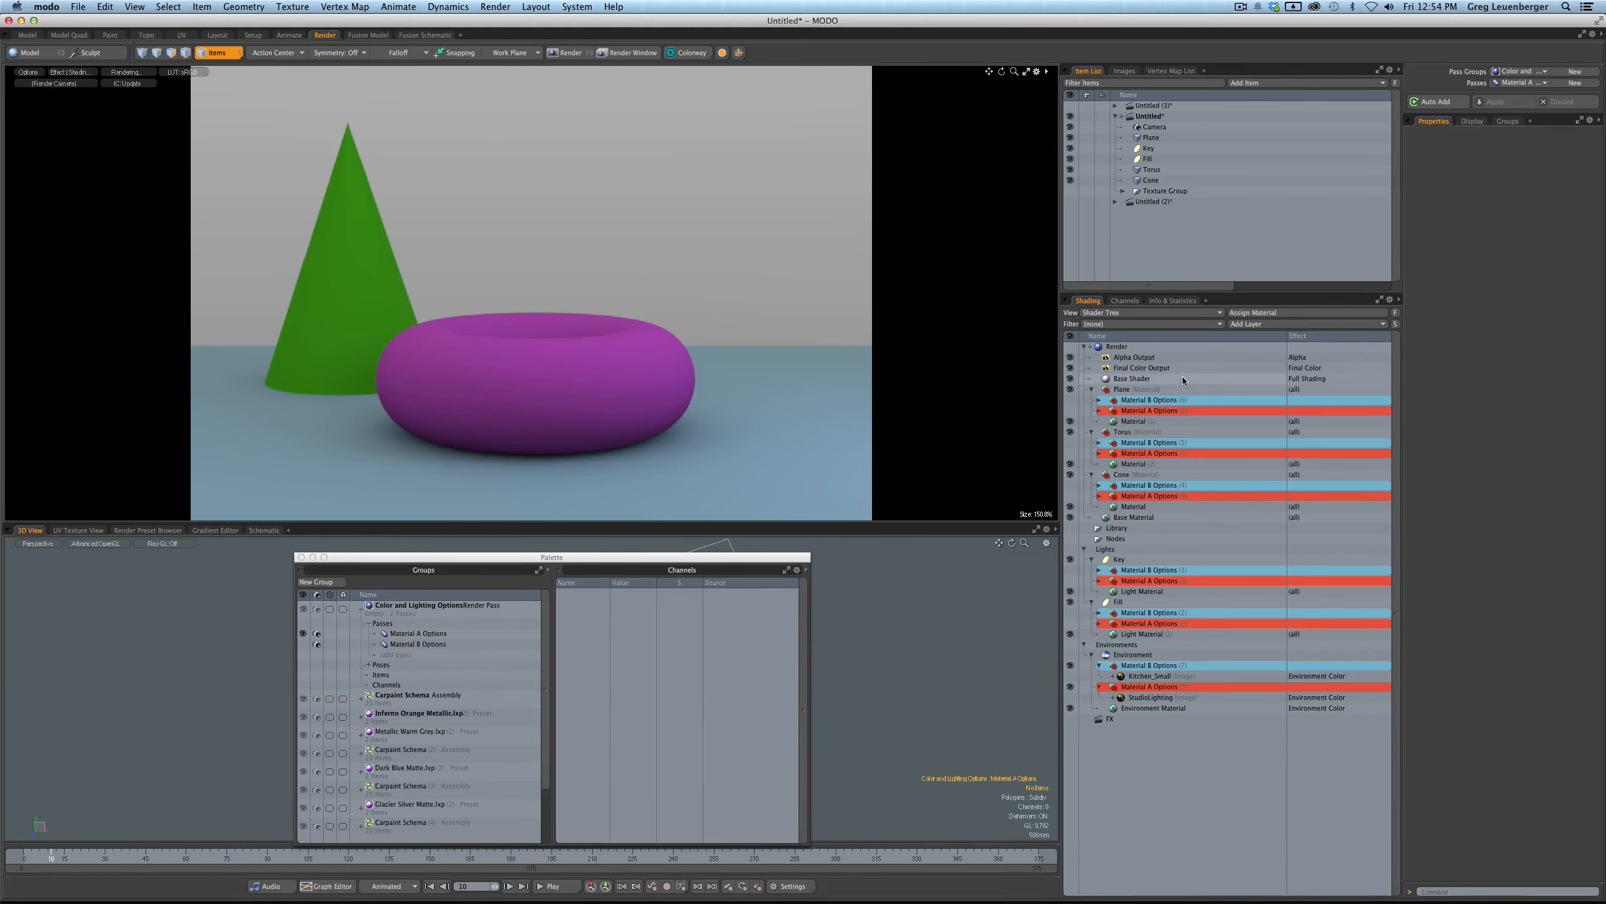
left_click(1163, 347)
left_click(1248, 327)
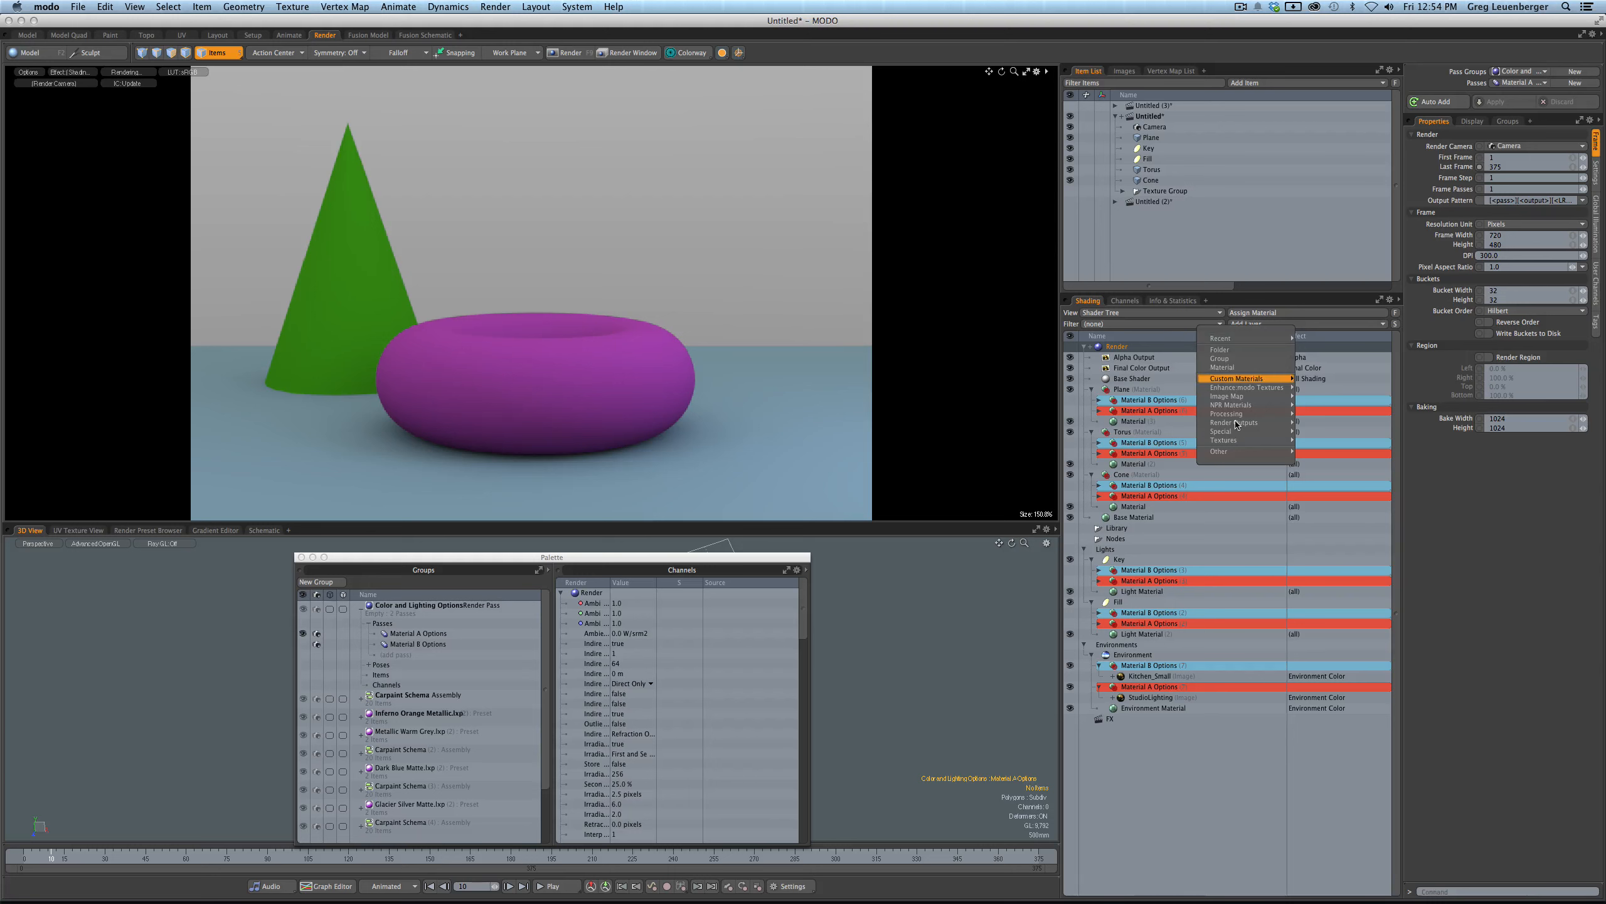
mouse_move(1236, 416)
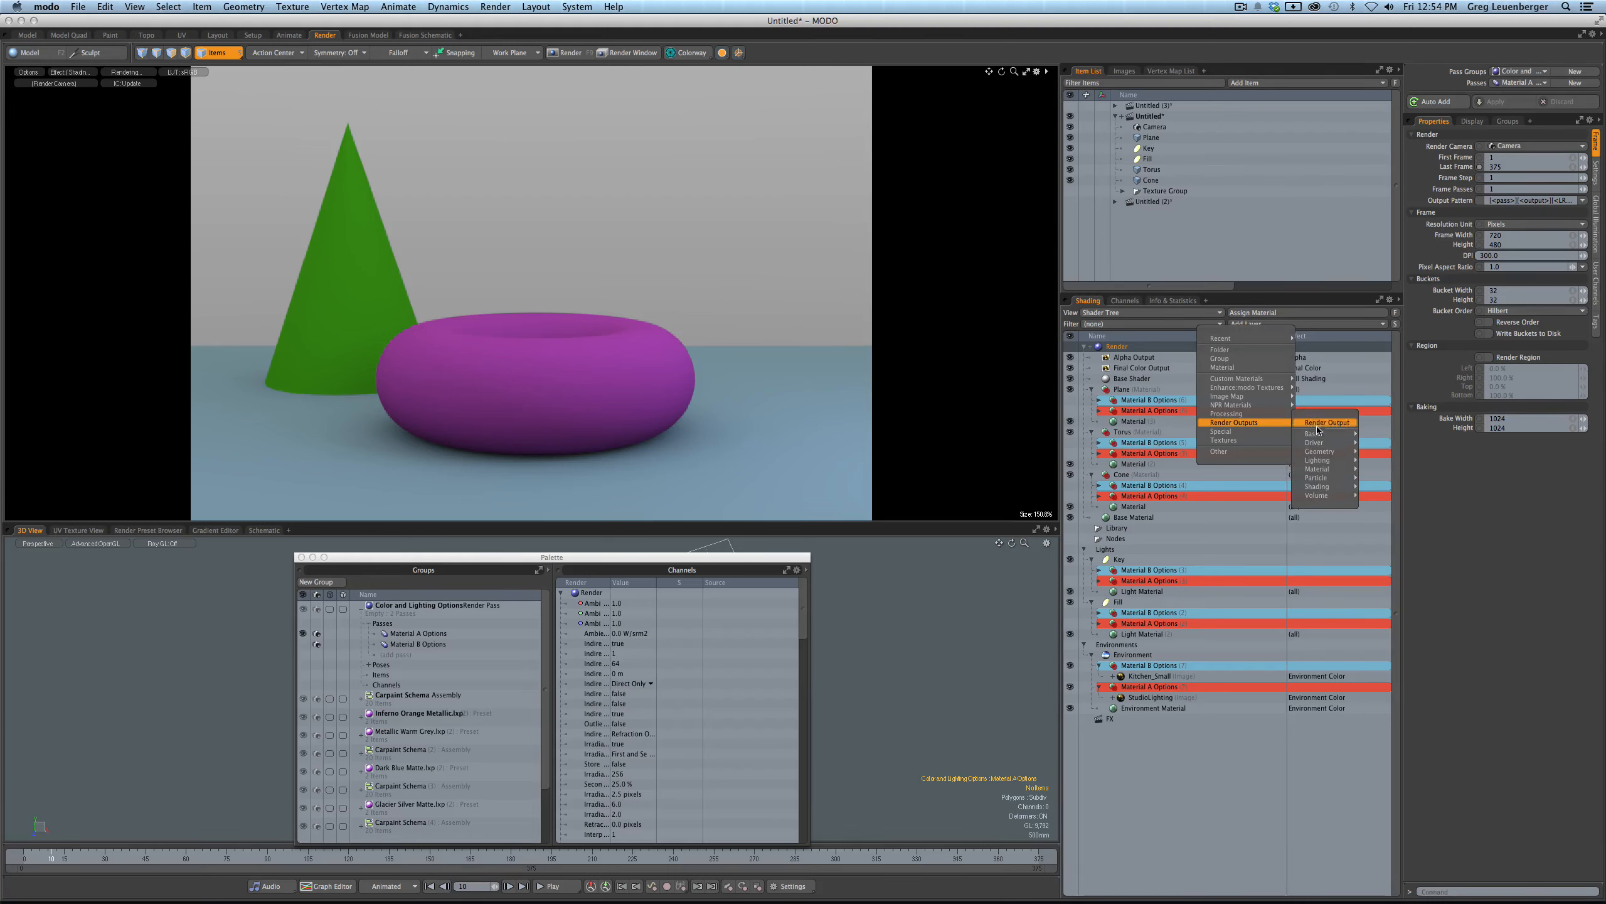
mouse_move(1320, 437)
left_click(1382, 451)
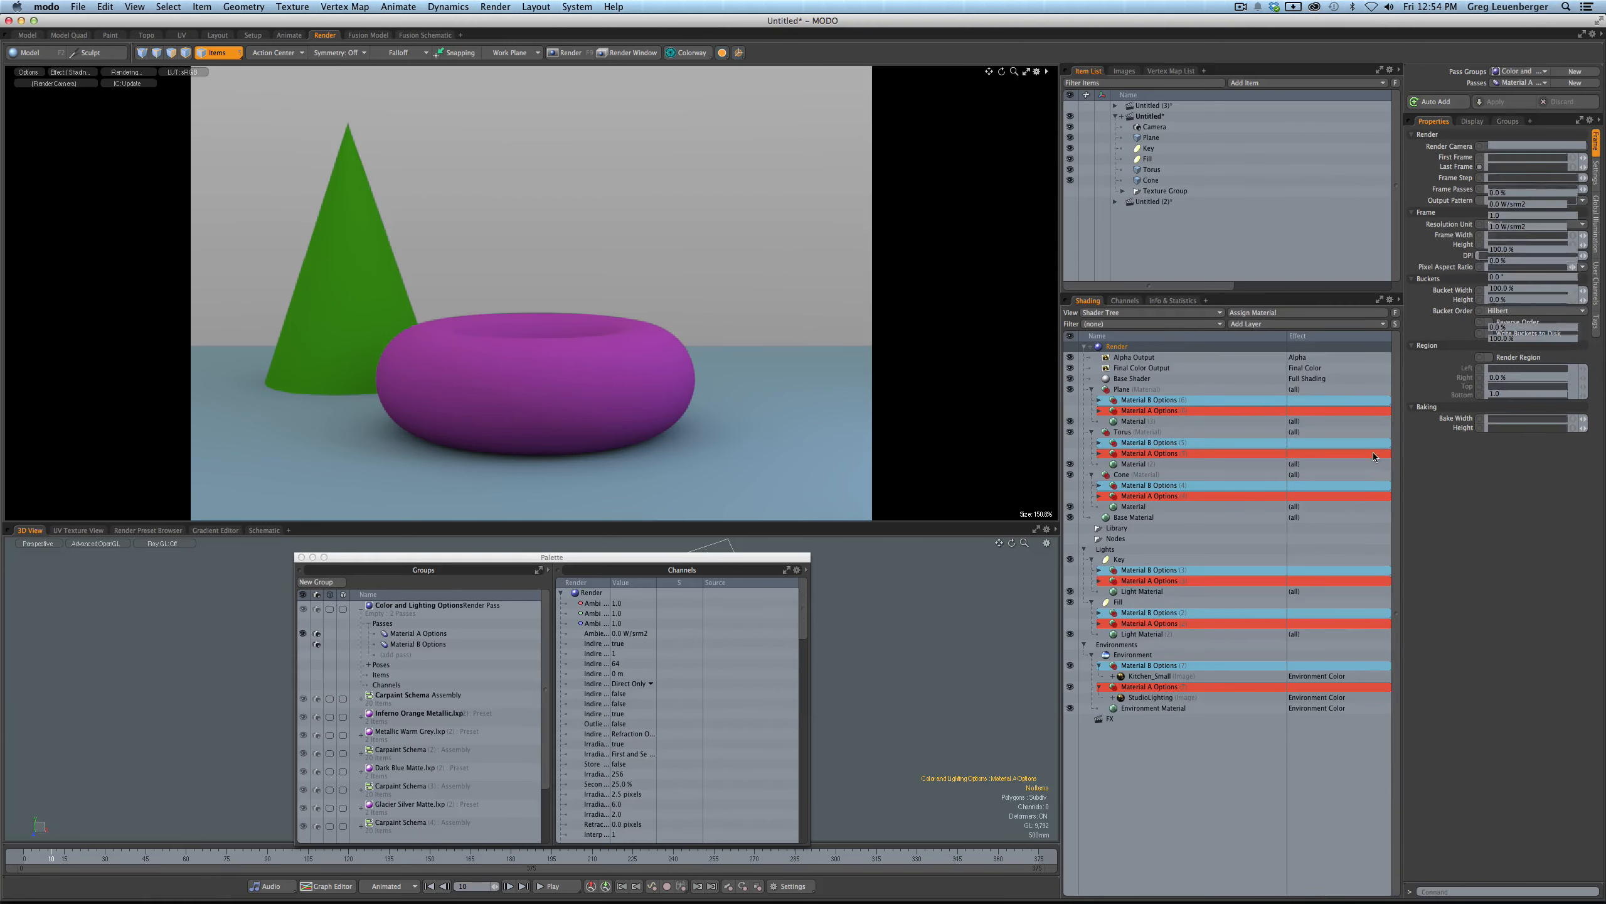
- Add Alpha and Depth render outputs at the top of the Render item in the shader tree
left_click(1251, 324)
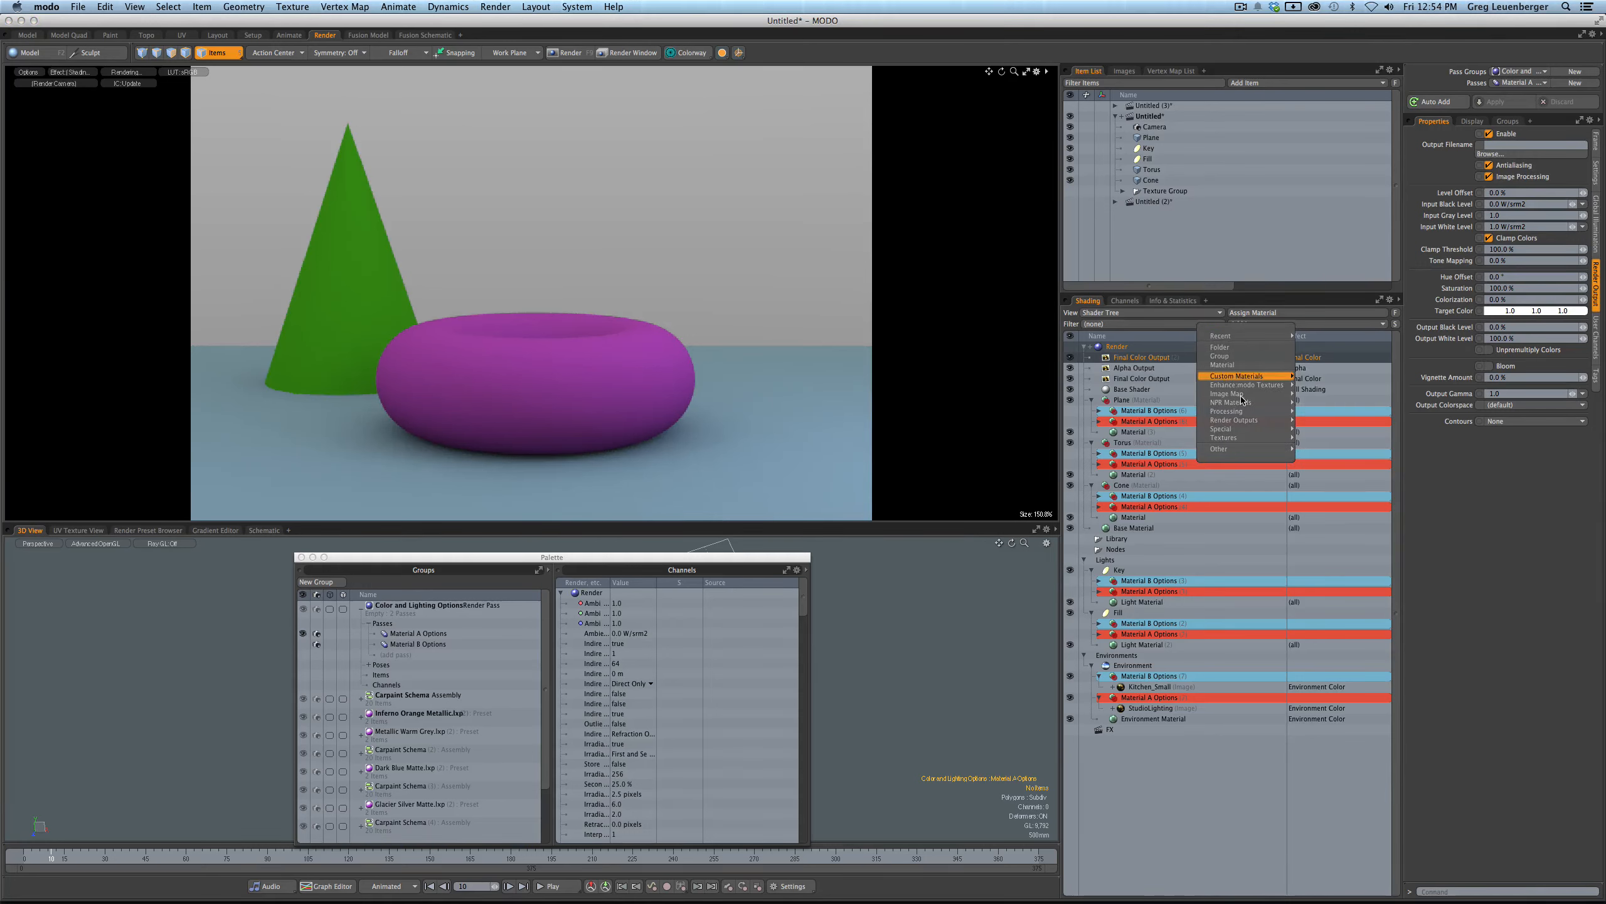
mouse_move(1244, 421)
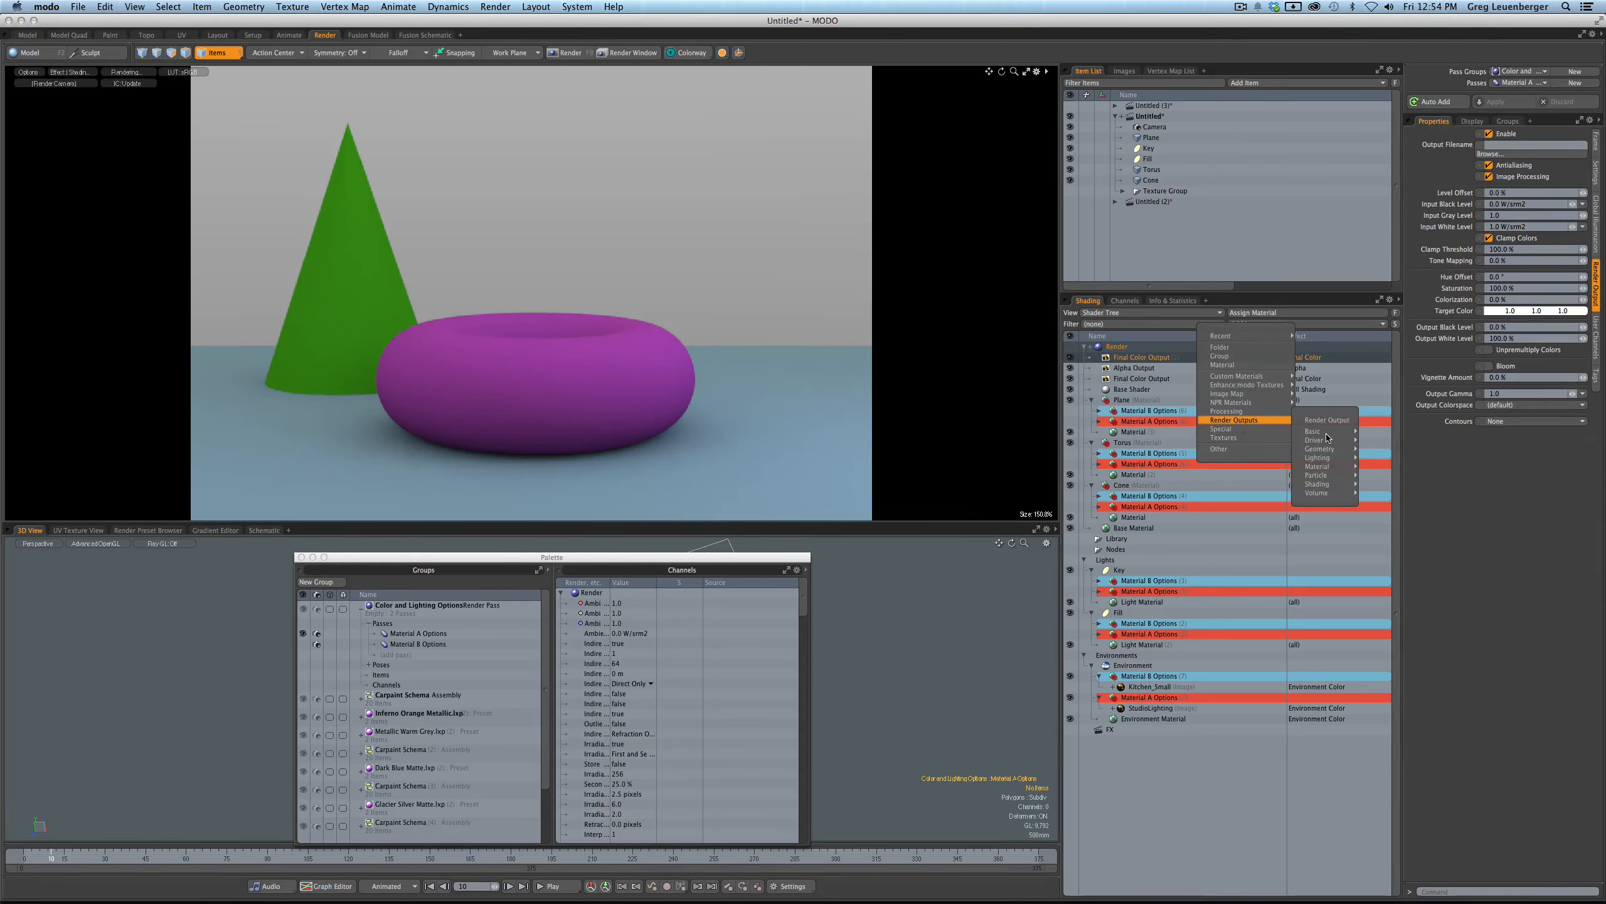
left_click(1369, 434)
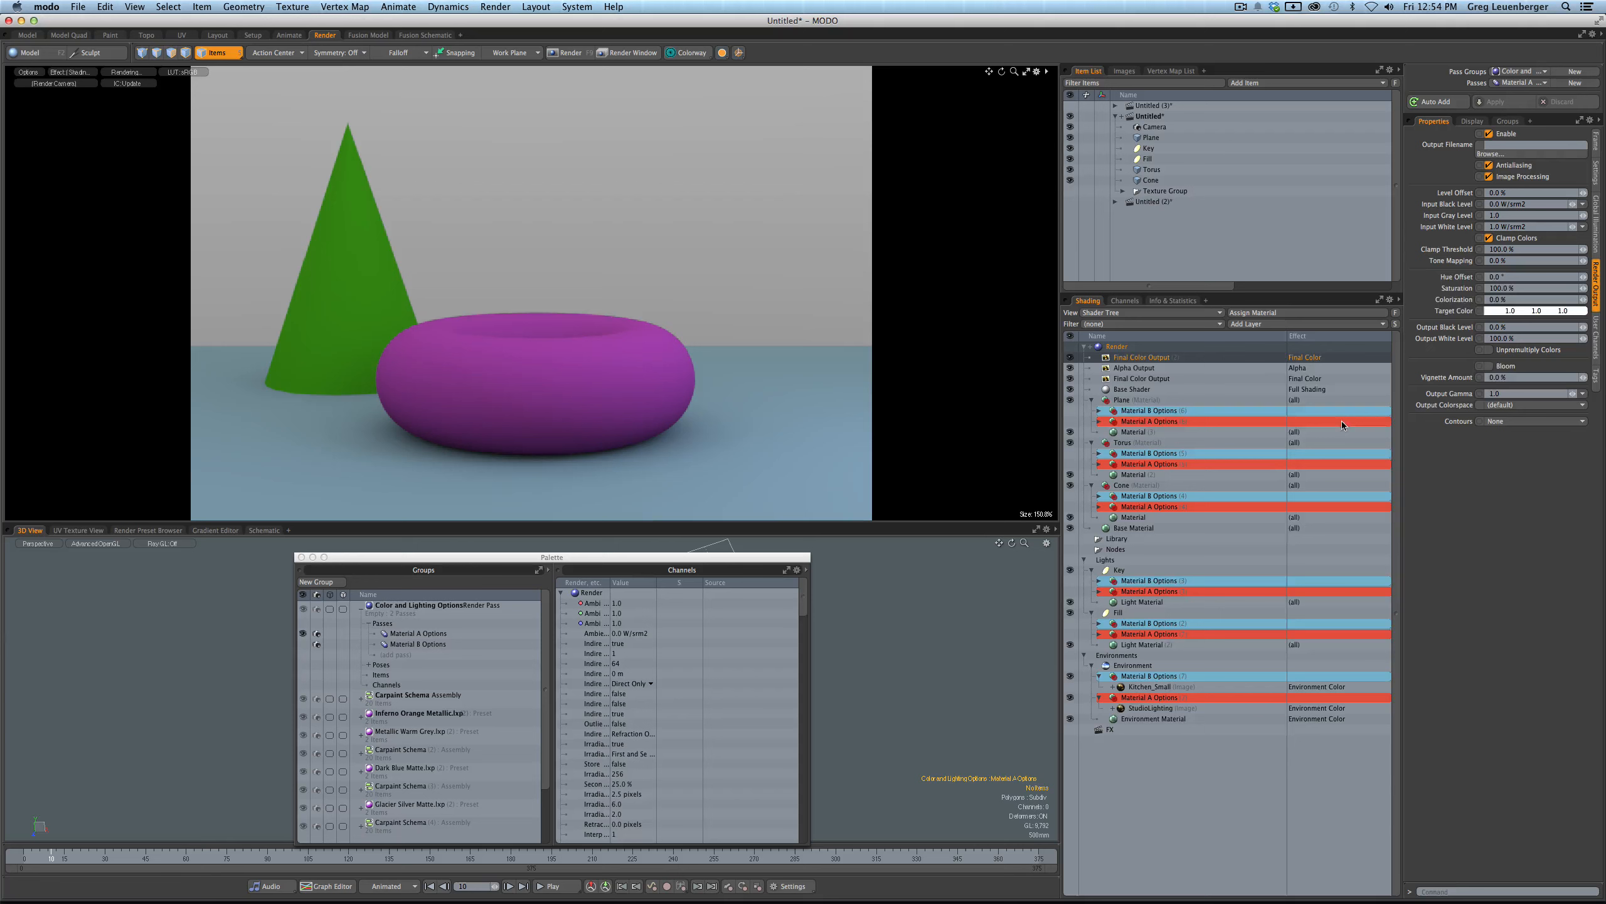
left_click(1249, 323)
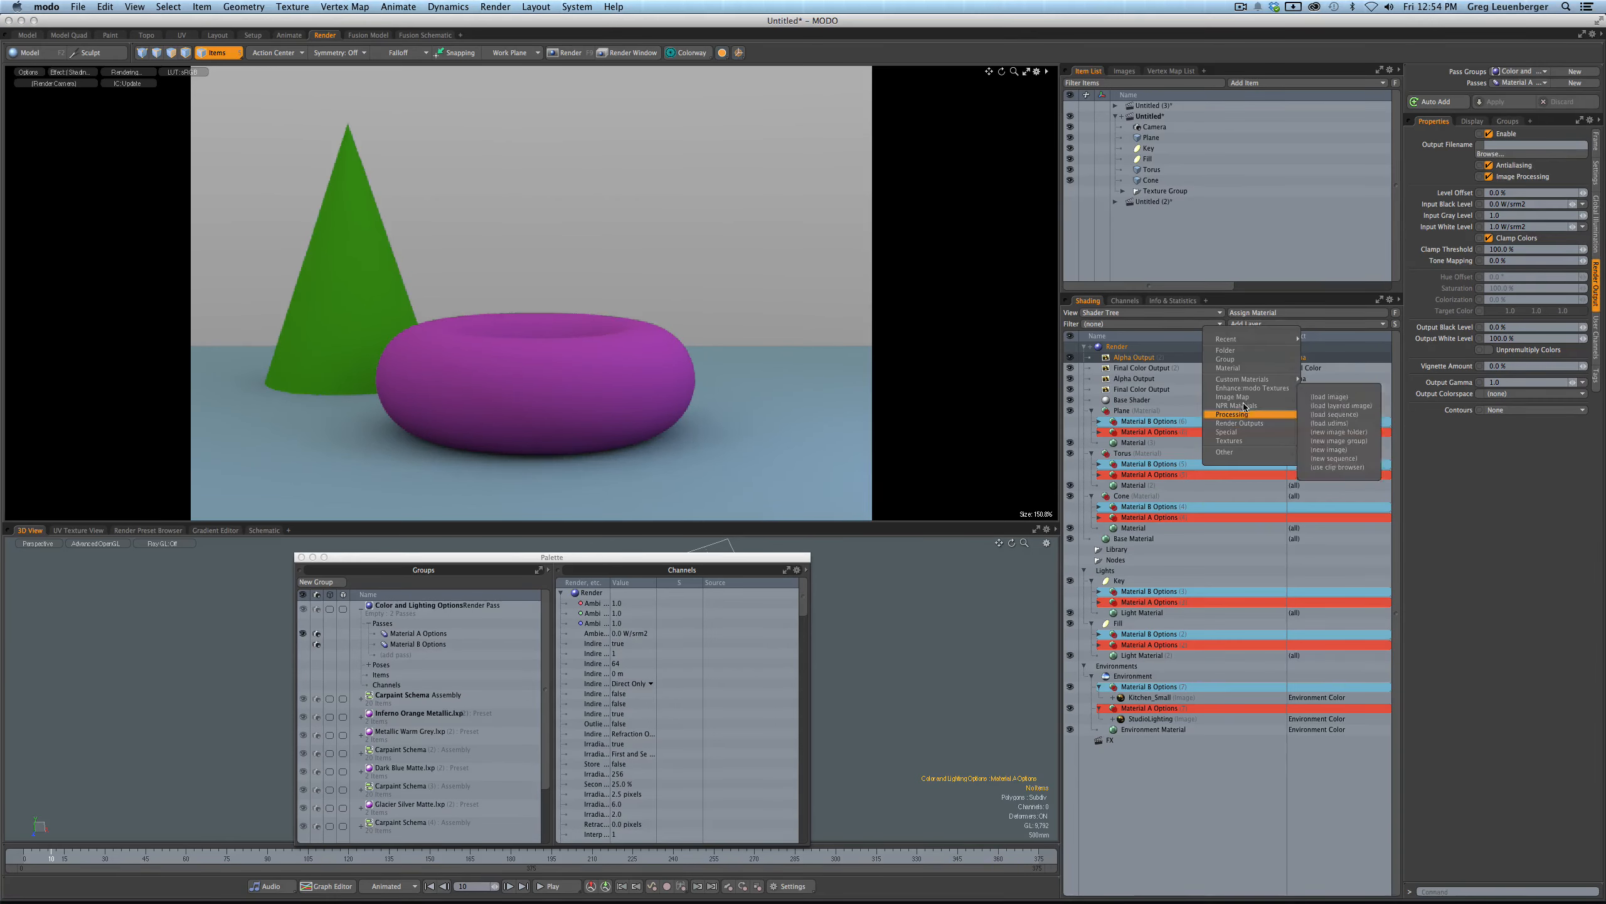
mouse_move(1250, 393)
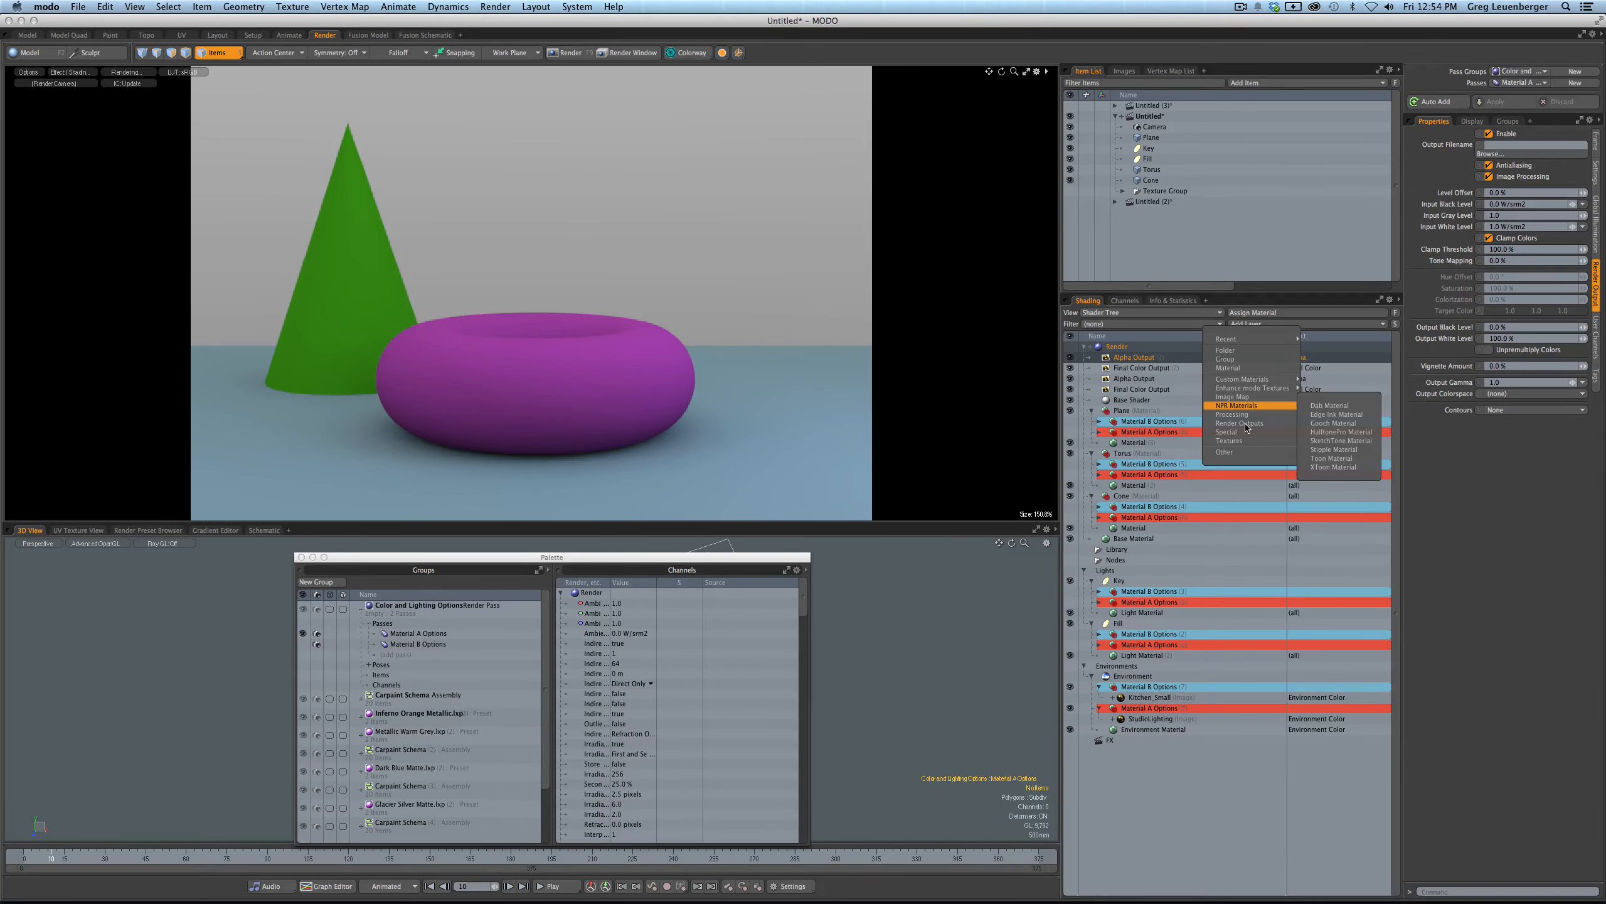
mouse_move(1247, 426)
mouse_move(1328, 436)
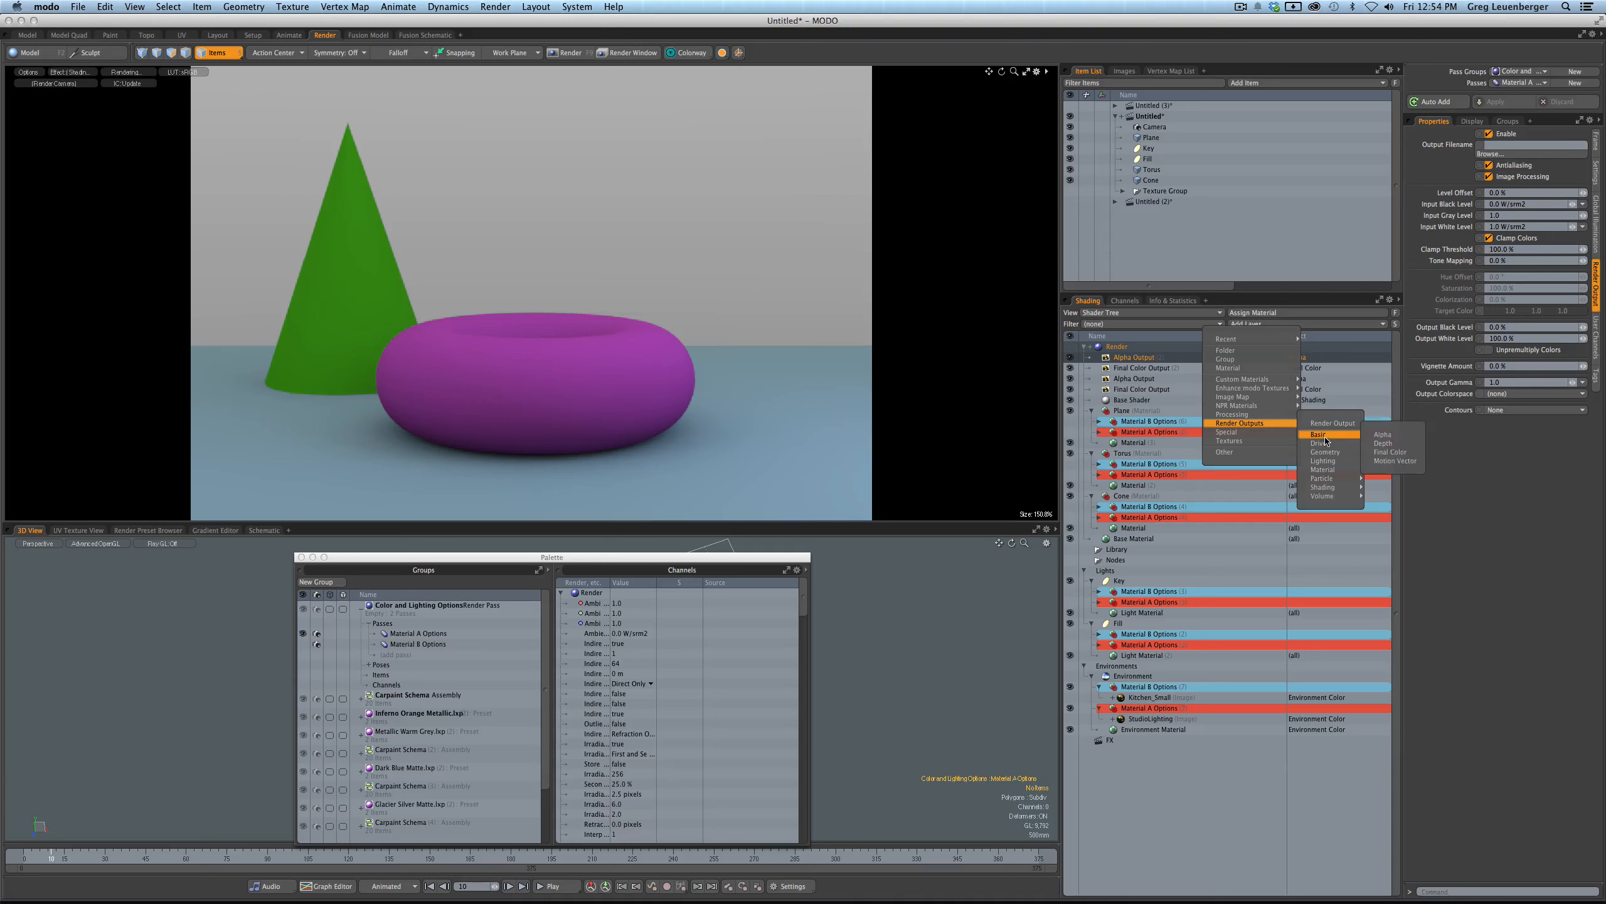
left_click(1383, 443)
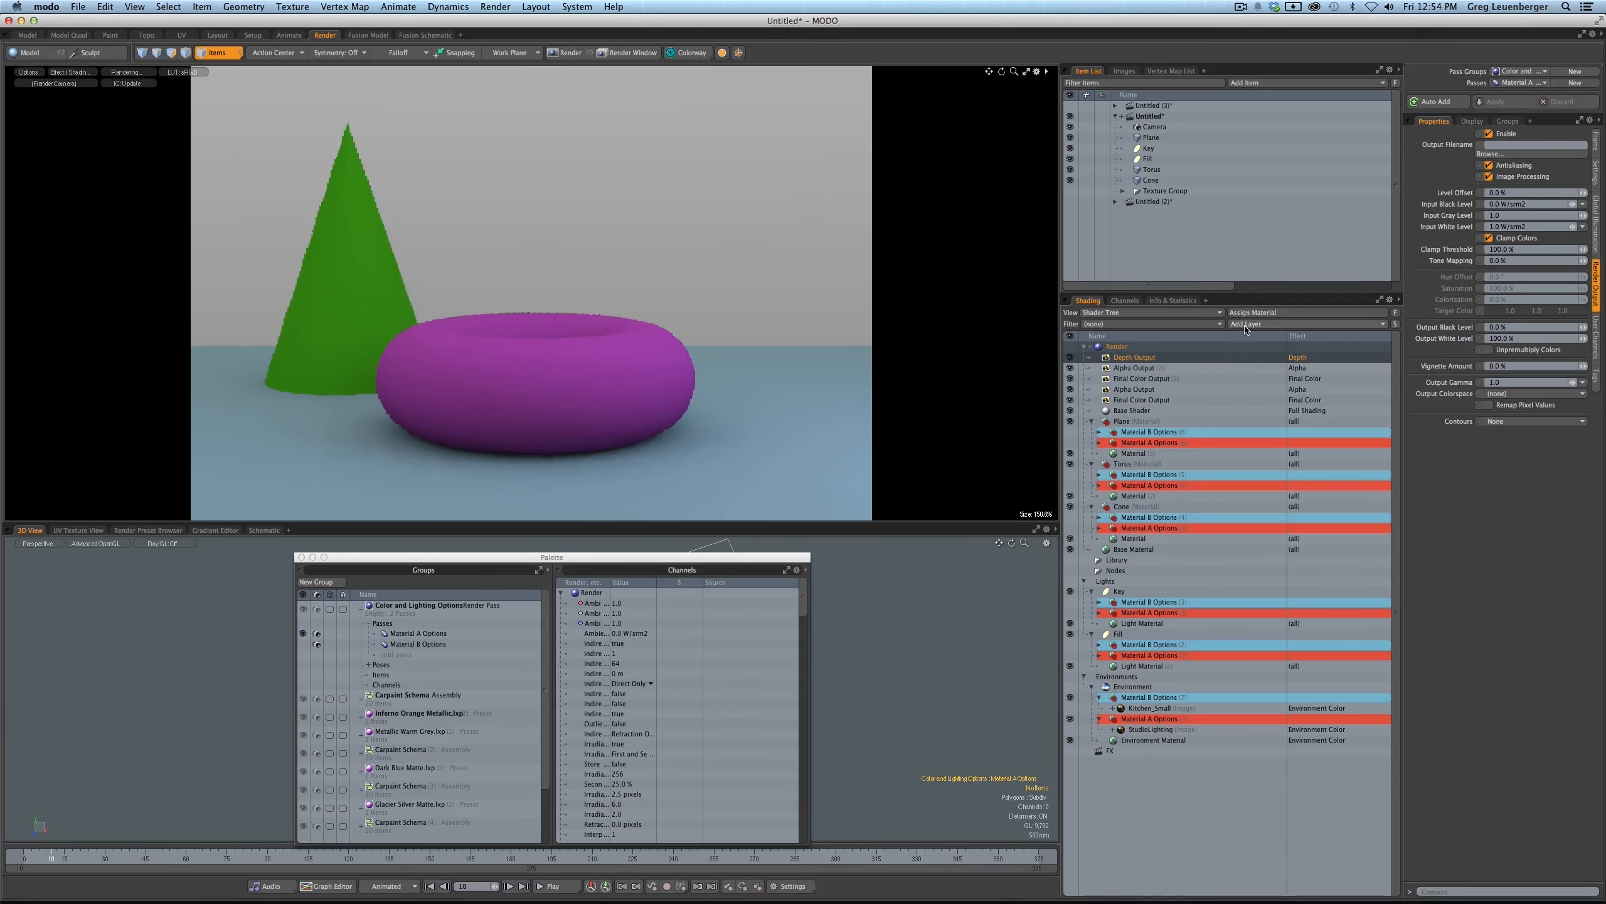
left_click(1245, 329)
mouse_move(1233, 433)
mouse_move(1328, 447)
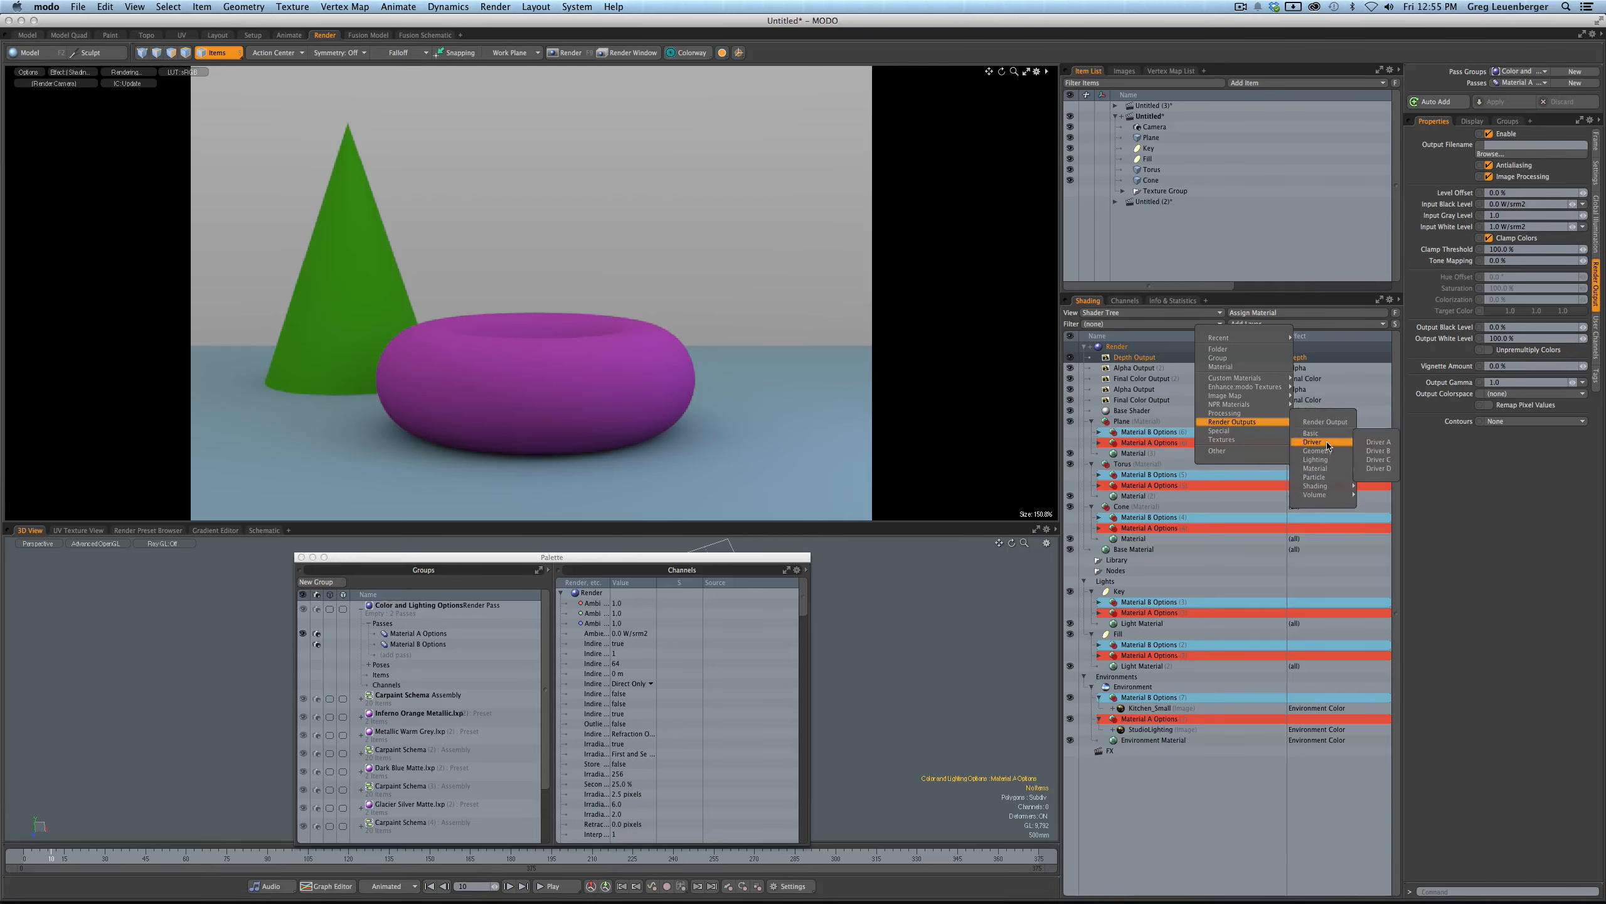
left_click(1134, 424)
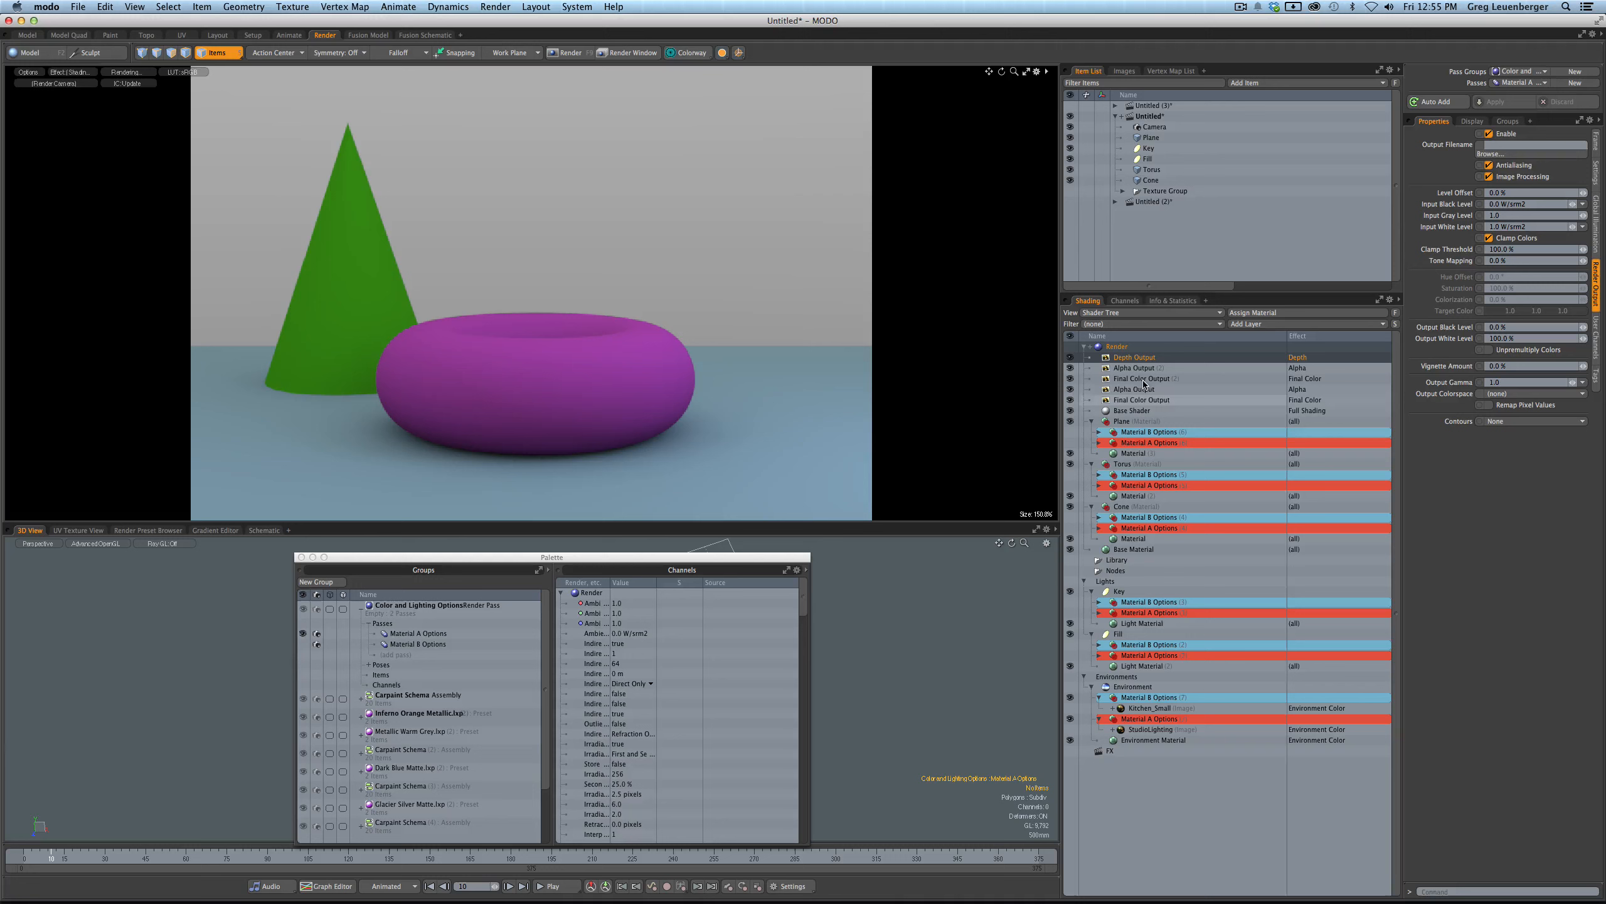
left_click(1099, 485)
left_click(1138, 485)
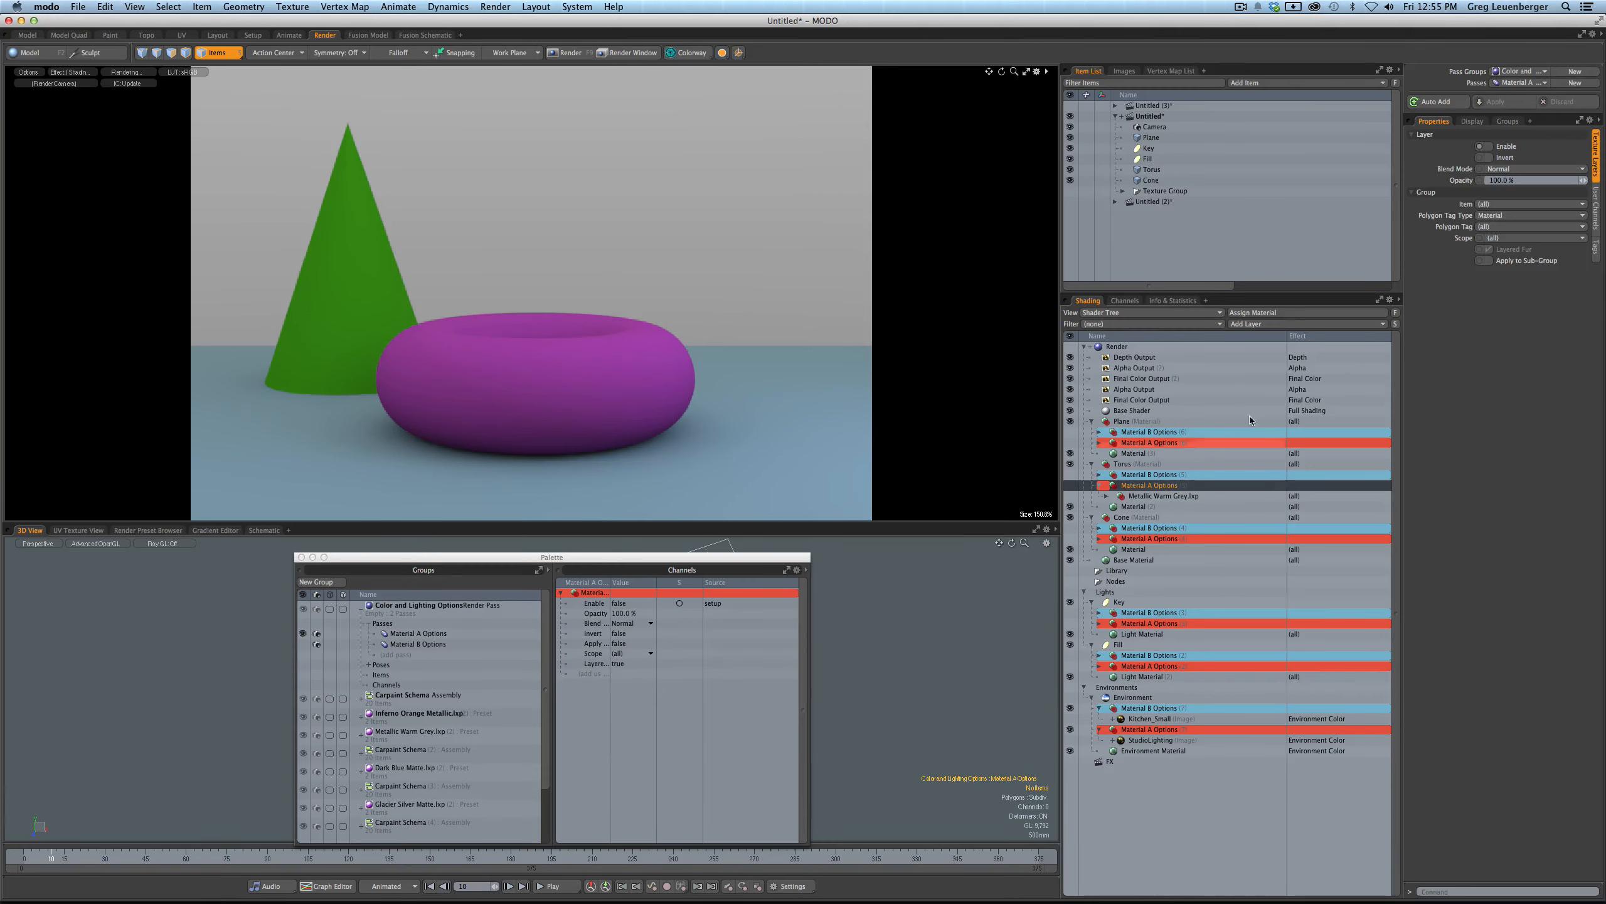
left_click(1263, 326)
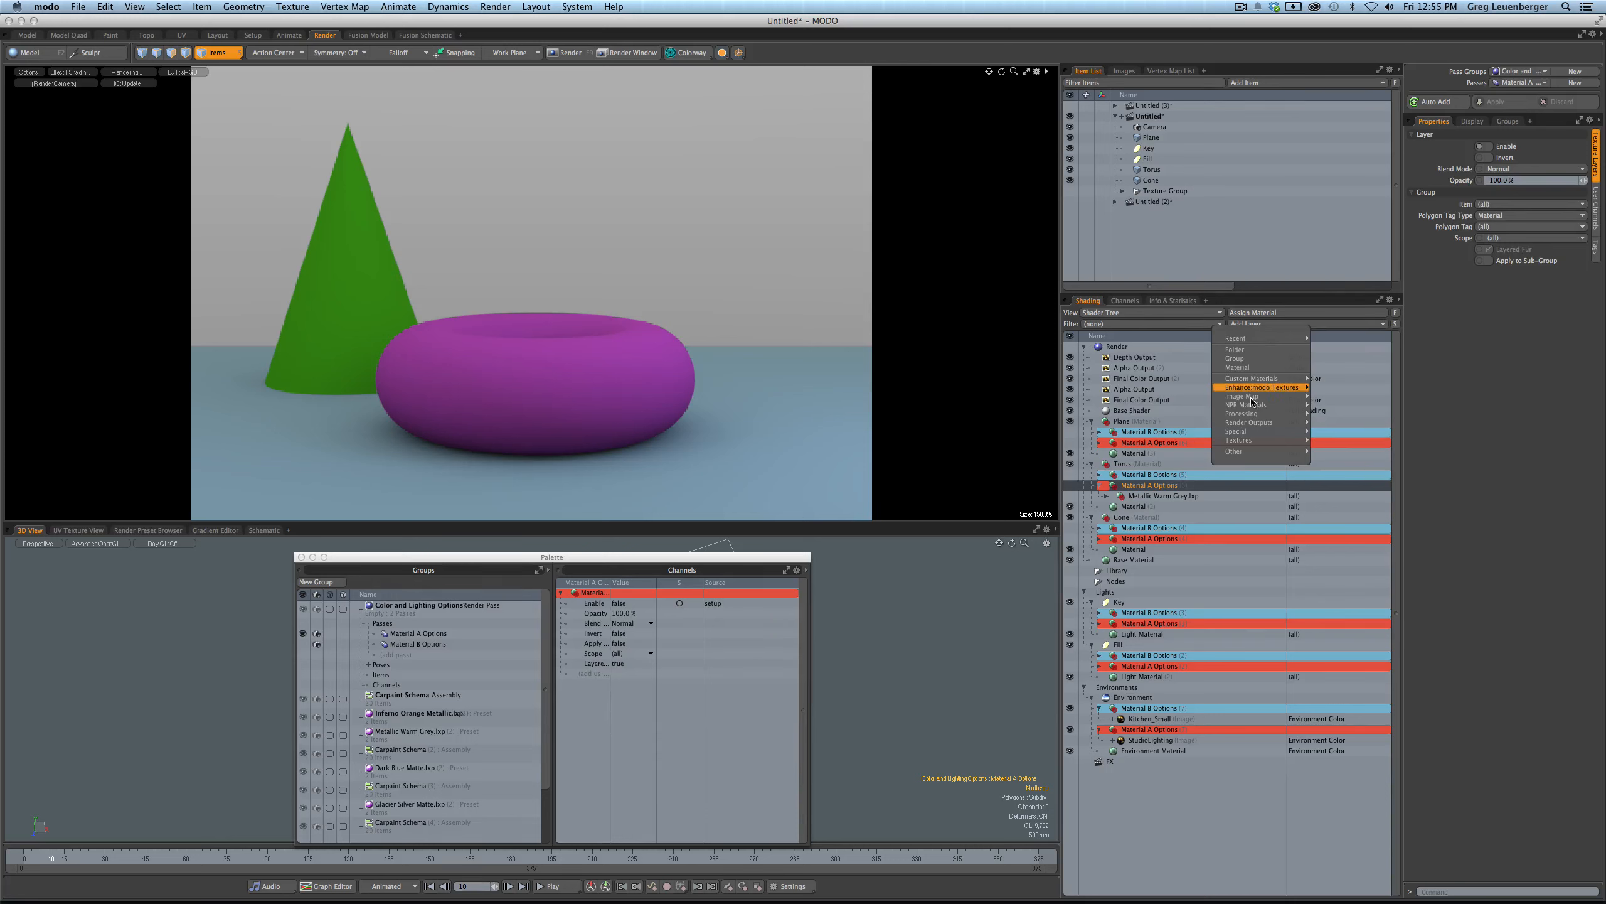
left_click(1172, 361)
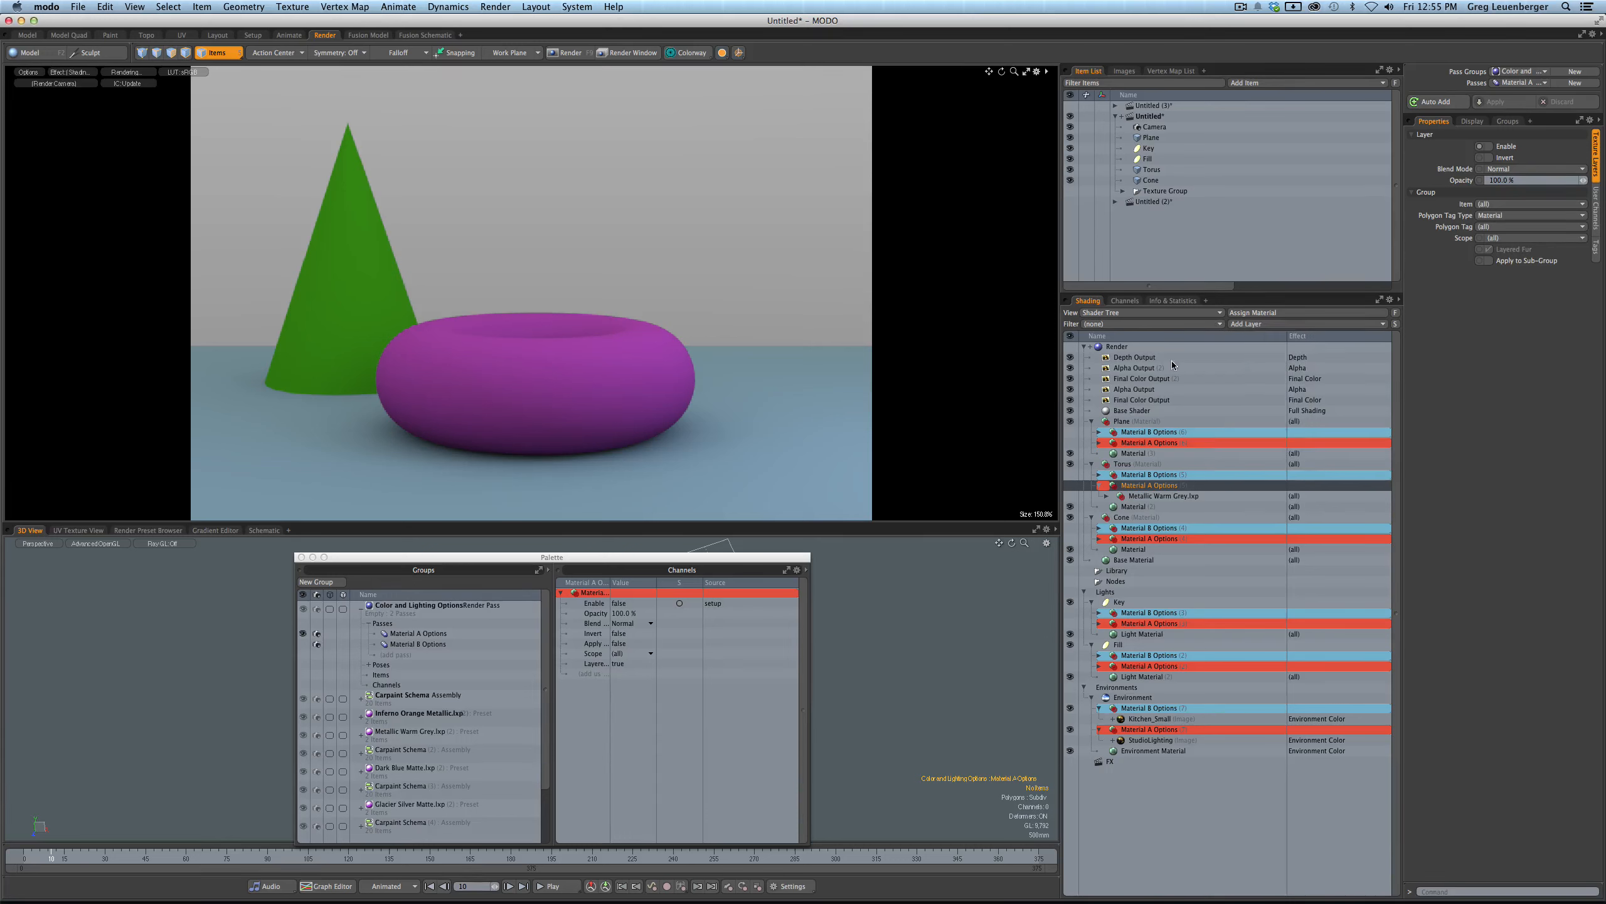
left_click(1137, 485)
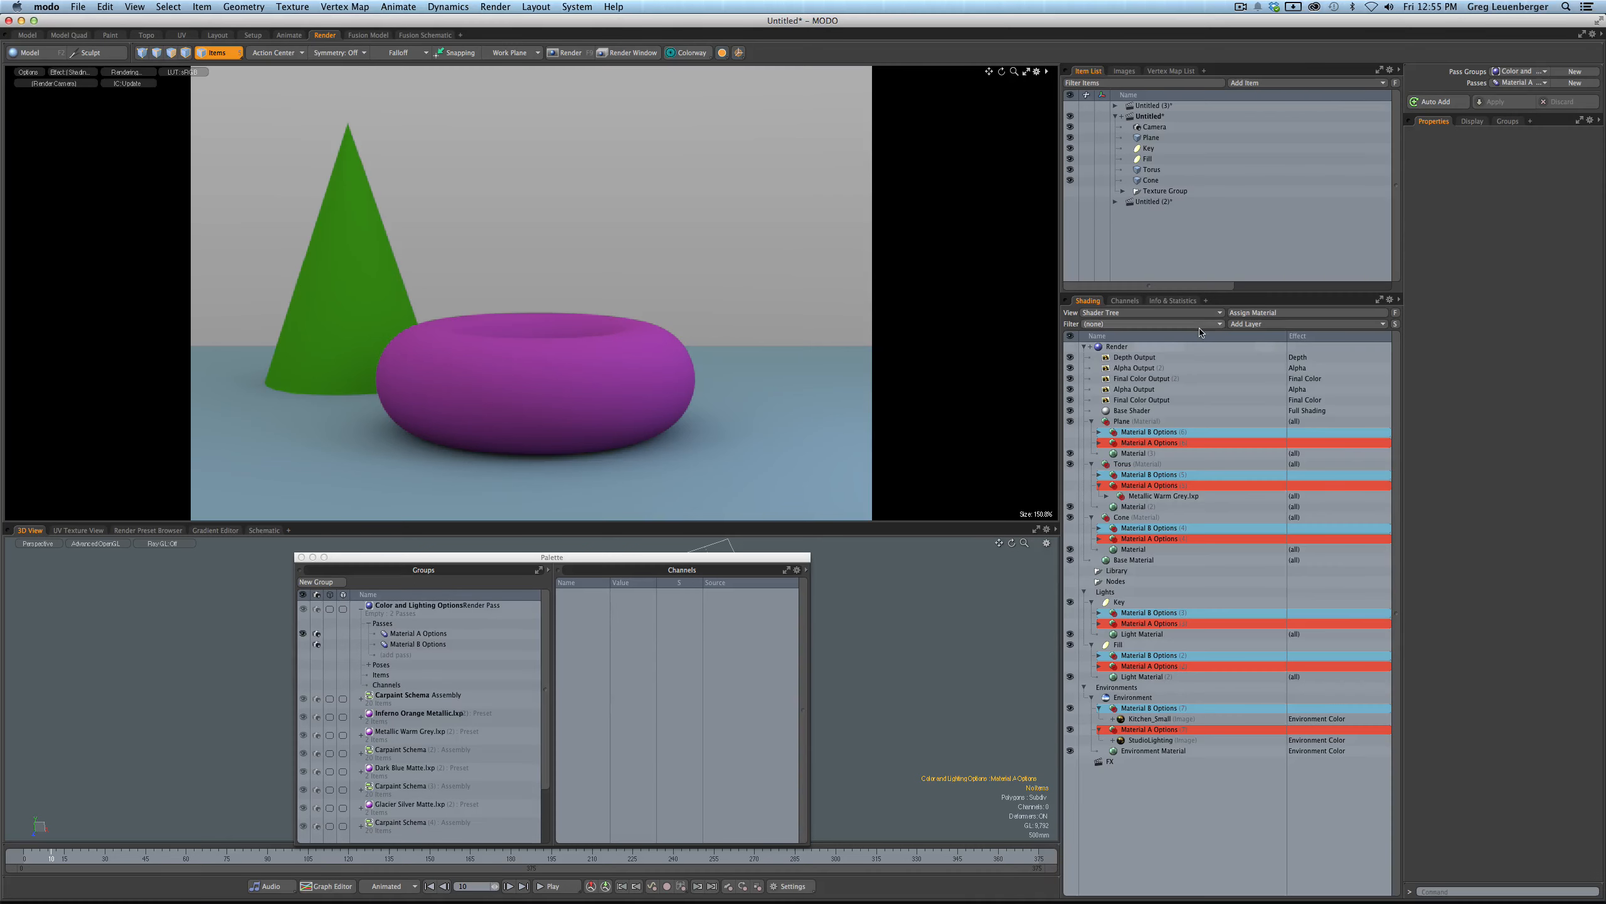
- Add a group layer at the top of the Render item and limit it to the Torus item
left_click(1242, 324)
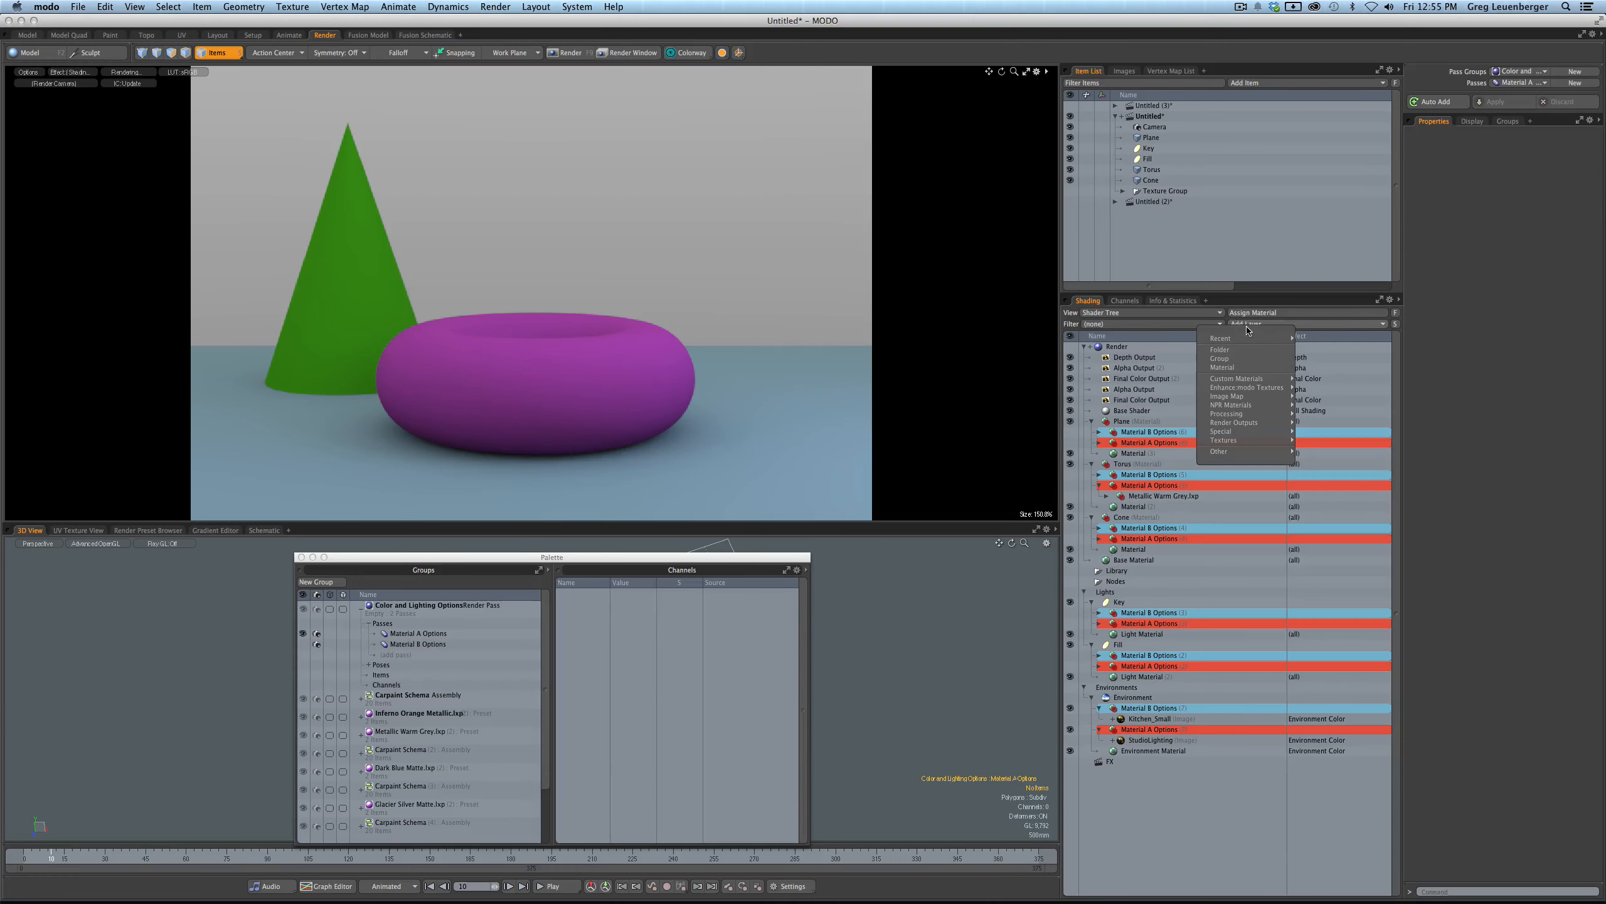
left_click(1221, 360)
left_click_drag(1145, 421, 1162, 353)
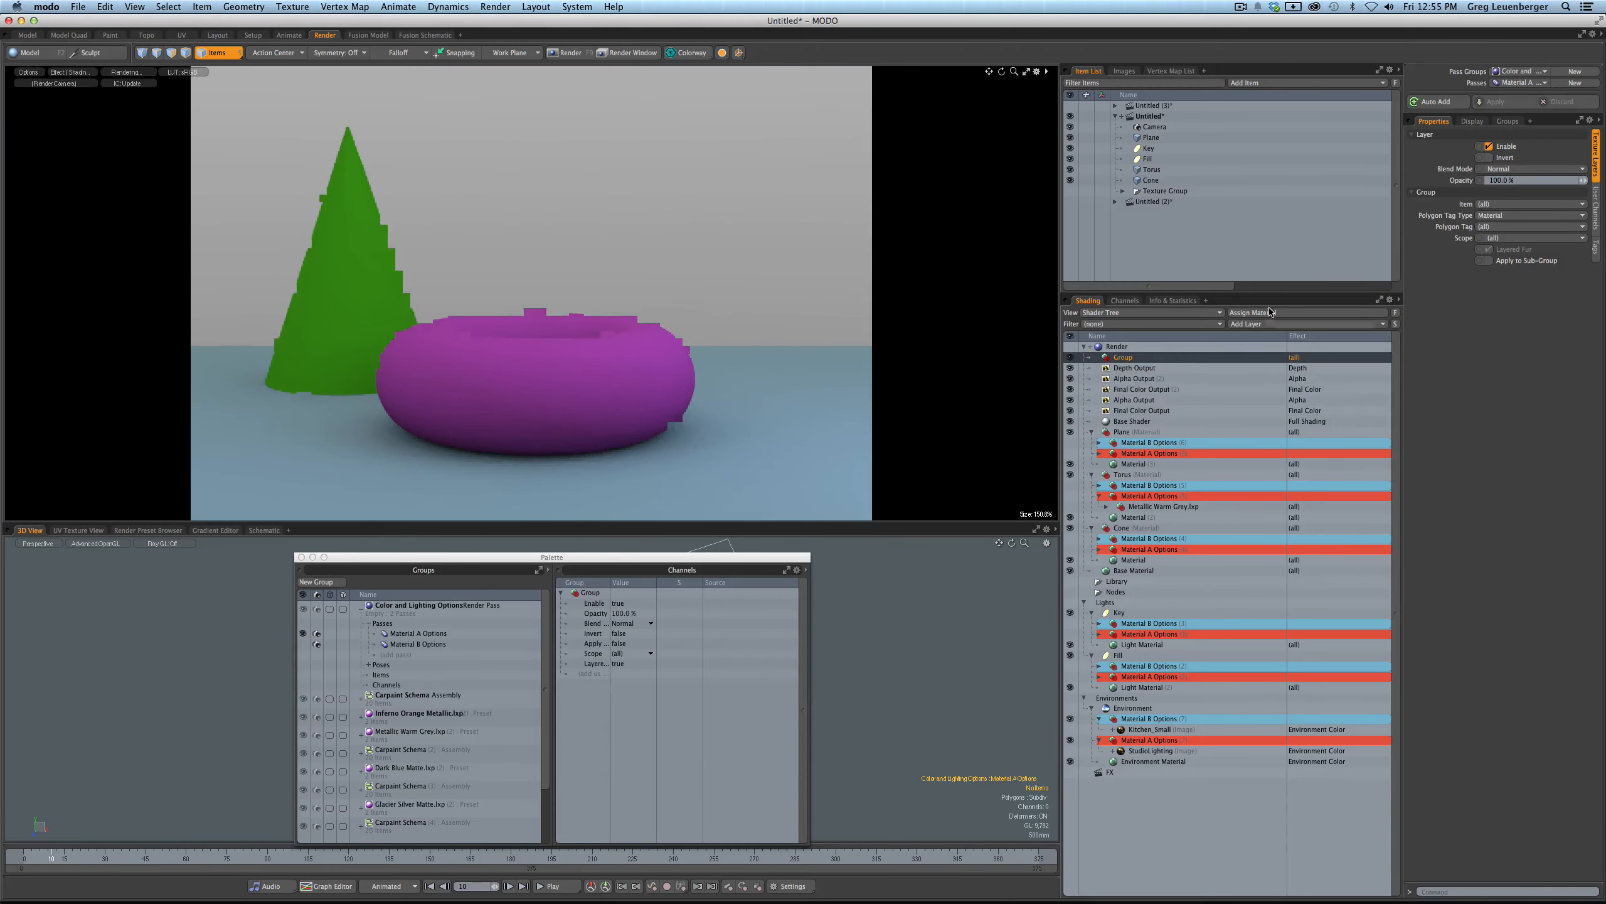
left_click(1499, 206)
left_click(1490, 328)
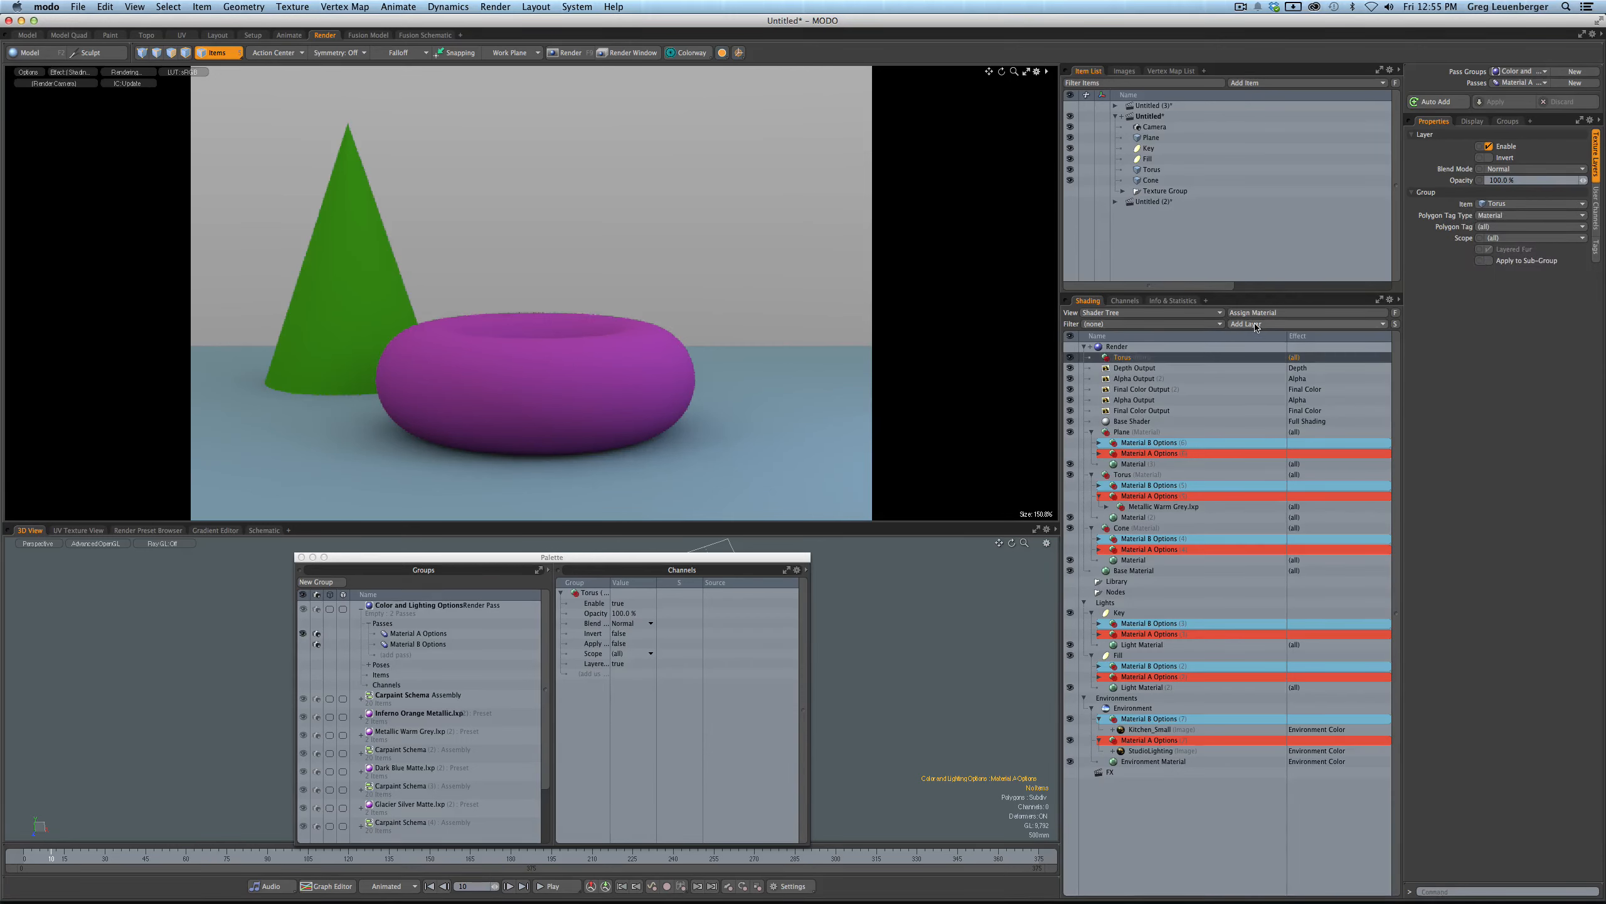
- Add an Alpha output inside the Torus item group and rename it Torus Alpha Output
left_click(1257, 324)
mouse_move(1283, 336)
left_click(1319, 361)
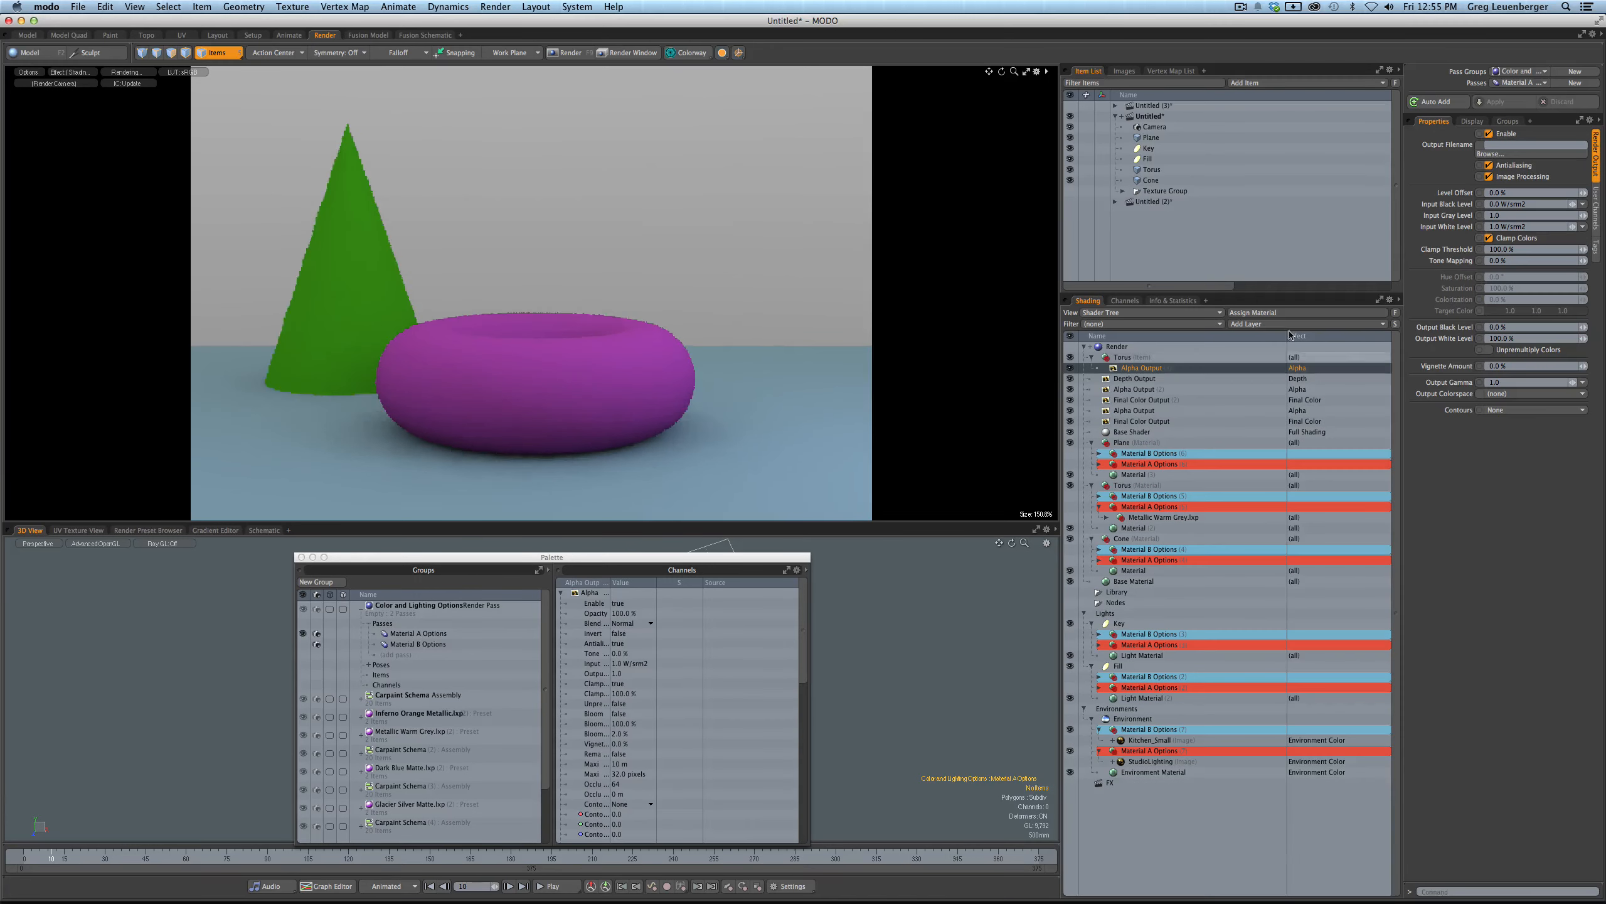
double_click(1131, 373)
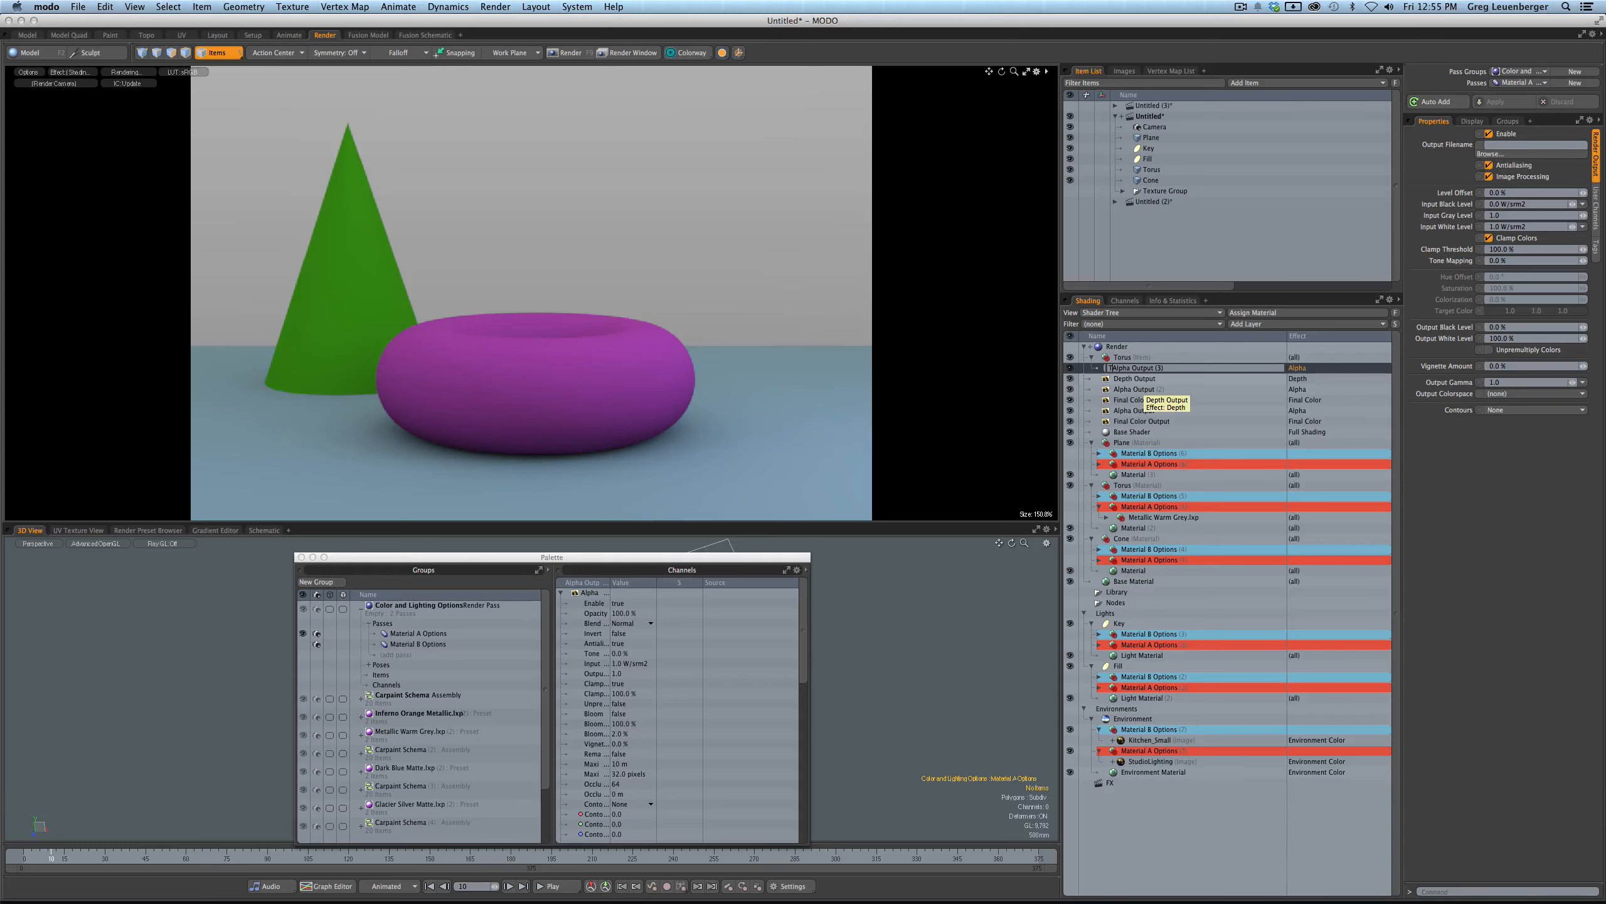
type("Torus")
key("Return")
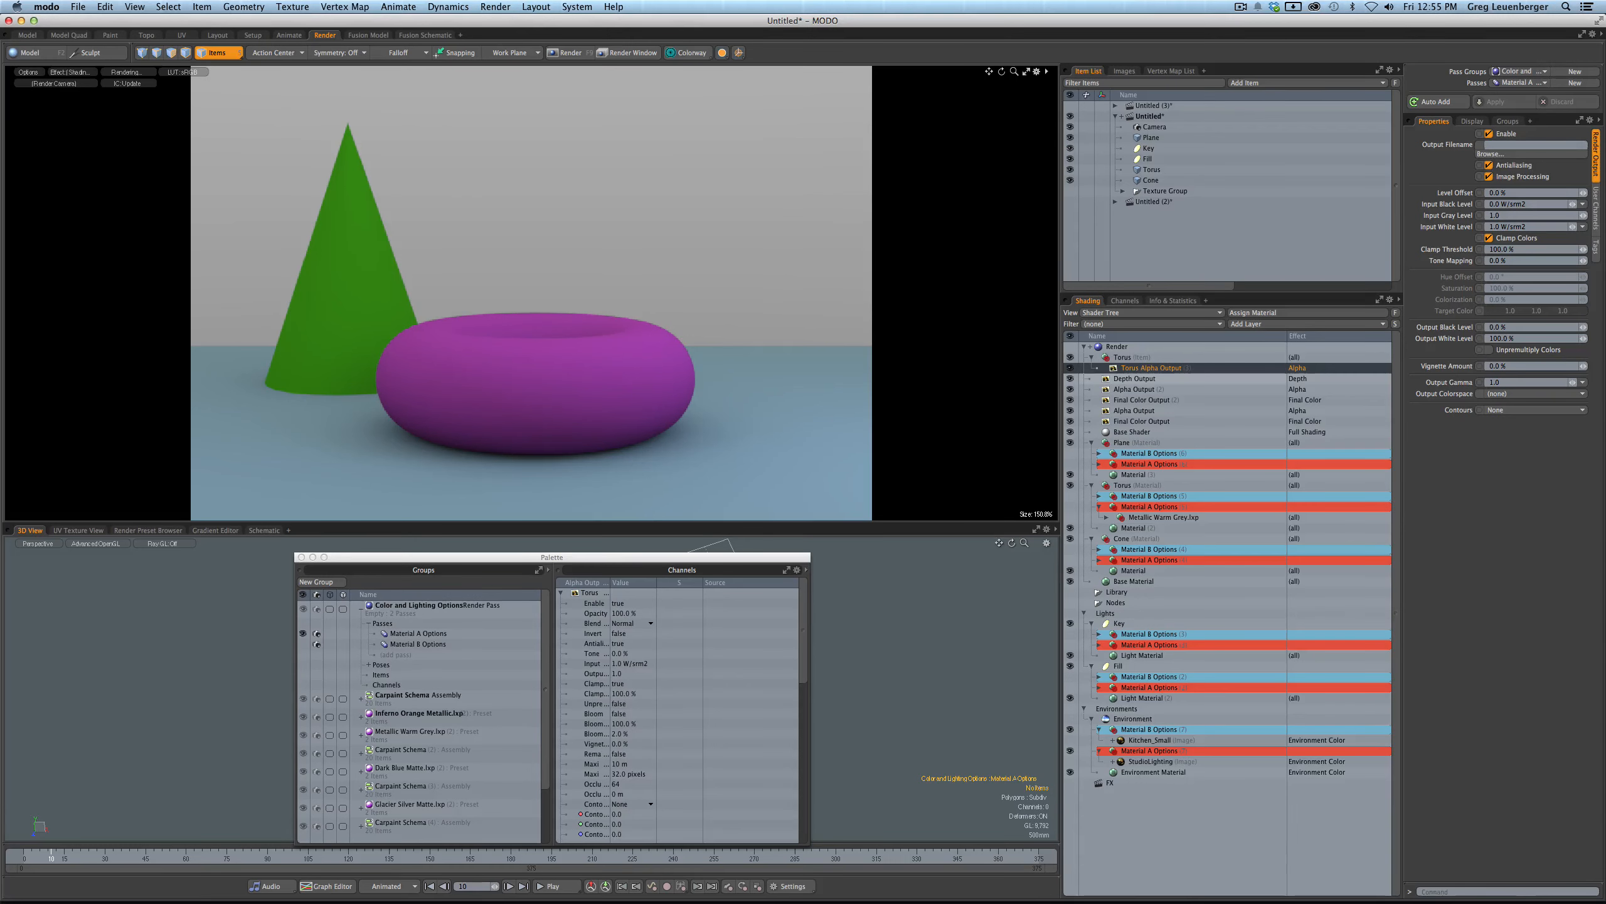
- Preview the Torus Alpha Output in the render preview, and return the preview to the Shading effect
left_click(72, 76)
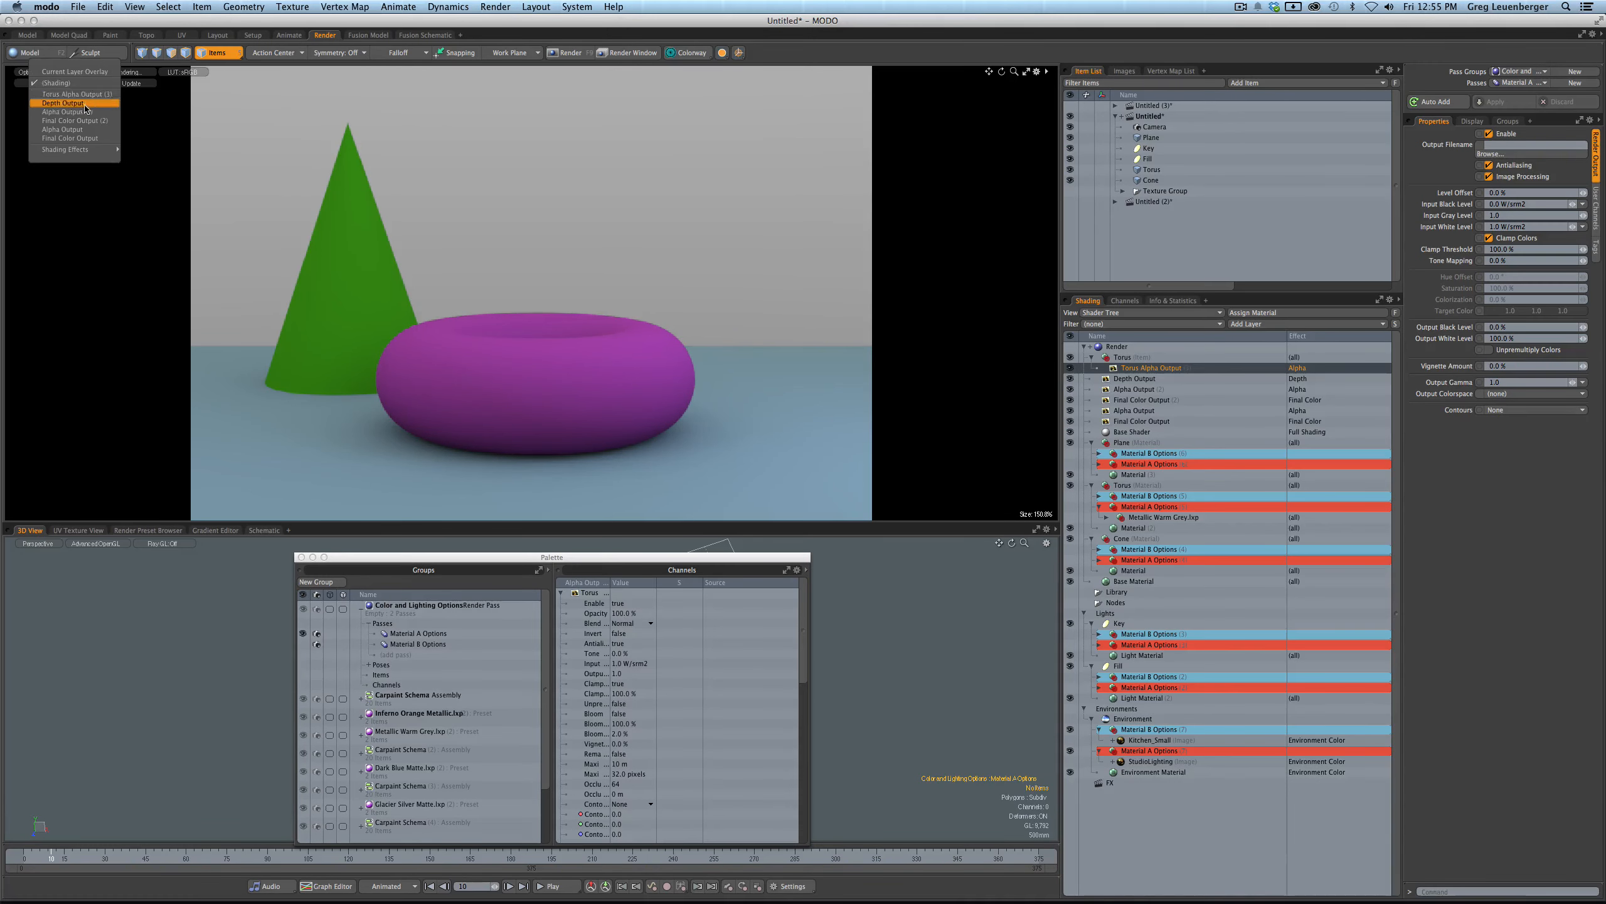
left_click(89, 94)
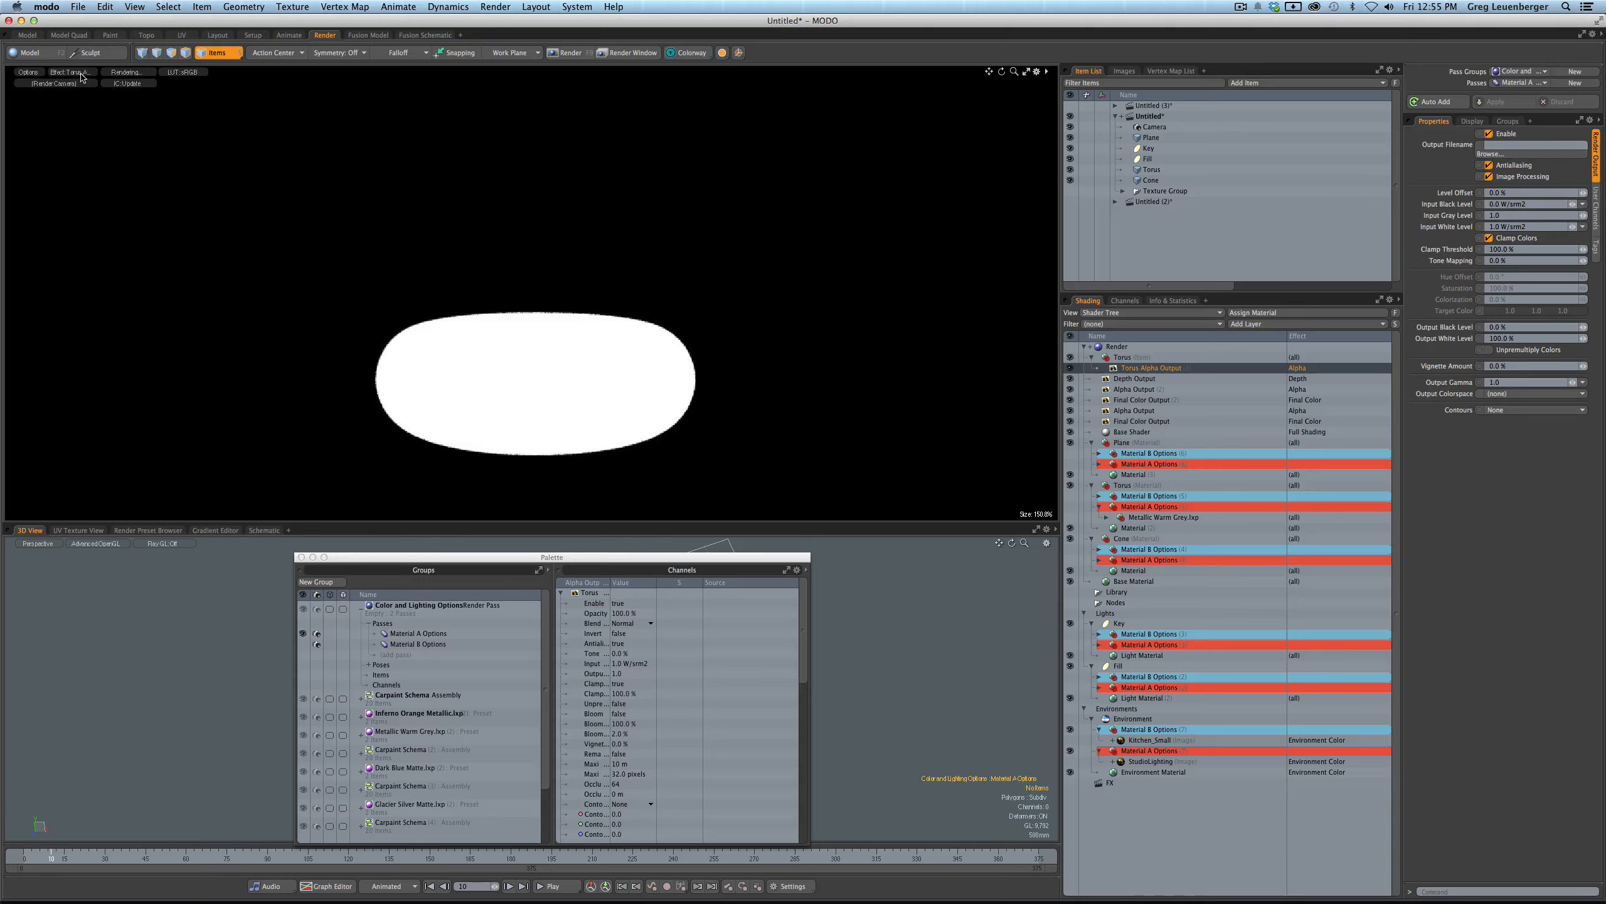
left_click(82, 77)
left_click(66, 68)
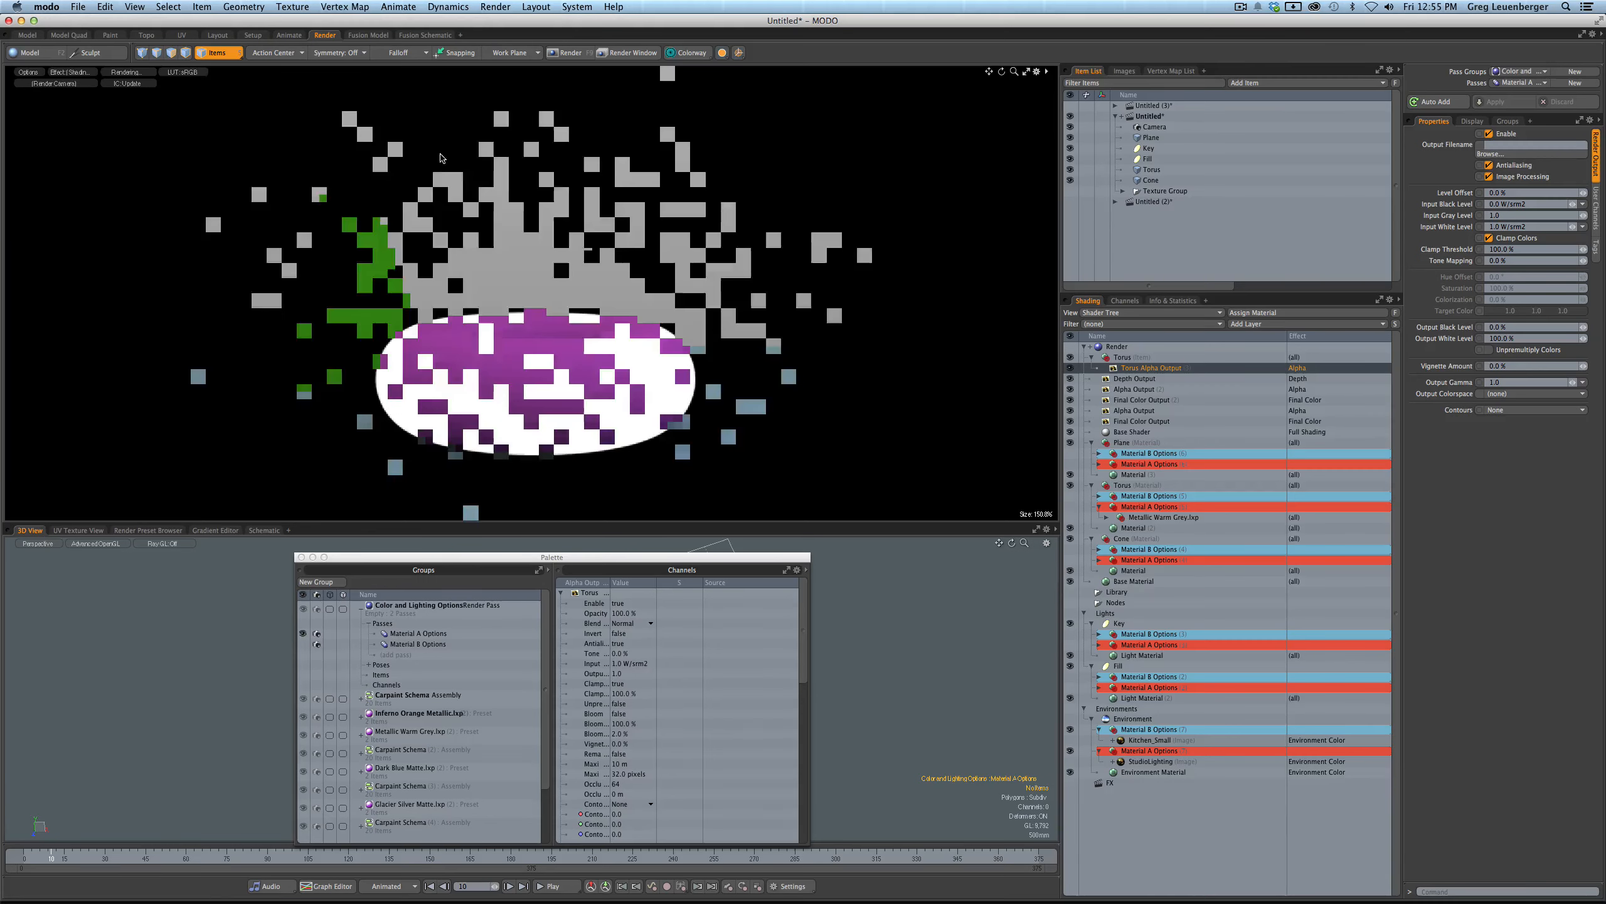
- Group the Torus item group with the newly added Depth, Alpha and Final Color outputs
left_click(1132, 357)
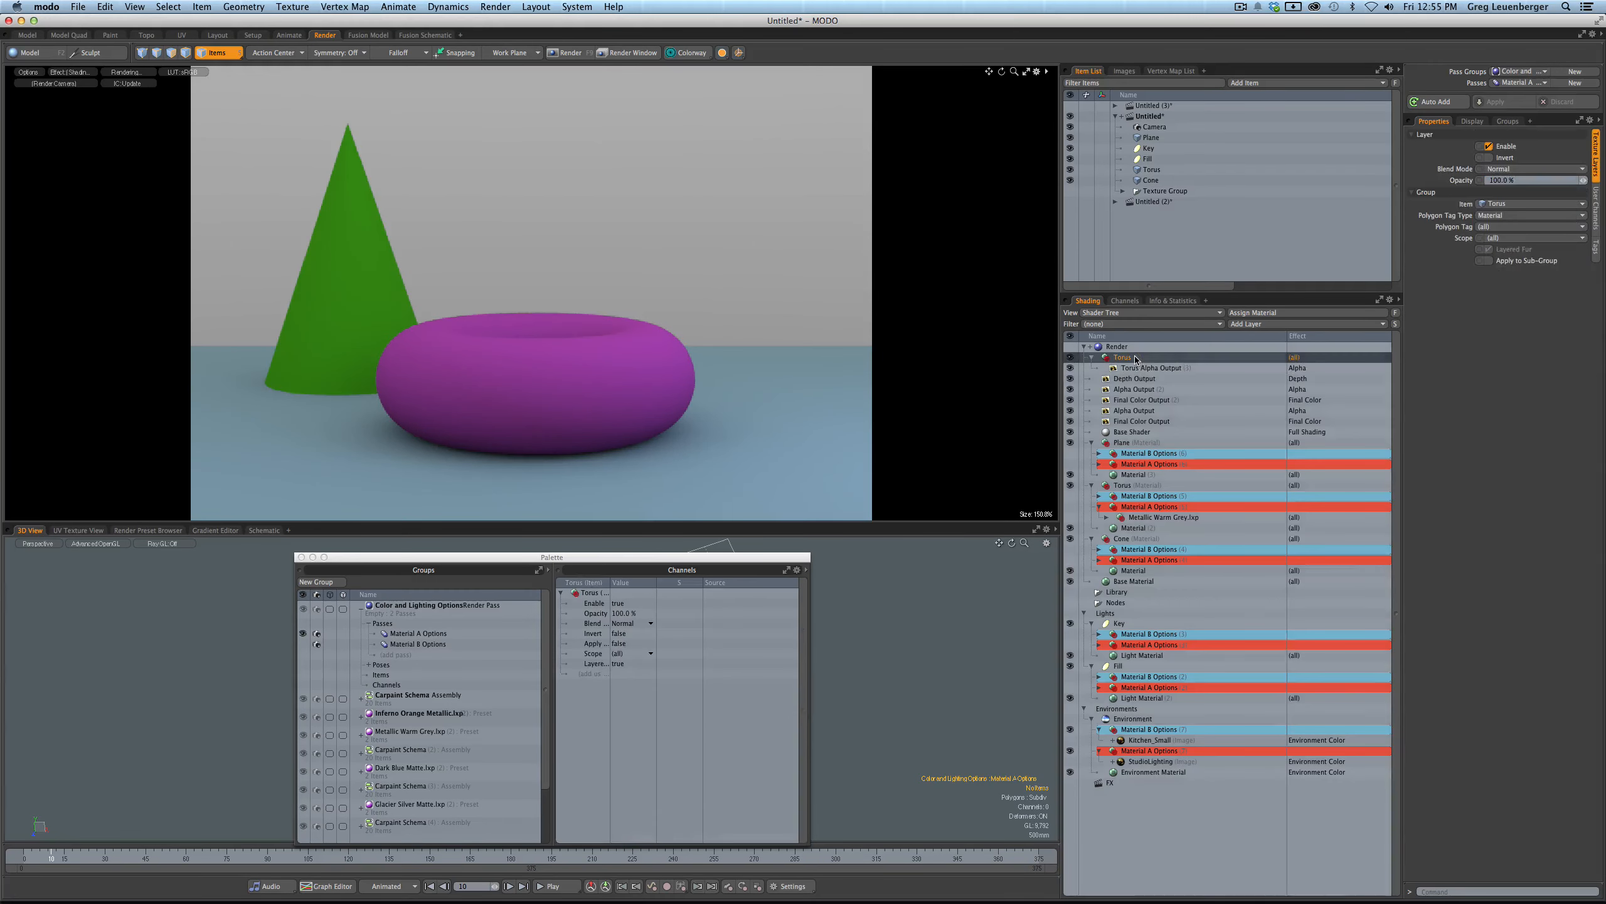
left_click(1138, 400, "ctrl")
left_click(1136, 392, "ctrl")
left_click(1138, 379, "ctrl")
key("ctrl+g")
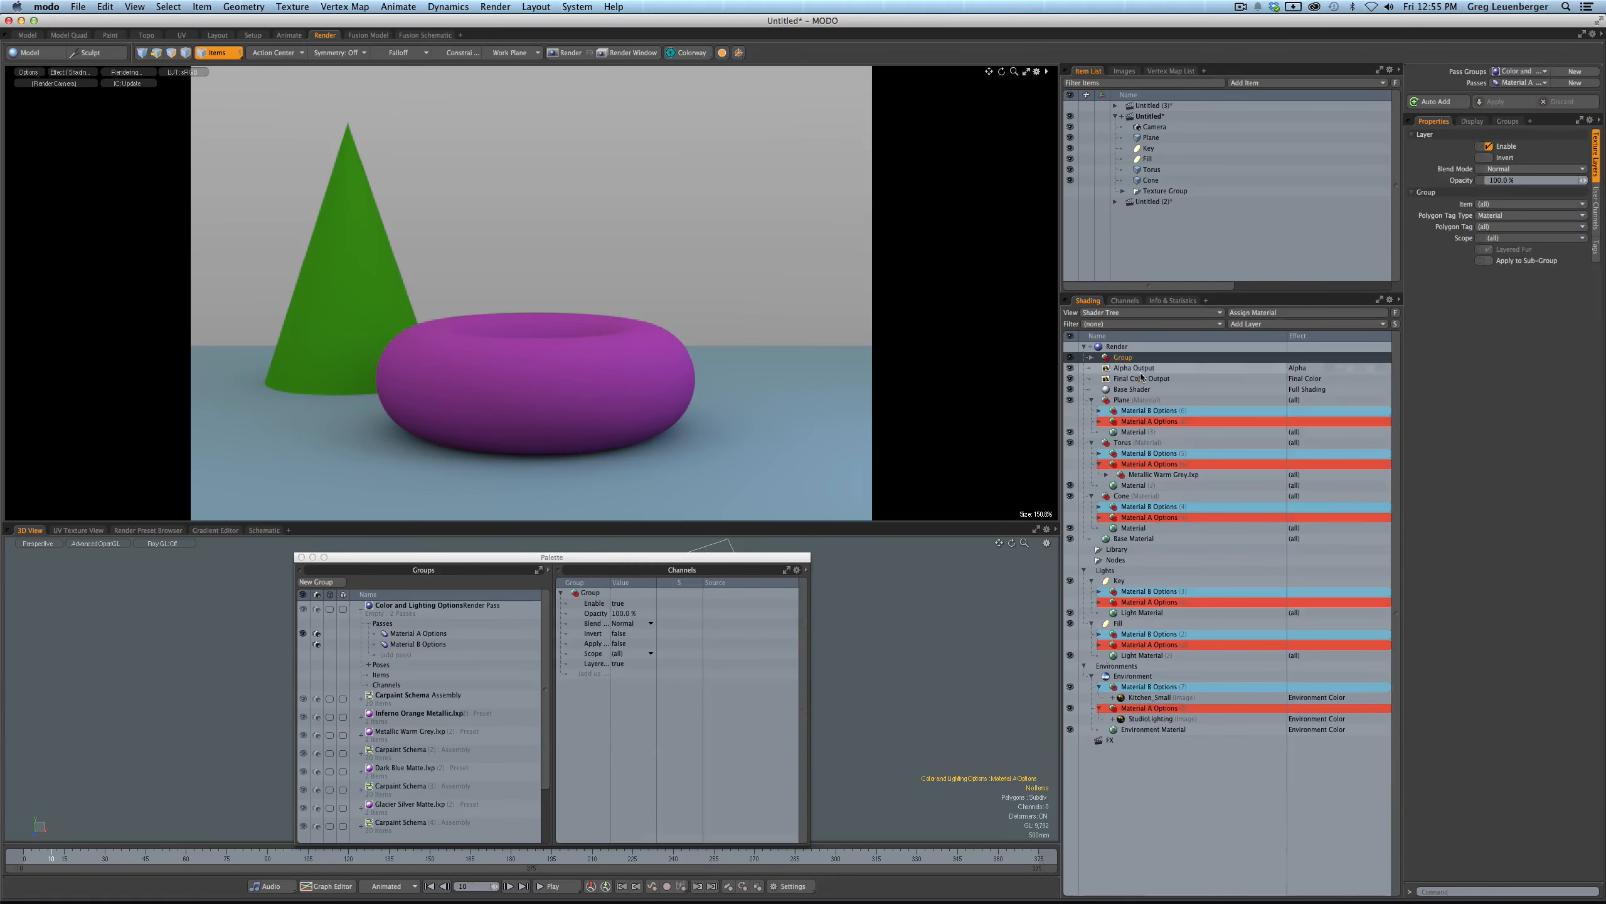
- Expand the new group of render outputs and rename it Material A Options
left_click(1091, 357)
double_click(1127, 358)
type("Material A O")
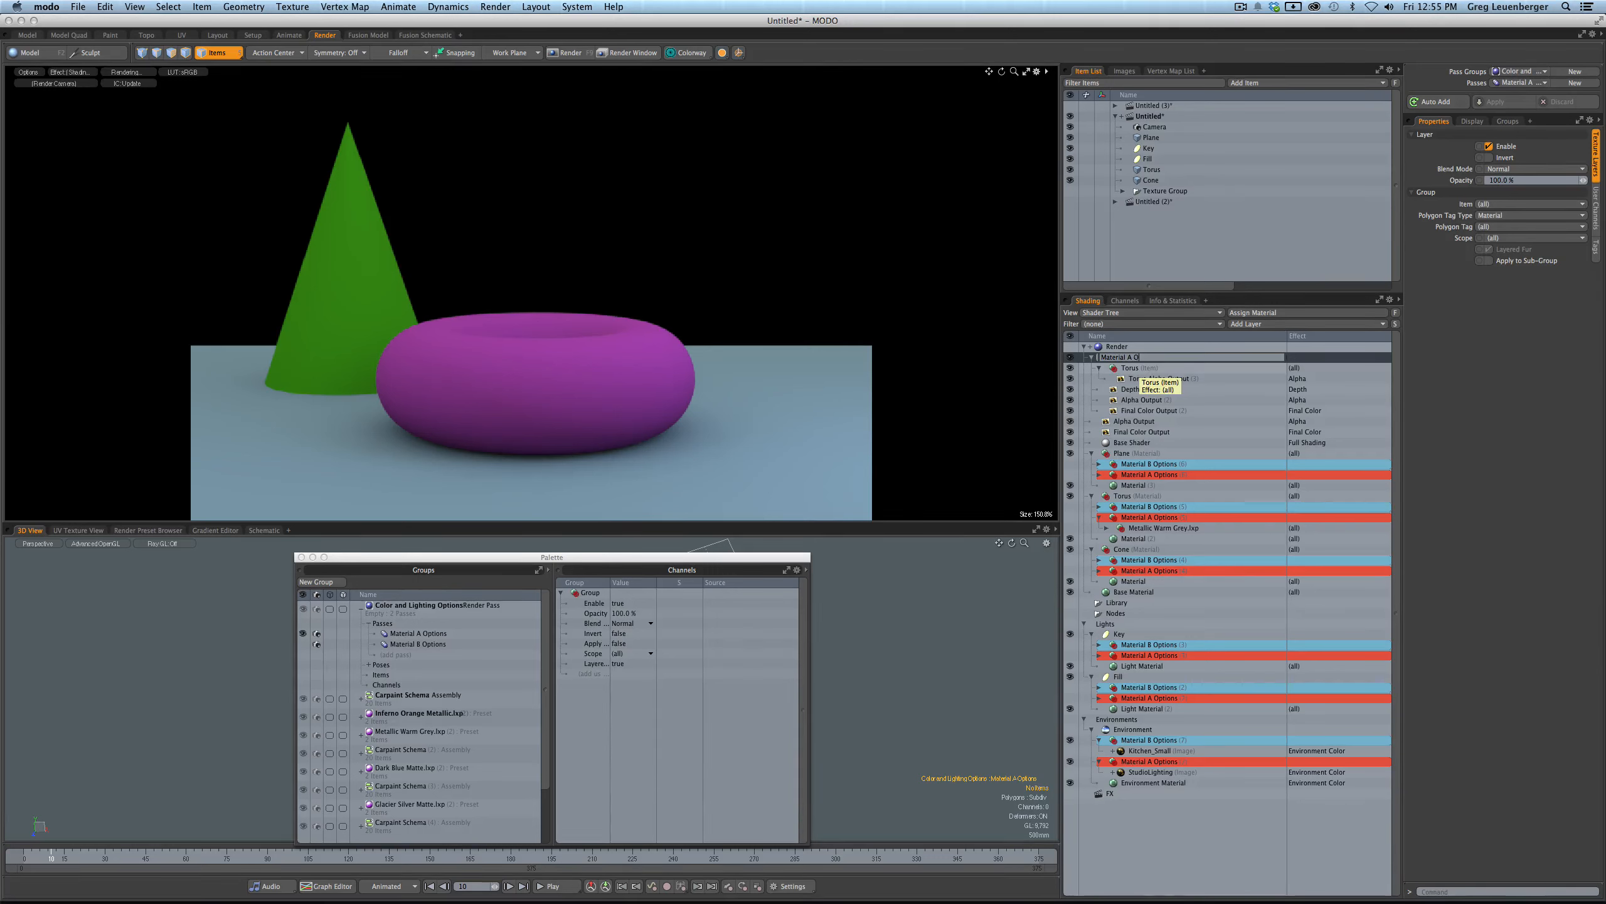
type("ptions")
key("Return")
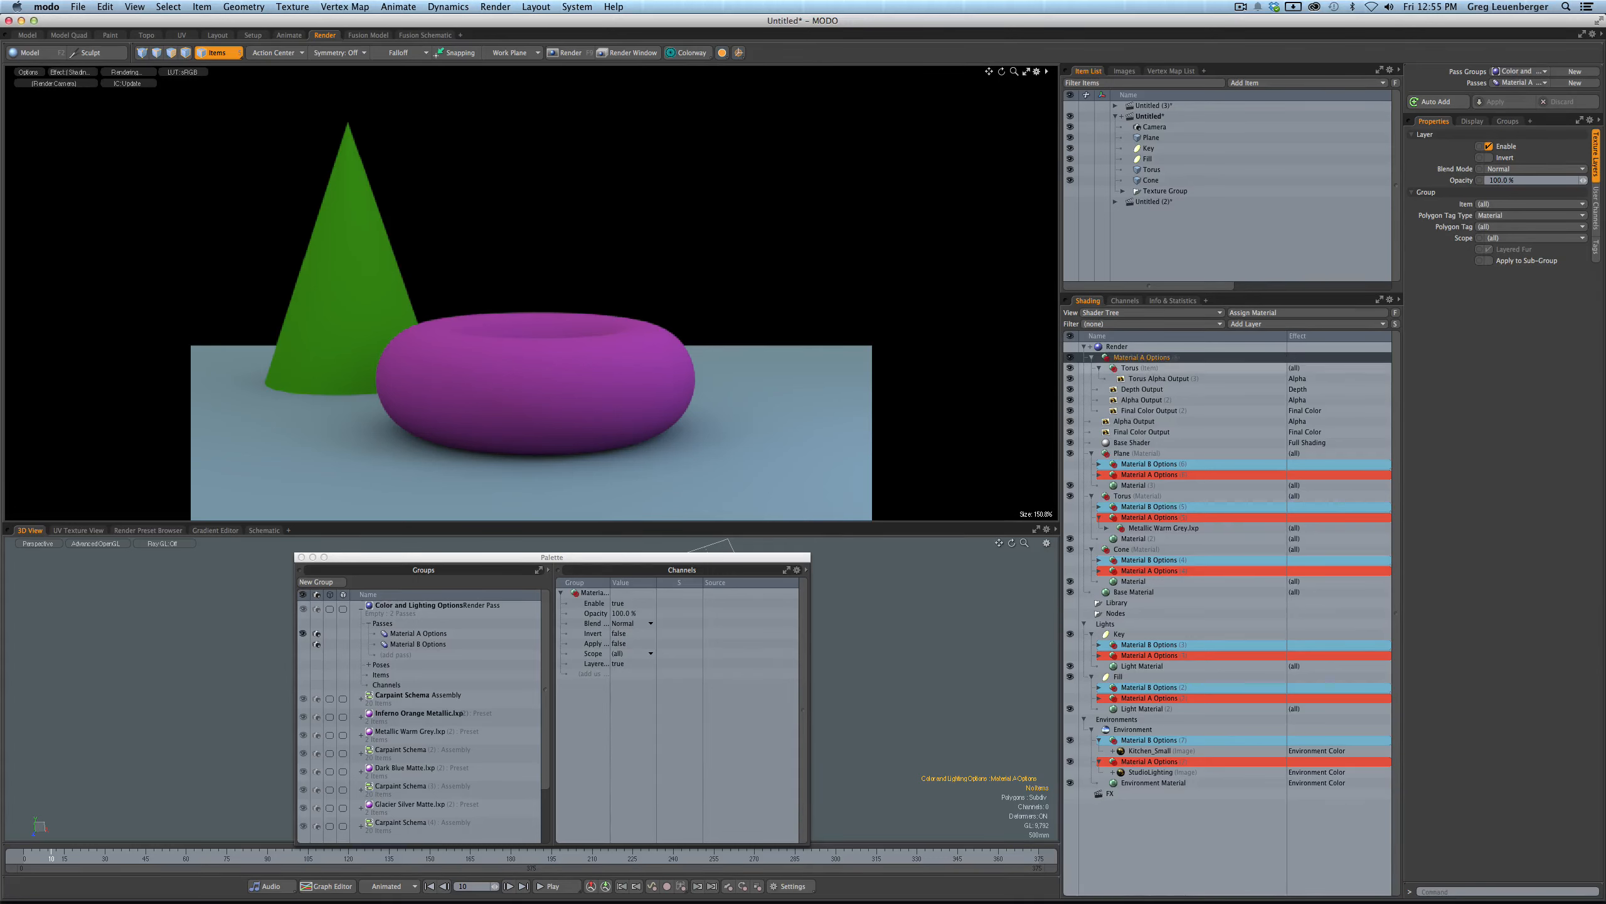
- Set the editor color of the Material A Options group of render outputs to Red
right_click(1161, 362)
mouse_move(1195, 369)
left_click(1239, 381)
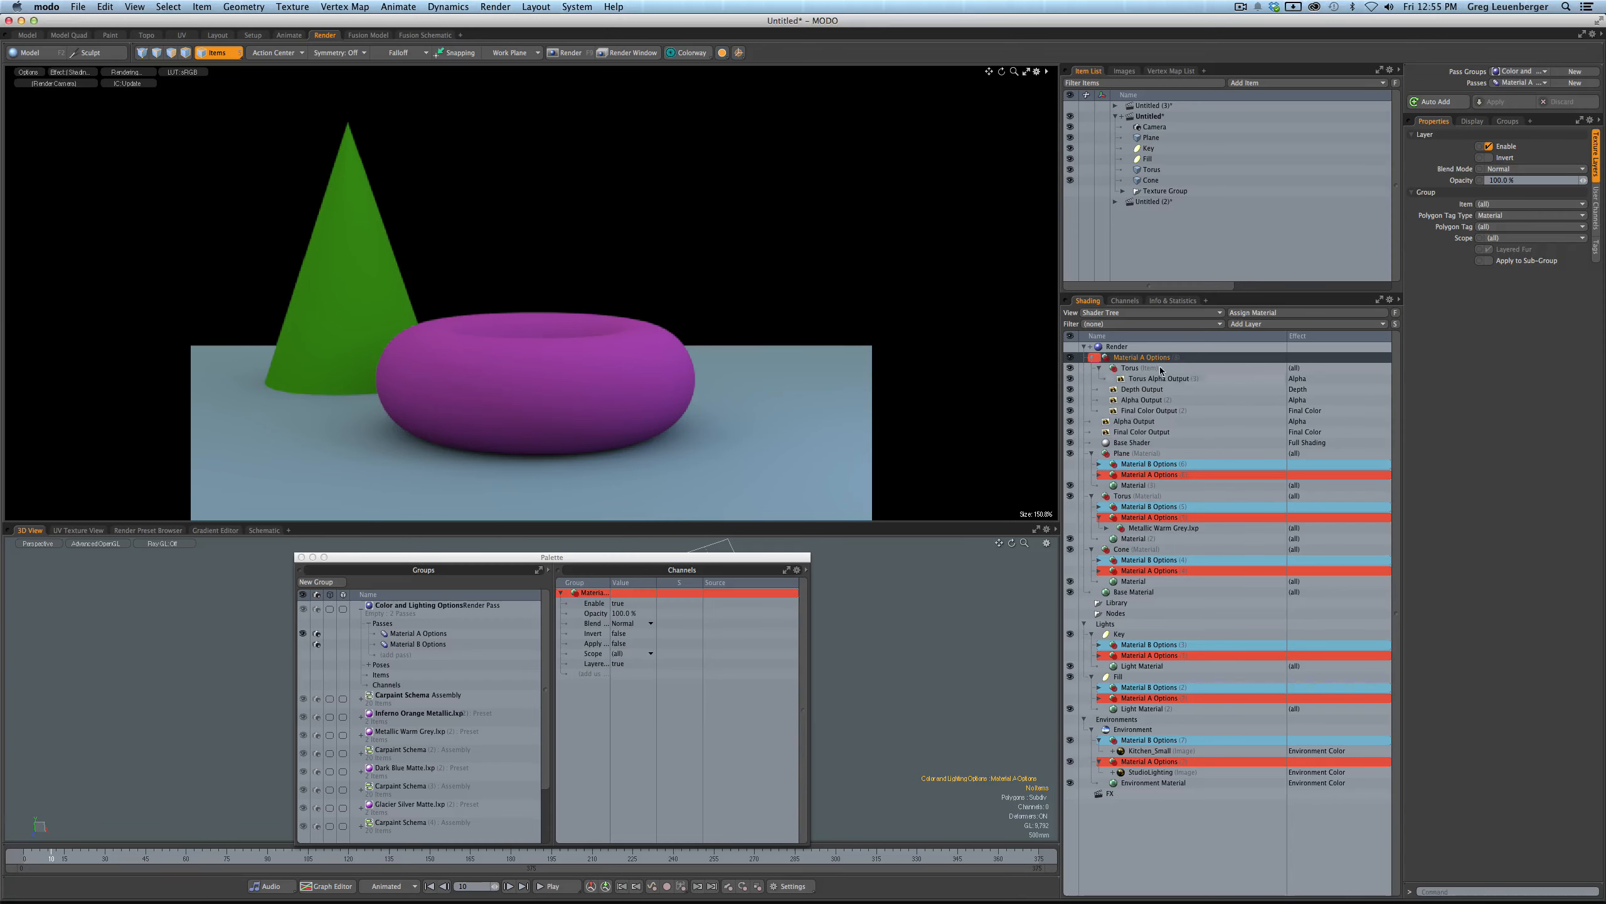
- Turn off the visibility of the Material A Options render output group and everything inside it, and collapse the group
left_click(1093, 358)
left_click(1093, 359)
left_click(1070, 359)
left_click_drag(1070, 410, 1070, 368)
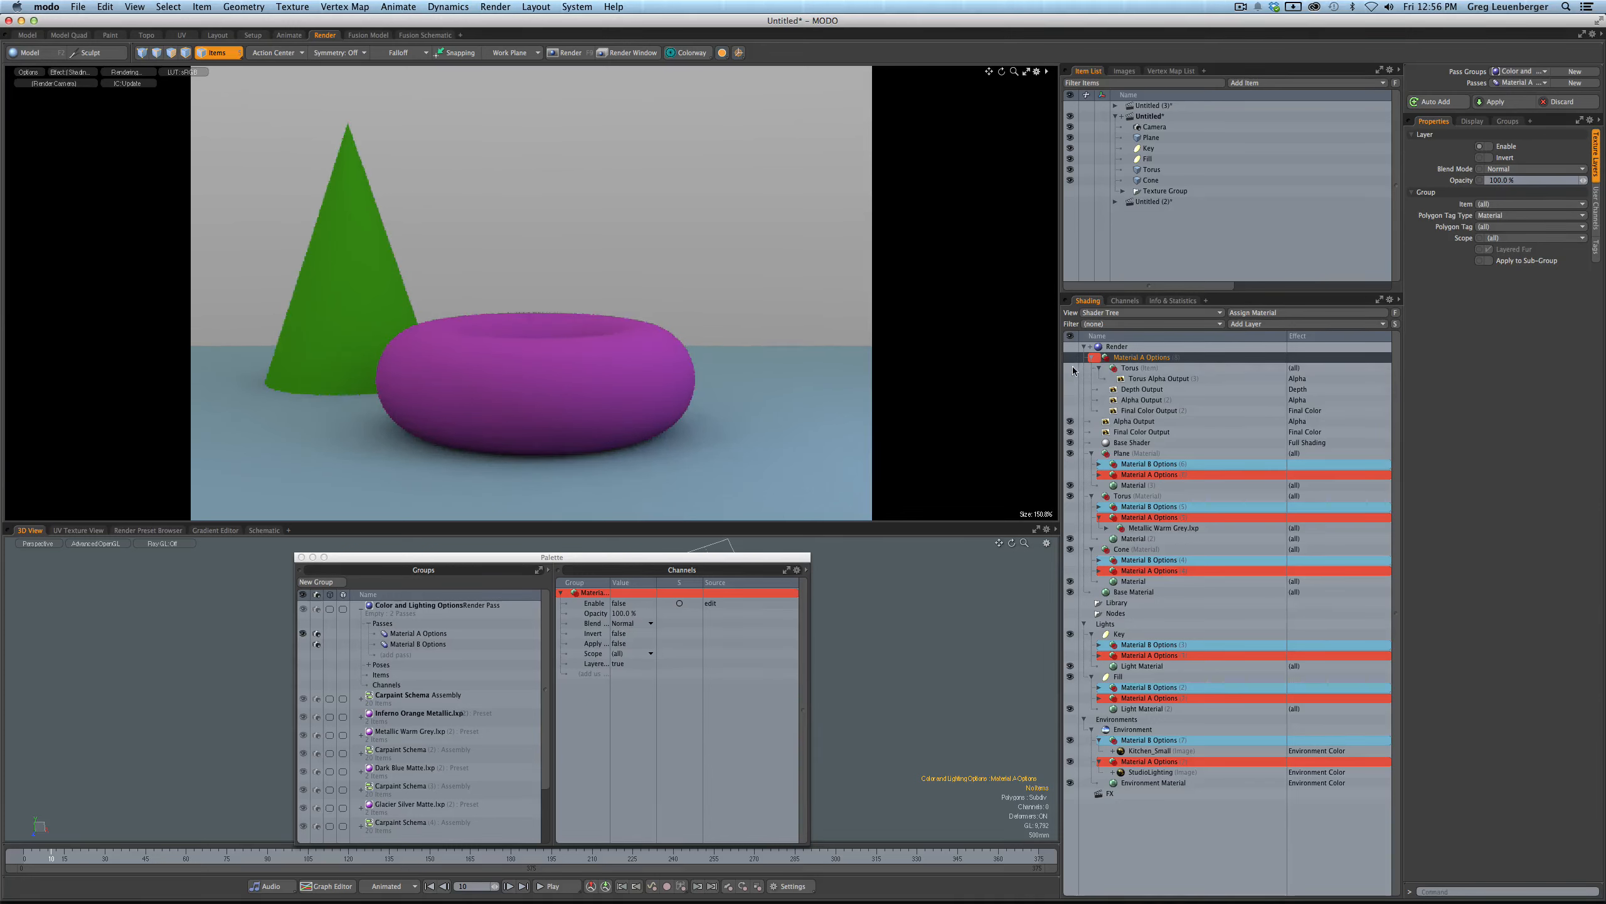
left_click(1099, 367)
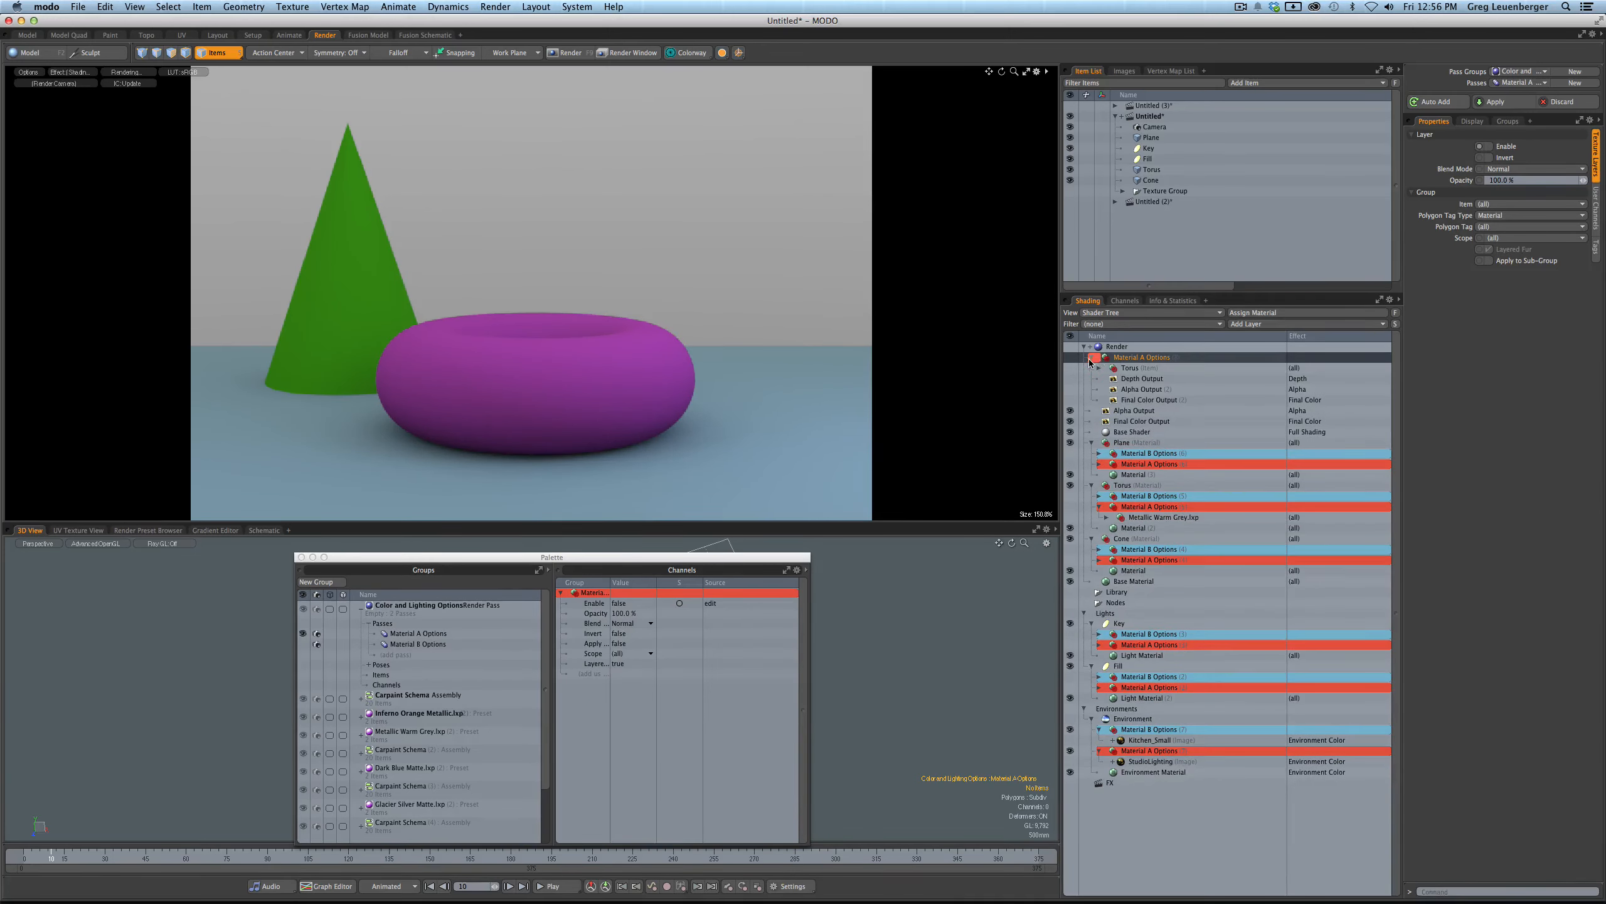
left_click(1090, 360)
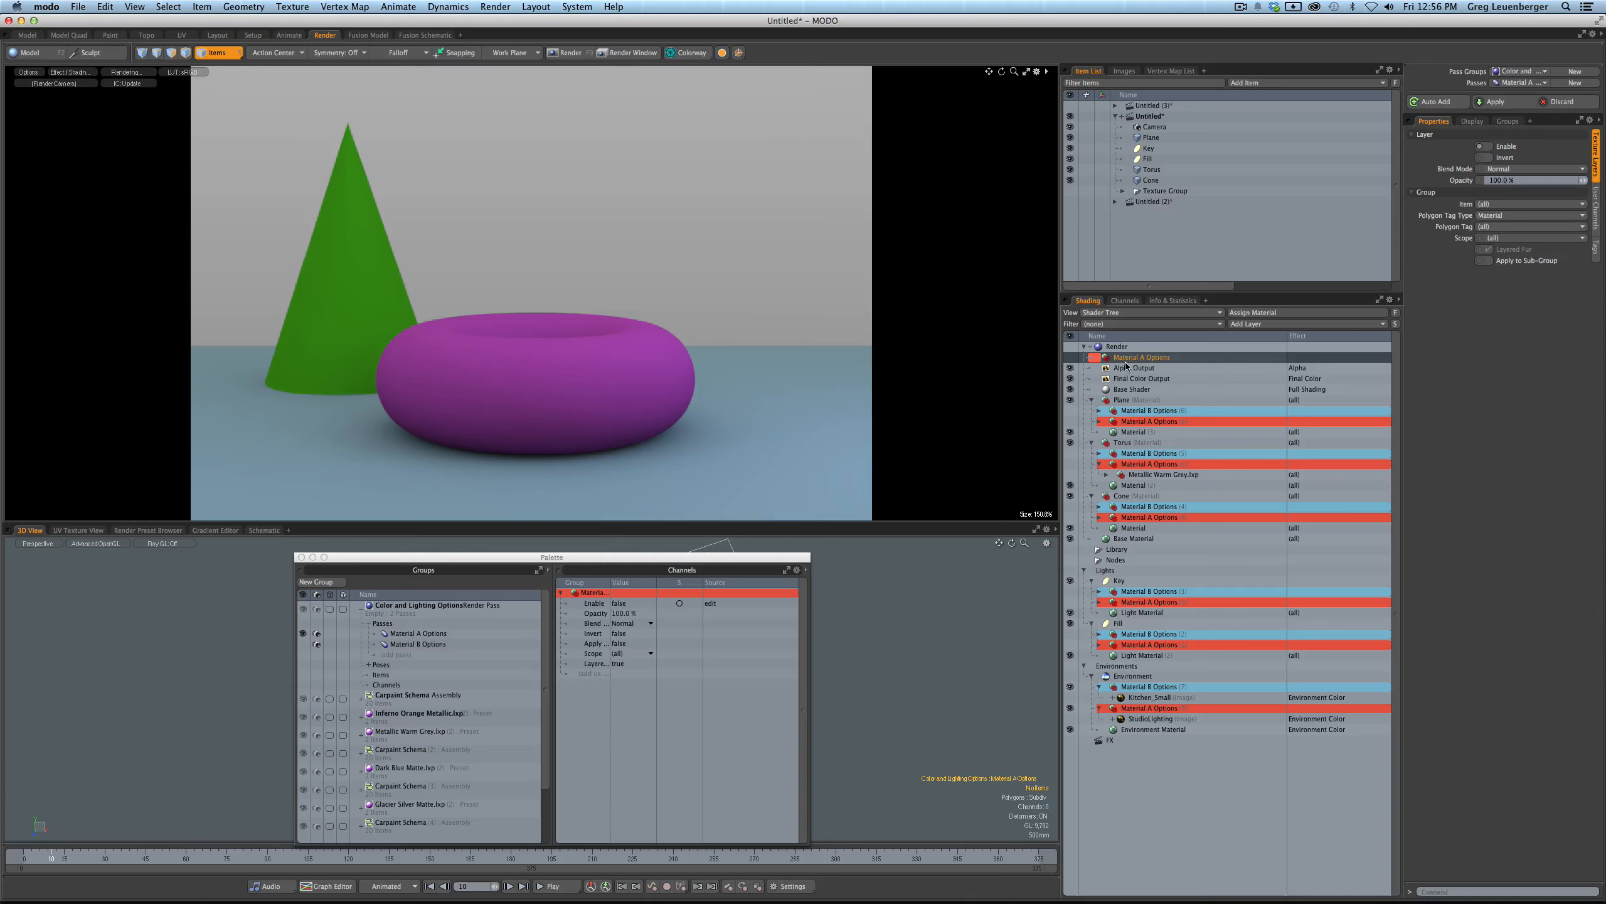
- Add a Final Color render output and place it above the Material A Options group, directly under Render
left_click(1243, 326)
mouse_move(1229, 424)
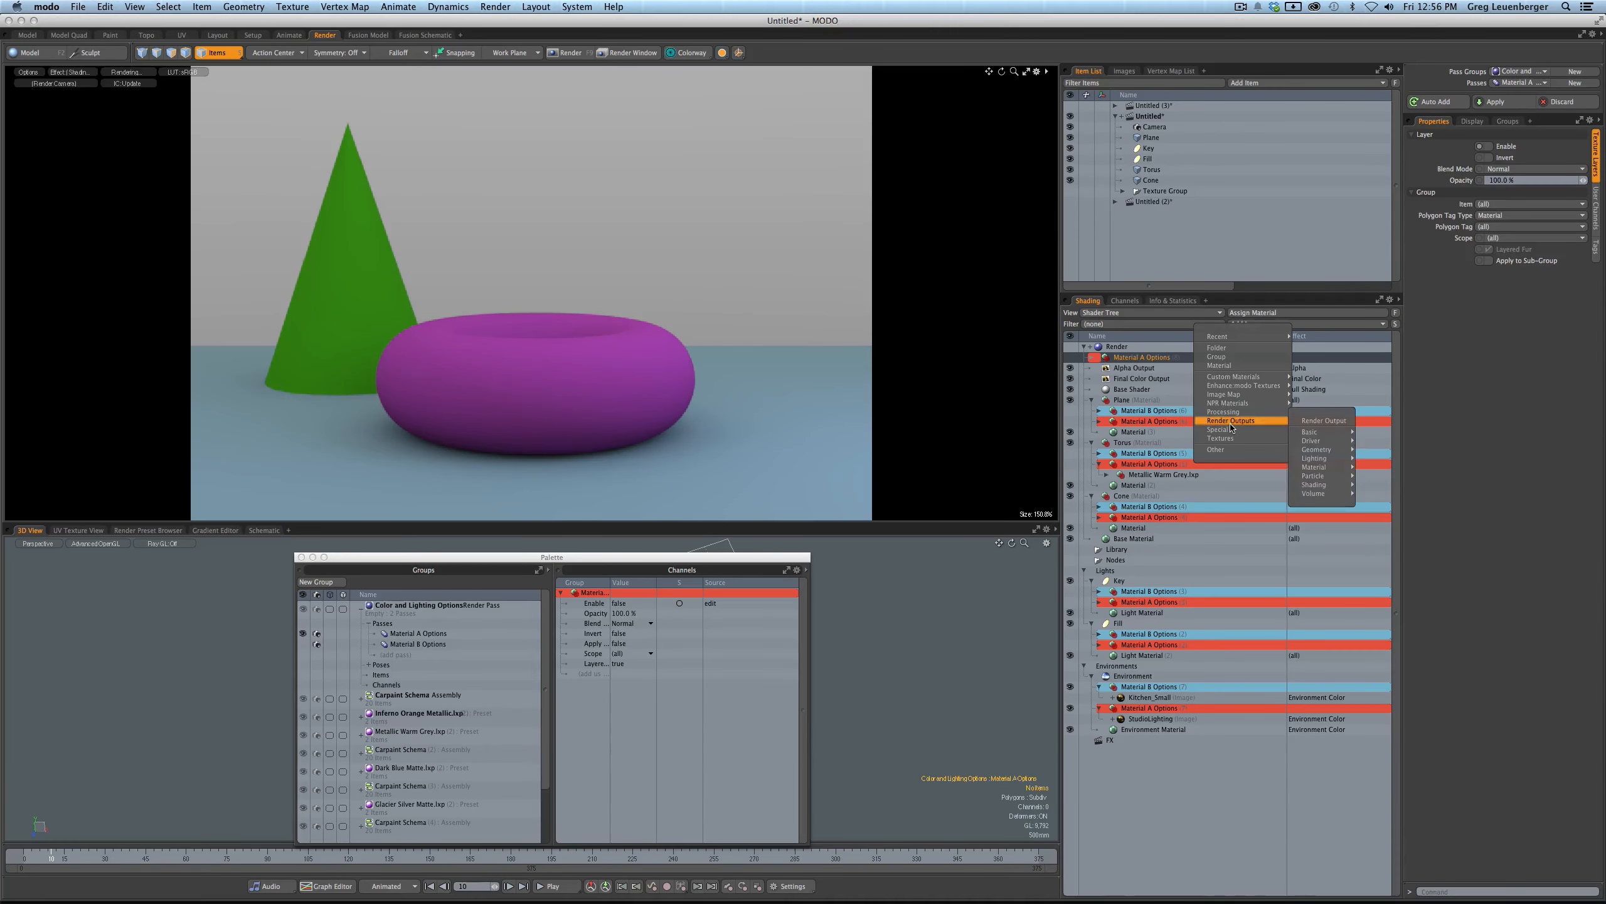
mouse_move(1320, 435)
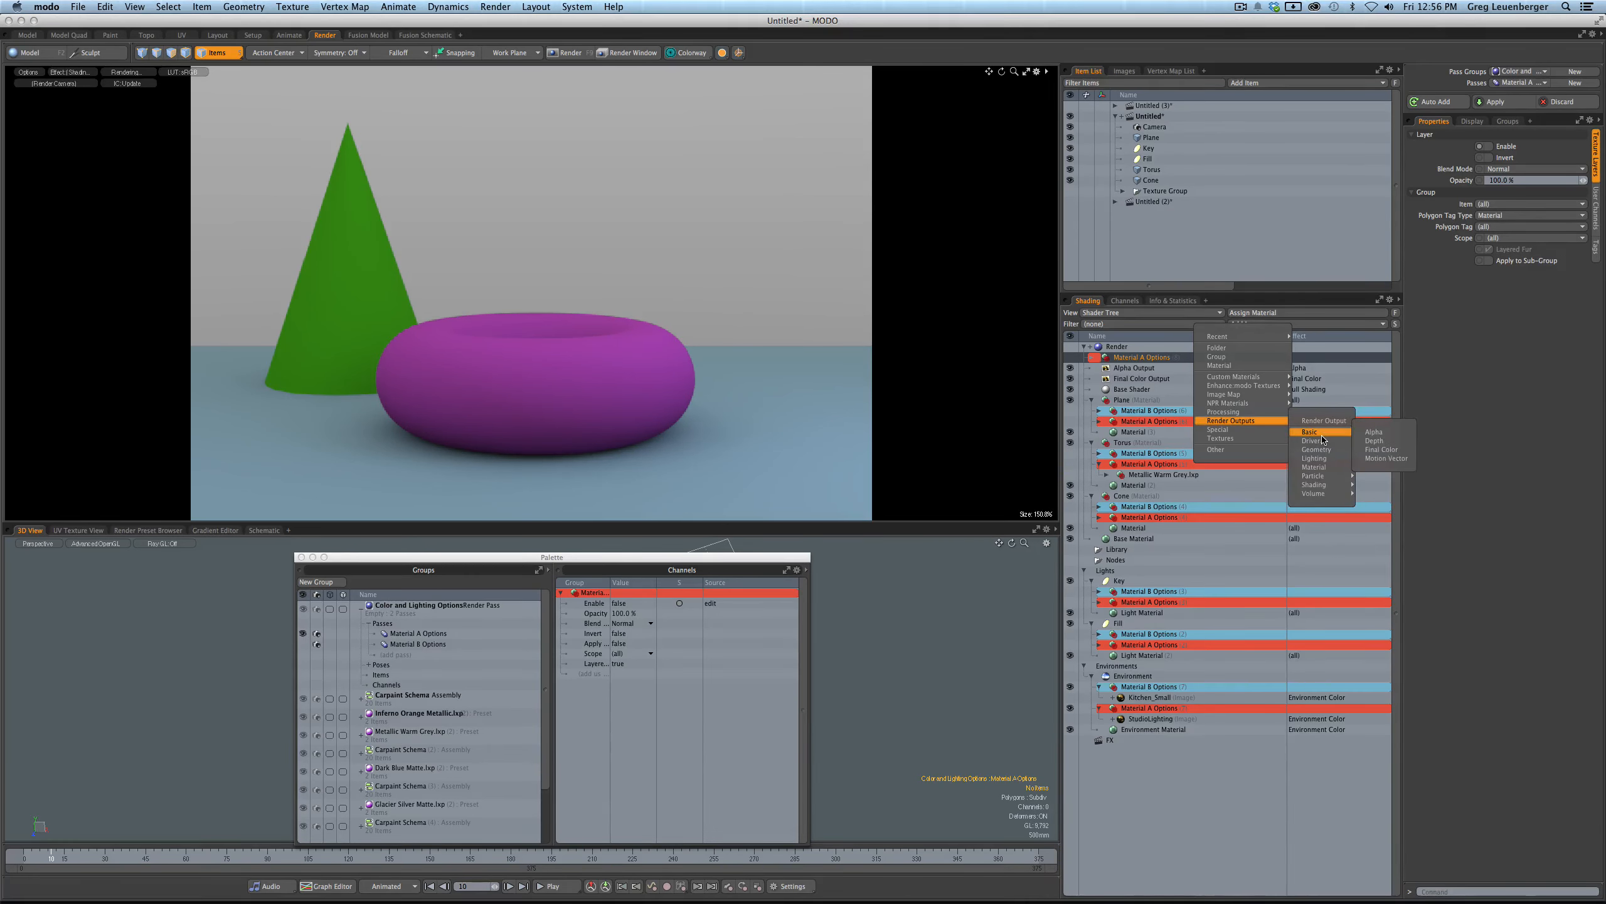
left_click(1381, 449)
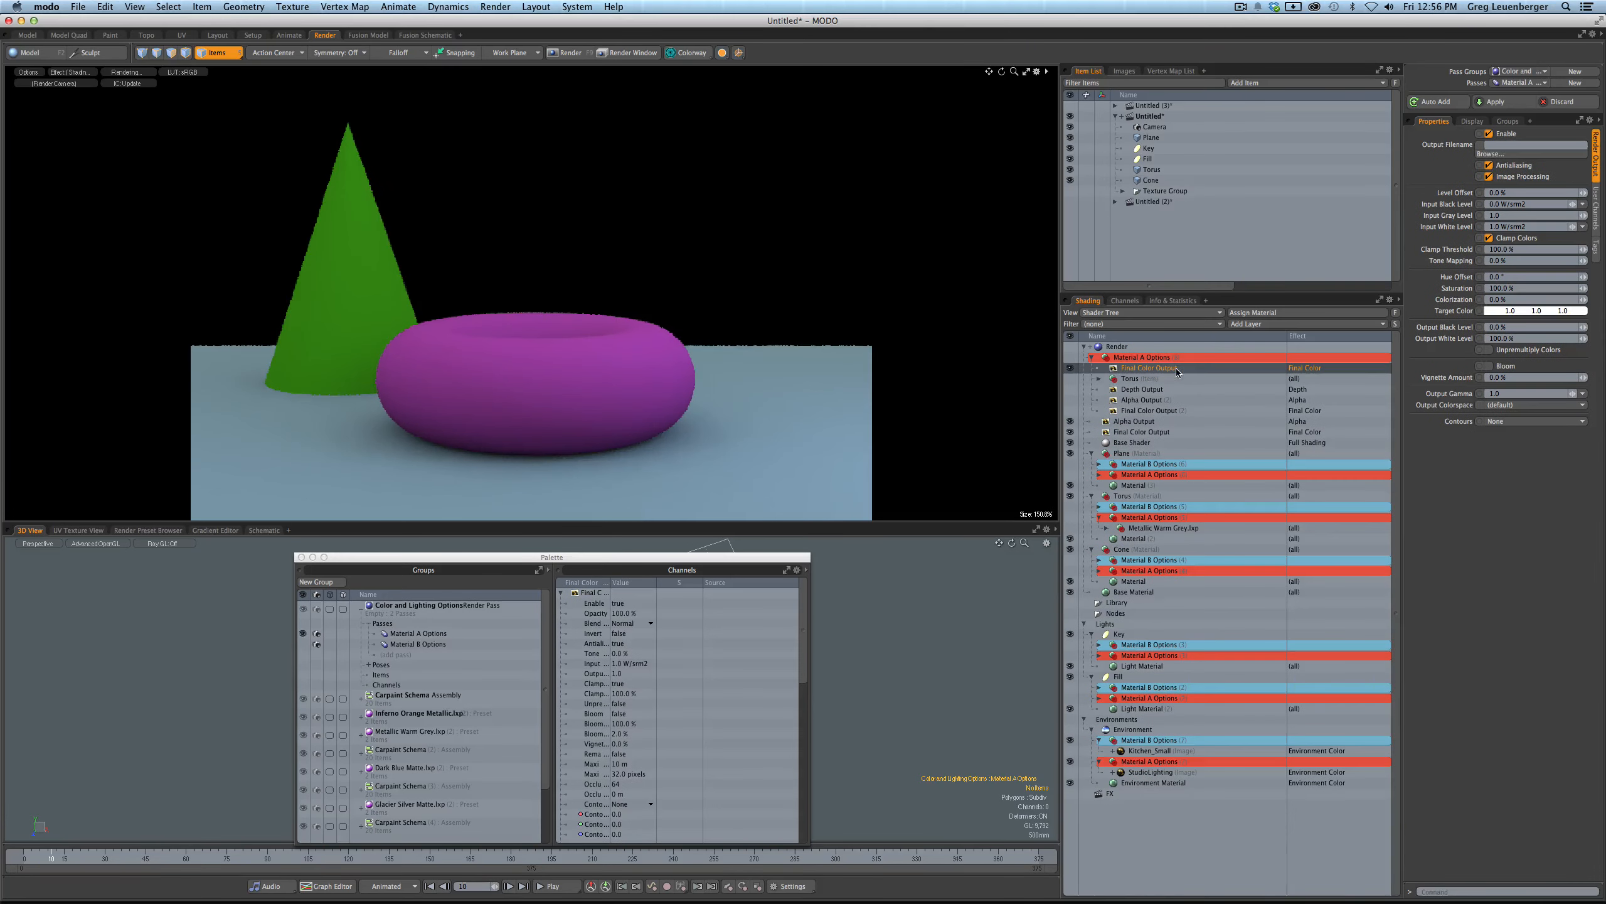
left_click_drag(1178, 369, 1177, 353)
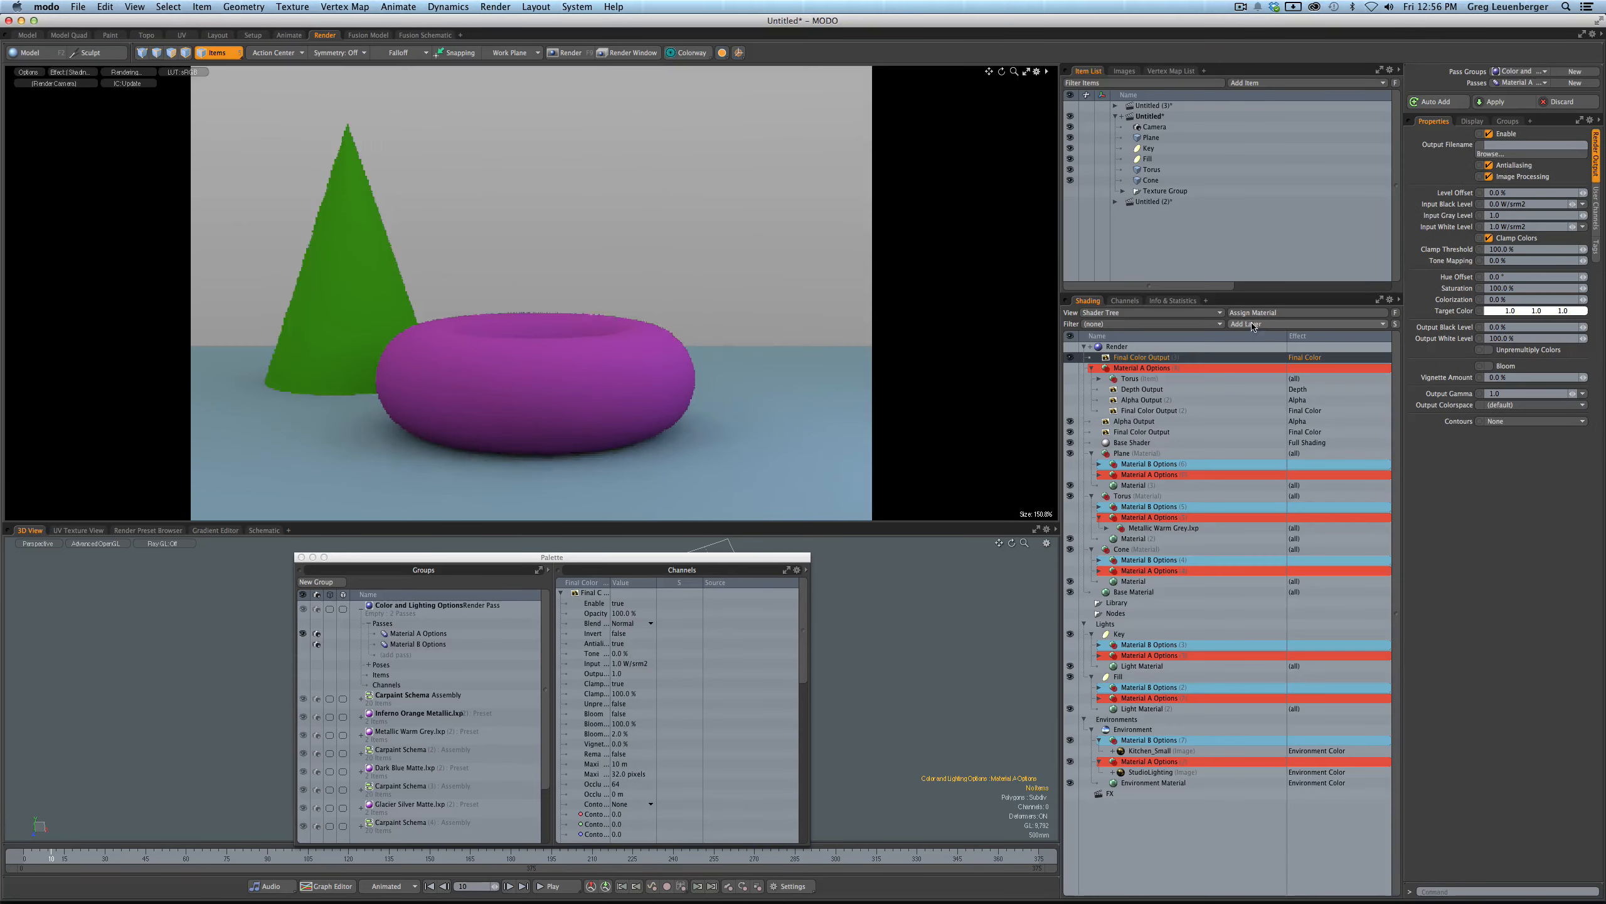
- Add an Alpha render output and group it with the new Final Color output above Material A Options
left_click(1253, 327)
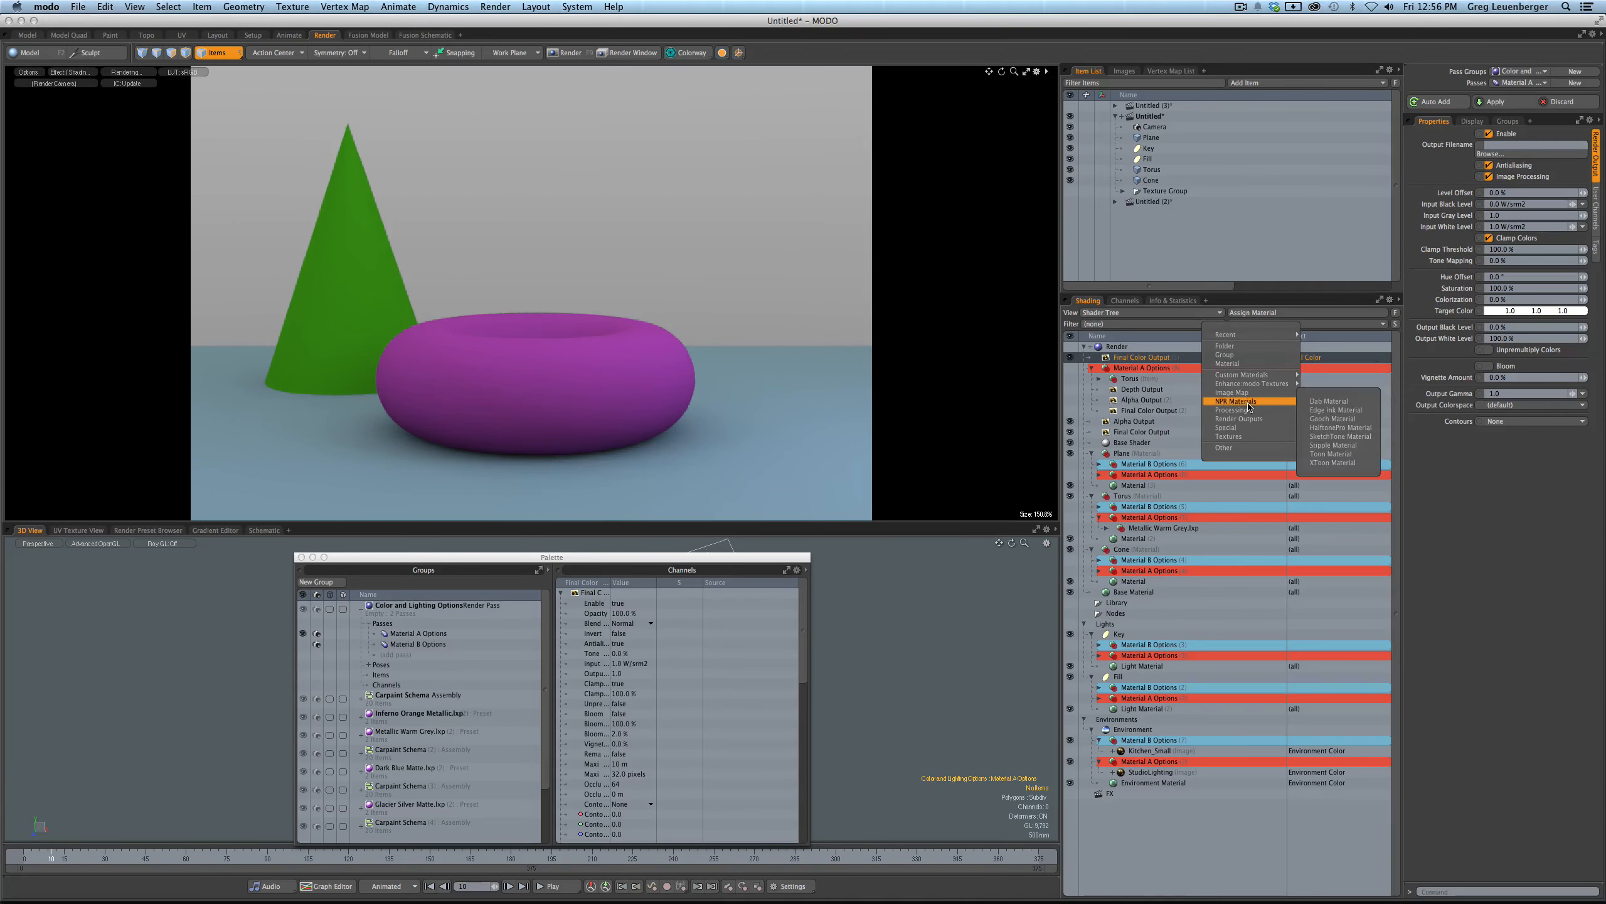
mouse_move(1253, 420)
mouse_move(1326, 433)
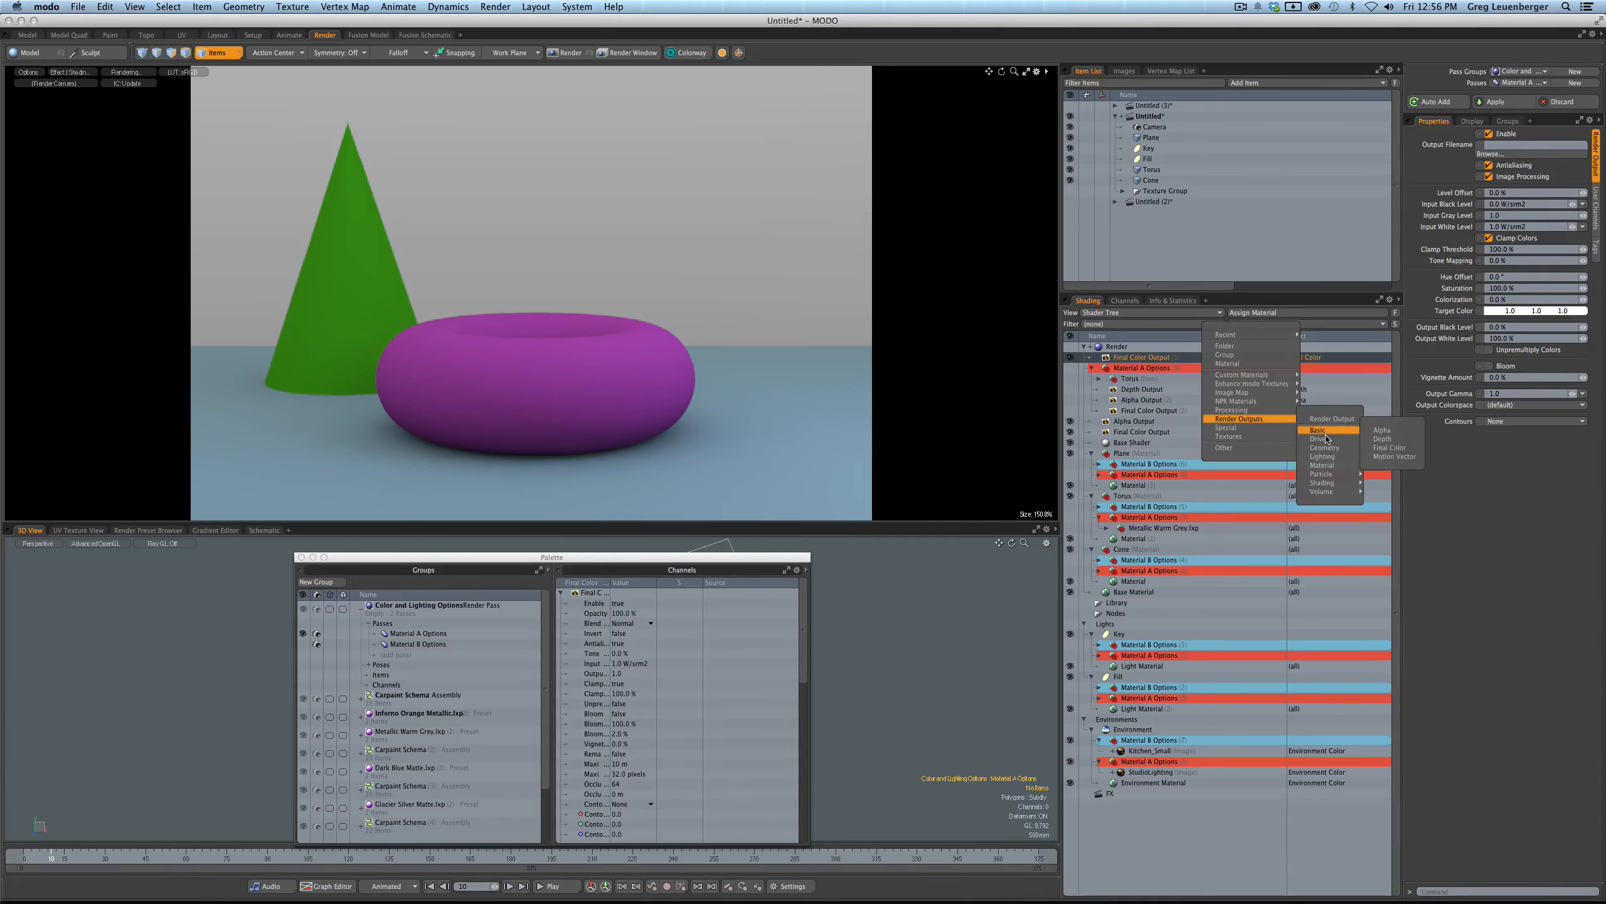
left_click(1382, 430)
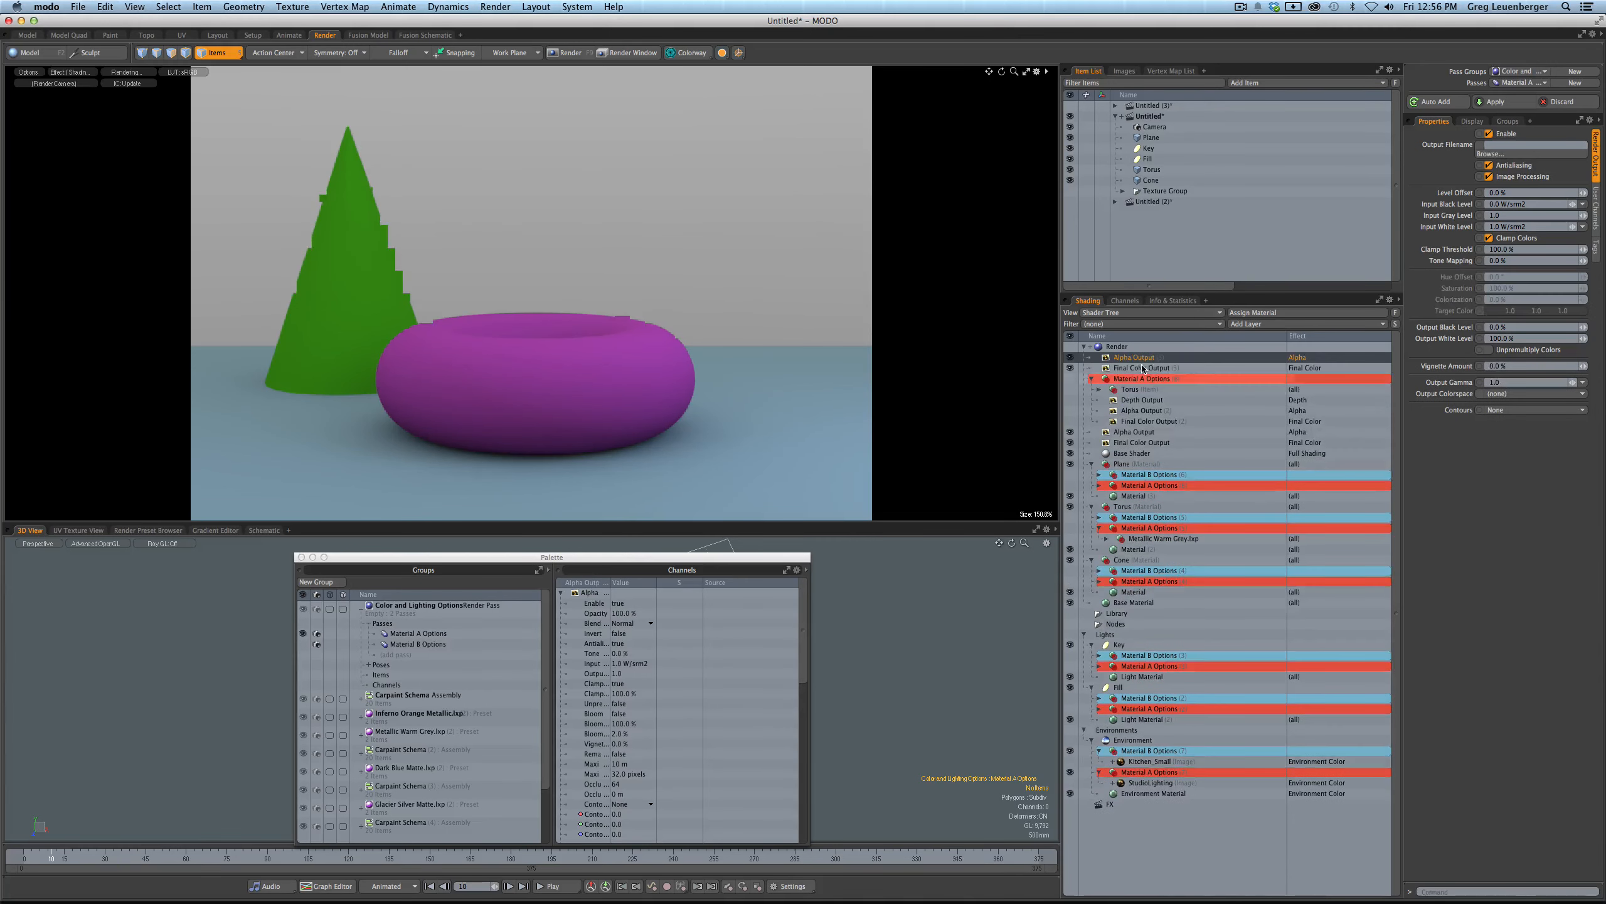
left_click(1141, 369, "shift")
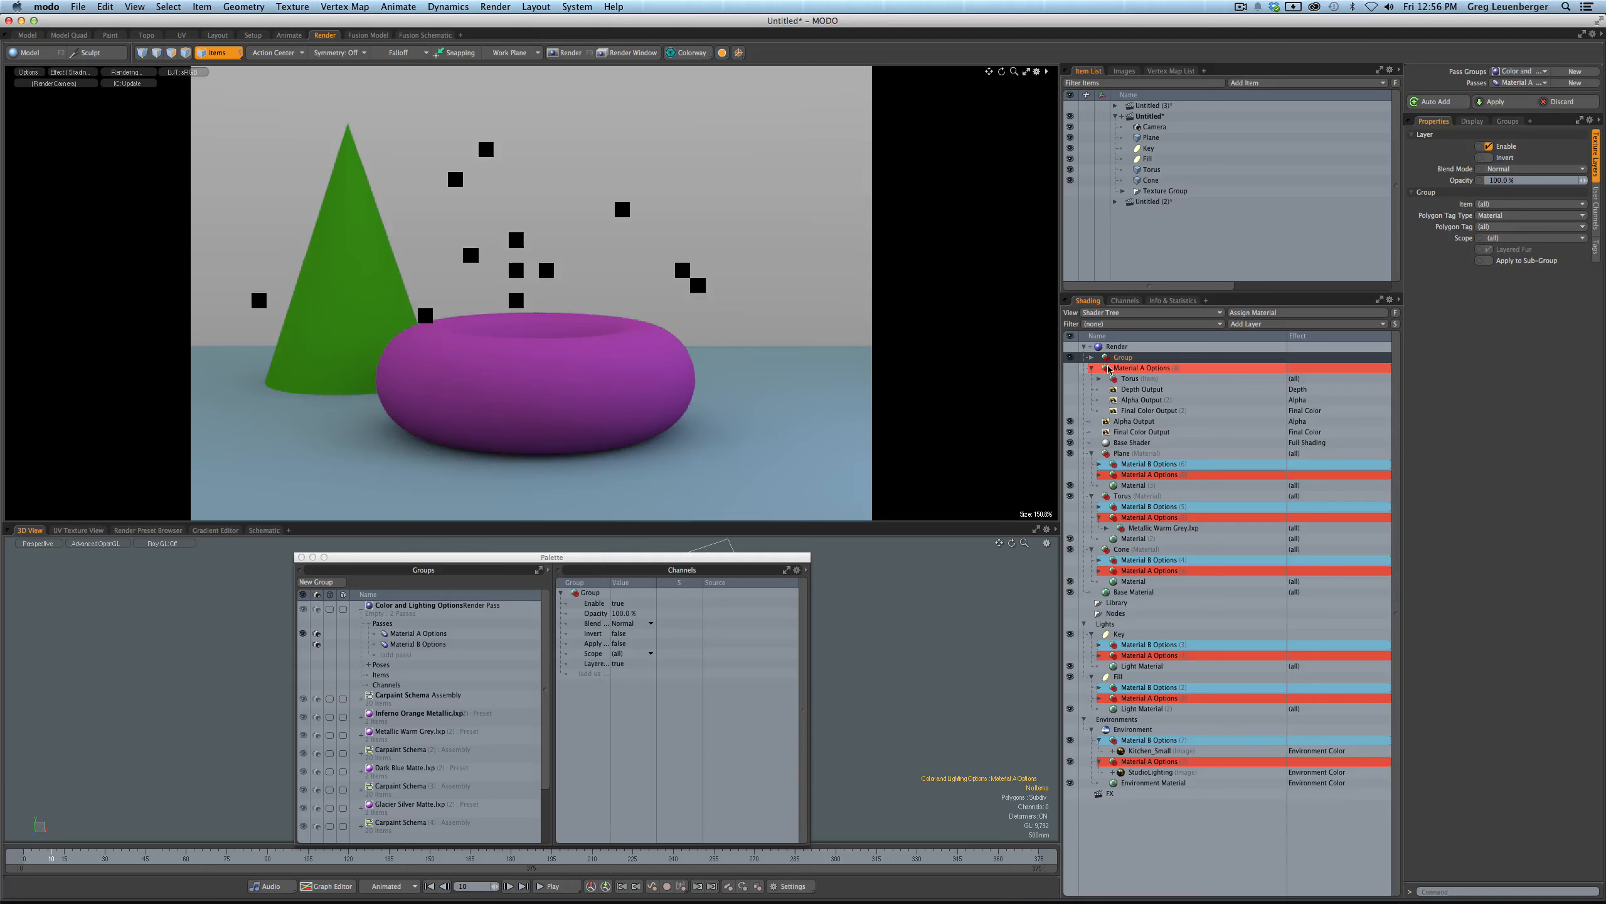
key("ctrl+g")
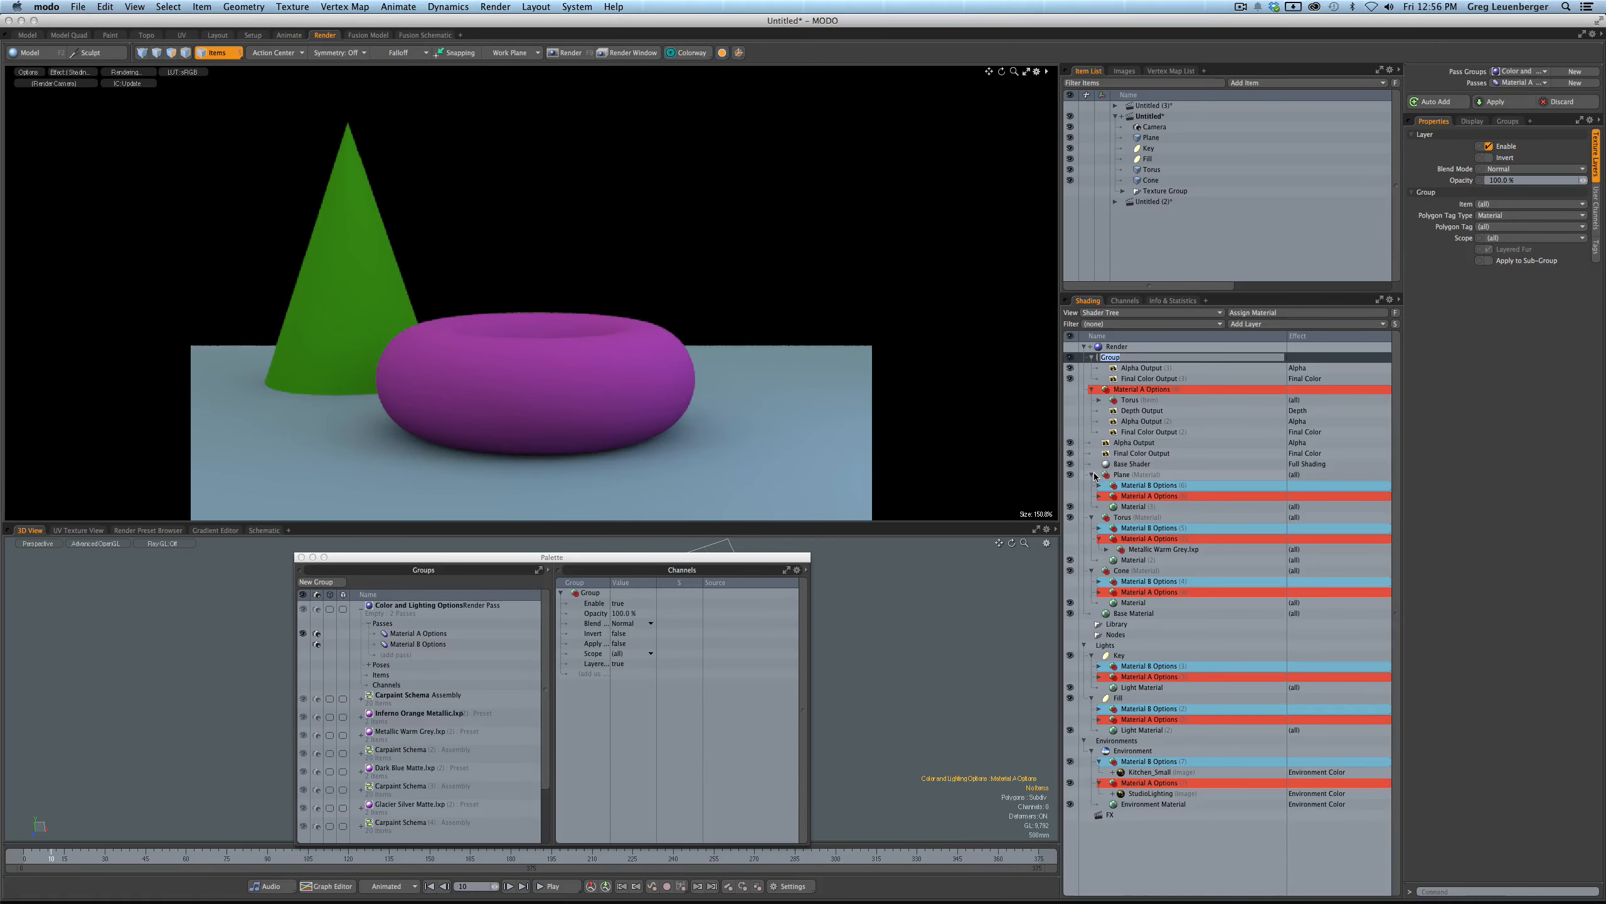
- Rename the new render output group Material B Options and set its editor color to Light Blue
type("Material B Options")
key("Return")
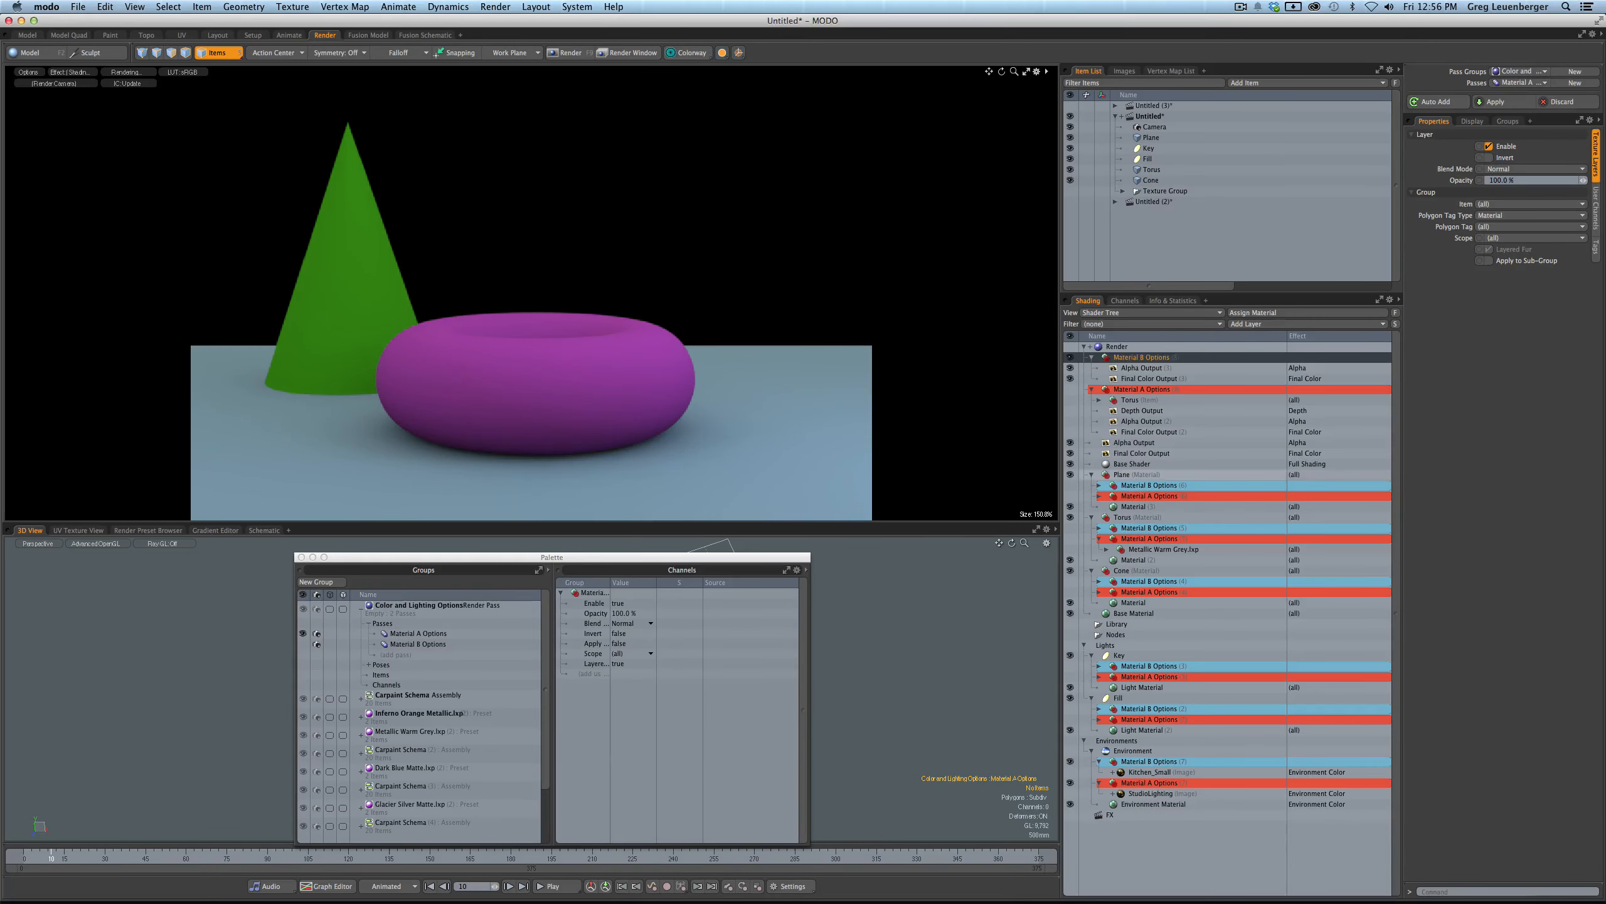
right_click(1173, 361)
mouse_move(1201, 363)
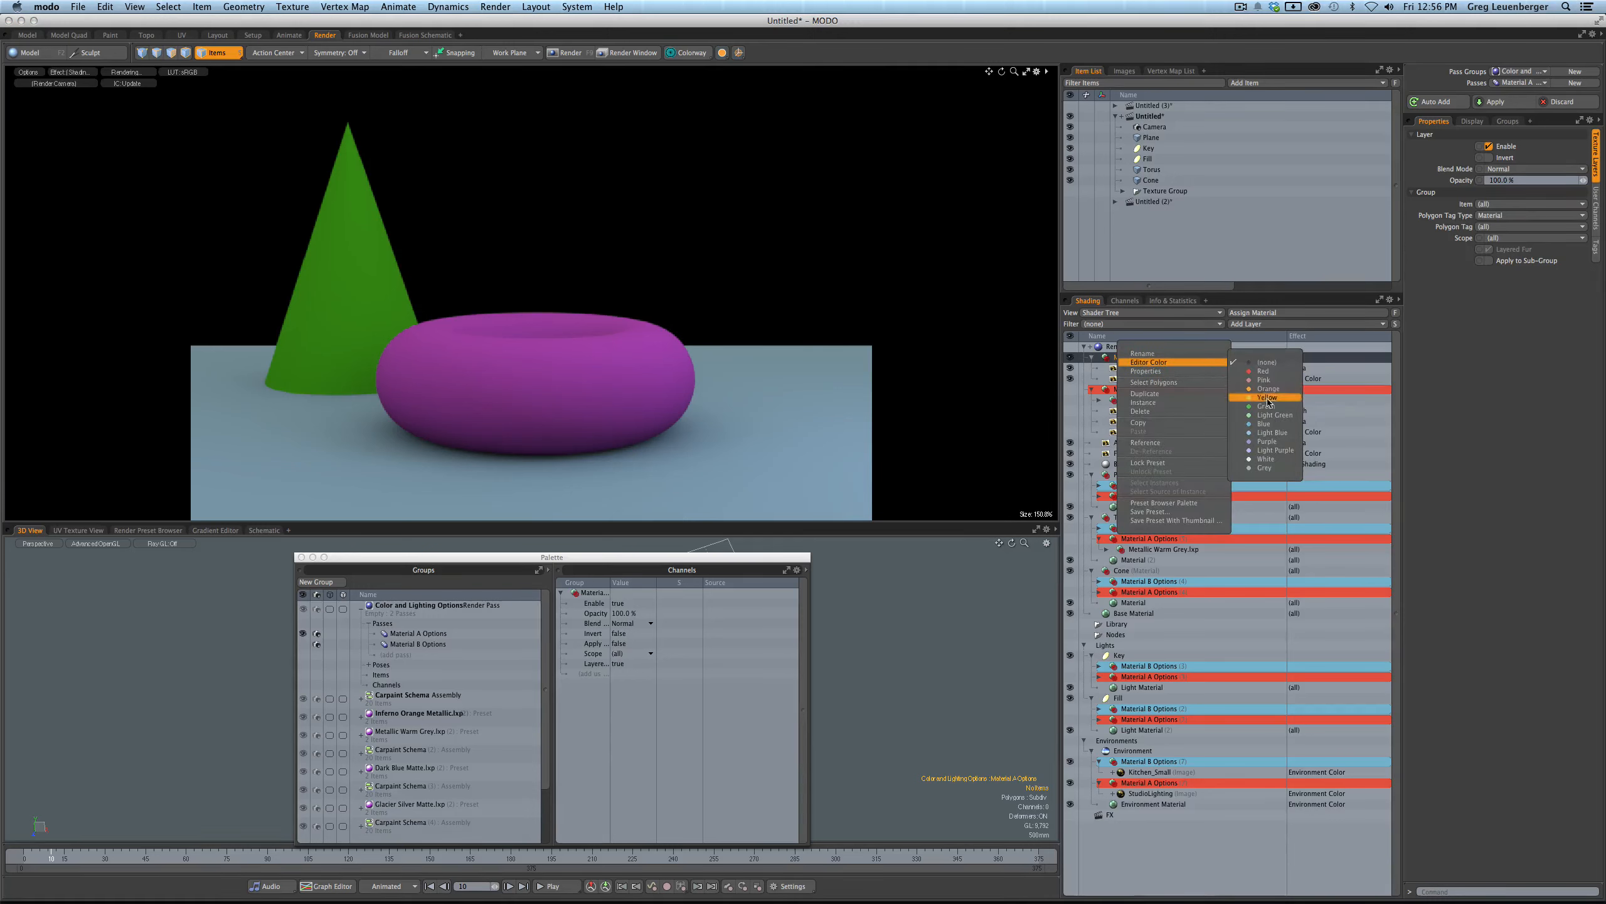
left_click(1267, 433)
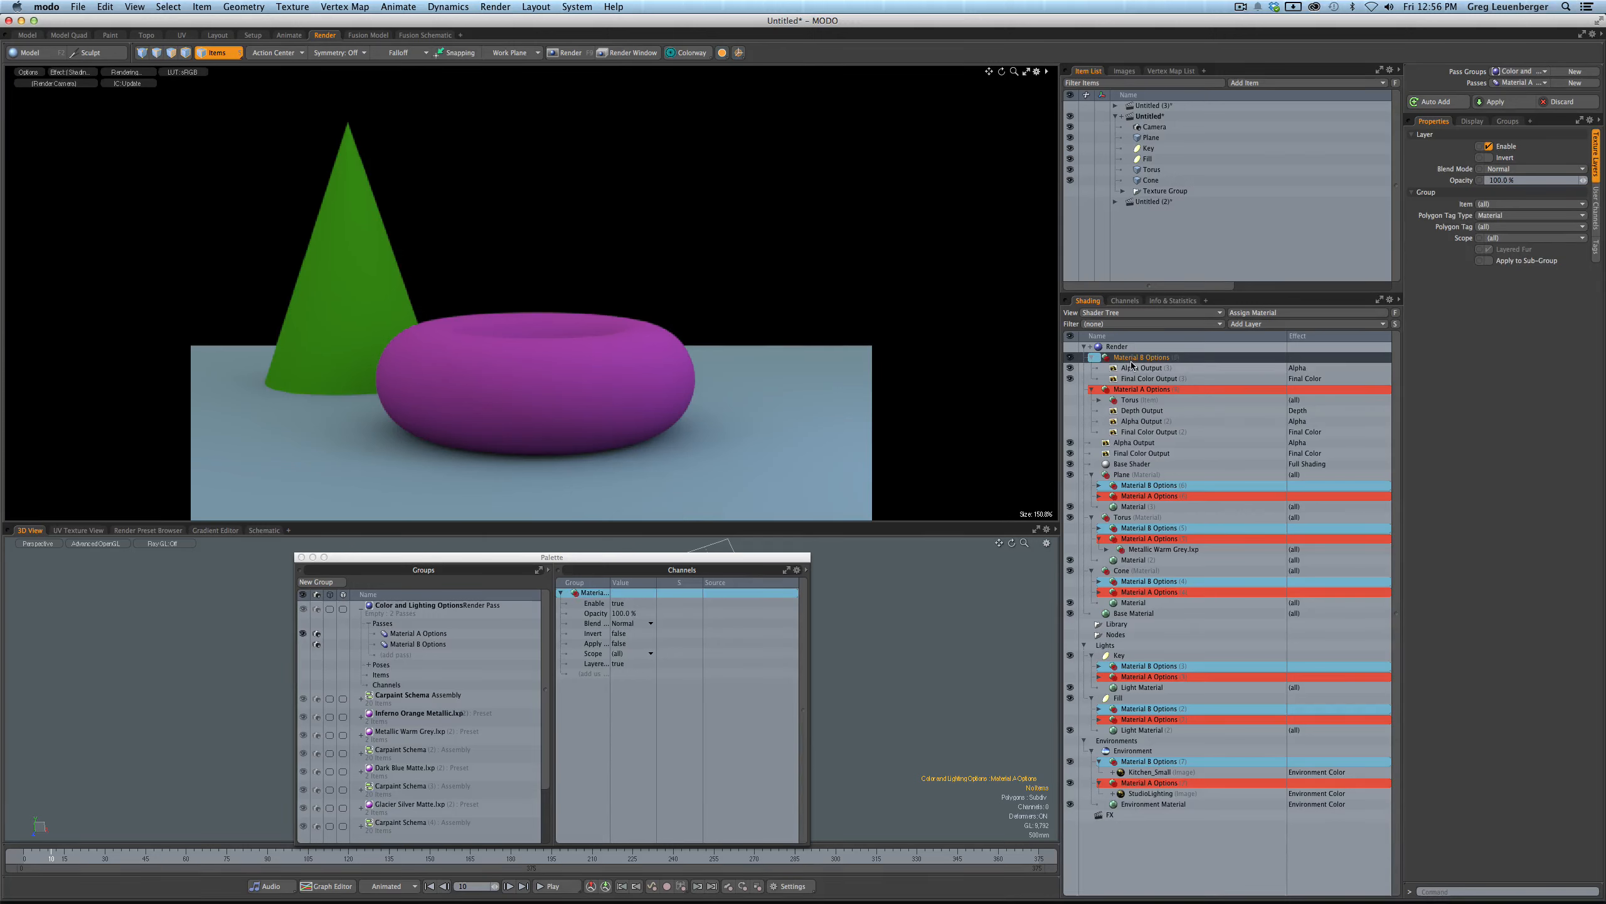
- Turn off the visibility of the Material B Options render output group and its Alpha and Final Color outputs
left_click(1079, 363)
left_click(1069, 358)
left_click(1070, 368)
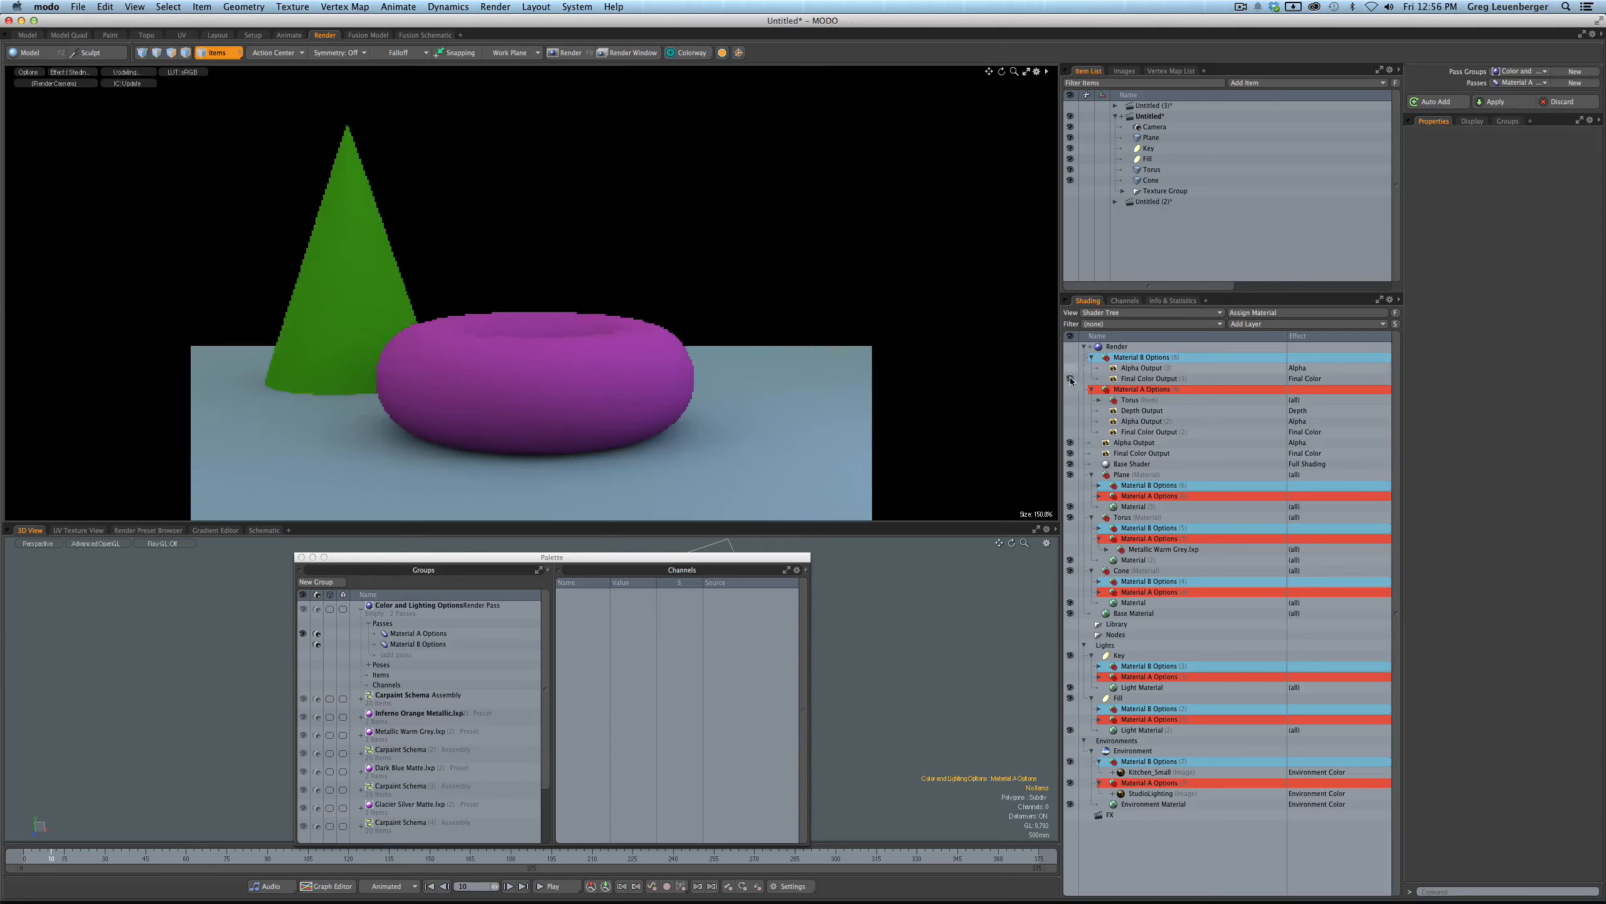
left_click(1069, 379)
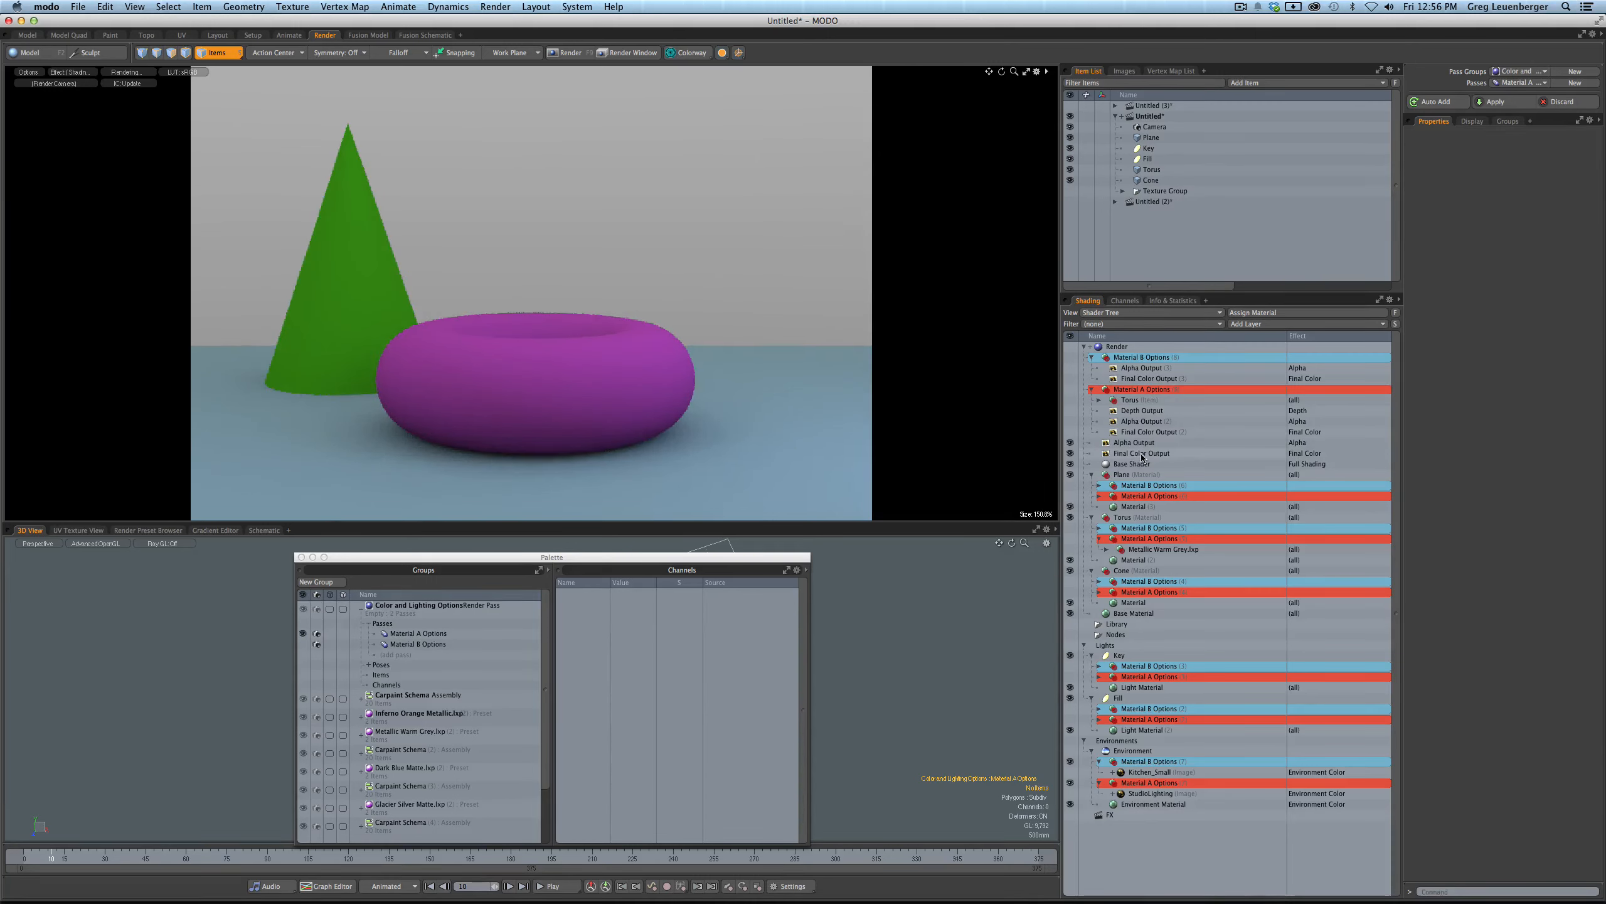
- Rename the Final Color output in the Material A Options group as Final Color Output A
left_click(1139, 433)
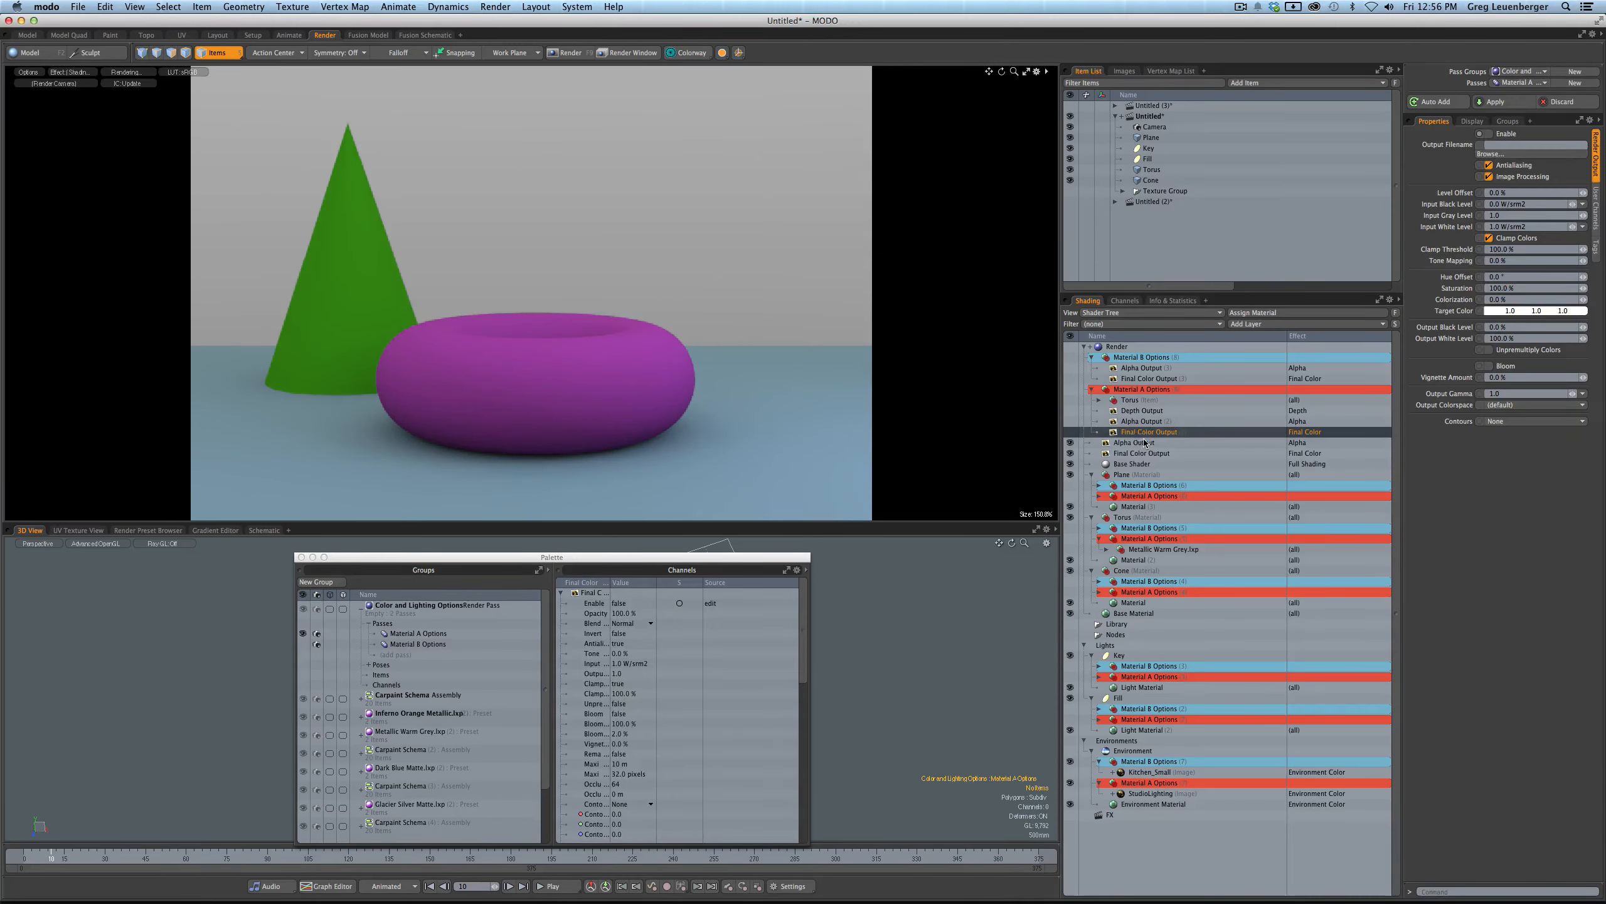
double_click(1132, 433)
left_click_drag(1166, 433, 1189, 436)
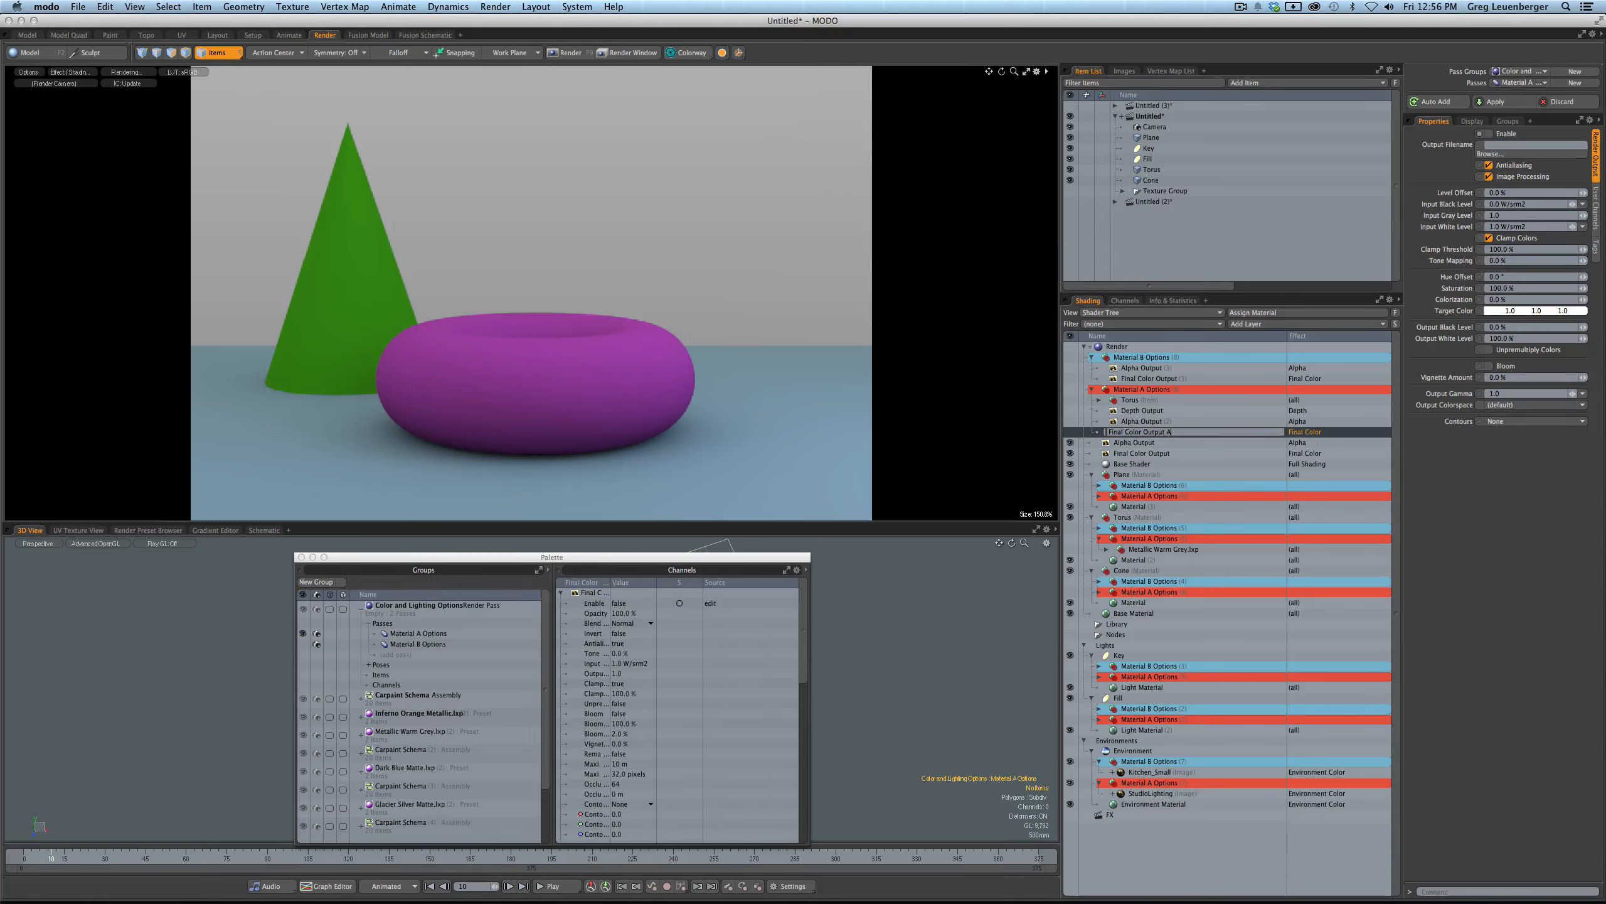
type("A")
key("Return")
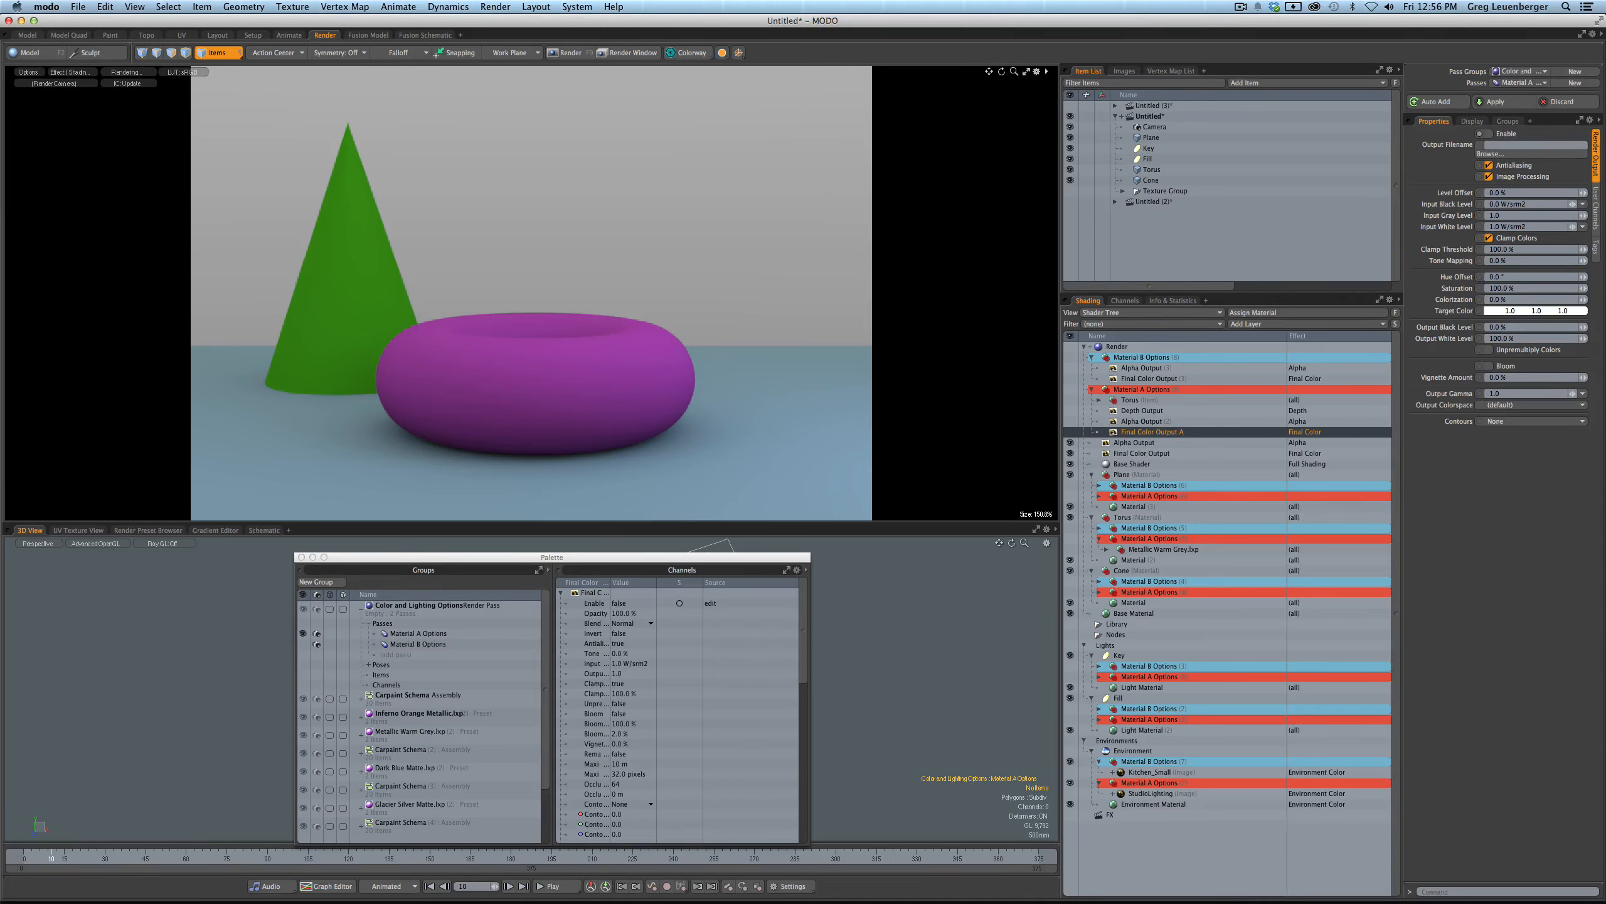
- Rename the Alpha and Depth outputs in the Material A Options group as Alpha Output A and Depth Output A
double_click(1146, 422)
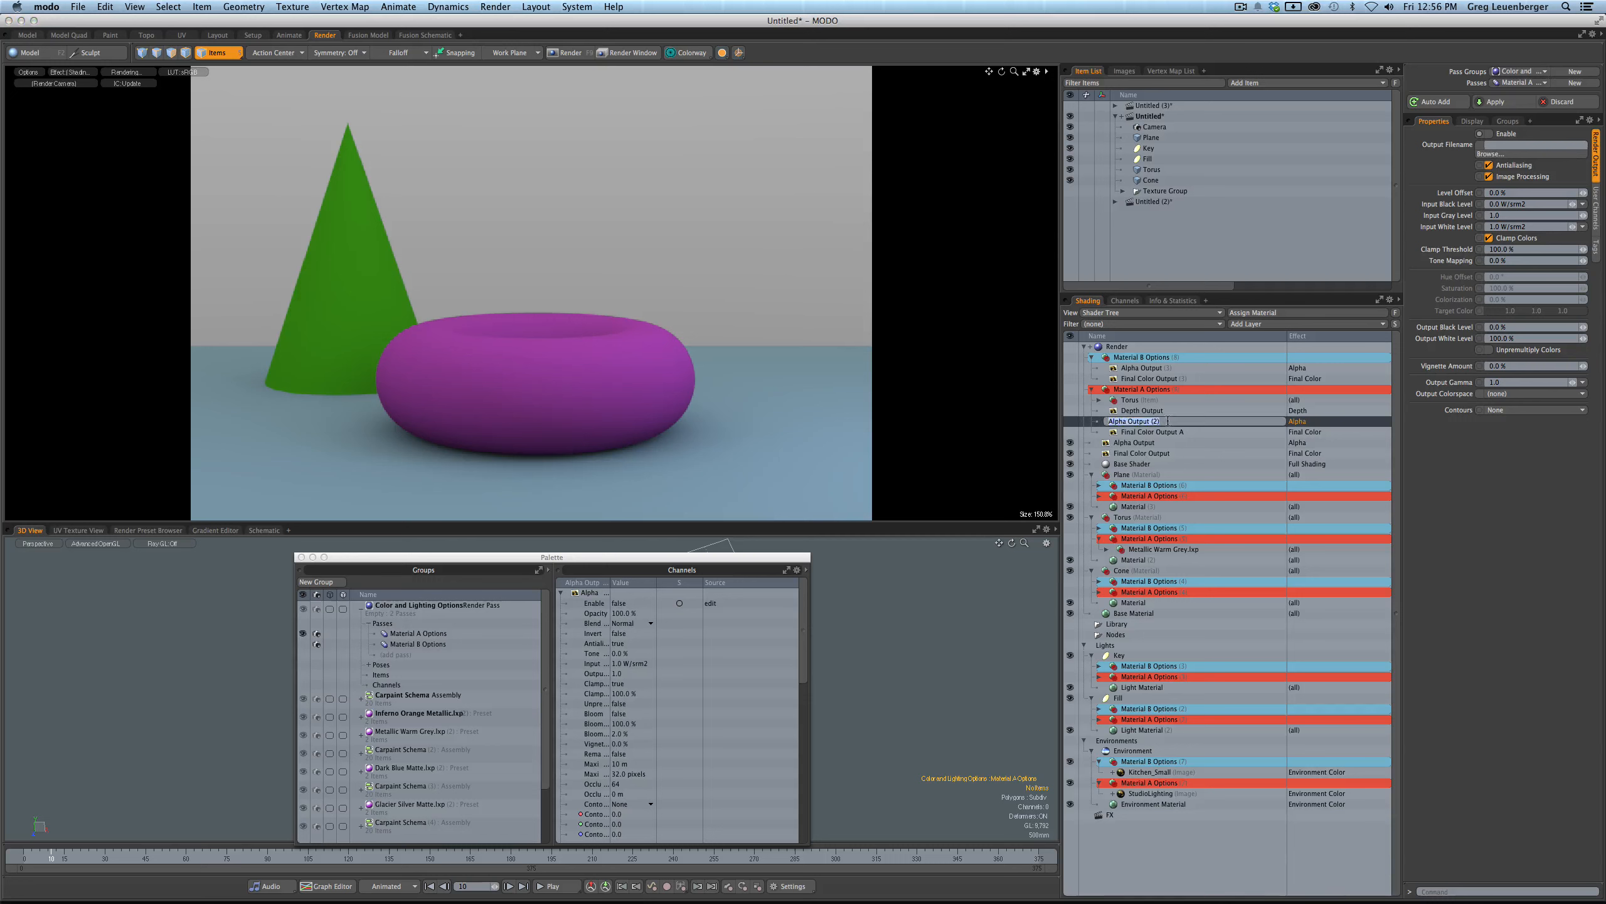
type("A")
left_click(1150, 412)
double_click(1156, 412)
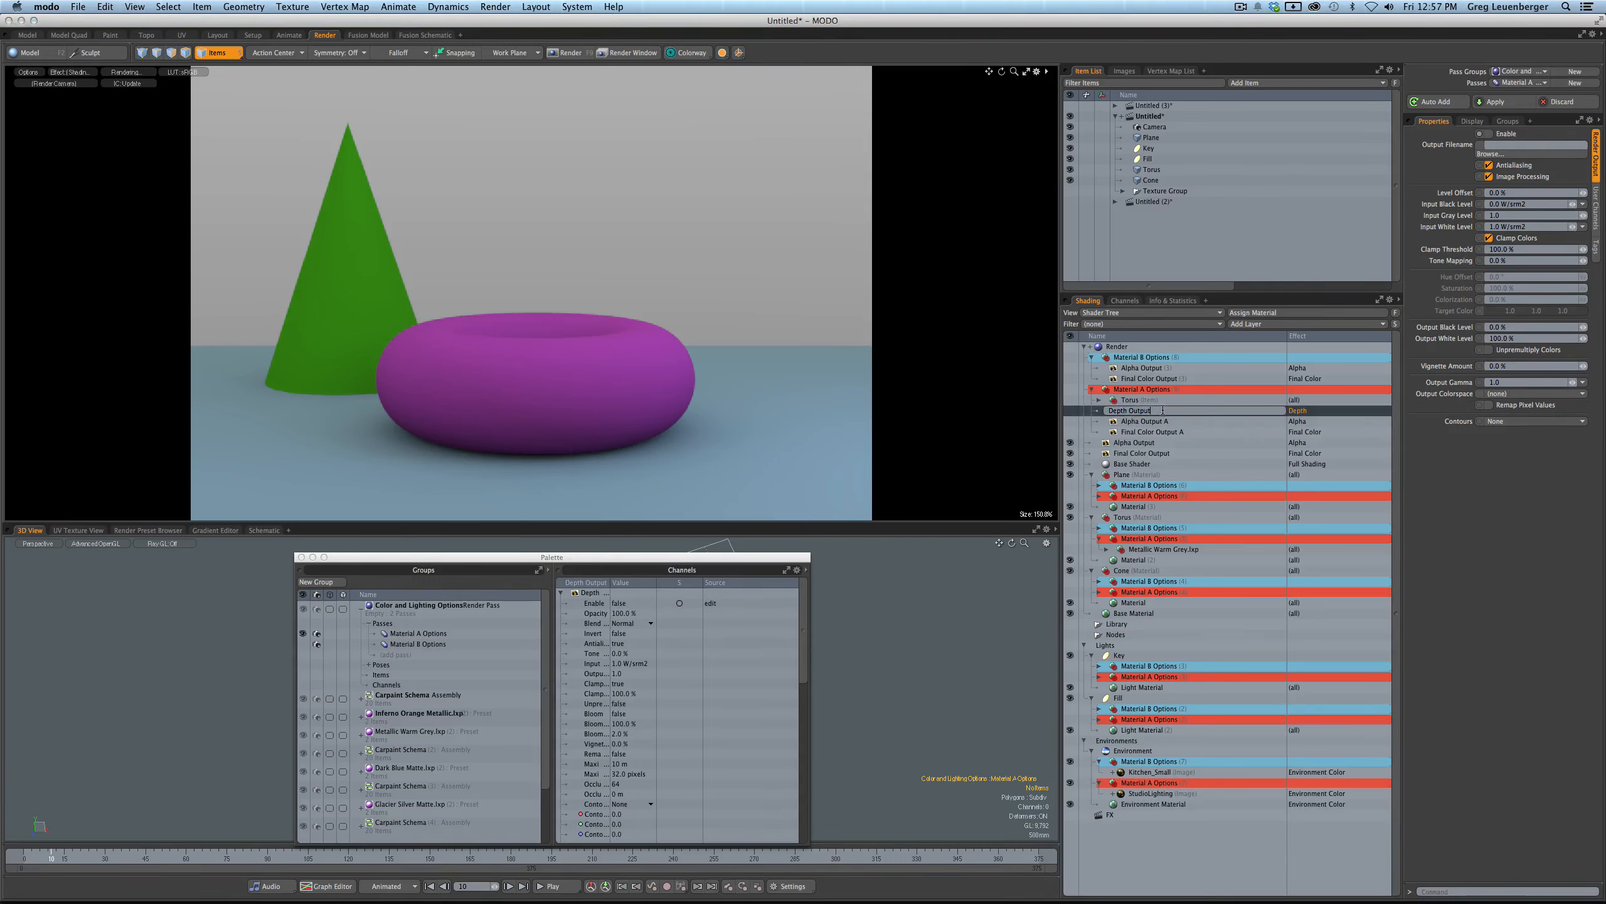
key("Return")
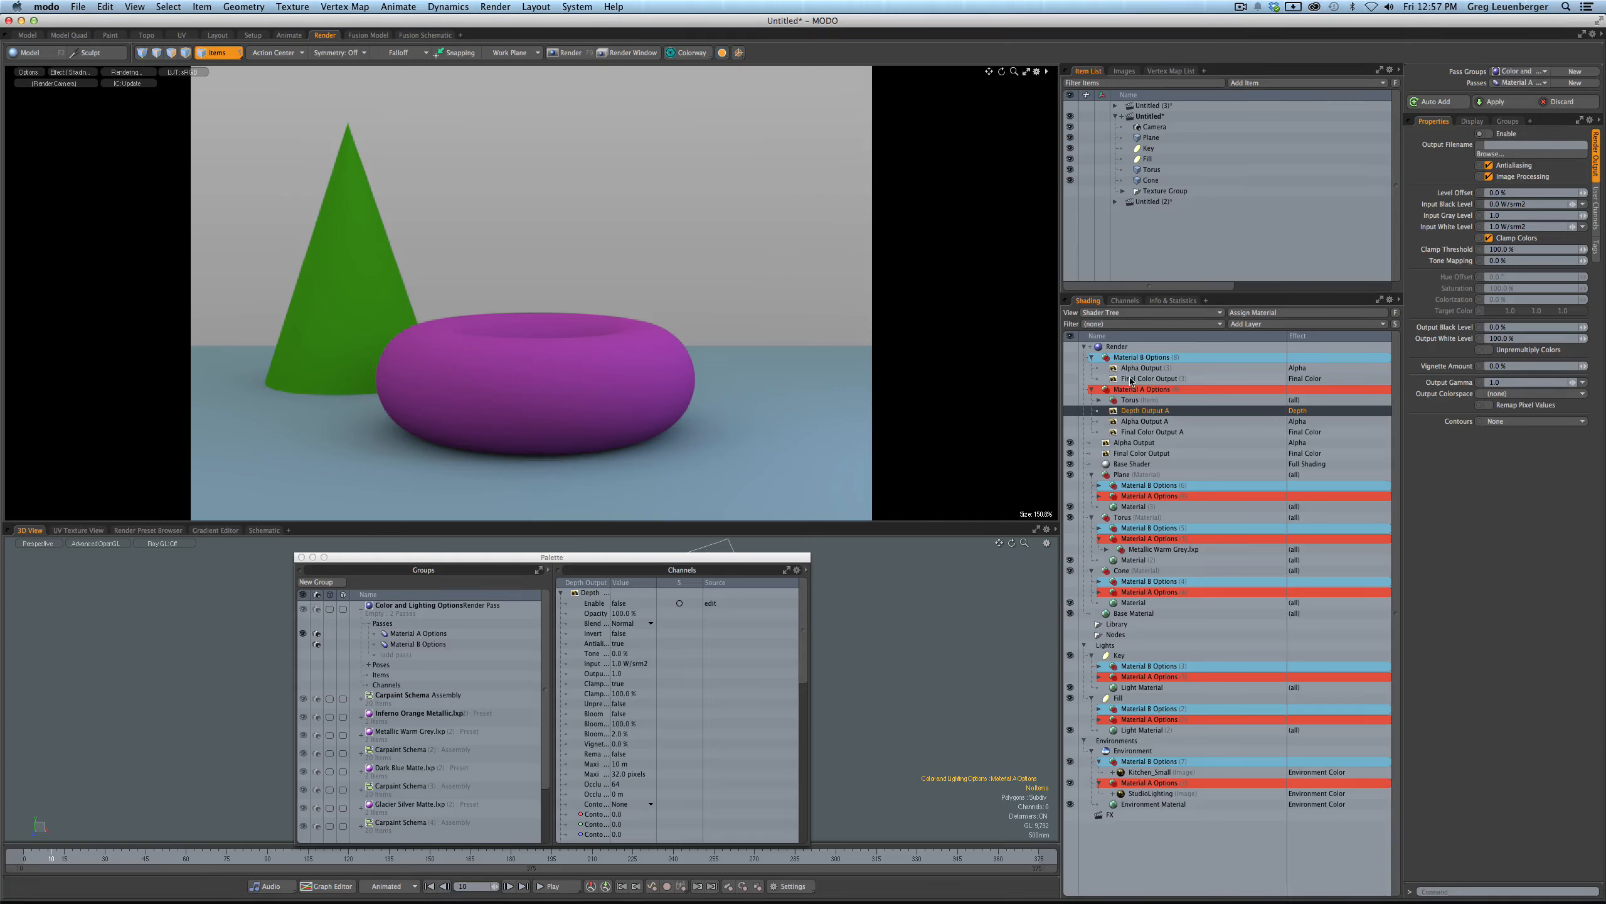
- Rename the outputs in the Material B Options group as Final Color Output B and Alpha Output B
left_click(1138, 381)
double_click(1138, 379)
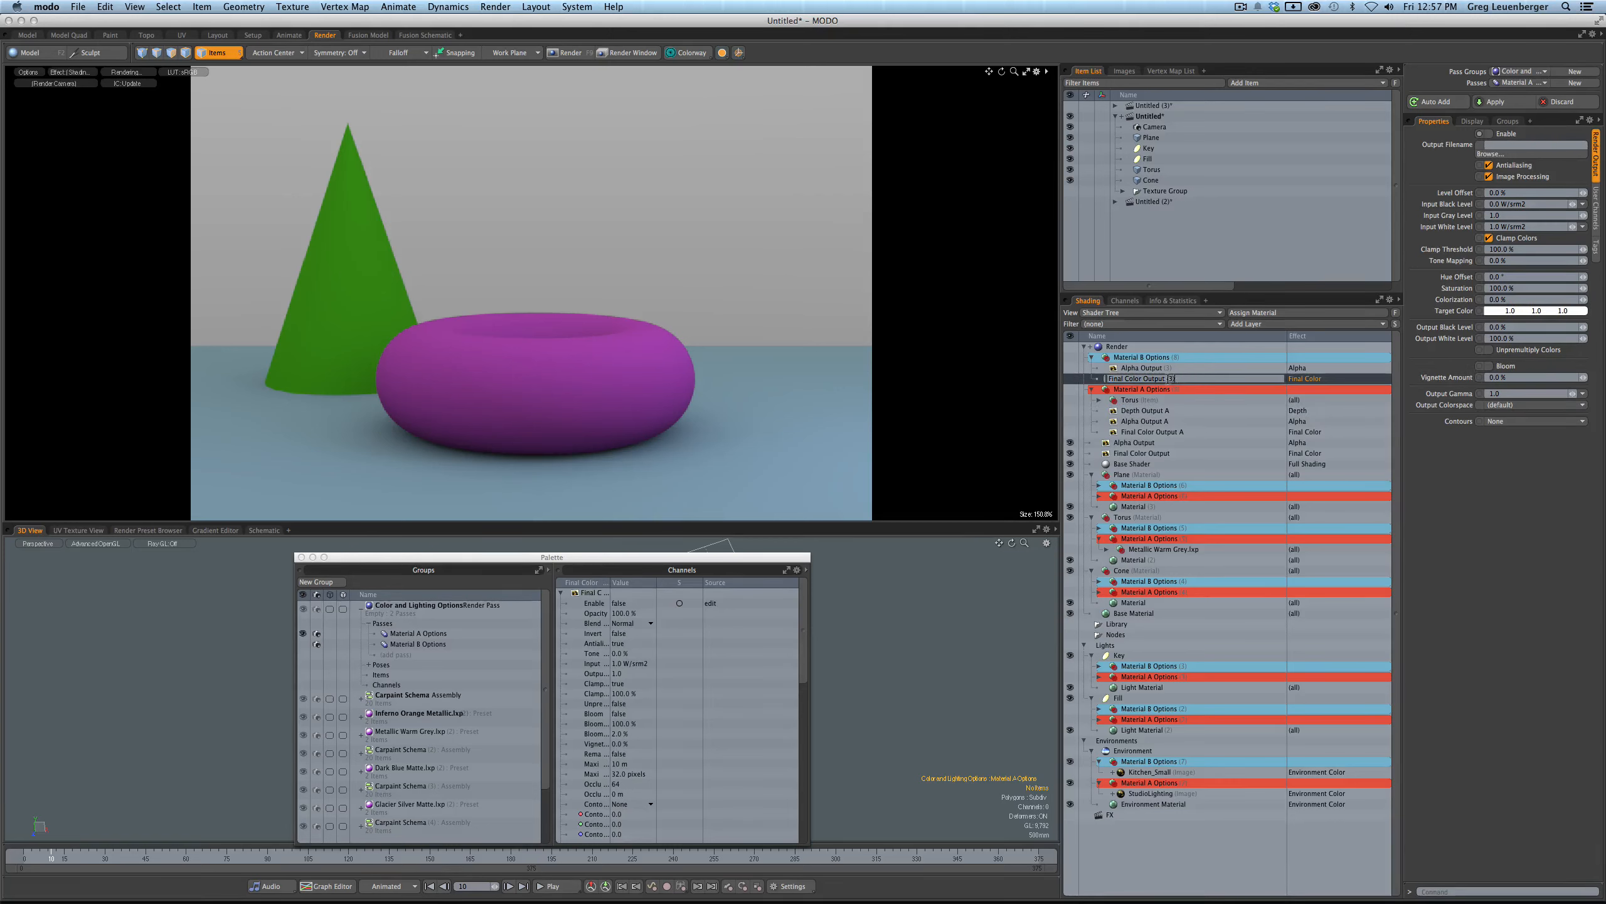
key("Return")
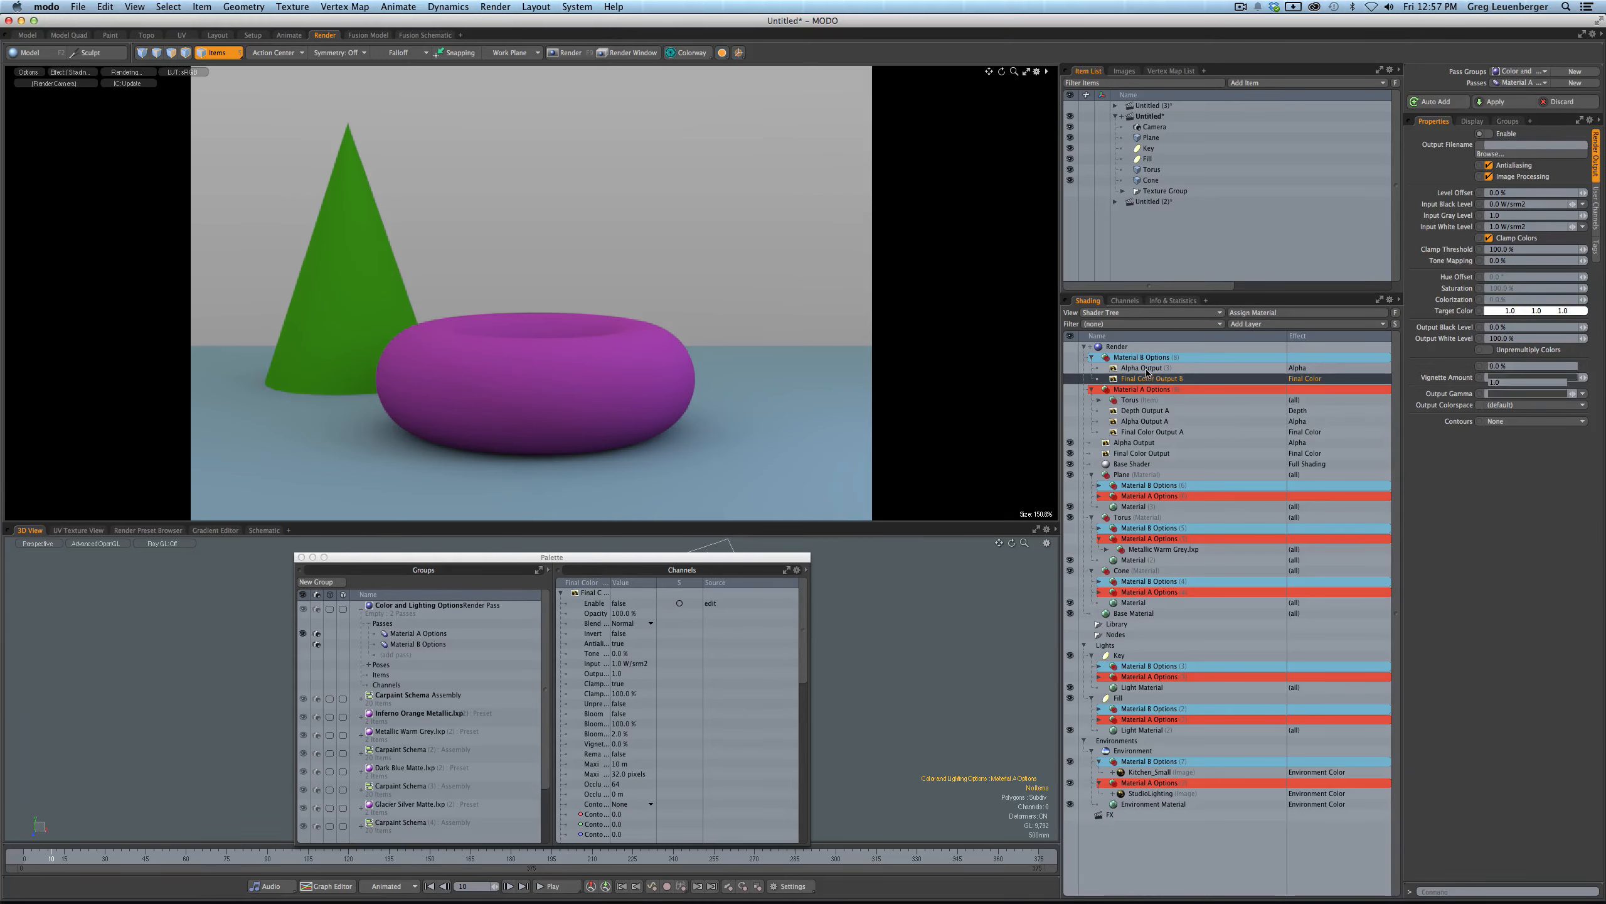
left_click(1166, 371)
double_click(1164, 371)
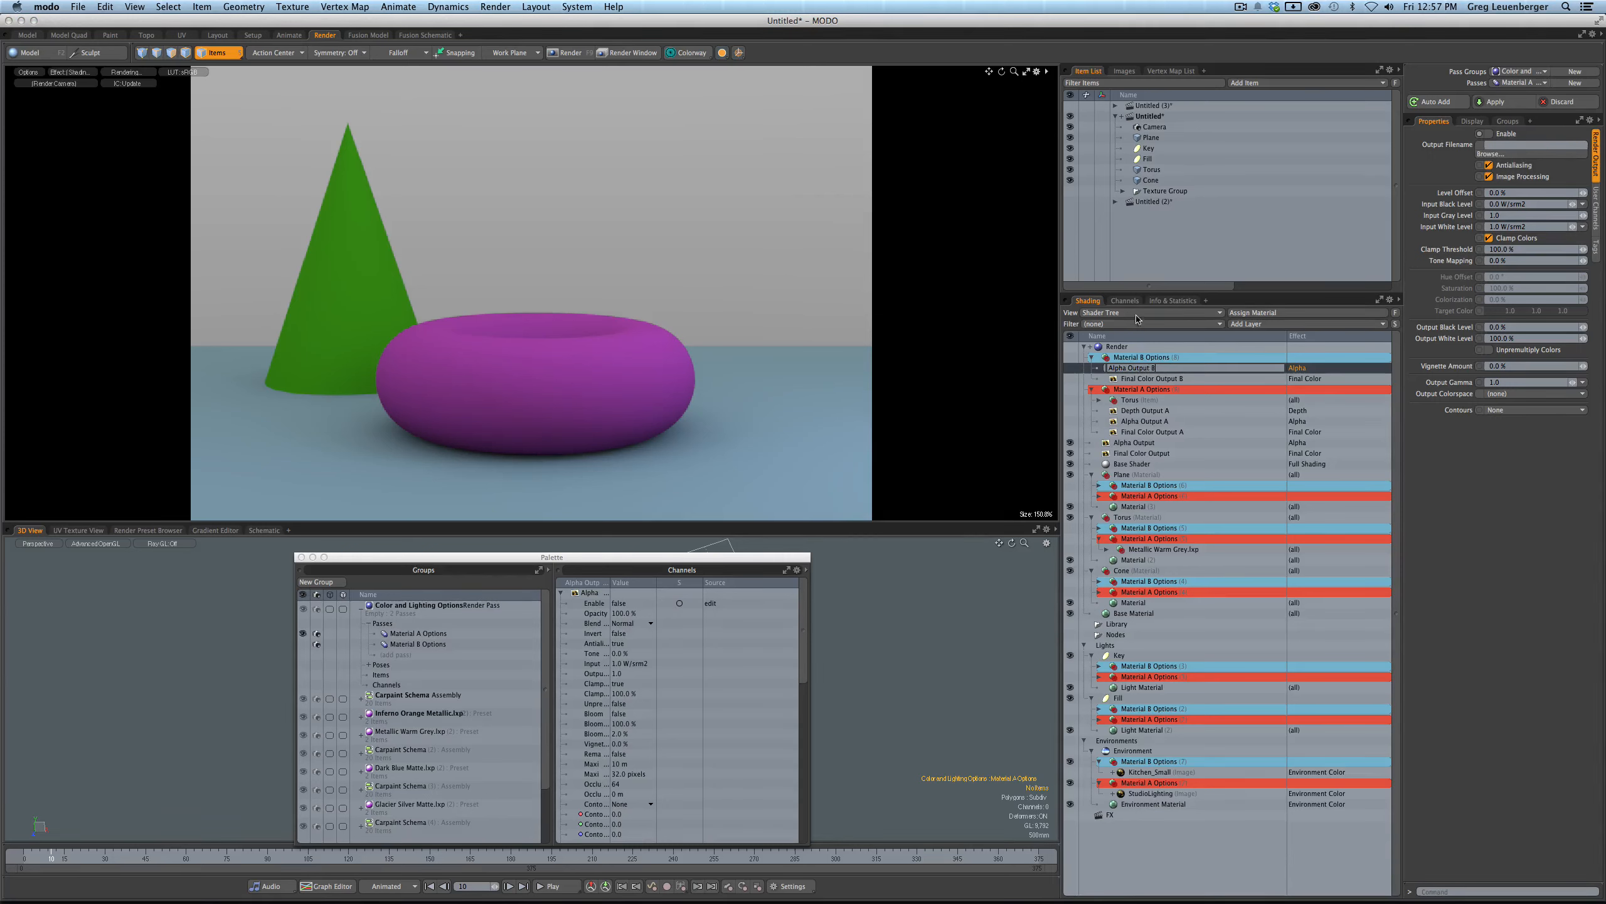
type("B")
key("Return")
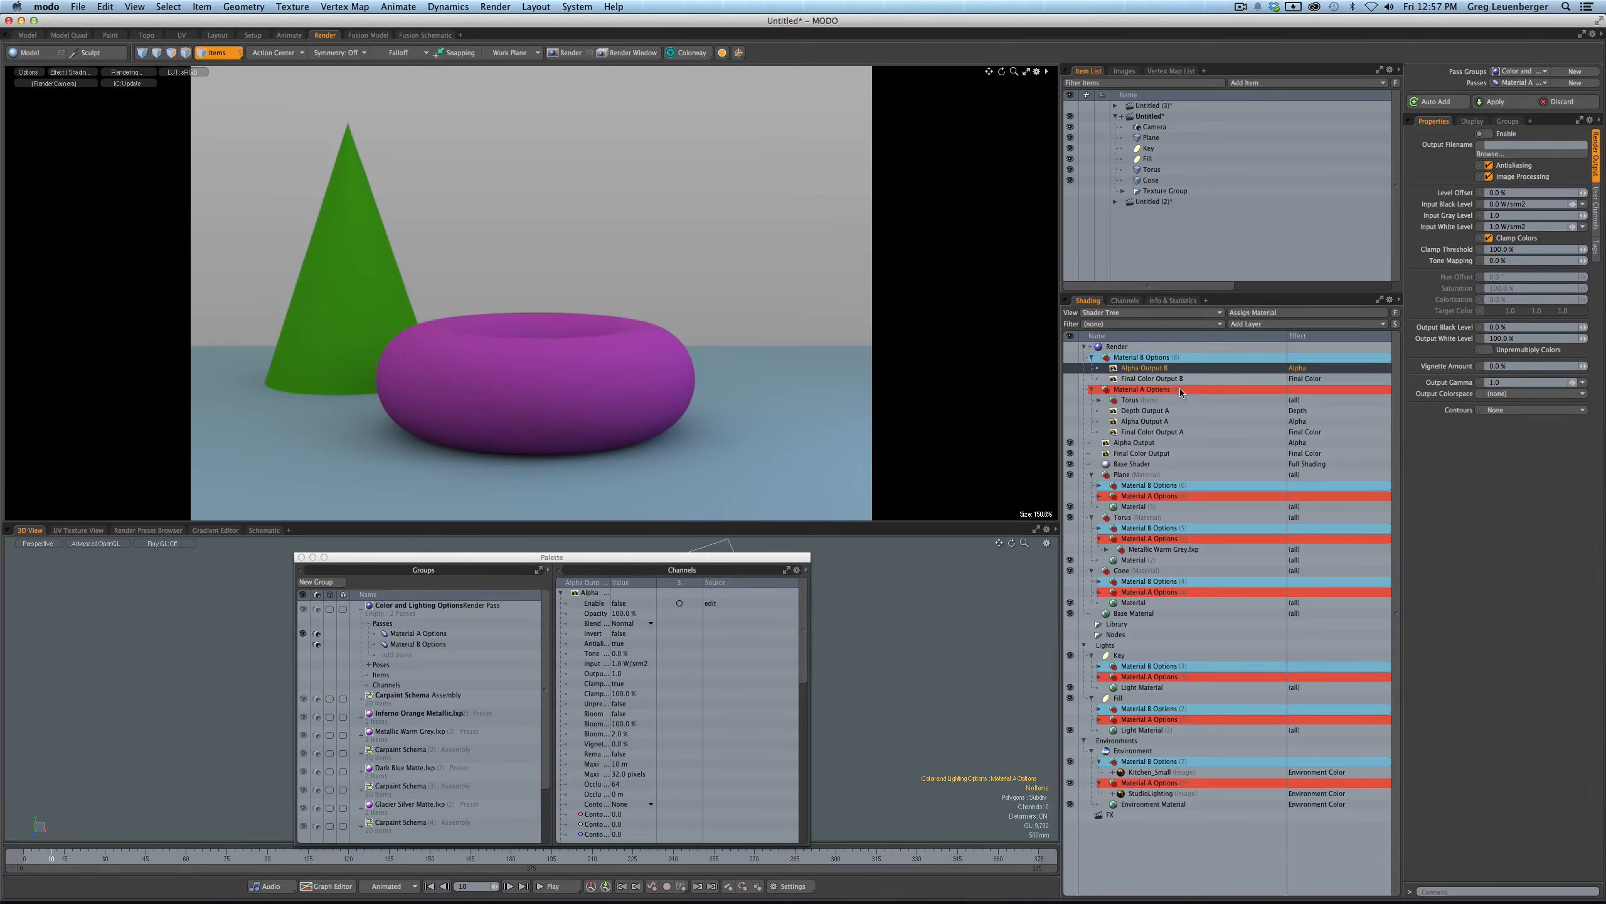
- Collapse the Material A Options and Material B Options groups under both Render and Environment
left_click(1168, 367, "ctrl")
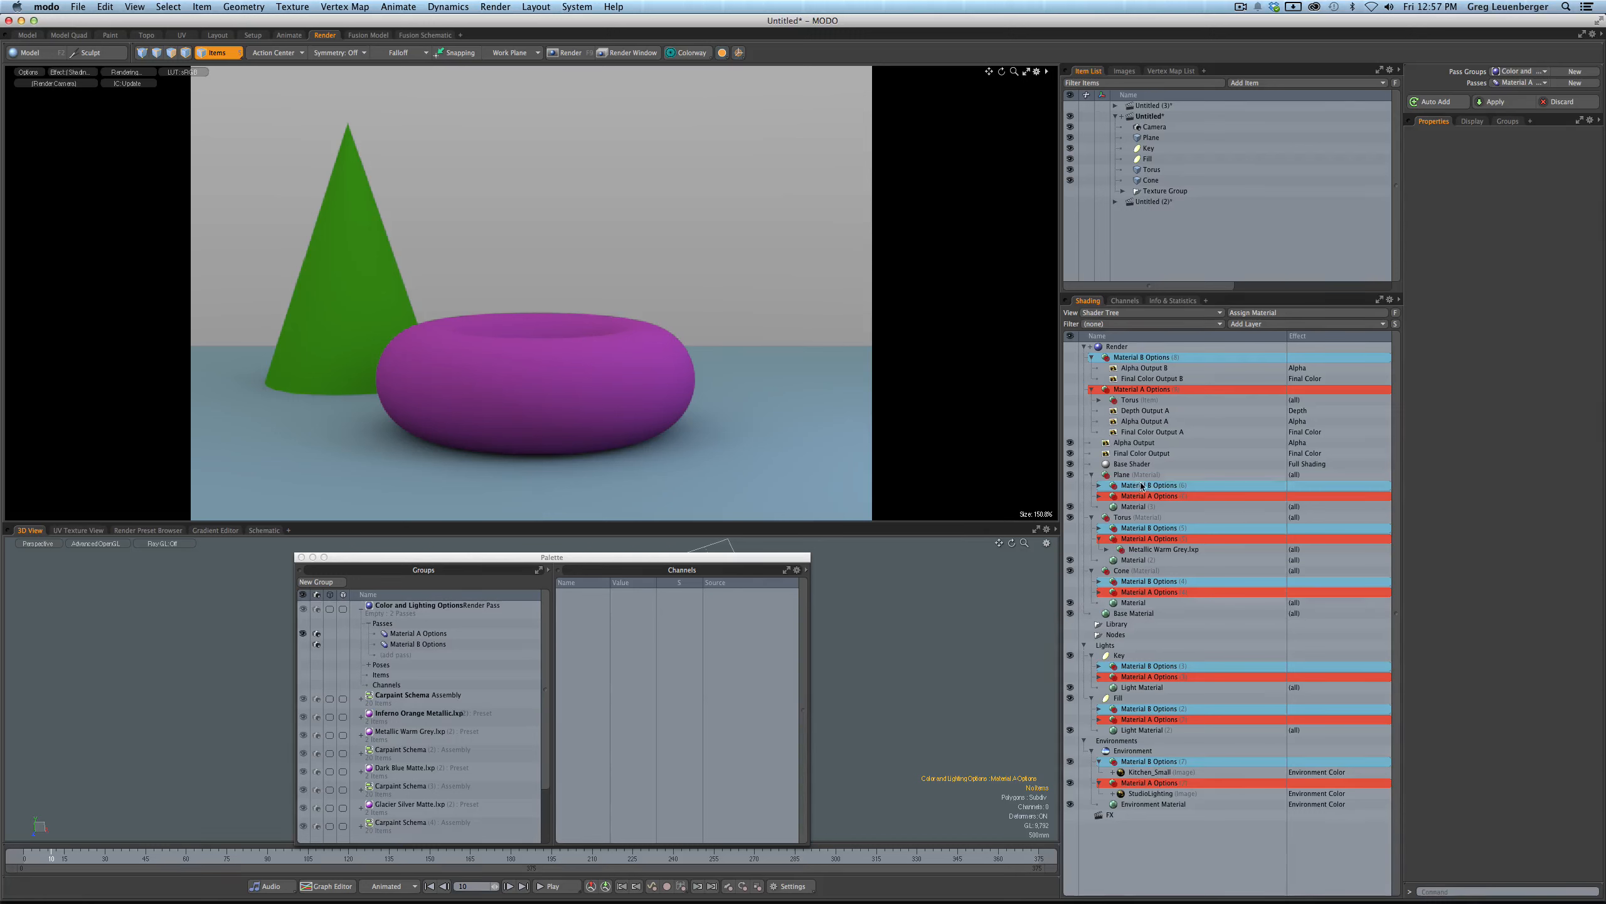
left_click(1092, 389)
left_click(1092, 357)
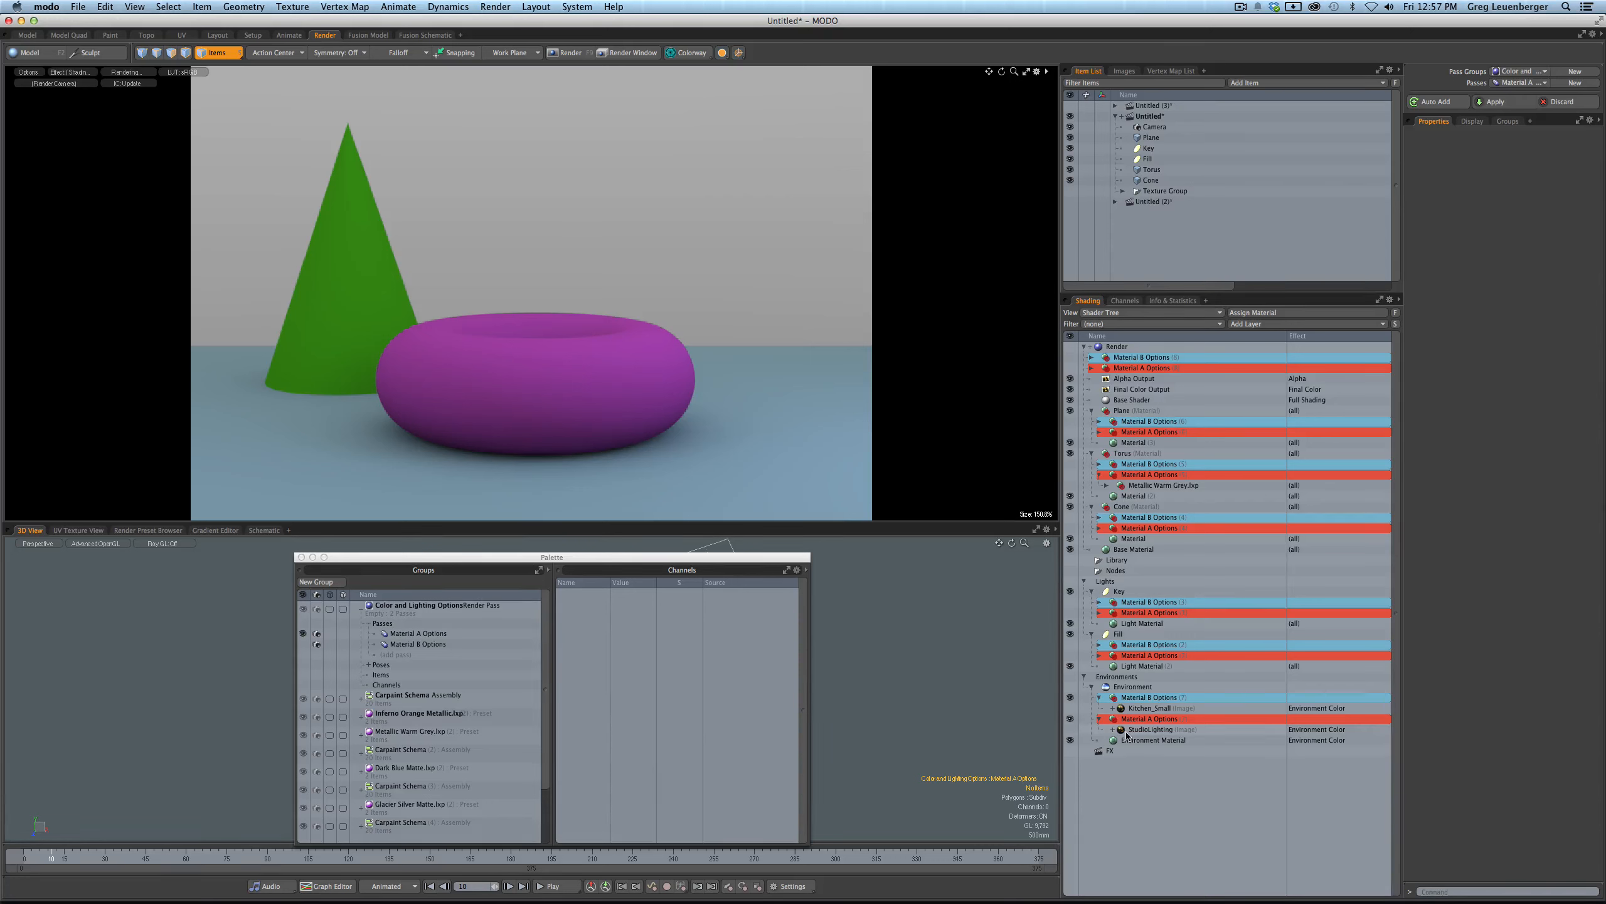
left_click(1069, 718)
left_click(1099, 696)
left_click(1099, 708)
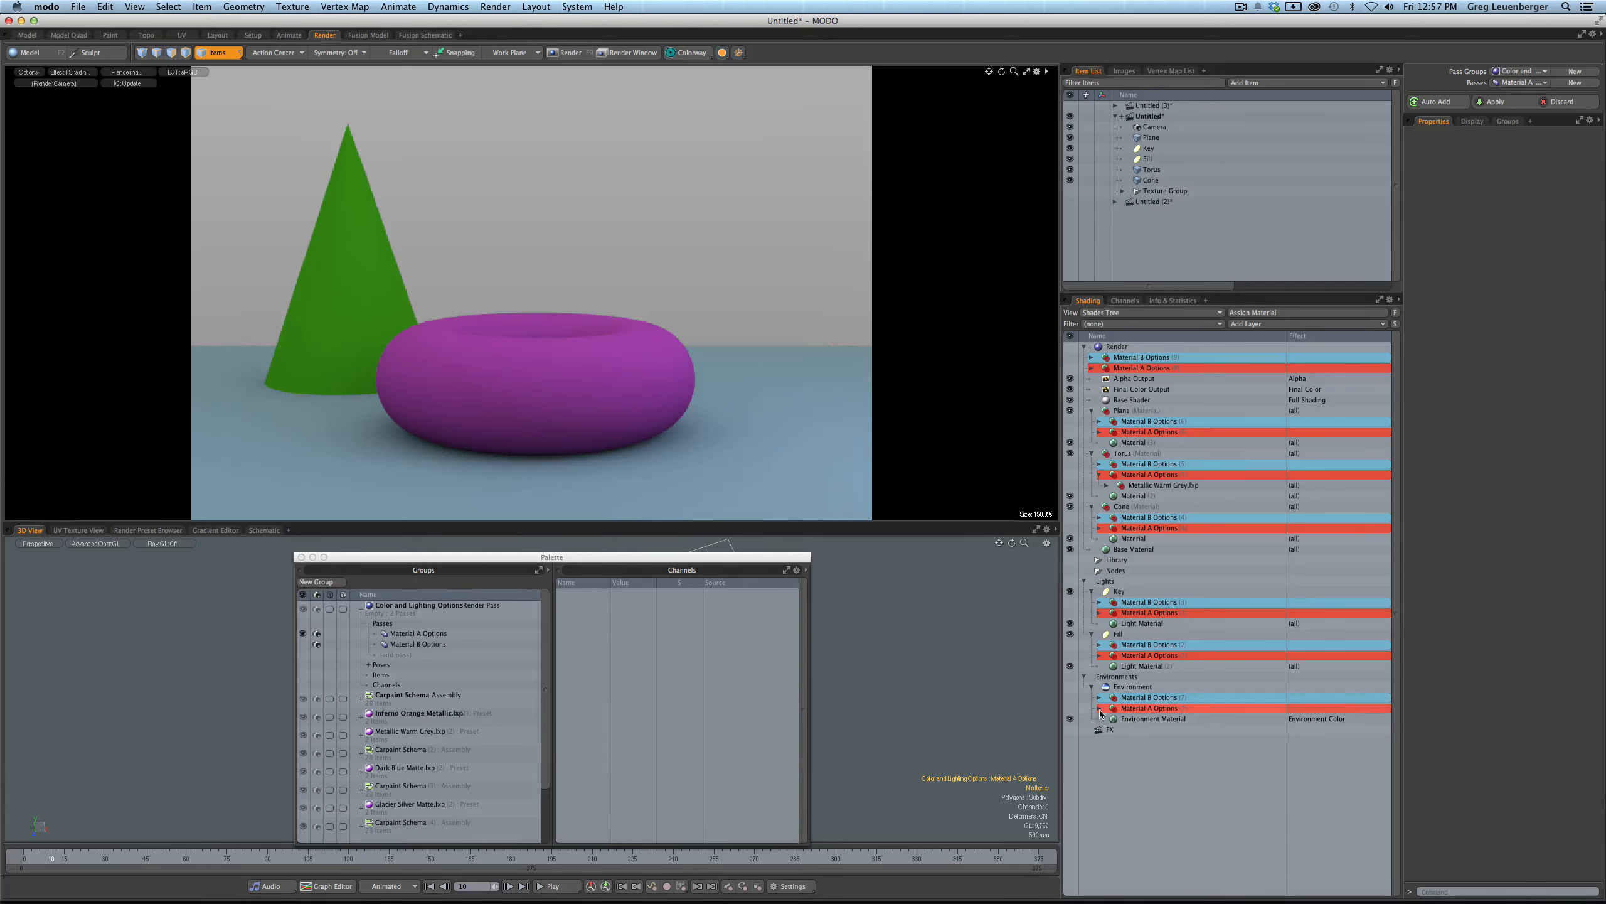
- Expand the environment's Material A Options and Material B Options groups and turn on their visibility to preview the Kitchen_Small background
left_click(1099, 709)
left_click(1069, 708)
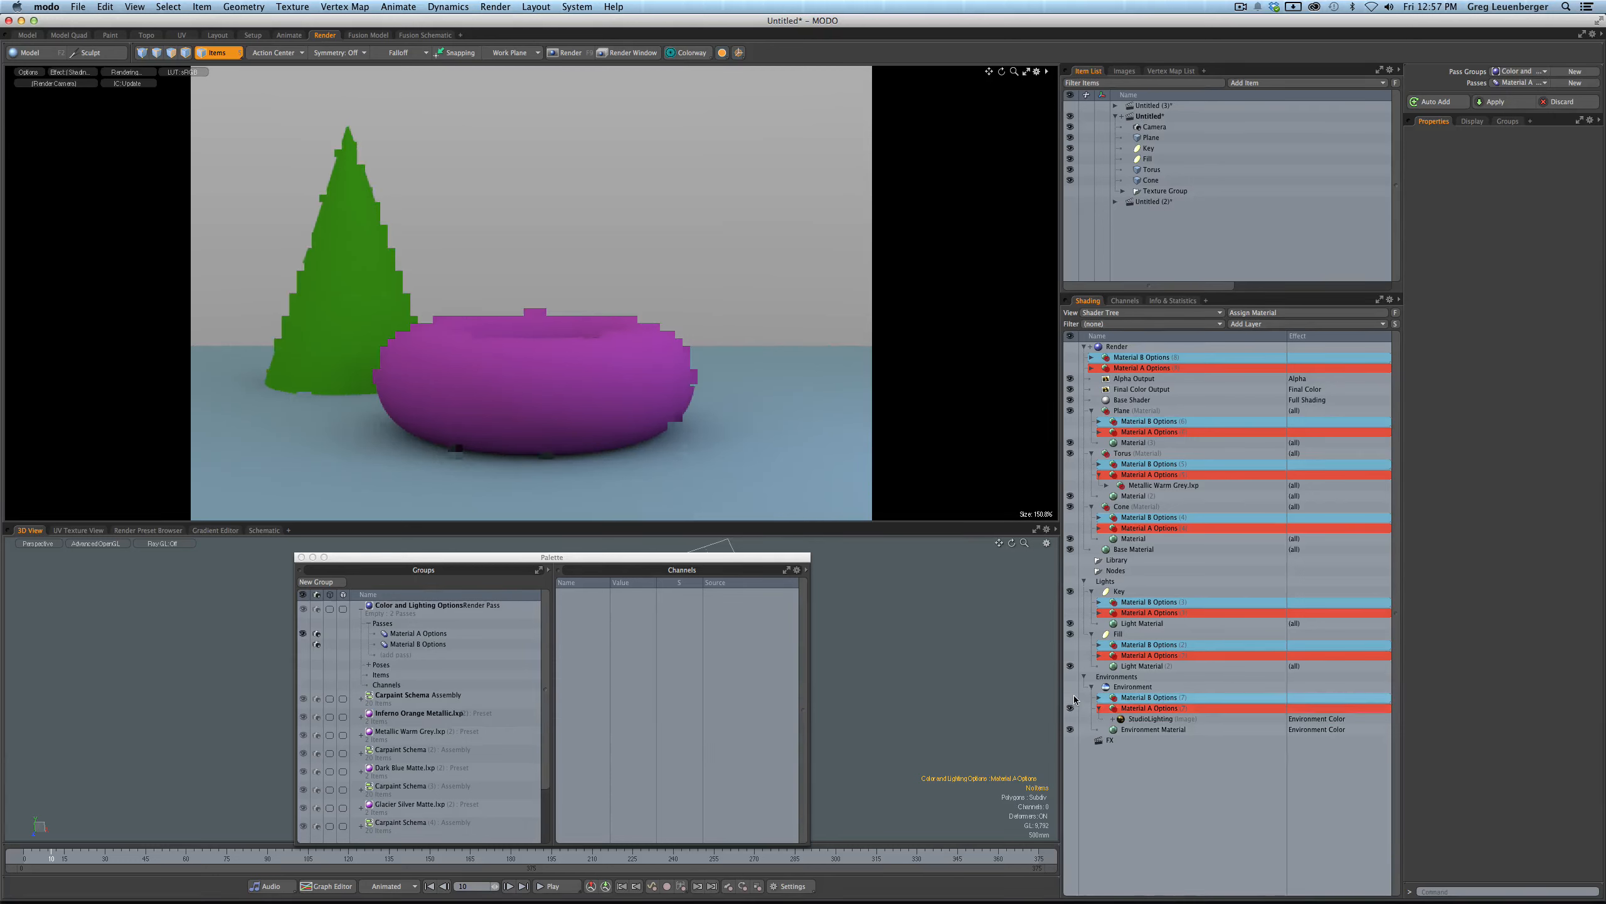
left_click(1069, 697)
left_click(1099, 698)
left_click(1070, 708)
left_click(1070, 729)
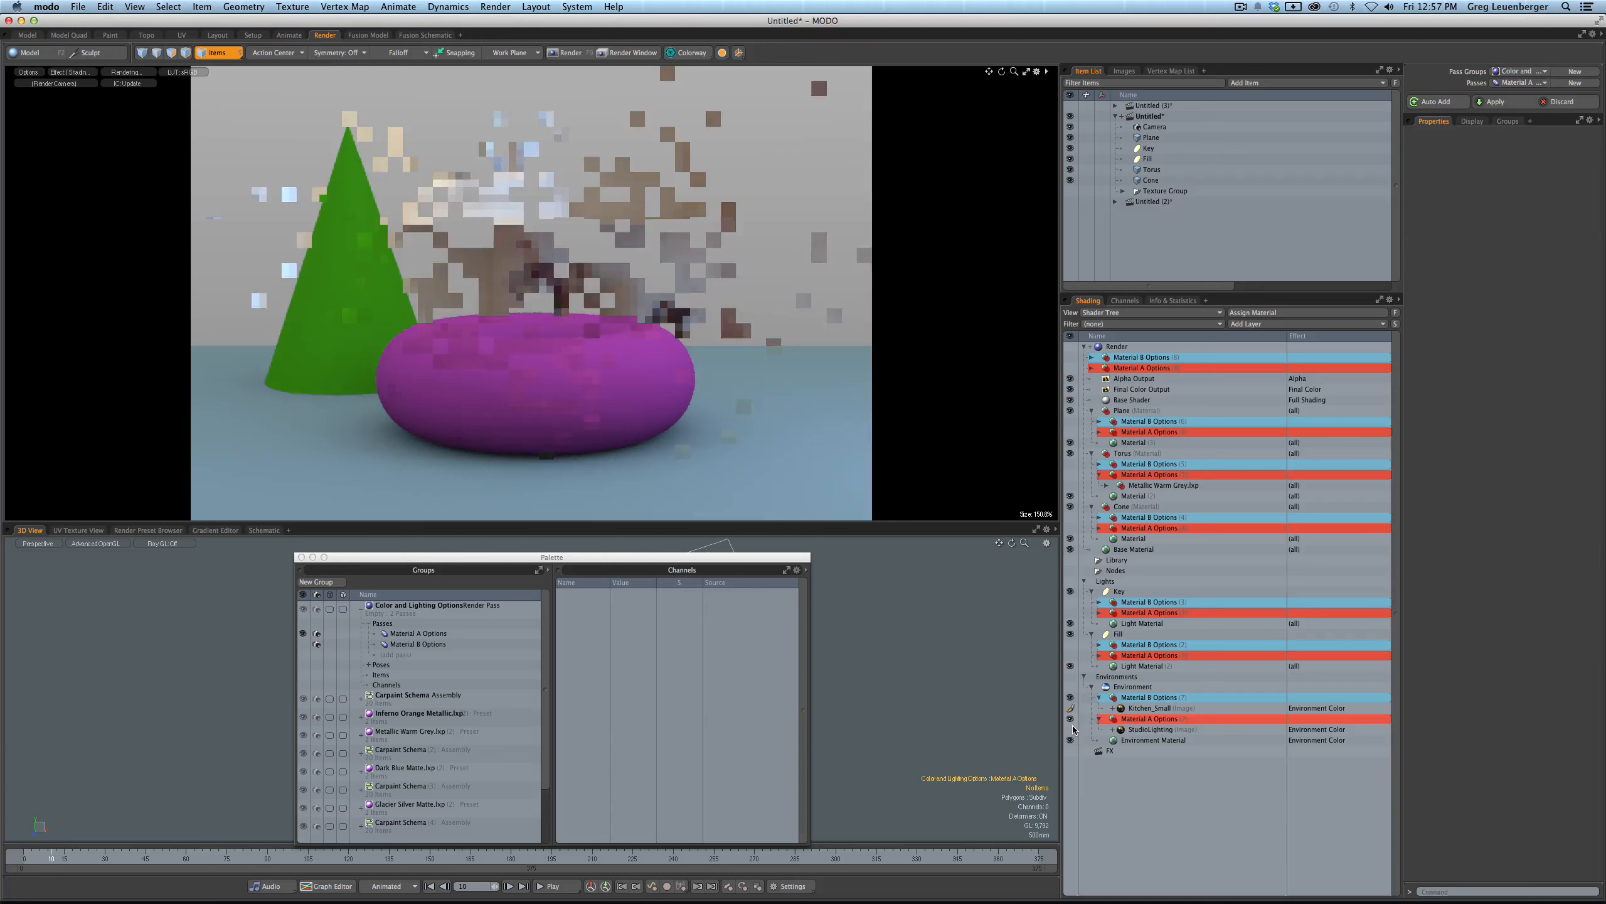
- Turn the environment's Material A Options and Material B Options groups back off and collapse both
left_click(1100, 720)
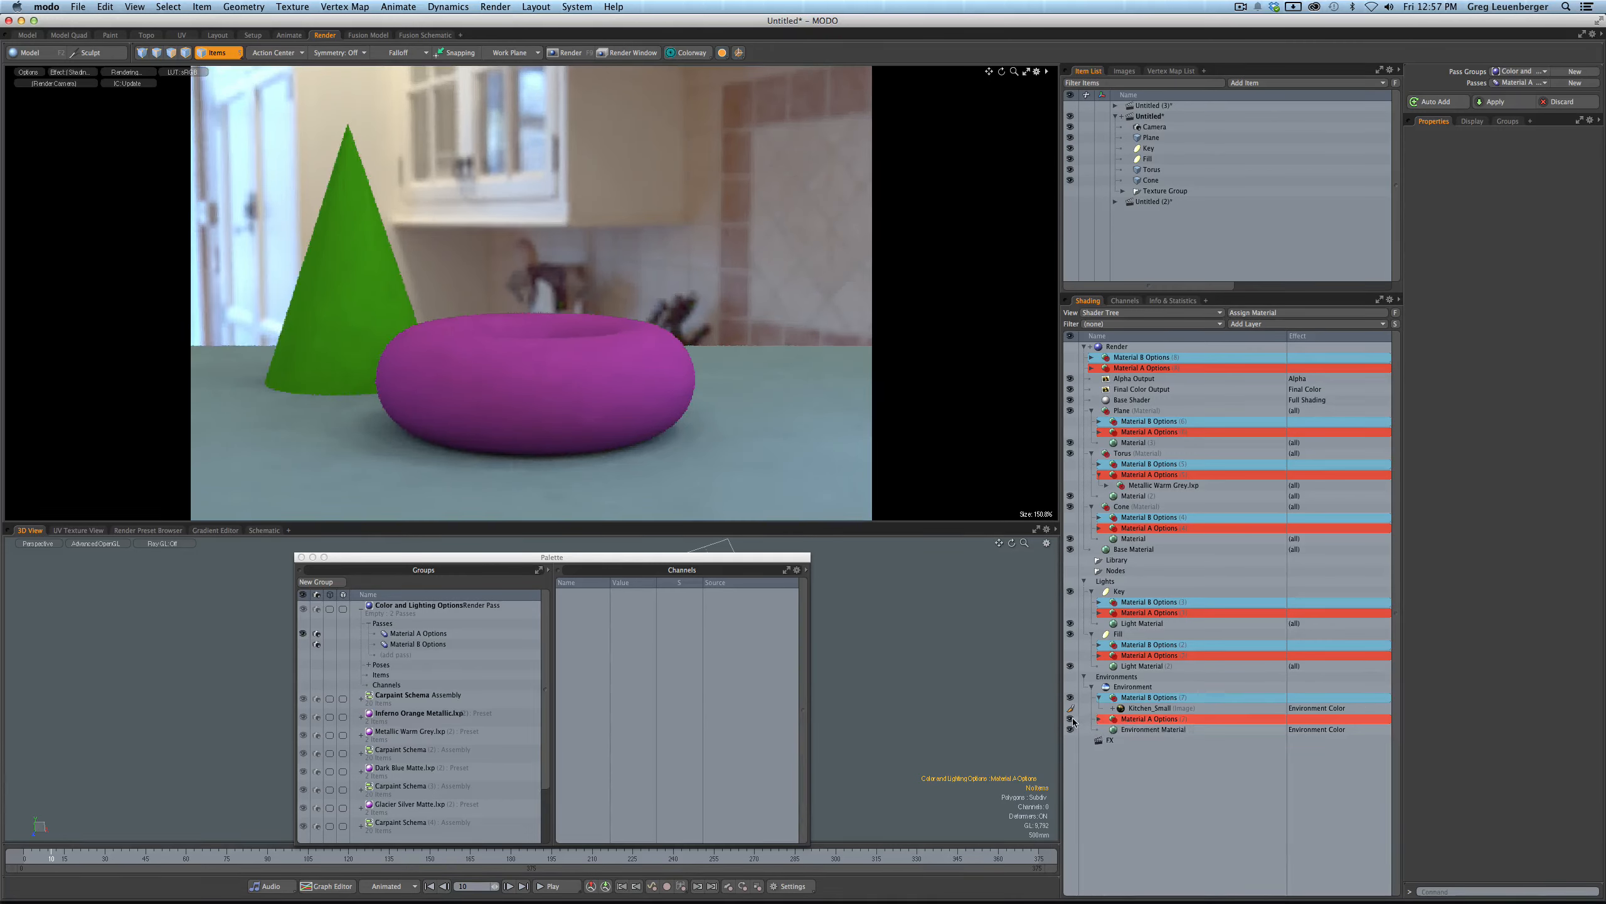
left_click(1070, 707)
left_click(1069, 719)
left_click(1070, 697)
left_click(1099, 697)
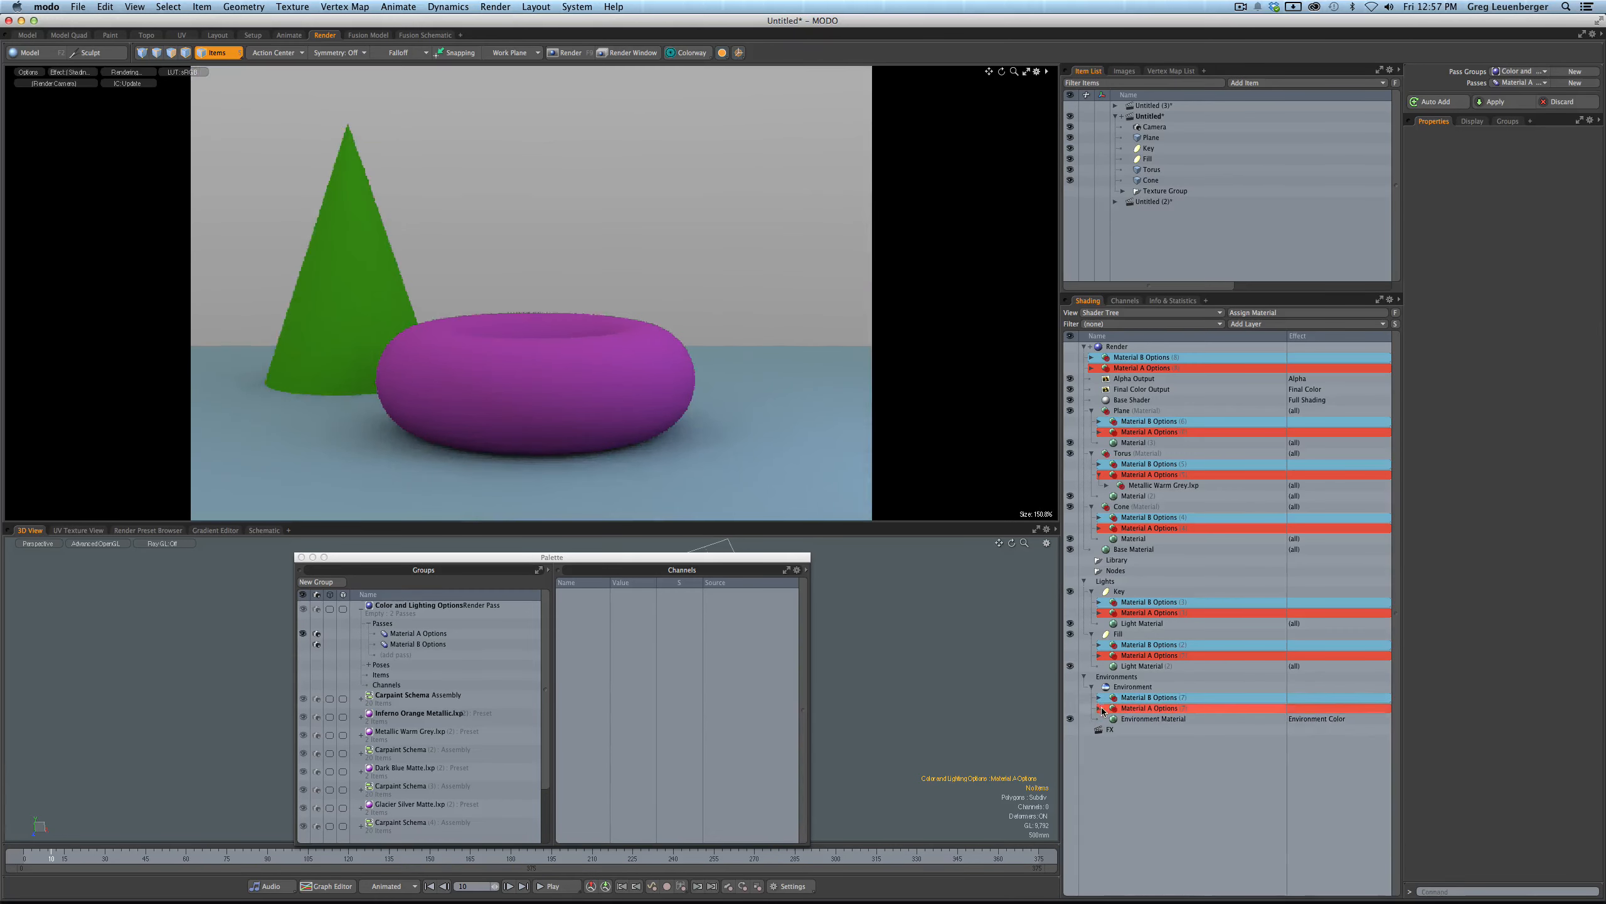
- Preview the cone's Inferno Orange Metallic by enabling its Material A Options group, then disable and collapse that group again
left_click(1099, 612)
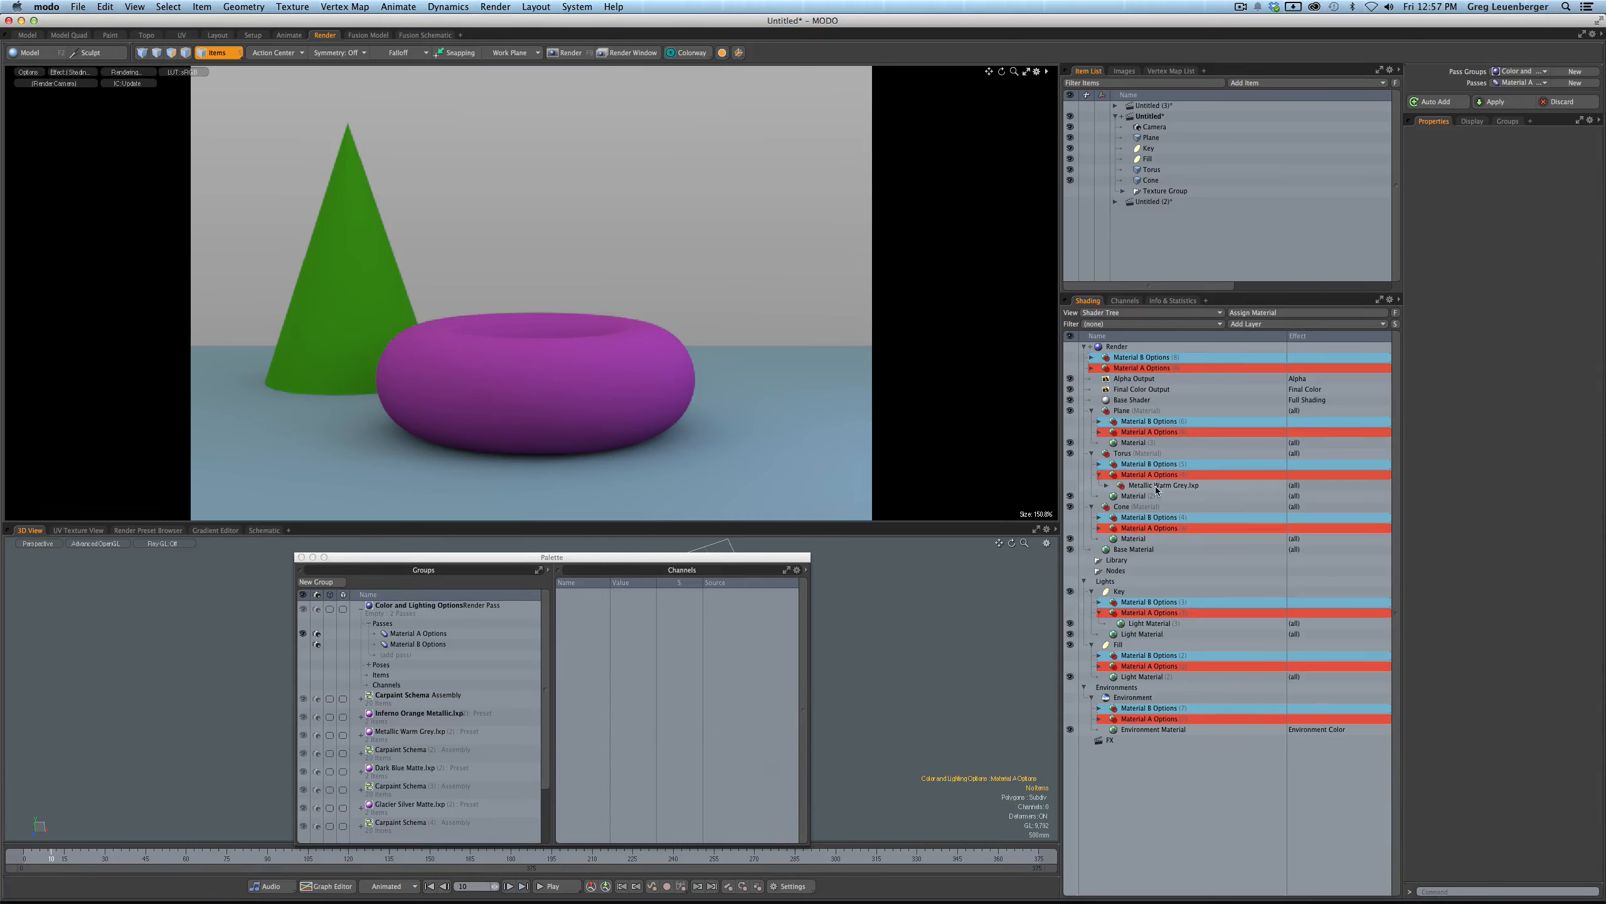
left_click(1100, 529)
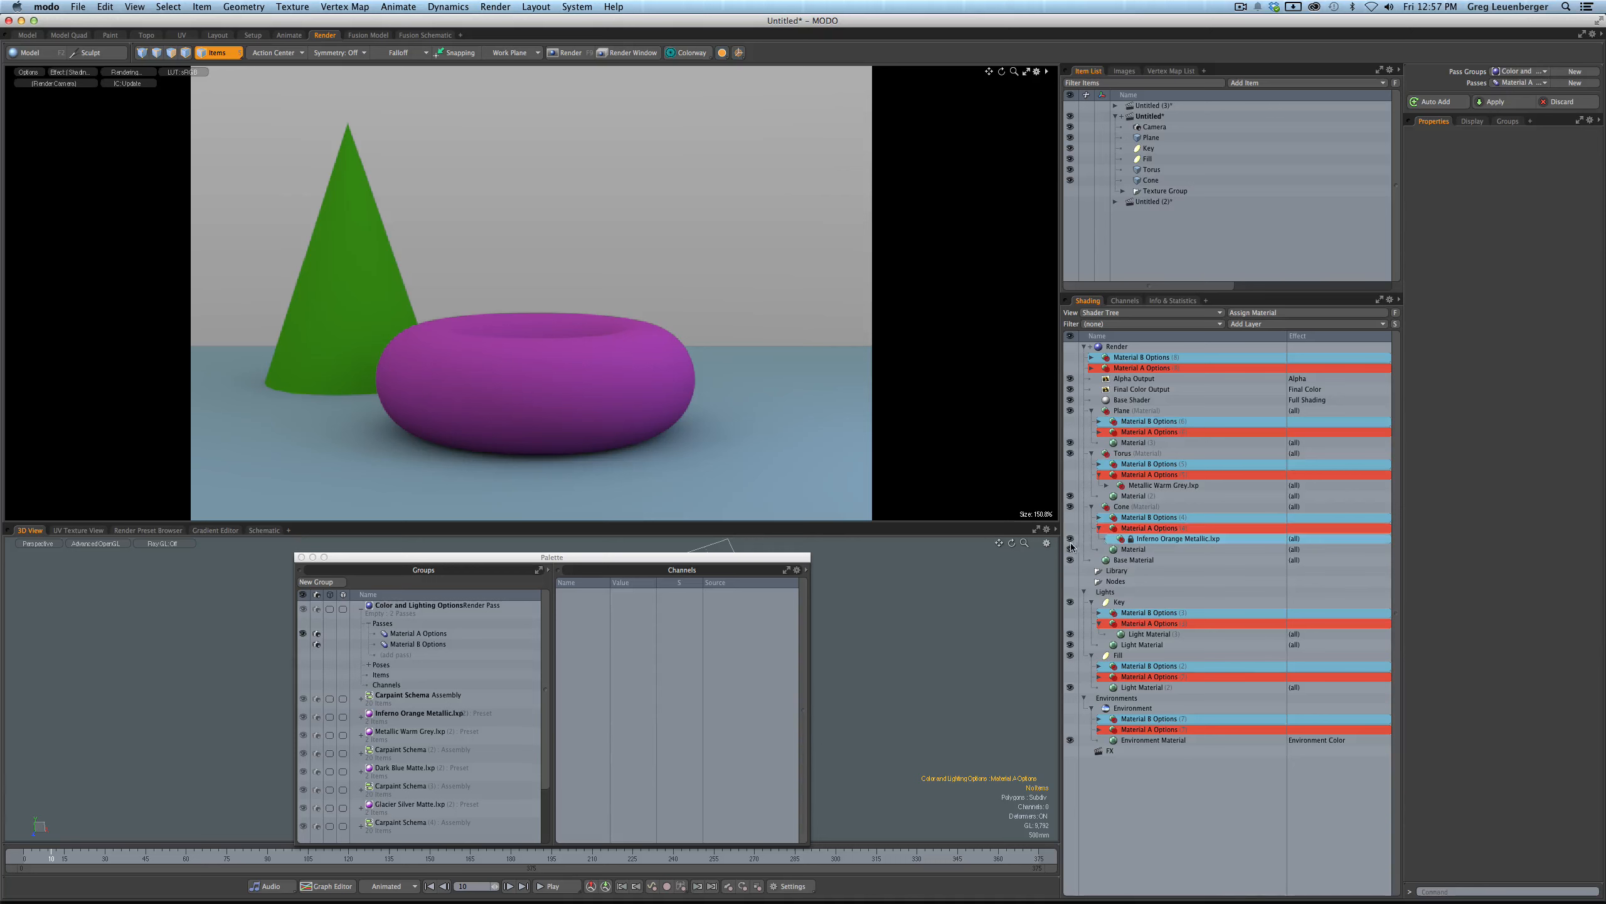
left_click(1070, 529)
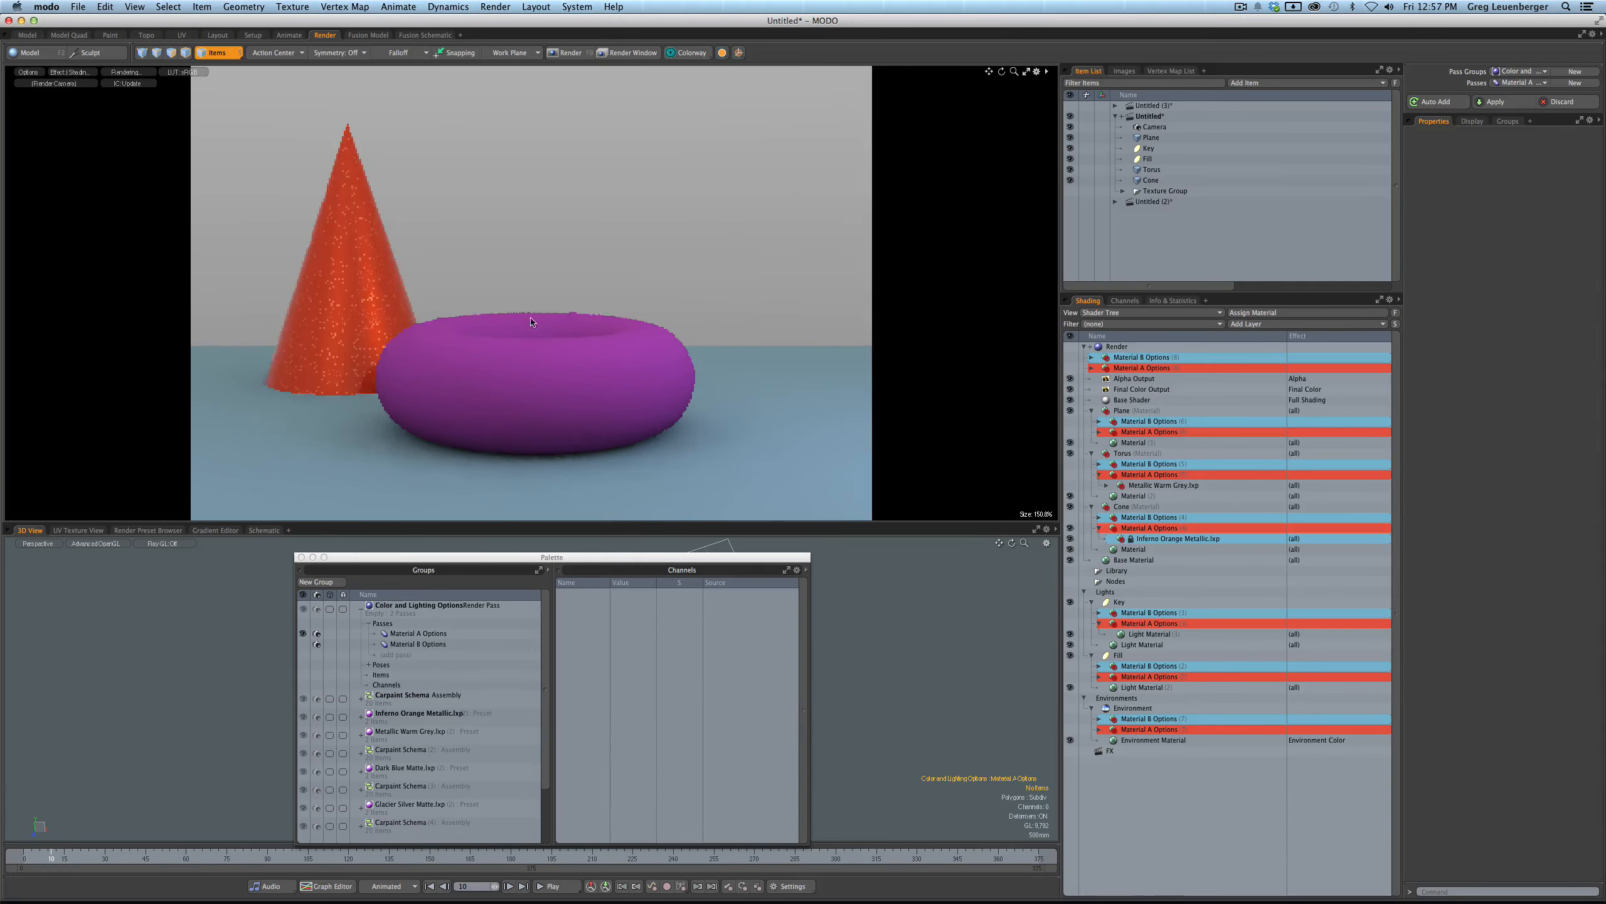
left_click(1070, 528)
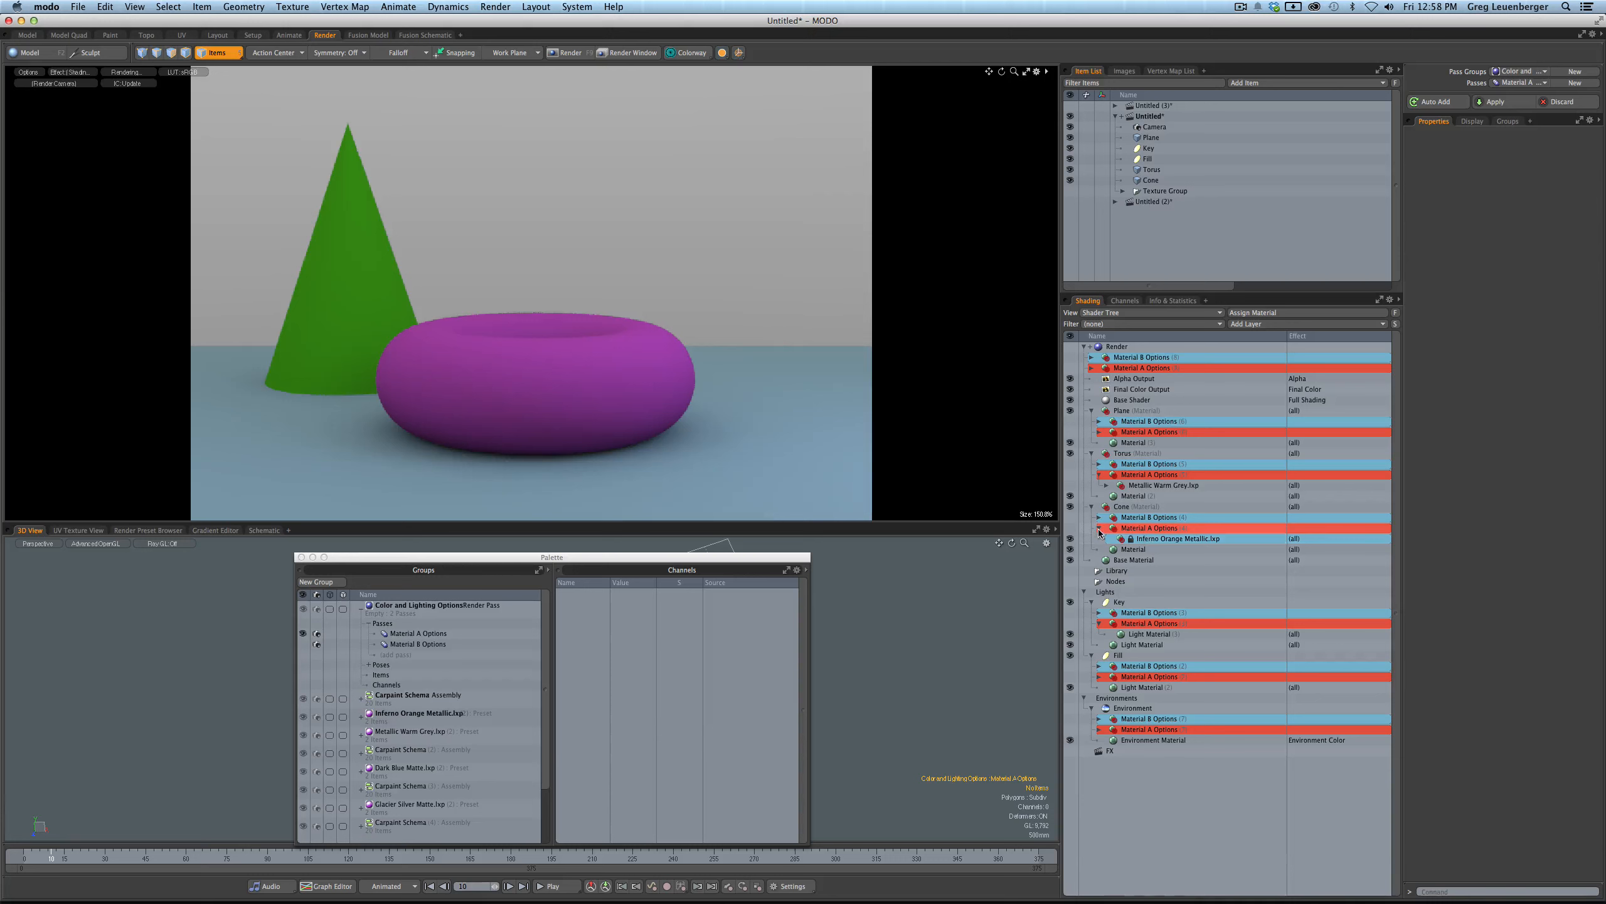
left_click(1101, 529)
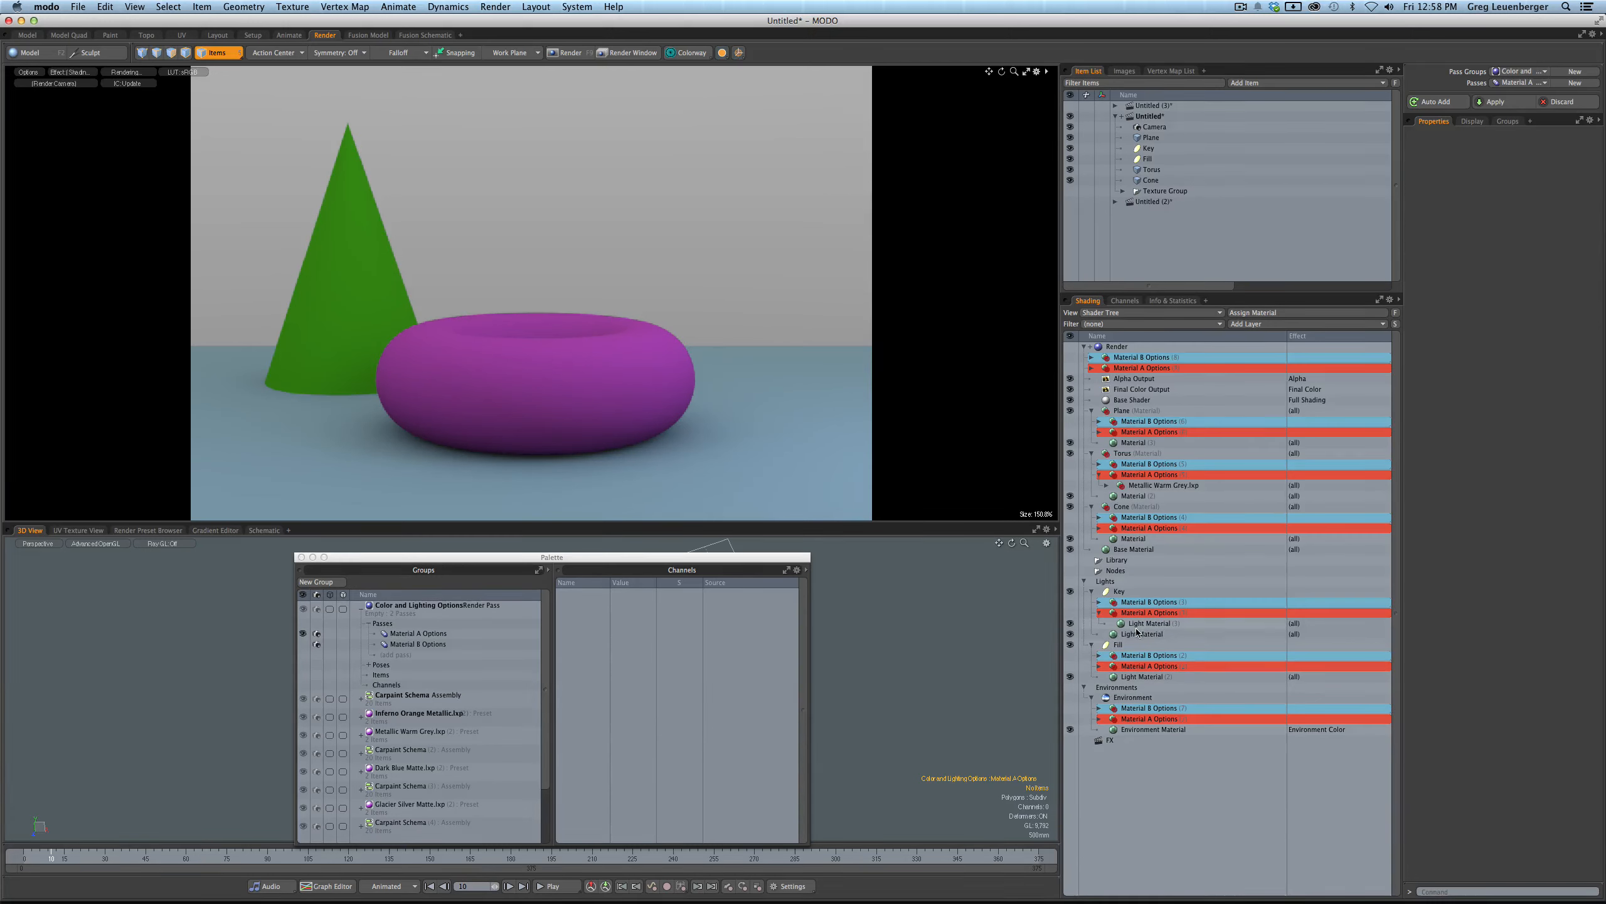
- Check the Key light's Material B Options light color and set the light color in its Material A Options group to 1.0, 1.0, 1.0
left_click(1099, 601)
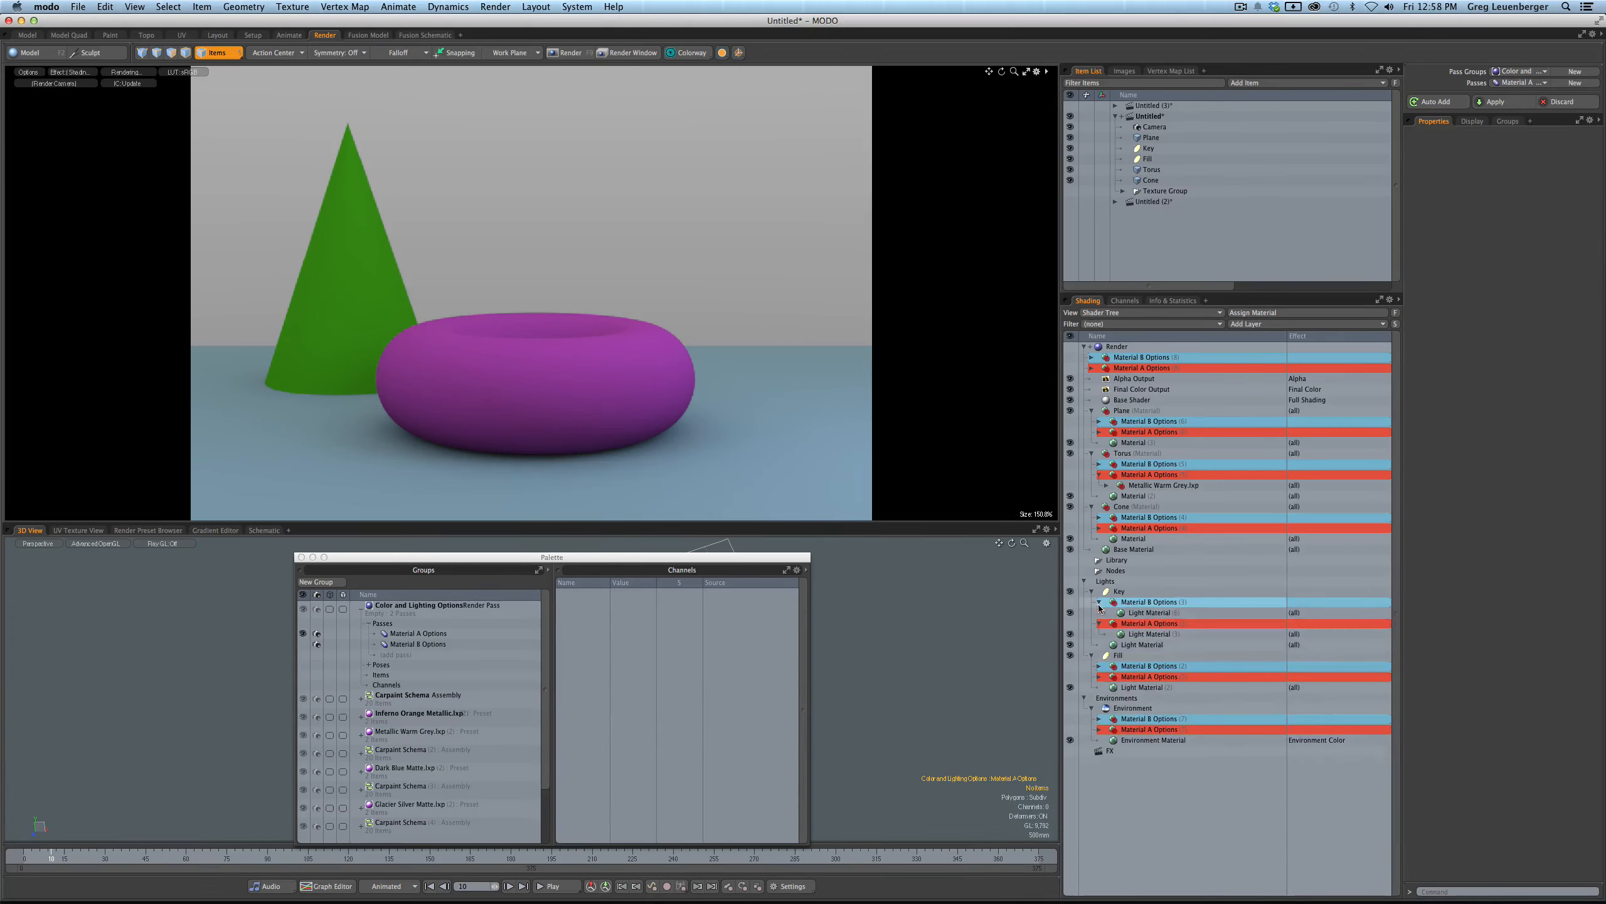
left_click(1155, 613)
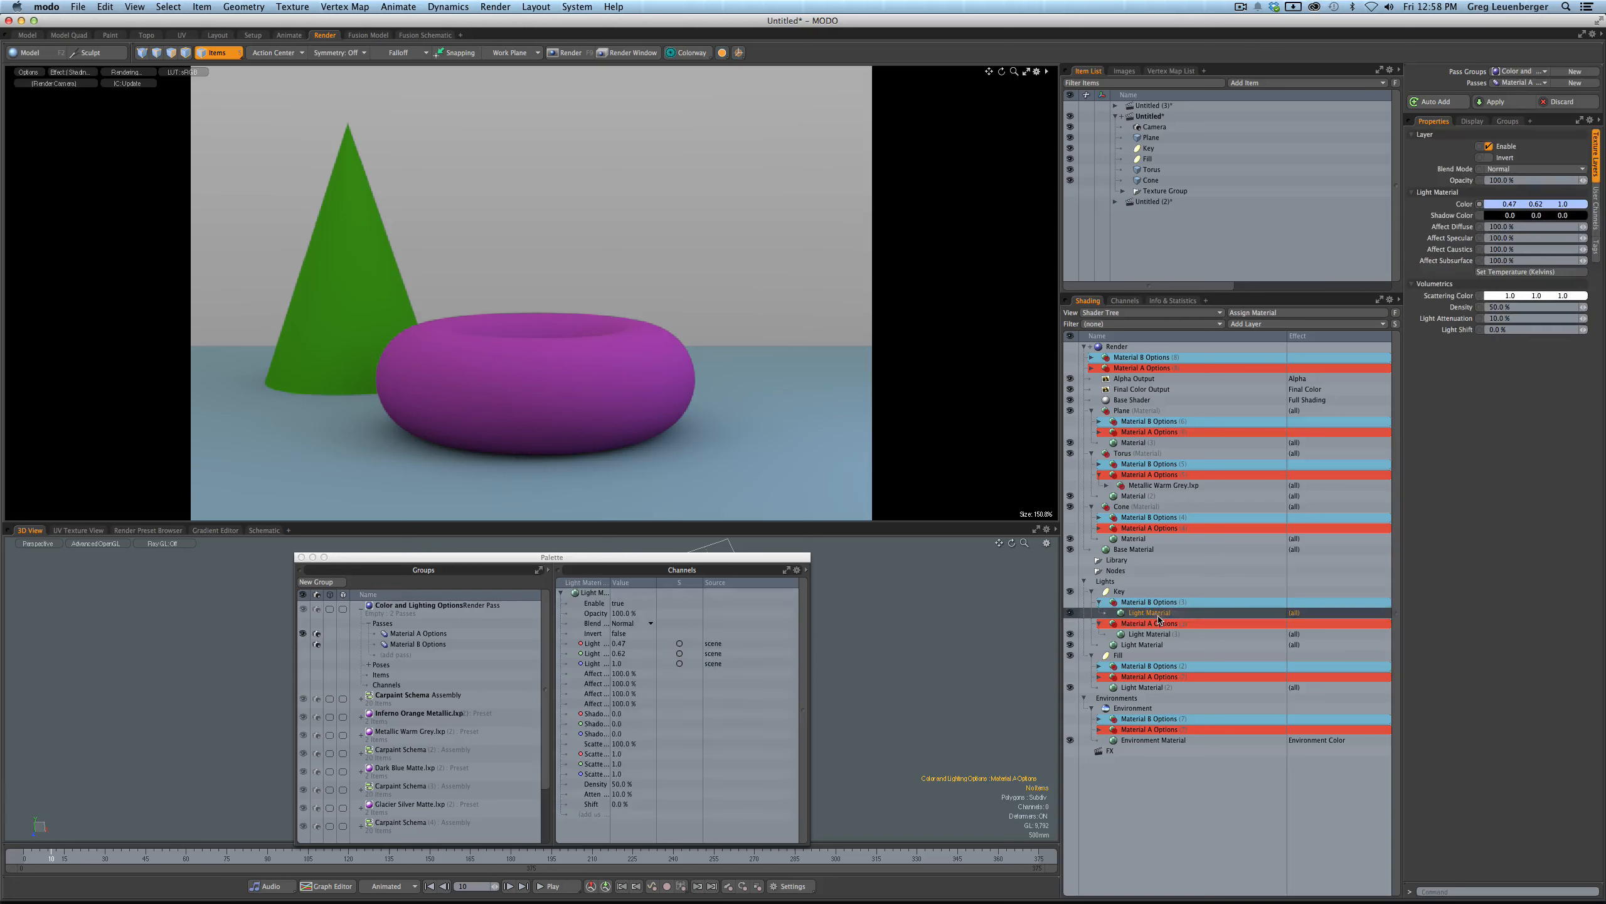
left_click(1494, 205)
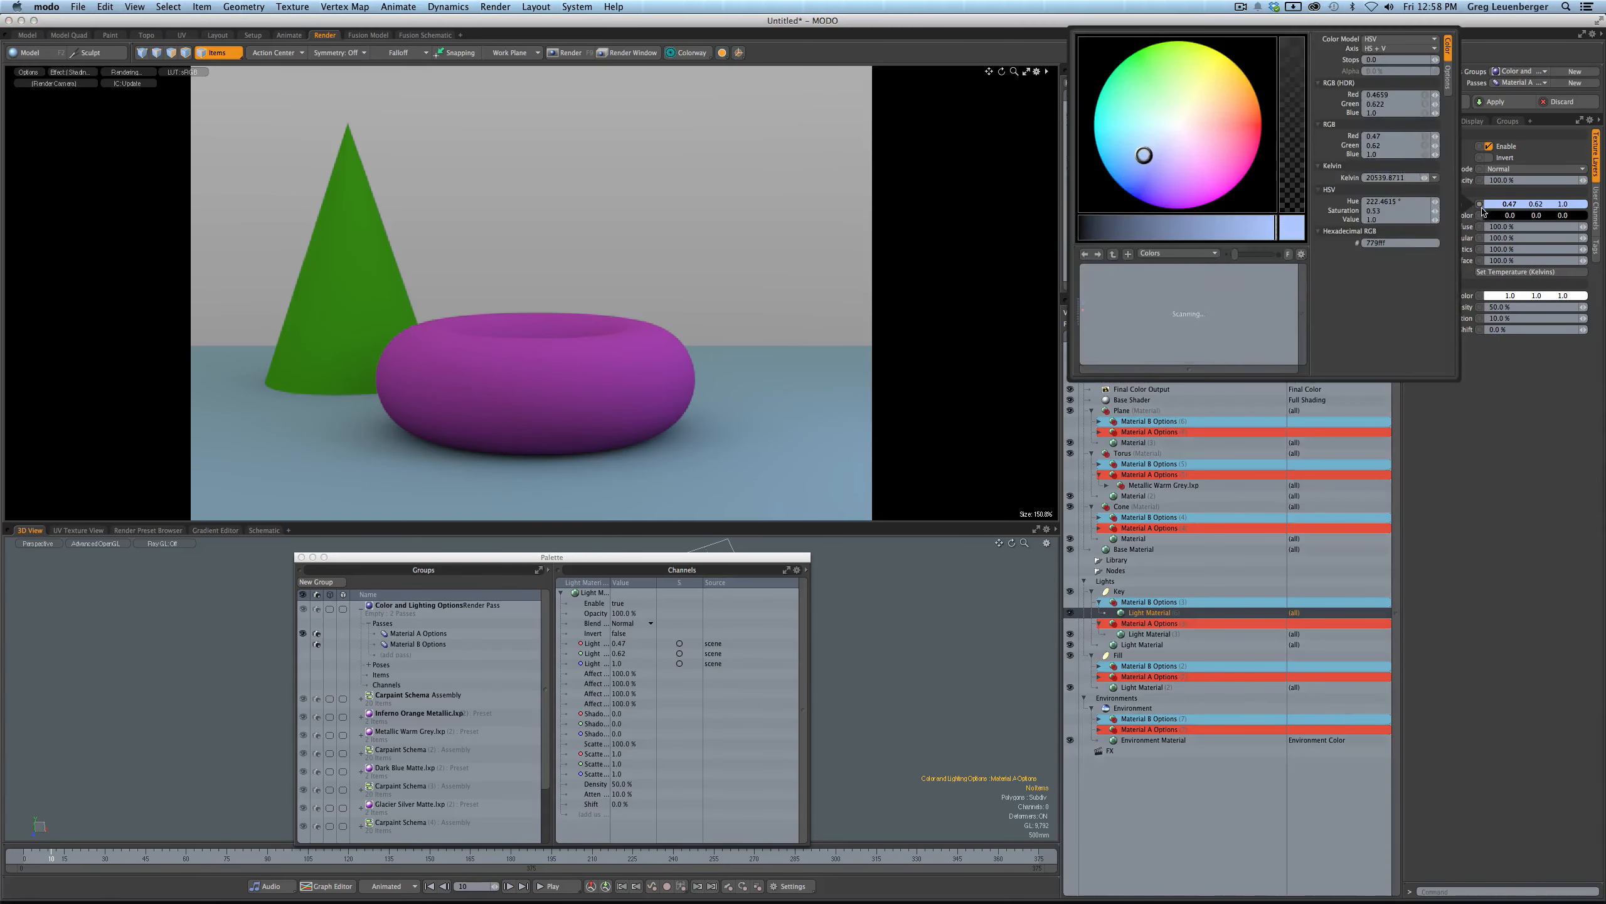
left_click(1147, 634)
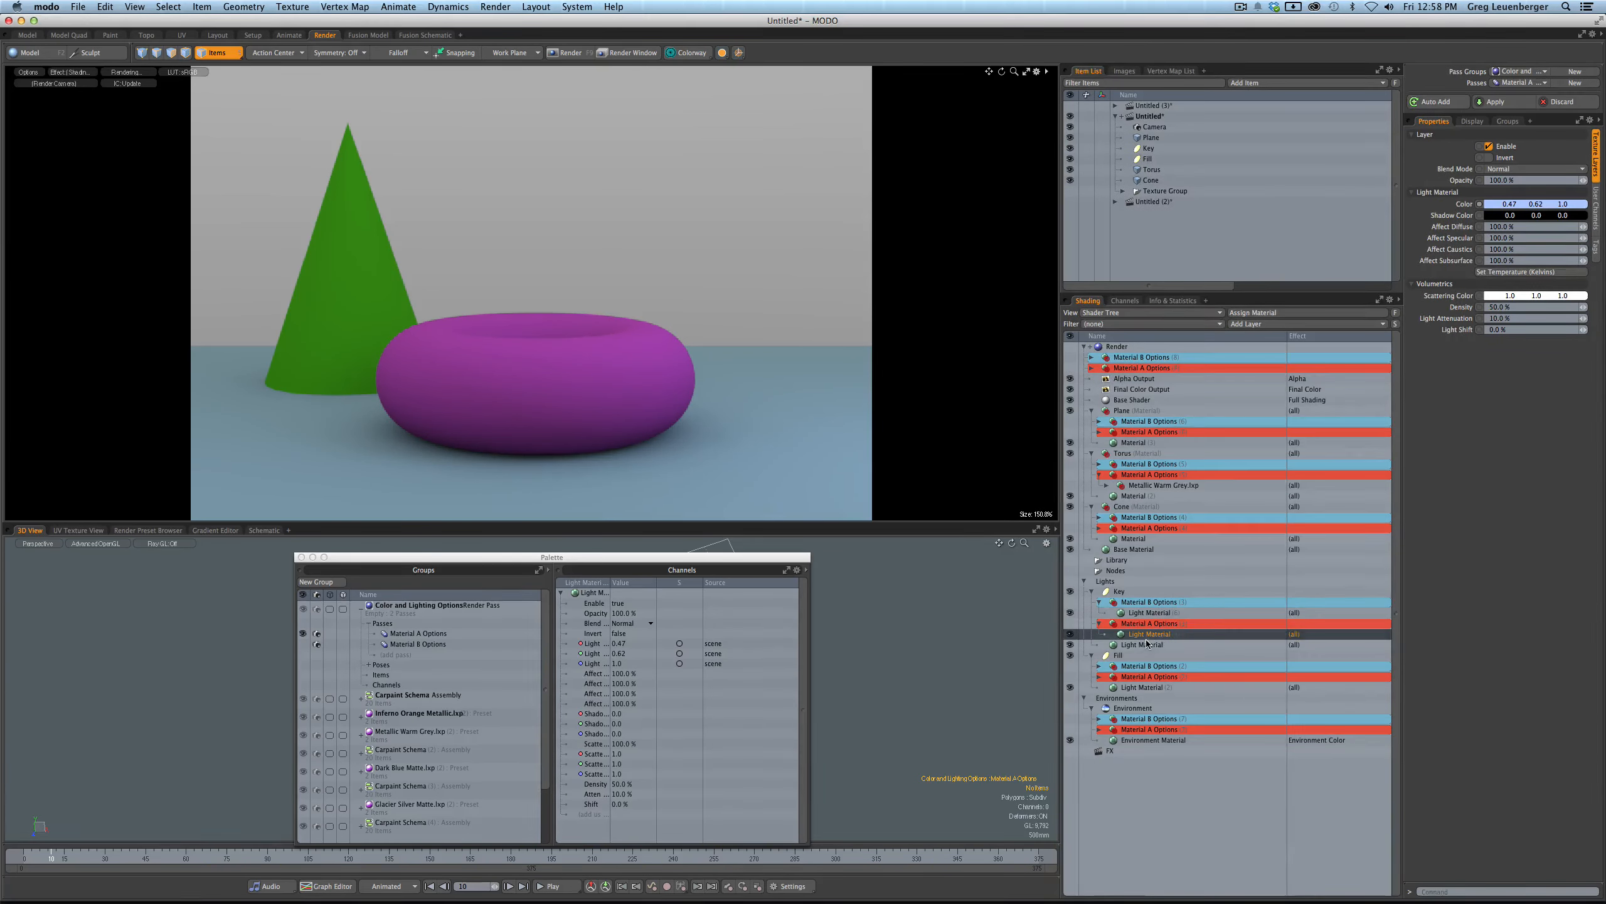
left_click(1503, 204)
left_click(1495, 208)
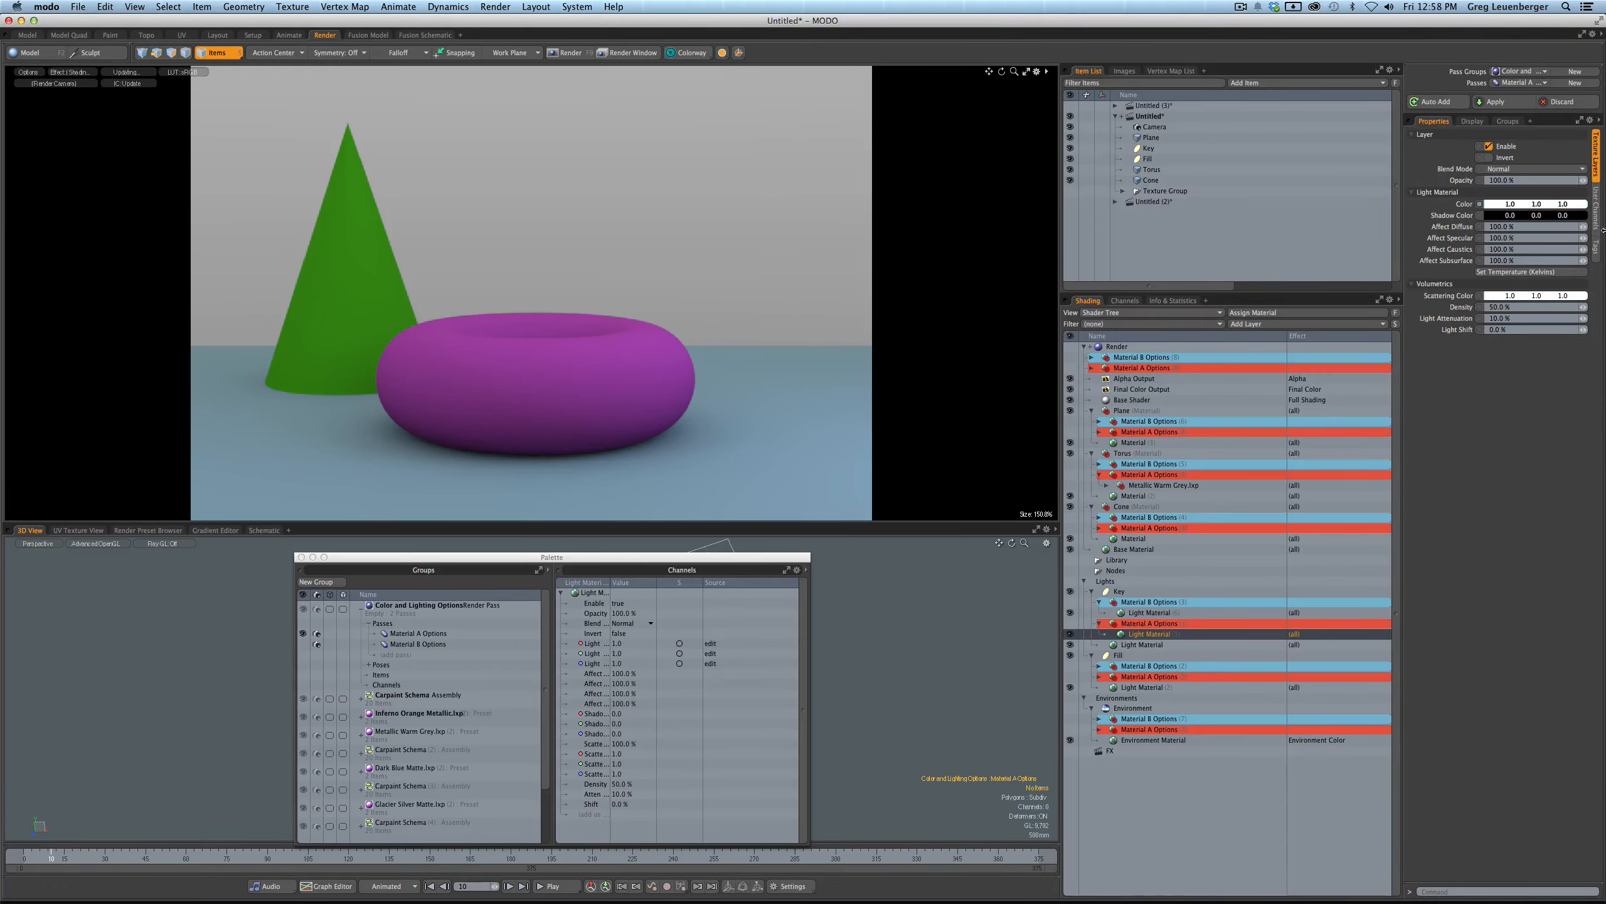
- Set the Fill light's base Light Material color to 1.0, 1.0, 1.0 and its Material A Options light color to orange 1.0, 0.67, 0.3
left_click(1141, 688)
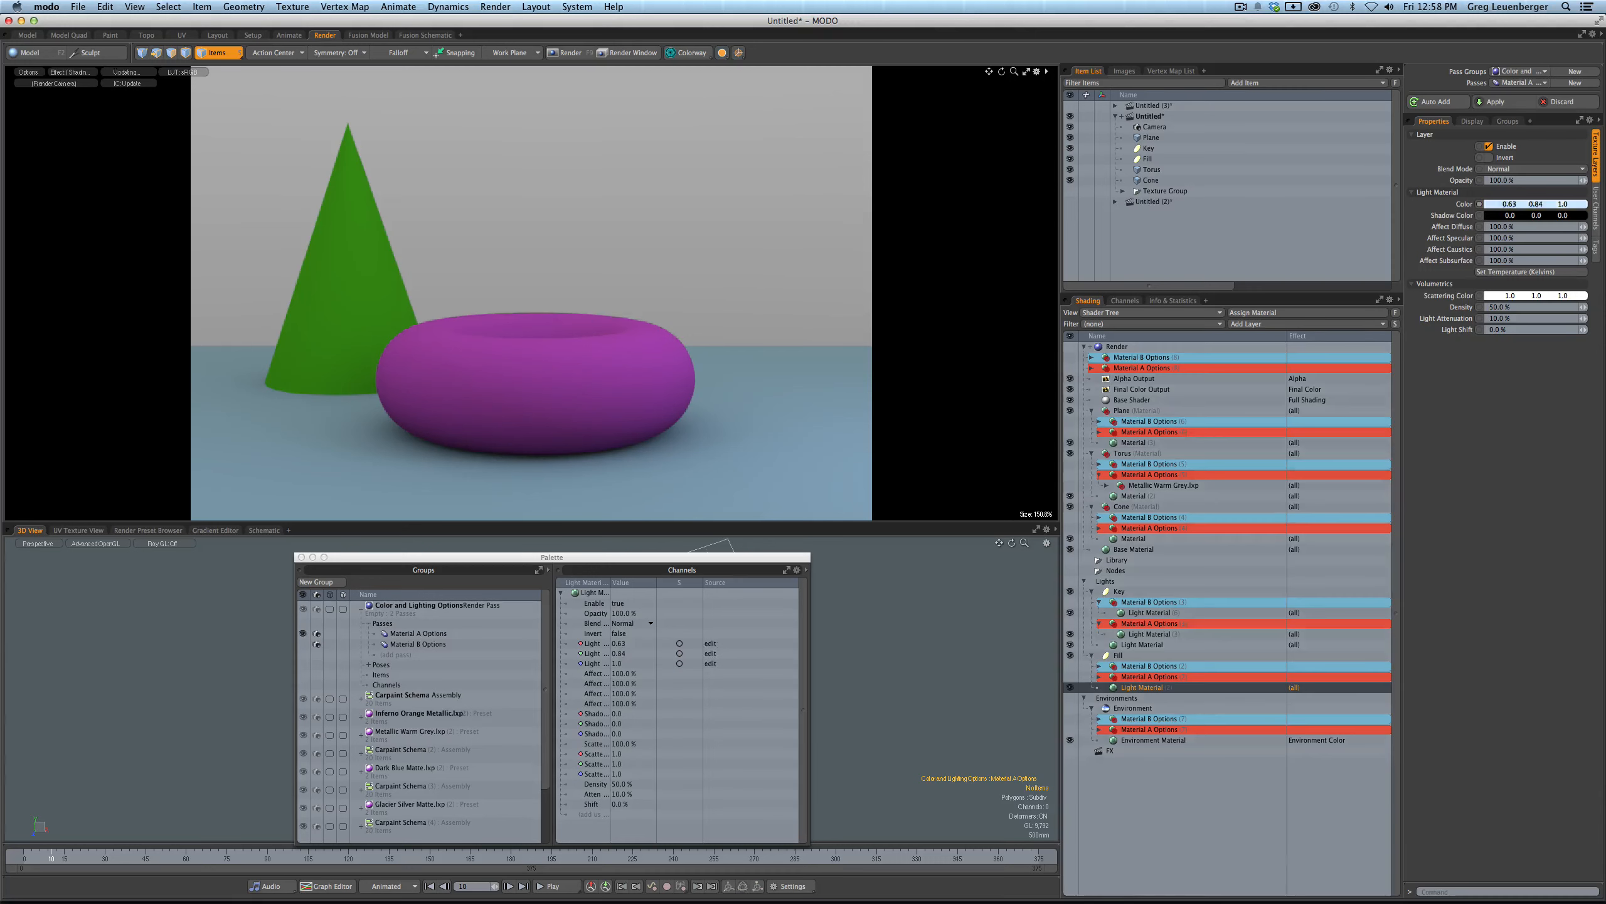
left_click(1495, 209)
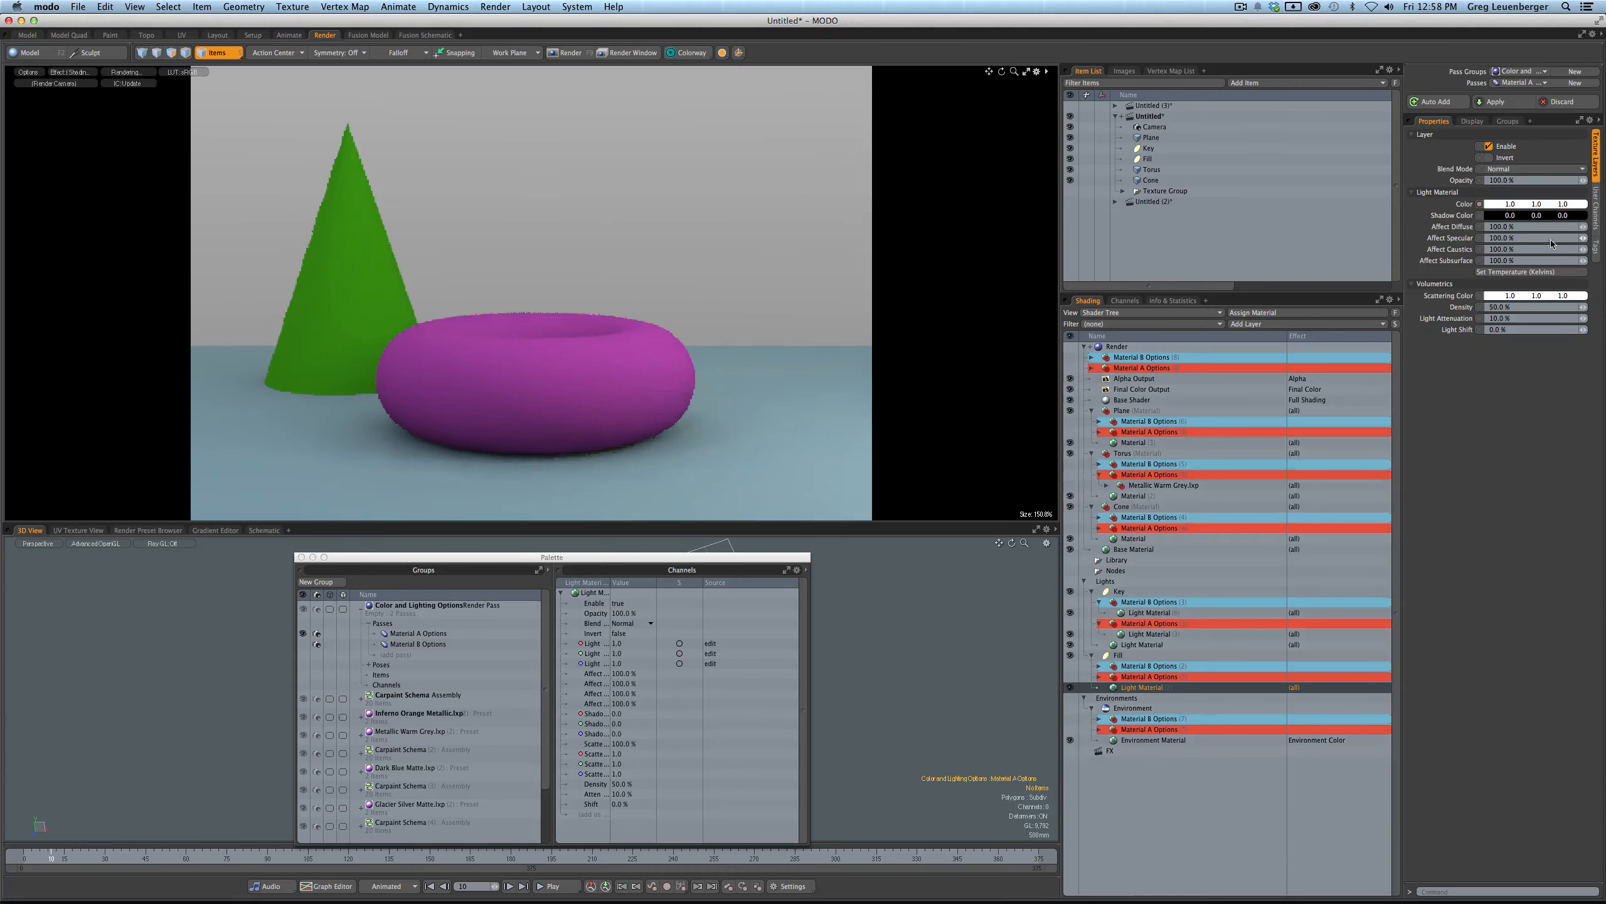
left_click(1099, 677)
left_click(1143, 688)
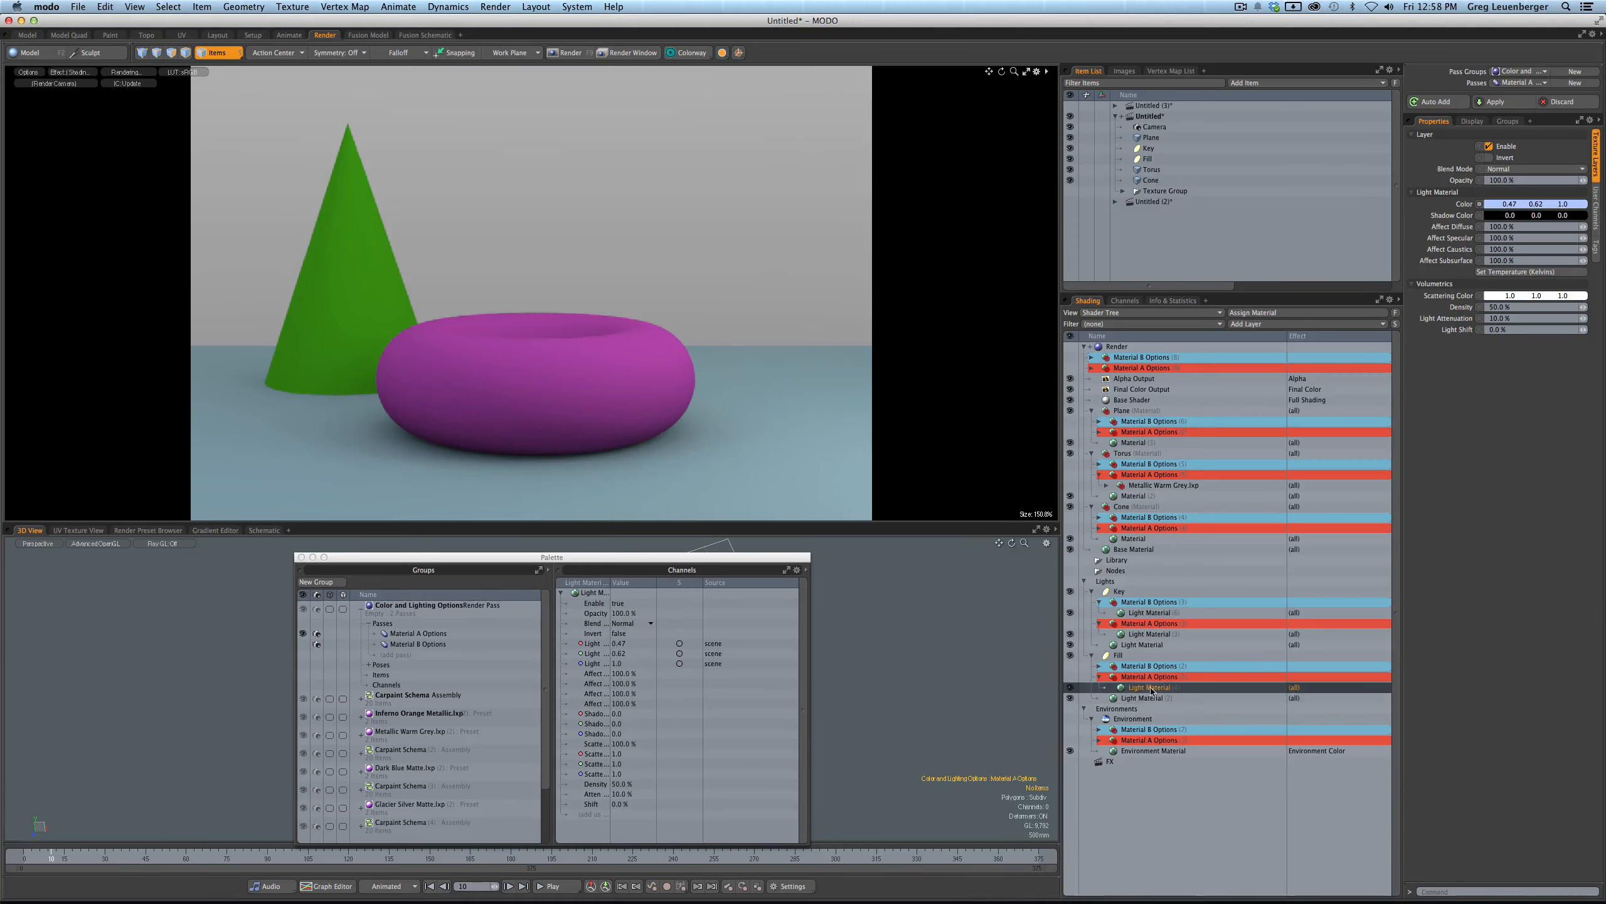
left_click(1480, 205)
left_click_drag(1201, 147, 1226, 96)
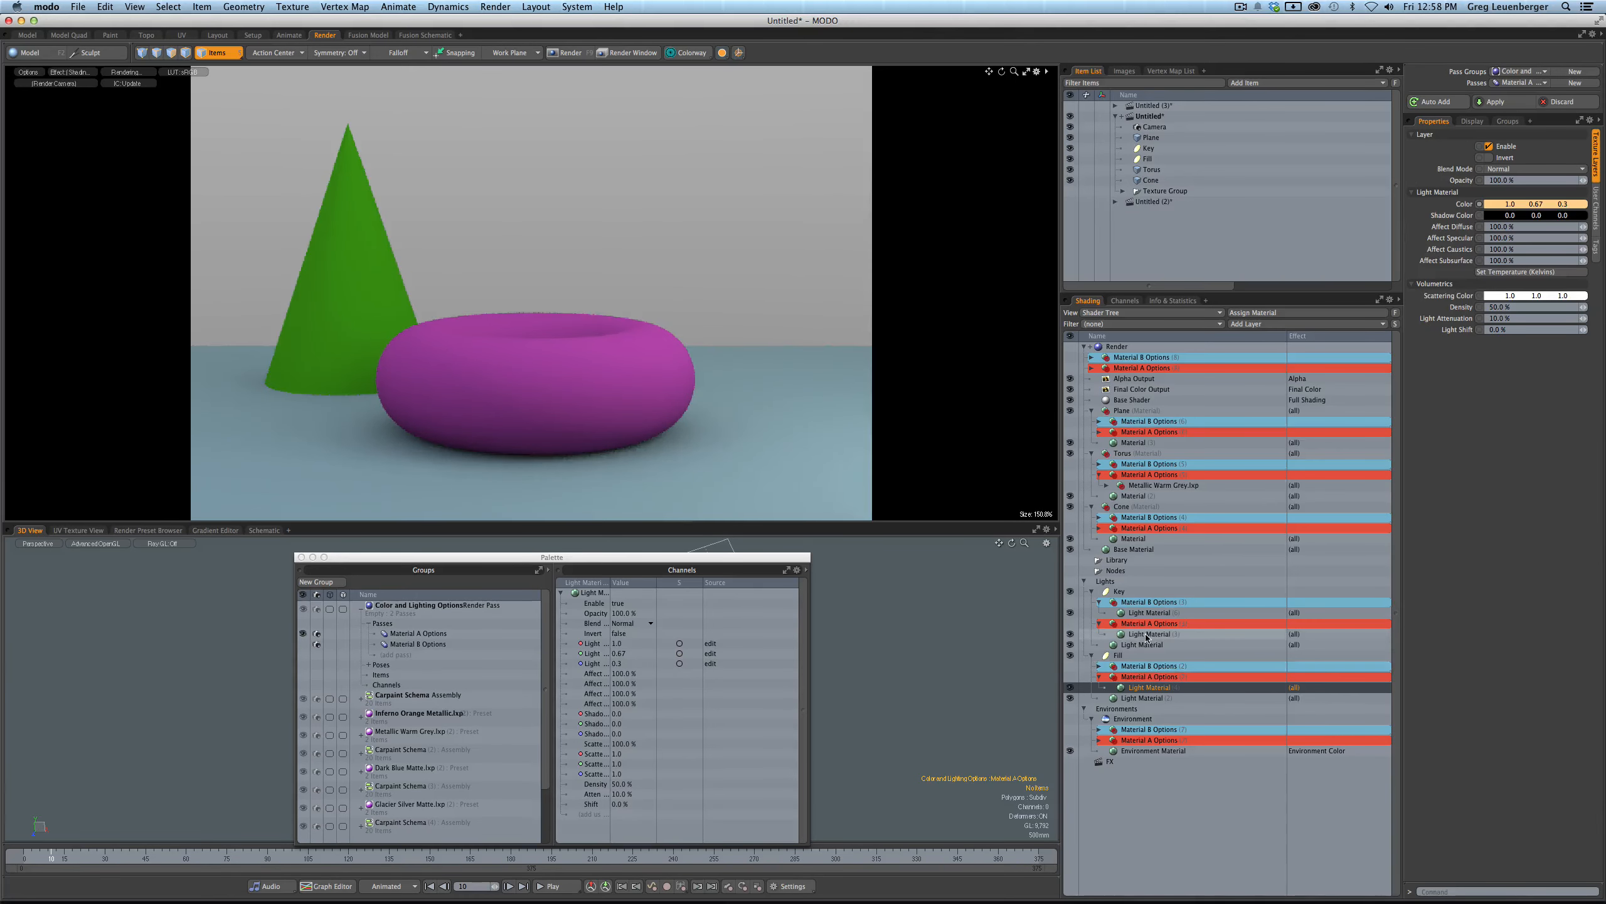
- Set the light color in the Fill light's Material B Options group to a pale blue of 0.58, 0.87, 1.0
left_click(1100, 666)
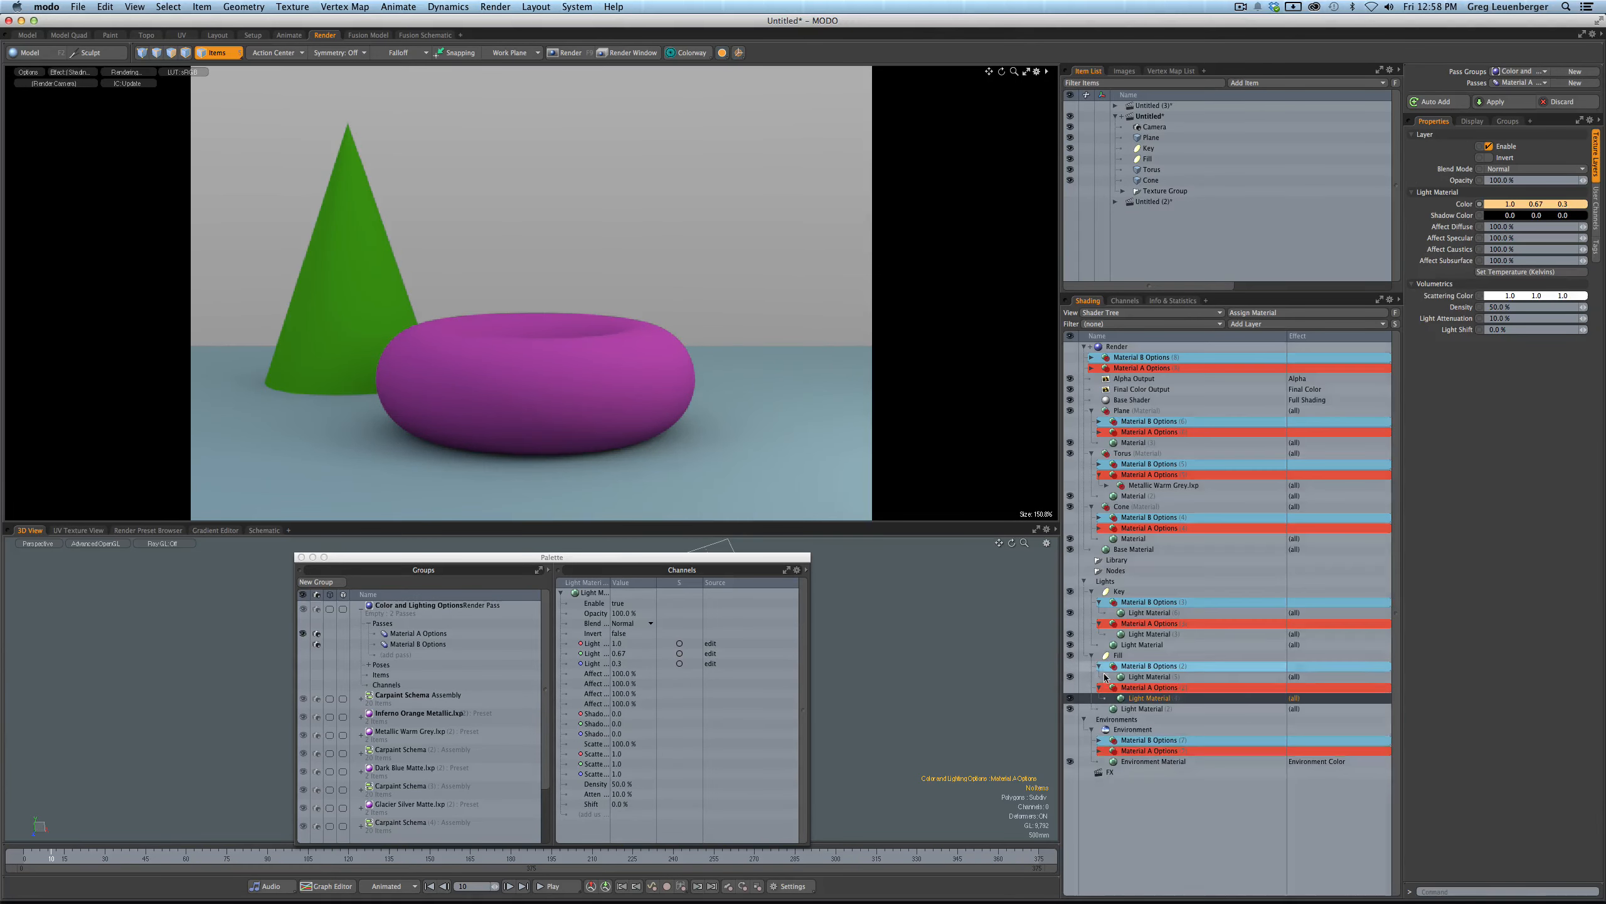
left_click(1146, 677)
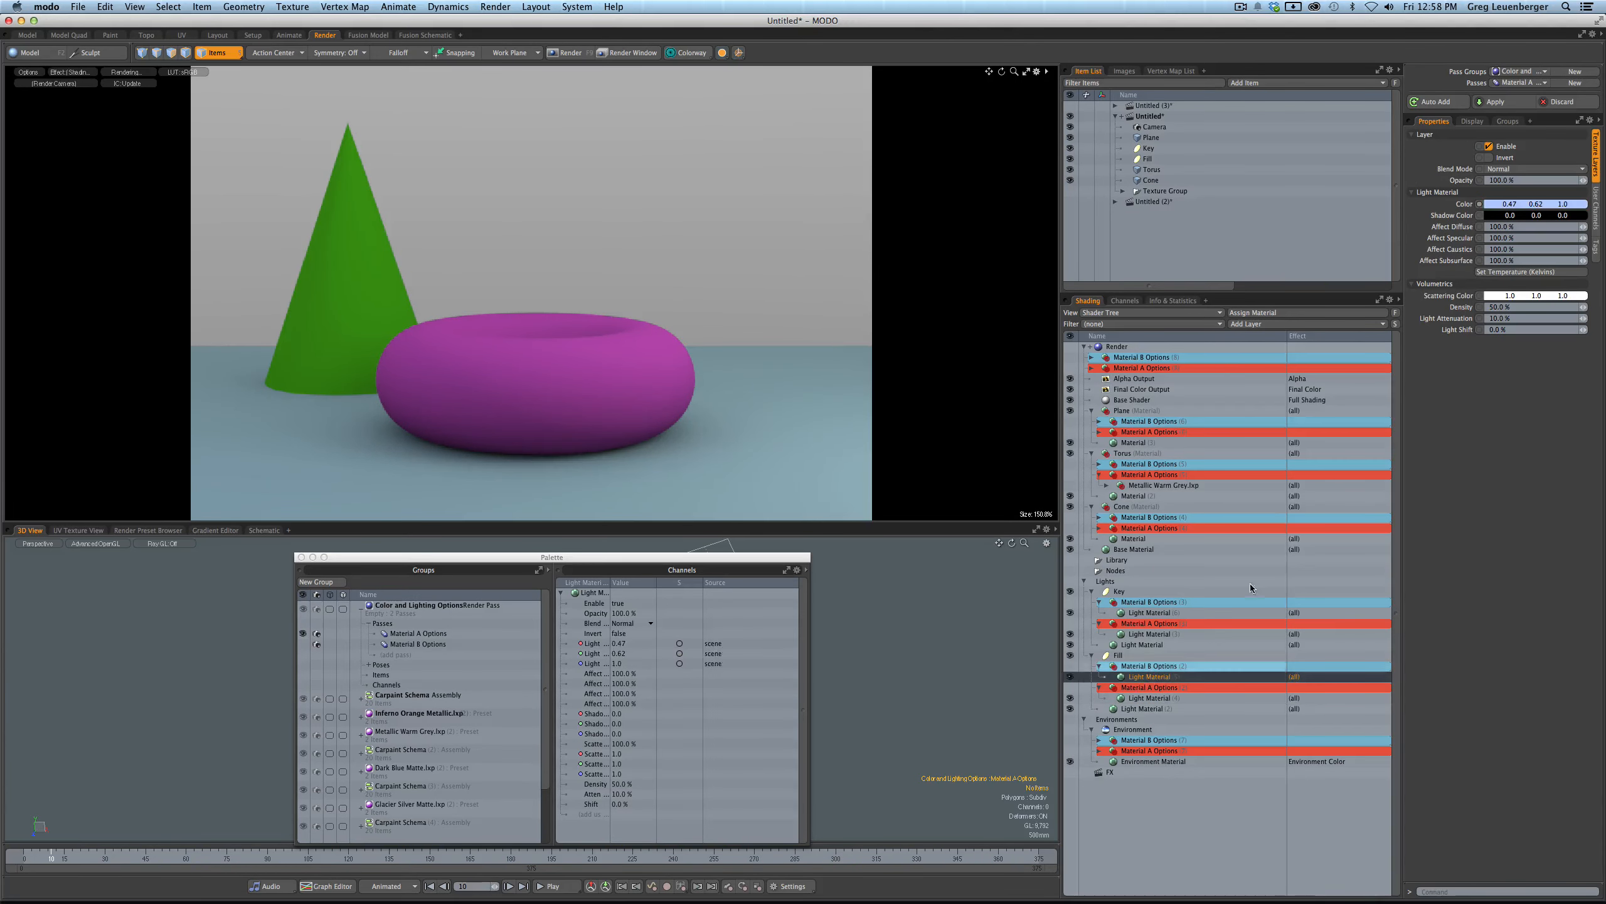
left_click(1493, 206)
left_click_drag(1142, 155, 1147, 134)
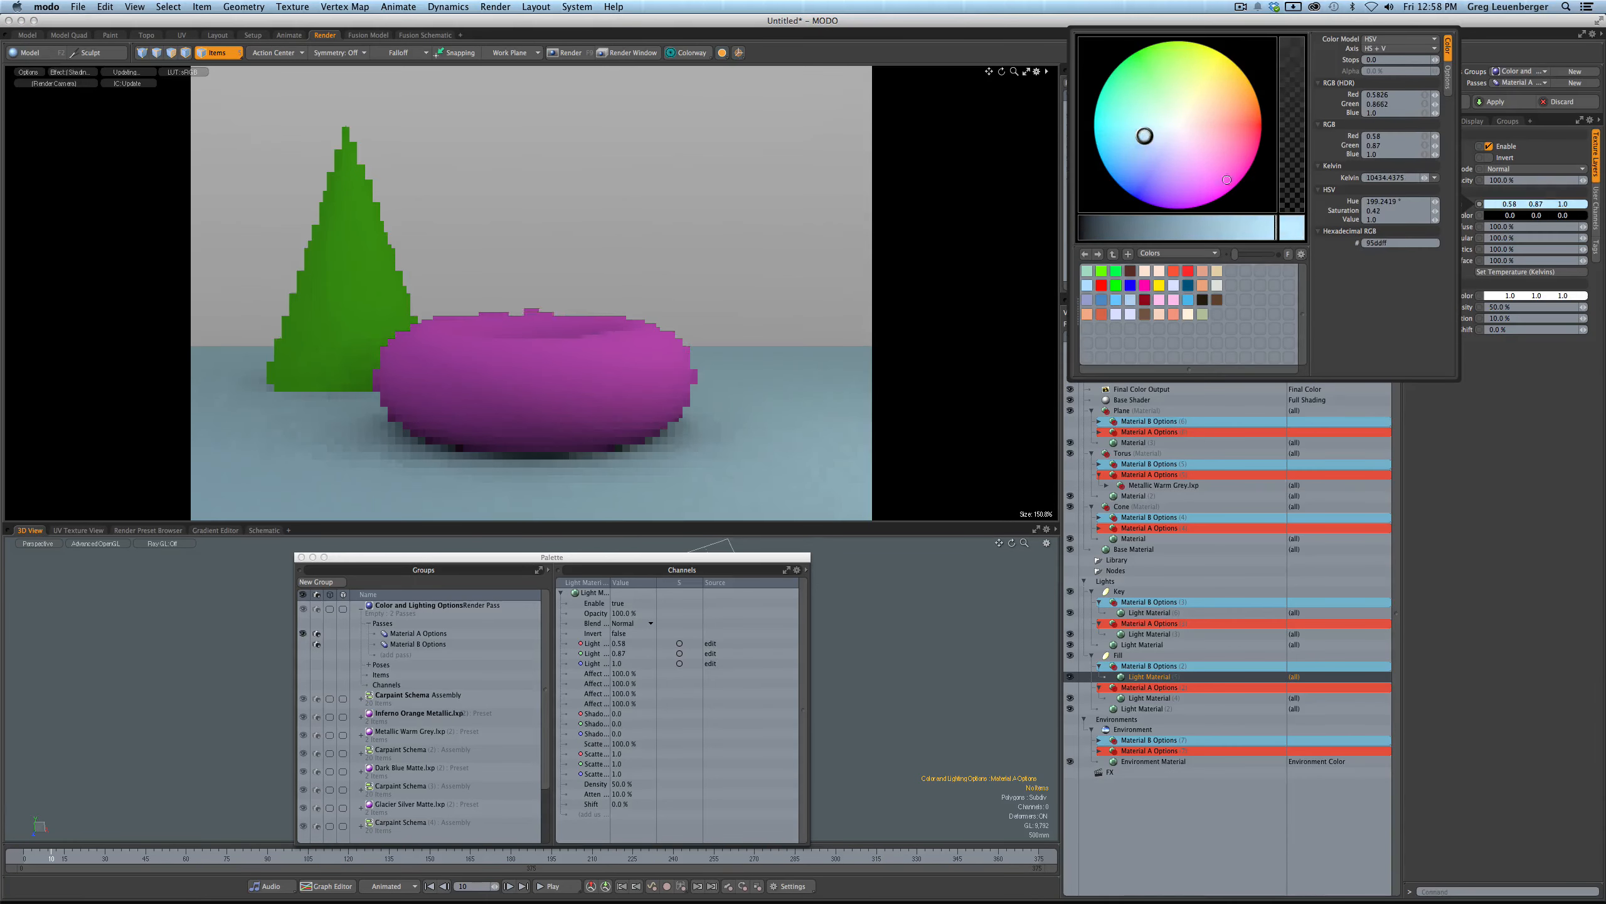
- Set the light color in the Key light's Material A Options group to a soft red of 1.0, 0.49, 0.41
left_click(1142, 634)
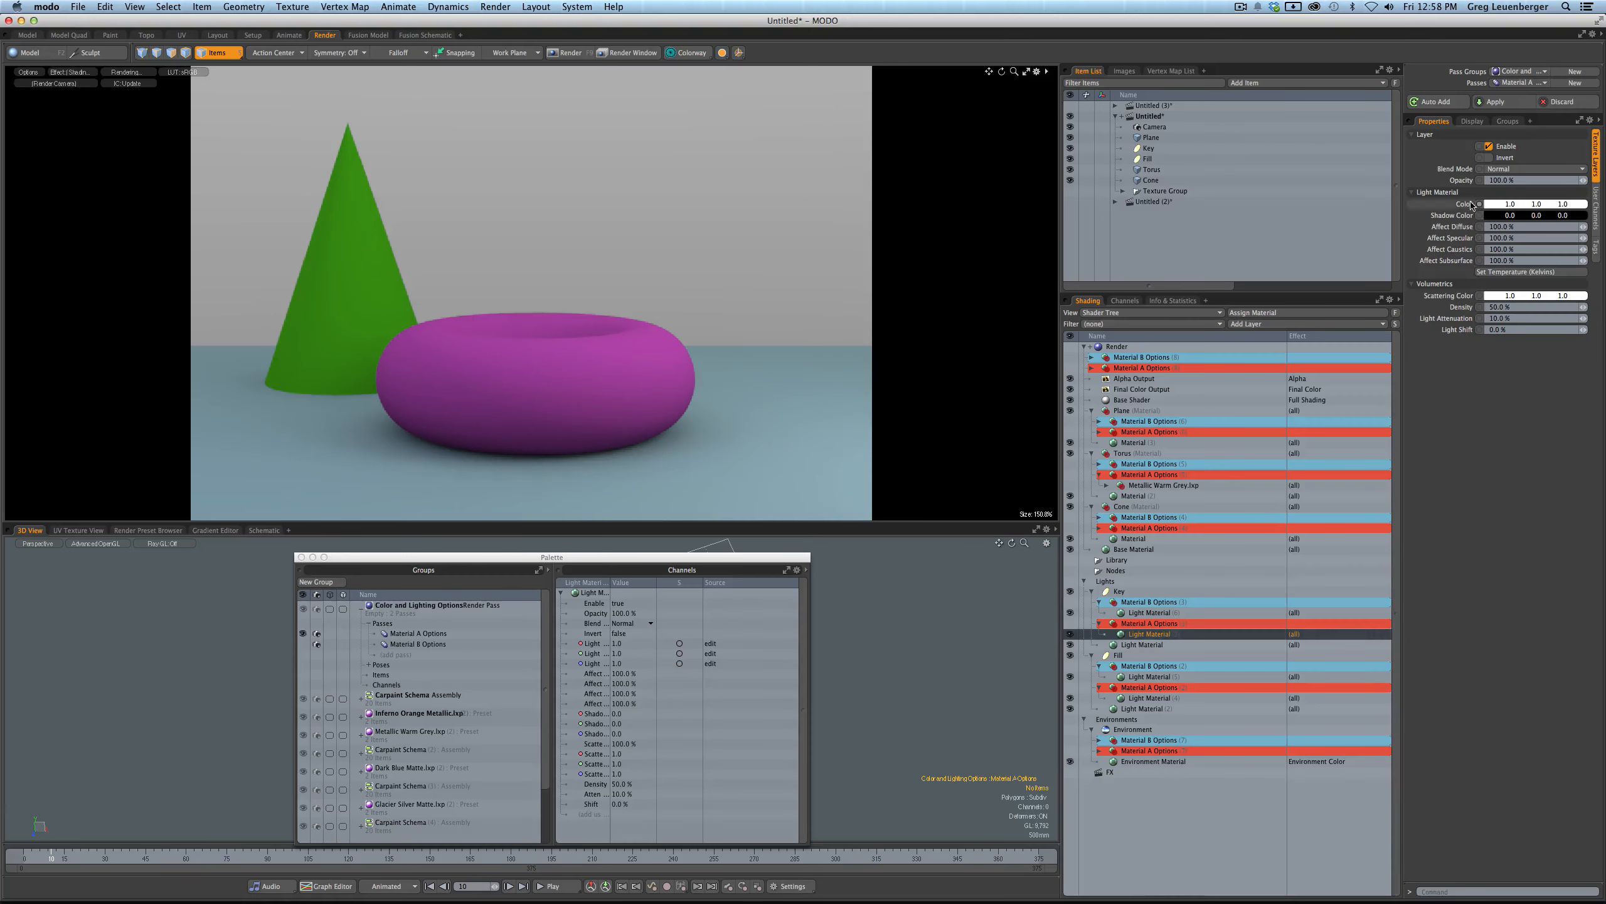
left_click(1493, 204)
mouse_move(1233, 136)
left_mouse_down()
mouse_move(1212, 111)
mouse_move(1226, 120)
left_mouse_up()
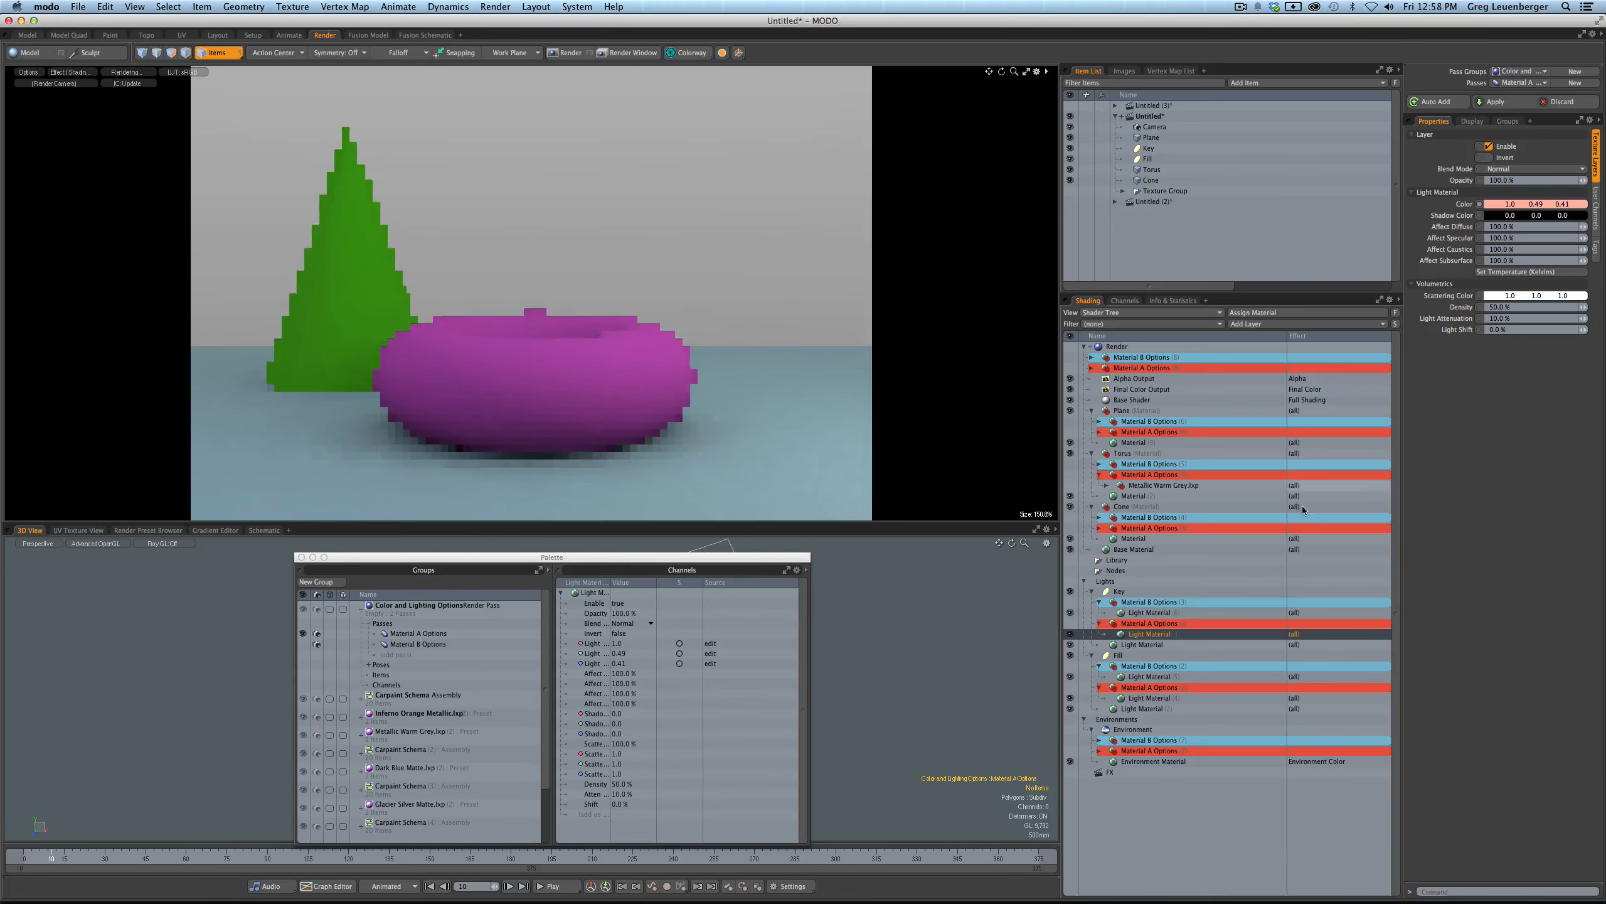
- Shift the light color in the Key light's Material B Options group to a more saturated blue and deselect the light material
left_click(1148, 613)
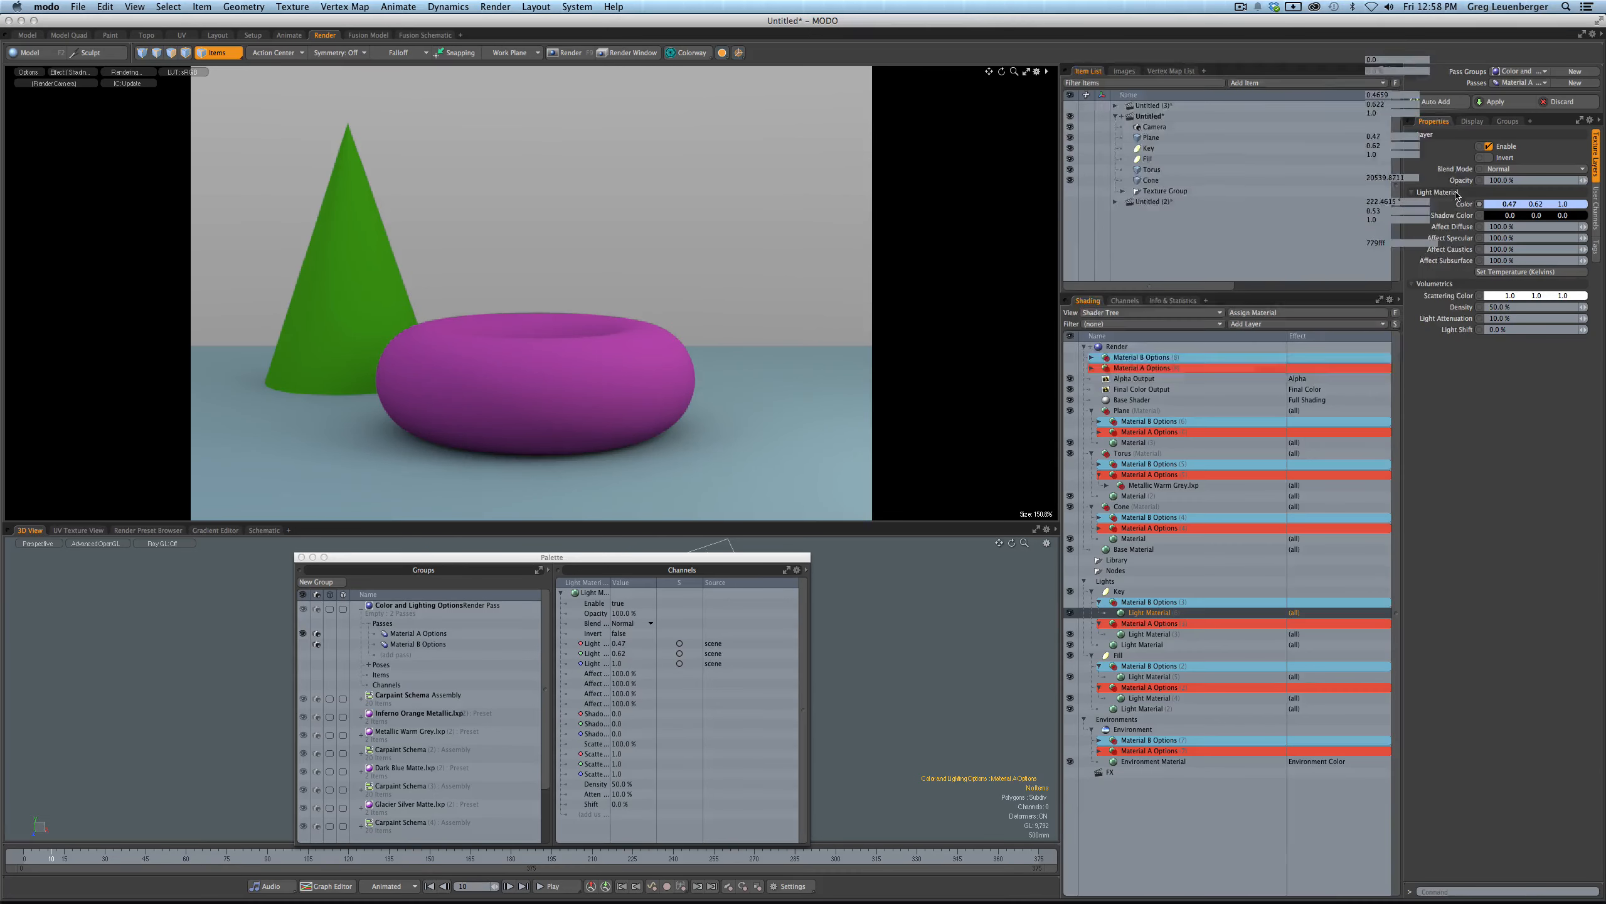
left_click(1496, 207)
left_click_drag(1144, 158, 1132, 171)
left_click(1138, 613, "ctrl")
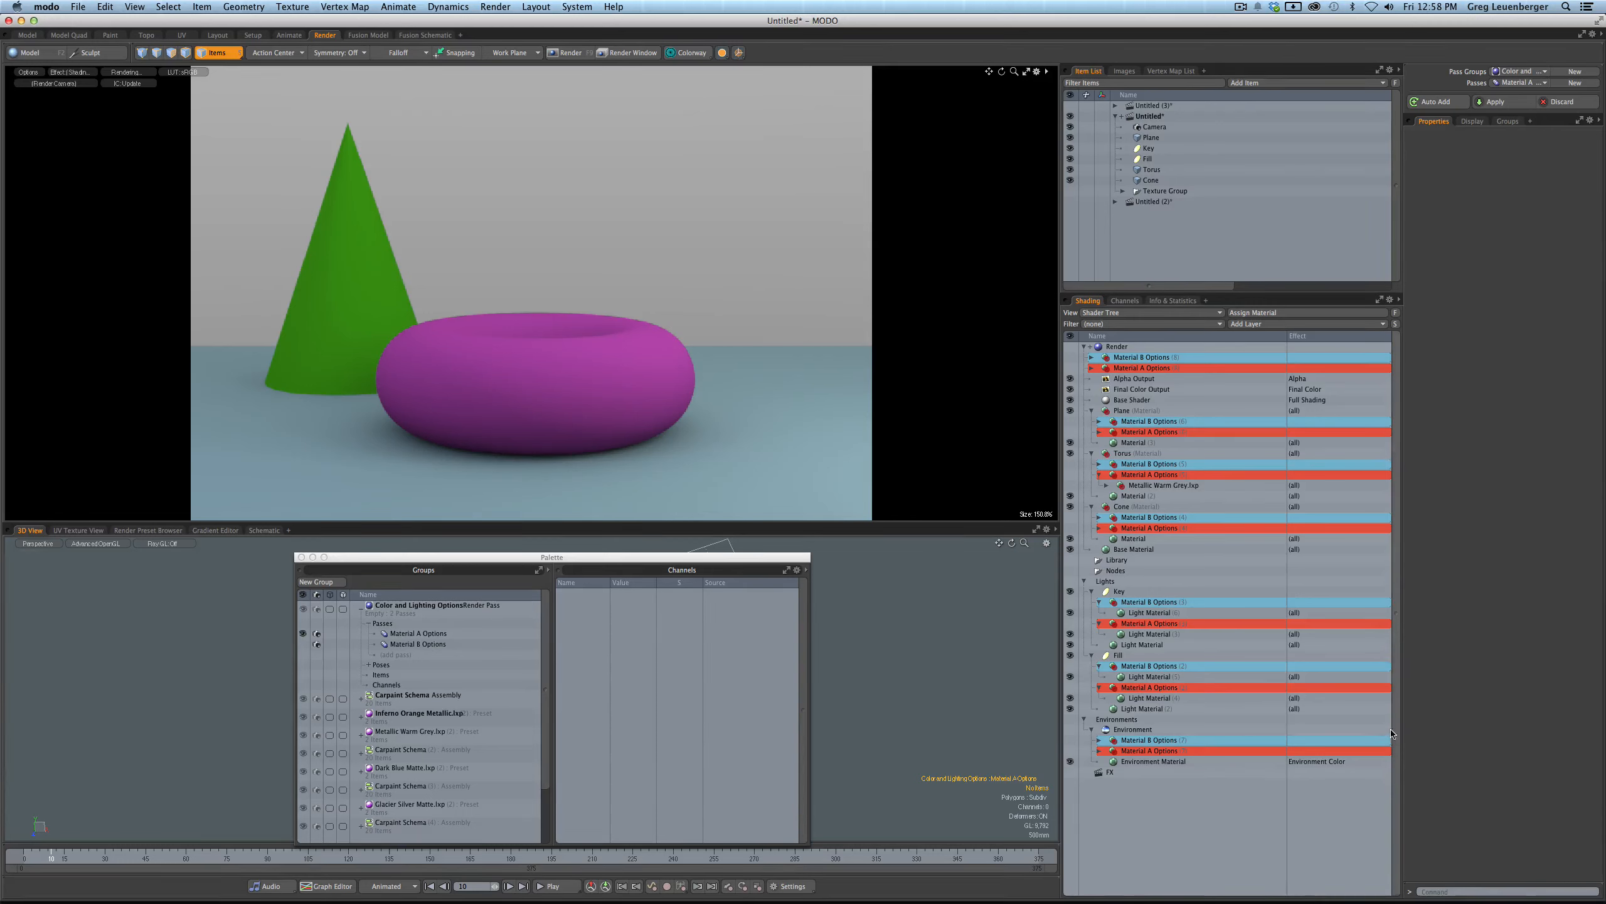
- Collapse the Material A Options and Material B Options groups under both the Key and Fill lights
left_click(1099, 603)
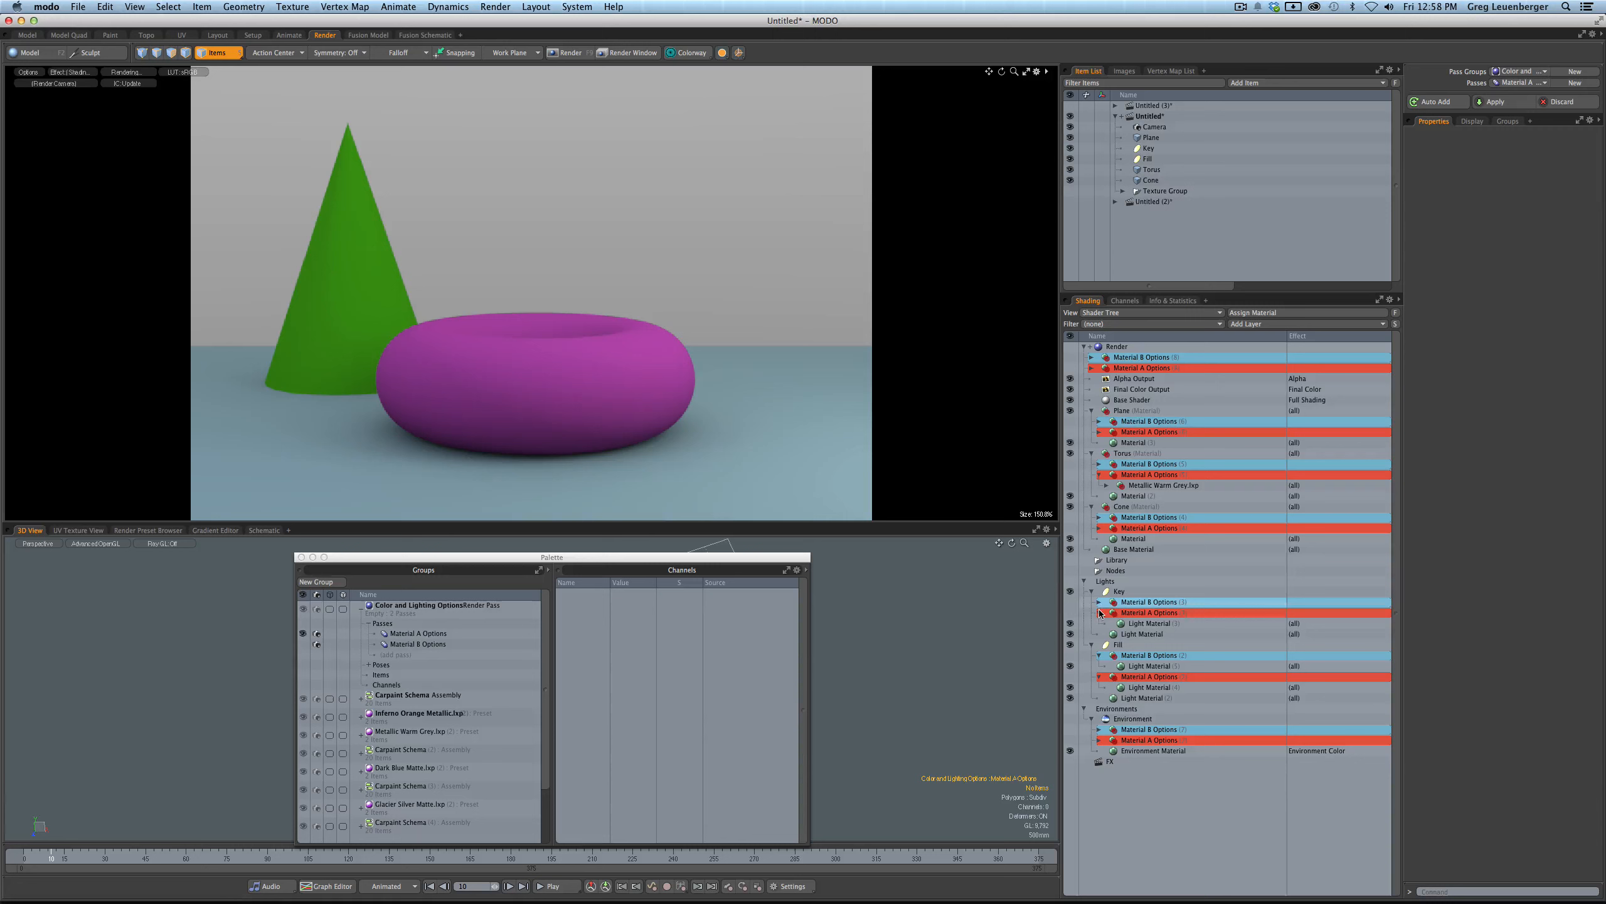
left_click(1099, 612)
left_click(1099, 644)
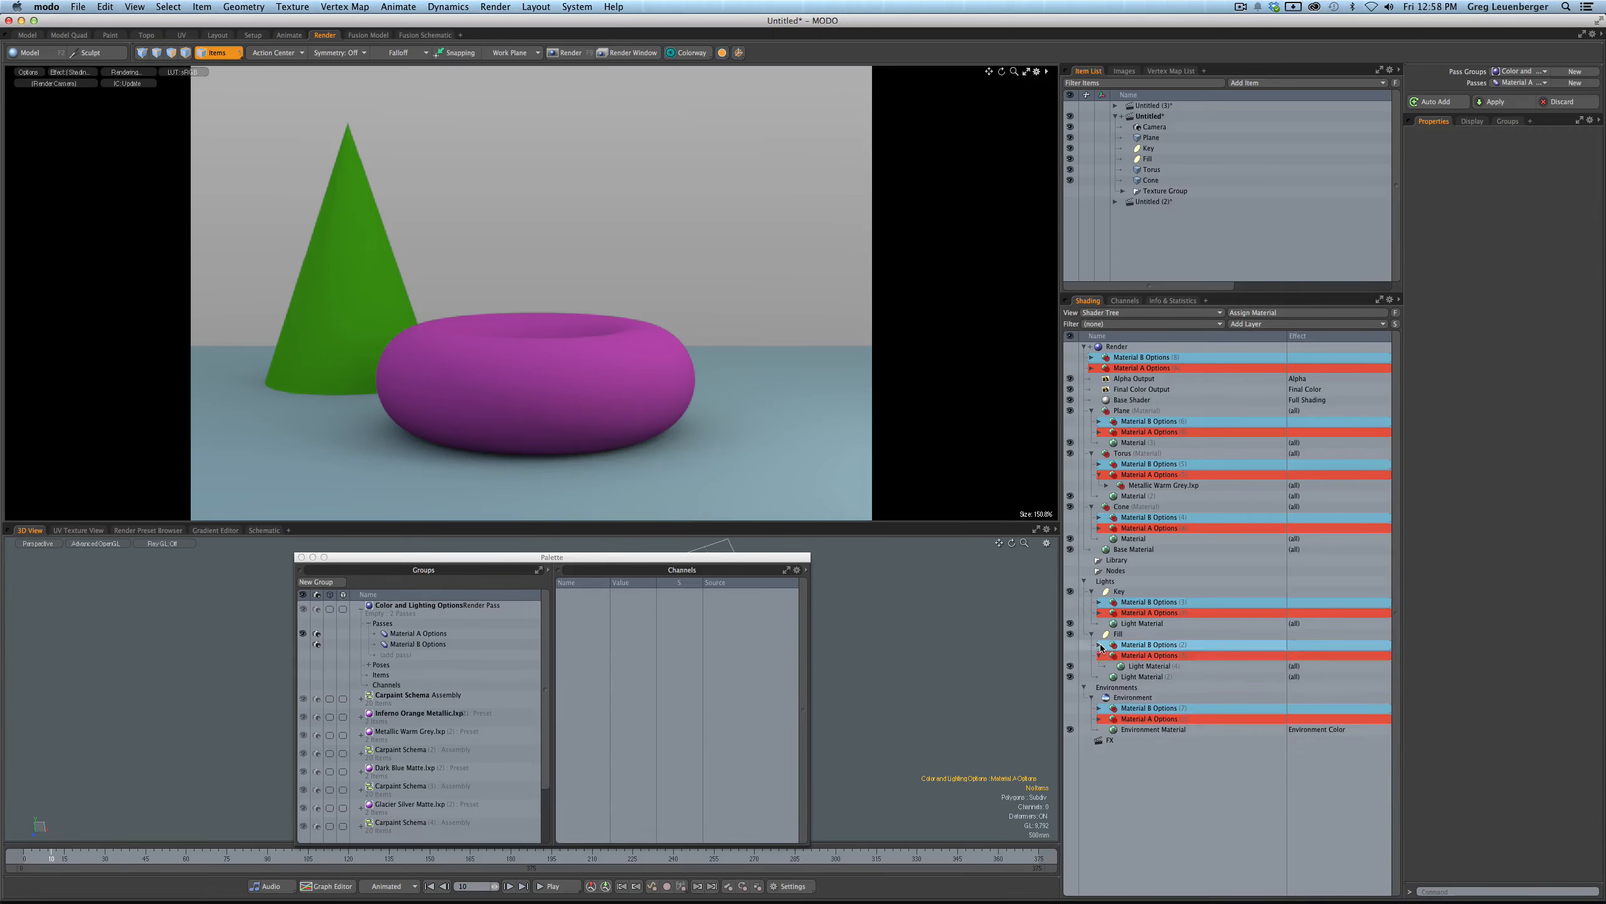
left_click(1099, 656)
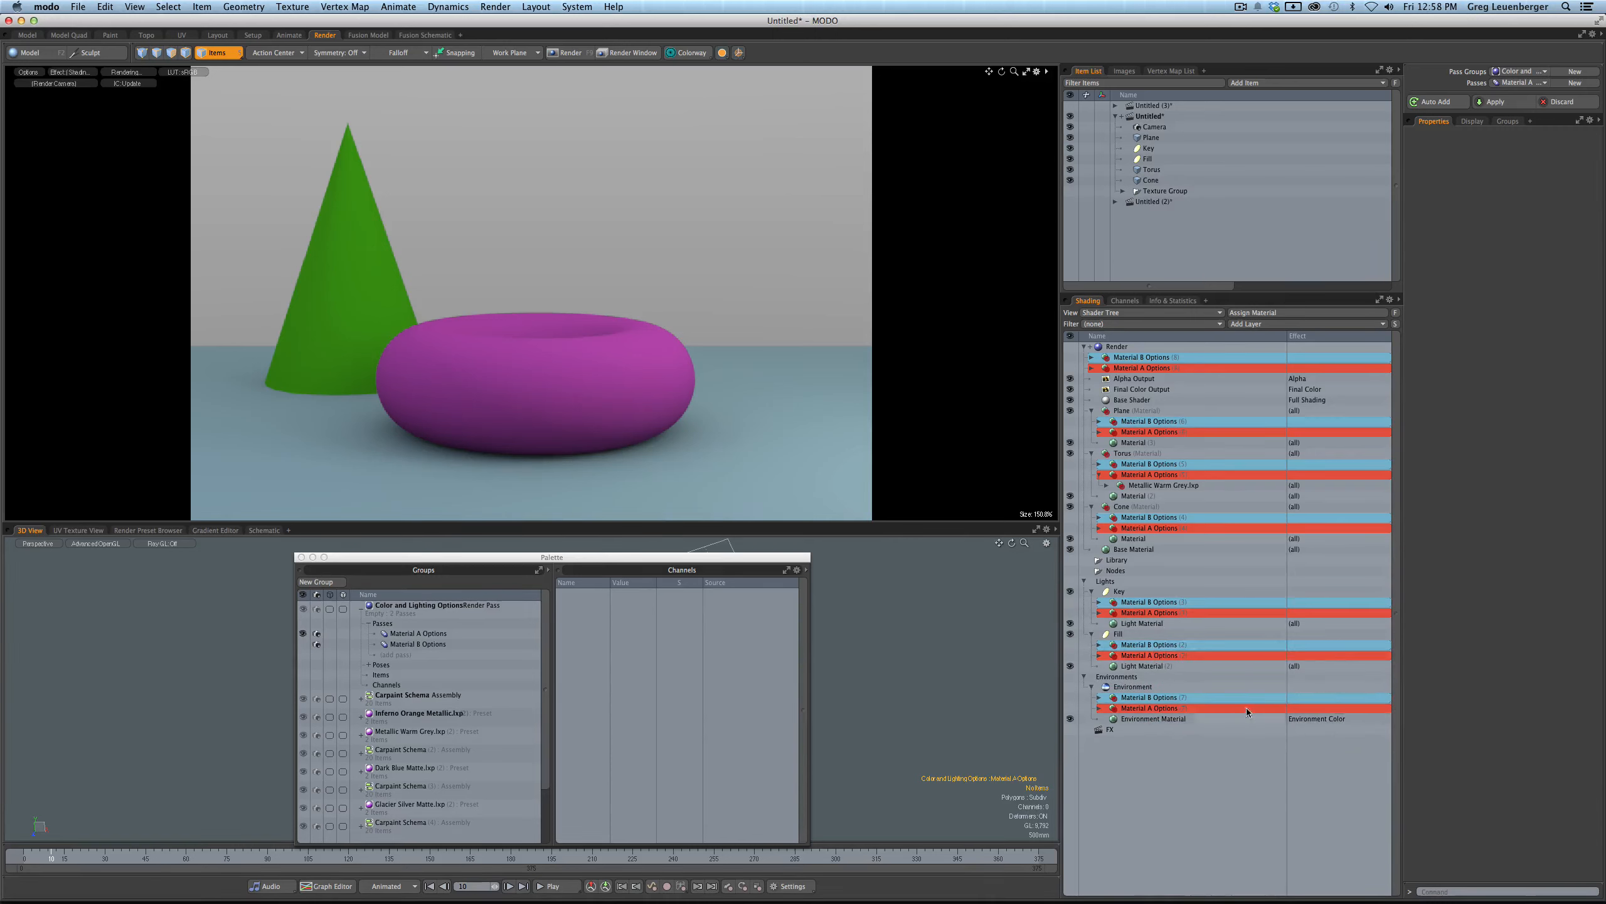
- Expand Render's Material A Options and Material B Options groups, leaving the Material B Options group disabled
left_click(1091, 368)
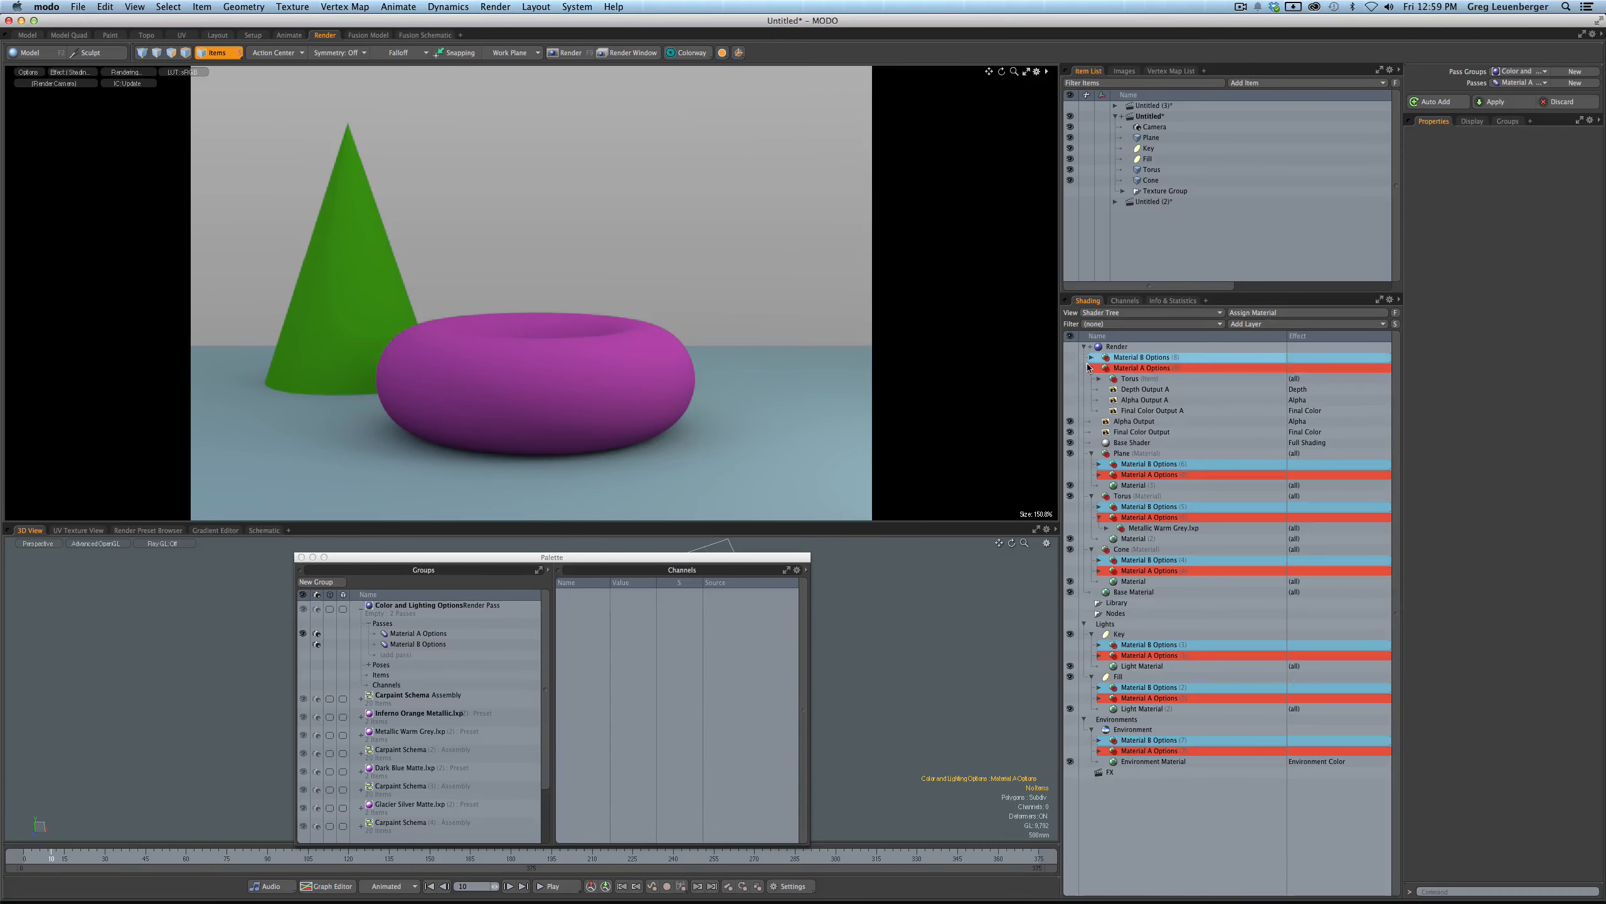
left_click(1090, 359)
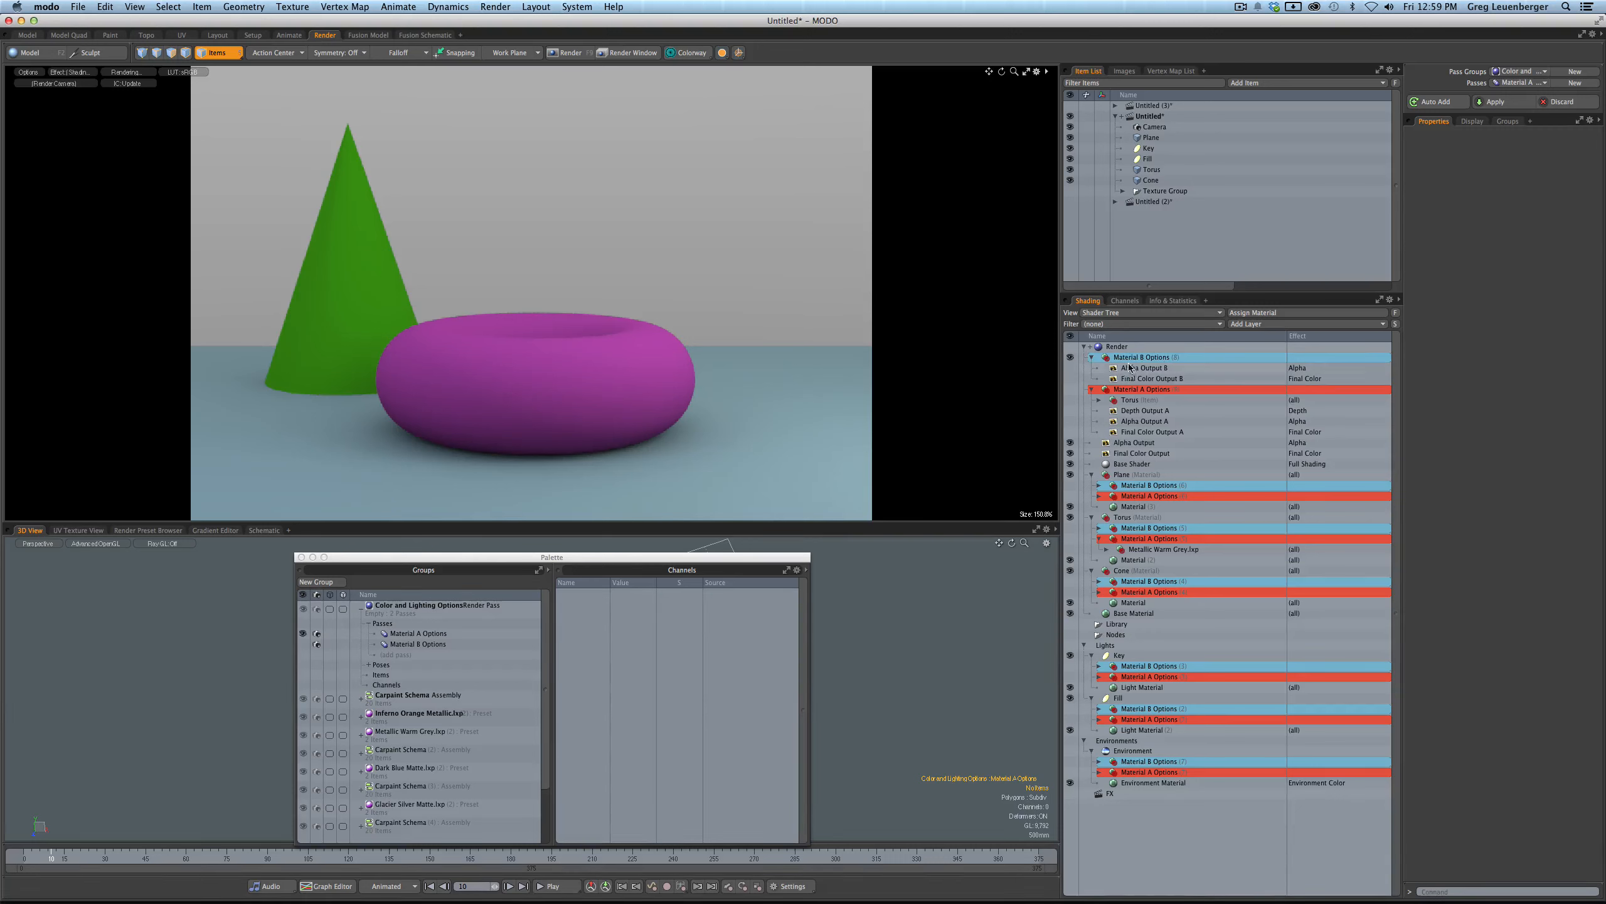
left_click(1070, 358)
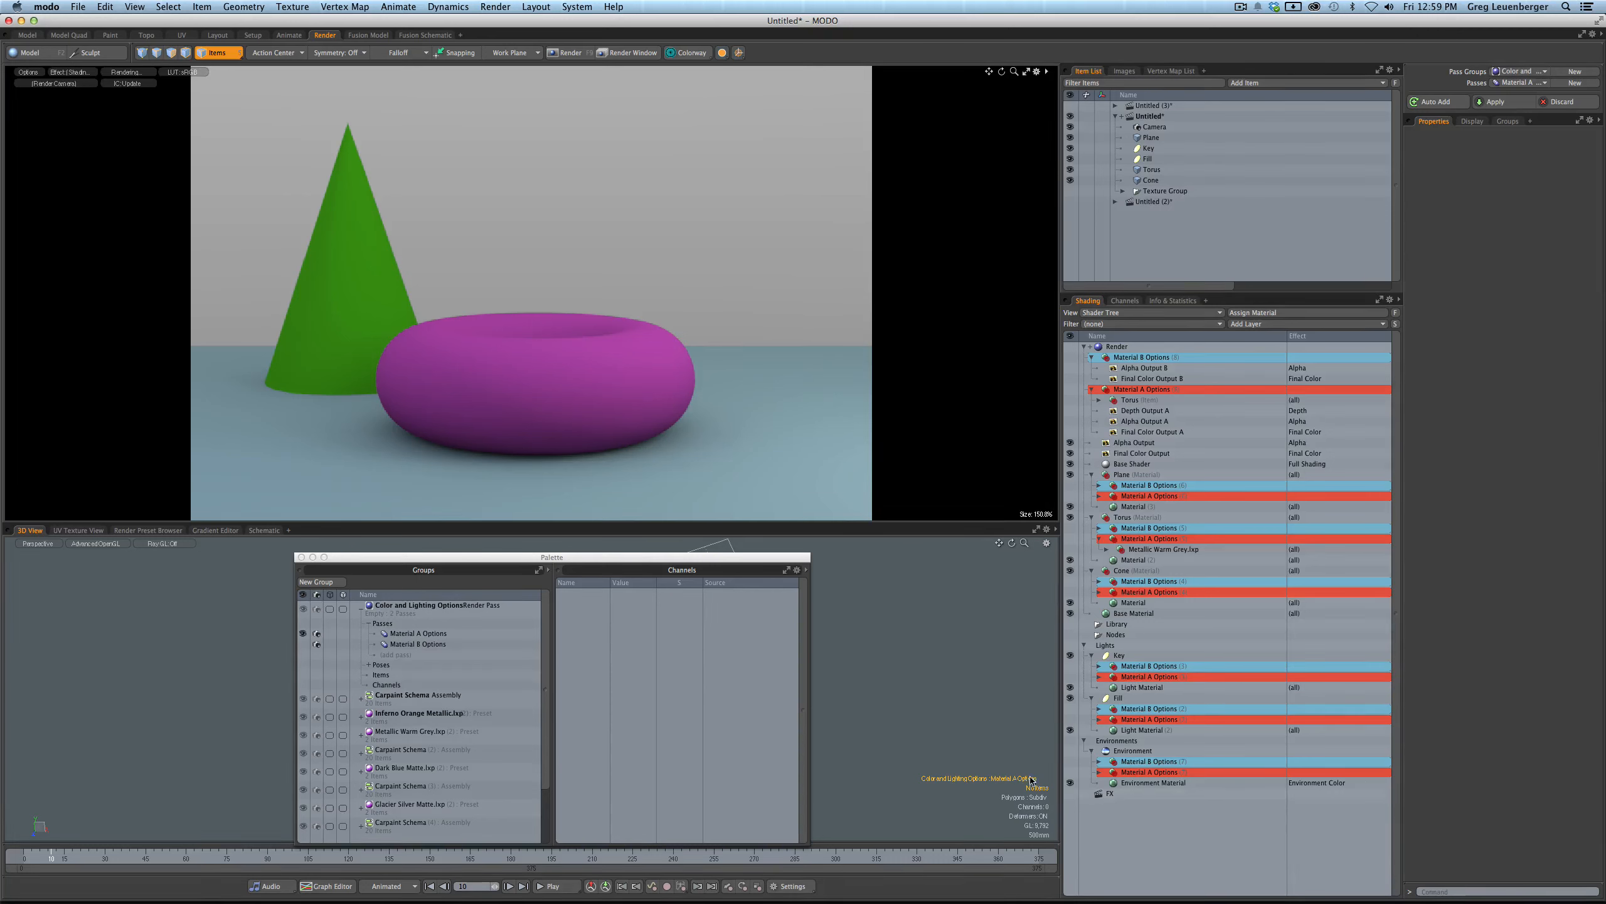
- Set the active pass to none, and turn off Setup mode in the Setup layout before returning to the Render layout
left_click(1518, 83)
left_click(1518, 66)
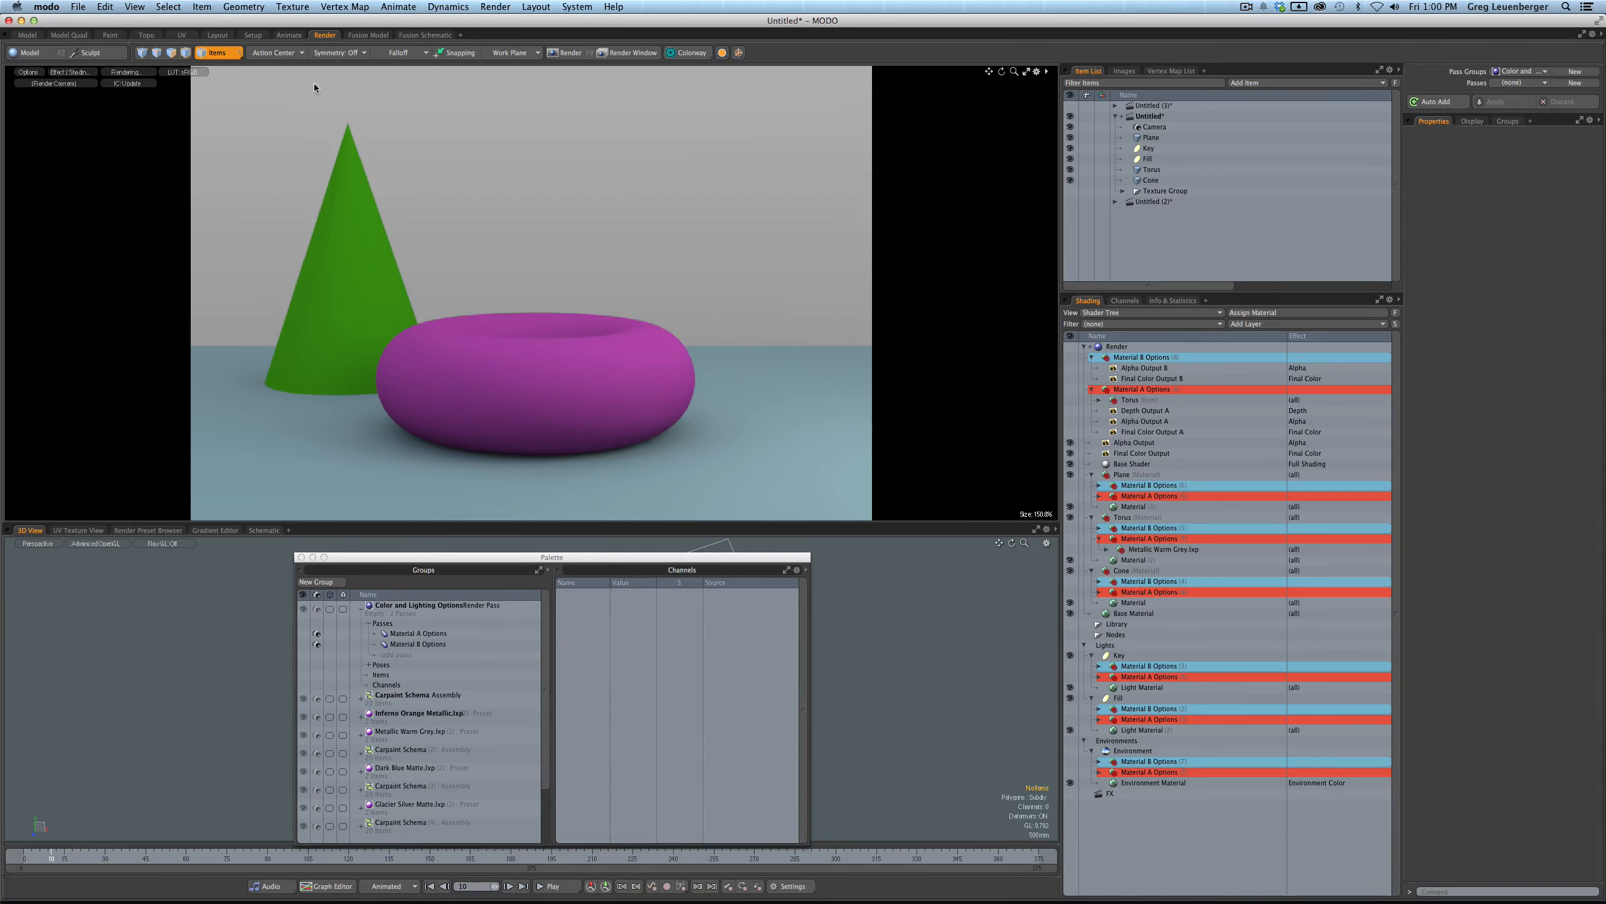
left_click(253, 35)
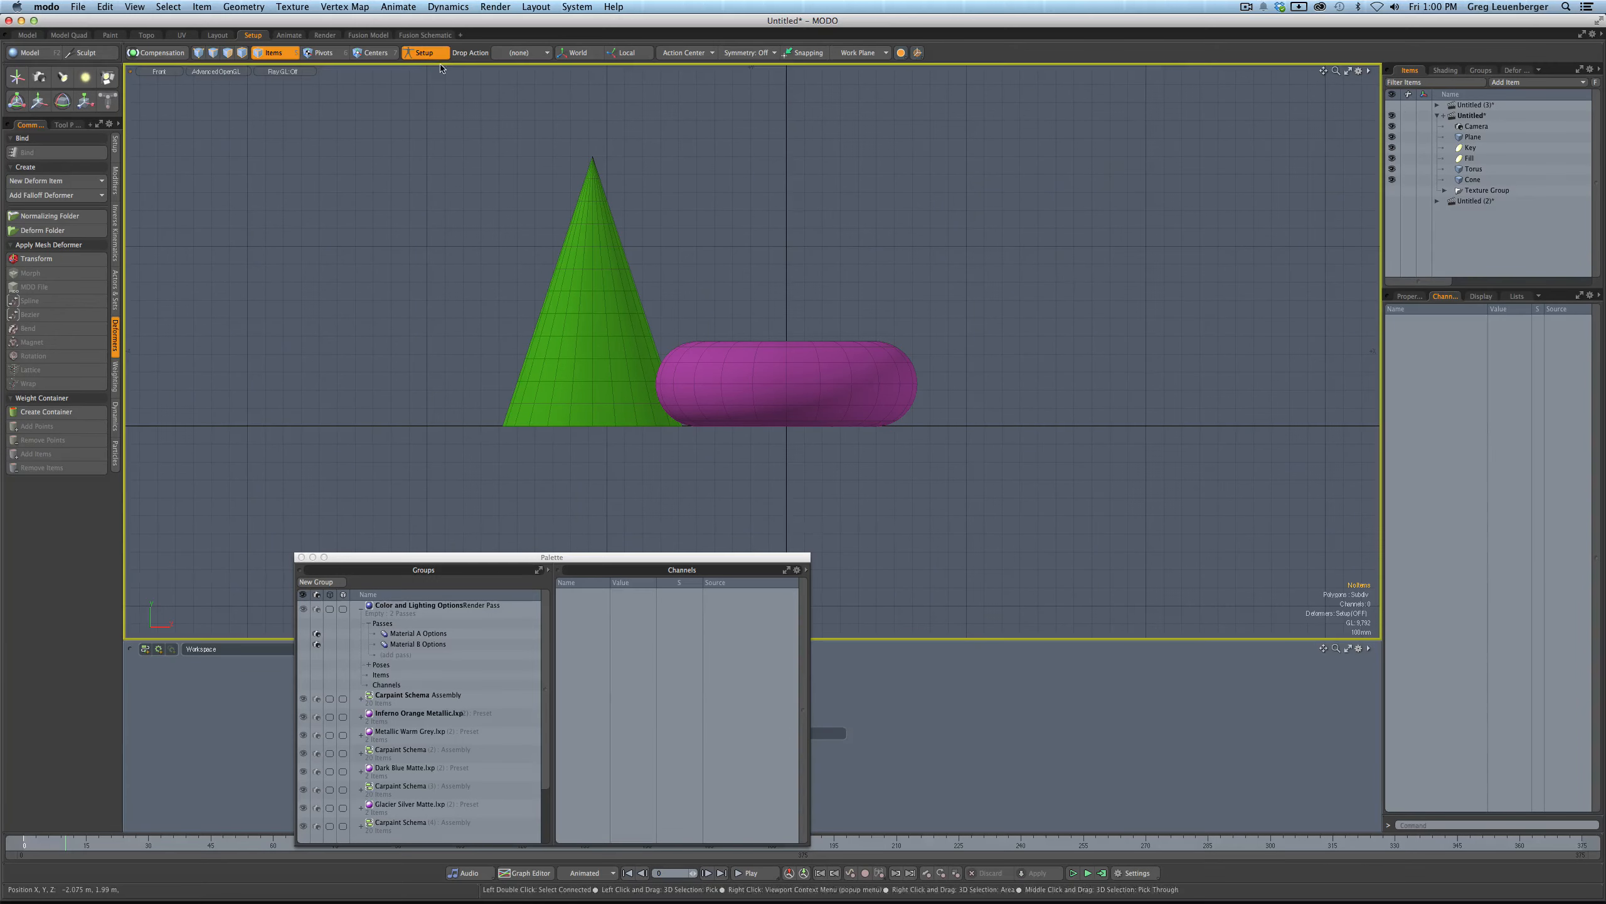
left_click(423, 52)
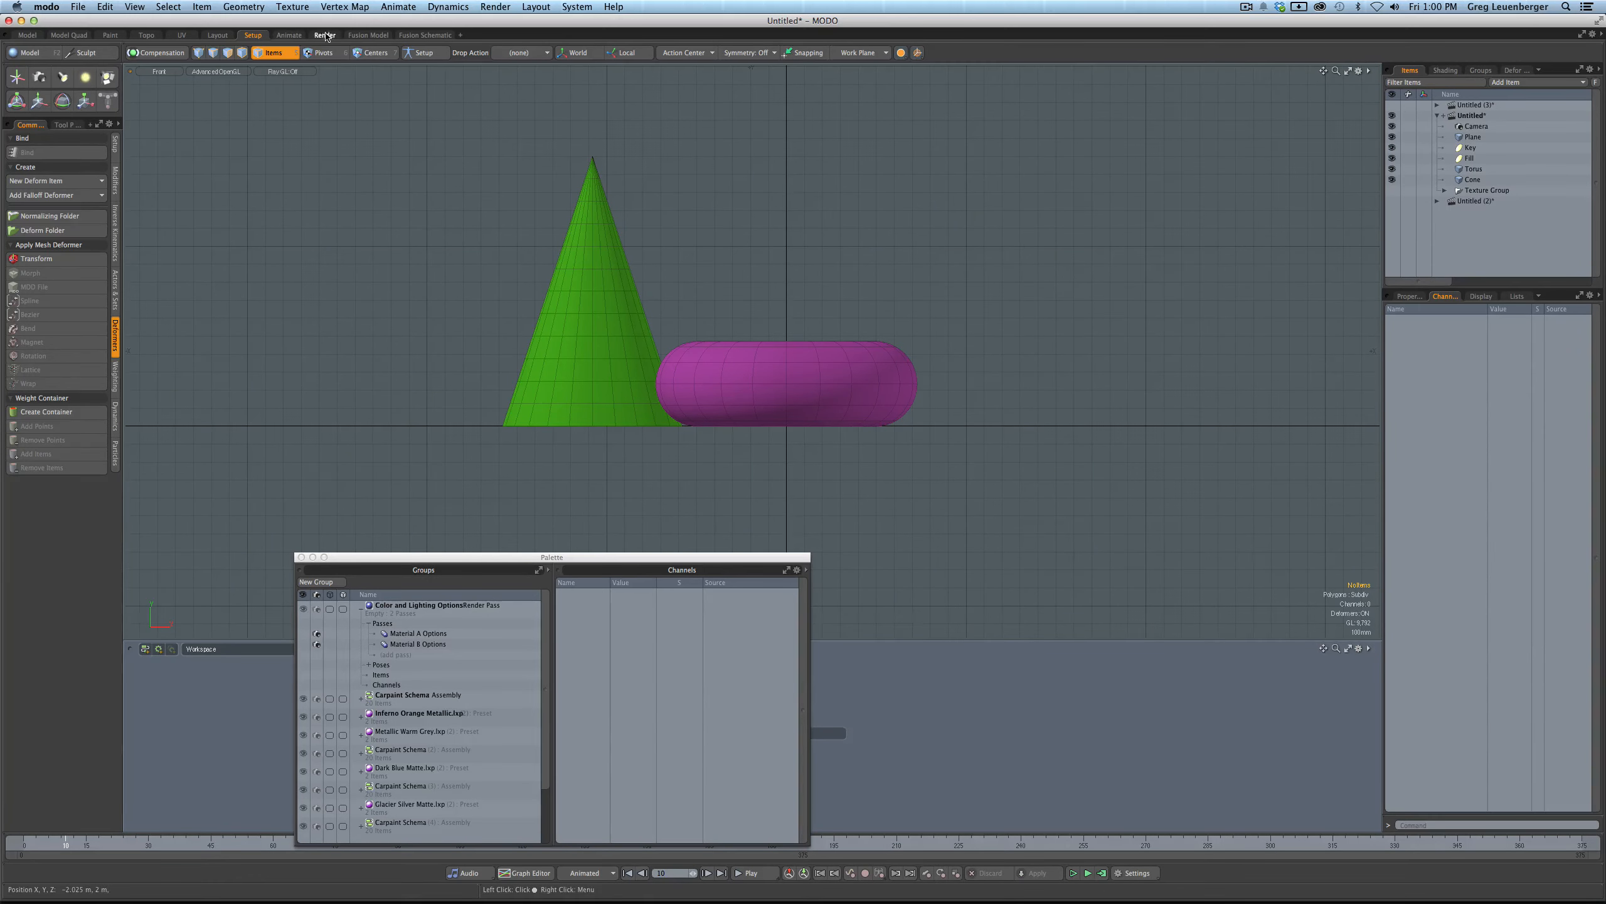
left_click(325, 35)
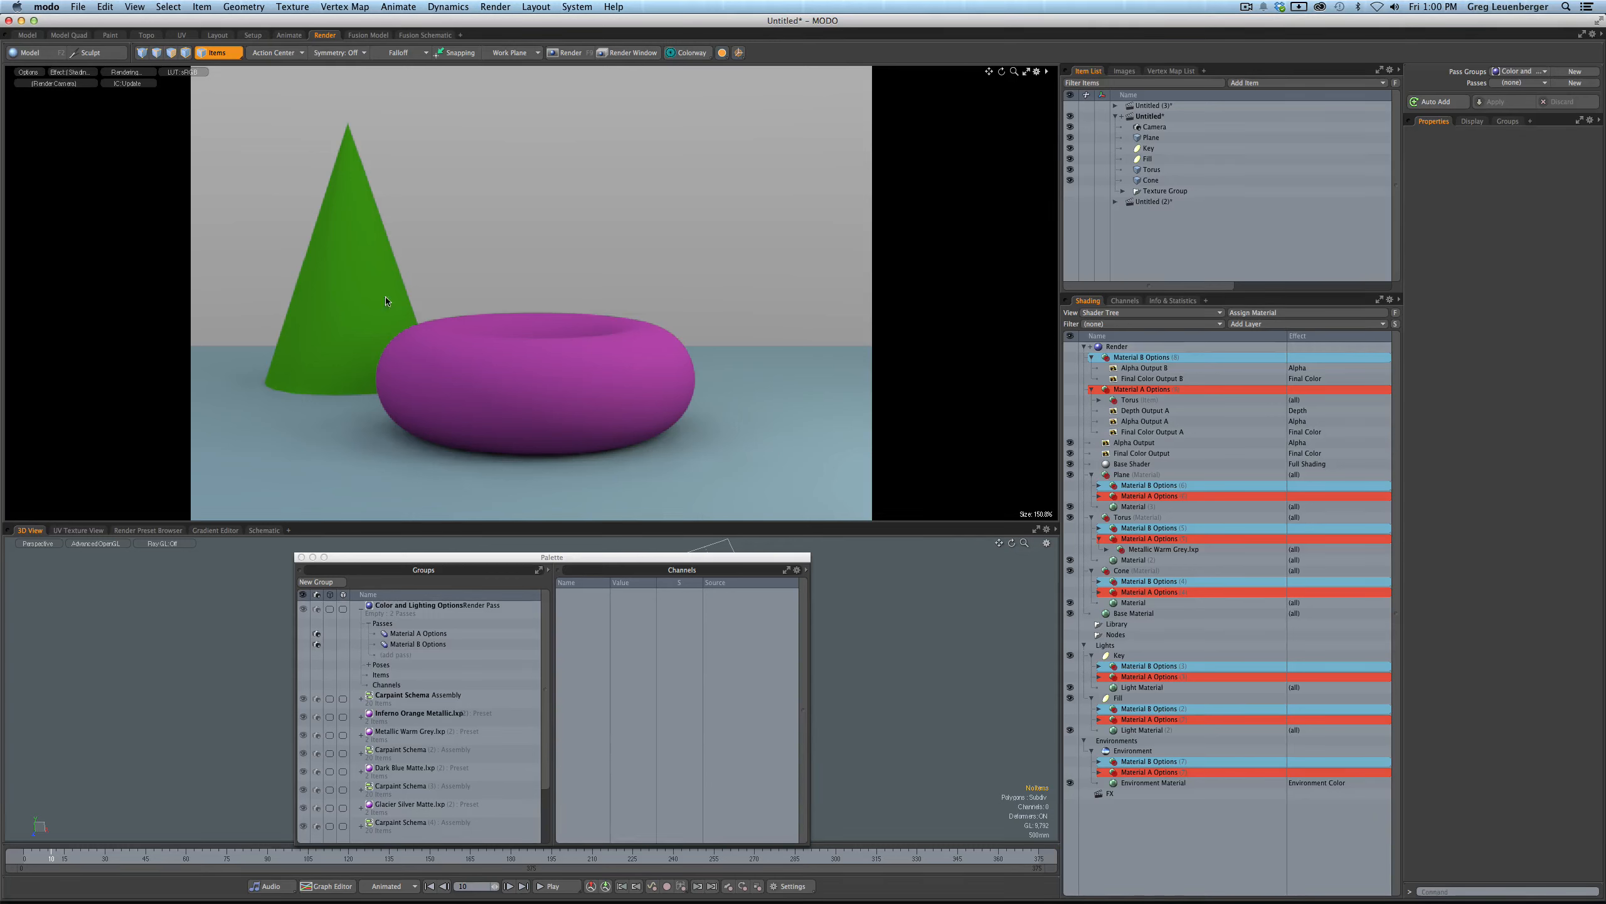
- Activate the Material A Options pass and check the properties of the environment's Material B Options group
left_click(1515, 82)
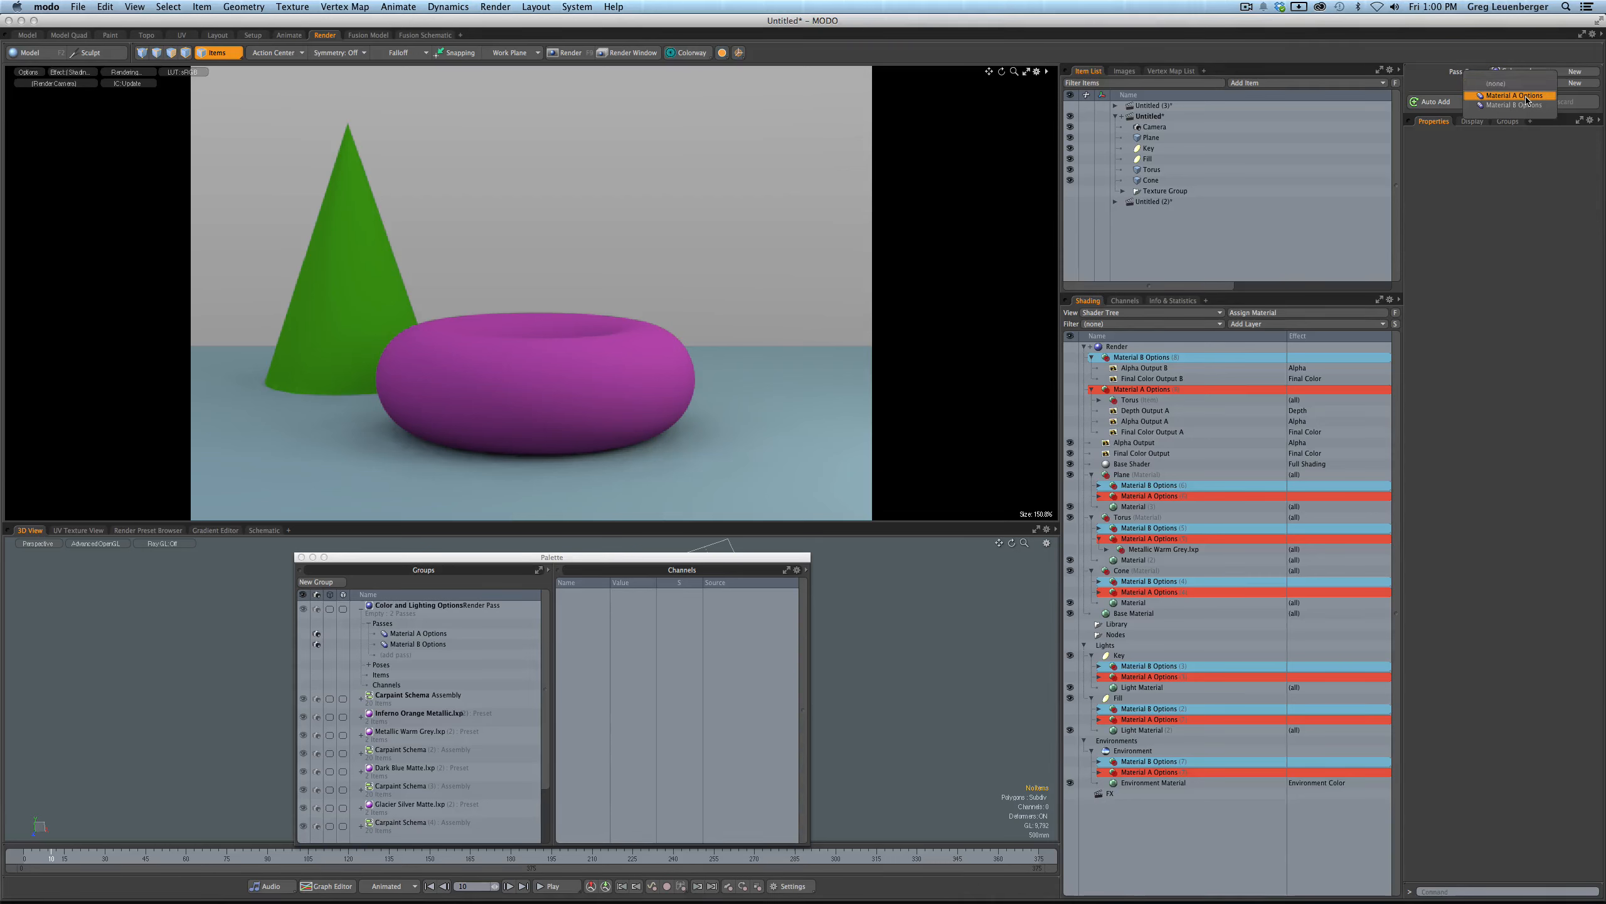
left_click(1524, 96)
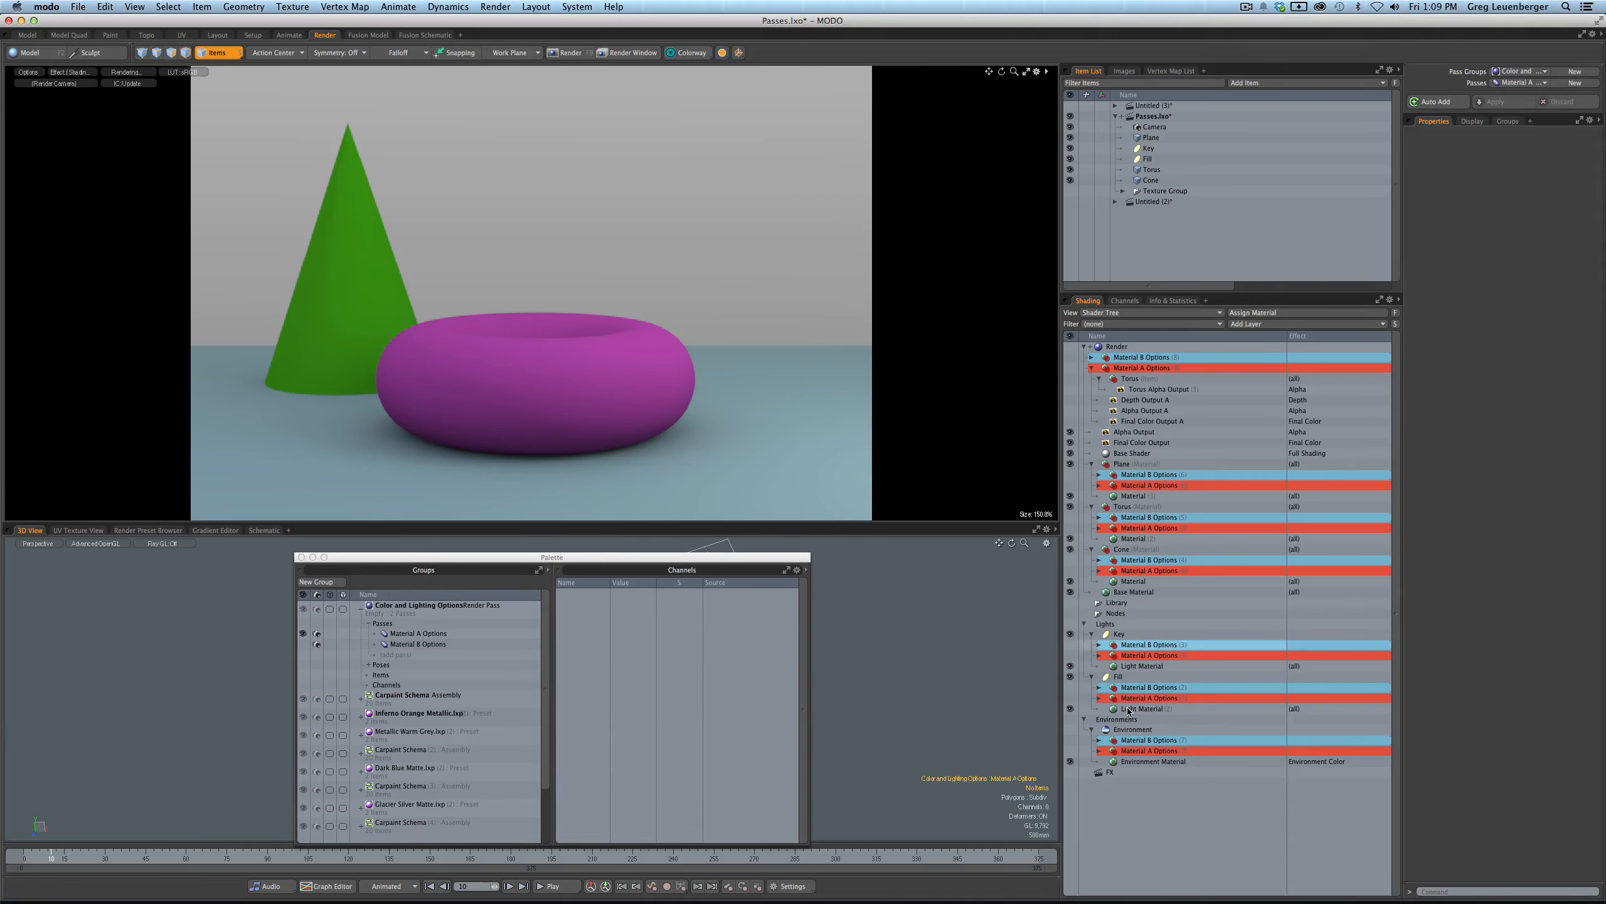
left_click(1135, 742)
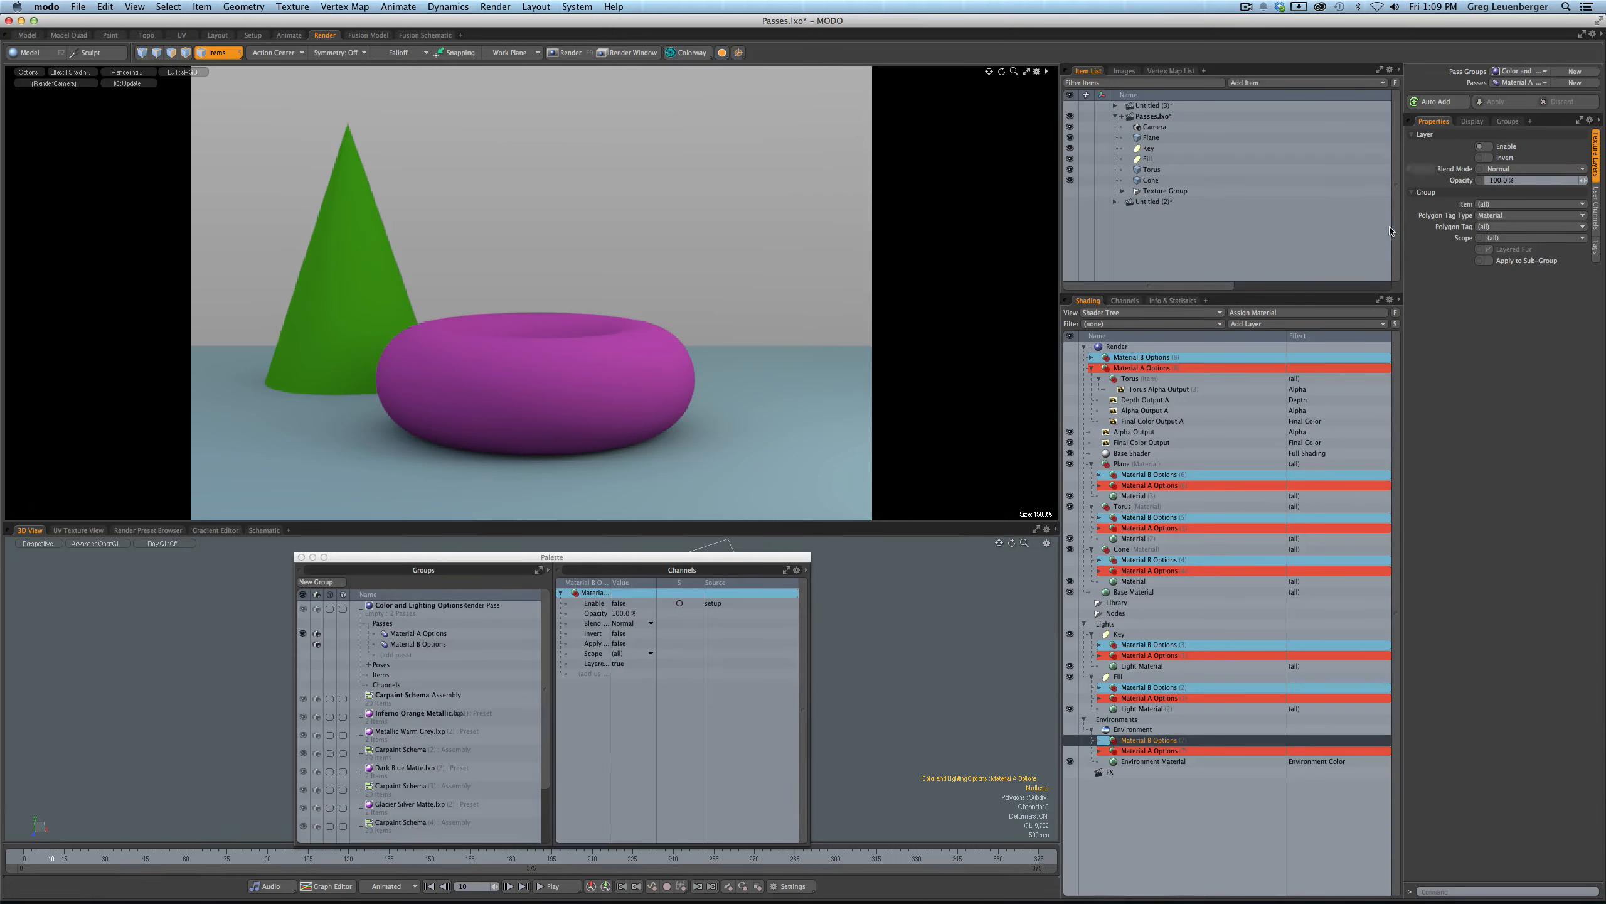
left_click(1147, 741)
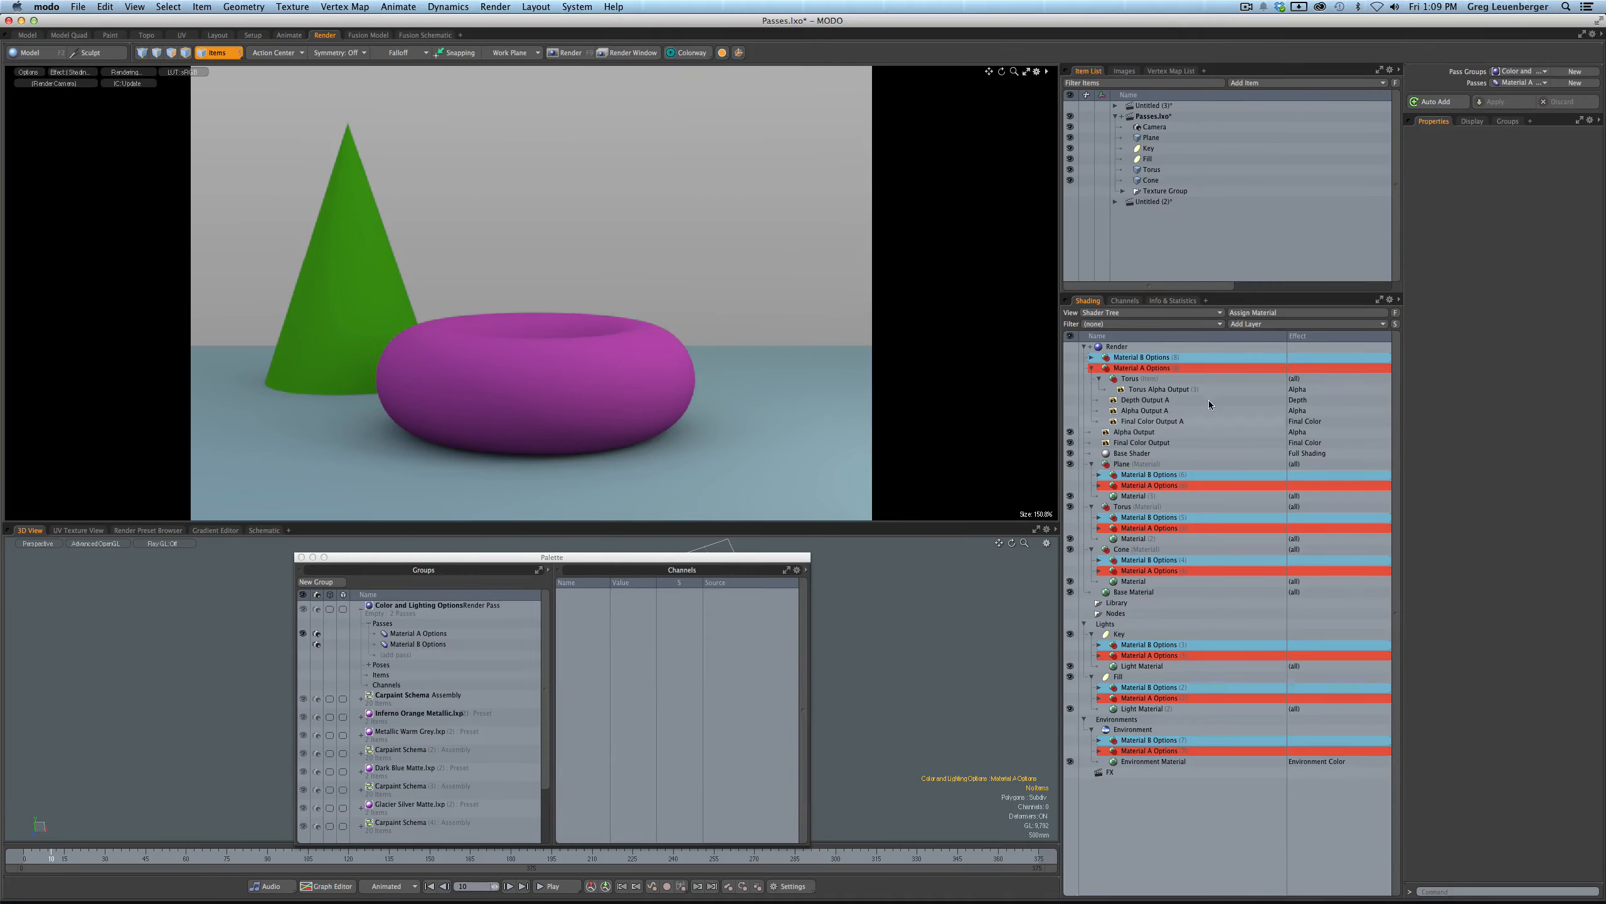
- Set the active pass to none, and group the base Alpha Output and Final Color Output as "Base Scene Outputs"
left_click(1513, 83)
left_click(1511, 72)
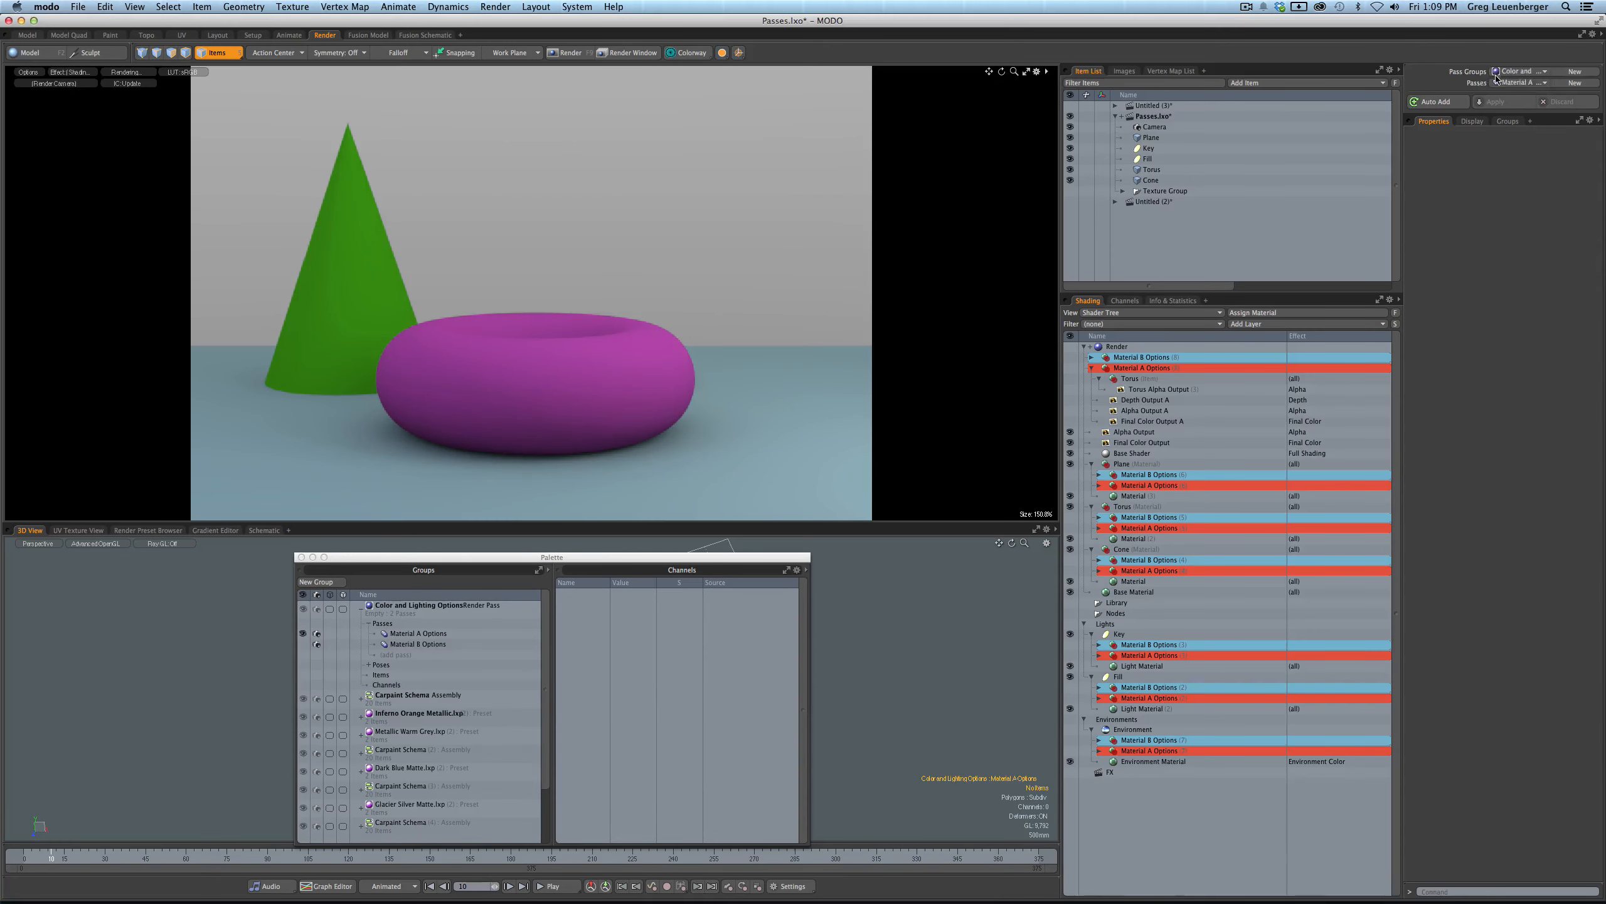
left_click(1129, 443, "shift")
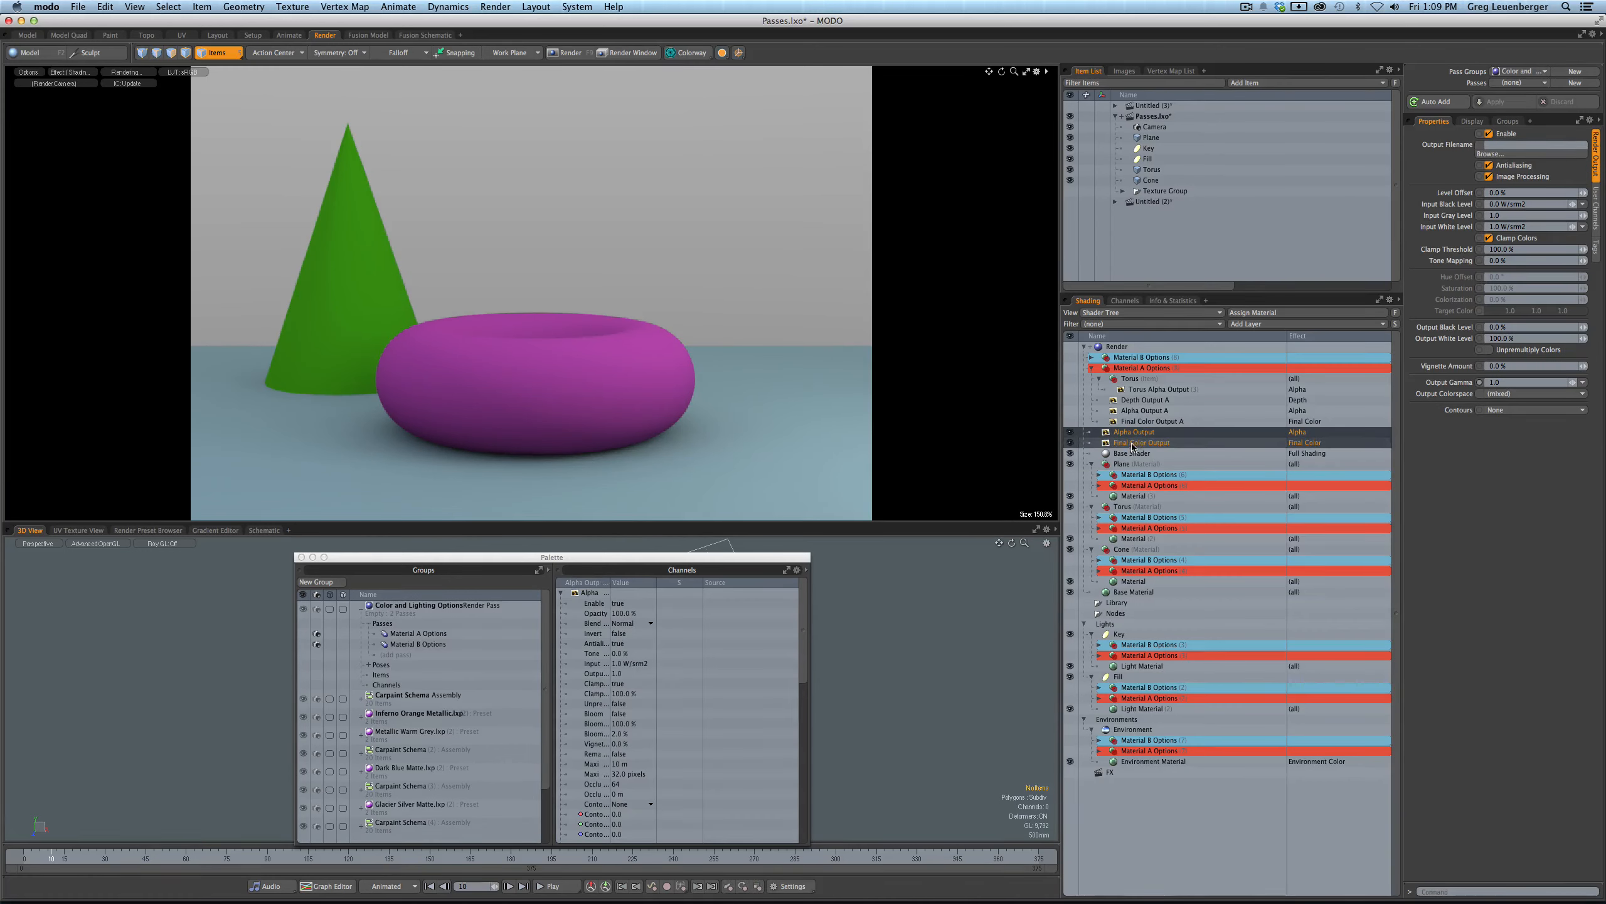
key("ctrl+g")
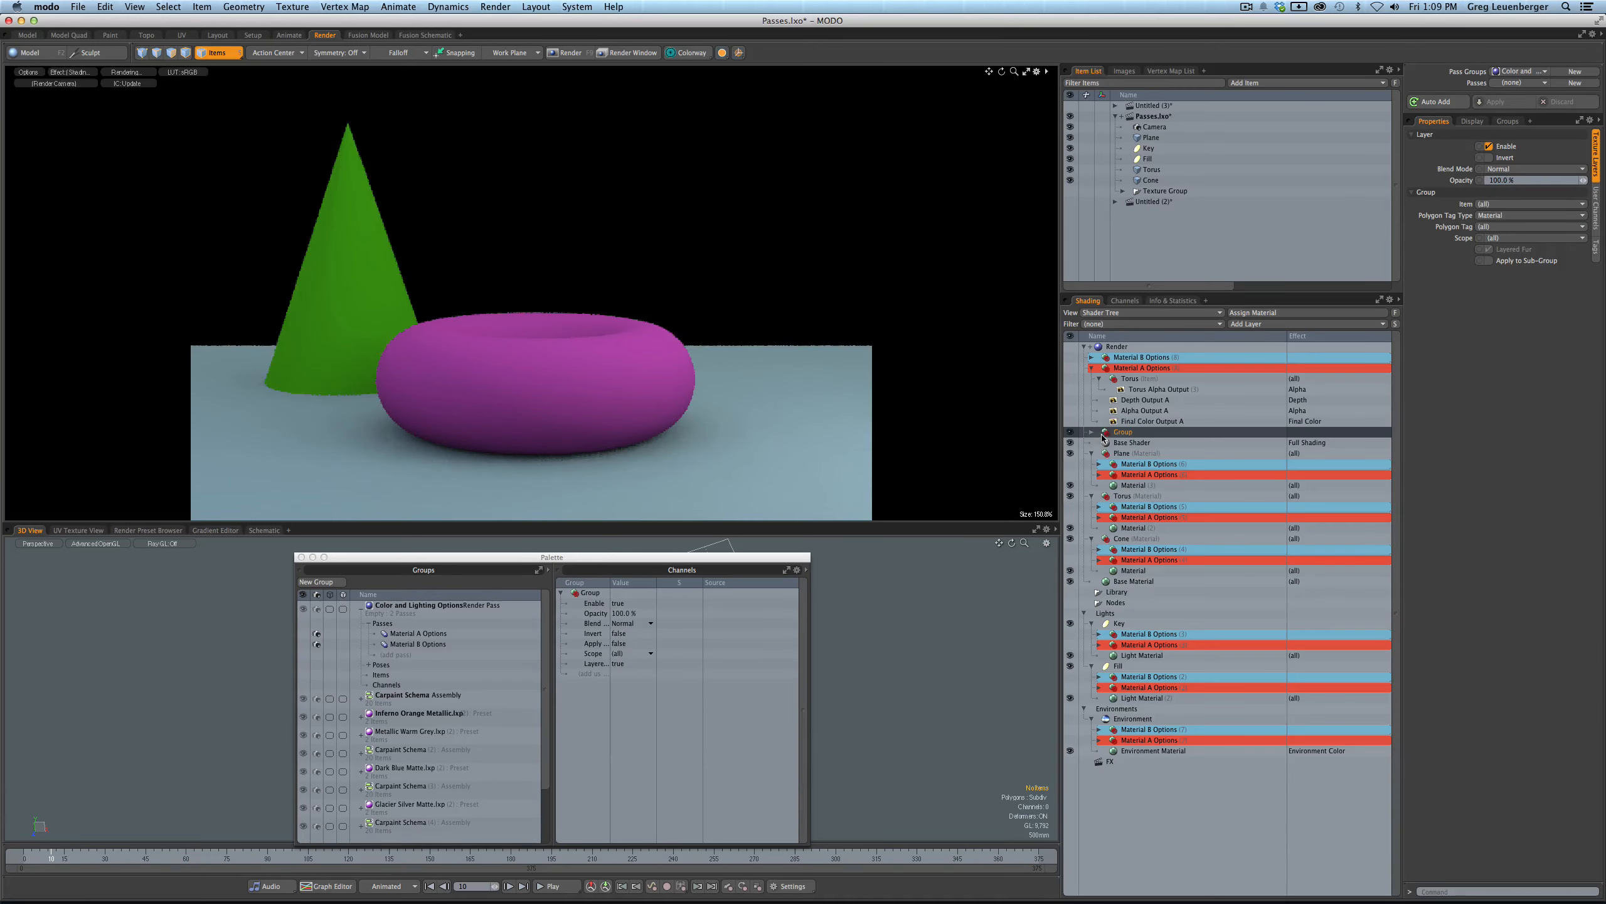
left_click(1091, 432)
double_click(1123, 431)
type("Bas")
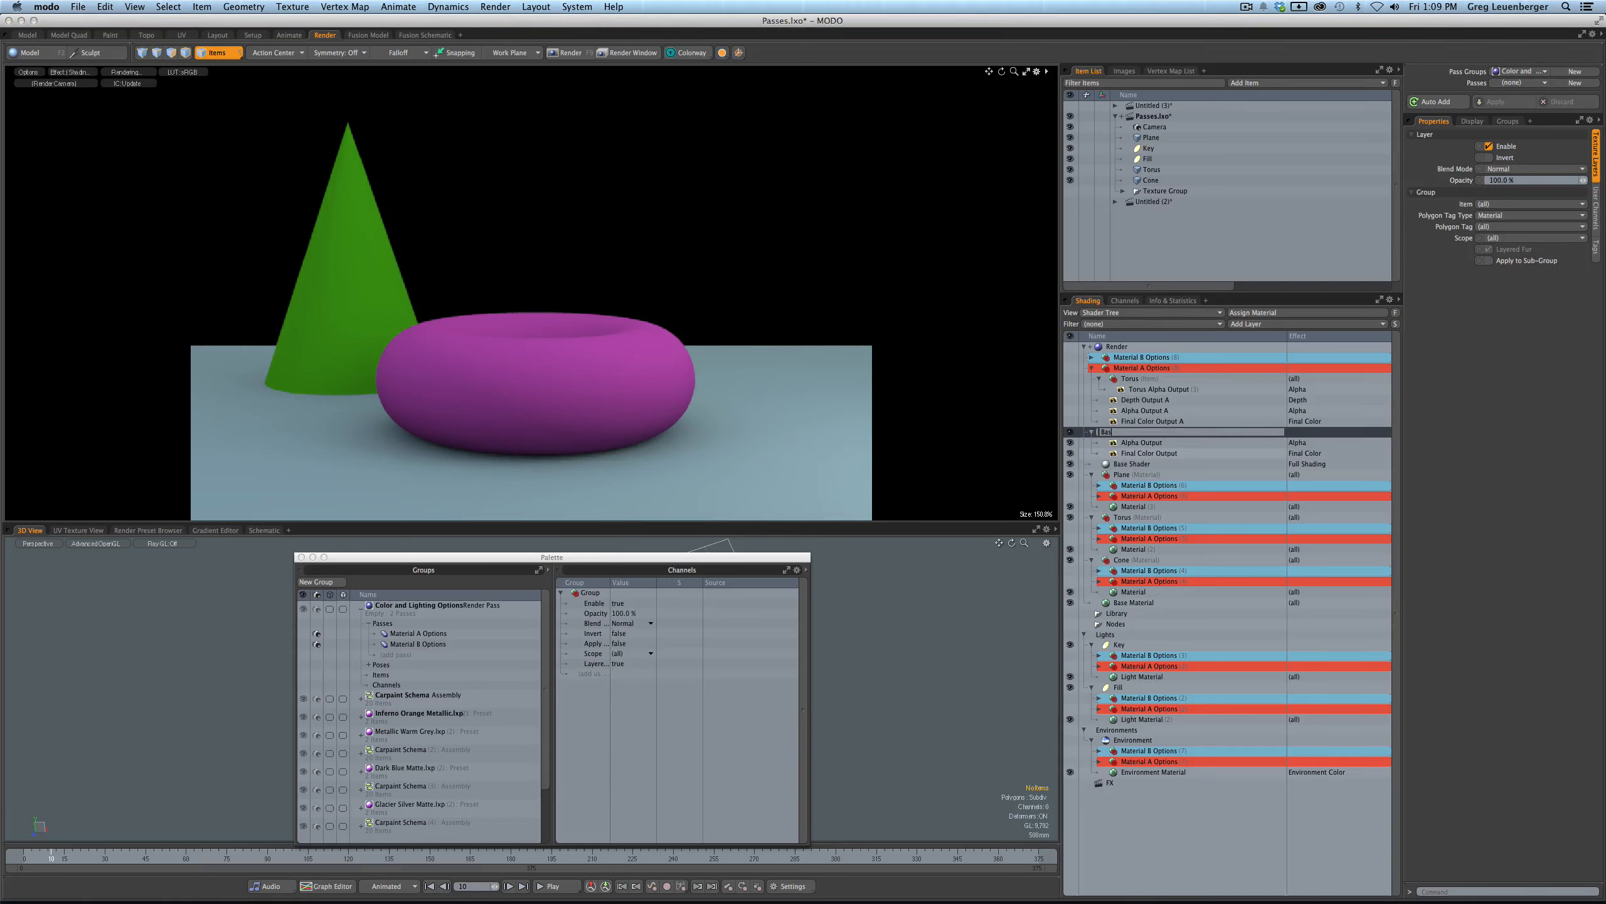
type("e Scene Outputs")
key("Return")
- Set the editor color of the Base Scene Outputs group to green
right_click(1132, 435)
mouse_move(1150, 443)
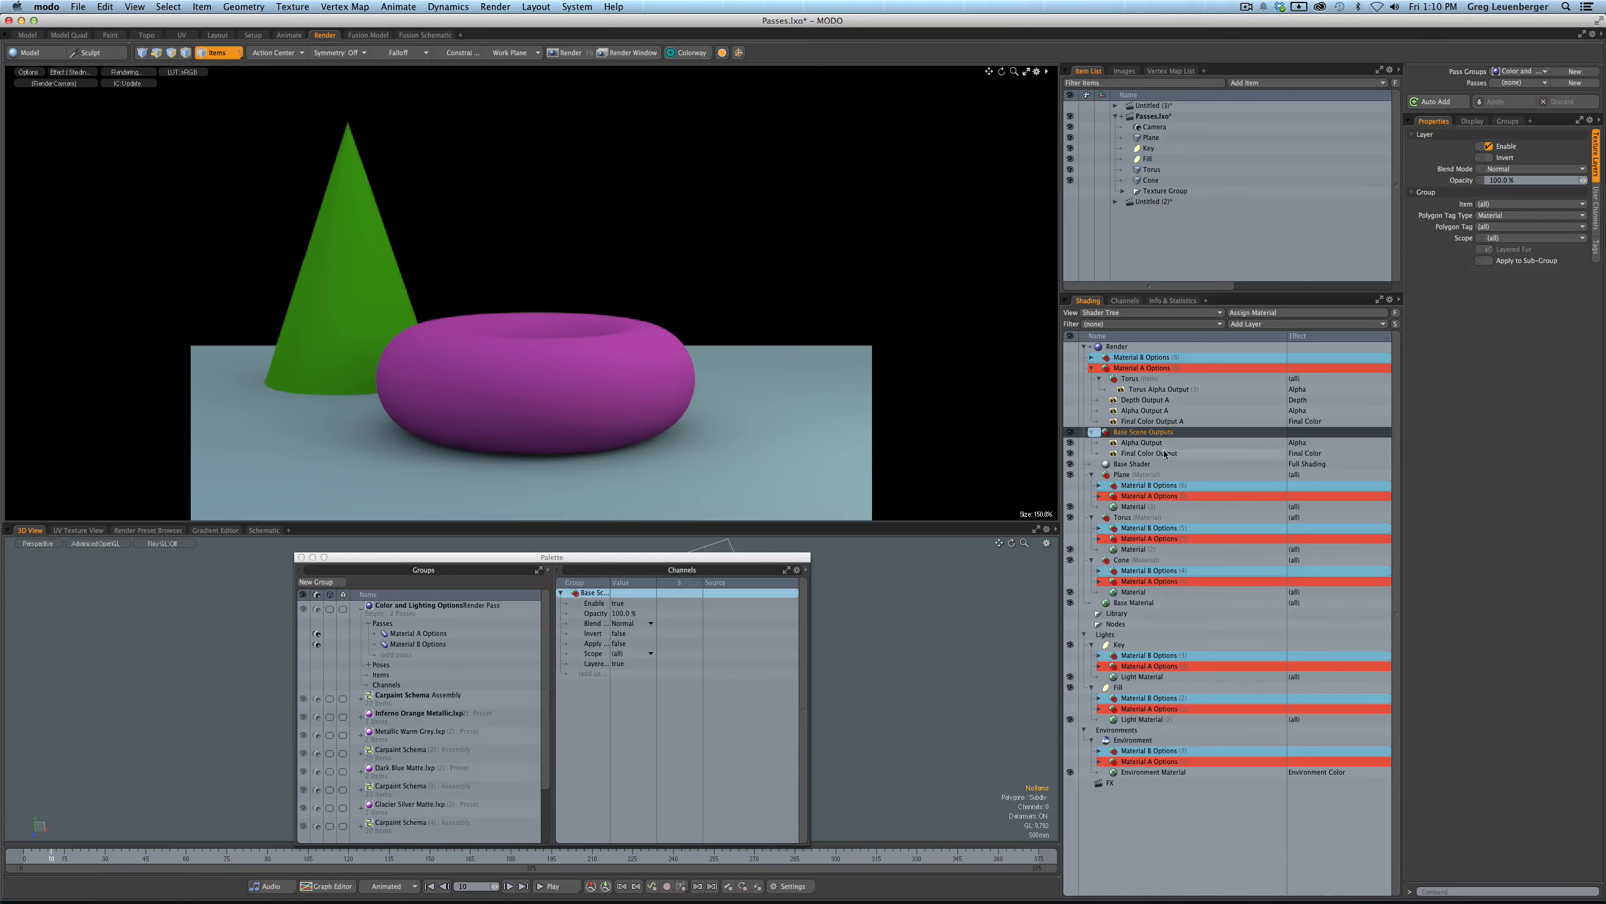
left_click(1155, 435)
right_click(1157, 436)
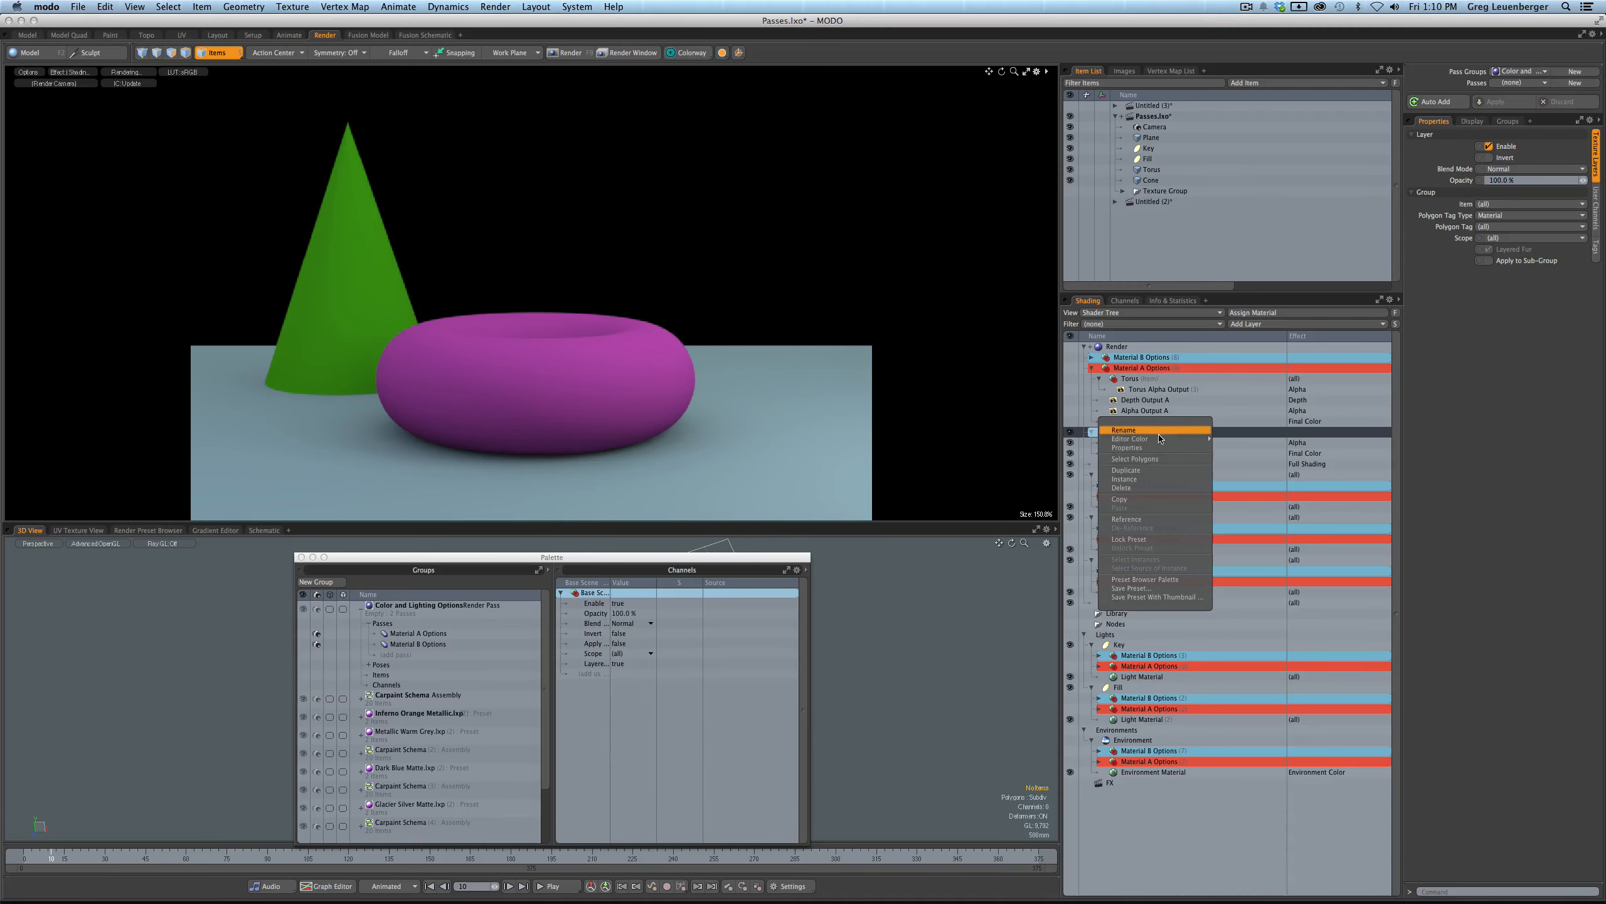
mouse_move(1158, 439)
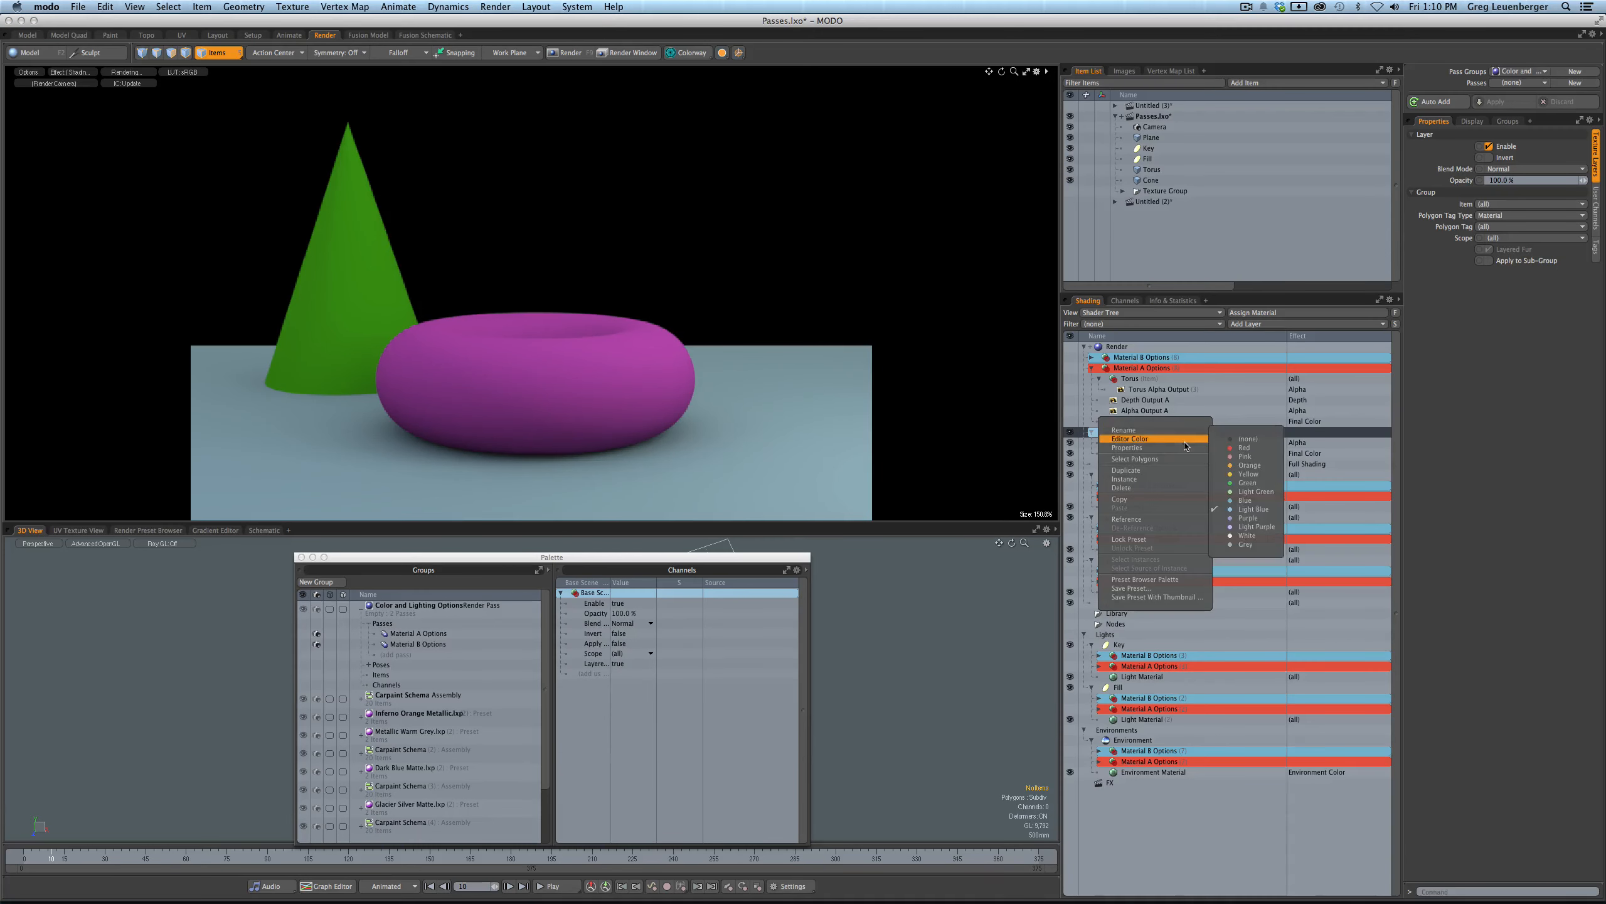
left_click(1249, 484)
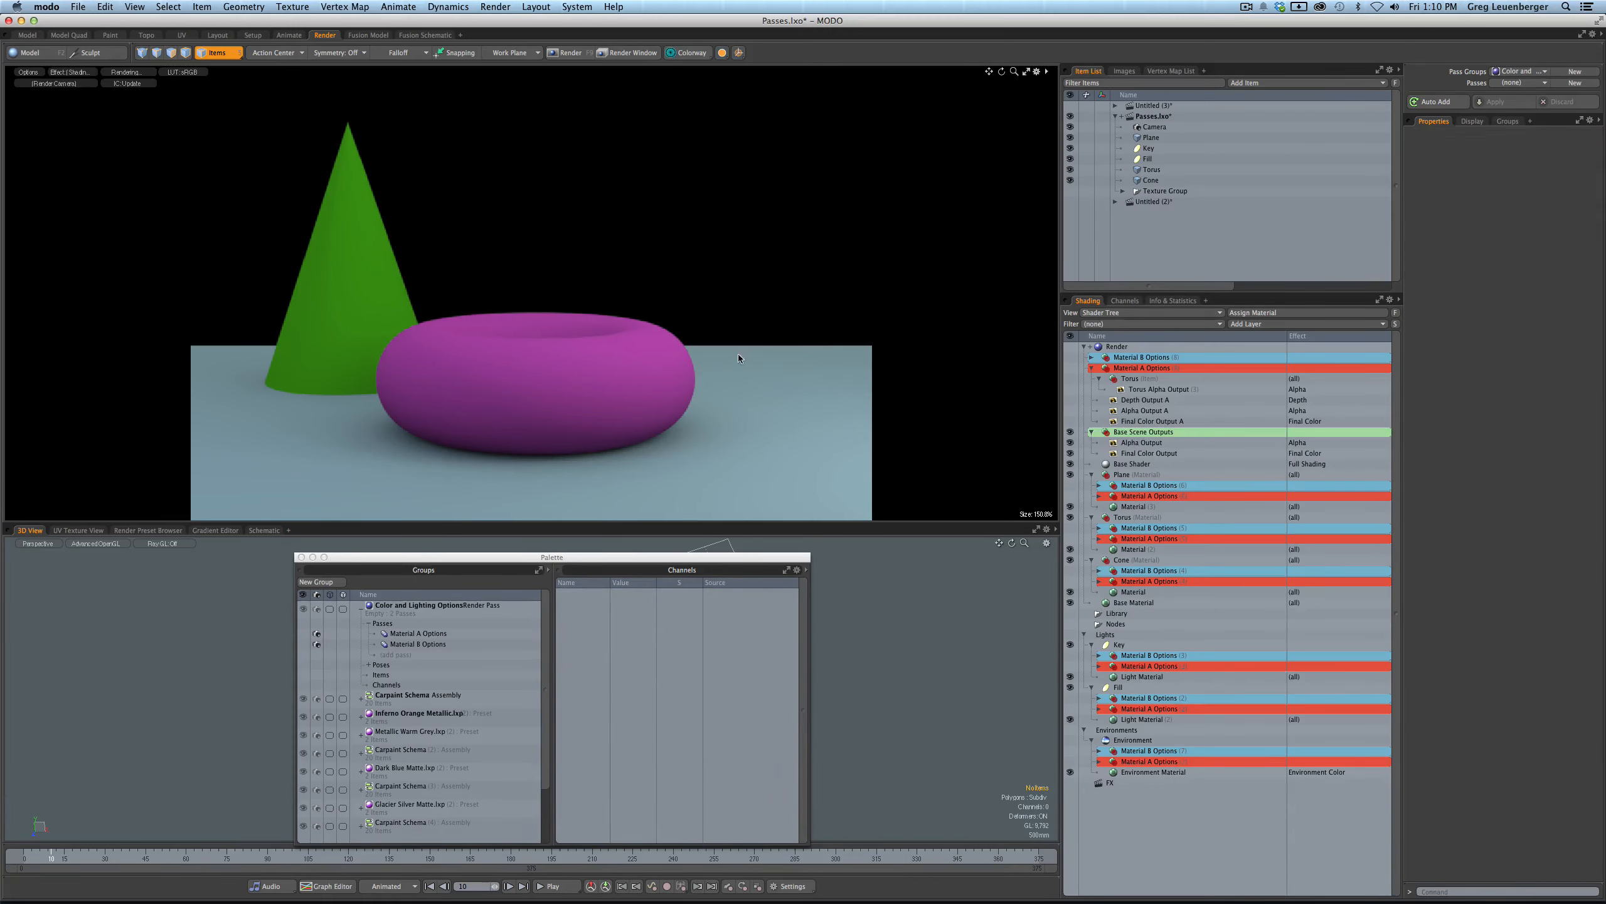
- Expand Render's Material B Options group, then activate the Material A Options pass with Auto Add turned on
left_click(1091, 359)
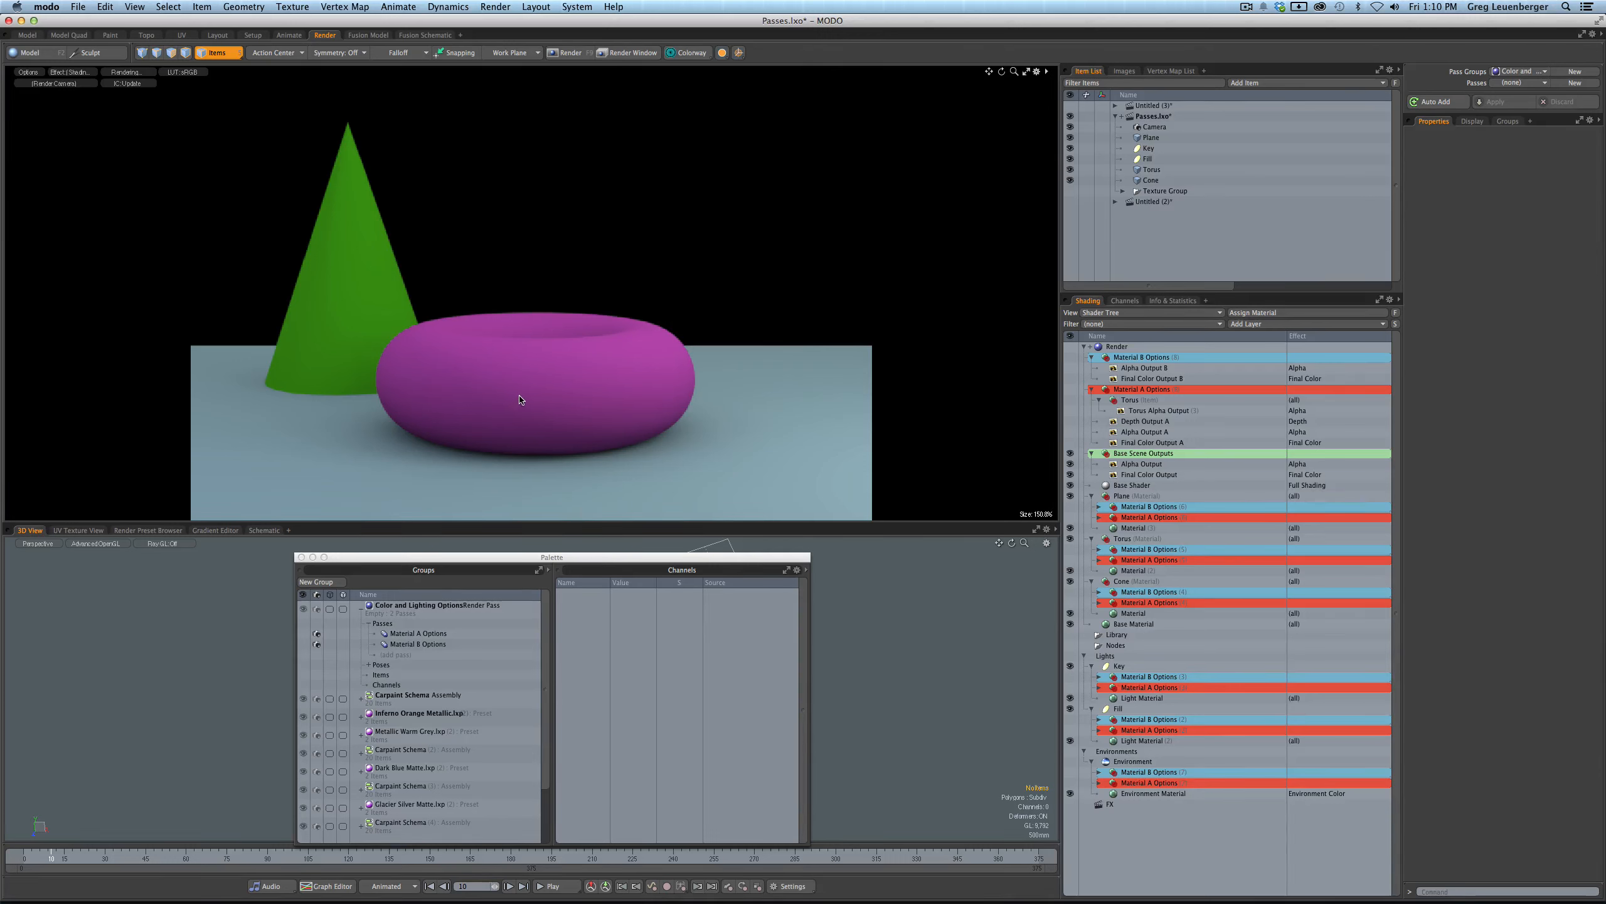
left_click(1511, 83)
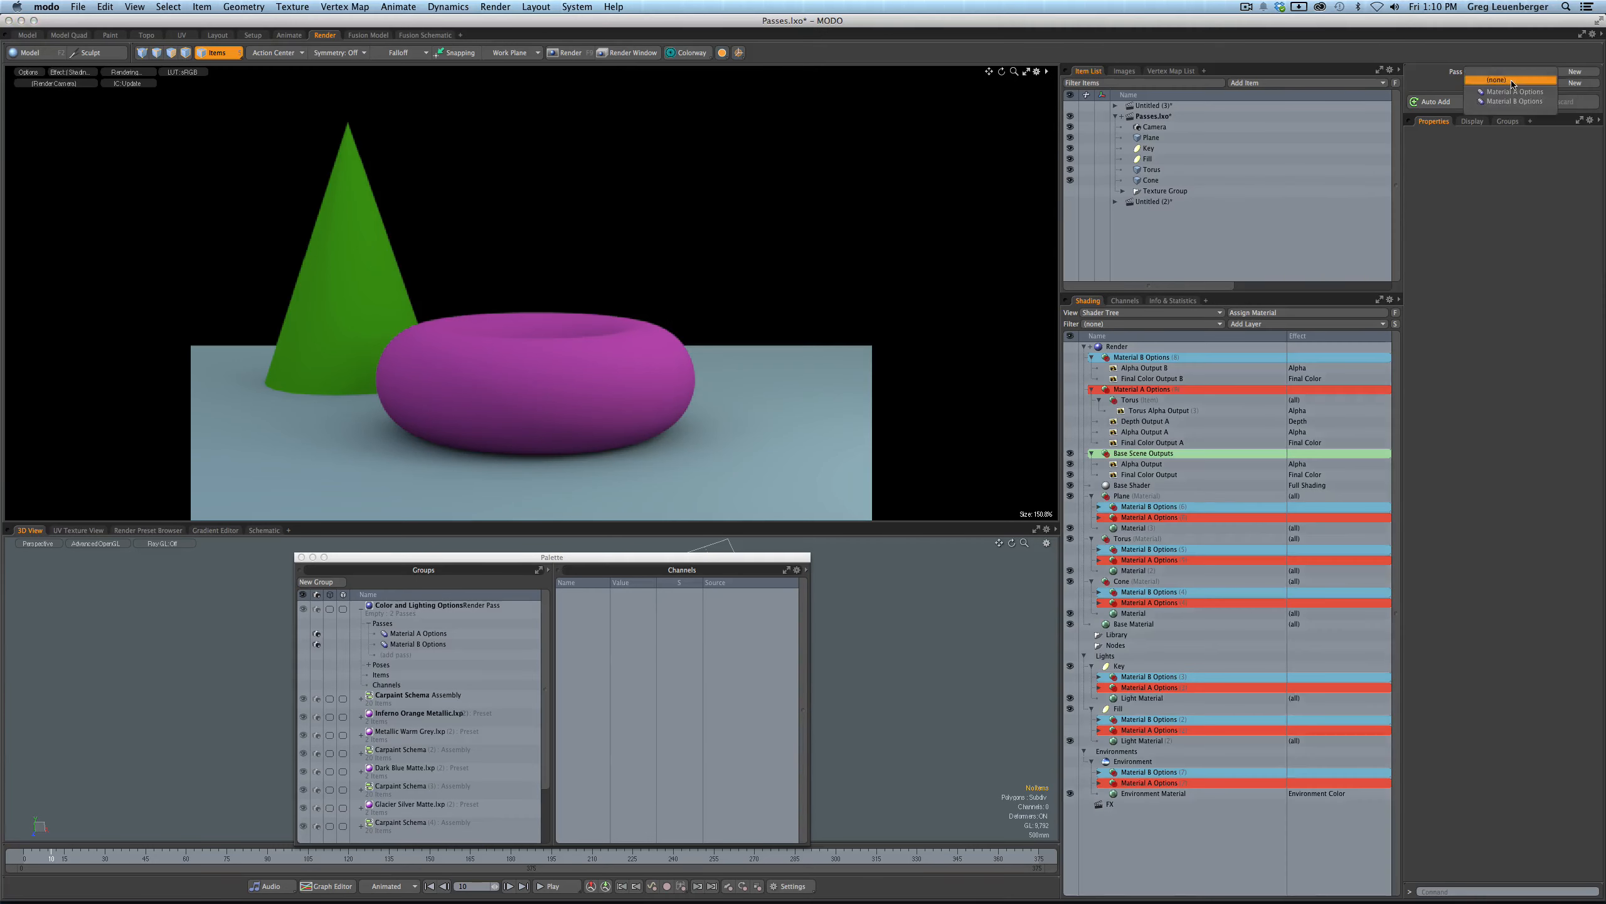
left_click(1515, 96)
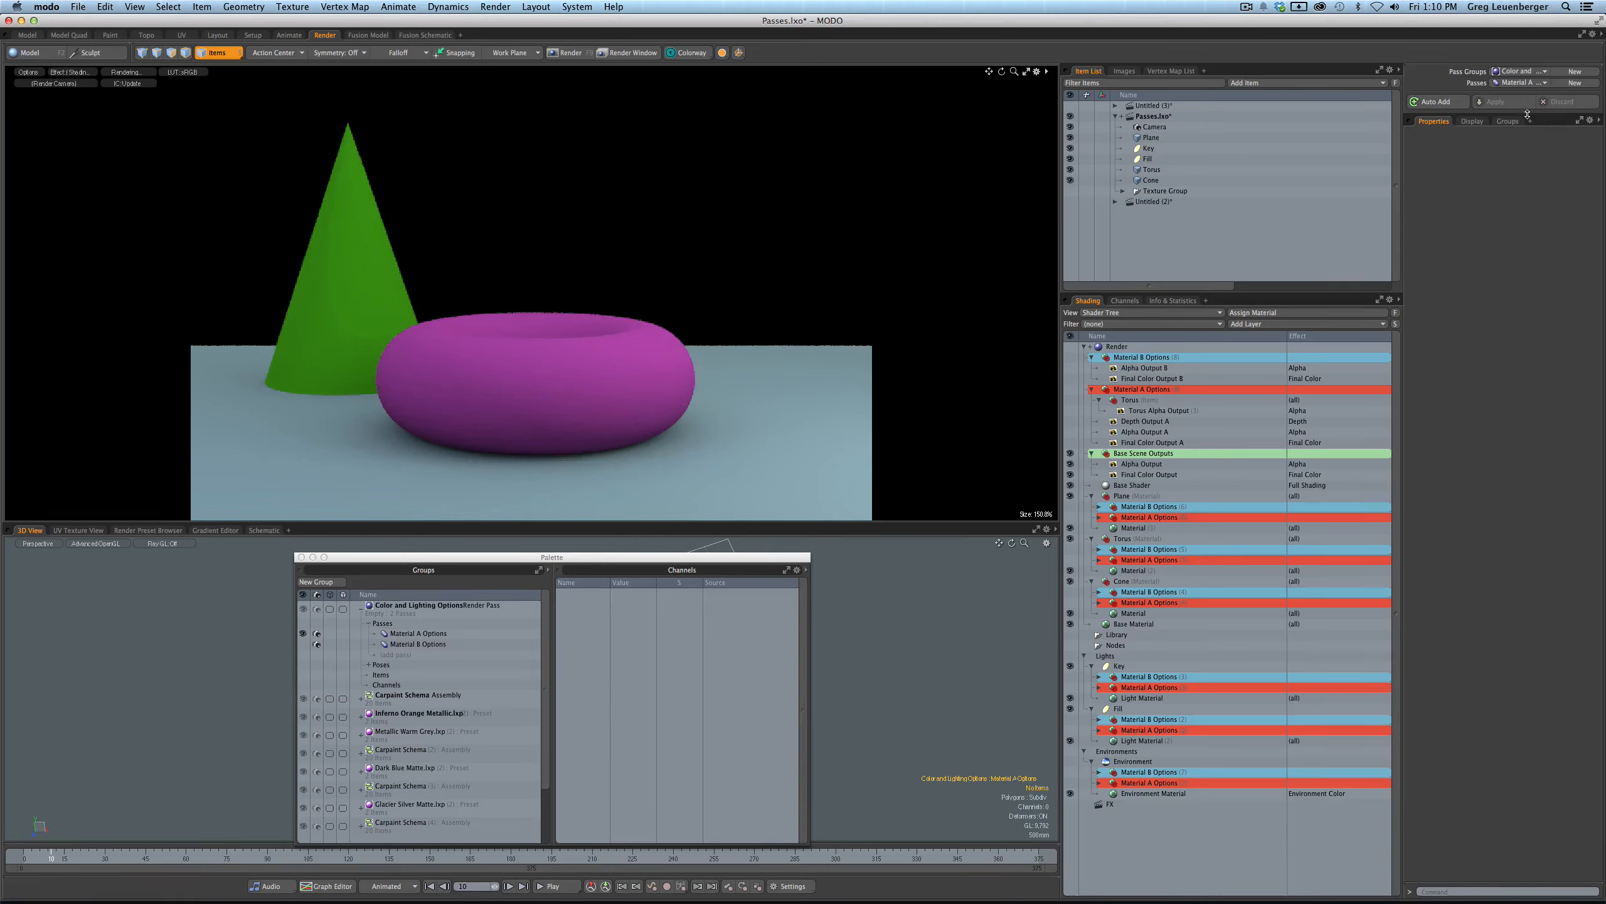
left_click(1448, 104)
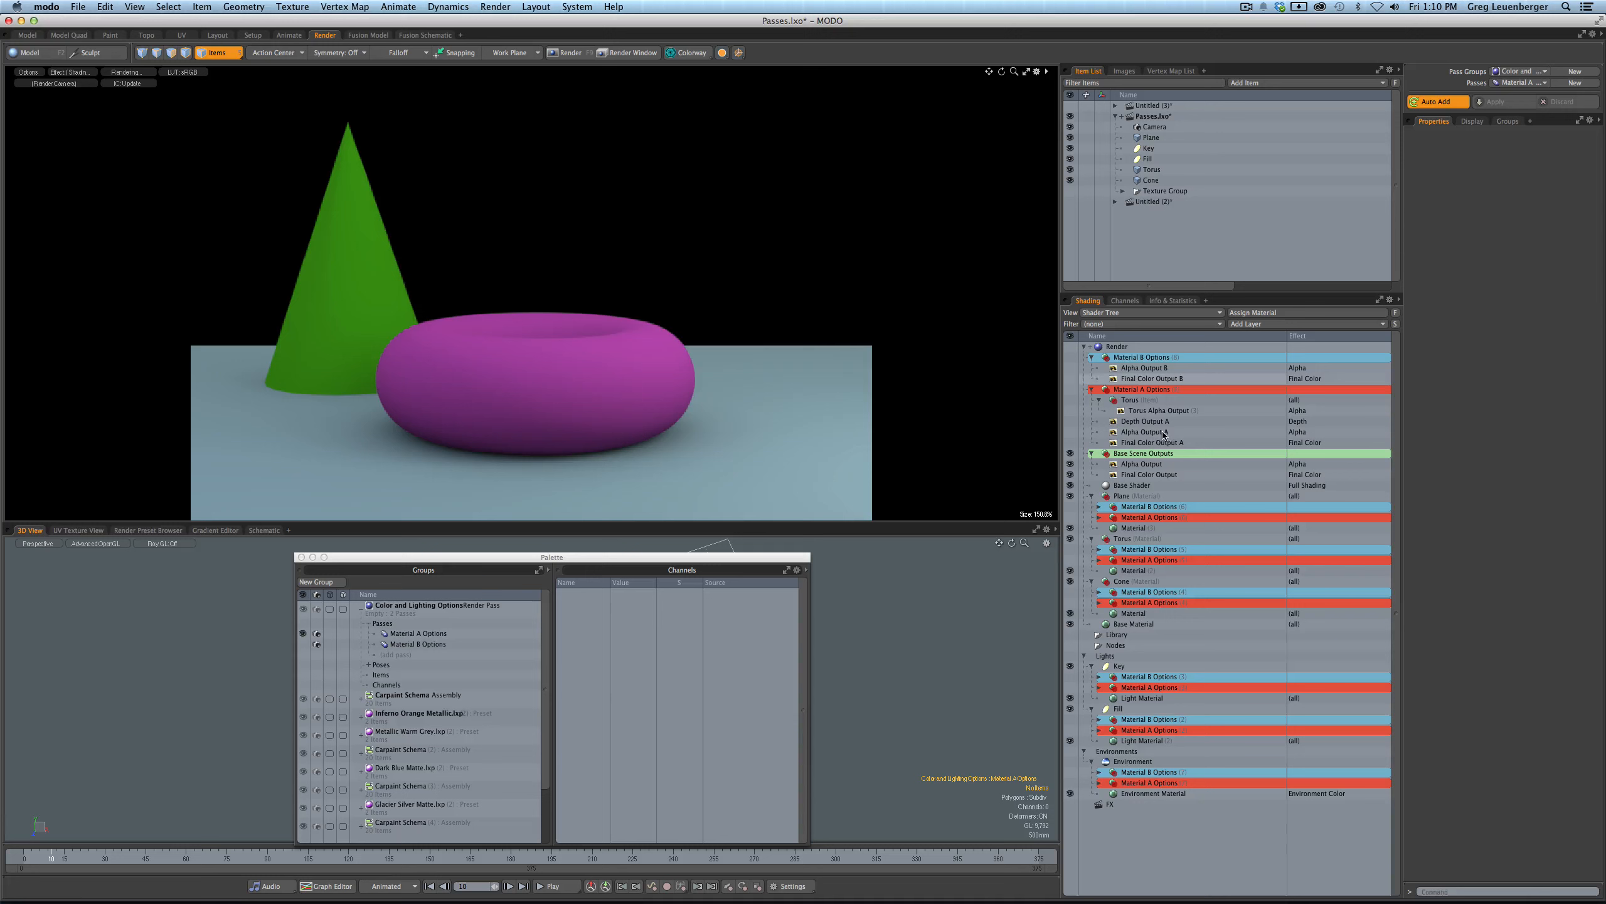
- Enable the Material A Options groups under the Environment, Fill and Key, checking the environment image and the Key's light material
left_click(1070, 784)
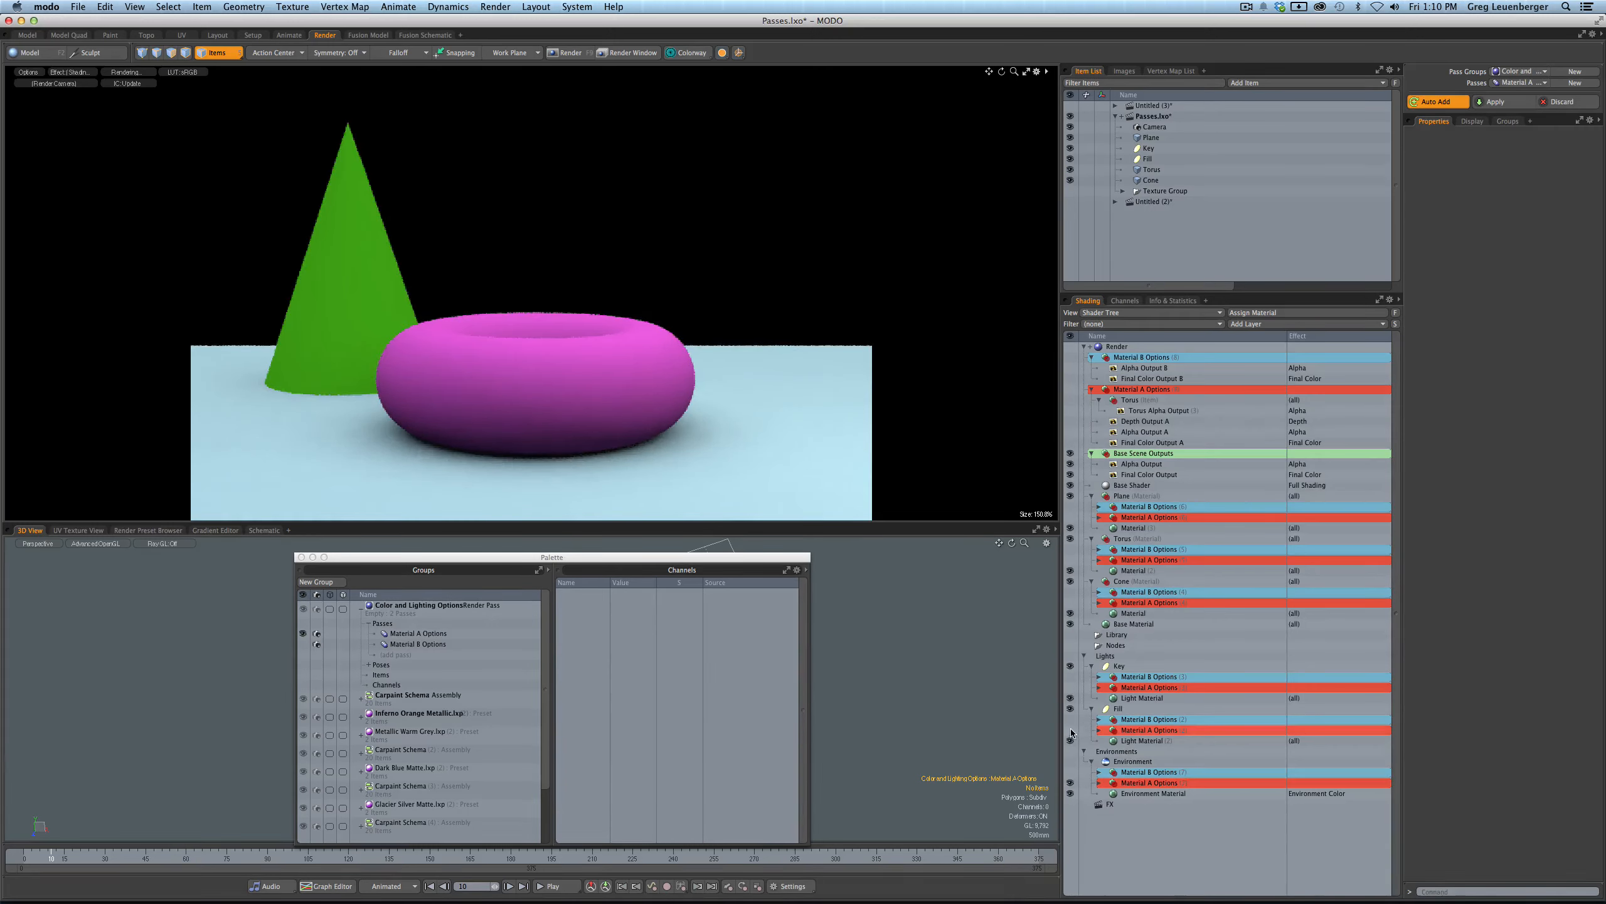
left_click(1102, 784)
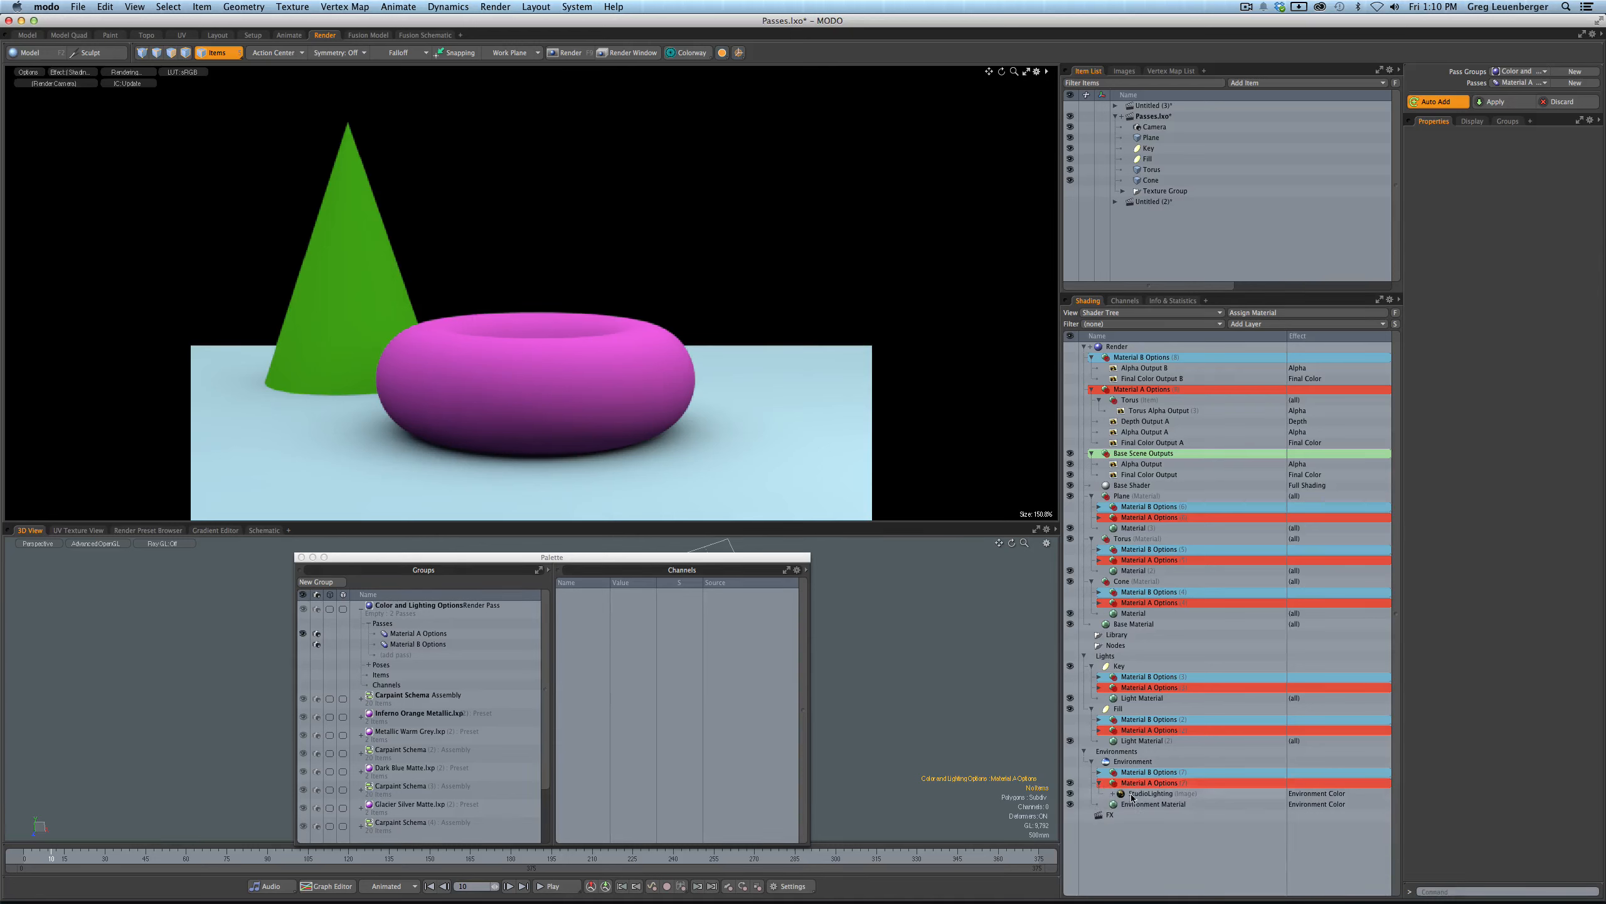
left_click(1100, 784)
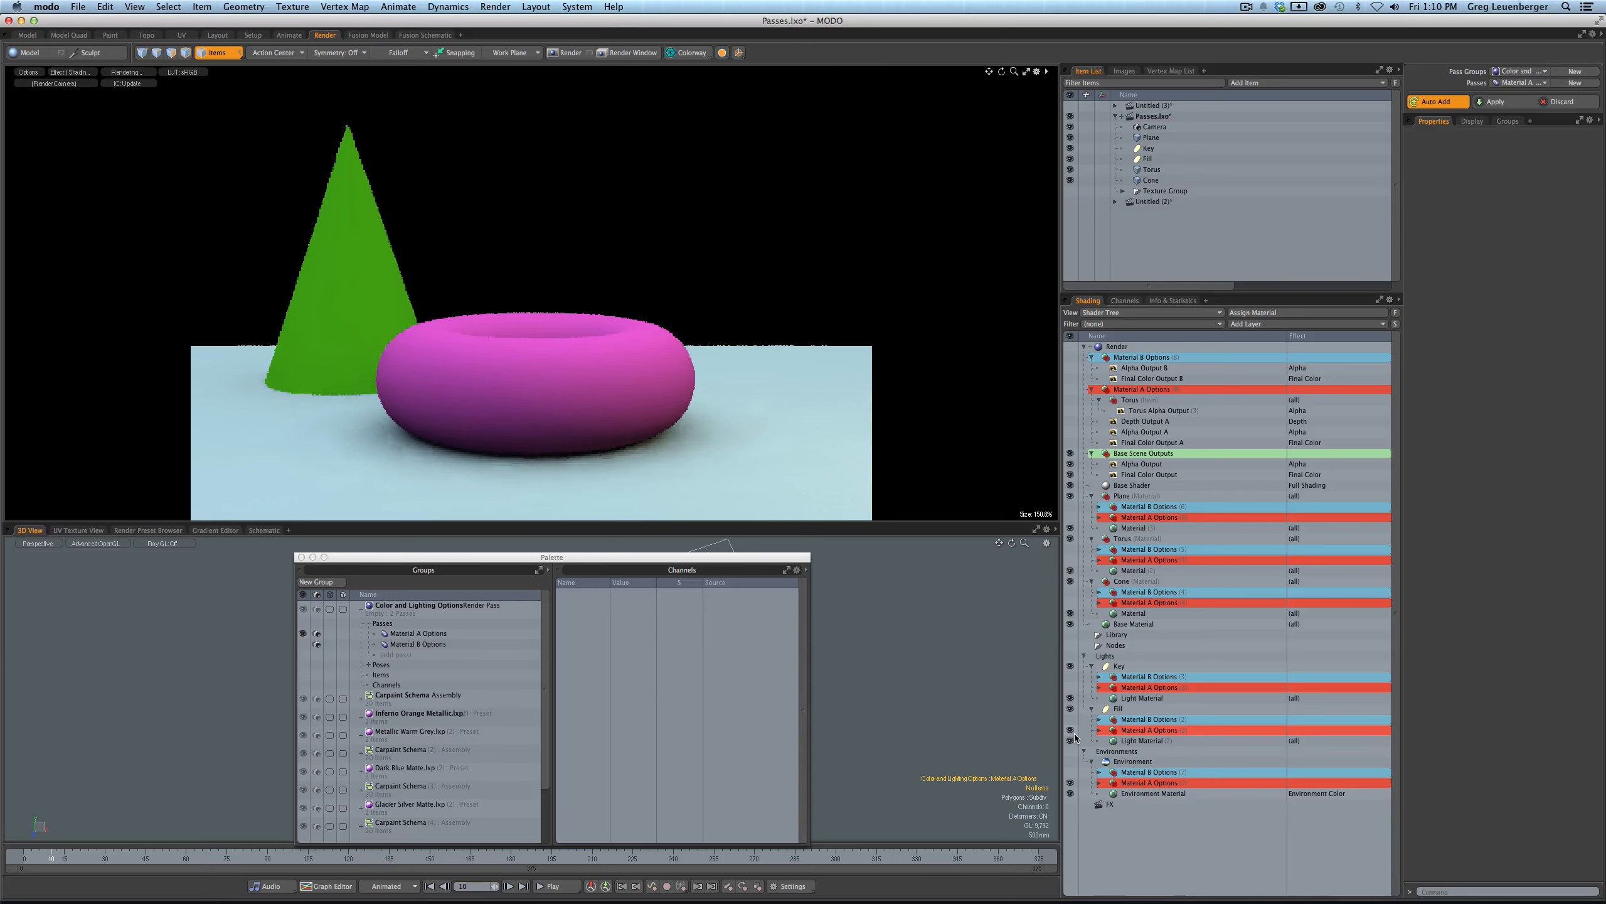
left_click(1100, 687)
left_click(1139, 698)
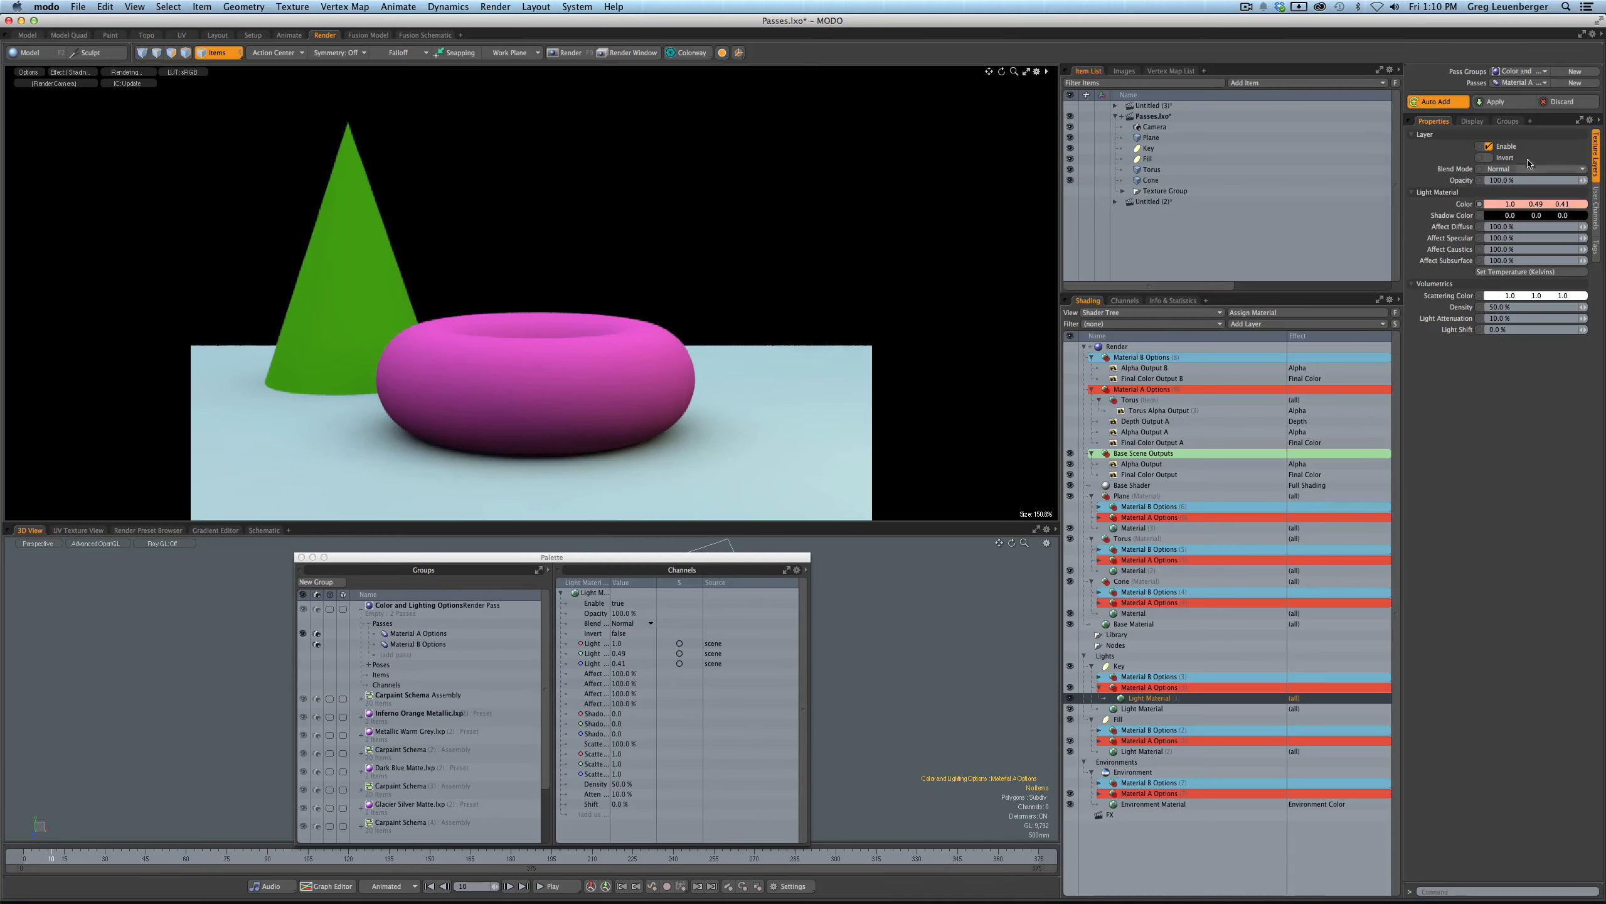
left_click(1135, 700, "ctrl")
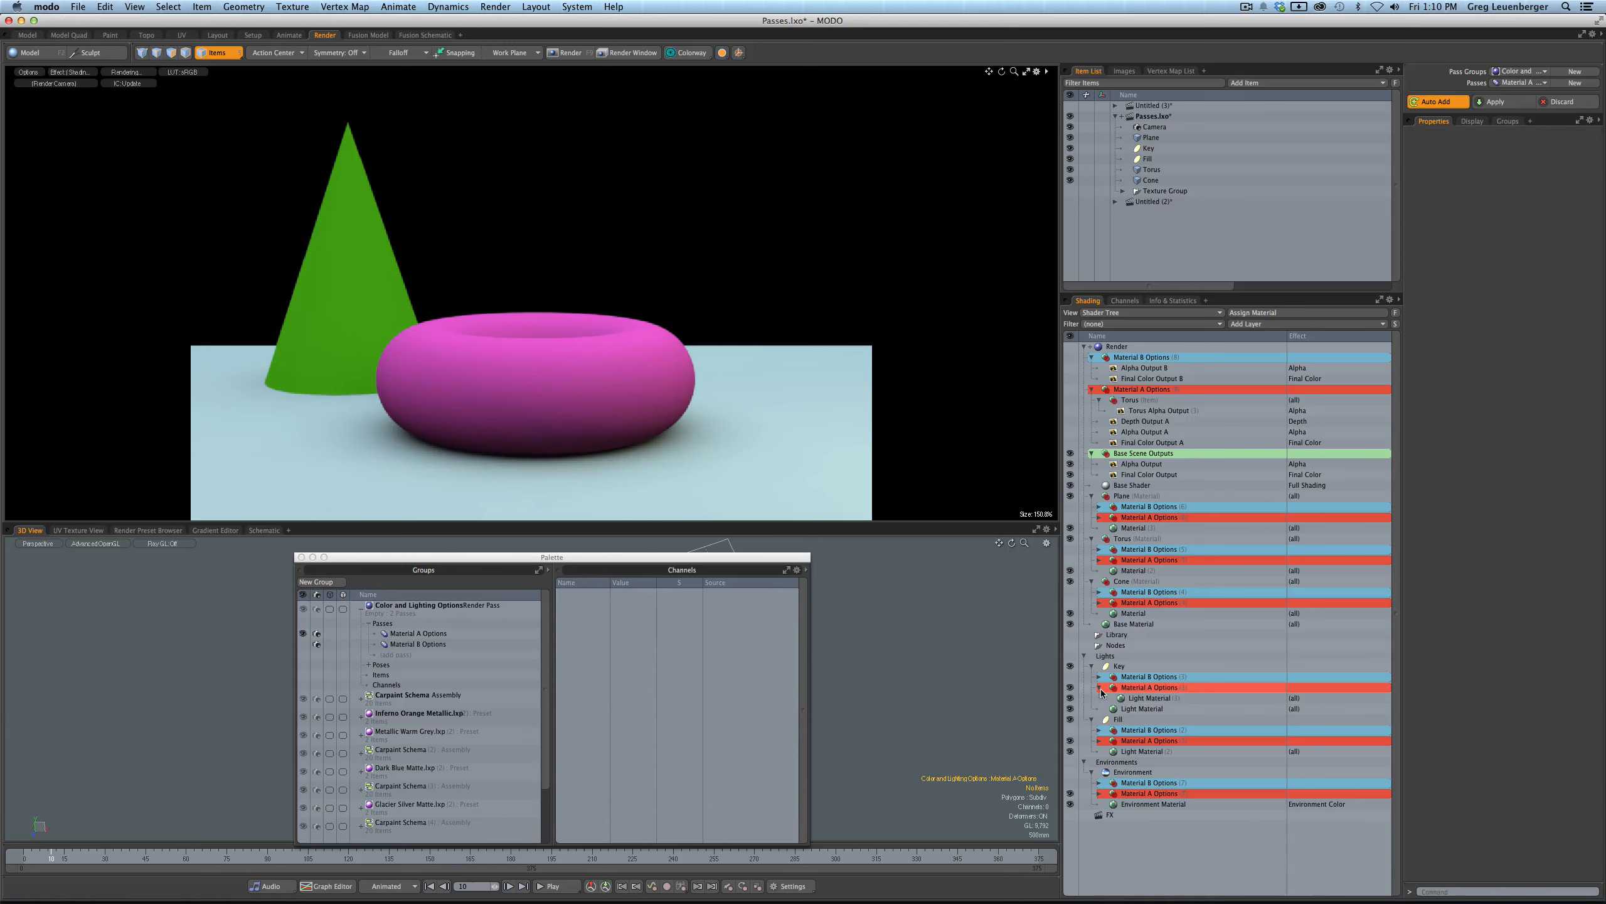
left_click(1100, 688)
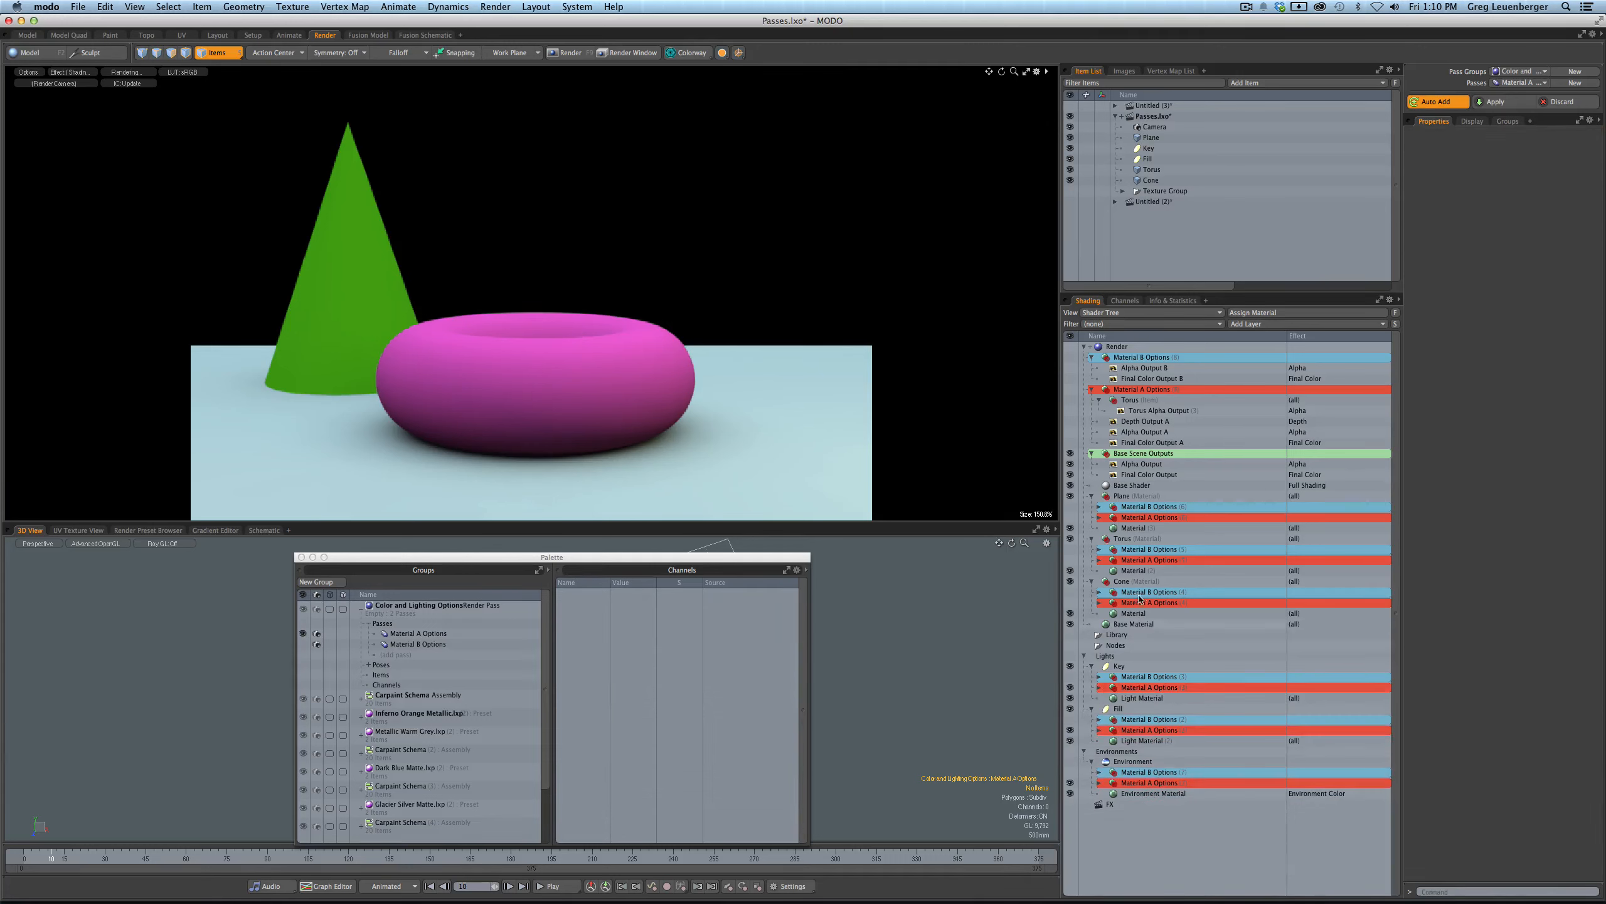
- Enable the Material A Options groups inside the Cone, Torus and Plane materials
left_click(1070, 602)
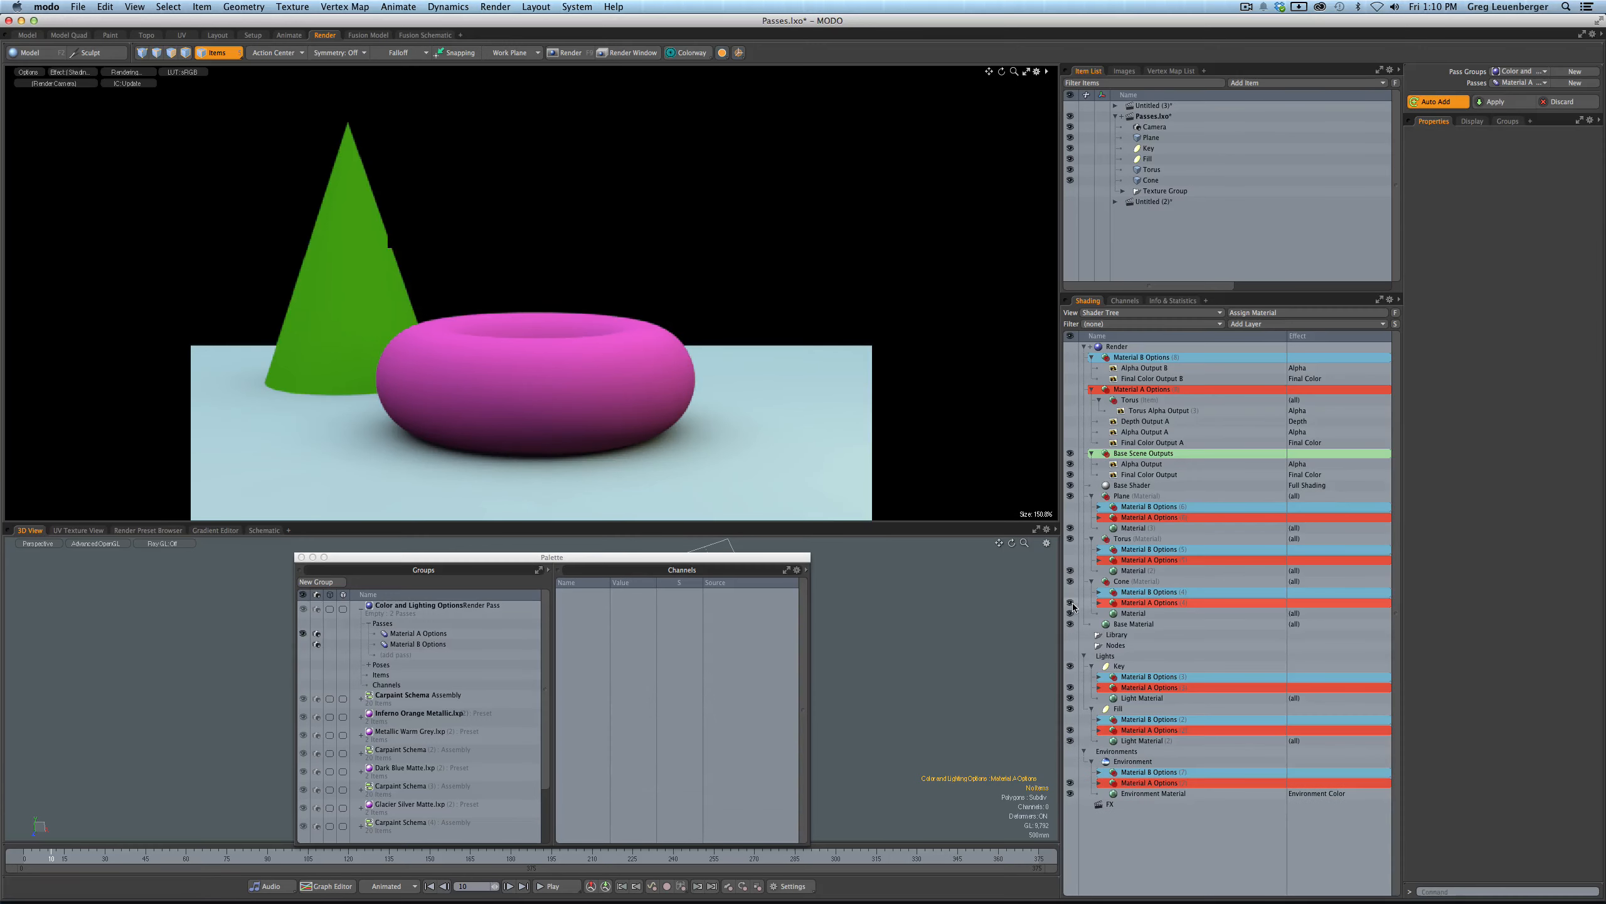
left_click(1070, 559)
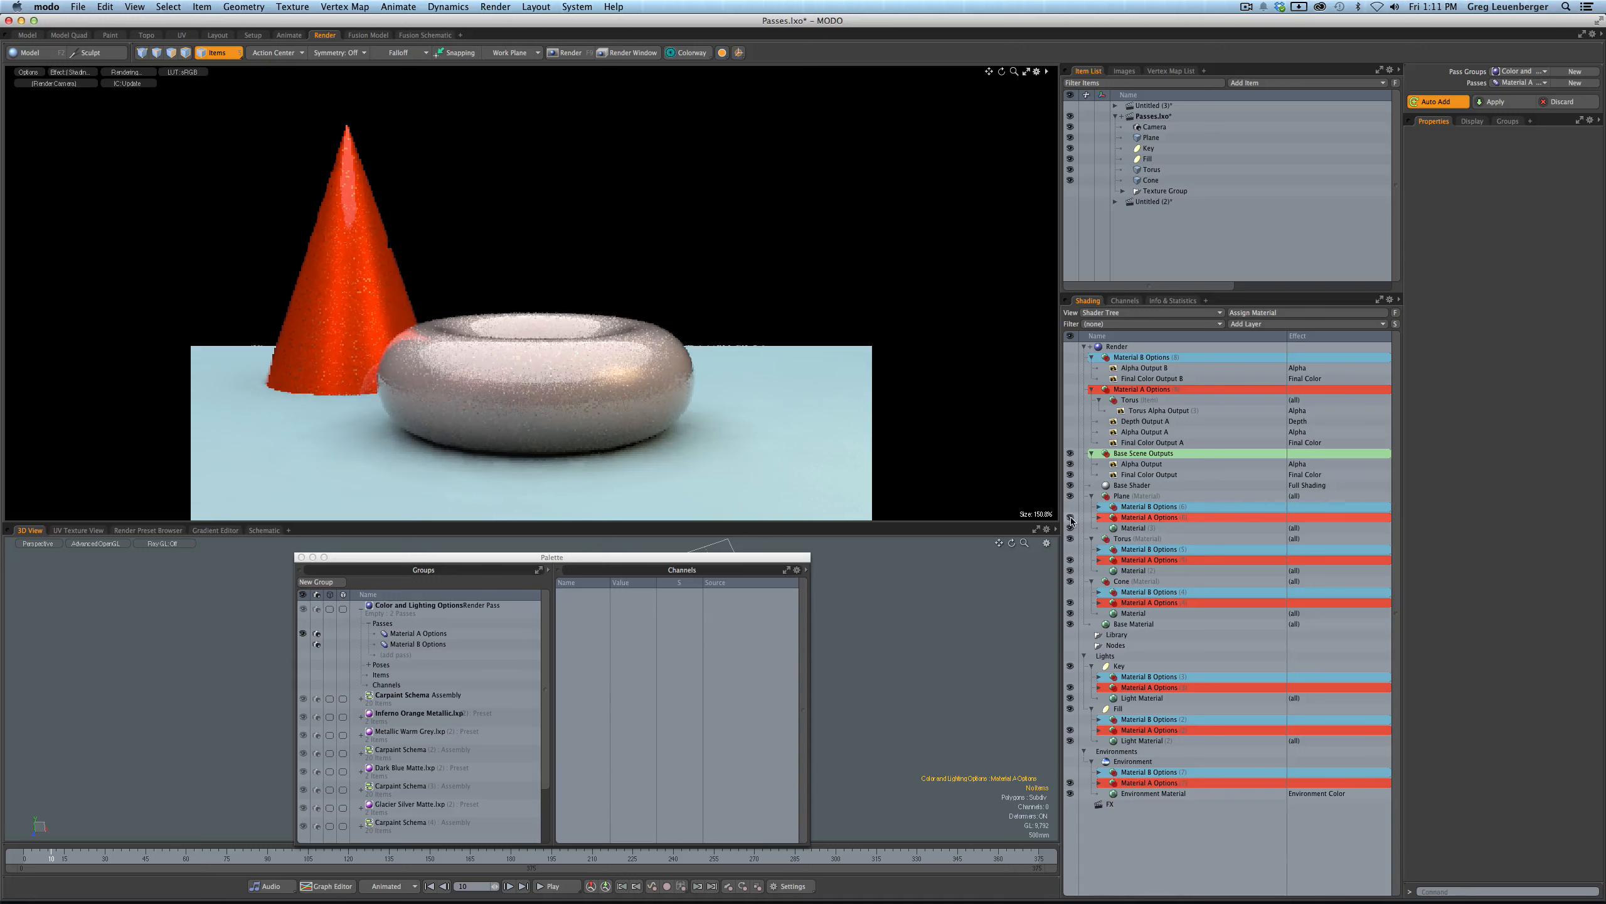
left_click(1070, 517)
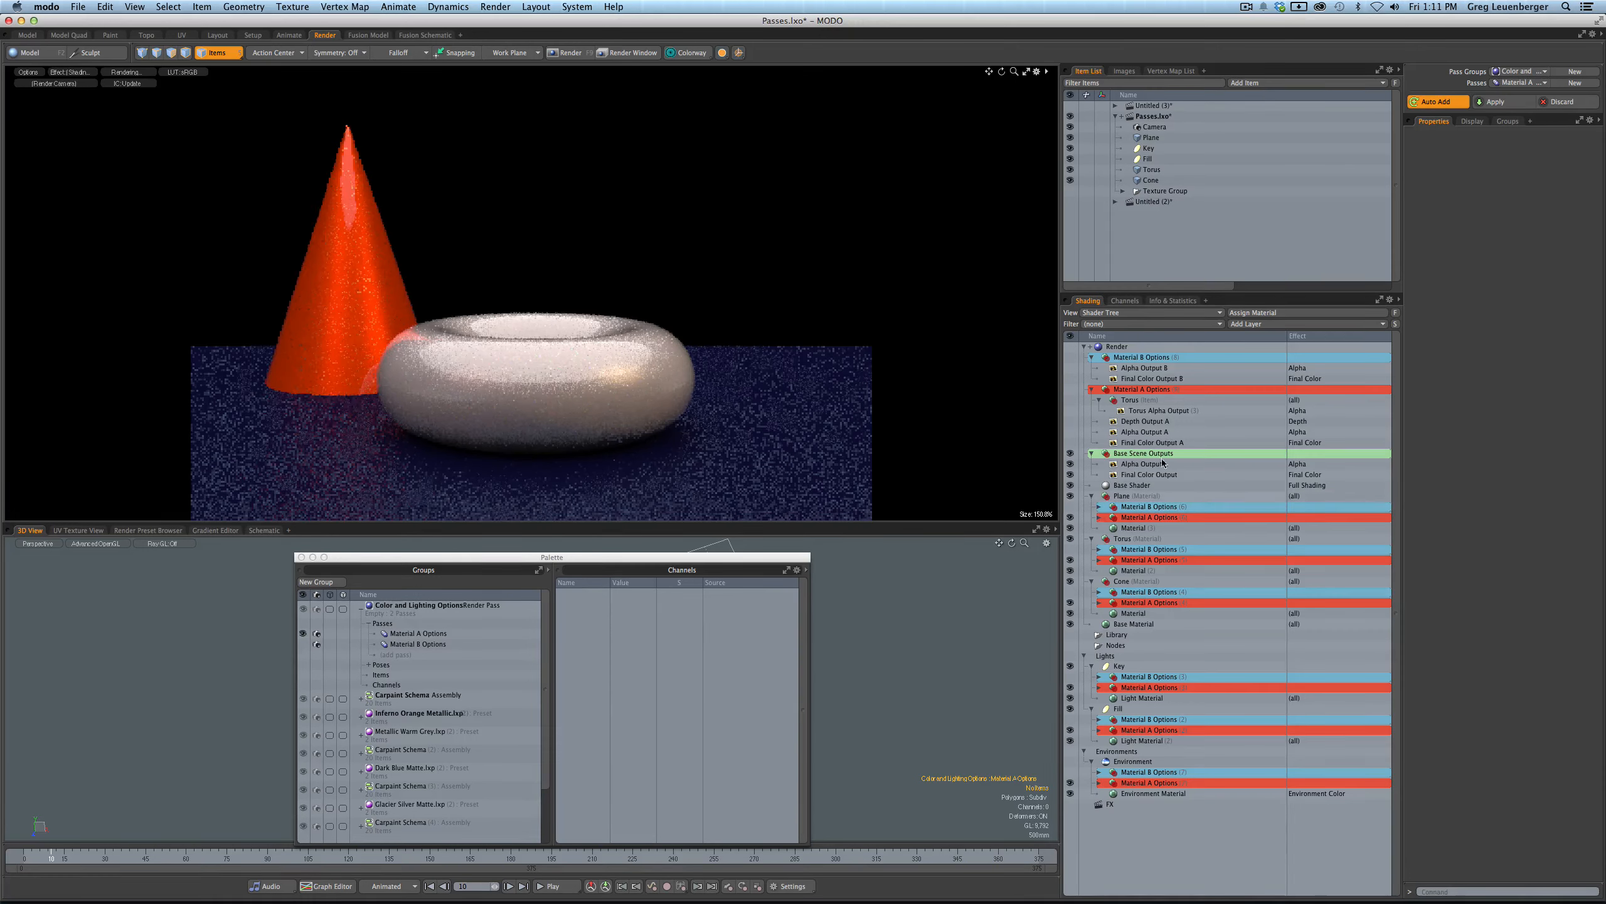
- Enable Render's Material A Options group with its torus alpha, depth, alpha and final color outputs, and check the Torus Alpha Output's properties
left_click(1069, 390)
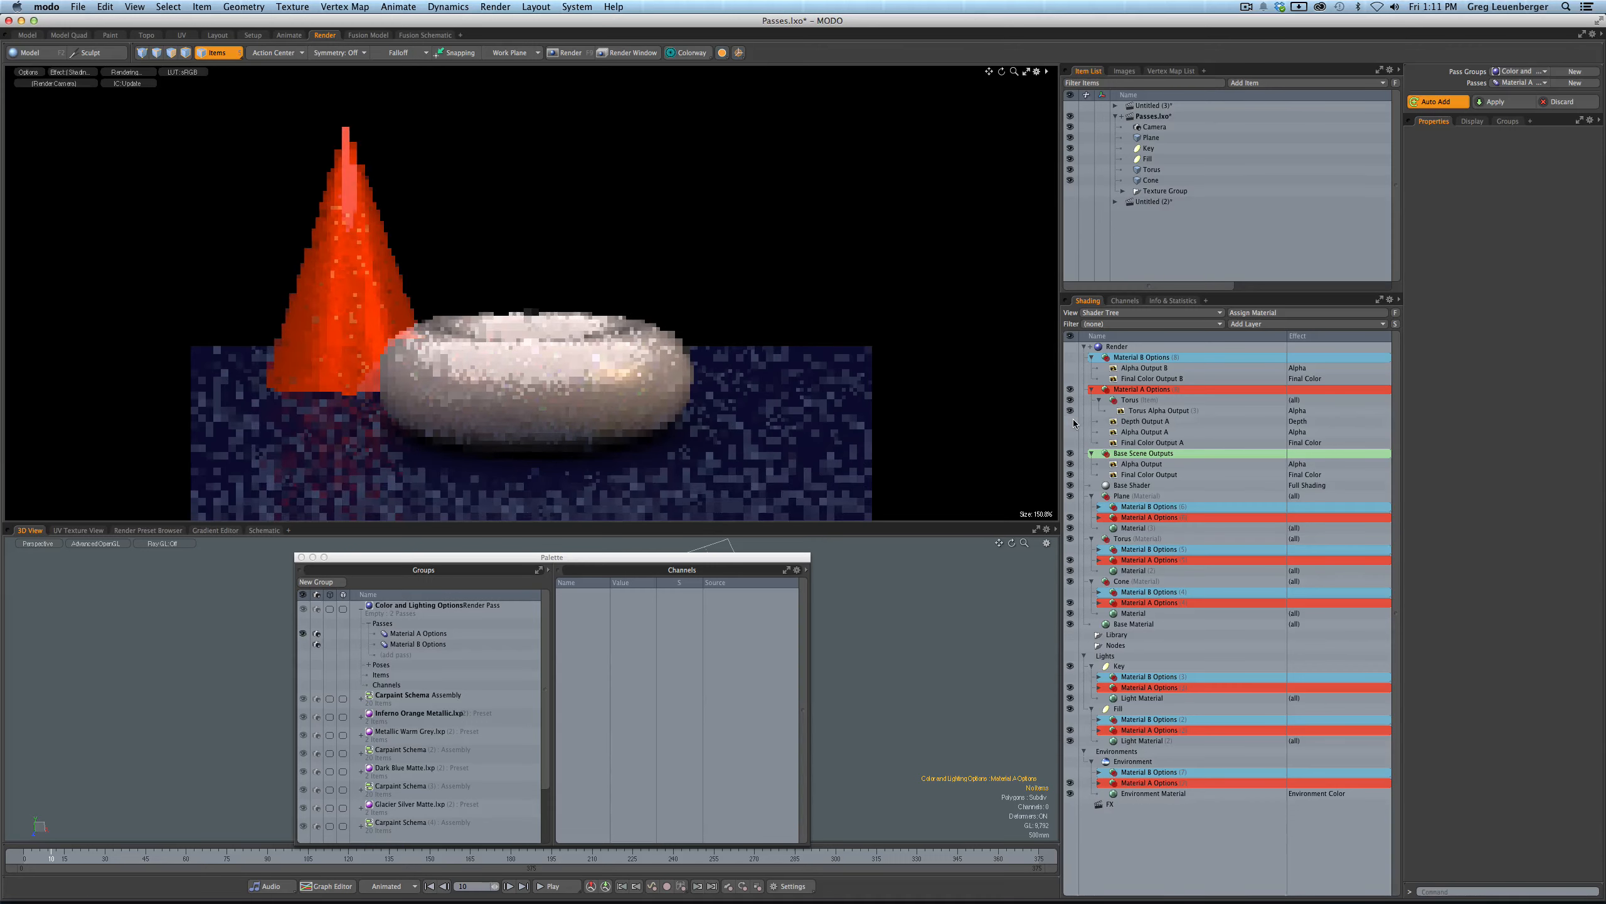
left_click(1142, 411)
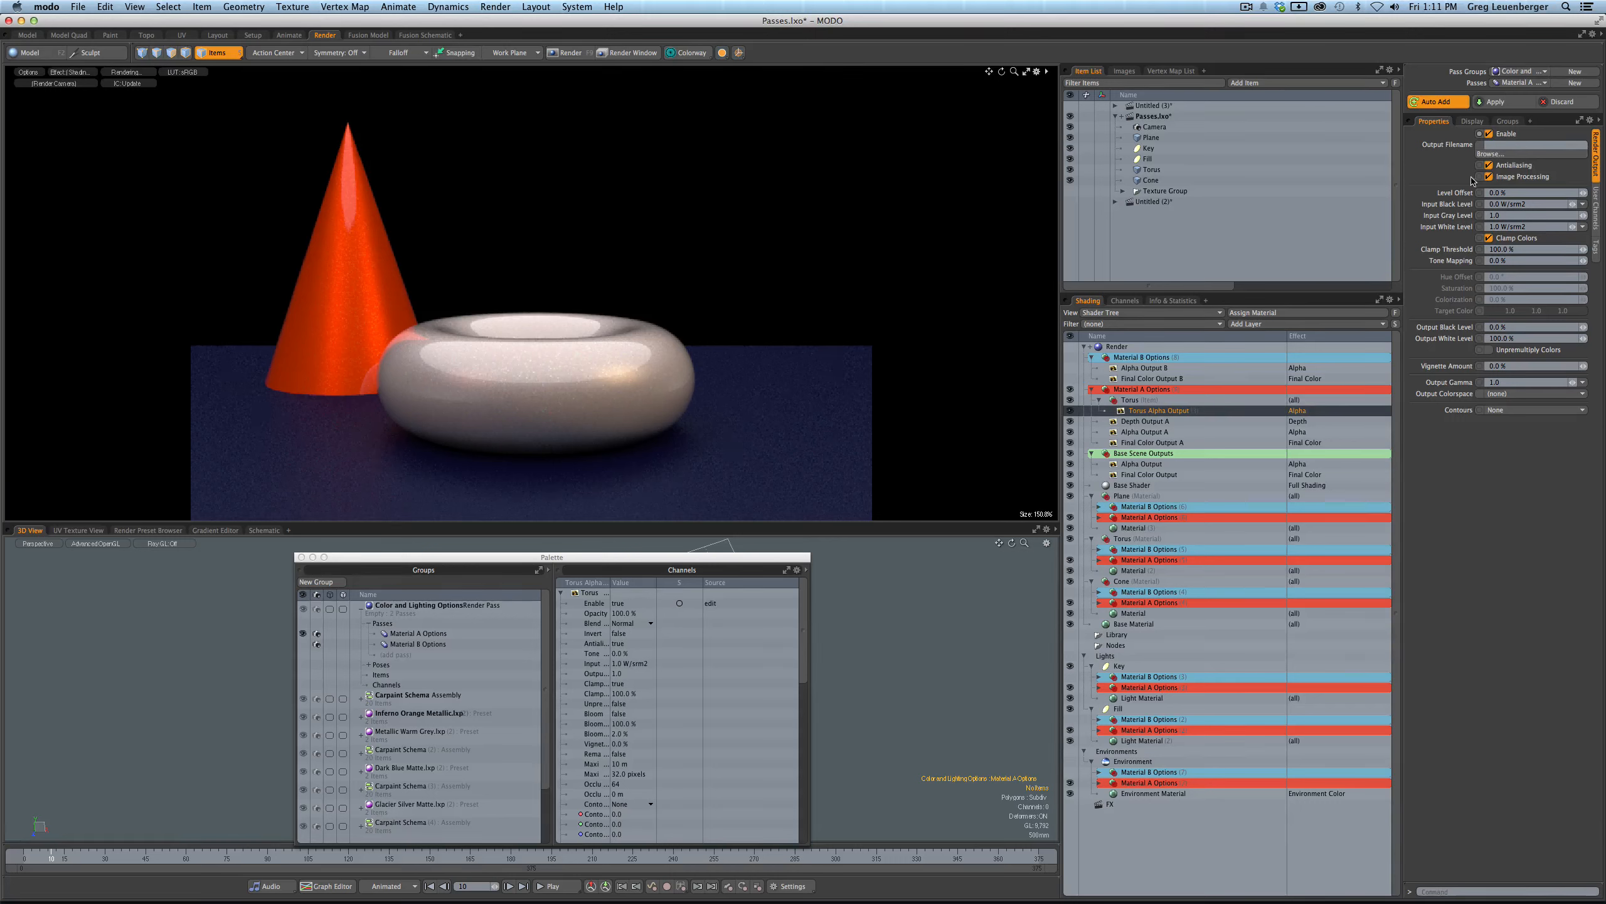
left_click(1141, 411, "ctrl")
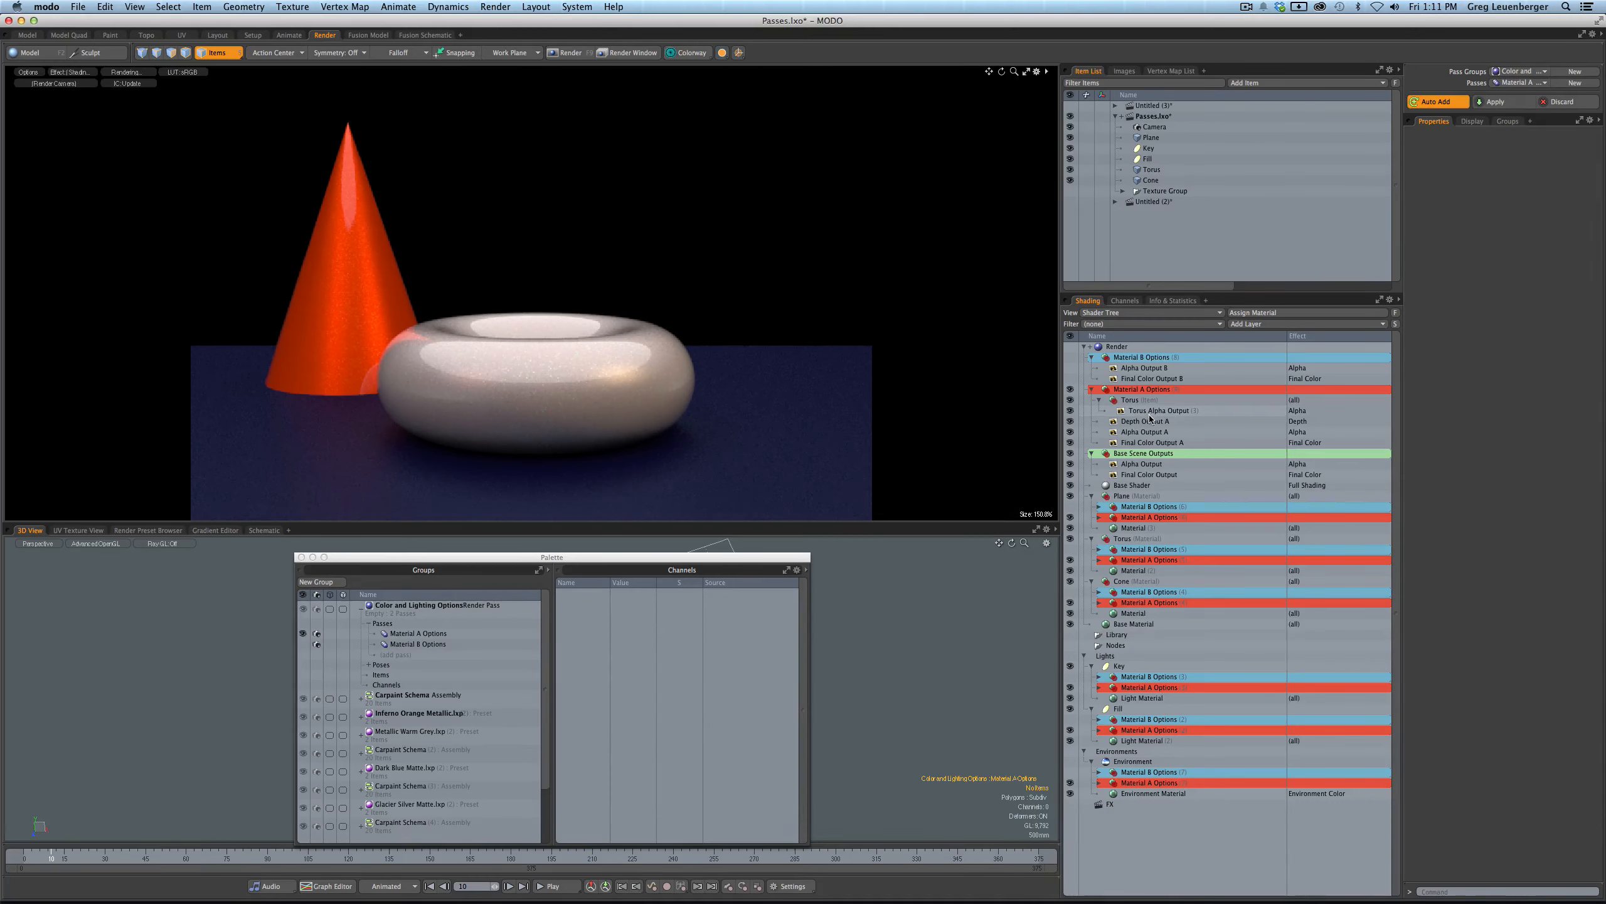
- Compare the base scene with the Material A Options pass by switching the active pass to none and back
left_click(1515, 86)
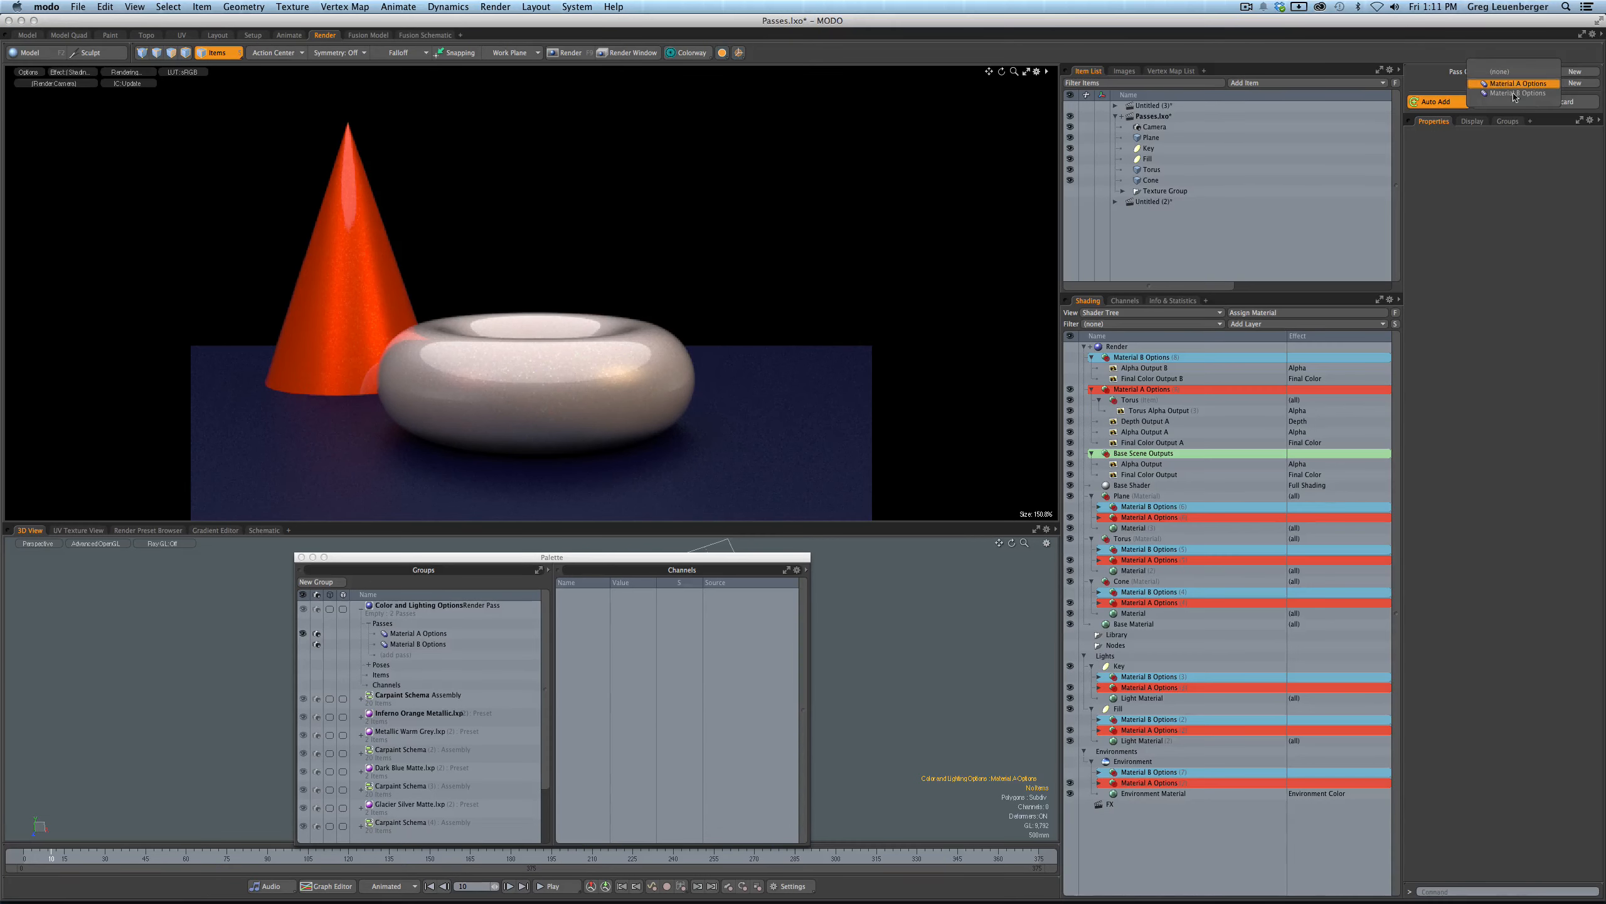
left_click(1540, 505)
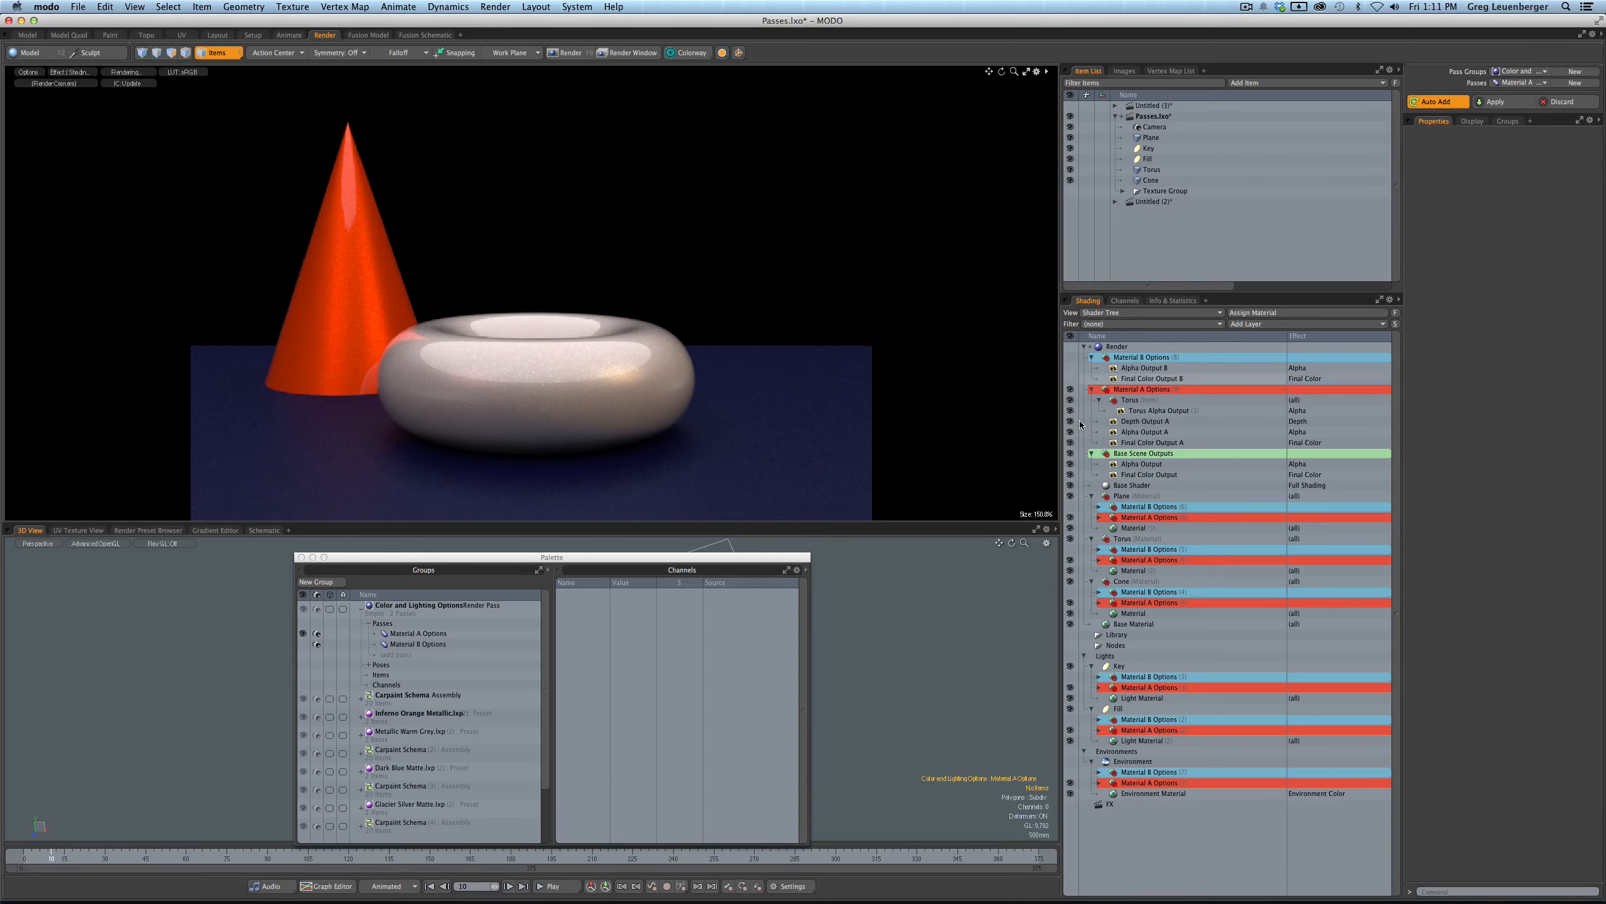
left_click(1507, 85)
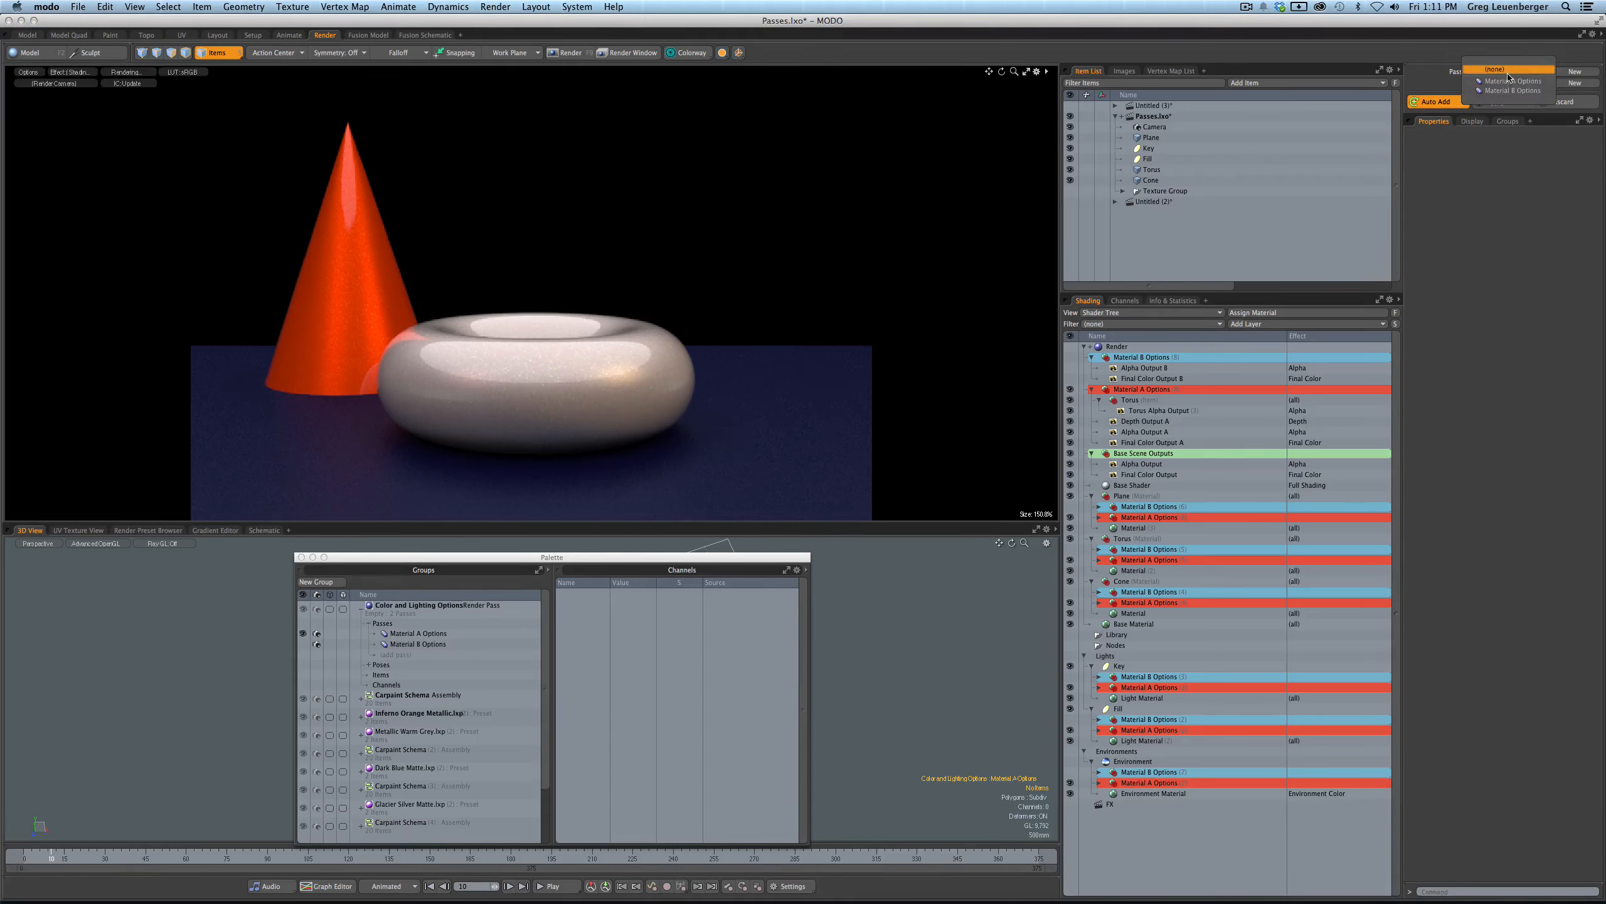
left_click(1505, 71)
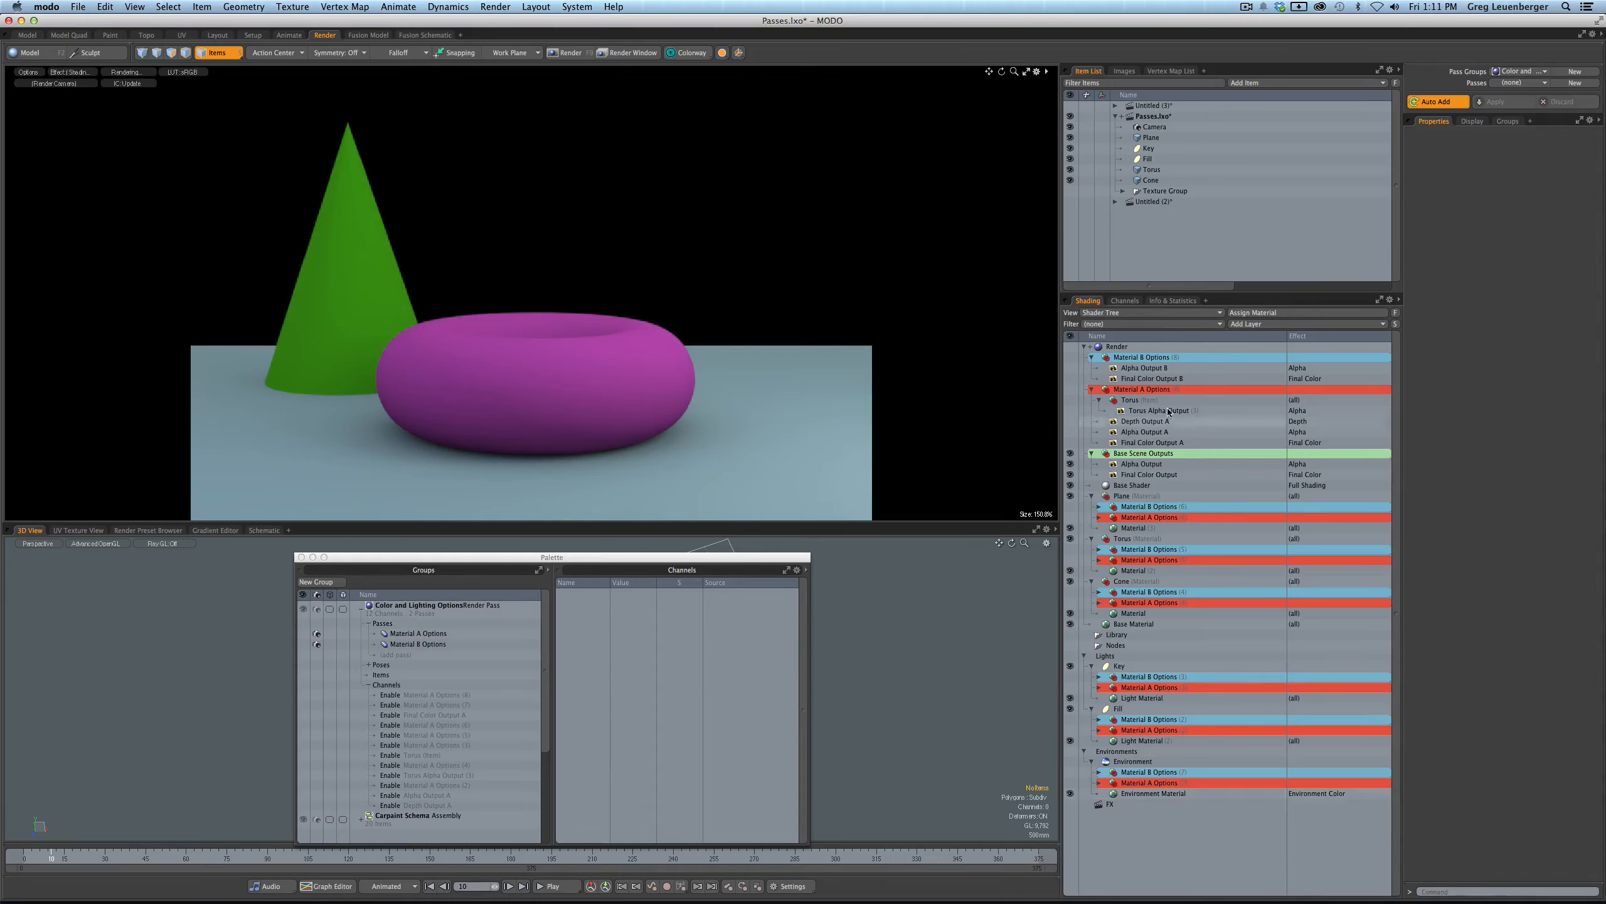
left_click(1512, 83)
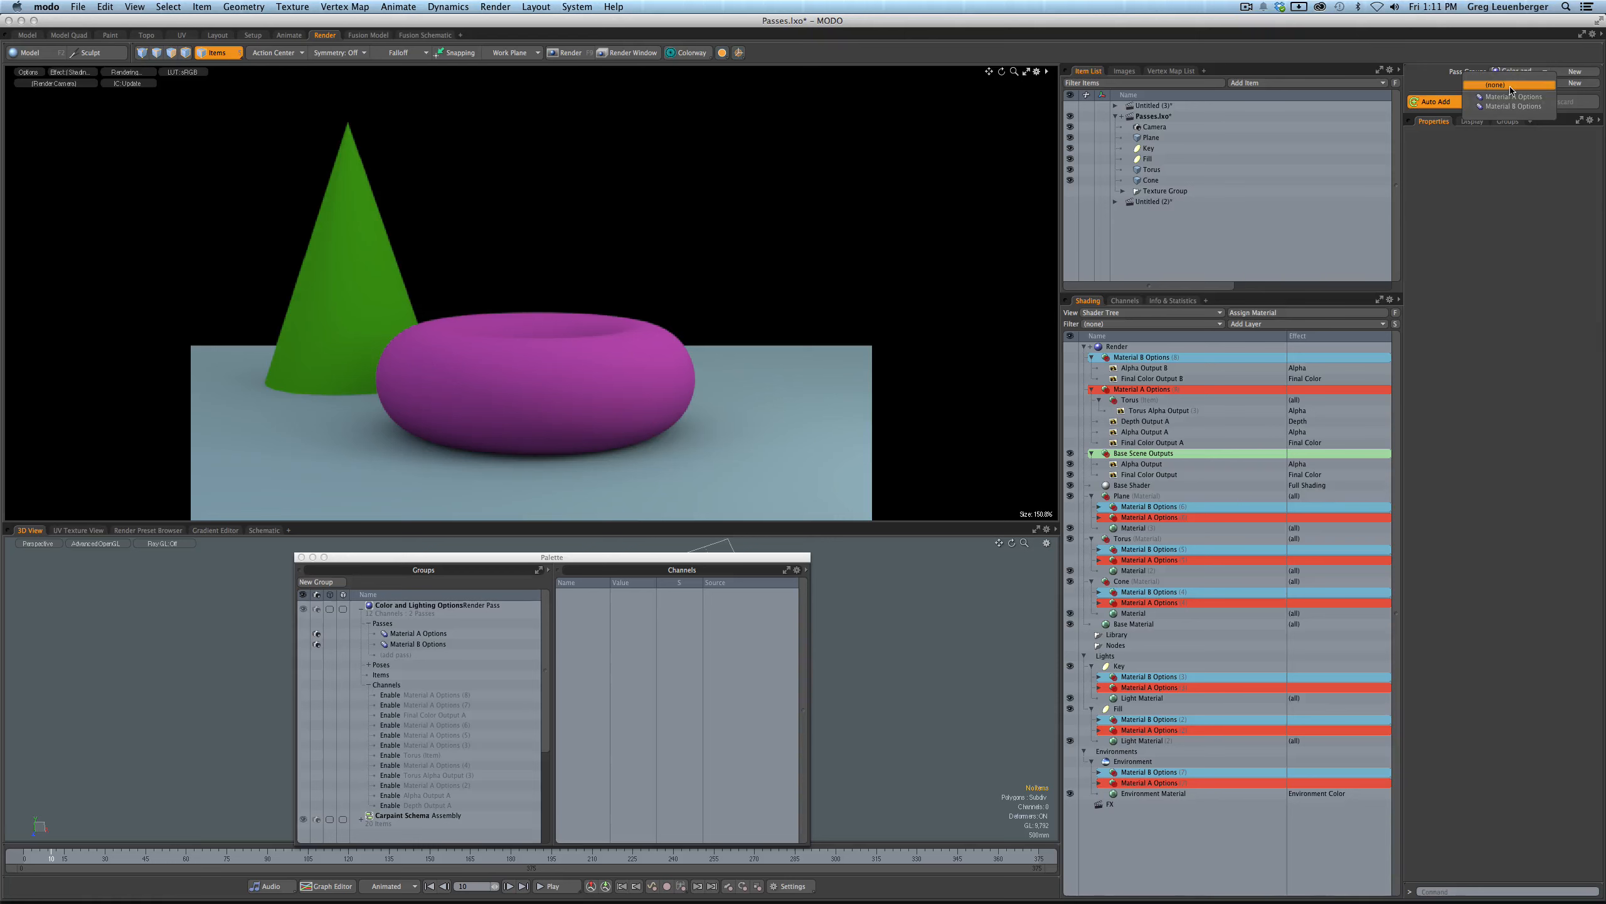
left_click(1513, 97)
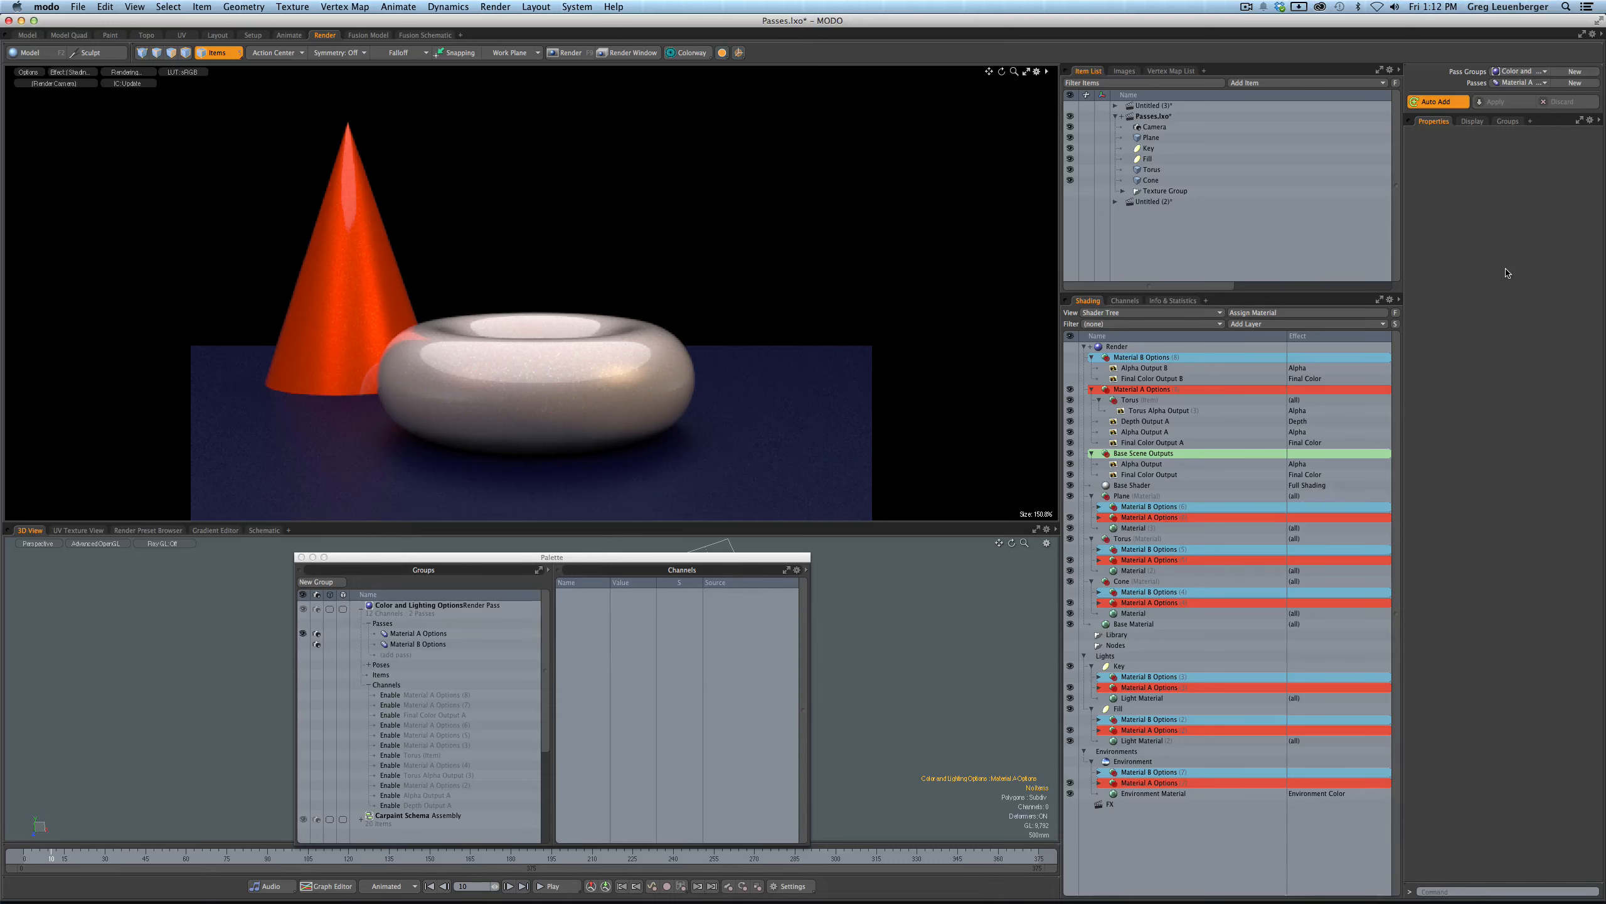
- Activate the Material B Options pass and filter the Shader Tree by "Material B"
left_click(1519, 83)
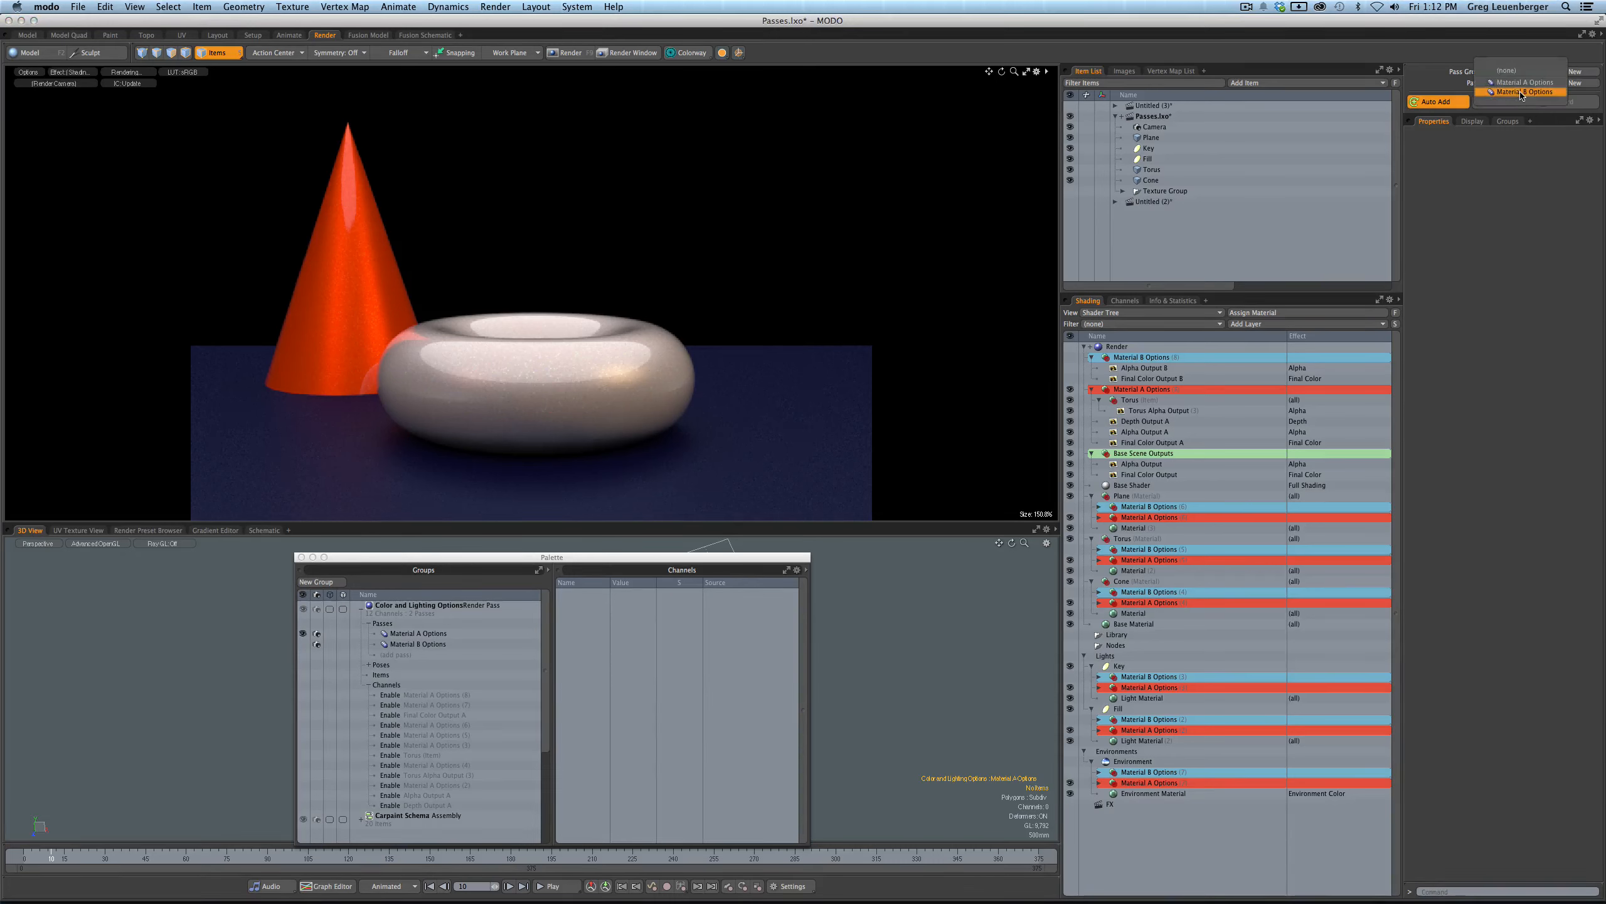
left_click(1521, 93)
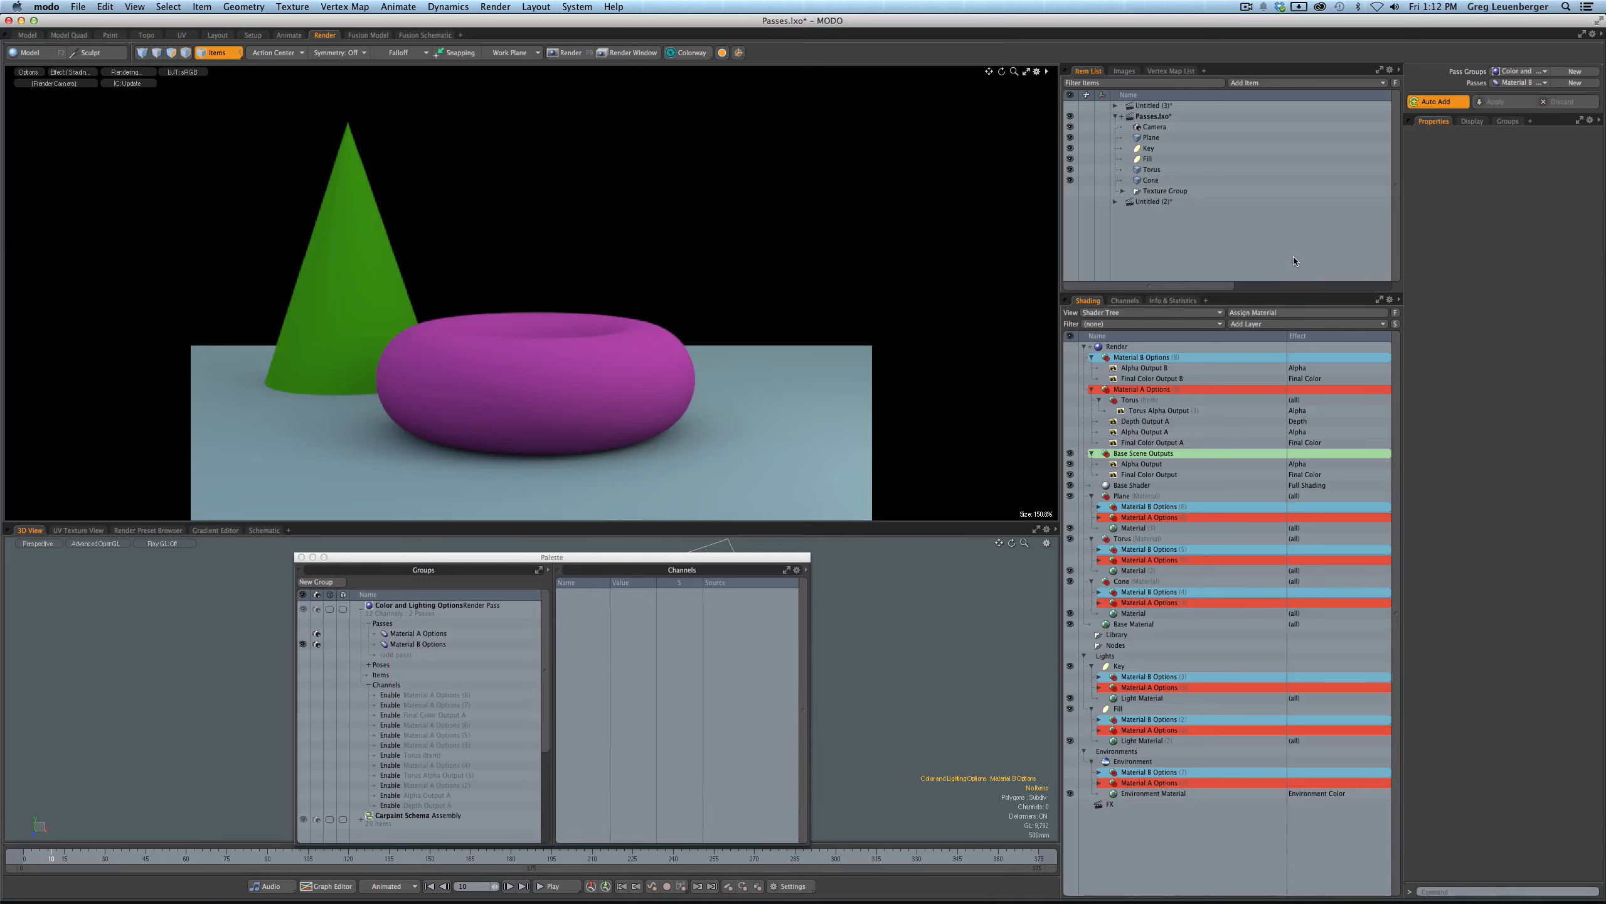
left_click(1395, 313)
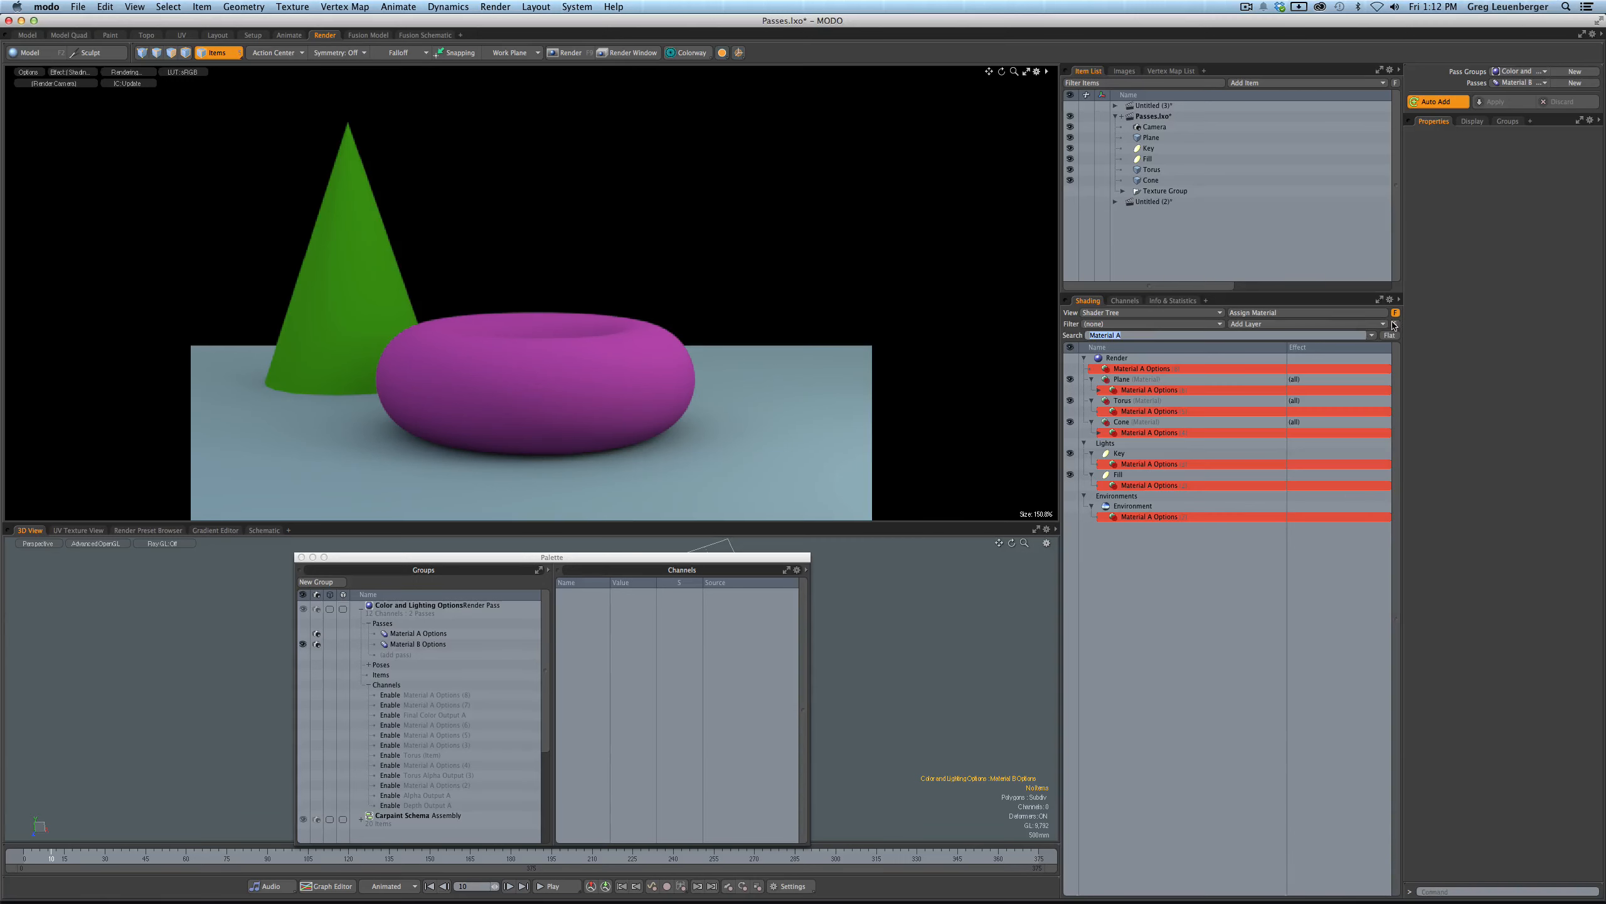
left_click(1149, 336)
key("BackSpace")
type("B")
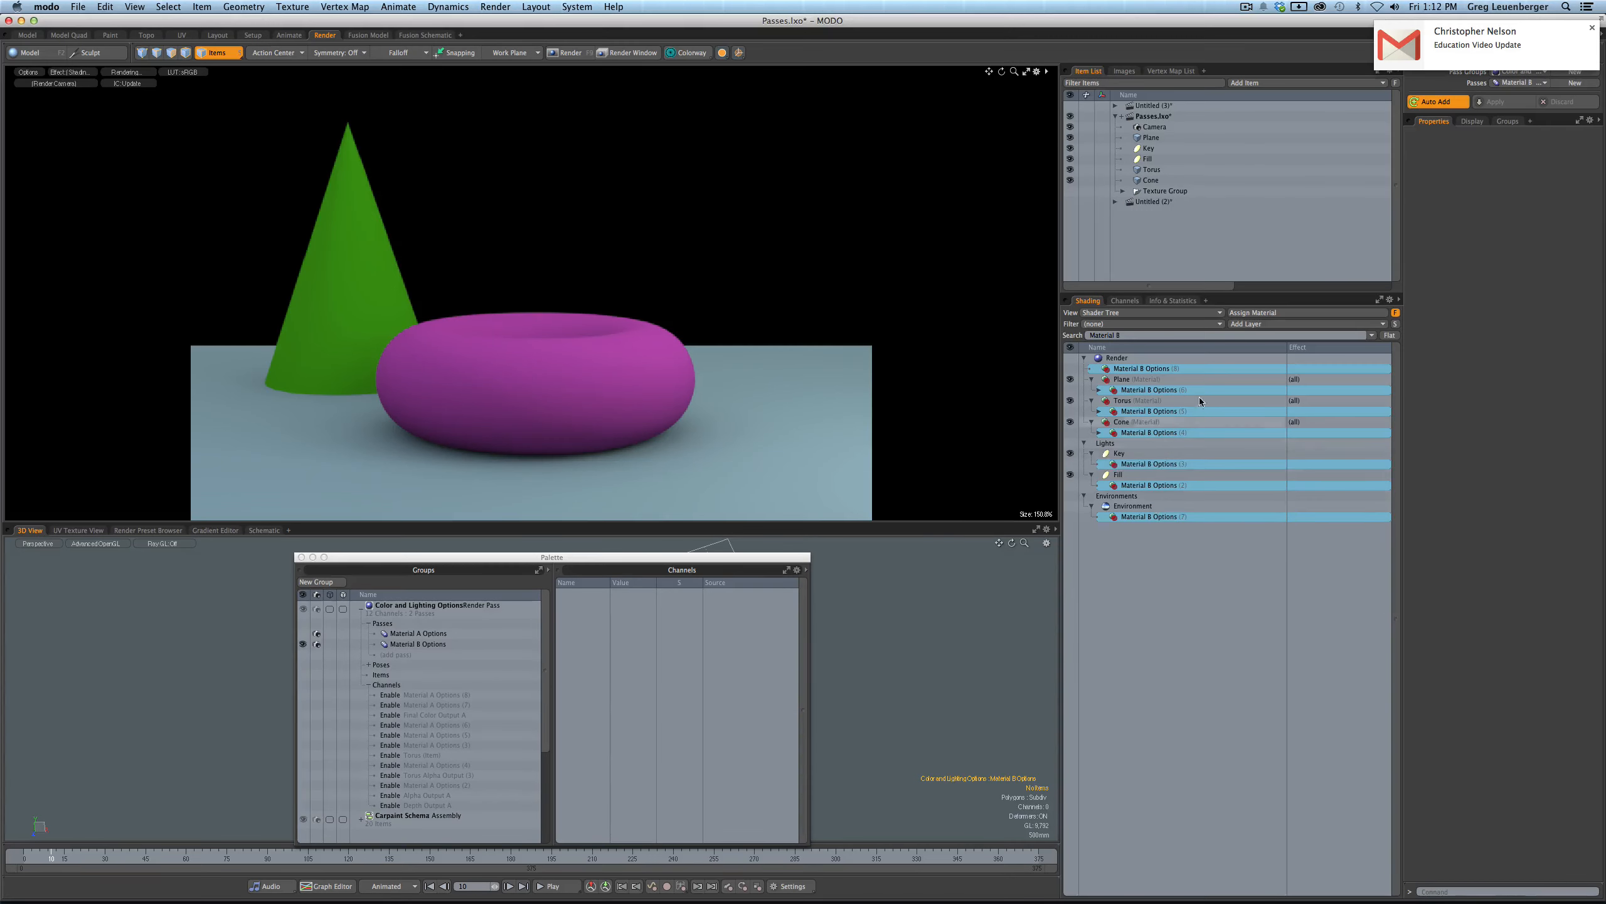
left_click(1592, 28)
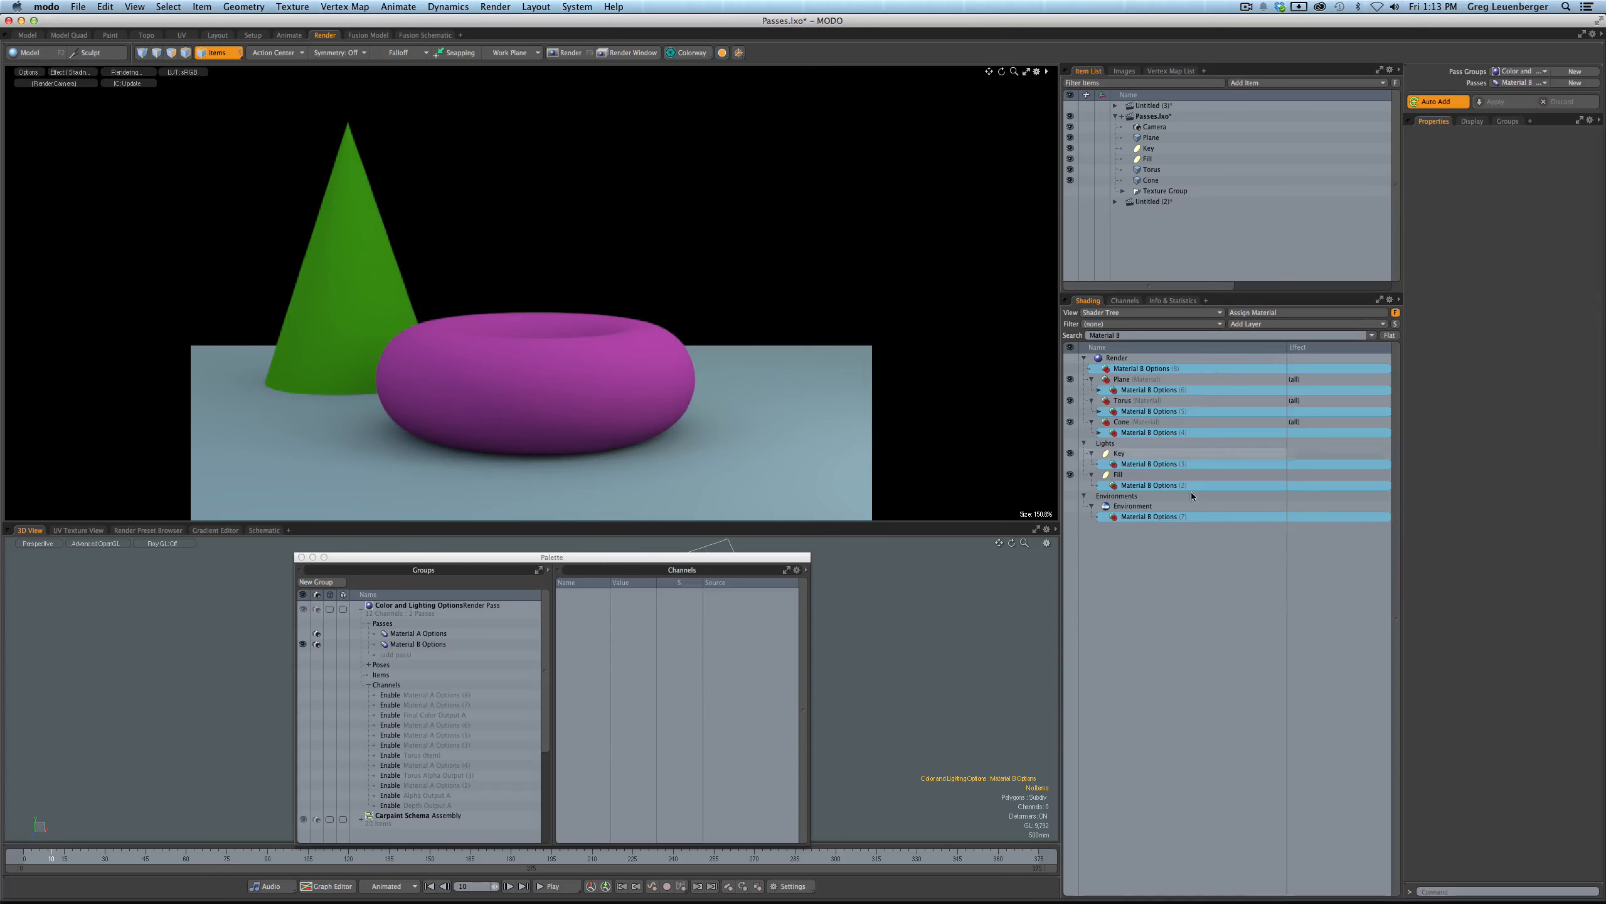
- Enable every Material B Options group for the environment, Key and Fill lights, Cone, Torus, Plane and Render, and apply the edits to the Material B Options pass
left_click(1152, 518)
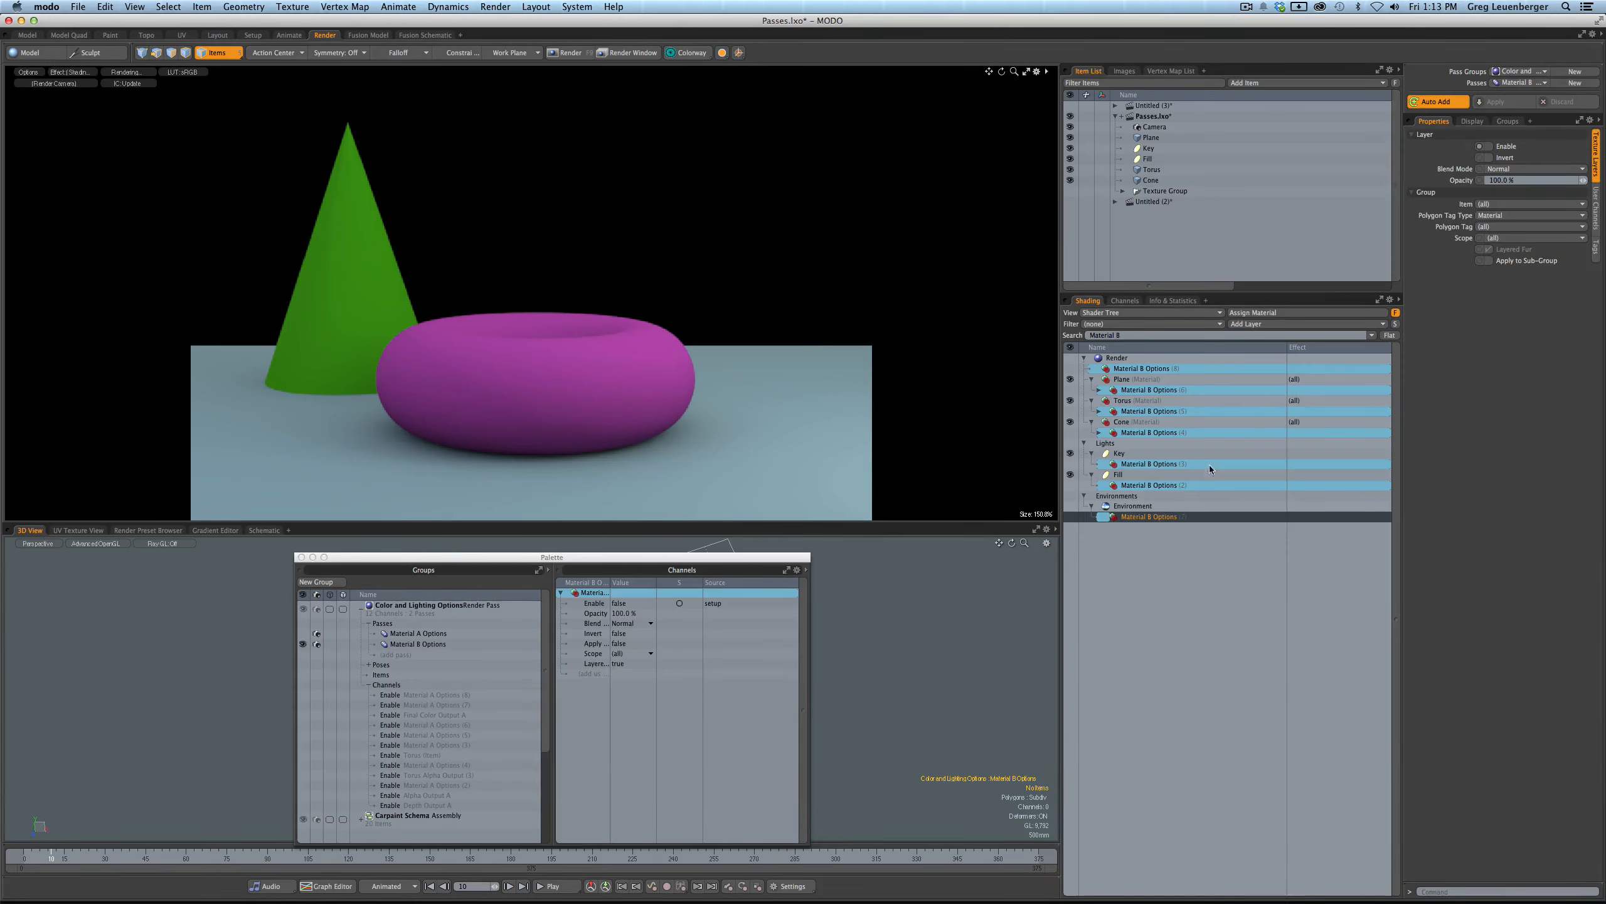
left_click(1150, 485, "shift")
left_click(1150, 464, "shift")
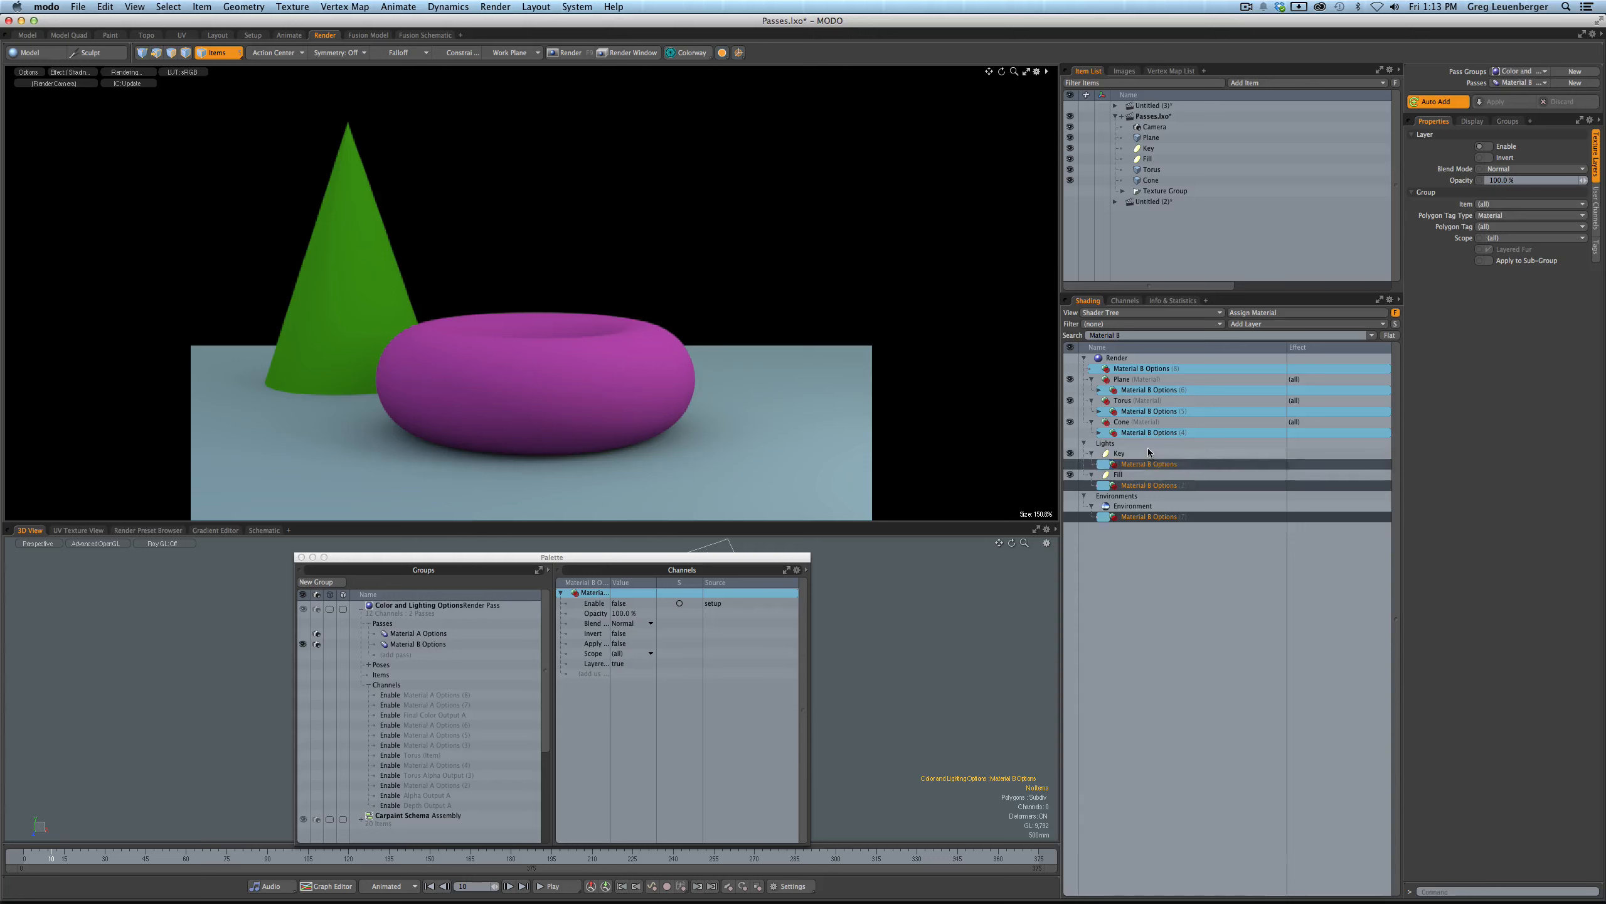
left_click(1147, 432, "shift")
left_click(1148, 410, "shift")
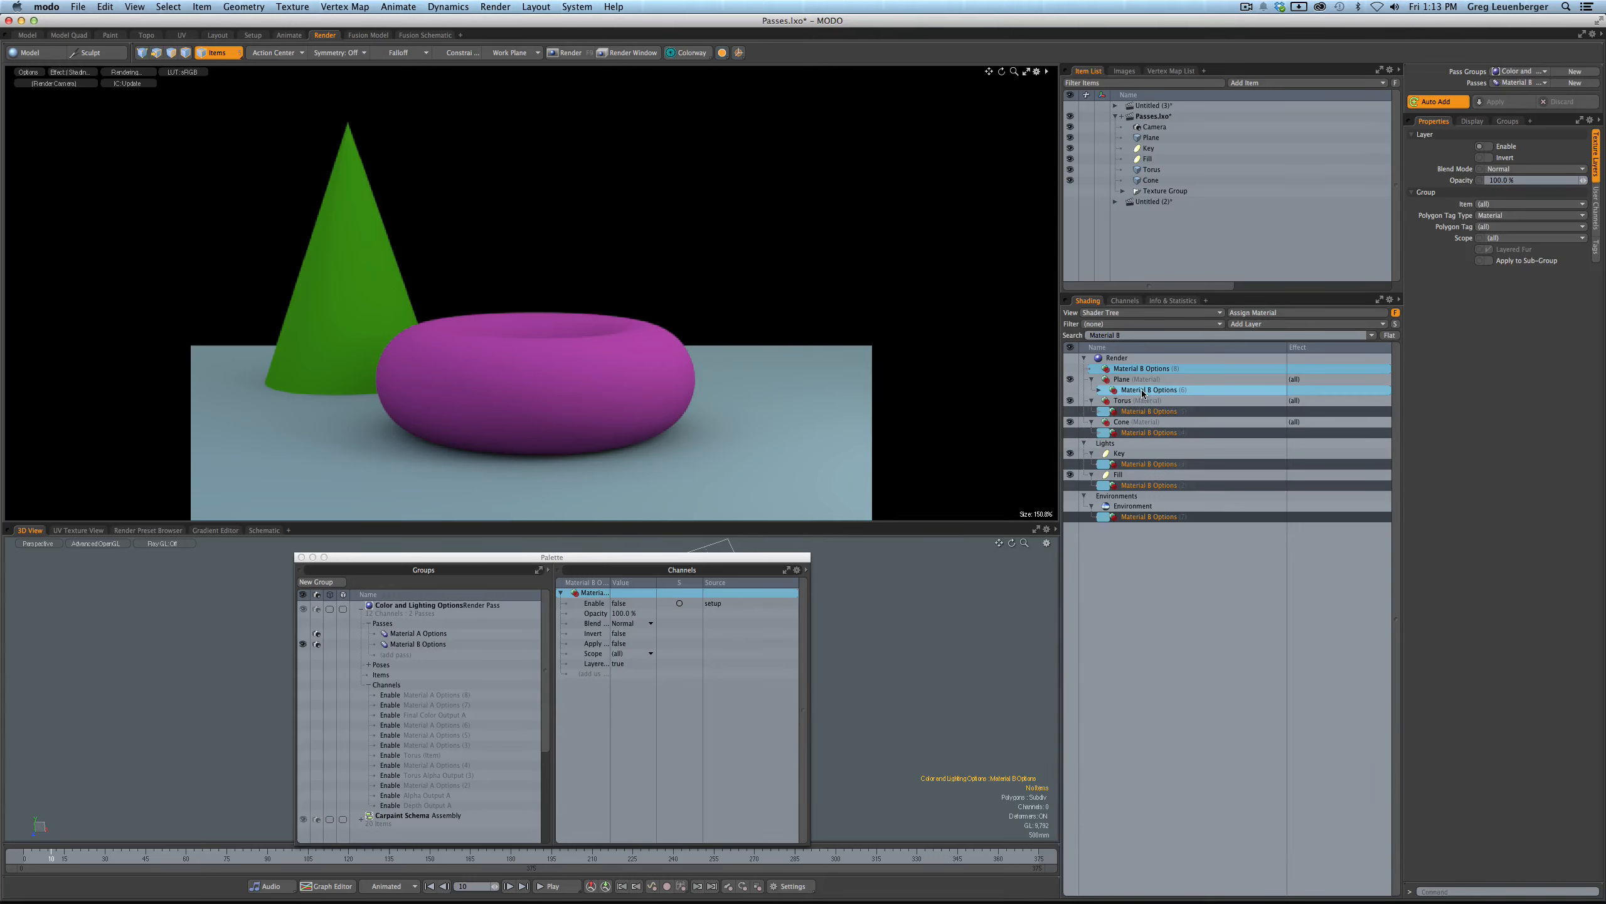
left_click(1148, 390, "shift")
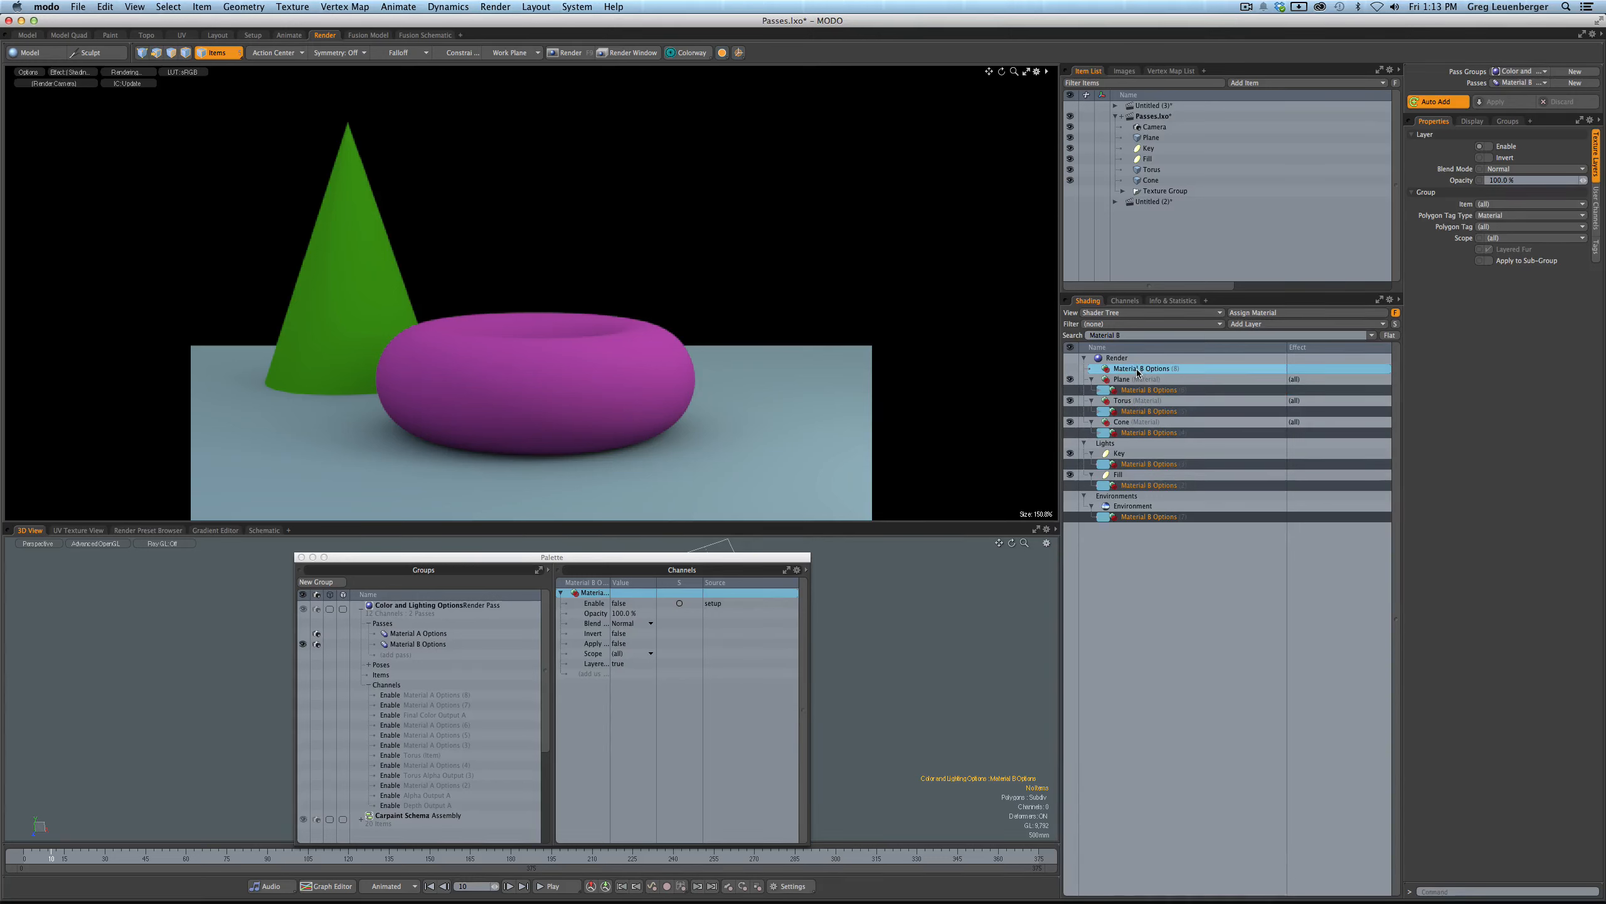
left_click(1138, 370, "shift")
left_click(1490, 147)
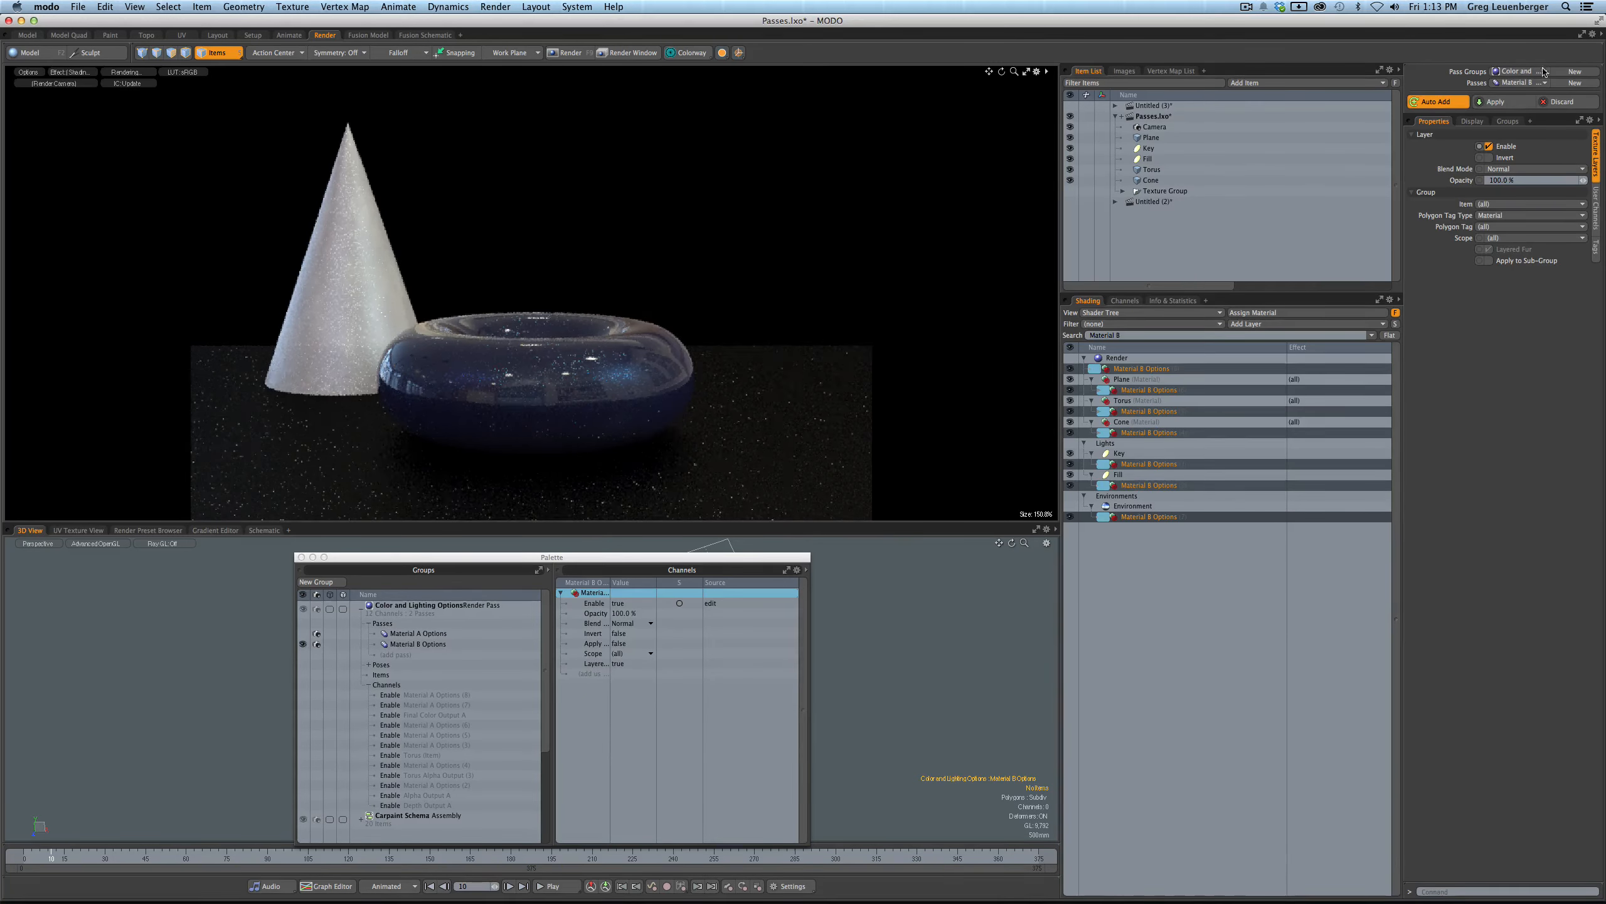
left_click(1492, 101)
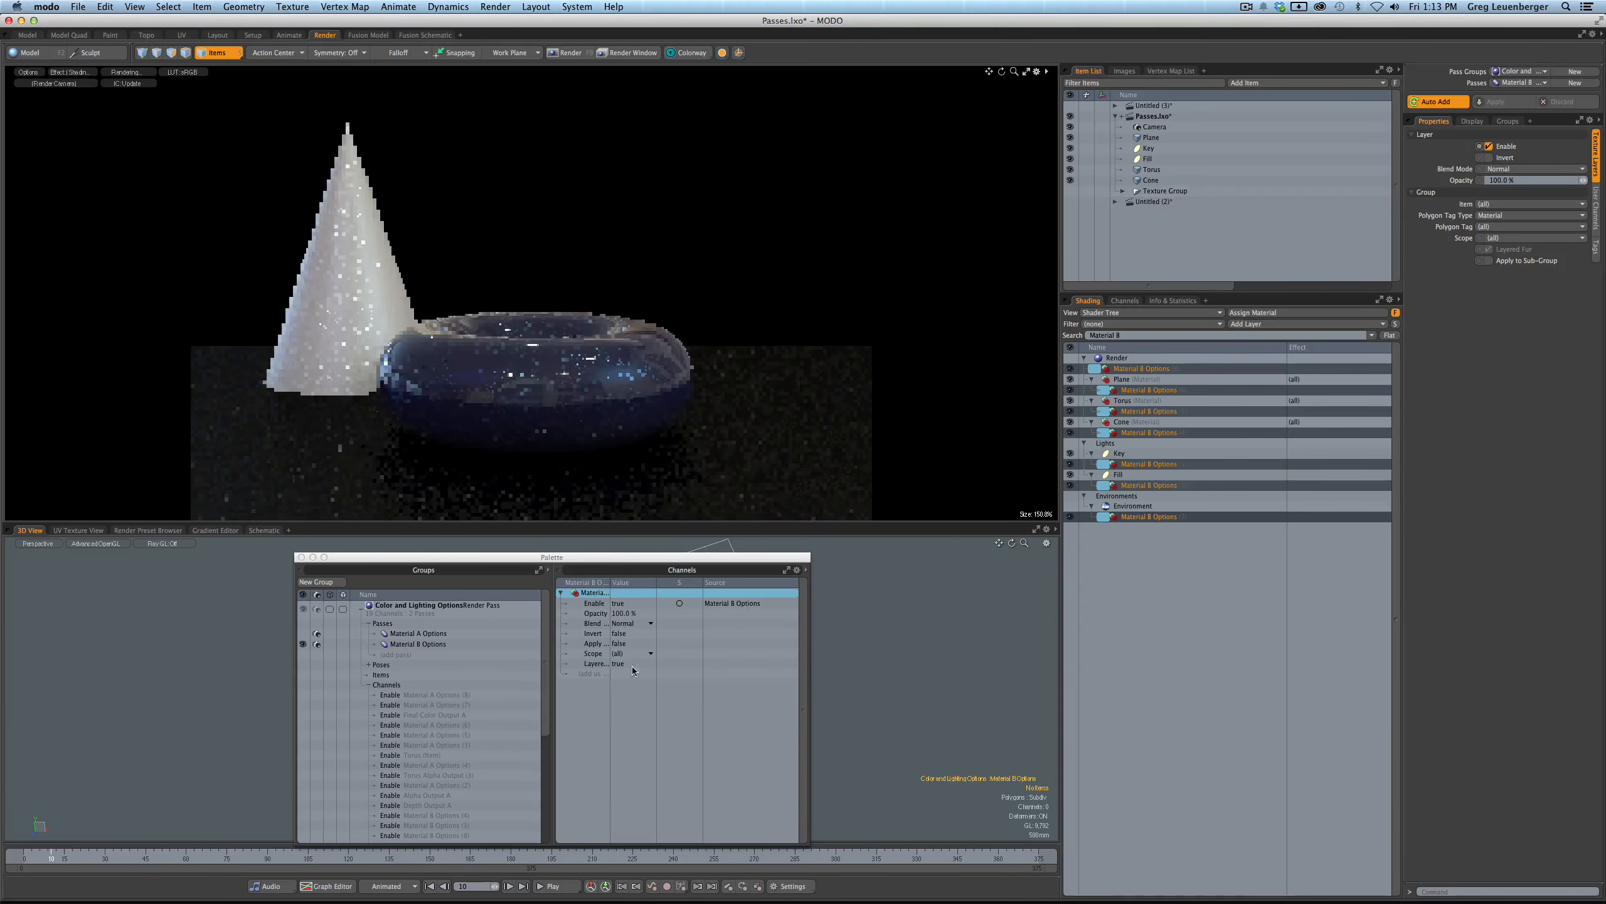
left_click_drag(545, 709, 542, 773)
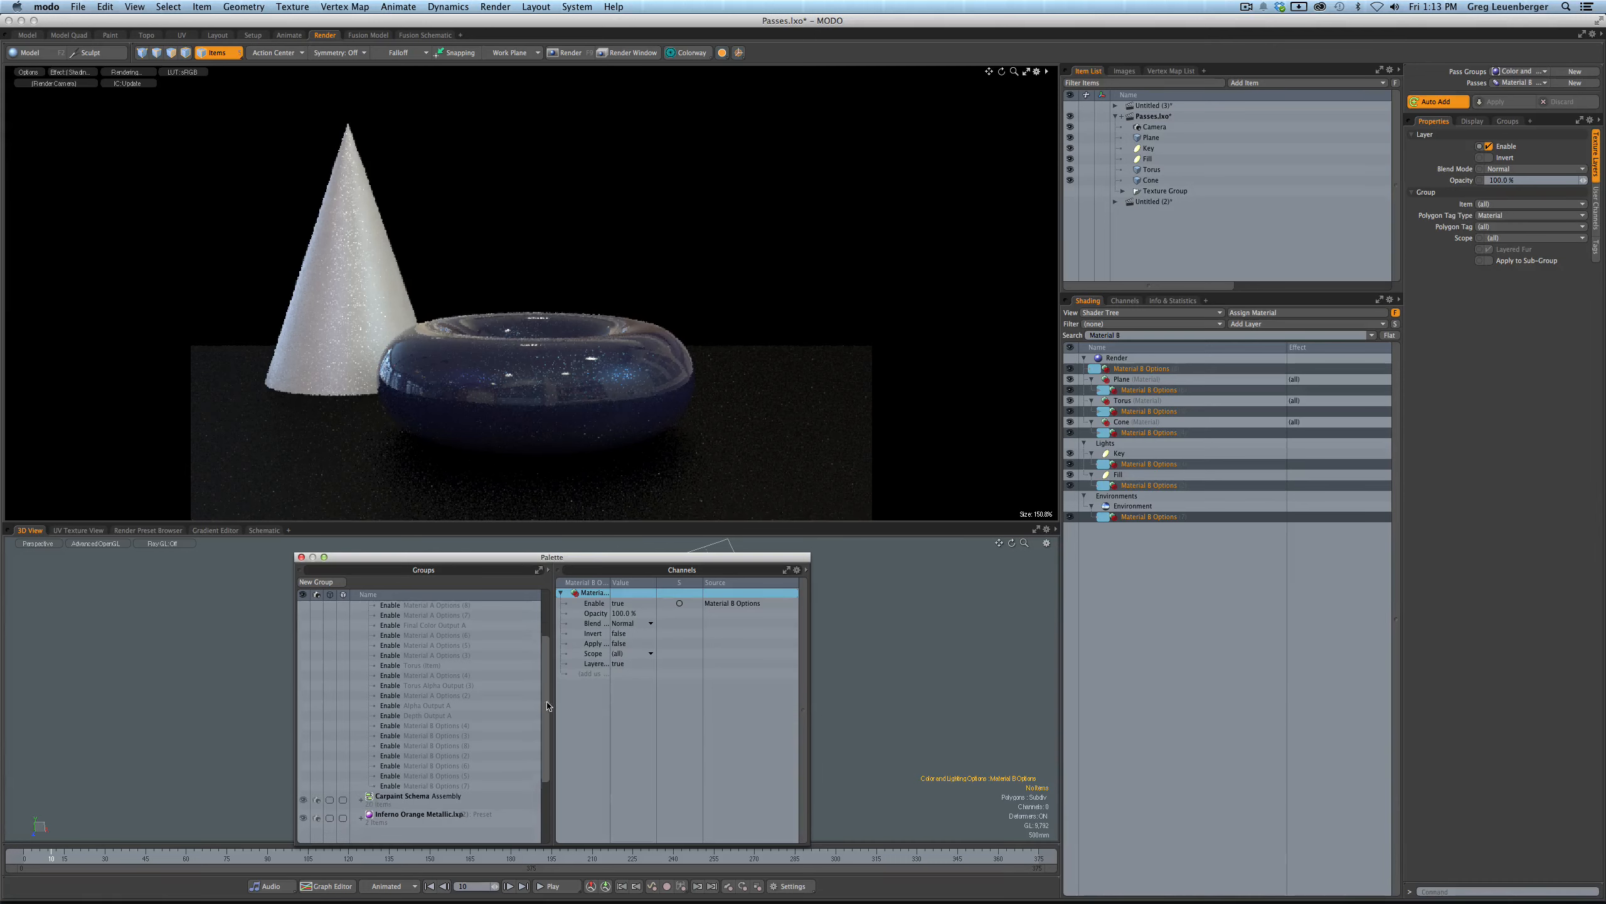
left_click_drag(545, 719, 545, 686)
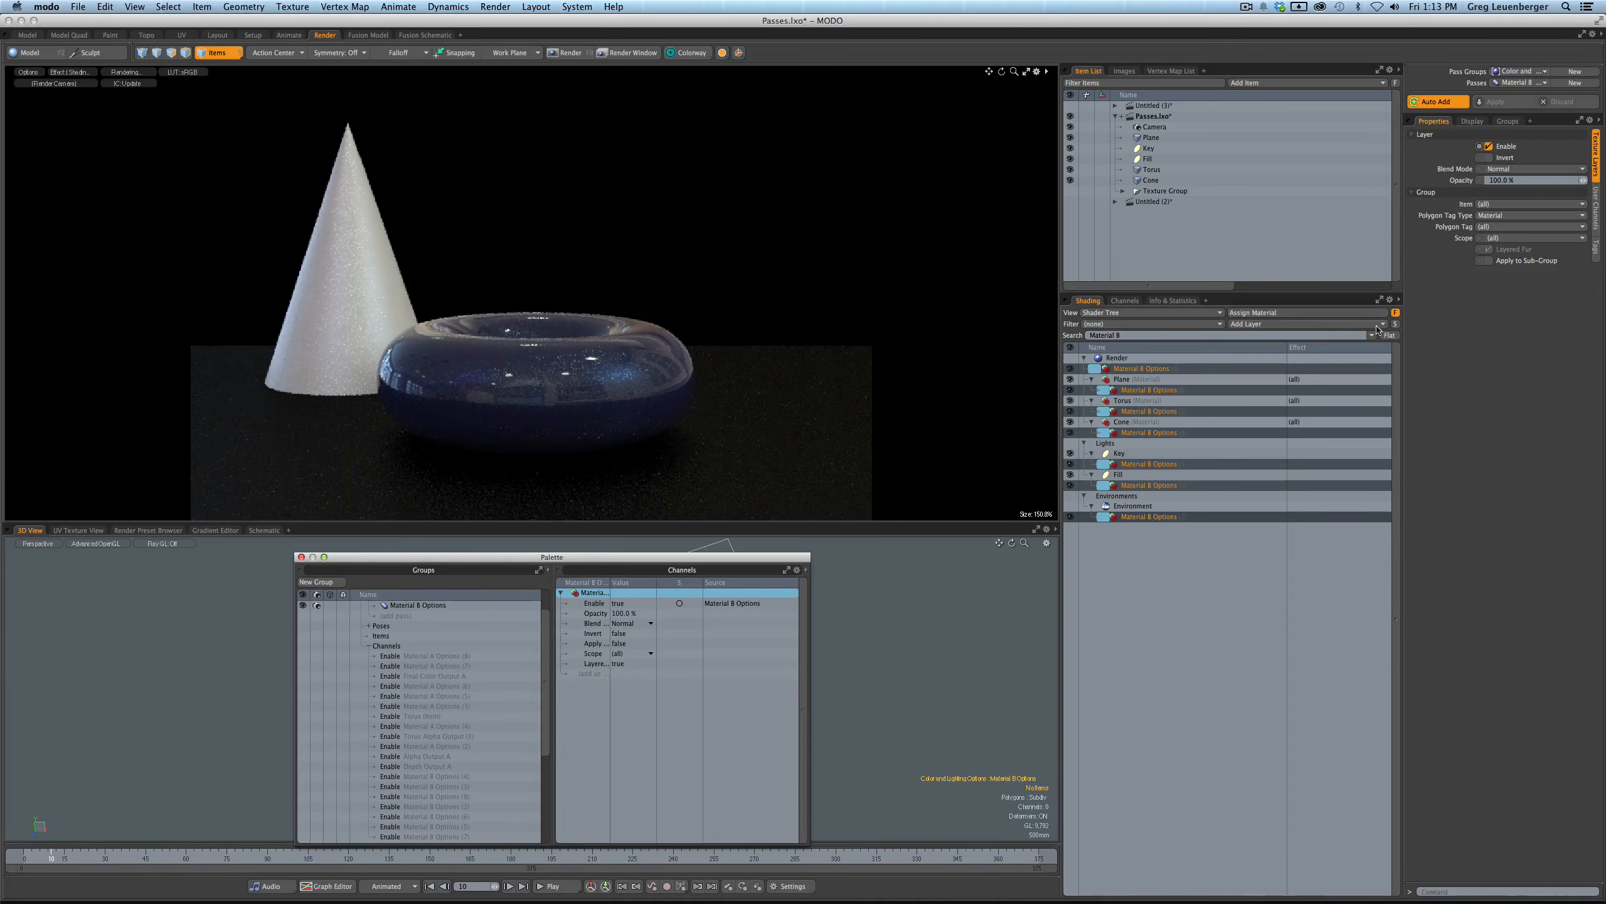
- Clear the Shader Tree filter, switch the active outputs to Alpha Output B and Final Color Output B with Base Scene Outputs disabled, and apply to the pass
left_click(1396, 313)
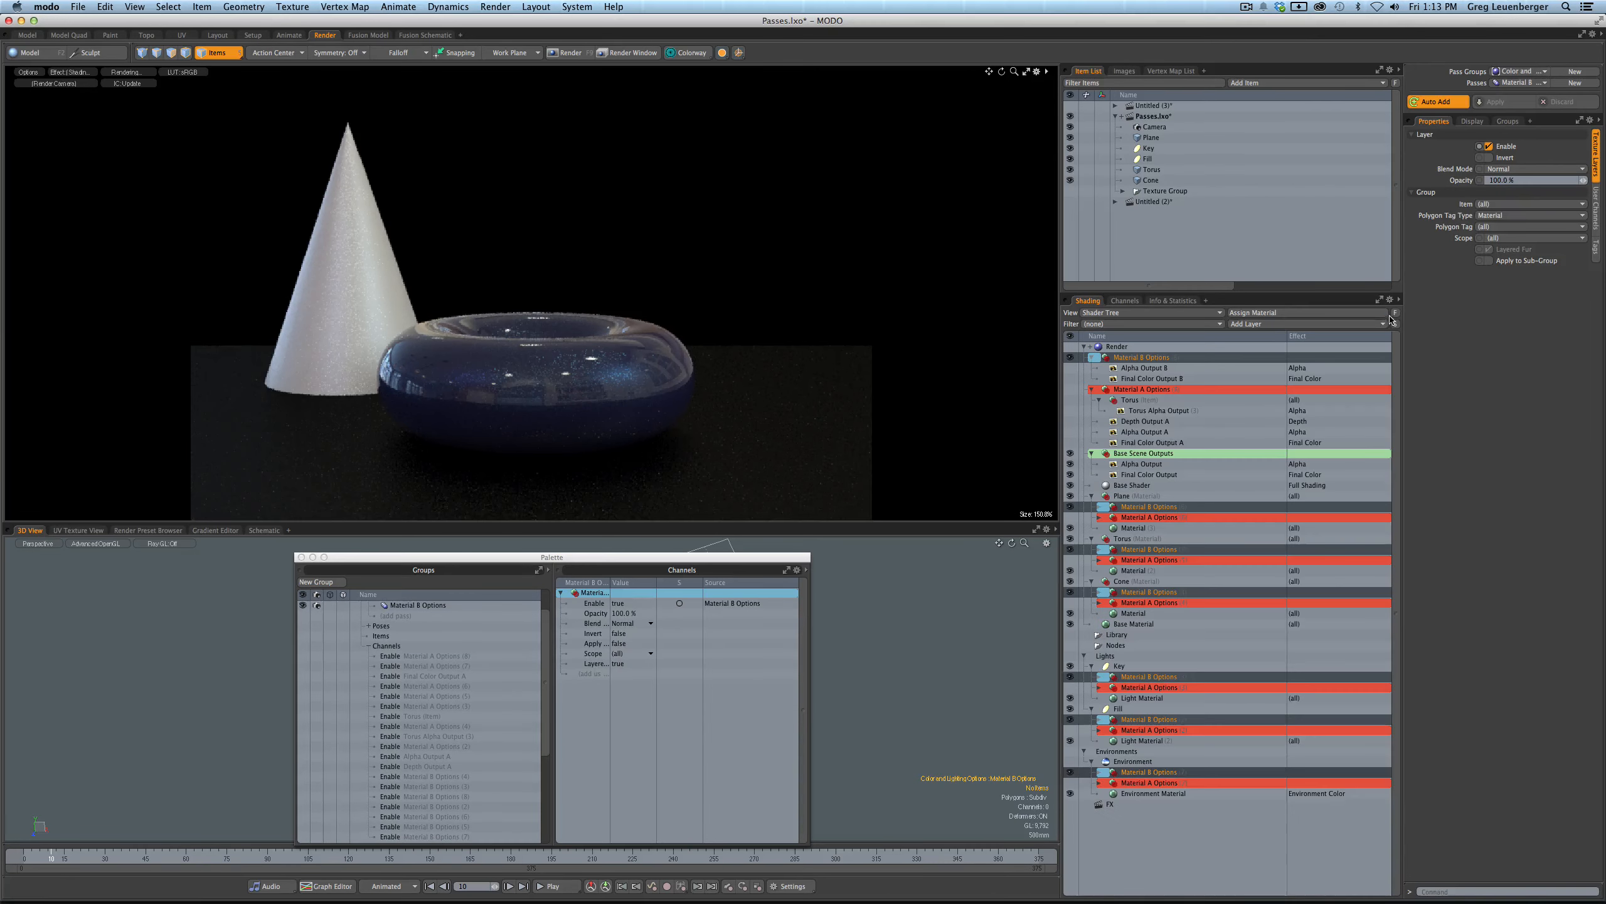
left_click(1070, 377)
left_click(1069, 367)
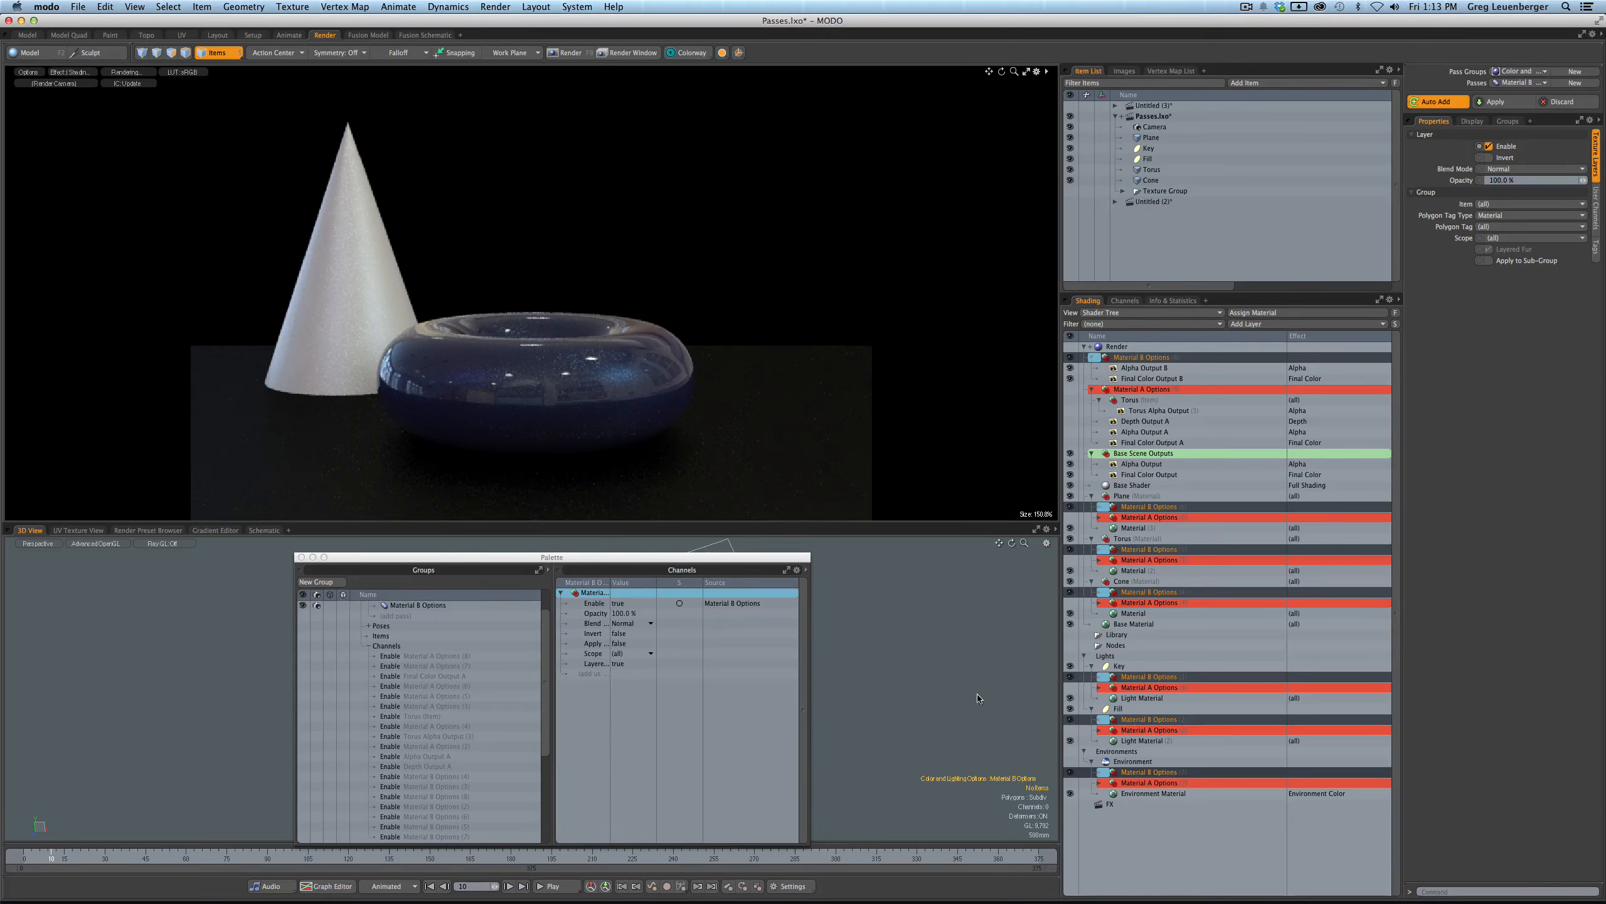
left_click(1070, 454)
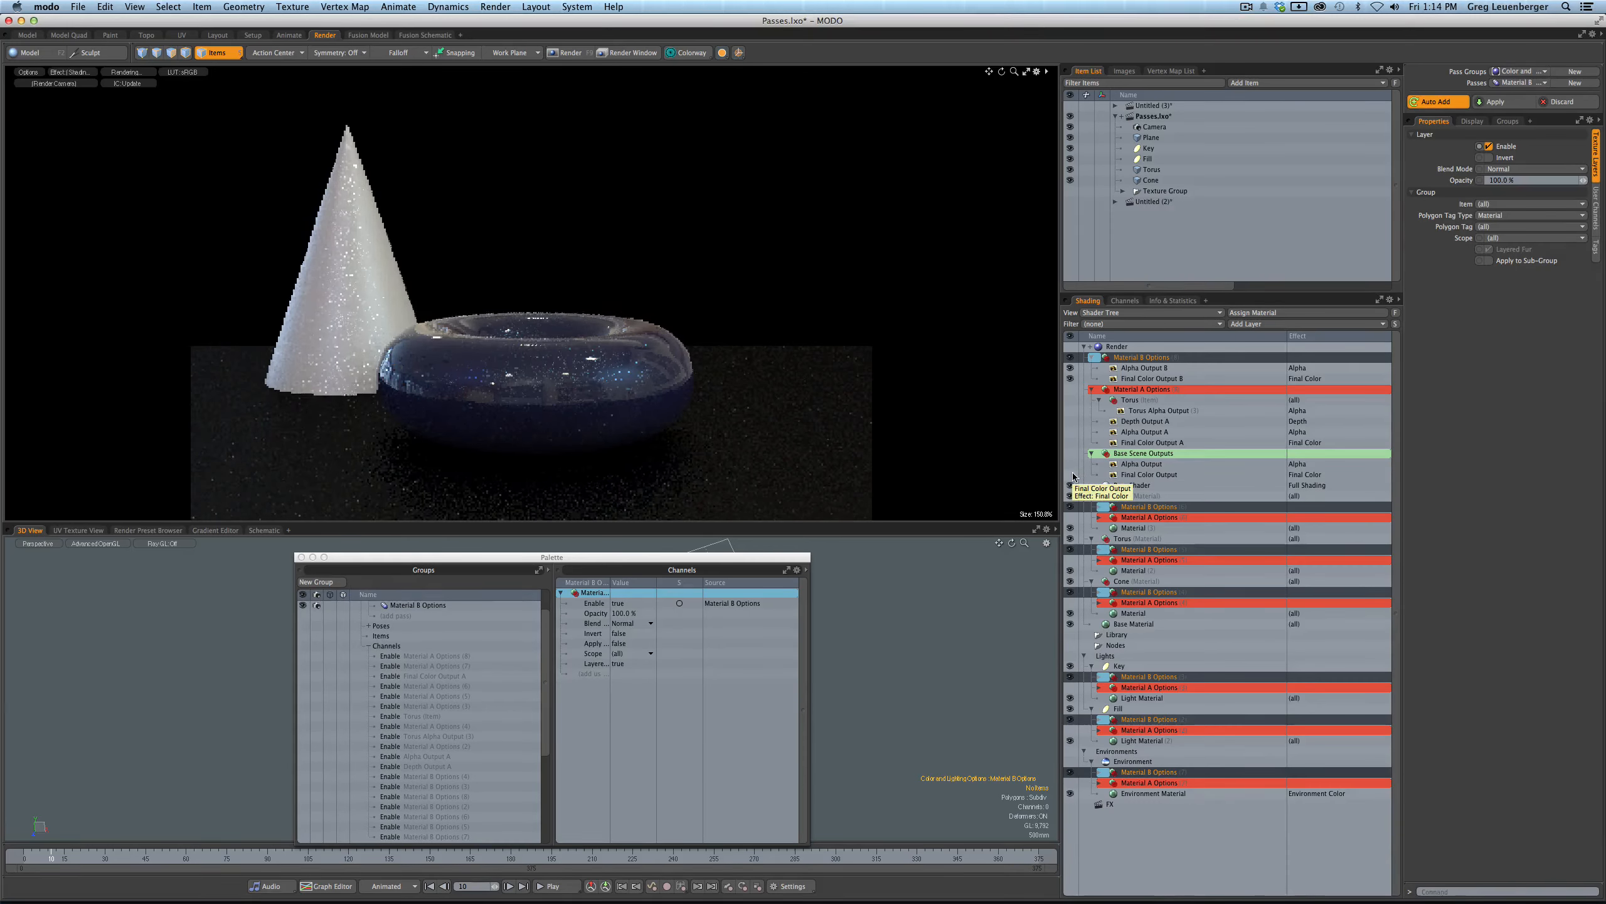
left_click(1529, 108)
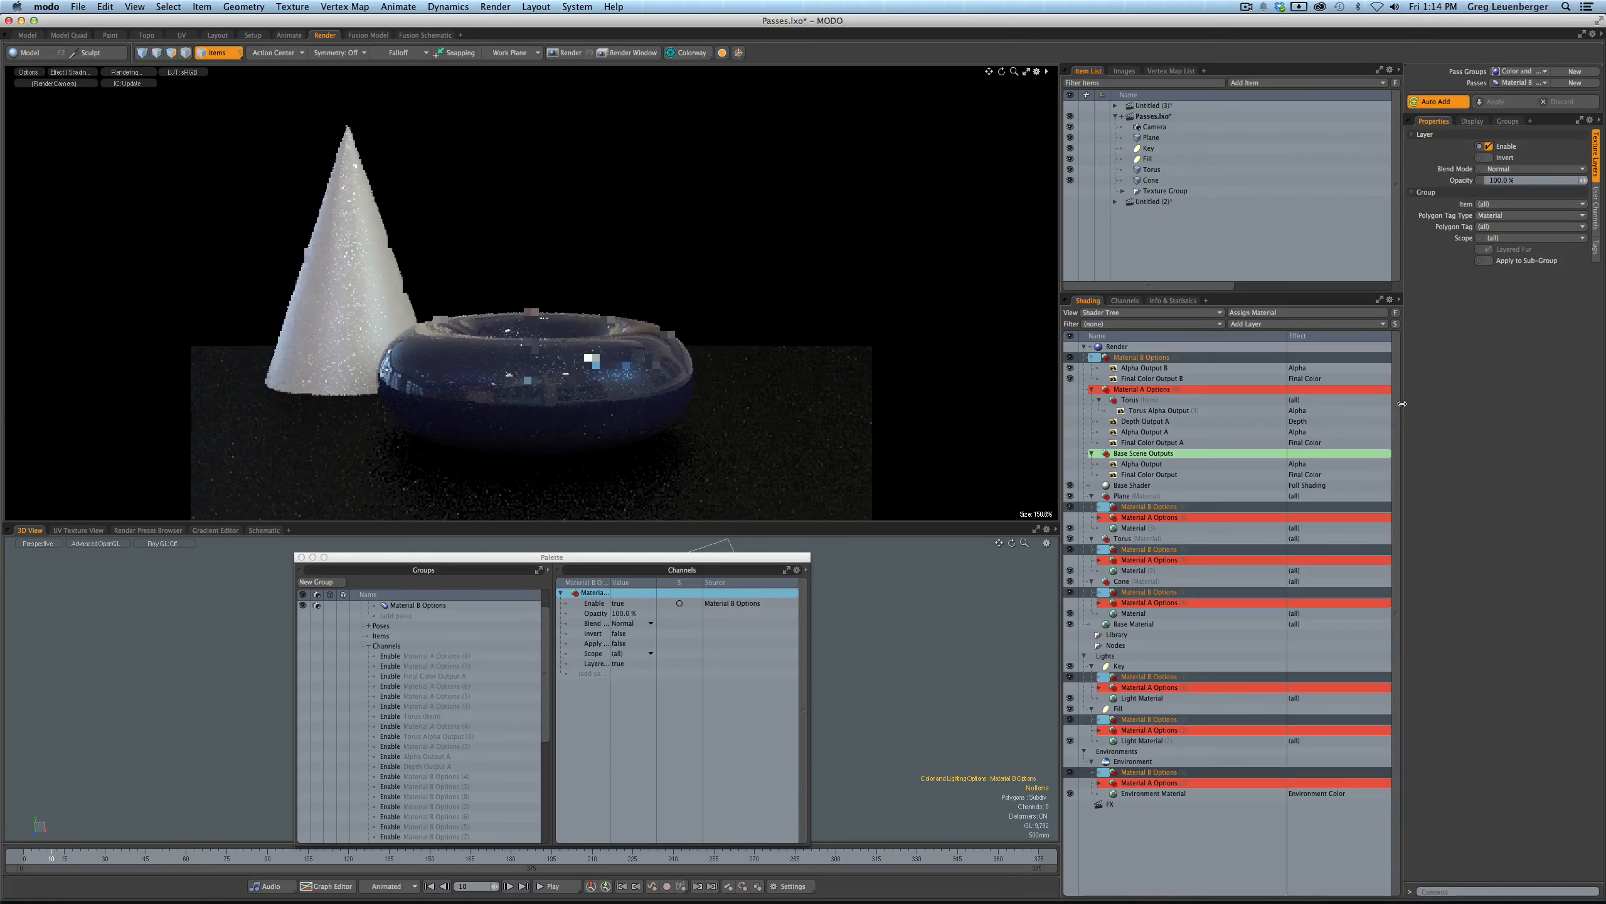
- Activate the Material A Options pass, disable the Base Scene Outputs group, and apply the change to that pass
left_click(1518, 83)
left_click(1514, 73)
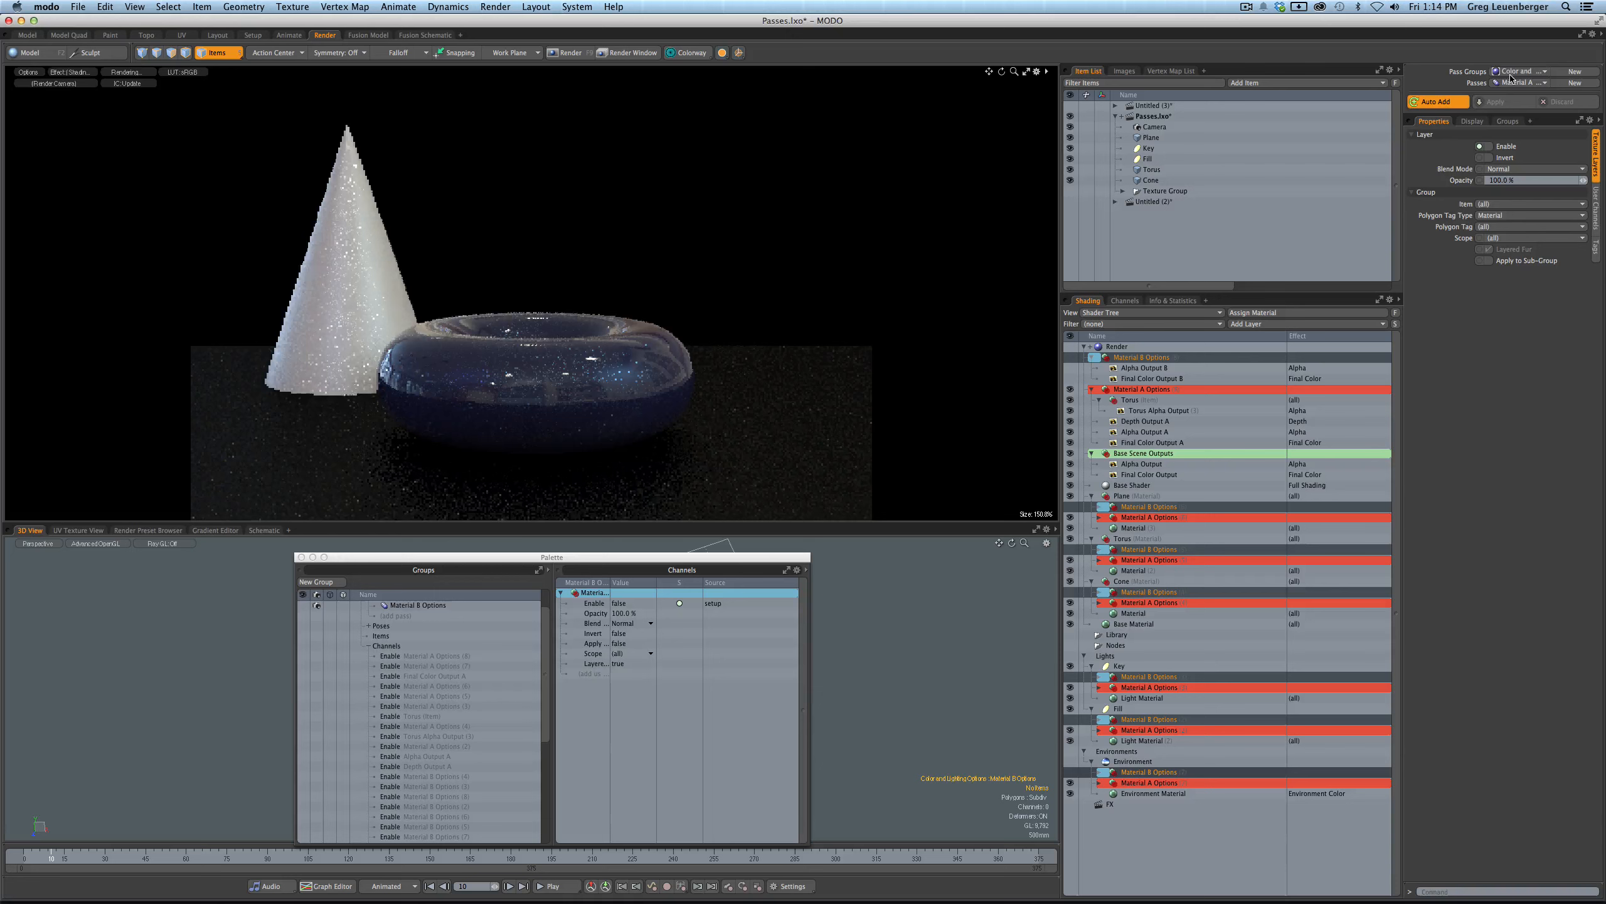
left_click(1069, 453)
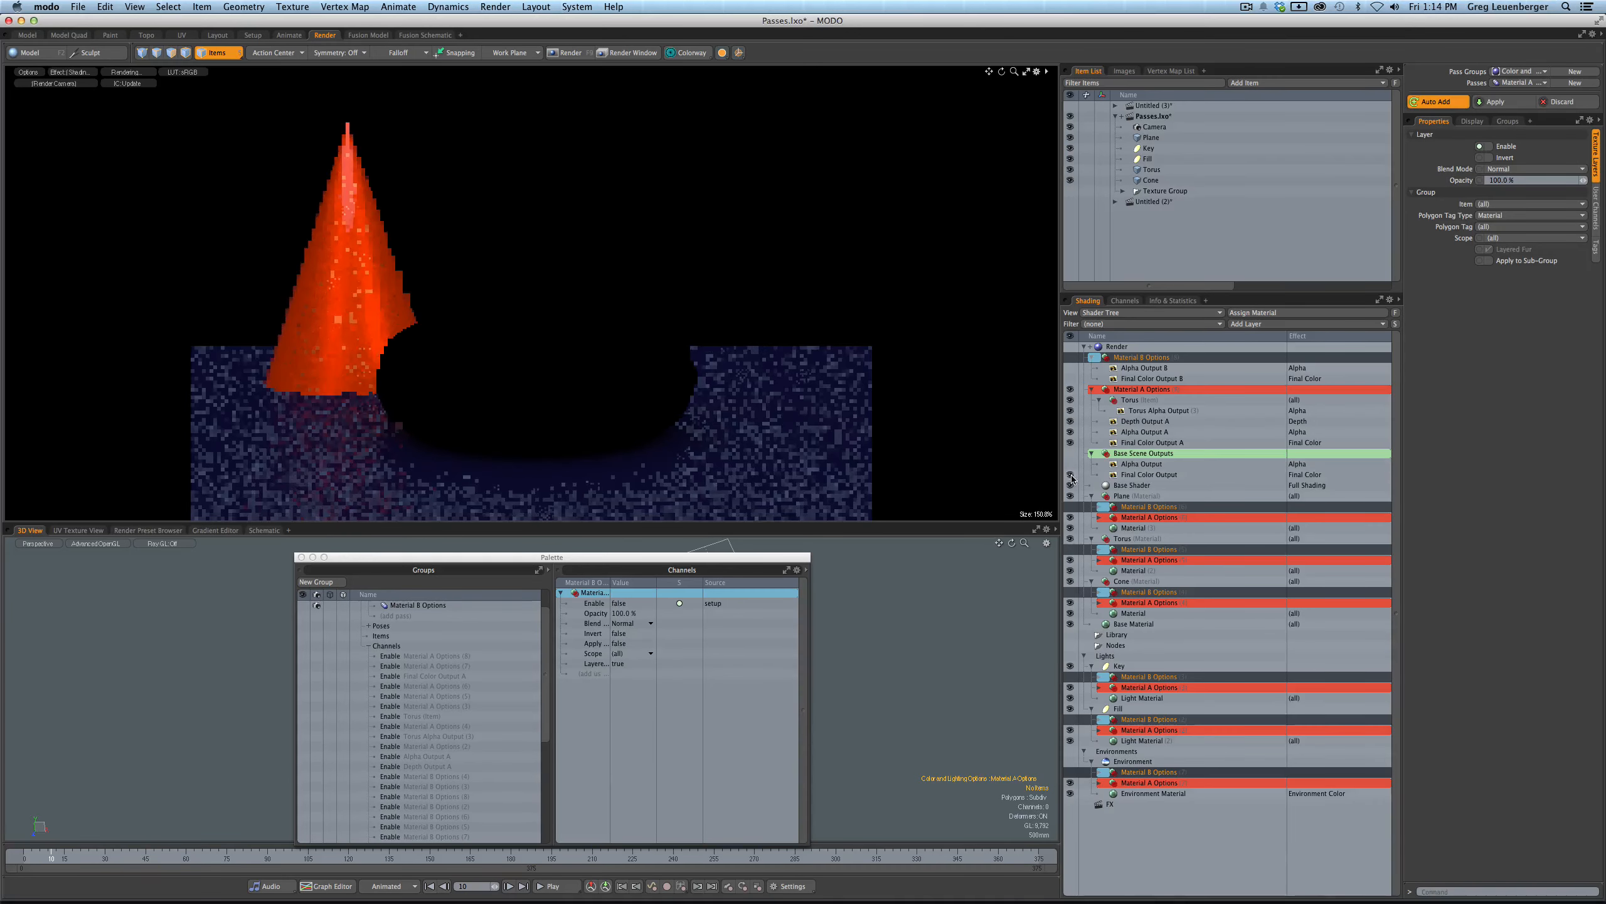
left_click(1493, 101)
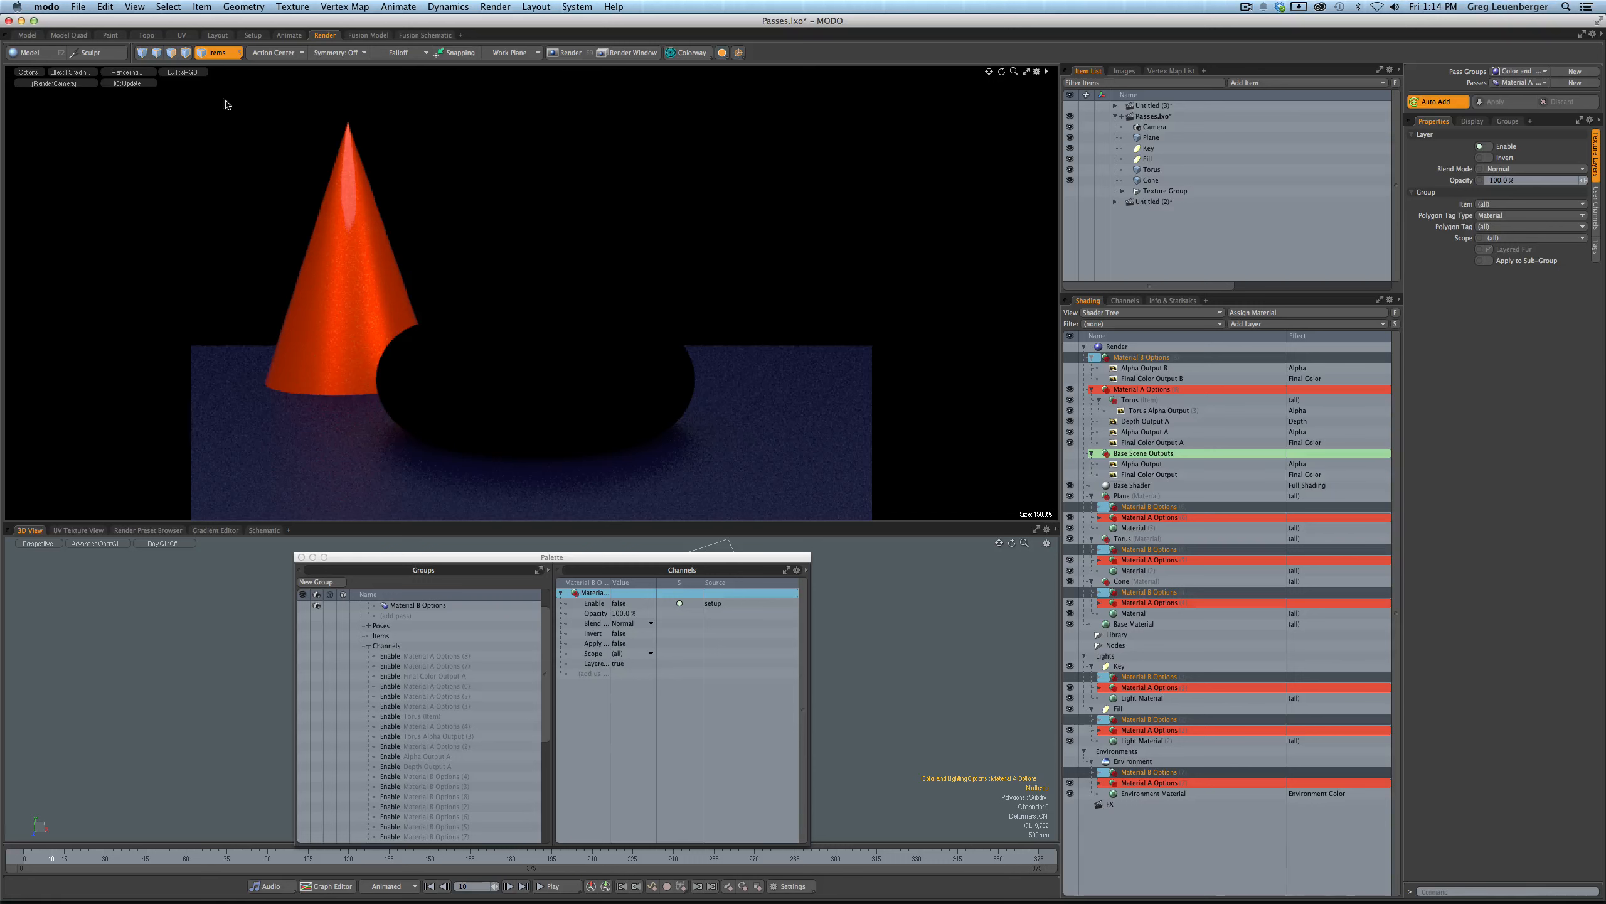
- Compare the preview's Final Color Output A effect with Shading, and expand the Plane's Material A Options group to inspect its material
left_click(74, 75)
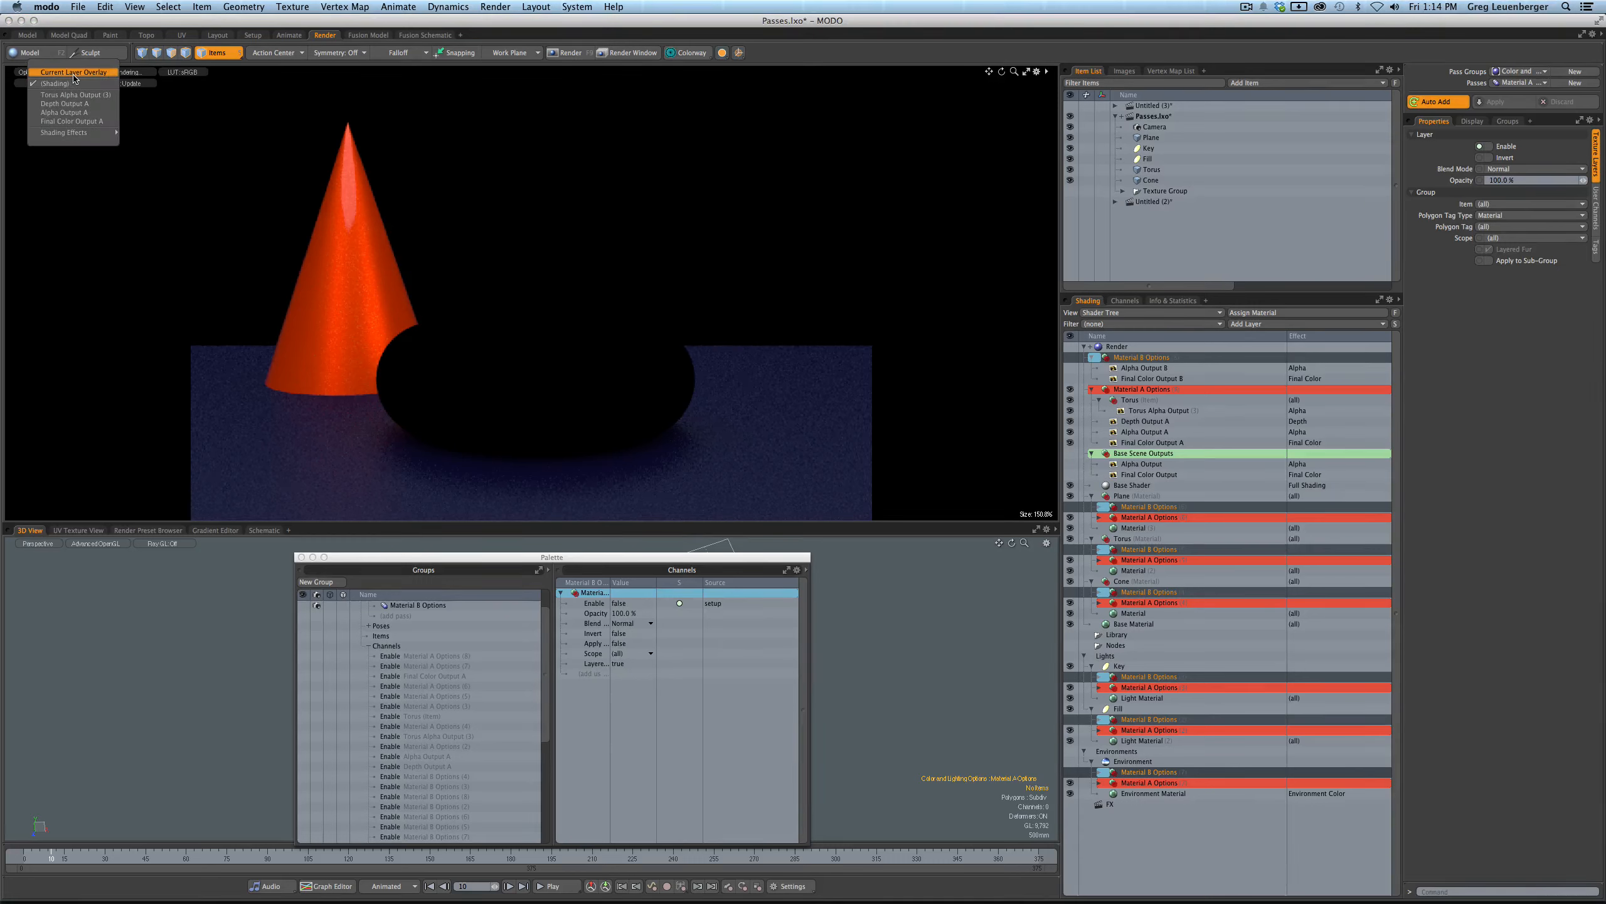
left_click(82, 121)
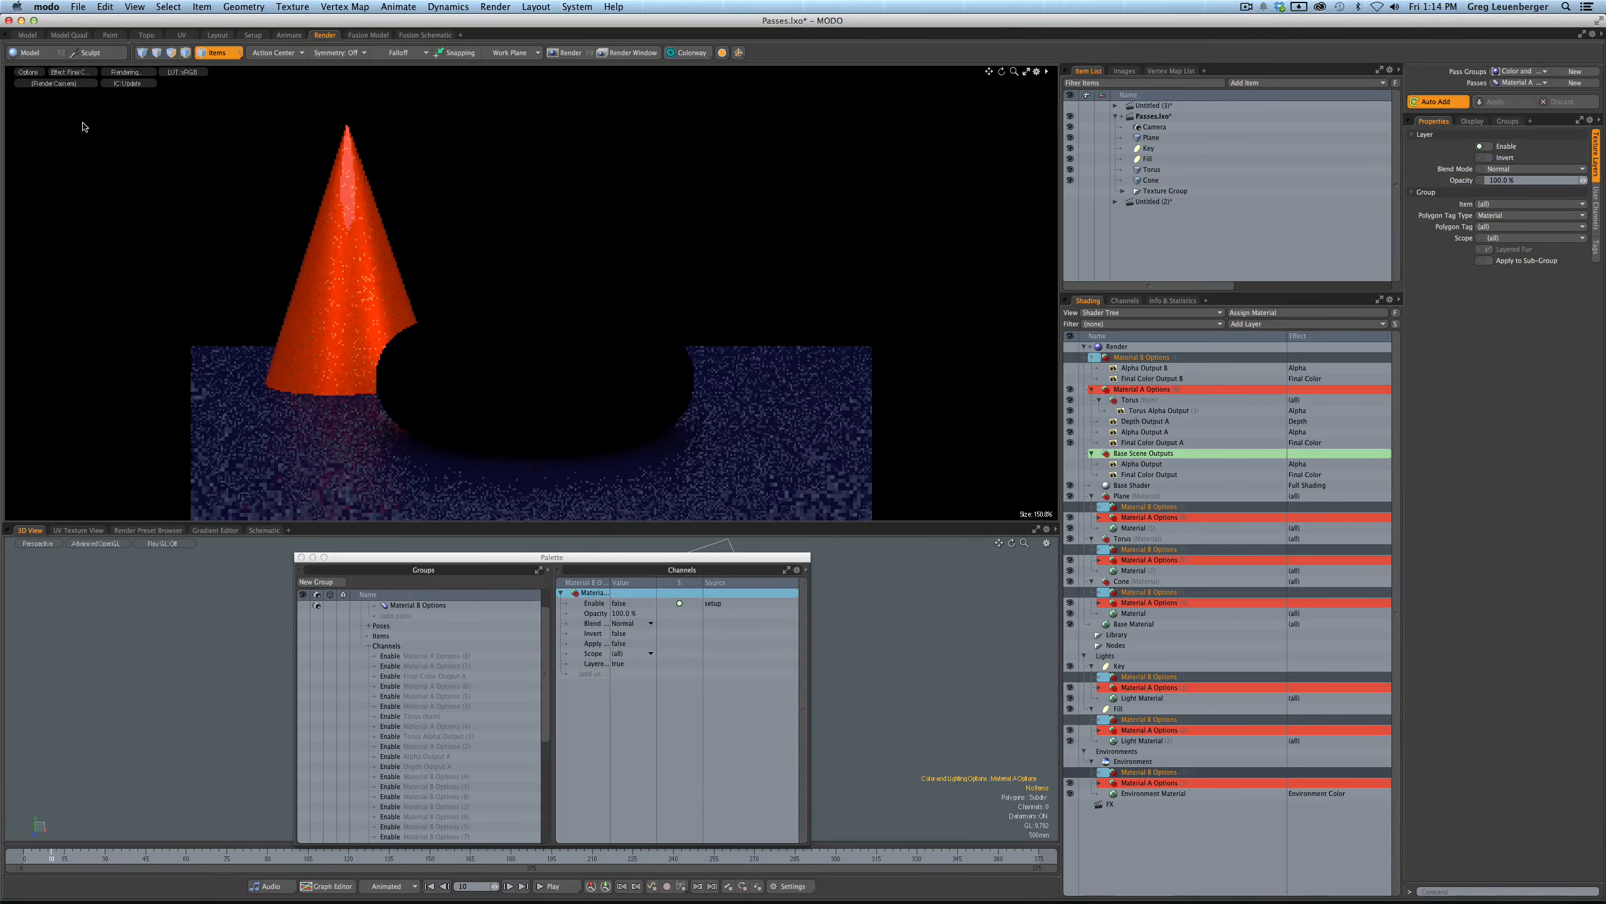
left_click(71, 72)
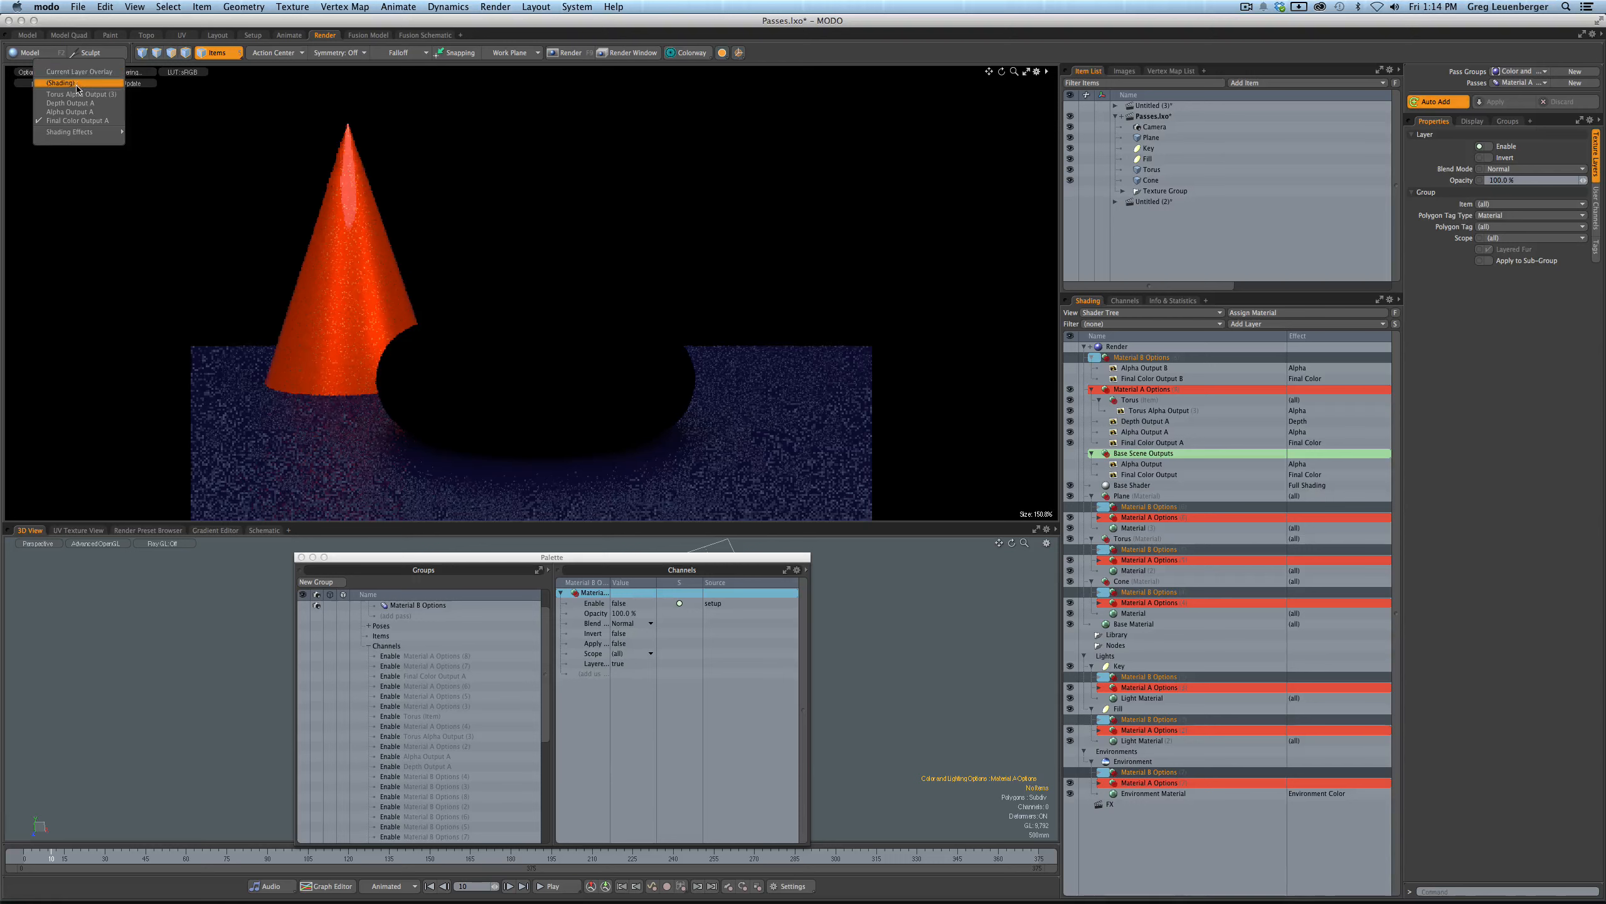
left_click(76, 85)
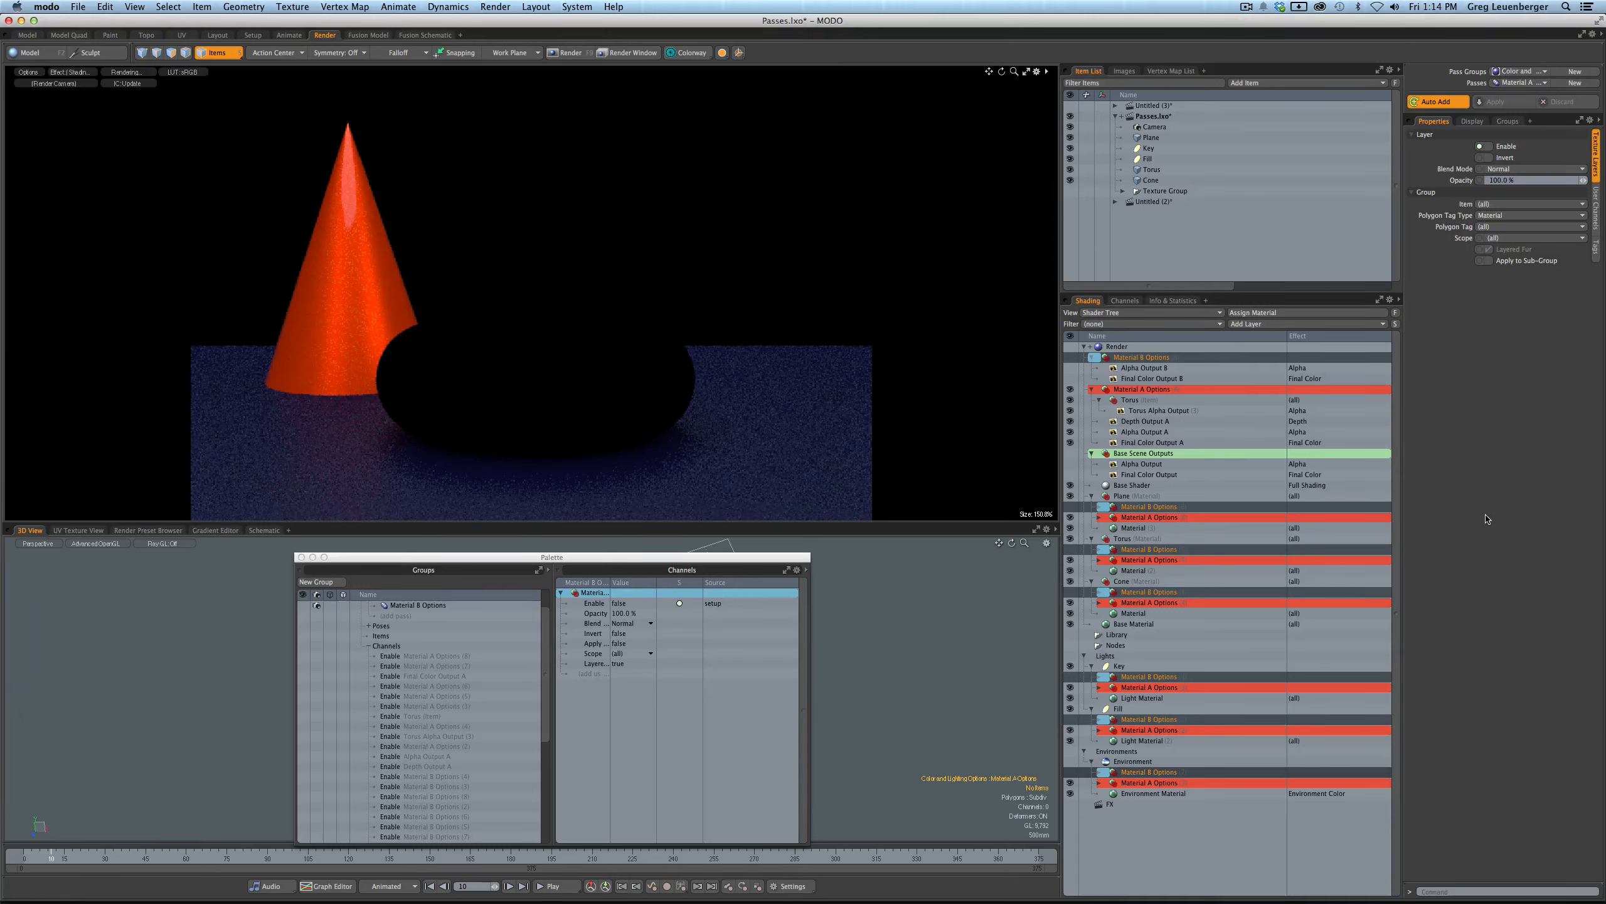
left_click(1099, 517)
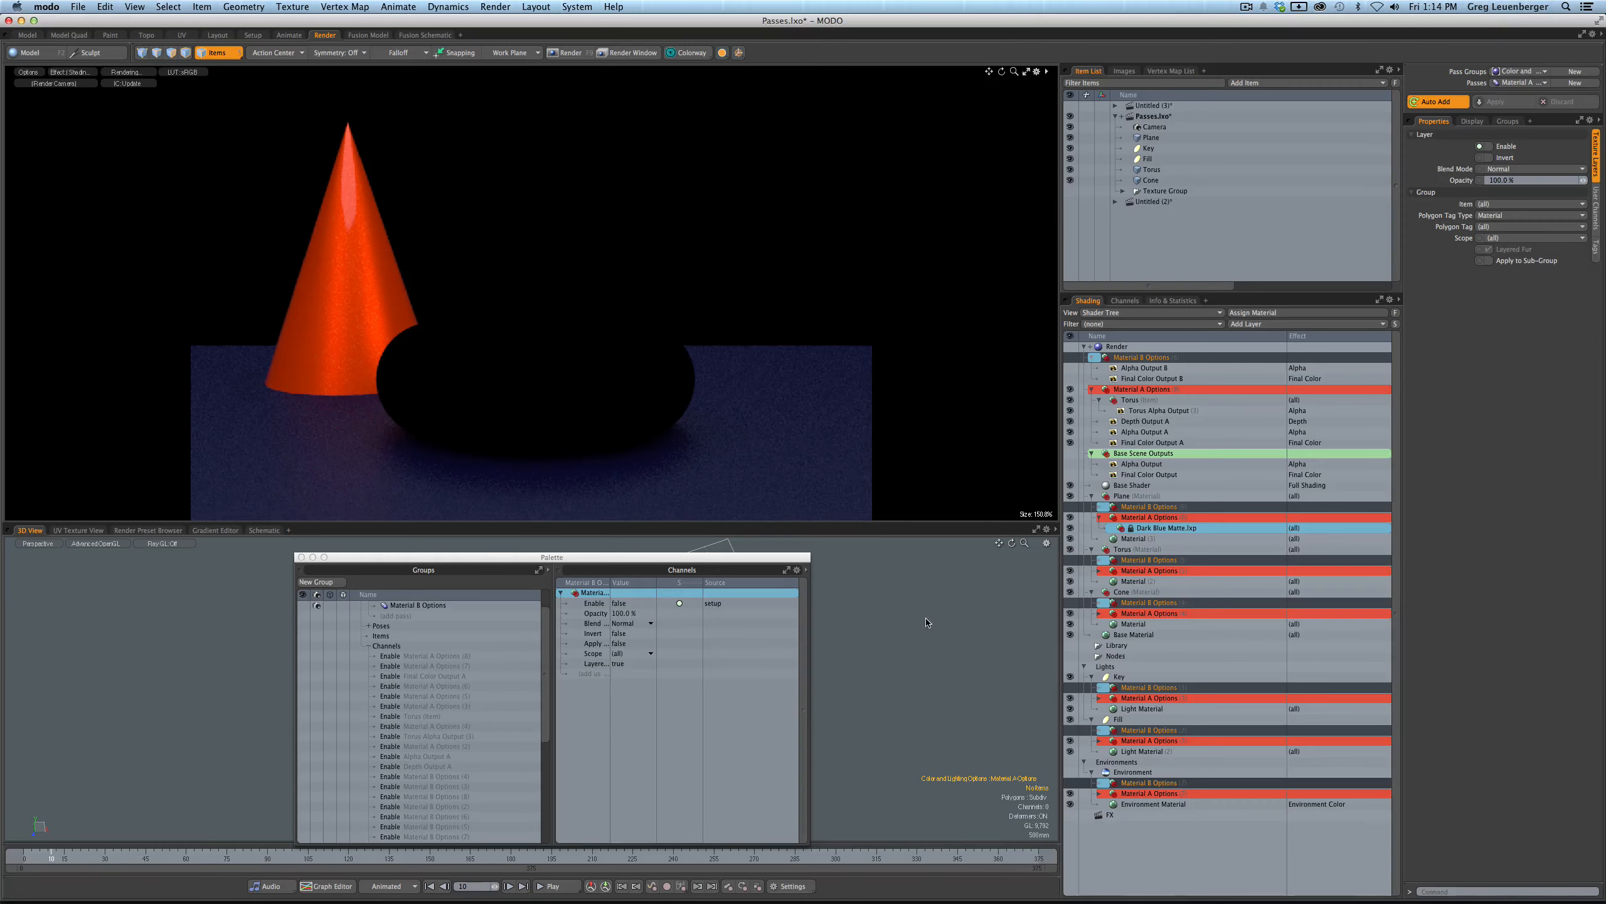
- Render the Material A Options pass, check its list of render outputs, and close the render window
key("F9")
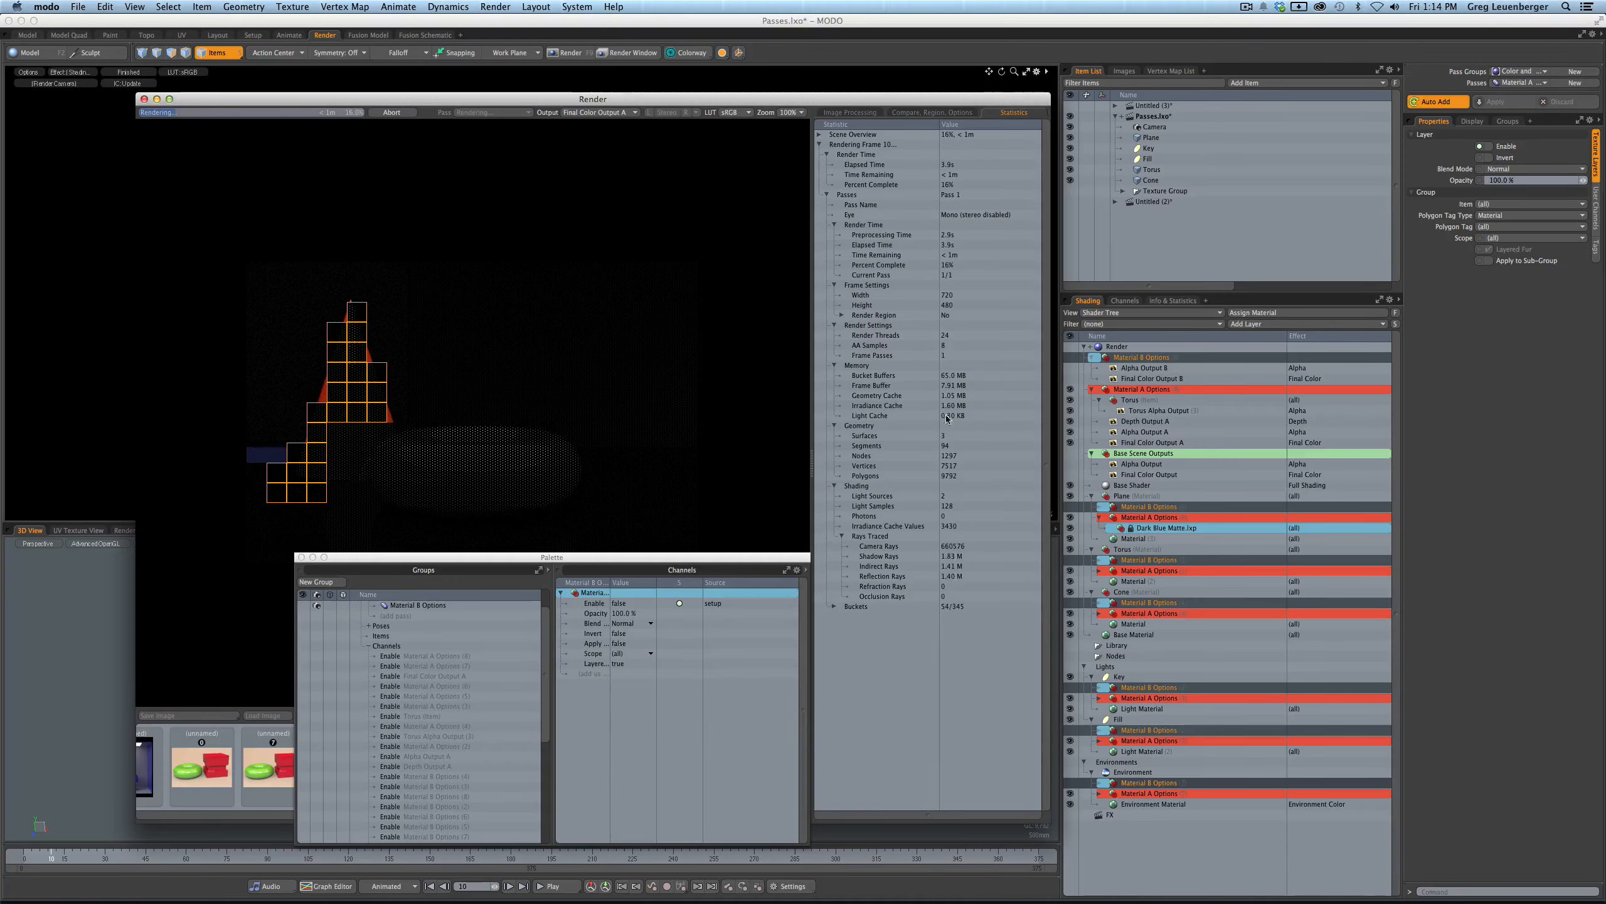
left_click_drag(708, 93, 1225, 58)
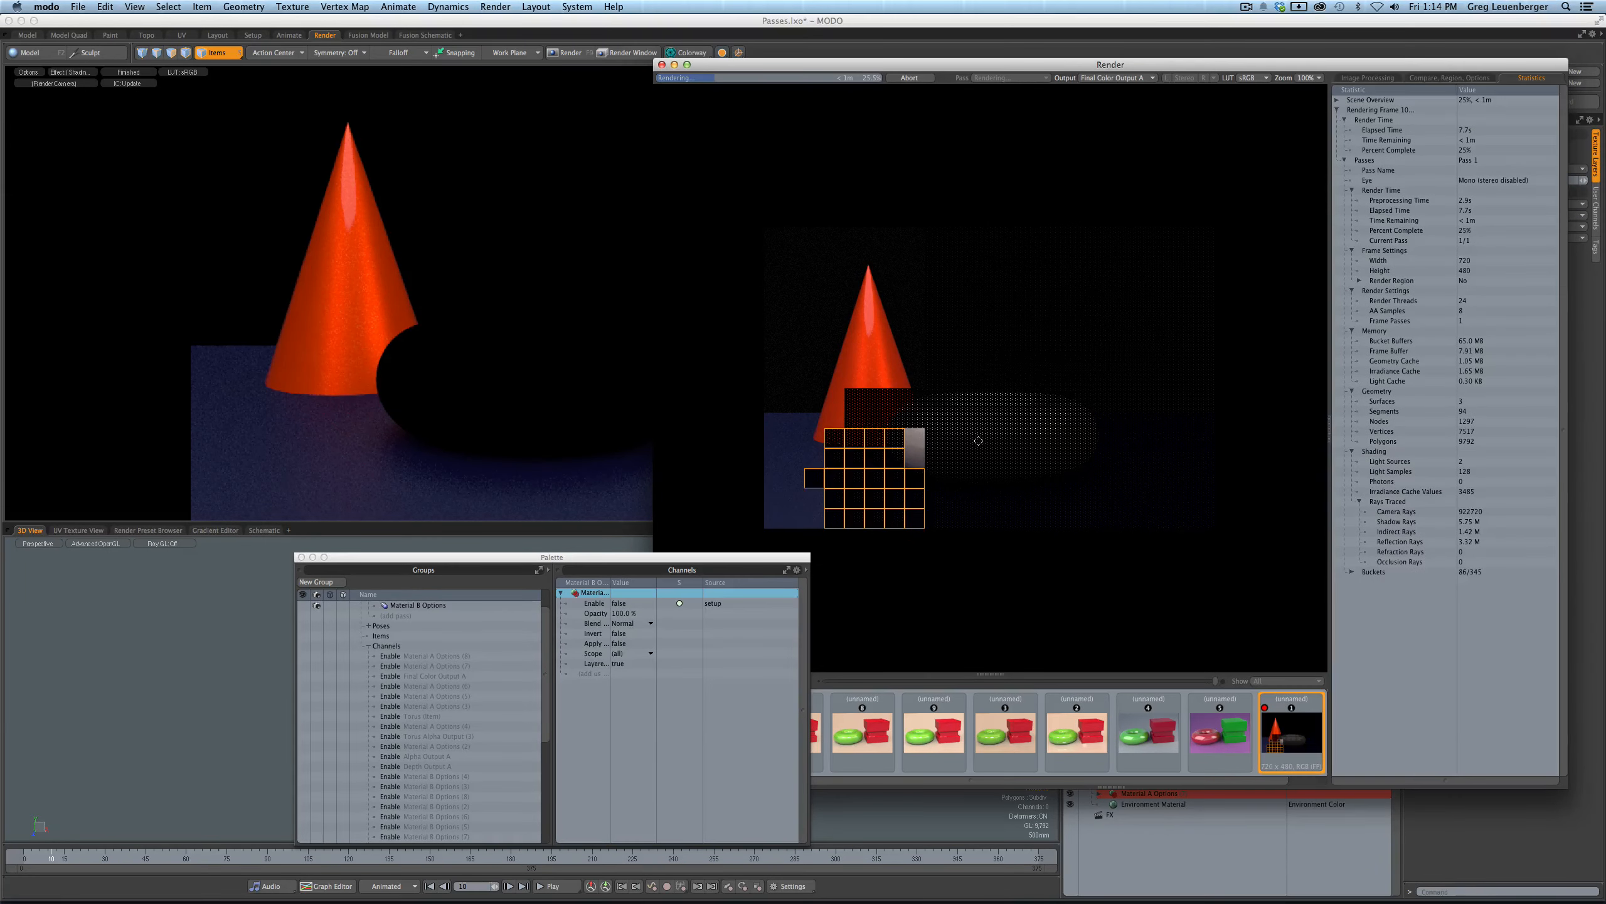
left_click(1114, 82)
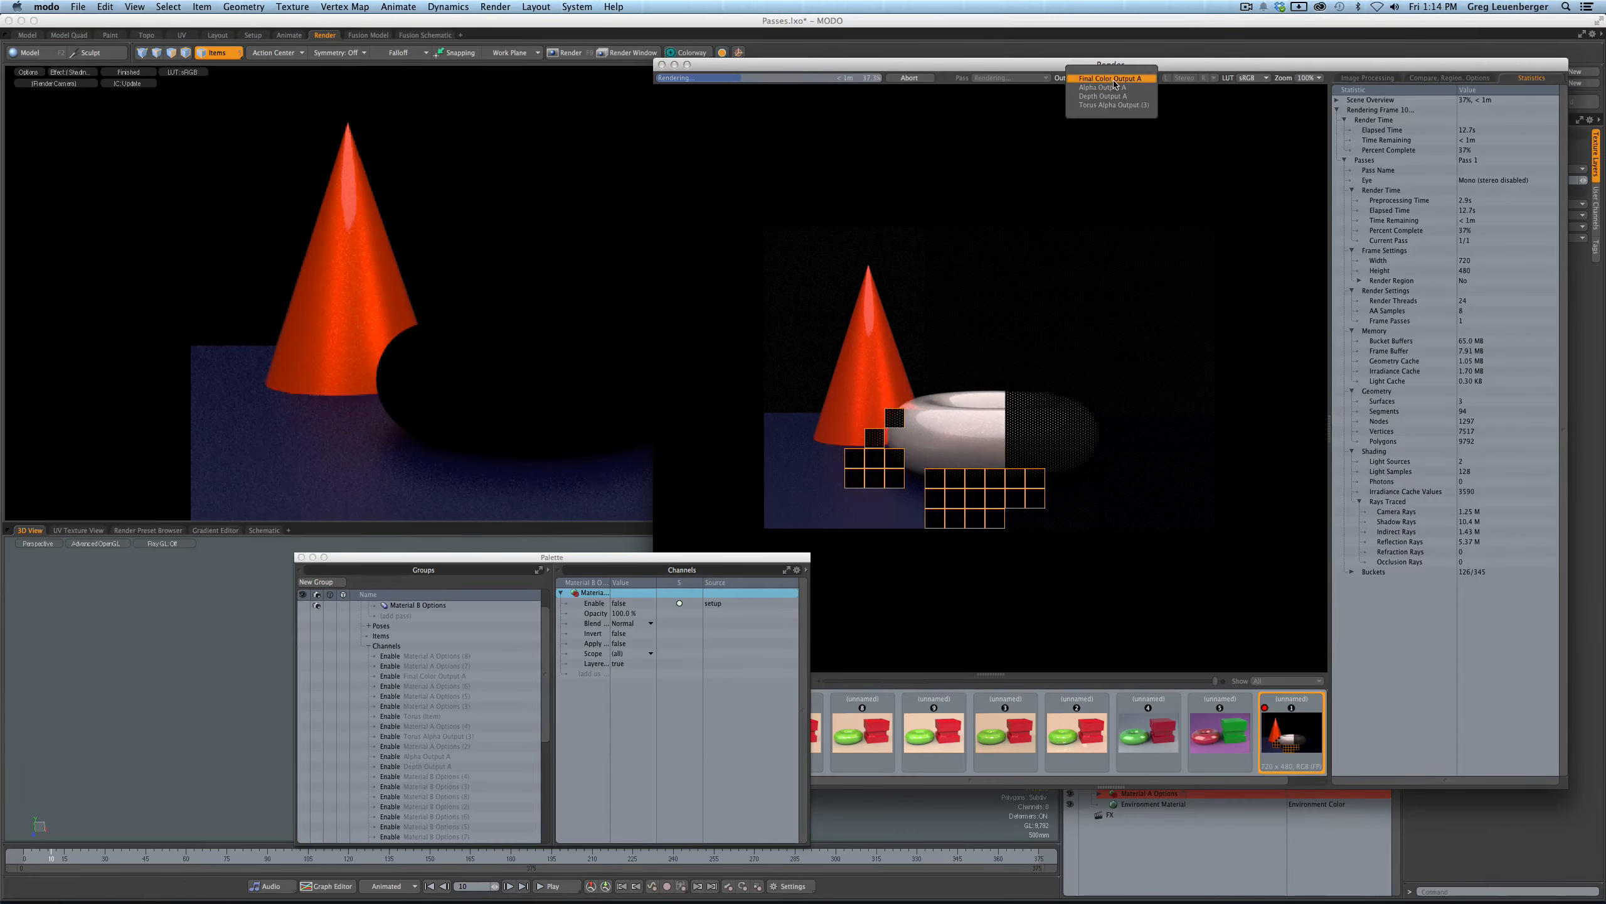
left_click(1115, 81)
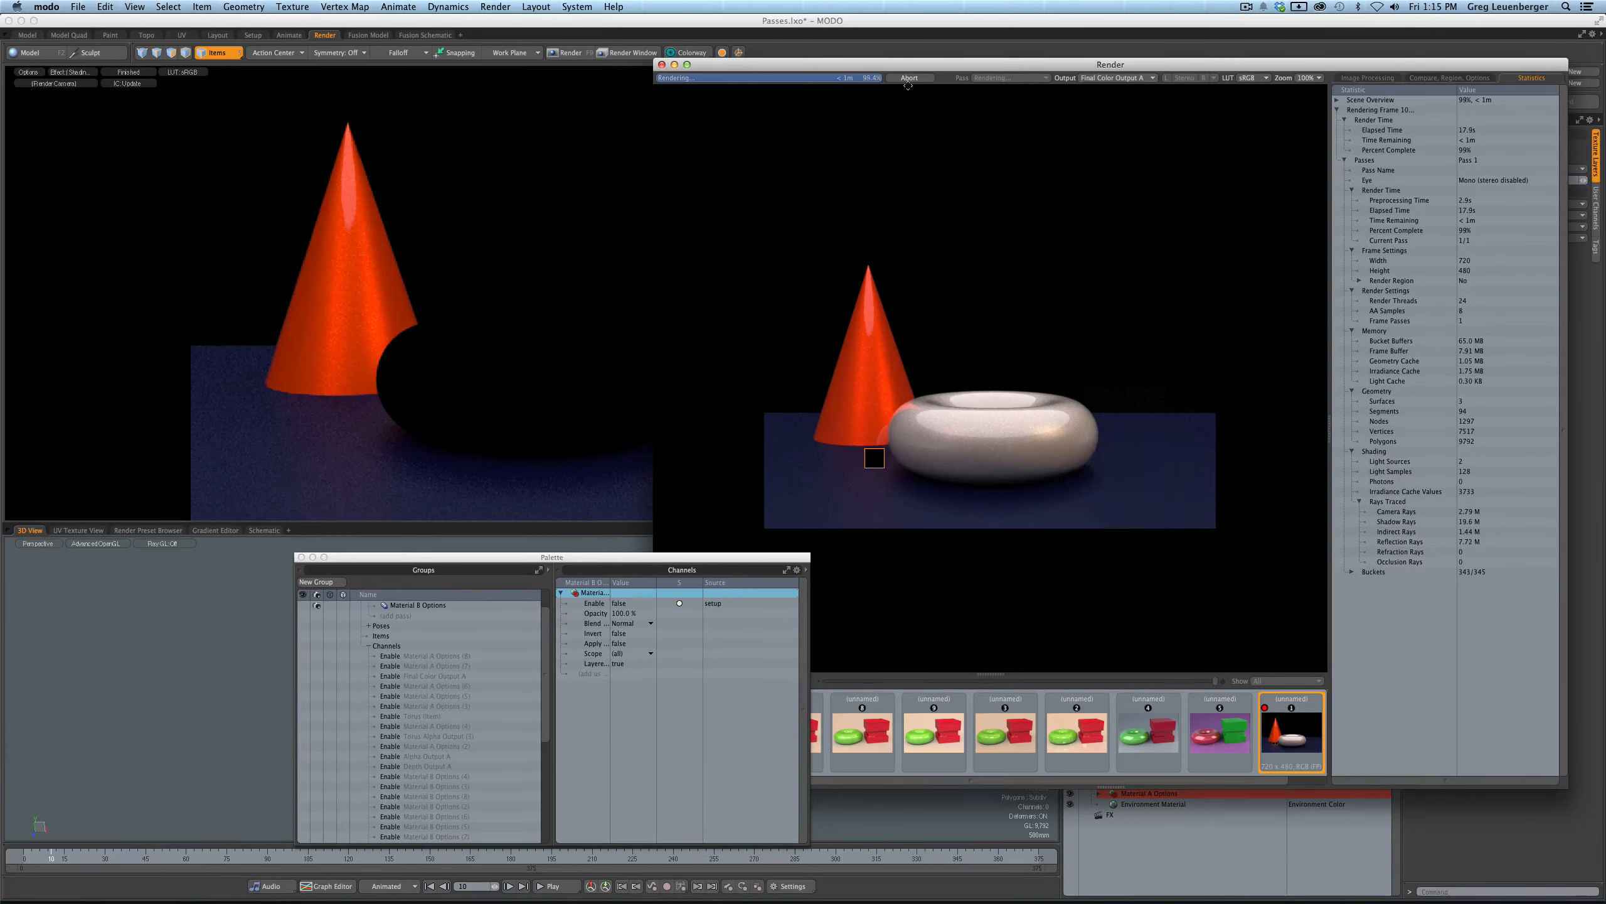
left_click(662, 65)
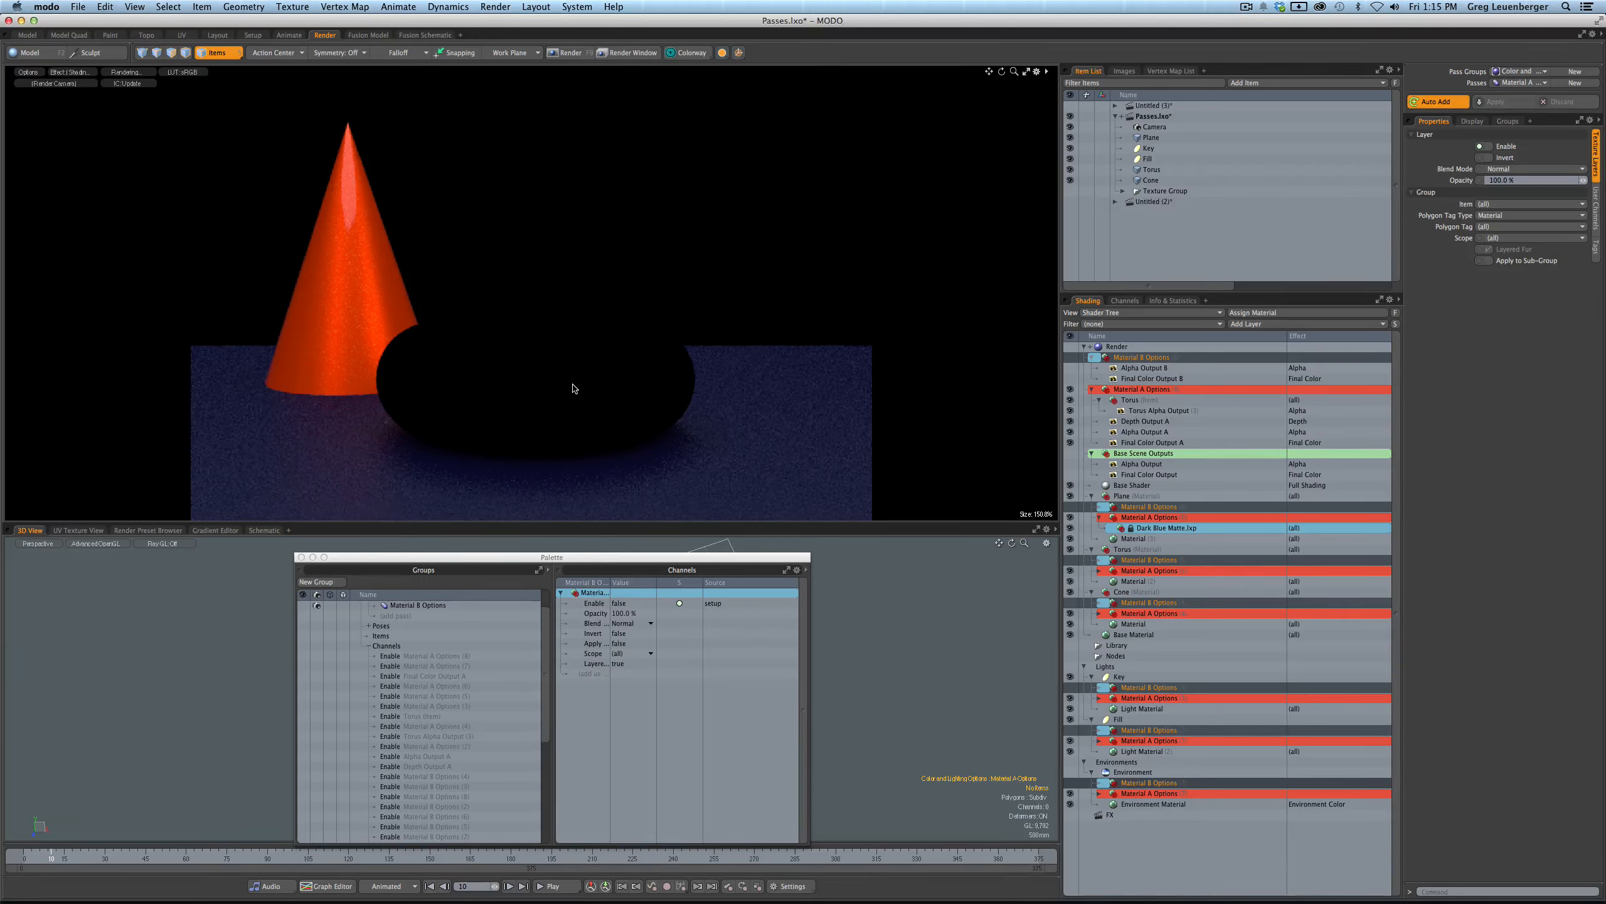
- Compare the base scene and the Material B Options pass in the preview, and return to the Material A Options pass
left_click(1518, 83)
left_click(1504, 71)
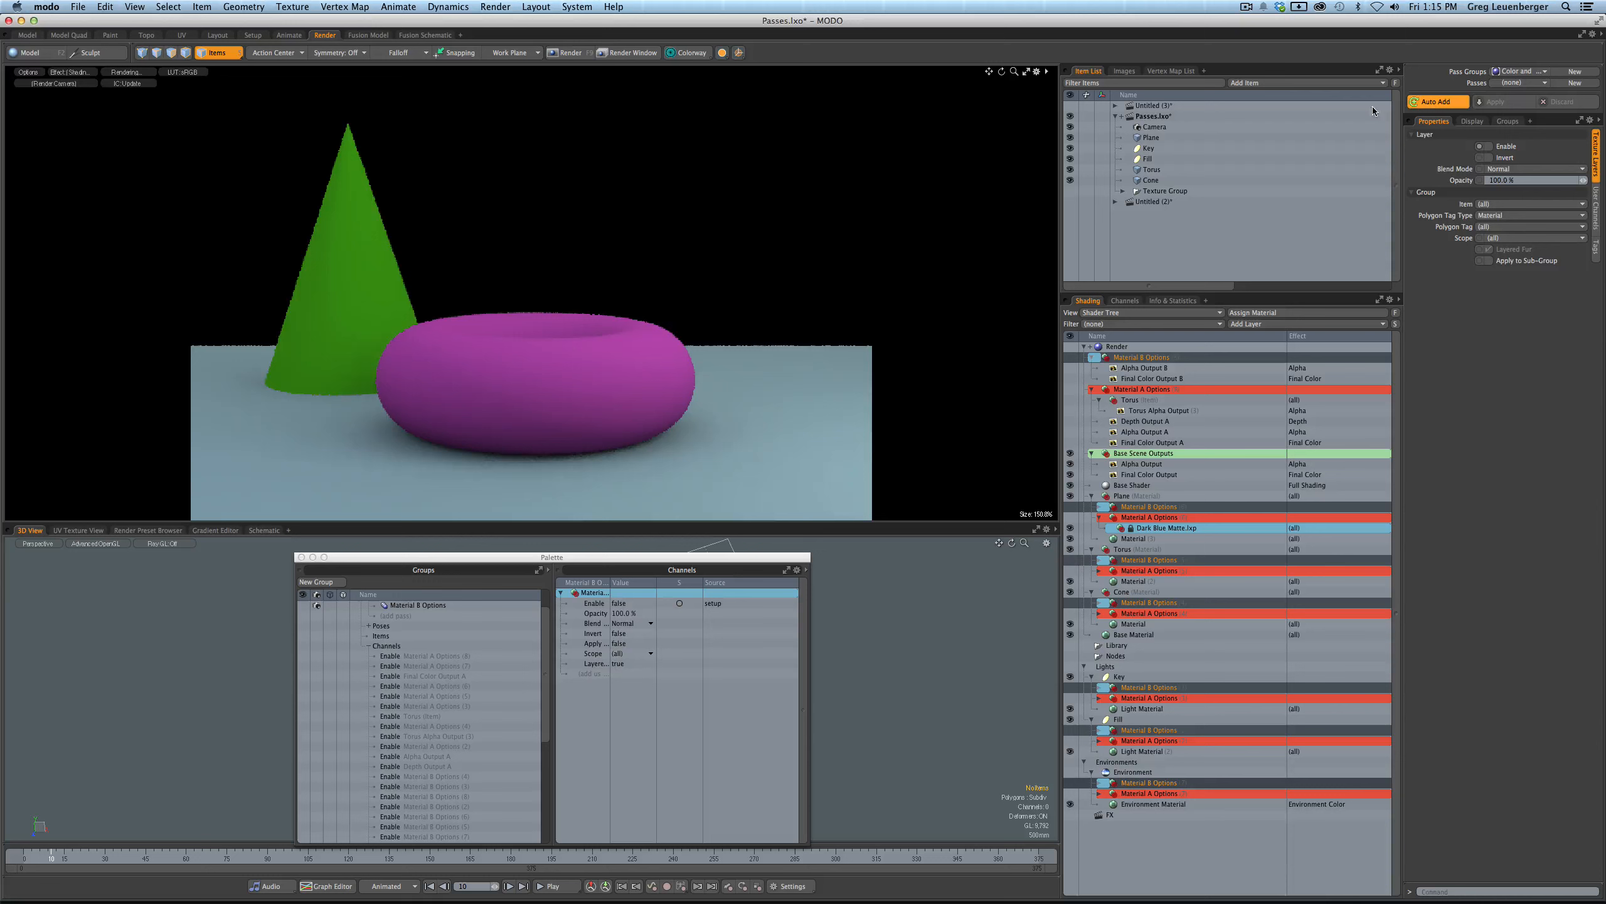
left_click(1516, 86)
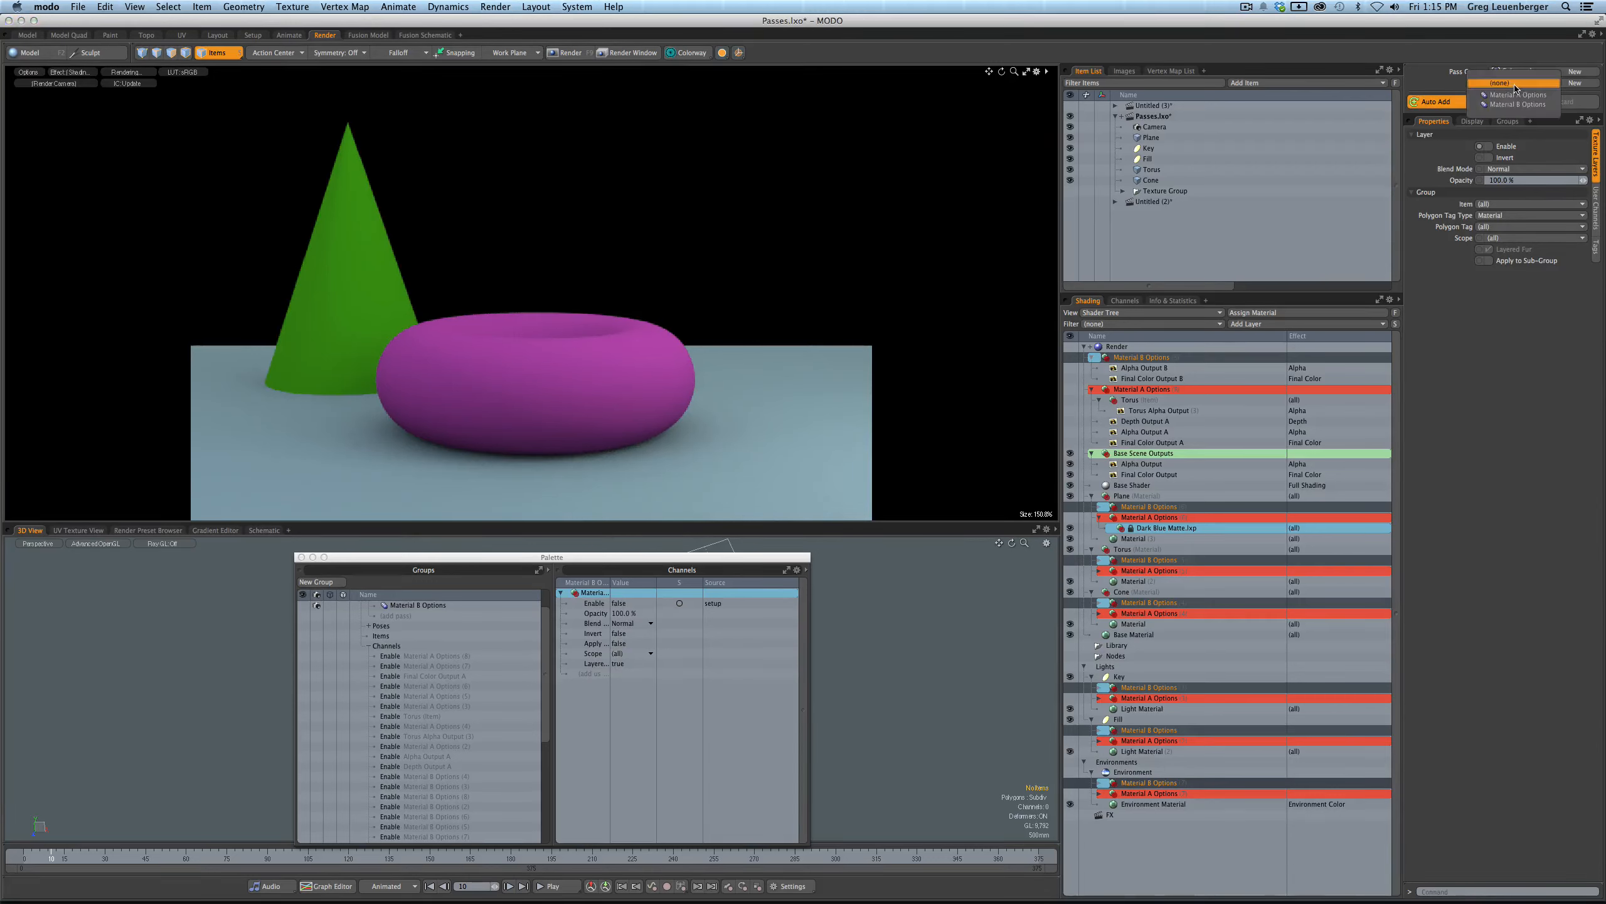
left_click(1518, 104)
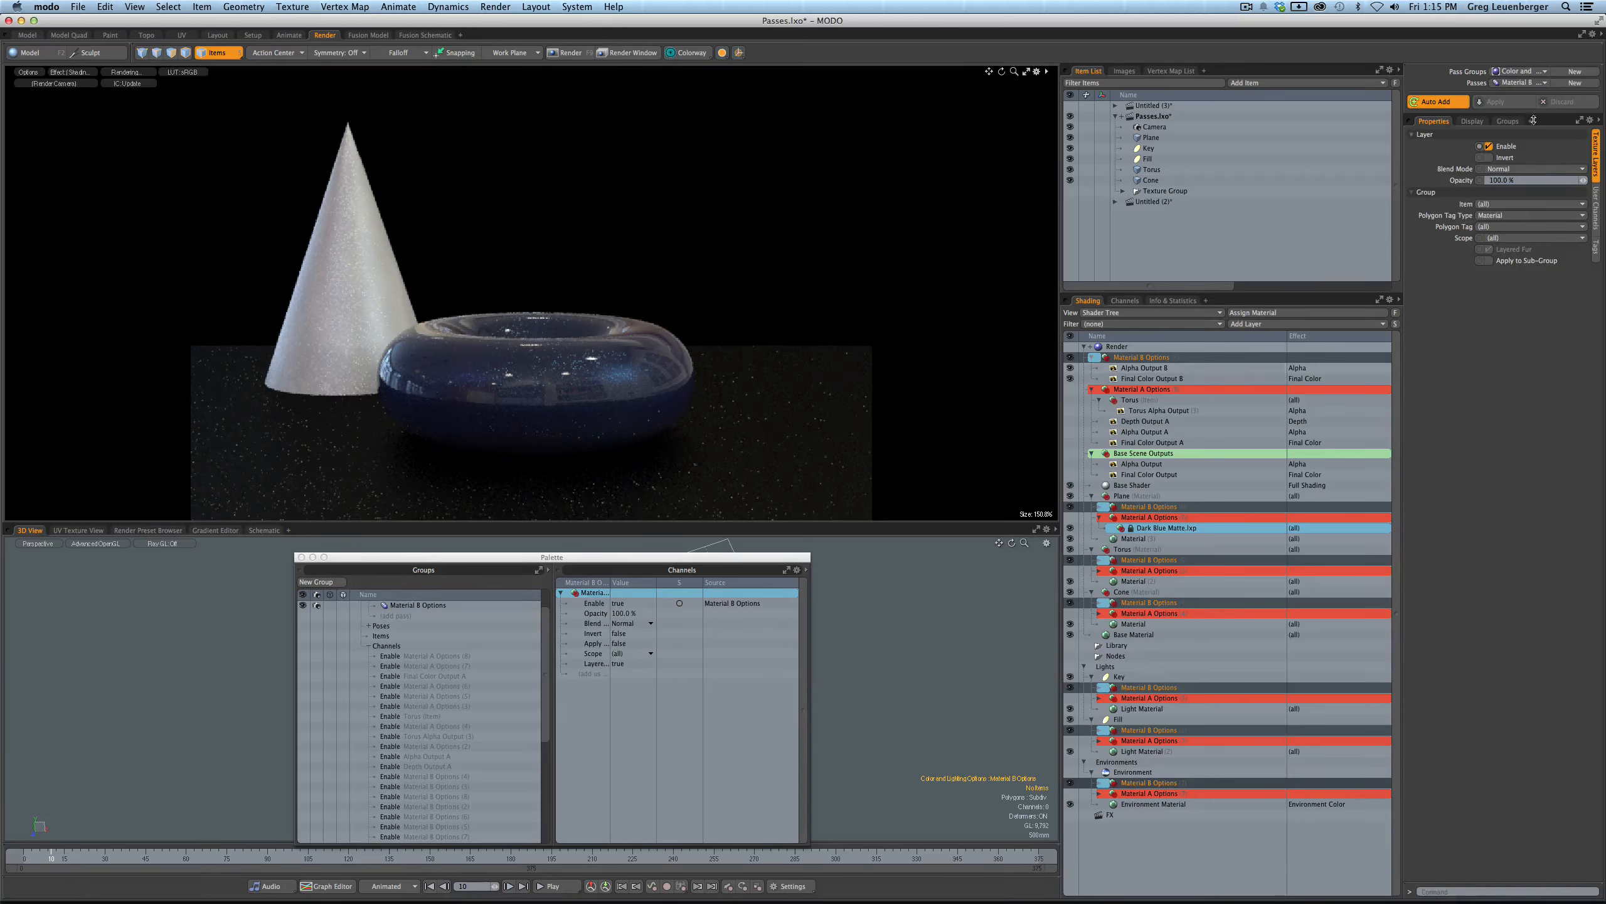
left_click(1518, 83)
left_click(1522, 73)
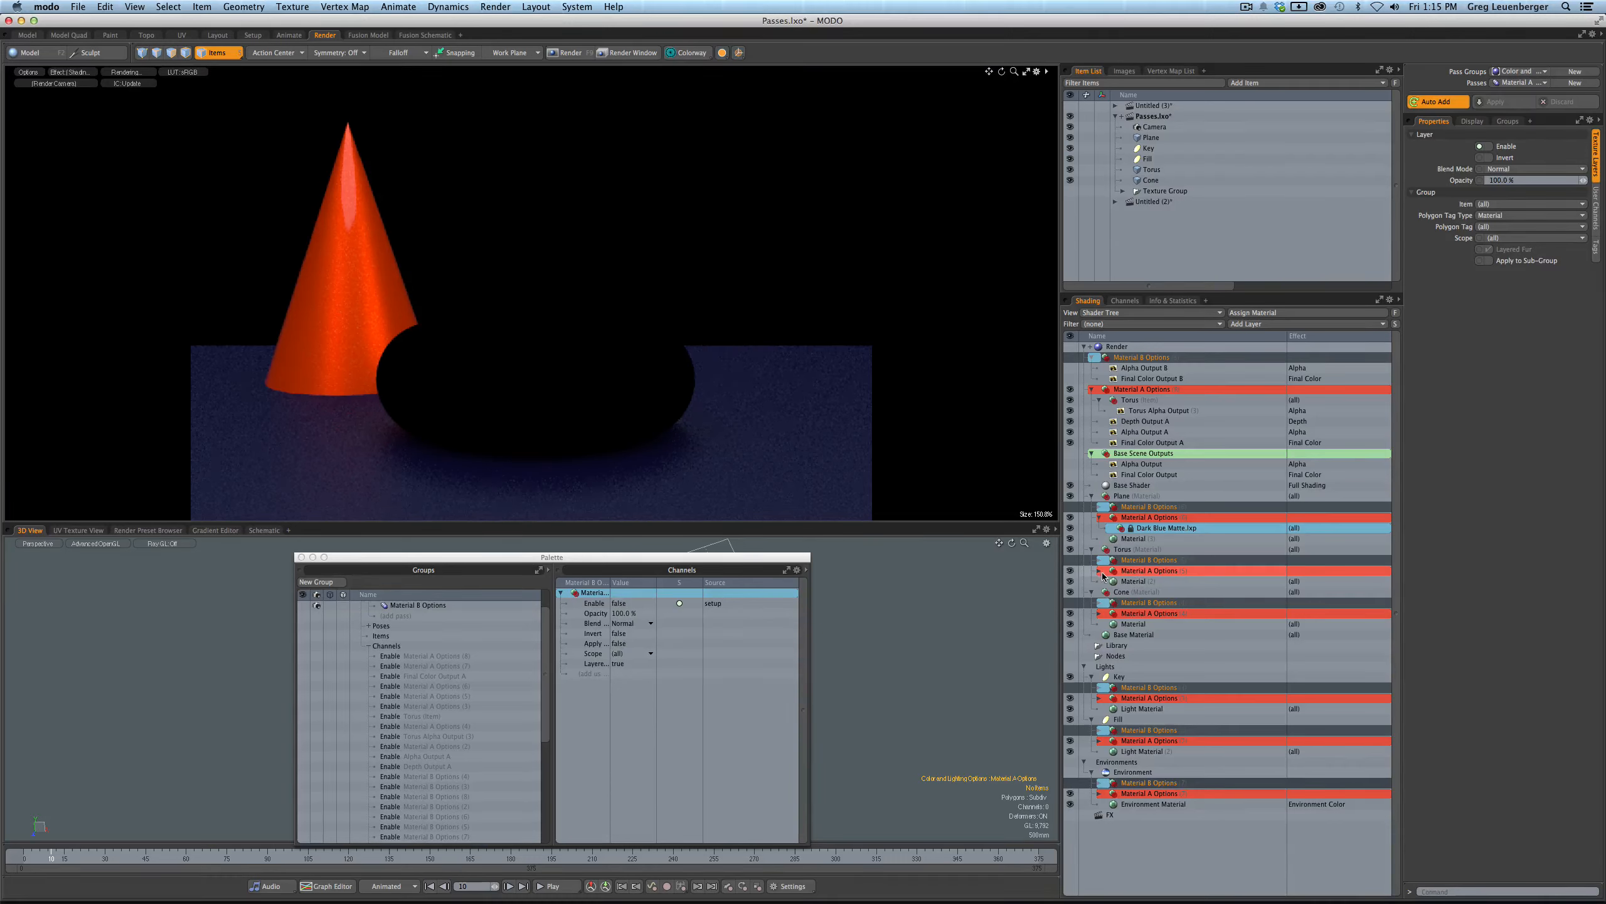
- Toggle the Torus material's Material A Options group off and back on, apply it to the active pass, and turn off Auto Add
key("Escape")
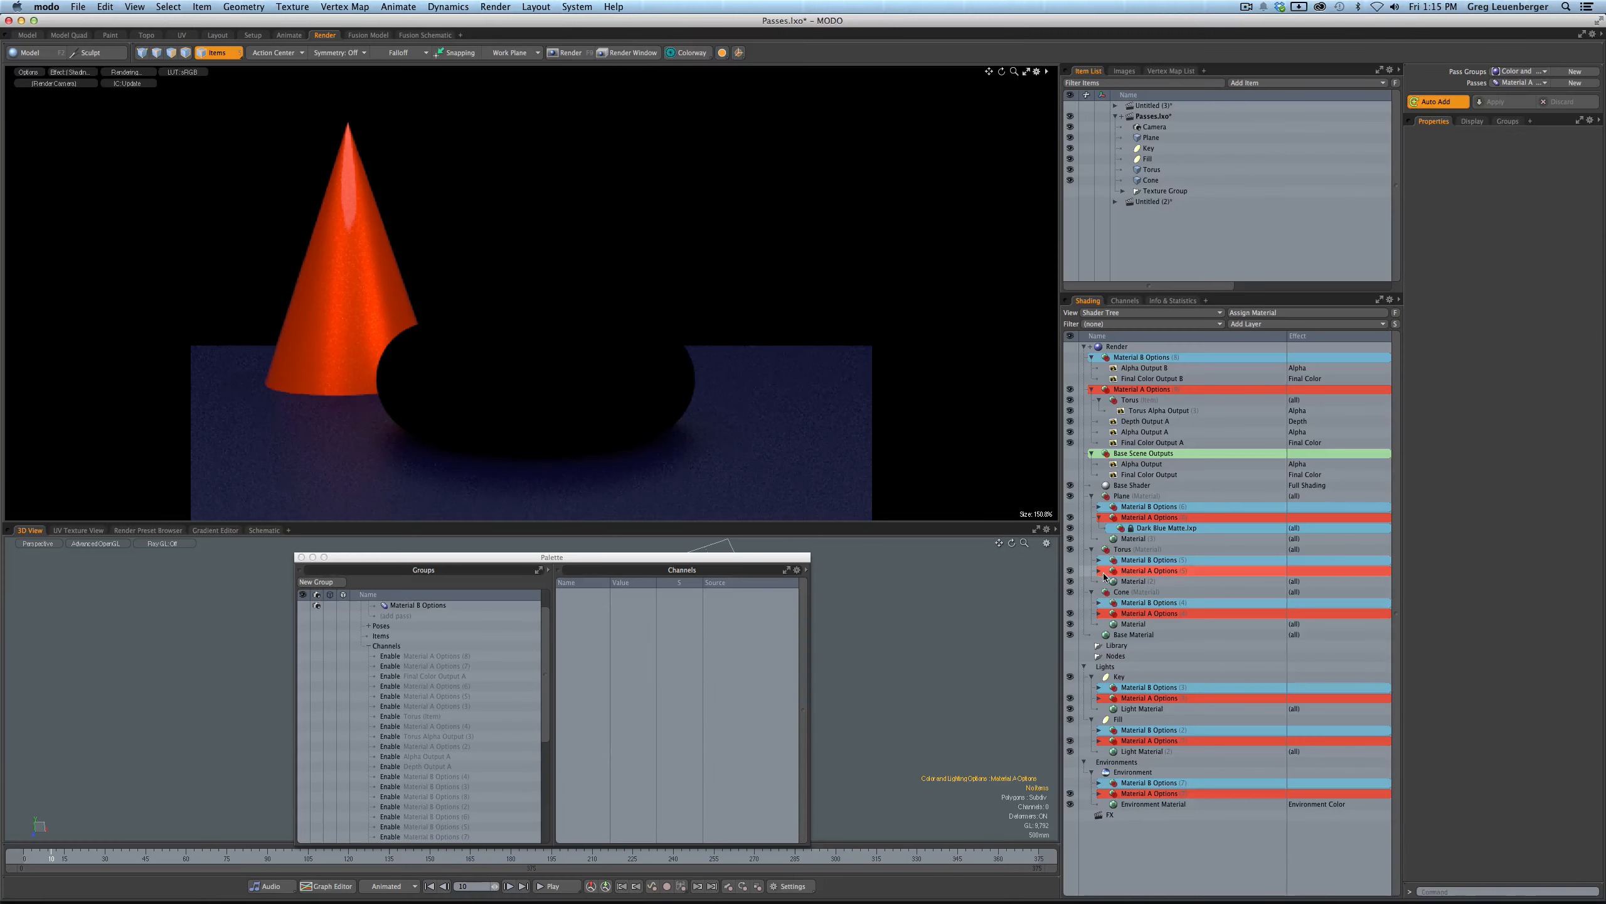
left_click(1099, 571)
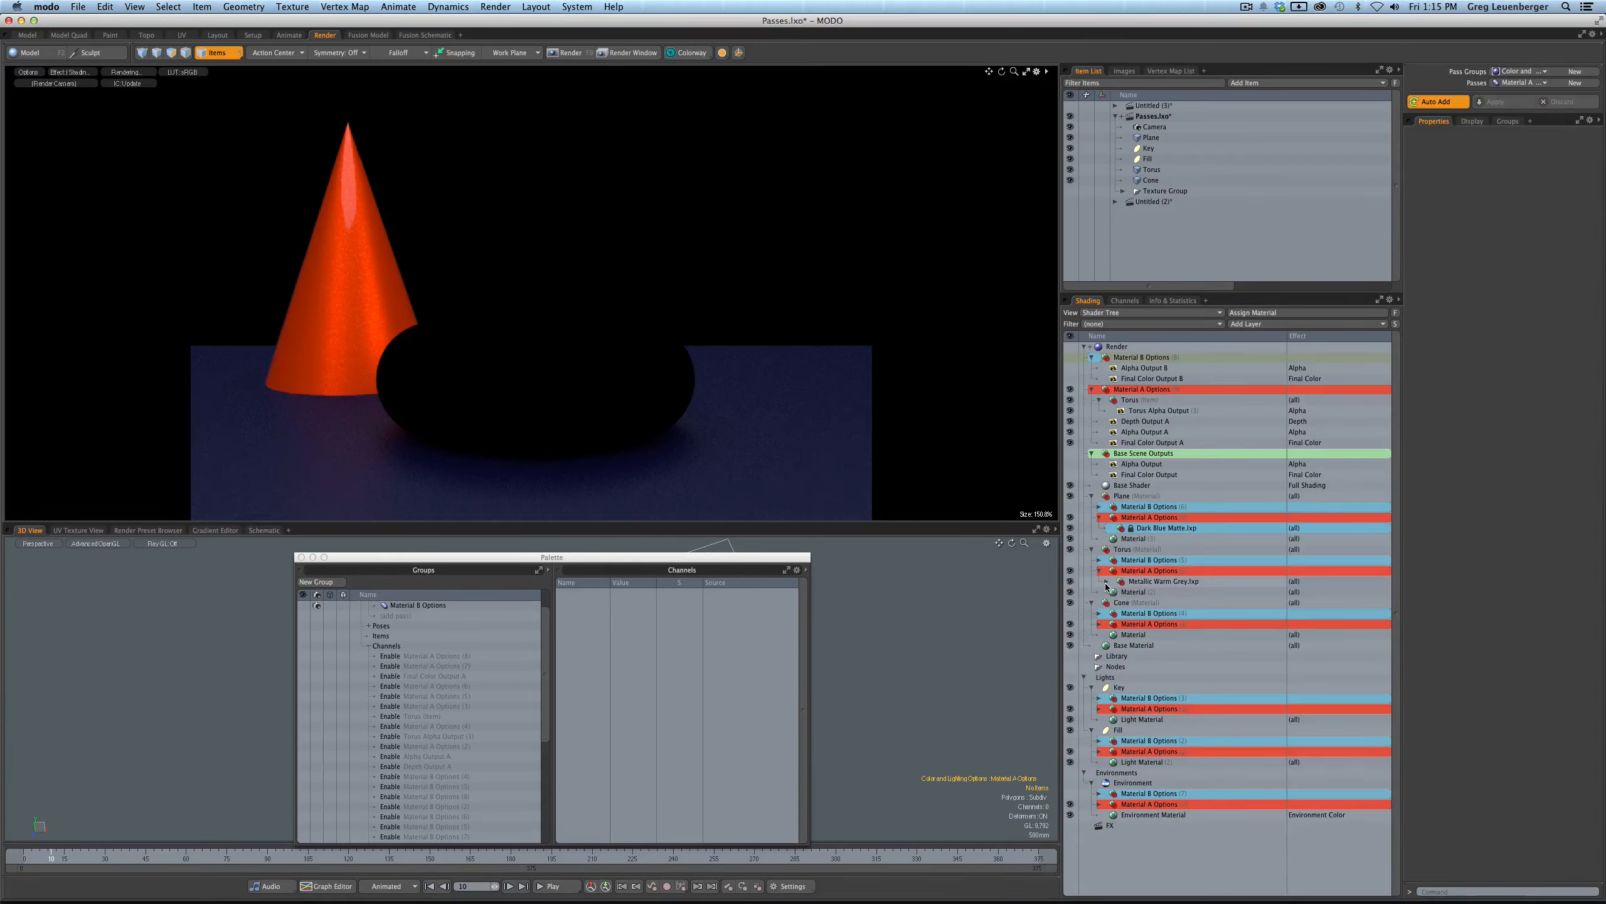
left_click(1106, 581)
left_click(1107, 581)
left_click(1070, 571)
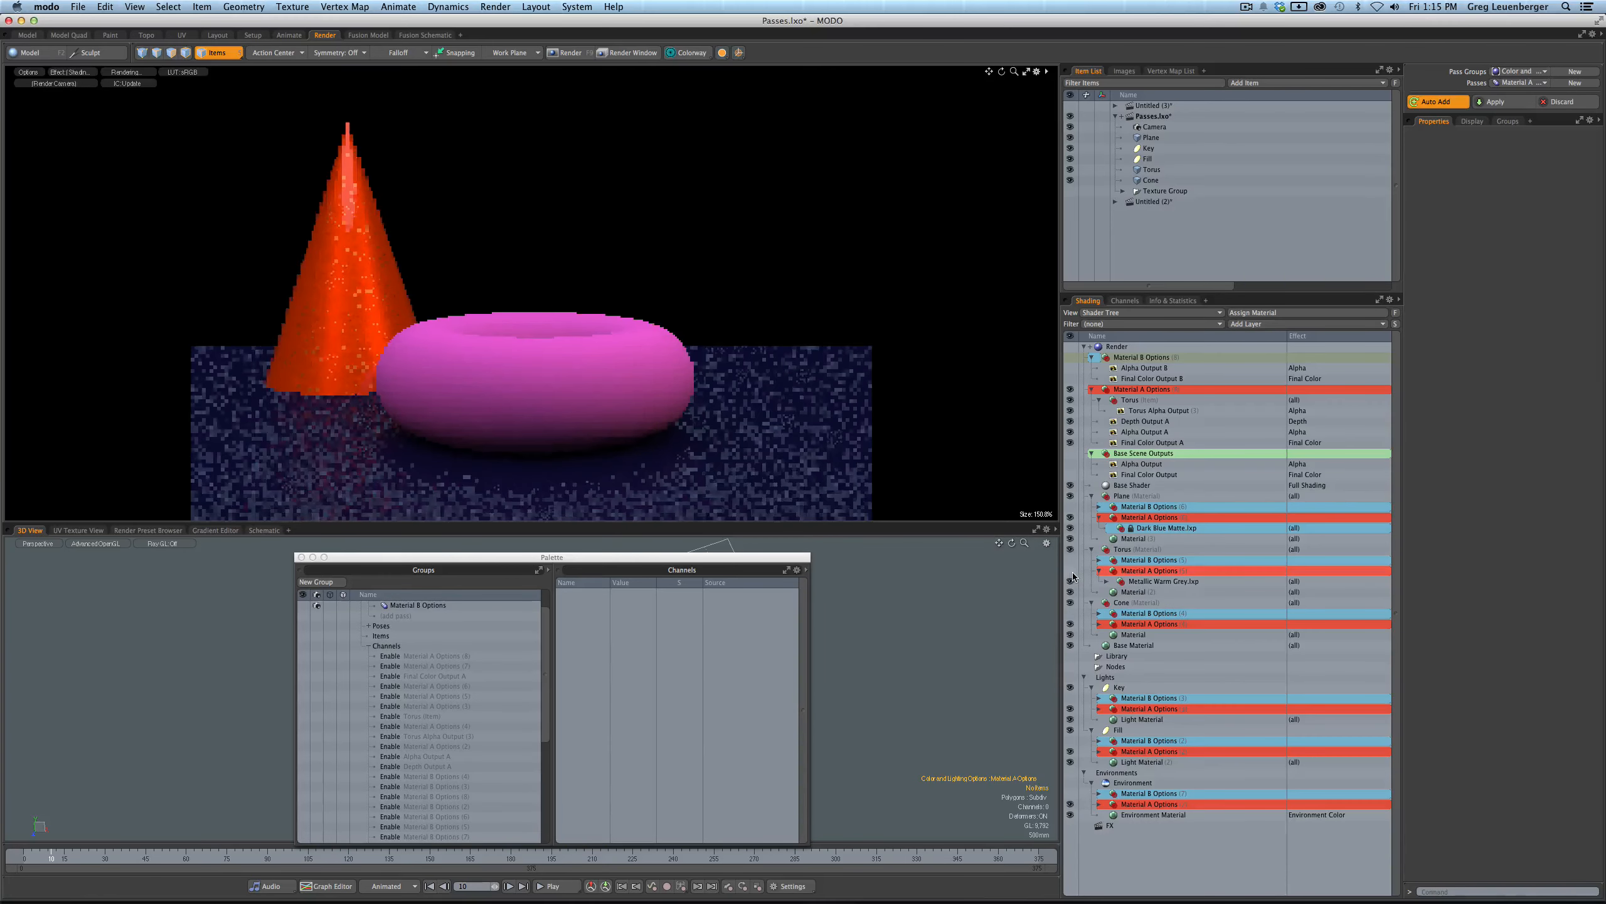
left_click(1071, 571)
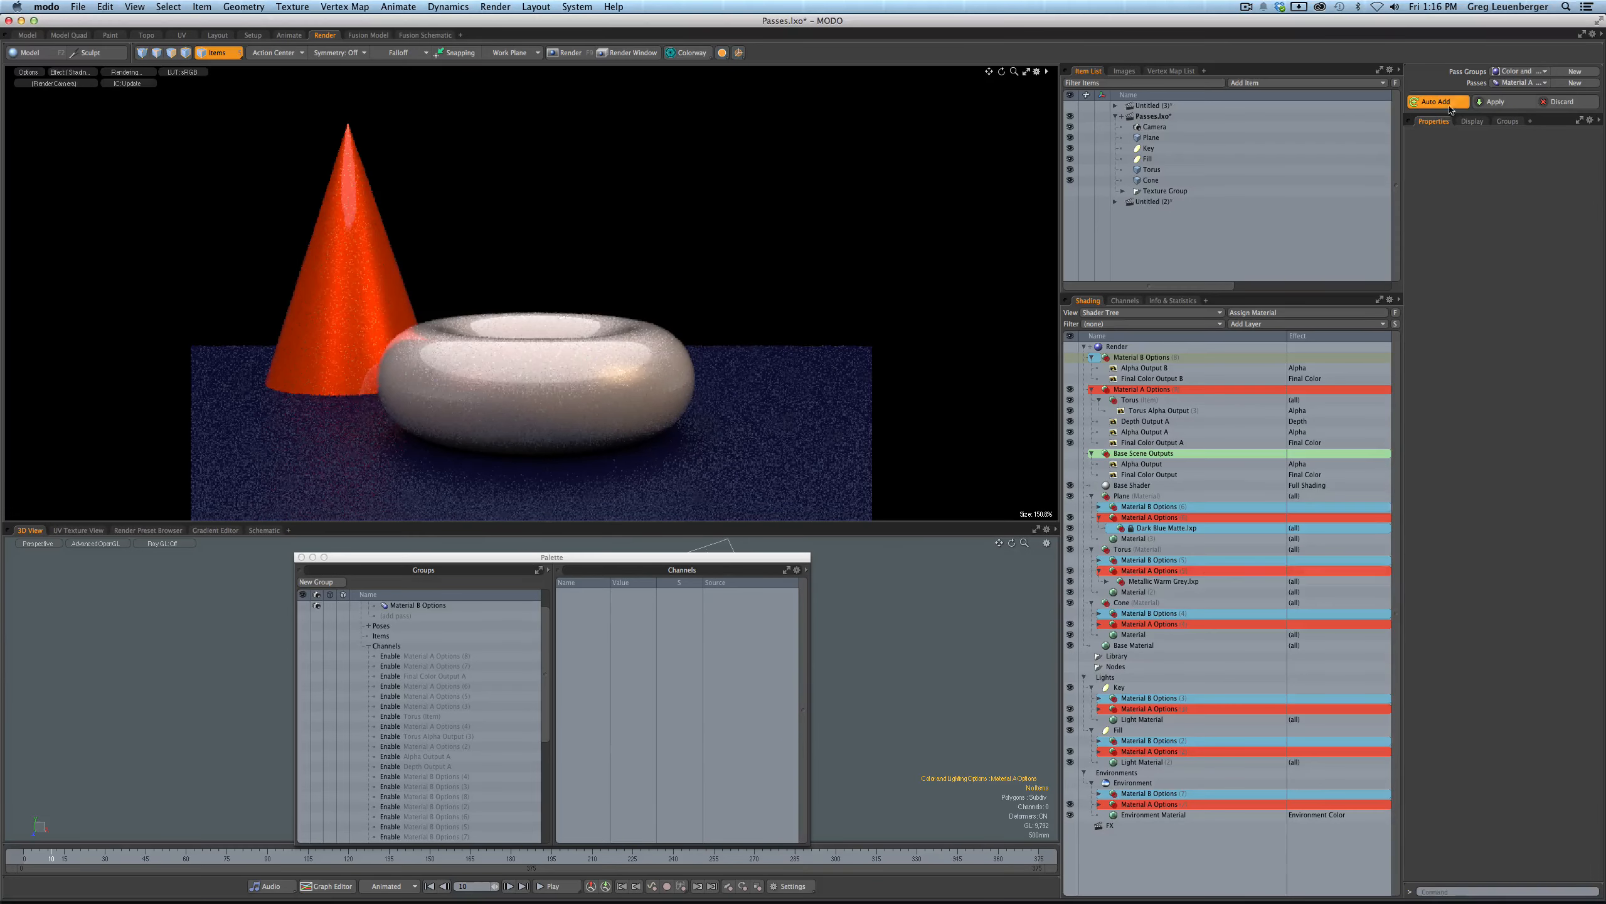
left_click(1498, 101)
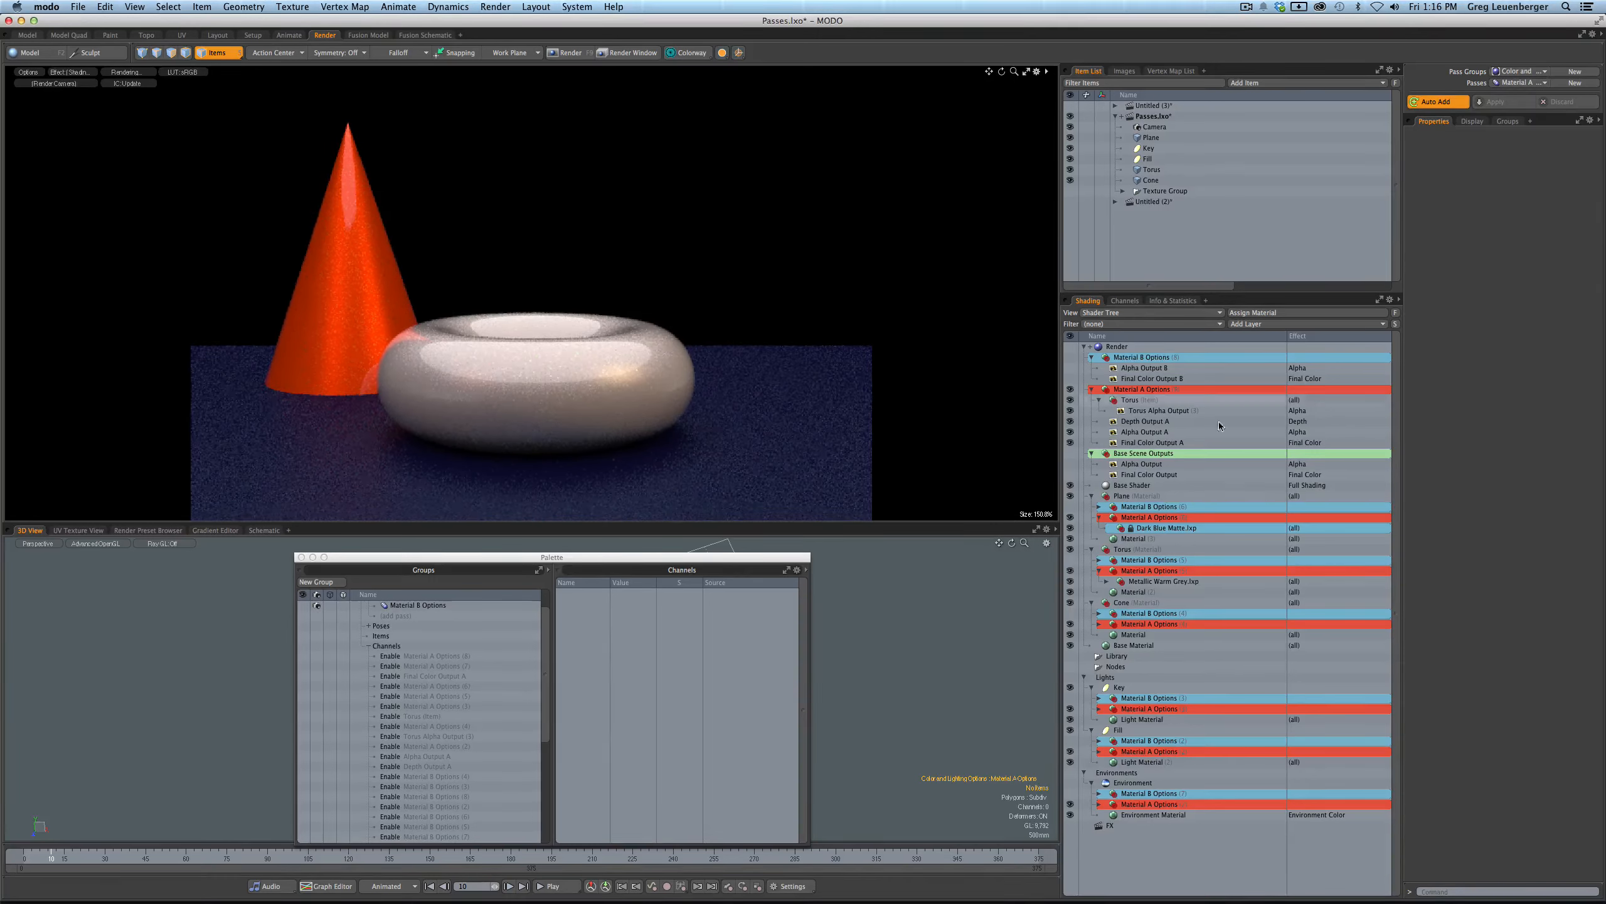
left_click(1449, 104)
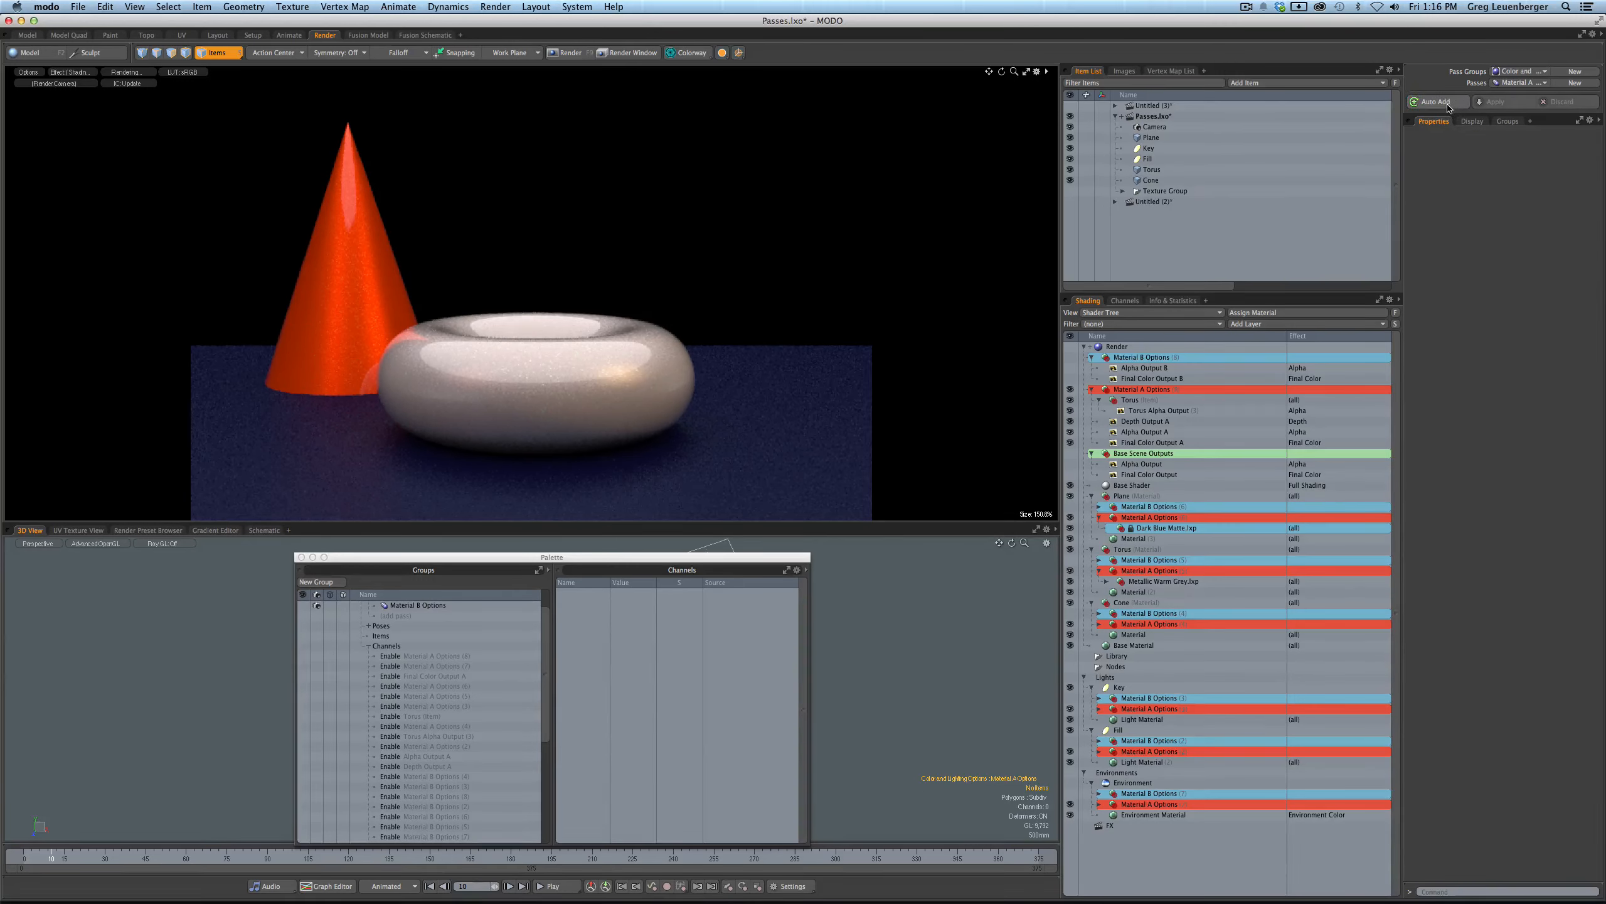
- Set the active pass of the color and lighting pass group to none
left_click(1514, 87)
left_click(1501, 77)
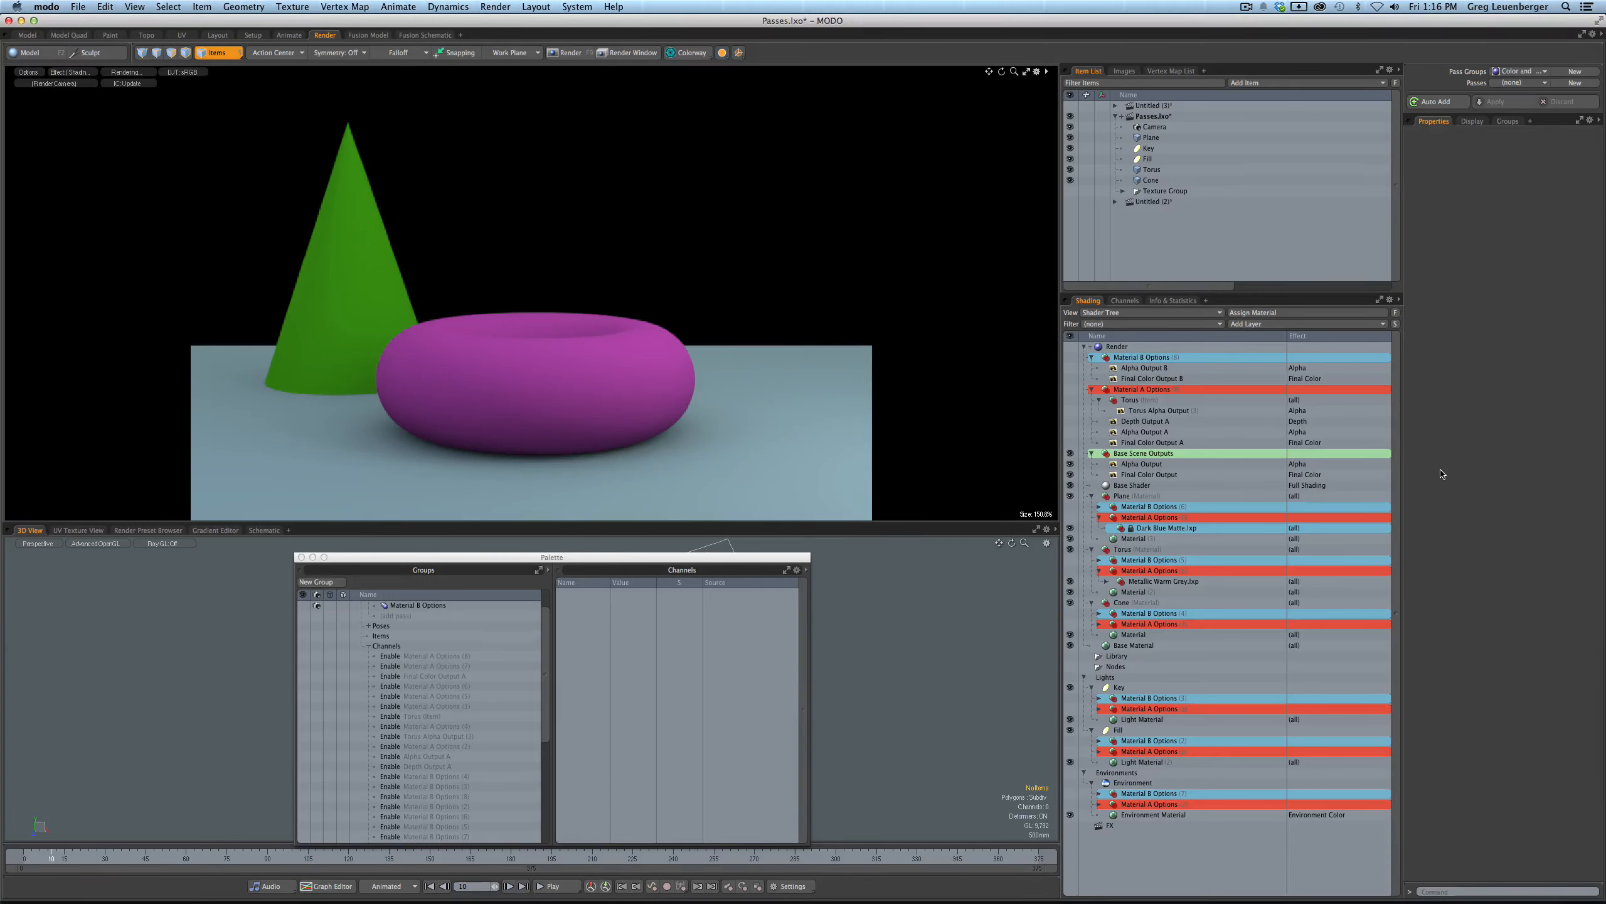
- Create a new render pass named Special A in the current pass group, and set the active pass back to none
left_click(1525, 85)
left_click(1524, 81)
left_click(1574, 83)
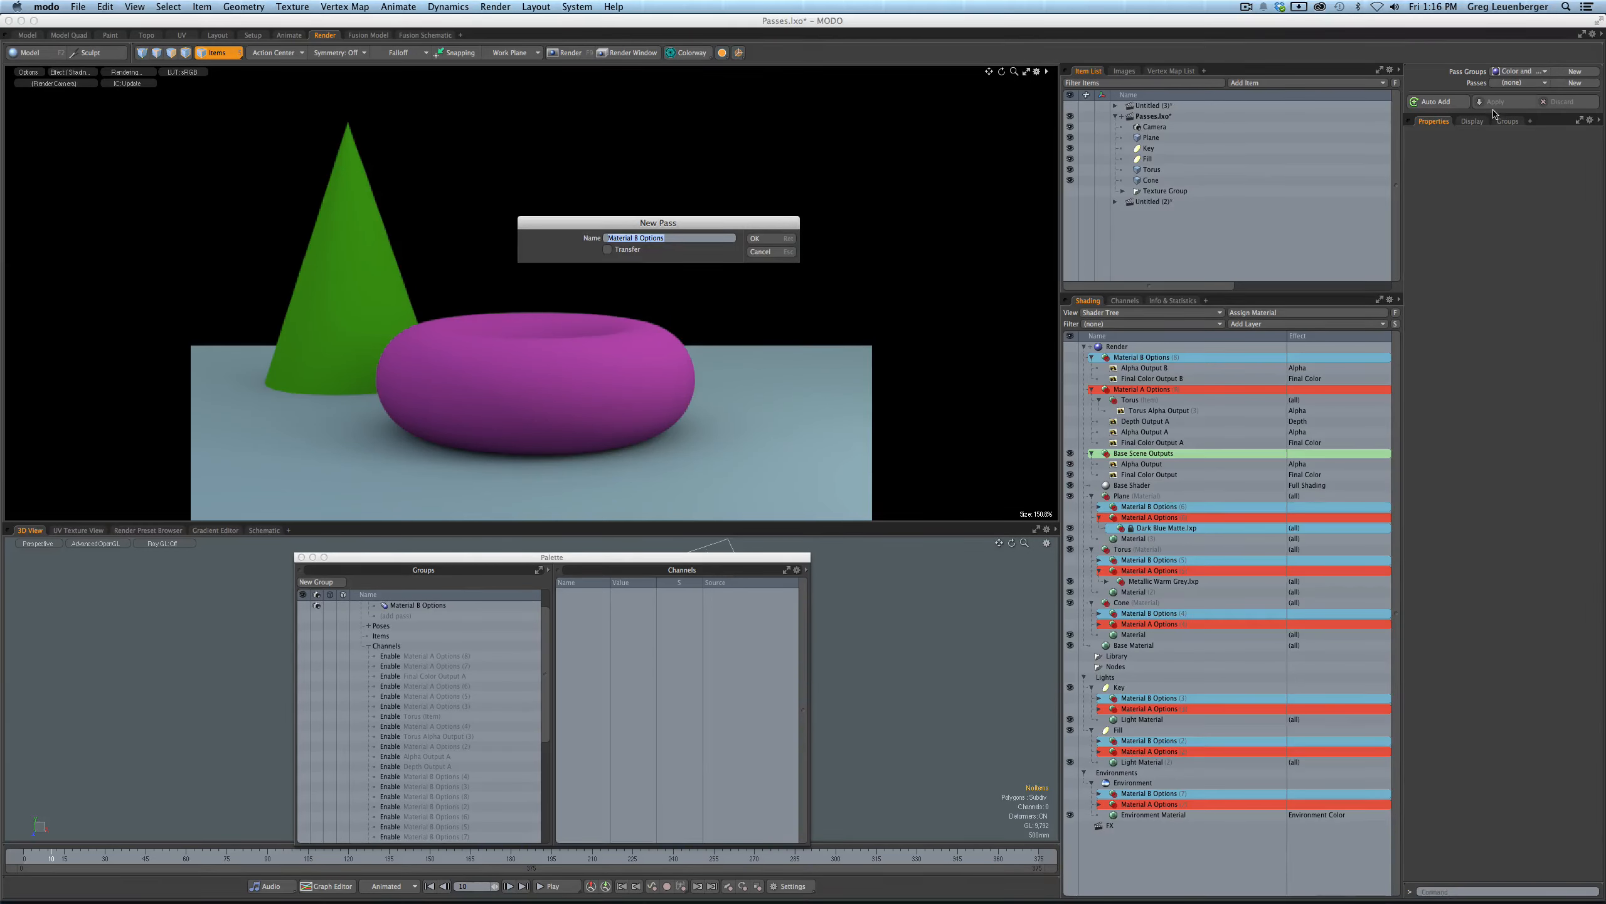
type("Spec")
left_click(764, 243)
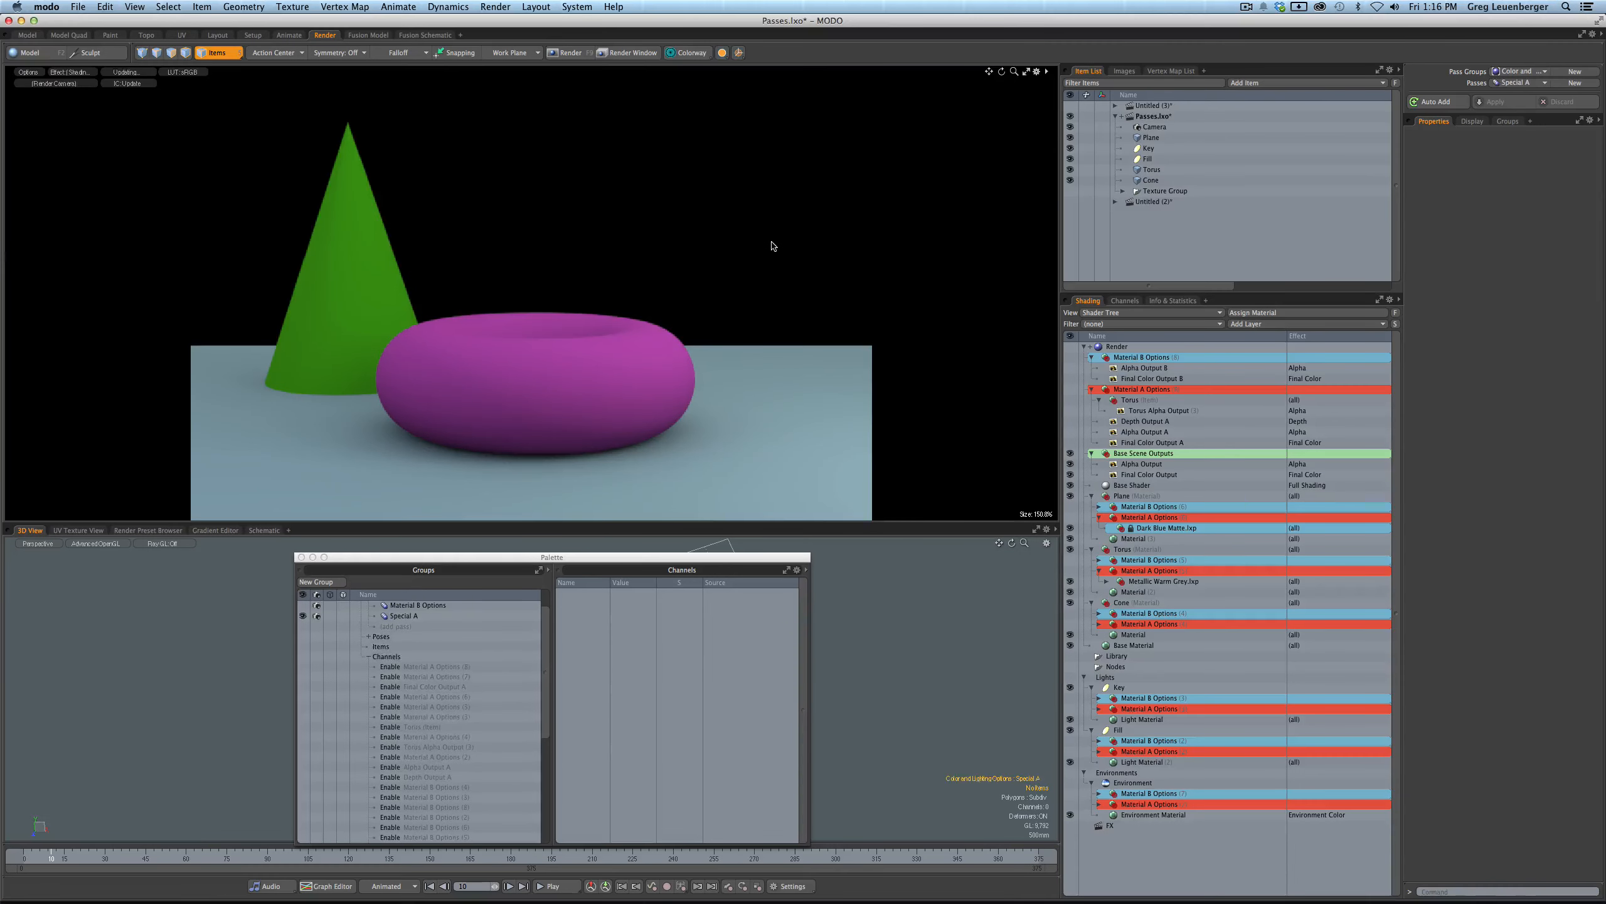
left_click(1519, 82)
left_click(1518, 53)
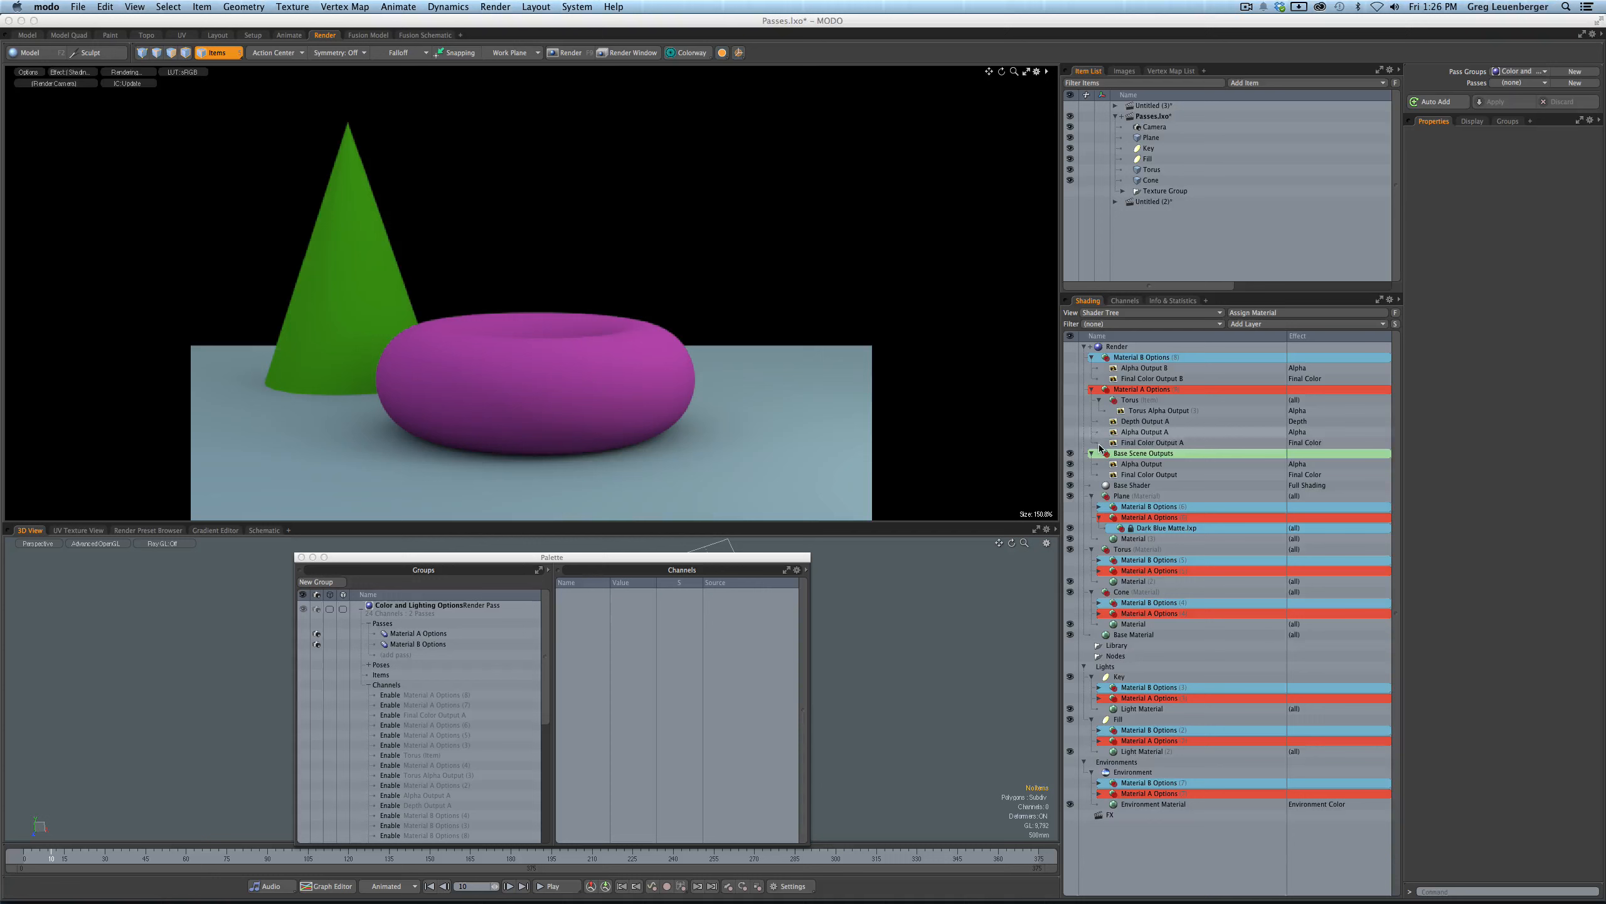
- Add a group to the shader tree, place it directly above the Plane material group, and name it Special A
left_click(1258, 329)
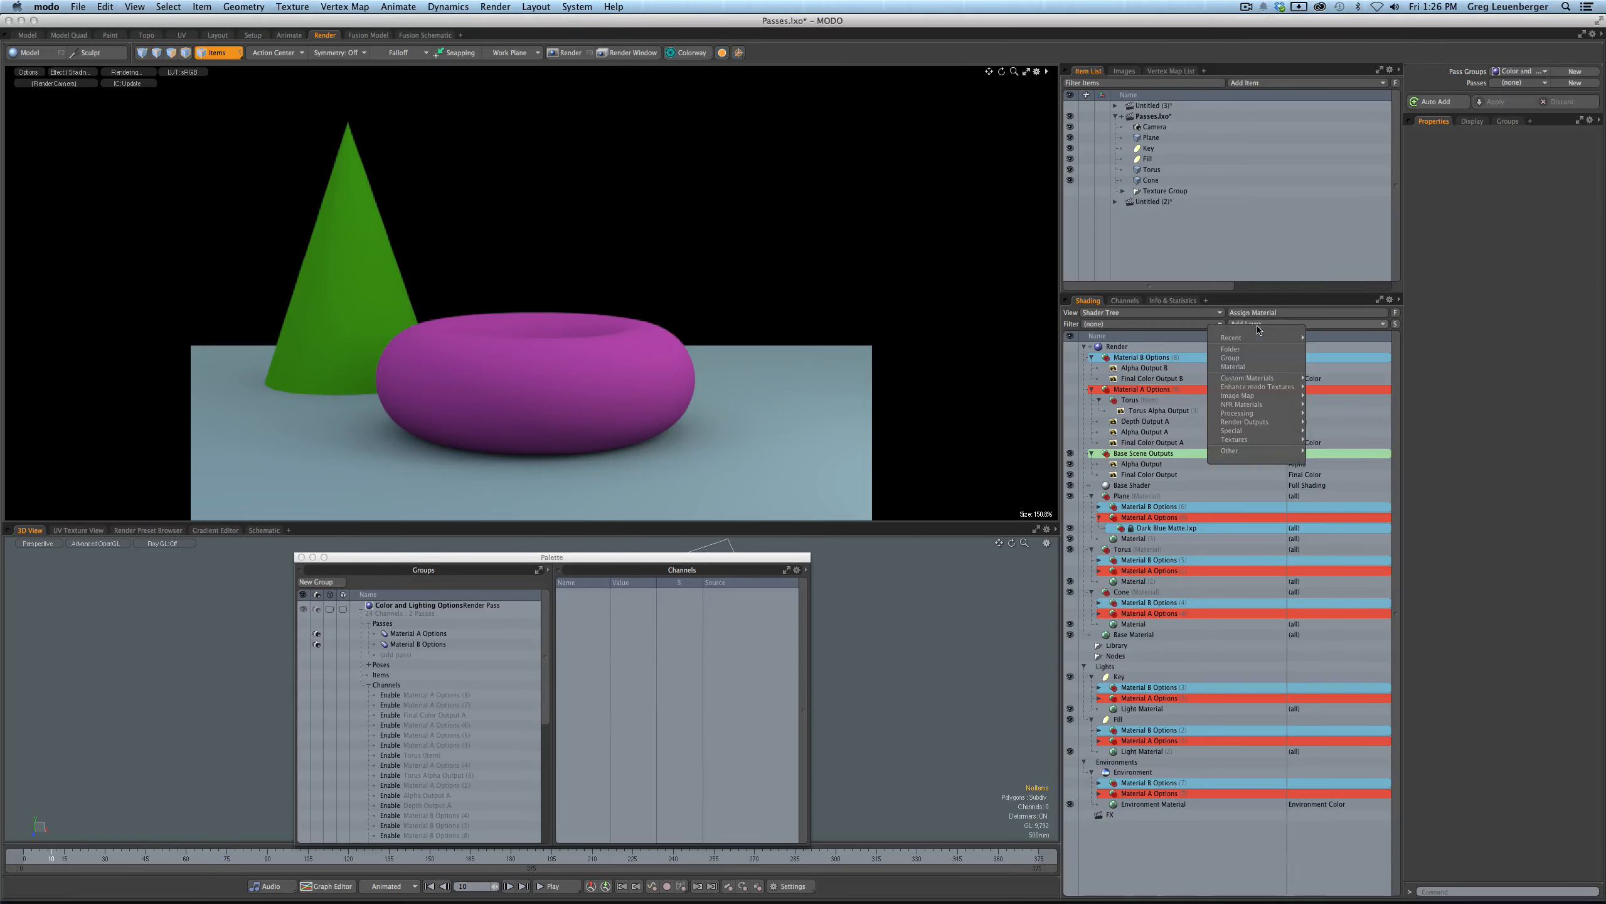
left_click(1244, 359)
left_click_drag(1132, 389, 1165, 505)
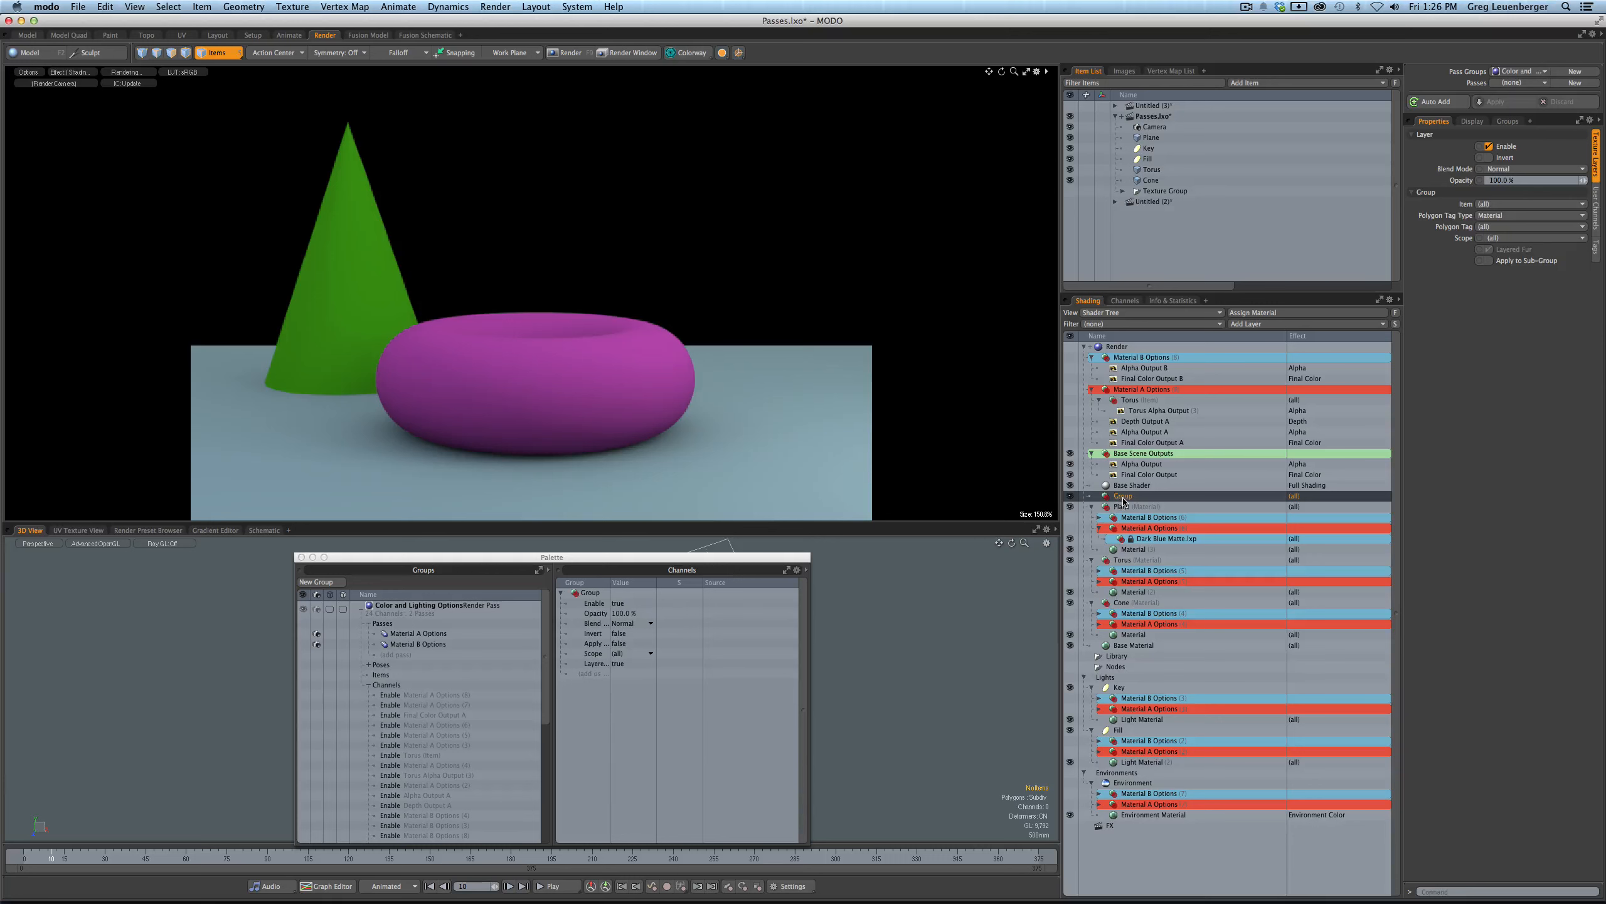
double_click(1124, 500)
type("Specia")
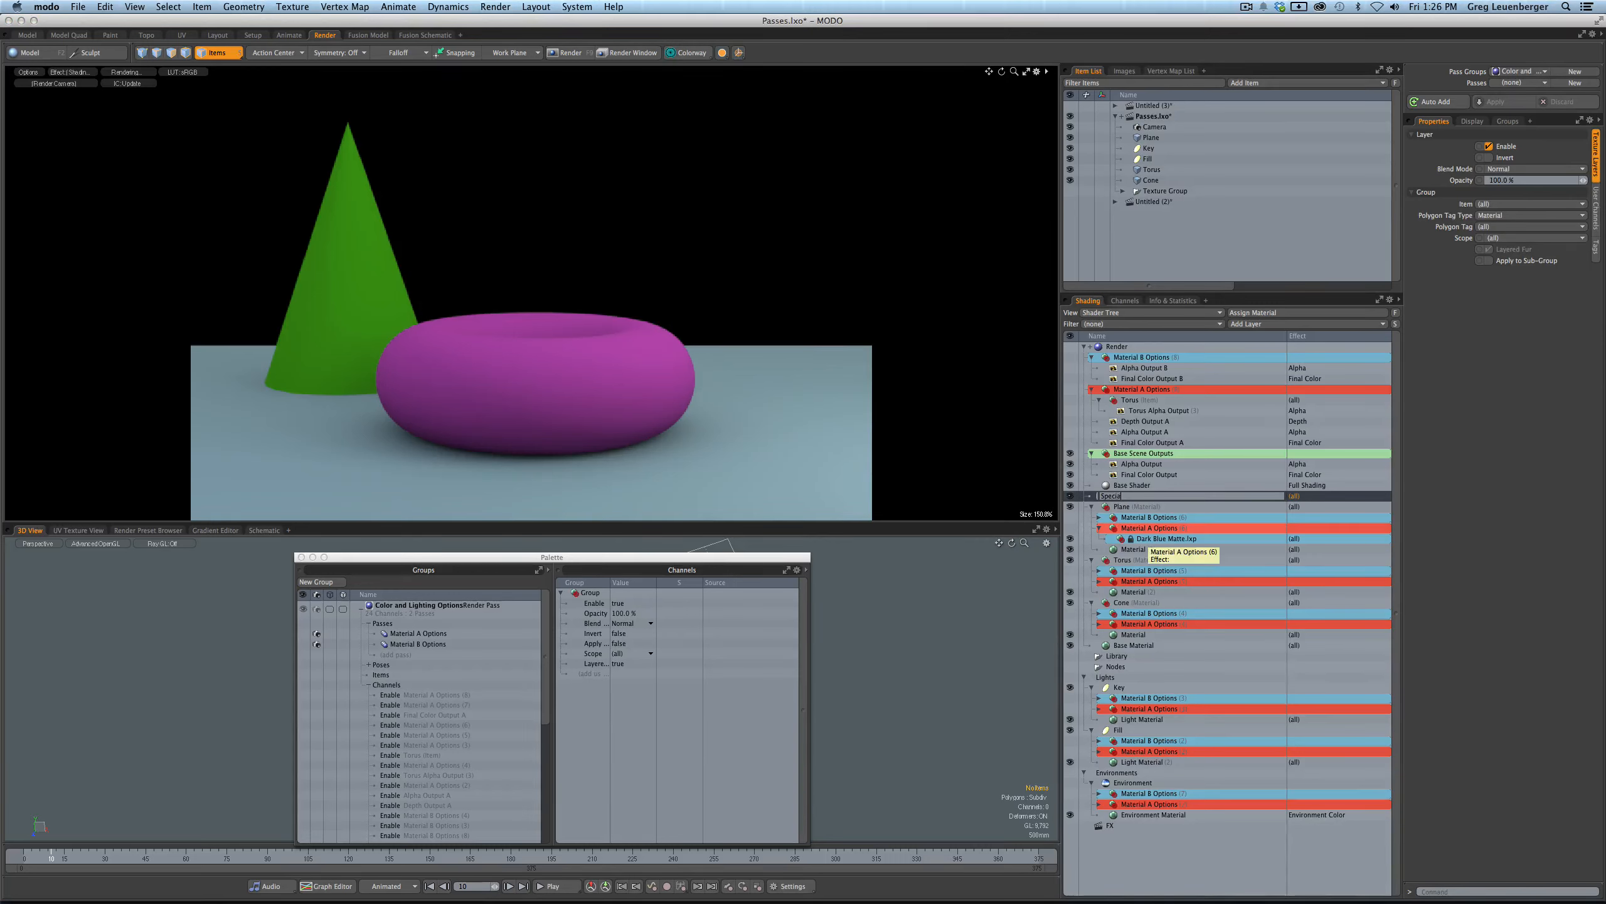
type("l A")
key("Return")
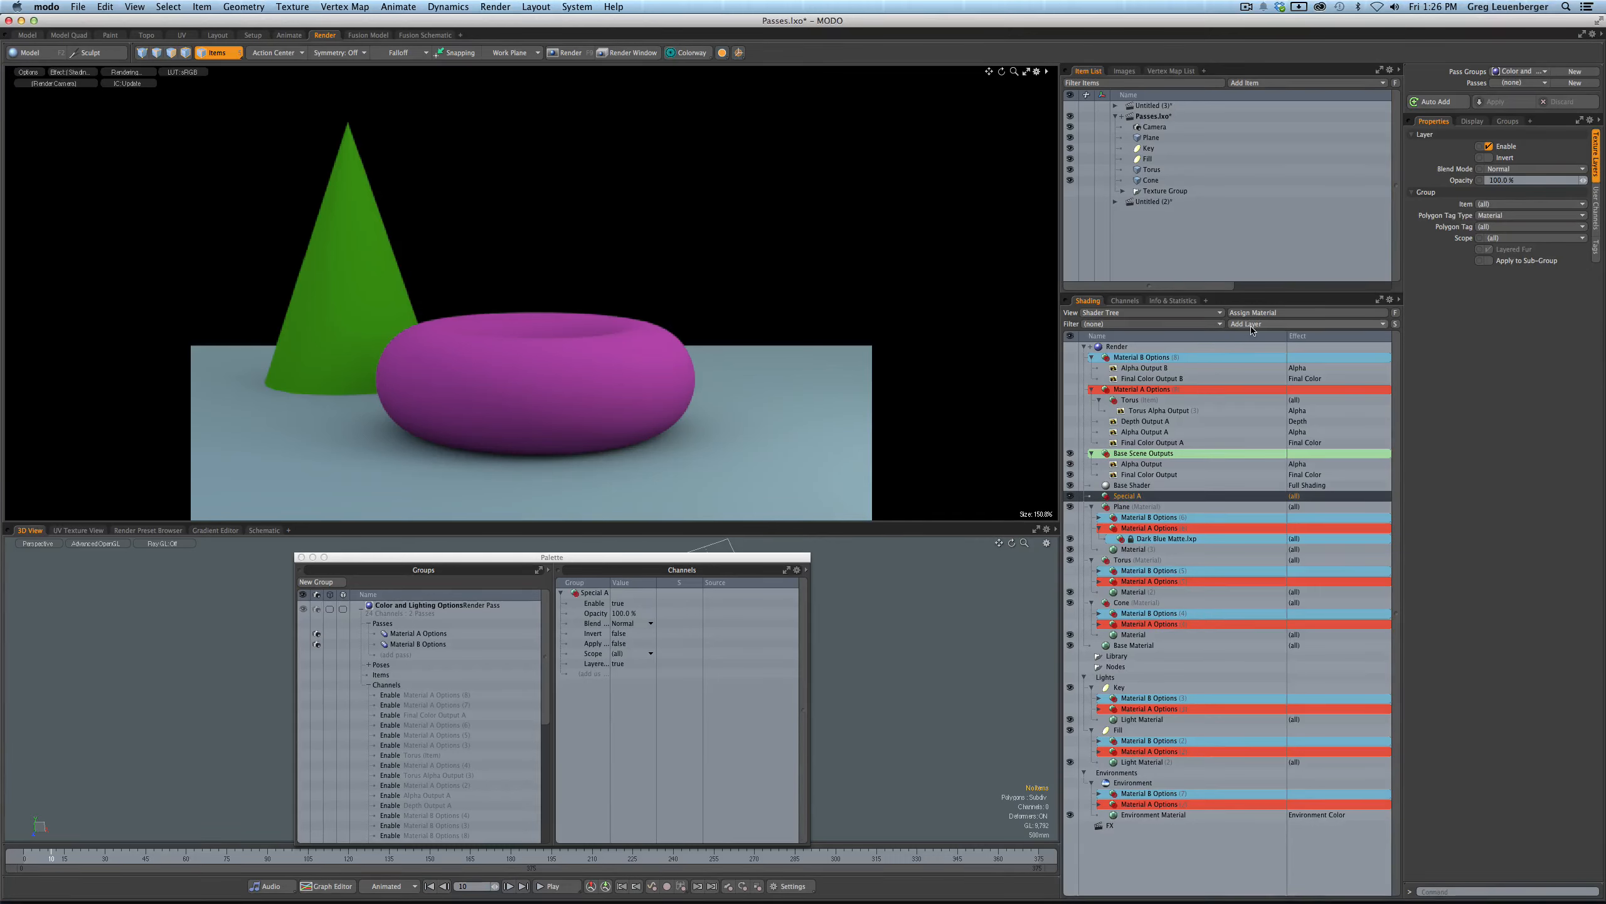
- Add a material and a shader inside the Special A group
left_click(1252, 324)
left_click(1253, 366)
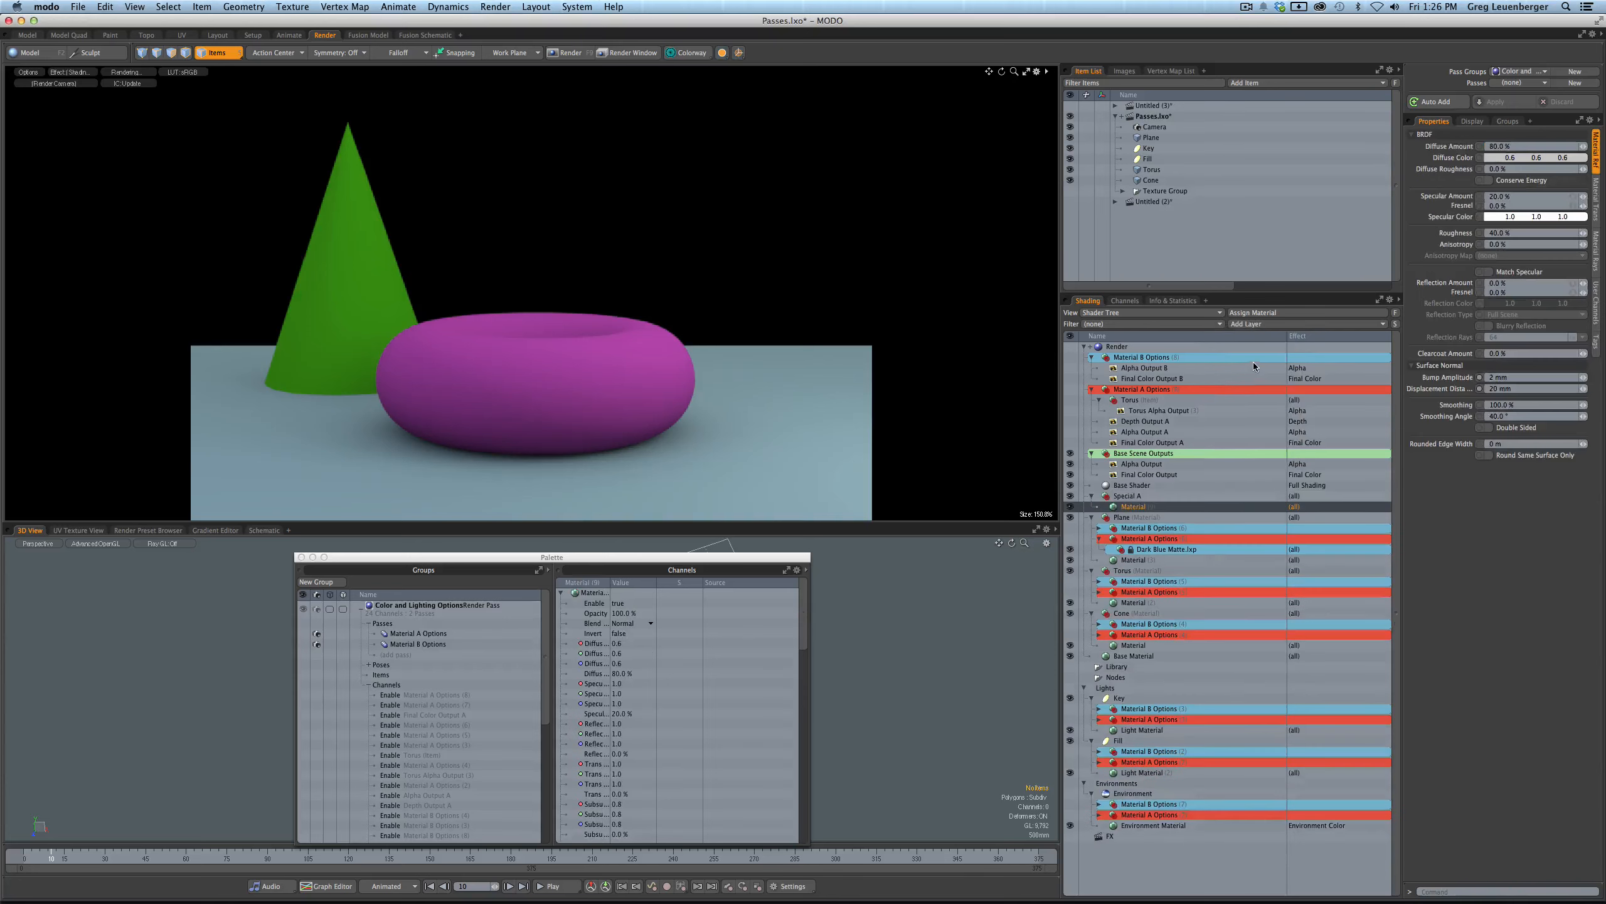
left_click(1253, 323)
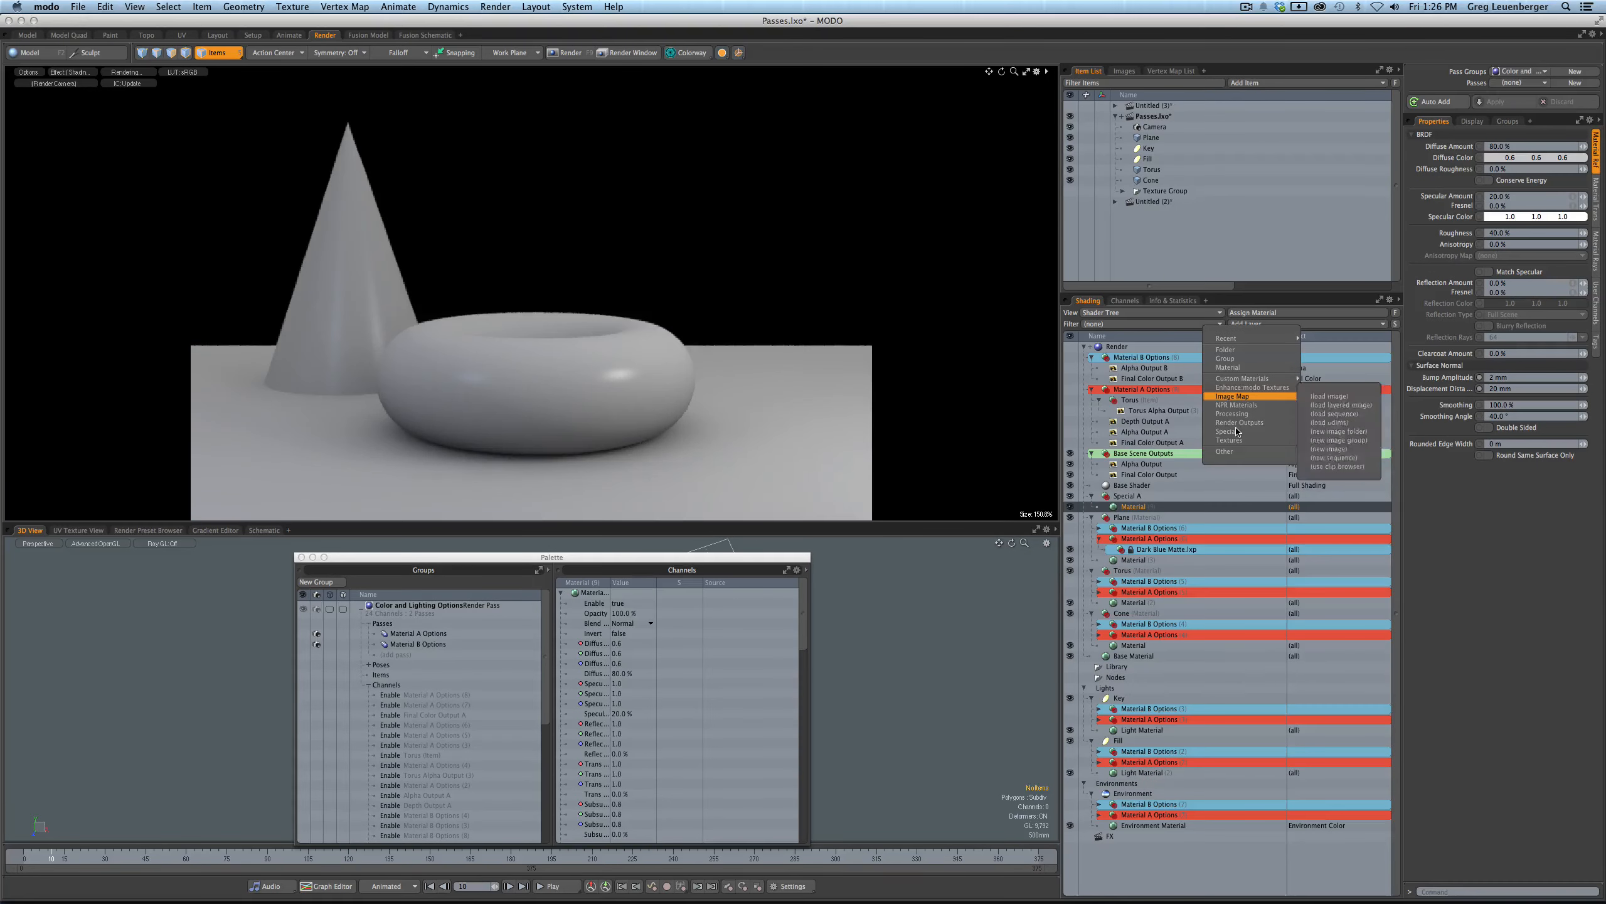
mouse_move(1238, 431)
left_click(1311, 454)
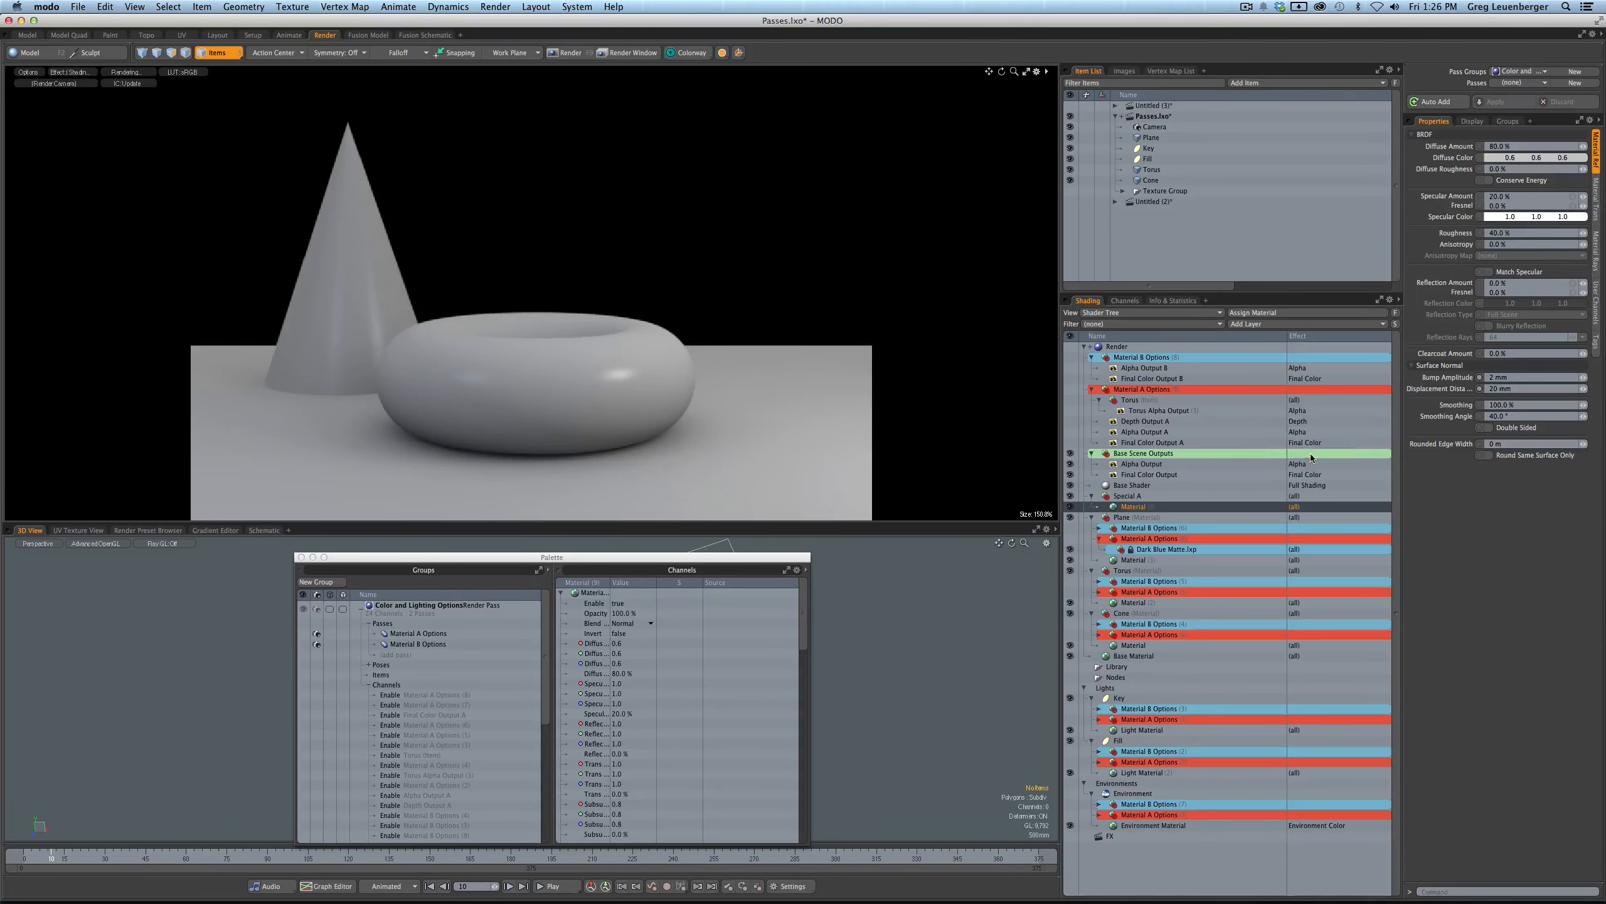
- Set the Special A material's diffuse color to black, and its diffuse and specular amounts to 0%
left_click(1135, 517)
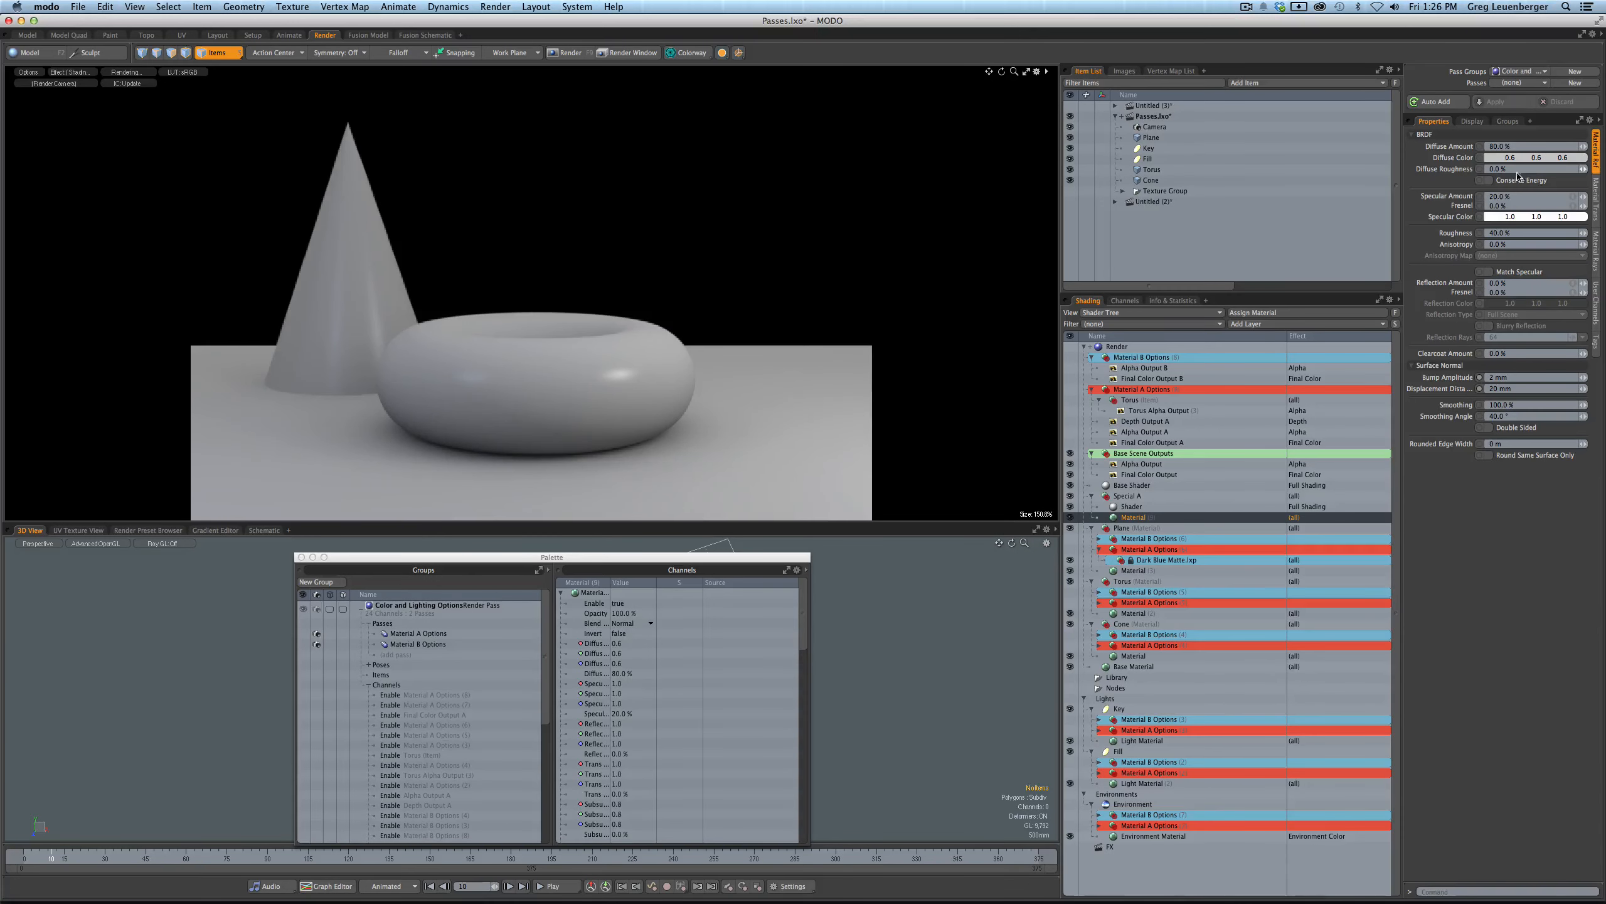
left_click_drag(1499, 160, 1128, 167, "ctrl")
left_click(1523, 147)
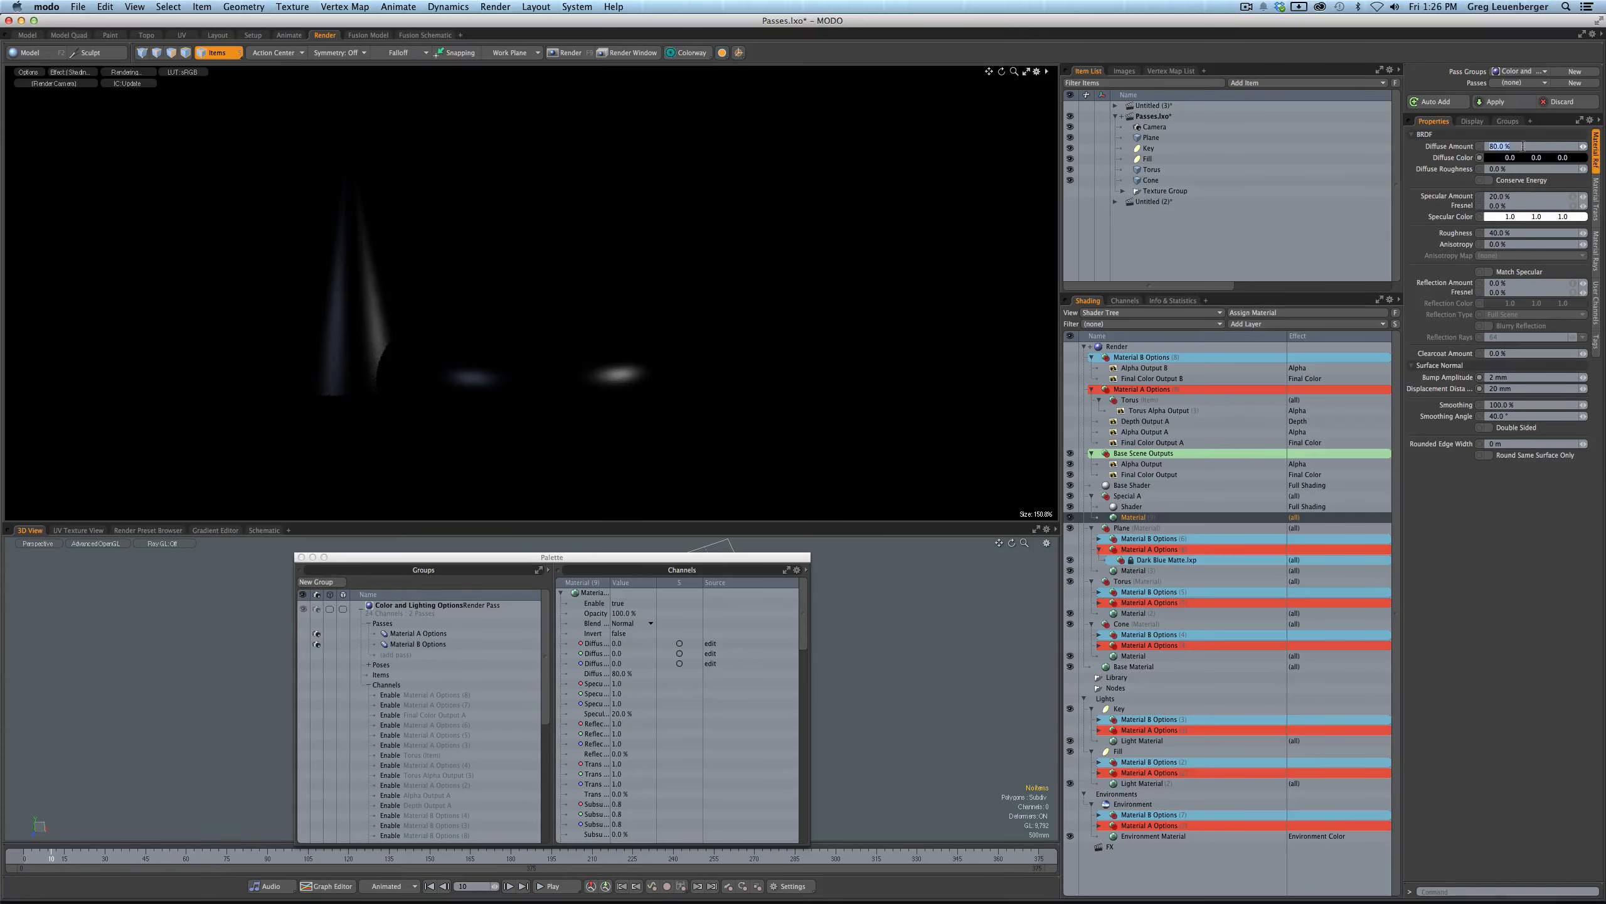
type("0")
key("Return")
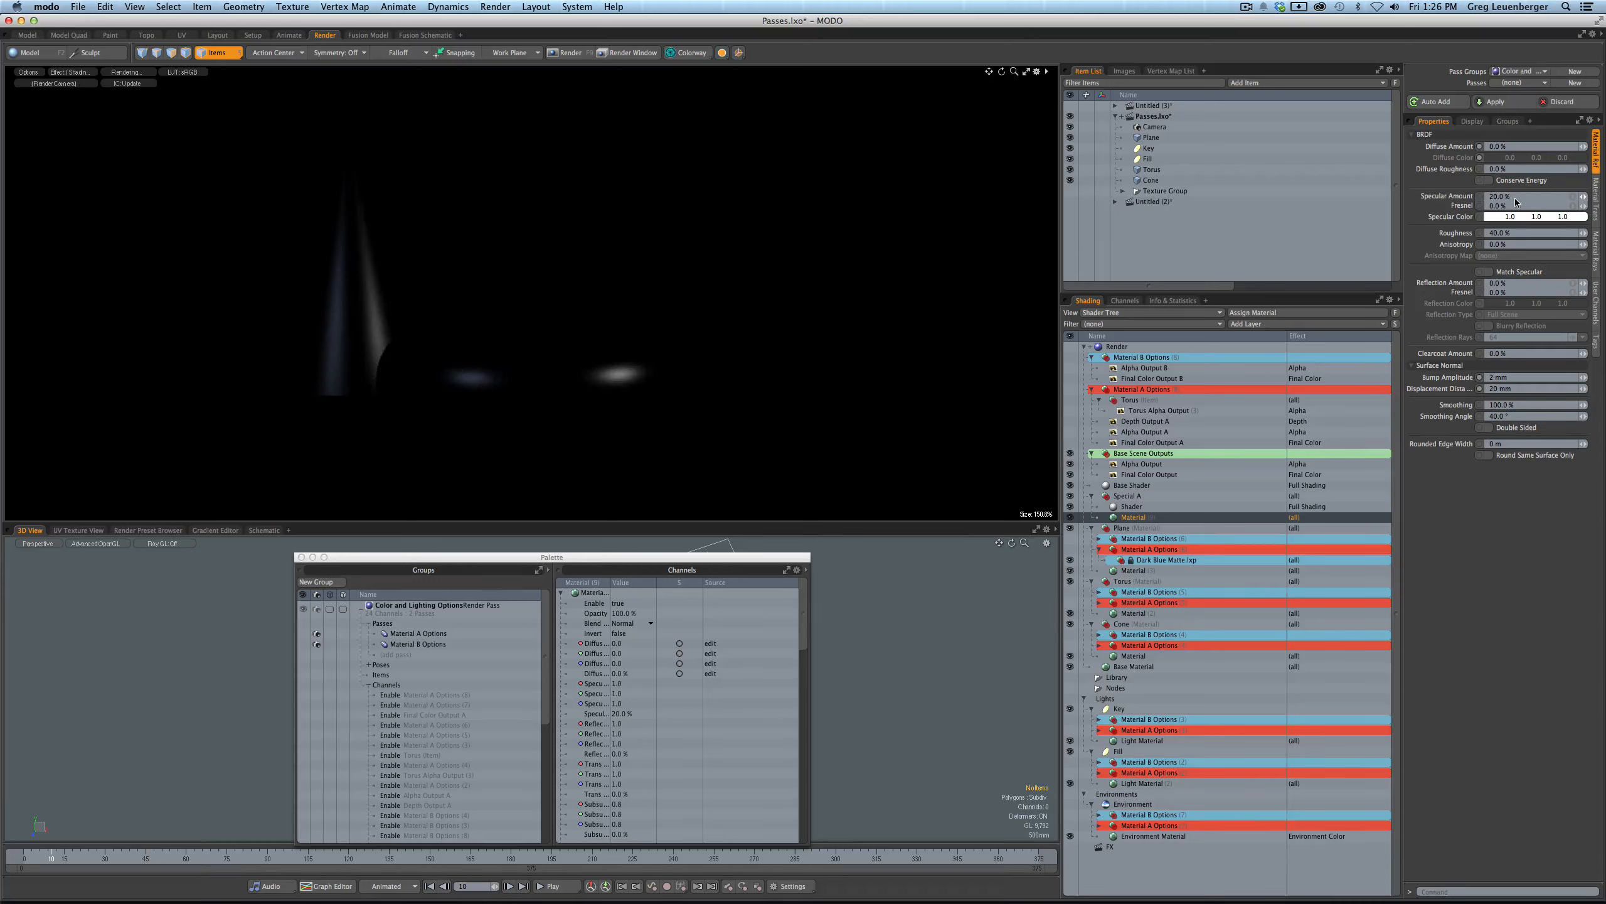
left_click(1525, 196)
type("0")
key("Return")
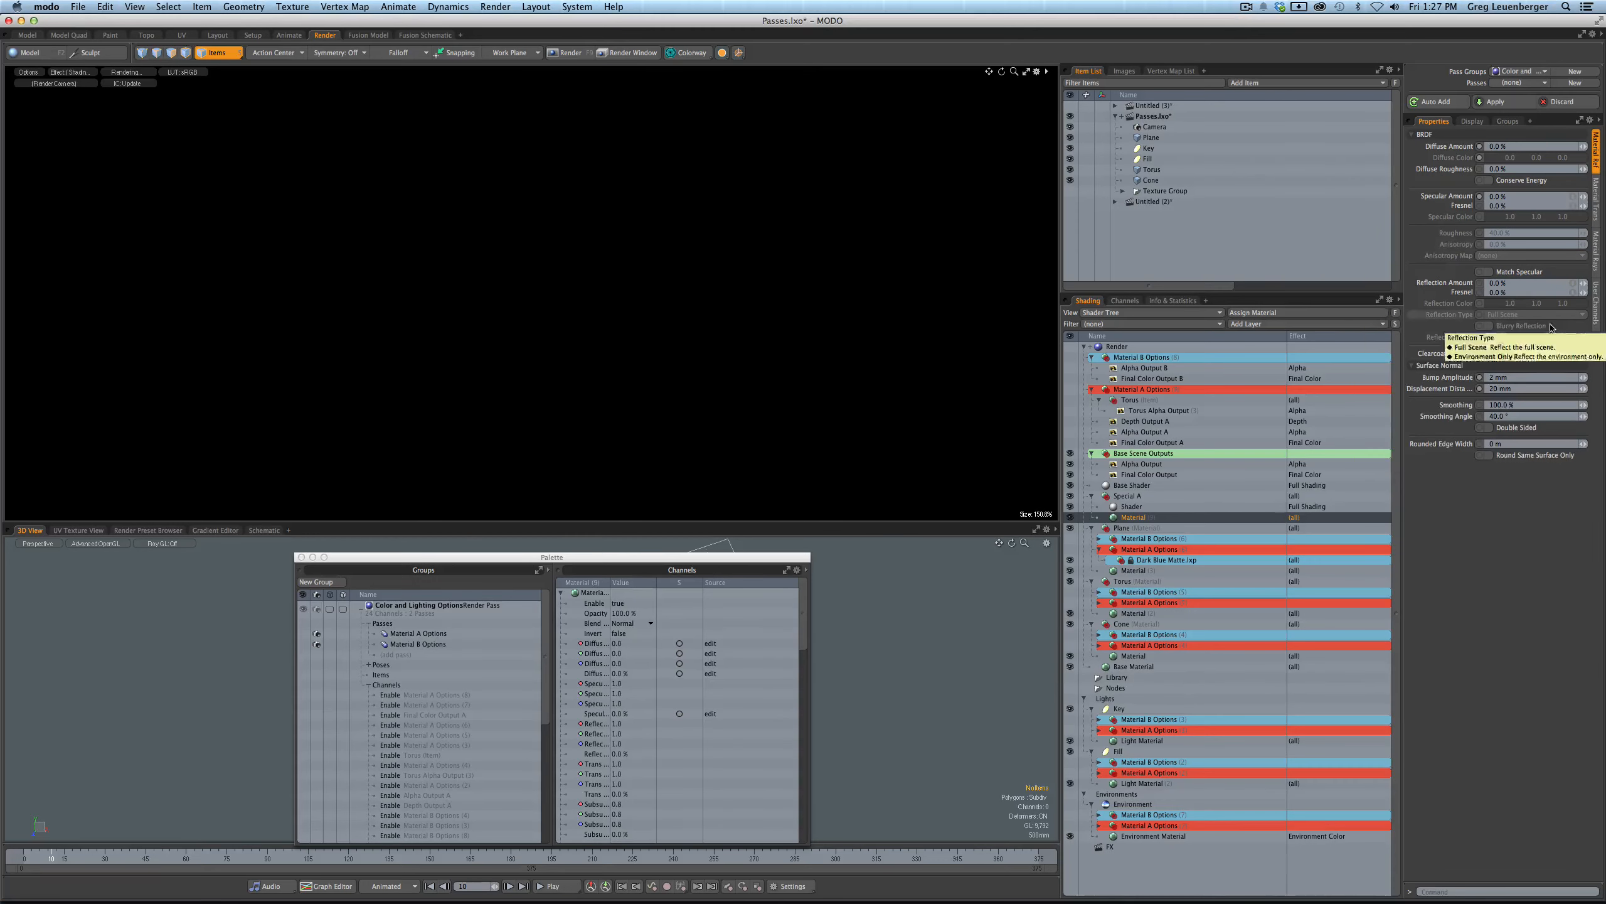
- Set the Special A material's luminous intensity to 1.0 W/srm2 and its luminous color to black
left_click(1602, 212)
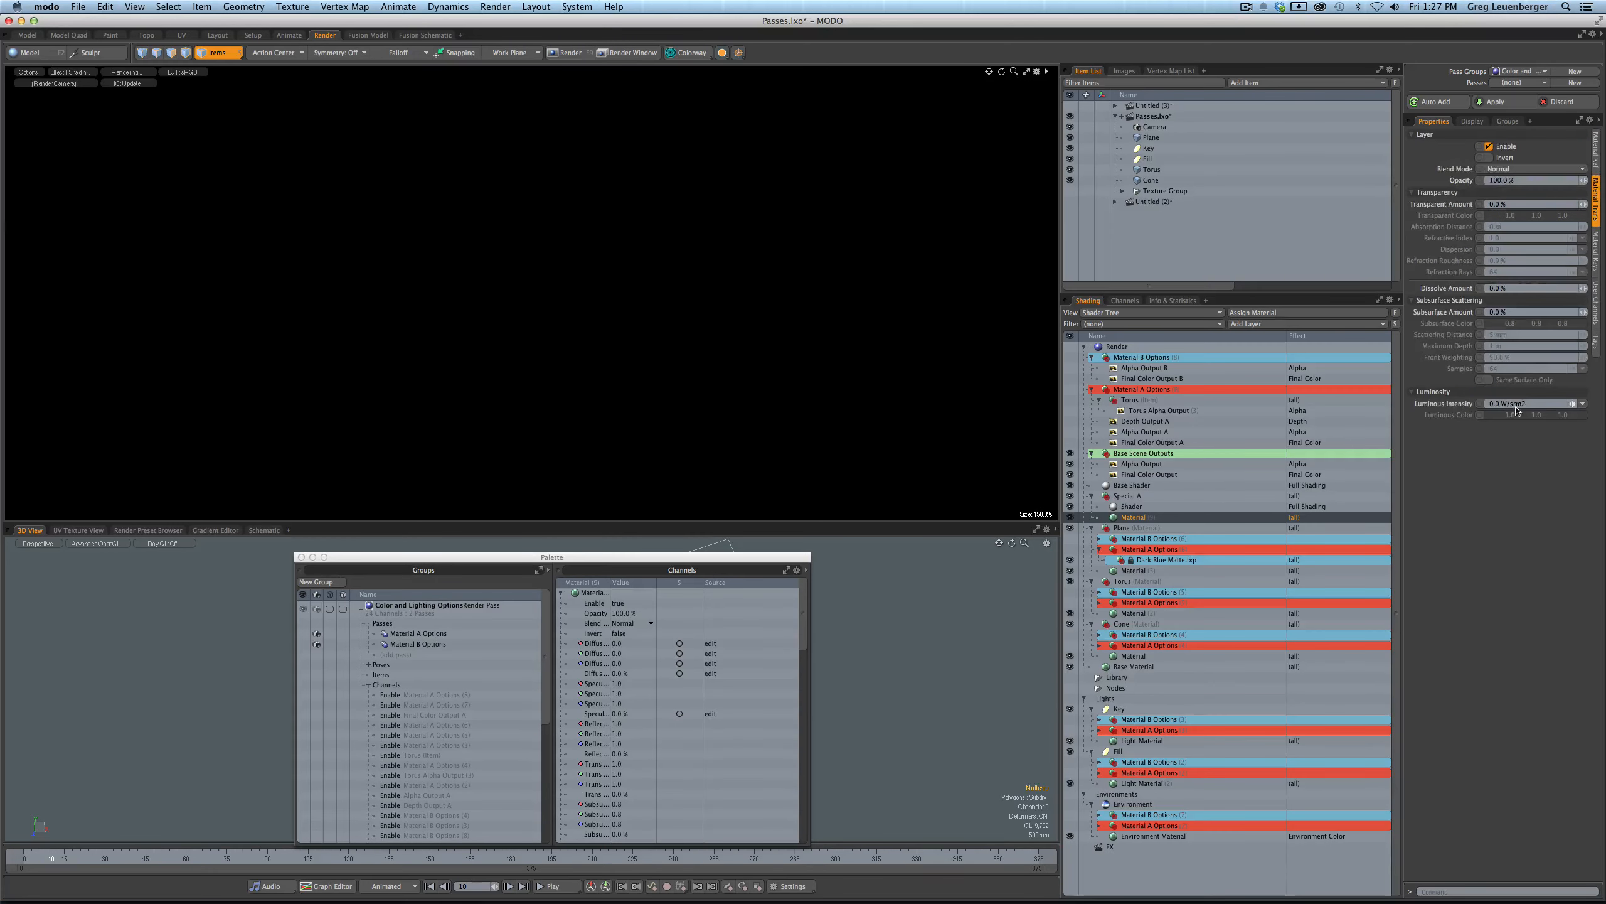
left_click(1542, 404)
type("1")
key("Return")
- Check the Alpha Output effect in the render preview, and return the preview to Shading
left_click(74, 72)
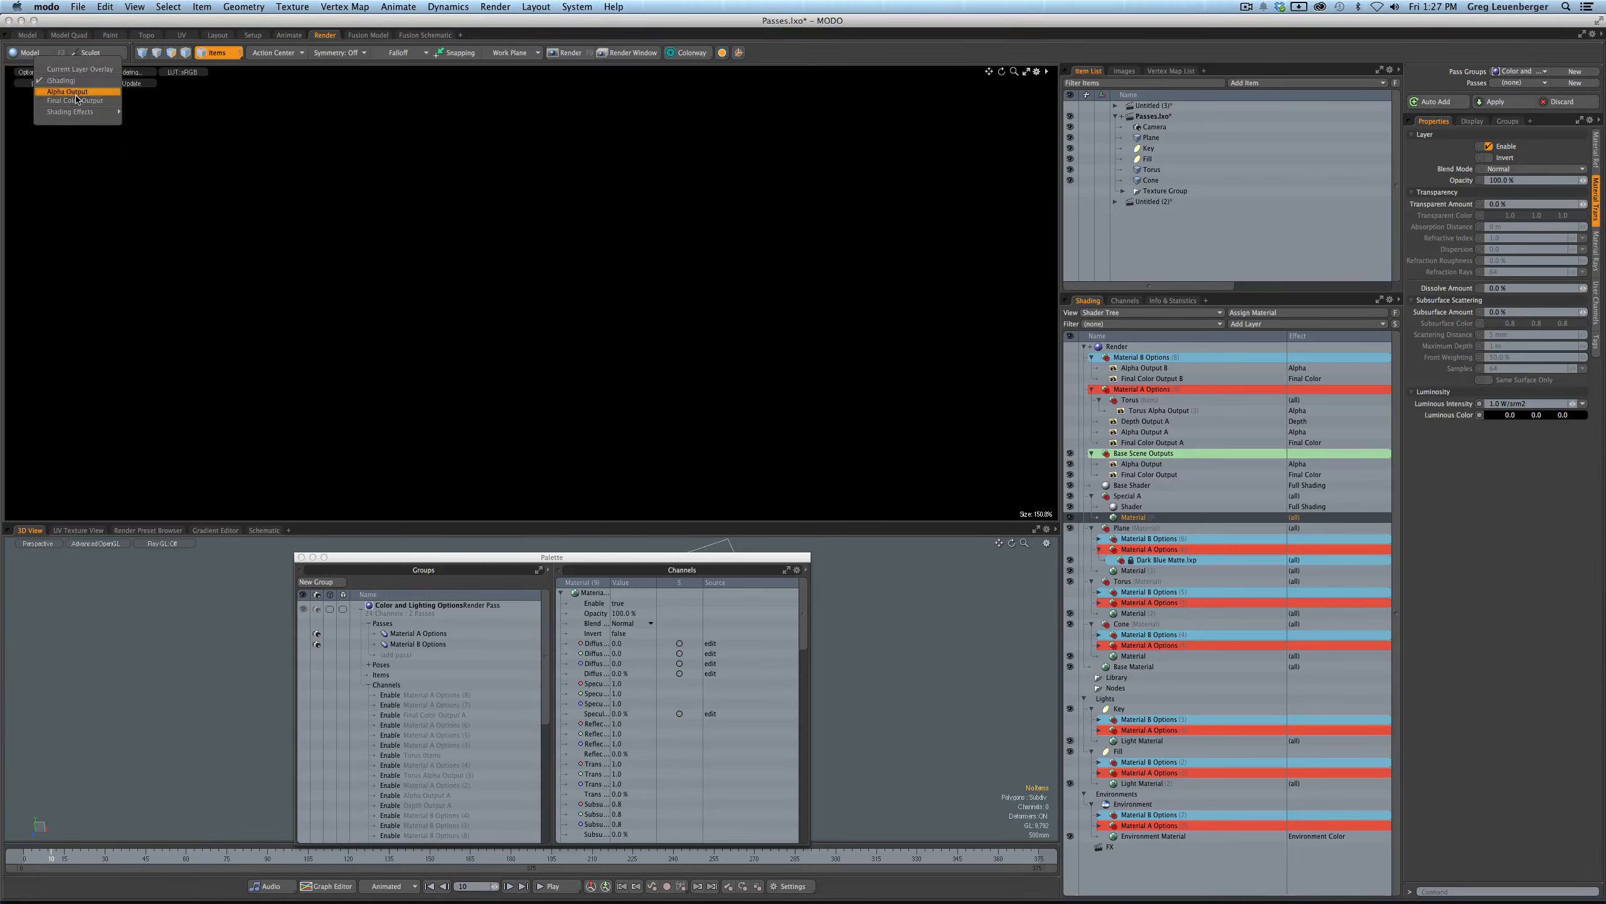
left_click(67, 92)
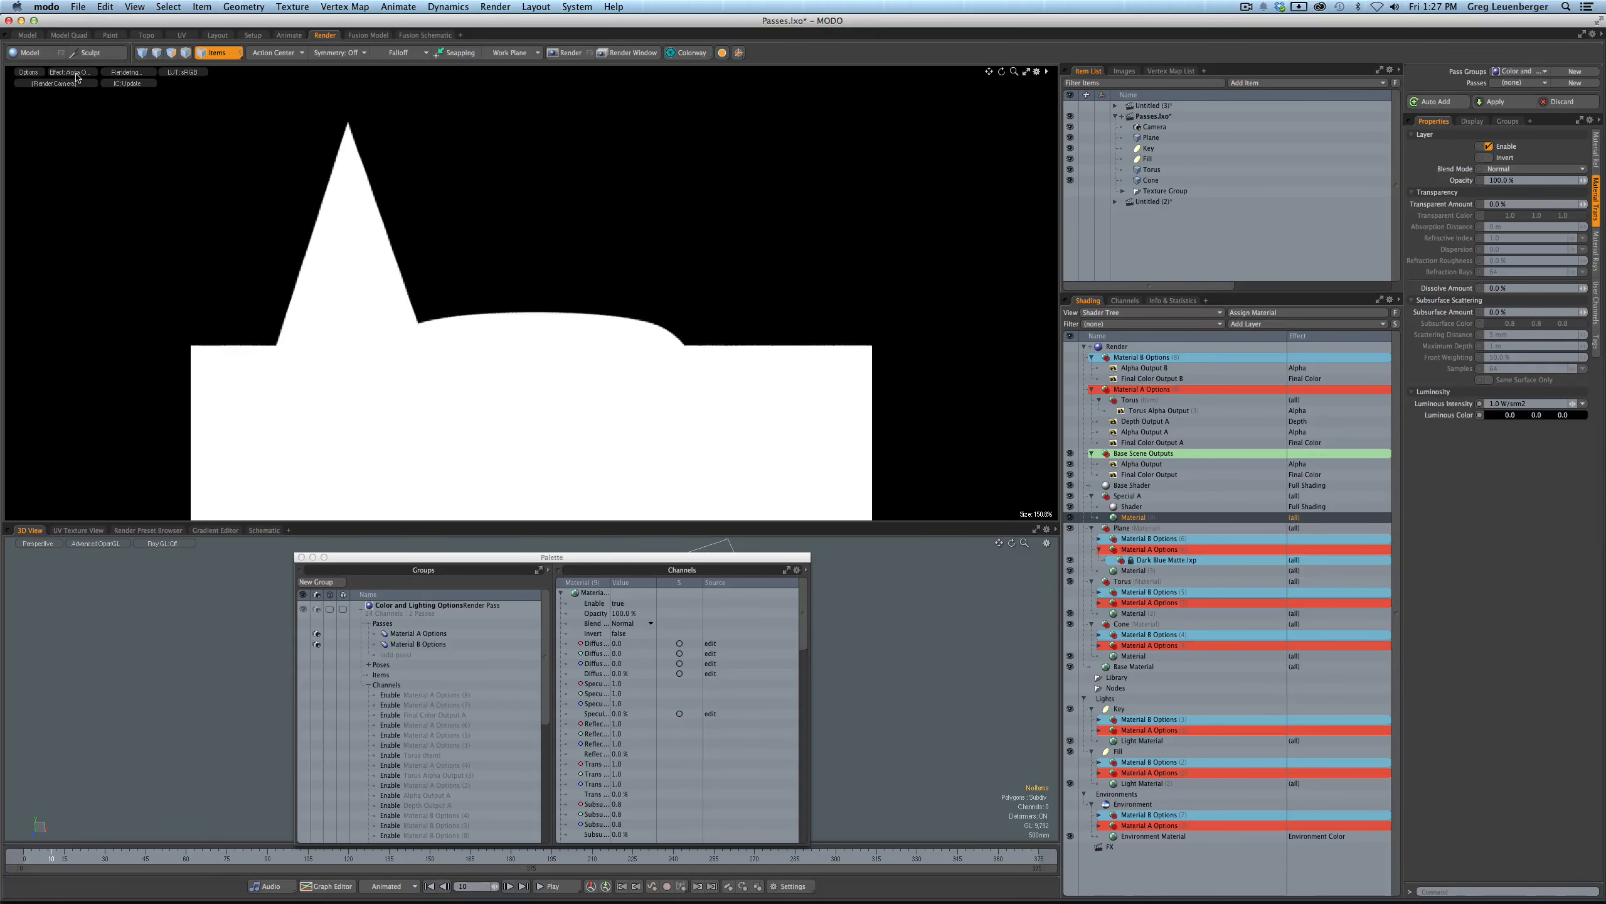
left_click(77, 77)
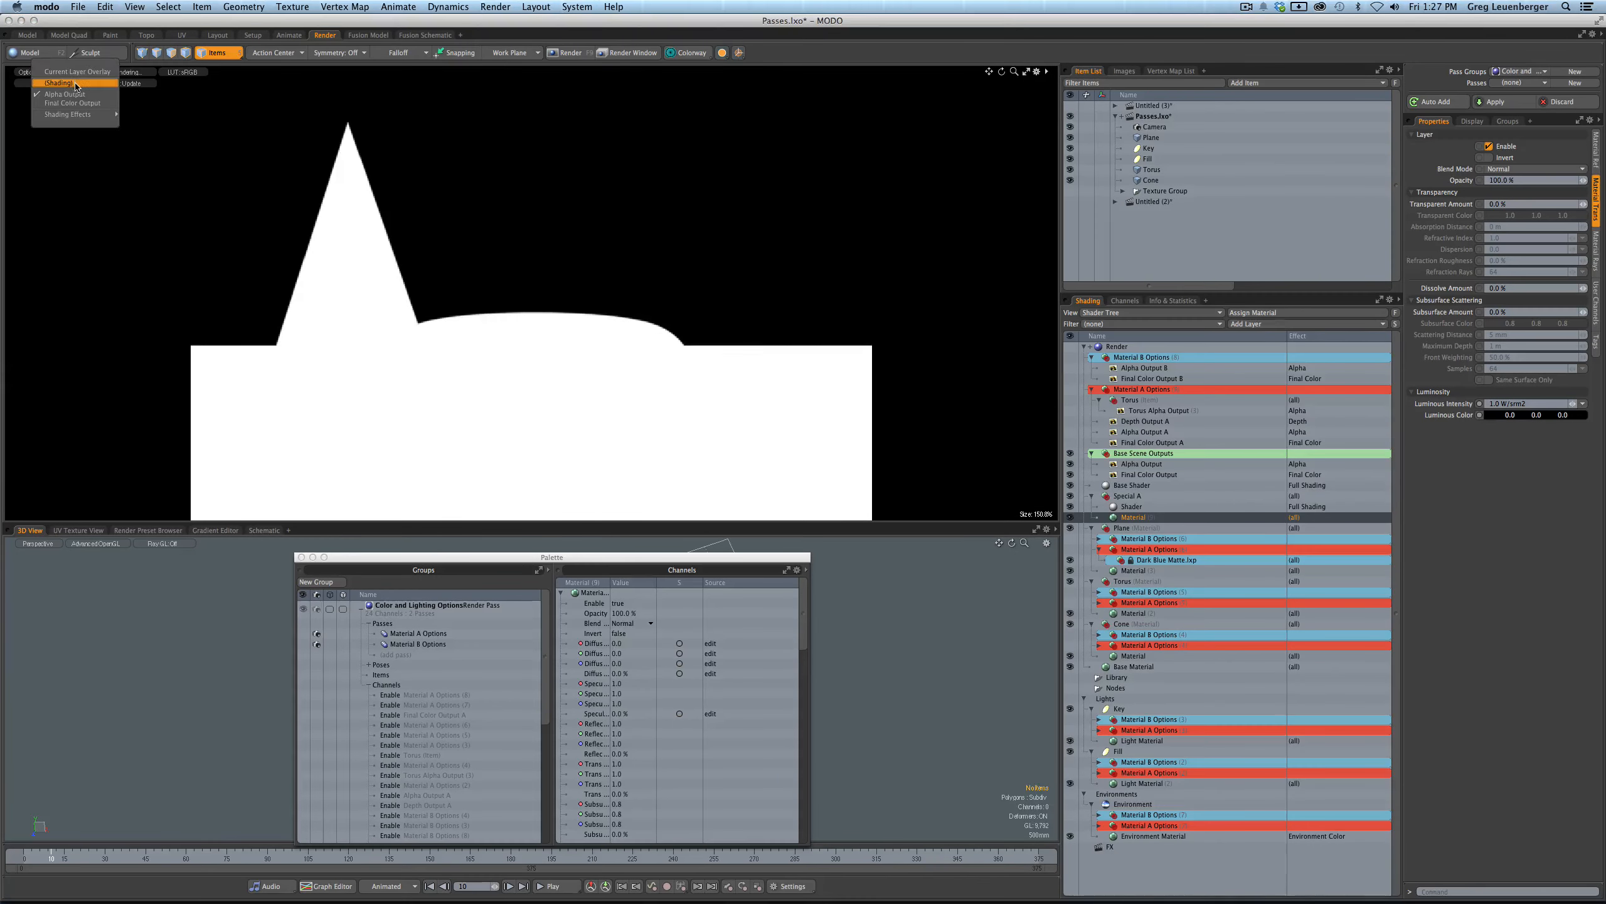
left_click(75, 84)
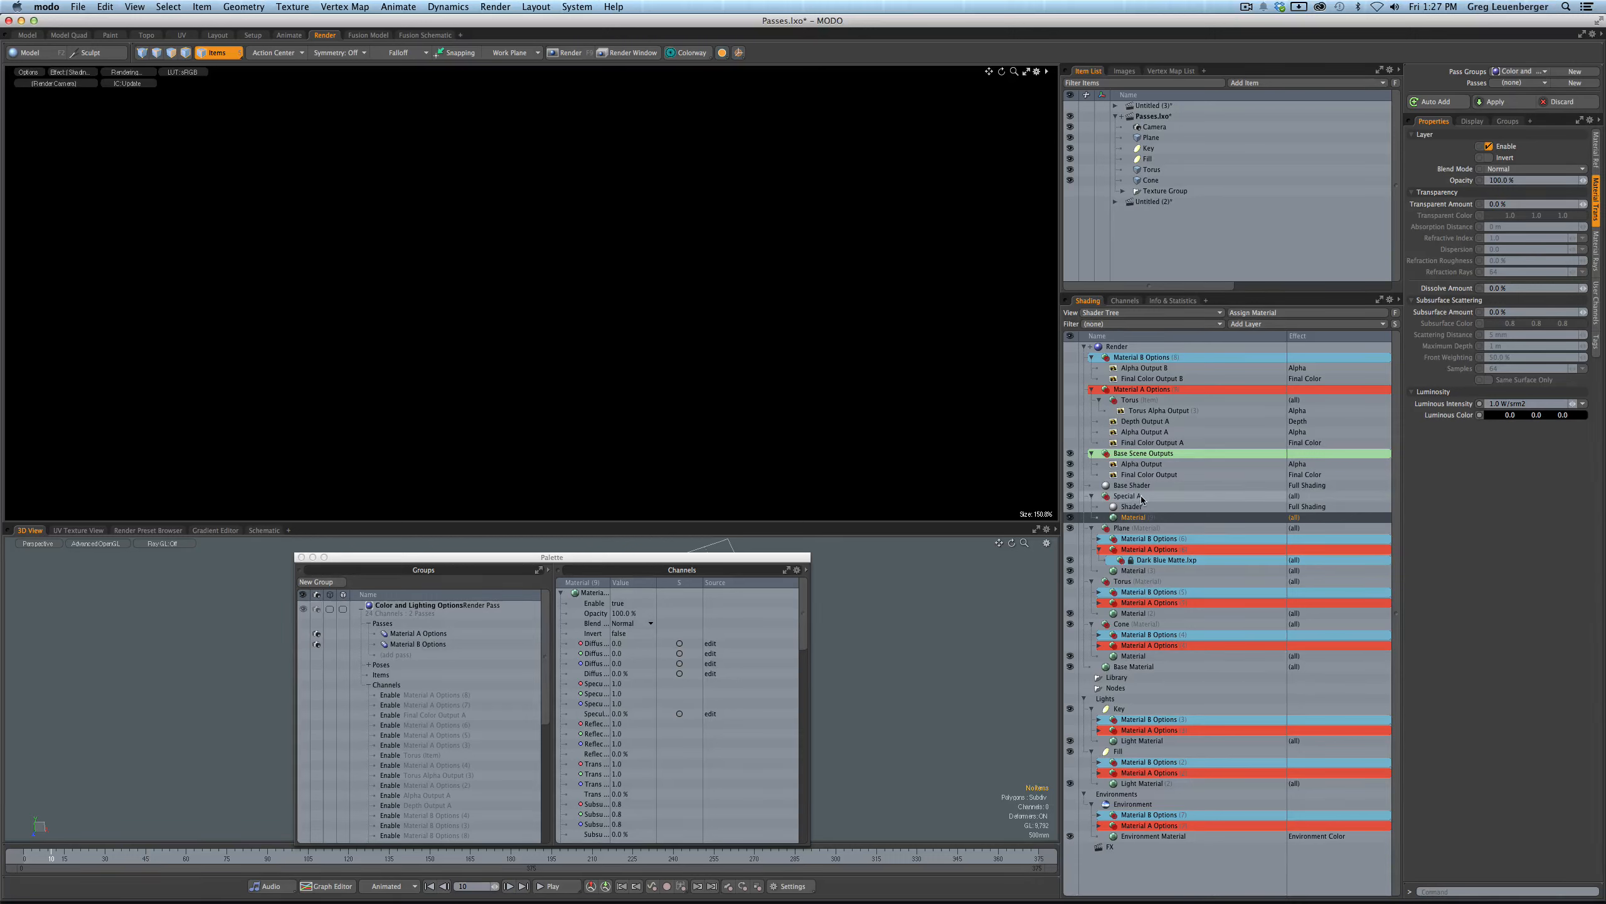
- Set the Special A shader's alpha type to Constant with an alpha value of 0%
left_click(1134, 507)
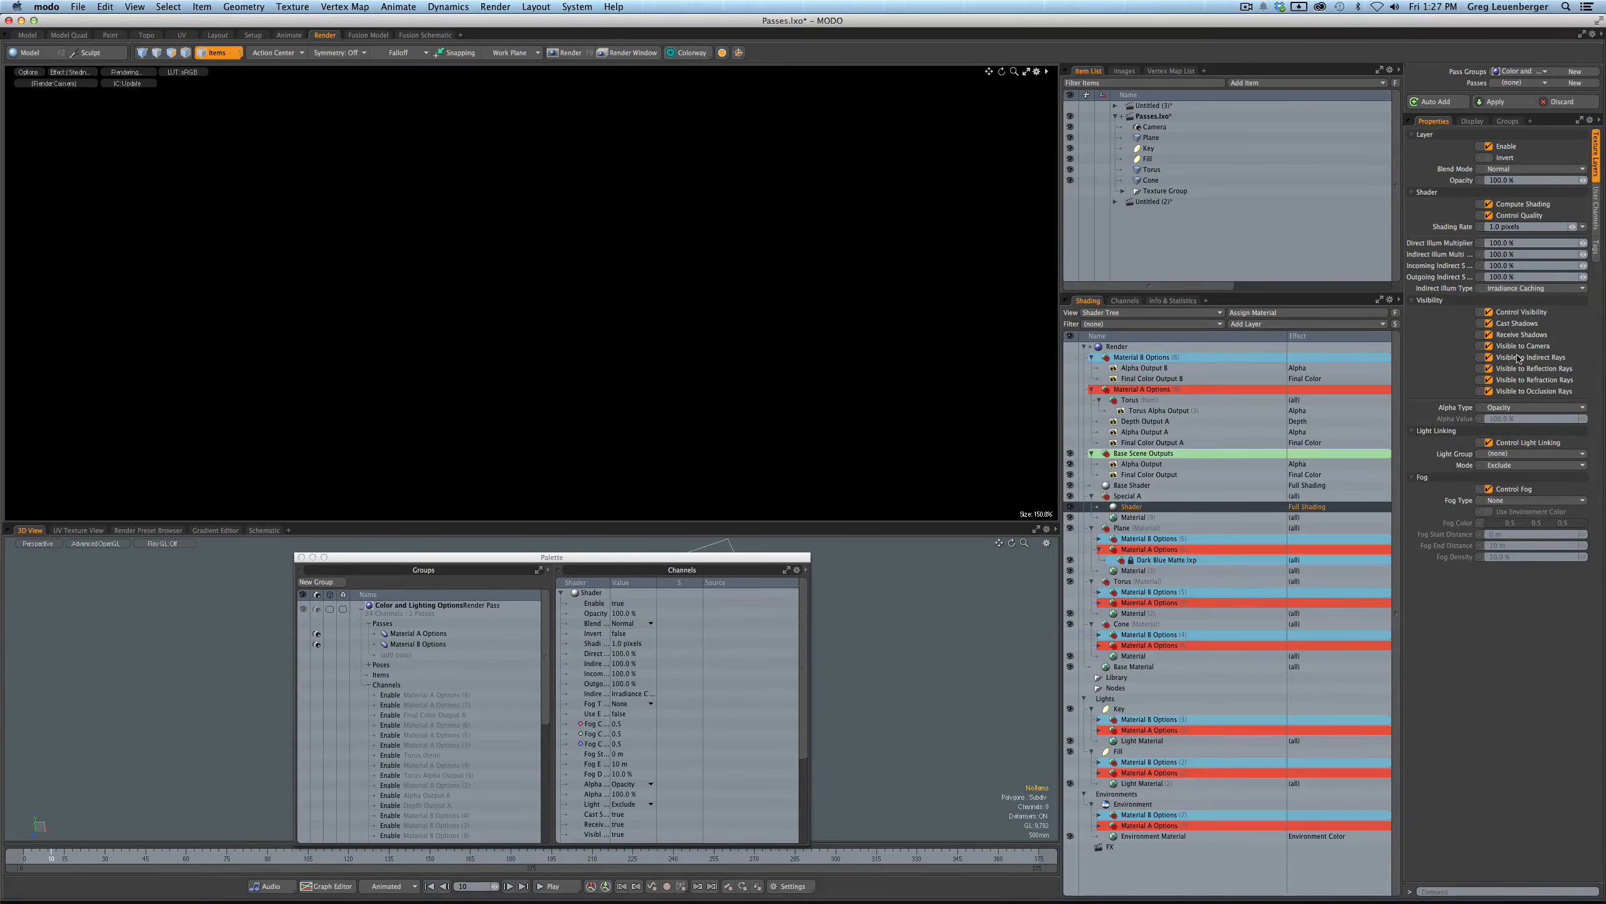
left_click(1506, 408)
left_click(1510, 421)
left_click(1524, 418)
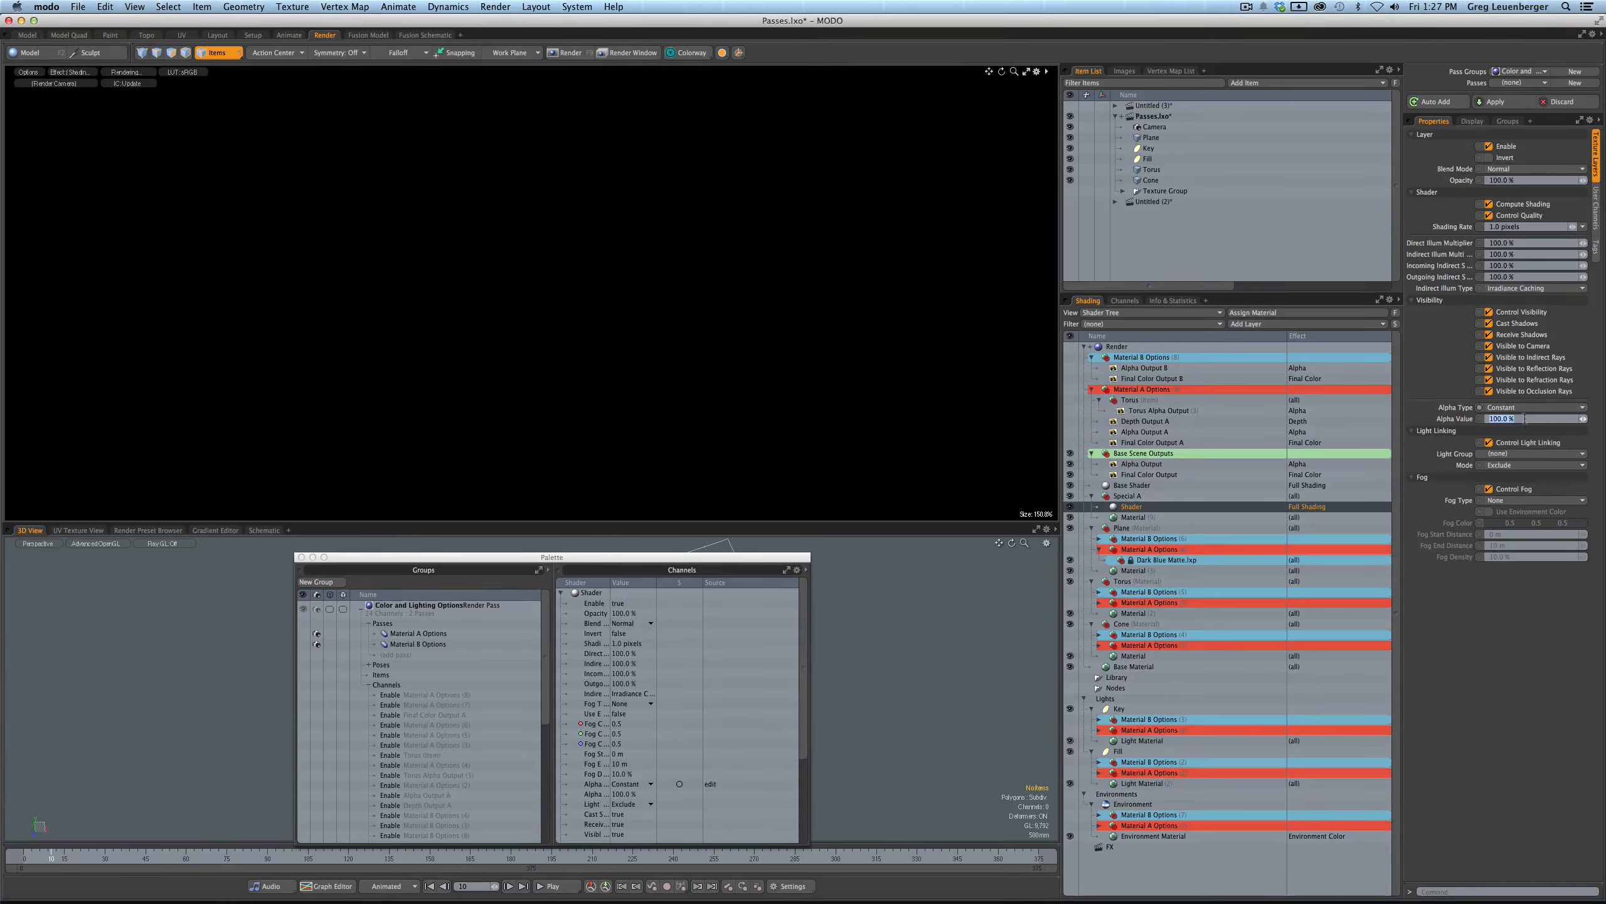
type("0")
key("Return")
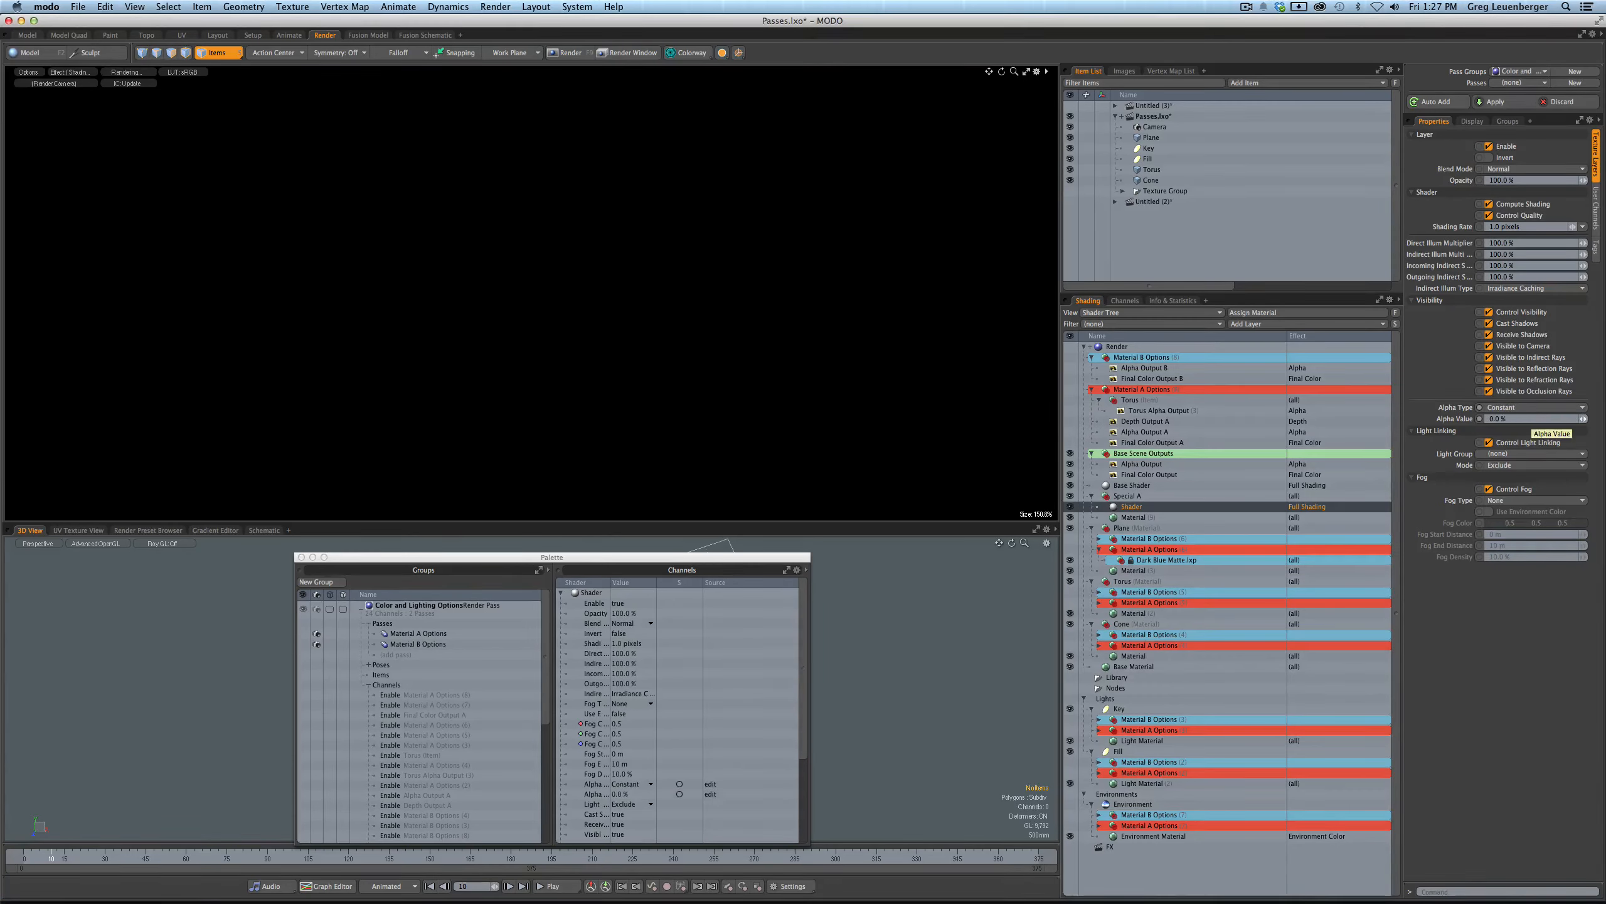
- Select the Special A group and show the Alpha Output effect in the render preview
left_click(1128, 496)
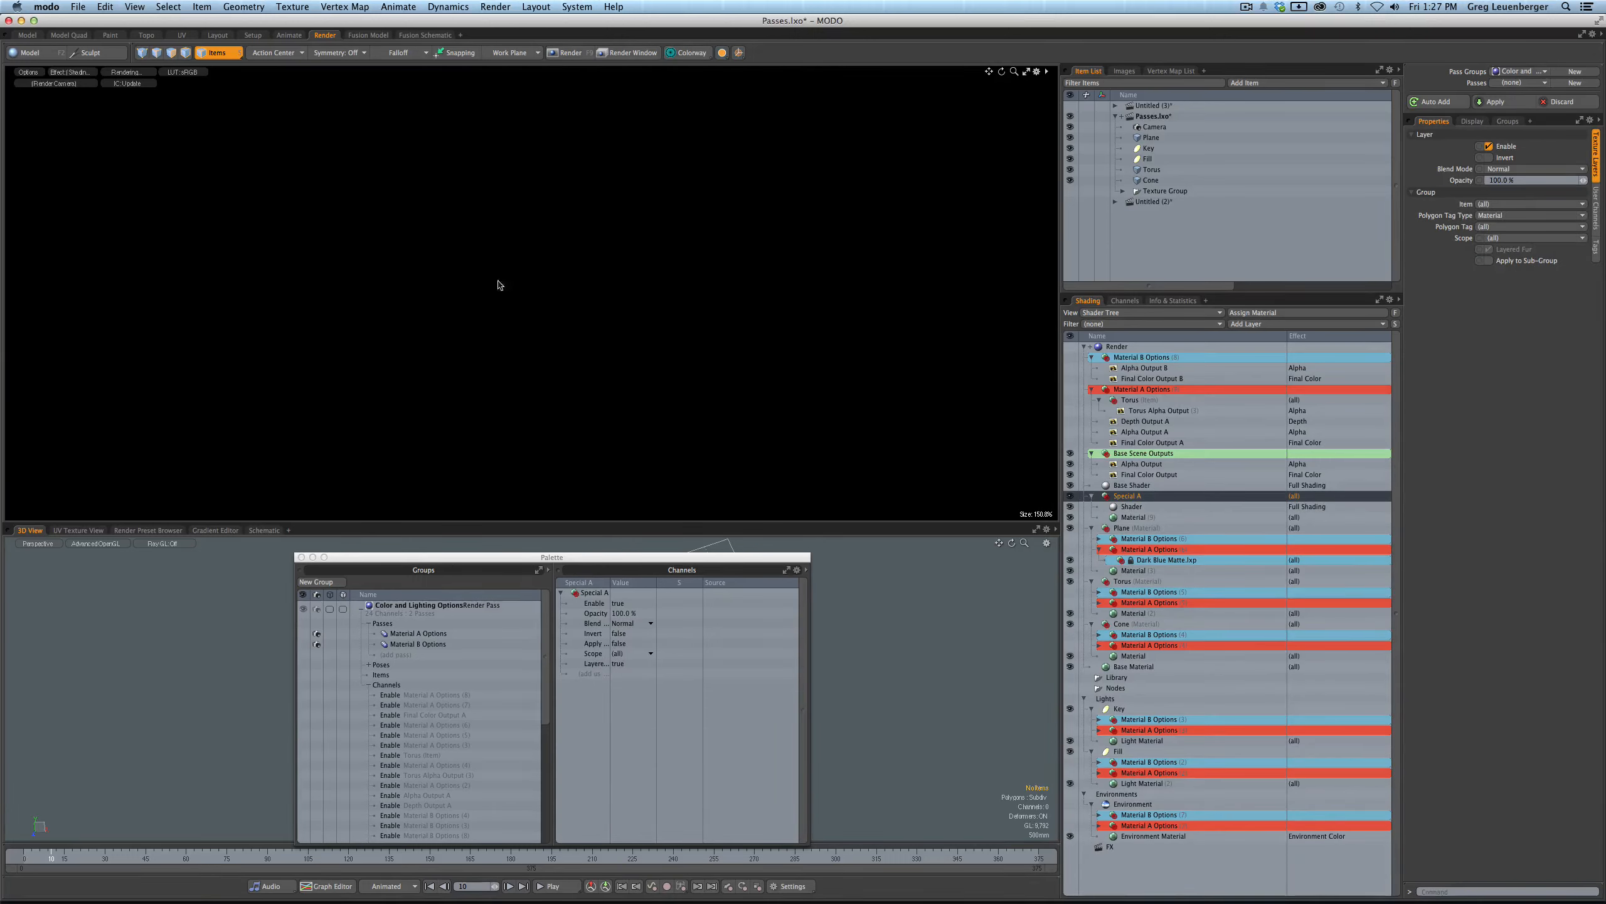
left_click(82, 78)
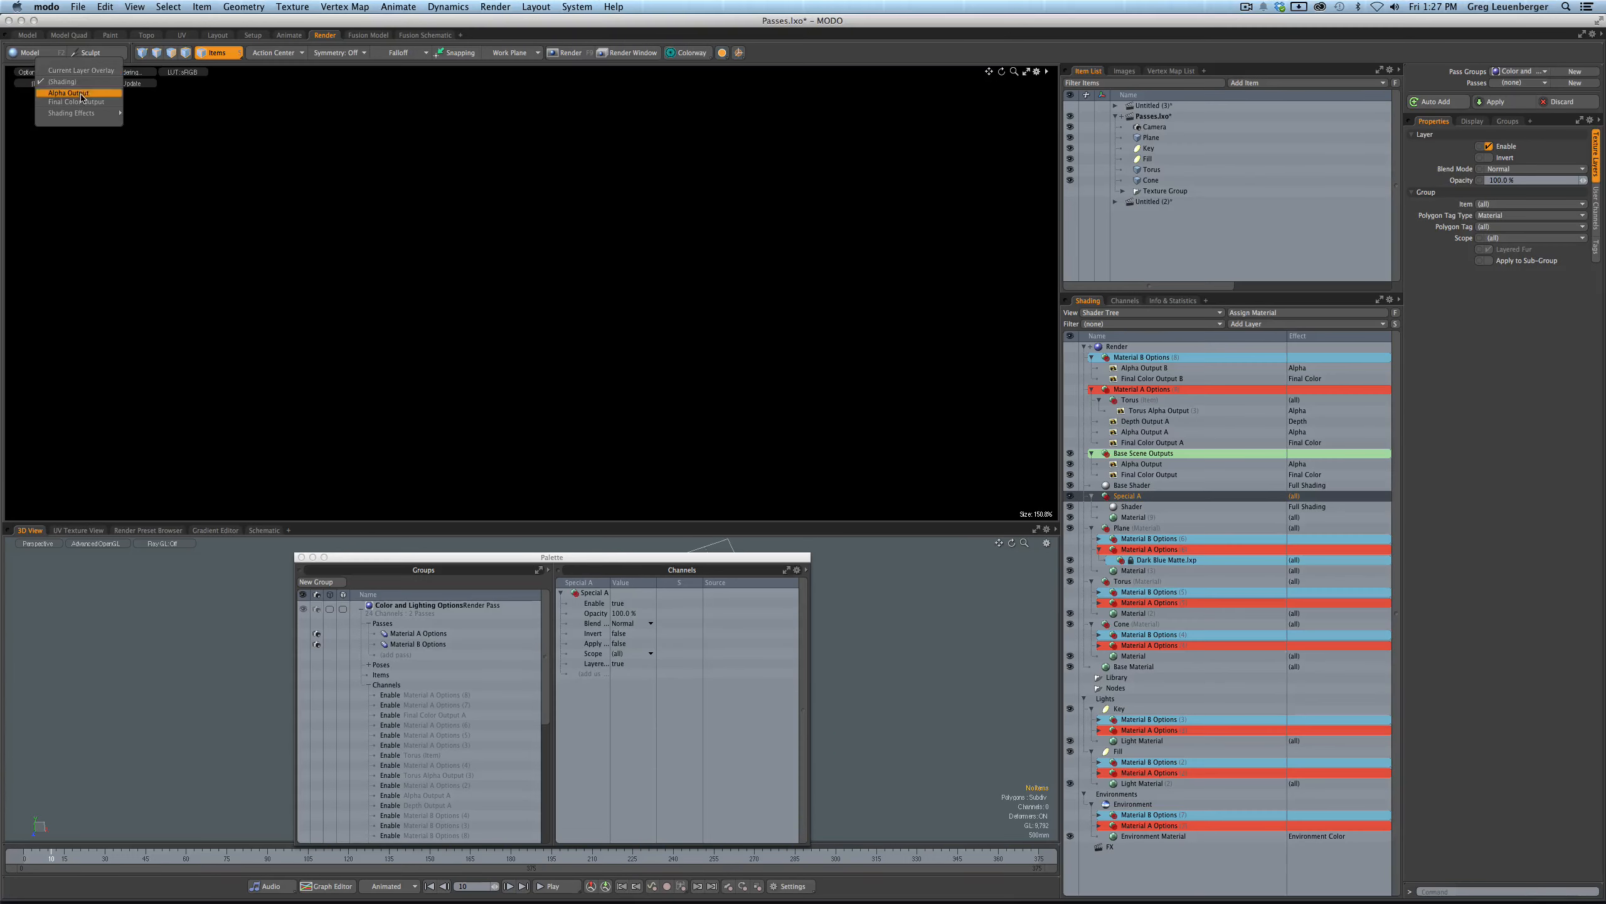
left_click(95, 97)
- Move the Special A group above the Base Shader in the shader tree, and set the preview effect back to Shading
left_click(1132, 485)
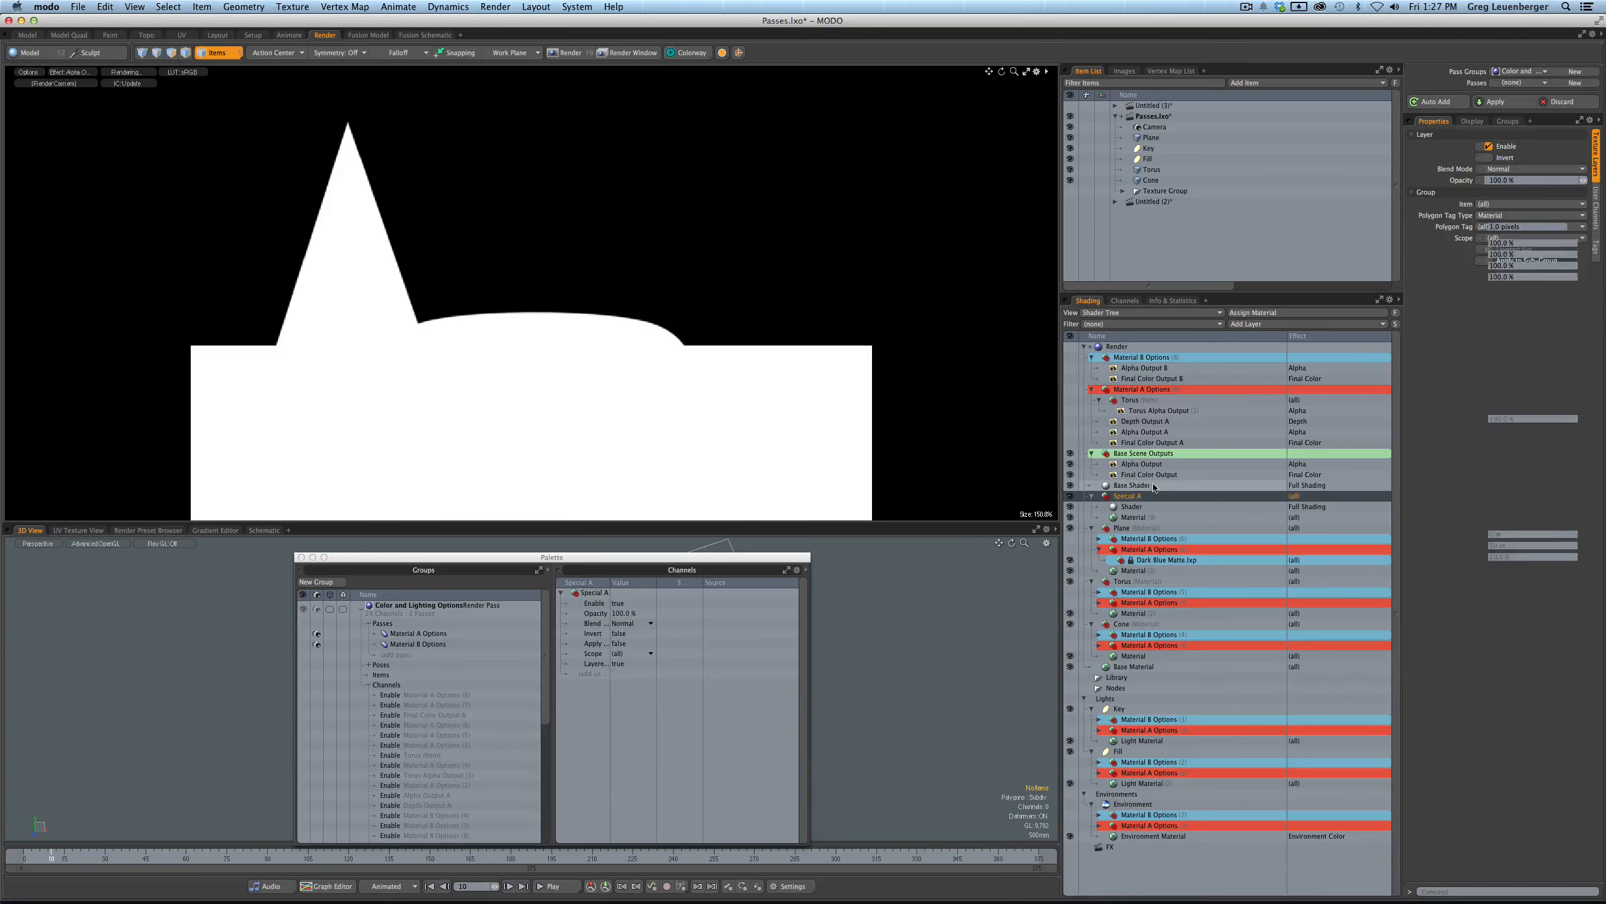
left_click(1123, 498)
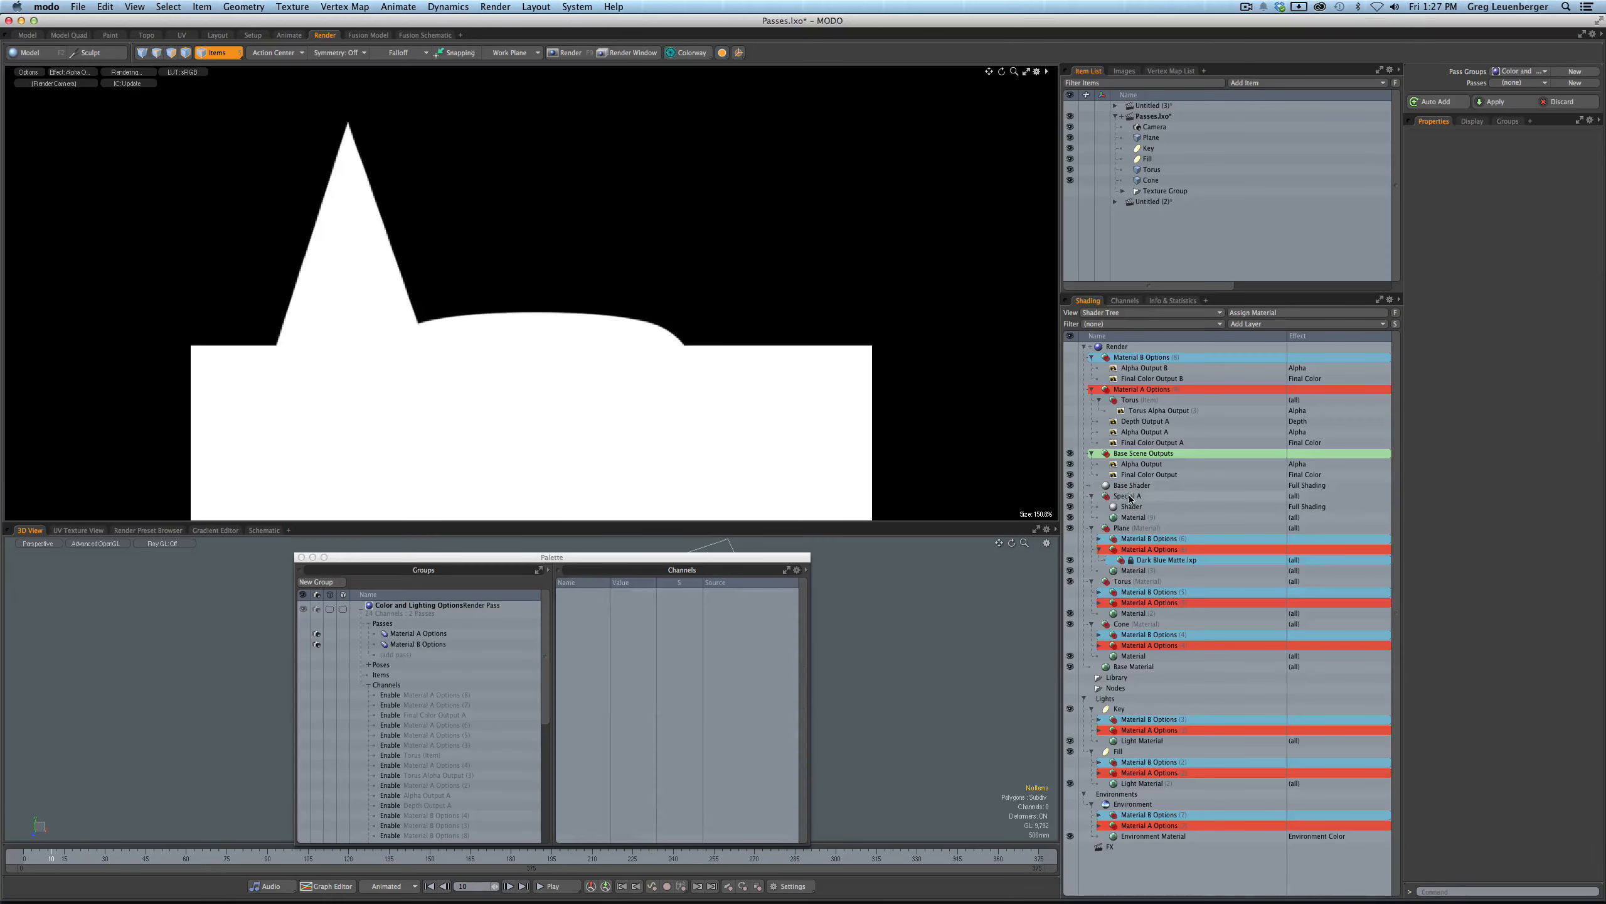
left_click_drag(1123, 500, 1156, 487)
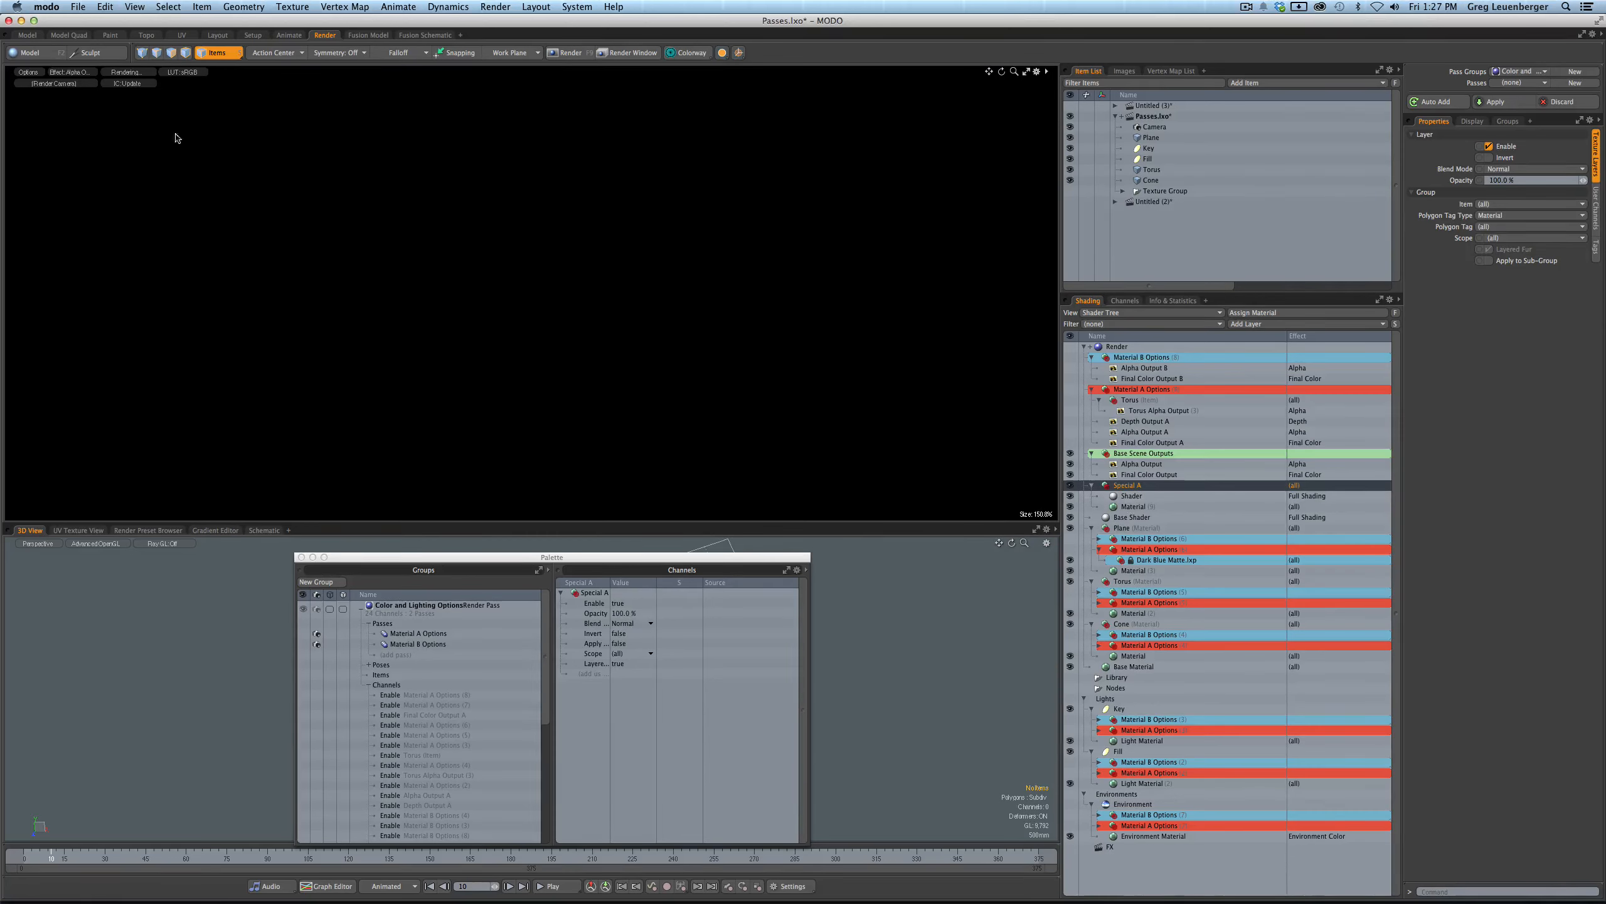
left_click(69, 73)
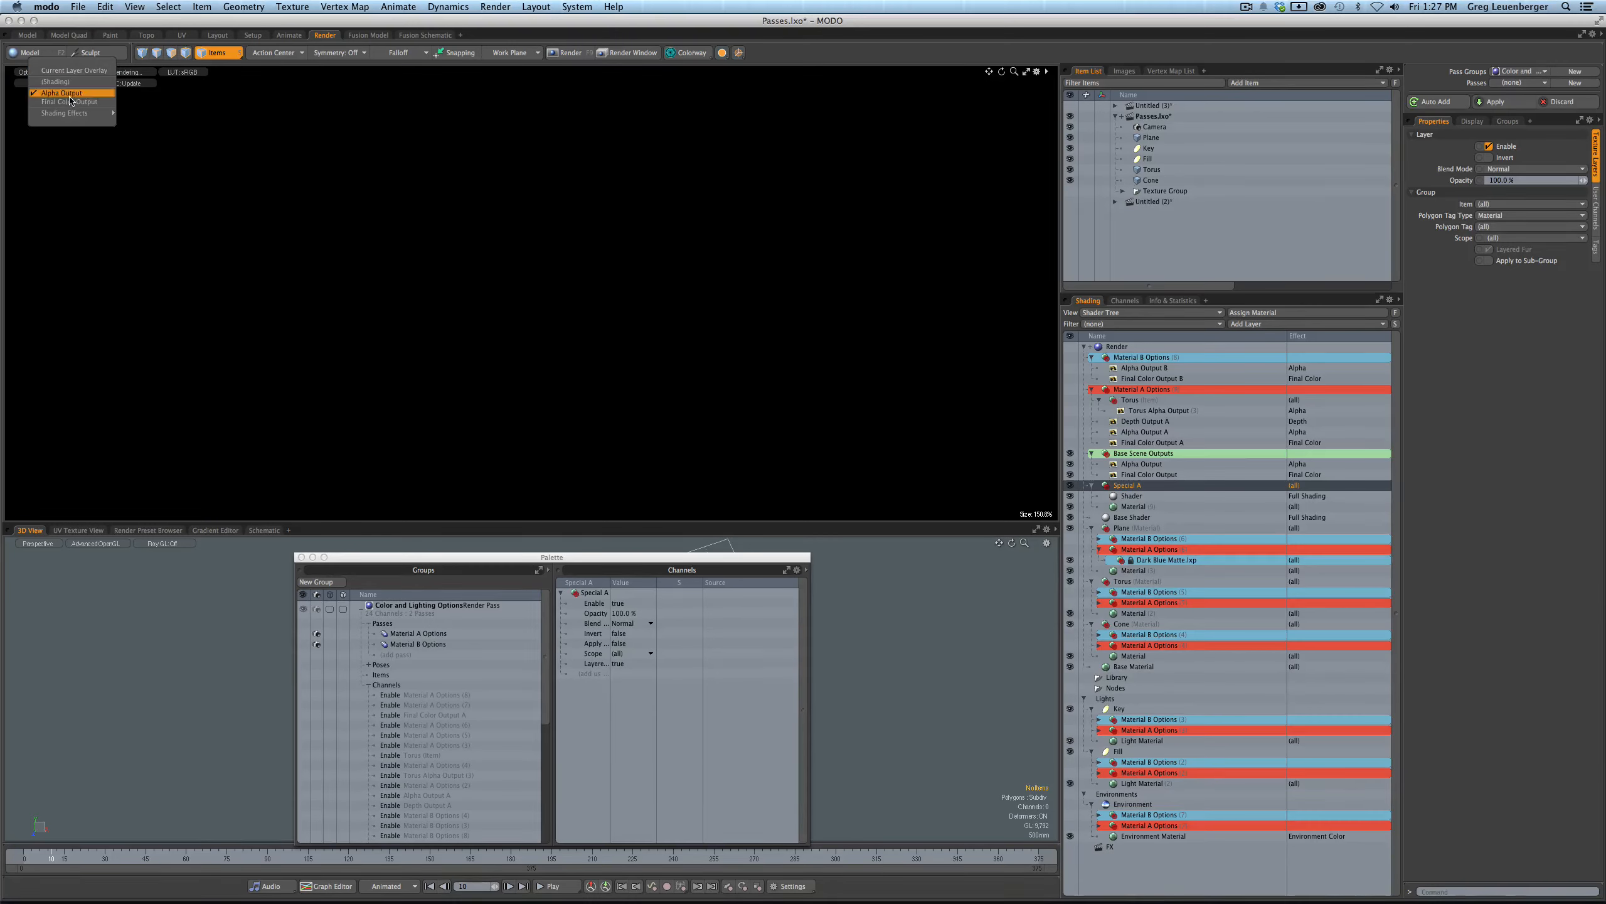
left_click(78, 81)
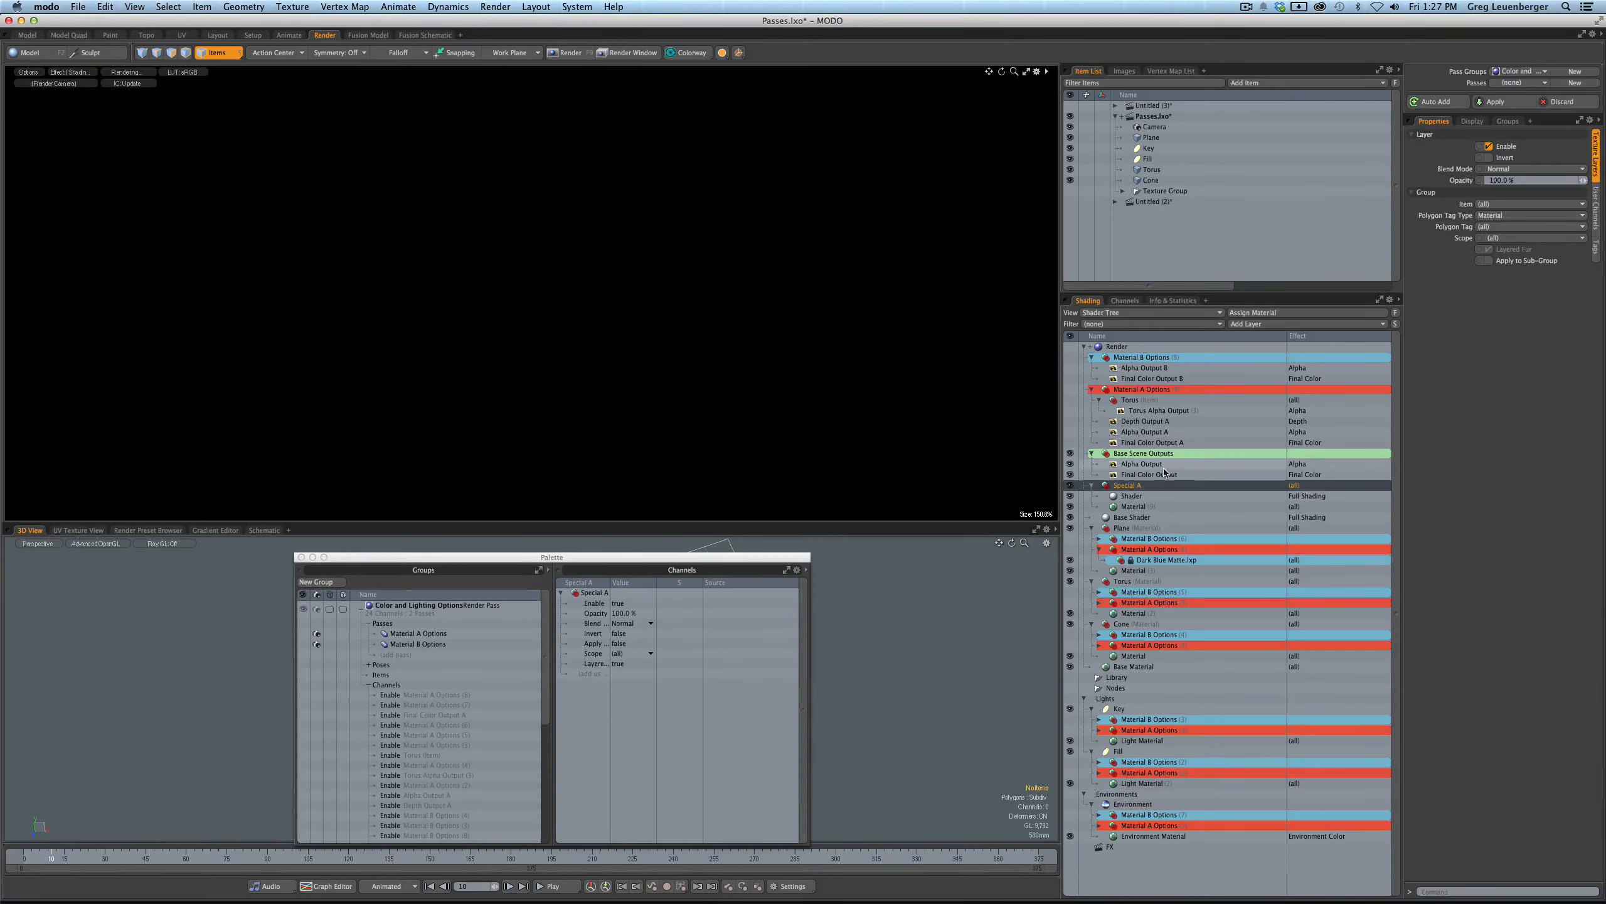
- Review the Special A shader's settings, and give the Special A group the Light Purple editor color
left_click(1131, 496)
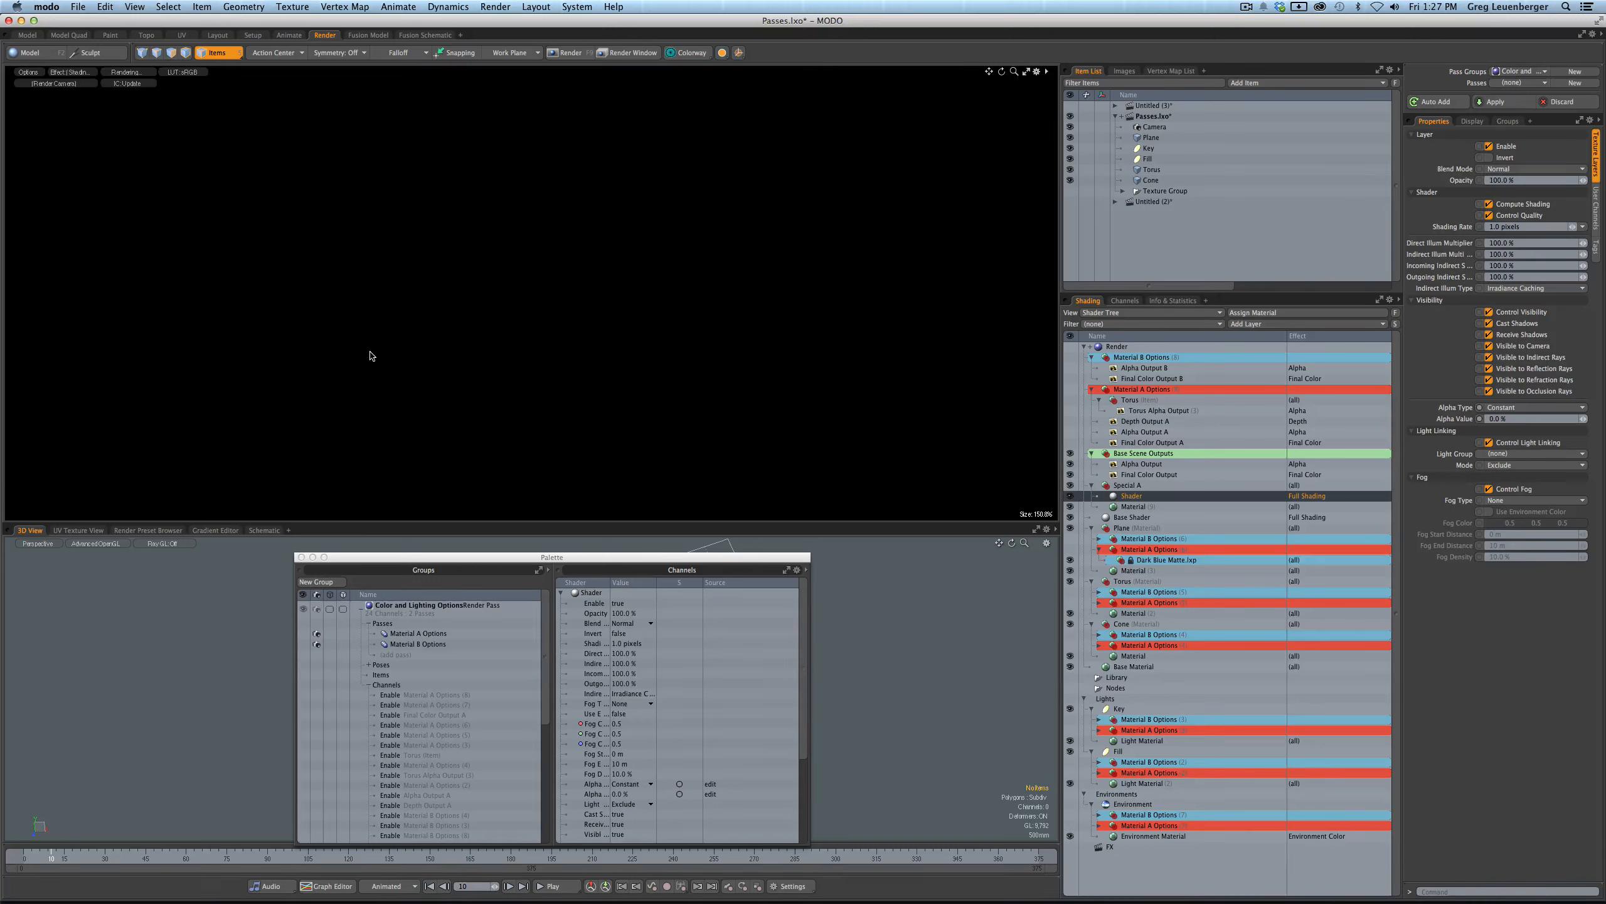
left_click(1130, 486)
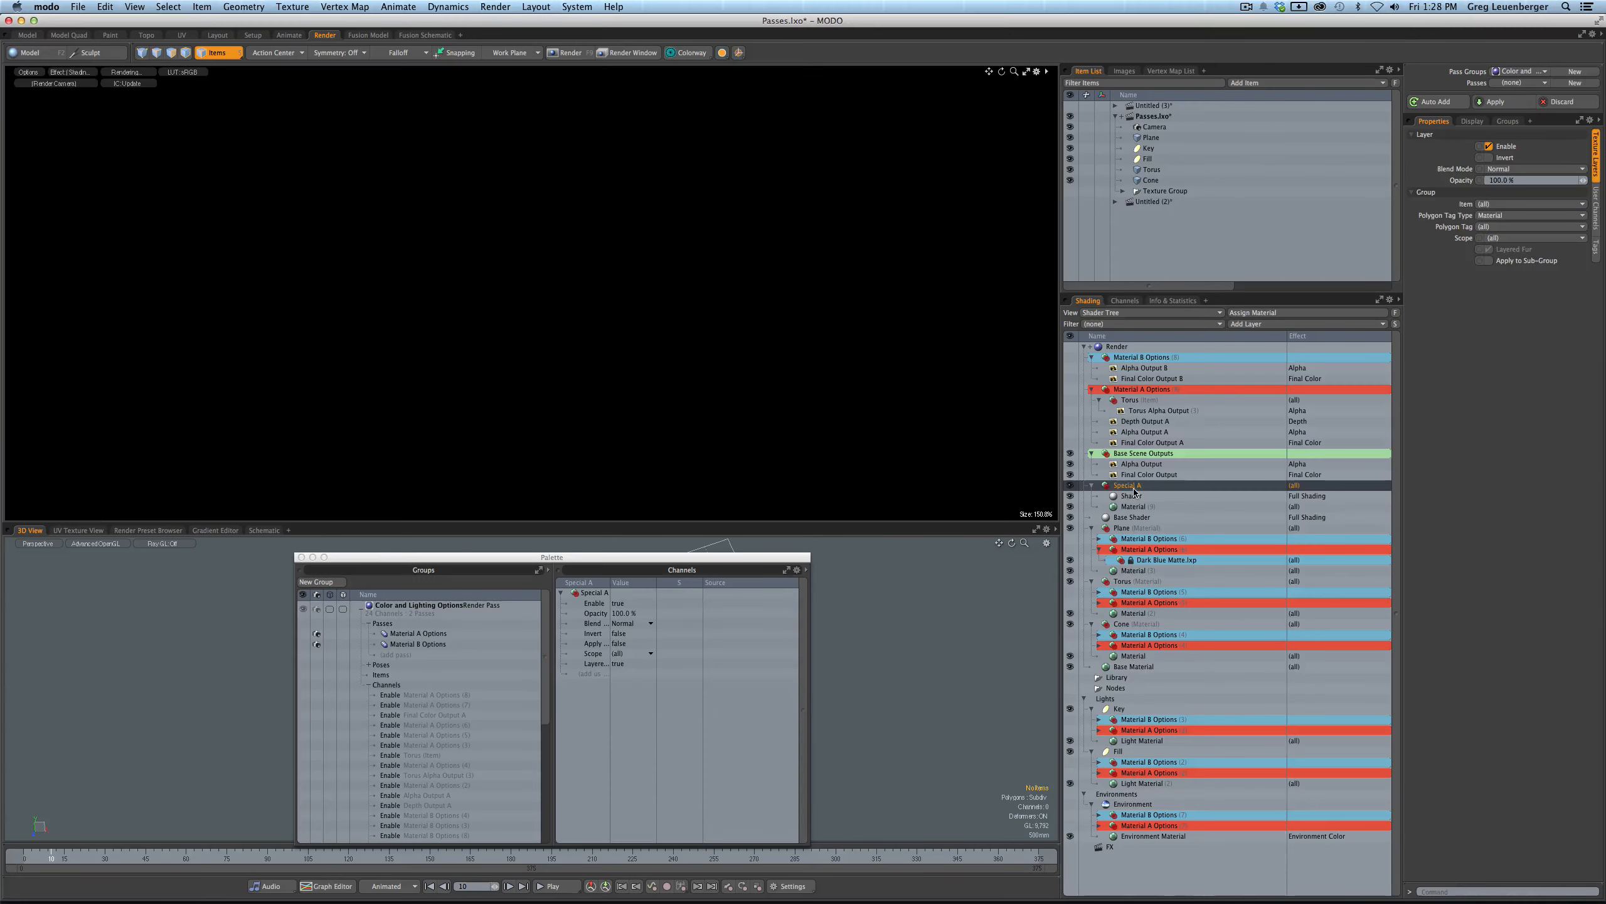
right_click(1134, 493)
mouse_move(1151, 495)
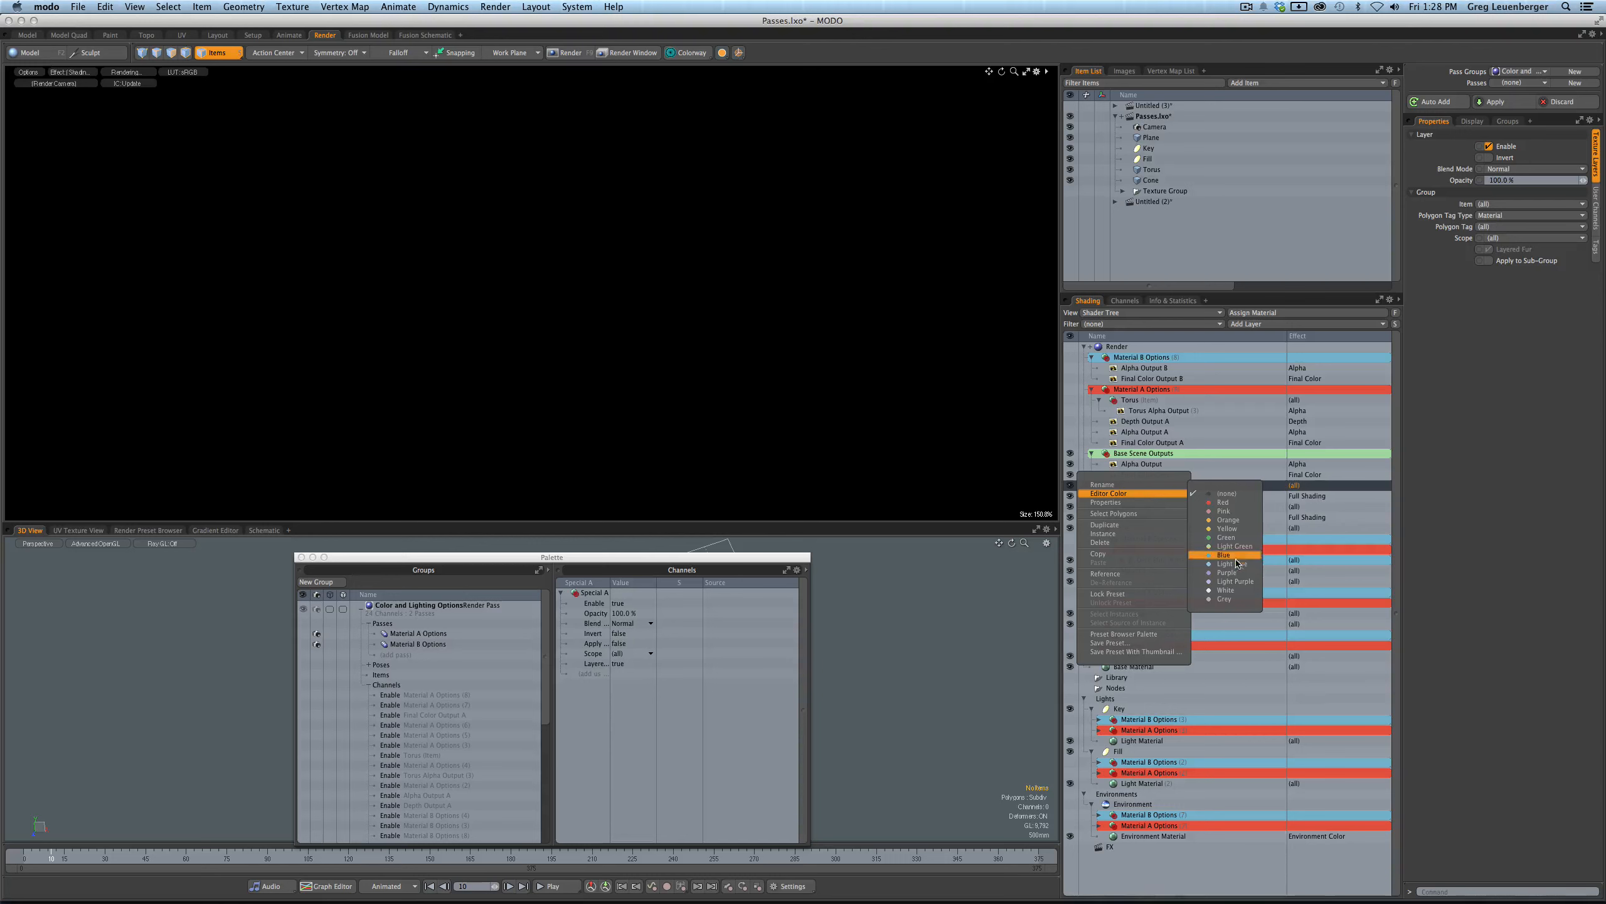
left_click(1233, 581)
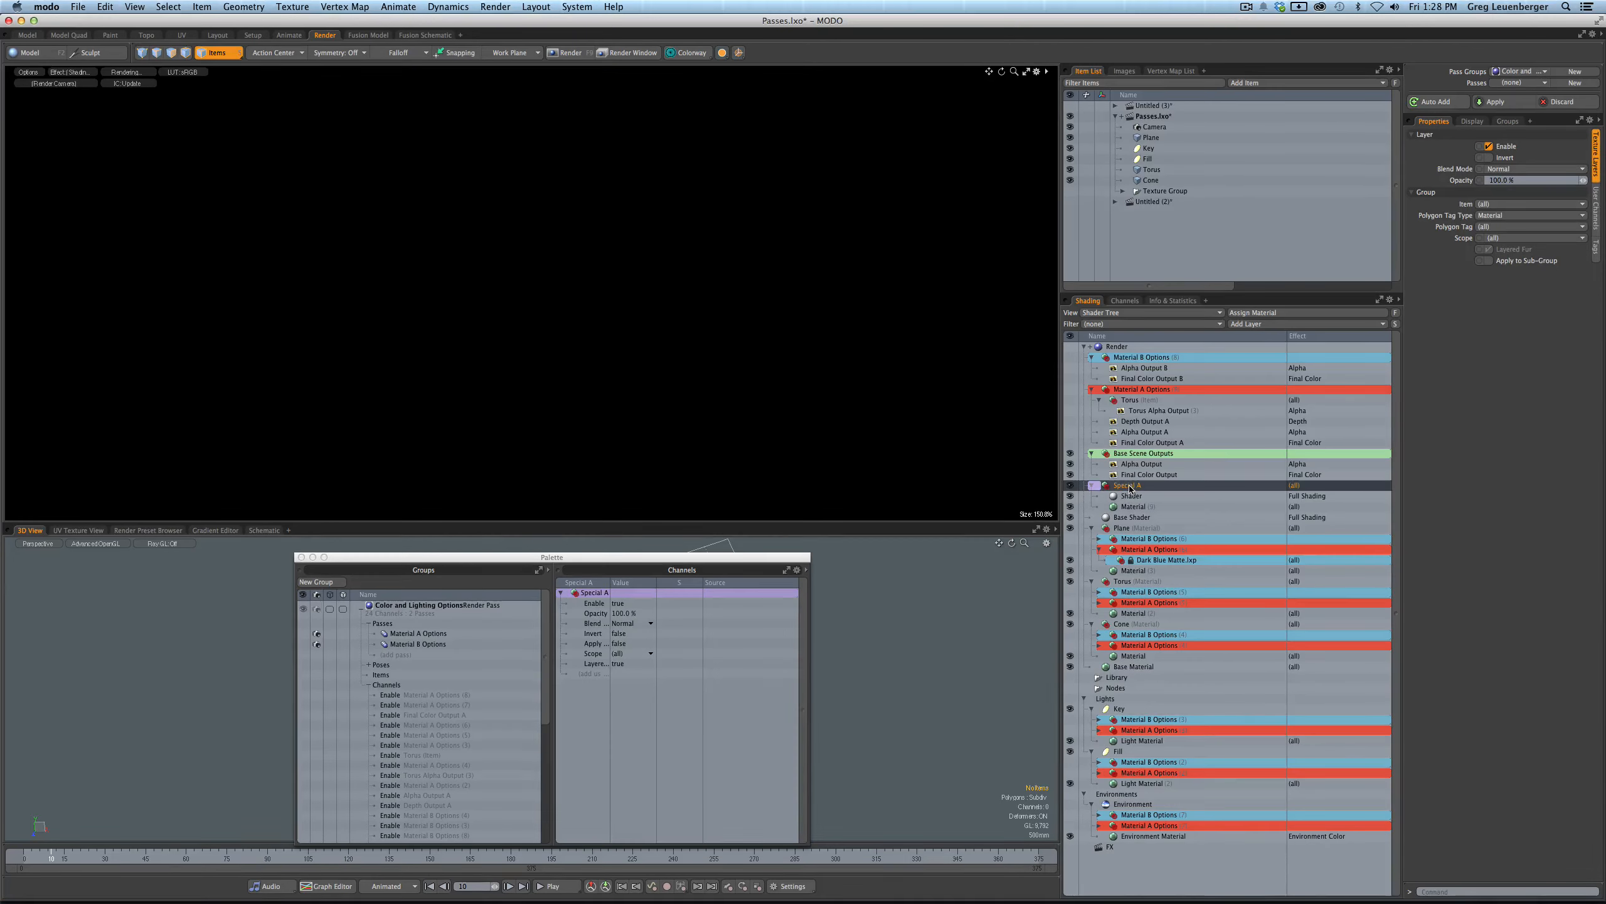
- Add a new group to the shader tree and place it directly above the Special A group
left_click(1130, 485, "ctrl")
left_click(1253, 324)
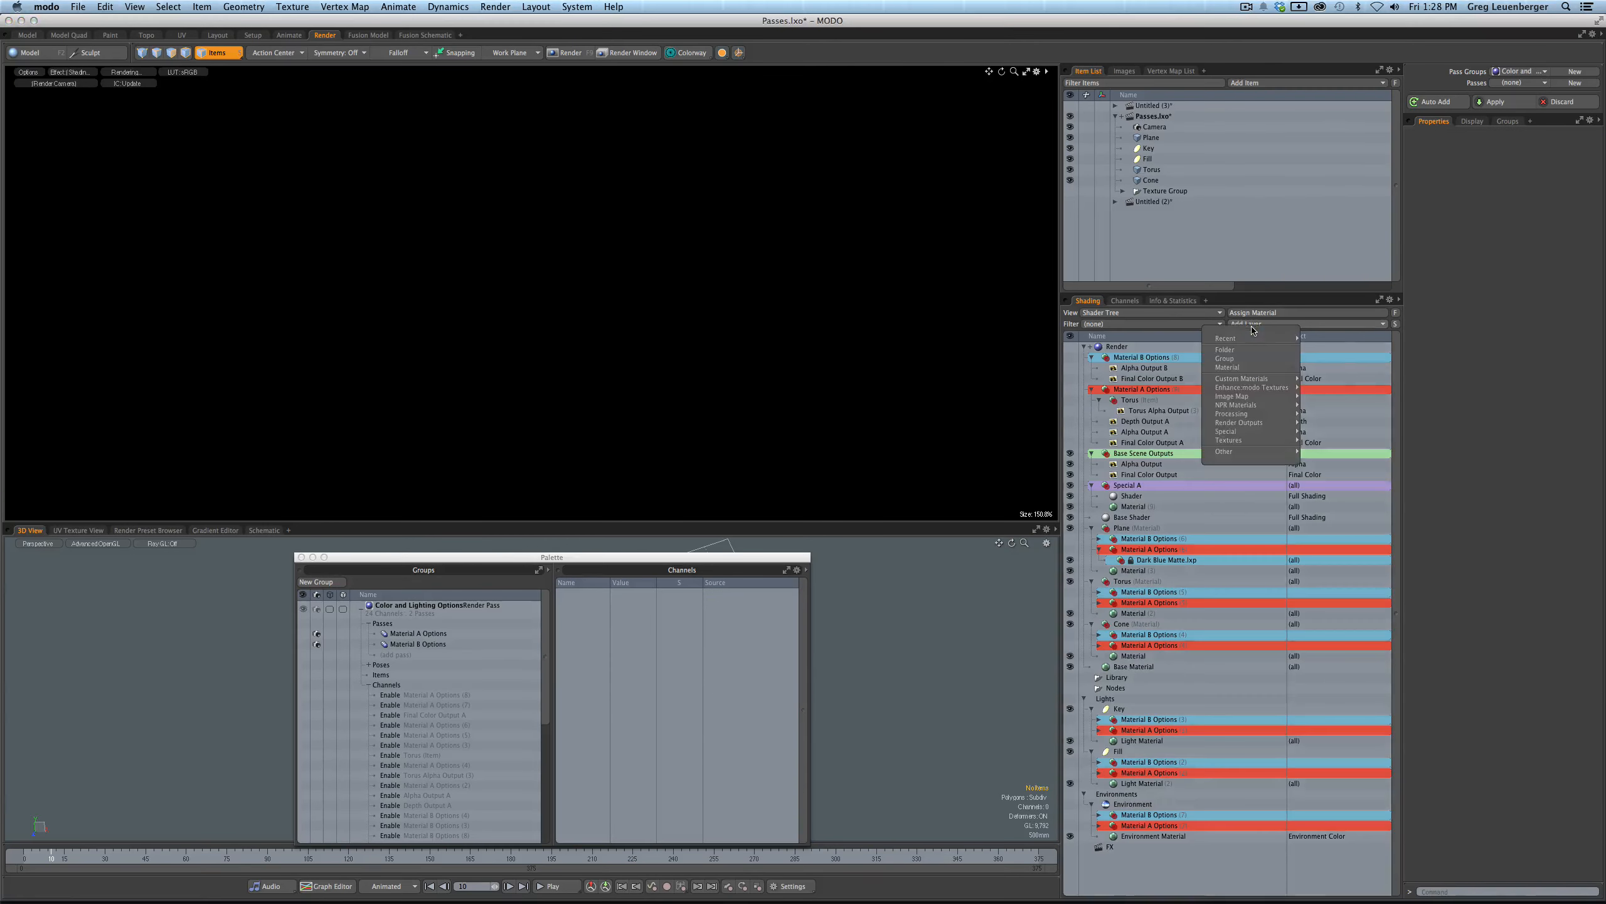
left_click(1224, 358)
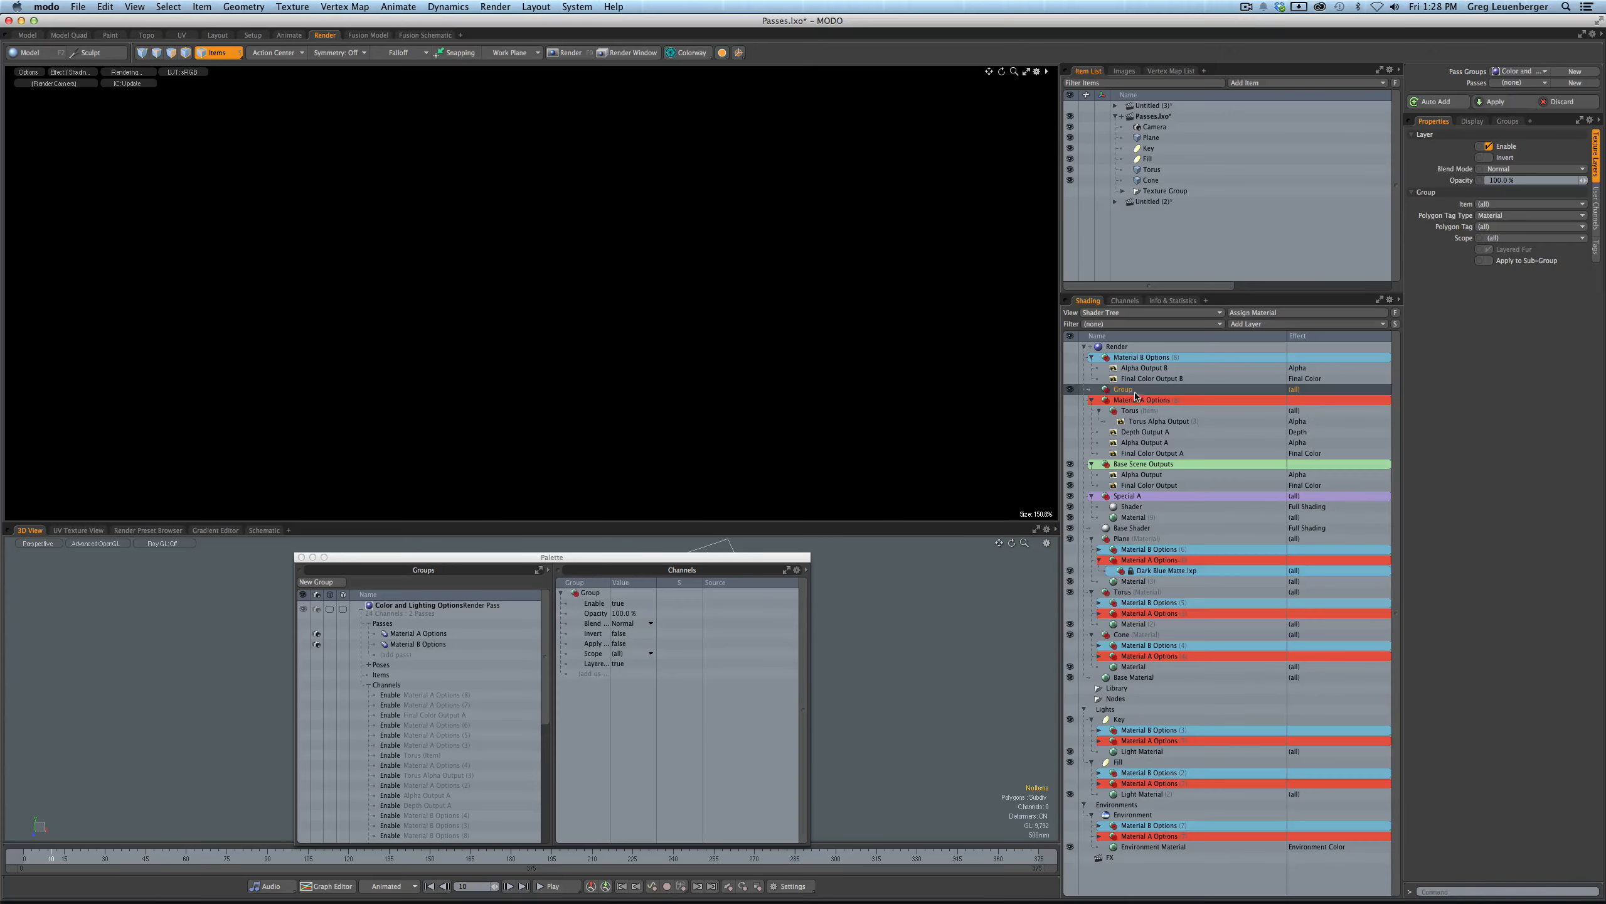
left_click_drag(1135, 396, 1157, 497)
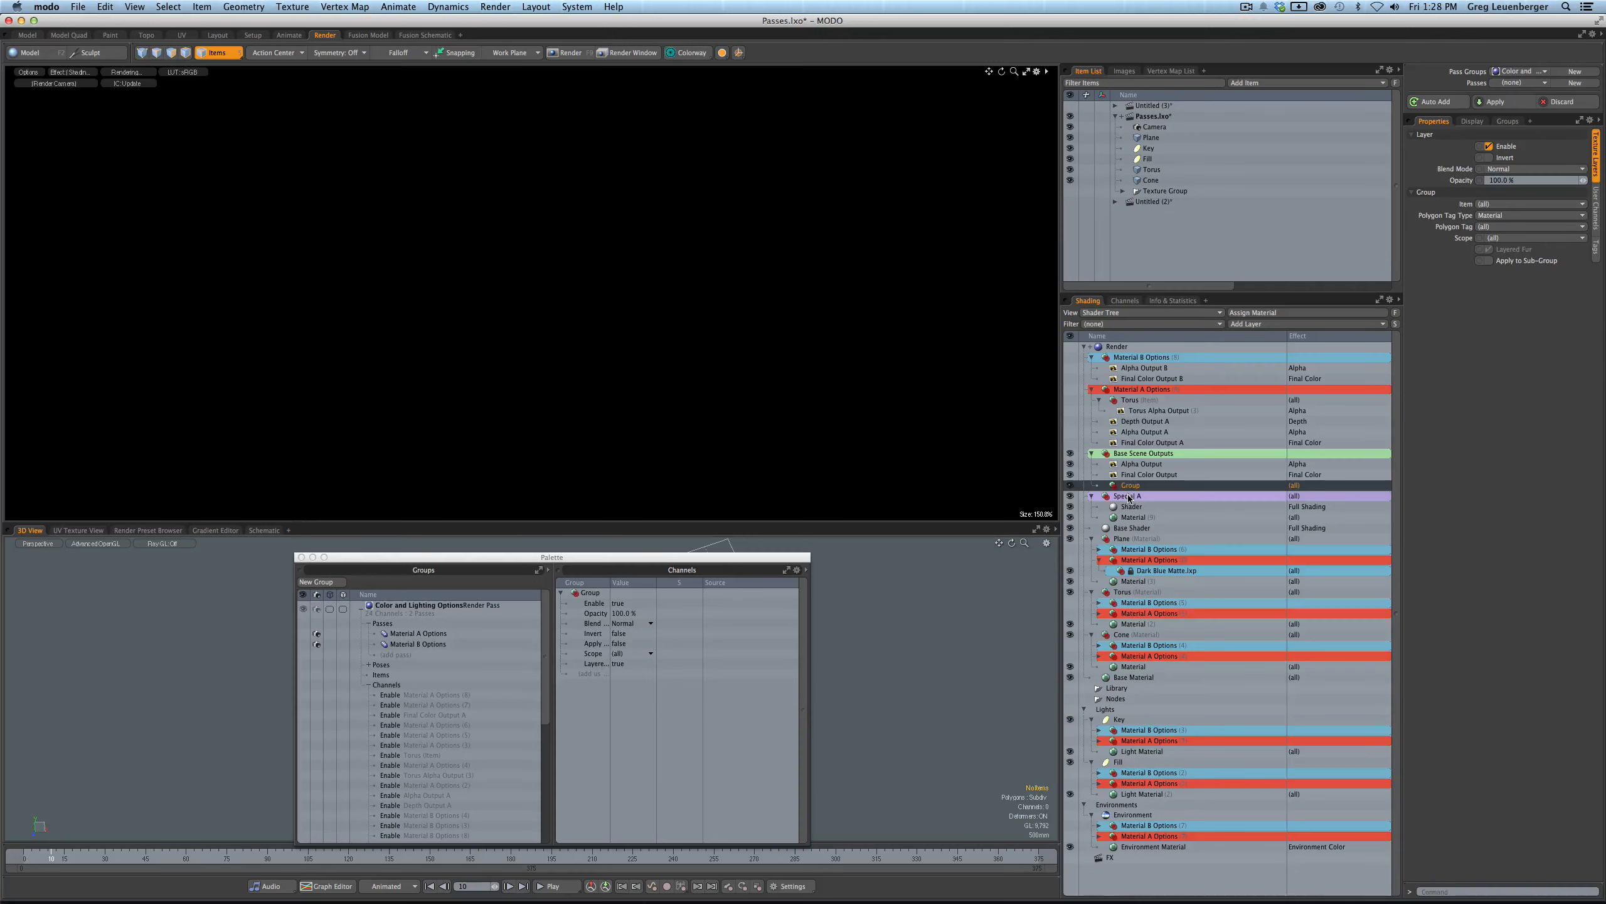
left_click_drag(1129, 486, 1121, 498)
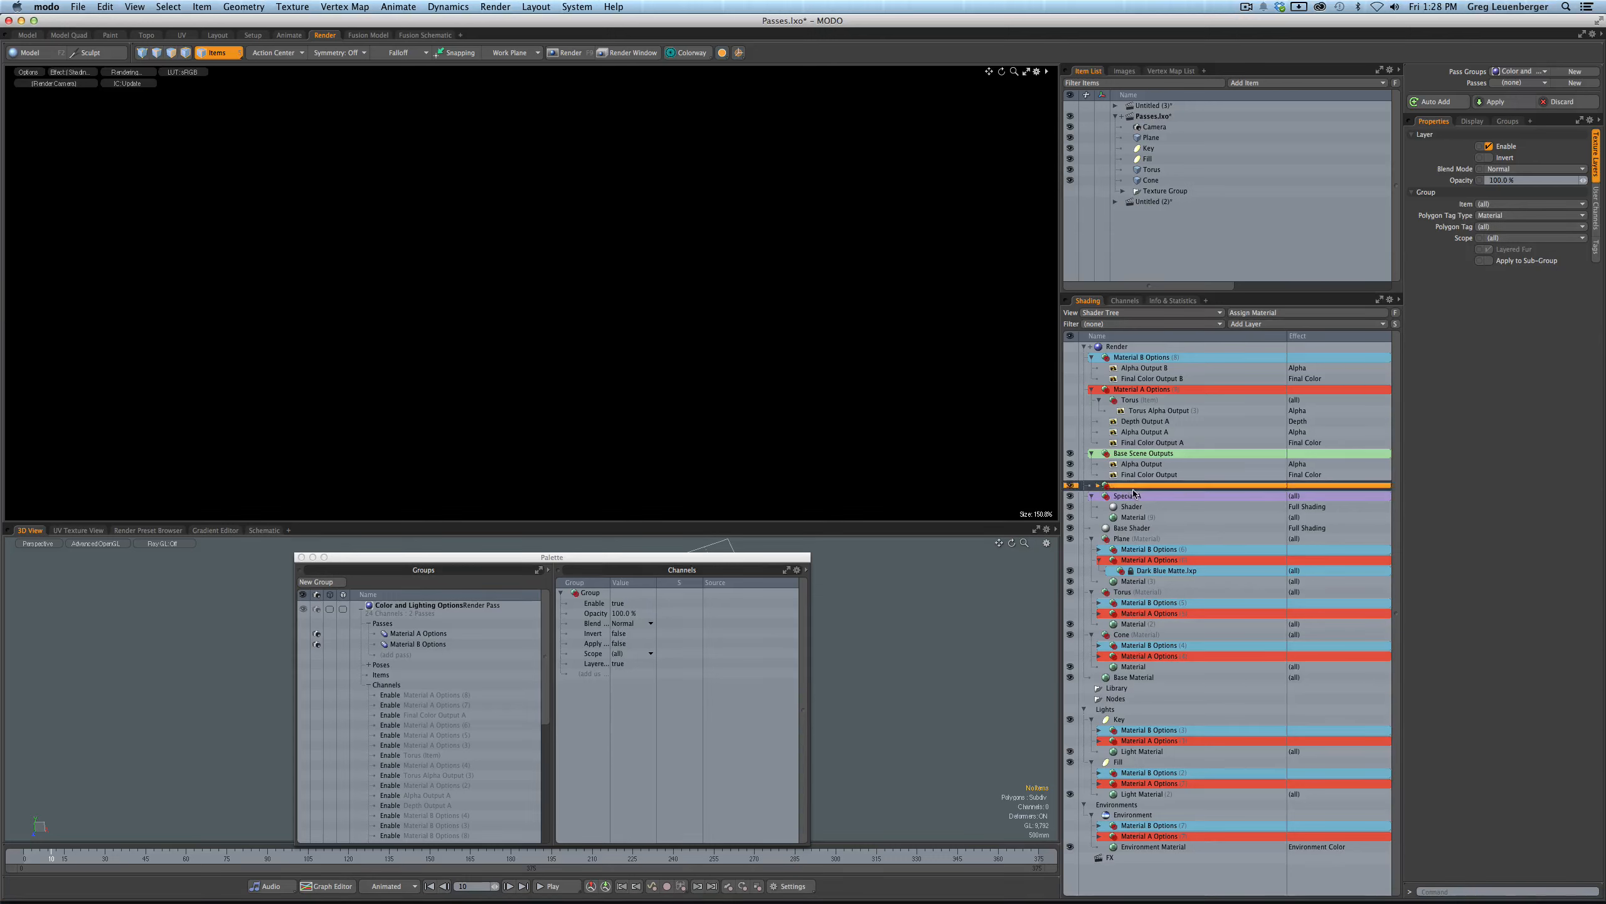
- Rename the new group Special A and give it the same purple editor color as the existing Special A group
double_click(1129, 484)
type("Skp")
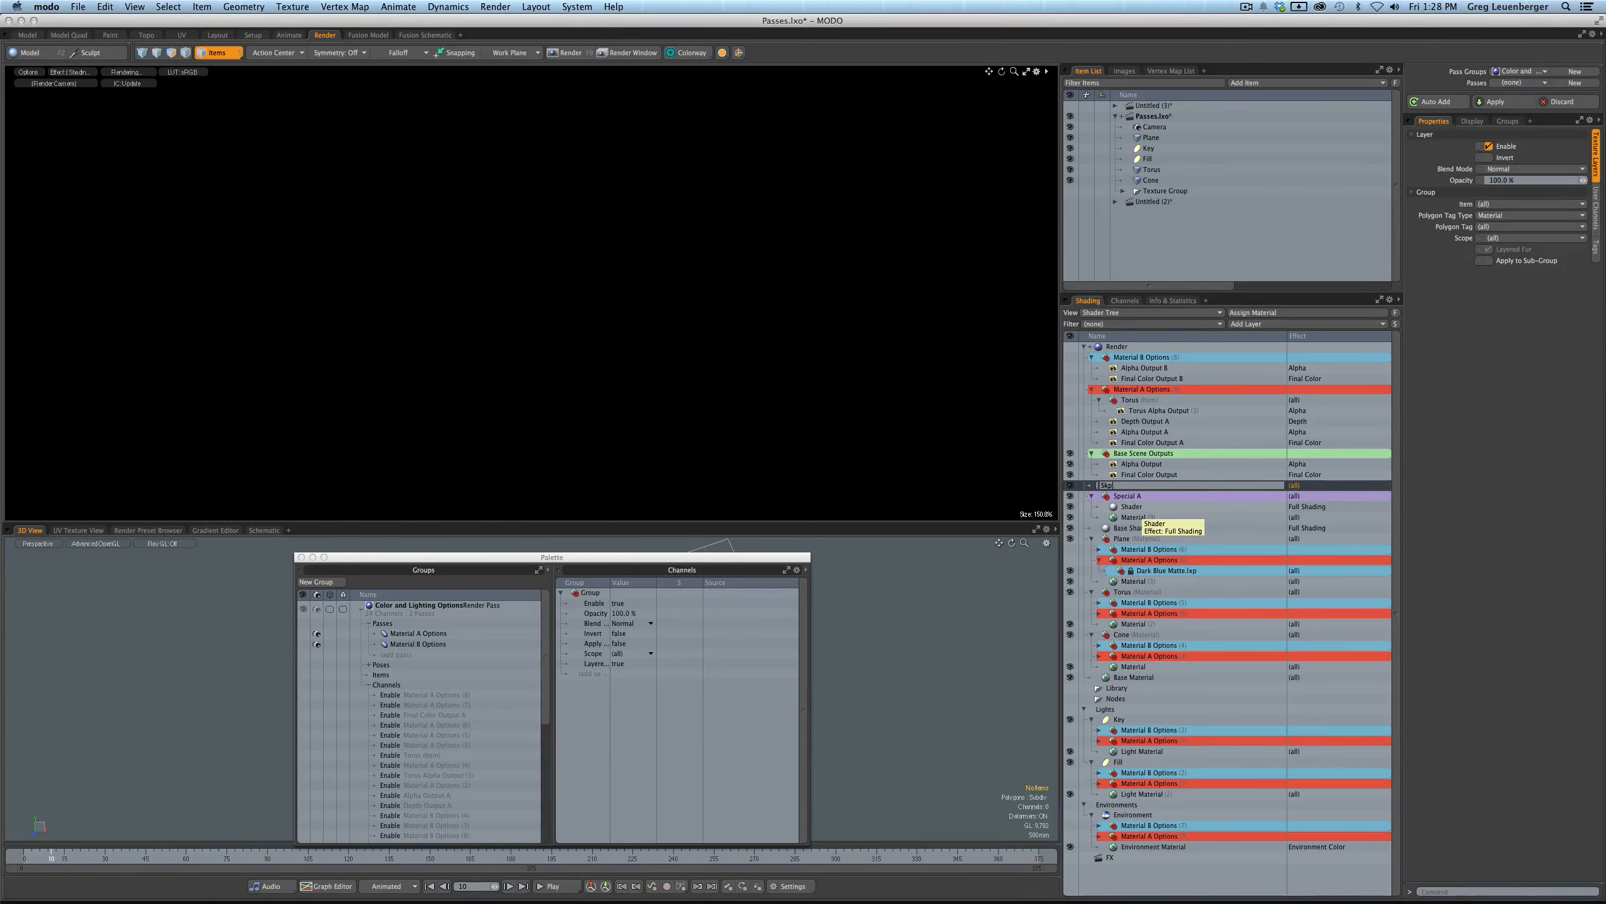
type("e A")
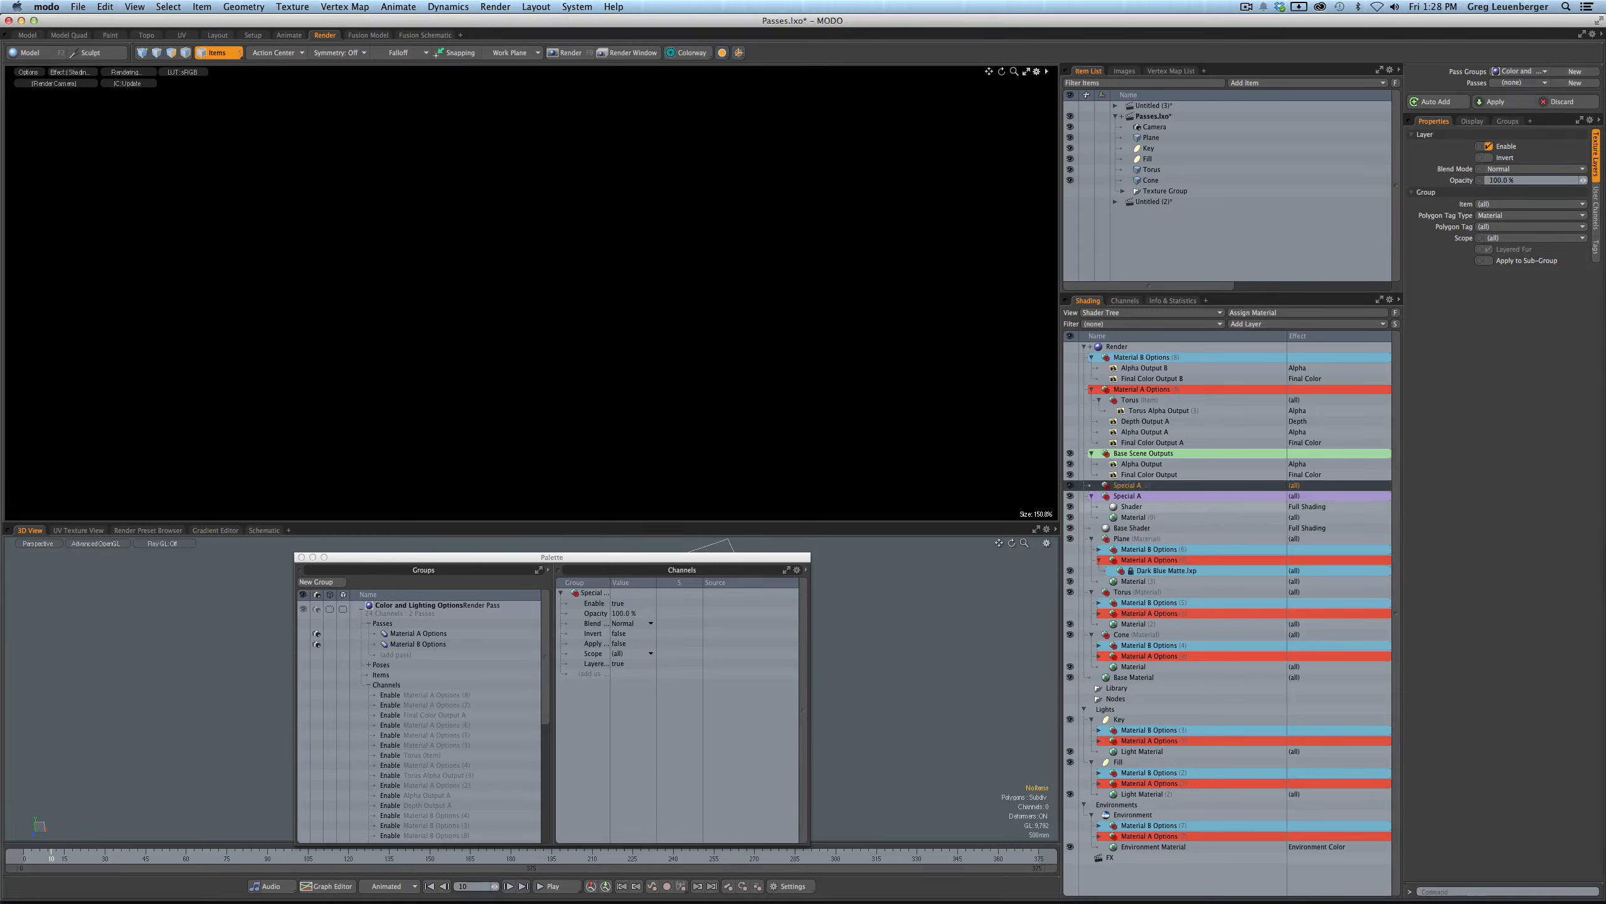
key("Return")
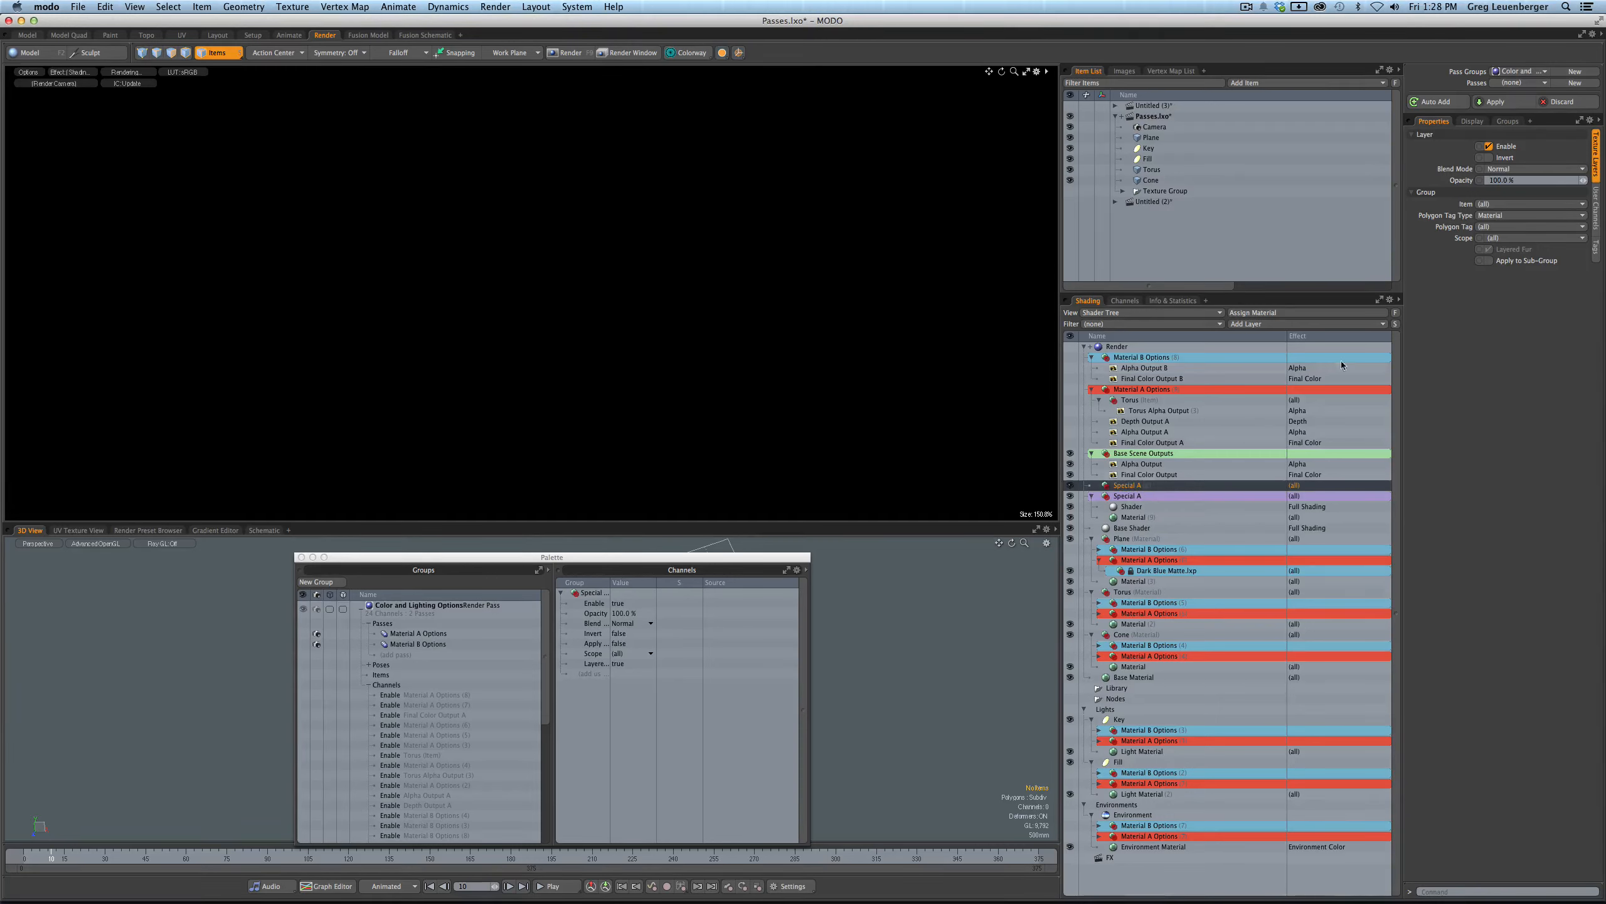
right_click(1135, 487)
mouse_move(1161, 496)
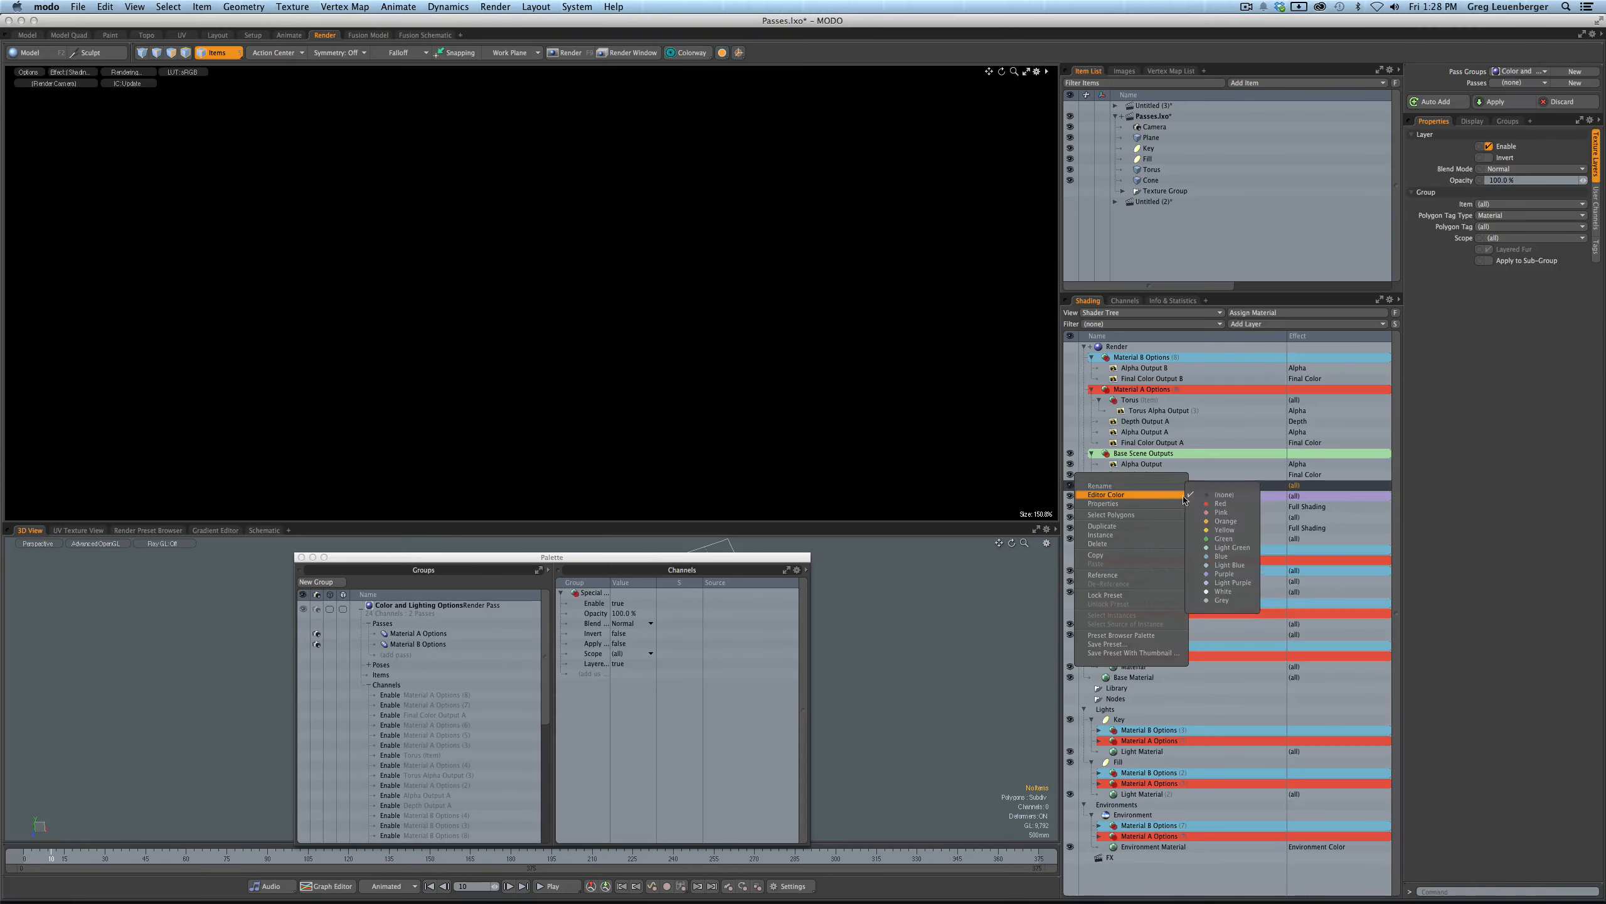
left_click(1227, 575)
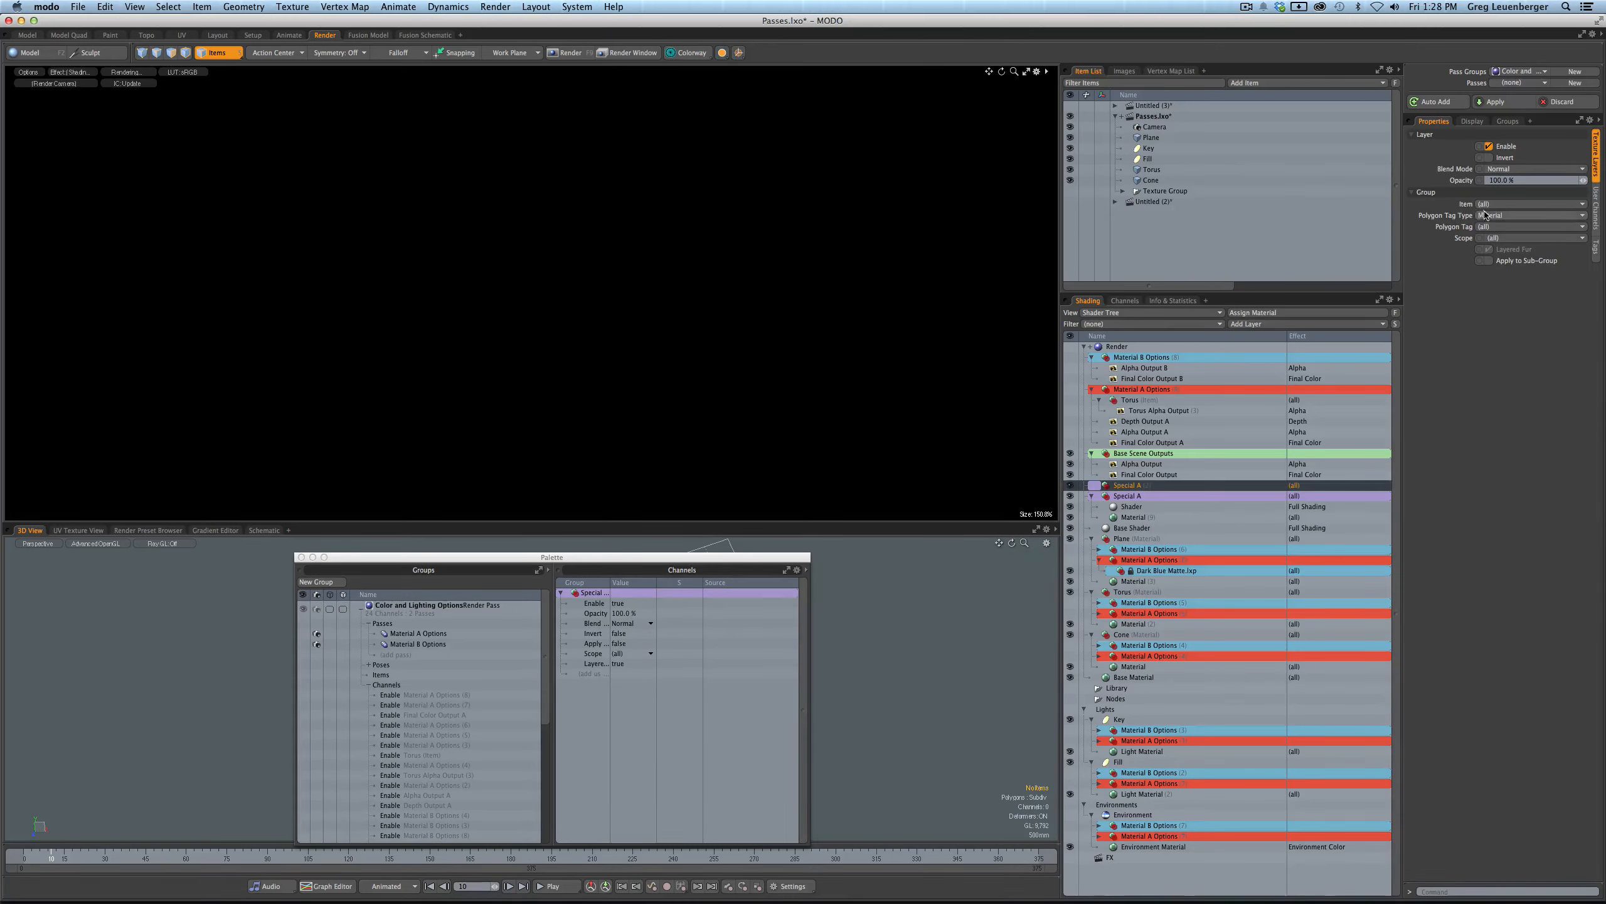
- Add a material and a shader to the new upper Special A group
left_click(1276, 325)
left_click(1256, 369)
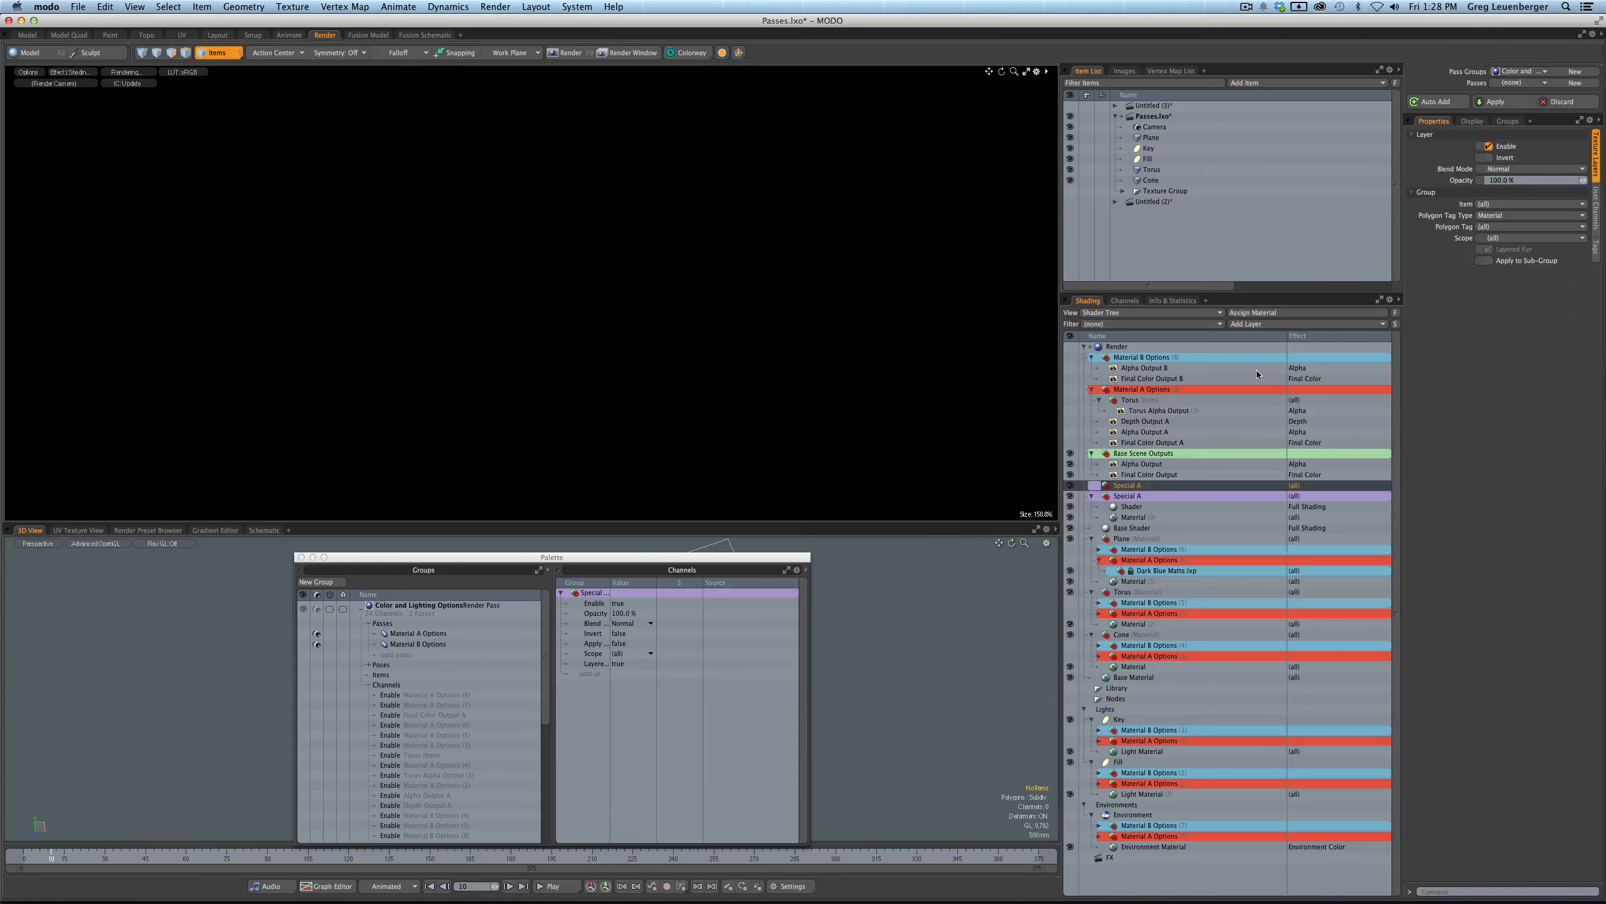
left_click(1276, 324)
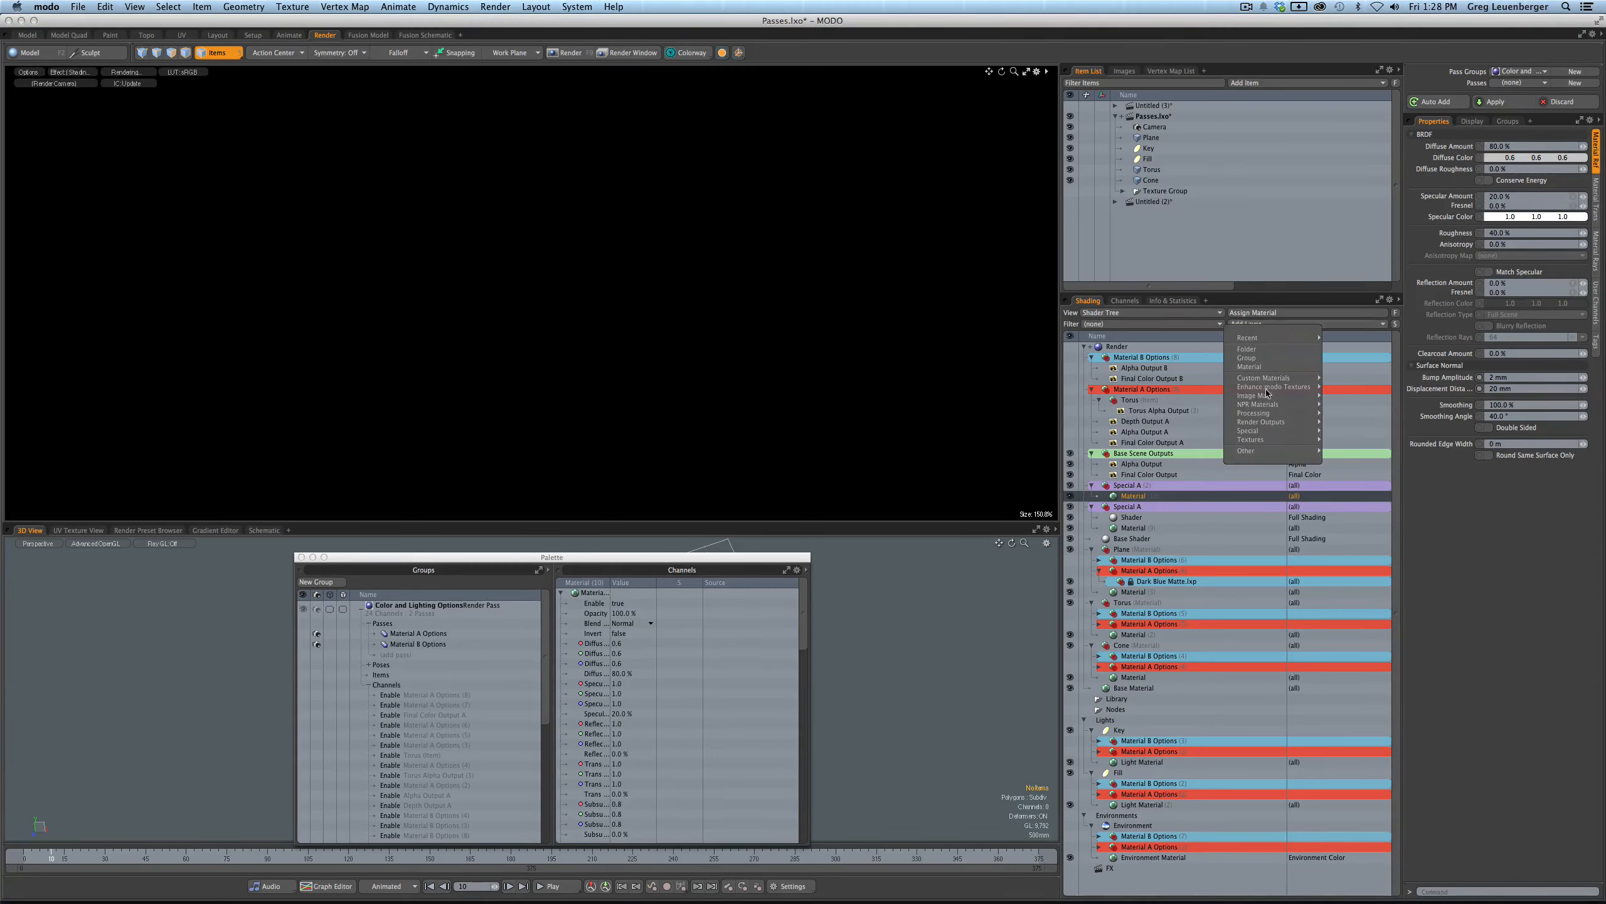
mouse_move(1255, 432)
left_click(1335, 438)
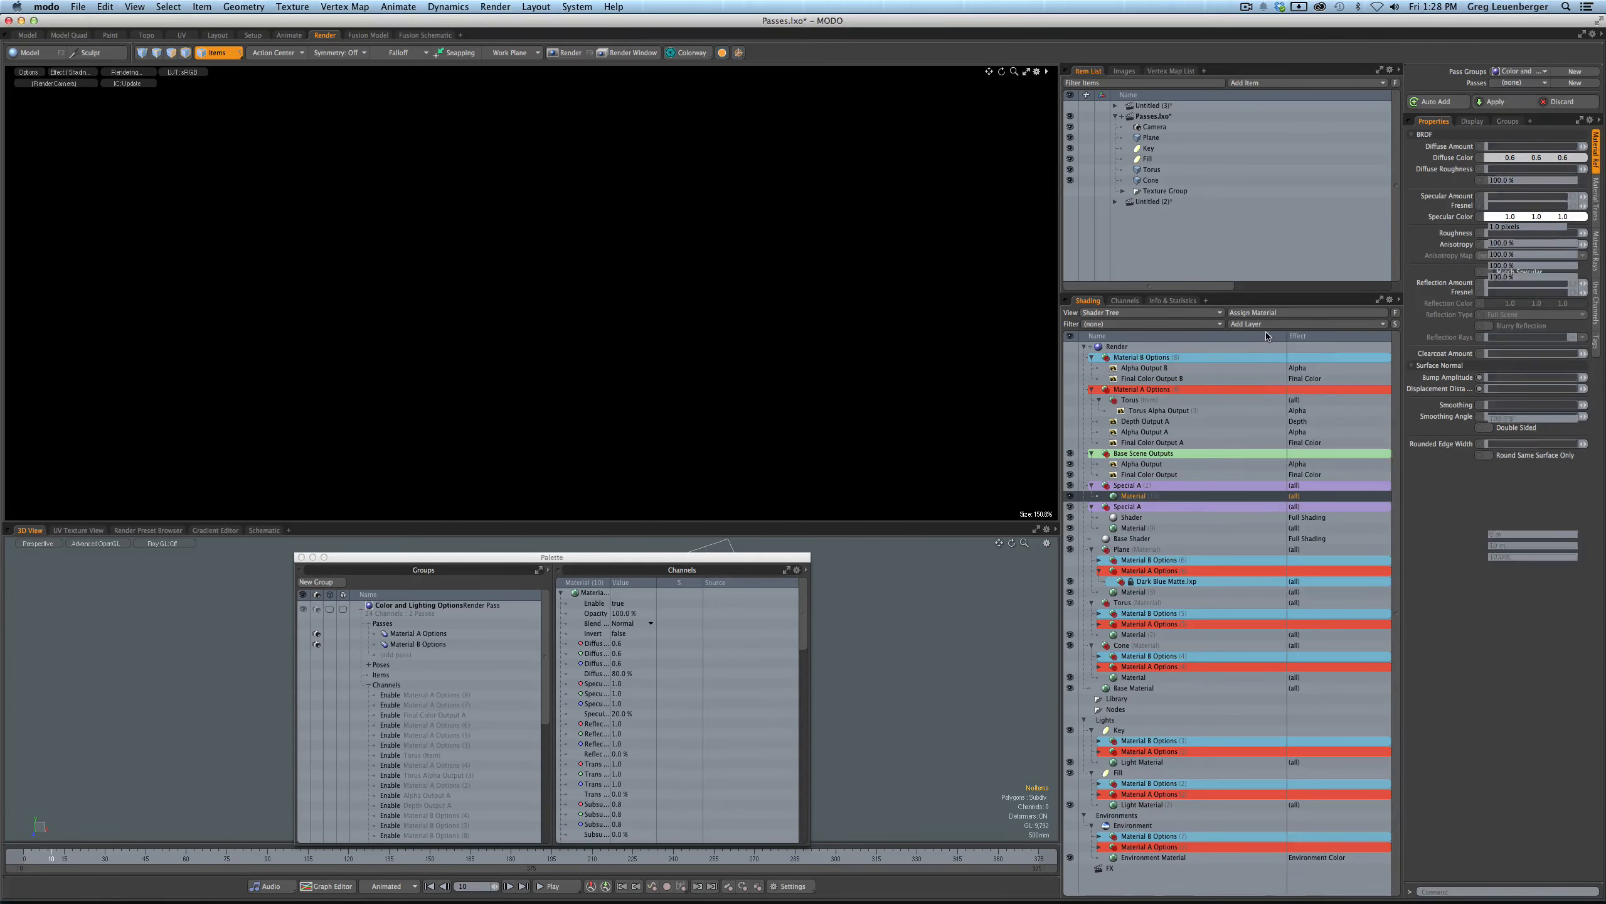
- Add a Gradient layer between the upper Special A group's shader and material, and set its effect to Luminous Color
left_click(1255, 326)
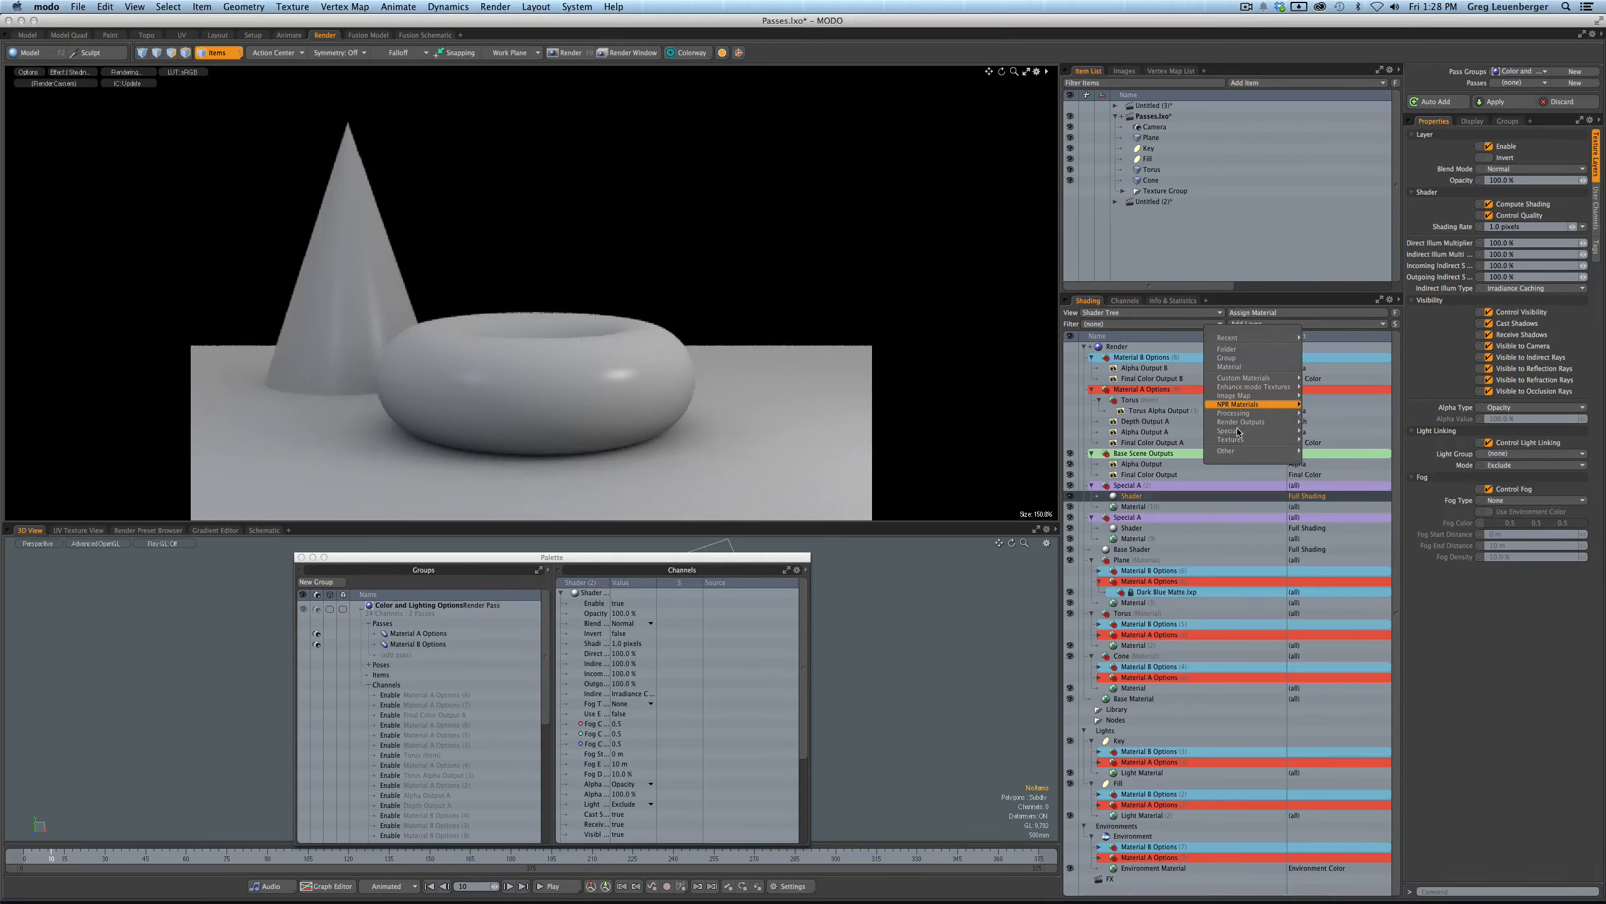
mouse_move(1252, 412)
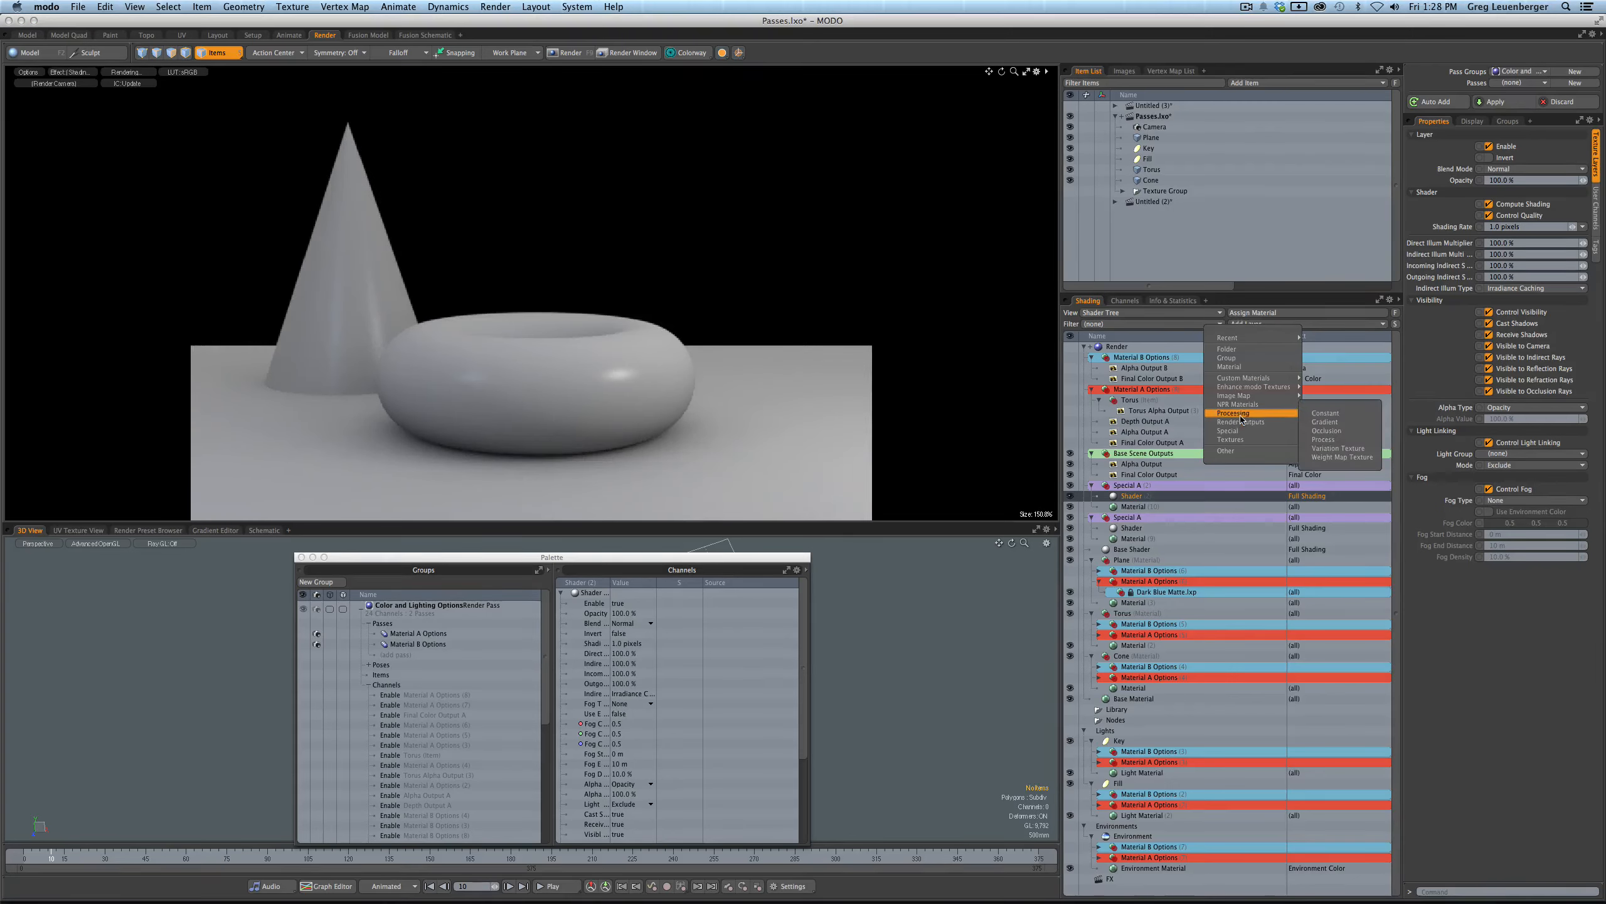
left_click(1326, 422)
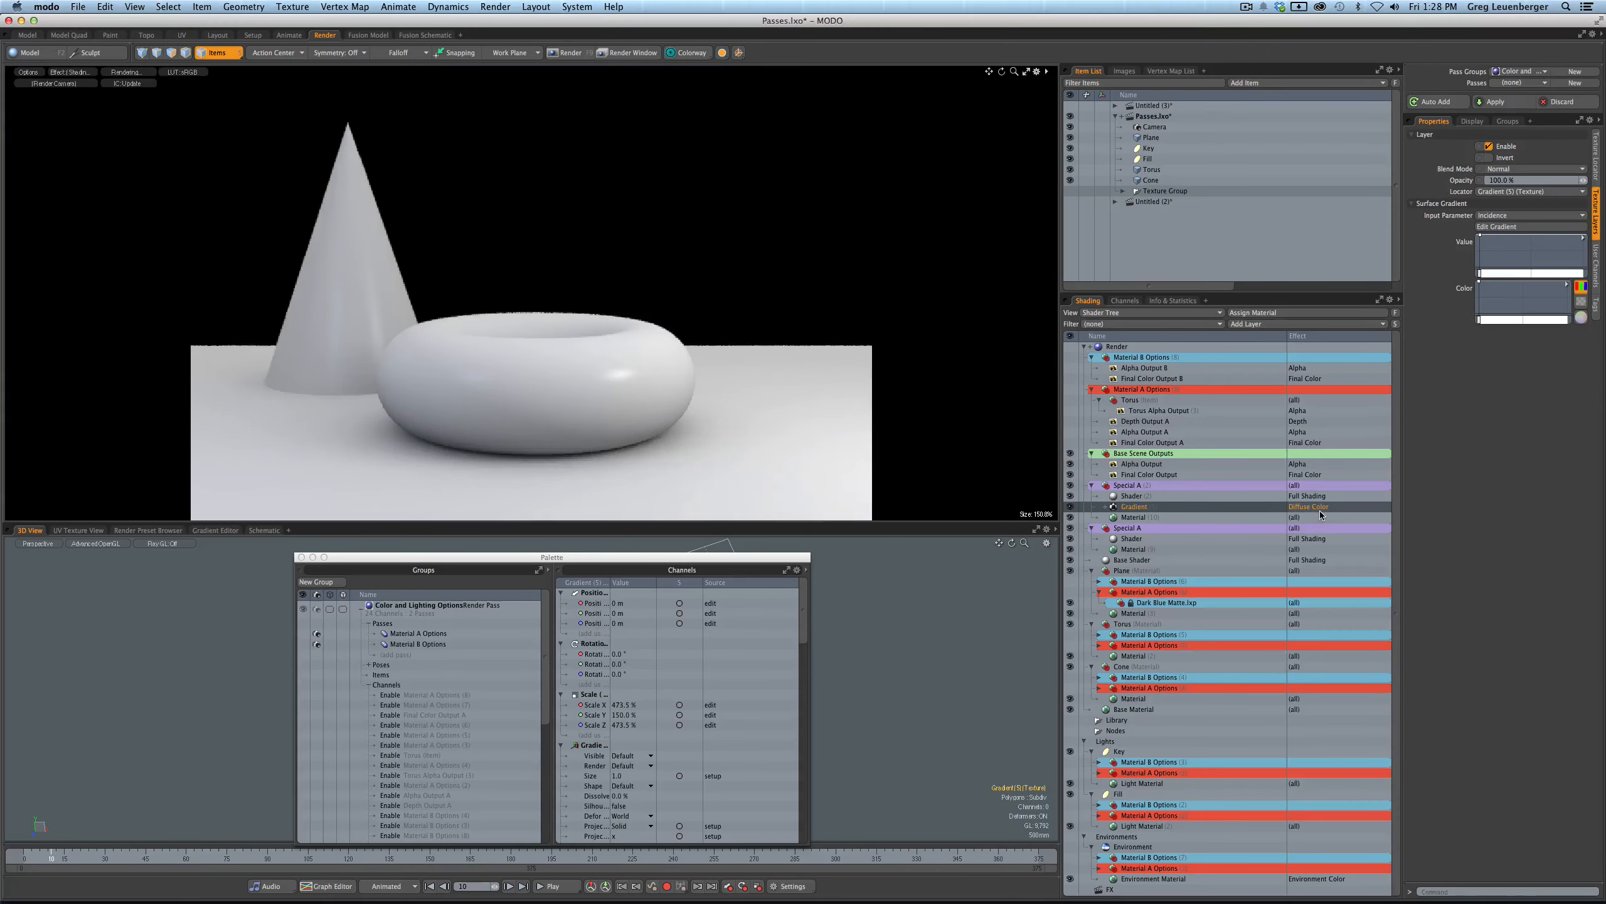
left_click(1320, 508)
left_click(1405, 509)
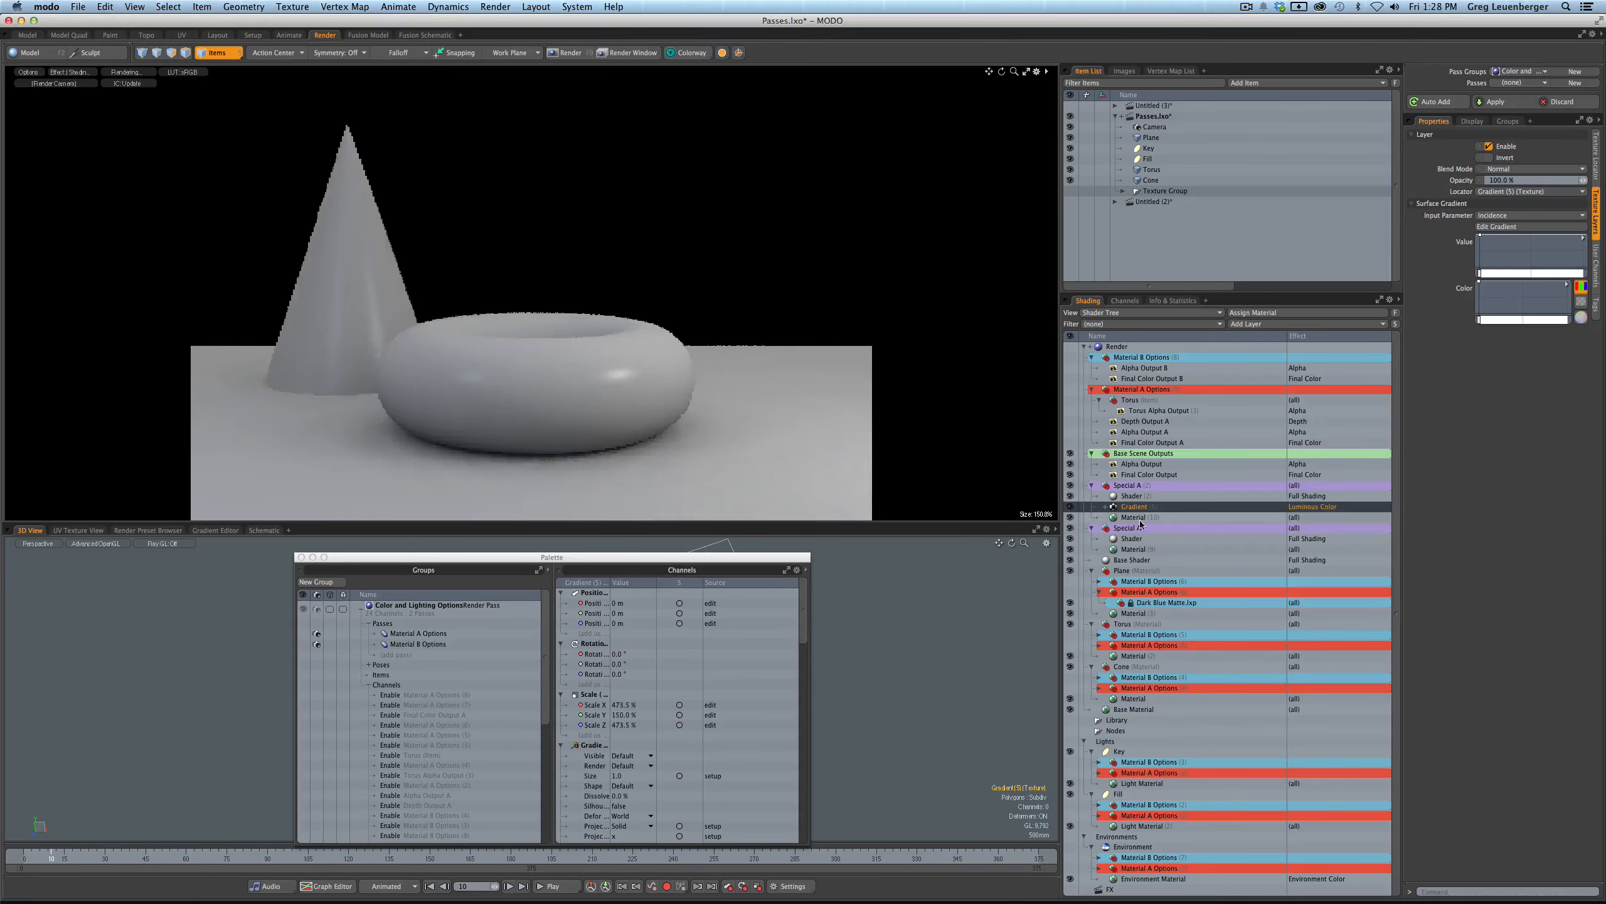
- Set the upper Special A material's diffuse amount and specular amount to 0%, with Conserve Energy enabled
left_click(1132, 518)
left_click(1524, 149)
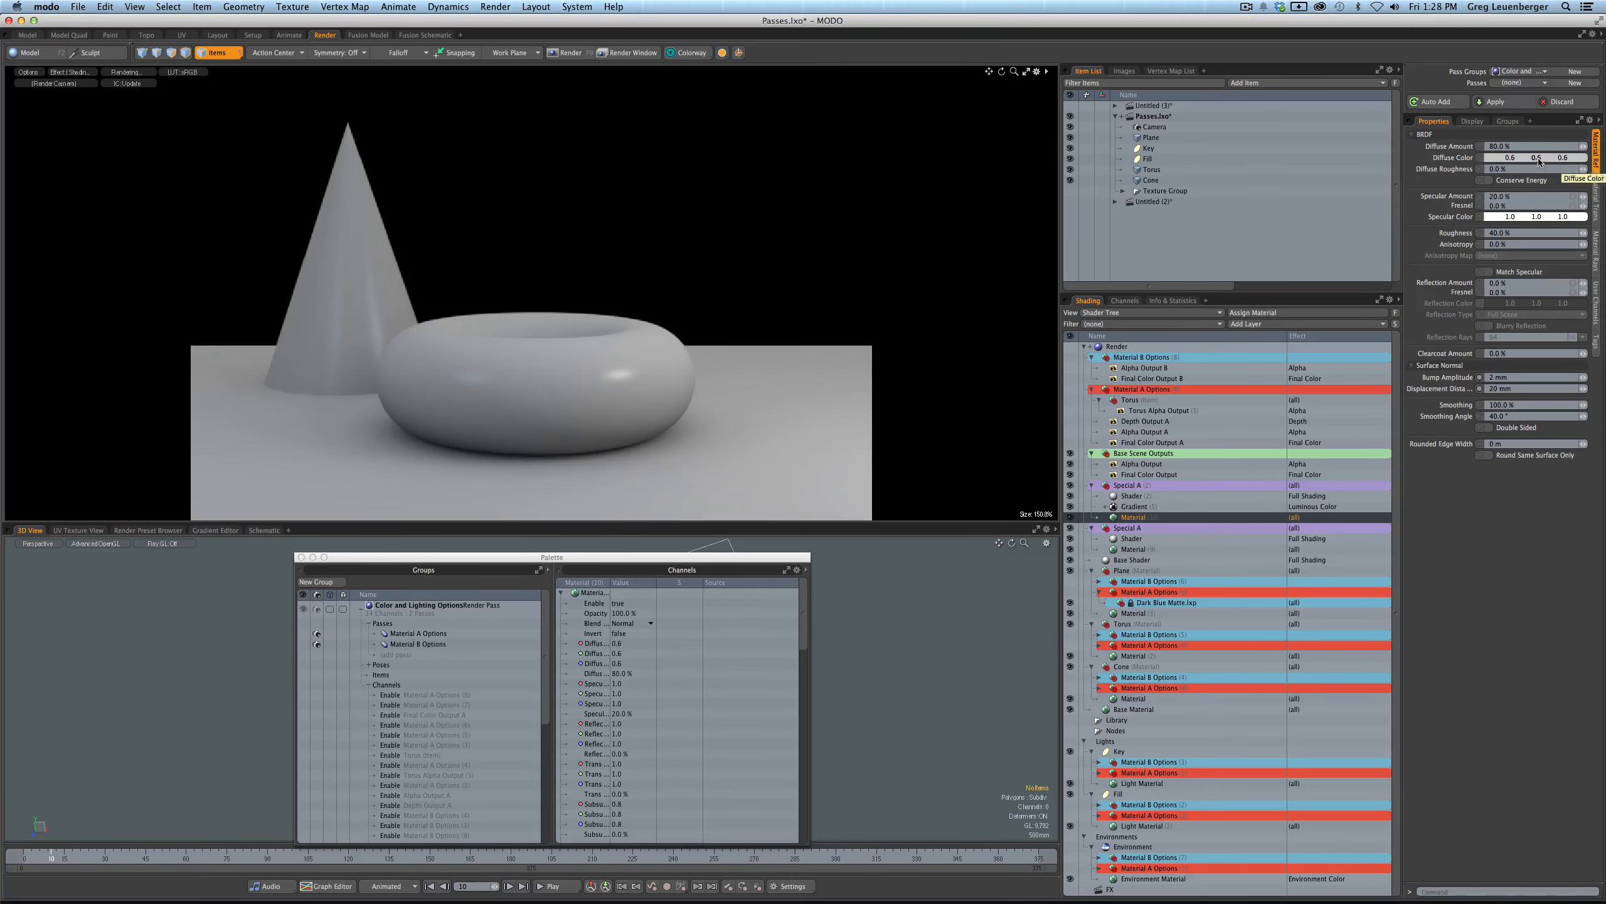
left_click_drag(1583, 146, 1513, 193)
left_click(1517, 182)
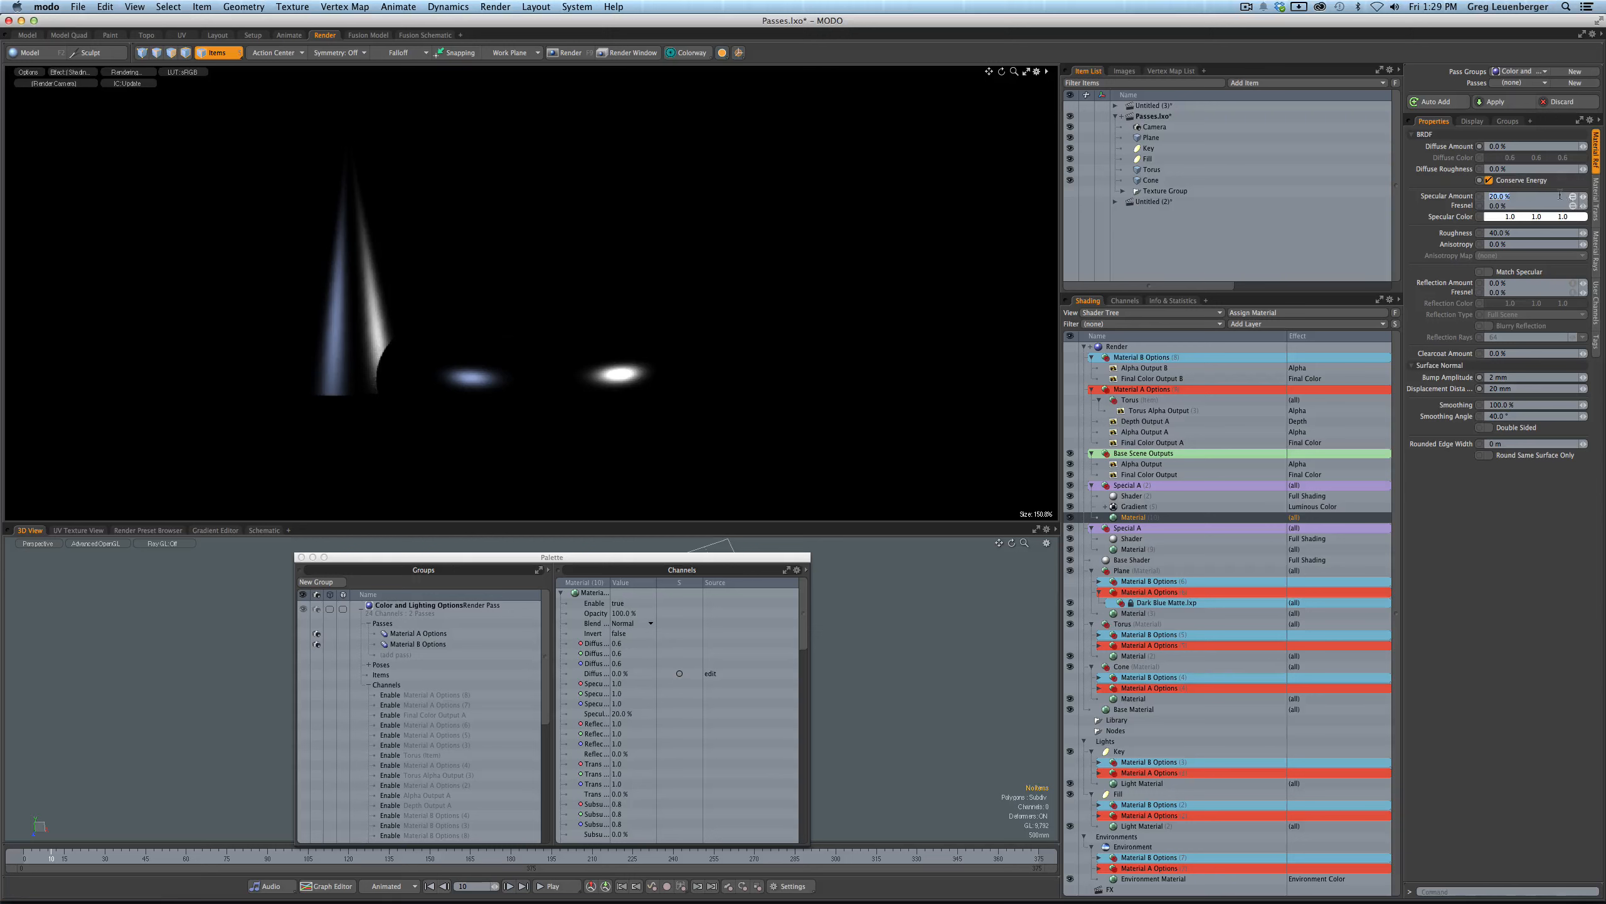
key("Return")
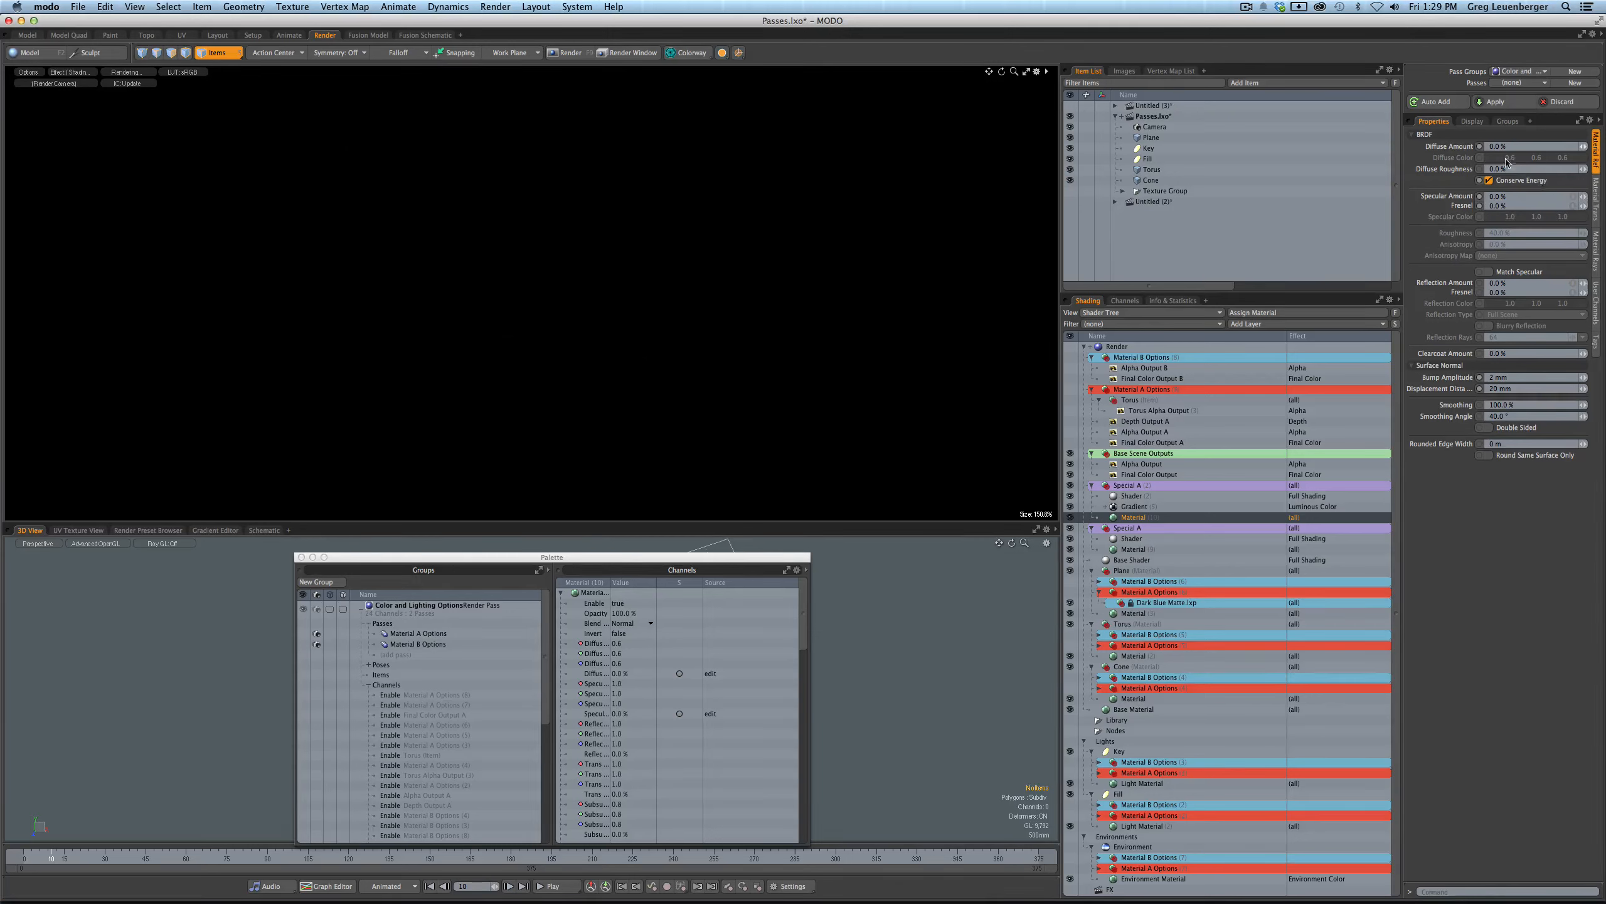
- Set the upper Special A material's luminous intensity to 1.0
left_click(1597, 202)
left_click(1538, 403)
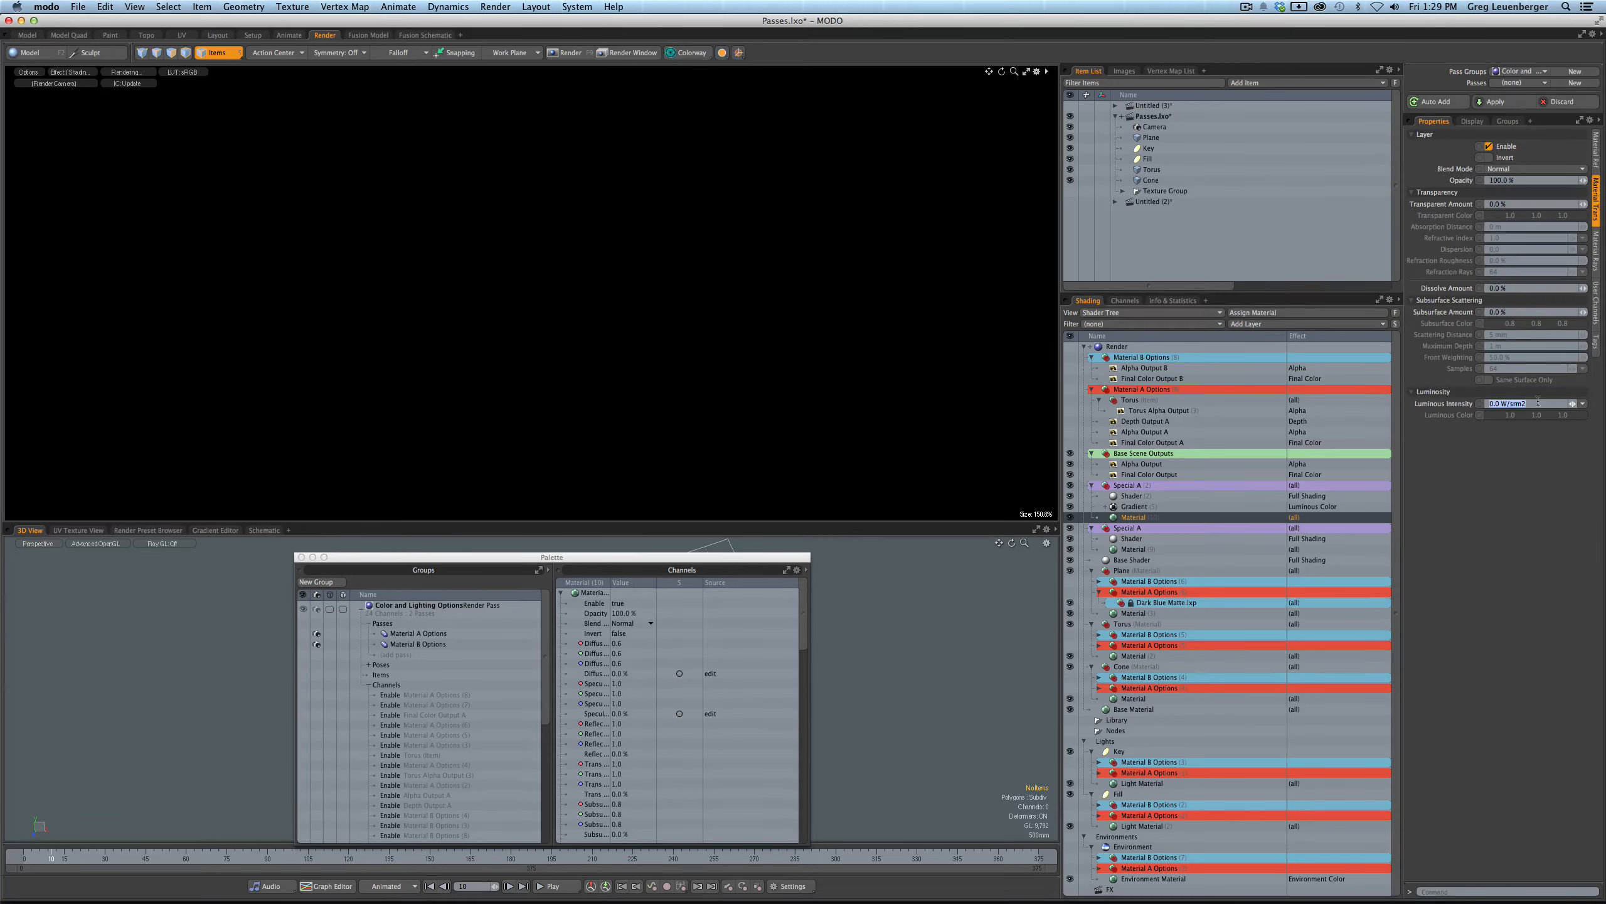
type("1")
key("Return")
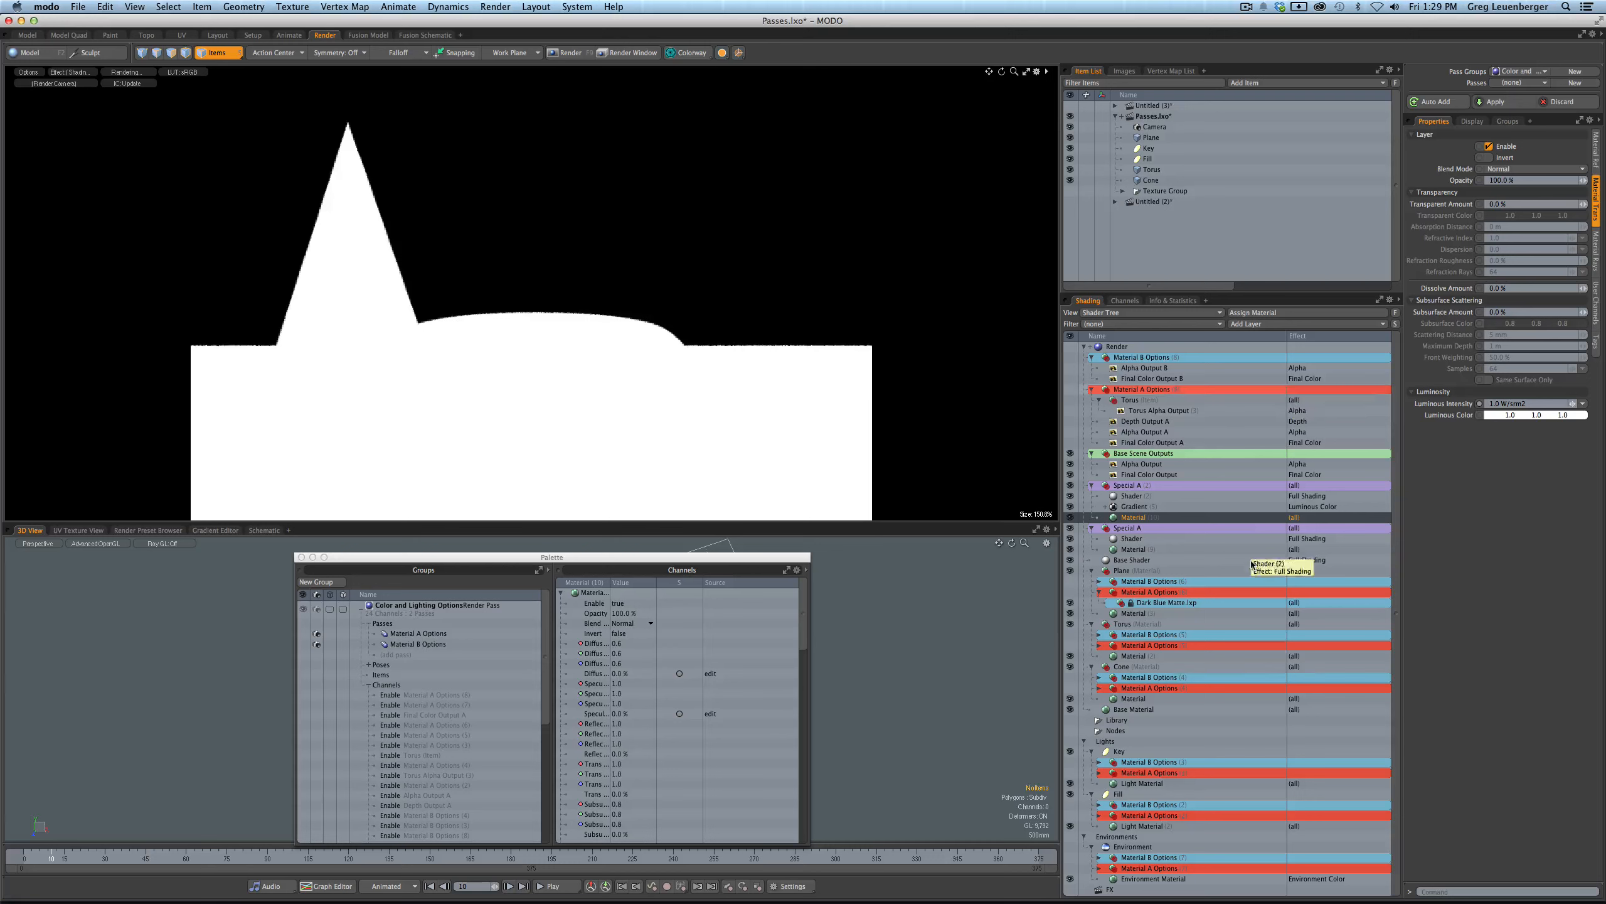
- Limit the upper Special A group to the Cone polygon tag
left_click(1127, 485)
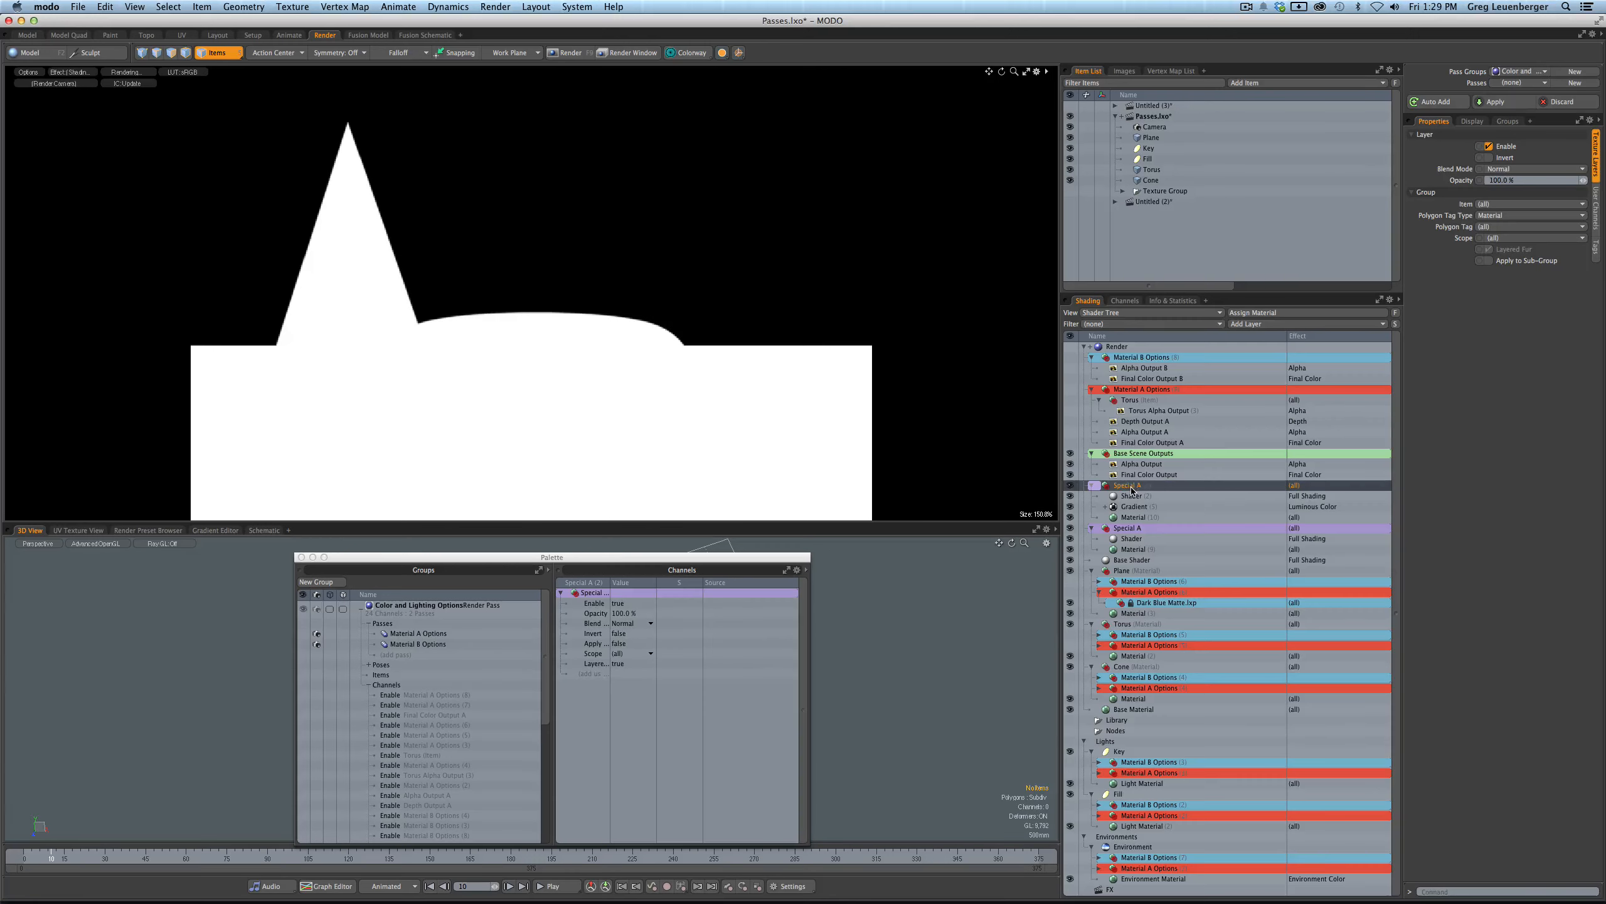
left_click(1492, 226)
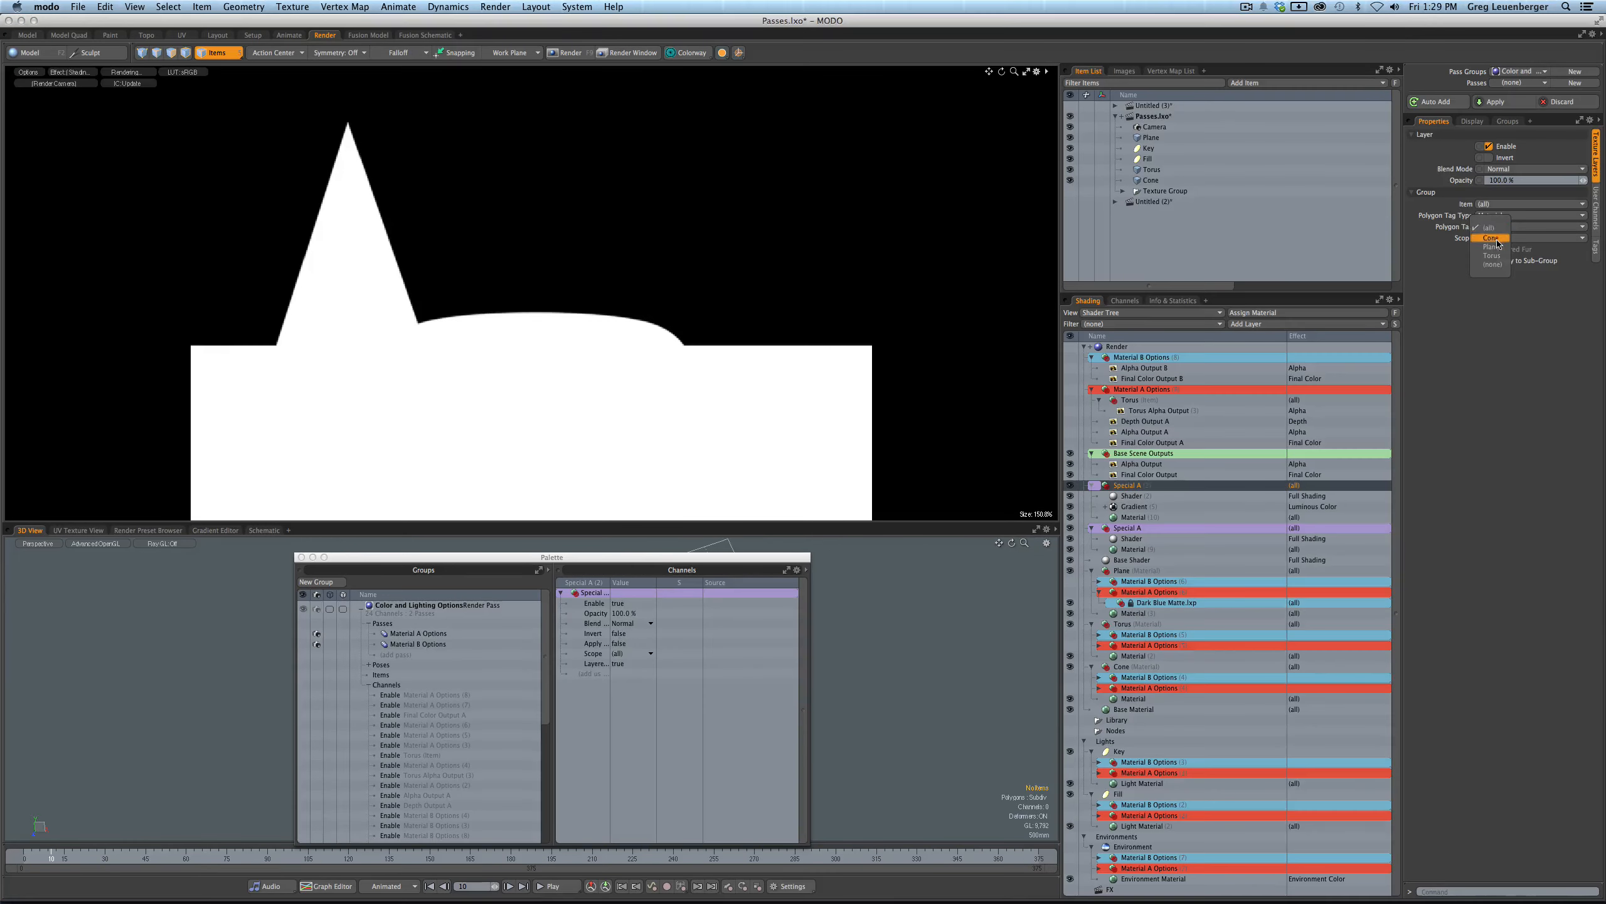
left_click(1494, 253)
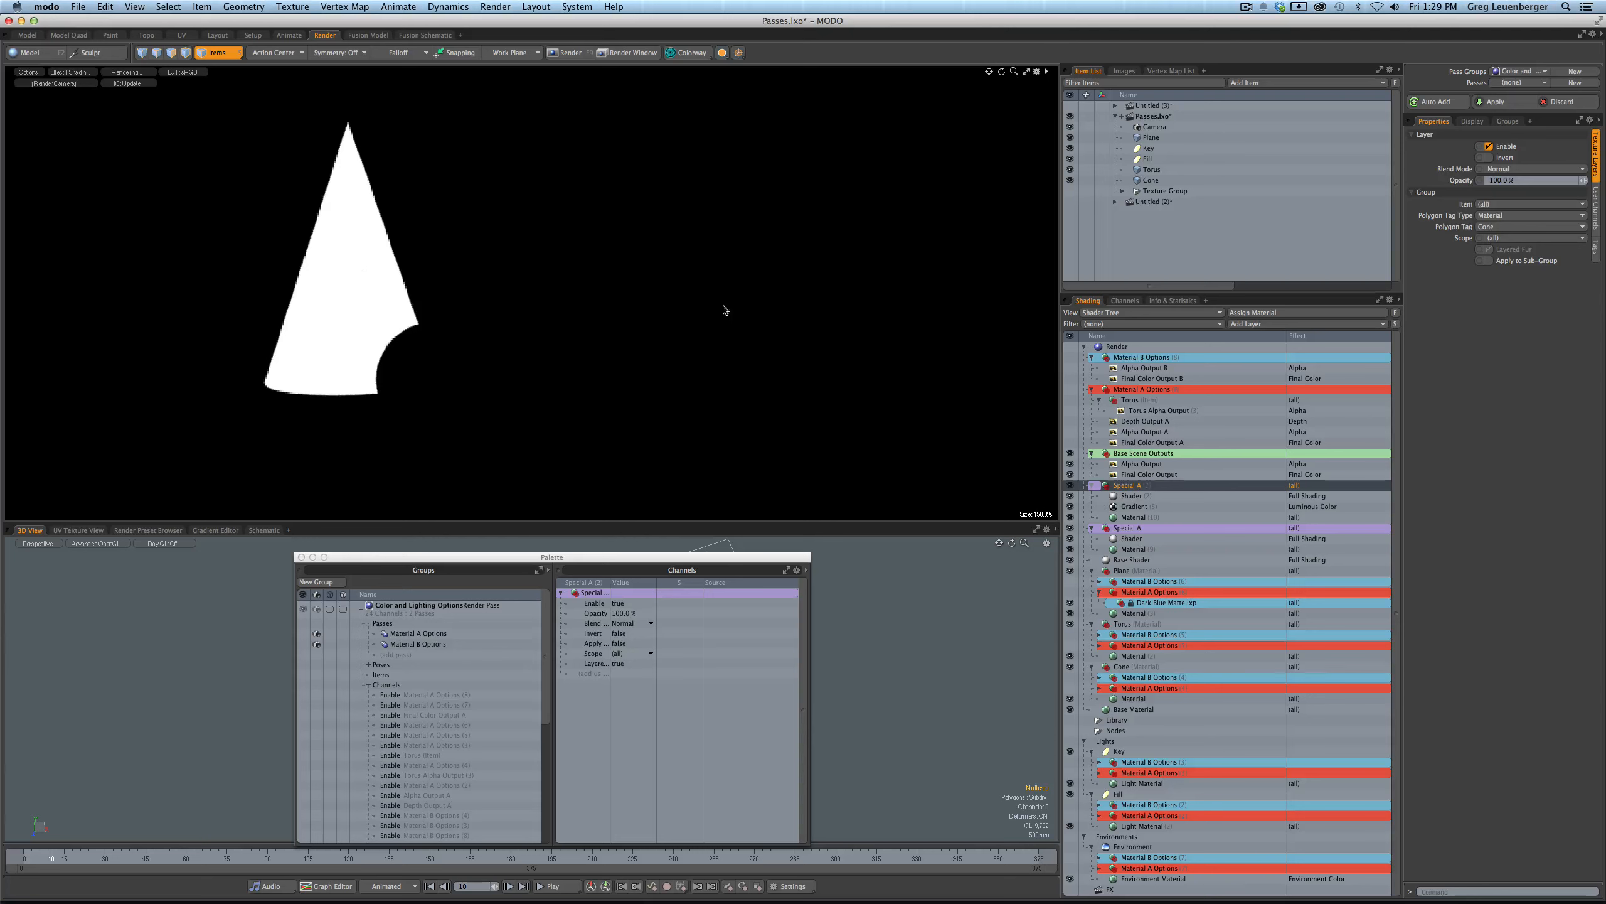
- Edit the gradient's color curve by adding a key at 100% with value 1.0 and lowering the 0% key to 0.0
left_click(1134, 507)
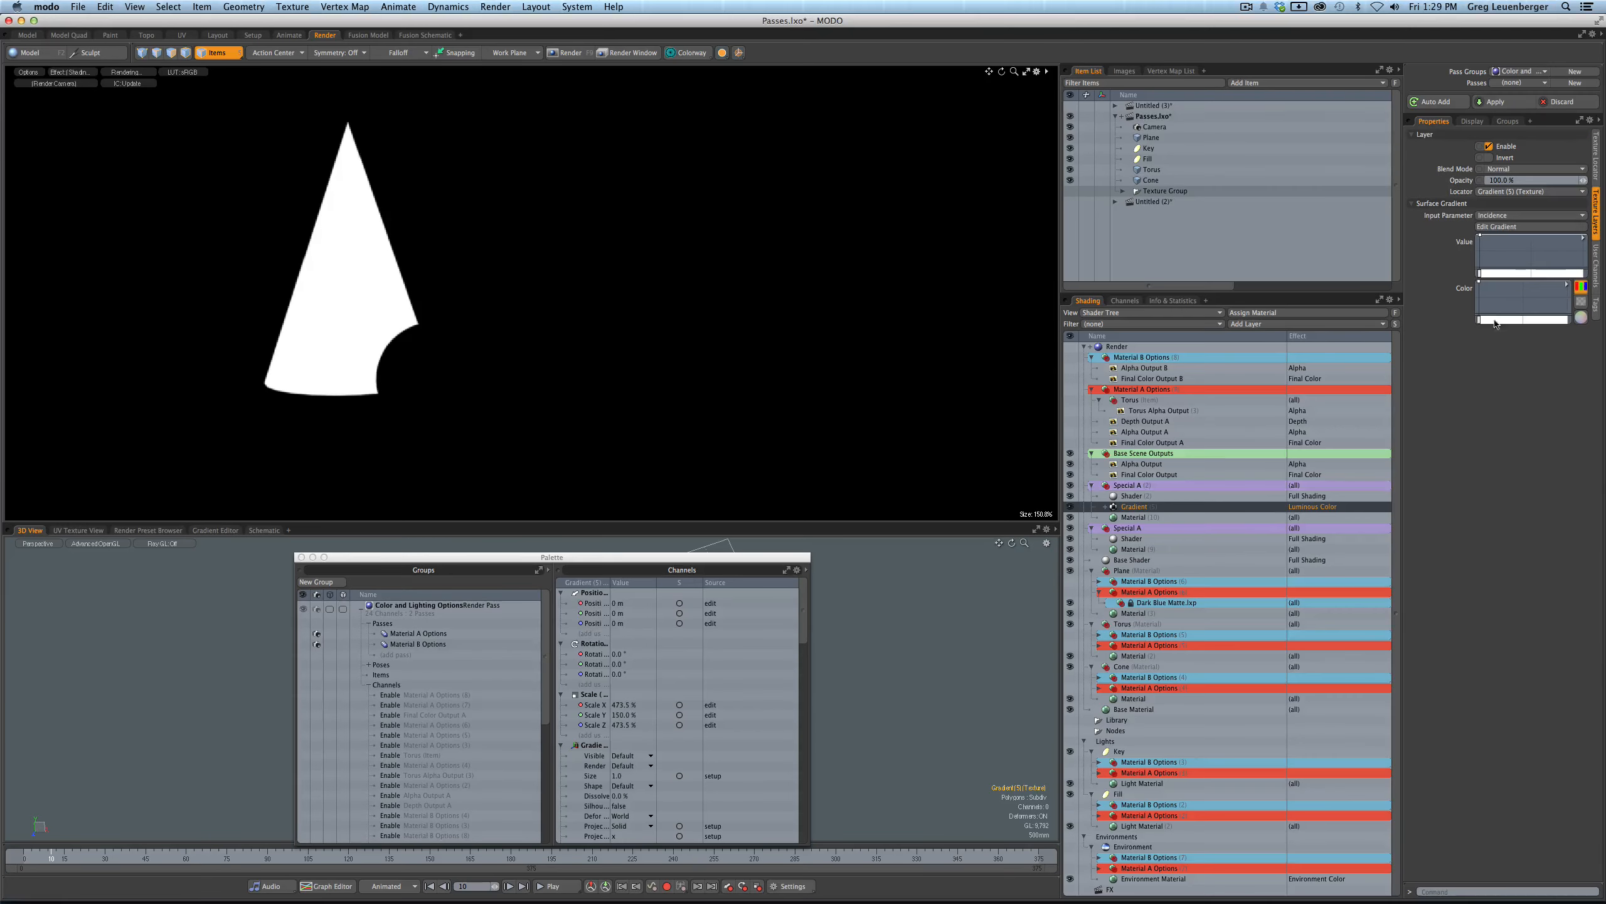
left_click(1497, 227)
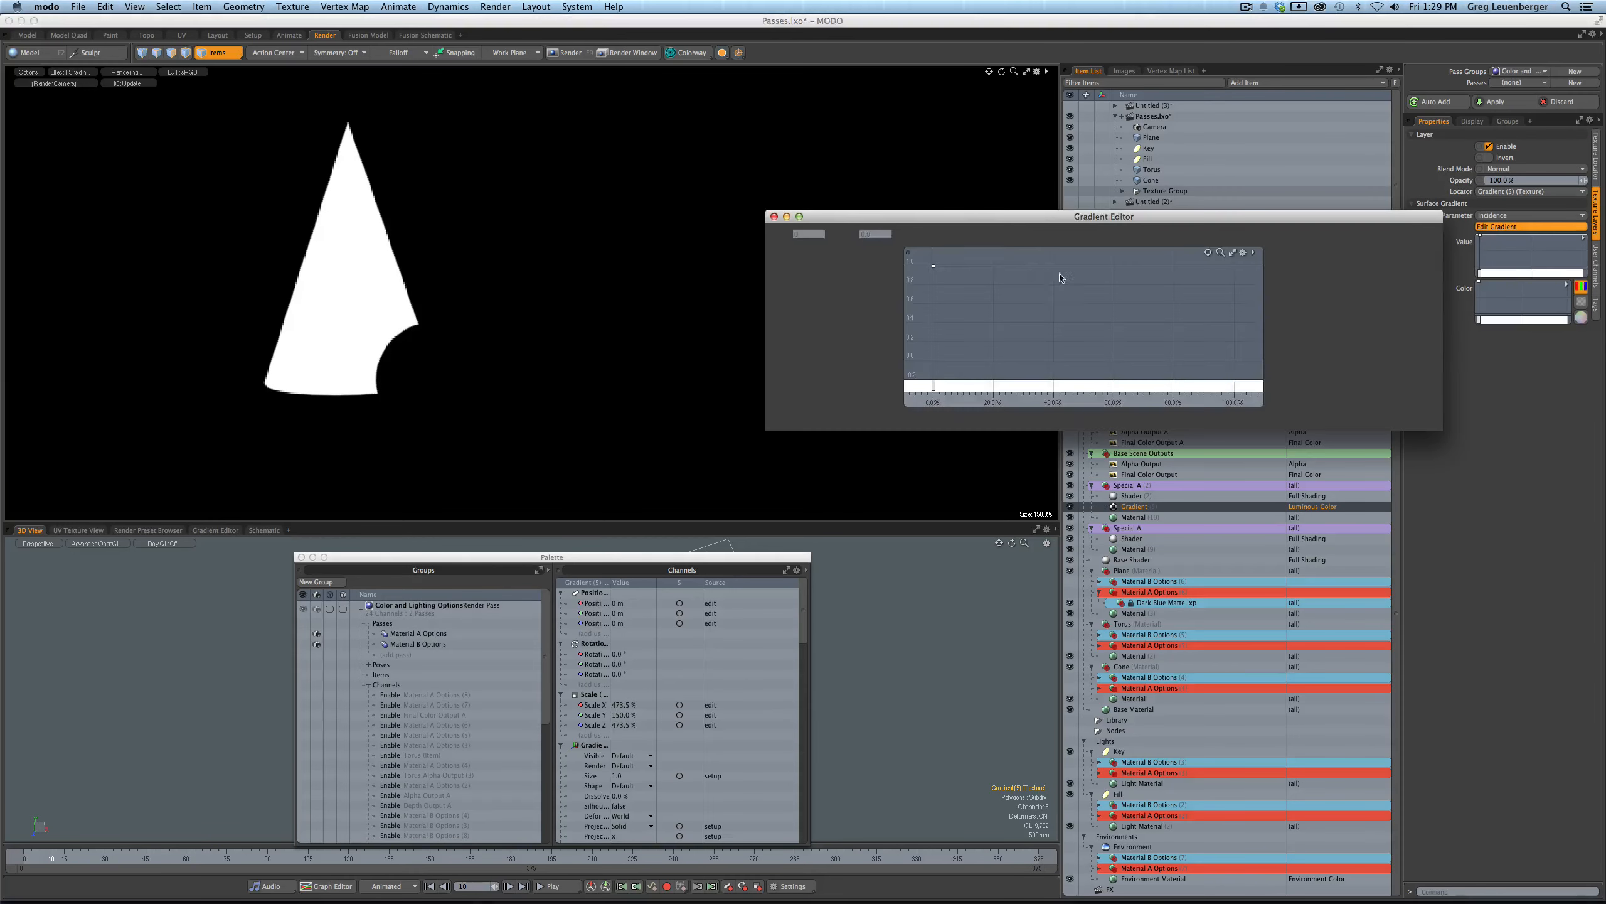
left_click(1235, 267, "ctrl")
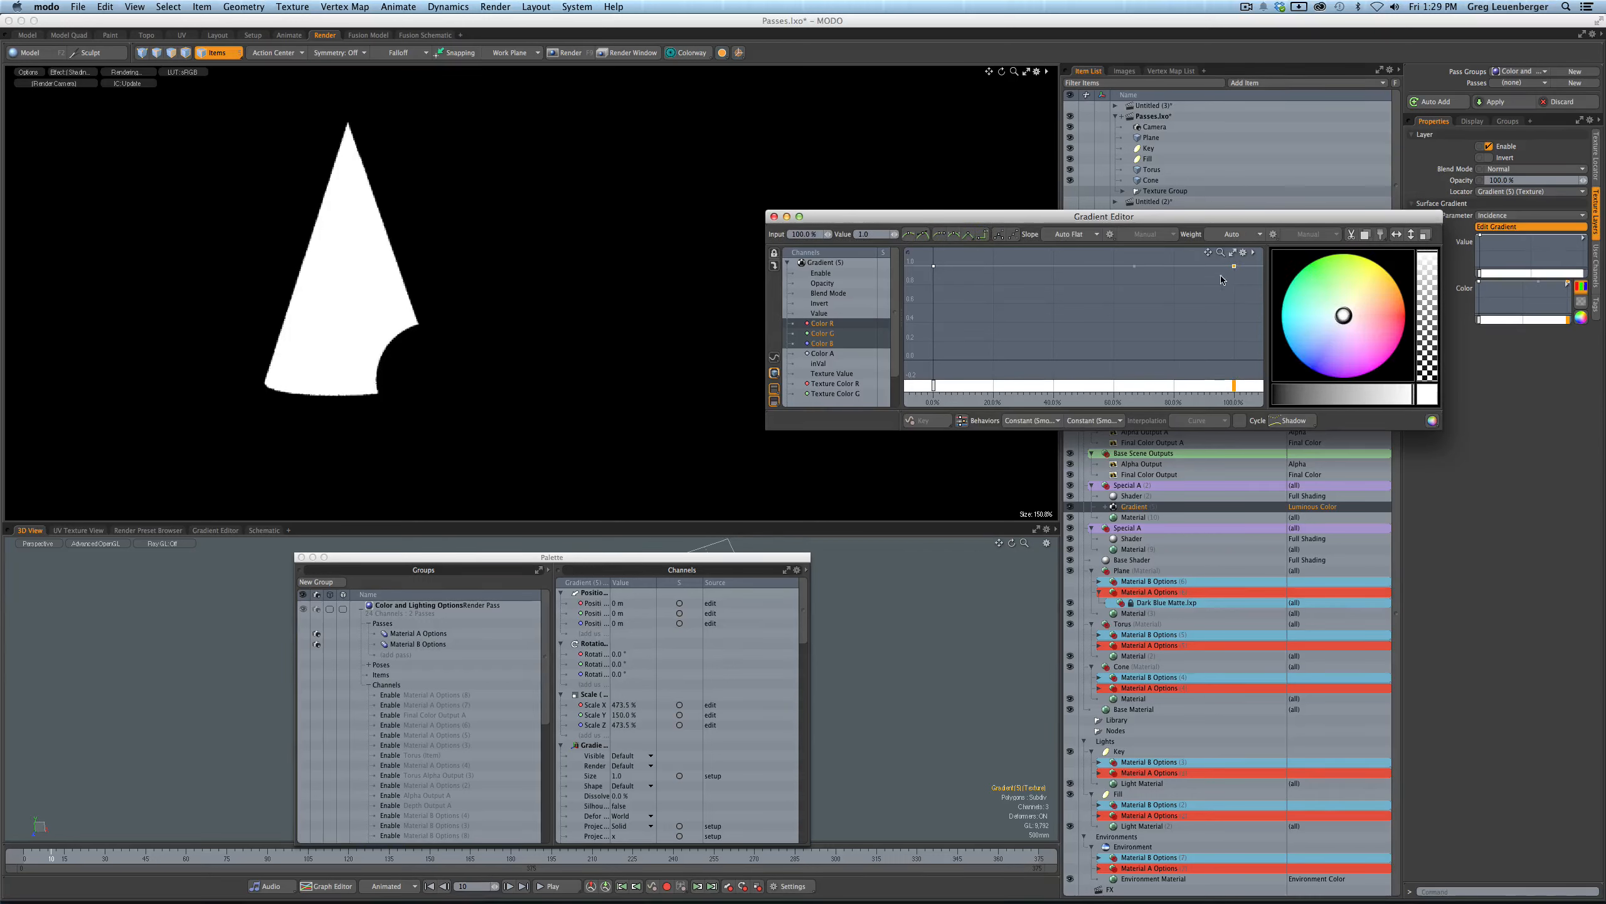
left_click_drag(933, 266, 934, 360)
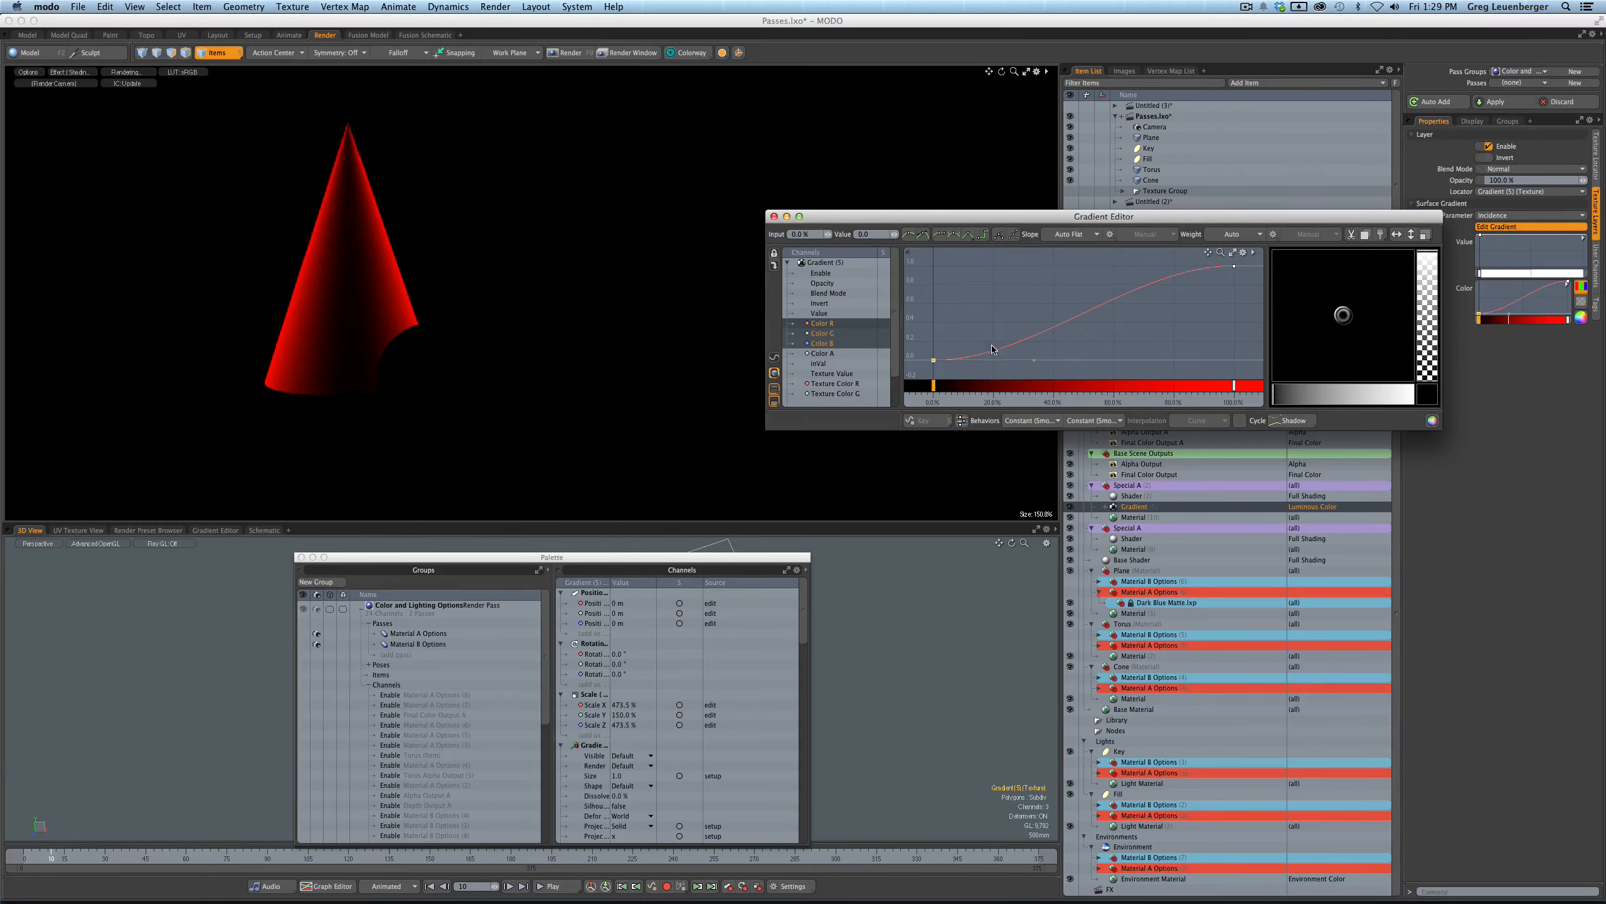
- Check the gradient's Color R, G and B channels individually, and with all three selected delete the color key at 100%
left_click(818, 232)
left_click(822, 333)
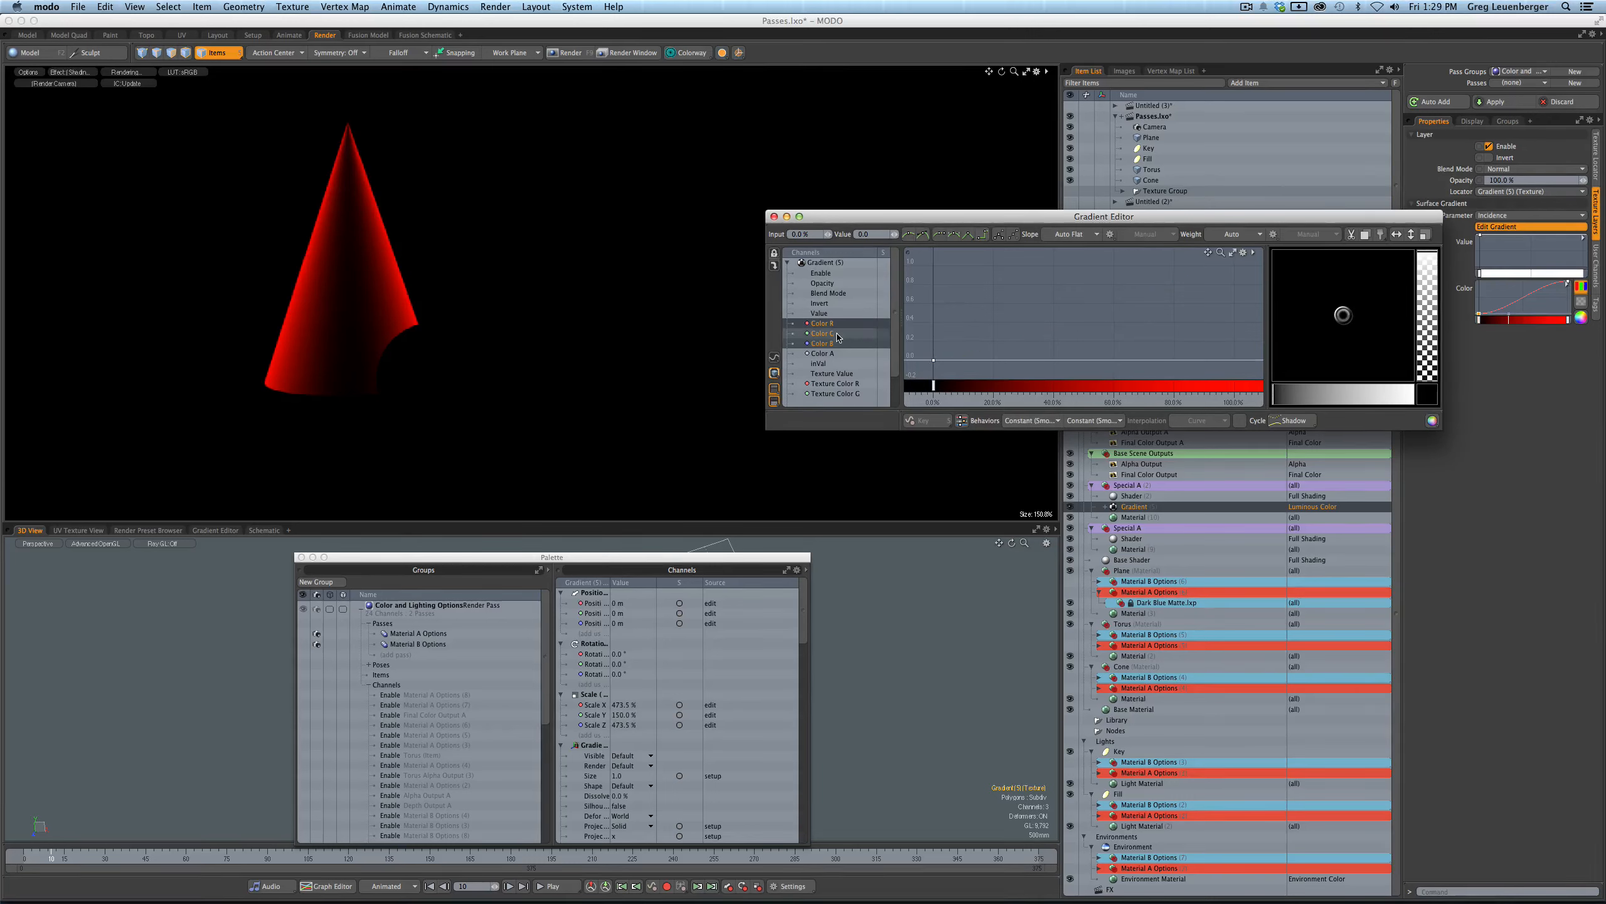
left_click(823, 323)
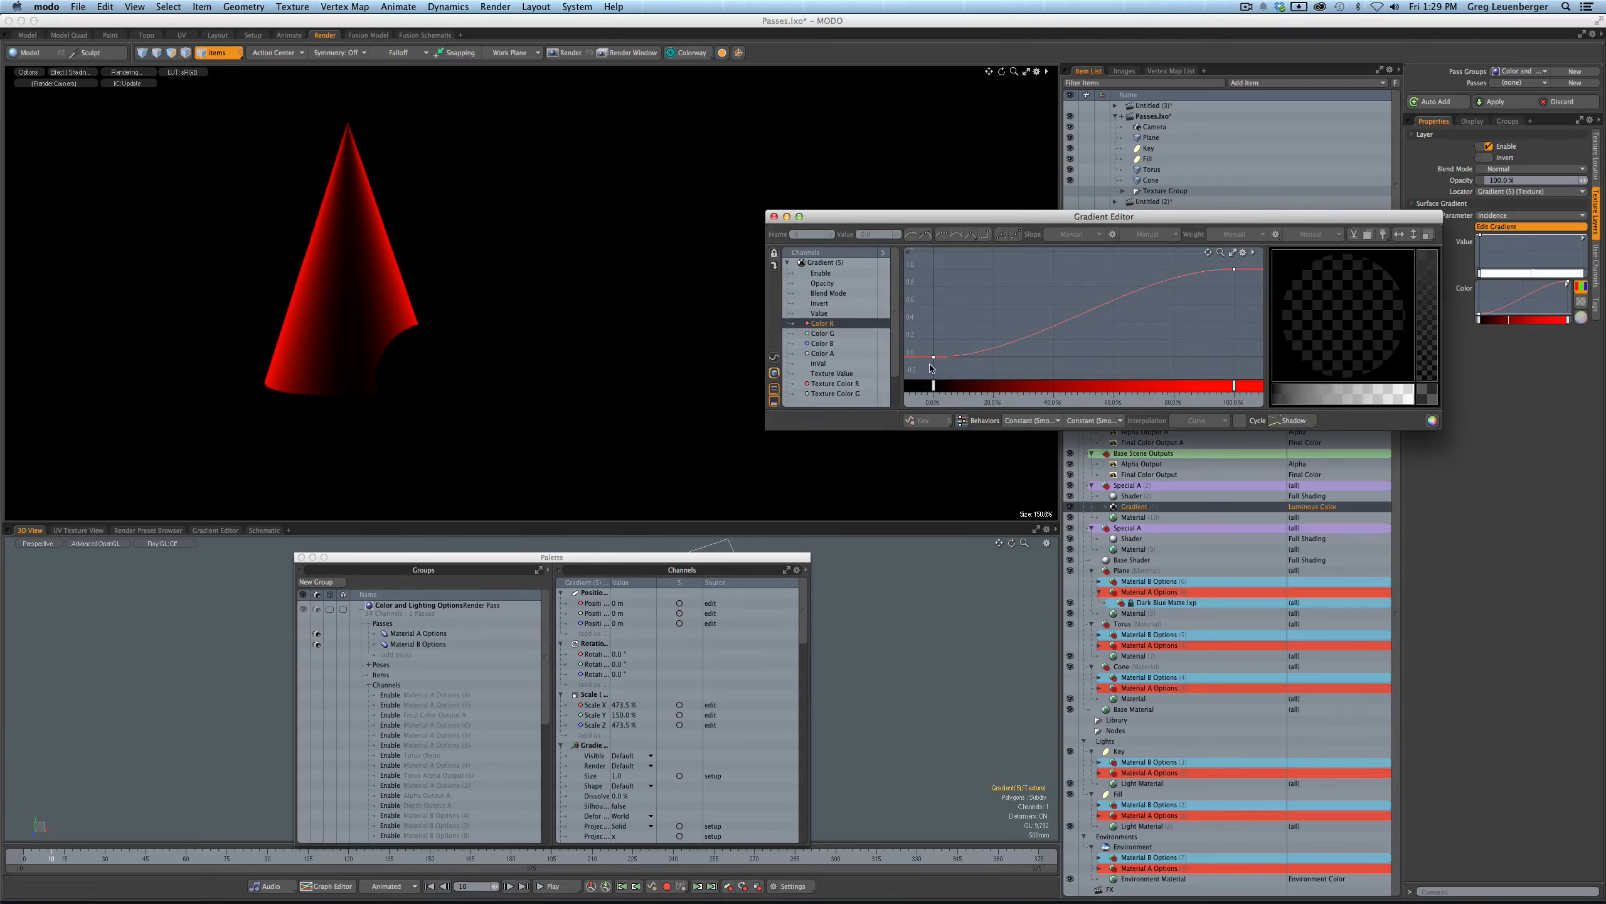
left_click(934, 358)
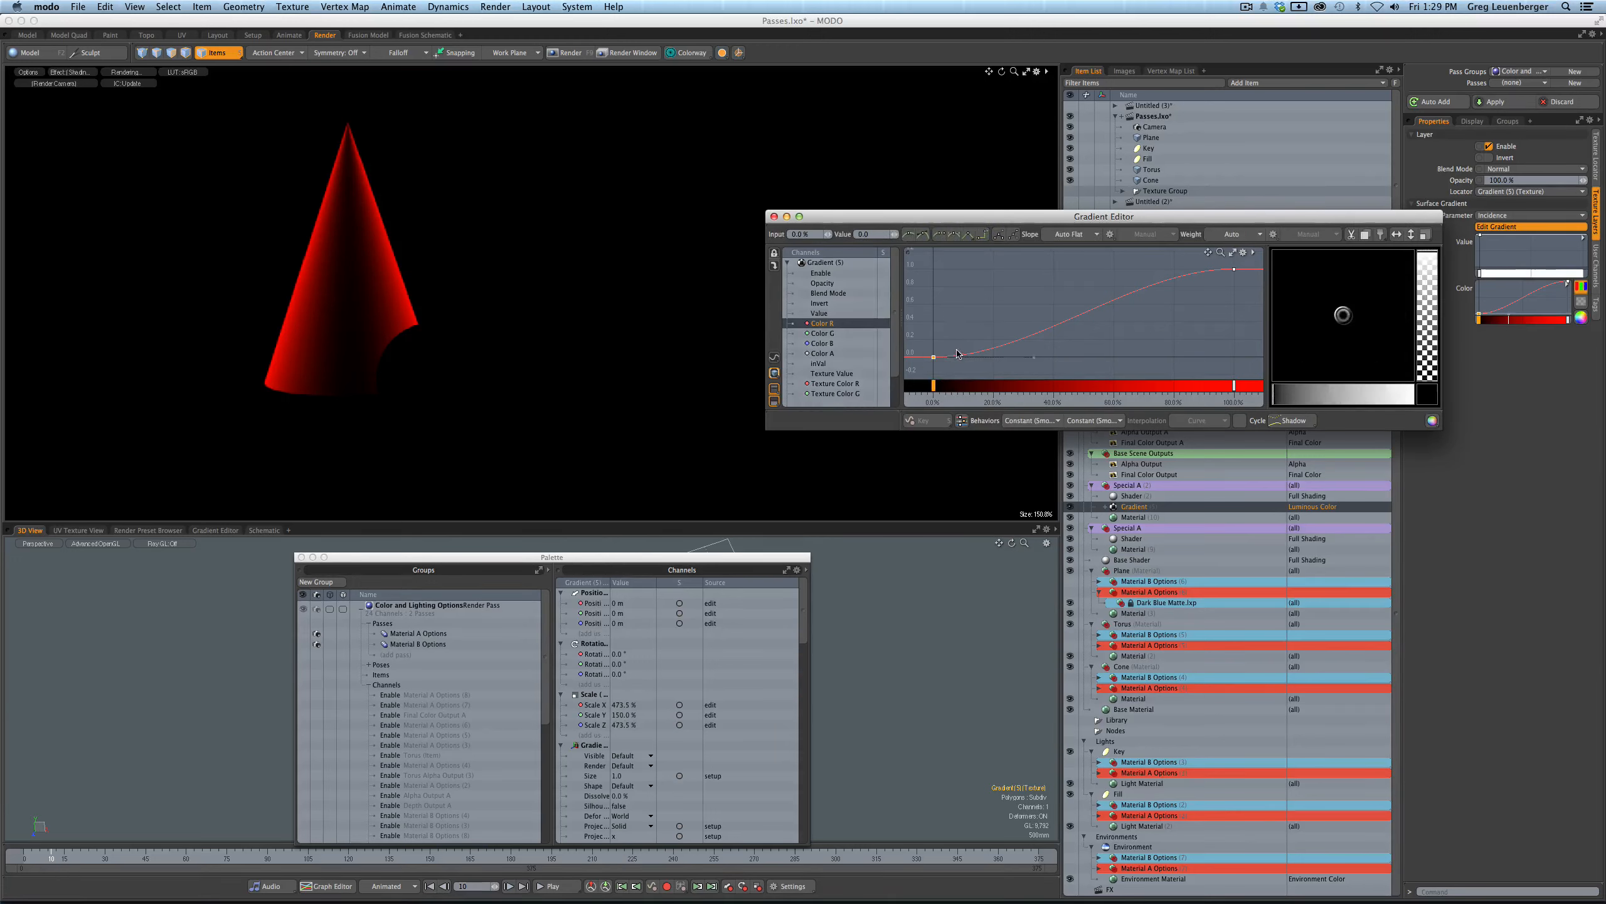
left_click(822, 333)
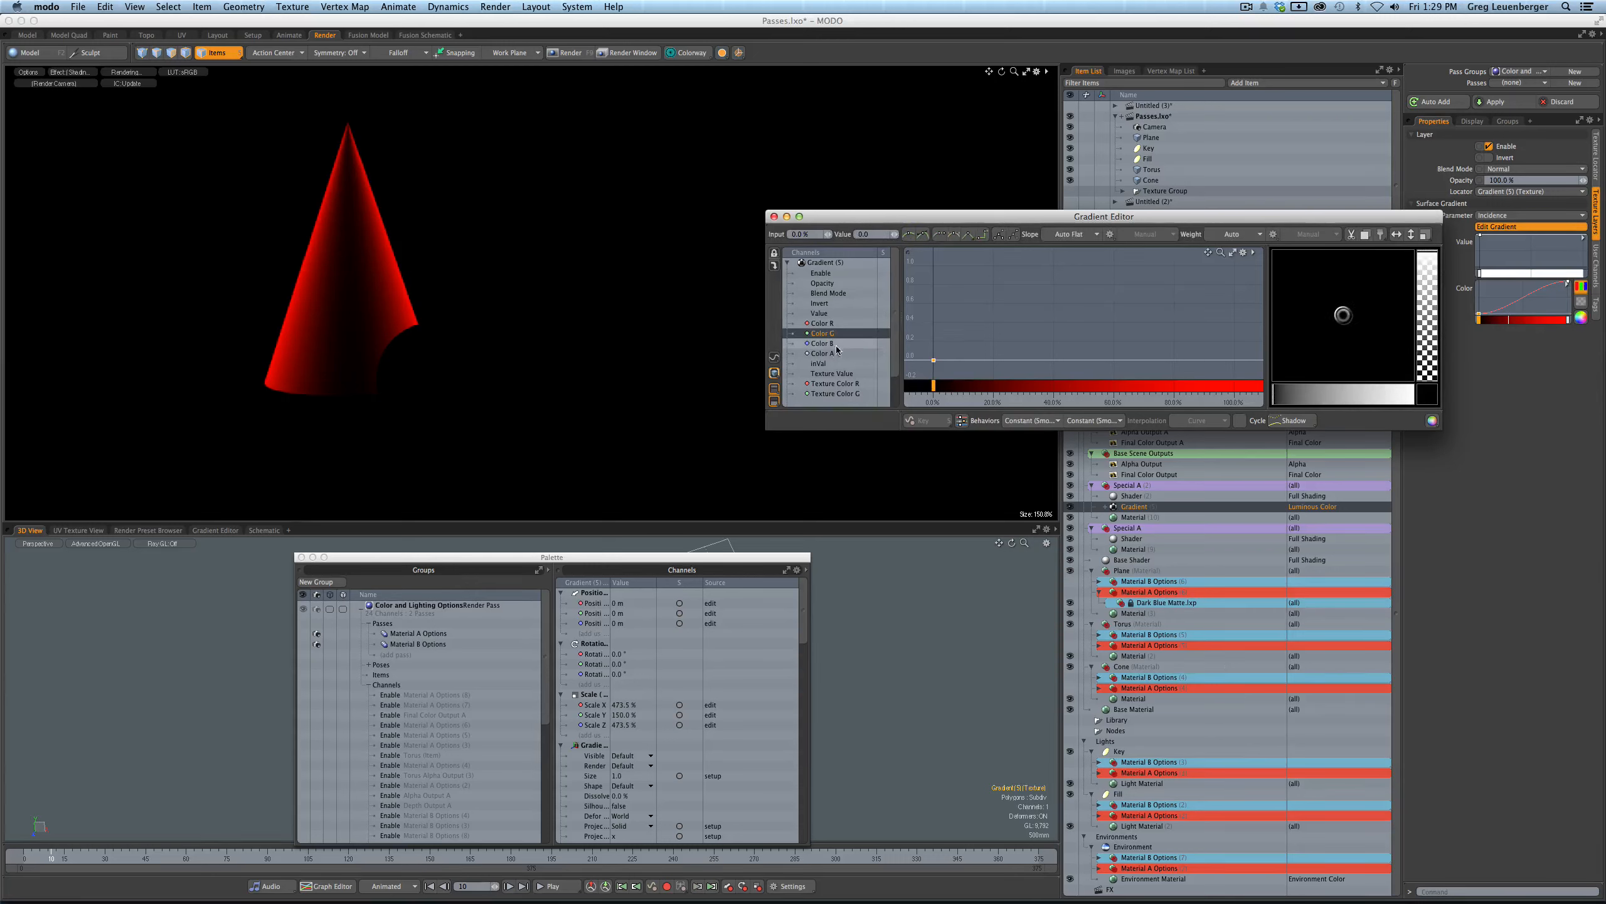
left_click_drag(835, 344, 837, 323)
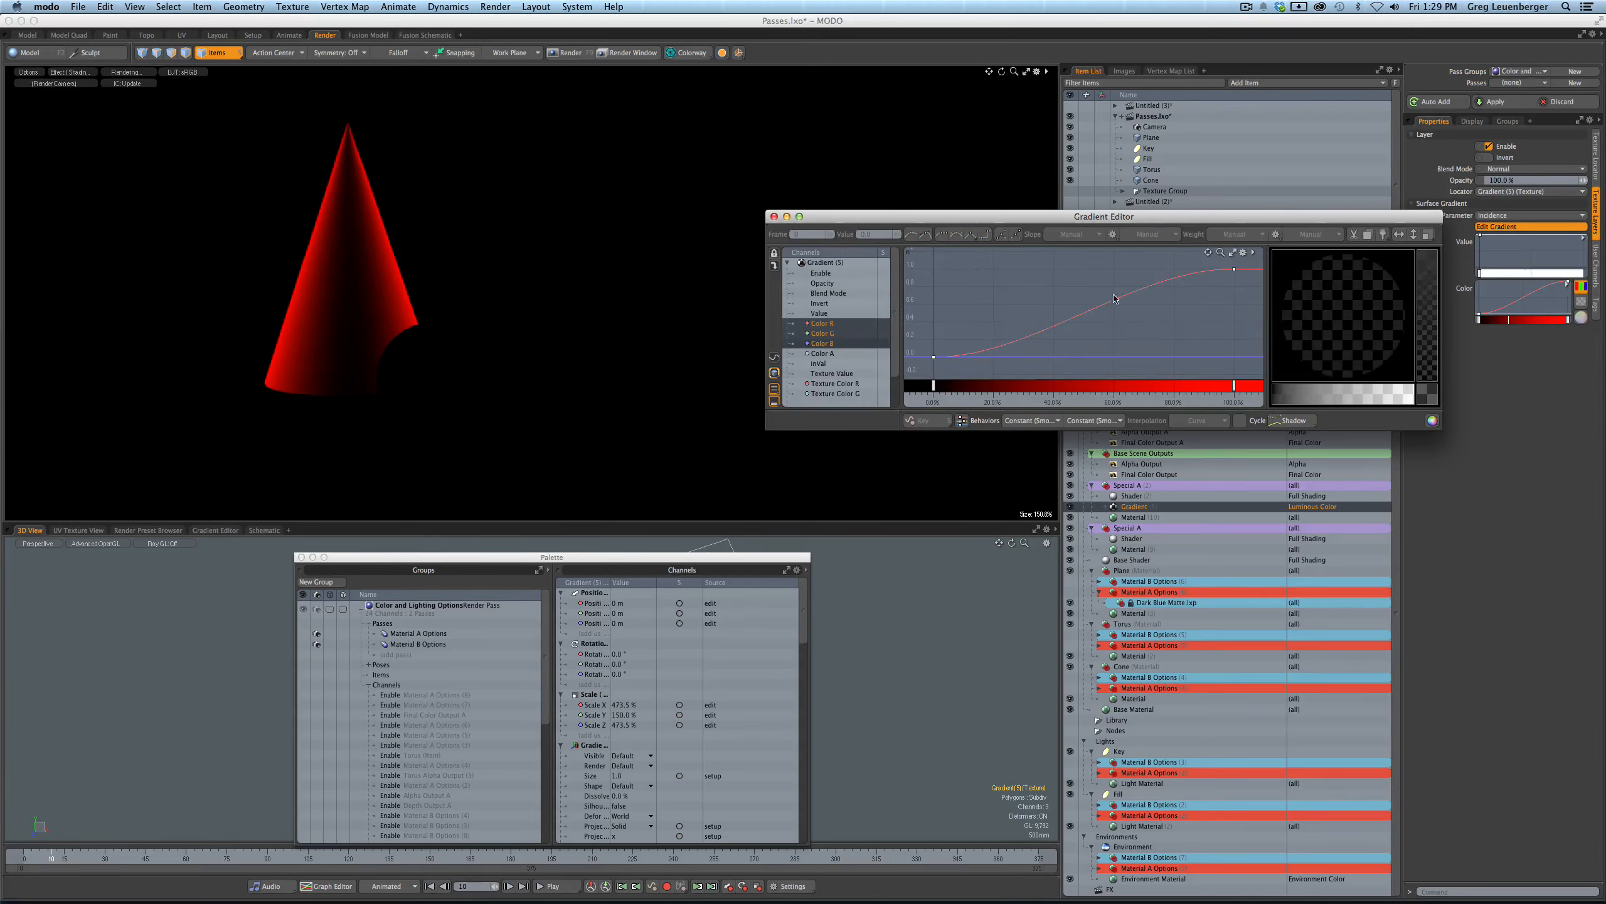
left_click(1234, 357)
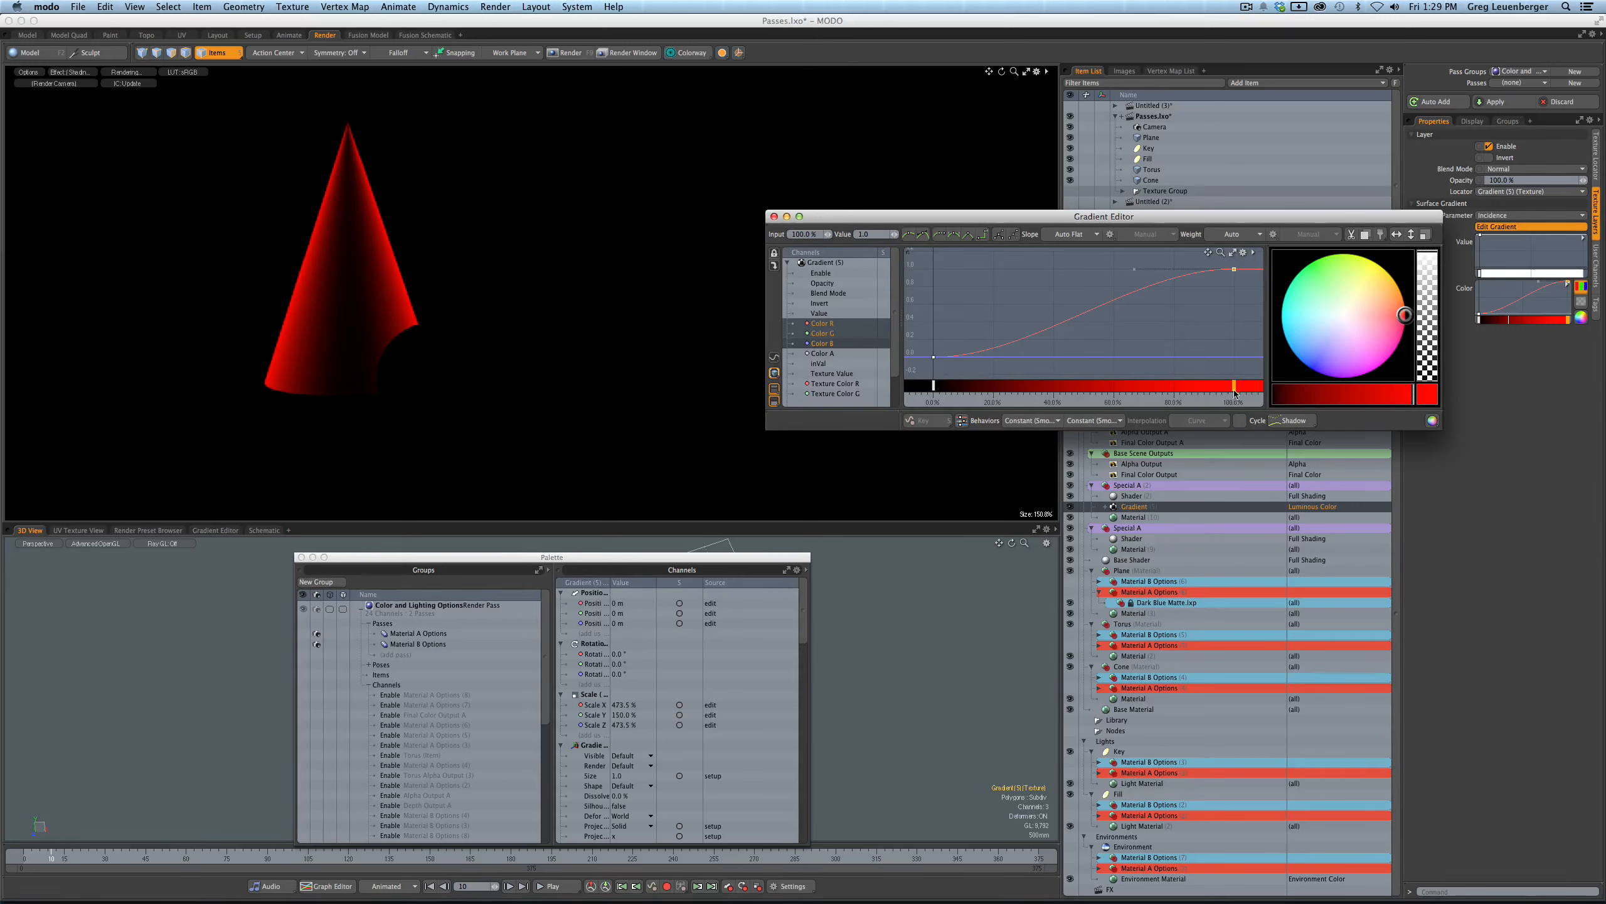
key("Delete")
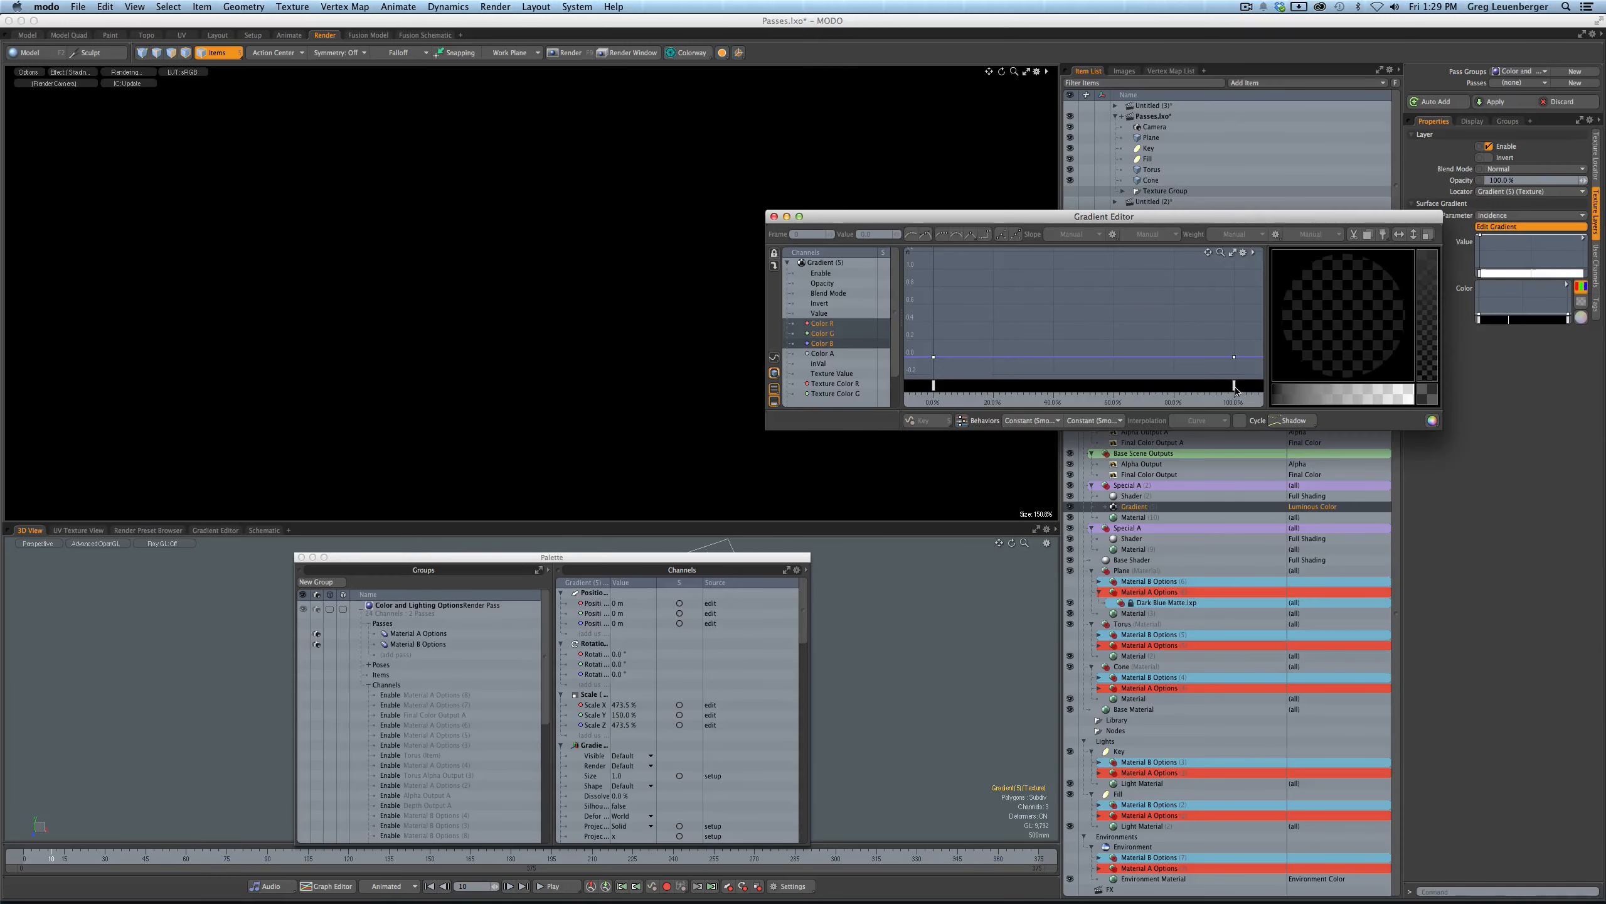
- Set the gradient's color key at 100% to a value of 1.0 and close the gradient editor
left_click(1227, 390)
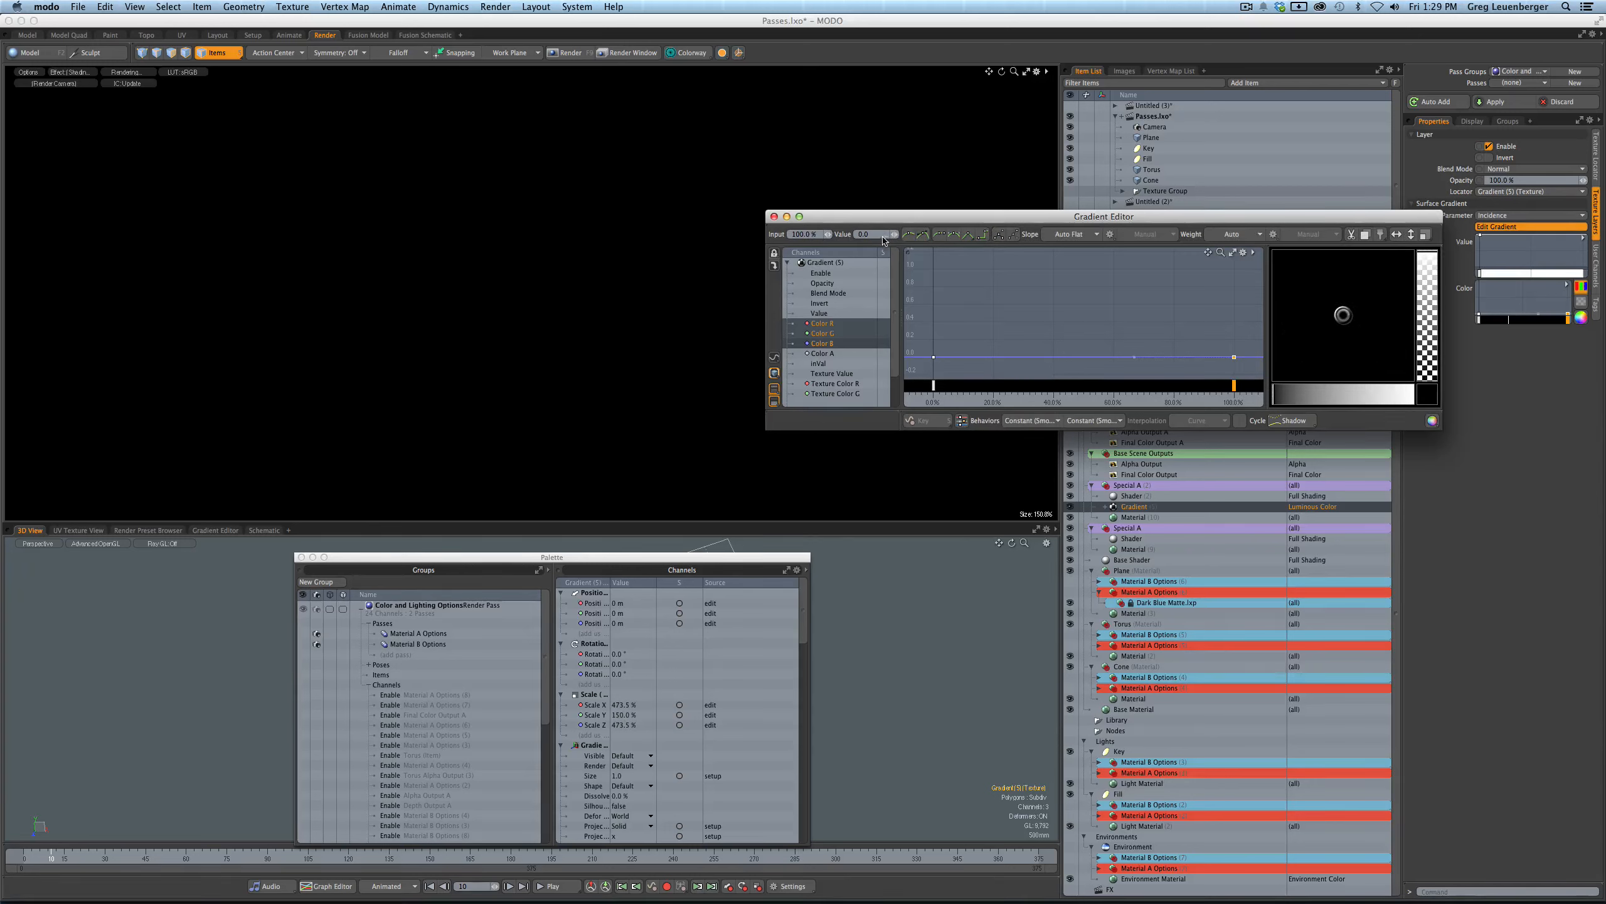
type("1")
key("Return")
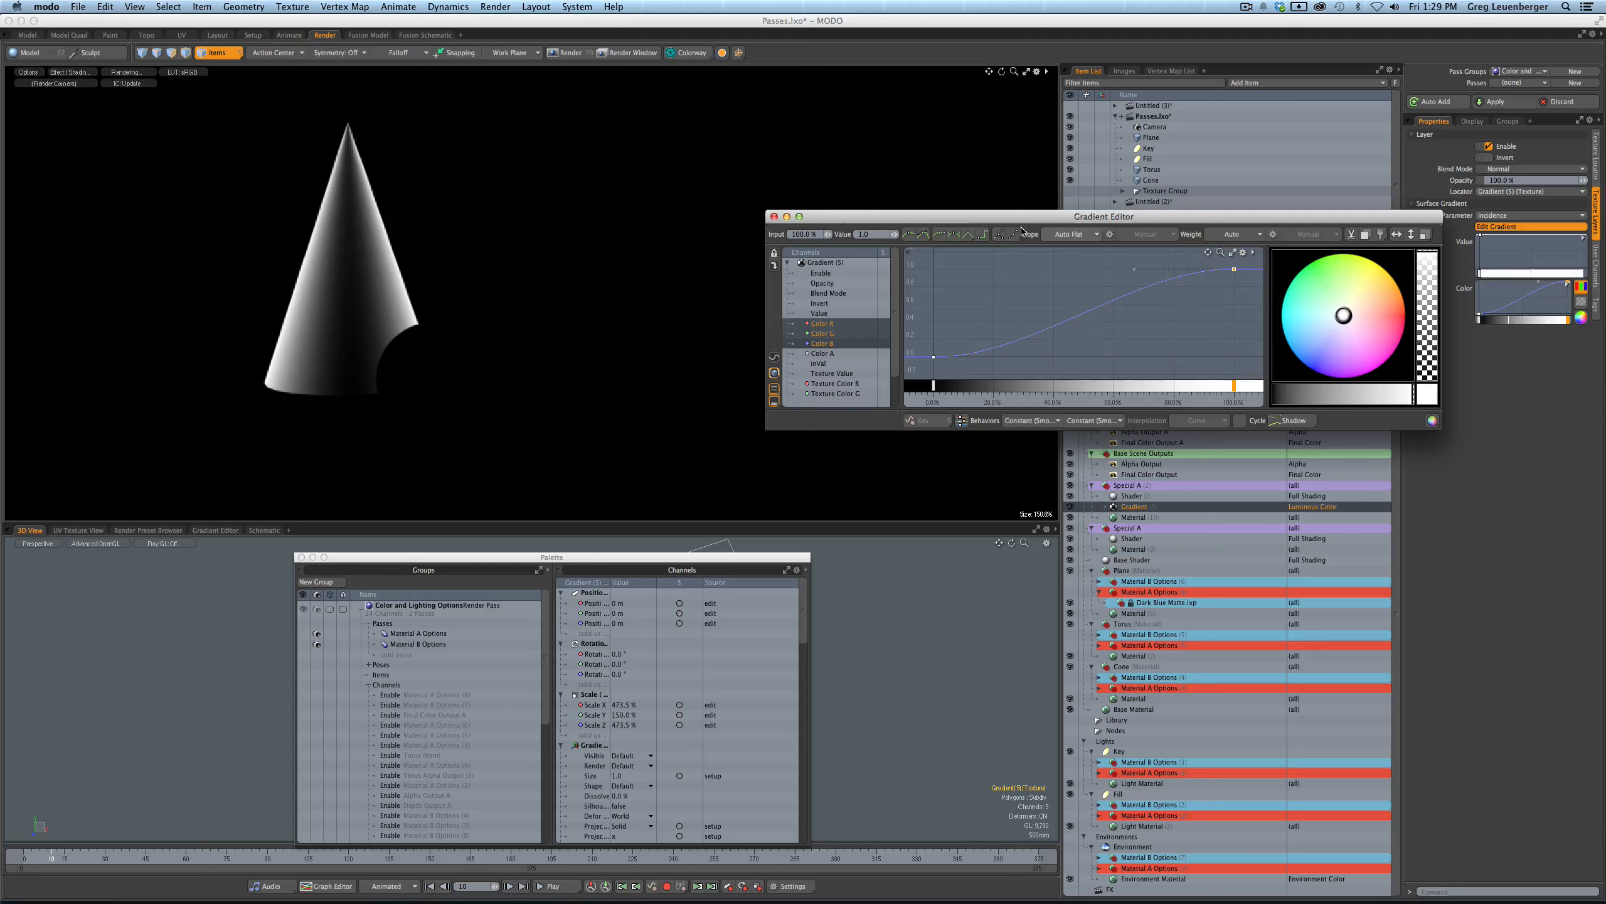
left_click(774, 217)
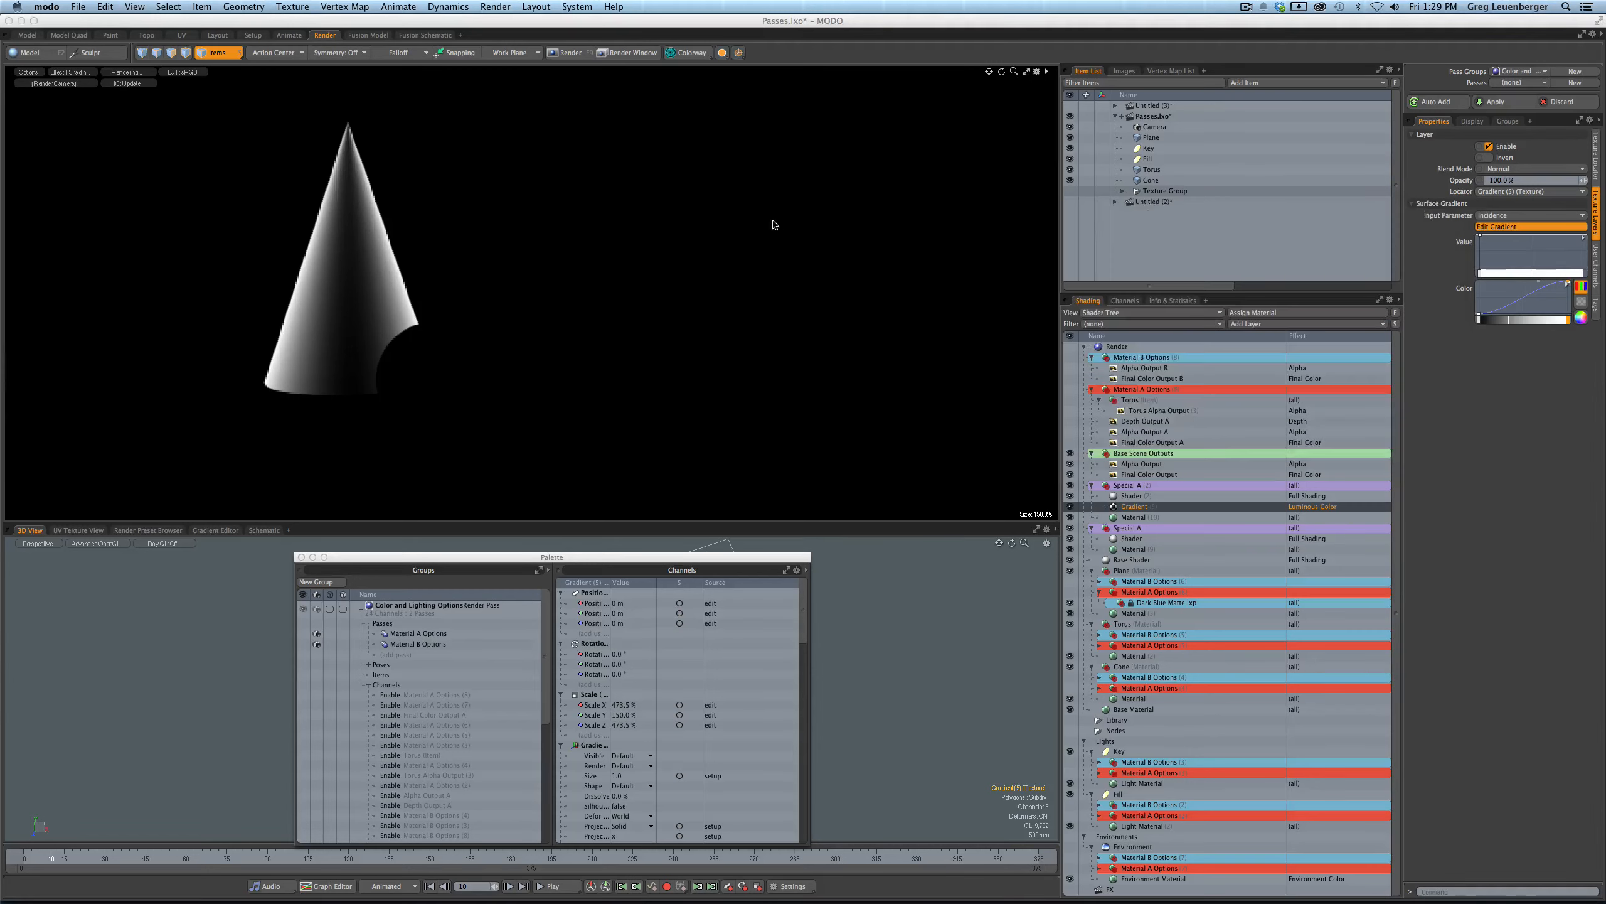
- Compare the cone's alpha output with its final color output in the render preview
left_click(72, 71)
left_click(70, 98)
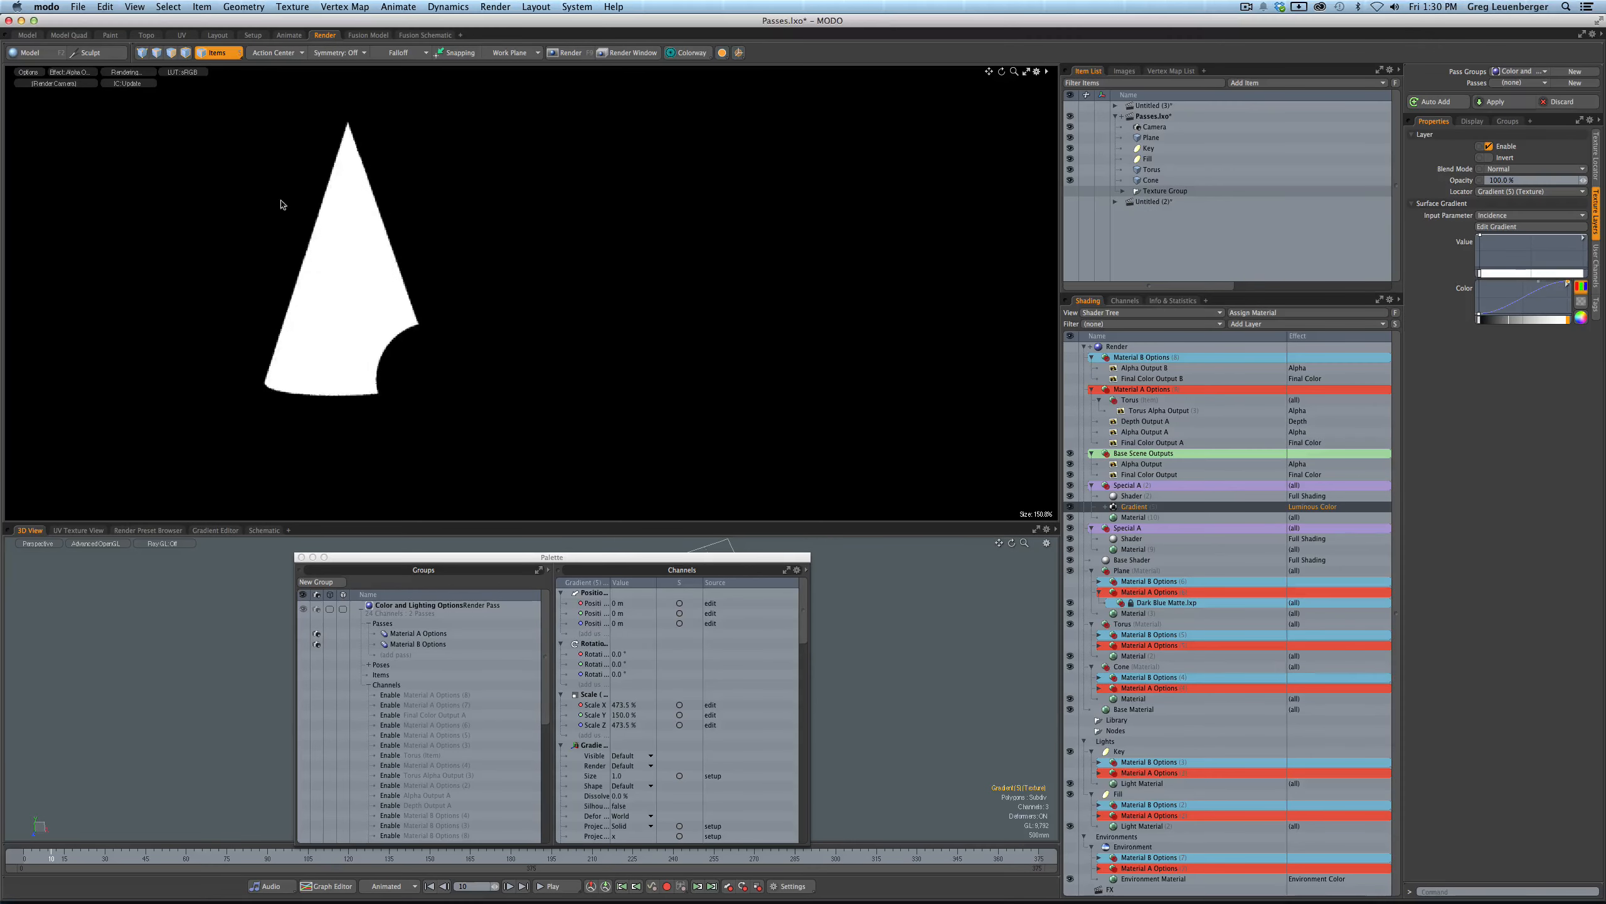
left_click(81, 75)
left_click(82, 70)
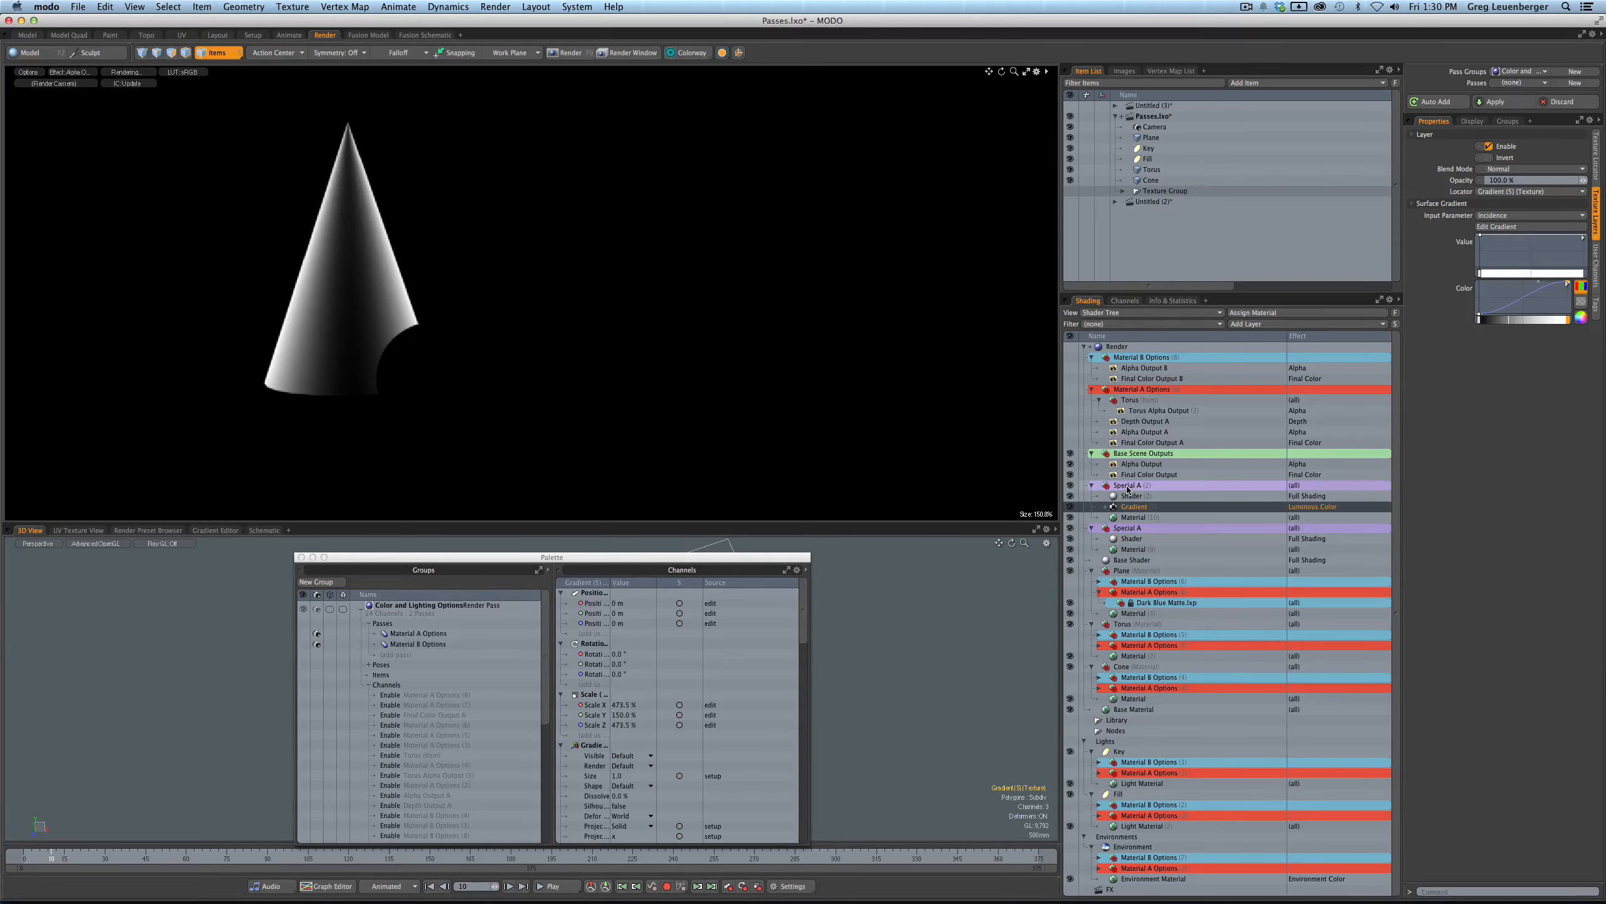
key("super+d")
left_click(1152, 508, "ctrl")
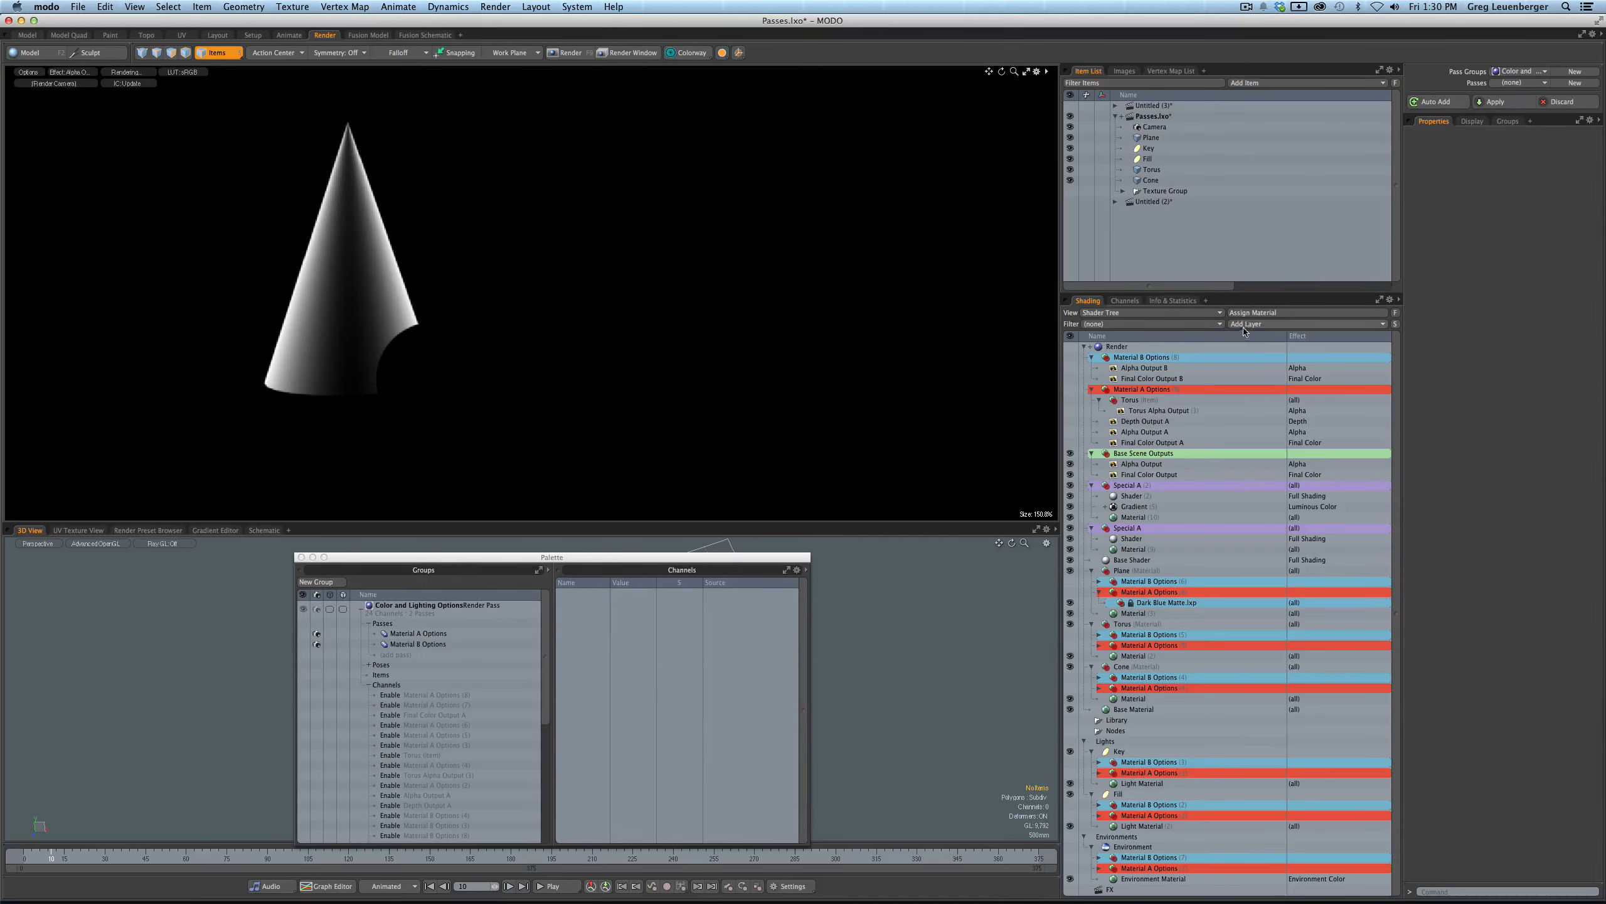
left_click(1148, 349)
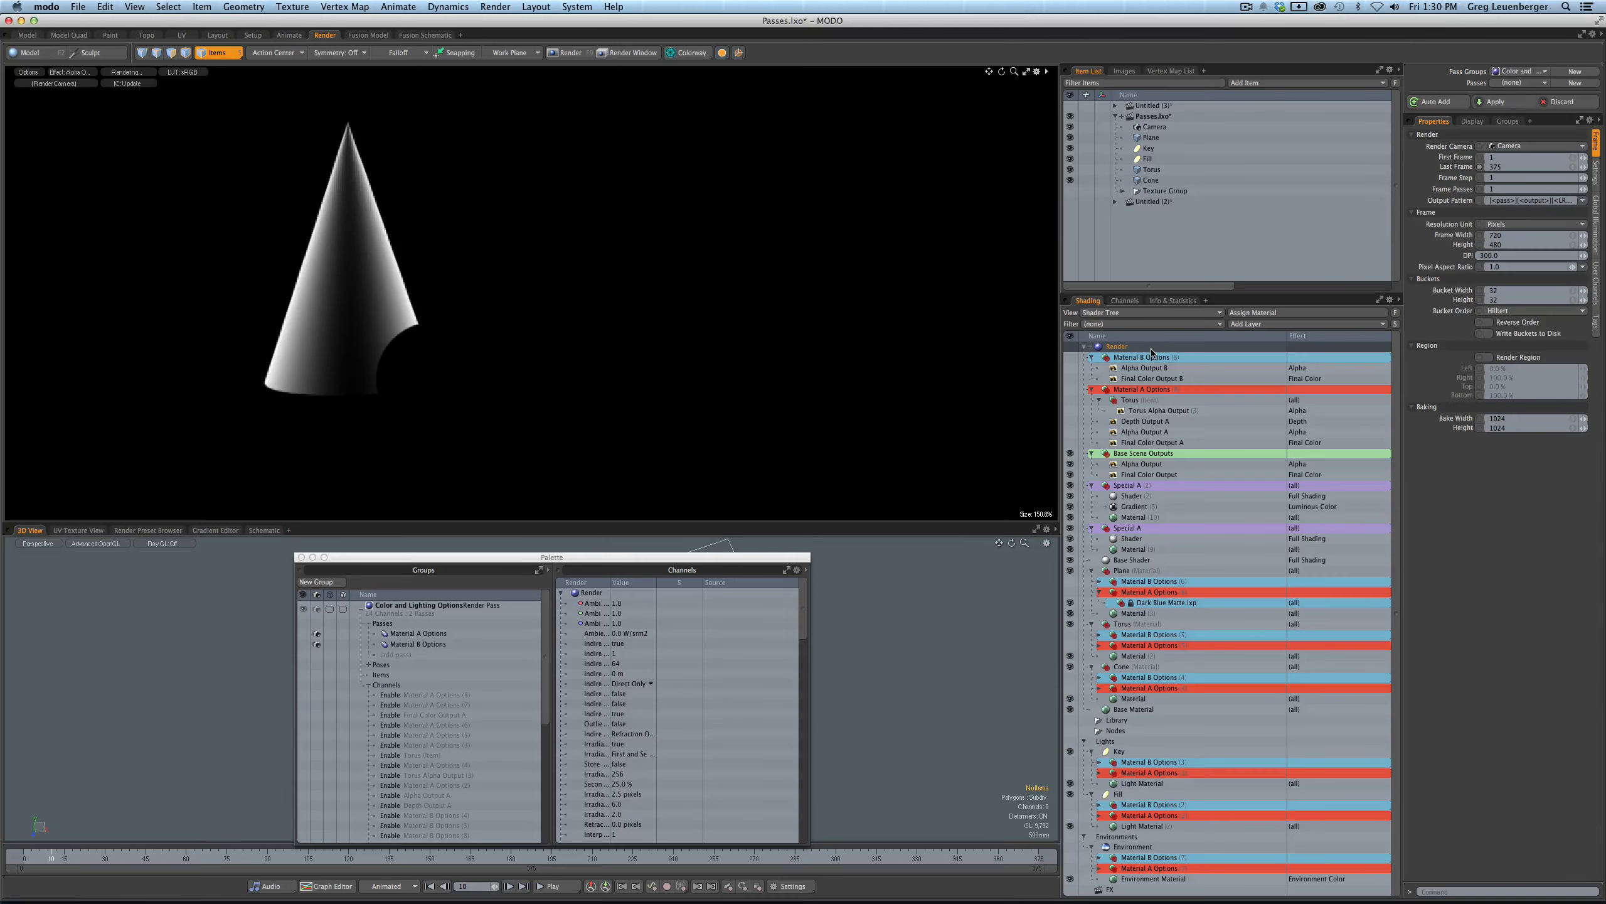
left_click(1250, 324)
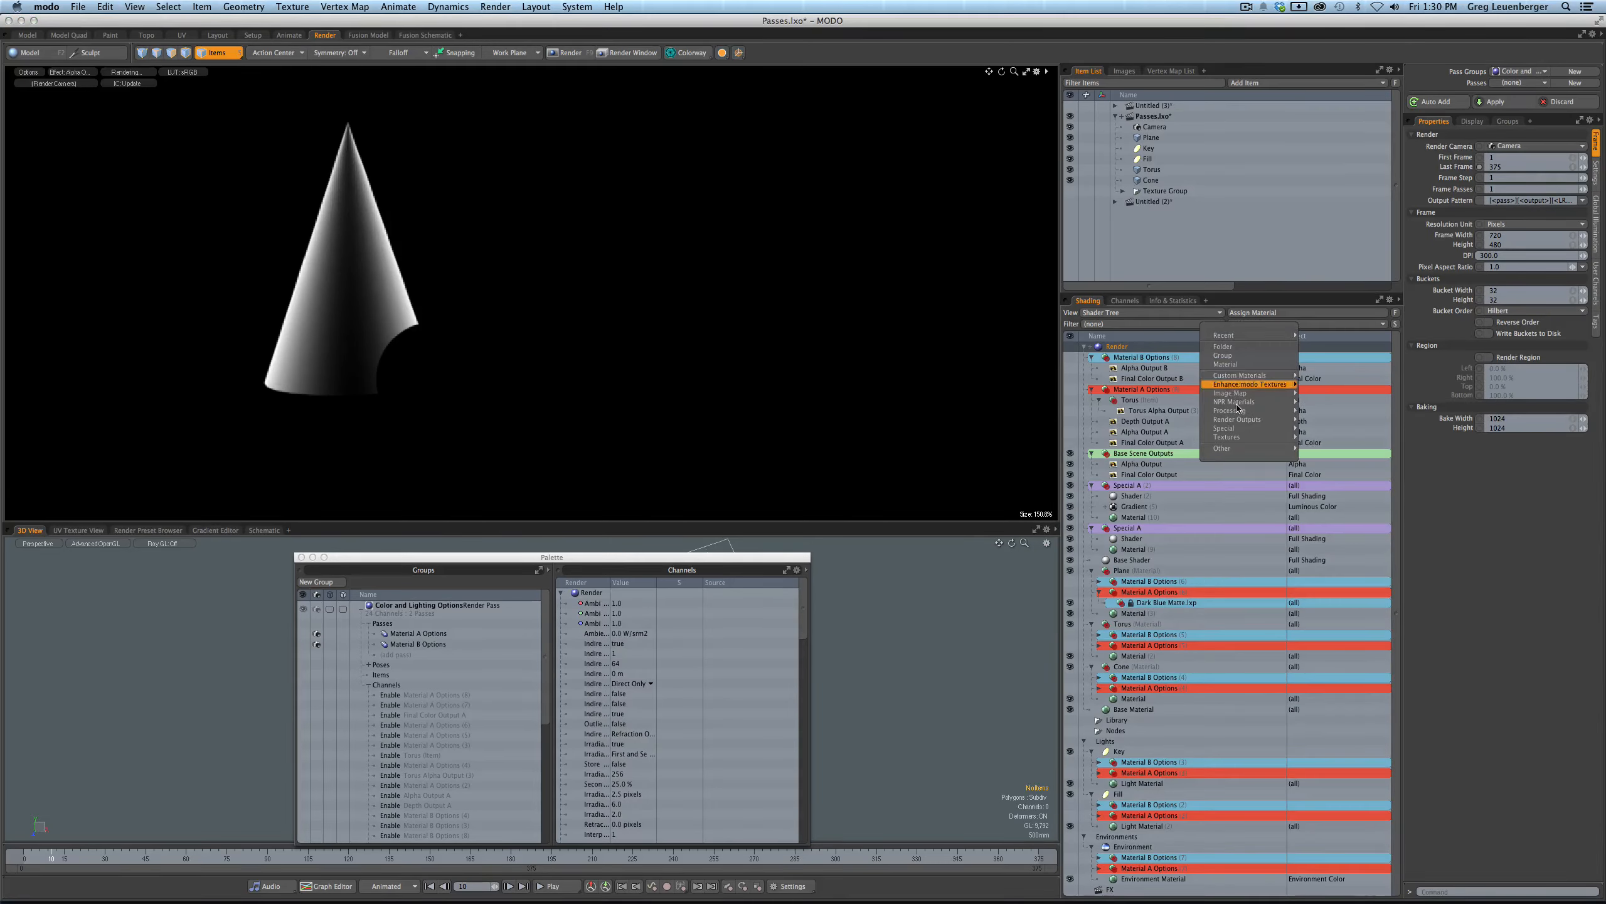
mouse_move(1238, 422)
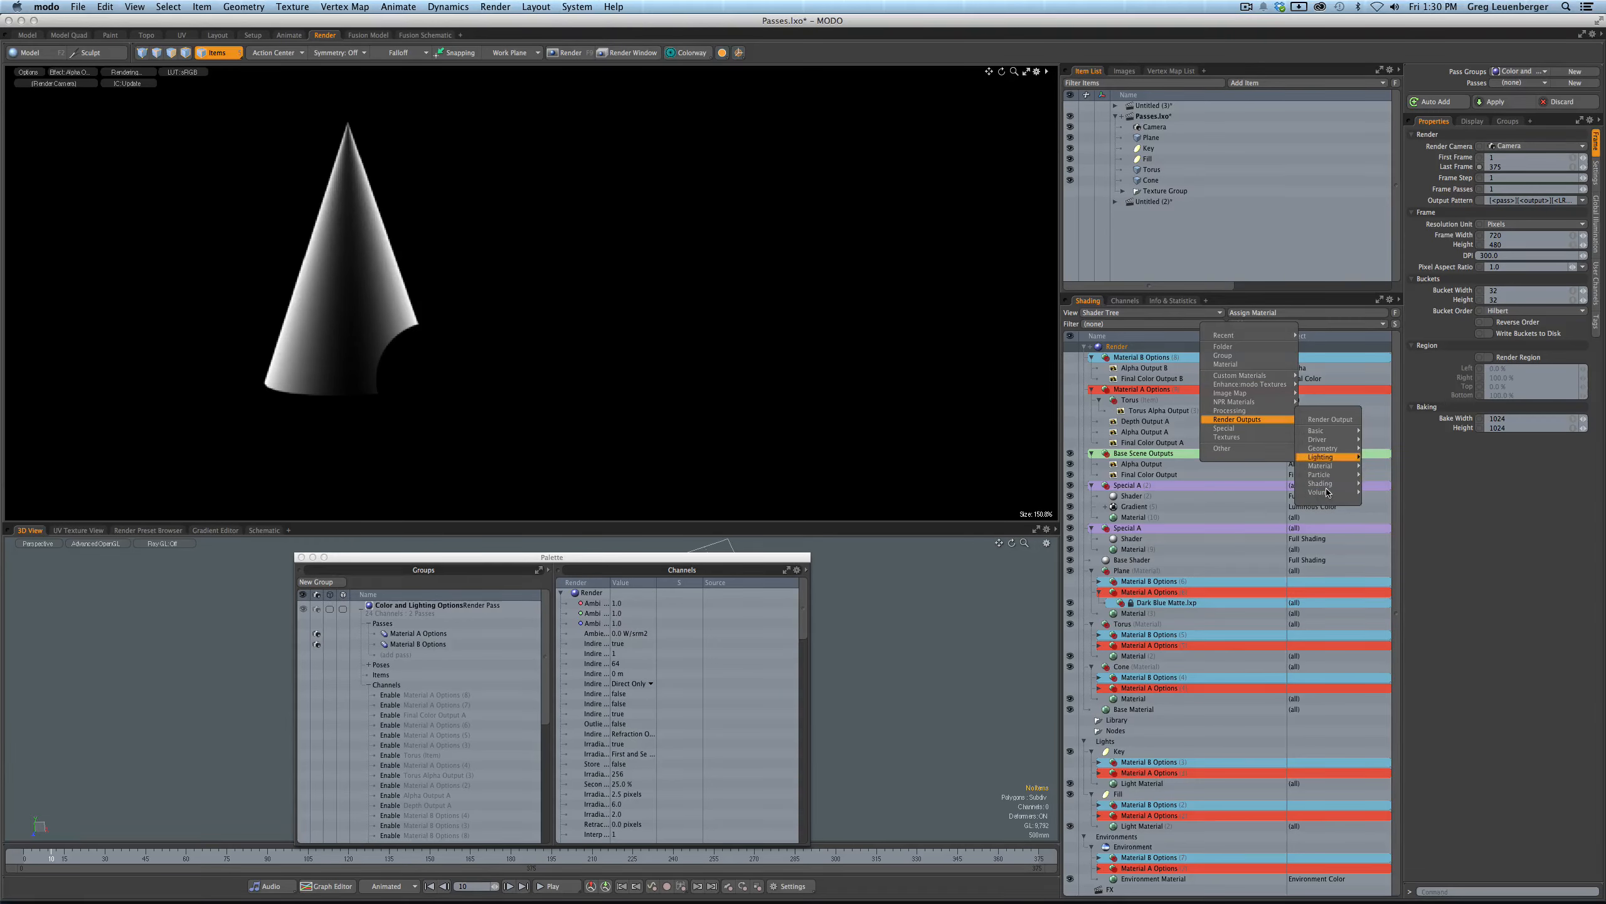
mouse_move(1326, 471)
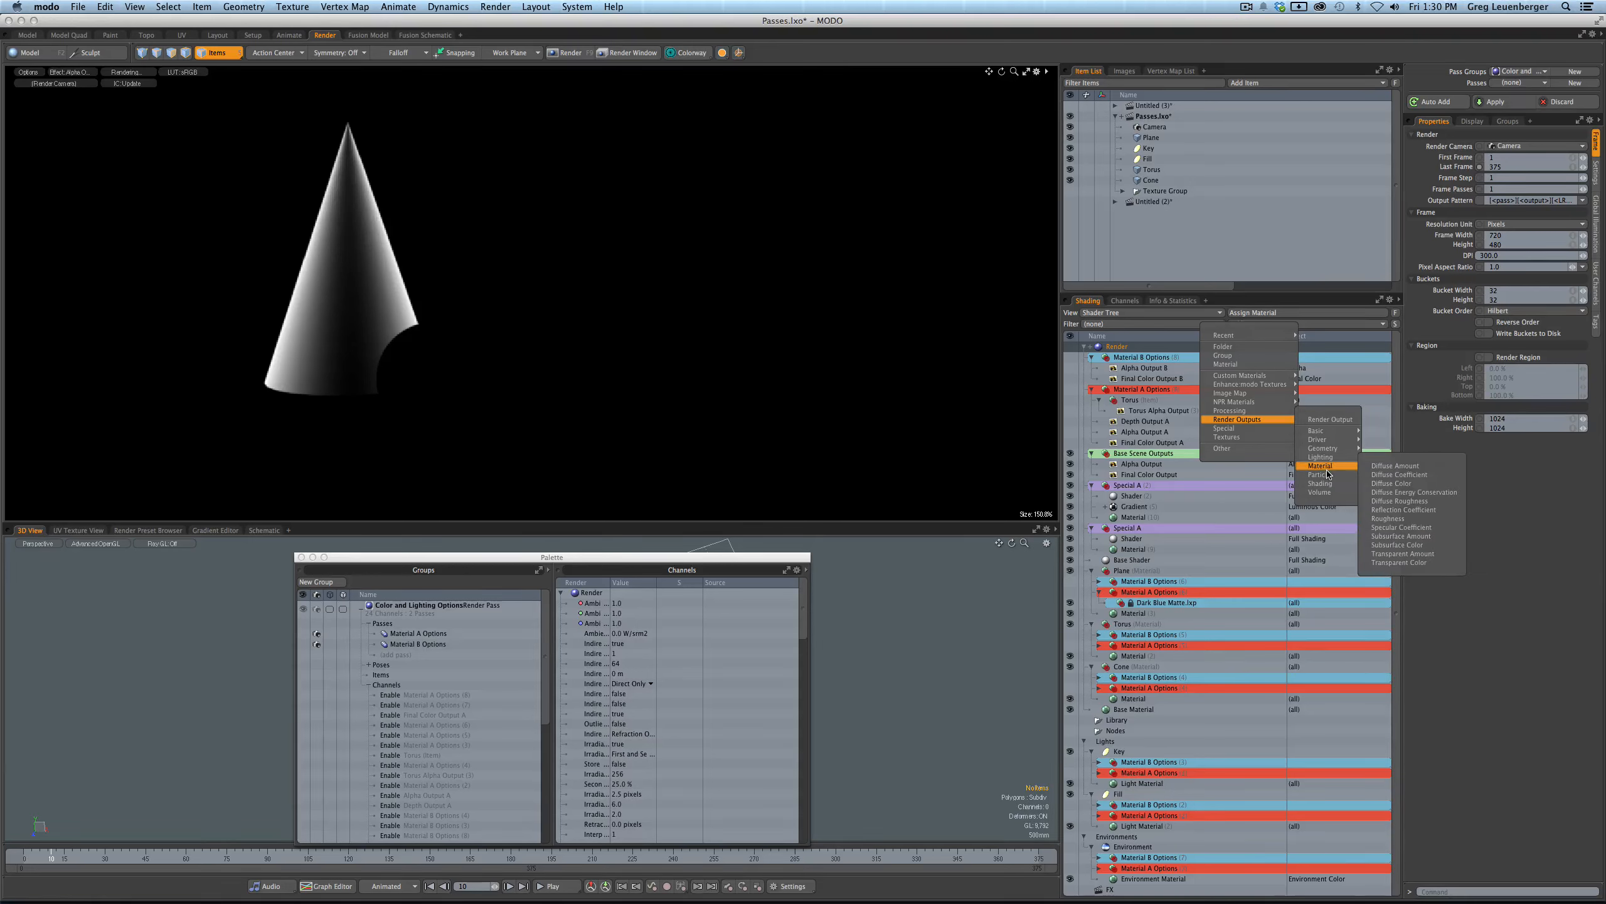
left_click(1181, 412)
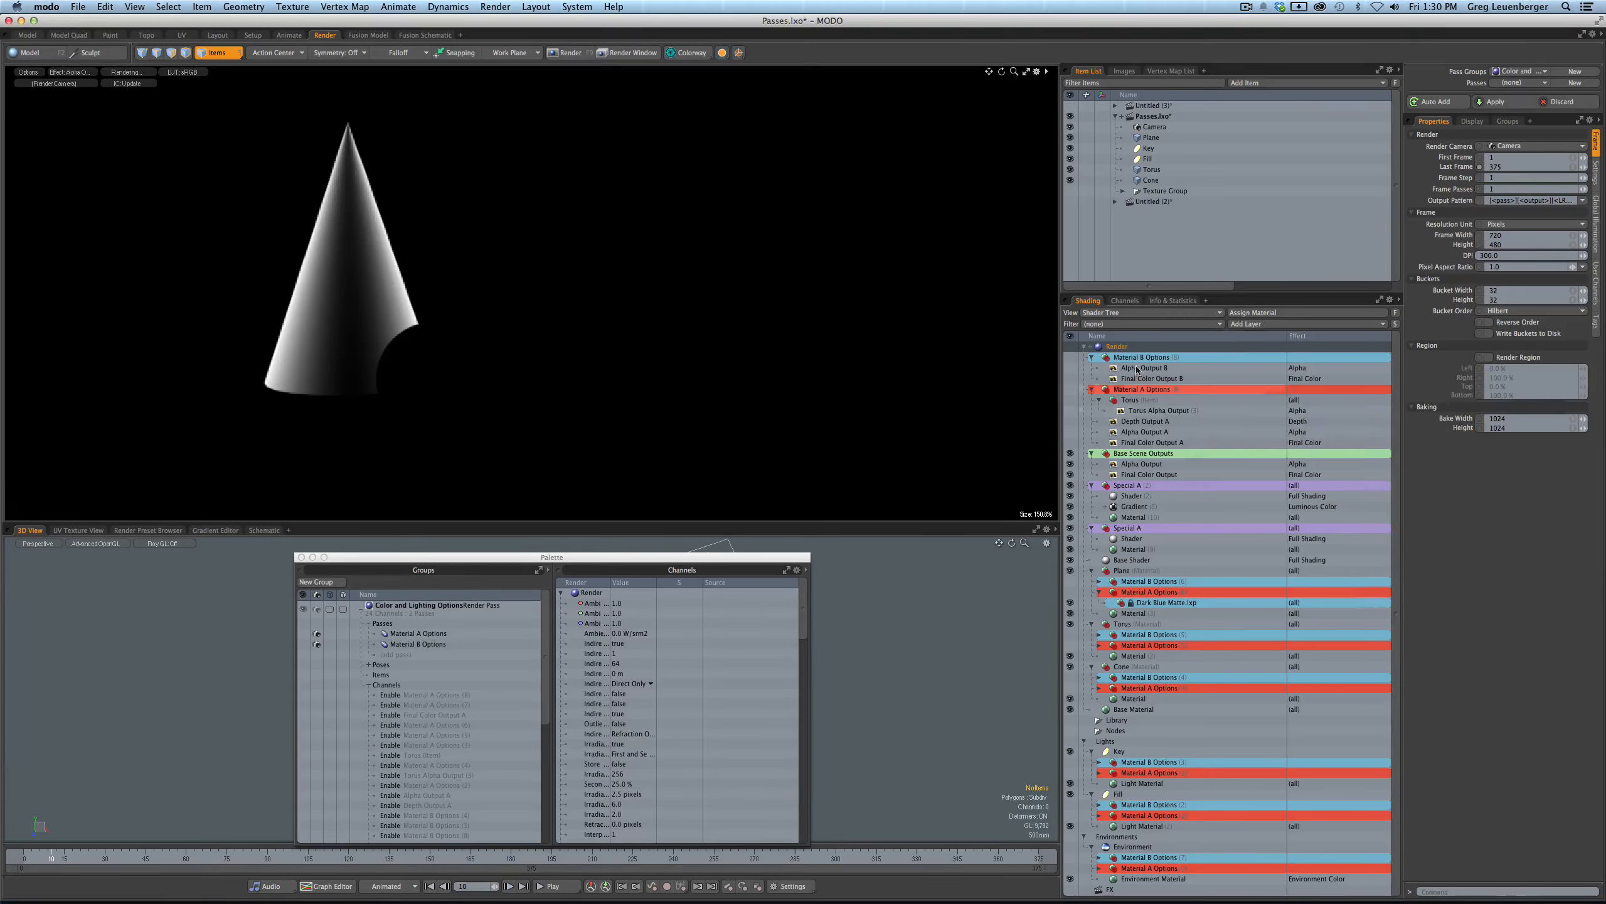
left_click(1183, 350, "ctrl")
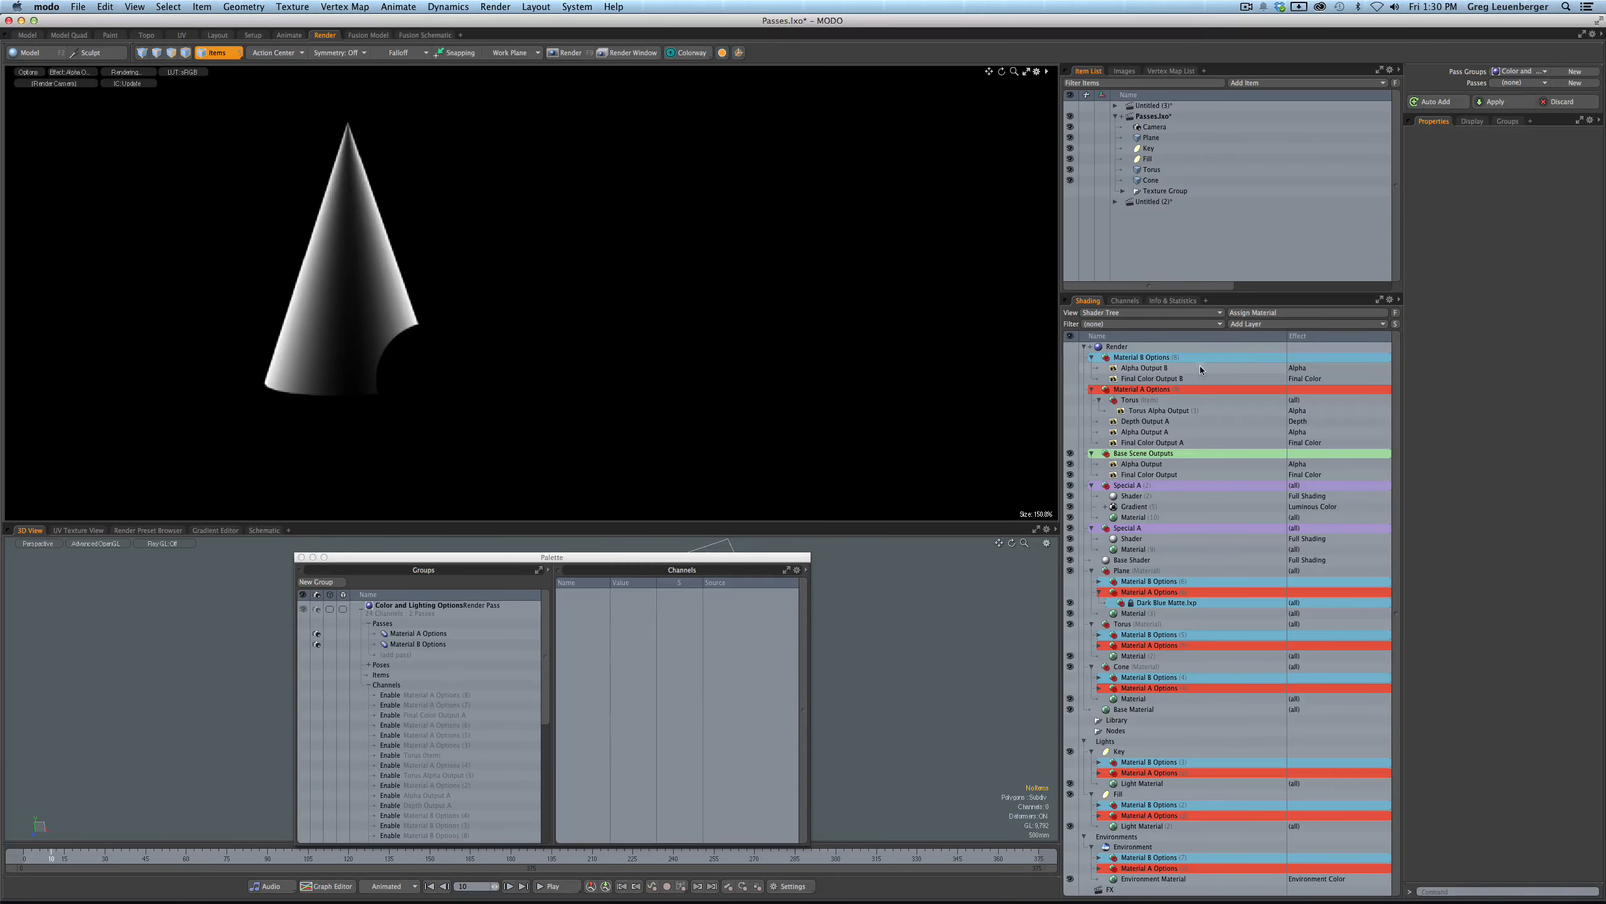
- Add a Final Color and an Alpha render output above the Material B Options group in the shader tree
left_click(1278, 329)
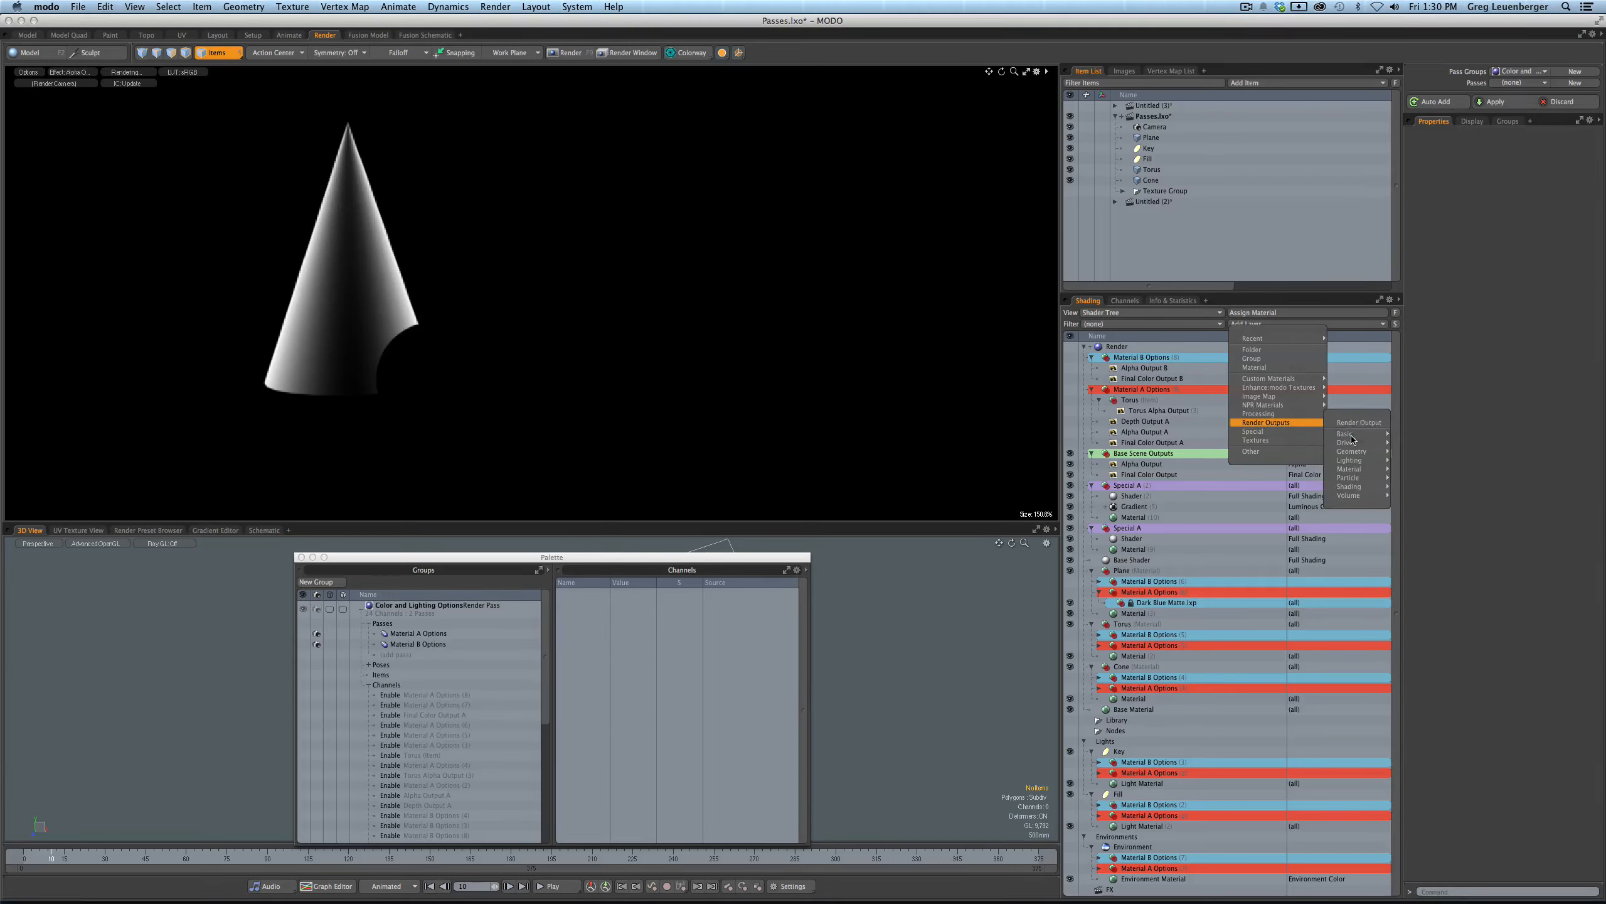
mouse_move(1352, 437)
left_click(1412, 450)
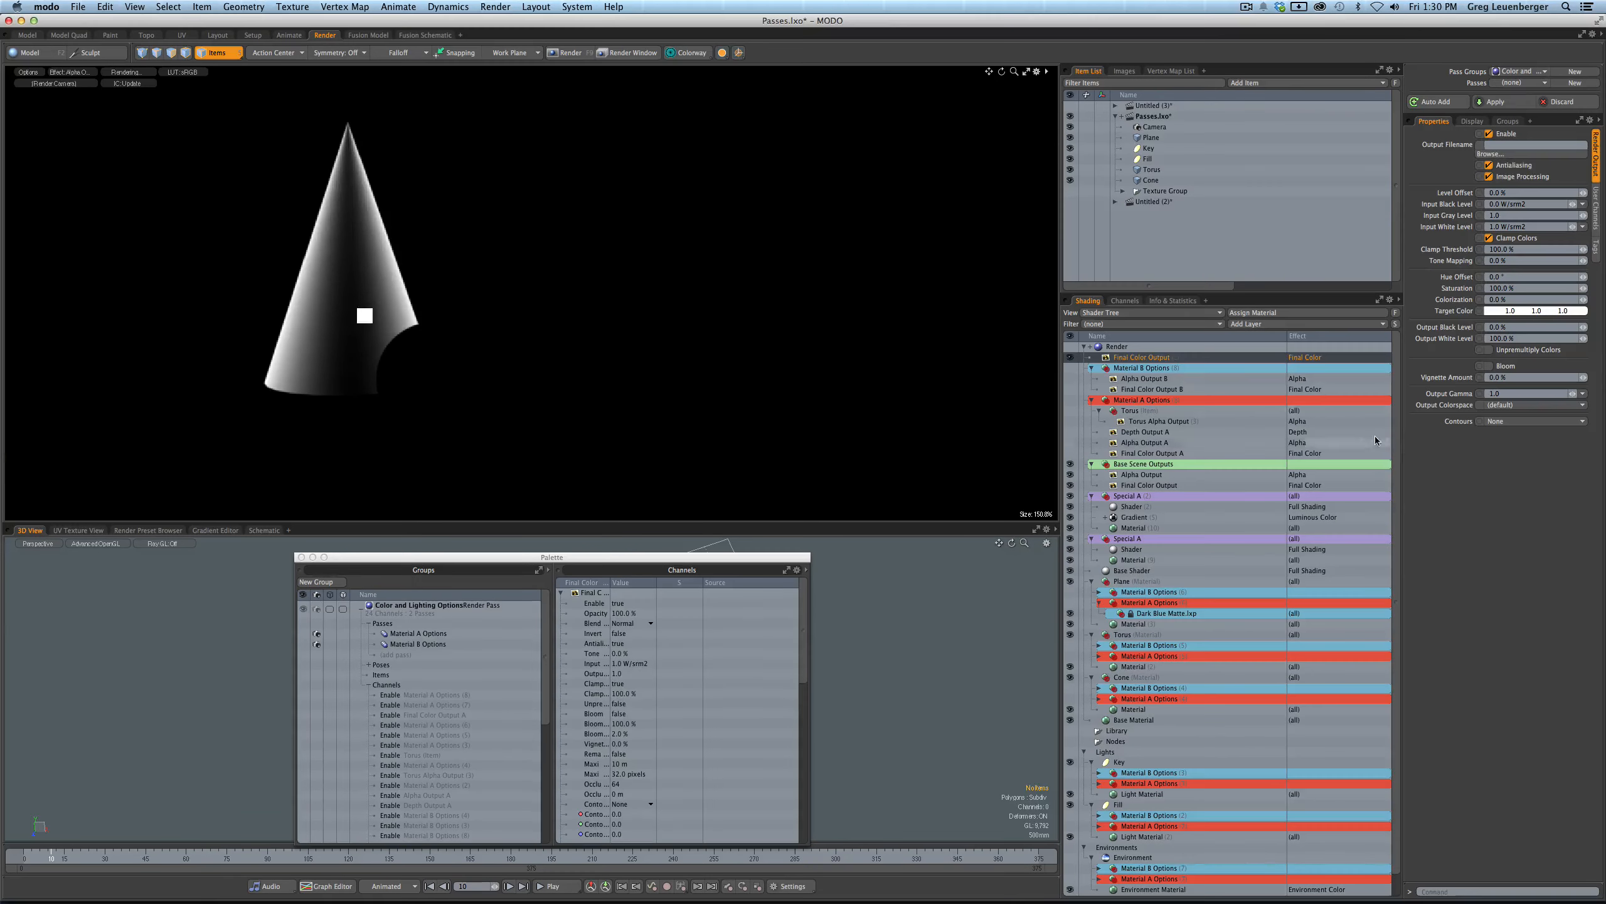
left_click(1255, 329)
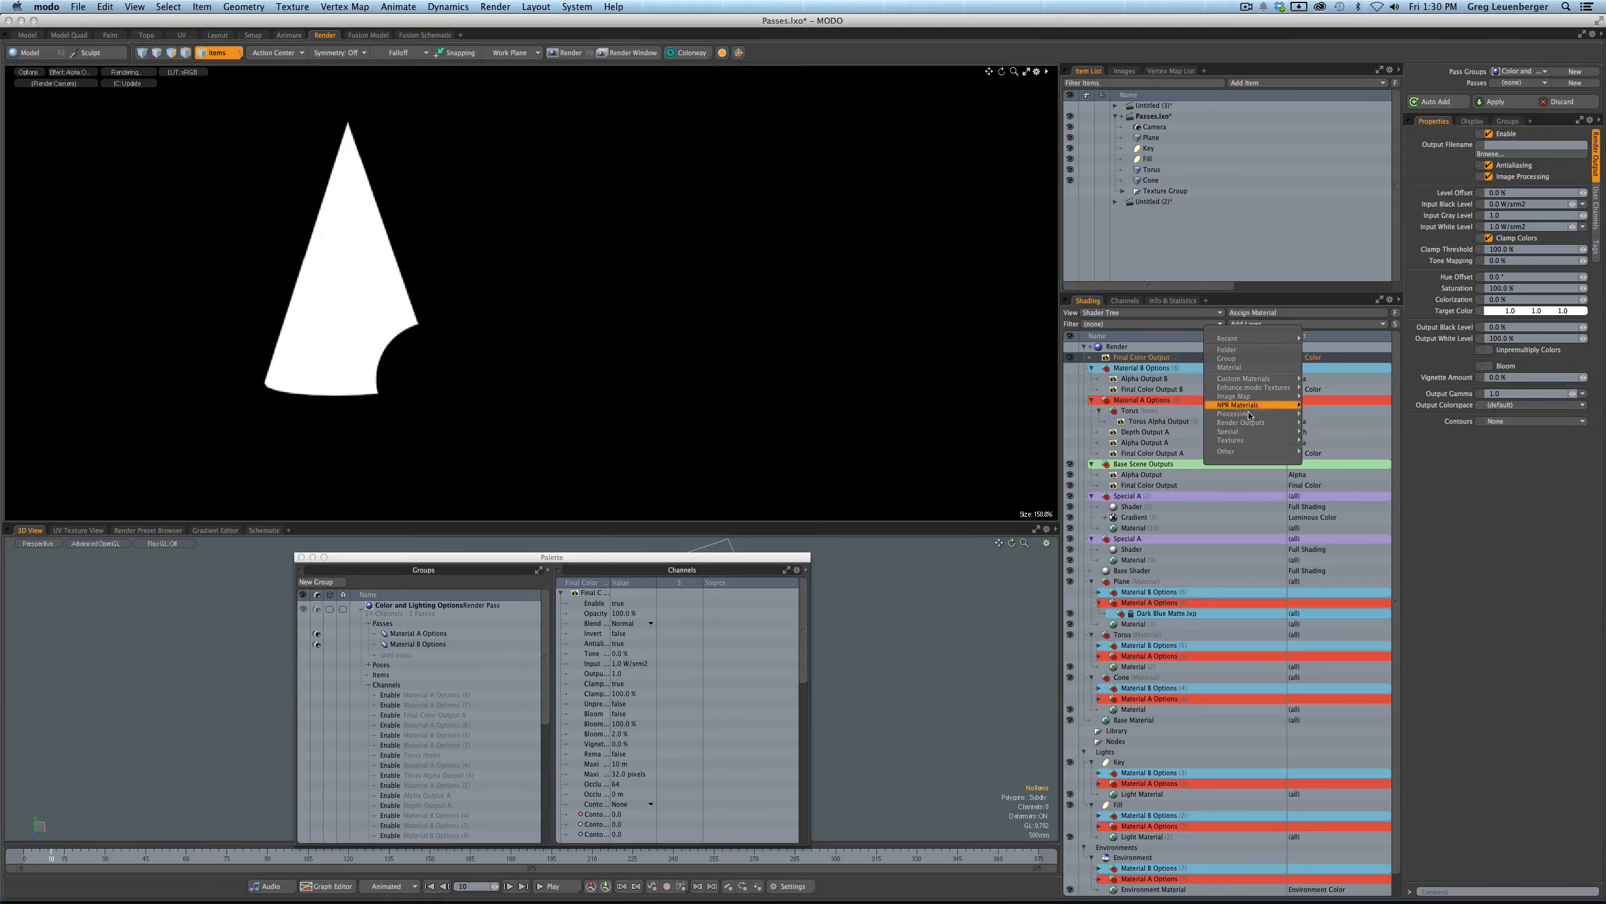
mouse_move(1252, 424)
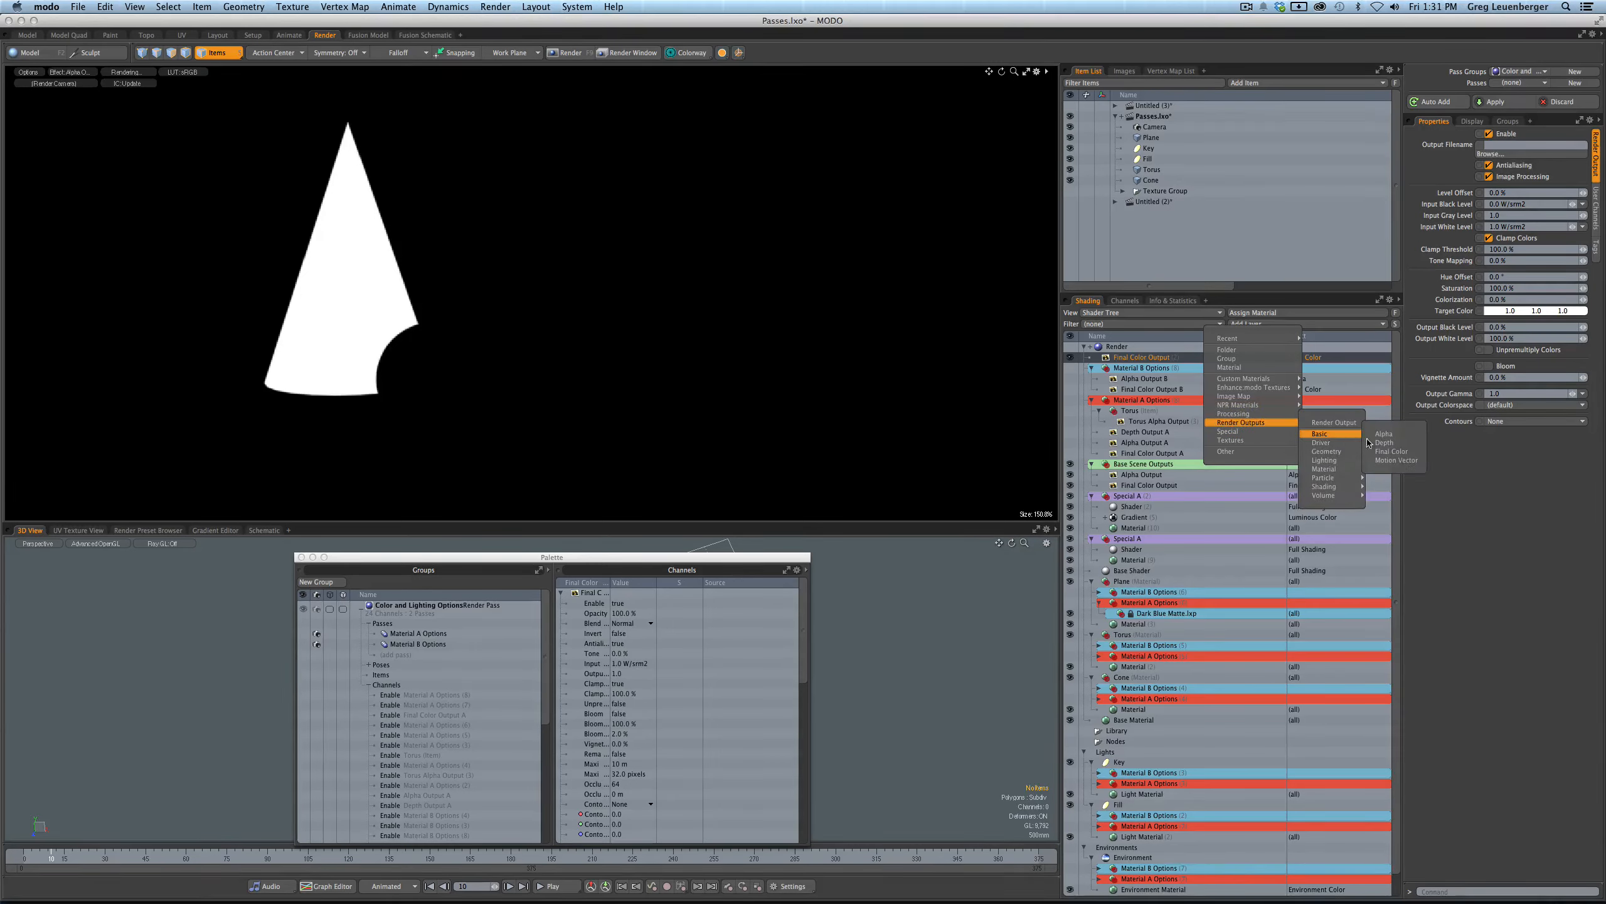
left_click(1391, 438)
- Rename the new final color output as Final Color Output Special A
left_click(1154, 368)
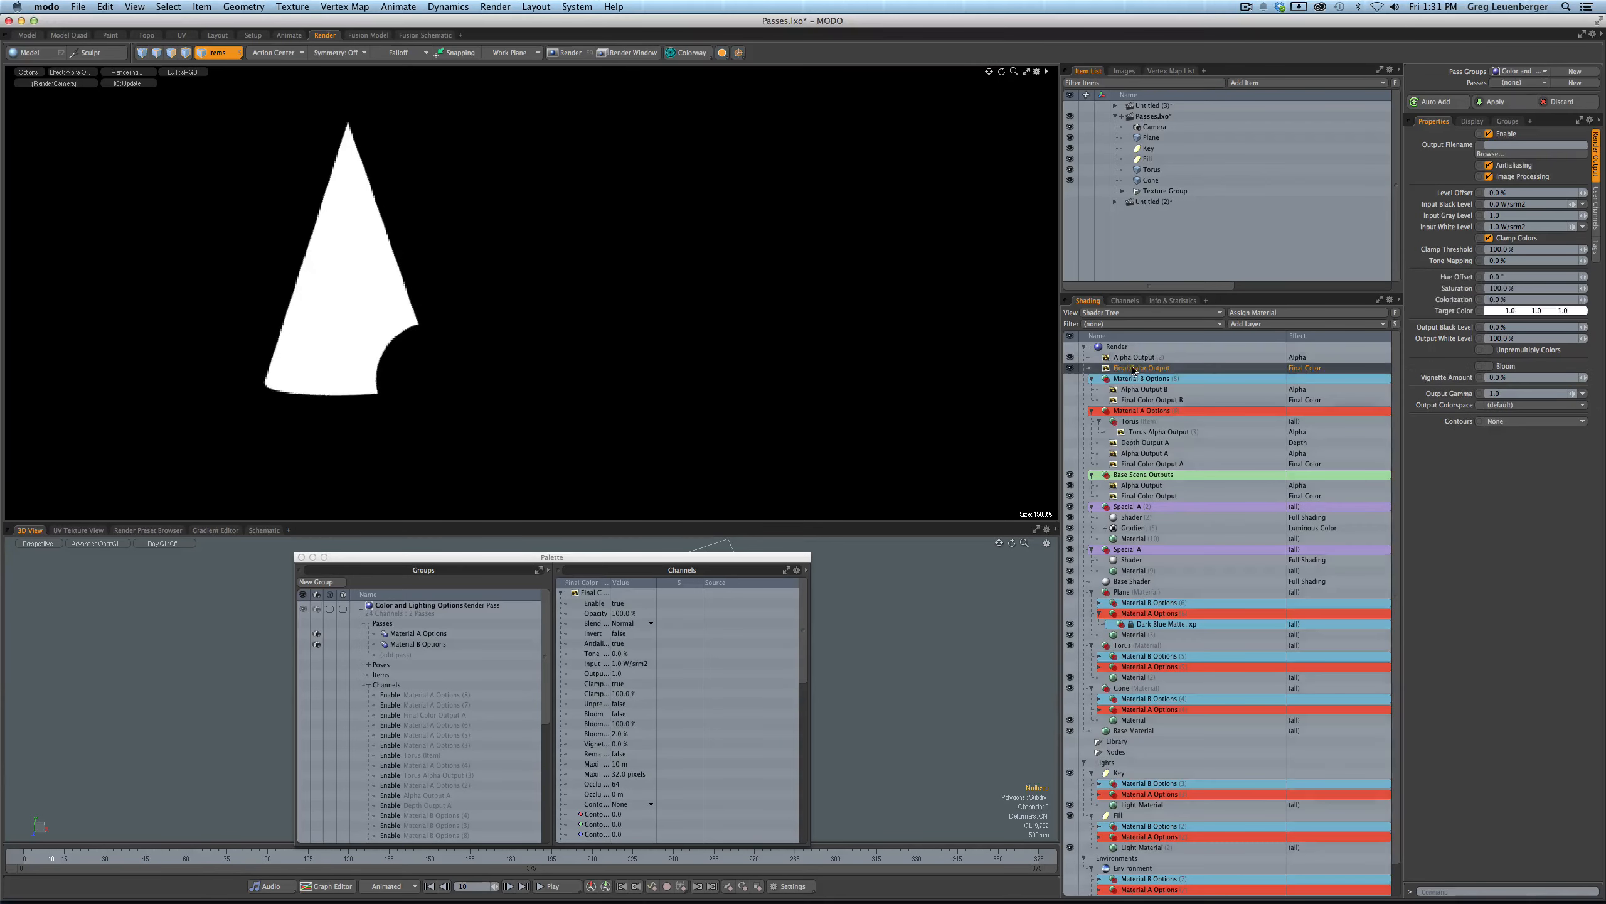
double_click(1154, 368)
left_click(1159, 368)
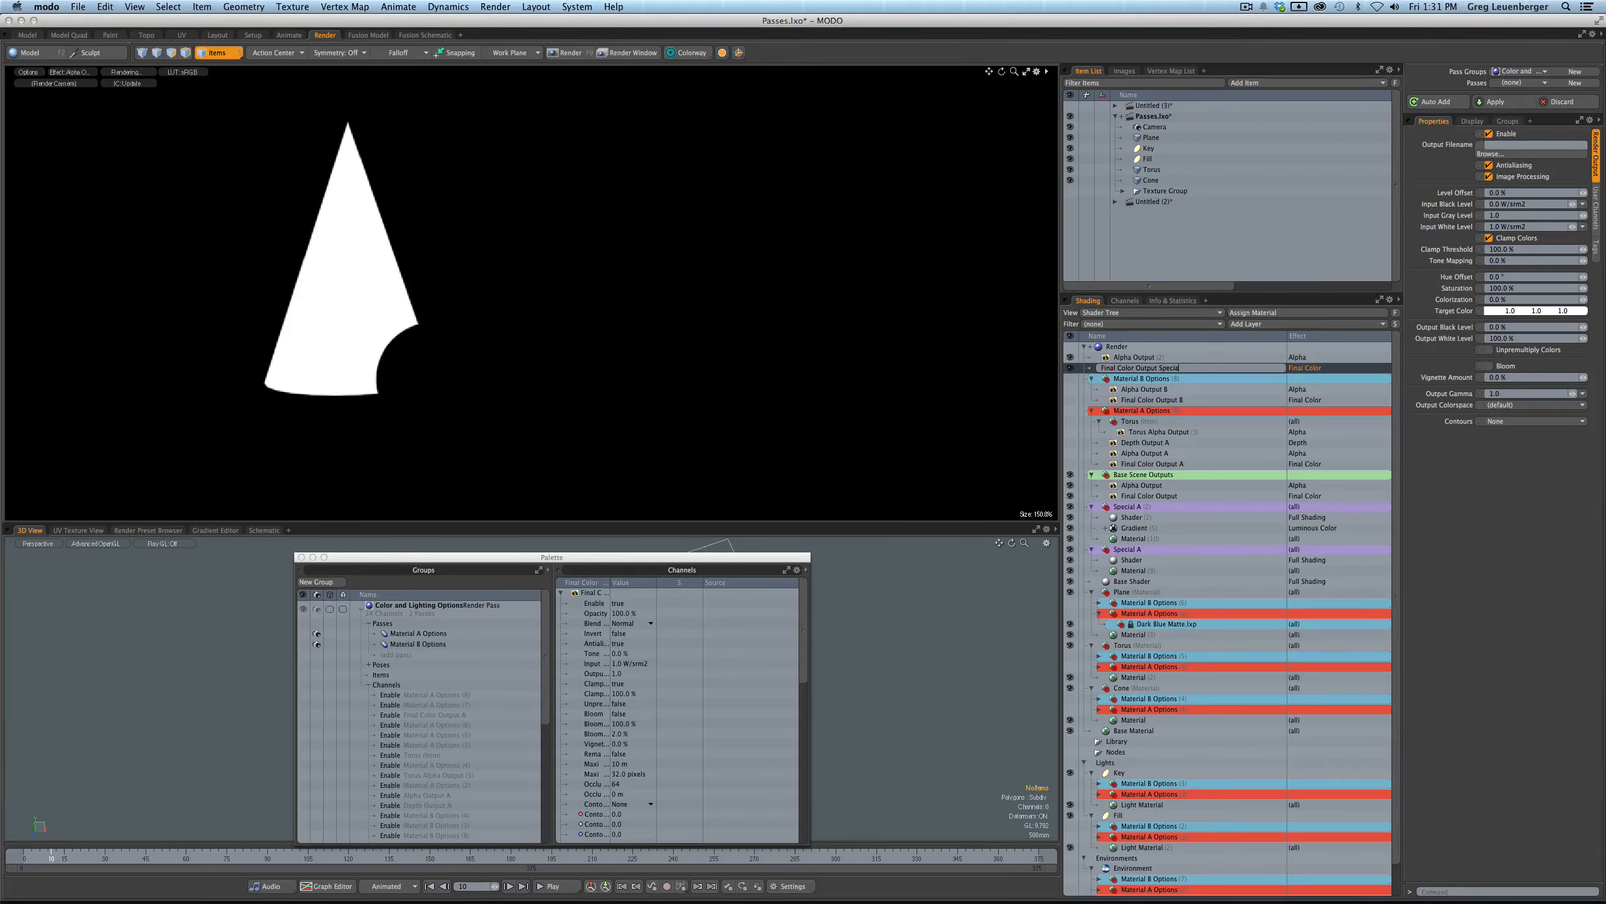
type("Special A")
key("Return")
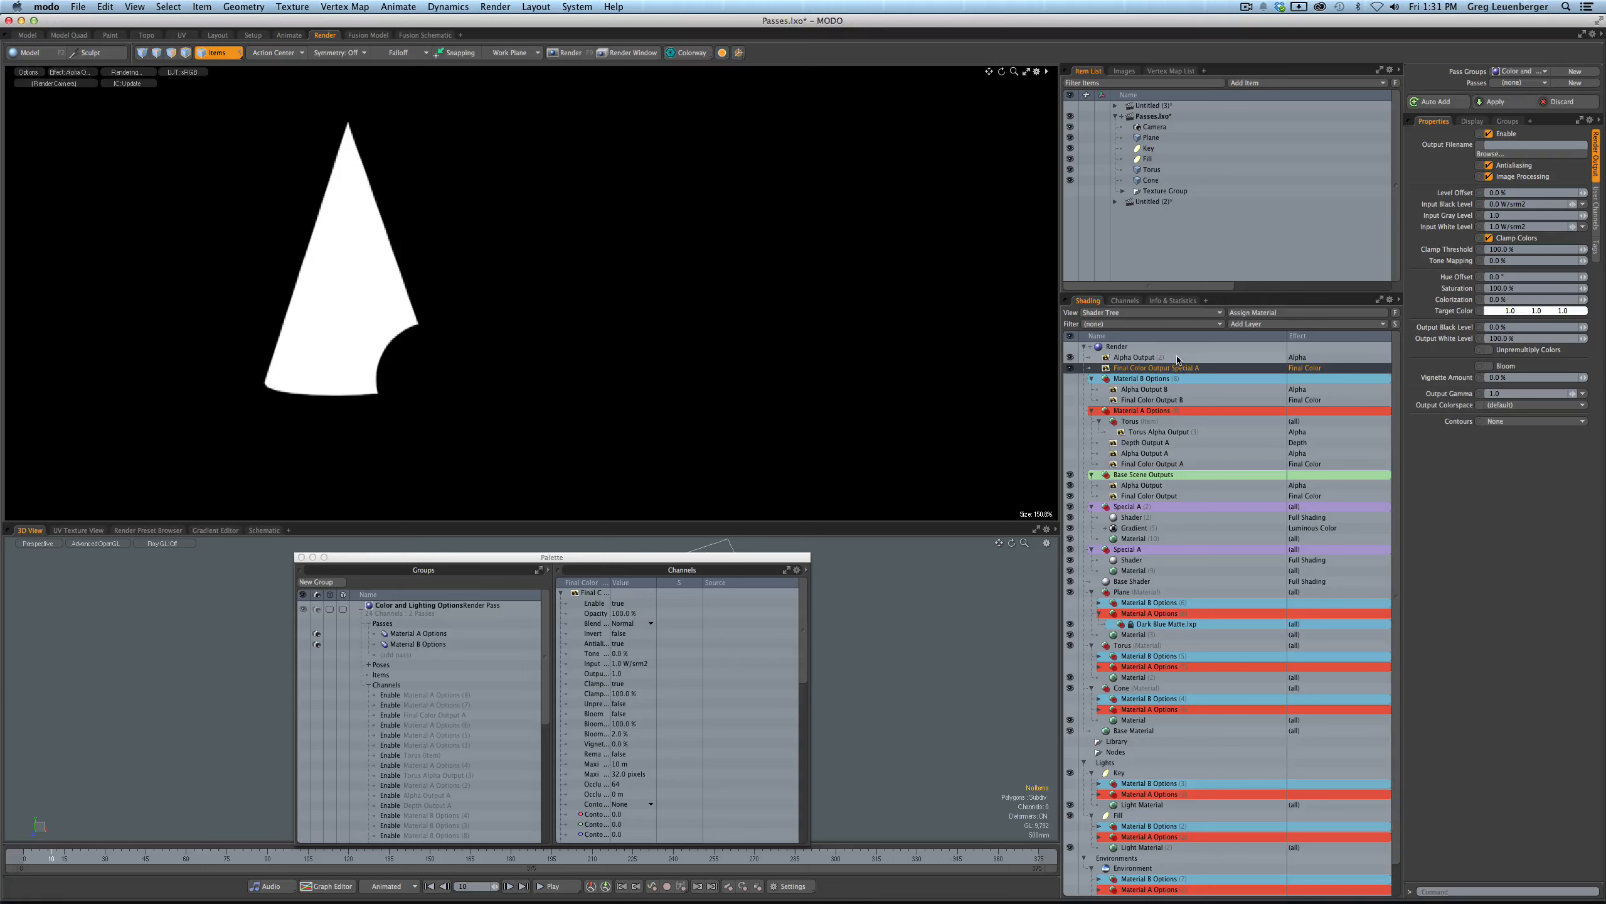
- Rename the new alpha output as Alpha Output Special A
left_click(1142, 358)
double_click(1144, 358)
left_click(1146, 357)
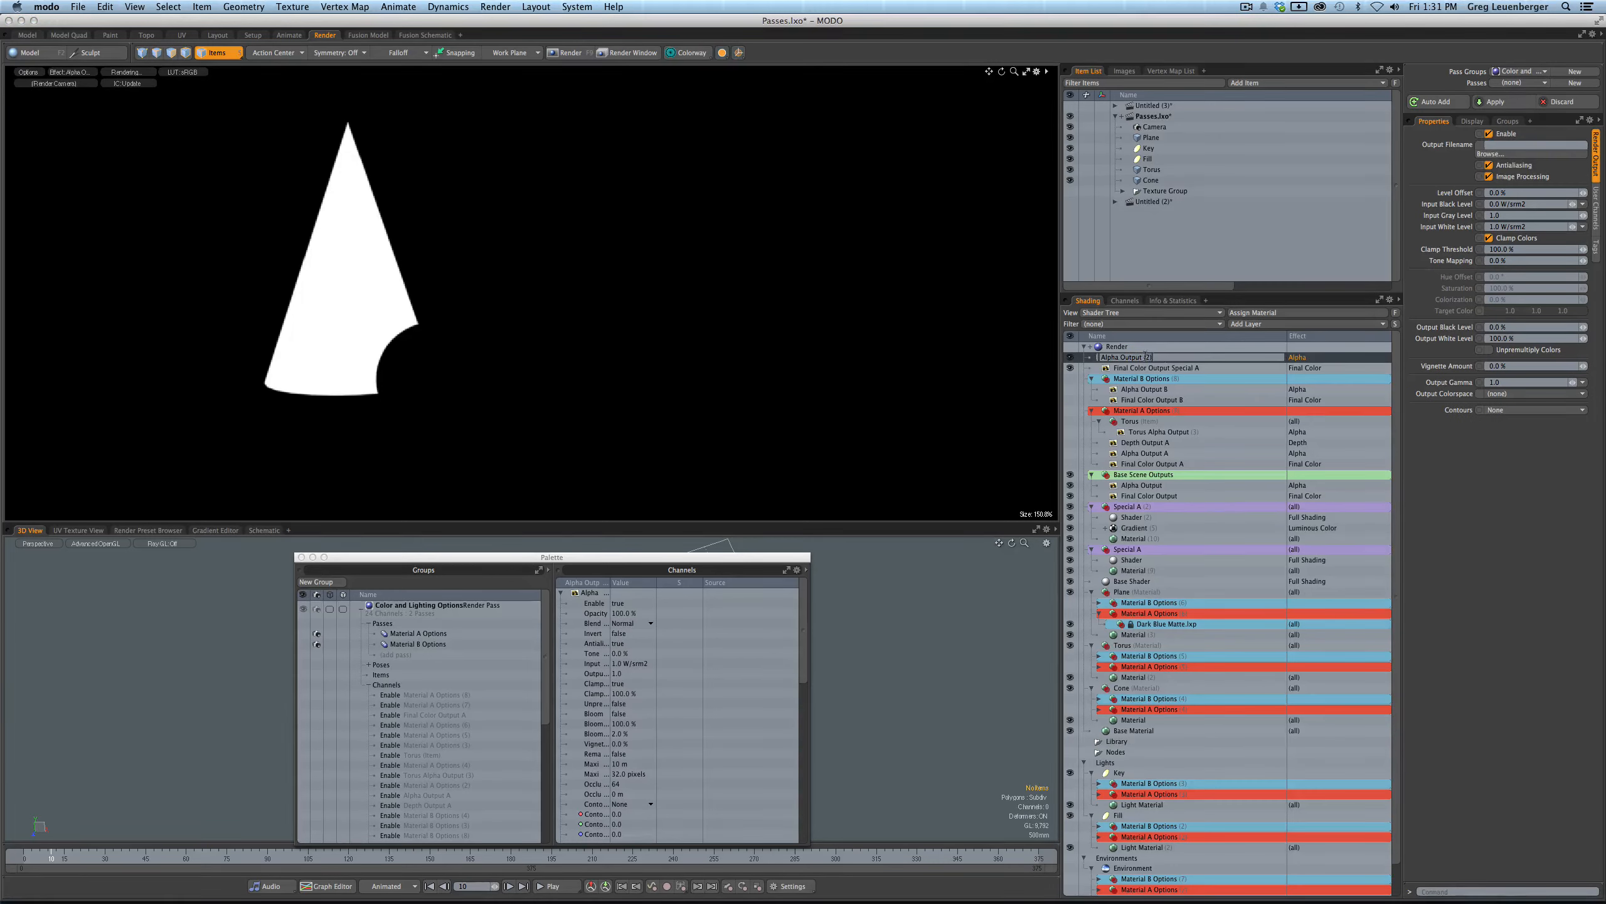
type("Speci")
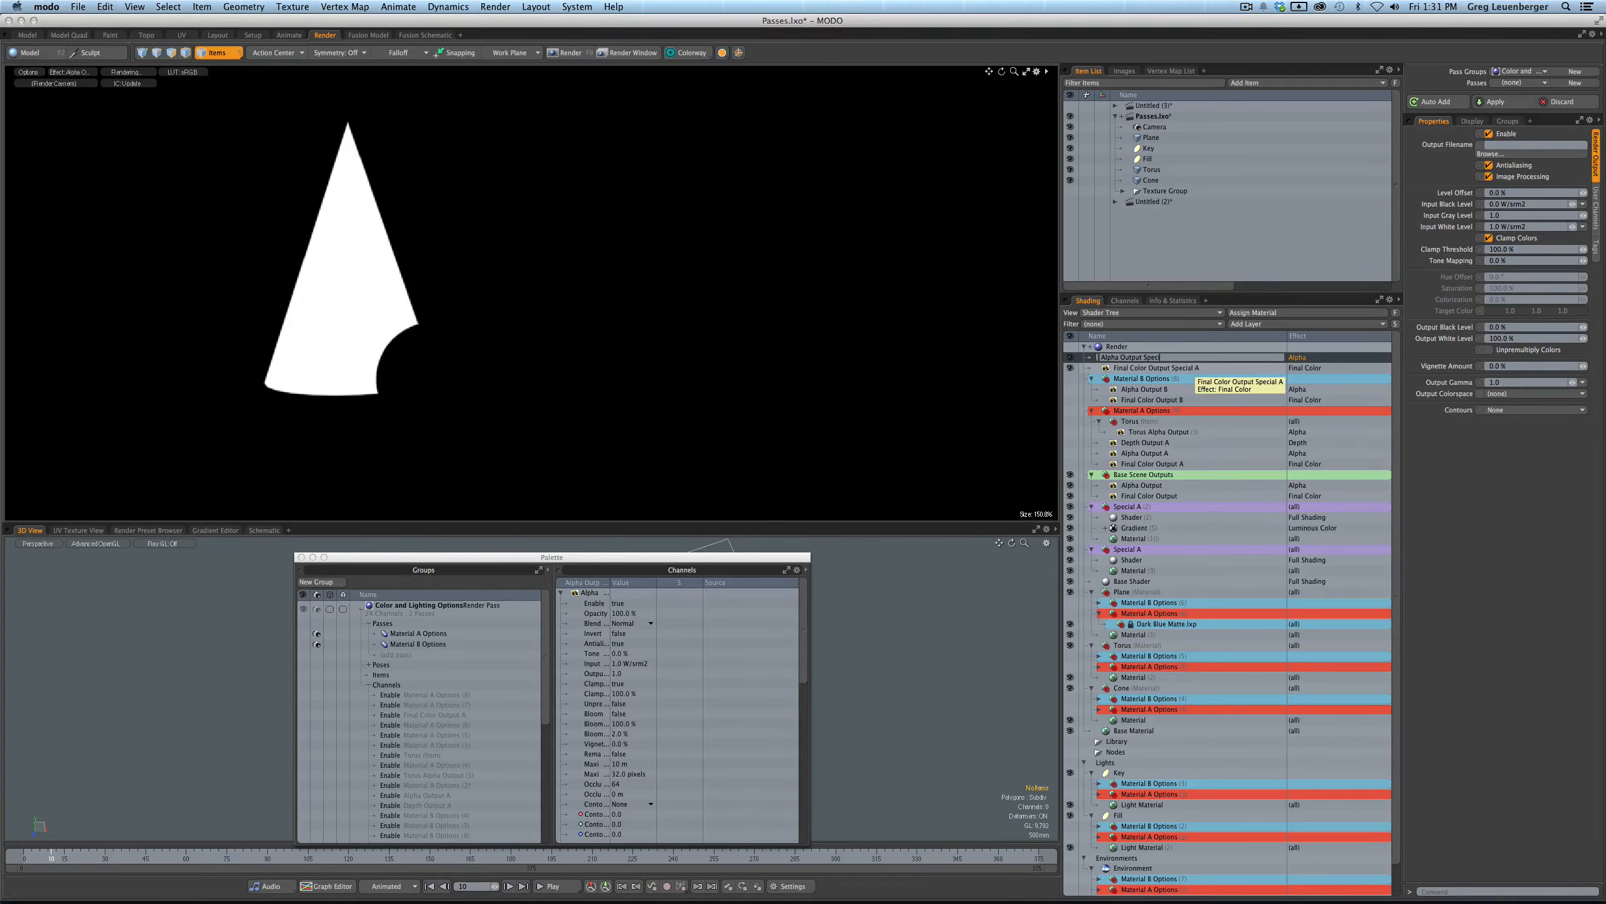
type("al A")
key("Return")
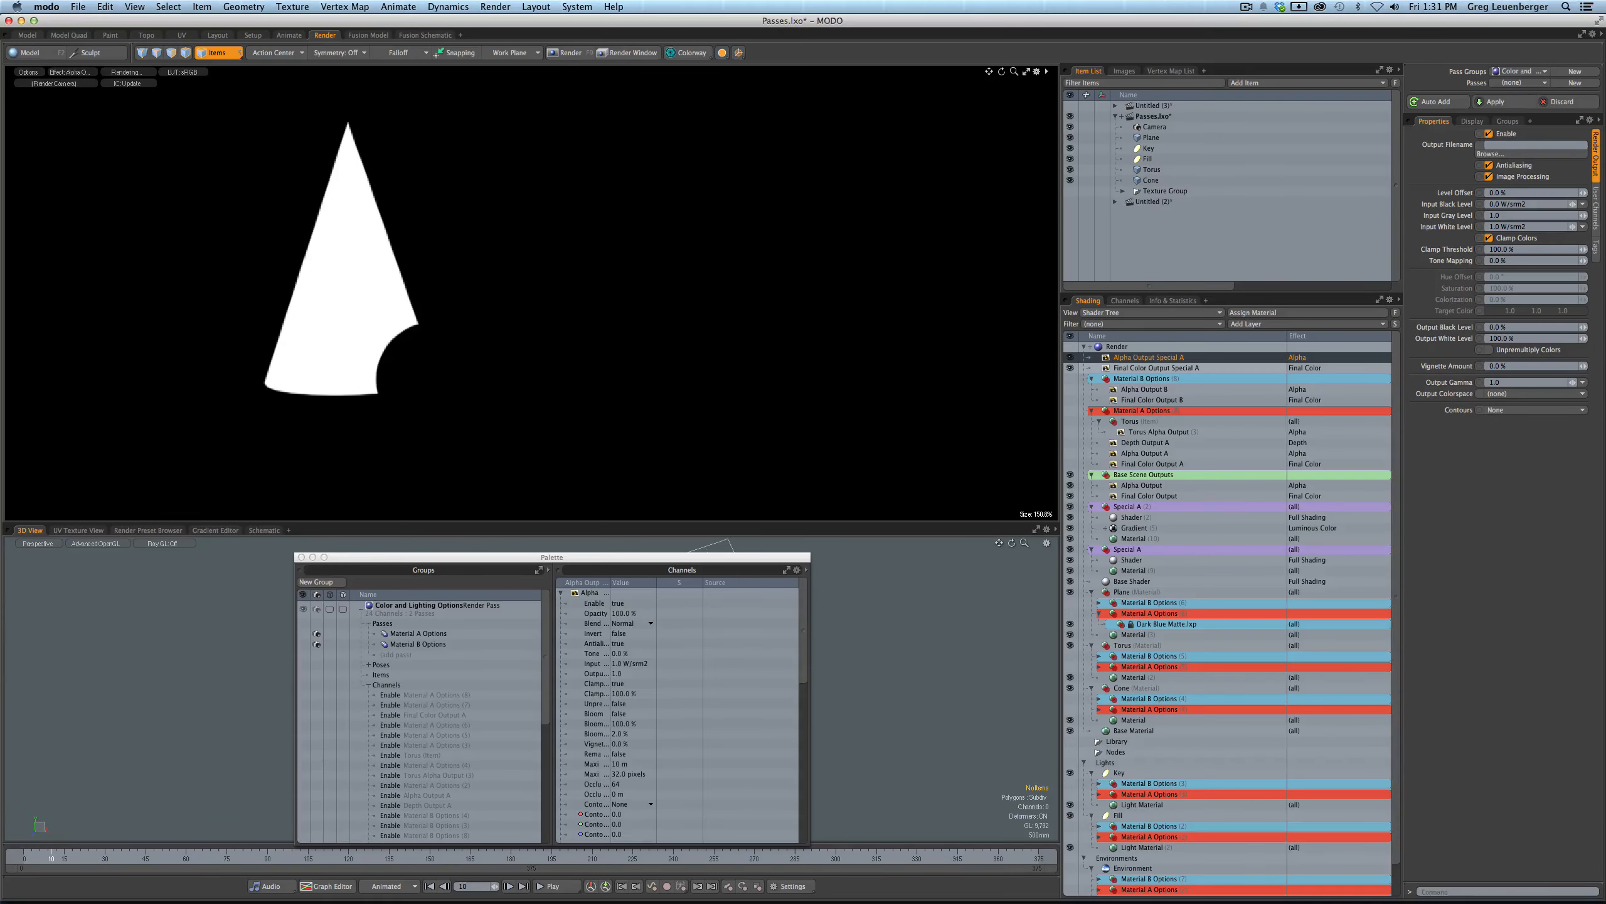
- Group the two Special A render outputs and name the group Special A
left_click(1148, 369, "shift")
key("ctrl+g")
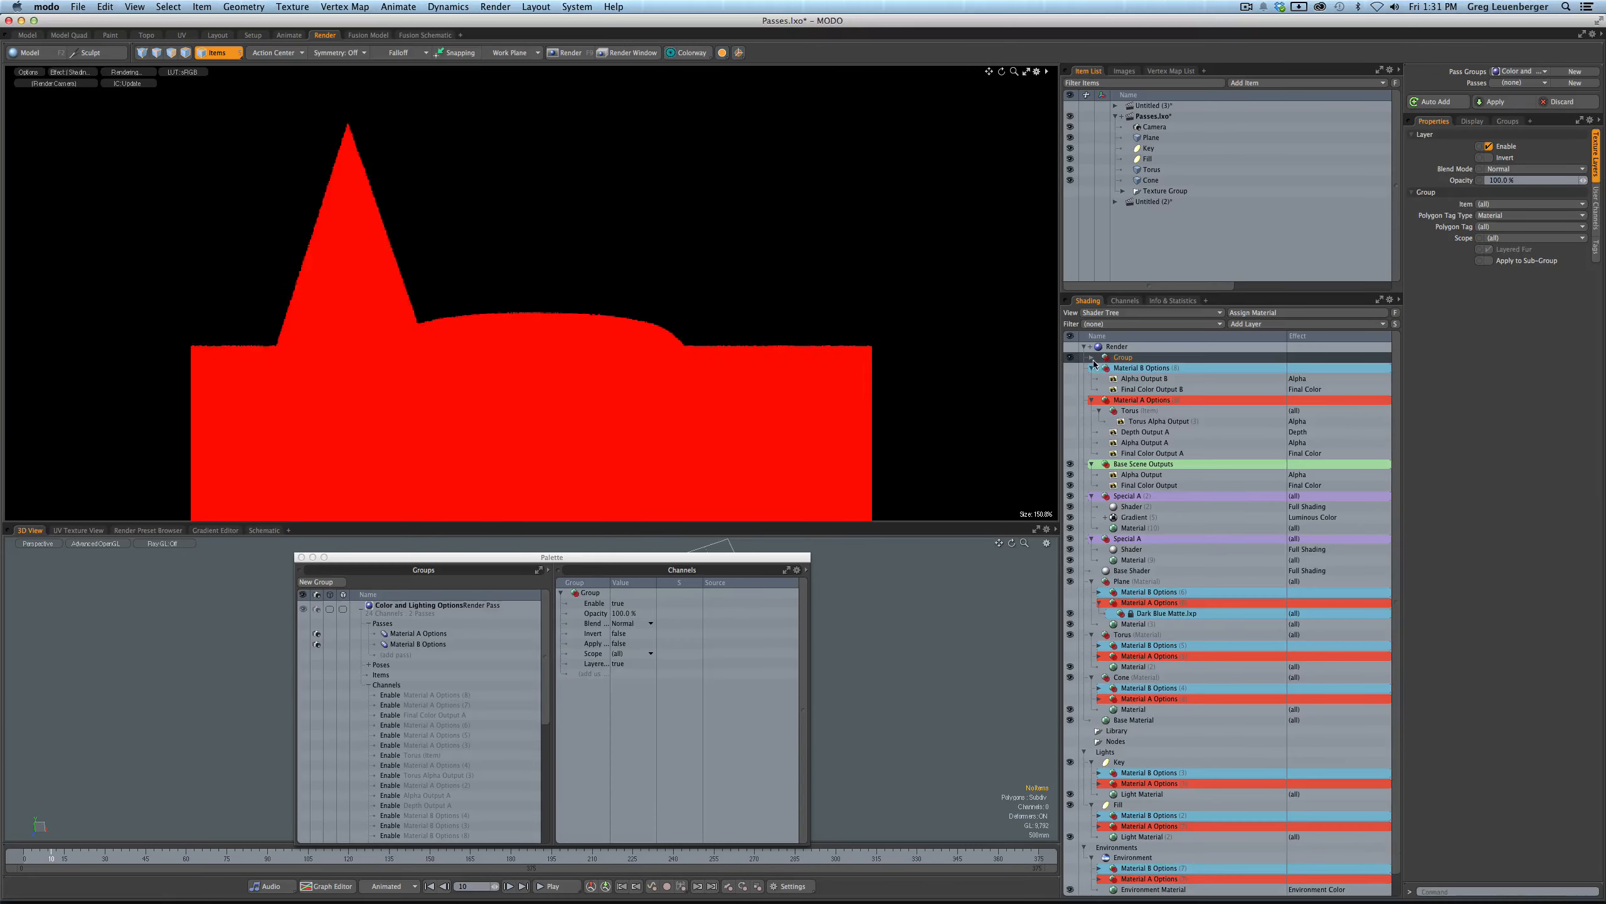
double_click(1123, 359)
type("Sec")
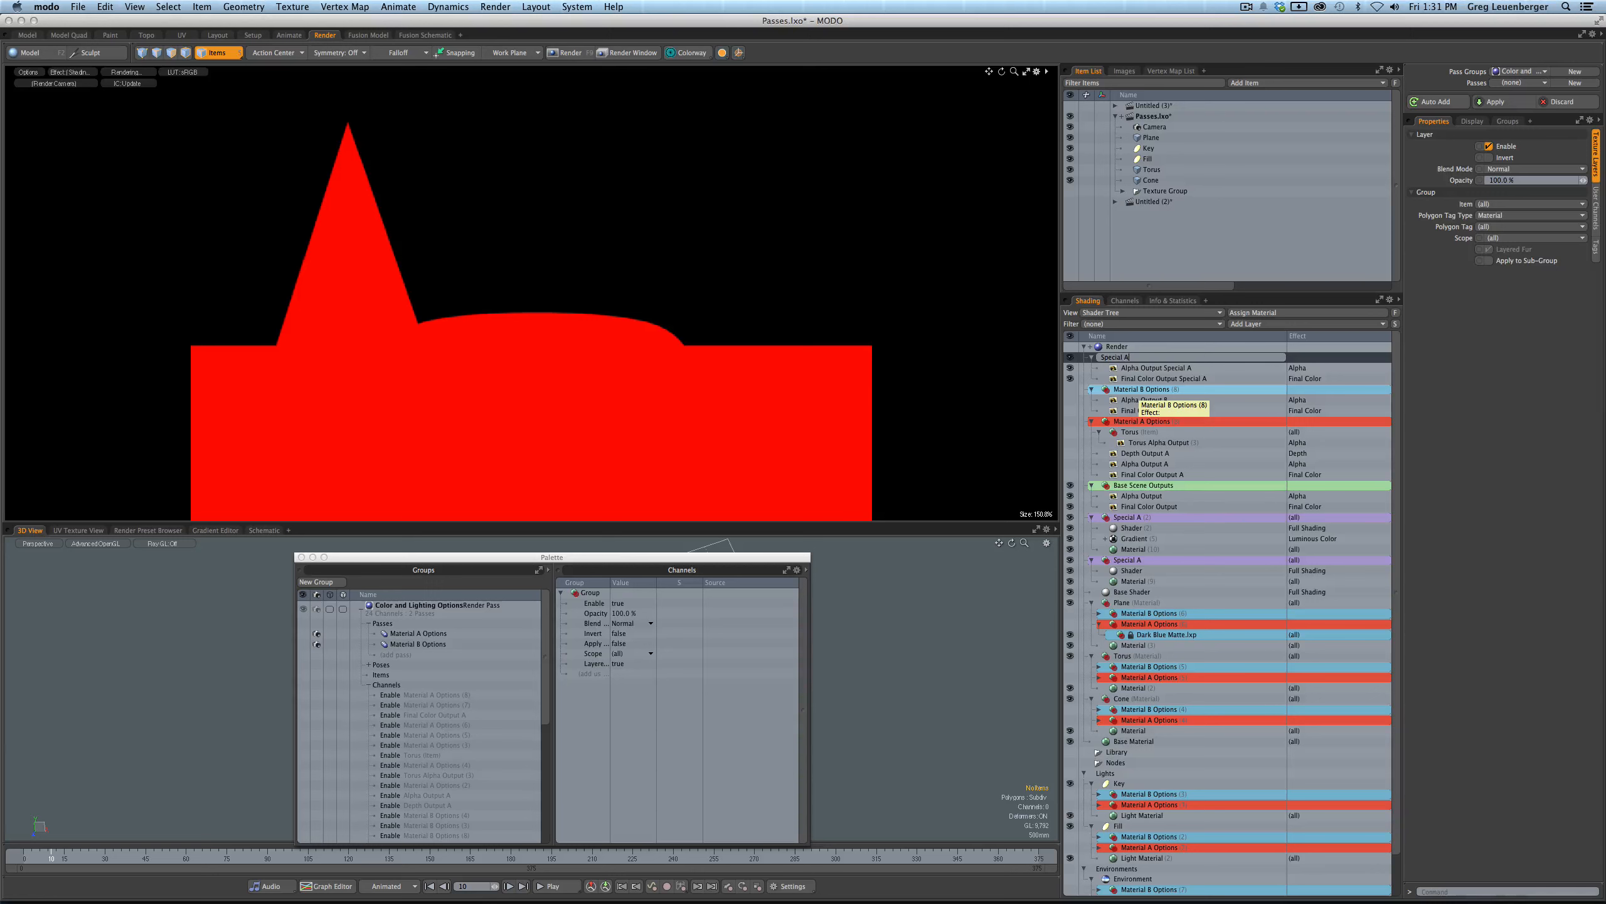
key("Return")
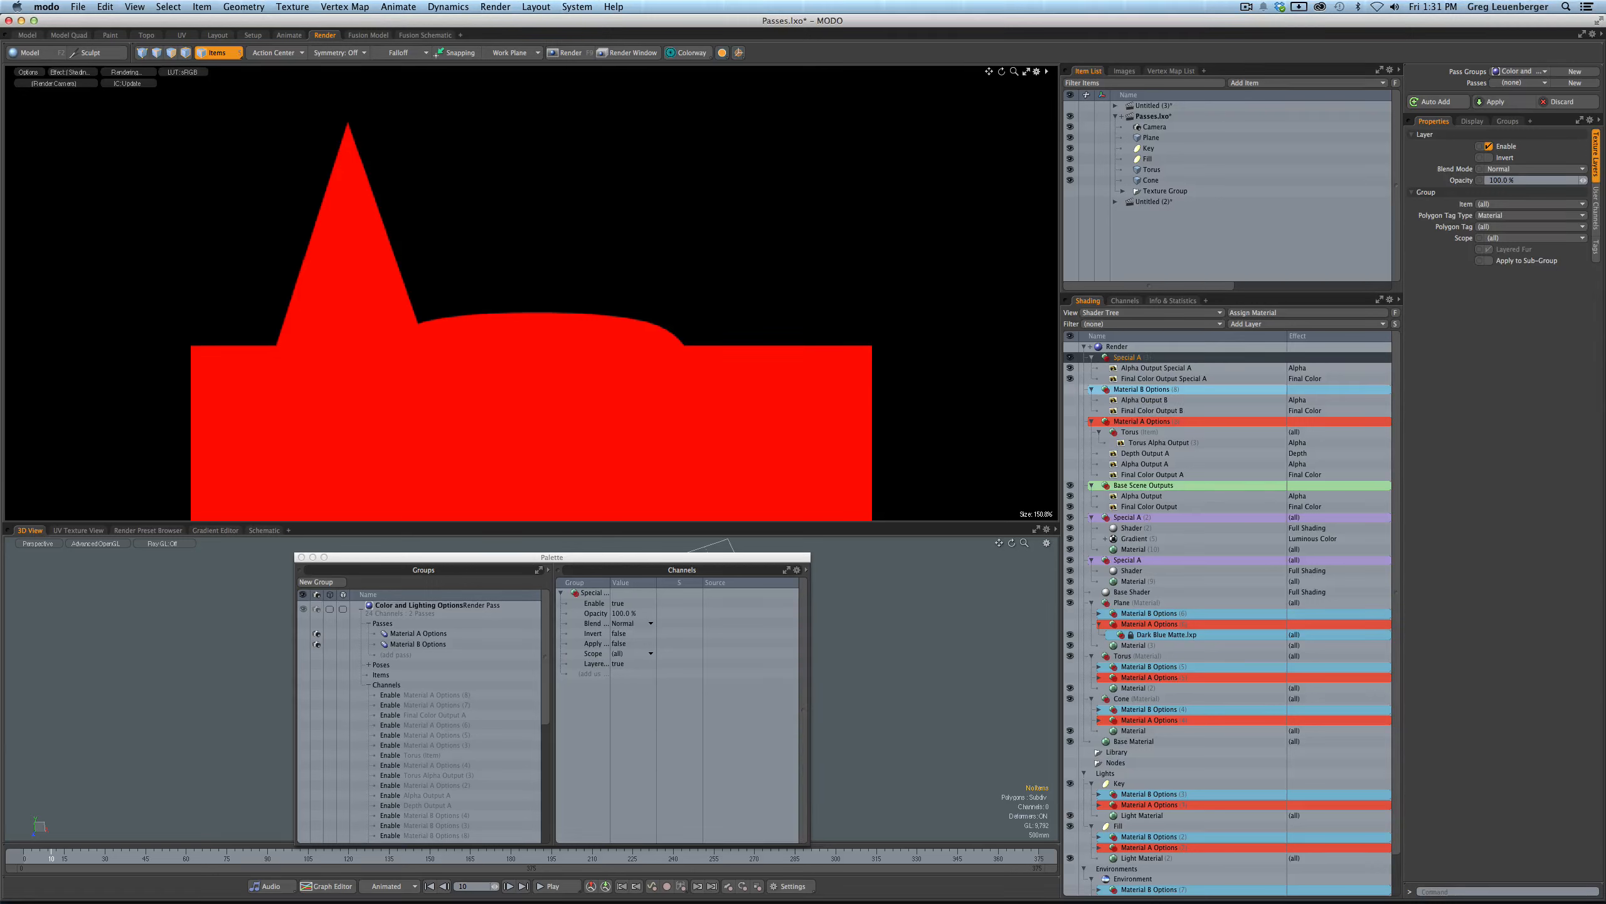
- Color-code the Special A output group purple and clear the selection
right_click(1135, 358)
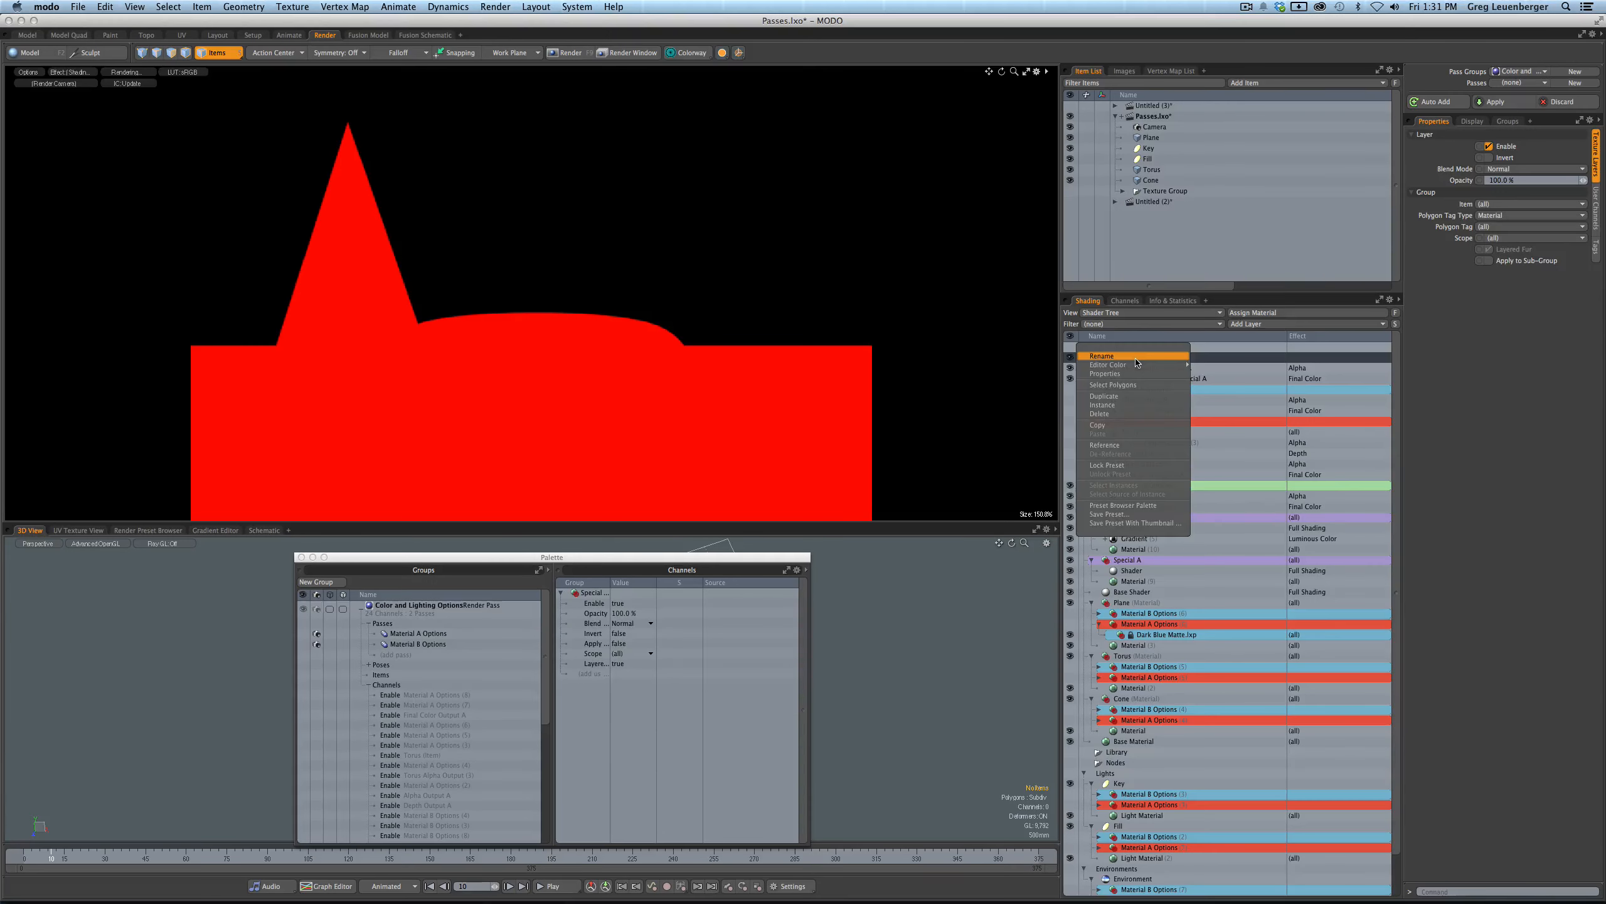
mouse_move(1170, 365)
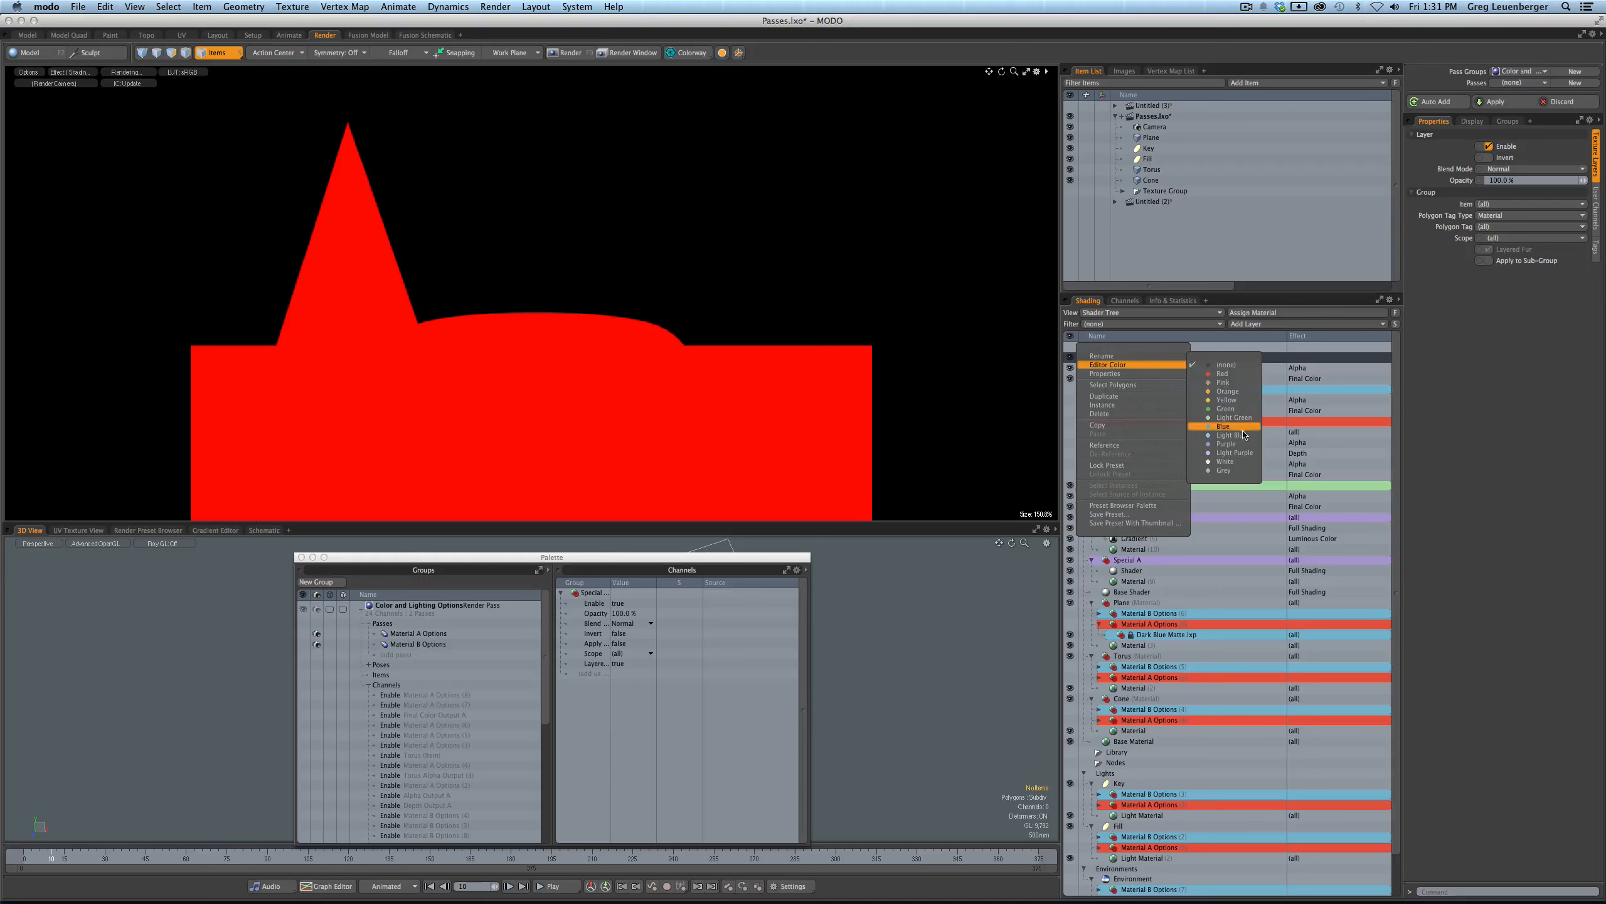
left_click(1226, 444)
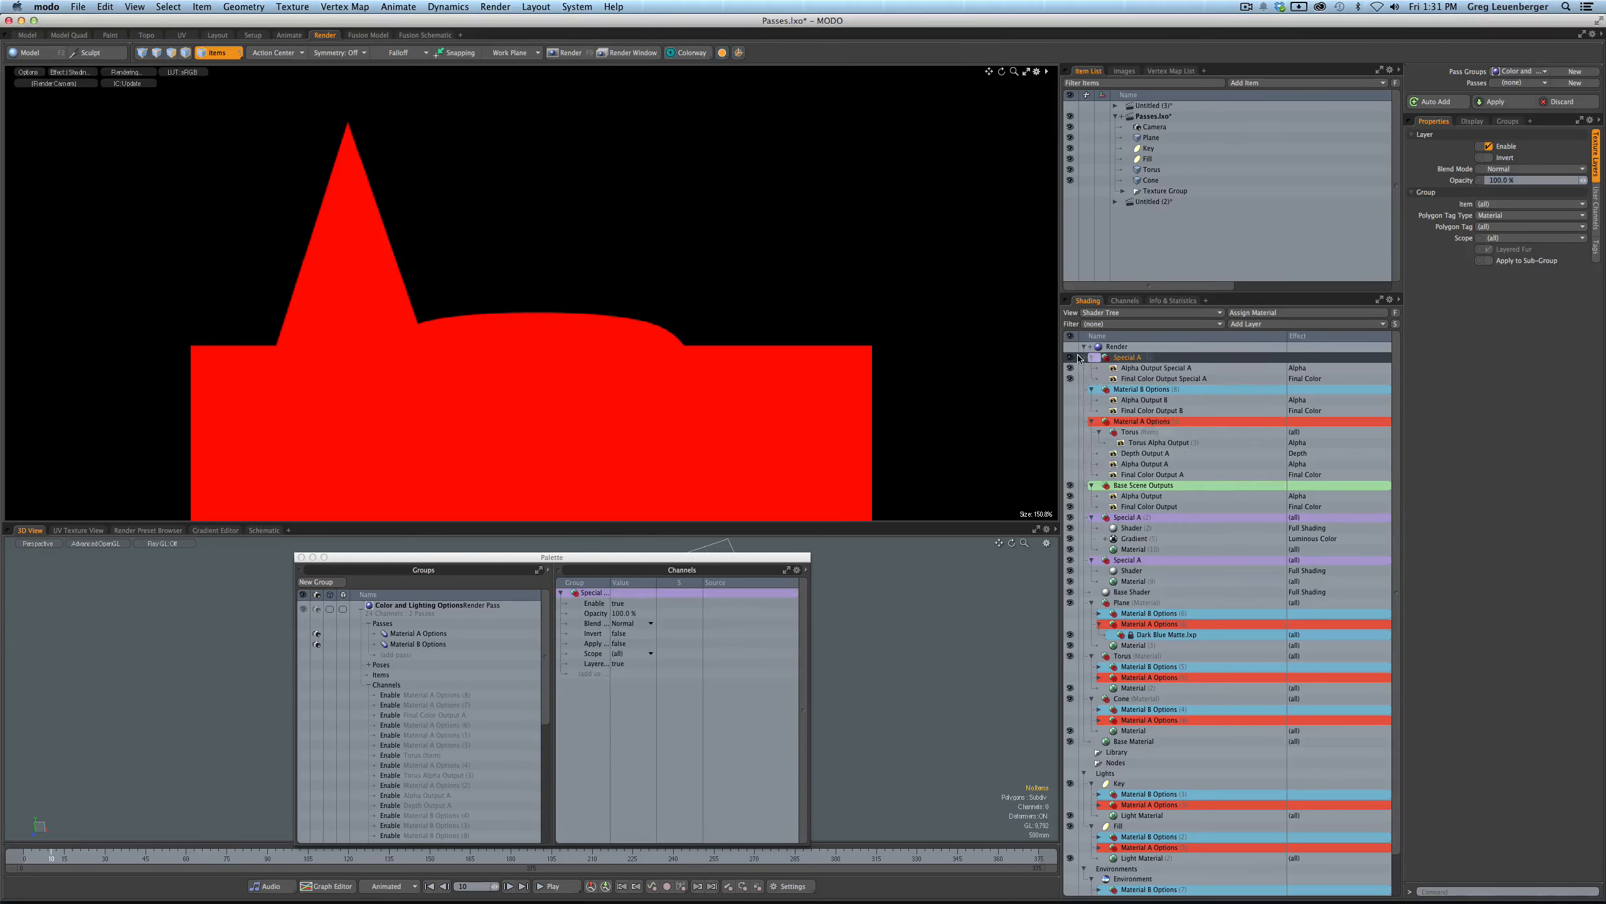
left_click(1133, 360)
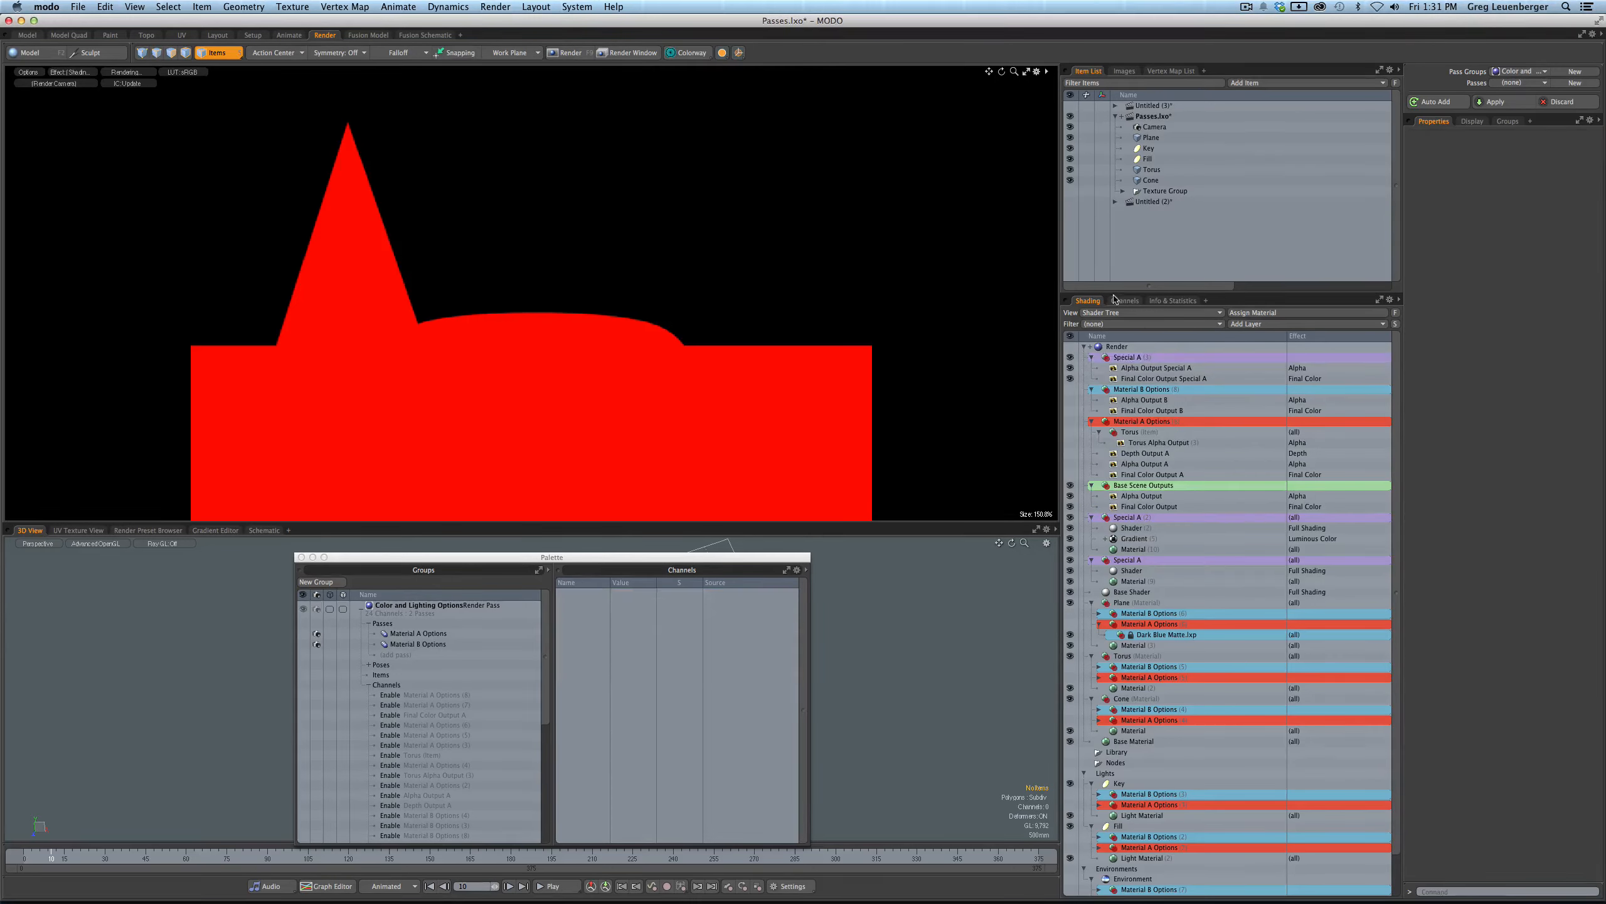
- Switch the render preview back to the final color output and dismiss the mail notification
left_click(74, 76)
left_click(77, 76)
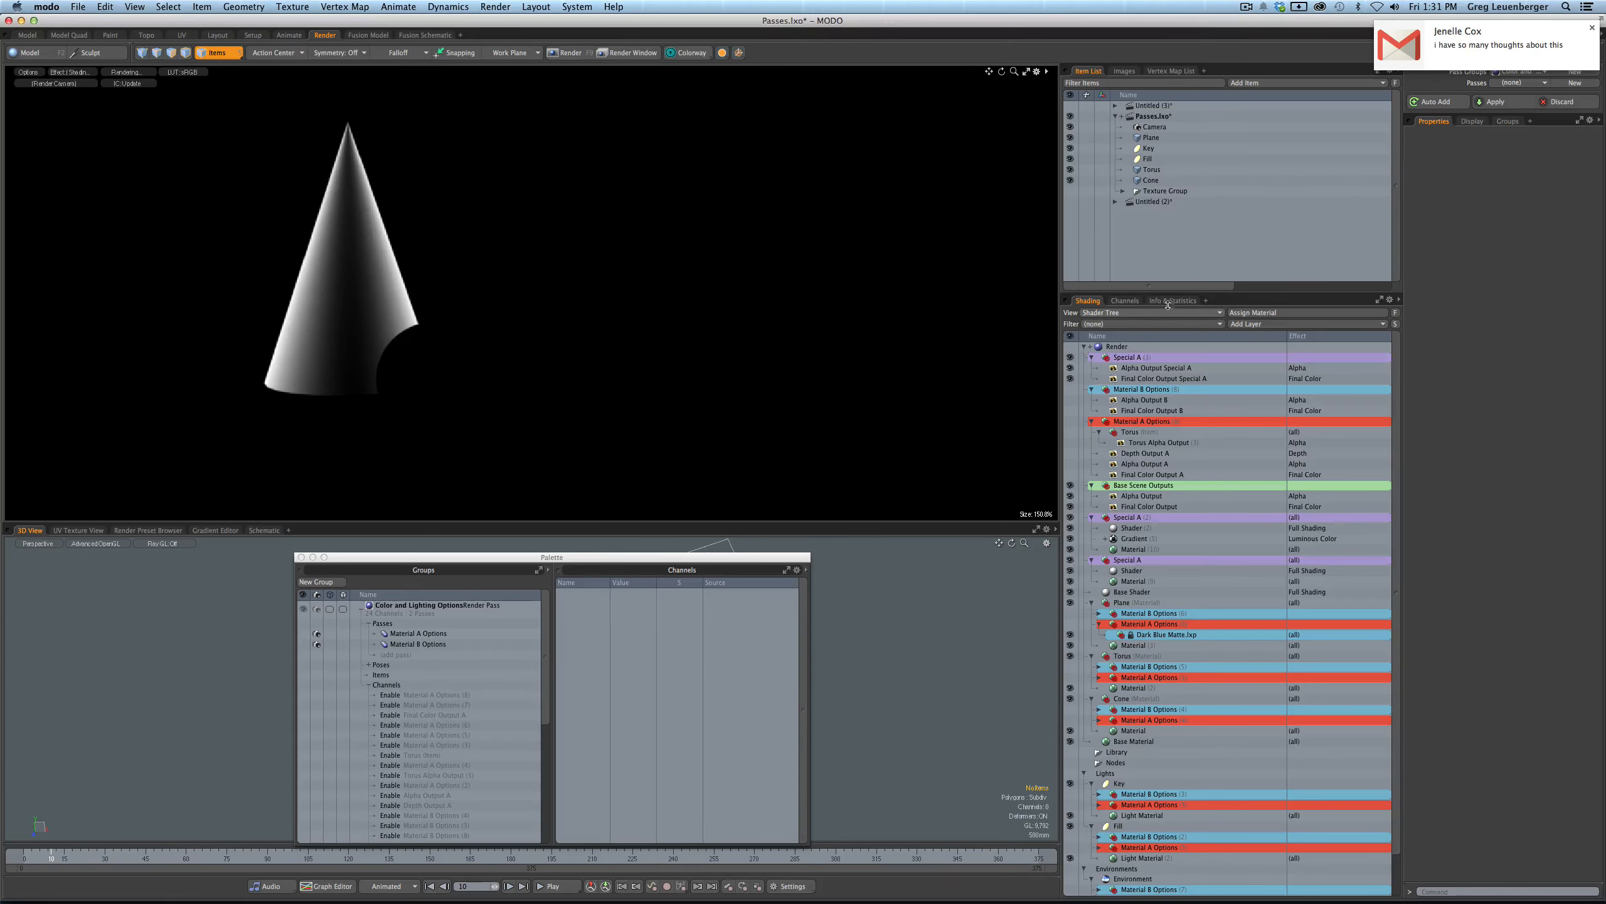
left_click(1593, 28)
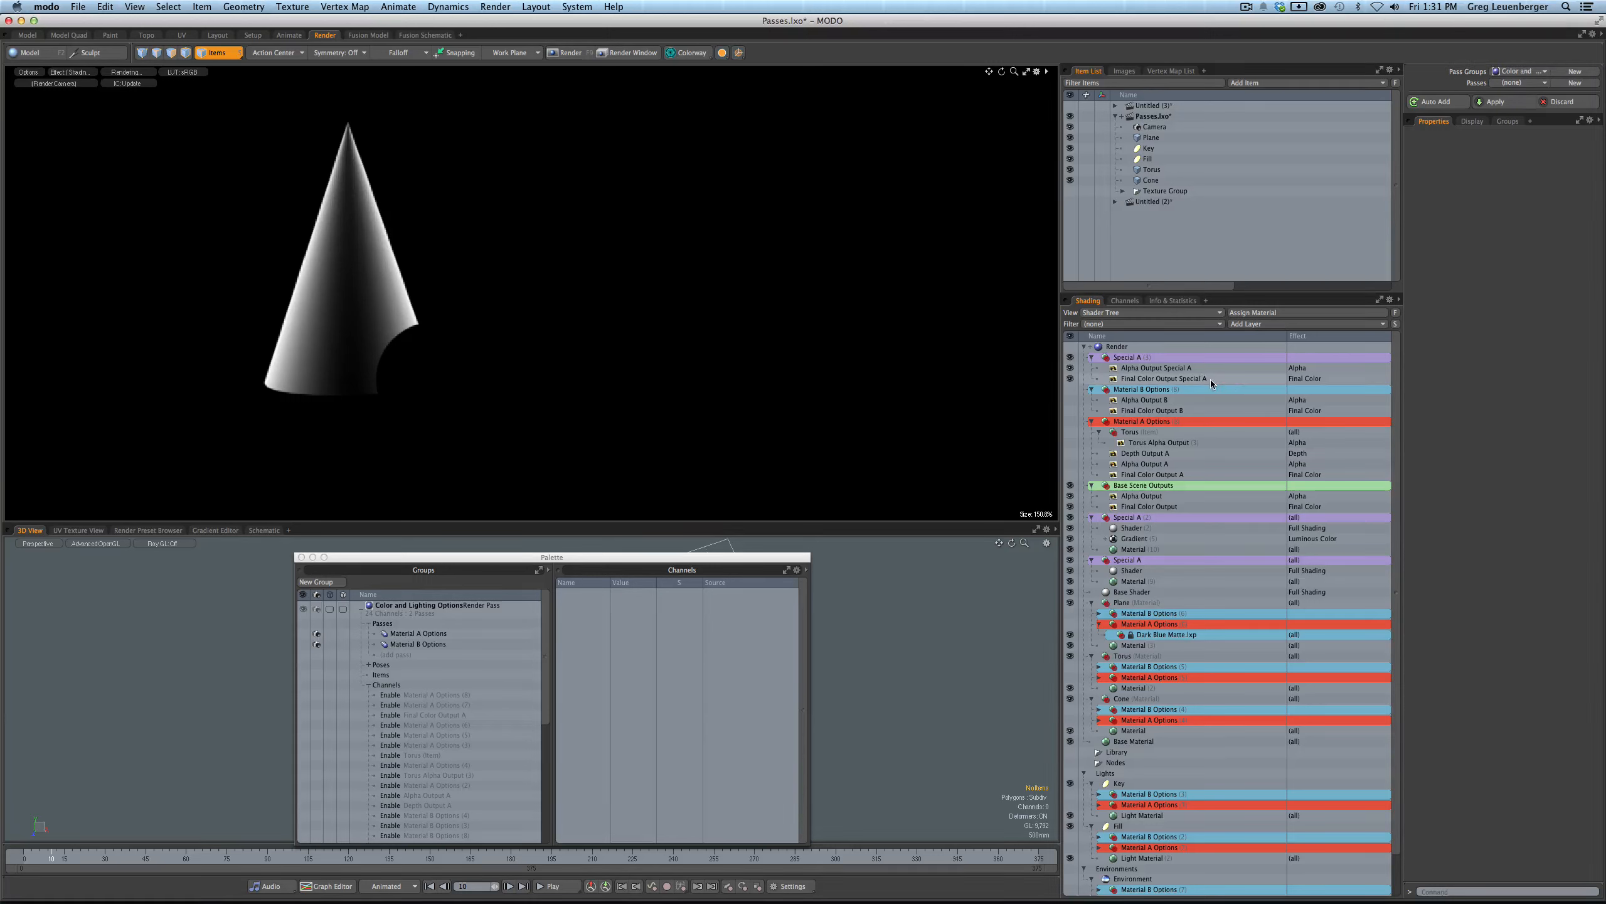
- Turn off the visibility of the Special A output group and both Special A material override groups
left_click(1070, 358)
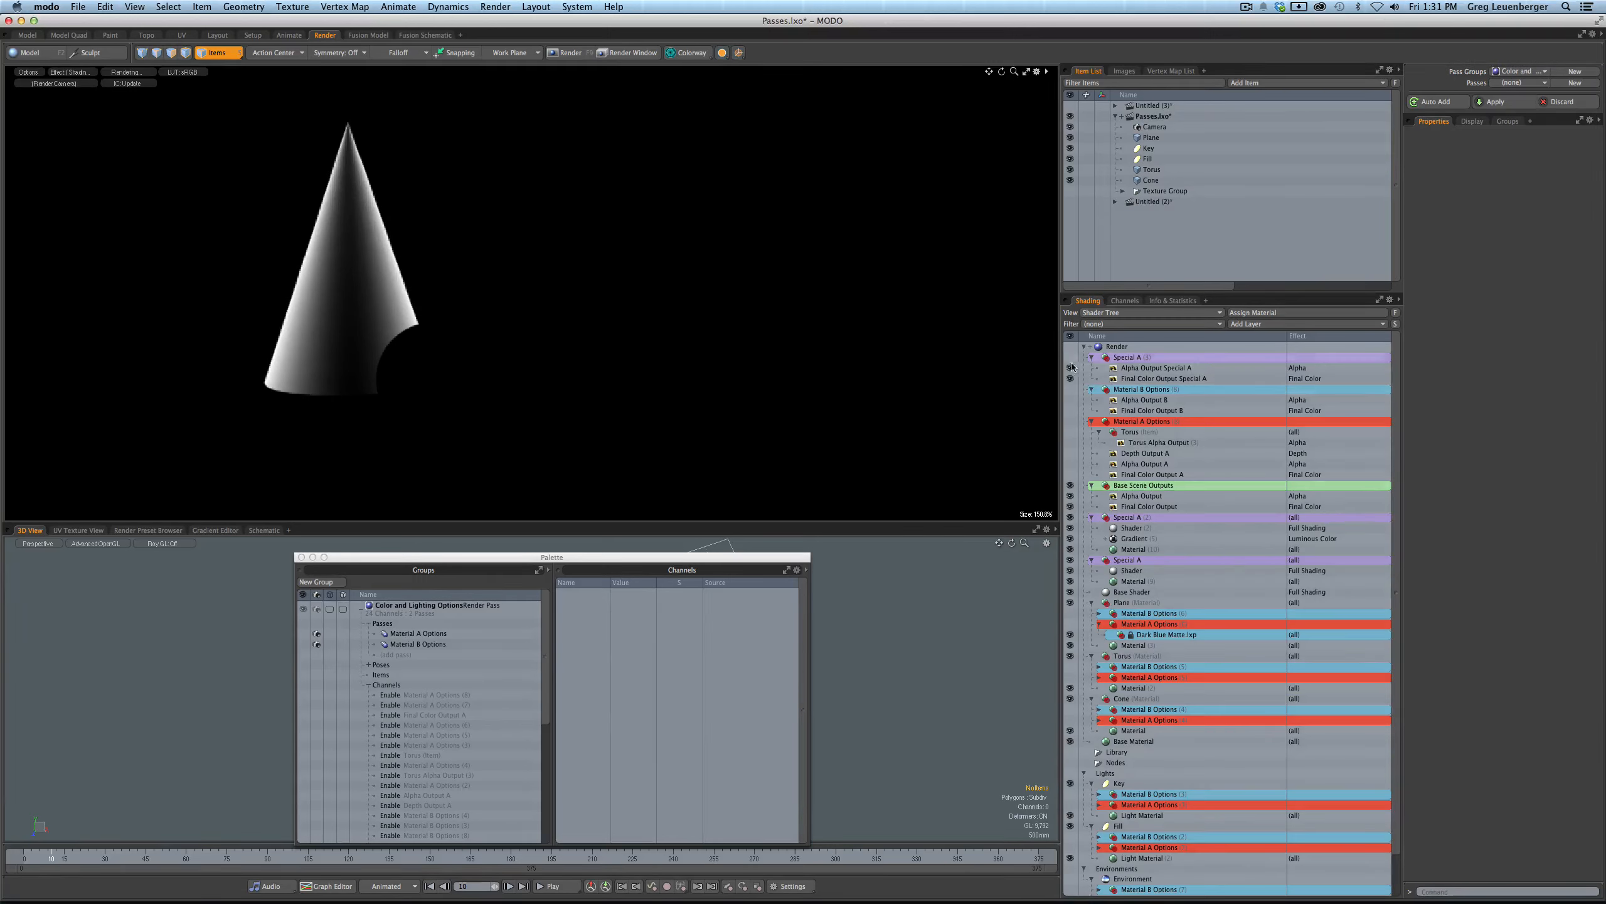
left_click(1070, 517)
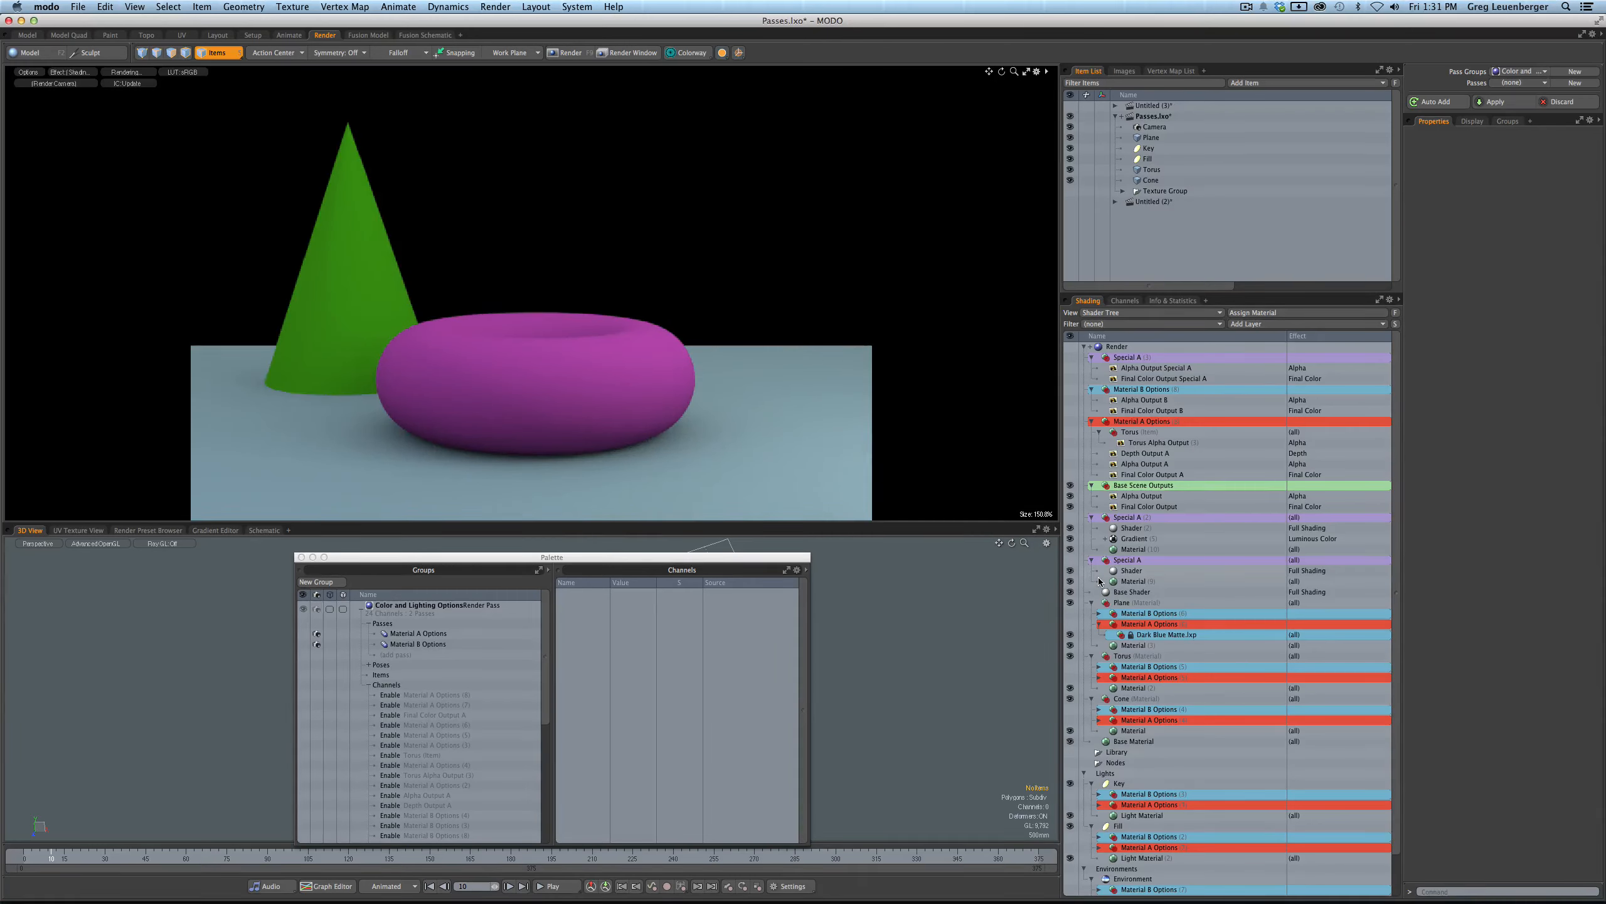
- Create a new pass named "Special A" in the Color and Lighting Options pass group
left_click(1510, 85)
left_click(1511, 82)
left_click(1575, 83)
type("Special A")
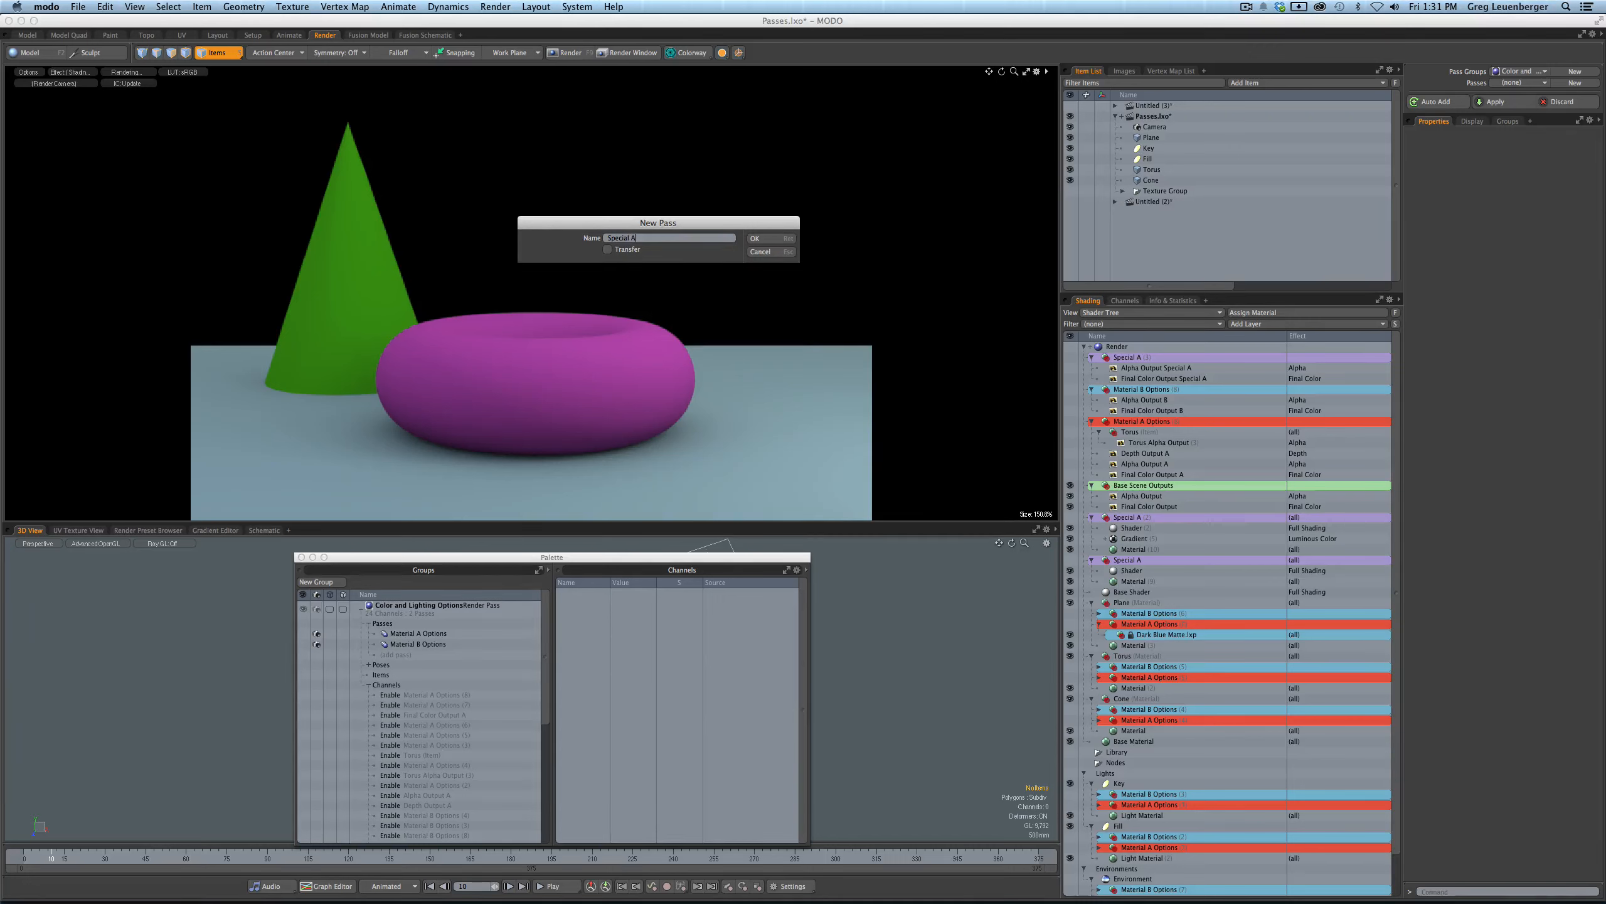
key("Return")
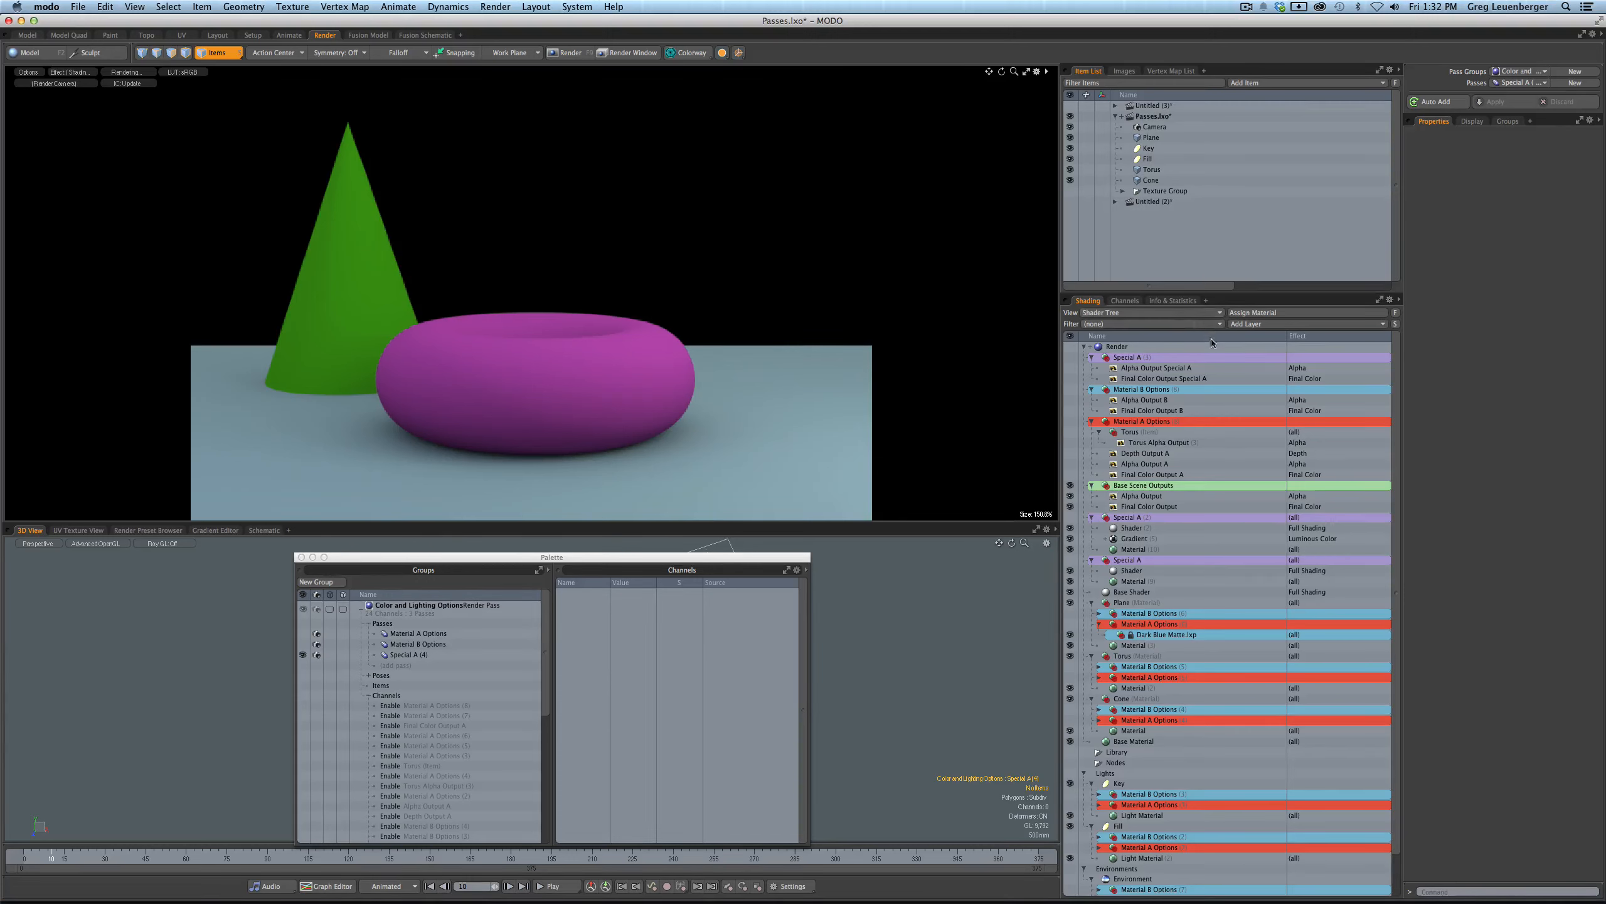
- Turn on Auto Add, enable all three Special A groups in the Shader Tree, and apply the changes to the Special A pass
left_click(1437, 102)
left_click(1070, 517)
left_click(1070, 559)
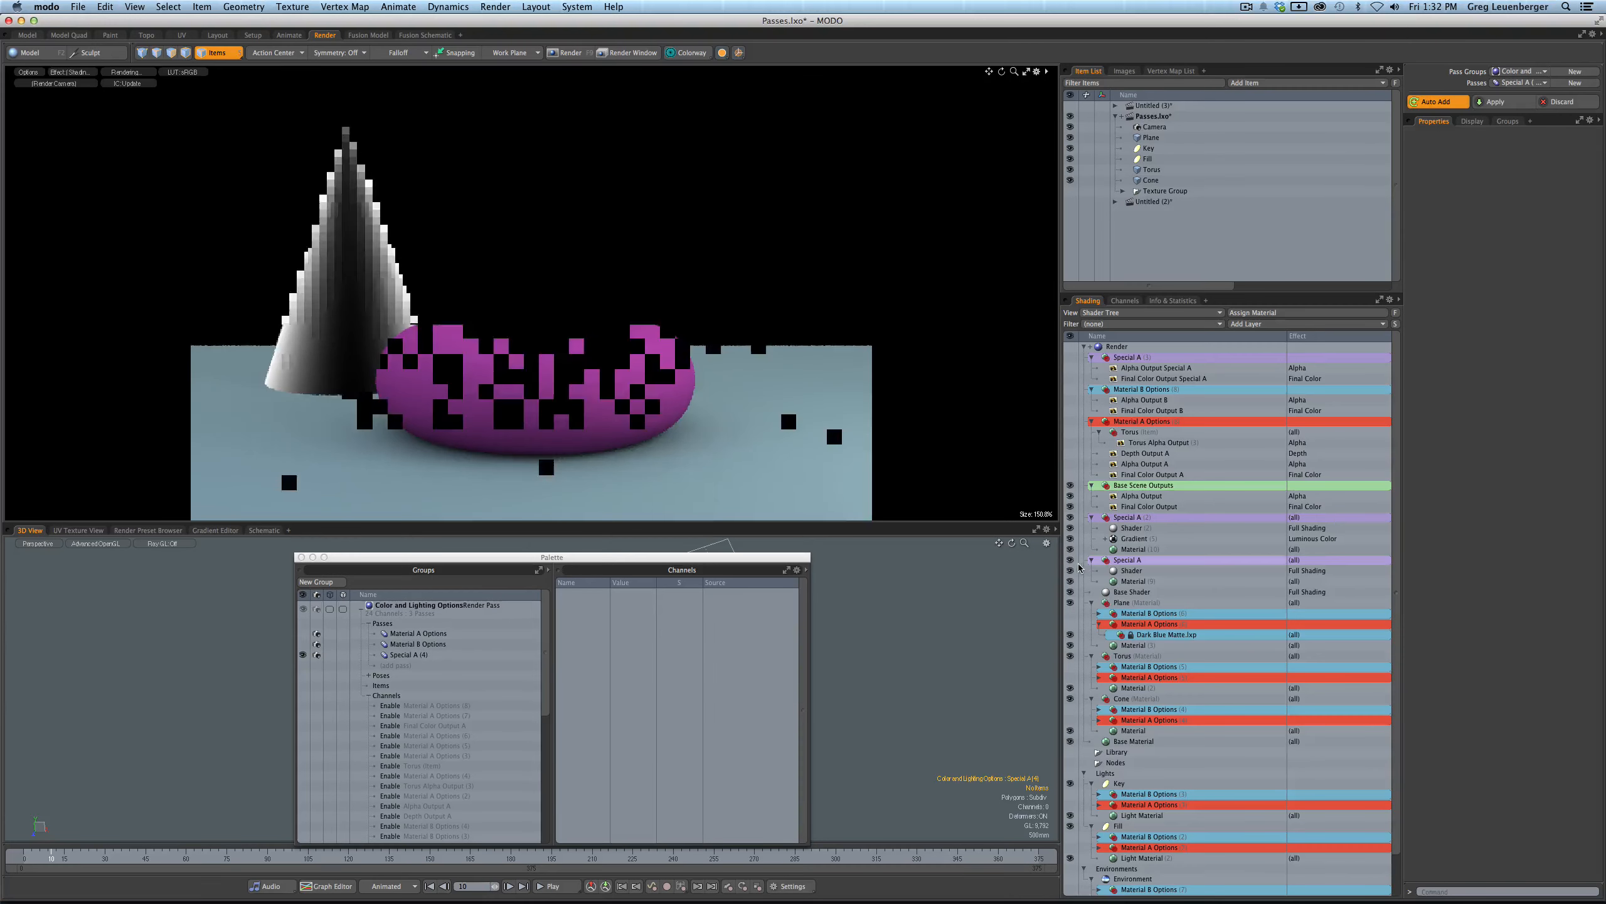
left_click(1069, 358)
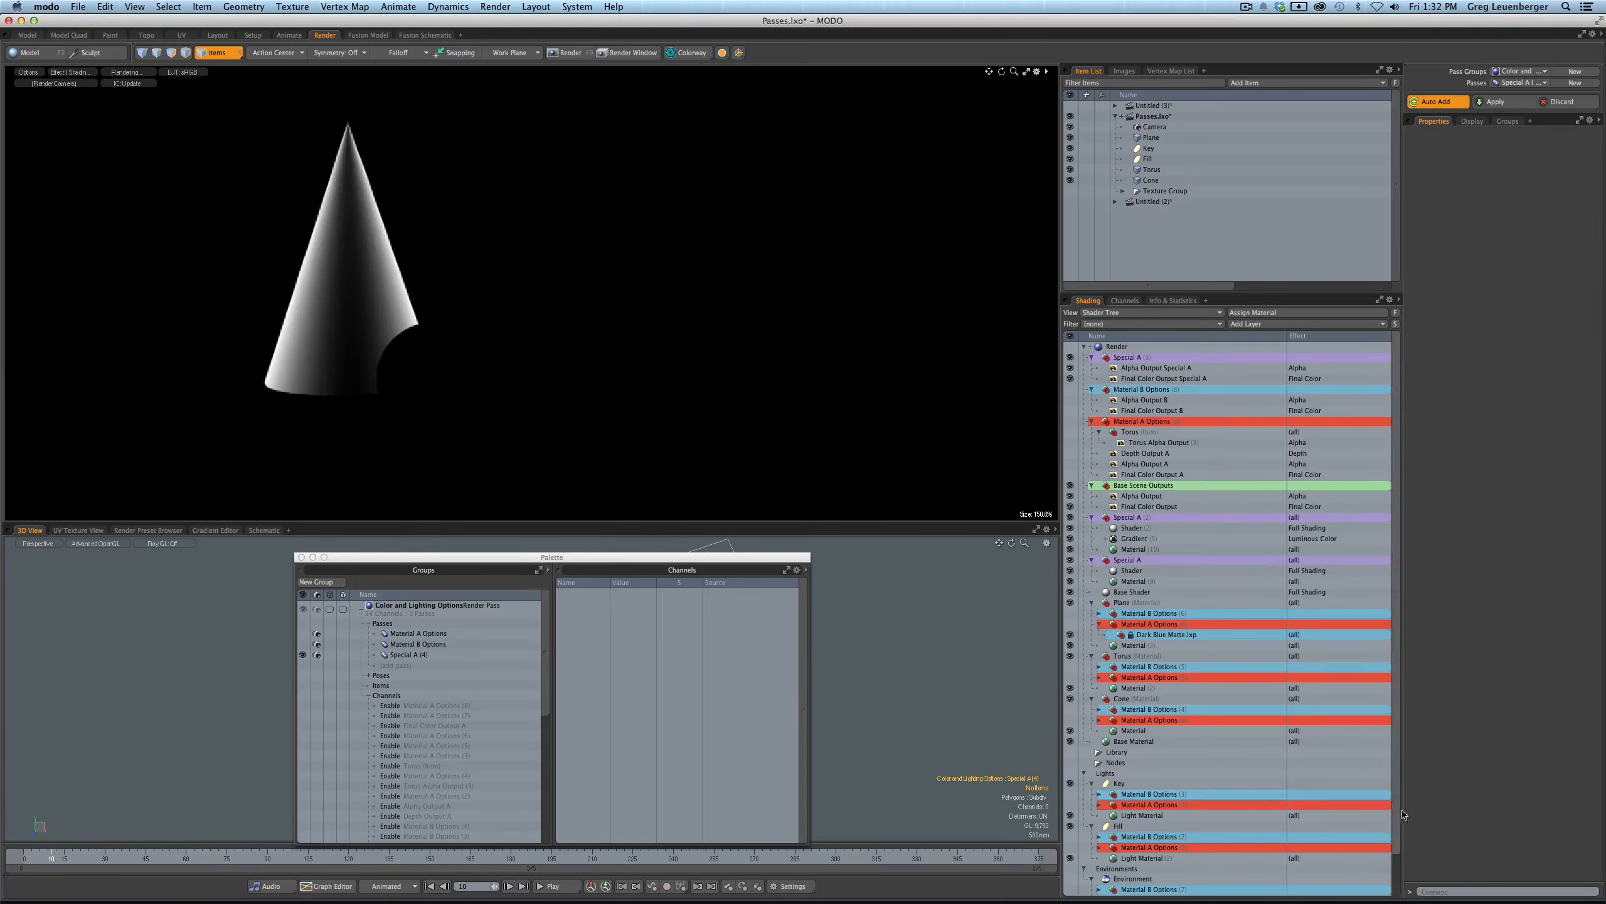
scroll(1396, 825, "down", 3)
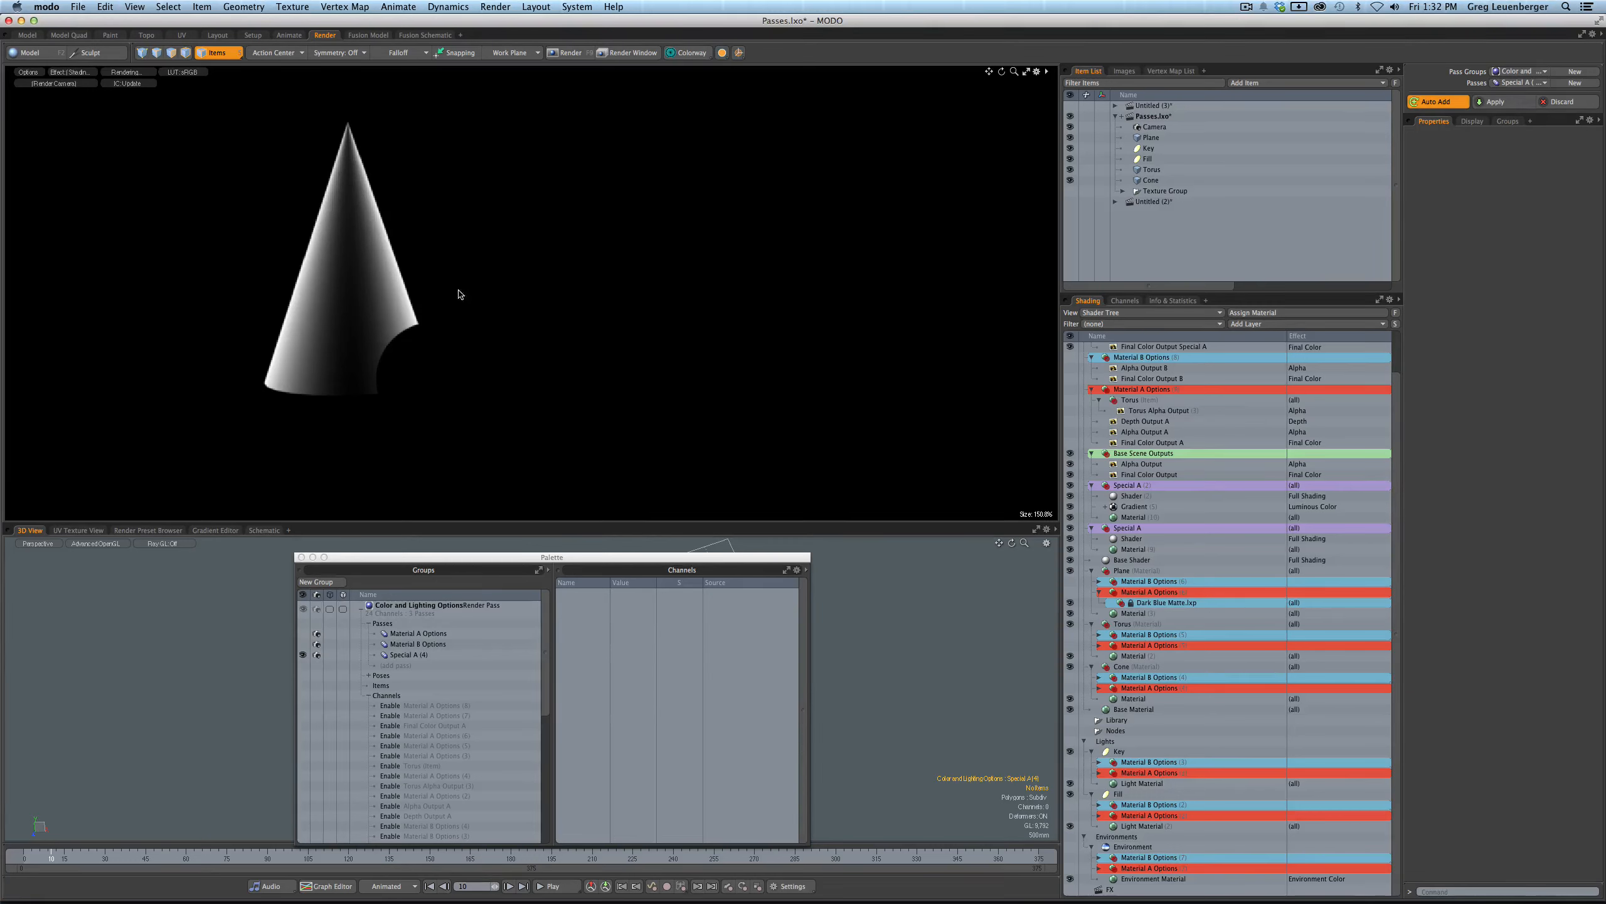
left_click(1492, 102)
scroll(487, 749, "down", 10)
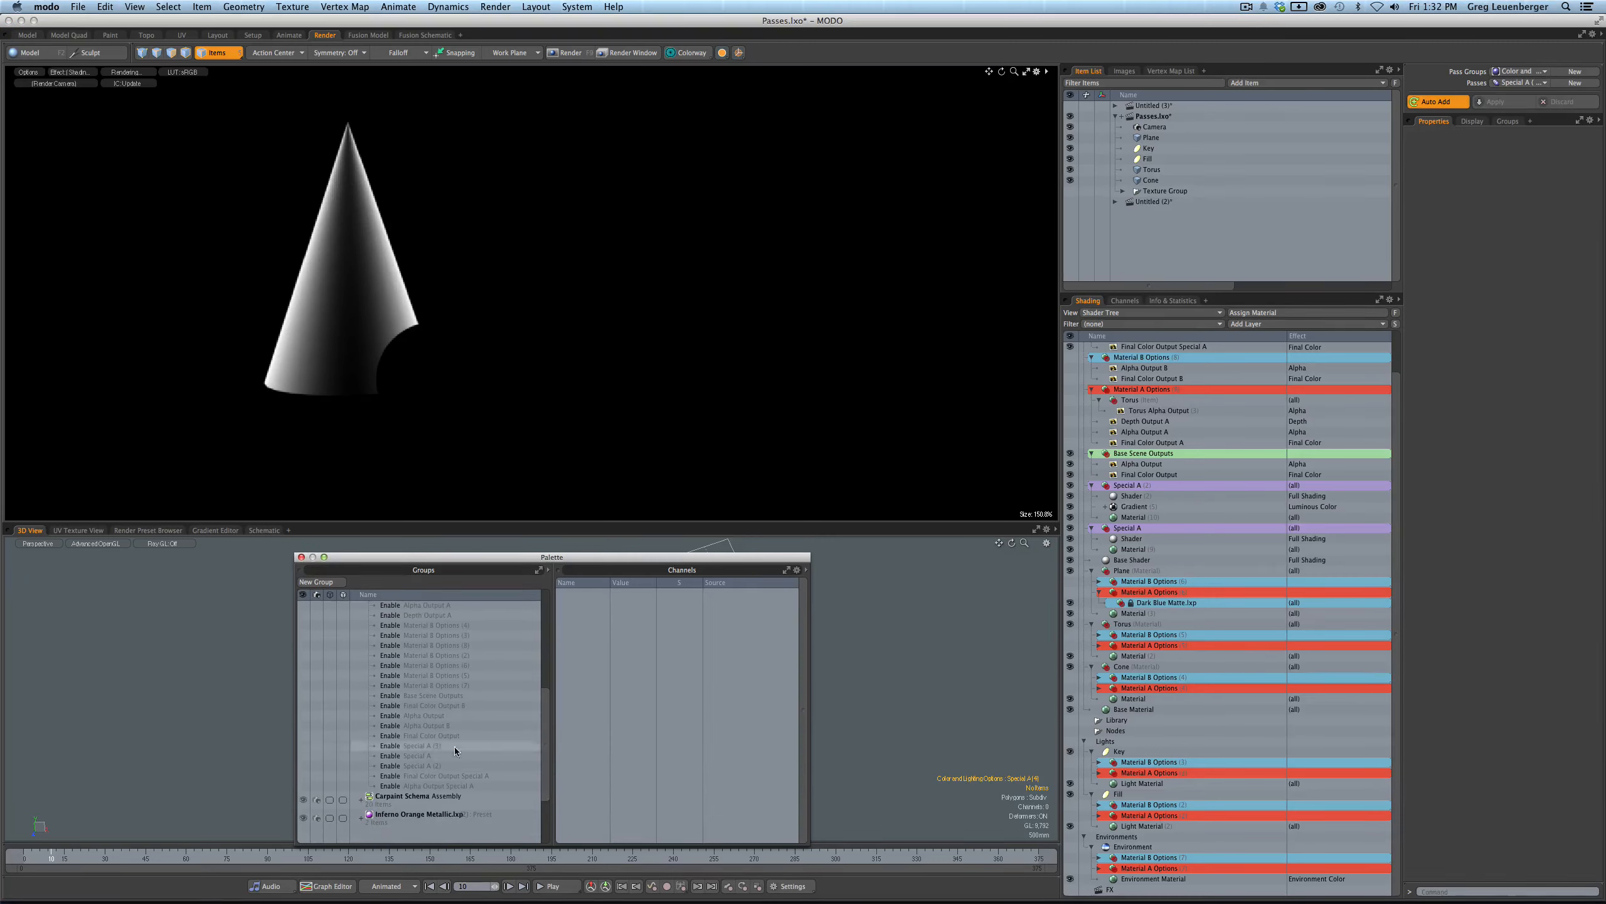
scroll(530, 741, "up", 10)
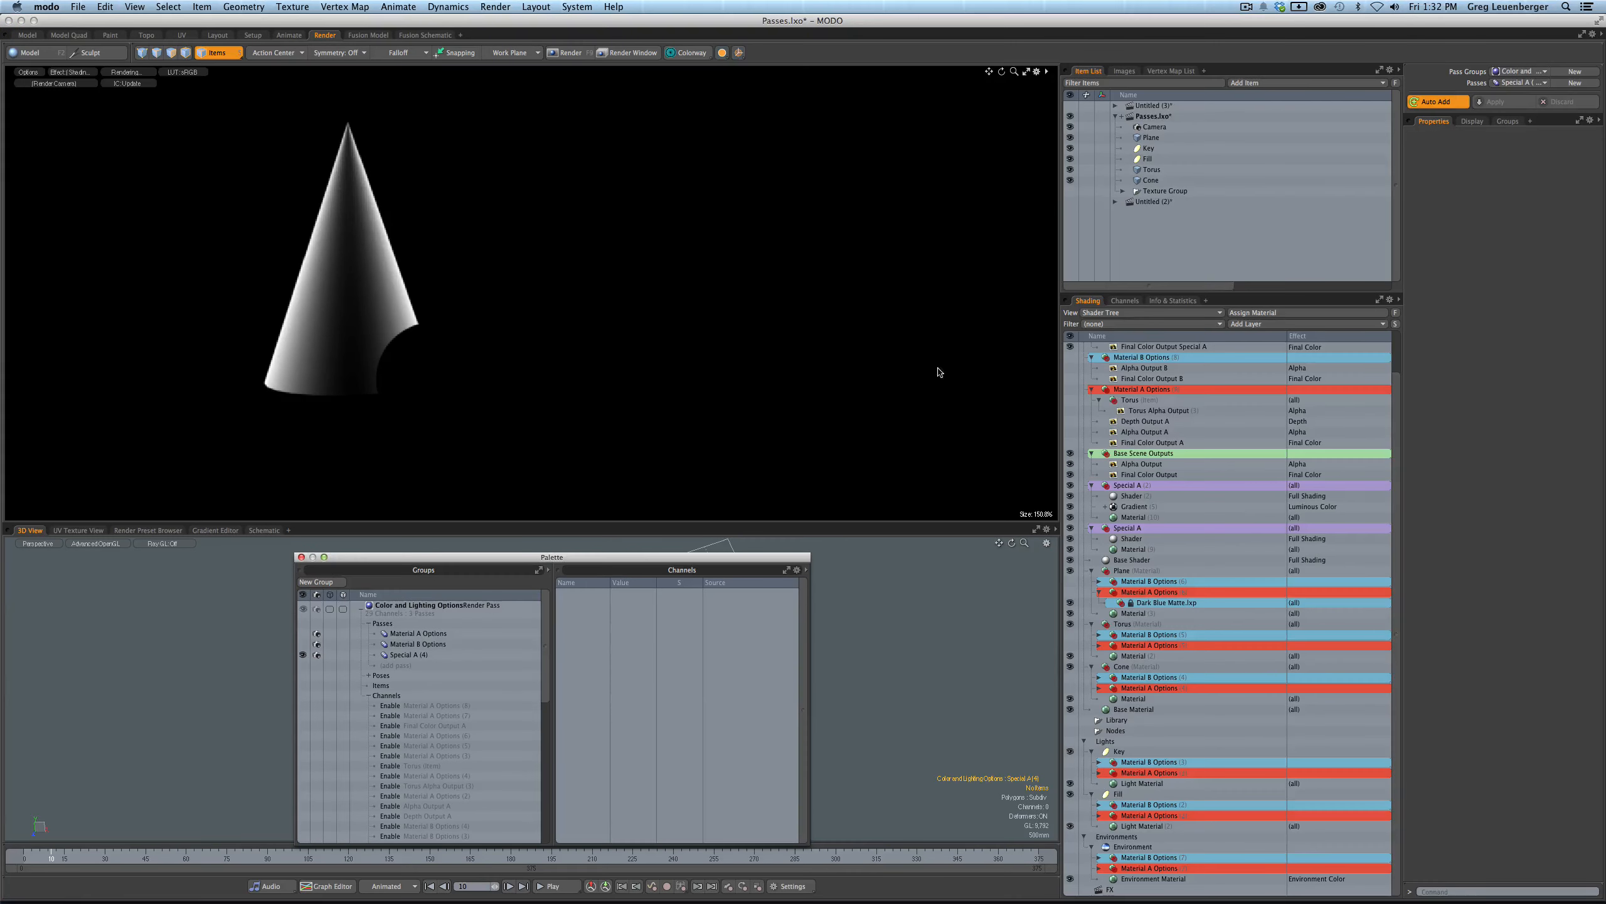
- Make Material A Options the active pass and enable the torus's Material A Options group in it
left_click(1518, 83)
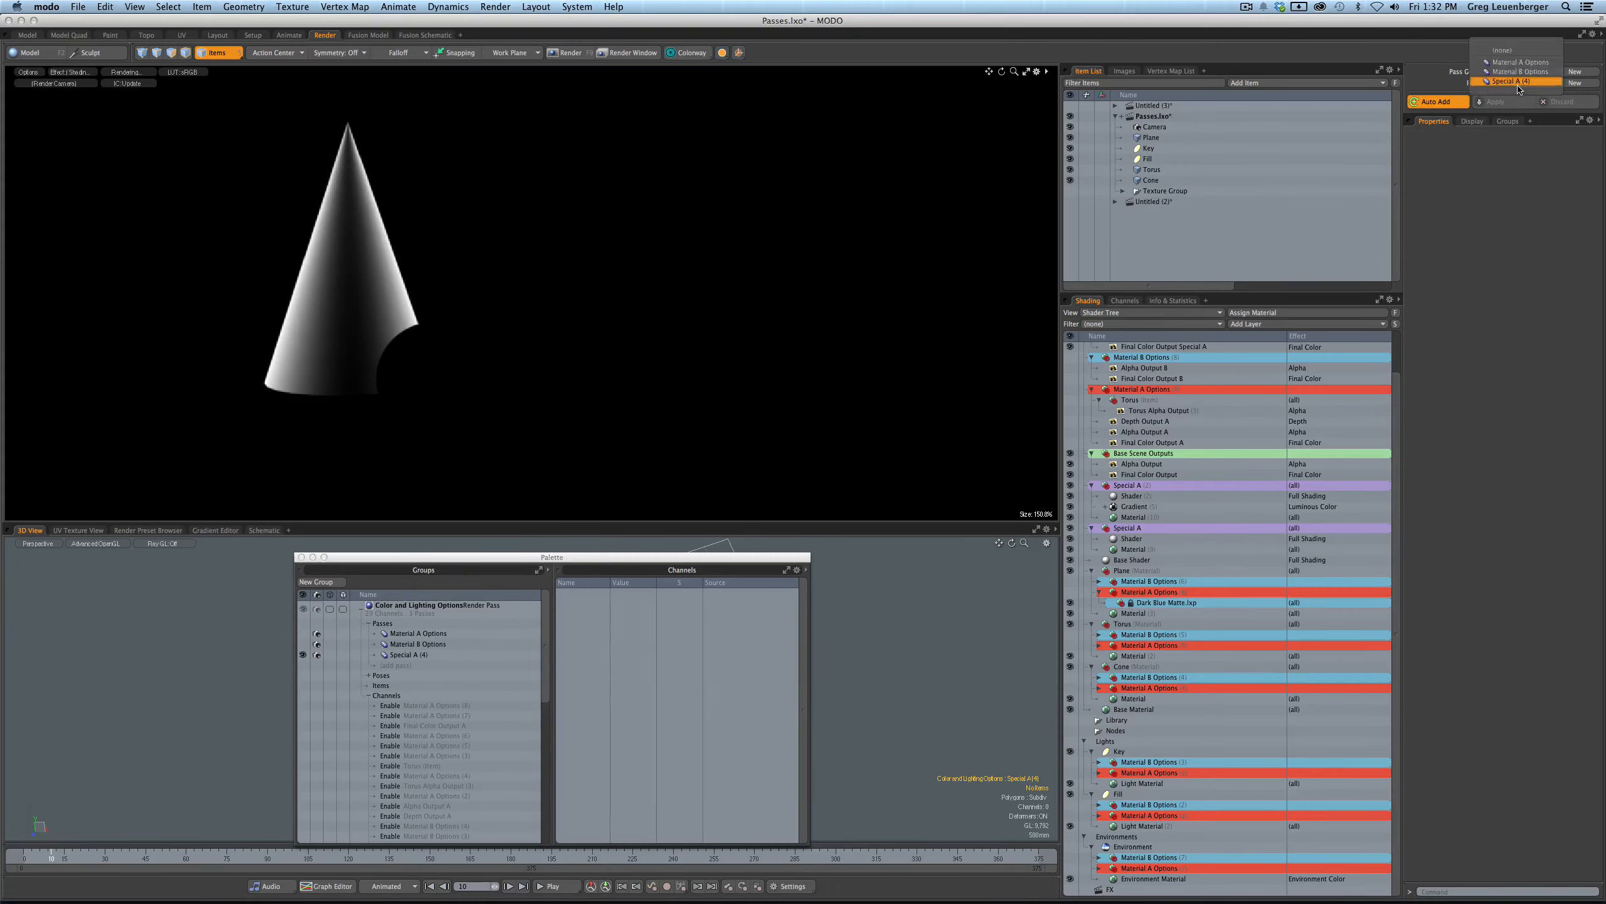
left_click(1518, 51)
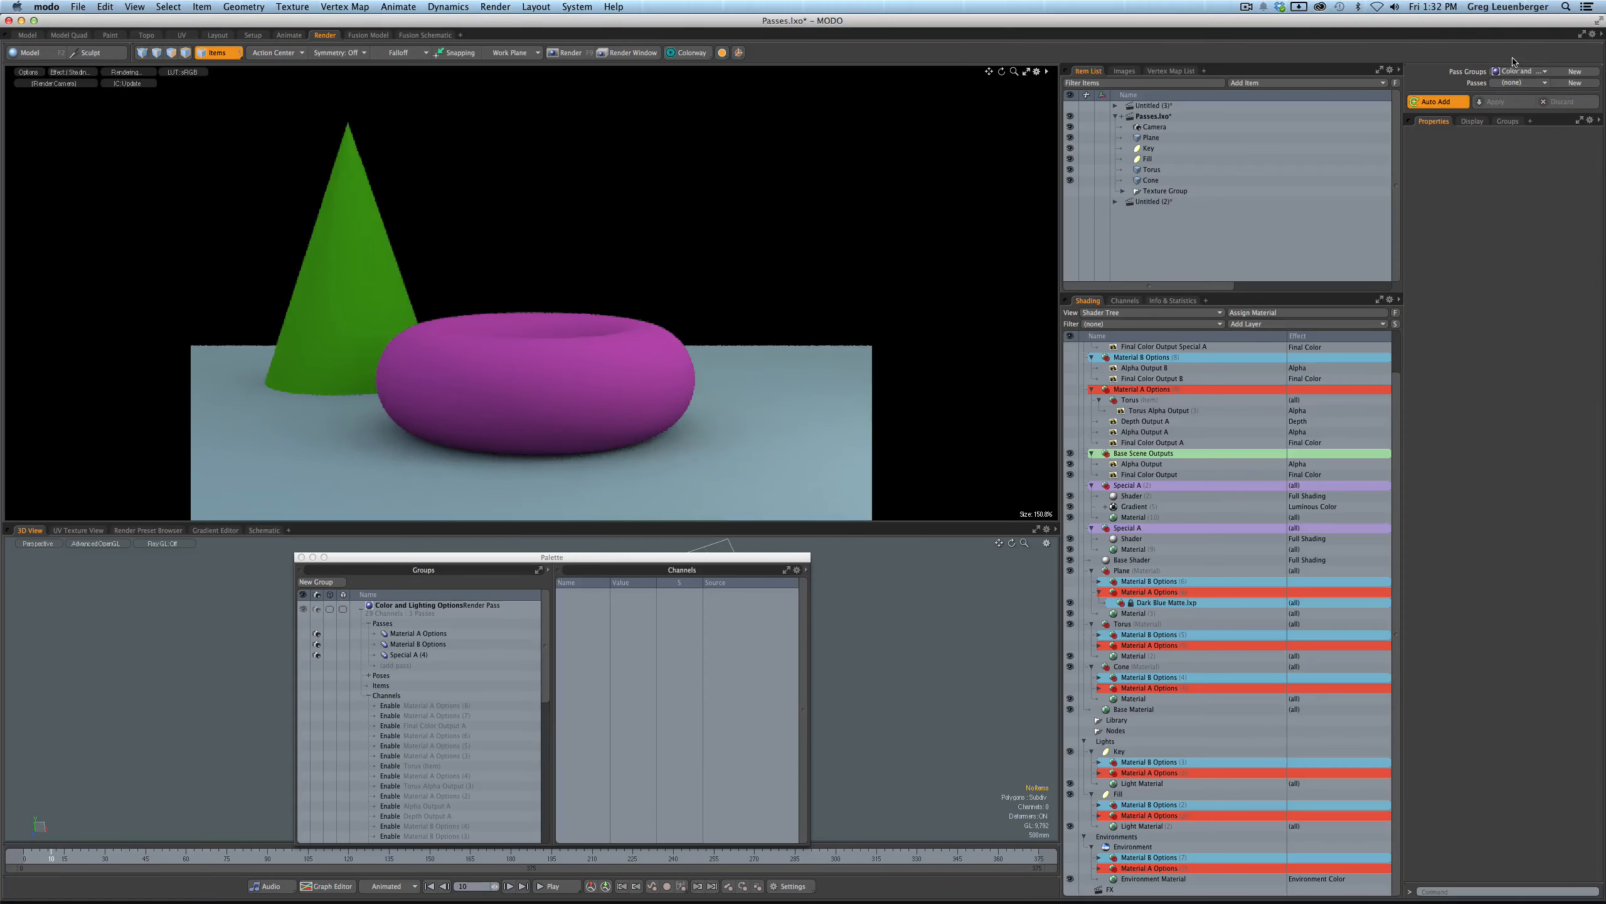
left_click(1517, 83)
left_click(1513, 94)
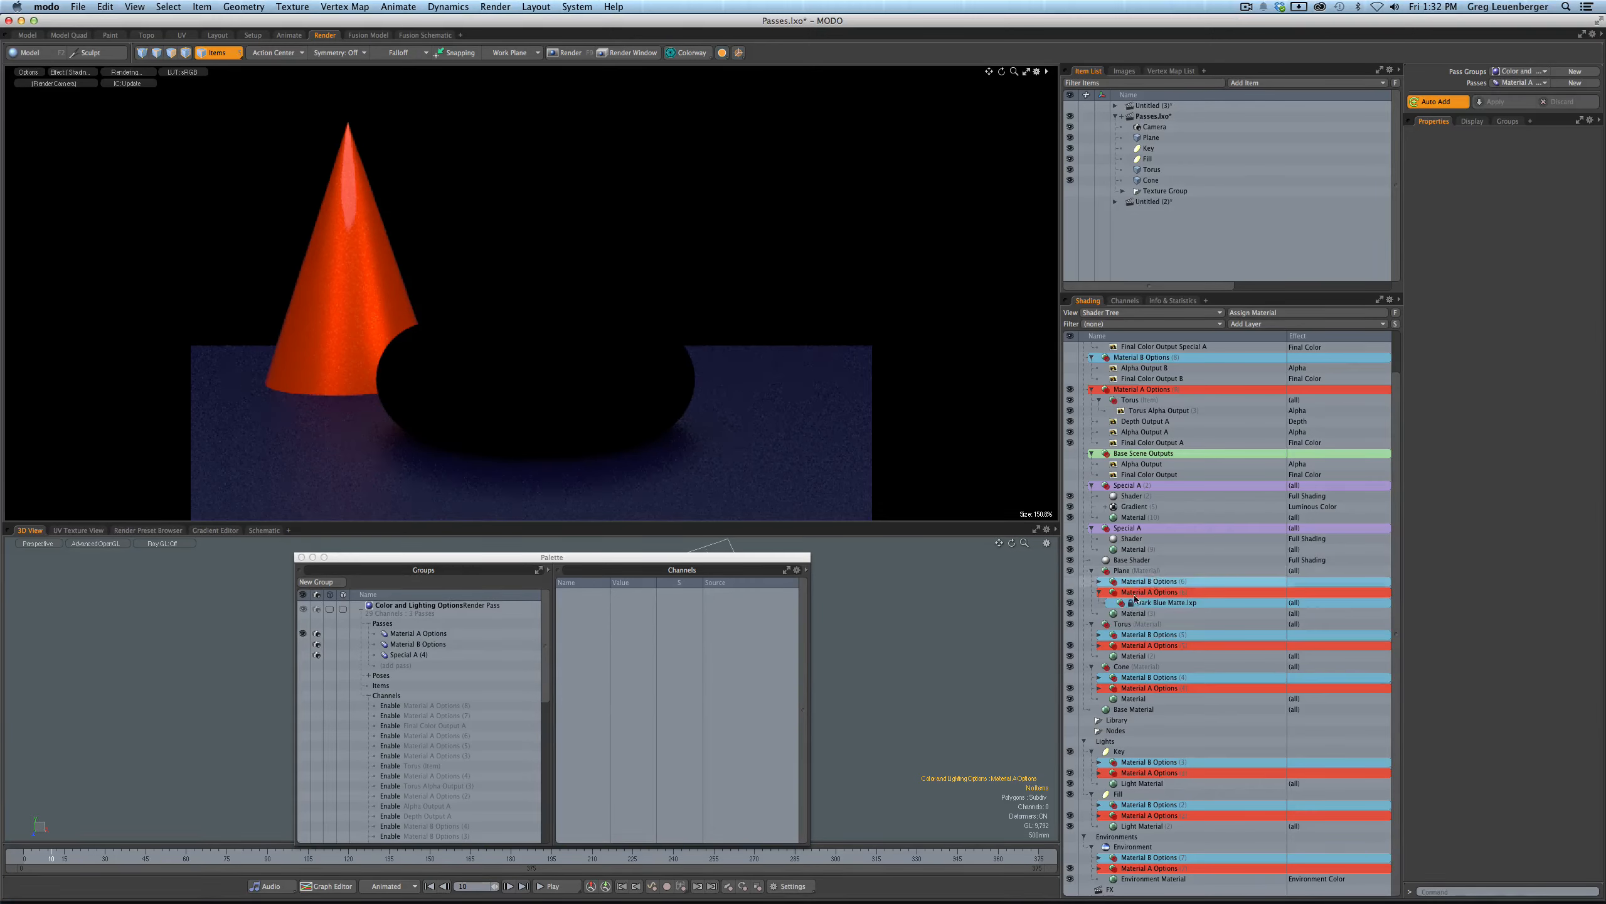
left_click(1099, 593)
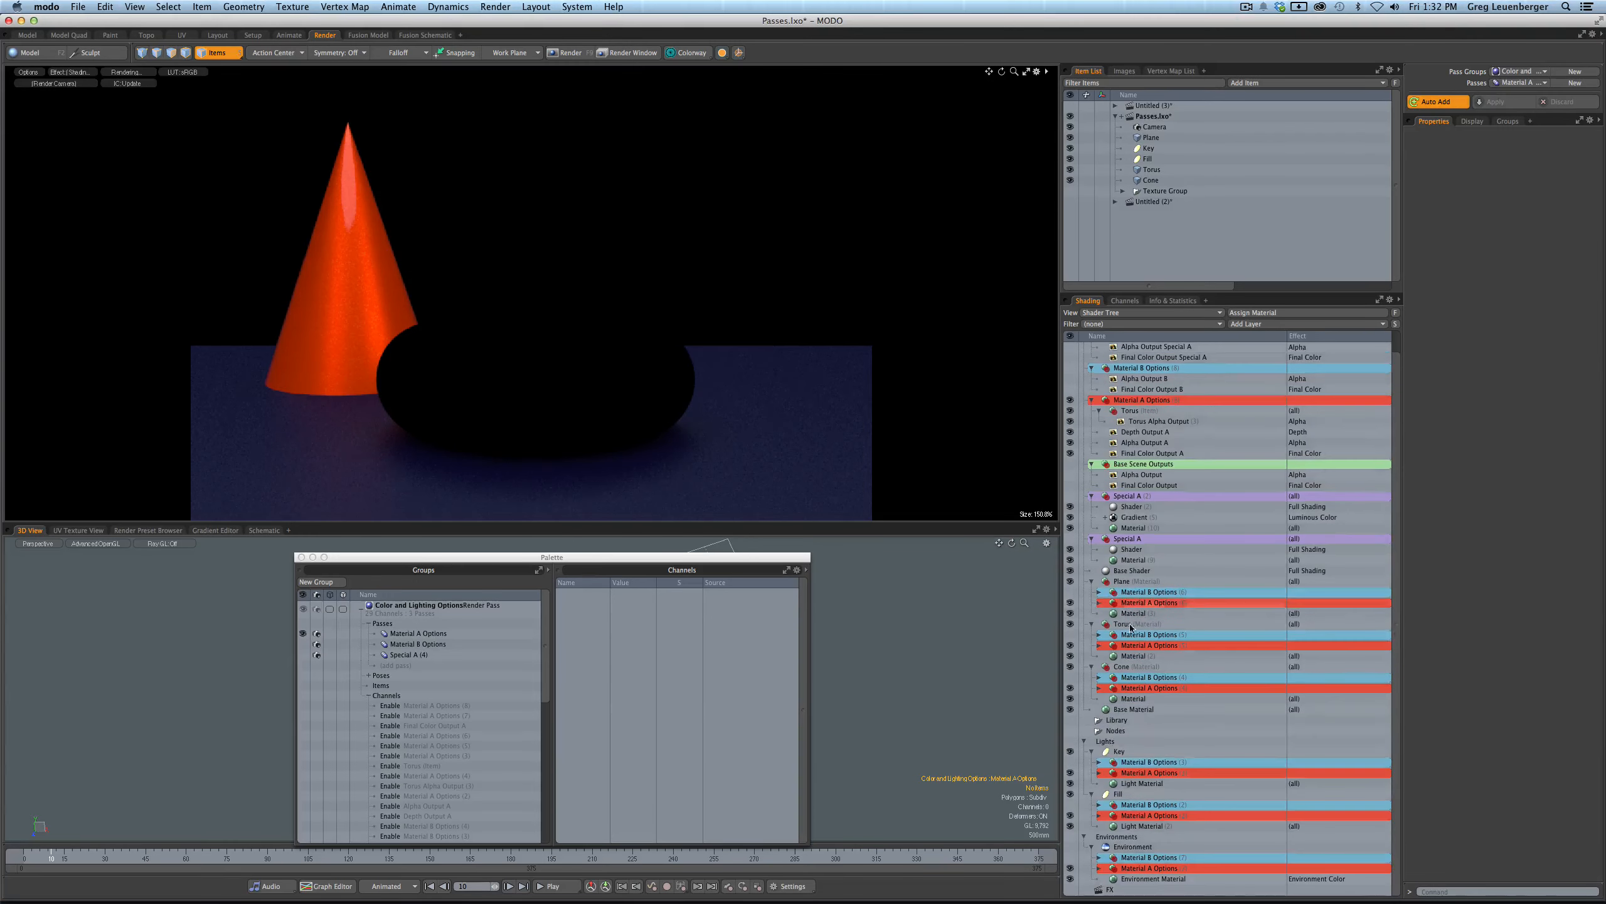
left_click(1071, 645)
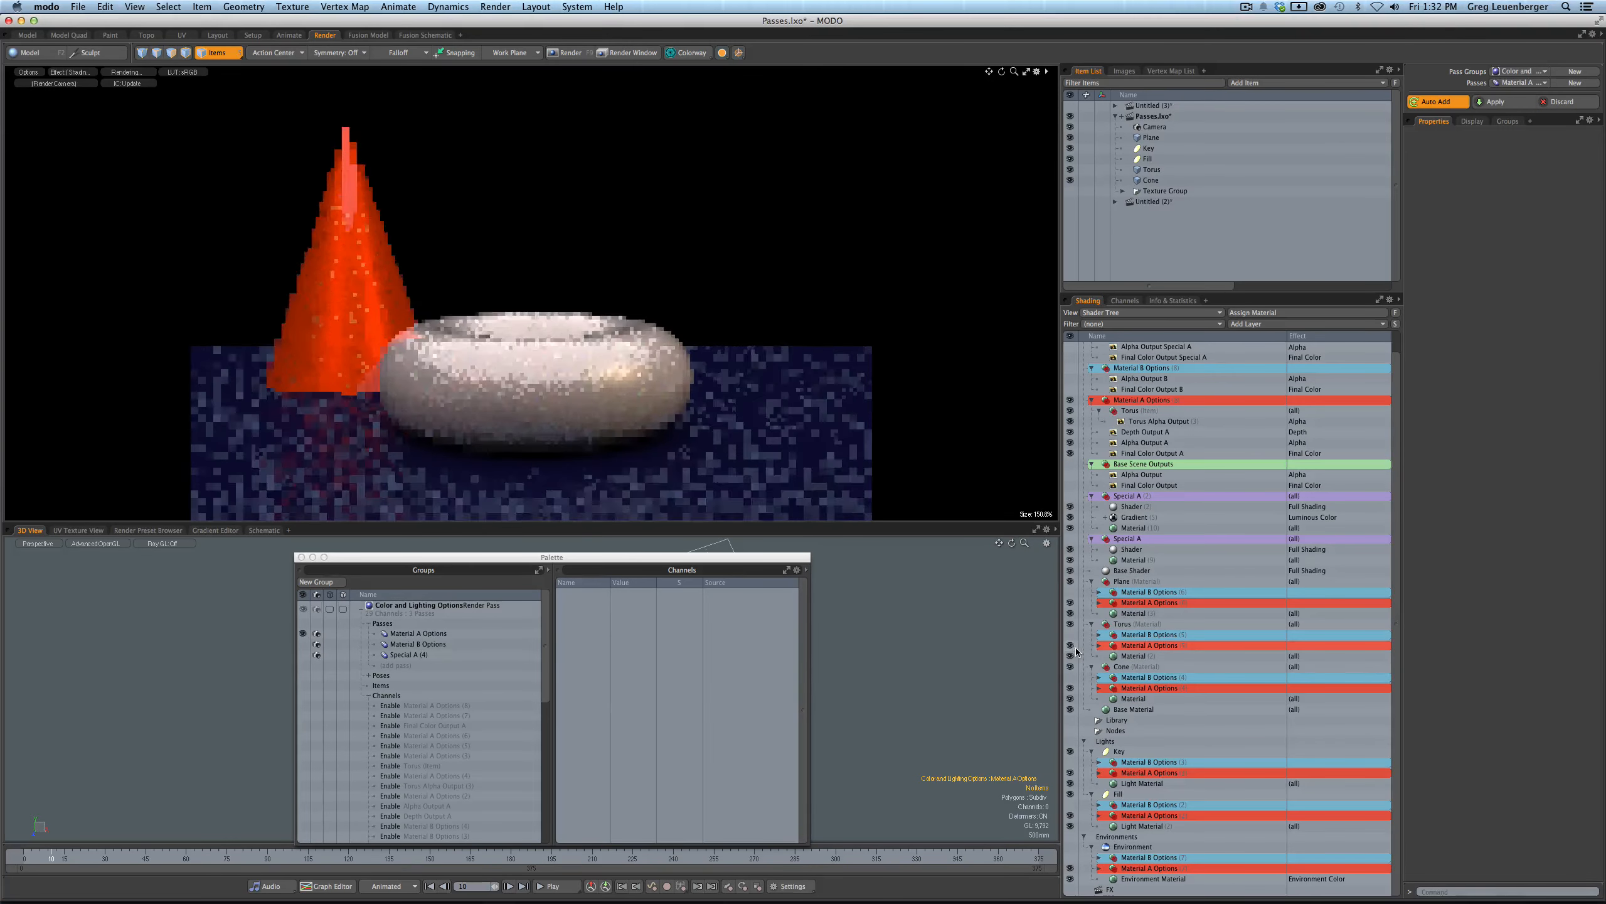
- Review the Material B Options and Special A passes in the render preview
left_click(1521, 83)
left_click(1535, 98)
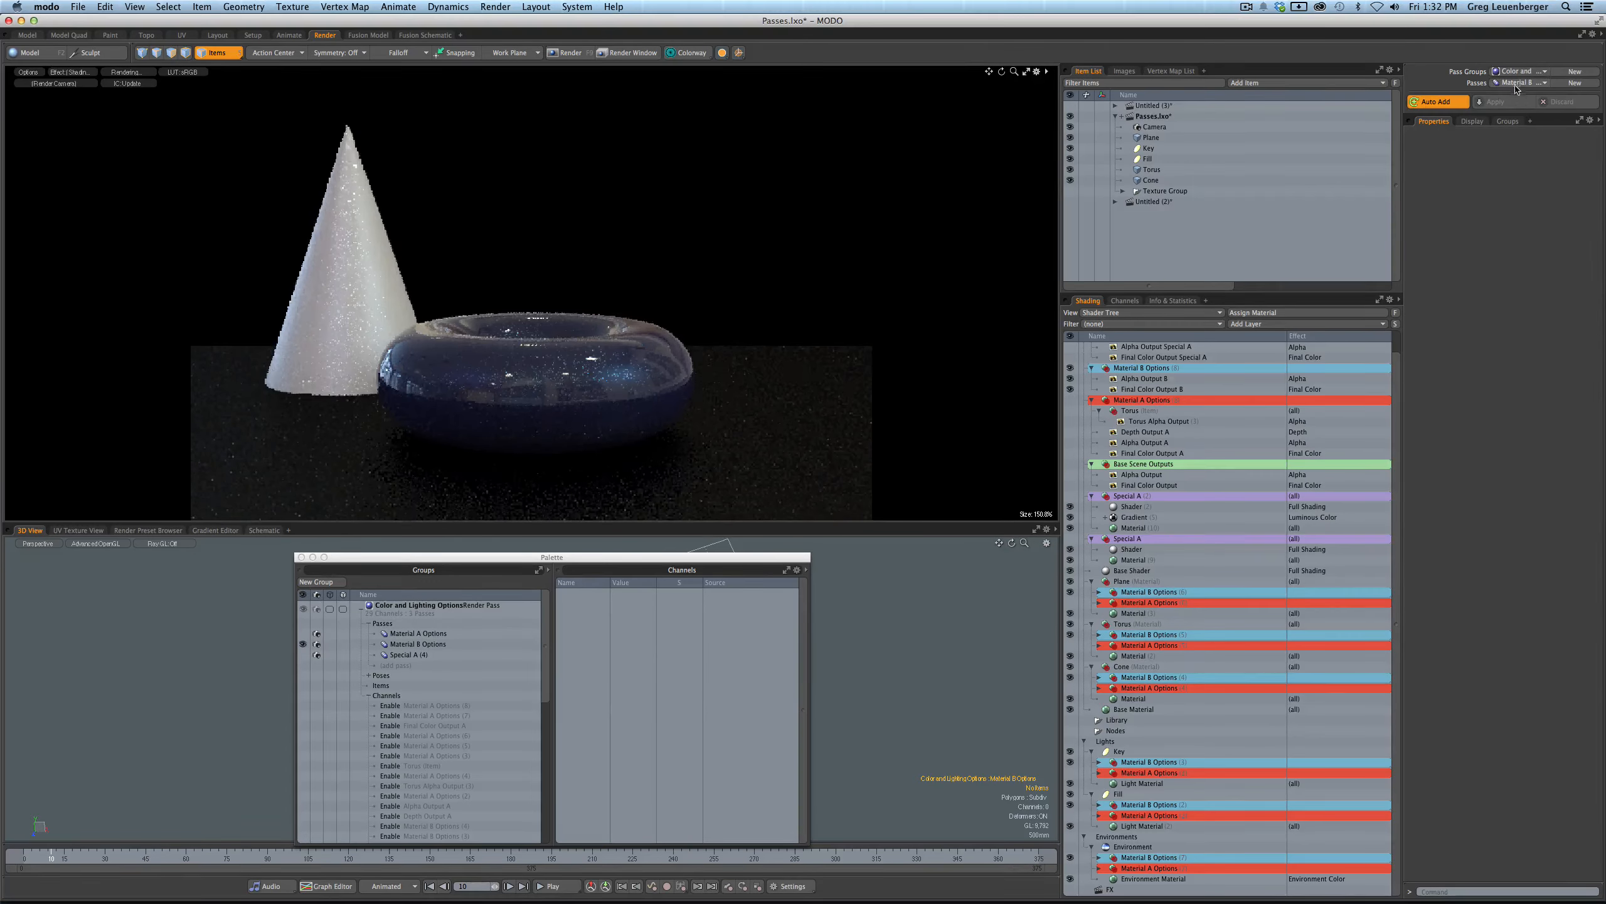
left_click(1521, 83)
left_click(1524, 101)
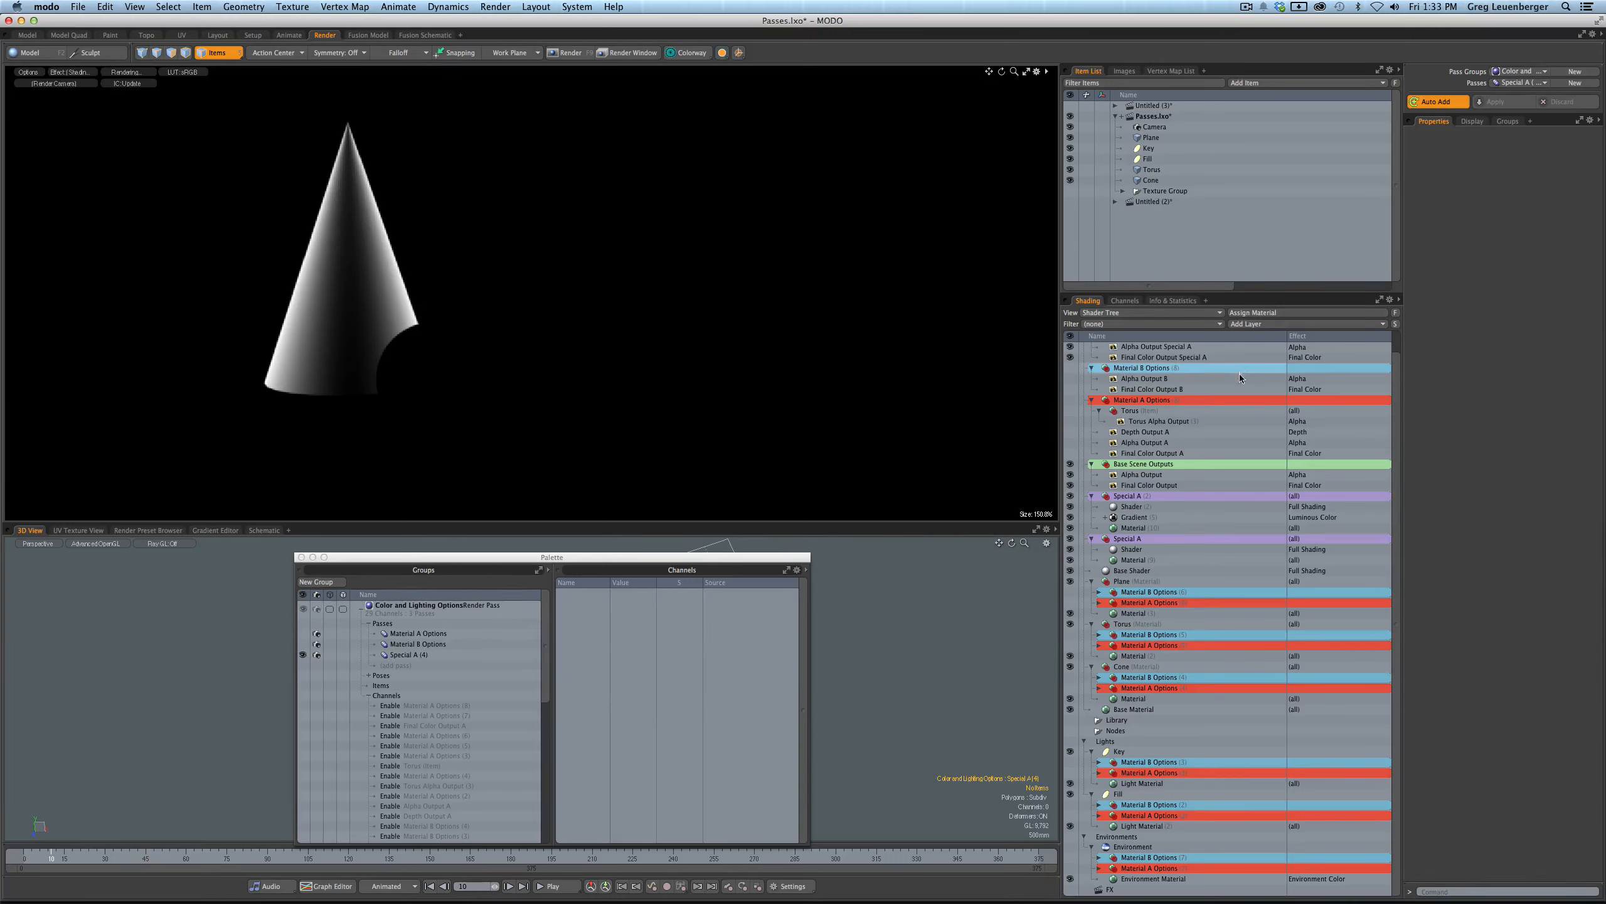
- Set the active pass to none and turn off Auto Add
left_click(1510, 83)
left_click(1514, 49)
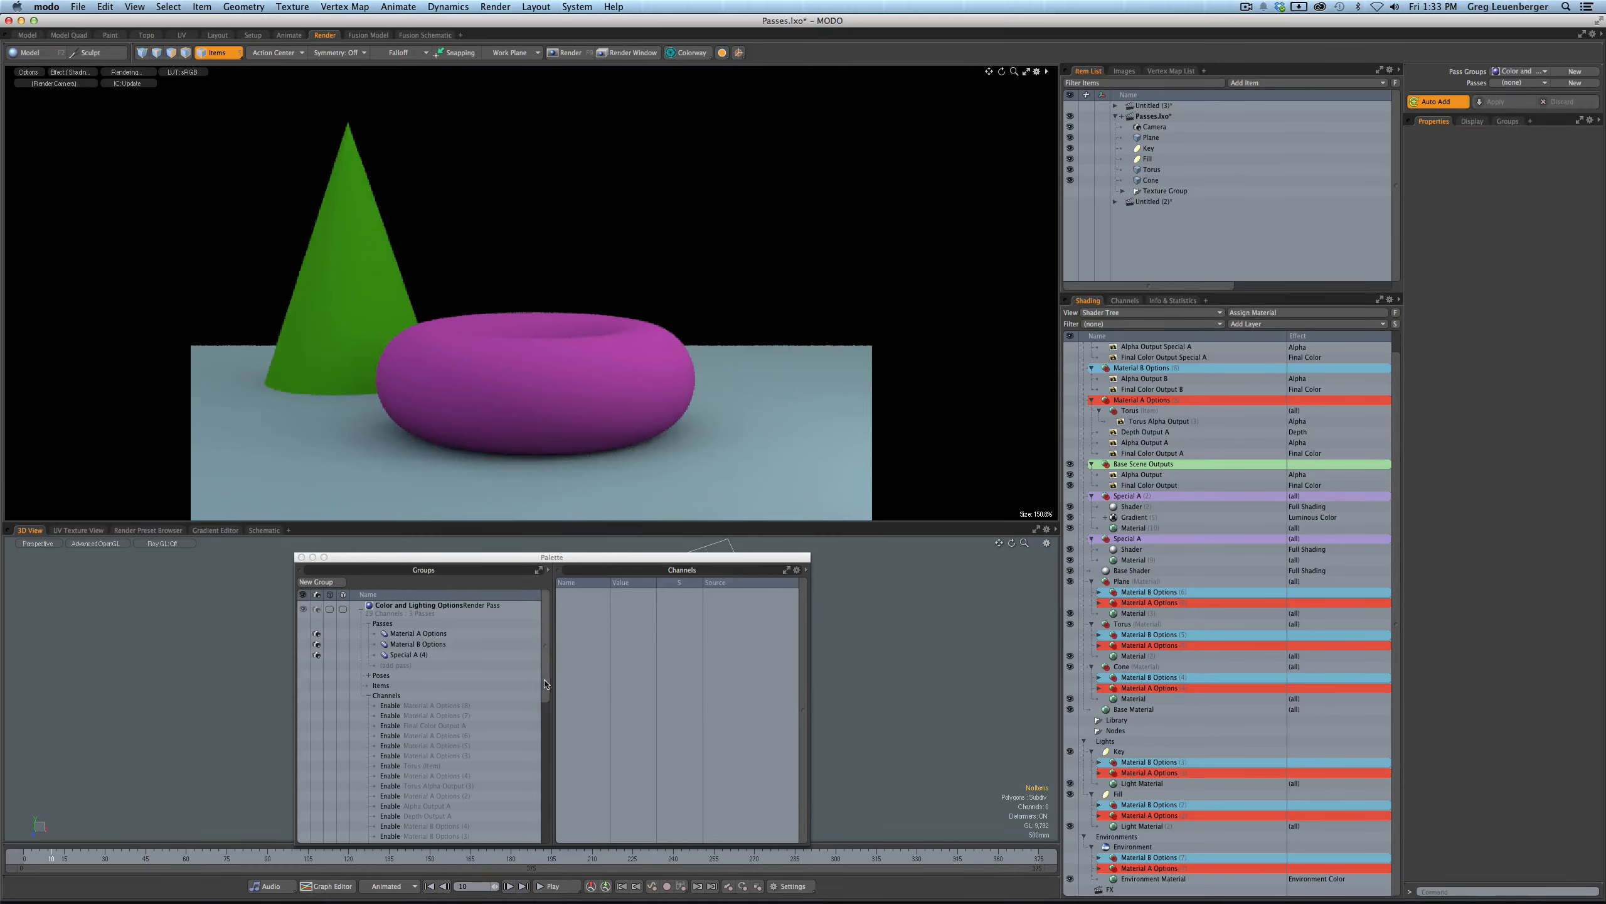
left_click_drag(547, 687, 554, 633)
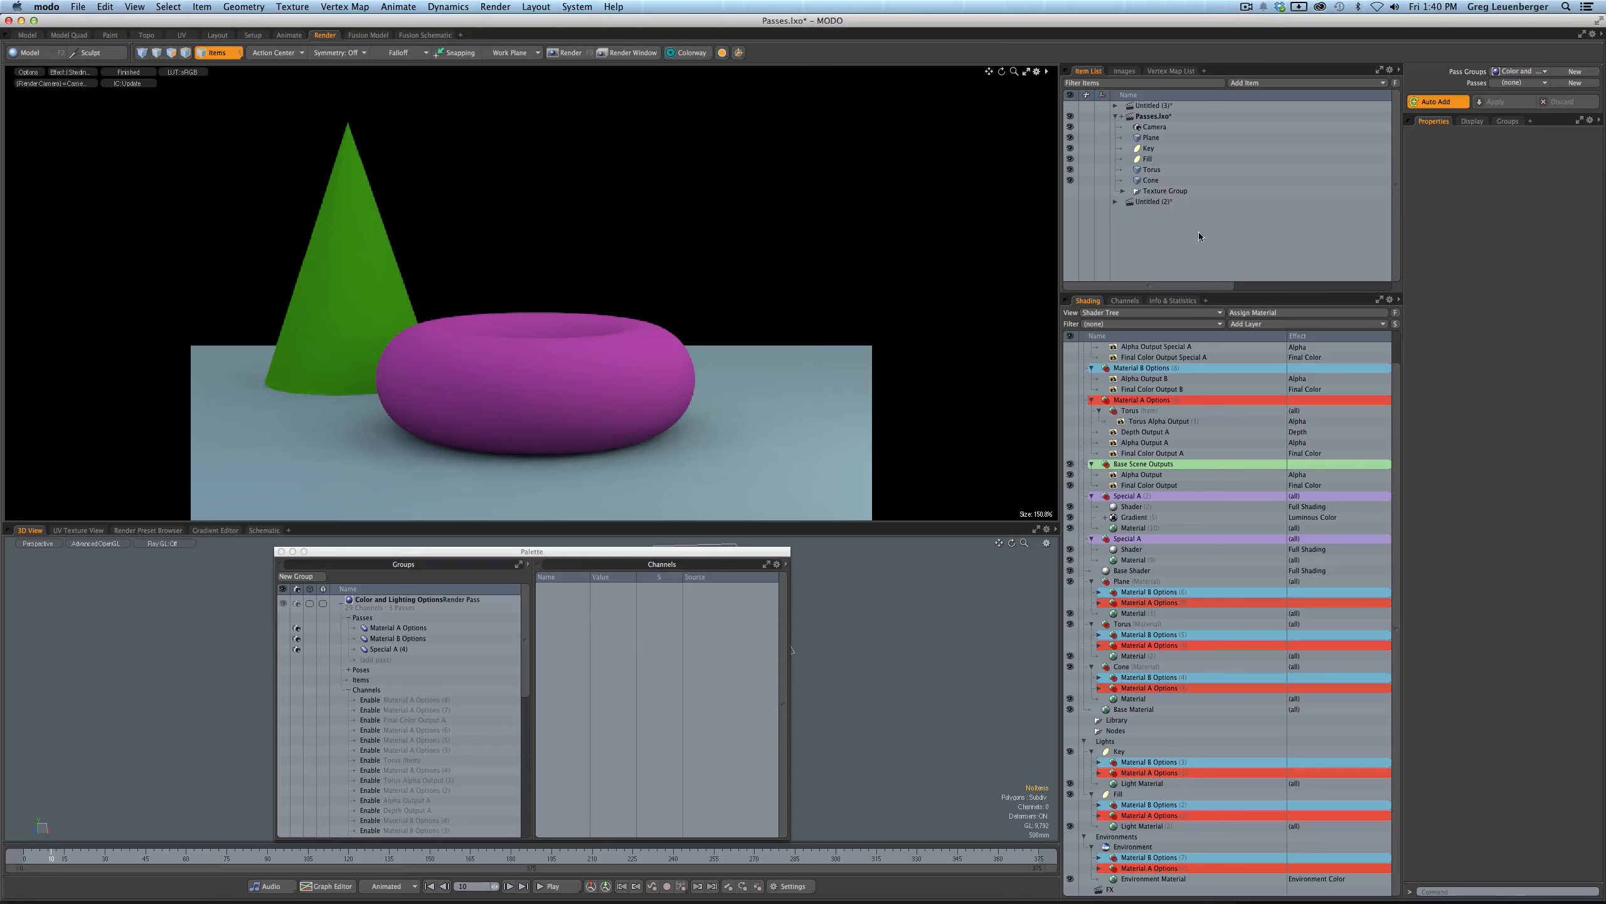
left_click(1438, 103)
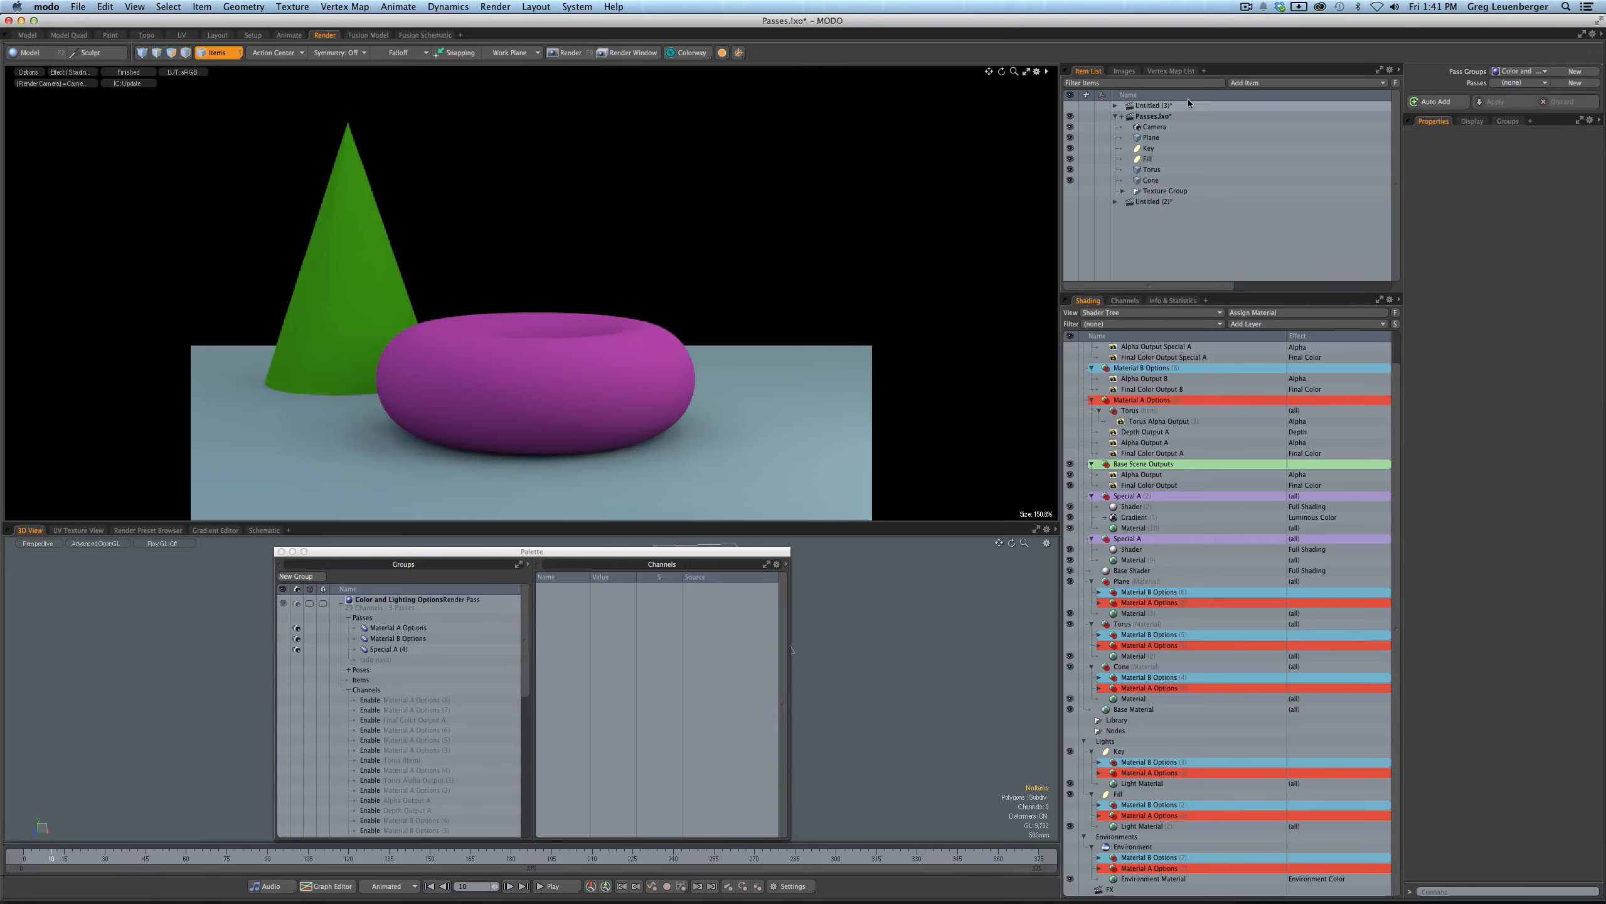
- Add a second camera, place it directly below the existing camera in the item list, and name it "Camera A"
left_click(1249, 84)
left_click(1249, 85)
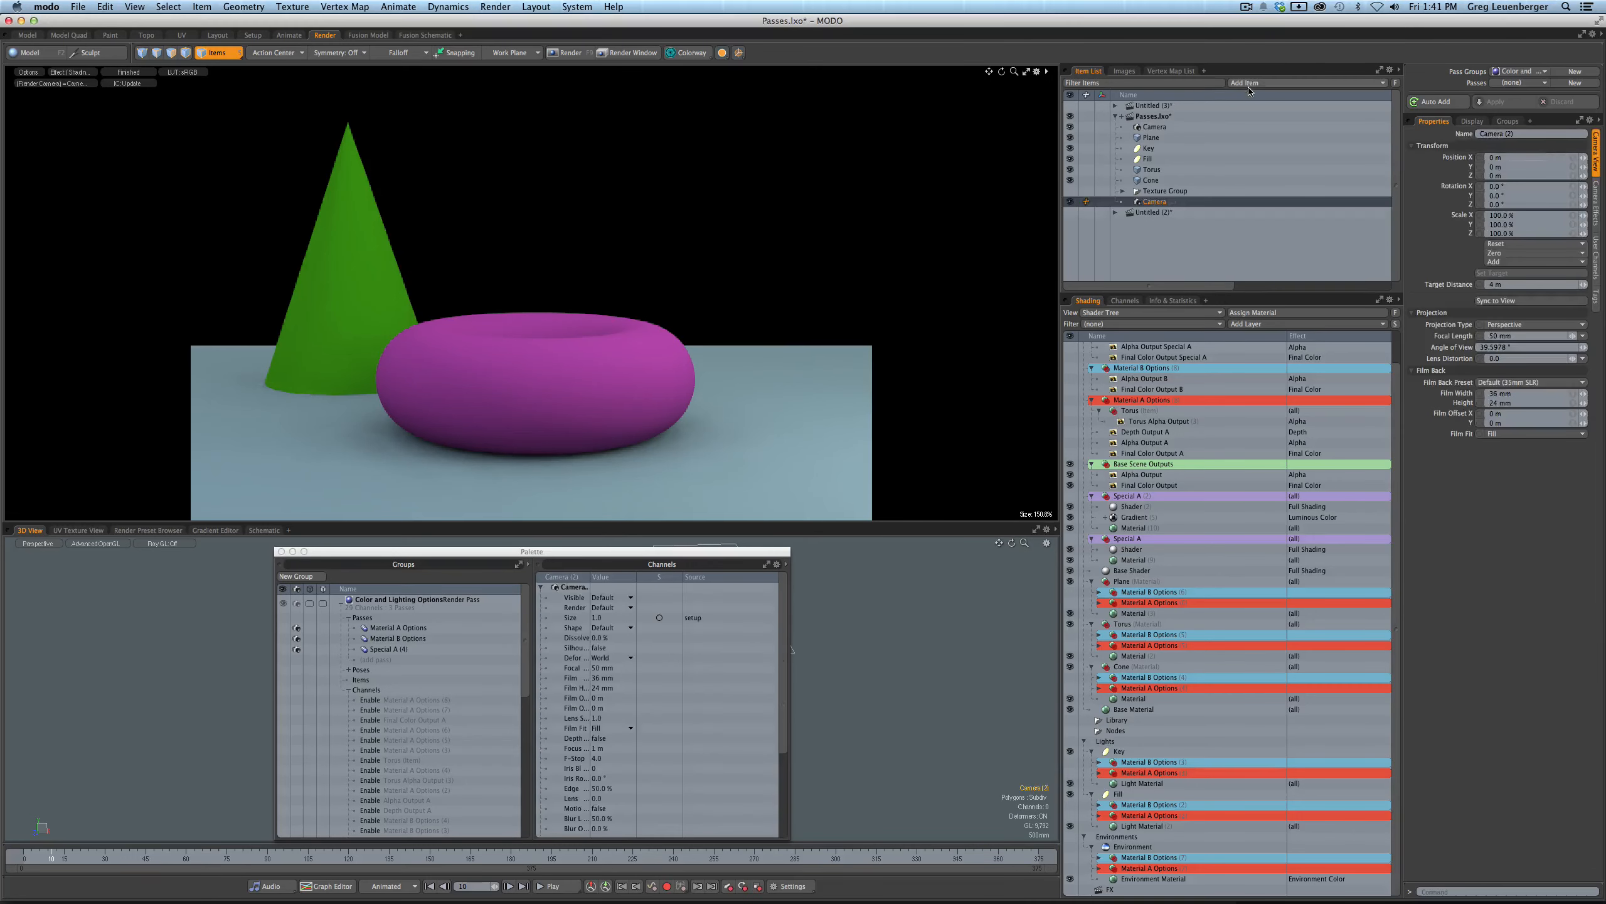
left_click_drag(1154, 202, 1186, 138)
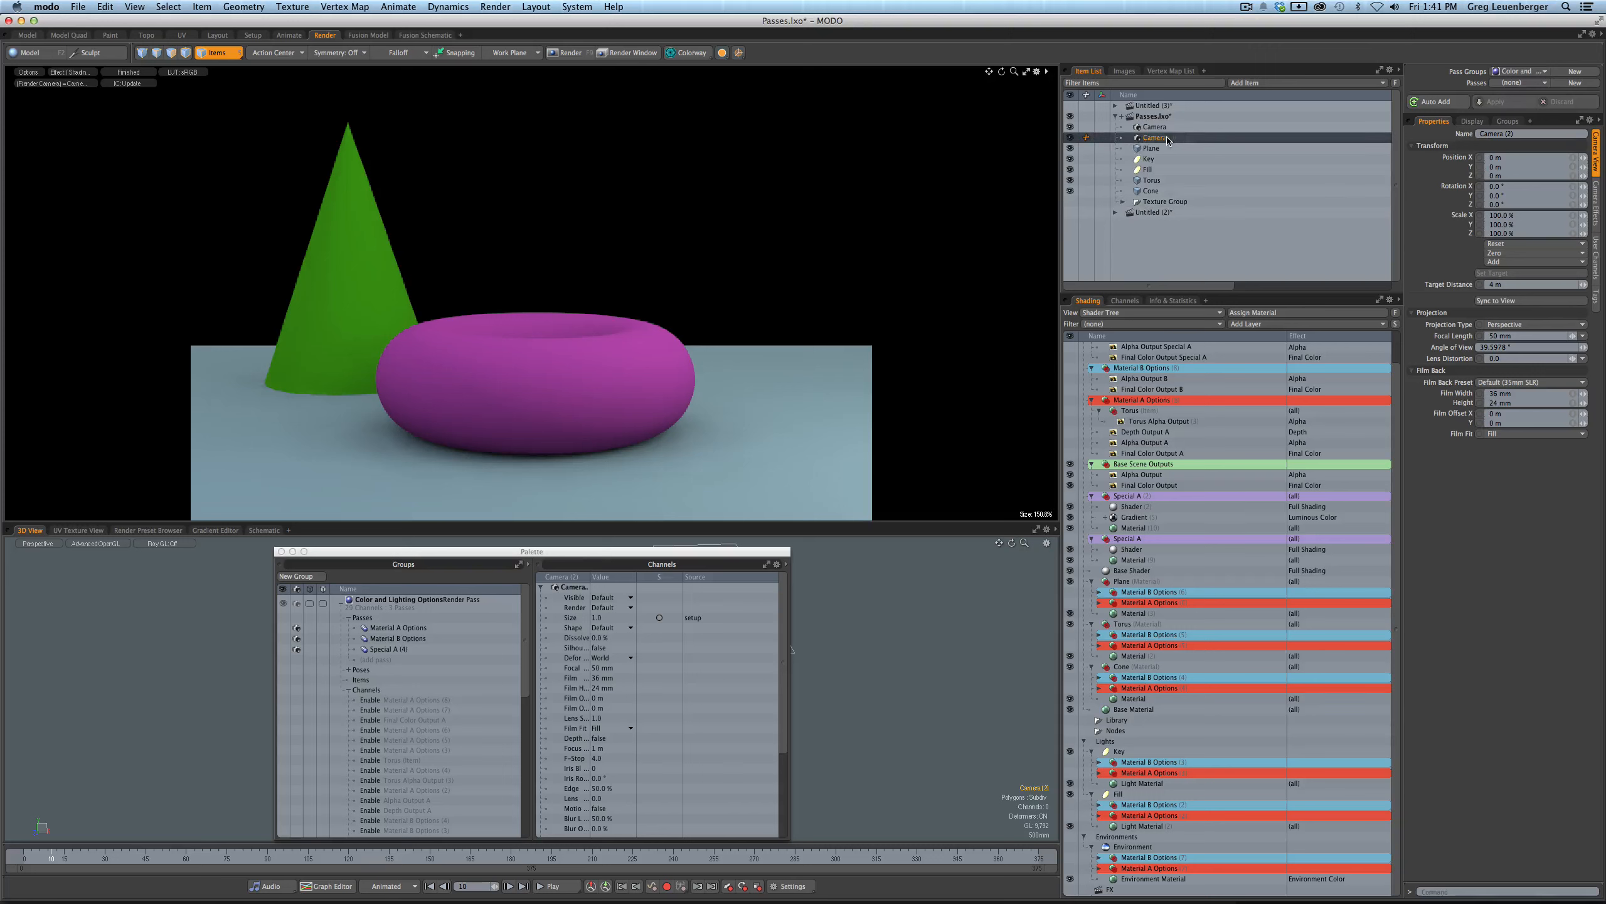
type("Ca")
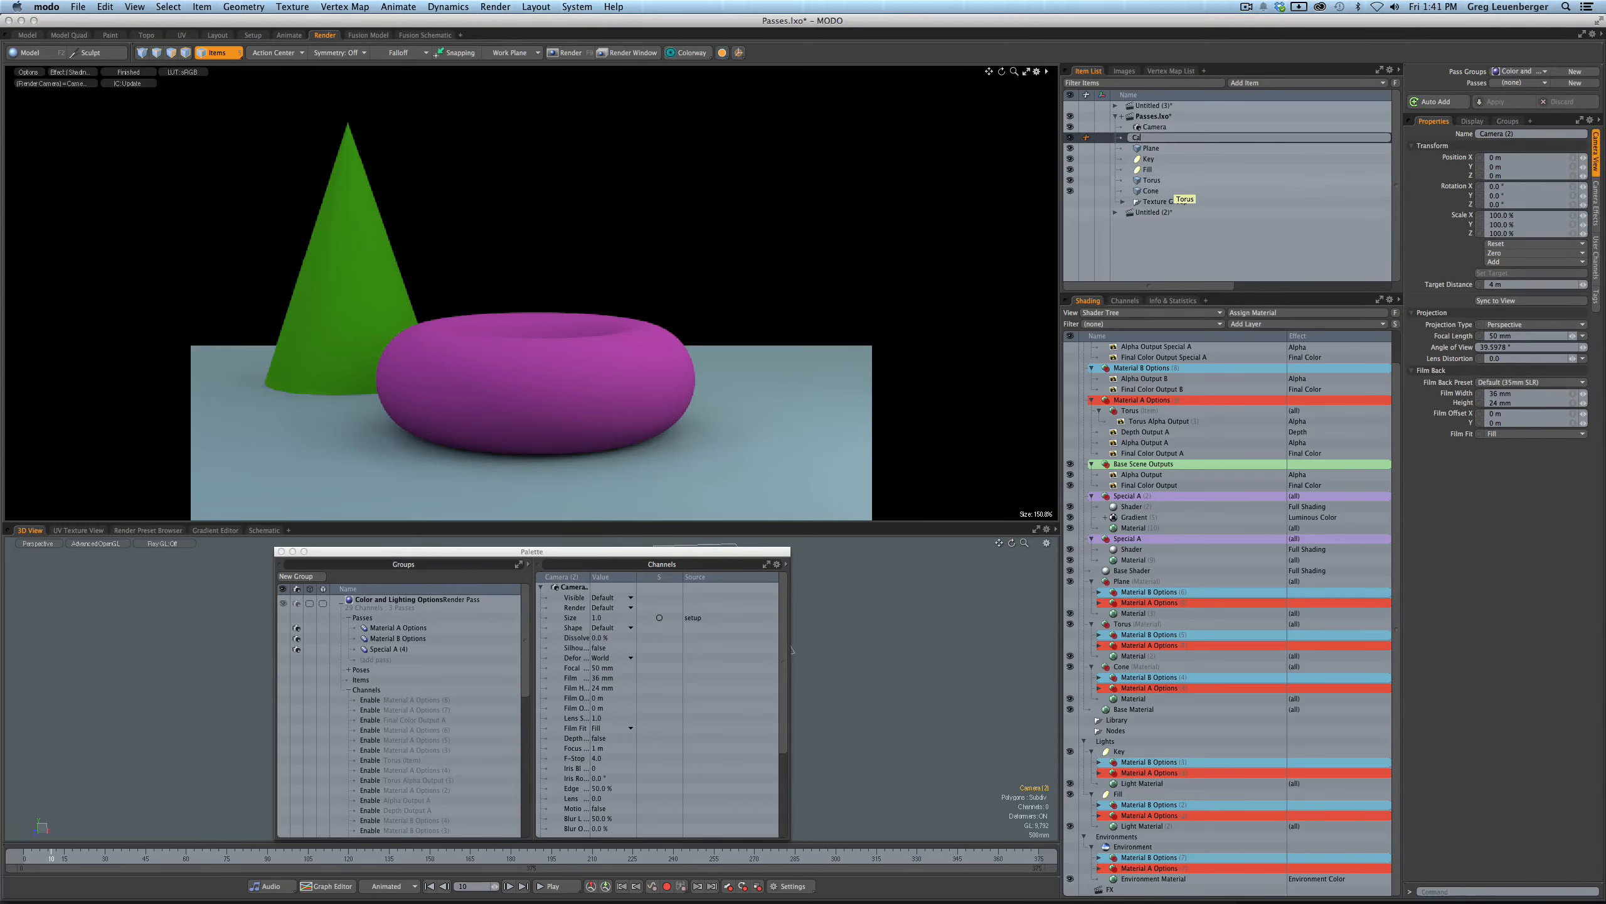
type("mera A")
key("Return")
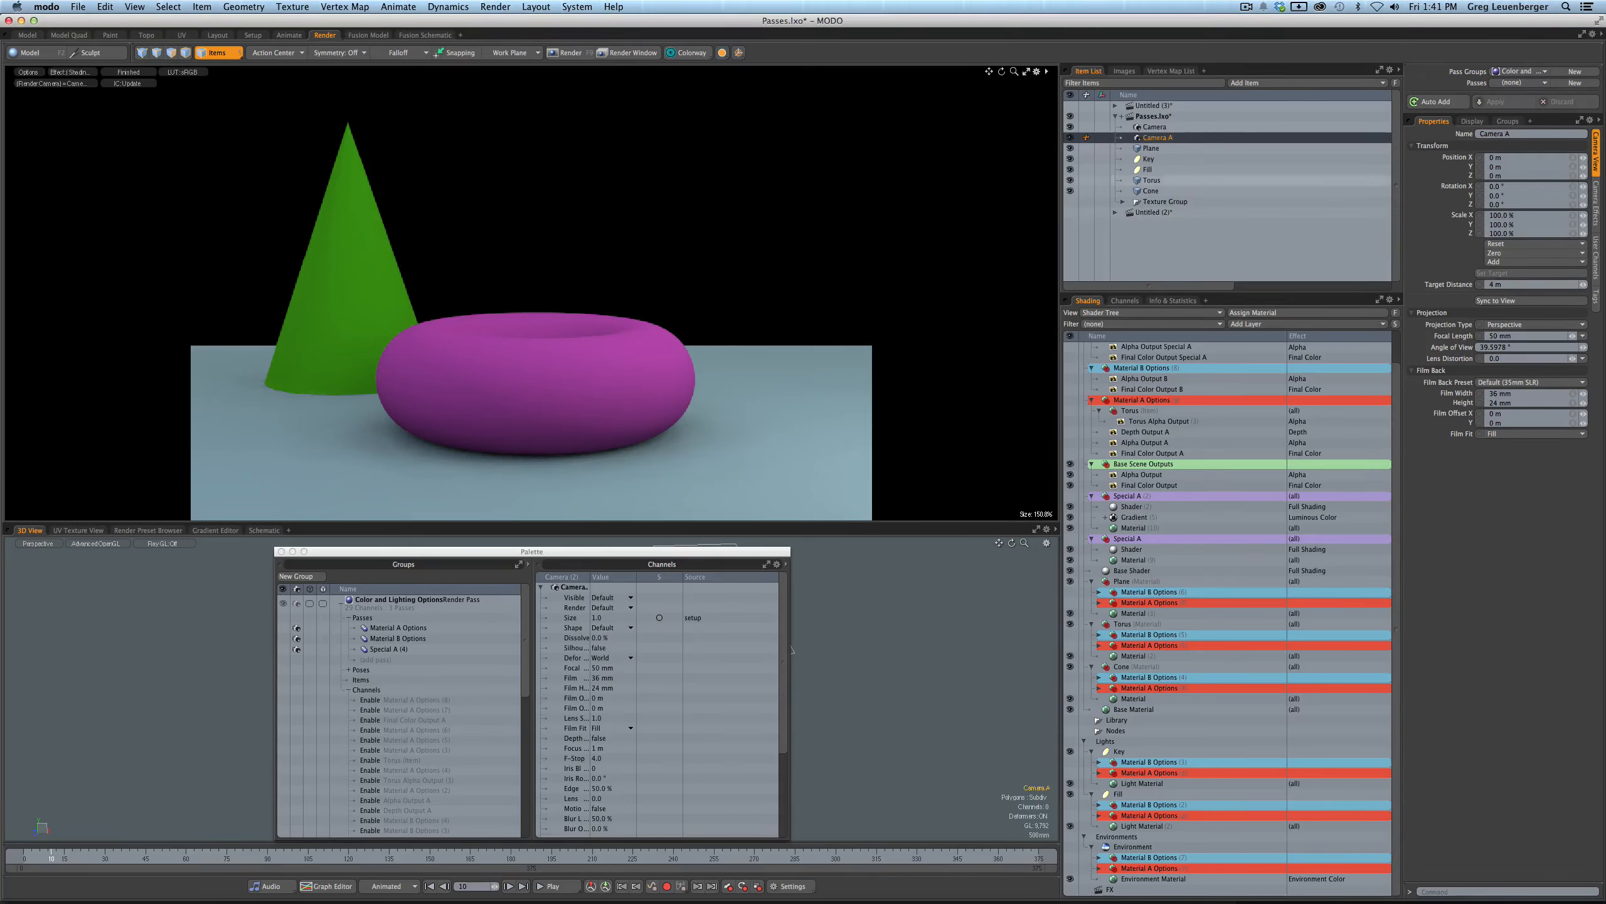
- Add another camera and name it "Camera B", leaving no item selected
left_click(1251, 83)
left_click(1251, 86)
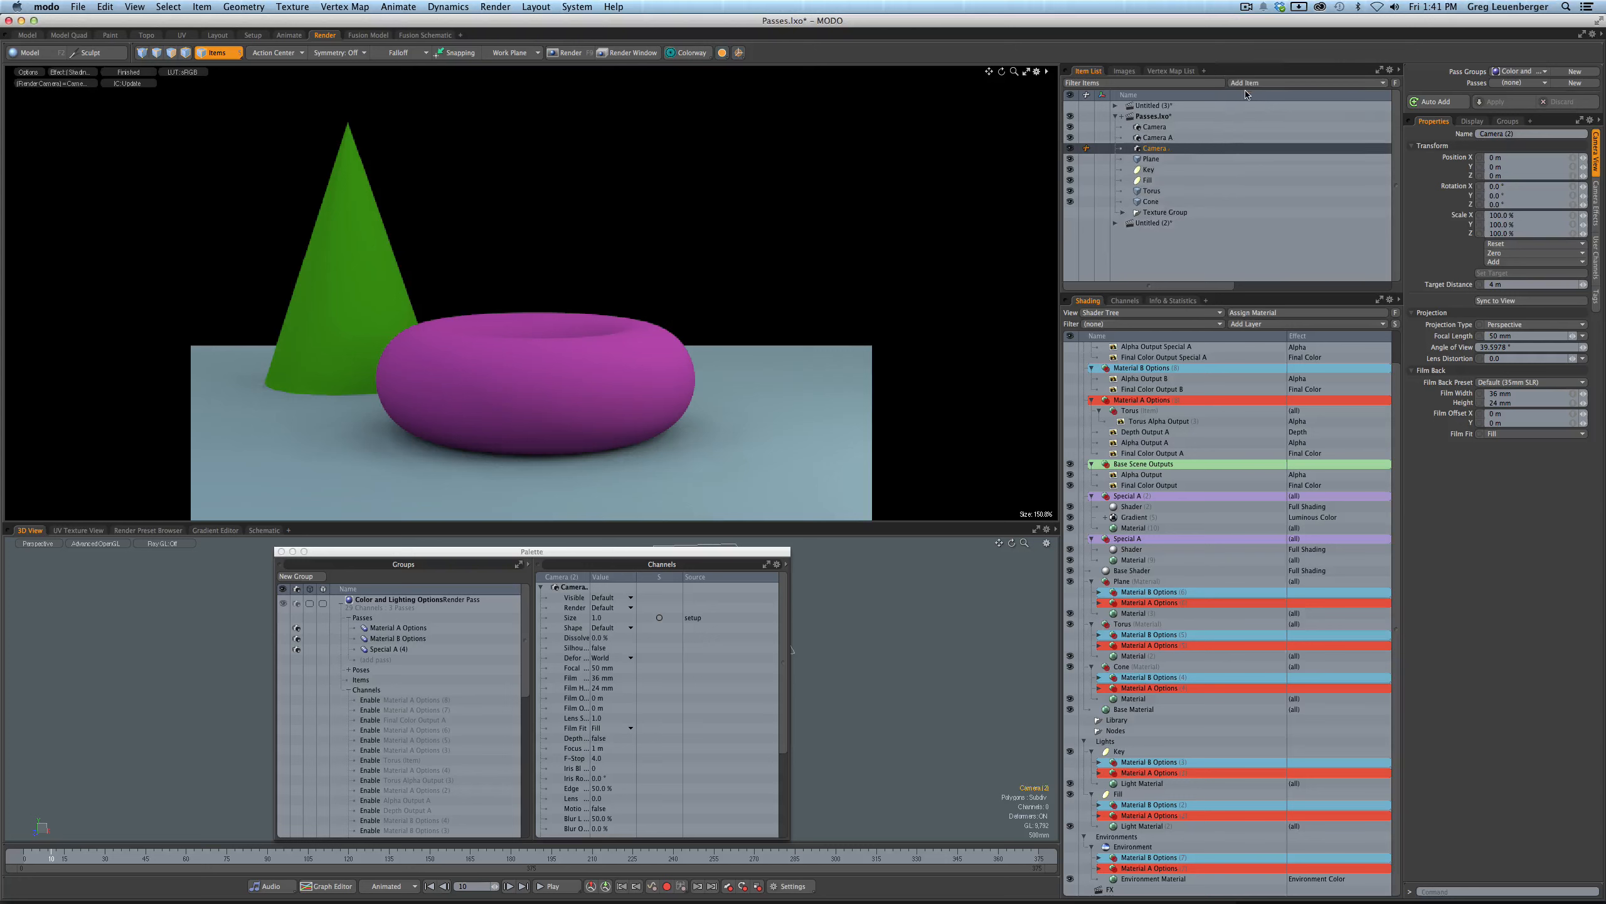
double_click(1164, 148)
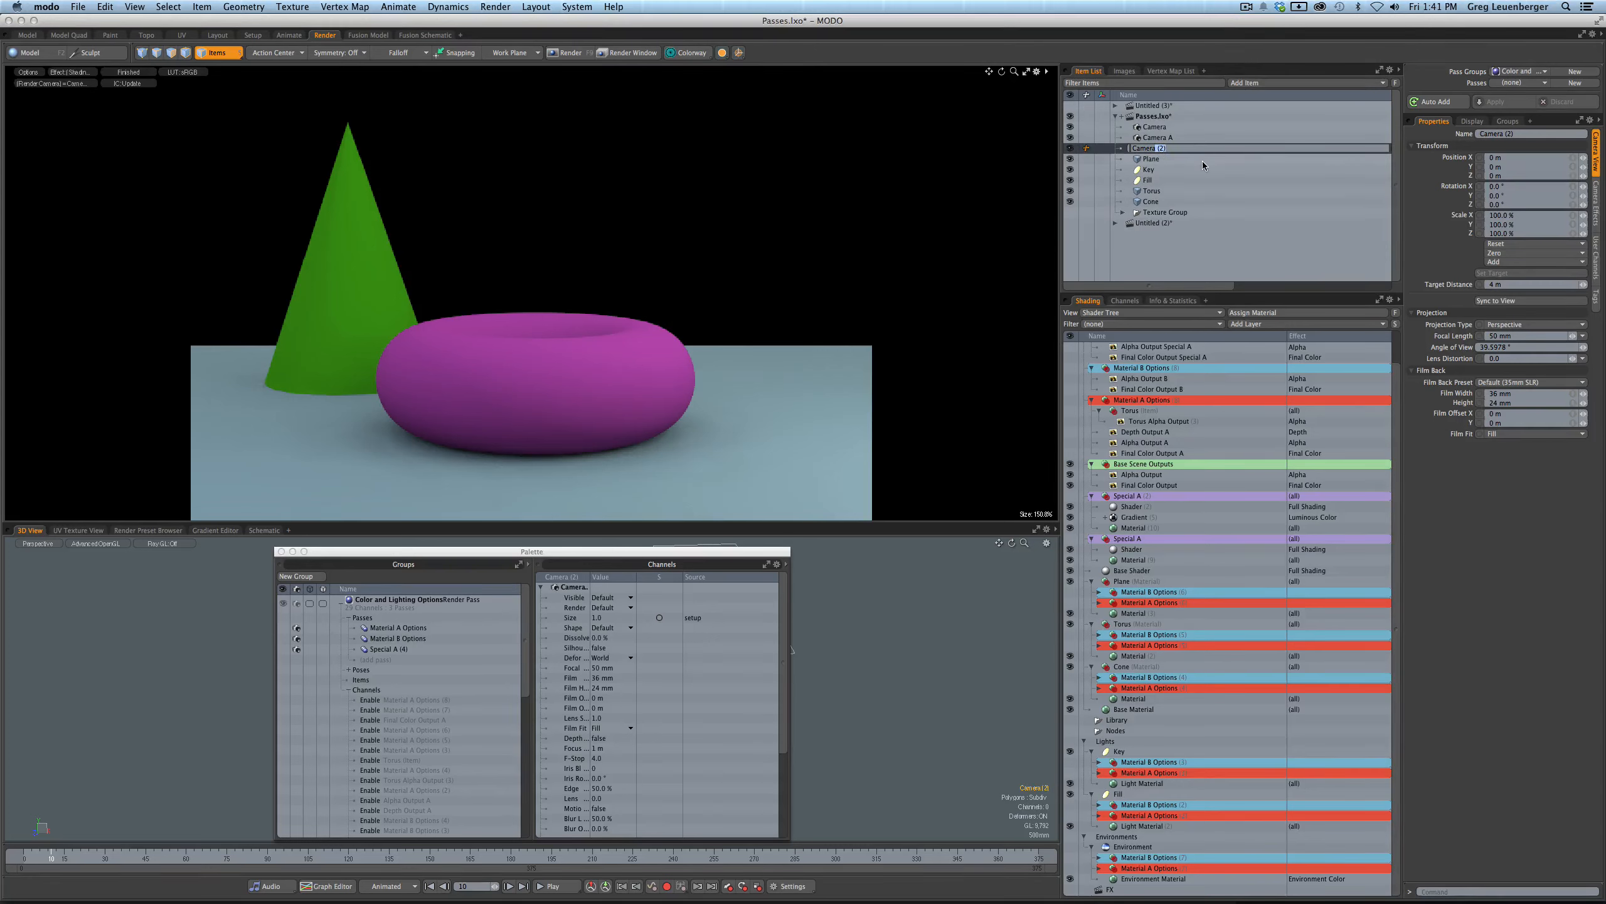
type("B")
key("Return")
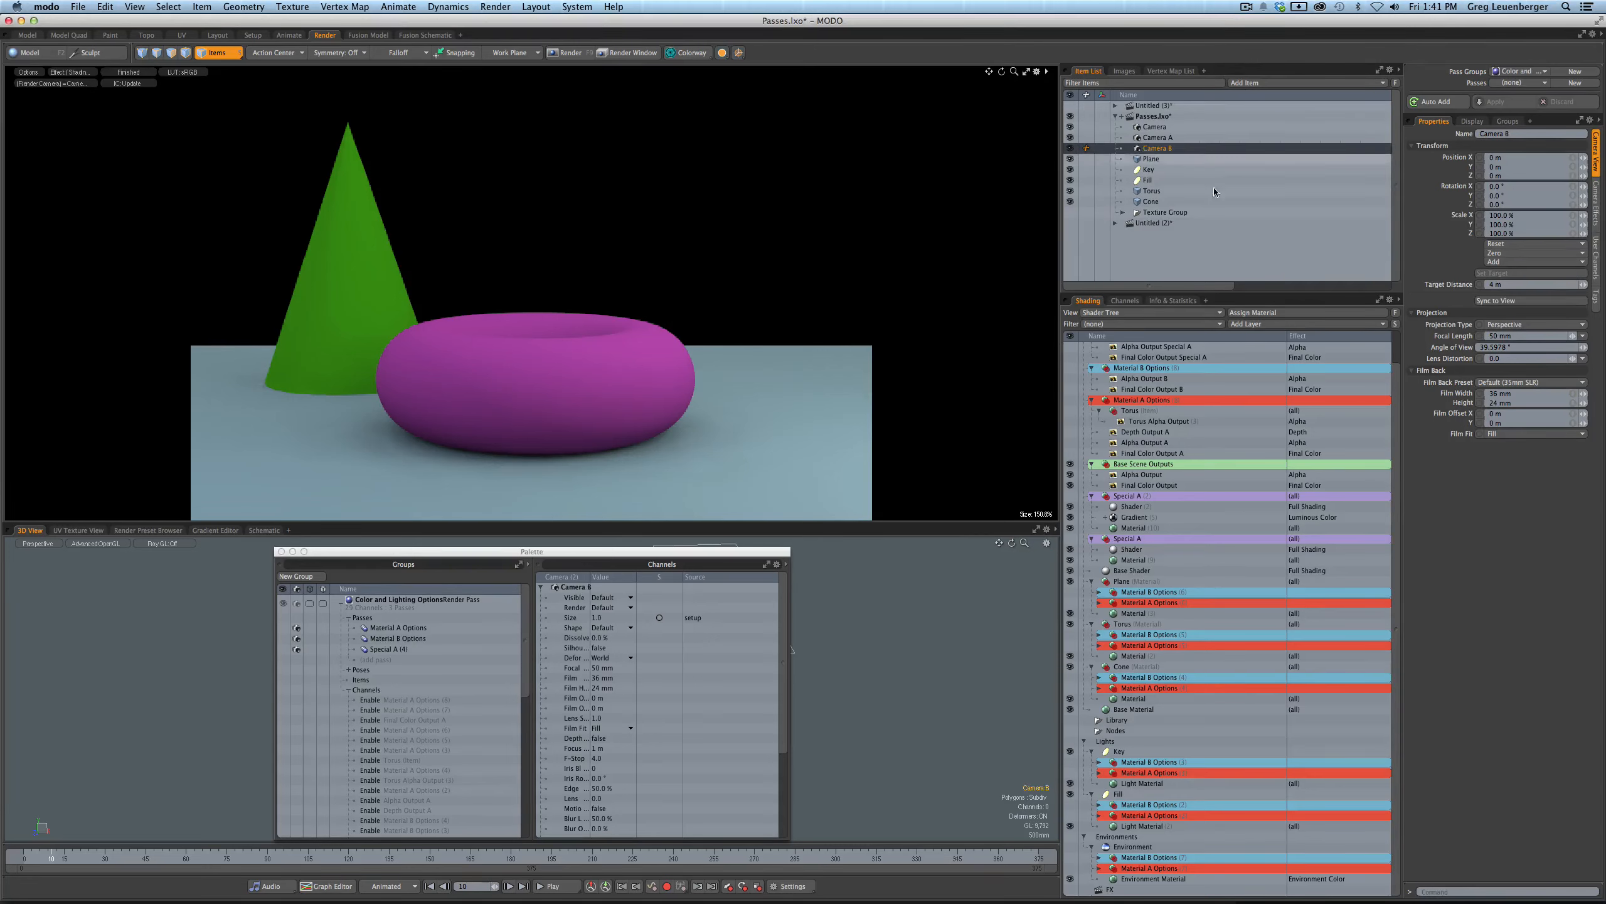
left_click(1209, 254)
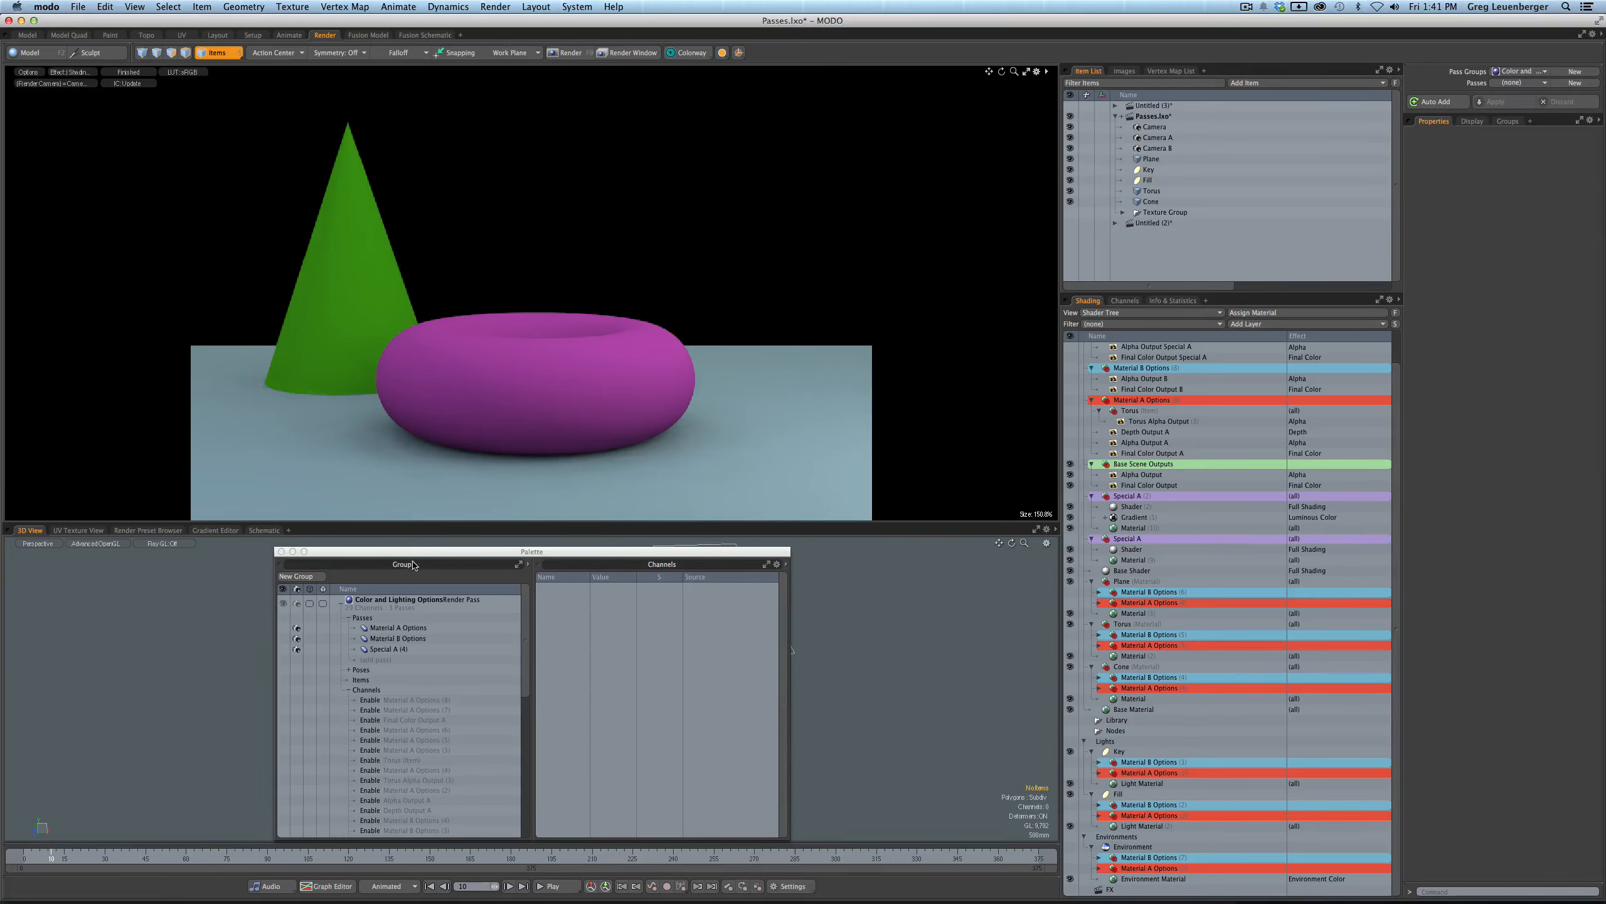
- Move the floating palette clear of the 3D viewport, look through Camera A, and frame the cone and torus from a raised angle
left_click_drag(412, 563, 799, 816)
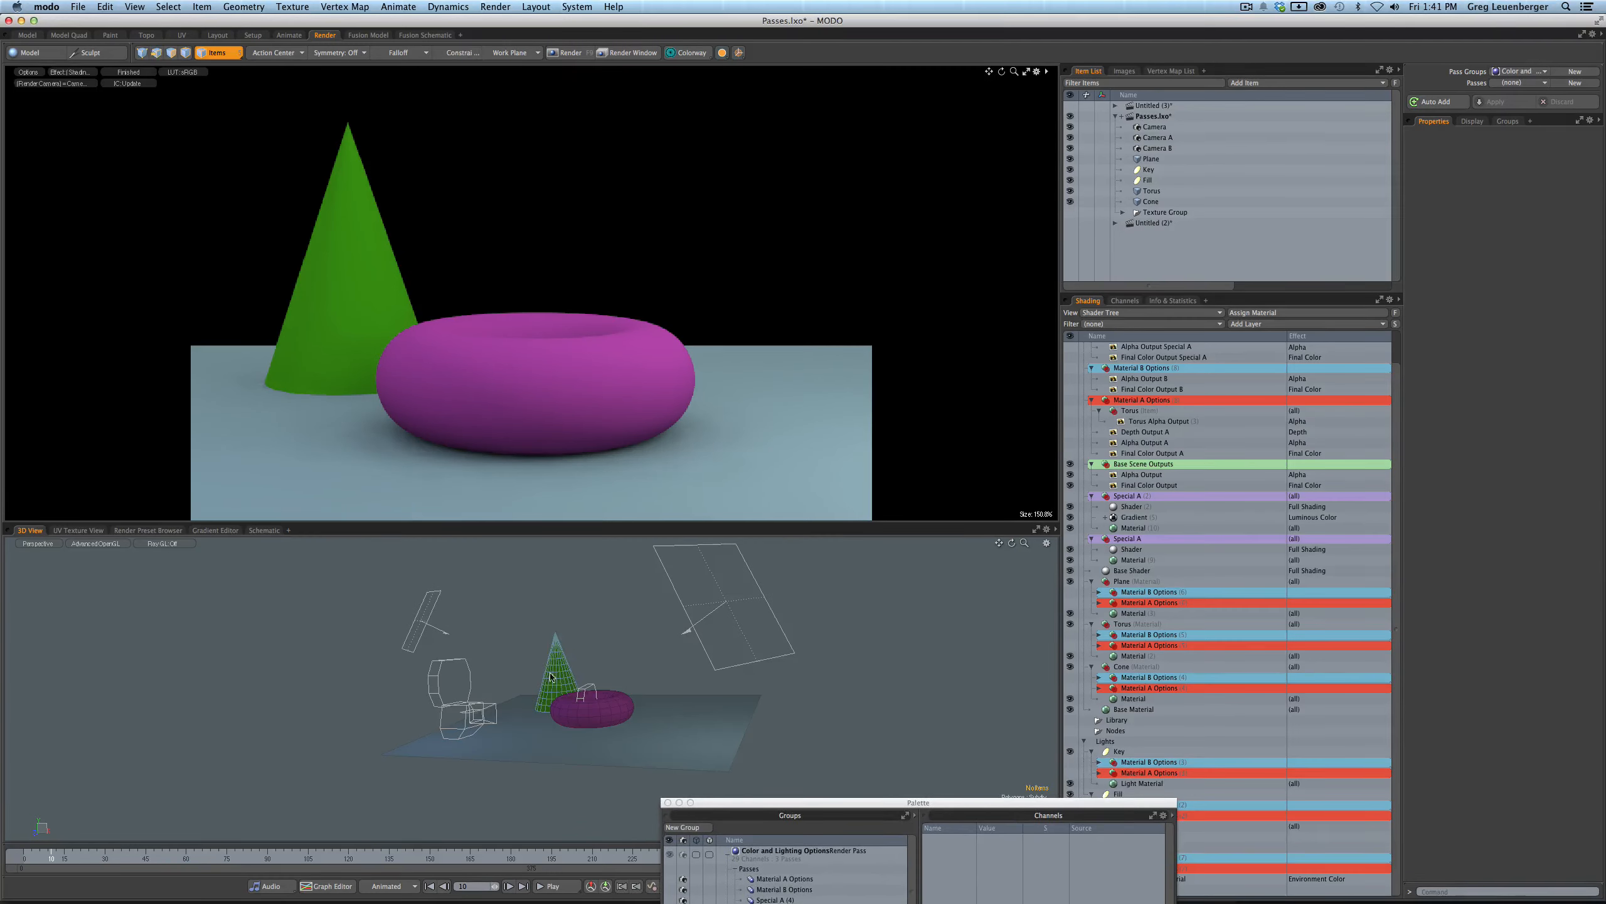
key("ctrl+space")
left_click(493, 631)
left_click(49, 546)
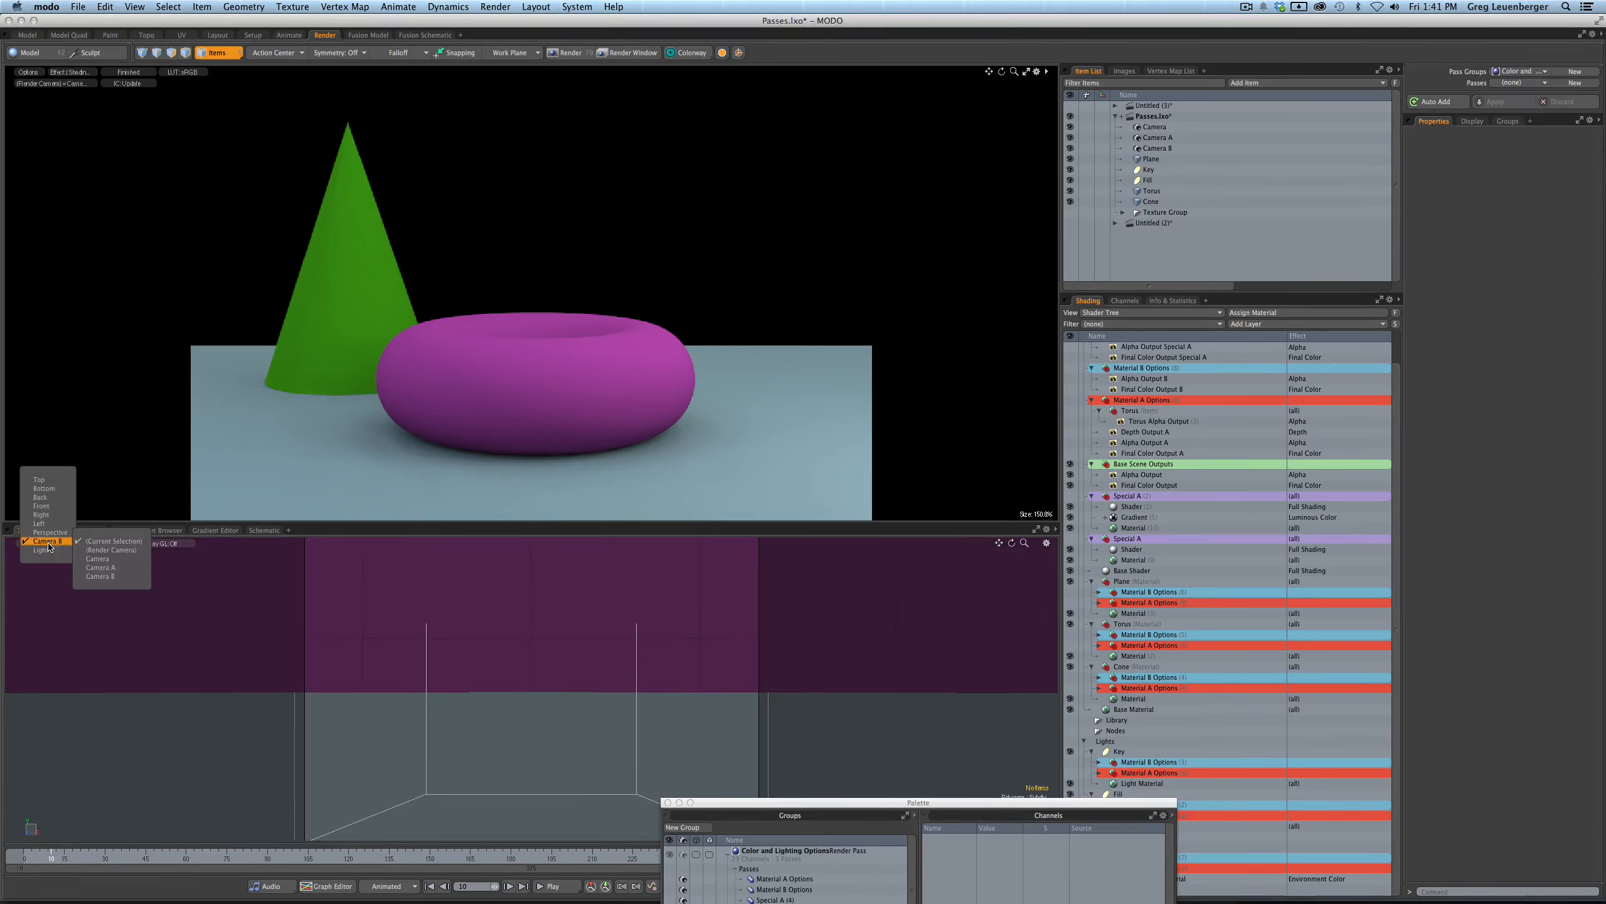
left_click(107, 560)
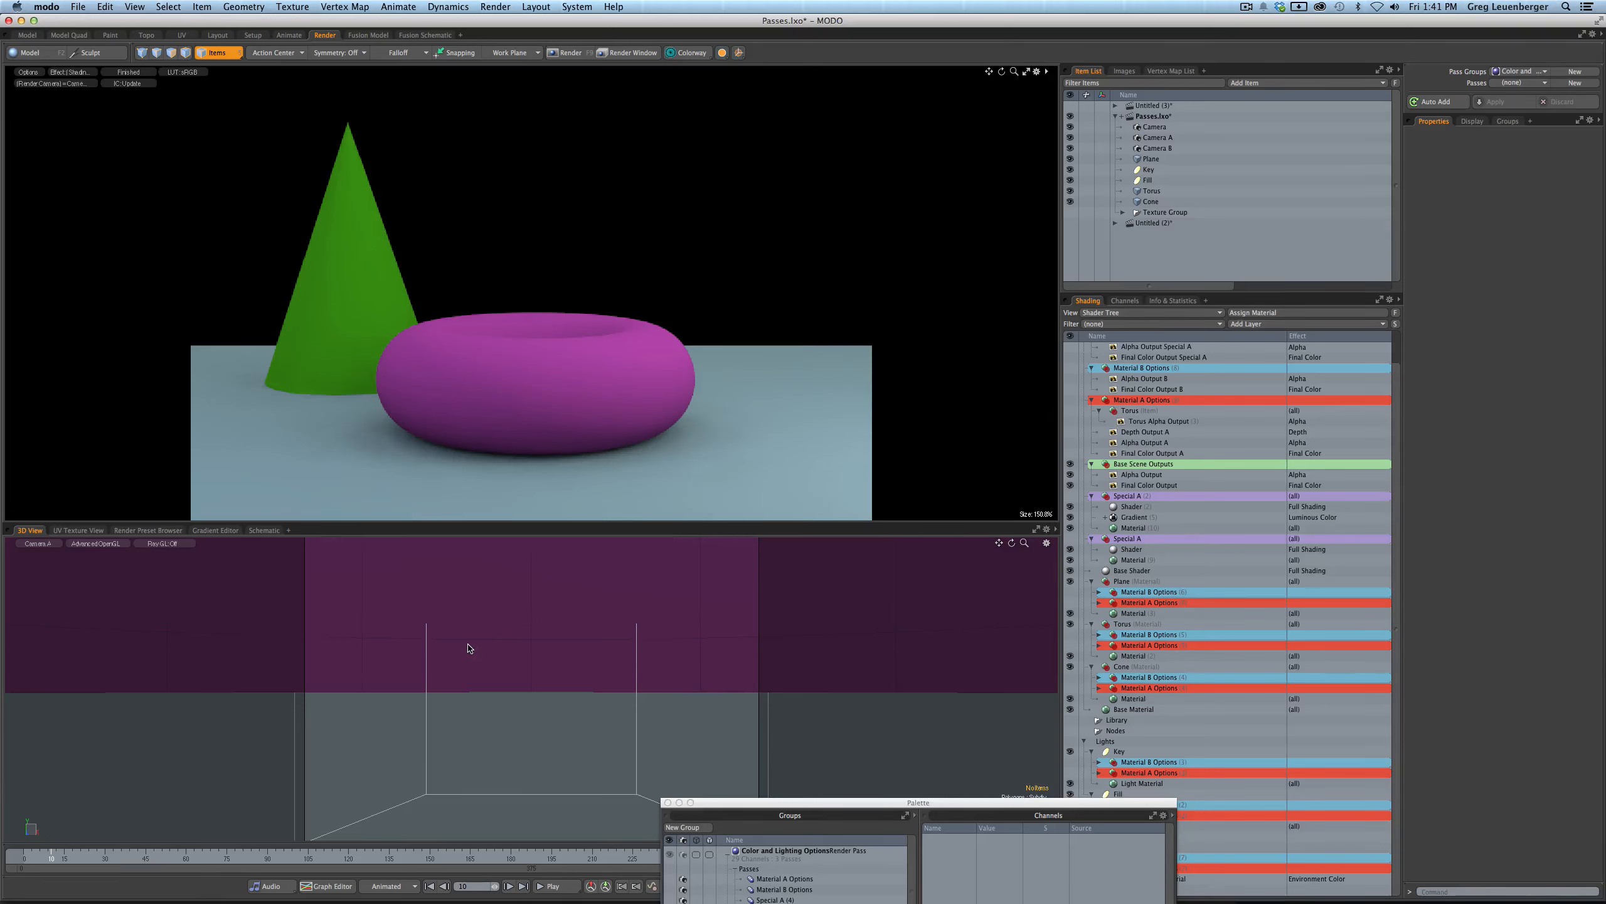
left_click_drag(480, 644, 617, 688, "alt")
left_click_drag(616, 689, 543, 784, "ctrl+alt")
left_click_drag(543, 785, 635, 710, "alt+shift")
left_click_drag(635, 709, 583, 662, "ctrl+alt")
left_click_drag(583, 662, 578, 663, "ctrl+alt")
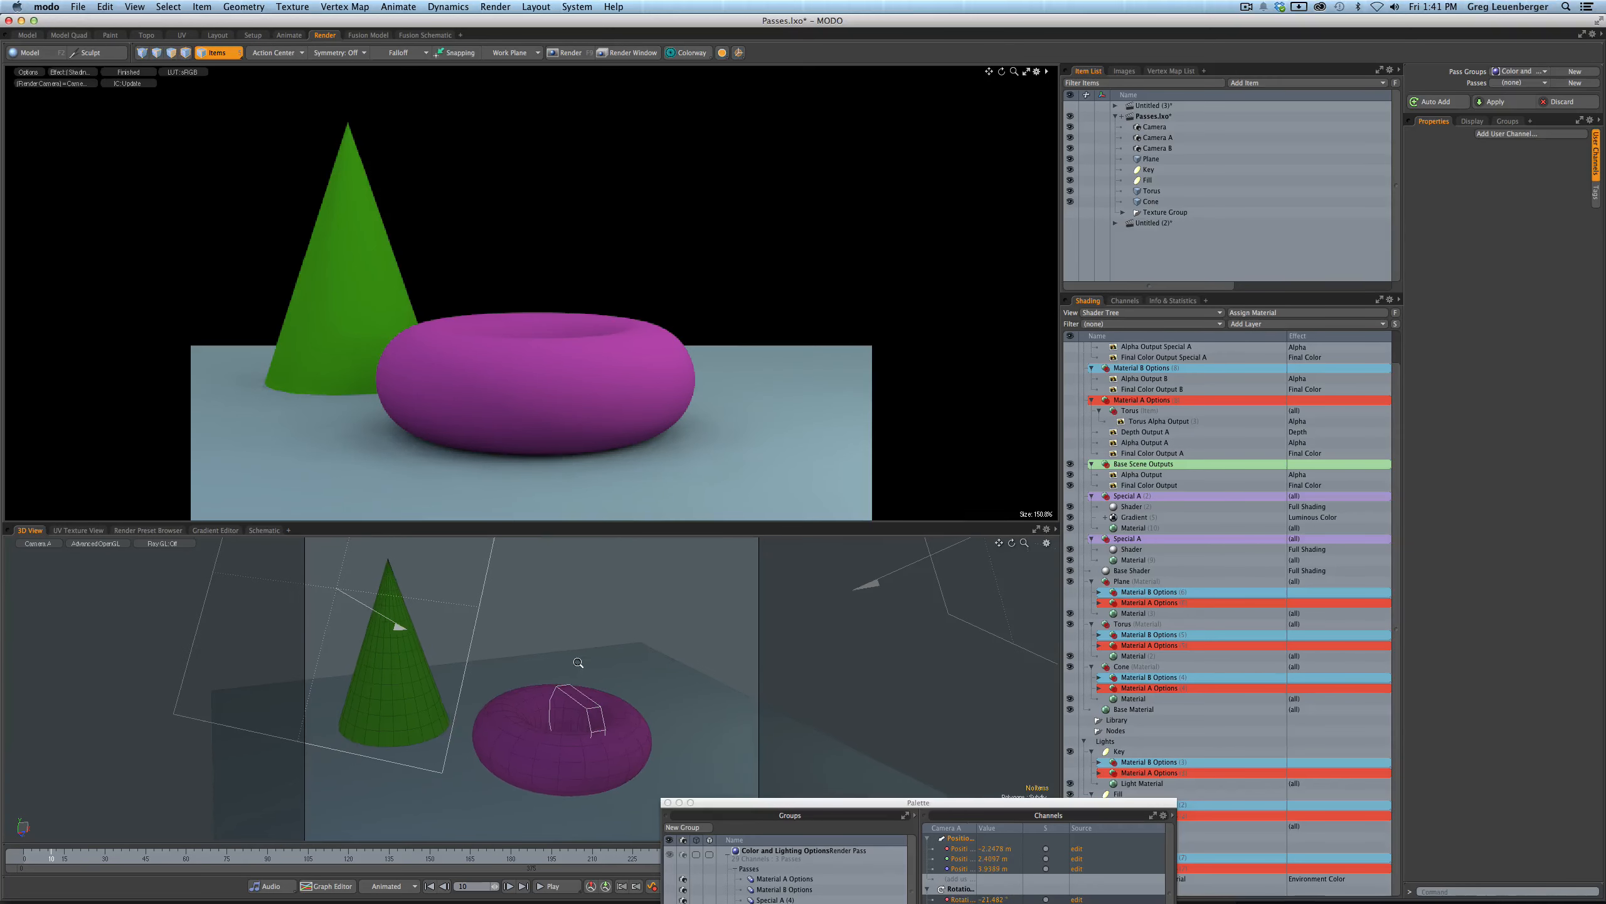
- Look through Camera B in the 3D viewport and frame the torus in front of the cone
left_click(53, 551)
left_click(50, 563)
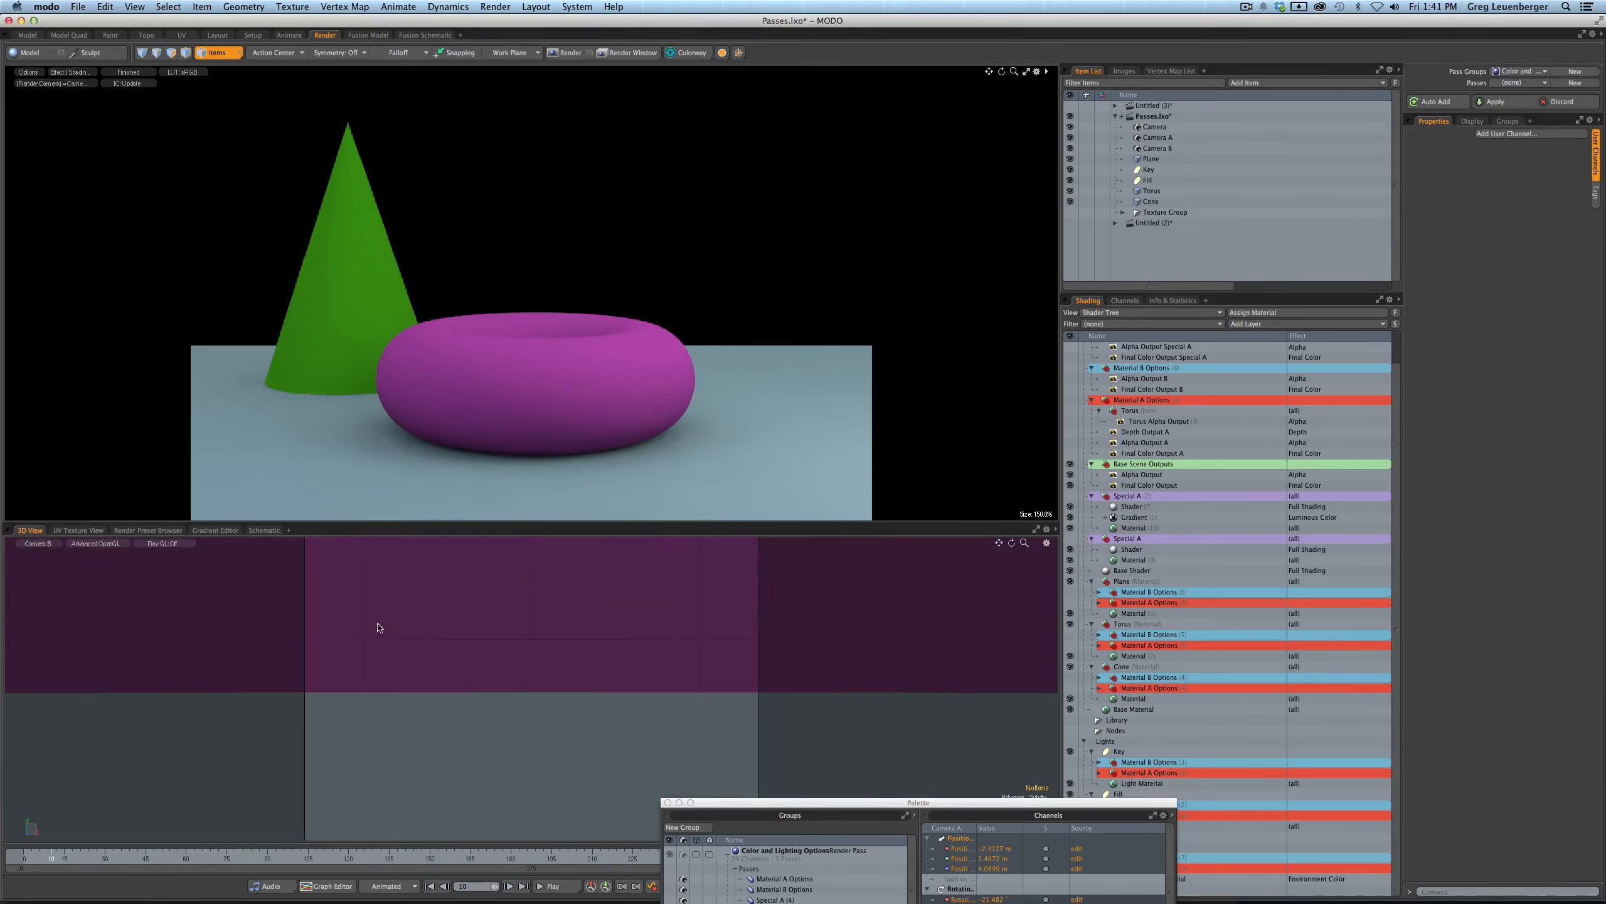
left_click_drag(386, 697, 360, 699, "ctrl+alt")
left_click_drag(360, 699, 537, 702, "alt")
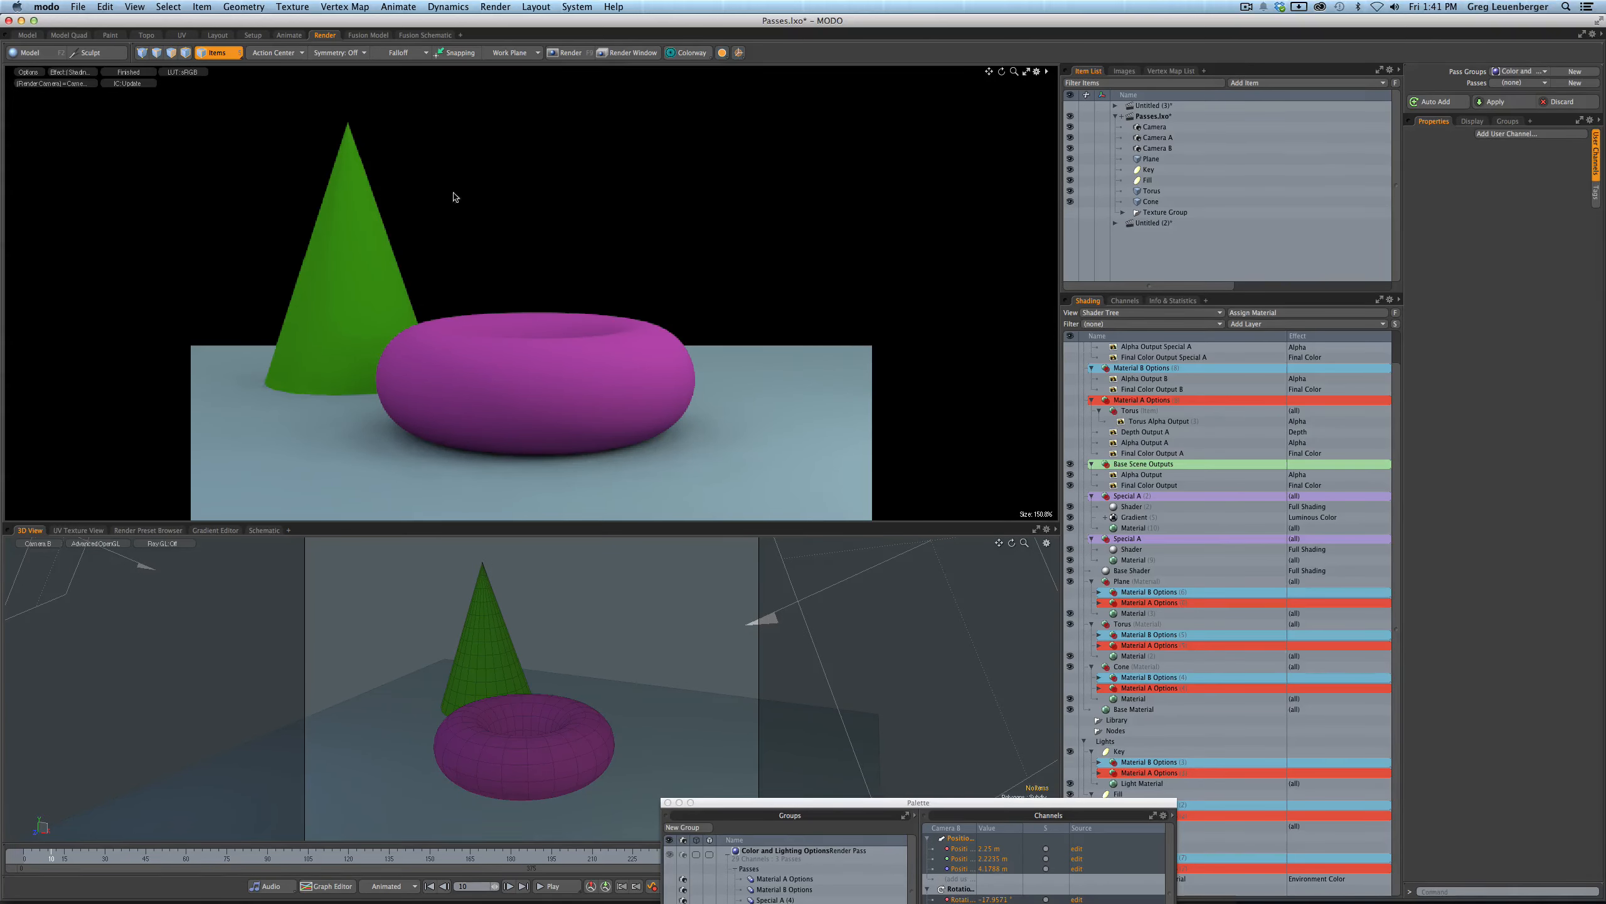
- Compare the preview render through Camera A and Camera B, and return the preview to the original Camera
left_click(32, 84)
left_click(38, 106)
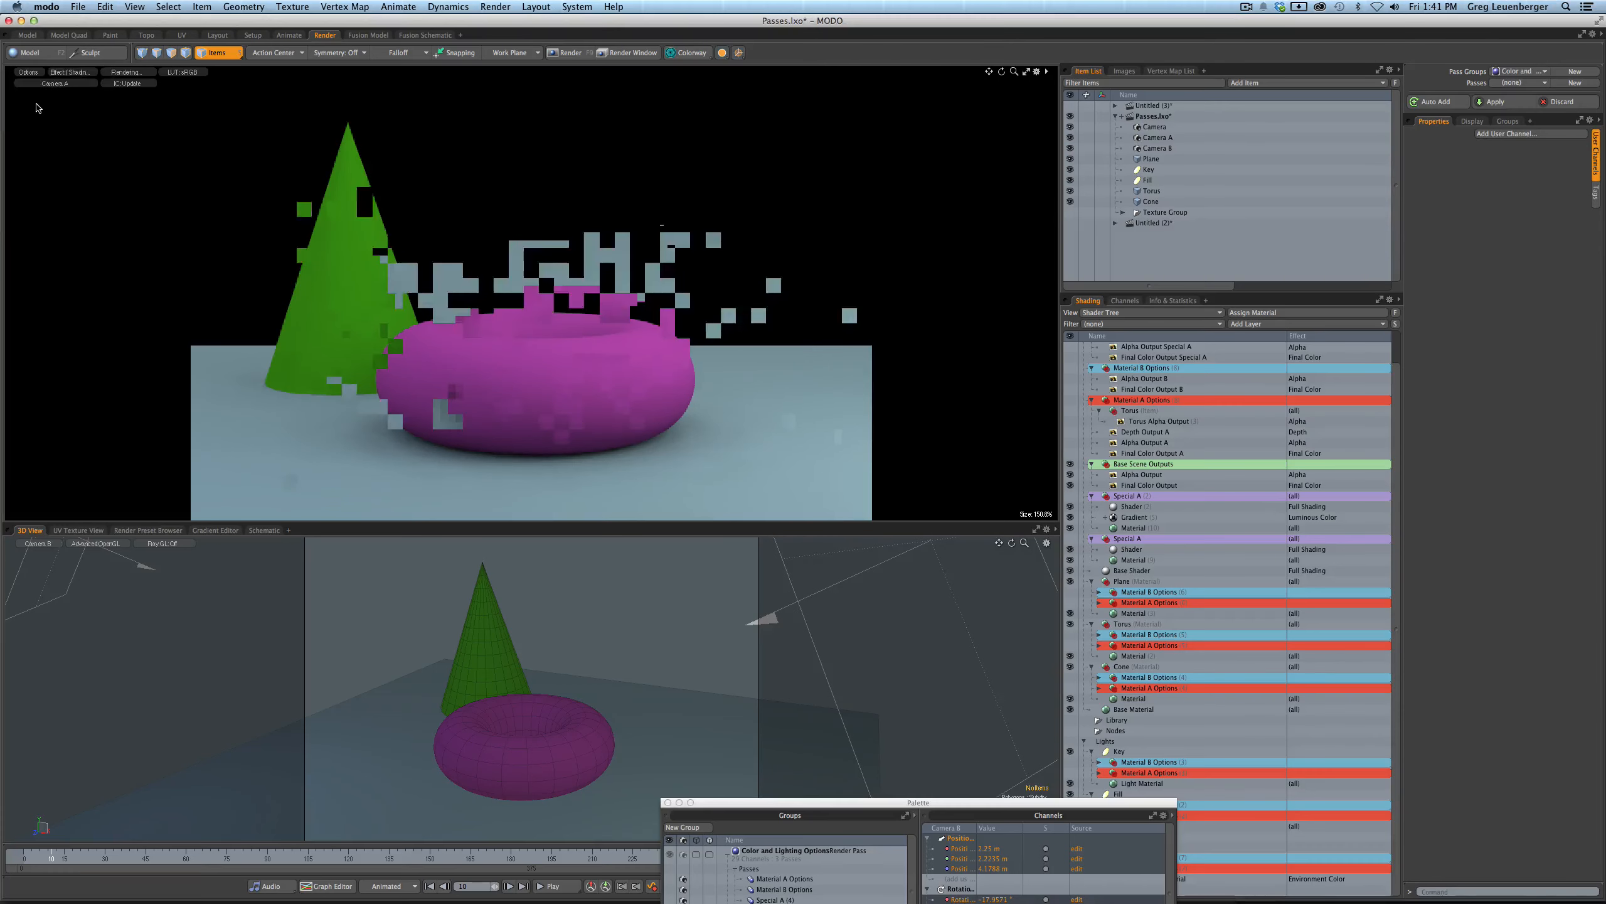
left_click(51, 84)
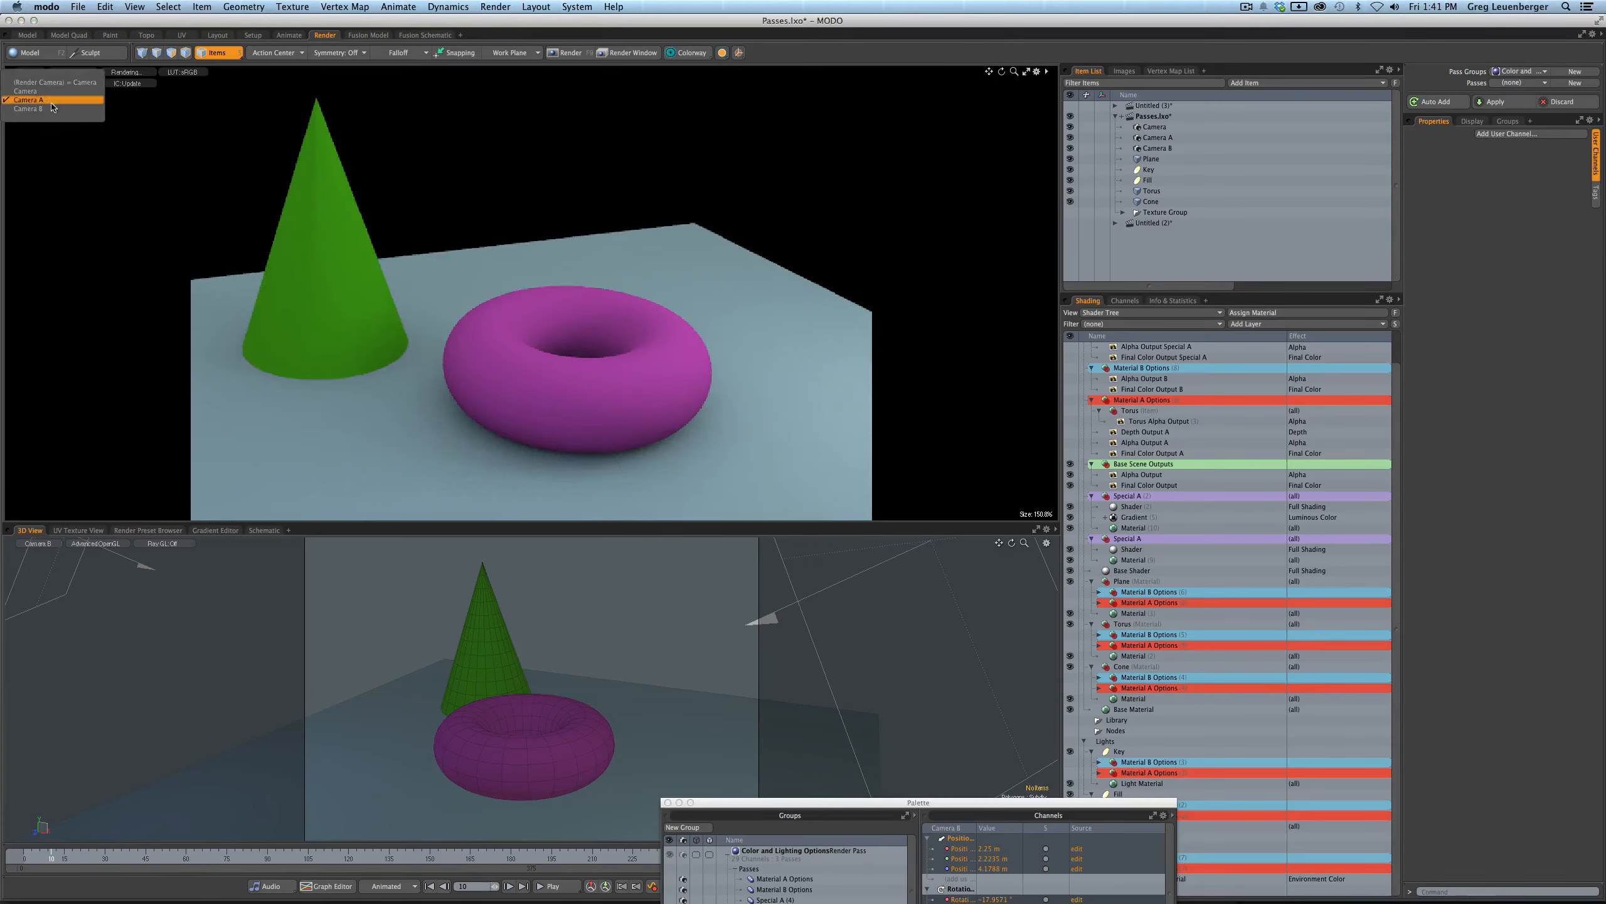
left_click(53, 117)
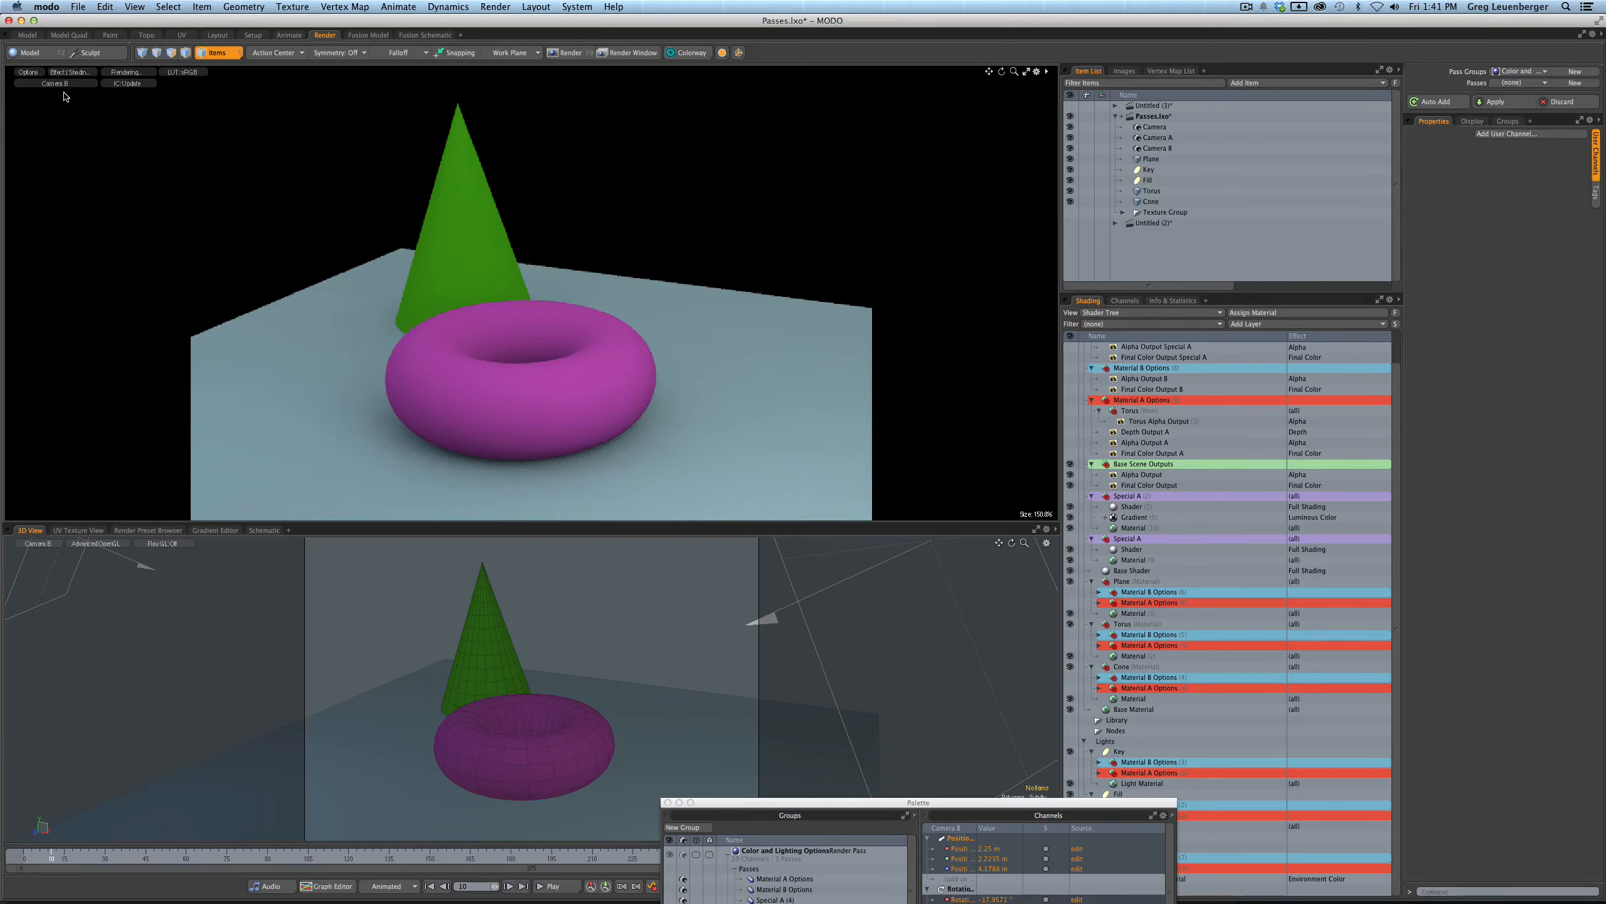
left_click(71, 85)
left_click(70, 106)
left_click(81, 84)
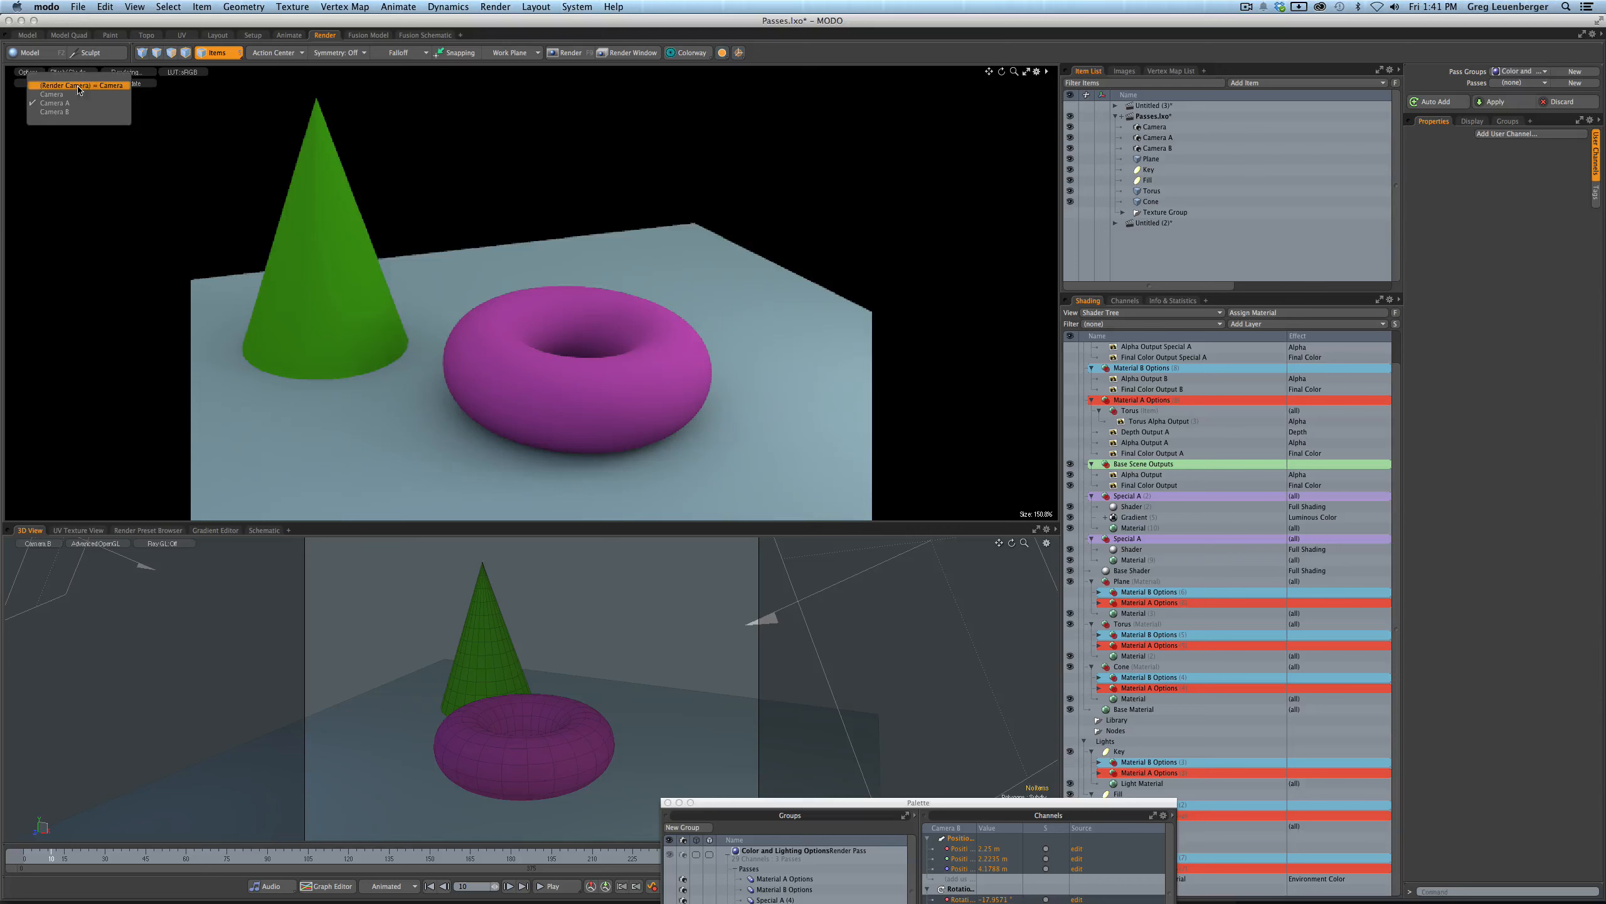
left_click(80, 104)
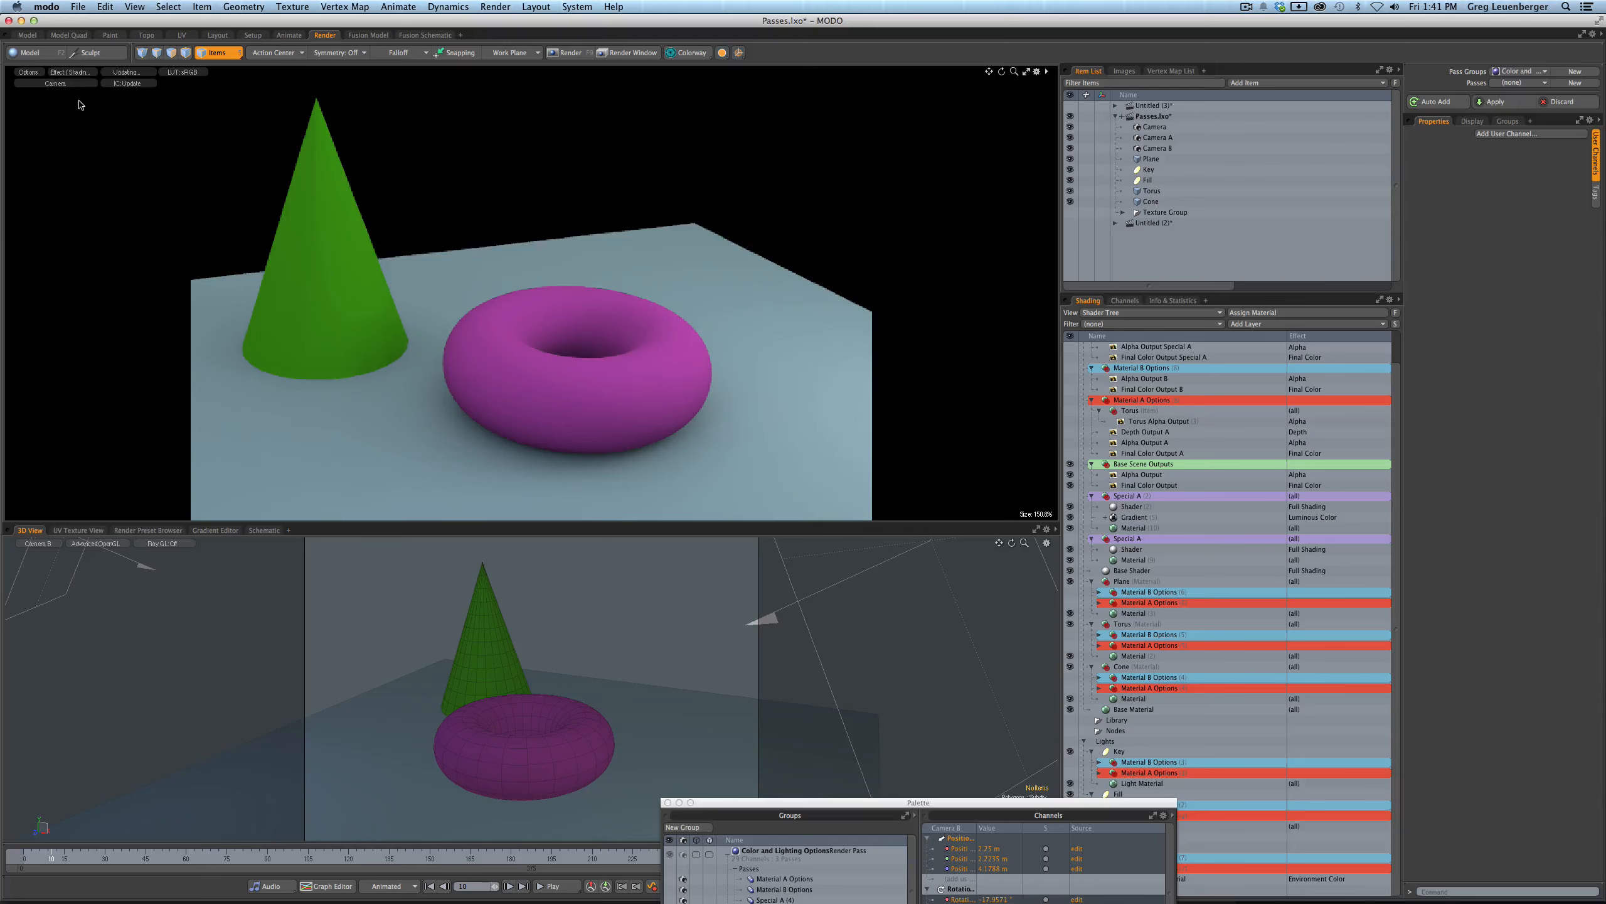
- Set the editor color of Camera A to Red and Camera B to Blue, and hide both cameras
left_click(1161, 138)
right_click(1167, 141)
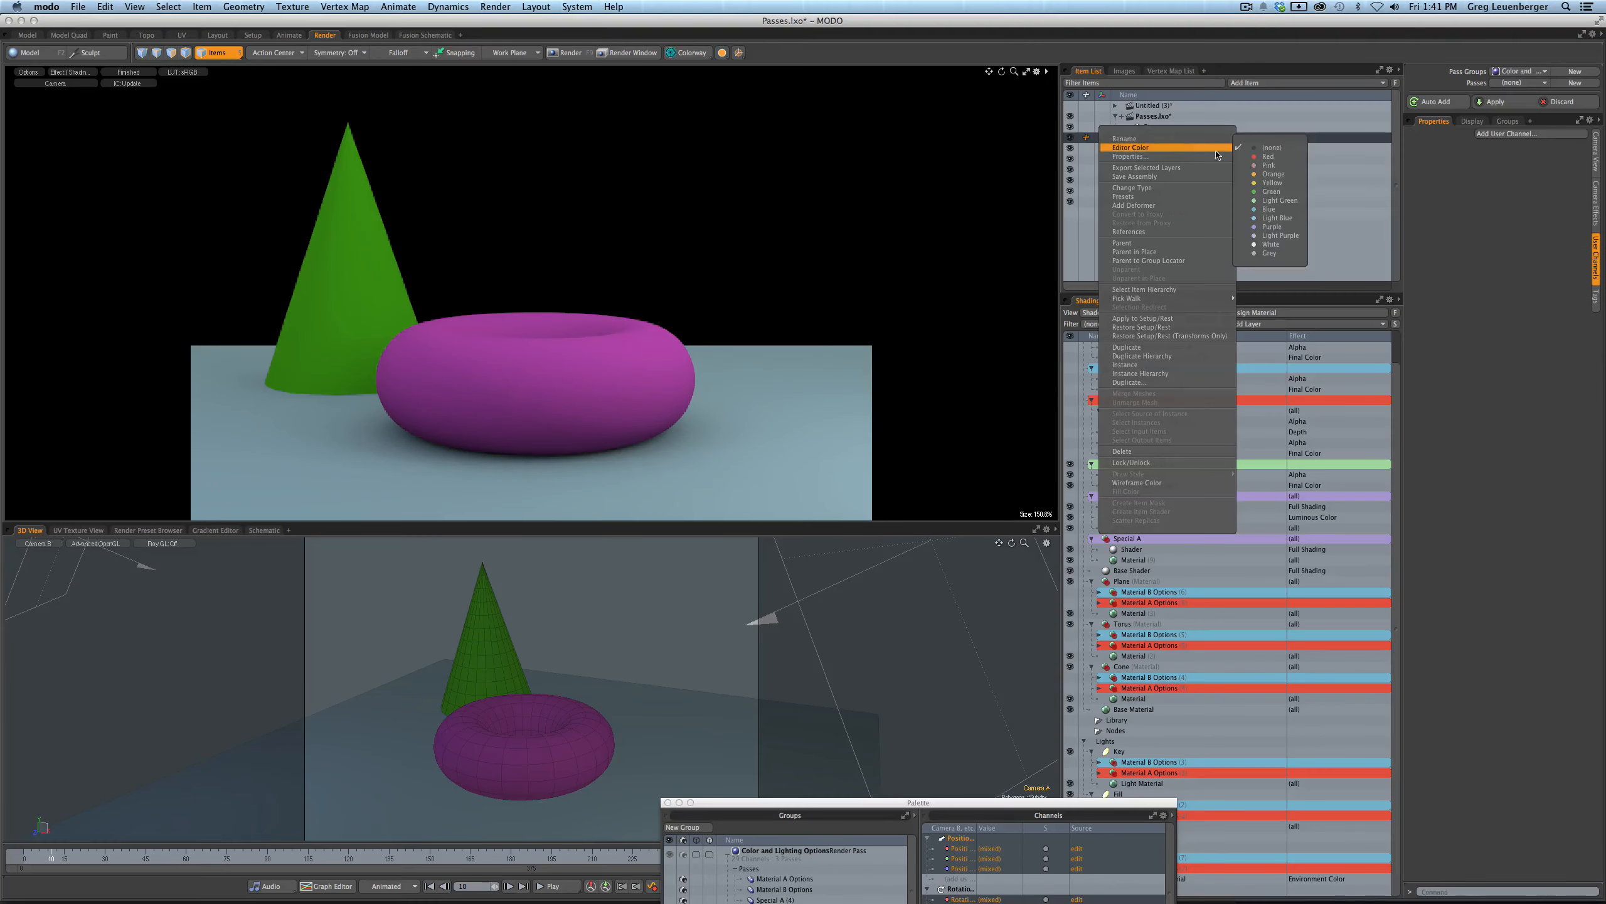
left_click(1262, 163)
left_click(1161, 149)
right_click(1167, 152)
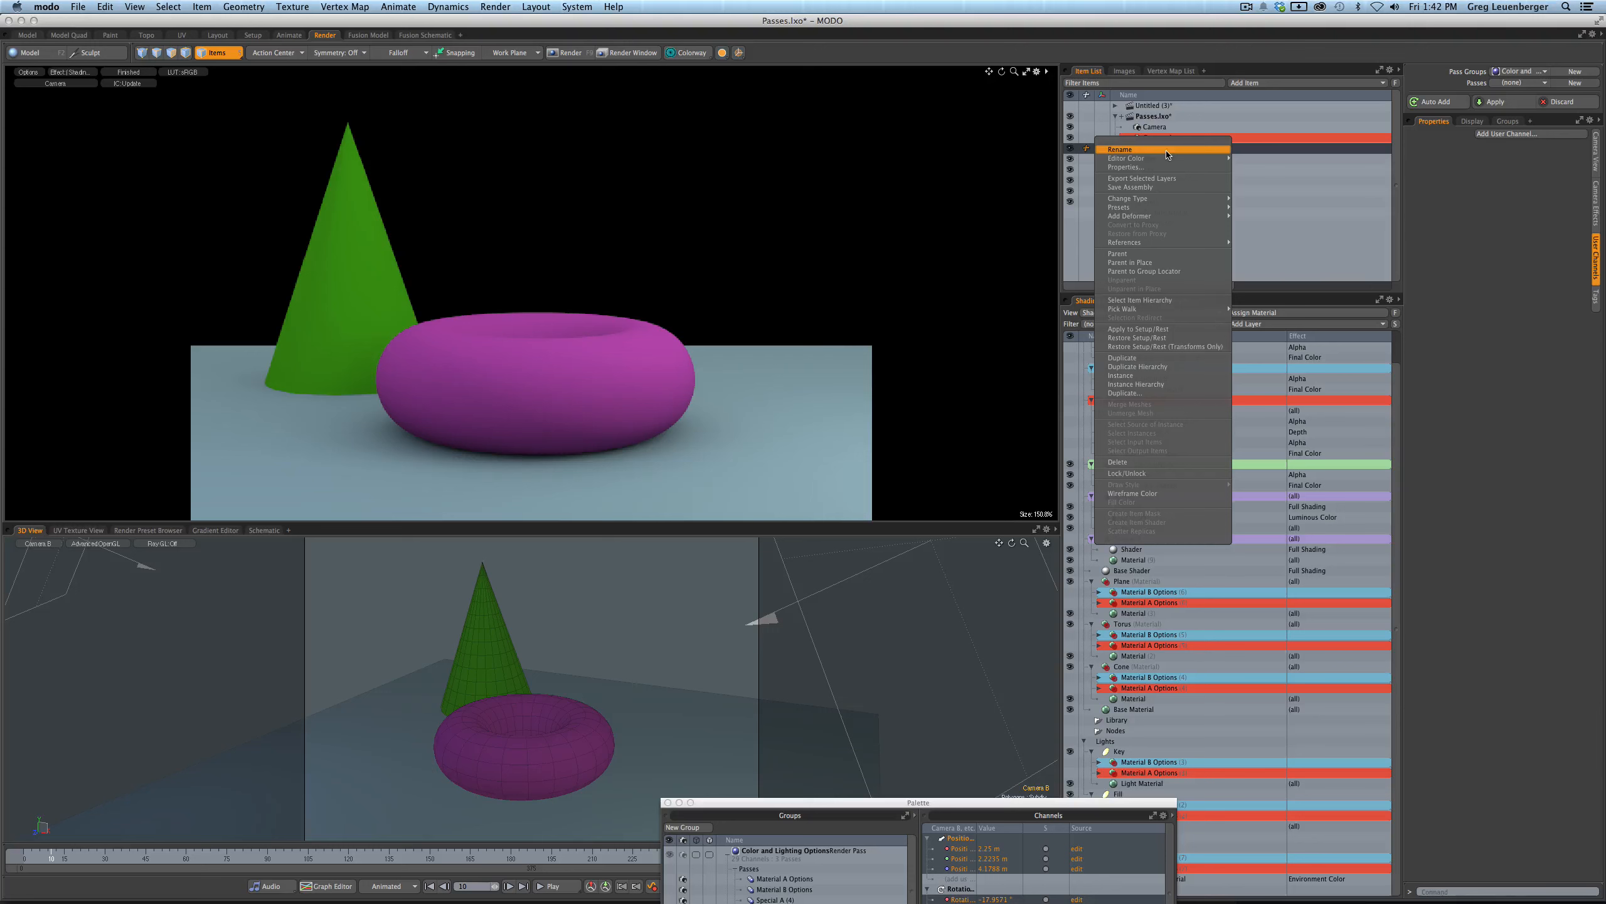
mouse_move(1207, 162)
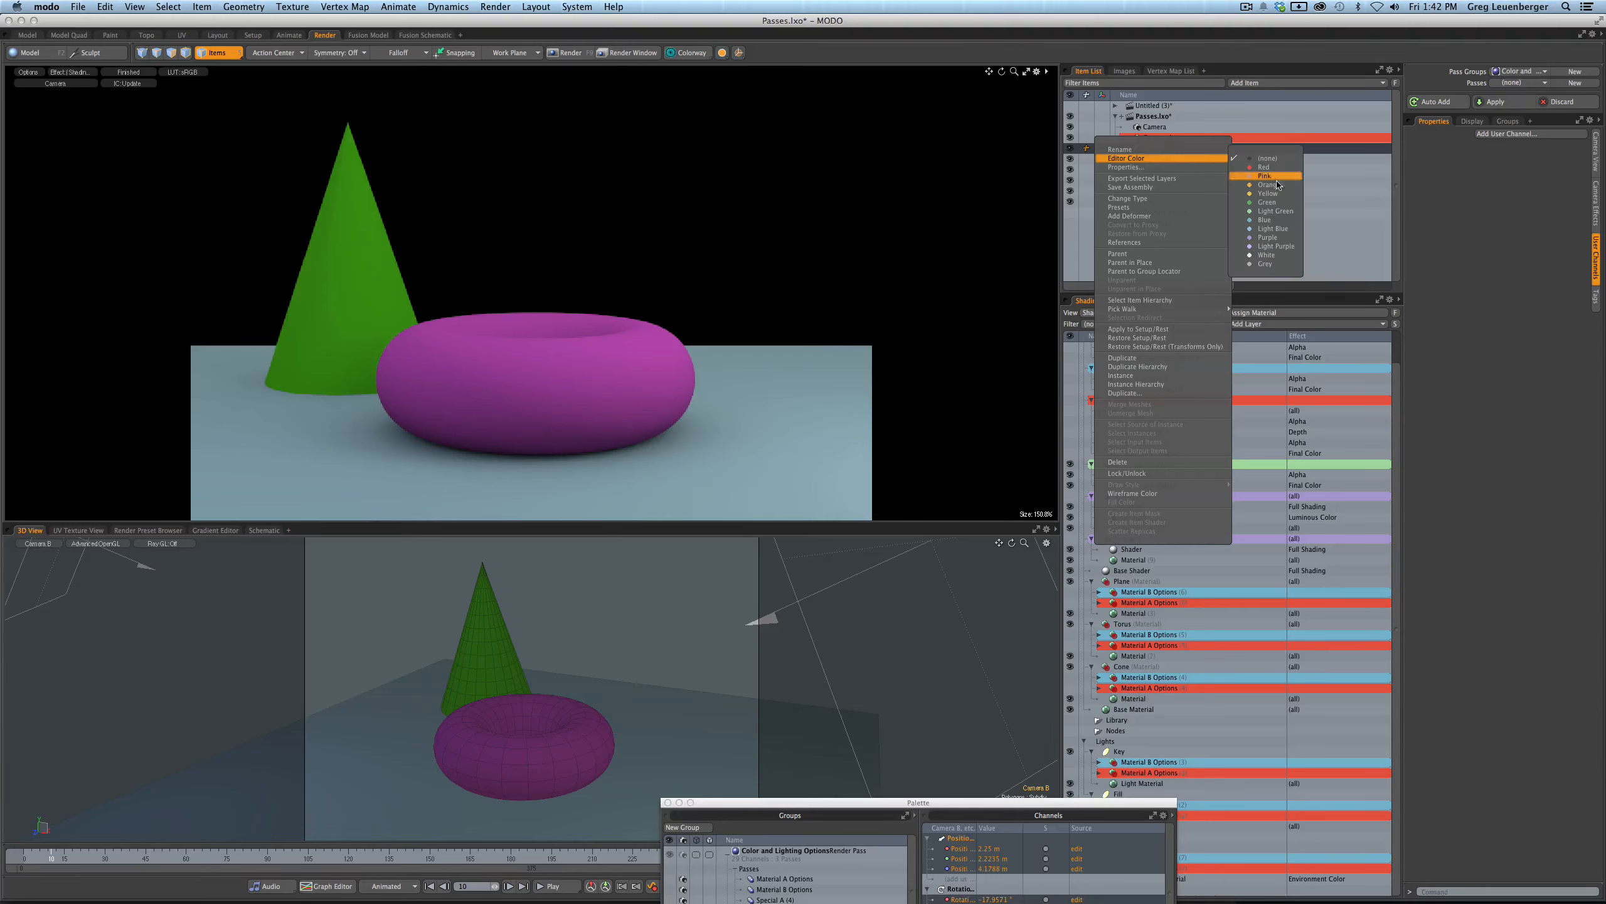
left_click(1279, 223)
left_click(1158, 151)
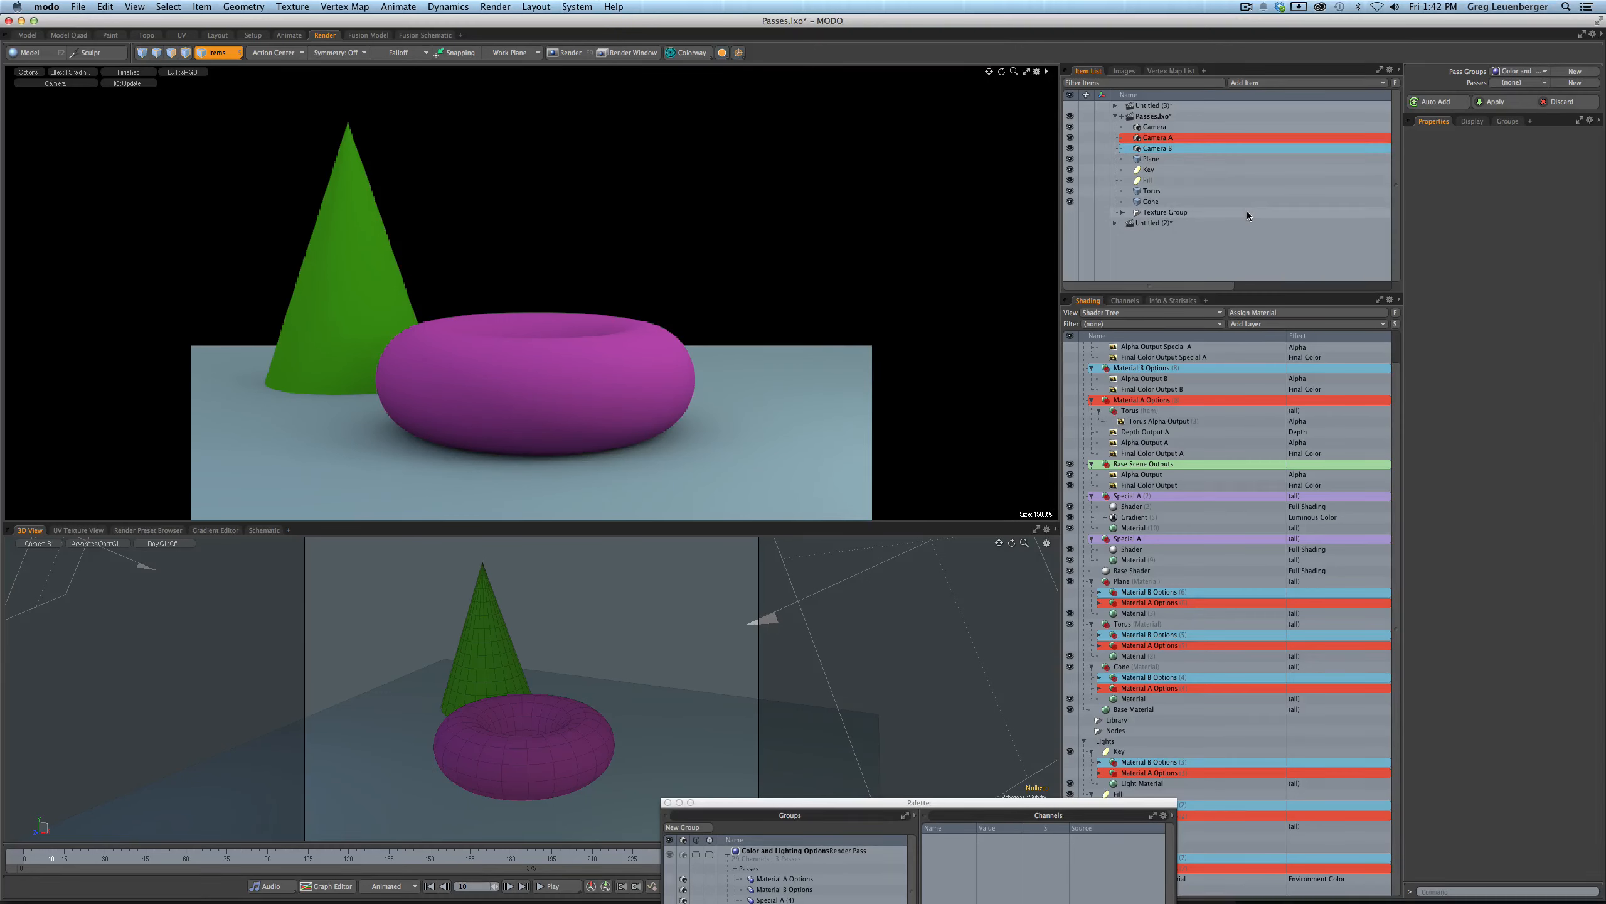
left_click(1070, 138)
- Activate the Material A Options pass, select the Render item in the shader tree, and turn on Auto Add
left_click(1514, 82)
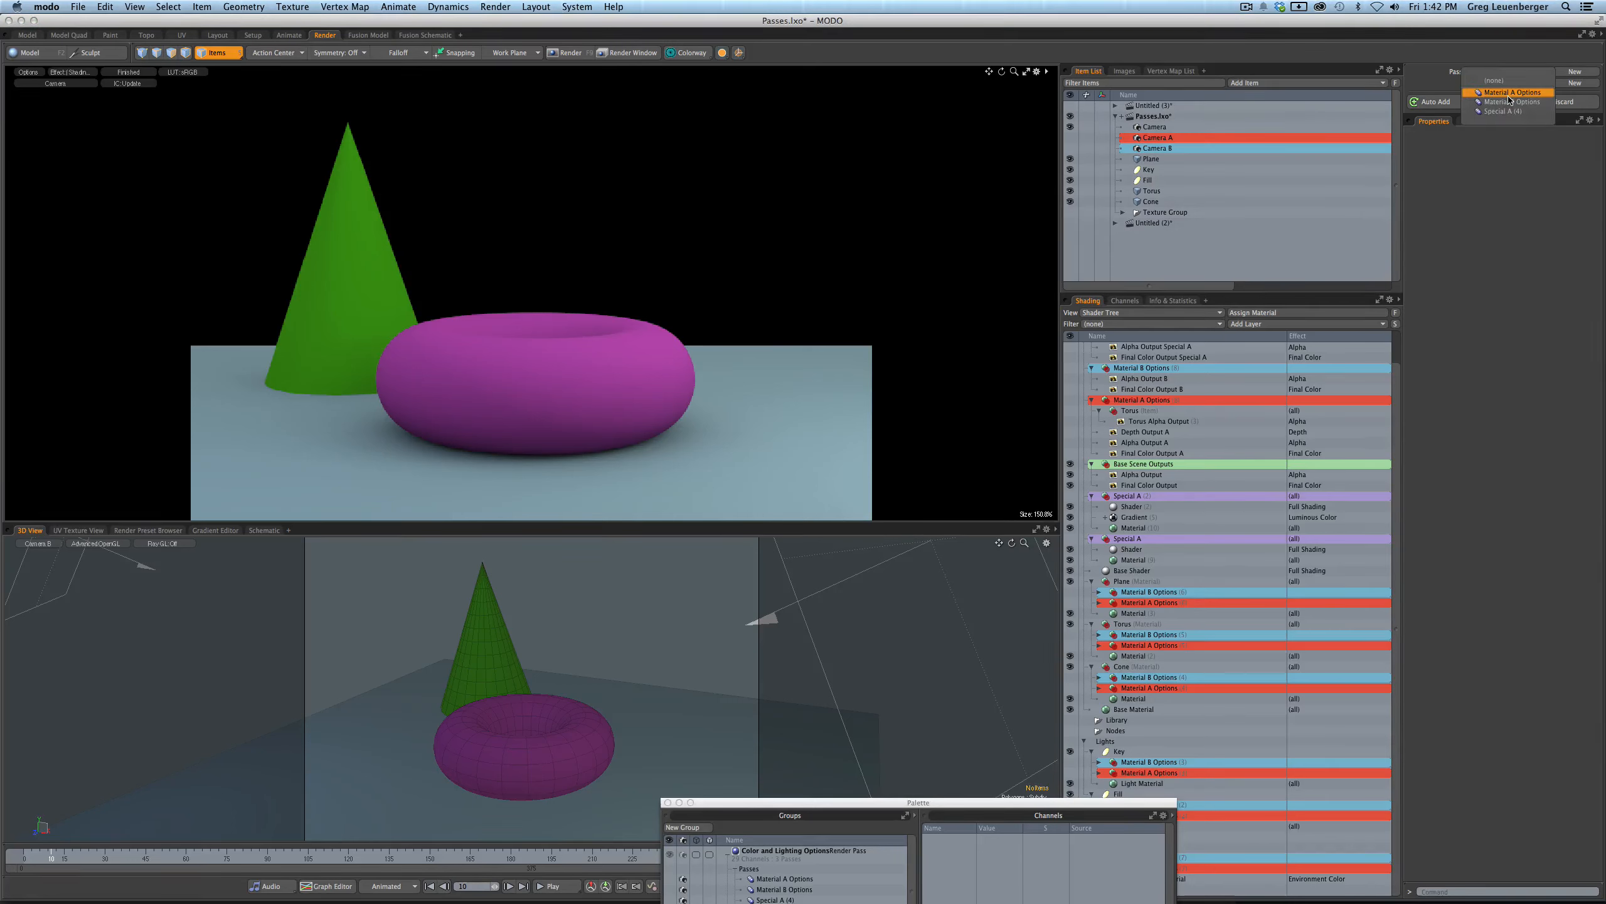
left_click(1509, 95)
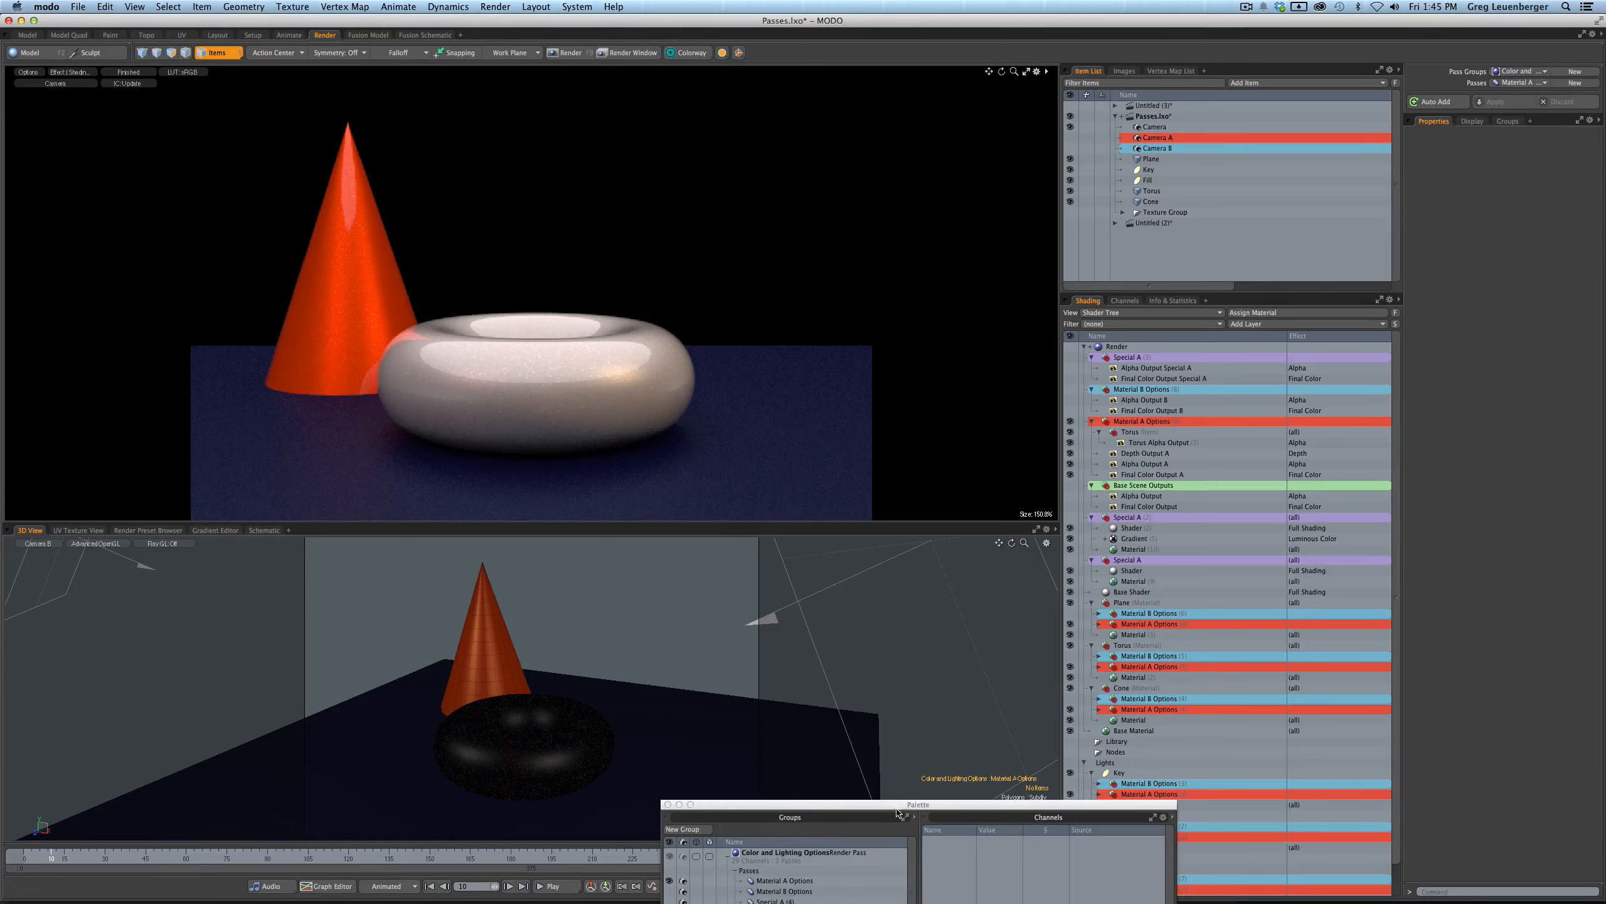
left_click_drag(898, 809, 553, 555)
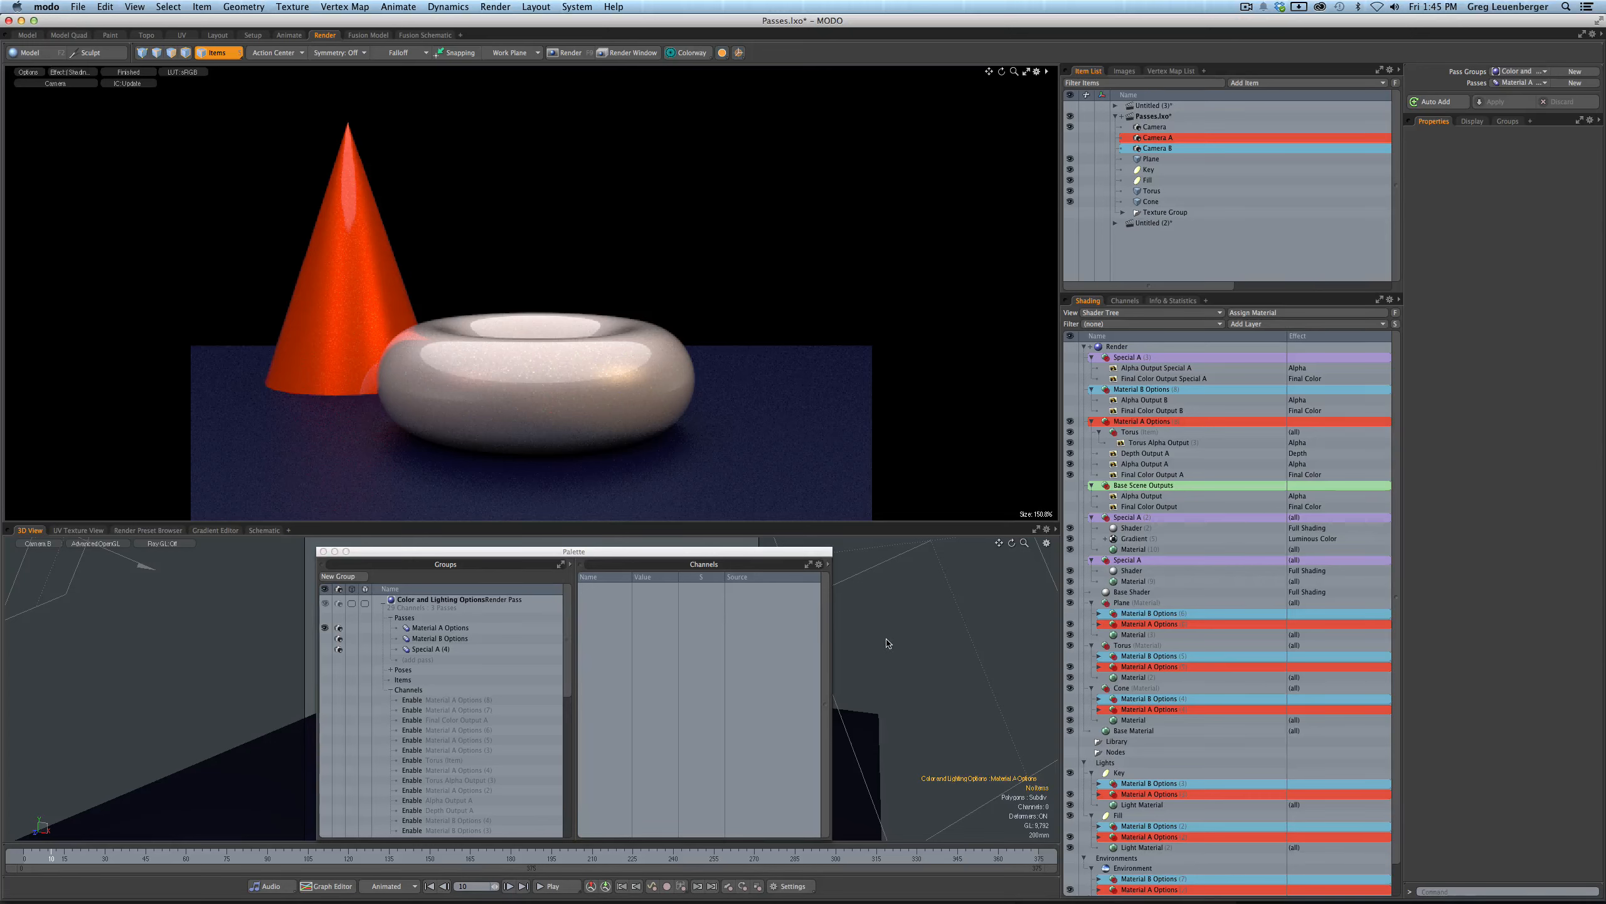
left_click(1121, 349)
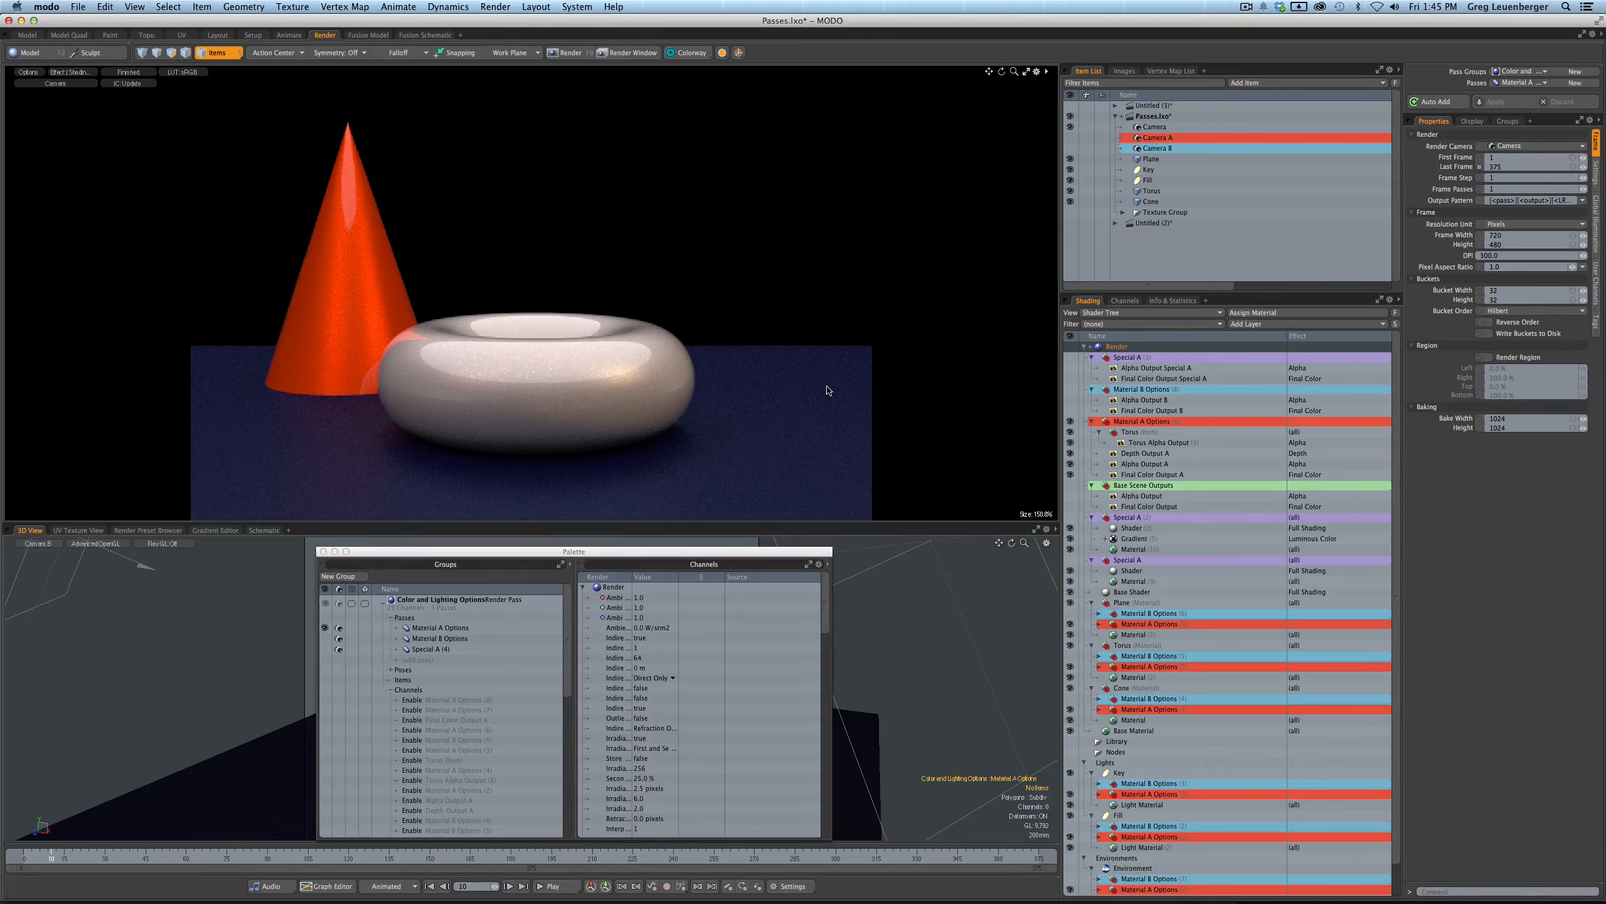
left_click(1440, 102)
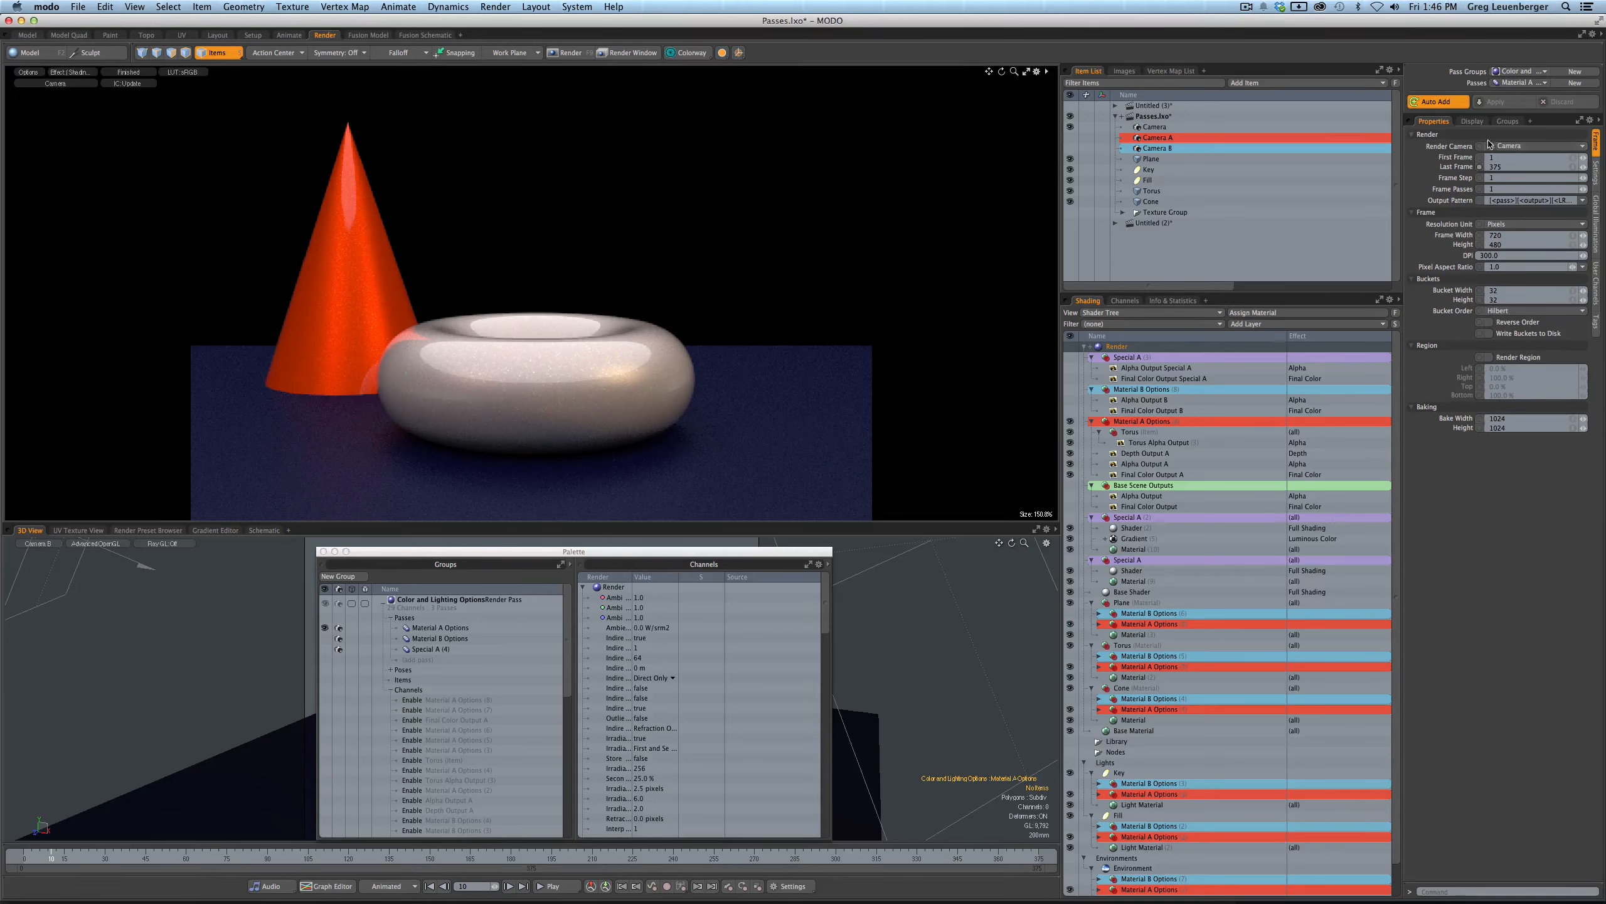
- Show Camera A in place of Camera, set the Render Camera to Camera A, and apply the edits to the pass
left_click(1071, 135)
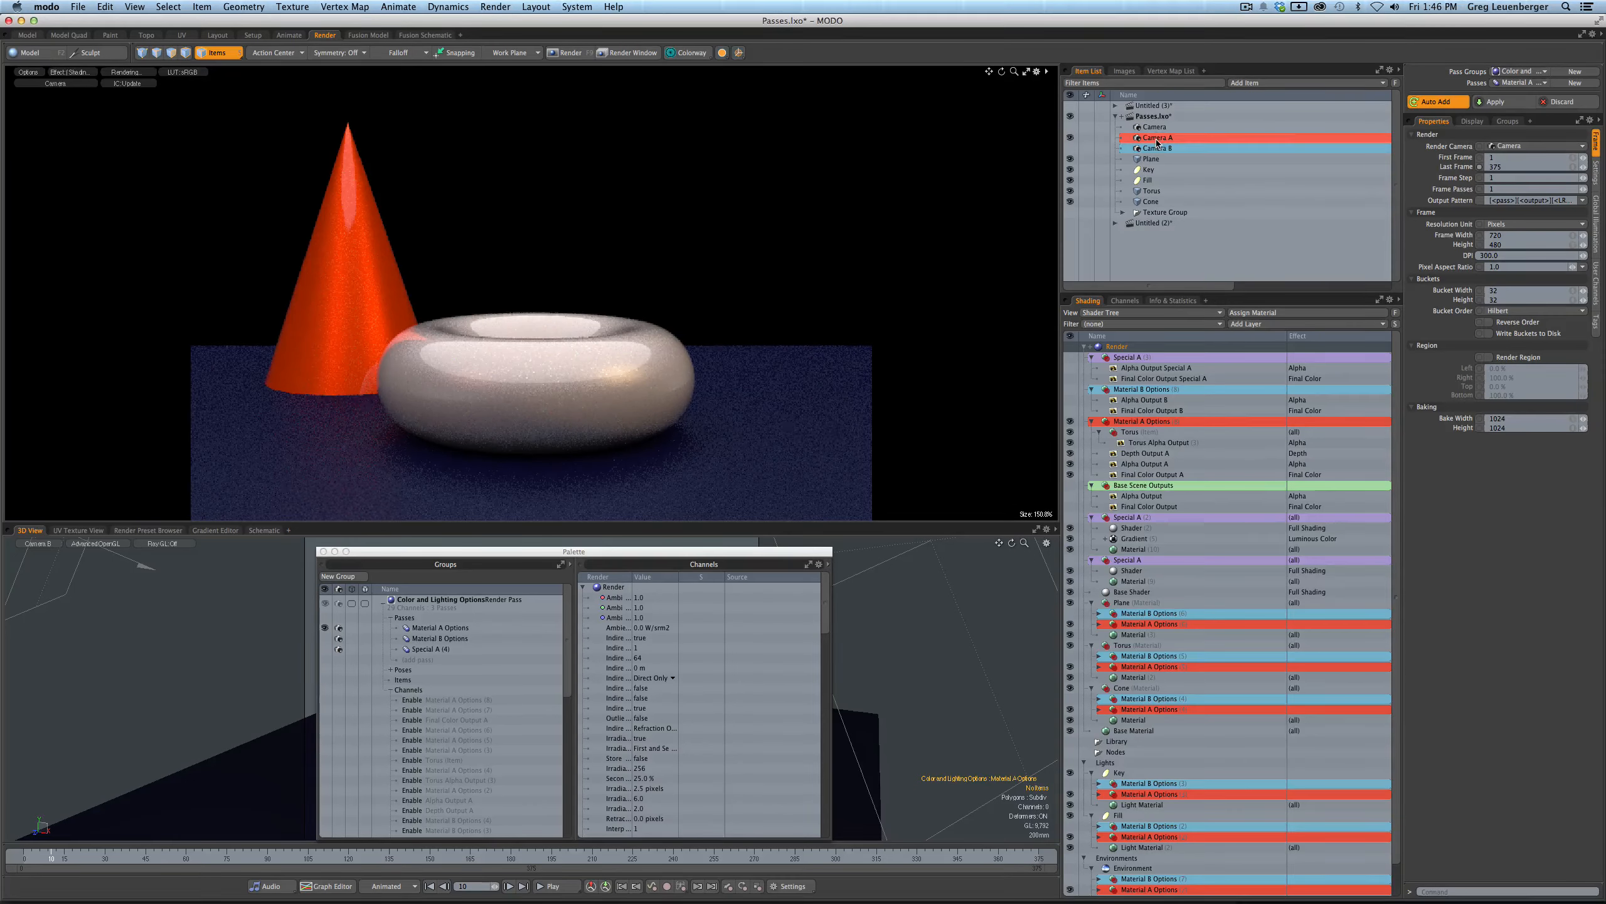
left_click(1521, 147)
left_click(1529, 165)
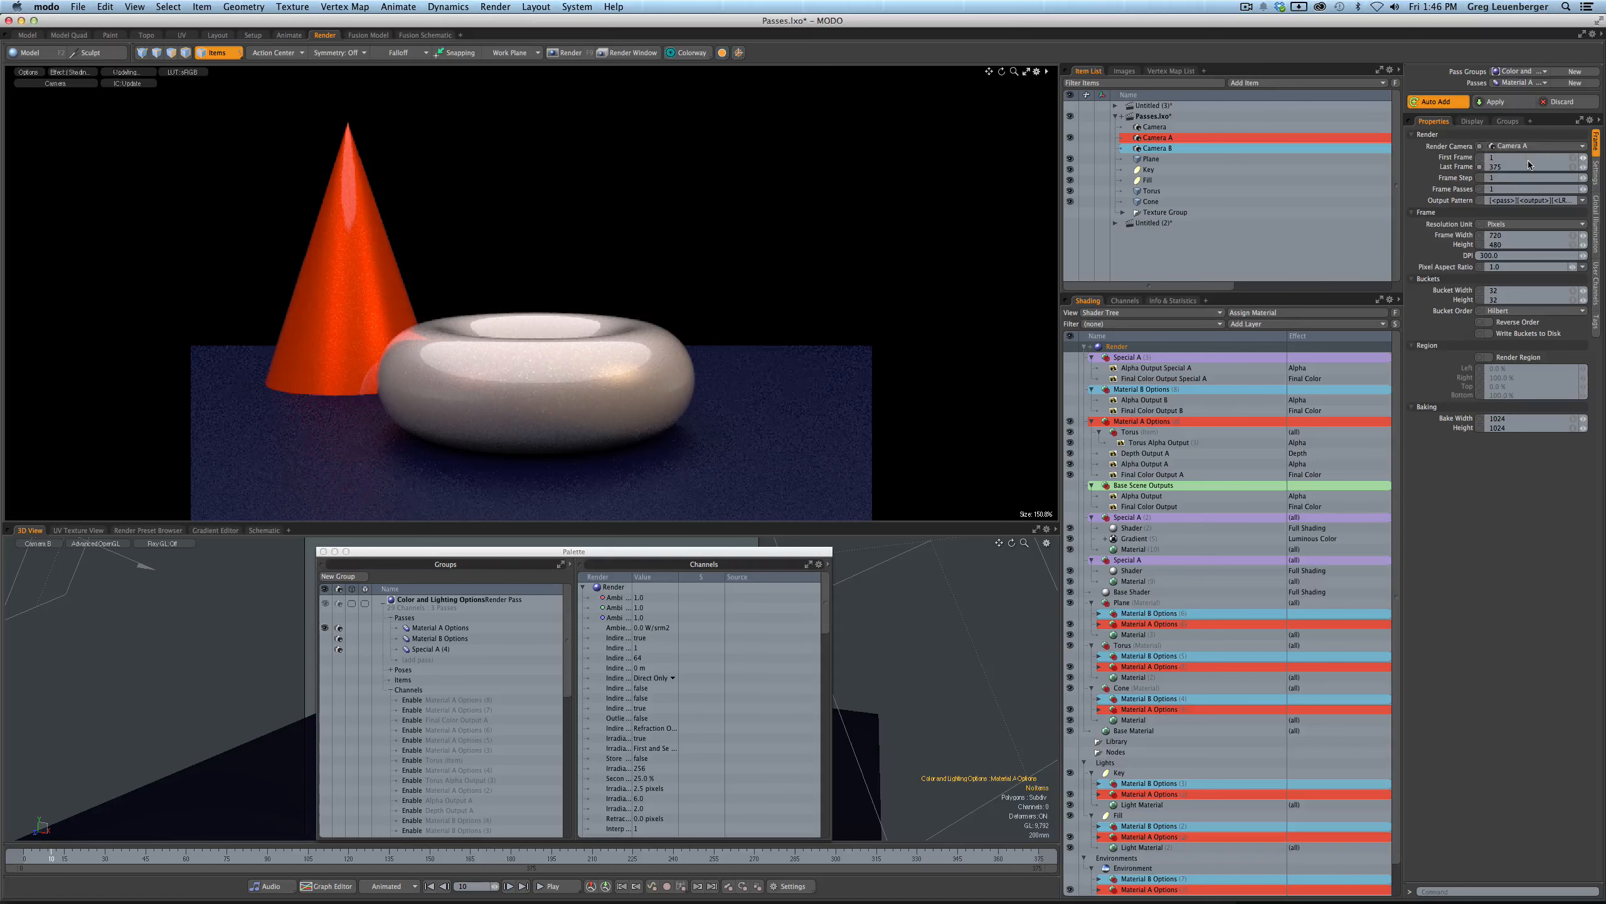
left_click(1510, 103)
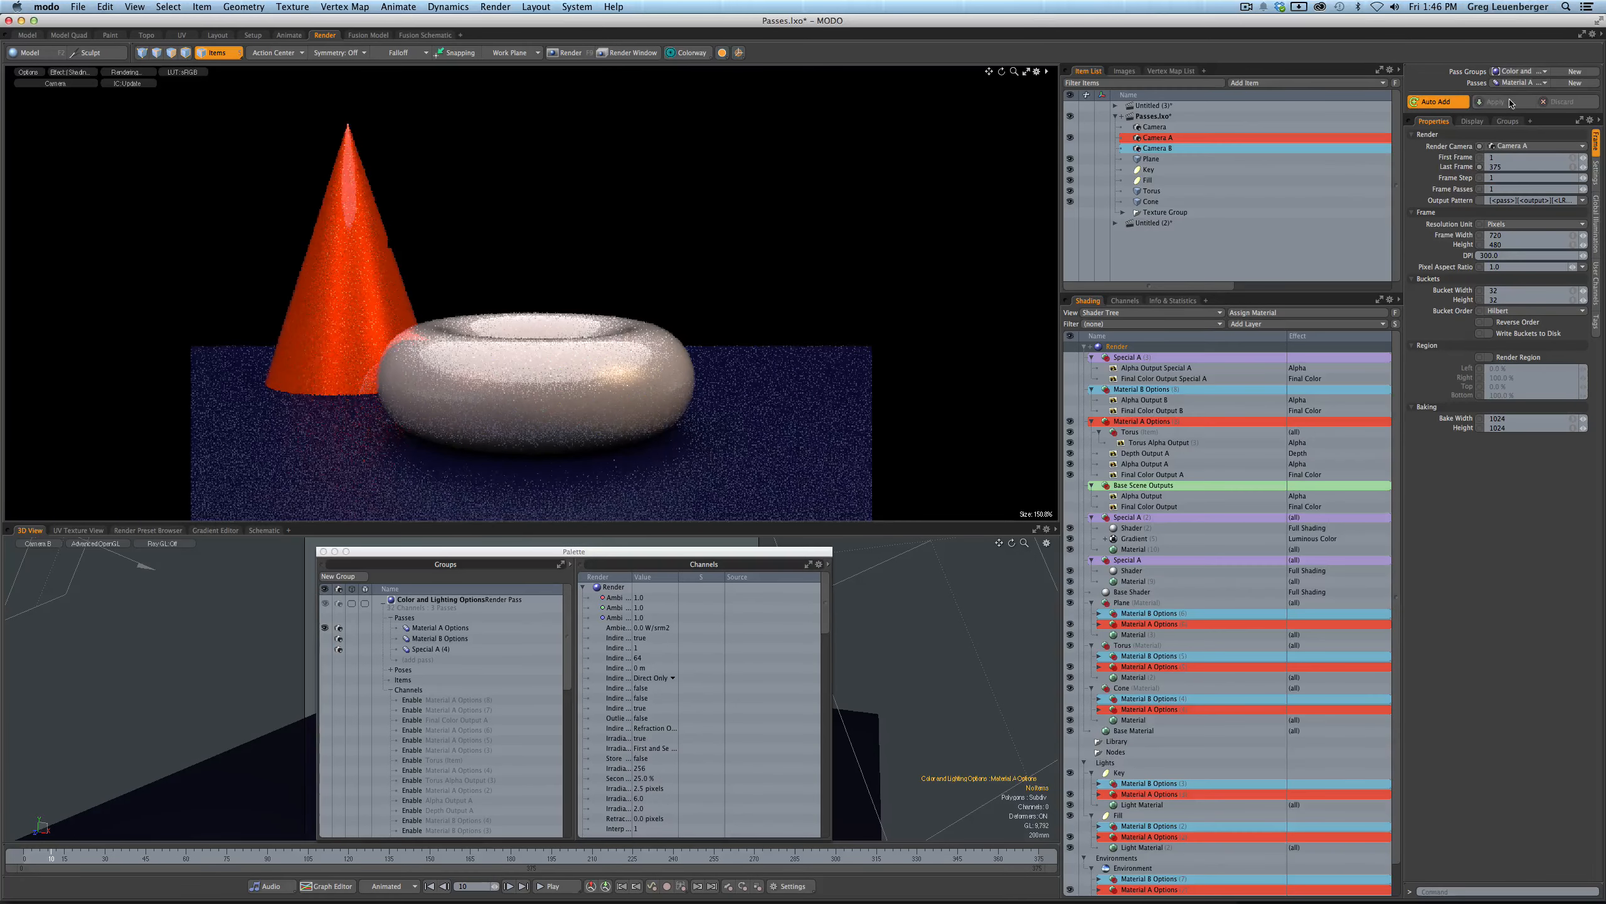
- Reset the active pass to none and activate the Material B Options pass
left_click(1518, 83)
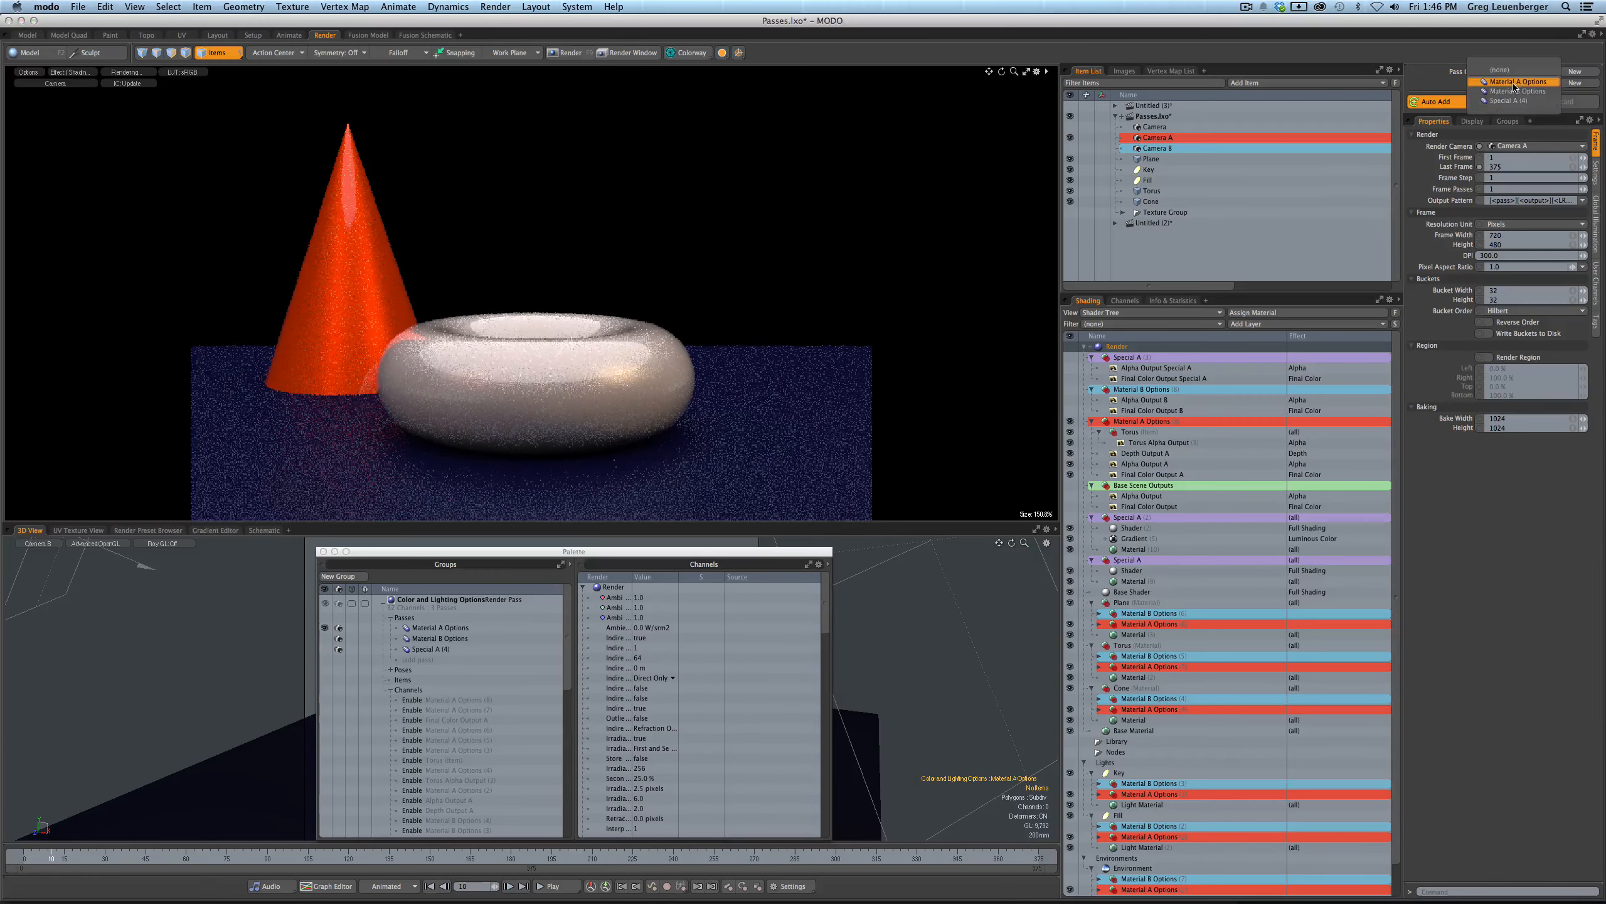
left_click(1513, 71)
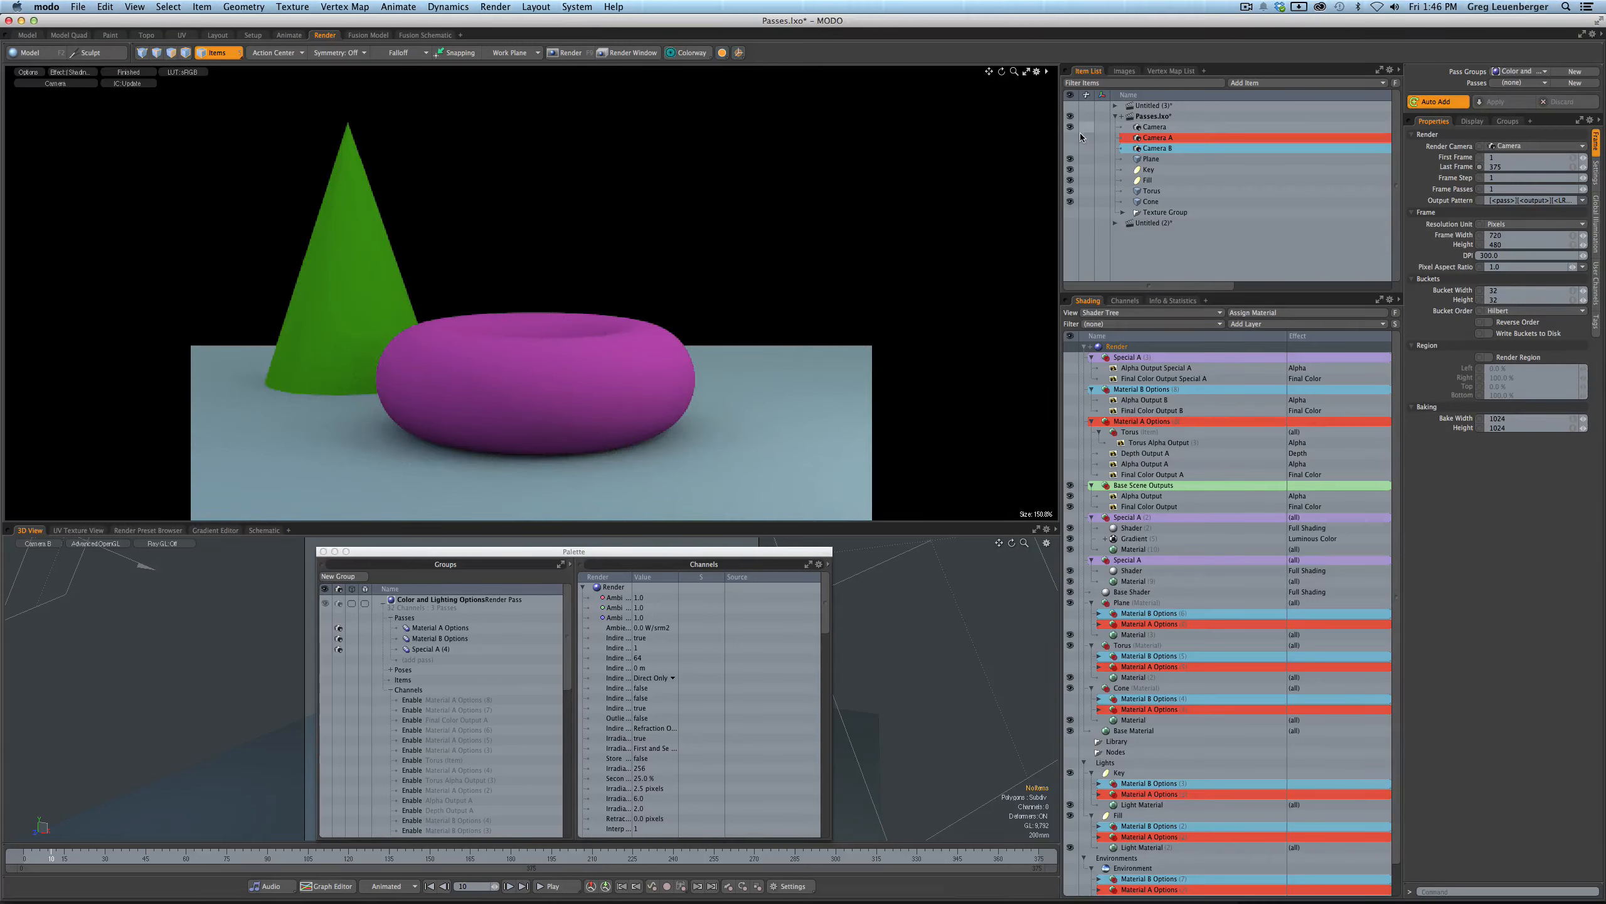
left_click(1513, 84)
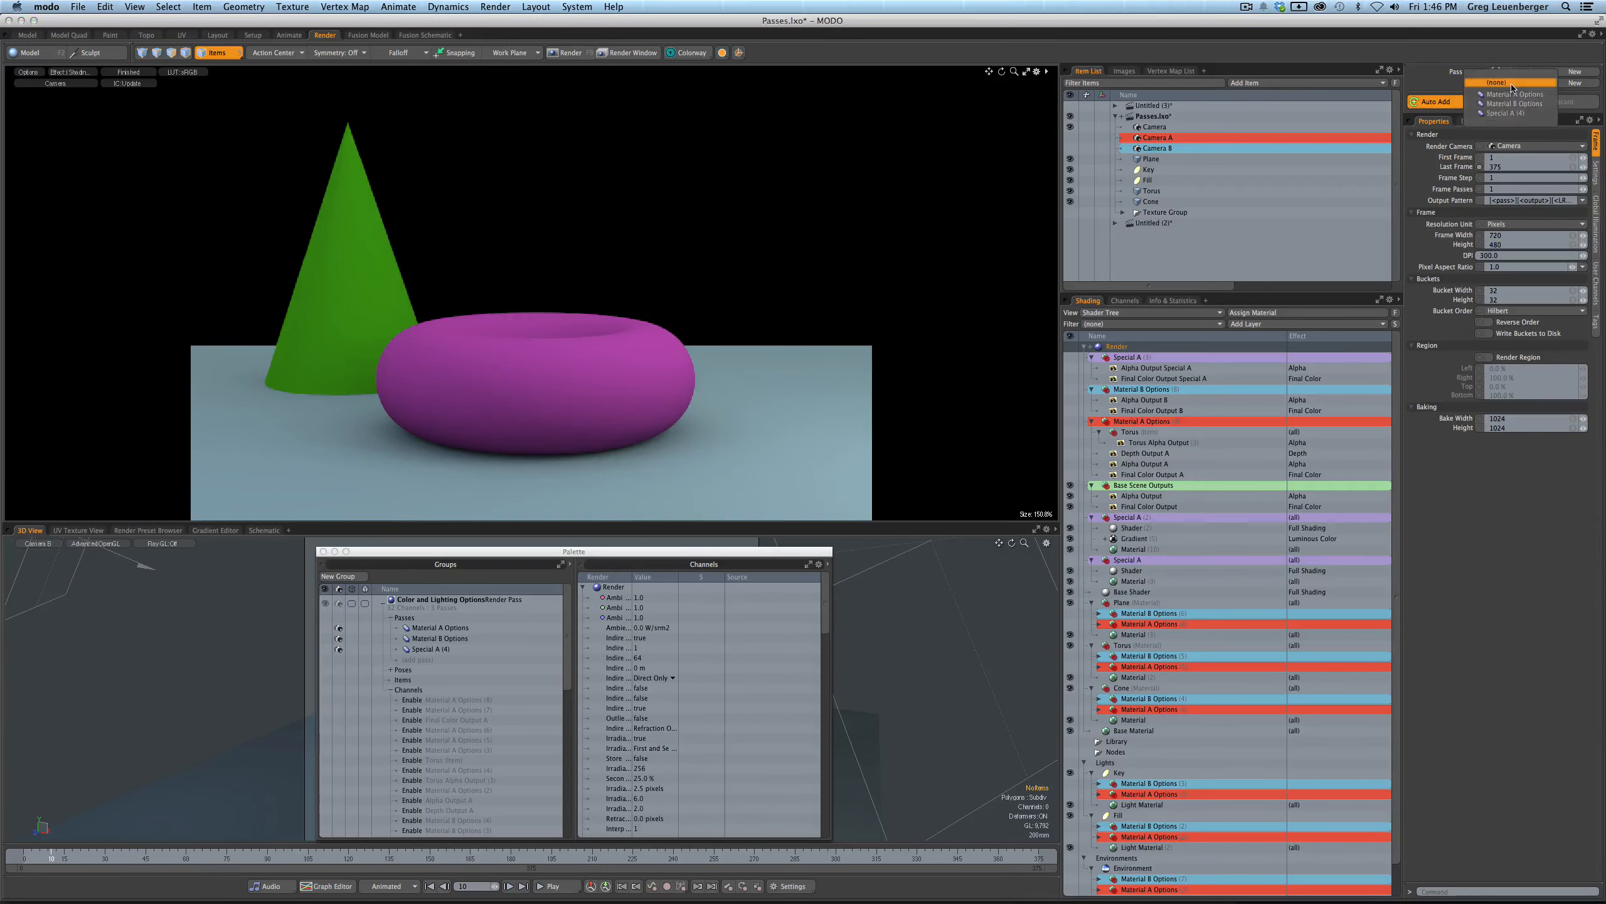
left_click(1514, 104)
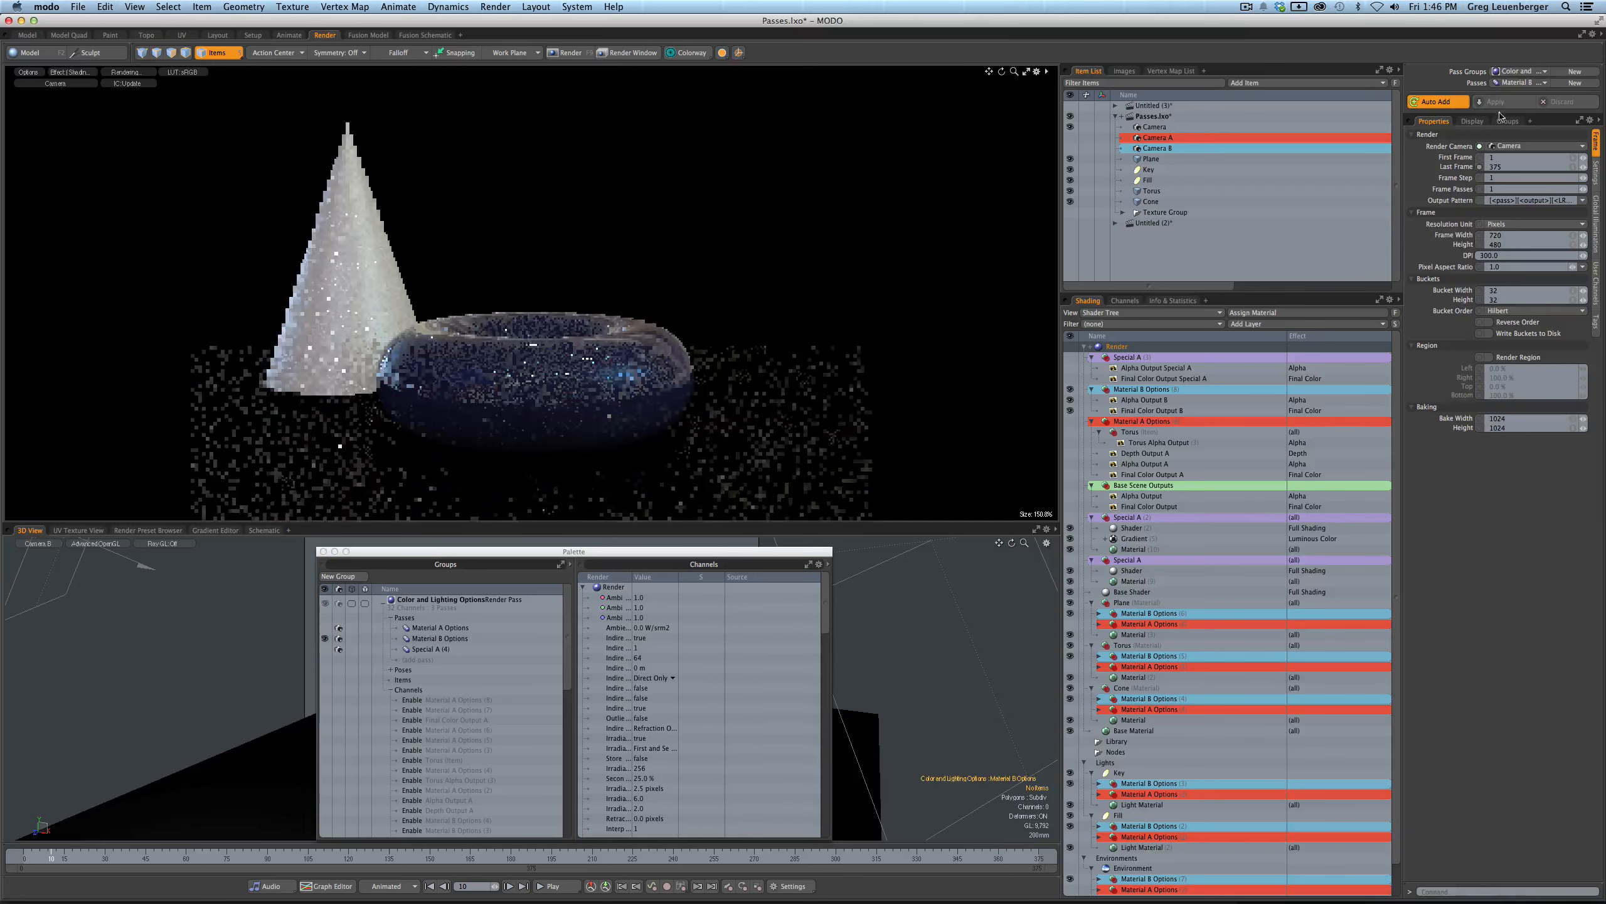
- Set the Render Camera to Camera B, show Camera B in place of Camera, apply the edits, and turn off Auto Add
left_click(1511, 149)
left_click(1510, 167)
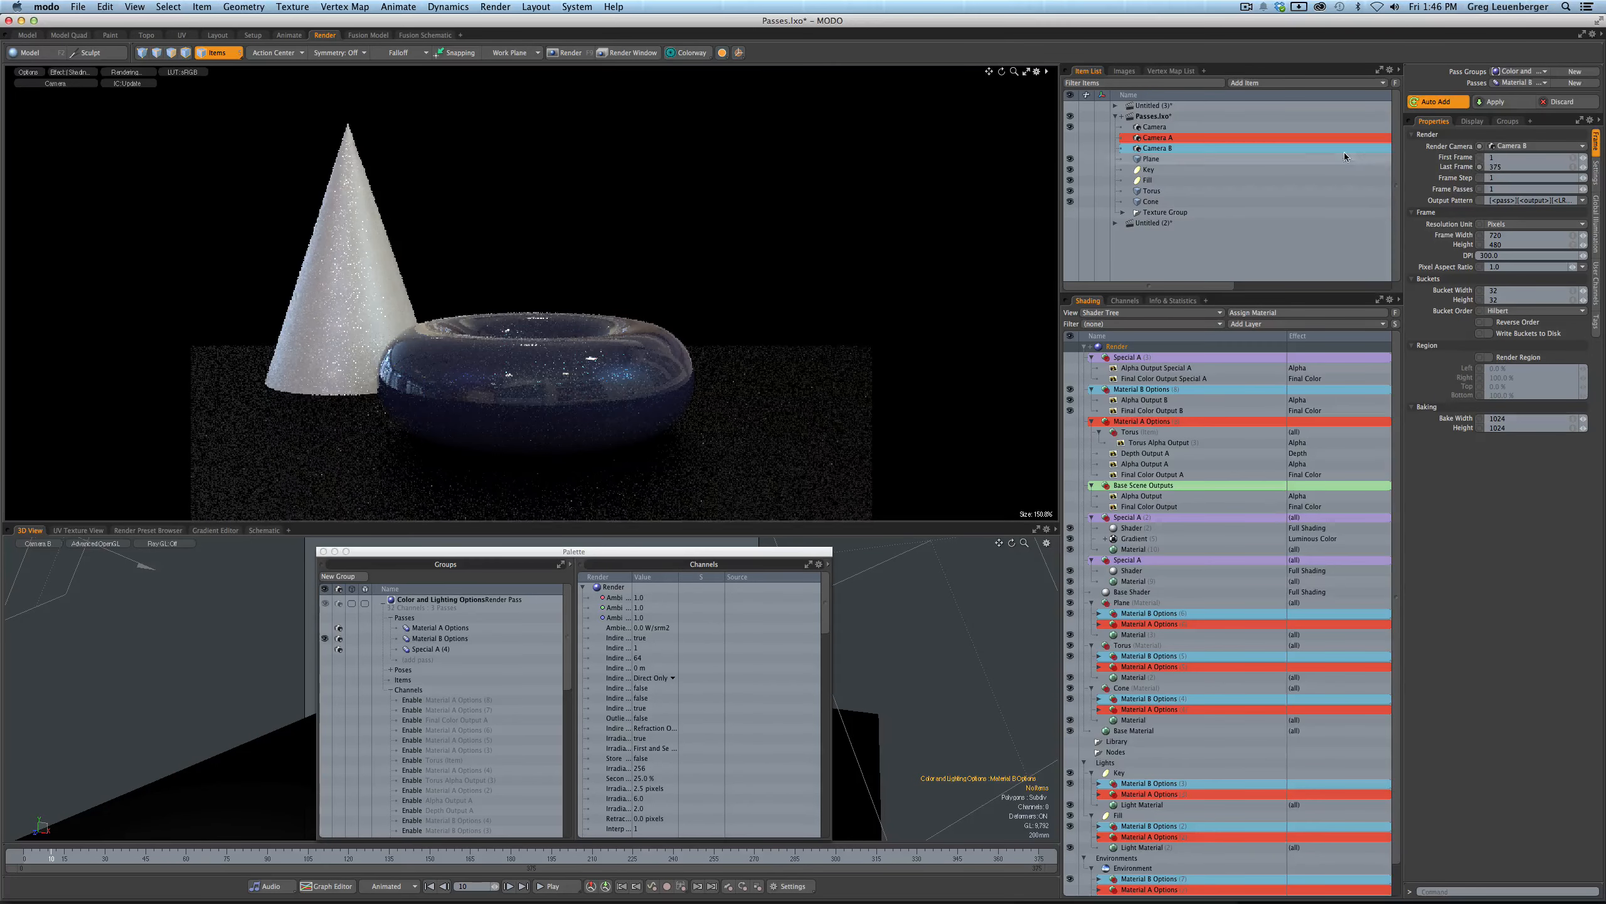
left_click(1070, 148)
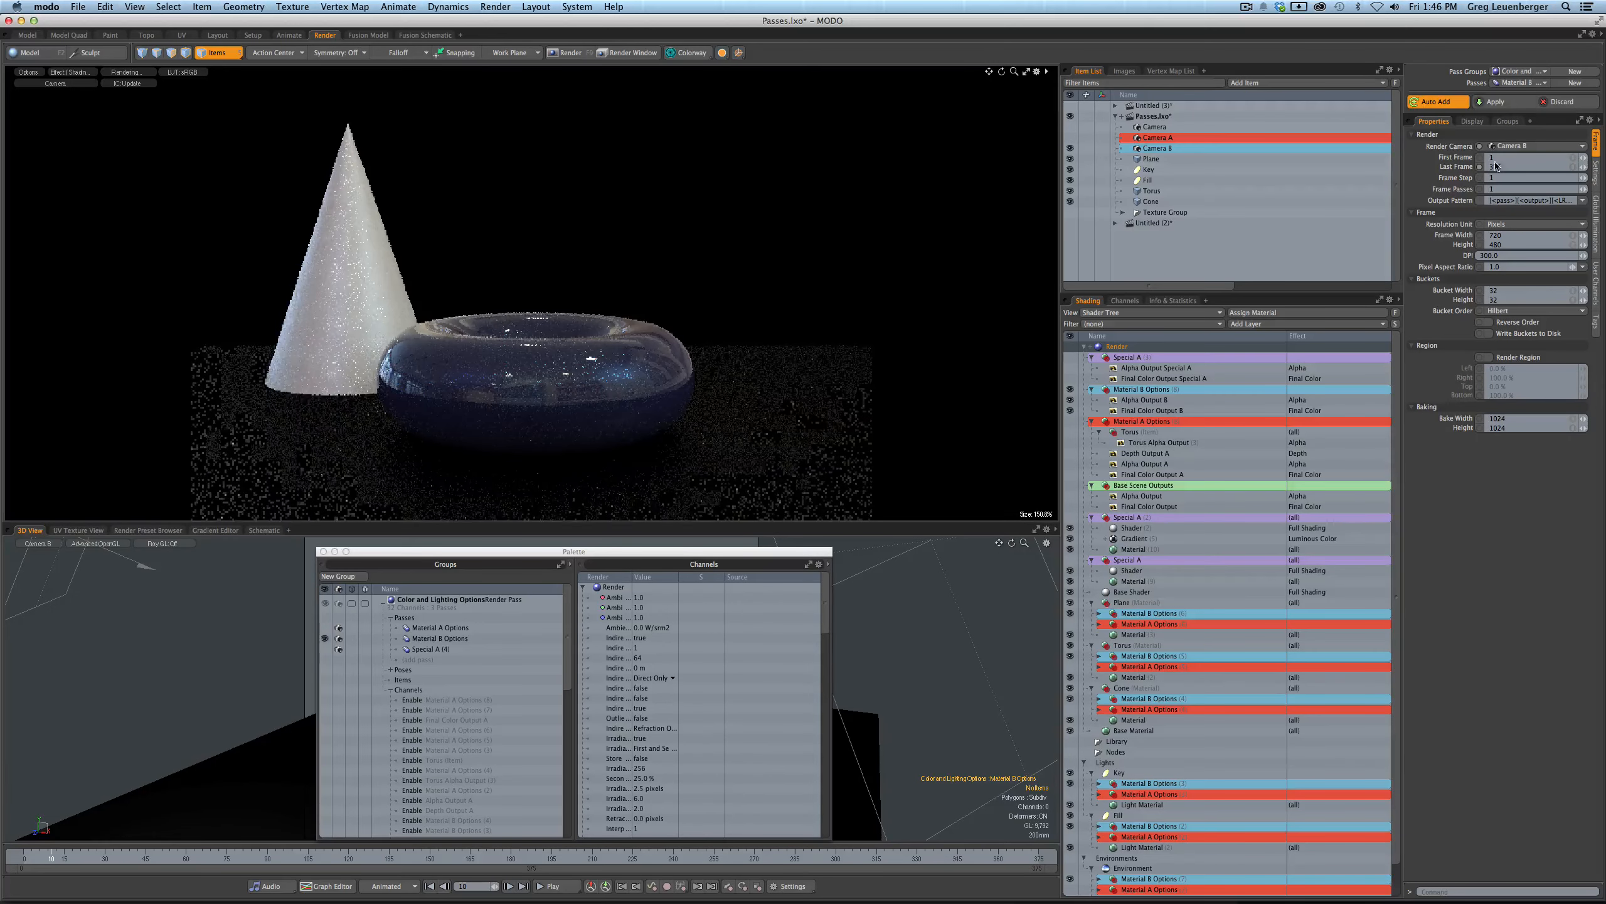
left_click(1504, 103)
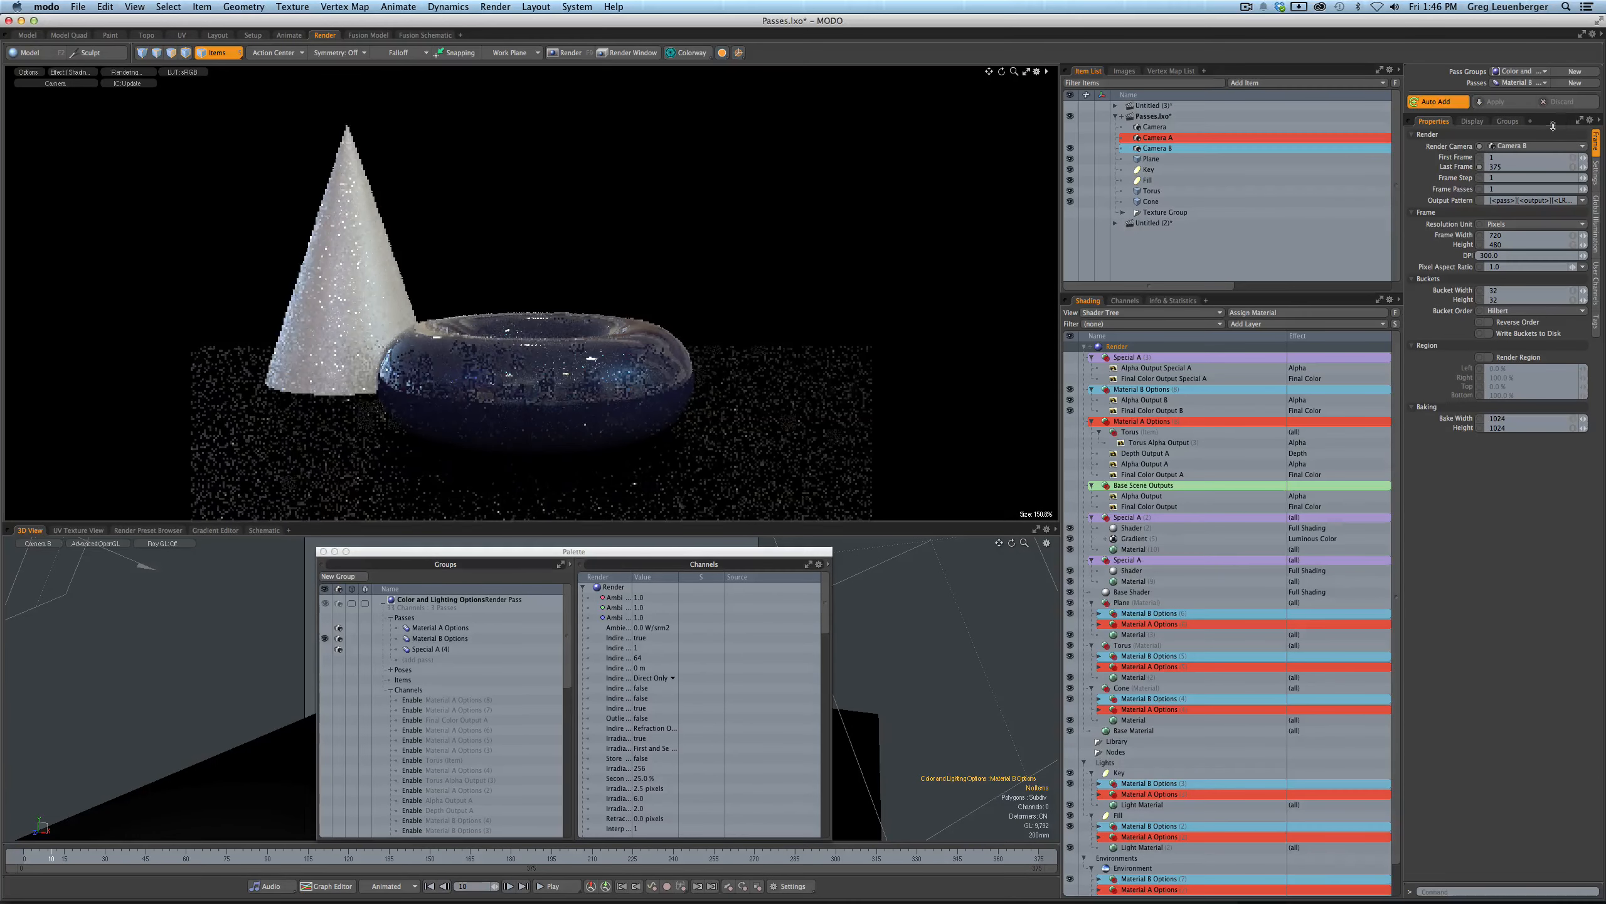
left_click(1433, 101)
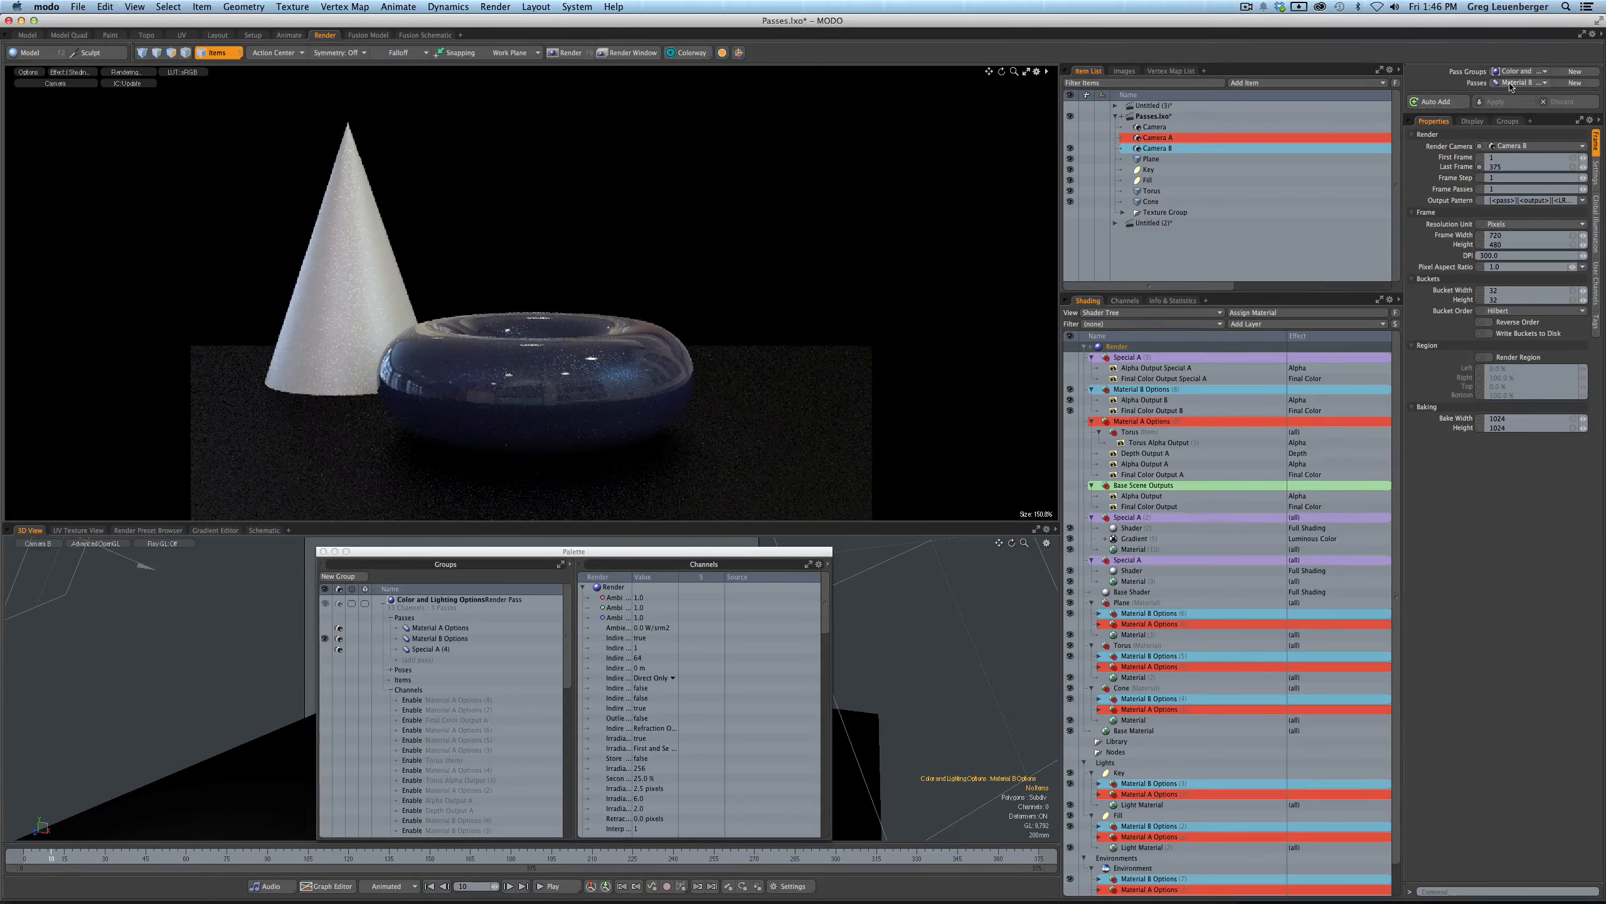
- Check the render camera in the Material A Options, Material B Options and Special A passes, and return to no active pass
left_click(1510, 84)
left_click(1501, 64)
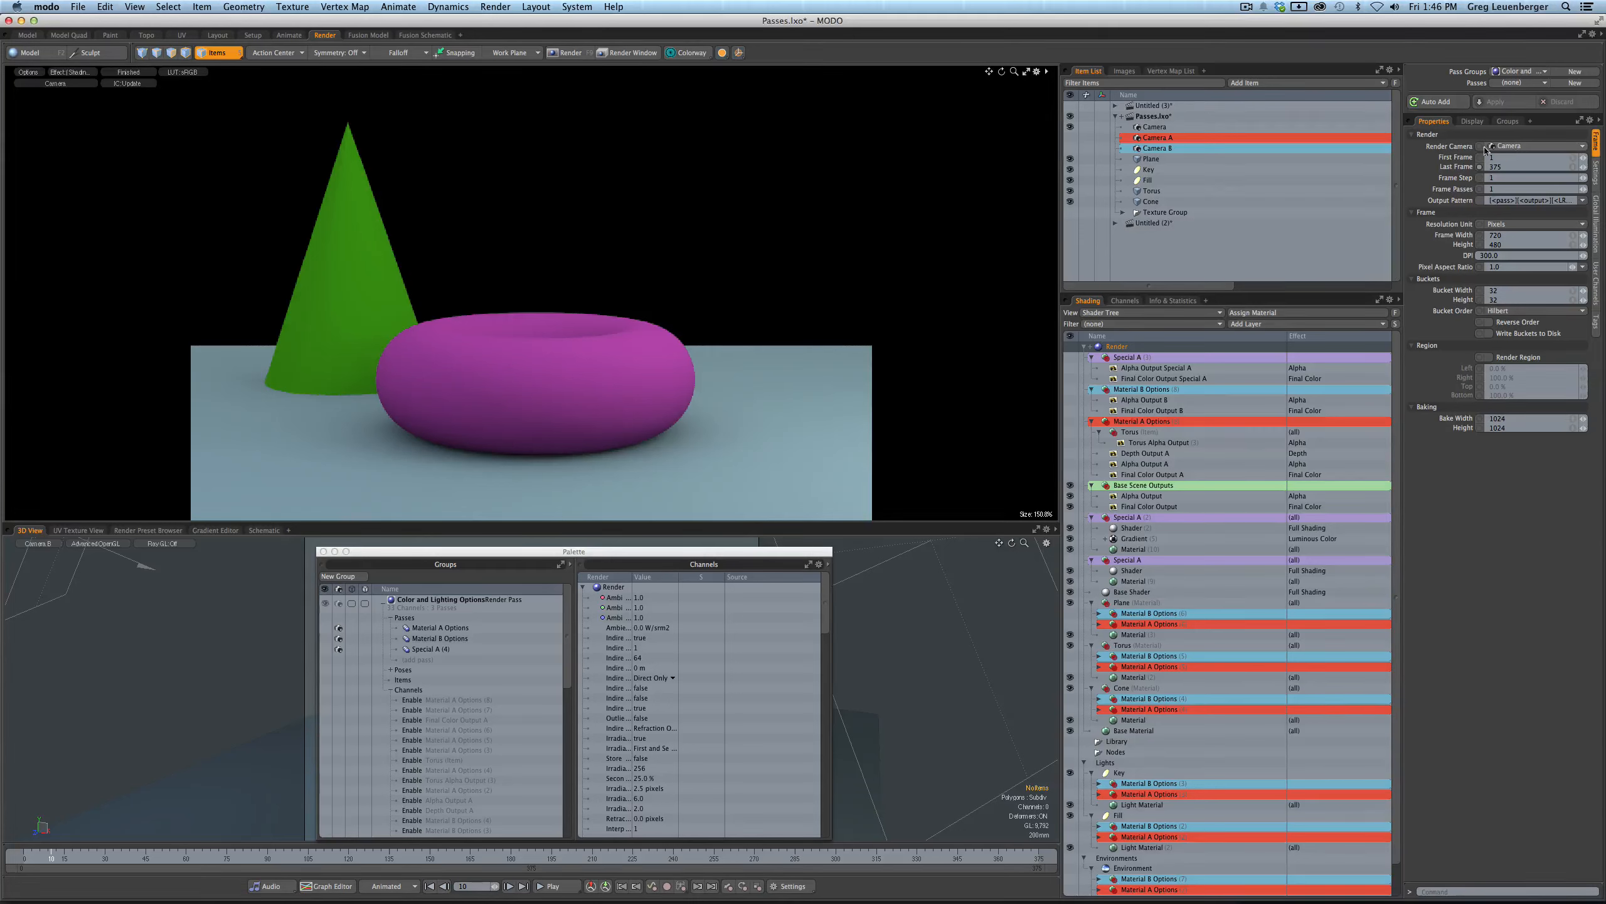
left_click(1515, 84)
left_click(1510, 94)
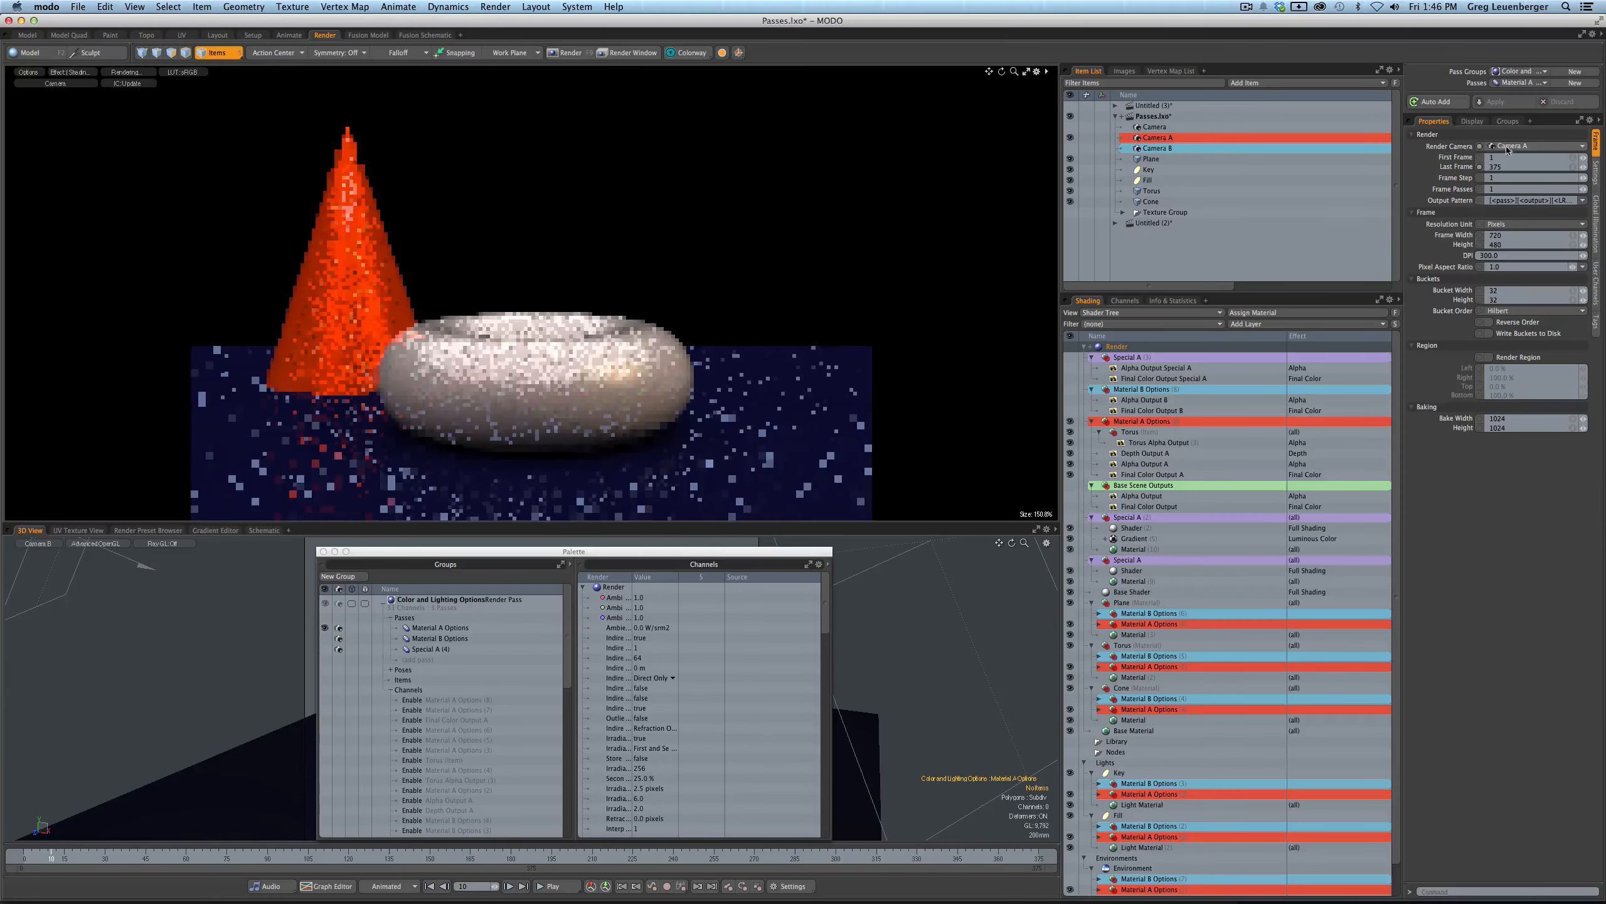
left_click(1511, 84)
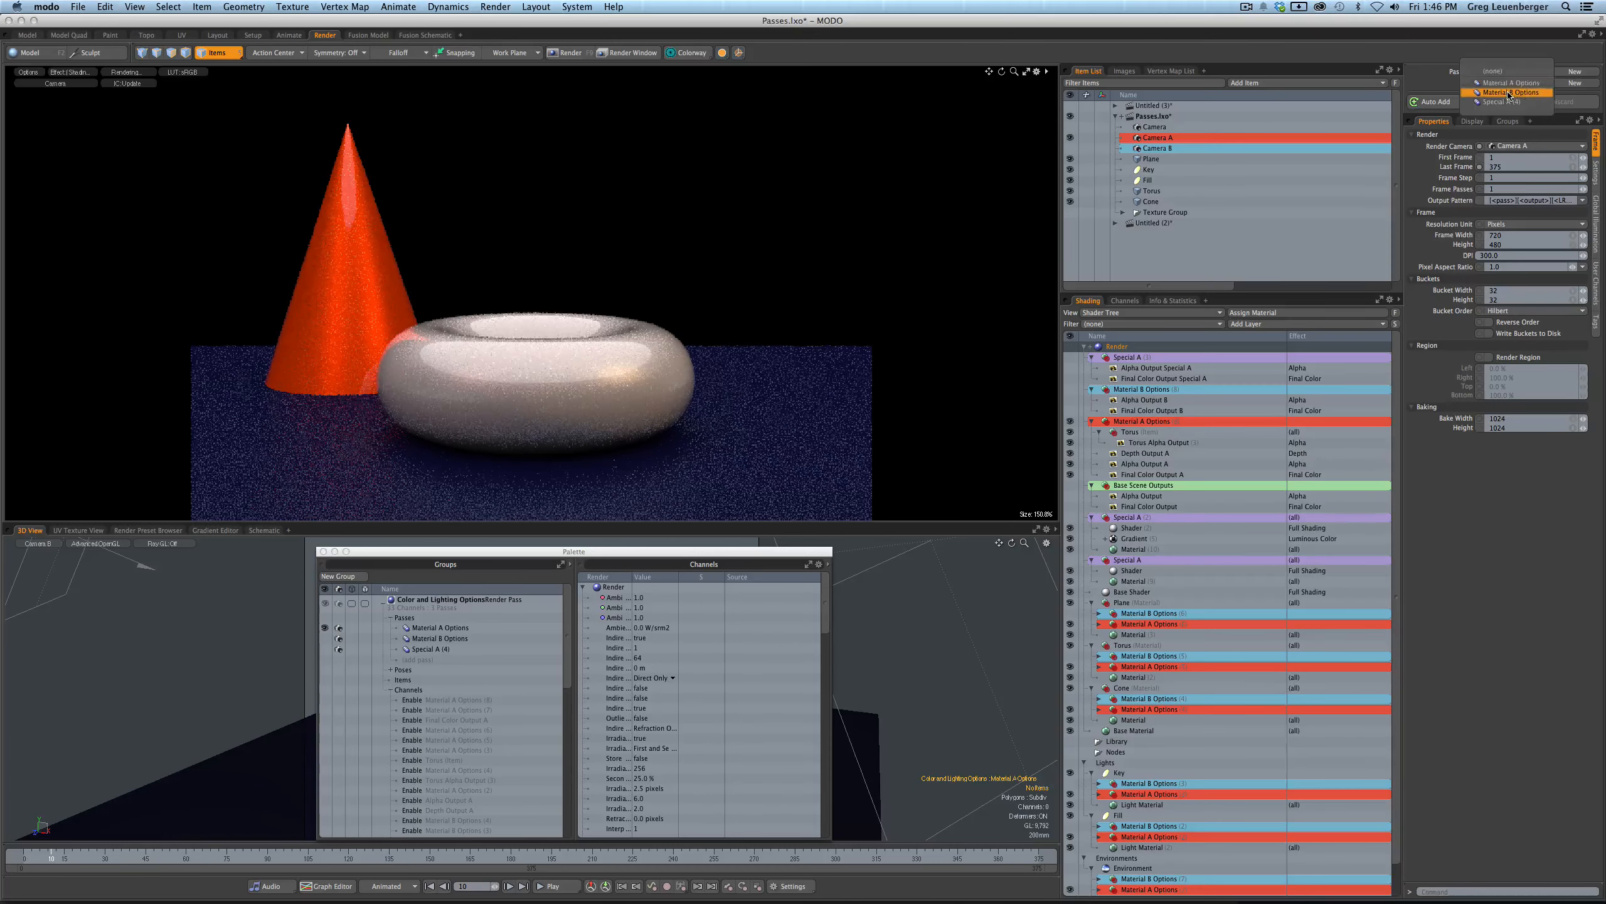
left_click(1511, 92)
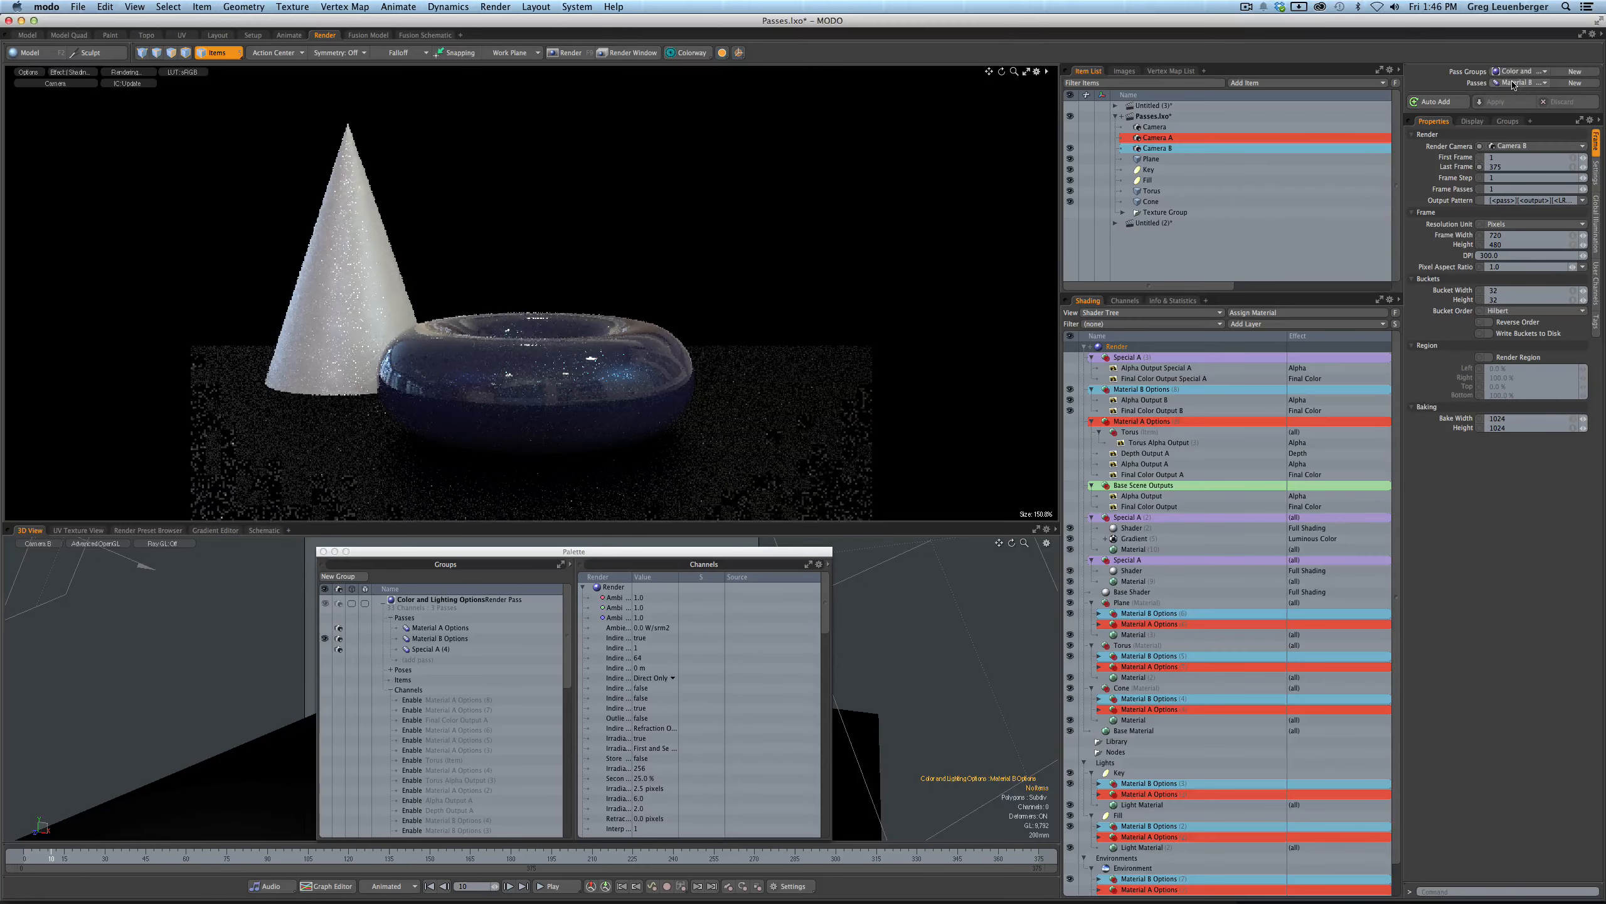
left_click(1513, 84)
left_click(1510, 93)
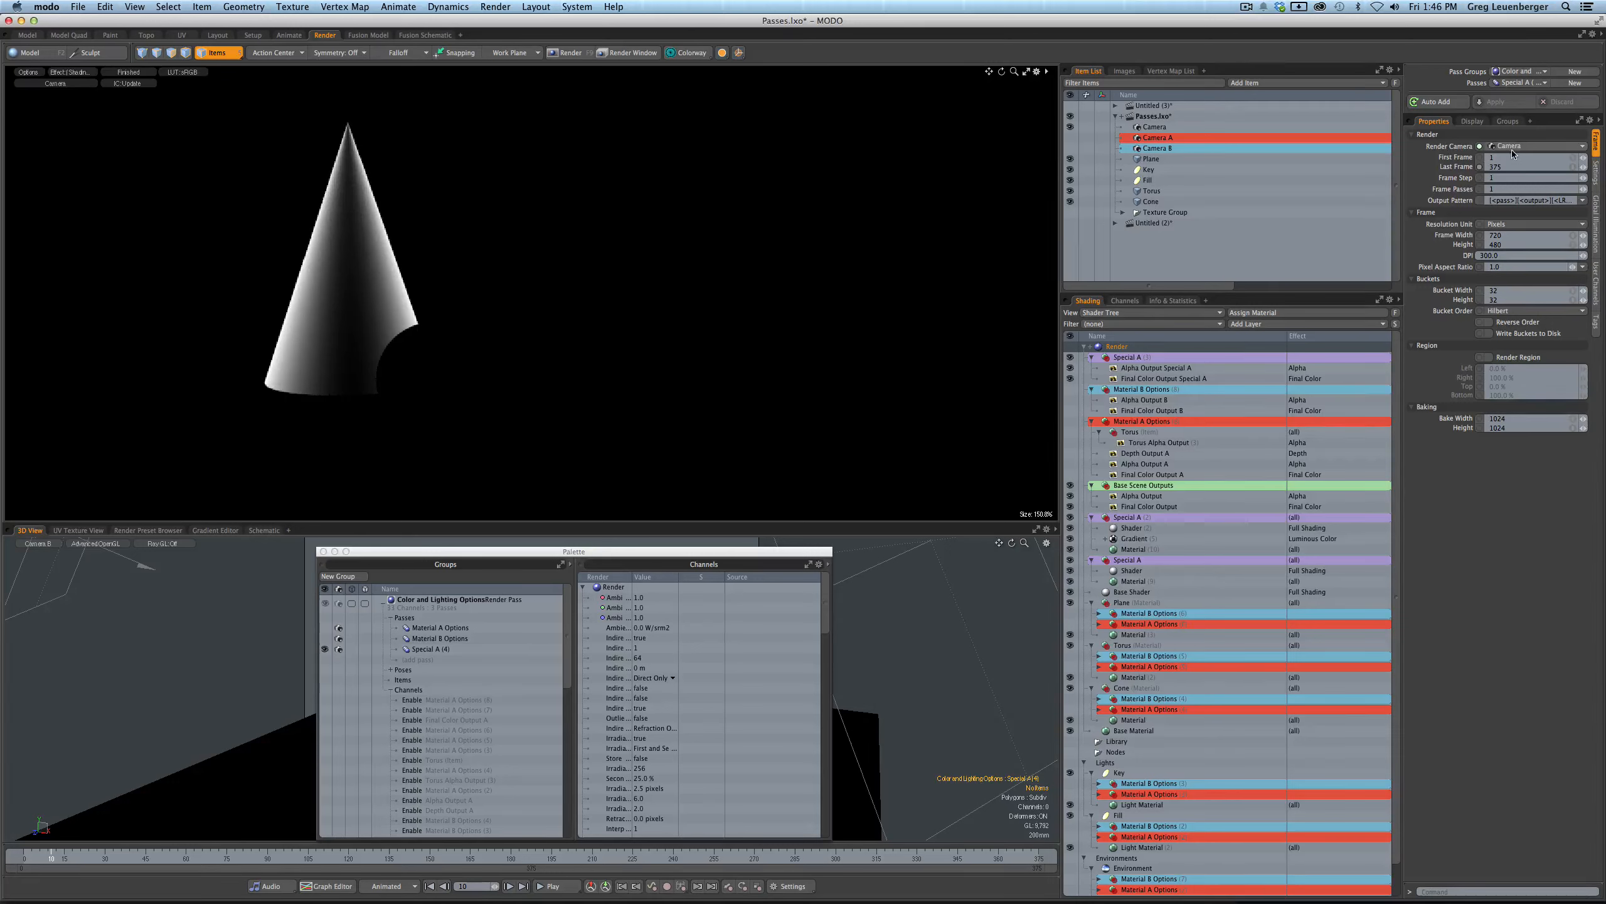
left_click(1516, 85)
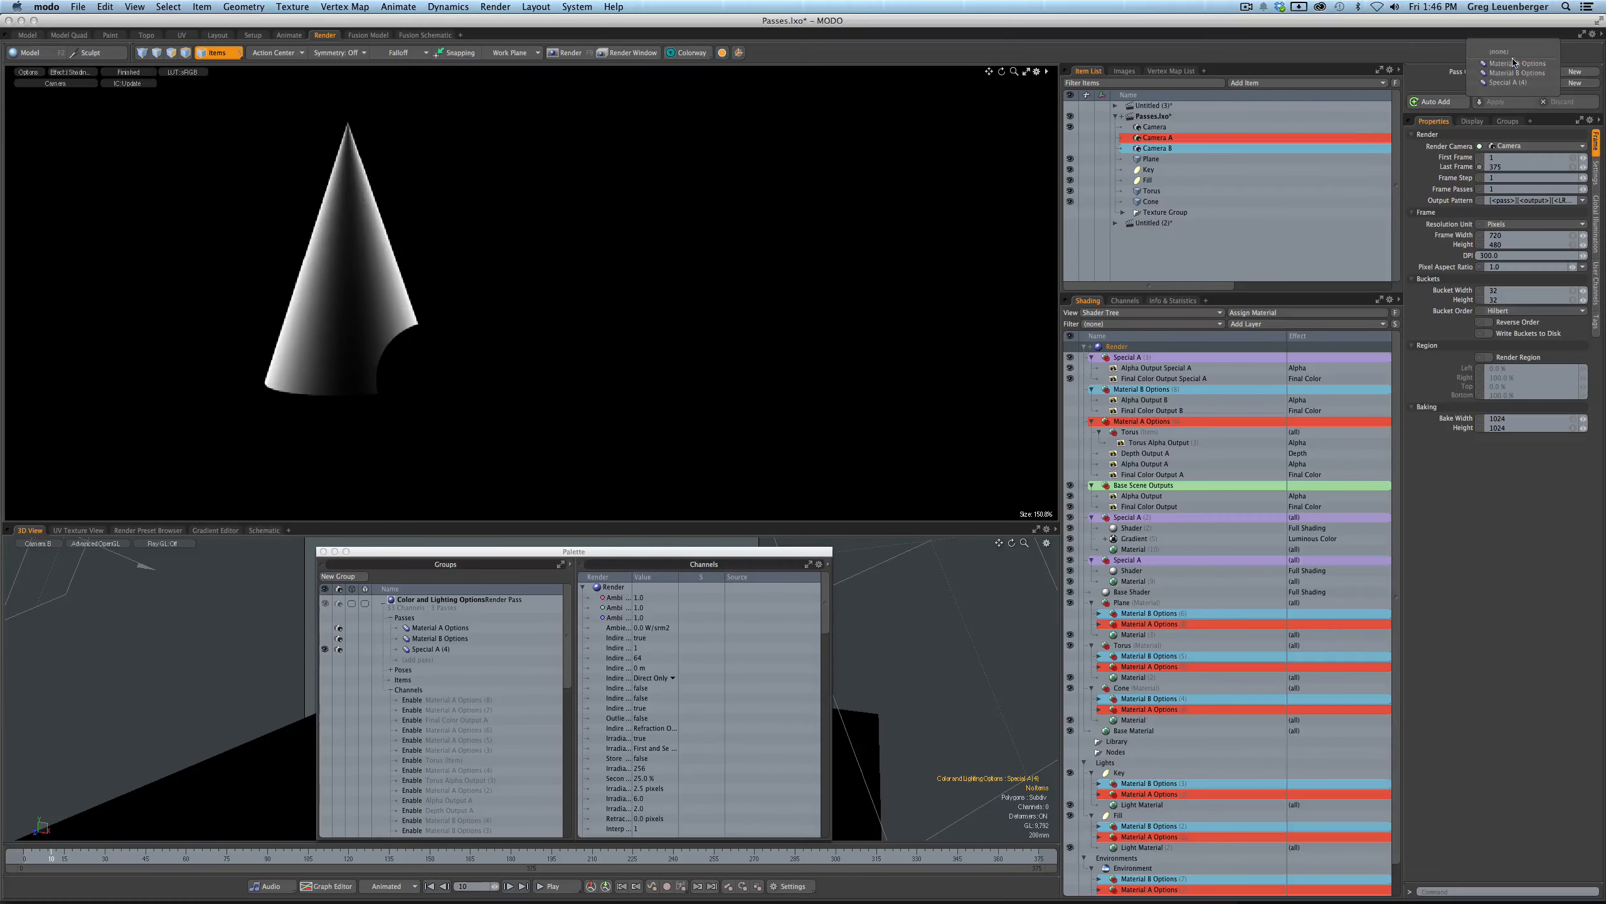
left_click(1515, 52)
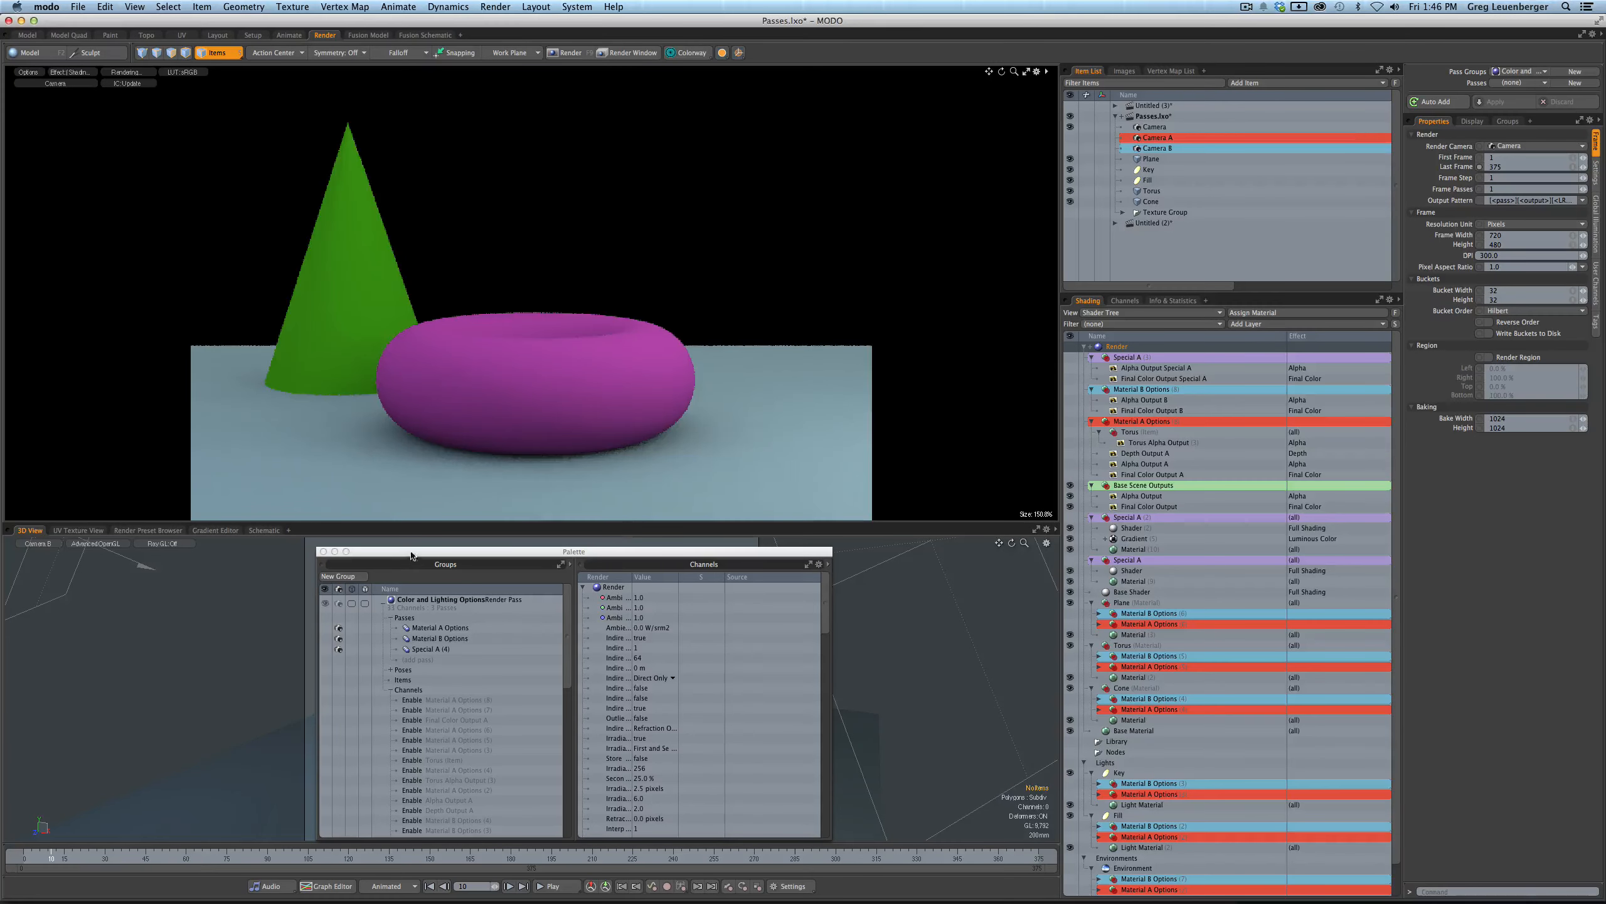
- Move the floating palette up and select the Render item's Camera Index channel in the Color and Lighting Options pass group
left_click_drag(411, 555, 558, 466)
scroll(713, 604, "down", 3)
scroll(713, 604, "down", 5)
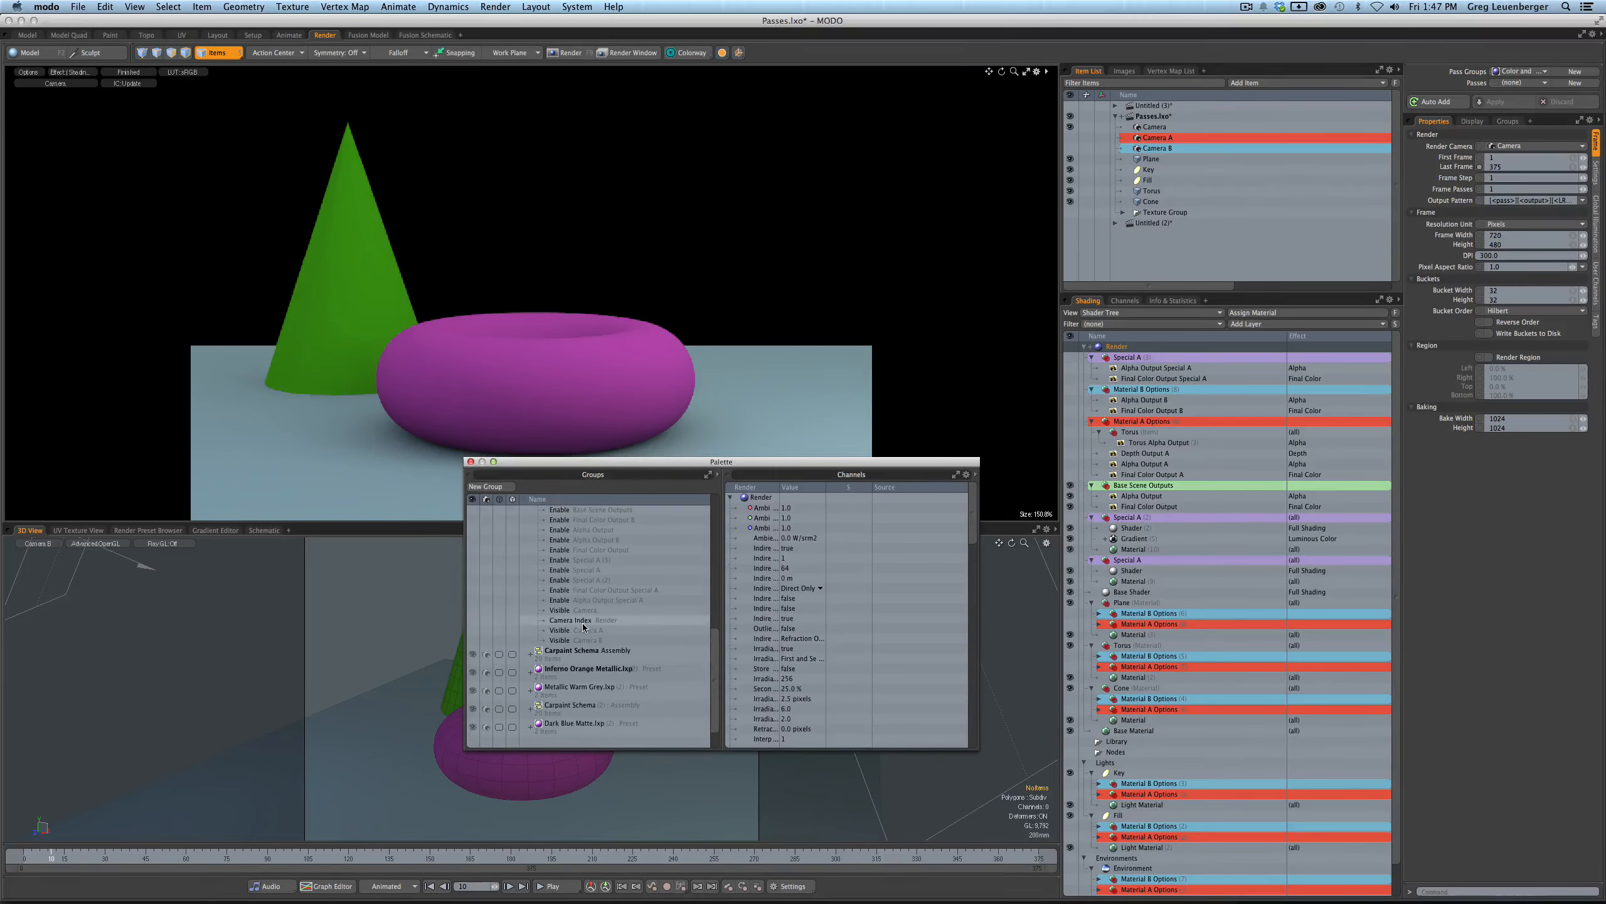
scroll(580, 670, "up", 4)
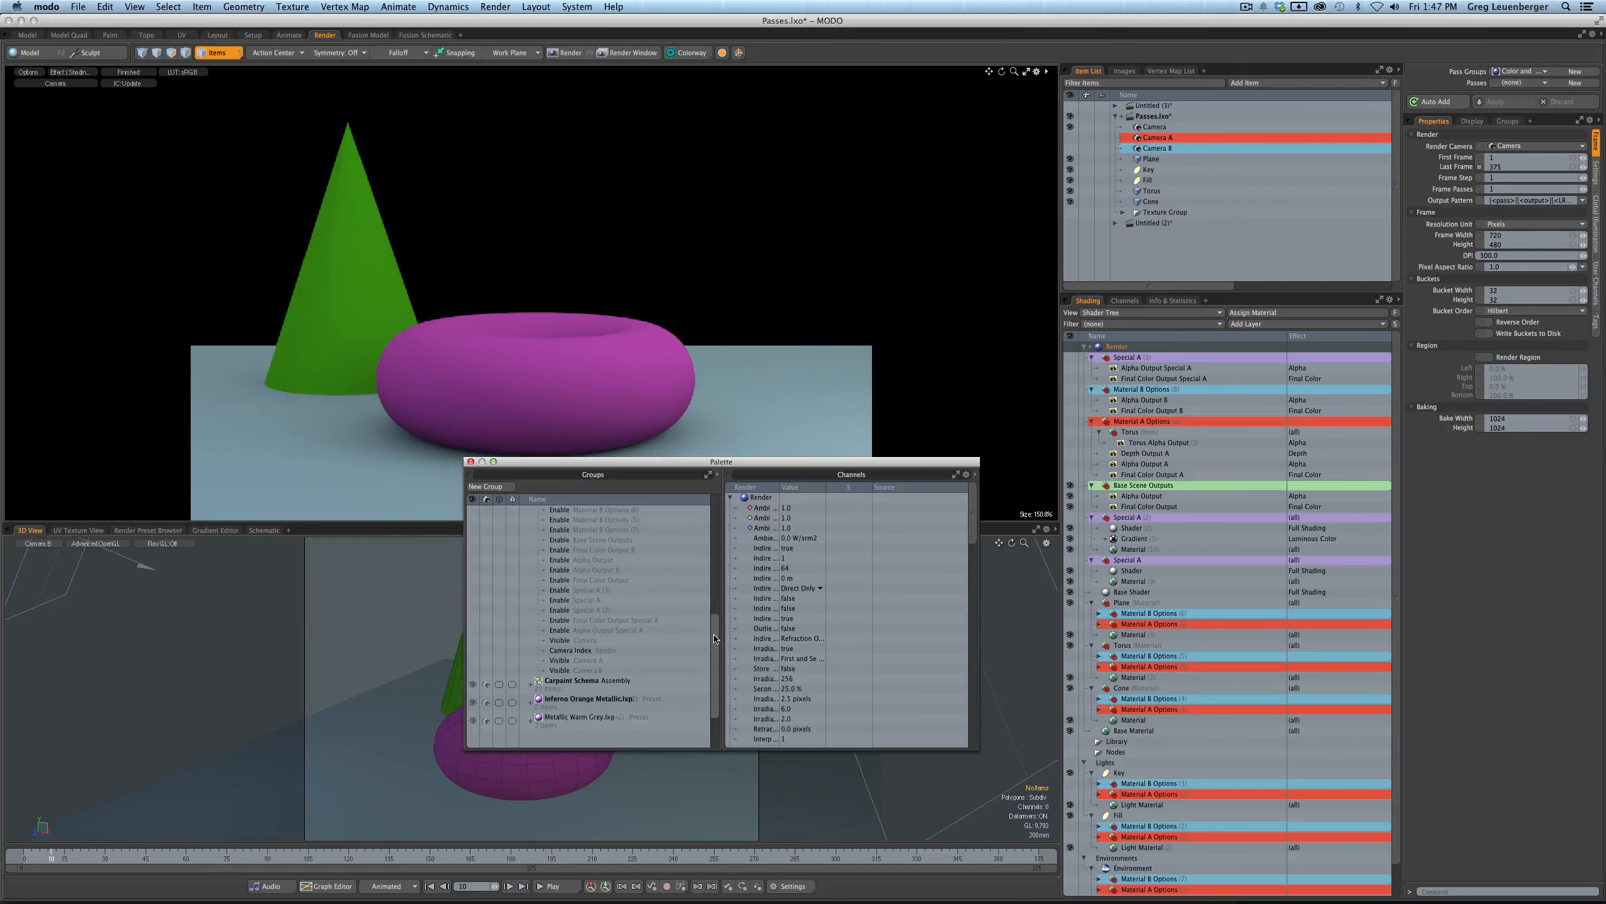
left_click(579, 663)
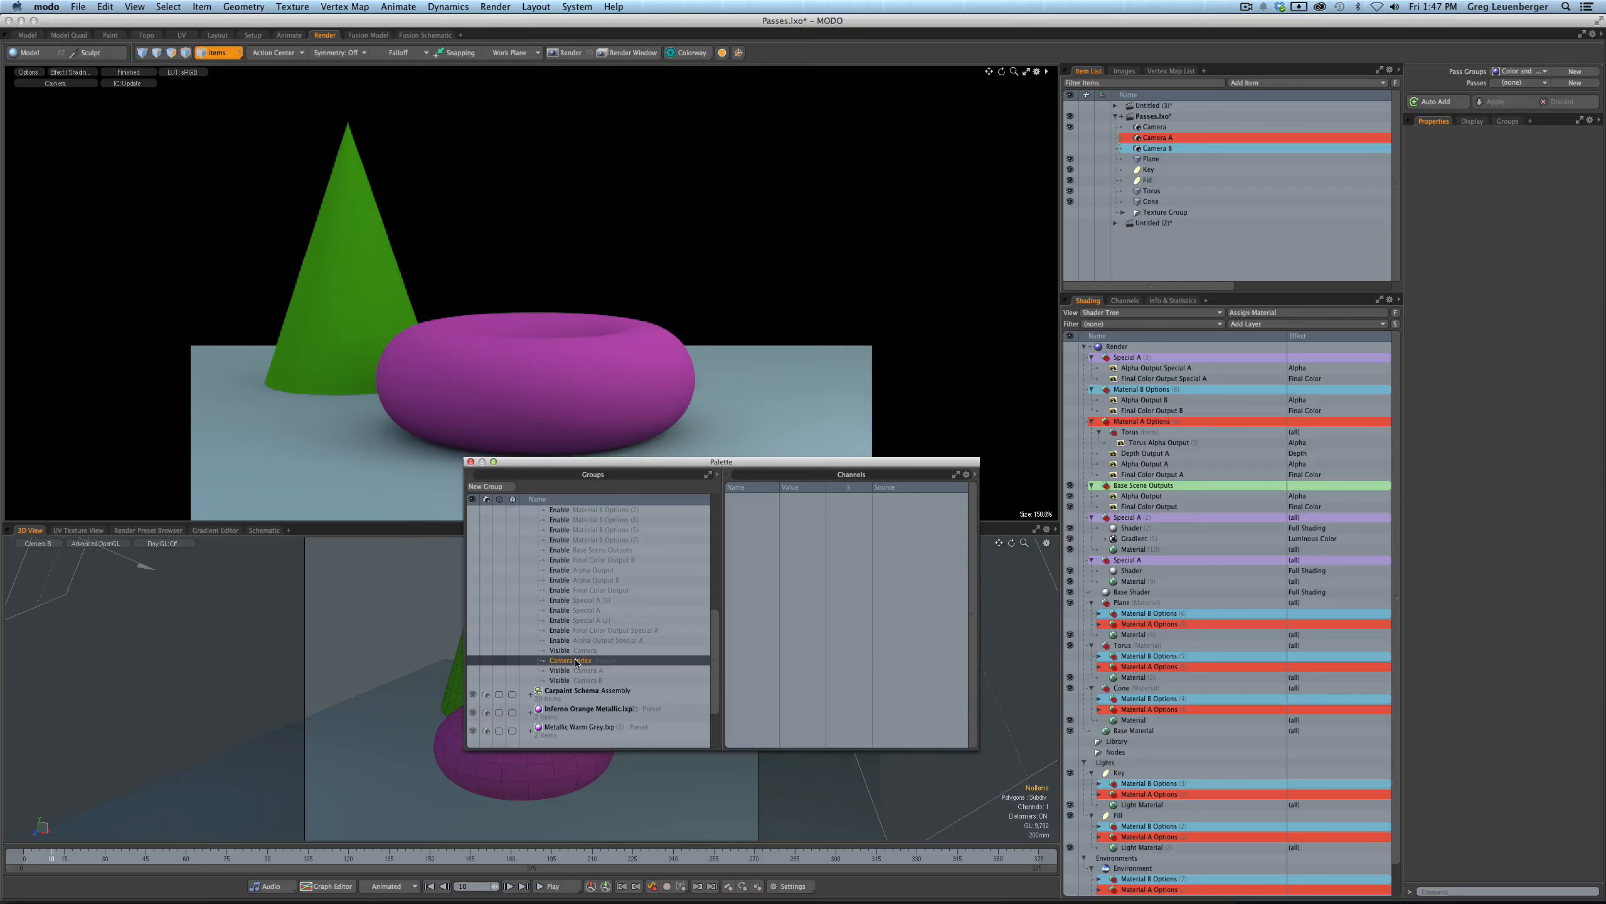
- Return to the start of the Color and Lighting Options group and move the floating palette down, clear of the render preview
mouse_move(715, 636)
left_mouse_down()
mouse_move(715, 516)
mouse_move(716, 655)
left_mouse_up()
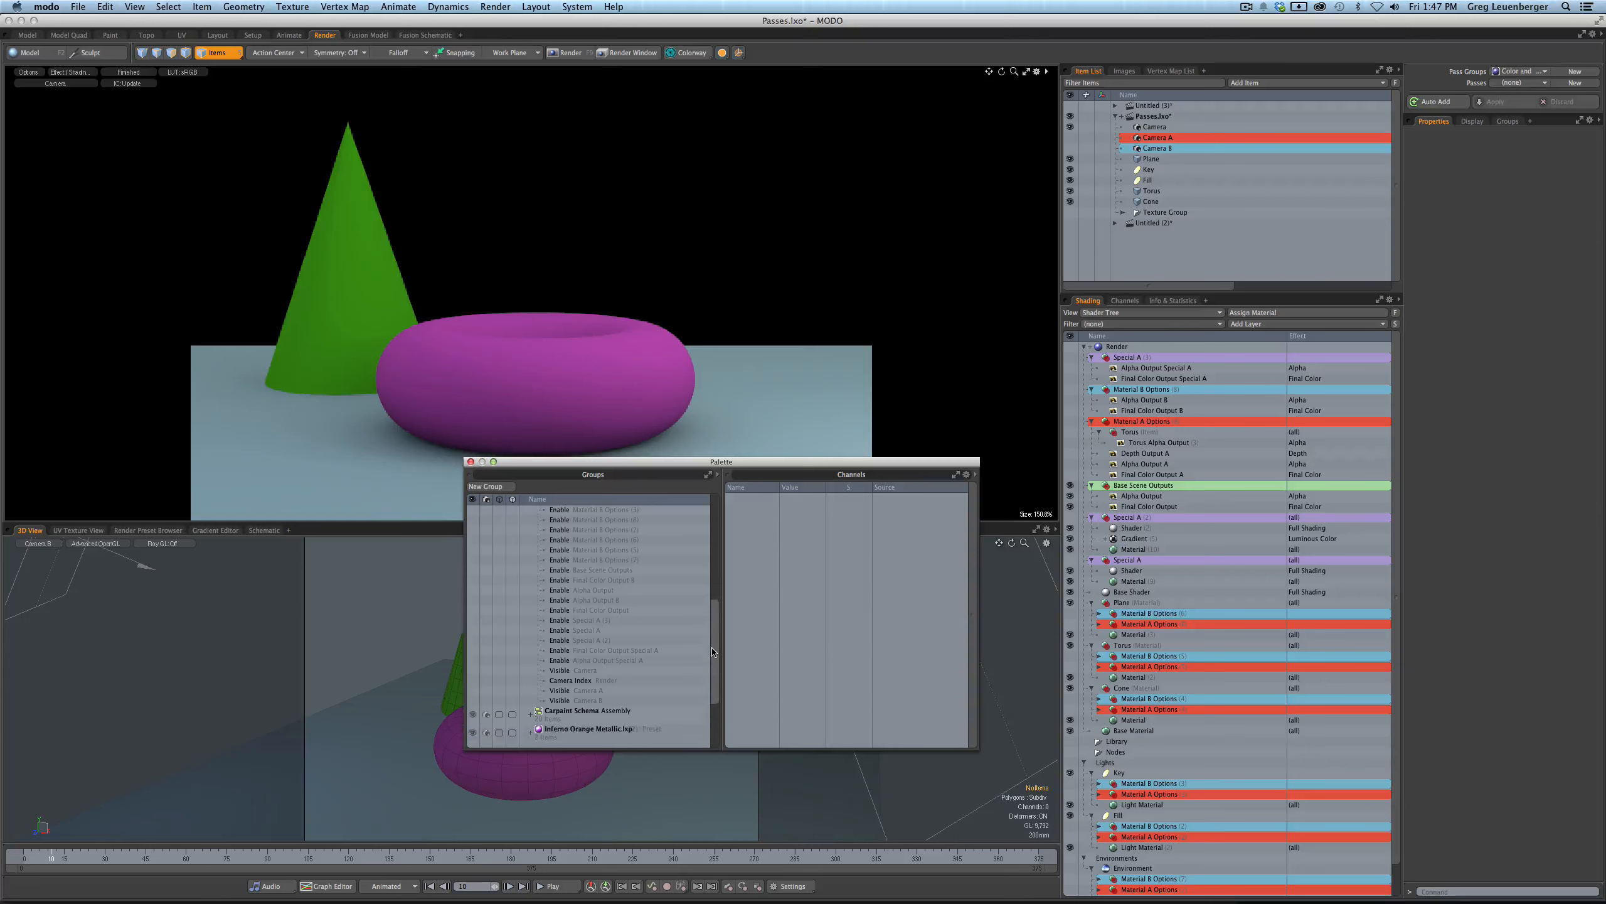
scroll(702, 656, "up", 10)
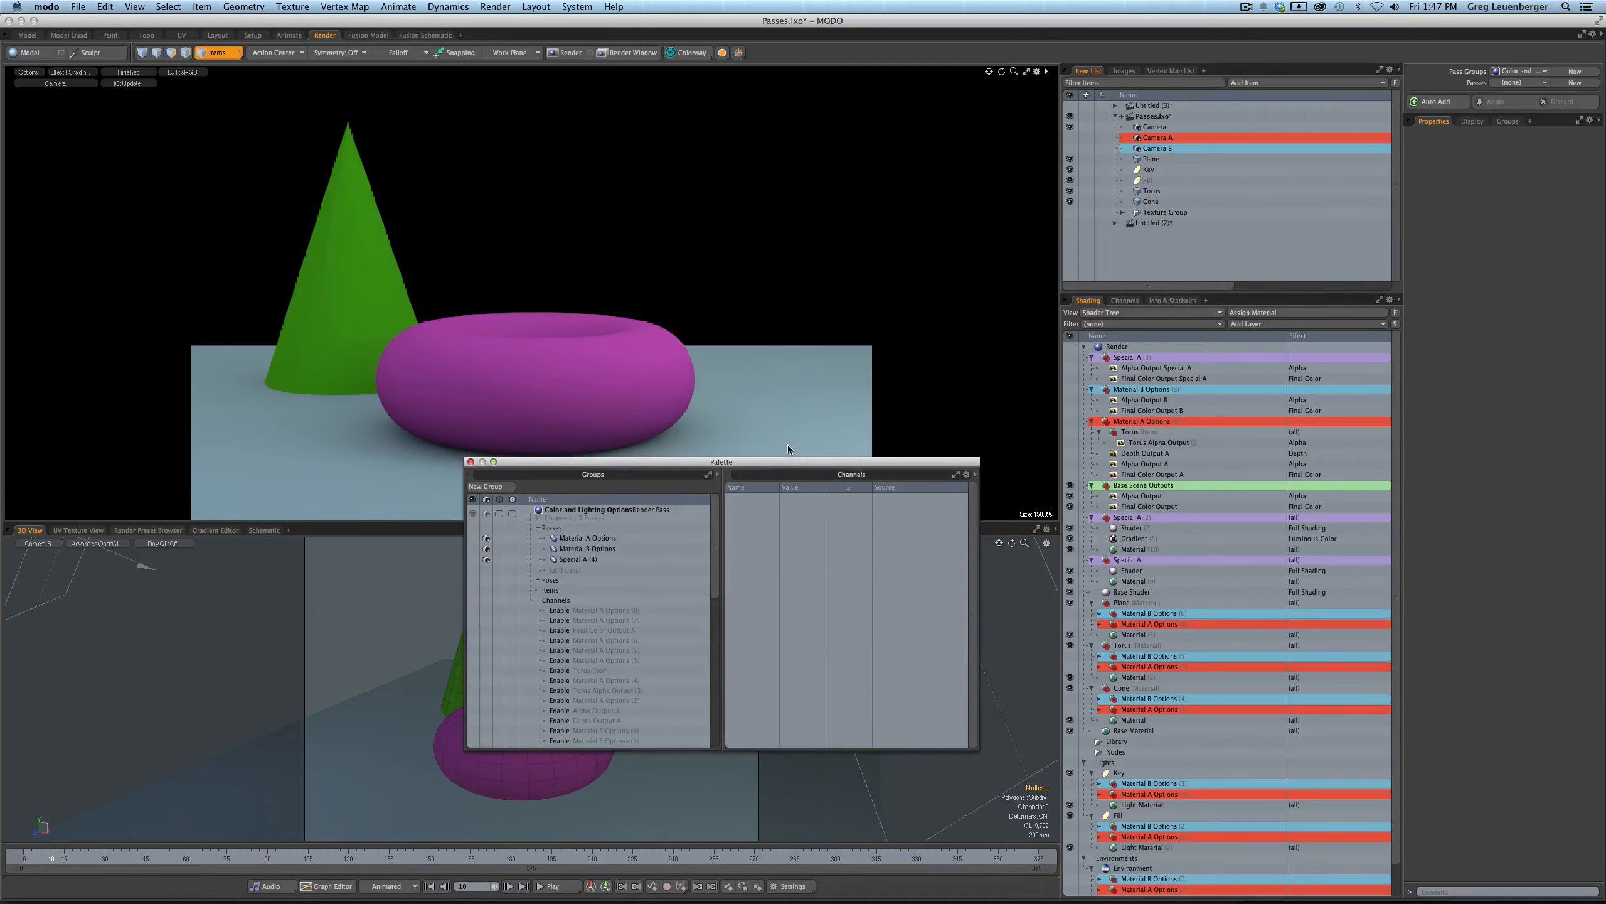
left_click_drag(795, 474, 677, 542)
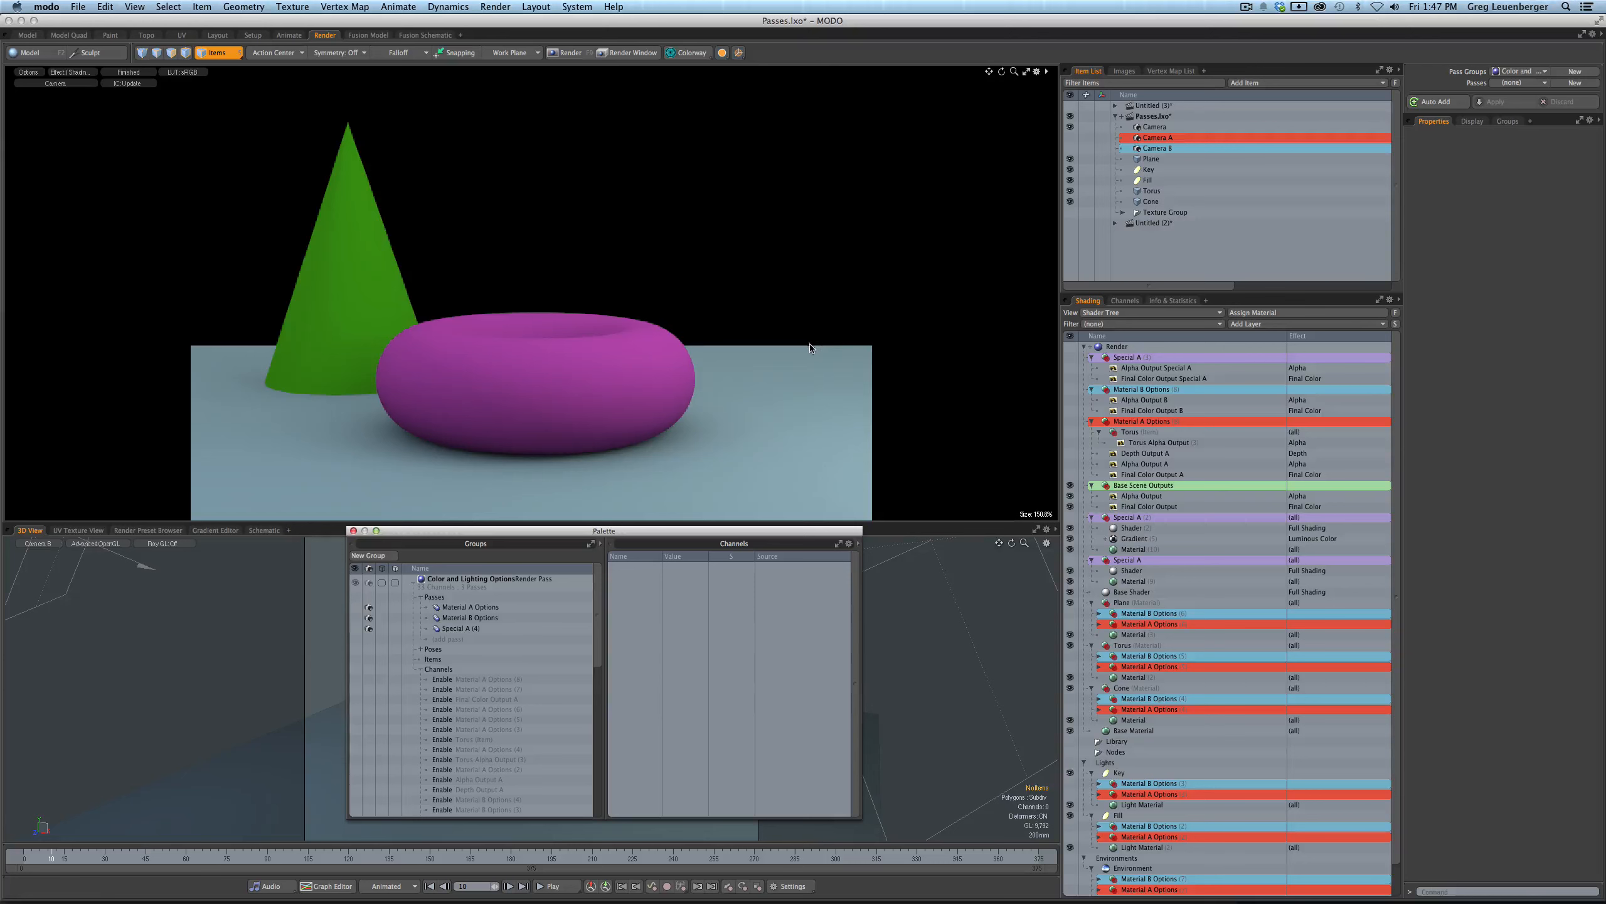
- Activate the Material A Options pass and look through the channels in the Color and Lighting Options pass group
left_click(1516, 84)
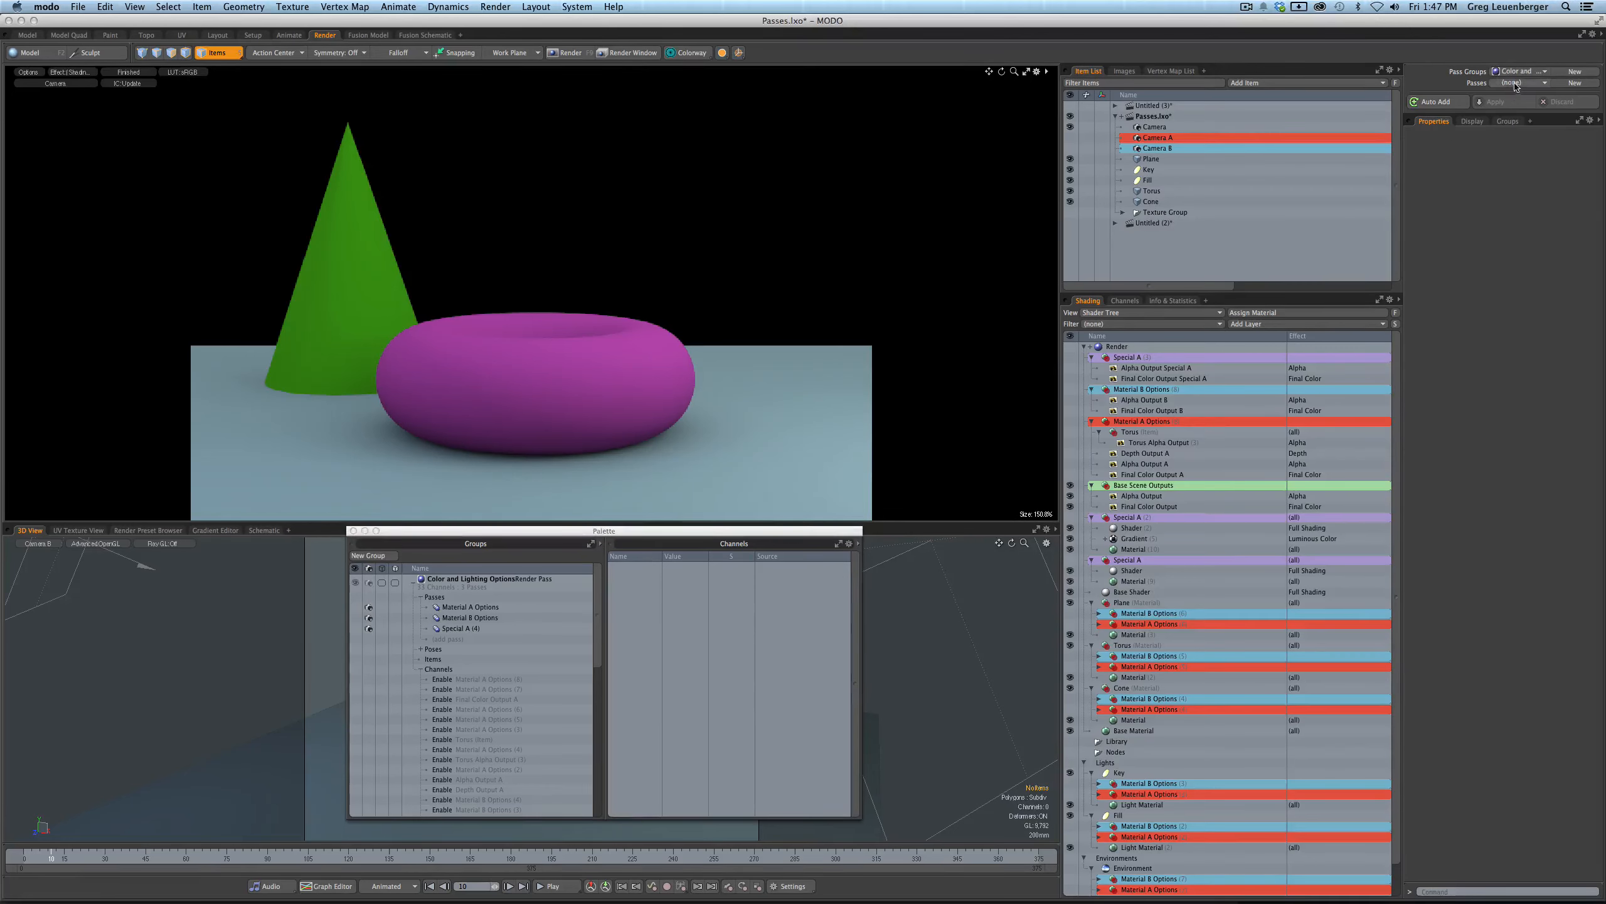
left_click(1502, 103)
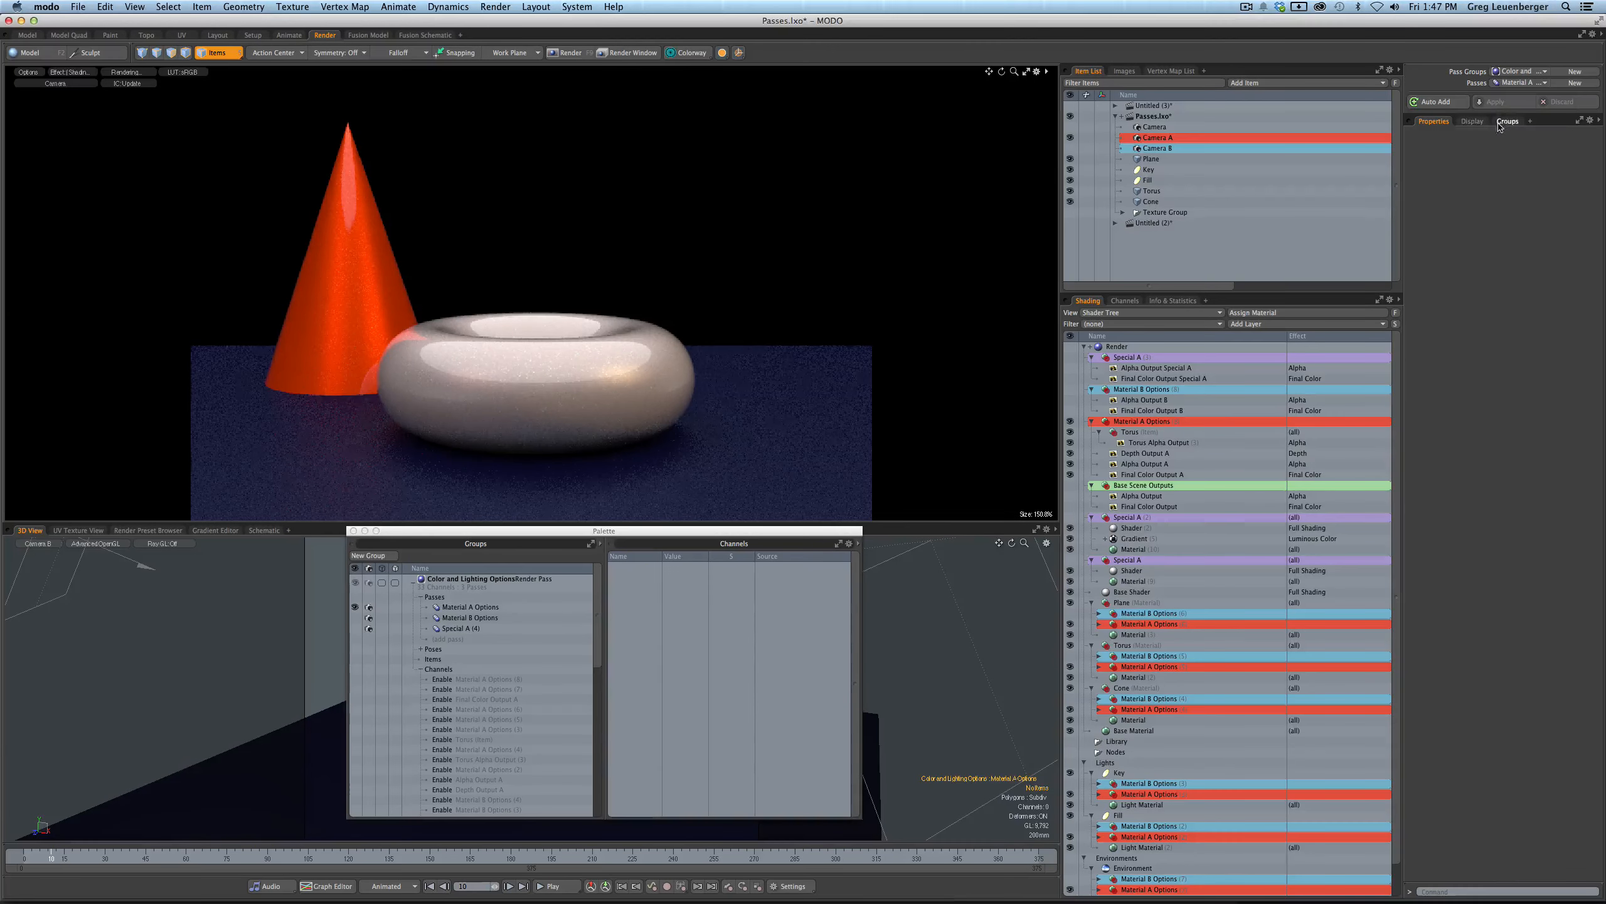
left_click_drag(599, 638, 581, 771)
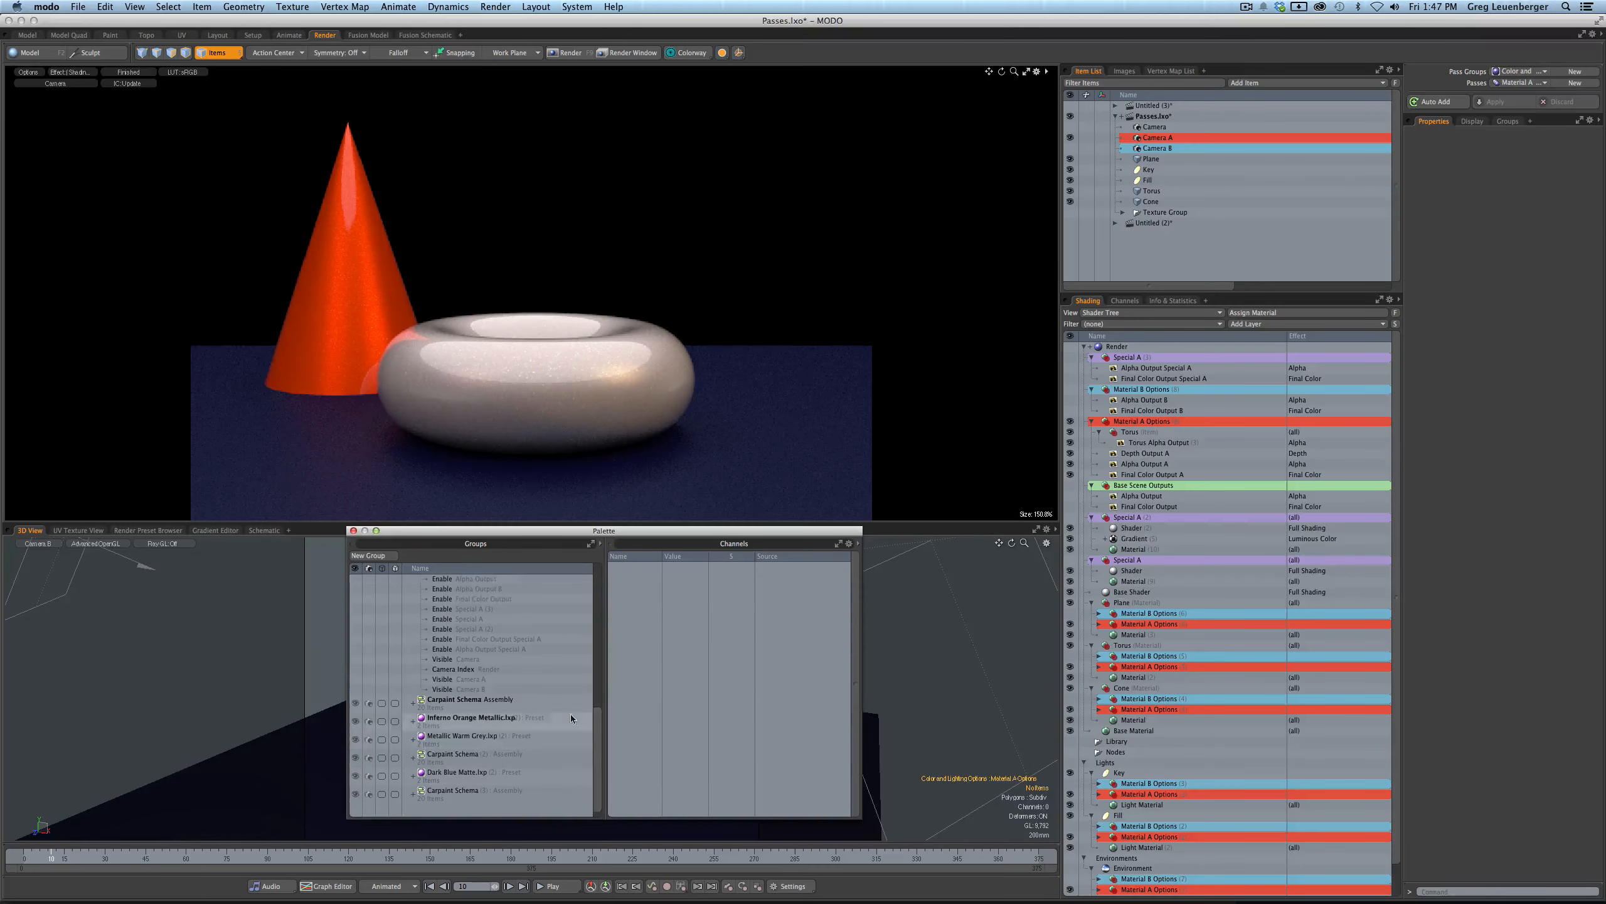
scroll(603, 709, "up", 2)
scroll(604, 710, "up", 10)
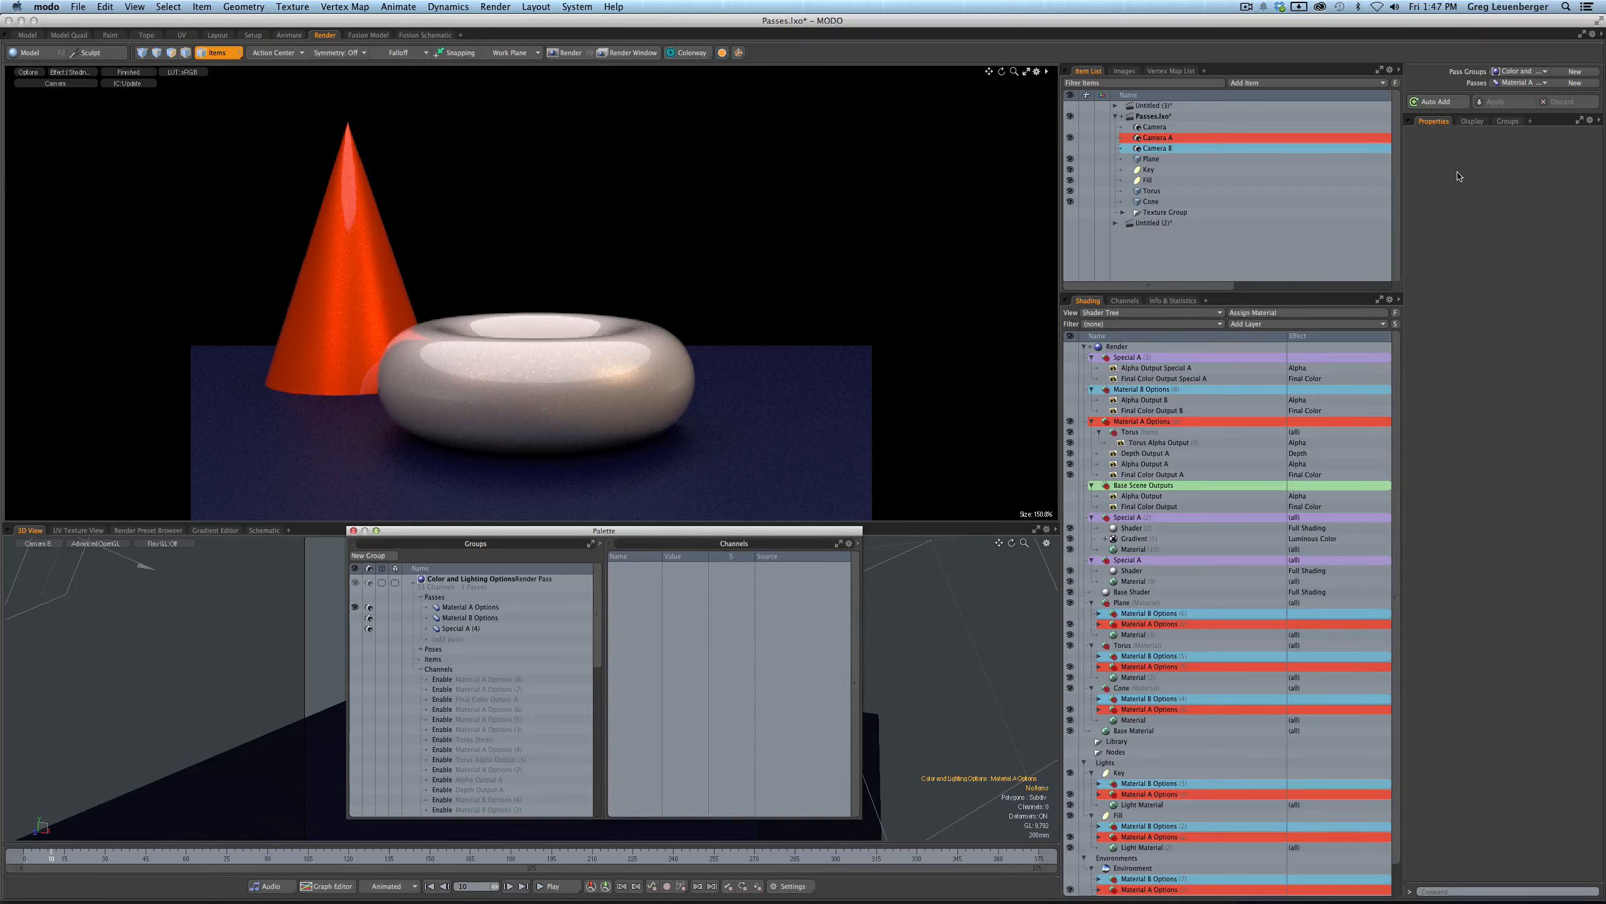
- Preview the Material B Options and Special A passes, and return to no active pass
left_click(1520, 82)
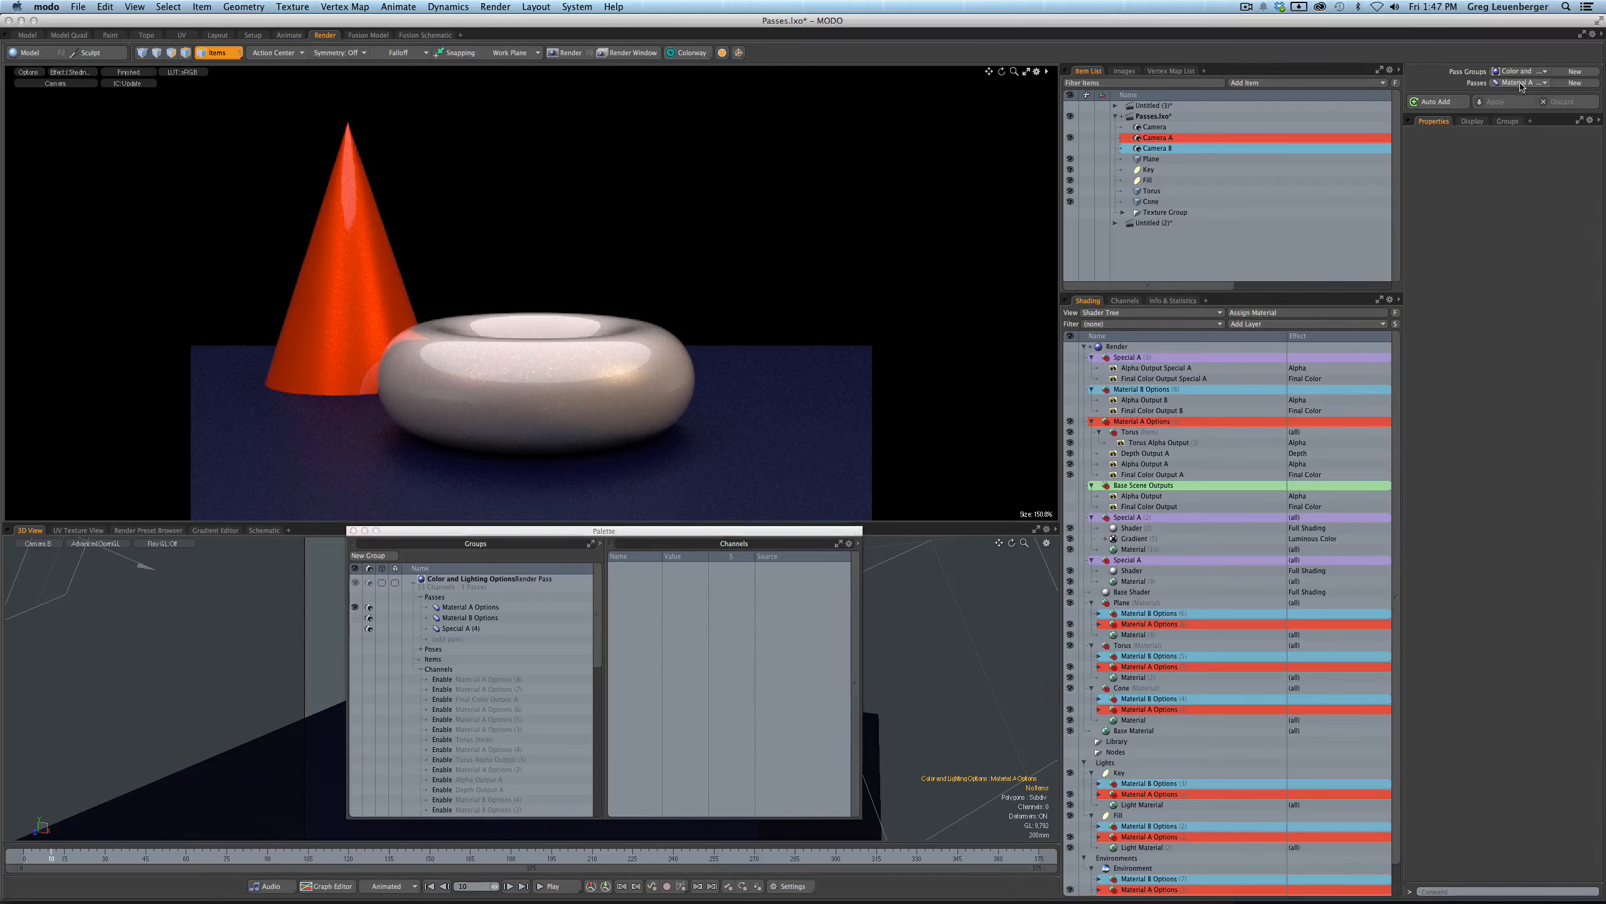
left_click(1520, 91)
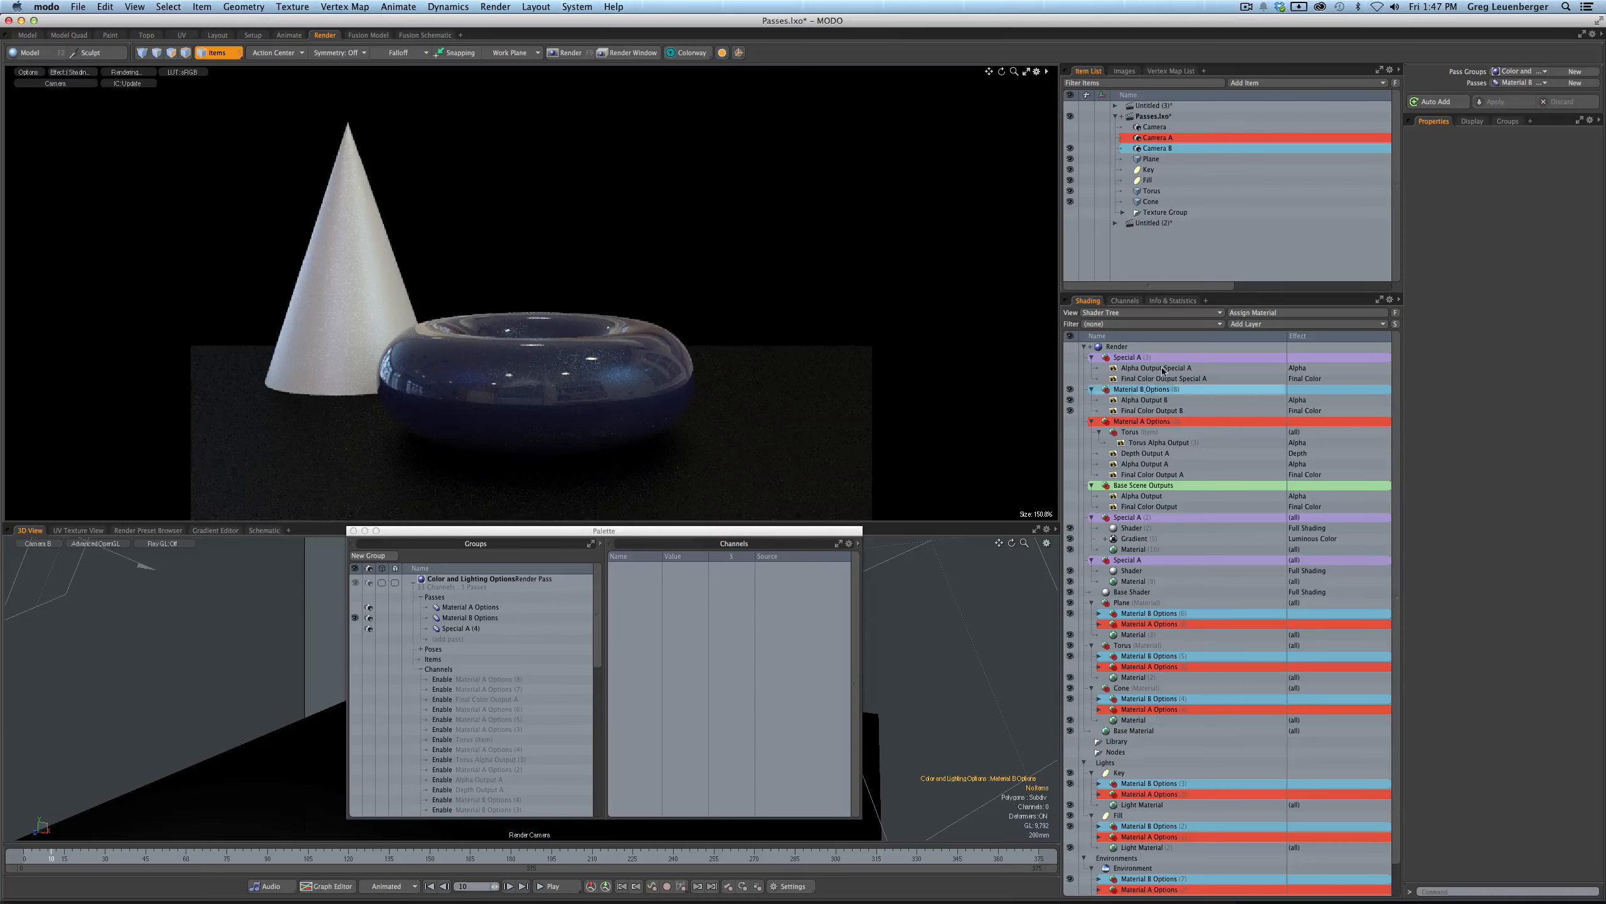
left_click(1521, 83)
left_click(1480, 94)
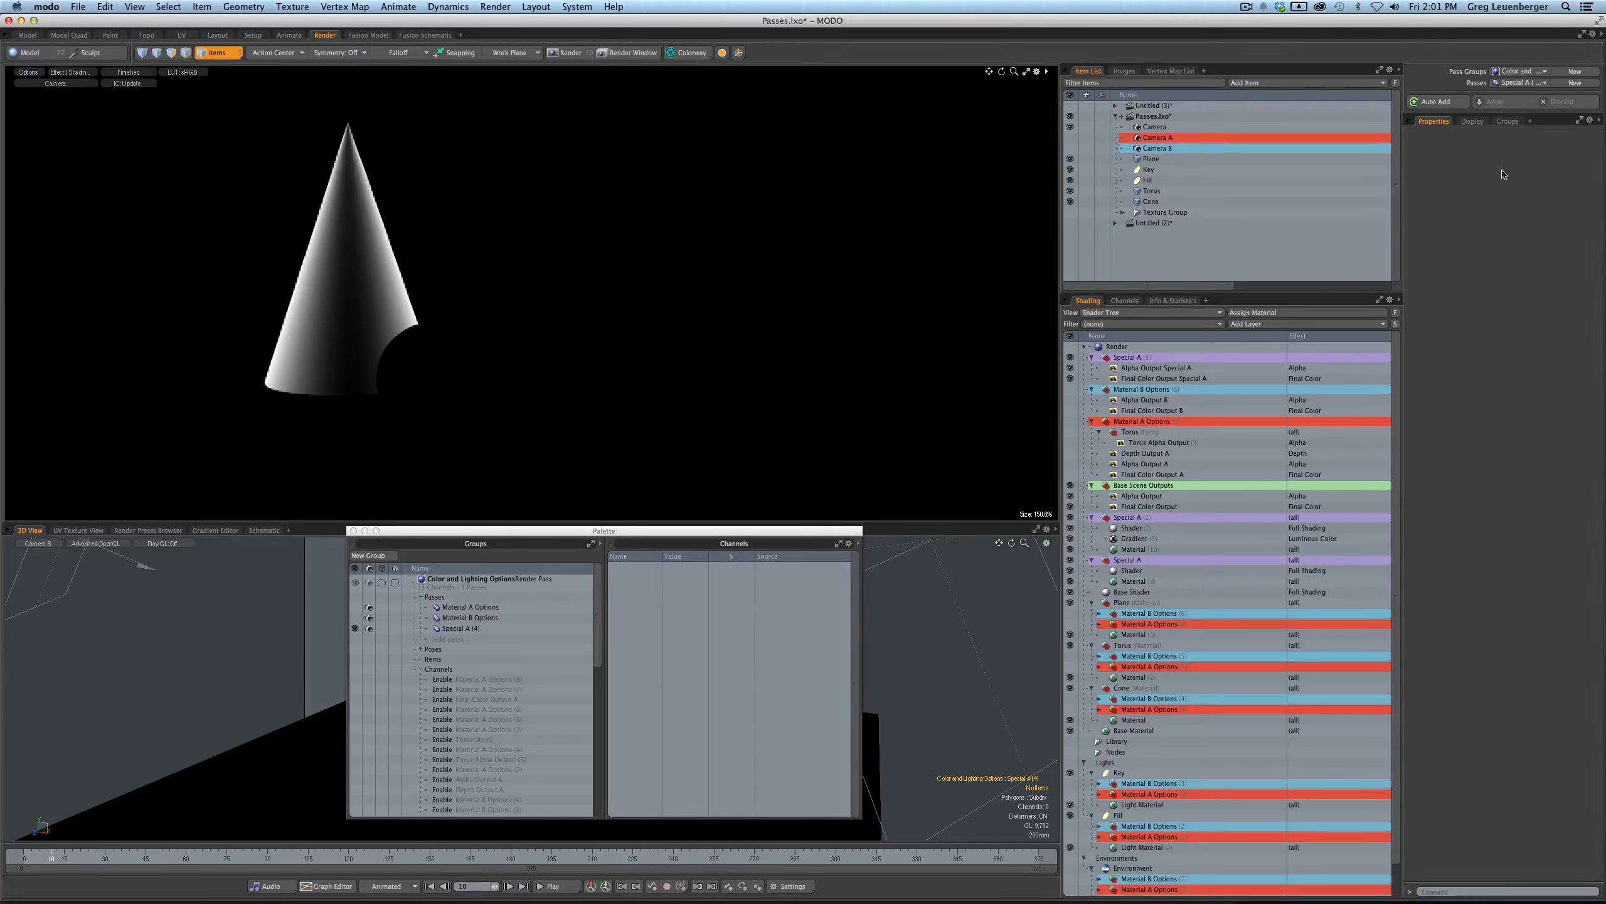
left_click(1512, 87)
left_click(1519, 53)
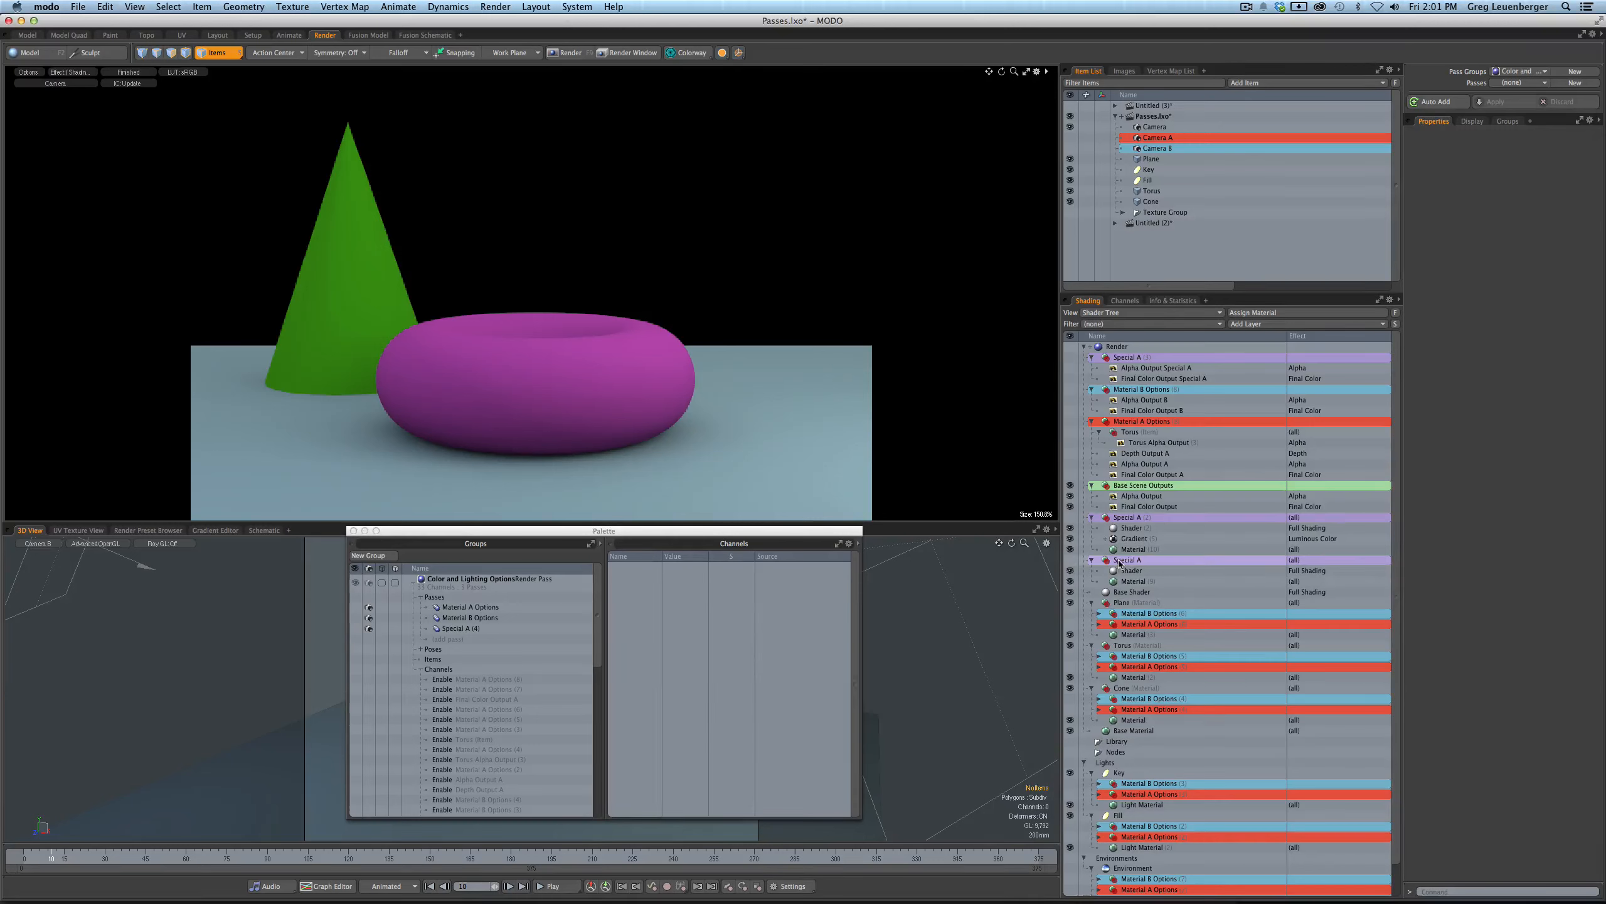
- Enable the Special A group just above the Base Shader and rename it Special A/B
left_click(1069, 559)
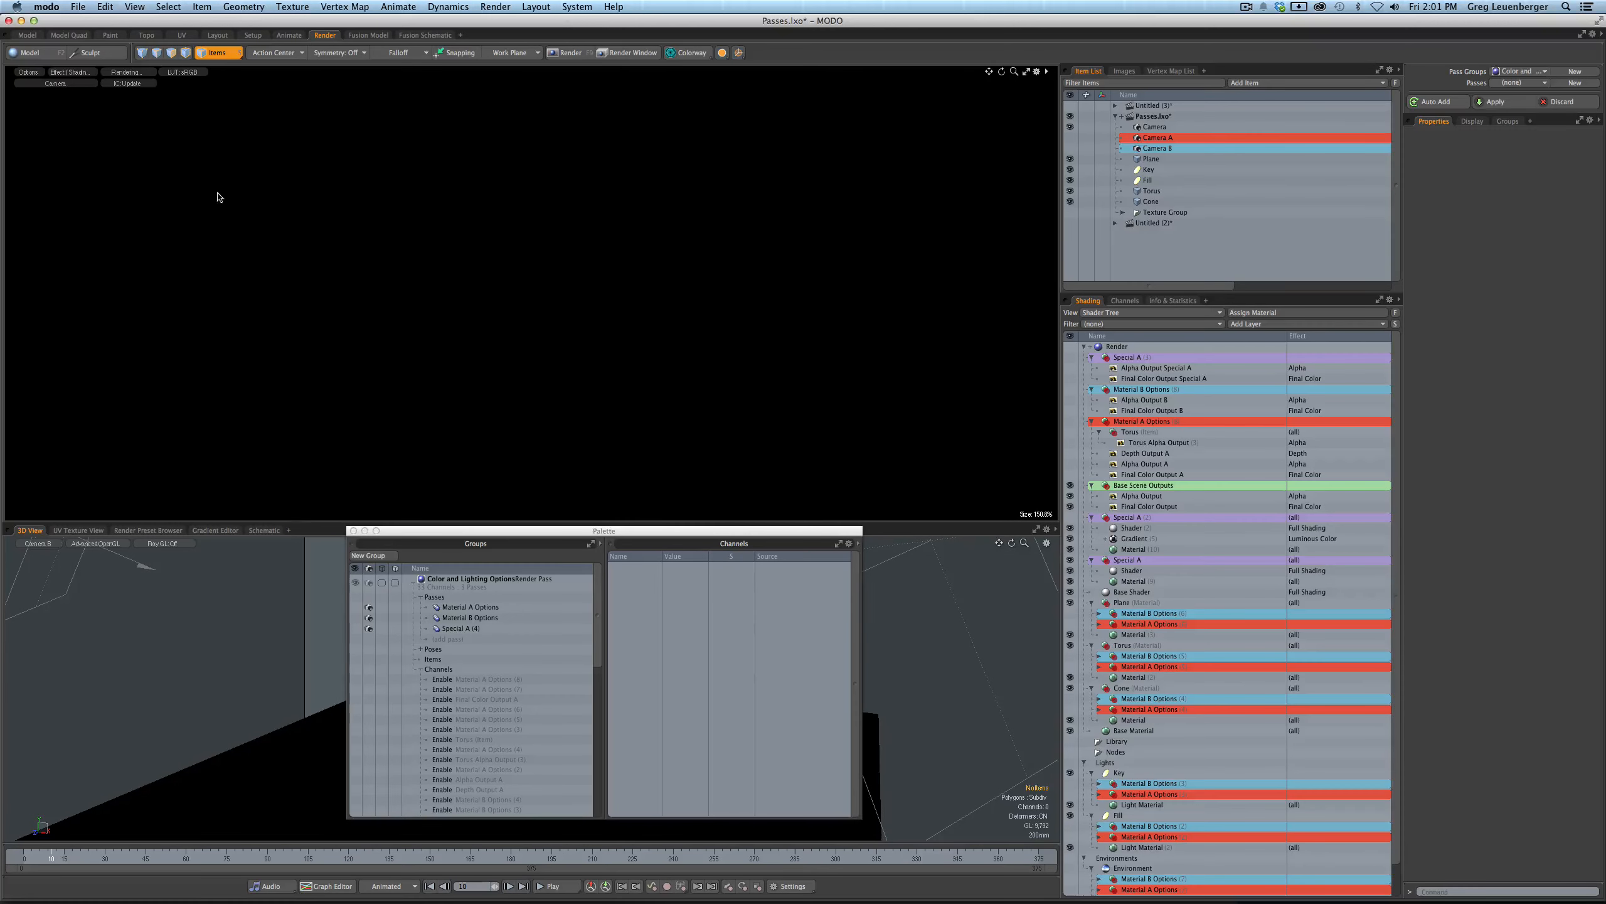
double_click(1129, 562)
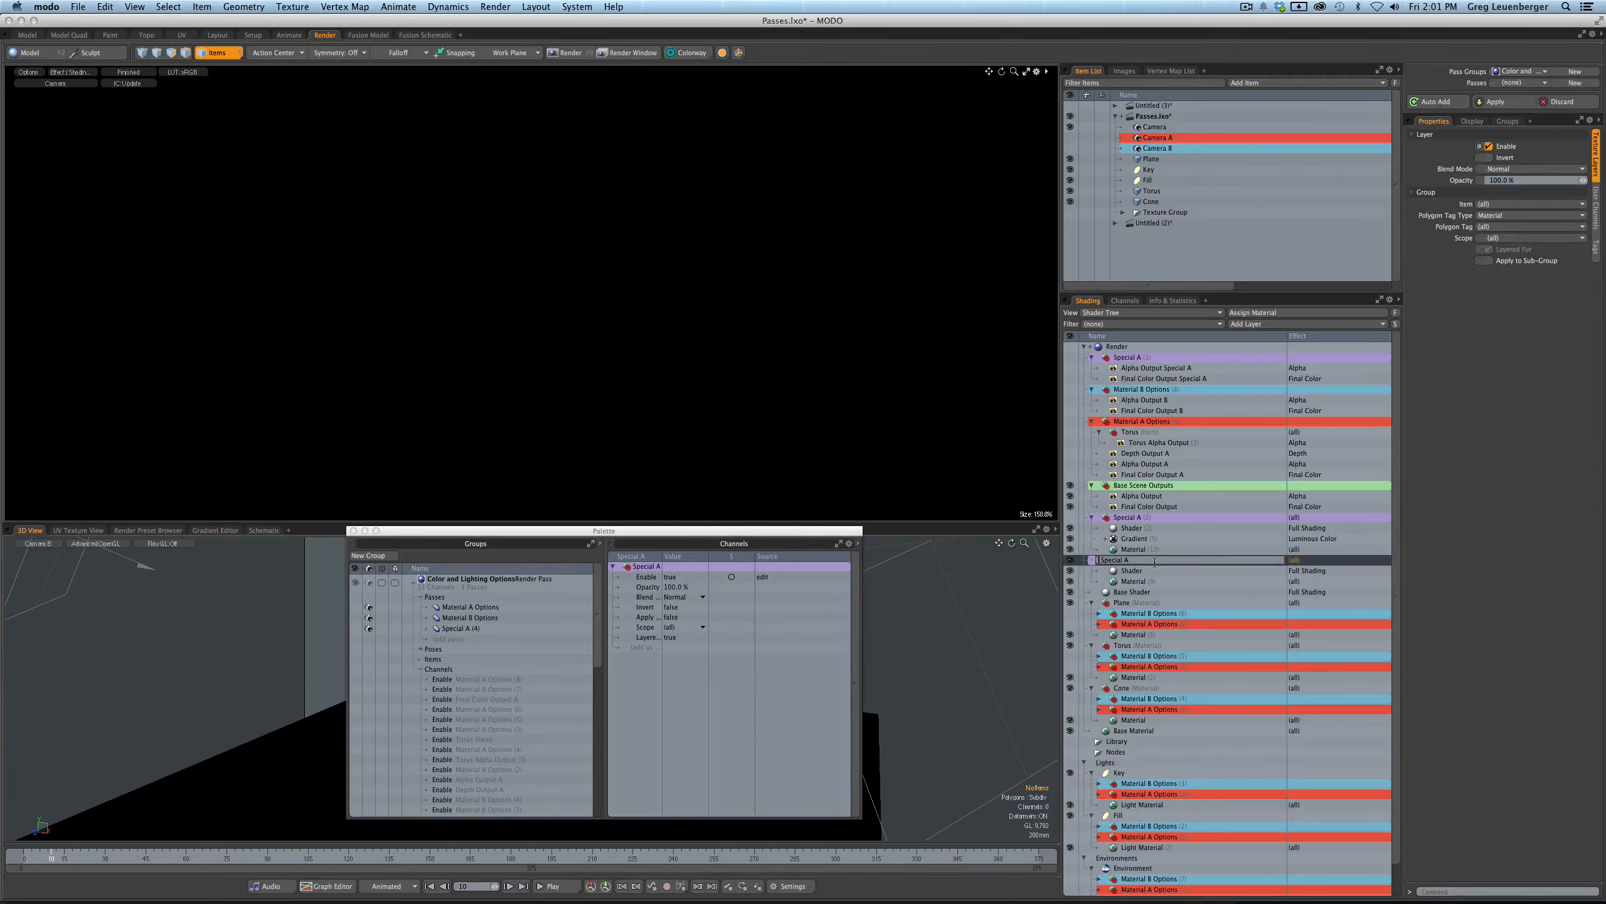
key("Return")
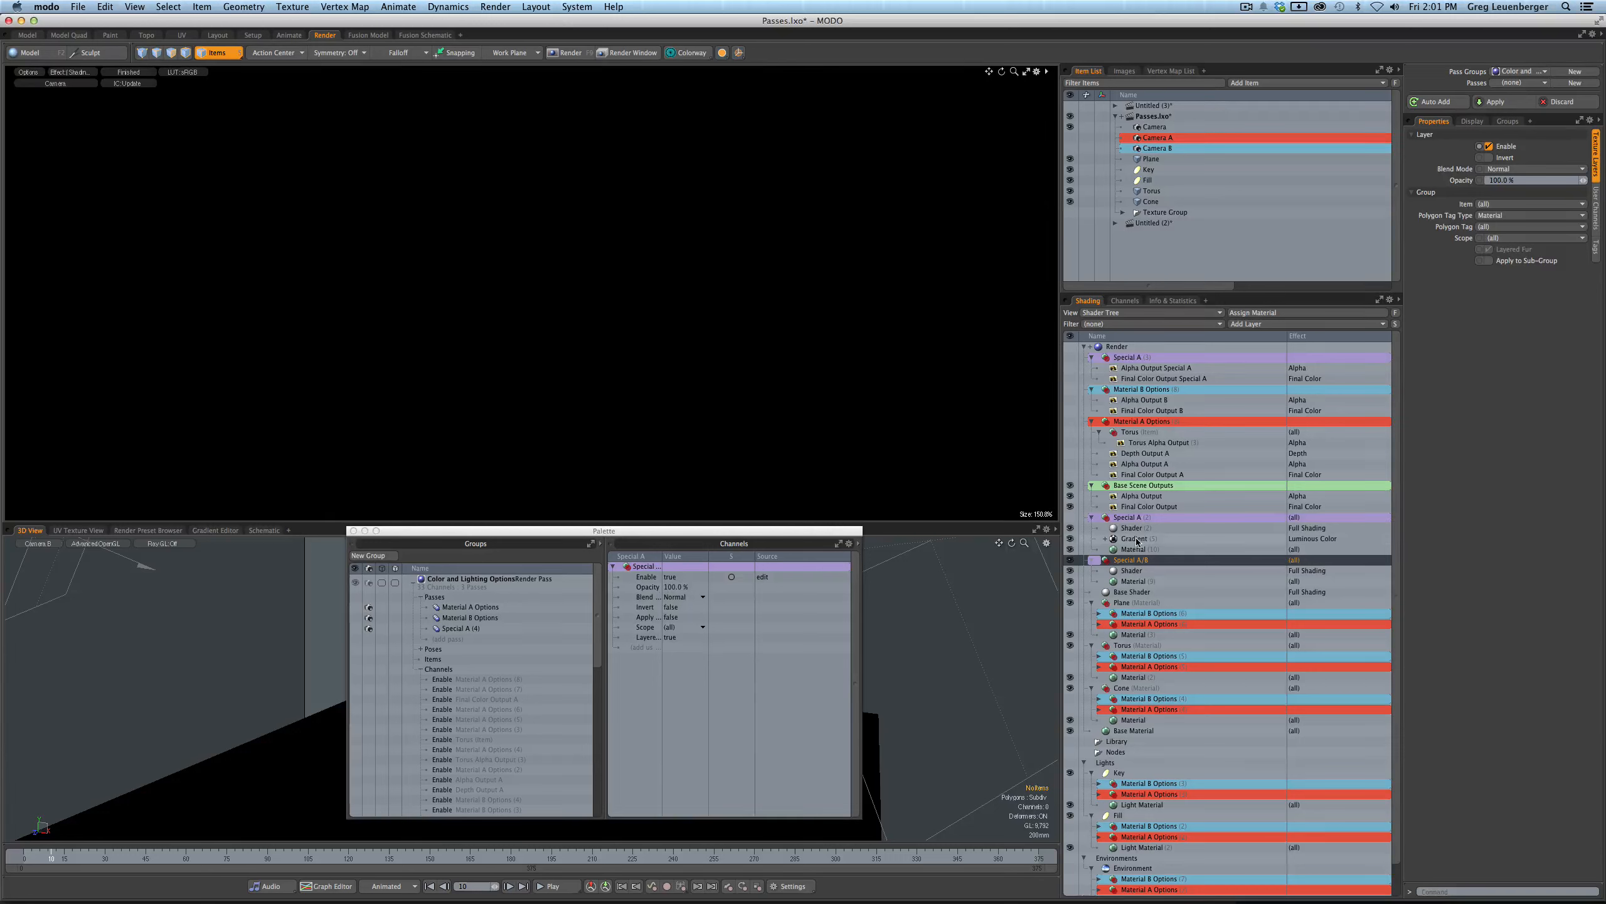
left_click(1211, 560)
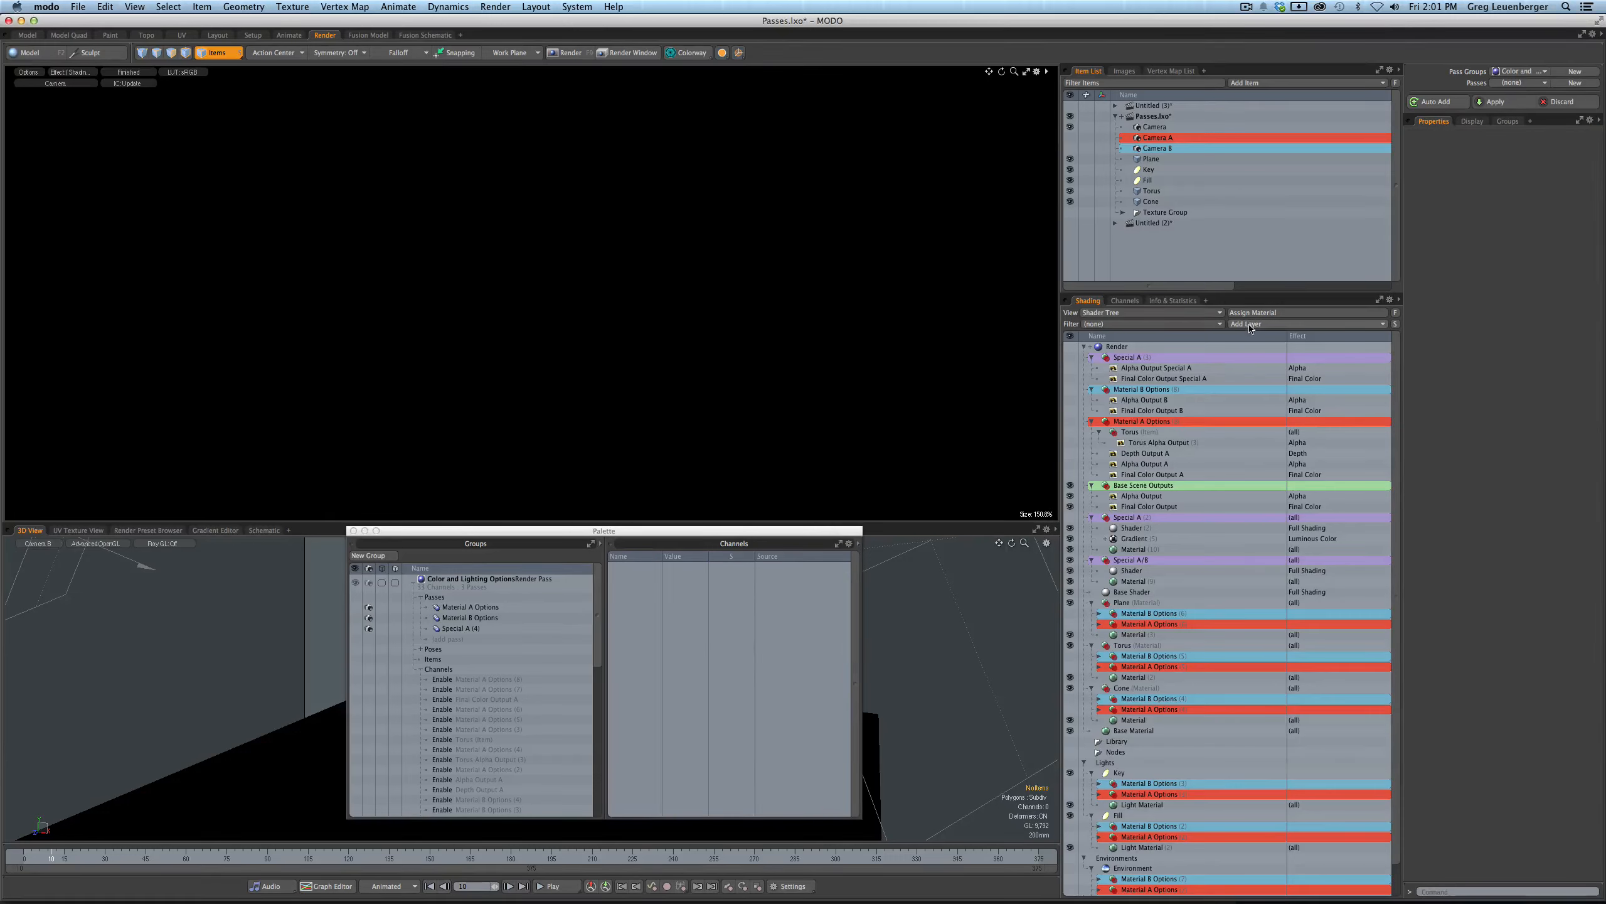
- Add a Shader Tree group named Special B above the Material B Options outputs and color it yellow
left_click(1248, 324)
left_click(1234, 359)
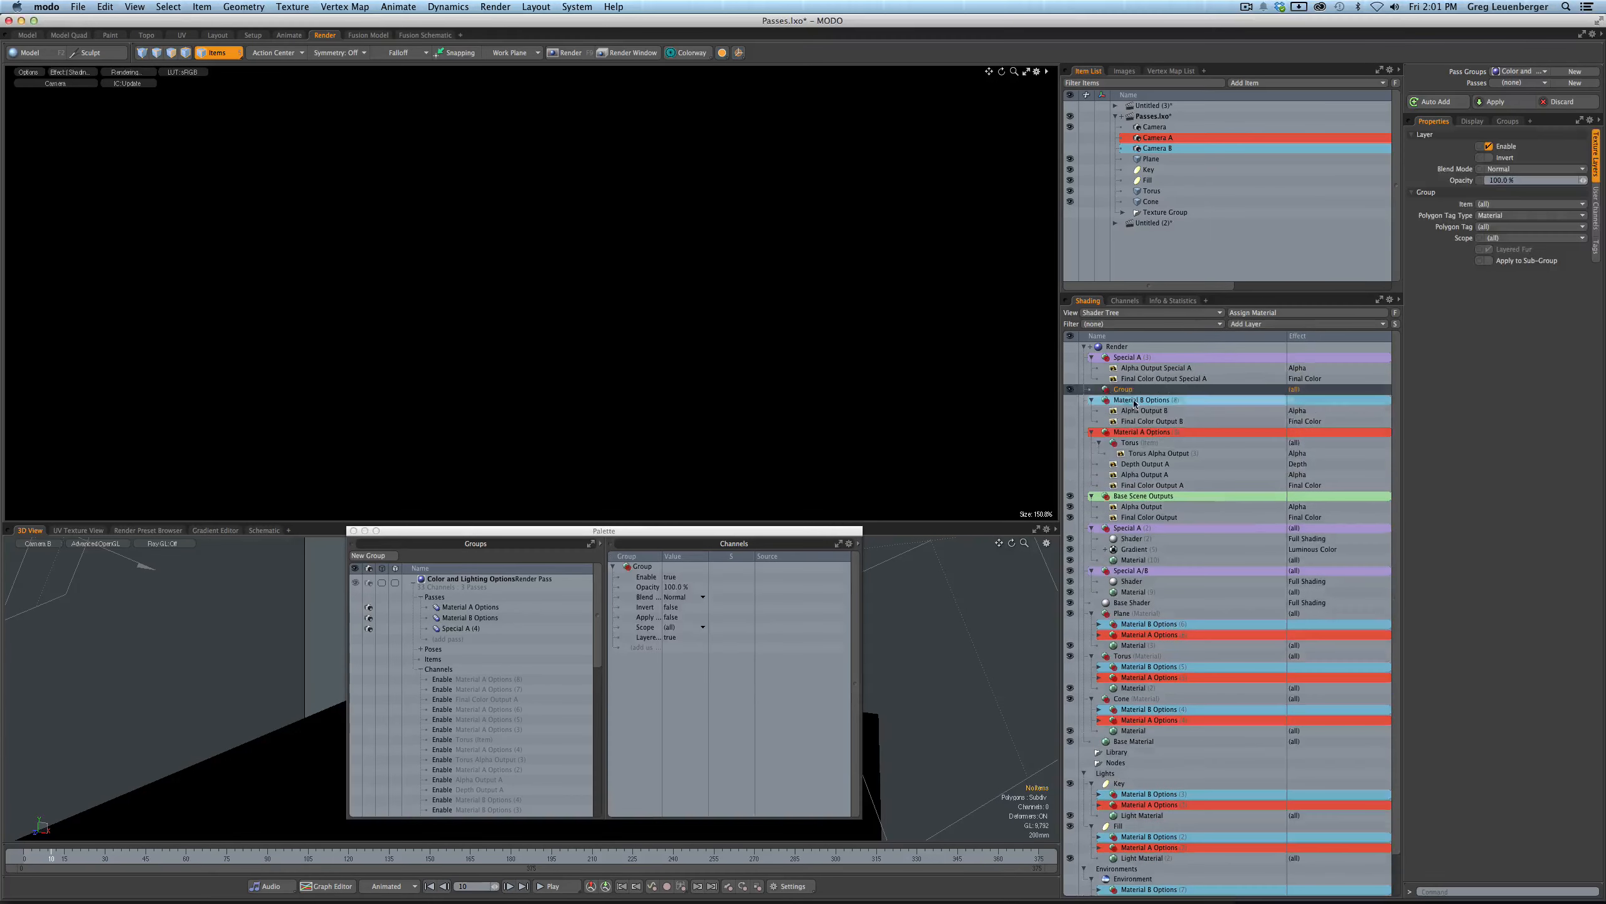
type("SPCE")
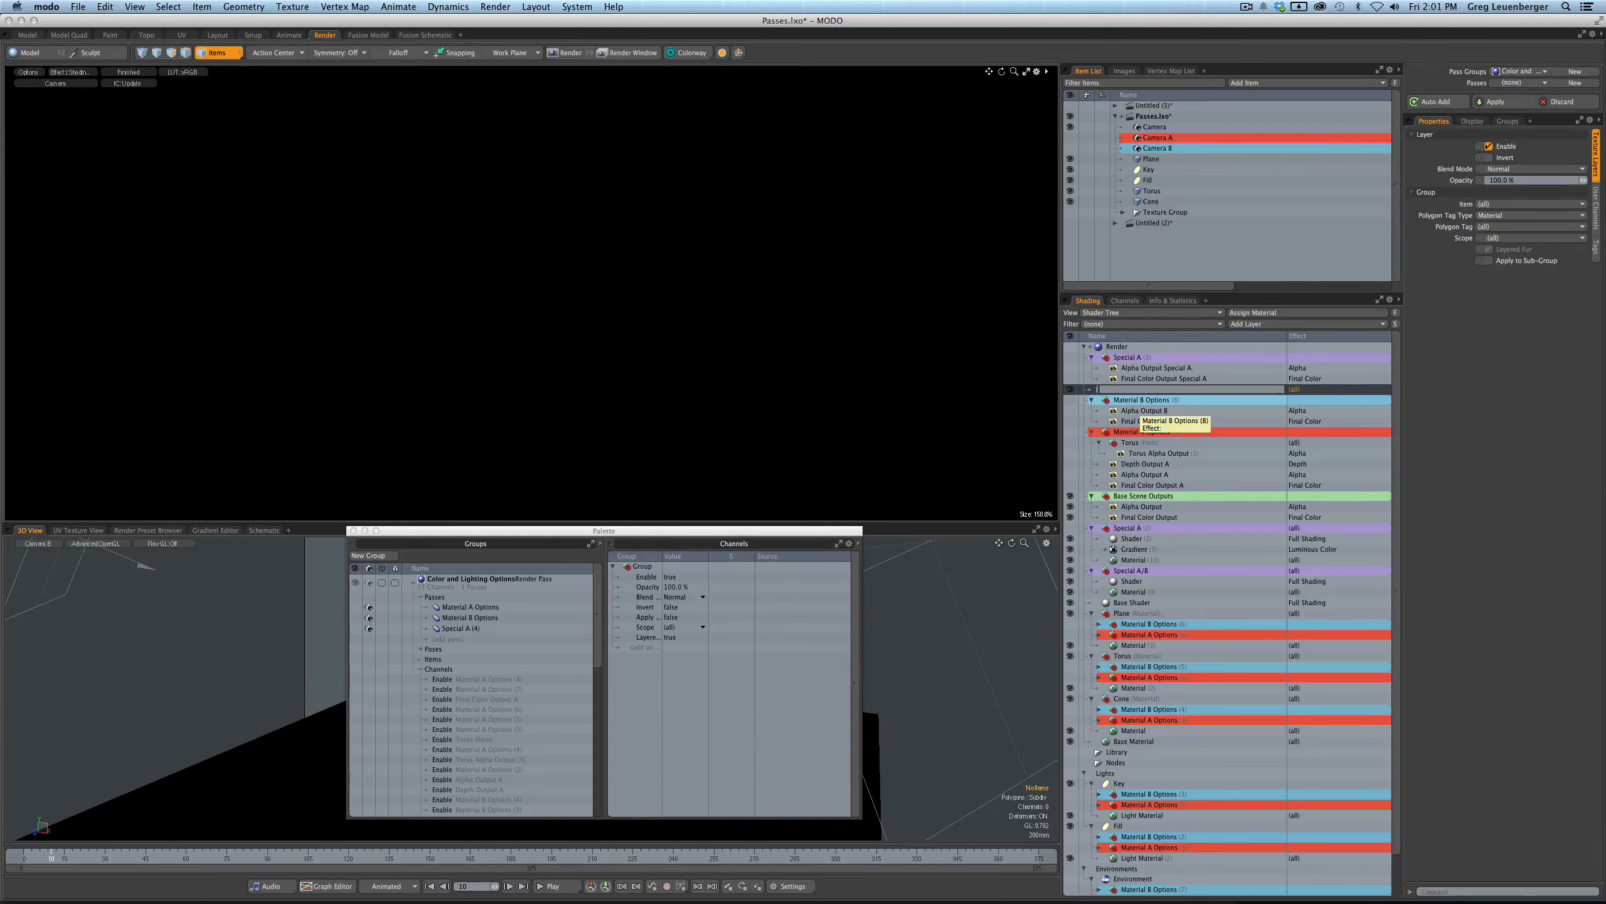
type("ial B")
key("Return")
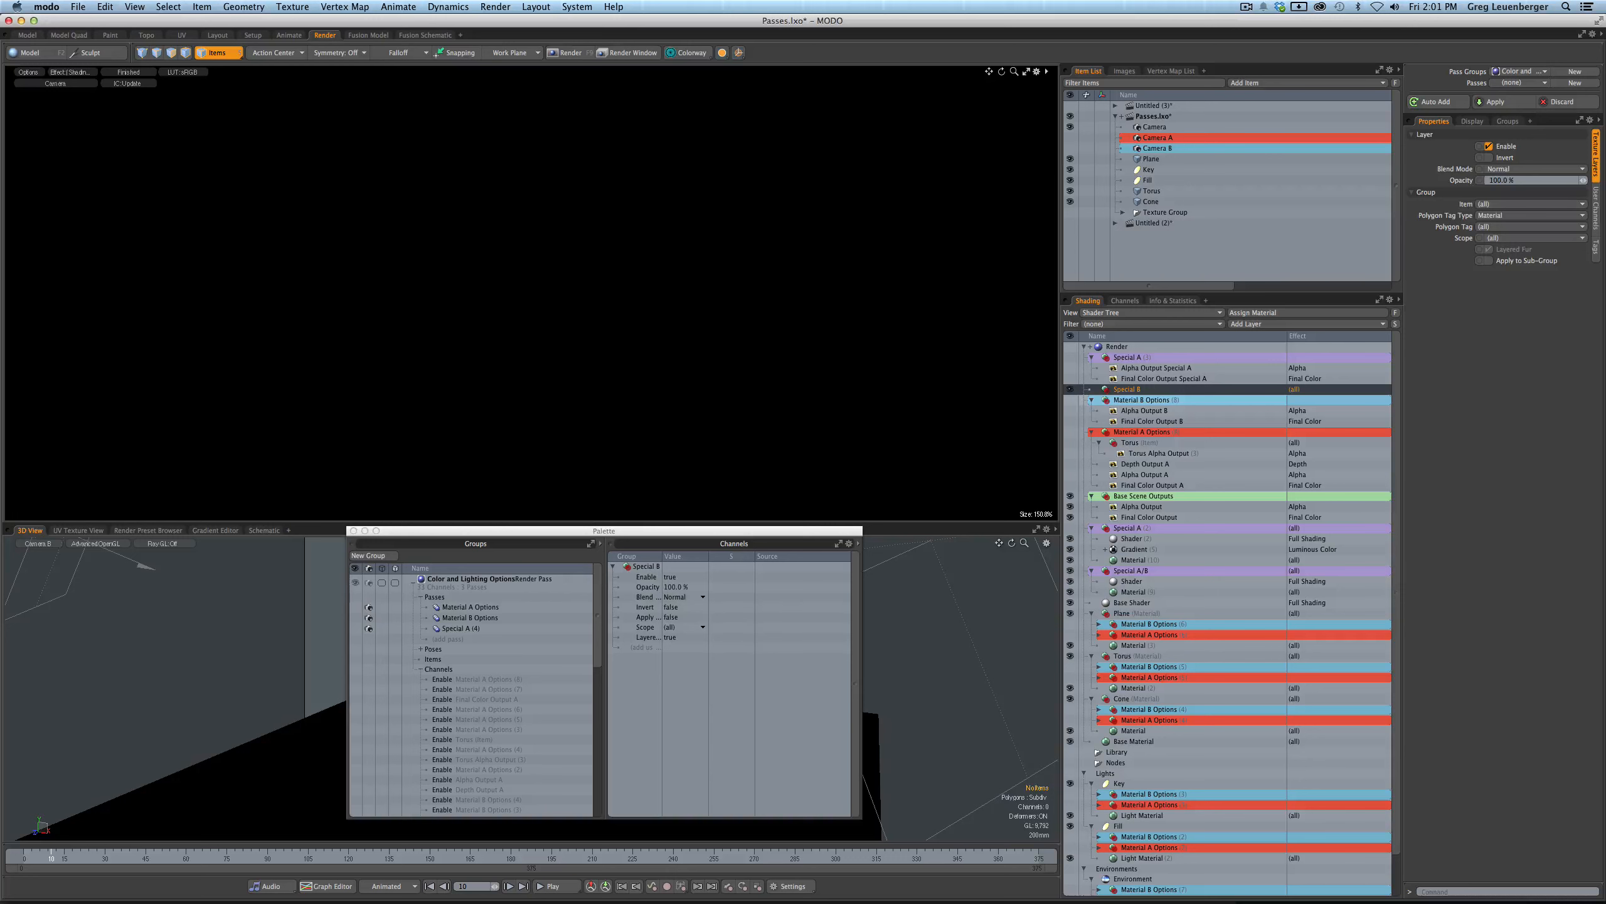
right_click(1138, 390)
mouse_move(1180, 407)
left_click(1231, 435)
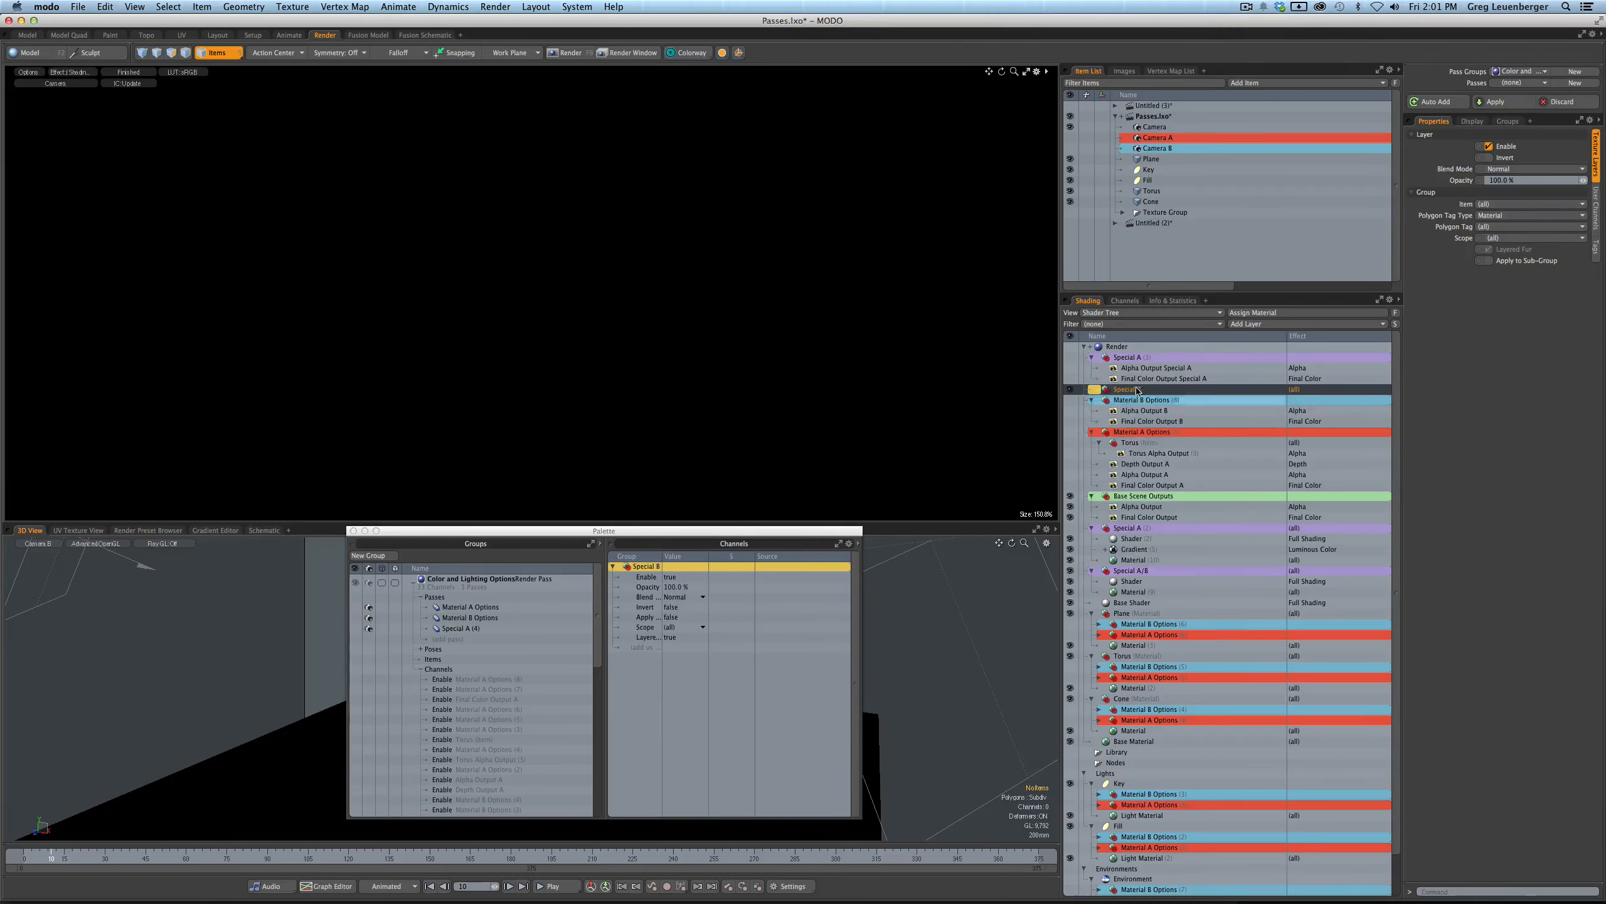
- Duplicate the Special B group and place the copy between Base Scene Outputs and the Special A shader group
right_click(1134, 396)
left_click(1101, 429)
left_click_drag(1132, 394, 1128, 539)
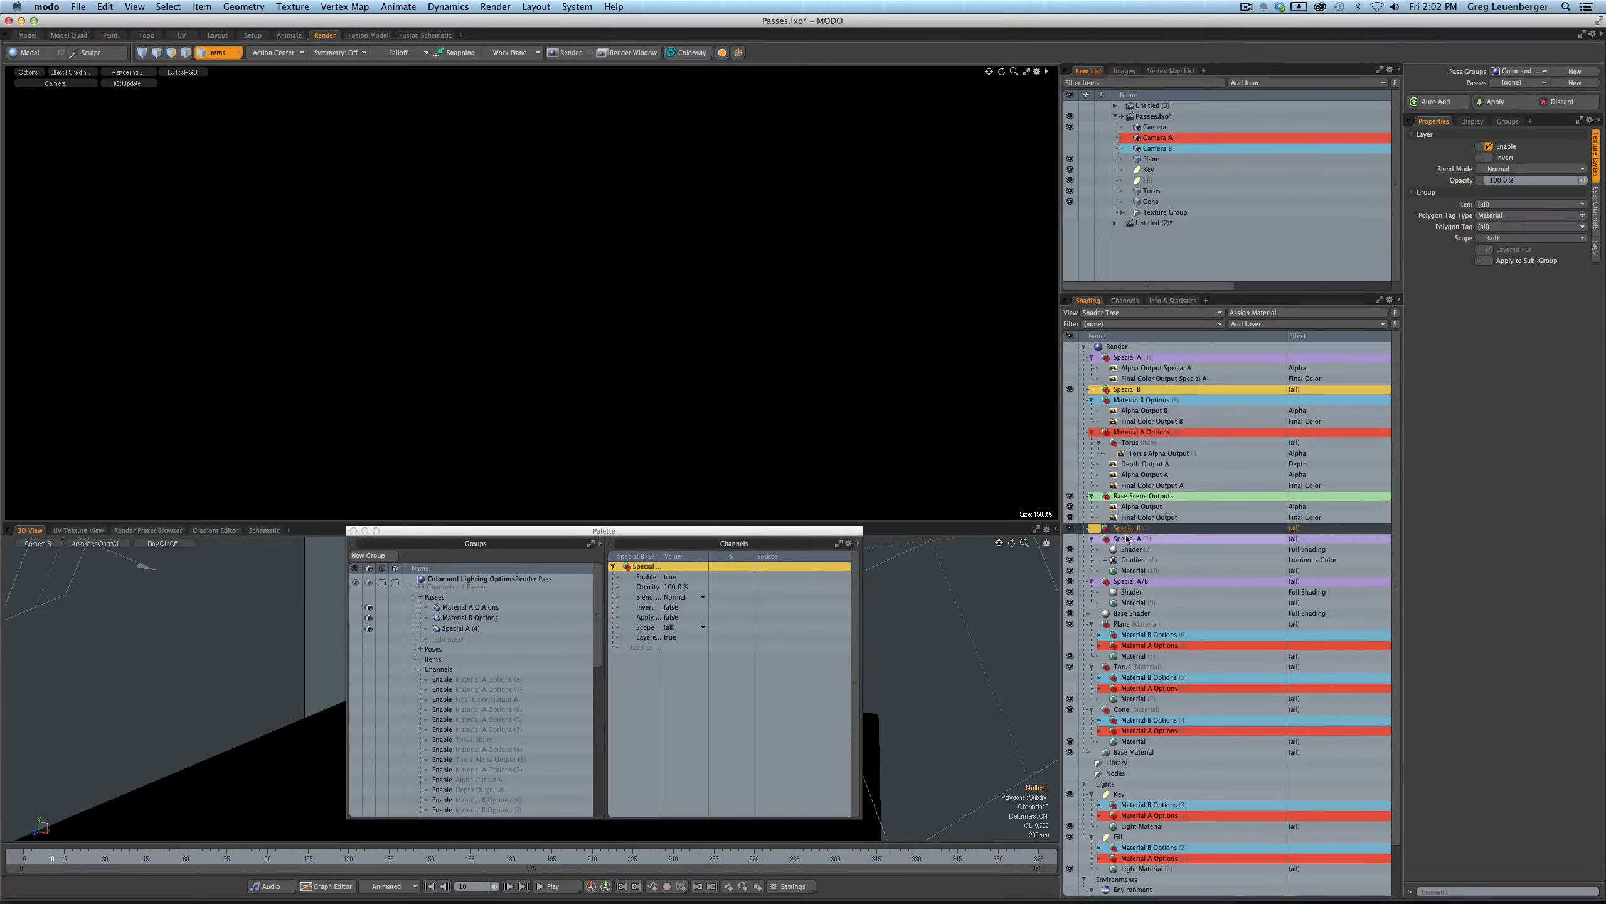
- Add Final Color and Alpha render outputs to the upper Special B group
left_click(1165, 391)
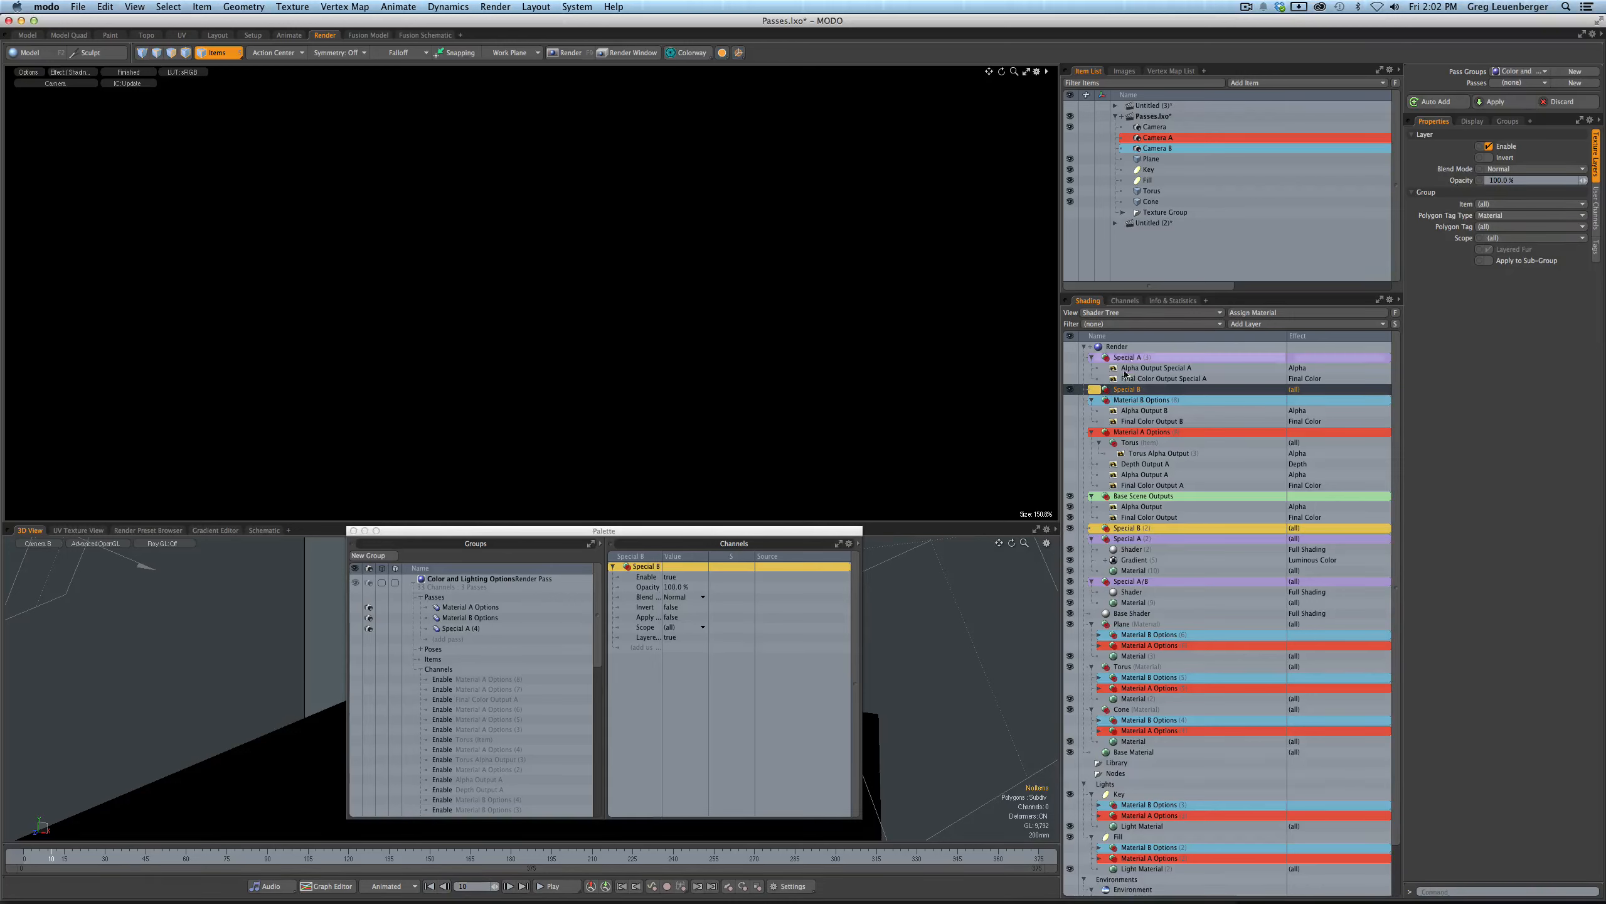
left_click(1253, 324)
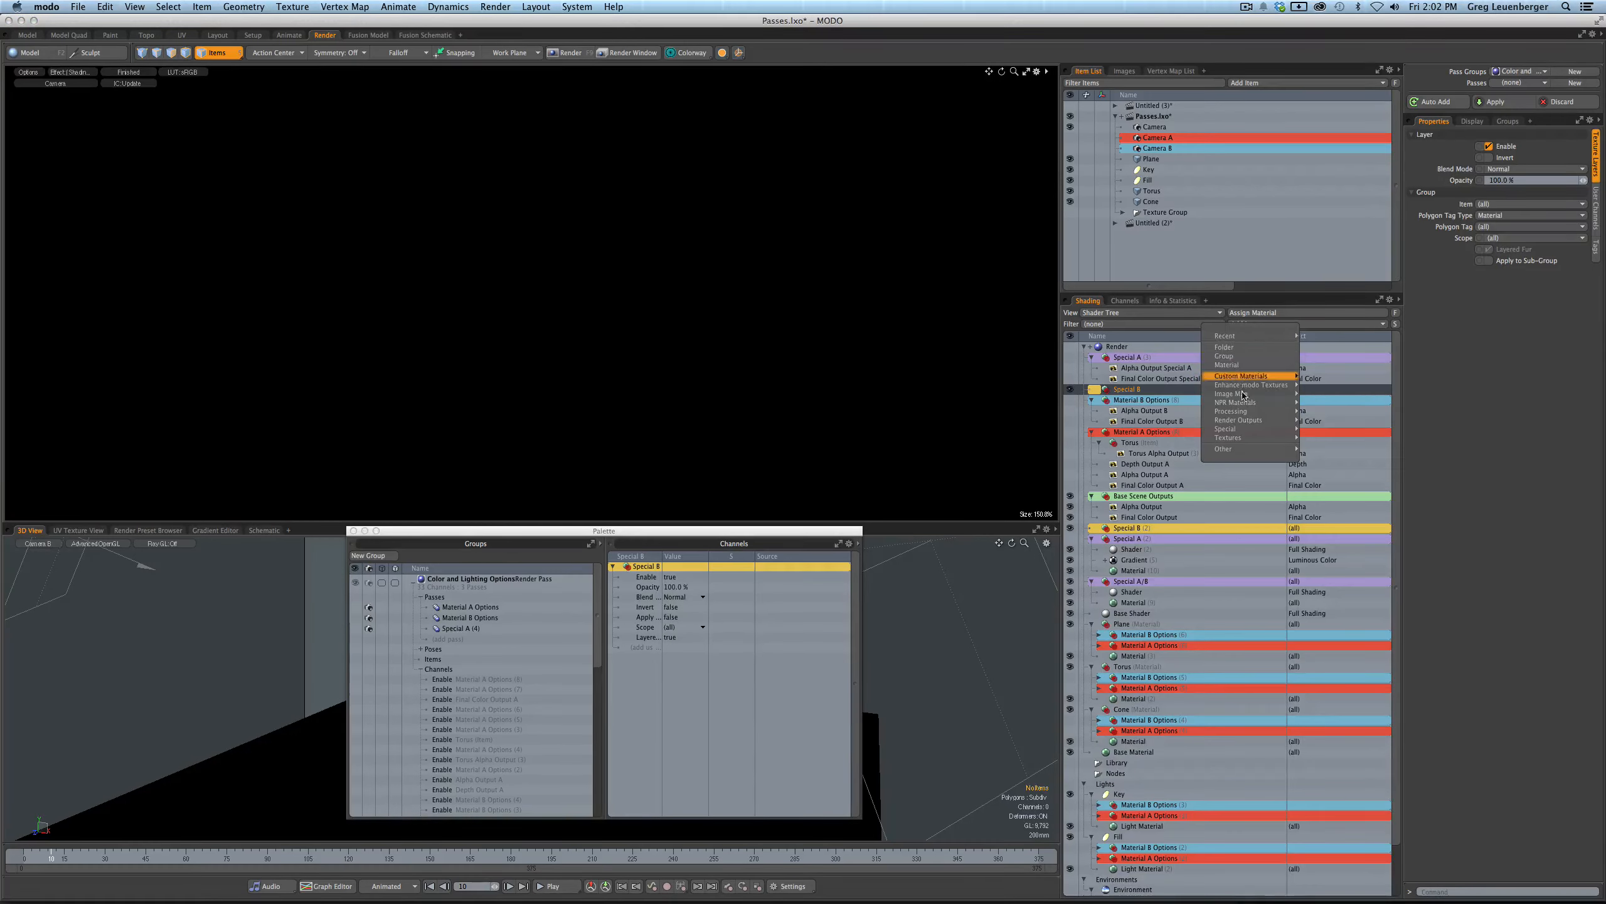
mouse_move(1240, 424)
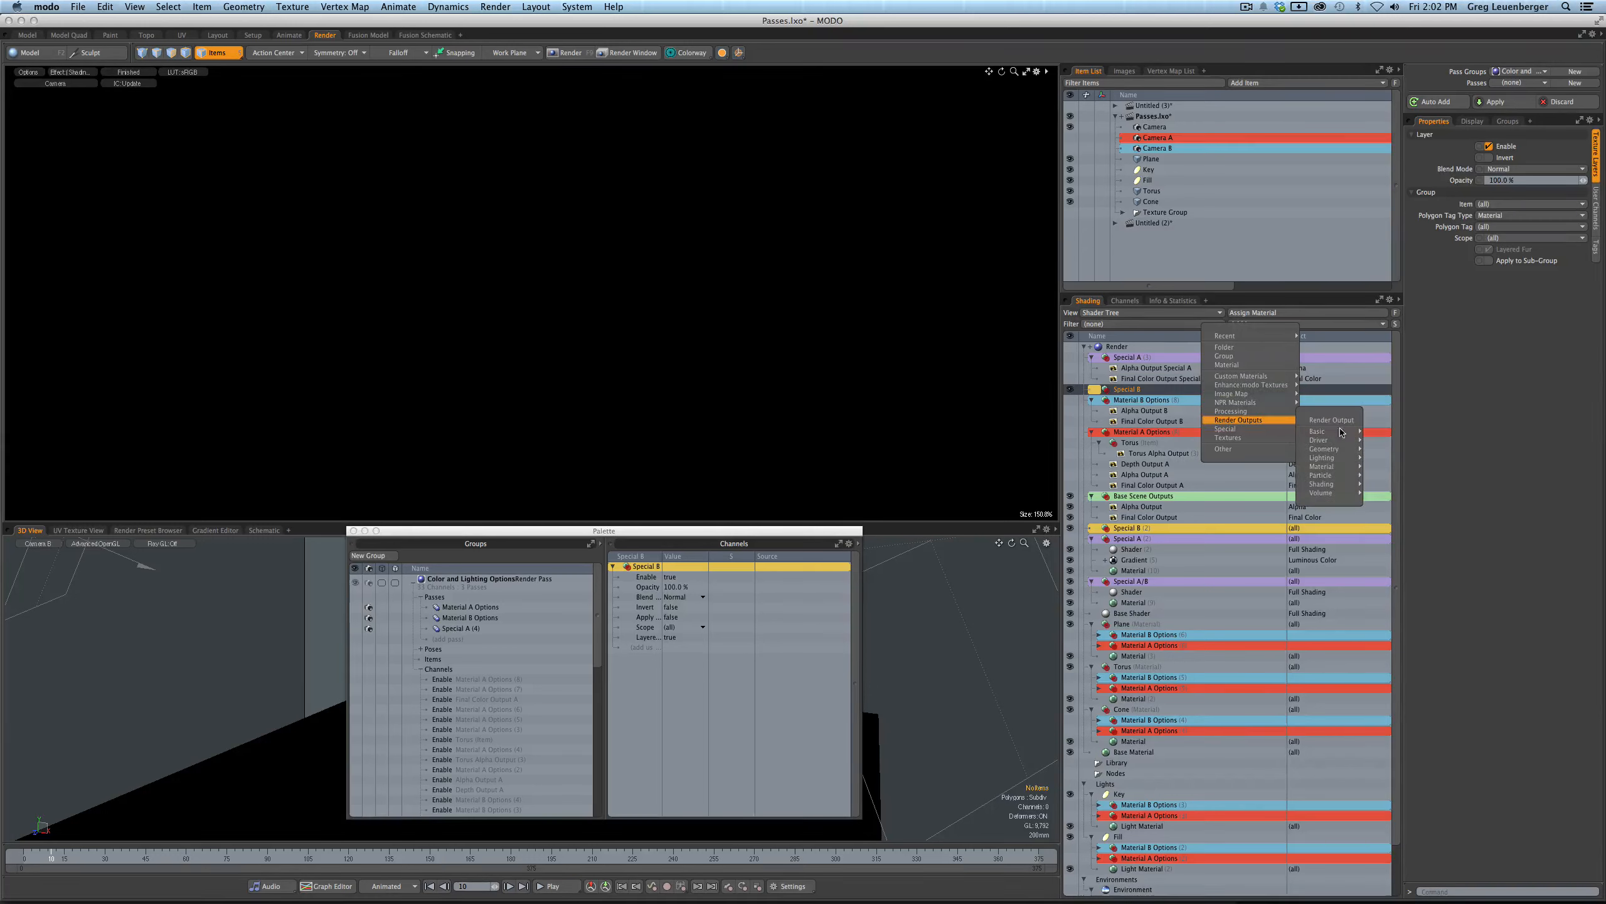
mouse_move(1330, 433)
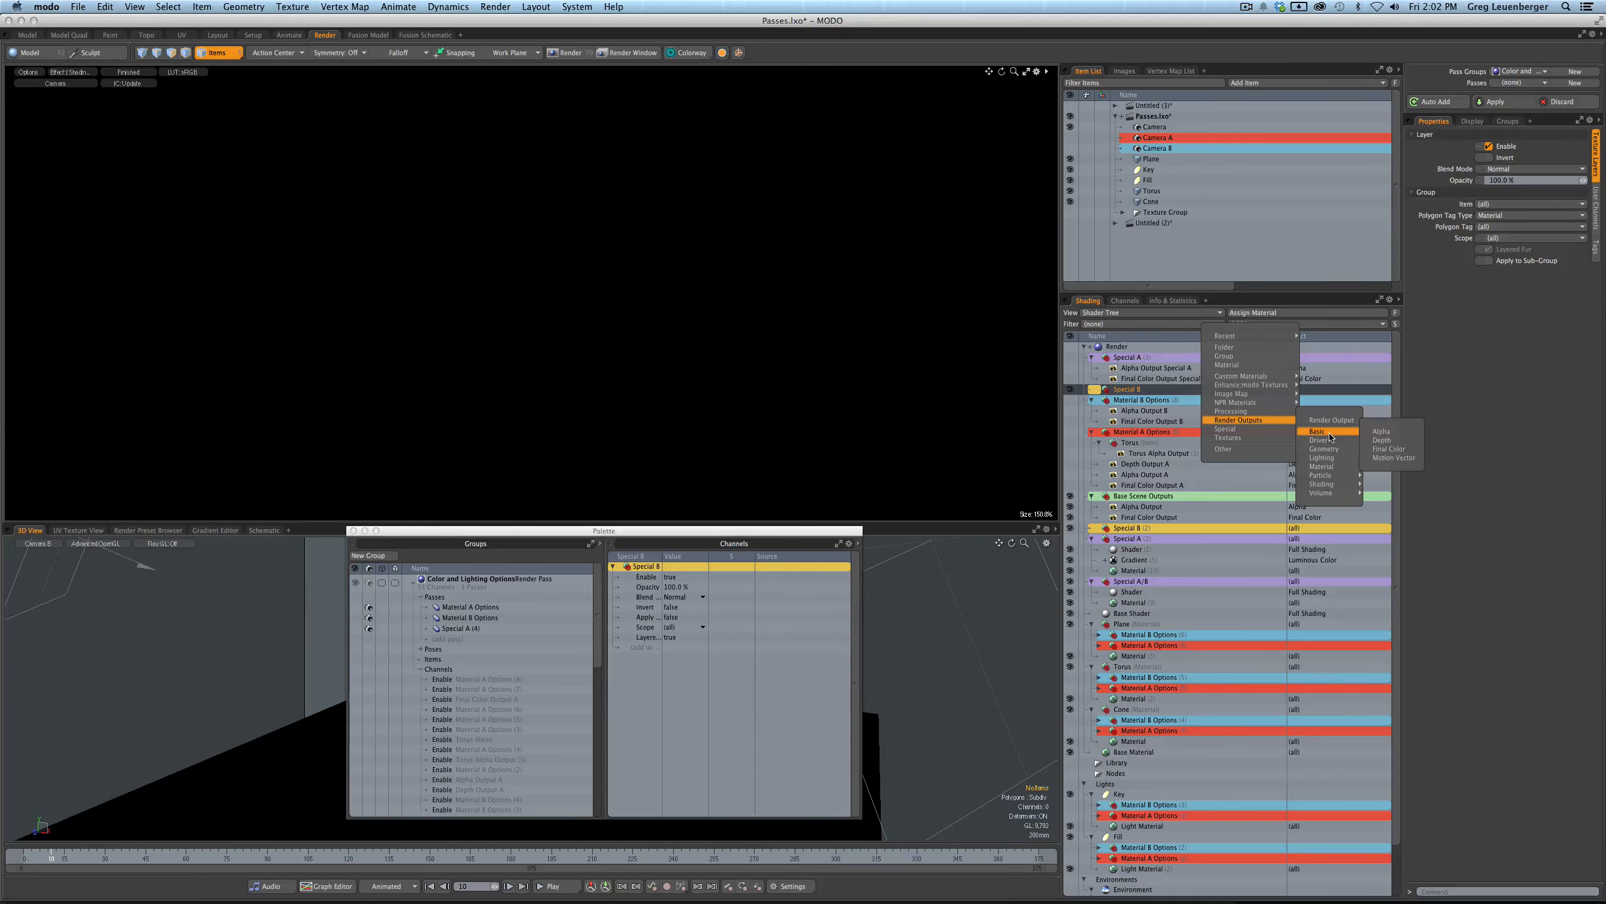
left_click(1386, 449)
left_click(1262, 325)
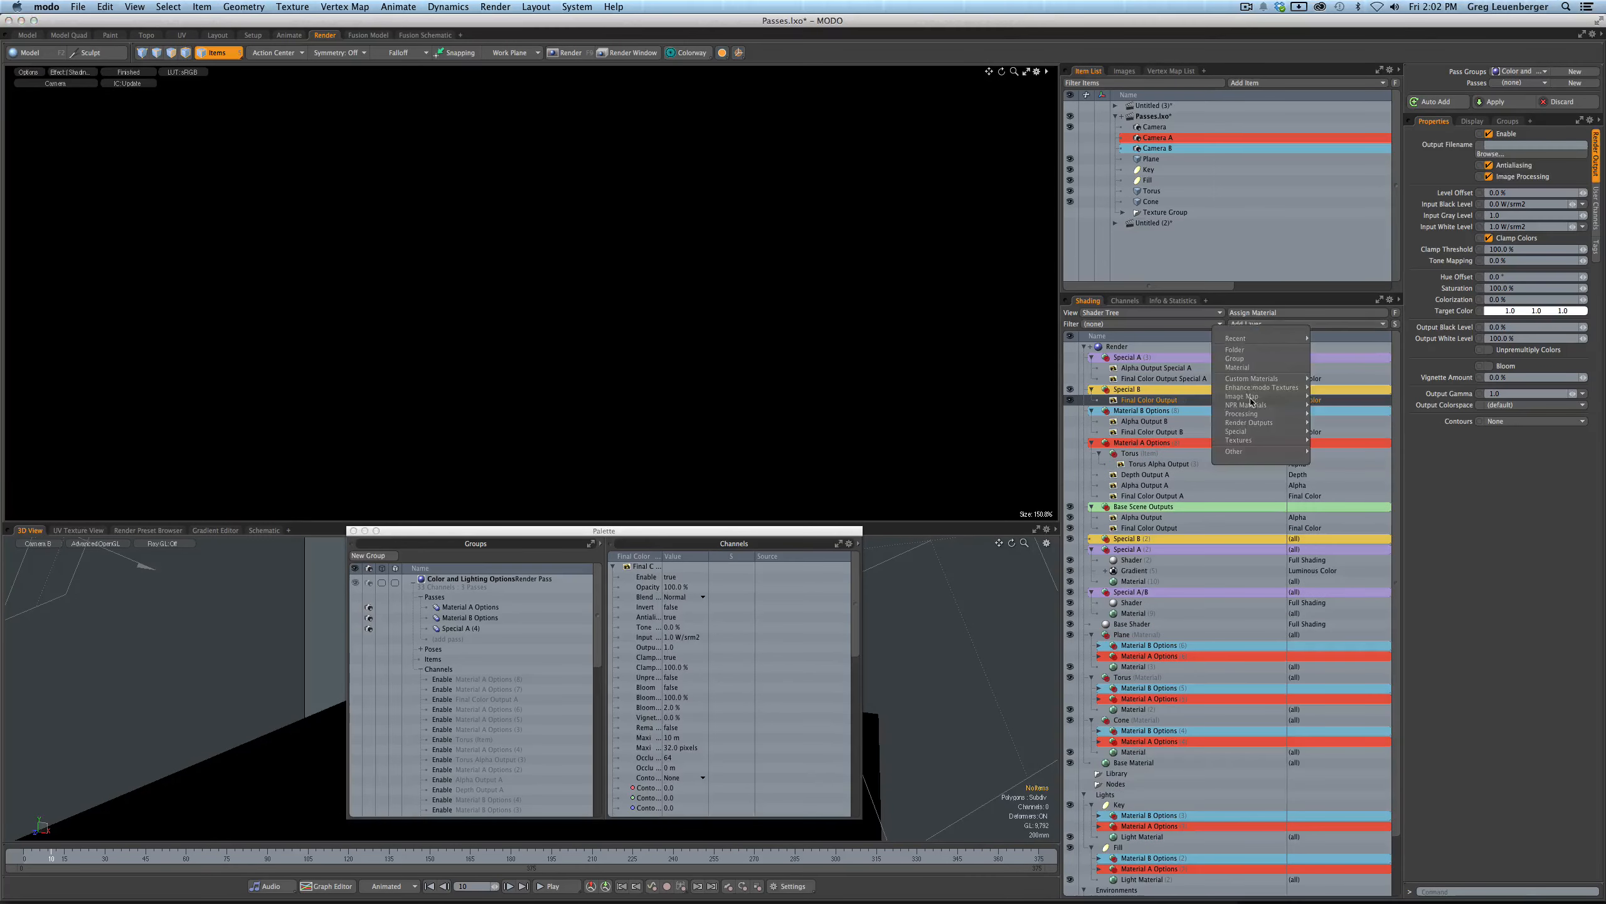
mouse_move(1255, 425)
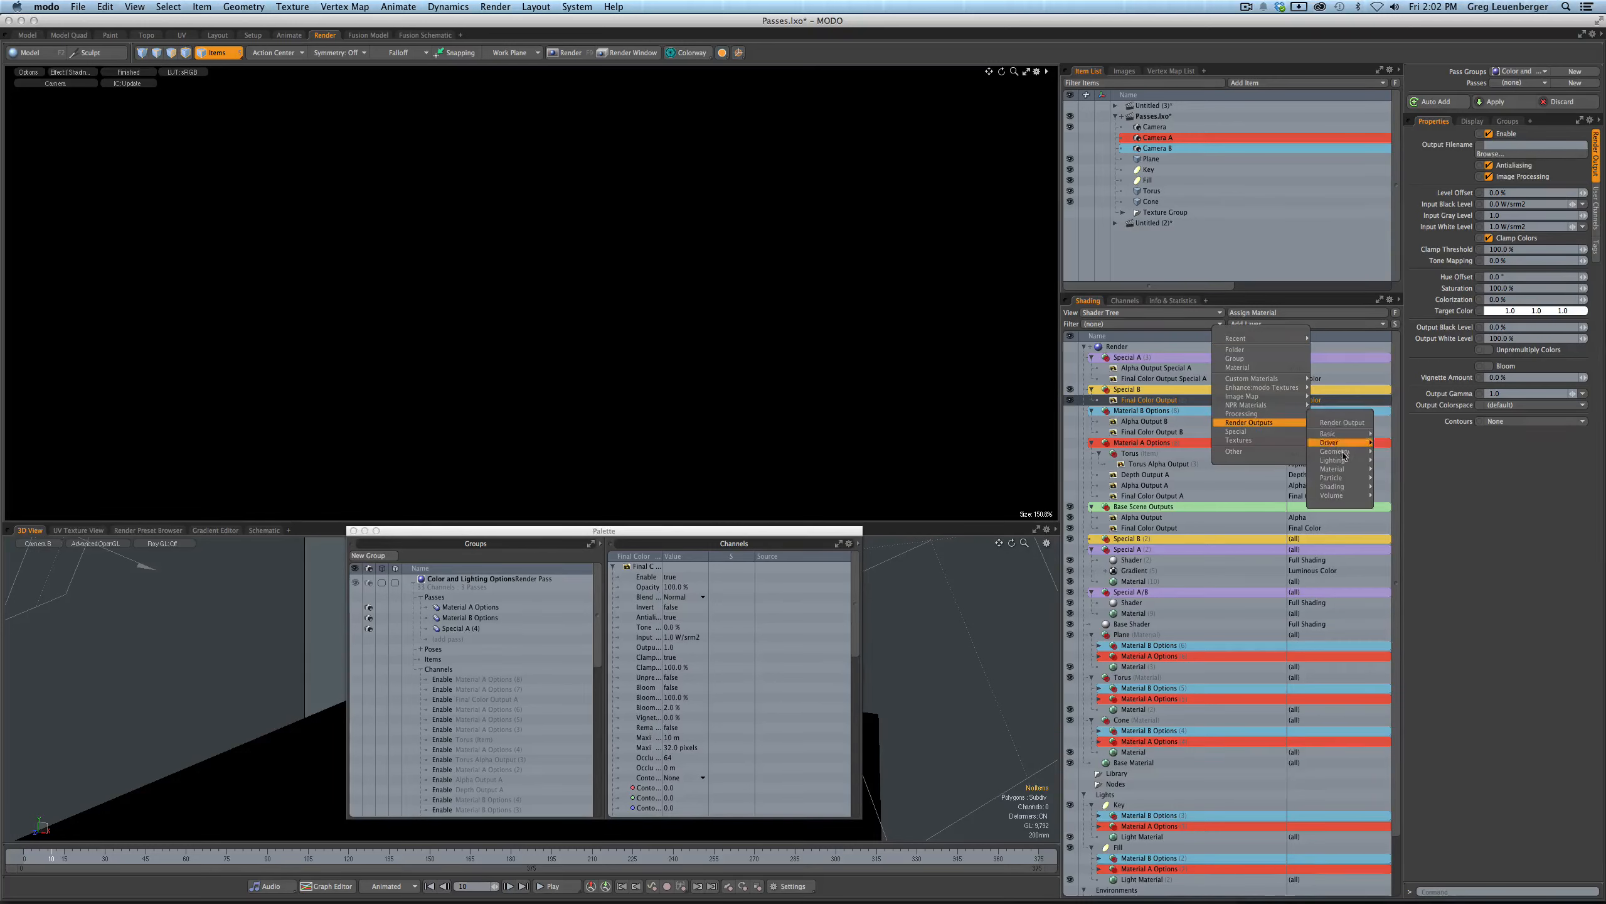
mouse_move(1342, 435)
left_click(1391, 434)
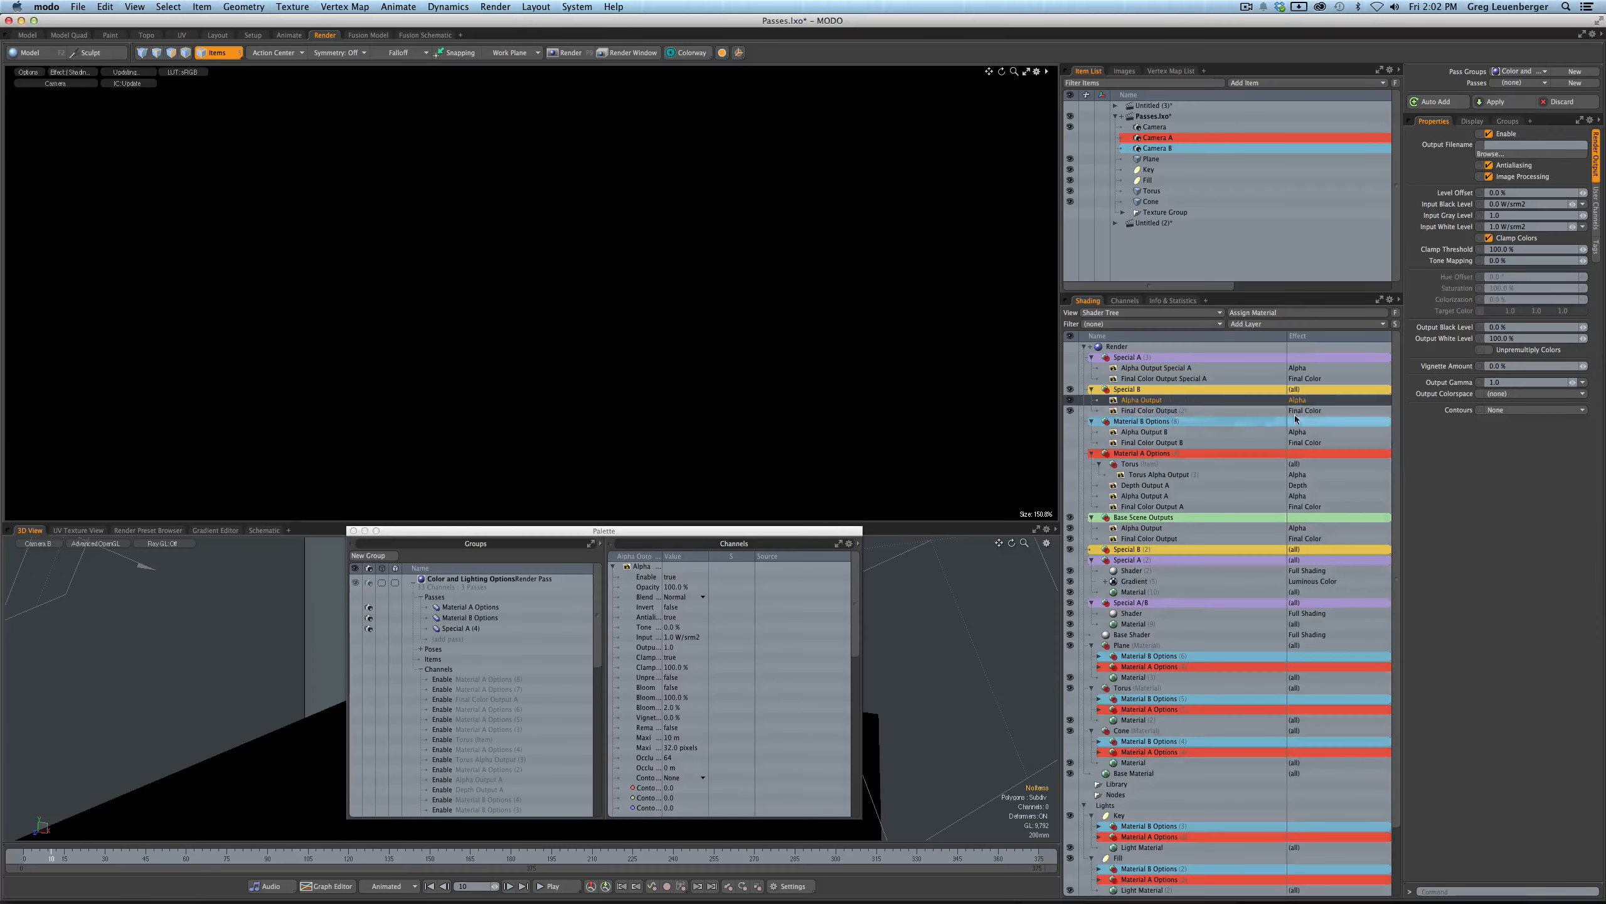
- Rename the new outputs Alpha Output Special B and Final Color Output Special, and disable their Special B group
double_click(1149, 401)
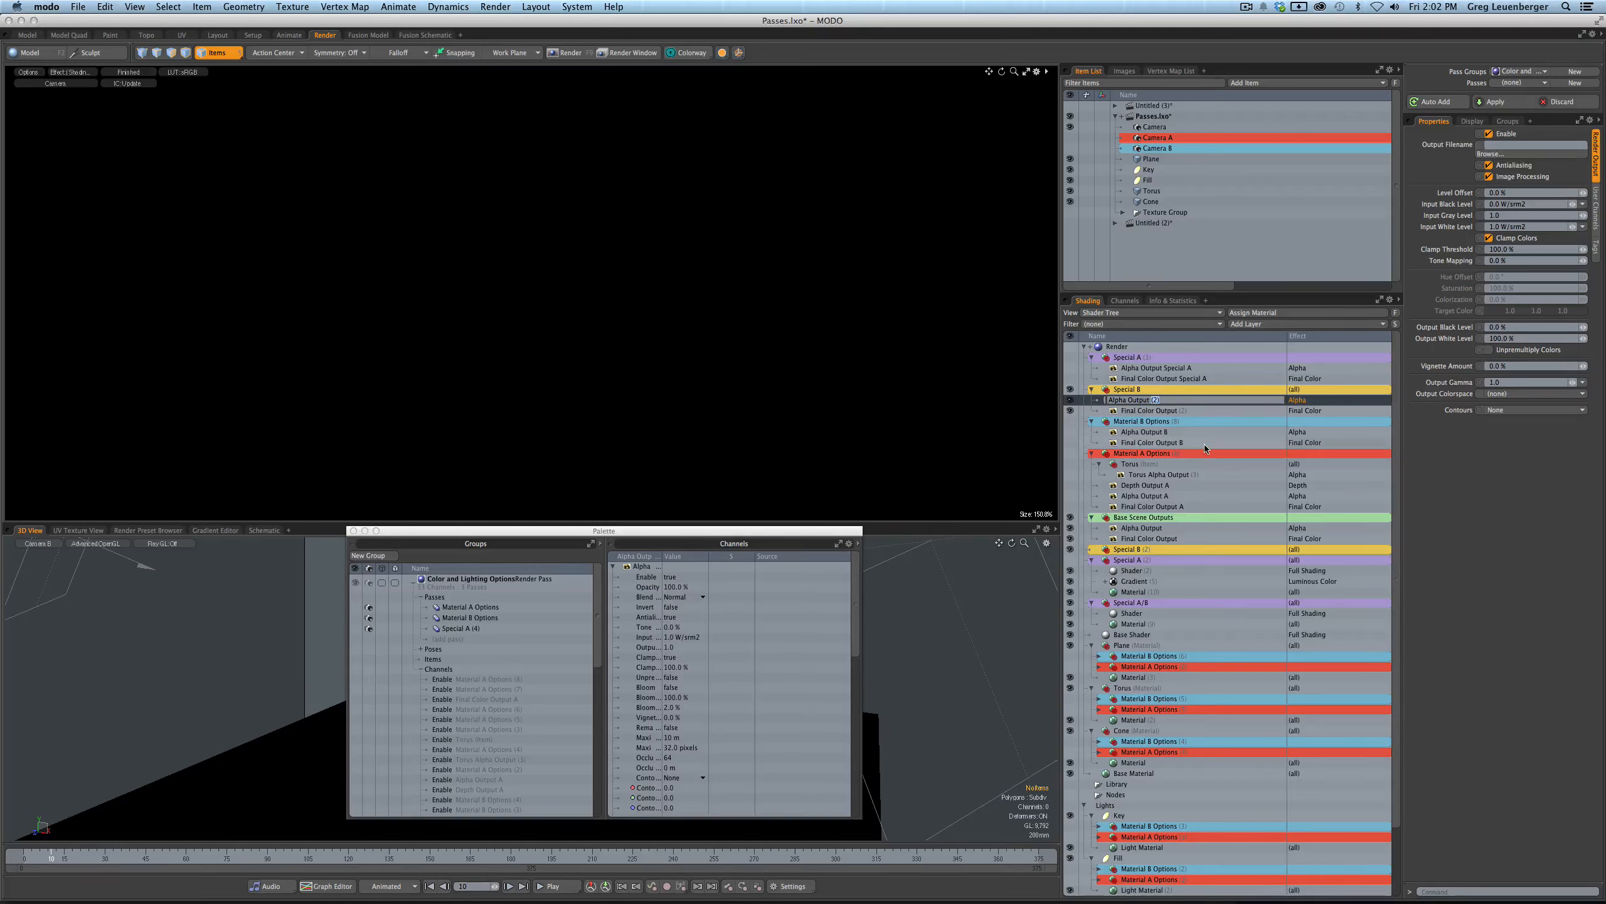
type("Special B")
left_click(1172, 411)
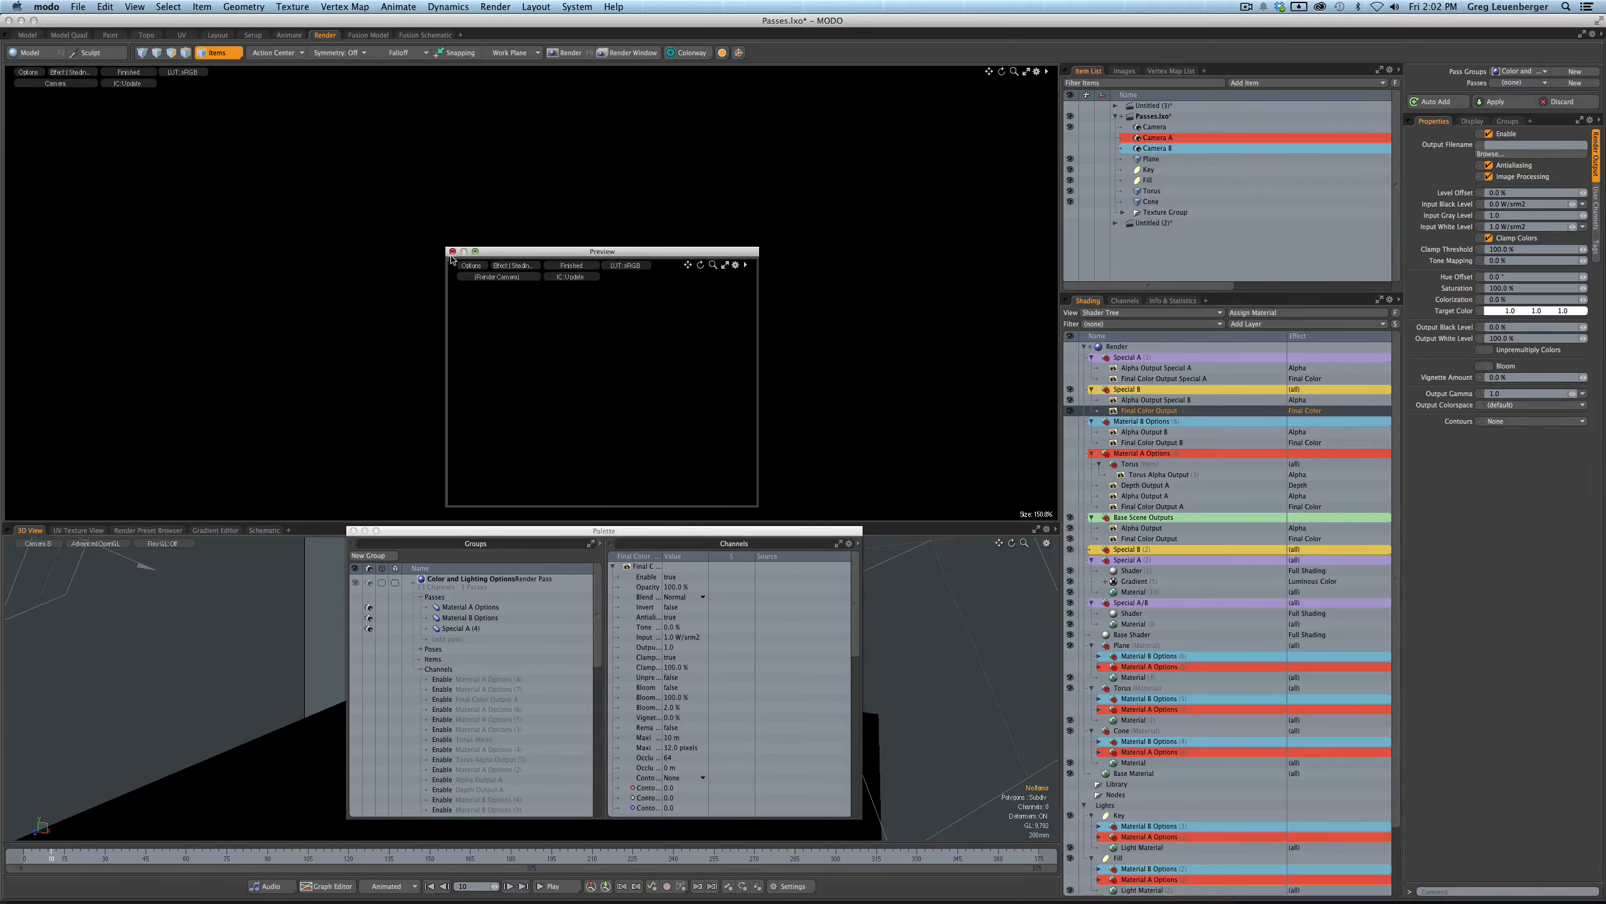
left_click(453, 252)
double_click(1185, 410)
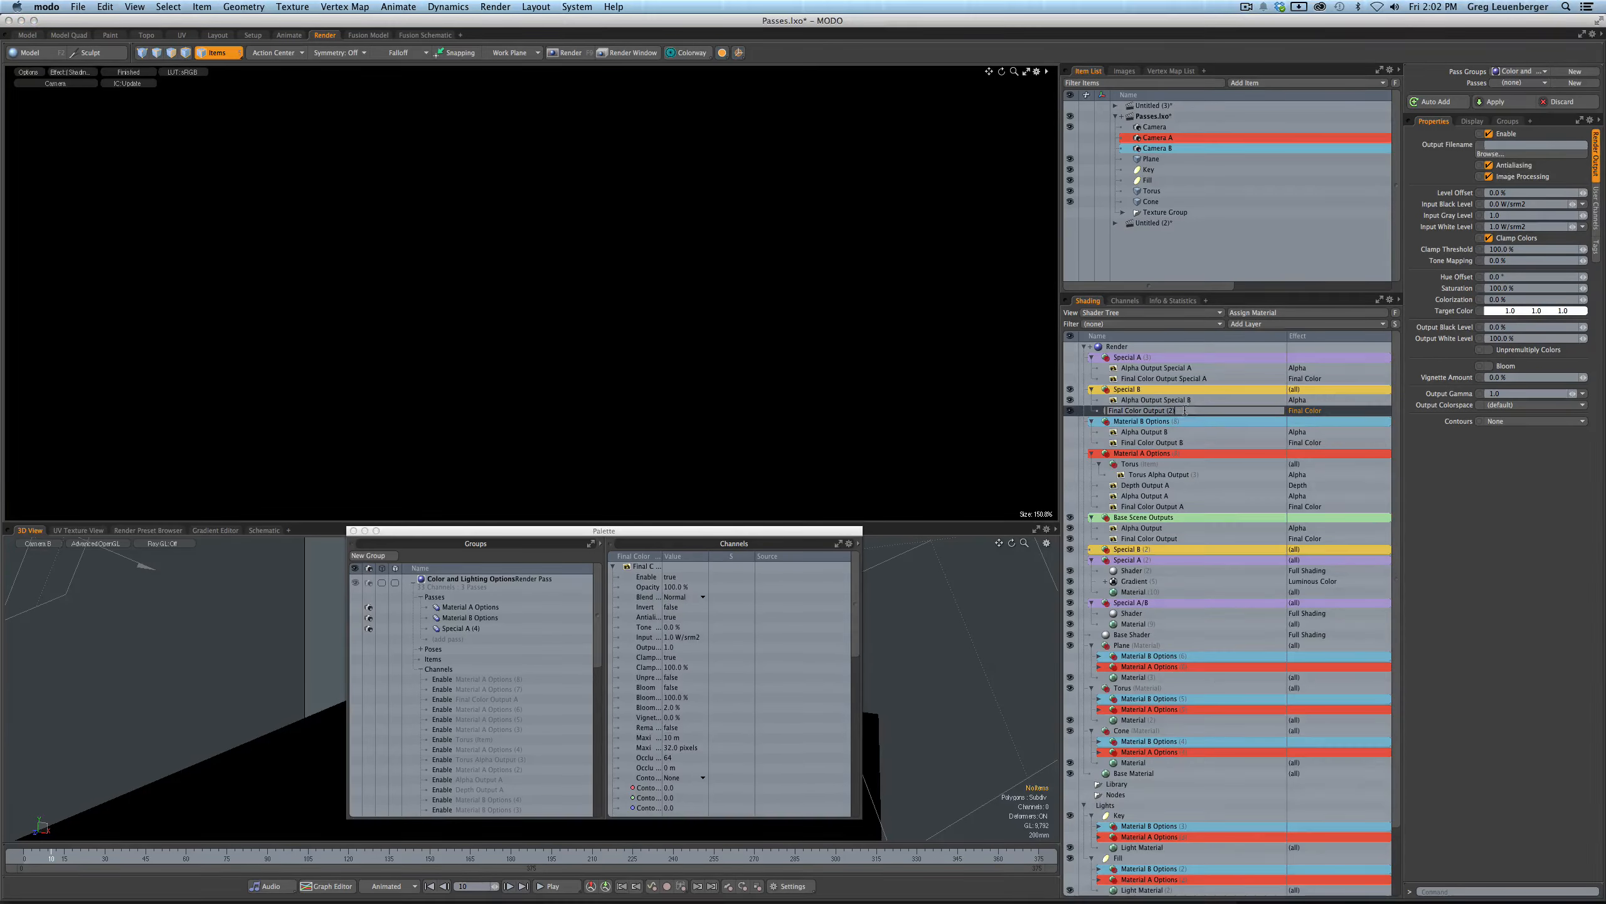
type("Special B")
key("Return")
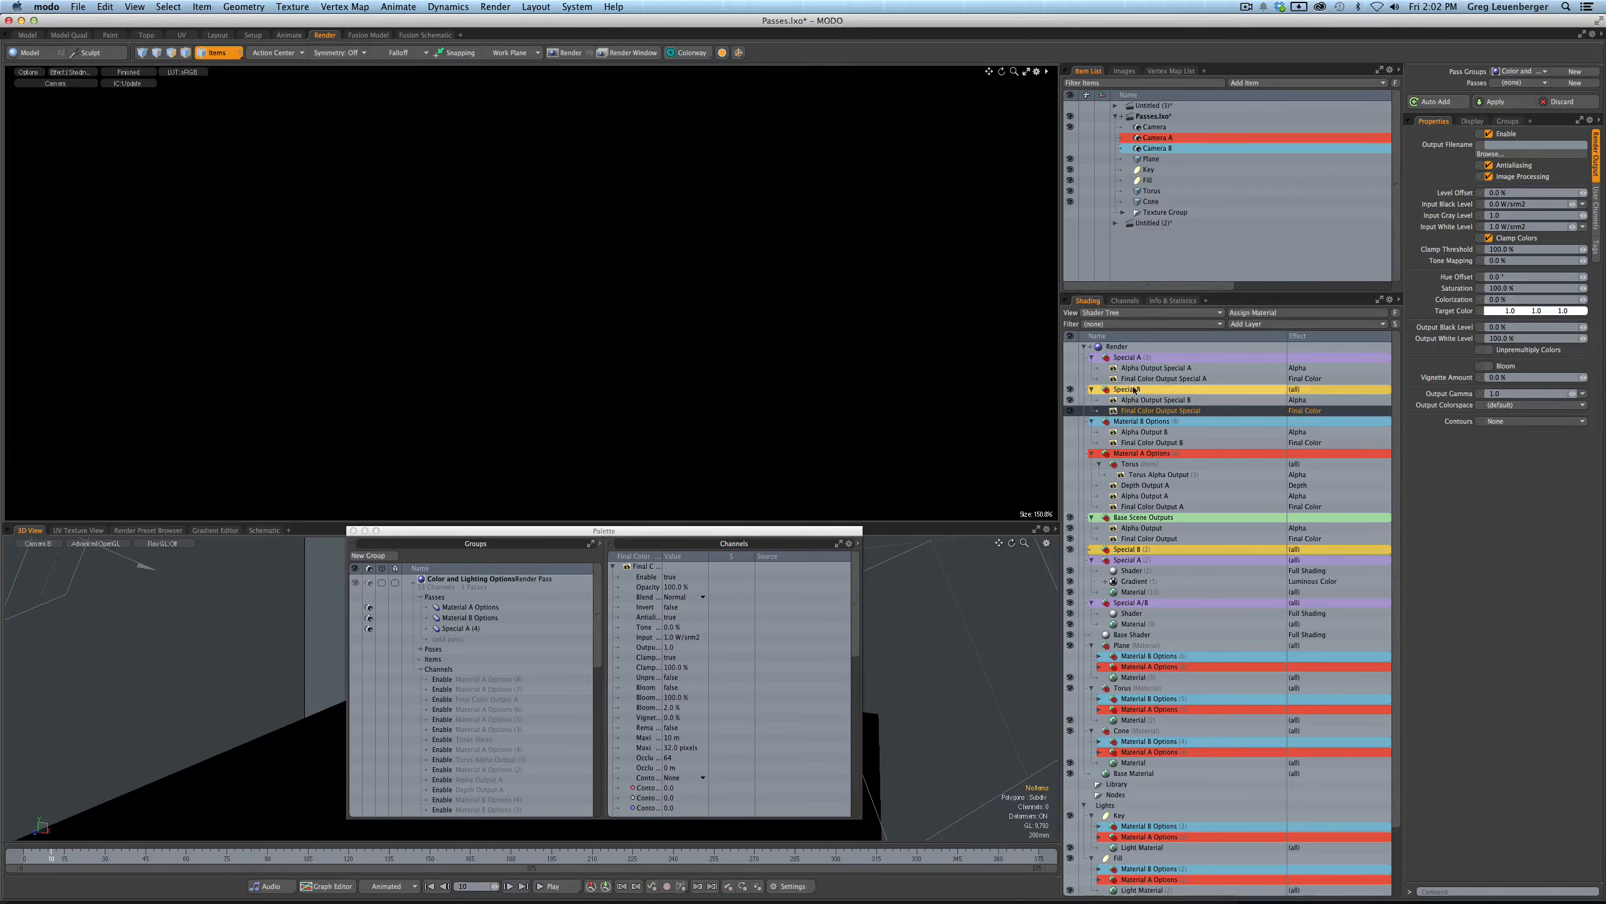
left_click(1113, 389)
left_click(1070, 390)
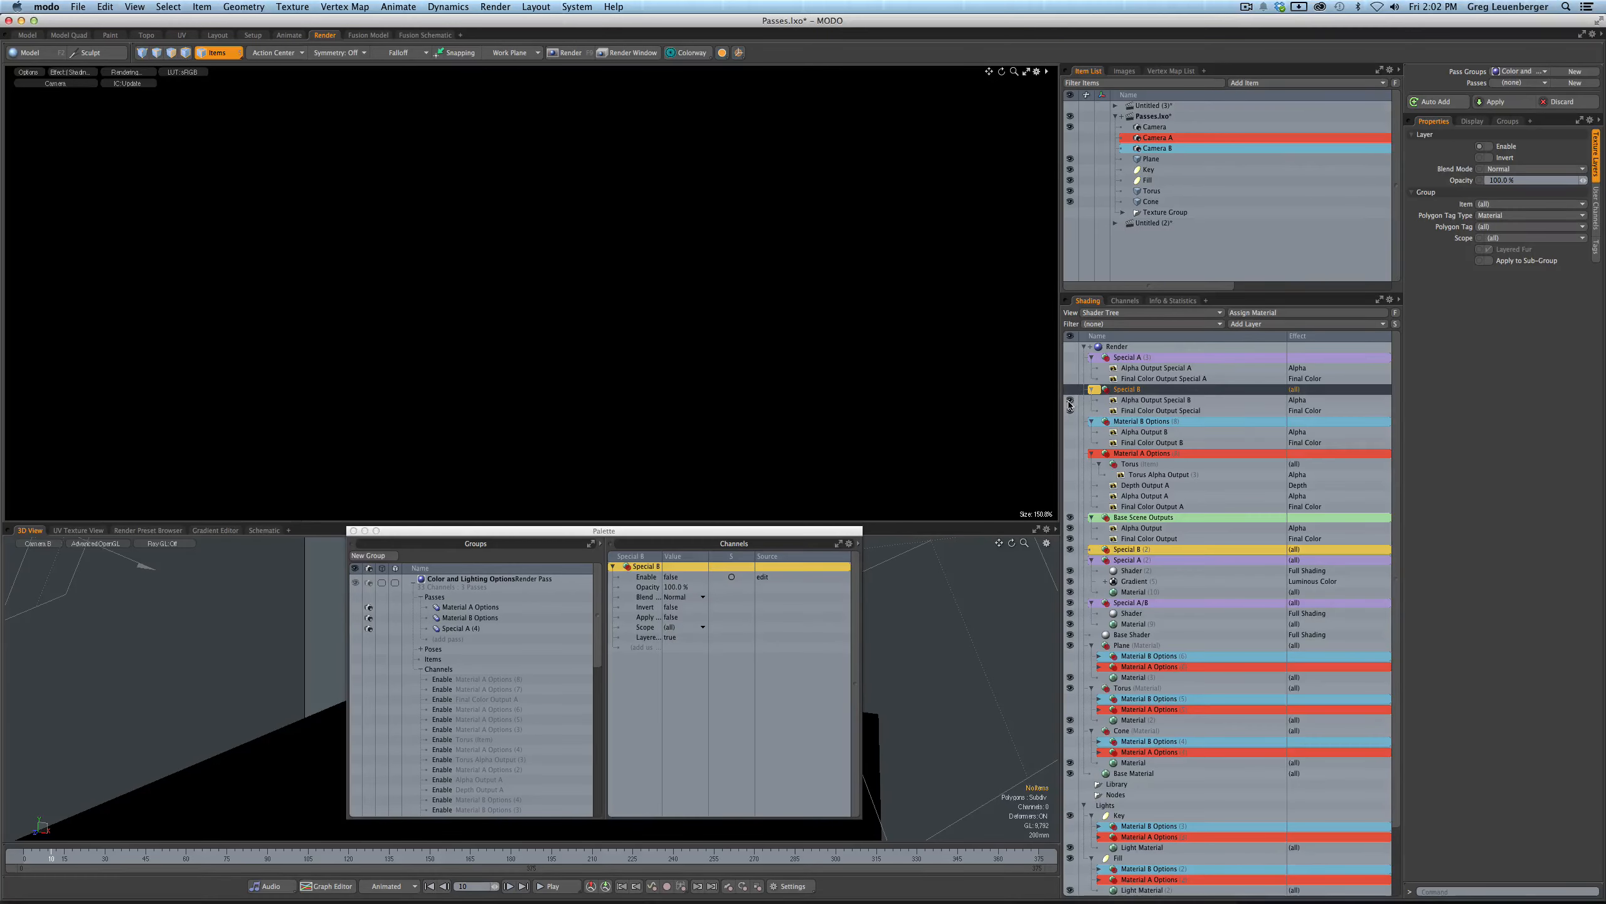
- Add a Material and a Shader to the lower Special B group, below Base Scene Outputs
left_click(1132, 549)
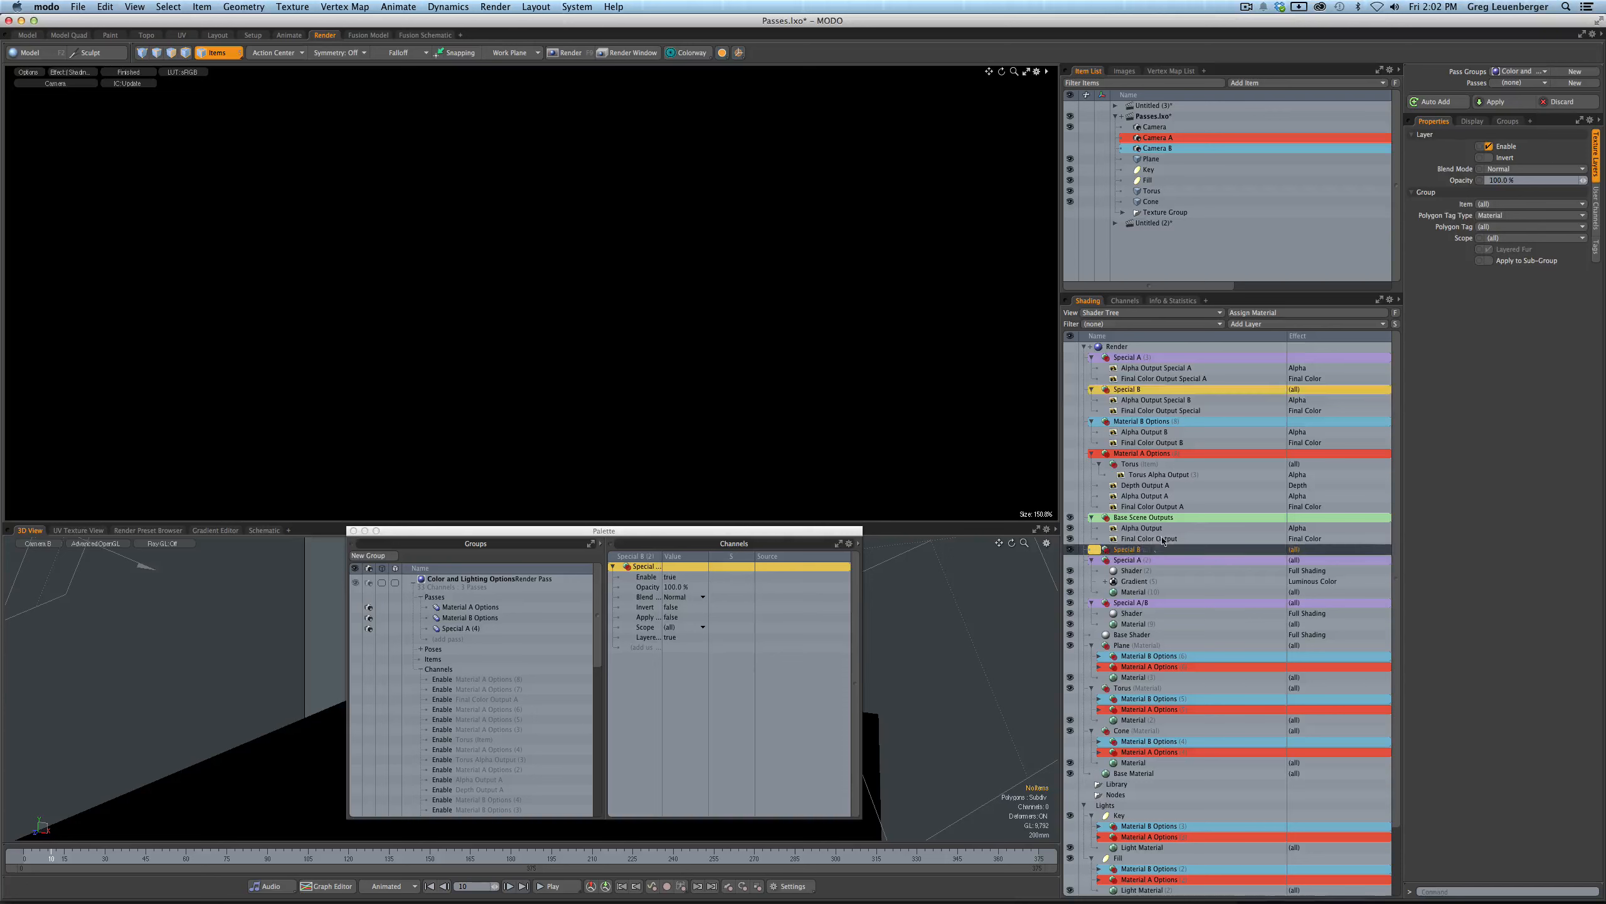
left_click(1259, 325)
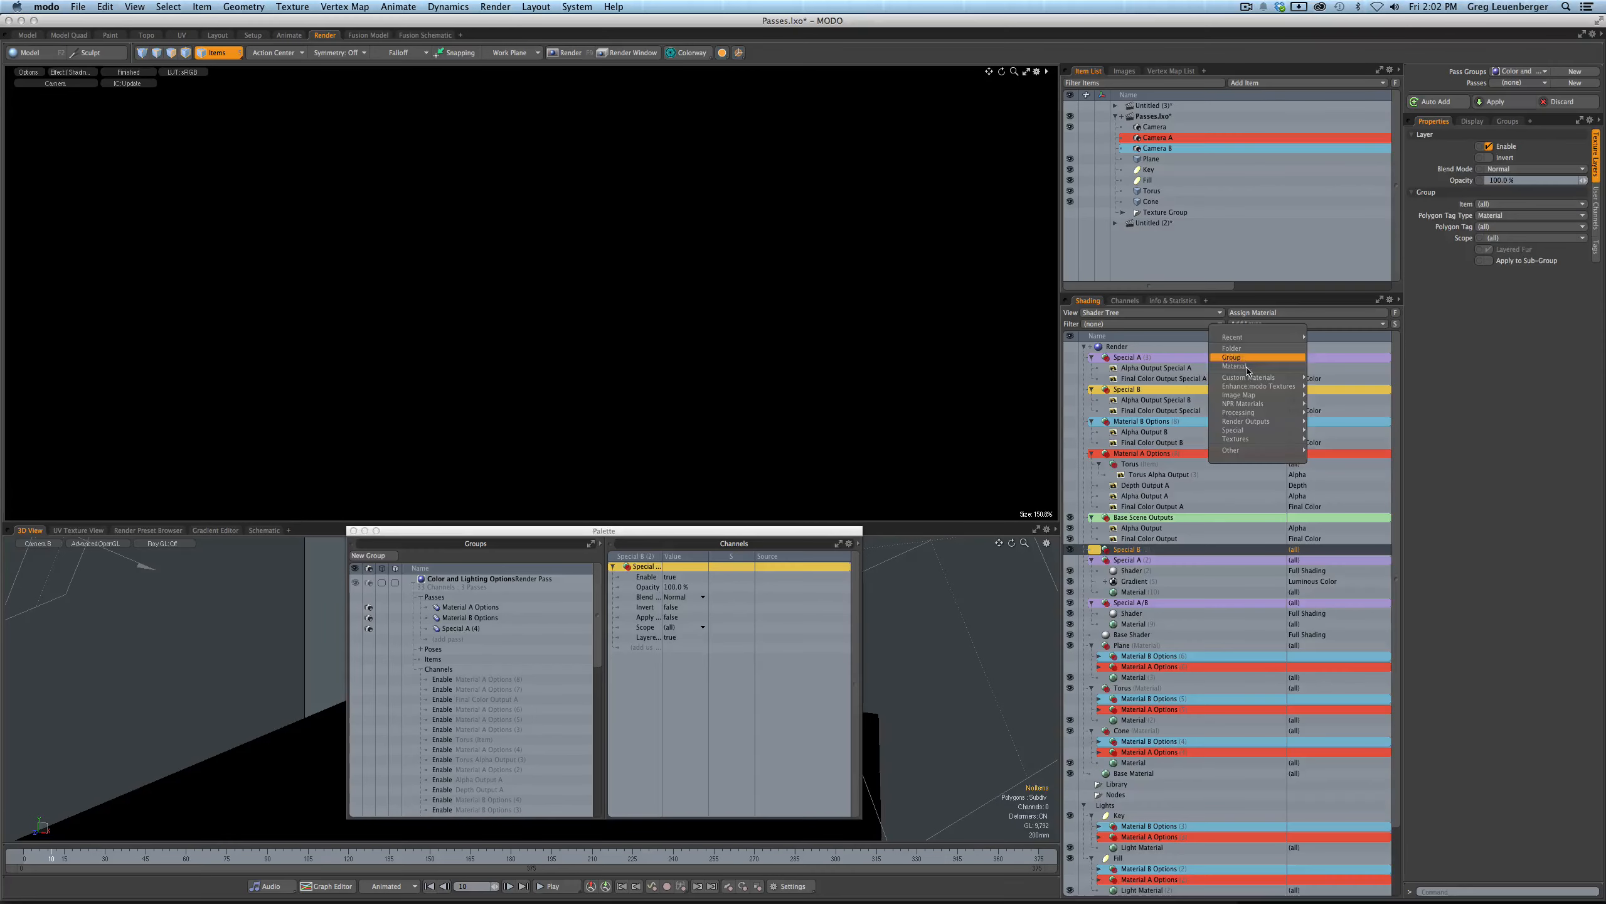
left_click(1250, 356)
left_click(1250, 324)
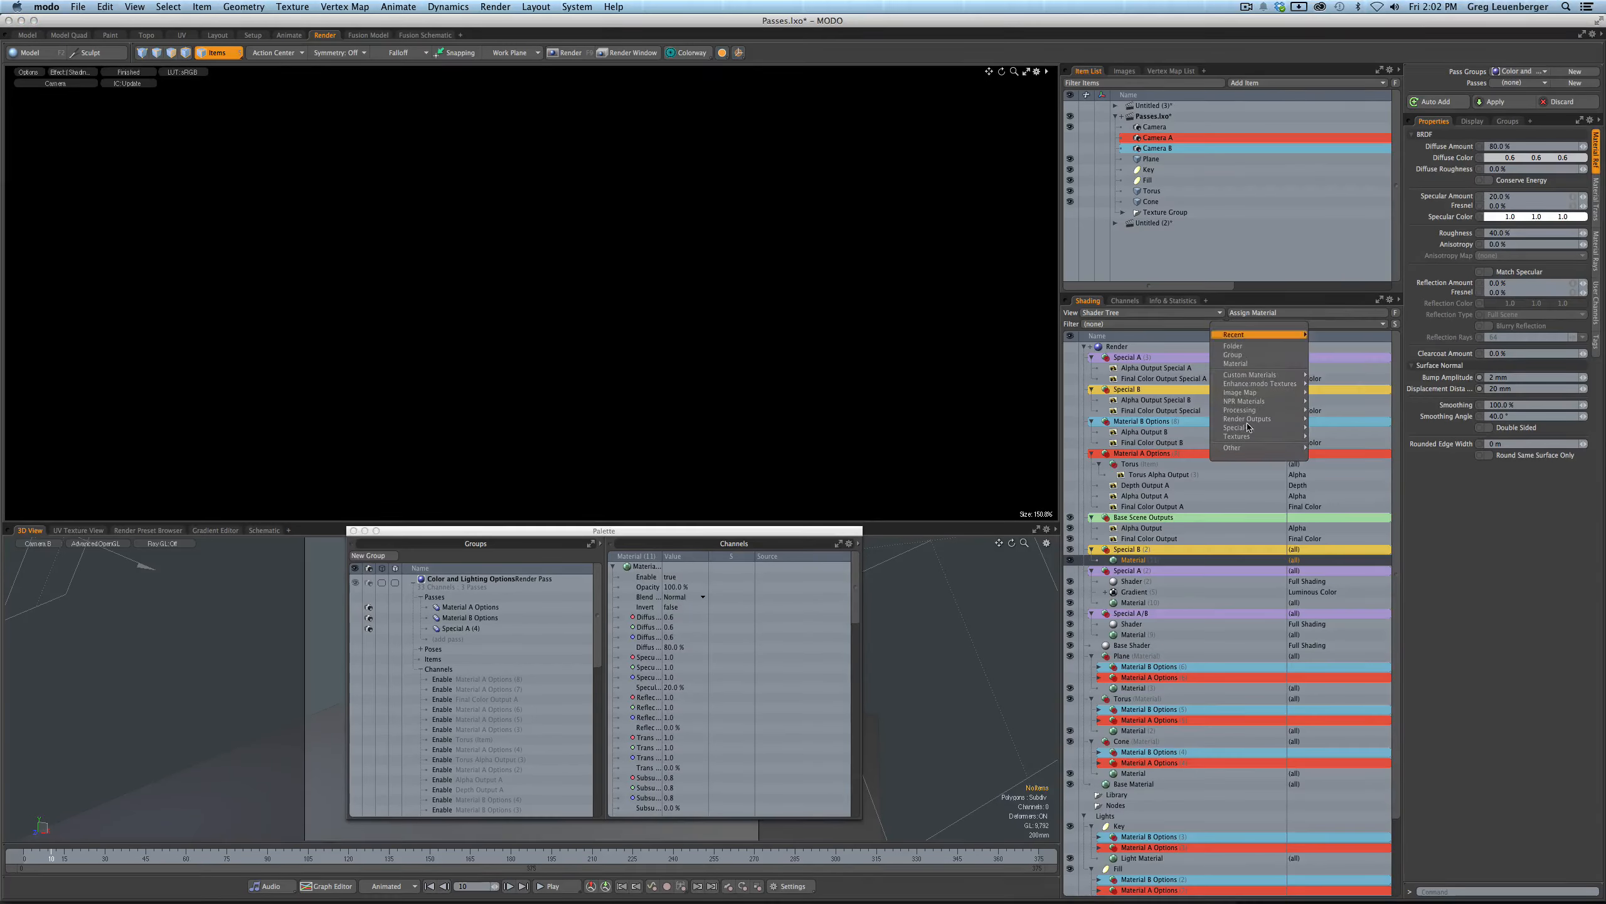
mouse_move(1241, 428)
left_click(1329, 445)
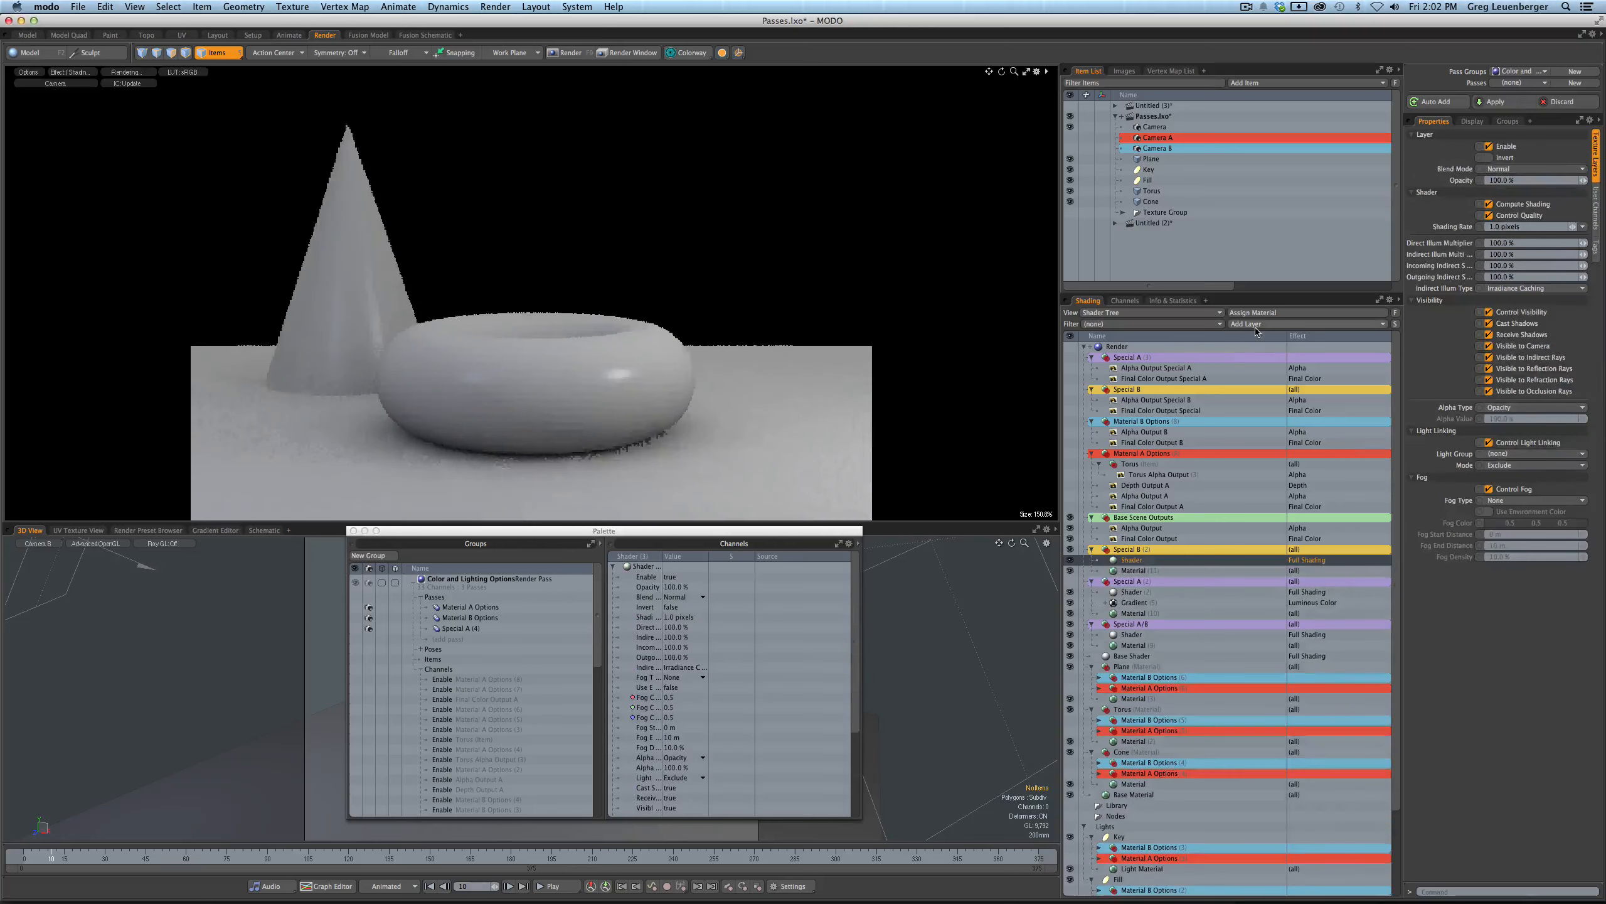
left_click(1255, 326)
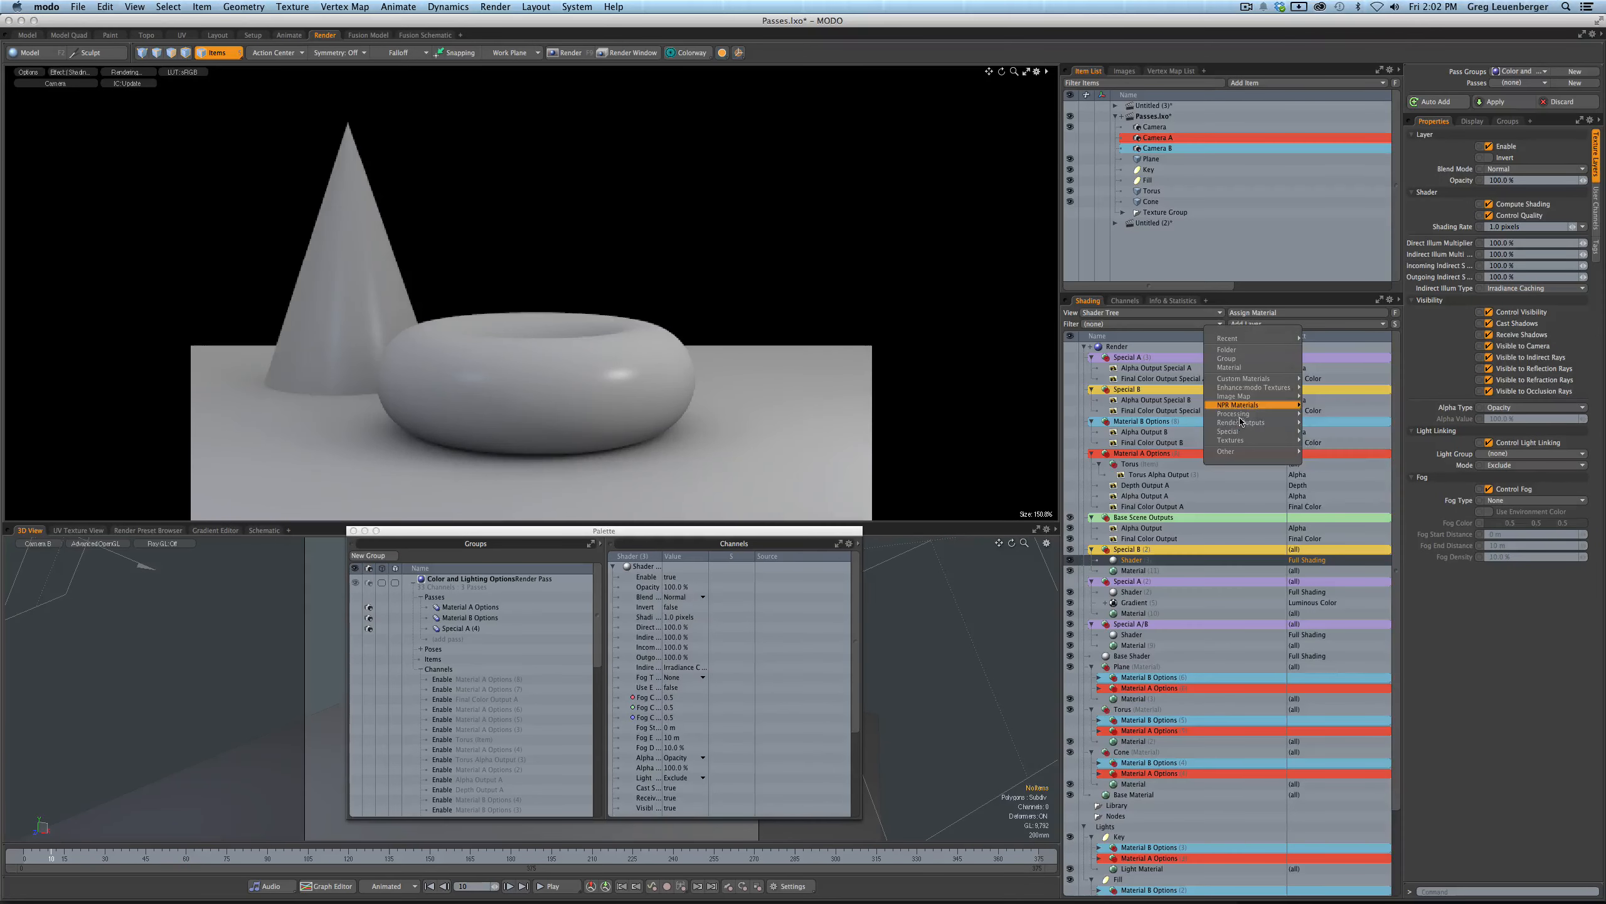
mouse_move(1242, 418)
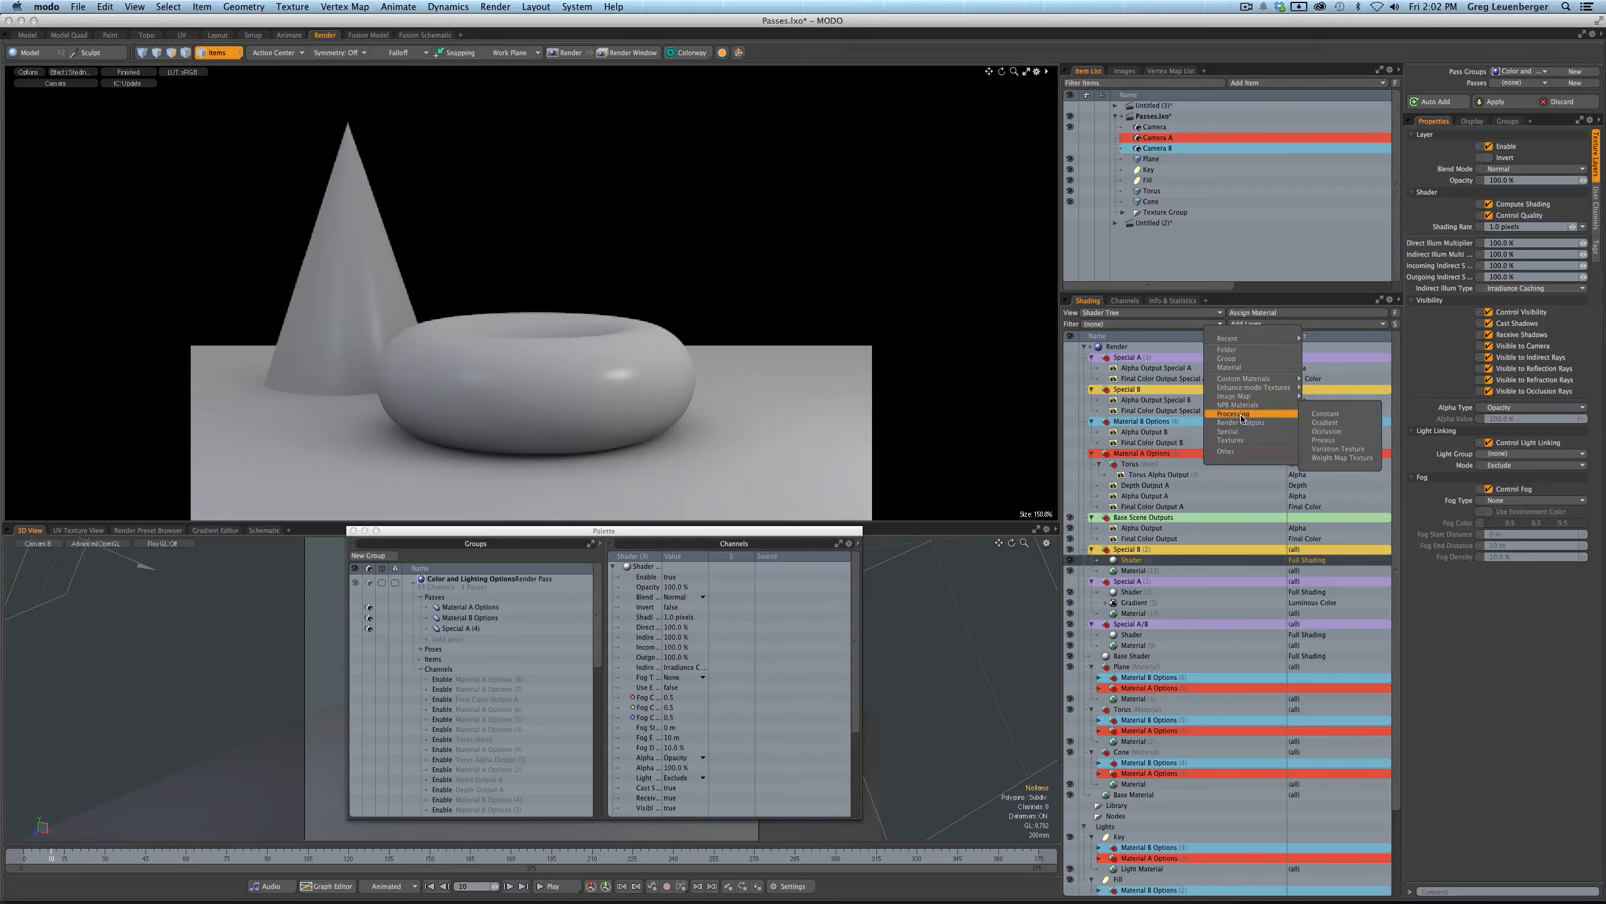
left_click(1327, 442)
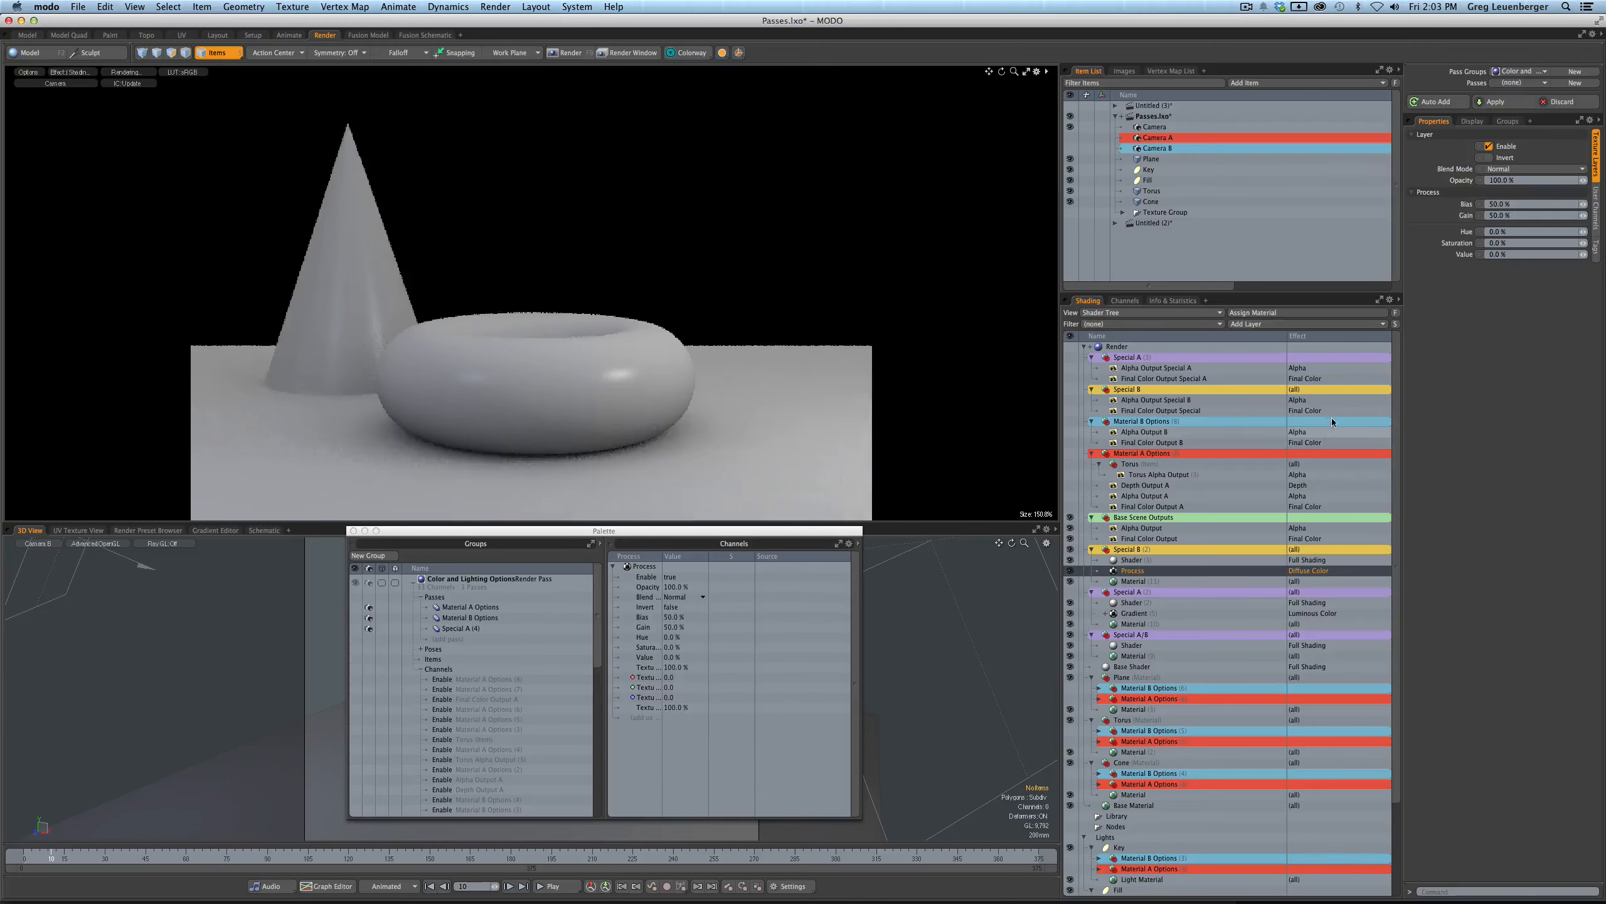
key("Delete")
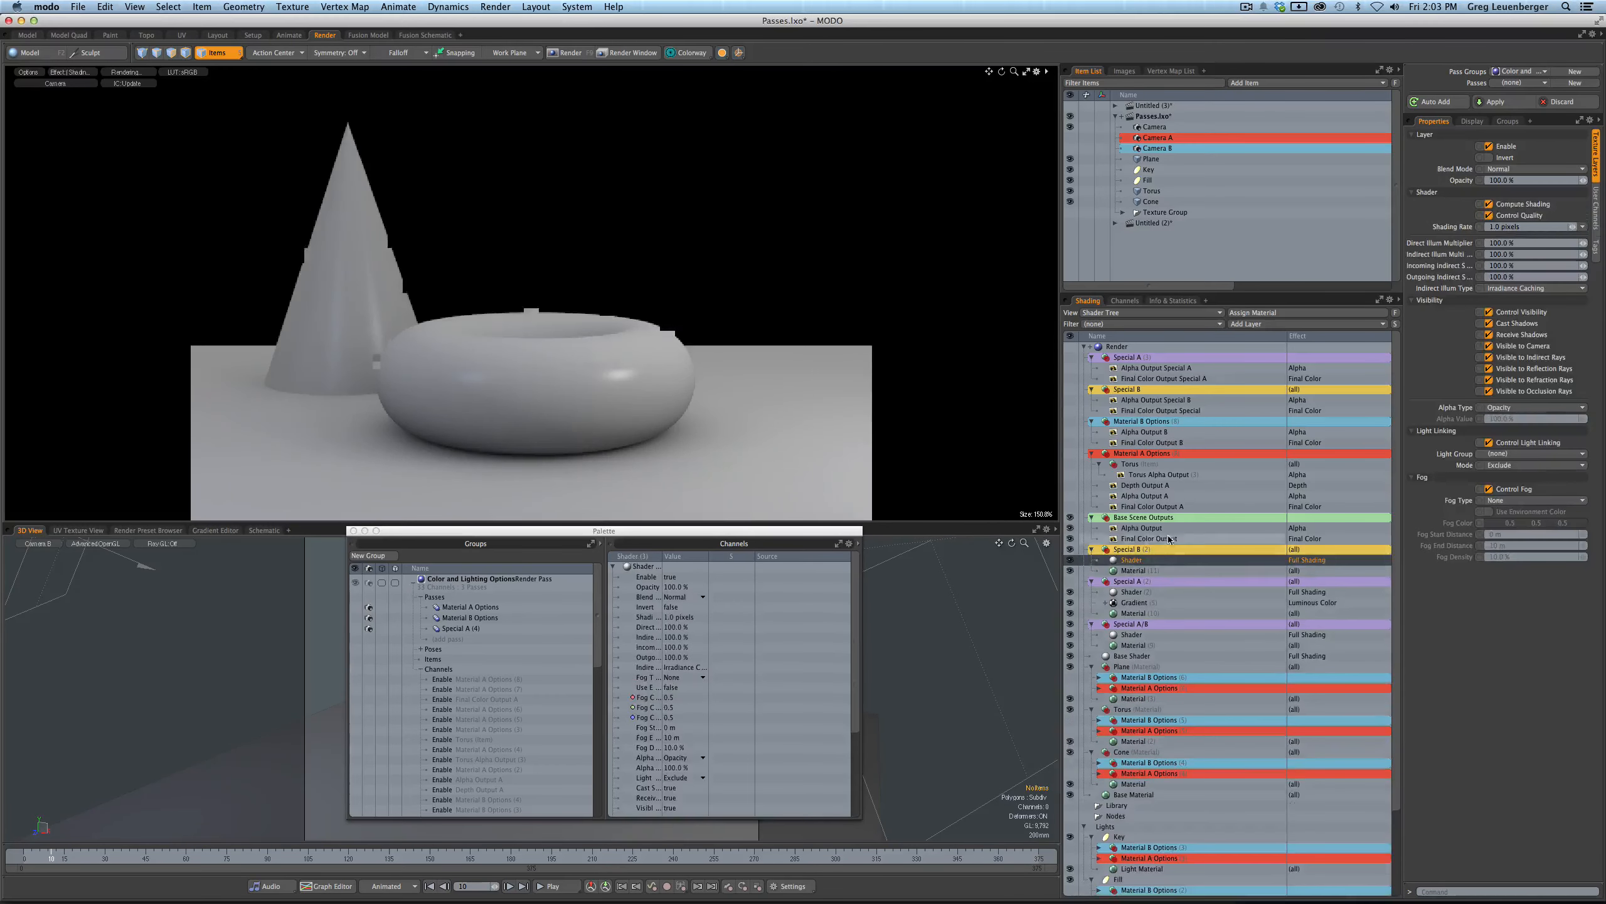
- Add a Gradient layer to the lower Special B group and set the group's Polygon Tag to Plane
left_click(1290, 325)
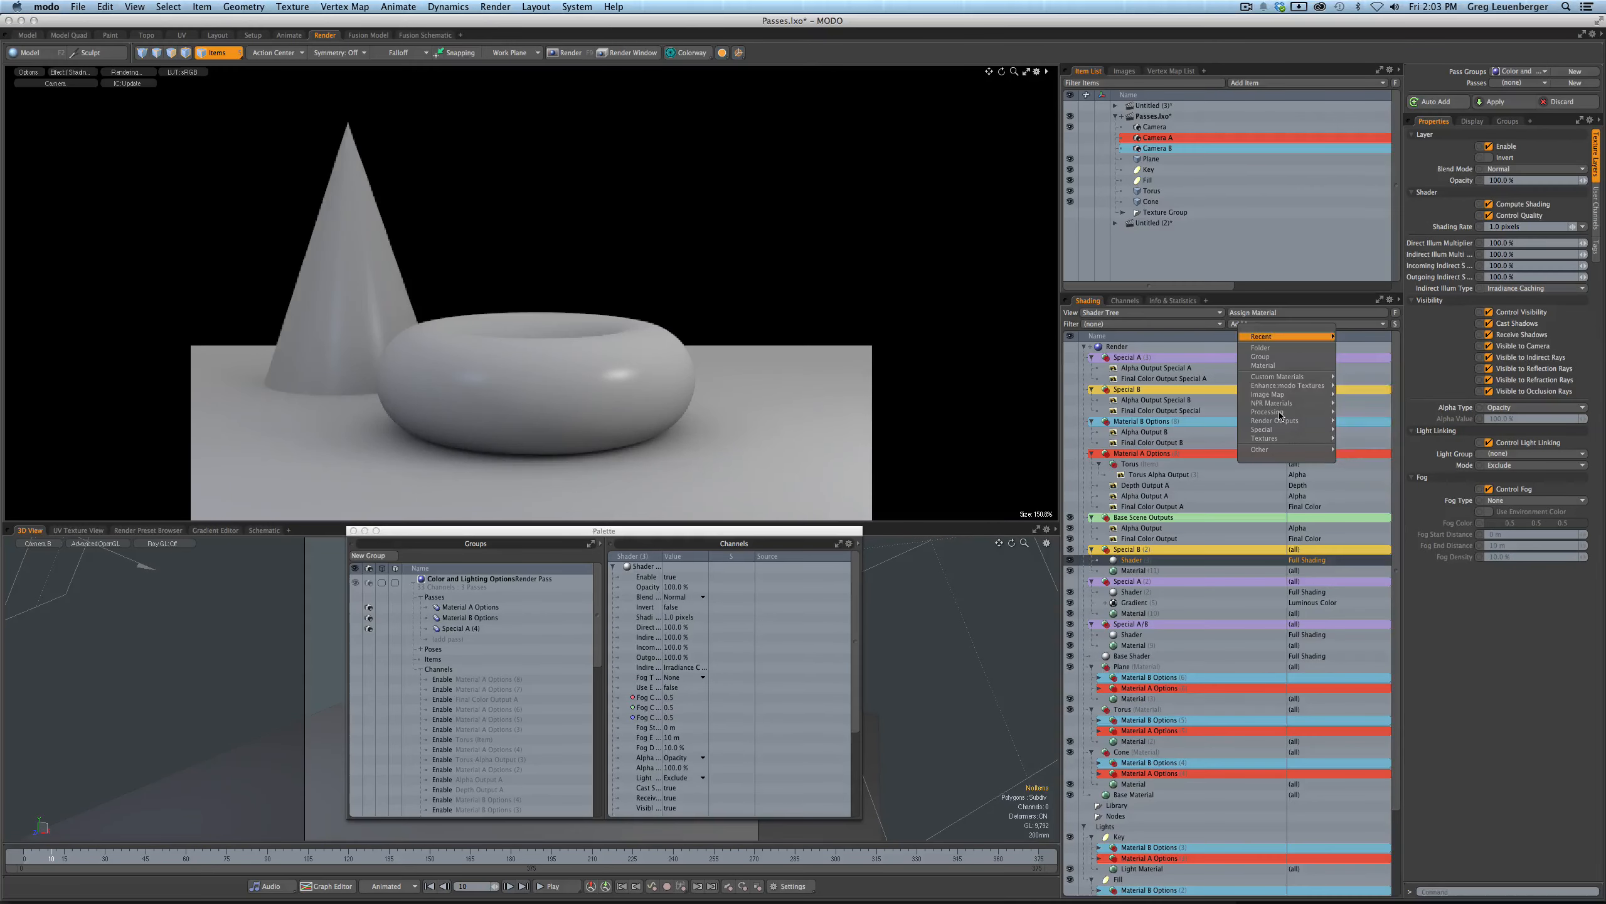
left_click(1358, 421)
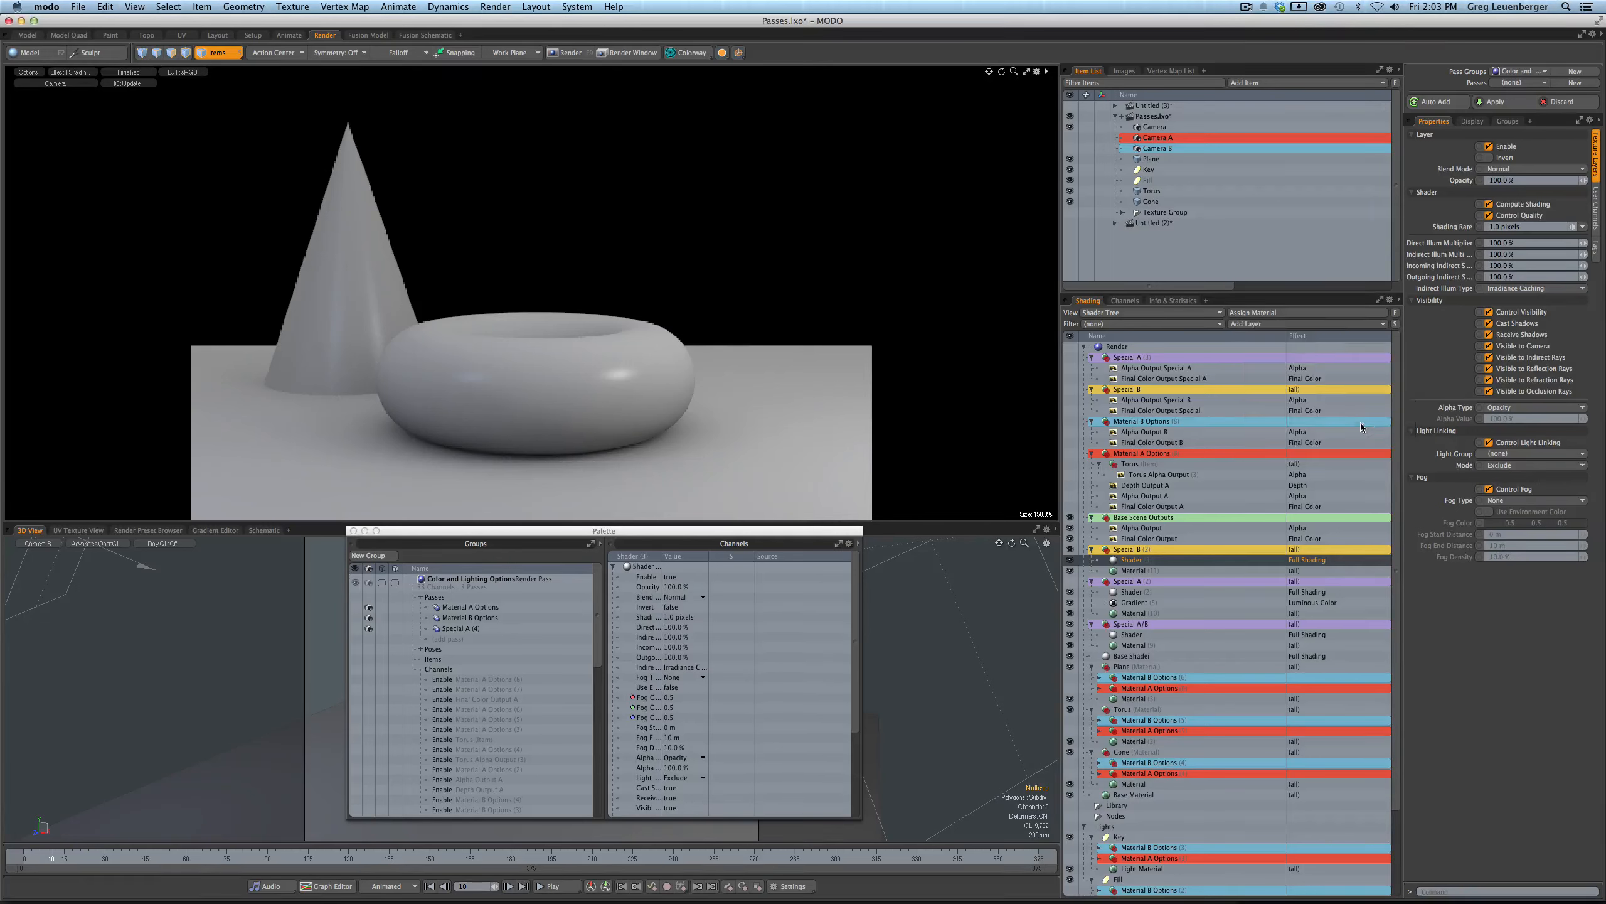
left_click(1130, 554)
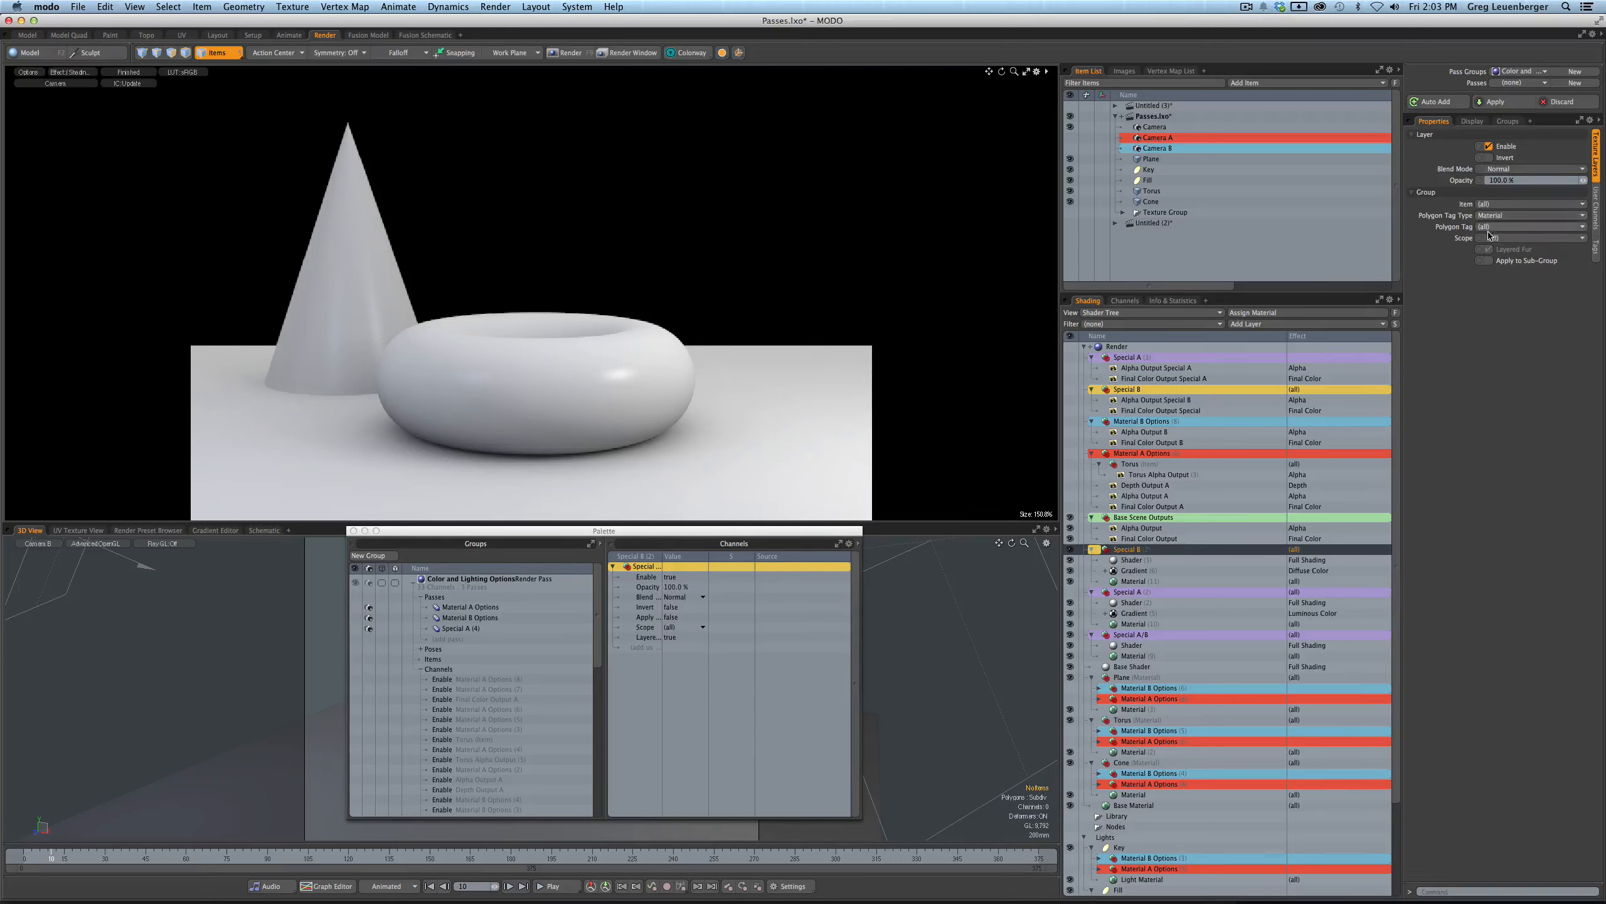
left_click(1509, 228)
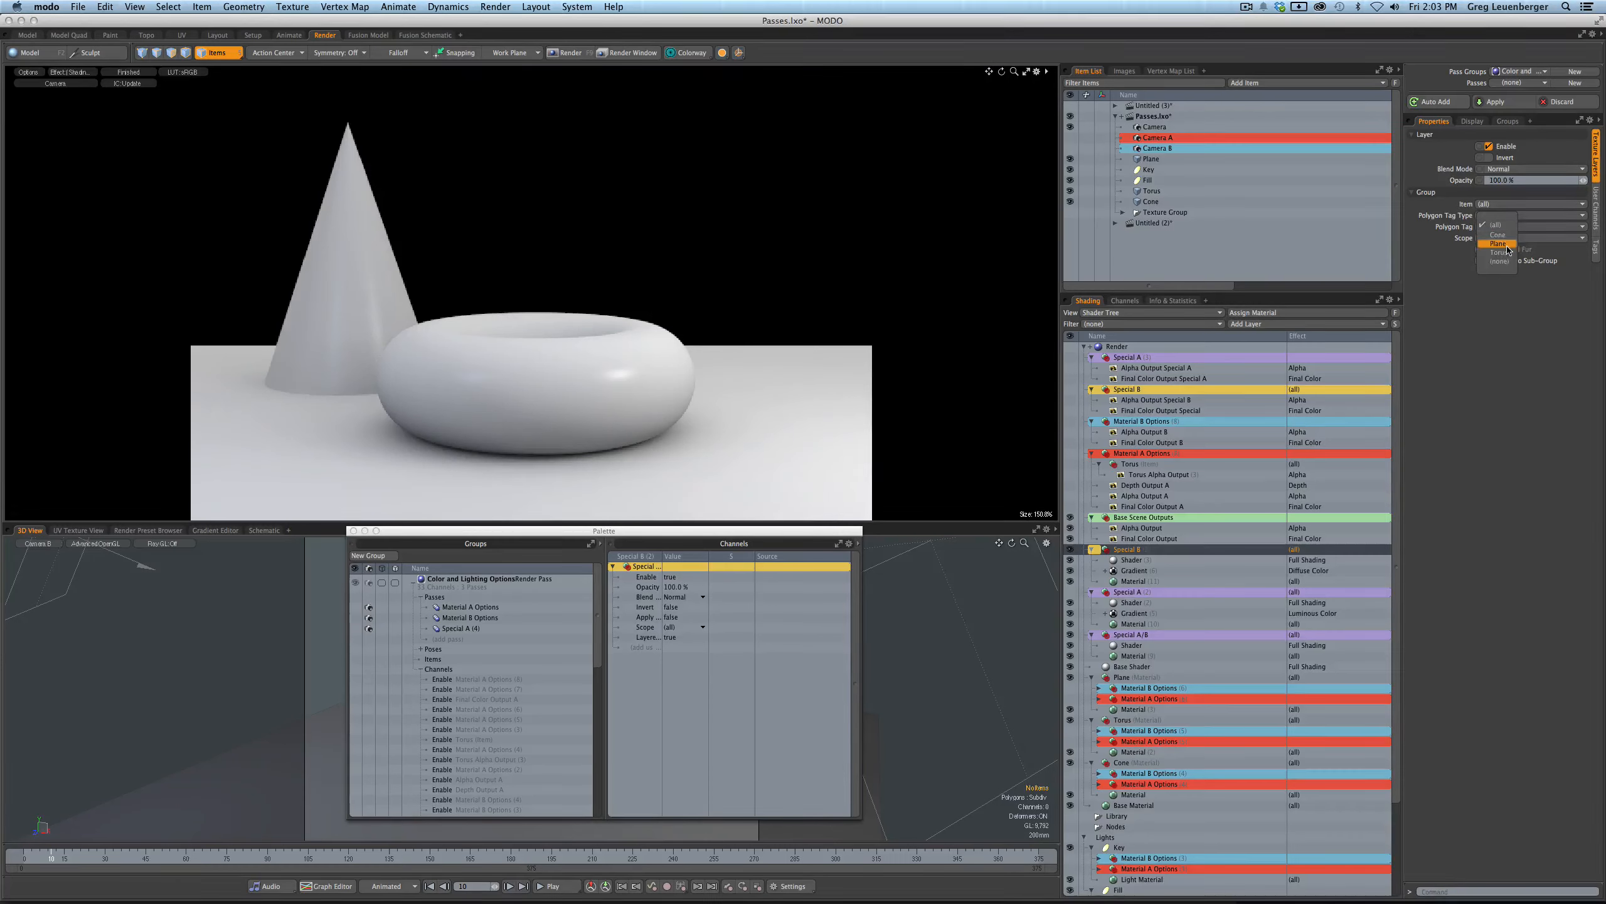
left_click(1511, 251)
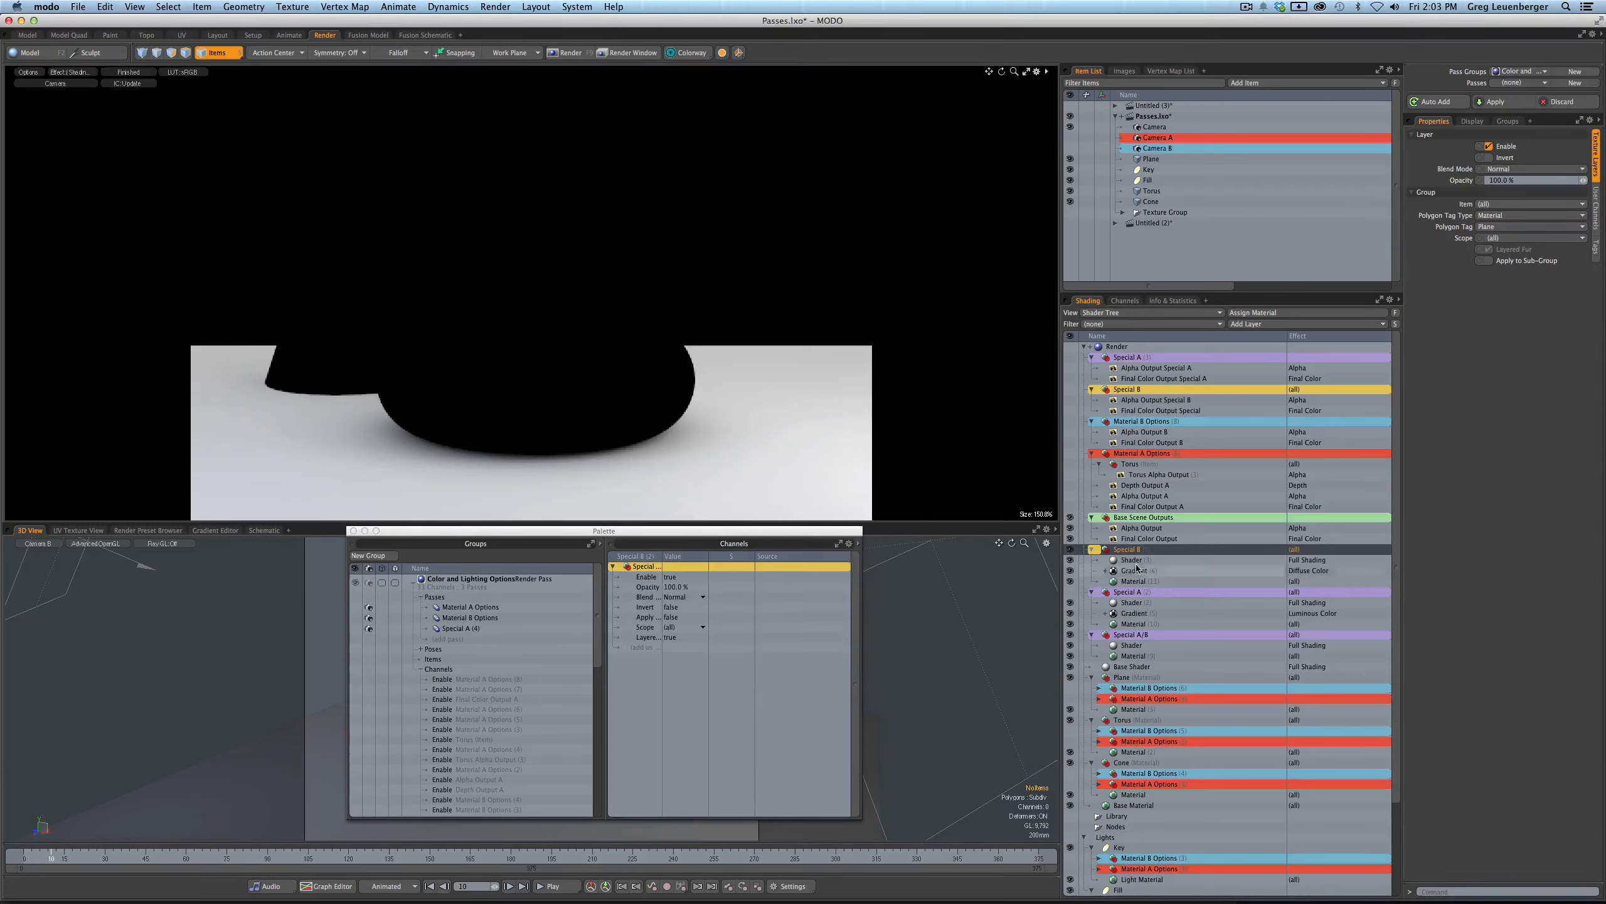
- Switch the render preview to show the Alpha Output
left_click(68, 74)
mouse_move(67, 116)
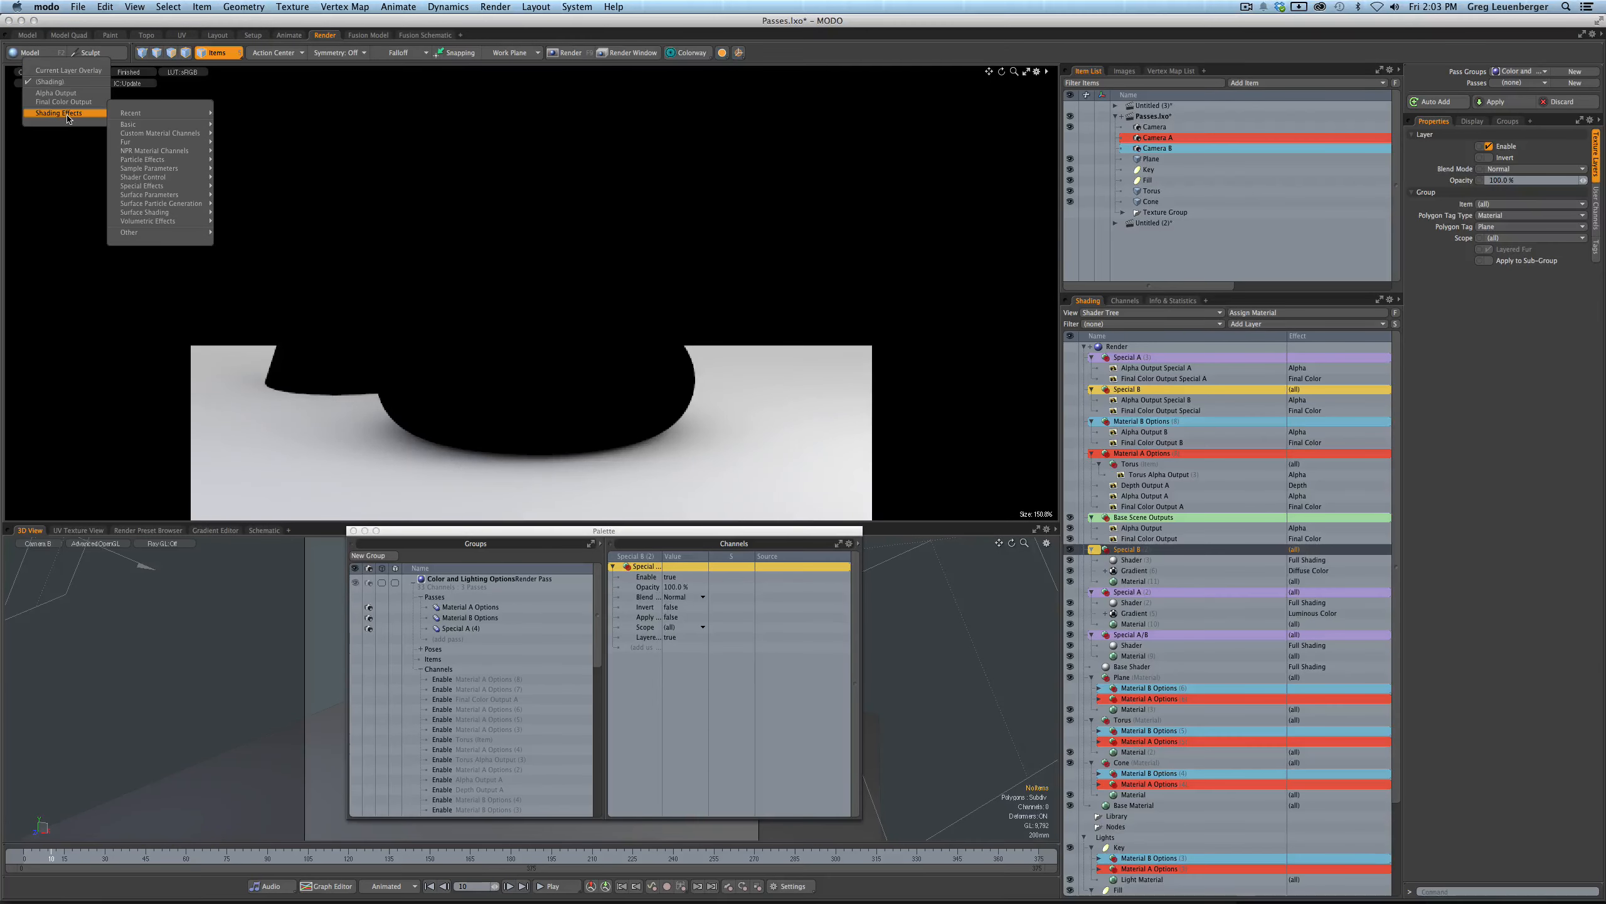
left_click(57, 93)
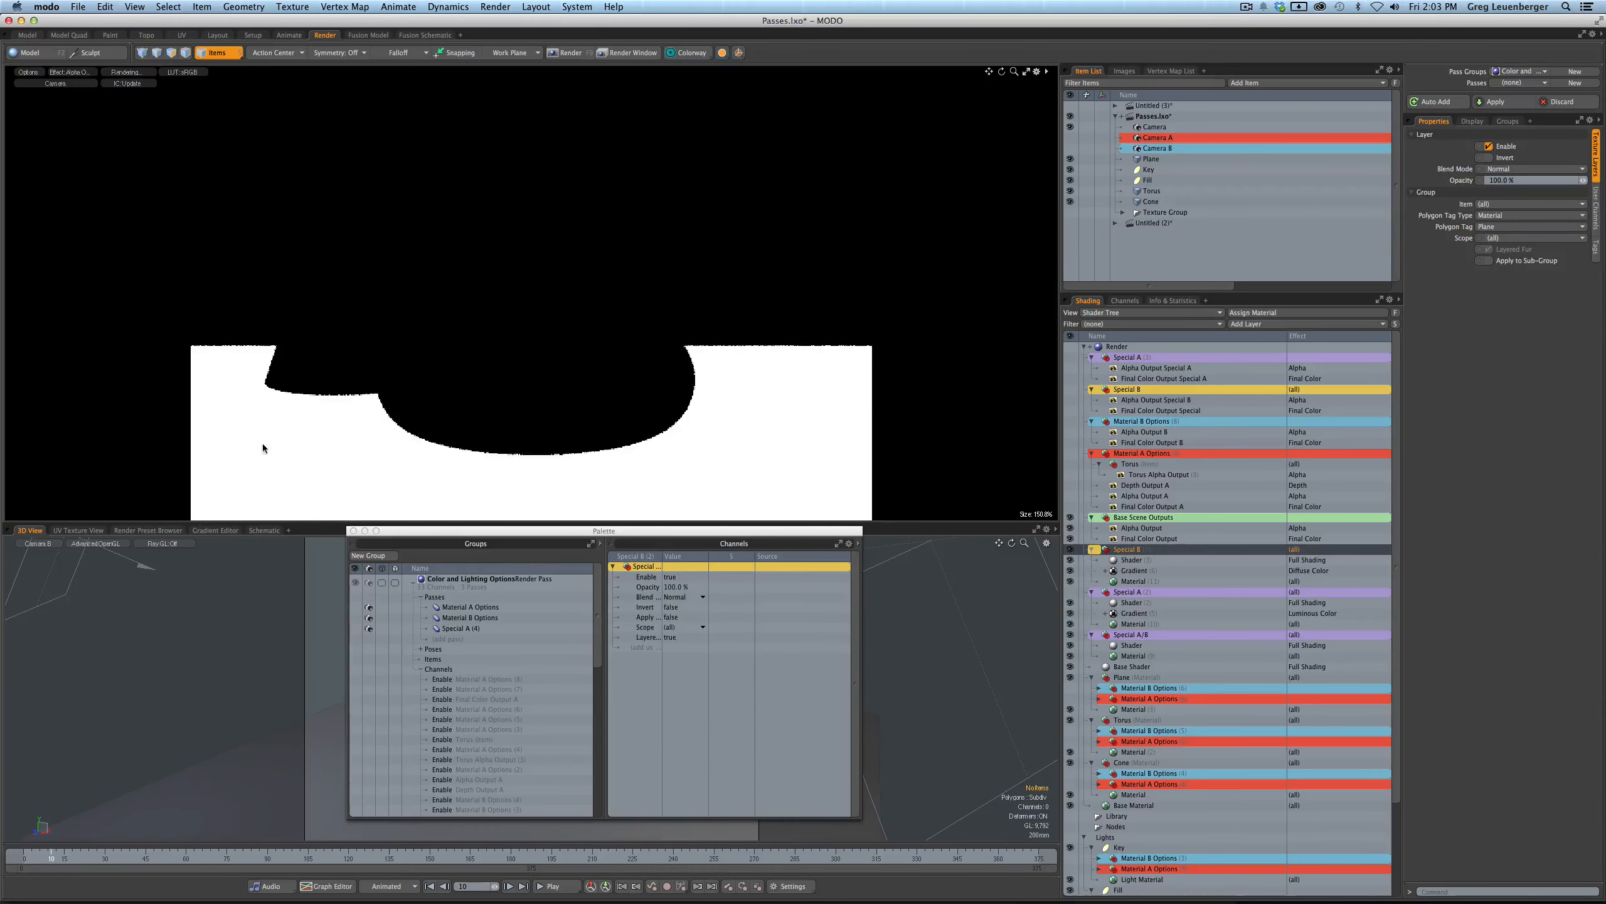
left_click(76, 74)
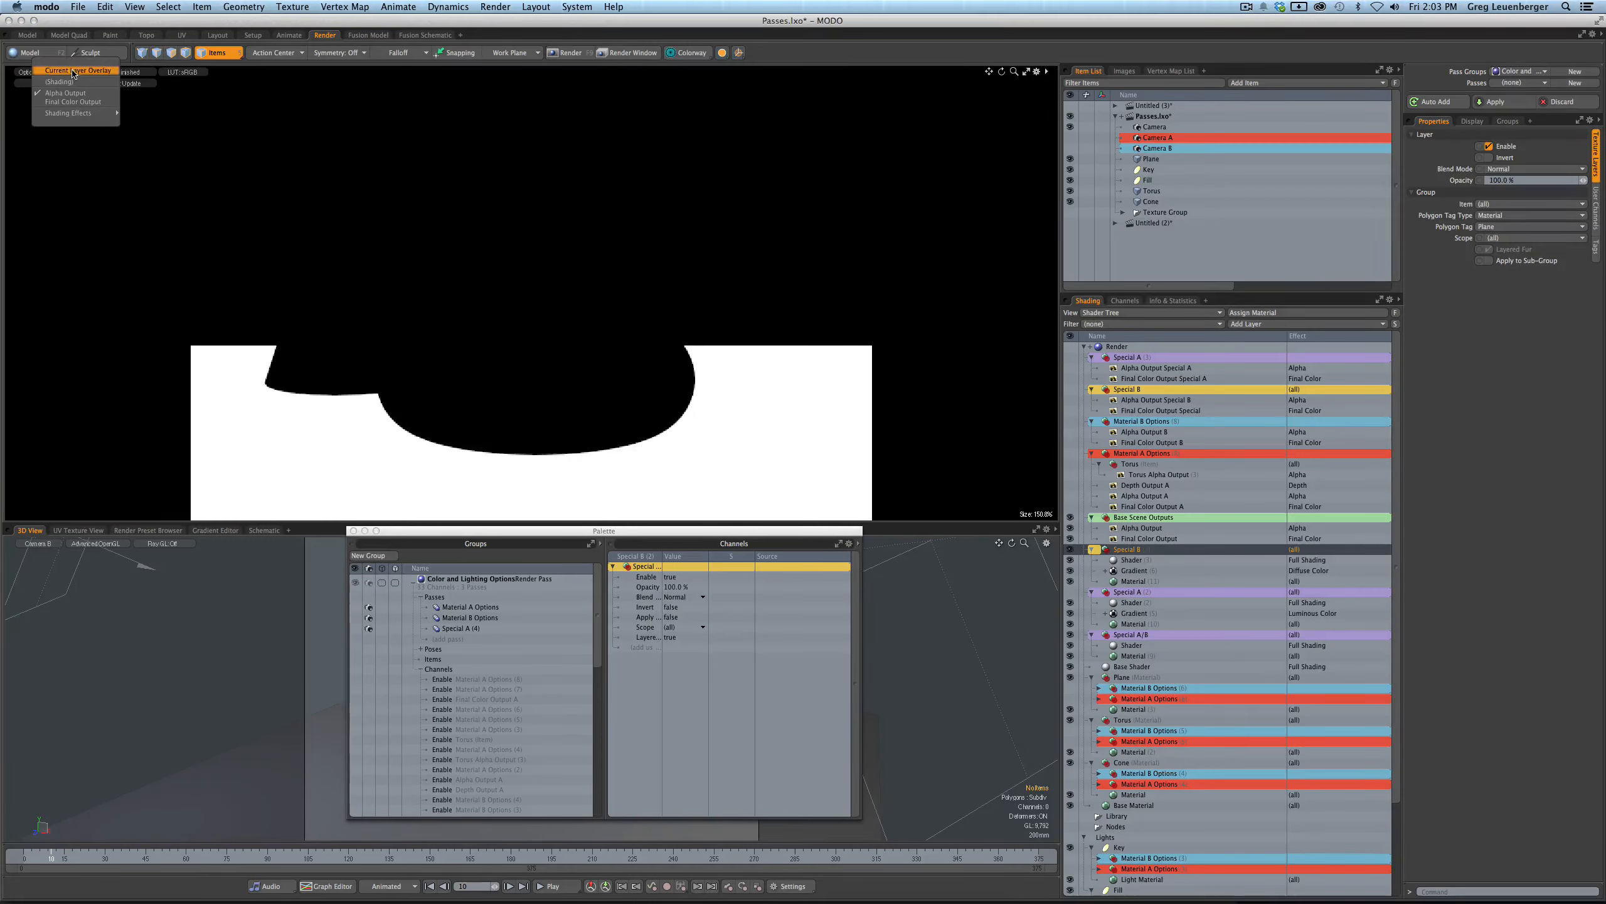
left_click(74, 71)
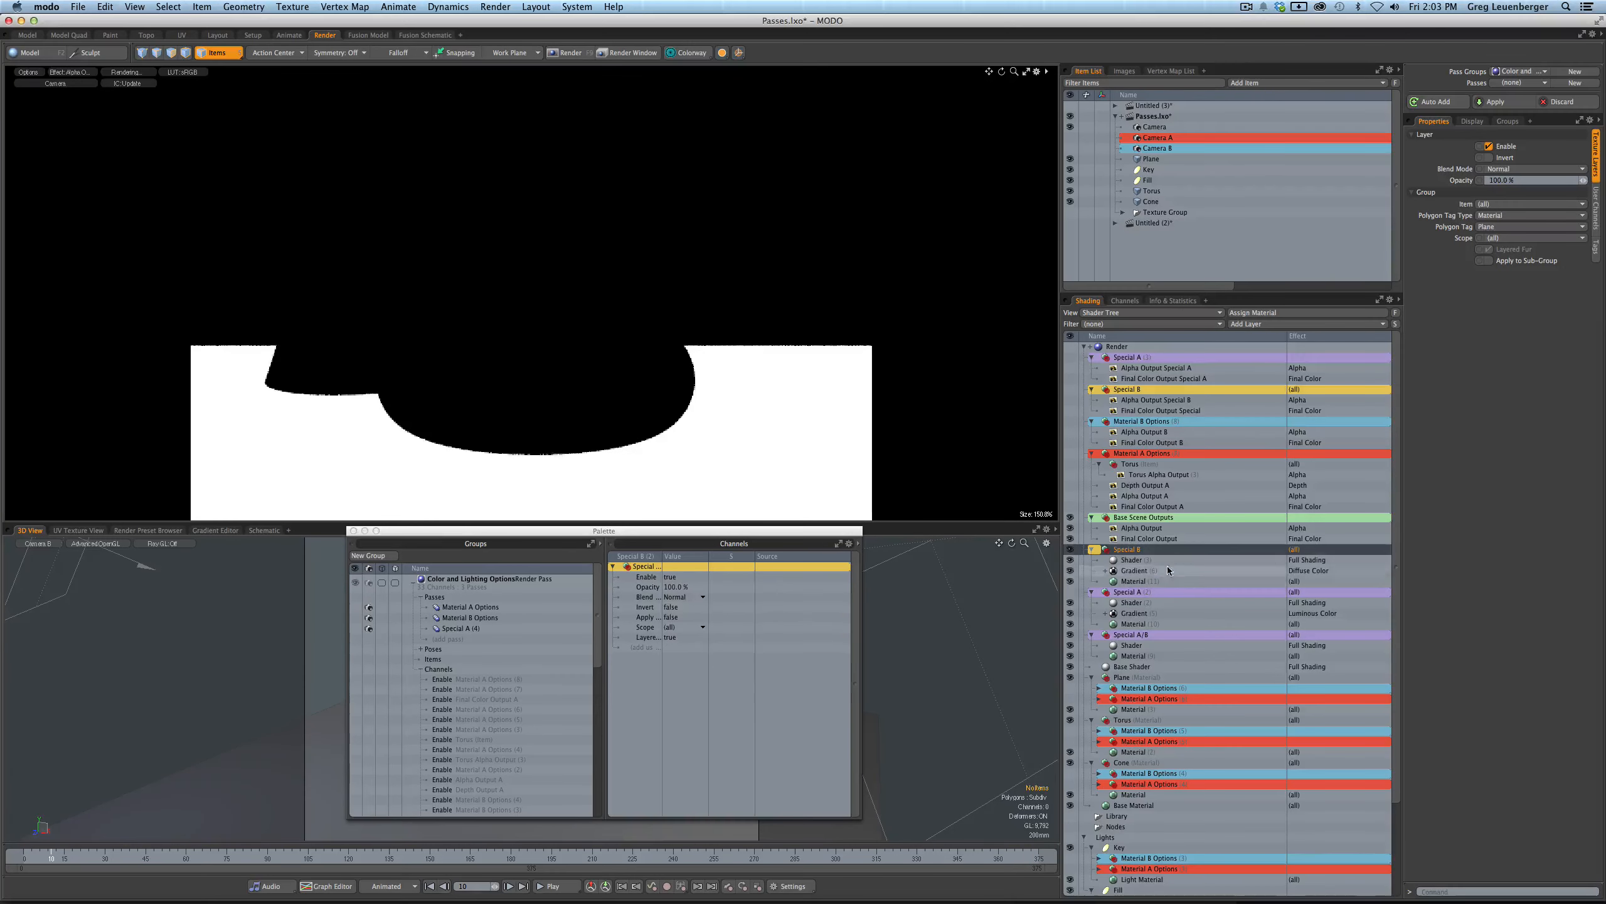
- Set the Special B material's Diffuse Amount and Specular Amount to 0% and enable Conserve Energy
left_click(1138, 574)
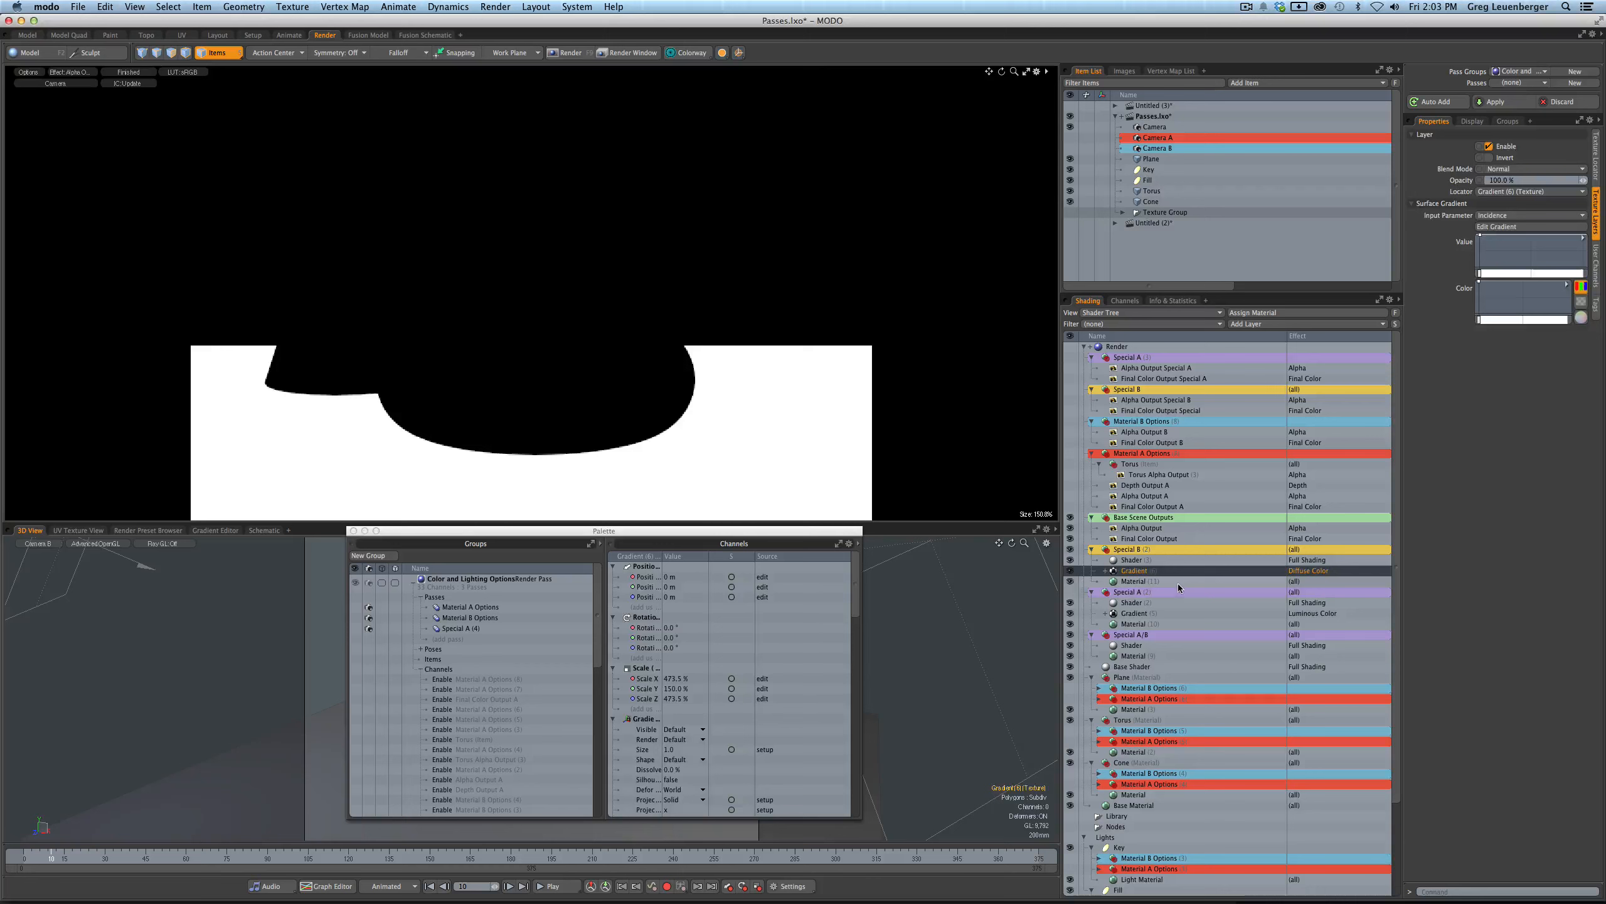
left_click(1178, 582)
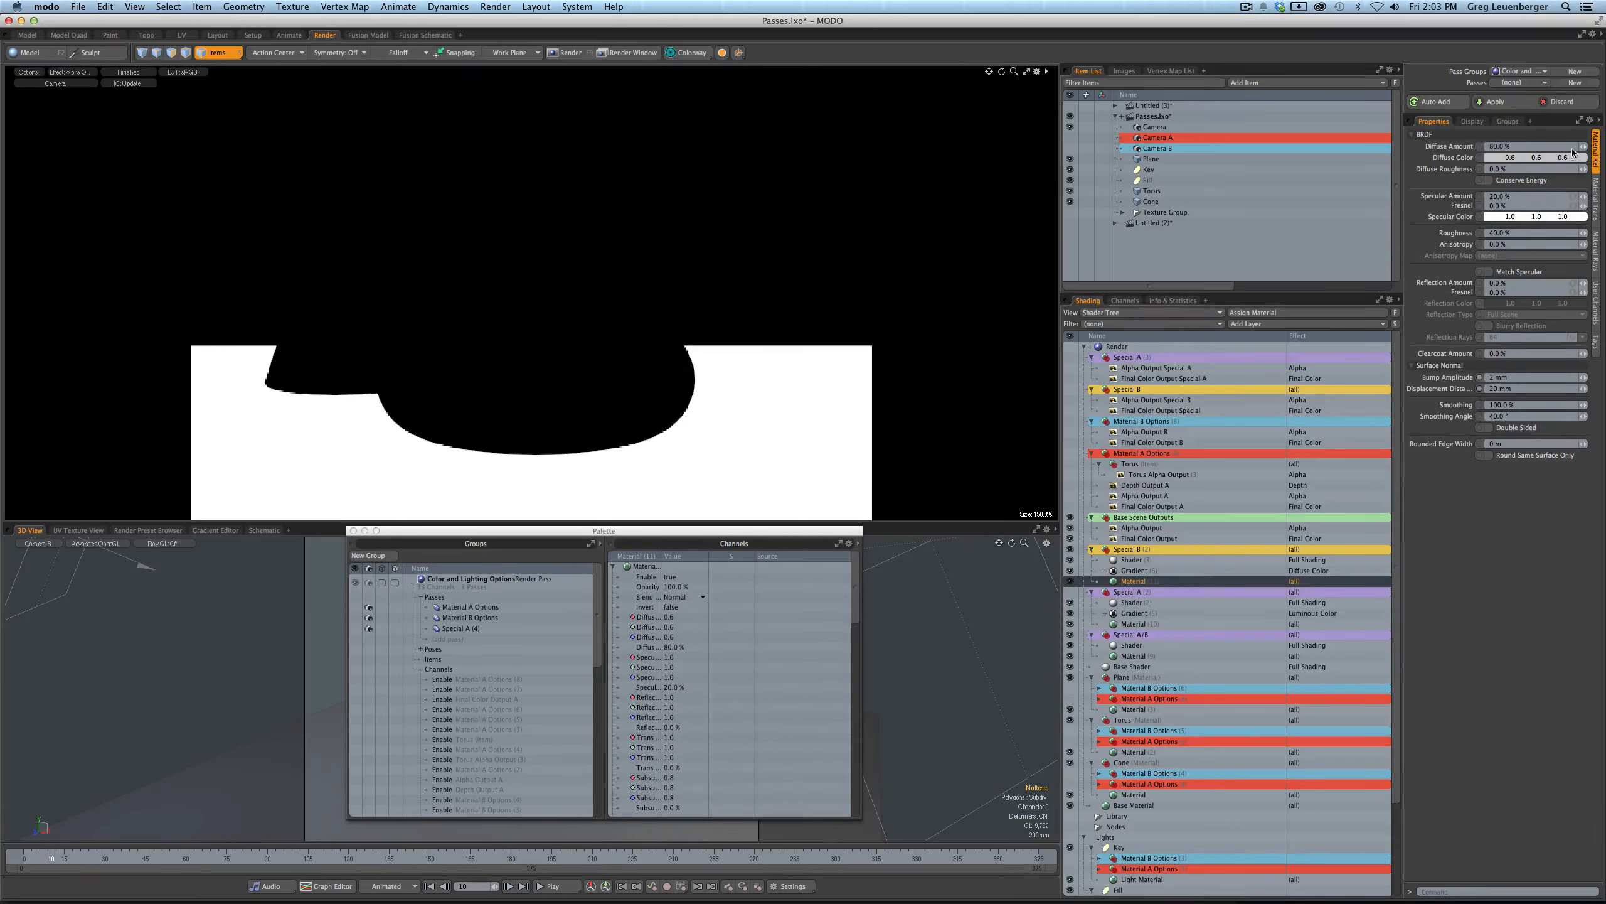
left_click_drag(1573, 151, 1587, 149)
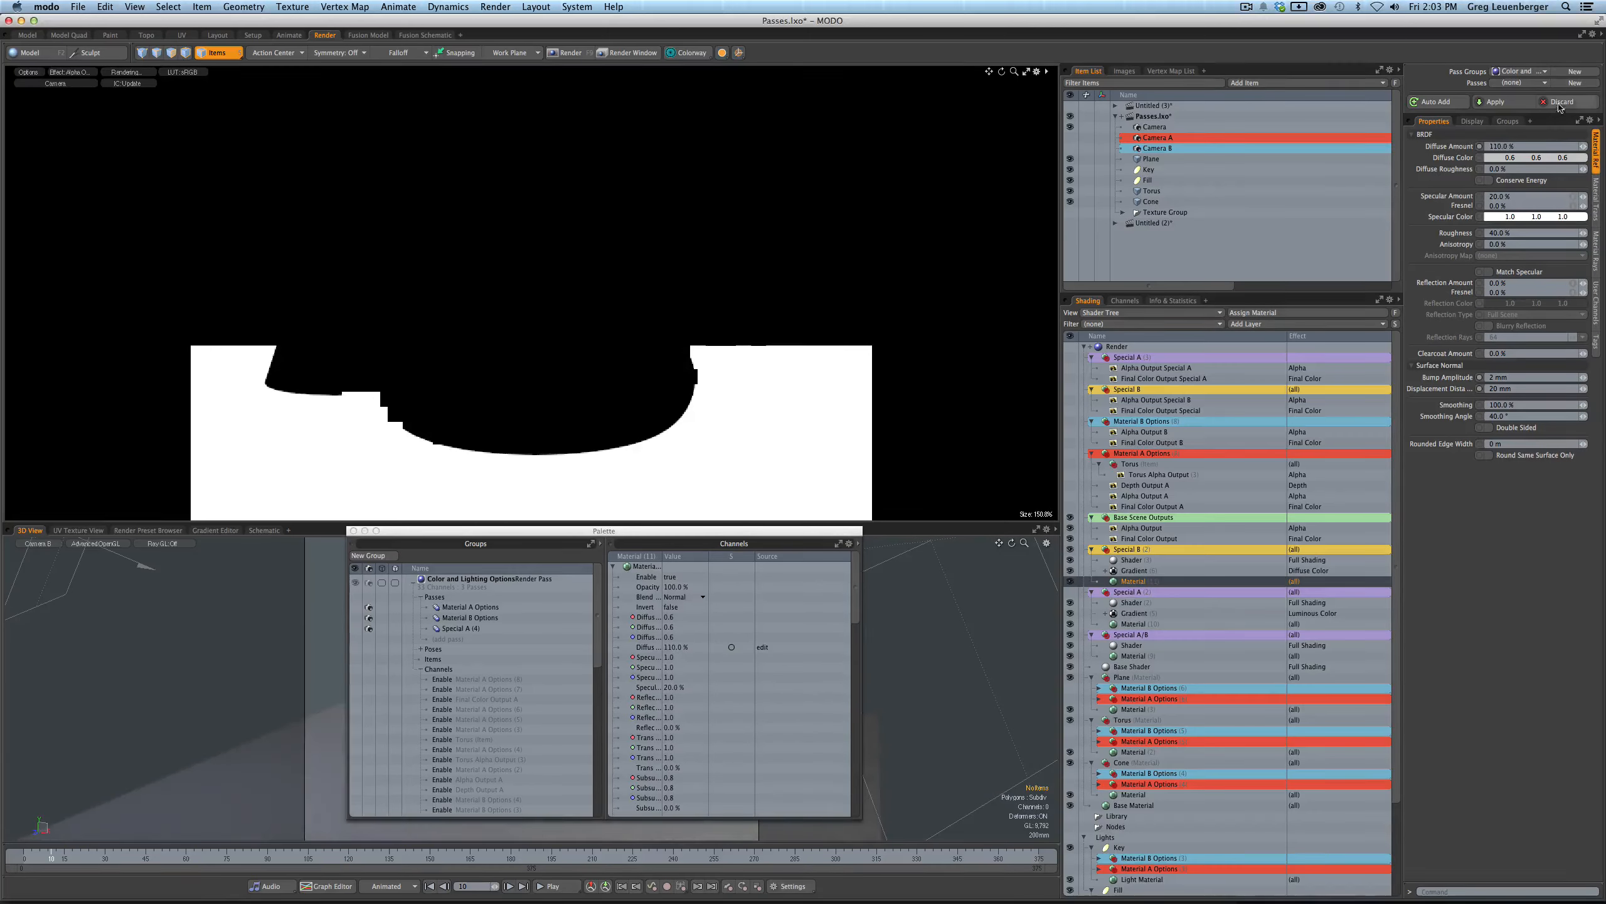
left_click(1536, 143)
type("0")
key("Return")
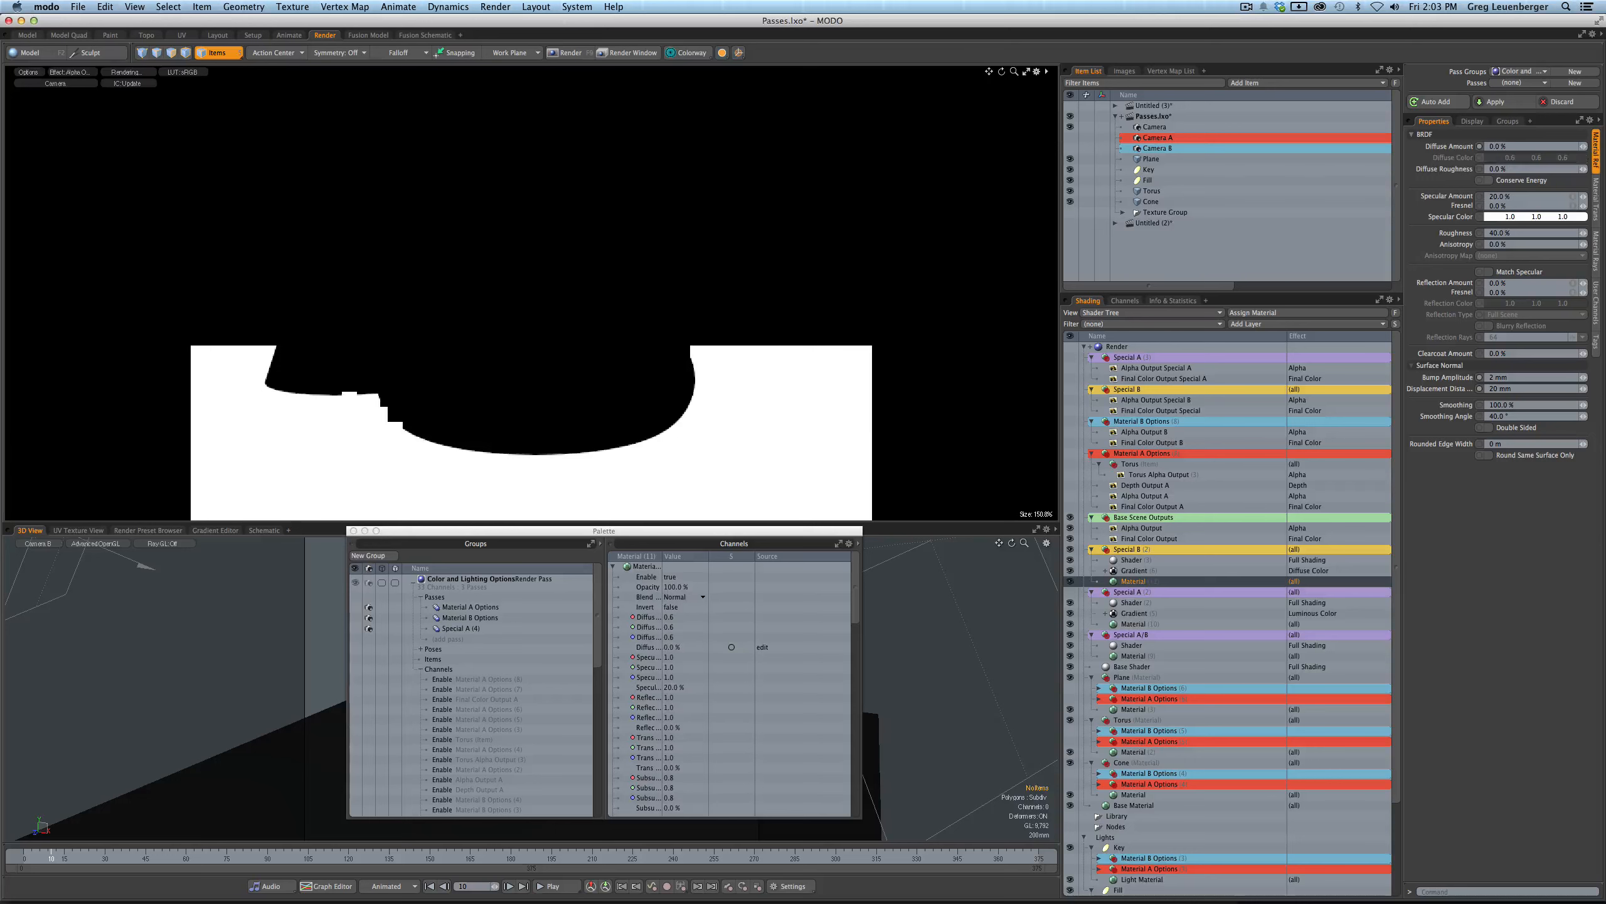
left_click(1523, 182)
left_click(1552, 196)
type("0")
key("Return")
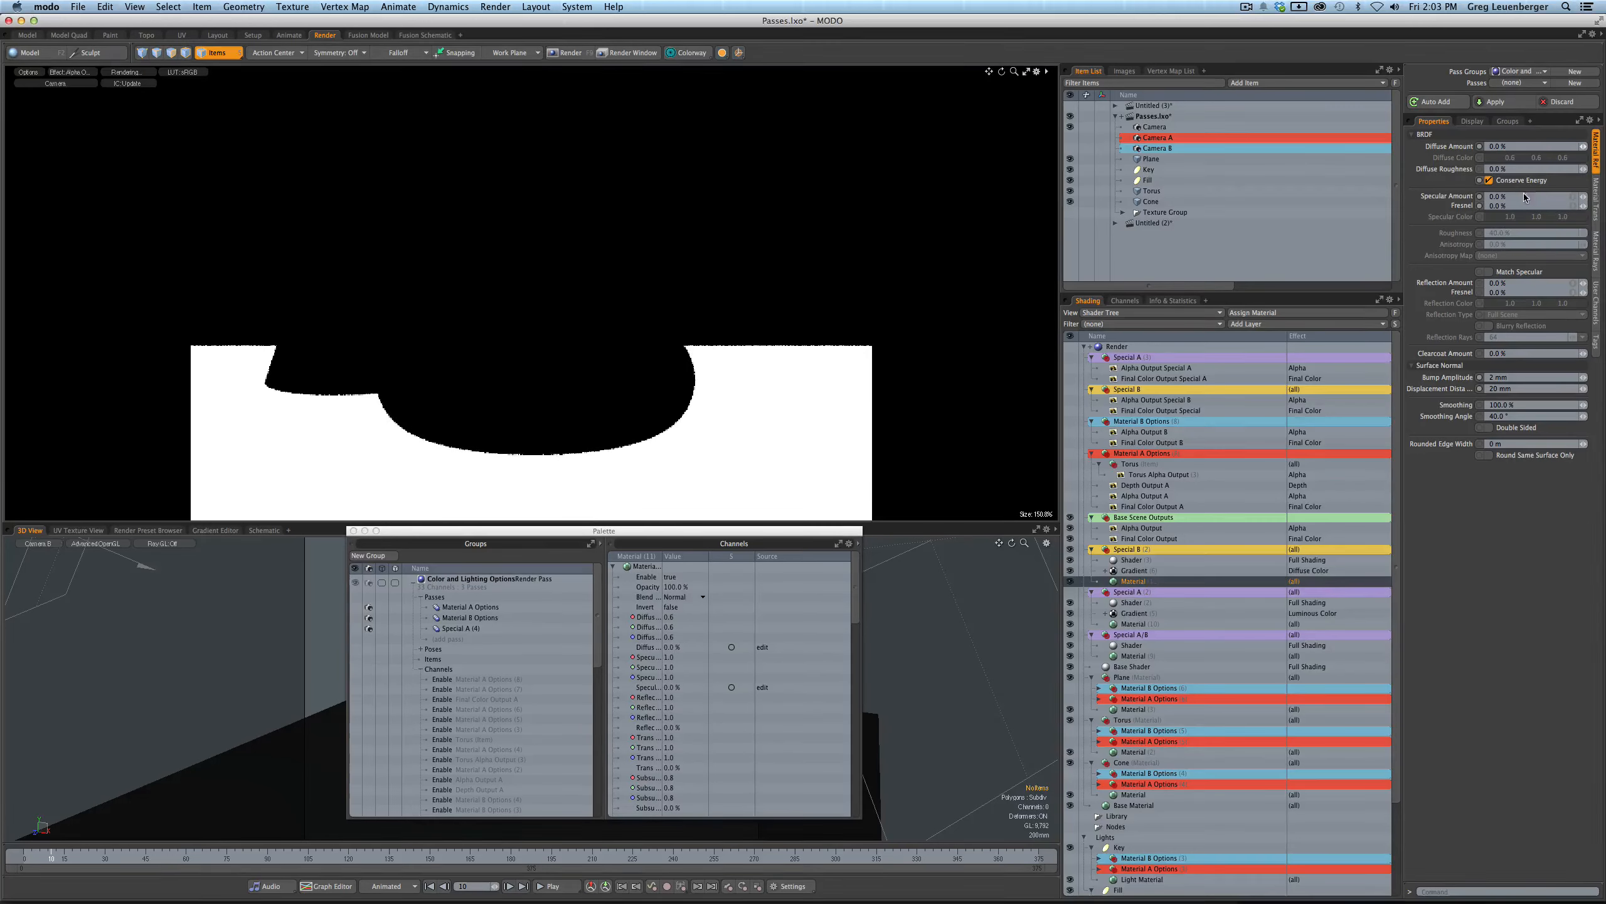
- Set the Special B material's Luminous Intensity to 1.0 W/srm2
left_click(1596, 199)
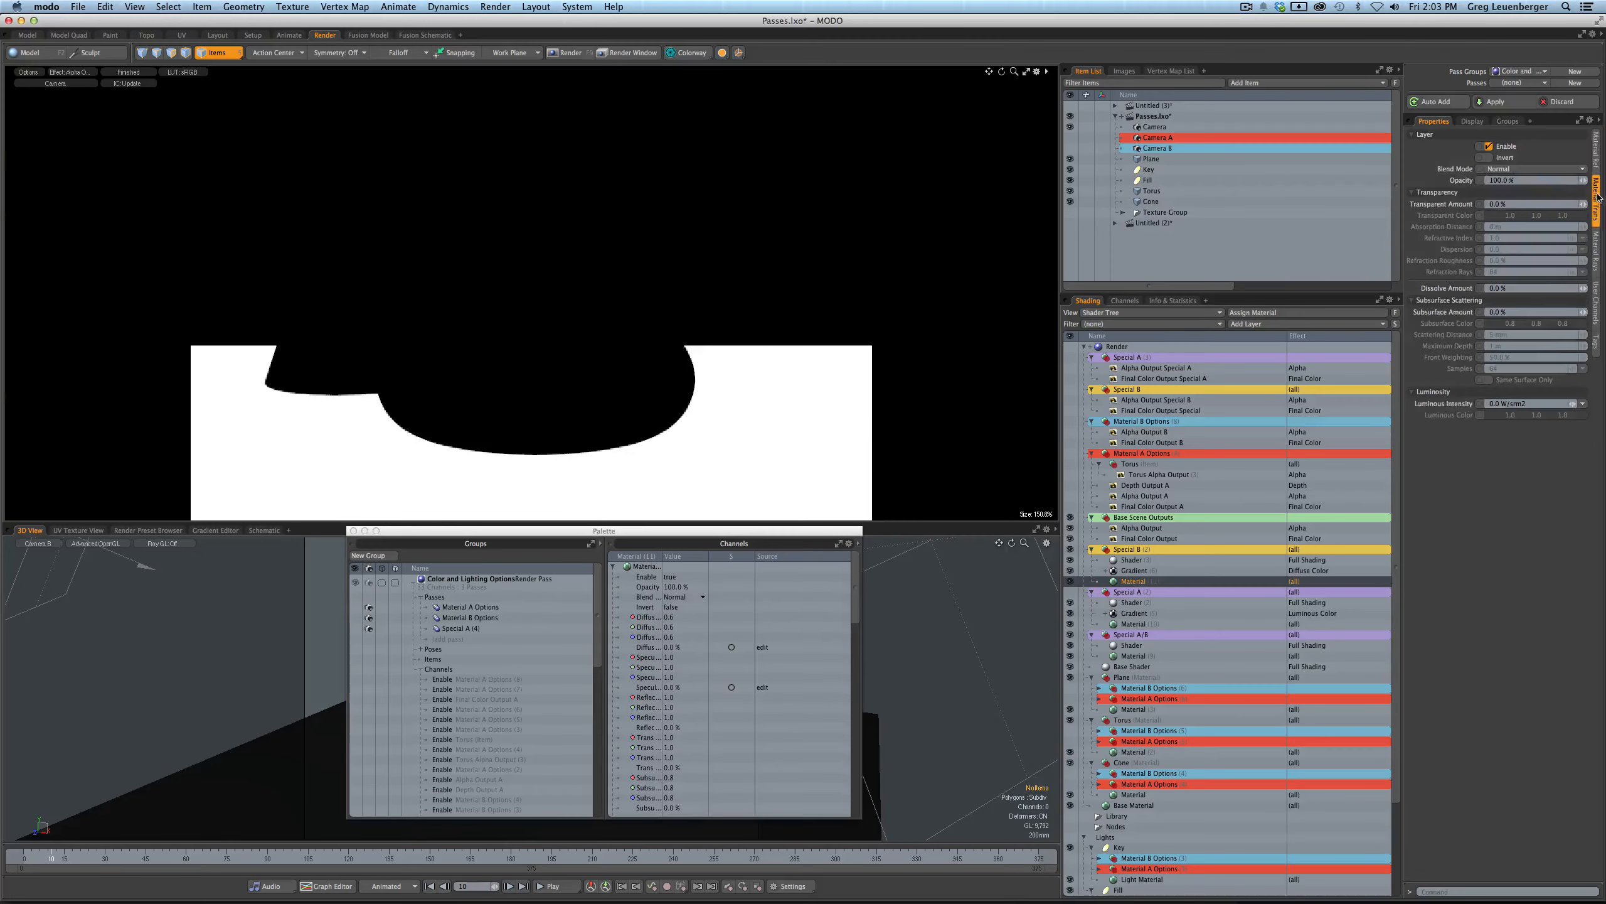
left_click(1537, 404)
type("1")
key("Return")
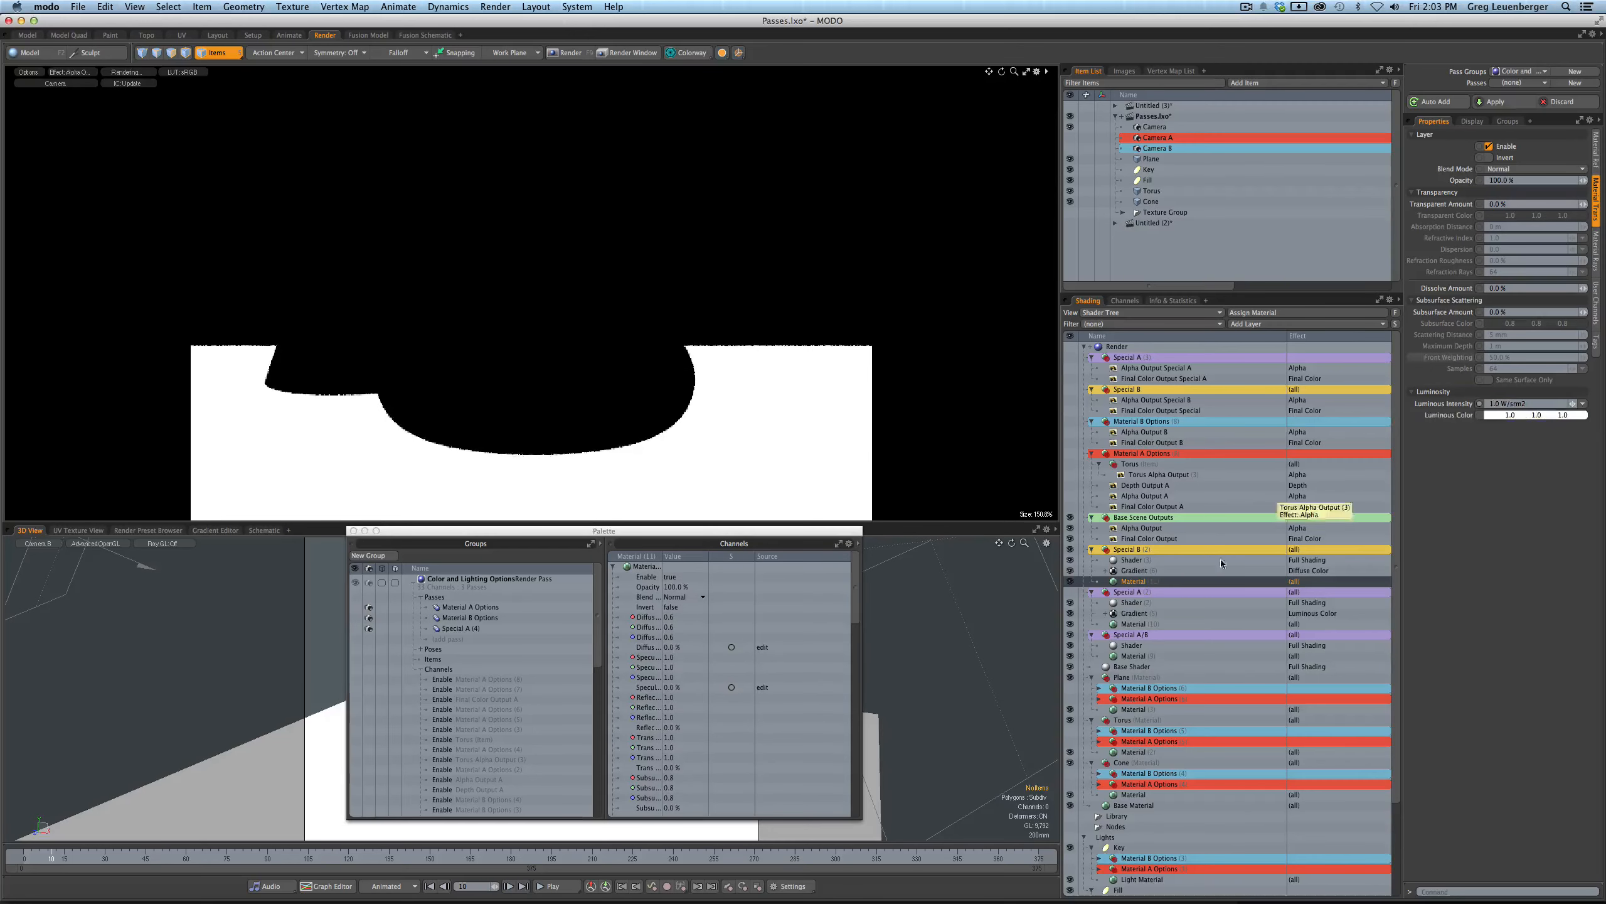
- Change the Special B gradient's effect to Luminous Color and its Input Parameter to Distance to Locator
left_click(1155, 572)
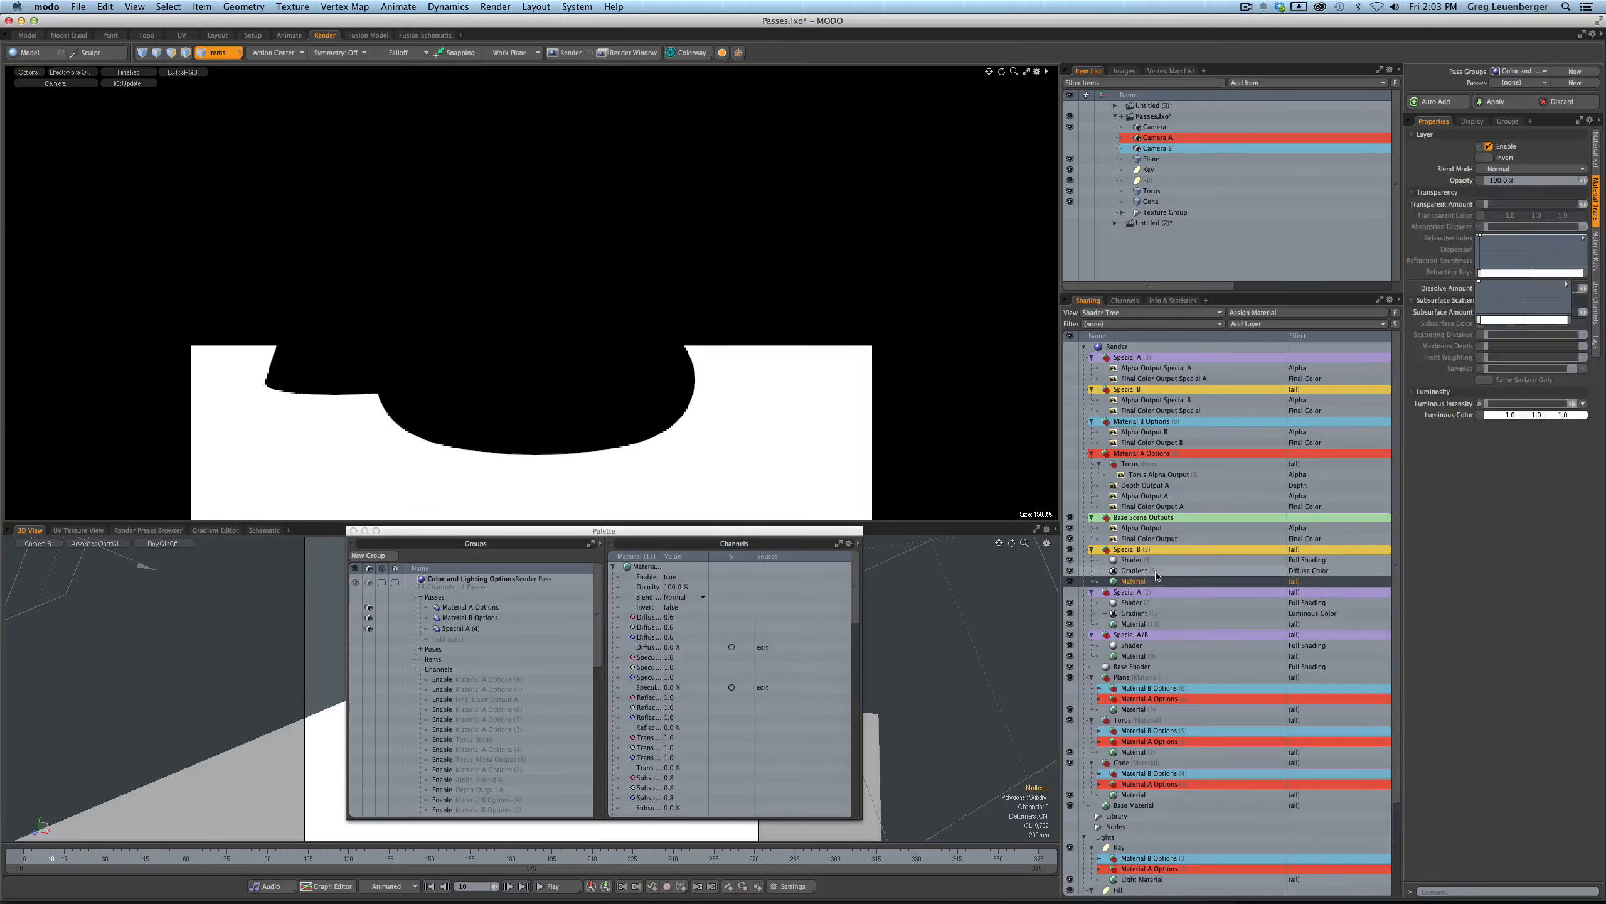
left_click(1317, 573)
left_click(1391, 578)
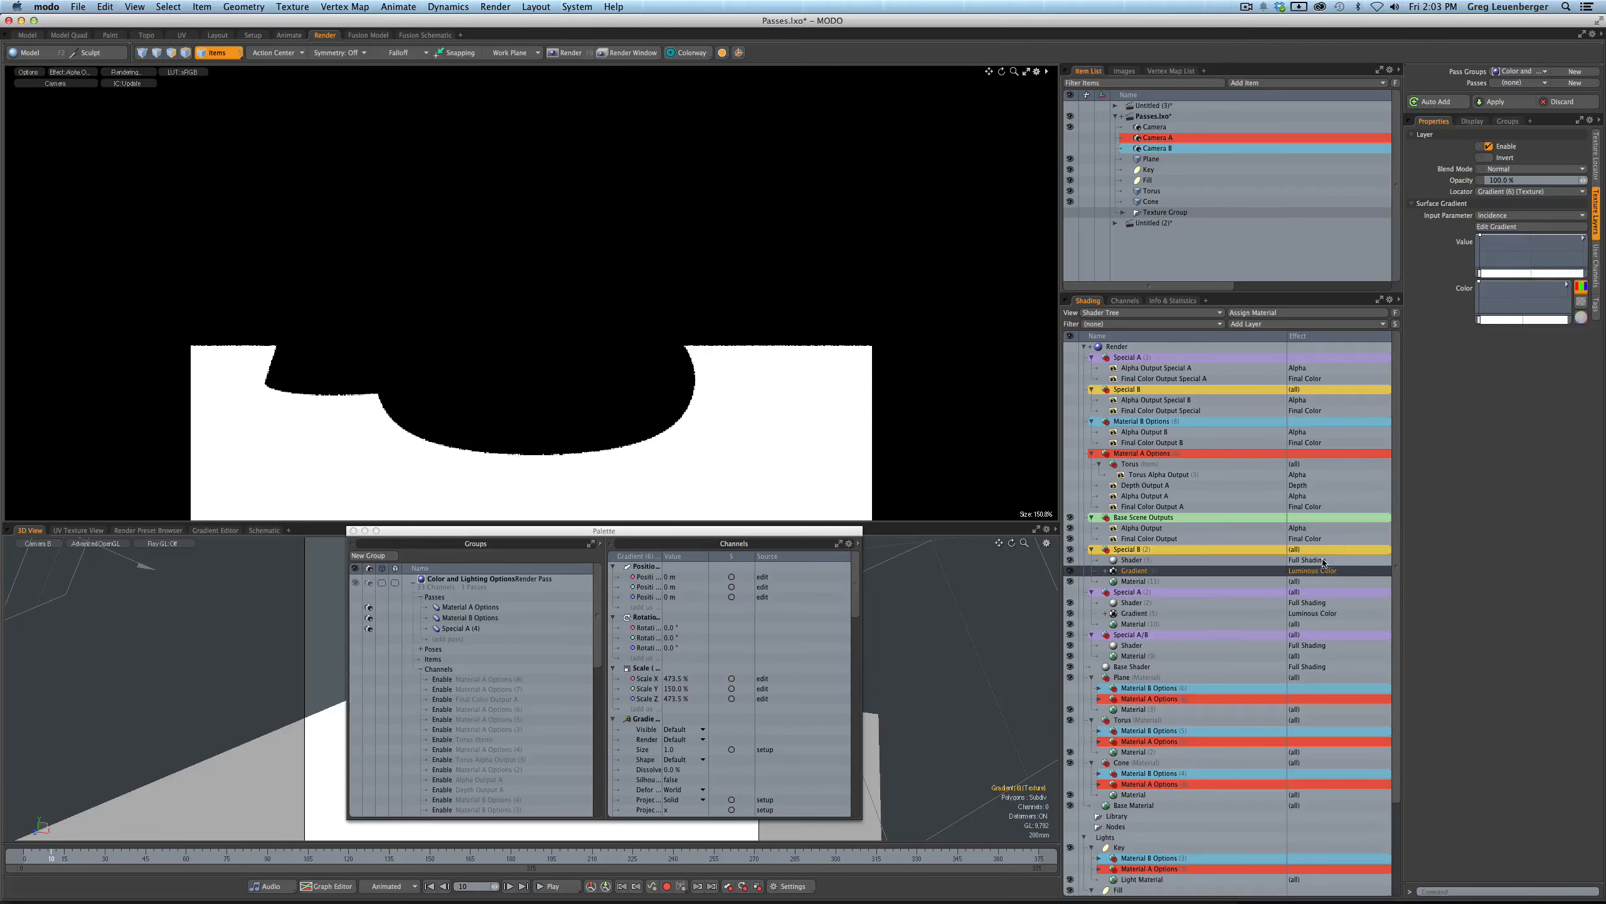
left_click(1503, 218)
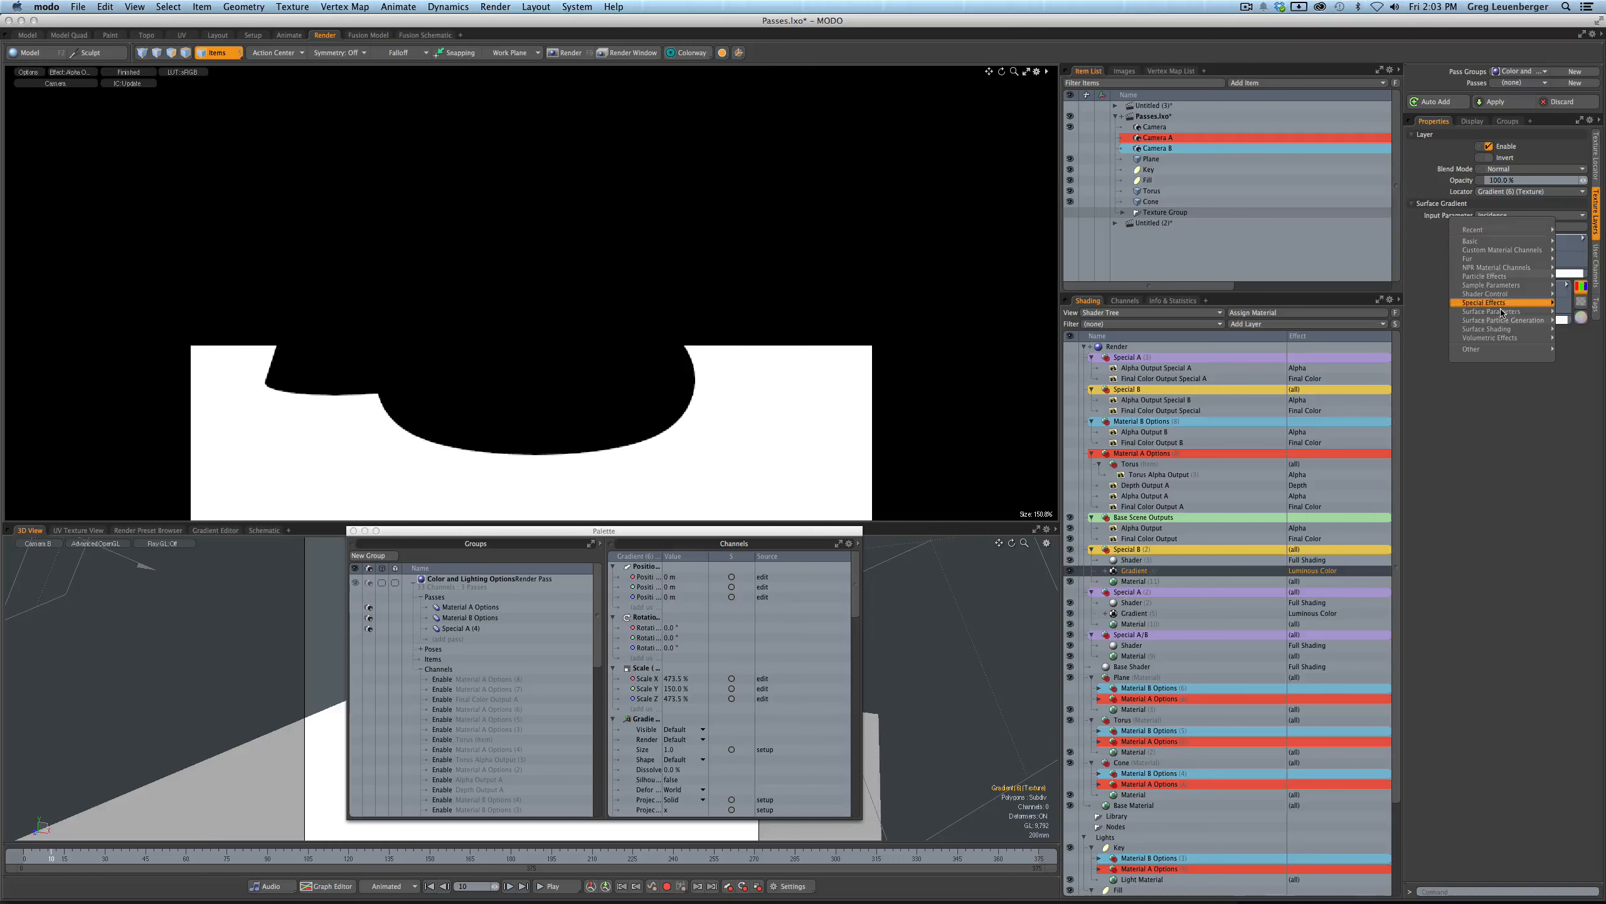
mouse_move(1503, 316)
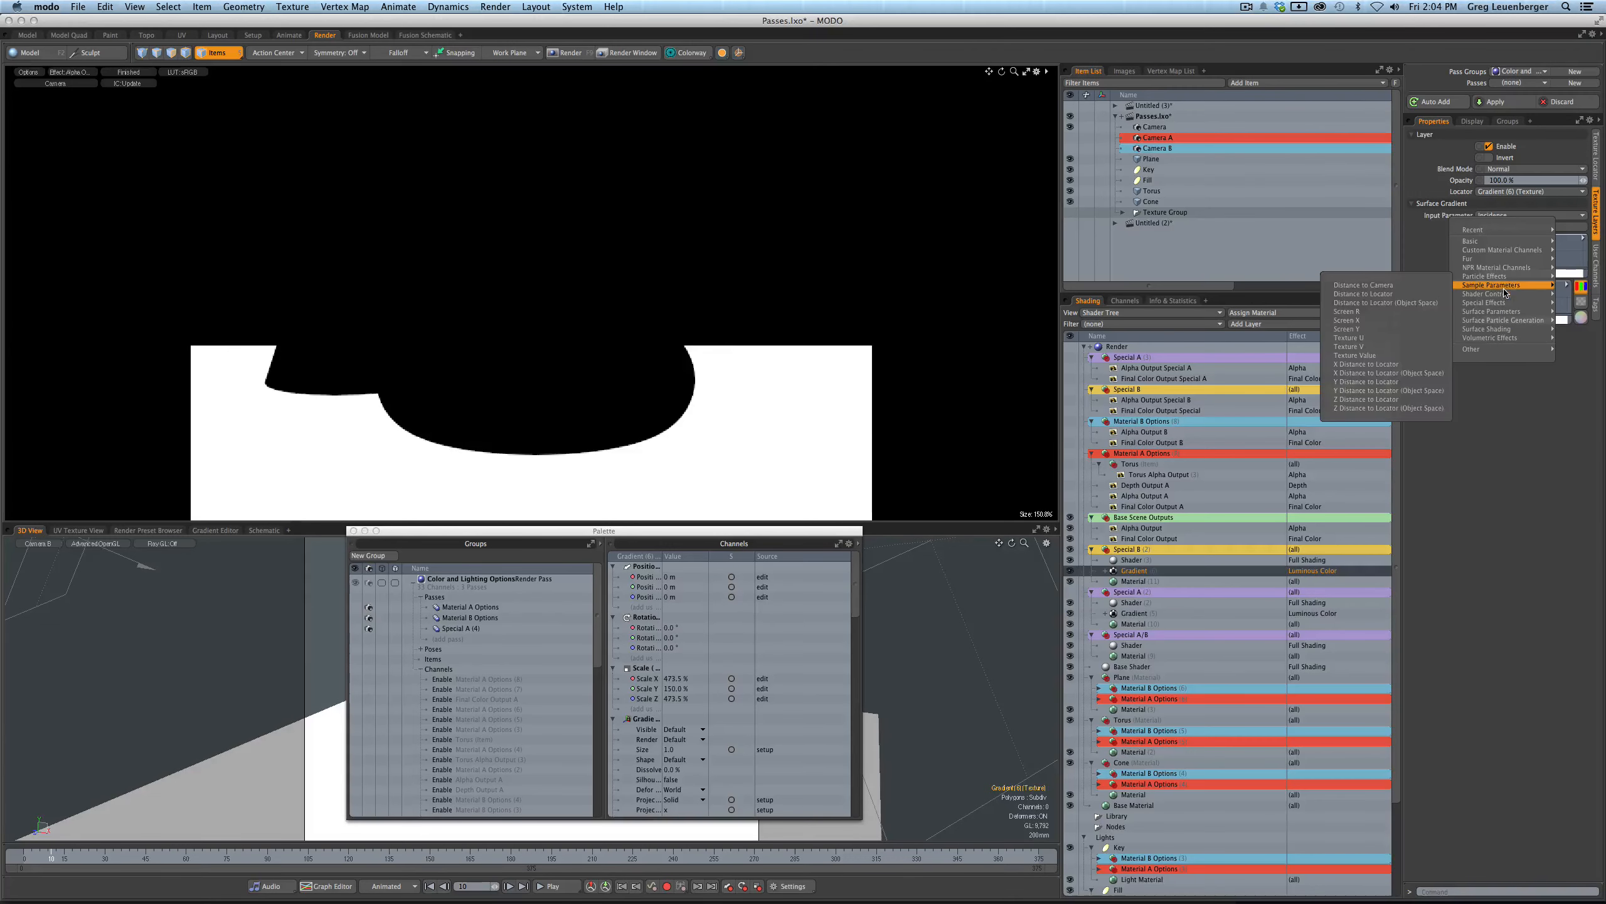
left_click(1385, 294)
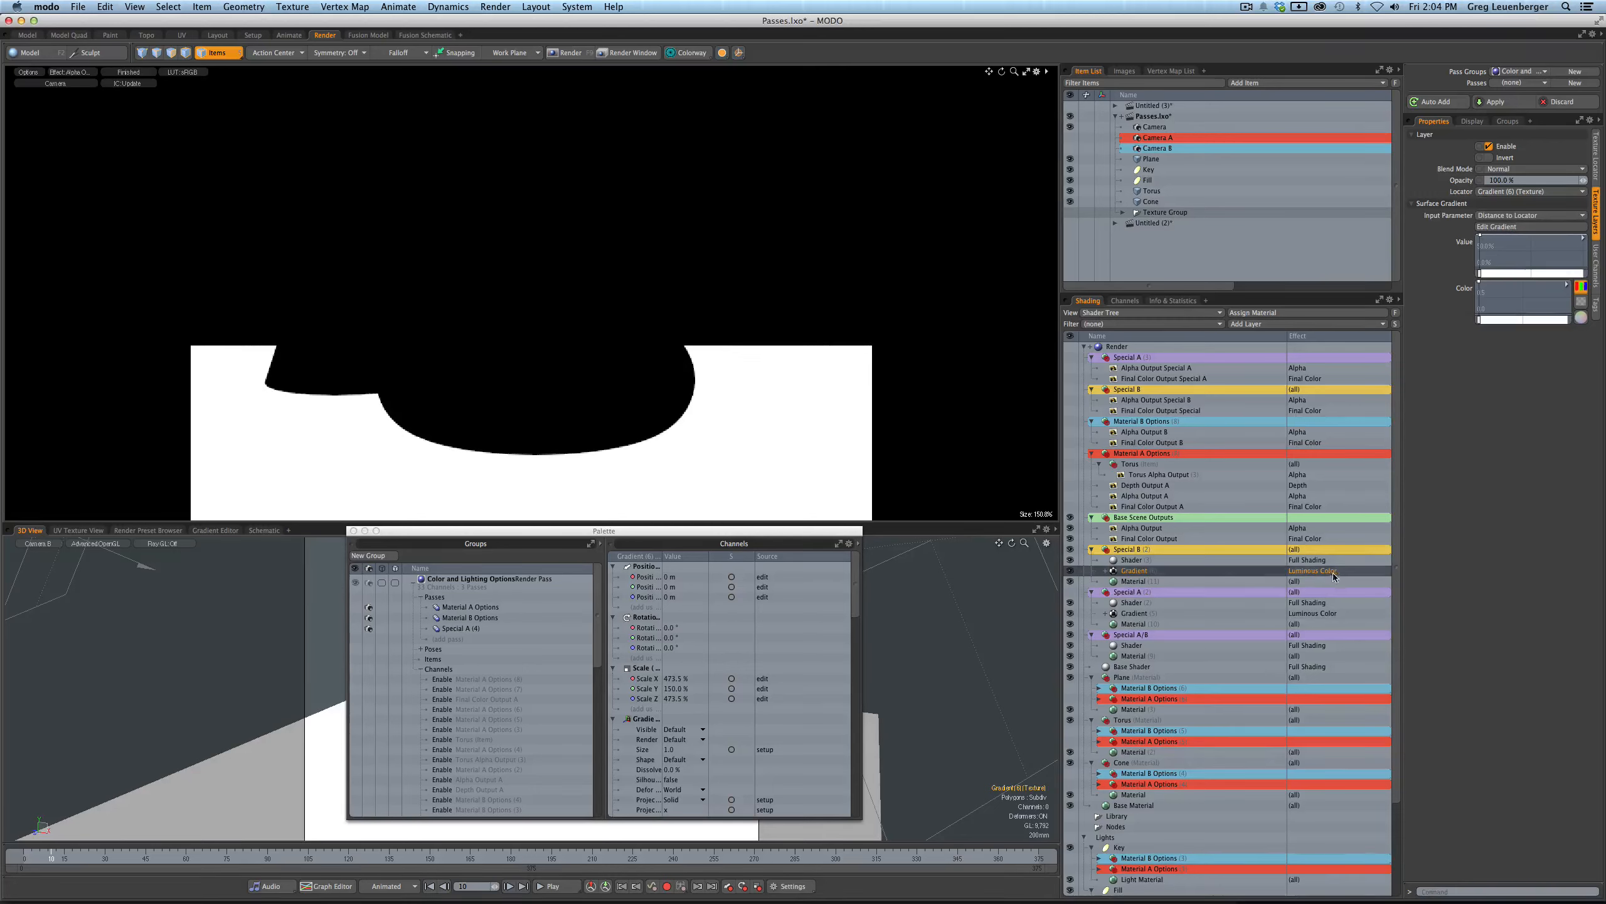
- Expand the Special B gradient, add a black color key at 1 m to it, and deselect the gradient and its locator
left_click(1108, 573)
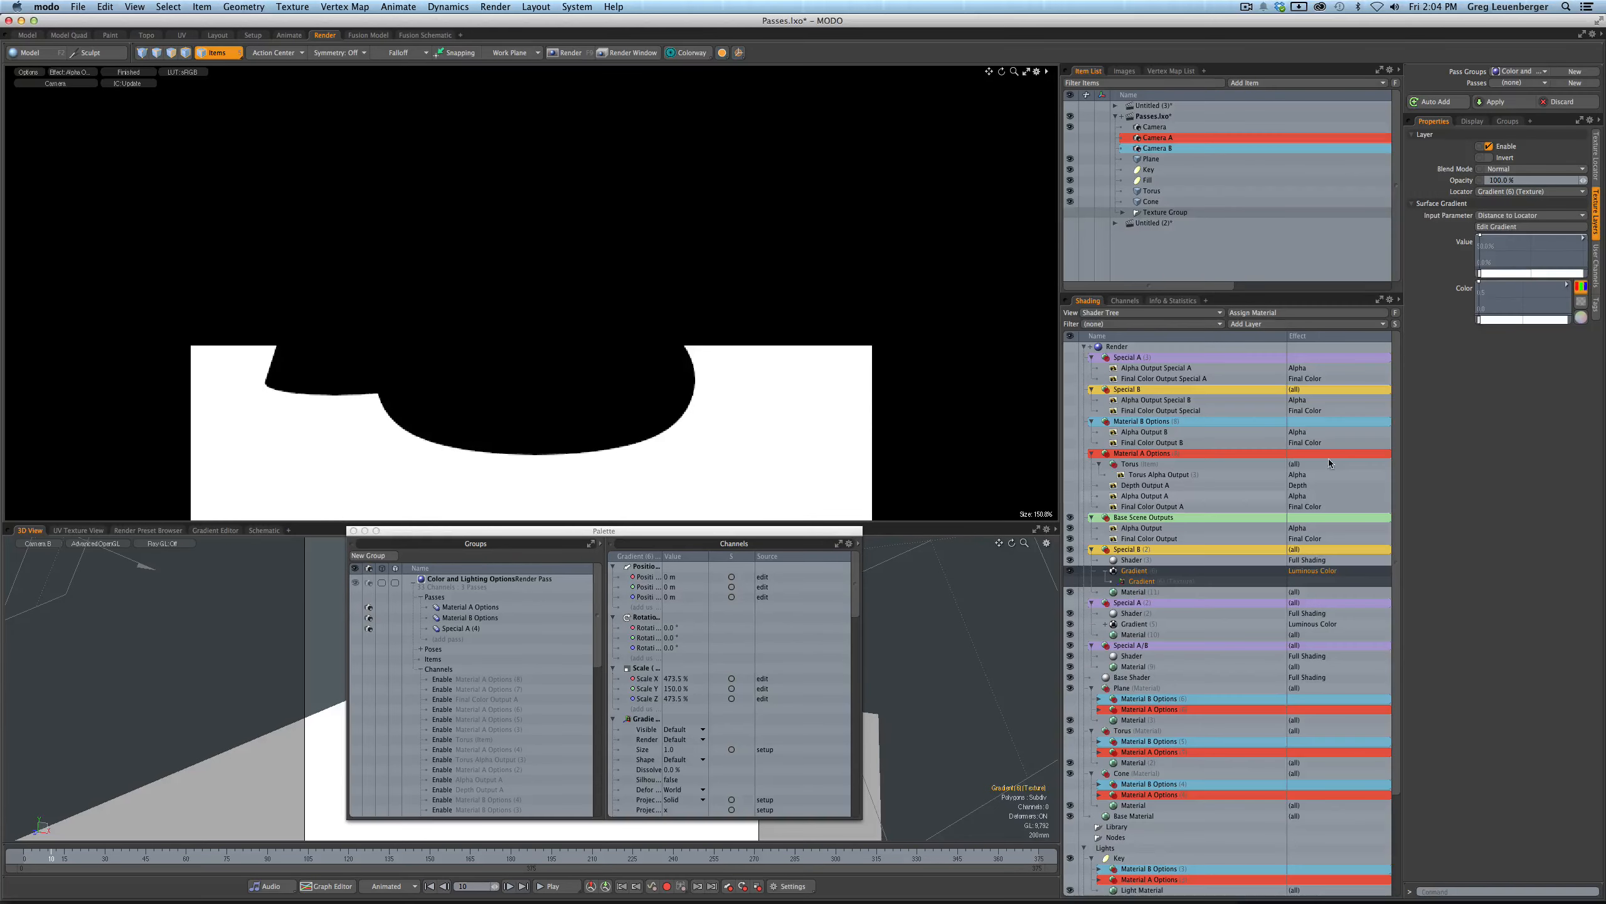
left_click(1530, 227)
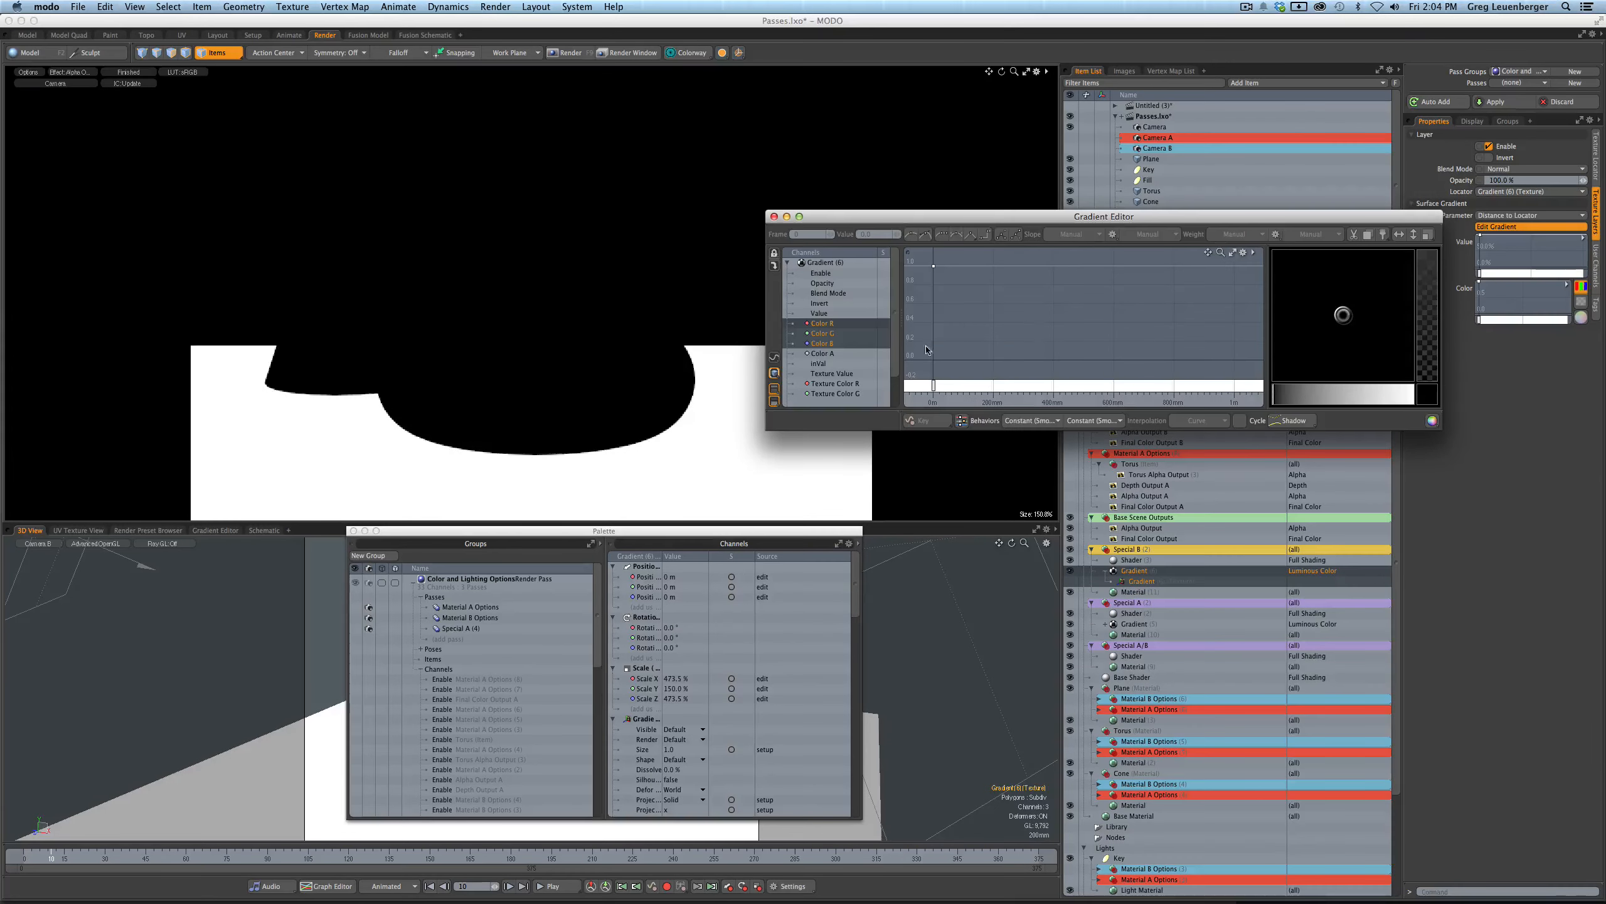
left_click_drag(895, 327, 896, 338)
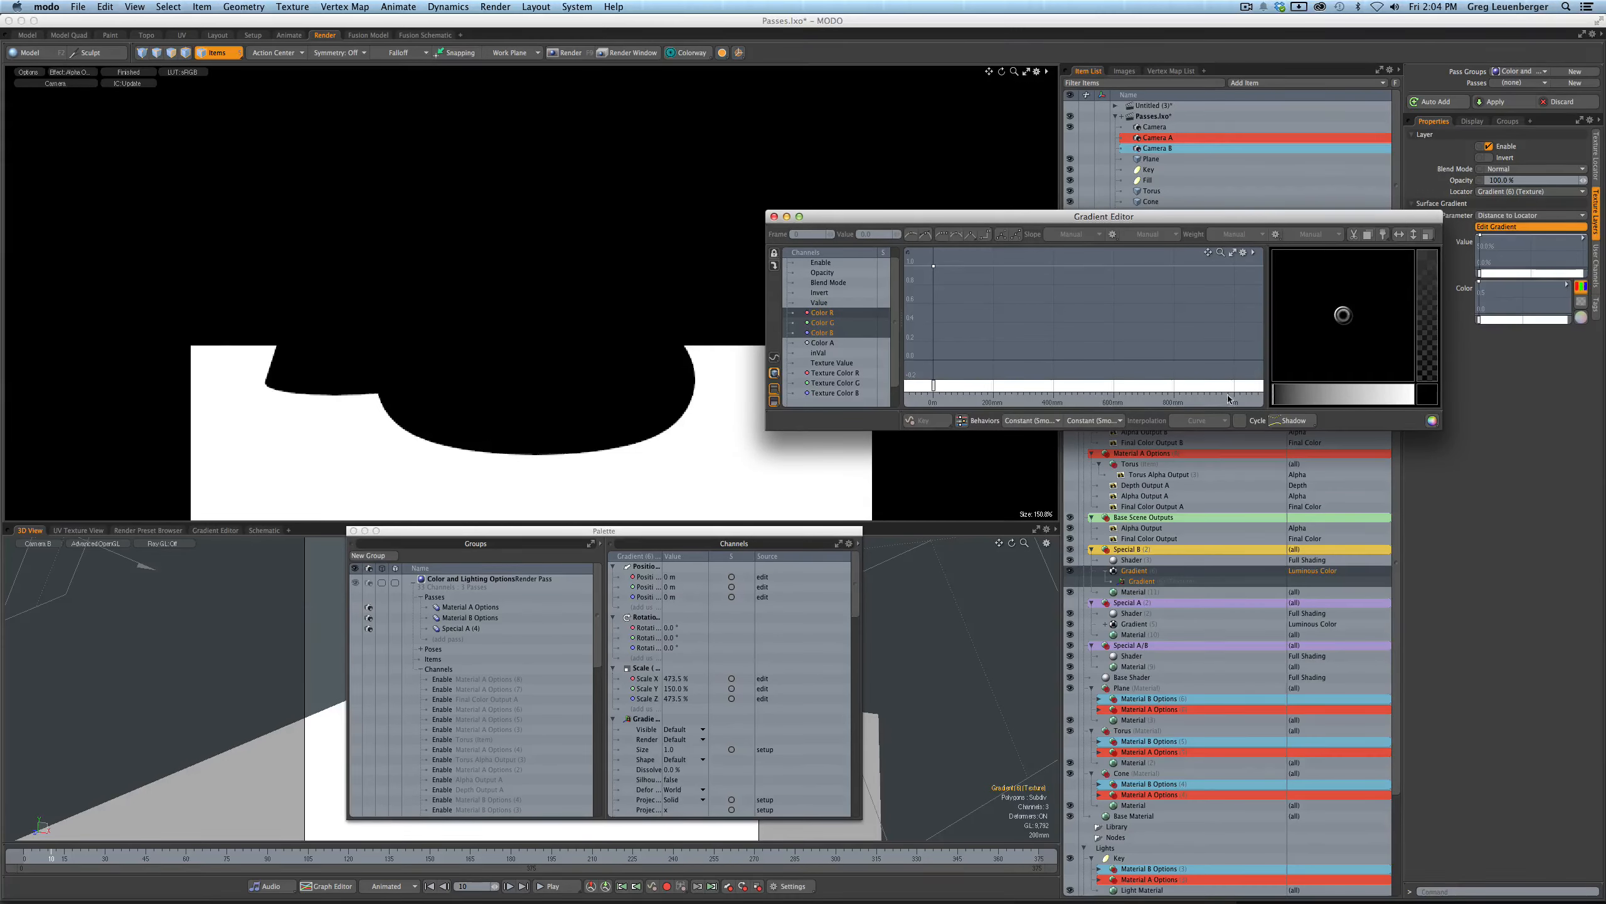
left_click(1236, 391)
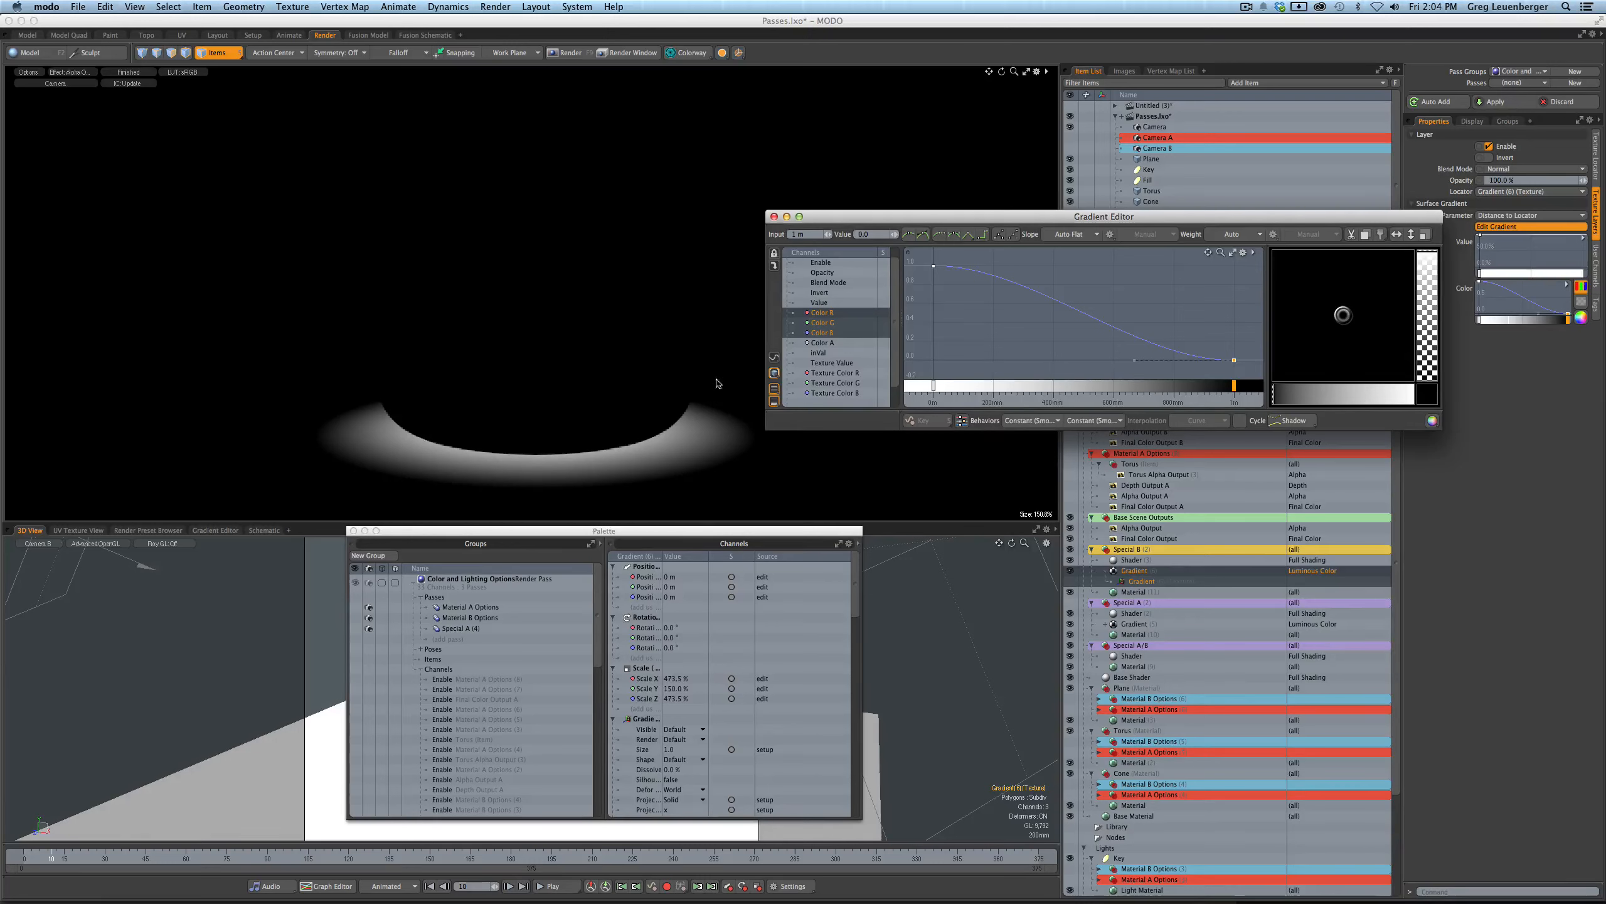
left_click(773, 217)
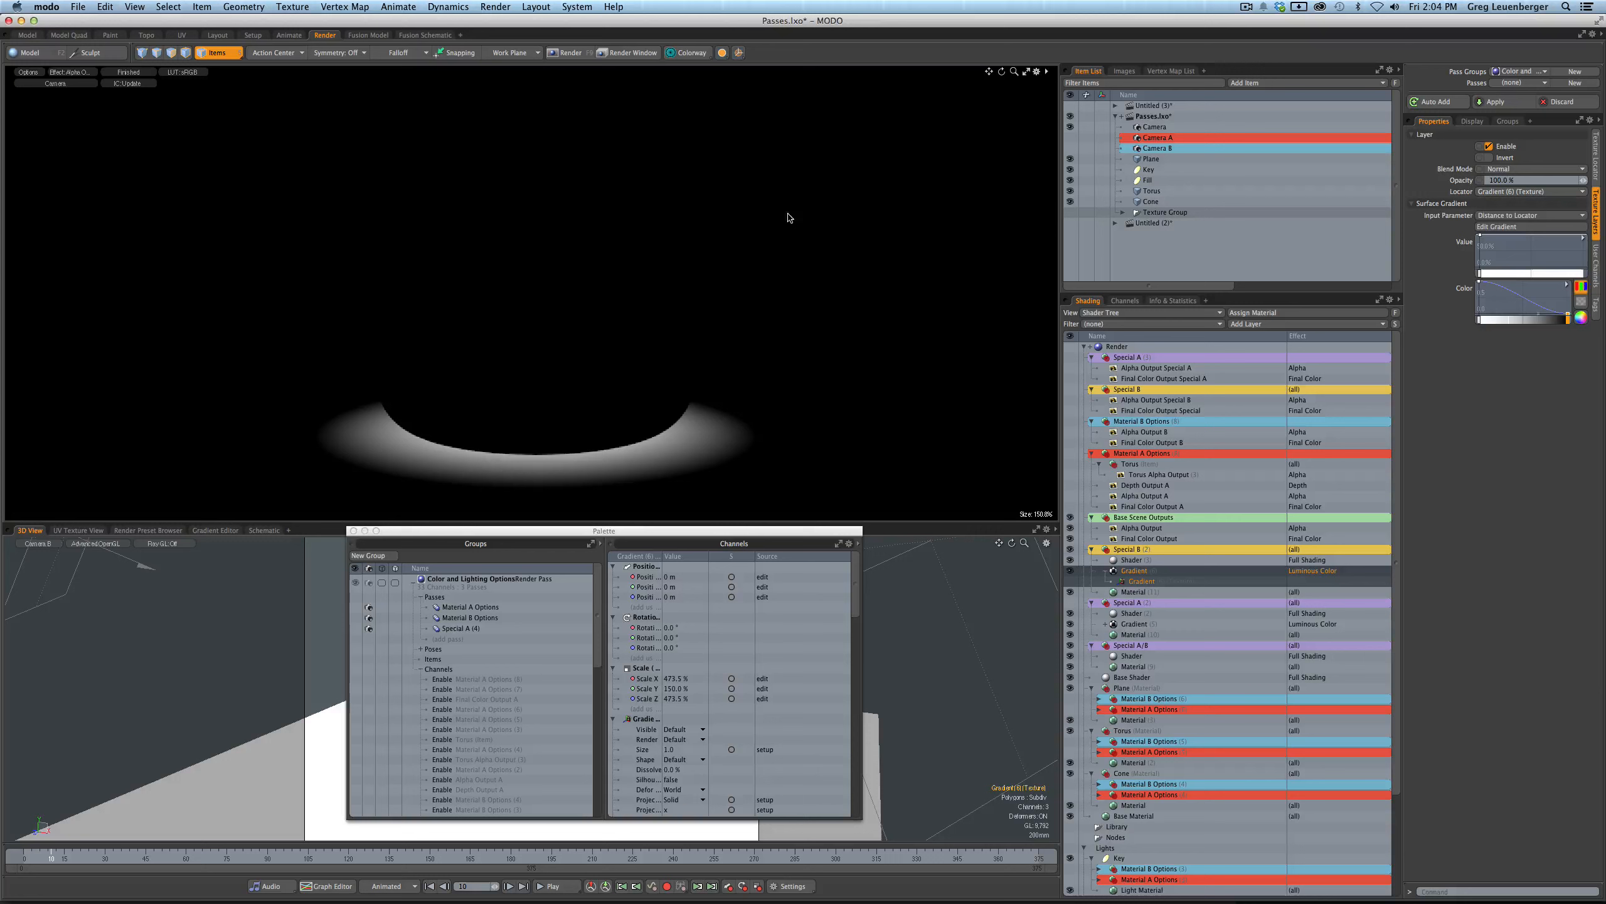
left_click(1139, 580, "ctrl")
left_click(1133, 572, "ctrl")
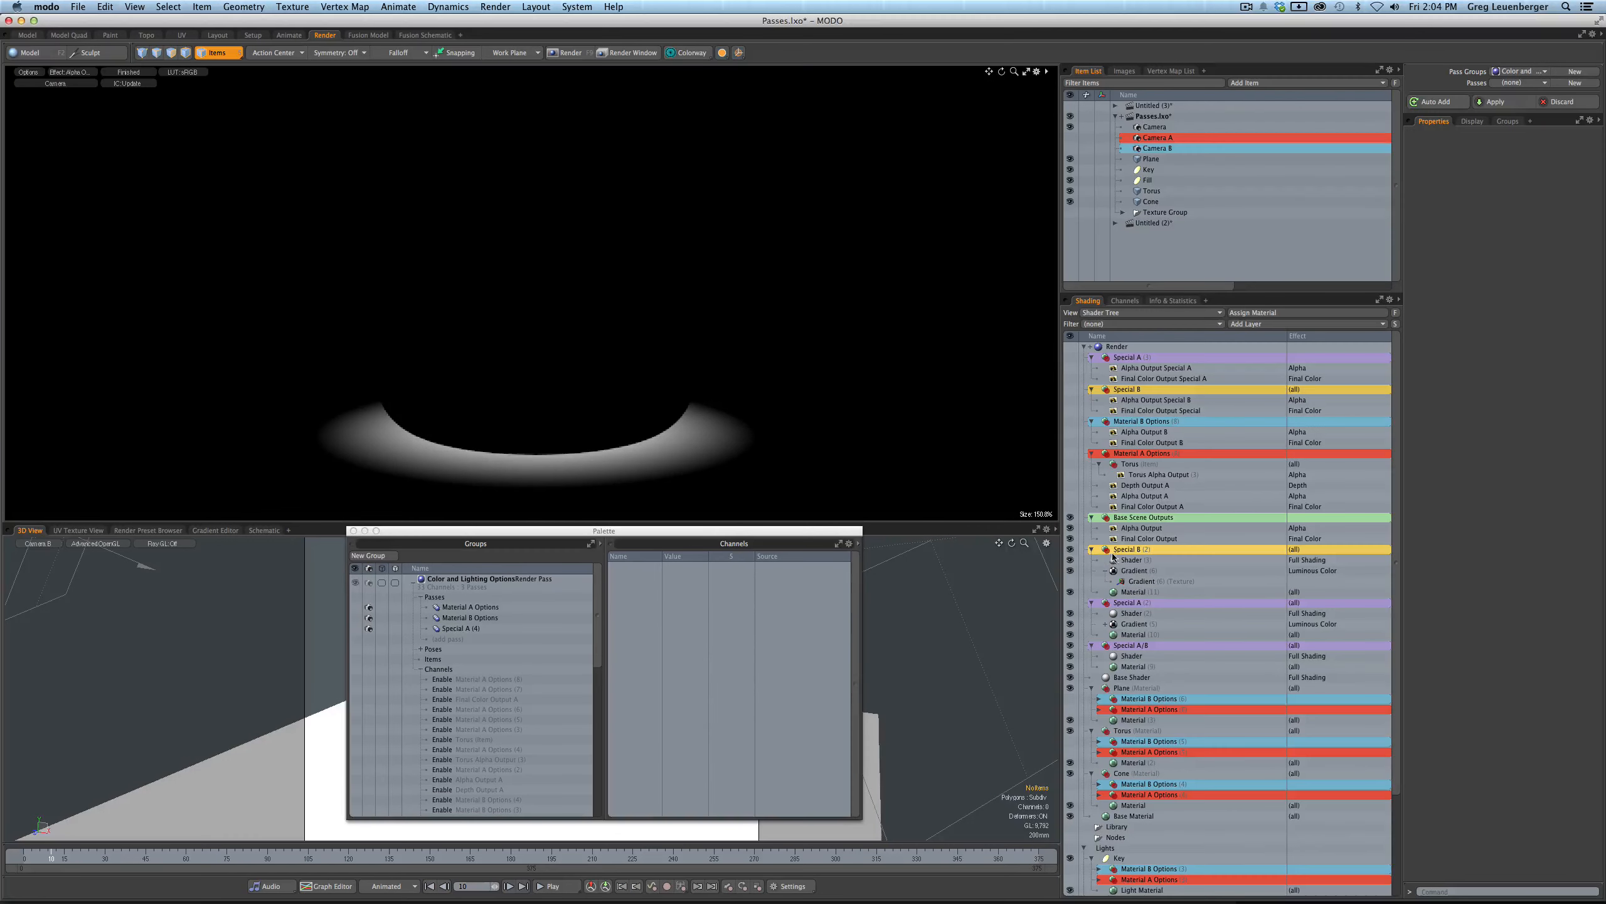
- Disable the Special B and Special A/B shading groups and set the render preview's effect to Shading
left_click(1070, 550)
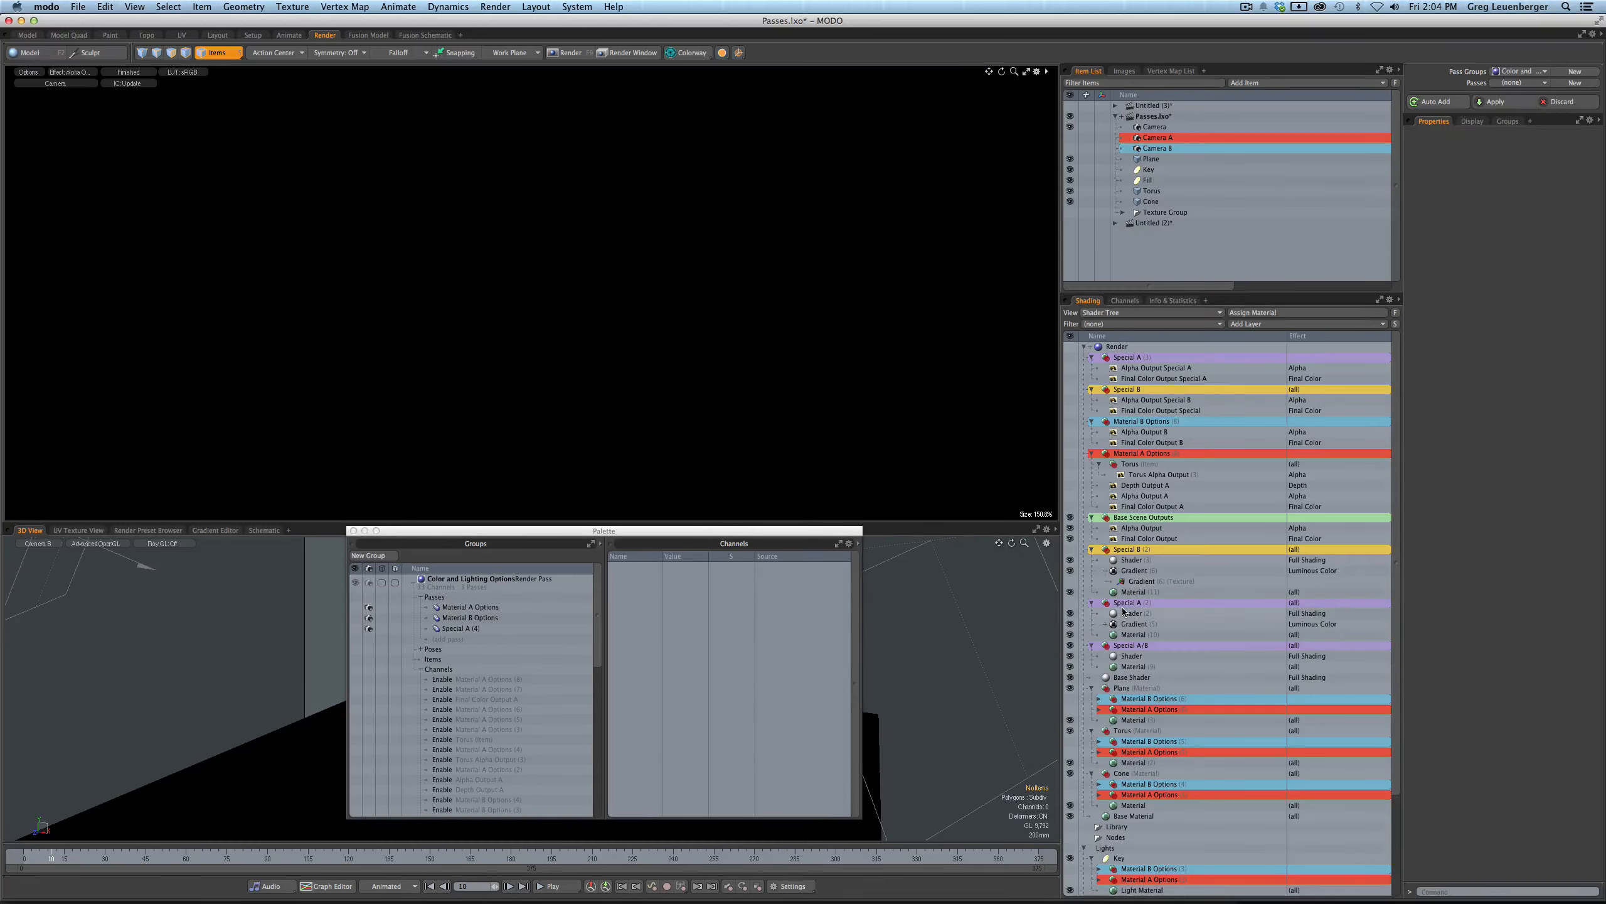
left_click(1070, 646)
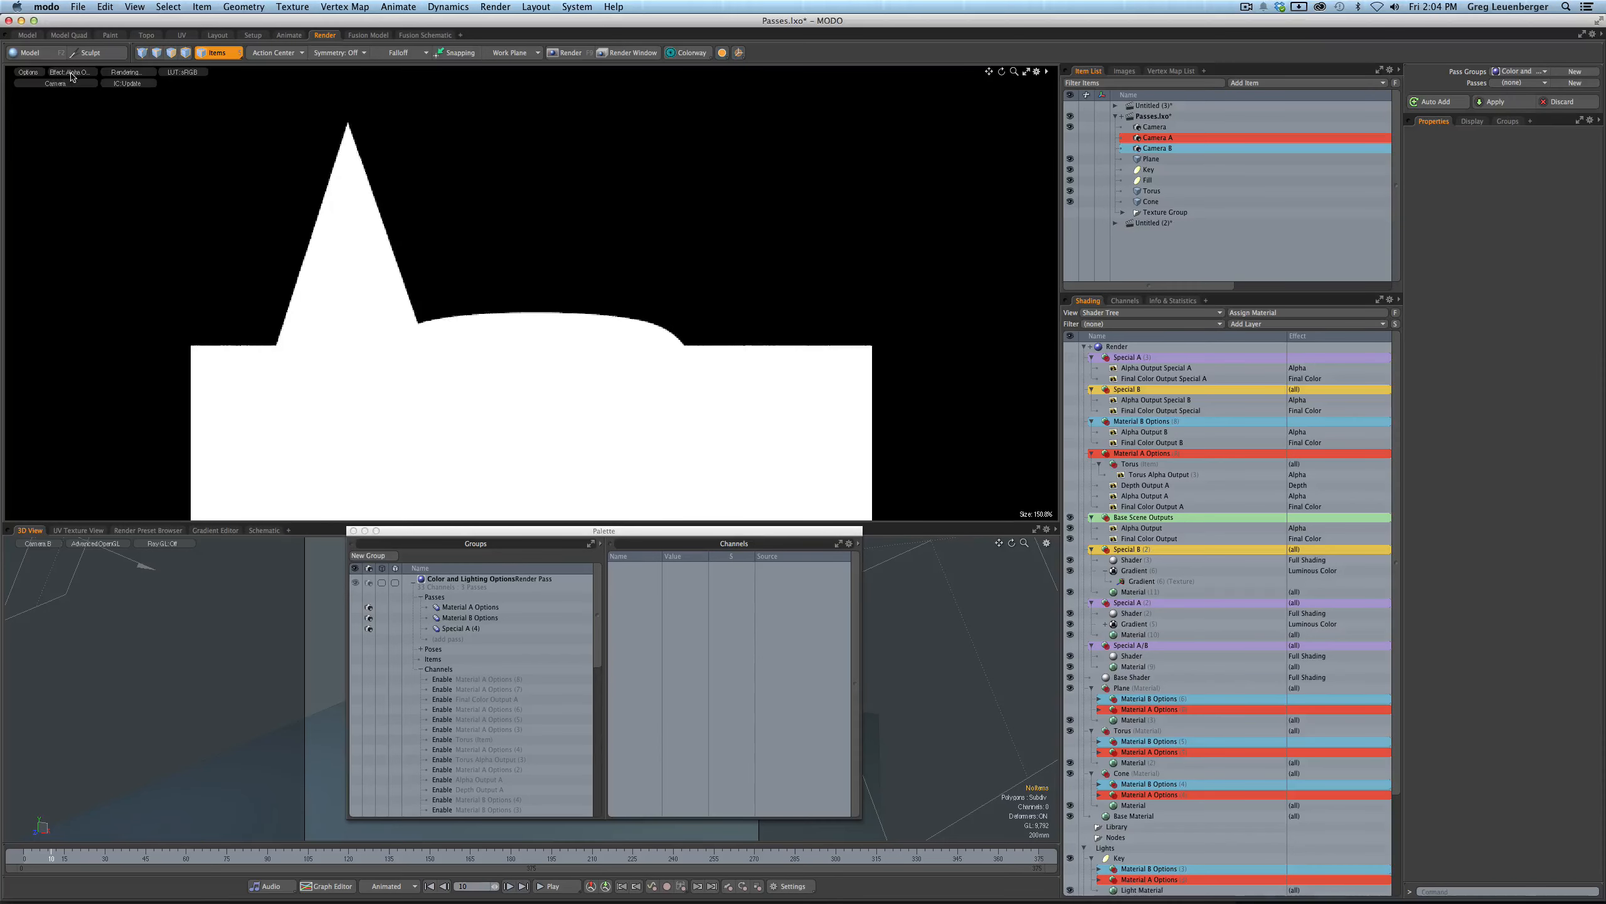
left_click(72, 75)
left_click(71, 85)
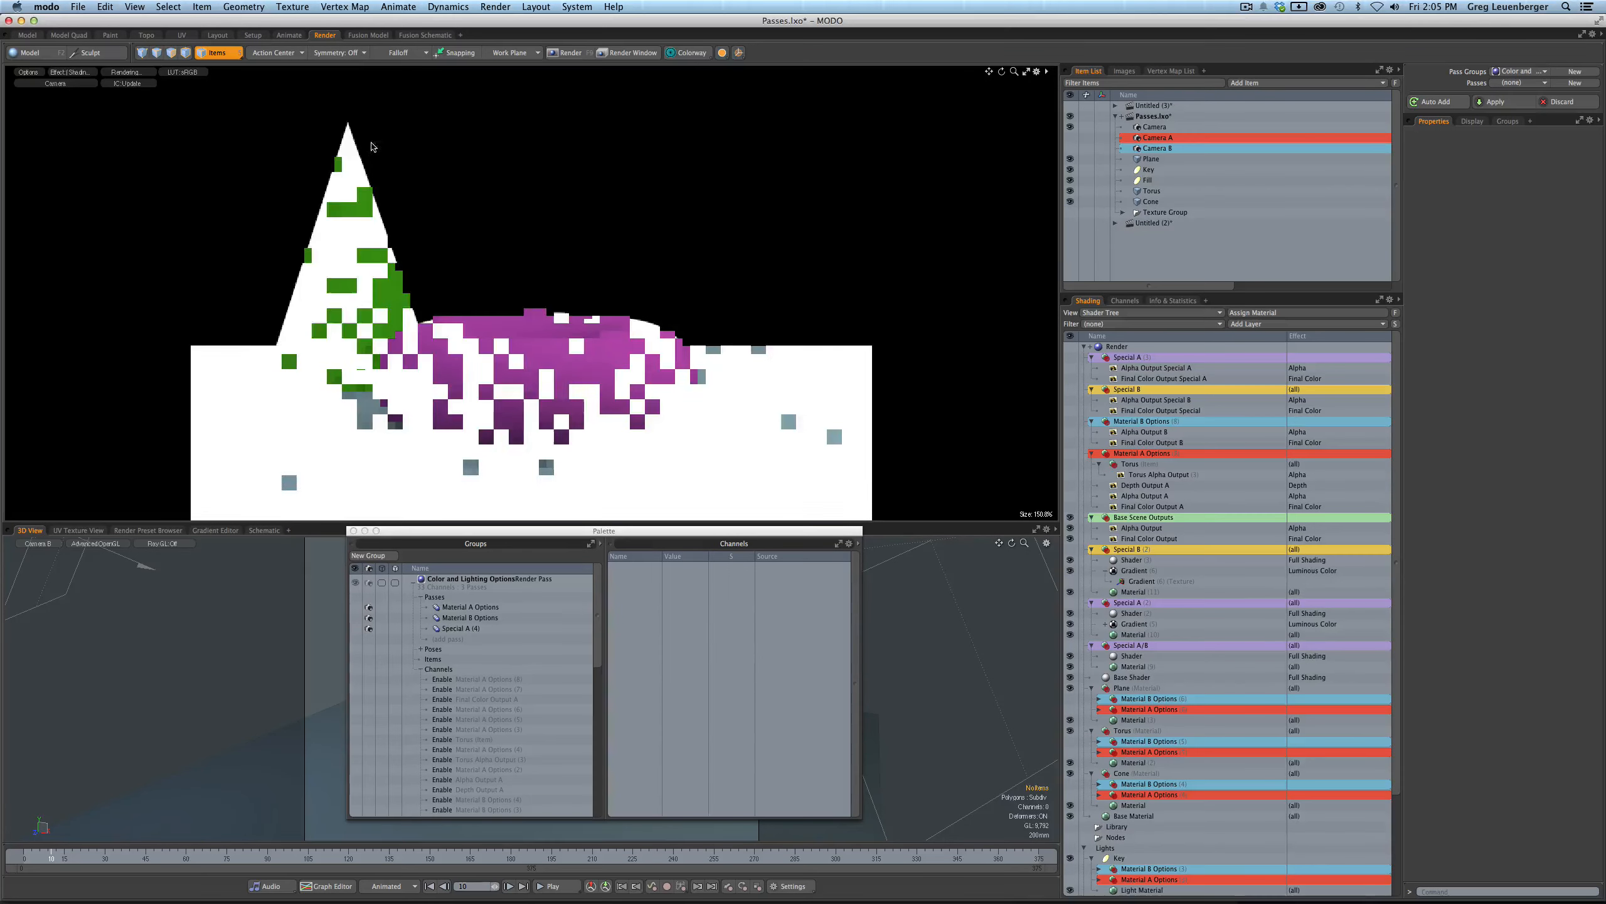
left_click(76, 74)
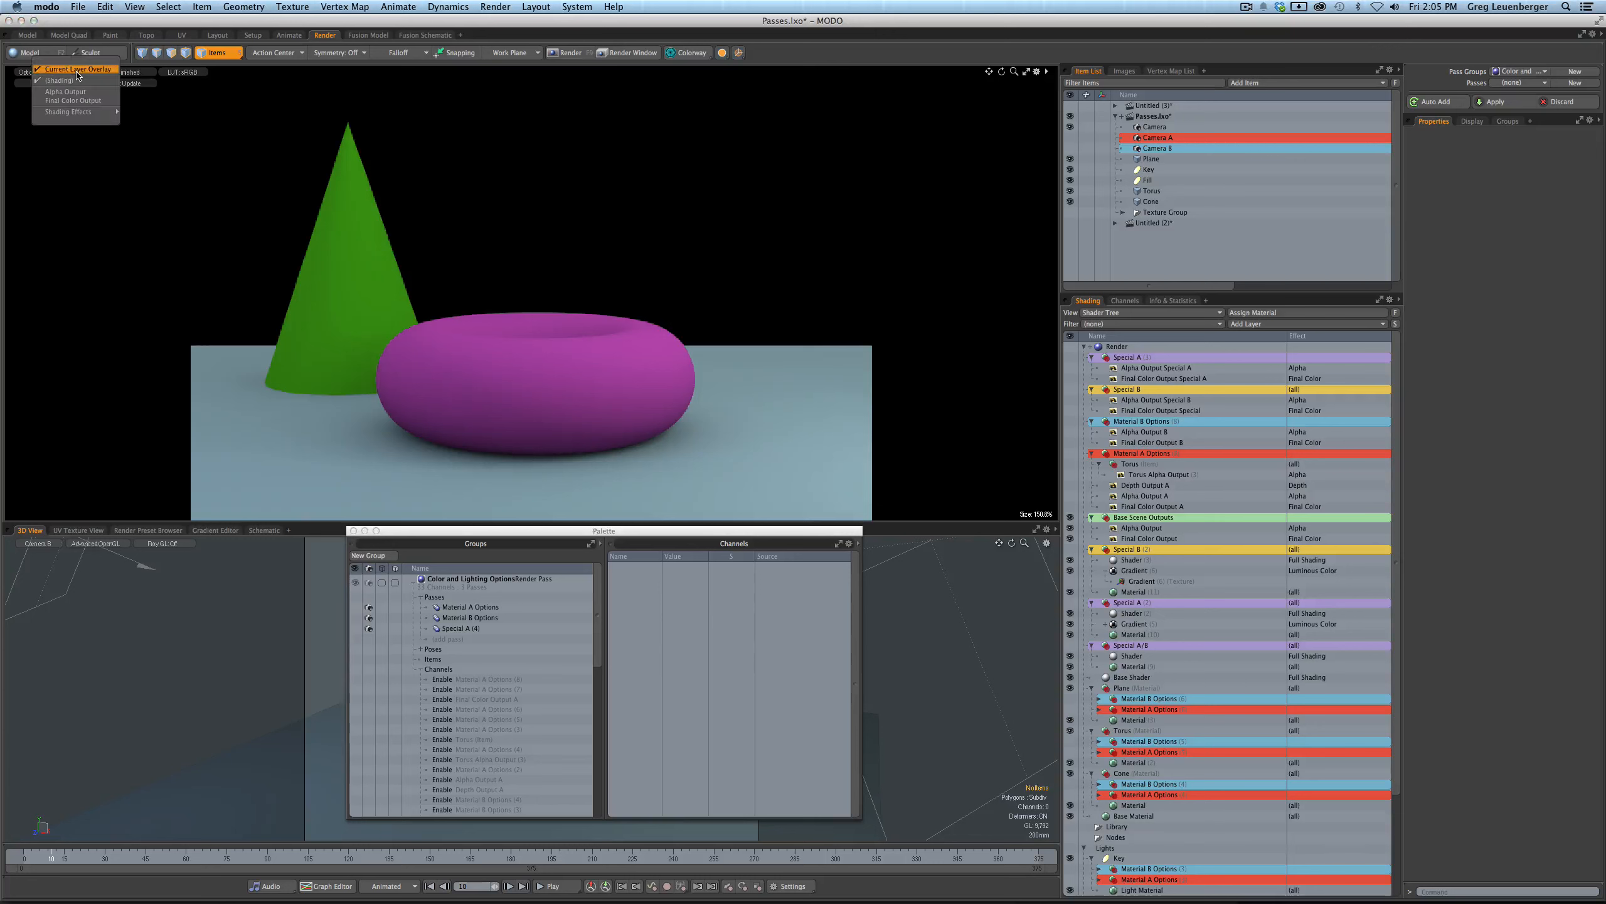
left_click(77, 71)
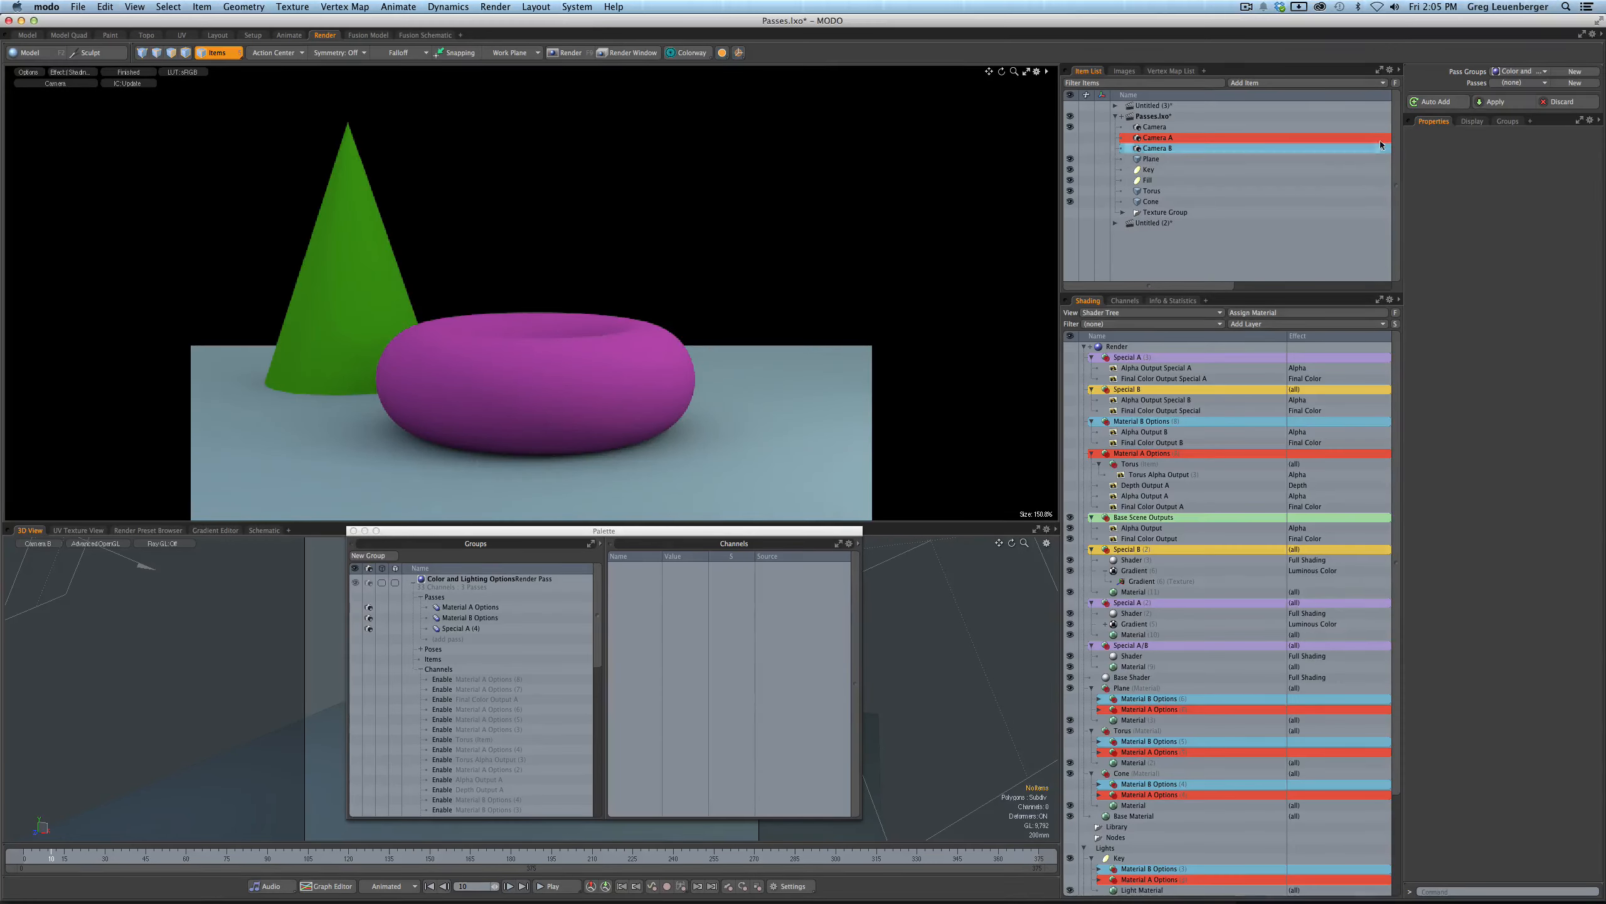
- Add a new render pass named Special B to the Color and Lighting Options pass group
left_click(458, 638)
left_click(785, 252)
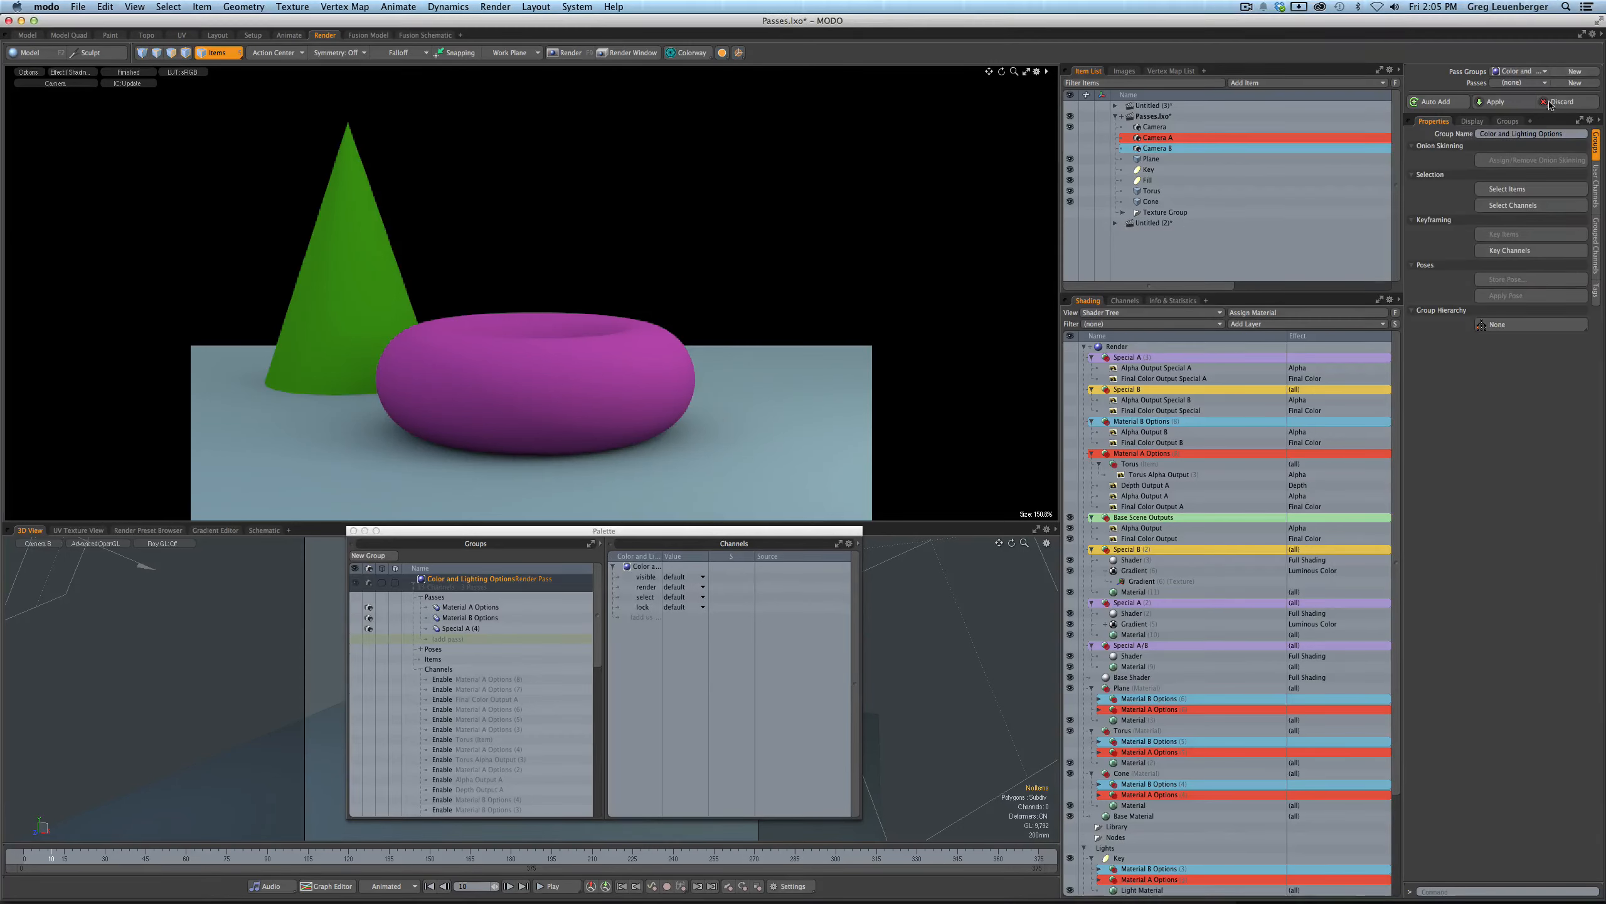
left_click(1554, 85)
type("Specia")
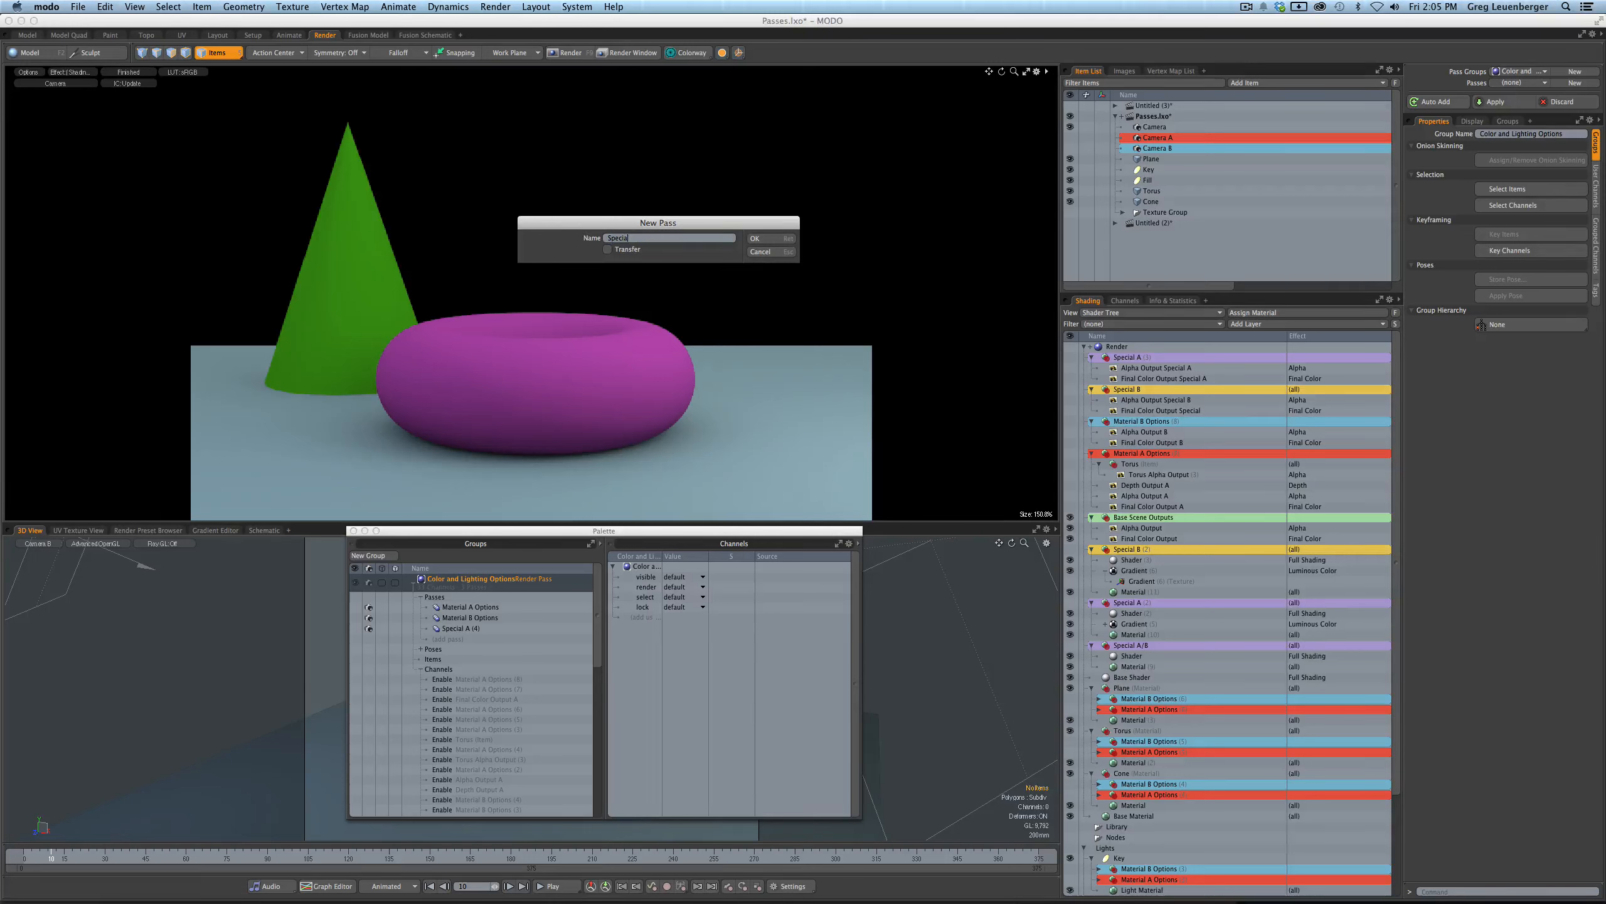
type("l B")
key("Return")
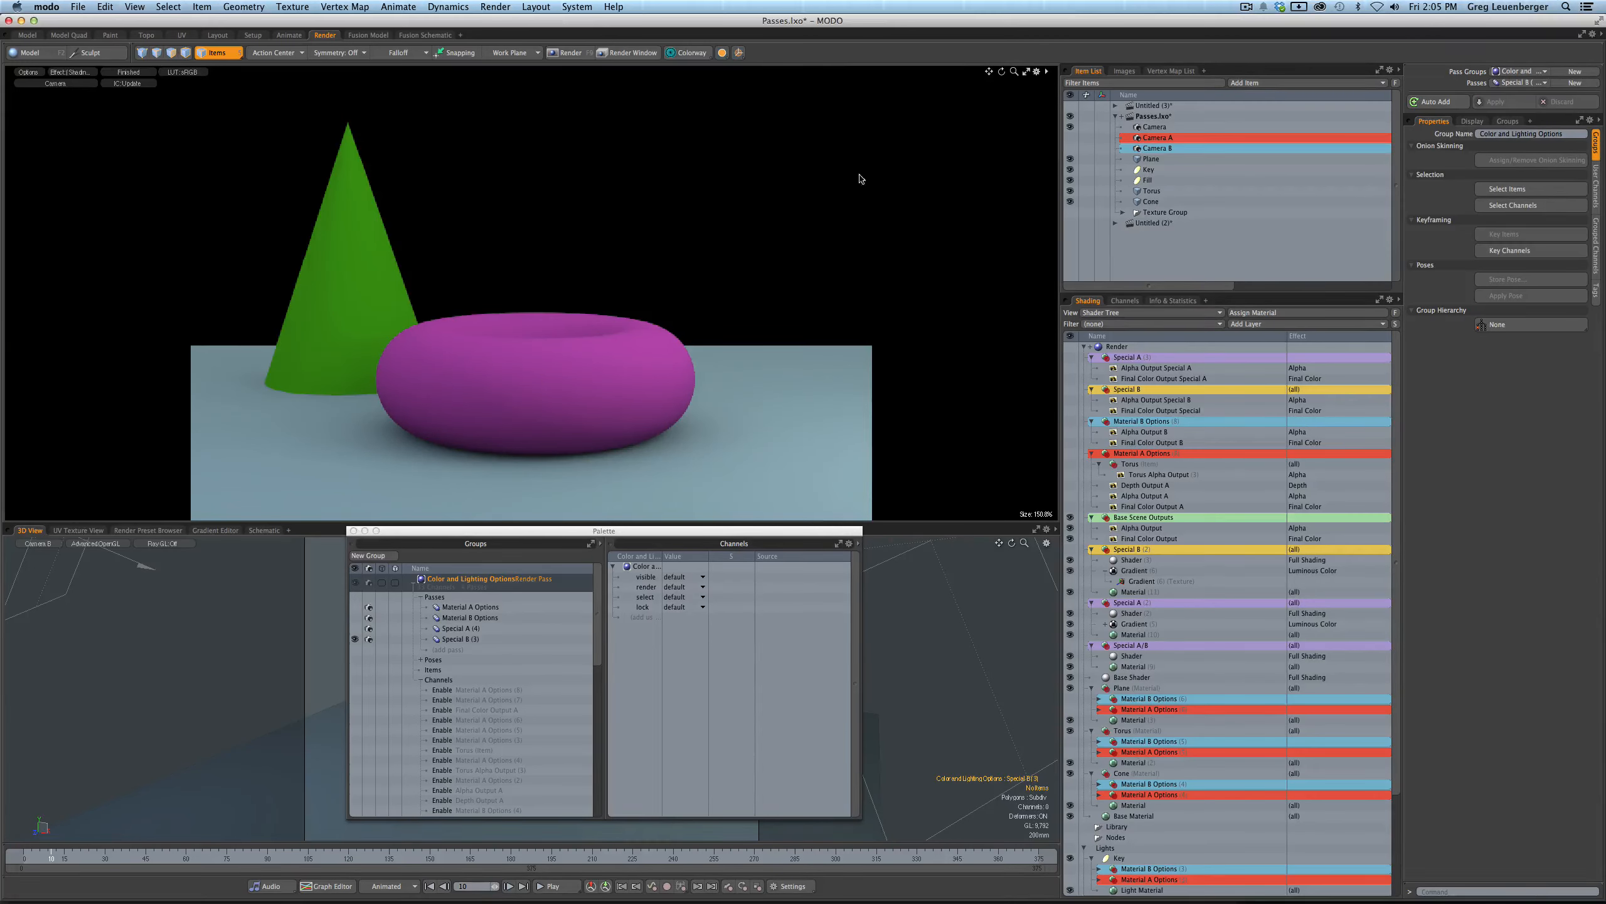
- With Auto Add on, enable the Special B and Special A/B shading groups and disable Base Scene Outputs along with its alpha and final color outputs
left_click(1450, 102)
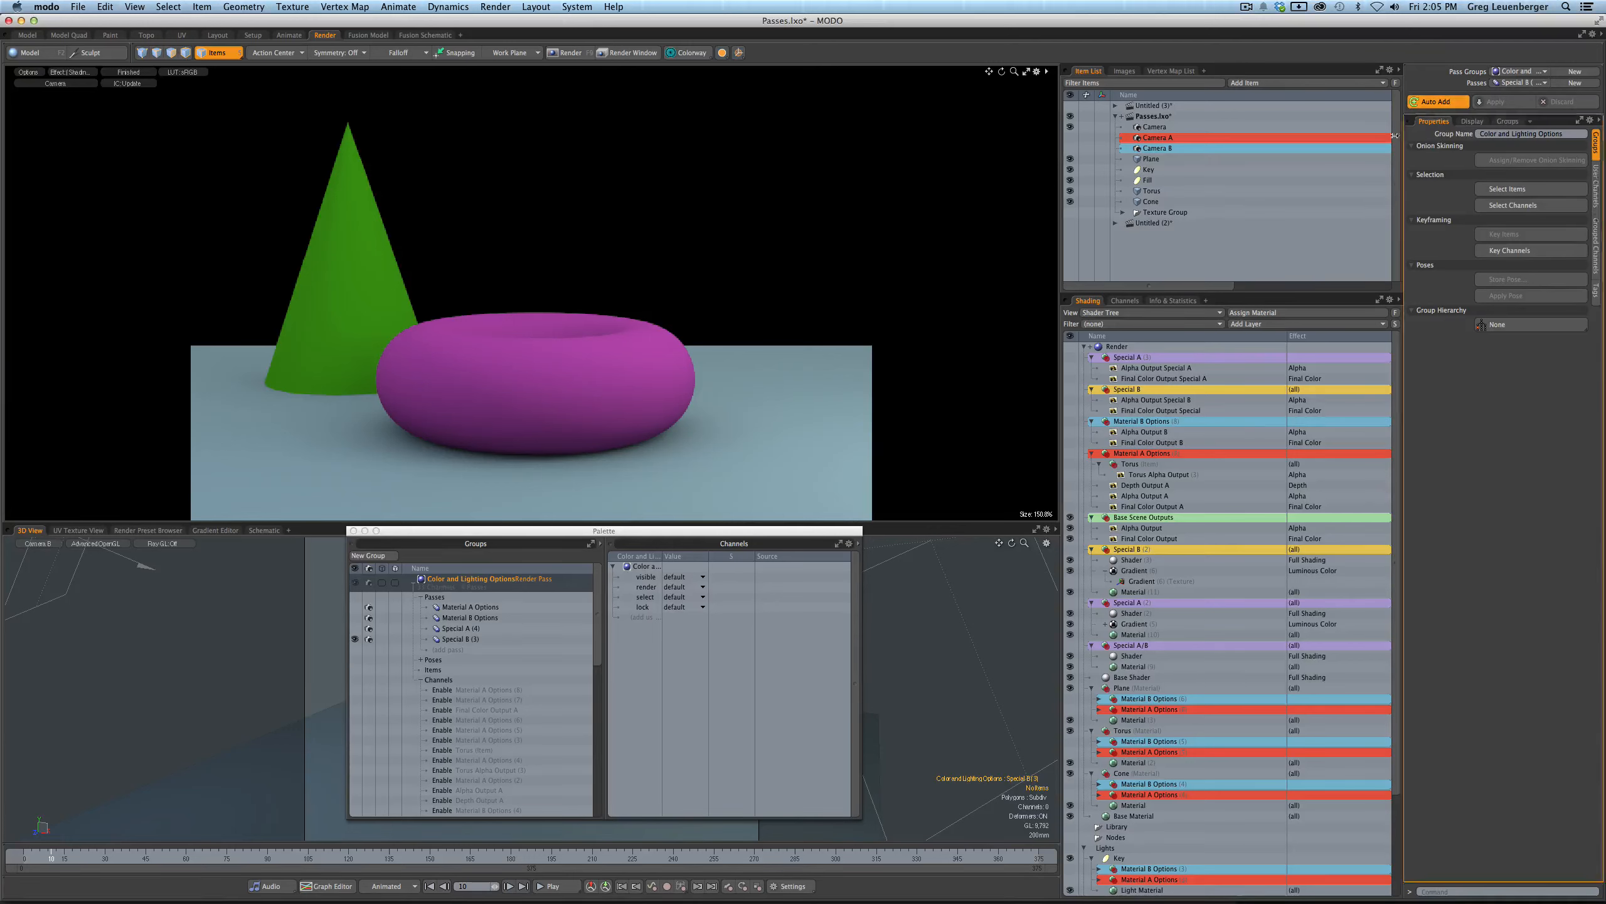
left_click(1070, 551)
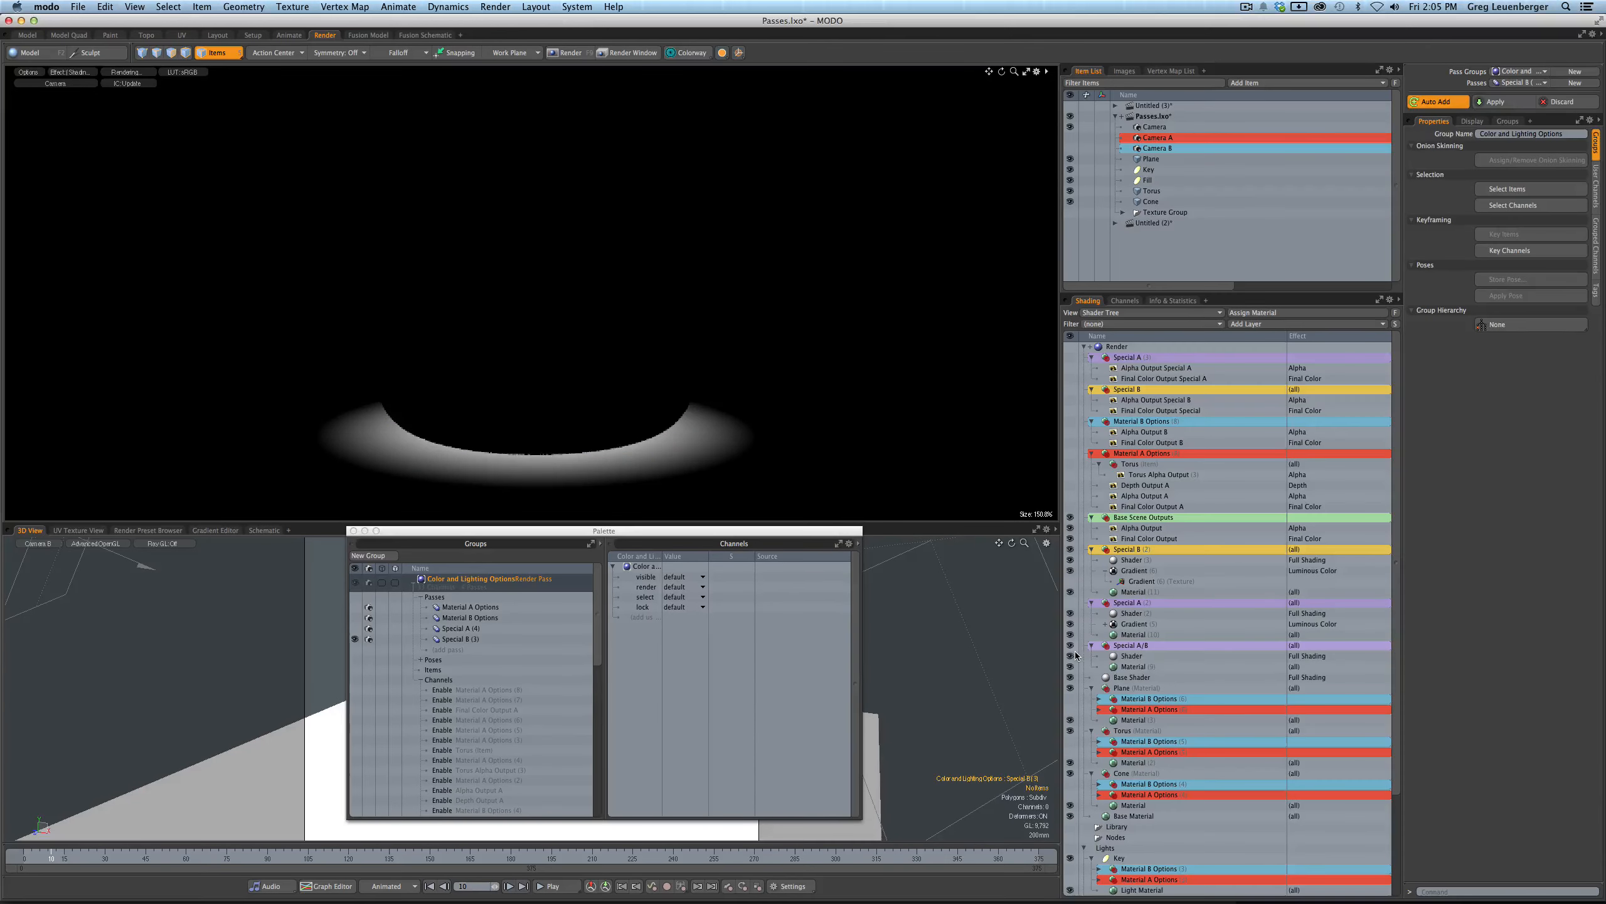
left_click(1127, 357)
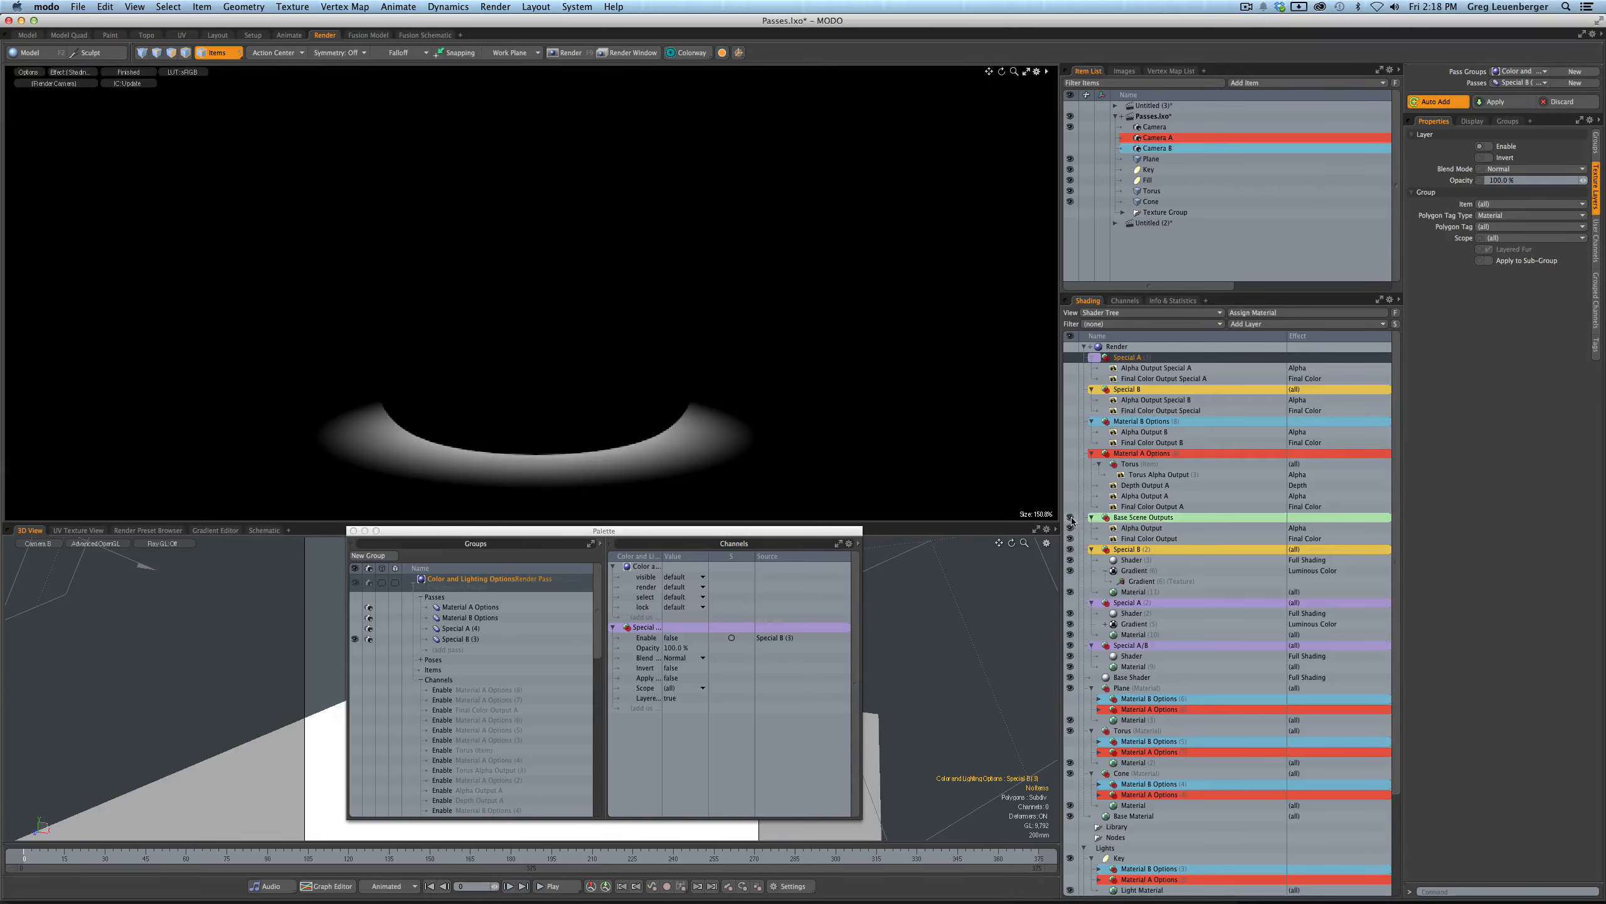
left_click_drag(1071, 517, 1072, 539)
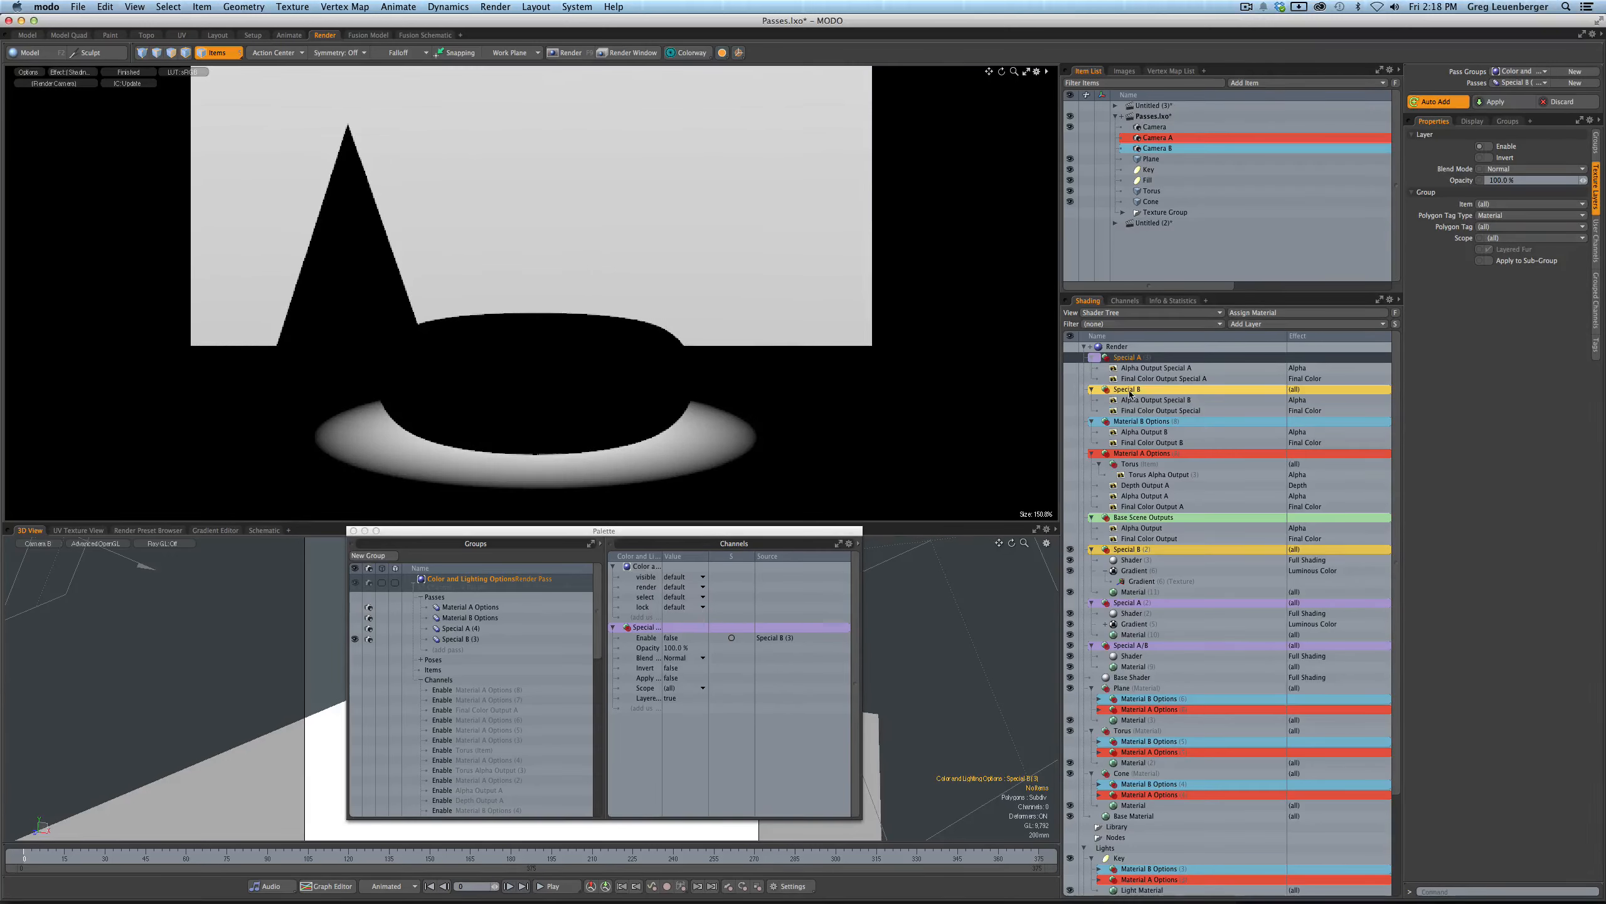
- Move the Special B output group above Special A and enable it with its outputs, keeping the preview effect on Shading
left_click_drag(1130, 392, 1151, 356)
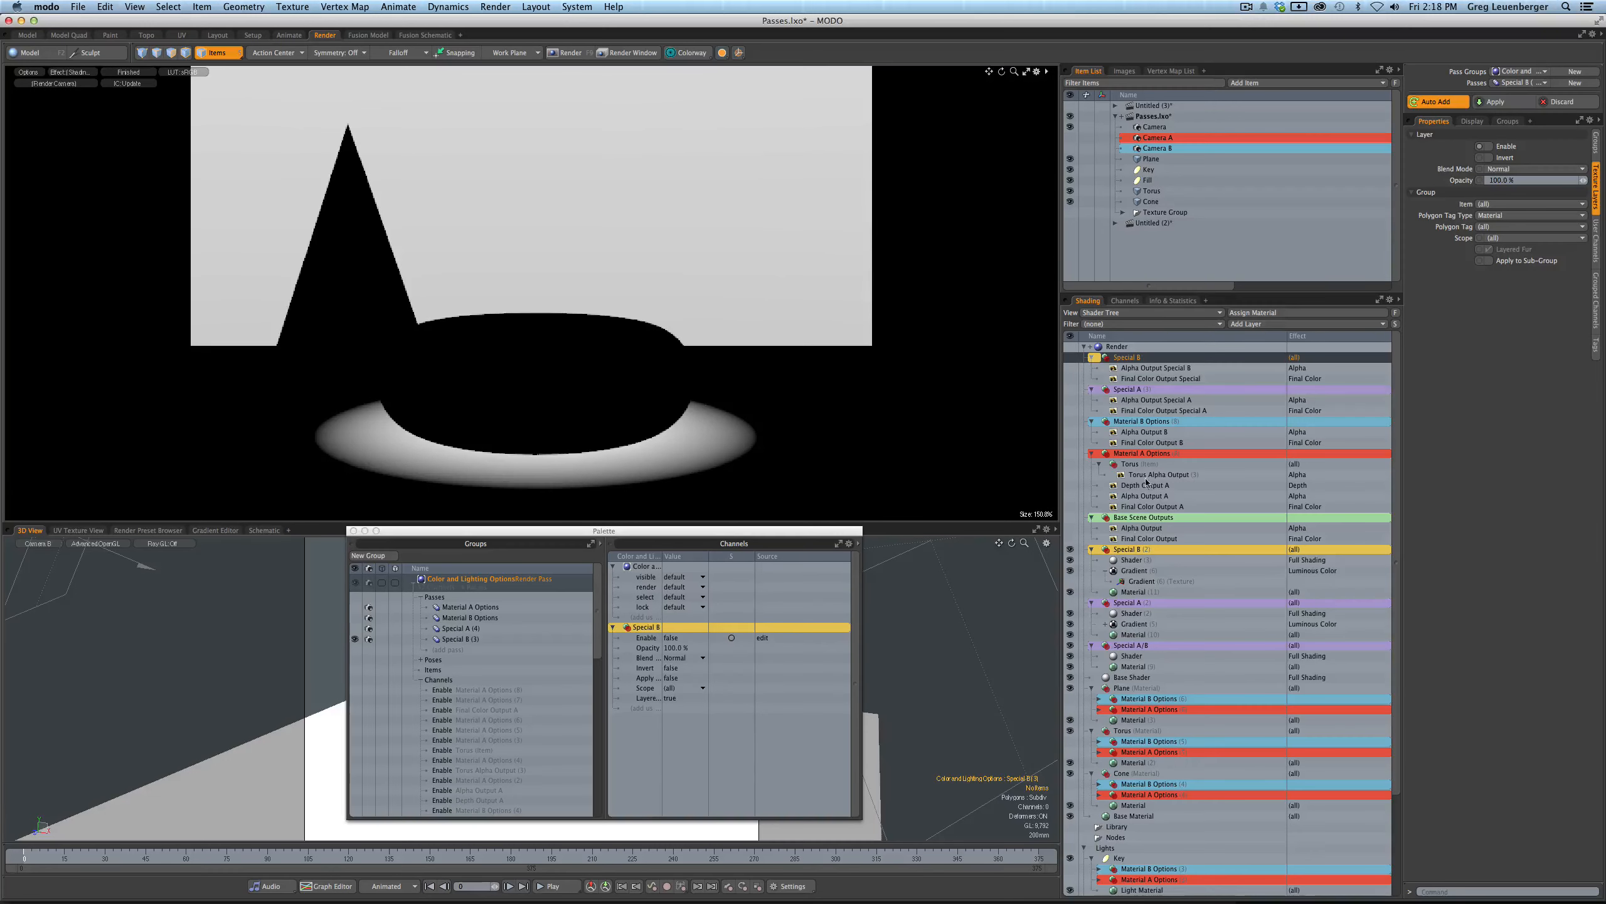
left_click(1069, 357)
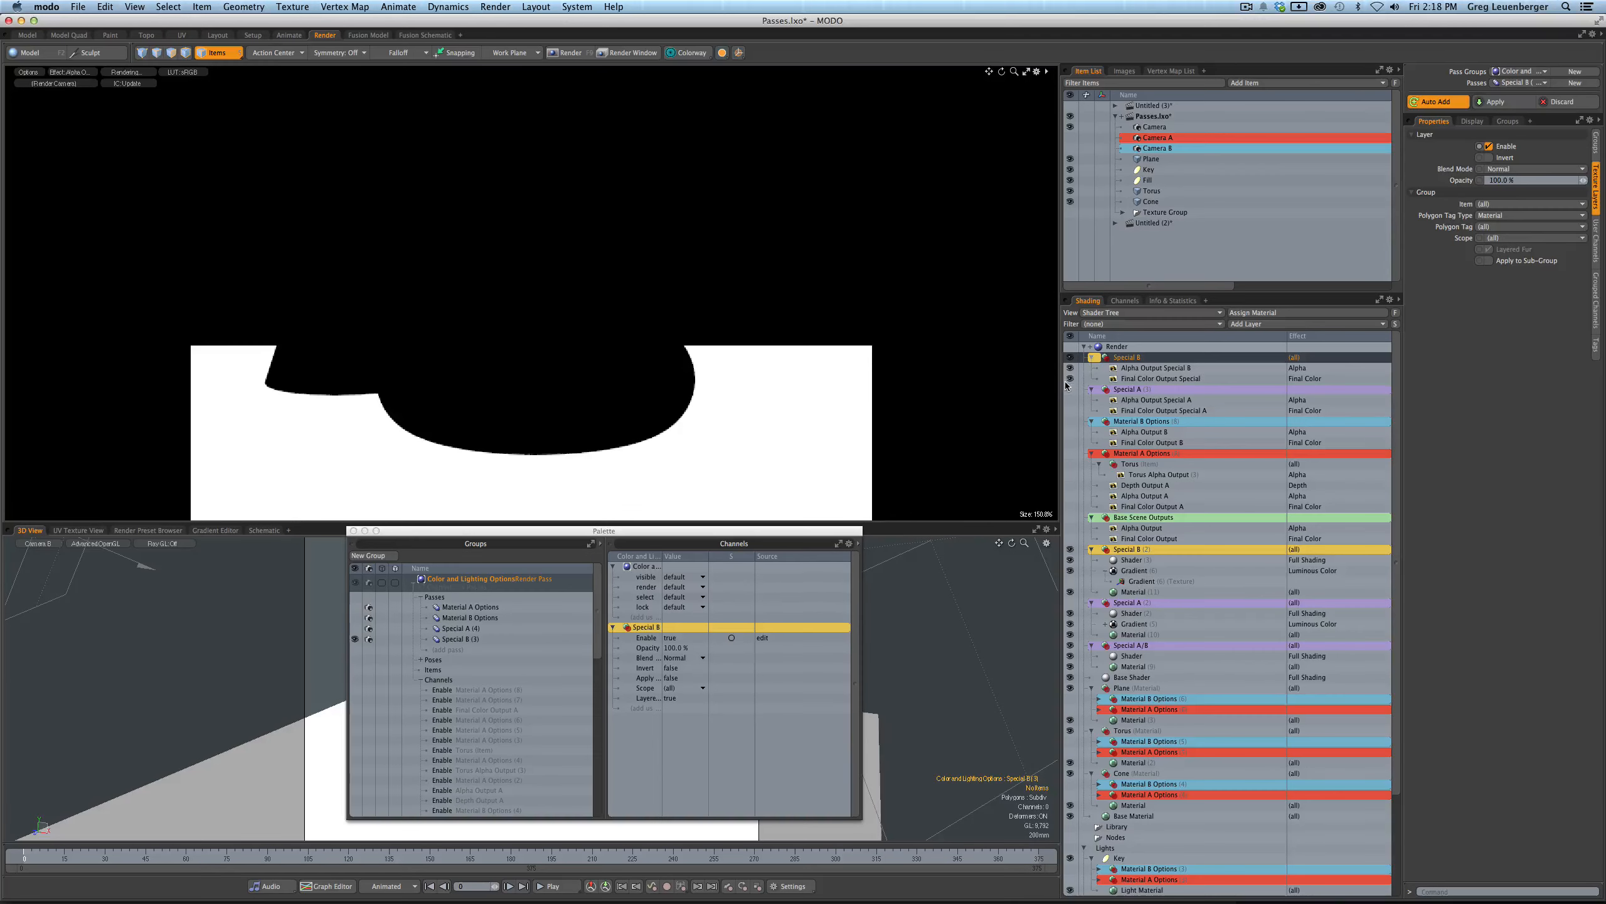
left_click(84, 74)
left_click(86, 83)
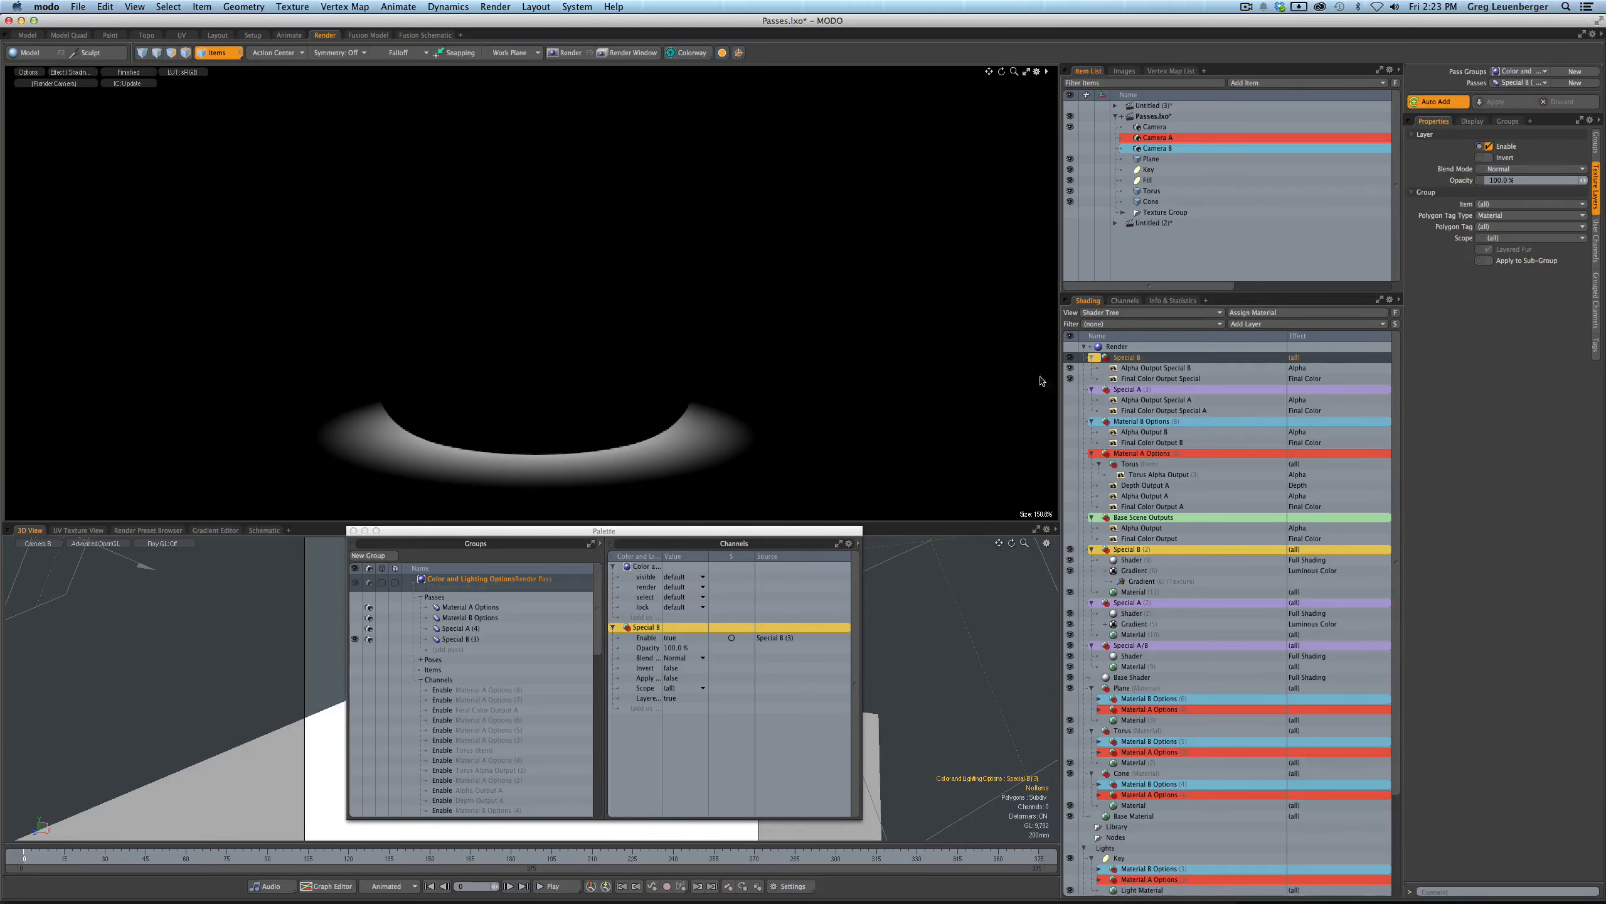
- Save the base scene Final Color Output's file as Base Scene Color_ in PNG format, inside Pass Tutorial's Base Scene Color folder
left_click(1151, 539)
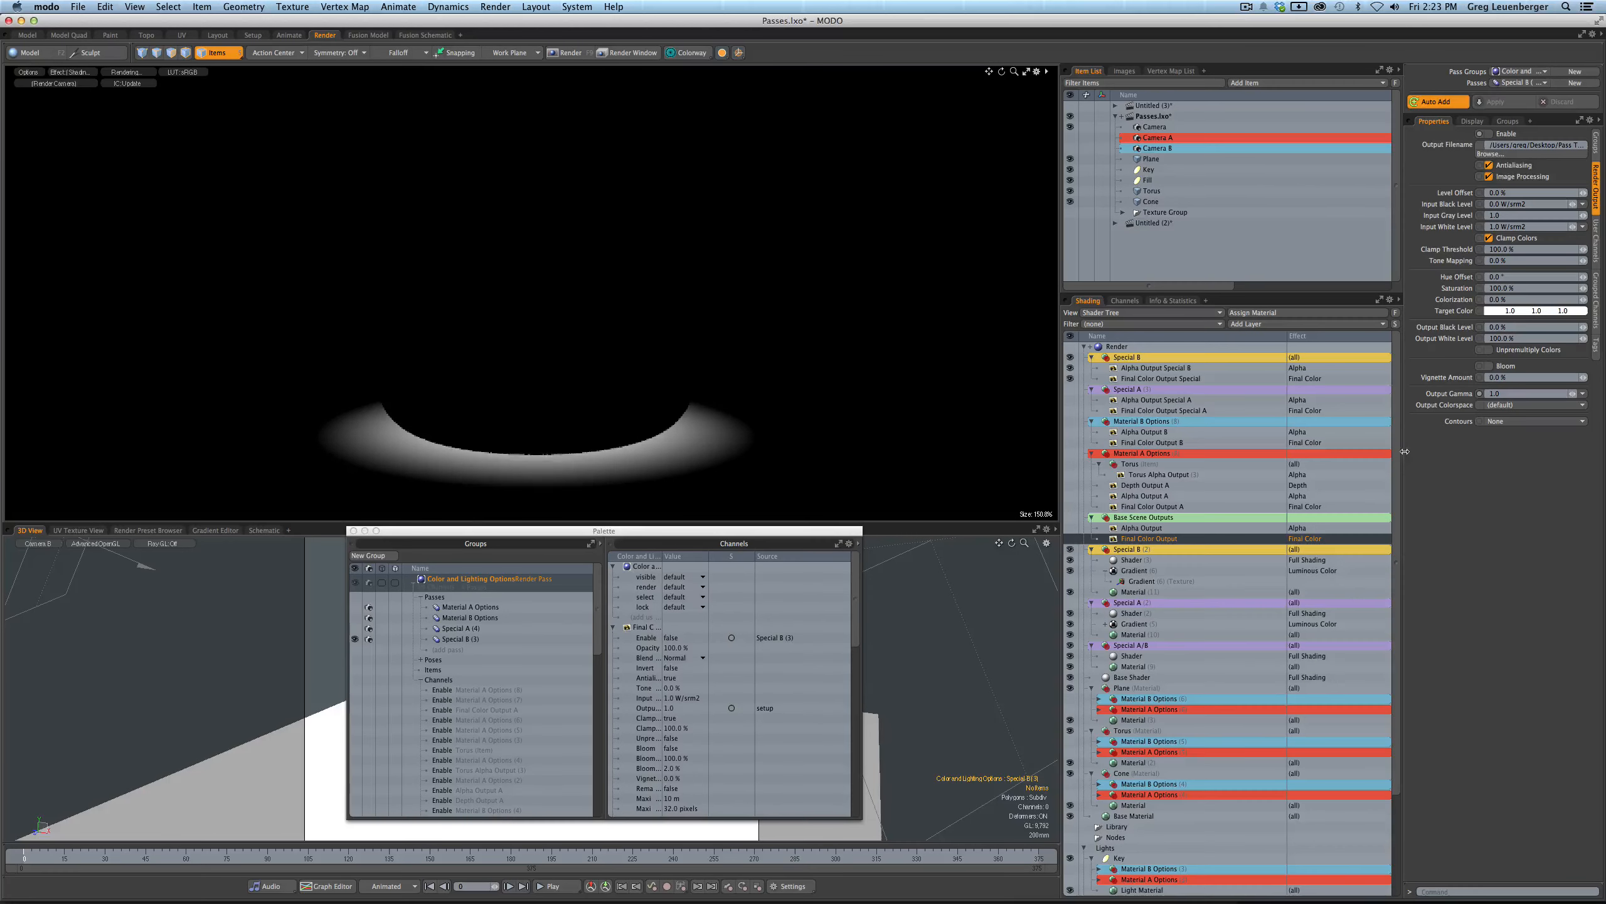
left_click(1529, 156)
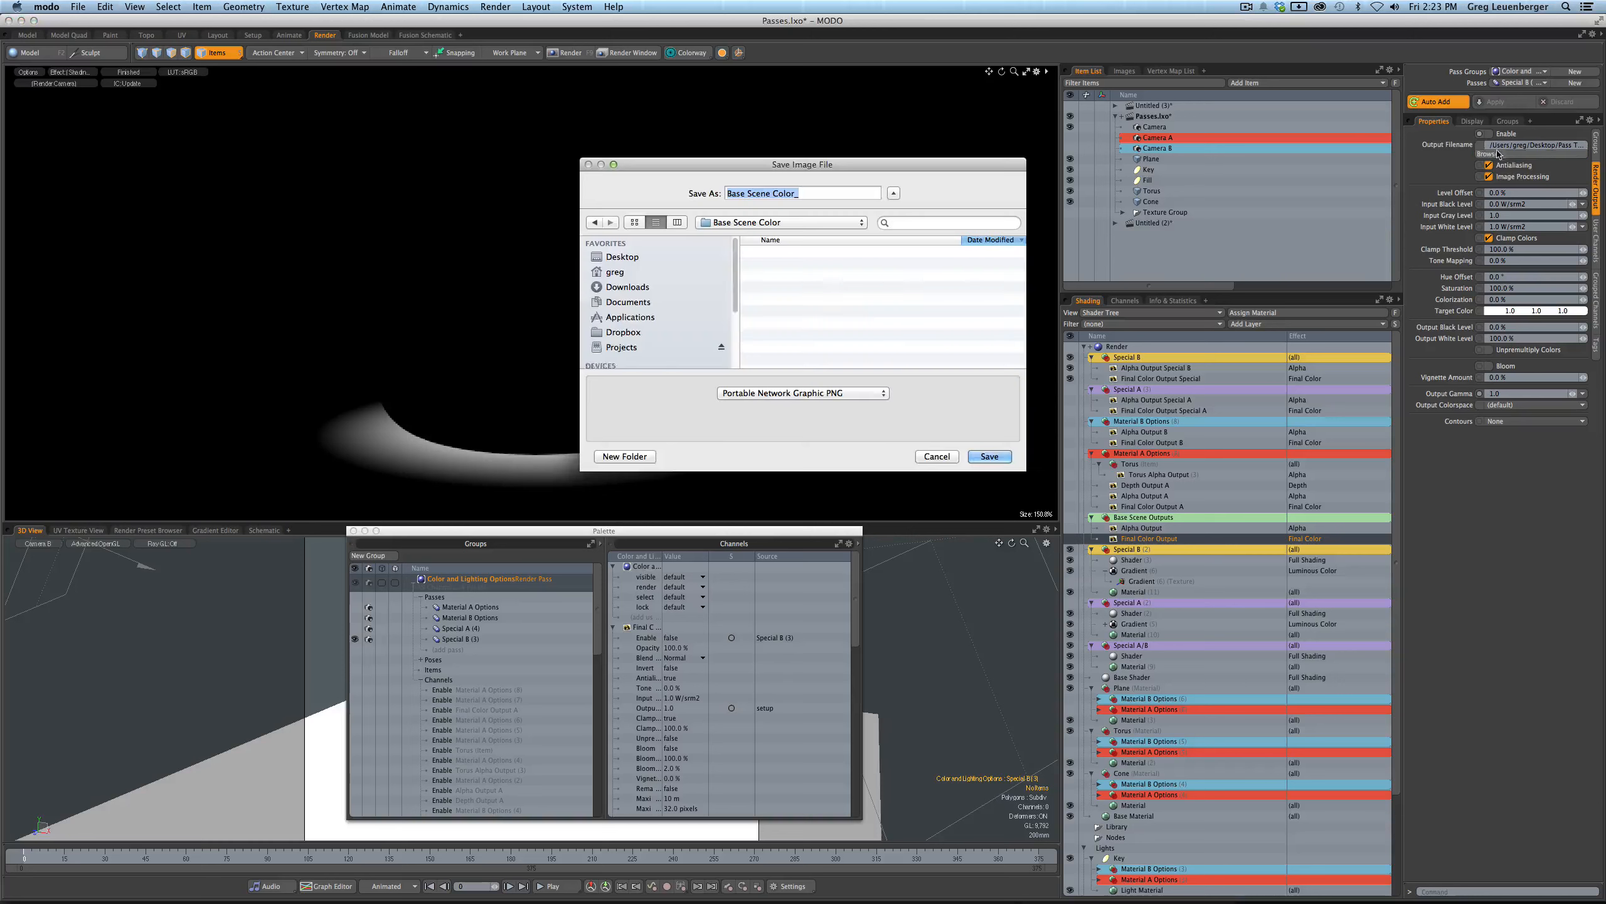
left_click(783, 225)
left_click(785, 235)
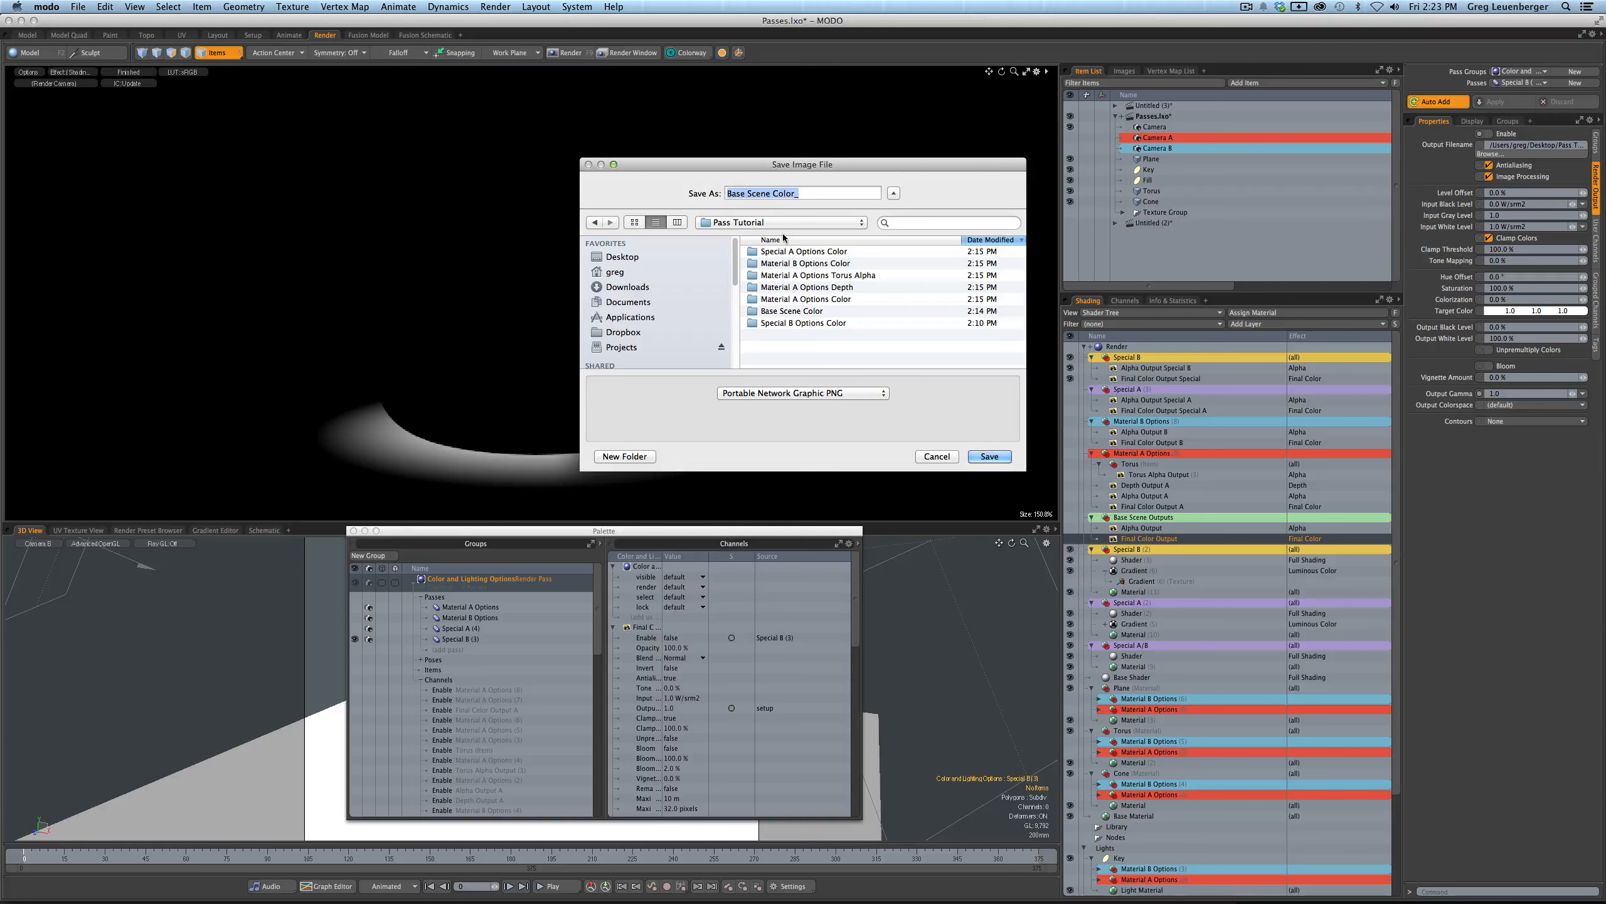
left_click(796, 310)
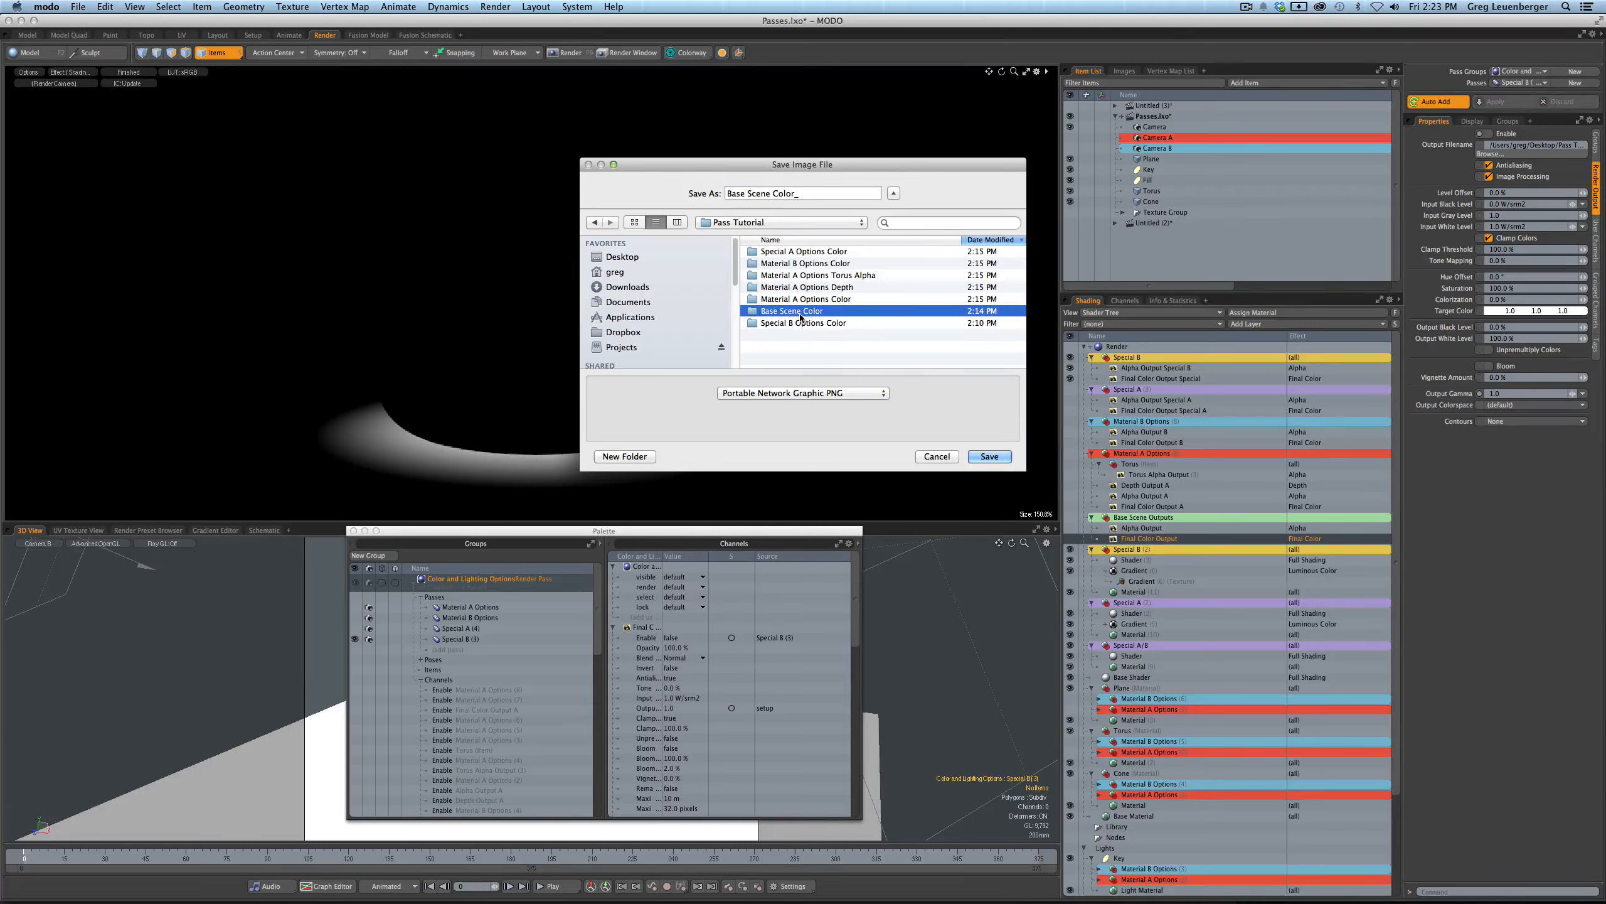
double_click(797, 312)
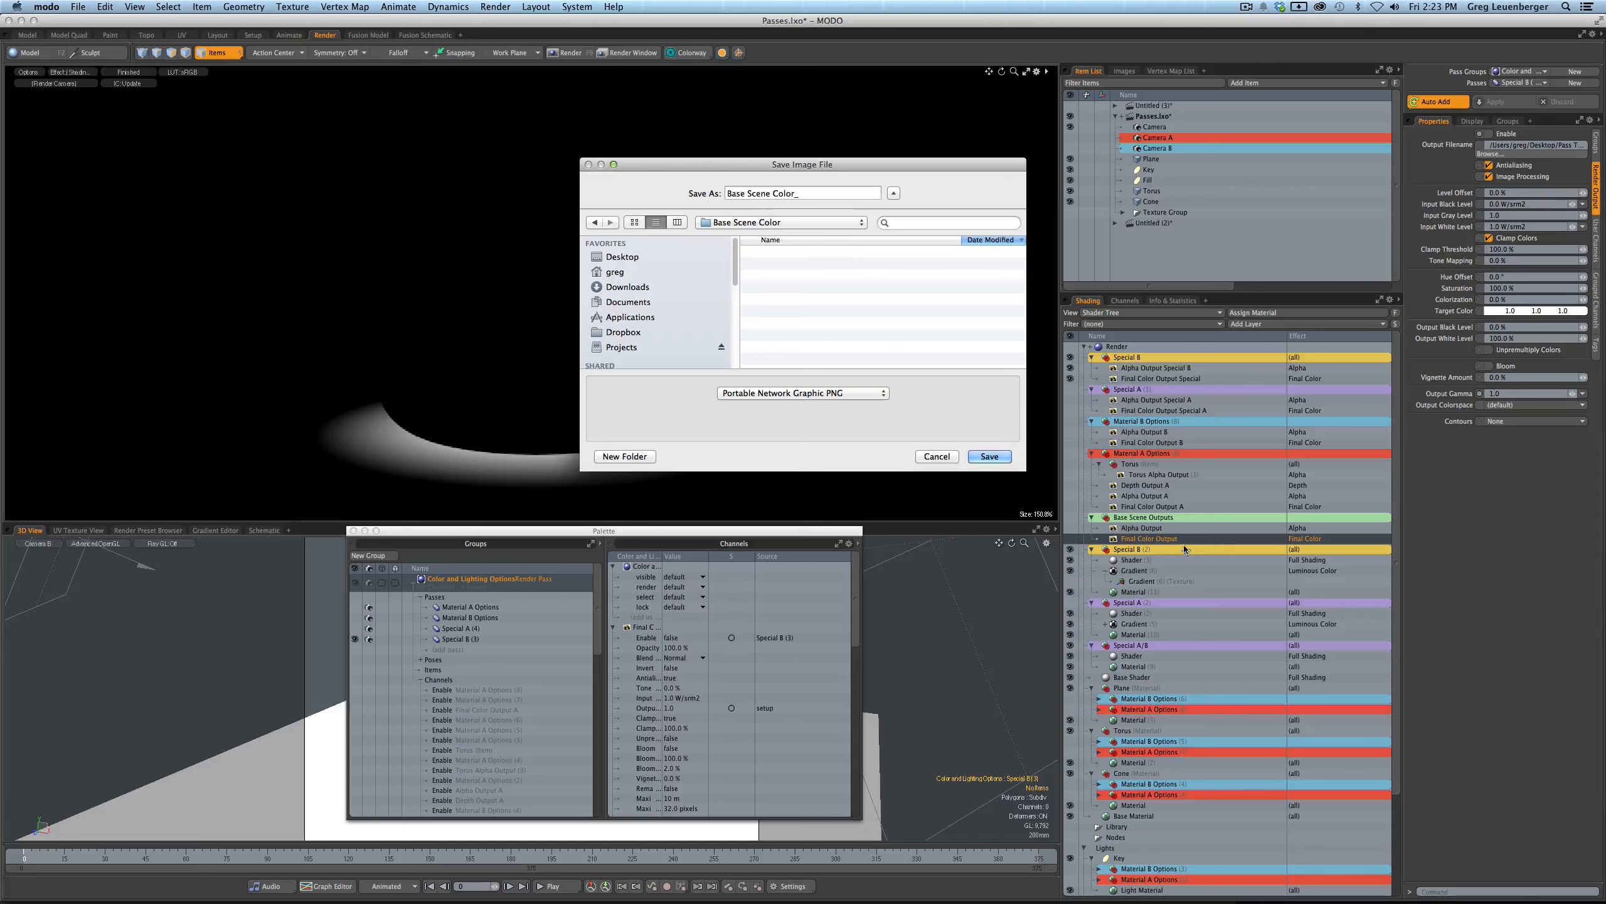
left_click(993, 456)
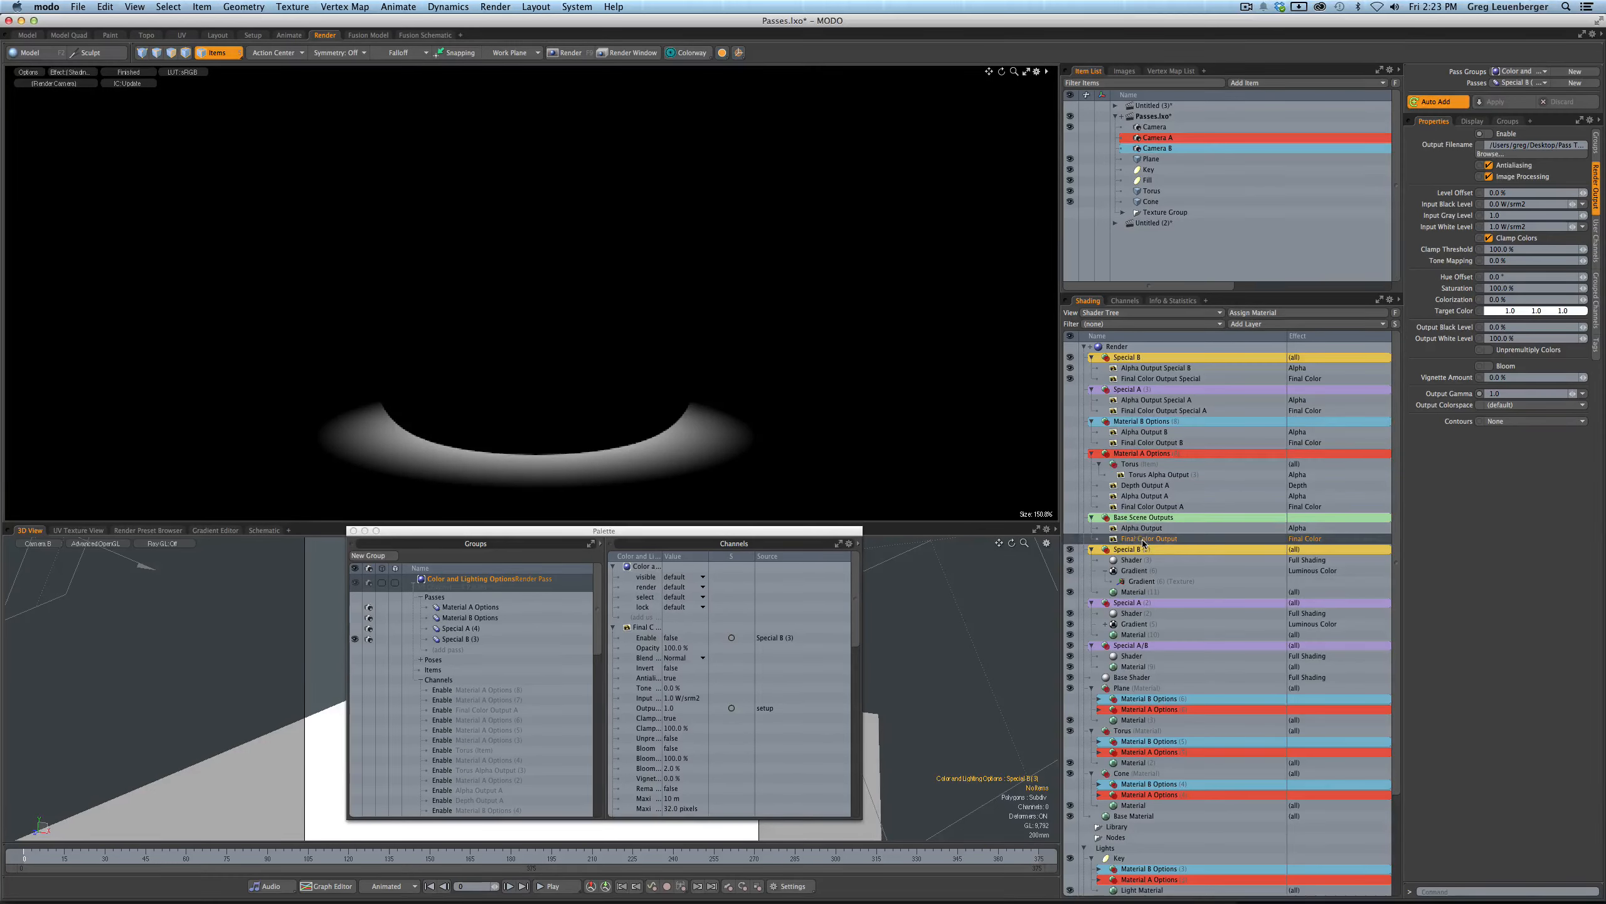
- Save Final Color Output A's file as Material A Options Color_ in PNG format, inside the Material A Options Color folder
left_click(1147, 507)
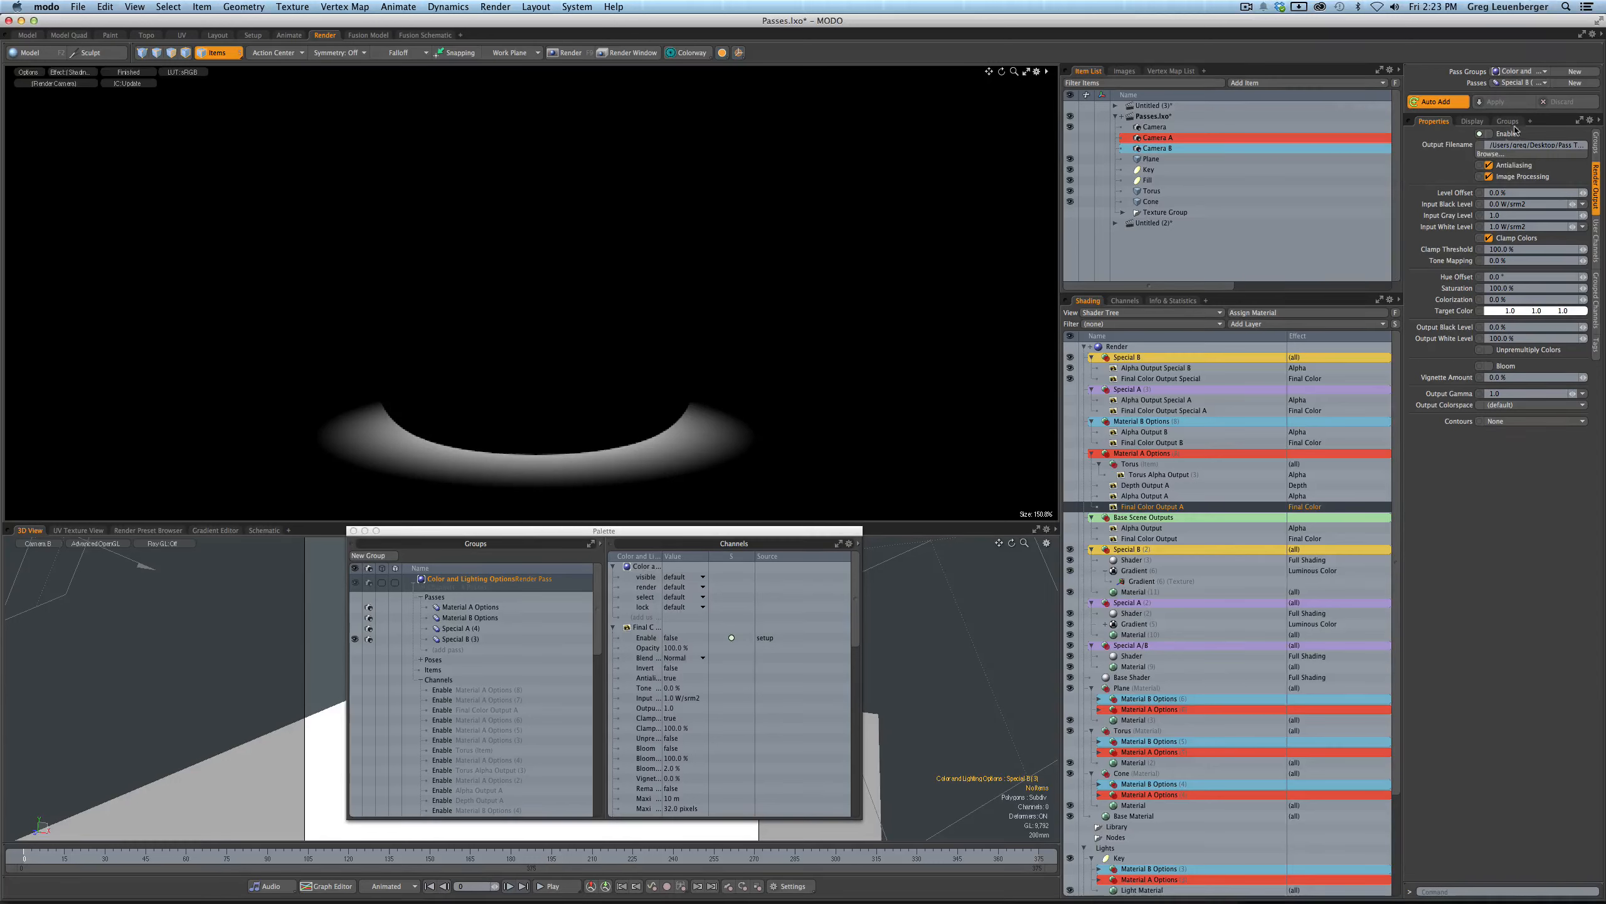
left_click(1490, 154)
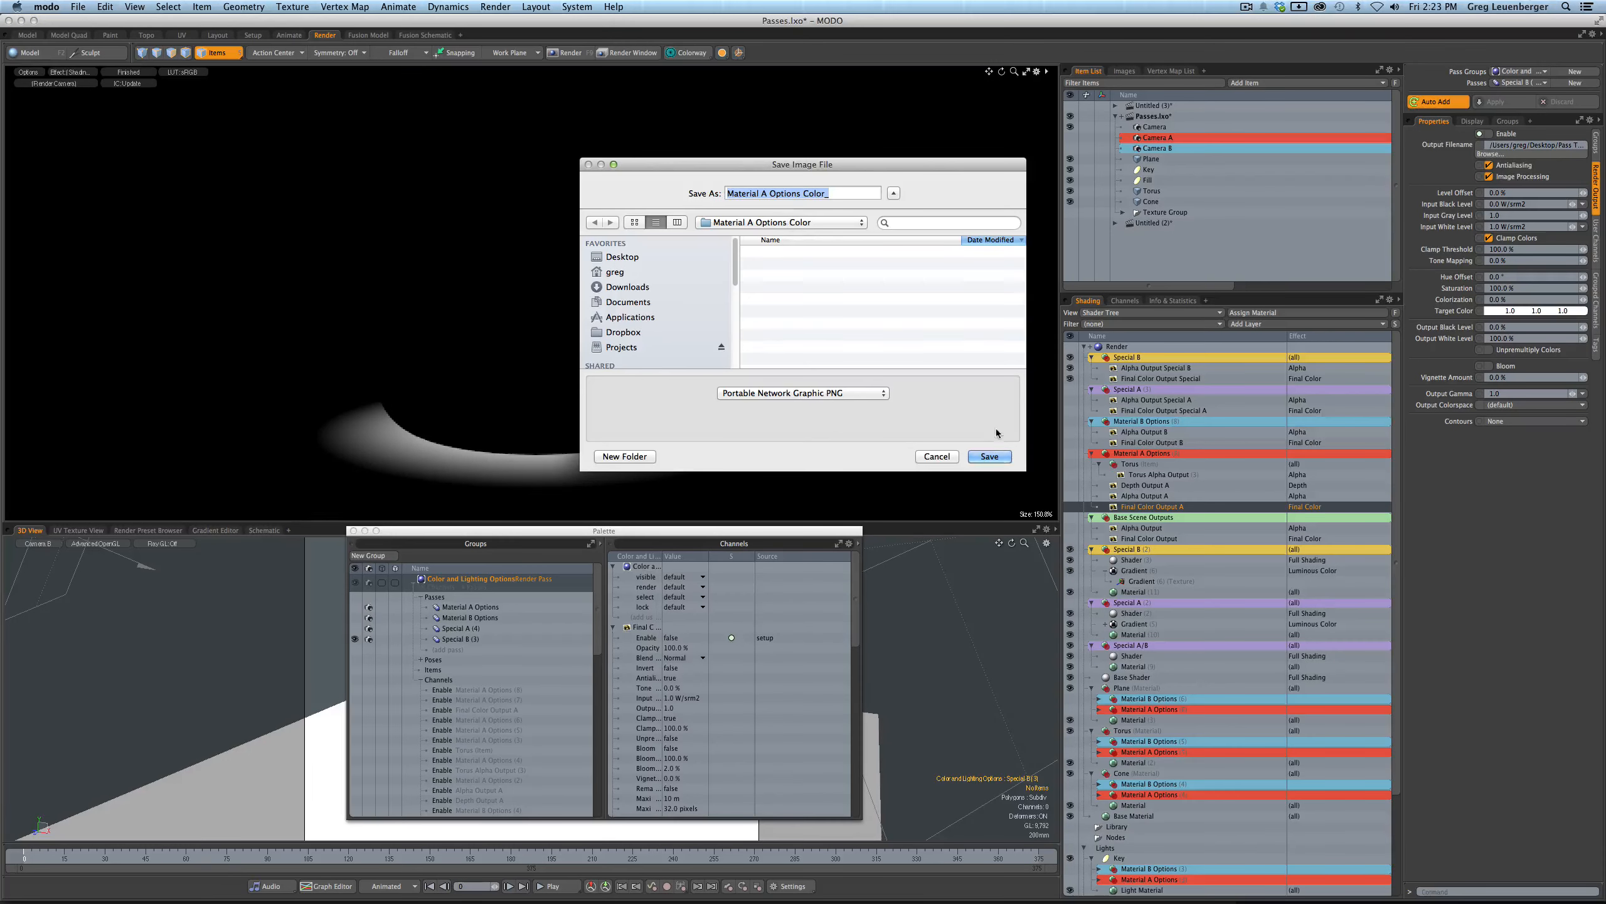
left_click(990, 456)
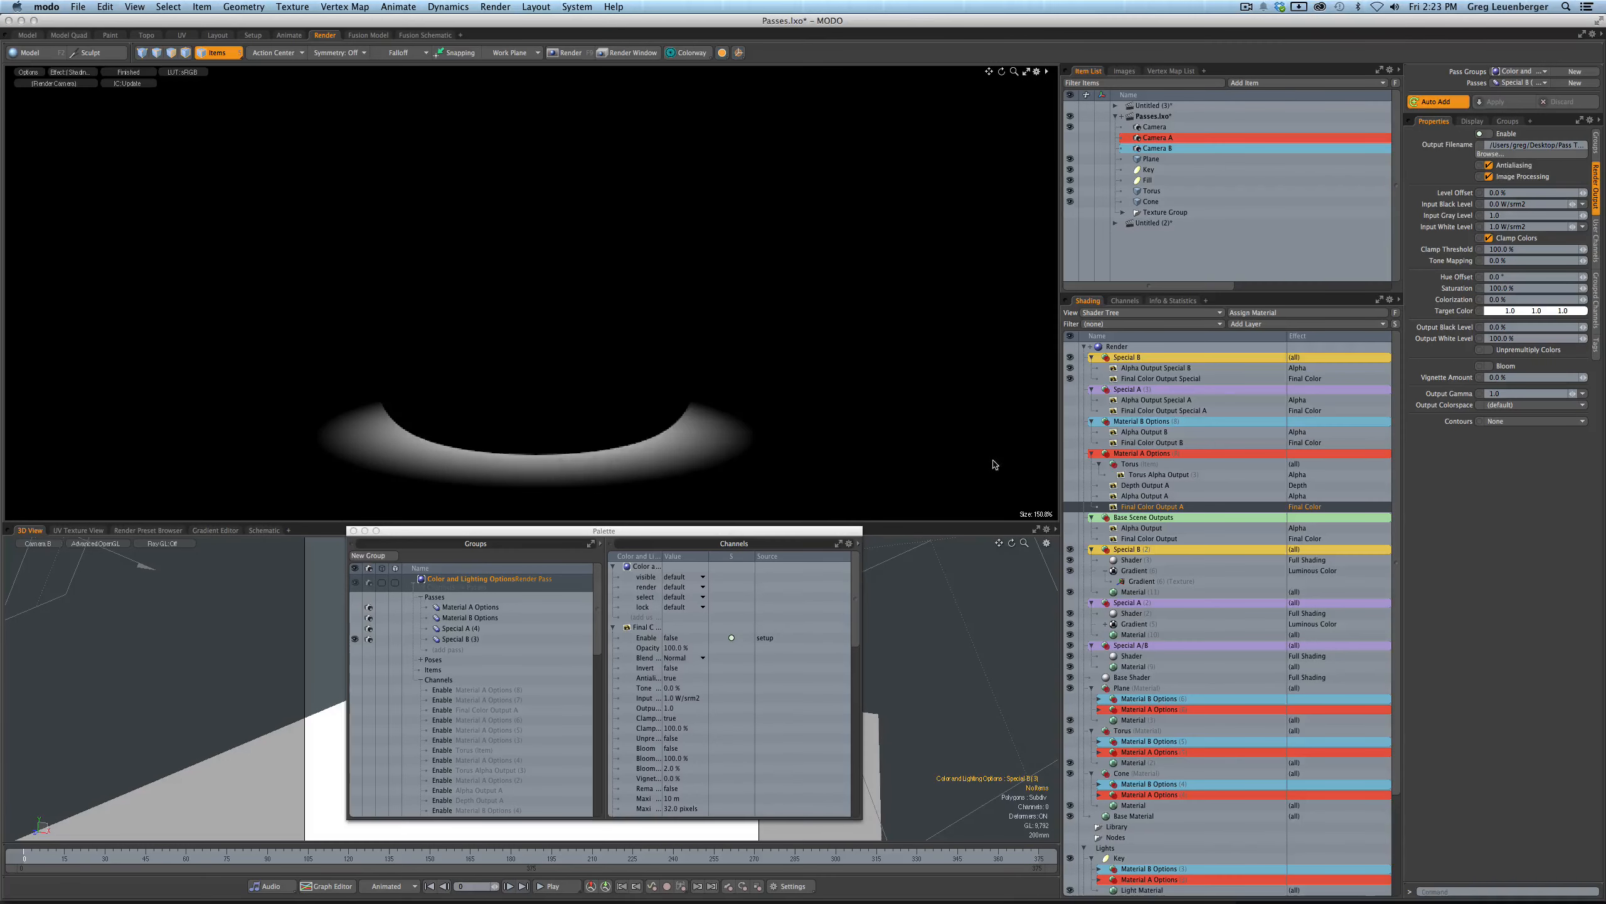
- Save Depth Output A's file as Material A Options Depth_ in PNG format, inside the Material A Options Depth folder
left_click(1144, 485)
left_click(1502, 157)
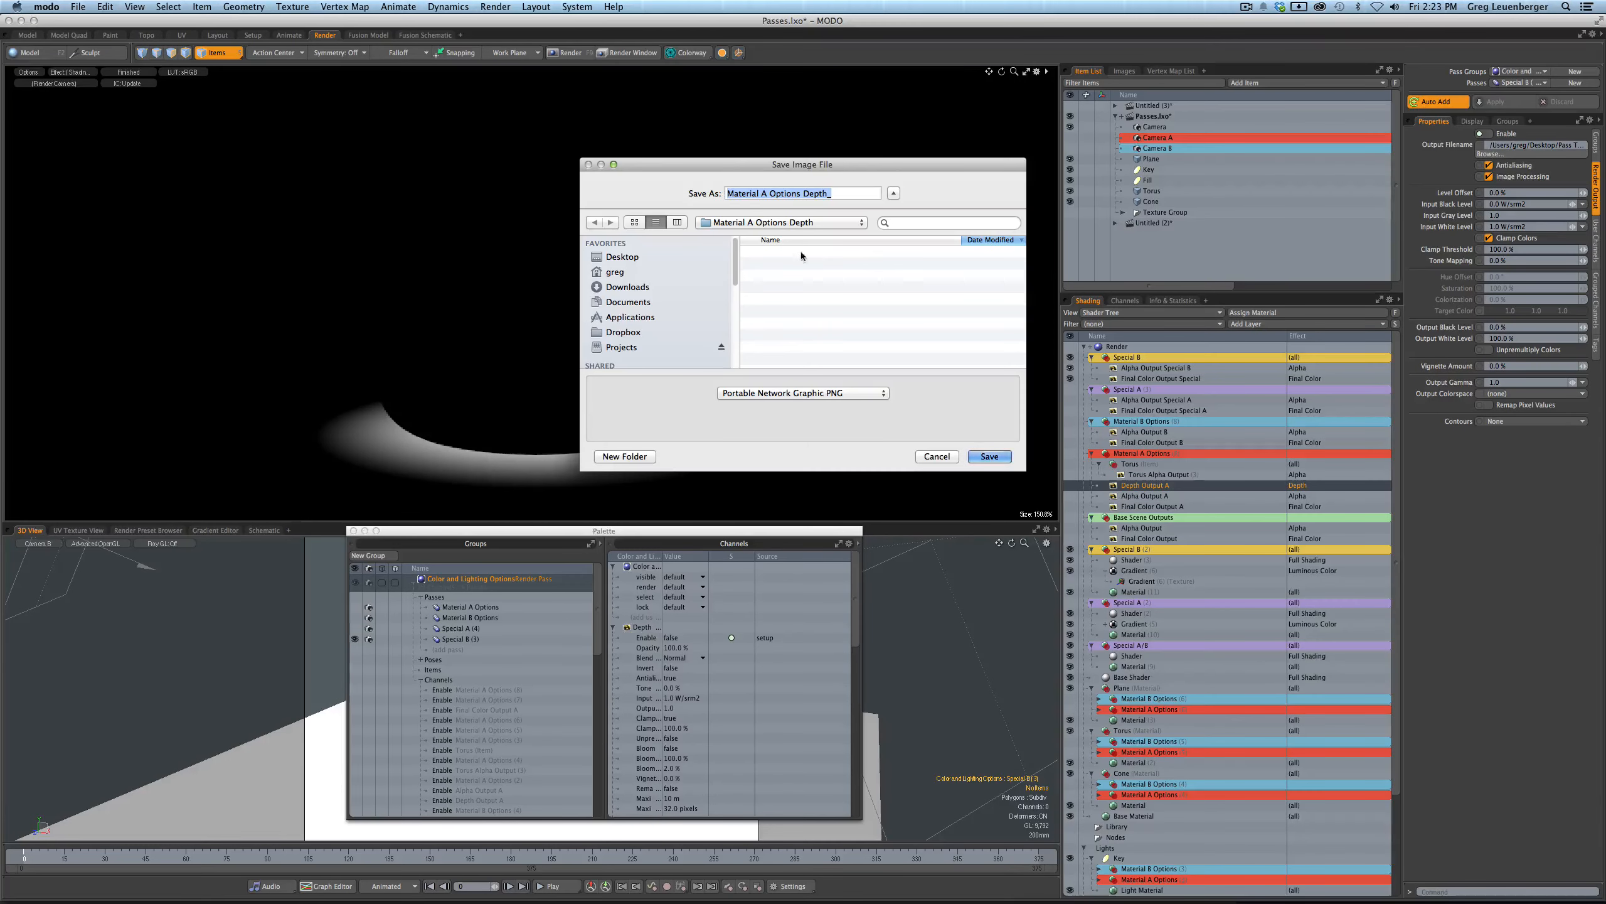
left_click(771, 227)
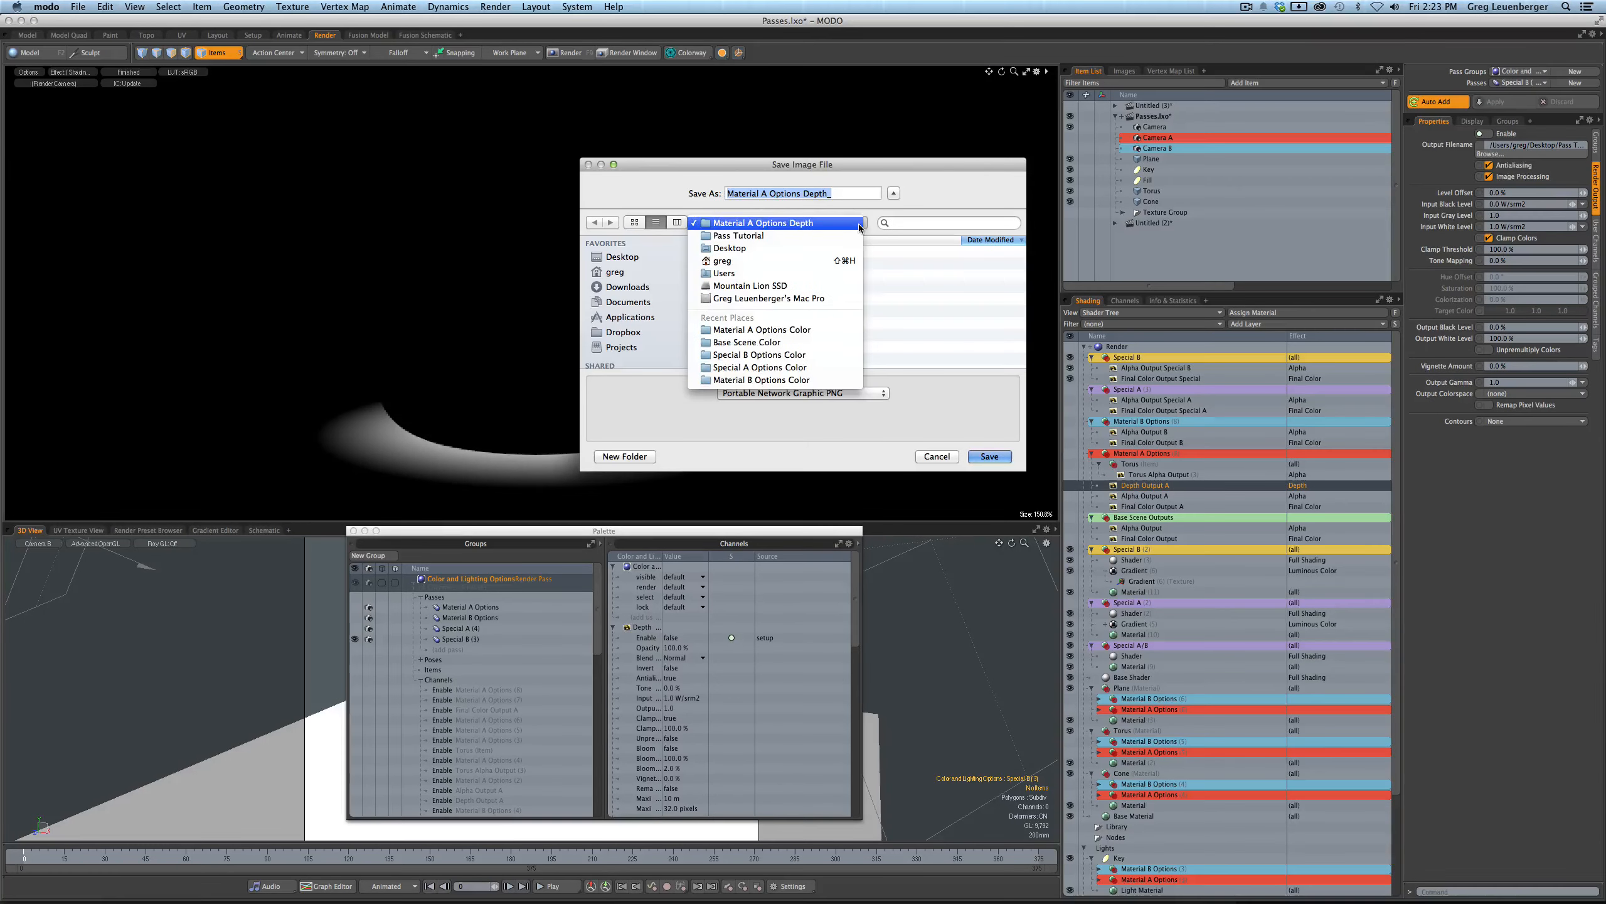
left_click(782, 224)
left_click(989, 457)
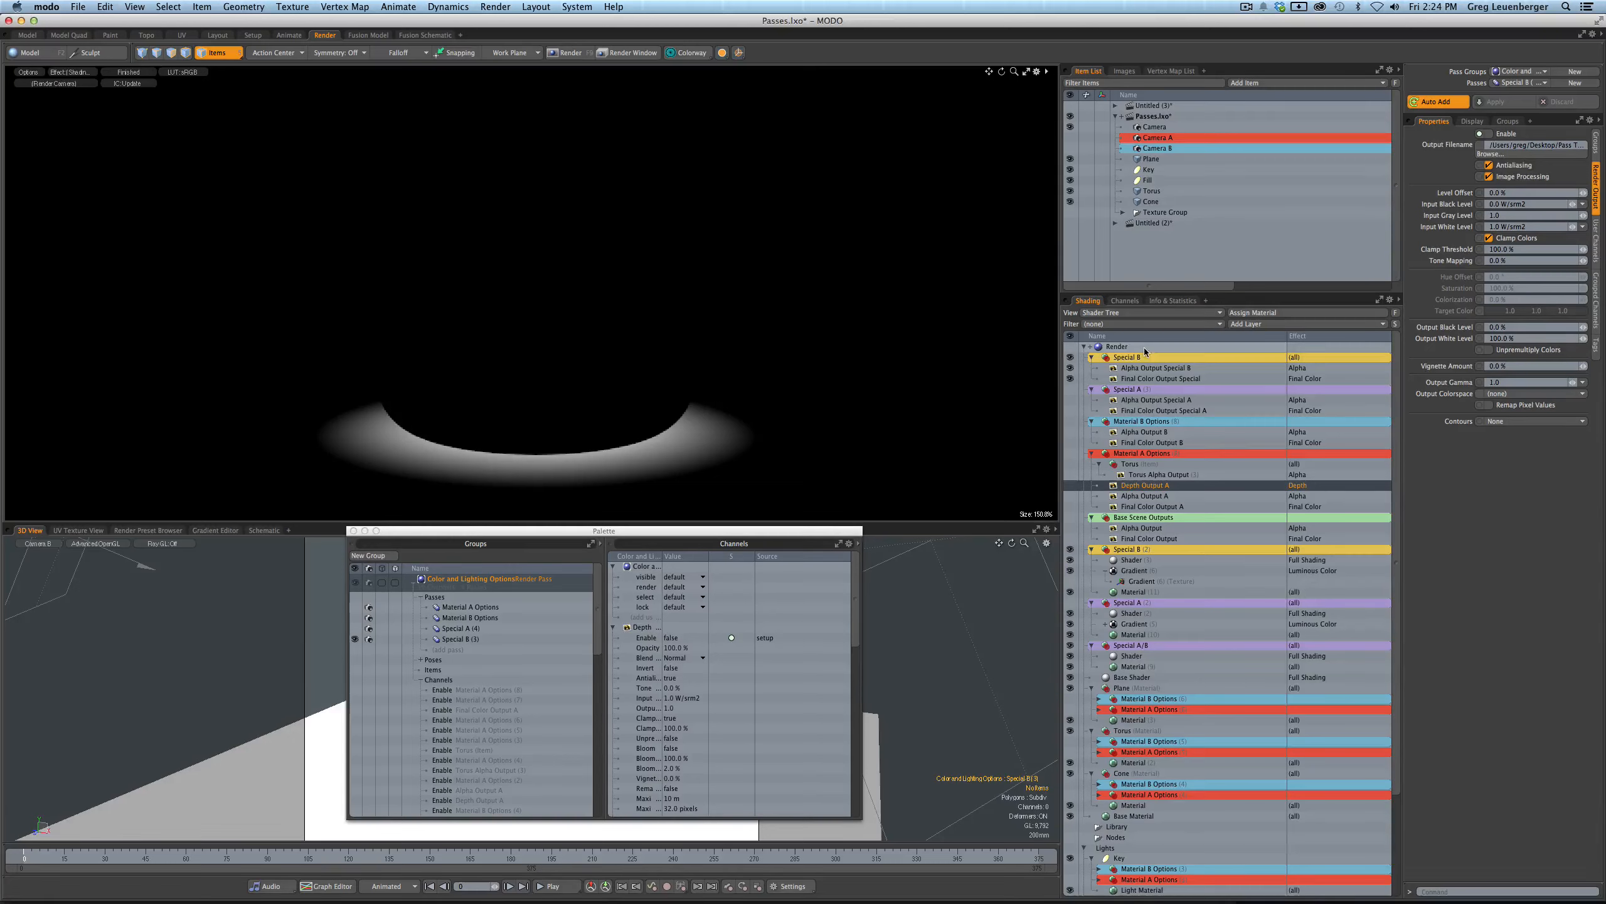
- Open the Render item's frame settings and switch the active pass to (none)
left_click(1124, 348)
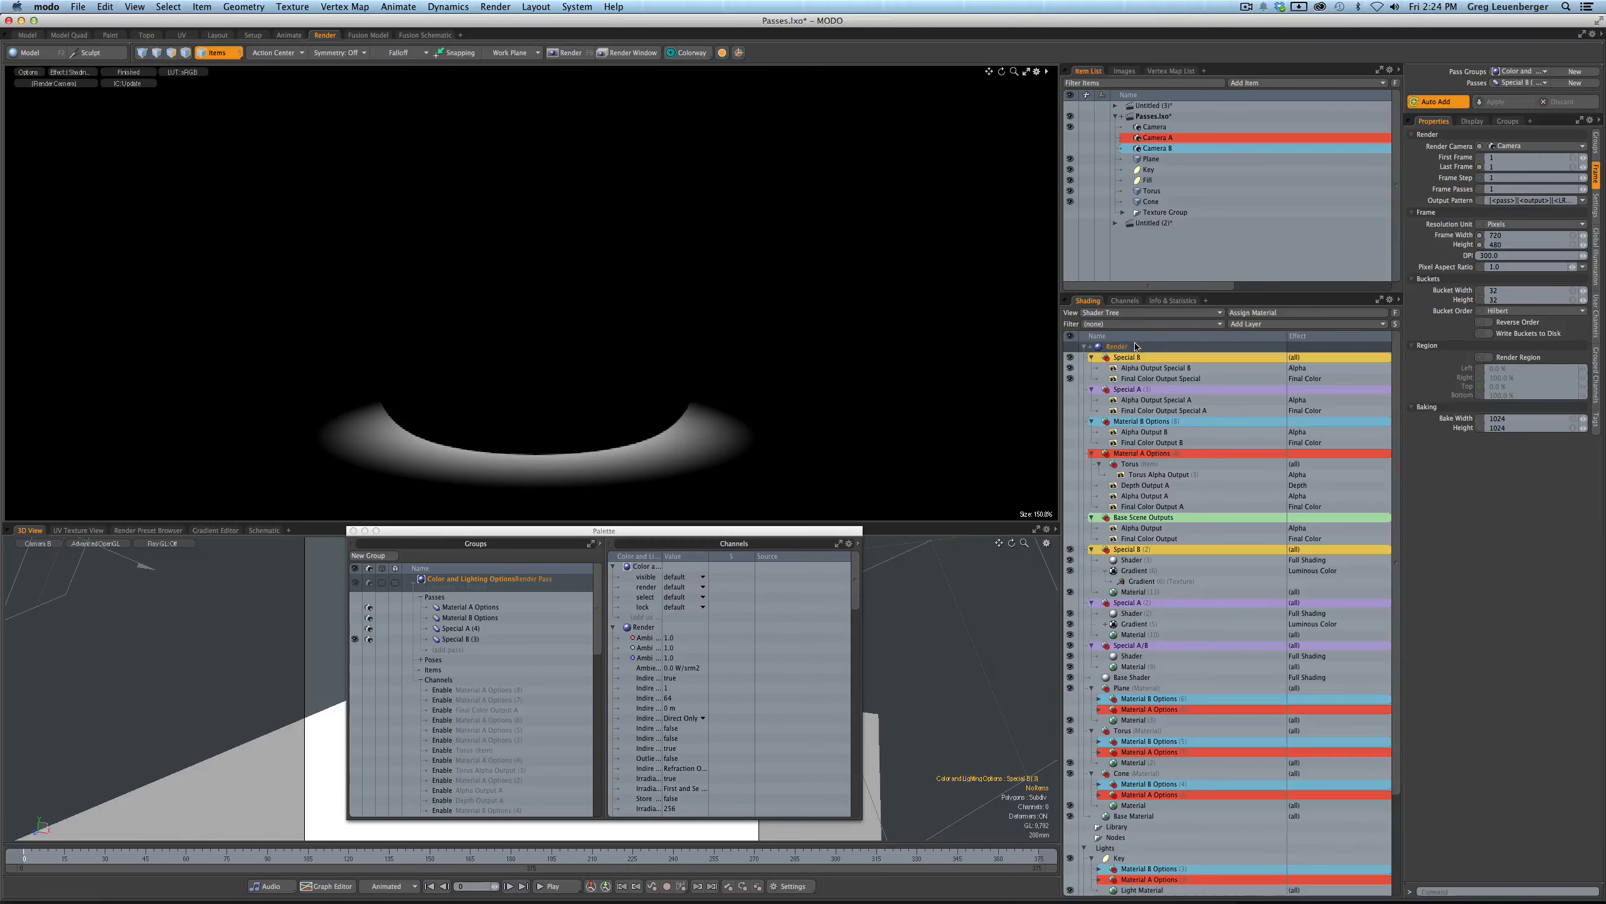
left_click(1518, 83)
left_click(1515, 44)
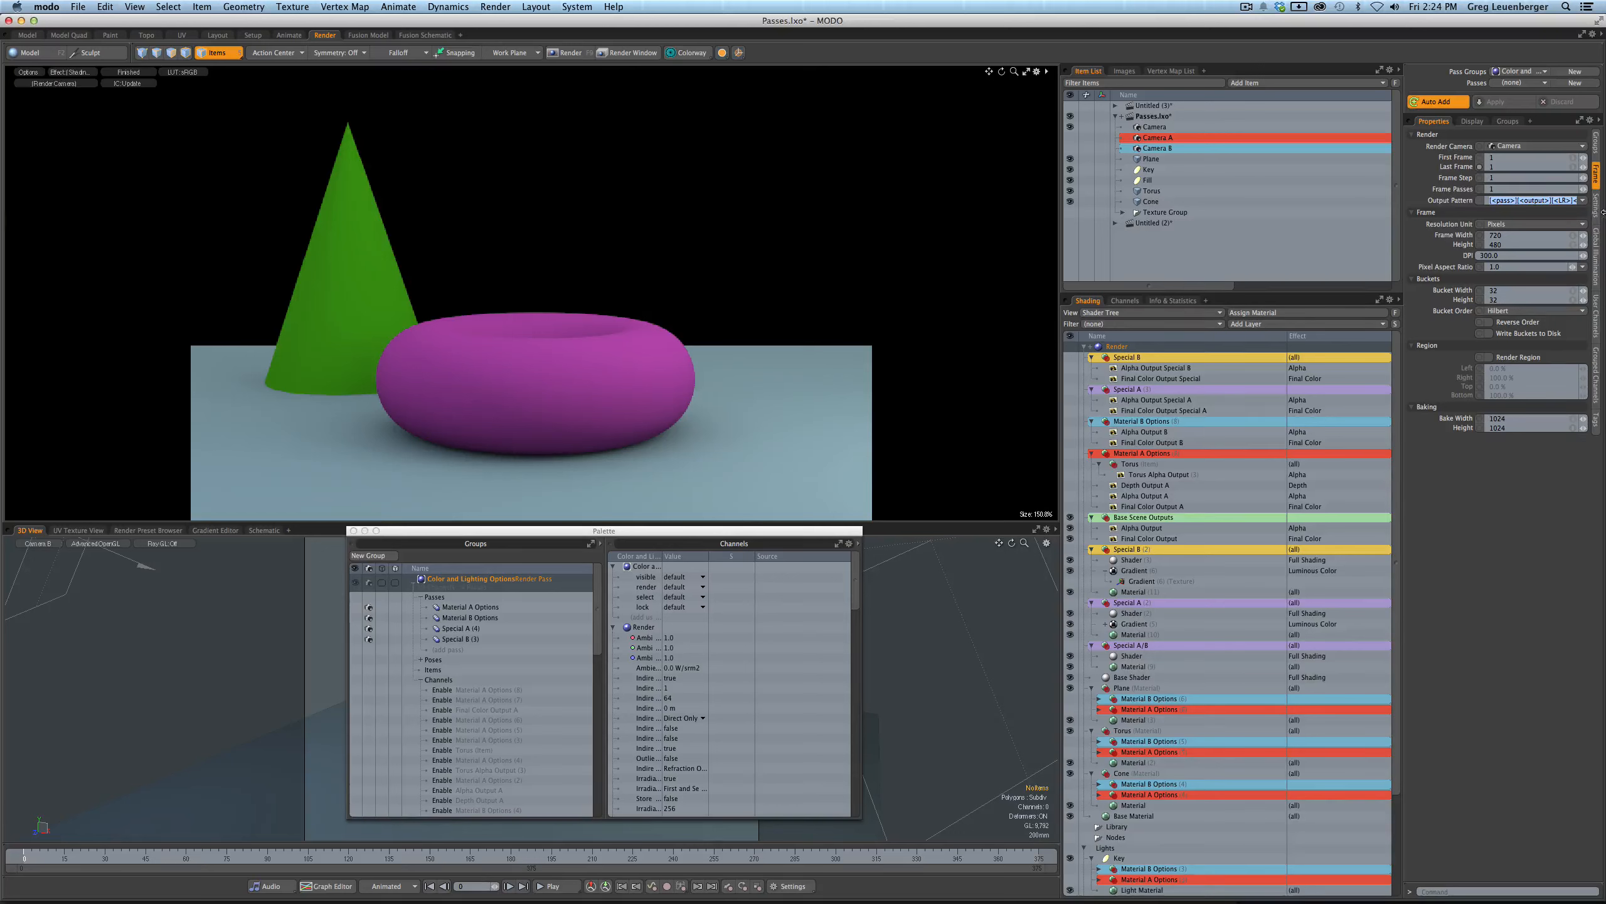
- Set the Render item's Output Pattern to the stereo side and frame number preset, then shorten it to <FFFF>
left_click(1582, 202)
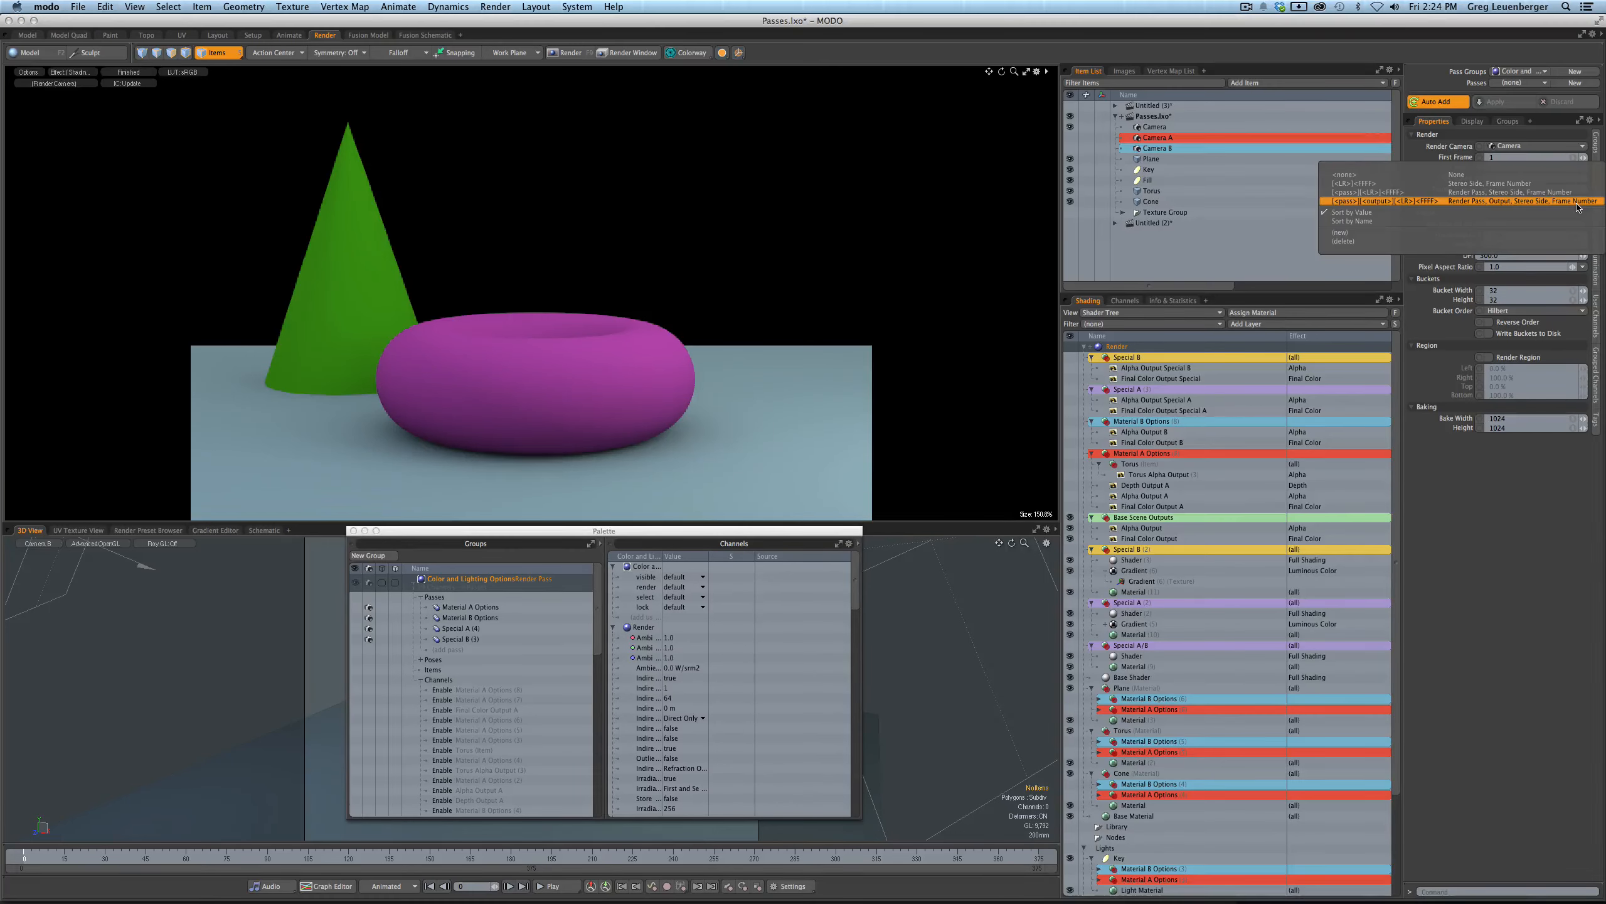
left_click(1507, 632)
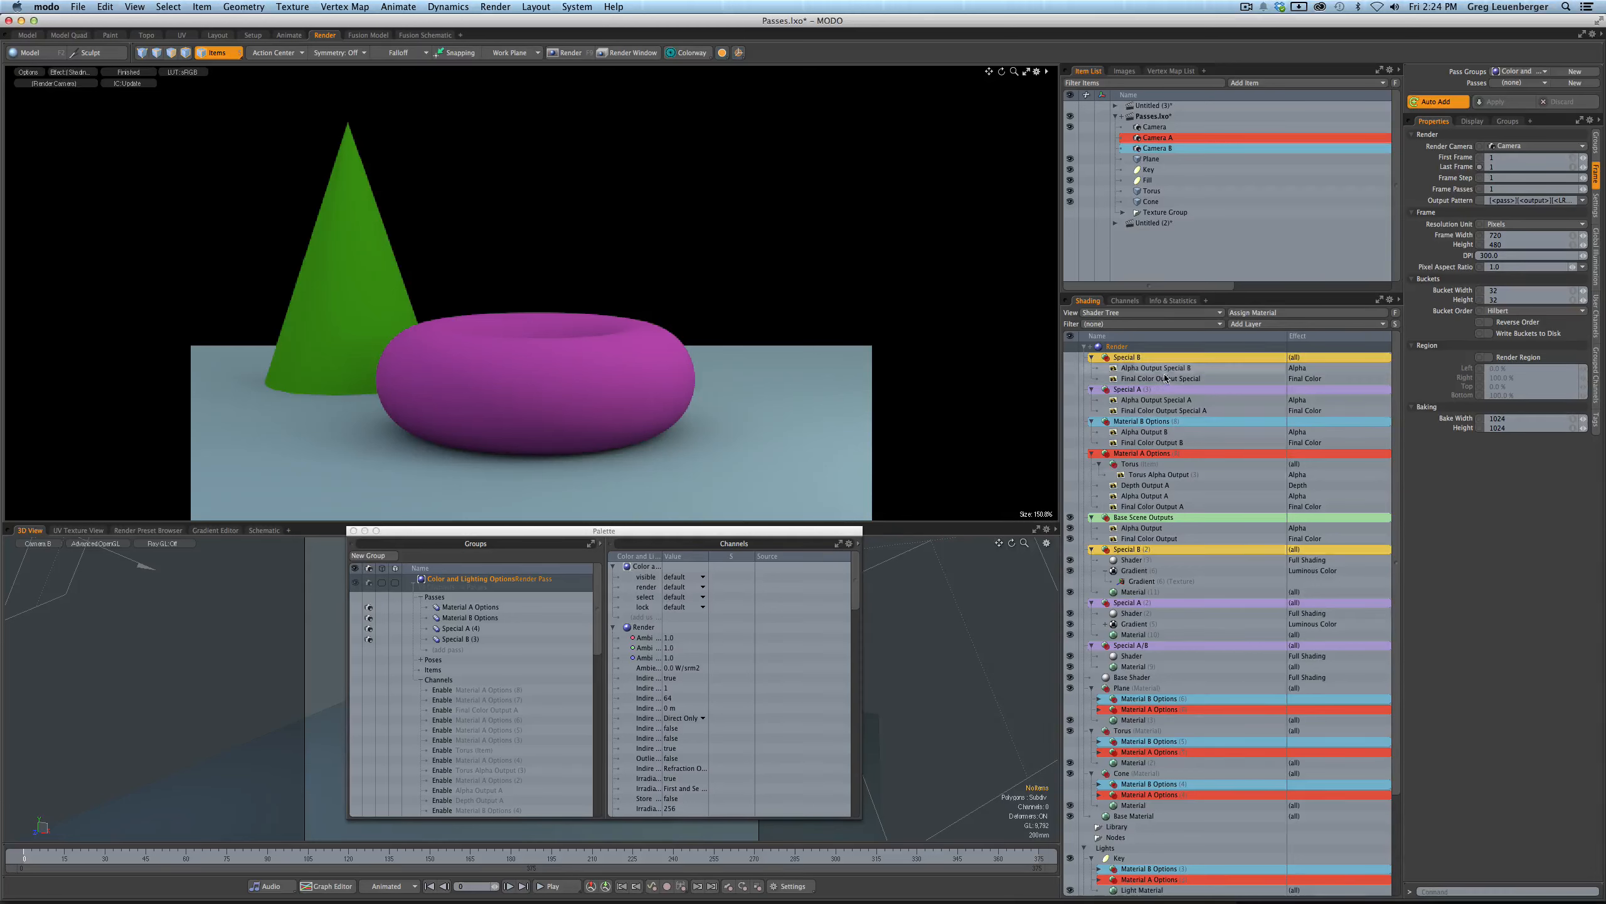
left_click(1586, 208)
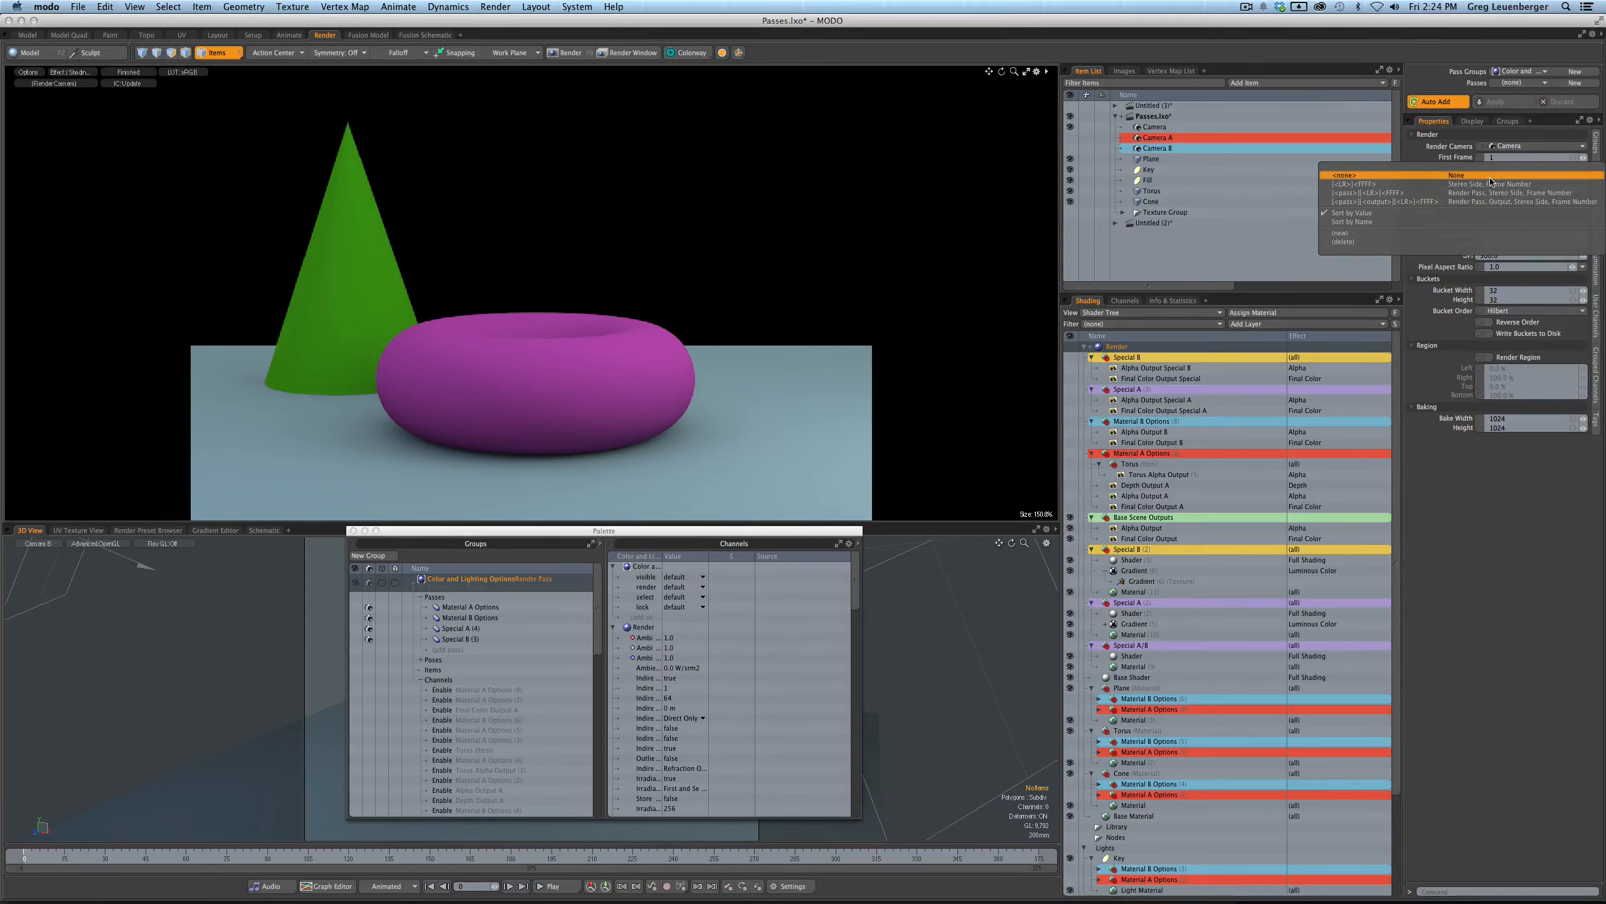
left_click(1456, 184)
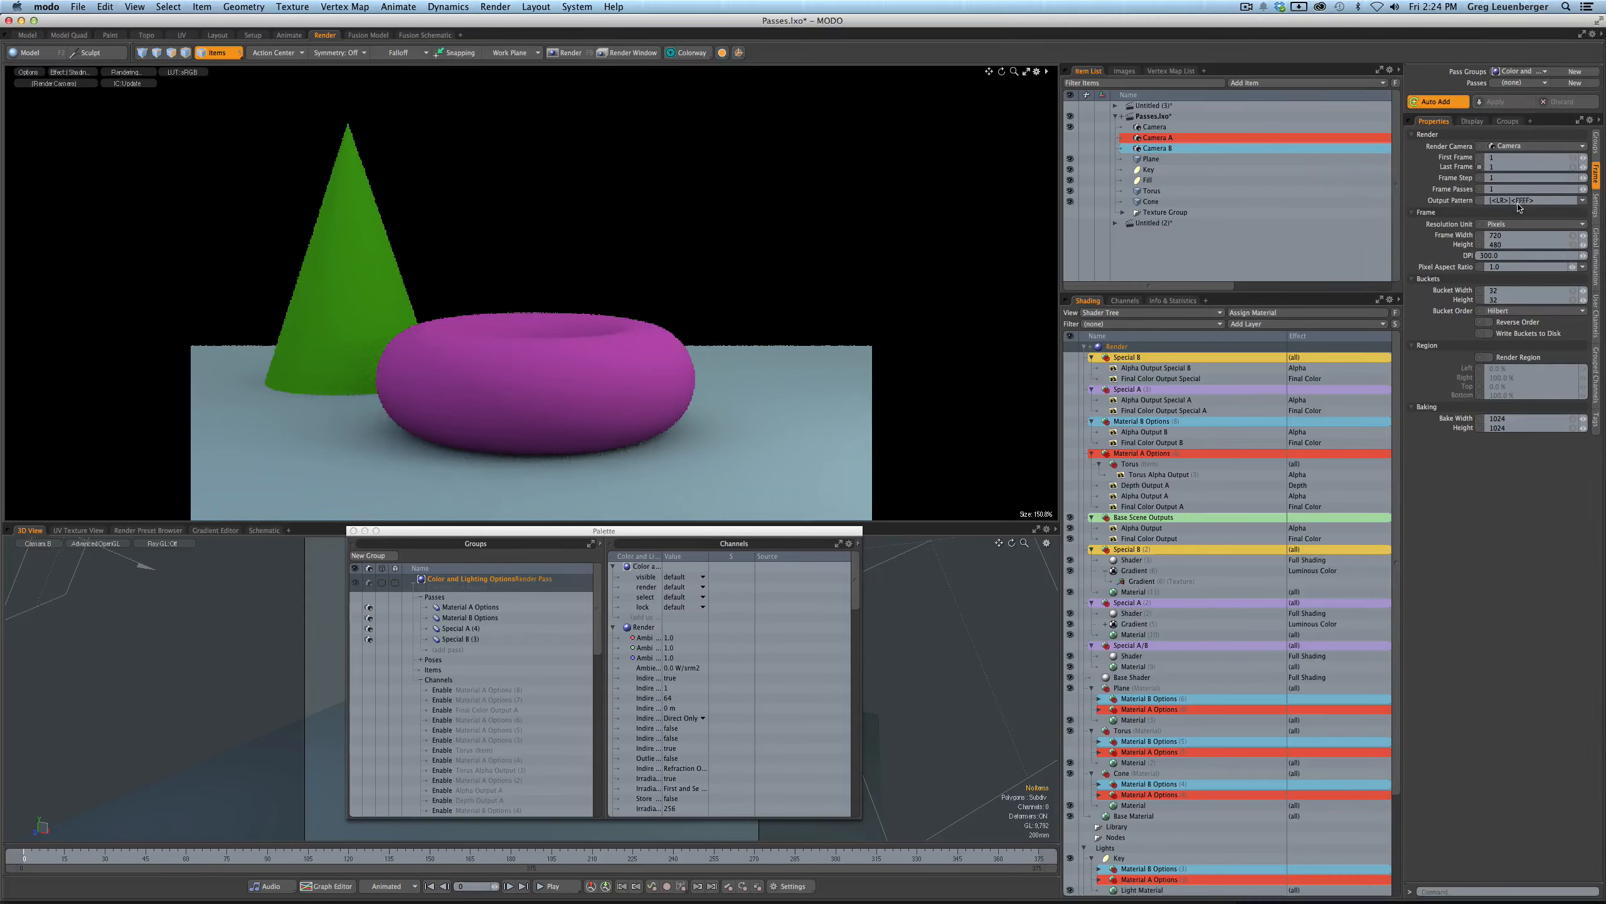
left_click_drag(1510, 201, 1488, 201)
key("BackSpace")
key("Return")
- Render the current frame with its passes in the render window
left_click(503, 8)
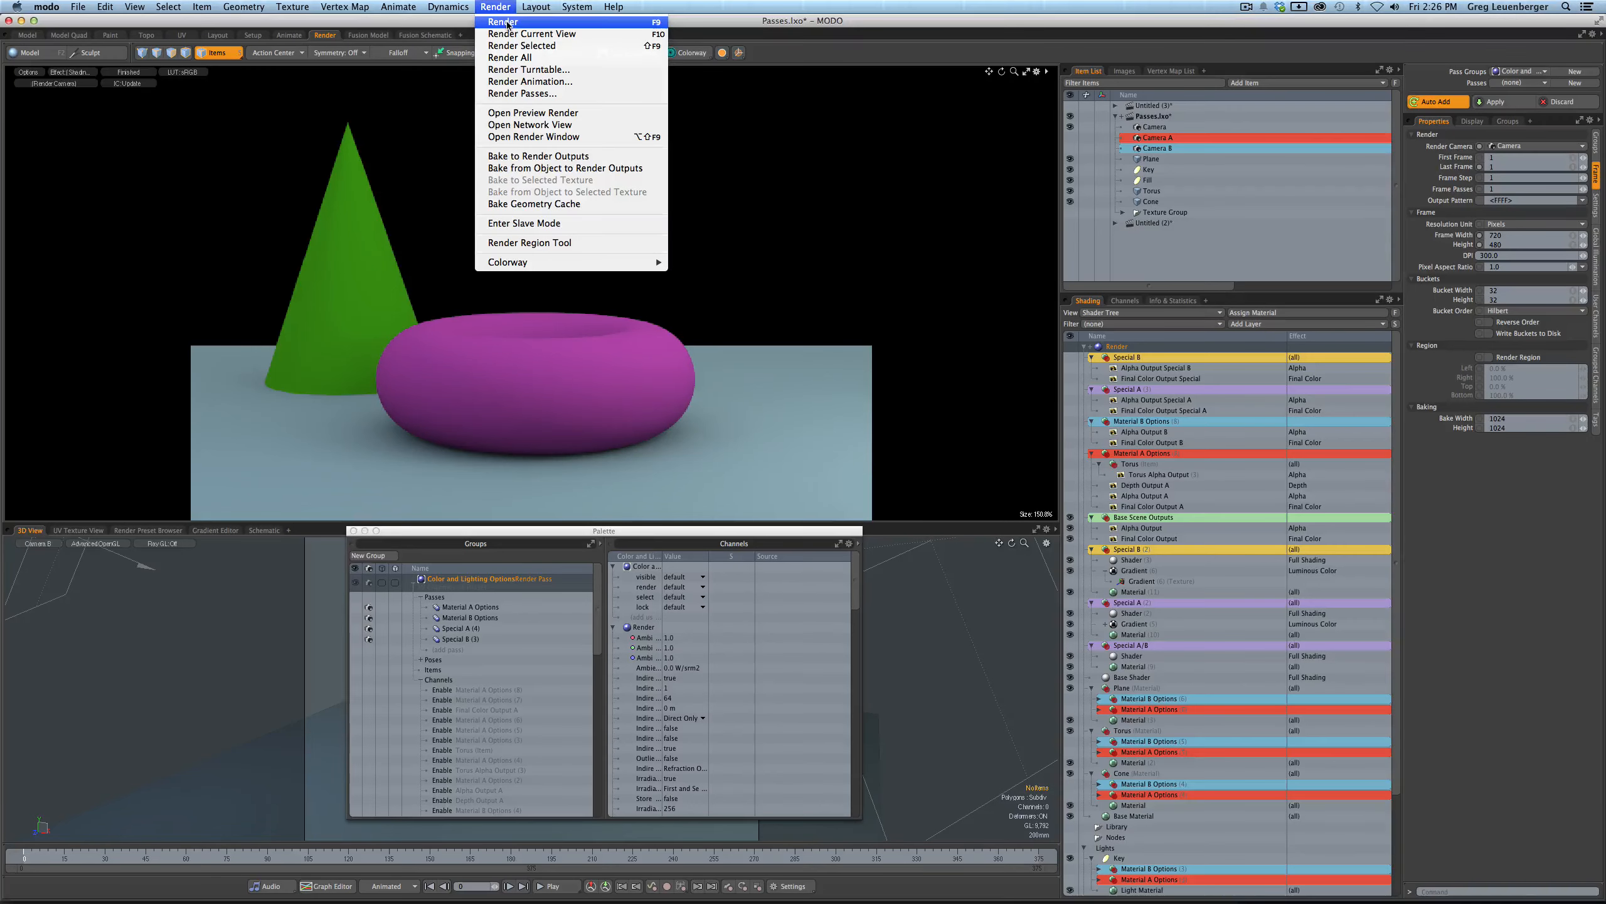
left_click(499, 23)
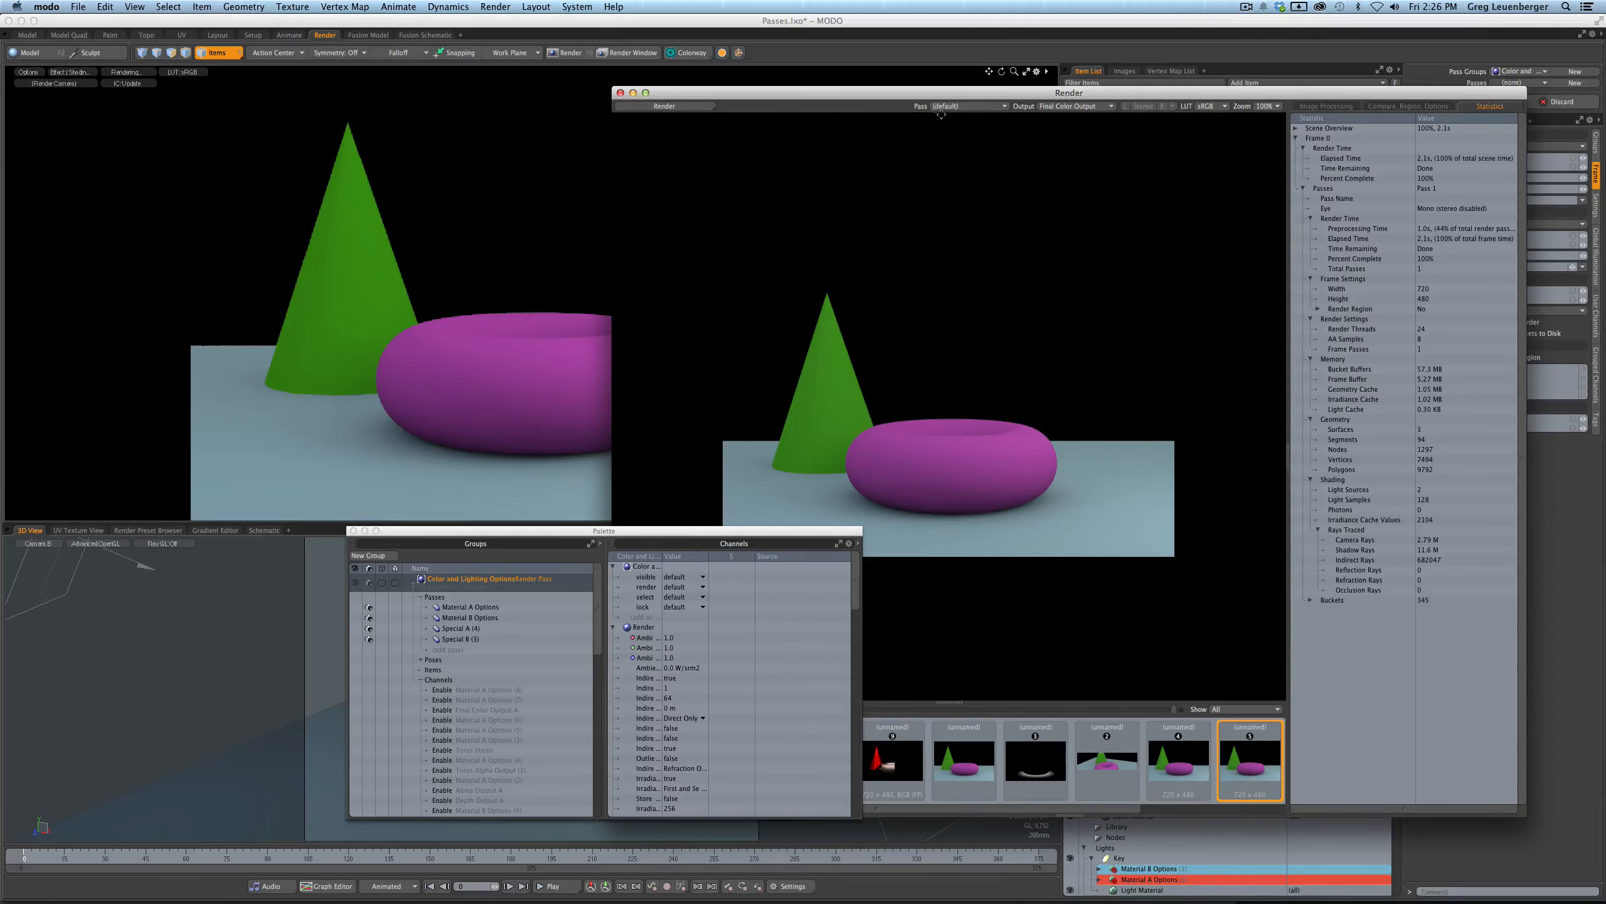
- Check which passes the finished render offers and close the render window
left_click(946, 107)
left_click(948, 152)
left_click(620, 93)
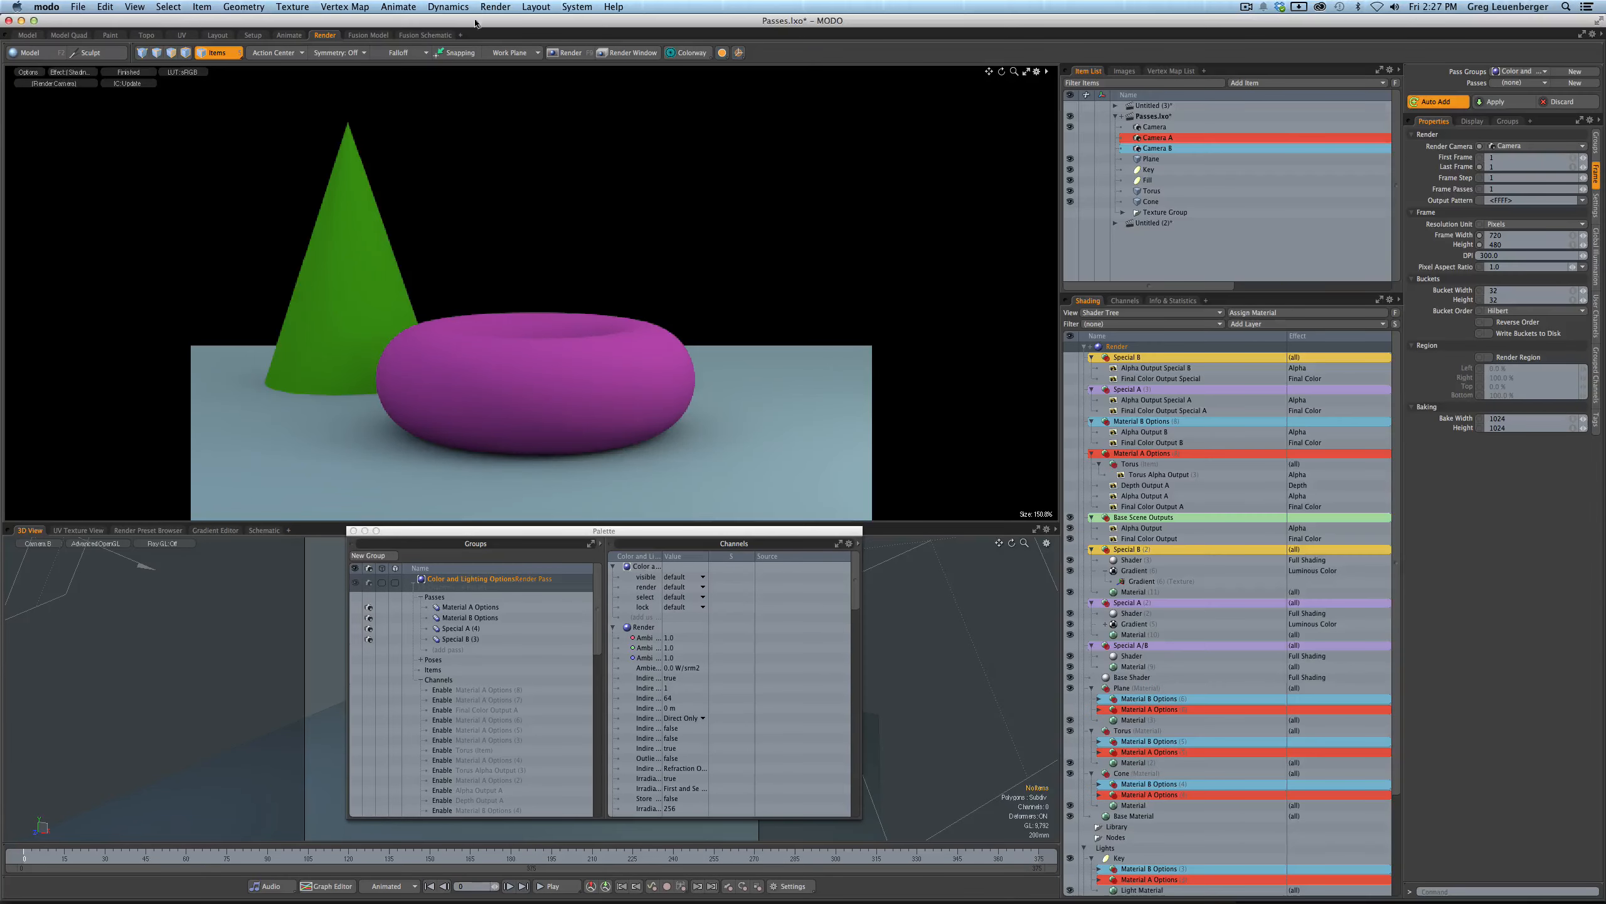
- Start a Render Passes job using the Color and Lighting Options pass group
left_click(497, 7)
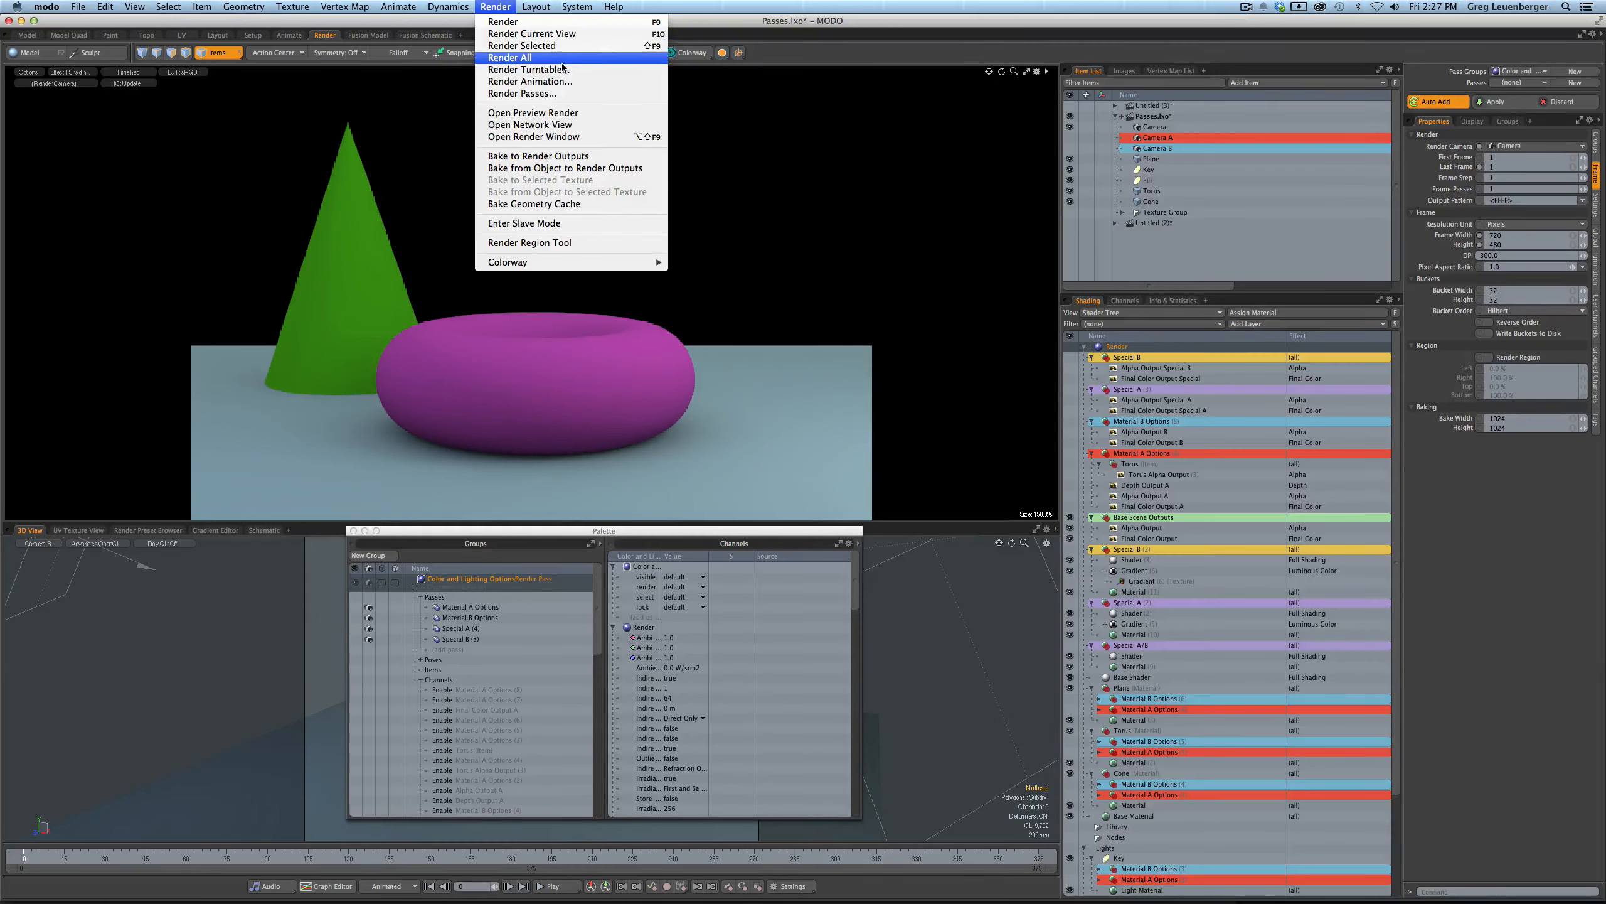
left_click(536, 94)
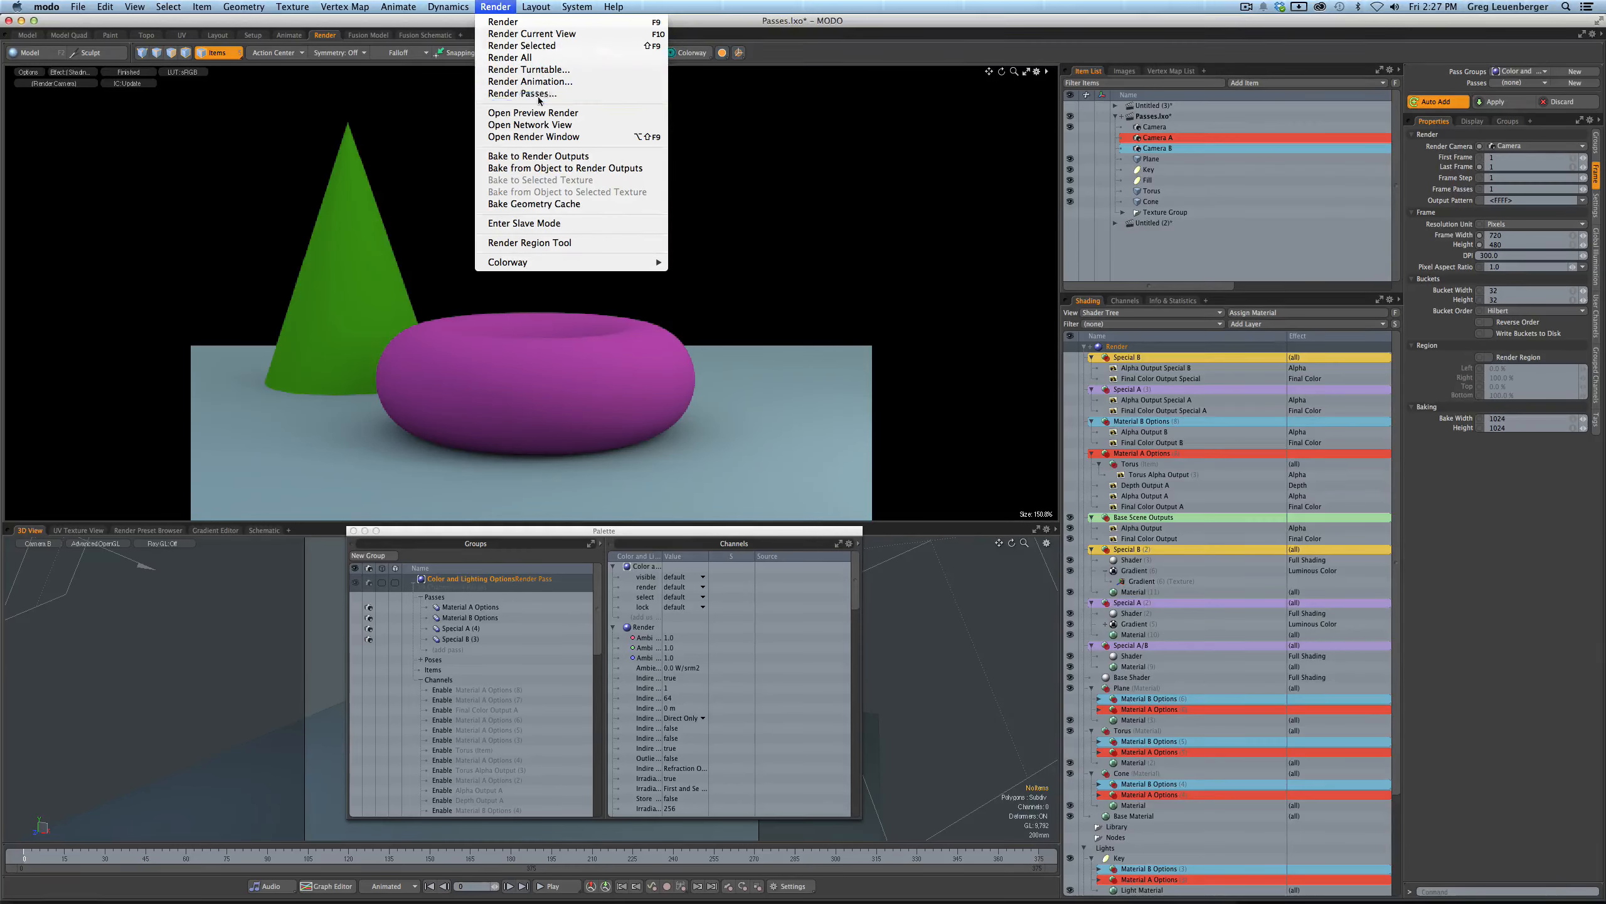
left_click(661, 238)
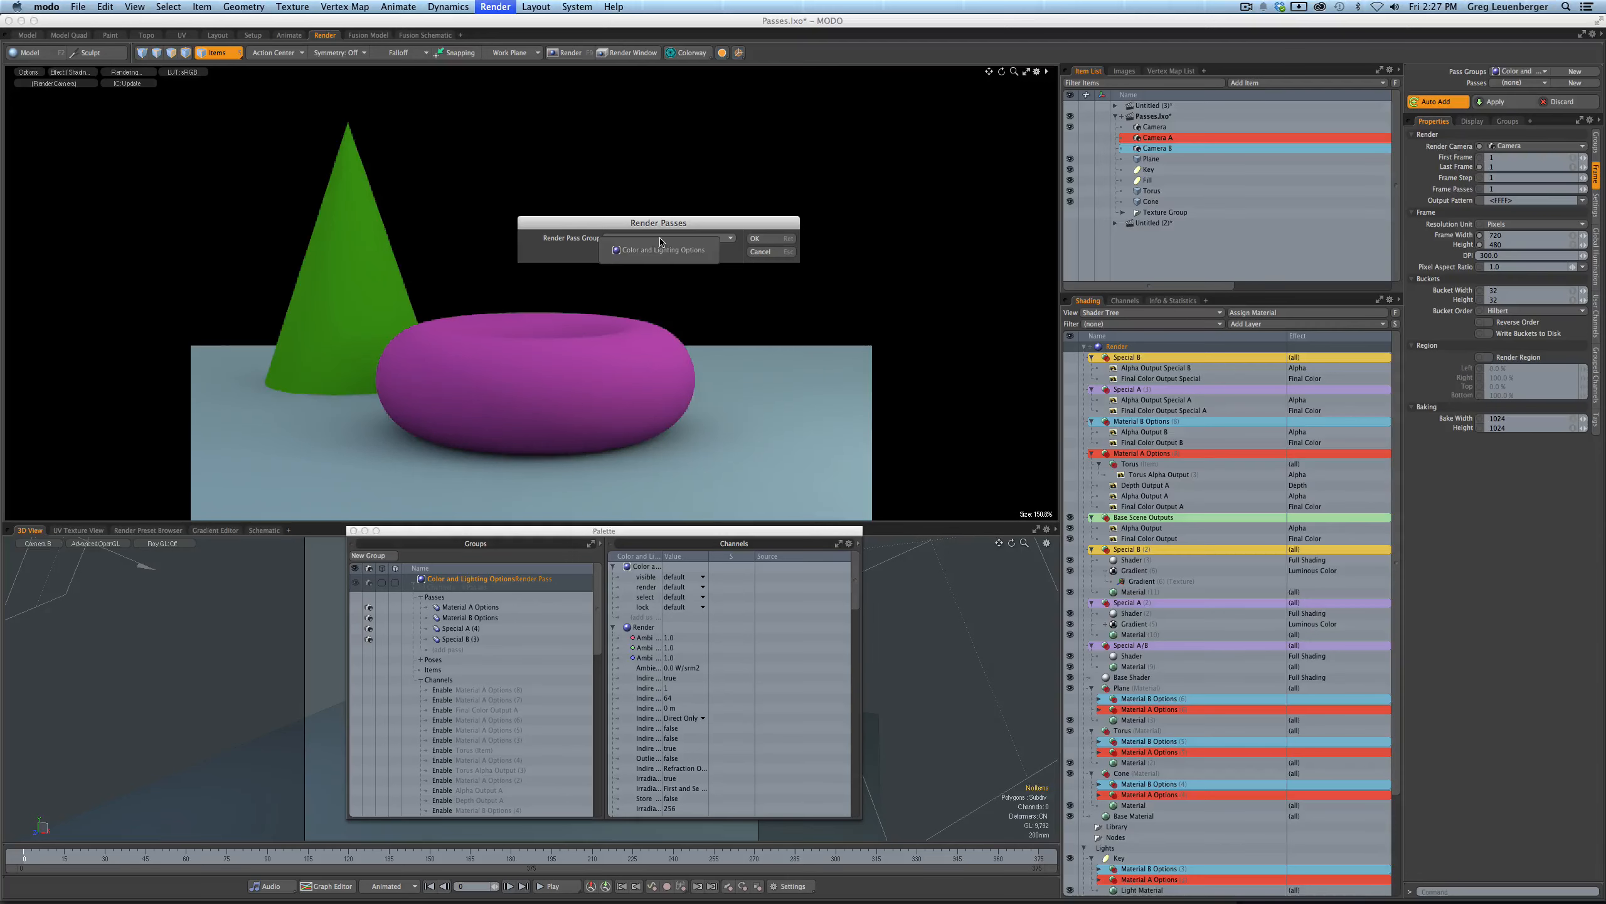
left_click(664, 252)
left_click(756, 238)
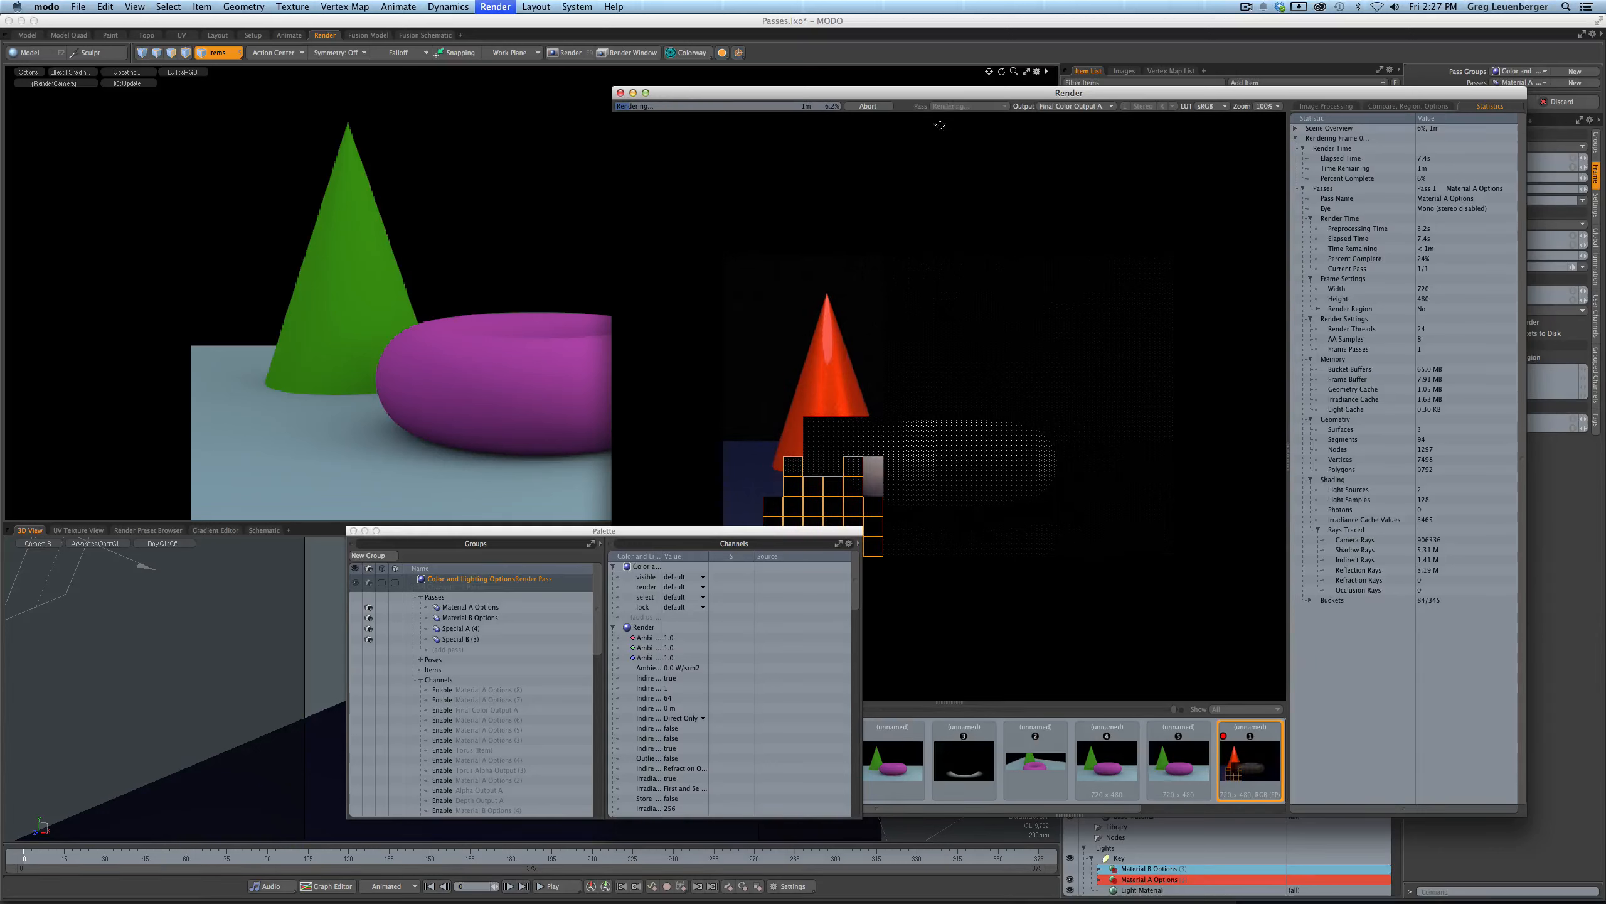
- Reposition the render window, abort the running pass render and close the window
left_click_drag(943, 96, 632, 64)
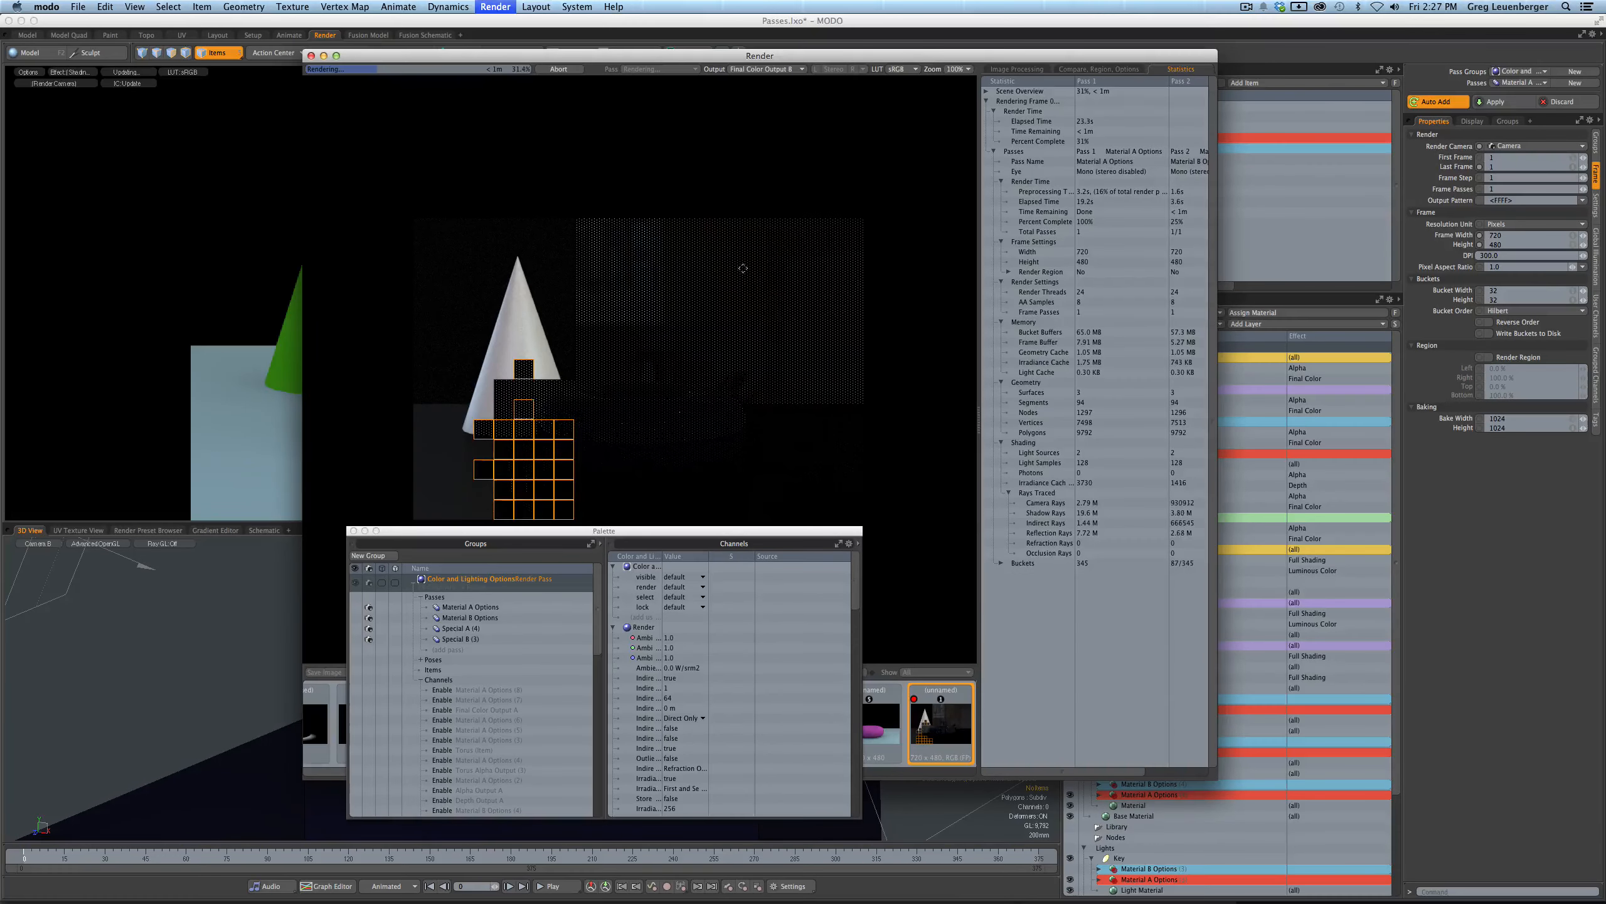
left_click_drag(906, 59, 1203, 312)
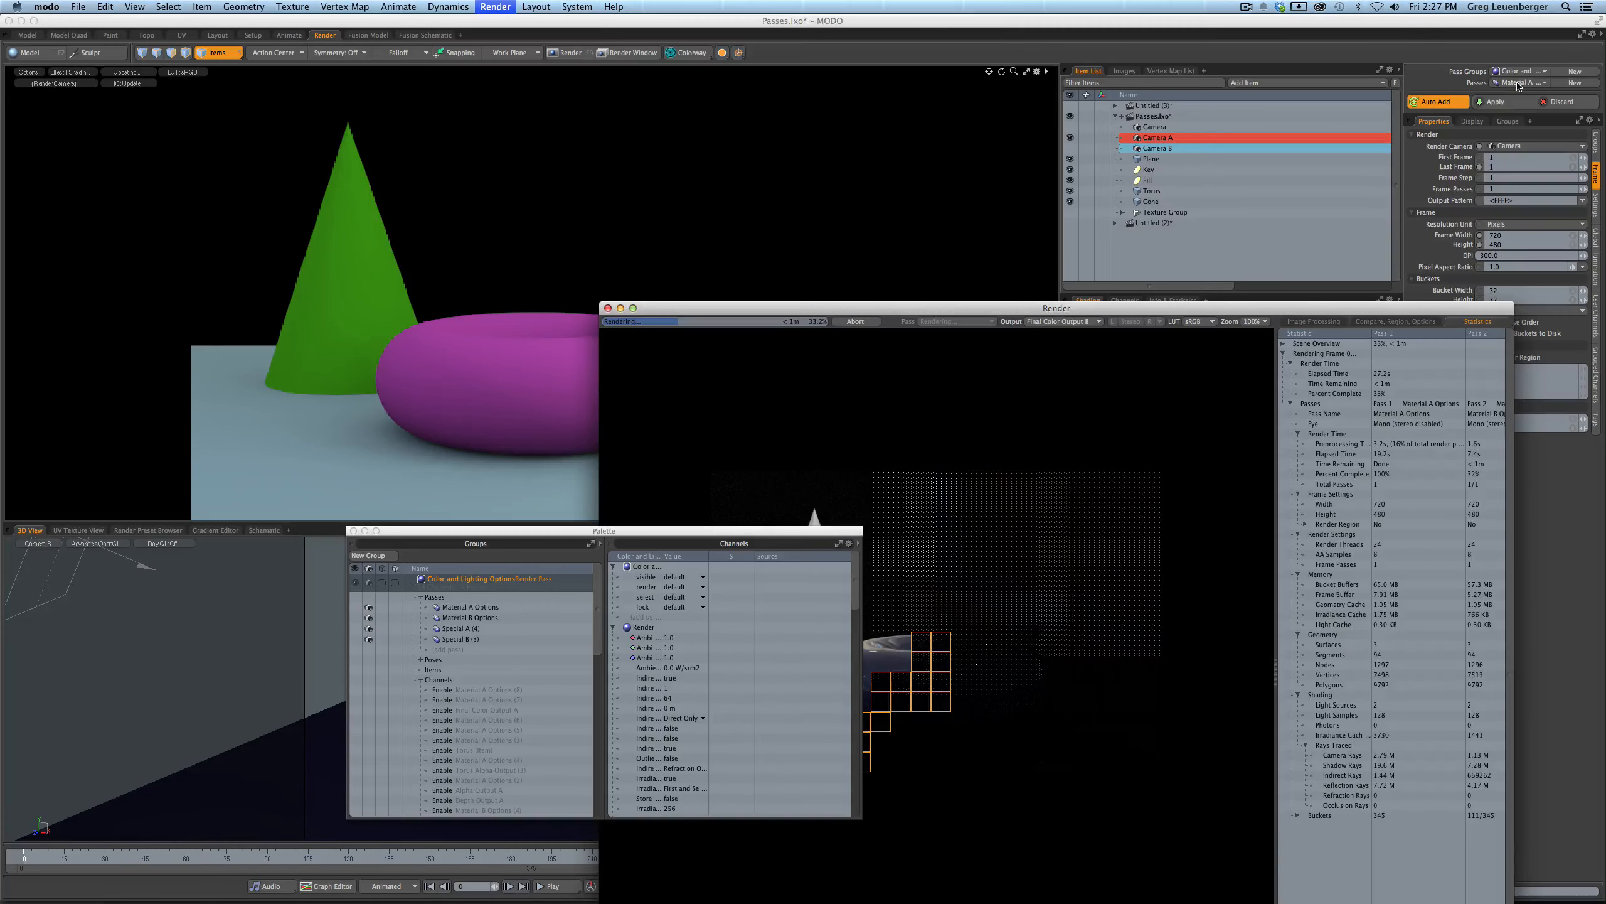
left_click(867, 324)
left_click(750, 246)
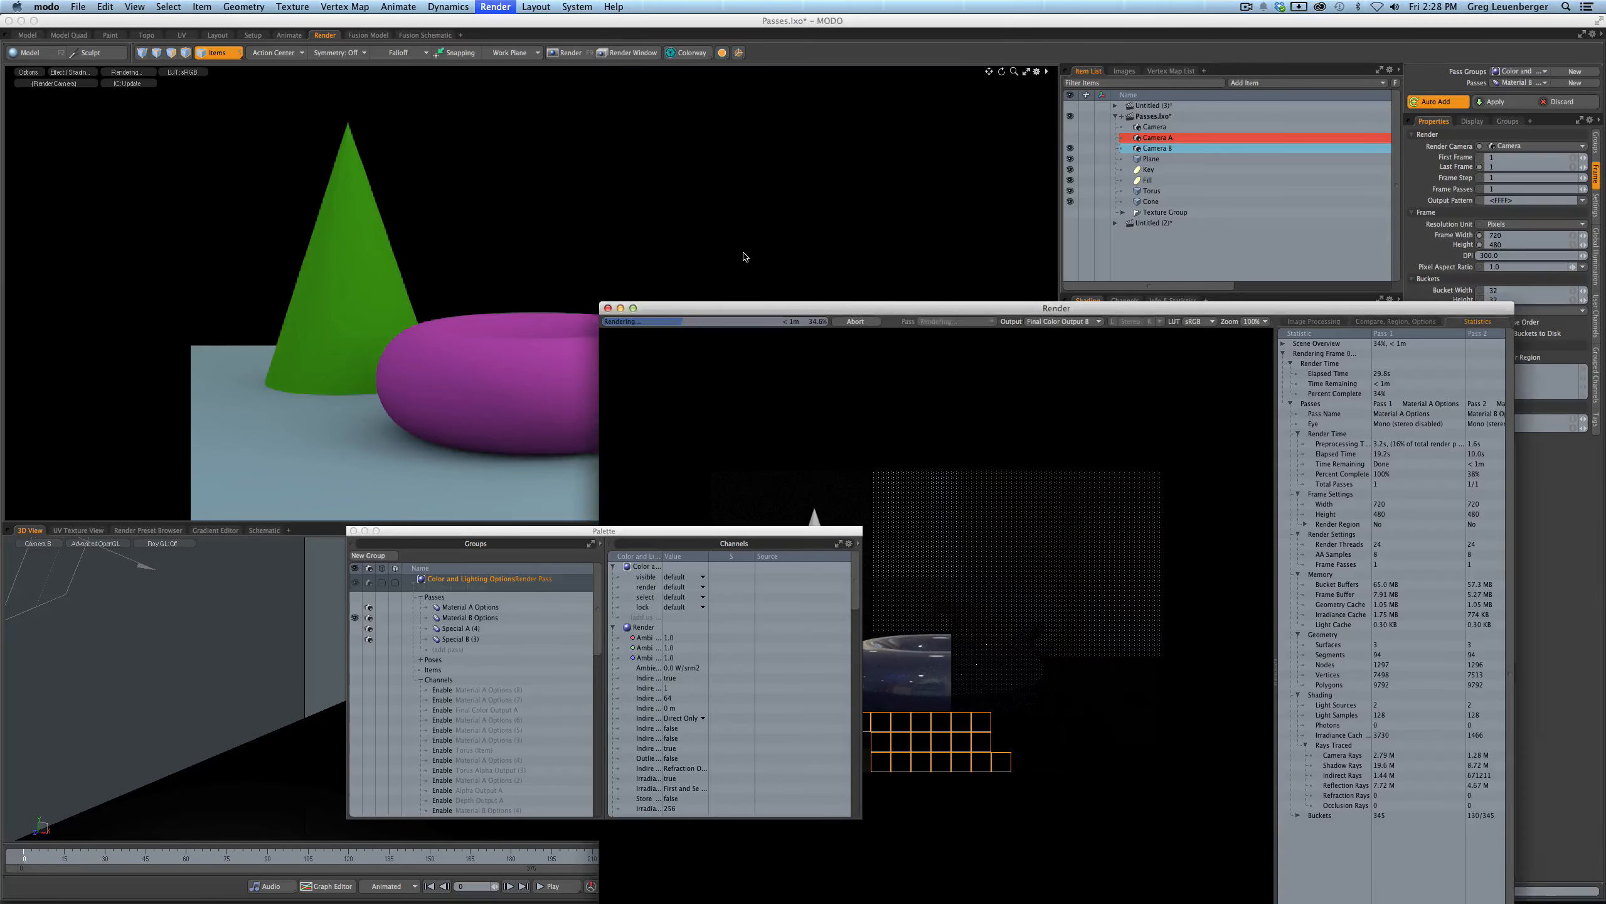
left_click(608, 308)
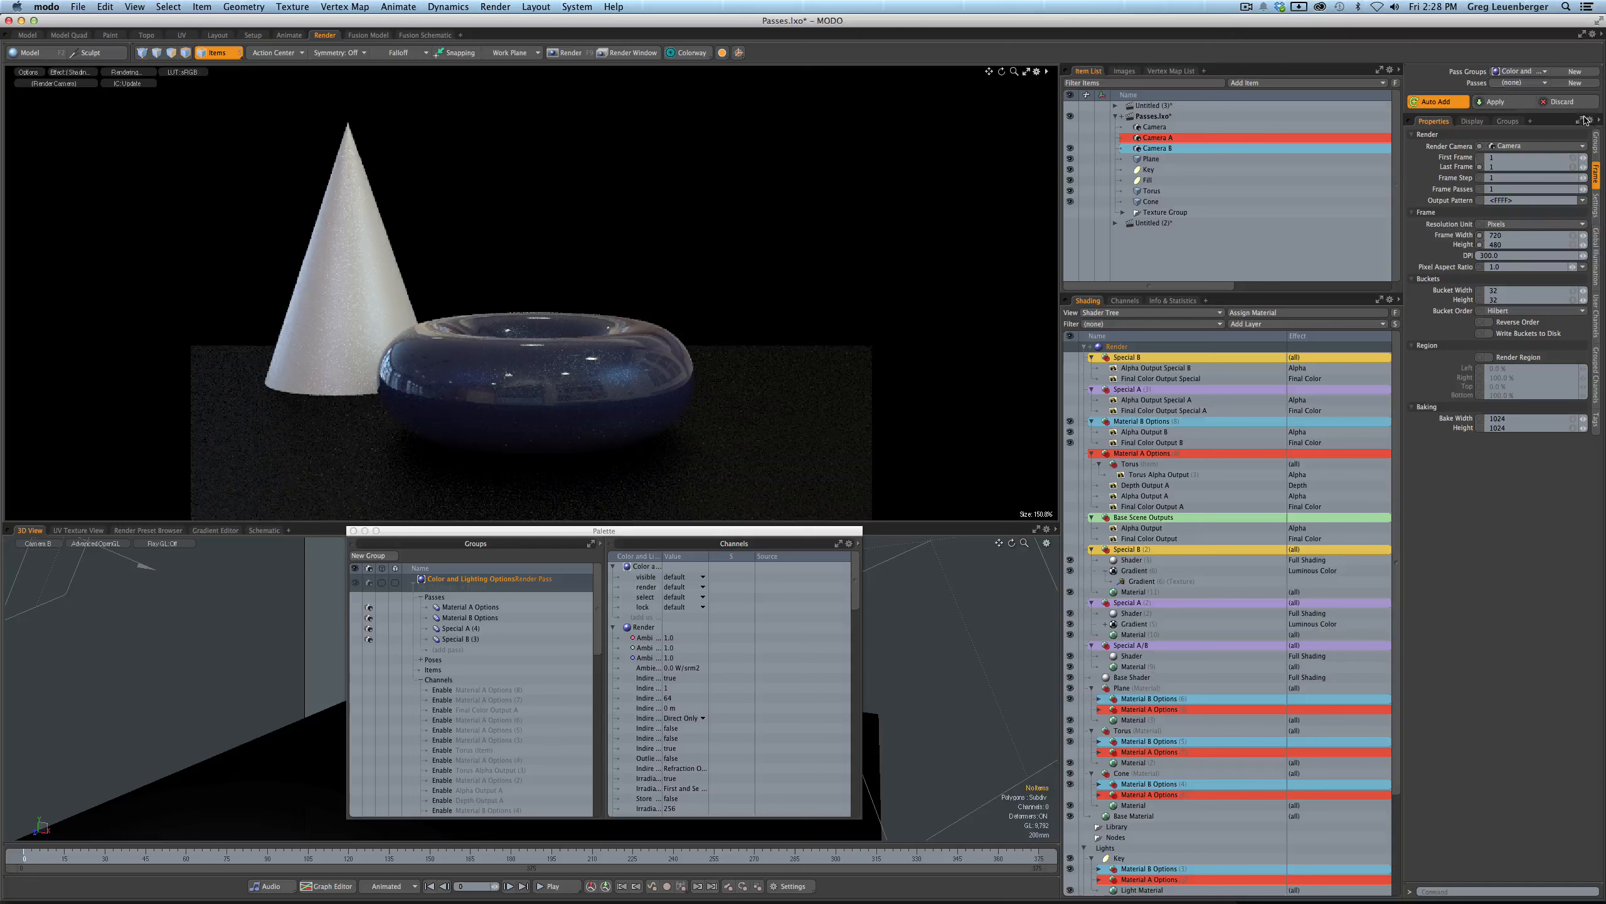
- Activate the Material A Options pass and switch the active pass back to (none)
left_click(1511, 85)
left_click(1513, 87)
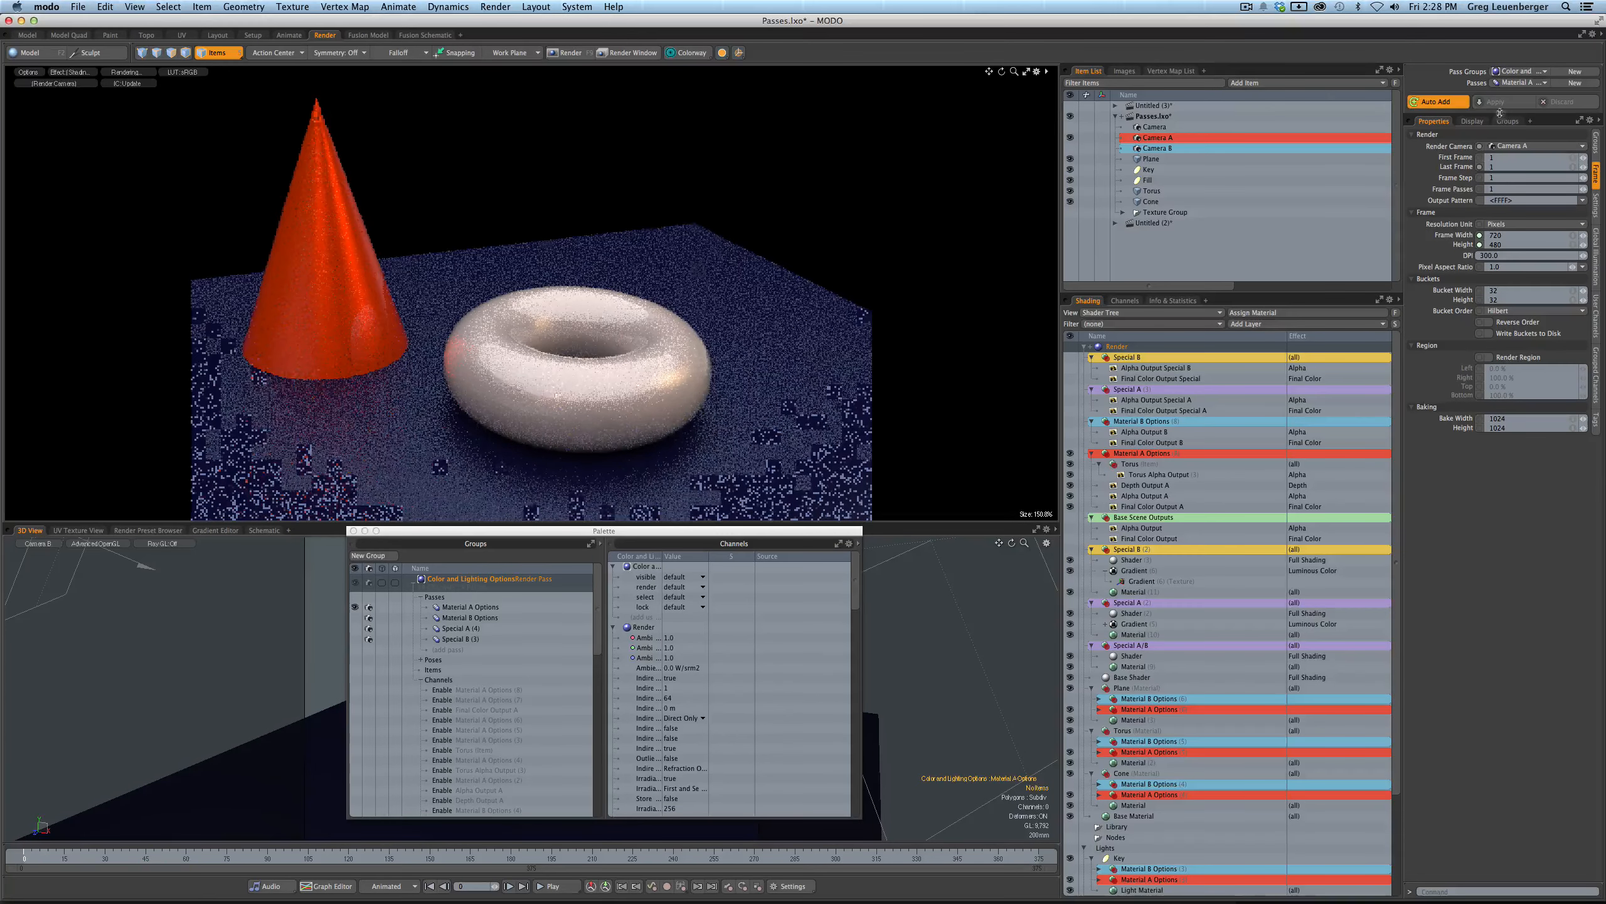
left_click(1516, 87)
left_click(1516, 73)
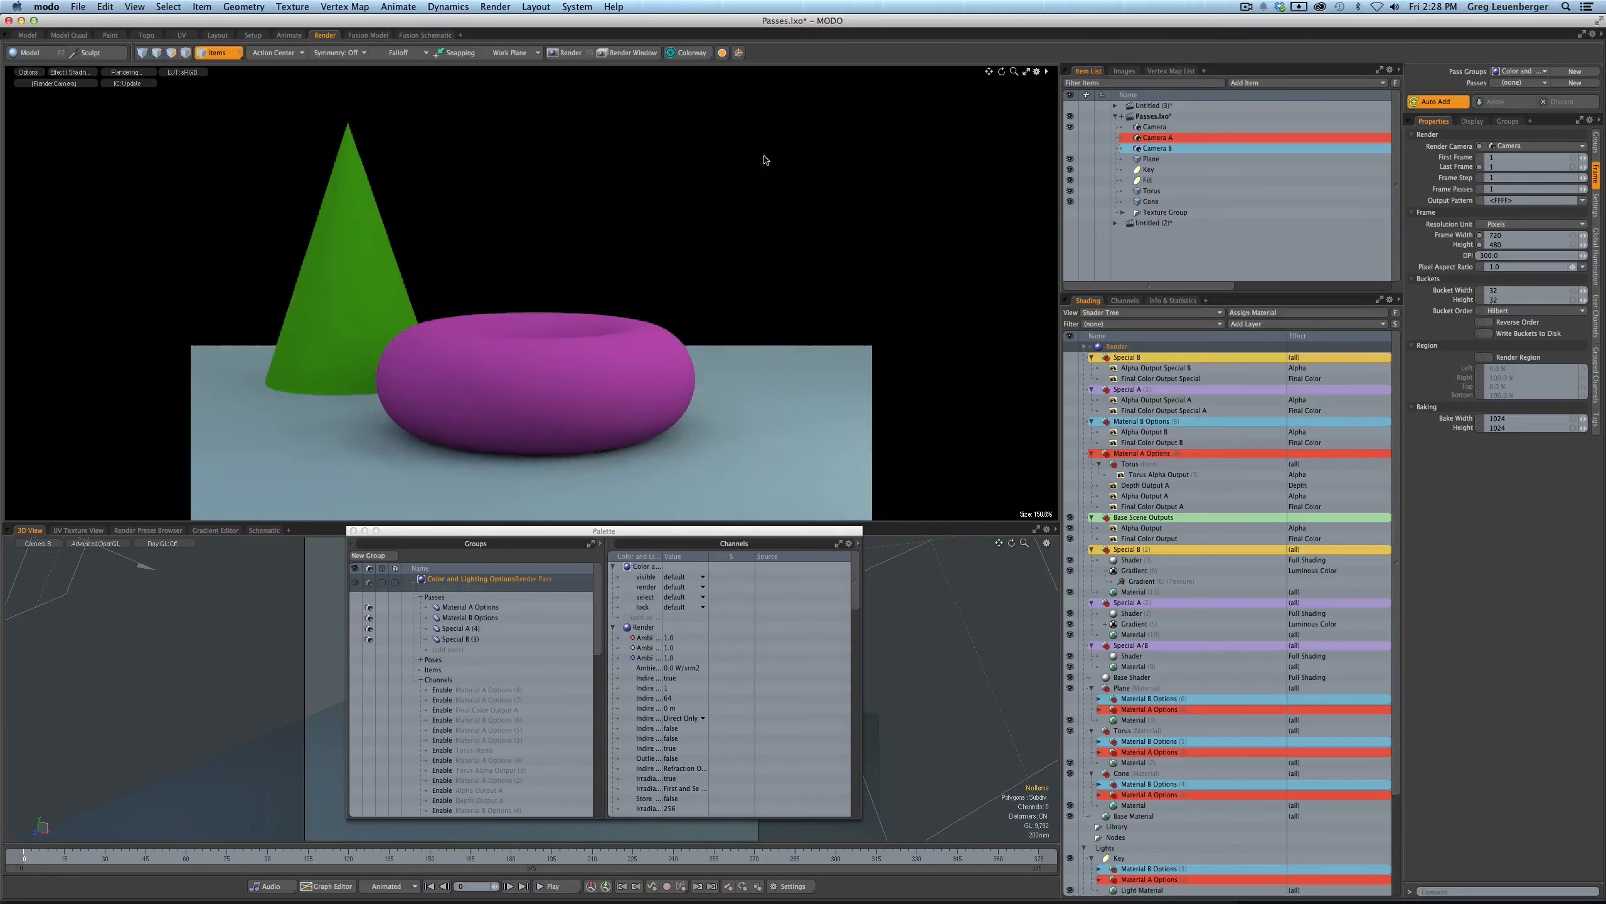
left_click(497, 11)
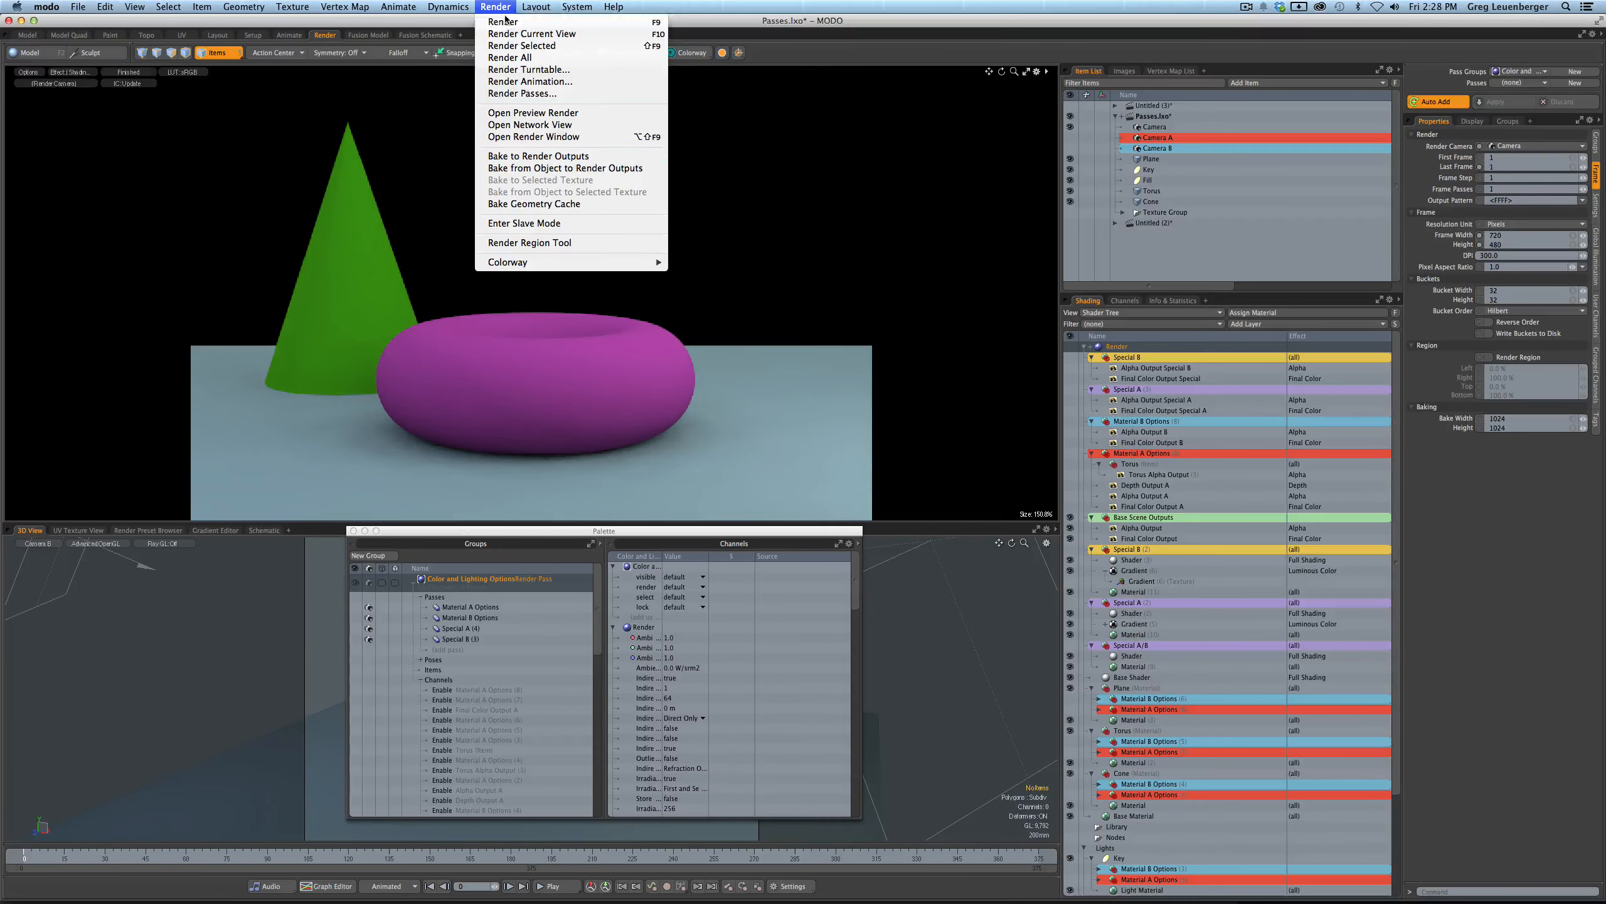
left_click(541, 102)
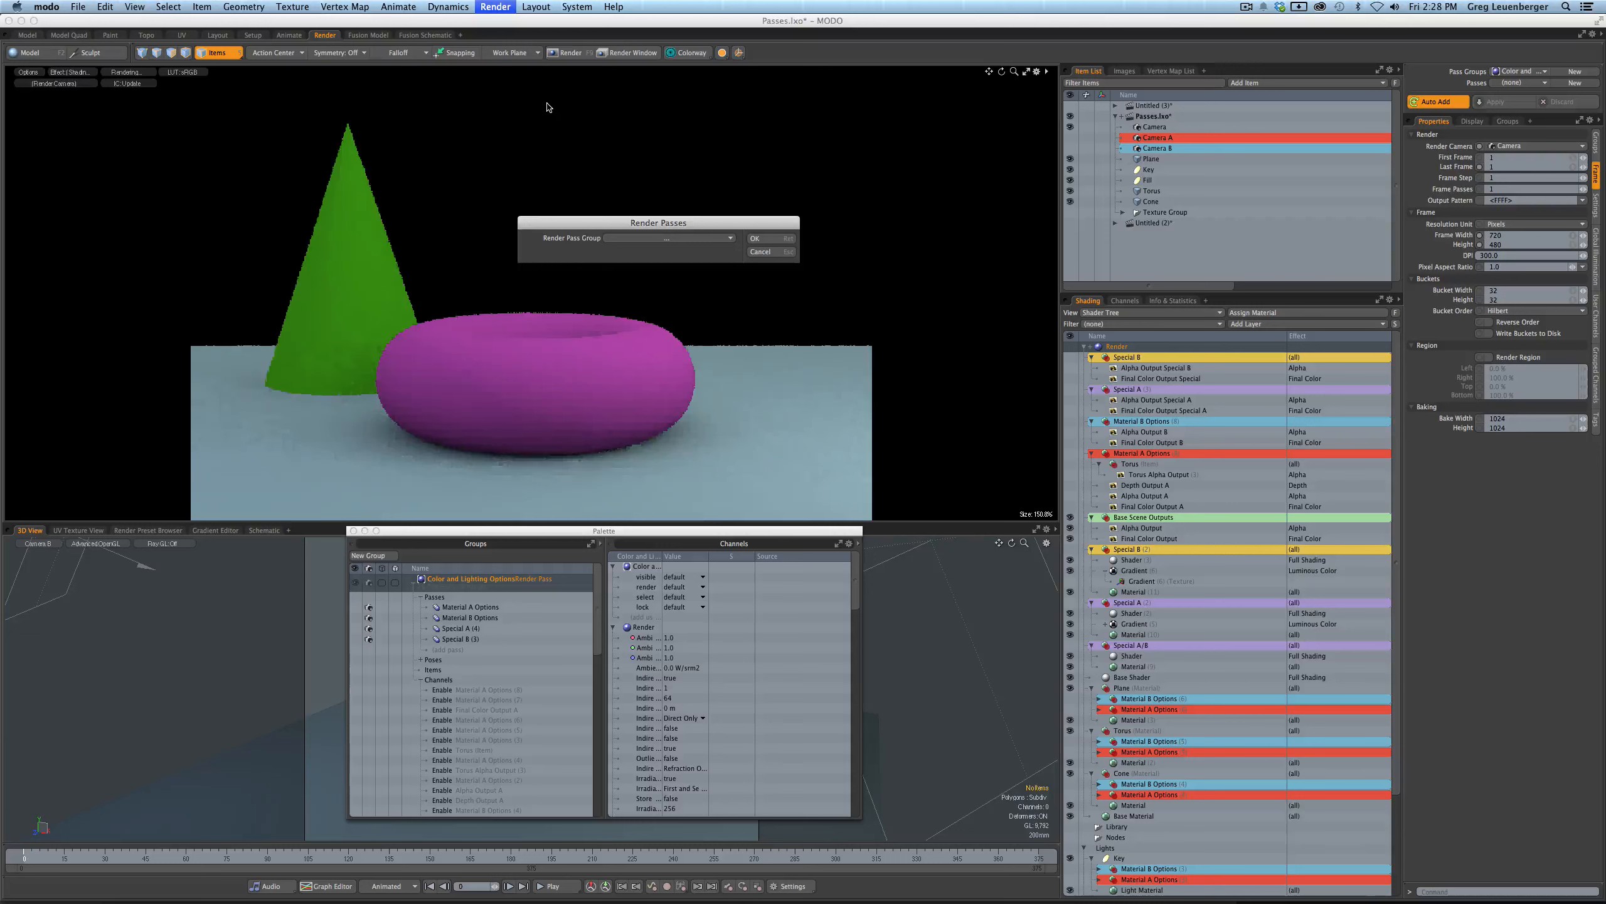
left_click(676, 239)
left_click(674, 253)
left_click(763, 253)
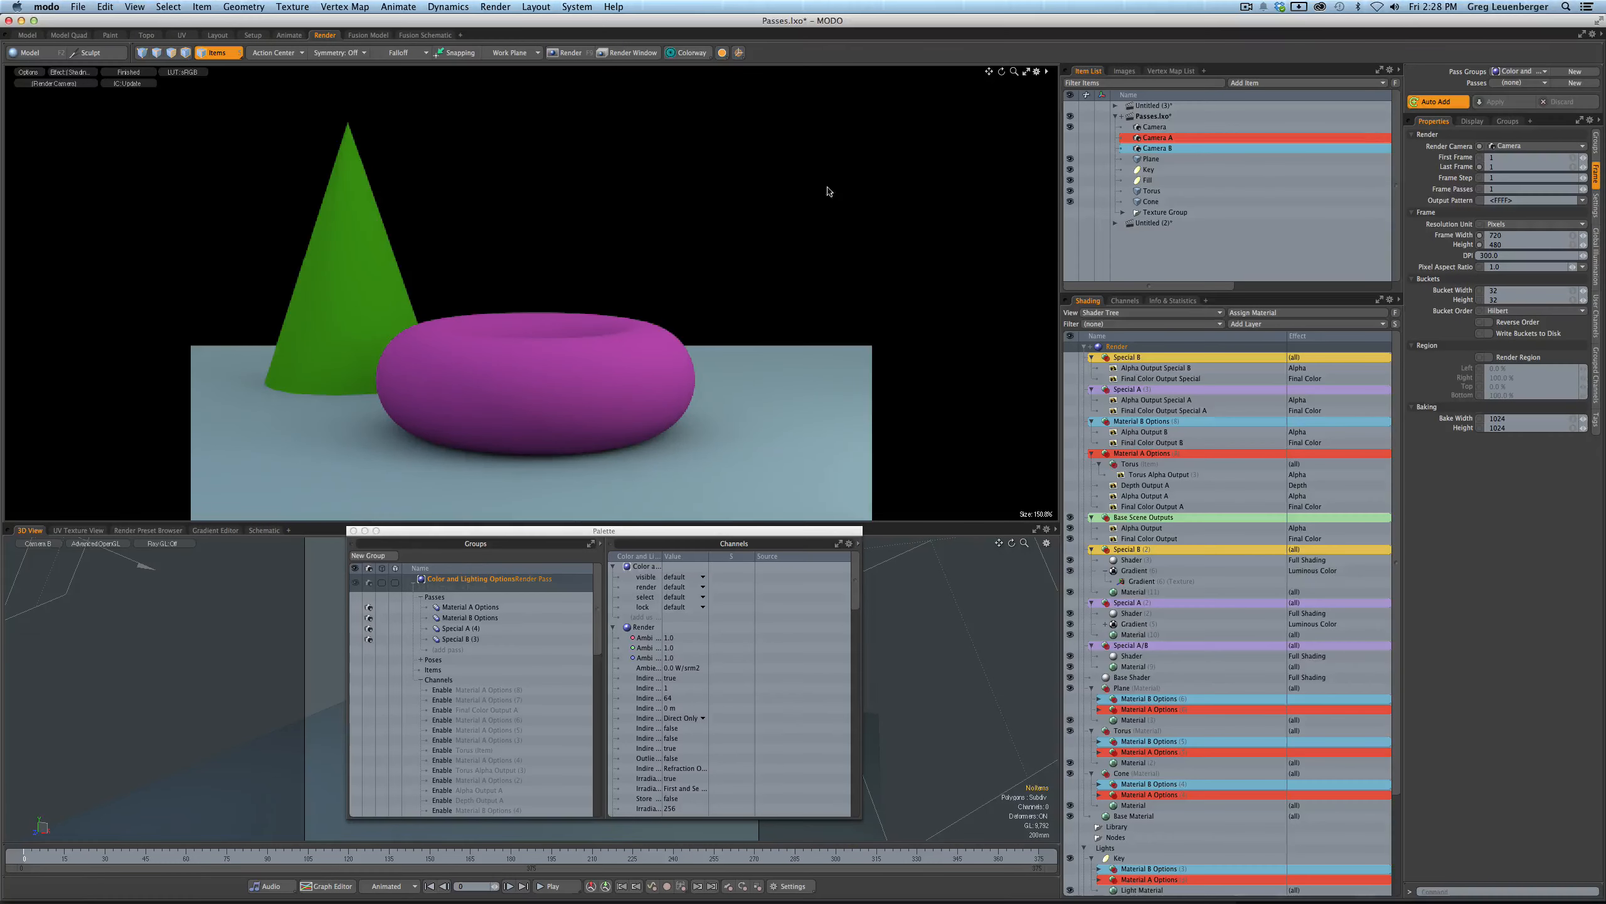
- Preview the scene with the Material A Options pass active and restore the pass setting to (none)
left_click(1517, 83)
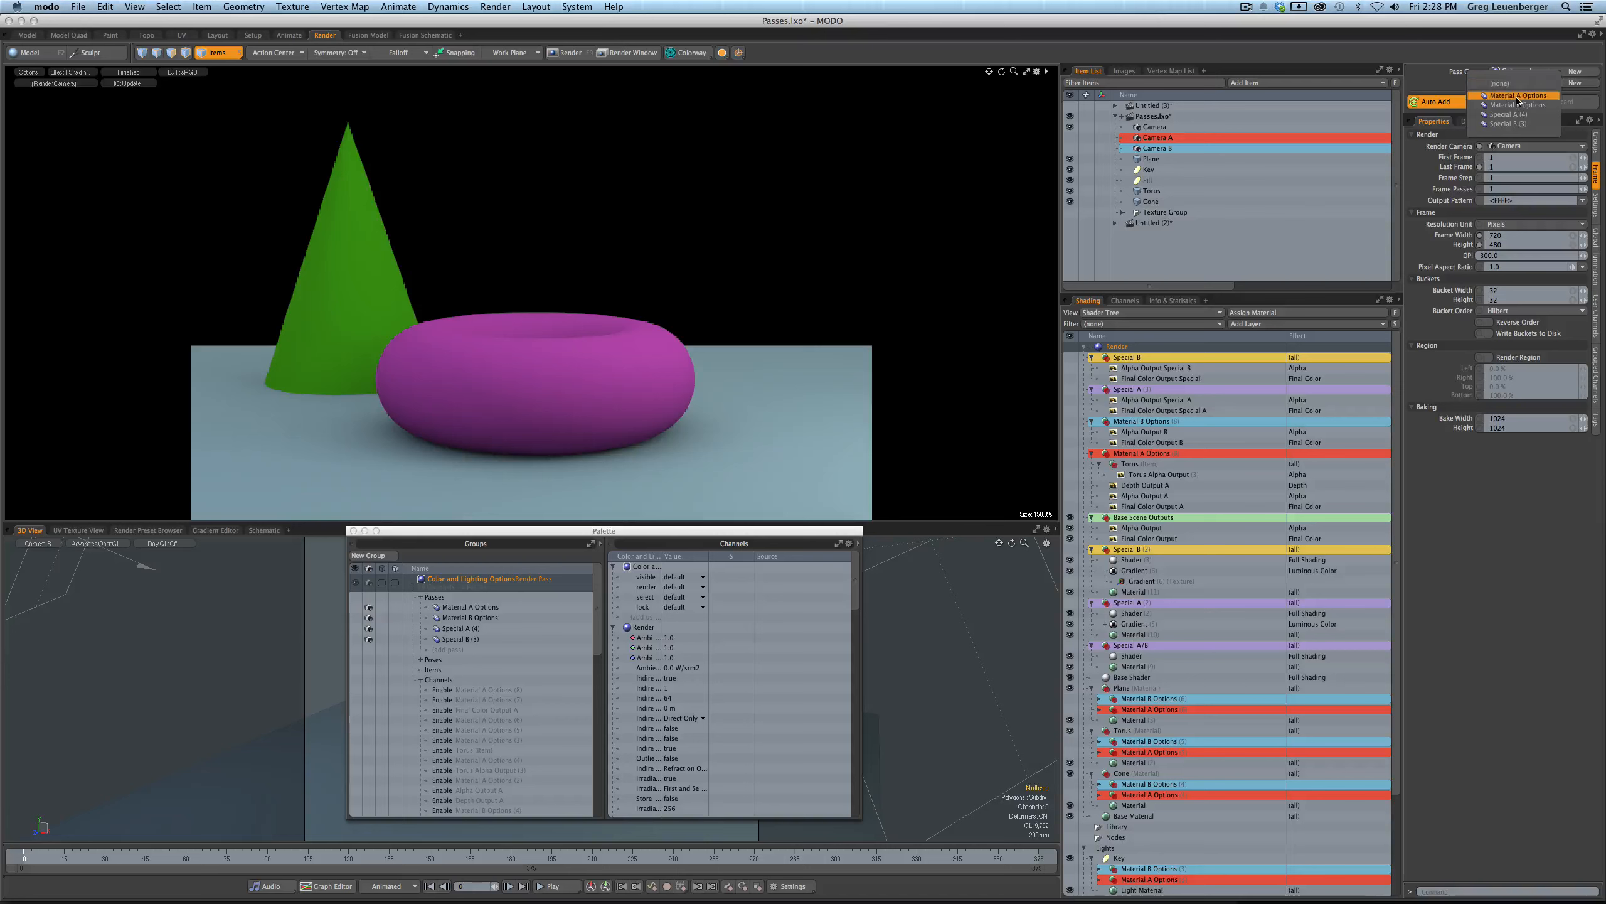
left_click(1516, 96)
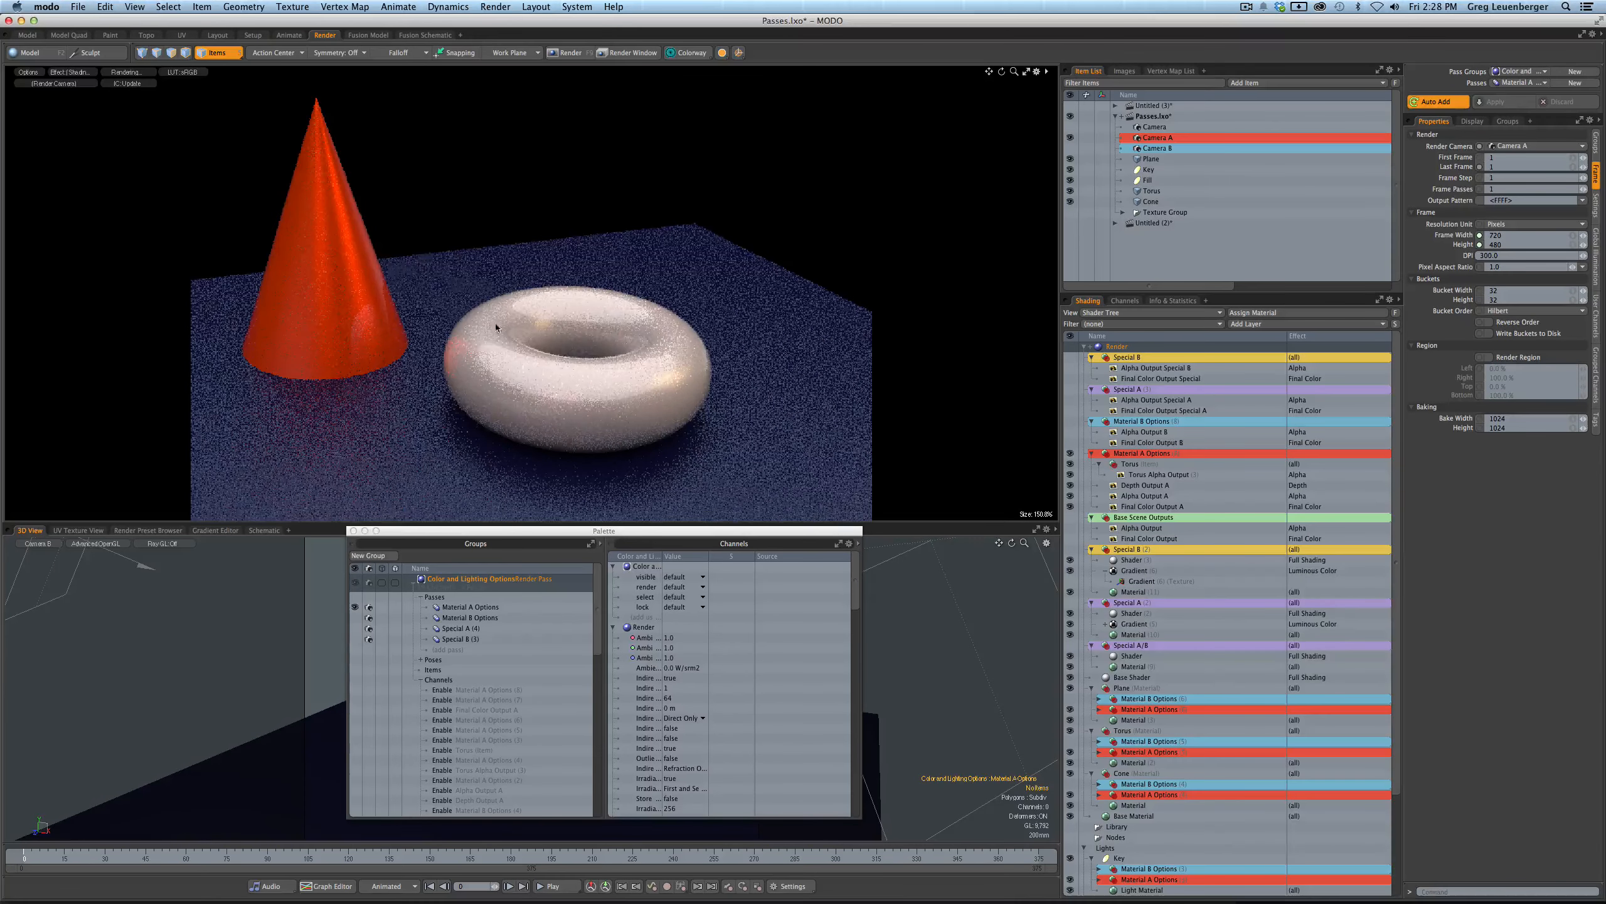
left_click(1519, 85)
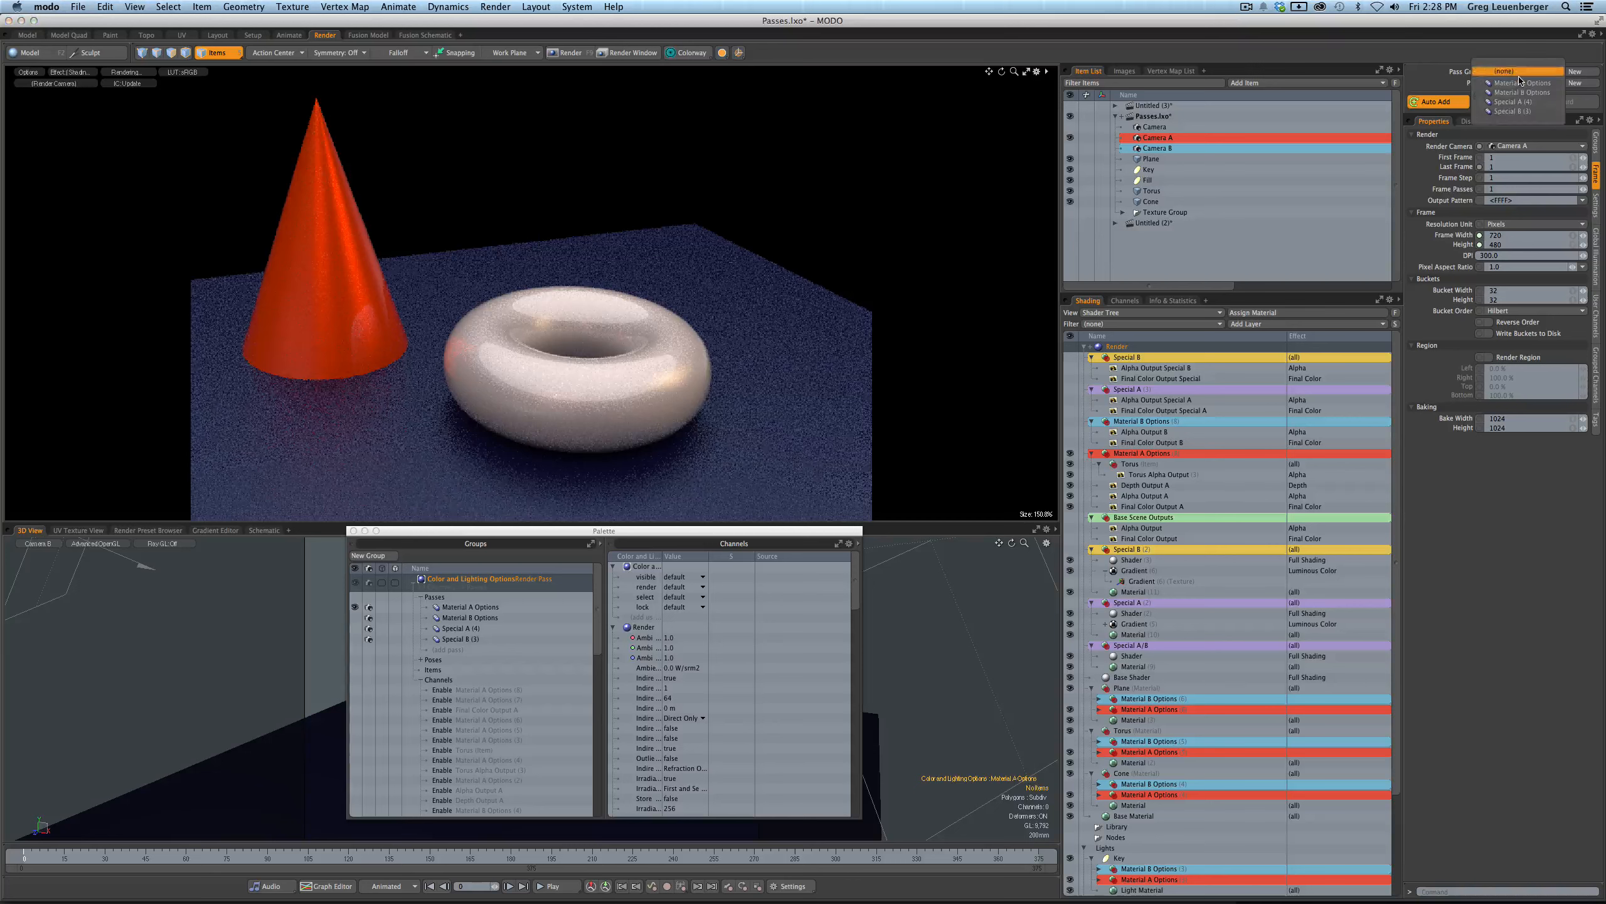
left_click(1520, 72)
- Render all passes of the Color and Lighting Options group and move the groups palette clear of the render window
left_click(496, 9)
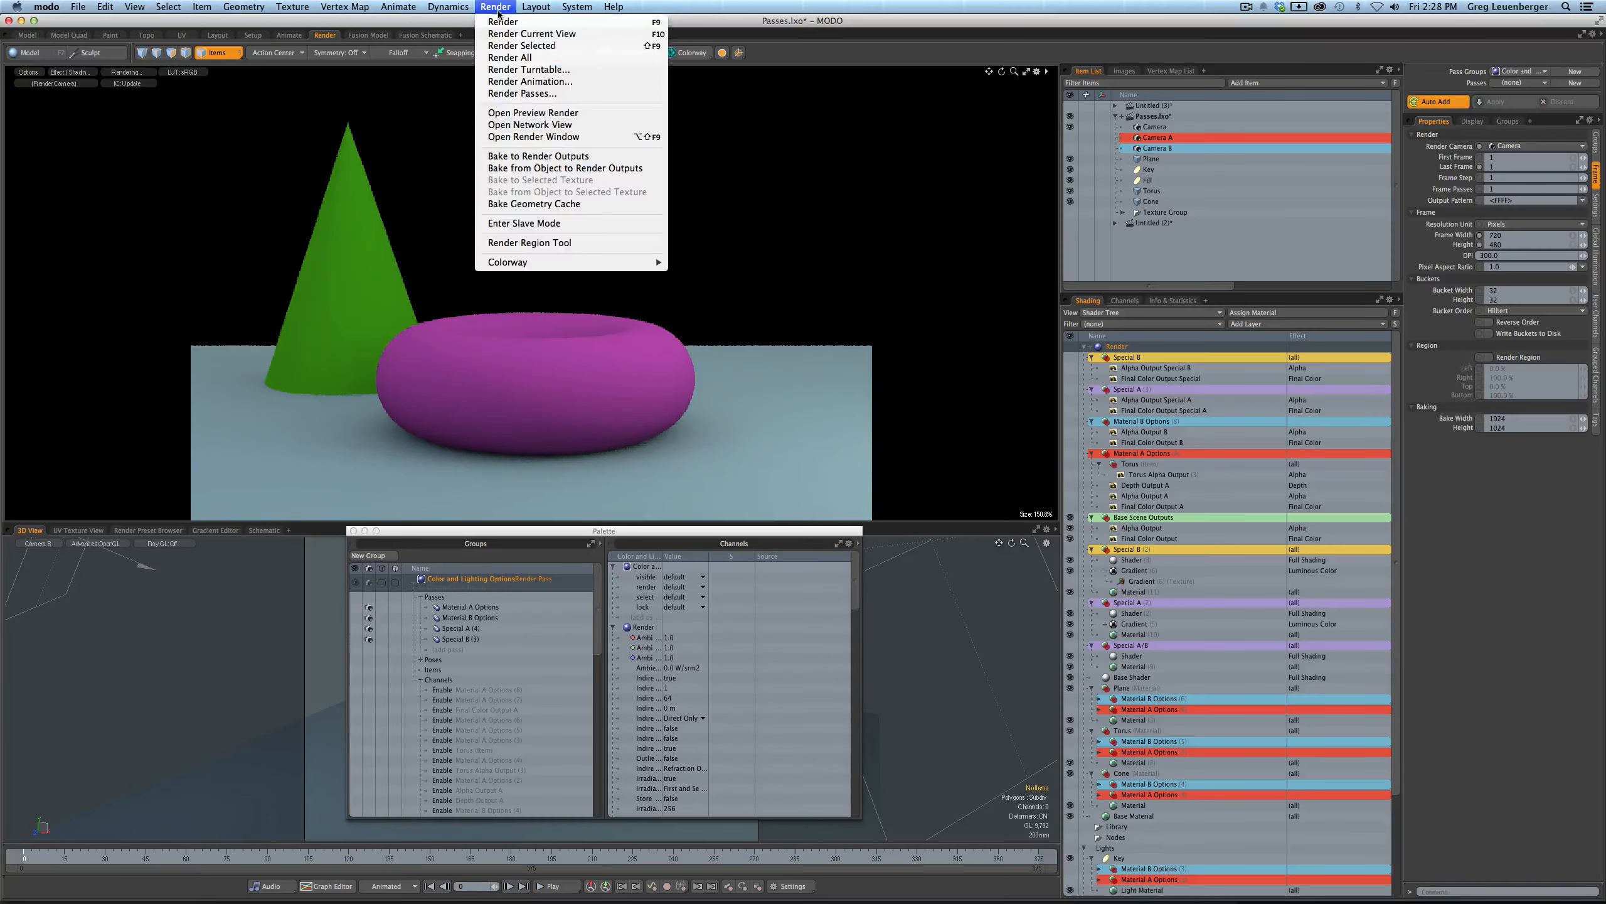
left_click(516, 94)
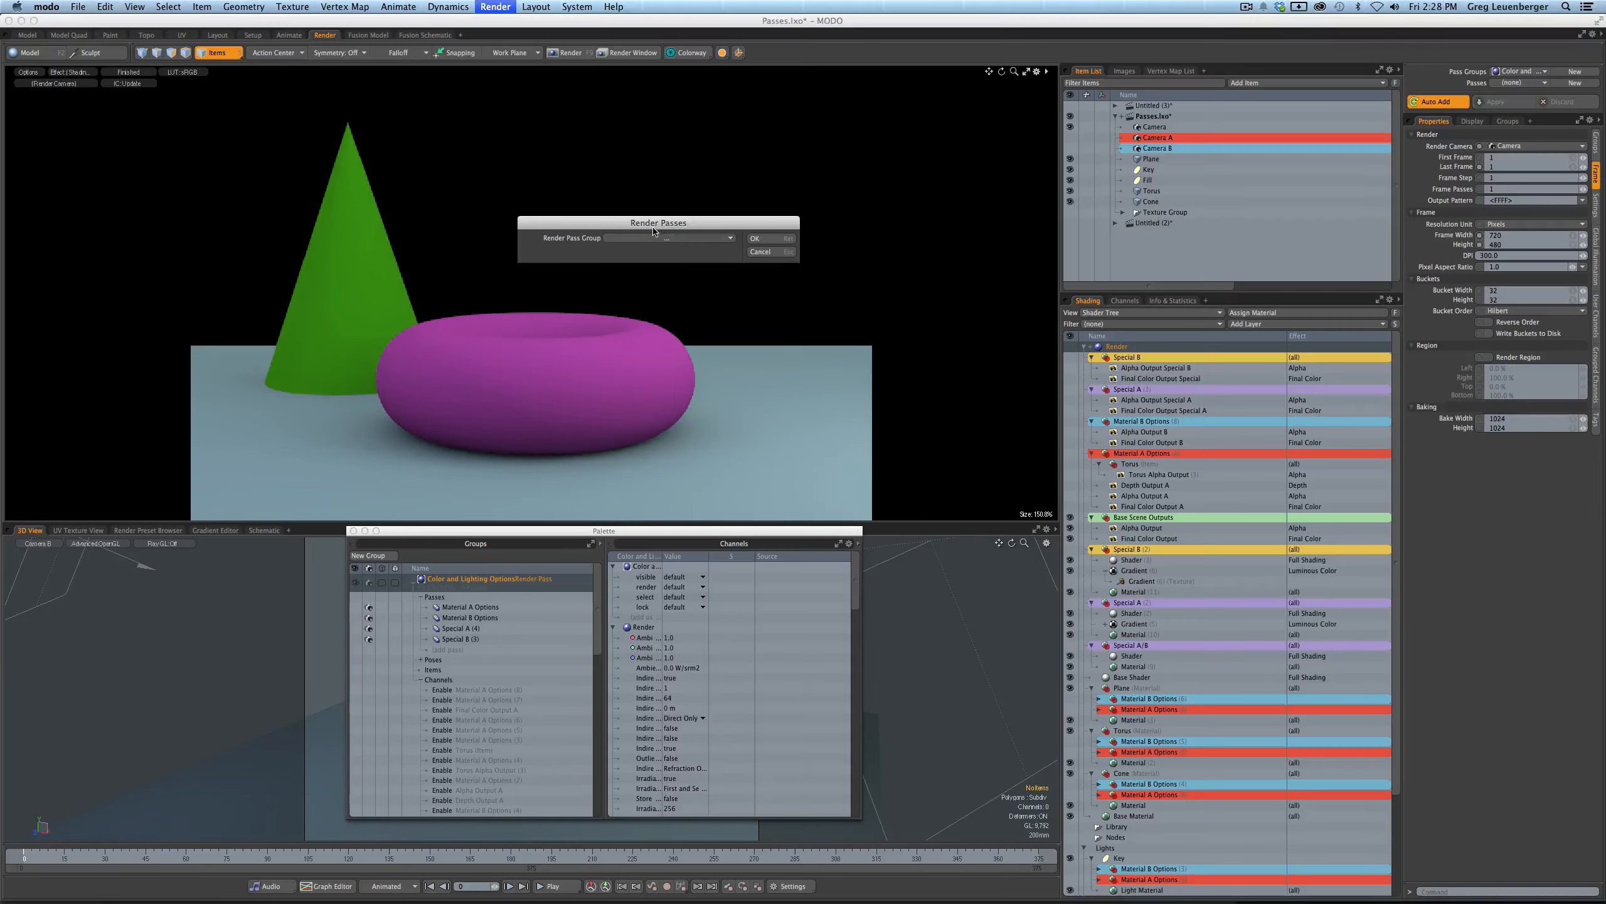
left_click(675, 241)
left_click(675, 251)
left_click(754, 238)
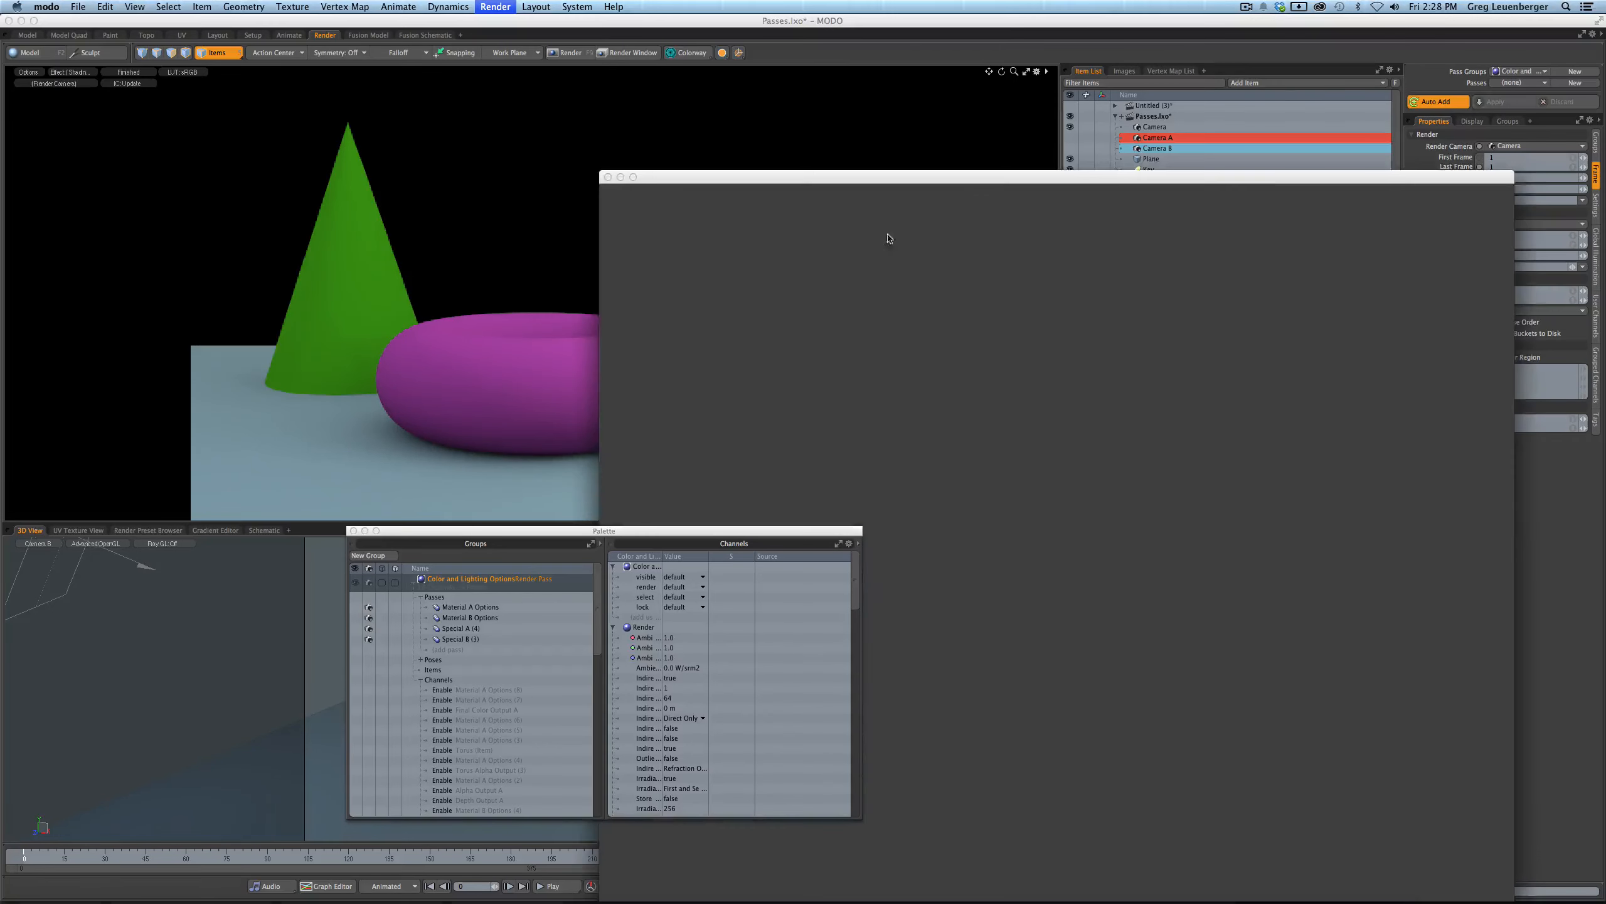
left_click_drag(585, 542, 263, 558)
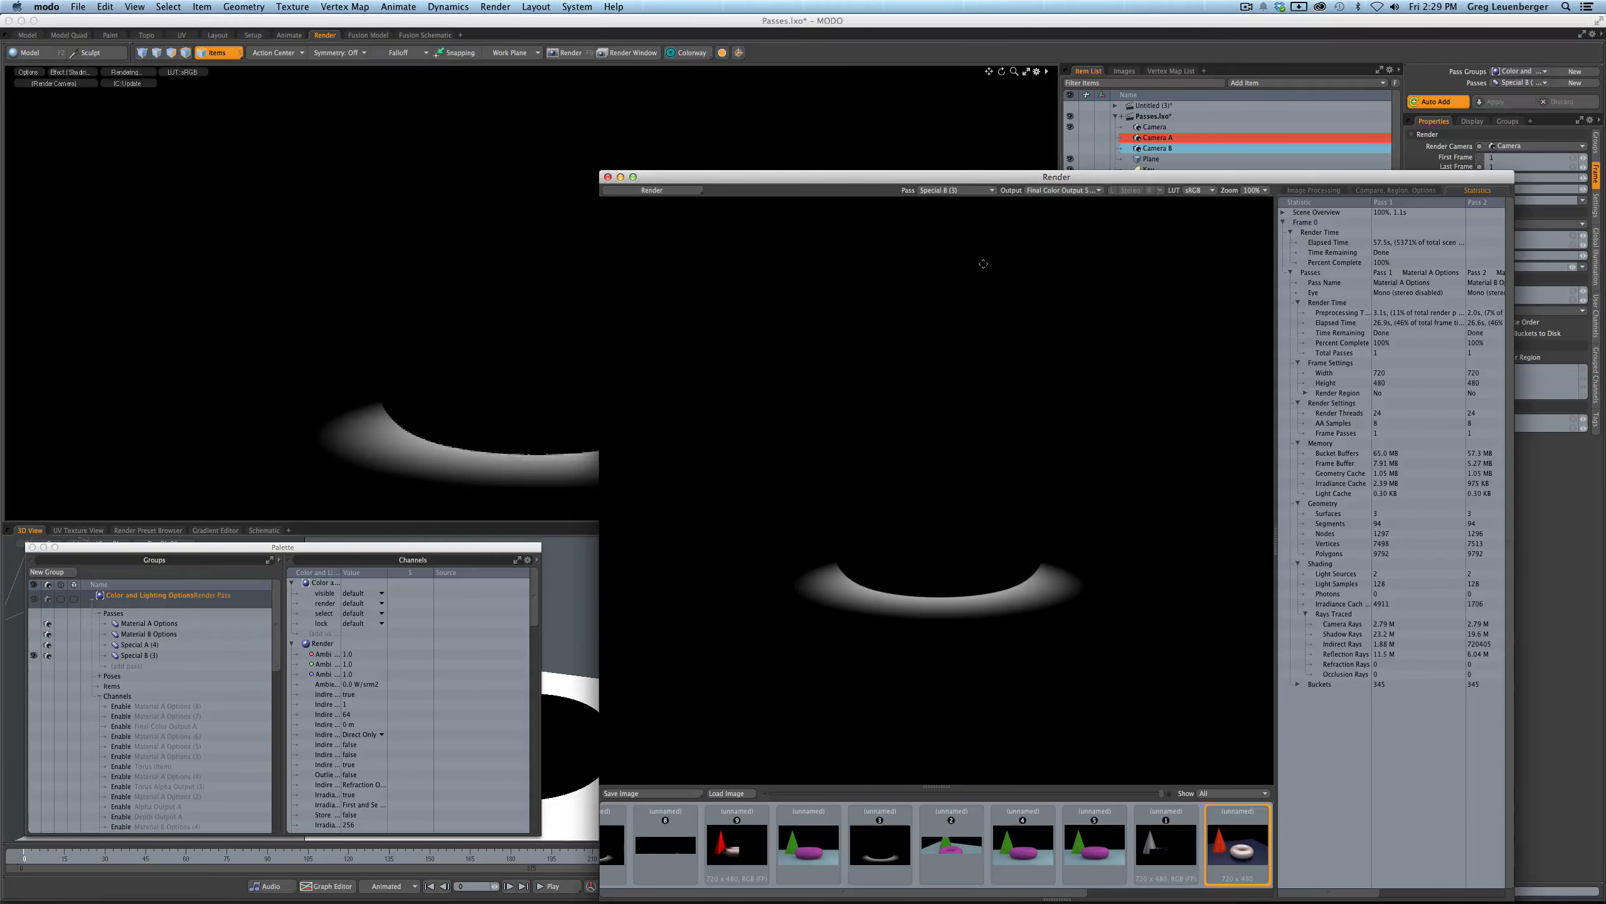
- View the rendered Special A, Material B Options and Material A Options passes in the render window
left_click(949, 191)
left_click(952, 198)
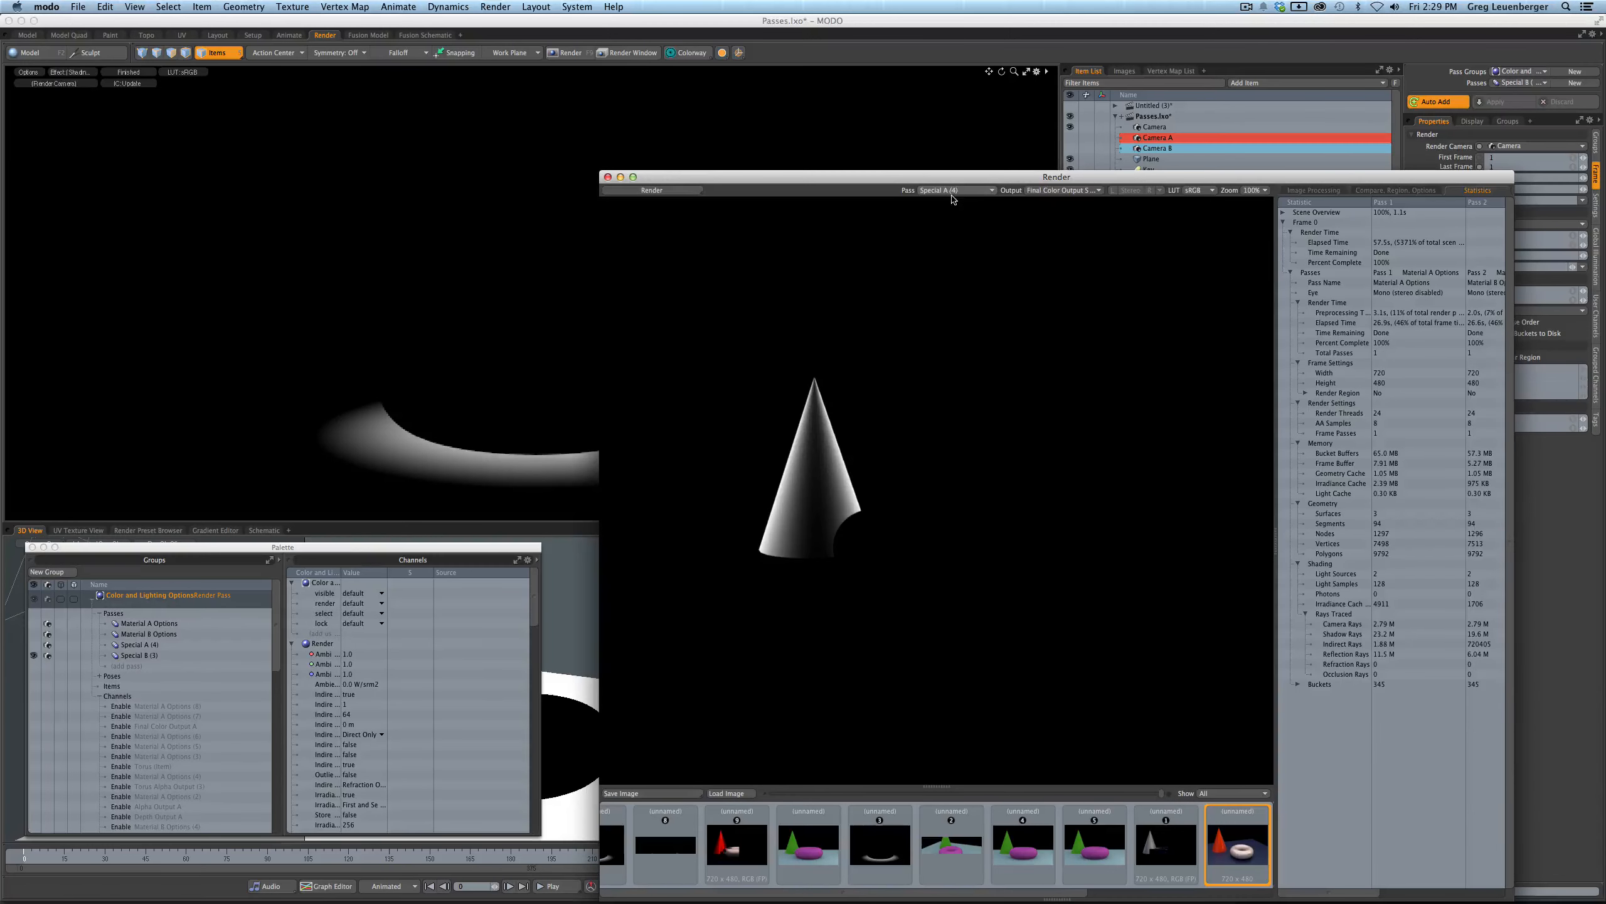
left_click(946, 194)
left_click(953, 200)
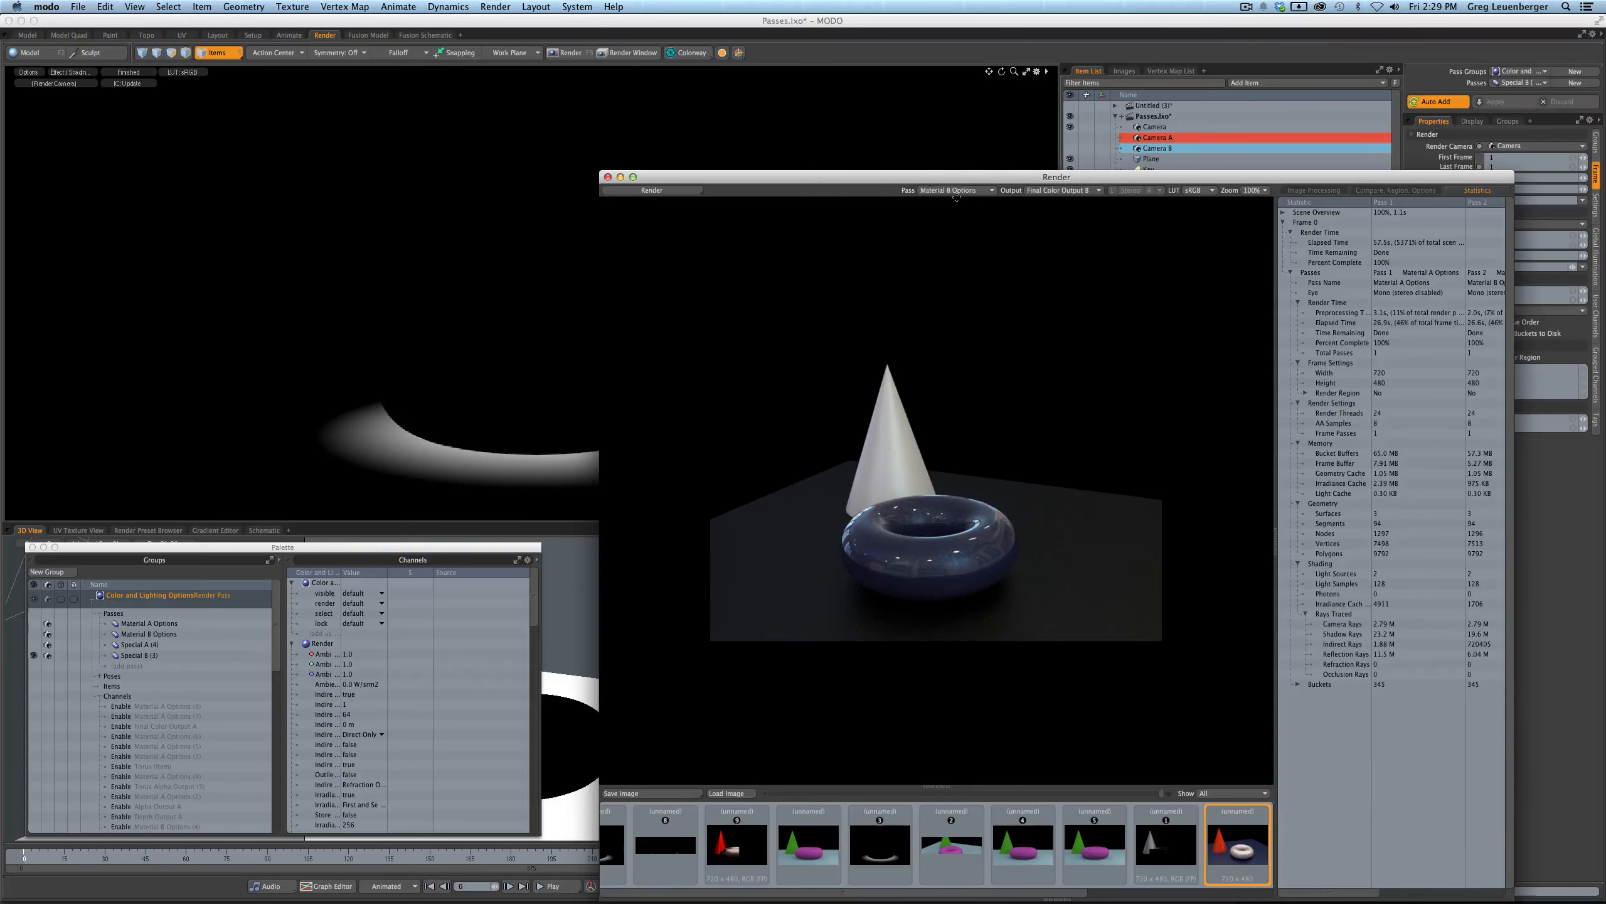
left_click(956, 191)
left_click(955, 183)
- Inspect the Torus Alpha, Final Color and Depth outputs of the Material A Options pass
left_click(1074, 193)
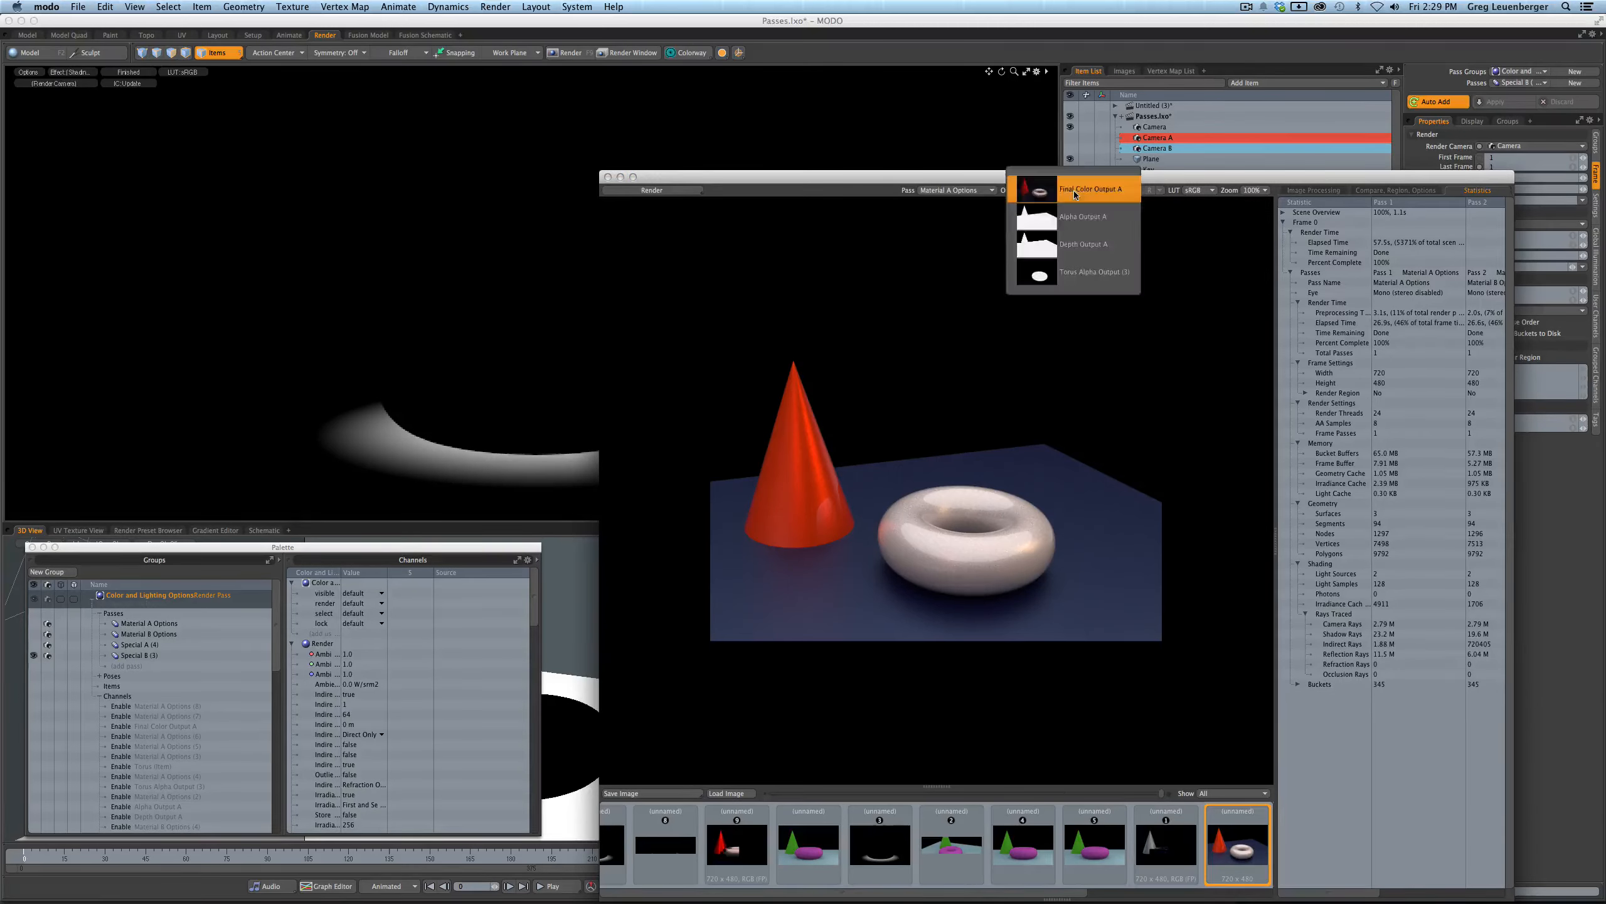
left_click(1086, 278)
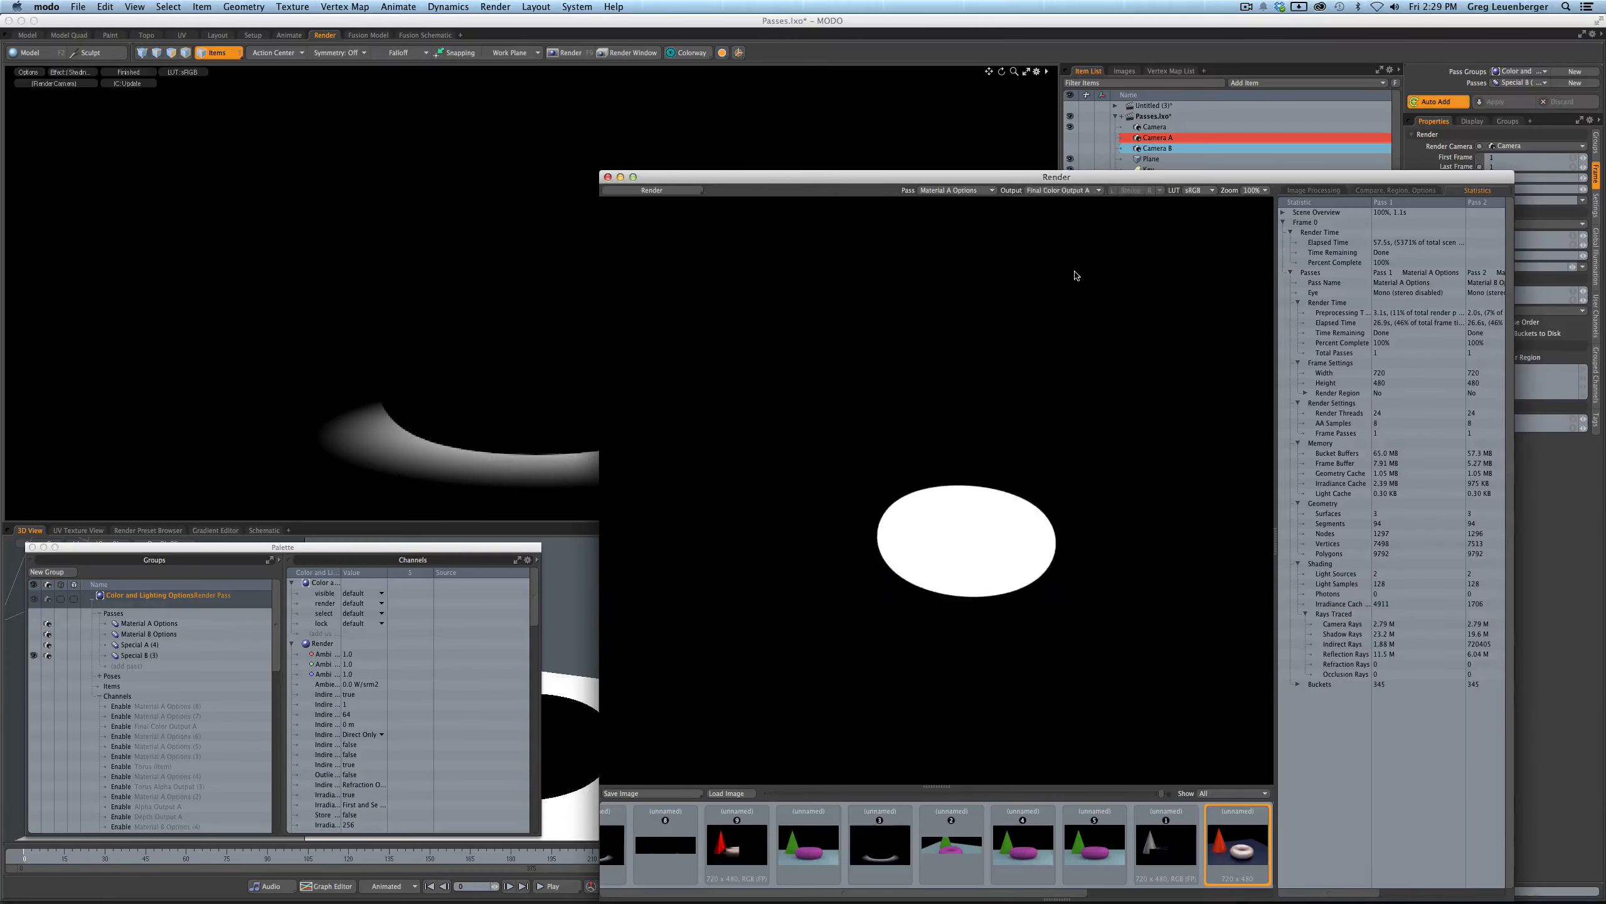
left_click(1063, 192)
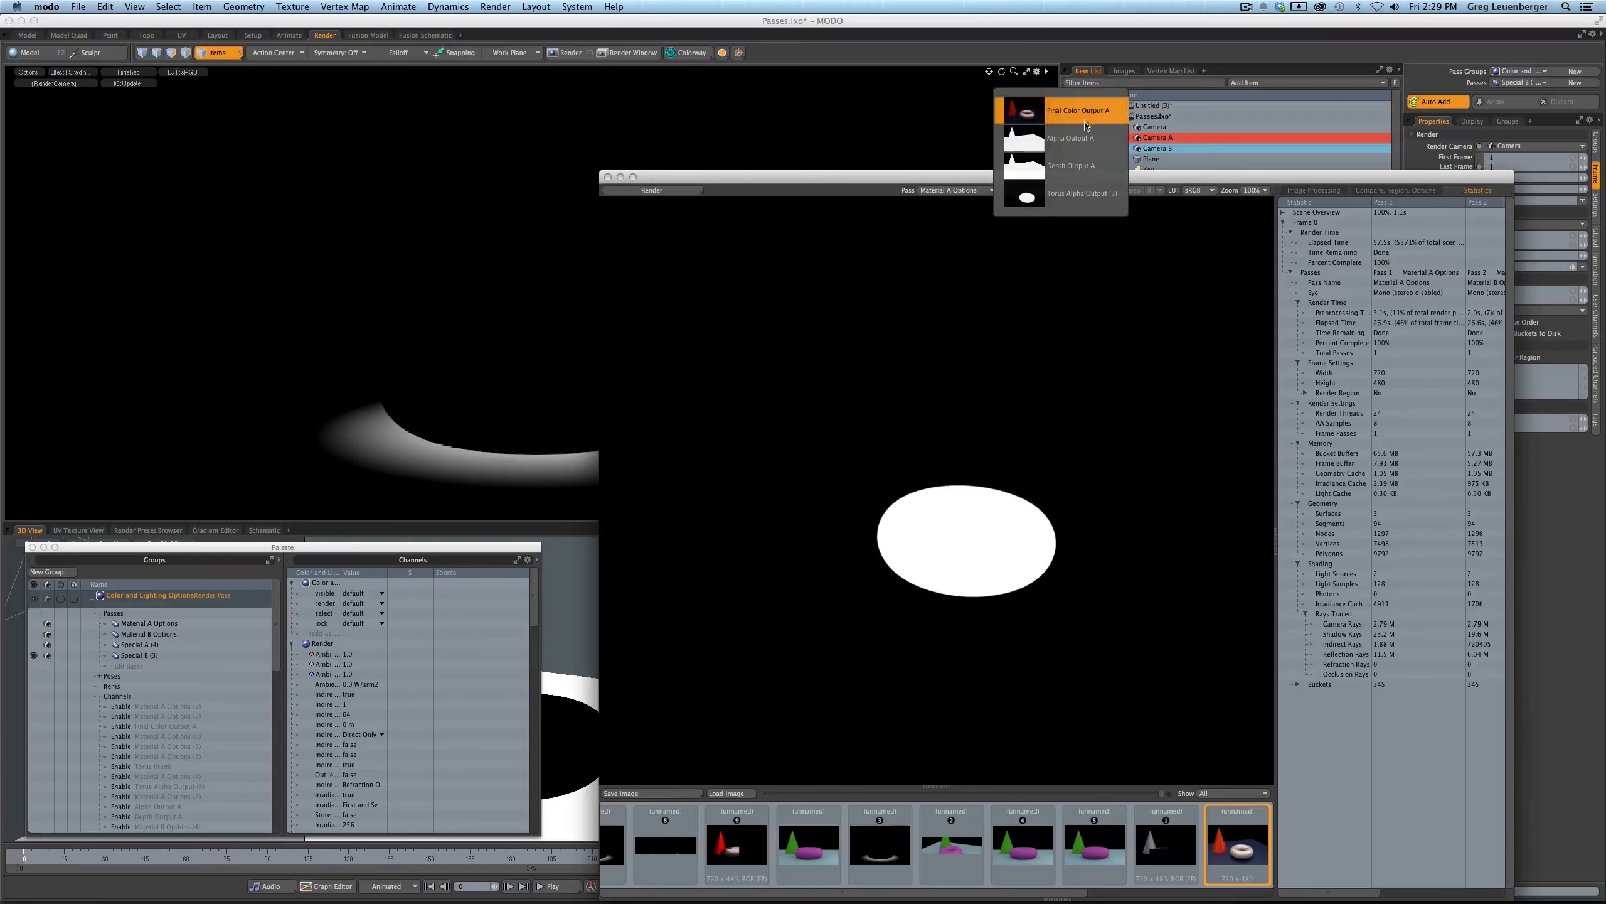
left_click(1087, 121)
left_click(1058, 192)
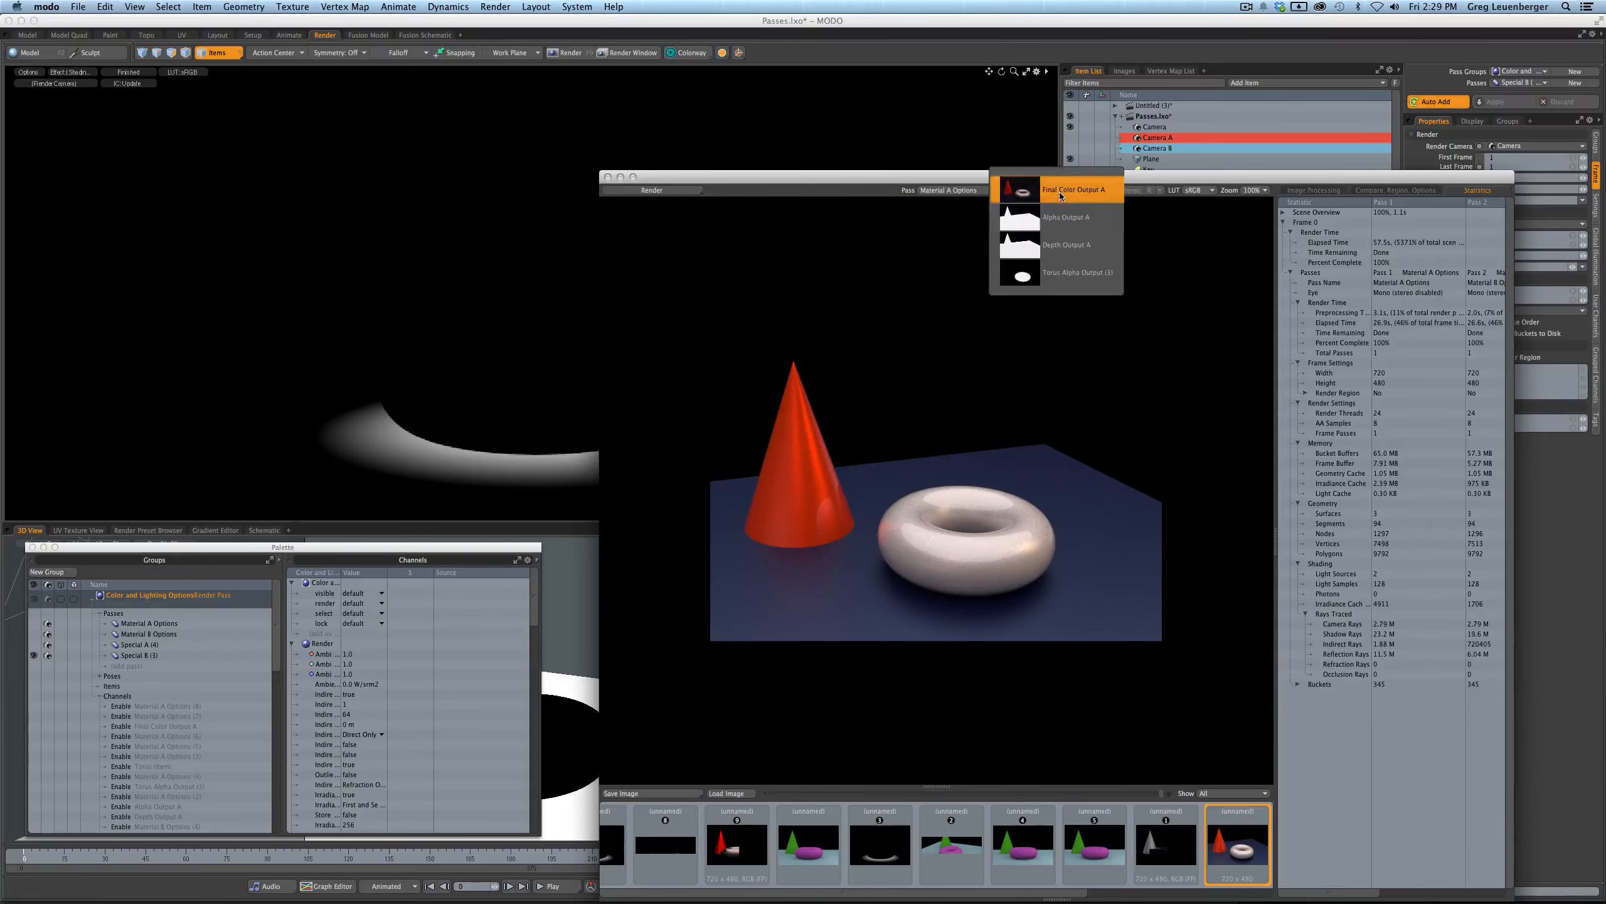
left_click(1088, 250)
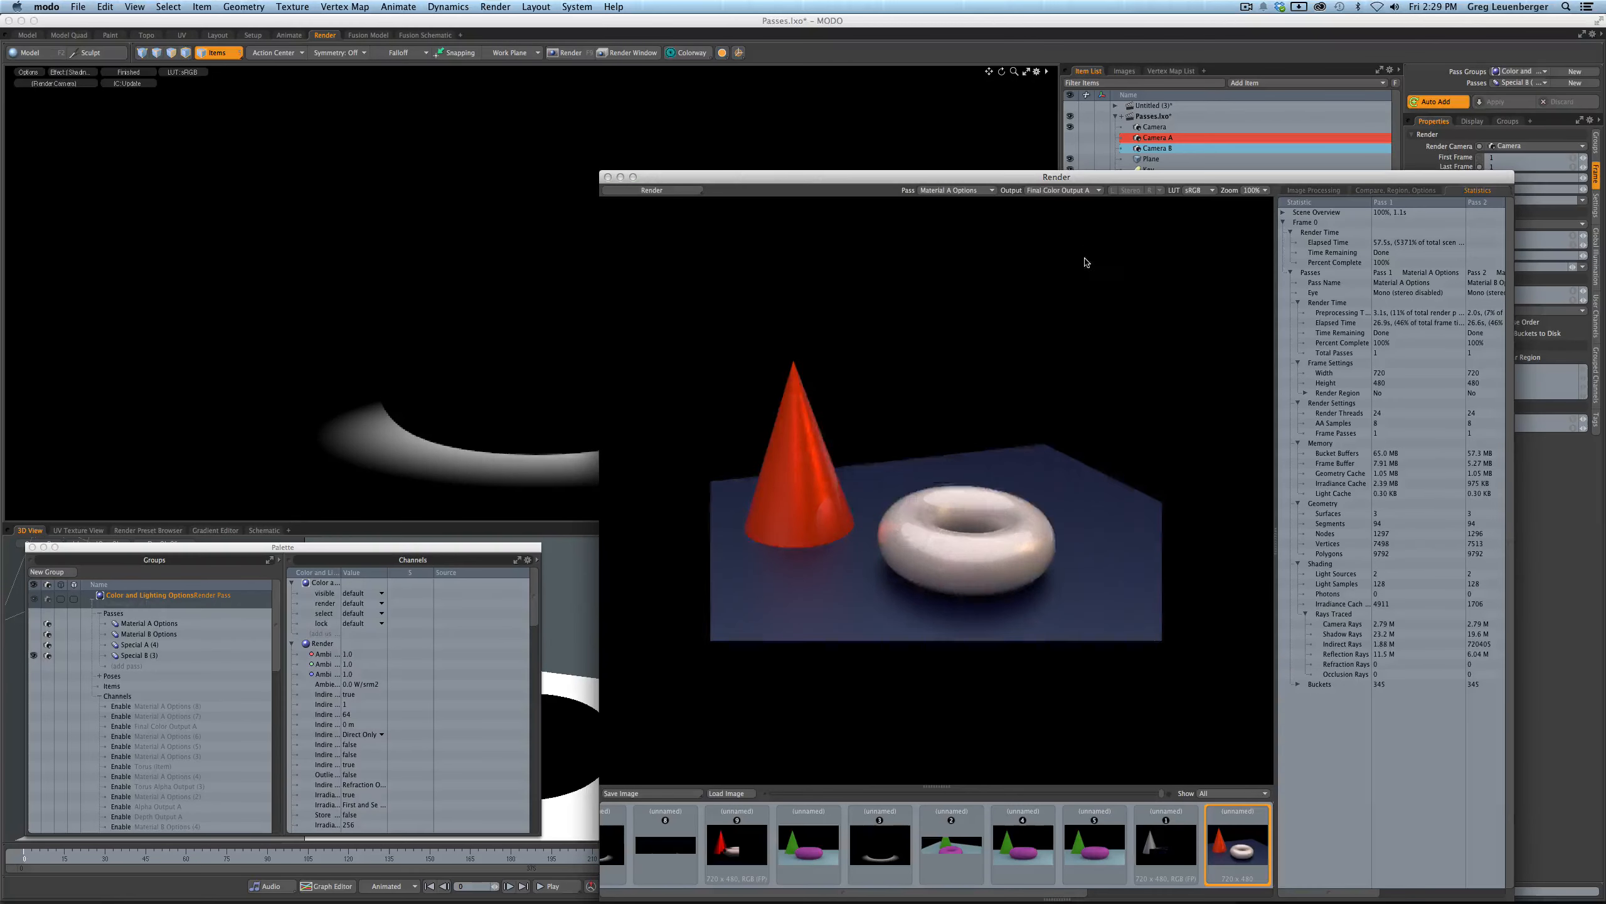
- Reposition the render window, review its output list, switch the display to Final Color Output A and close the window
mouse_move(1061, 184)
left_mouse_down()
mouse_move(945, 497)
mouse_move(874, 256)
mouse_move(731, 563)
mouse_move(745, 563)
left_mouse_up()
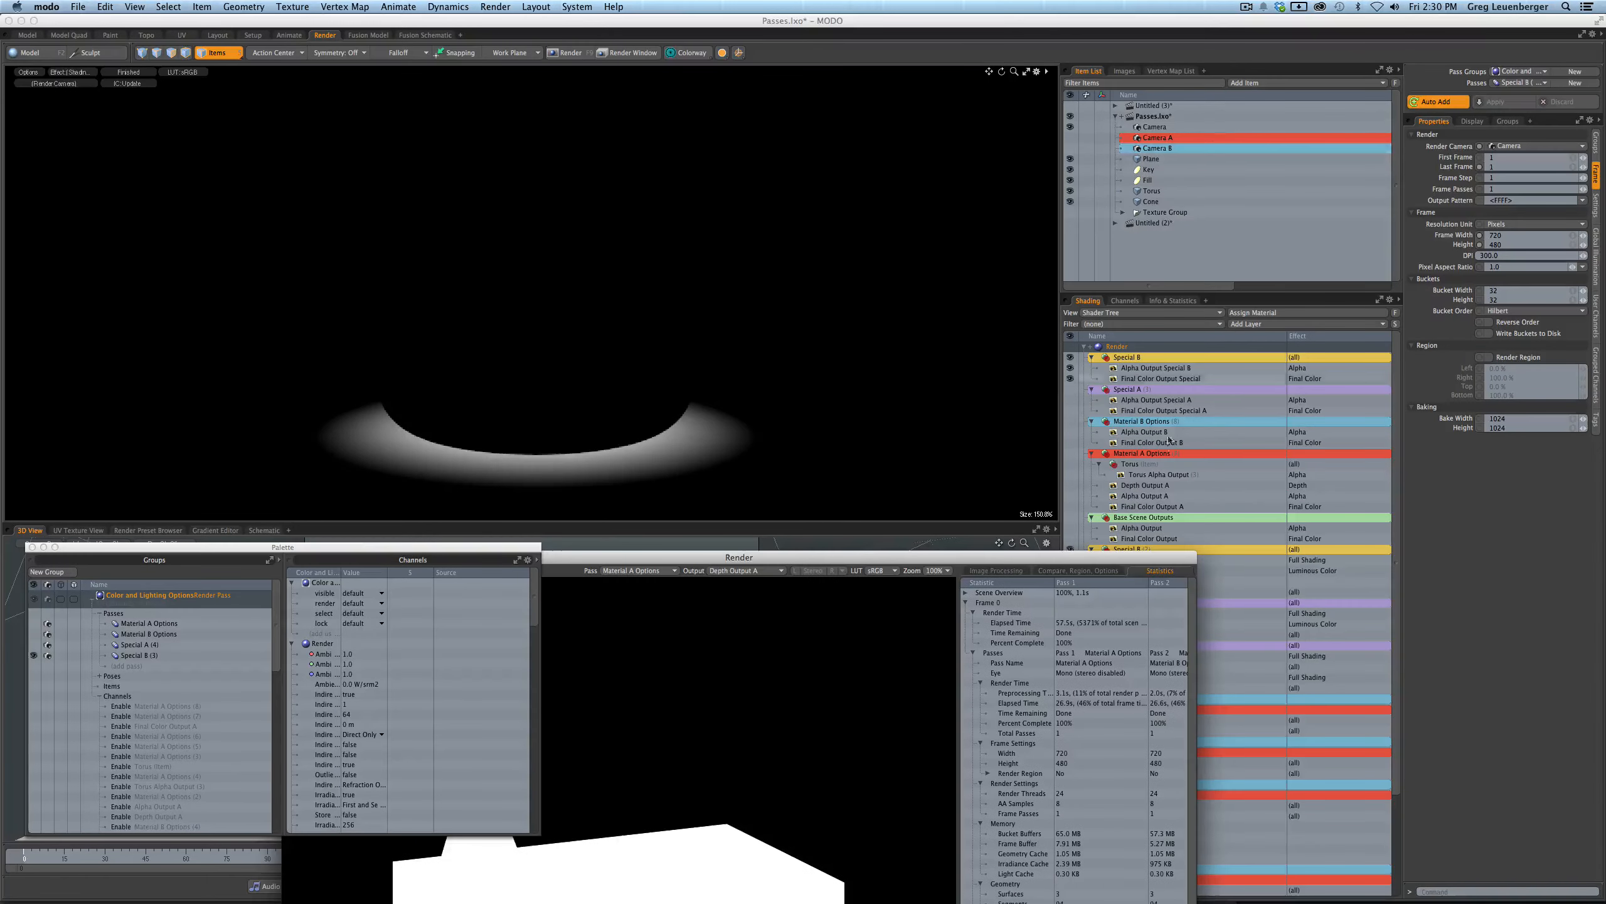
left_click_drag(1006, 560, 1253, 87)
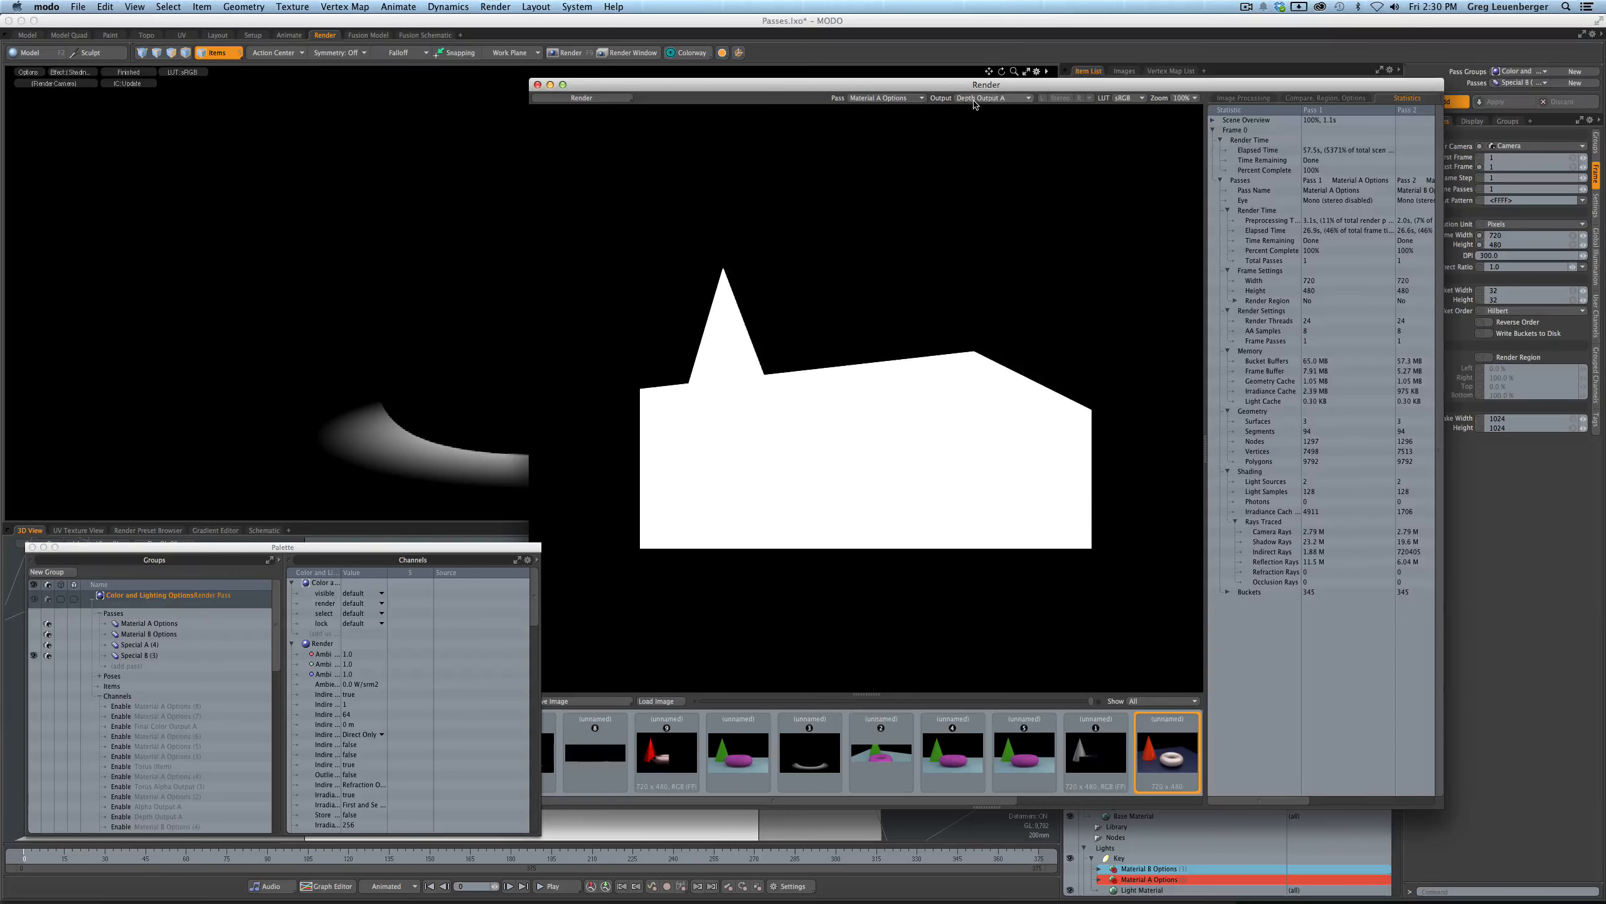
left_click(994, 100)
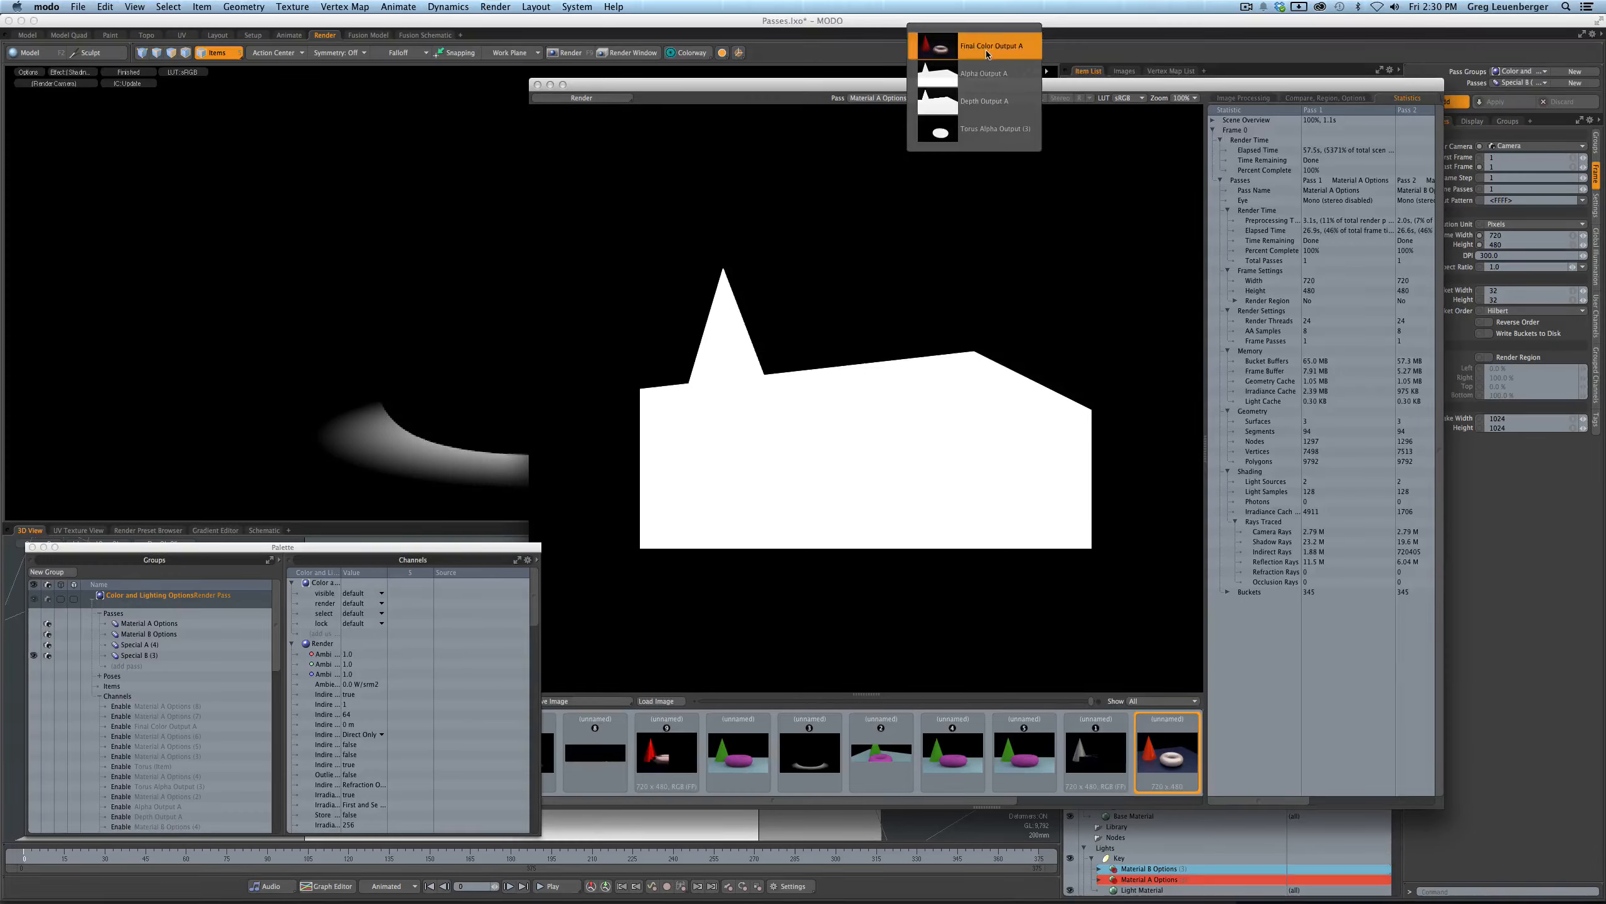
left_click(1013, 216)
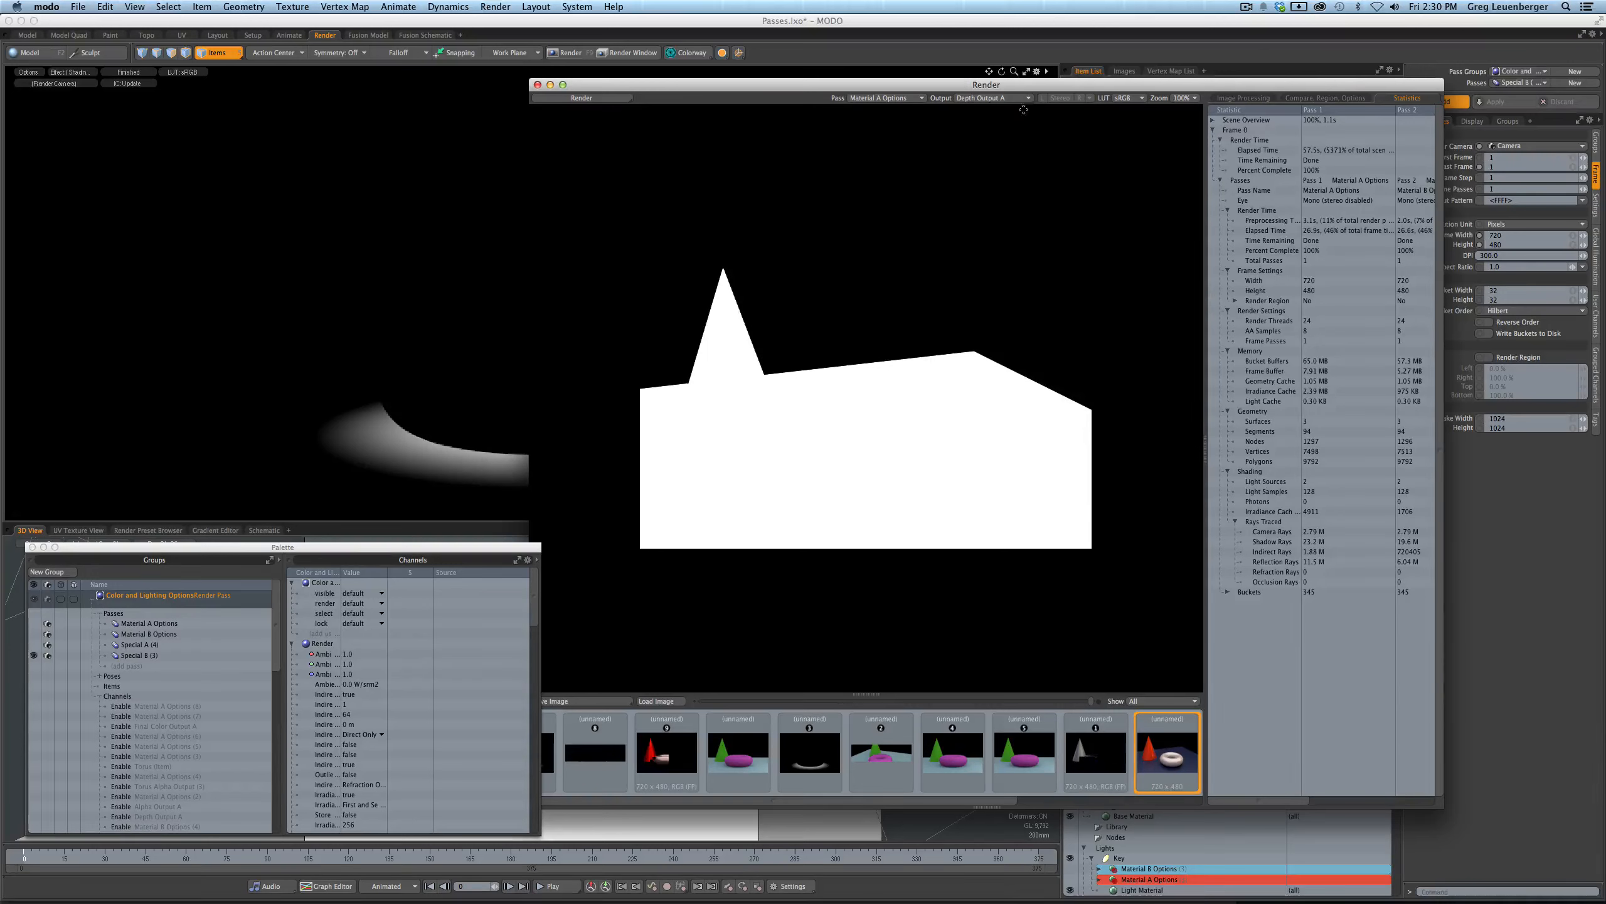
left_click(1006, 98)
left_click(992, 38)
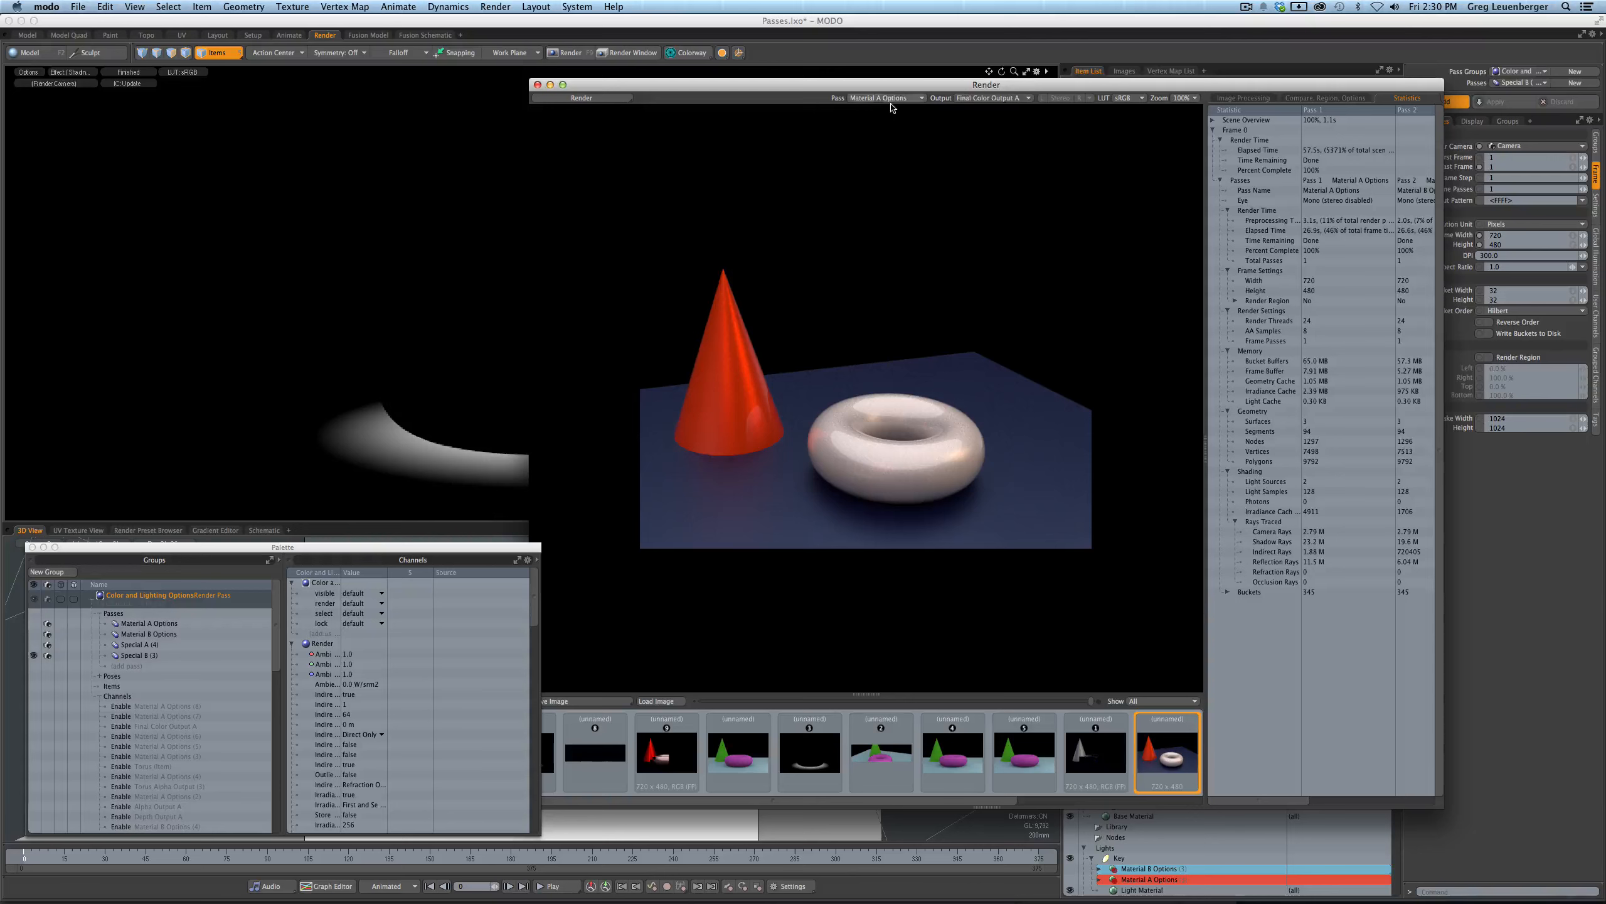
left_click(538, 84)
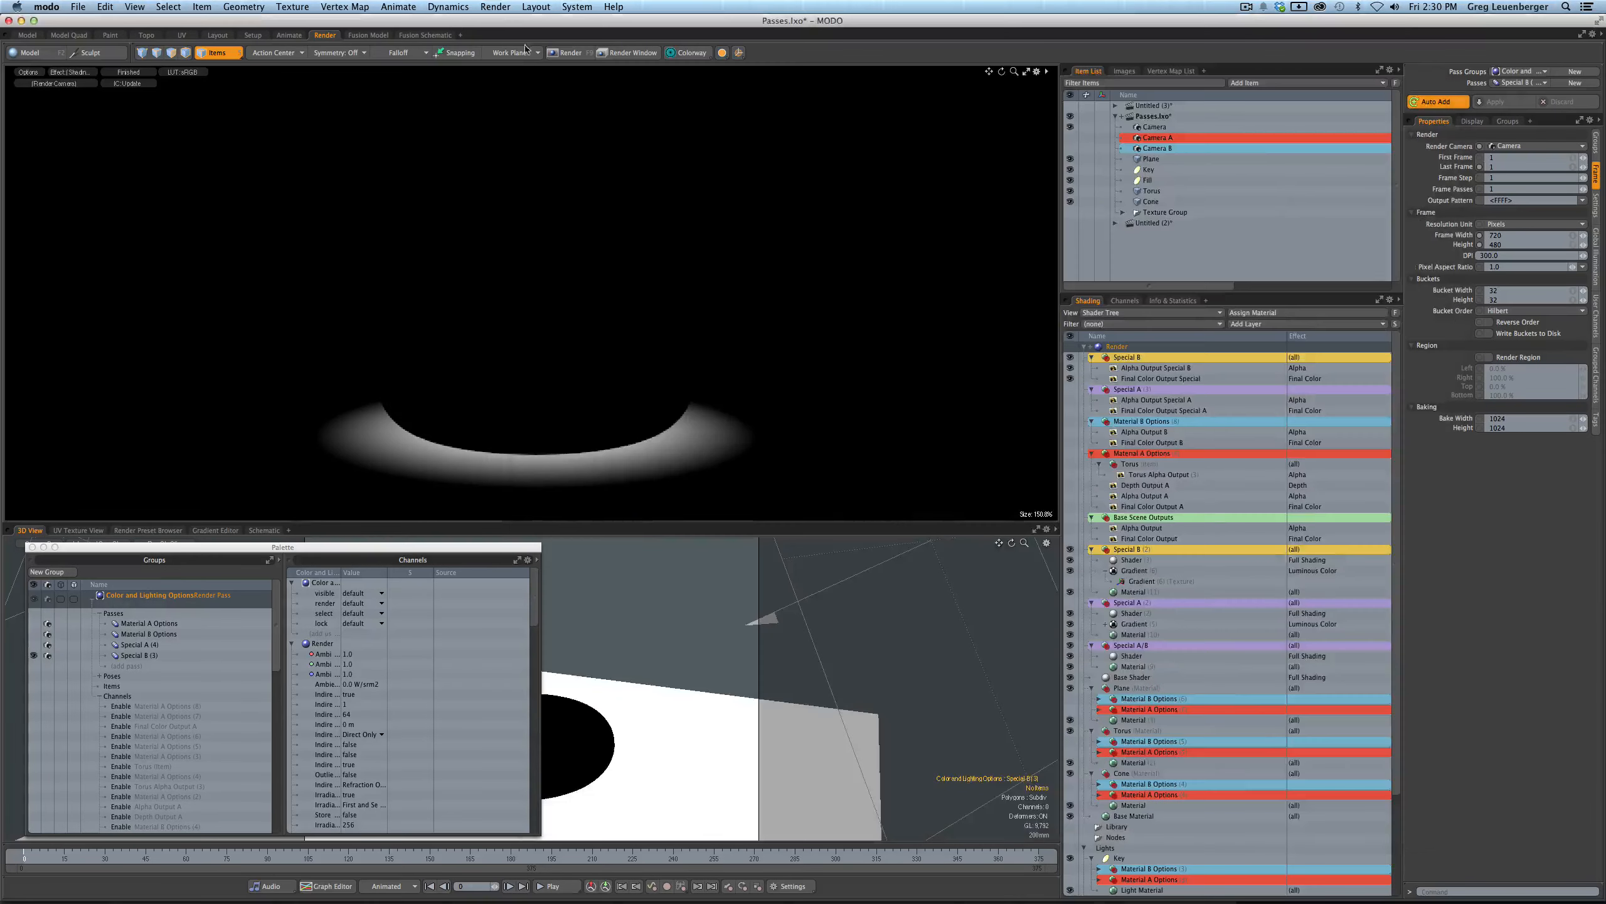
- Set the active pass to (none) so the base scene is current
left_click(495, 7)
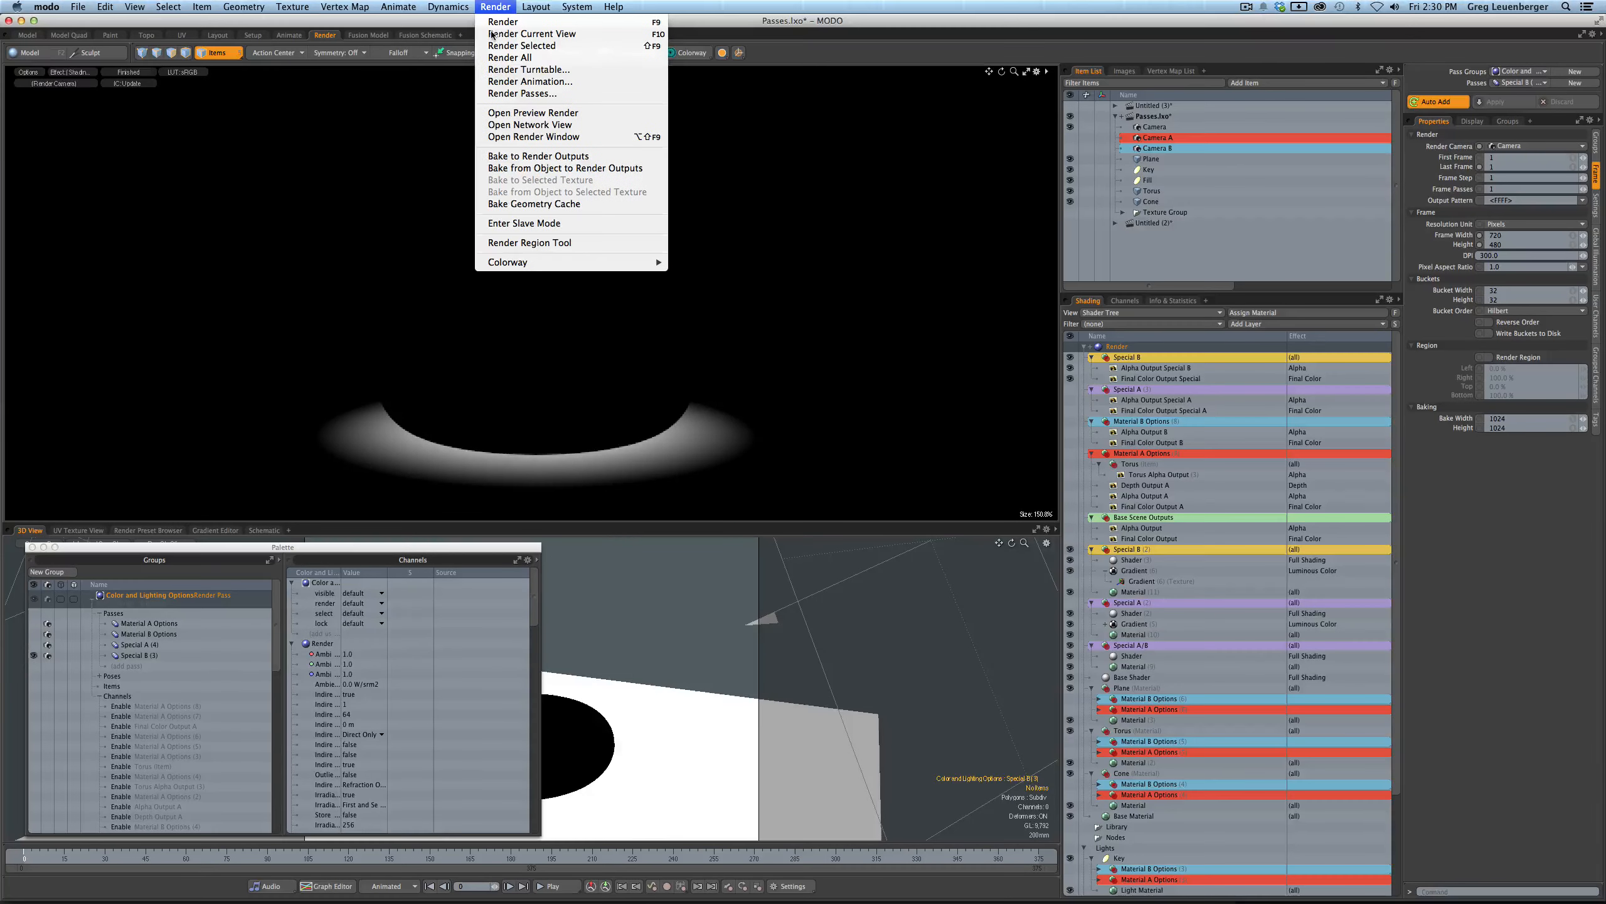
left_click(1518, 93)
left_click(1516, 83)
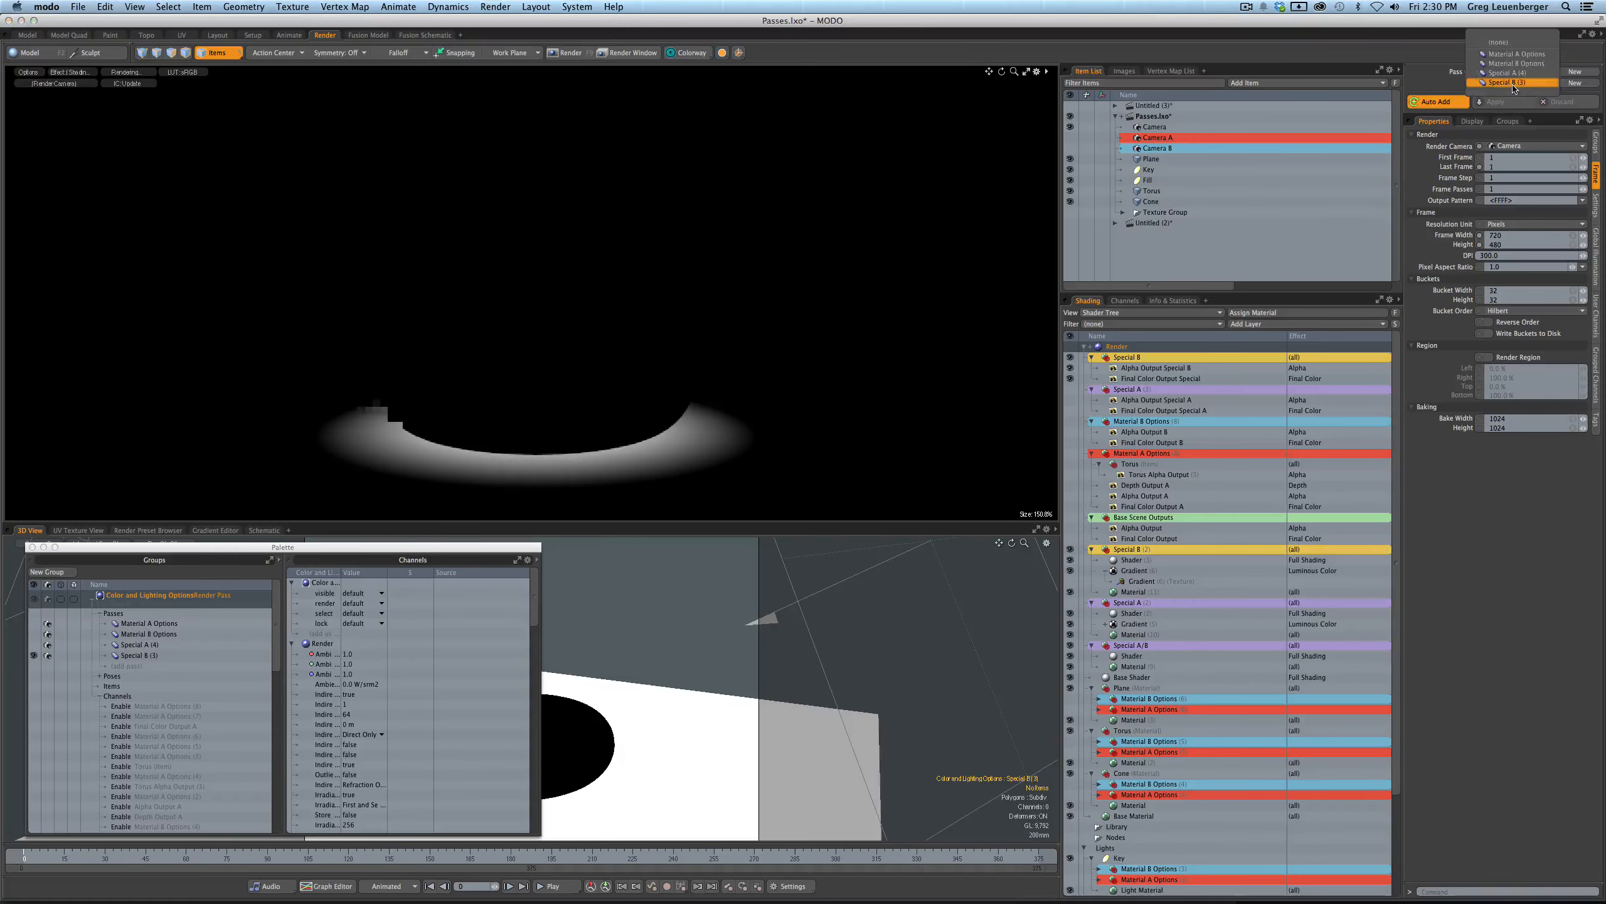
left_click(1499, 42)
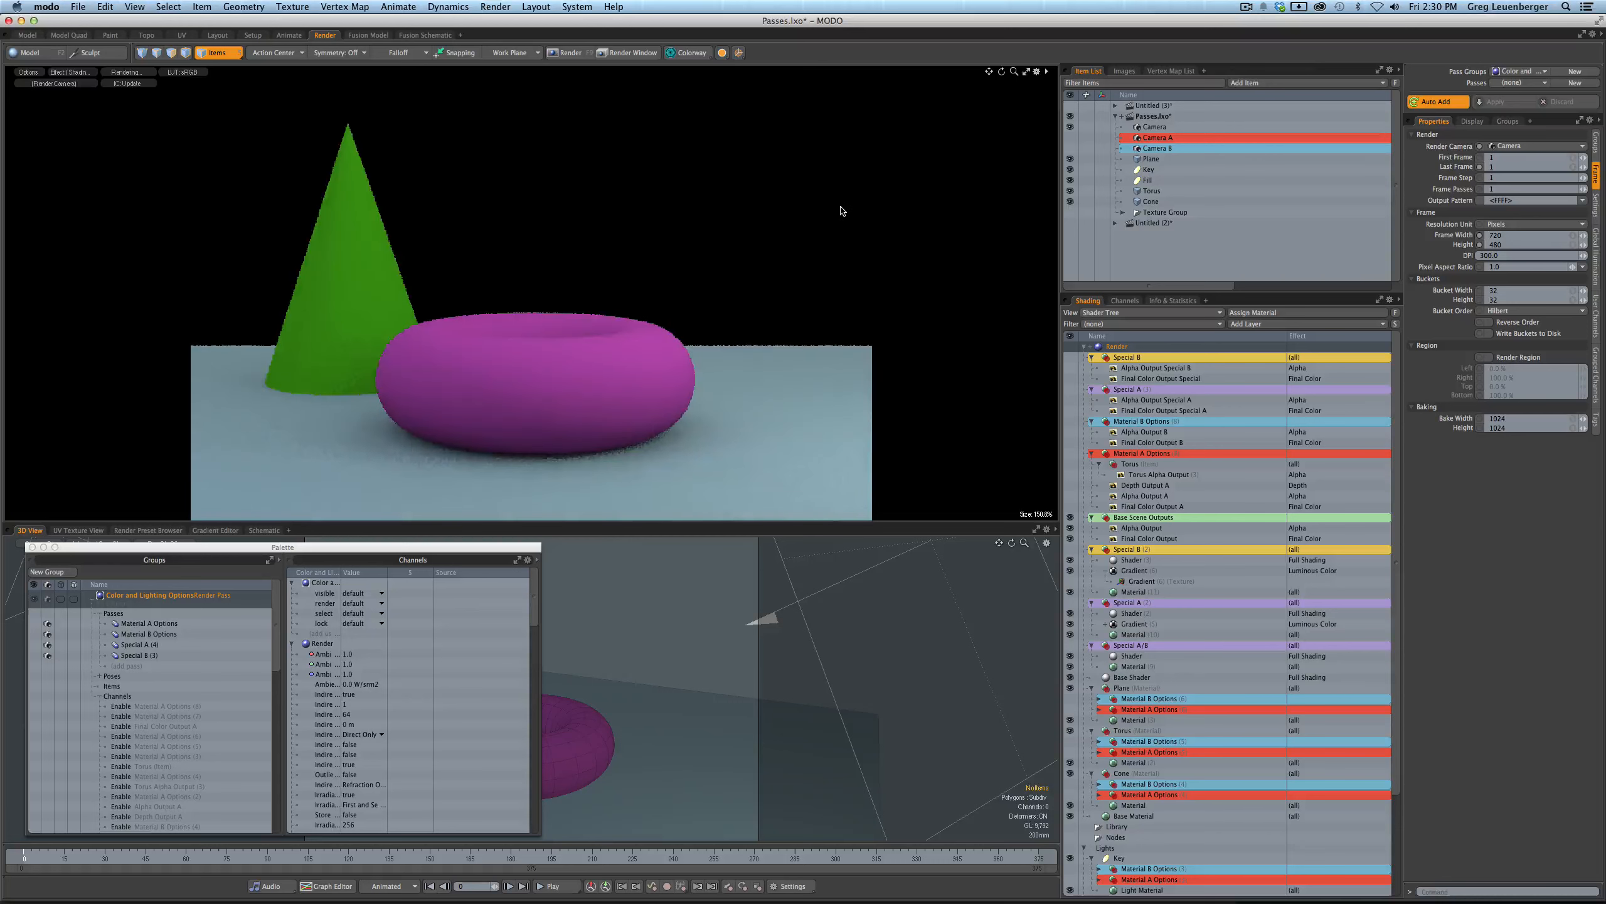
- Reopen the render window, view the rendered Material A Options and Material B Options passes, and close it
left_click(495, 7)
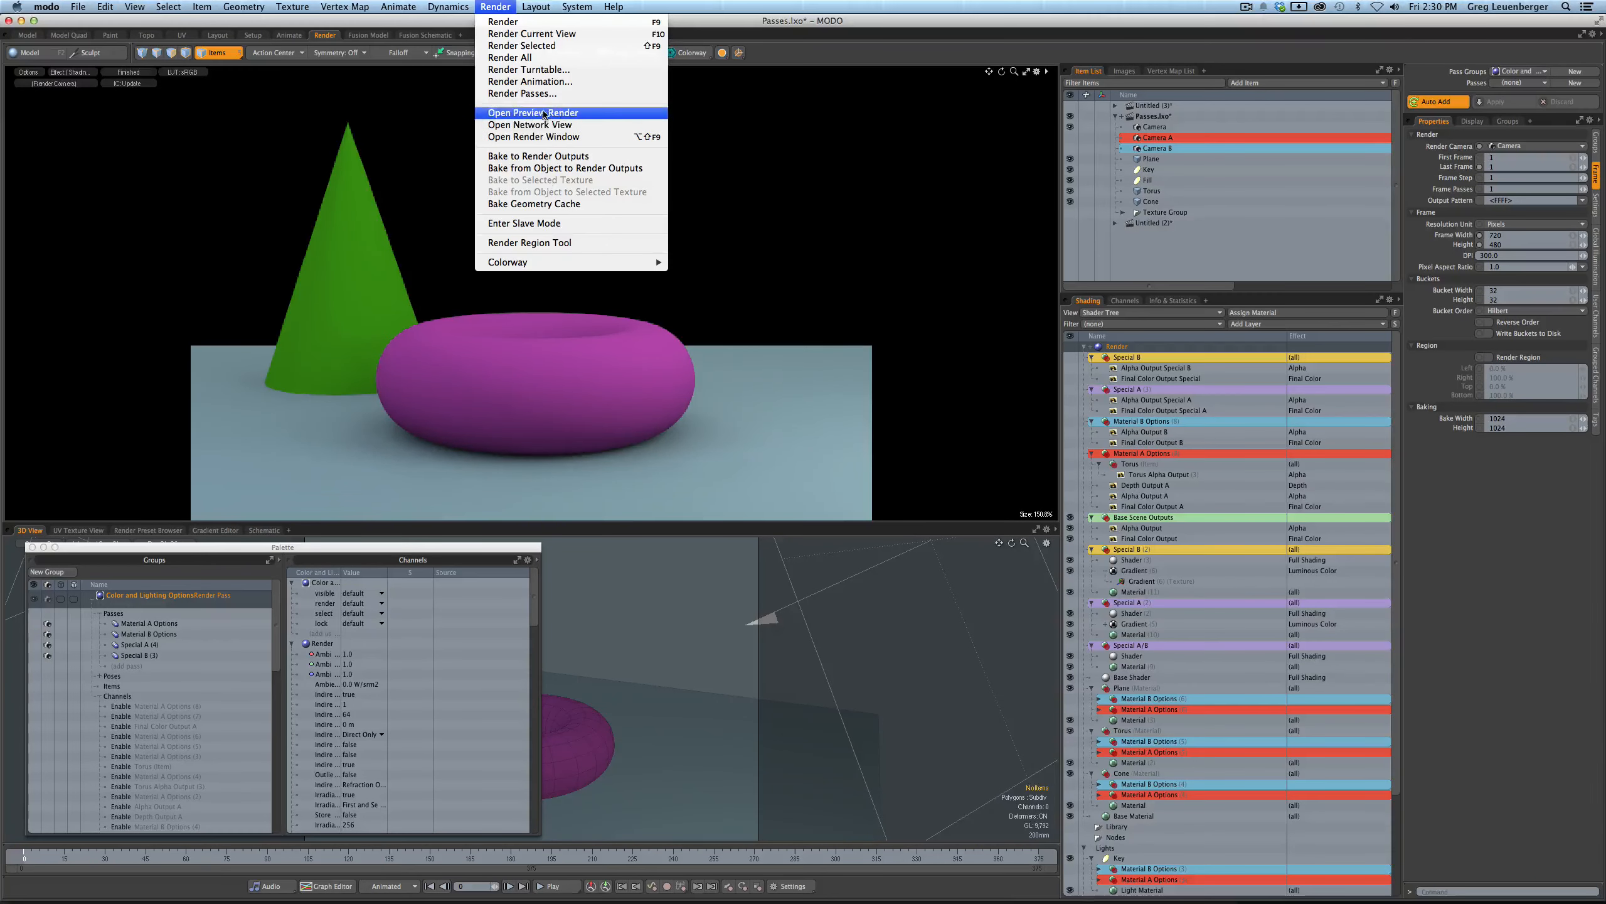
left_click(556, 140)
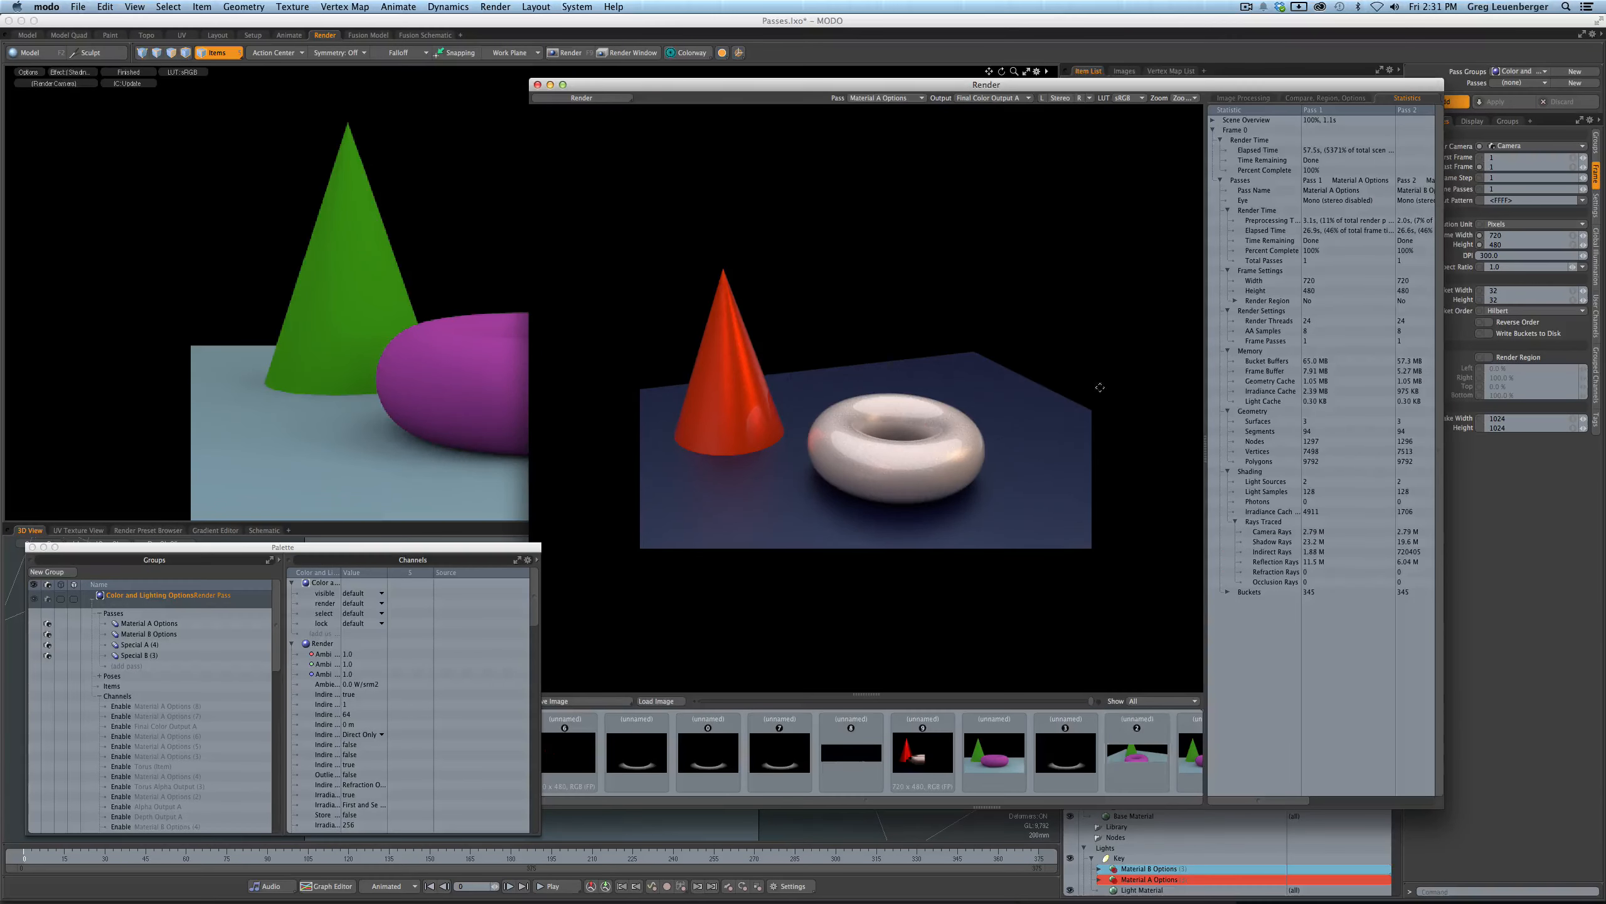
left_click(900, 99)
left_click(904, 118)
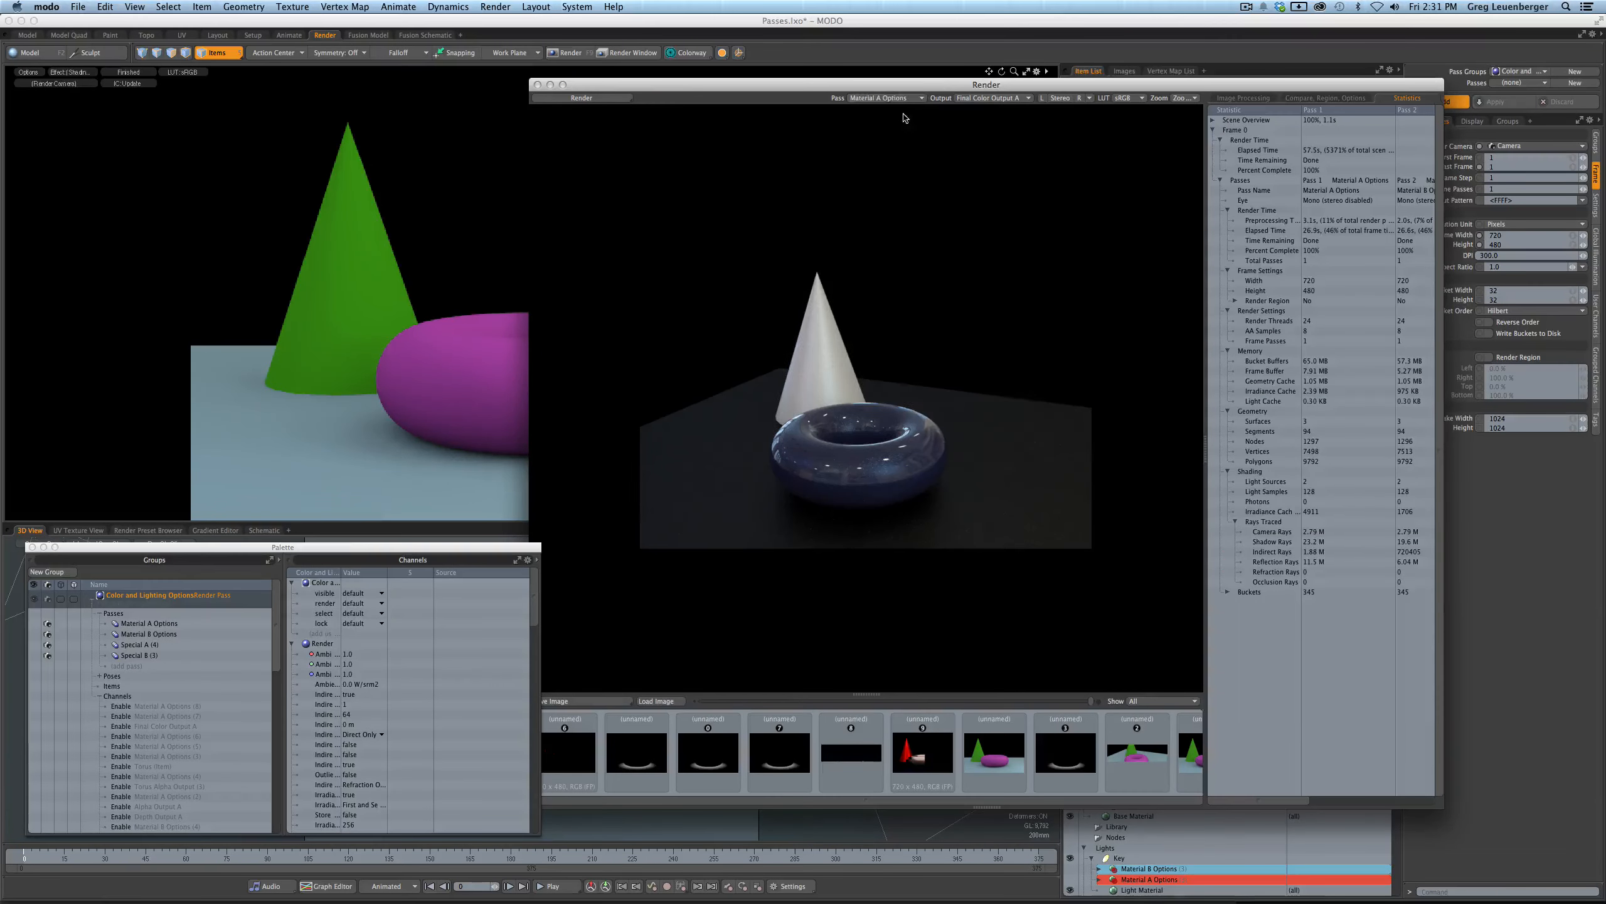
left_click(538, 84)
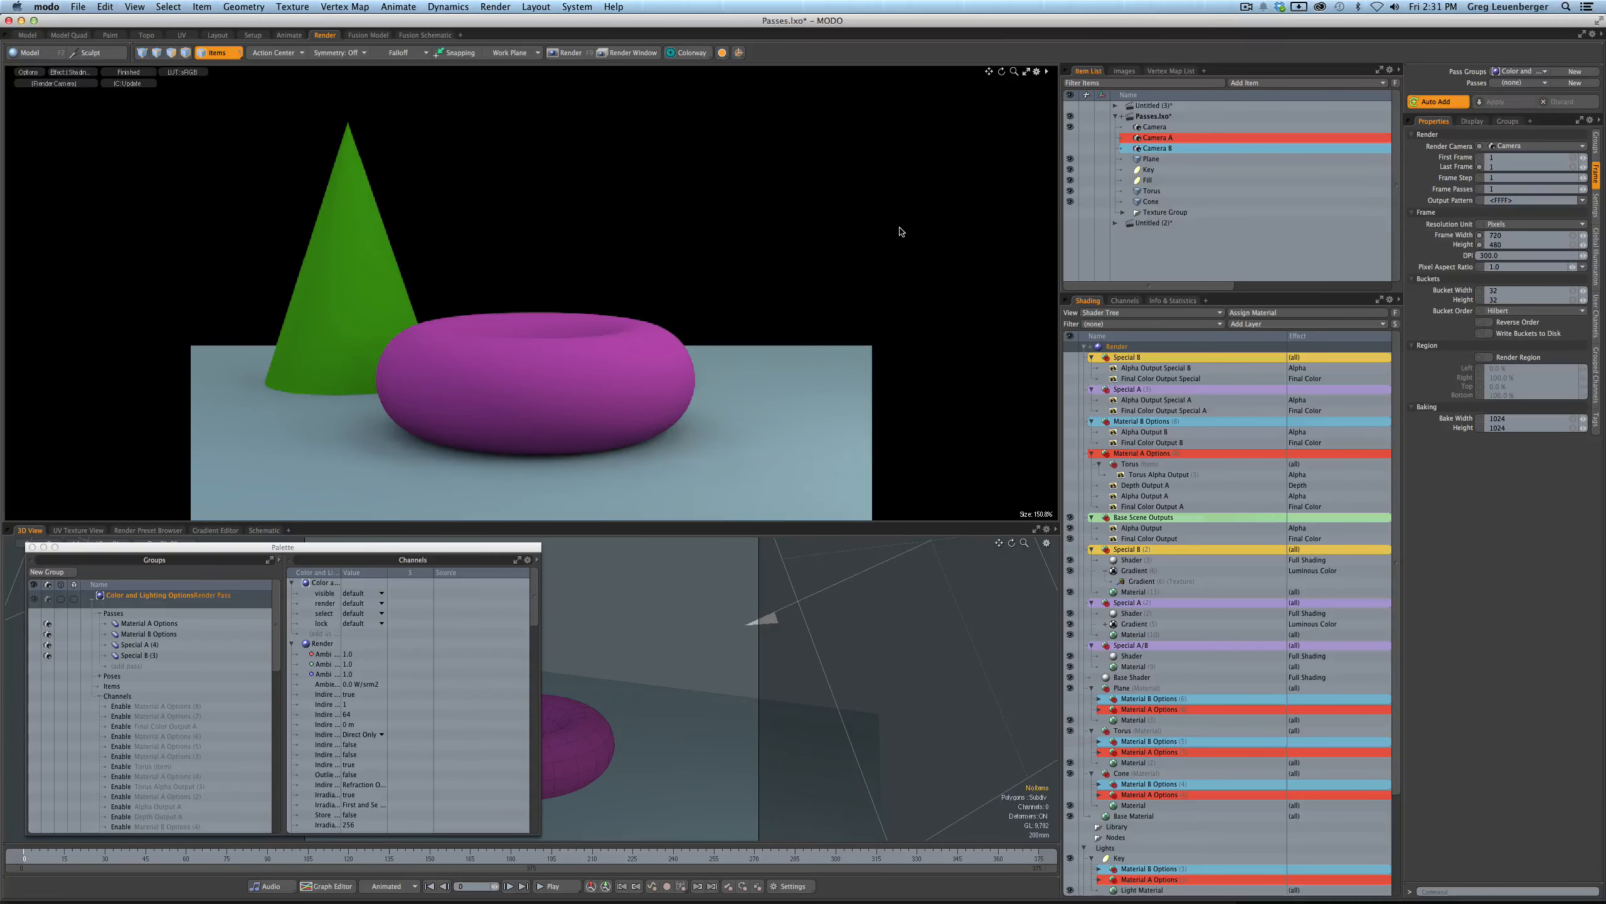
- Render the Color and Lighting Options pass group as an animation image sequence, using the filenames specified in the render outputs
left_click(496, 7)
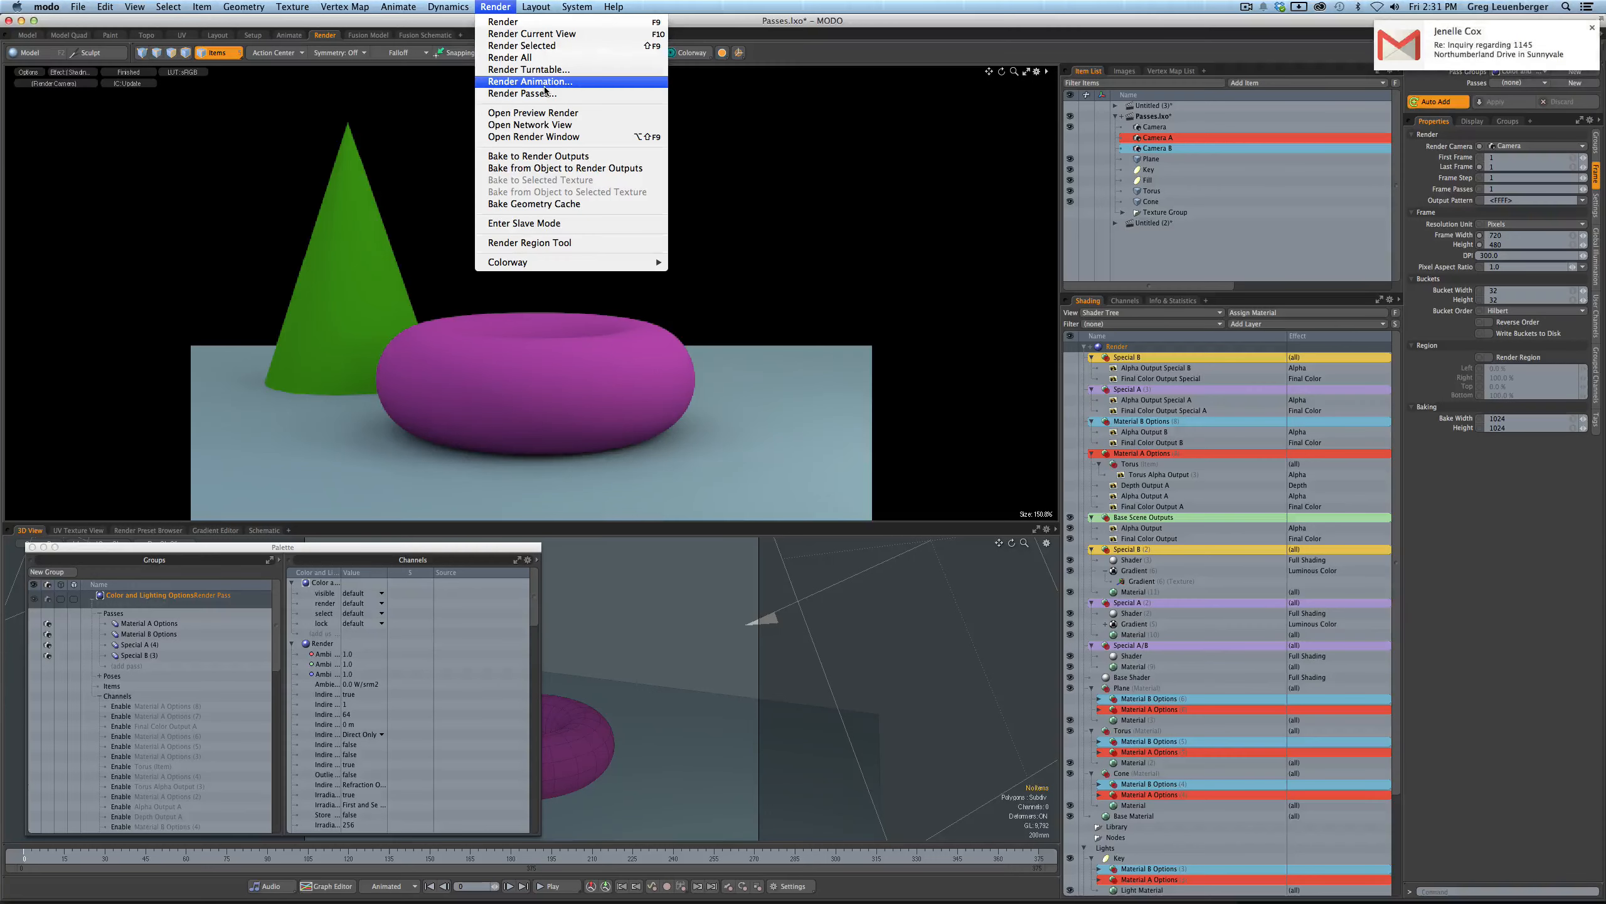
left_click(537, 26)
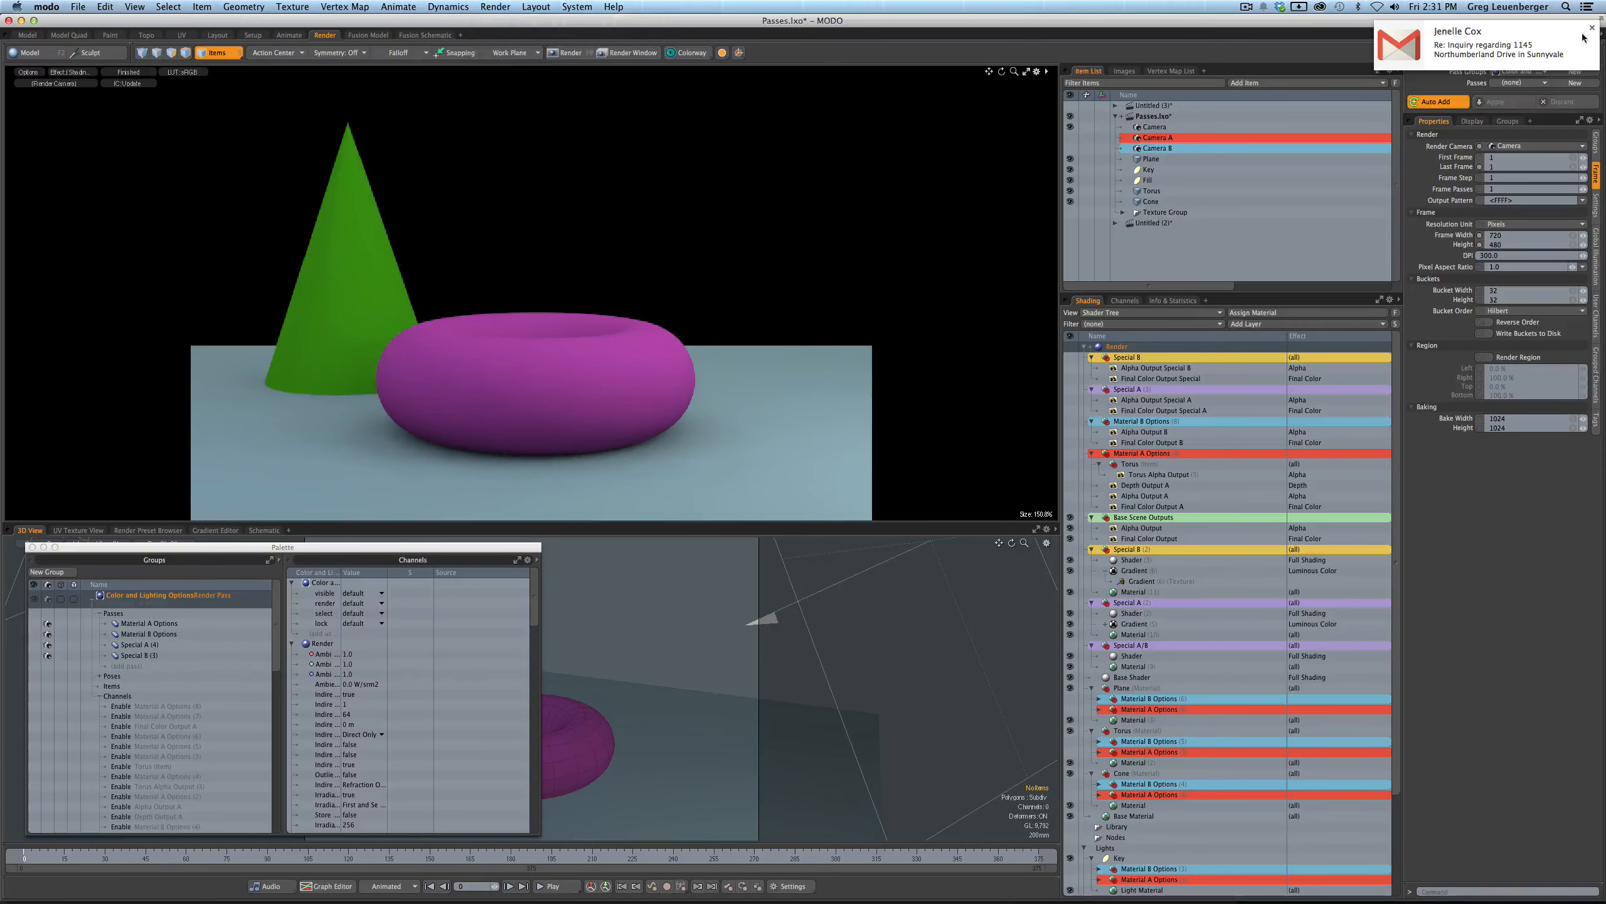
left_click(497, 6)
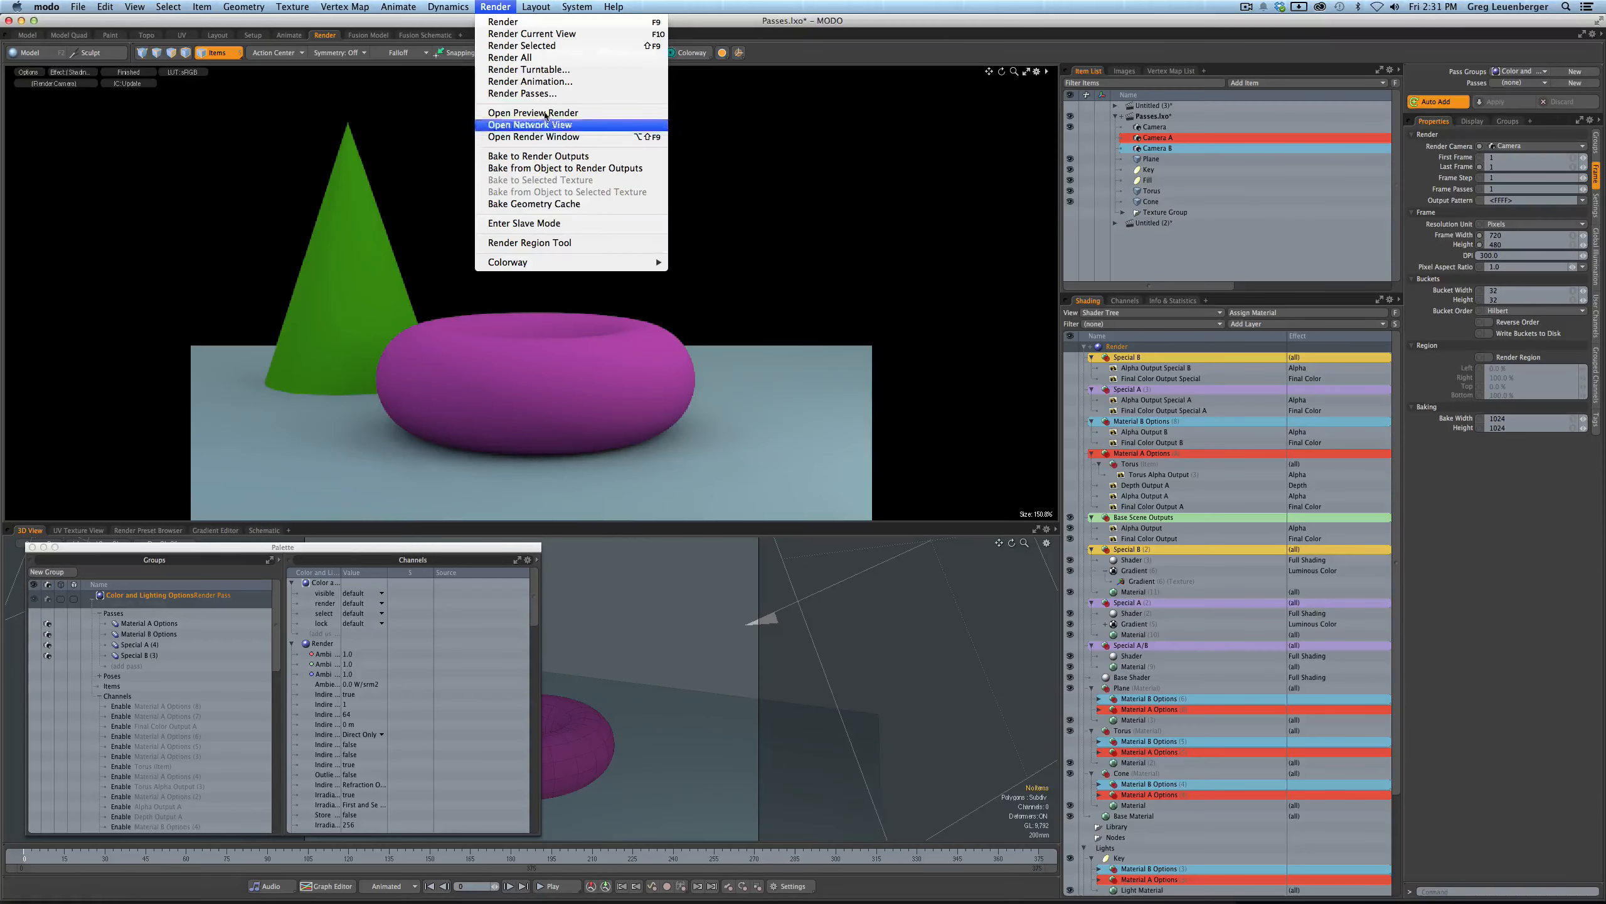
left_click(539, 82)
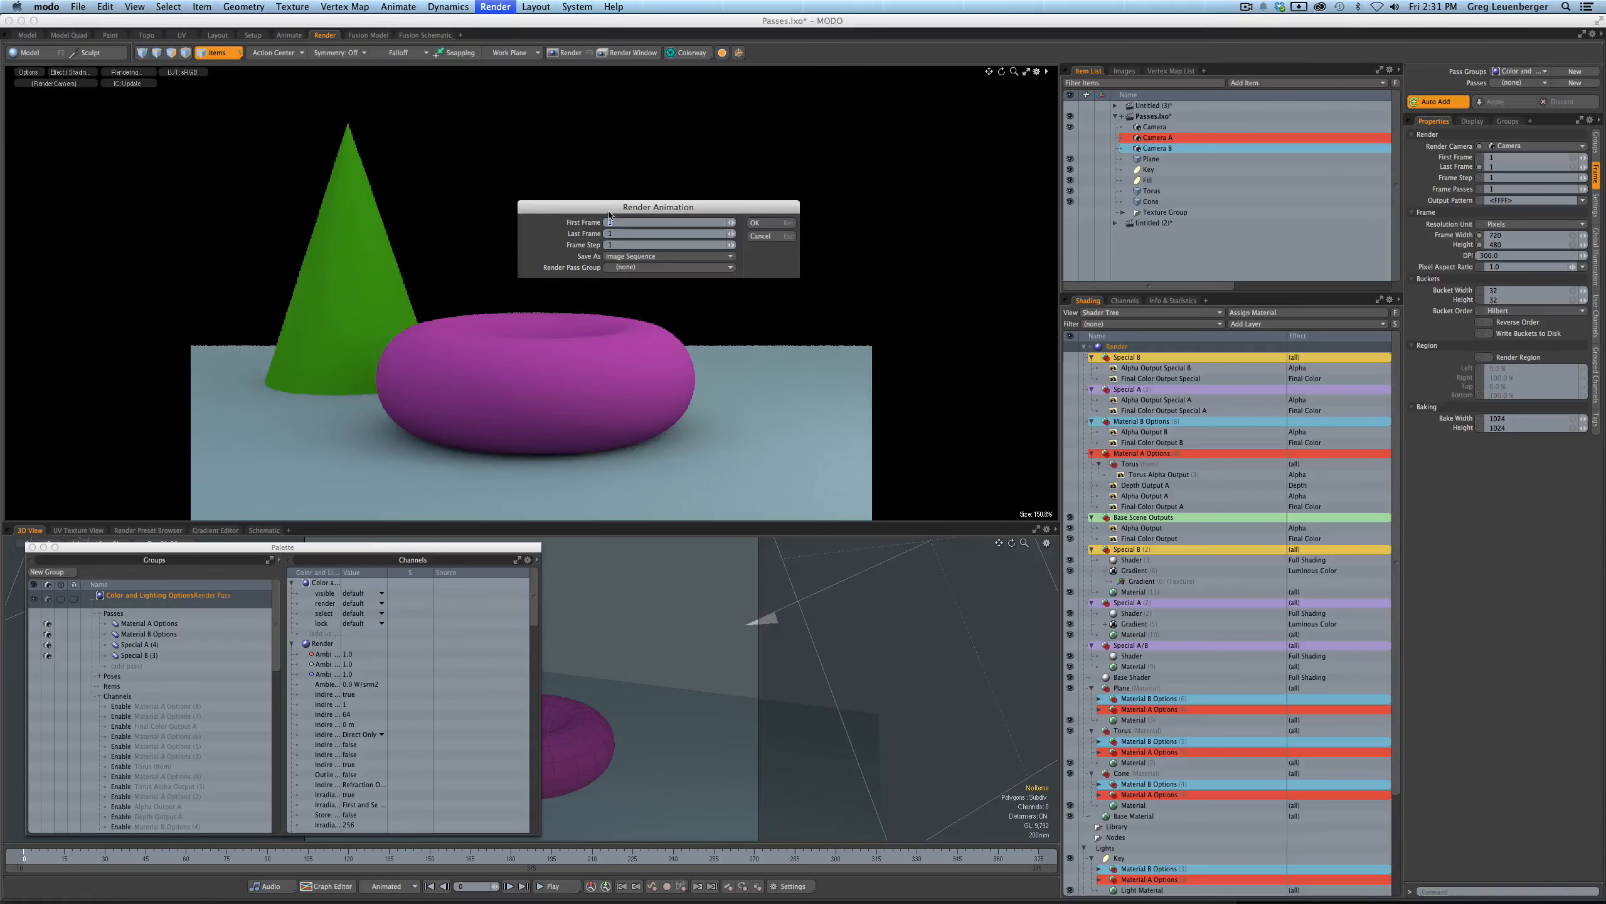
left_click(645, 271)
left_click(648, 280)
left_click(770, 228)
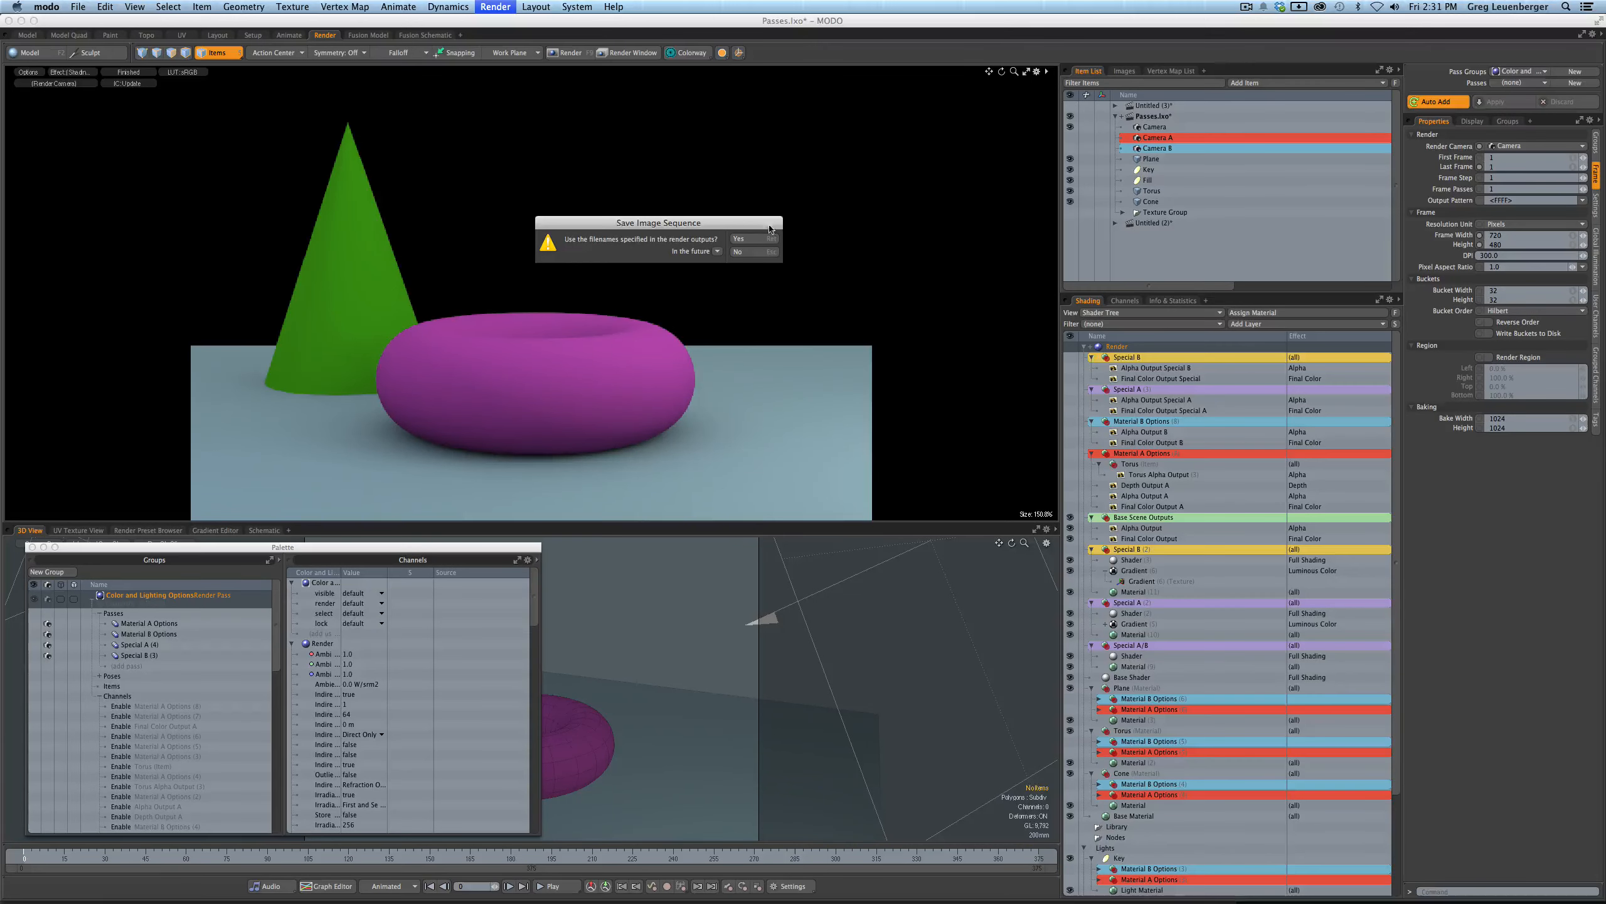
left_click(753, 242)
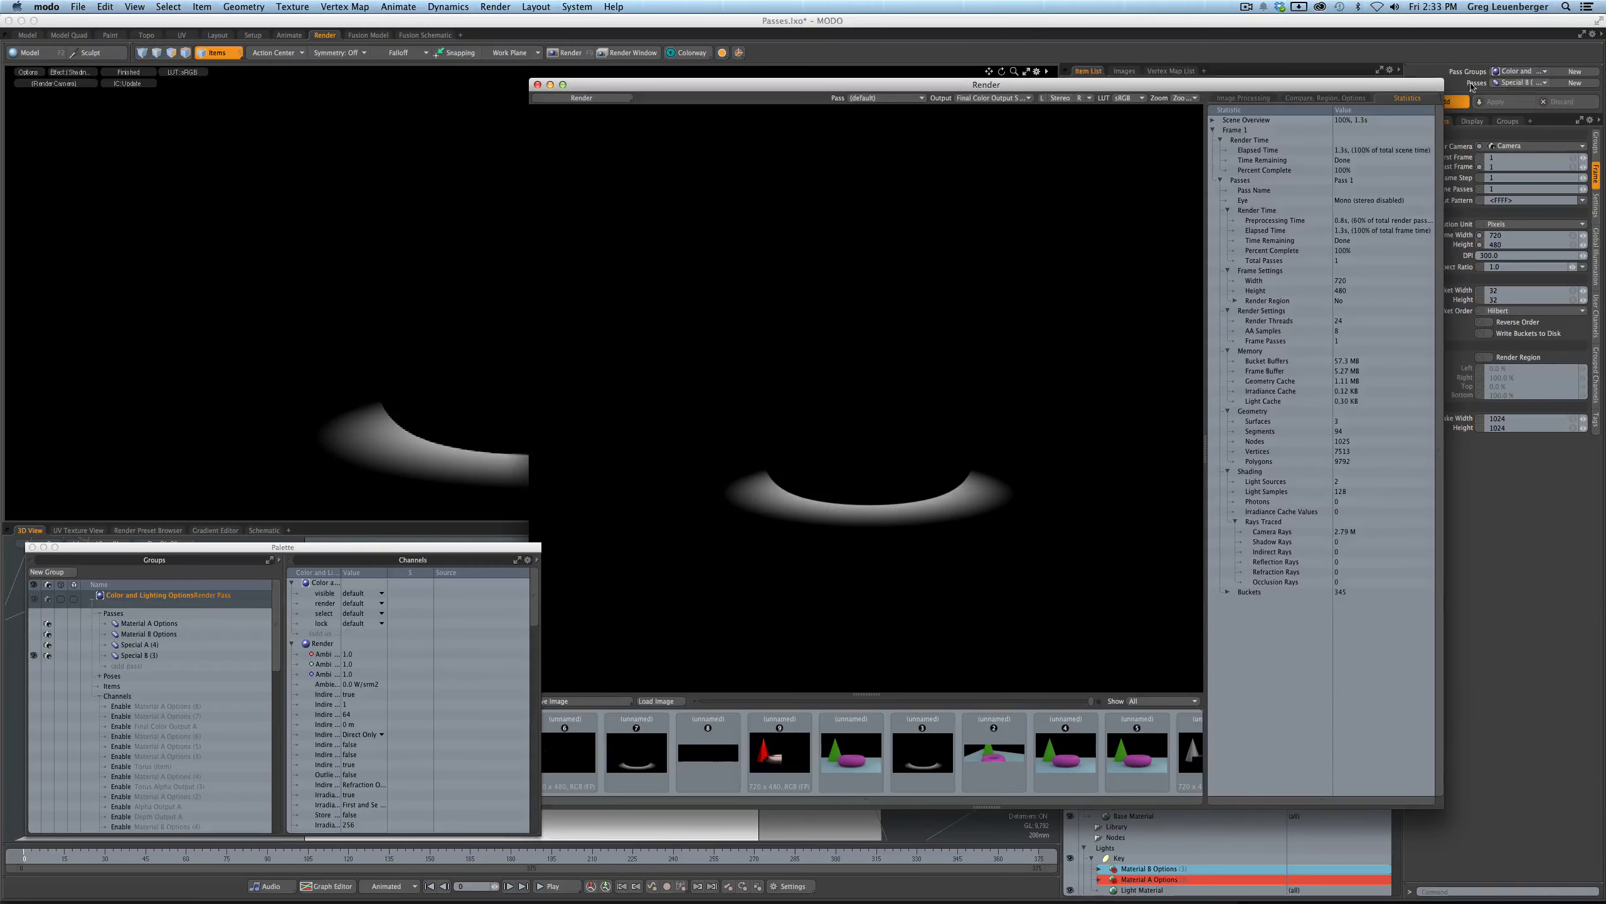
- Turn off Auto Add and reposition the render window clear of the pass settings
left_click_drag(1399, 90, 1385, 93)
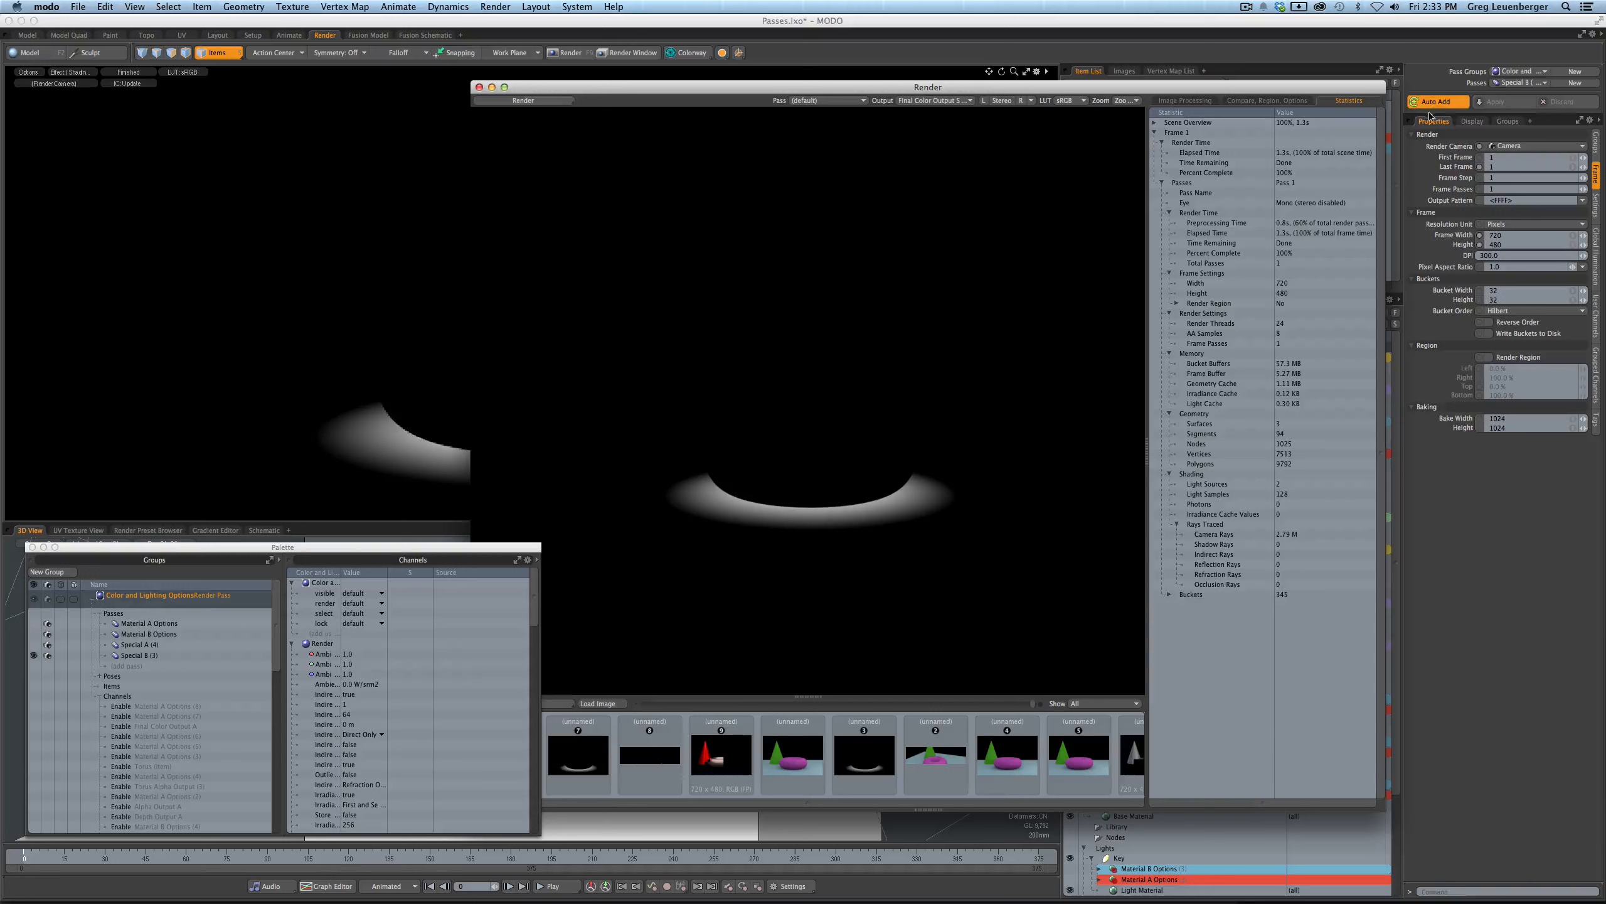
left_click(1437, 102)
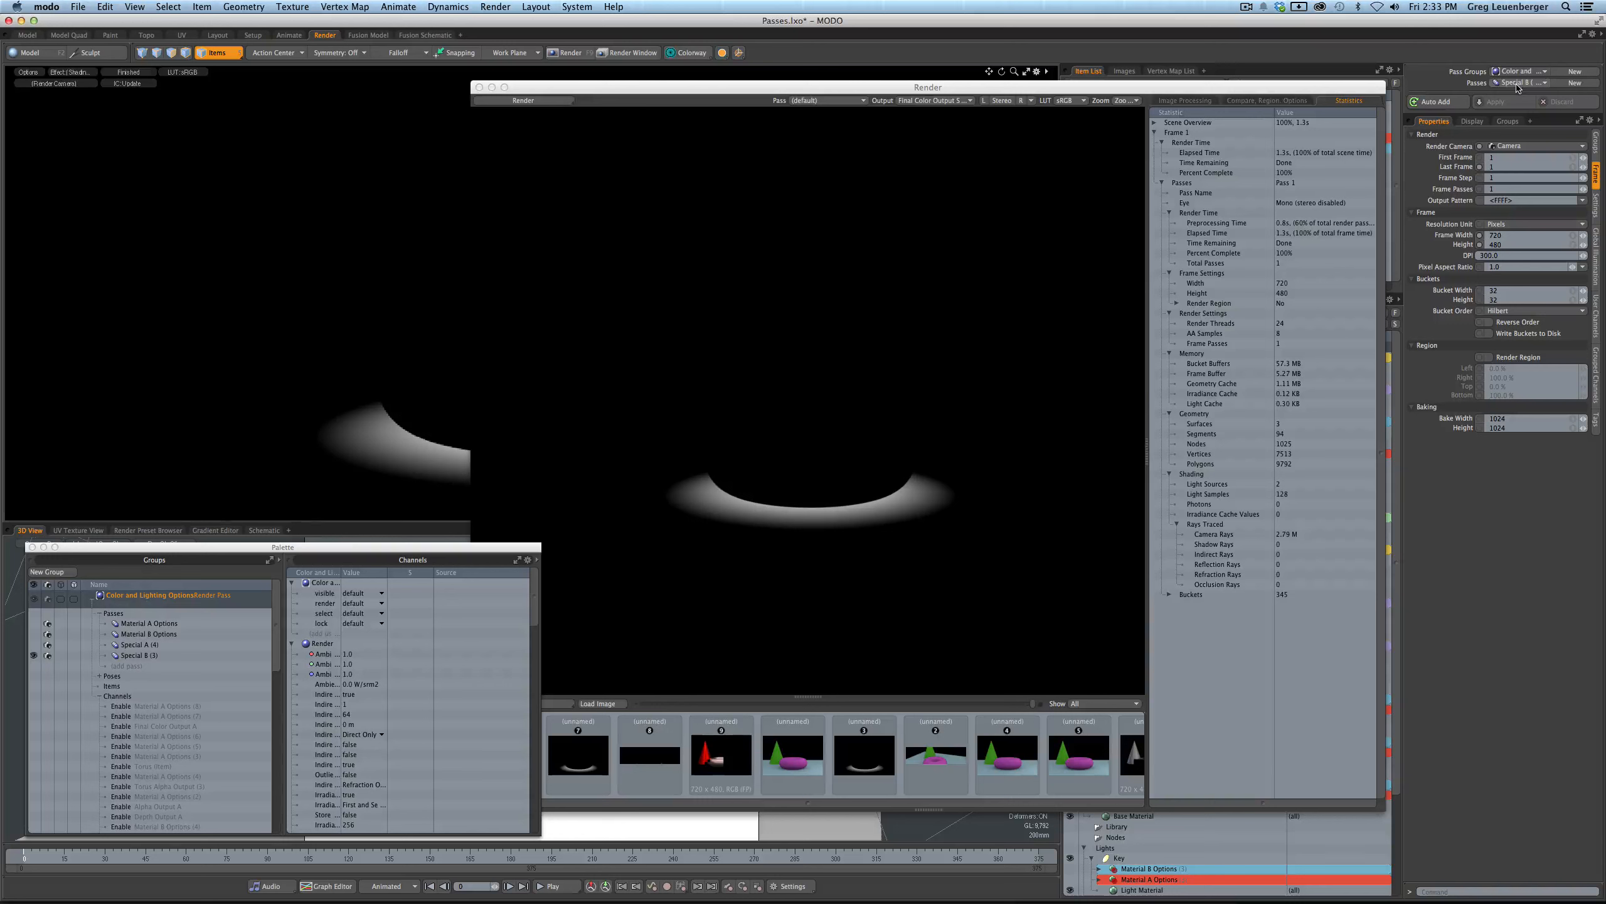
left_click(1516, 89)
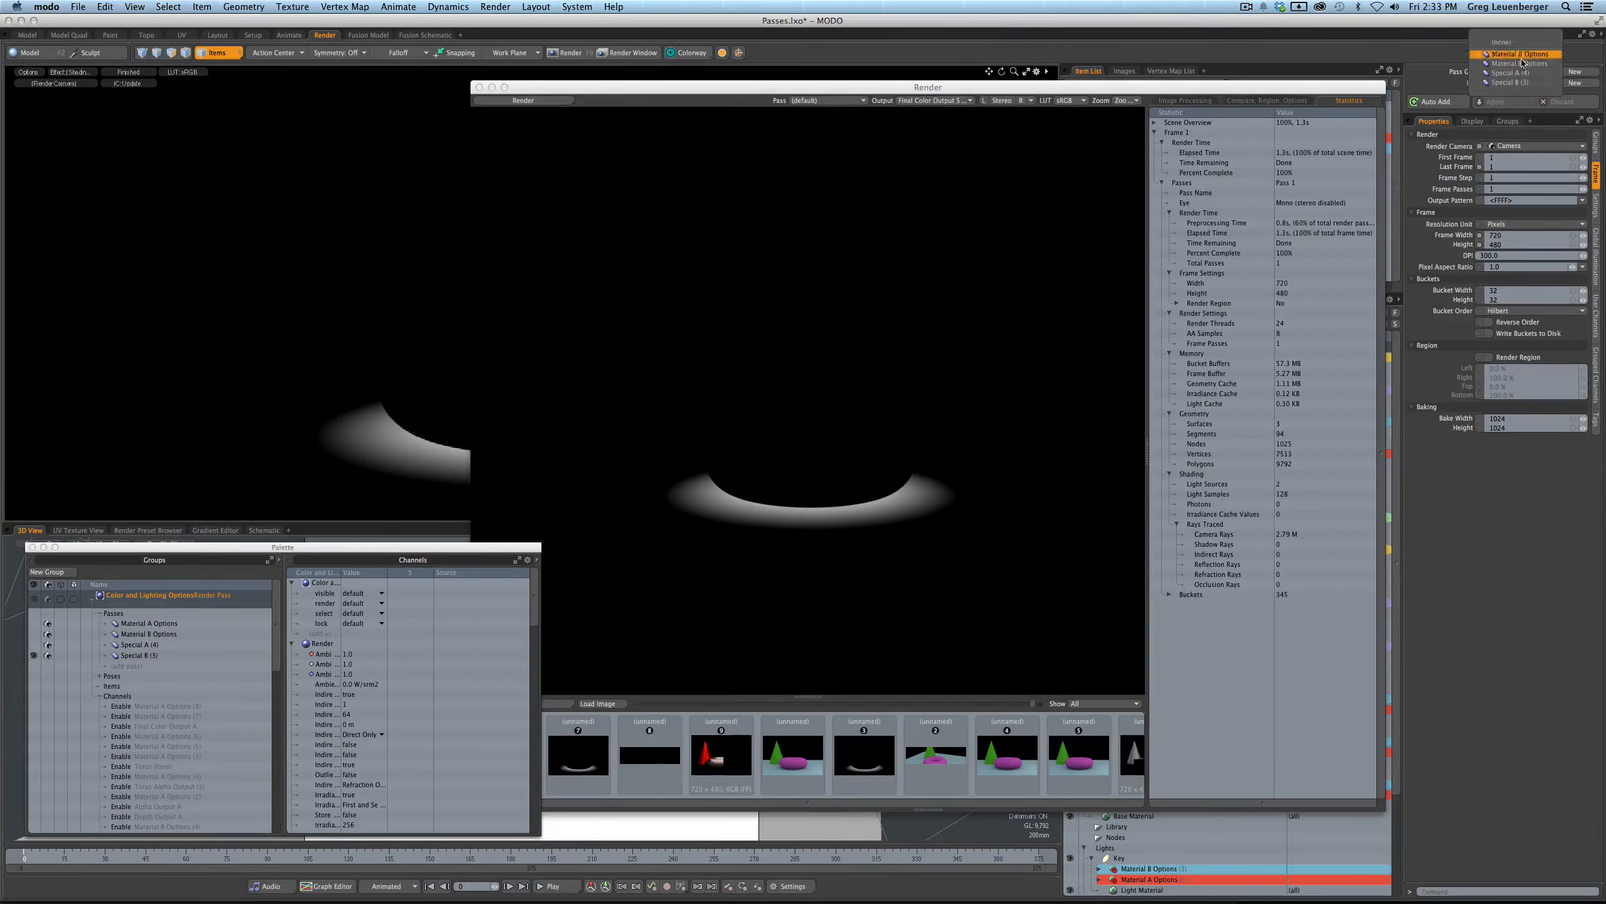
left_click(1524, 82)
left_click_drag(1150, 92, 1164, 132)
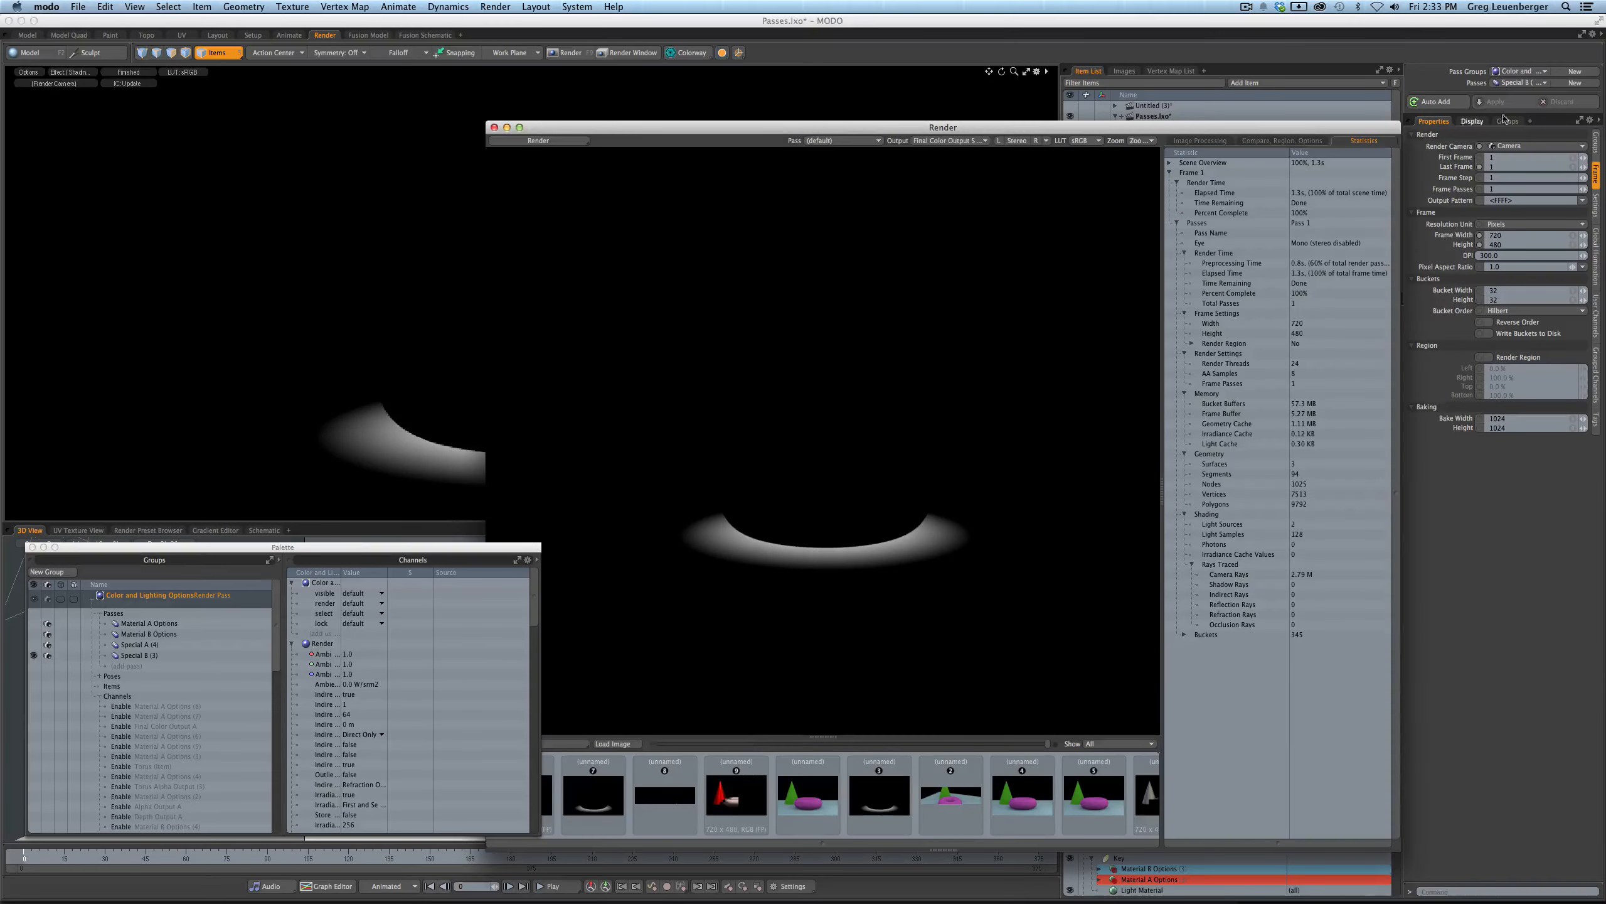
- Set the active pass to (none) and shift the render window to view the base scene preview
left_click(1521, 83)
left_click(1519, 45)
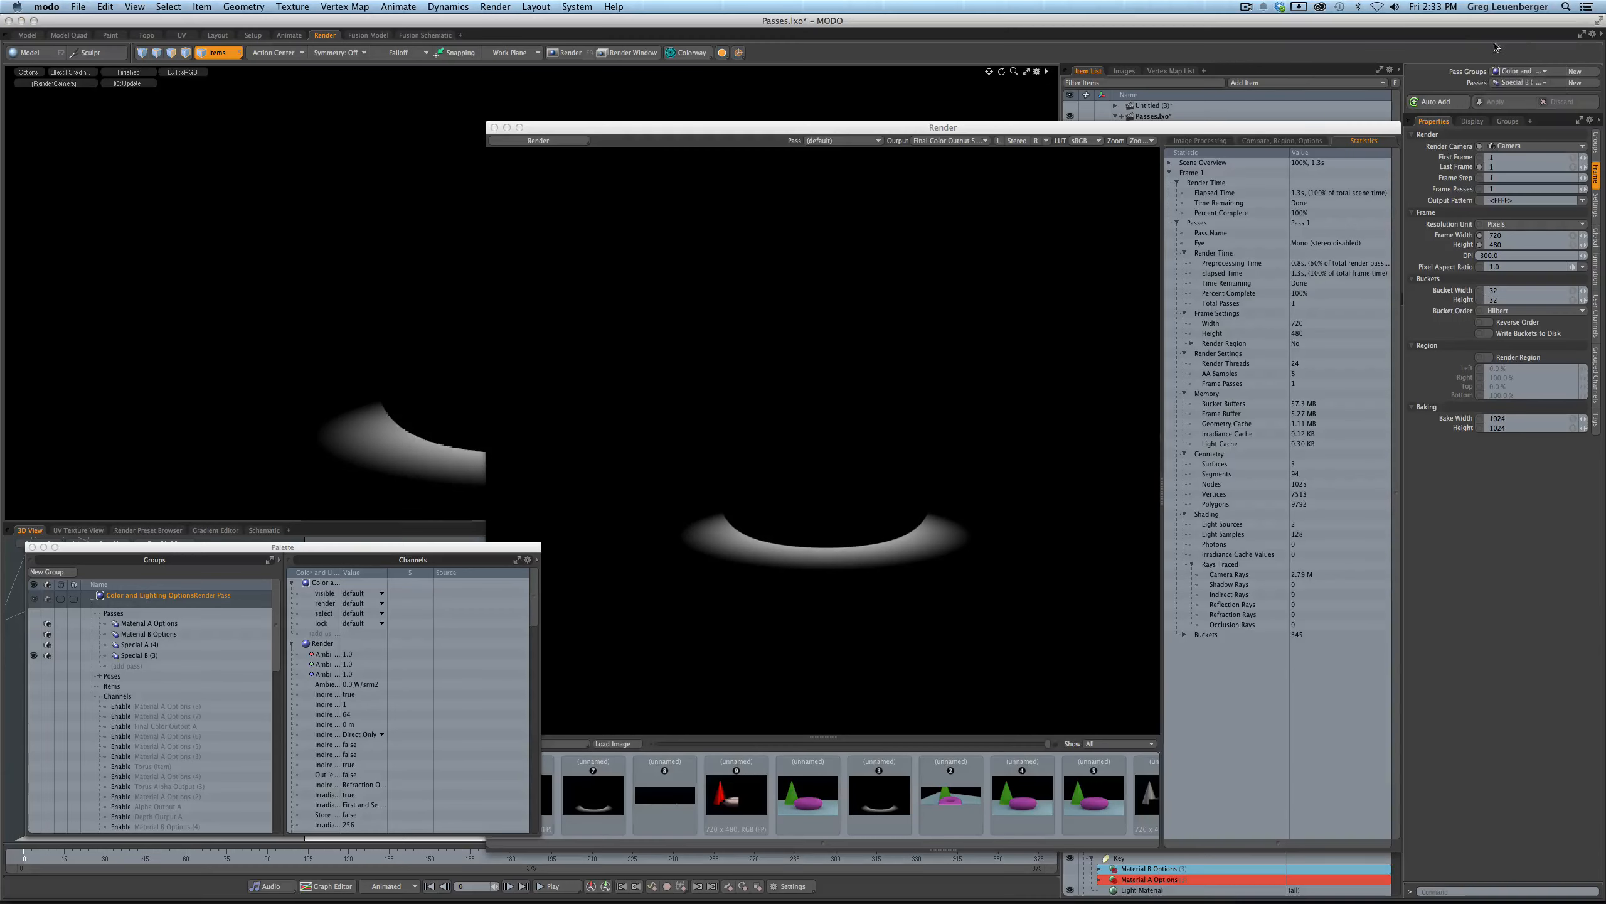
left_click_drag(923, 128, 1015, 386)
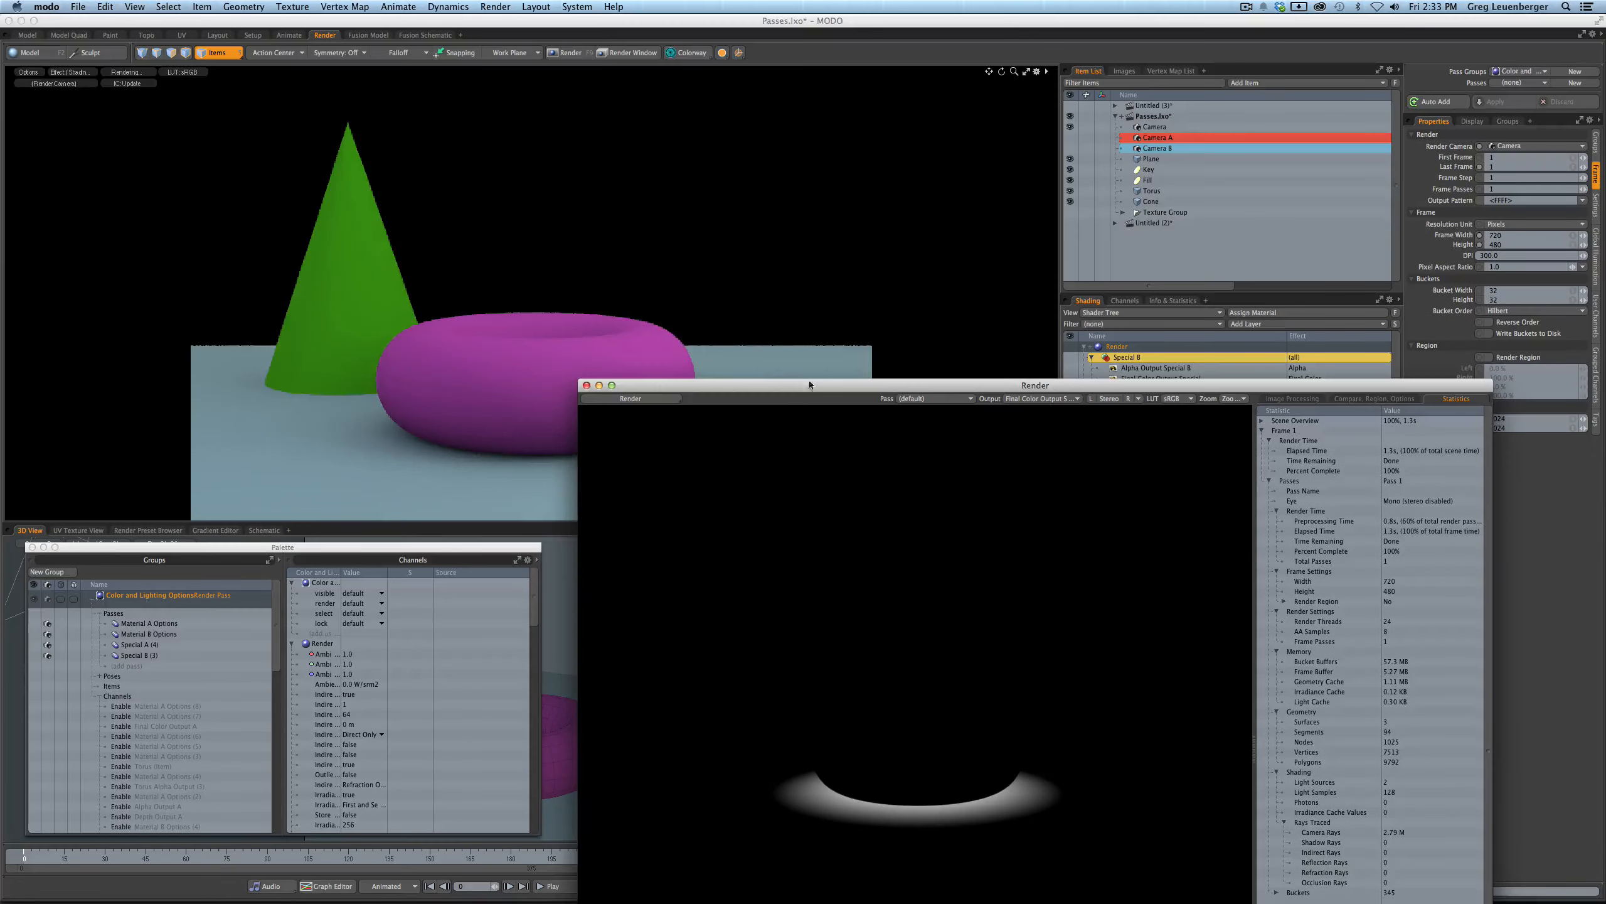
left_click_drag(877, 390, 785, 92)
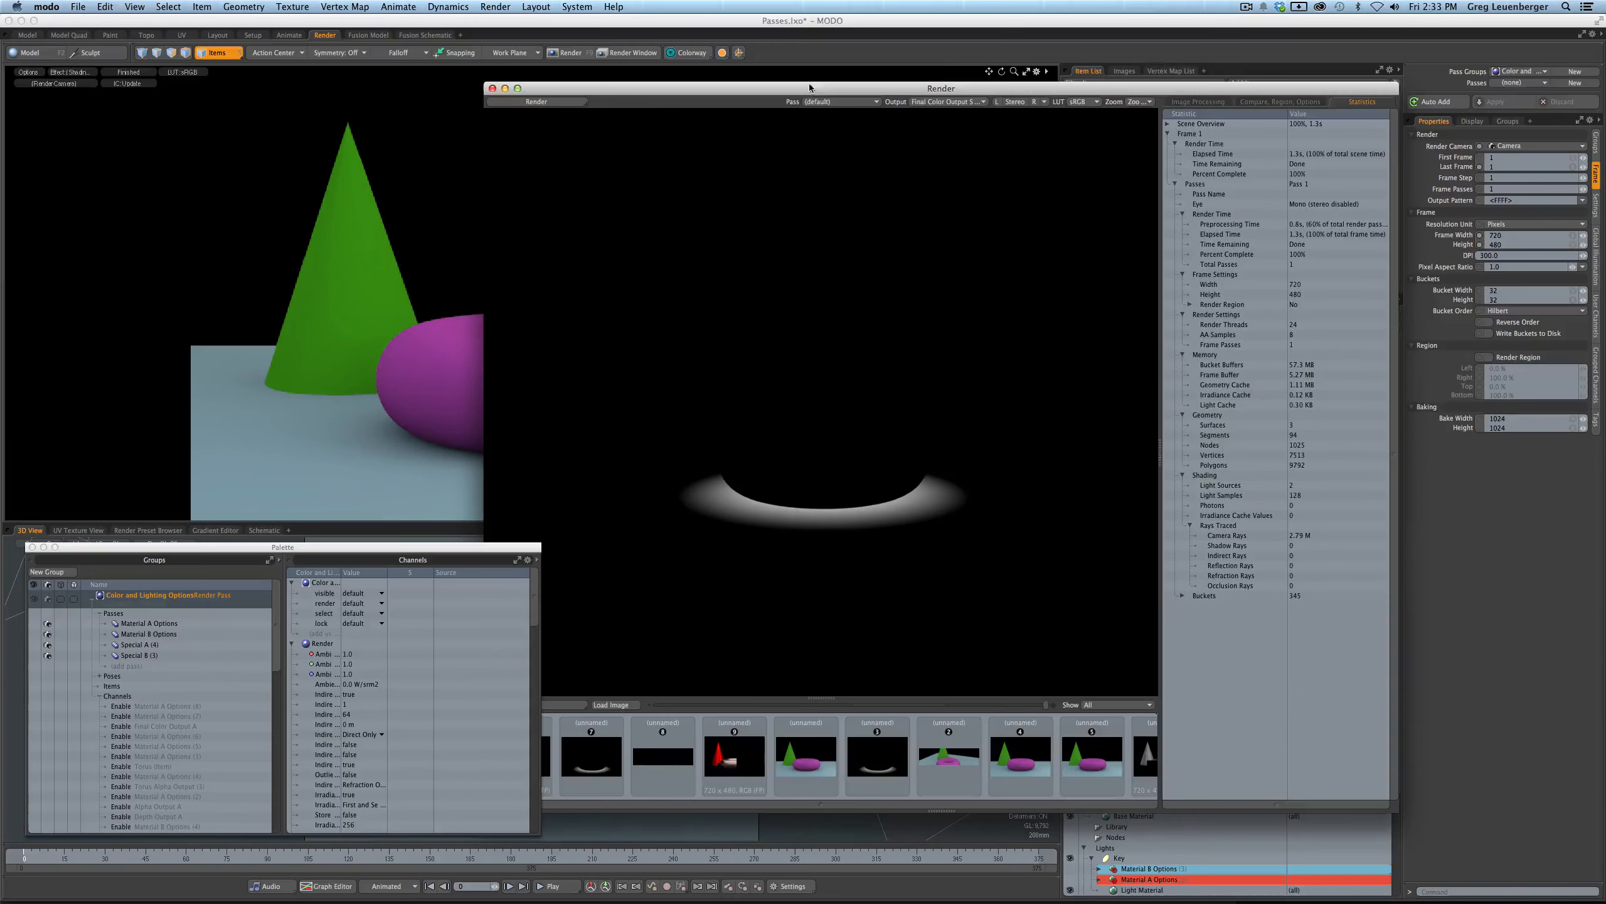
- Activate the Special B pass and render it as an image sequence with the output filenames, overwriting the existing file
left_click(1520, 83)
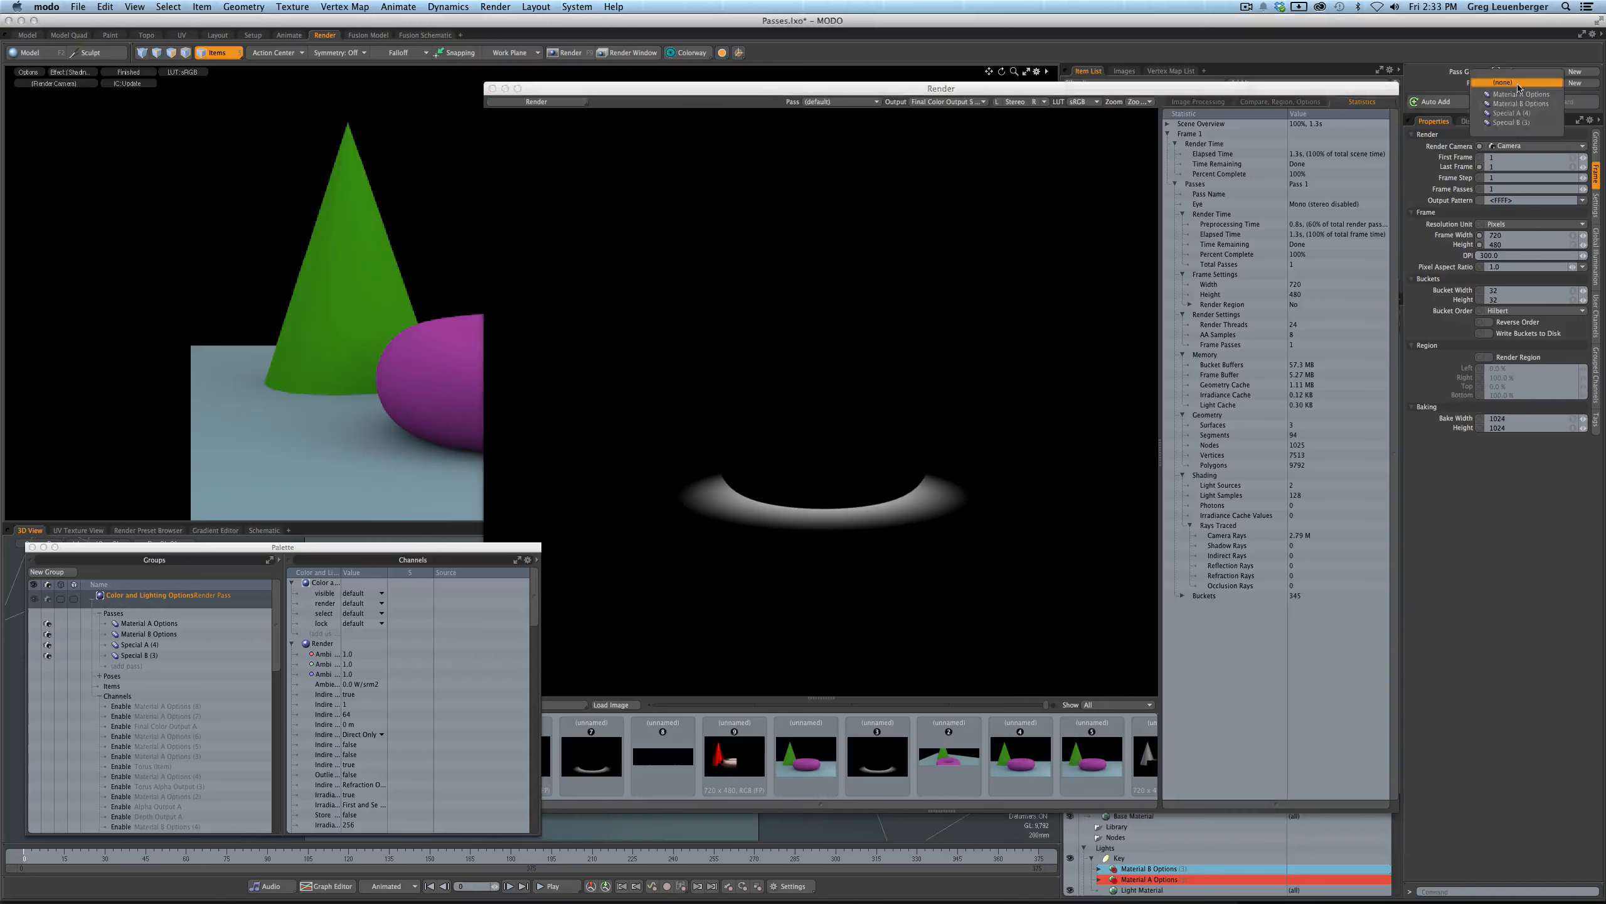
left_click(1523, 132)
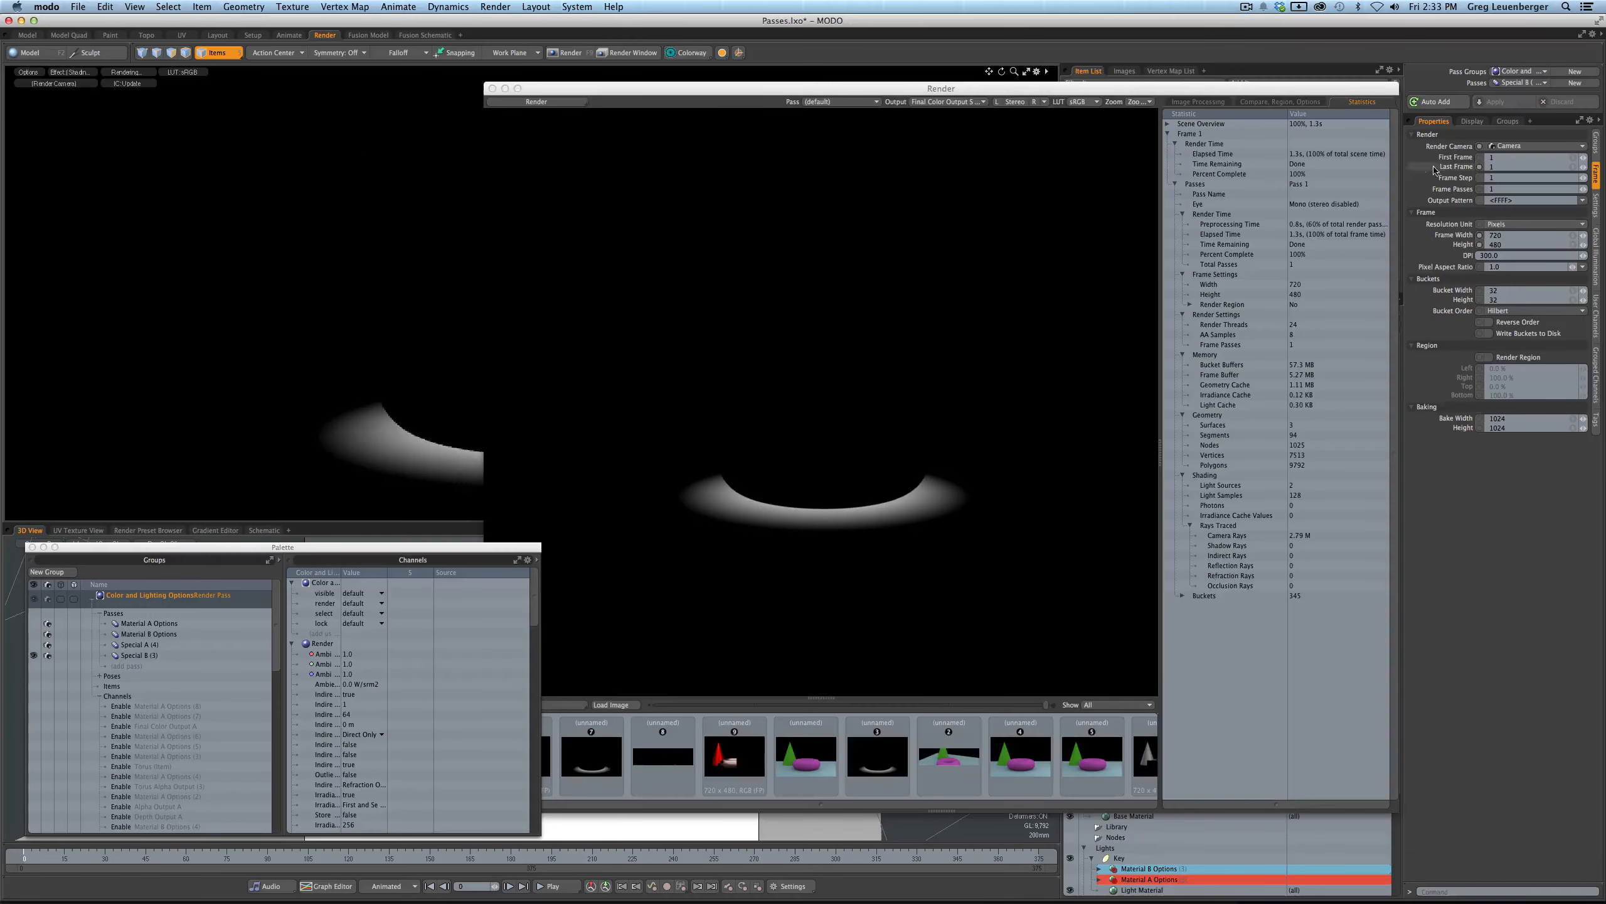
left_click(495, 7)
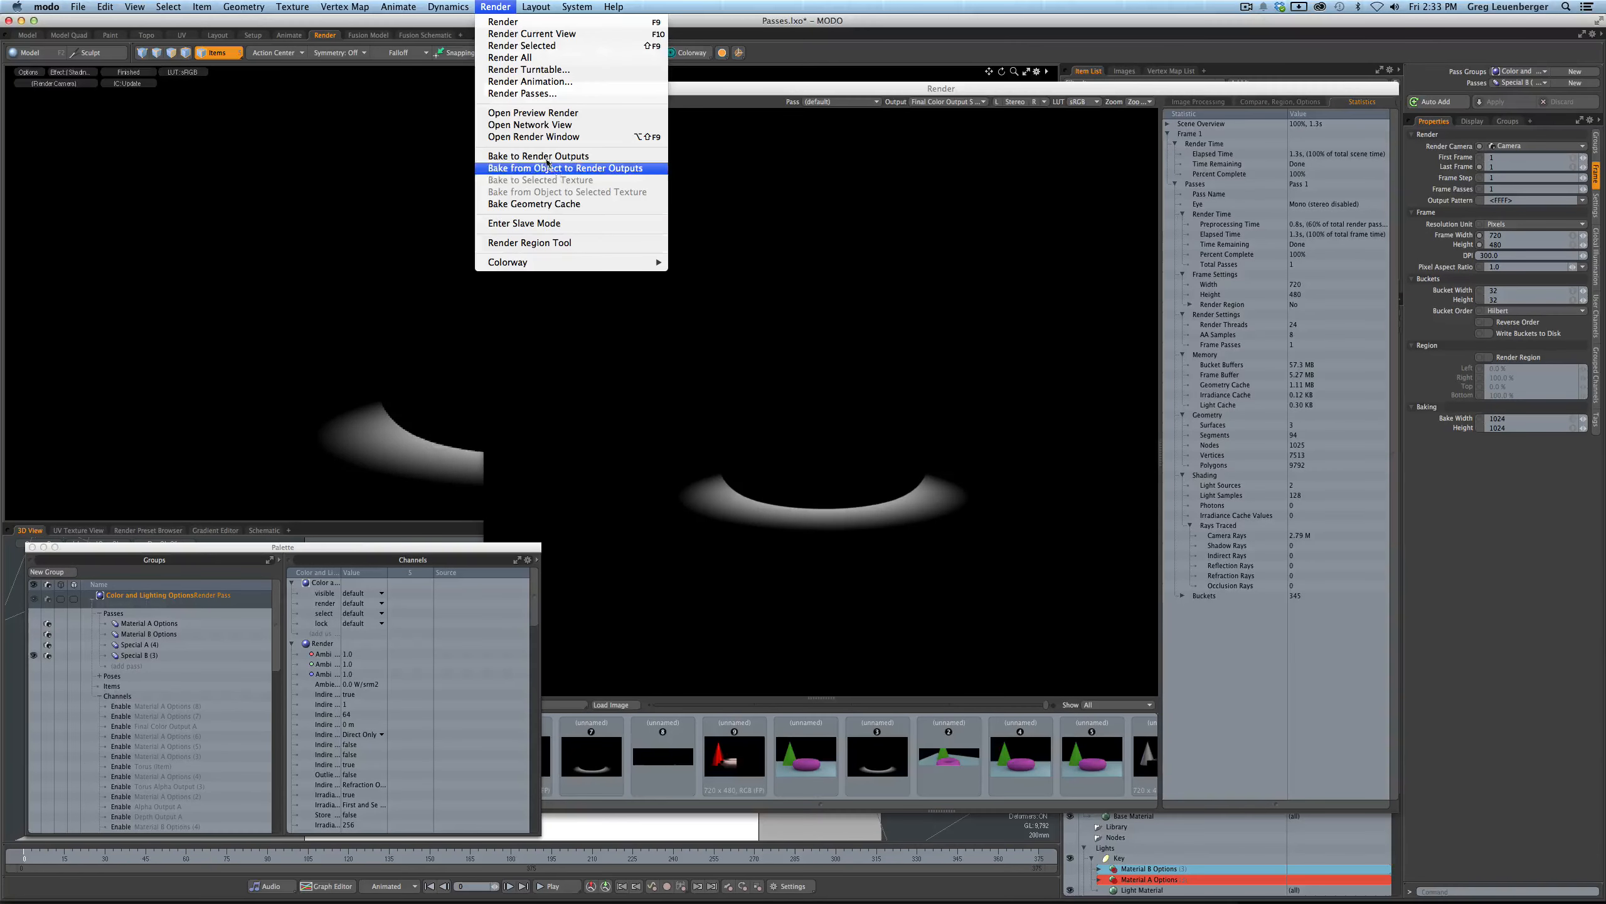
left_click(541, 82)
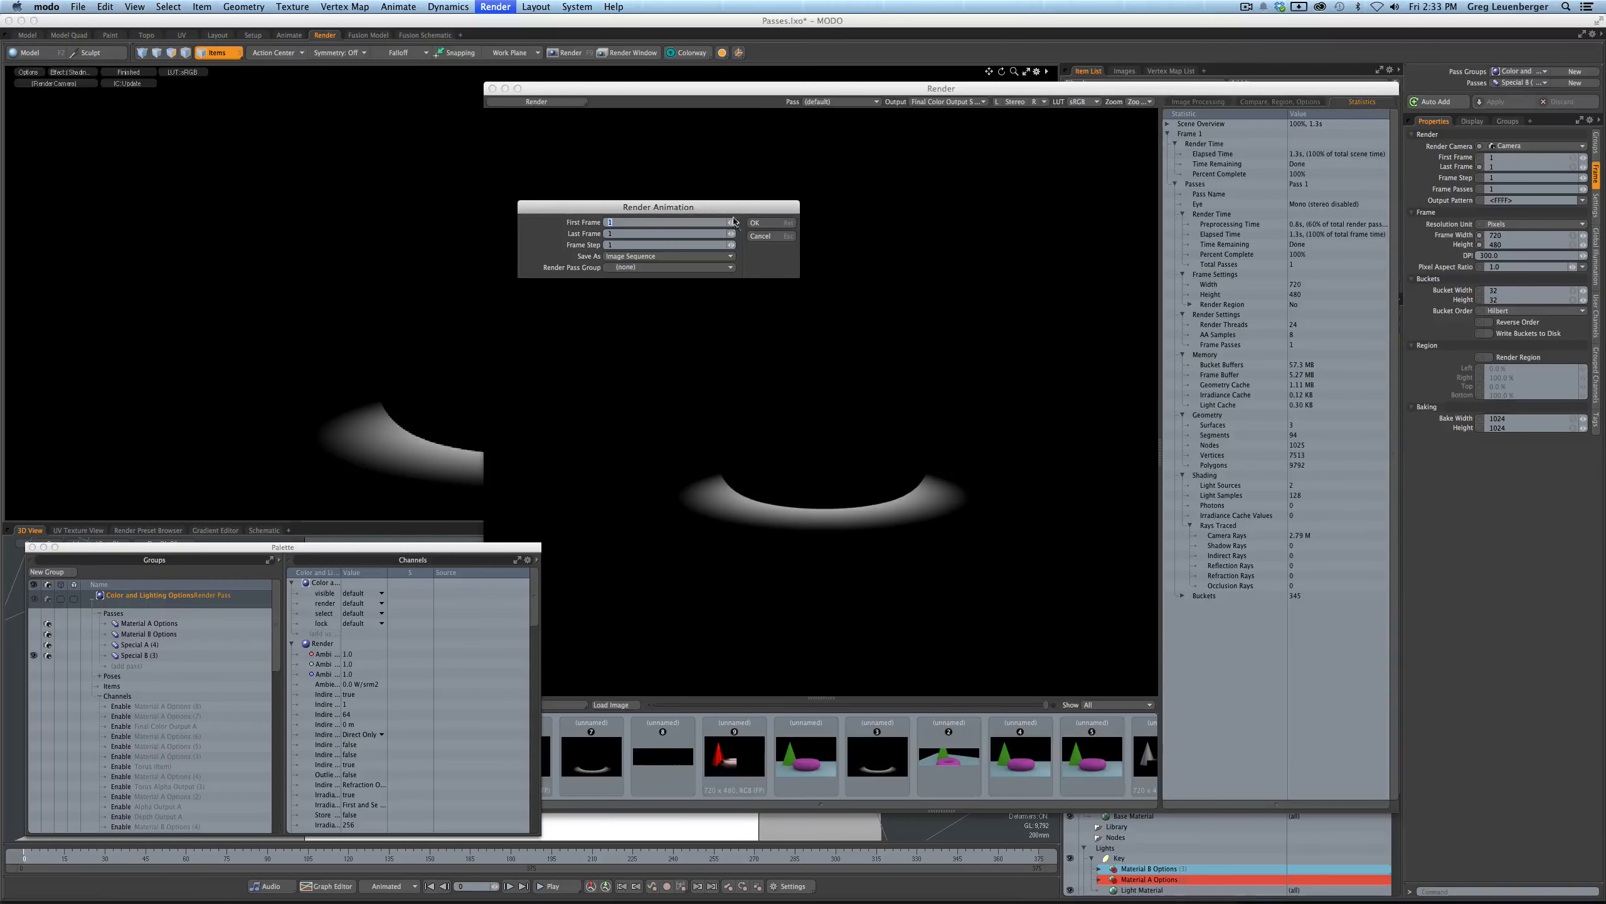
left_click(757, 223)
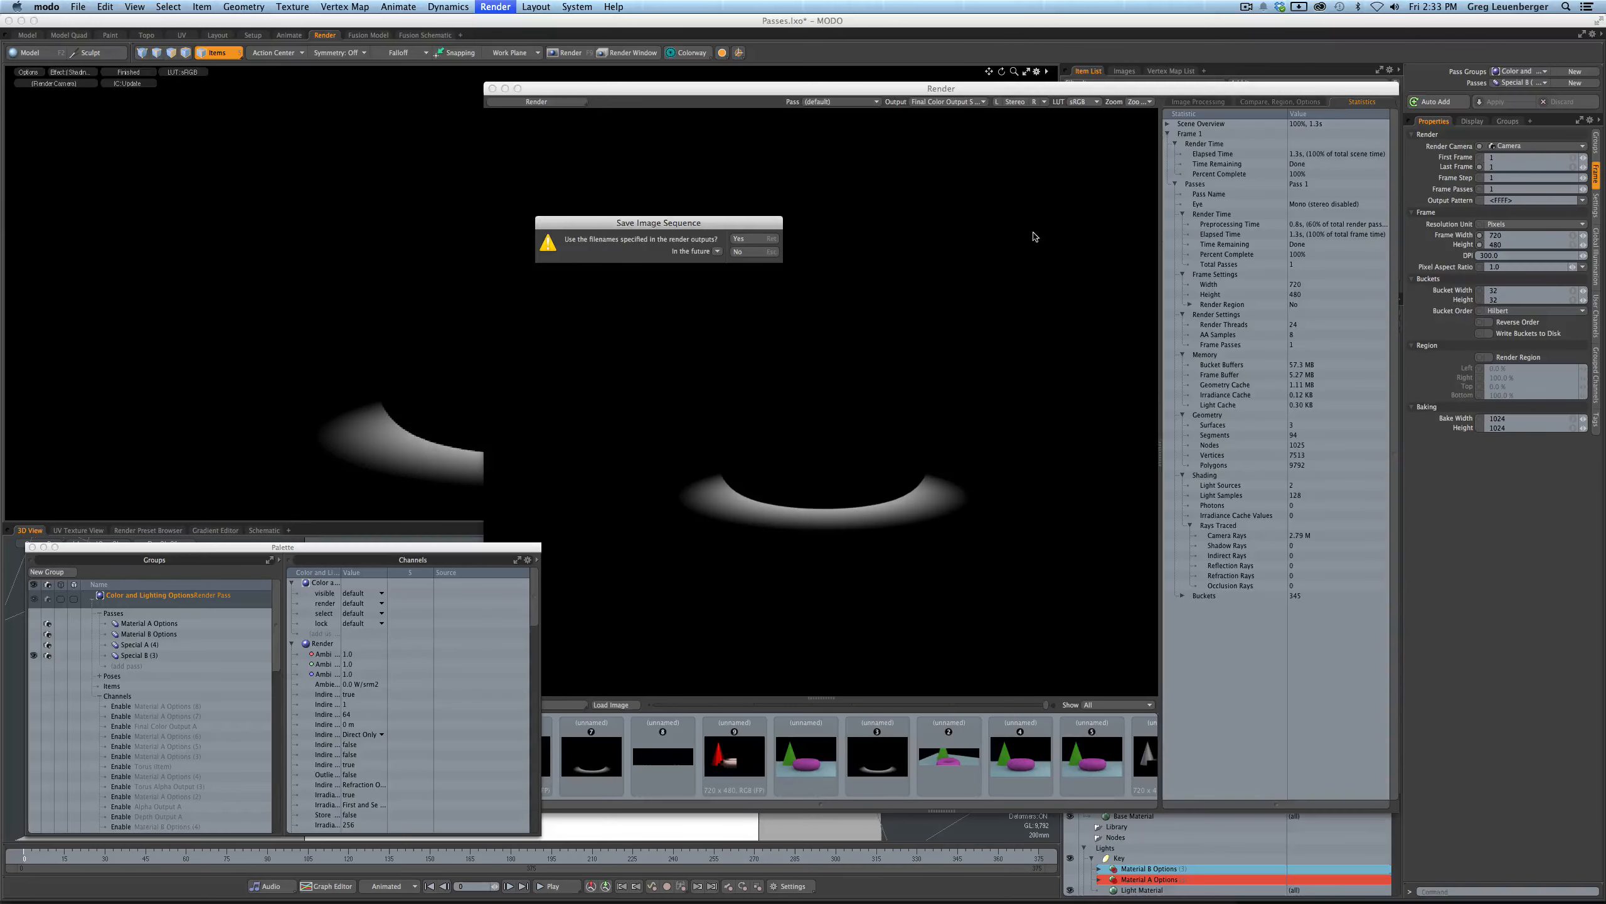
left_click(758, 243)
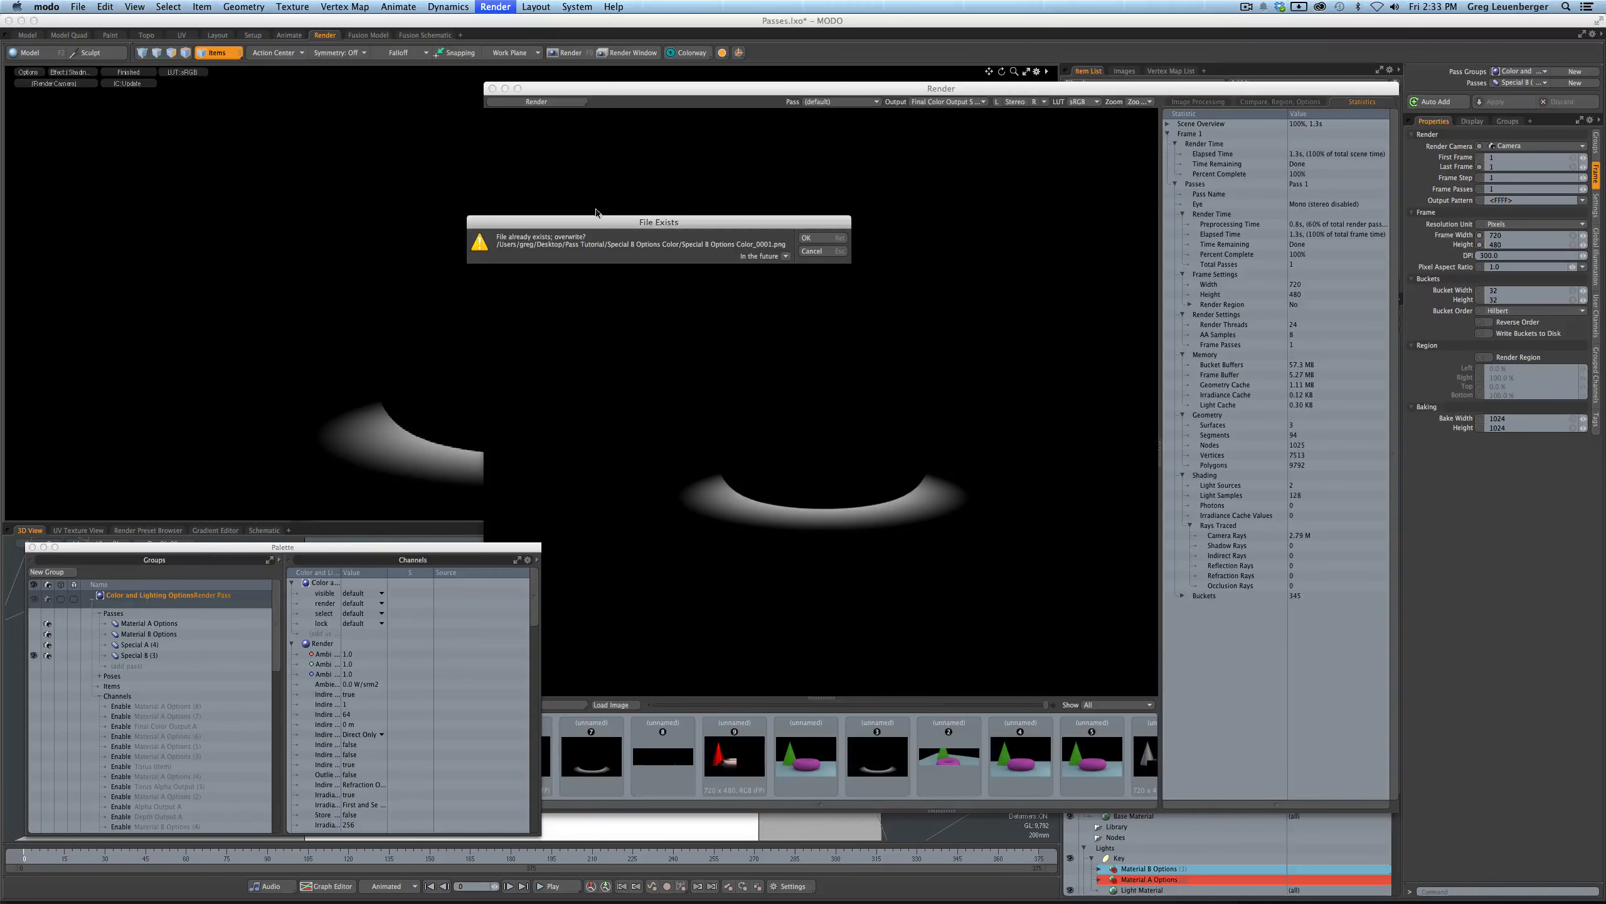
left_click(817, 246)
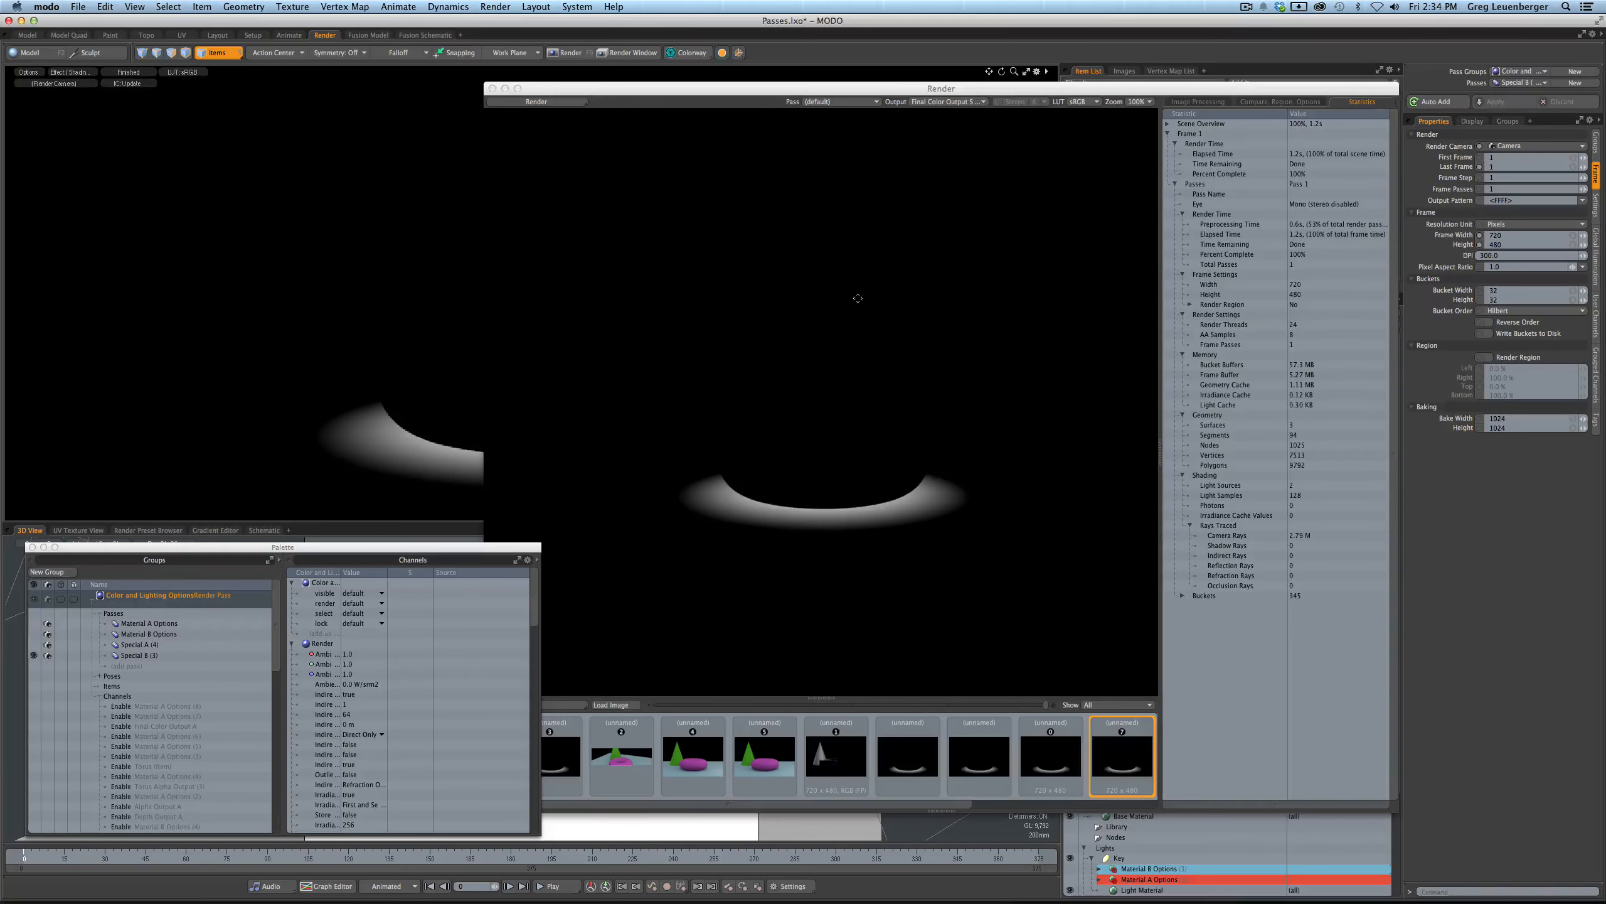
- Set the active pass to (none) and render the base scene as an image sequence using the output filenames
left_click(1524, 83)
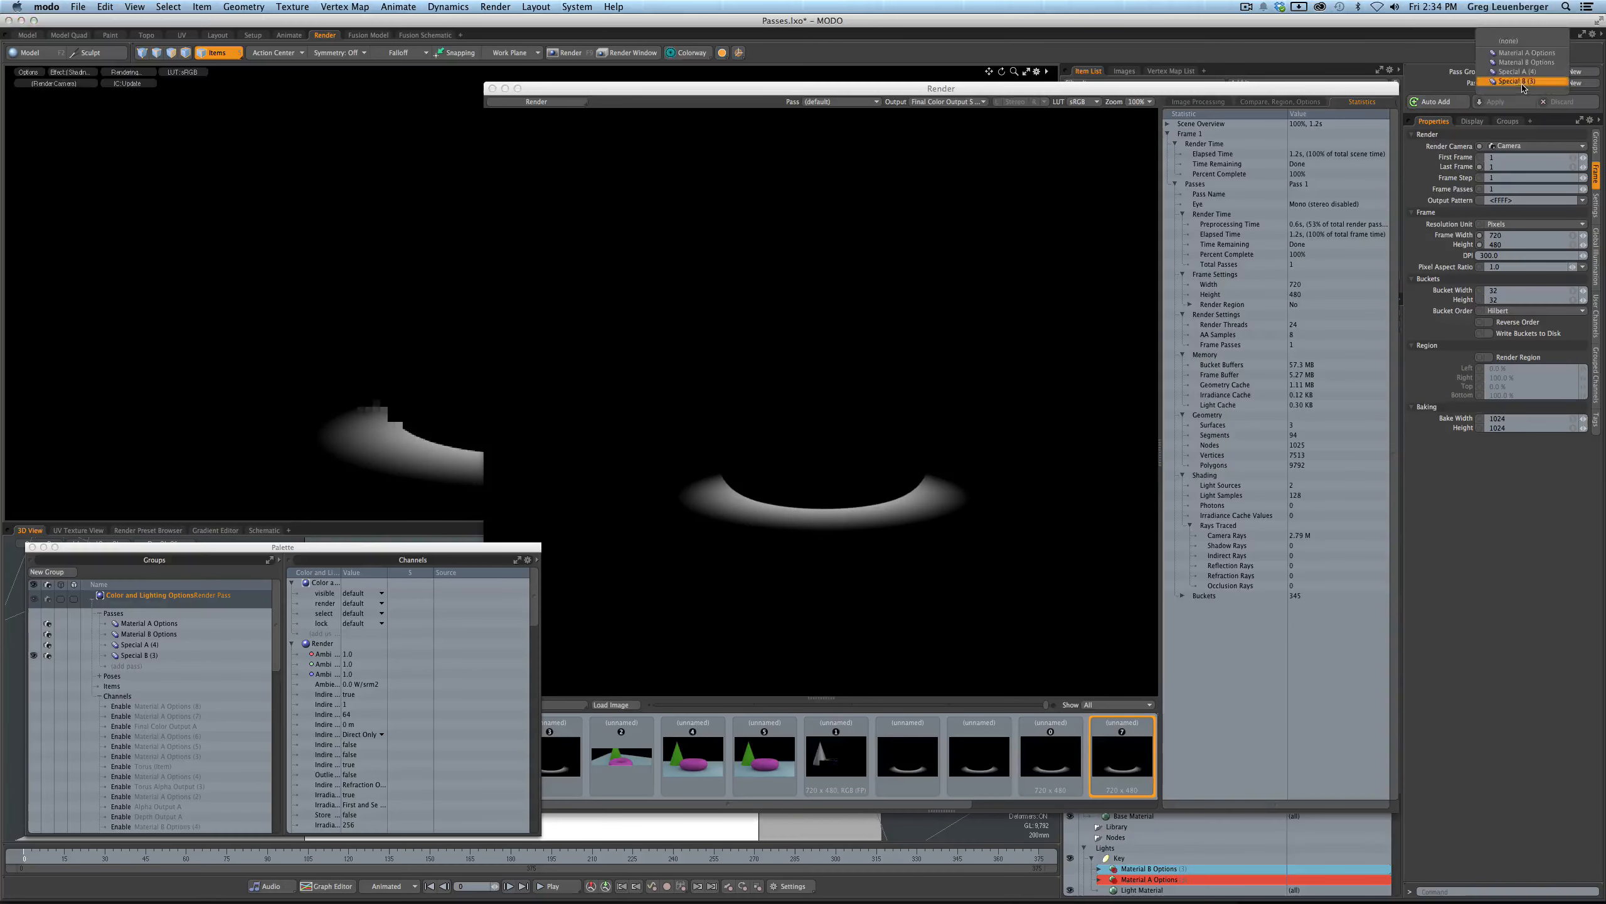
left_click(1524, 43)
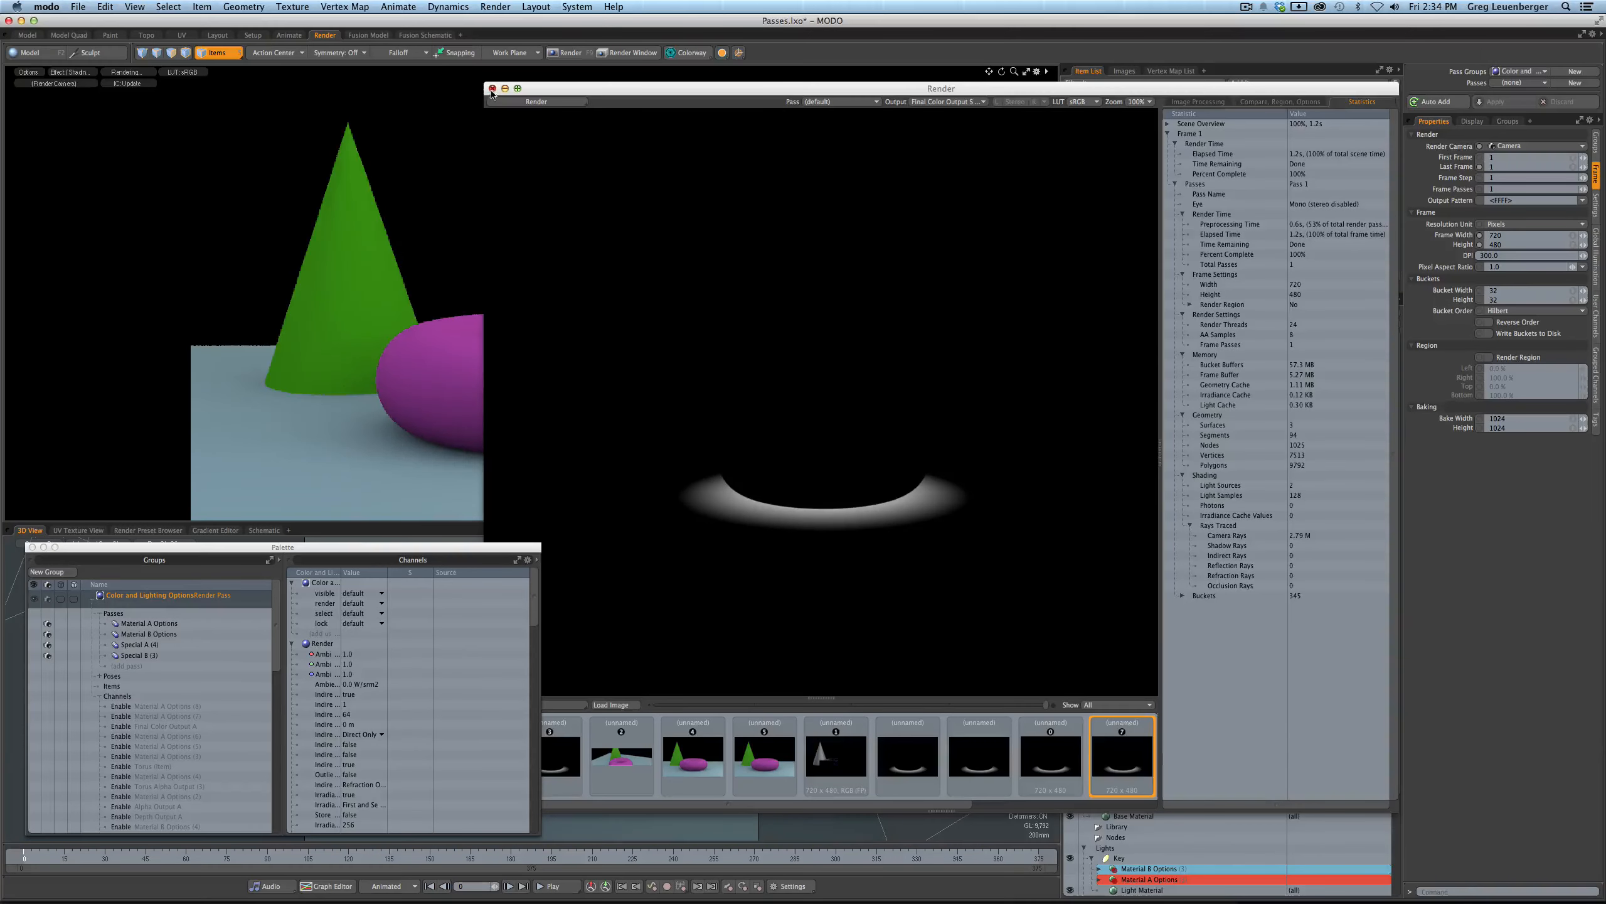
left_click(495, 6)
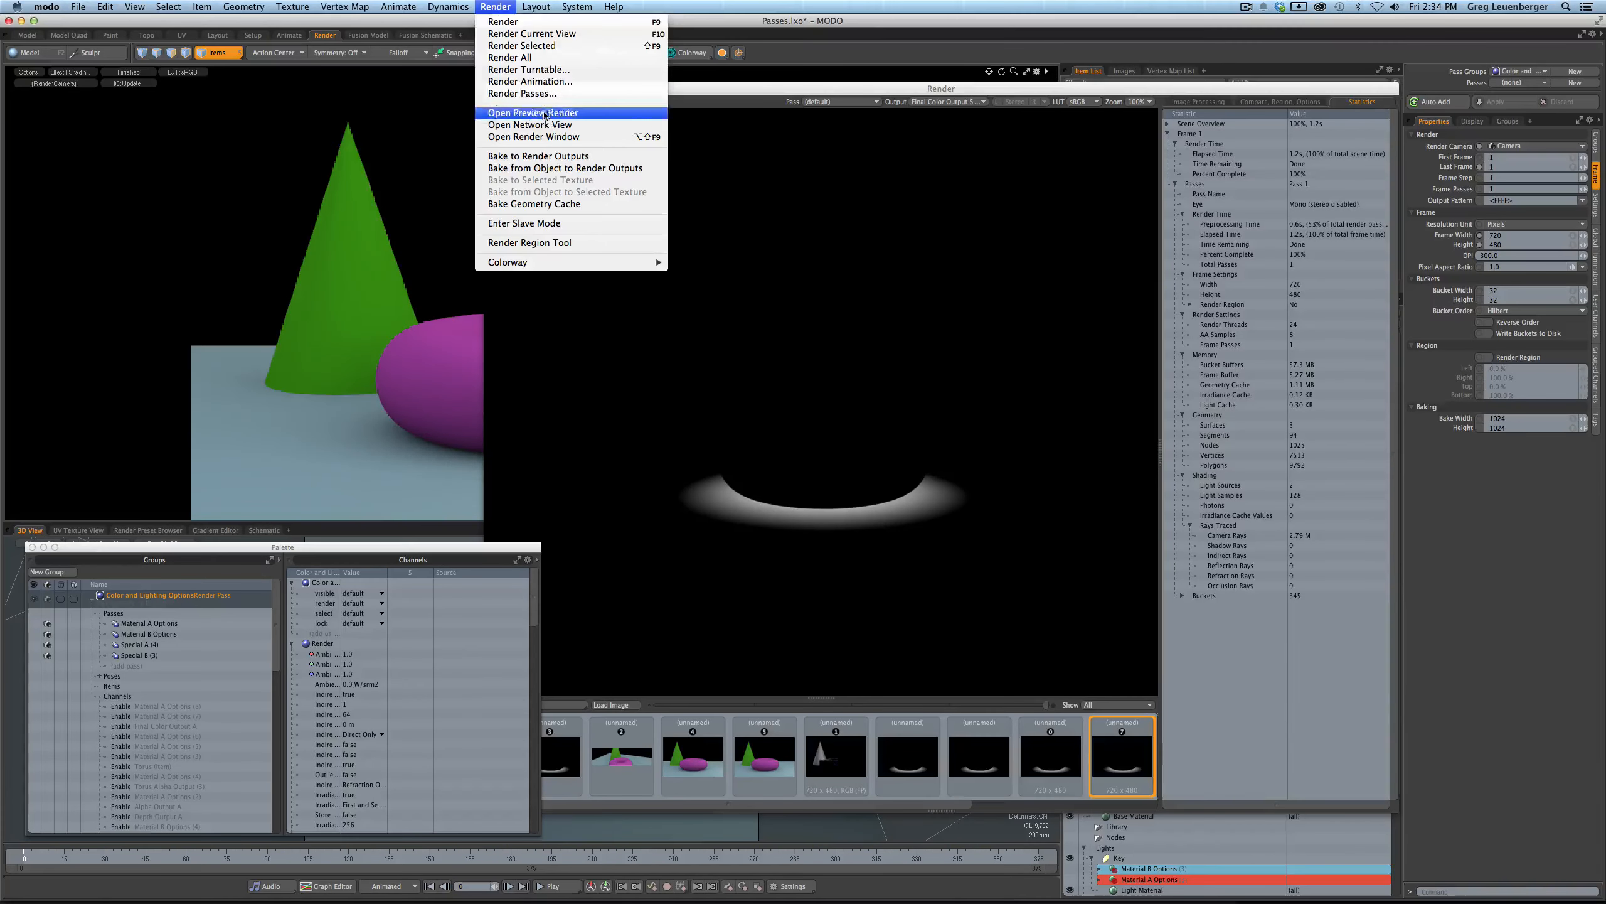
left_click(531, 82)
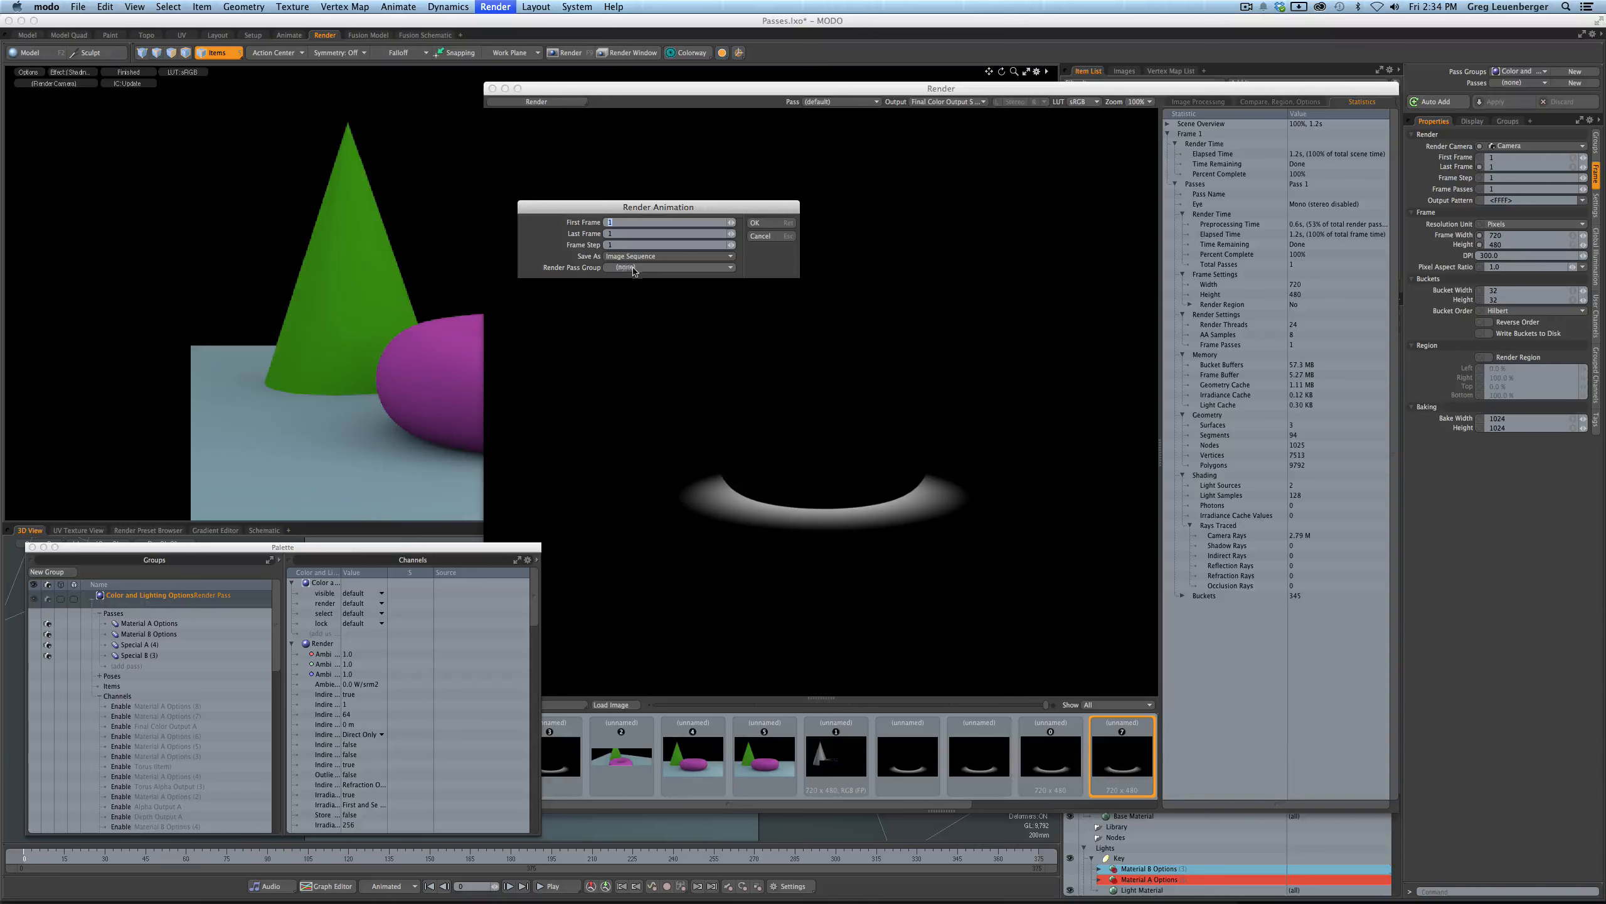
left_click(758, 222)
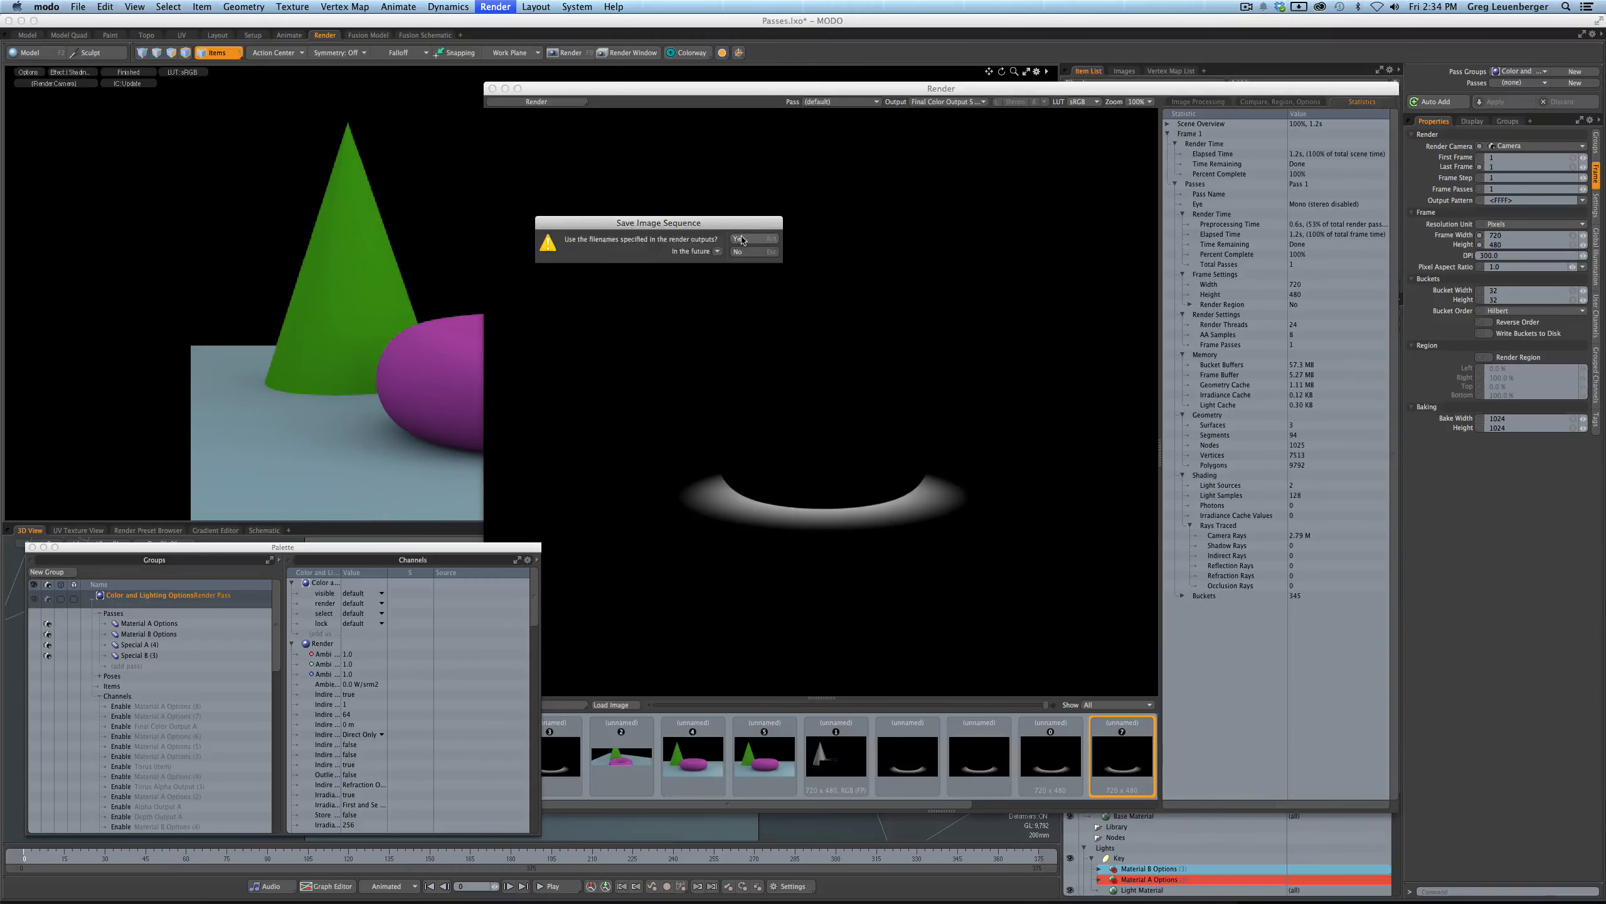
left_click(764, 242)
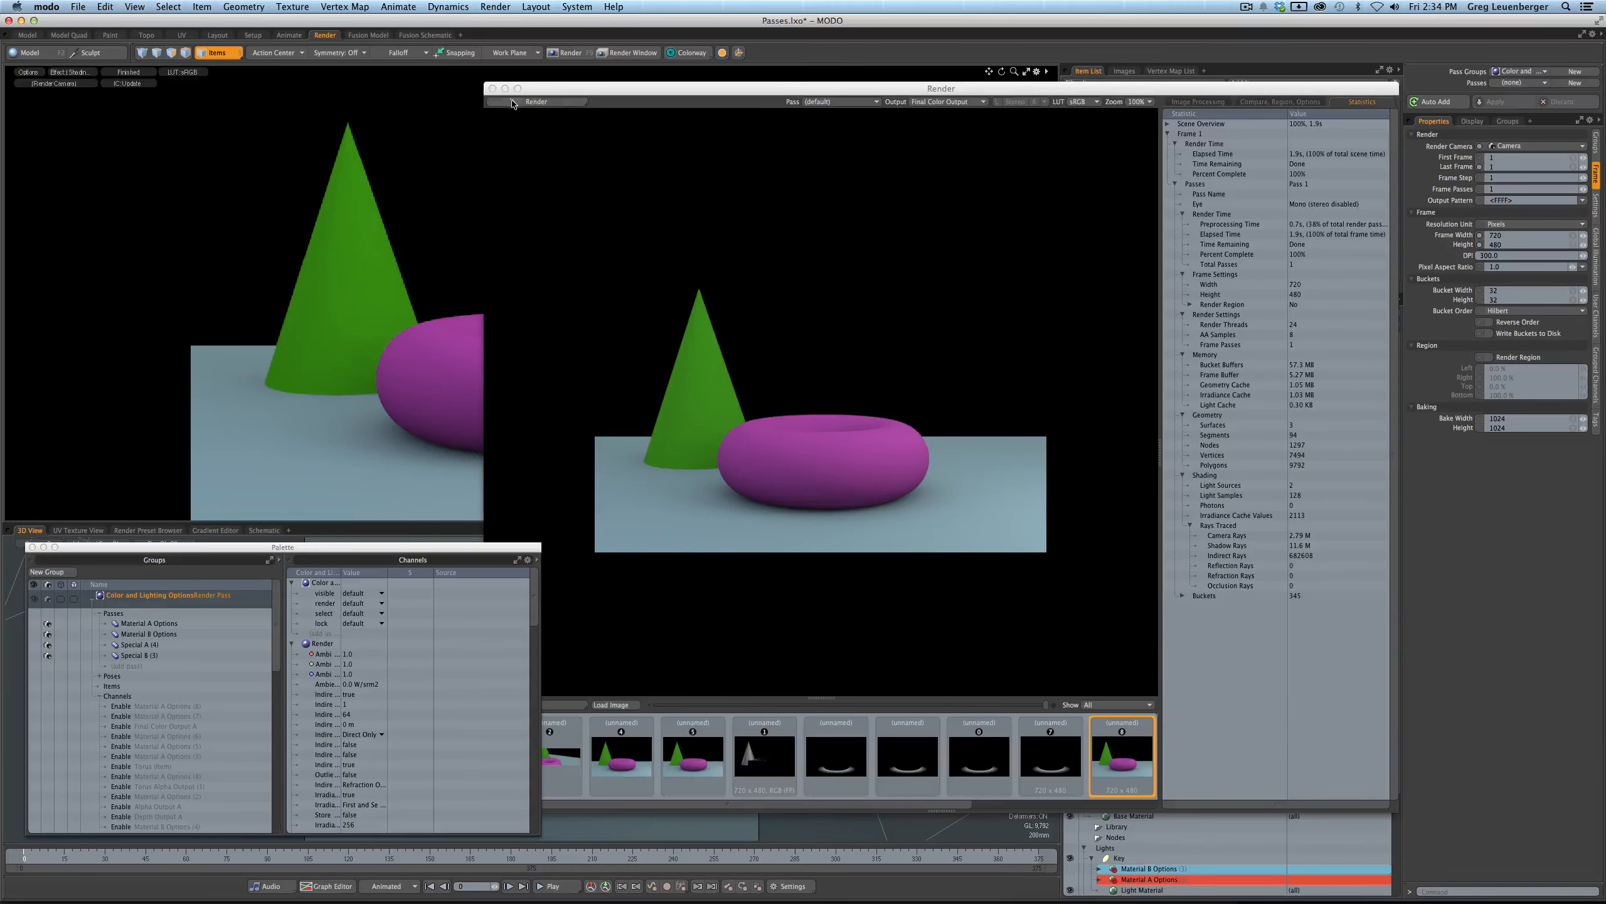
- Switch to After Effects, start importing footage, and expand all the render folders inside the Pass Tutorial folder
key("super+Tab")
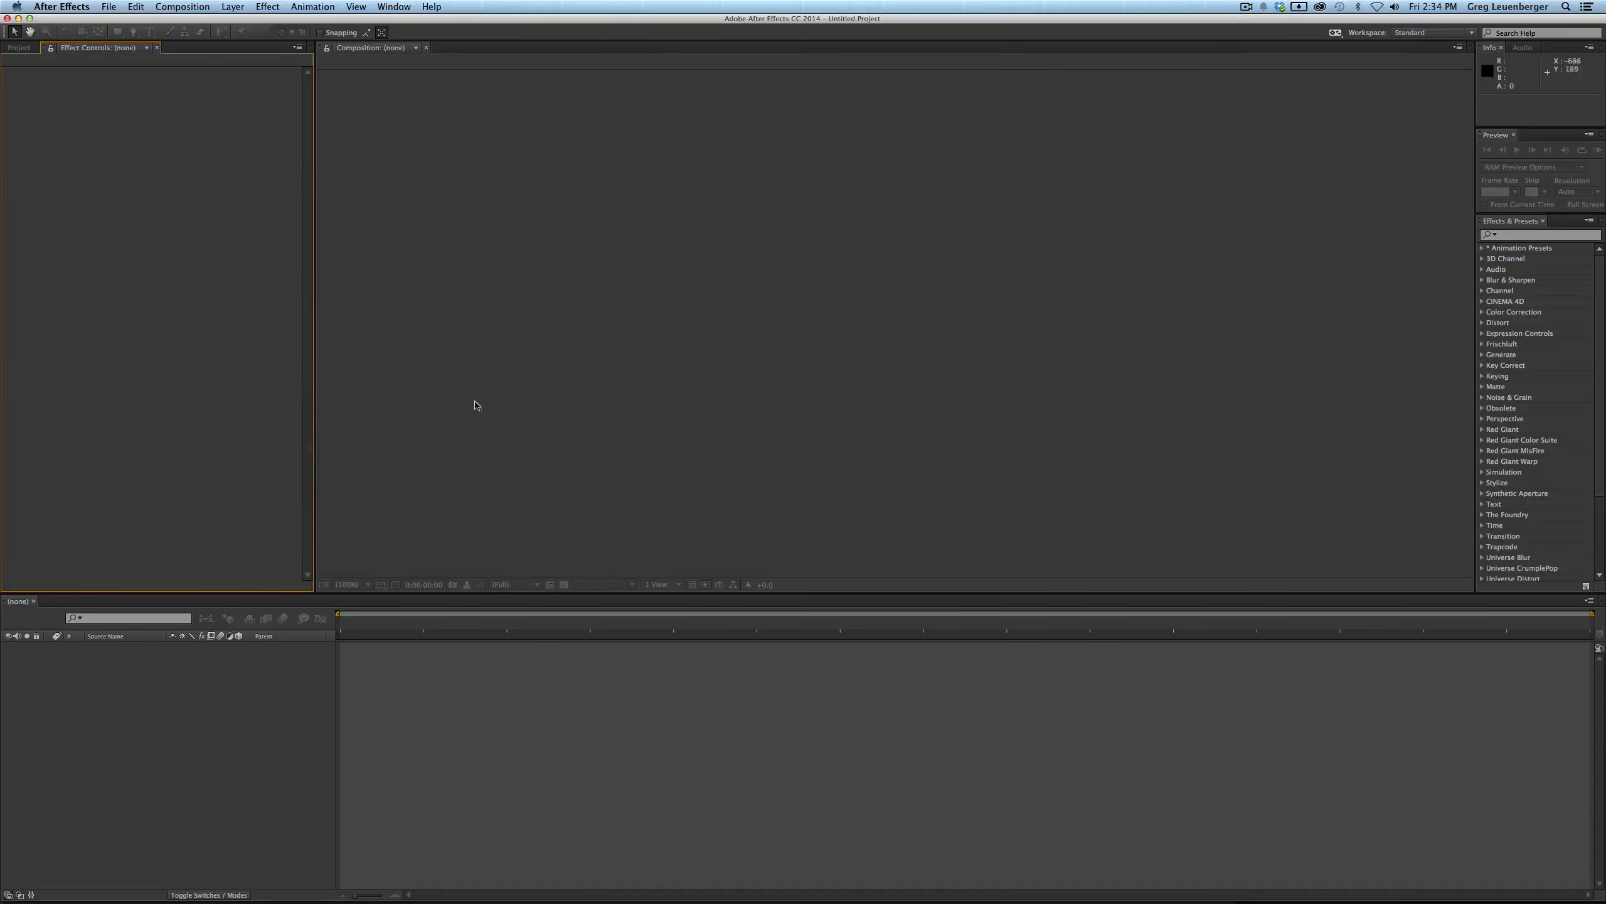
key("super+i")
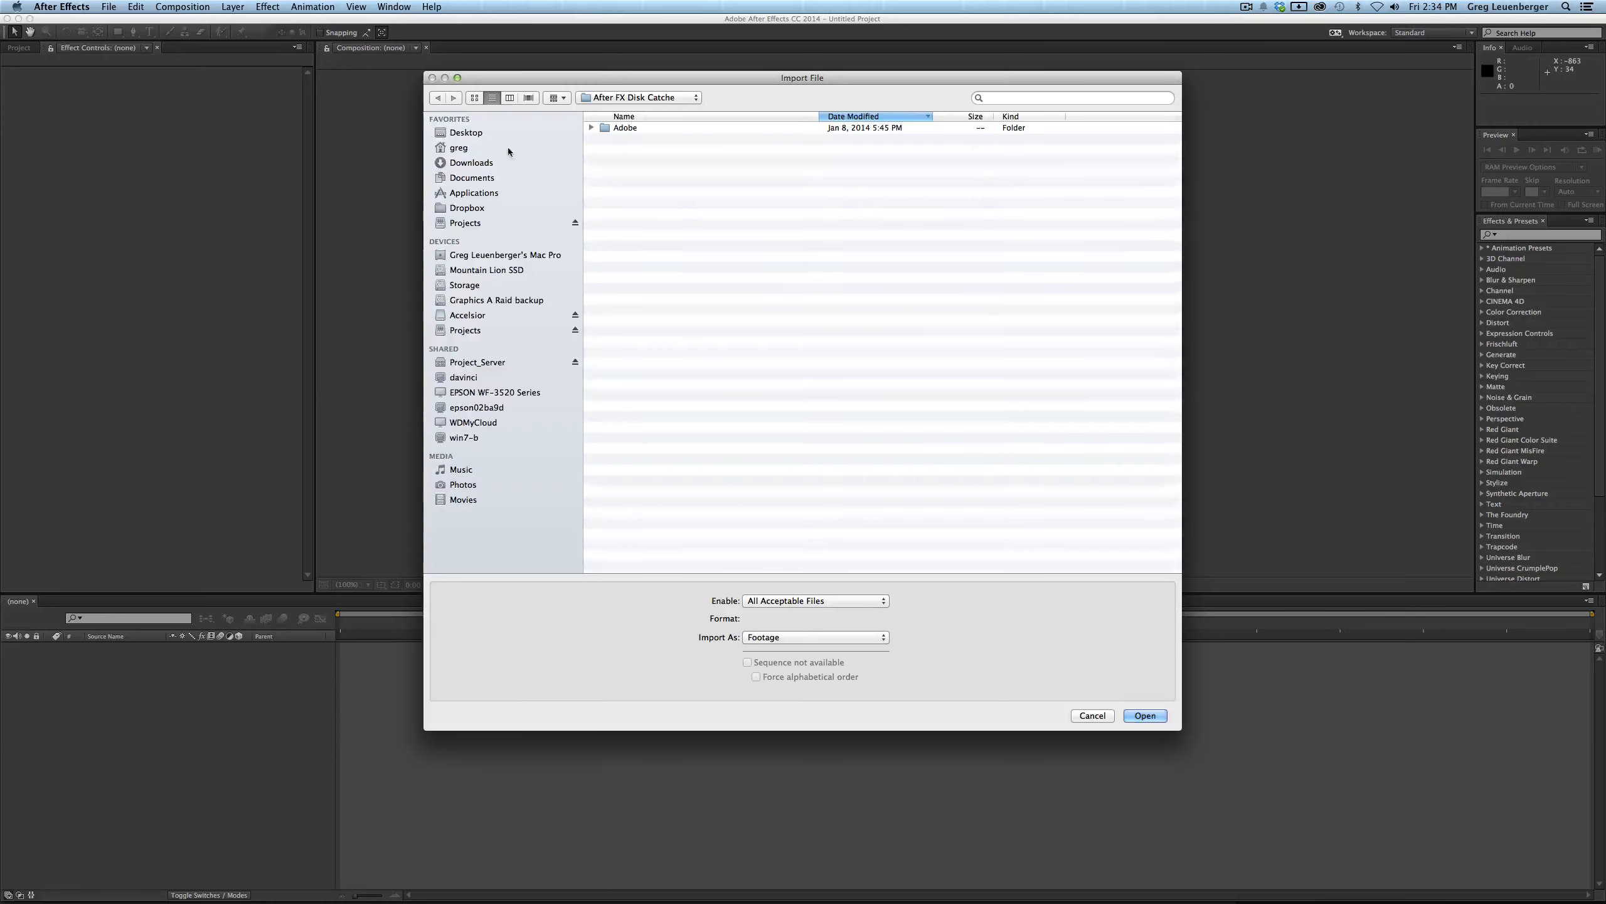
left_click(509, 132)
double_click(637, 140)
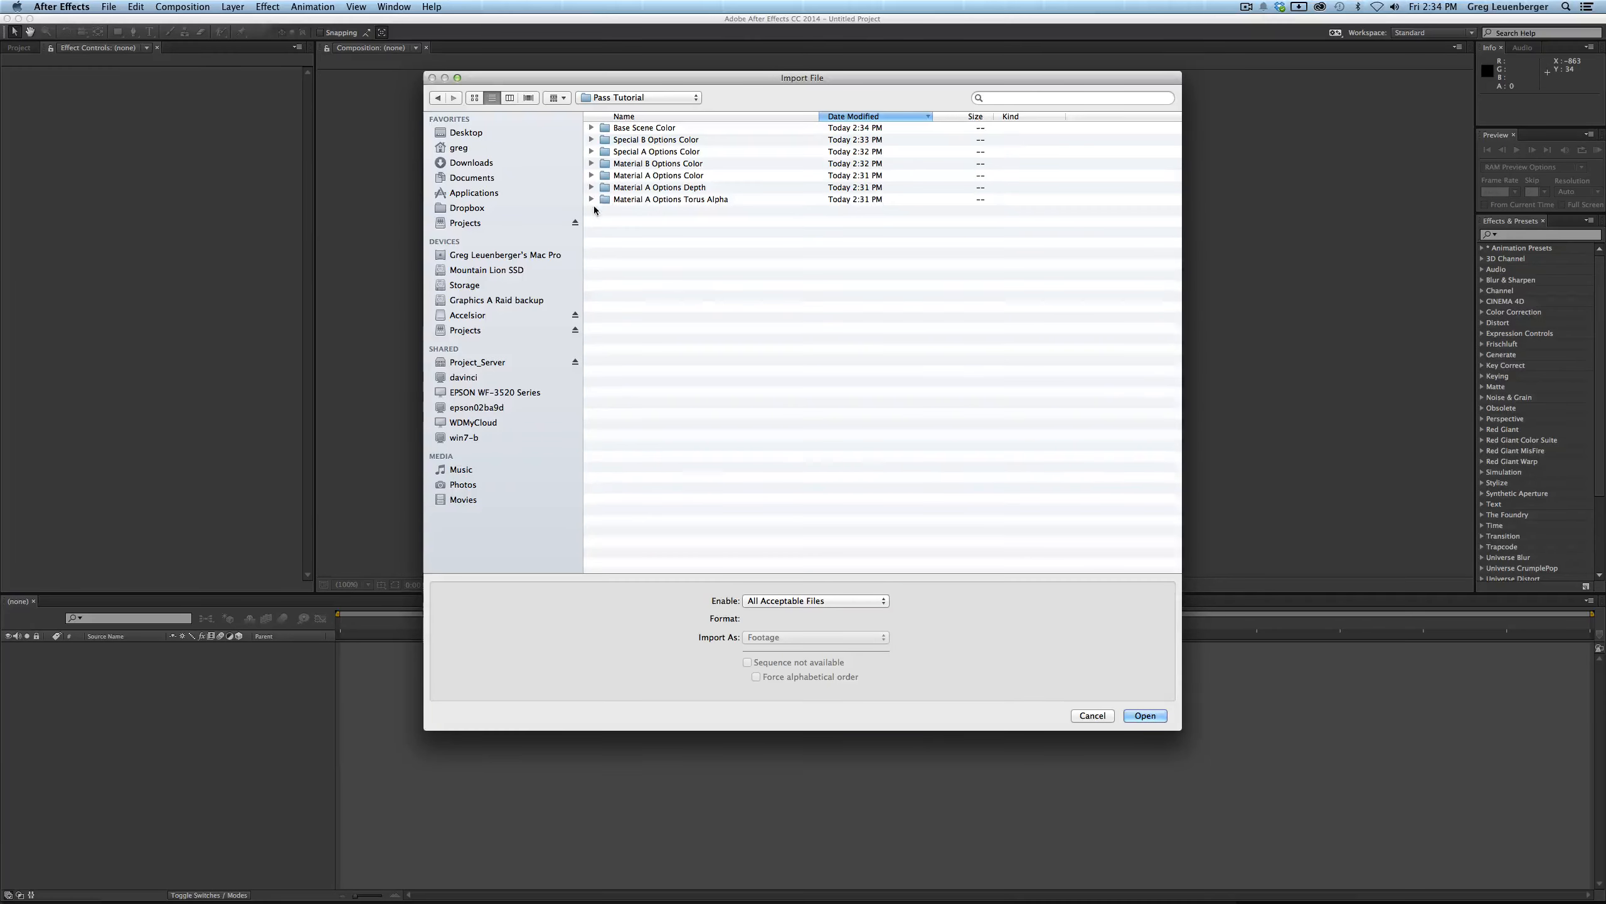
left_click(591, 199)
left_click(591, 187)
left_click(591, 175)
left_click(591, 163)
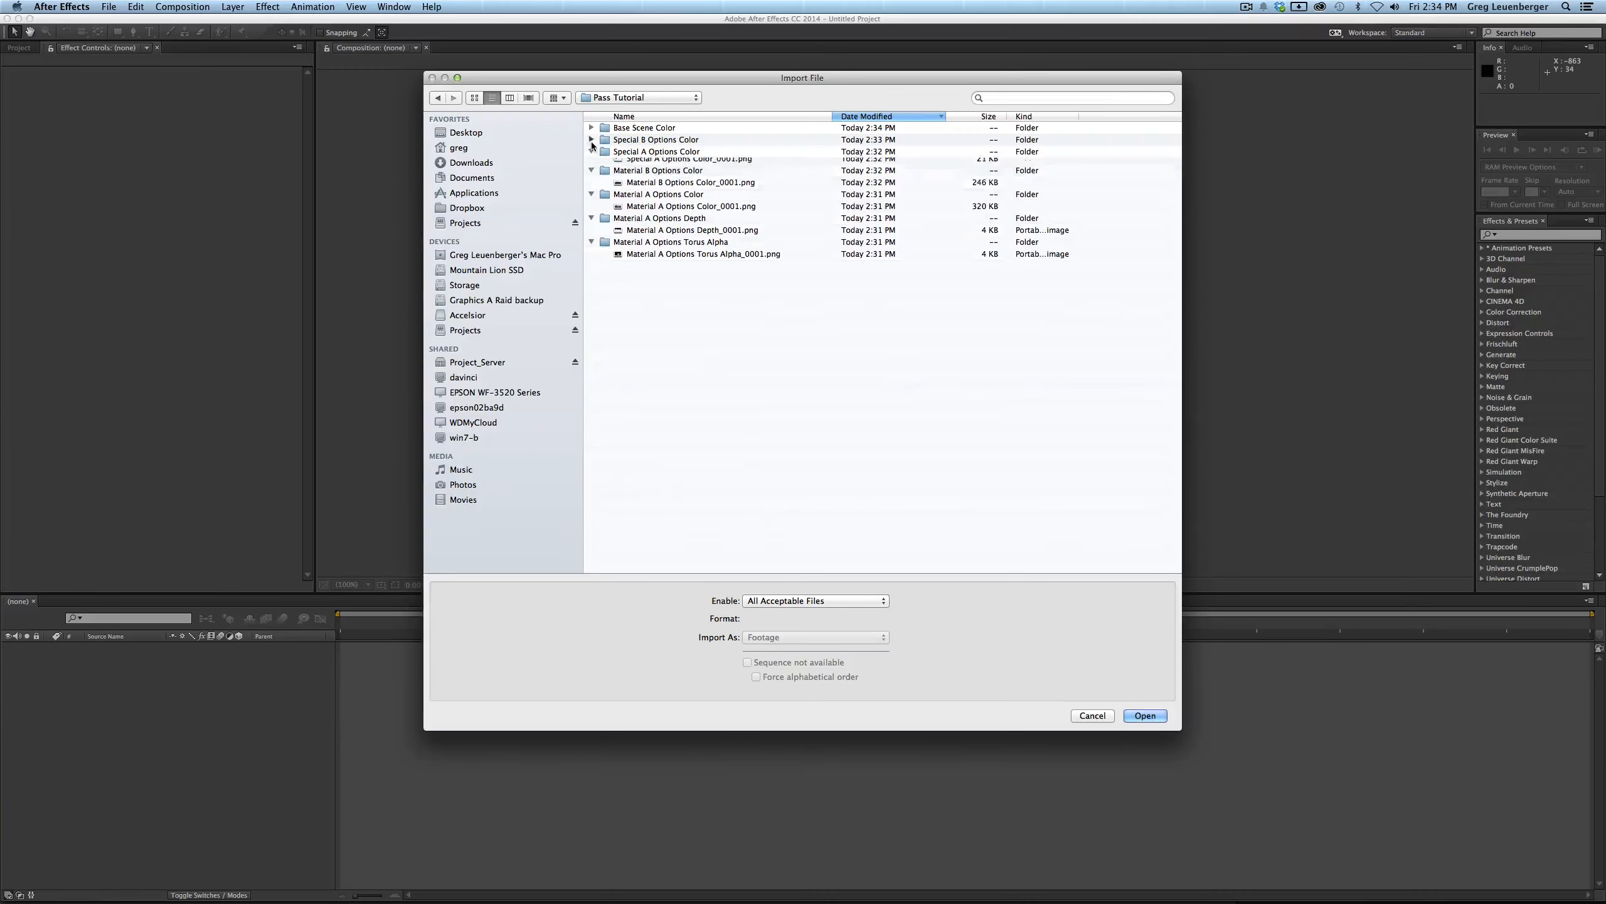
left_click(592, 151)
left_click(592, 139)
left_click(591, 127)
- Import the seven rendered PNG files, from Base Scene Color_0001.png through Material A Options Torus Alpha_0001.png, as individual footage
left_click(676, 140)
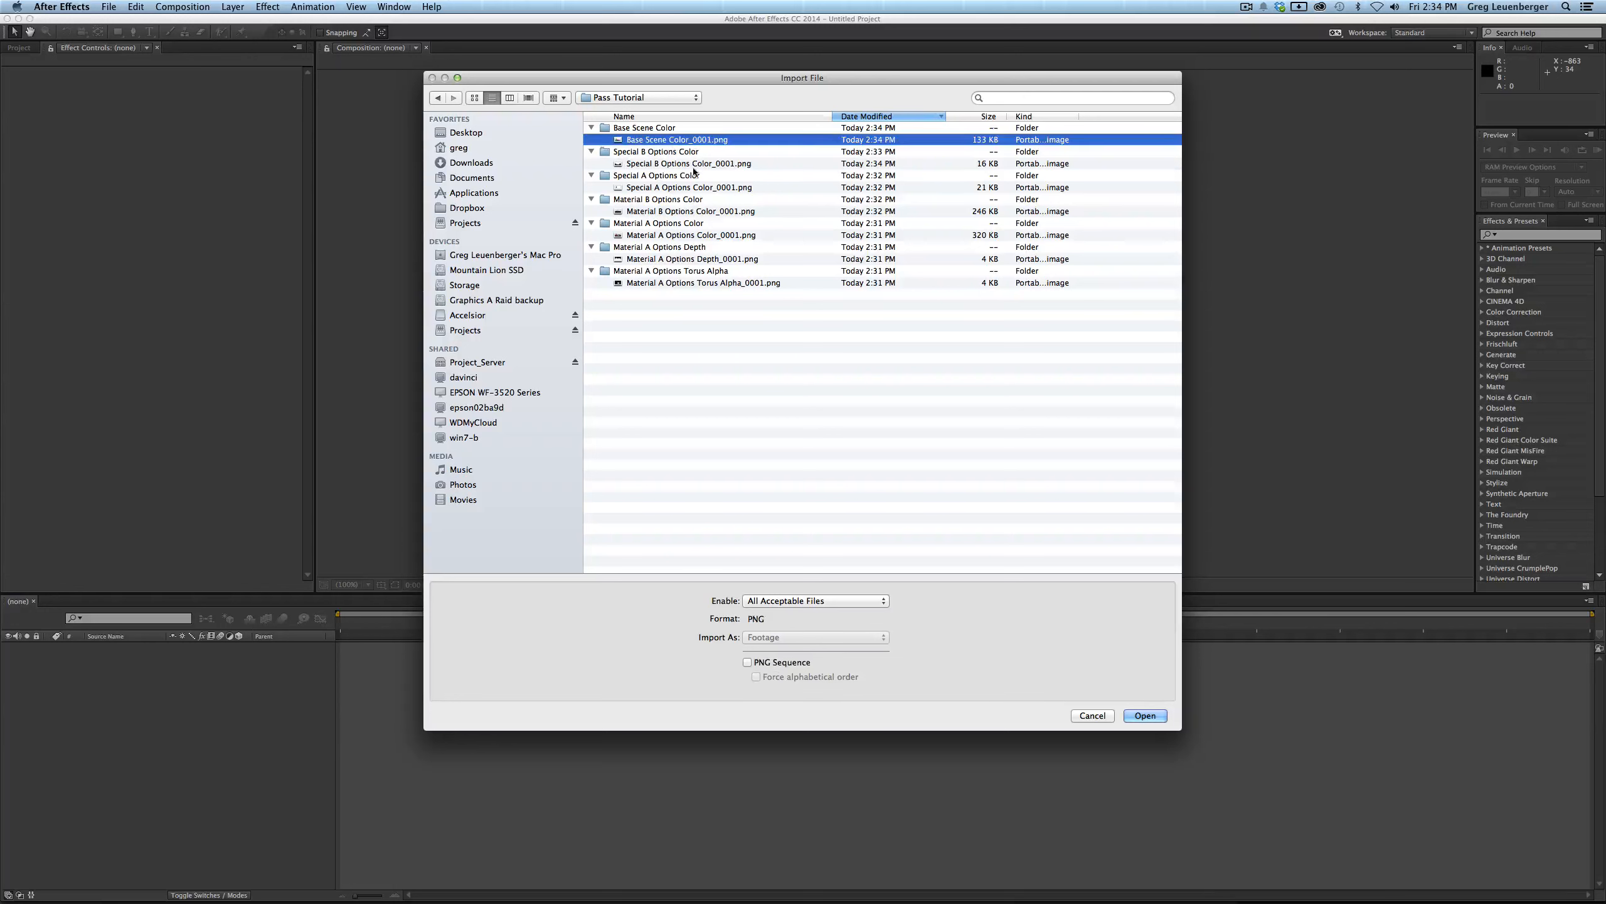
left_click(683, 163, "super")
left_click(683, 187, "super")
left_click(670, 211, "super")
left_click(670, 235, "super")
left_click(670, 258, "super")
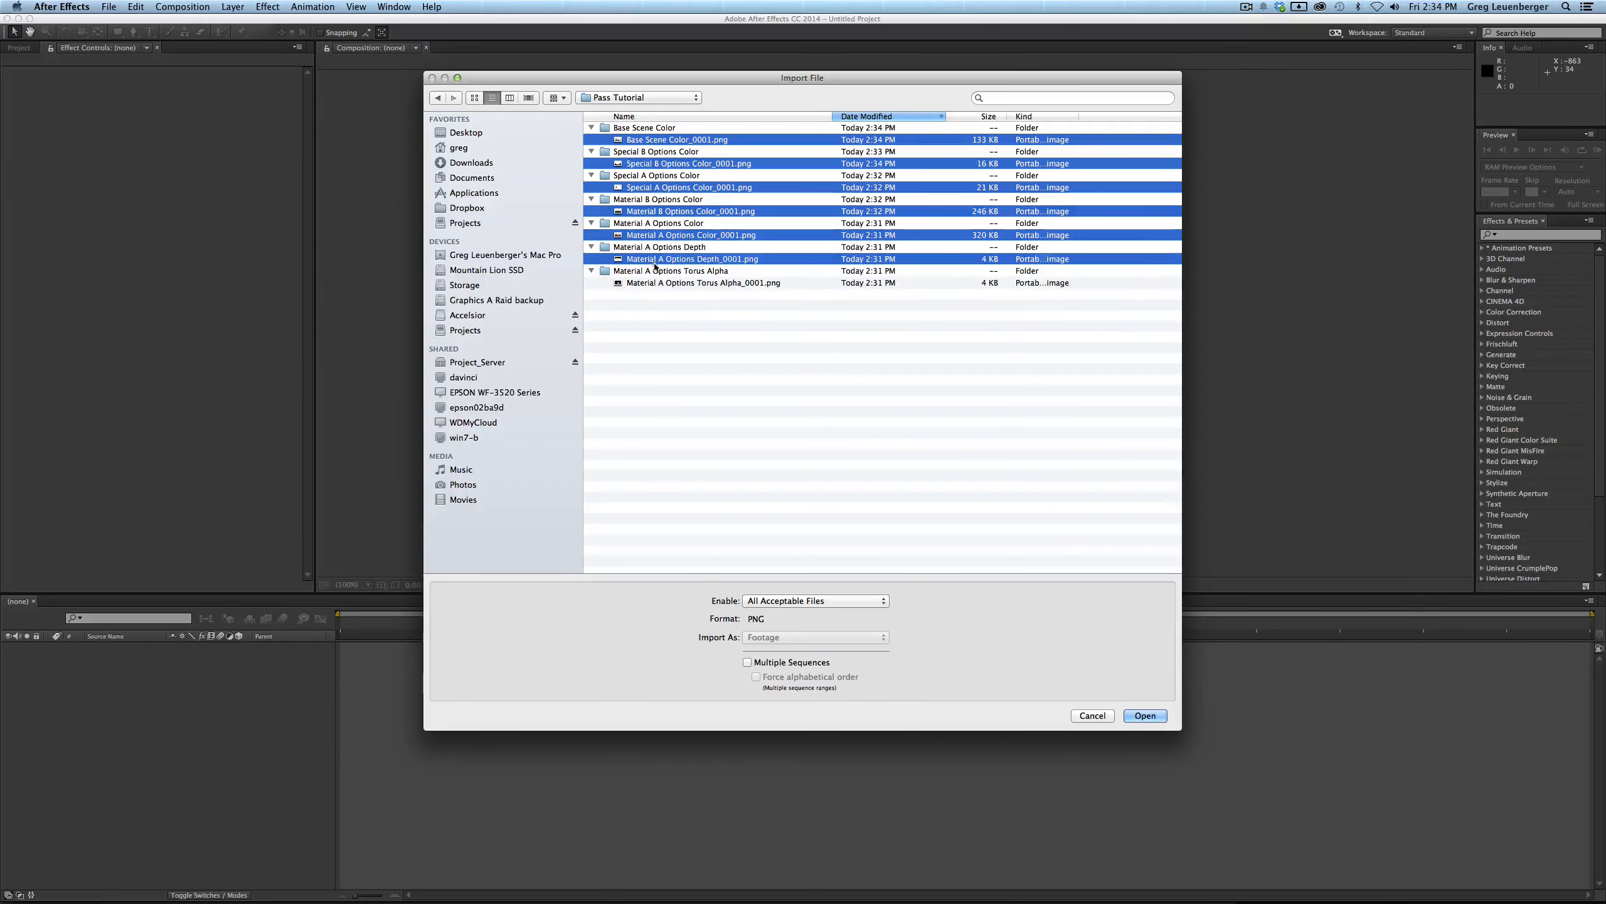
left_click(670, 282, "super")
left_click(1131, 715)
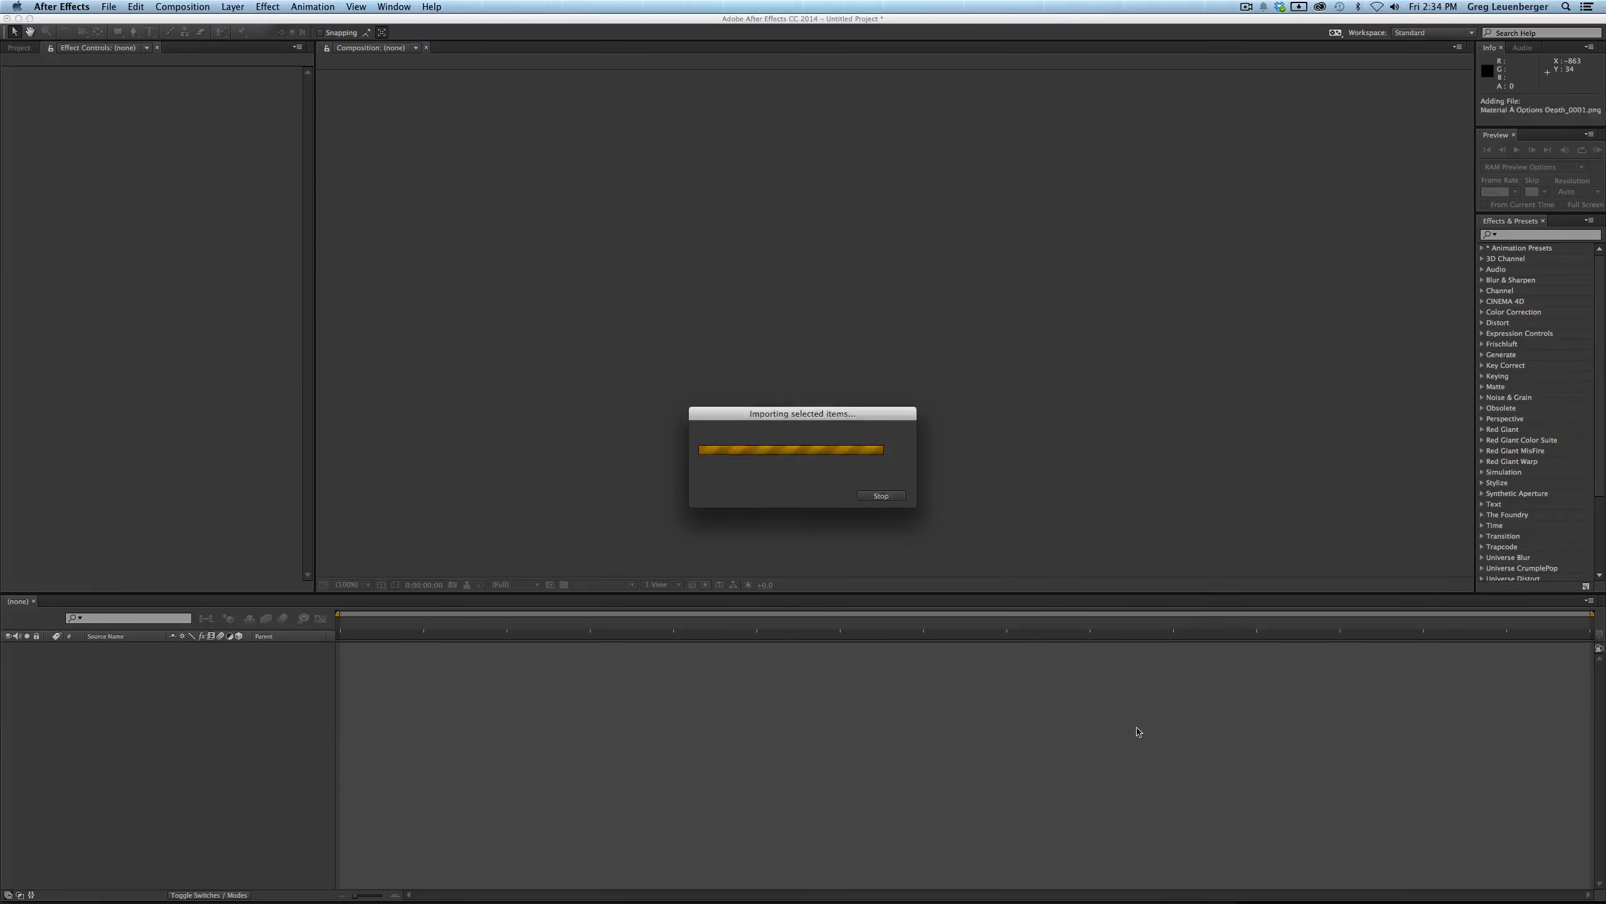
- Create a single composition containing all the imported pass images
left_click_drag(49, 230, 51, 603)
left_click(906, 581)
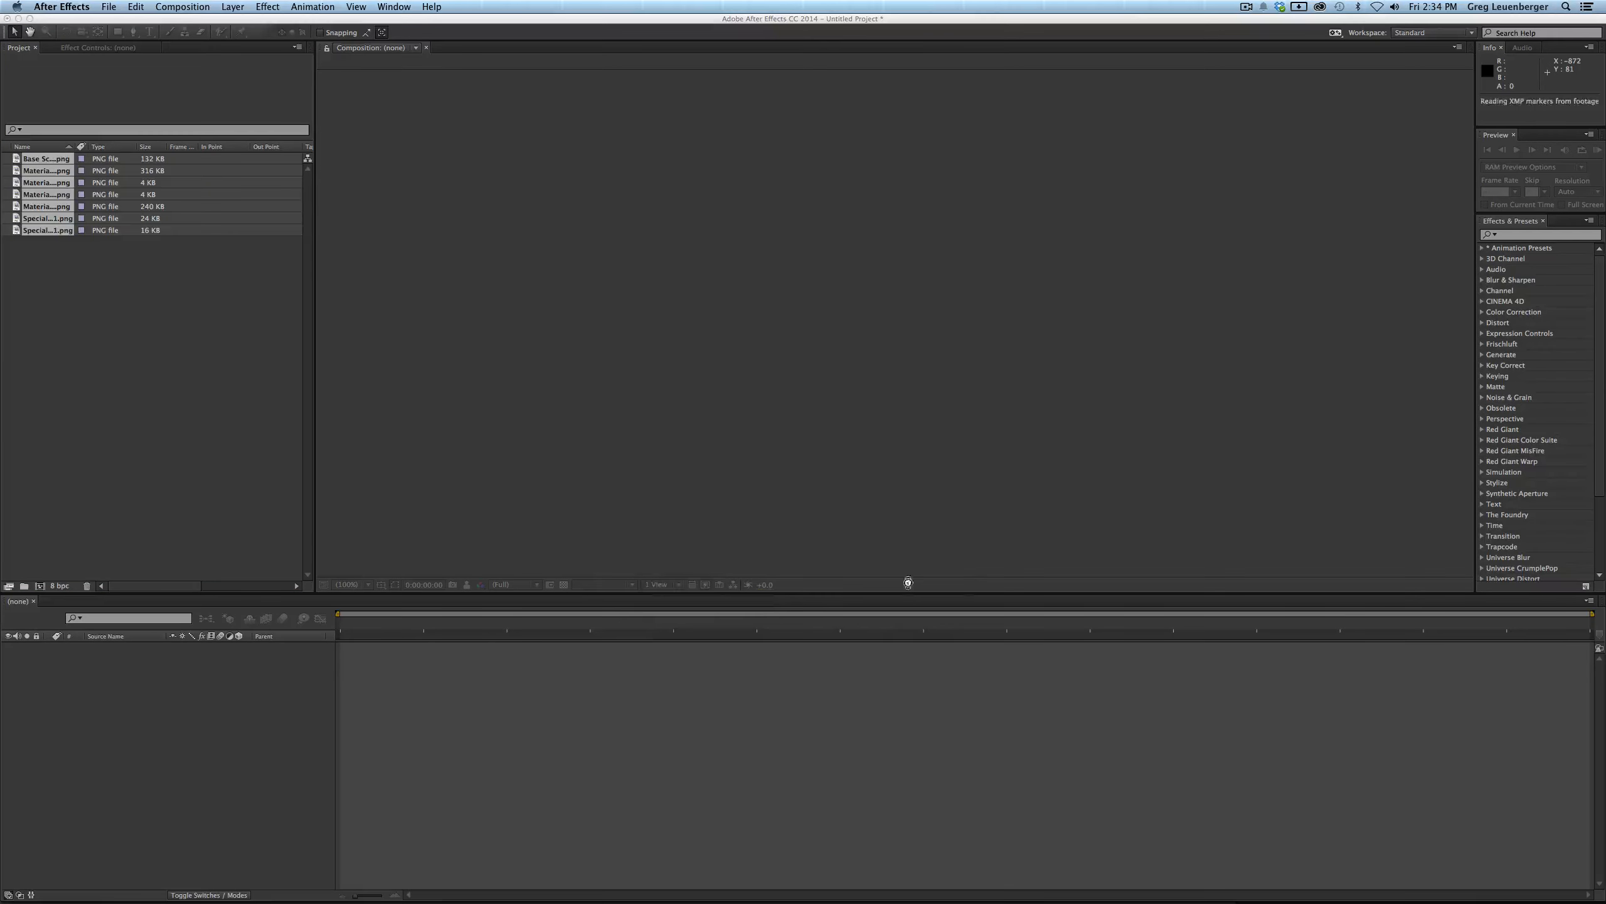
left_click(159, 798)
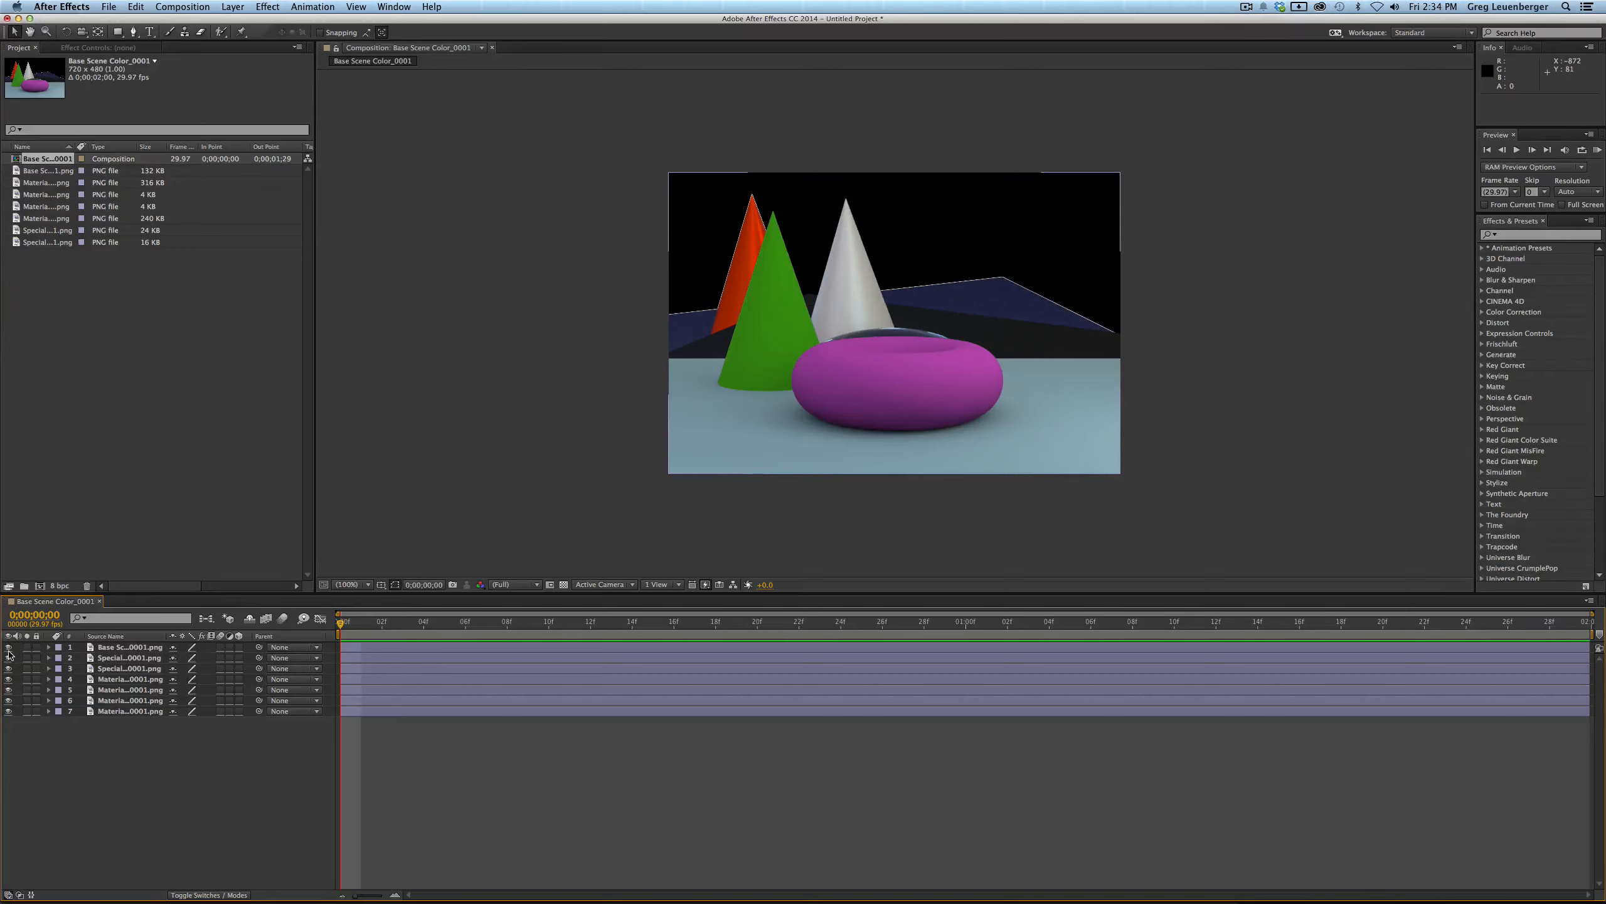
- Hide every layer except Base Scene Color_0001.png and widen the Source Name column to fit the full layer names
left_click_drag(8, 648, 12, 690)
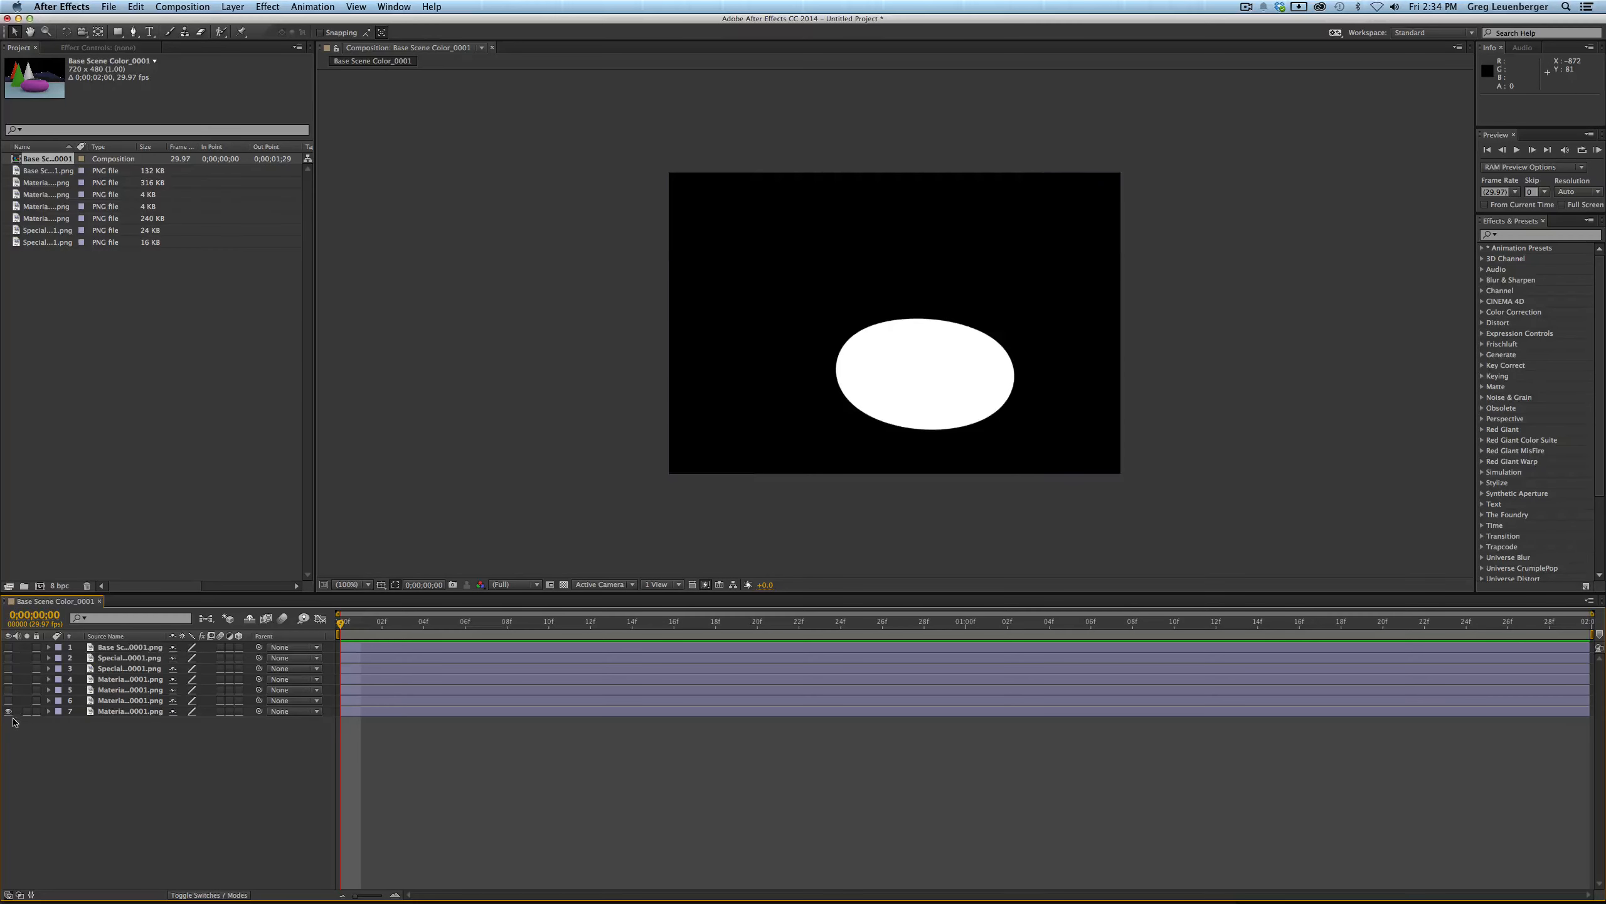
left_click(9, 711)
left_click(9, 701)
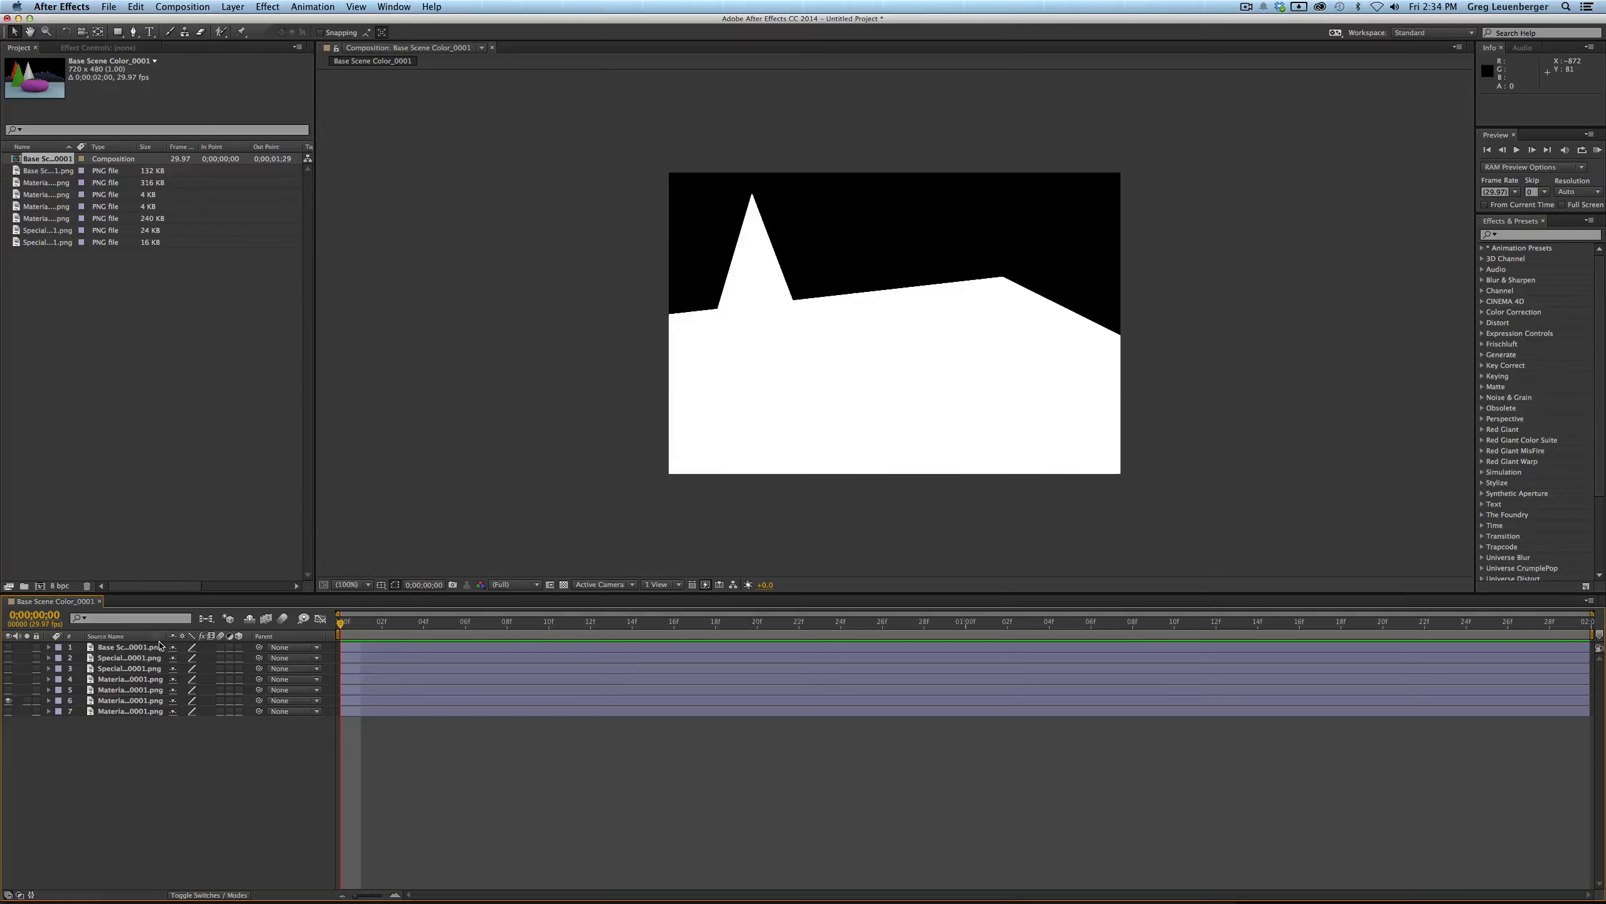
left_click_drag(164, 637, 297, 638)
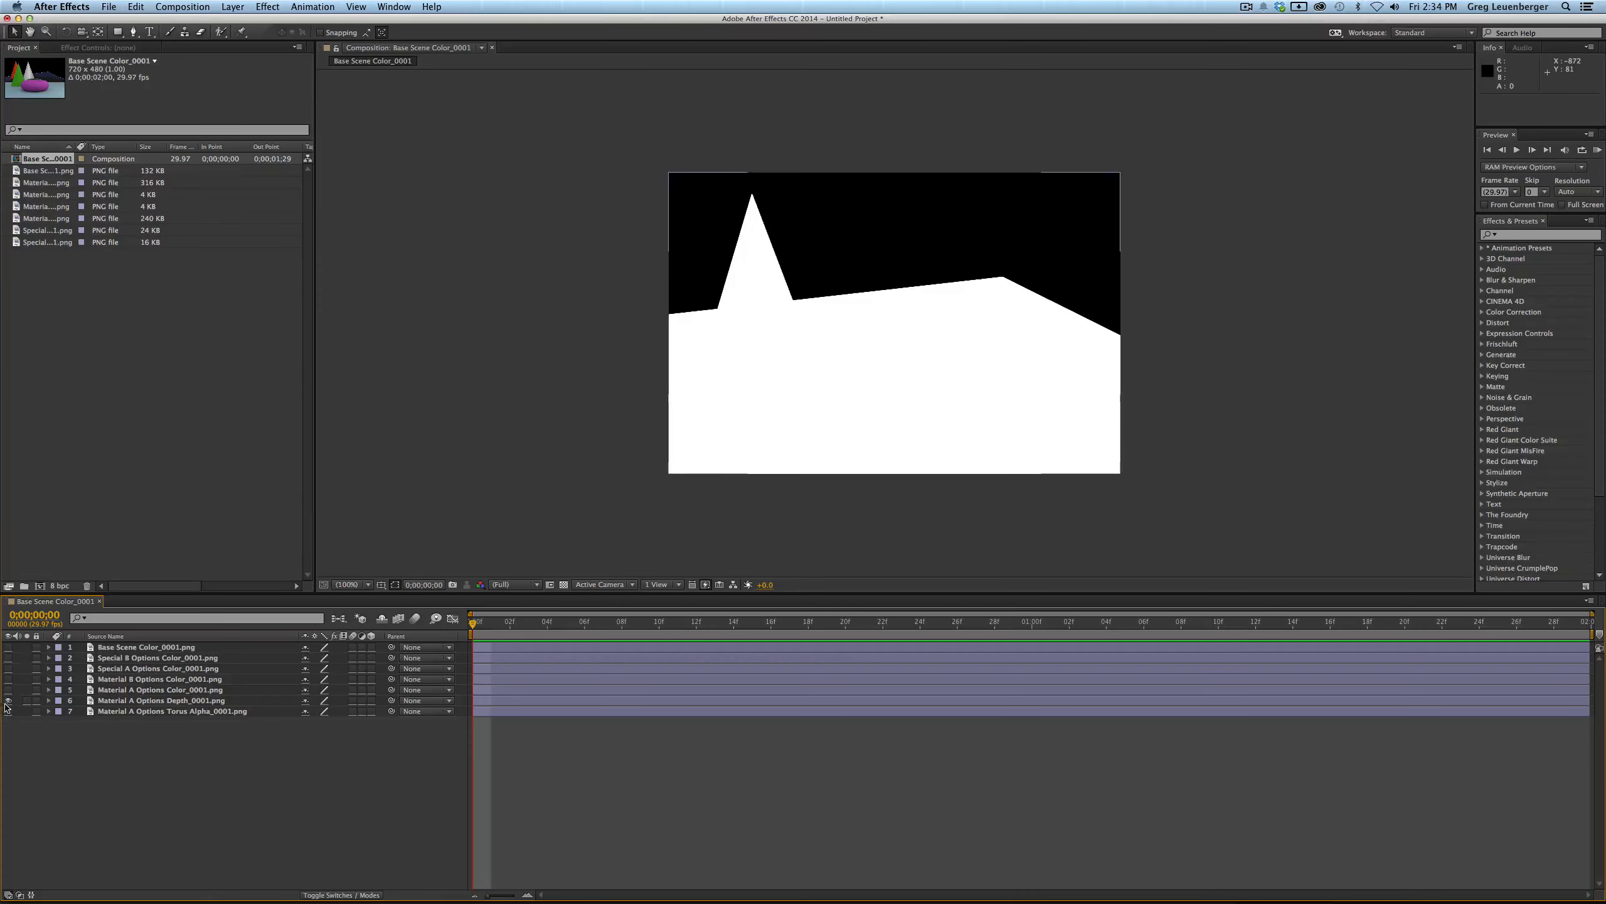
left_click(8, 647)
left_click(8, 701)
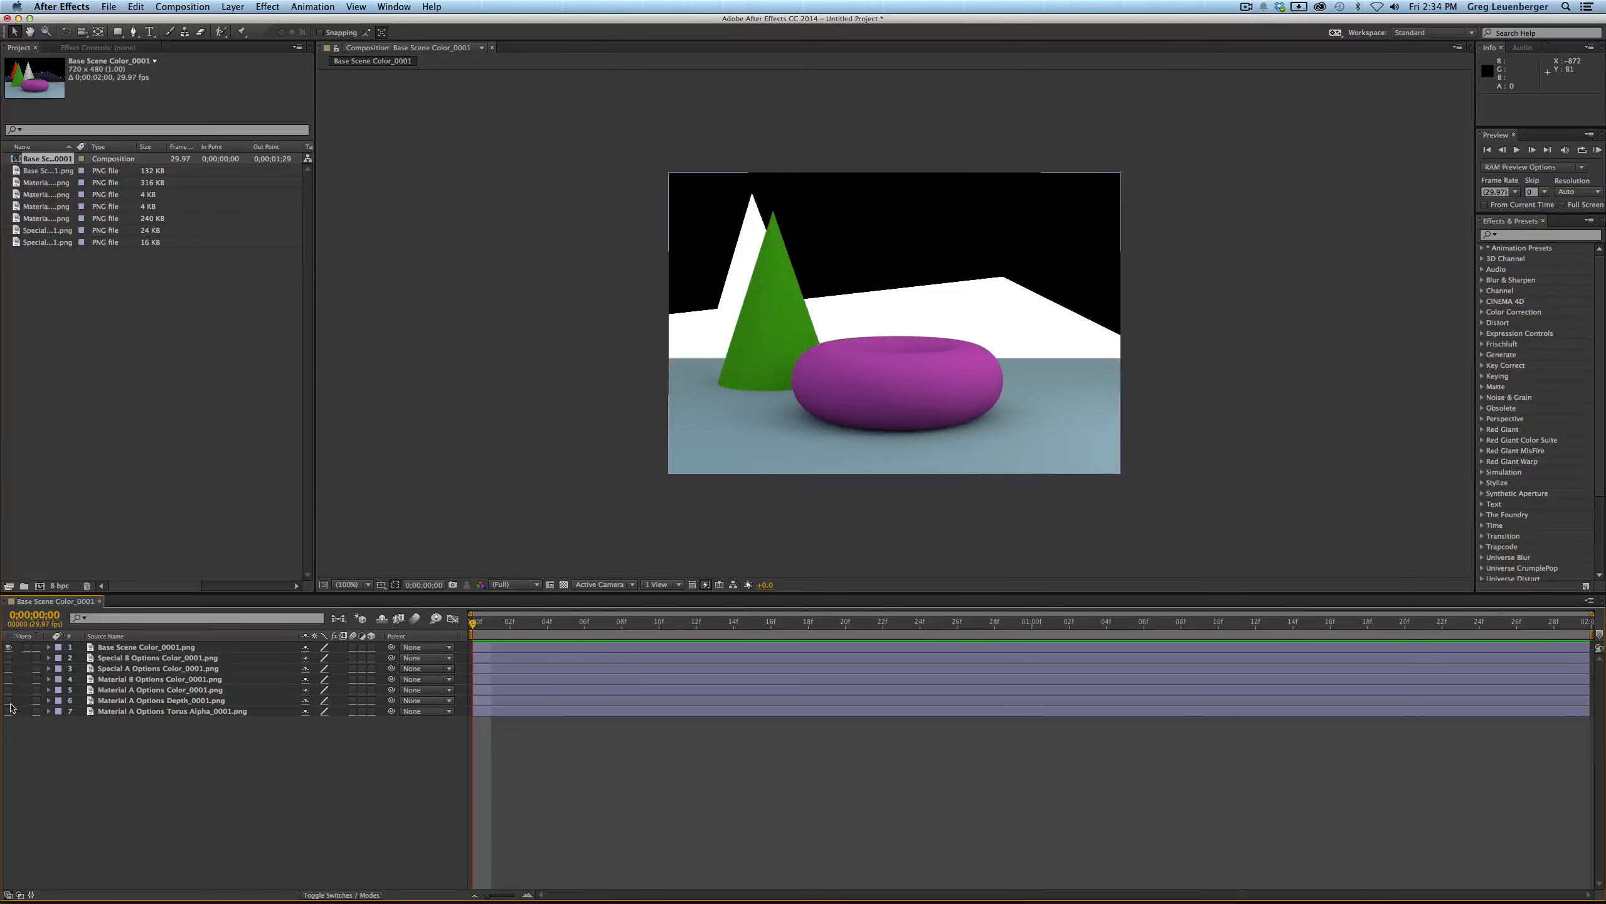
- Move Special A Options Color_0001.png to the top of the layer stack, previewing it briefly and leaving it hidden
left_click_drag(150, 671, 133, 643)
left_click(8, 647)
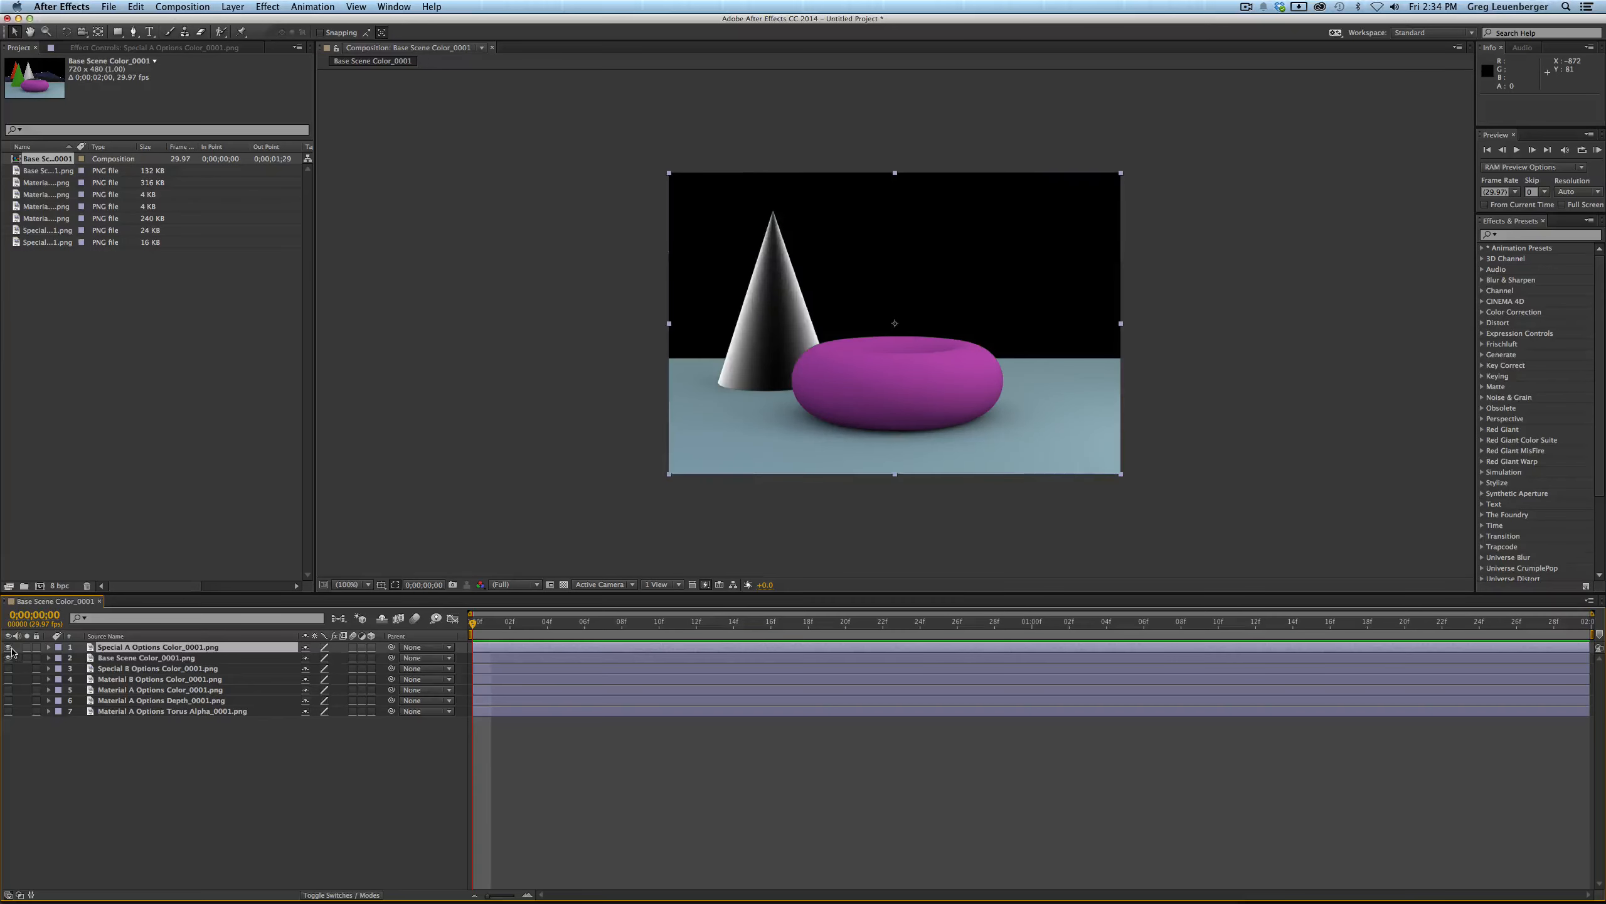
left_click(8, 647)
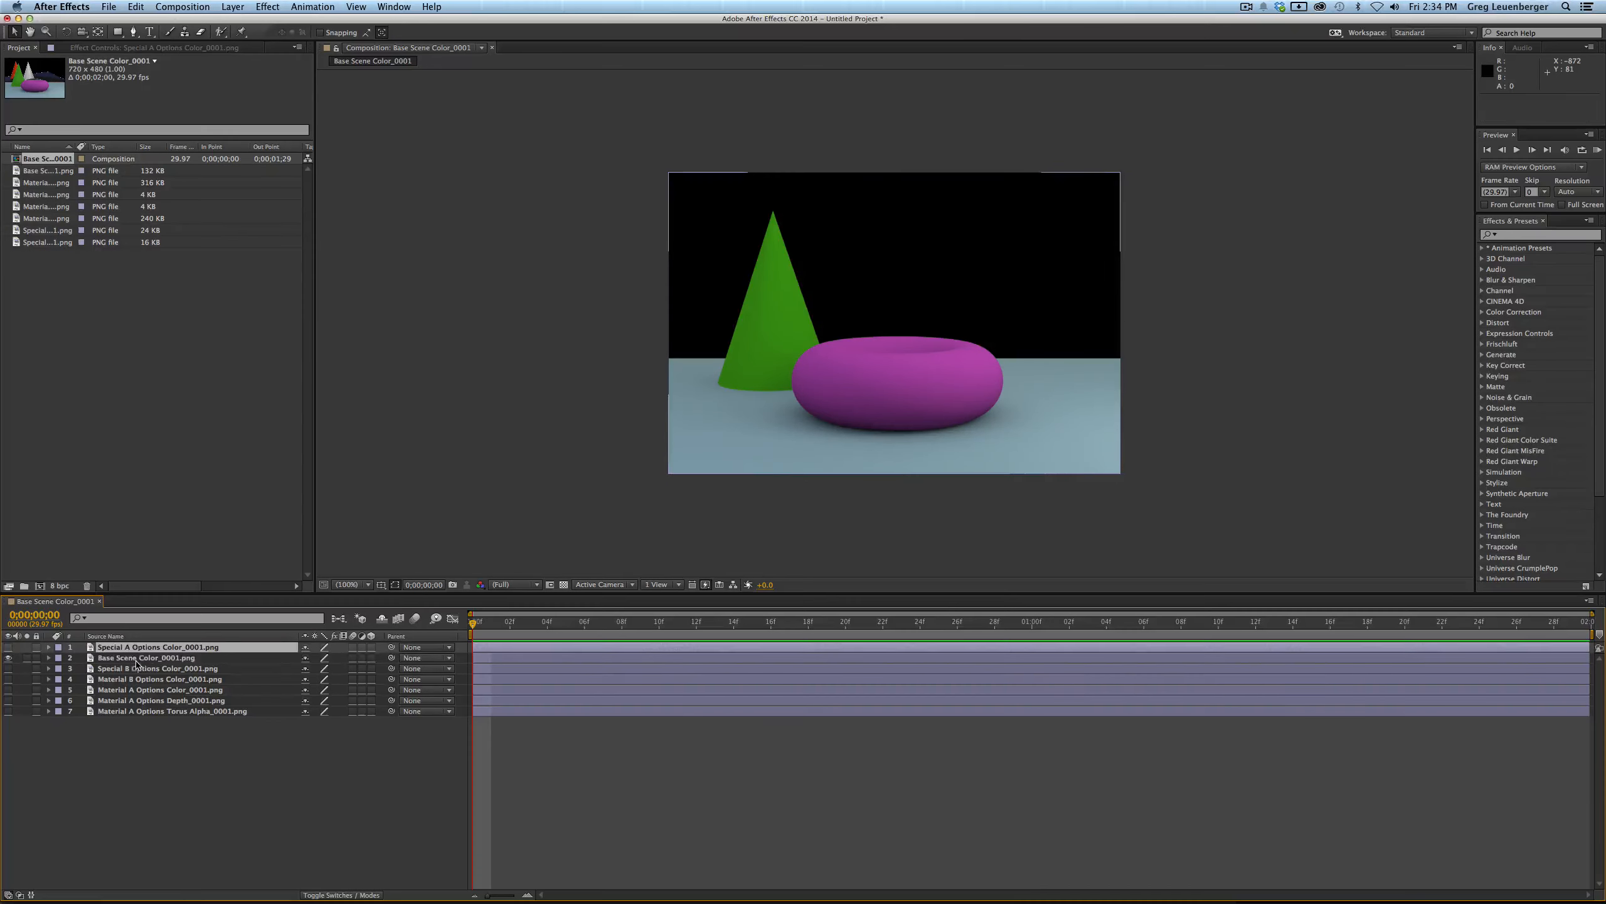
- Duplicate the Base Scene Color layer and give the upper copy a Luma track matte from Special A Options Color, checking it in isolation
left_click(107, 658)
key("ctrl+d")
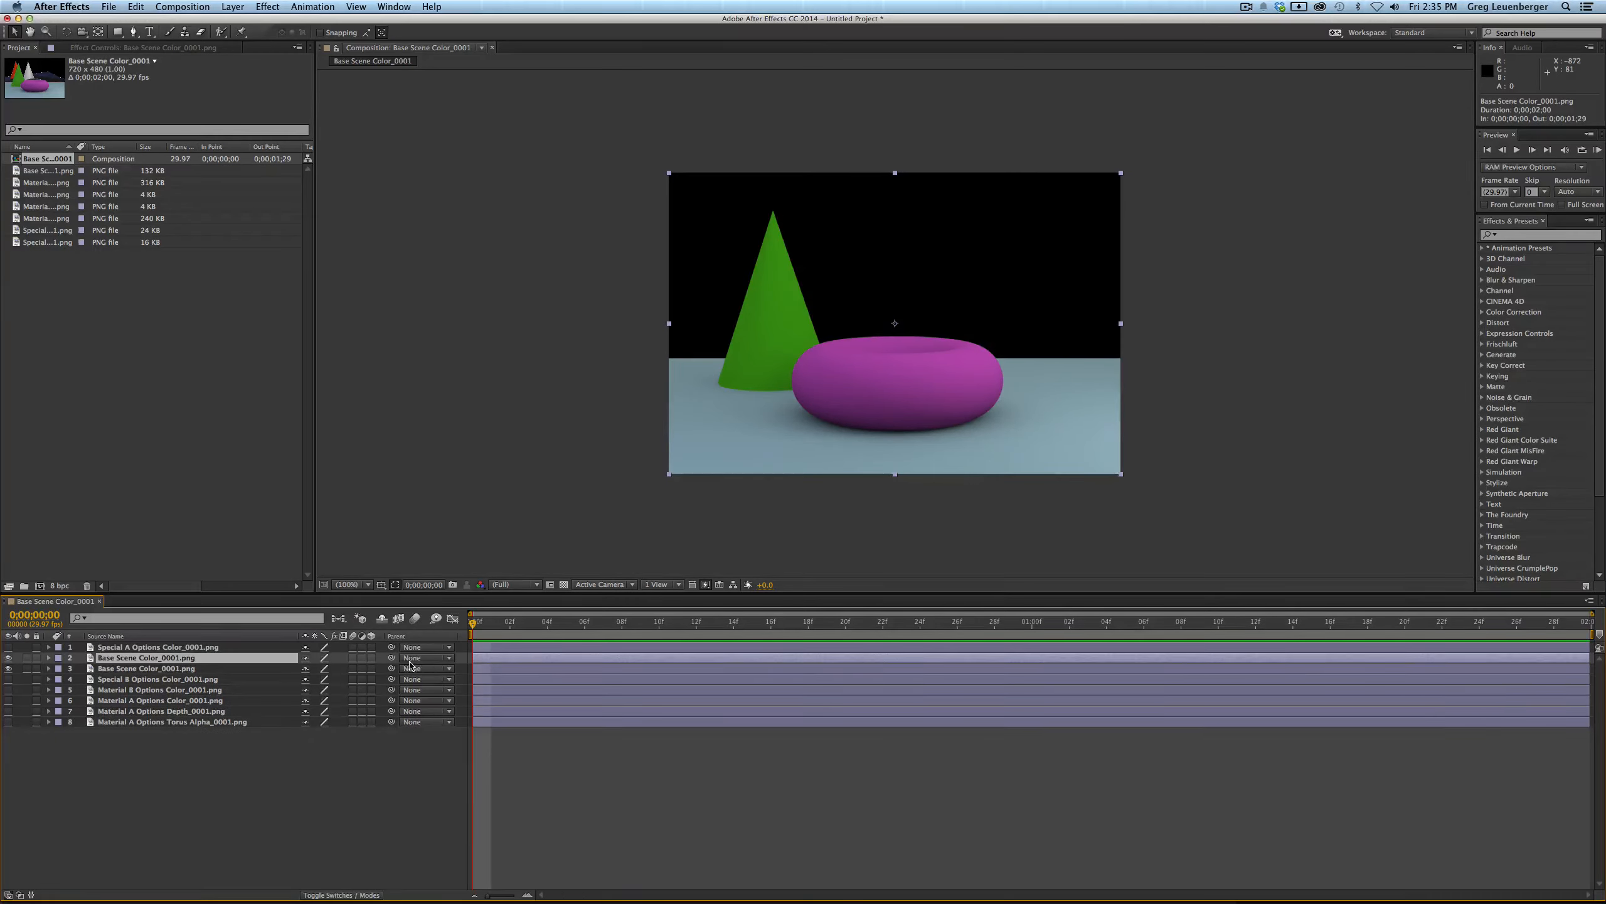
left_click(410, 661)
left_click(289, 704)
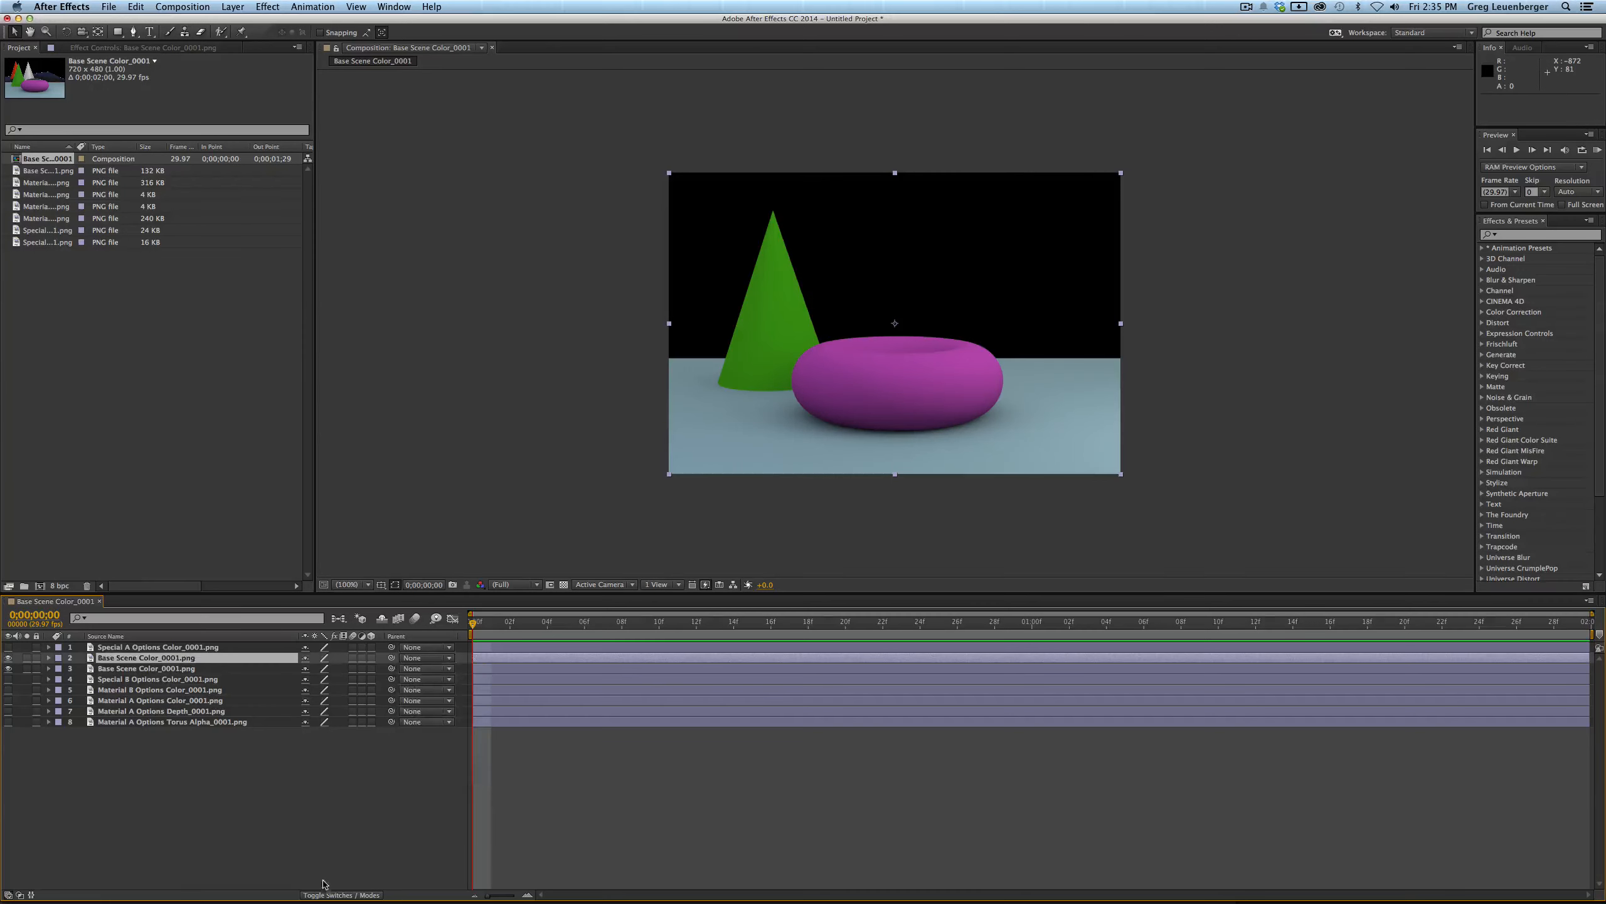
left_click(325, 892)
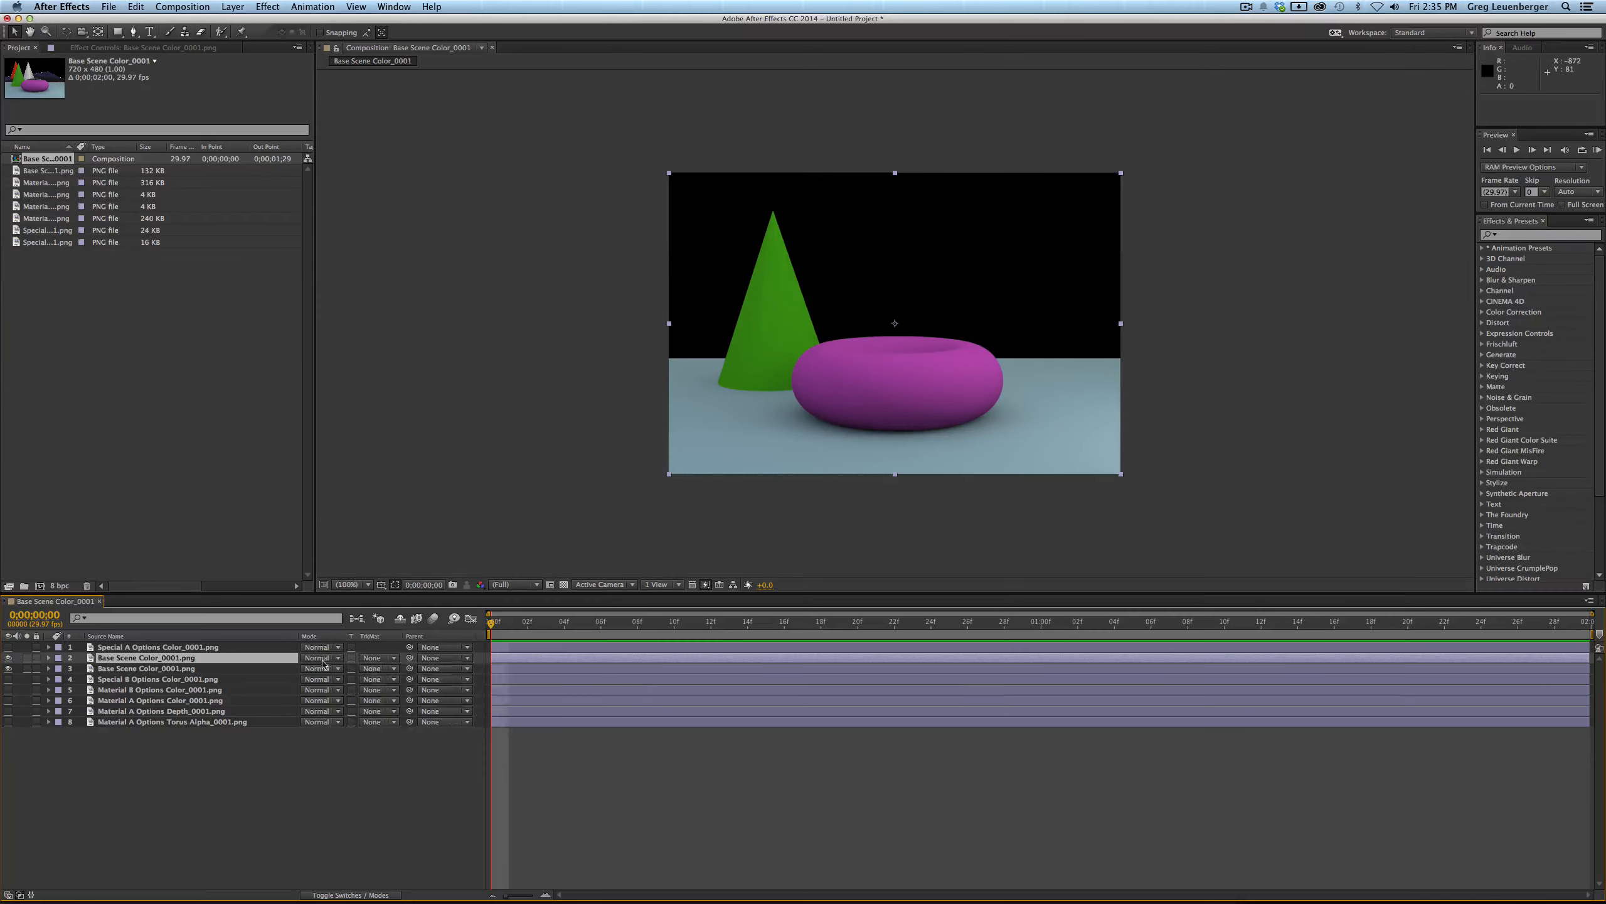
left_click(378, 659)
left_click(411, 714)
left_click(8, 668)
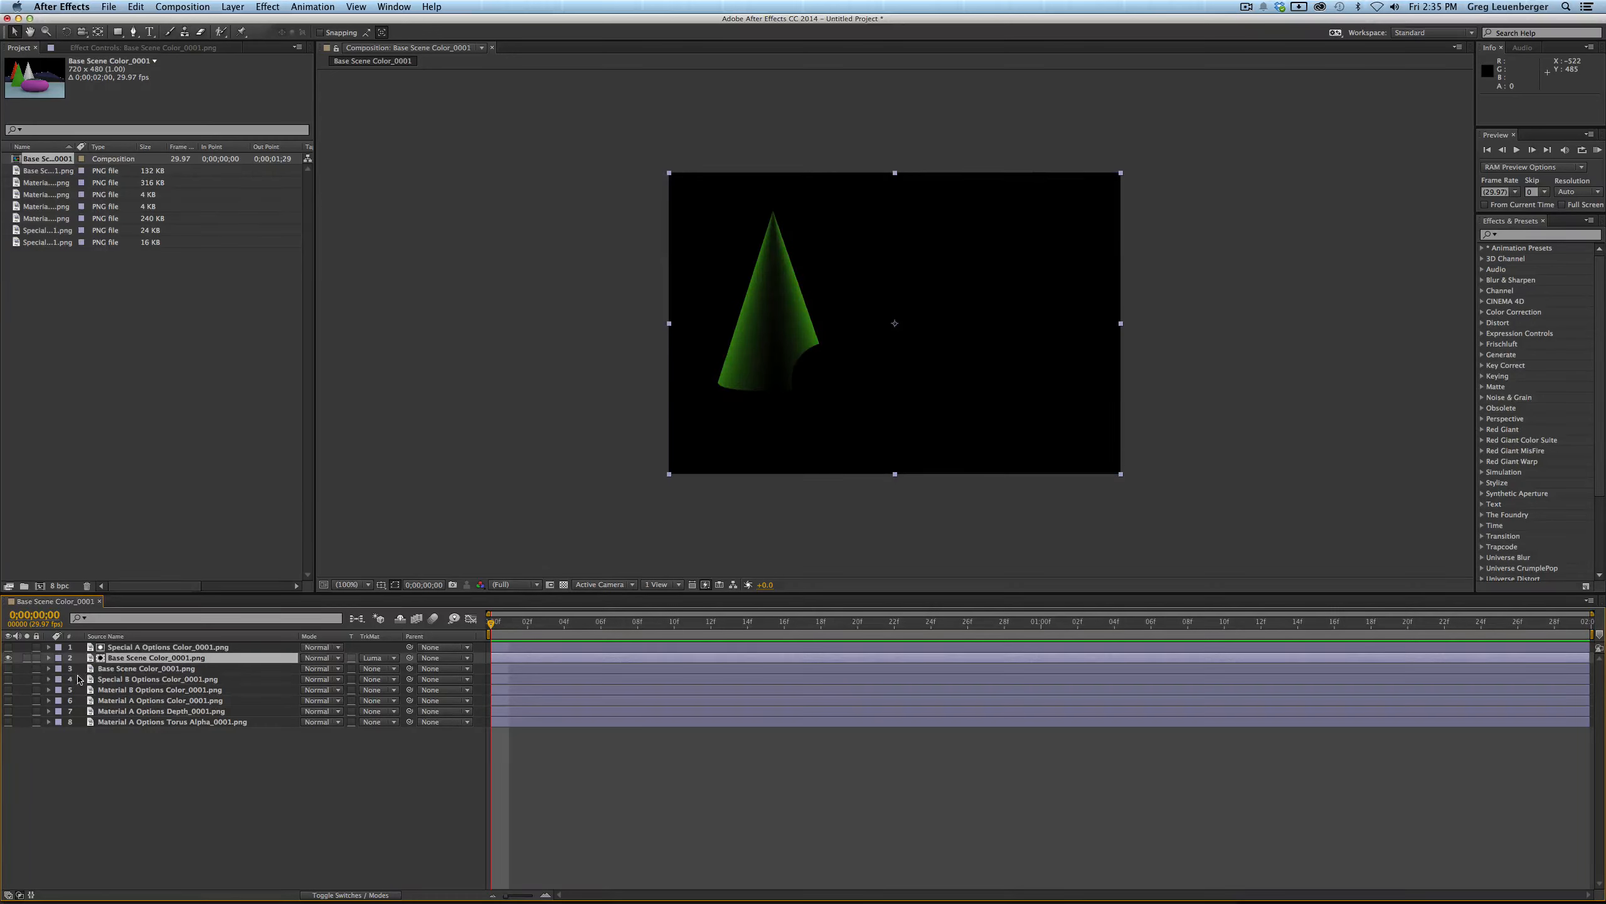
left_click(8, 668)
- Apply Hue/Saturation to the cone-matted Base Scene copy with a master hue of -83° and master saturation of about 53
left_click(273, 10)
left_click(272, 10)
left_click(266, 8)
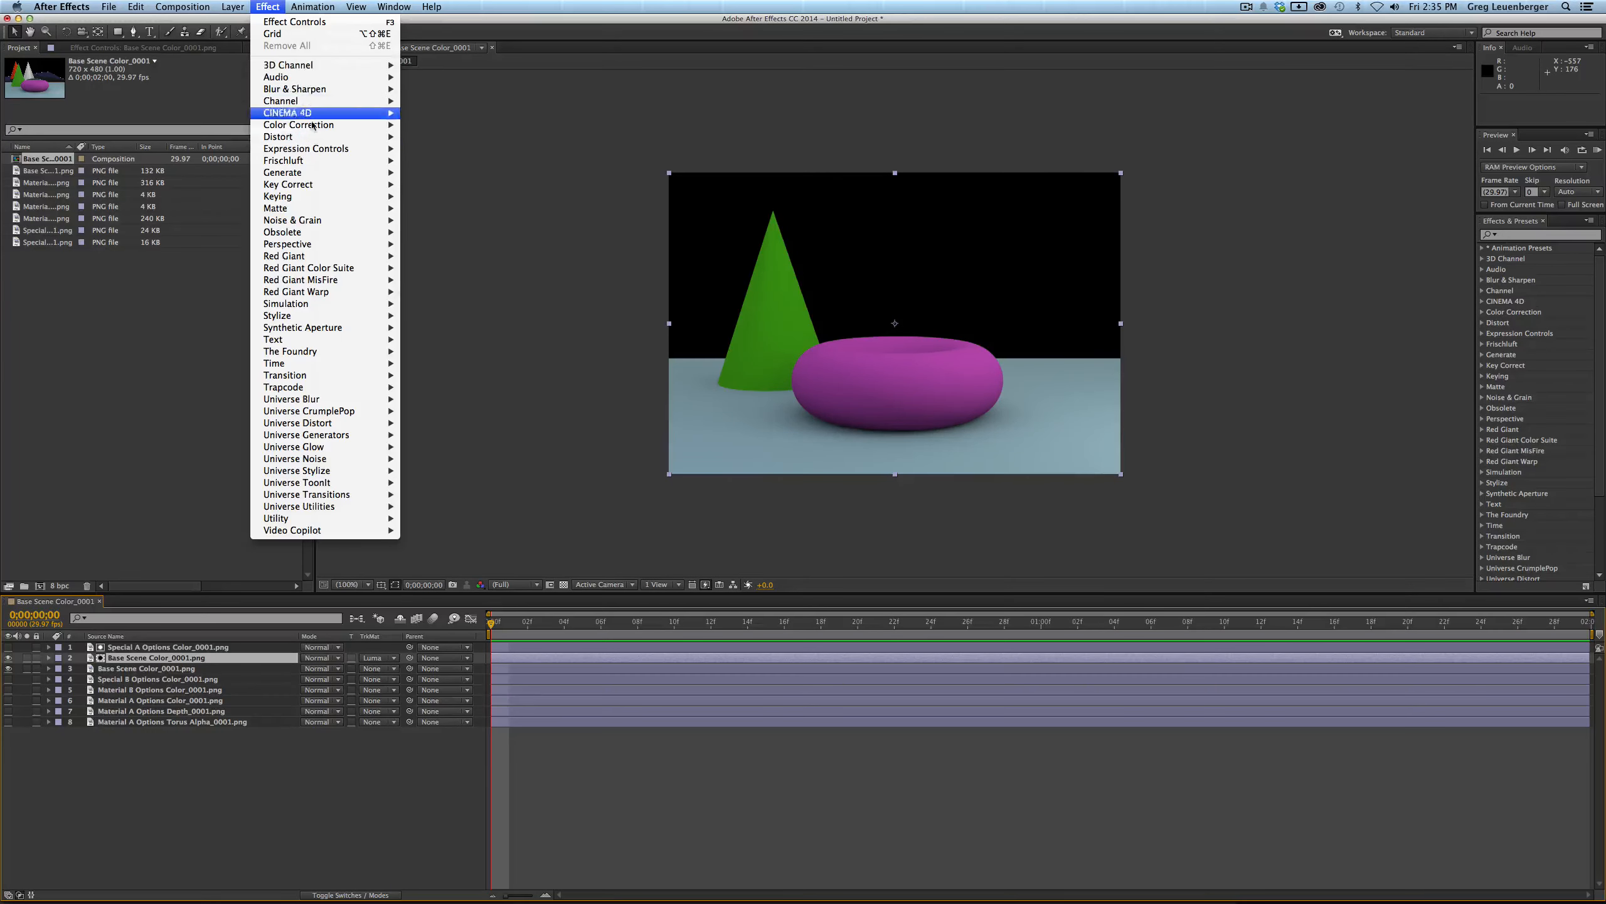
mouse_move(317, 125)
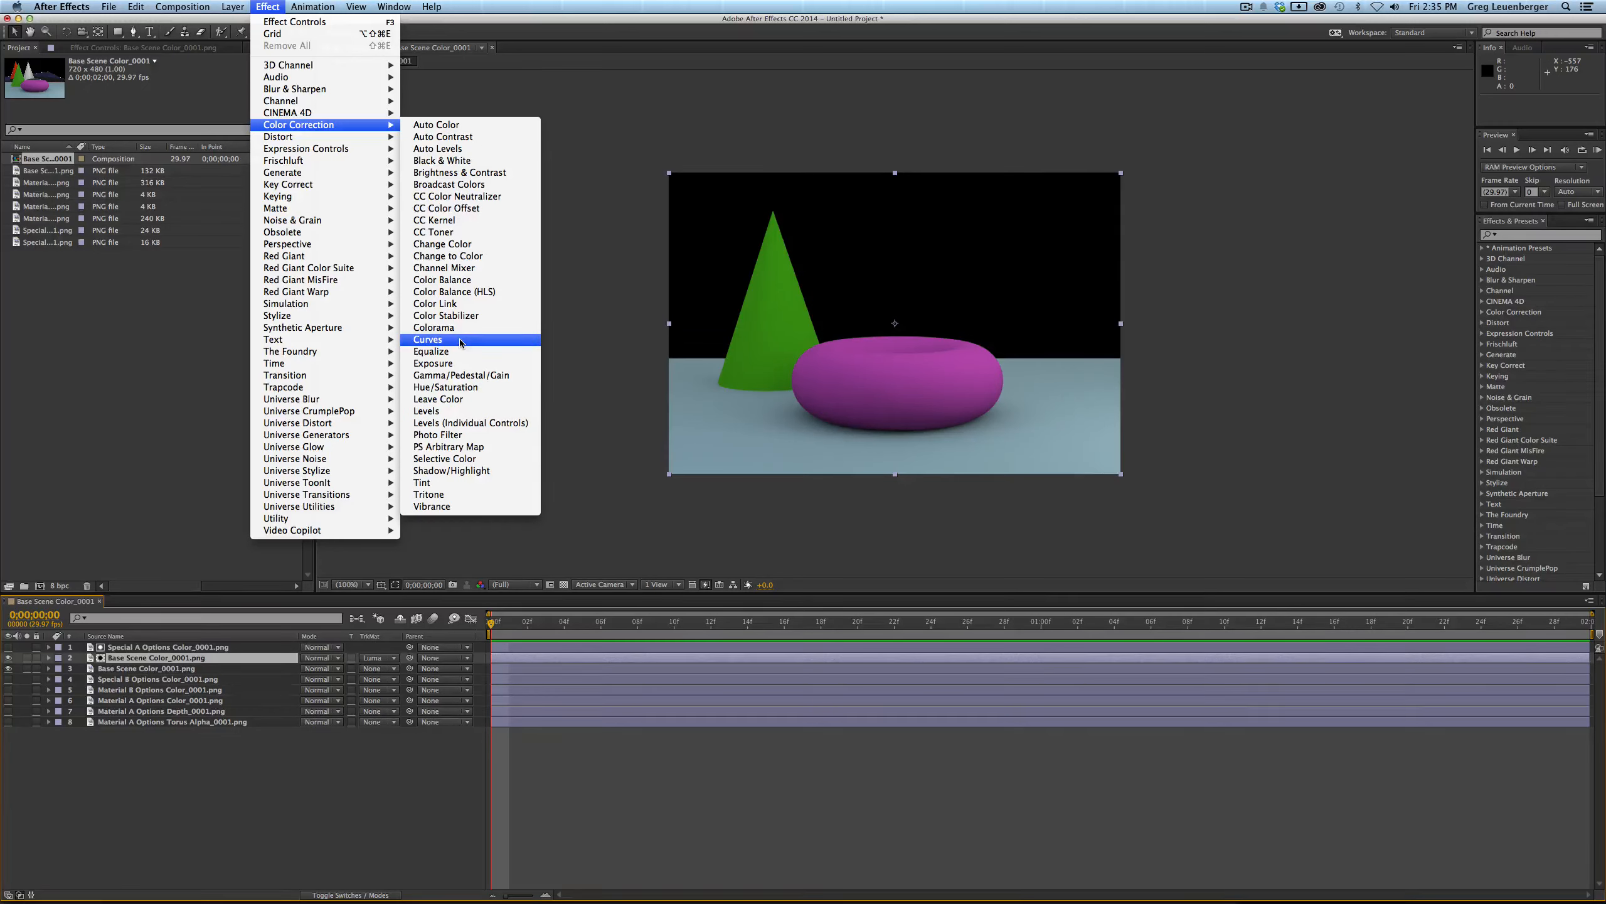
left_click(446, 386)
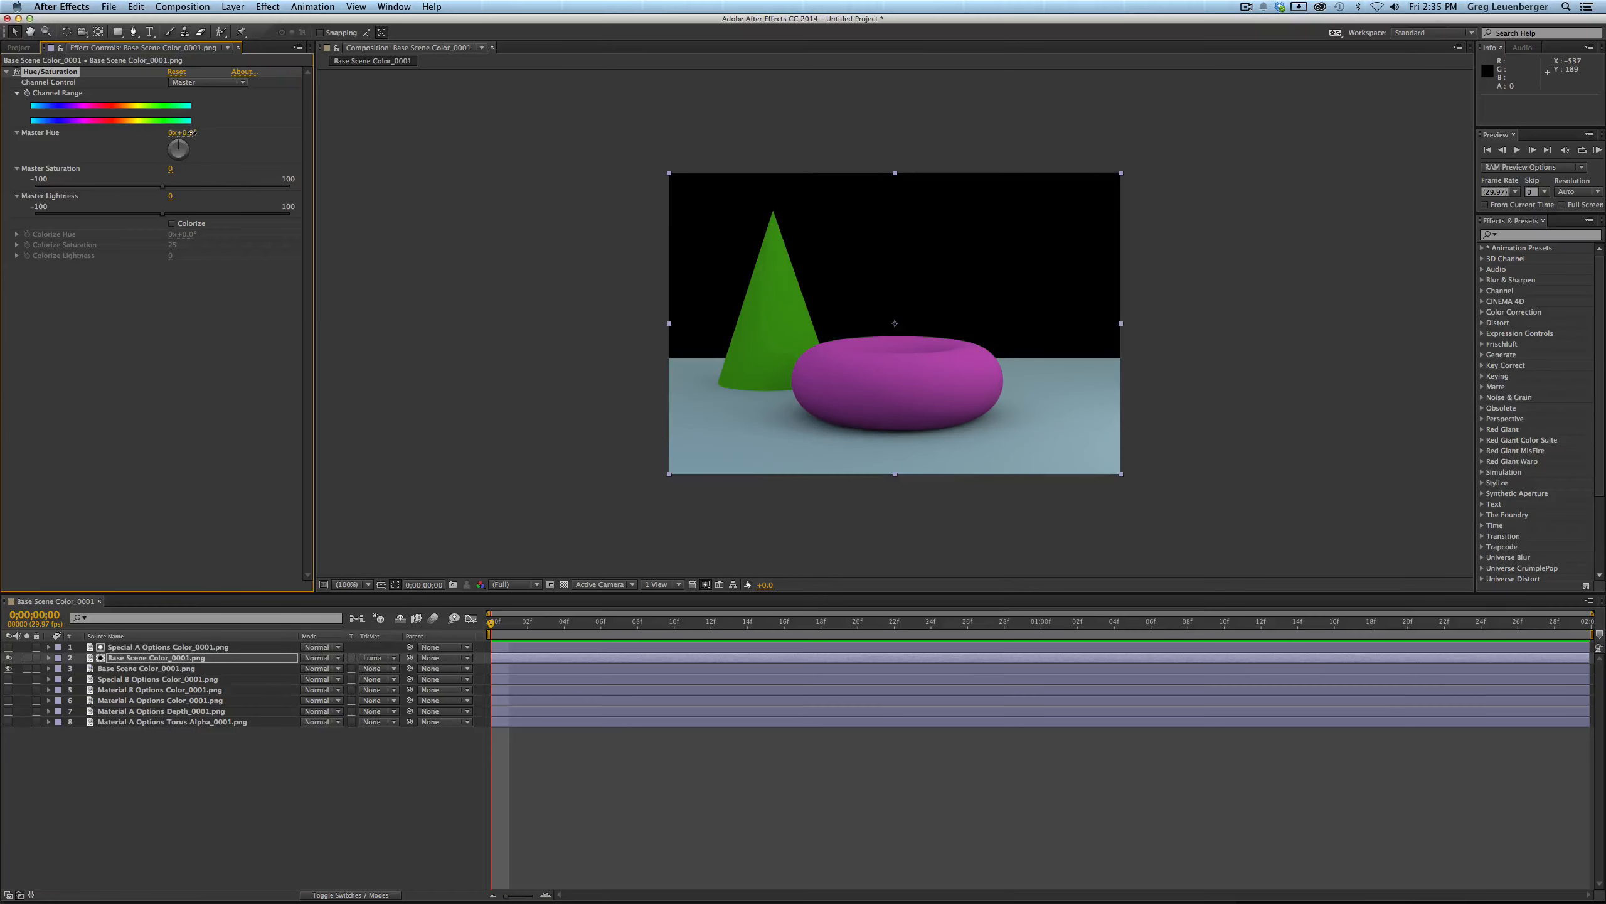
left_click_drag(193, 133, 282, 151)
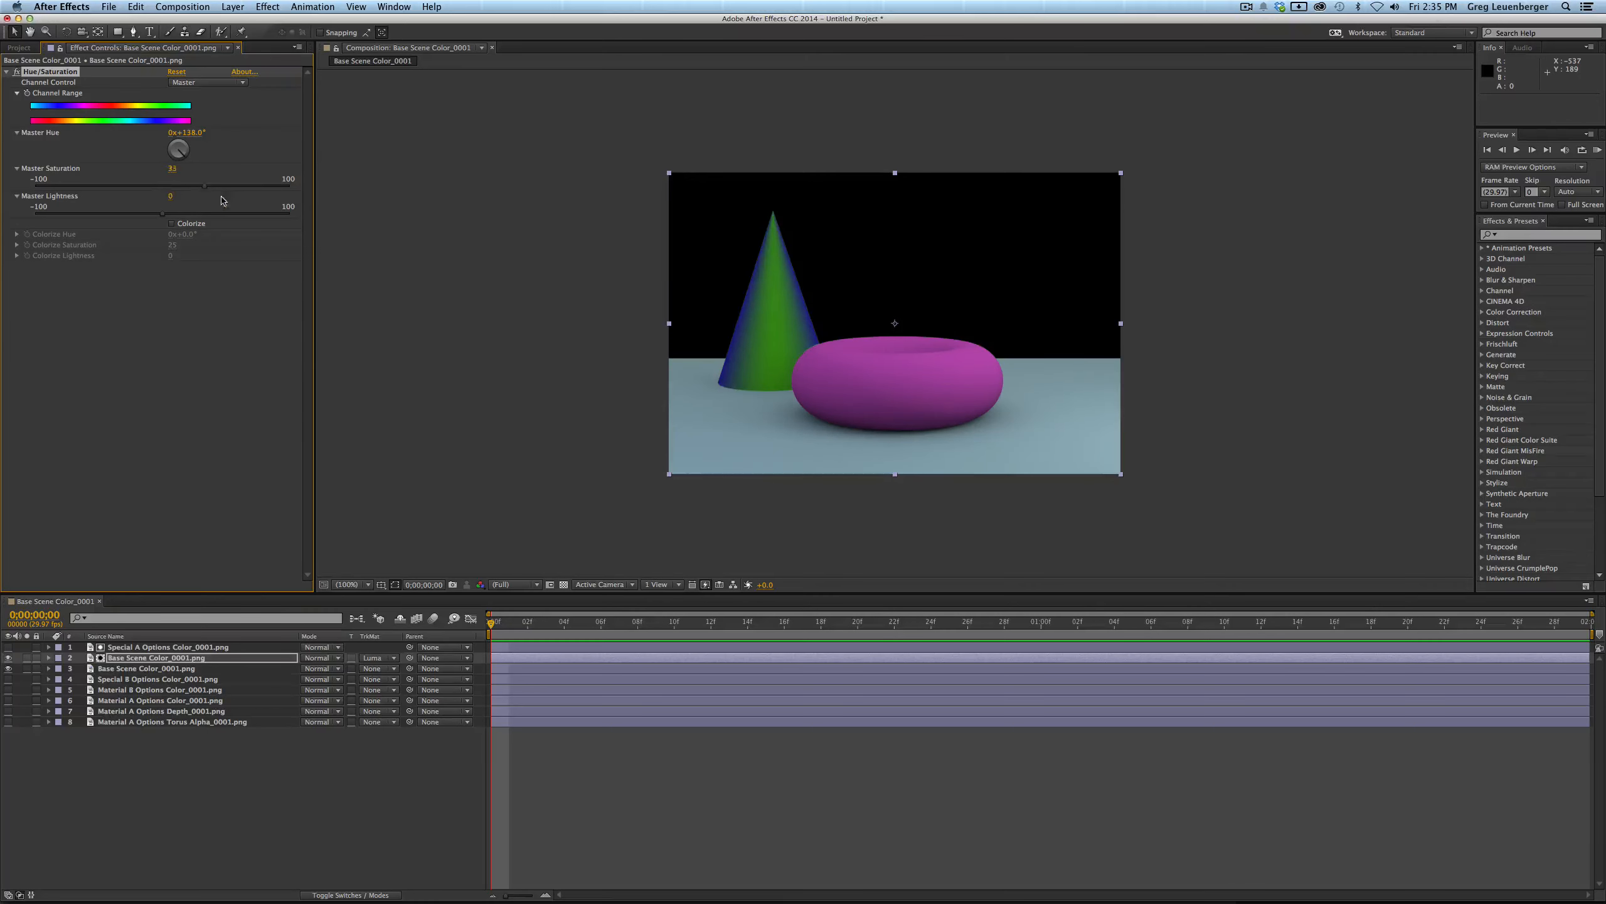
left_click_drag(221, 201, 278, 206)
left_click_drag(184, 152, 417, 226)
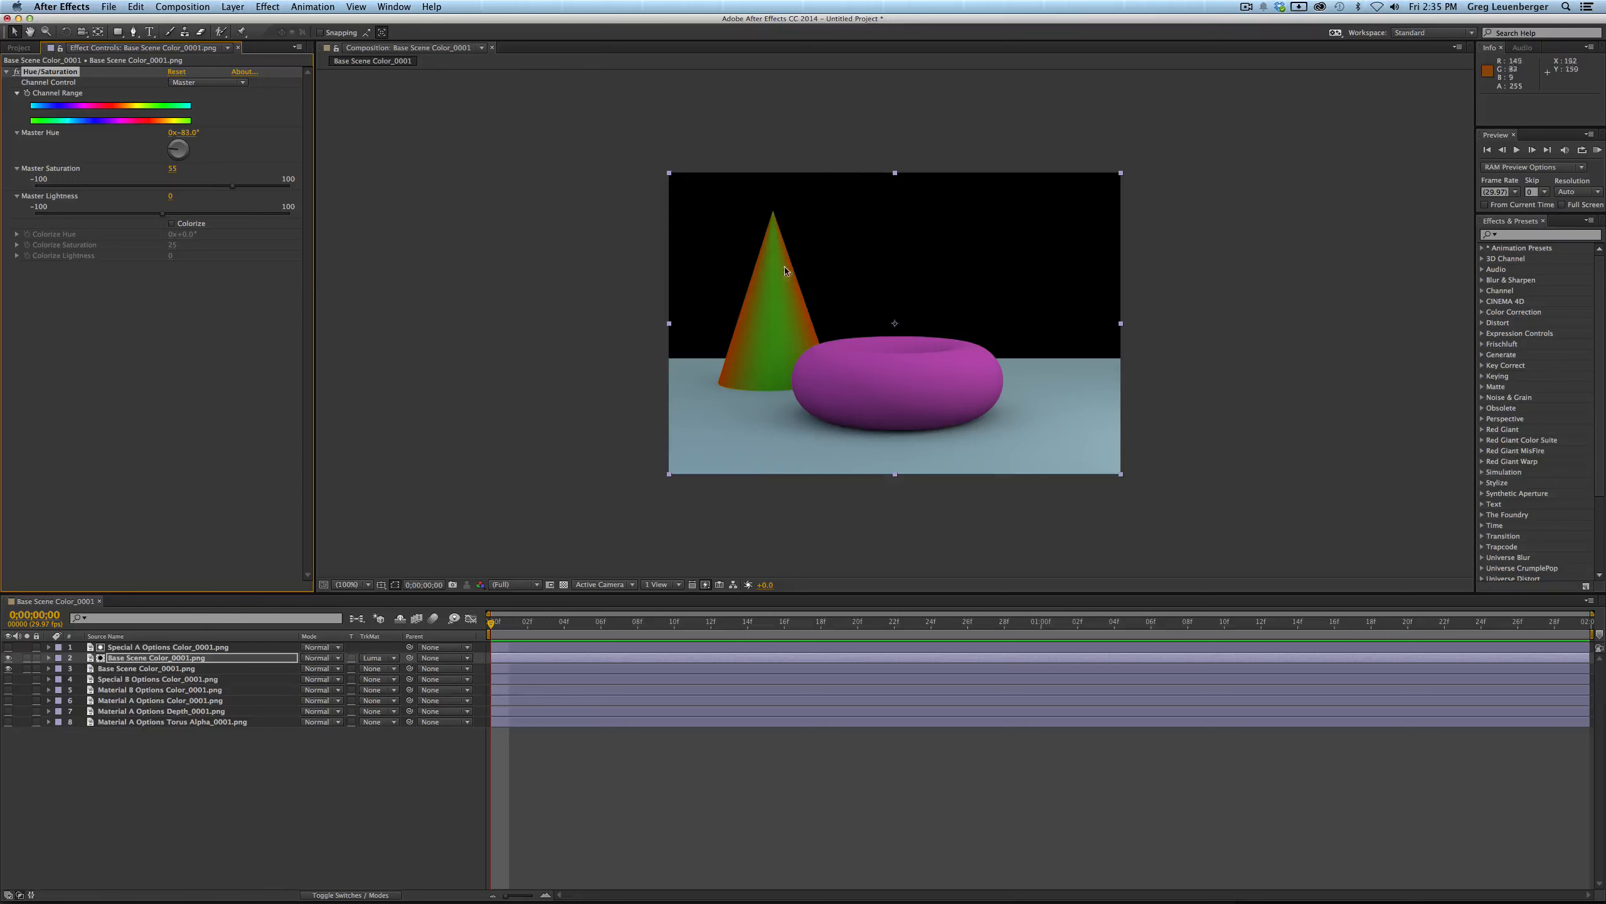
left_click(393, 803)
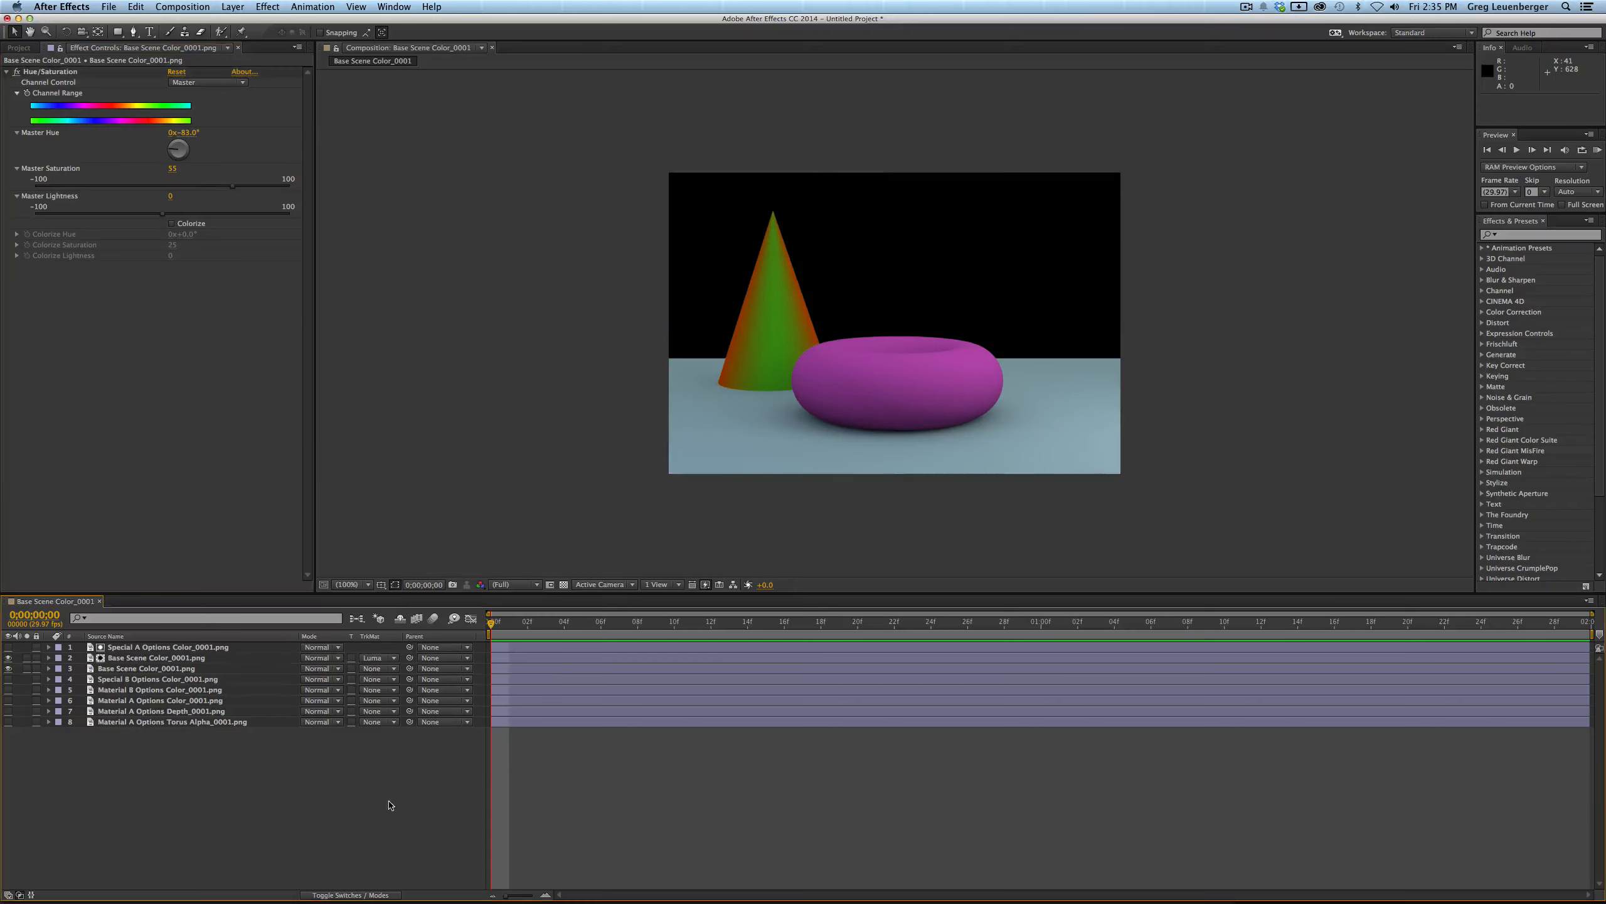
- Duplicate the unmatted Base Scene Color layer and place Special B Options Color_0001.png directly above the copy
left_click(136, 669)
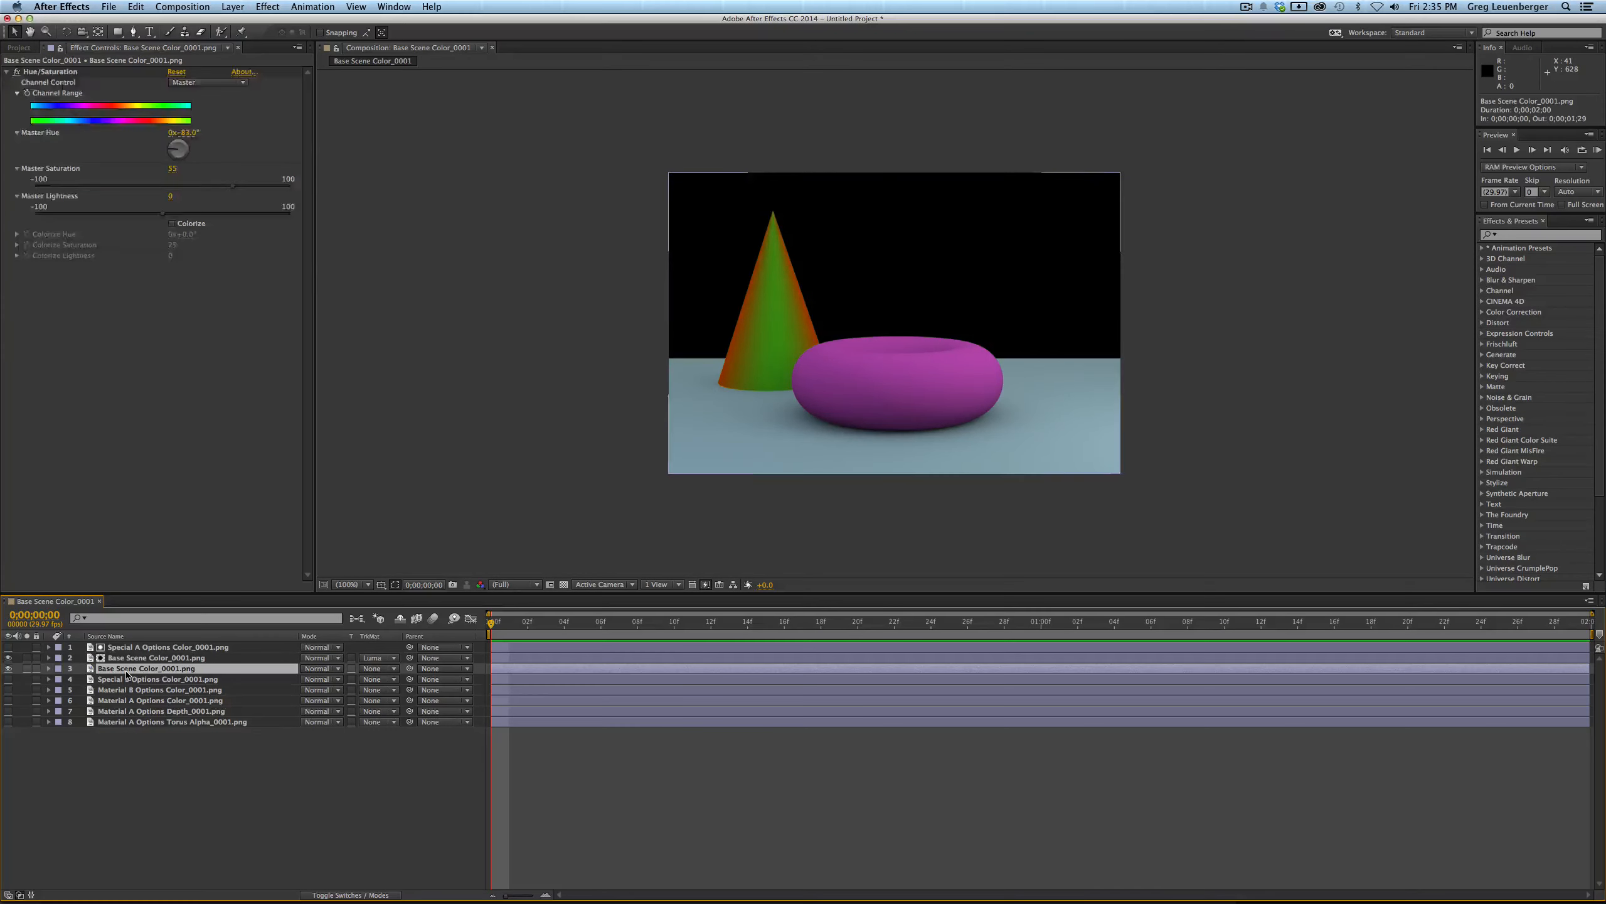
key("super+d")
left_click_drag(151, 691, 157, 664)
left_click(161, 680)
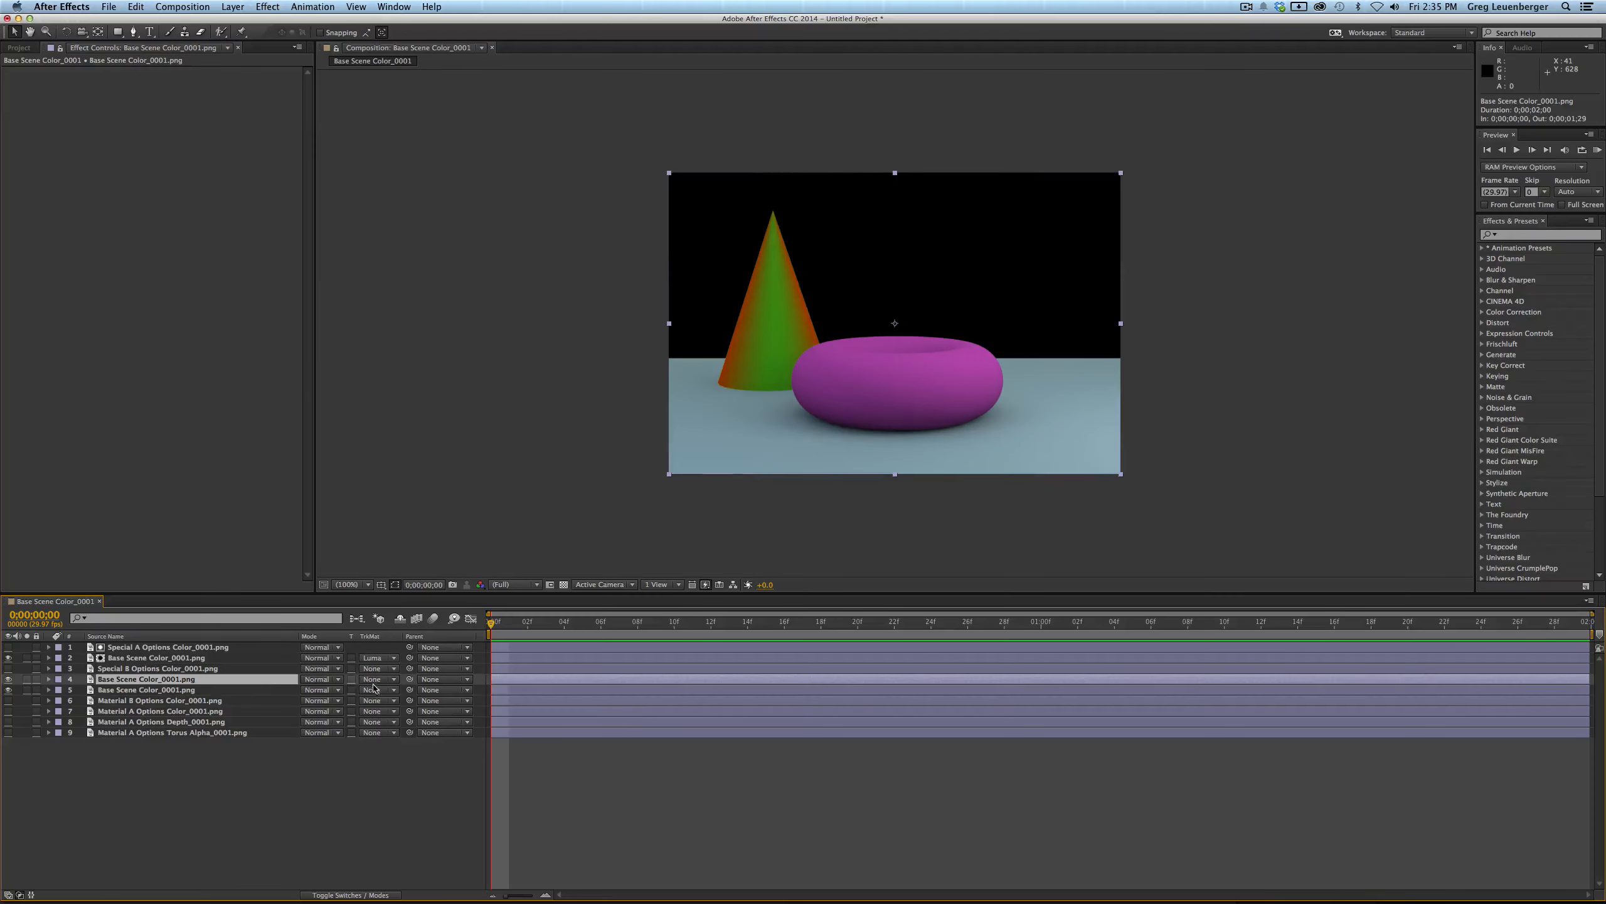
- Set the new Base Scene copy's track matte to Luma from Special B Options Color and solo the layer briefly to check it
left_click(373, 681)
left_click(383, 736)
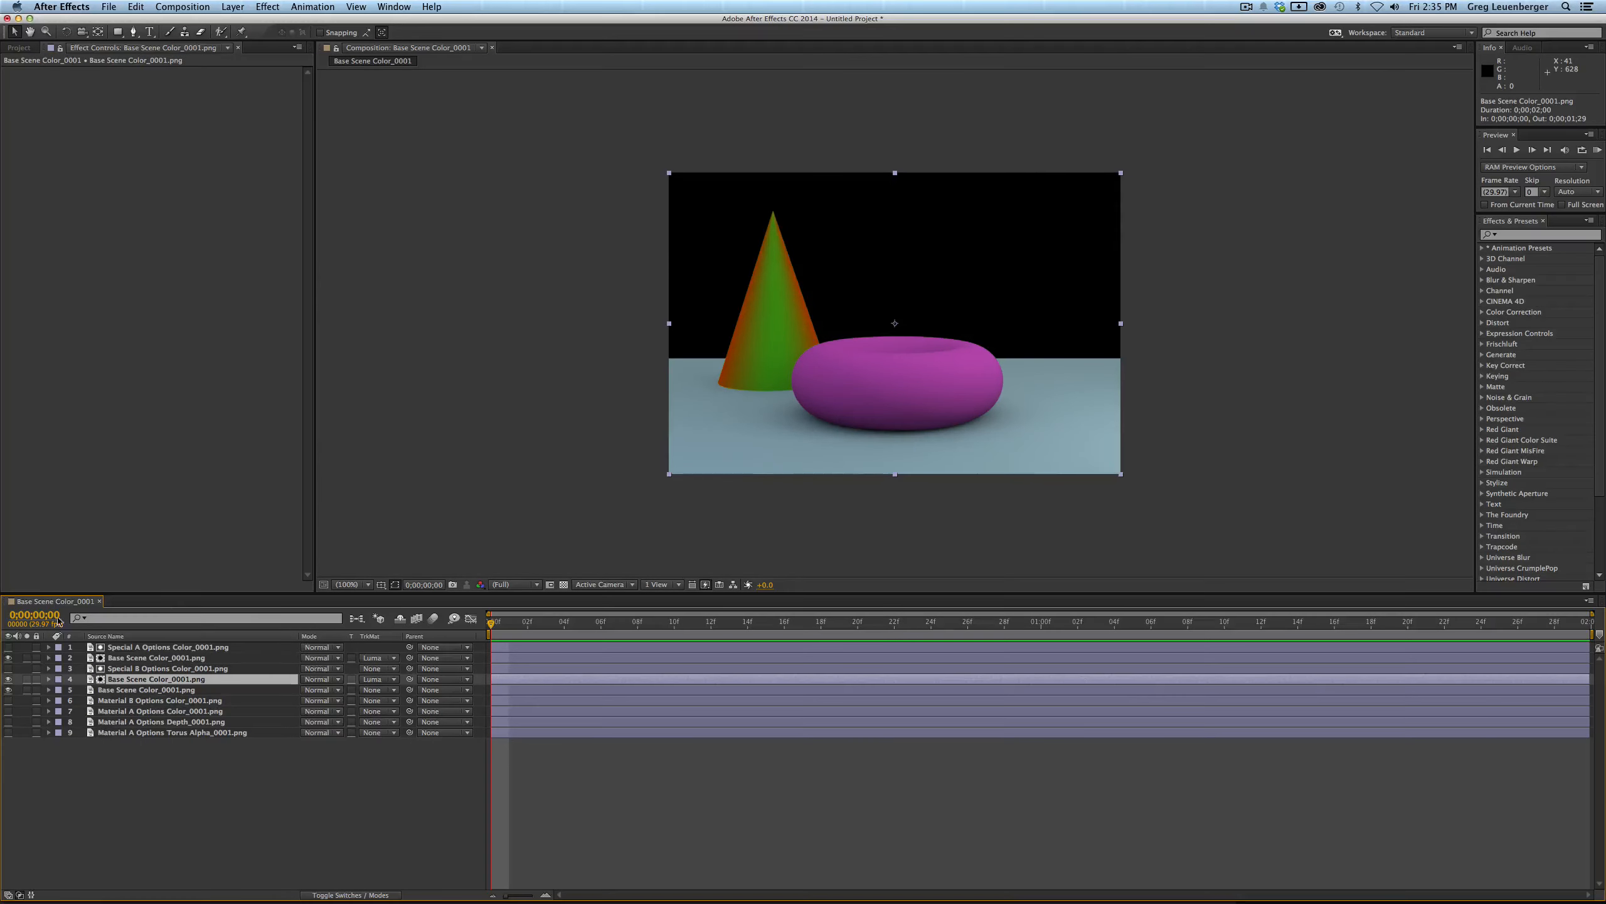
left_click(27, 679)
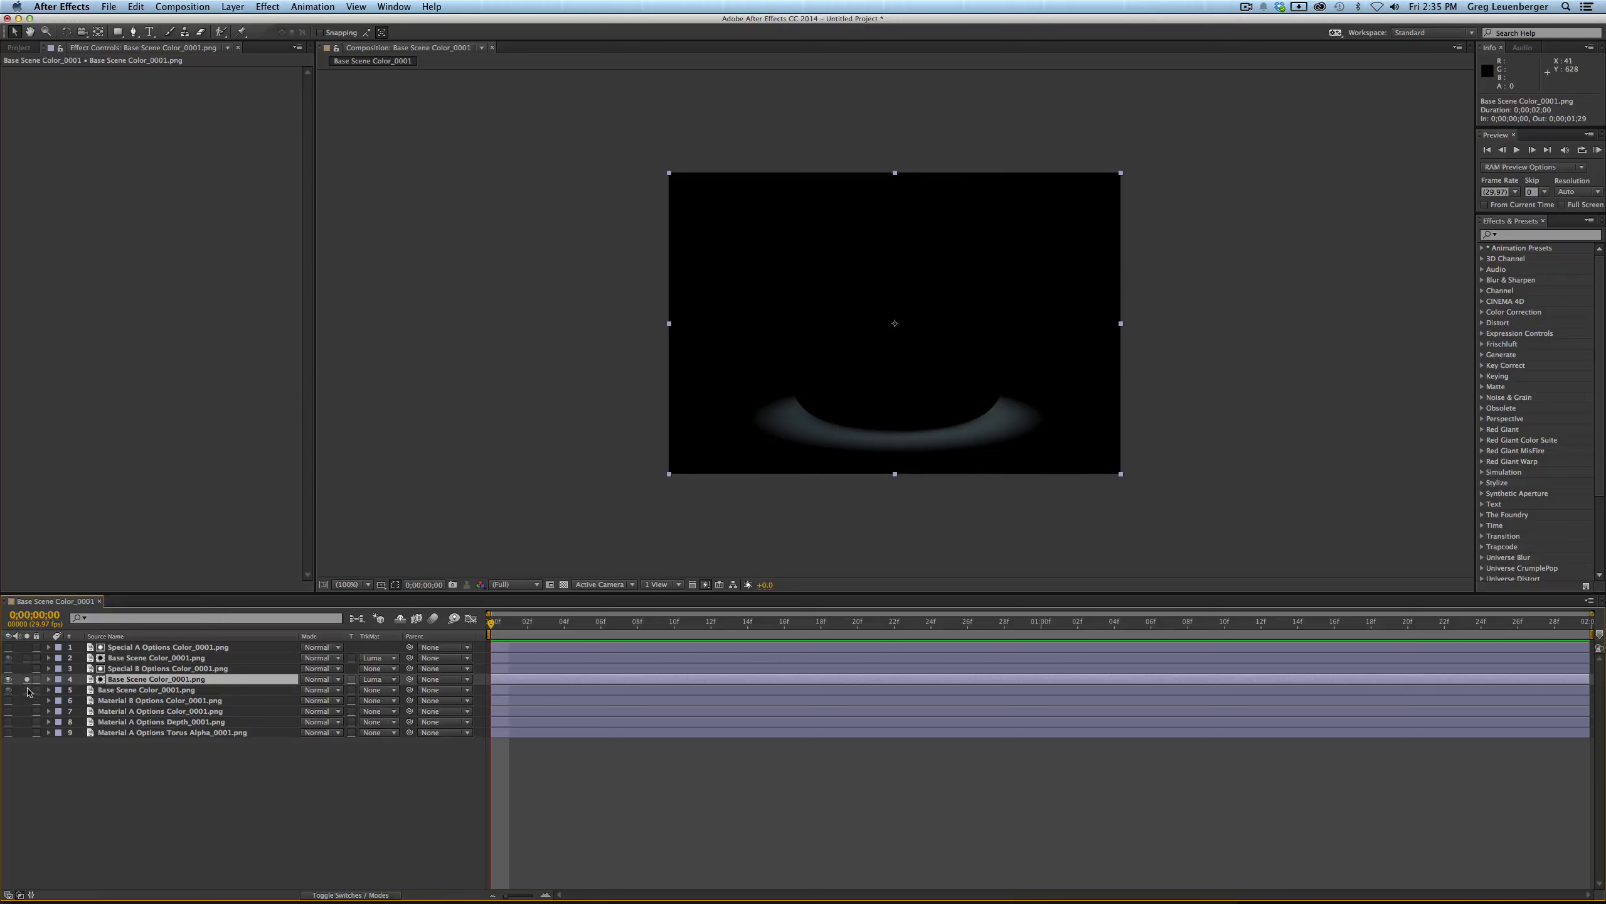
left_click(26, 679)
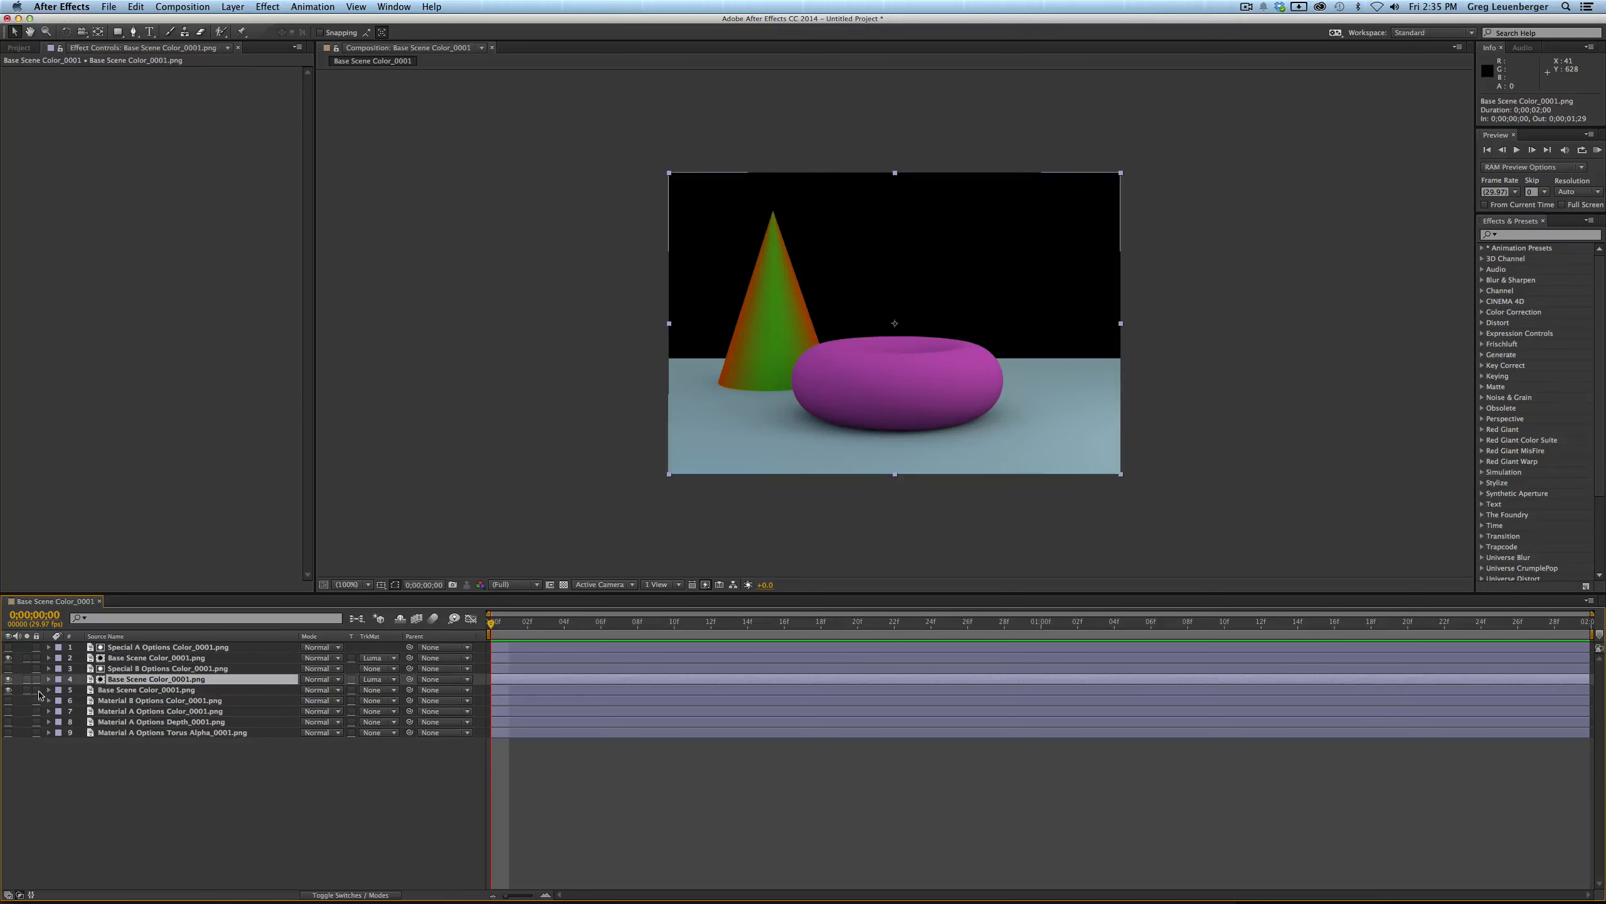
- Apply Hue/Saturation to the shadow-matted Base Scene copy with a master hue of 78° and master saturation of about 50
left_click(272, 7)
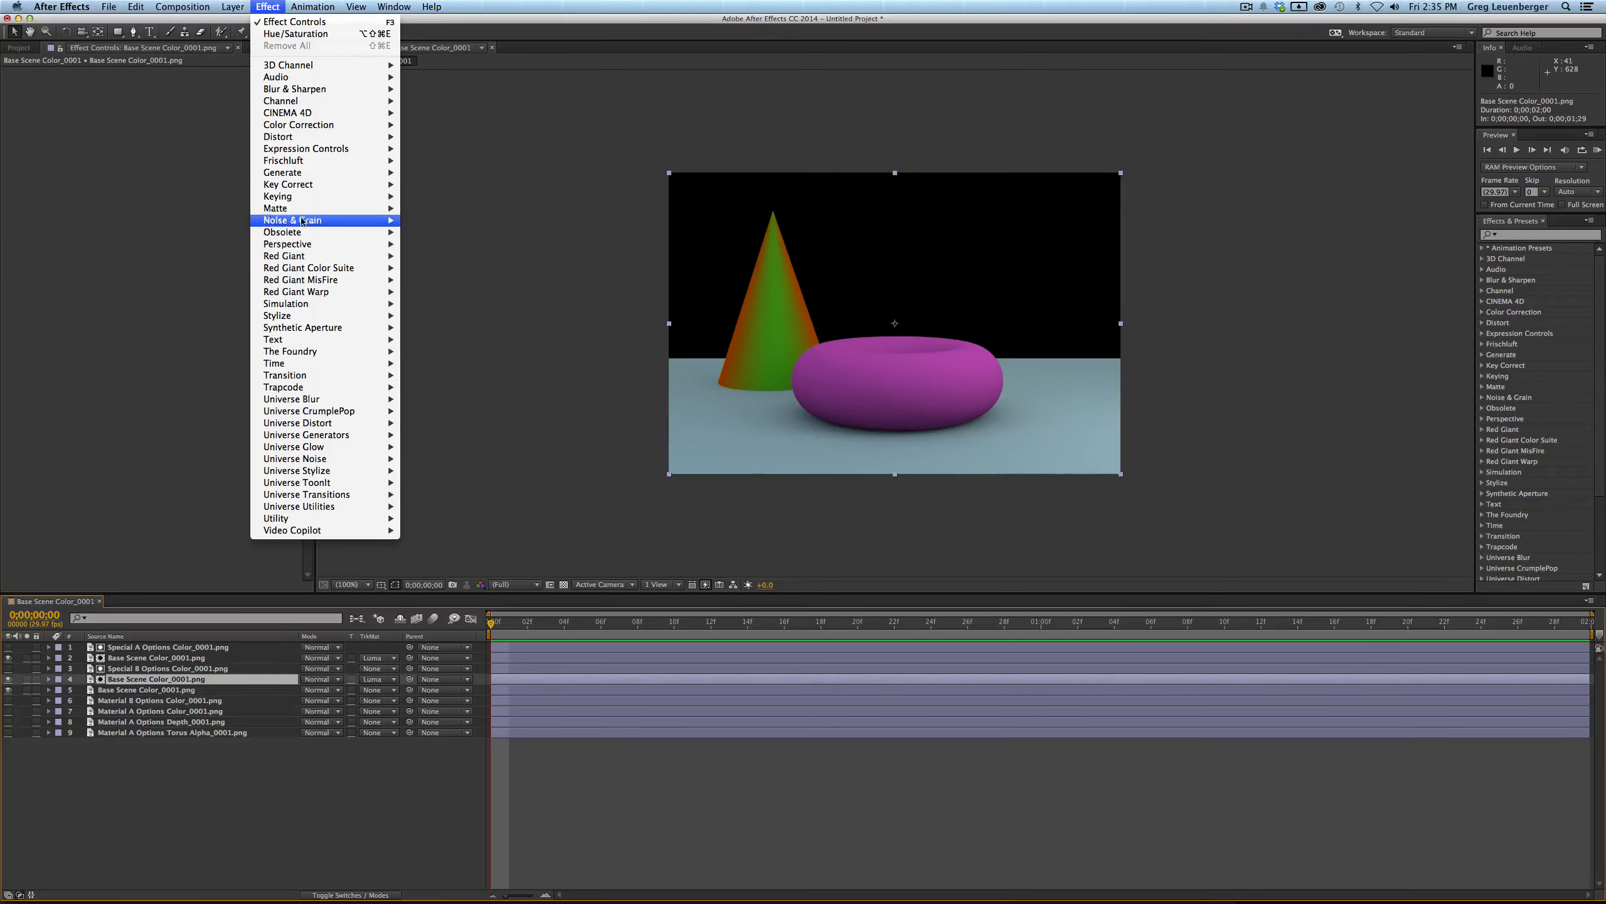
mouse_move(292, 102)
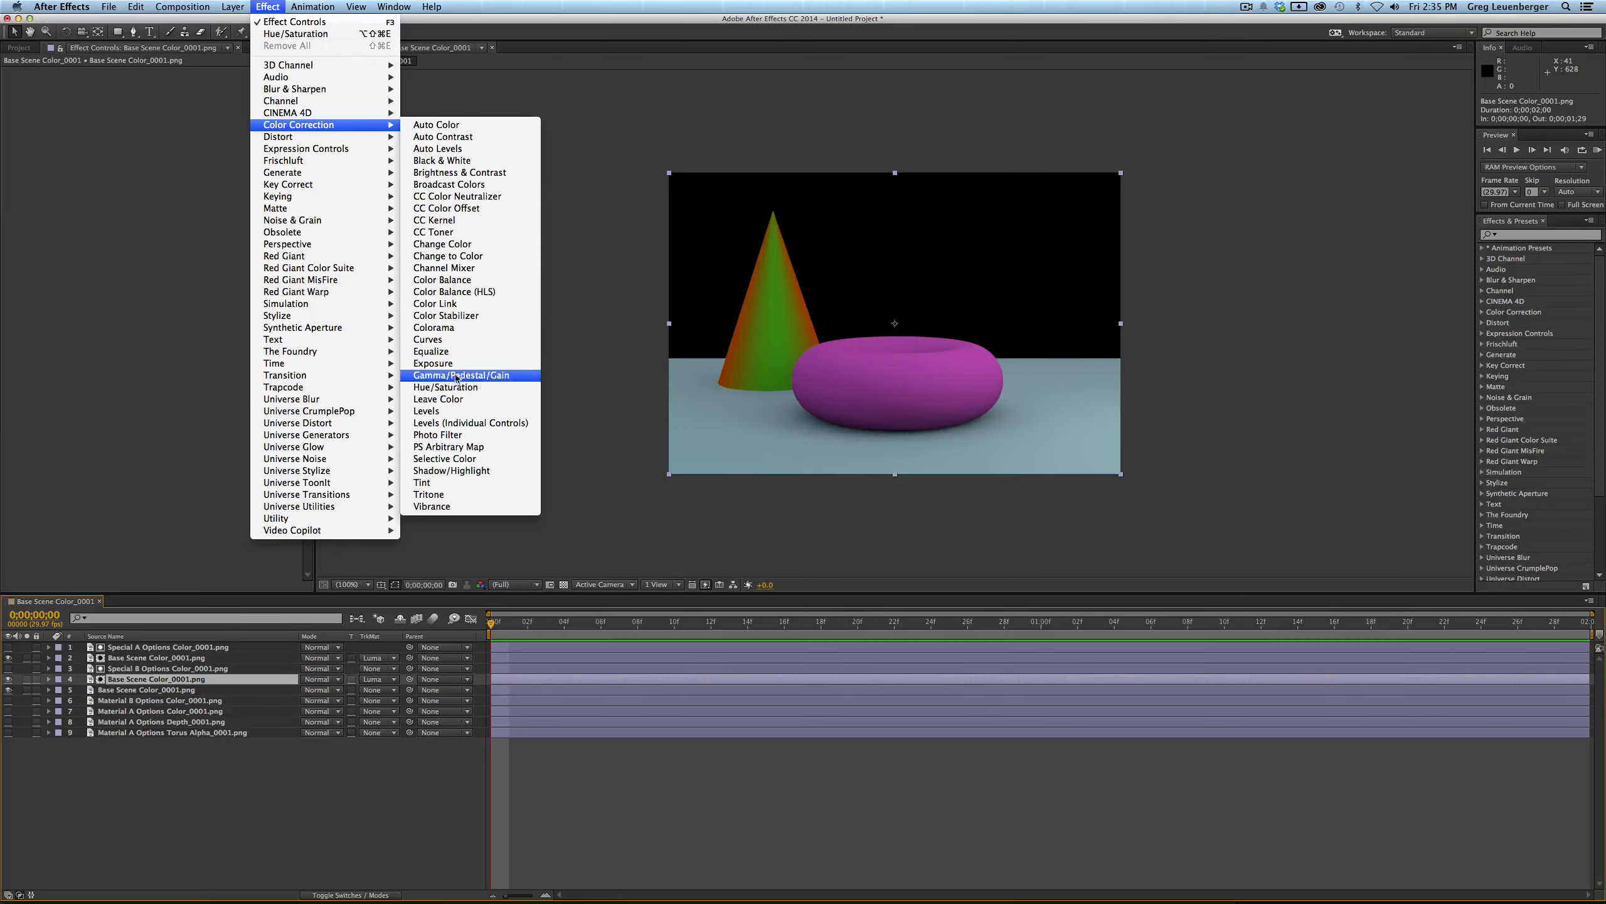
left_click(454, 387)
left_click_drag(185, 133, 215, 133)
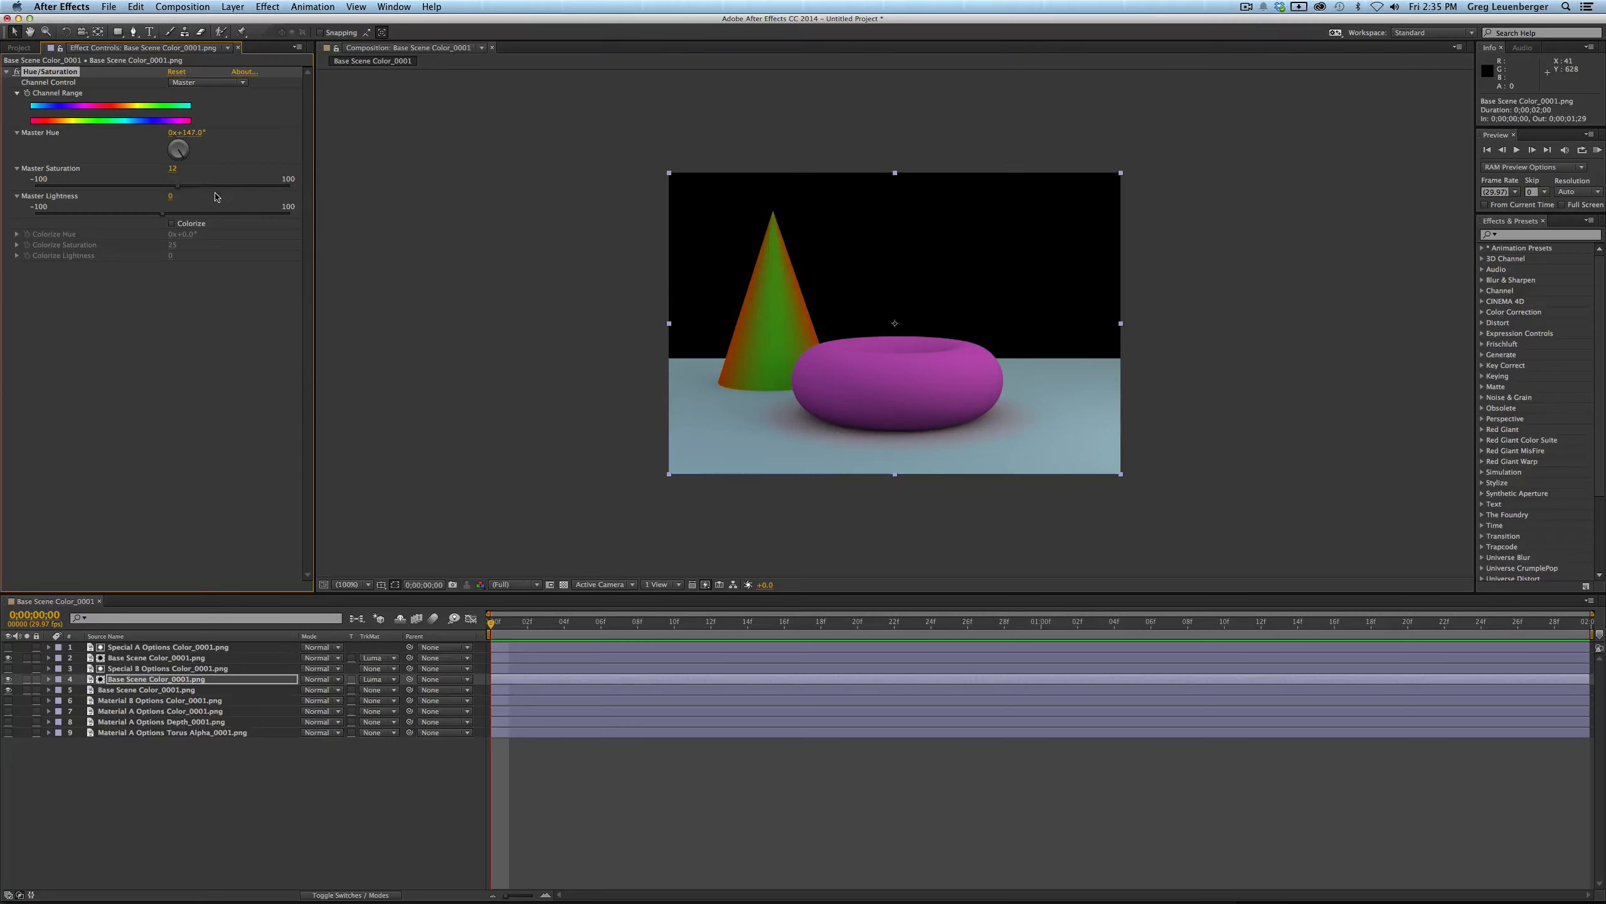
left_click_drag(259, 200, 279, 202)
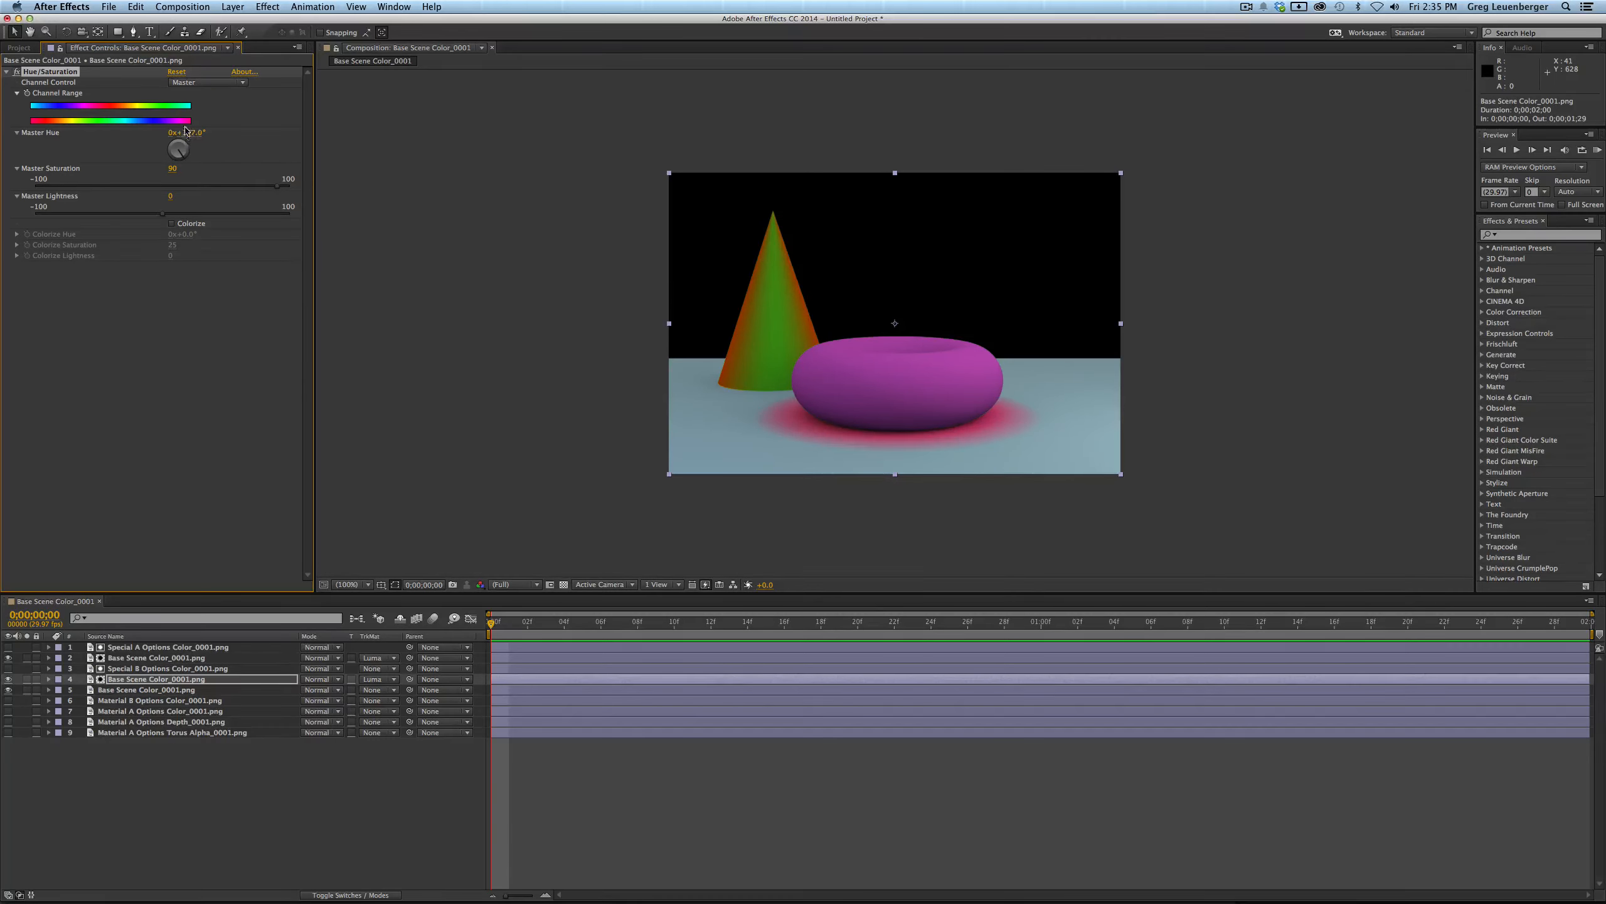
left_click_drag(193, 158, 195, 151)
left_click_drag(282, 194, 226, 201)
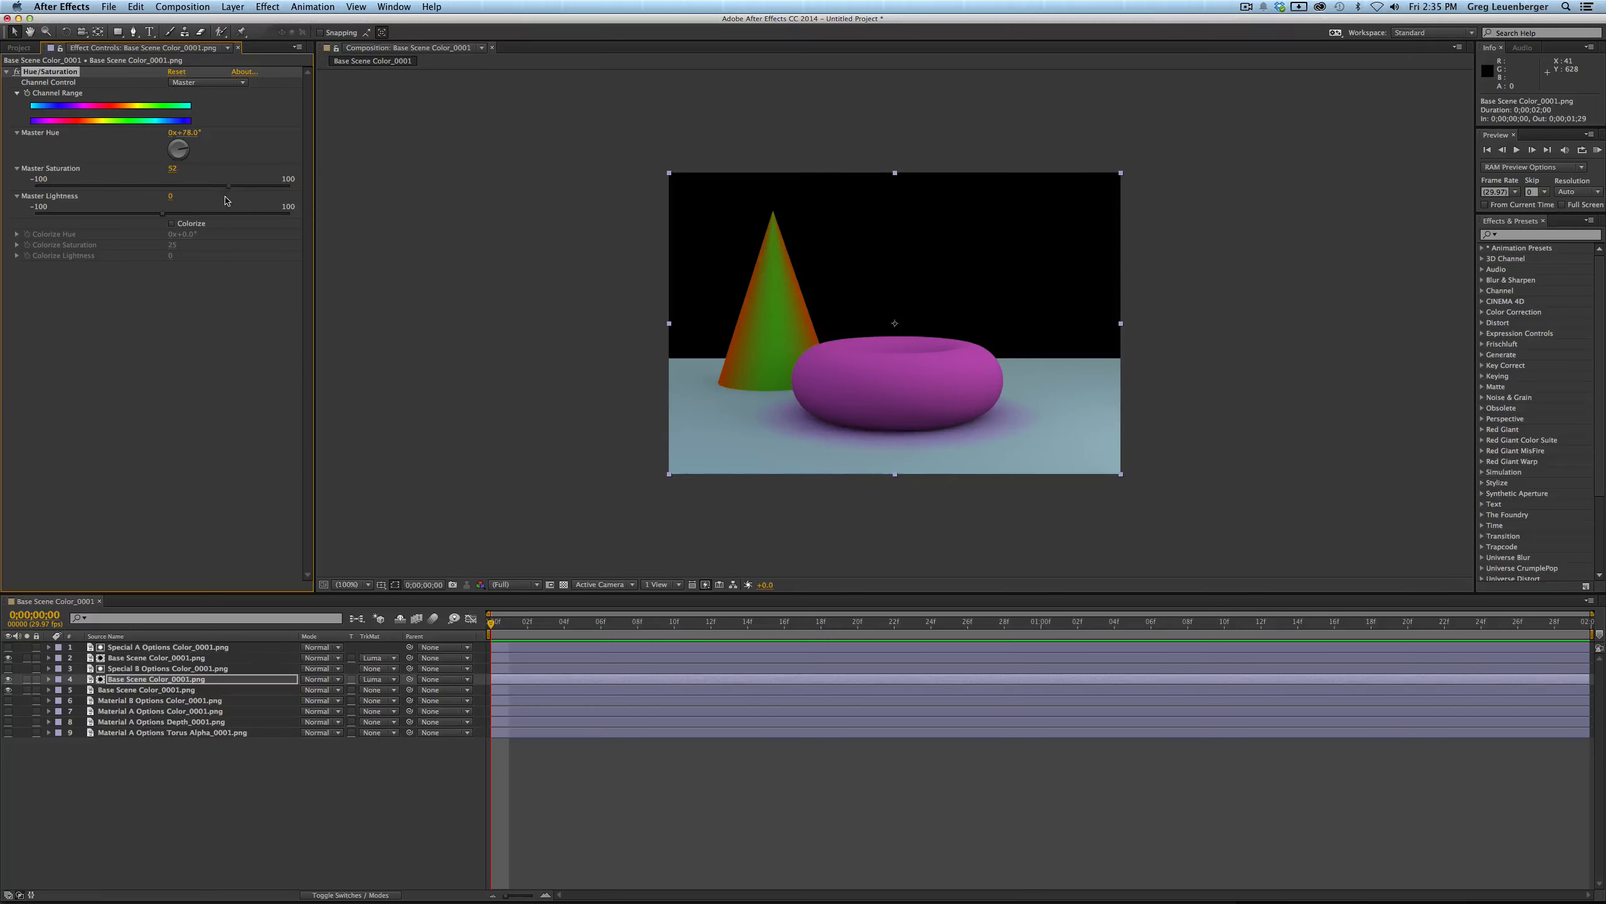
- Show only the Material A Options Color_0001.png layer in the composition, hiding all the other layers
left_click(285, 732)
left_click(300, 775)
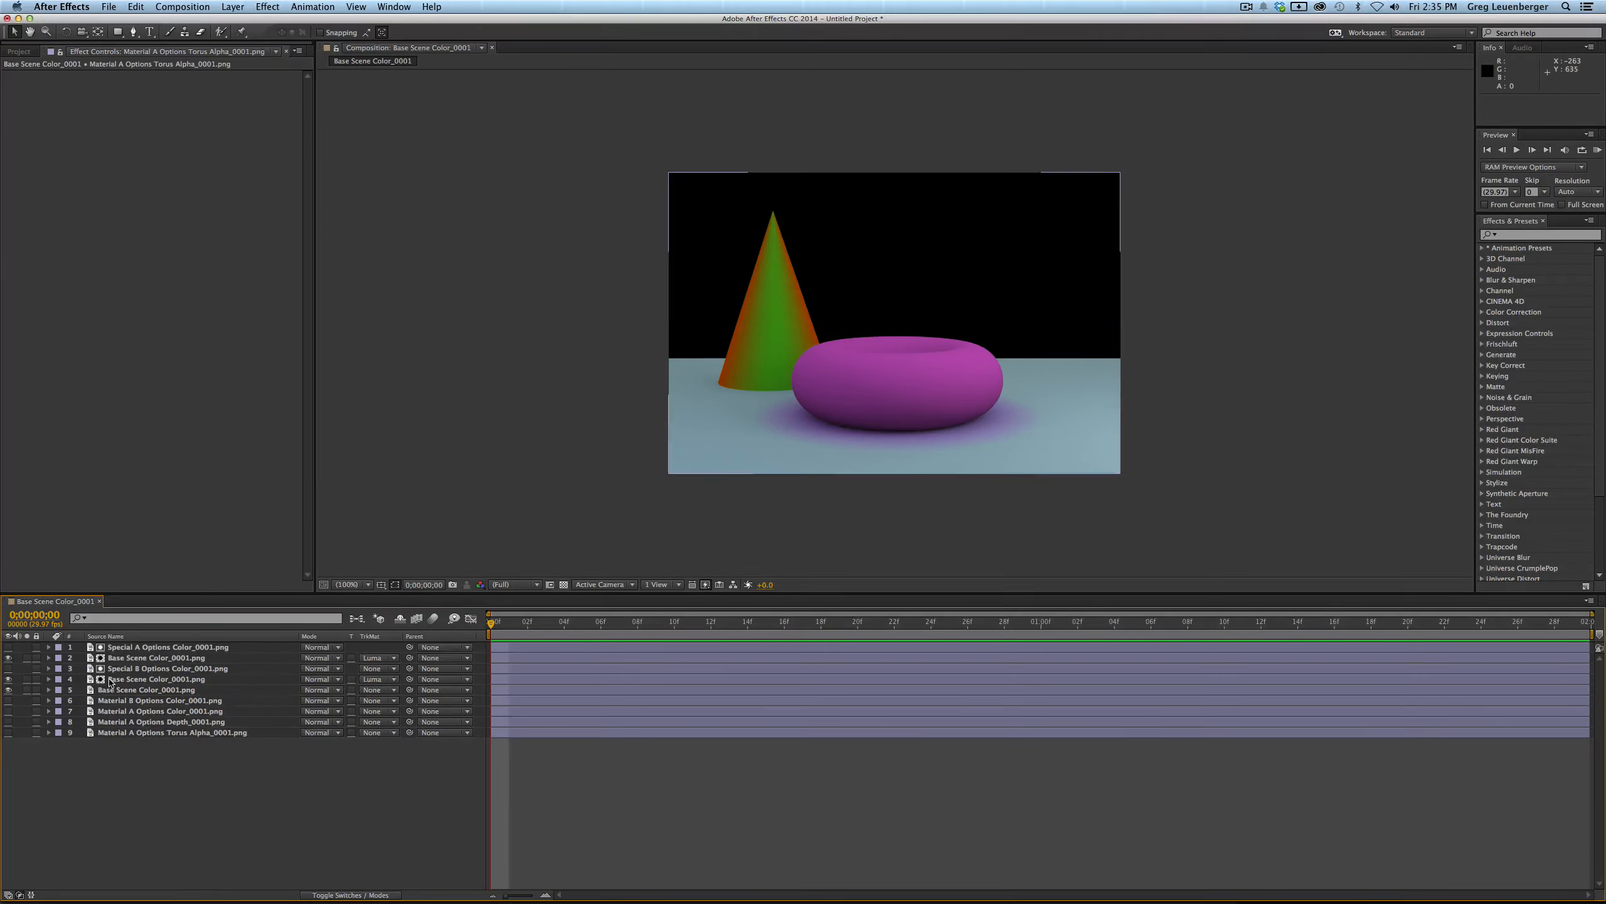
left_click(140, 711)
left_click(36, 711)
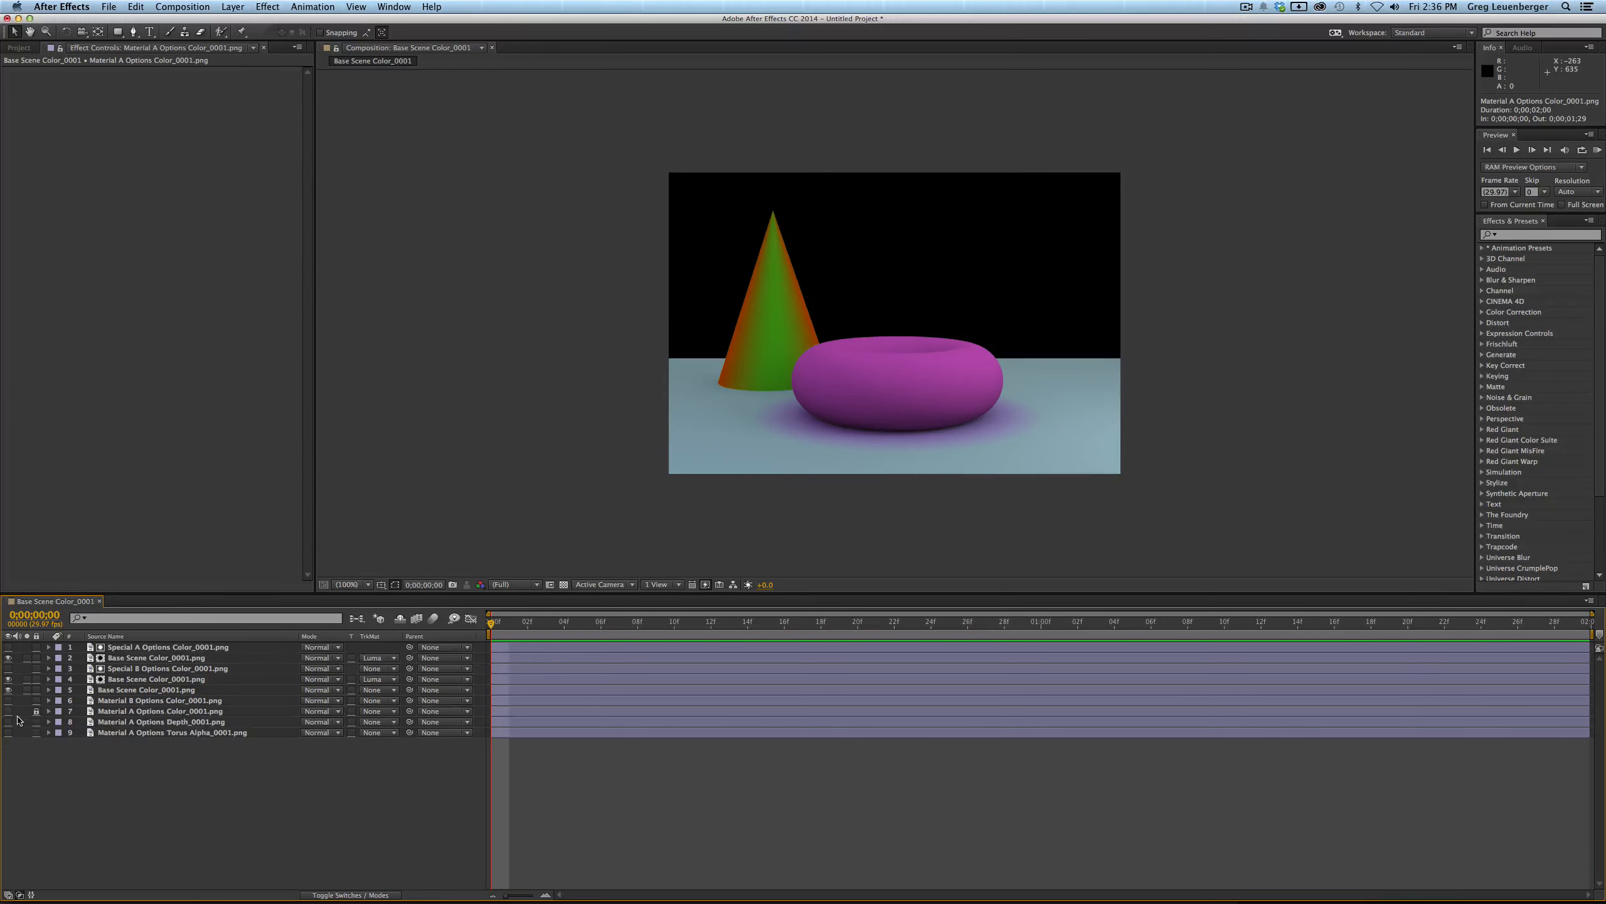
left_click(35, 711)
left_click(8, 711)
left_click(26, 711)
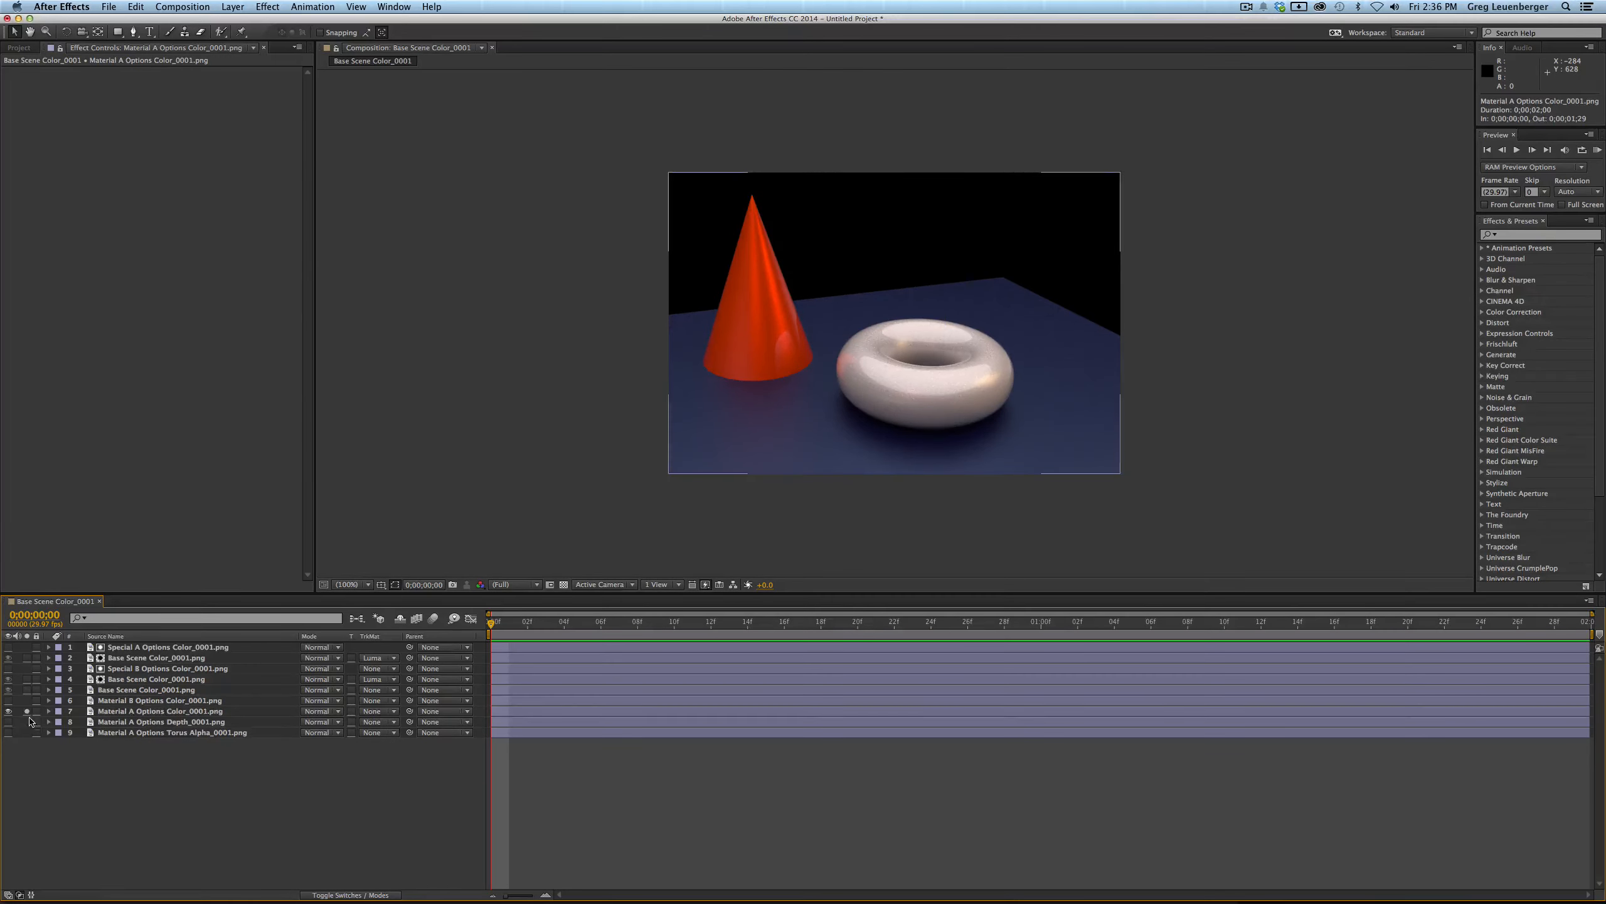
left_click(16, 712)
left_click(8, 712)
left_click(77, 795)
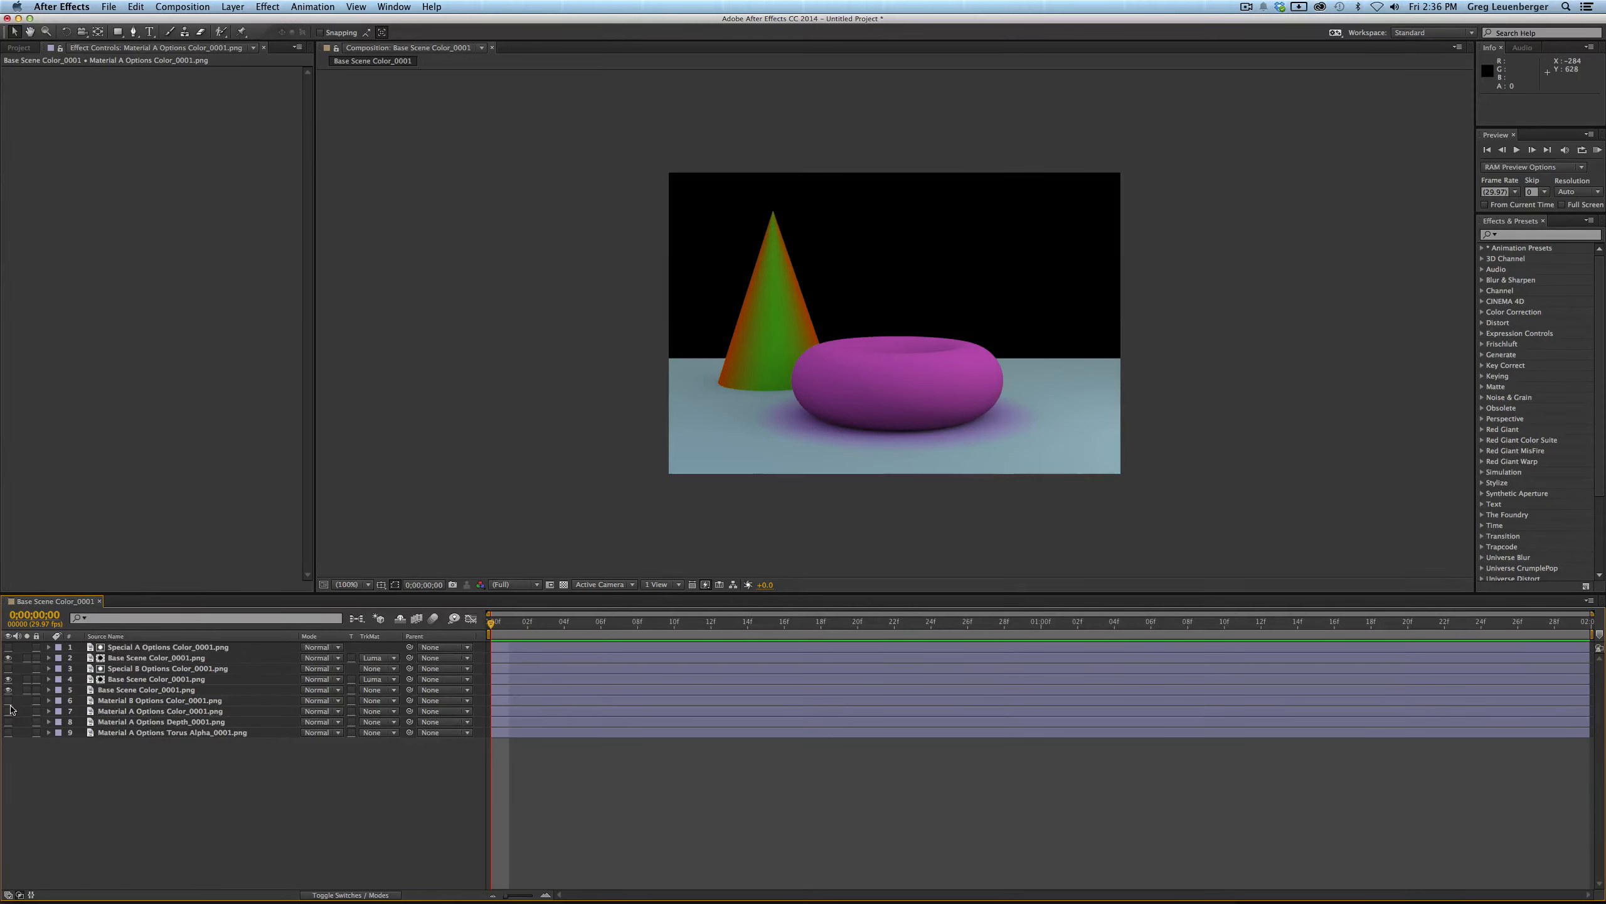
left_click(8, 711, "alt")
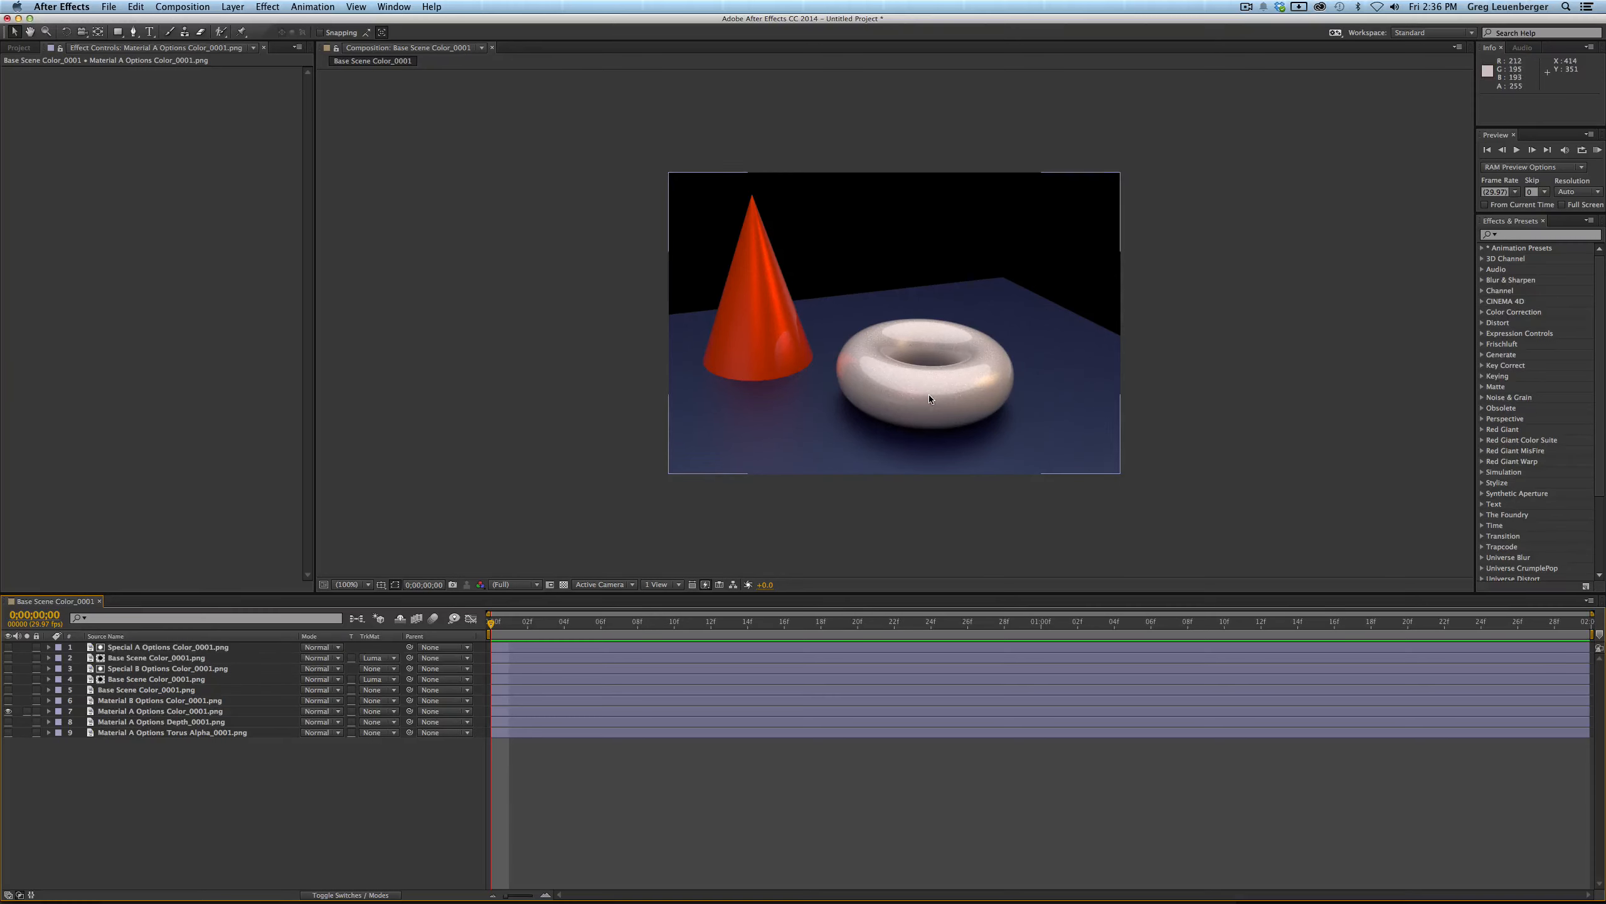
- Switch to MODO, close the Render window and preview the Material A Options pass
key("super+Tab")
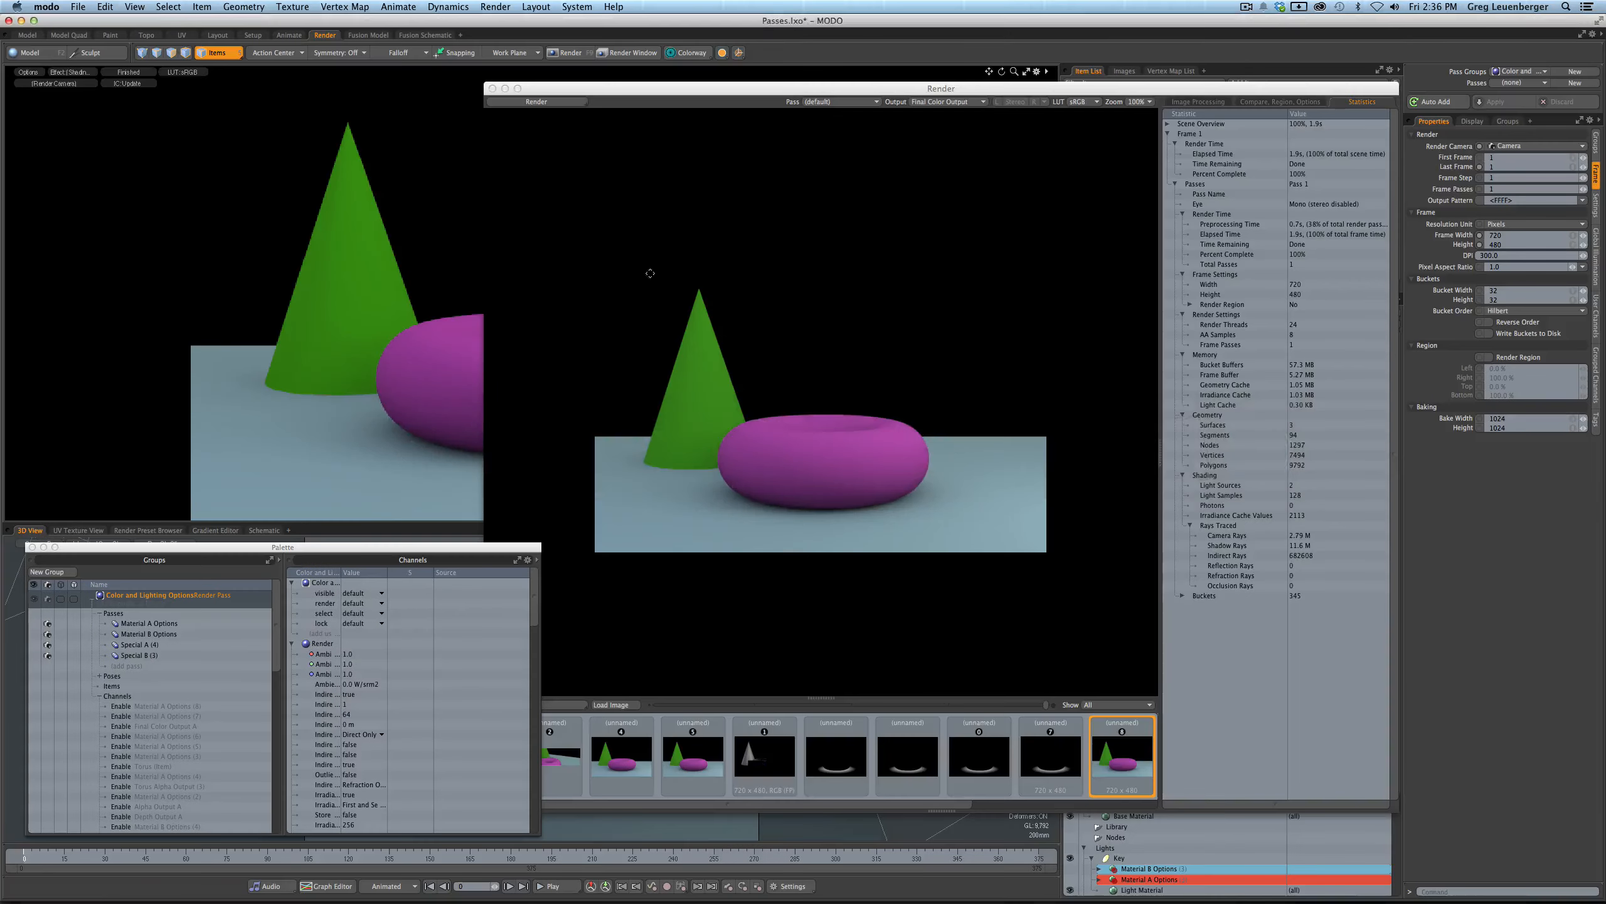
left_click(493, 88)
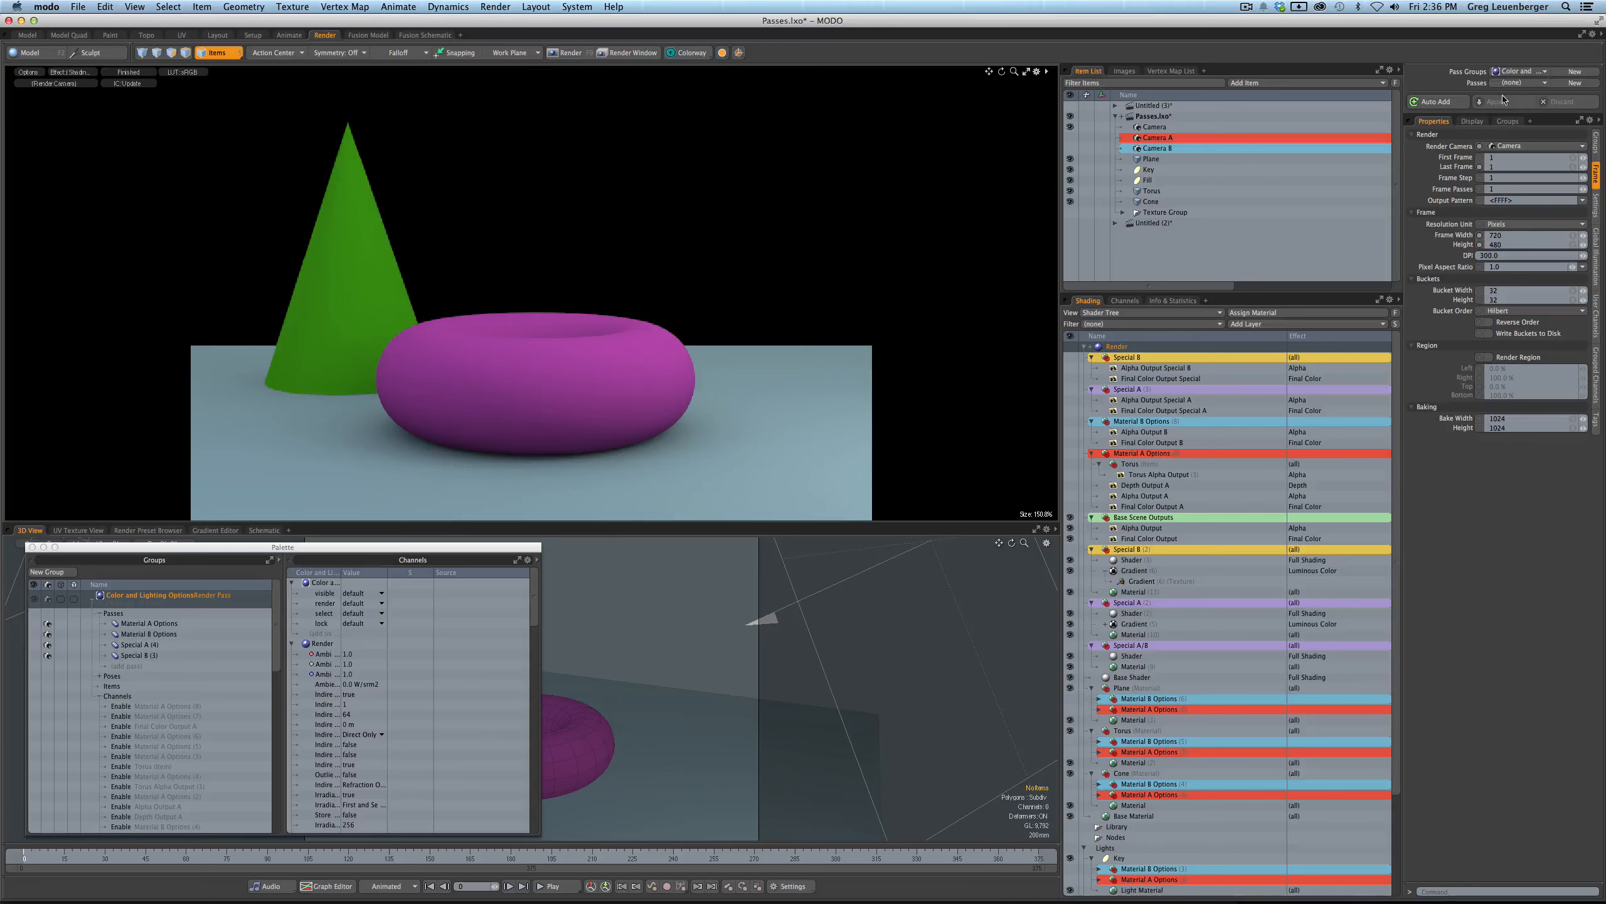
left_click(1517, 83)
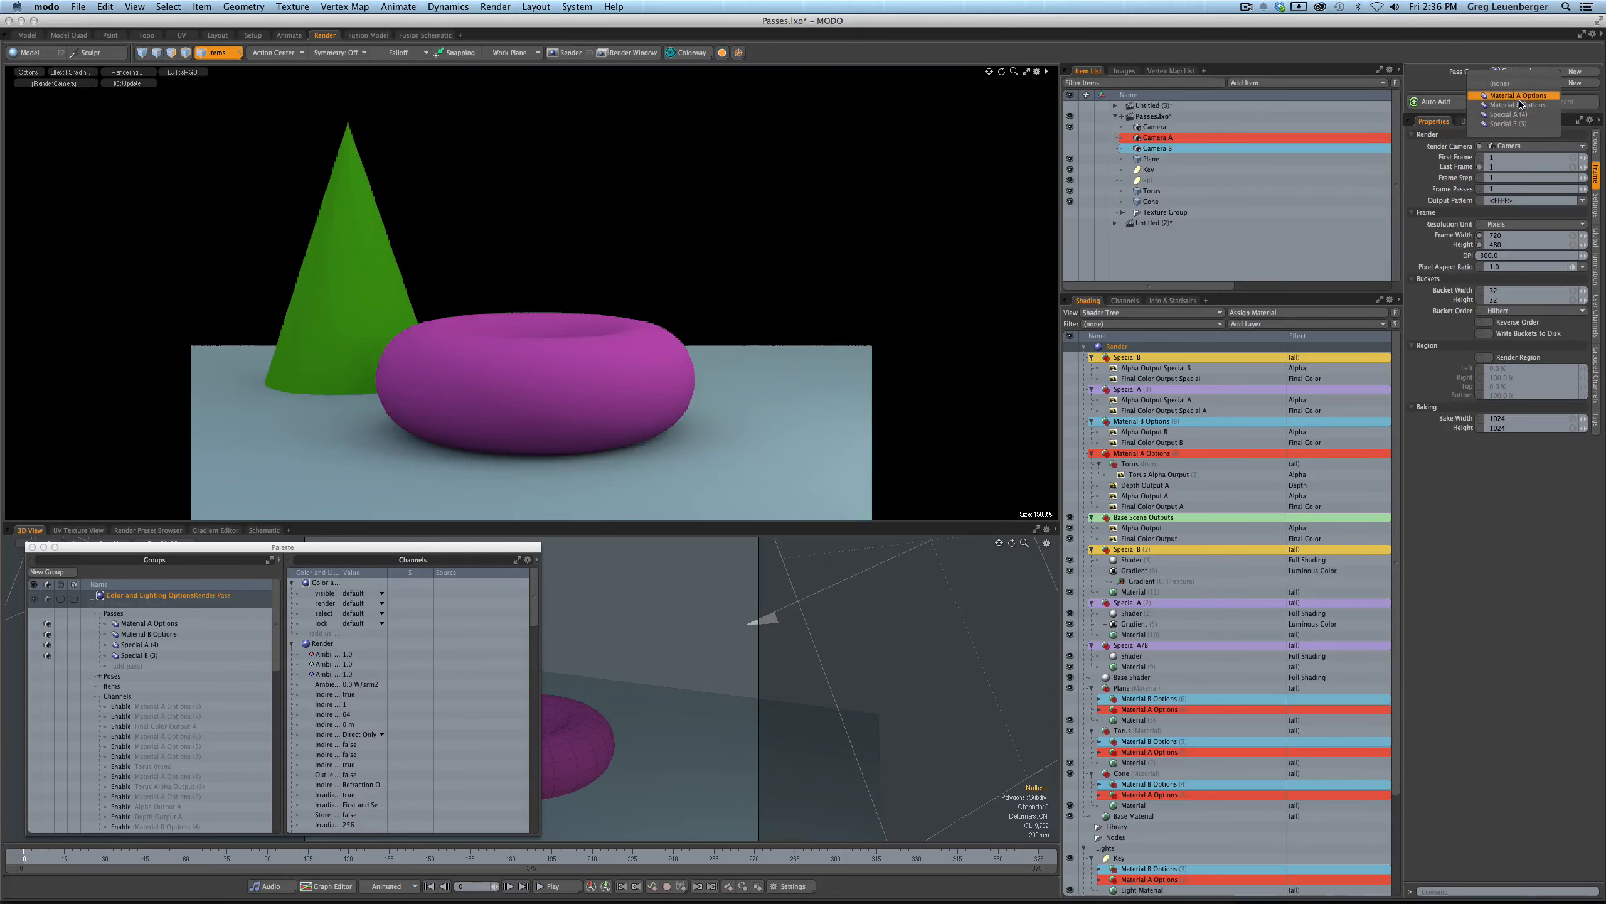
left_click(1517, 95)
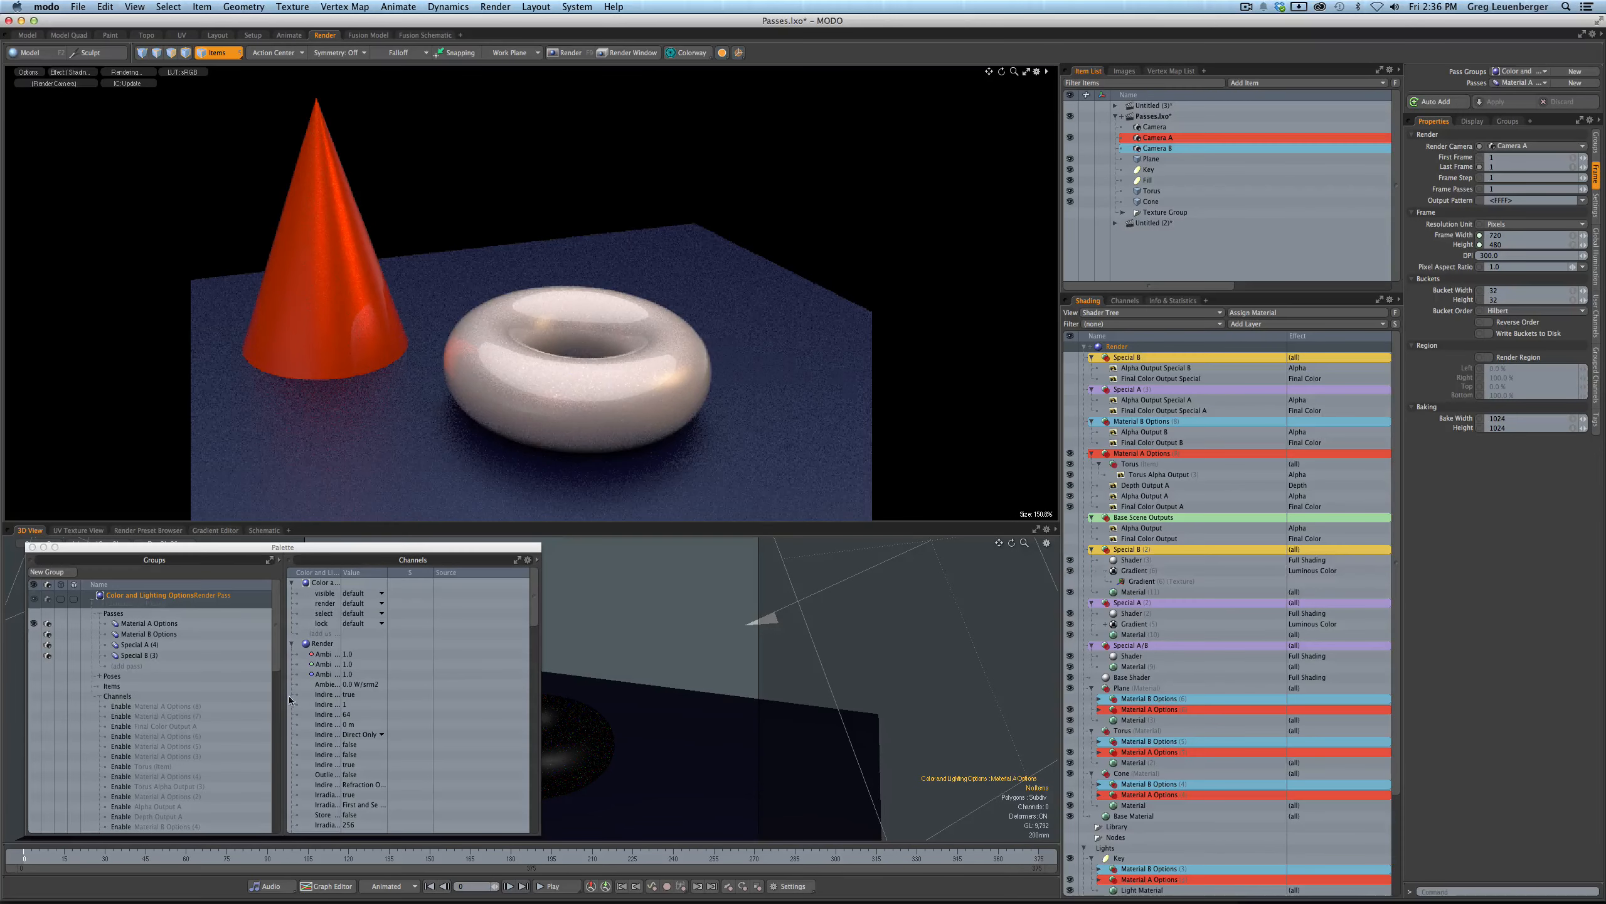
mouse_move(282, 639)
left_mouse_down()
mouse_move(279, 672)
mouse_move(280, 637)
left_mouse_up()
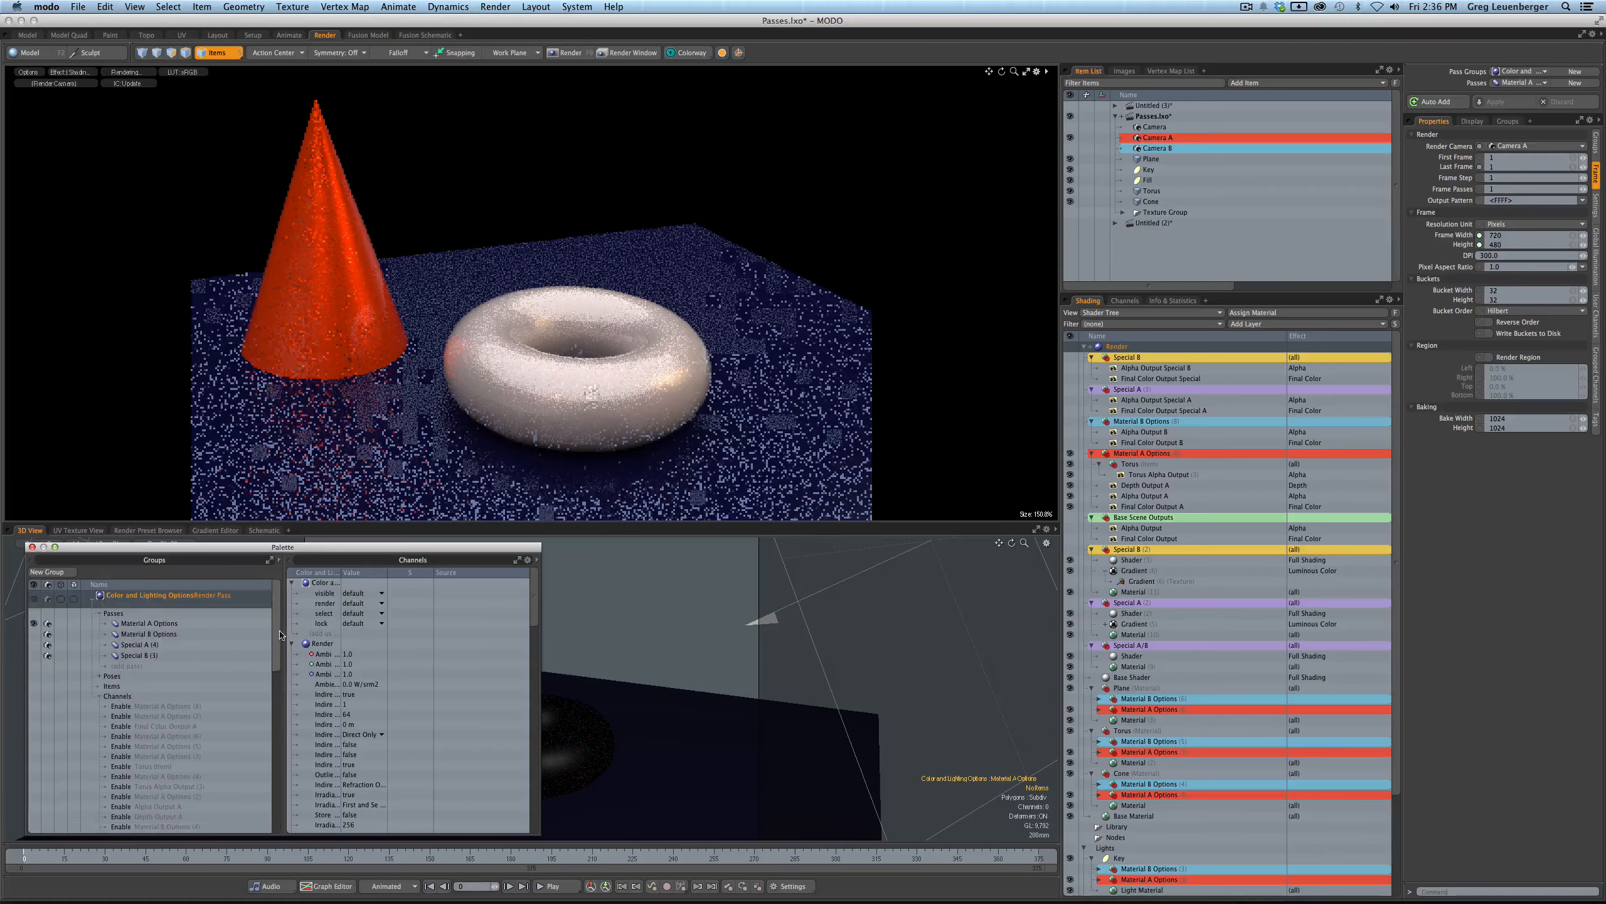
- Set the active pass to (none) and expand the torus's Material A Options group down to the Metallic Warm Grey layers
left_click(1521, 82)
left_click(1517, 73)
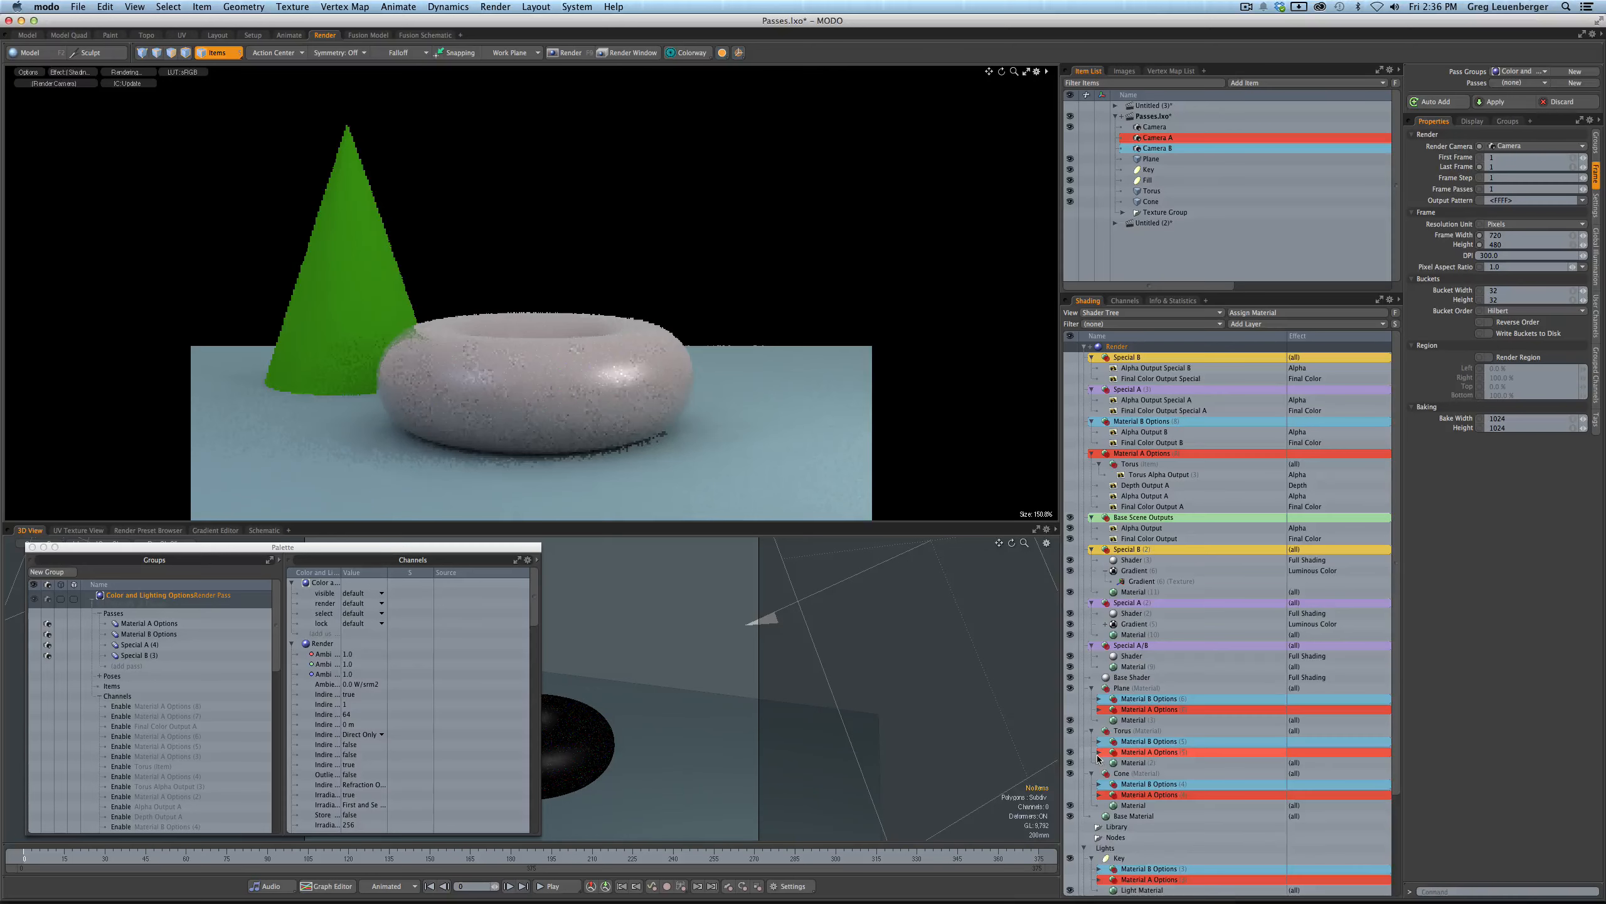
left_click(1099, 752)
left_click(1134, 763)
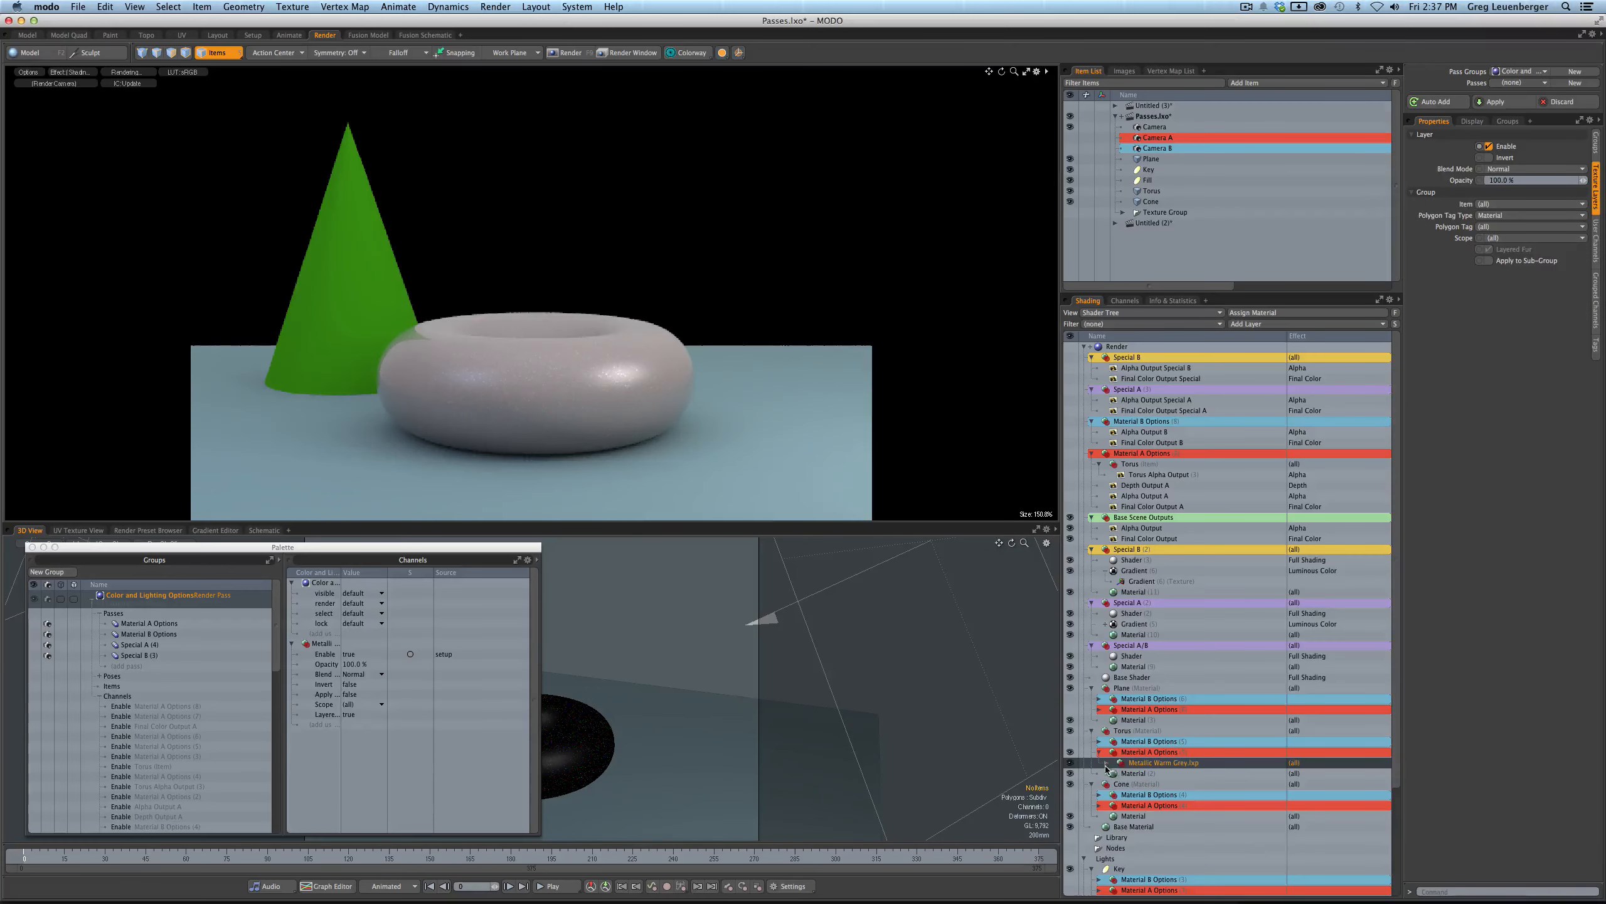
left_click(1106, 763)
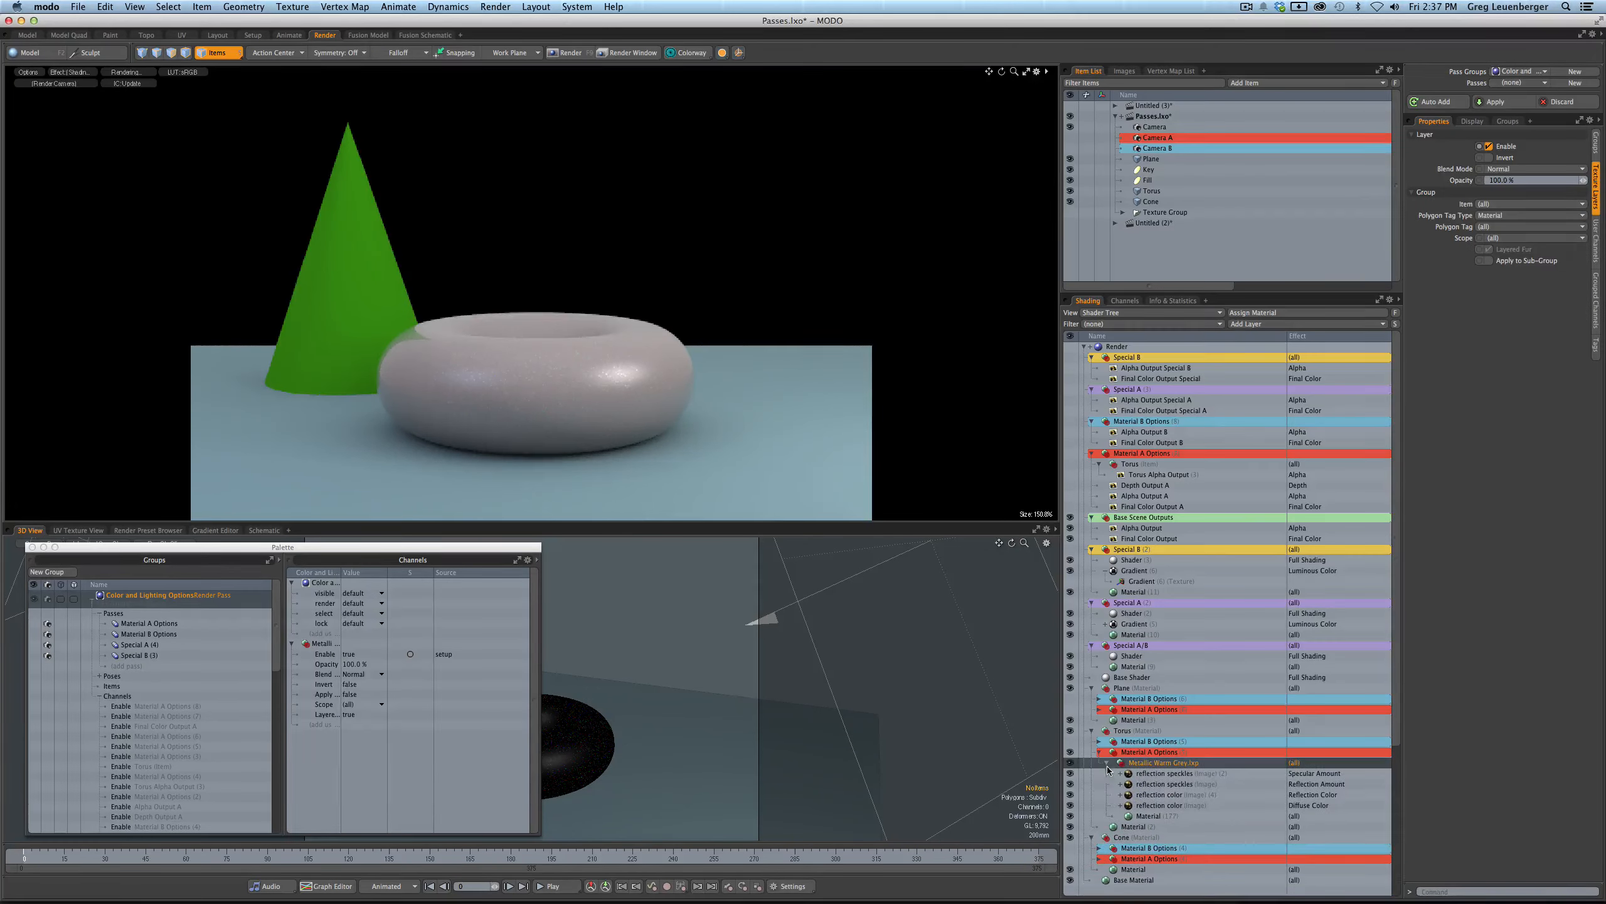
- Set the diffuse color of the torus's Metallic Warm Grey material to green, 0.1 0.6 0.03
left_click(1171, 805)
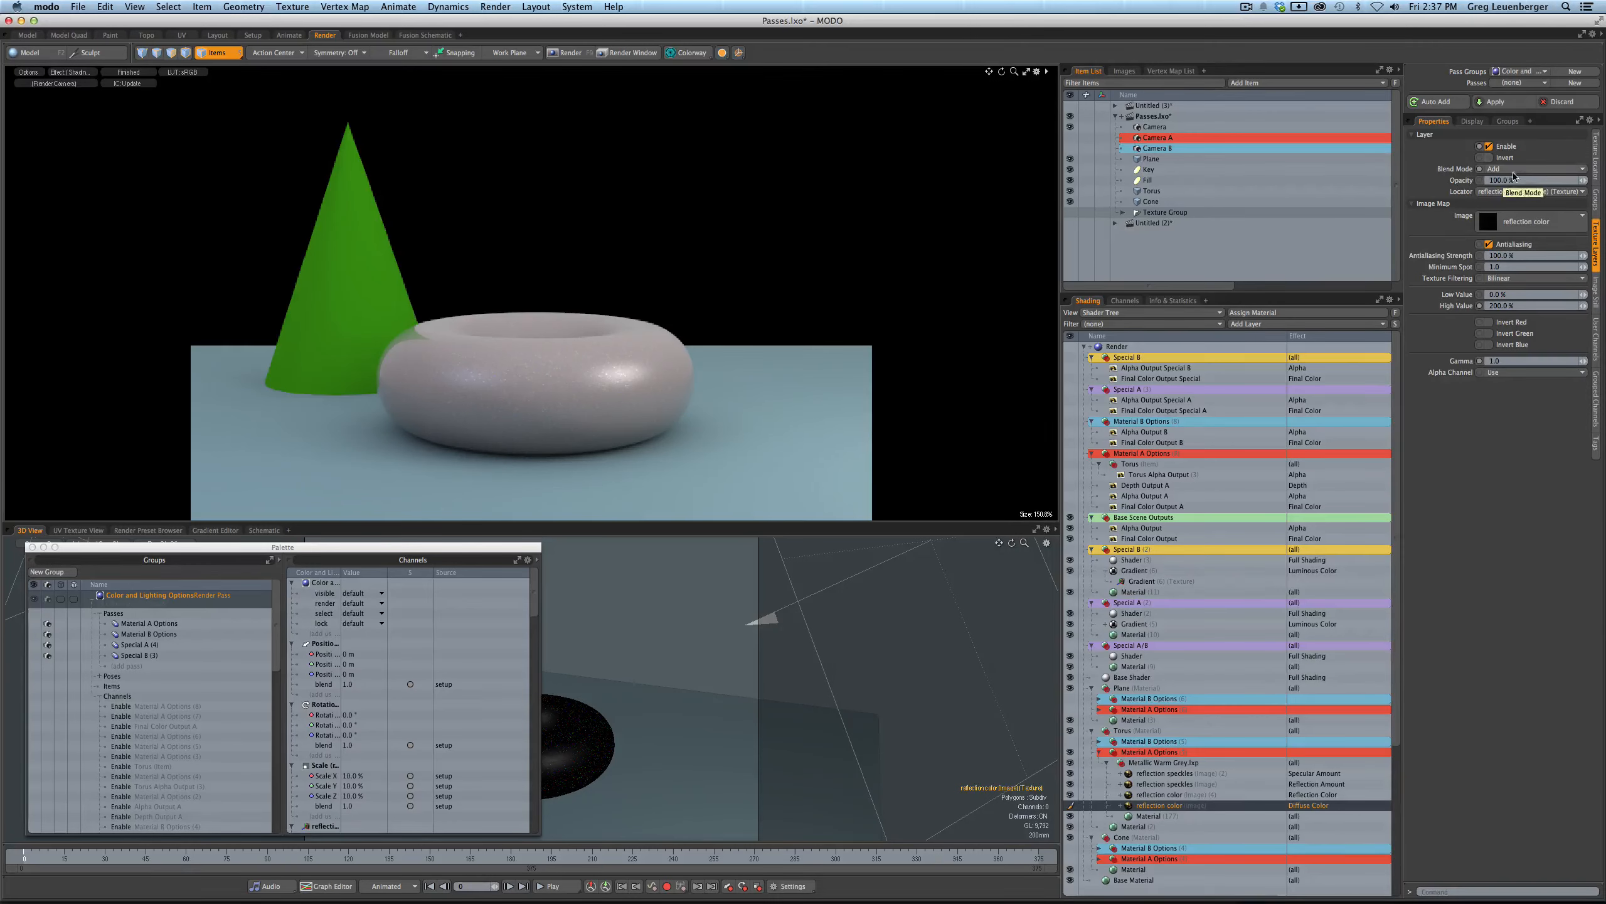
left_click(1136, 816)
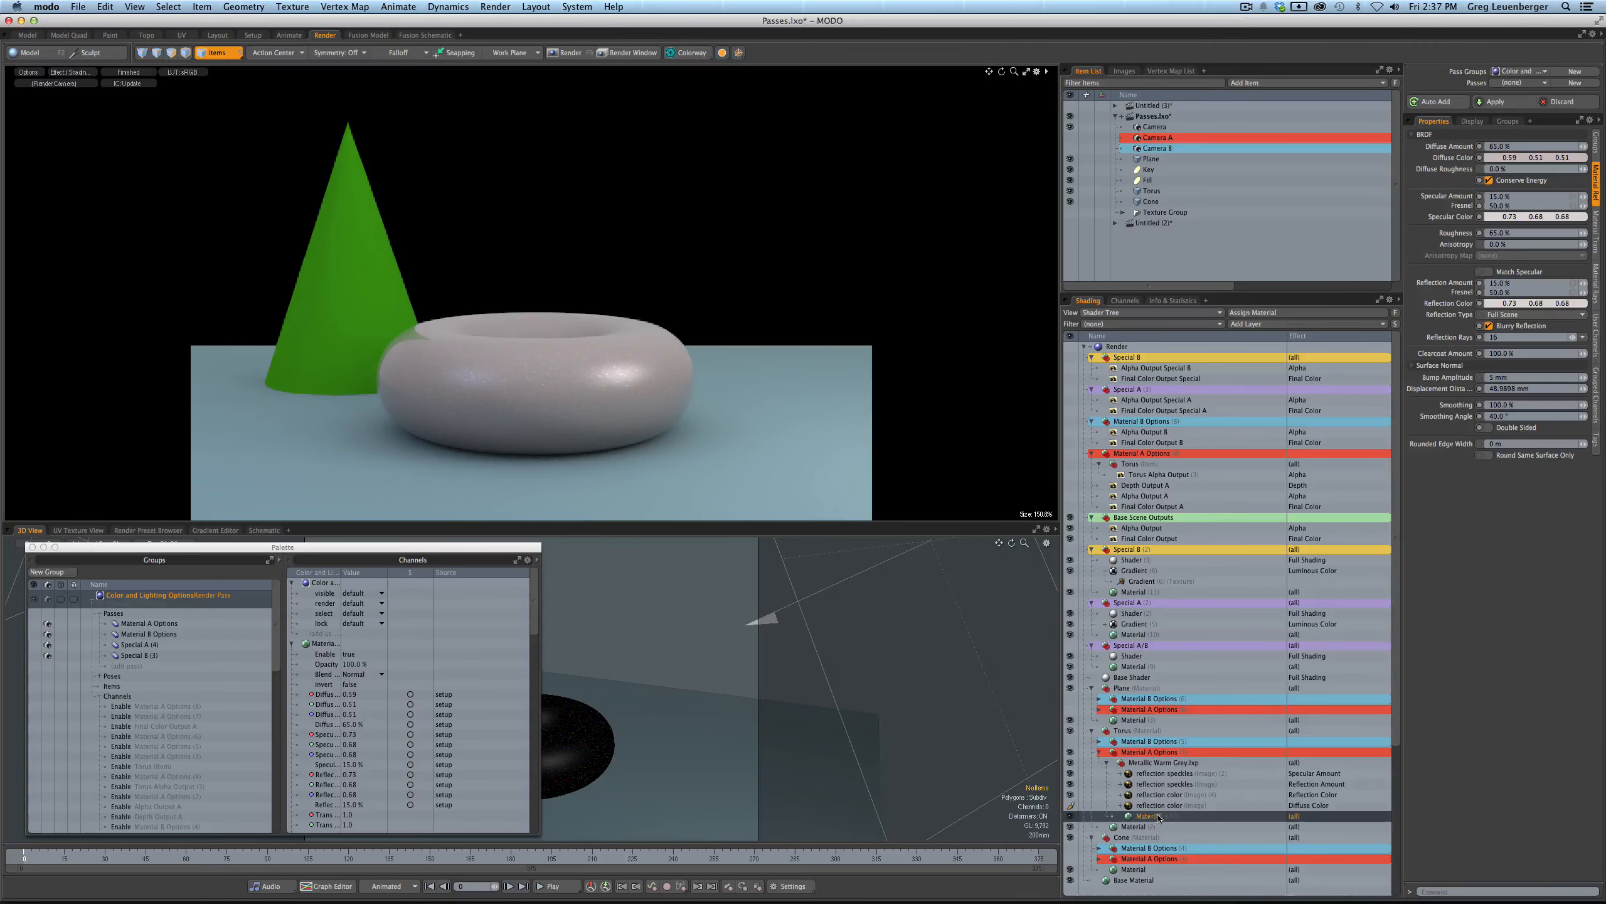
left_click(1498, 159)
left_click_drag(1233, 110, 1148, 40)
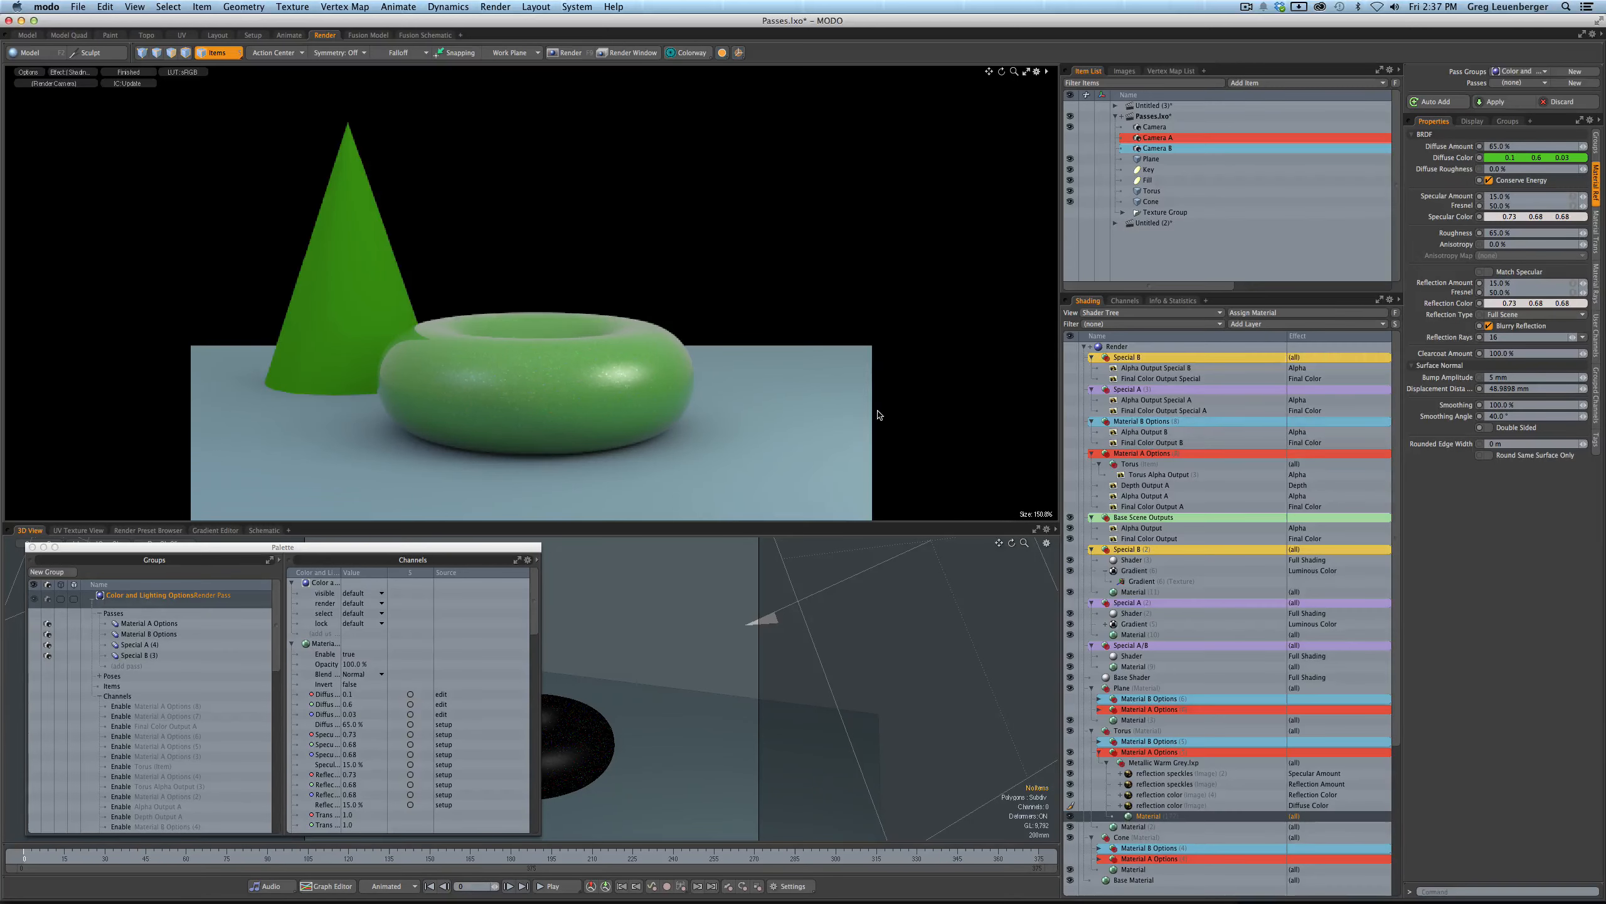
key("super+Tab")
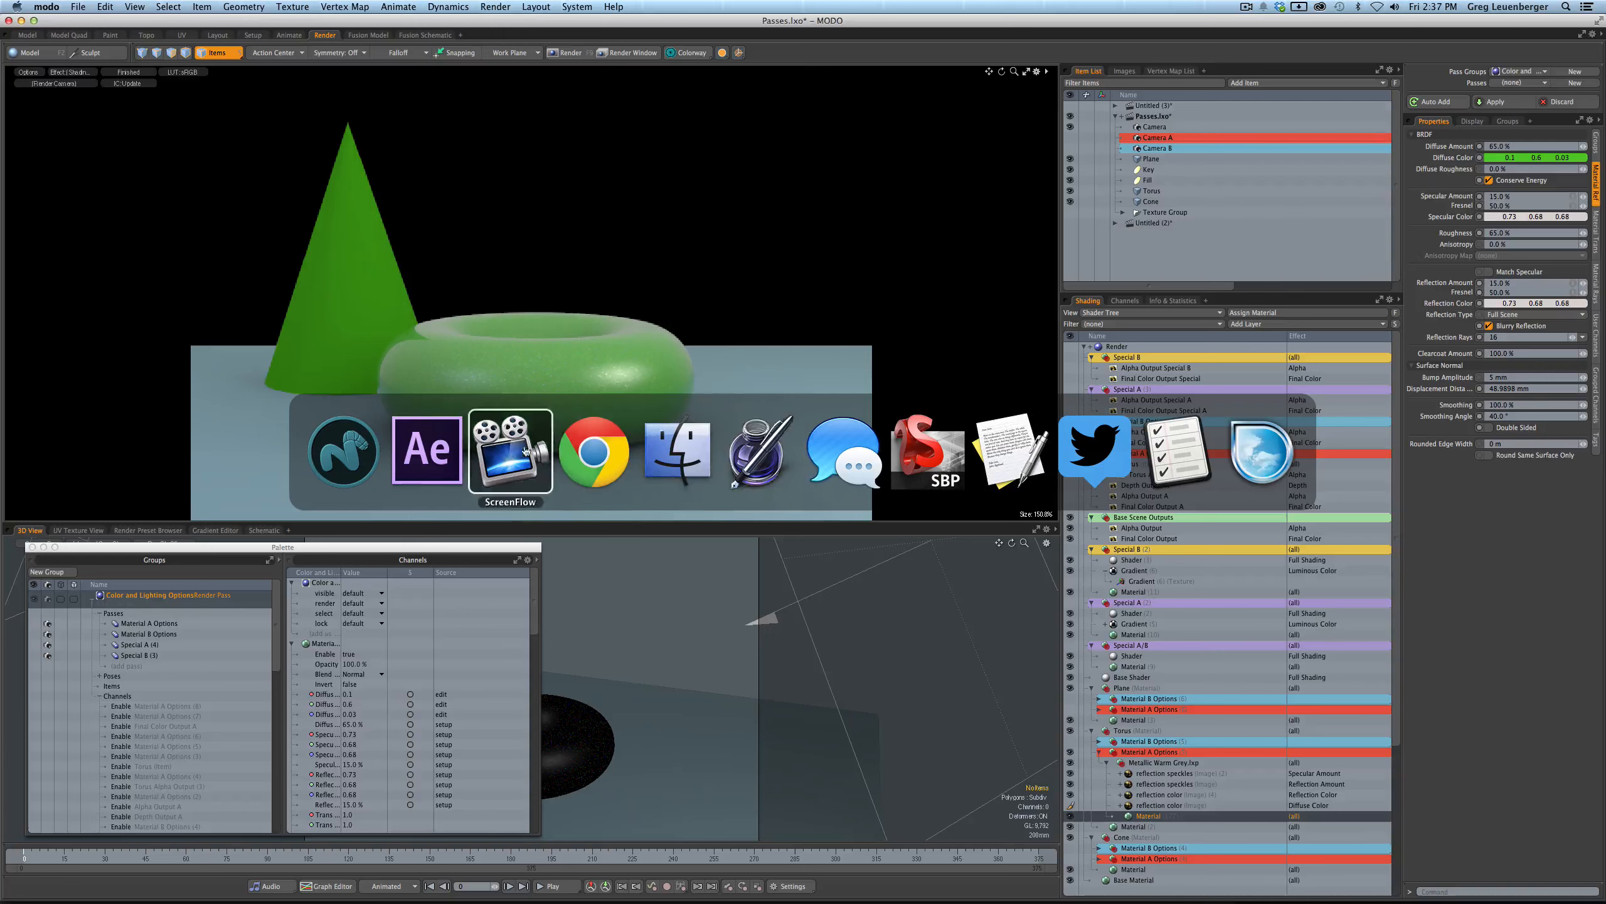
left_click(903, 464)
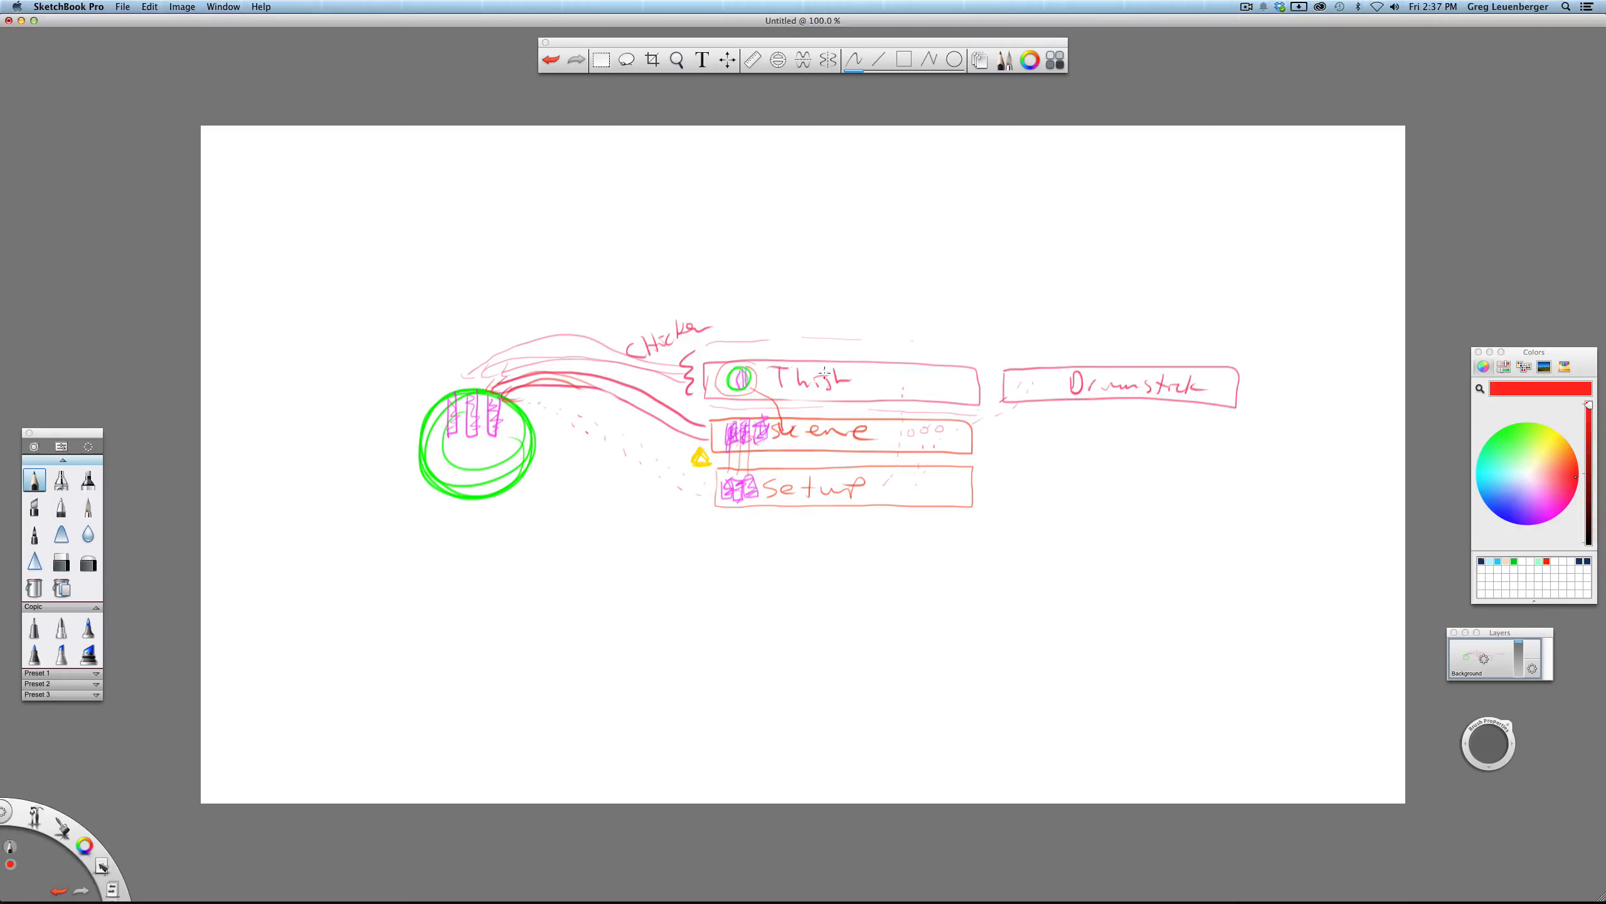
key("super+Tab")
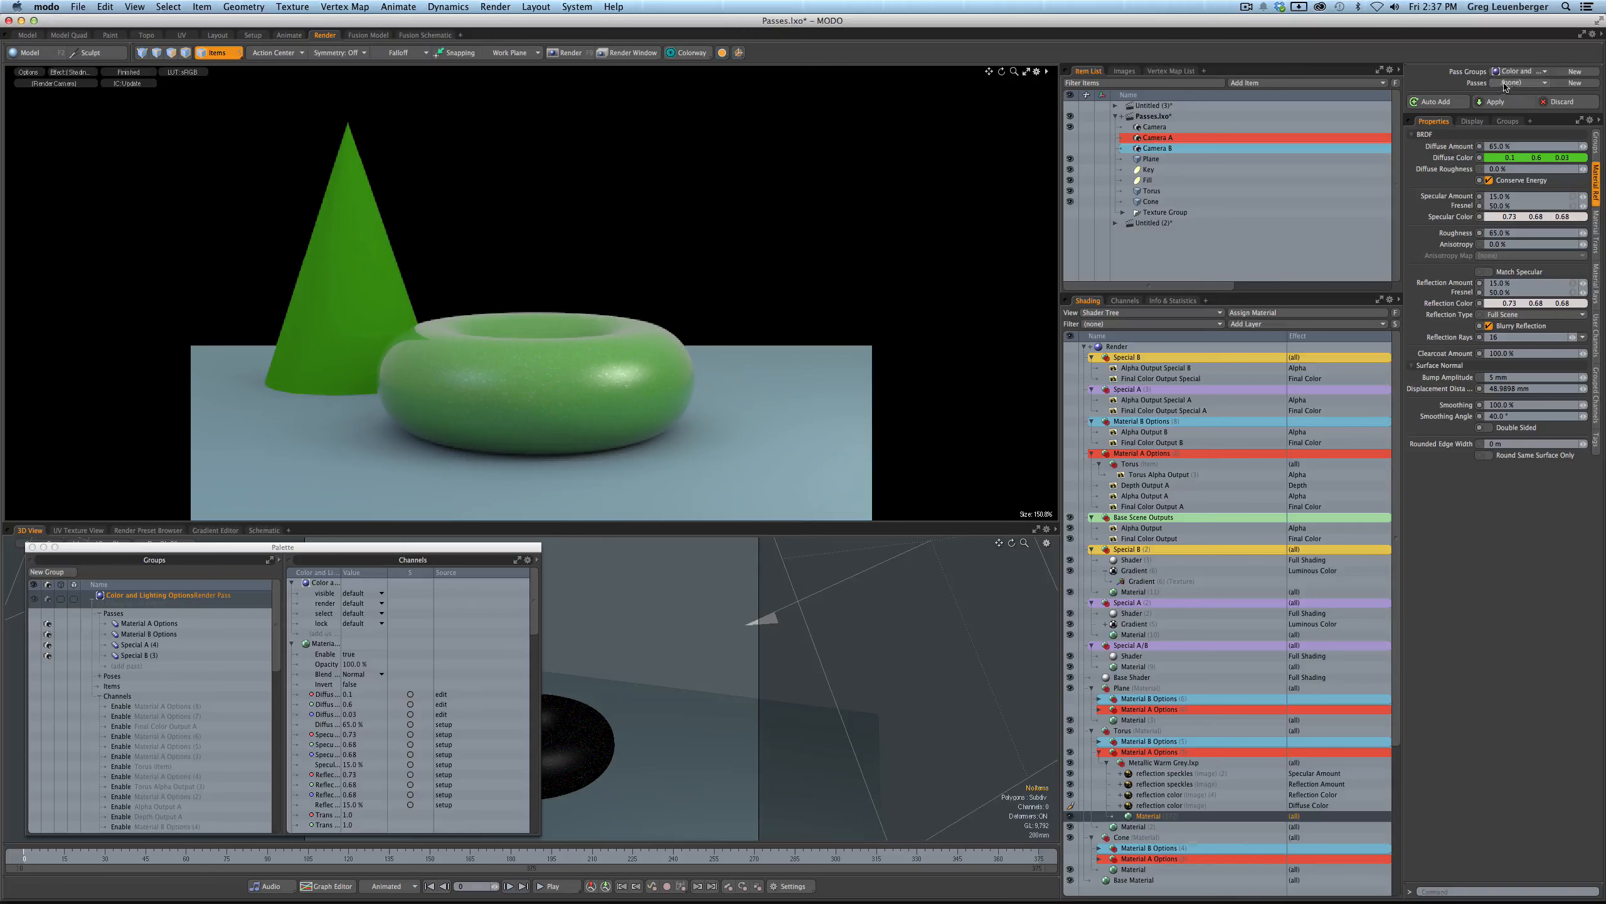
- Preview the green torus in the Material A Options pass and return the active pass to (none)
left_click(1518, 88)
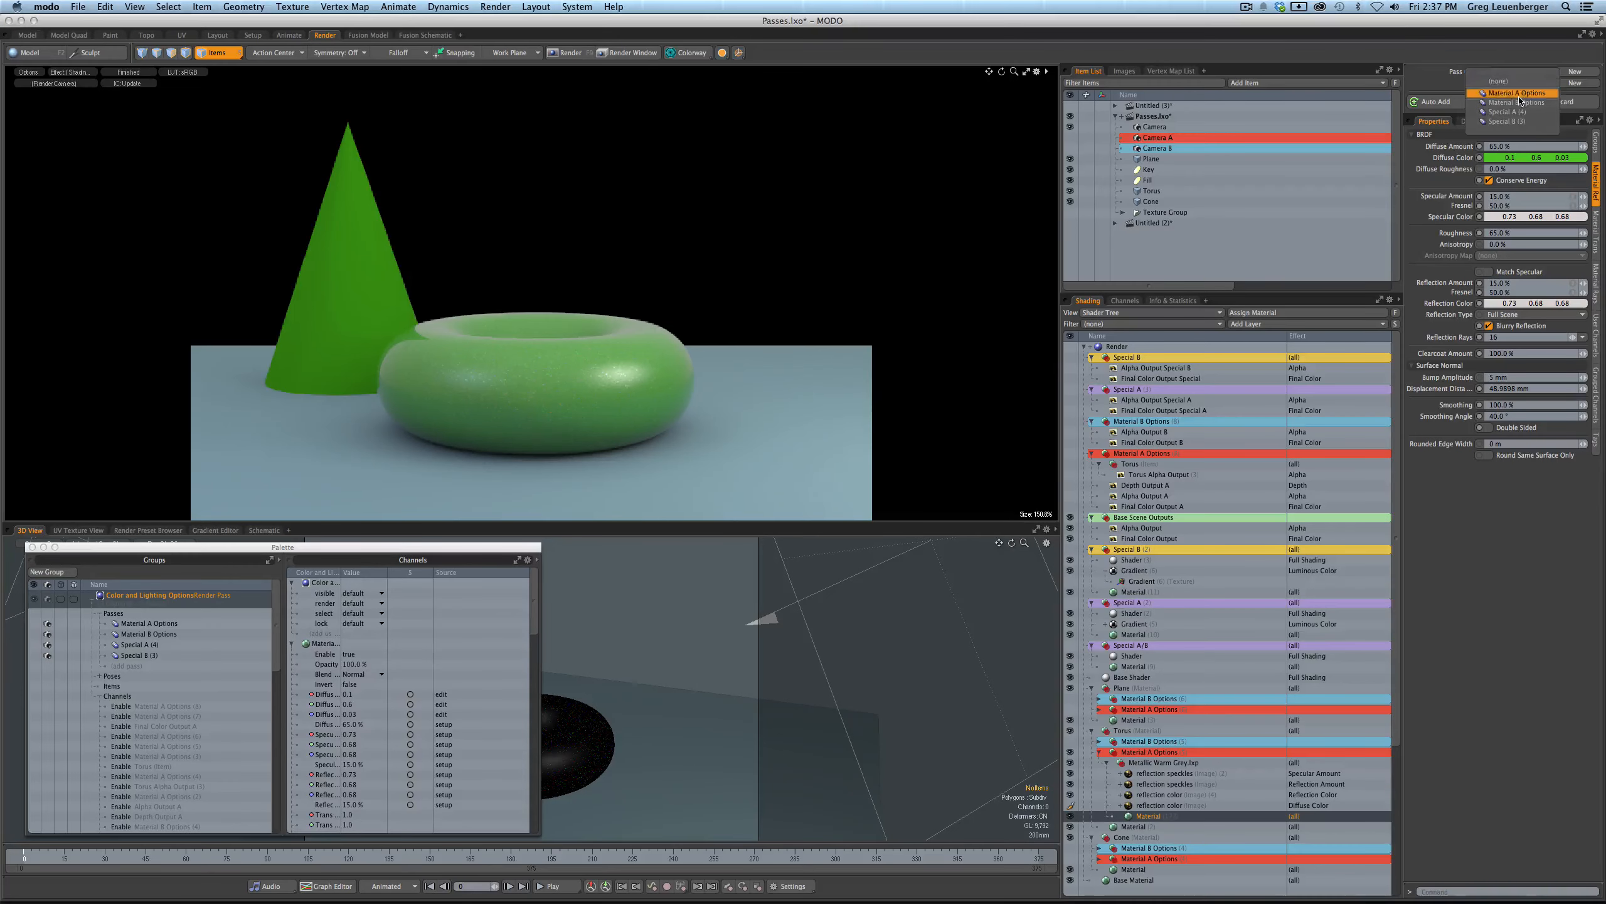
left_click(1518, 94)
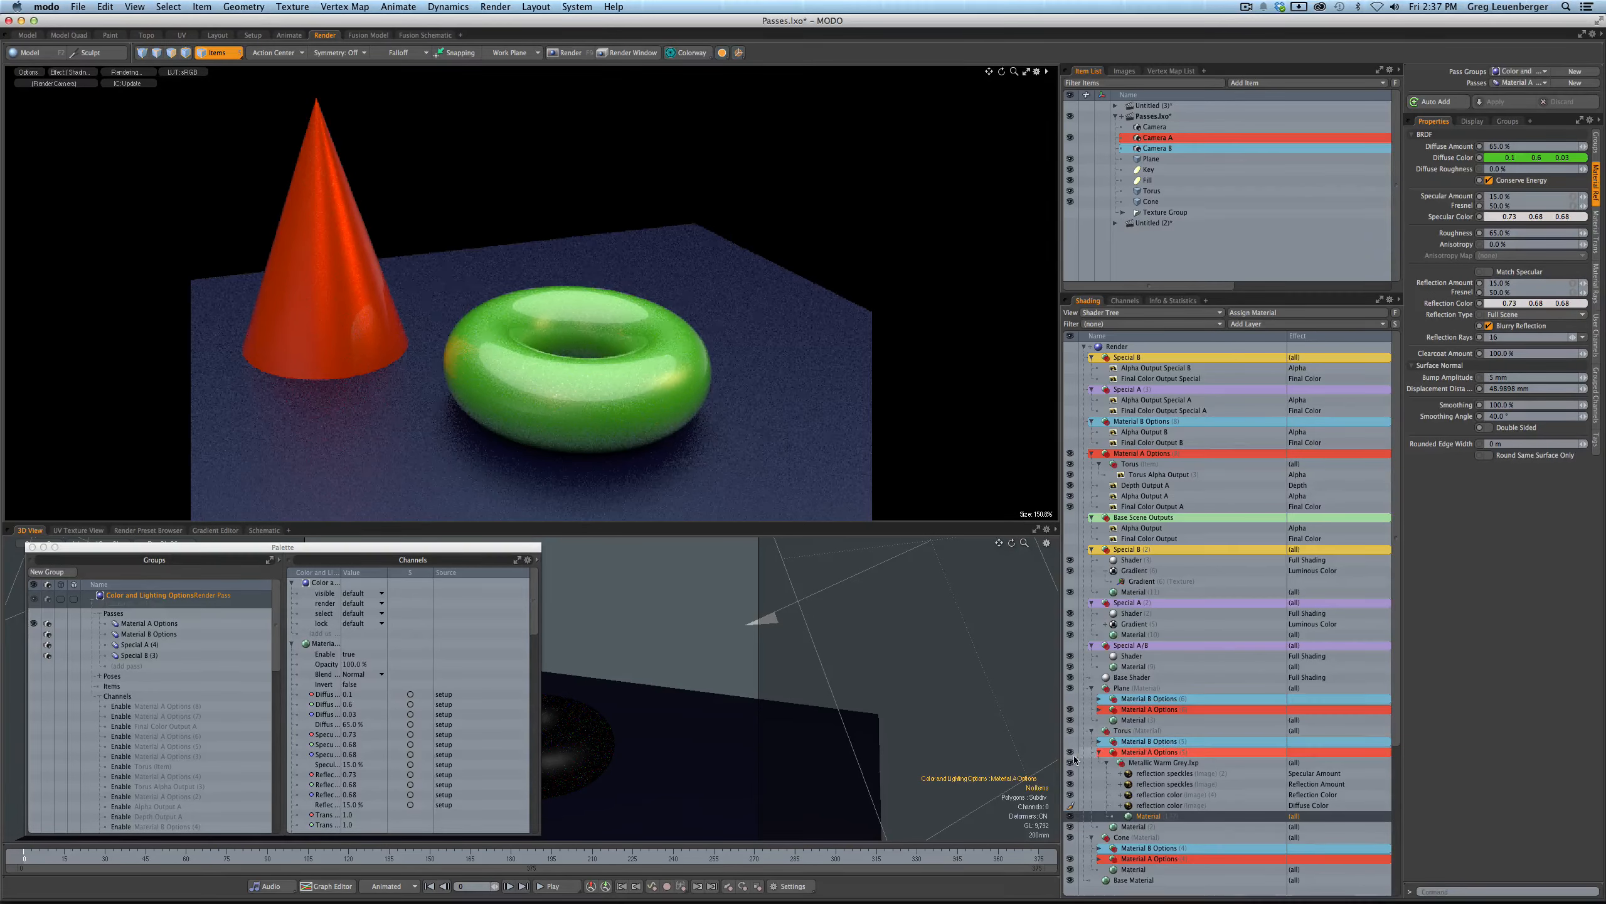
left_click(1521, 86)
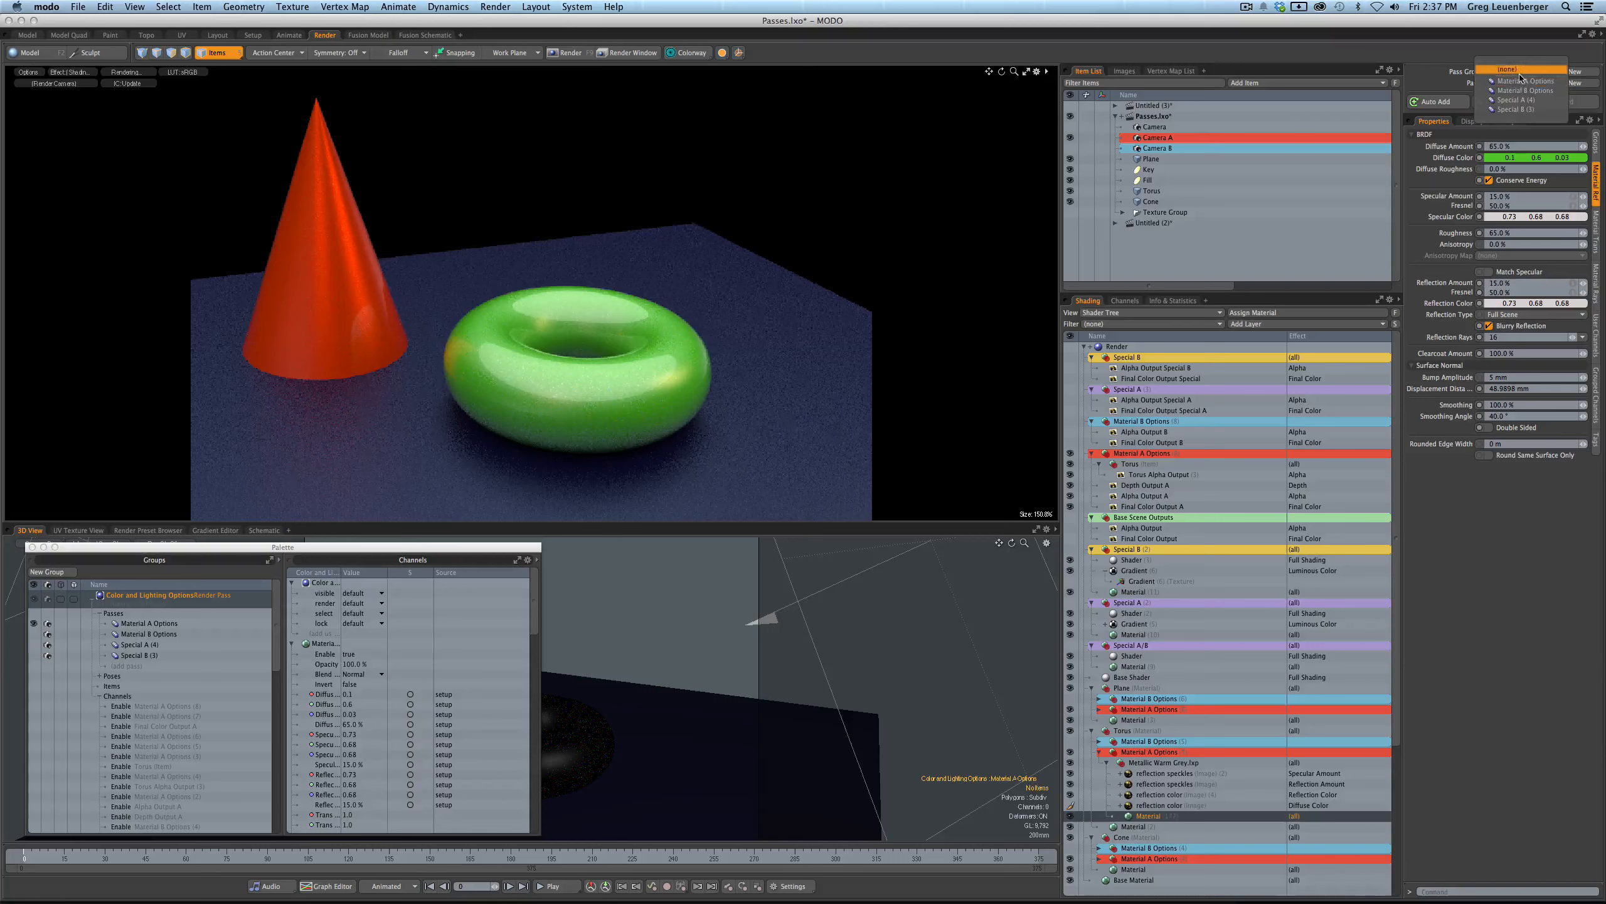
left_click(1518, 65)
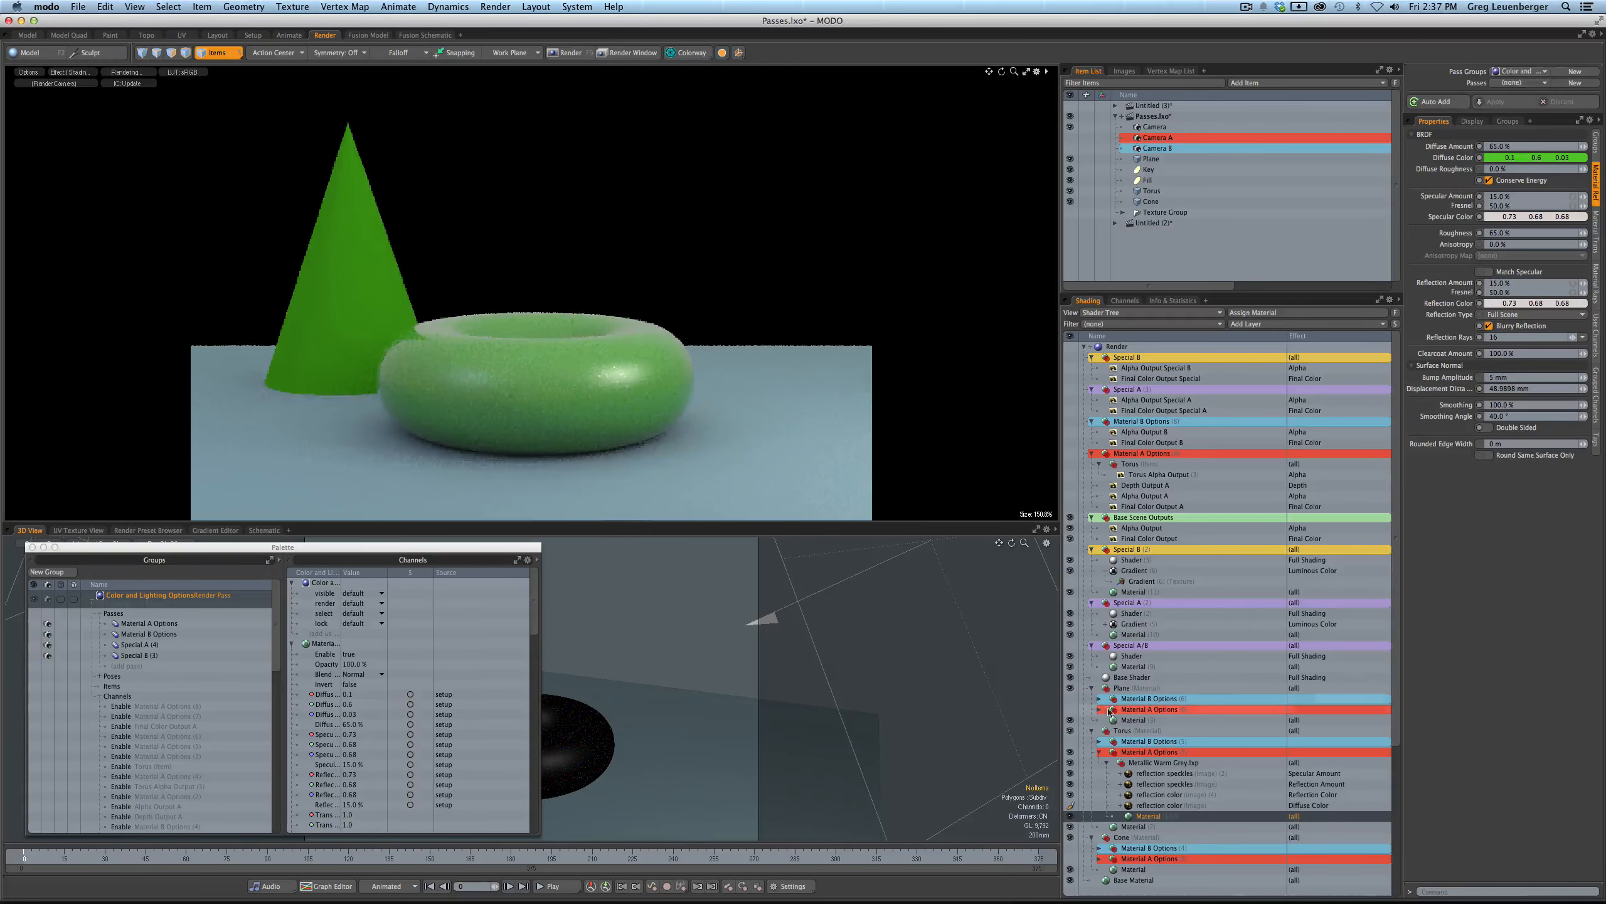
- Hide the torus's Material A Options group in the base scene and activate the Material A Options pass
left_click(1071, 754)
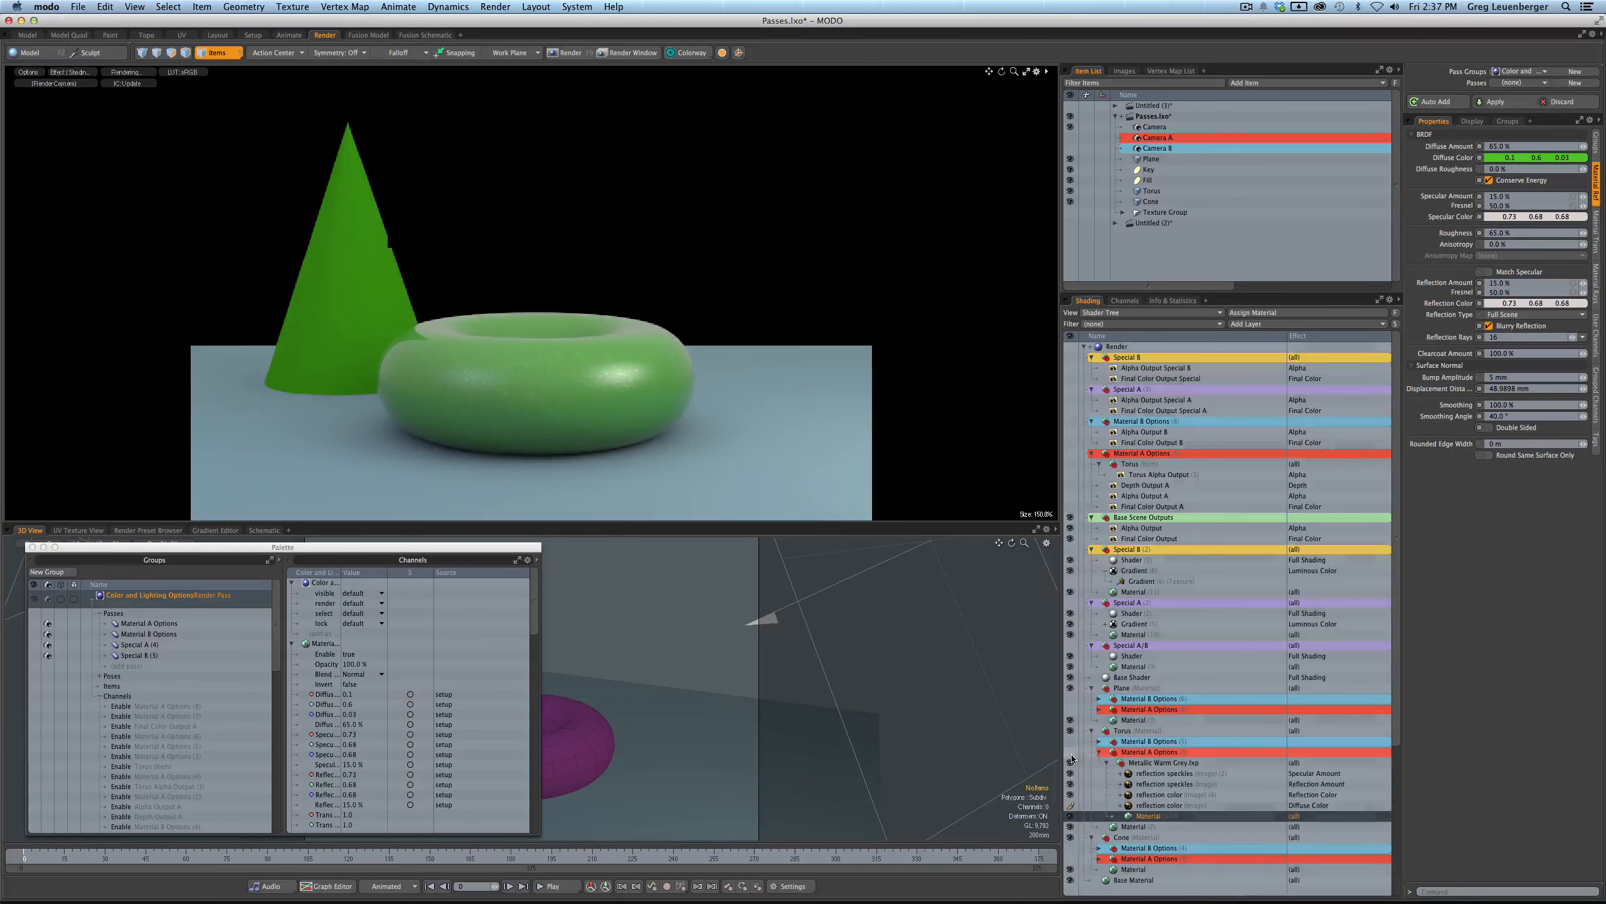
left_click(1521, 83)
left_click(1512, 112)
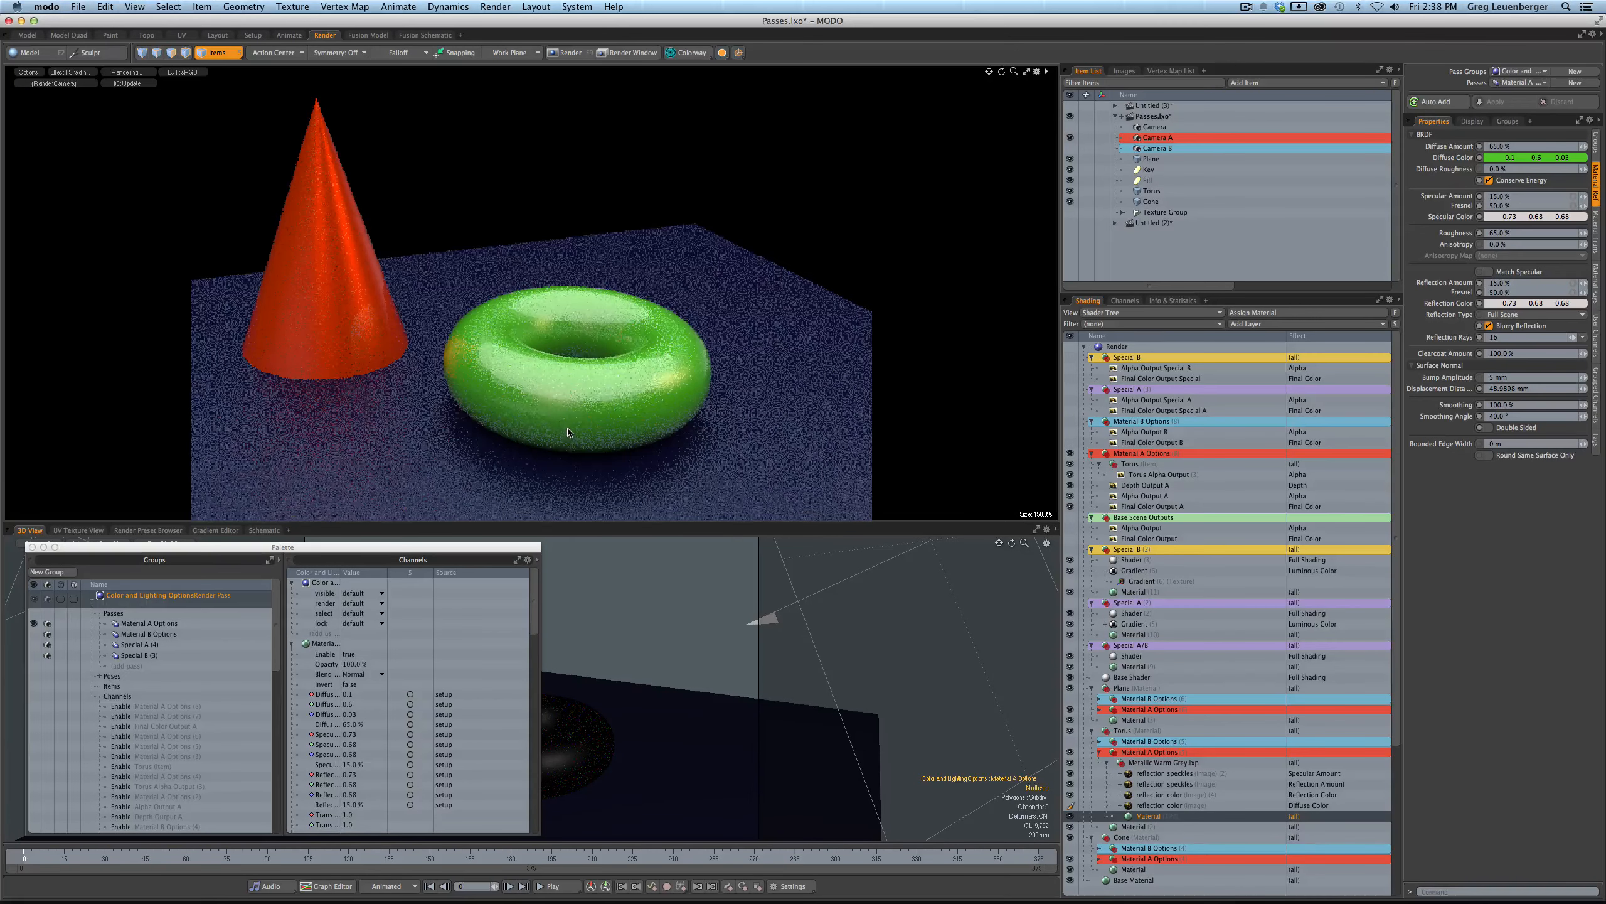
- Disable the Material B Options, Special A and Special B passes for rendering, leaving only Material A Options enabled
left_click_drag(468, 547, 647, 508)
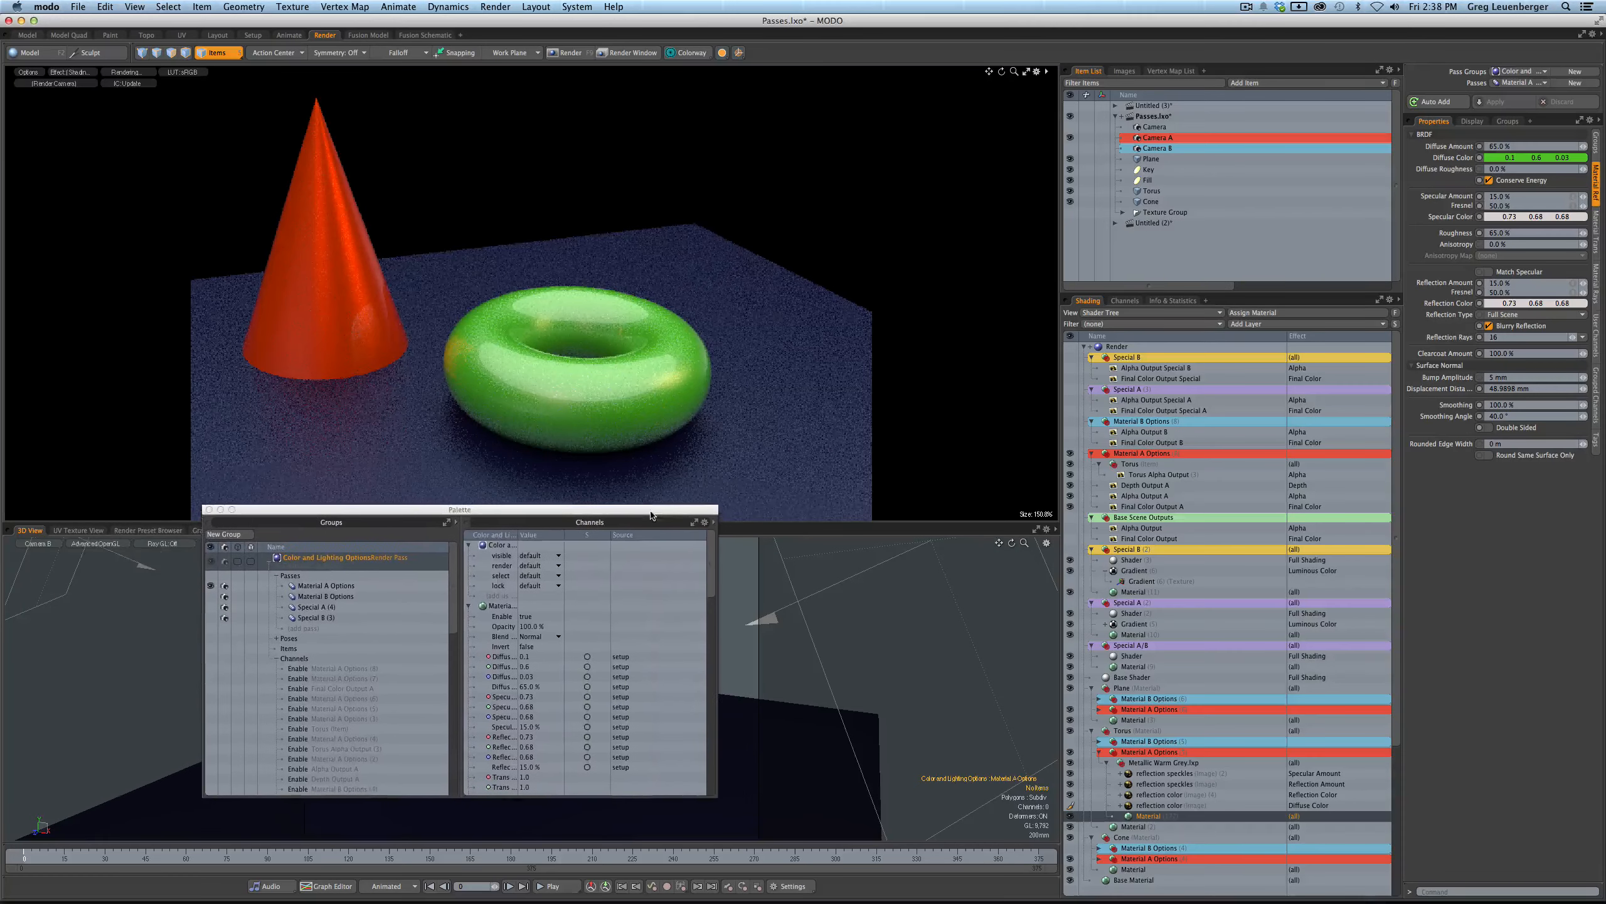
left_click(228, 604)
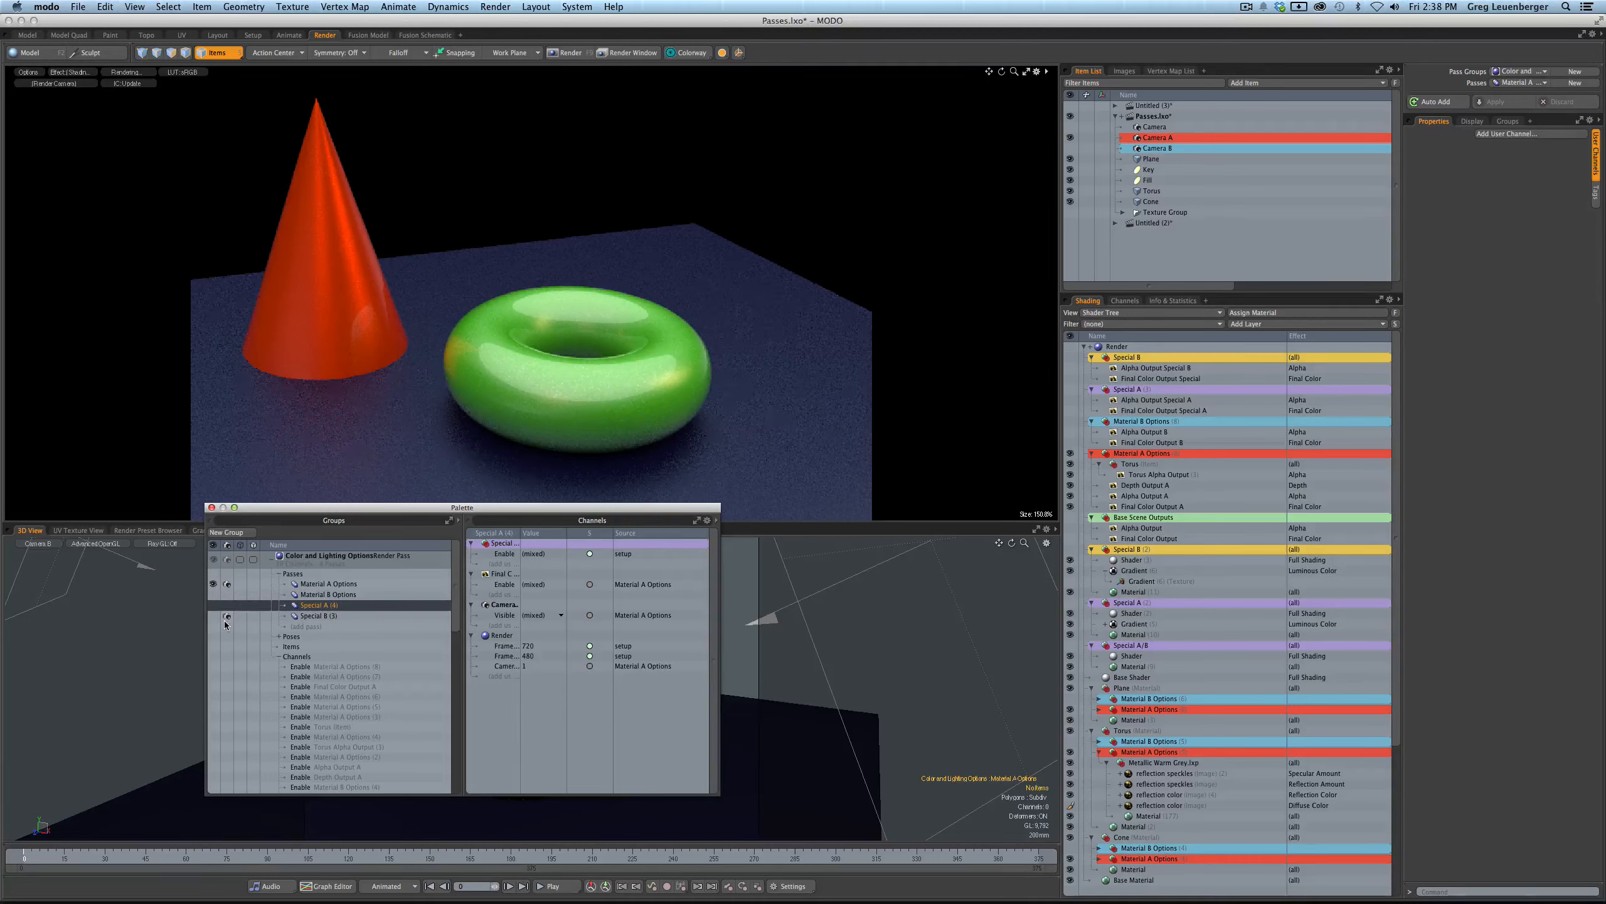
left_click(258, 613)
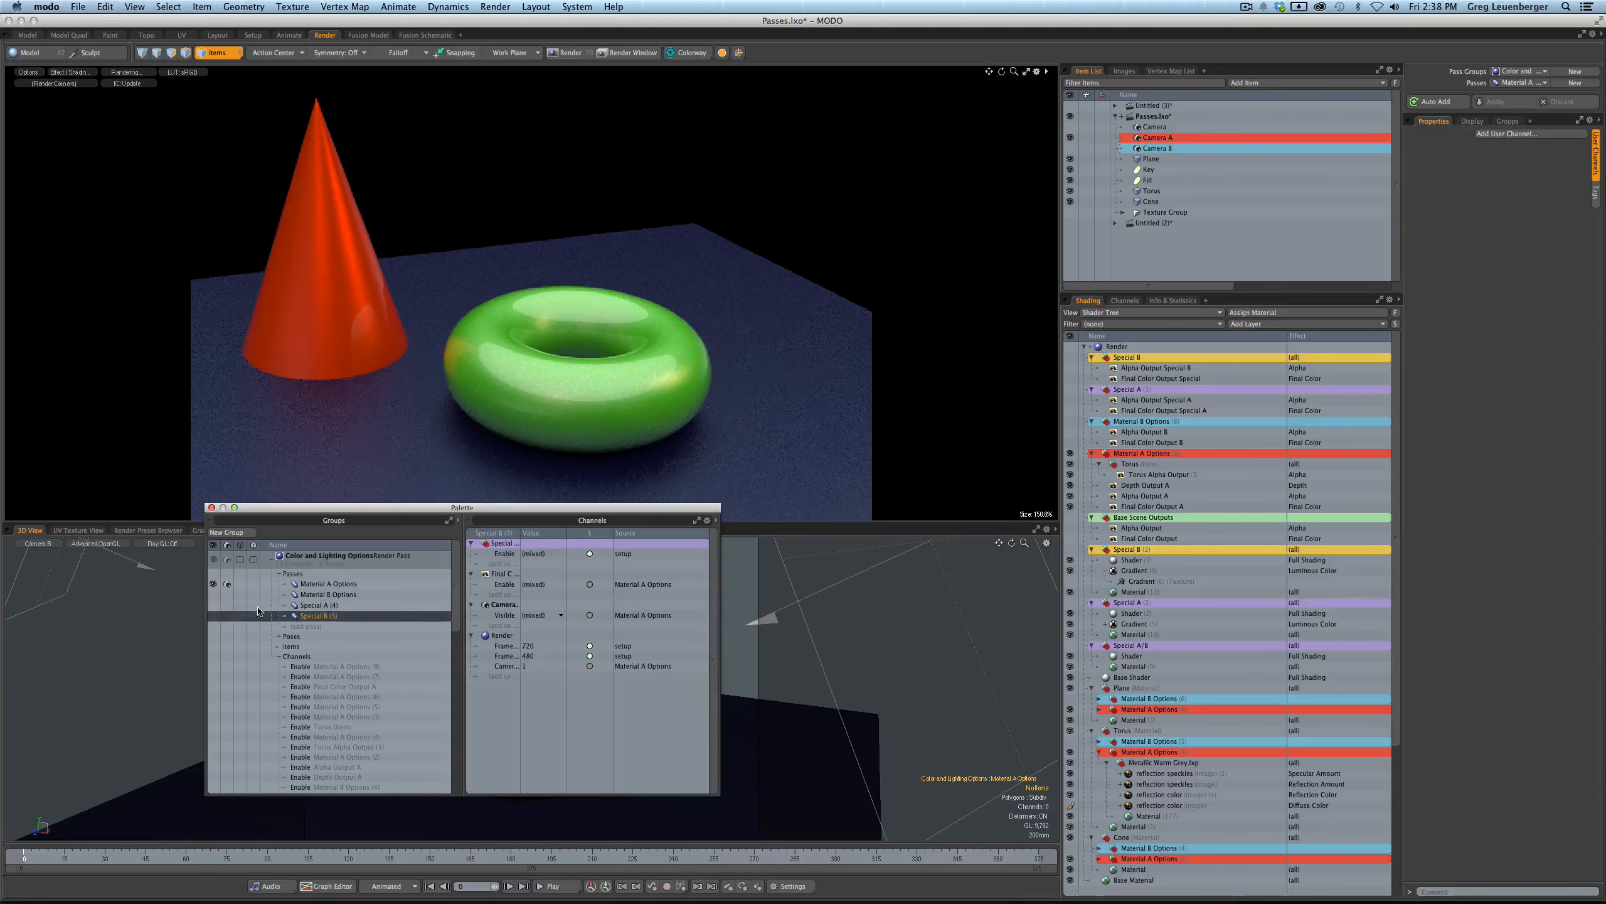
left_click(335, 585)
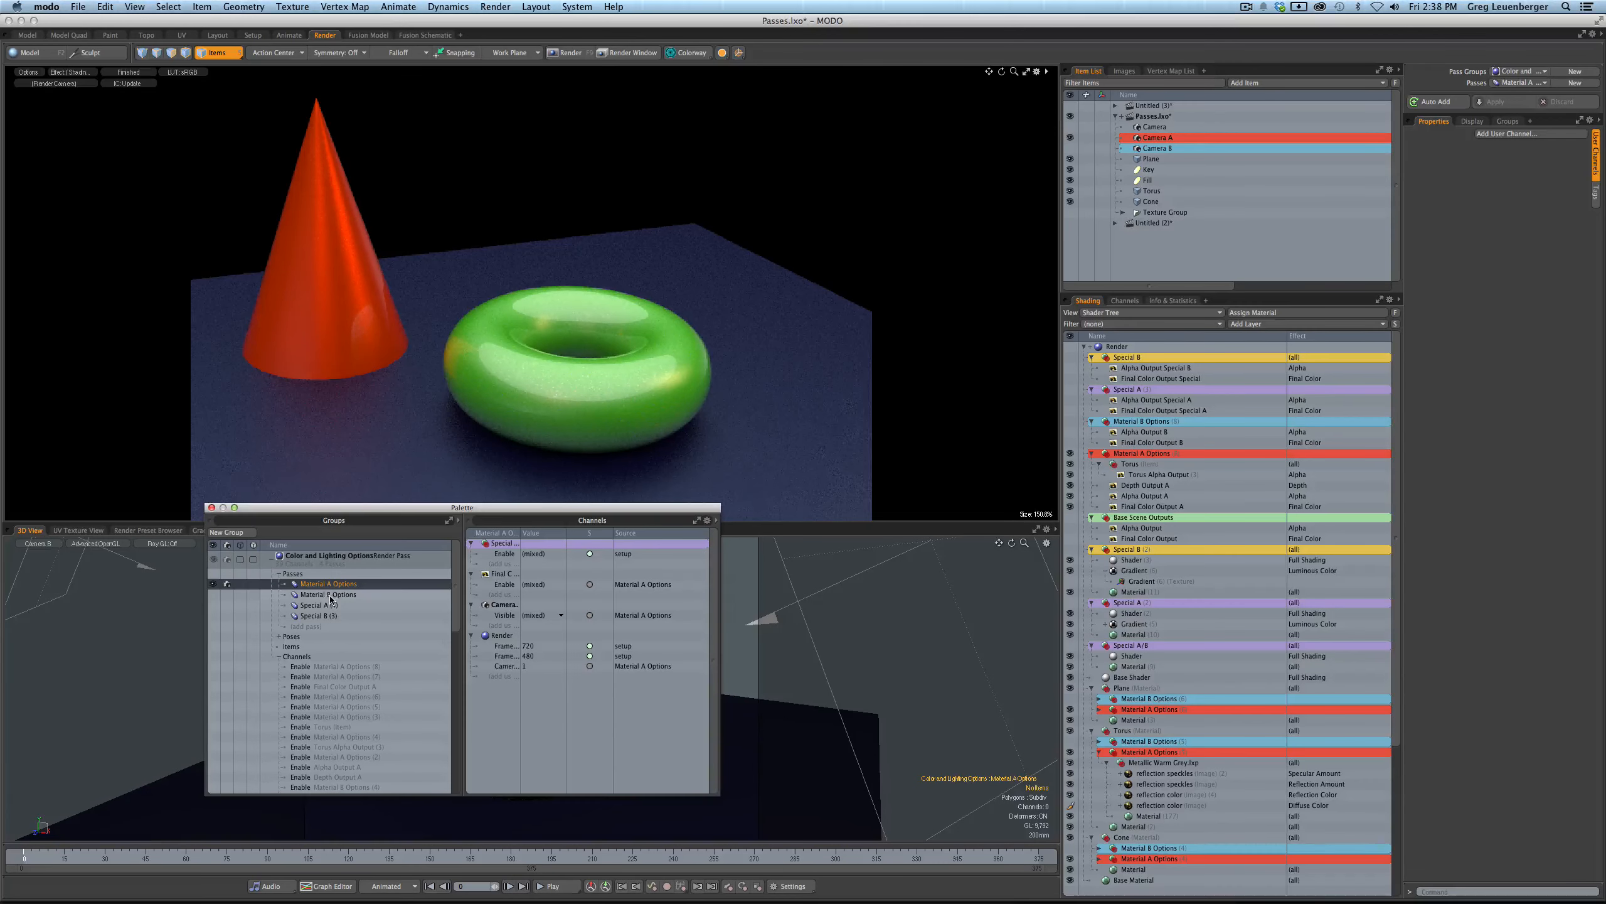
- Render the animation with the Color and Lighting Options pass group, overwriting the existing Material A Options files, and switch back to After Effects
left_click(496, 7)
left_click(546, 85)
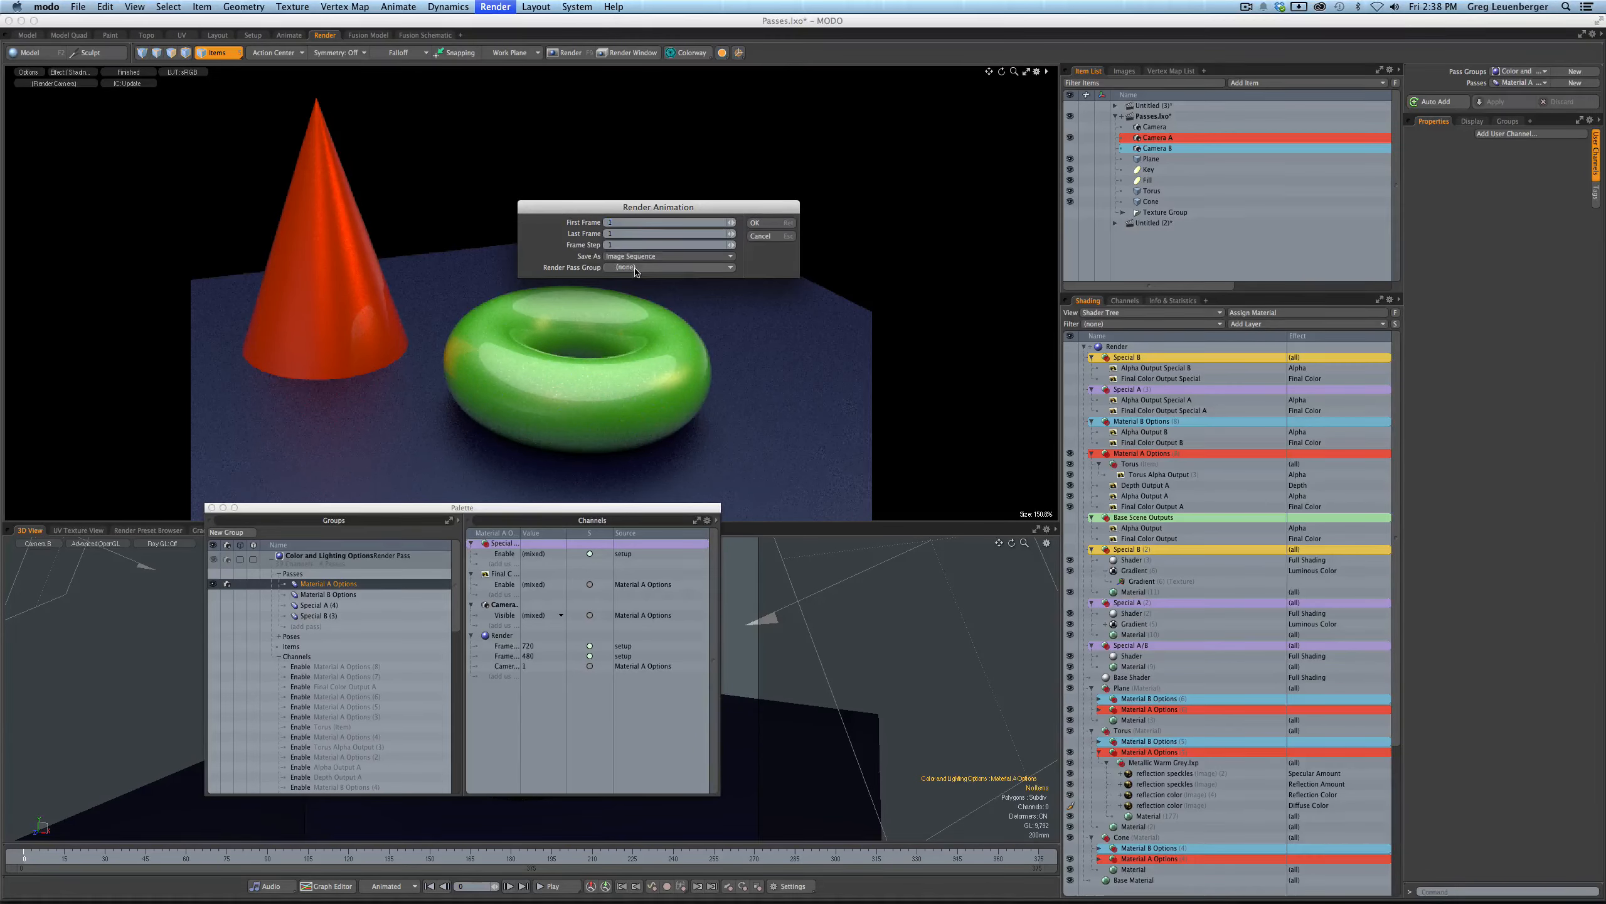
left_click(635, 267)
left_click(637, 285)
left_click(759, 223)
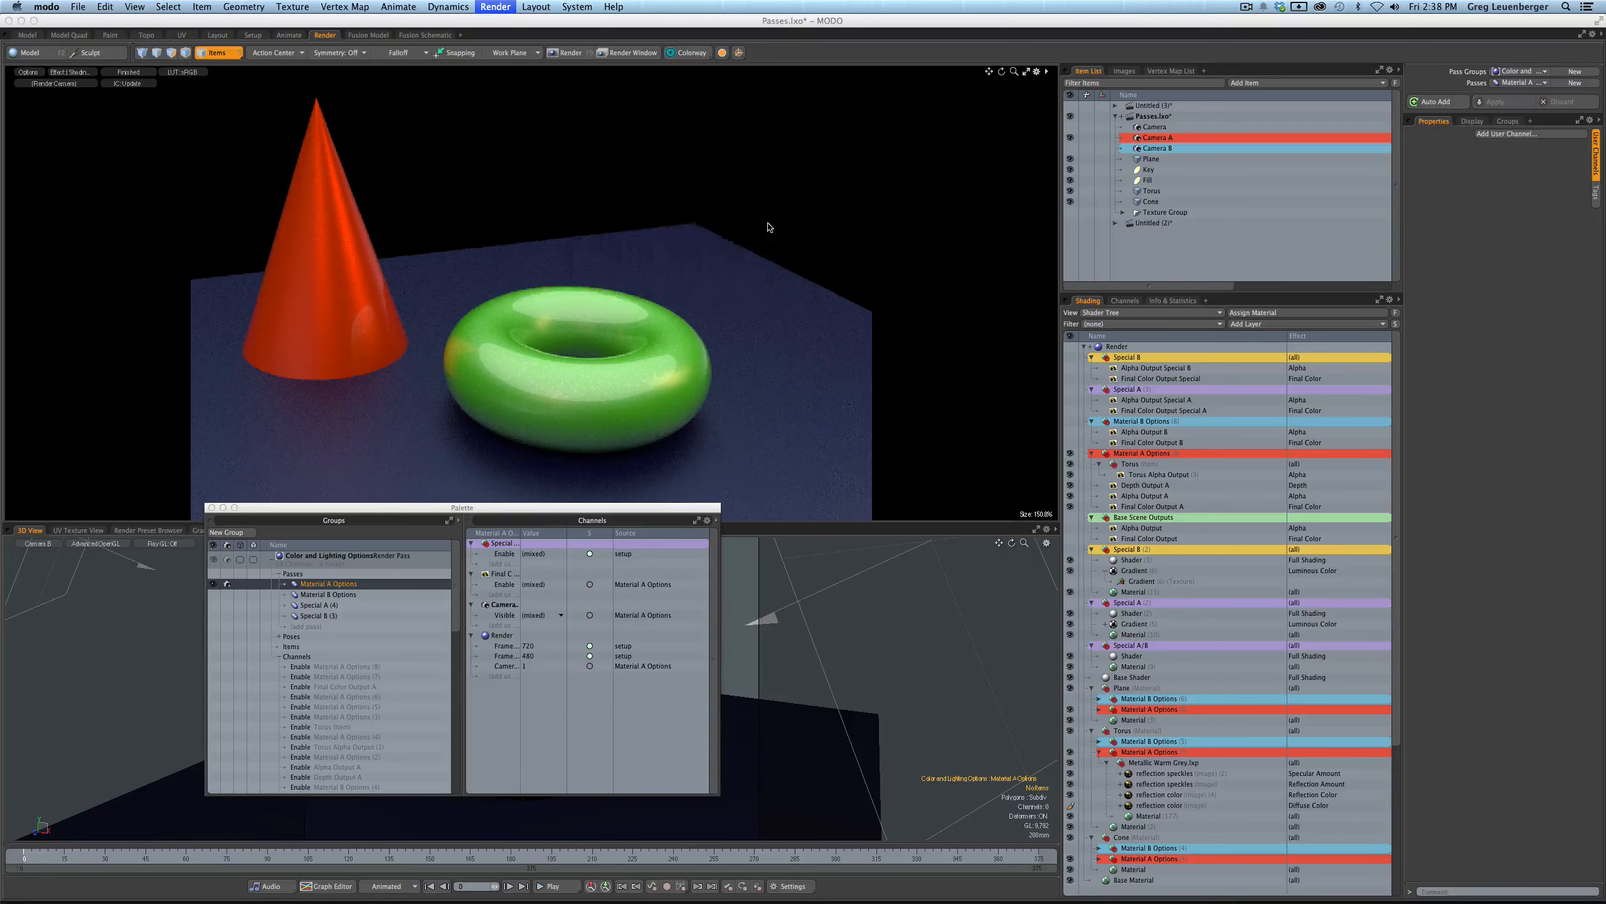
left_click(758, 240)
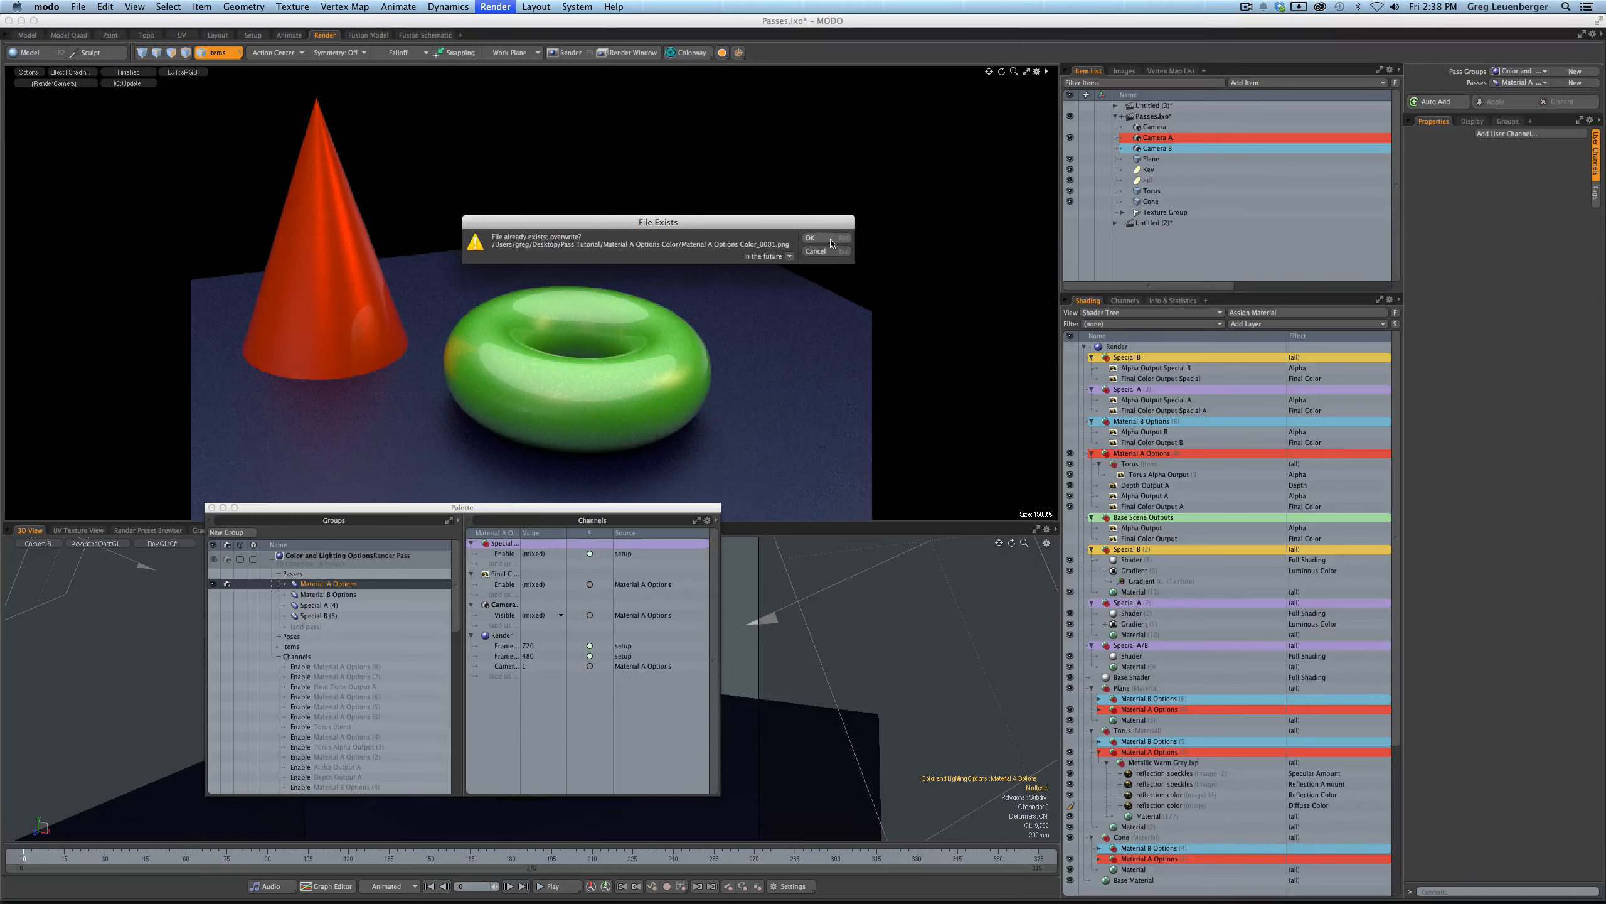
left_click(822, 239)
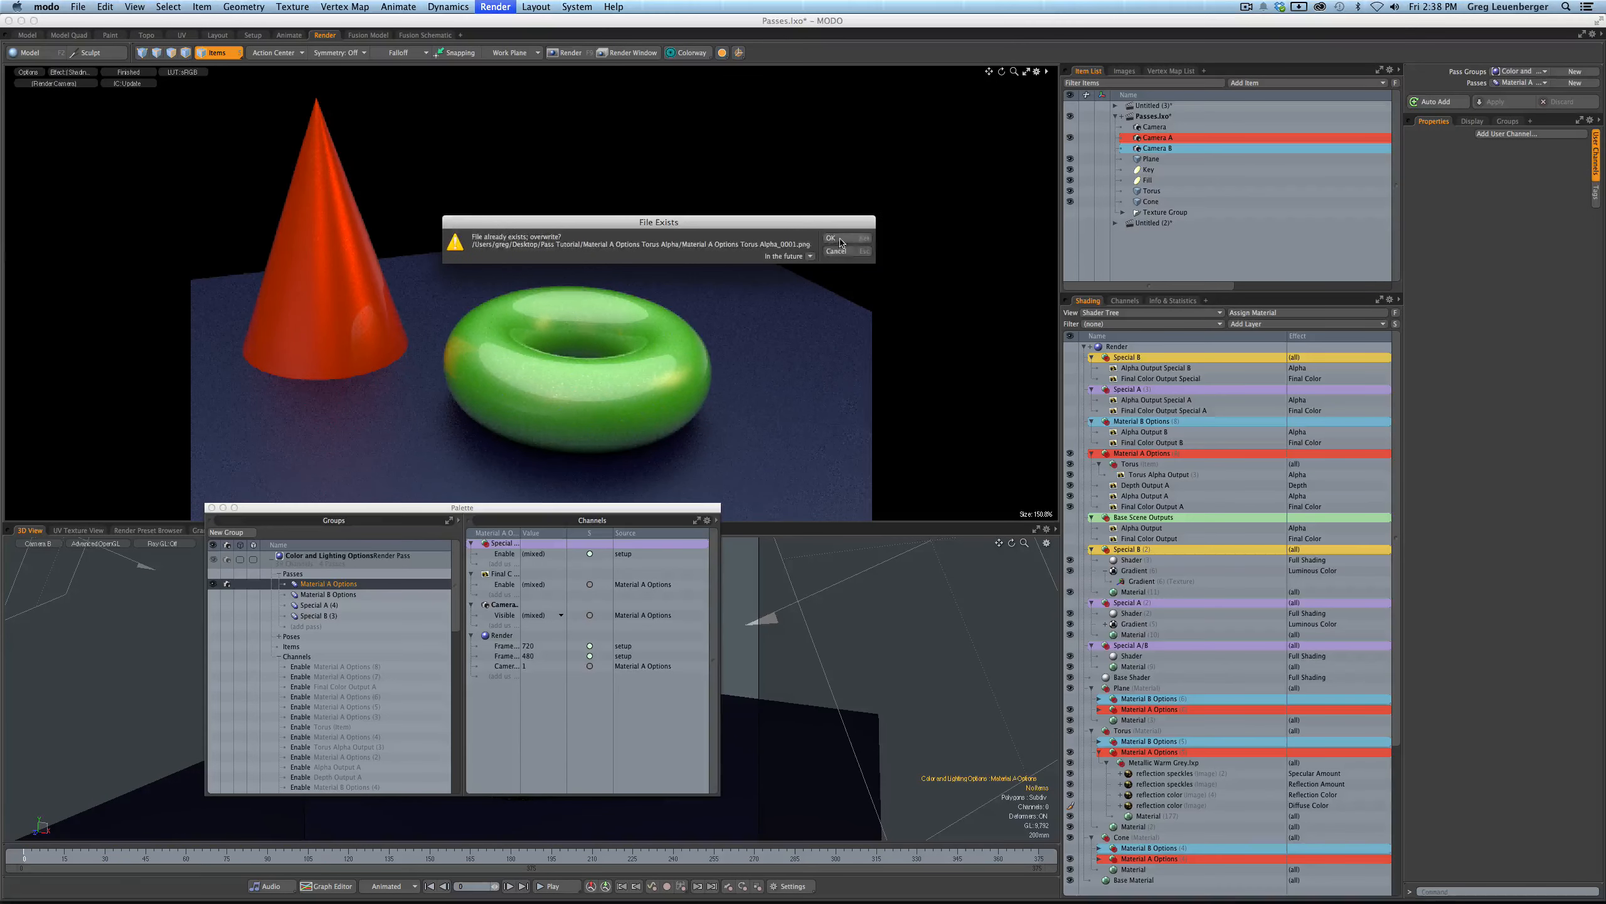
left_click(816, 240)
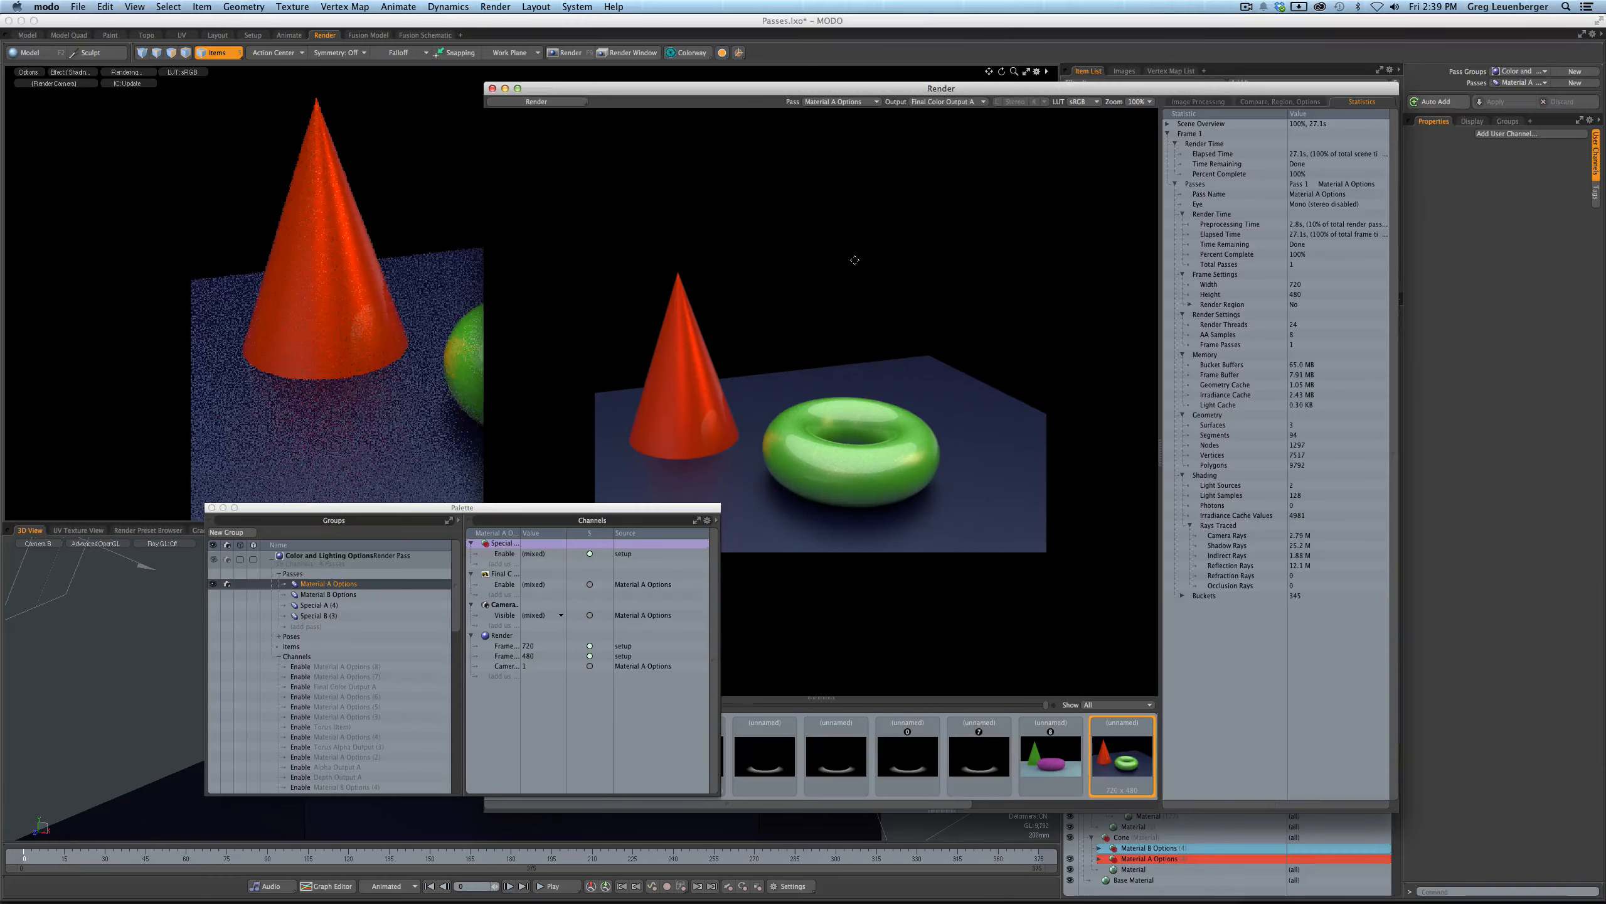
left_click(509, 411)
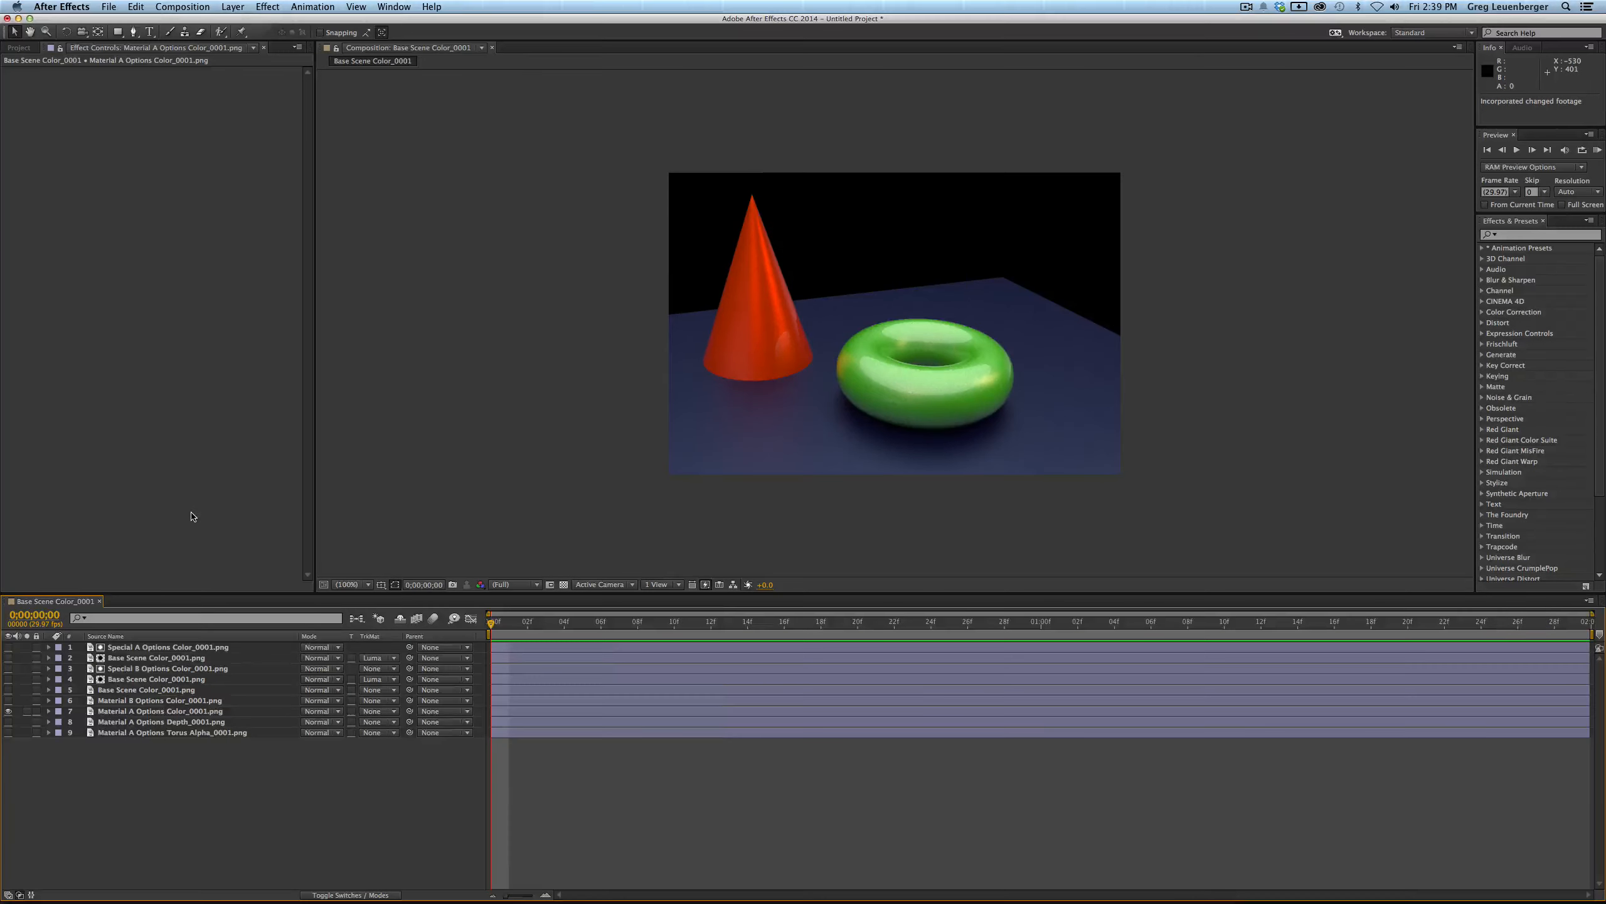
- Show all three Base Scene Color layers in the After Effects comp and hide the Material A Options Color layer
key("super+Tab")
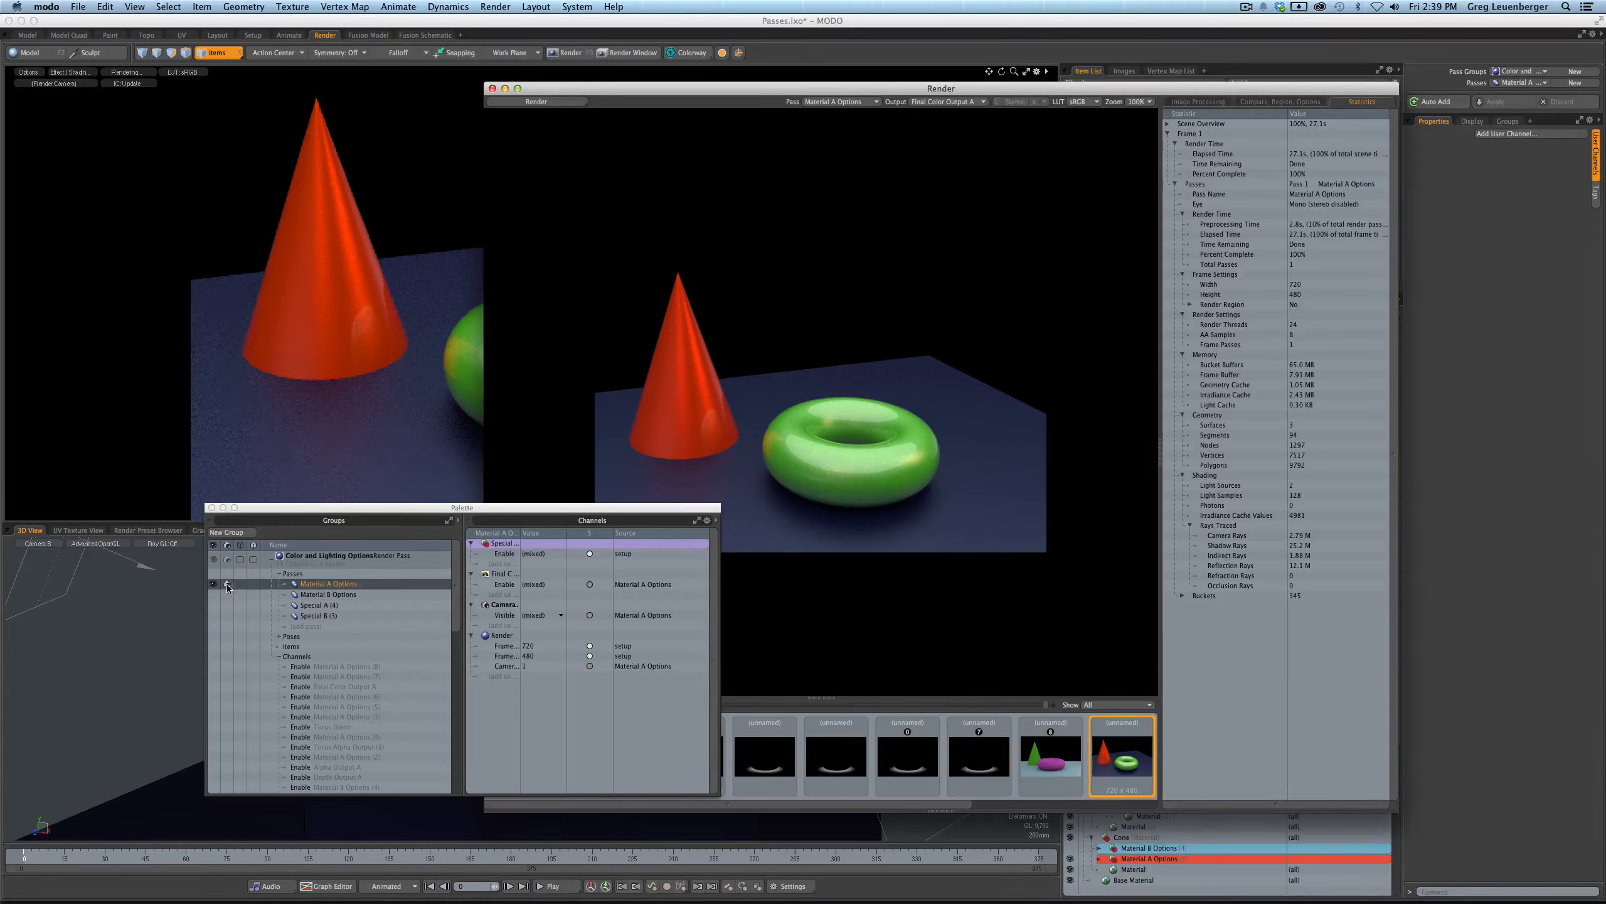
key("super+Tab")
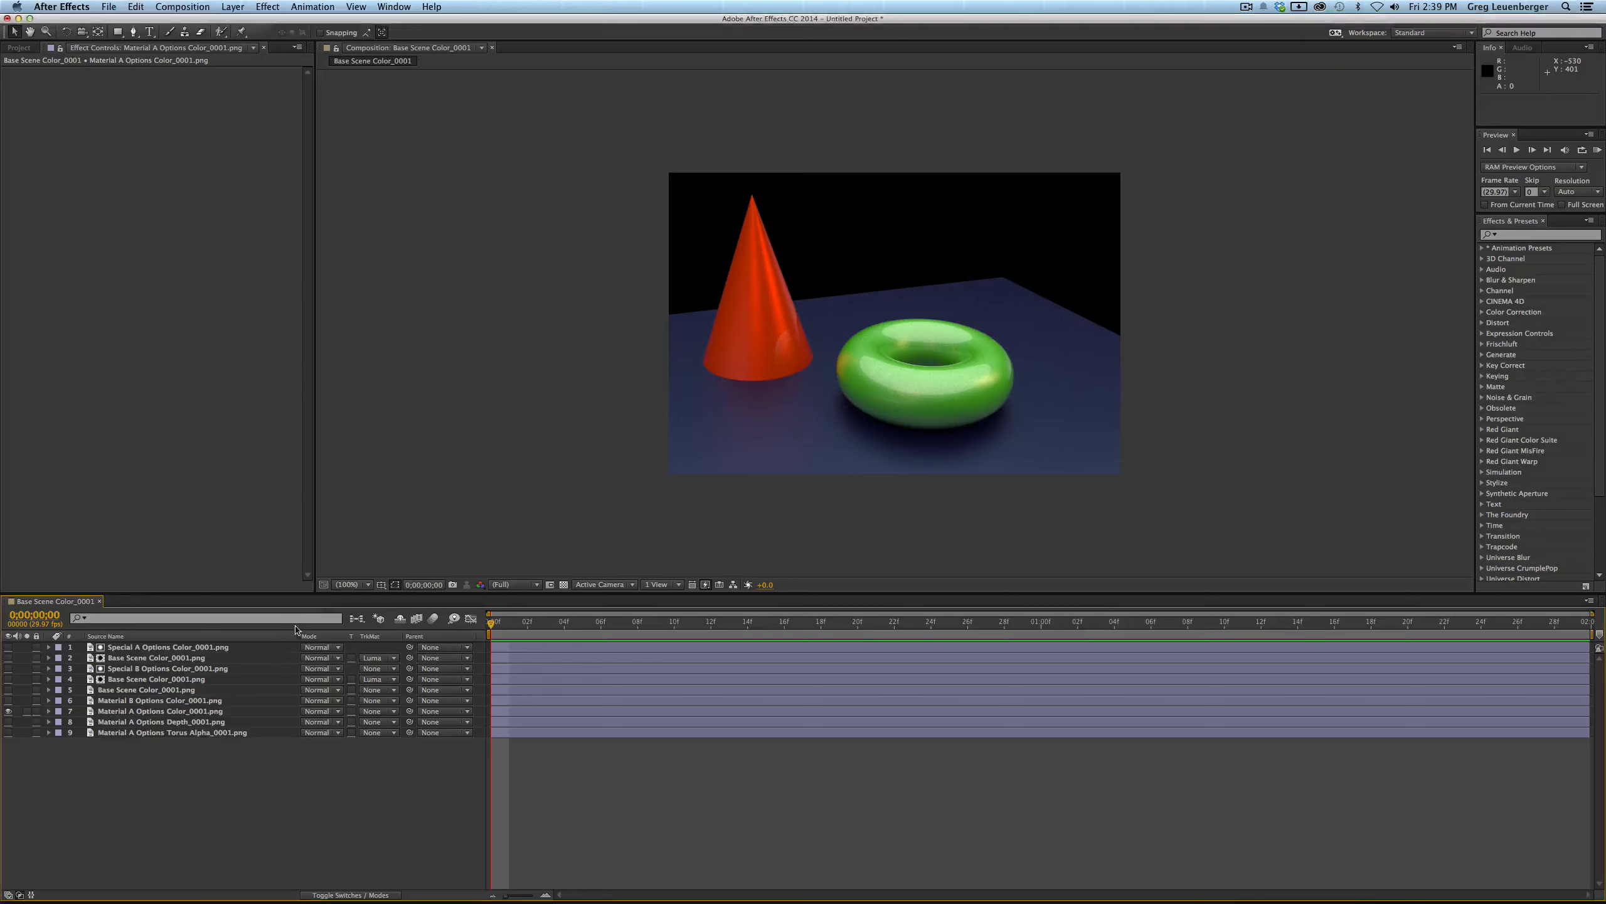
left_click(8, 679)
left_click(8, 711)
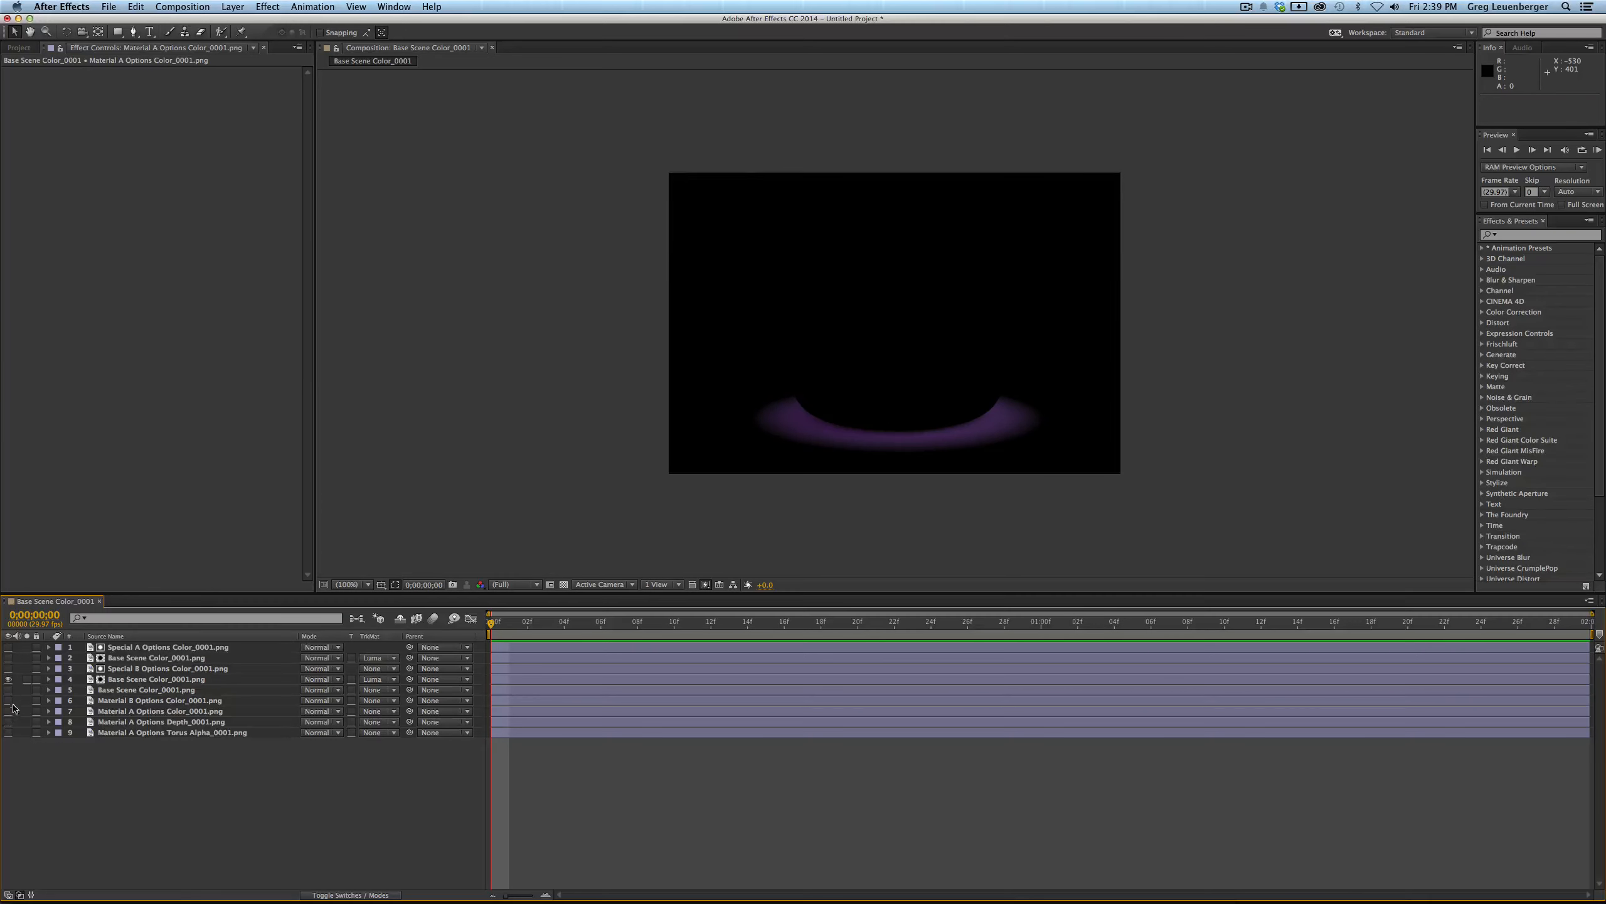
left_click(8, 690)
left_click(9, 657)
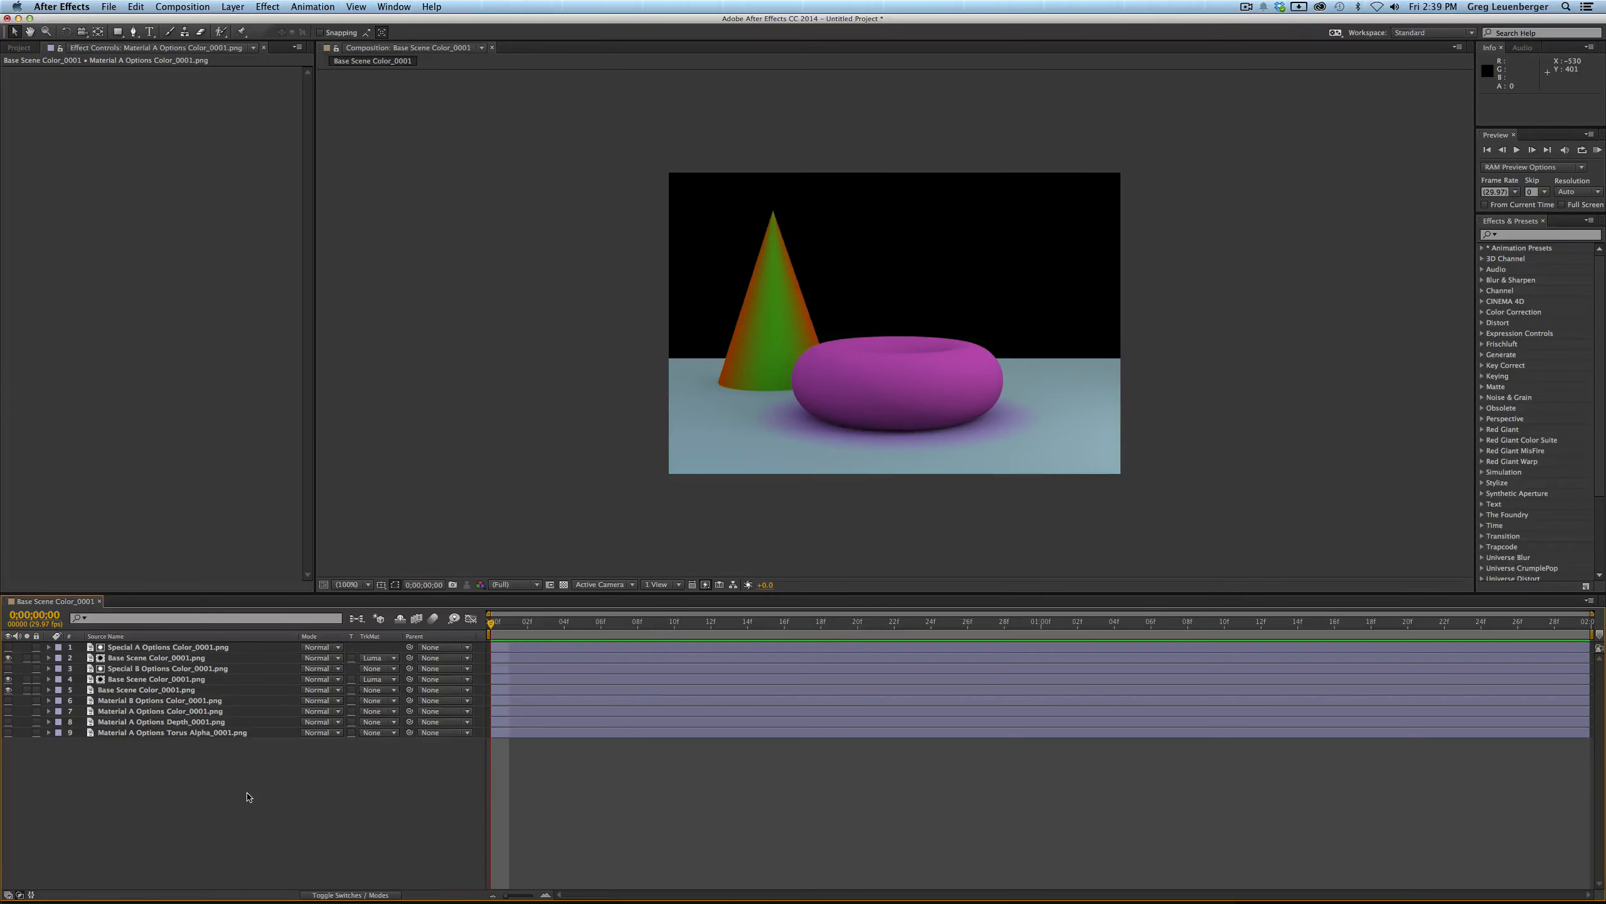
- Switch to MODO, close the Render window and change to the Animate layout
key("super+Tab")
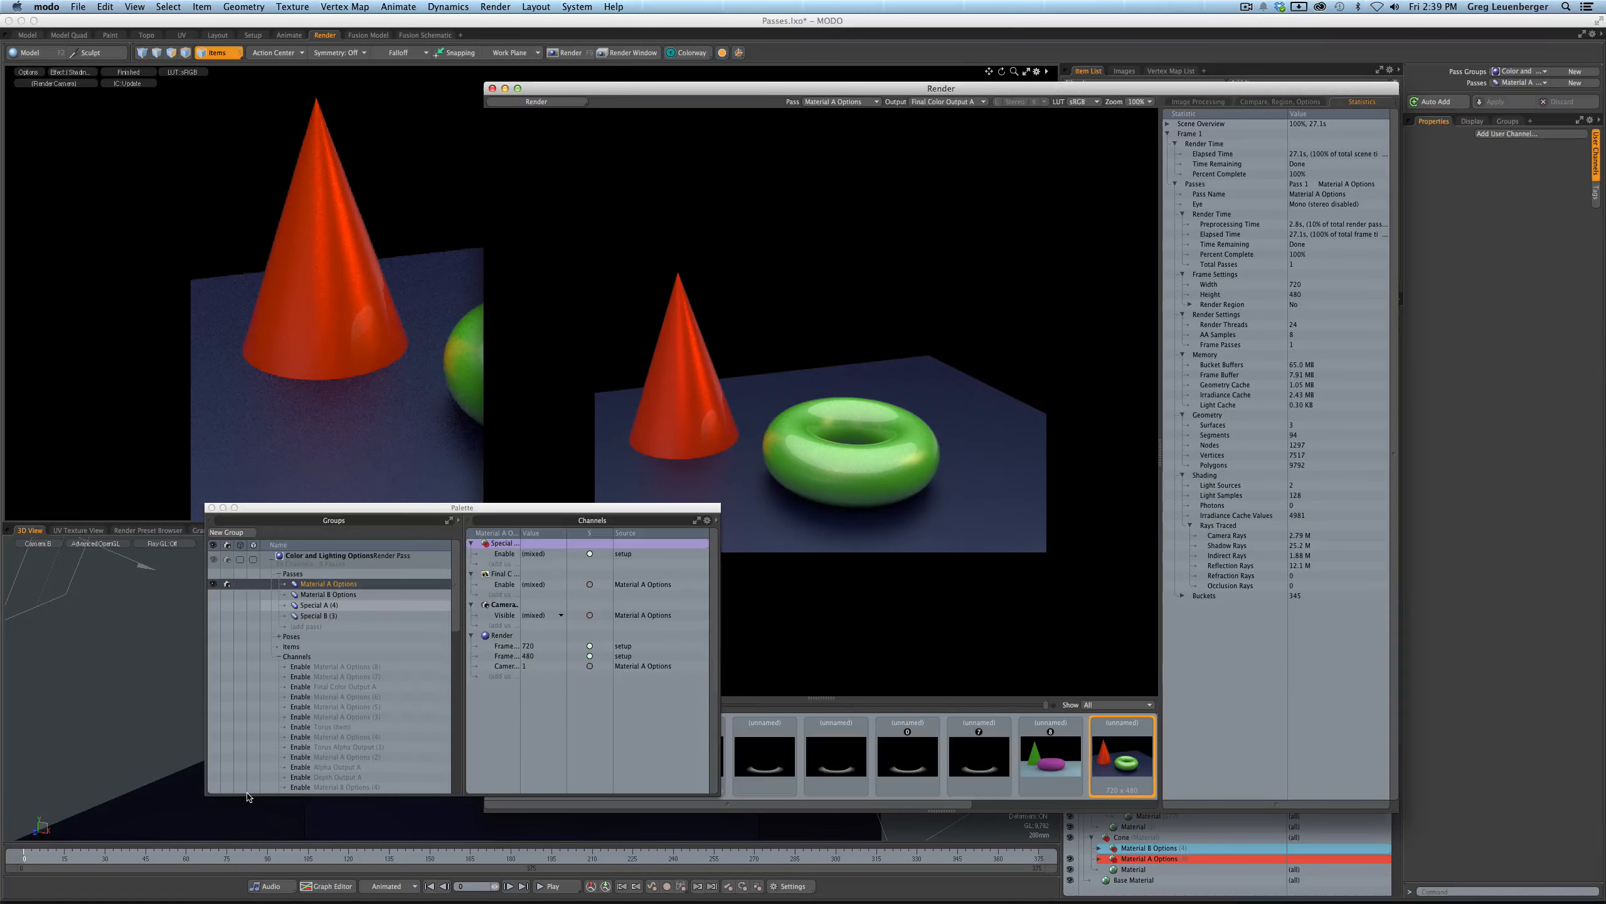
left_click(492, 88)
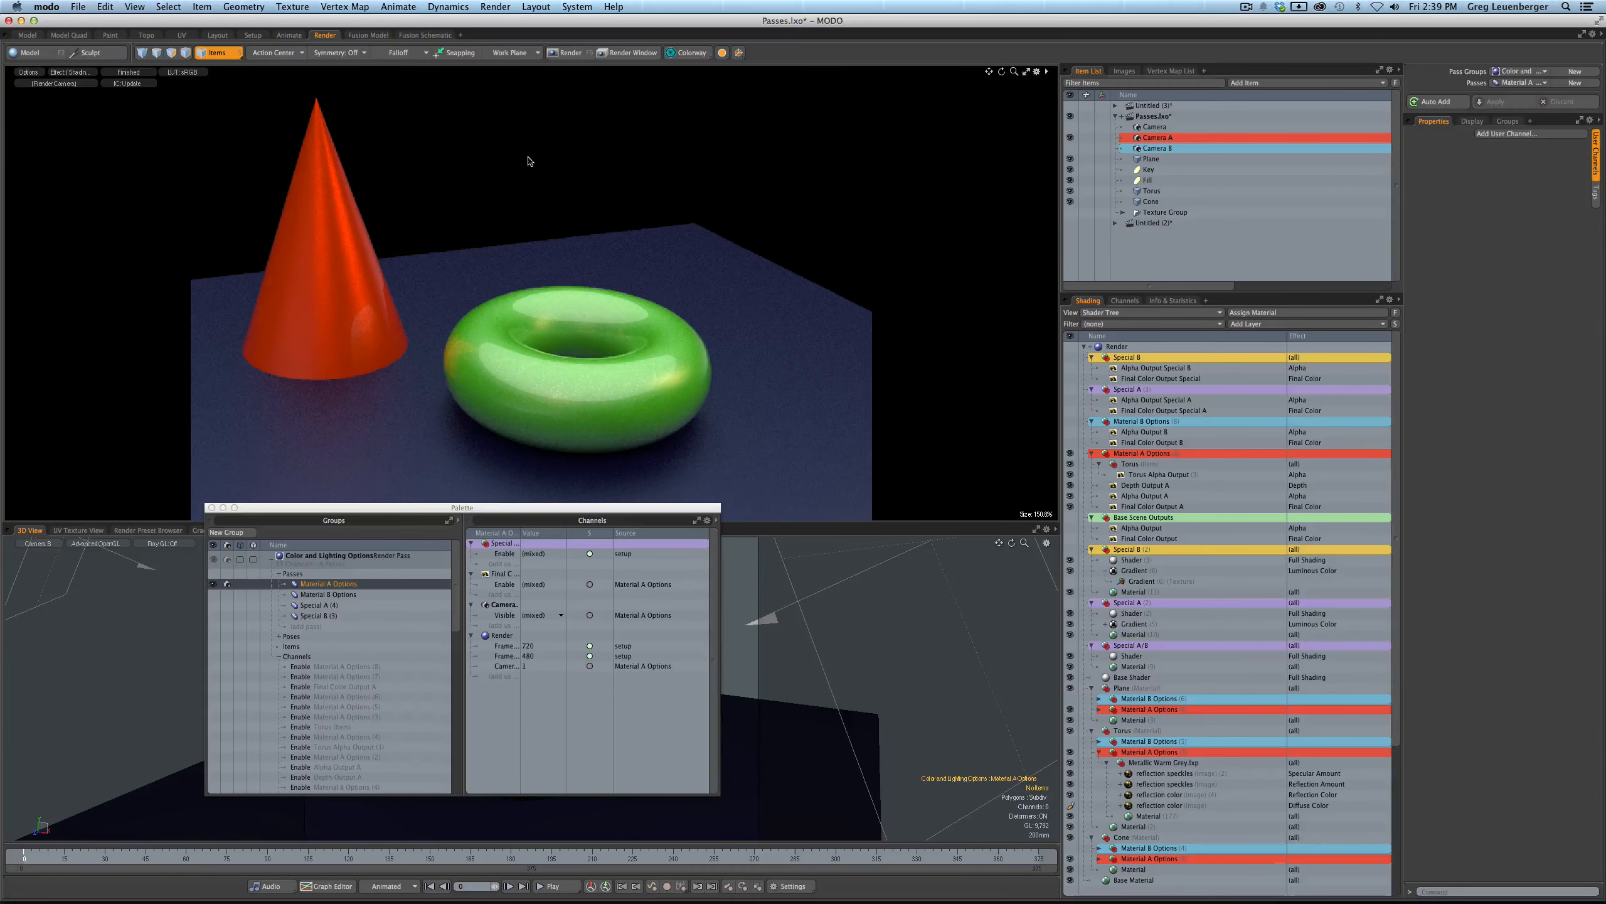
left_click(295, 38)
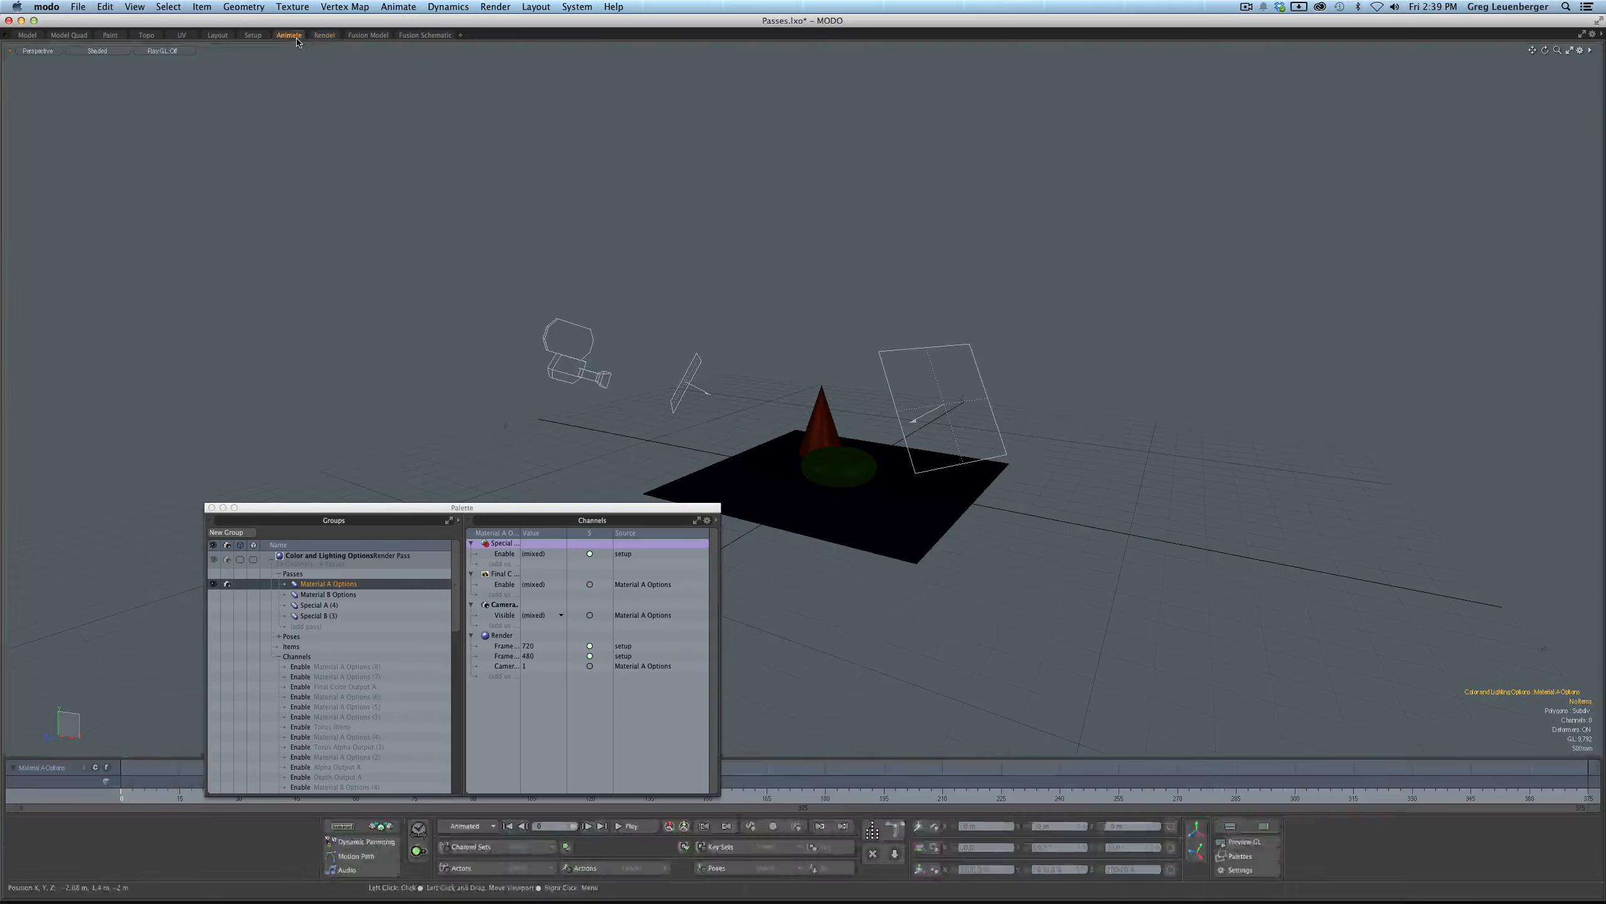